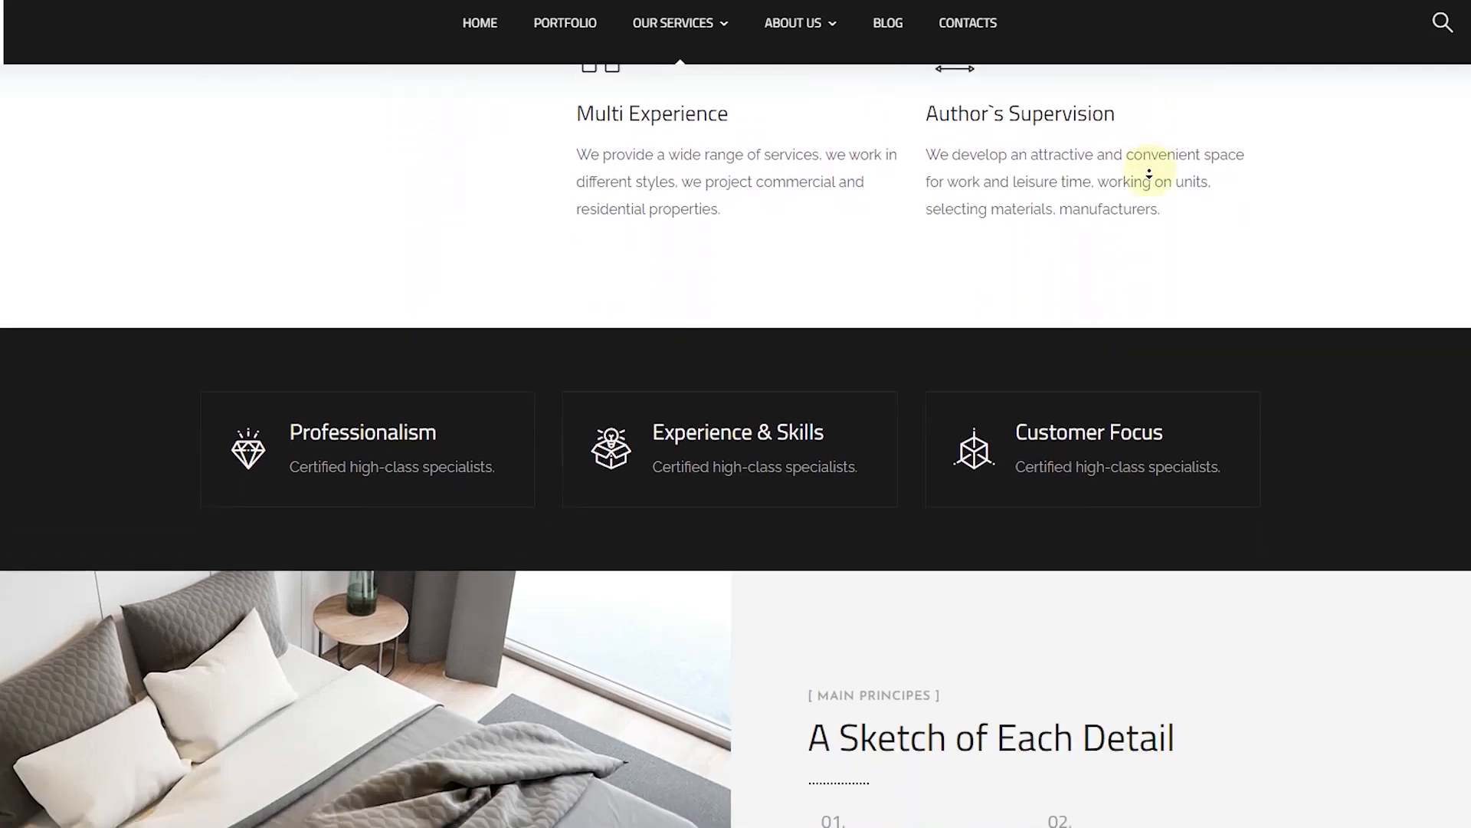
Step: Scroll down the Theratio demo page and close the slide-out gallery and contacts sidebar
scroll(1150, 174, "down", 6)
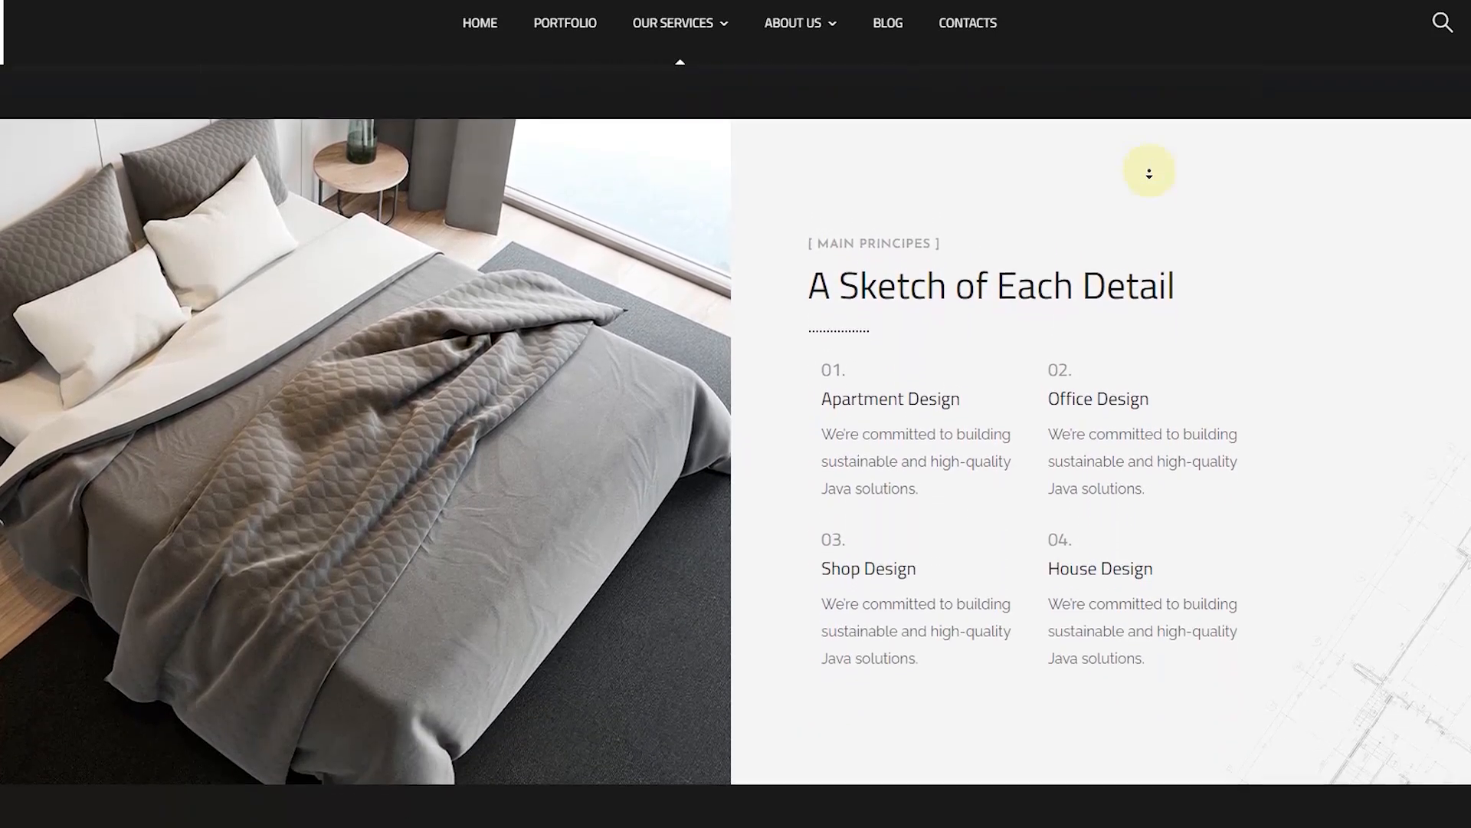
scroll(1150, 174, "down", 6)
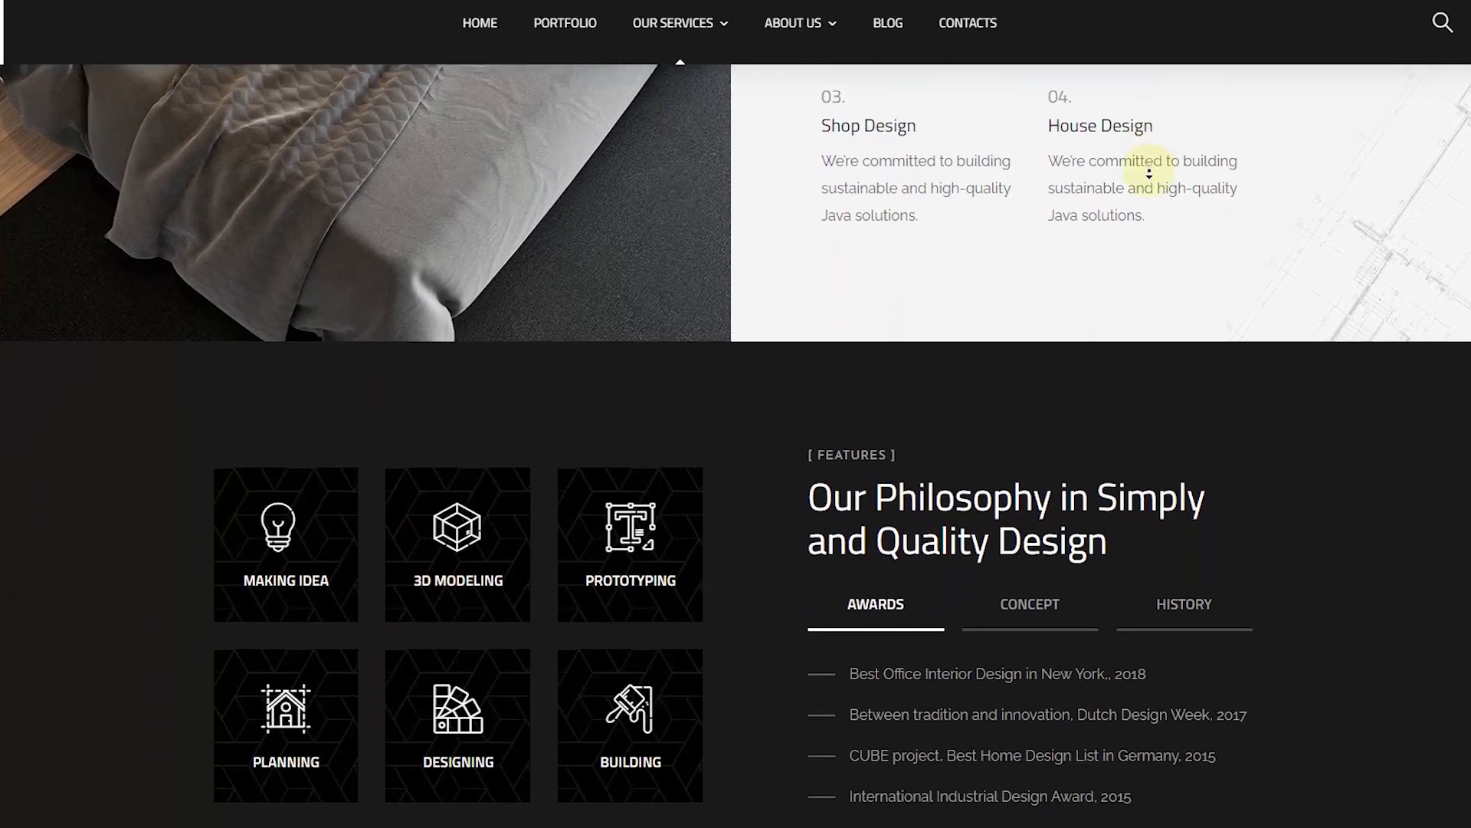
scroll(1149, 174, "down", 6)
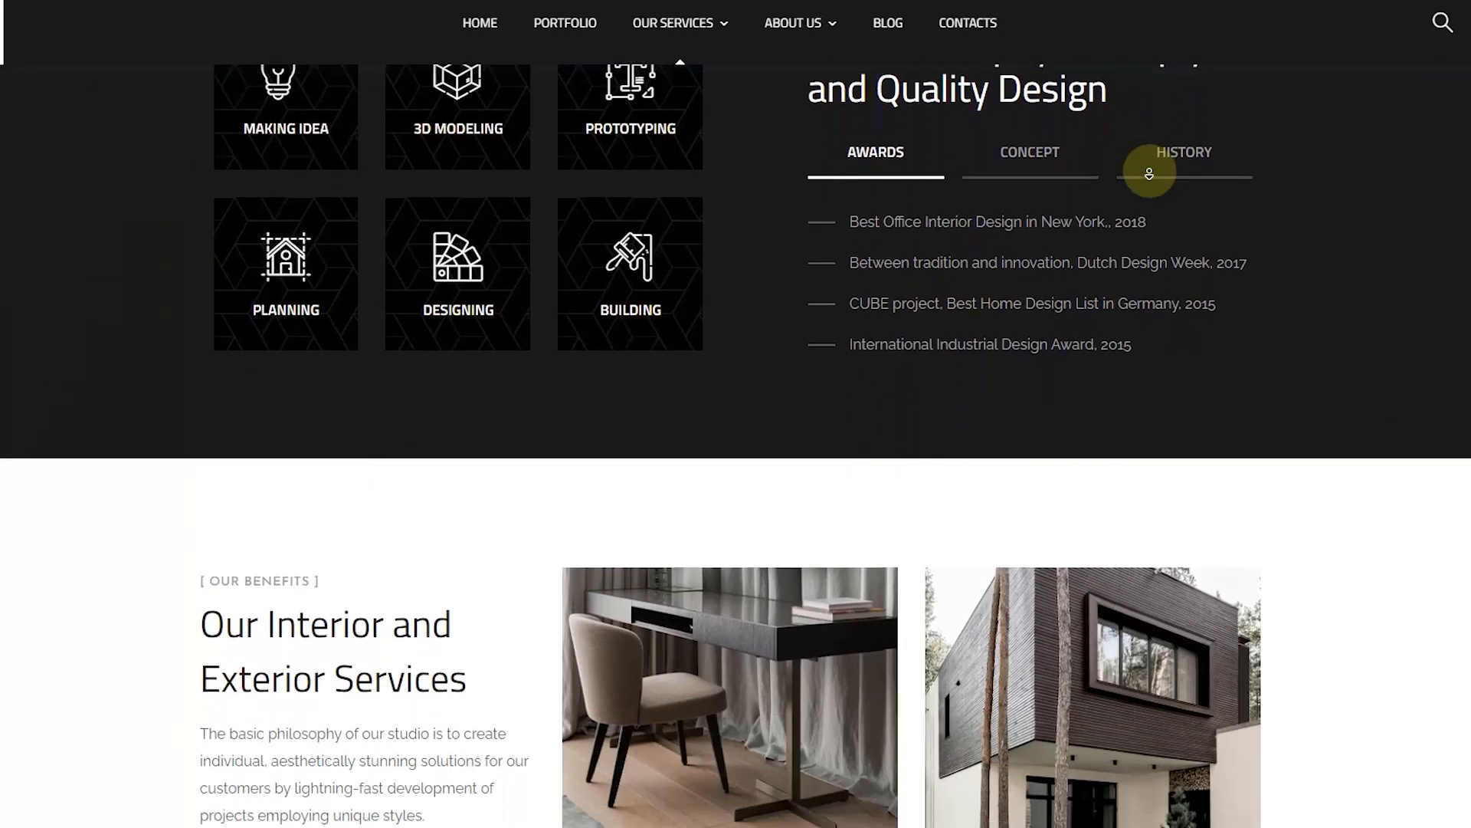
scroll(1149, 174, "down", 5)
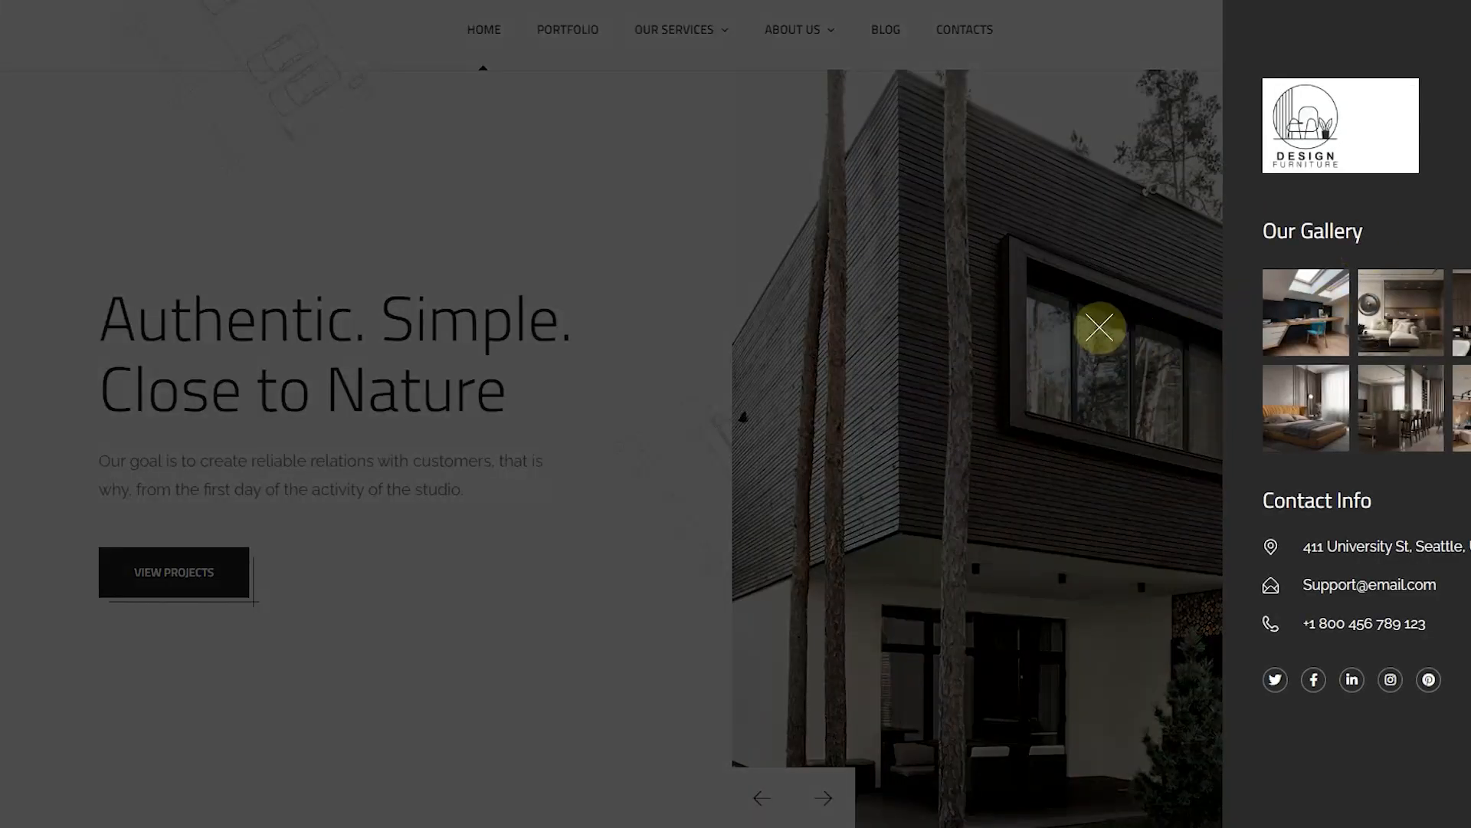
left_click(1100, 328)
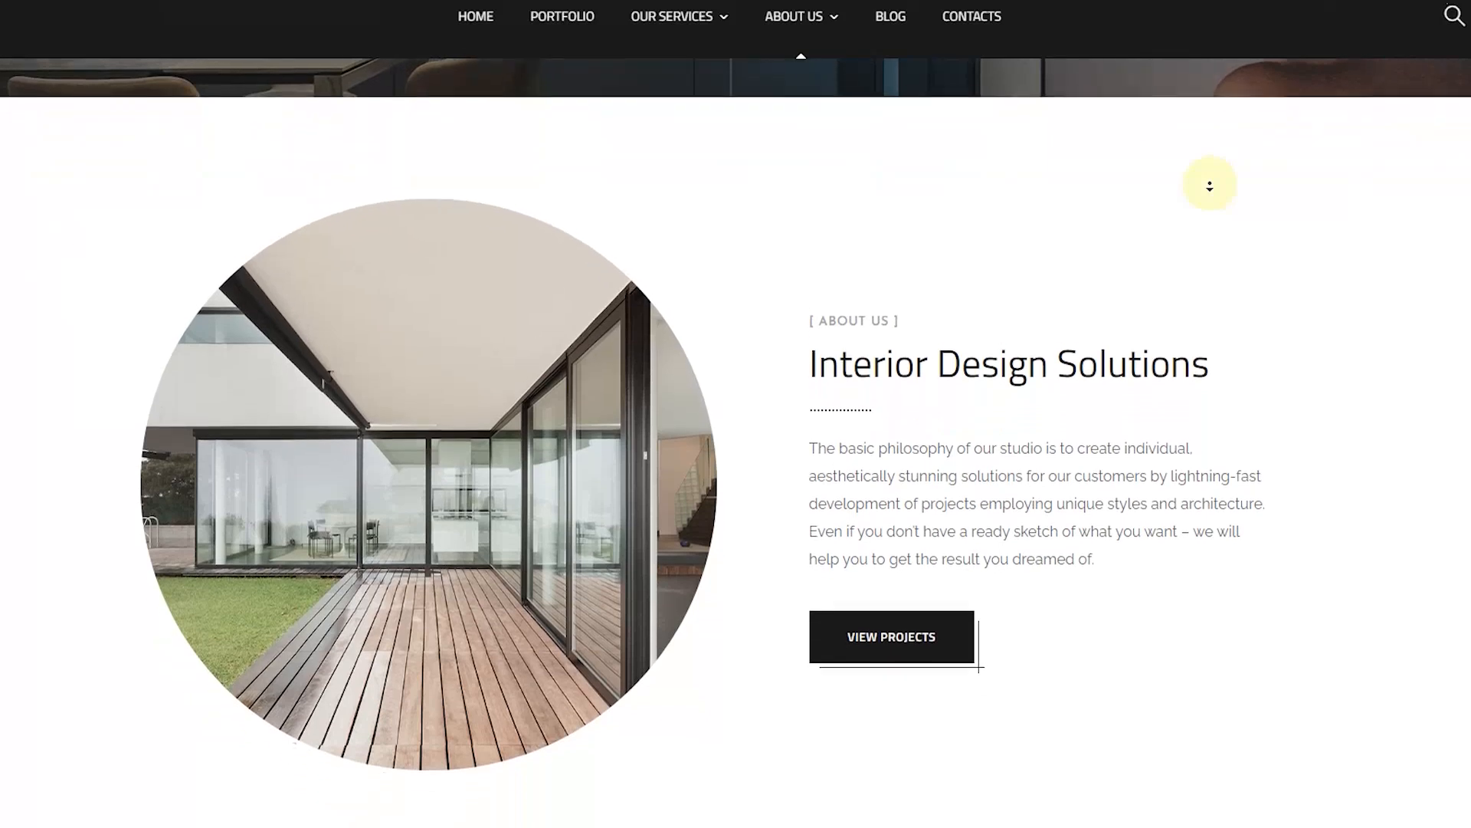
Step: Scroll through the About Us, Portfolio, Our Services and Contacts pages, ending at the map
scroll(1209, 184, "down", 5)
scroll(1209, 185, "down", 5)
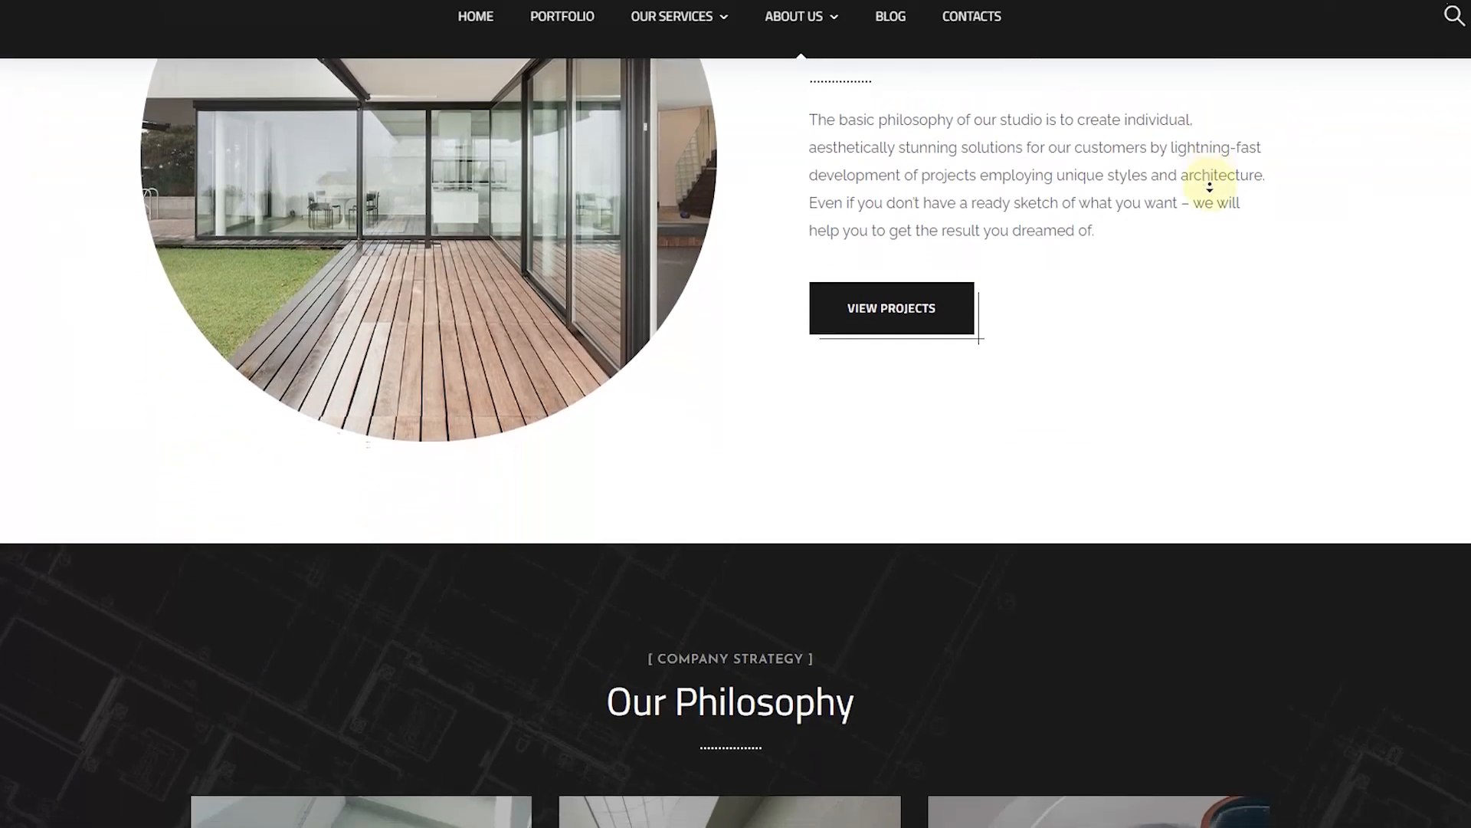
scroll(1210, 188, "down", 4)
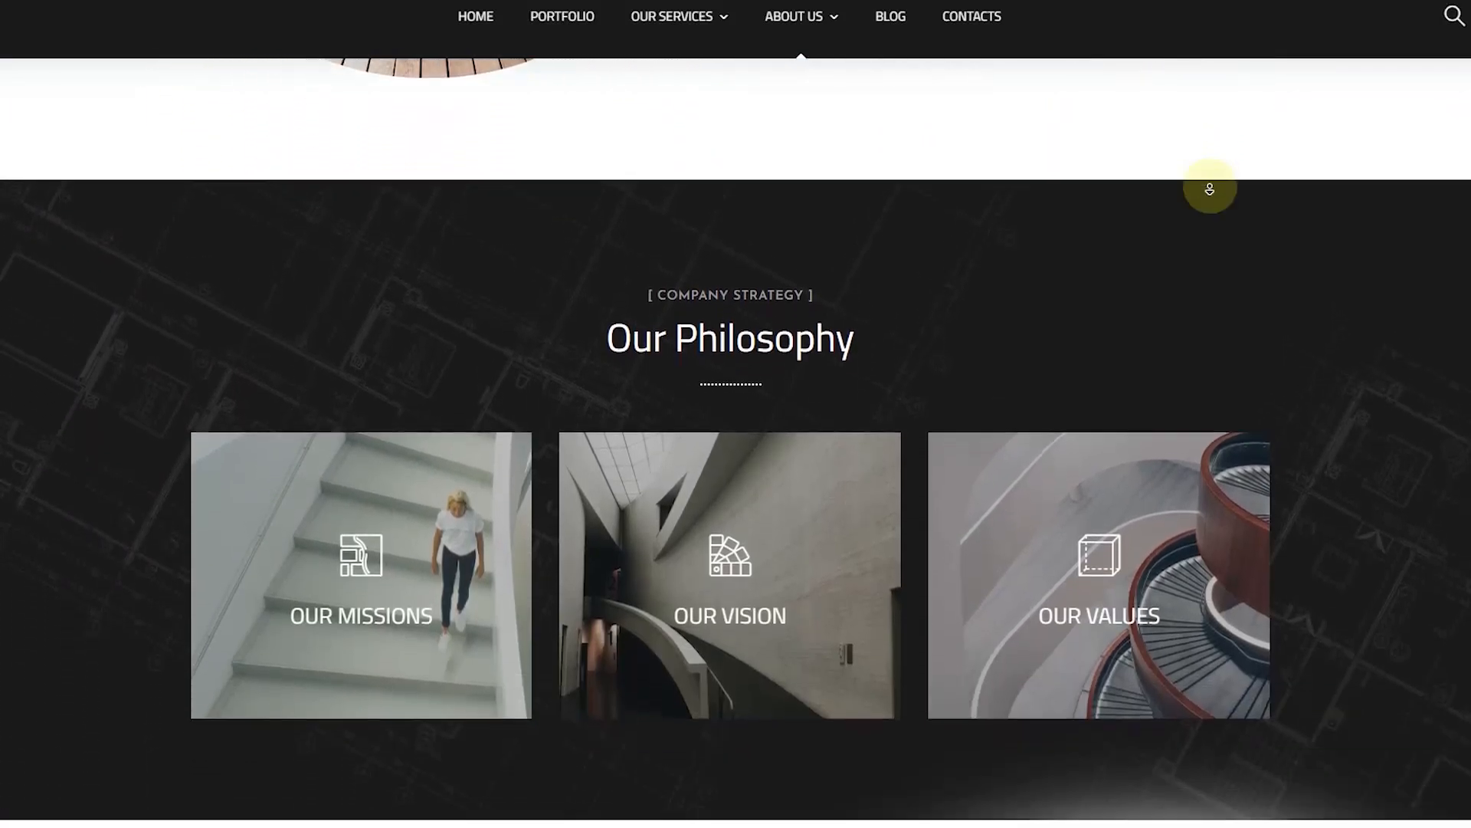
scroll(603, 214, "down", 2)
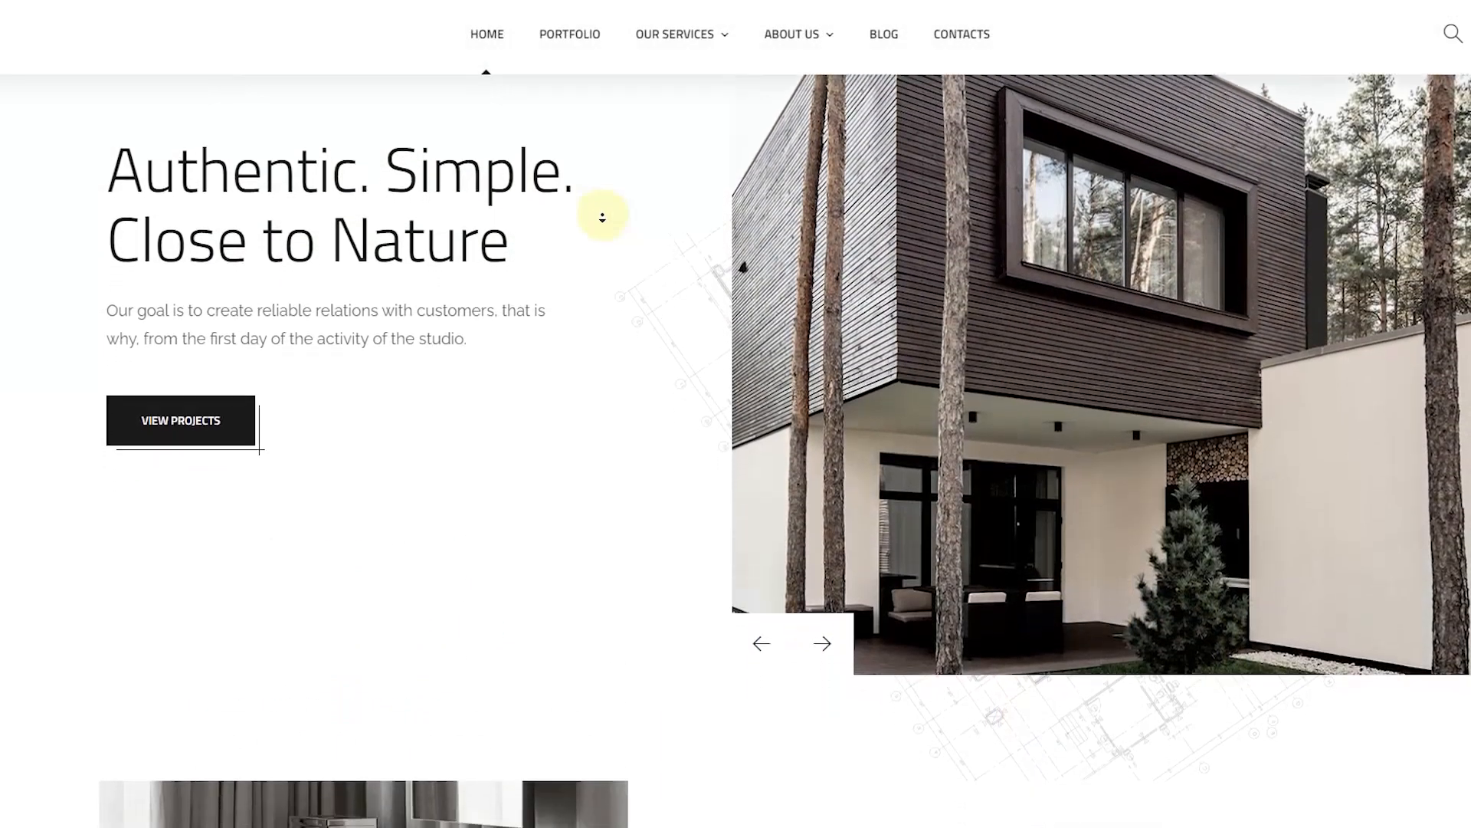
scroll(602, 217, "down", 3)
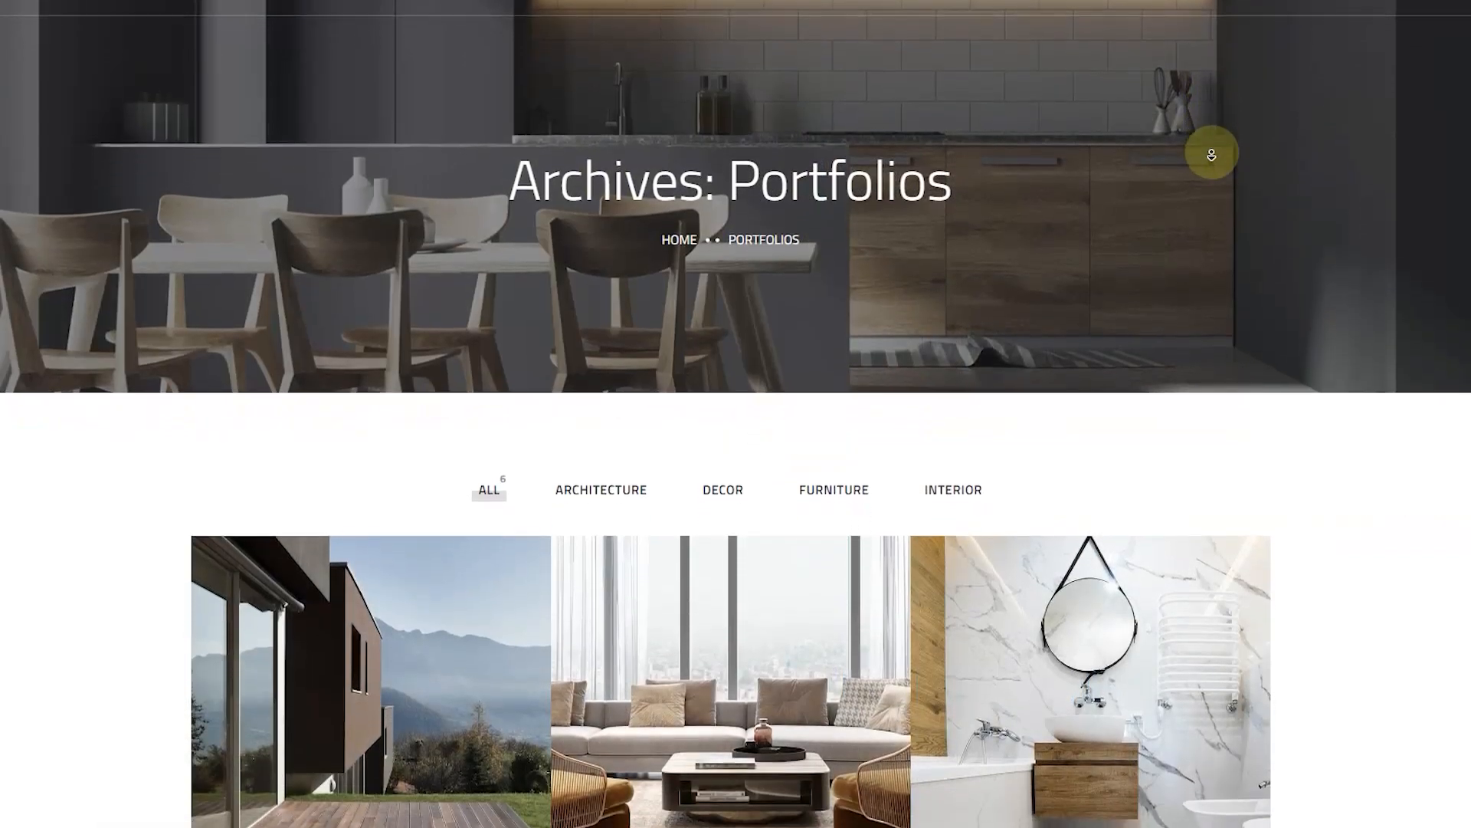
scroll(1212, 154, "down", 3)
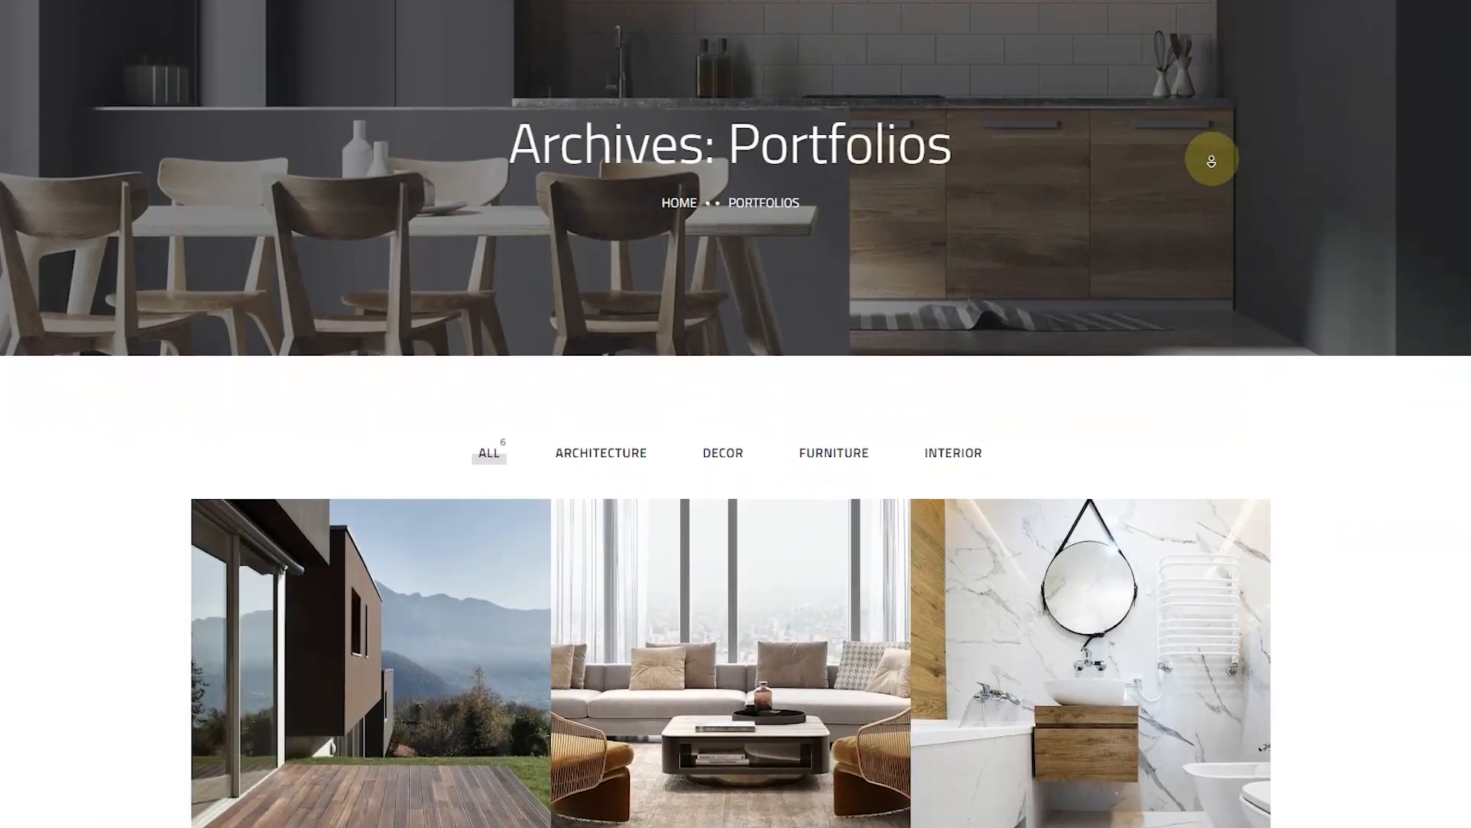
scroll(1209, 162, "down", 4)
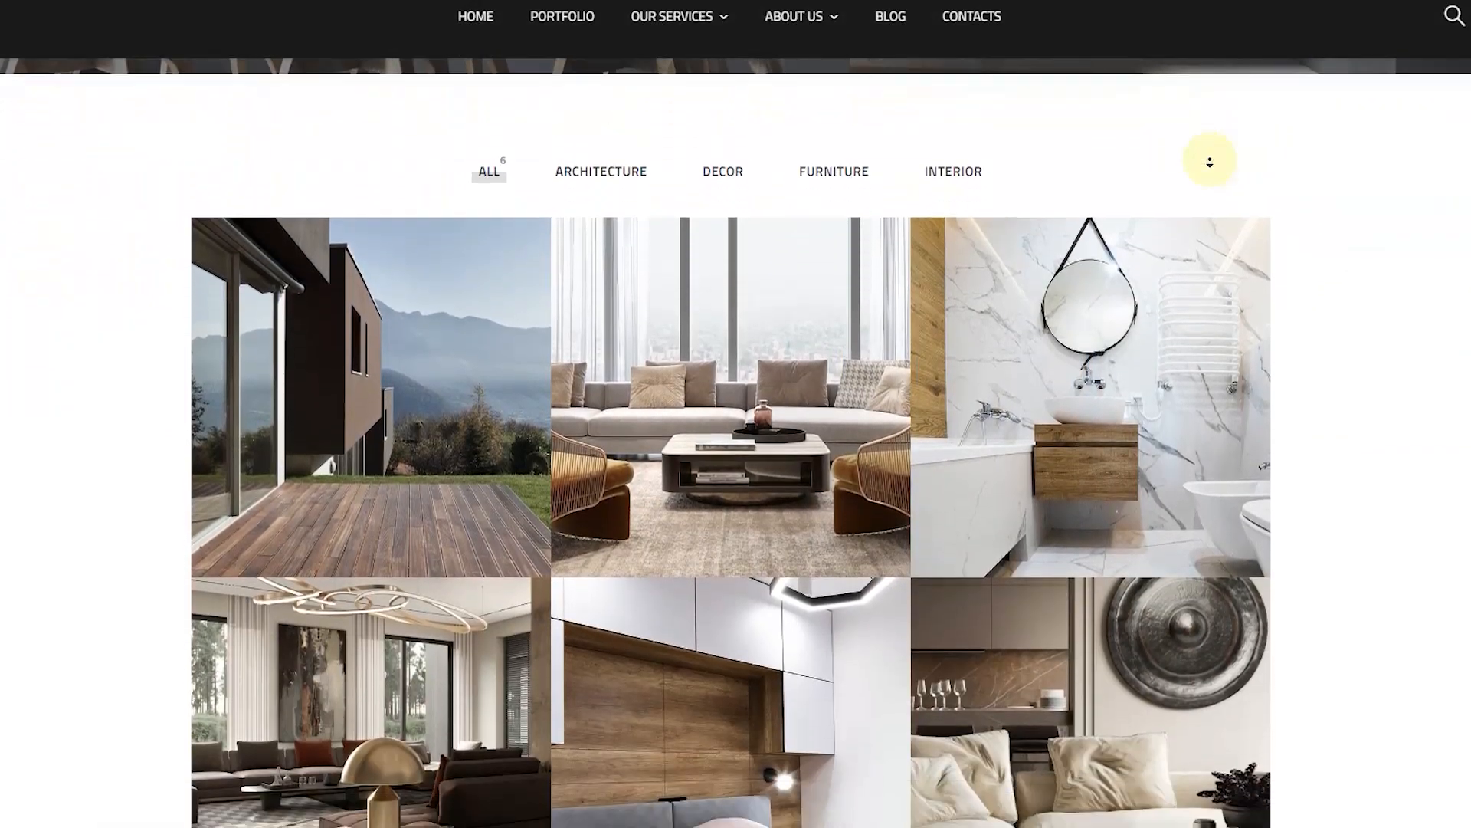
scroll(1210, 170, "down", 5)
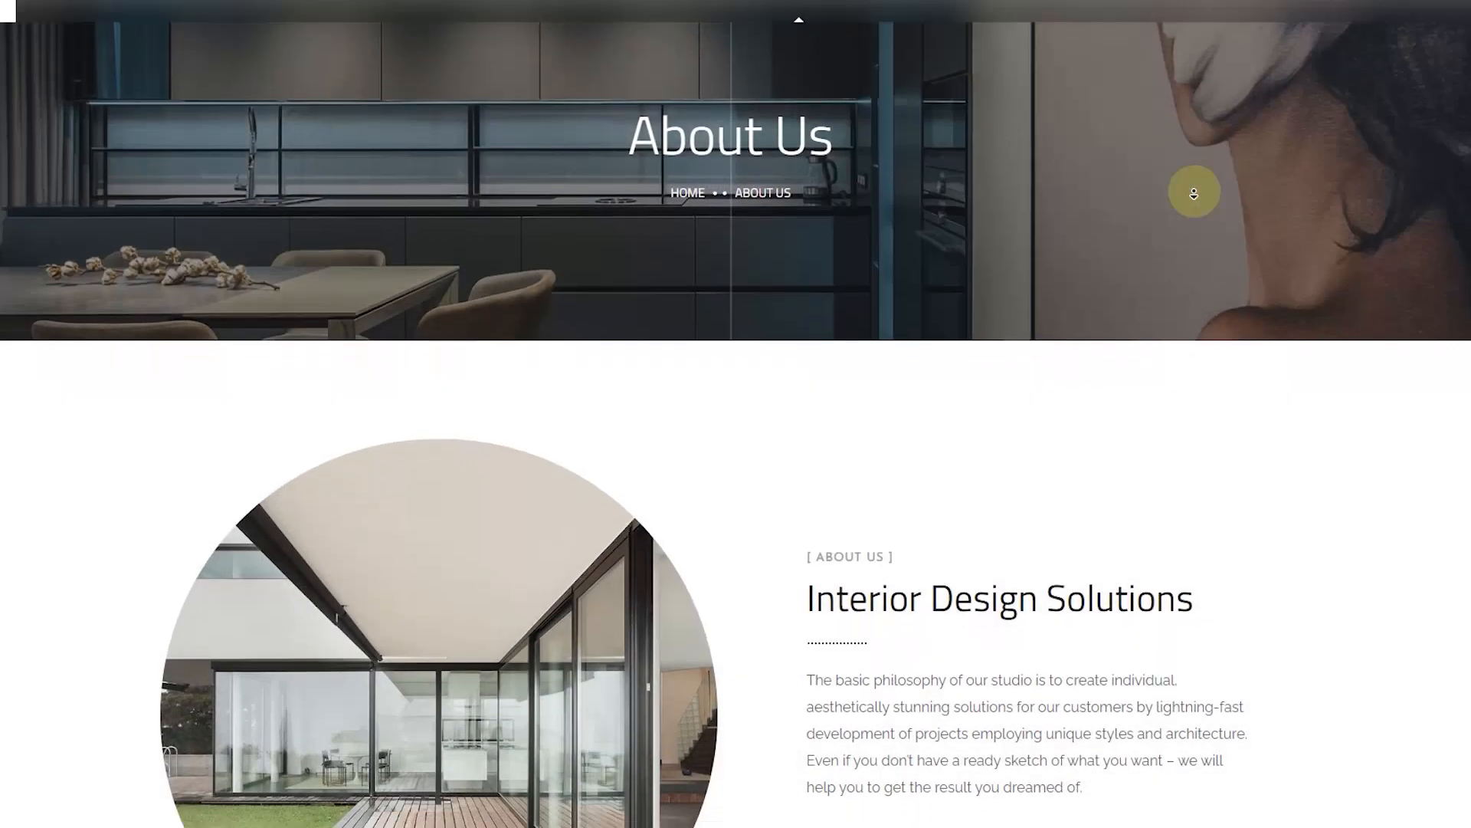
scroll(1194, 191, "down", 2)
scroll(1194, 193, "down", 4)
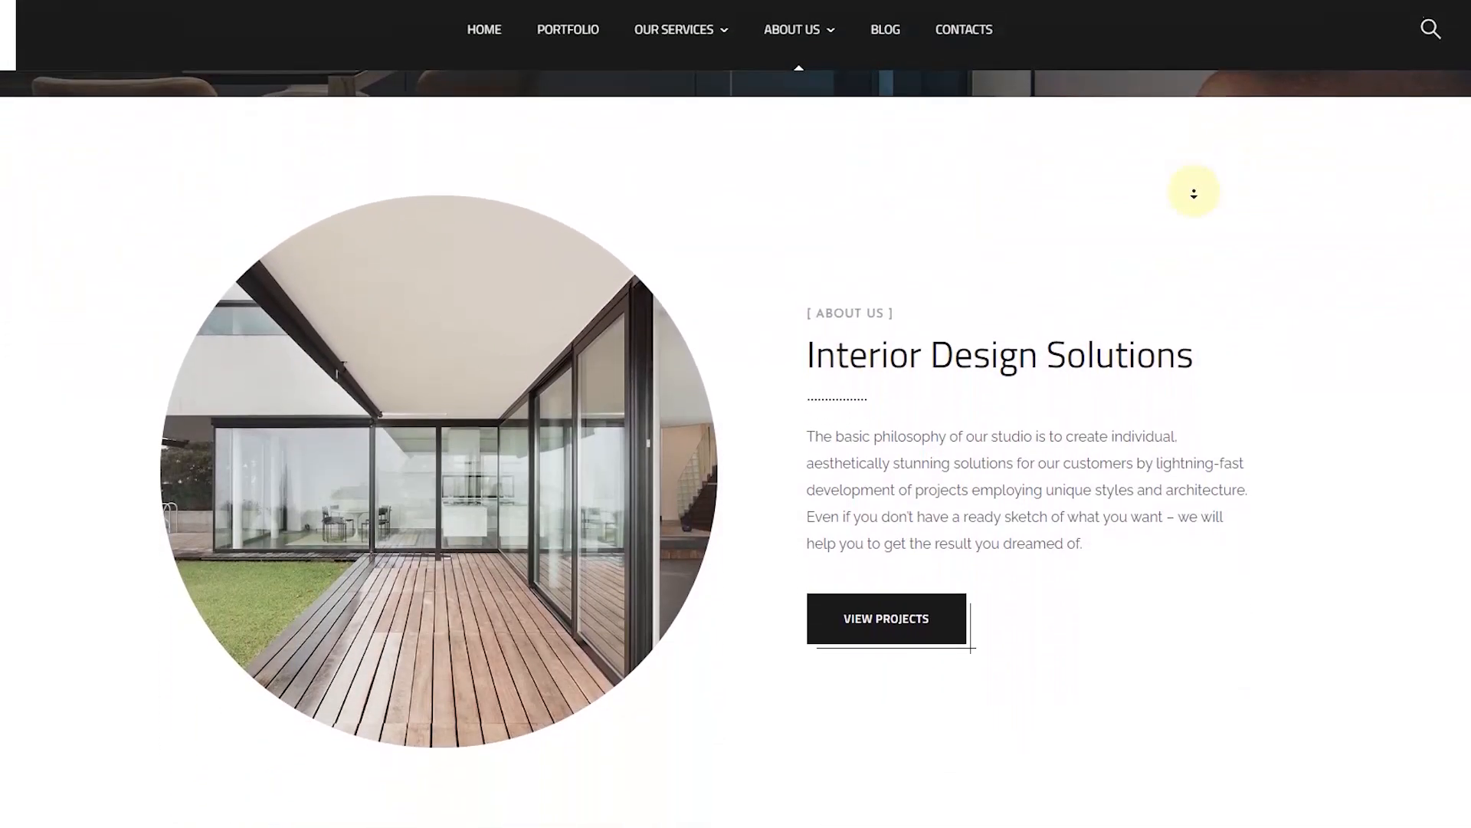
scroll(1194, 193, "down", 1)
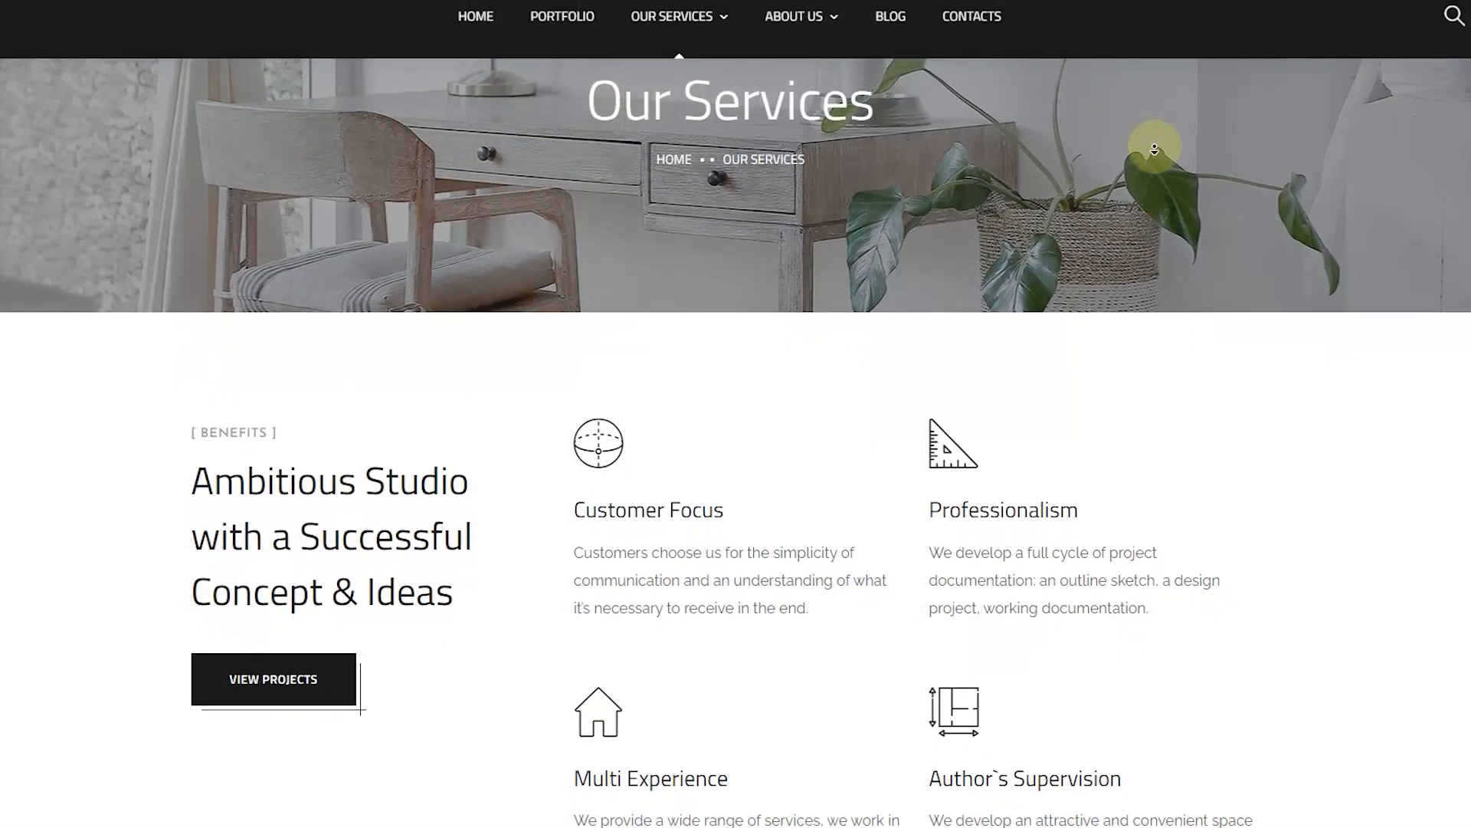
scroll(1155, 148, "down", 3)
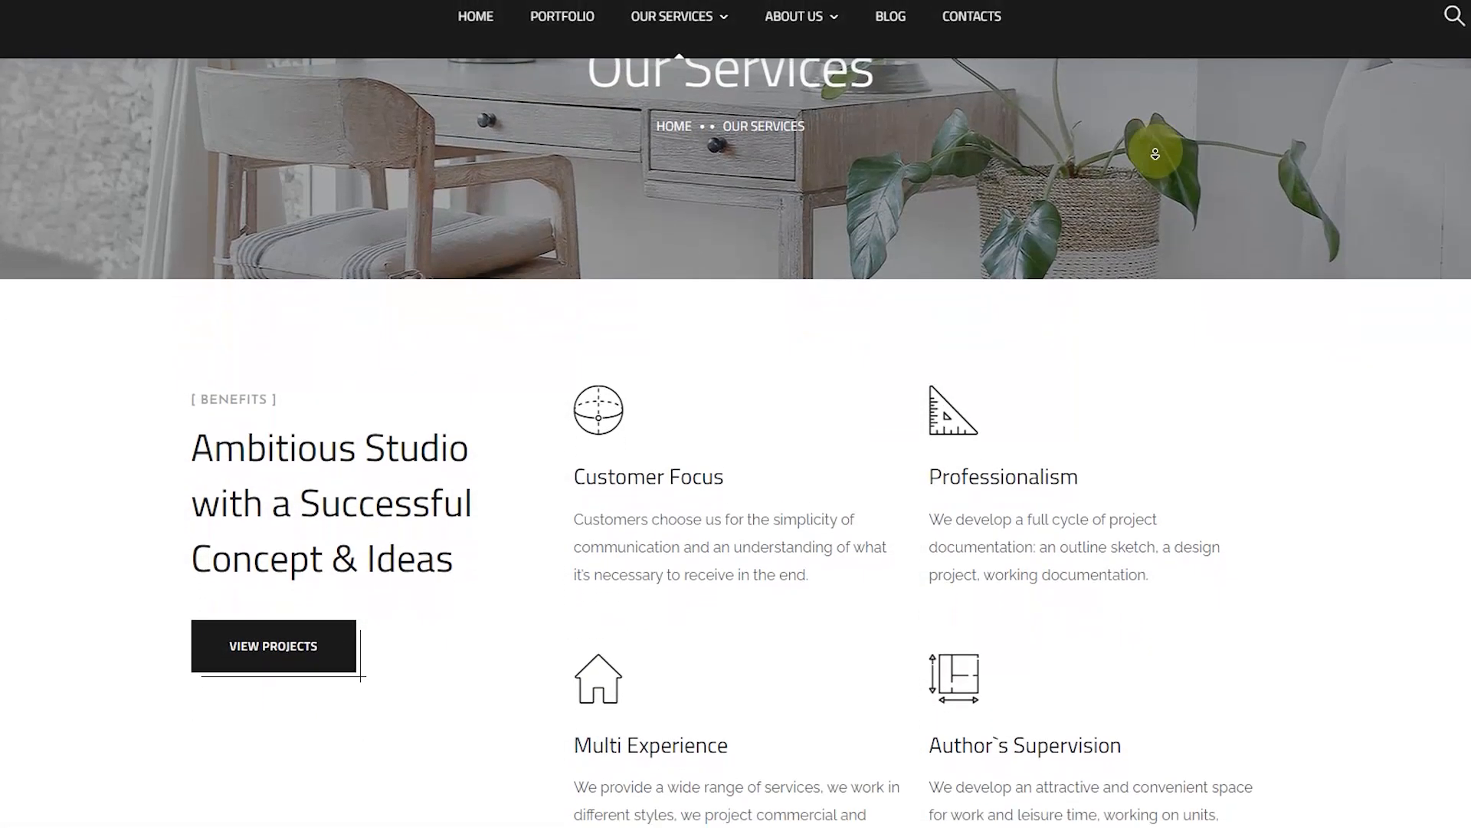
scroll(1156, 167, "down", 6)
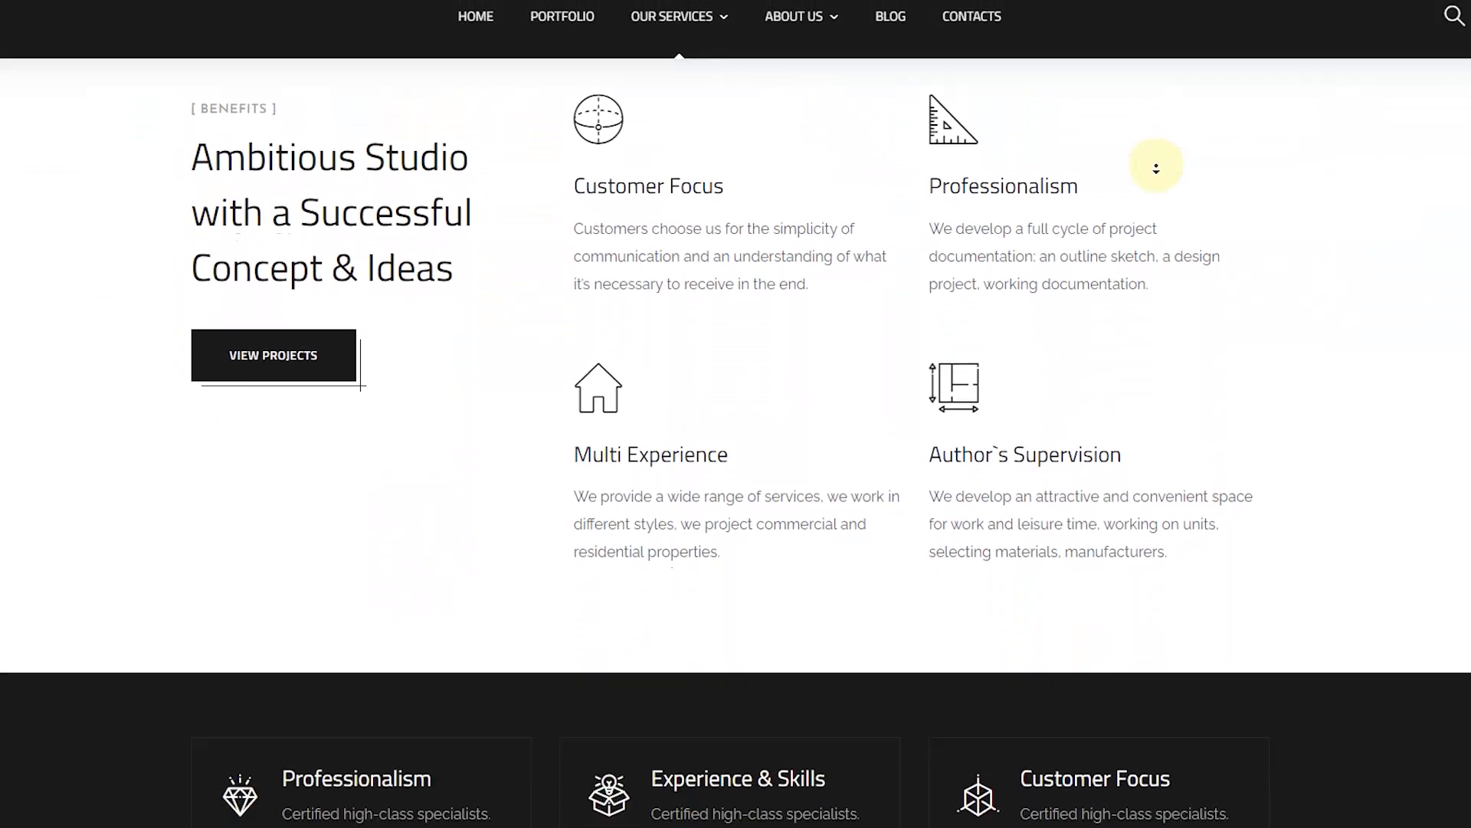
scroll(1156, 168, "down", 6)
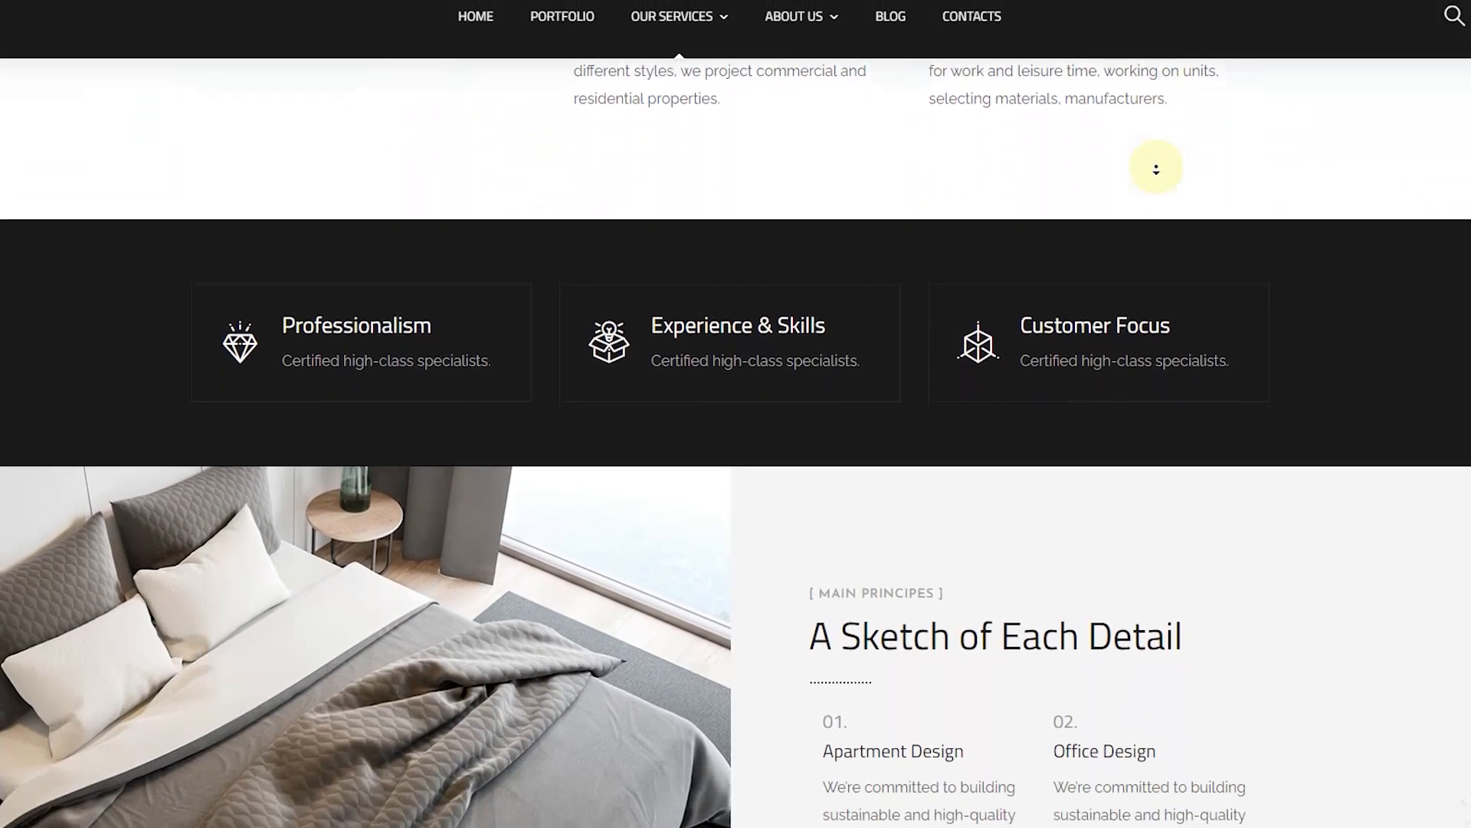
scroll(1156, 169, "down", 6)
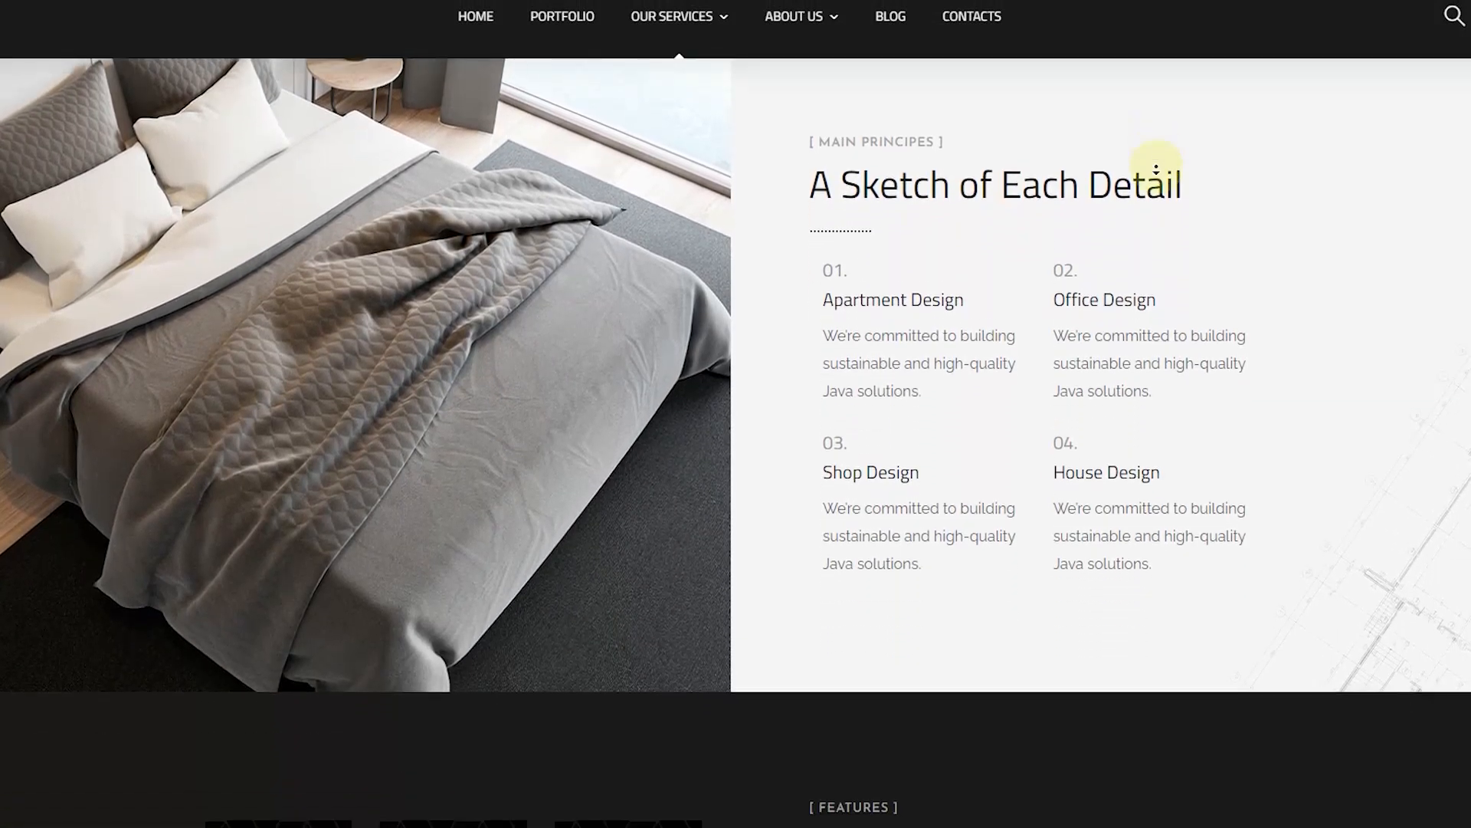
scroll(1157, 169, "down", 6)
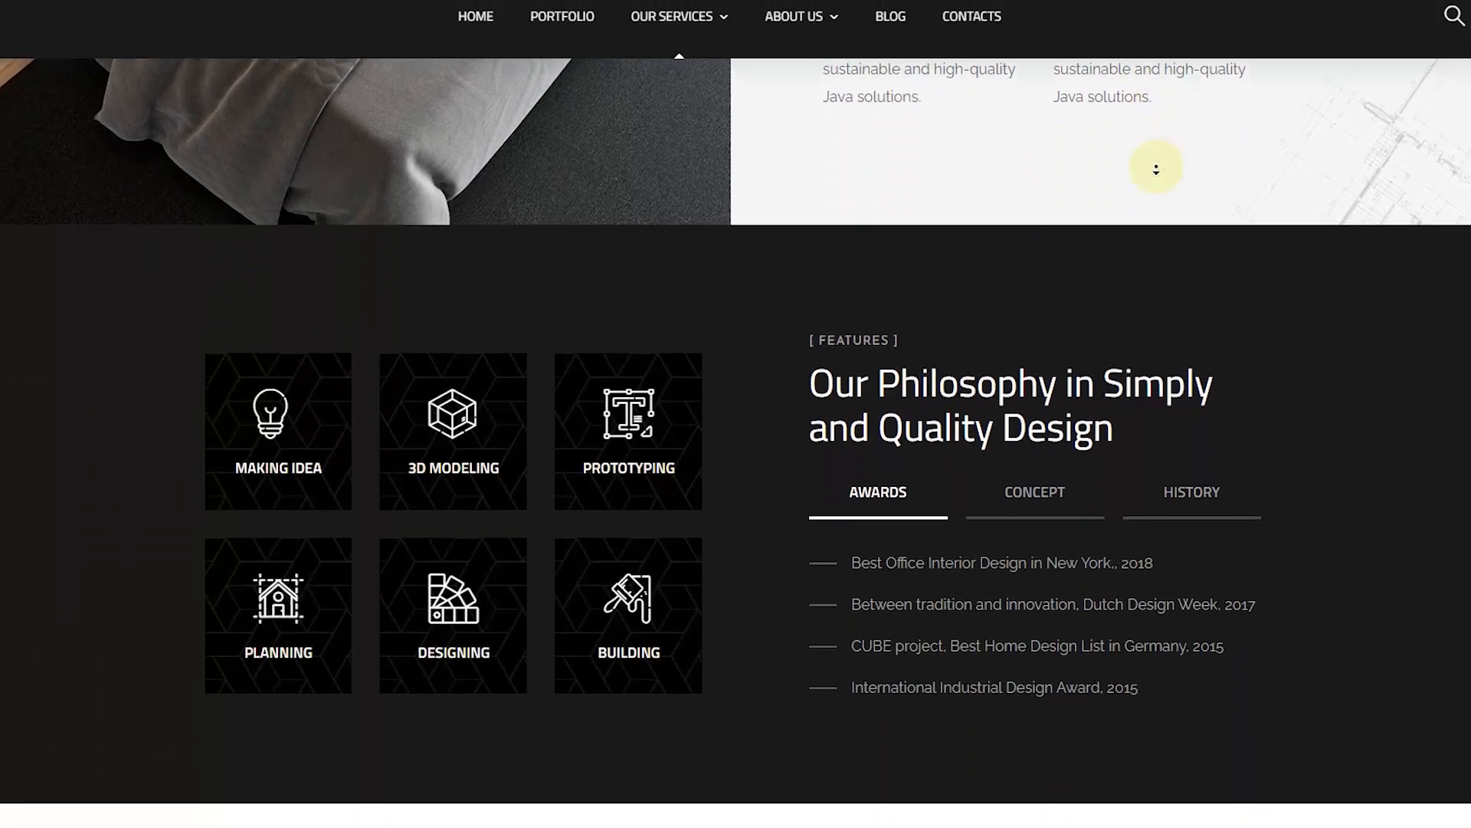
scroll(1156, 169, "down", 6)
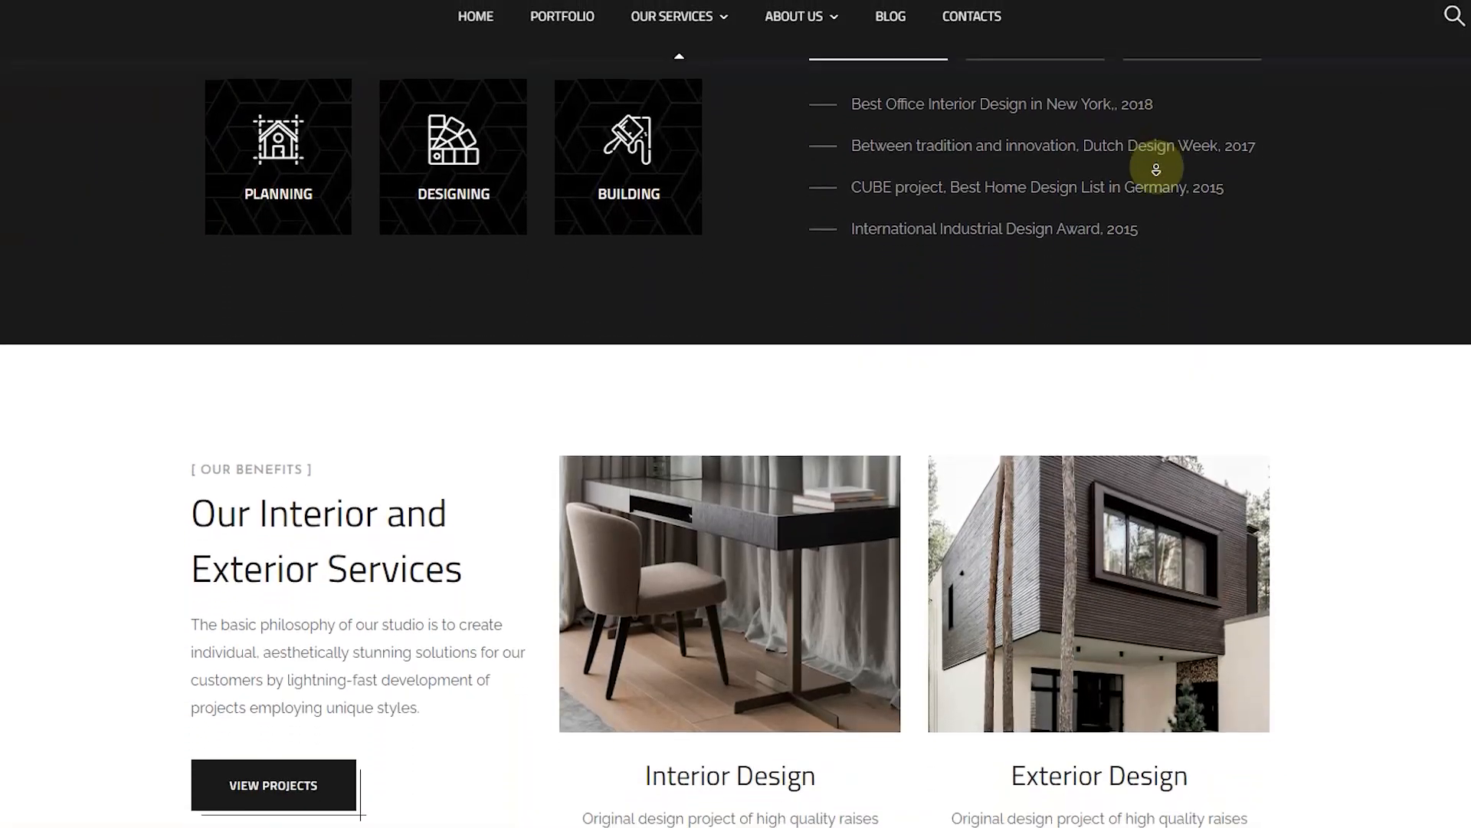
scroll(1156, 169, "down", 4)
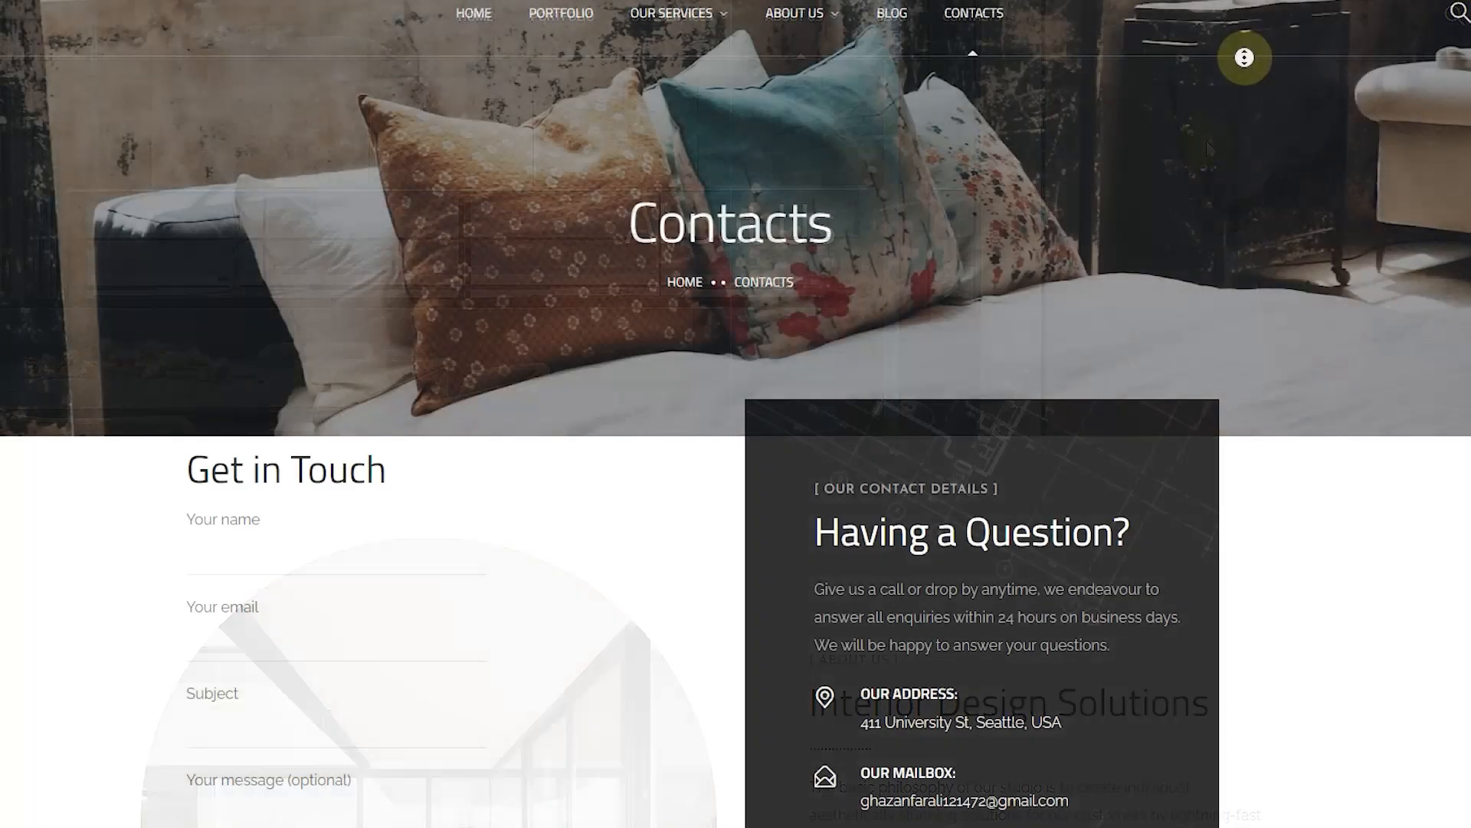
scroll(1243, 112, "down", 3)
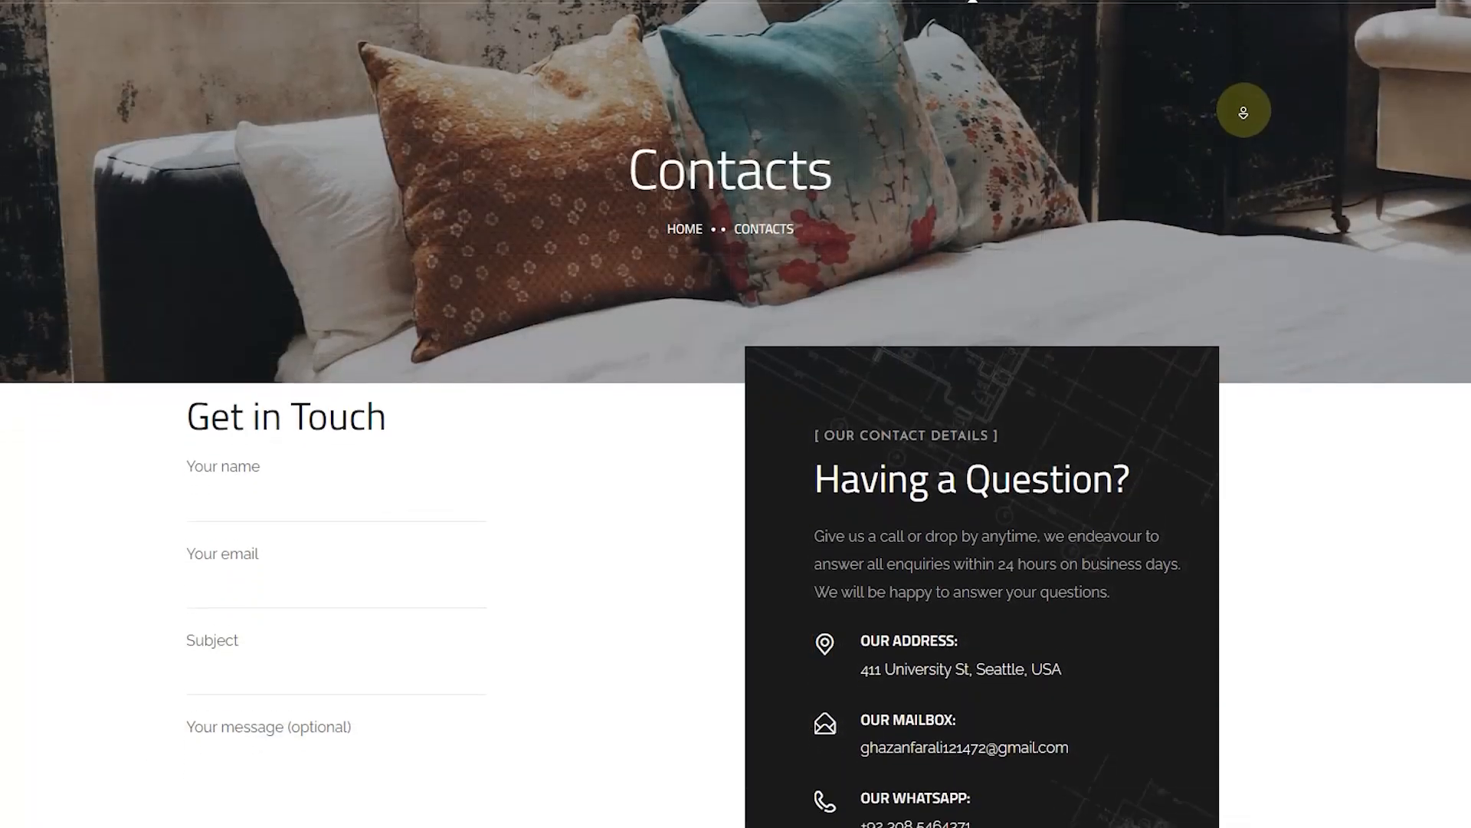
scroll(1243, 112, "down", 7)
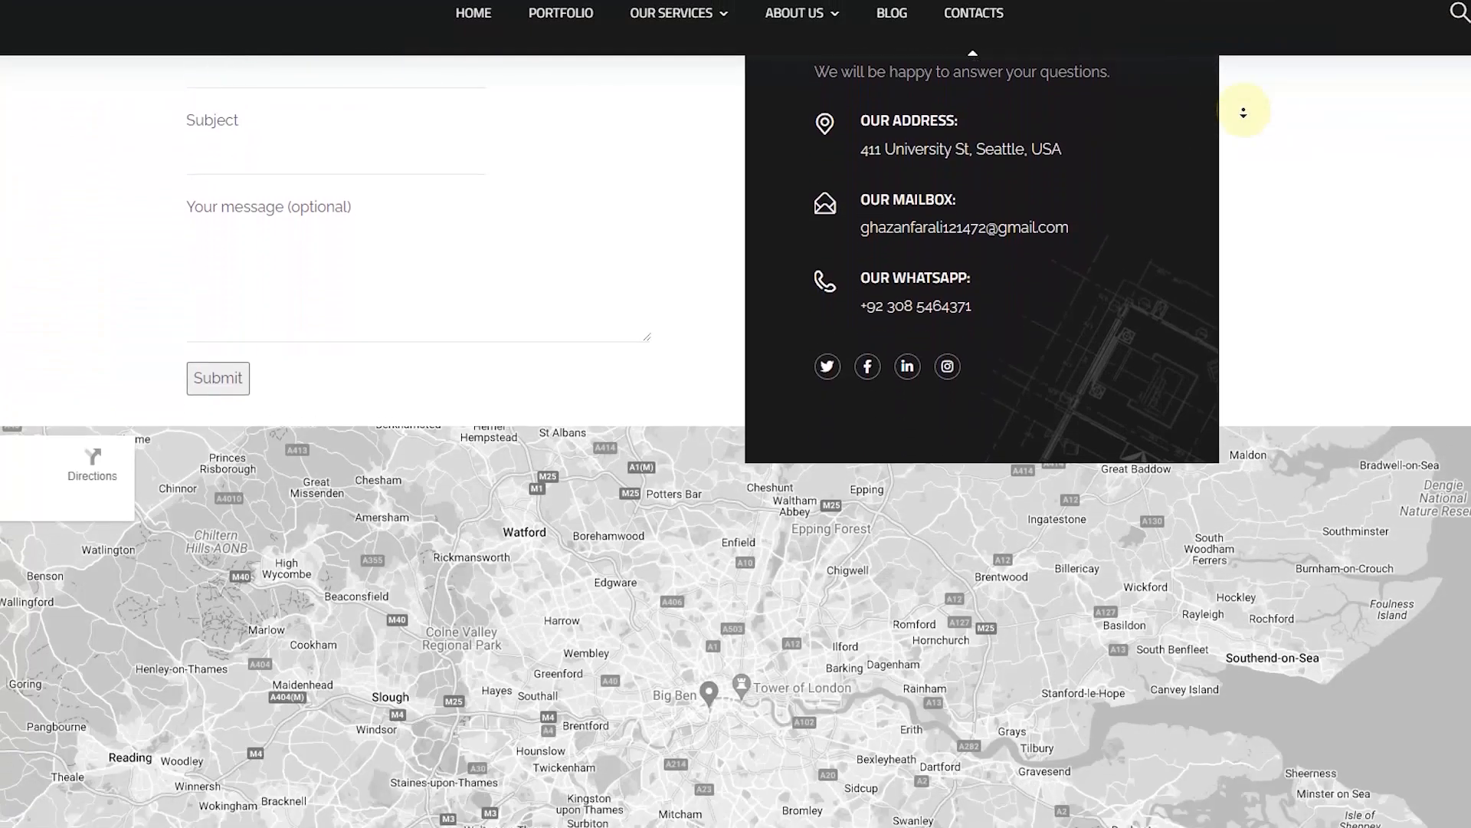
scroll(1244, 112, "down", 6)
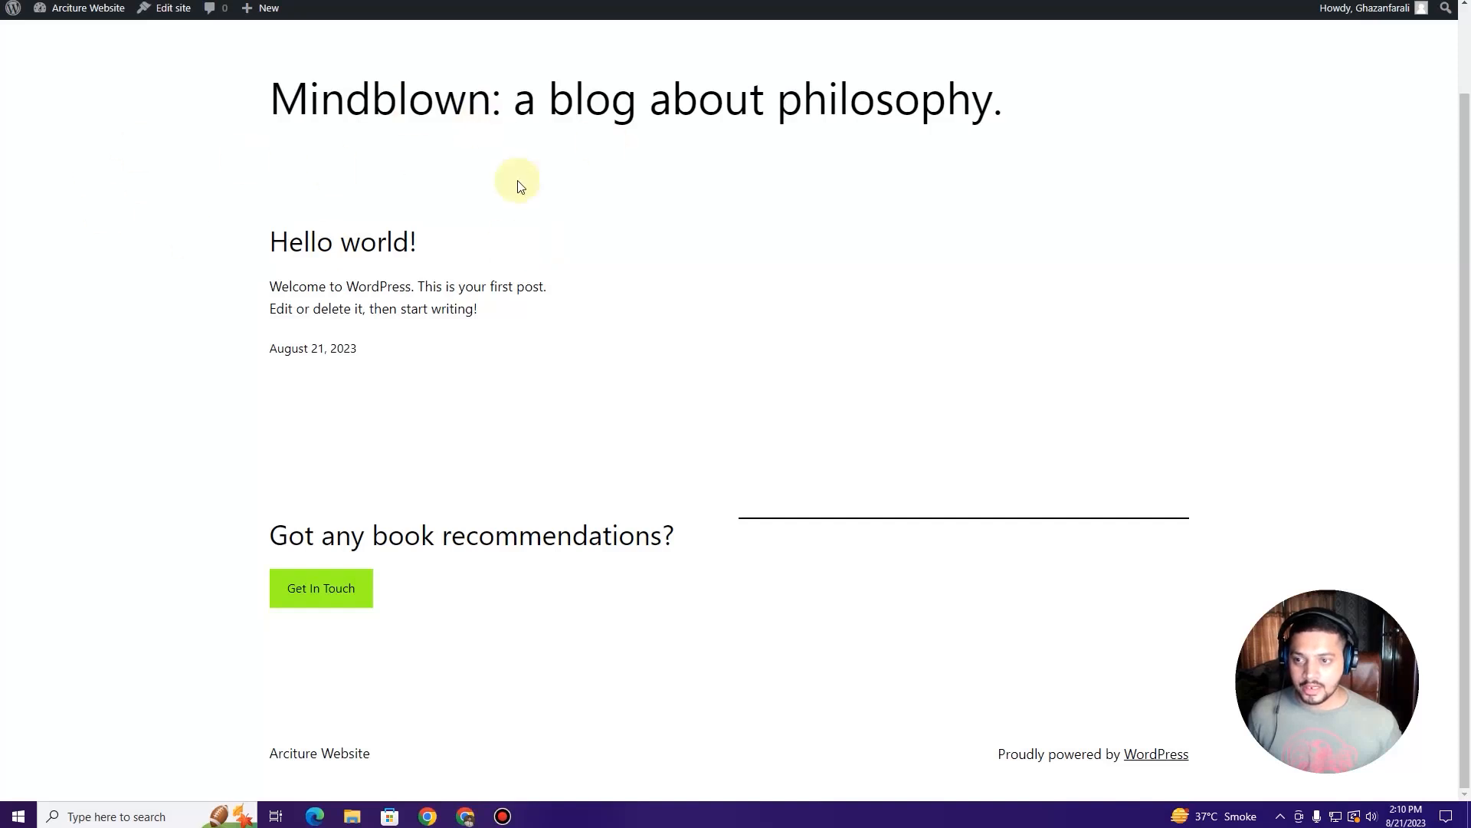
Step: Scroll back to the top of the Arciture Website front page to reach the admin bar
scroll(581, 335, "up", 1)
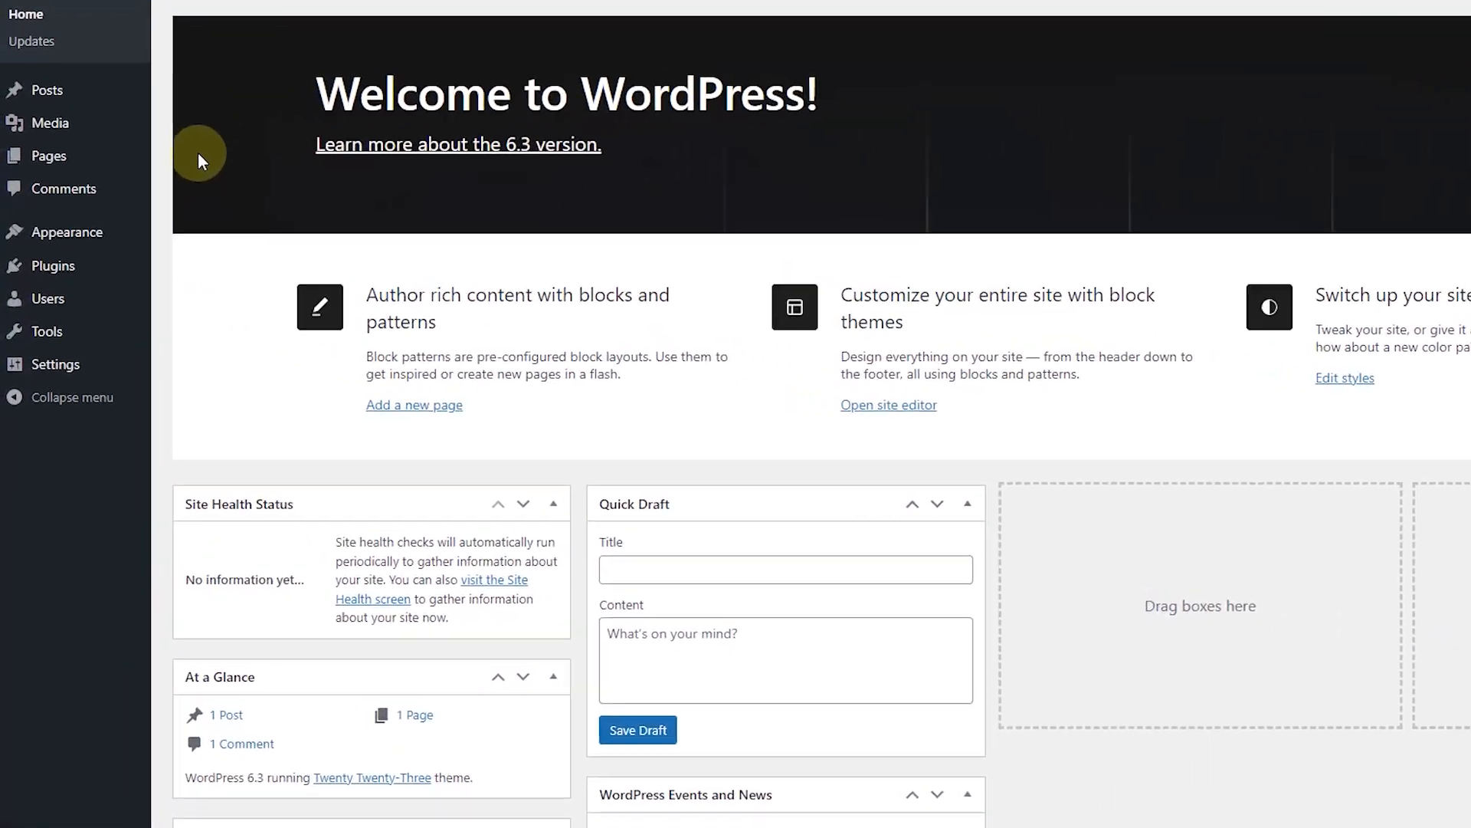
Step: In General Settings, enter Site Title 'Design Studio' and tagline 'Criticism is the basis for Improvement'
mouse_move(17, 364)
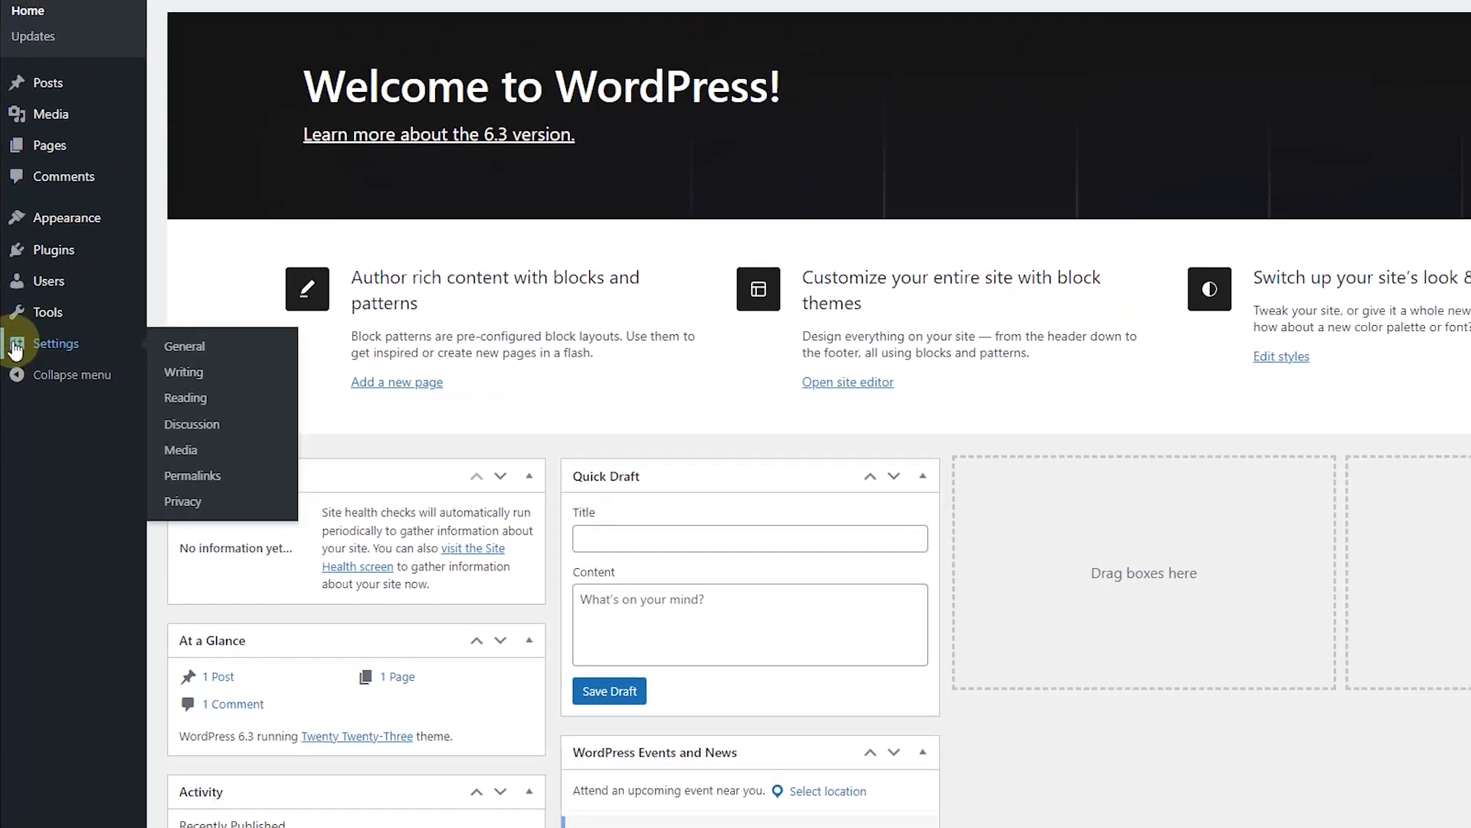
left_click(184, 345)
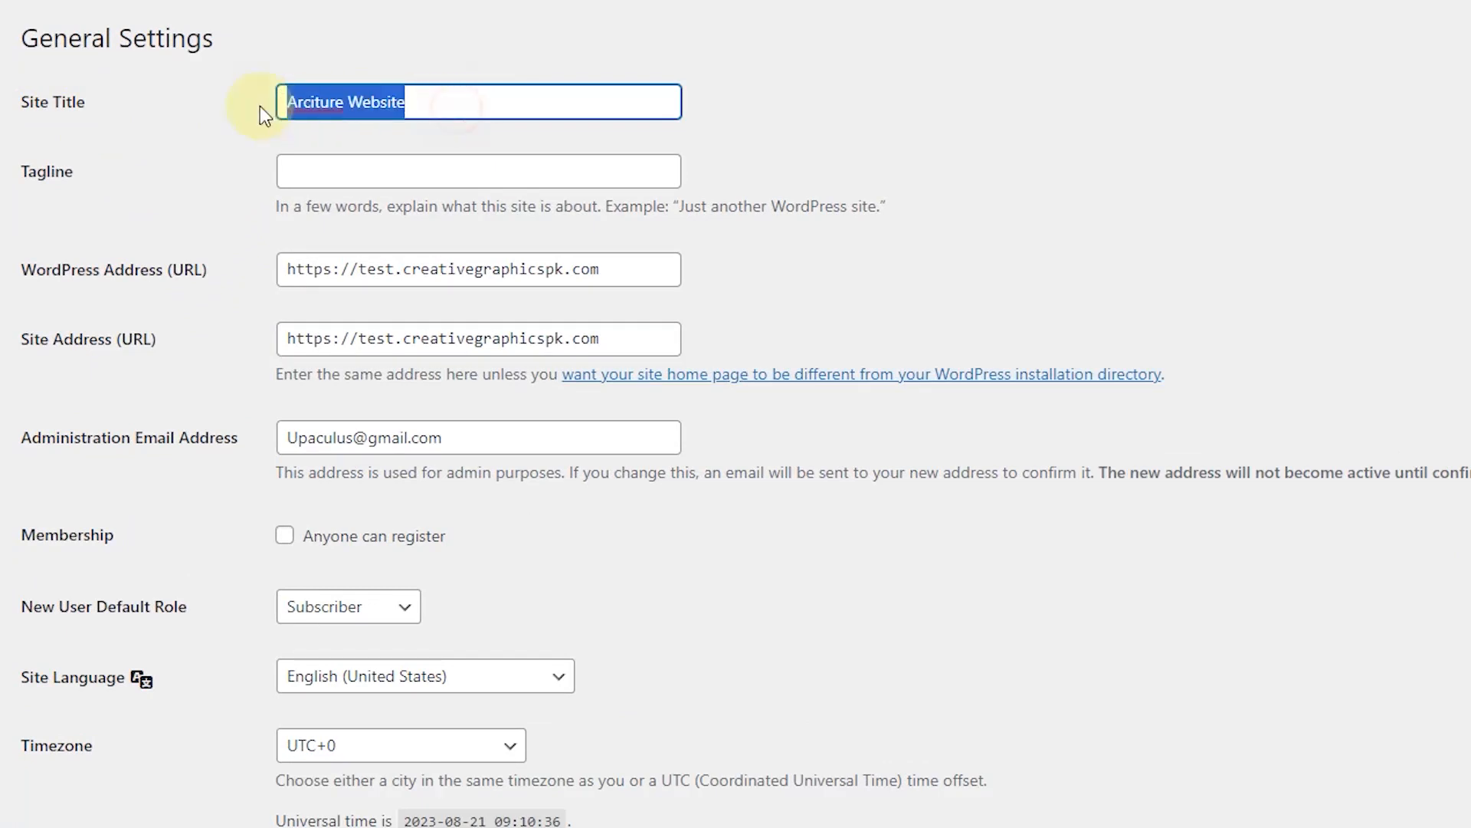
type("De")
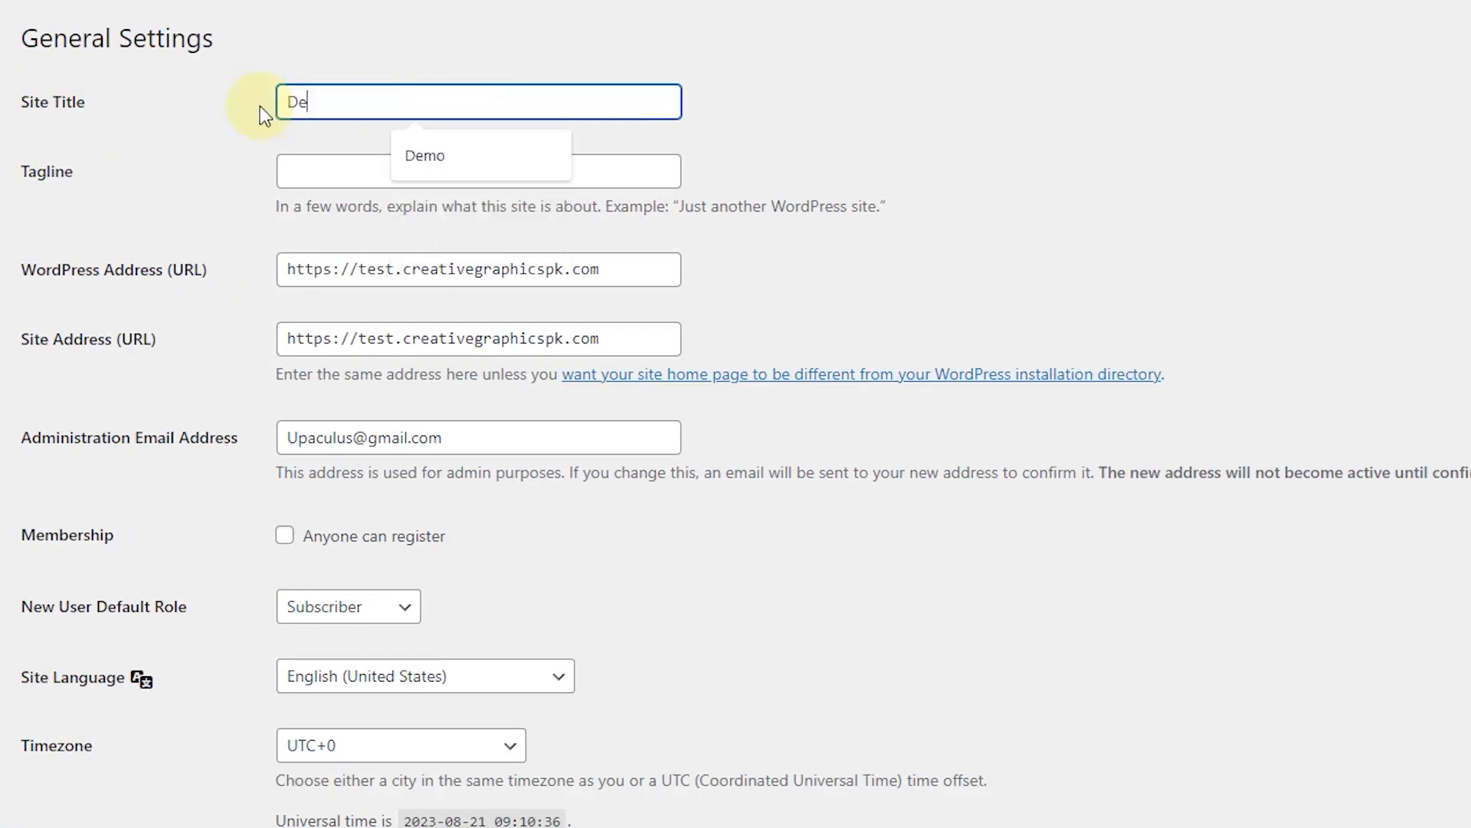
type("sign Studio")
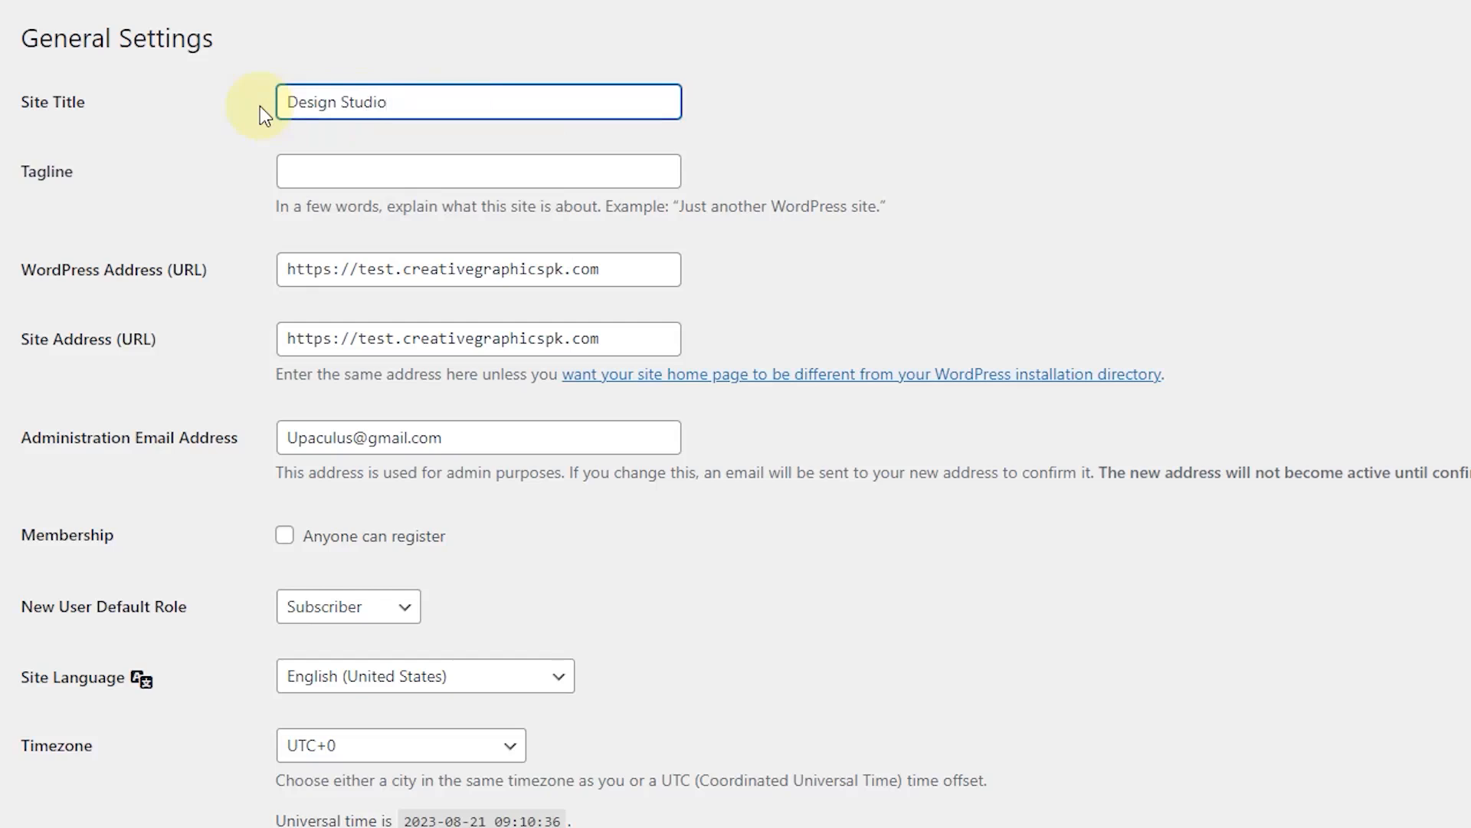
left_click(327, 169)
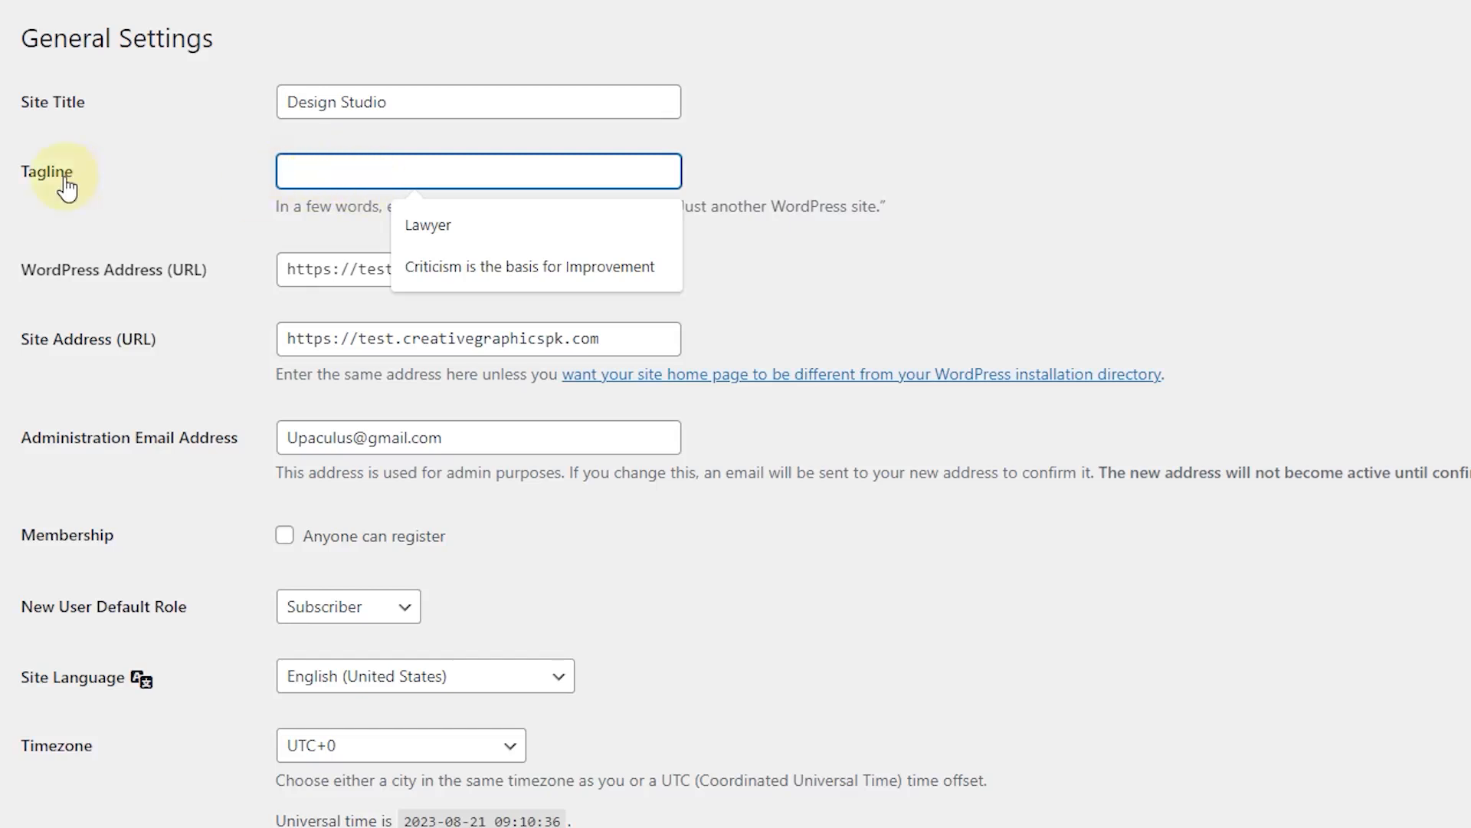
left_click(471, 263)
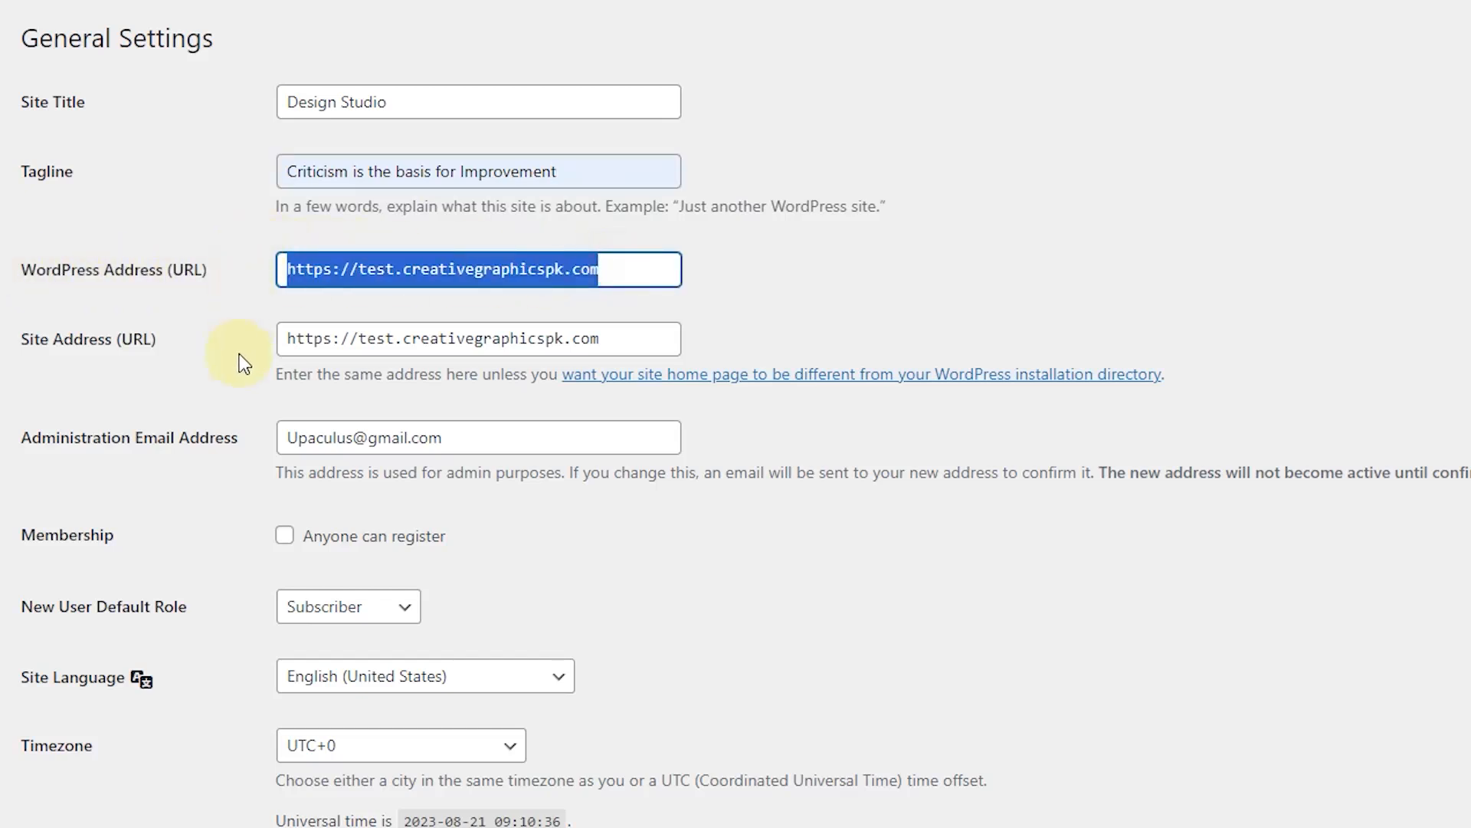
Step: Review the site address and administration email fields on the General Settings page
scroll(239, 353, "down", 2)
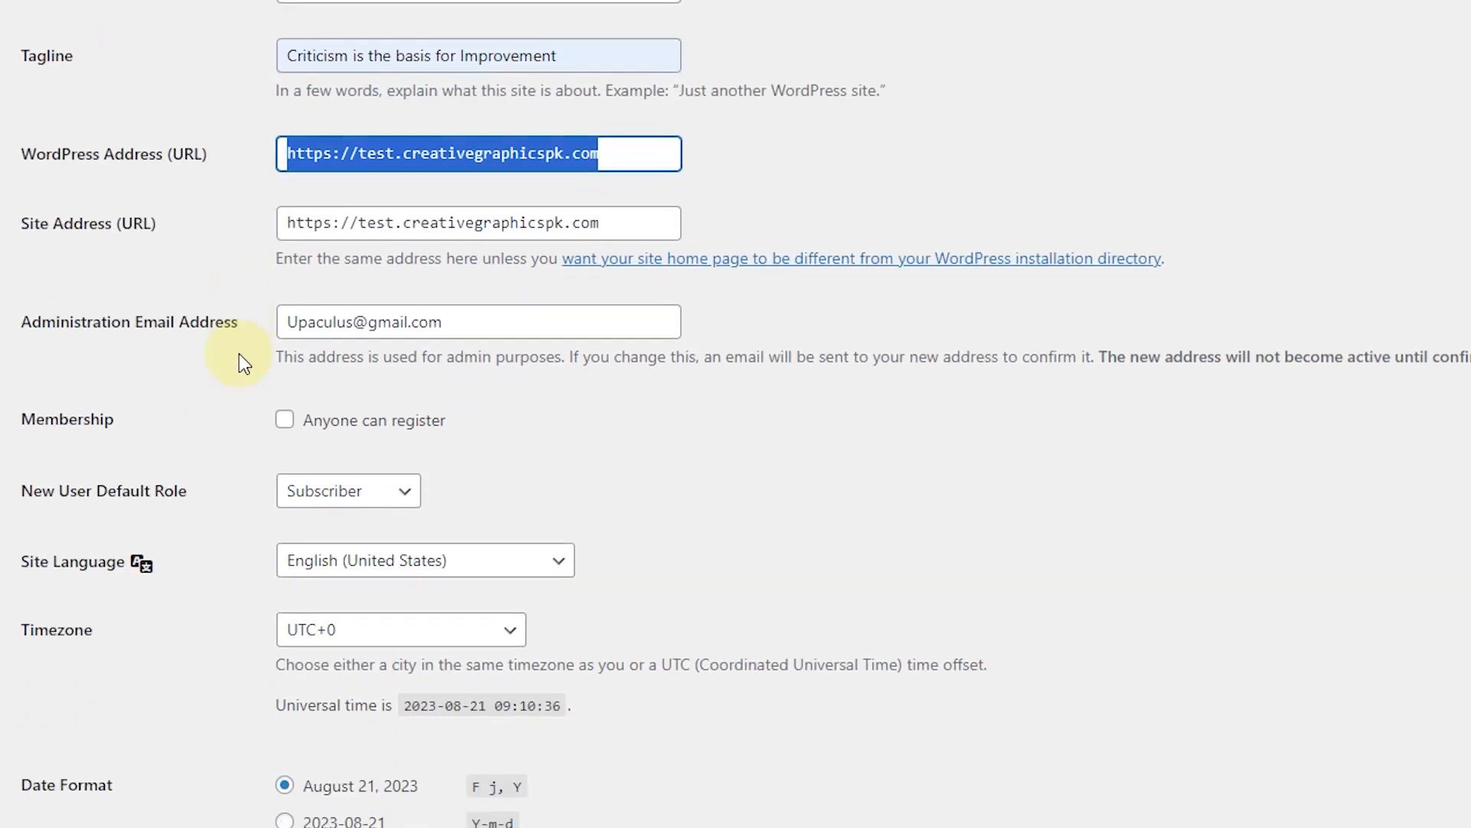
left_click(375, 221)
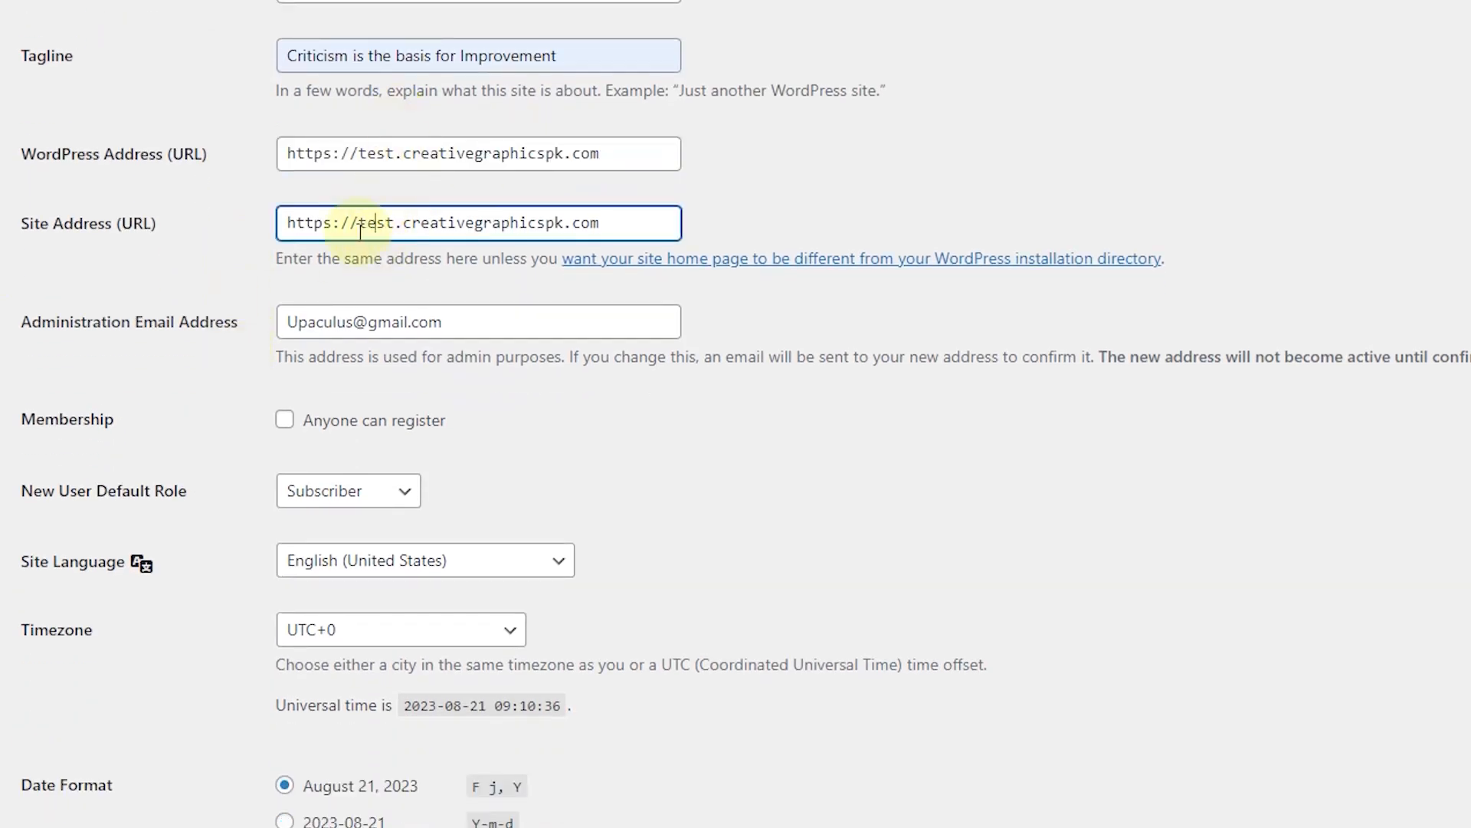
scroll(216, 310, "down", 1)
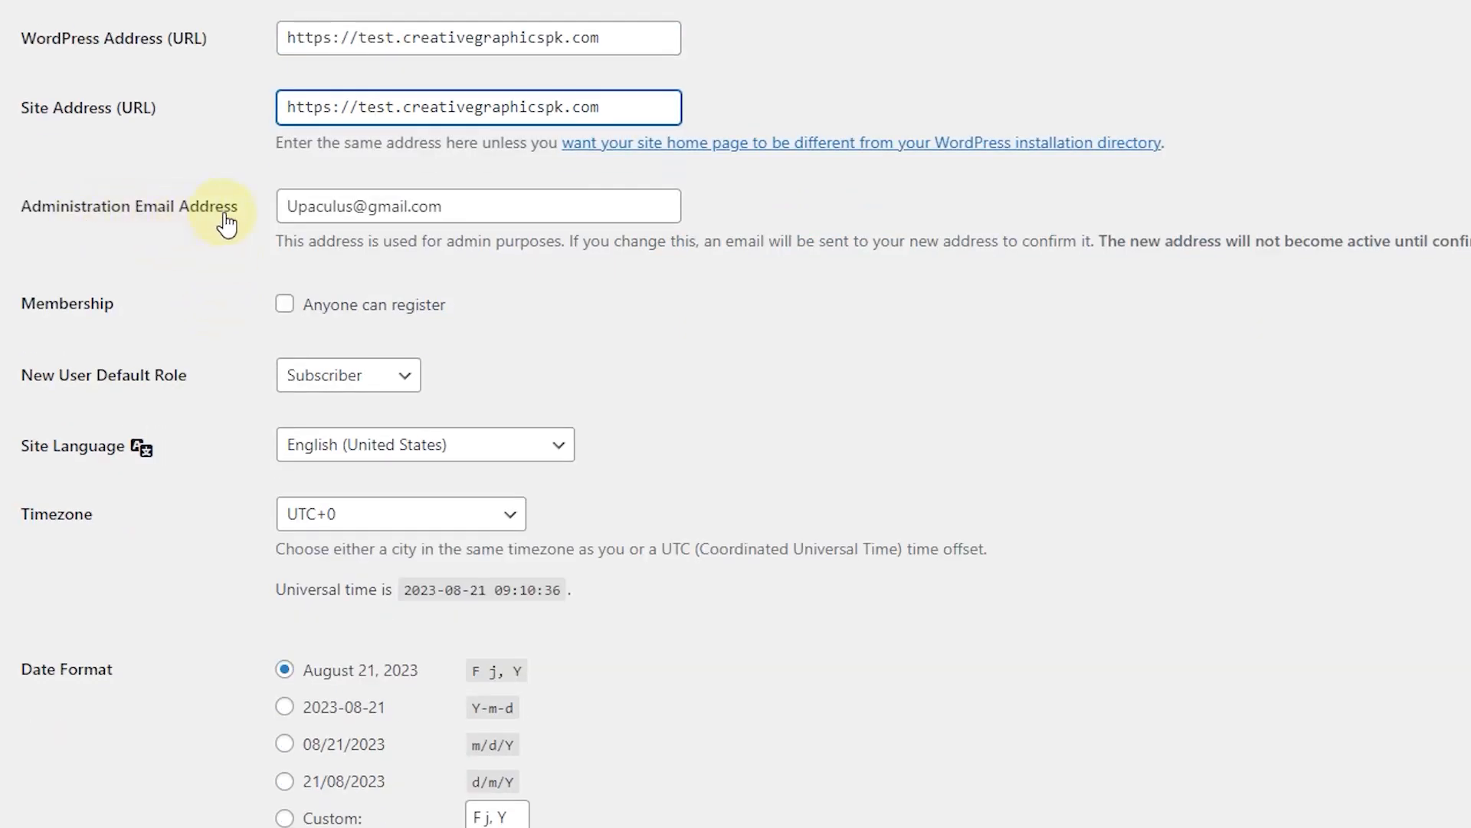
left_click_drag(448, 207, 260, 248)
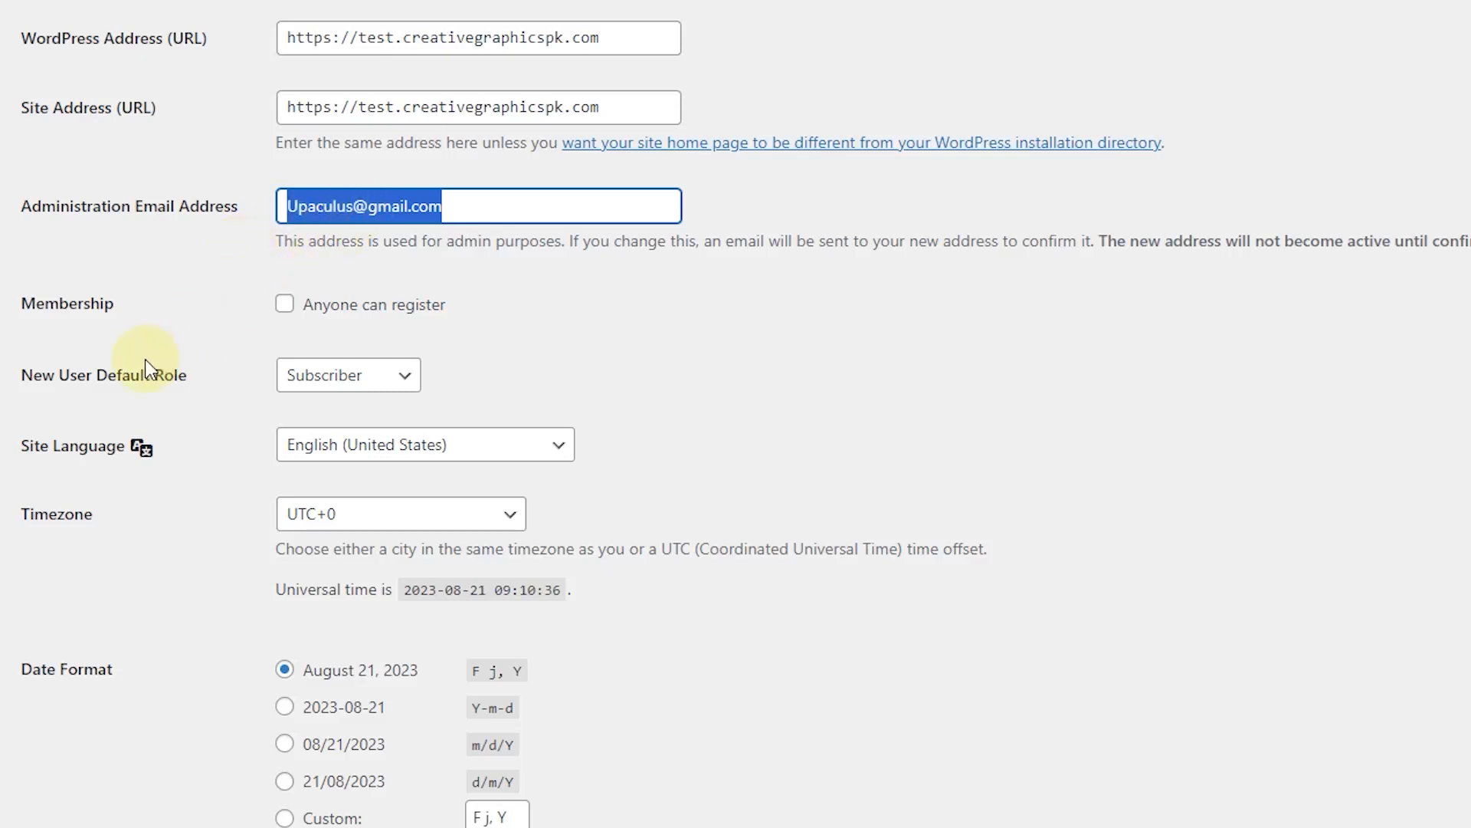
scroll(145, 359, "down", 1)
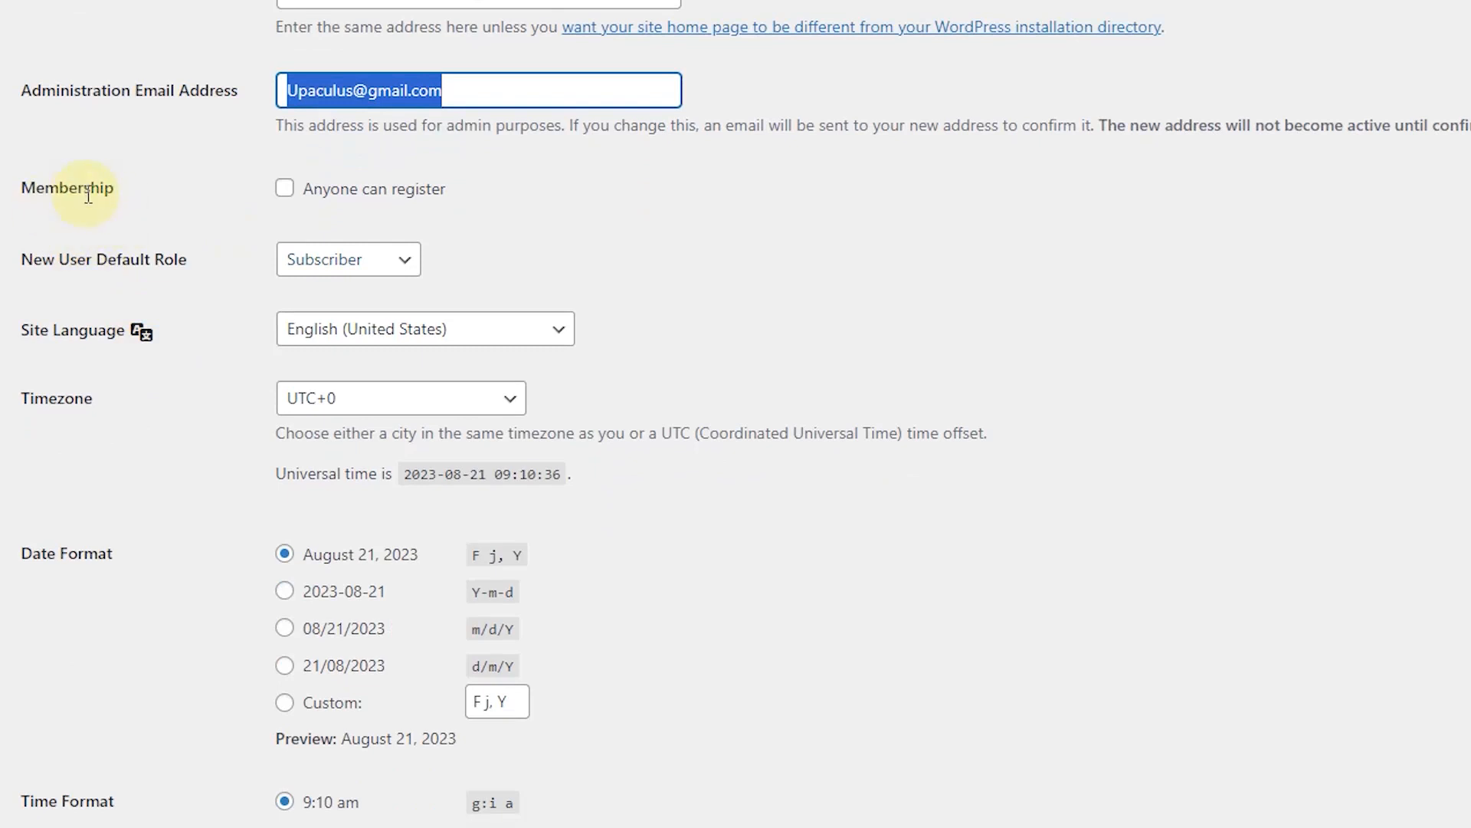
scroll(87, 197, "down", 1)
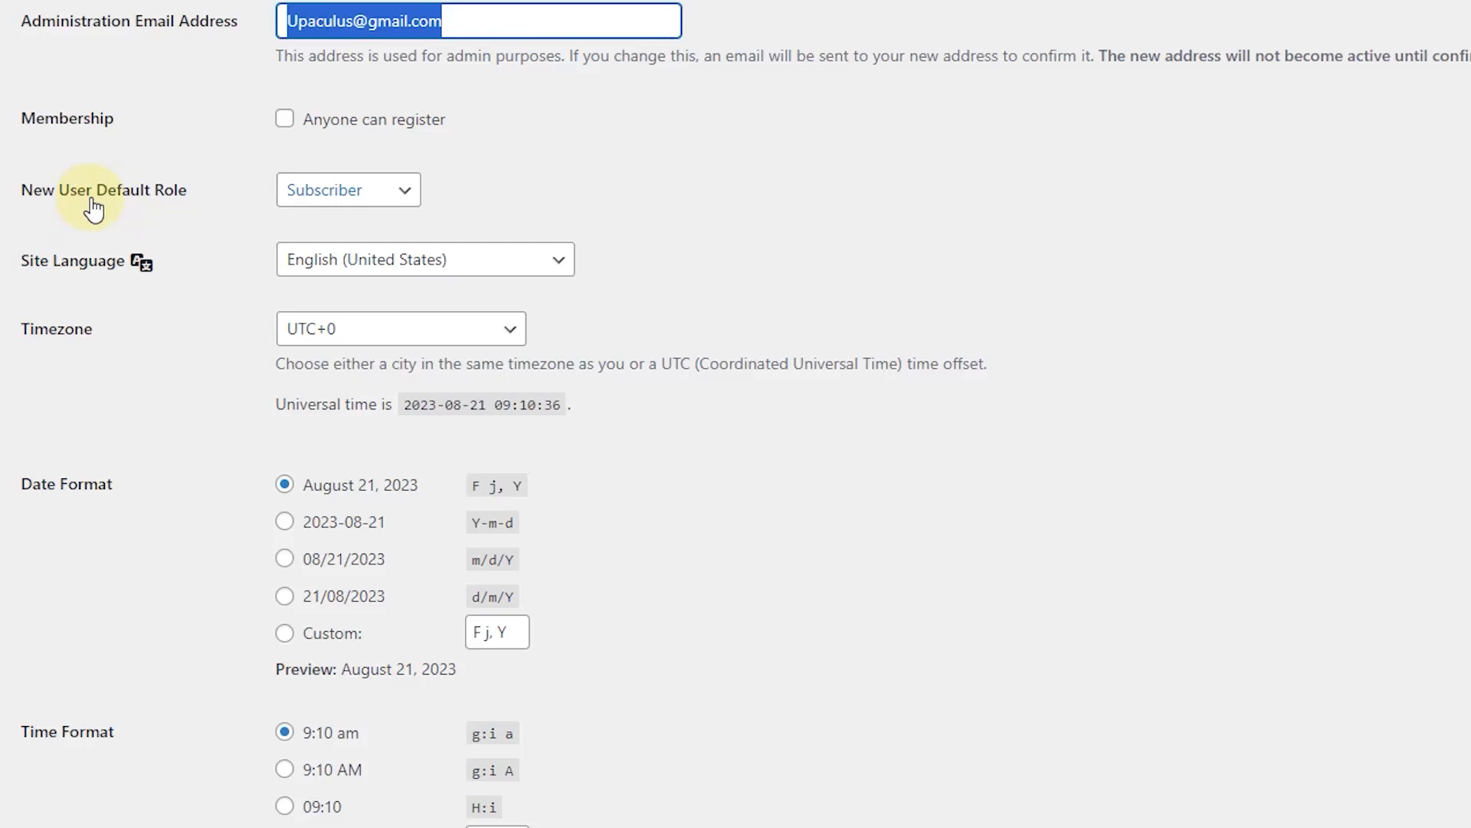
Step: Keep Subscriber role, English (United States) and UTC+0 timezone, and save the settings
left_click(405, 202)
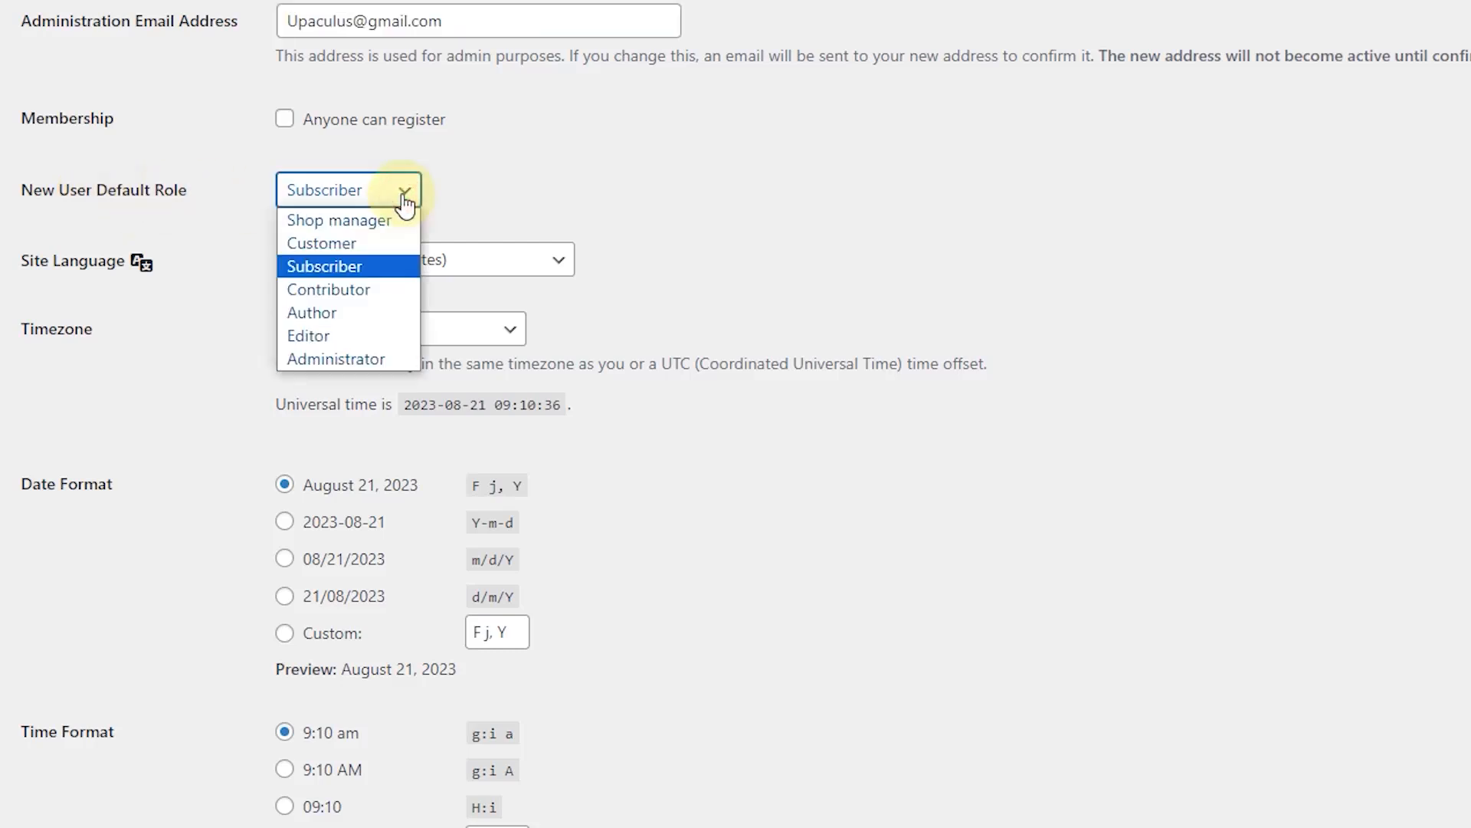
left_click(403, 202)
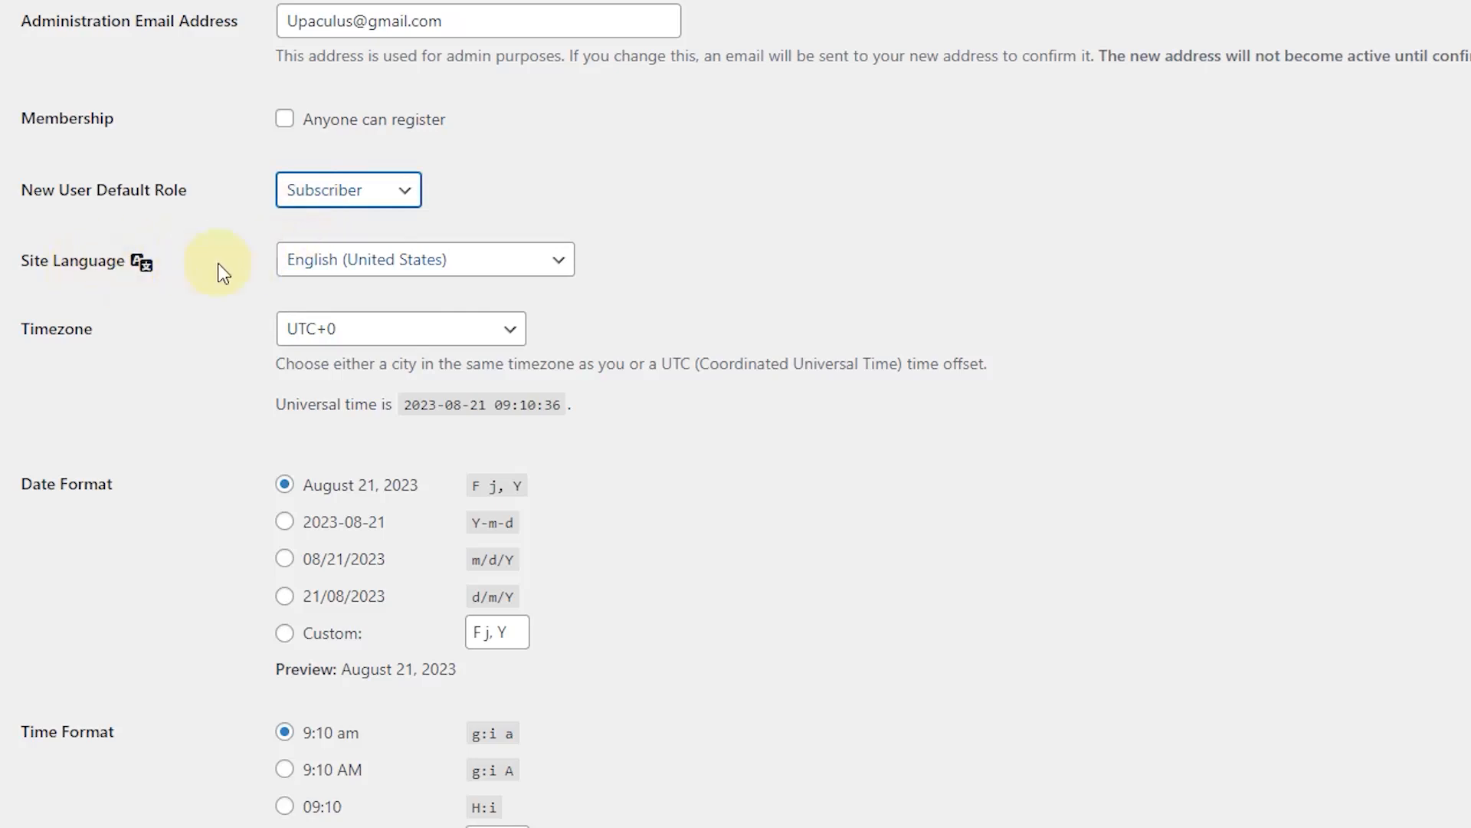
left_click(383, 264)
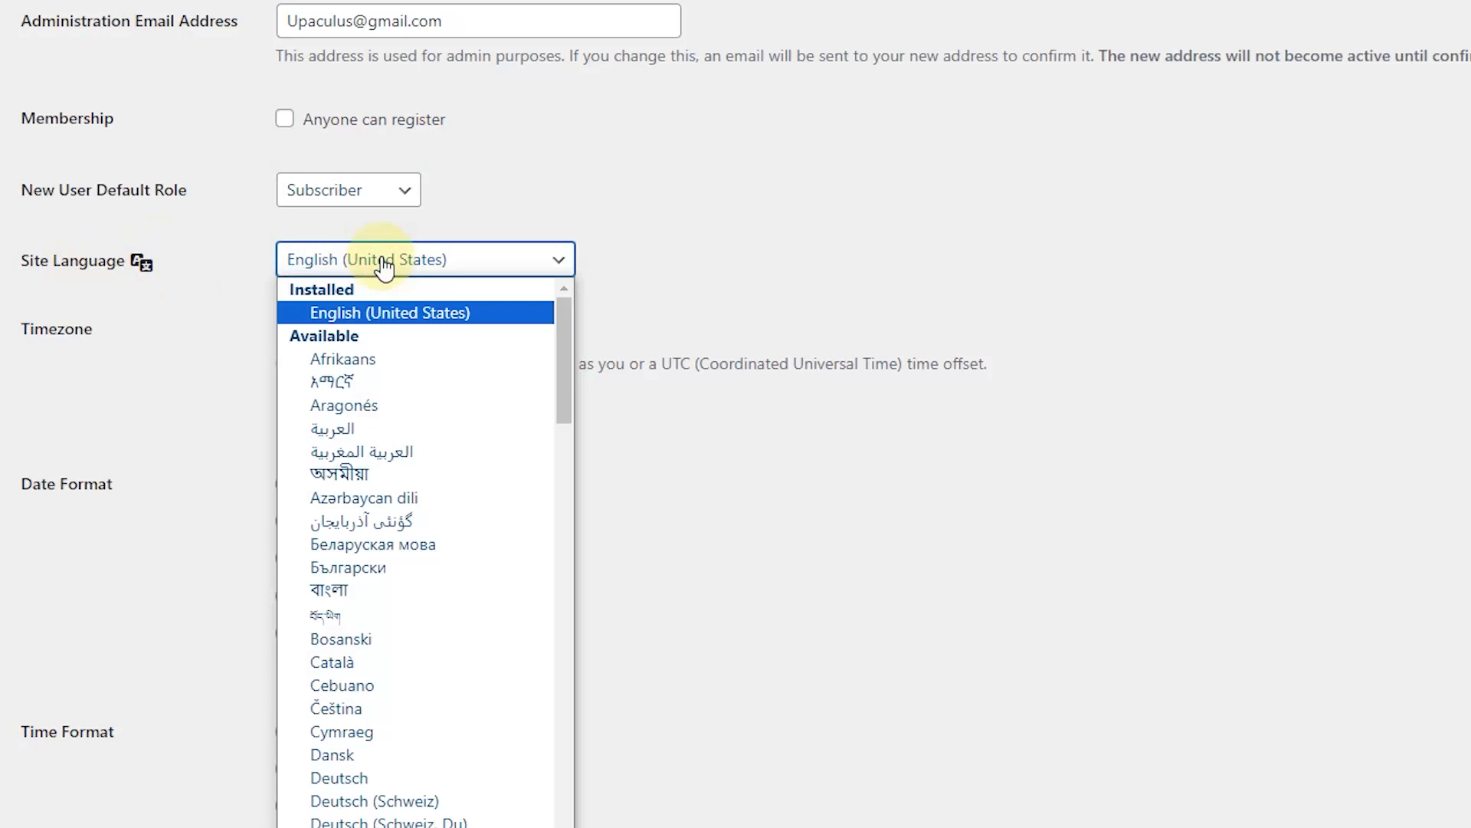
left_click(383, 265)
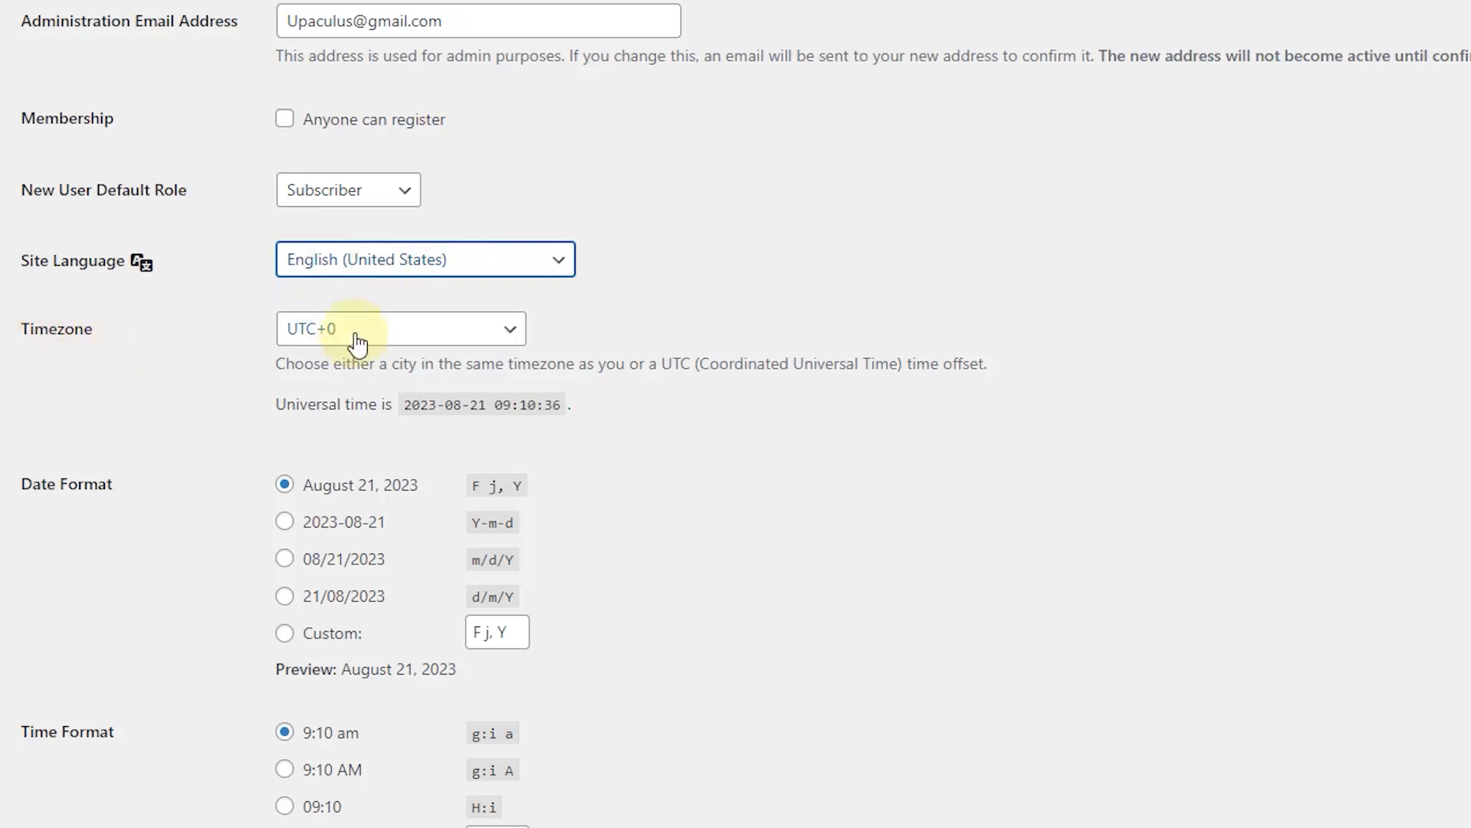
left_click(444, 330)
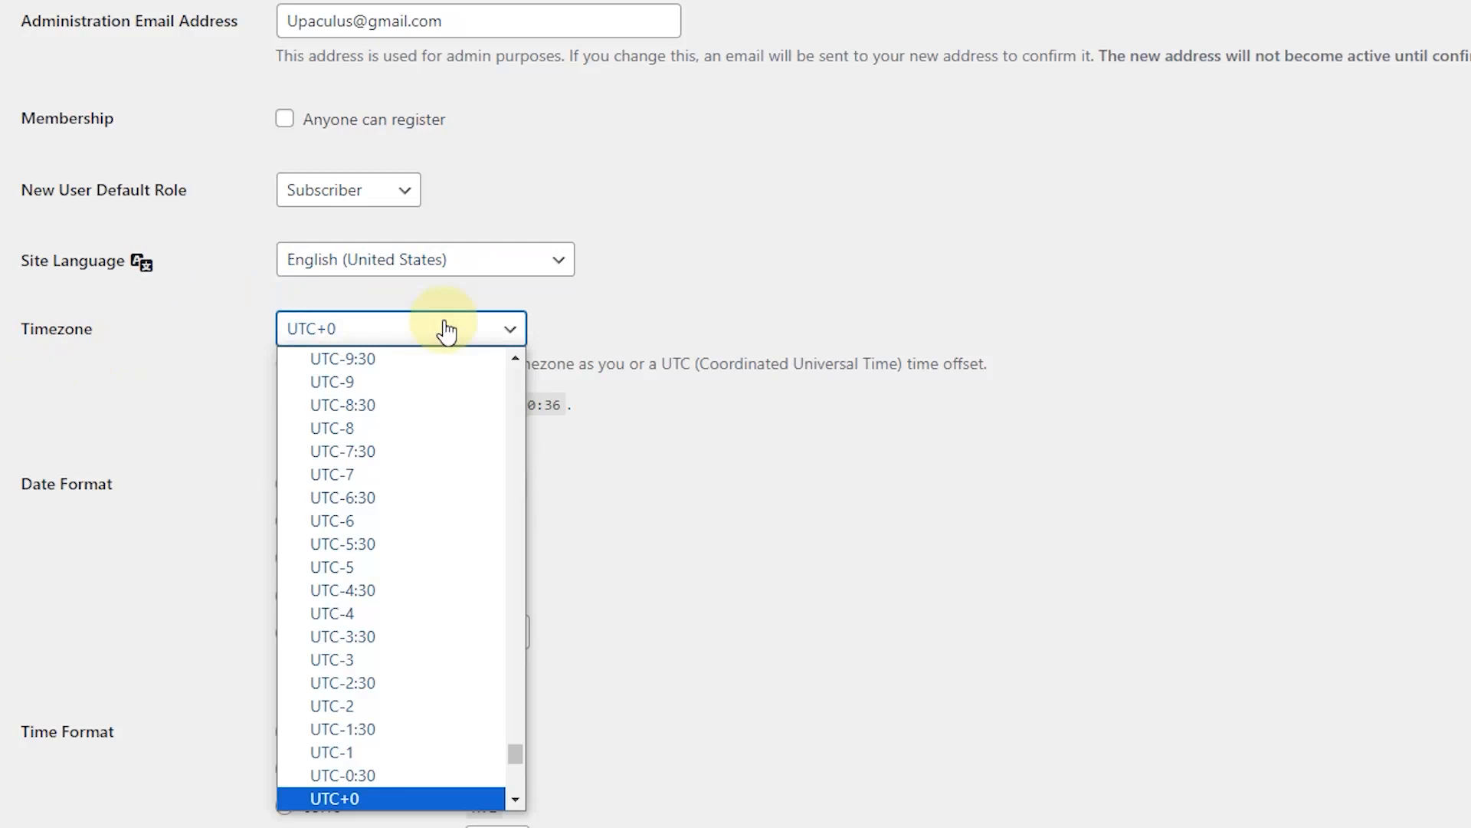
left_click(447, 329)
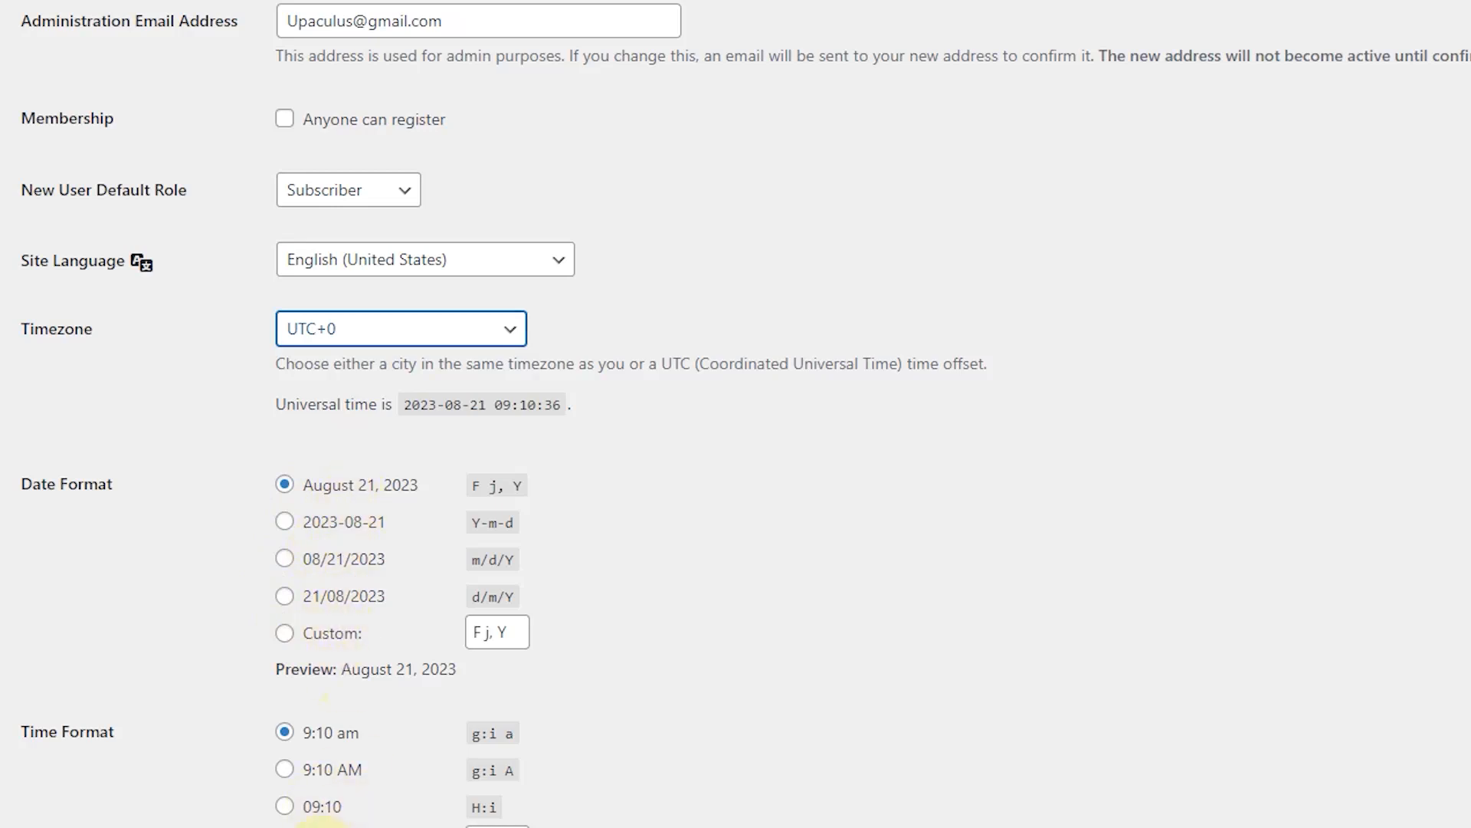
scroll(323, 766, "down", 4)
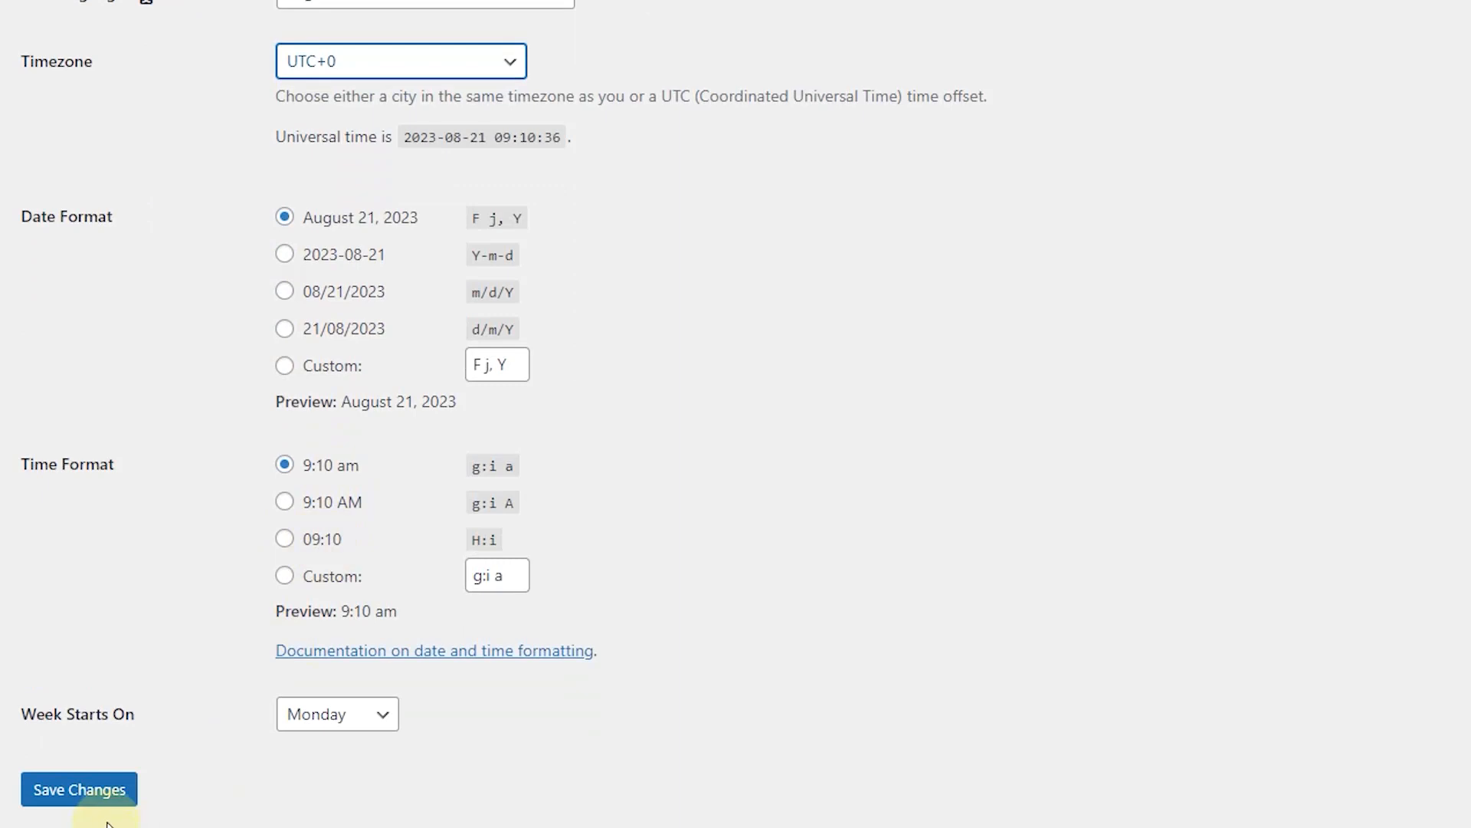
left_click(115, 794)
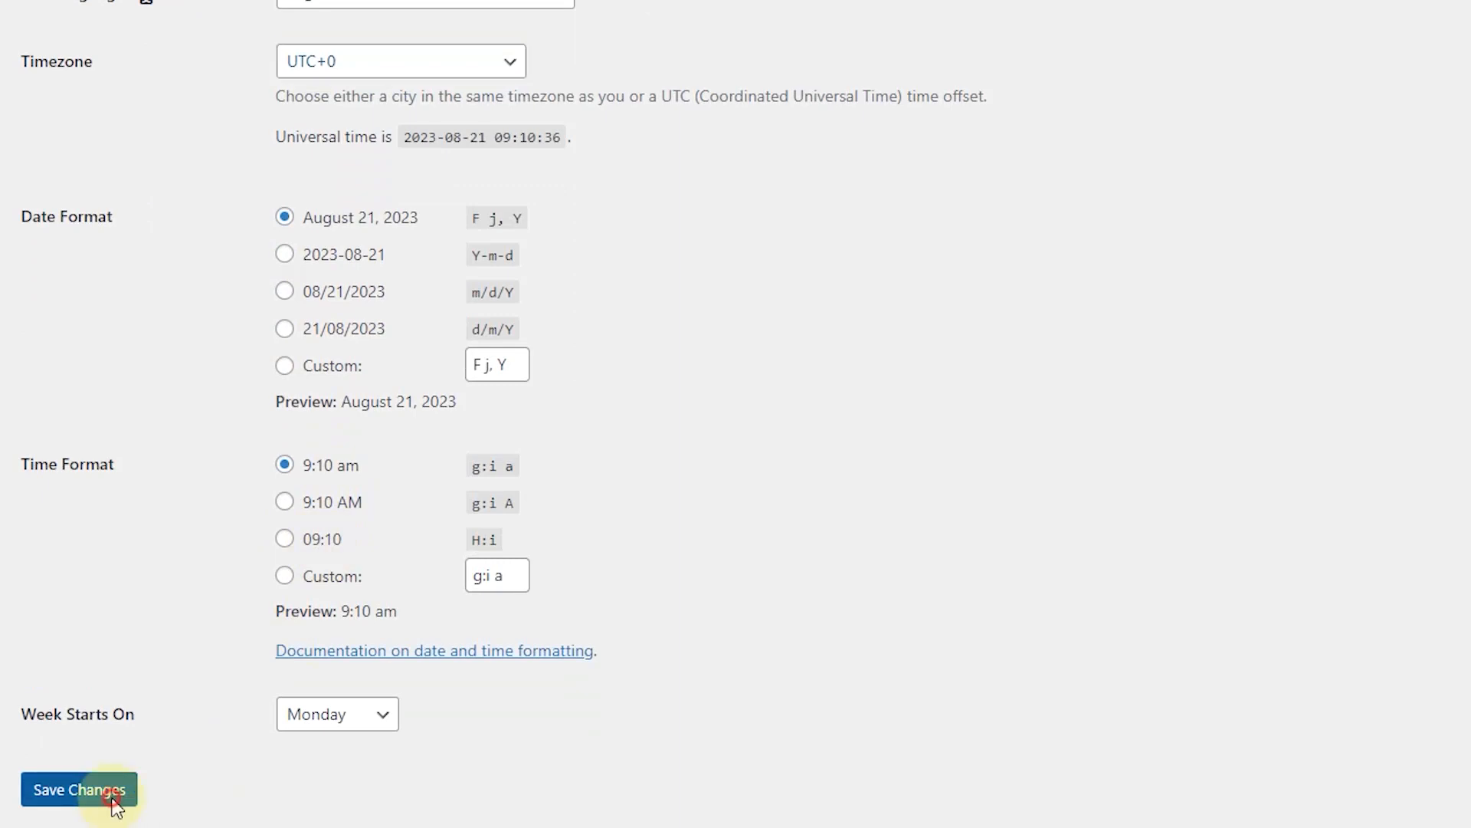
mouse_move(65, 15)
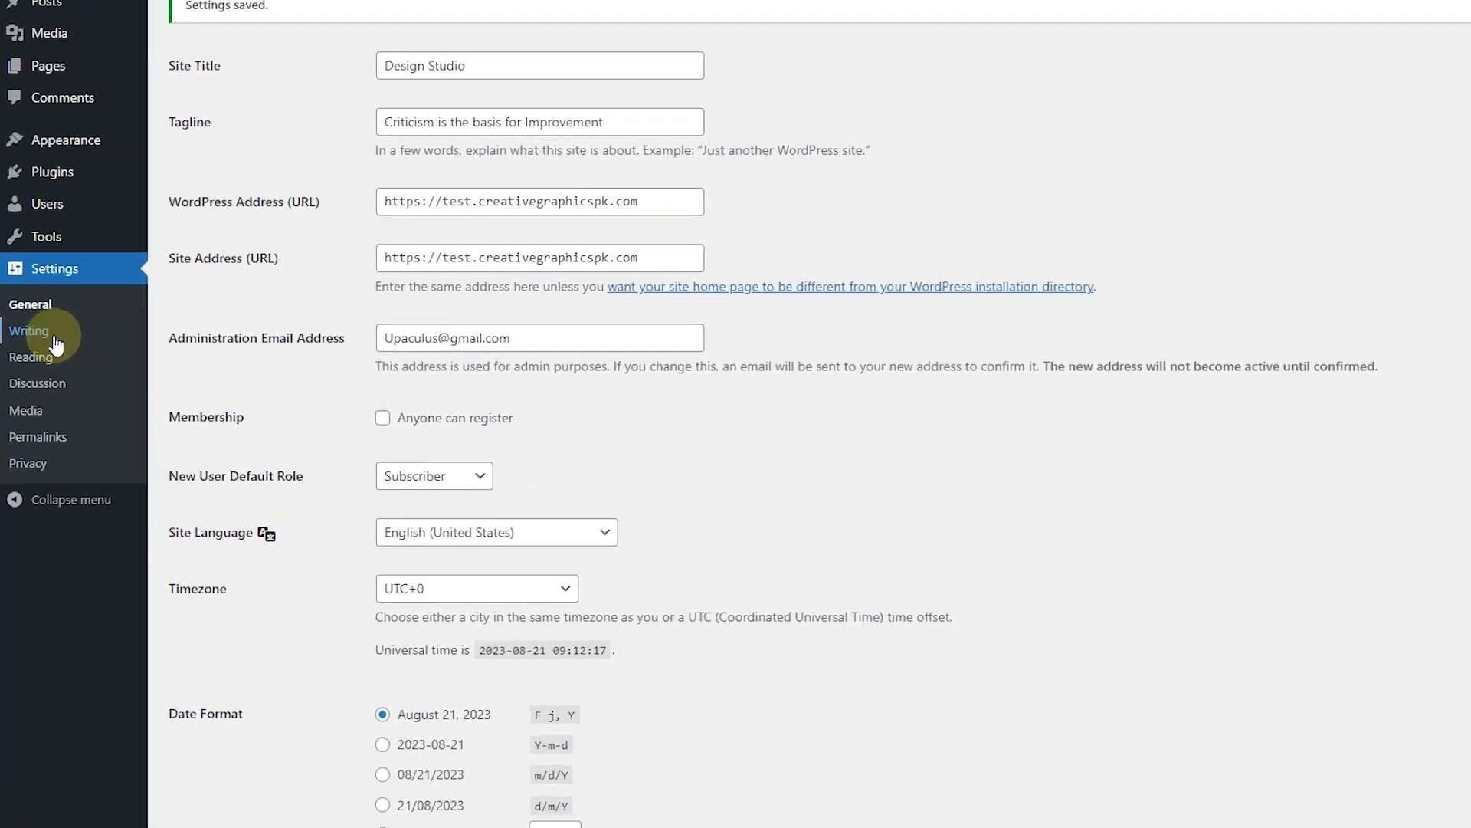
Step: In Writing Settings, keep Uncategorized as the default post category
left_click(55, 316)
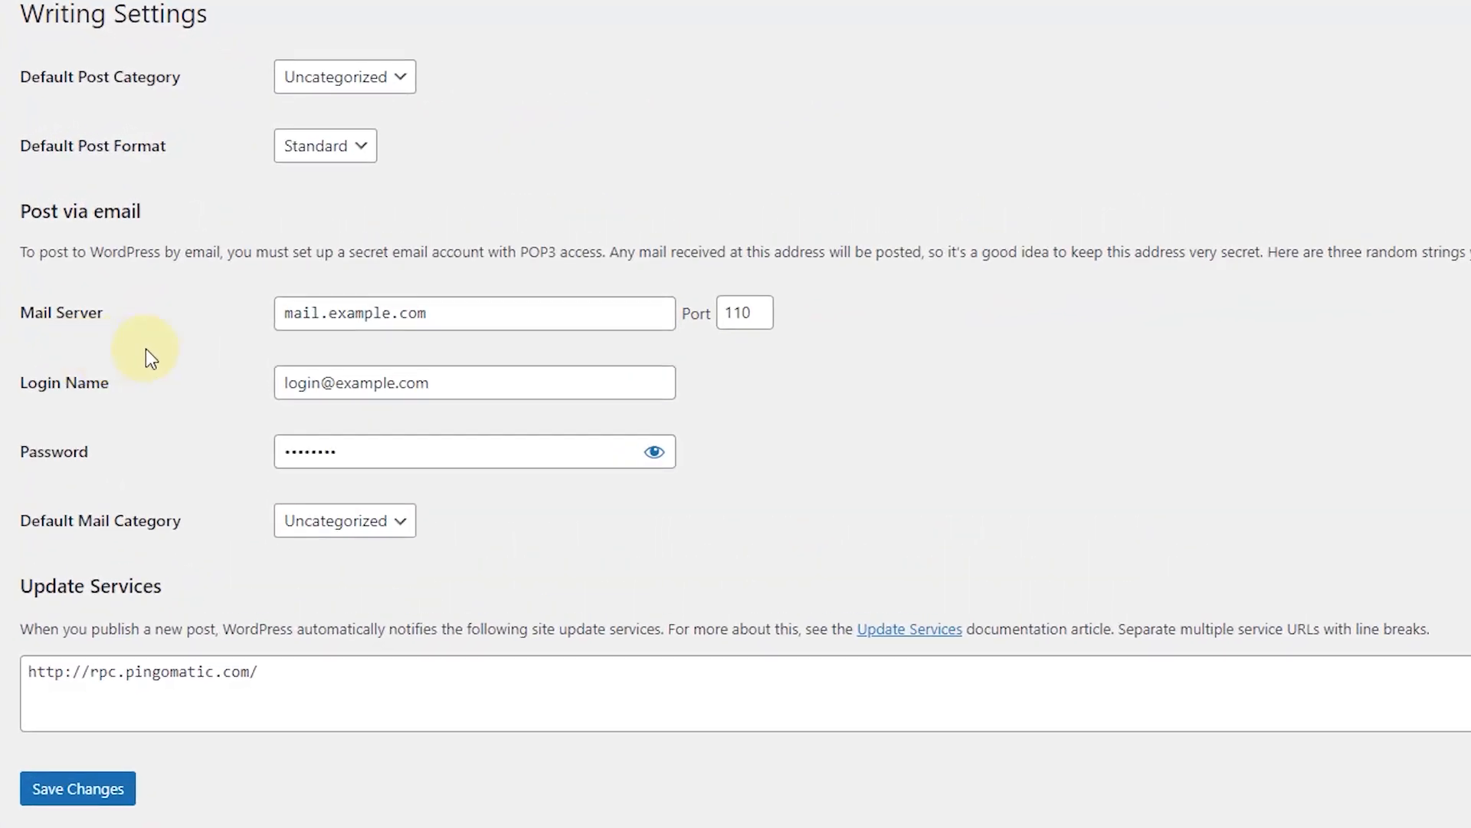
left_click(400, 77)
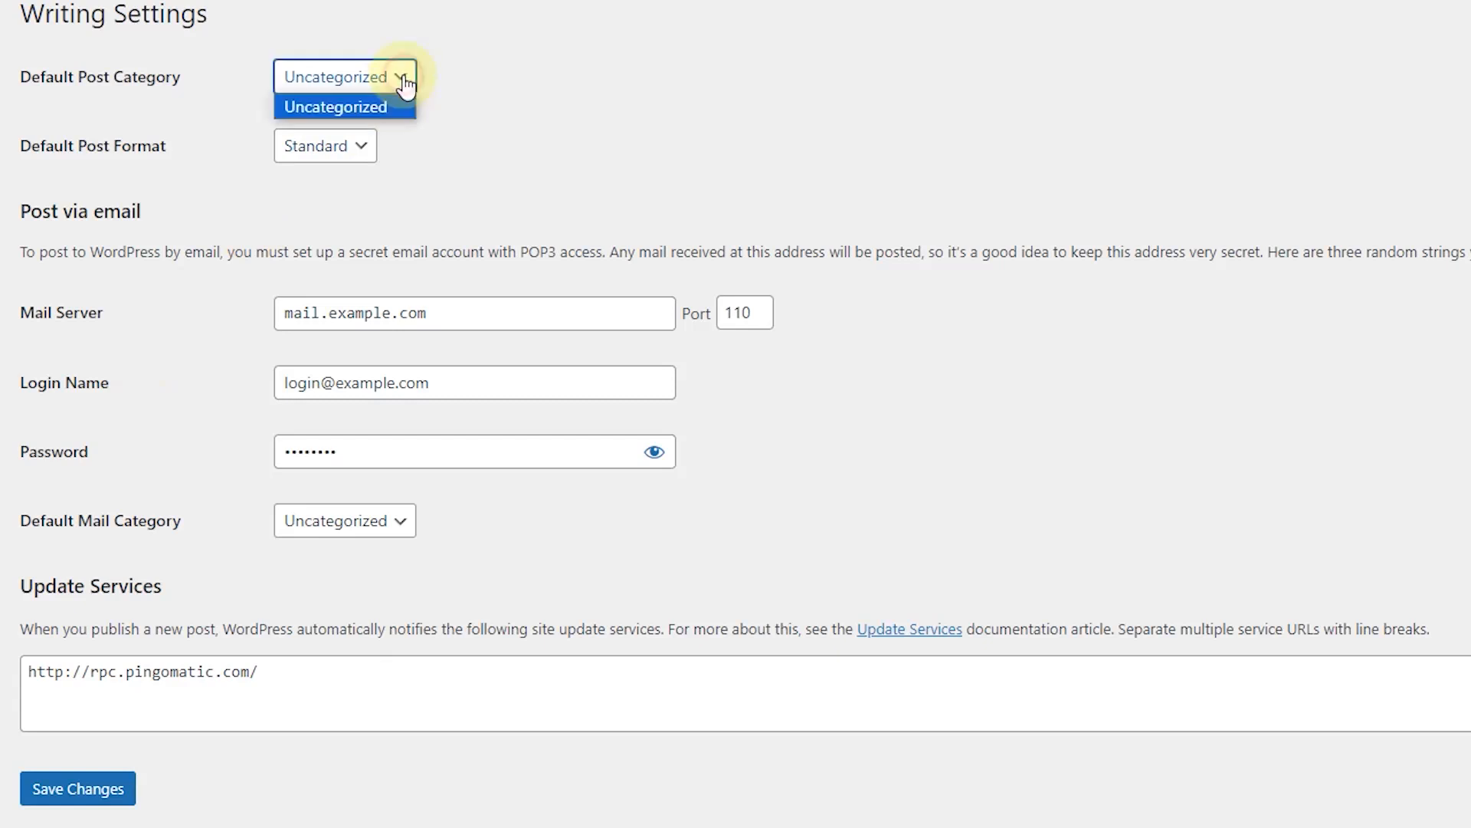
left_click(405, 81)
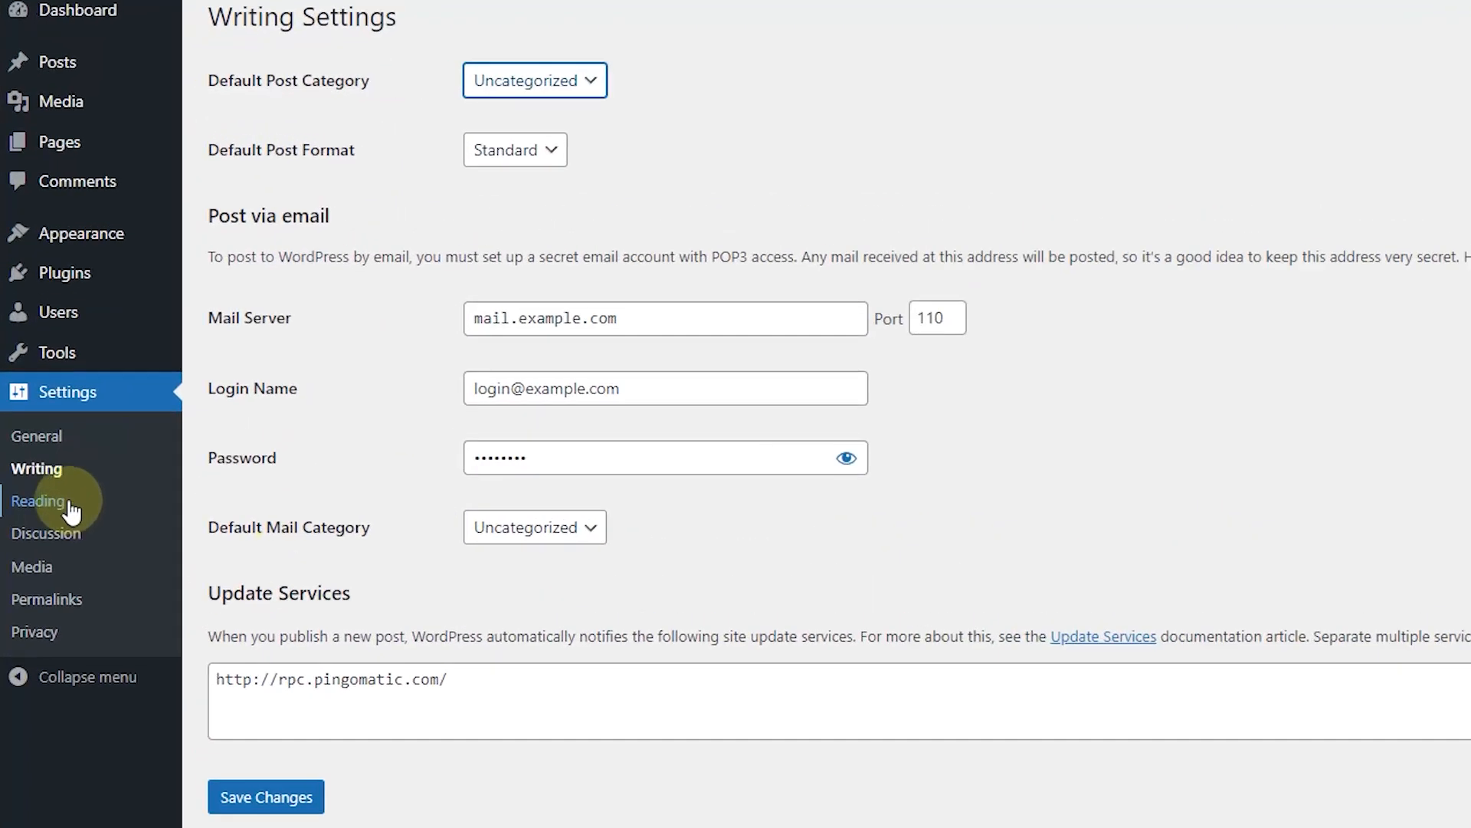
Step: Toggle 'Discourage search engines' on and back off in Reading Settings, then save
left_click(39, 502)
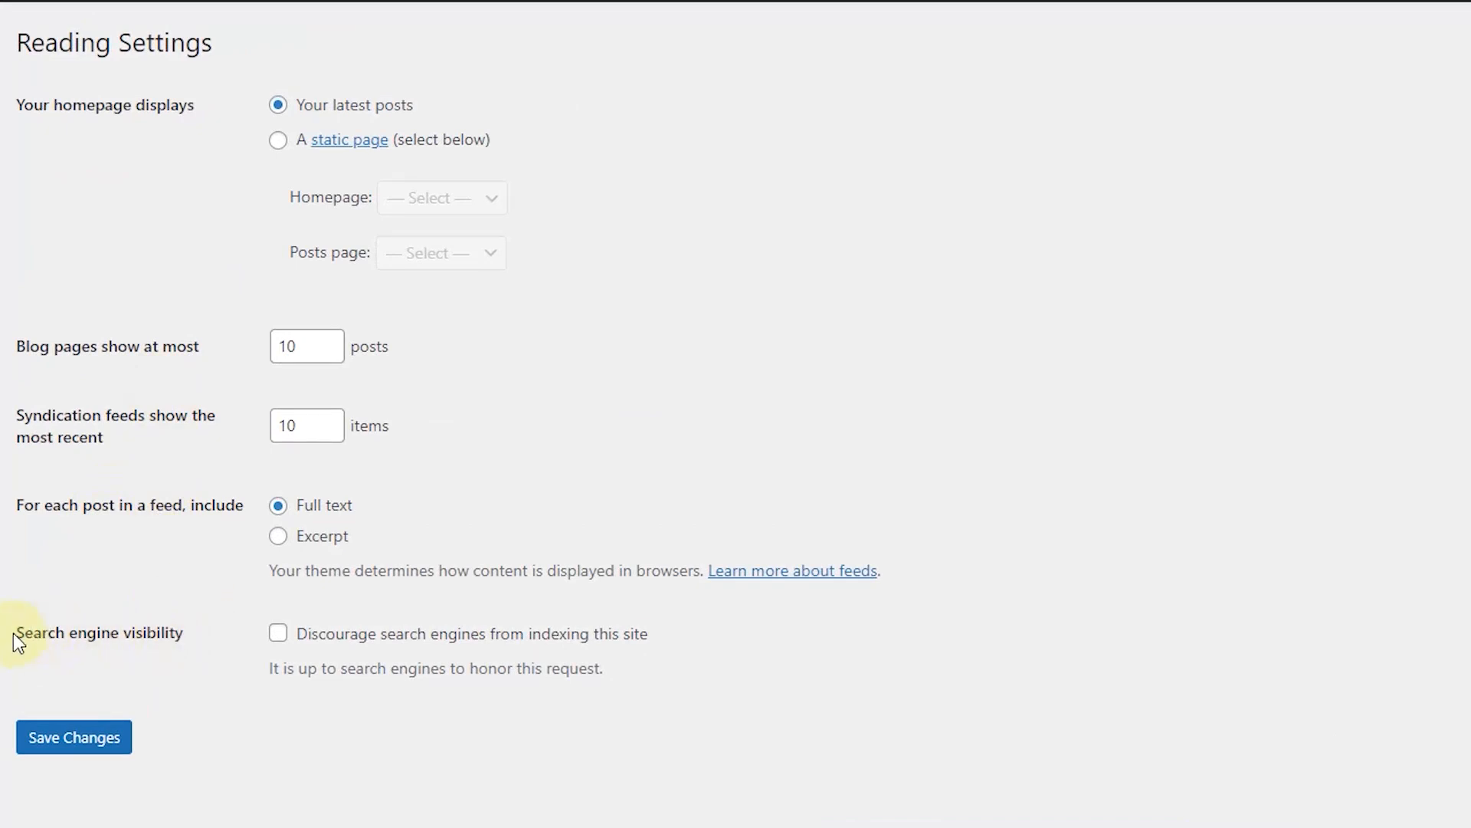
left_click_drag(12, 633, 53, 630)
left_click(169, 648)
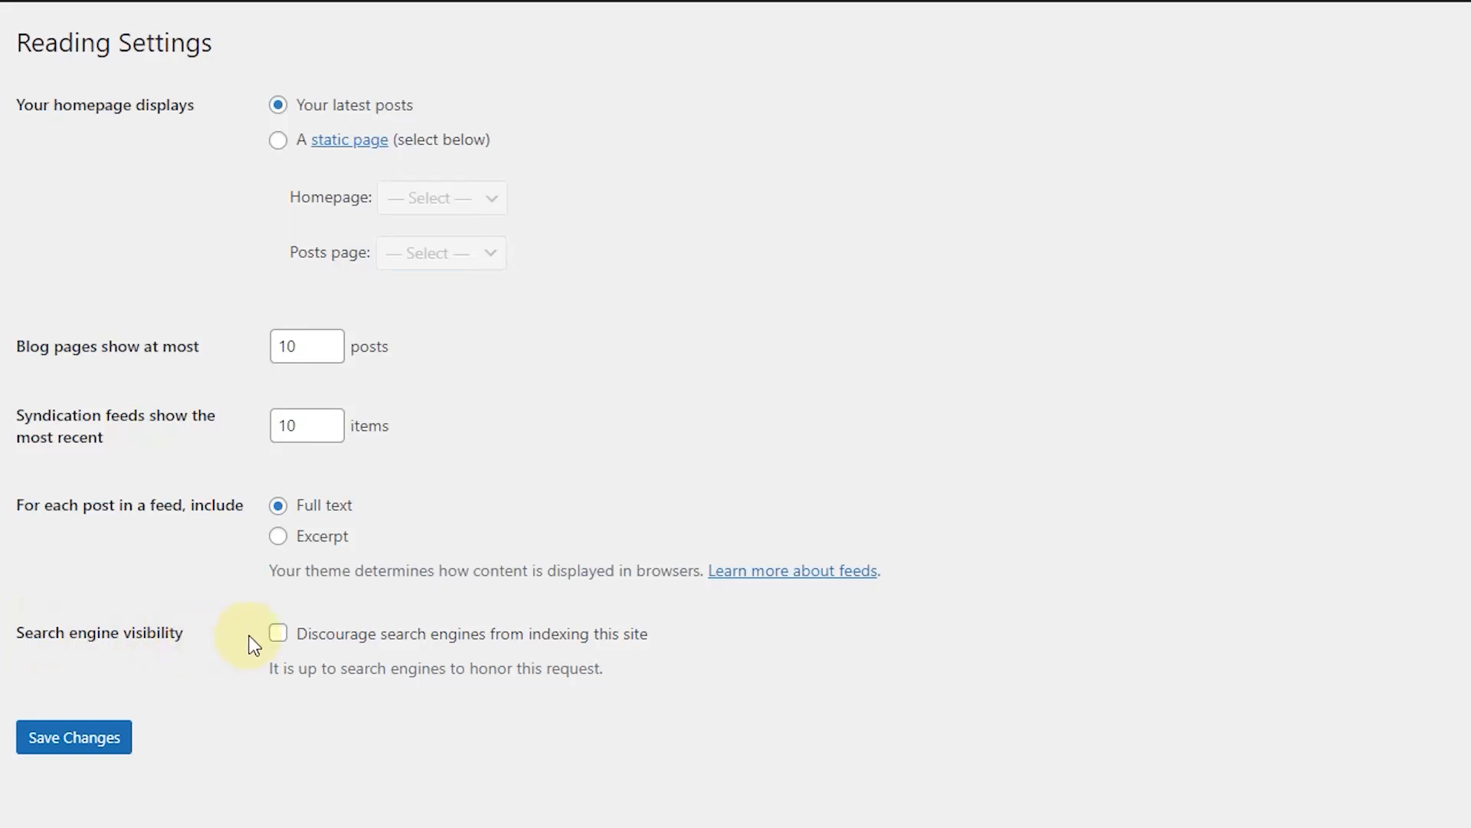
left_click(278, 636)
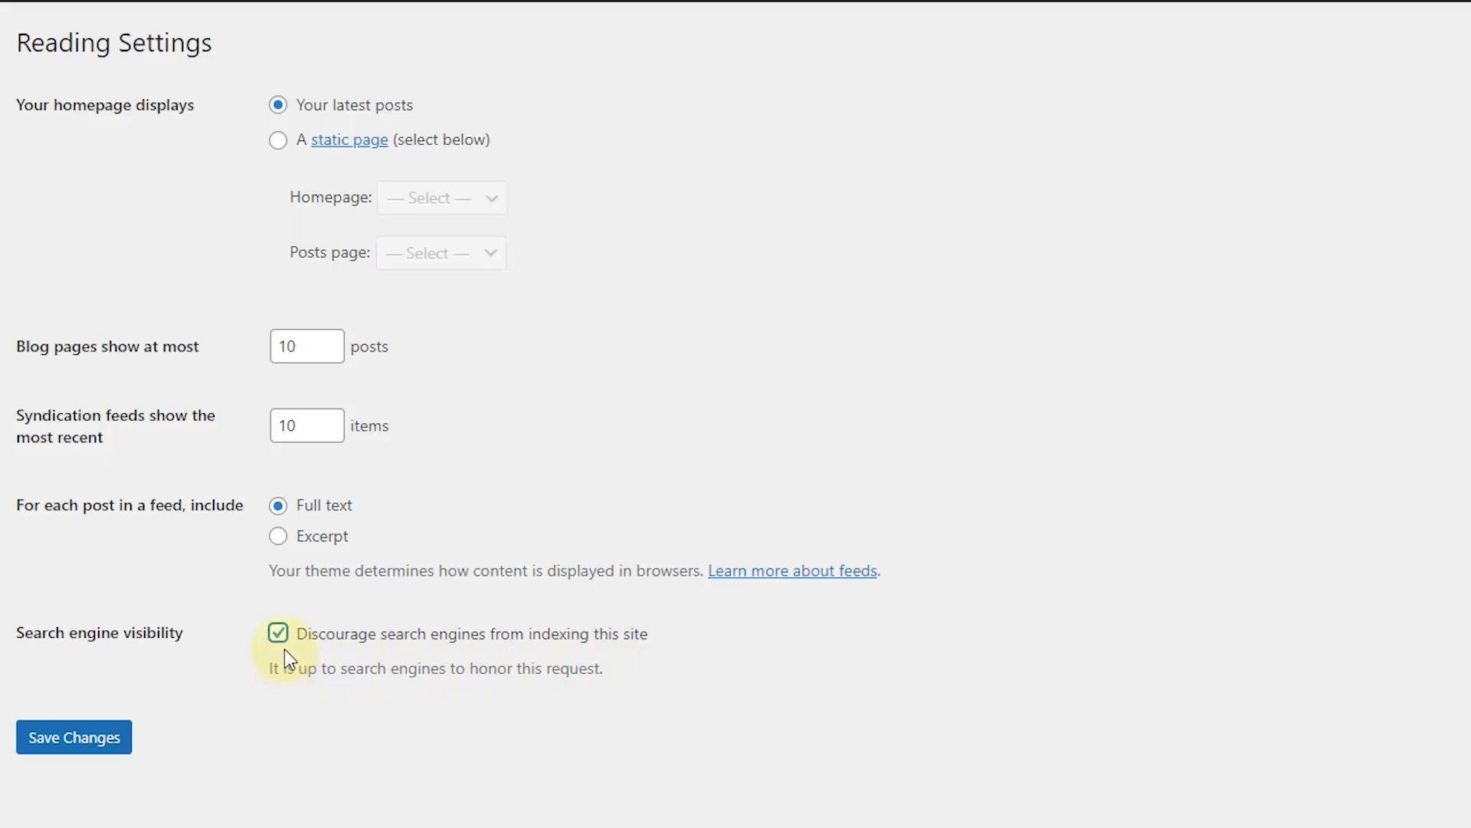
left_click(283, 625)
left_click(61, 741)
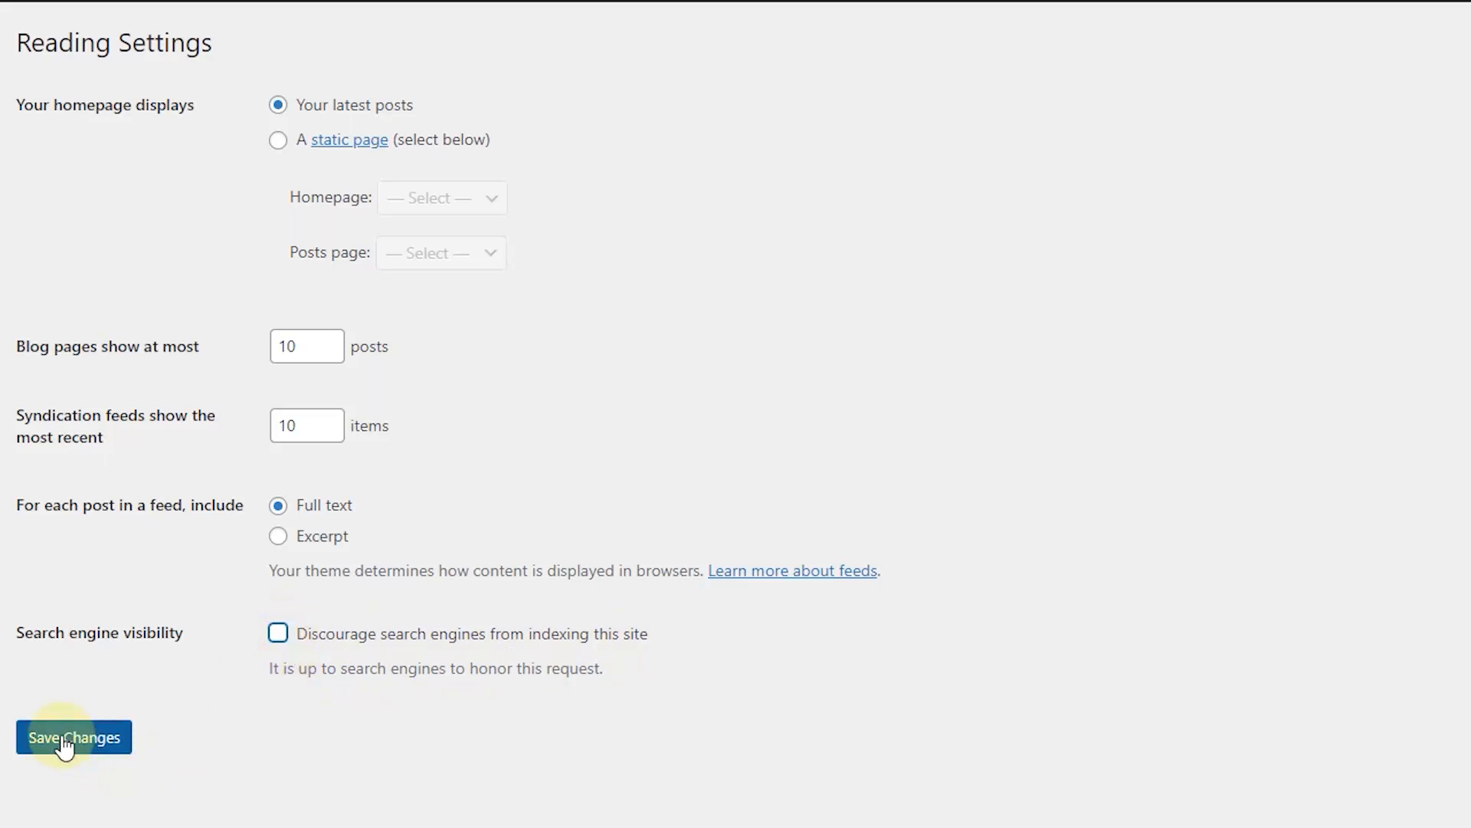
left_click(64, 742)
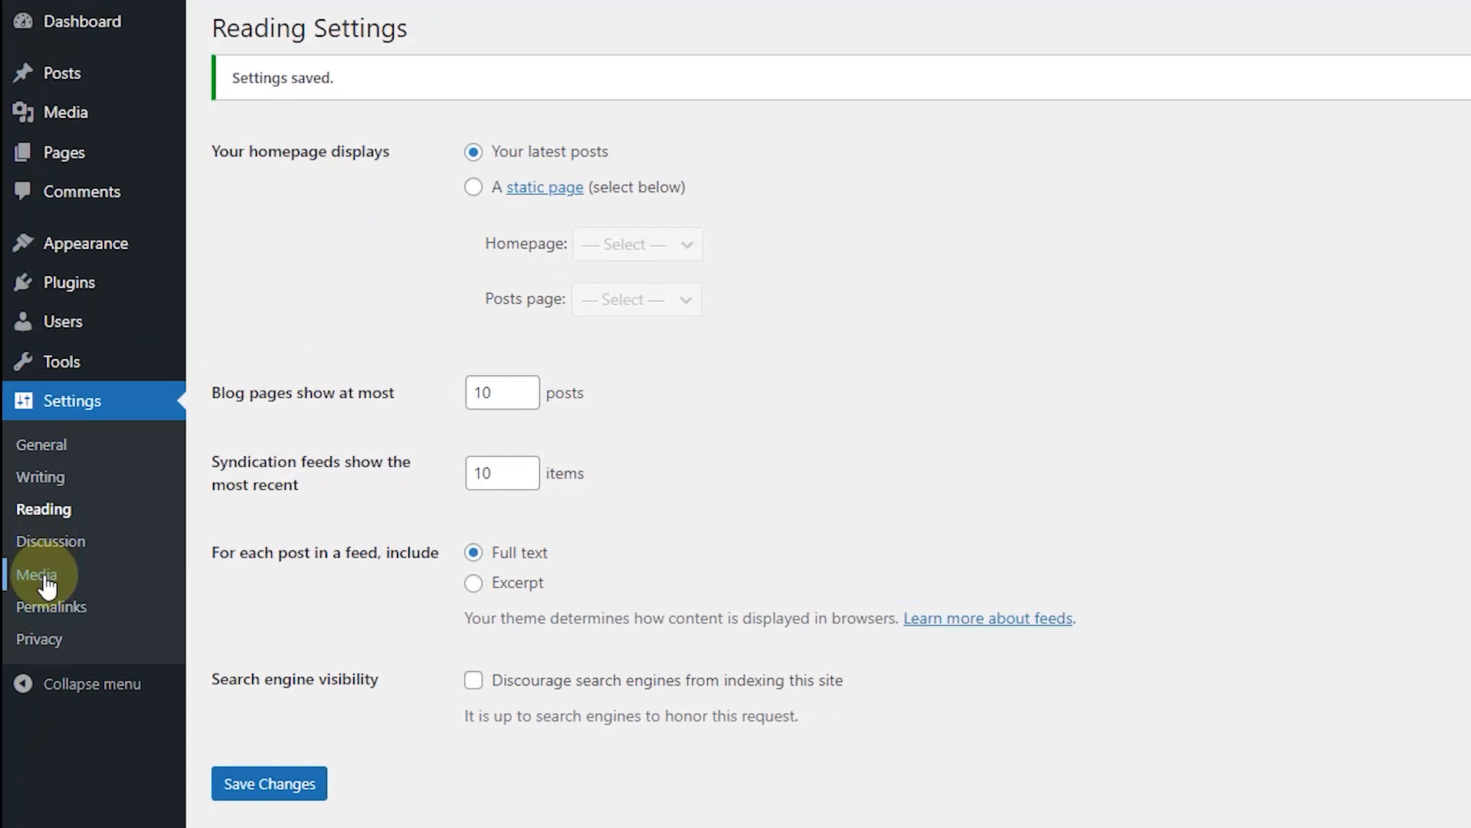
Step: Select the Post name permalink structure (…/sample-post/) and save it
left_click(69, 623)
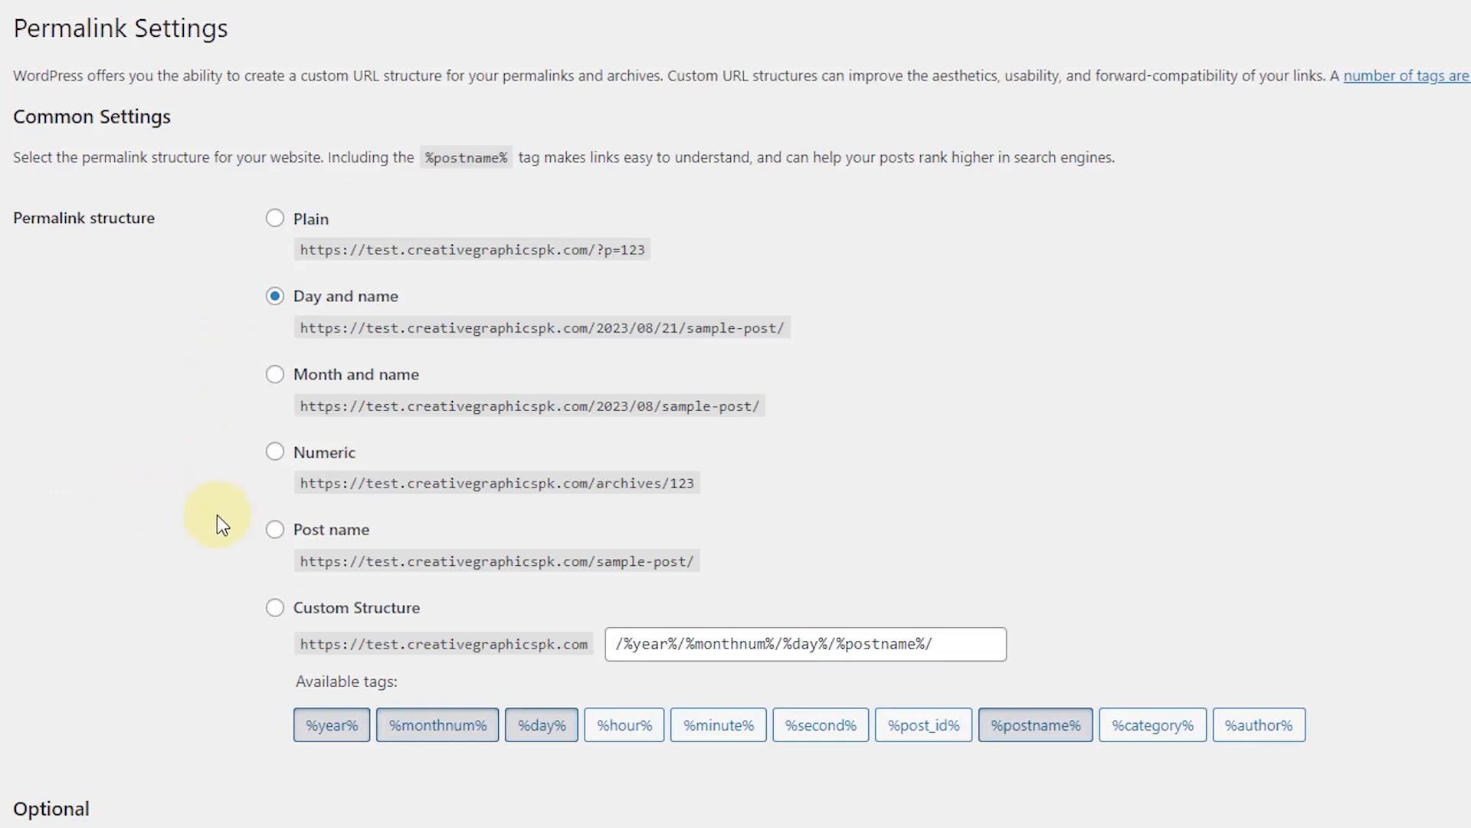
left_click(275, 531)
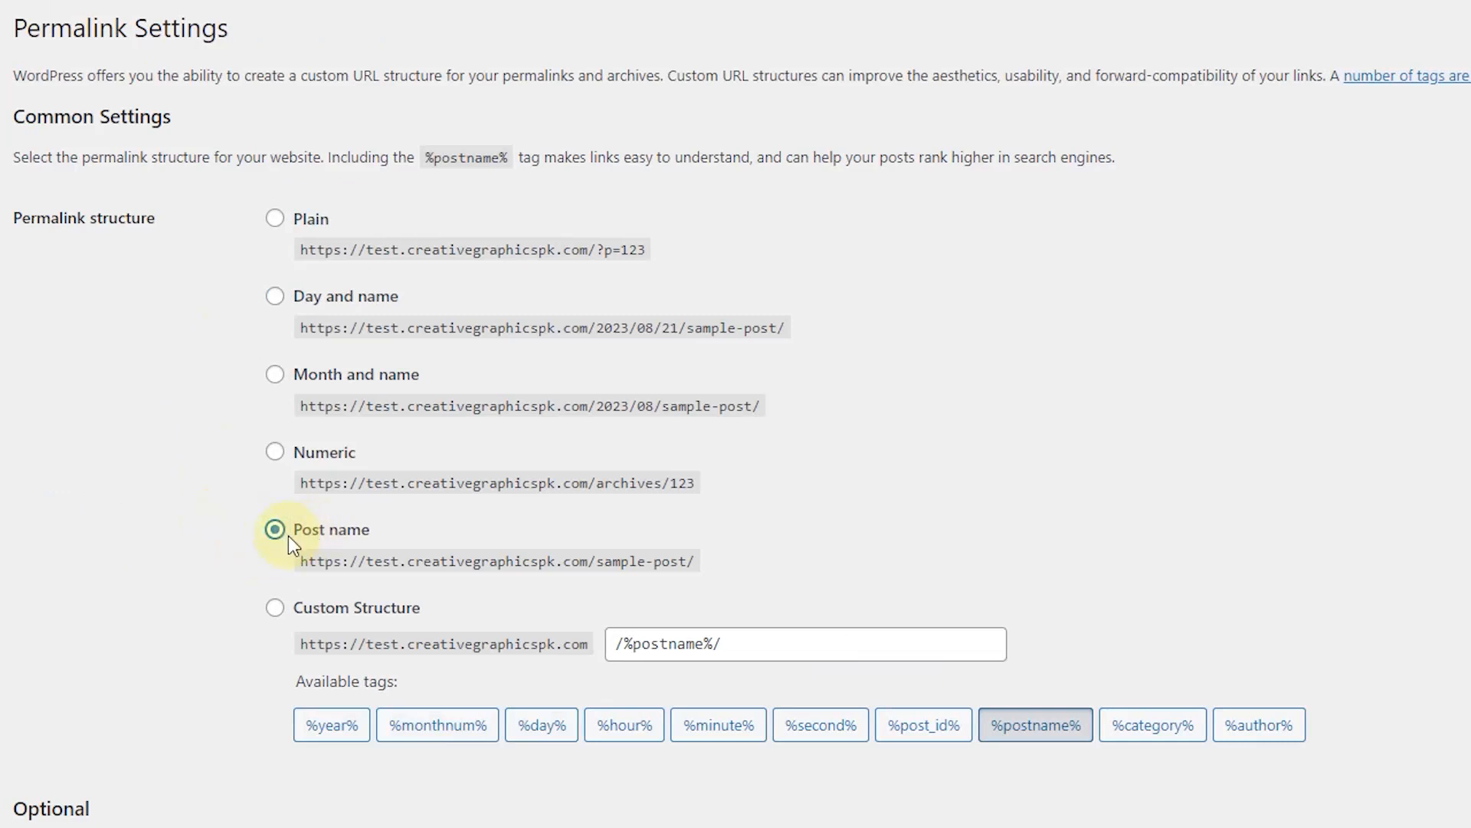
left_click_drag(358, 561, 323, 533)
left_click(674, 562)
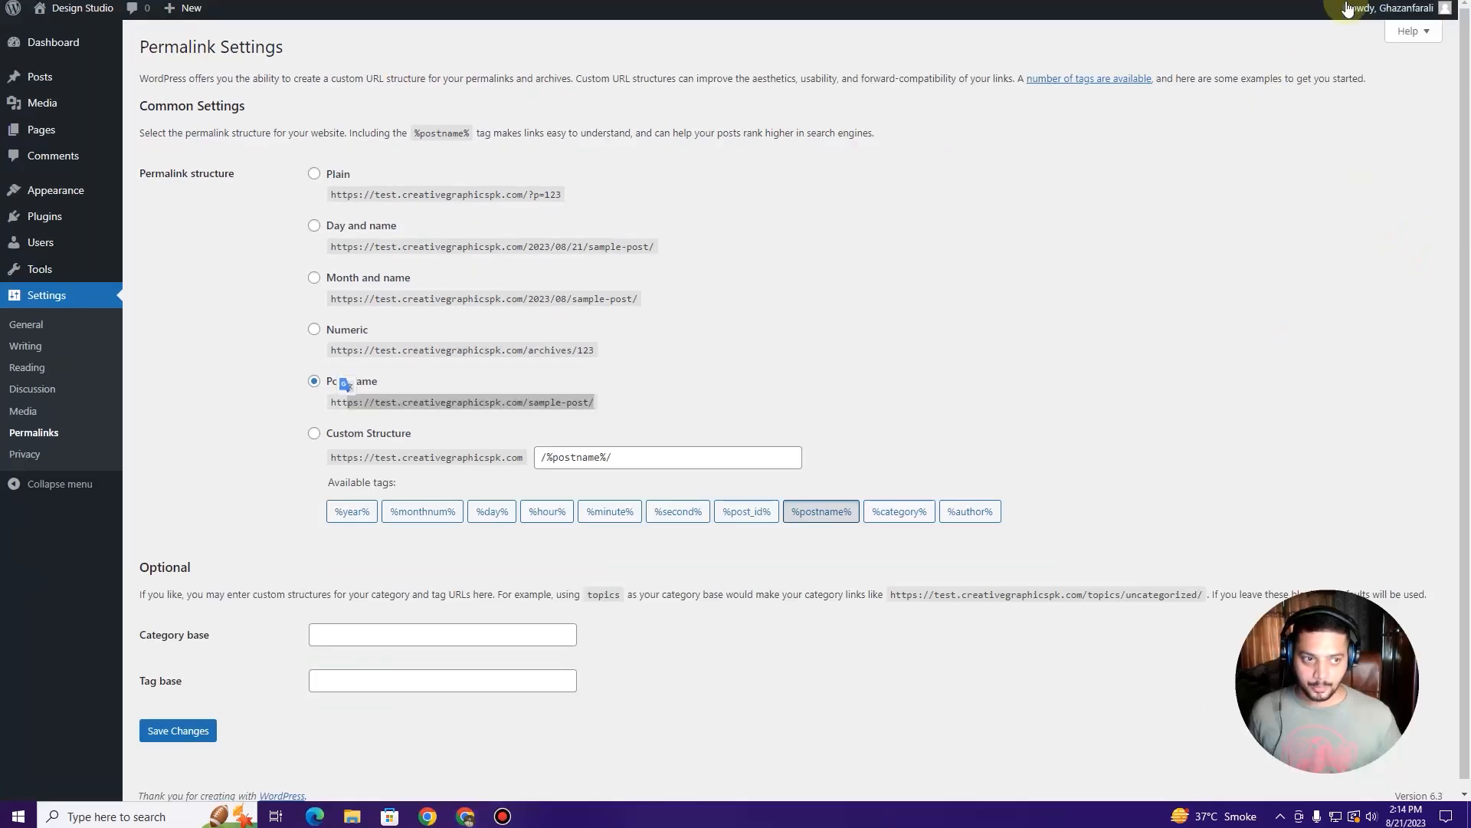
left_click(201, 619)
left_click(193, 737)
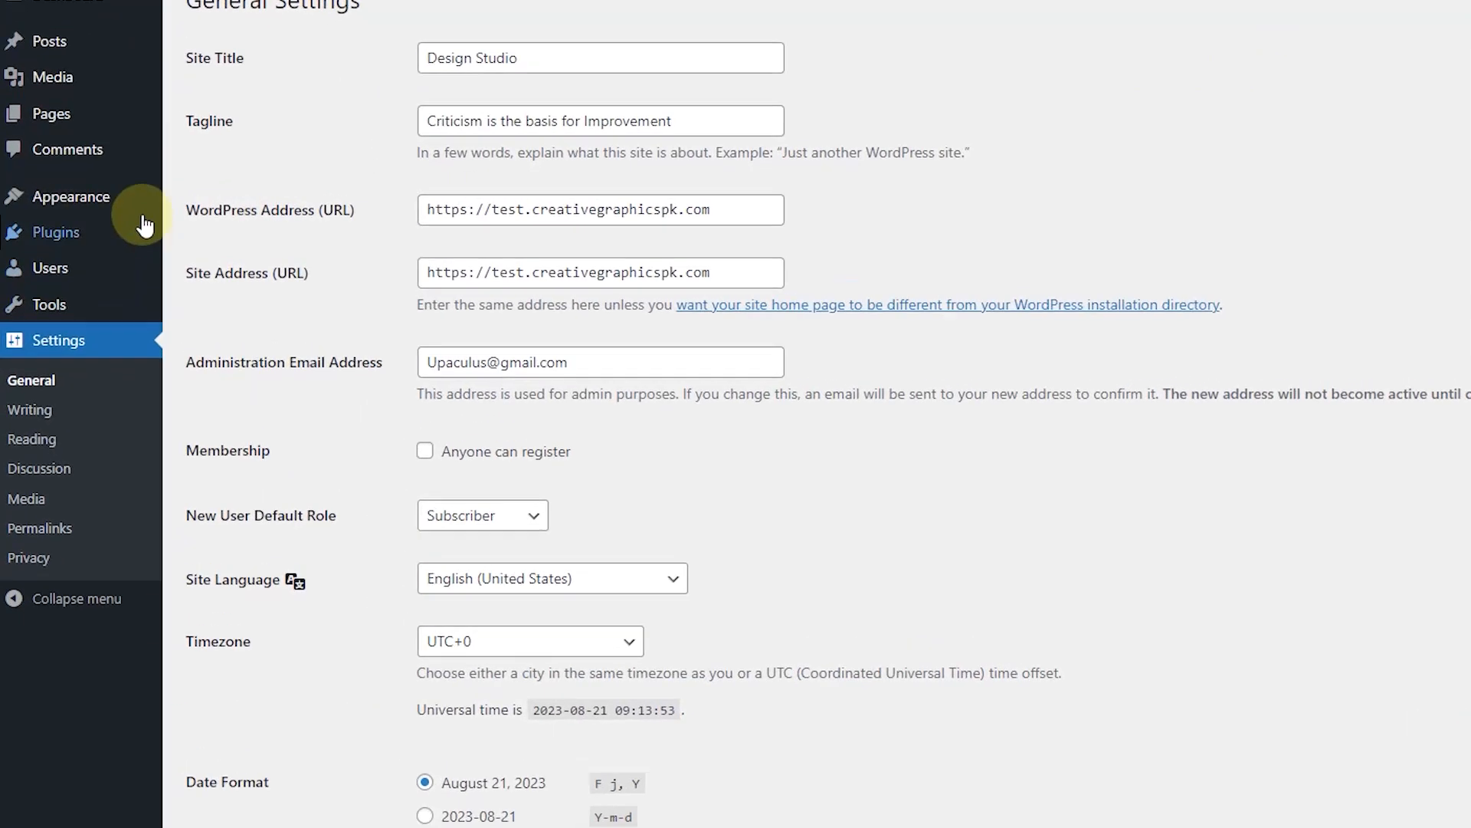
Step: Upload theratio.zip through Add New theme and install it
left_click(119, 201)
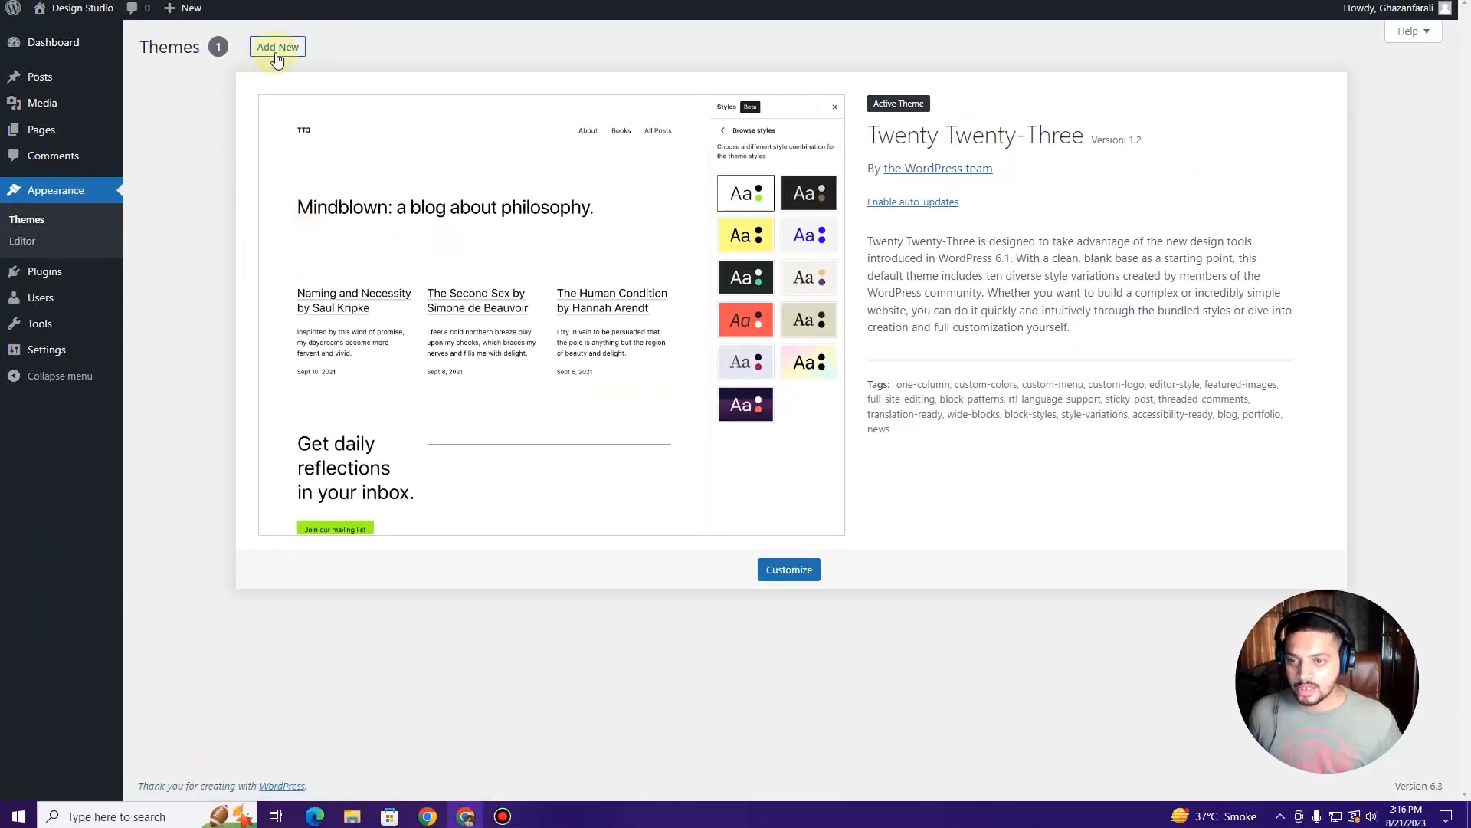
left_click(275, 55)
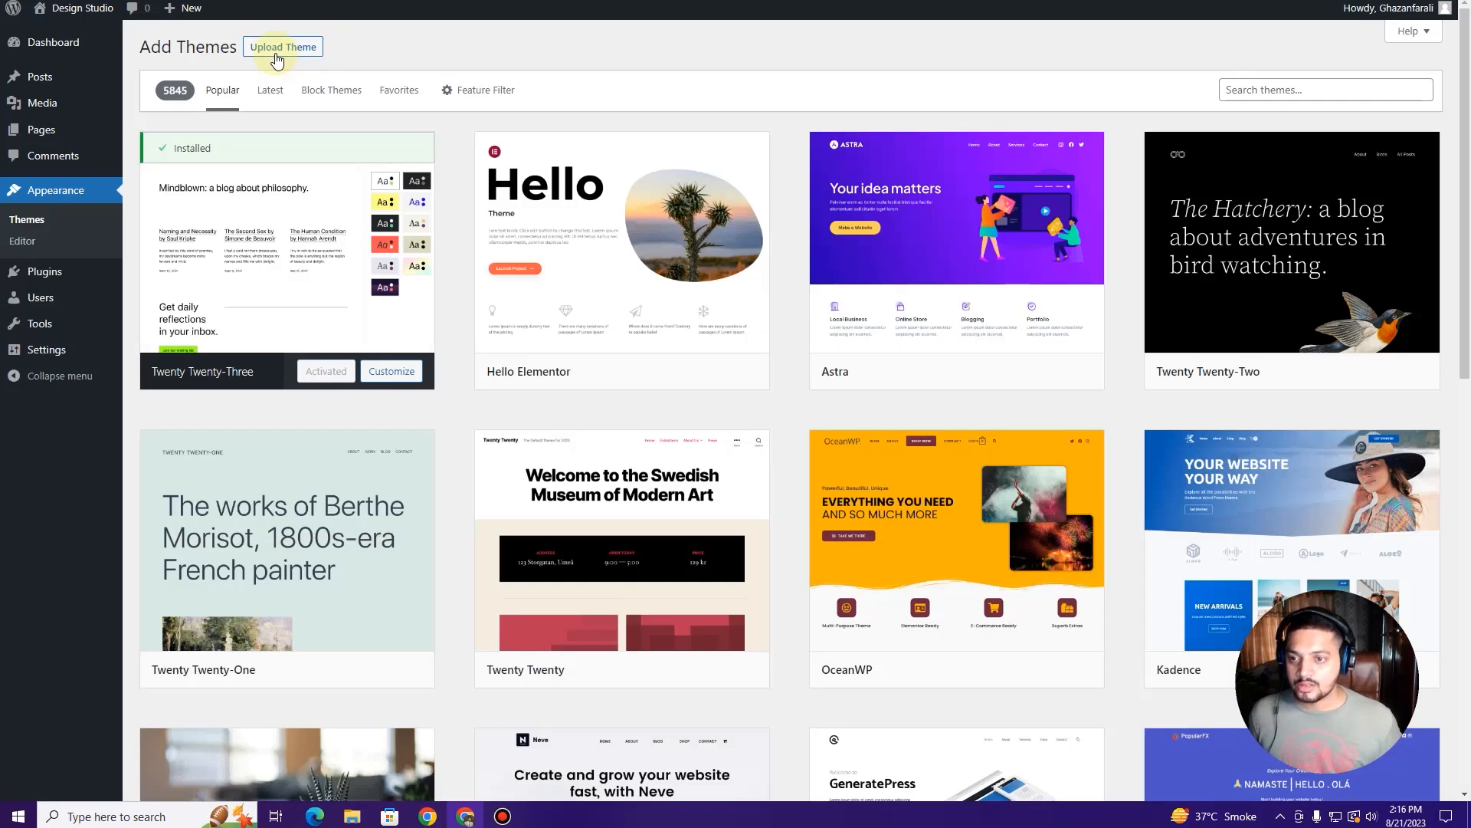
left_click(276, 53)
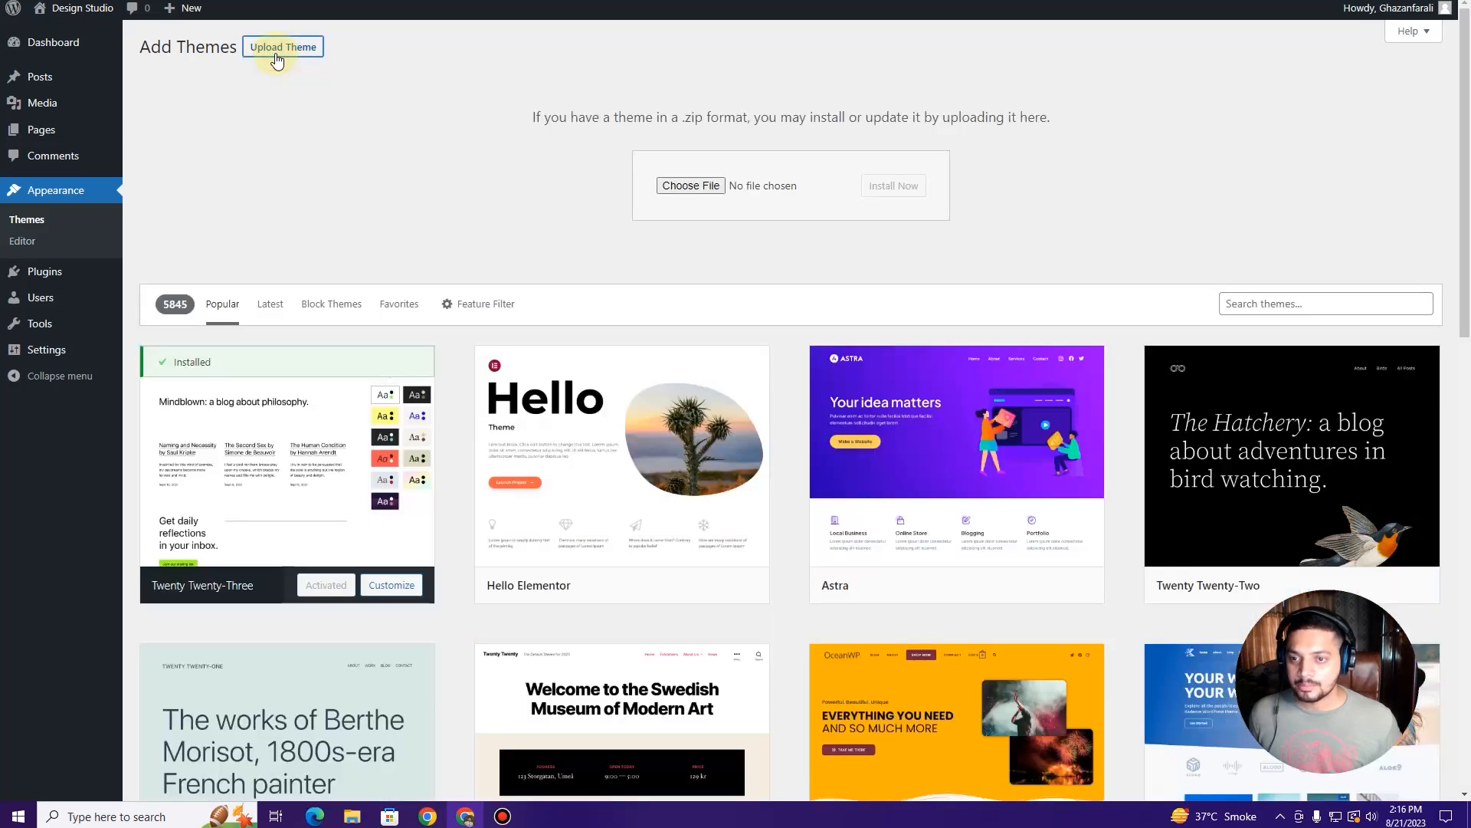
left_click(712, 188)
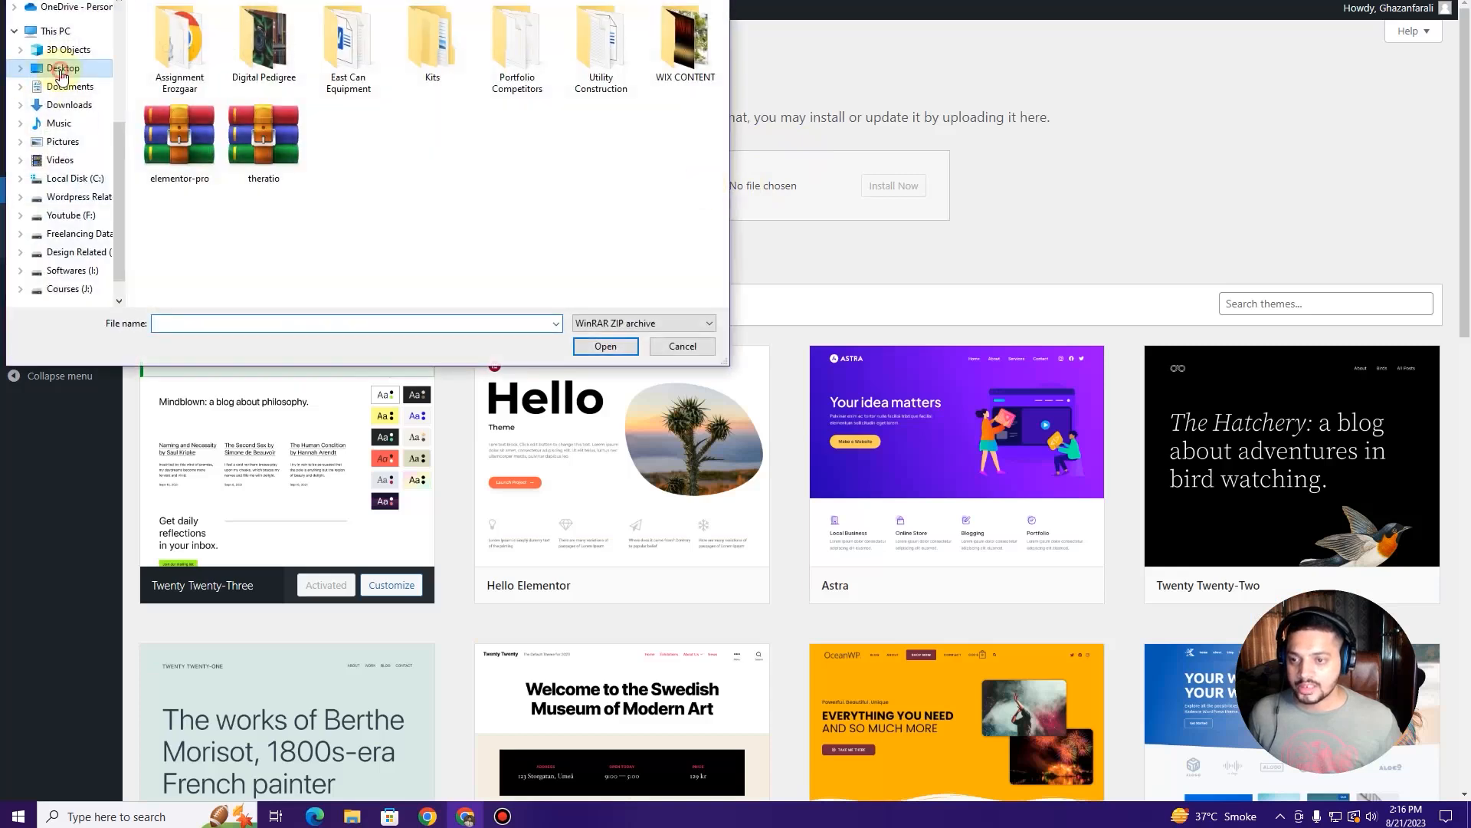
left_click(273, 153)
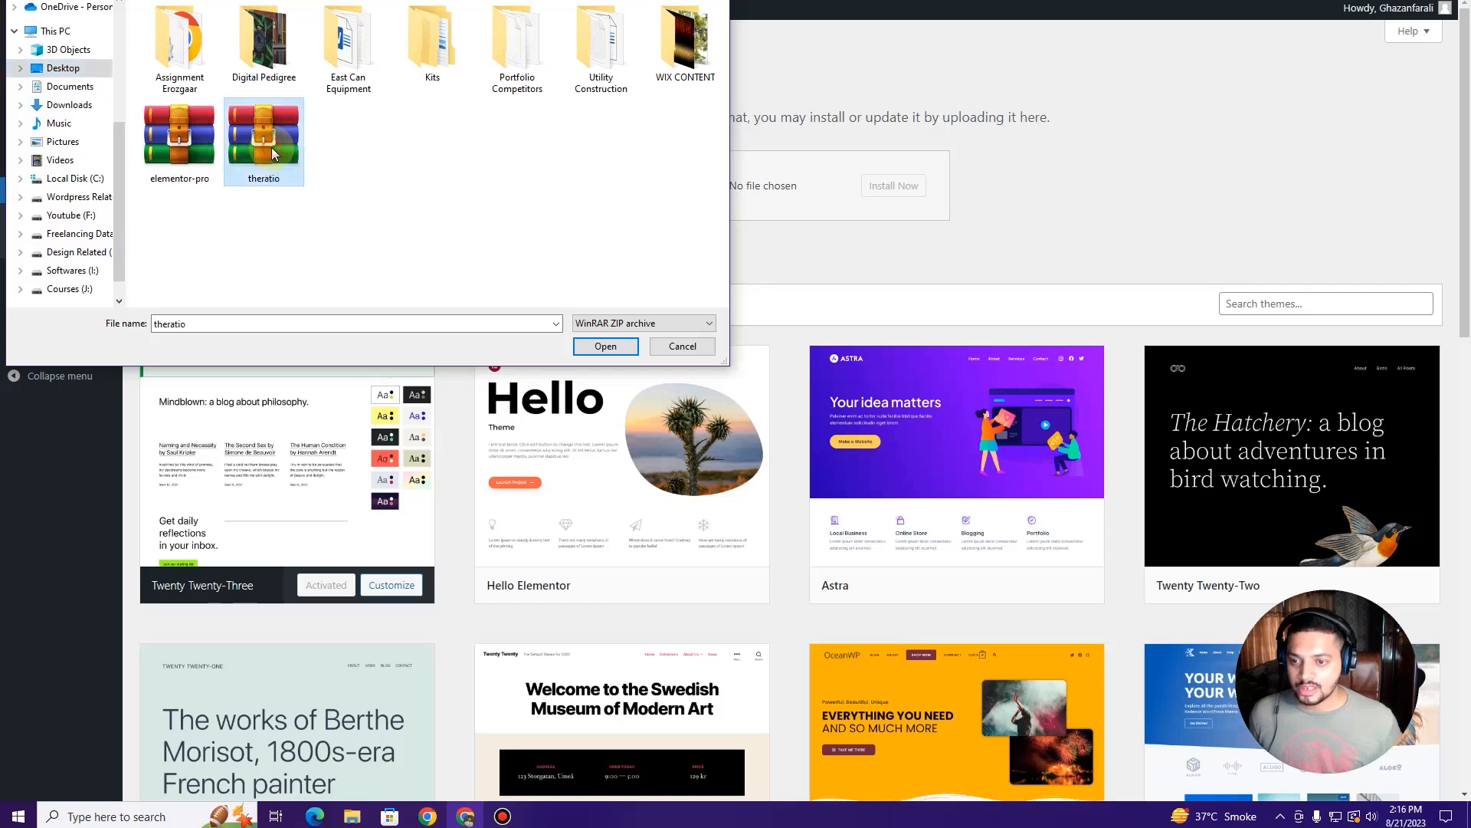
left_click(617, 348)
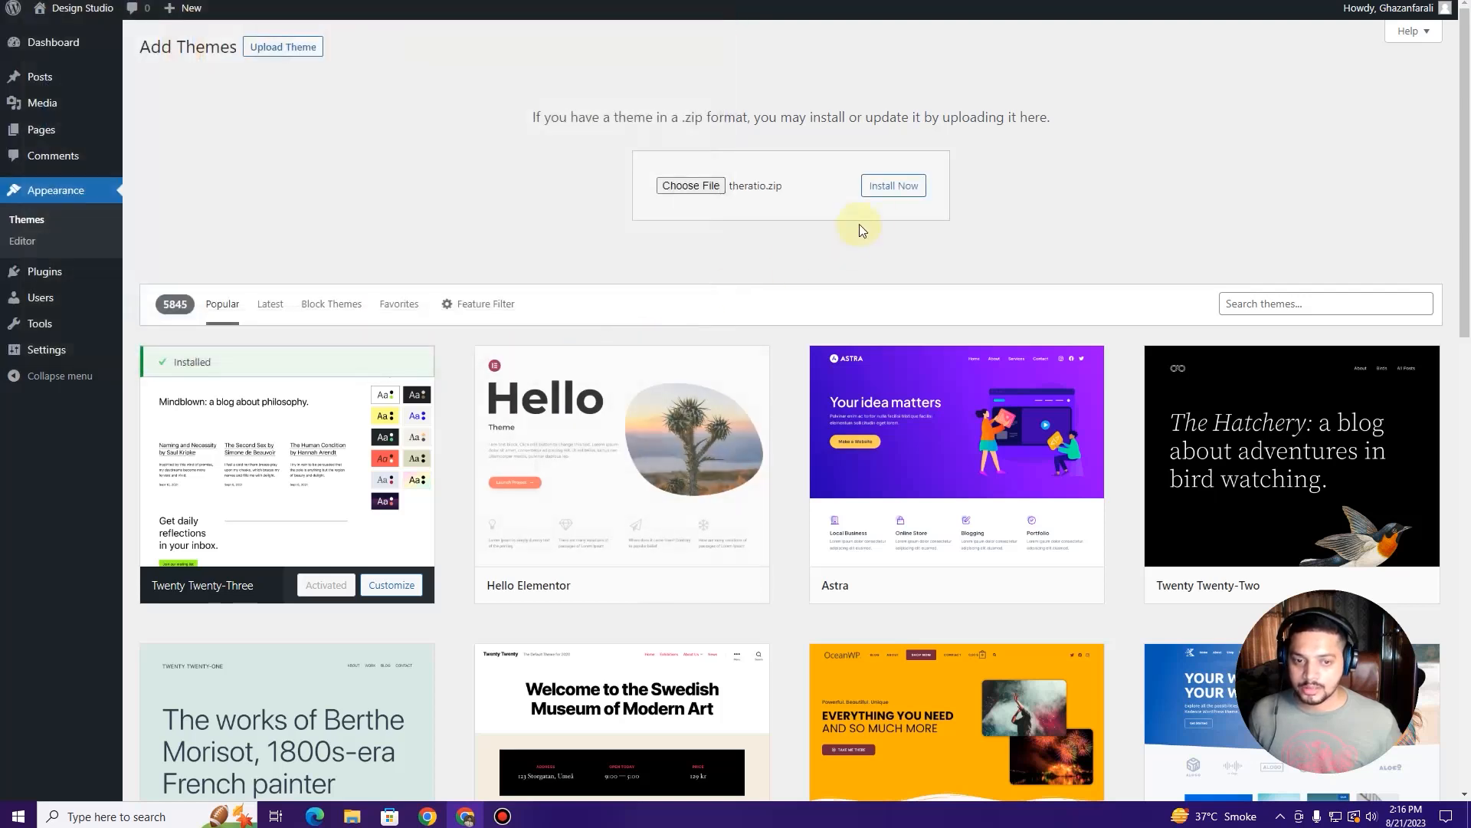
left_click(901, 187)
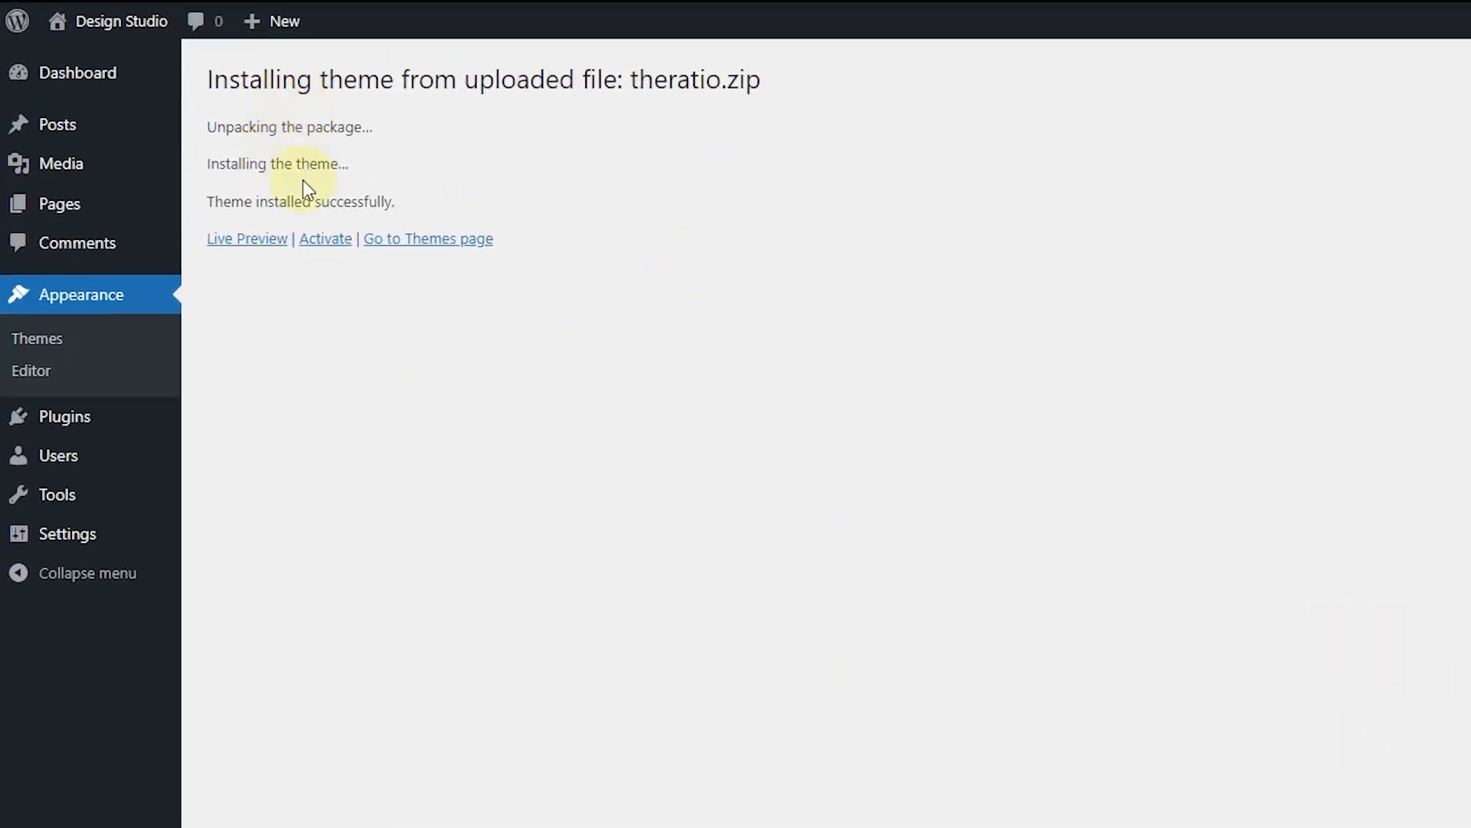
Step: Activate the Theratio theme and glance at its Theme Details
left_click_drag(206, 201, 568, 182)
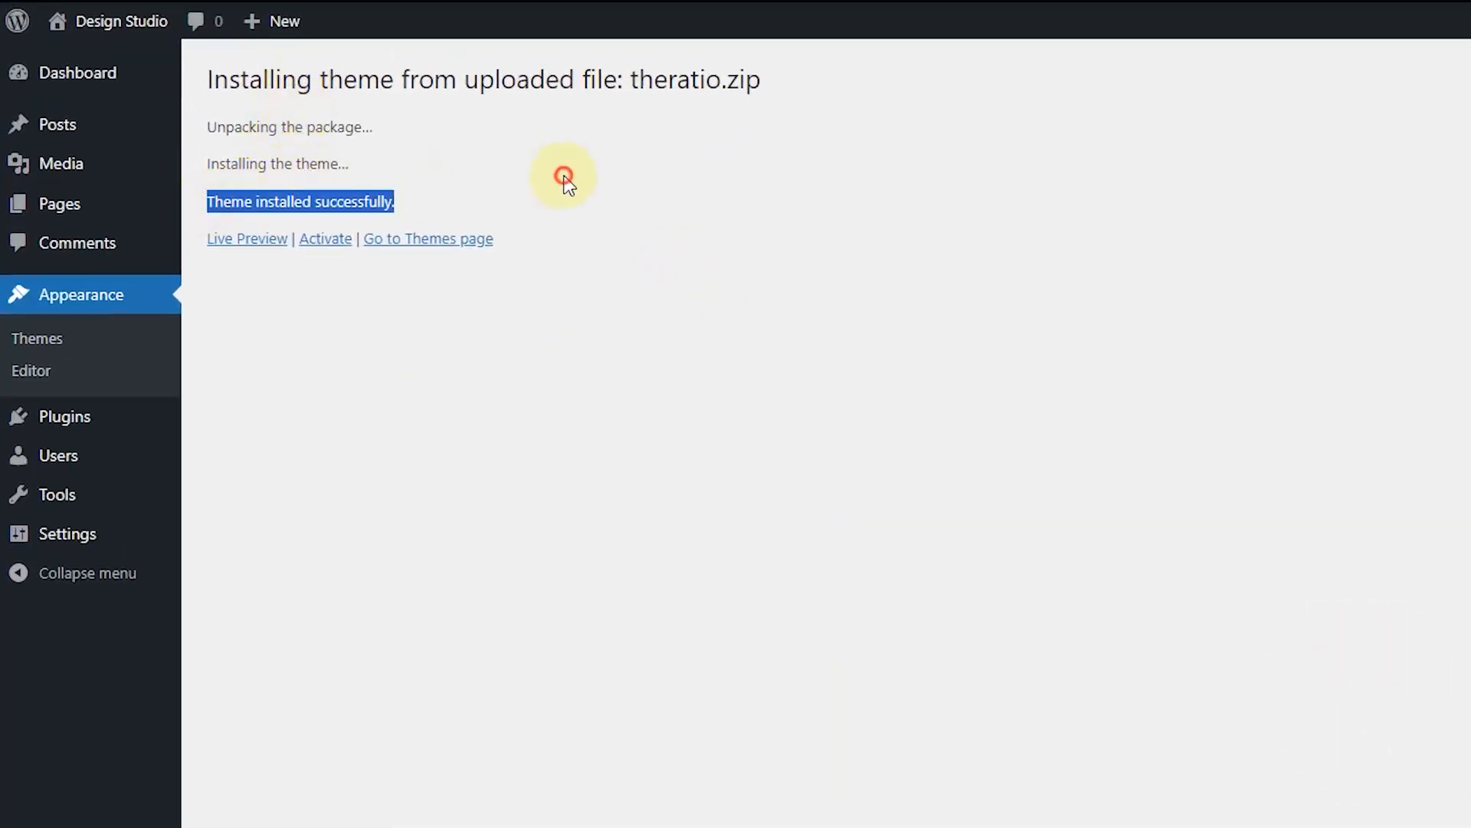
left_click(567, 183)
left_click(332, 239)
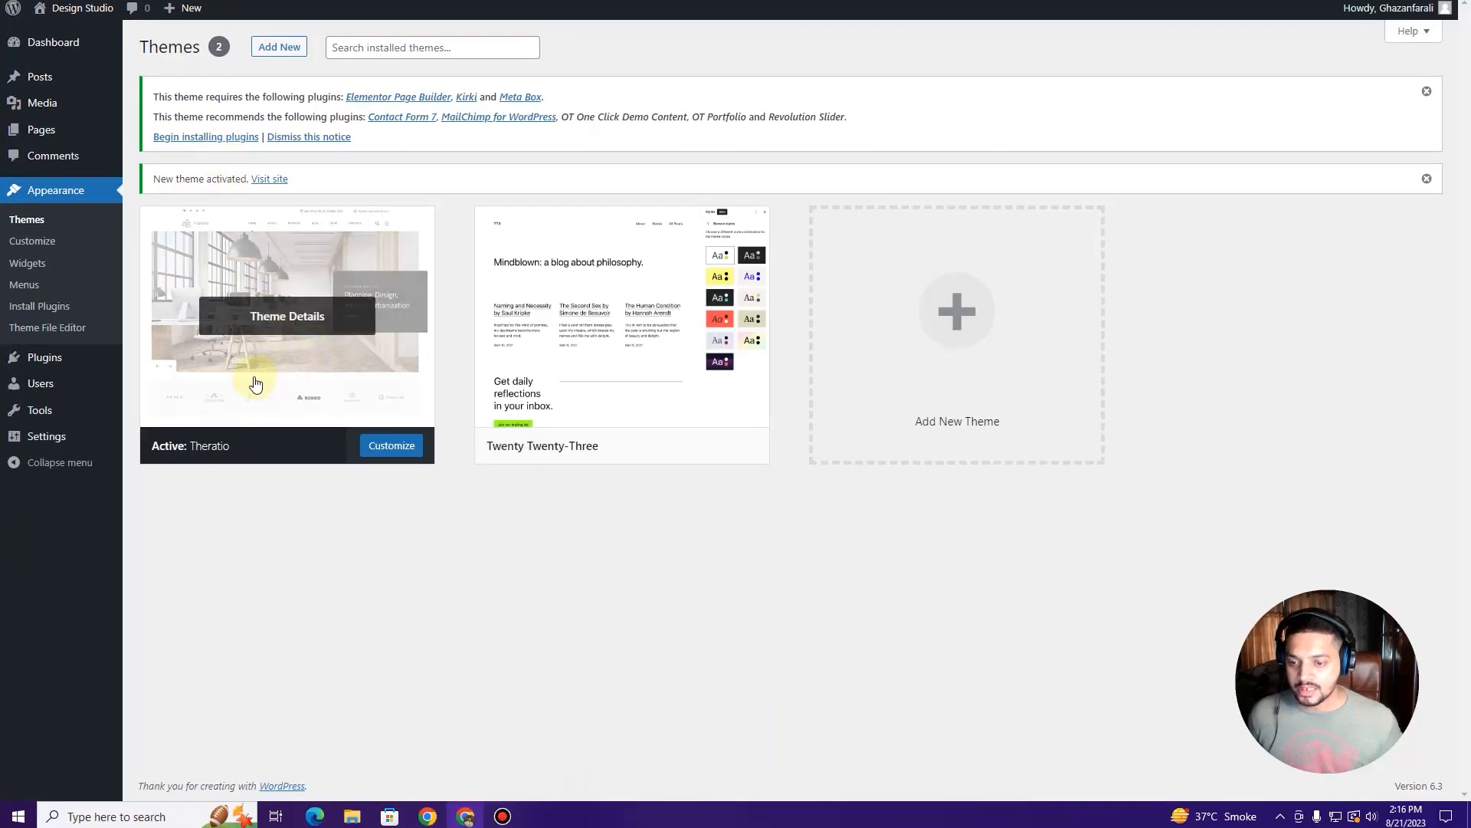
left_click(308, 315)
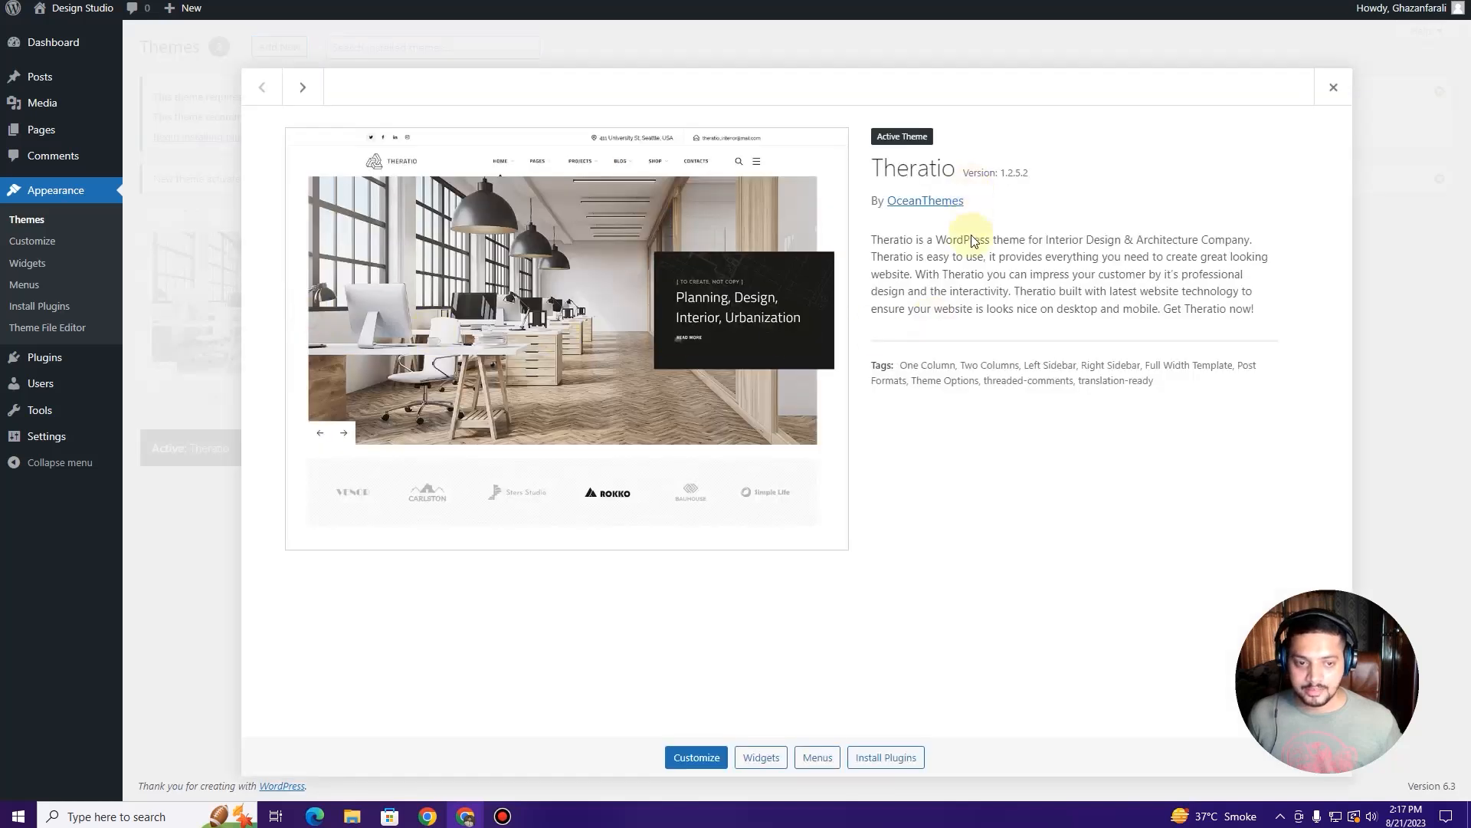
left_click(1332, 86)
Step: Visit the live Design Studio site, reload it and scroll to check the new theme
mouse_move(62, 10)
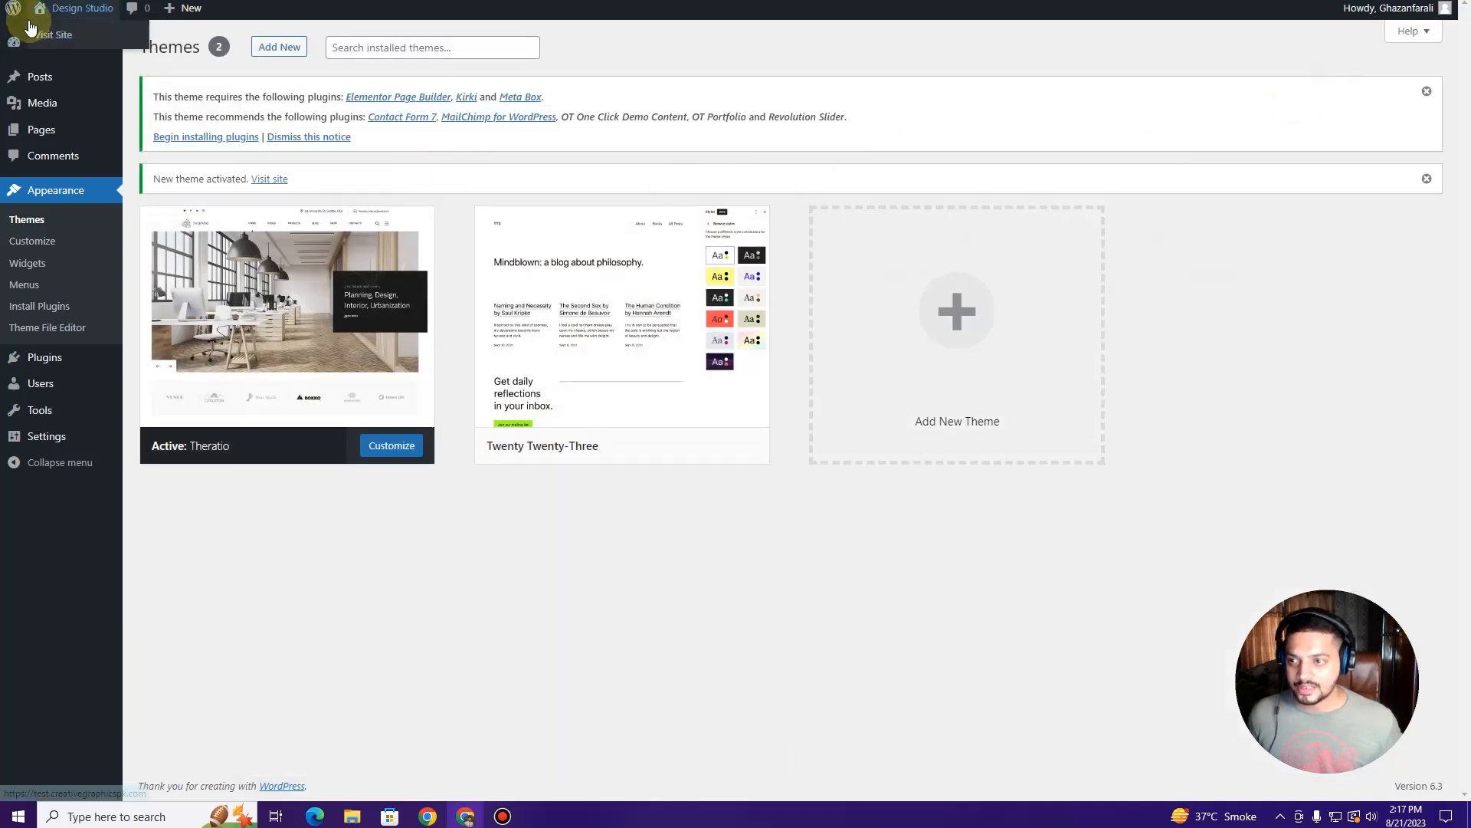
left_click(55, 38)
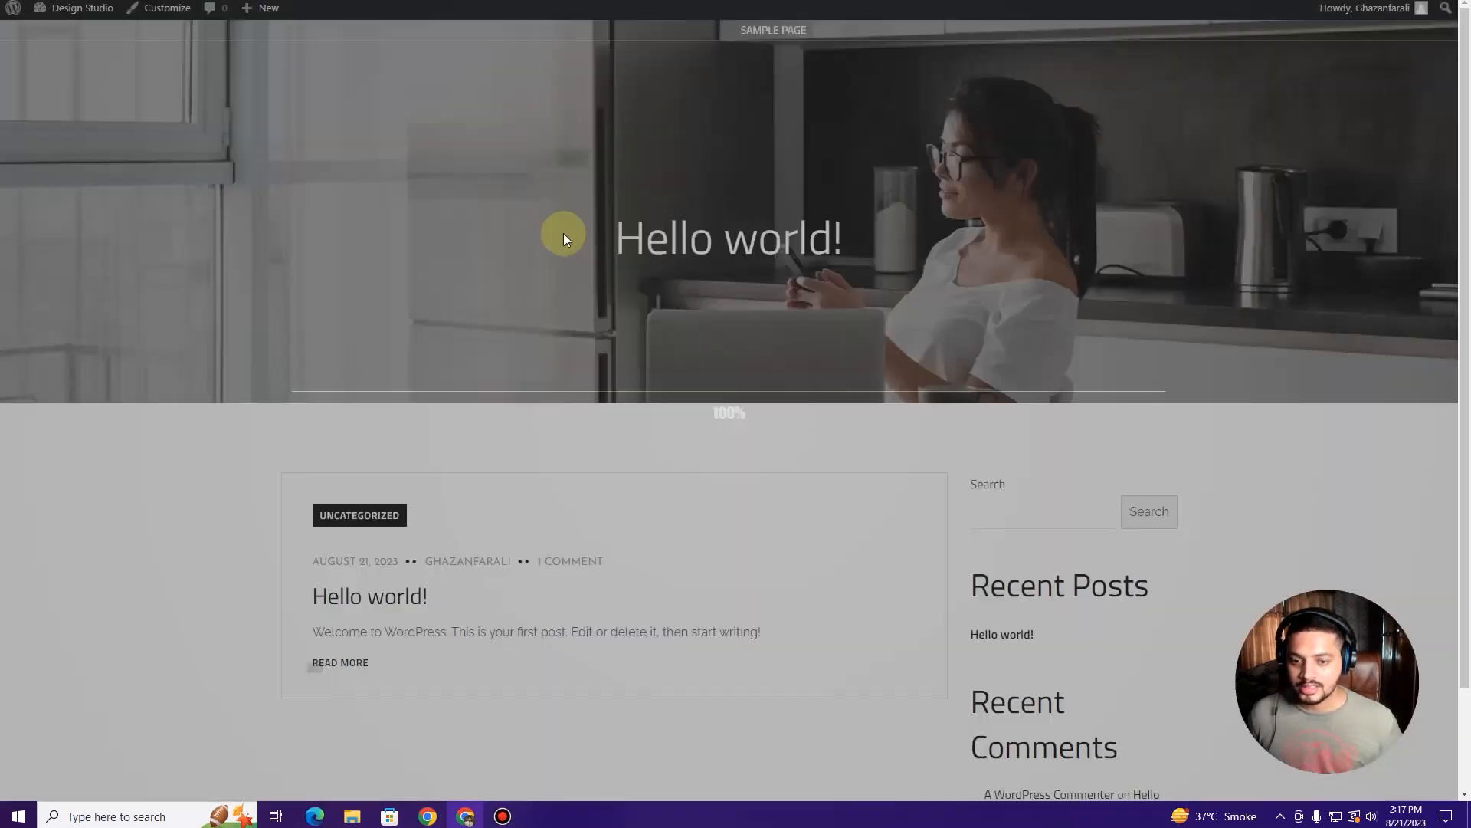
key("F5")
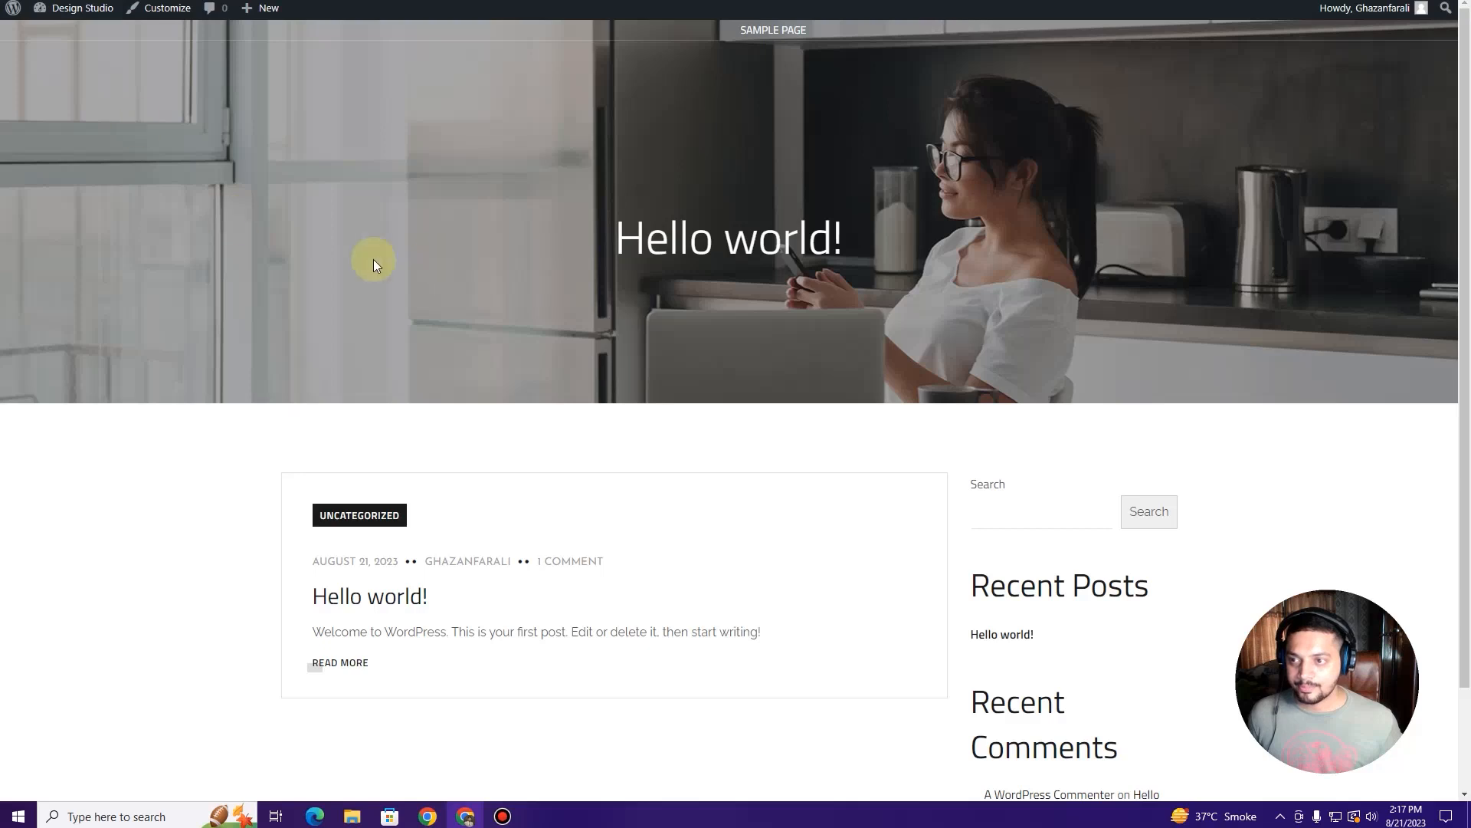
scroll(334, 228, "down", 2)
scroll(334, 226, "up", 2)
scroll(334, 226, "down", 2)
scroll(334, 225, "up", 2)
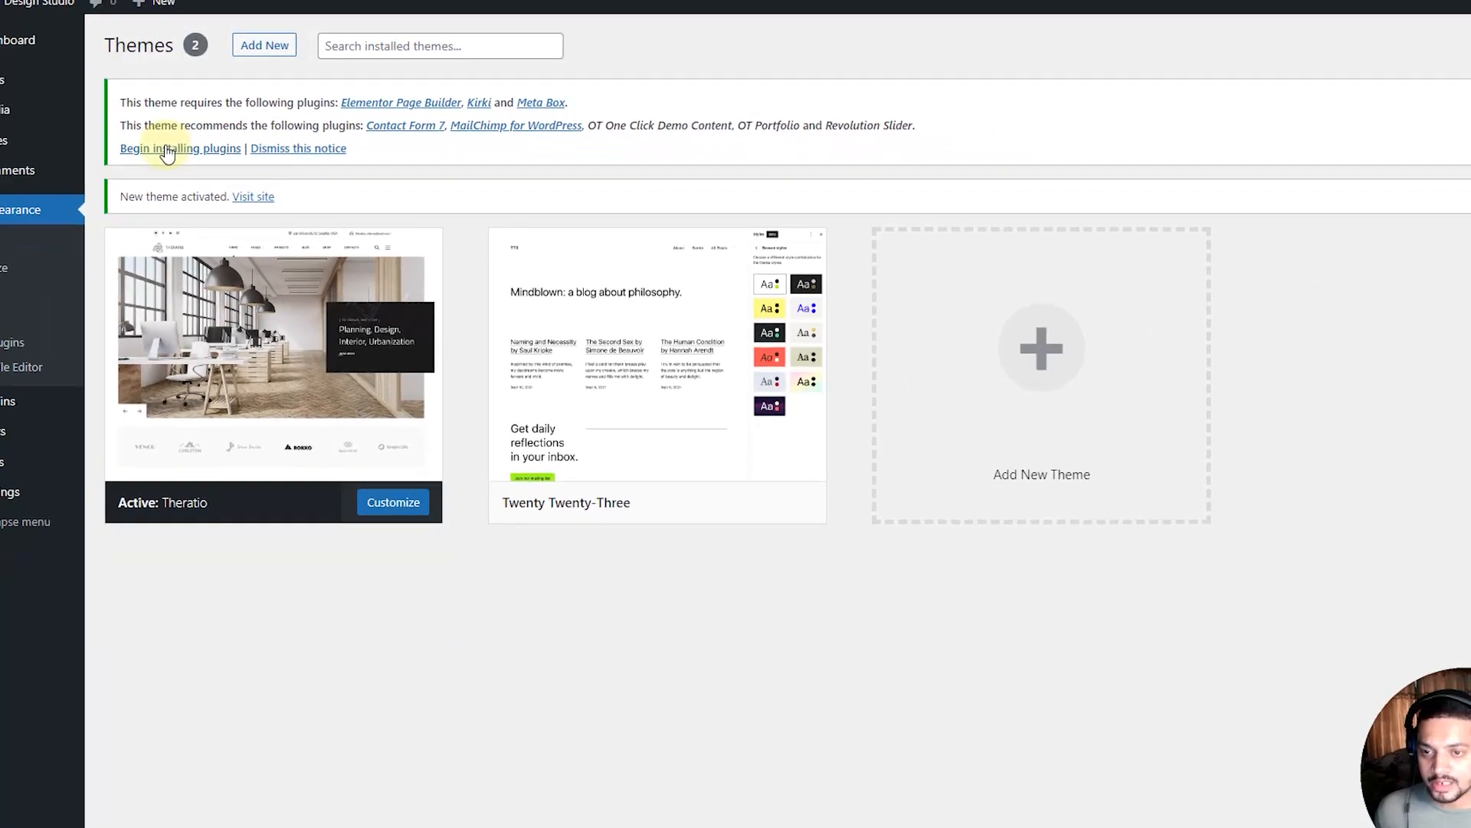
Step: Bulk-install all eight Theratio plugins, including Elementor, Kirki and Revolution Slider
left_click(159, 152)
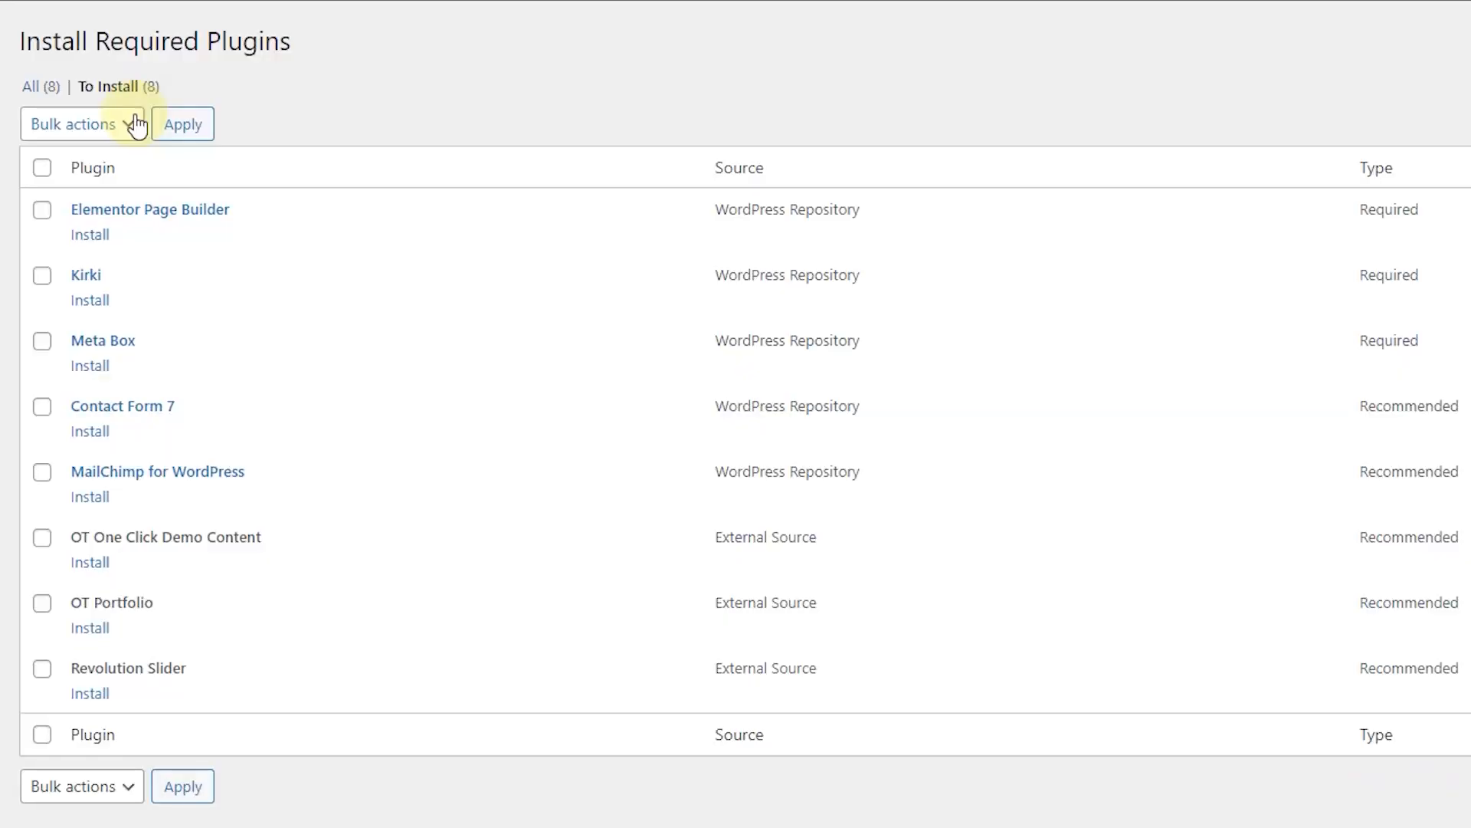
left_click(42, 169)
left_click(79, 125)
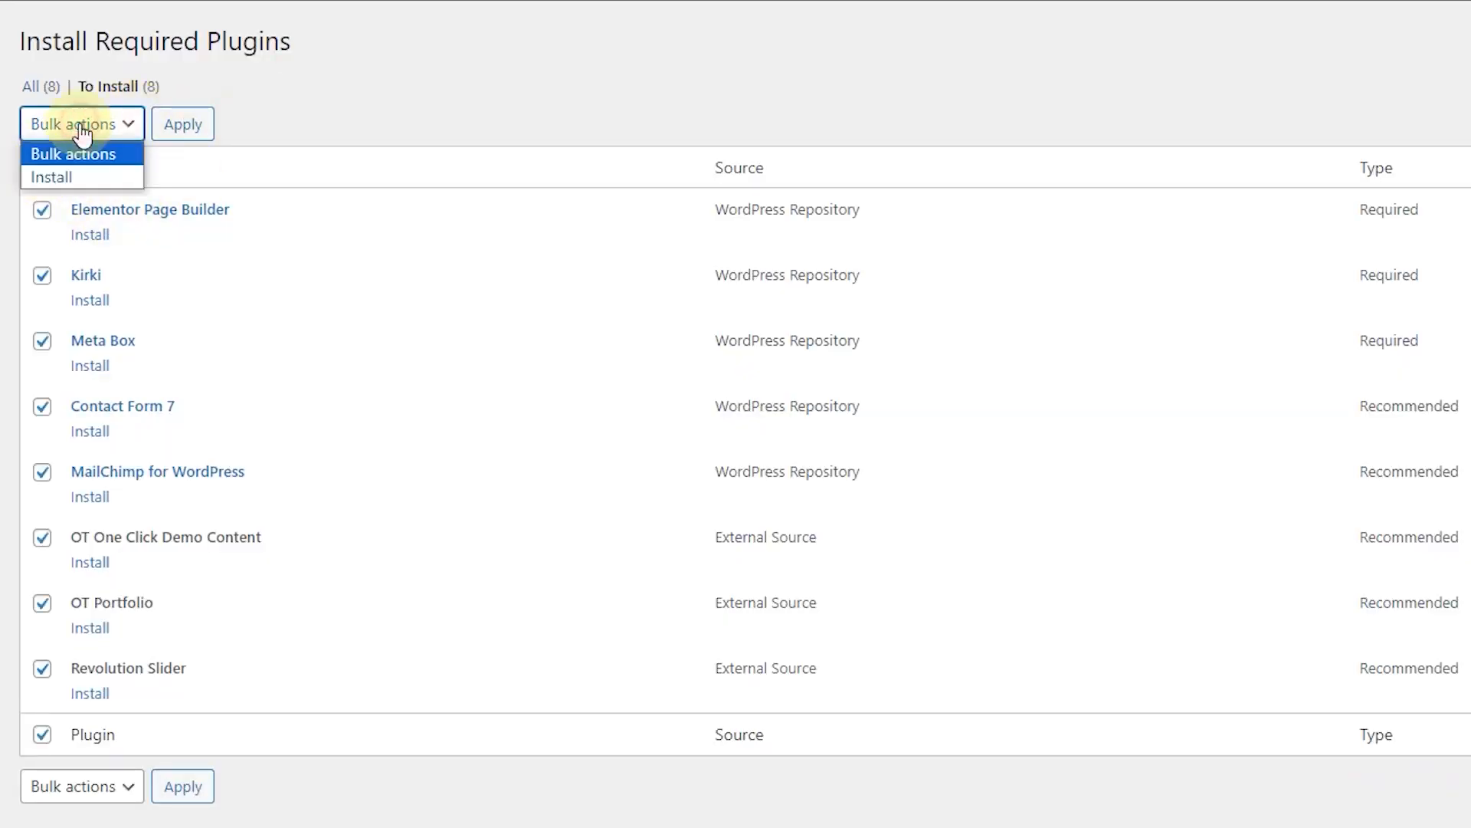
left_click(80, 174)
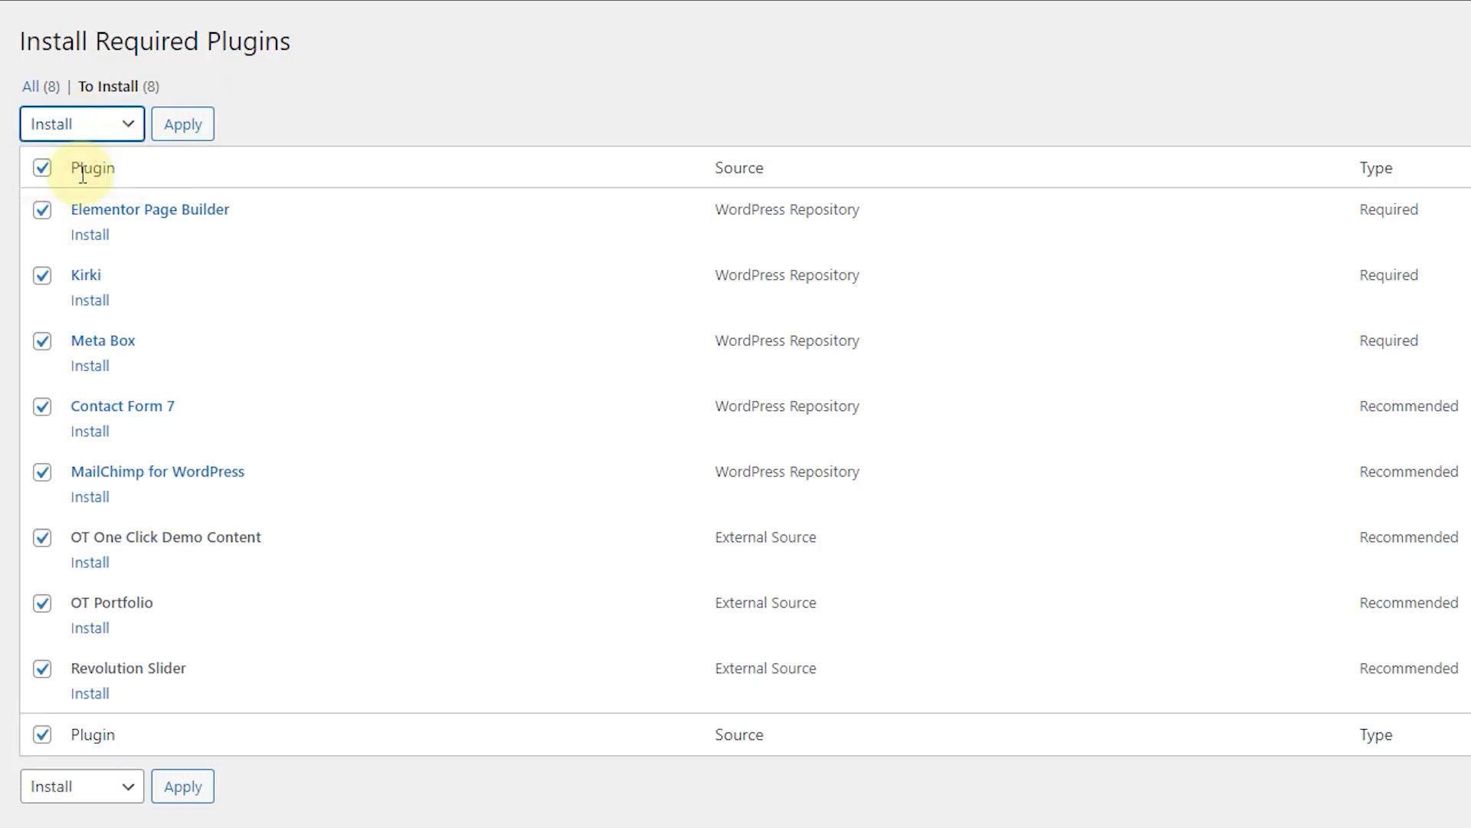
left_click(182, 141)
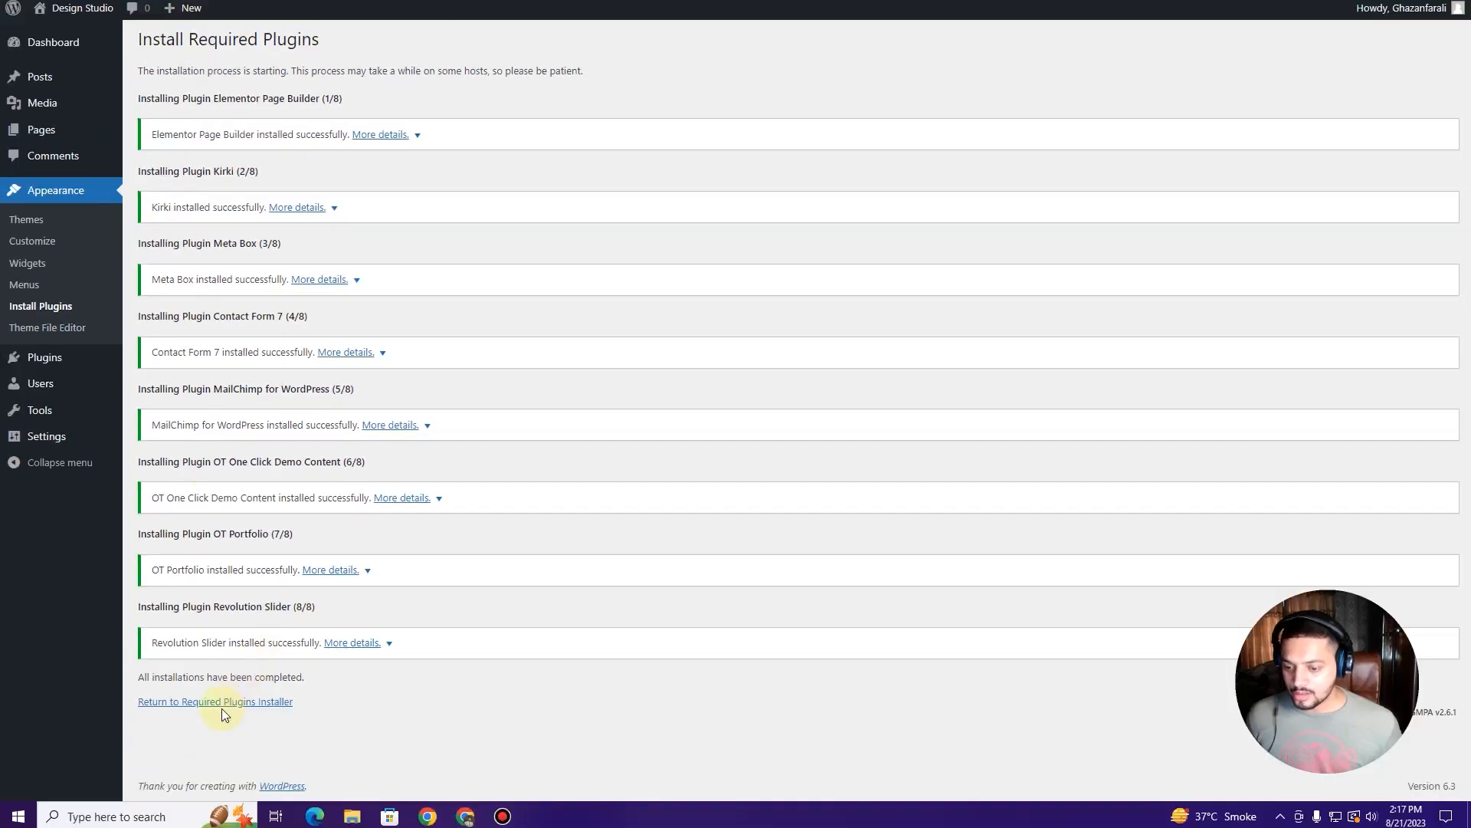
left_click(223, 702)
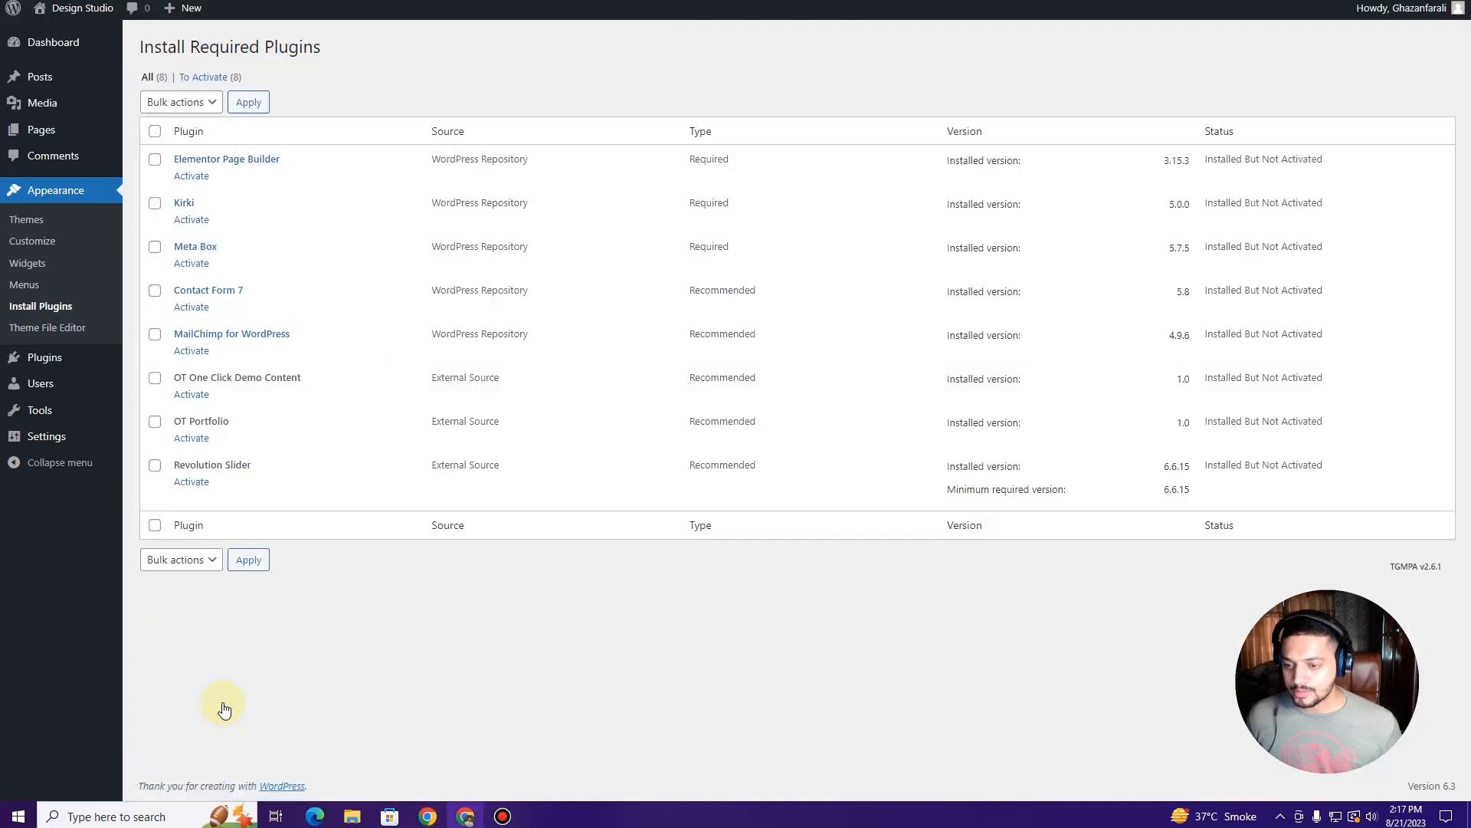
Step: Bulk-activate all eight installed plugins, then return to the Dashboard
left_click(149, 130)
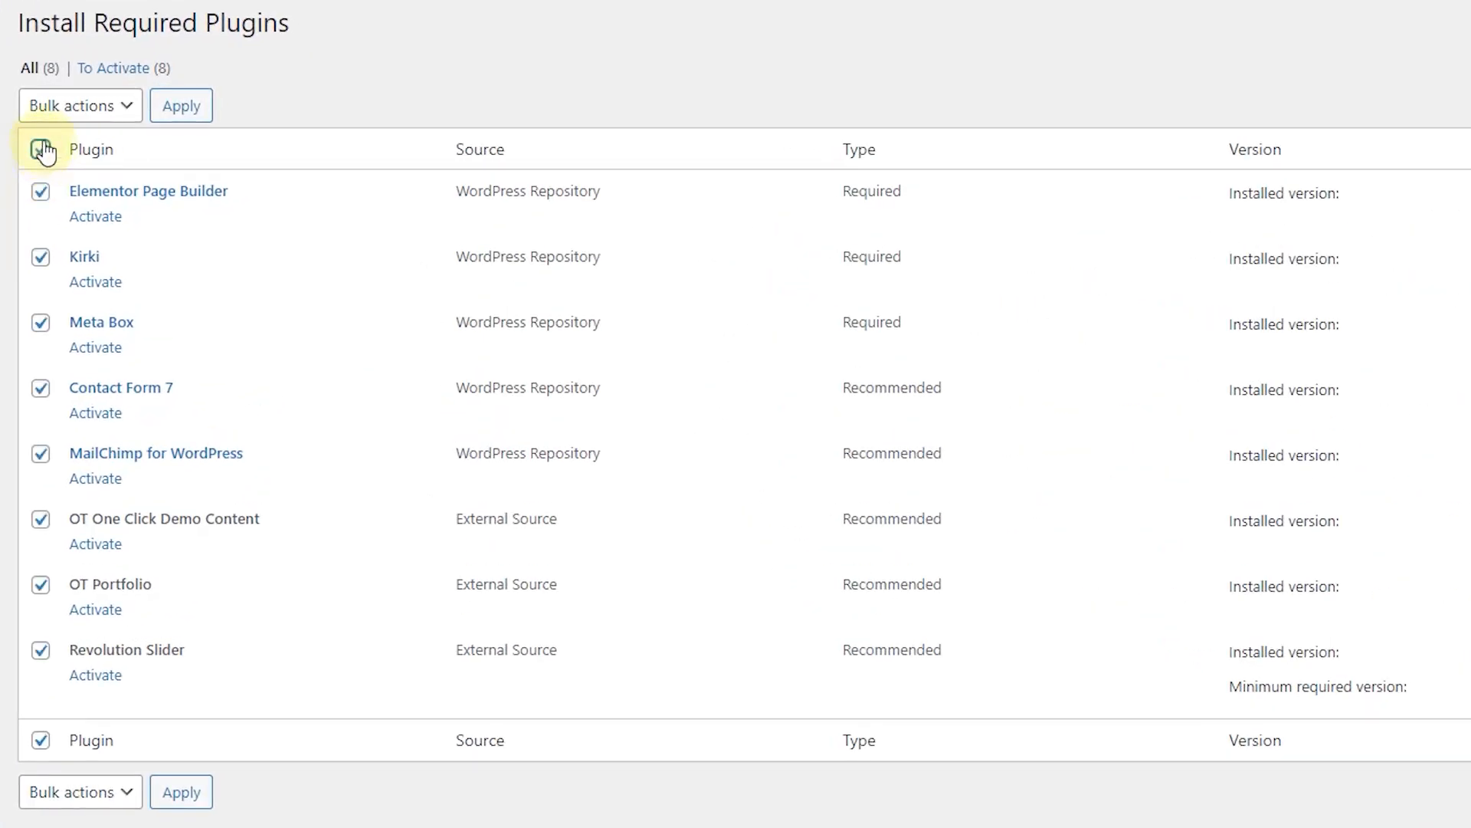
left_click(84, 107)
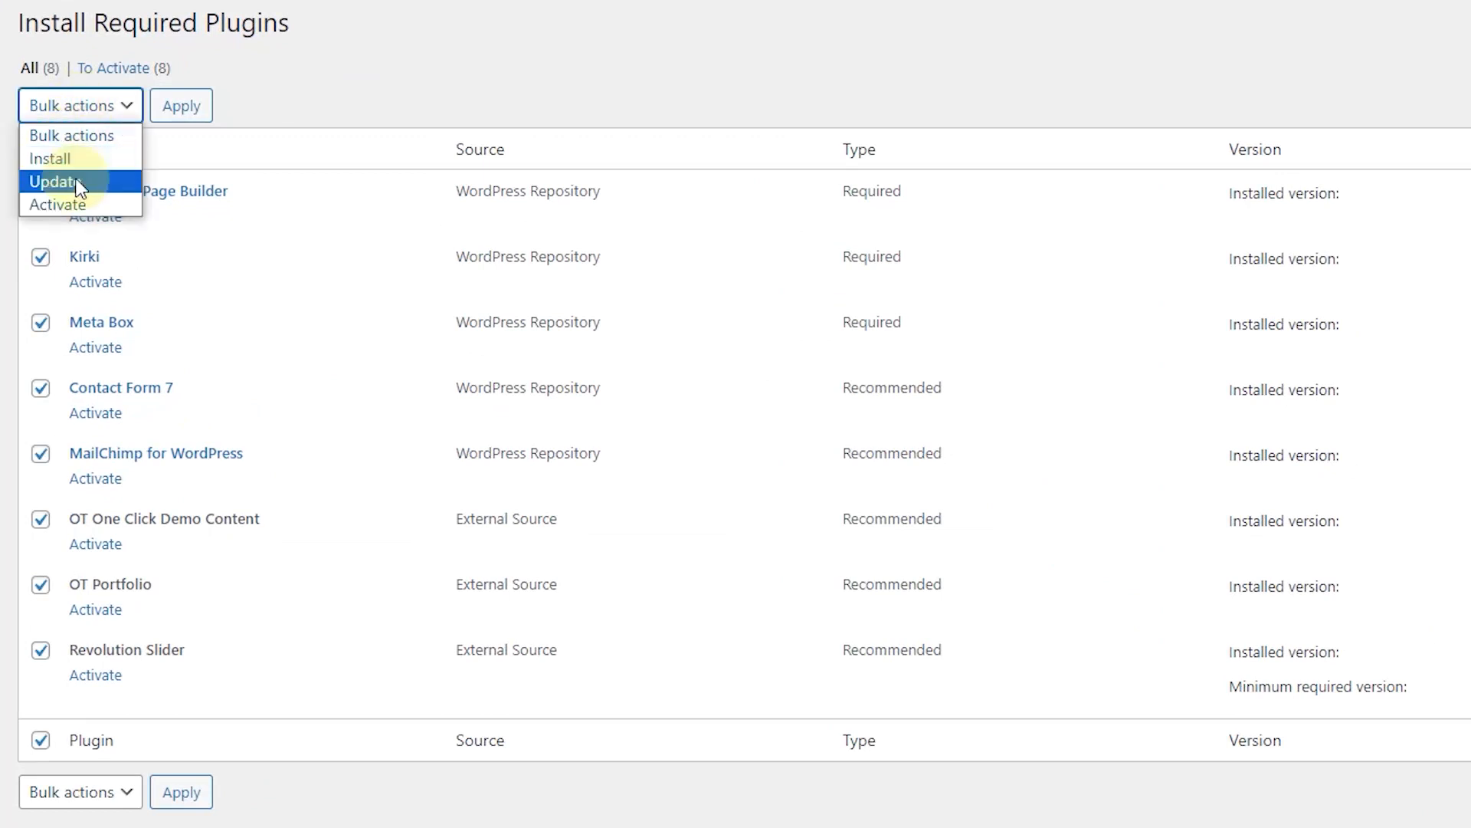
left_click(81, 203)
left_click(174, 116)
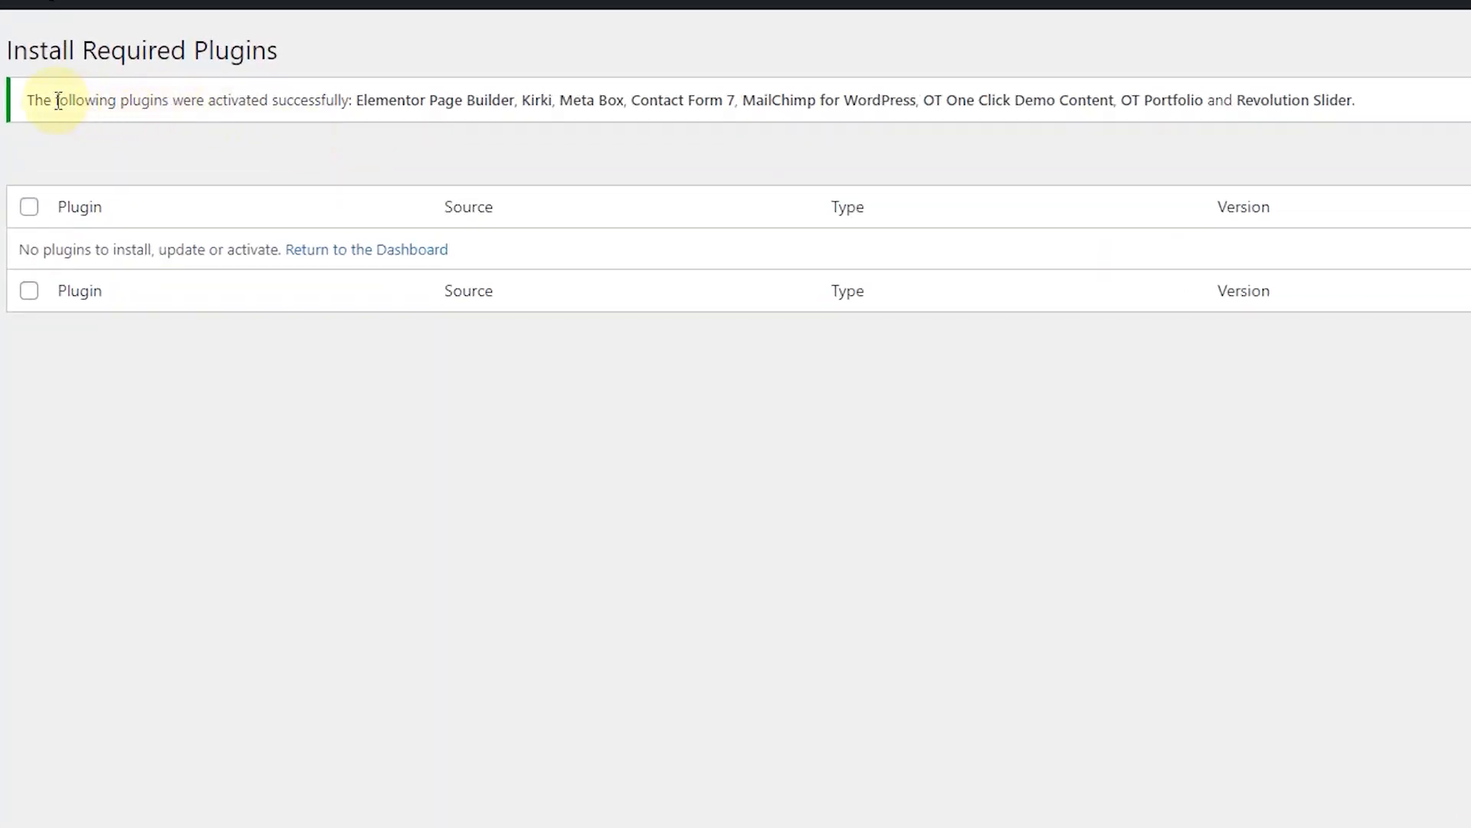
left_click_drag(53, 99, 355, 107)
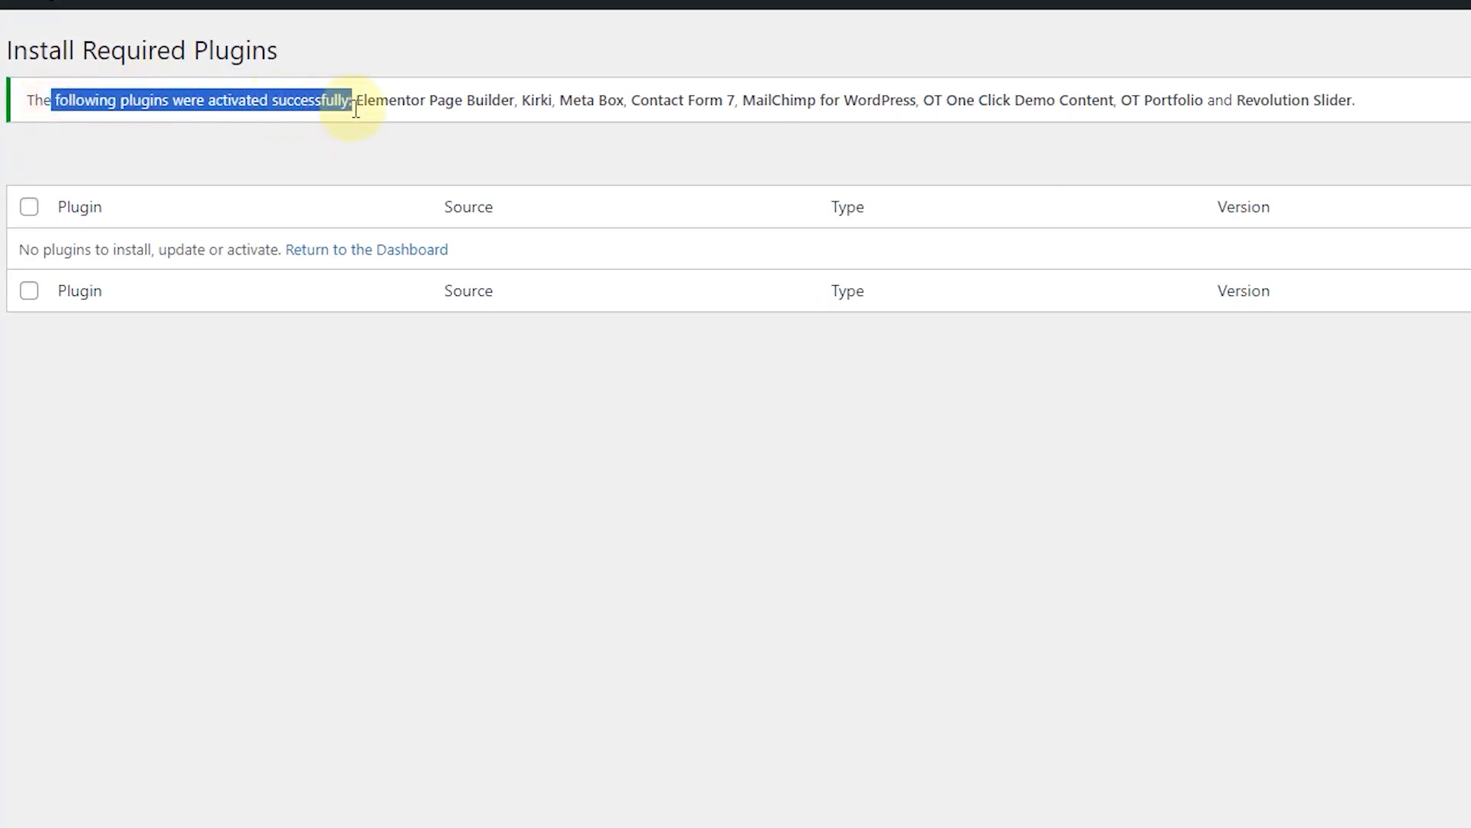
left_click(398, 251)
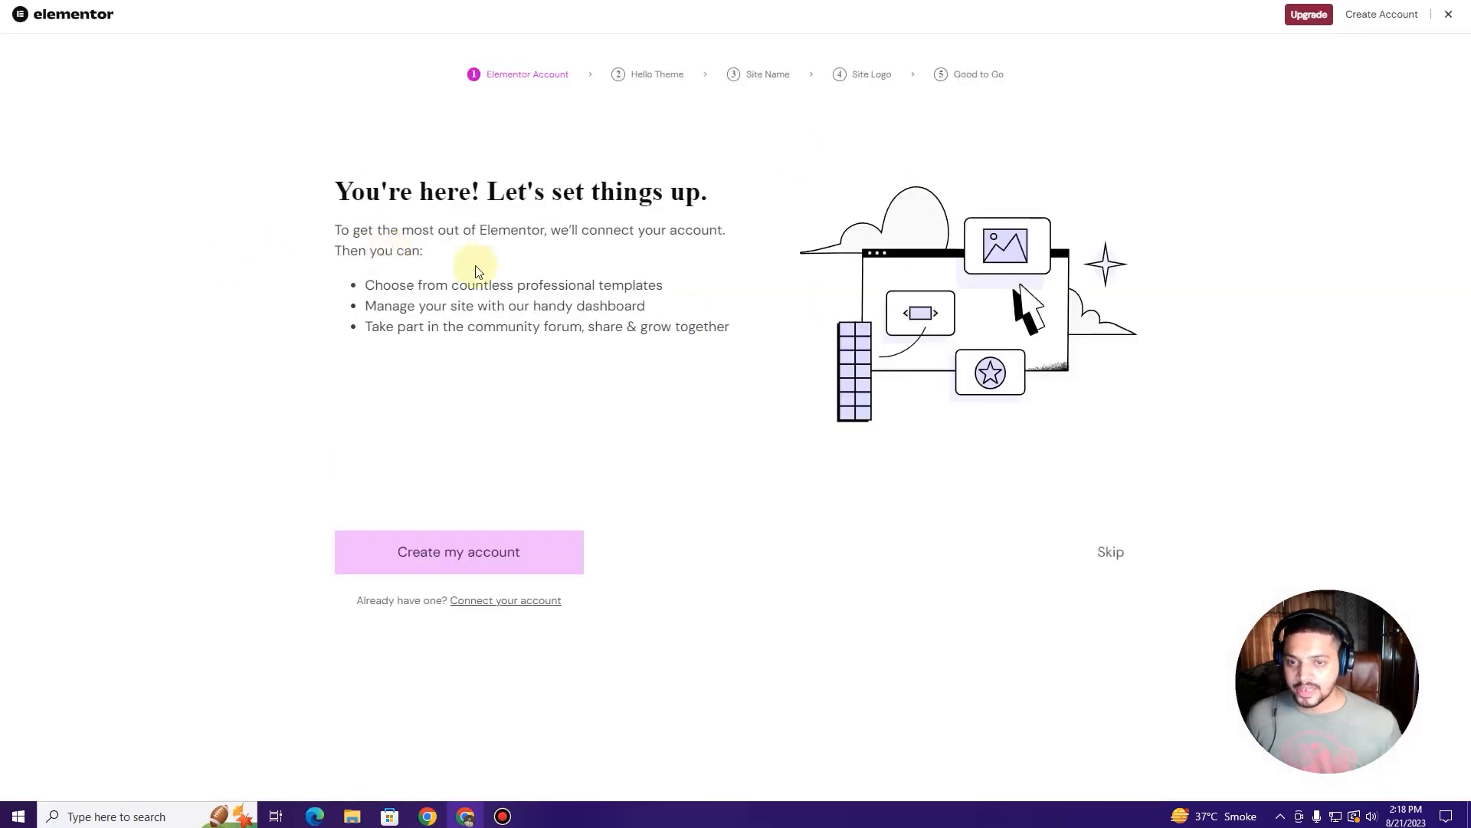
Step: Close the Elementor onboarding wizard and dismiss the Kirki font-cache notice on the Dashboard
left_click(1449, 15)
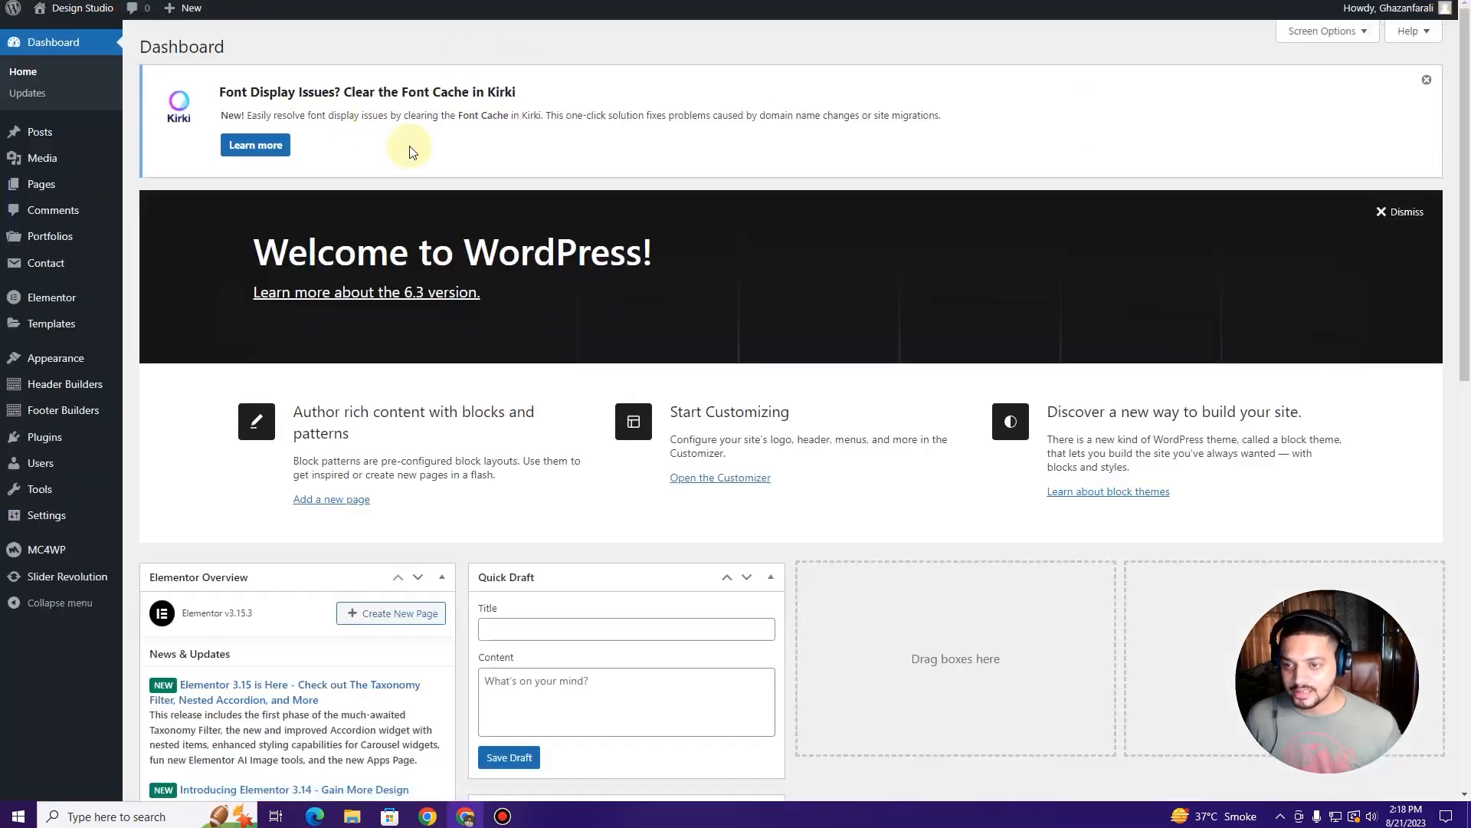
left_click(1427, 80)
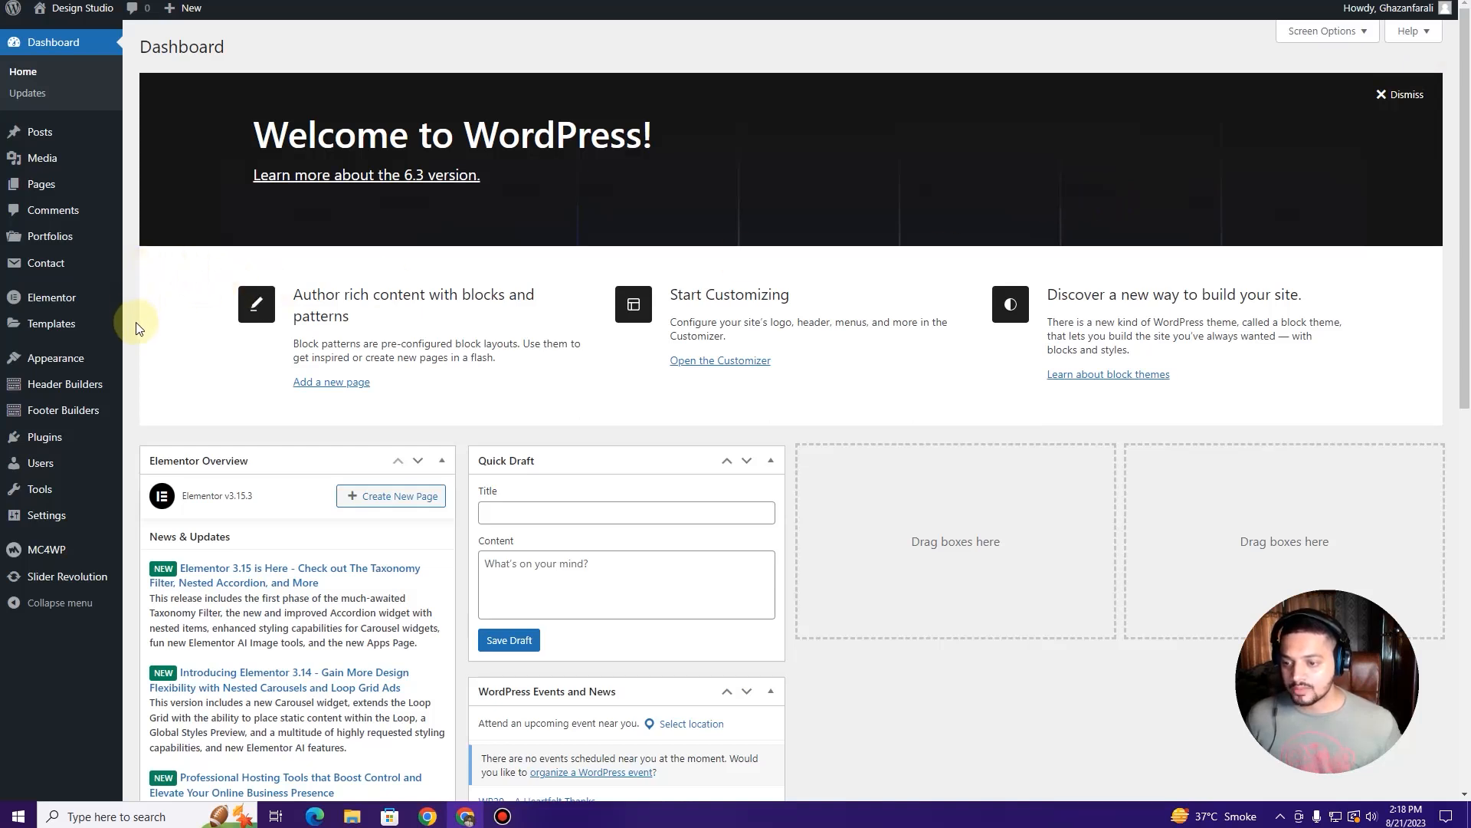
Step: View the Installed Plugins list, then go to Add New and reveal the Upload Plugin zip area
mouse_move(51, 444)
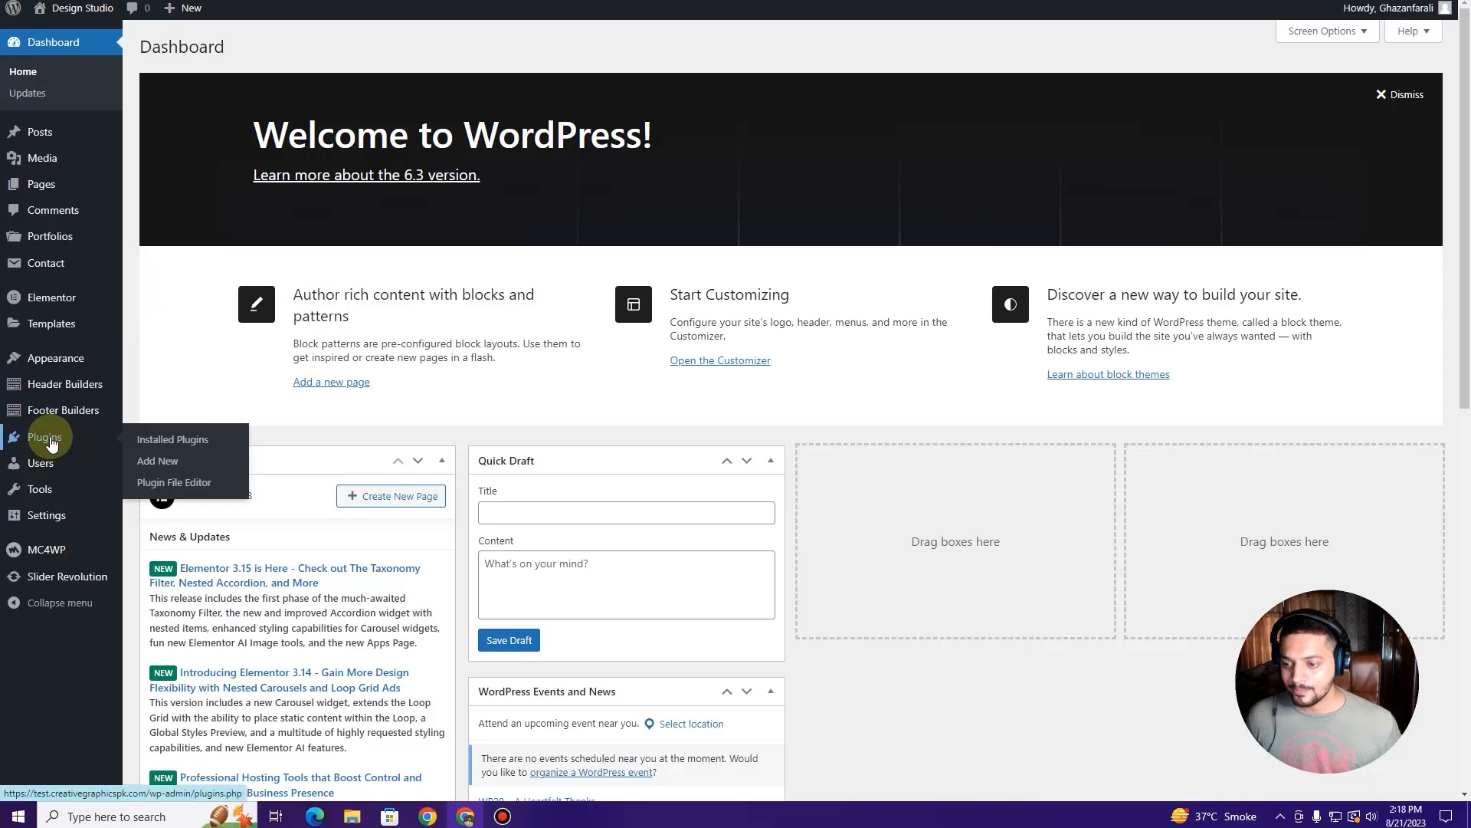
left_click(51, 443)
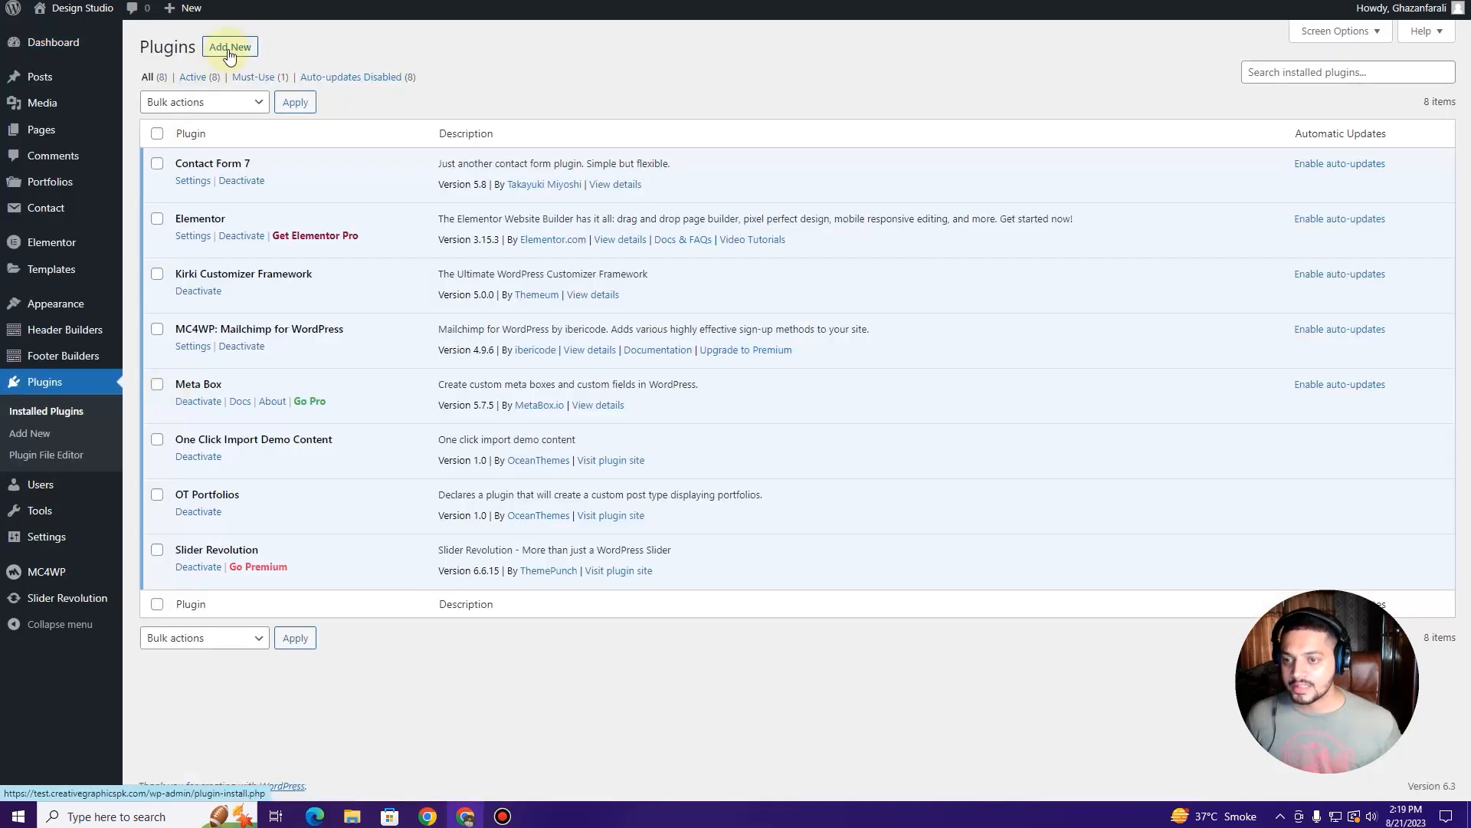
left_click(228, 52)
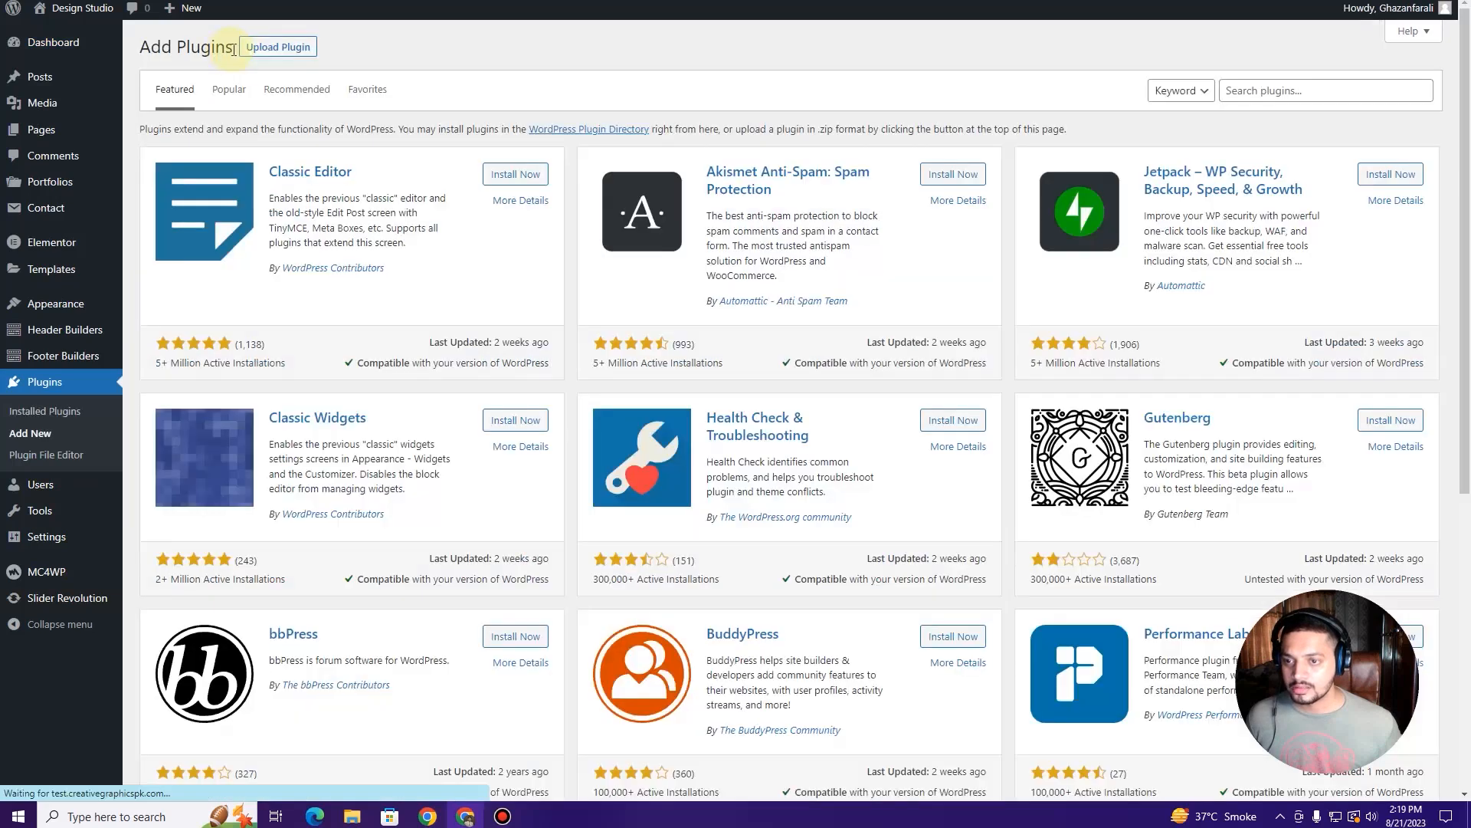
left_click(278, 49)
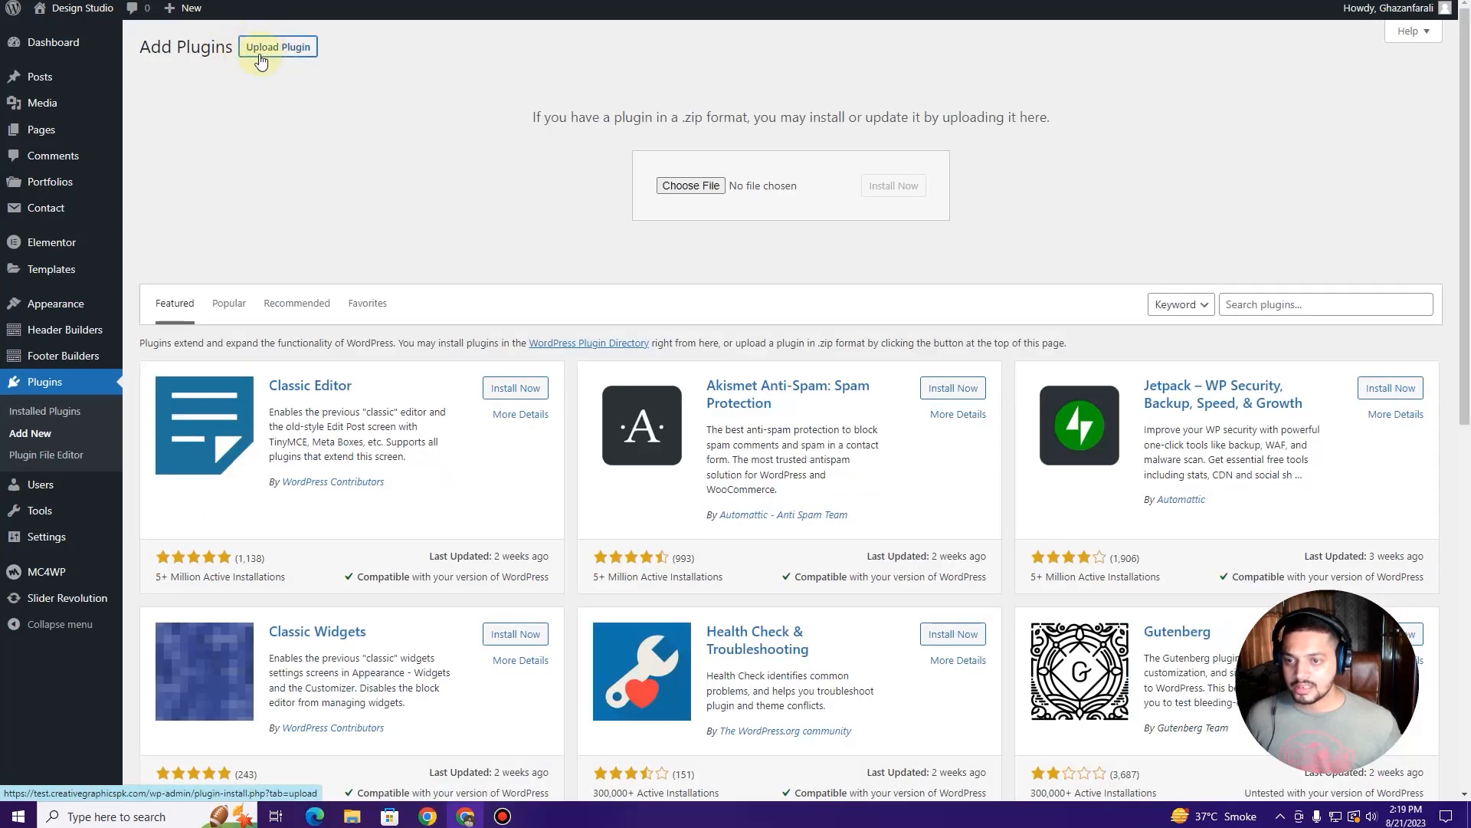
Step: Upload elementor-pro.zip, install it, and activate Elementor Pro 3.15.1
left_click(670, 190)
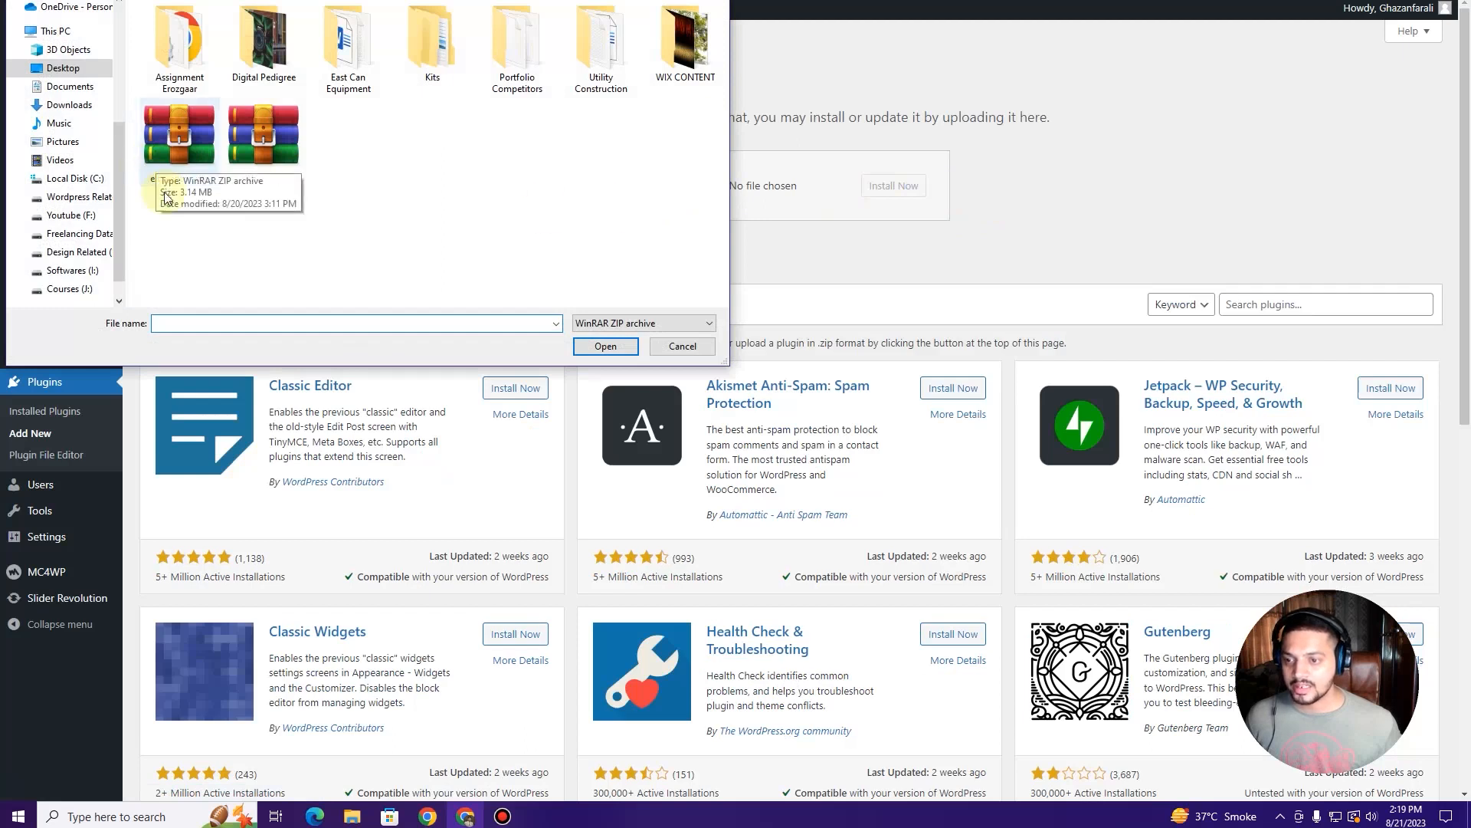
left_click(175, 166)
left_click(604, 345)
left_click(911, 193)
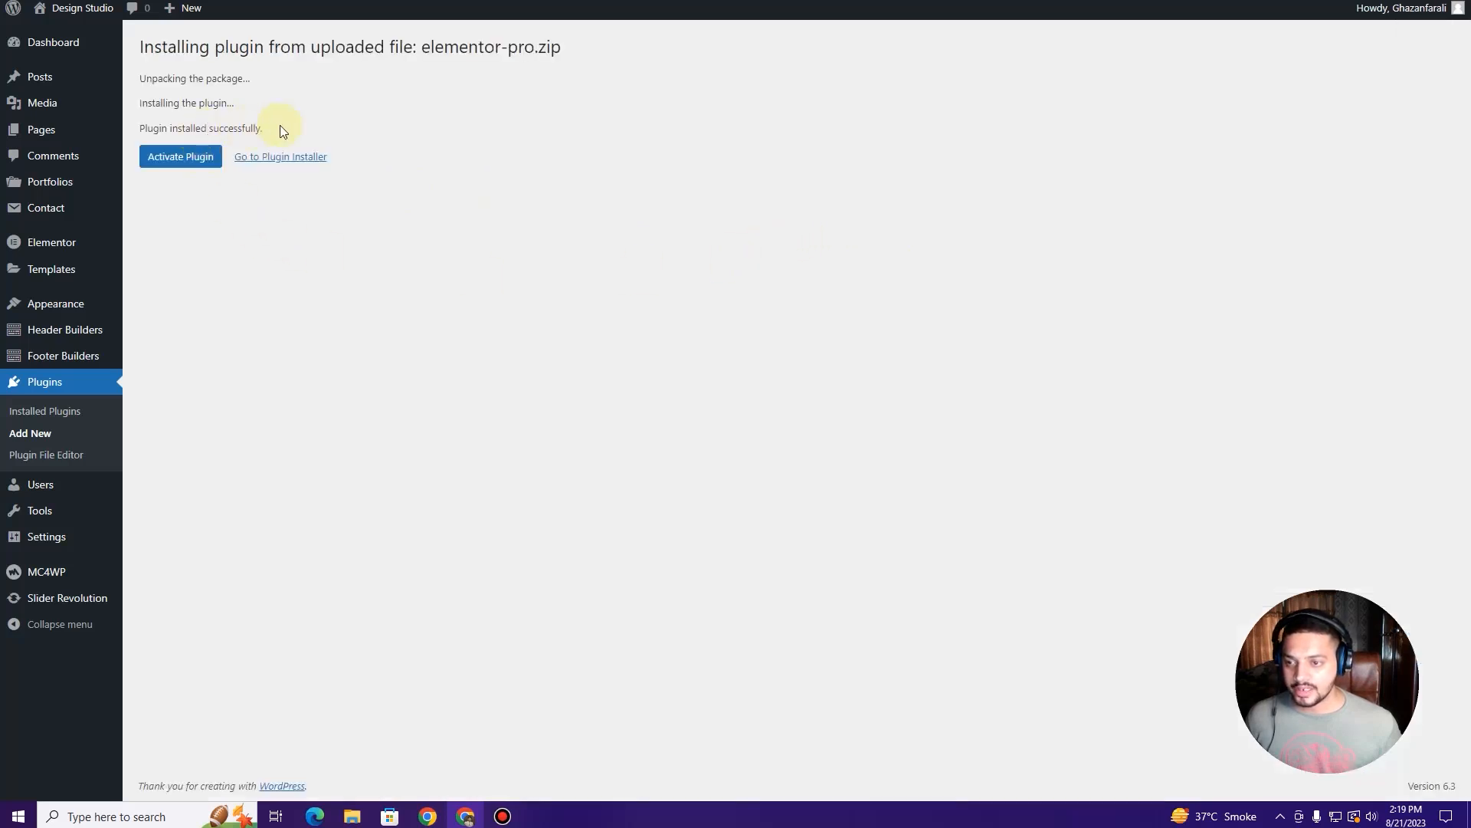
left_click_drag(280, 126, 145, 128)
left_click(179, 158)
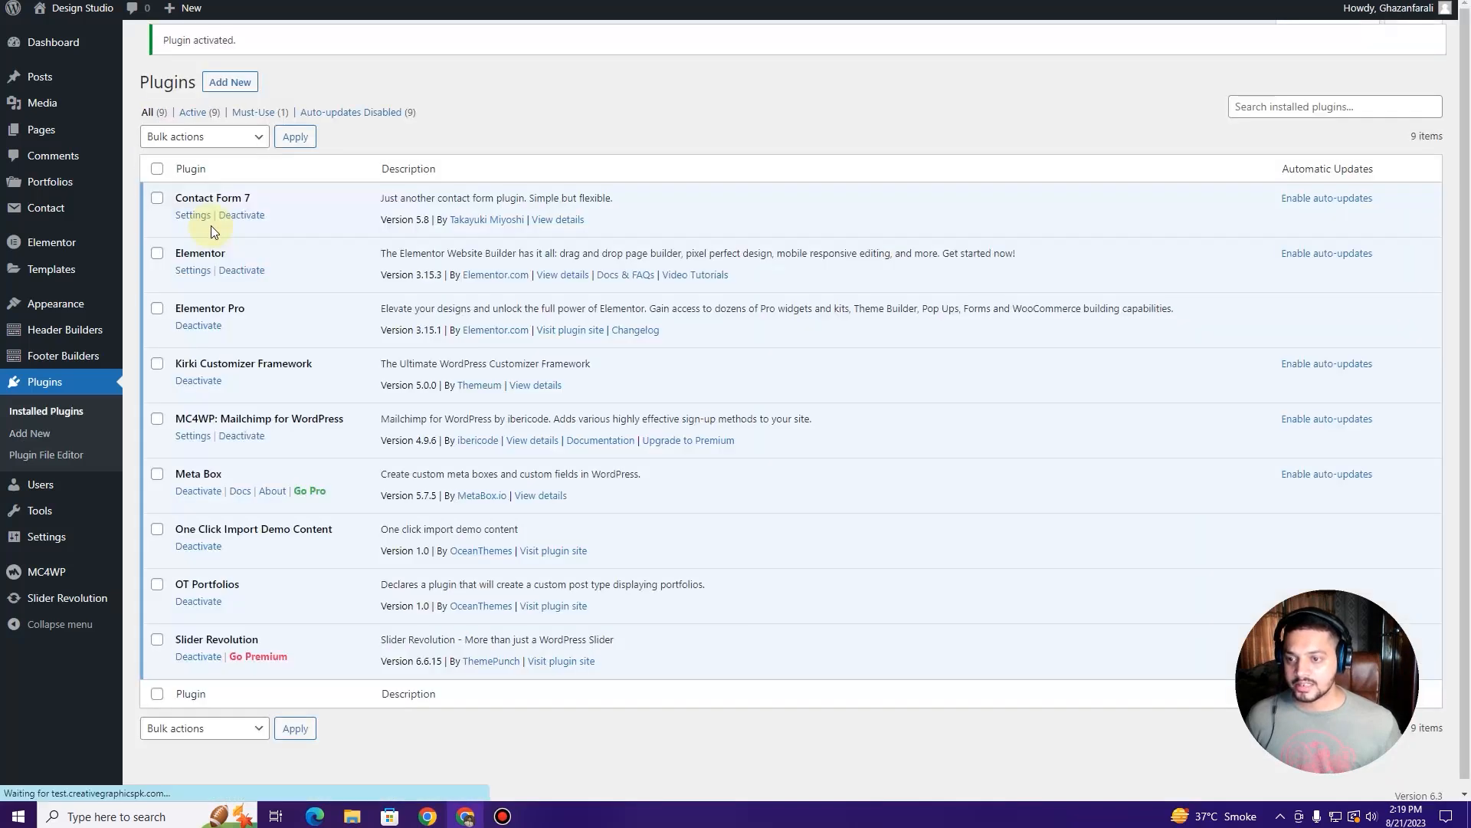
left_click(1427, 81)
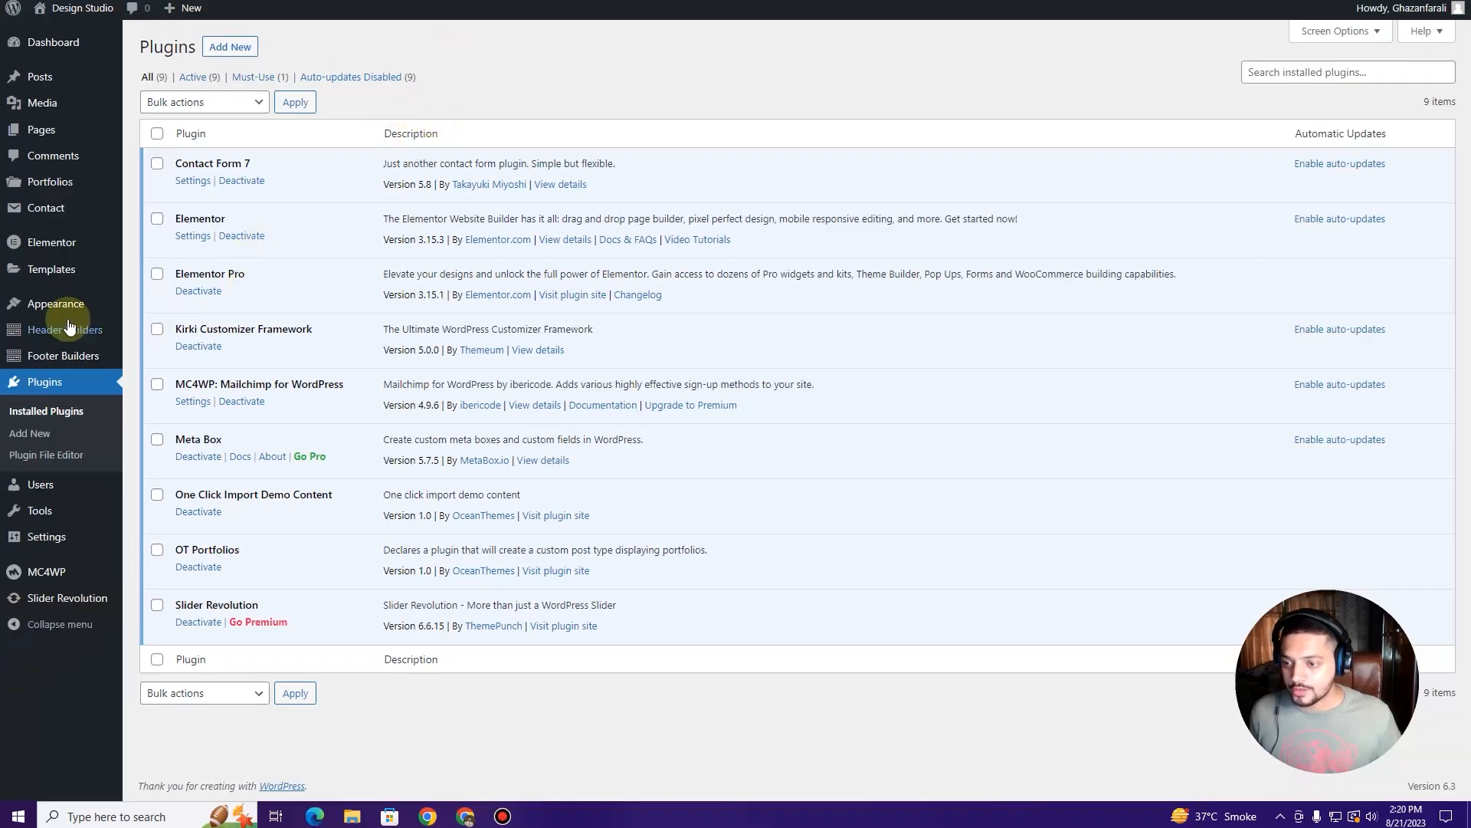
Step: Install the Studio Home demo from Import Demo Data until 'Import completed!' appears
mouse_move(85, 308)
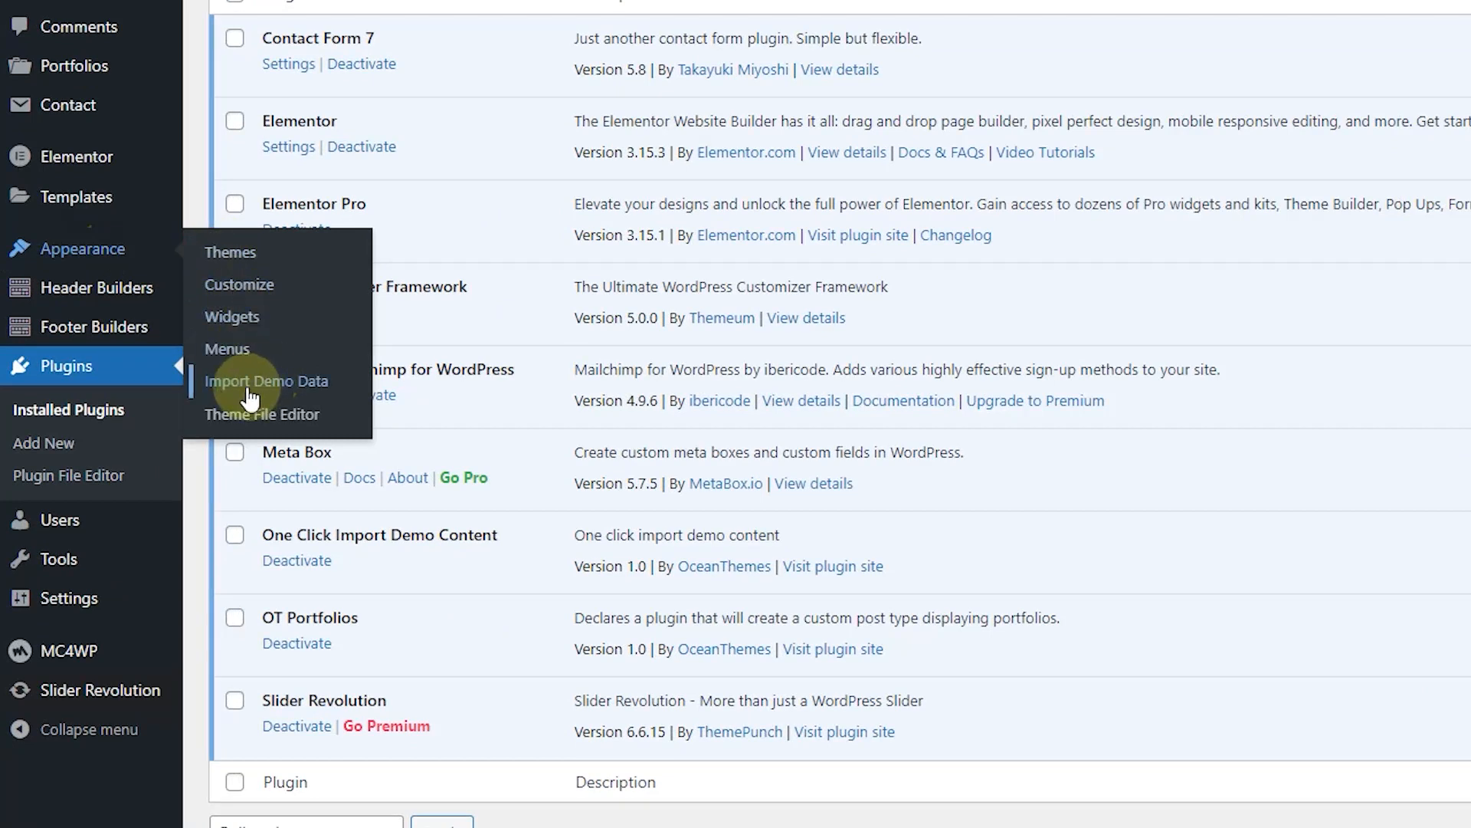
left_click(280, 397)
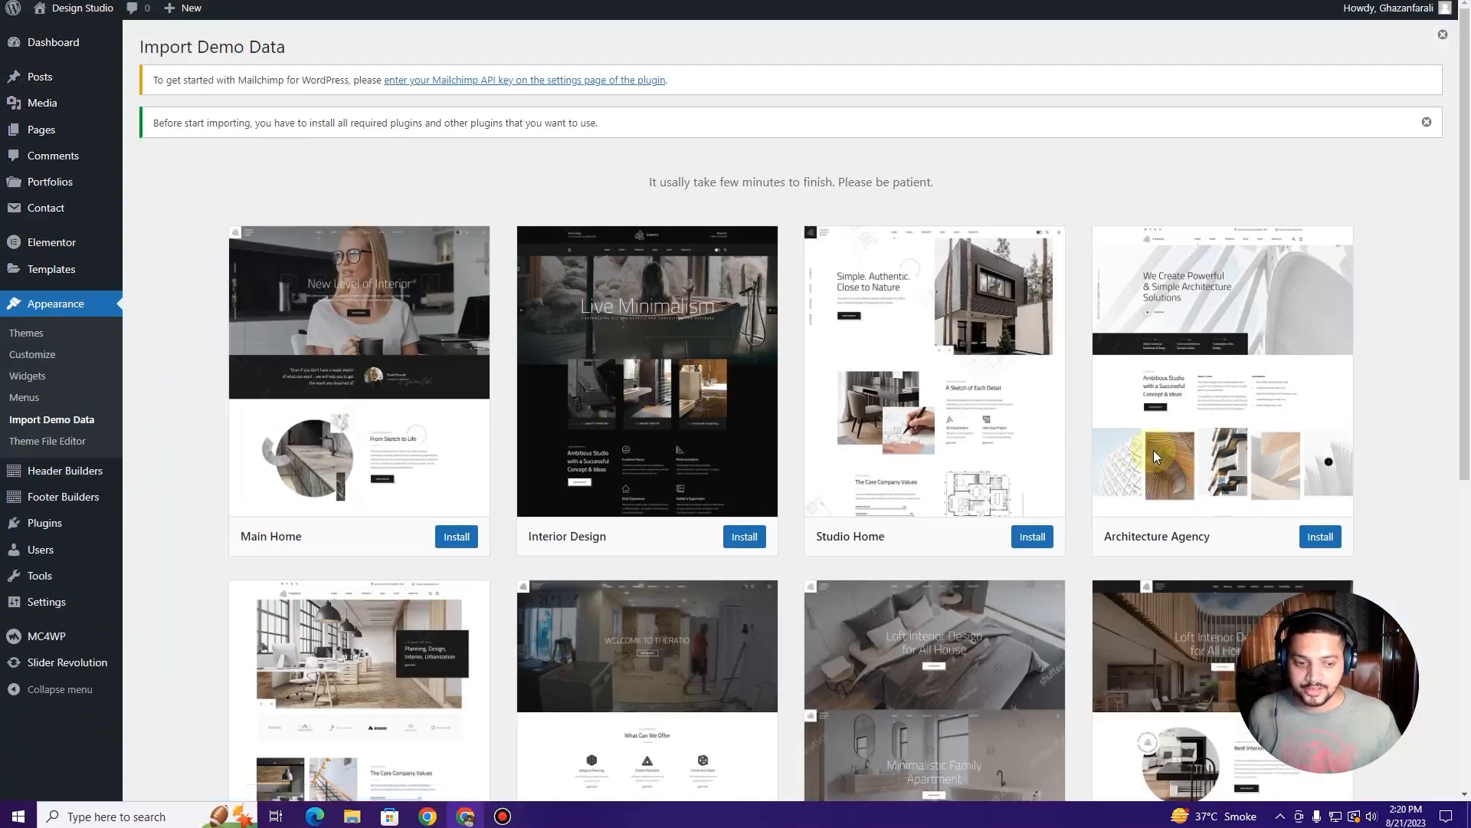
scroll(1153, 449, "down", 6)
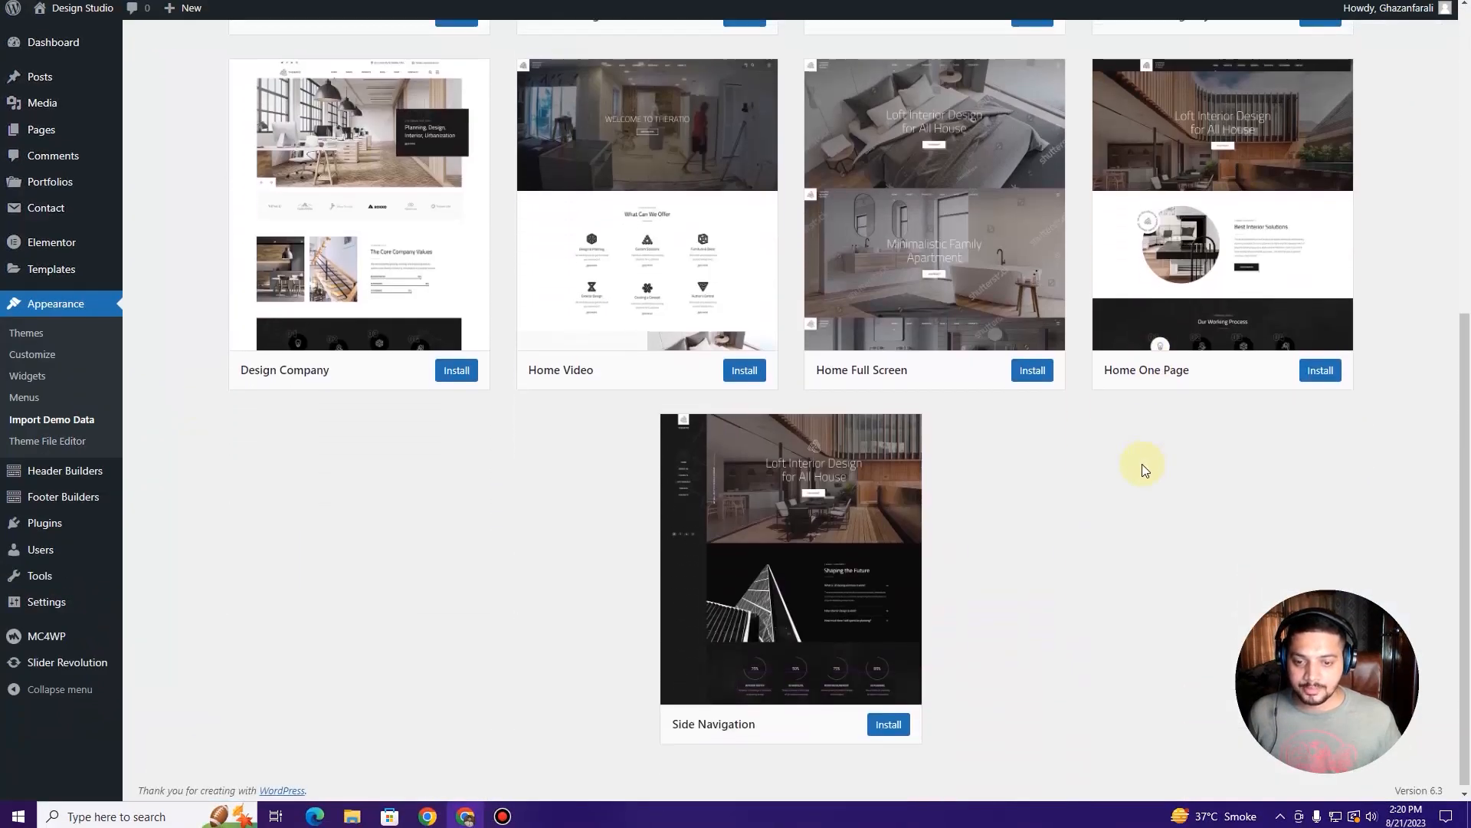
scroll(1142, 463, "up", 3)
scroll(1139, 466, "up", 2)
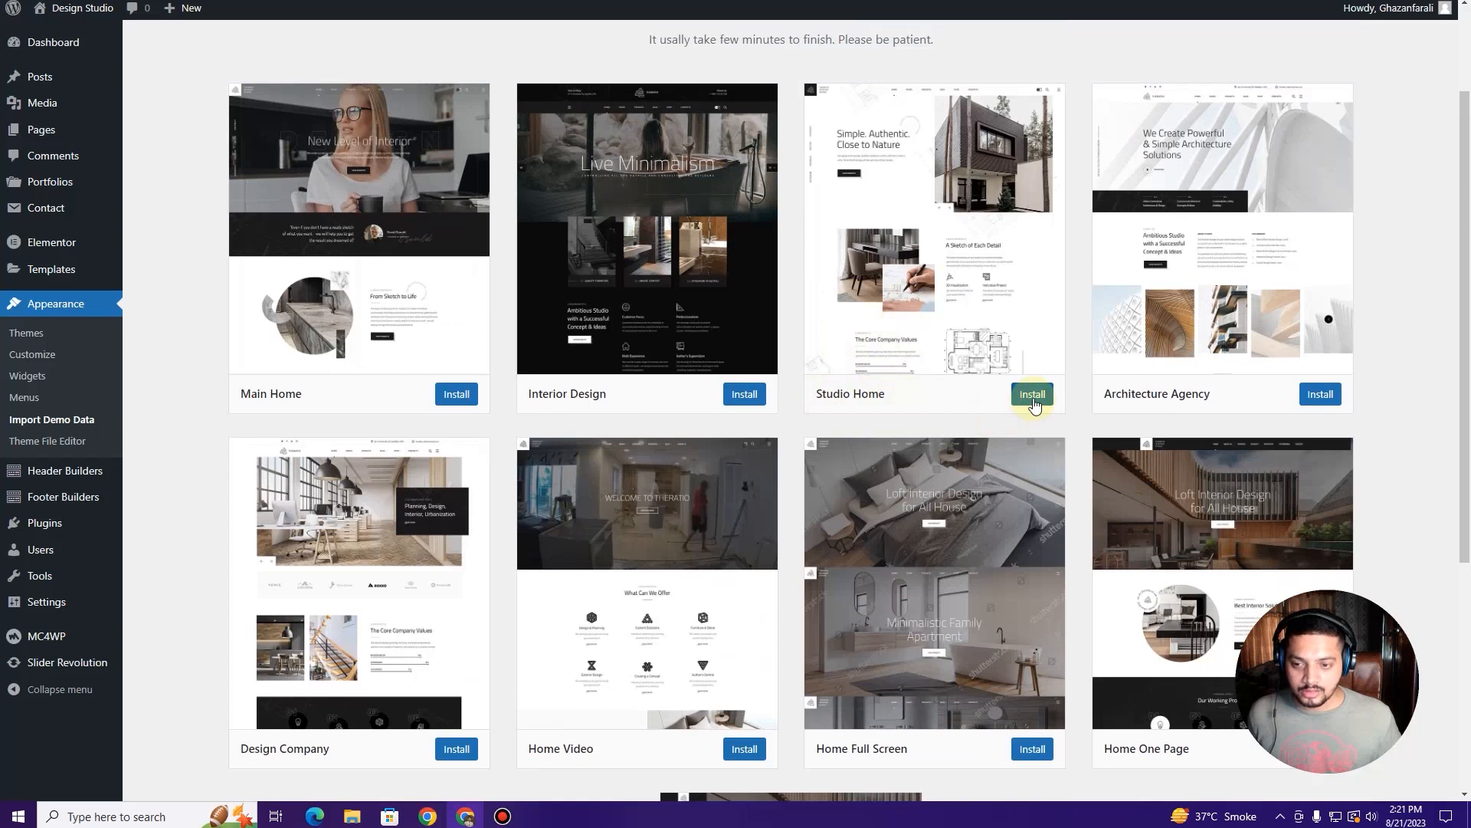
left_click(1032, 395)
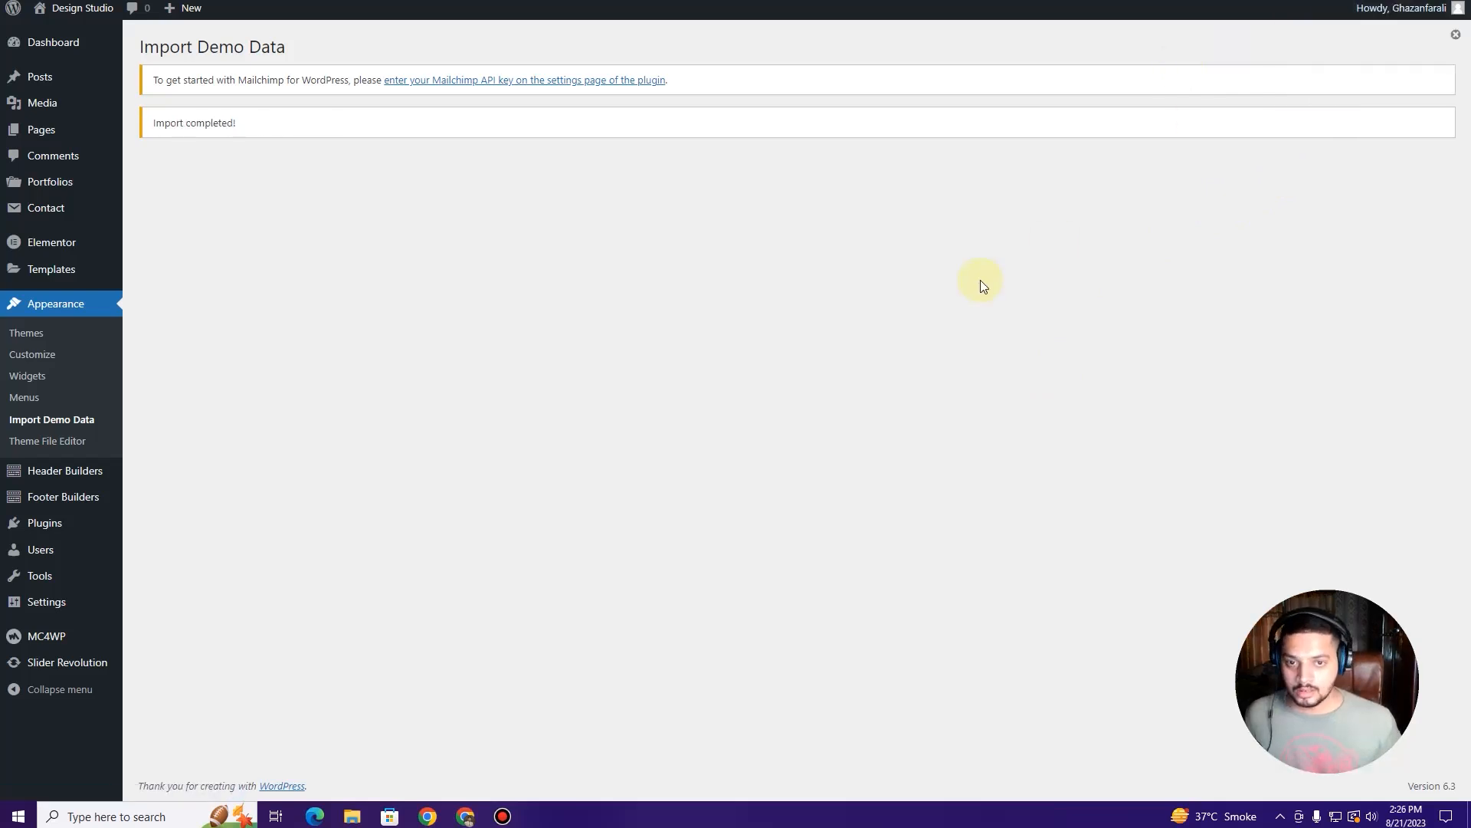
left_click_drag(253, 121, 214, 127)
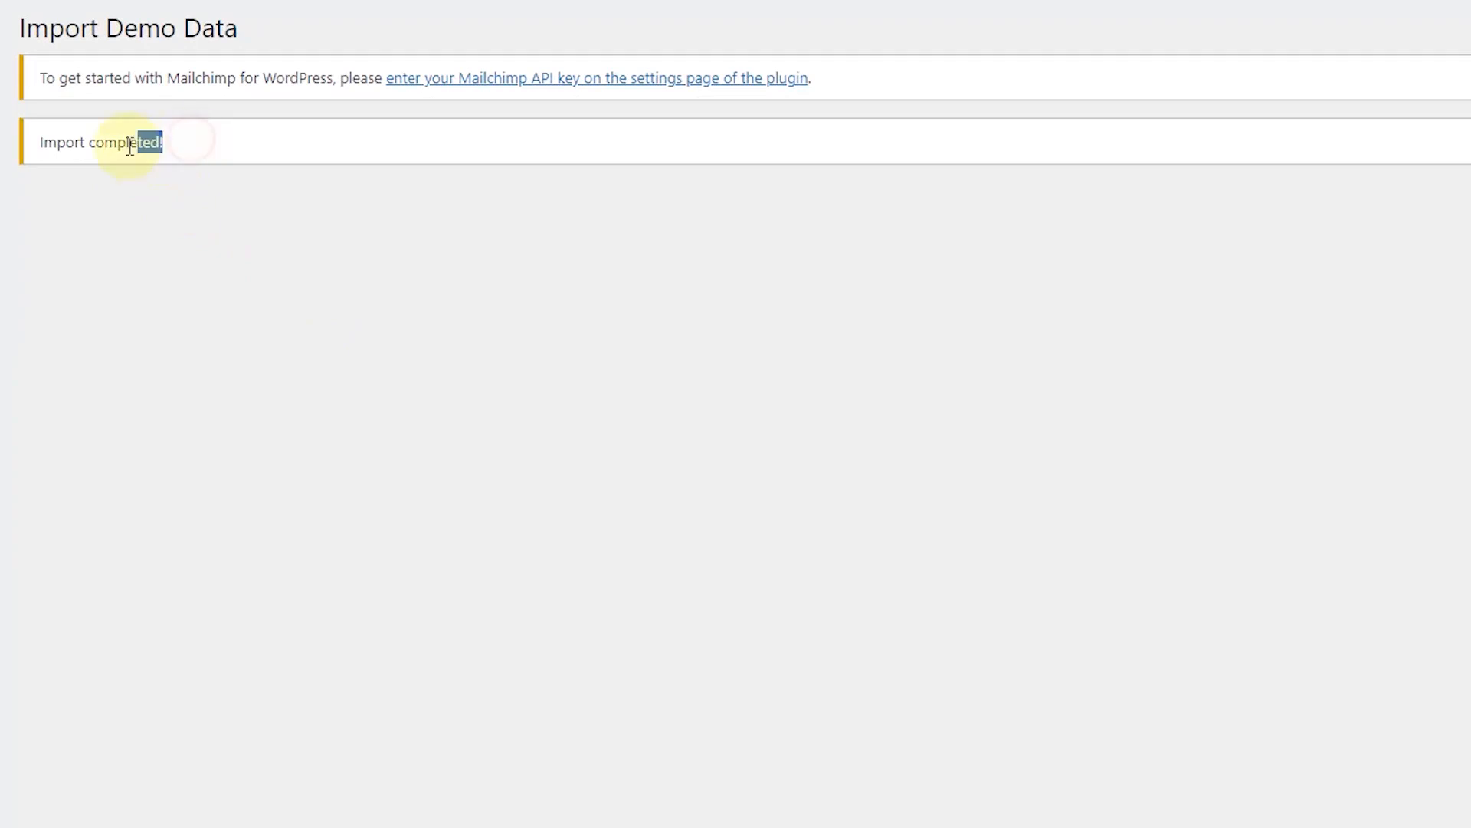
Step: Open the live site in a new browser tab via the admin bar's Visit Site link
left_click_drag(130, 147, 46, 164)
left_click(92, 213)
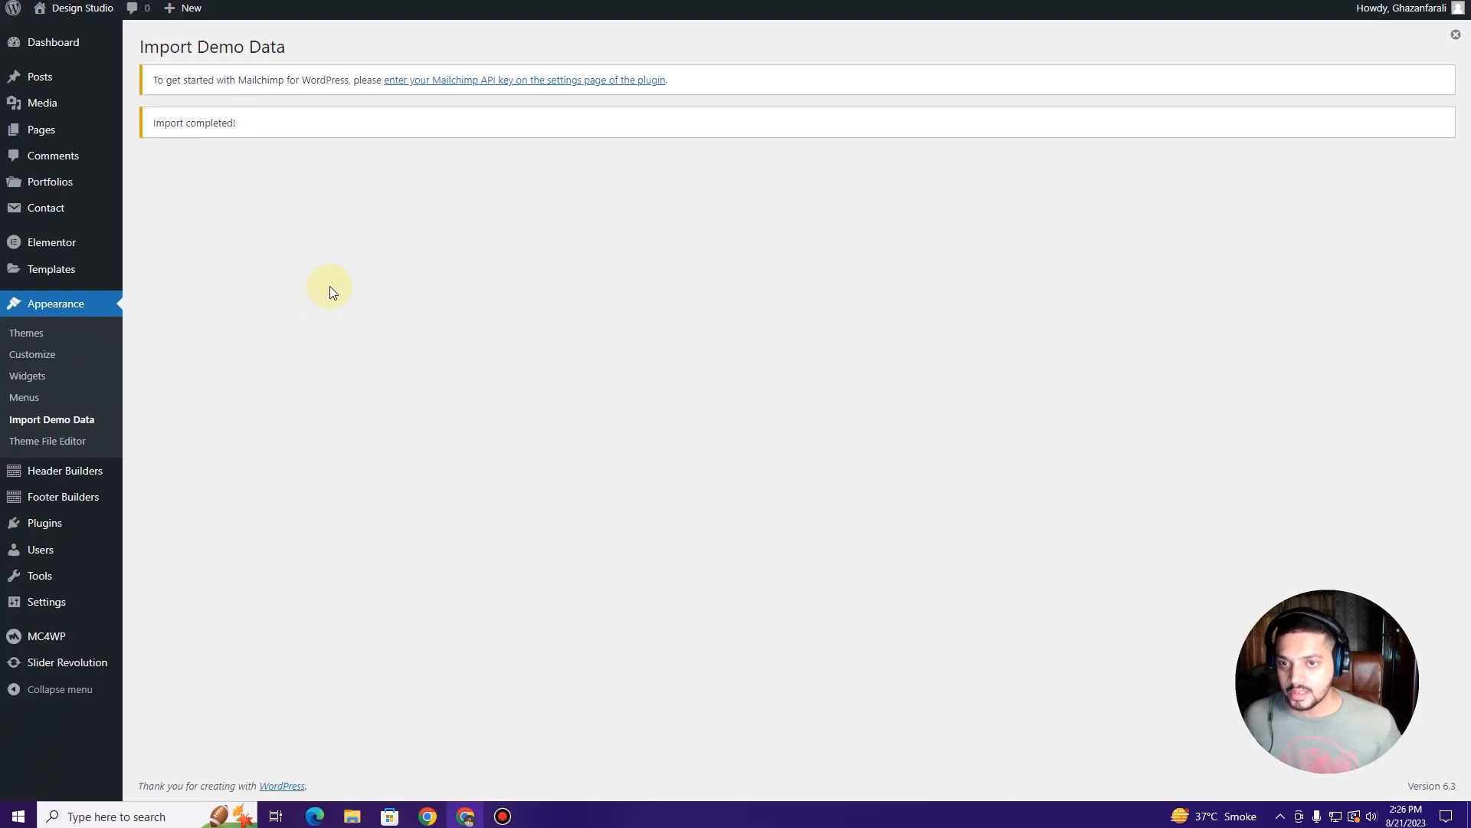
mouse_move(69, 10)
right_click(75, 36)
left_click(102, 50)
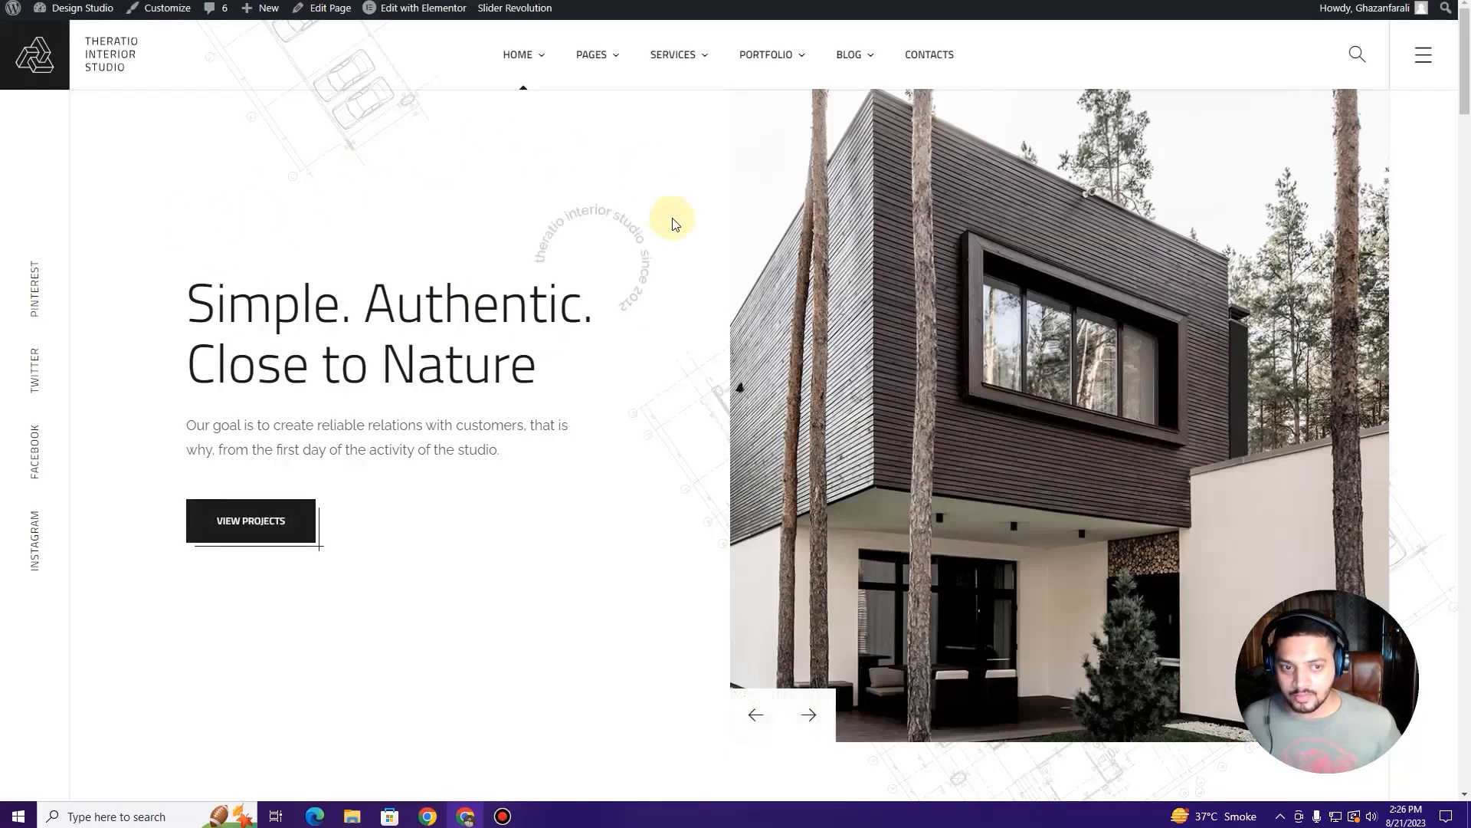
Step: Scroll through the imported Studio Home homepage to review its sections
scroll(675, 223, "down", 4)
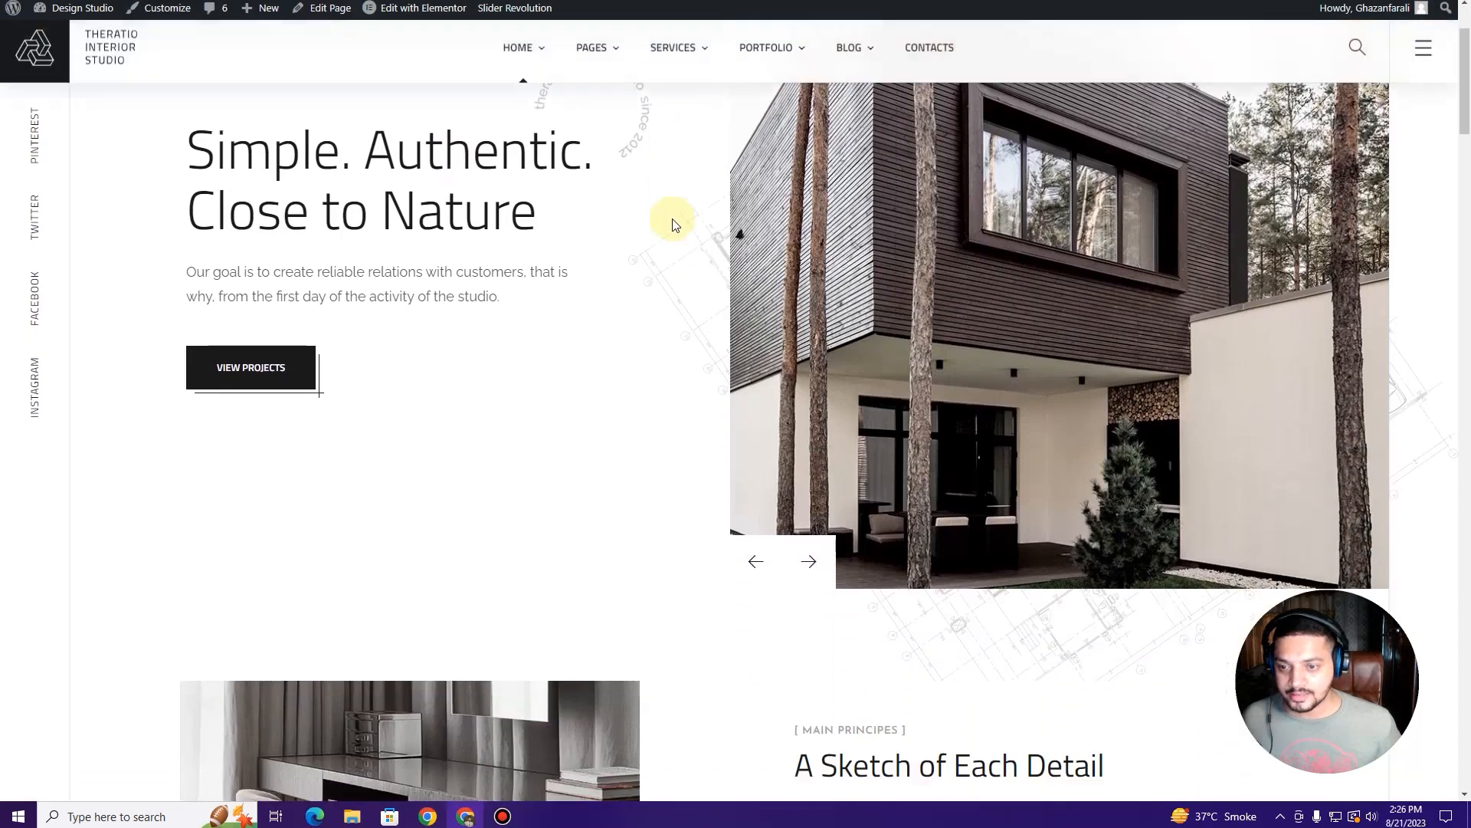
scroll(672, 230, "down", 2)
scroll(673, 261, "up", 5)
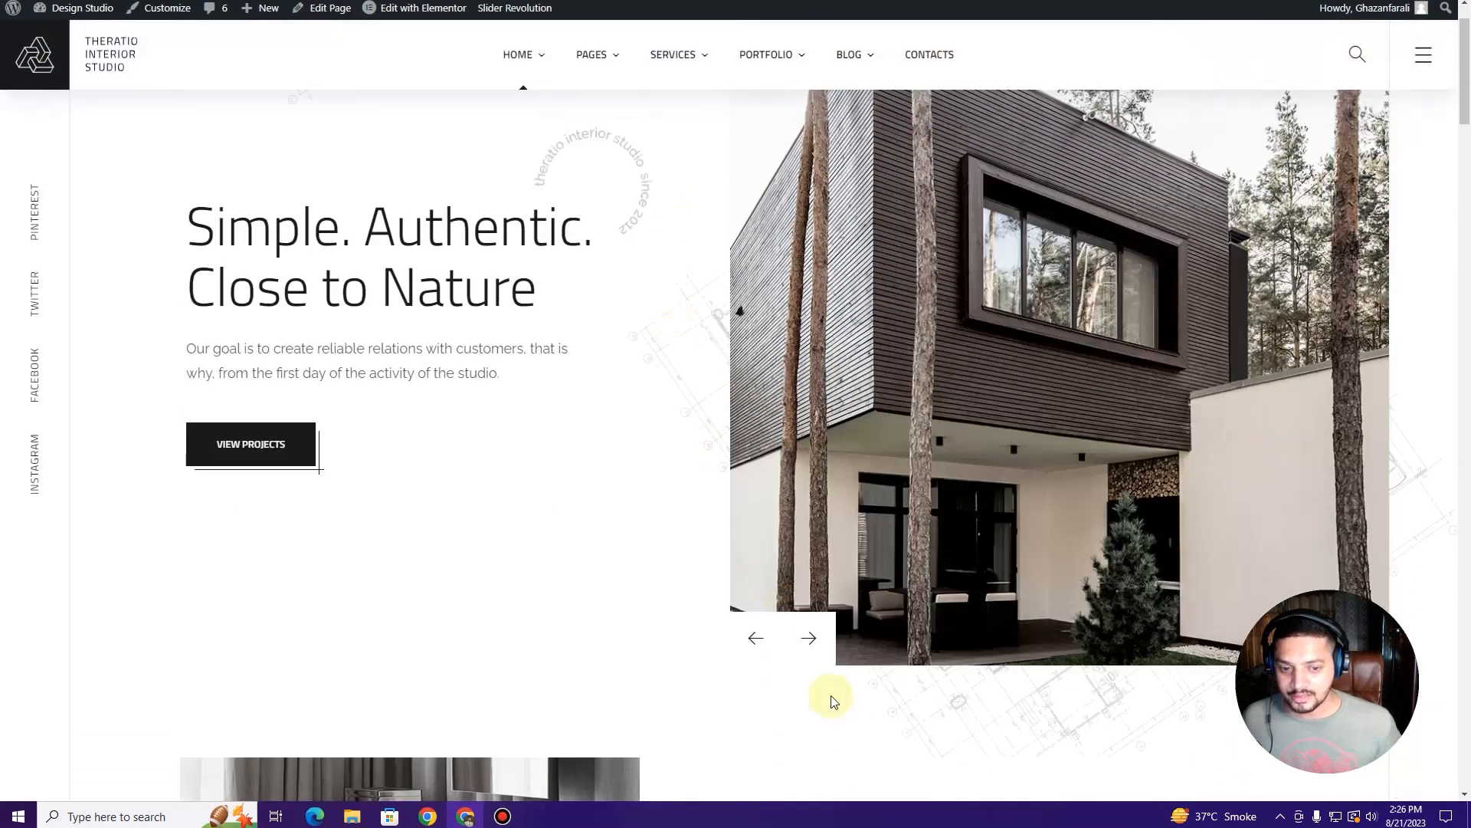
scroll(567, 504, "down", 15)
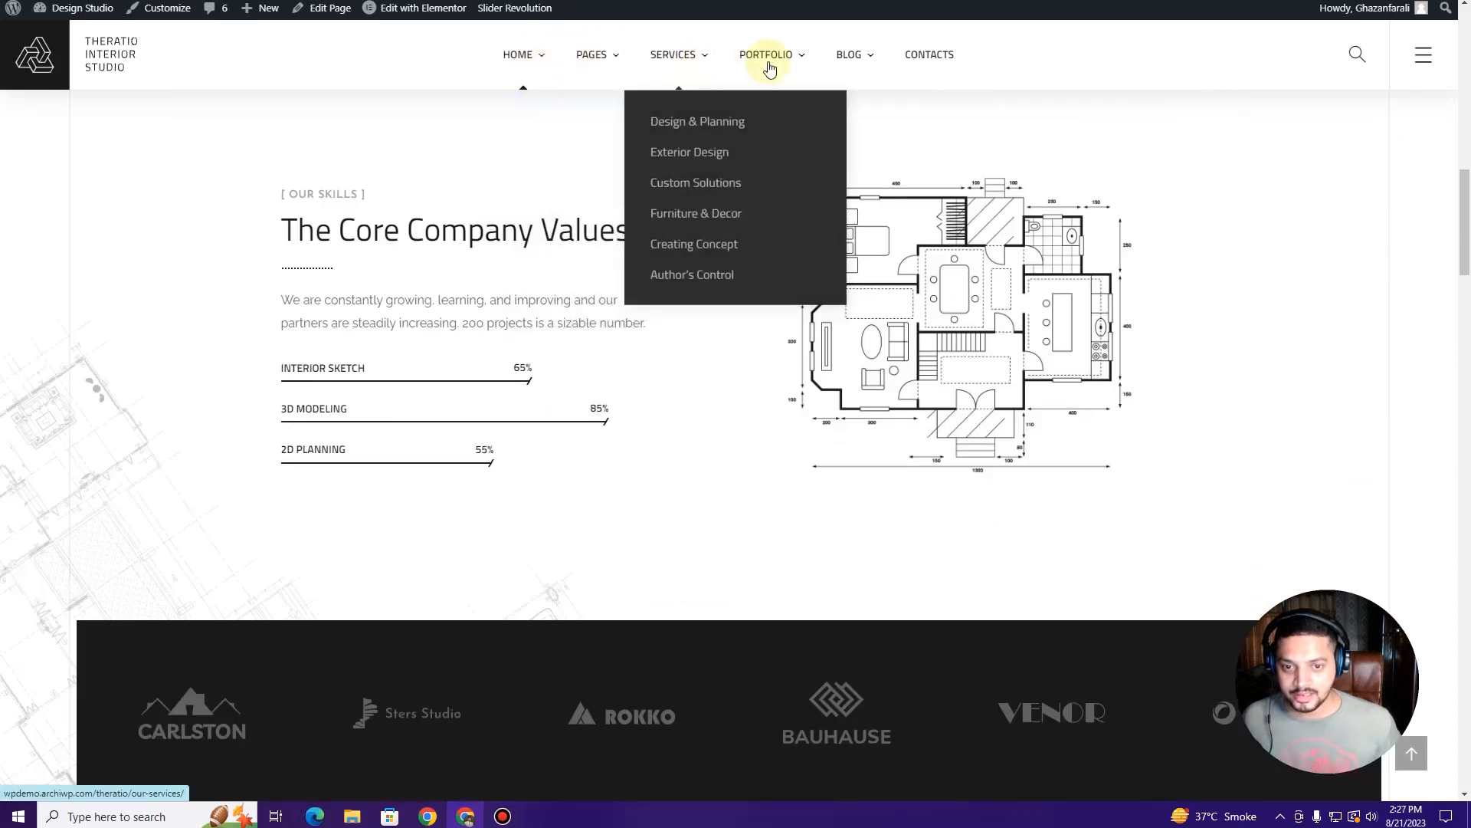
scroll(108, 184, "up", 15)
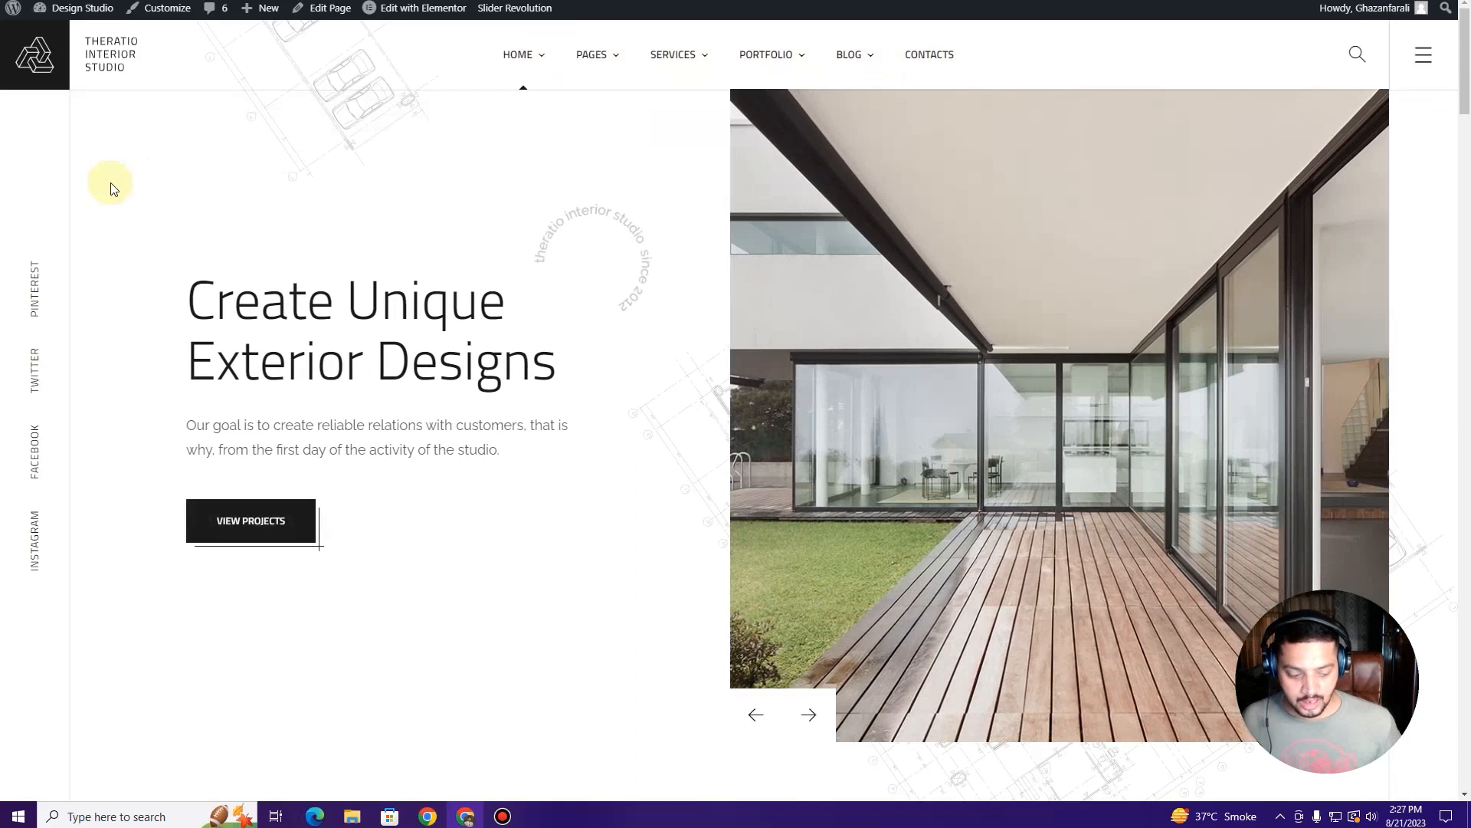
scroll(112, 191, "down", 12)
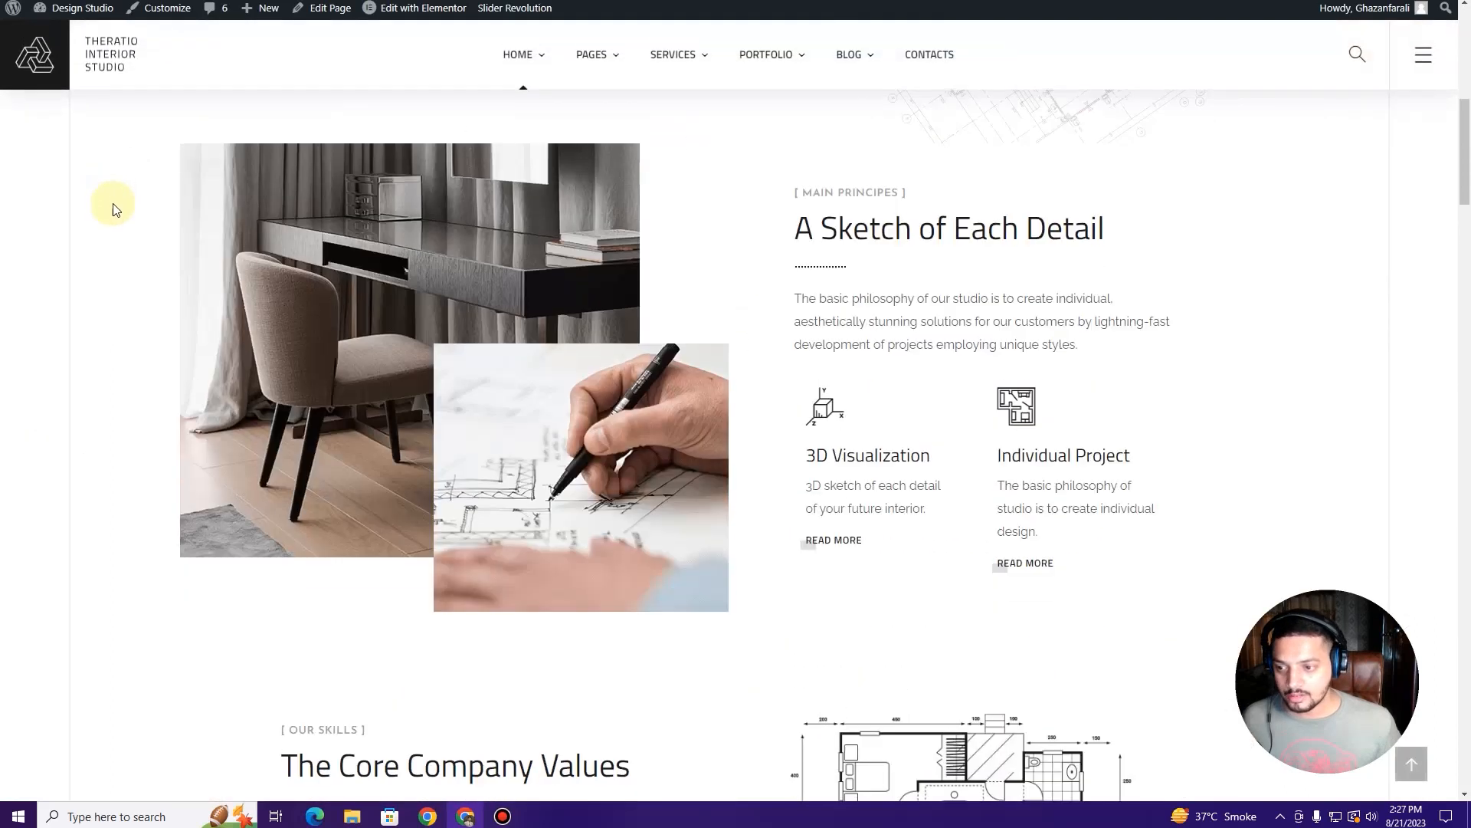
scroll(114, 206, "up", 6)
scroll(113, 209, "up", 6)
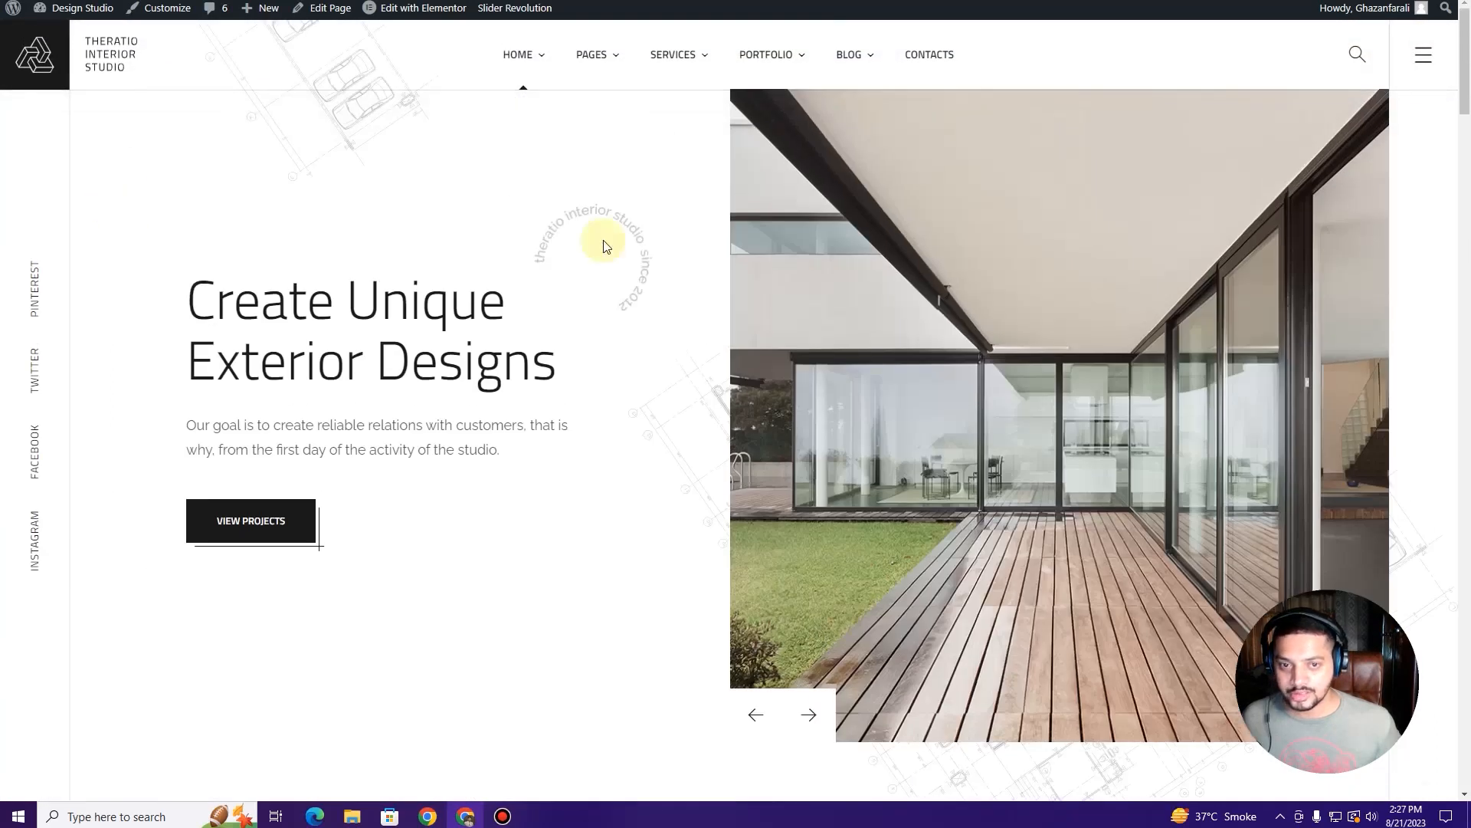
scroll(524, 307, "down", 10)
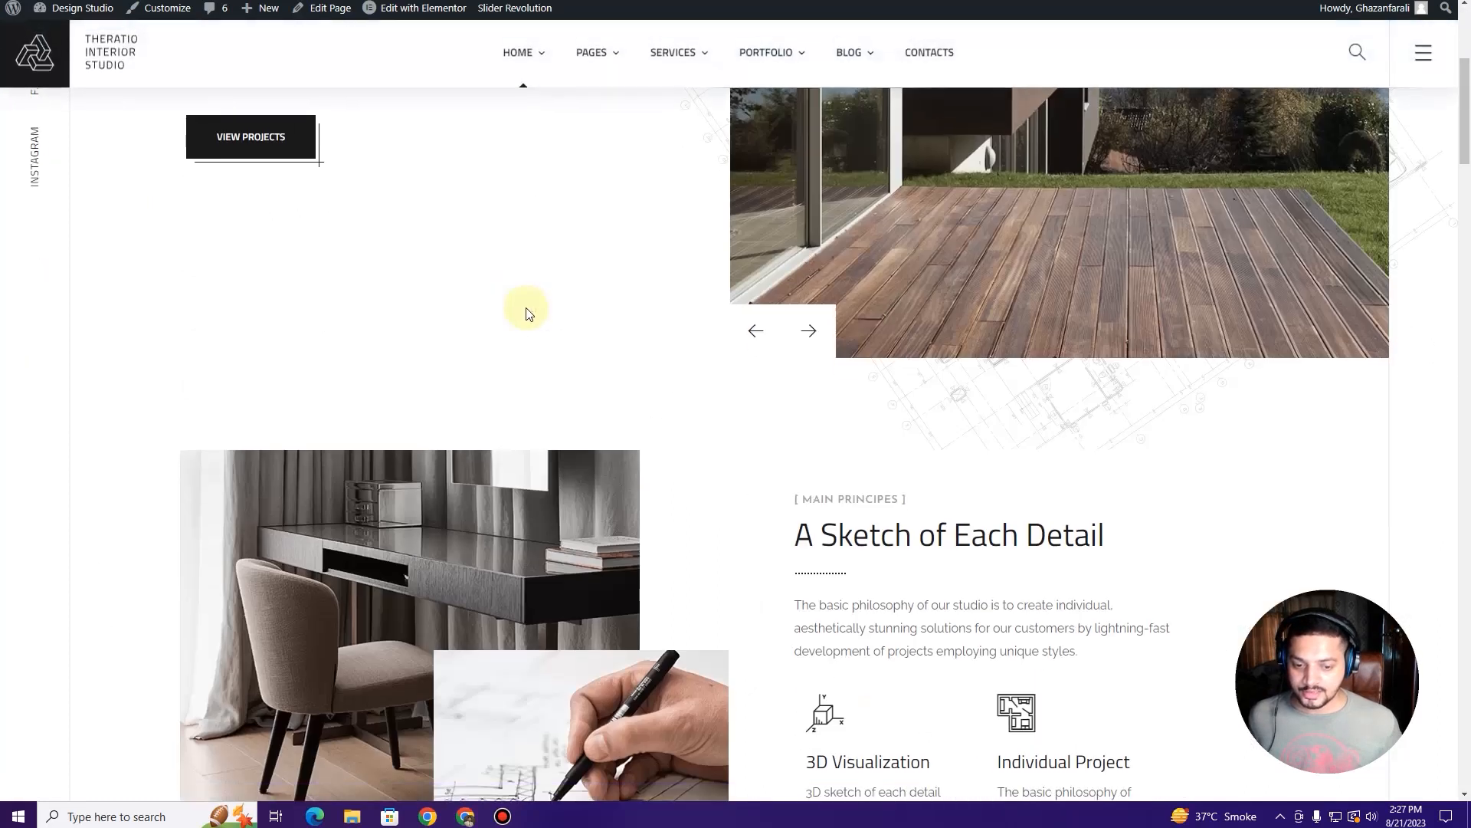
scroll(522, 311, "up", 10)
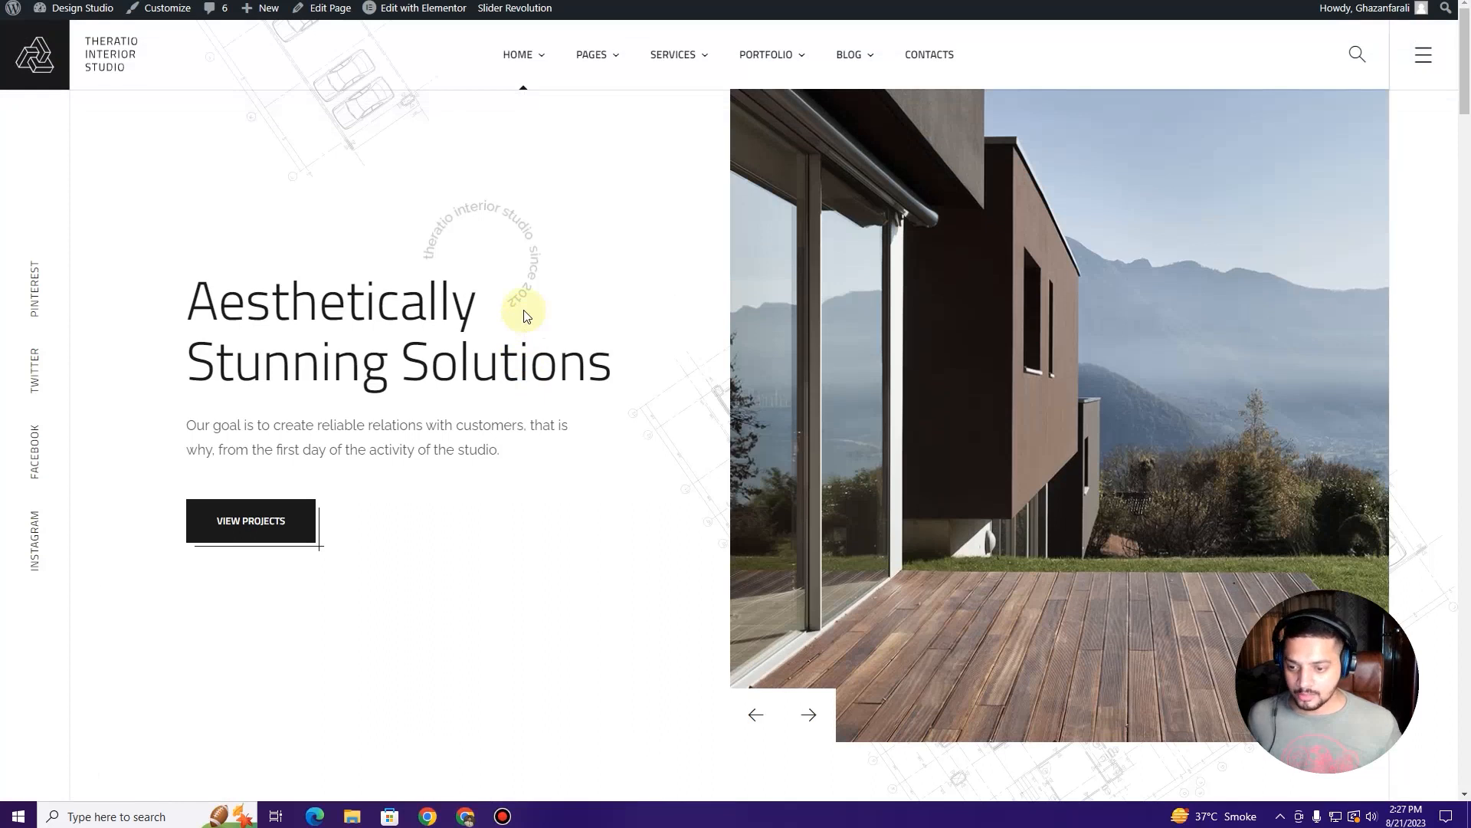
scroll(526, 313, "down", 10)
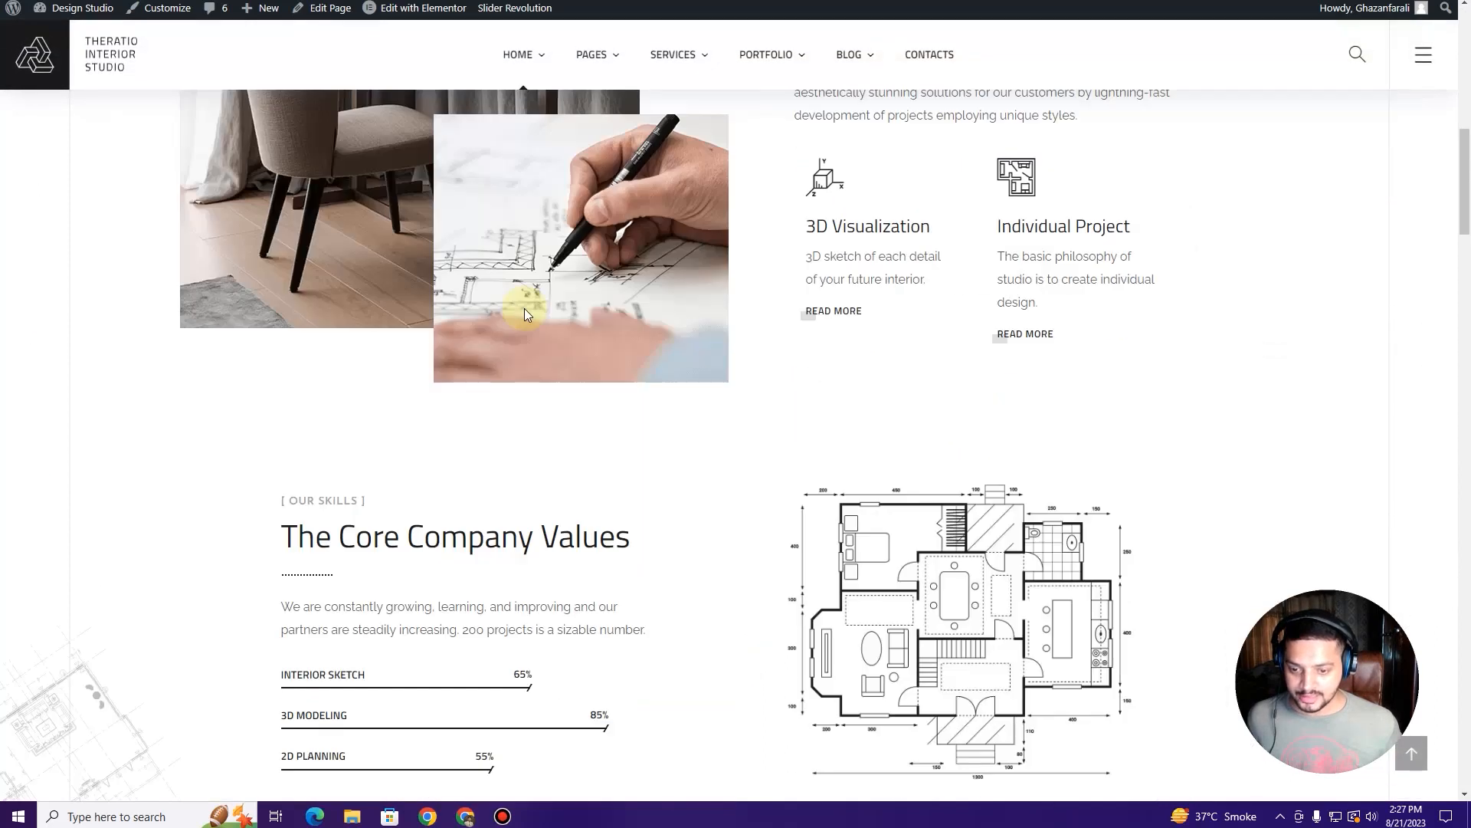
scroll(526, 310, "up", 9)
scroll(524, 308, "up", 1)
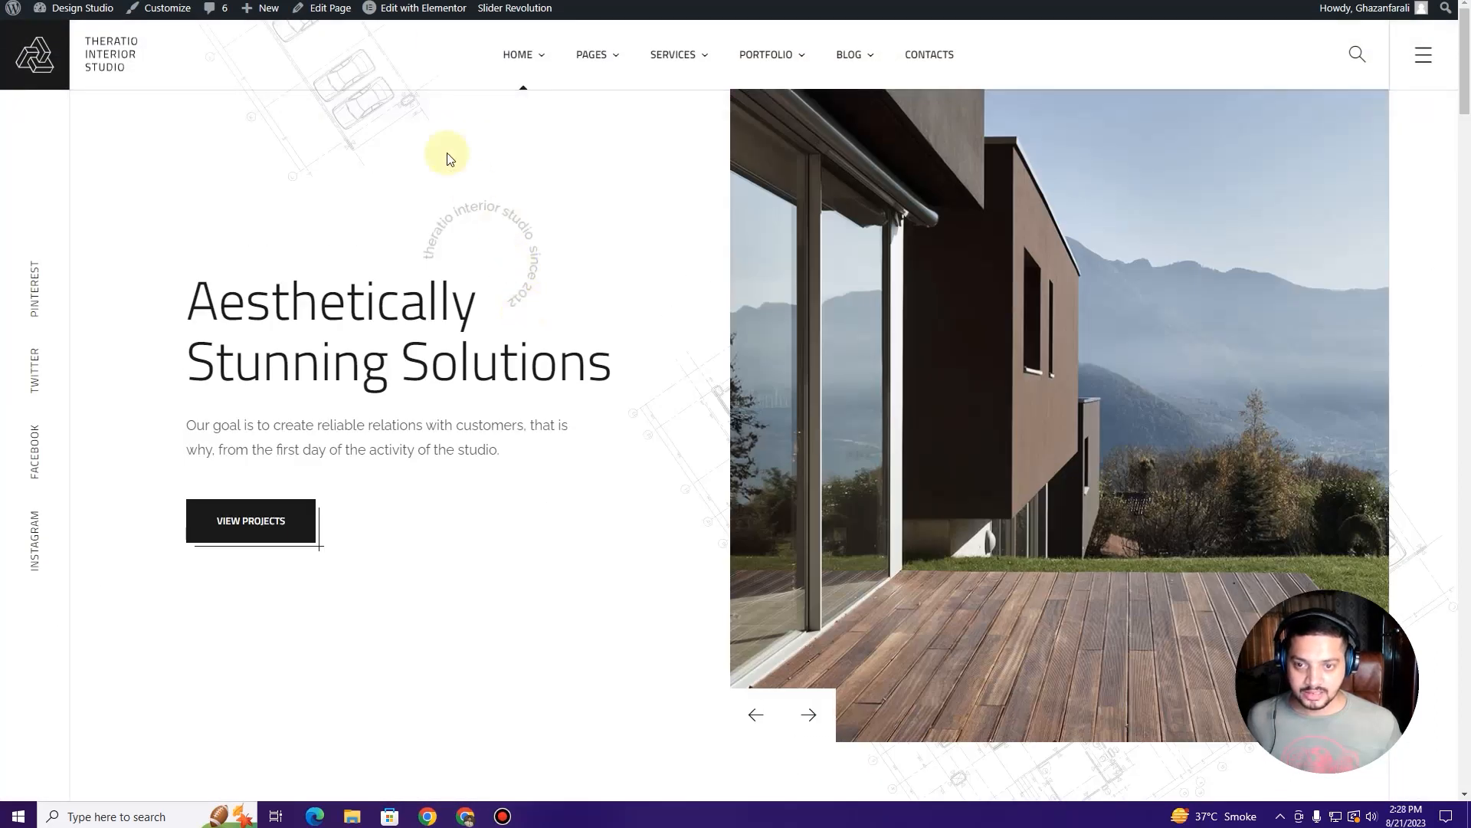
scroll(580, 529, "down", 6)
scroll(582, 560, "down", 20)
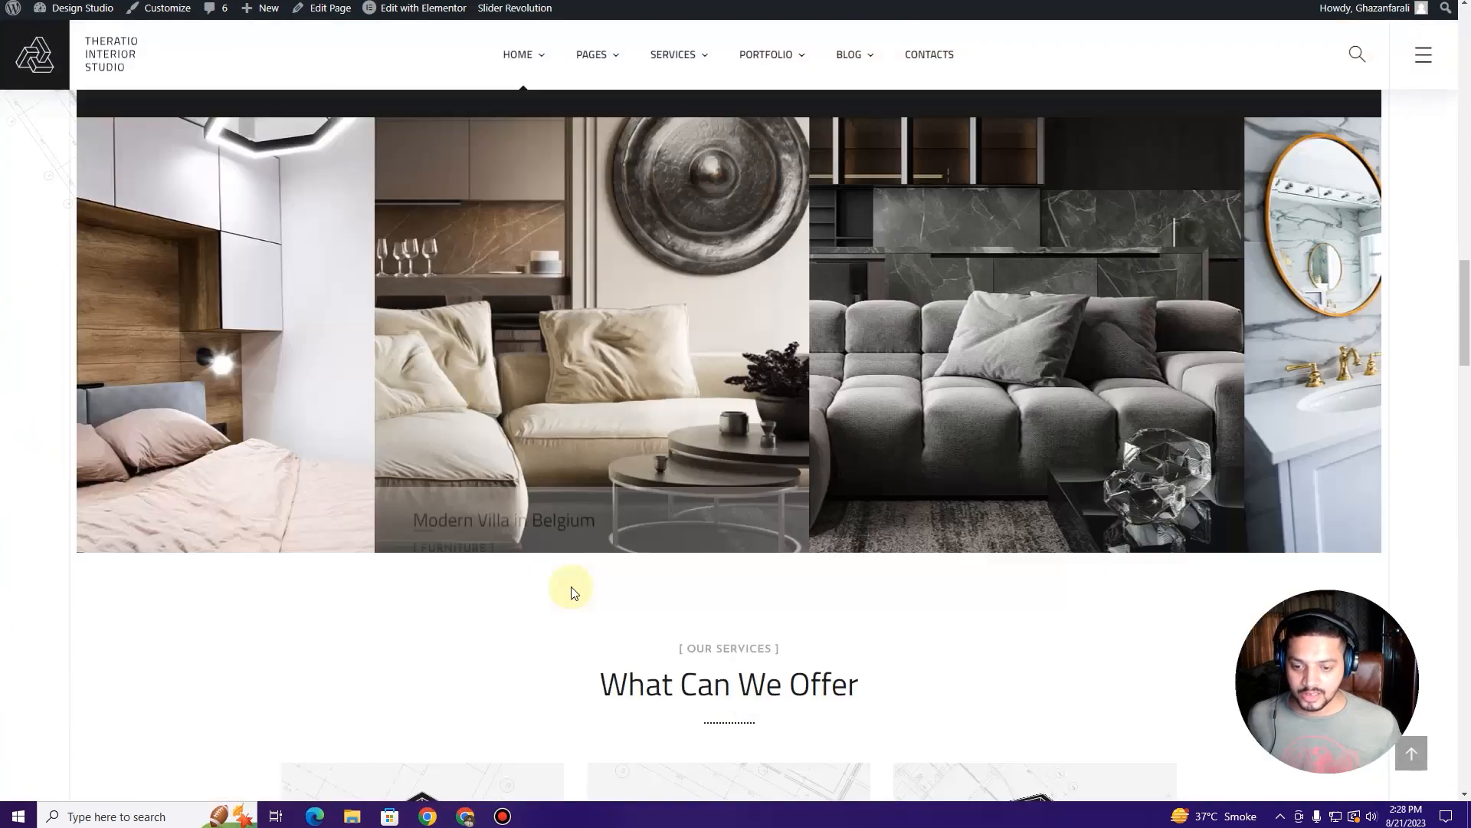
scroll(582, 604, "down", 8)
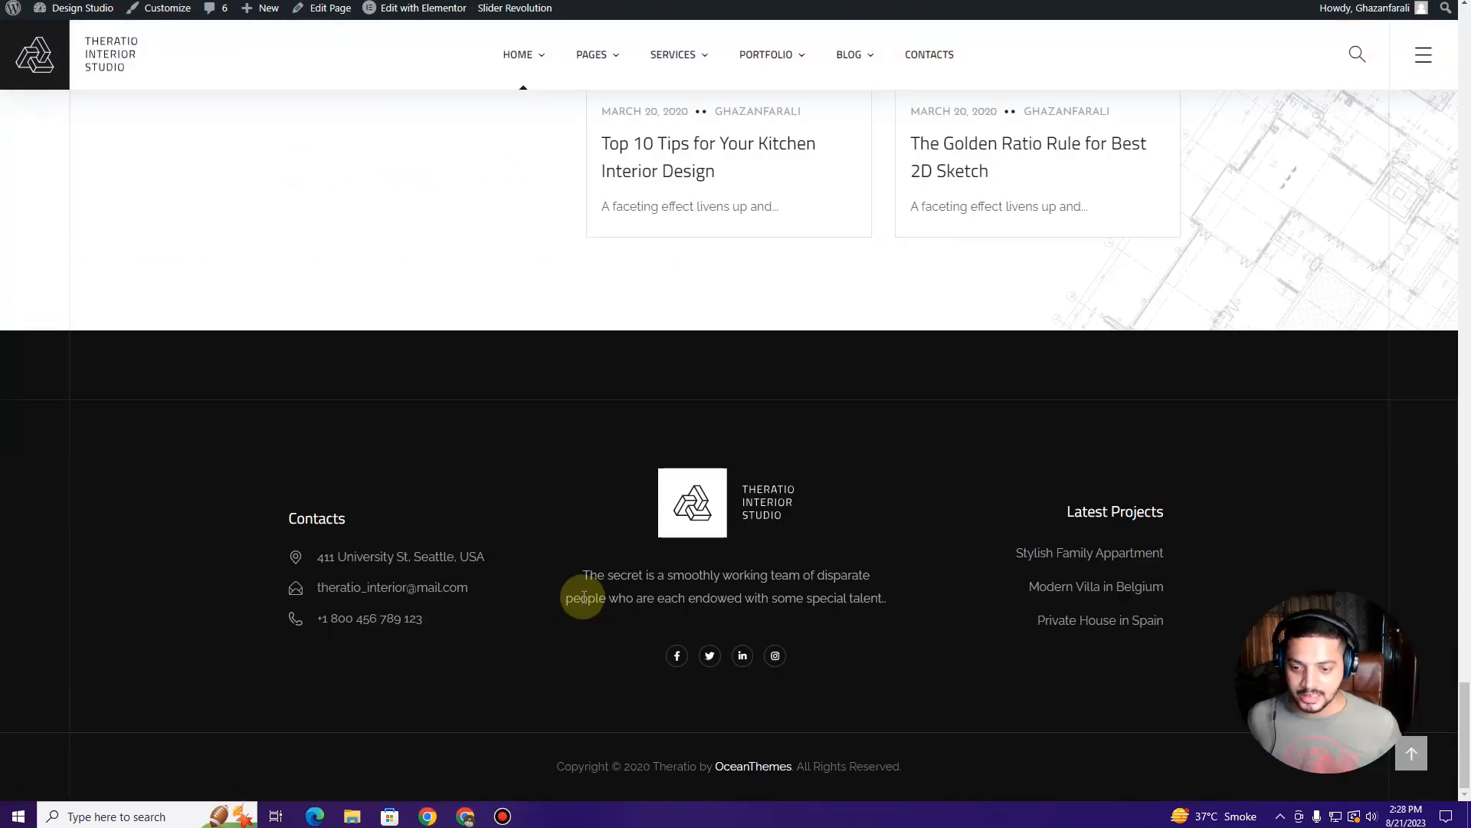
scroll(585, 587, "up", 20)
scroll(585, 587, "up", 15)
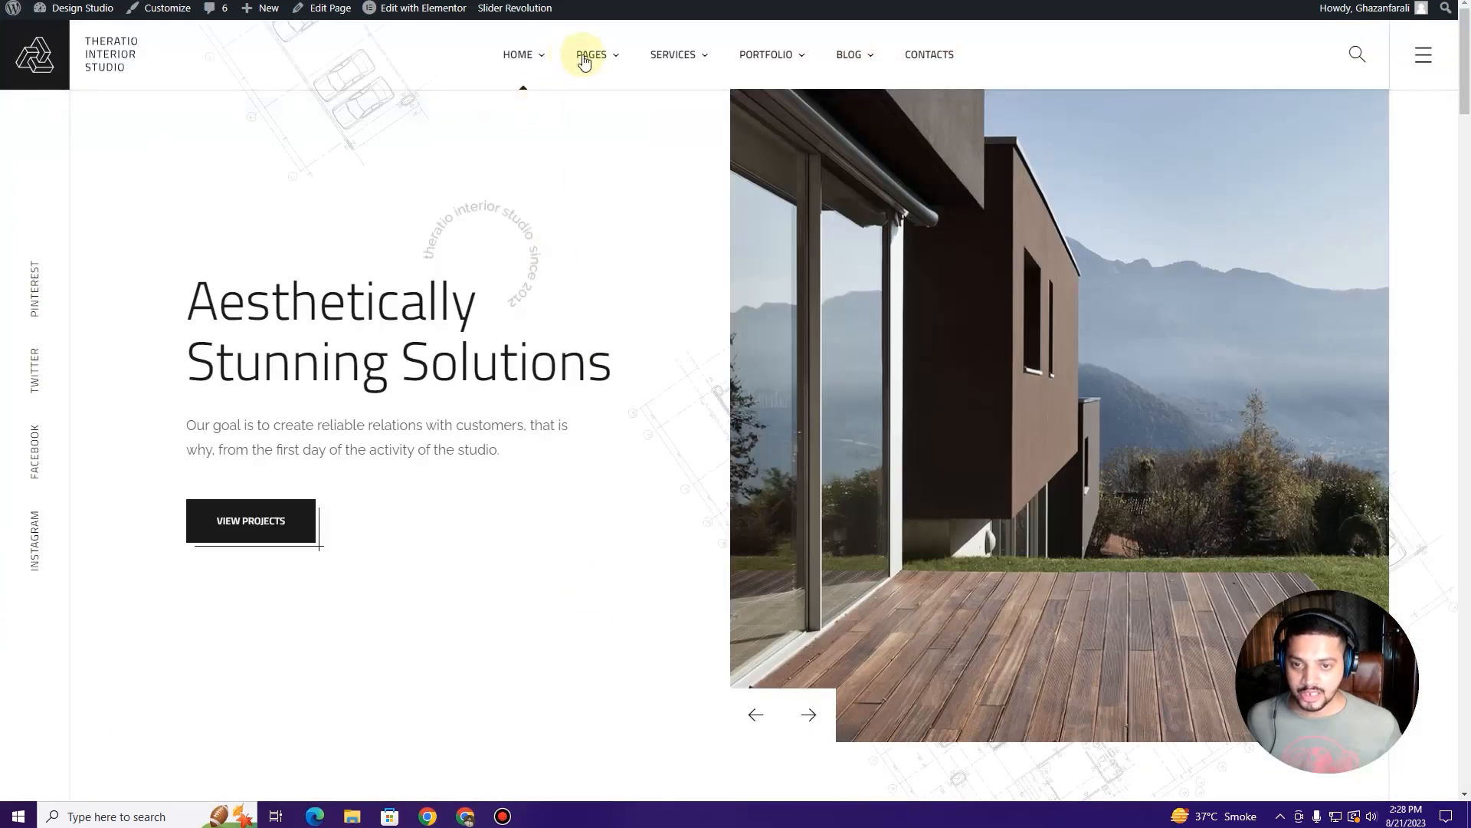
mouse_move(606, 60)
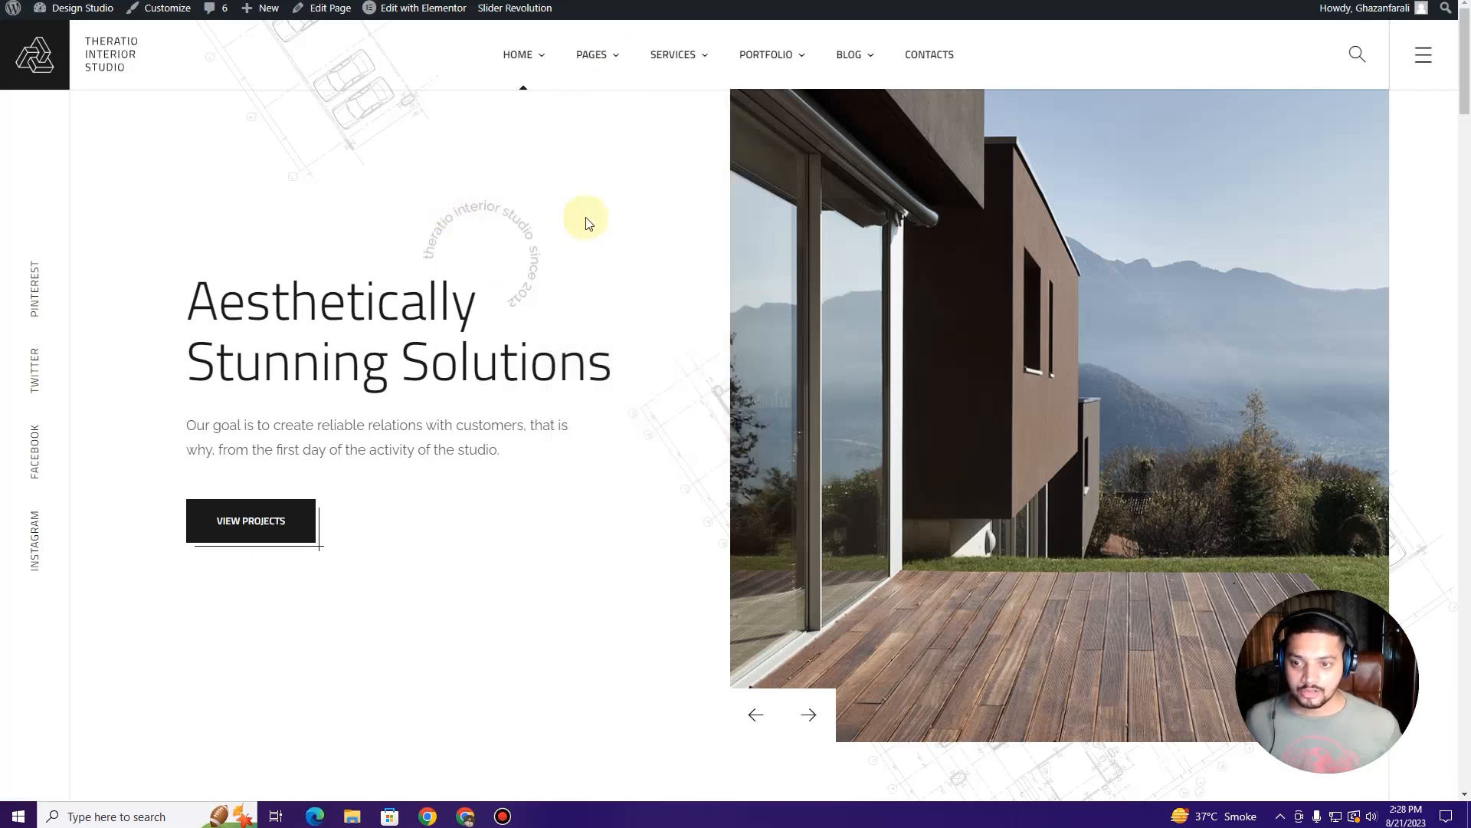
scroll(646, 256, "down", 7)
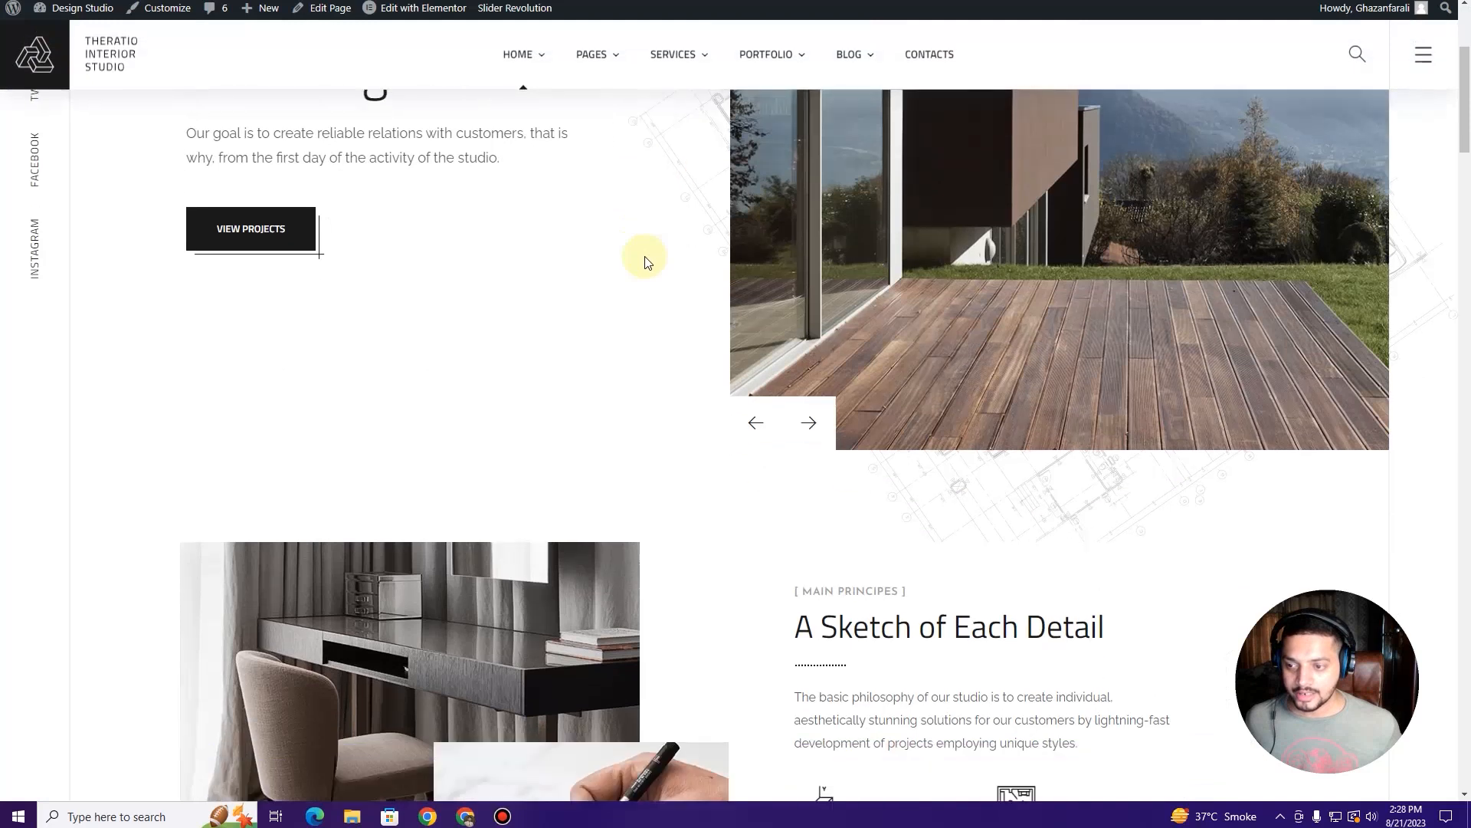
scroll(647, 259, "up", 7)
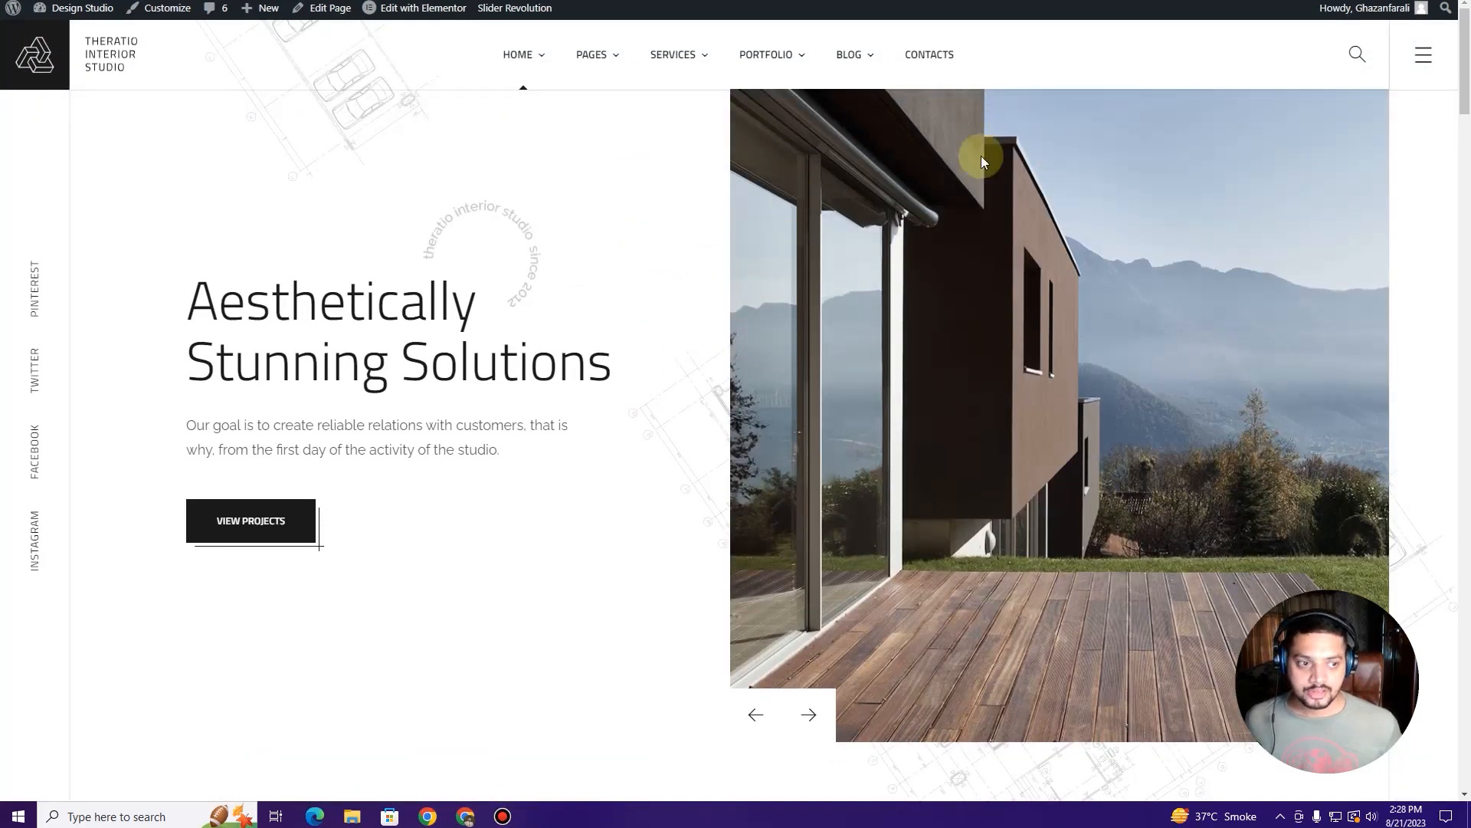
Step: Open and close the site's hamburger side menu panel twice
left_click(1423, 54)
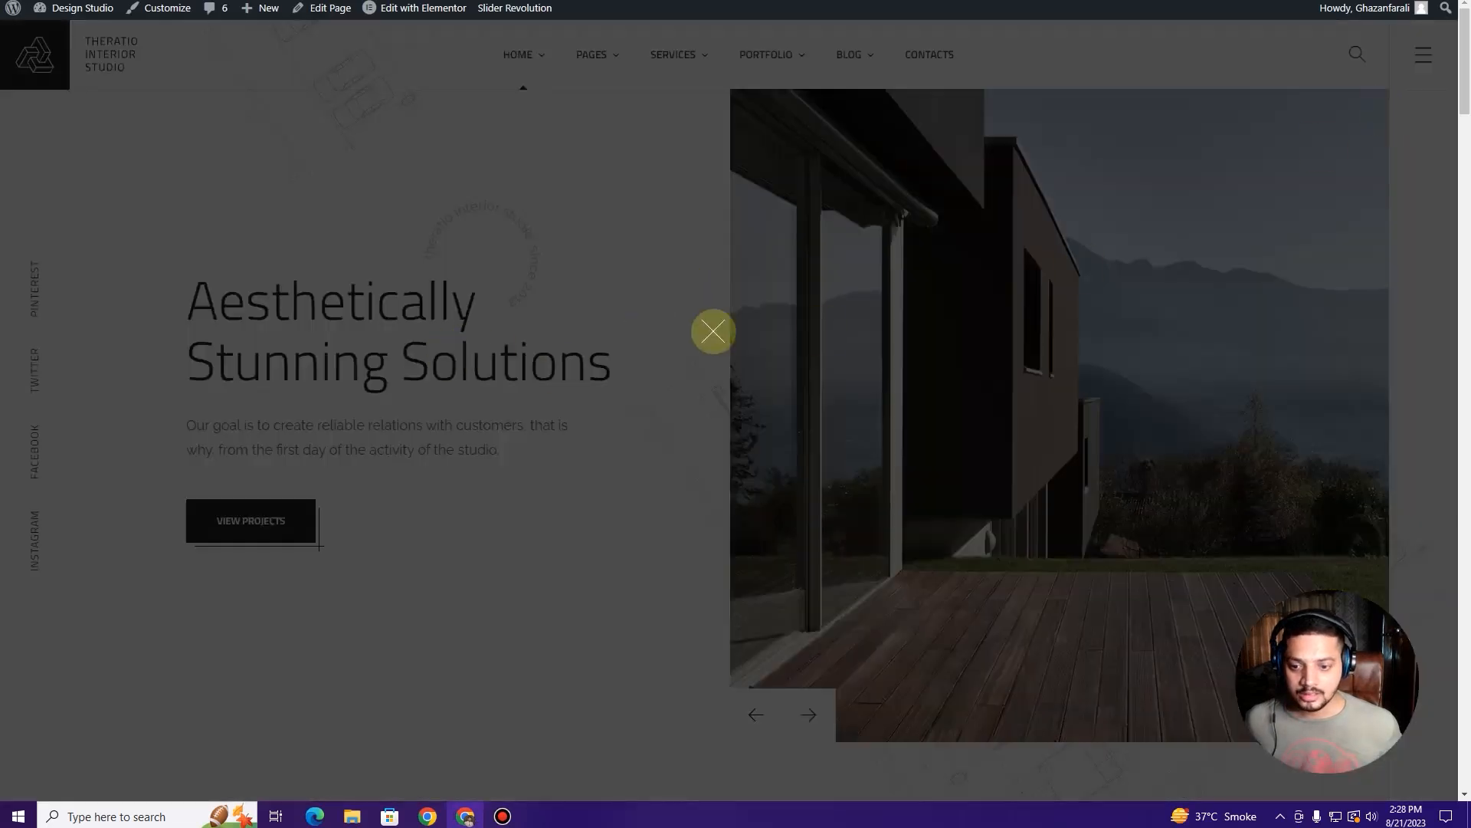
left_click(1267, 184)
left_click(1424, 54)
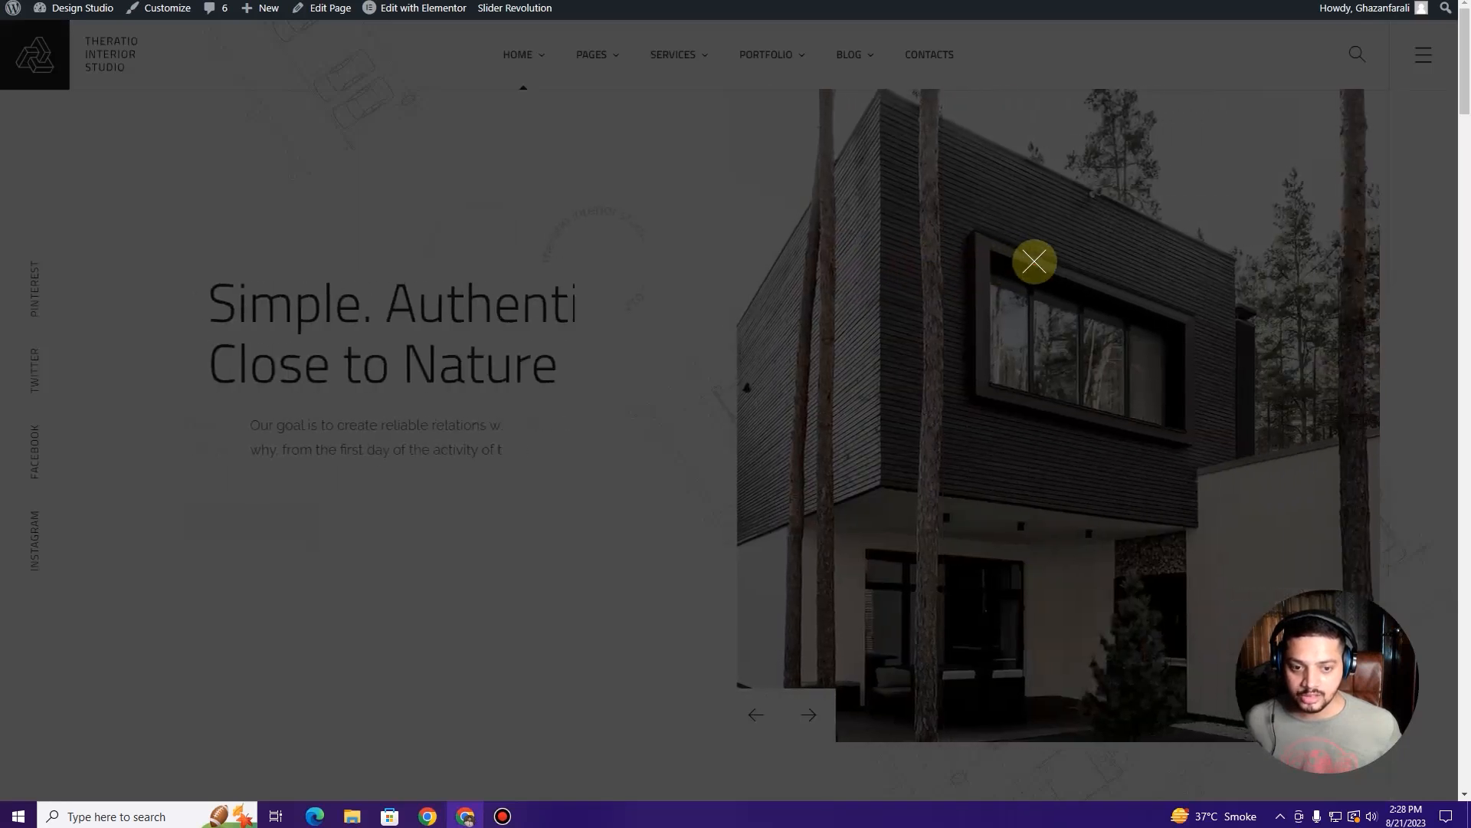
left_click(1034, 261)
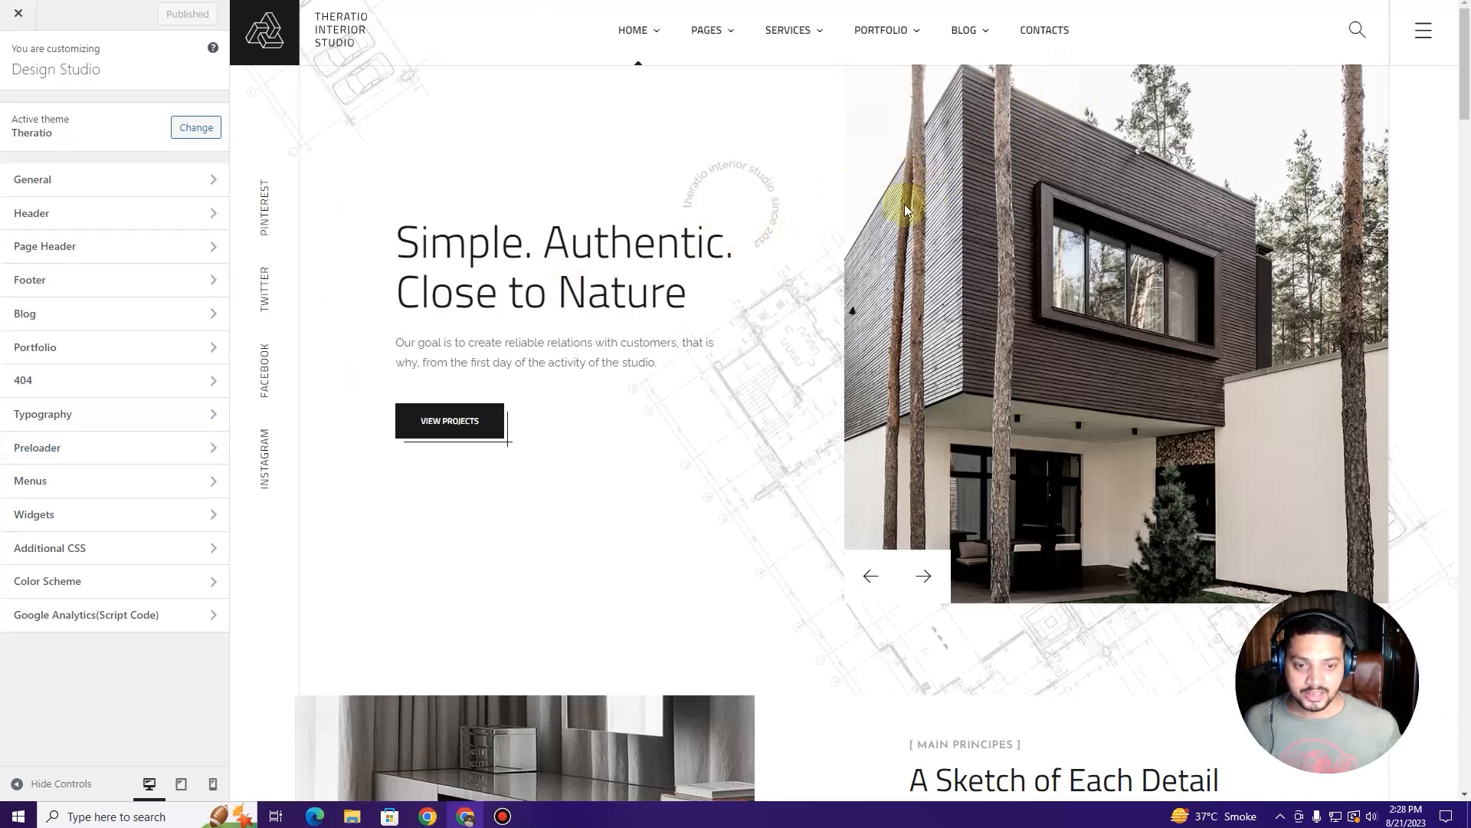
Step: Open and close the side menu panel in the Customizer's homepage preview
scroll(814, 276, "down", 10)
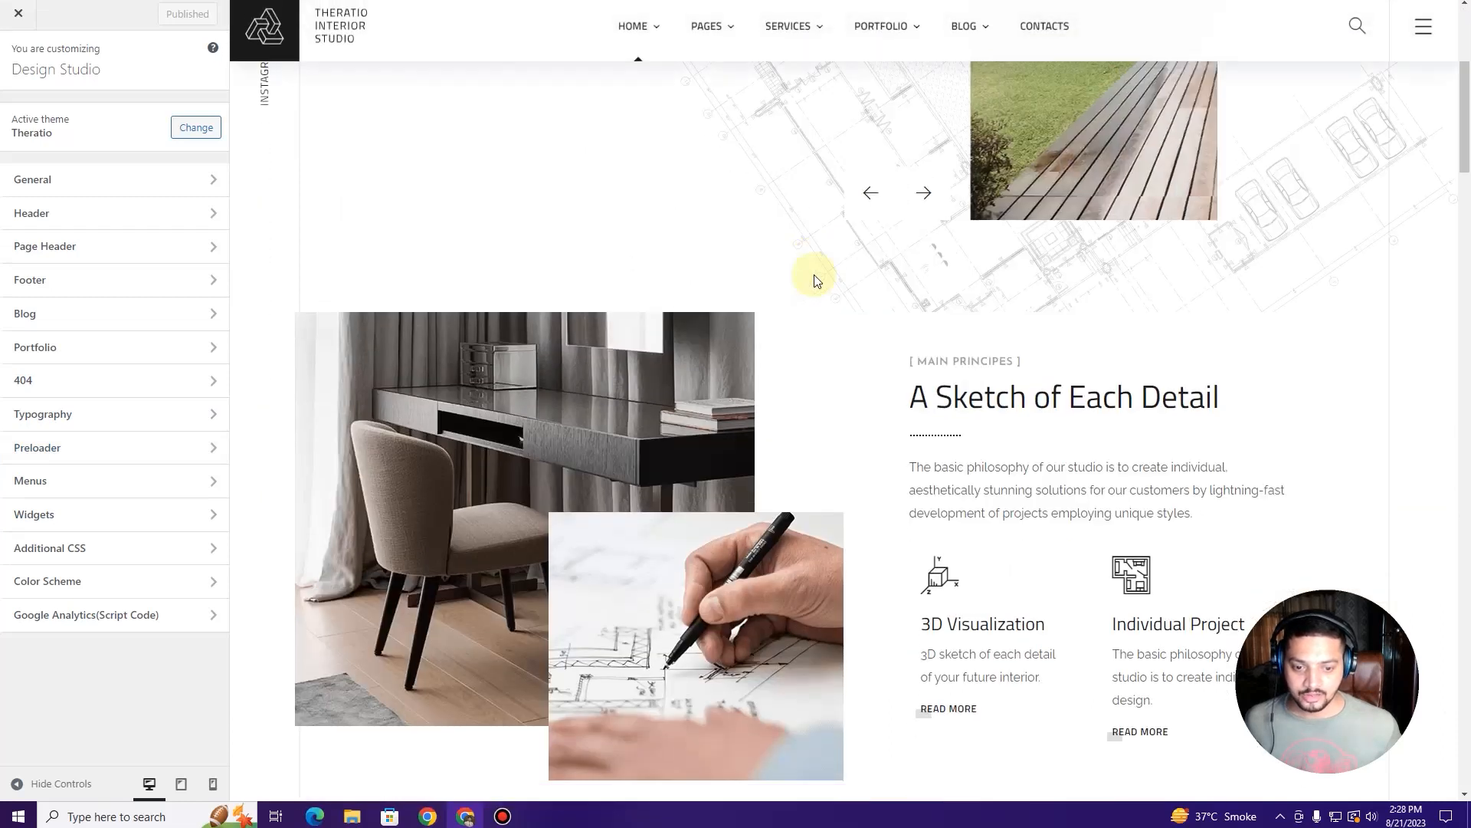
scroll(807, 282, "up", 10)
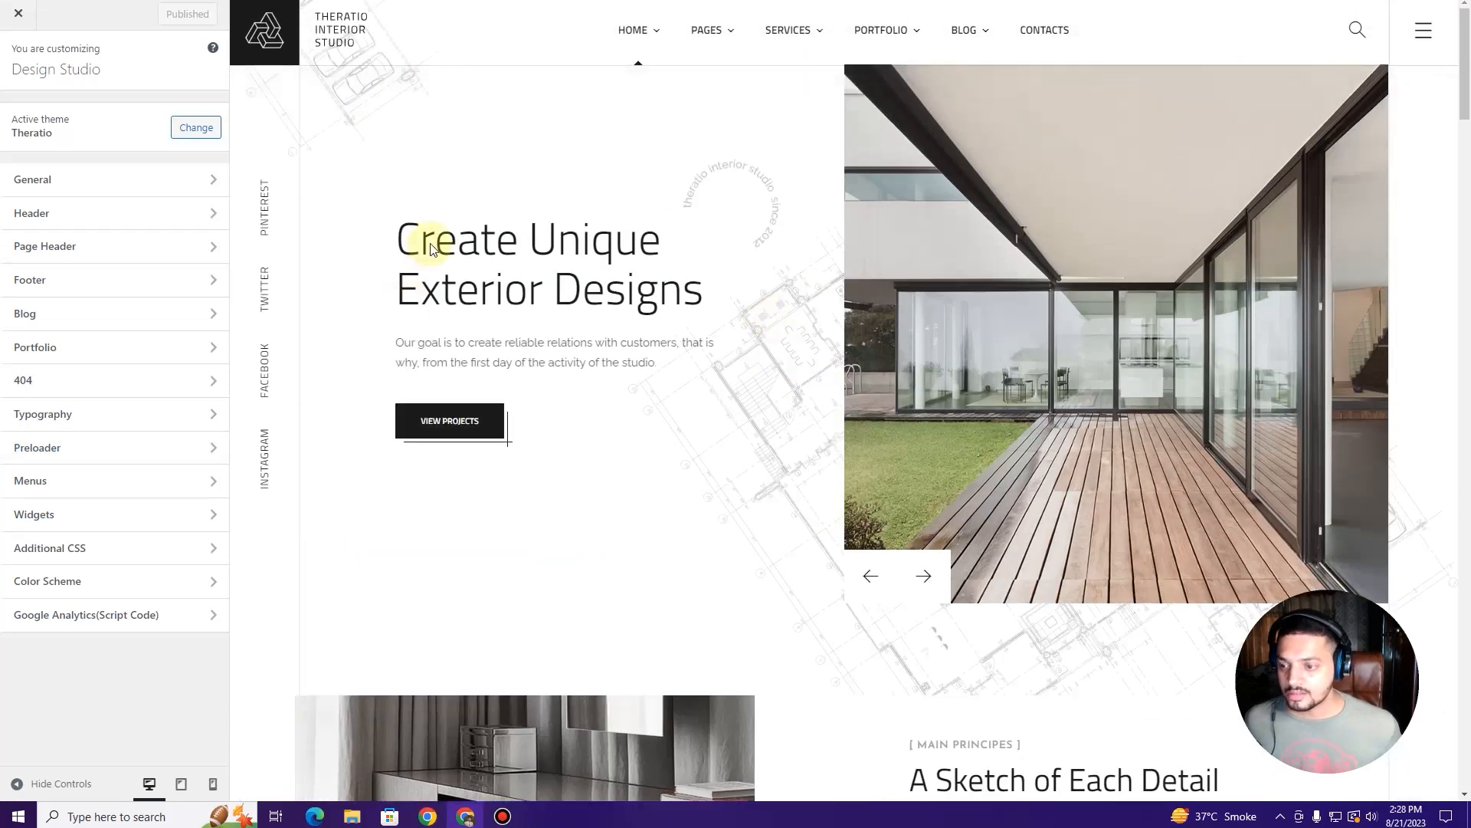
left_click(1422, 34)
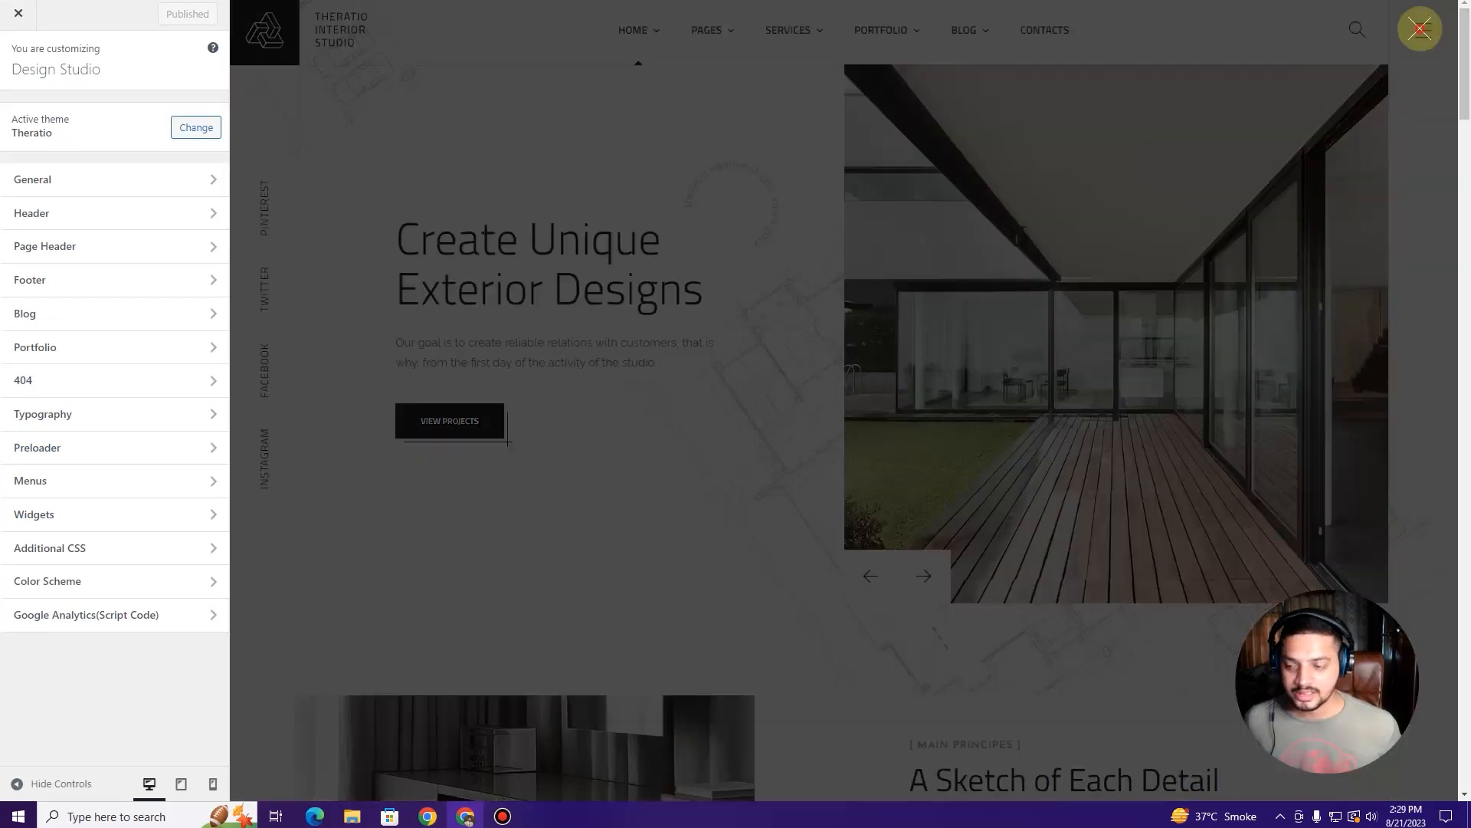
left_click(131, 213)
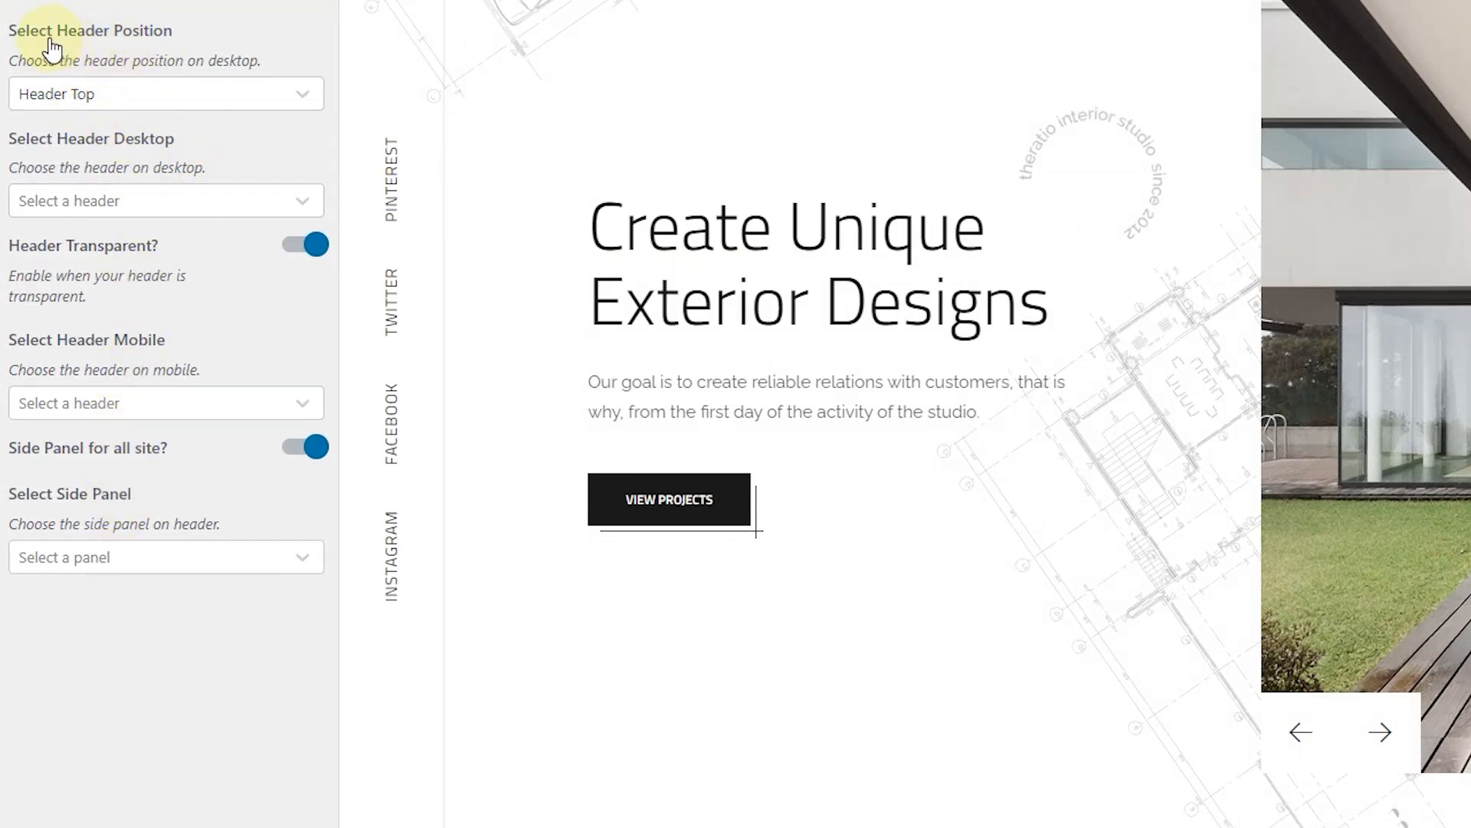
Step: Keep the header position at Top and choose Header 1 (Transparent Text Light) for desktop
left_click(154, 95)
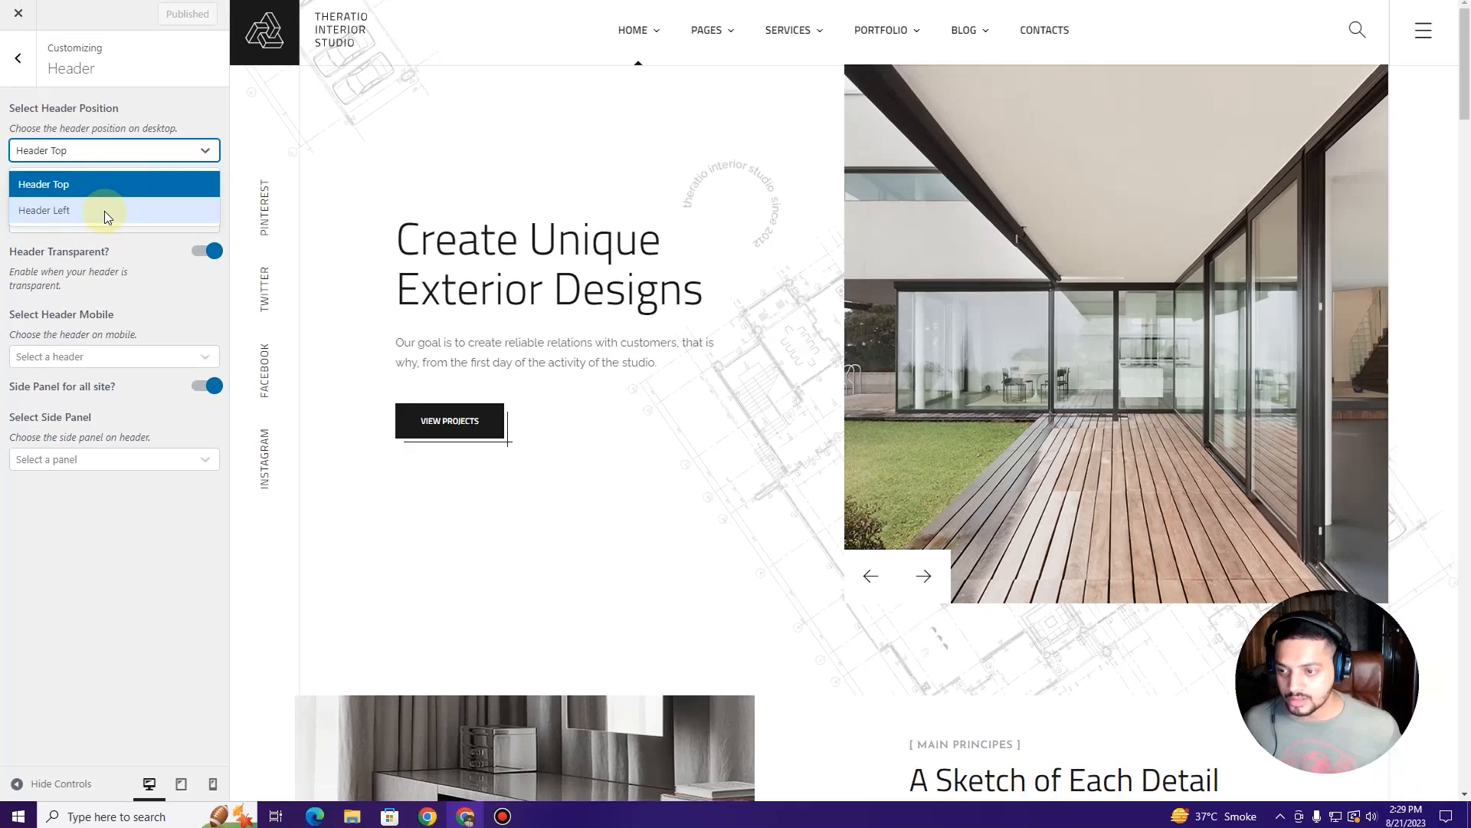
left_click(99, 185)
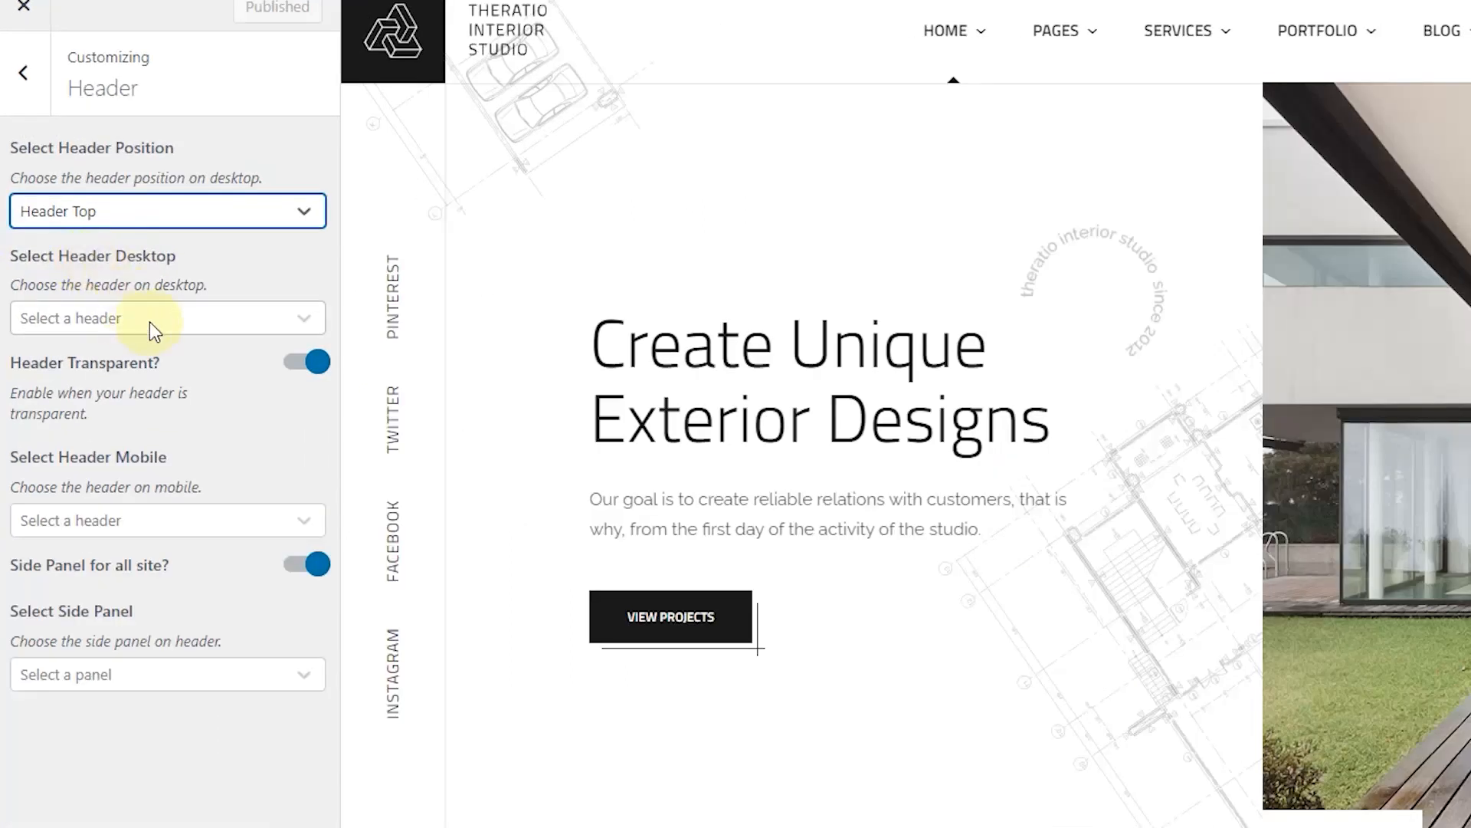
left_click(154, 321)
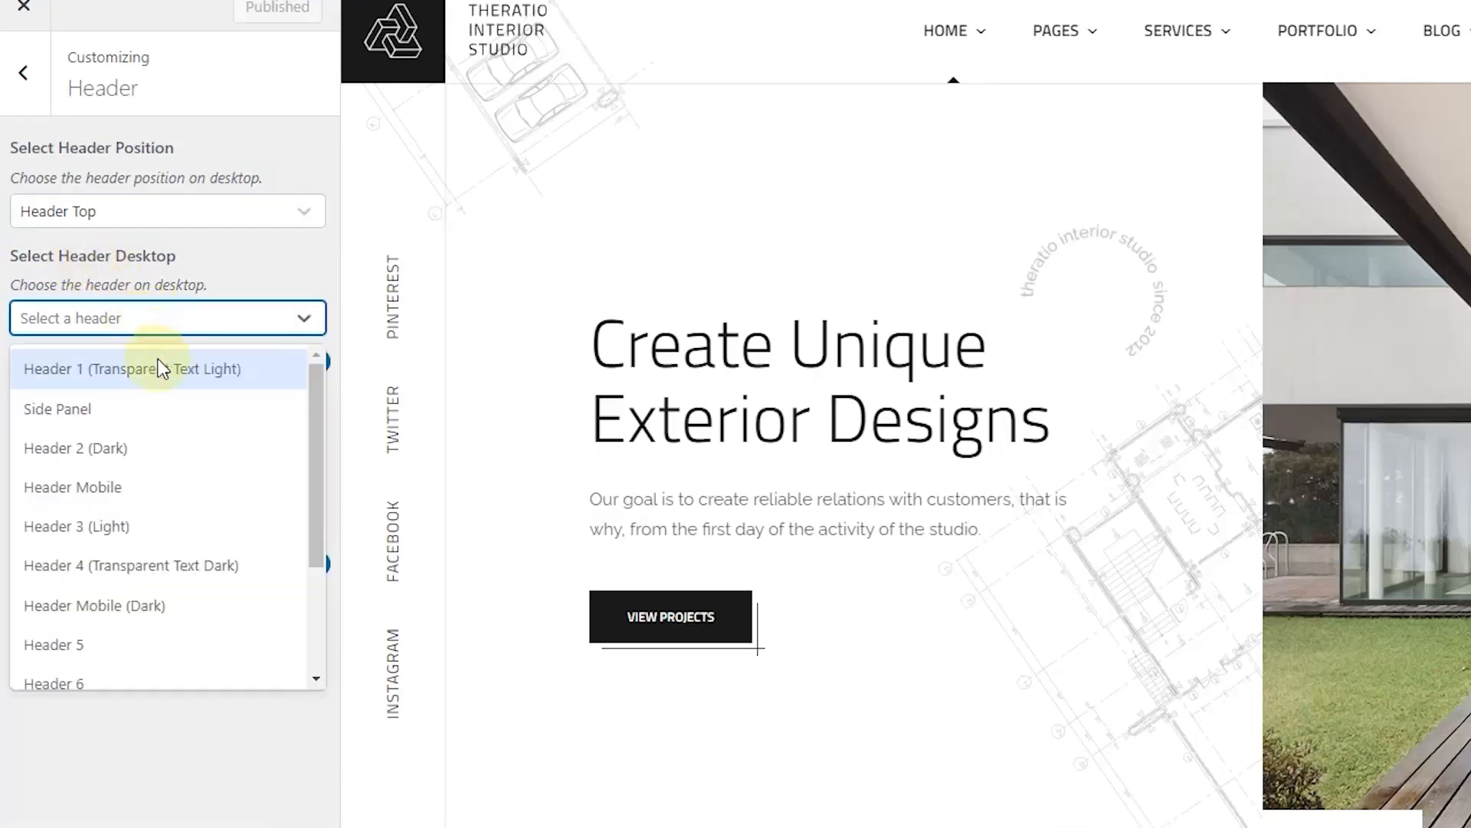
scroll(174, 582, "down", 2)
scroll(173, 582, "up", 2)
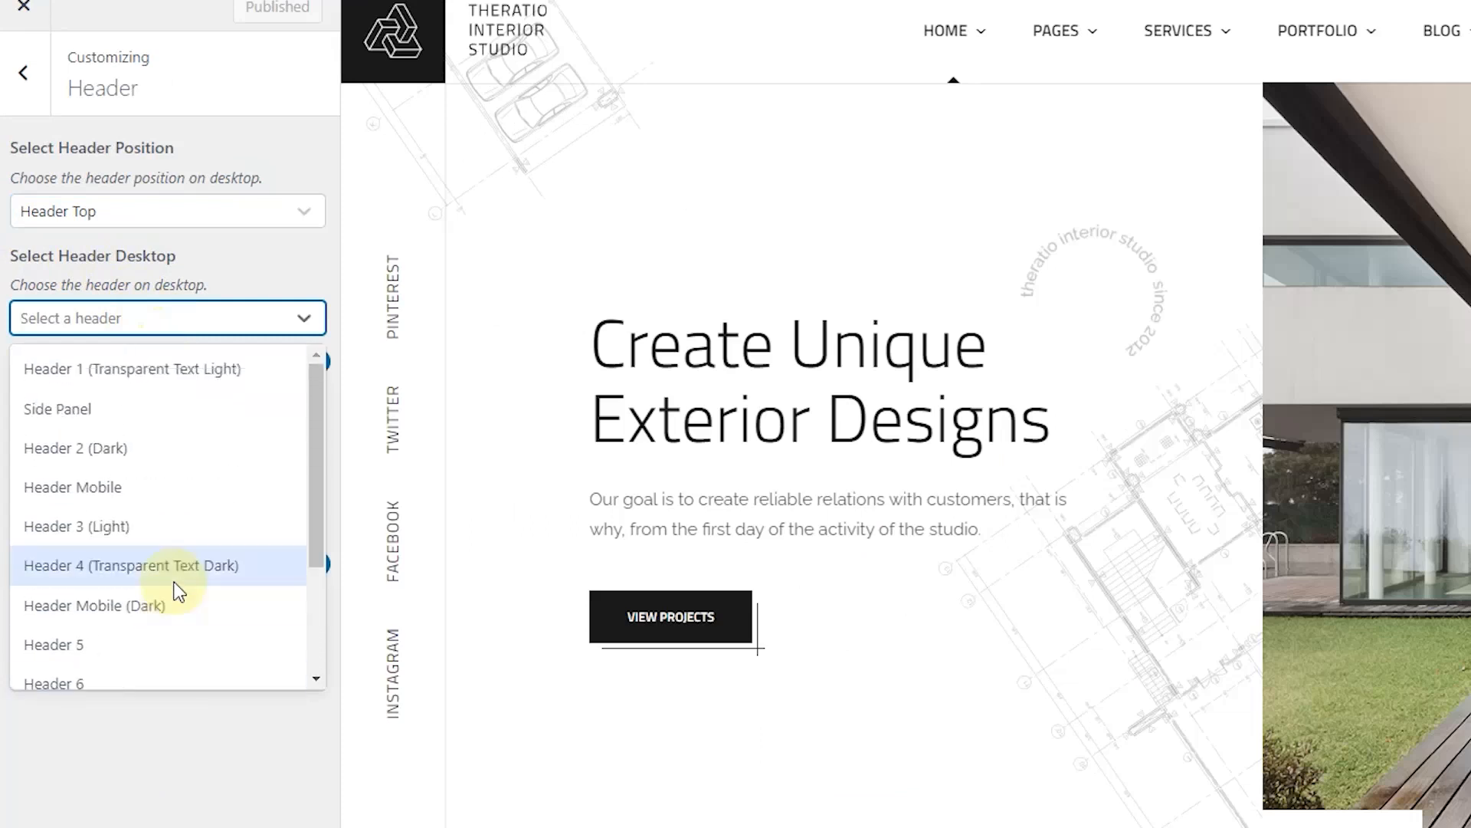
scroll(176, 591, "down", 2)
scroll(180, 571, "up", 2)
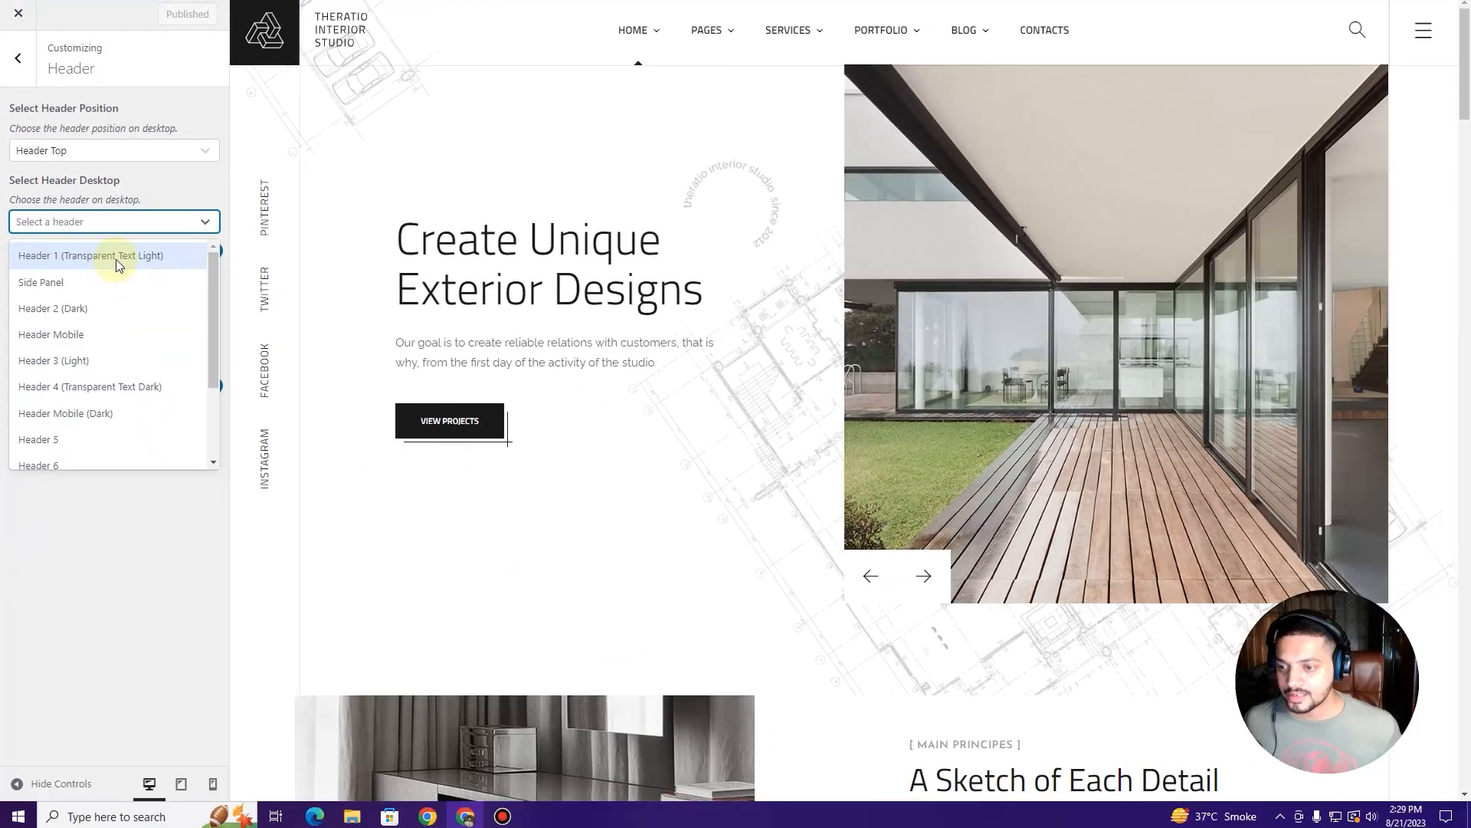
left_click(102, 371)
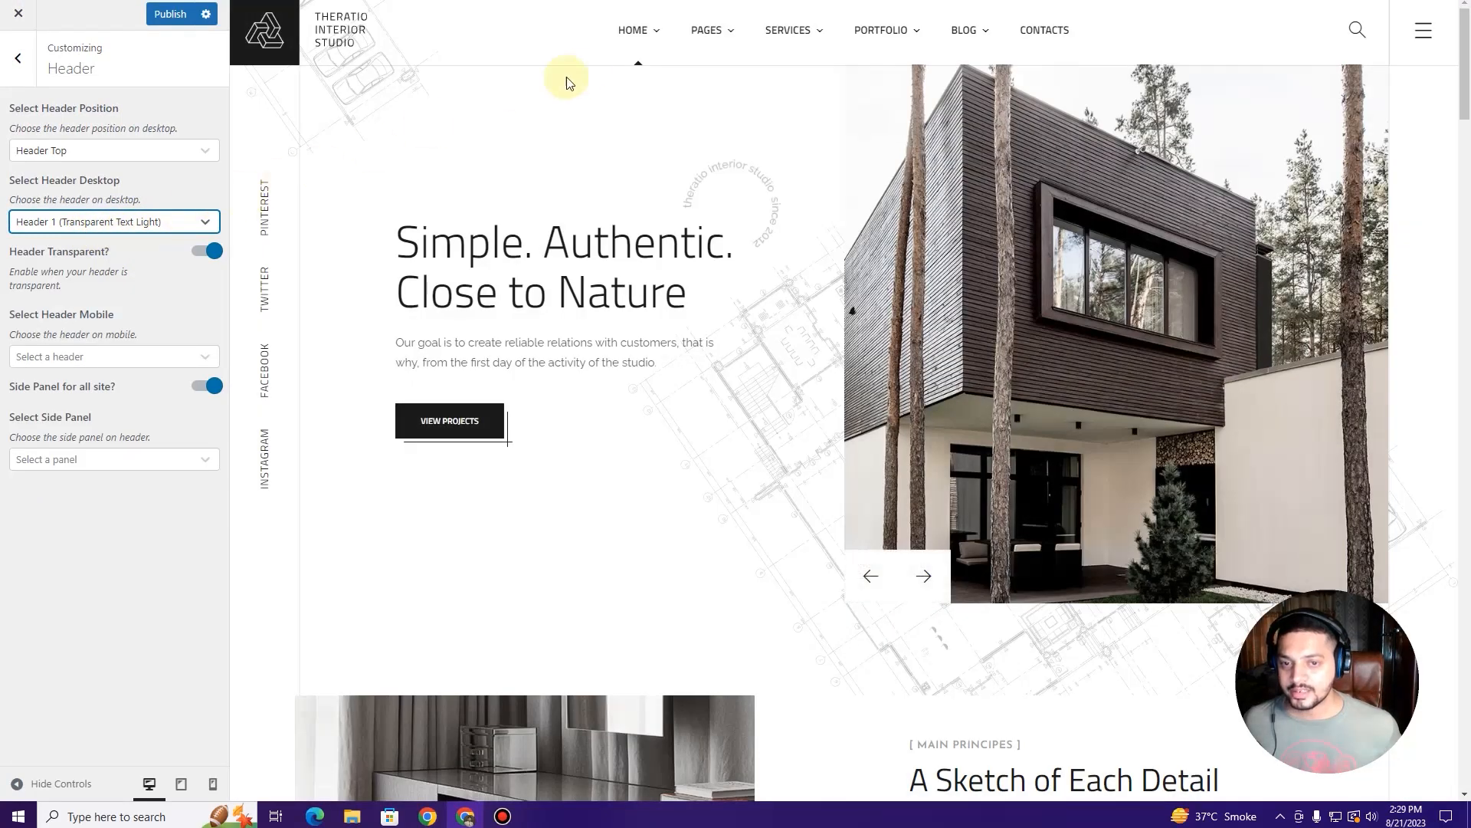
Step: Switch the desktop header to Header 2 (Dark)
mouse_move(659, 37)
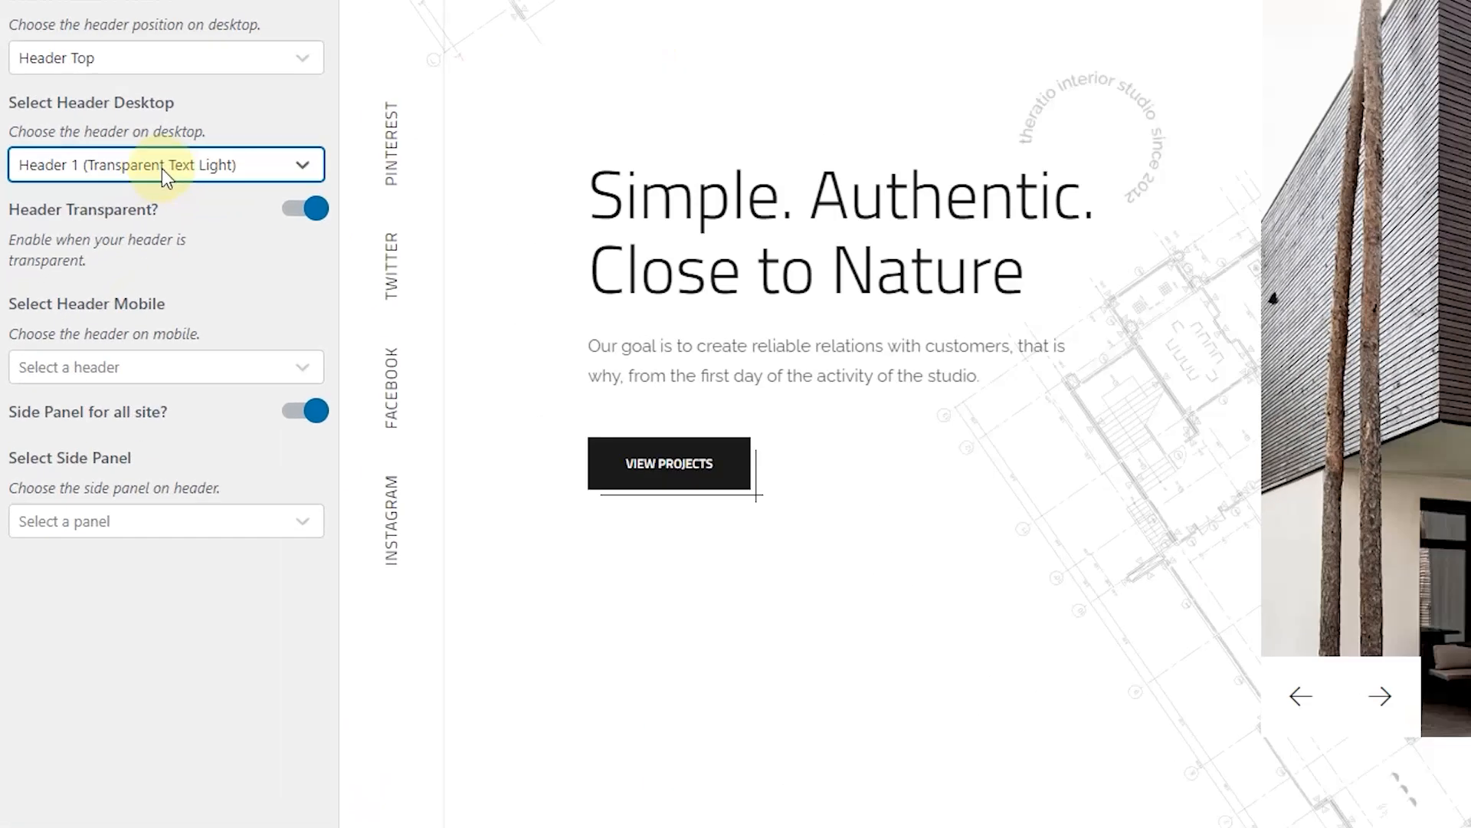
left_click(163, 168)
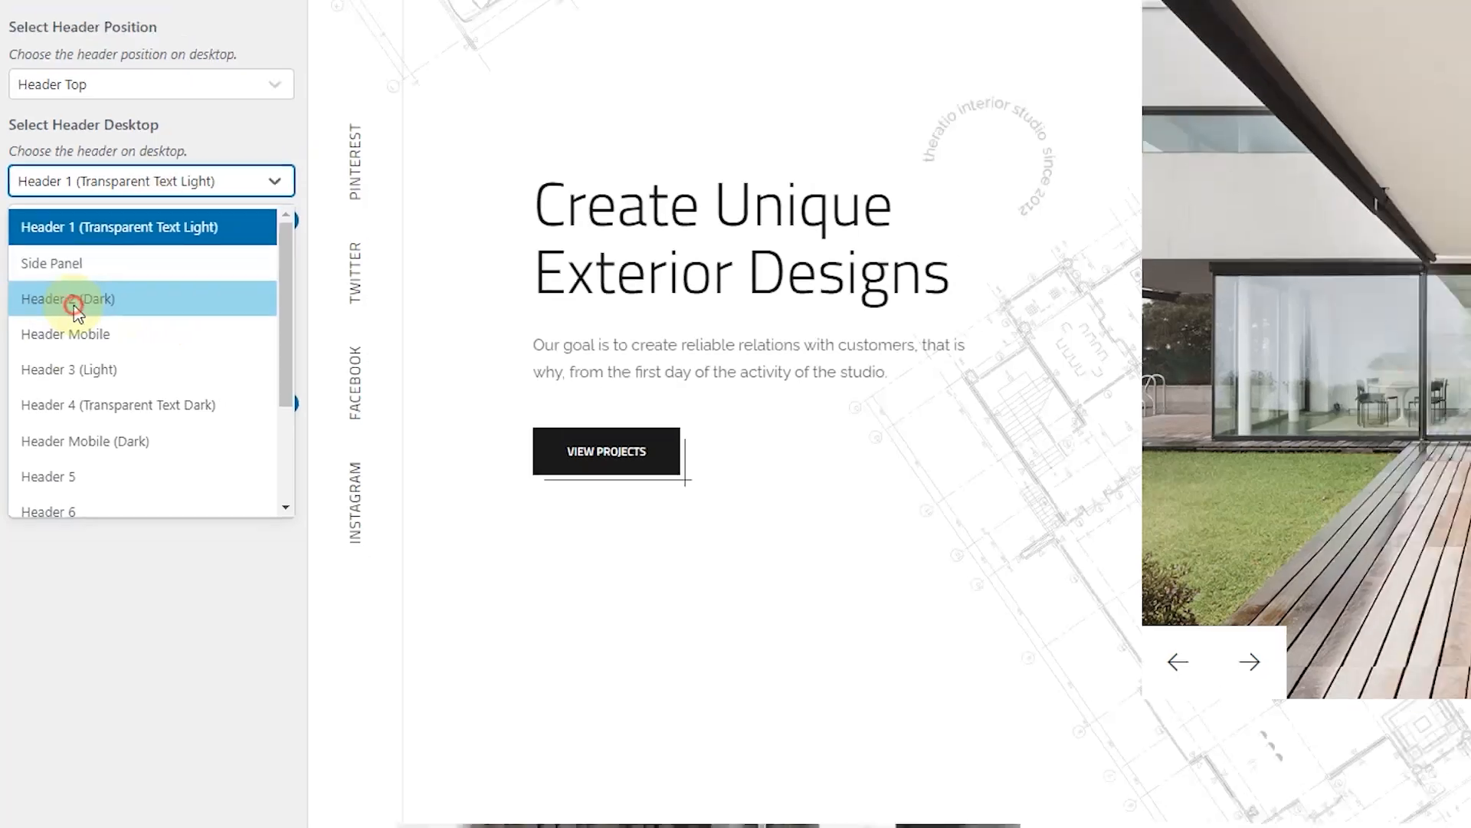
left_click(84, 304)
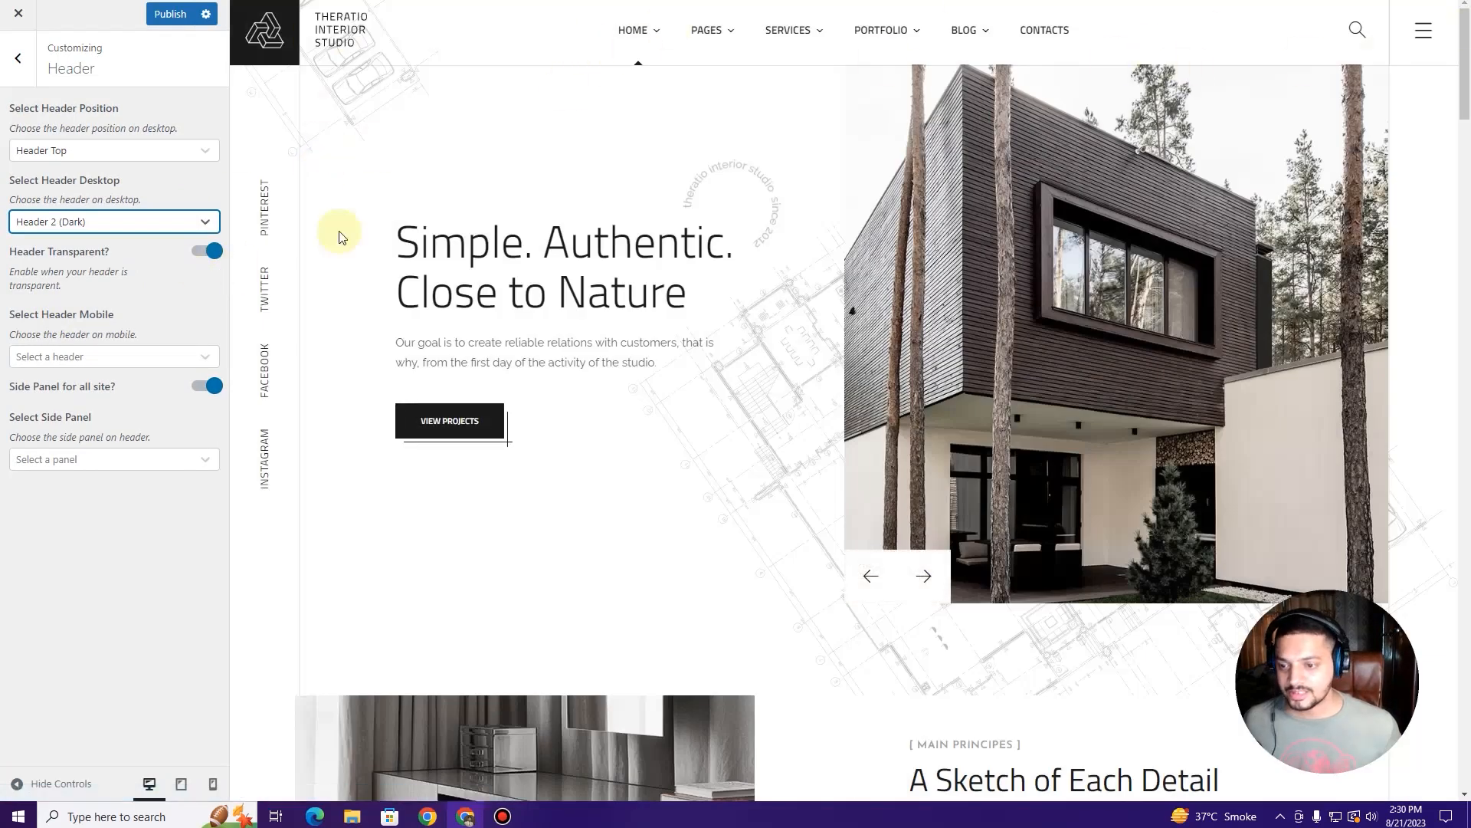
Step: Preview the About Us page while trying desktop Headers 3 (Light), 4 (Transparent Text Dark) and 5
mouse_move(706, 31)
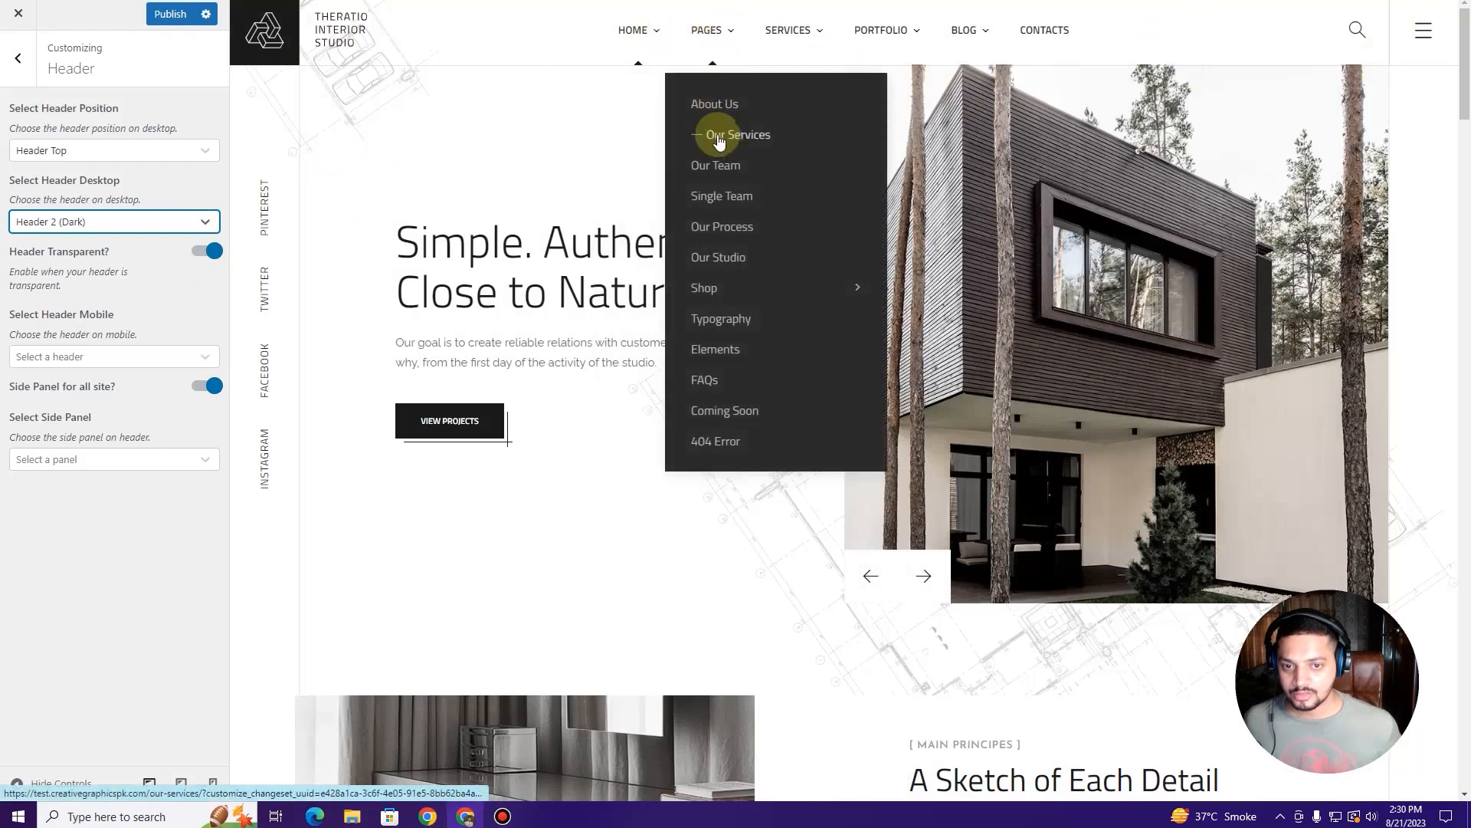
left_click(748, 113)
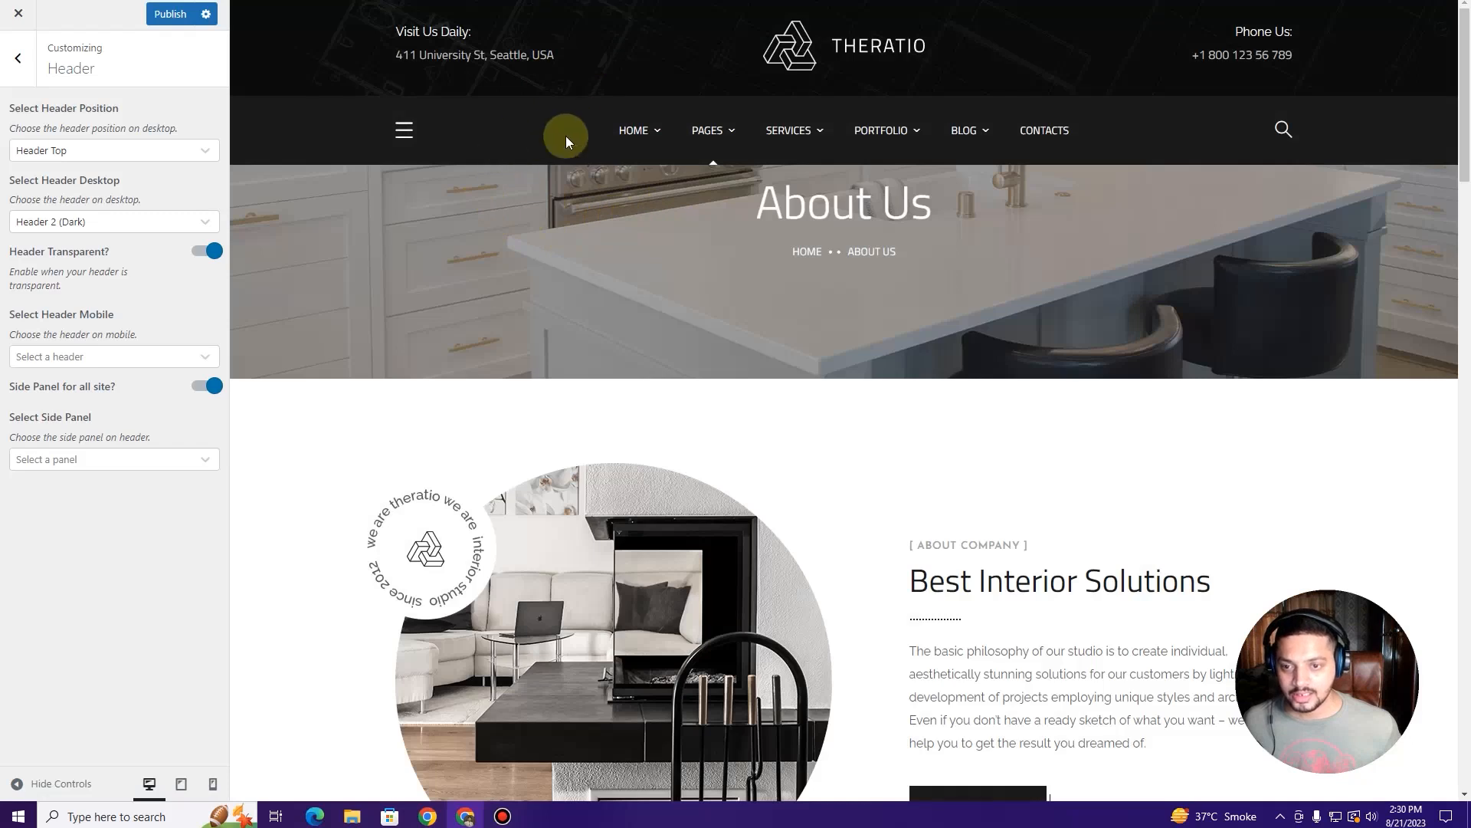
left_click(172, 222)
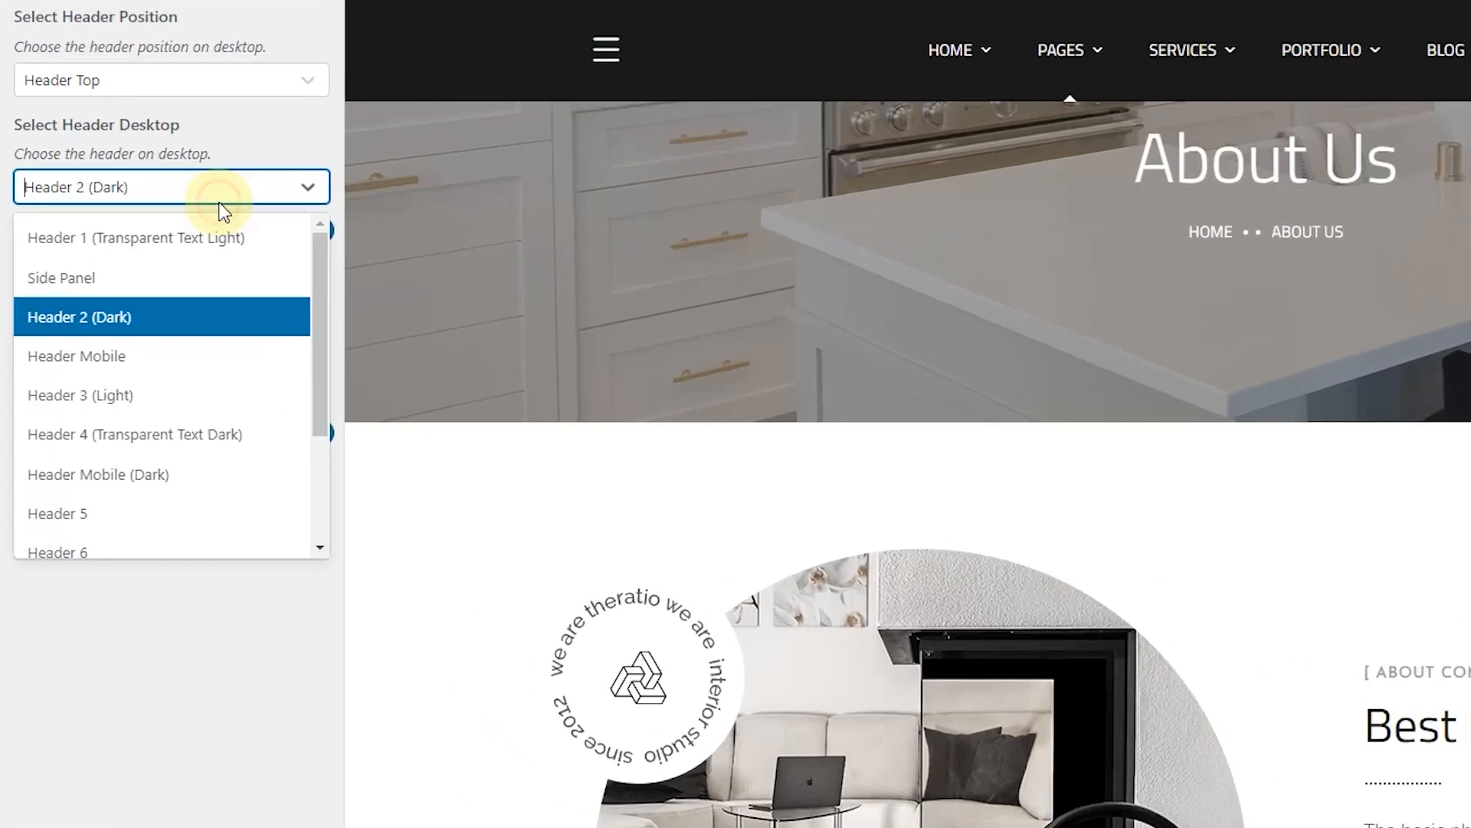
left_click(200, 394)
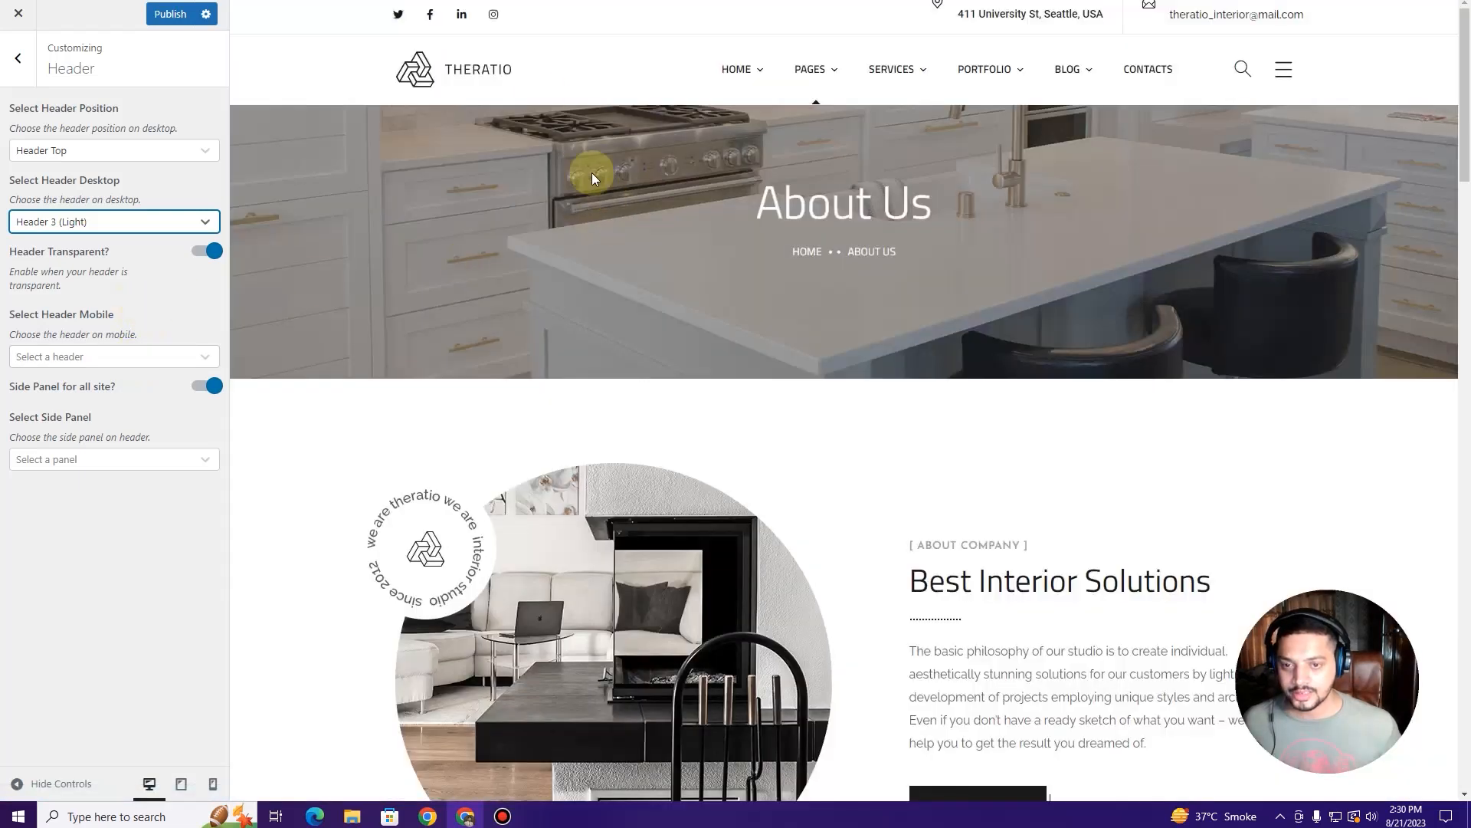
left_click(72, 221)
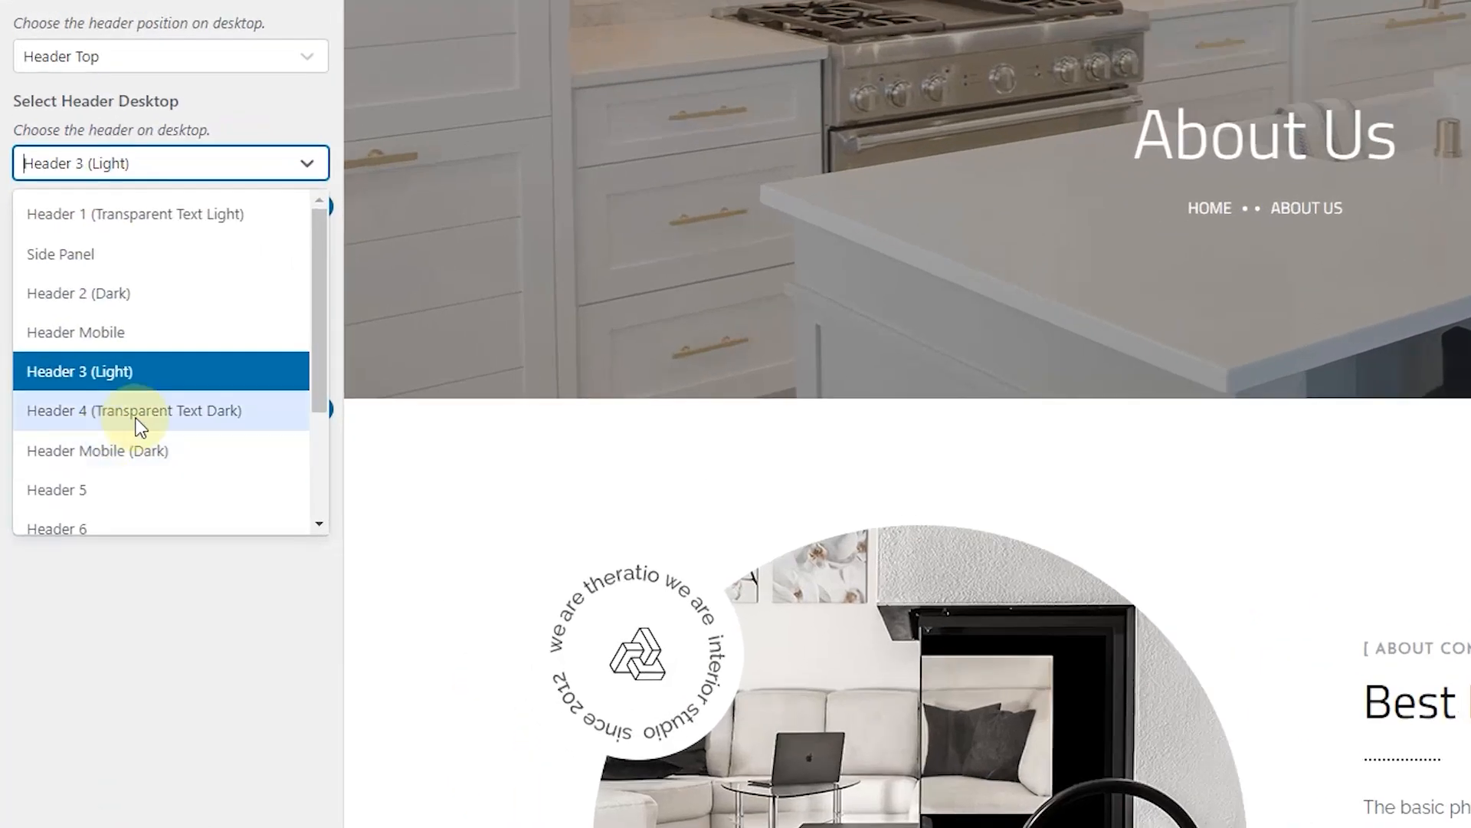
left_click(138, 425)
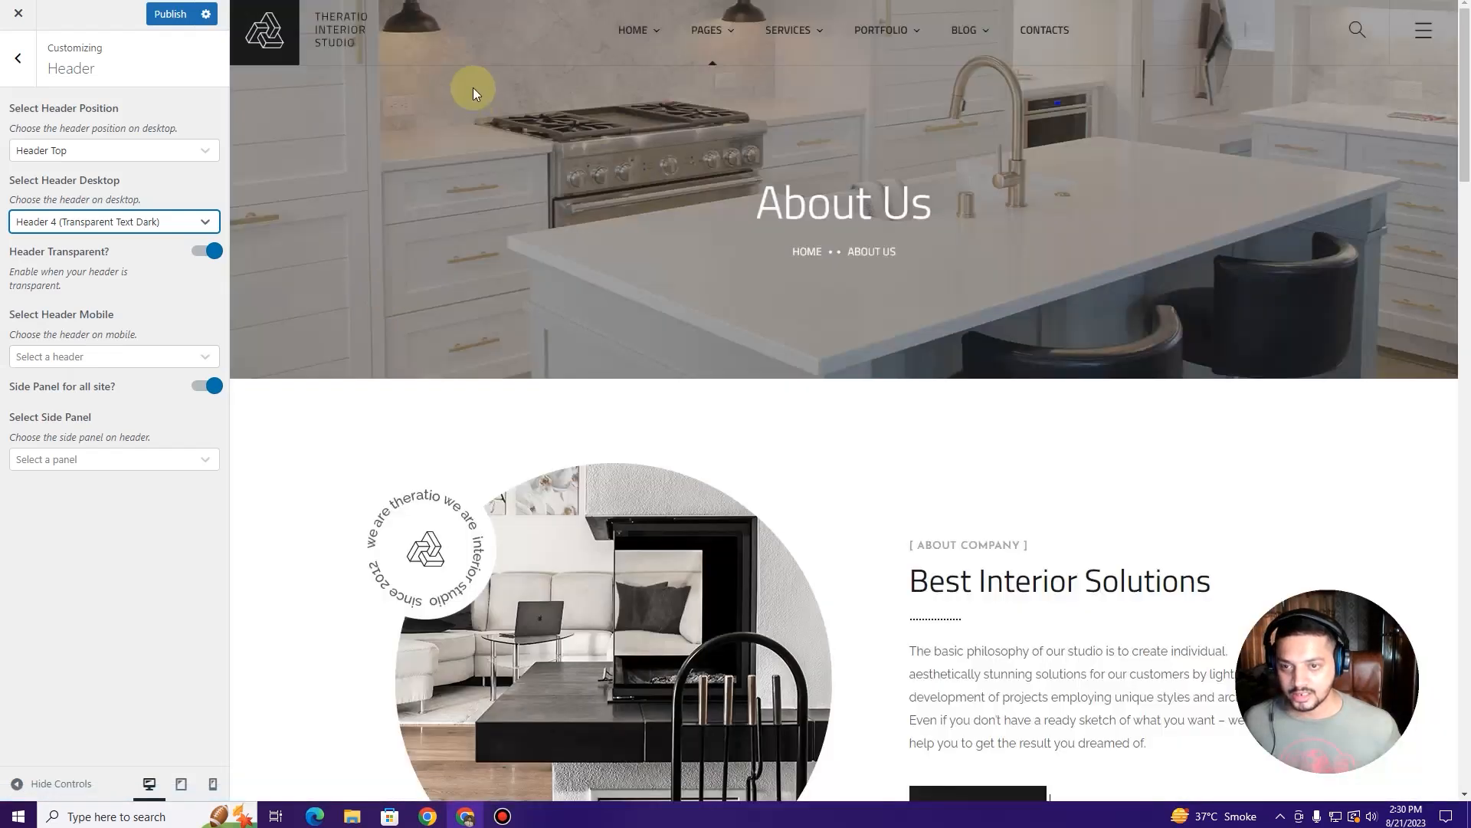
left_click(134, 222)
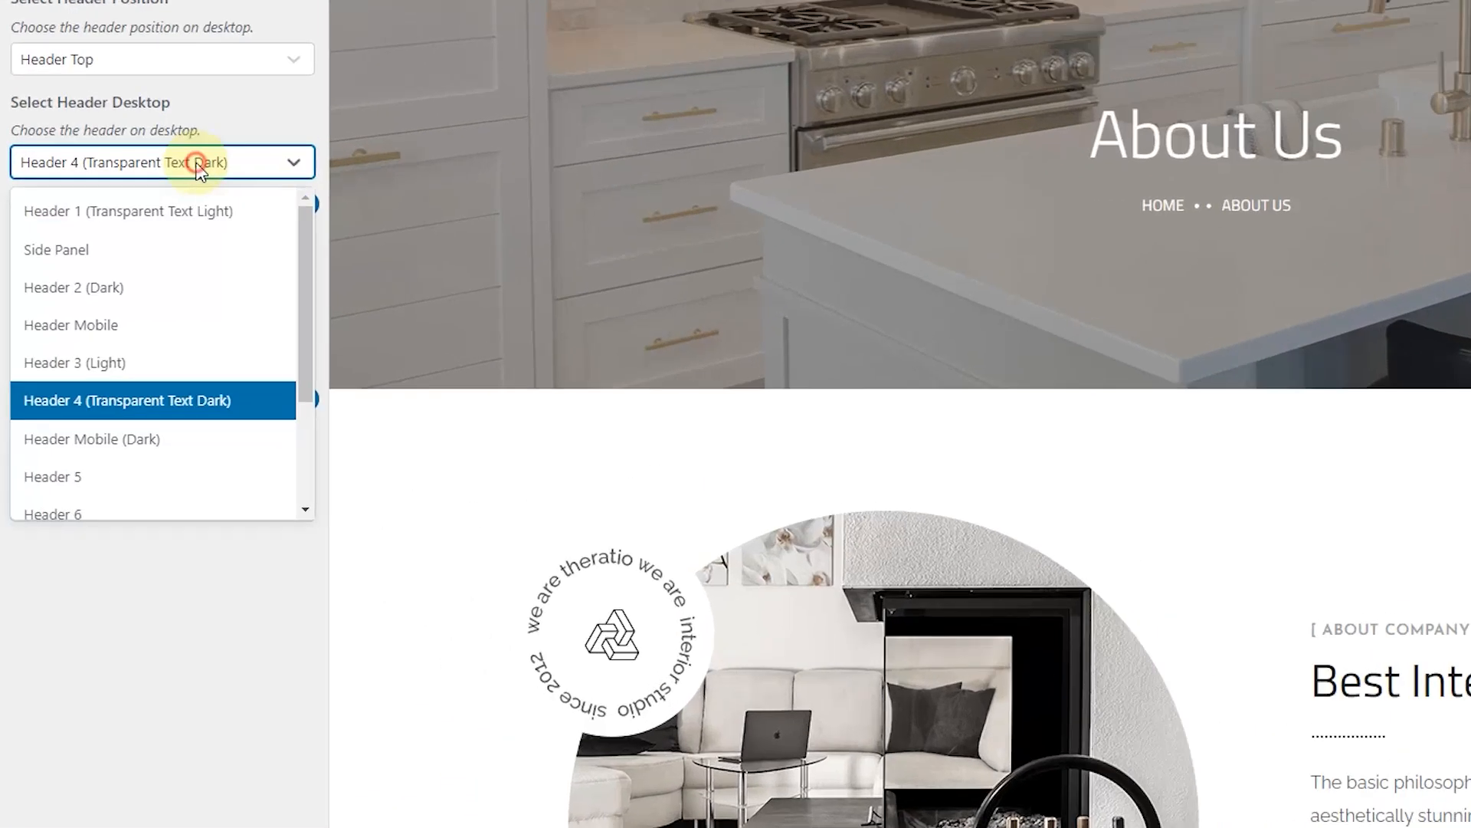
left_click(91, 441)
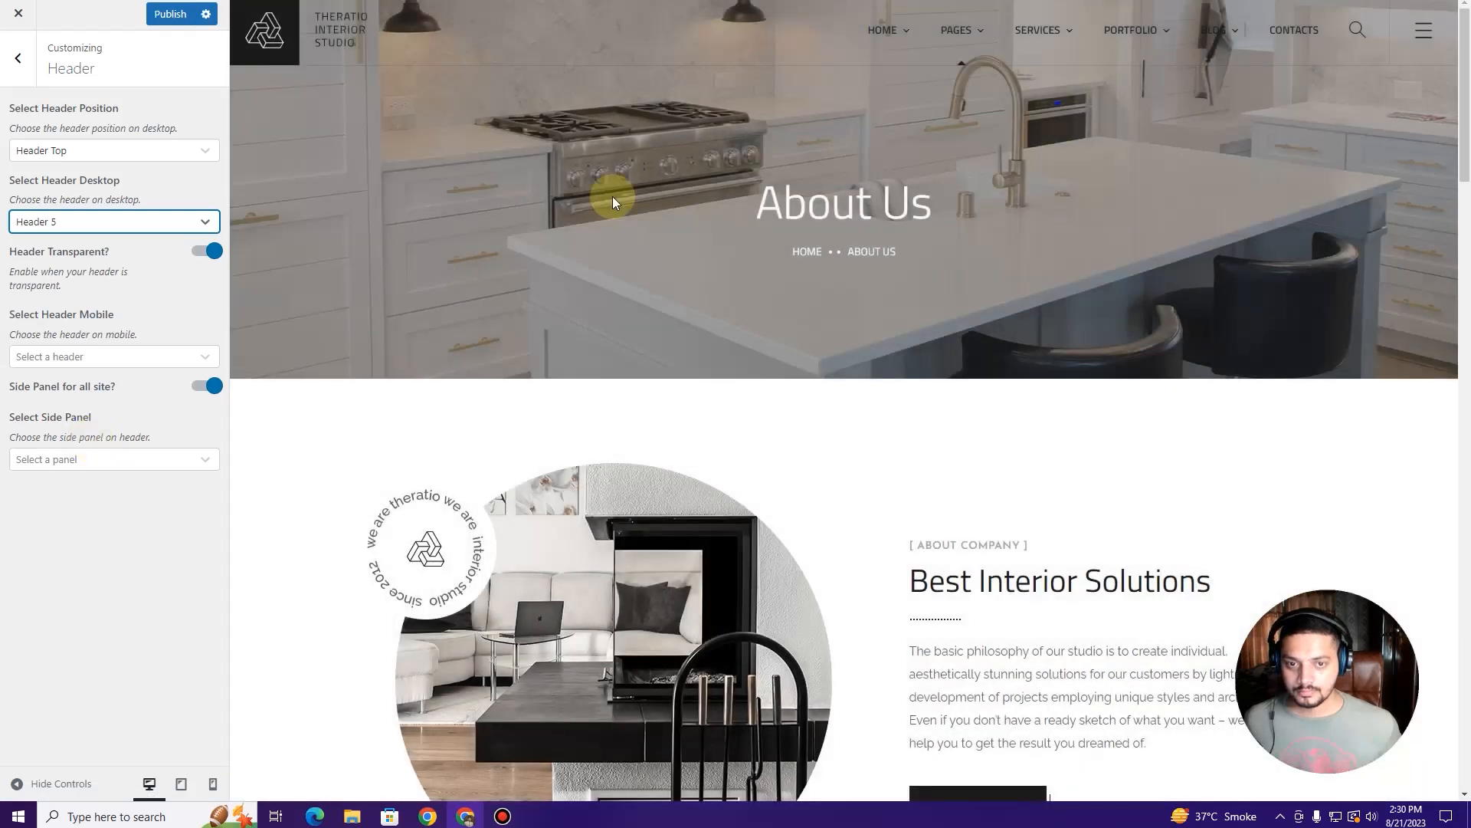
Step: Try Header 6, then return the desktop header to Header 1 (Transparent Text Light)
left_click(111, 226)
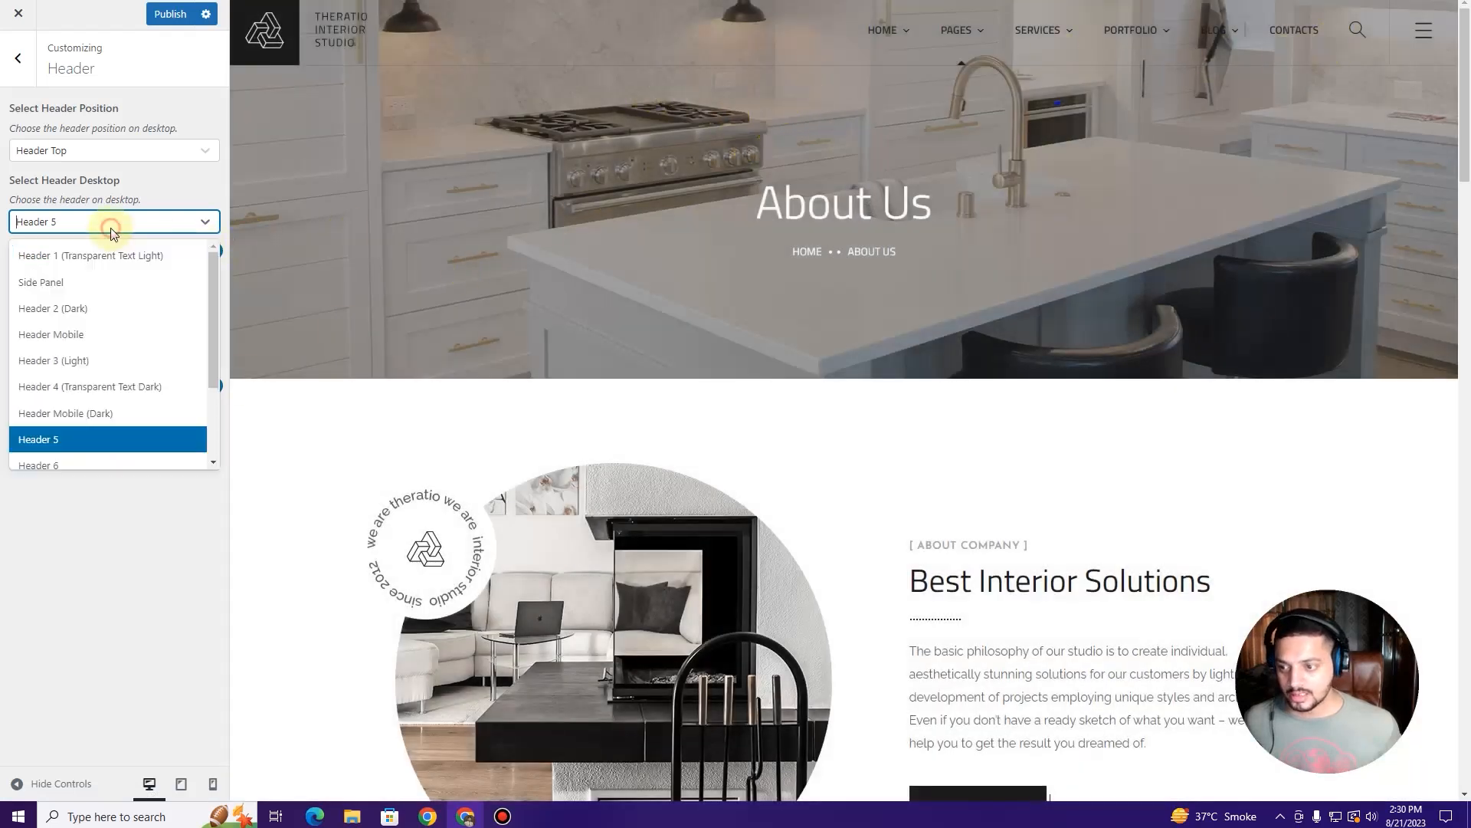
scroll(86, 436, "down", 1)
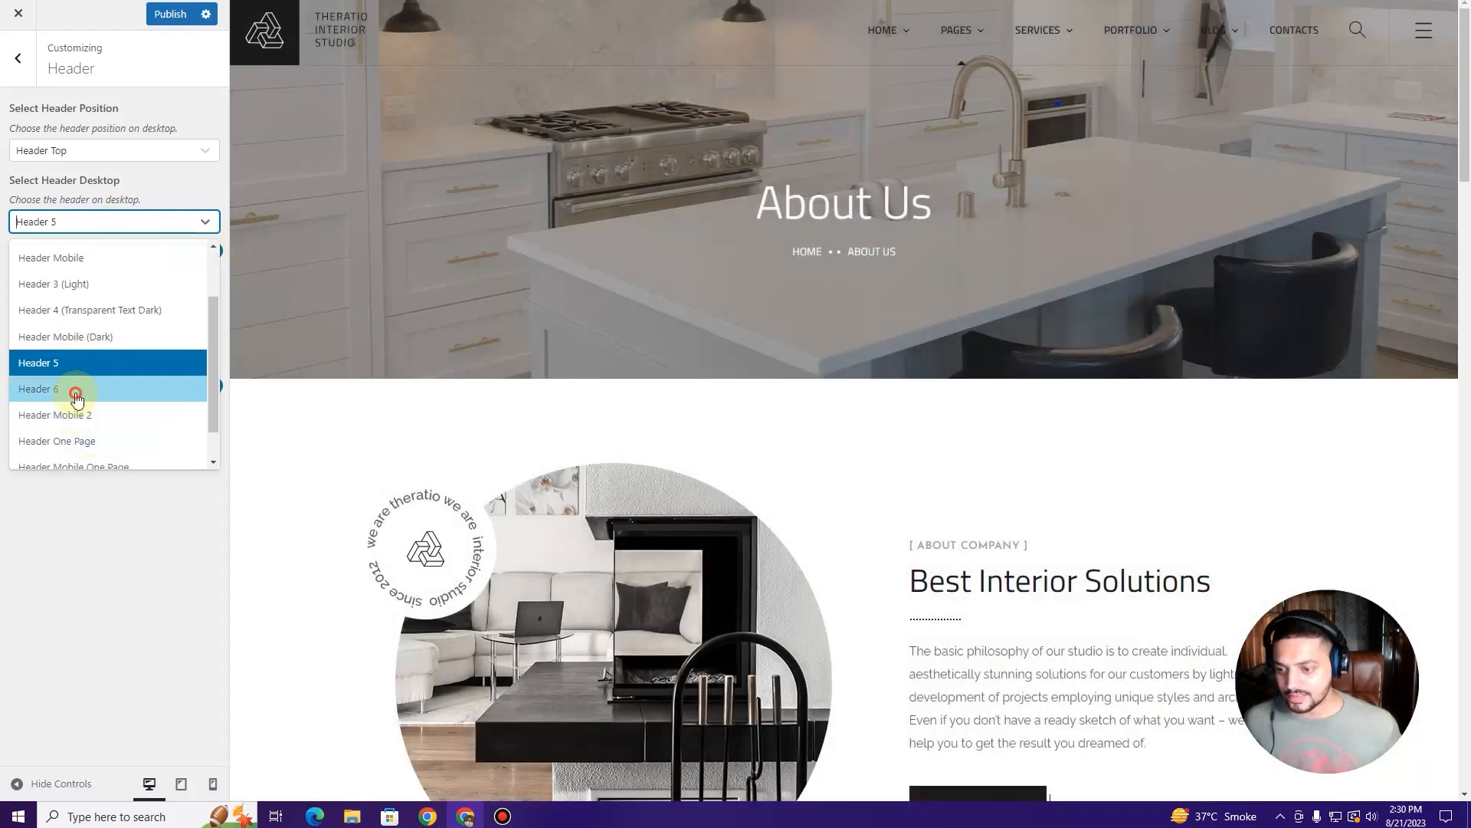
left_click(75, 393)
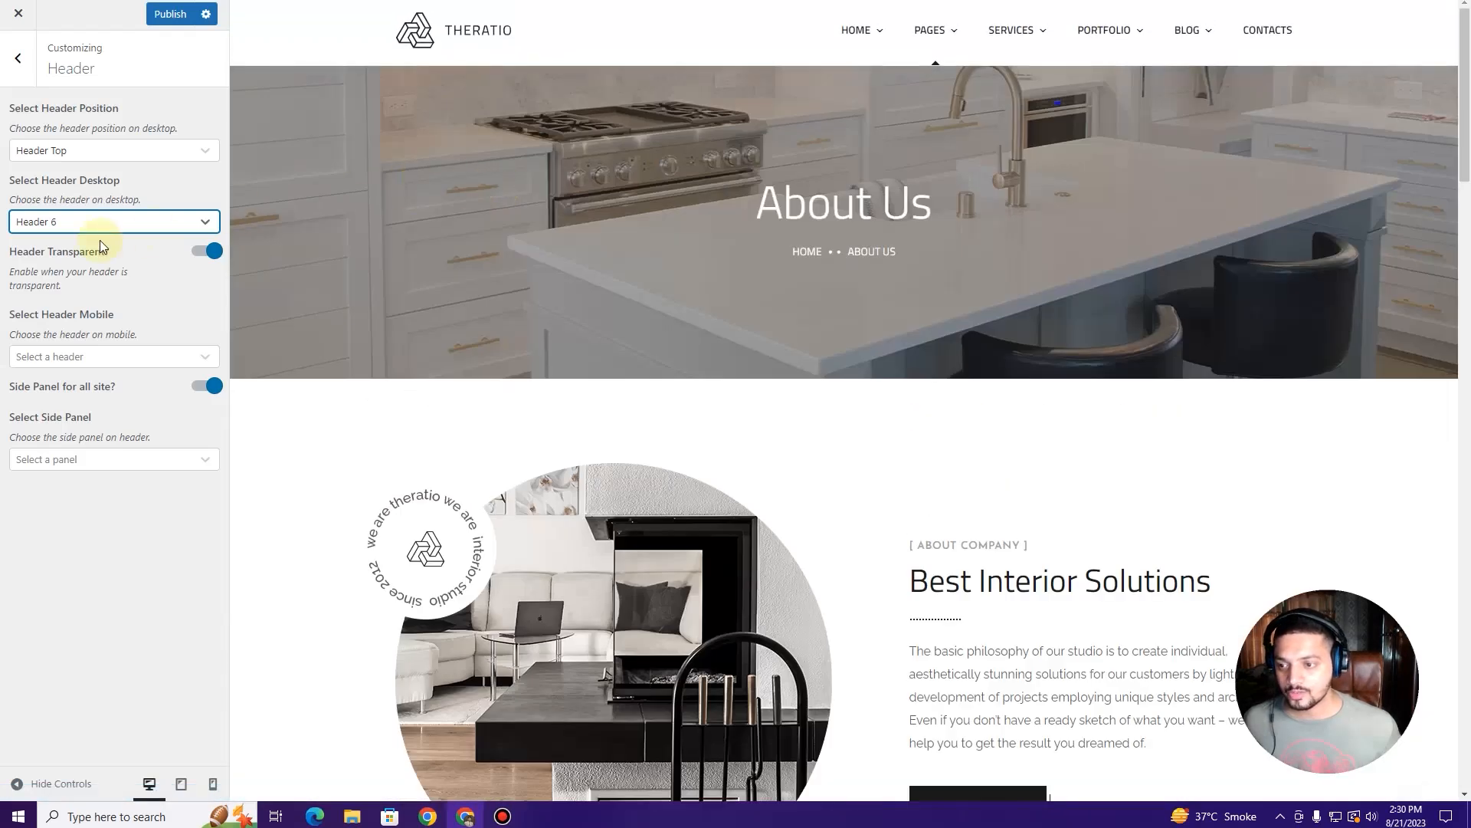
left_click(128, 223)
scroll(95, 305, "up", 1)
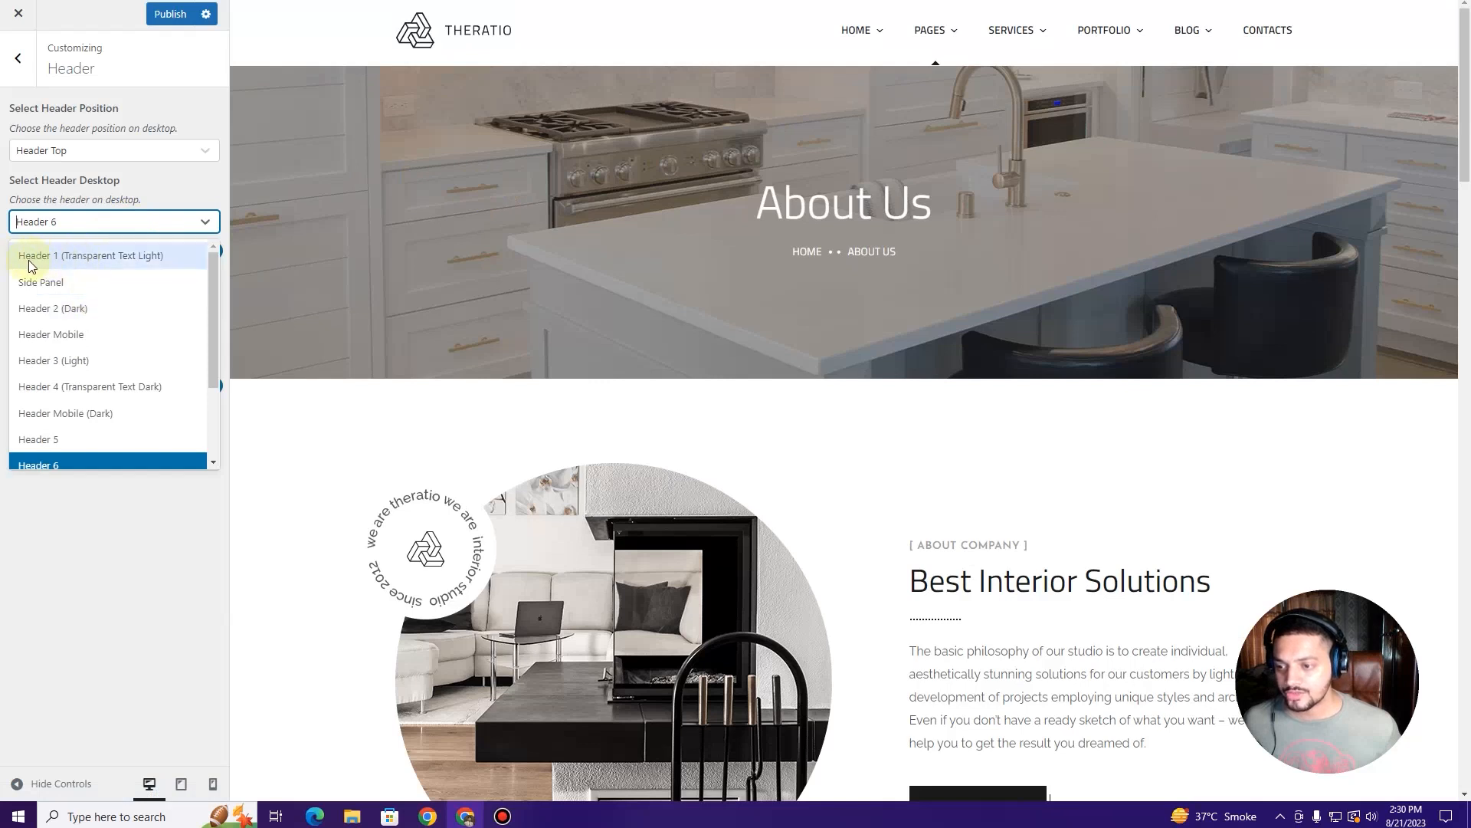
left_click(92, 260)
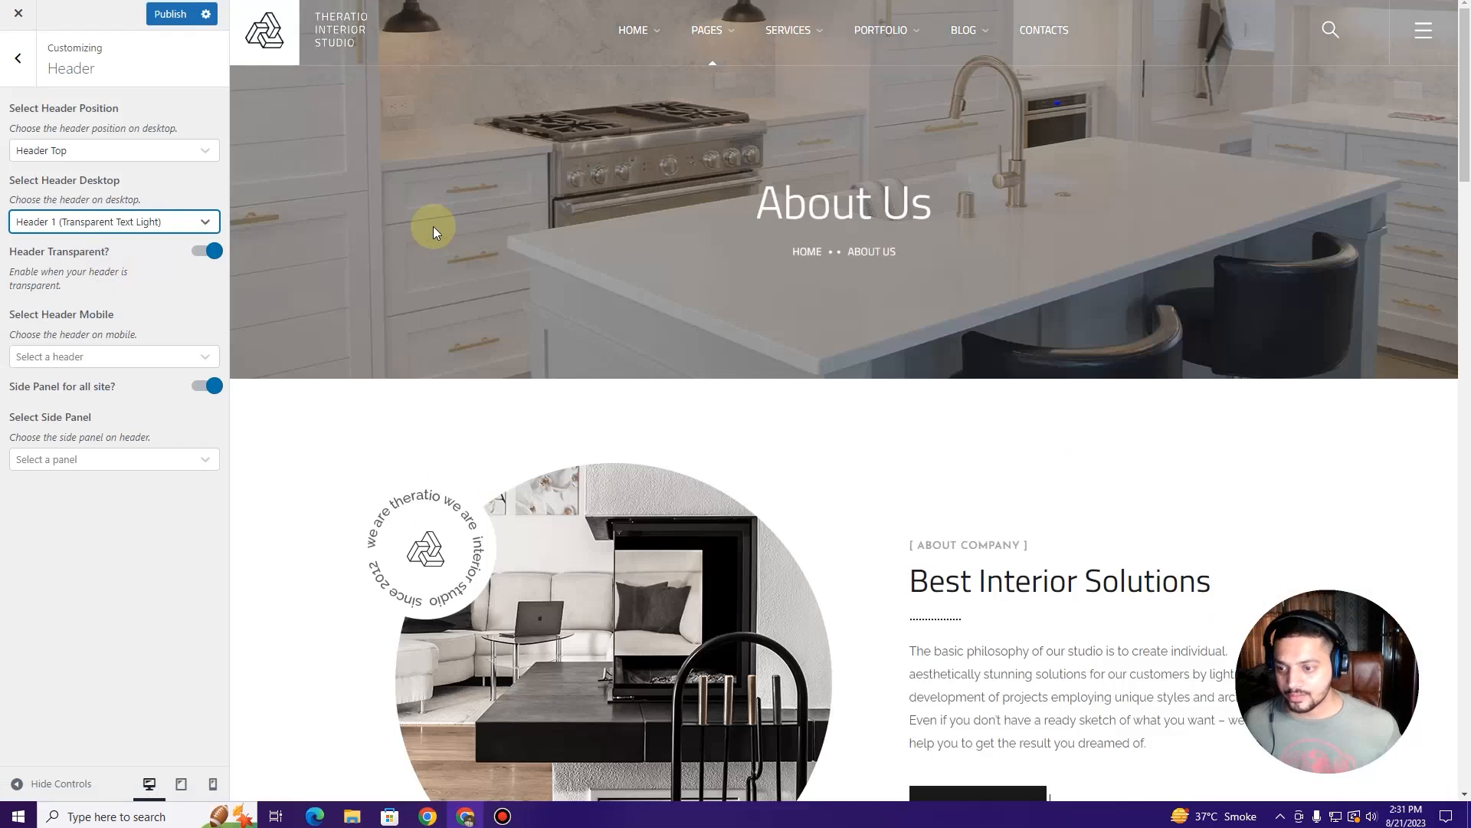
Step: Preview the Studio Home page and turn off header transparency
mouse_move(640, 31)
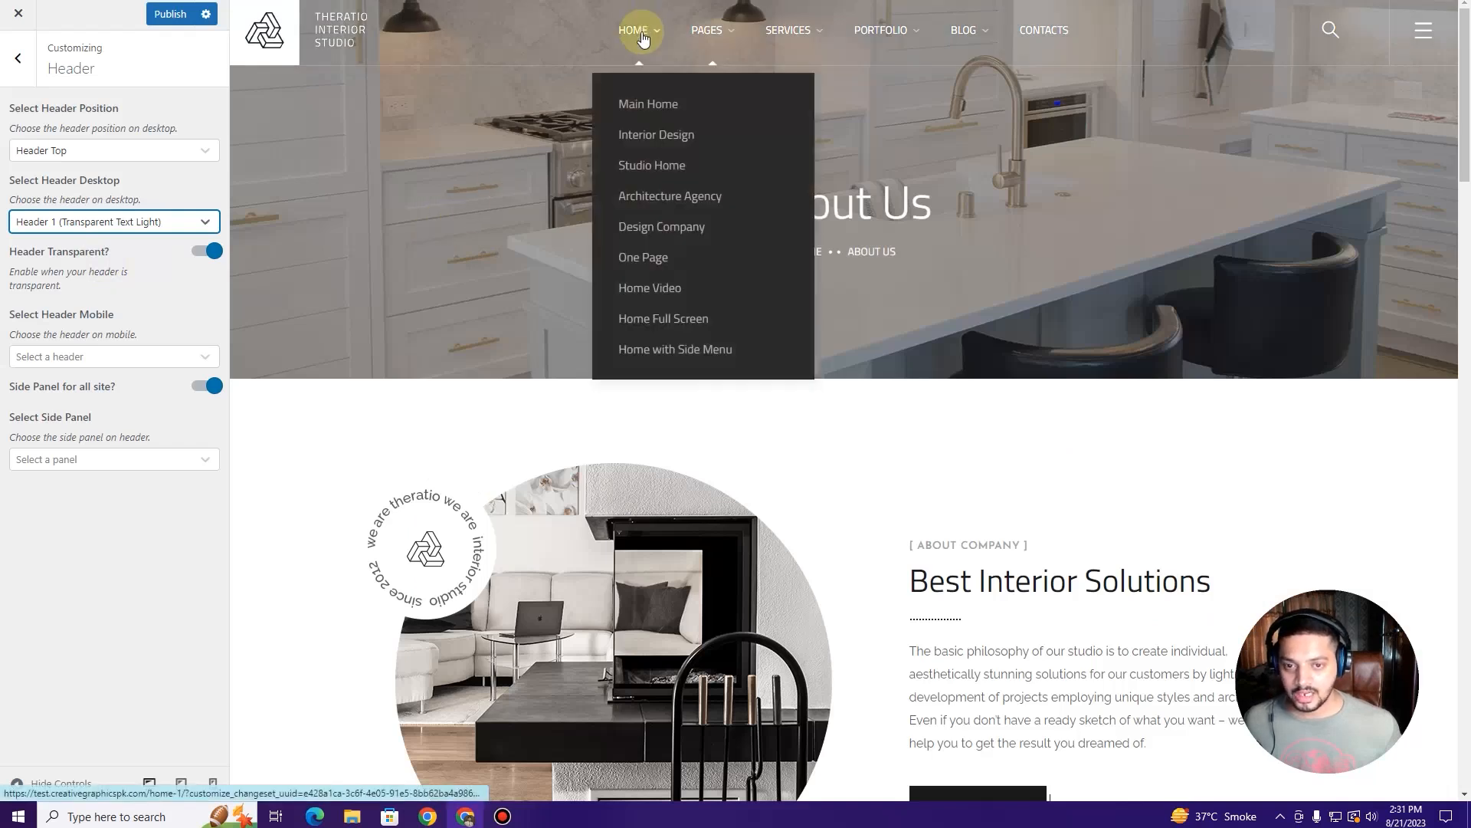
left_click(653, 166)
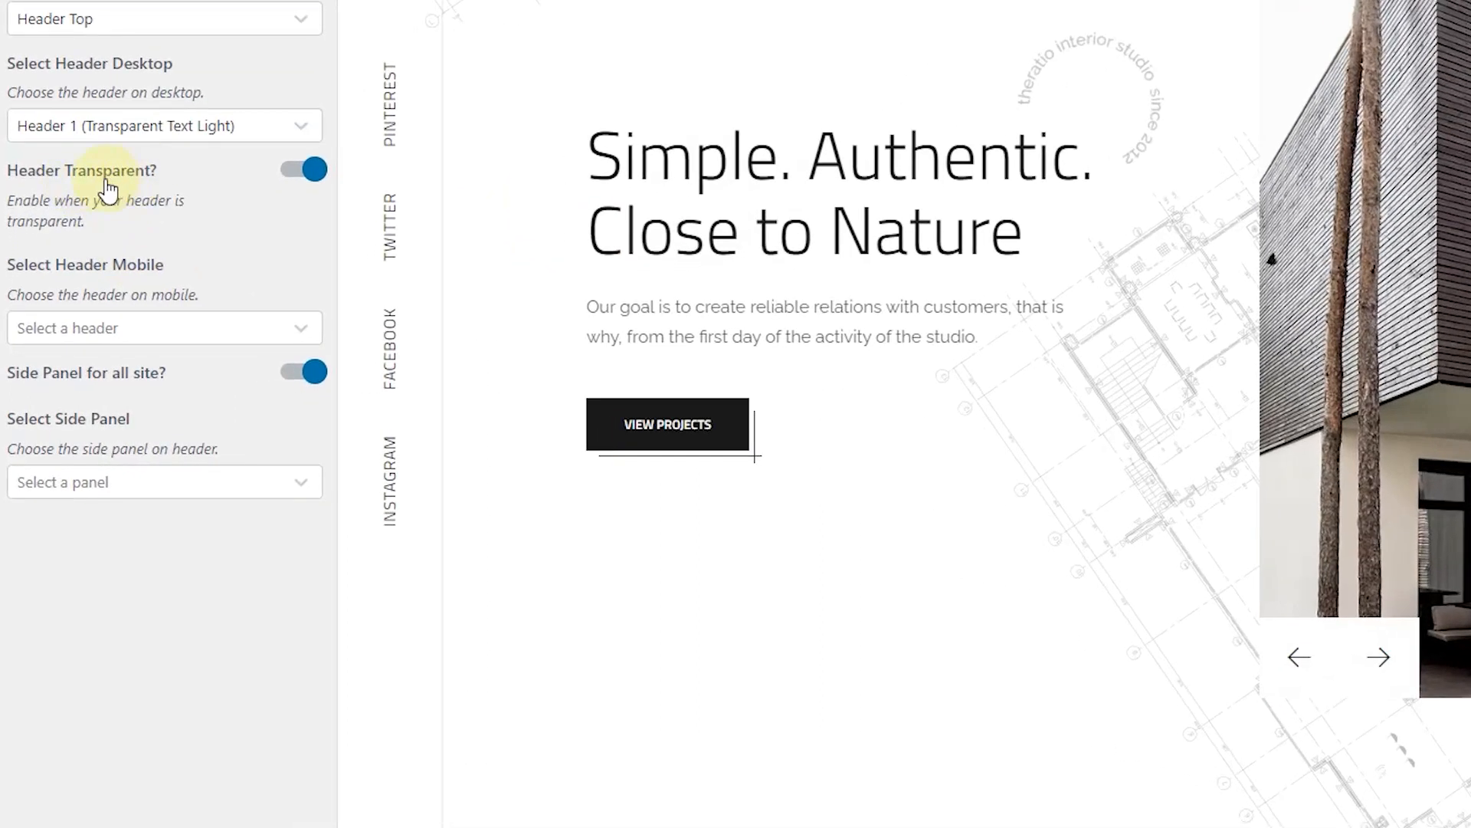
left_click(289, 172)
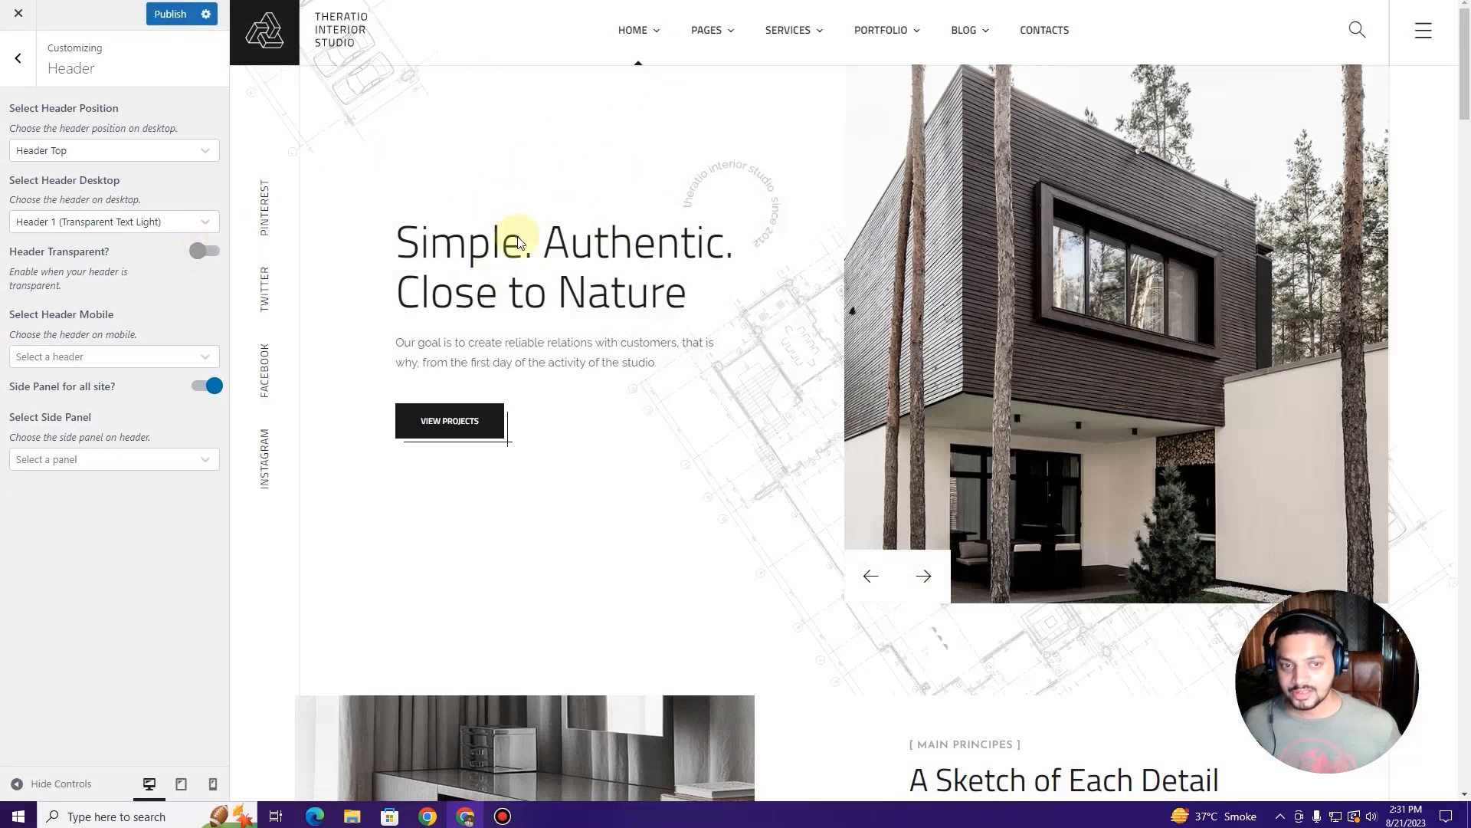
mouse_move(707, 30)
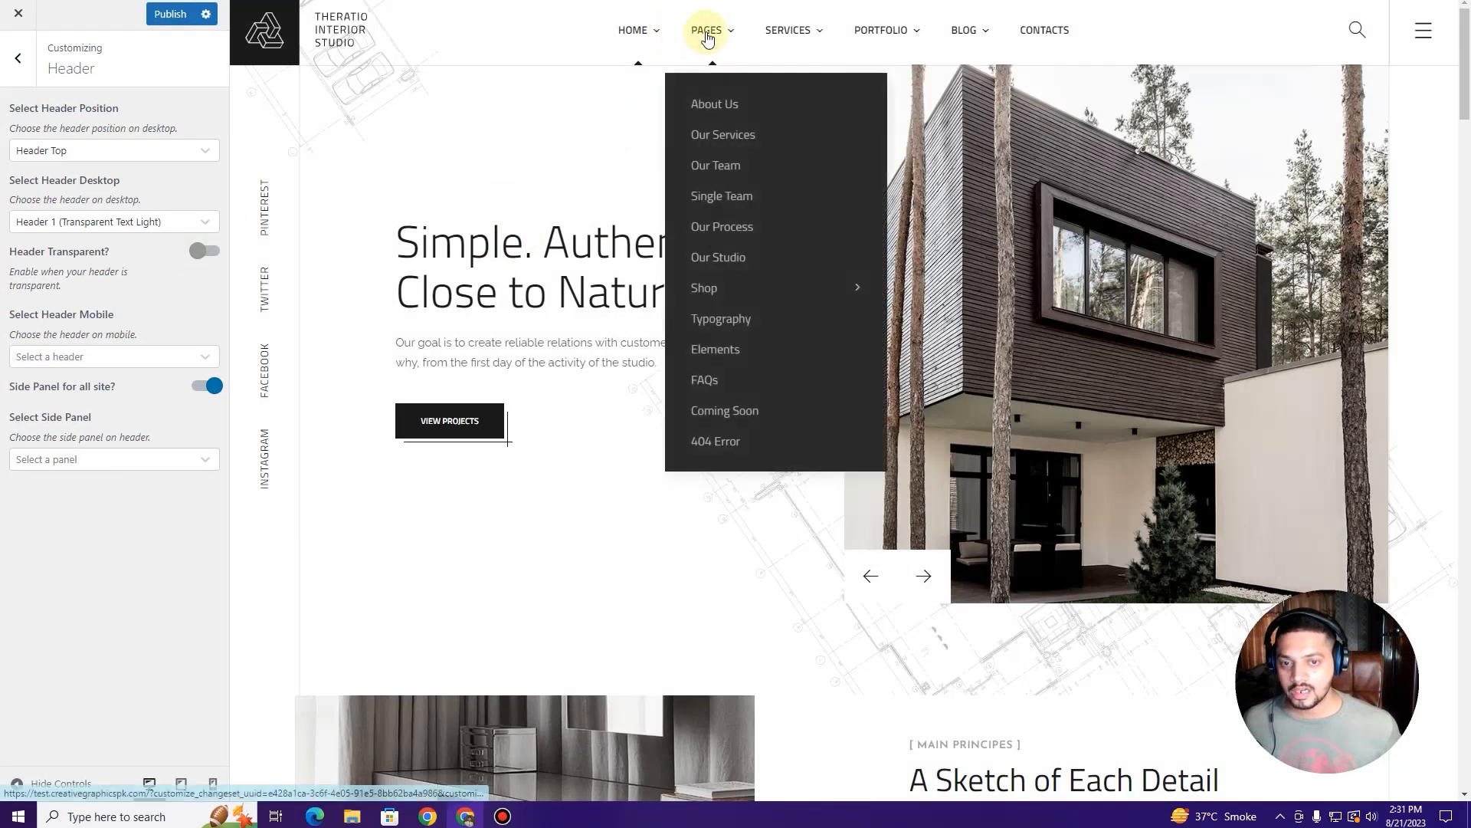
left_click(698, 107)
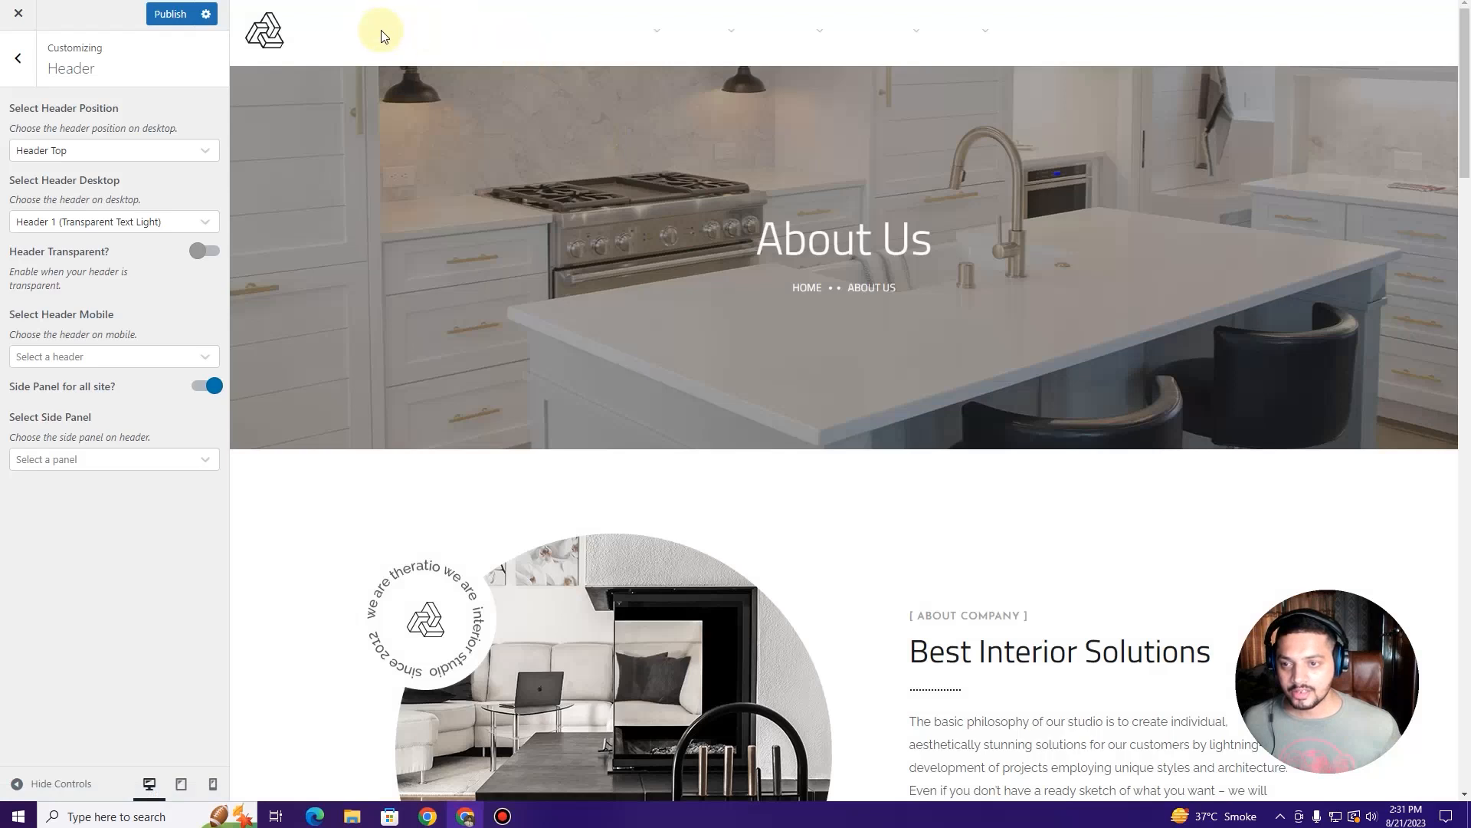
scroll(631, 141, "down", 3)
scroll(632, 141, "up", 3)
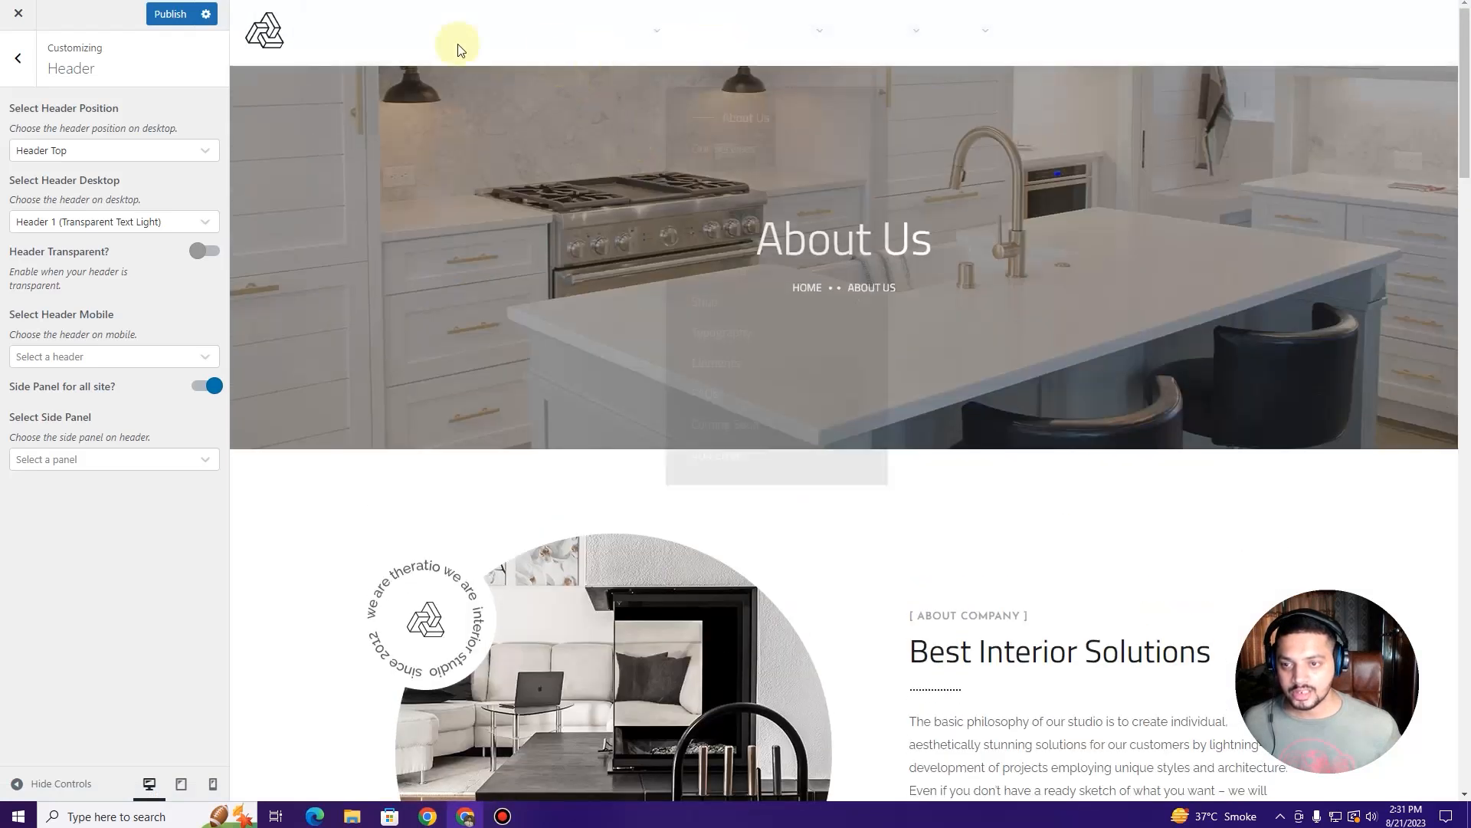
left_click(204, 253)
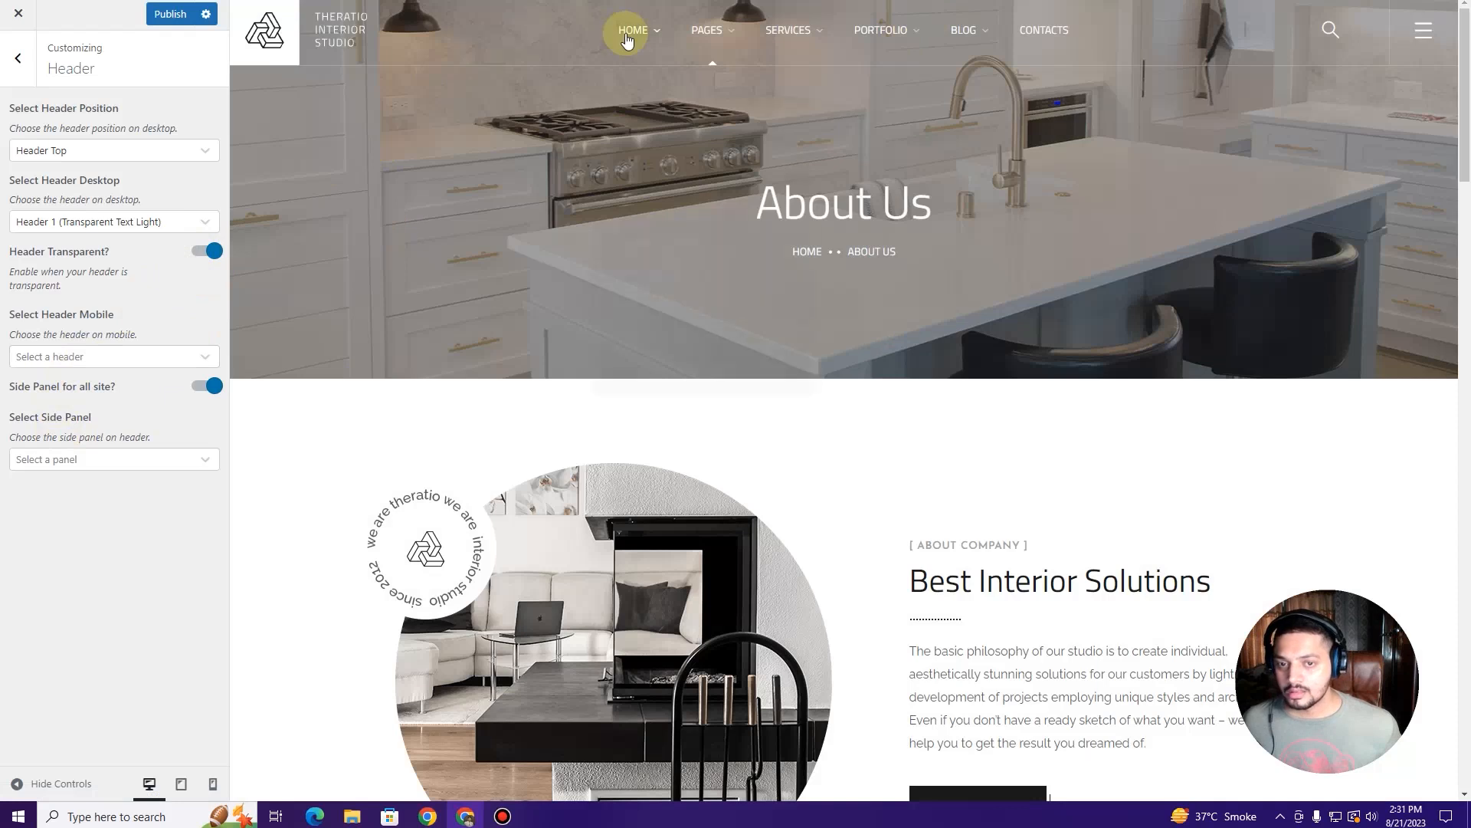
mouse_move(628, 31)
left_click(644, 170)
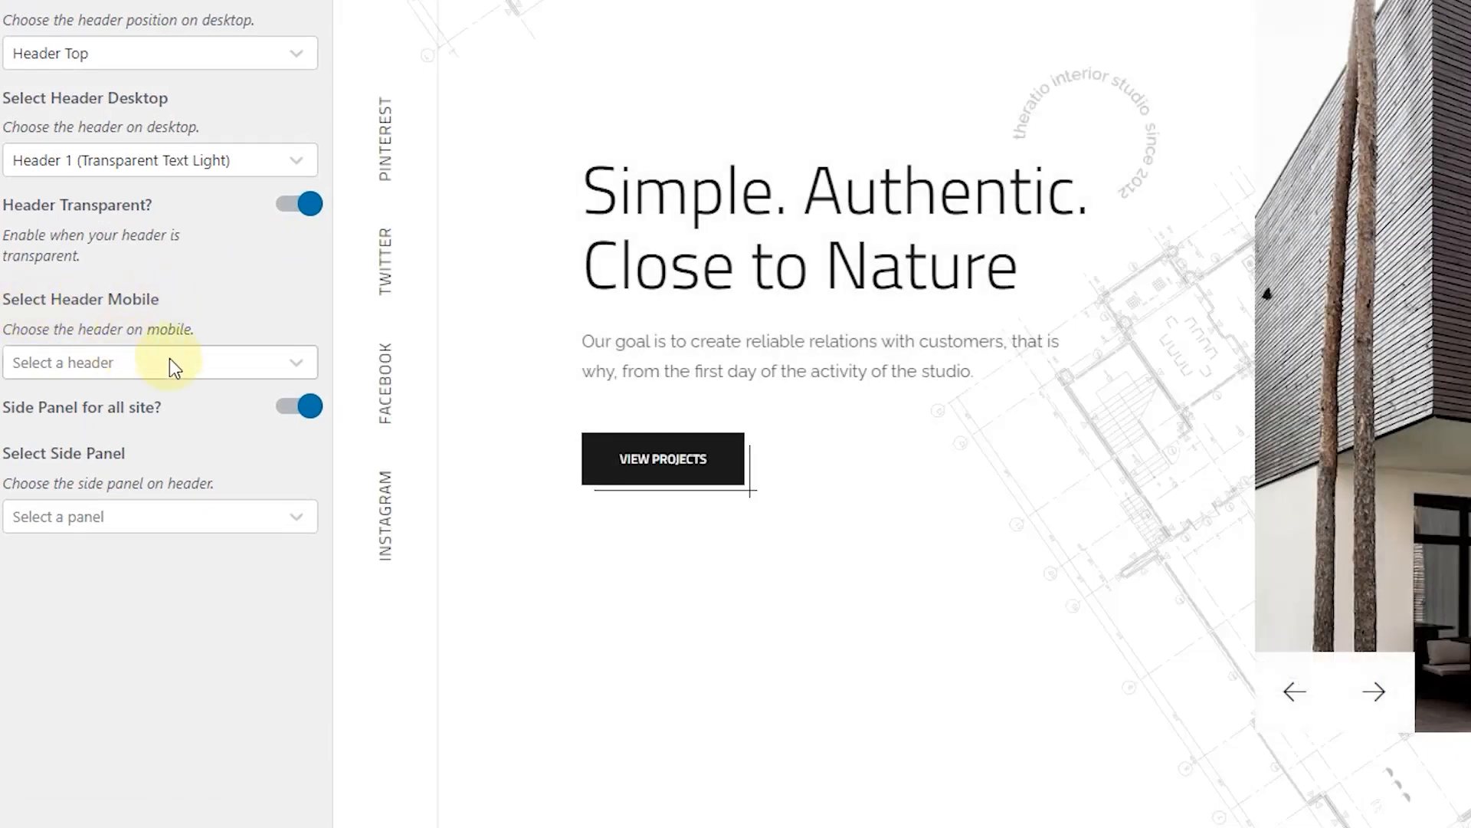
left_click(170, 362)
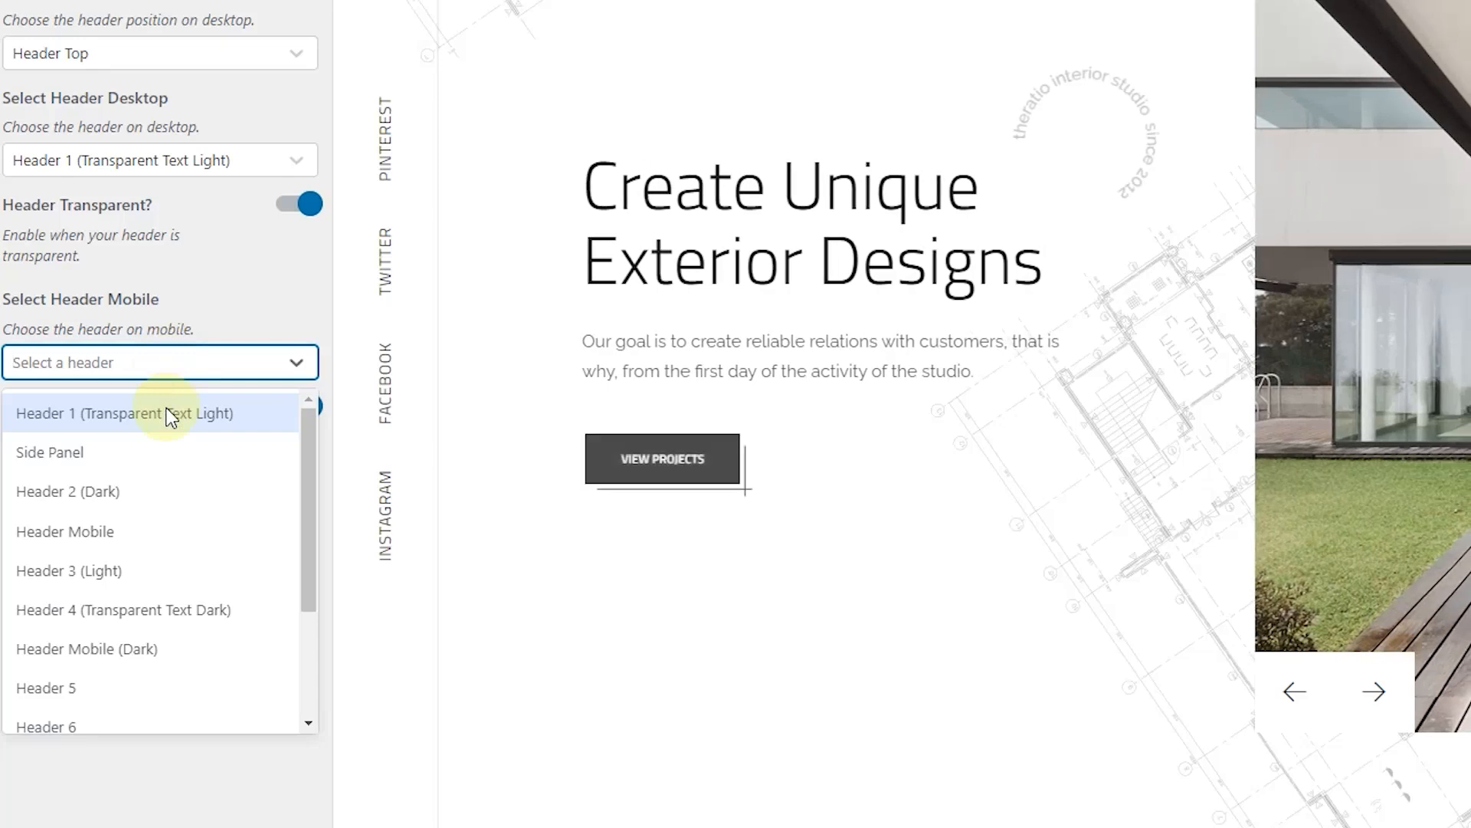
Step: Set the mobile header to Header 1 (Transparent Text Light) and the header's side panel to Side Panel
scroll(171, 416, "down", 2)
scroll(170, 416, "up", 2)
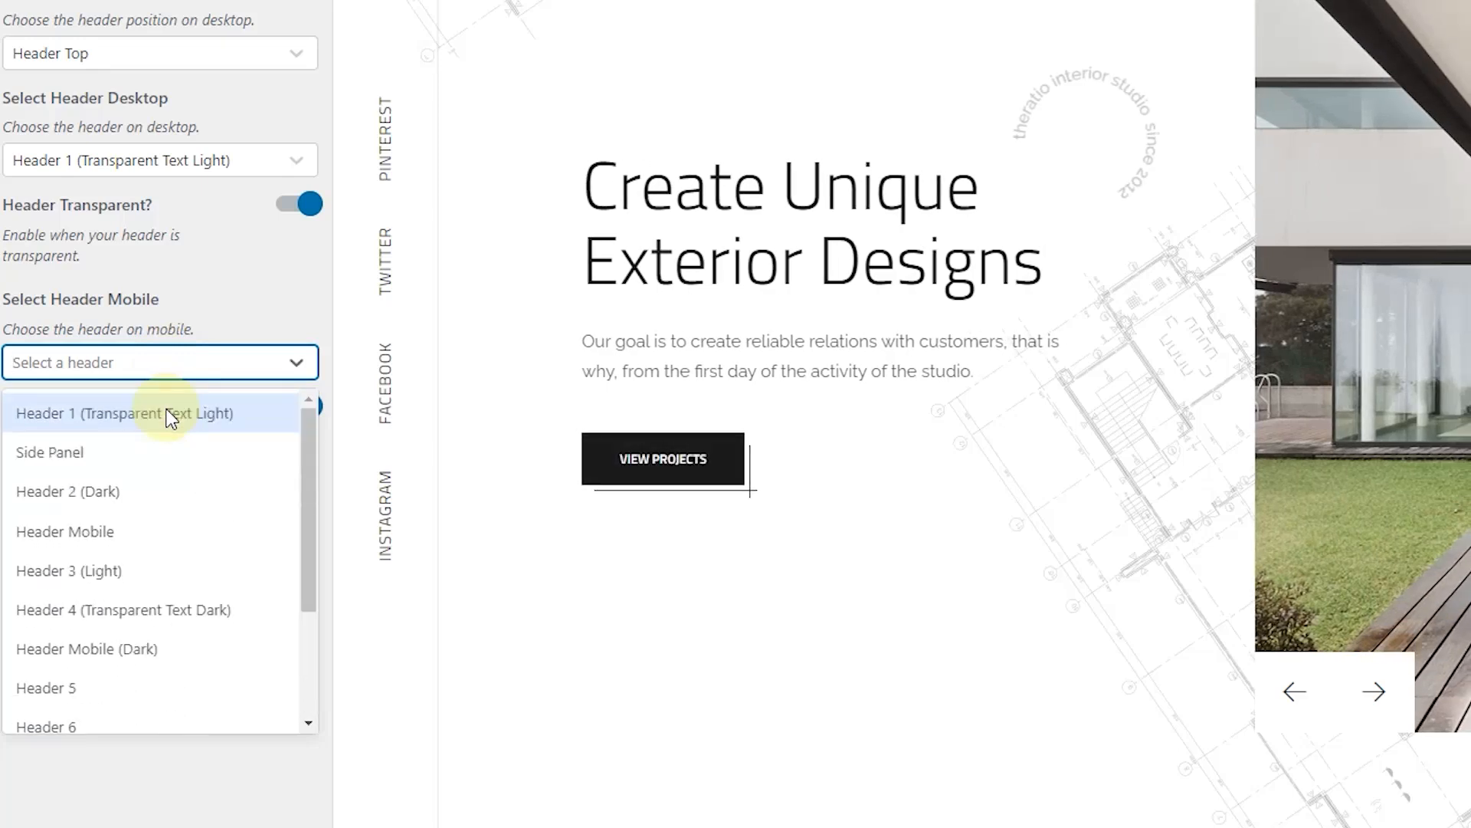
left_click(145, 418)
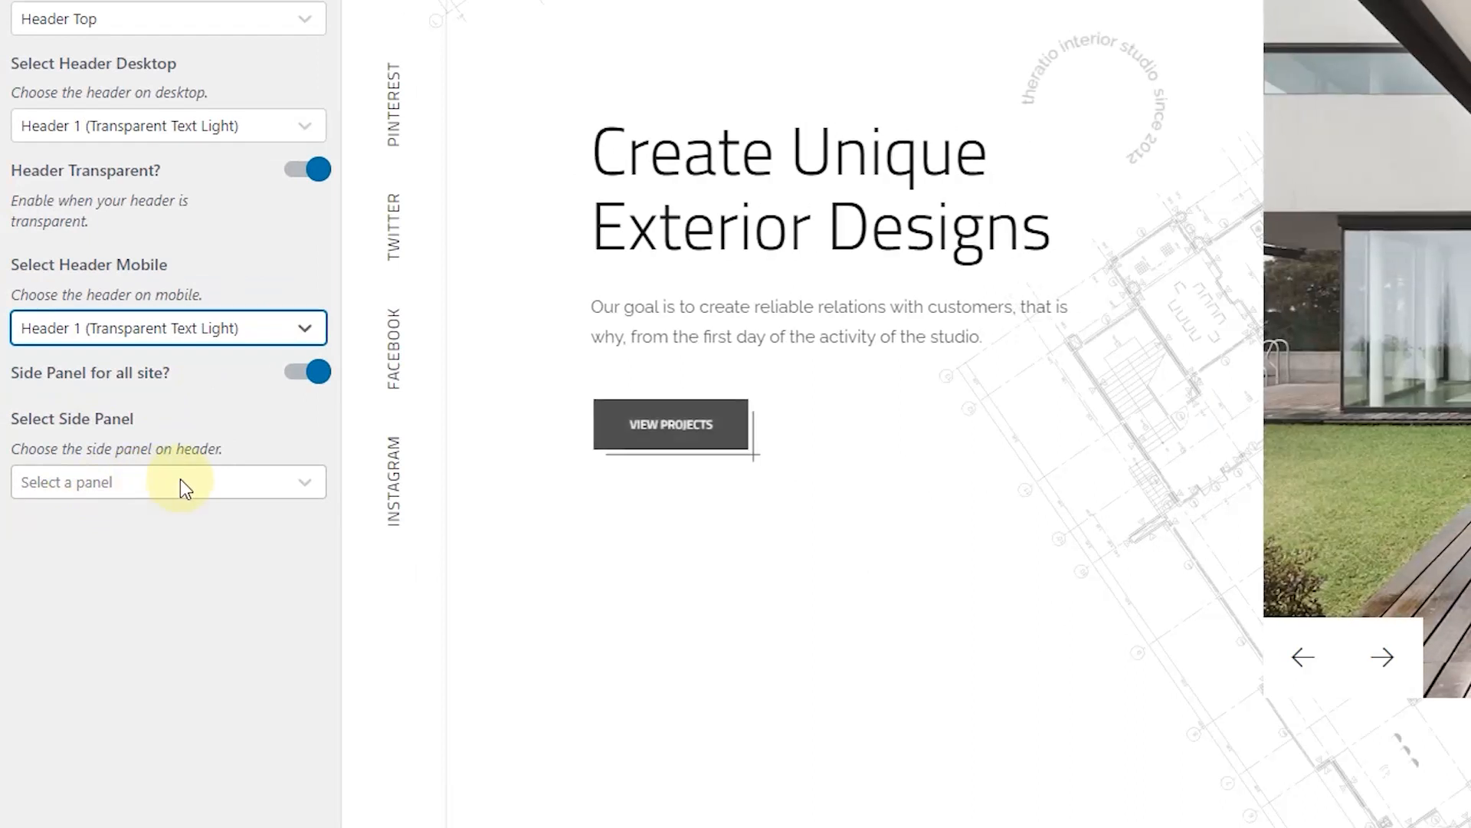
left_click(181, 483)
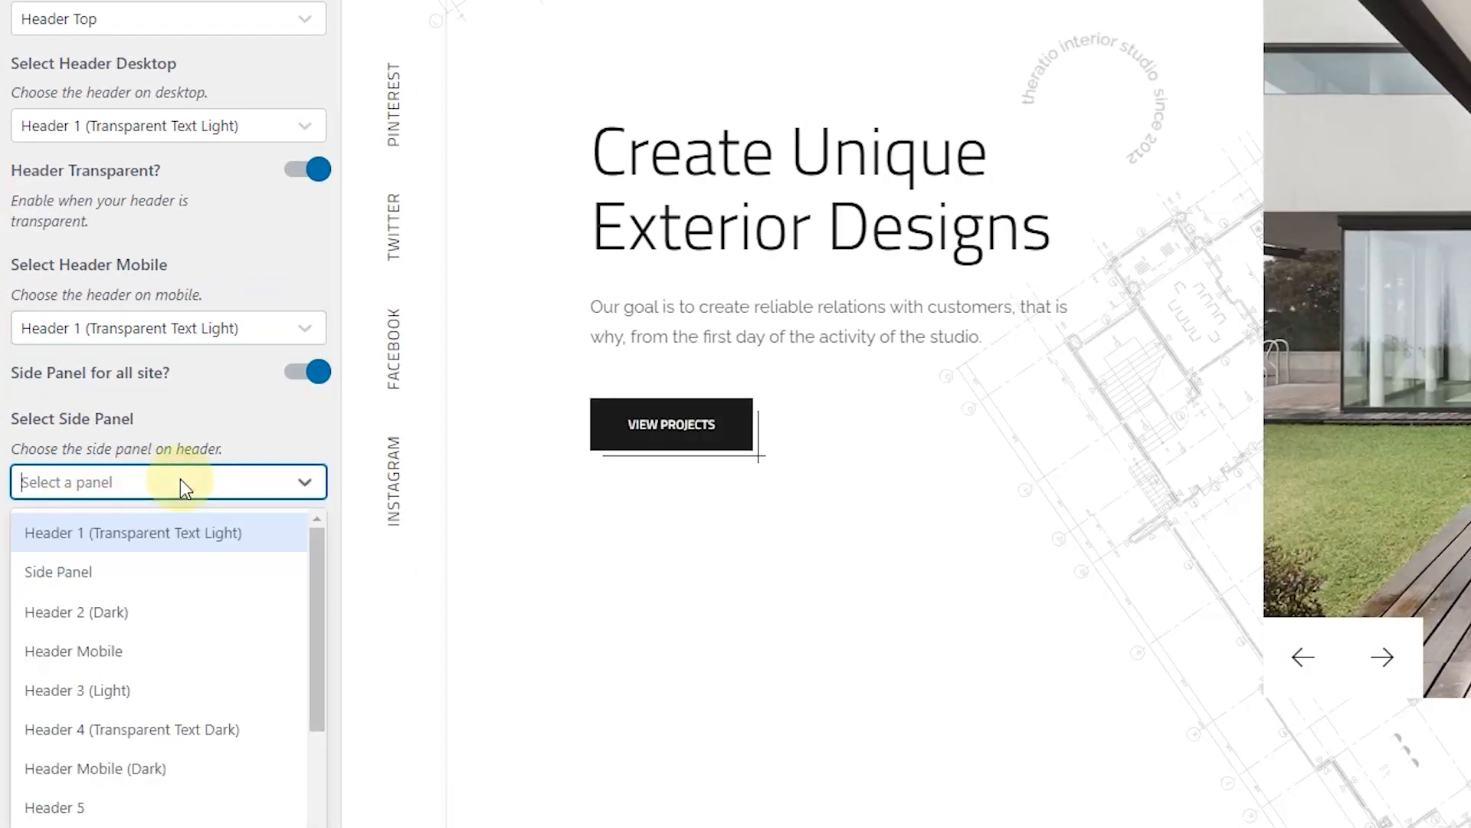
left_click(132, 583)
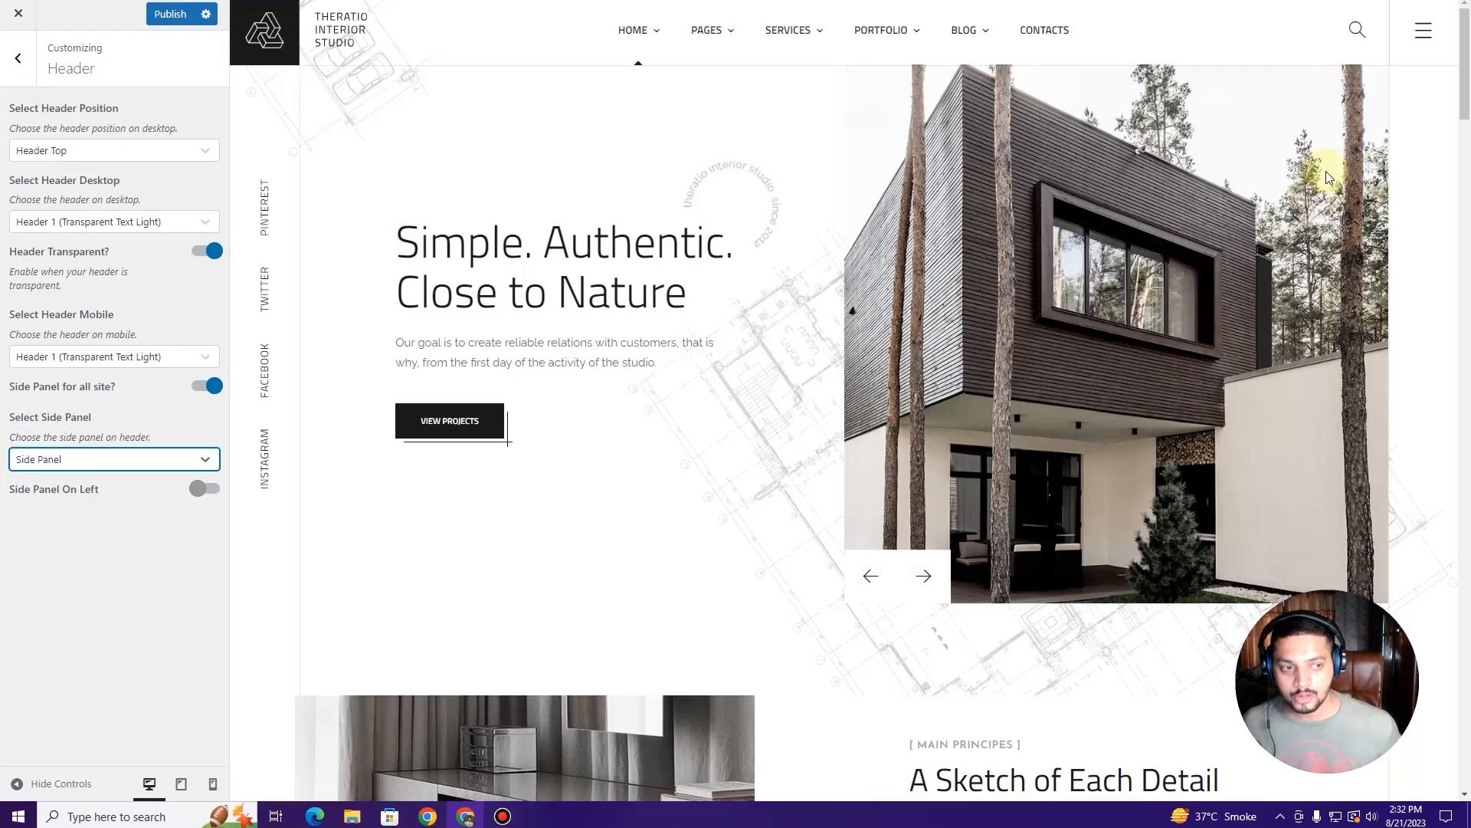
Step: Open and close the preview's side panel twice, then publish the header settings
left_click(1424, 29)
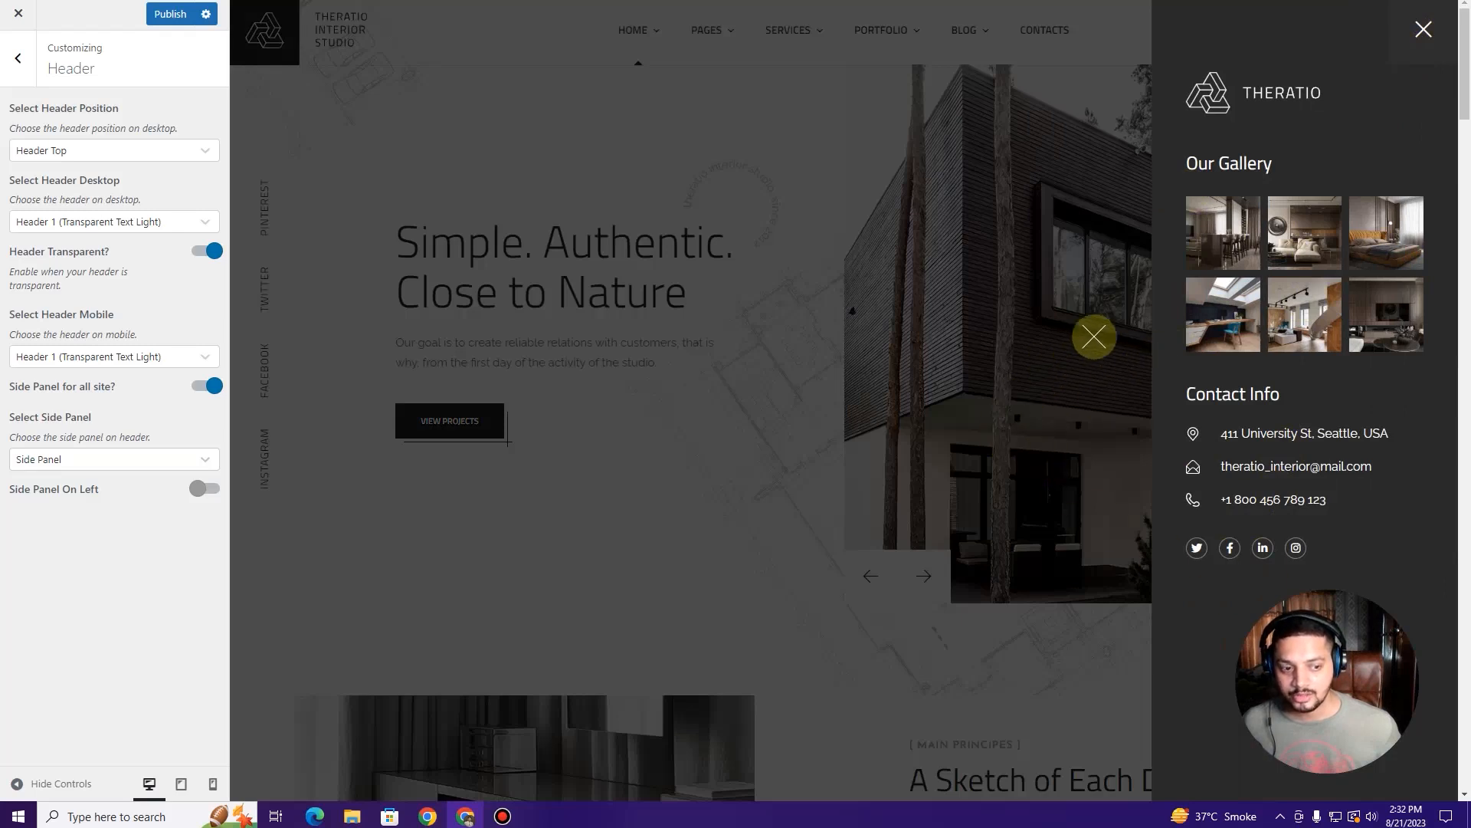
left_click(1438, 31)
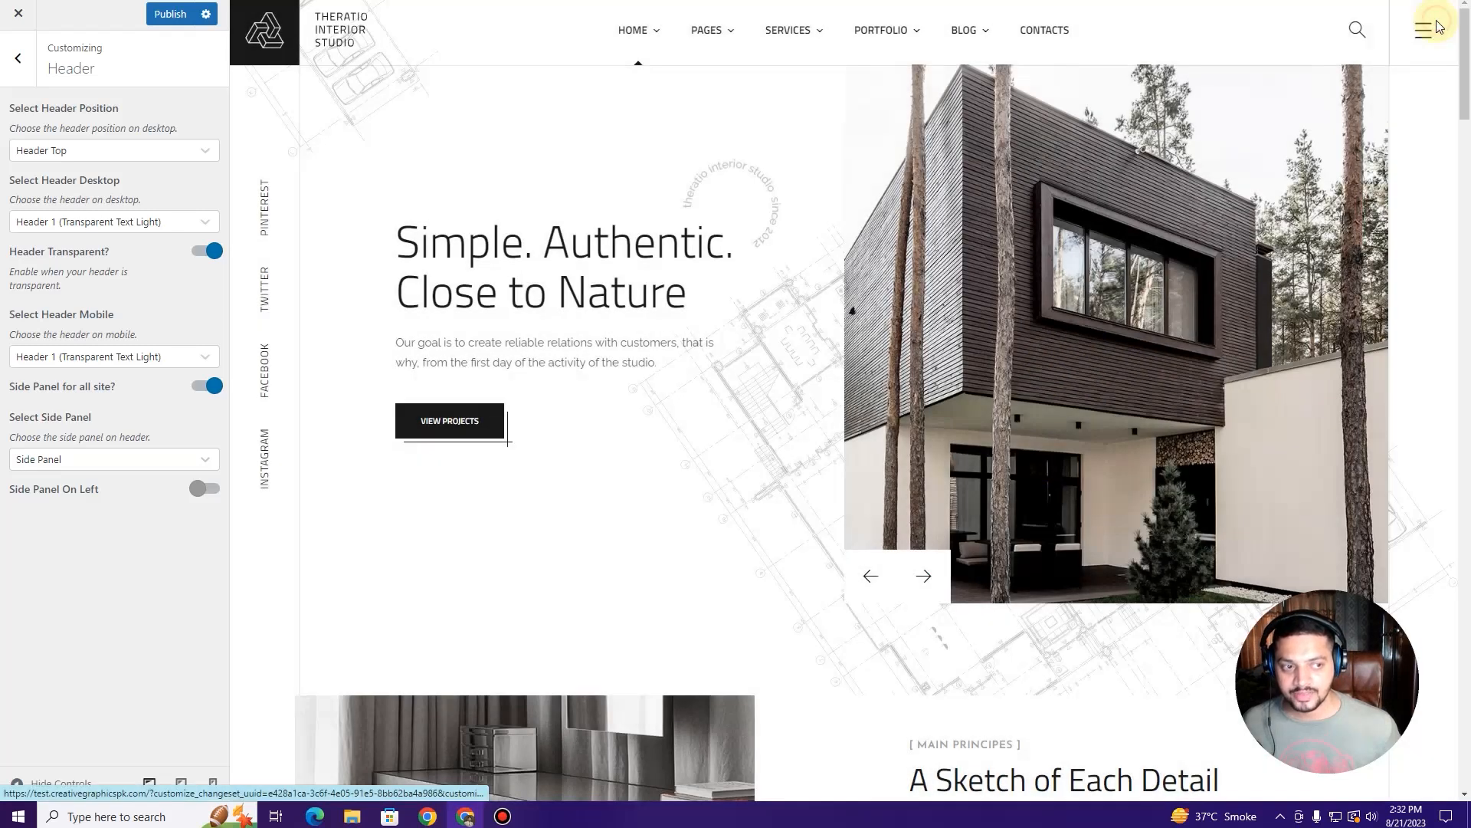
left_click(1436, 29)
left_click(1430, 33)
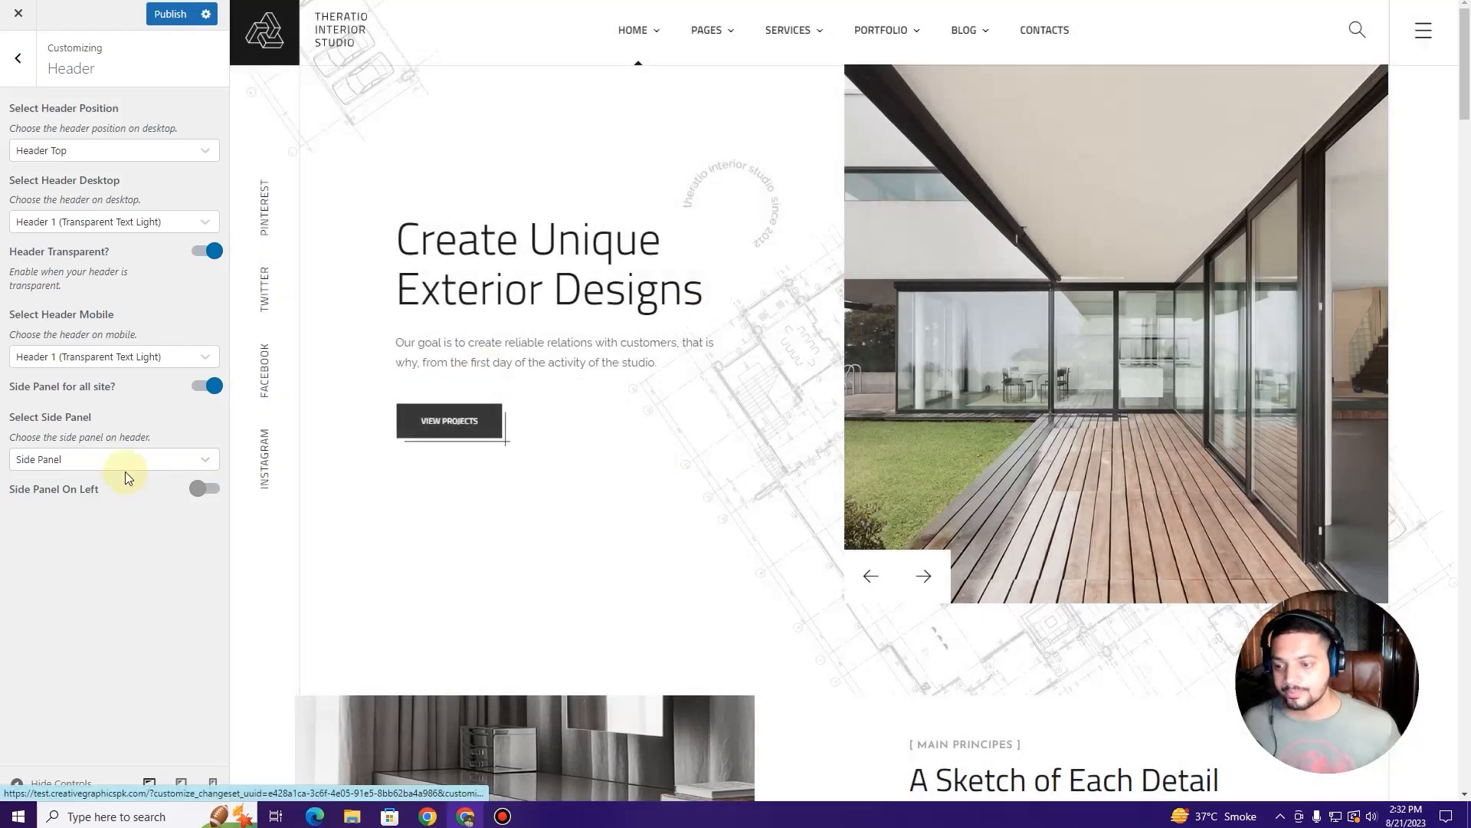
left_click(164, 23)
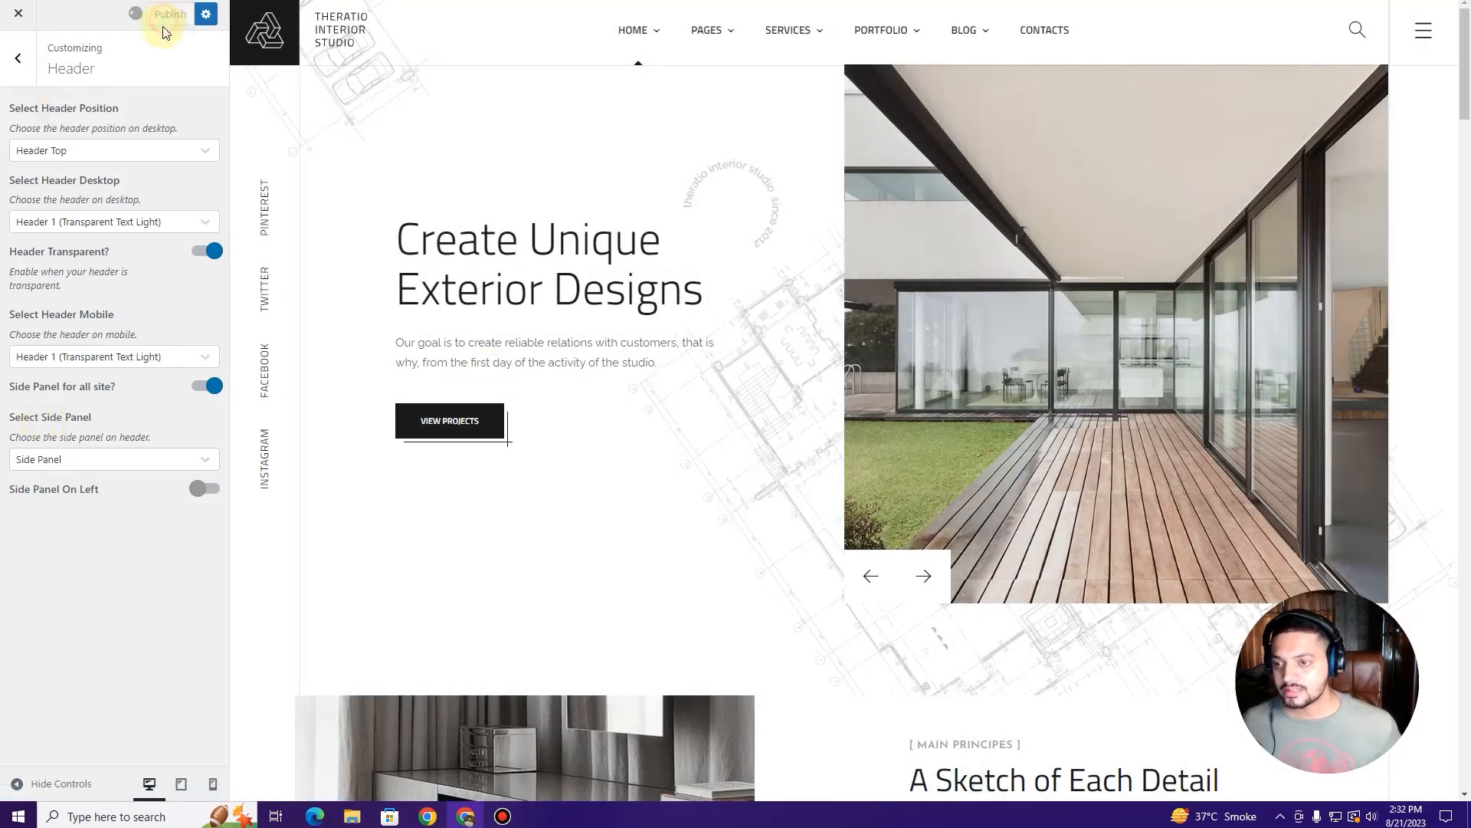
Step: Open General > Site Identity and close the site icon chooser without picking an image
left_click(18, 57)
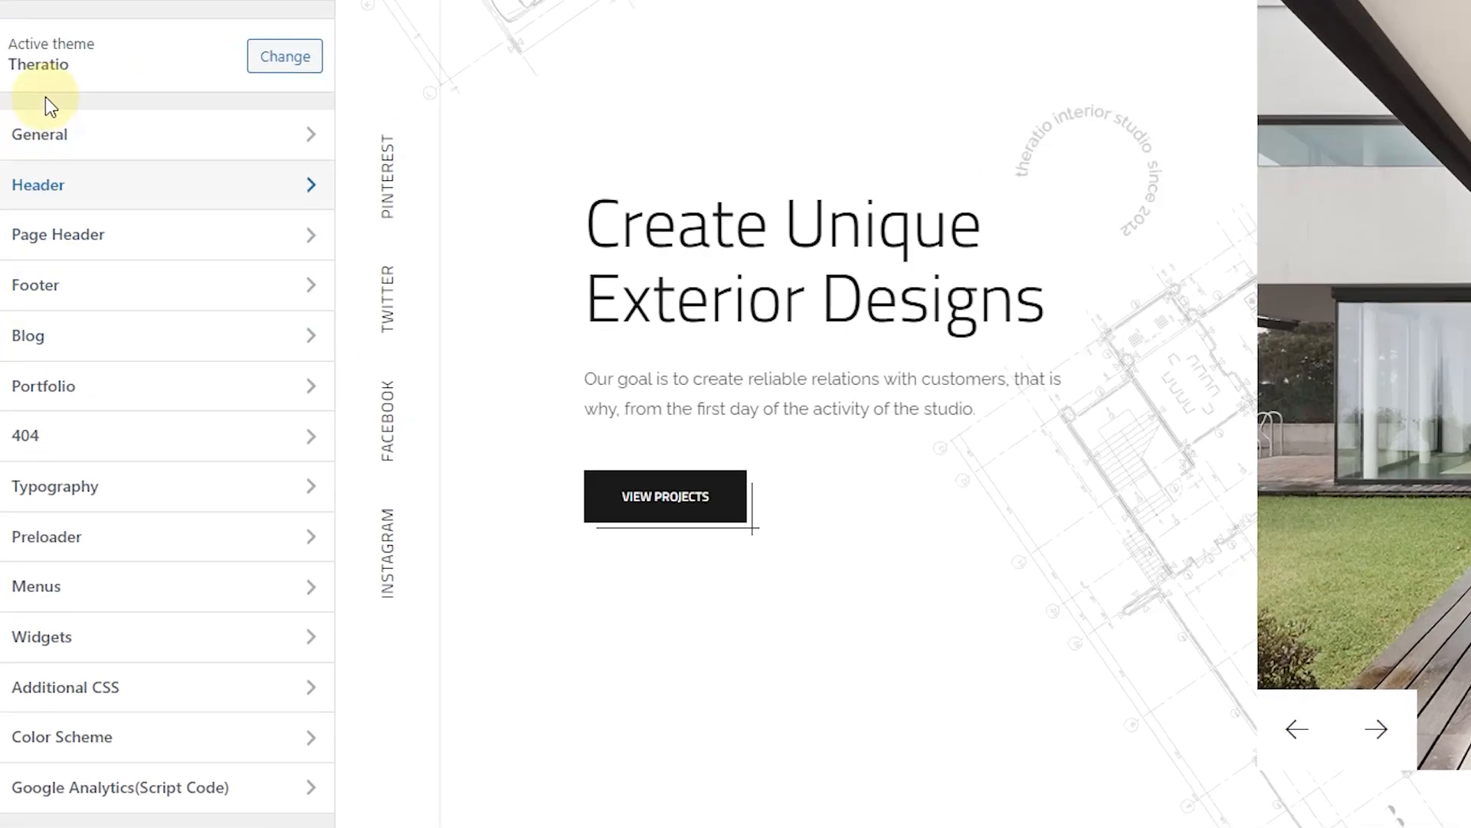
left_click(48, 176)
left_click(73, 40)
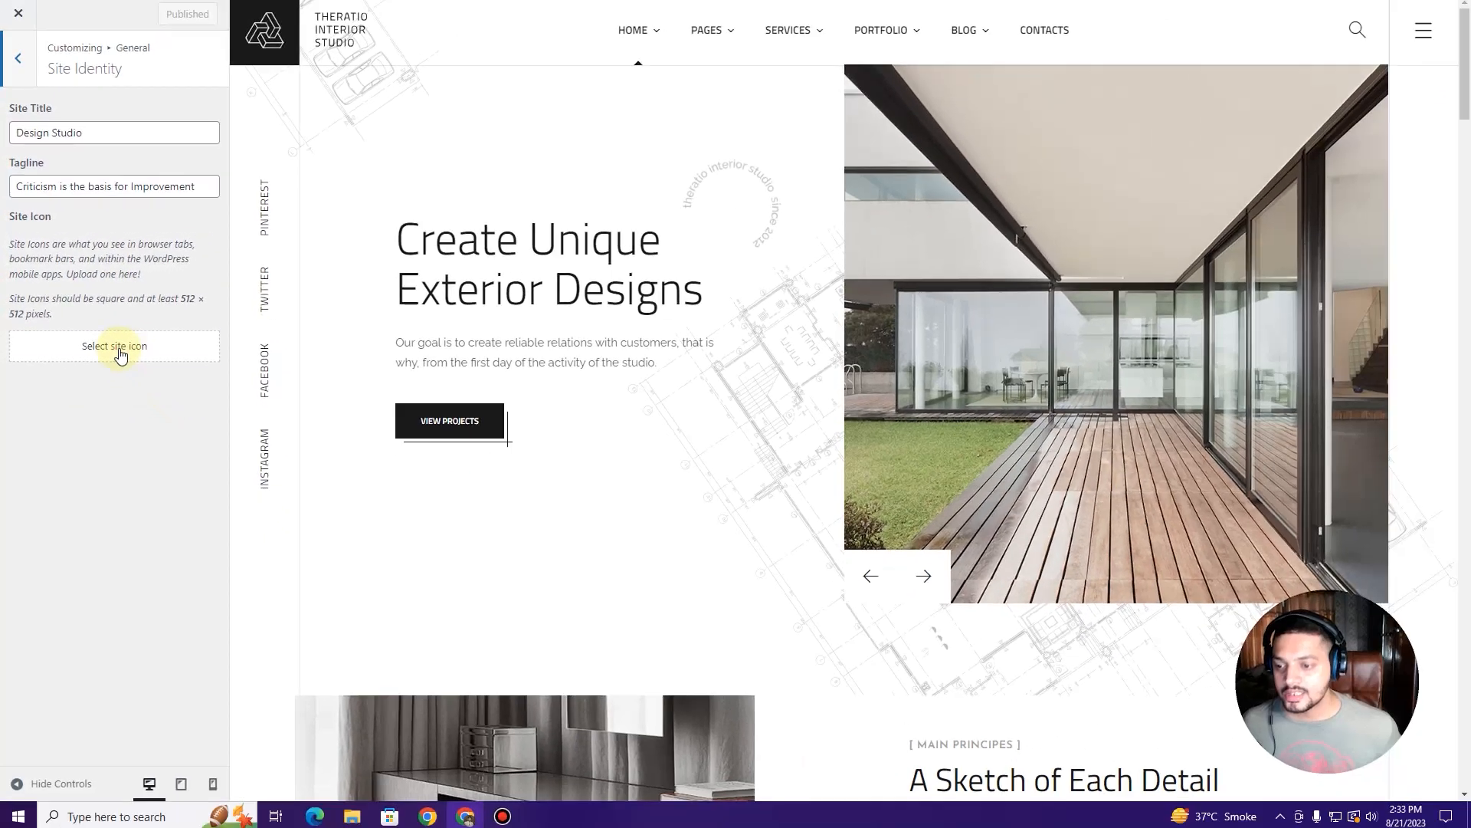
left_click(170, 391)
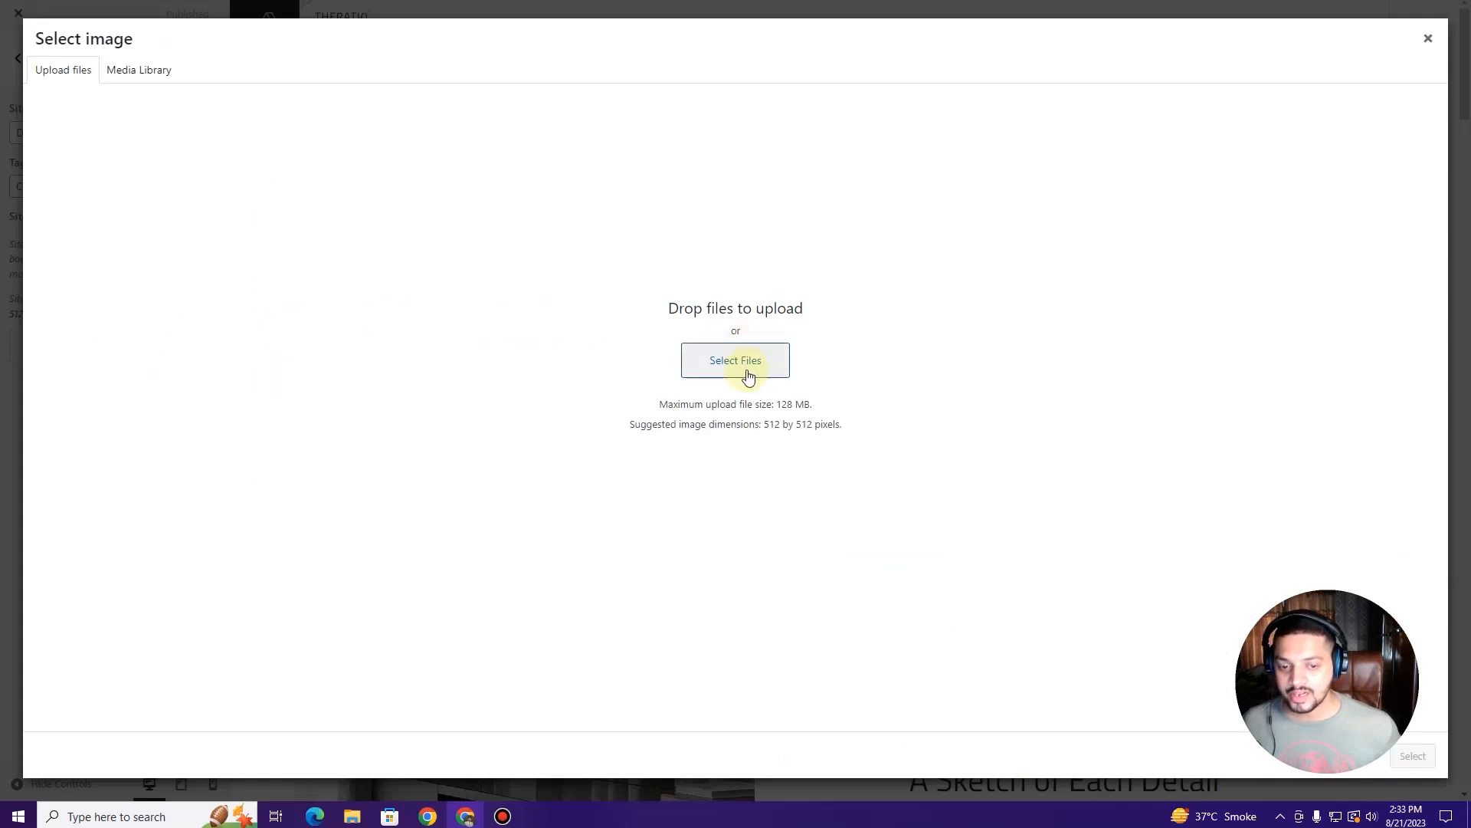
left_click(1428, 38)
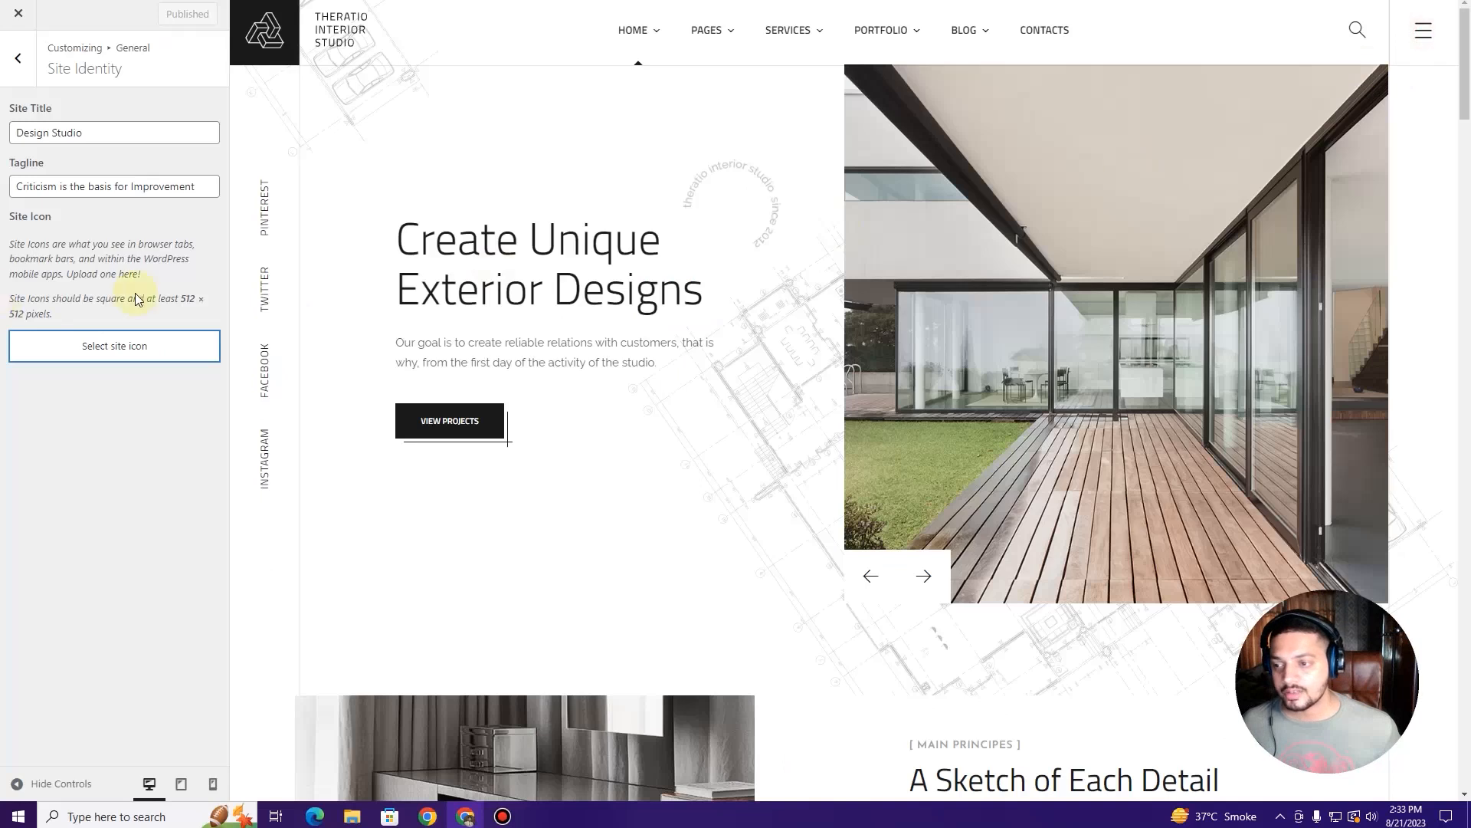
Step: Look over Homepage Settings, then return to the main customizer sections
left_click(16, 62)
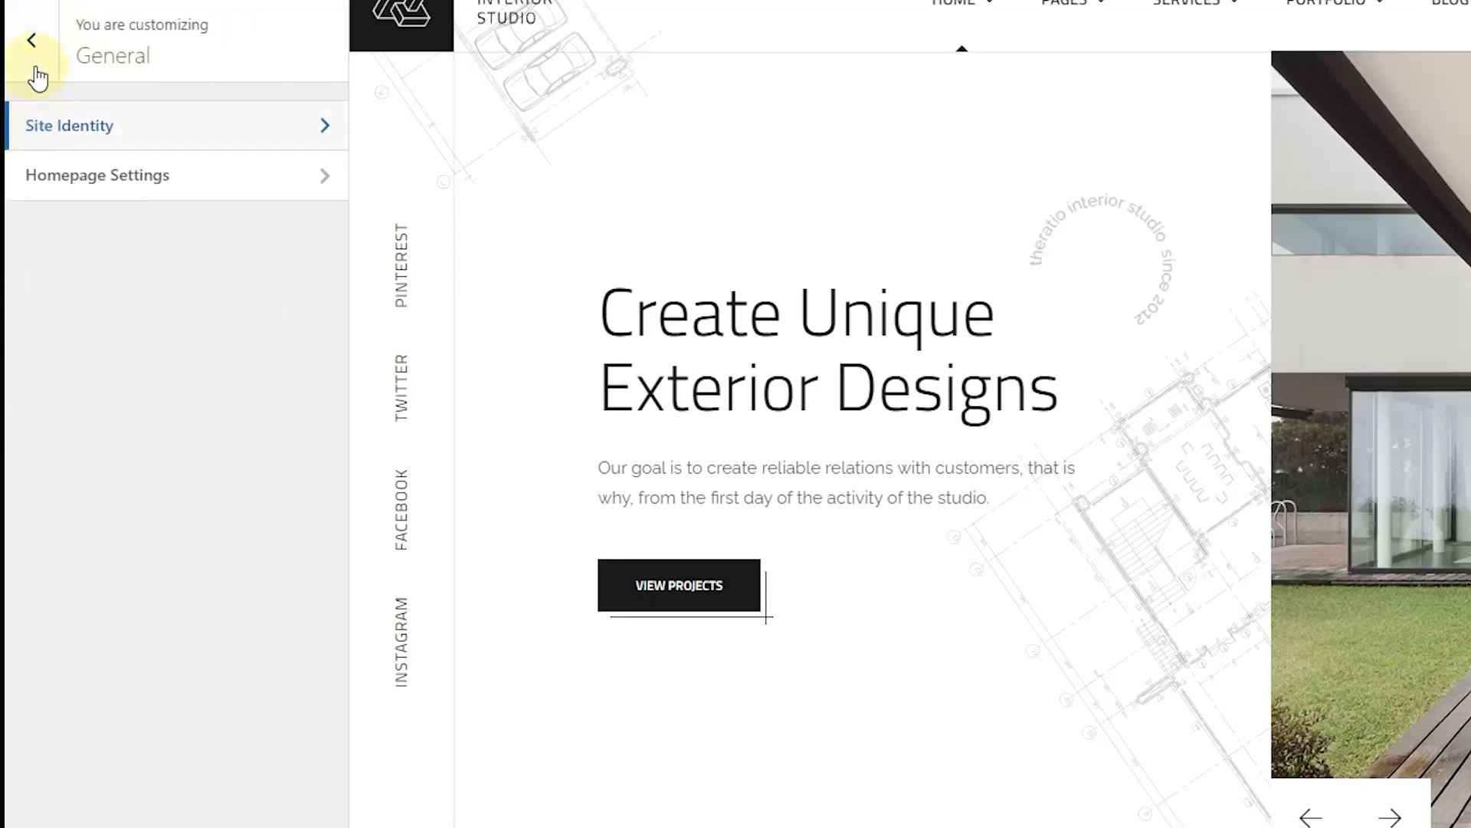
left_click(88, 190)
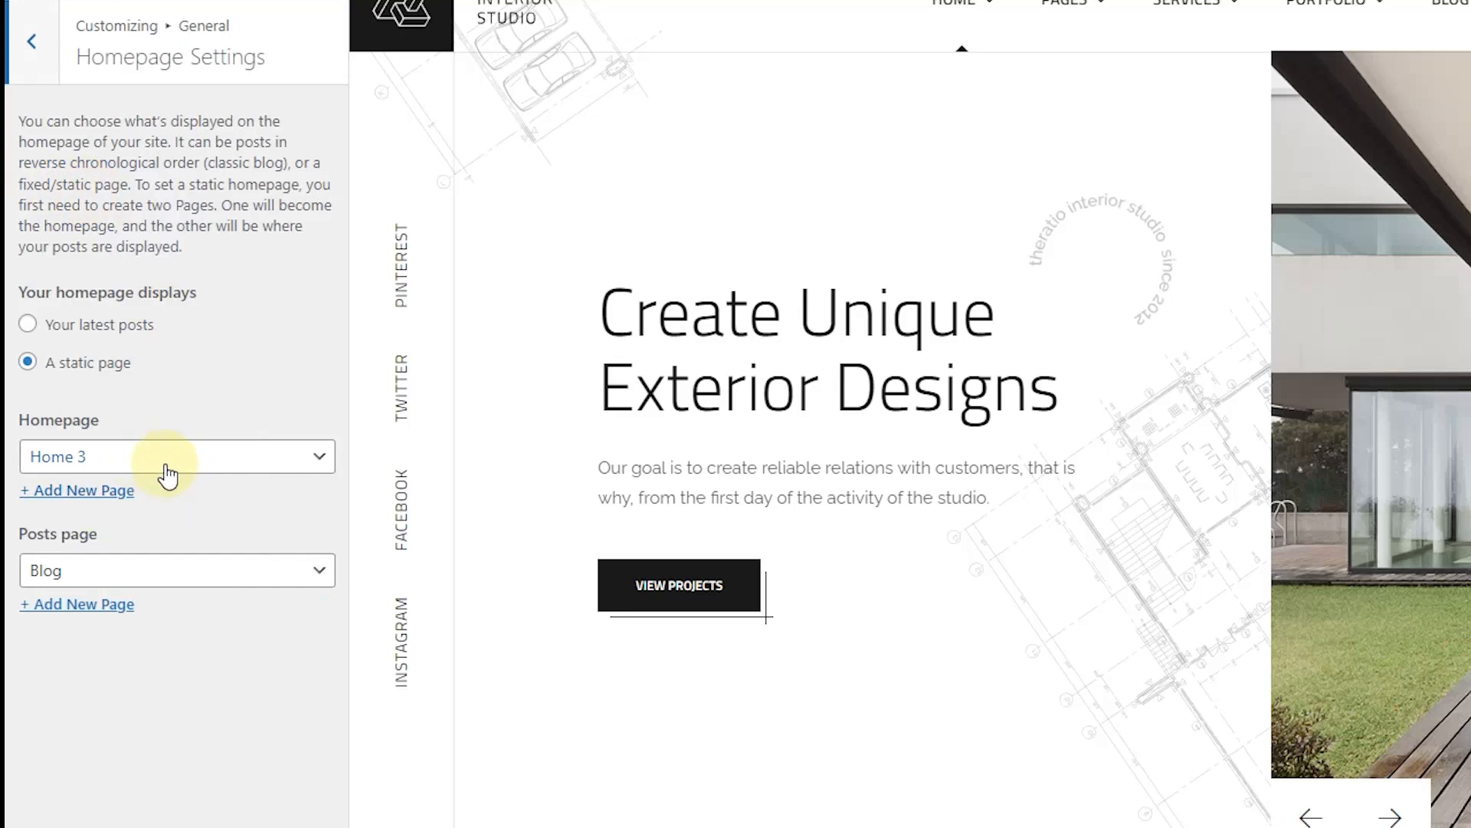
left_click(12, 47)
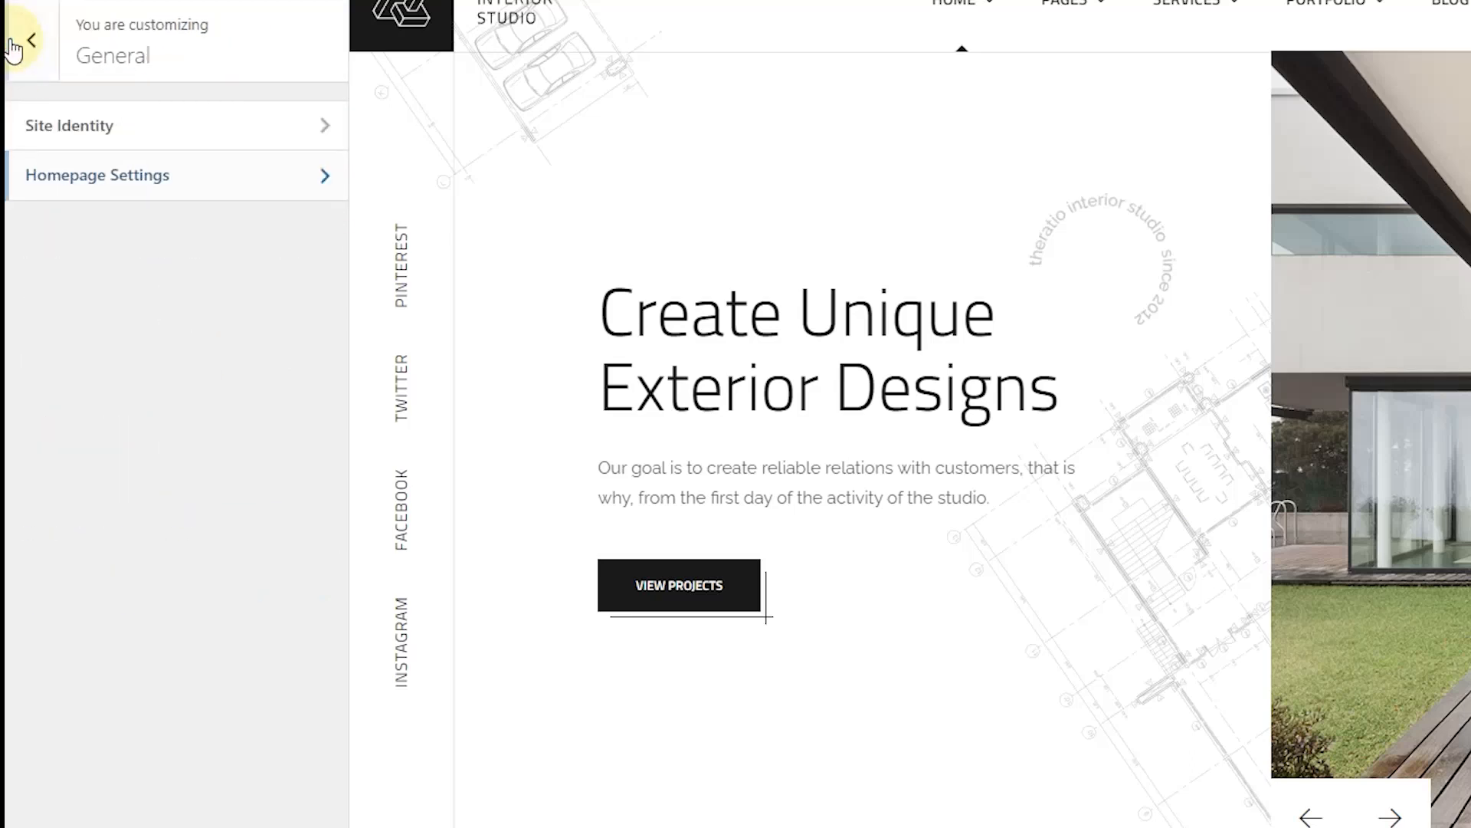
left_click(13, 45)
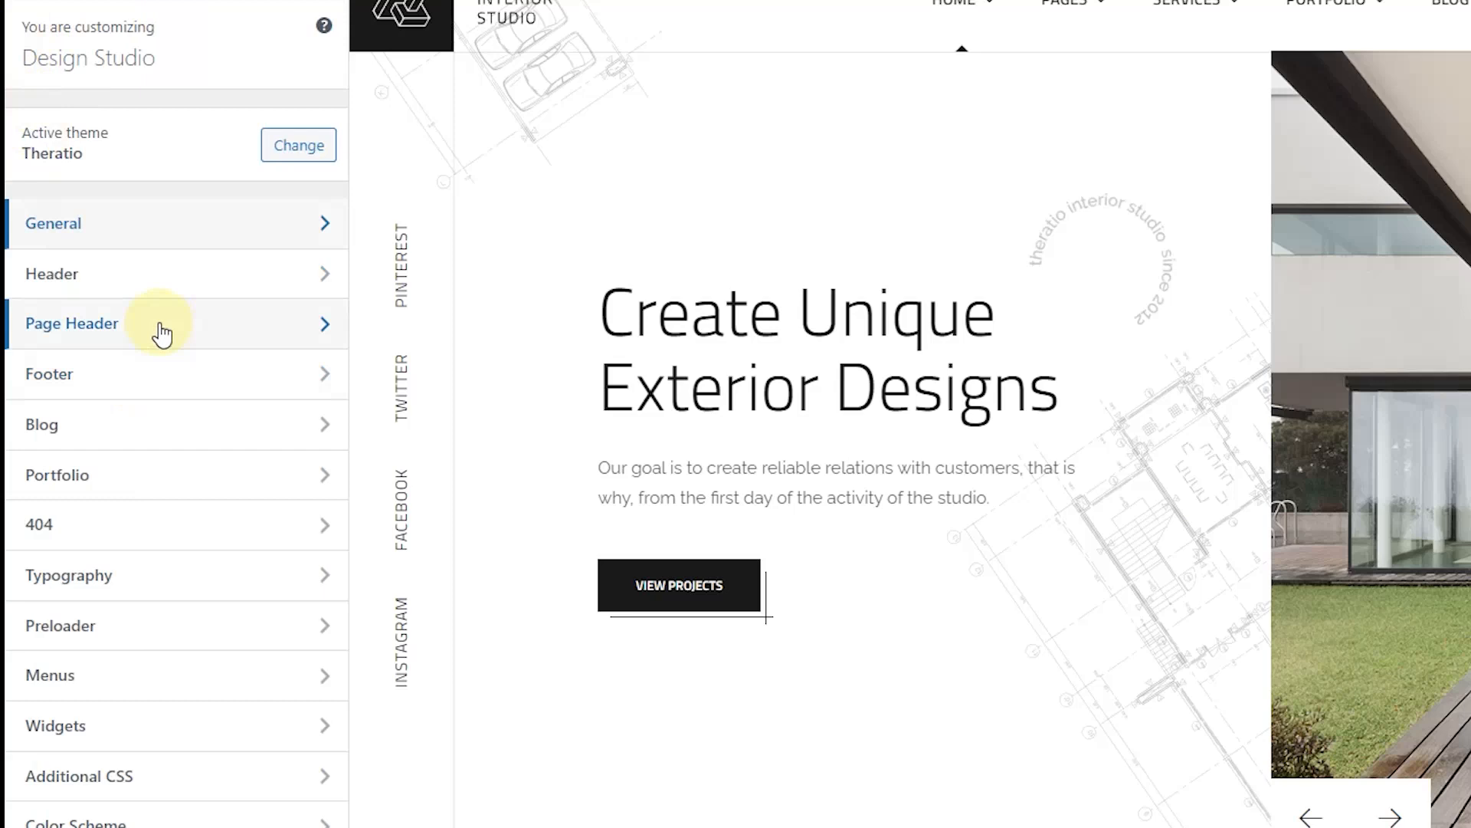
Step: Open Page Header settings and load the About Us page in the preview
left_click(158, 327)
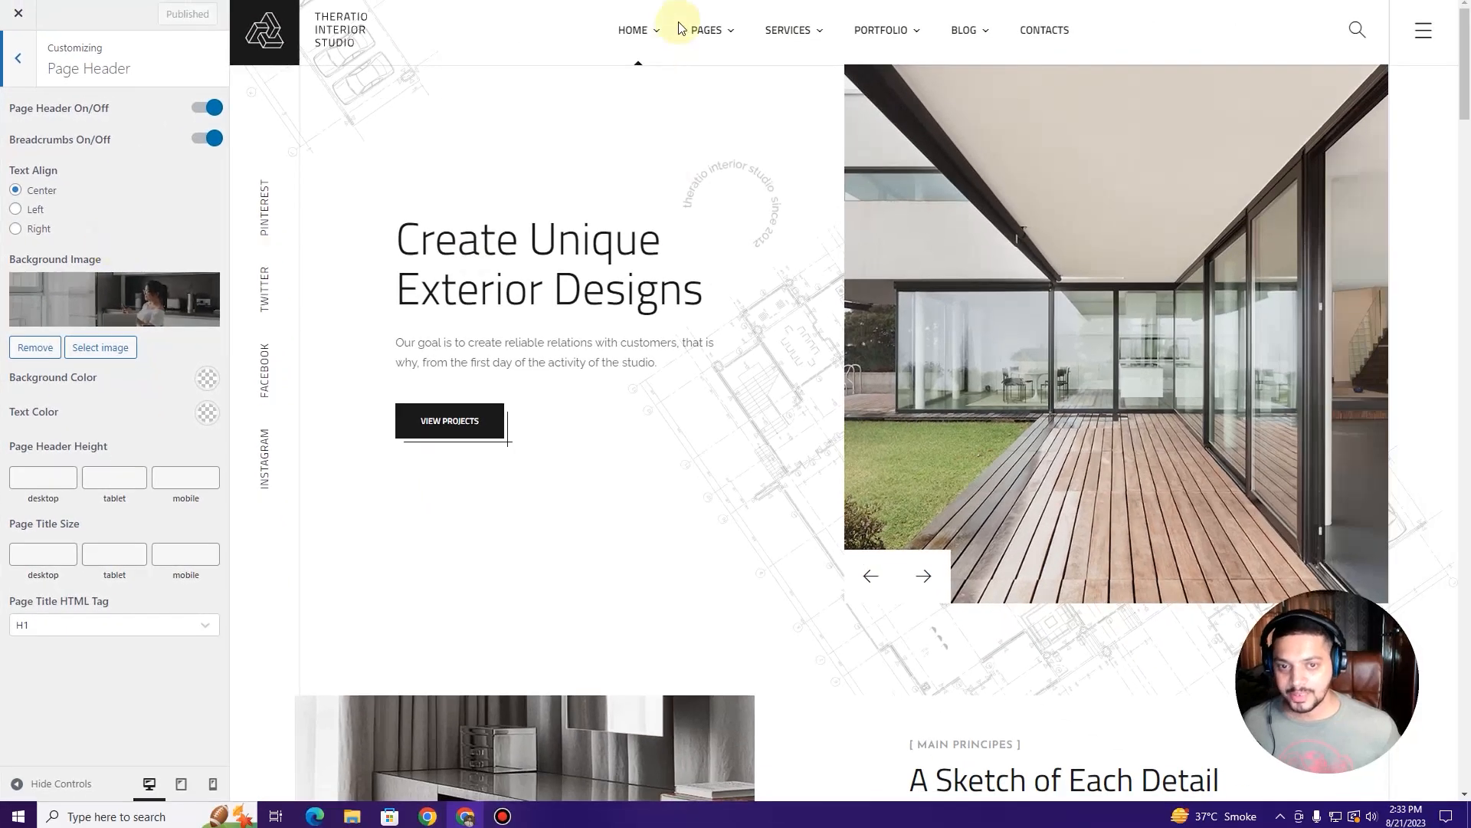
mouse_move(1053, 12)
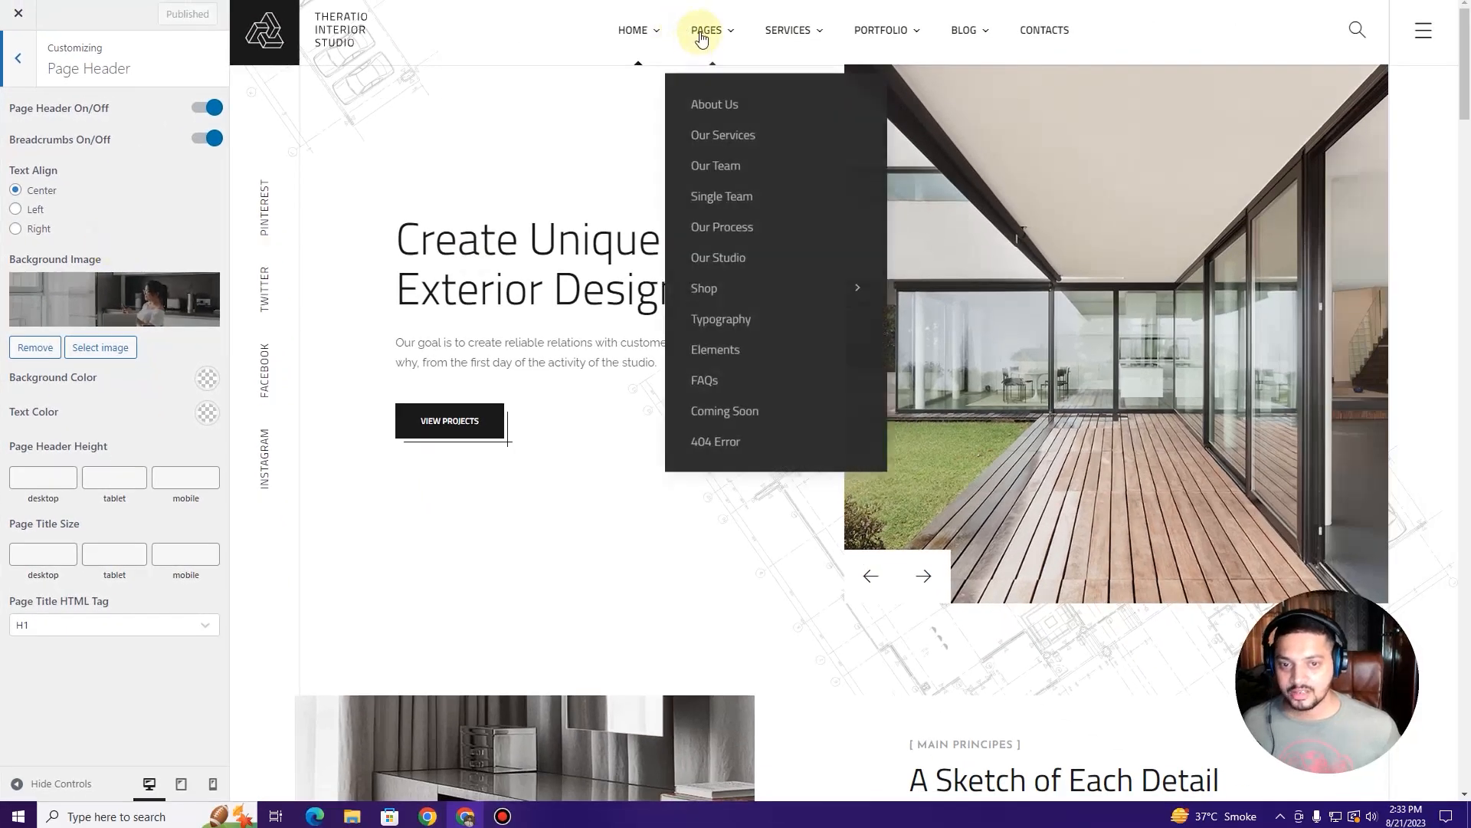
left_click(701, 103)
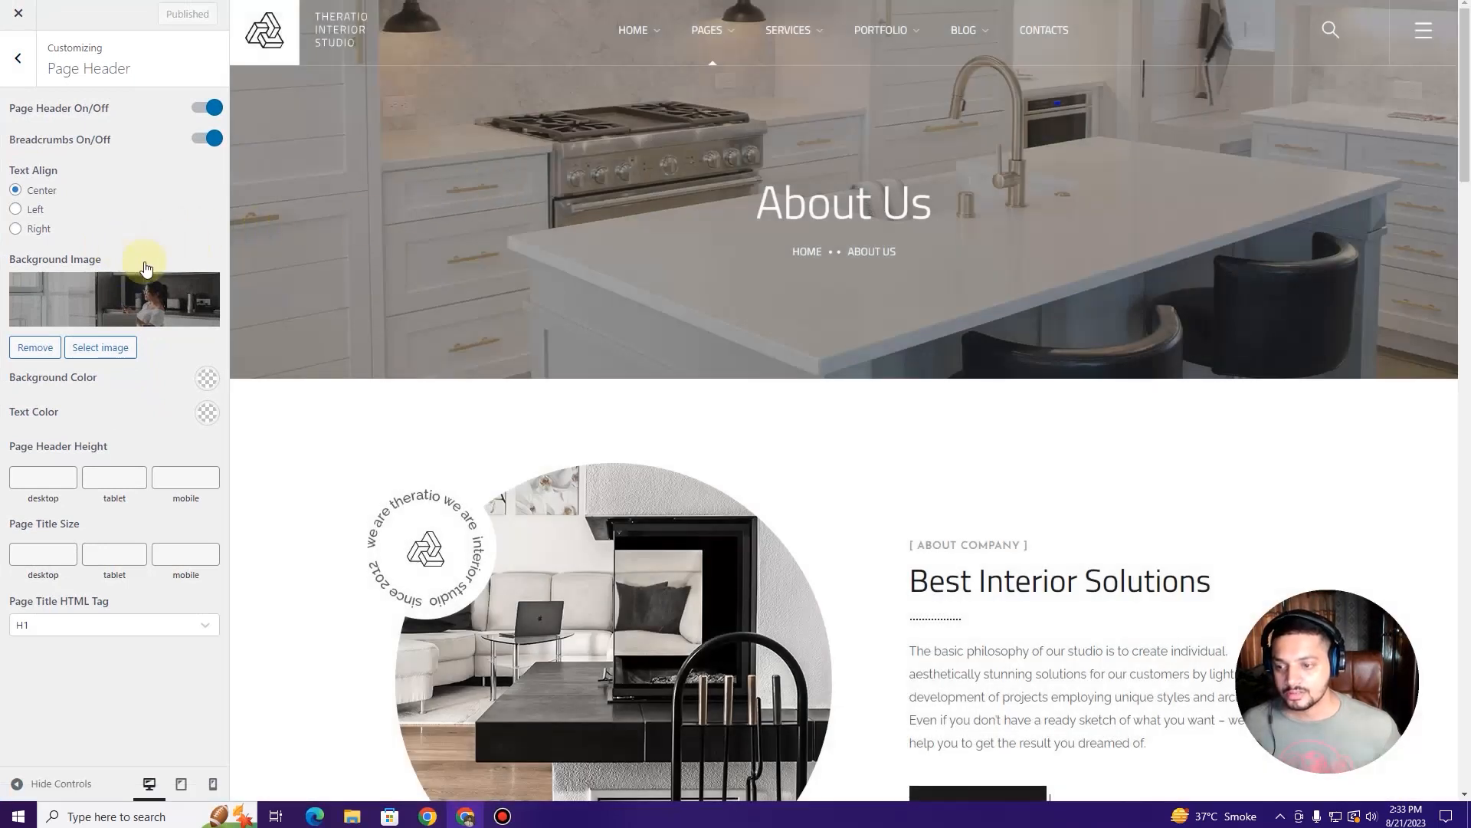
mouse_move(725, 38)
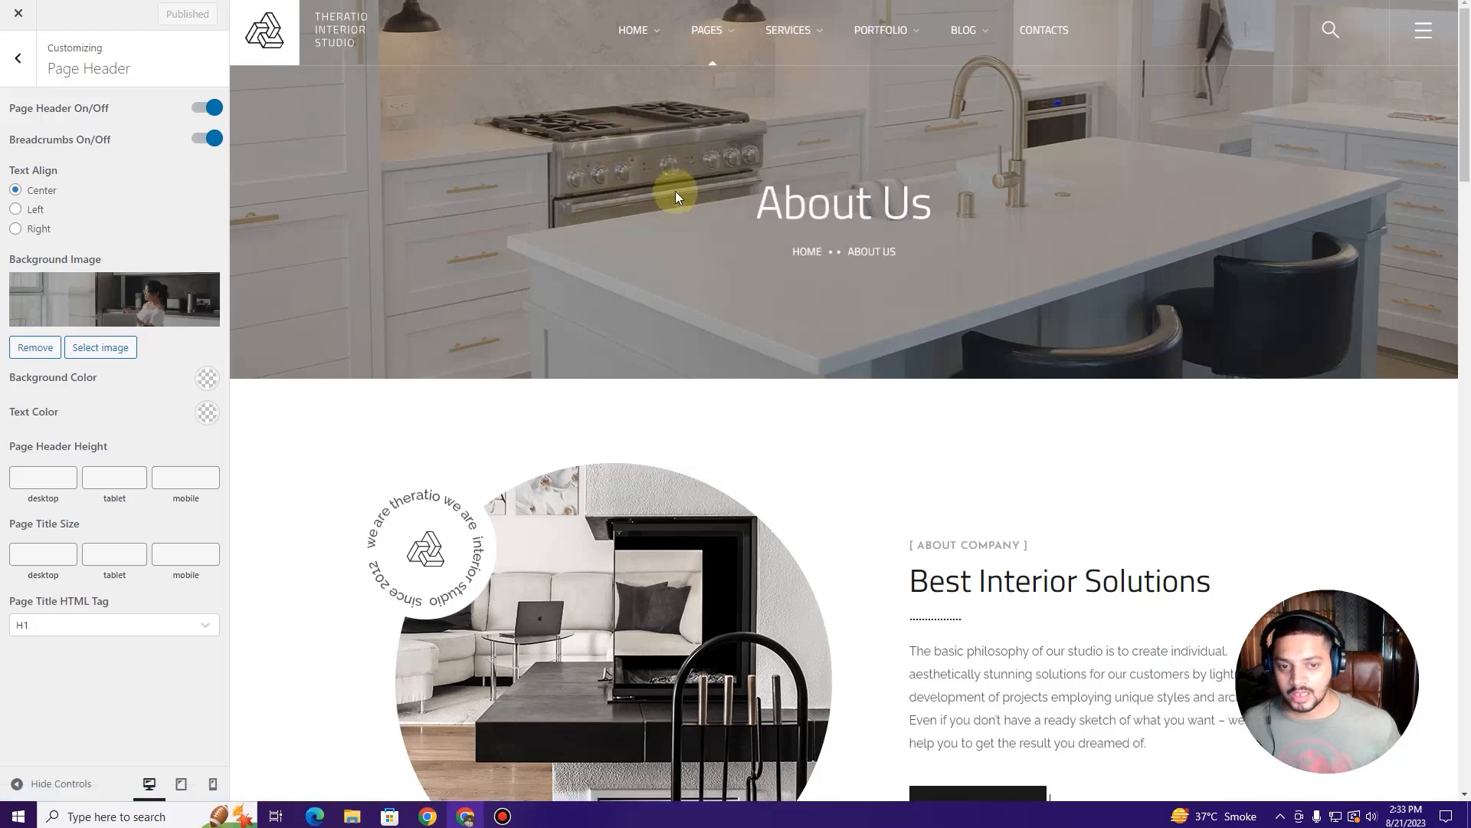
scroll(695, 197, "down", 2)
scroll(695, 197, "up", 2)
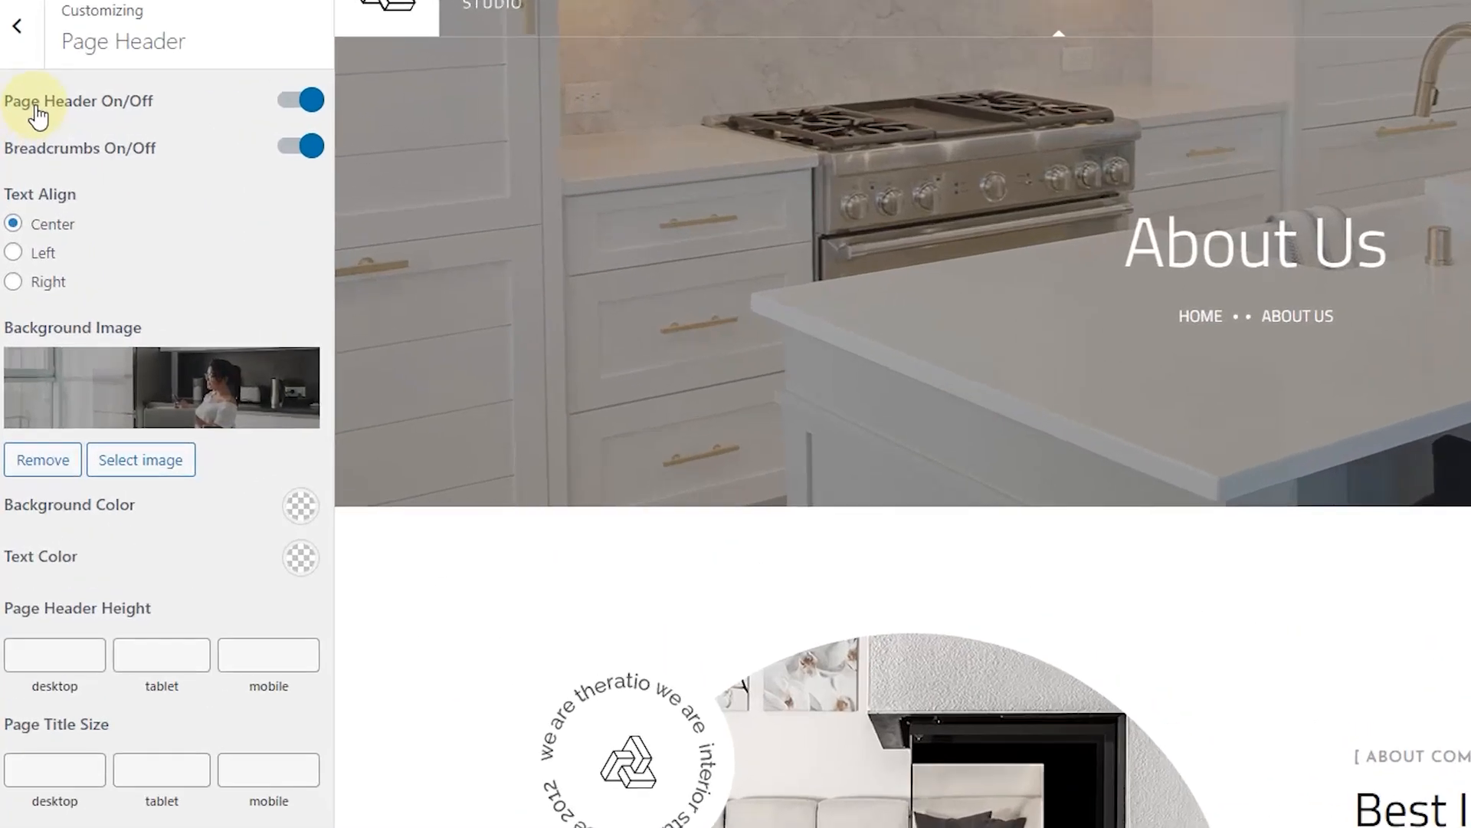
Step: Switch the page header off and back on for the About Us page
left_click(286, 106)
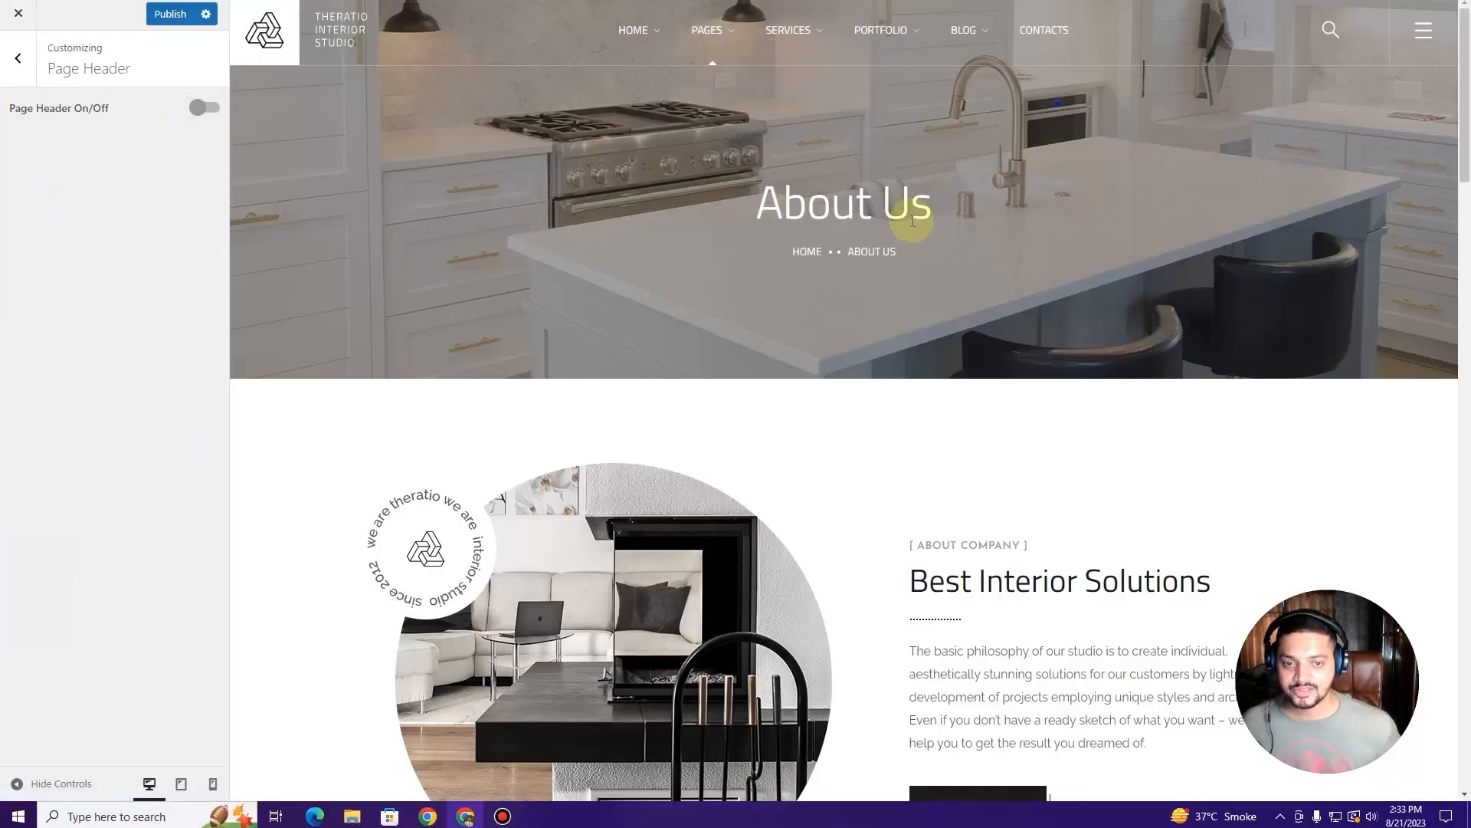
scroll(962, 295, "down", 3)
scroll(852, 200, "up", 3)
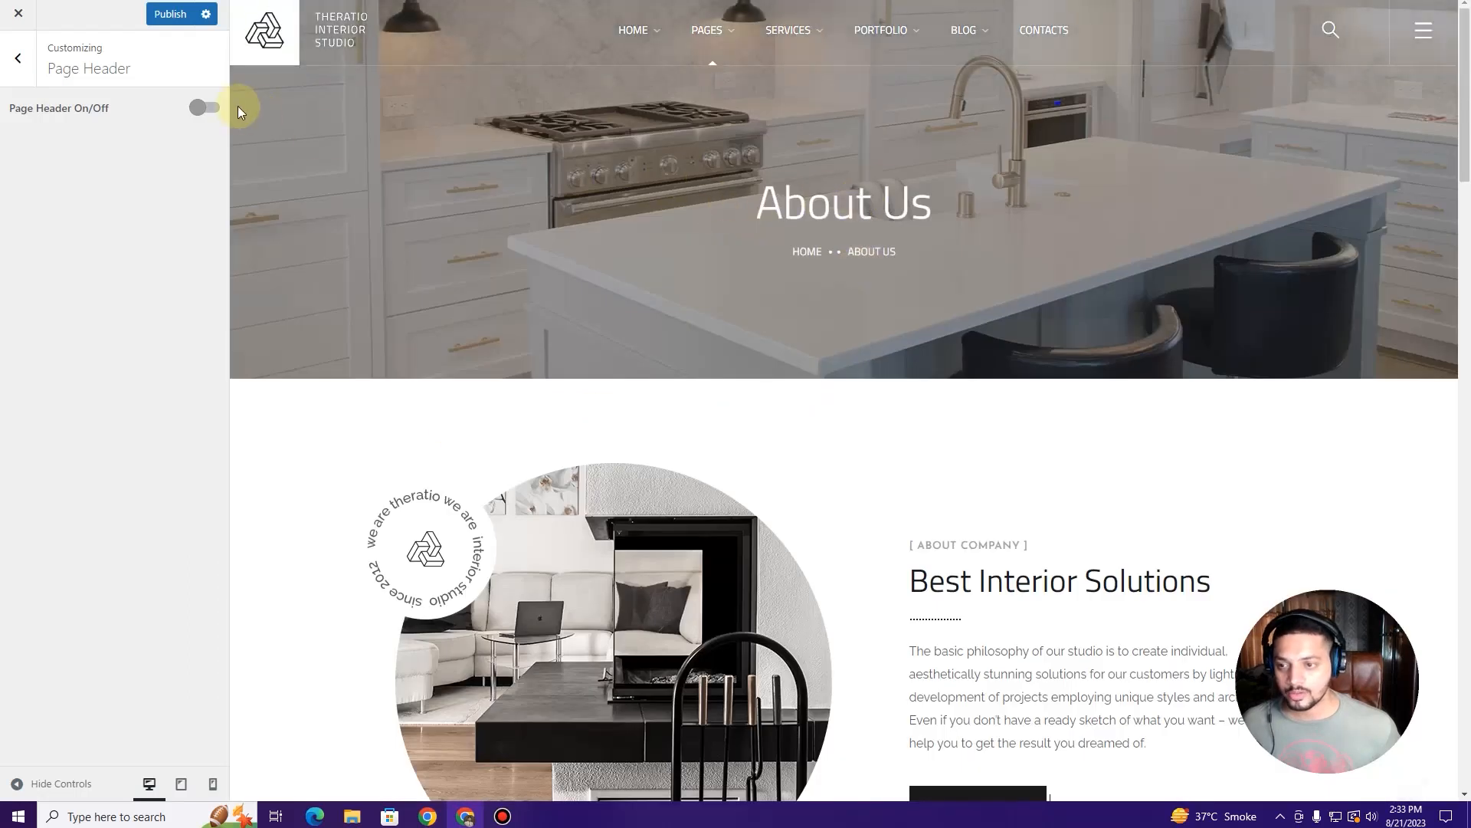
left_click(208, 109)
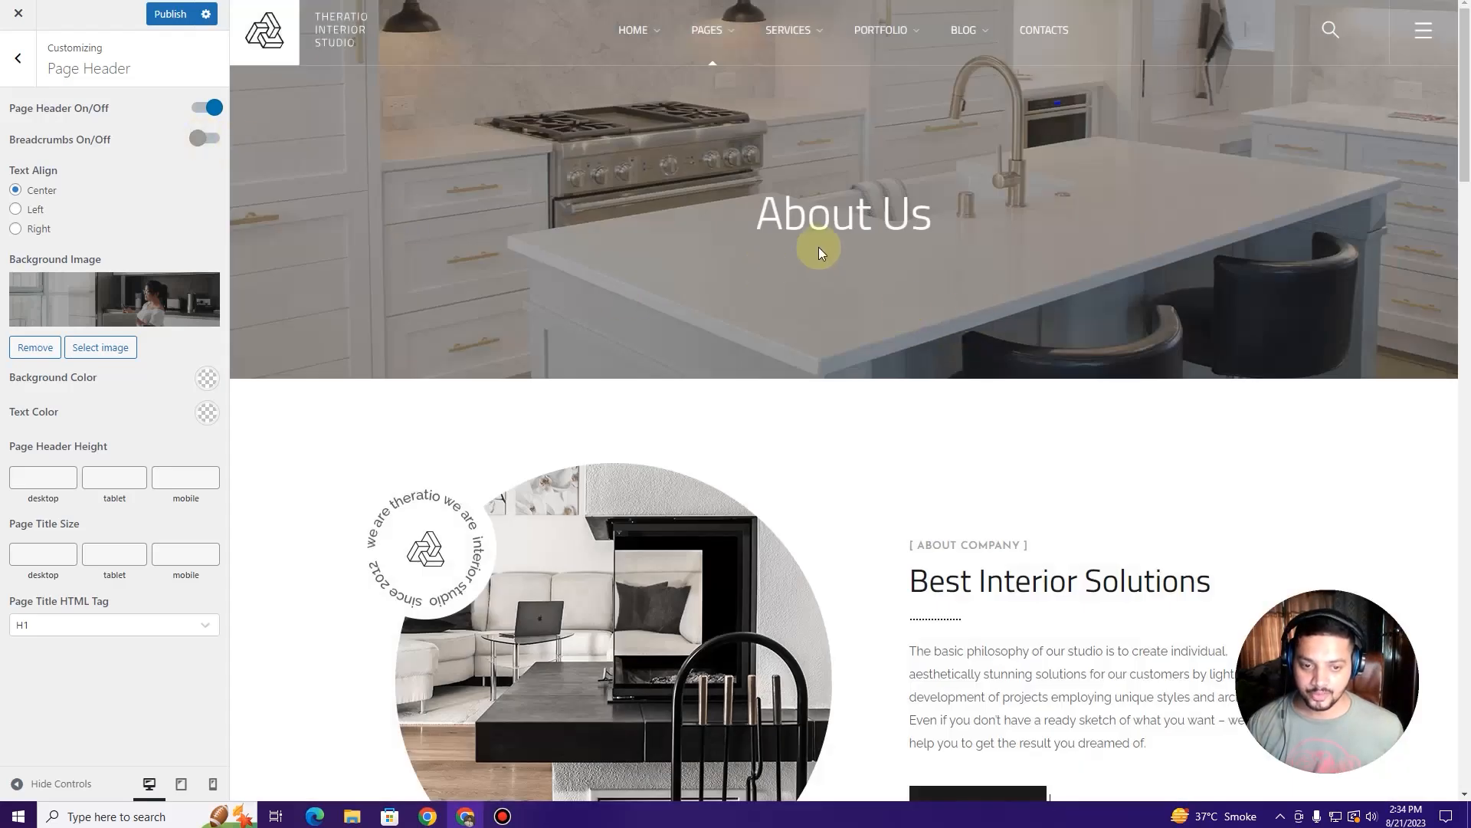
Step: Switch the breadcrumbs back on, restoring the trail under the About Us title
left_click(805, 246)
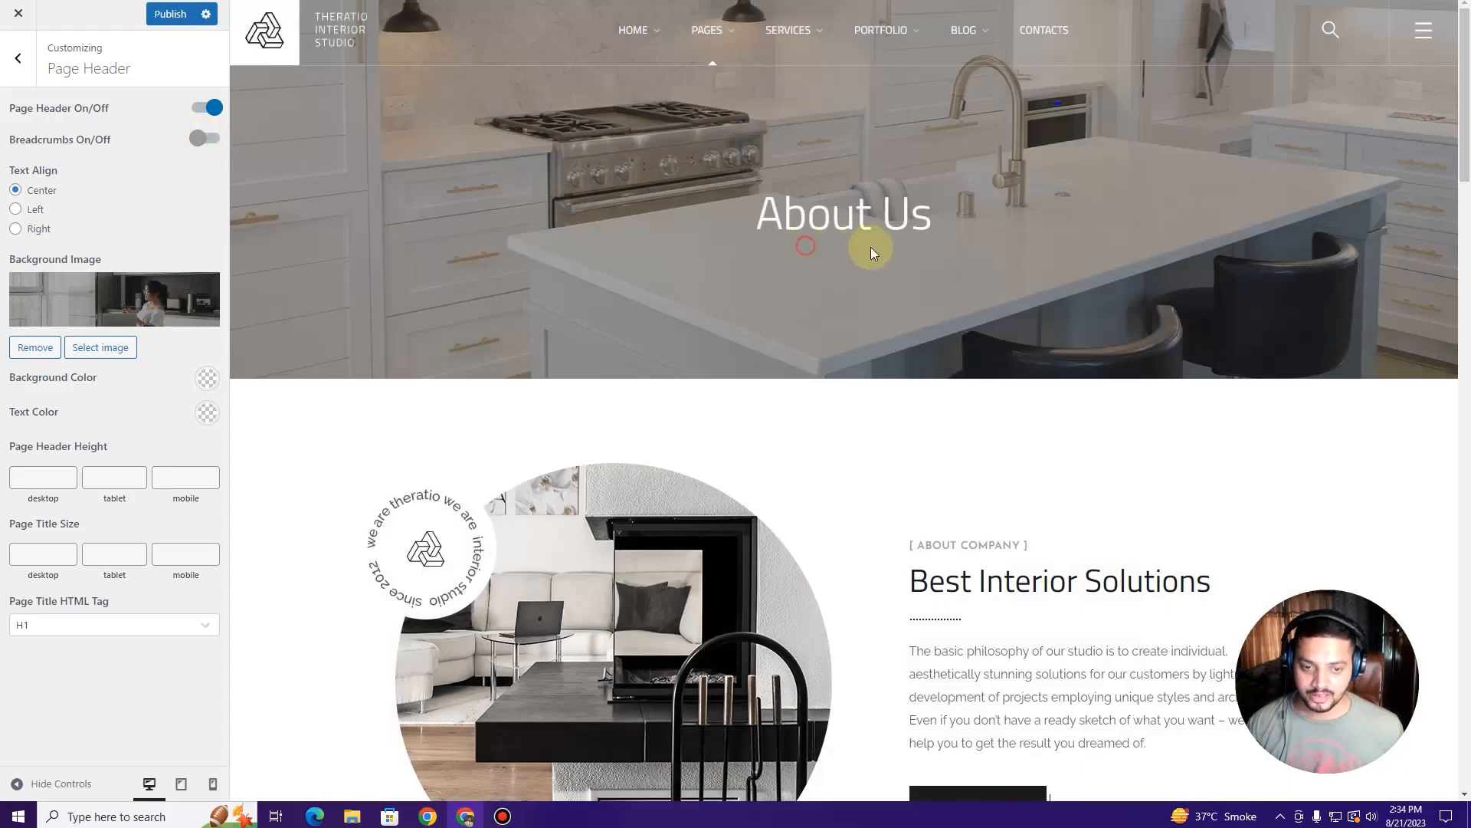
left_click_drag(871, 247, 784, 250)
left_click(207, 138)
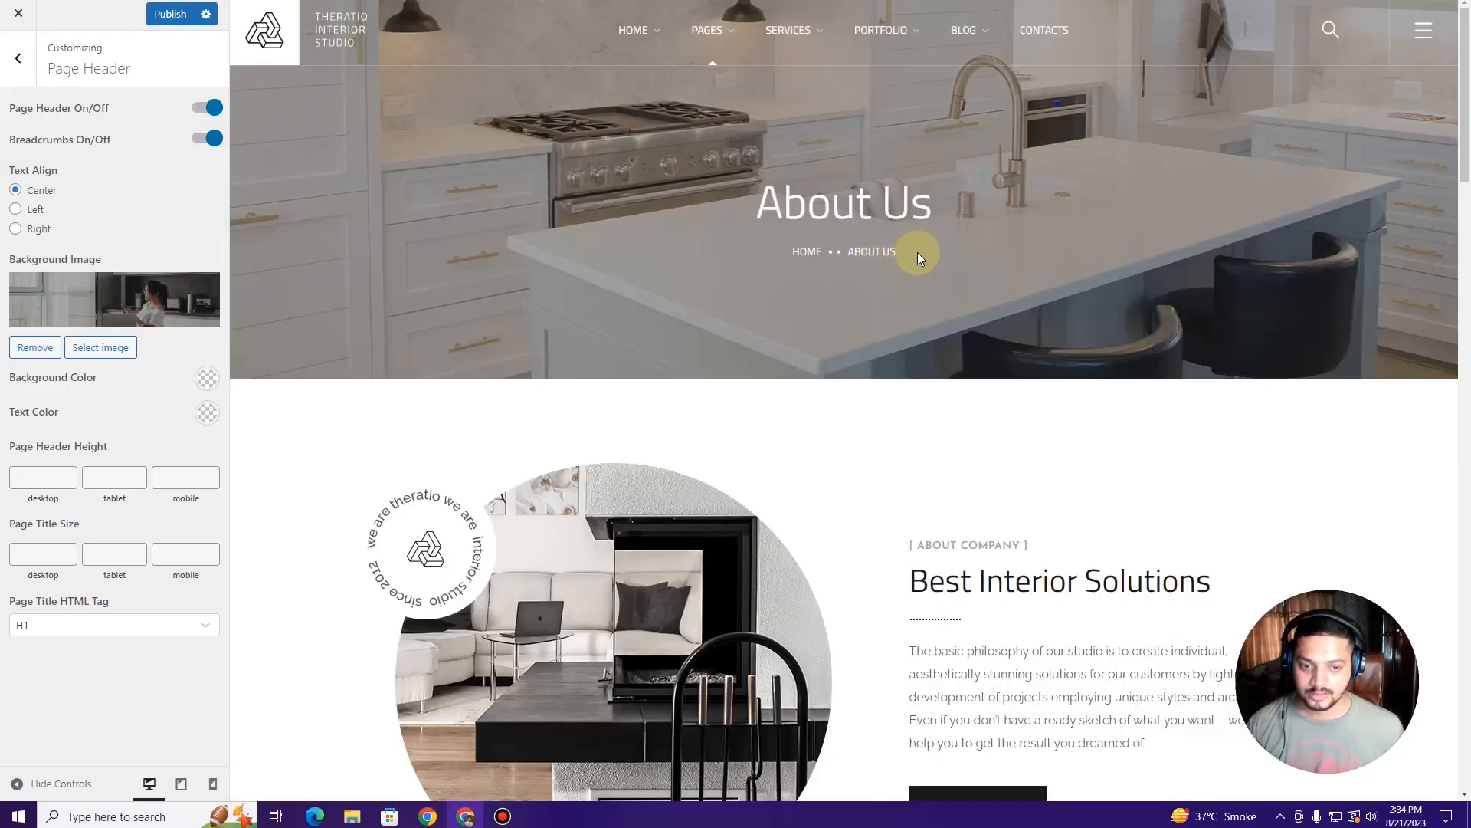
left_click_drag(918, 252, 731, 248)
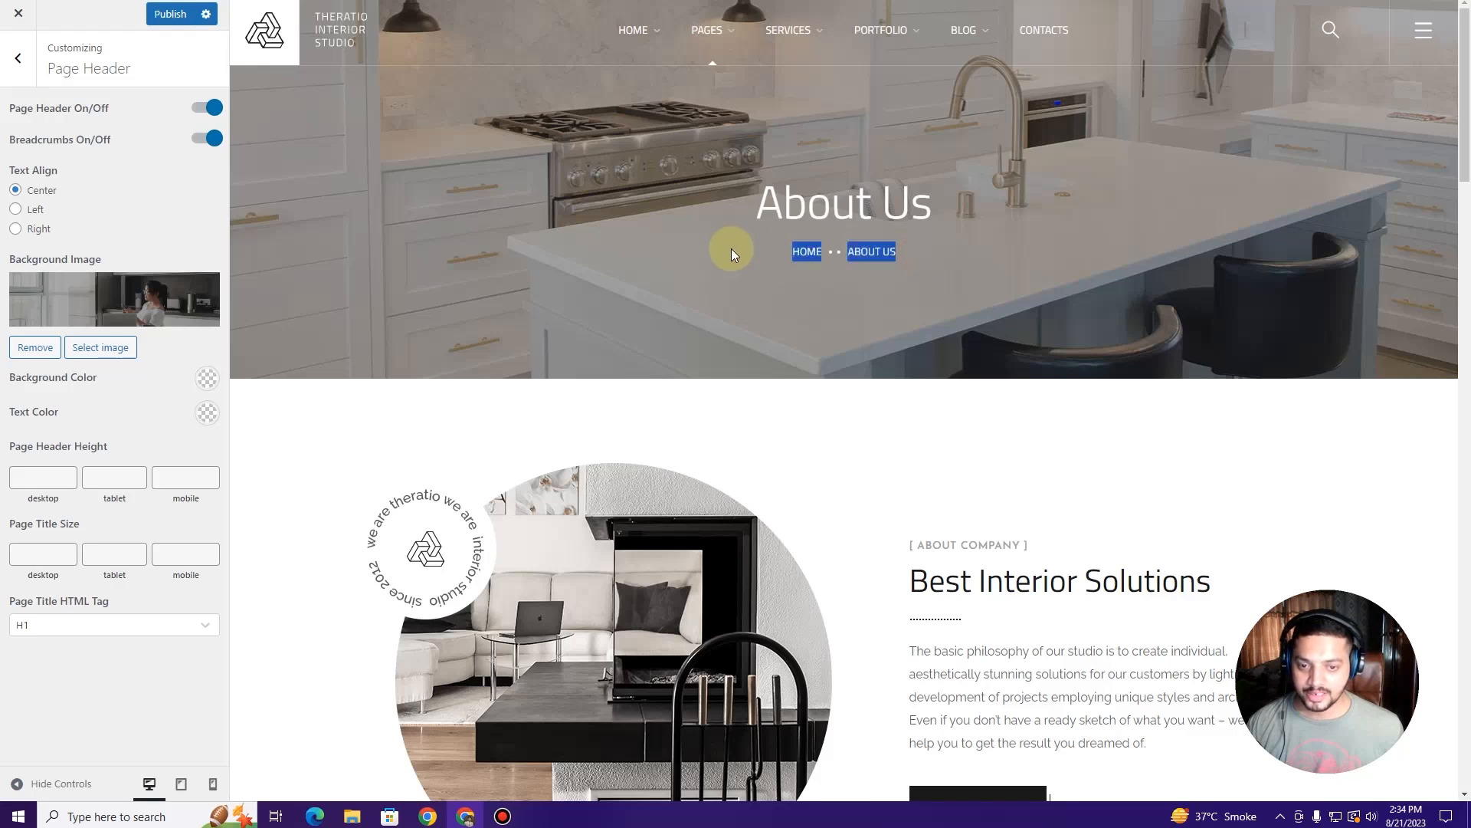
left_click(10, 60)
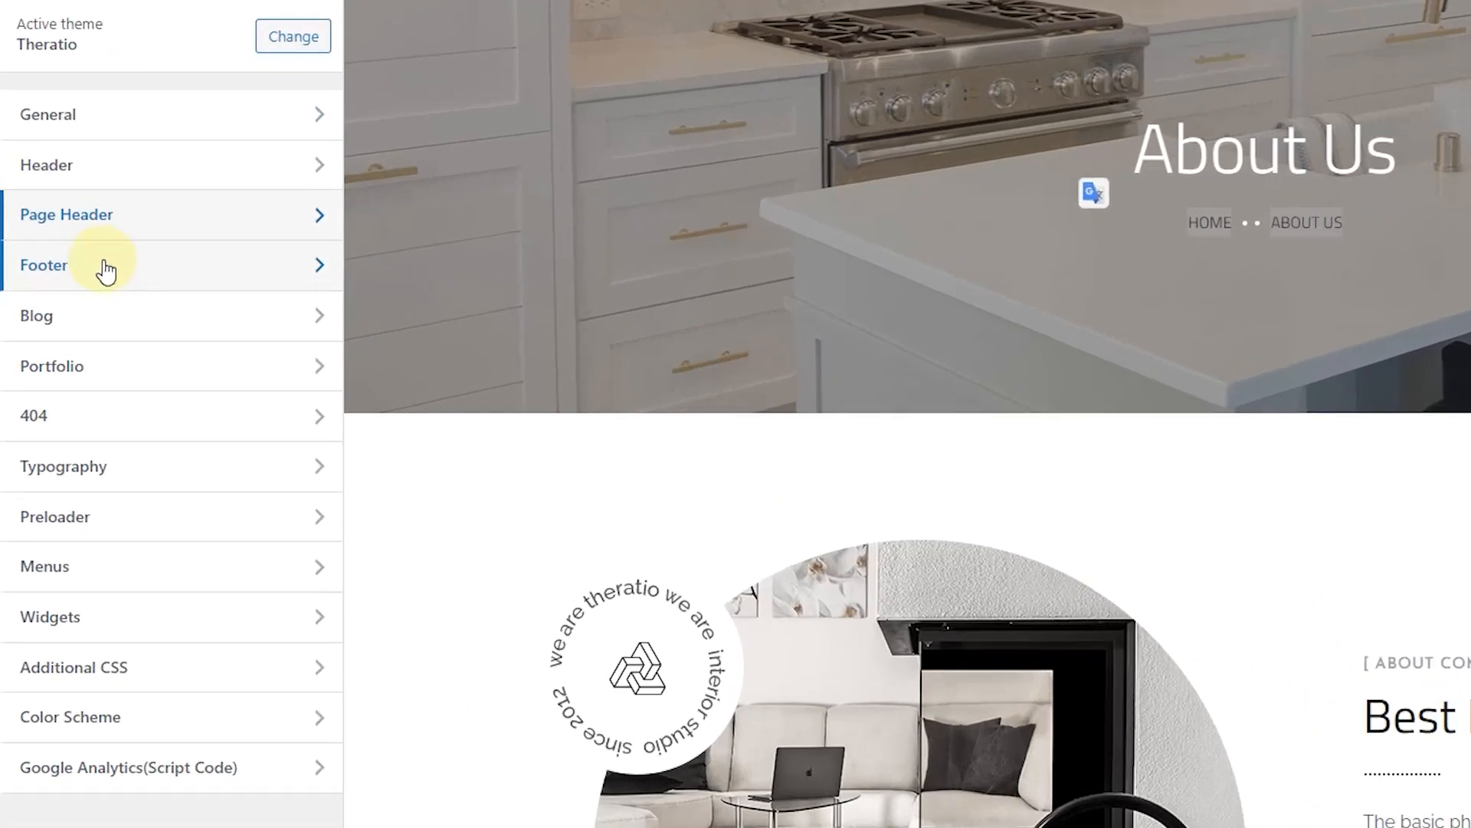
Step: Try the Footer 1 (4 Columns) and Footer 2 (3 Columns) footer layouts
left_click(105, 269)
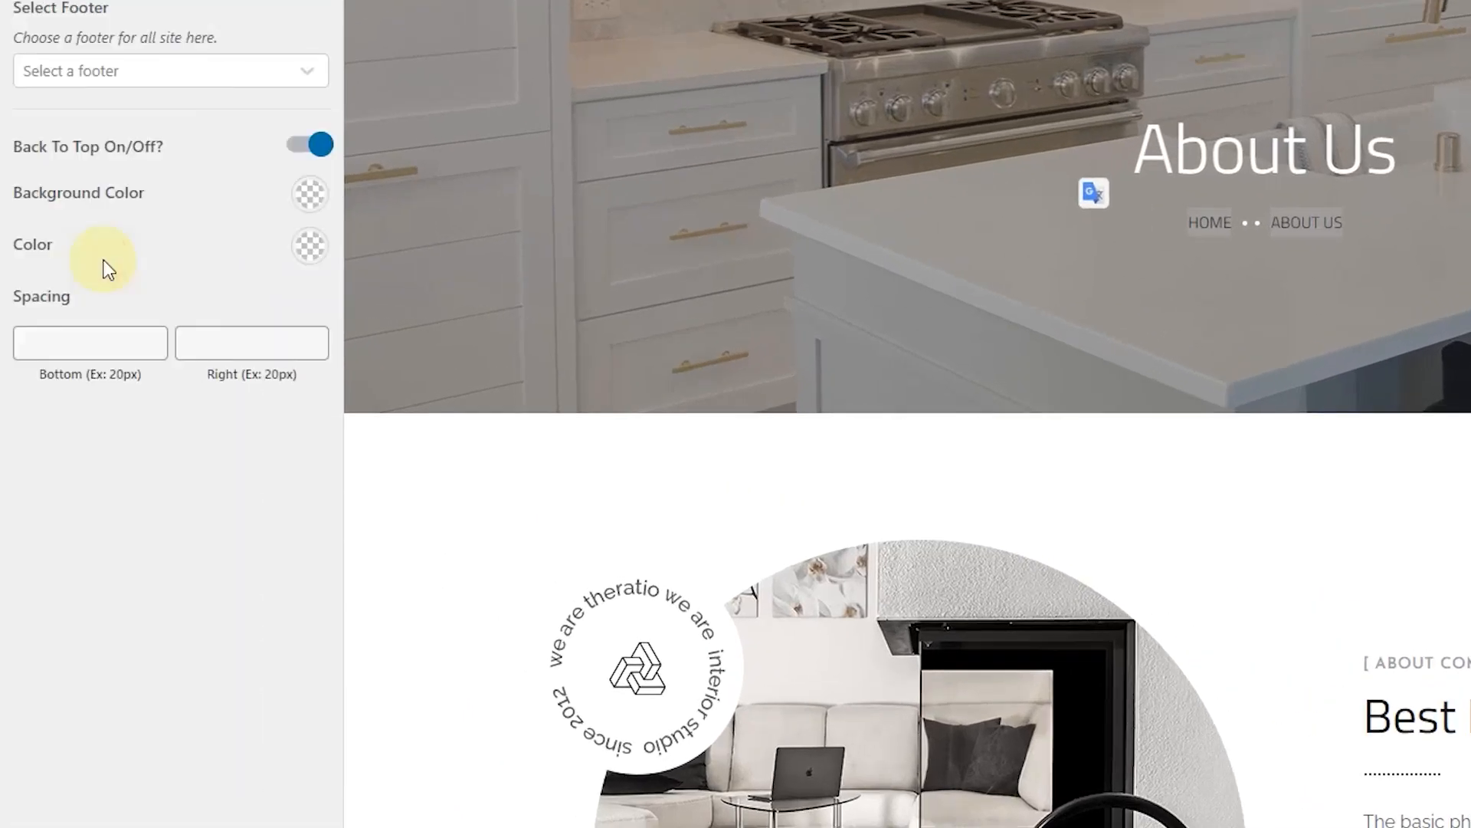
left_click(121, 74)
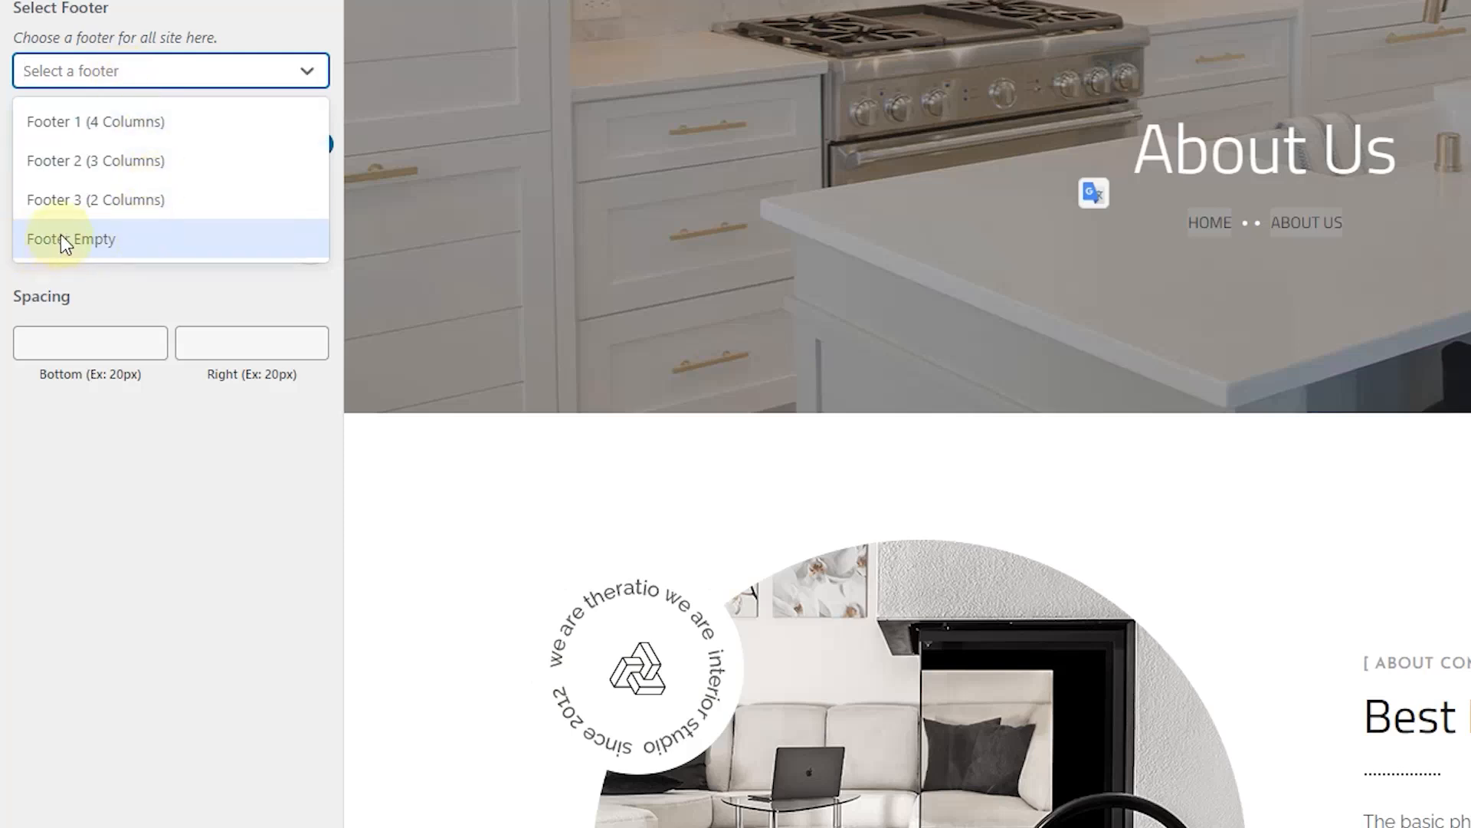
left_click(117, 137)
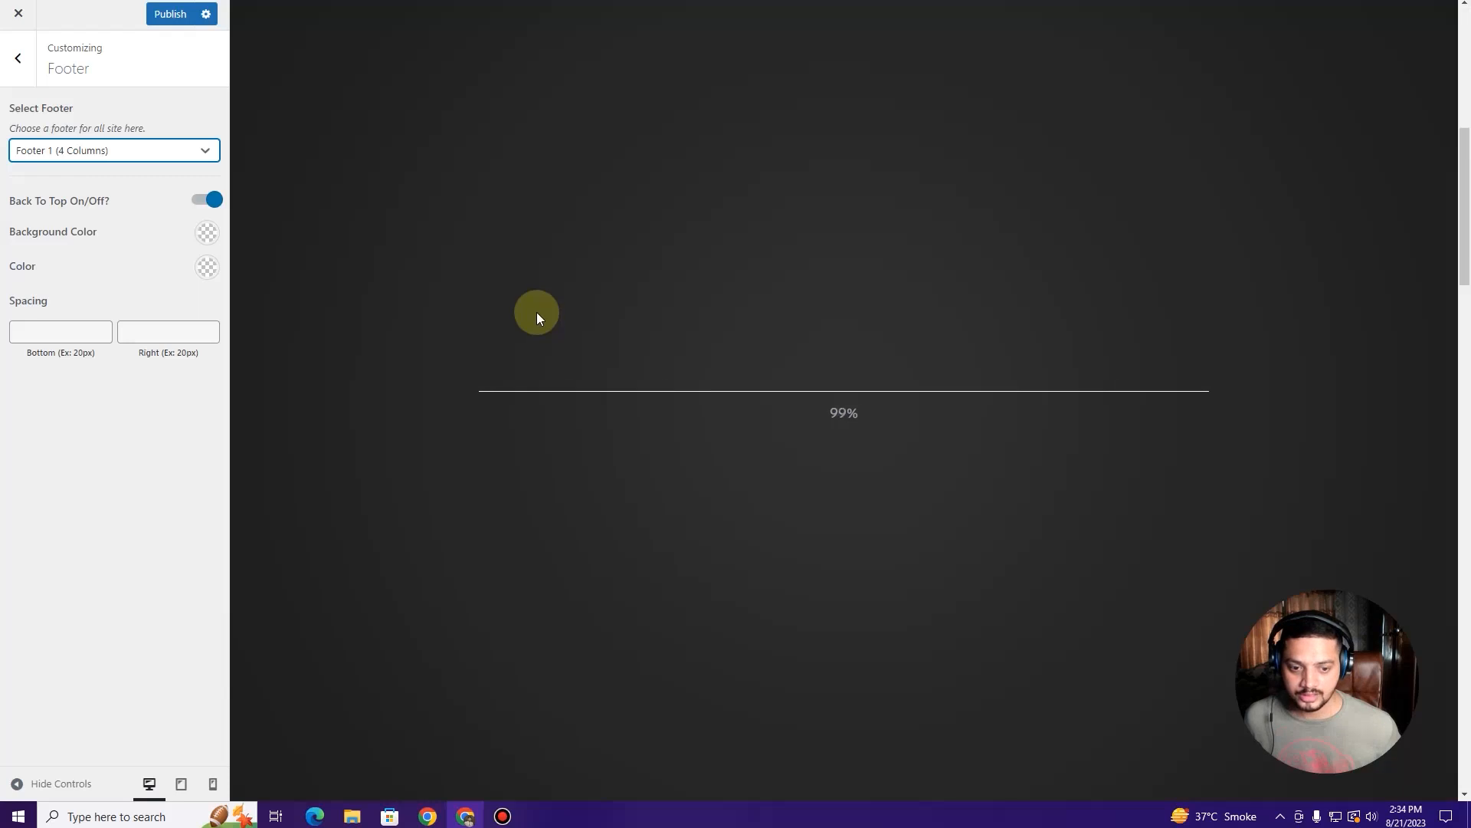
scroll(537, 310, "down", 20)
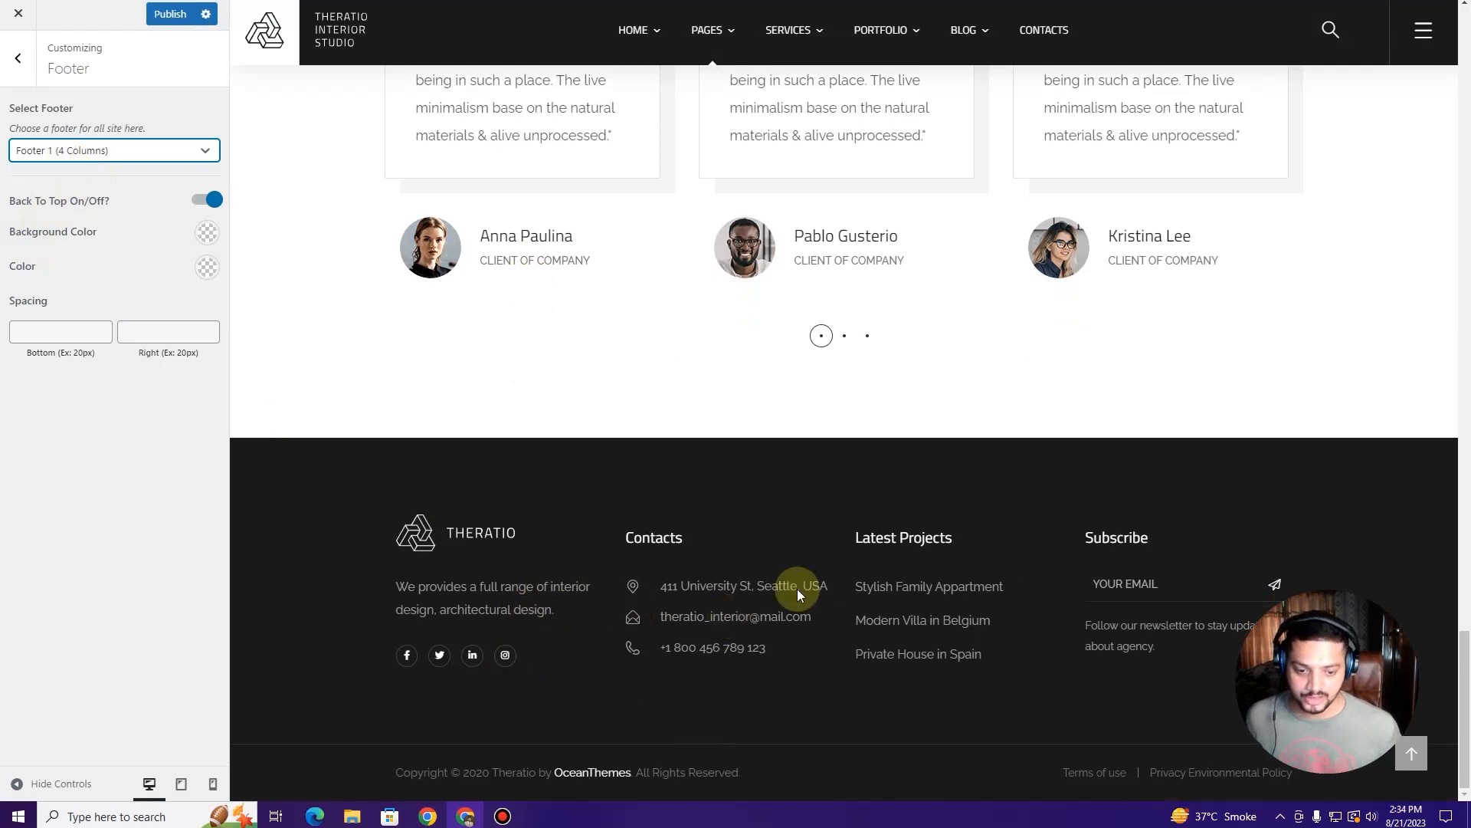
left_click(121, 156)
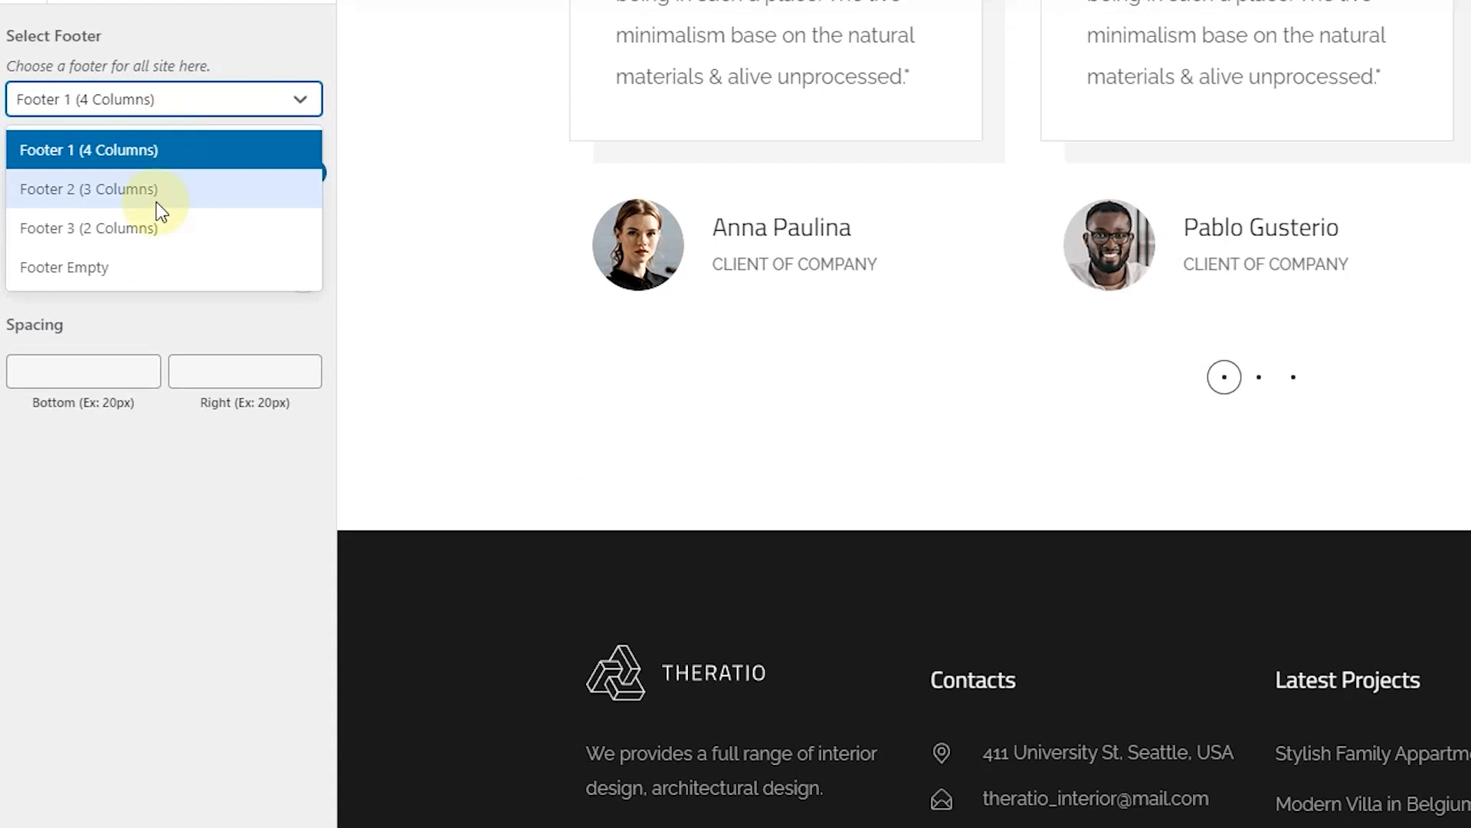
left_click(157, 206)
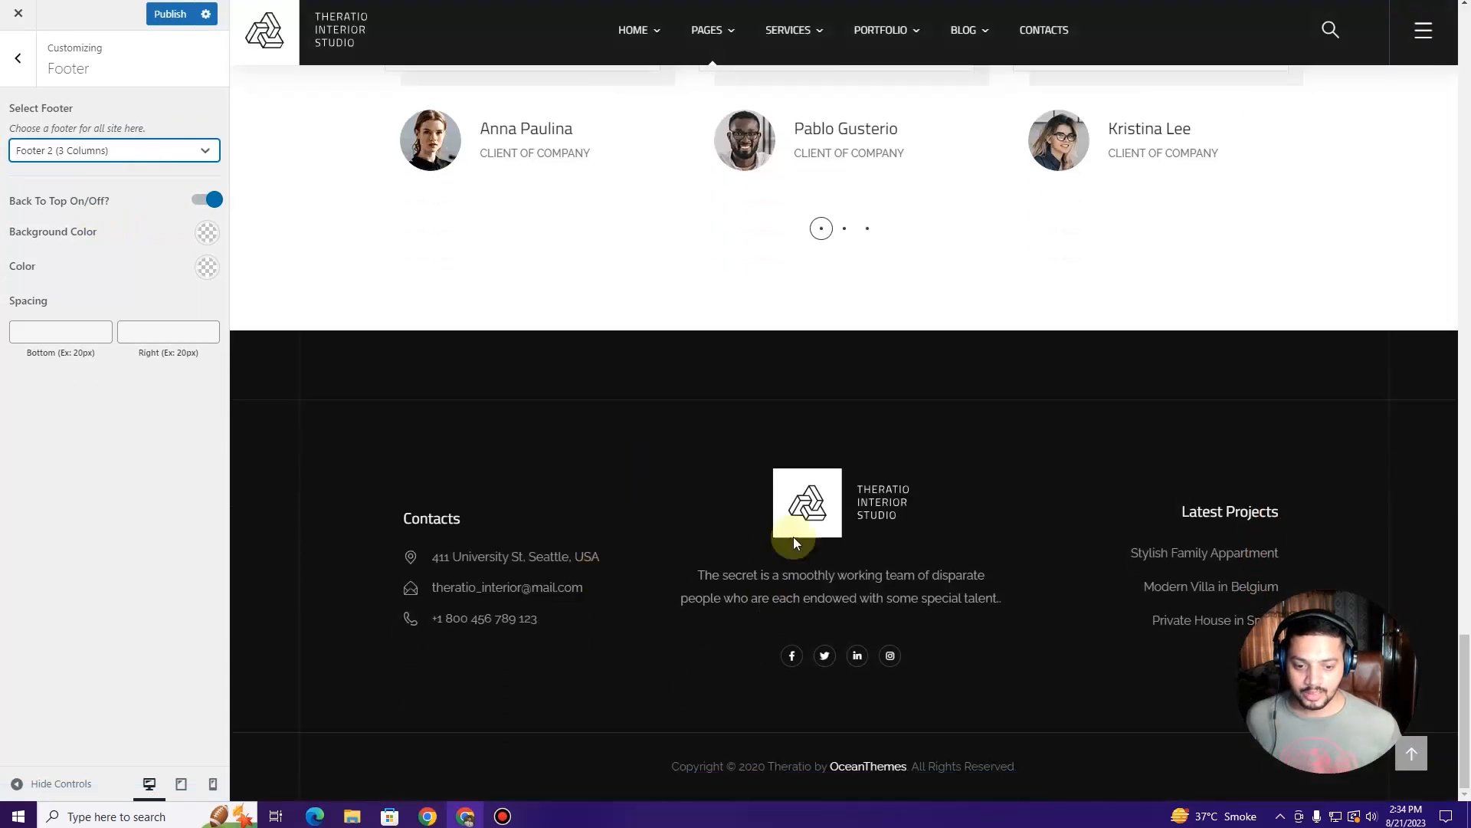
Step: Try Footer 3 (2 Columns), then settle on Footer 1 (4 Columns)
left_click(135, 152)
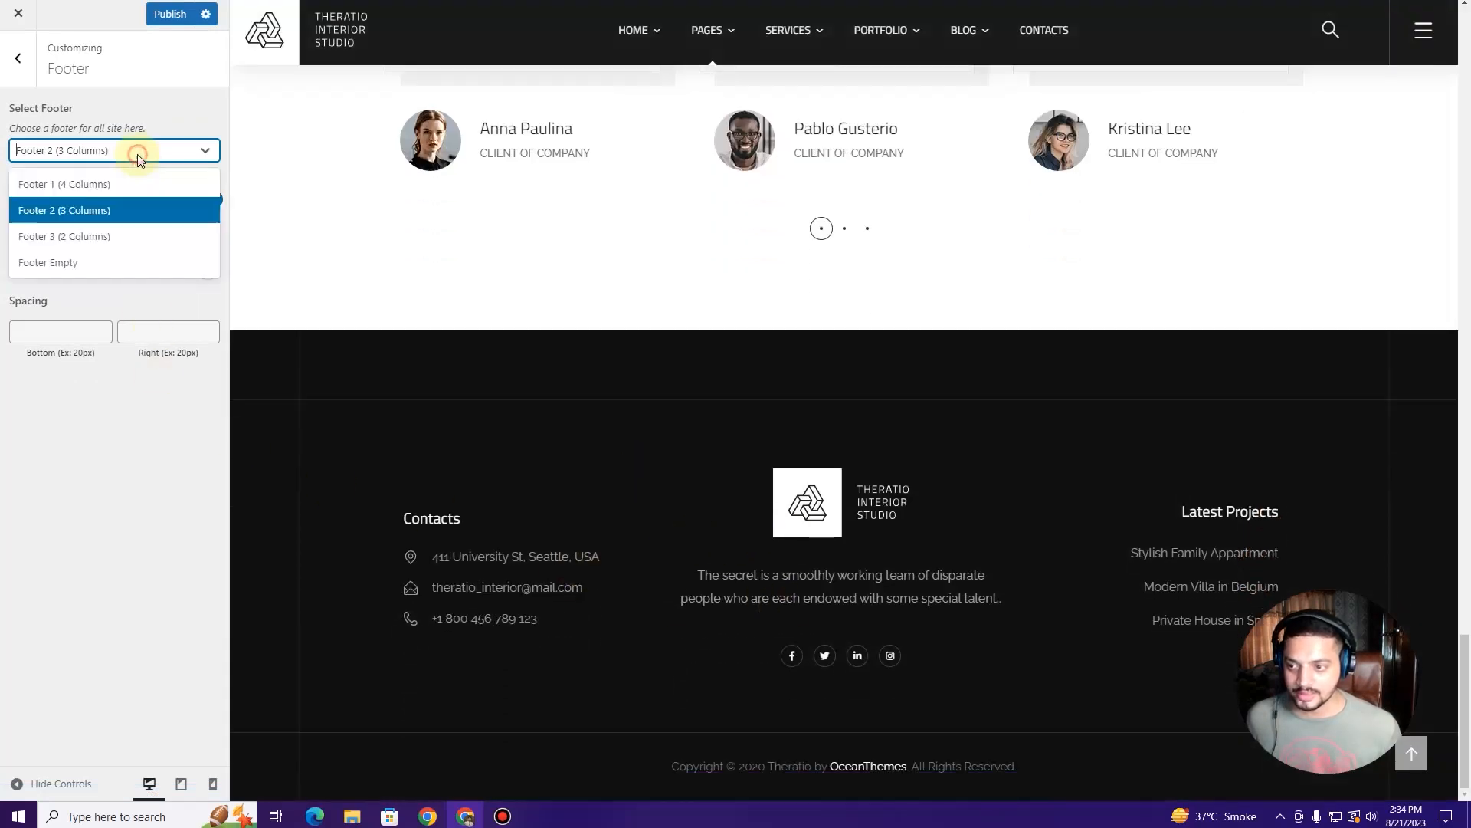
left_click(198, 230)
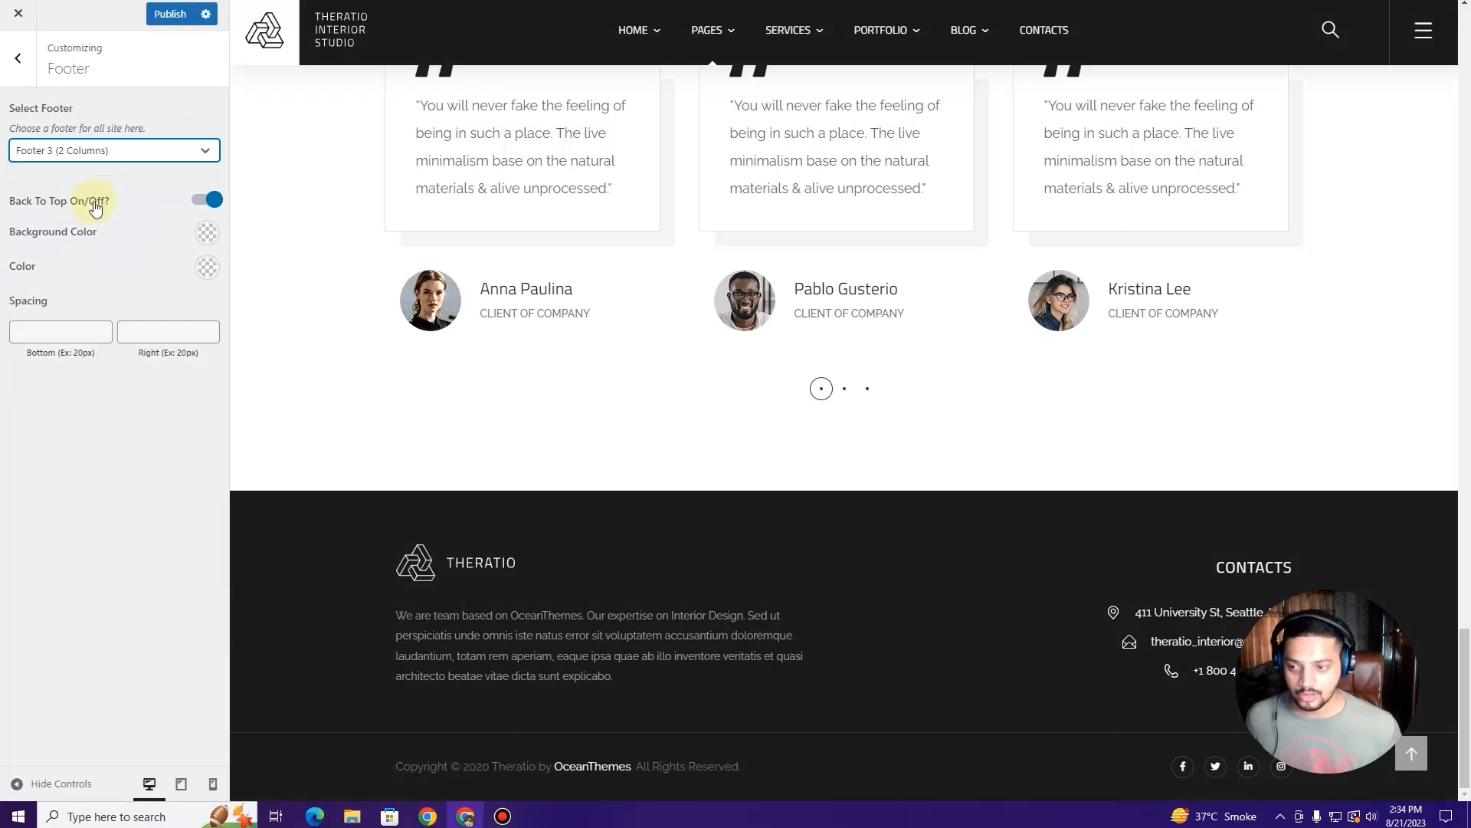
left_click(121, 157)
left_click(114, 182)
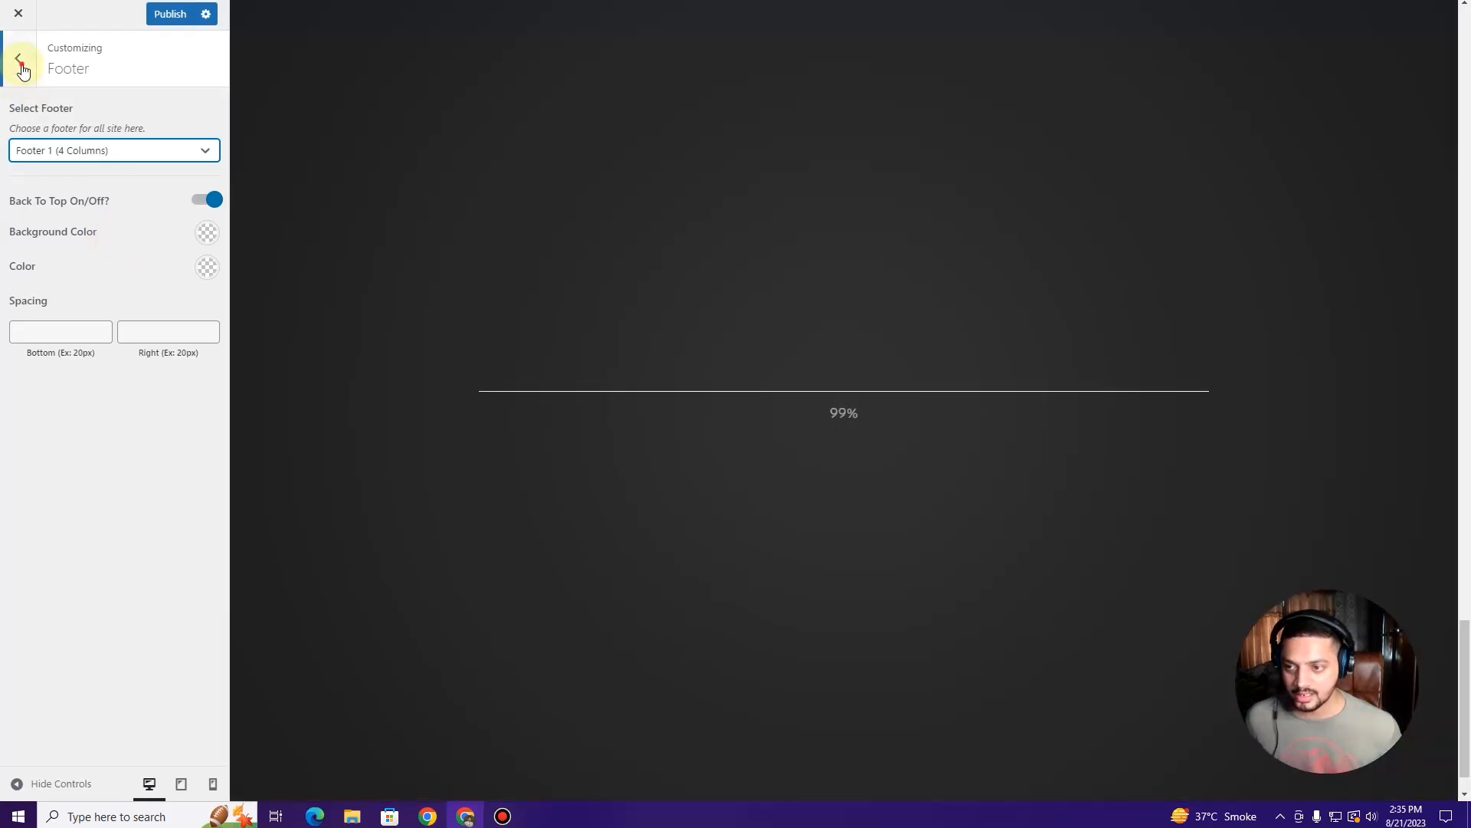
left_click(22, 67)
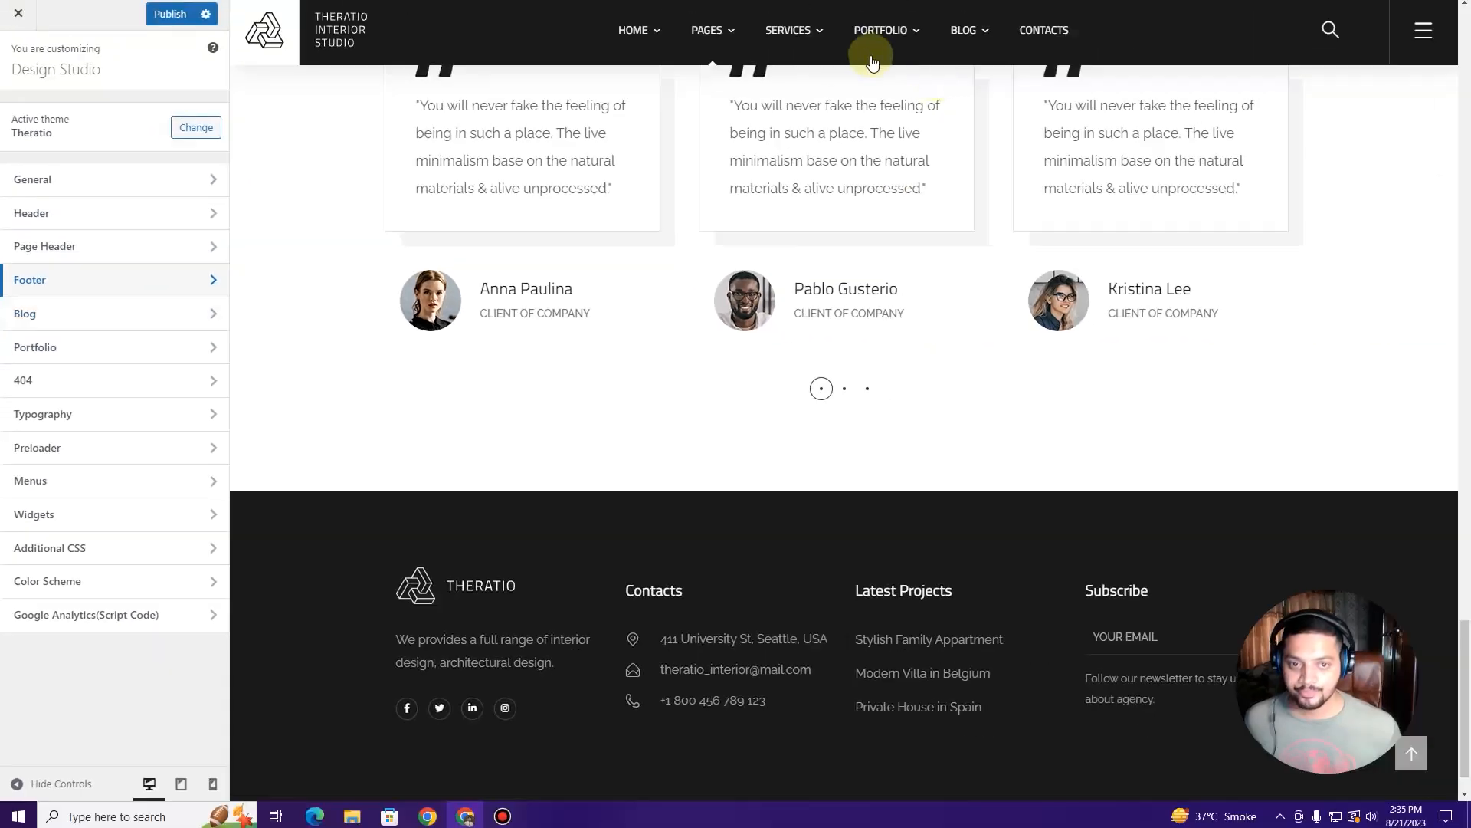
Step: Load the Blog page in the preview and scroll through its posts
mouse_move(711, 43)
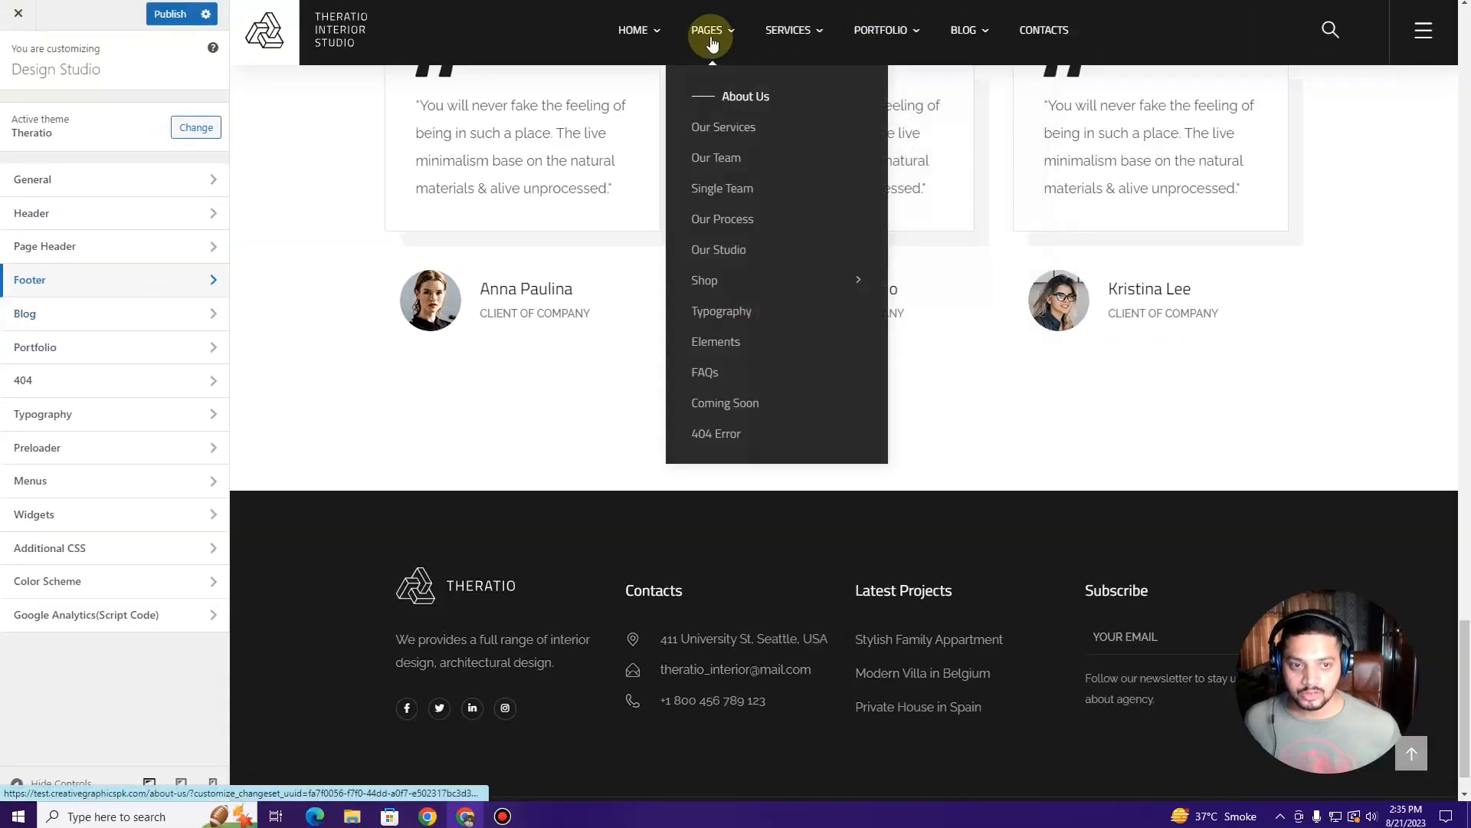
left_click(967, 32)
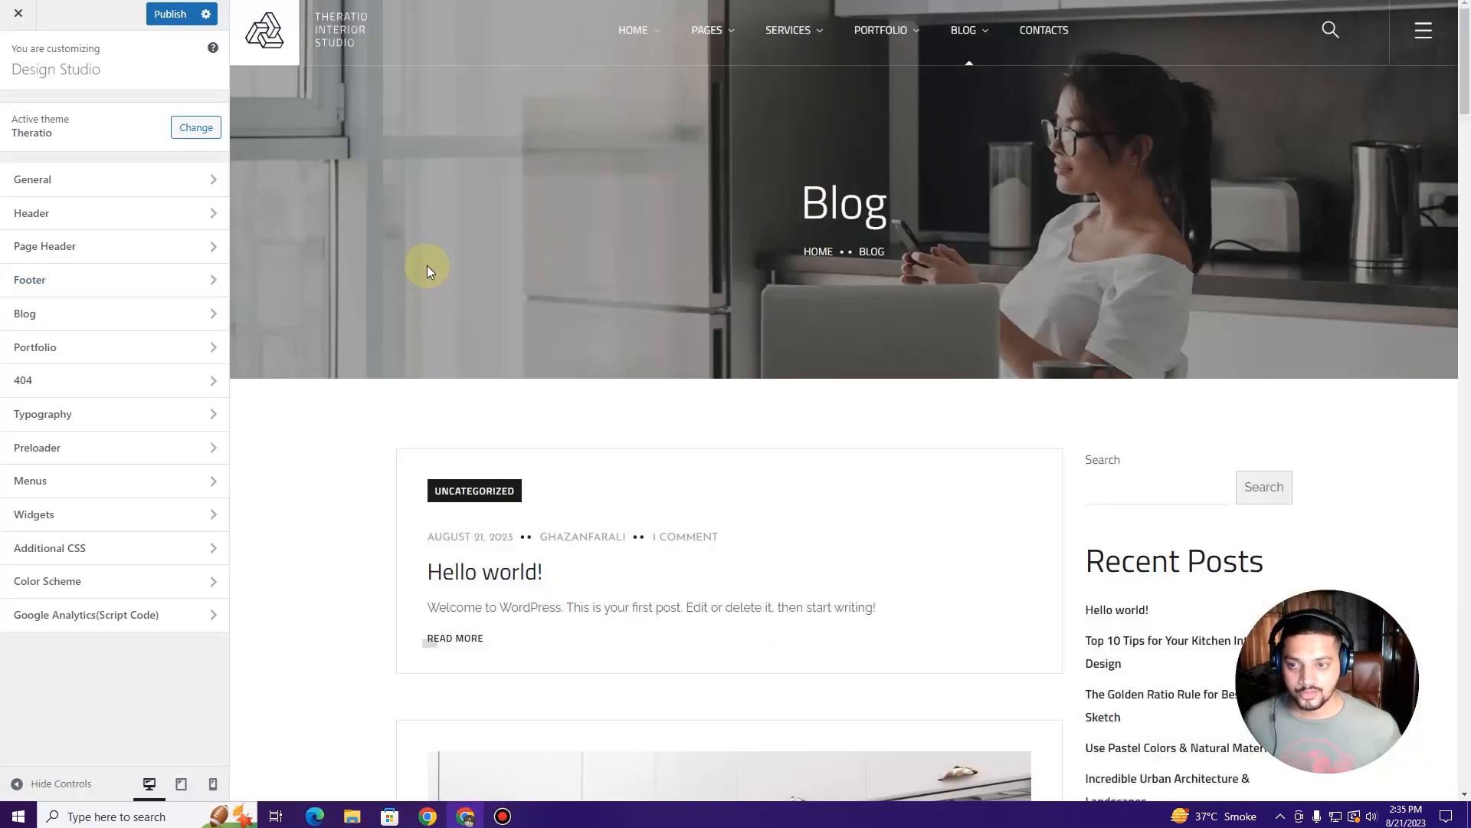
scroll(426, 265, "down", 20)
scroll(430, 322, "down", 15)
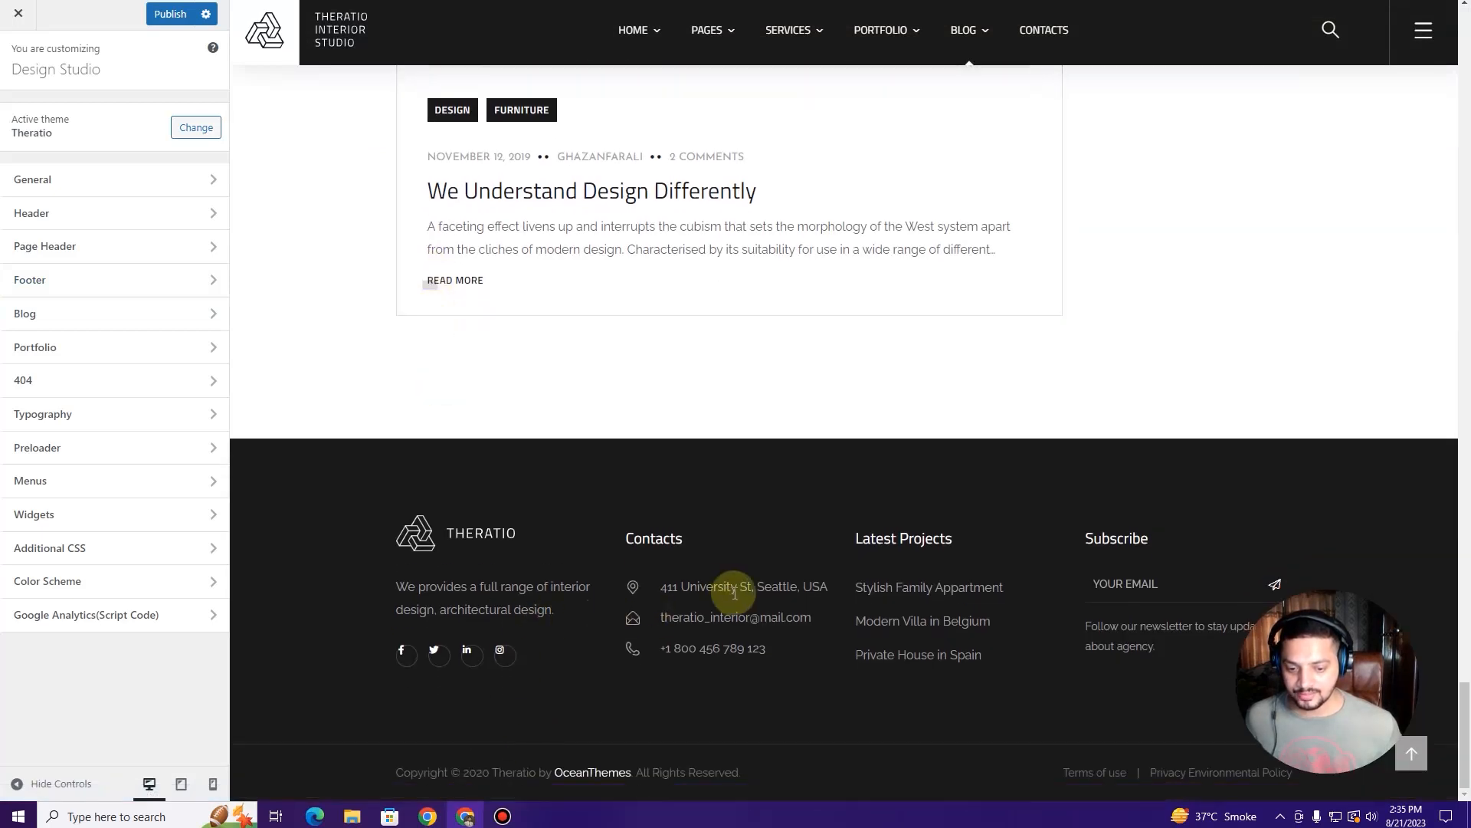
scroll(728, 594, "up", 20)
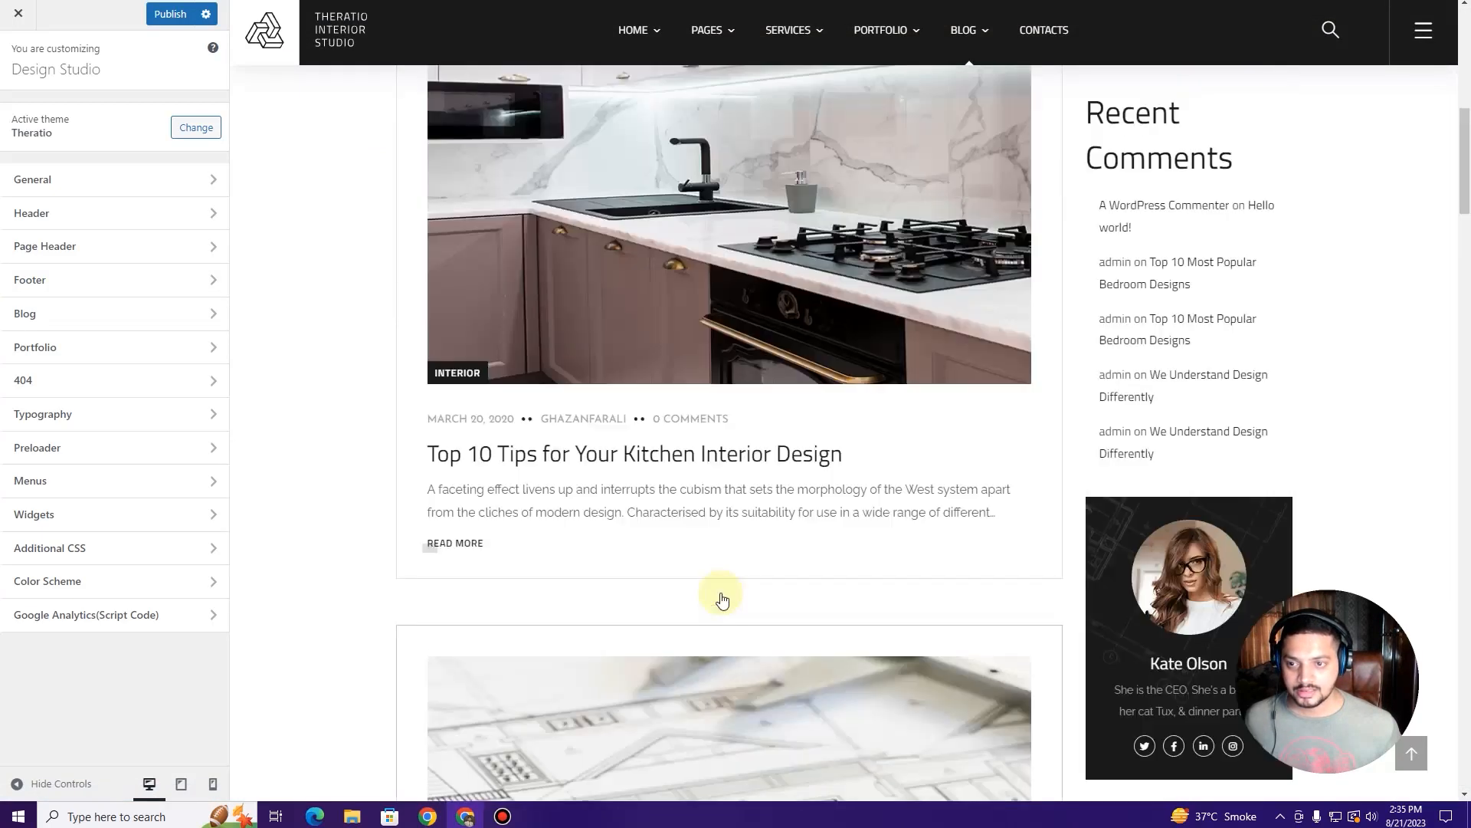
scroll(721, 599, "up", 10)
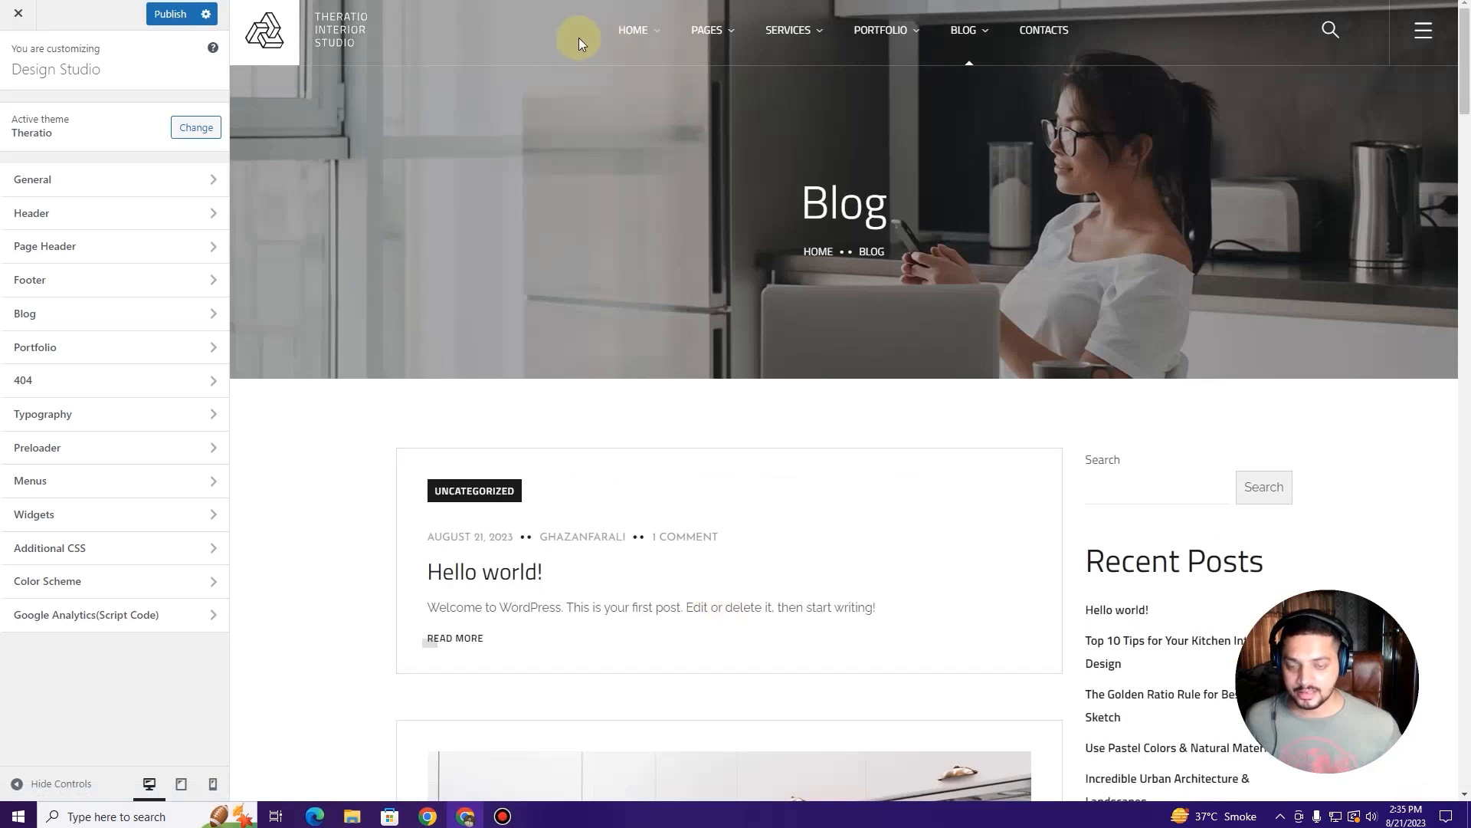
scroll(581, 318, "down", 6)
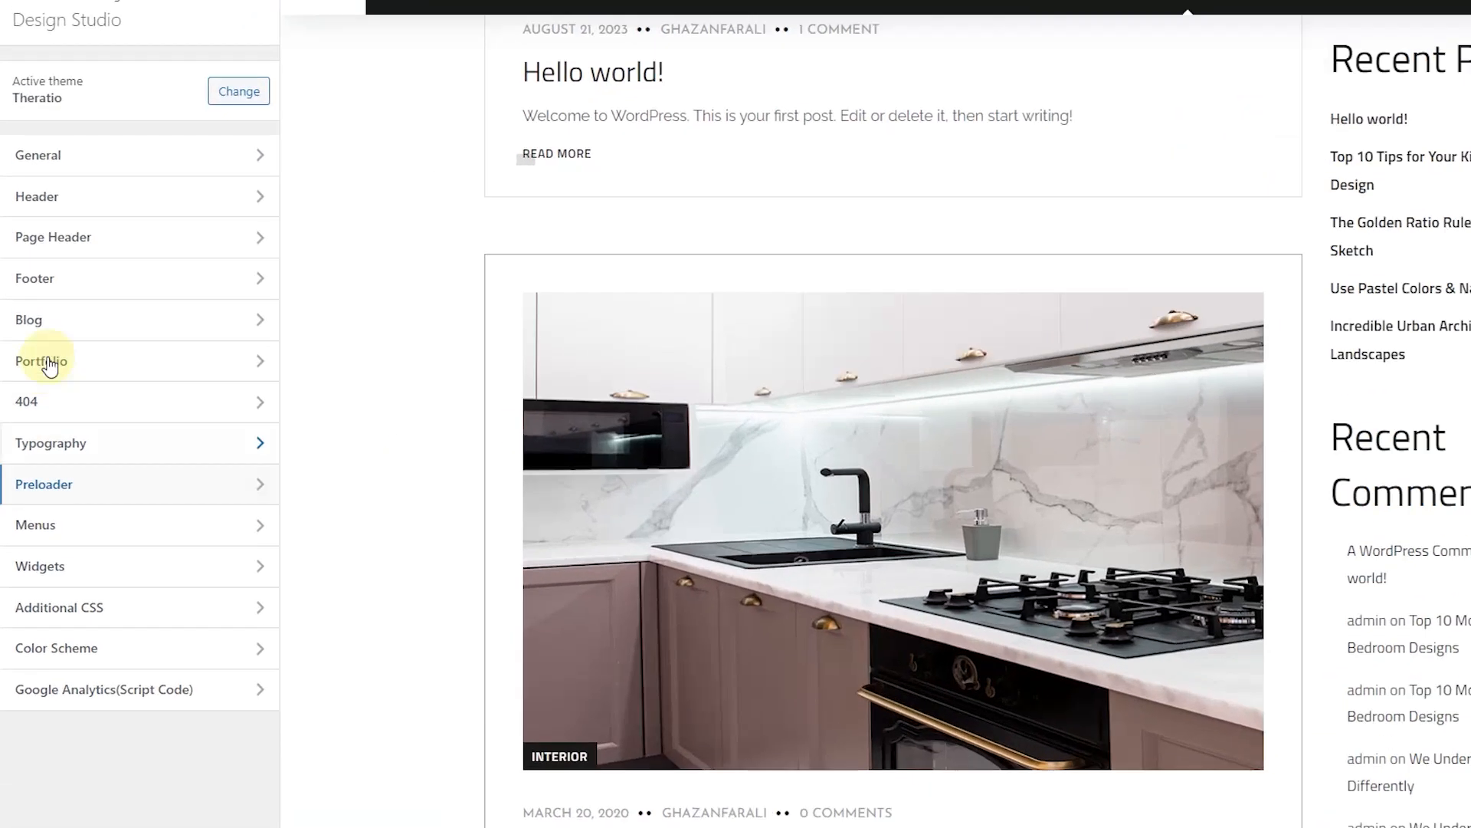
Step: In Blog Page settings, try left sidebar and full width, then keep the right sidebar layout
left_click(62, 321)
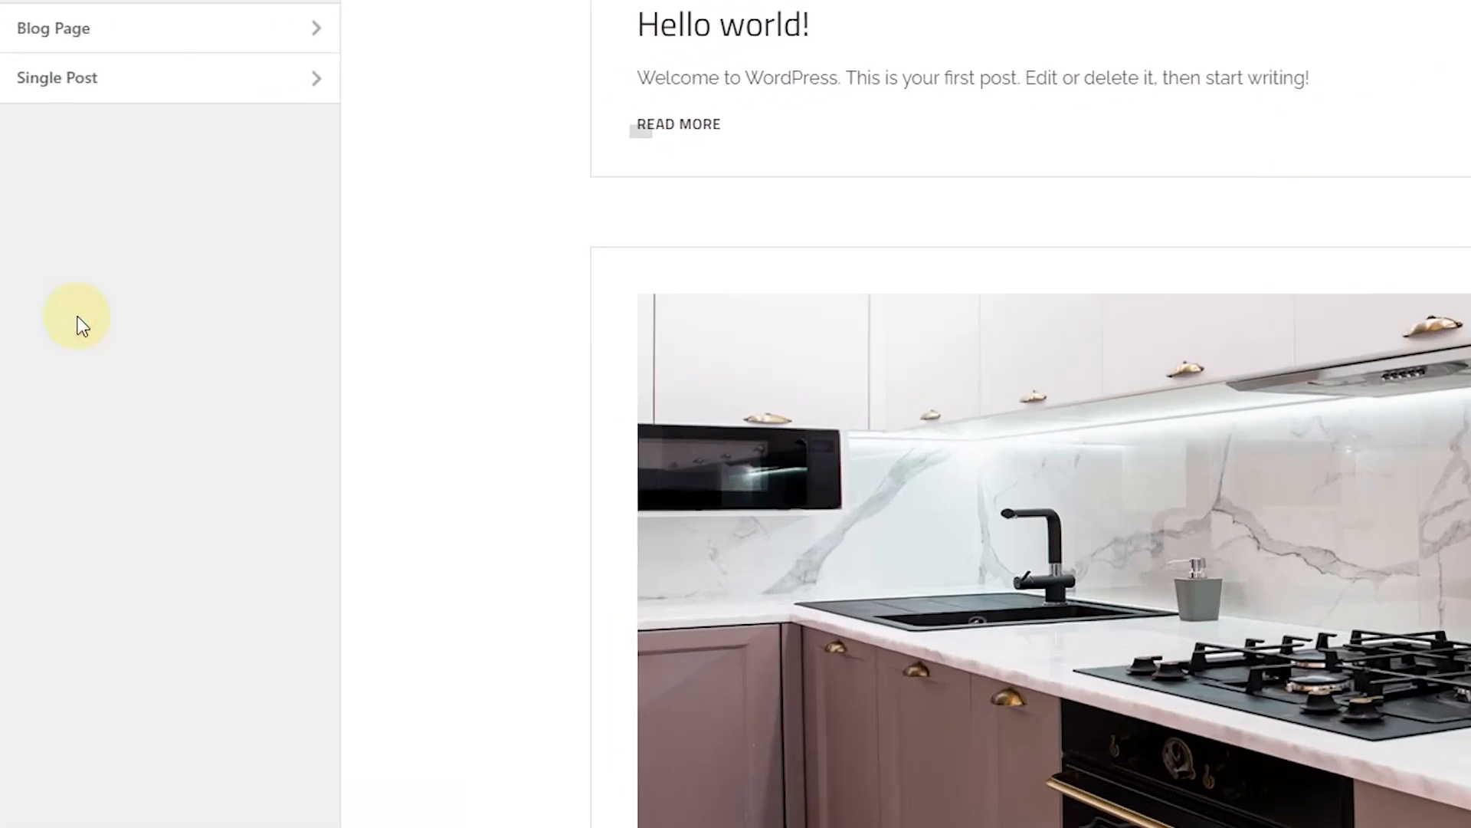
left_click(122, 46)
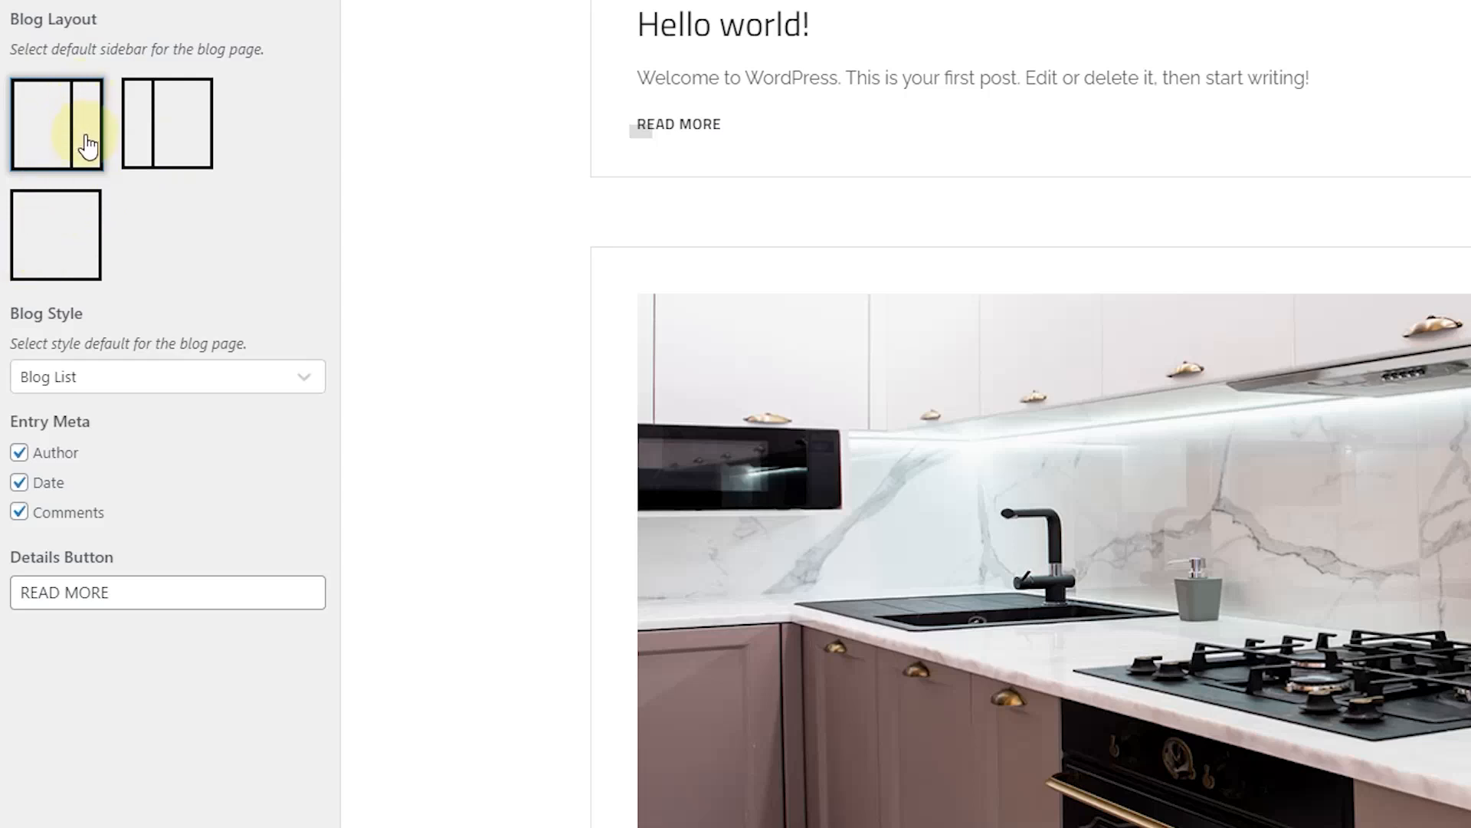
left_click(164, 138)
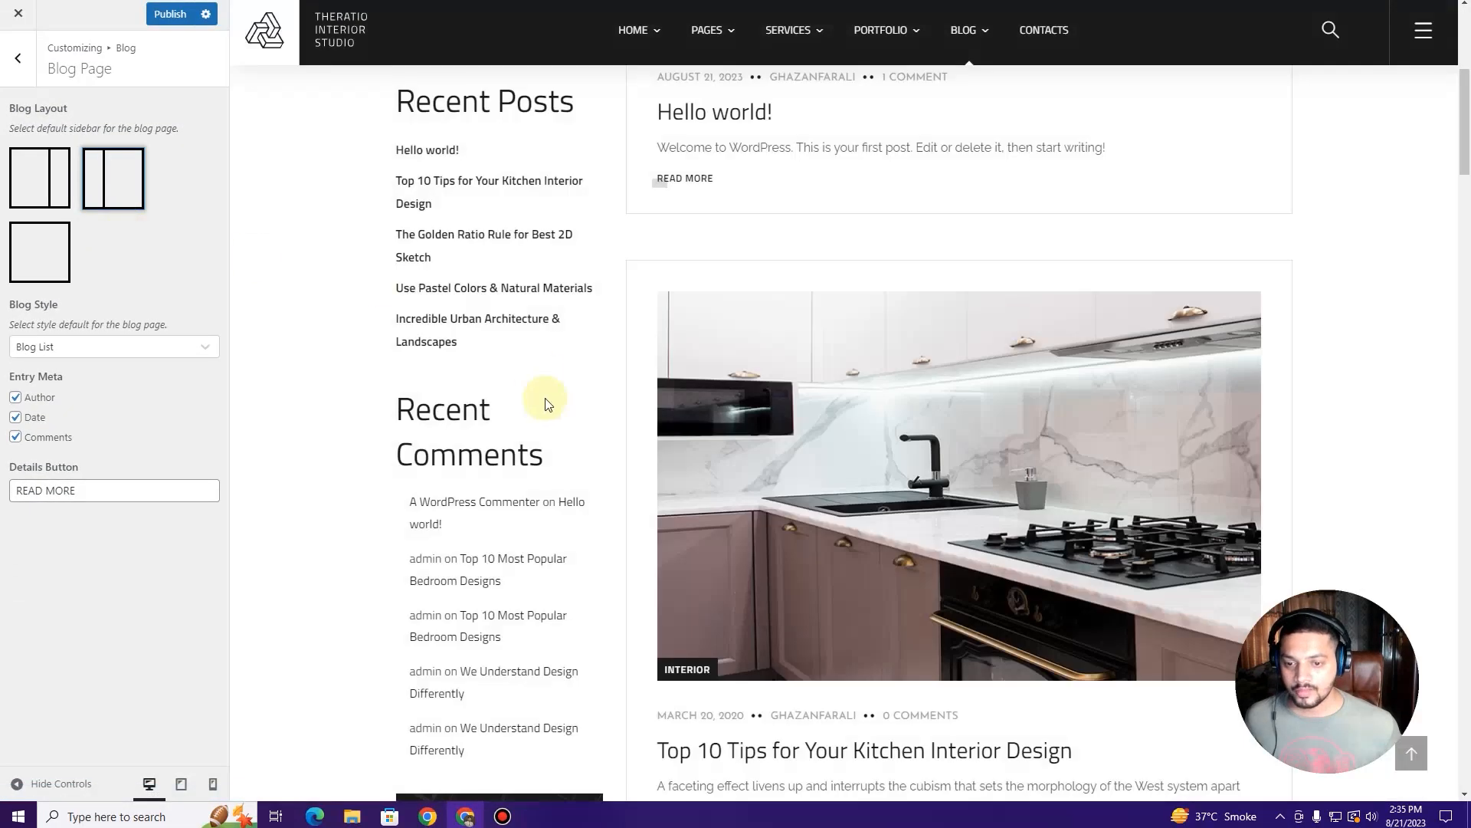
scroll(509, 270, "up", 4)
scroll(485, 473, "down", 3)
scroll(485, 473, "down", 4)
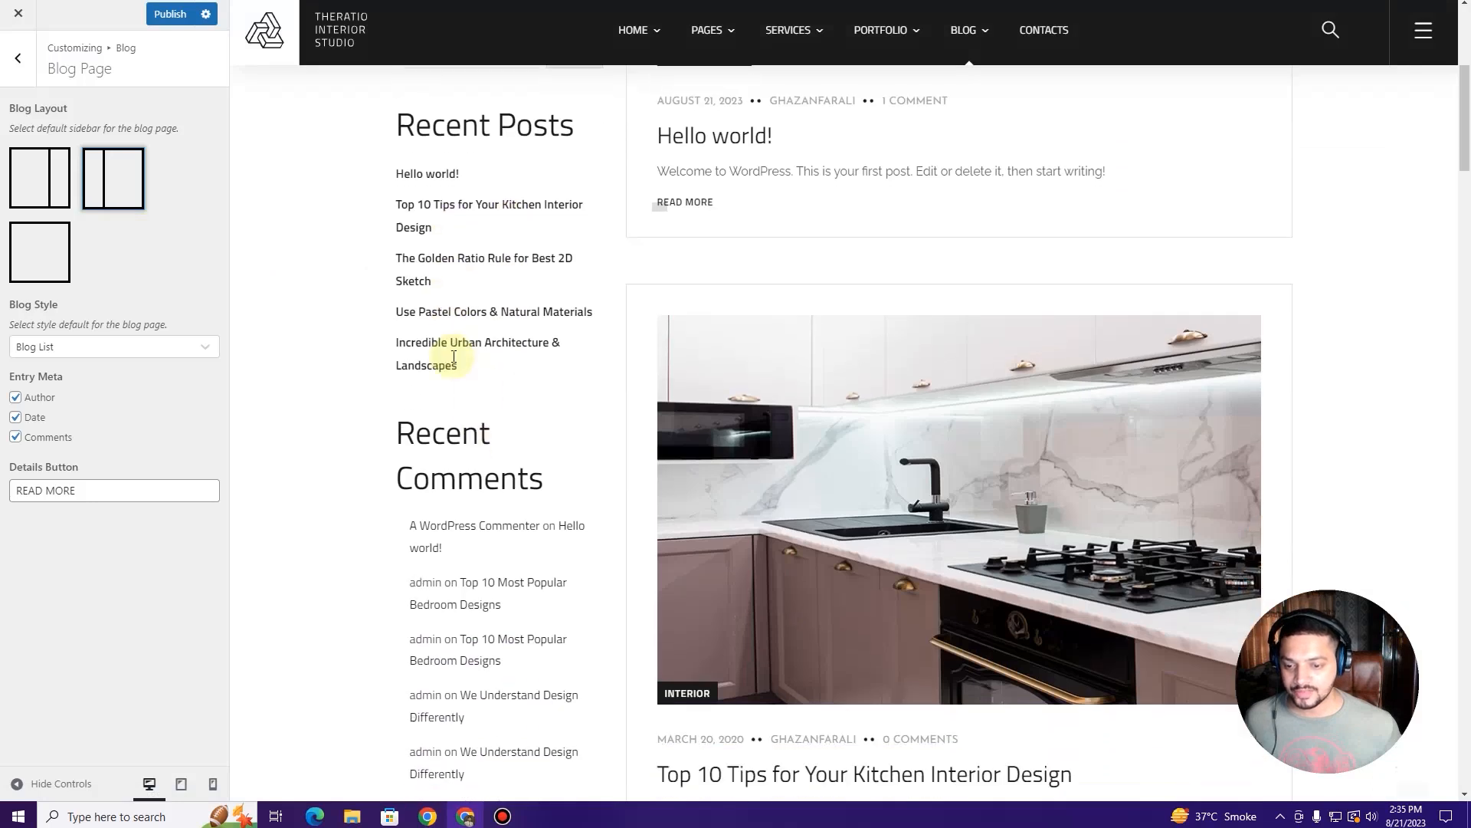
scroll(444, 352, "up", 3)
left_click(66, 240)
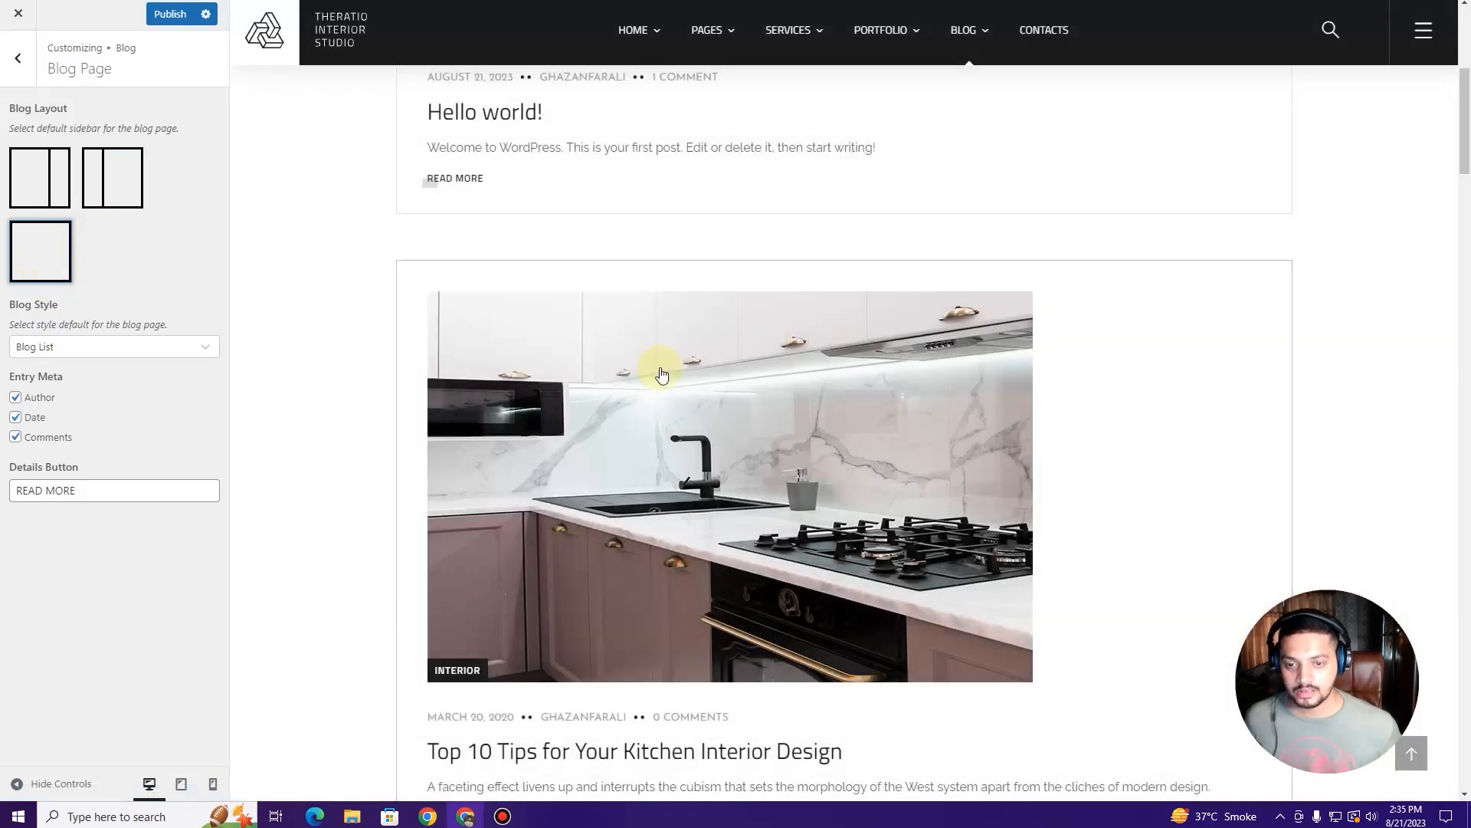
scroll(661, 375, "down", 10)
scroll(660, 376, "up", 5)
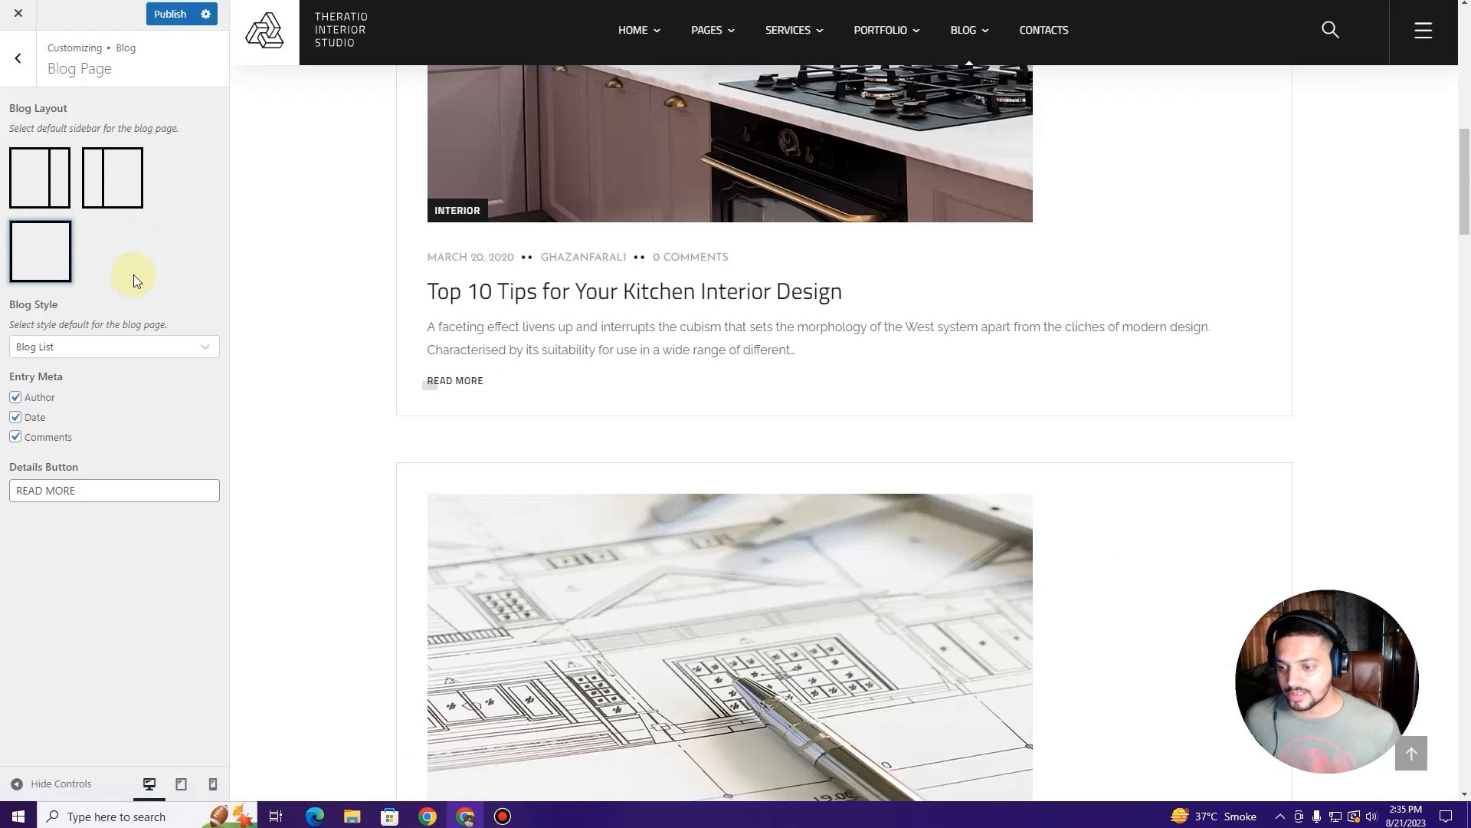
left_click(58, 185)
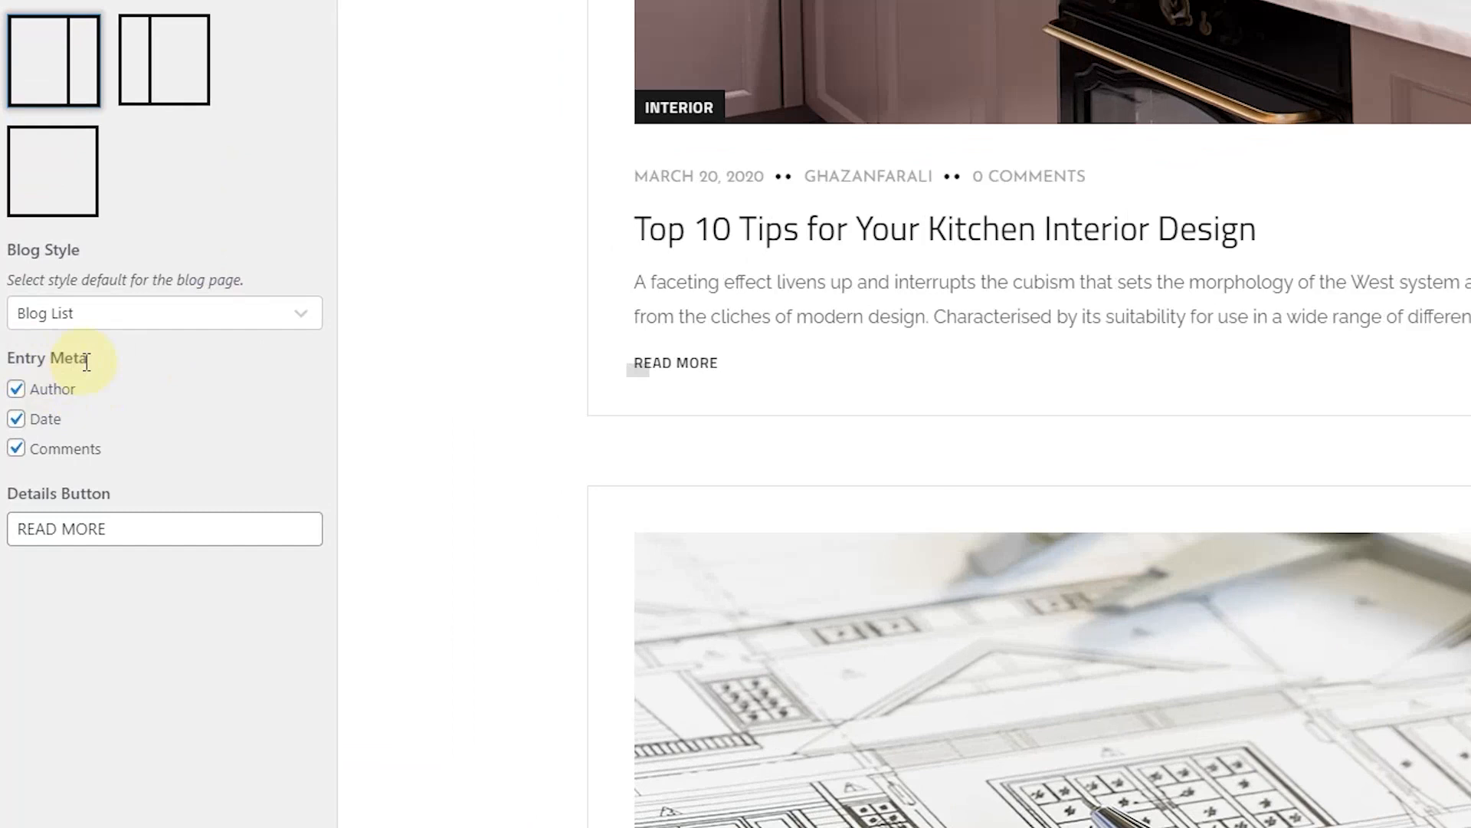
Step: Hide and then re-show the author, date and comment count on blog posts
left_click(15, 453)
left_click(15, 420)
left_click(17, 392)
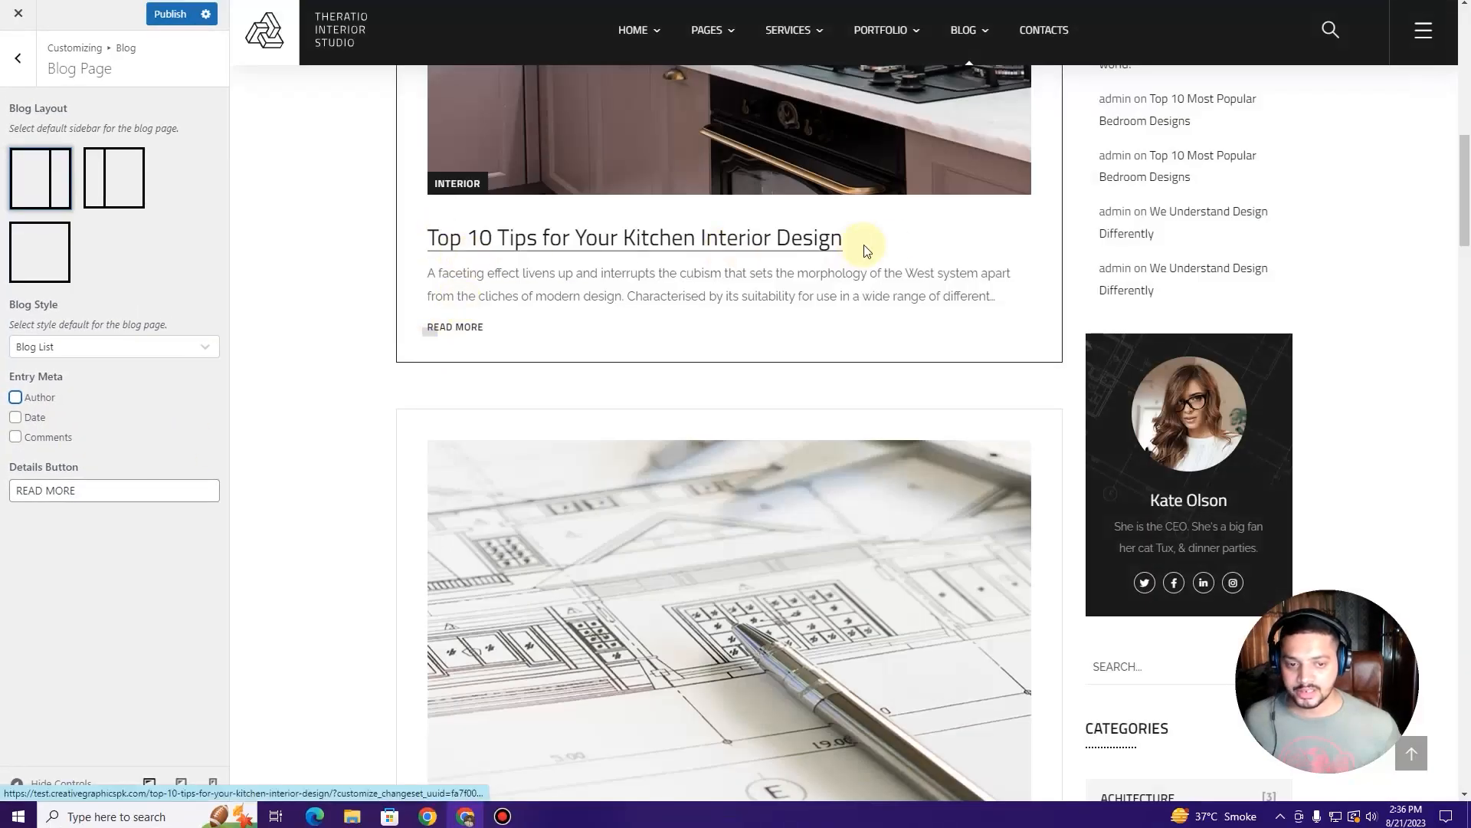
left_click(39, 397)
left_click(24, 418)
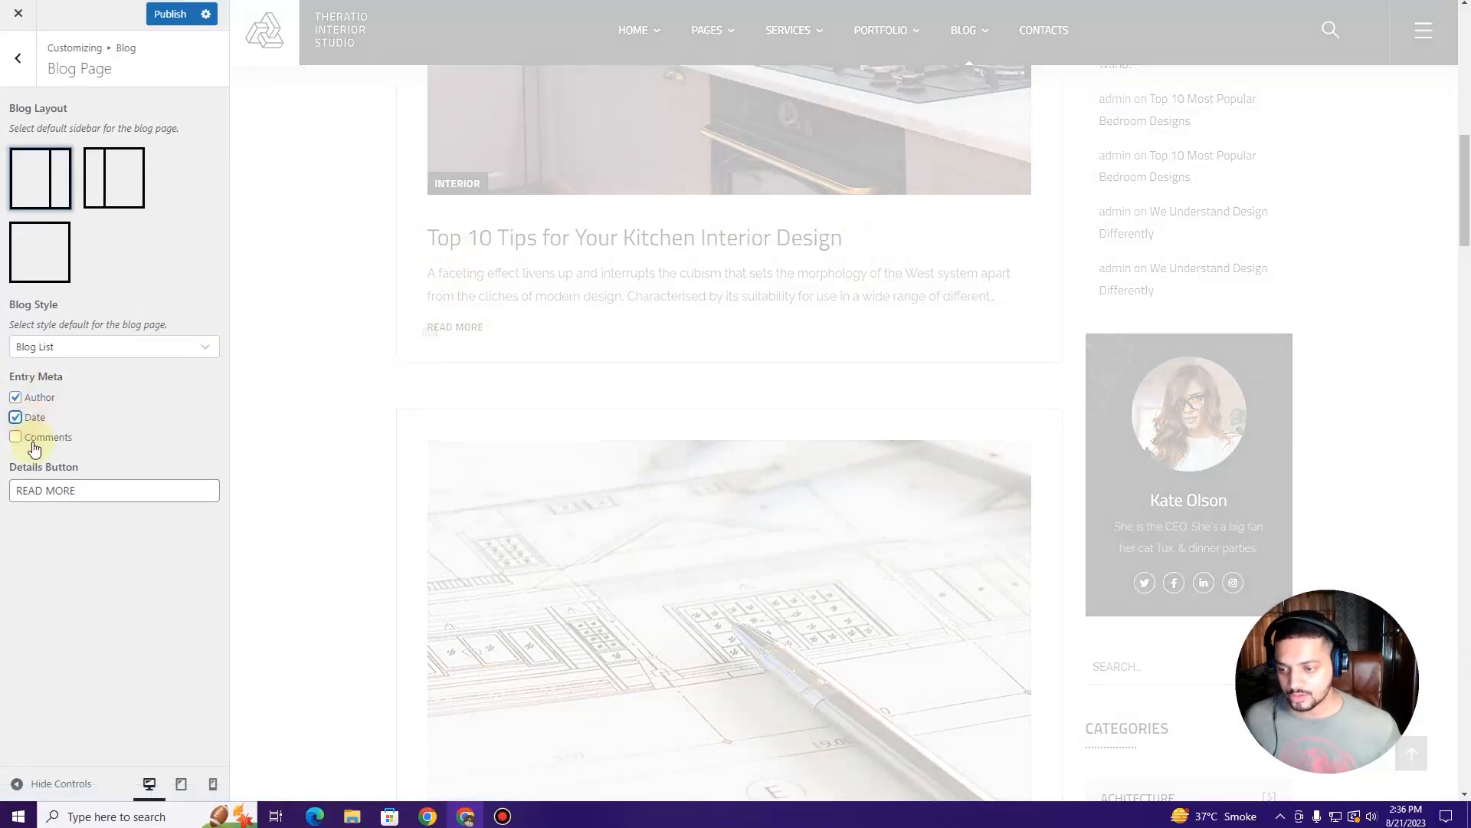
left_click(35, 436)
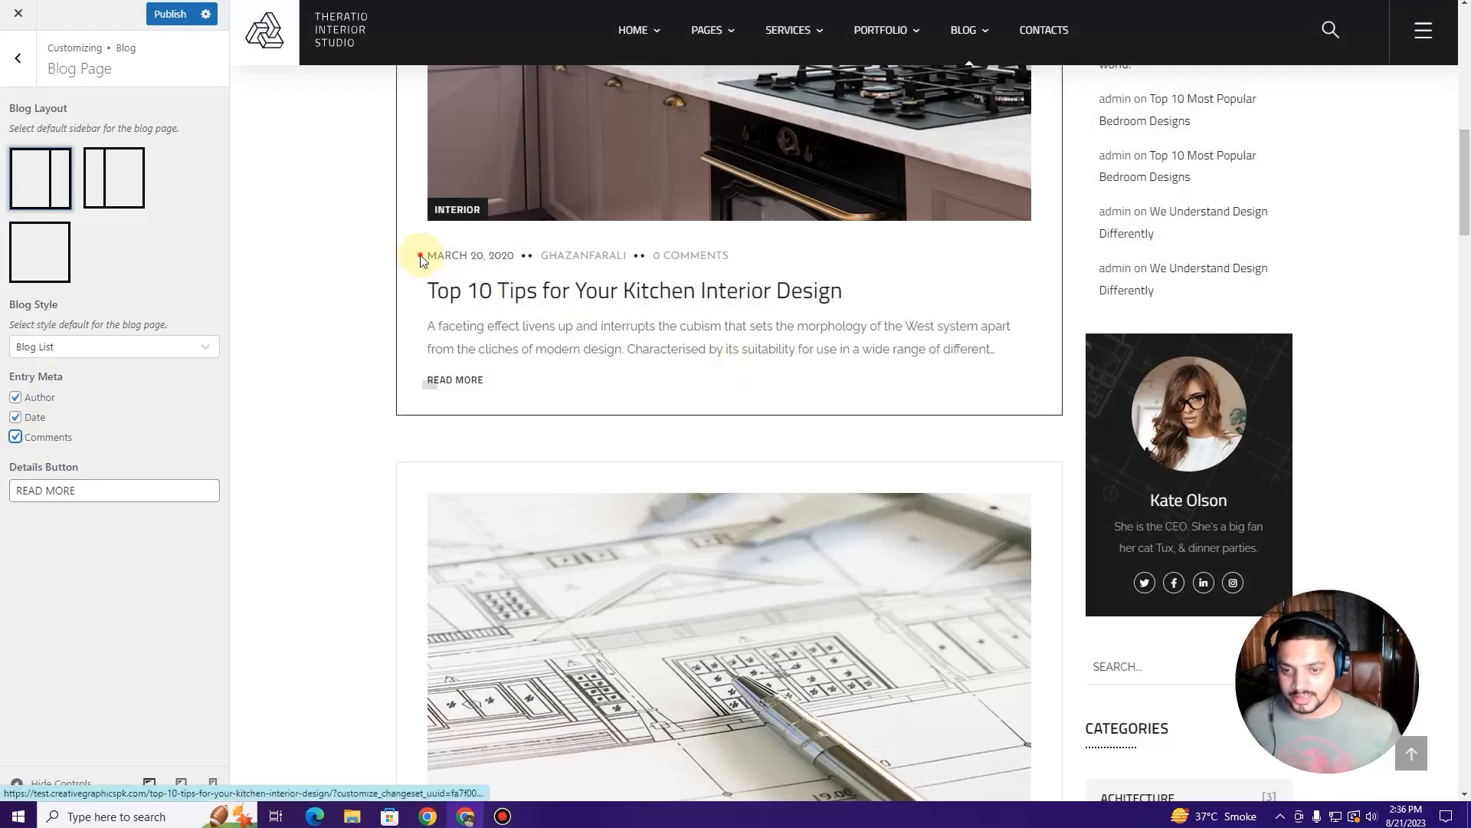
Step: Hide the author, date and comments meta again so posts show no meta line
left_click_drag(420, 261, 789, 253)
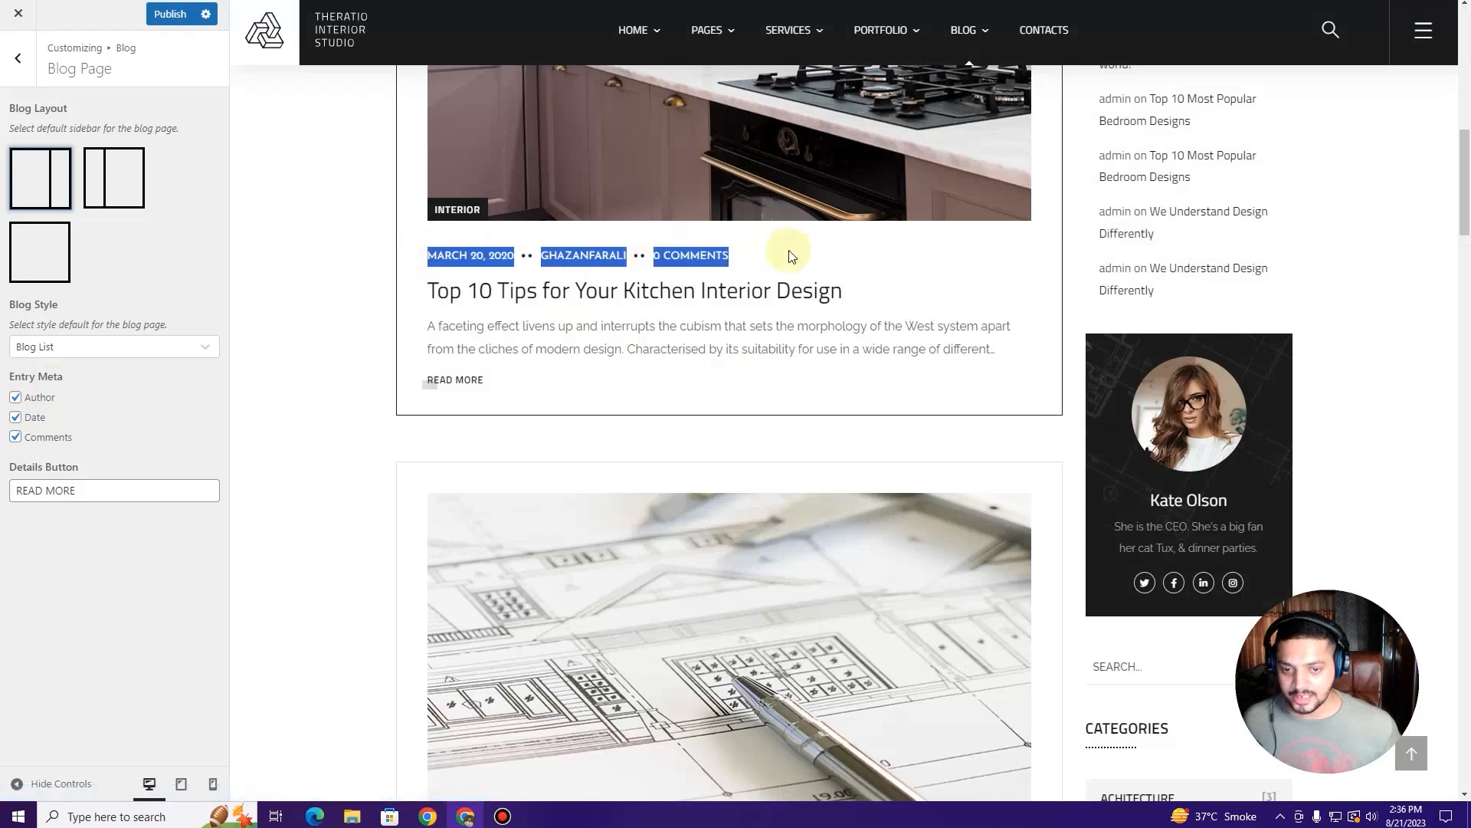
left_click(30, 396)
left_click(23, 418)
left_click(32, 438)
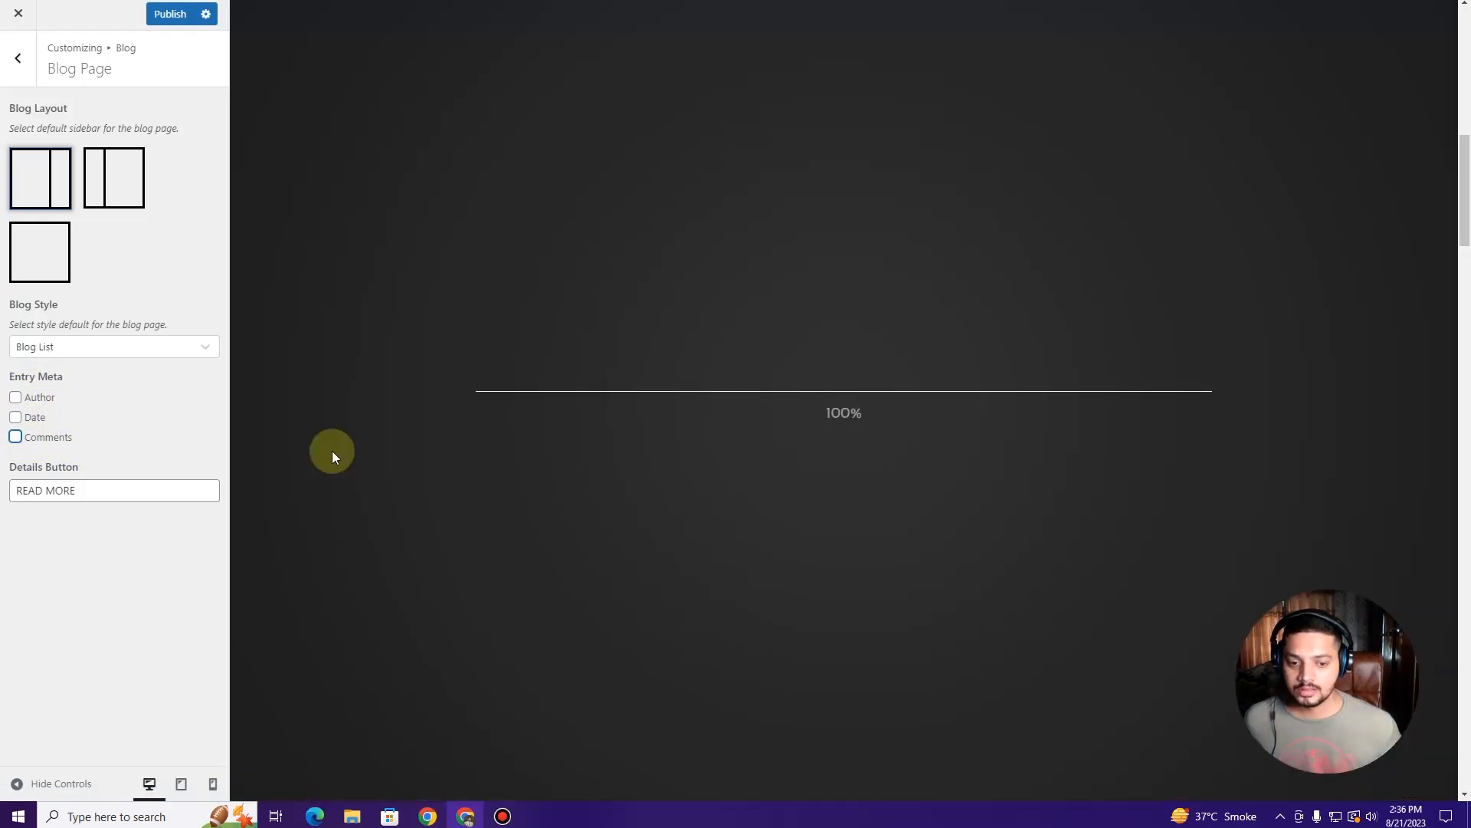
scroll(614, 460, "down", 9)
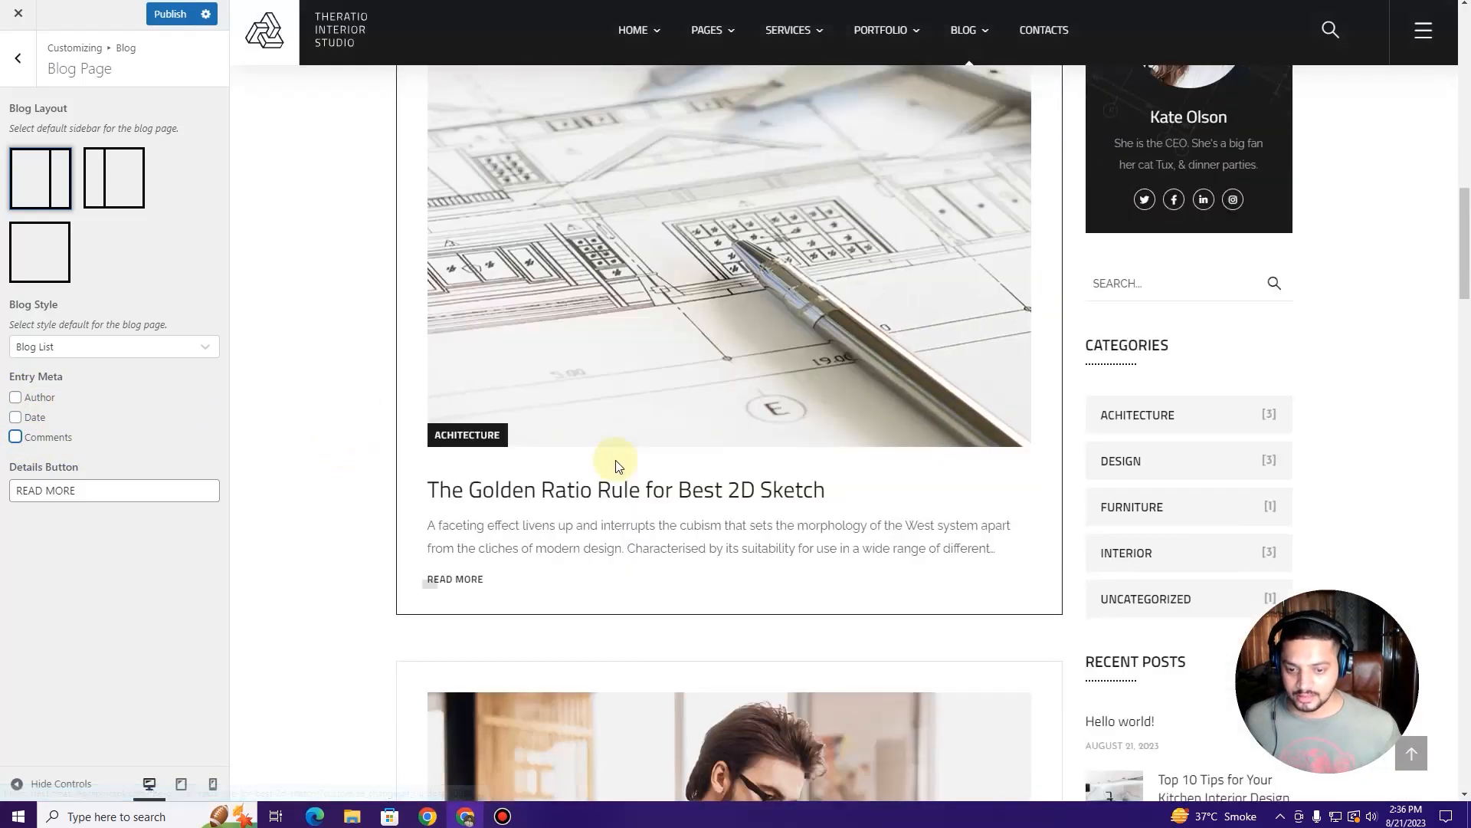
scroll(613, 466, "up", 6)
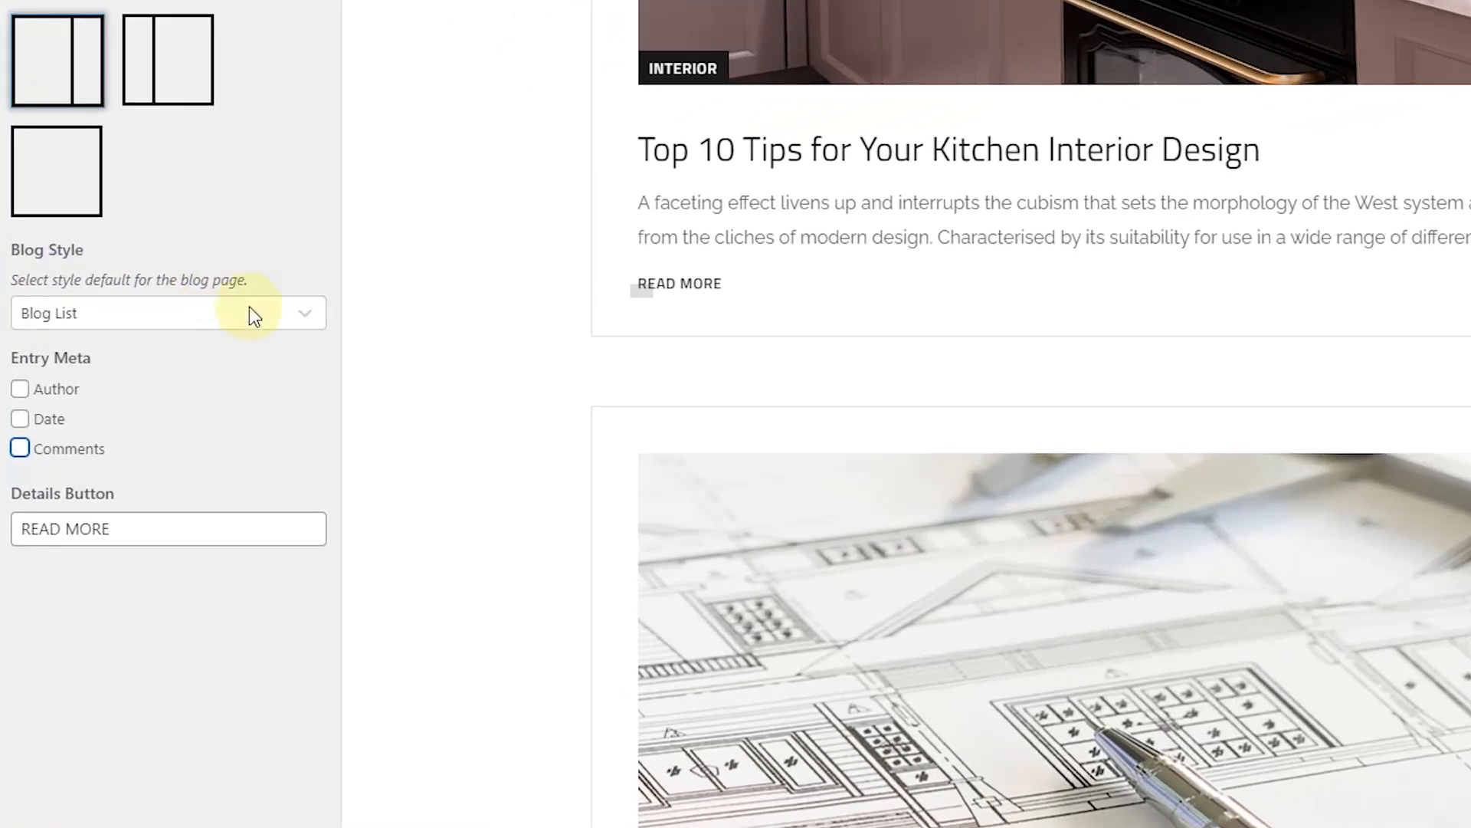
left_click(169, 342)
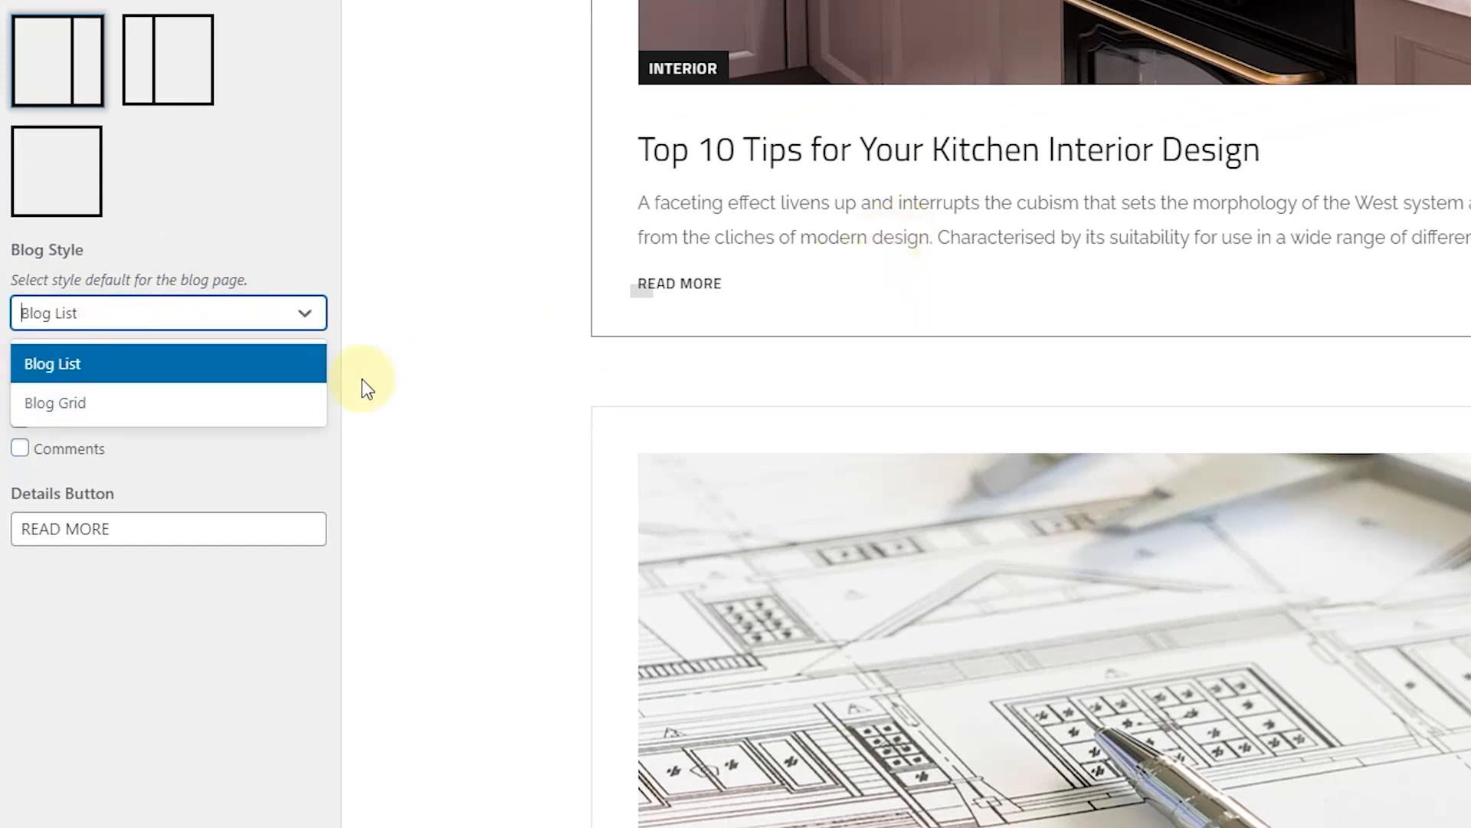
Step: Set Blog Style to Blog Grid with 3 Columns and a full-width, no-sidebar layout
left_click(234, 401)
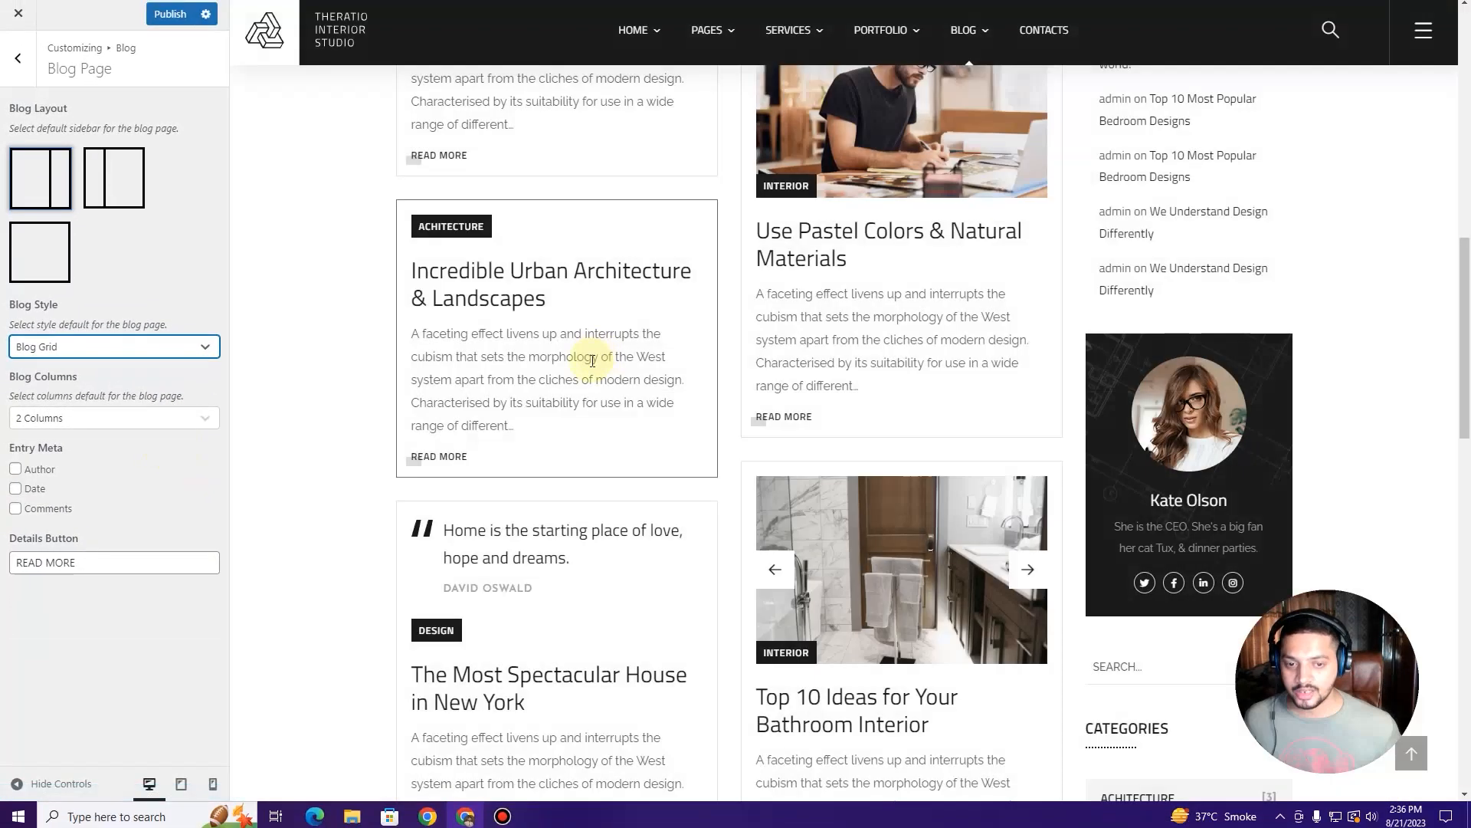
scroll(600, 357, "up", 6)
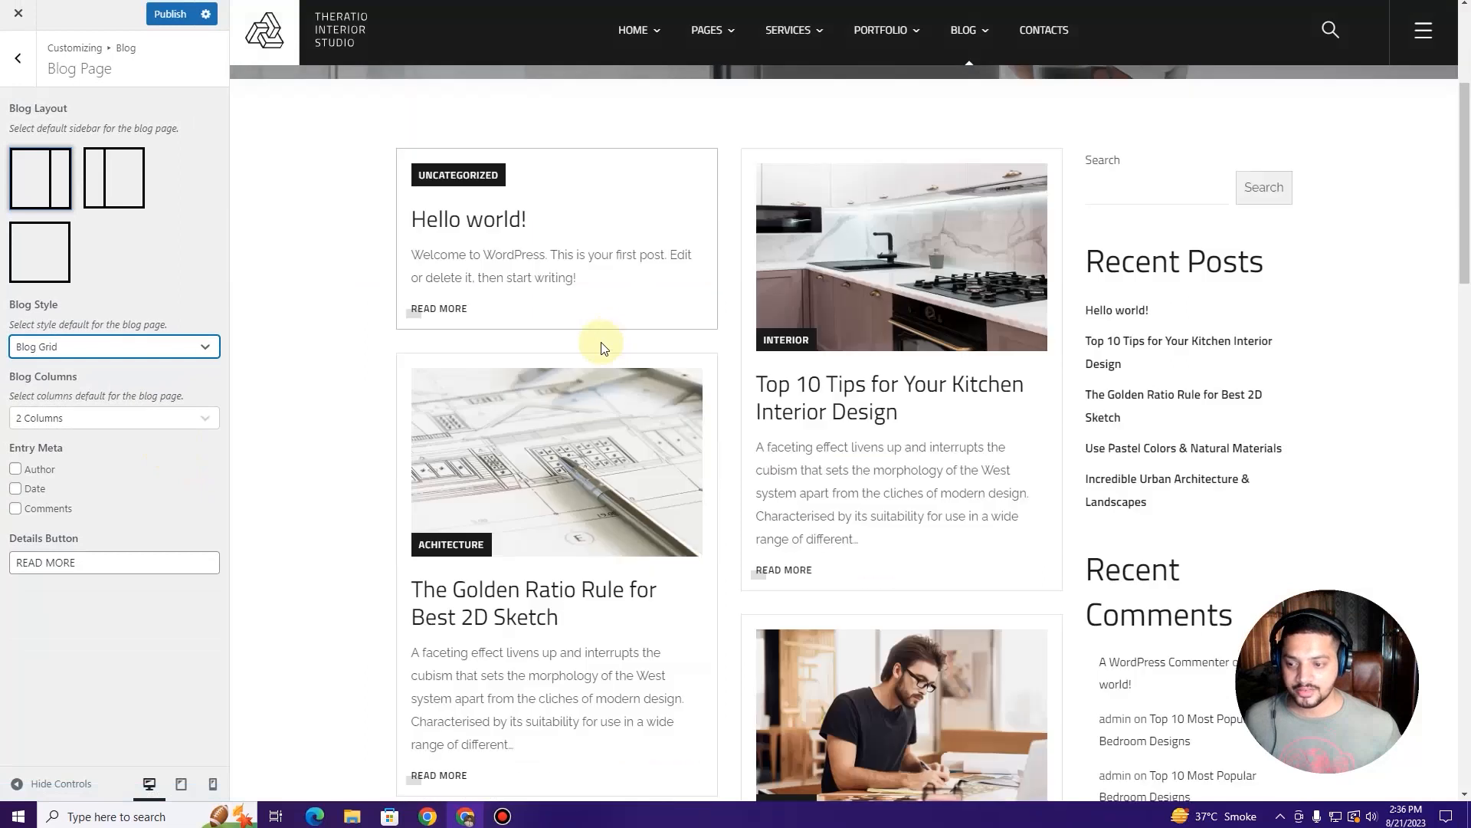
left_click(152, 420)
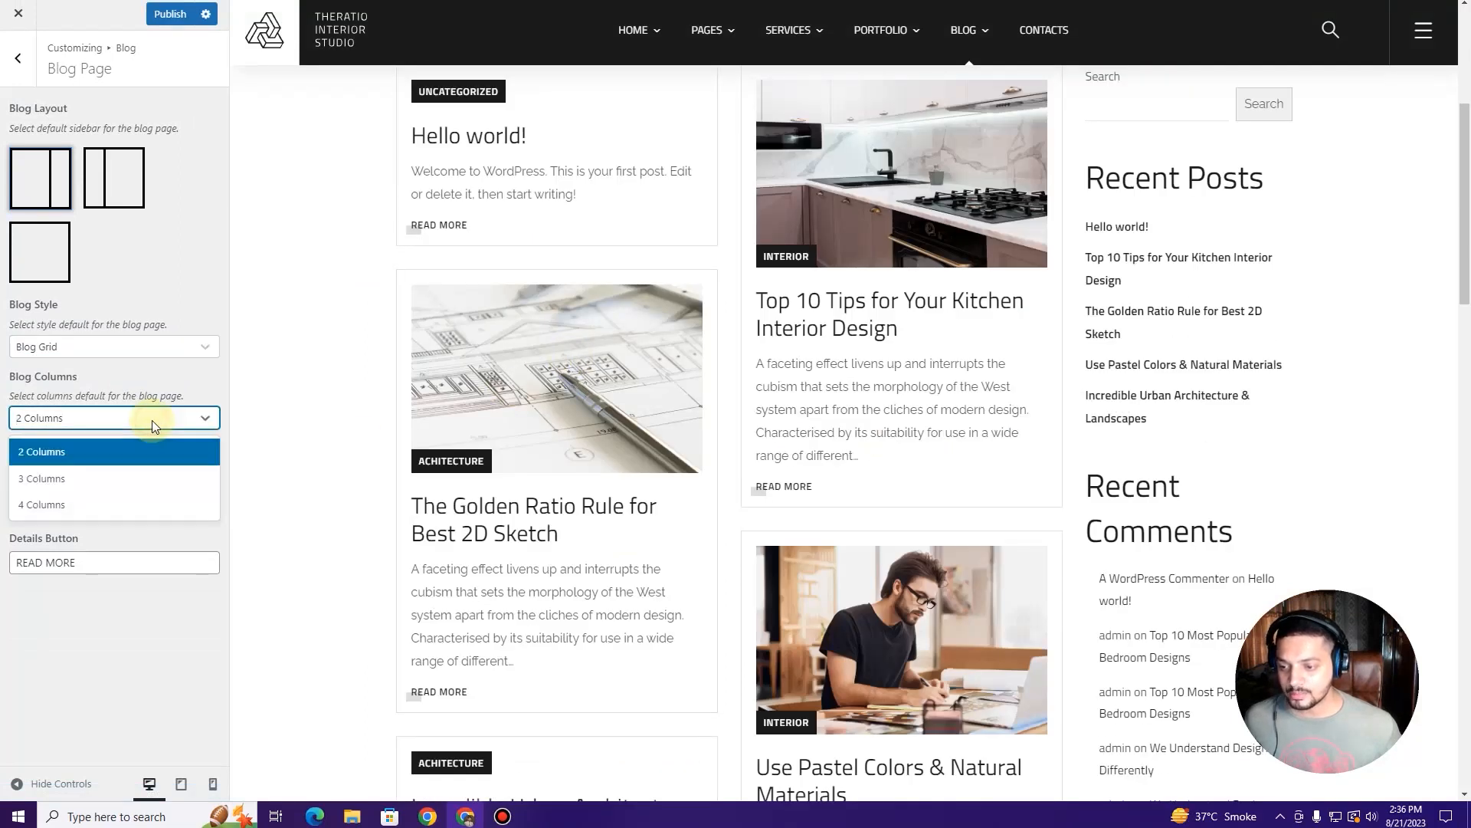
left_click(121, 477)
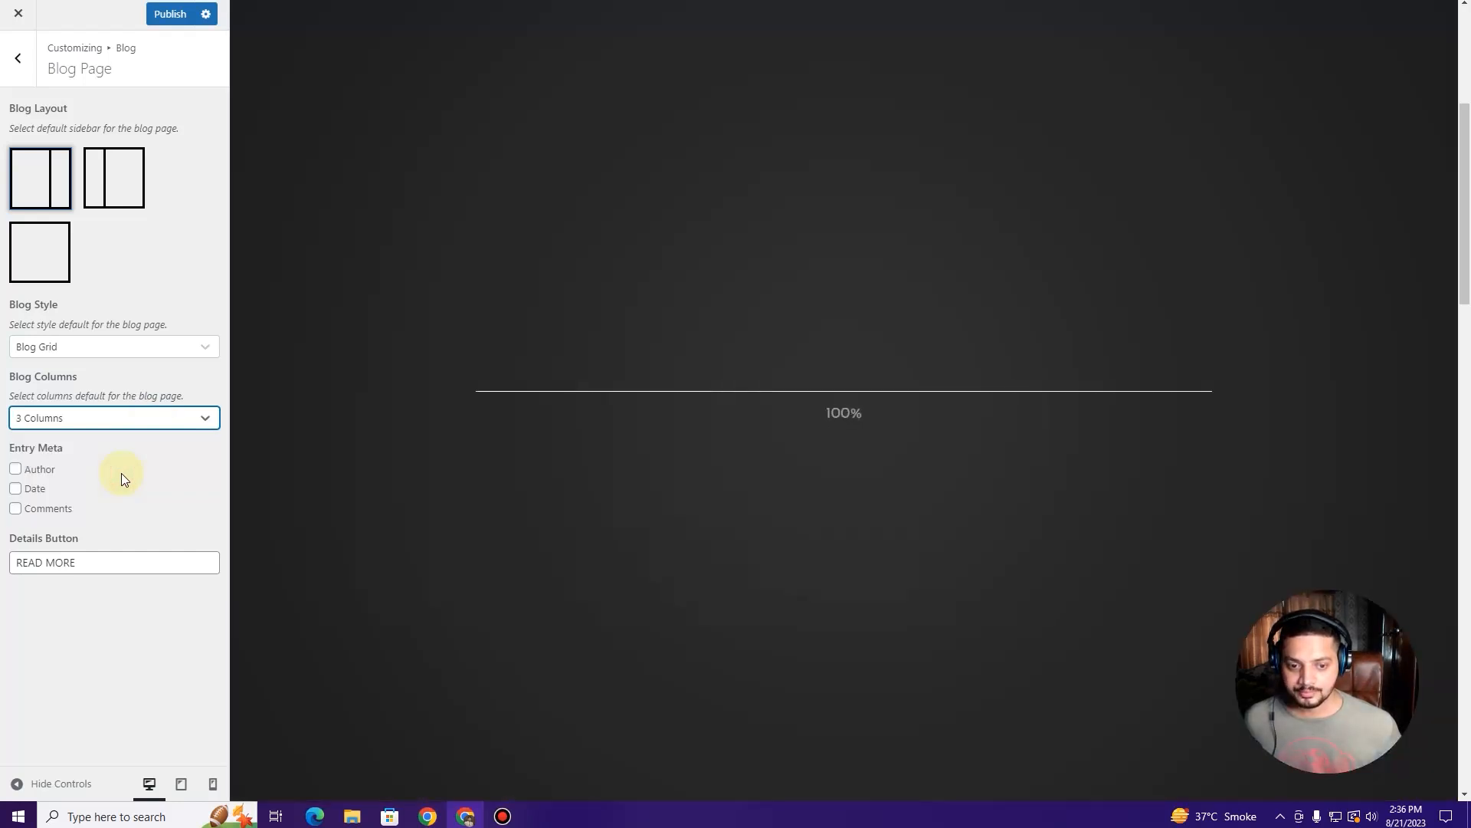
scroll(516, 332, "down", 3)
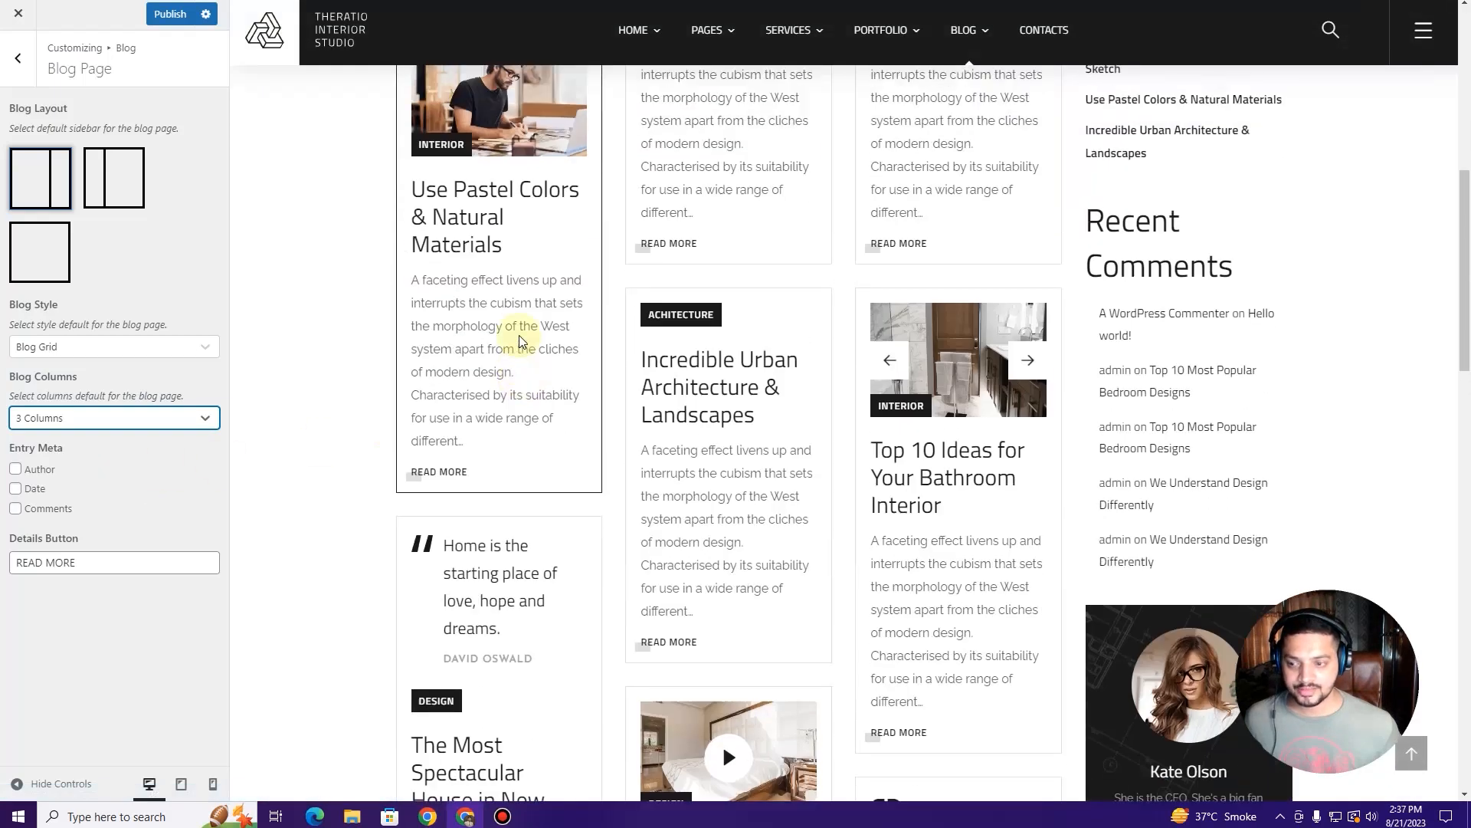
scroll(518, 334, "up", 3)
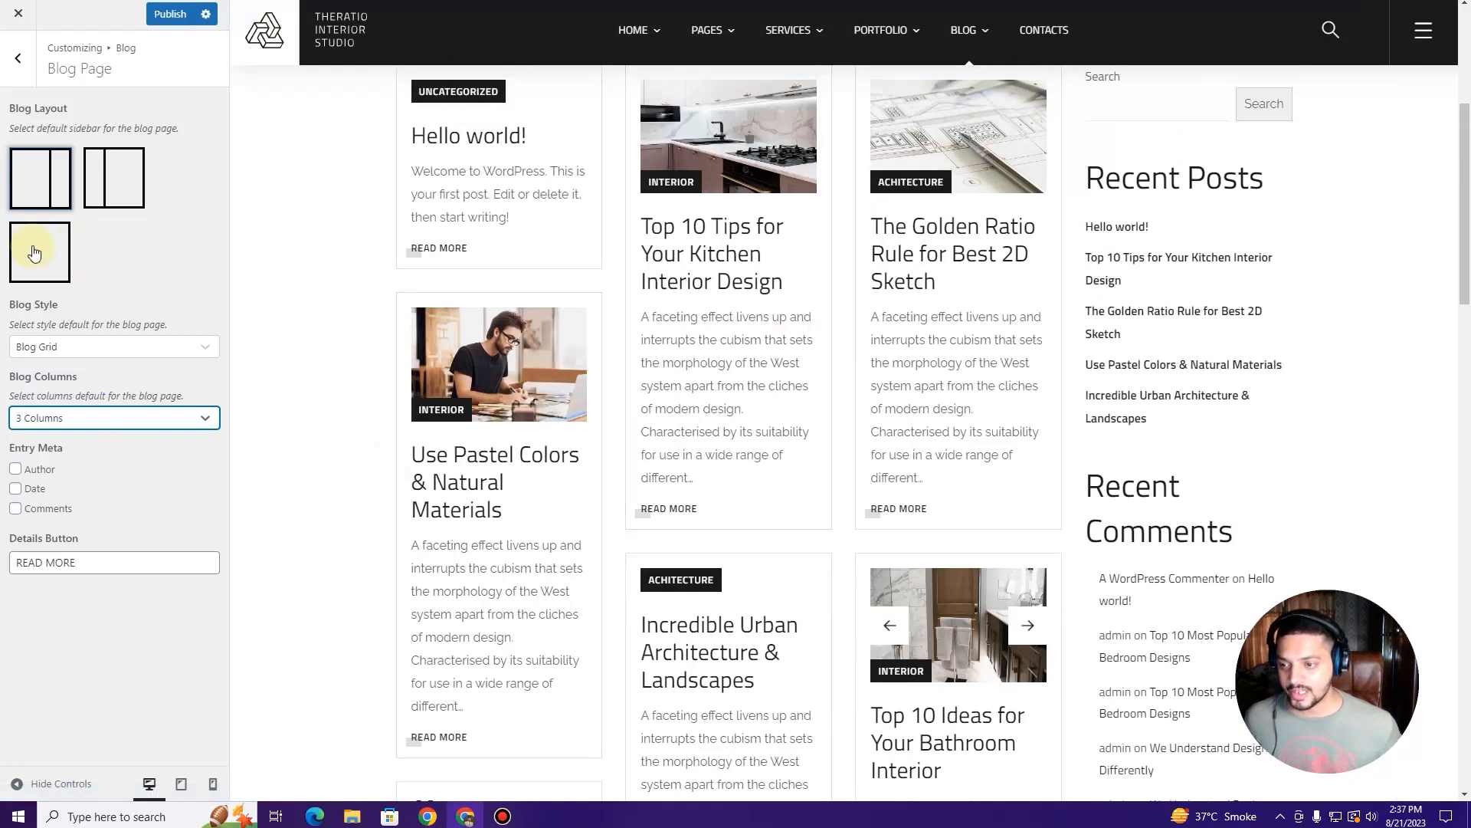
left_click(34, 252)
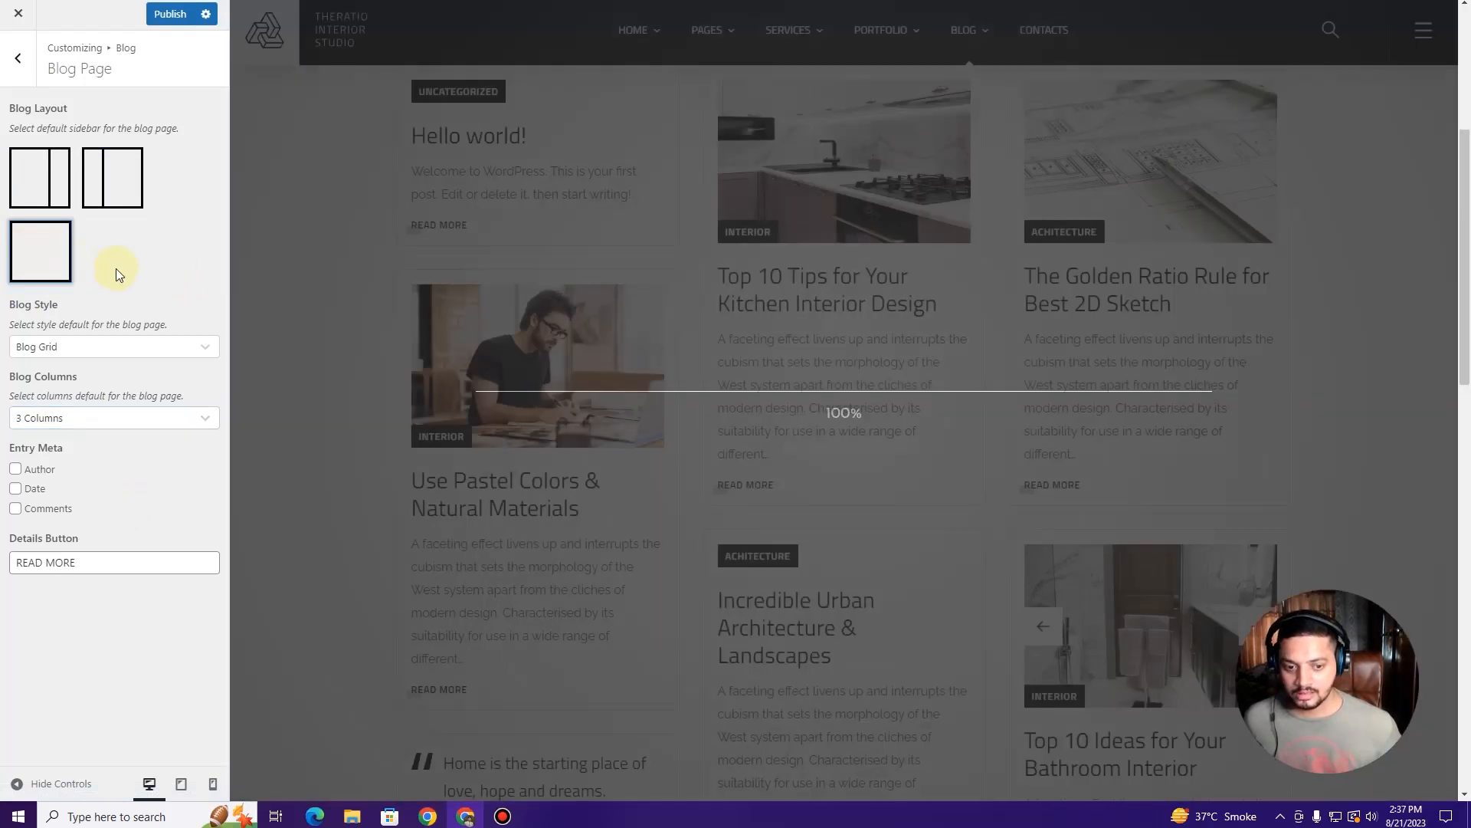
Step: Change the blog column count and switch Blog Style back to Blog List
scroll(699, 367, "down", 10)
scroll(699, 387, "down", 2)
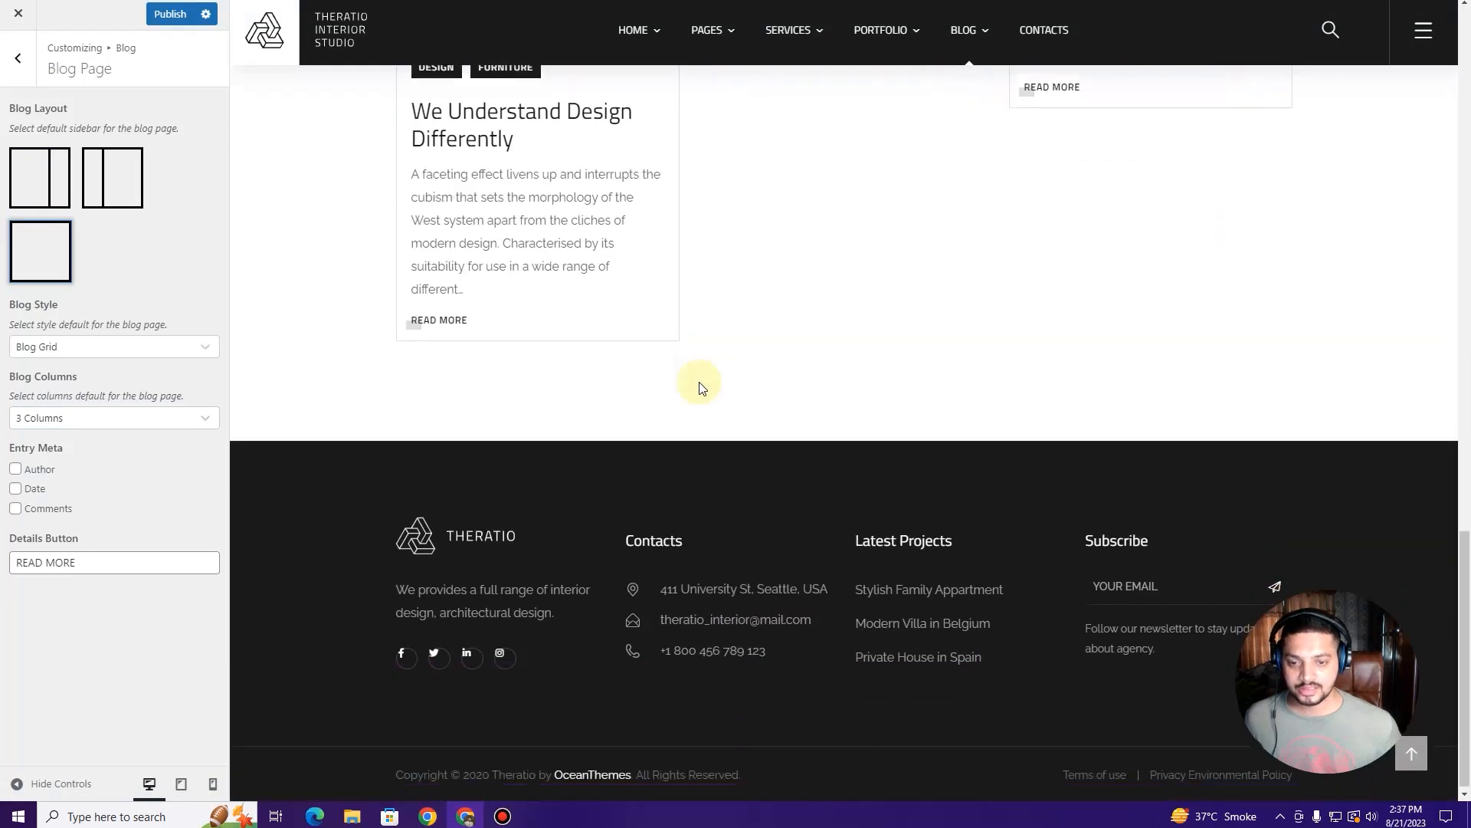
scroll(698, 389, "up", 15)
scroll(697, 393, "down", 5)
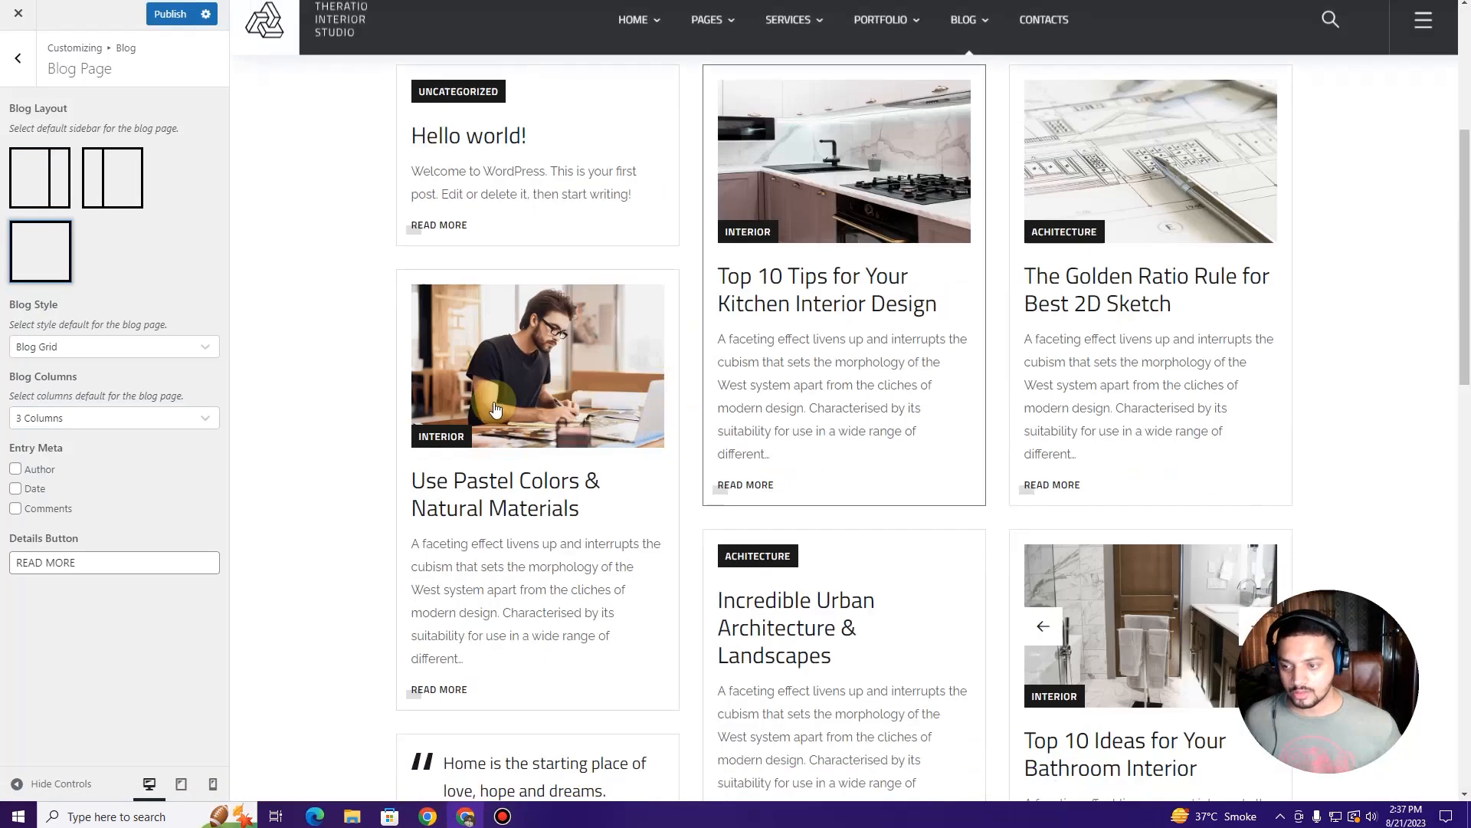
left_click(98, 426)
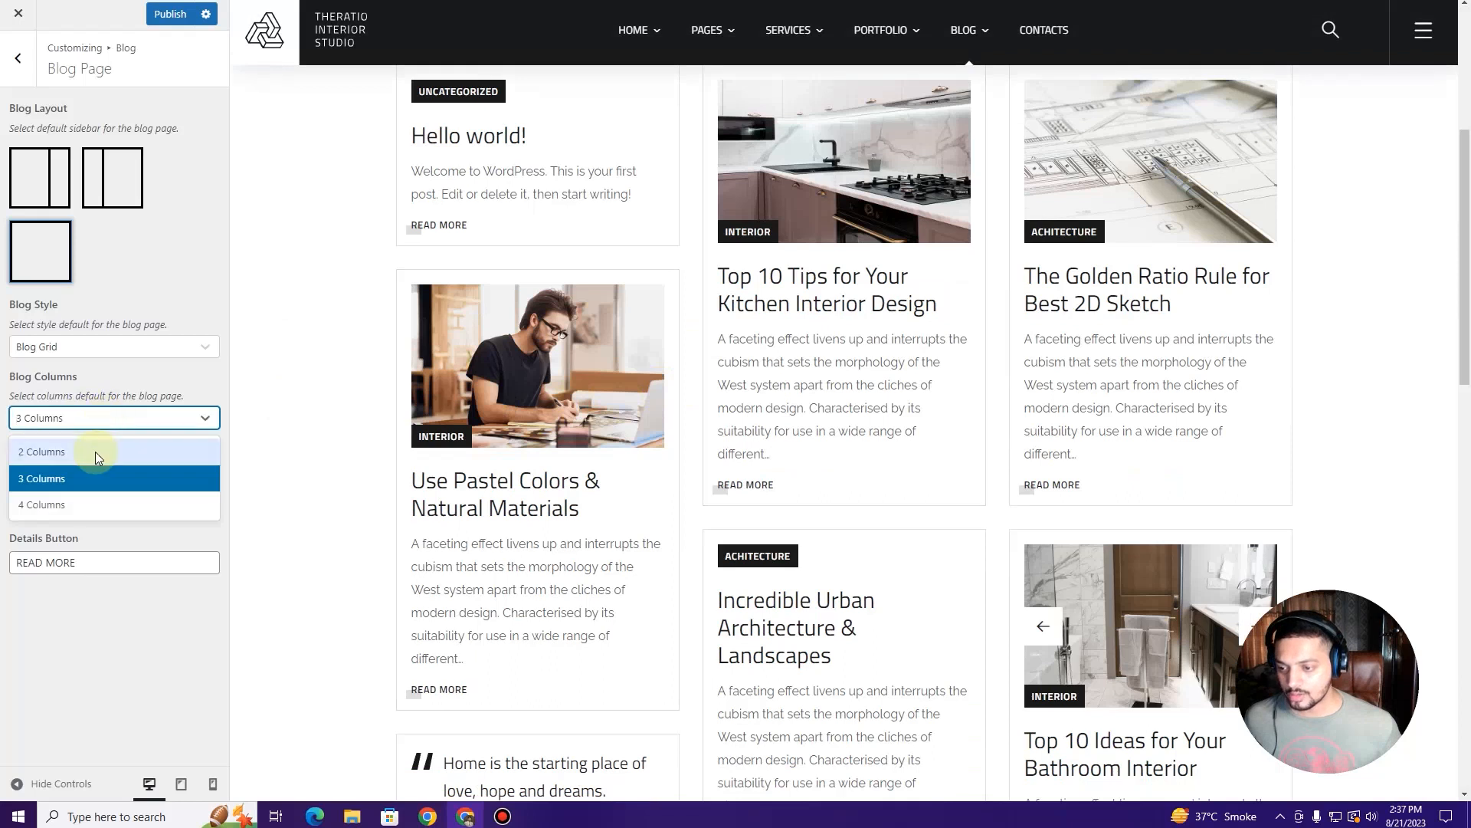
left_click(95, 452)
left_click(138, 348)
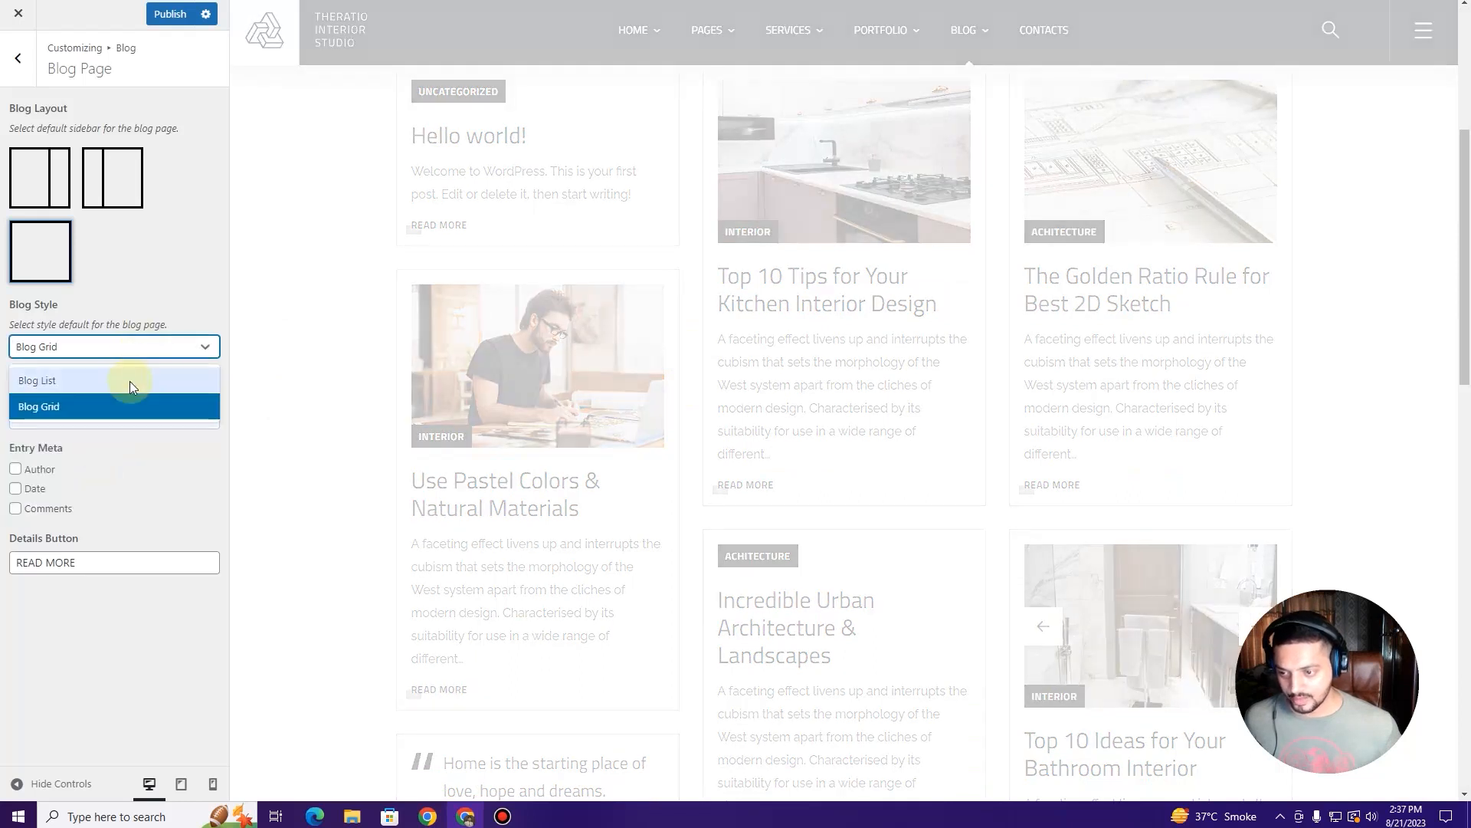
left_click(115, 406)
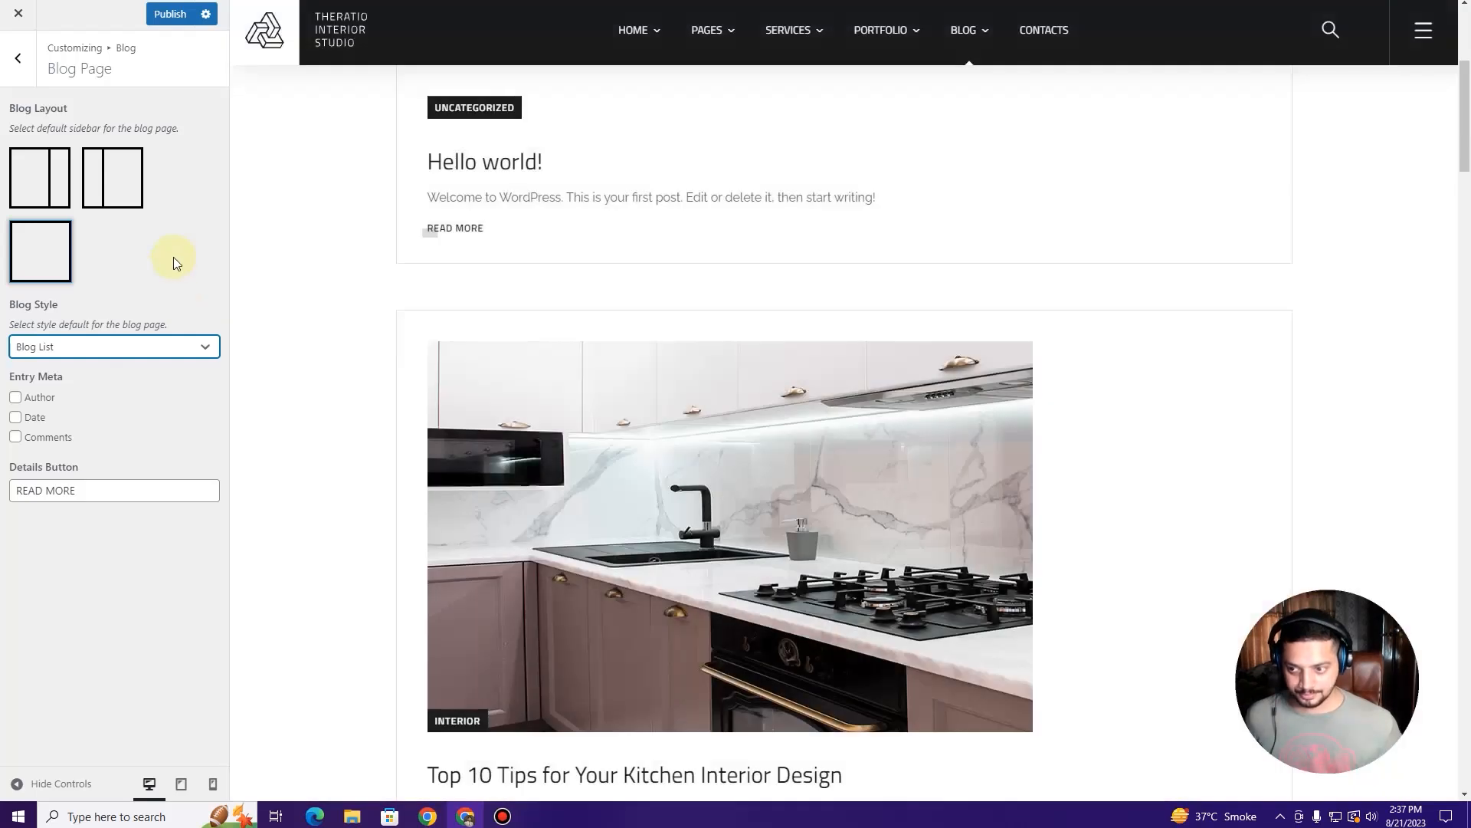
Step: Give the Blog Page a right-sidebar Blog Layout and return to Blog
left_click(19, 60)
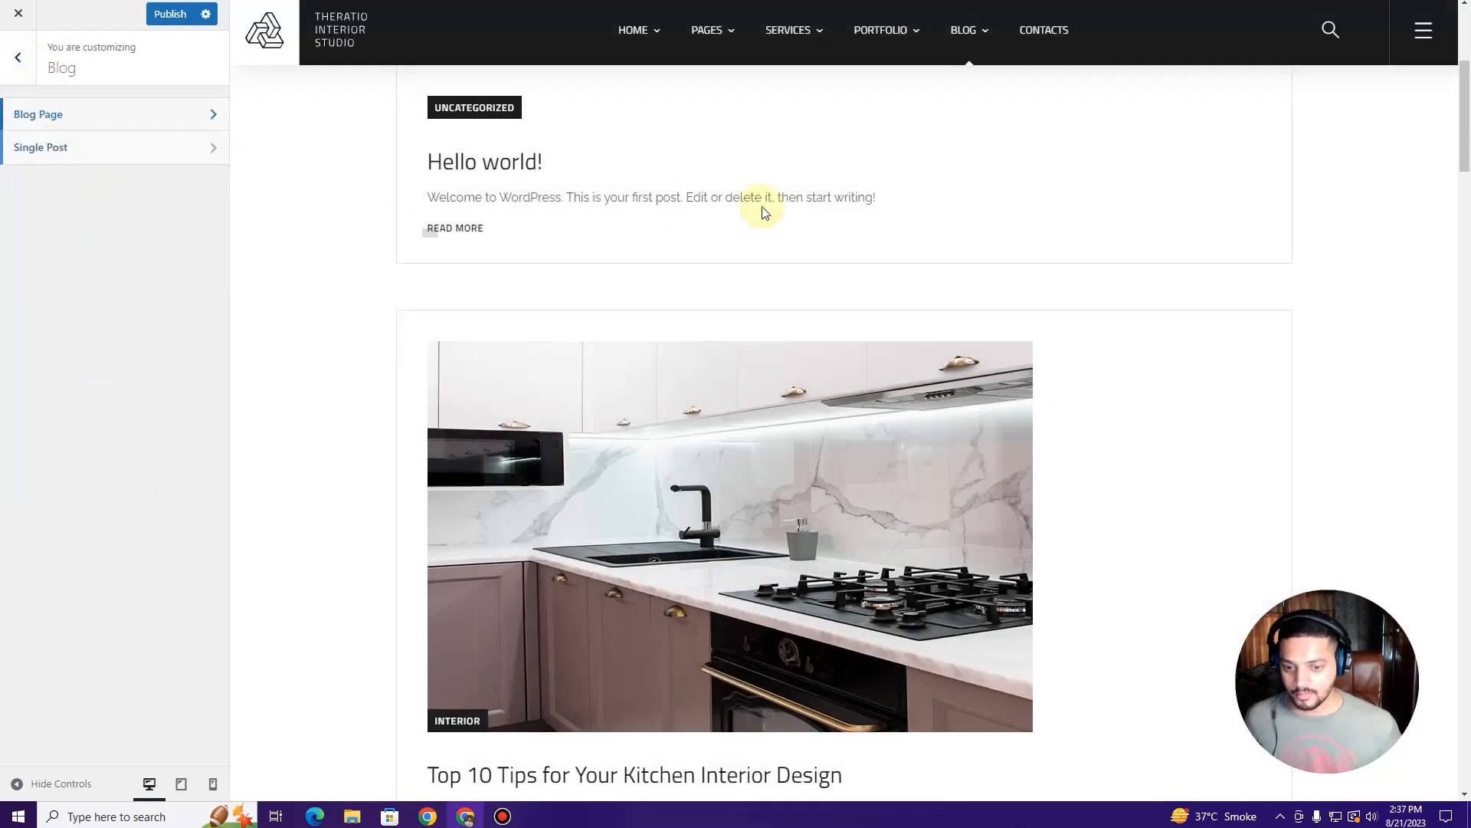
left_click(131, 113)
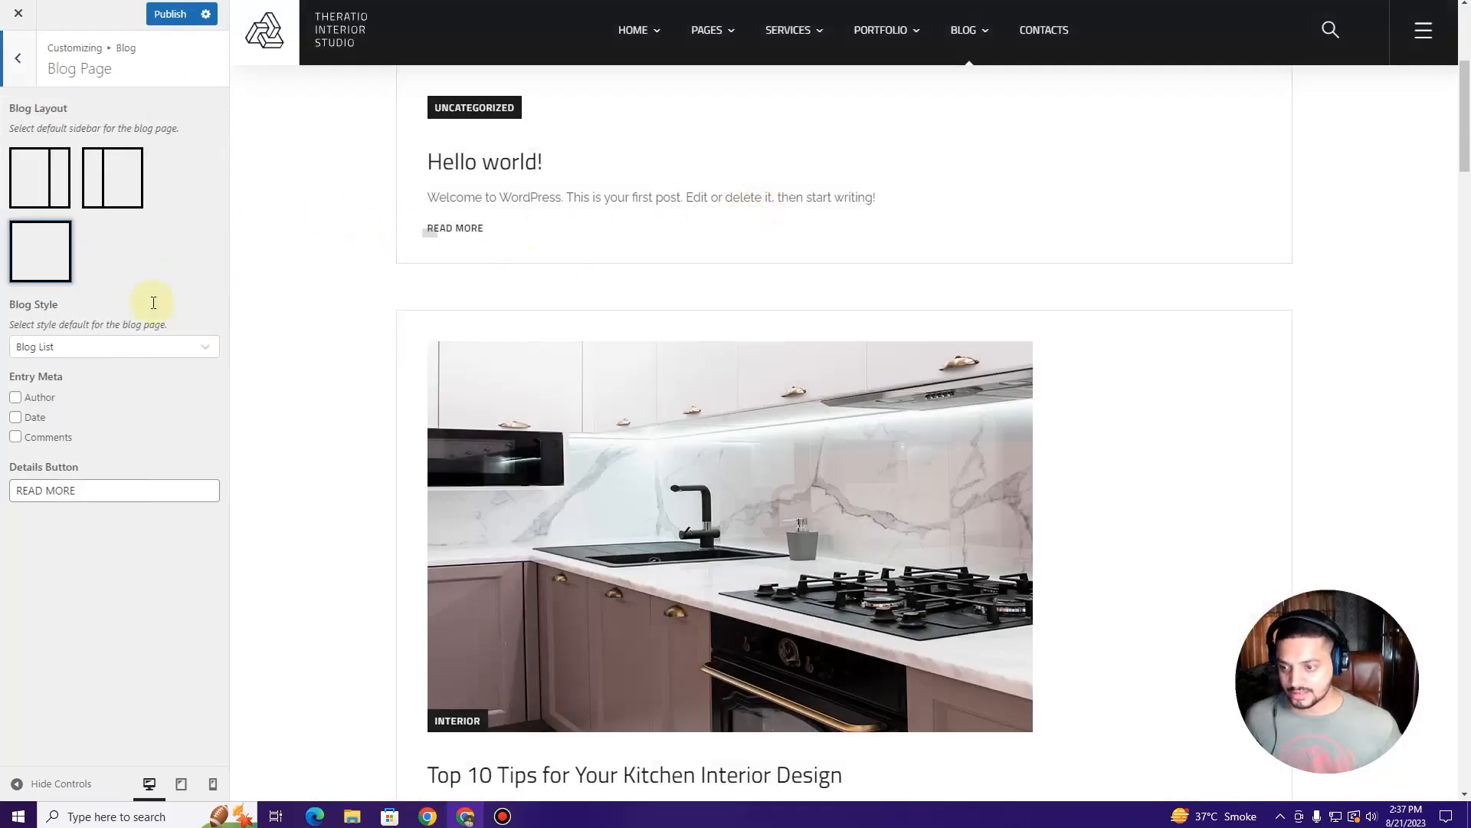
left_click(51, 184)
left_click(18, 58)
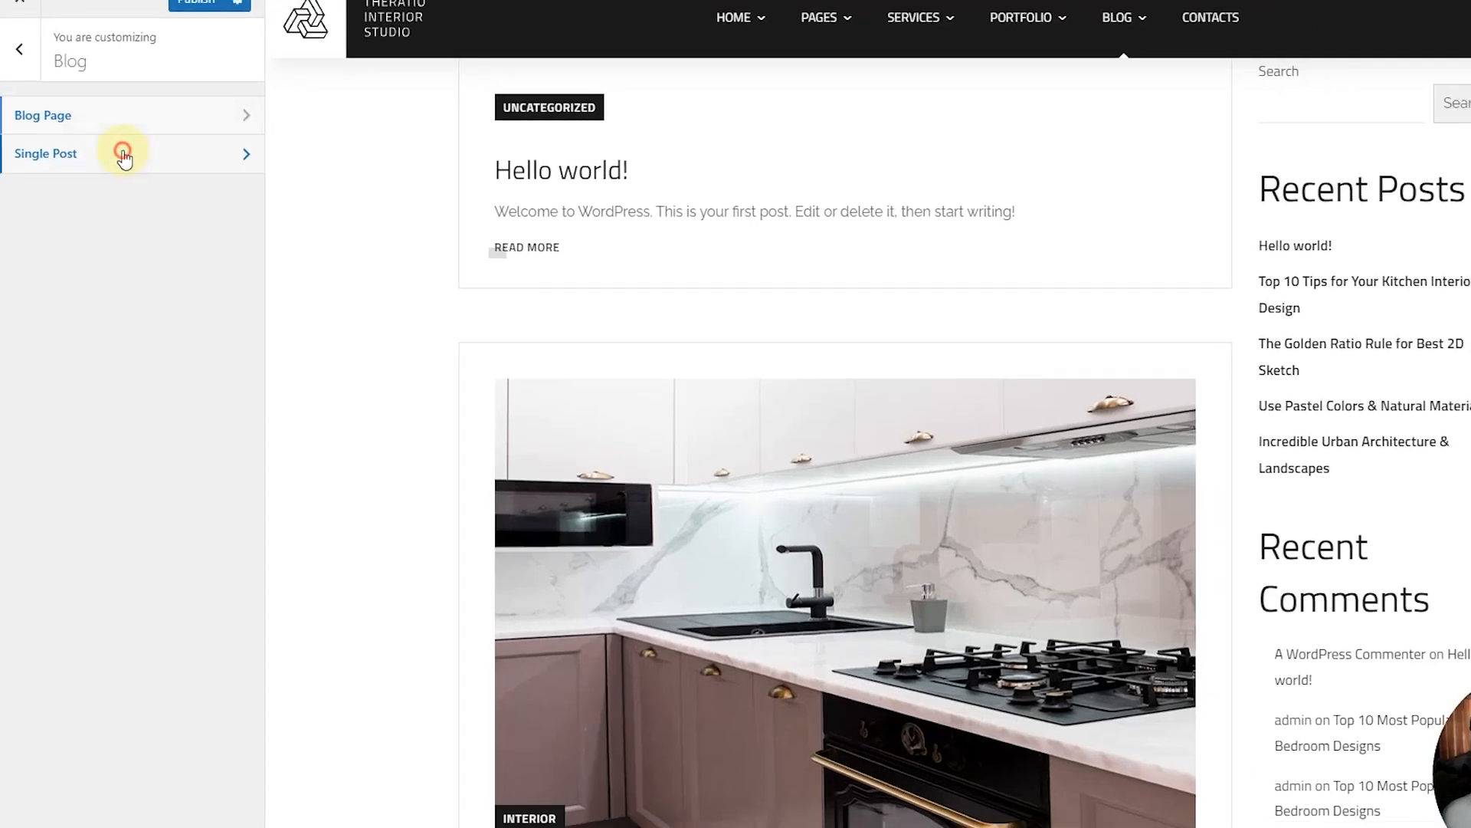
Step: Open Single Post settings and preview the Top 10 Tips kitchen post
left_click(146, 164)
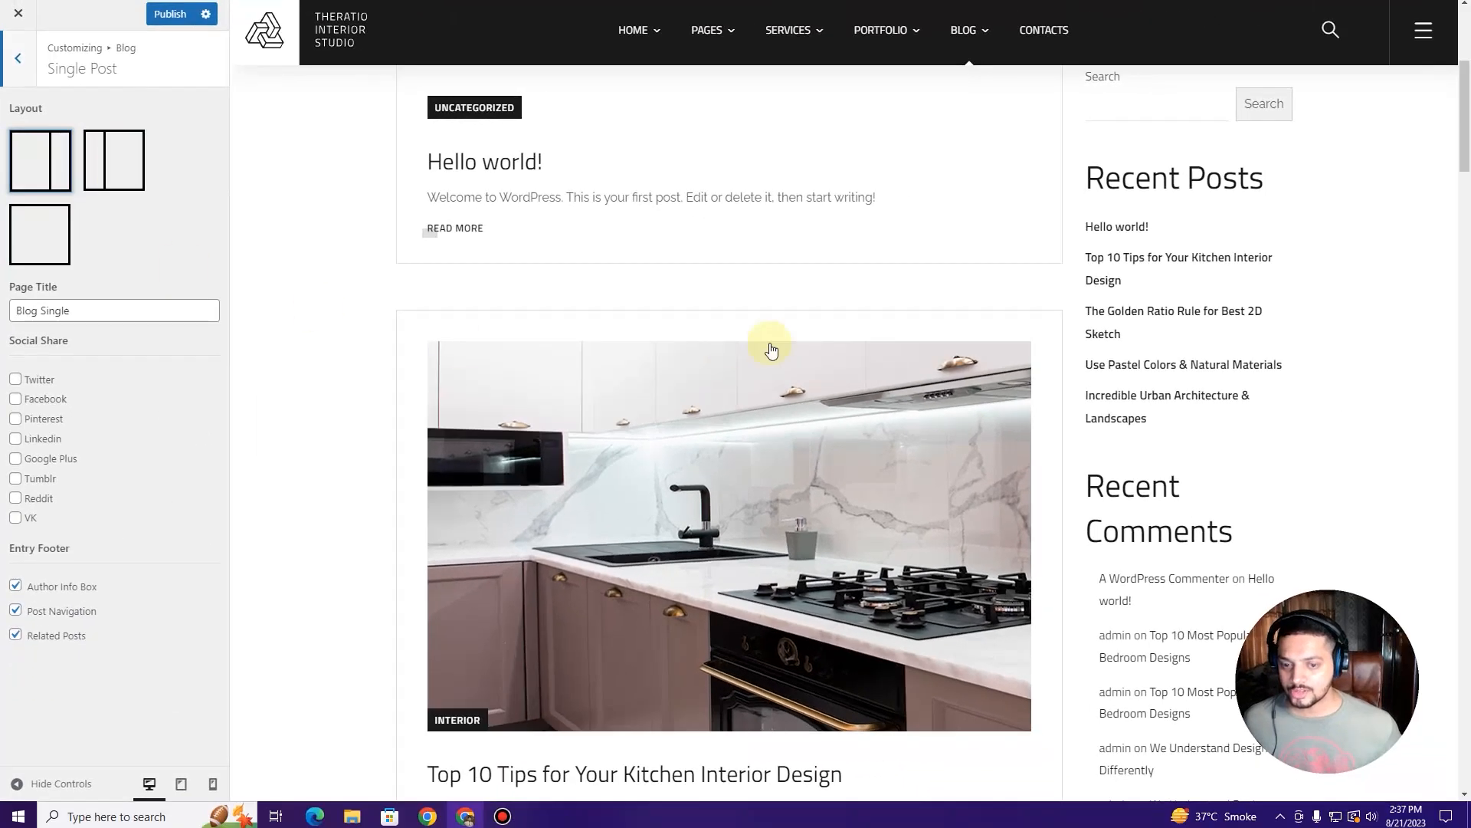
scroll(559, 306, "down", 5)
left_click(565, 394)
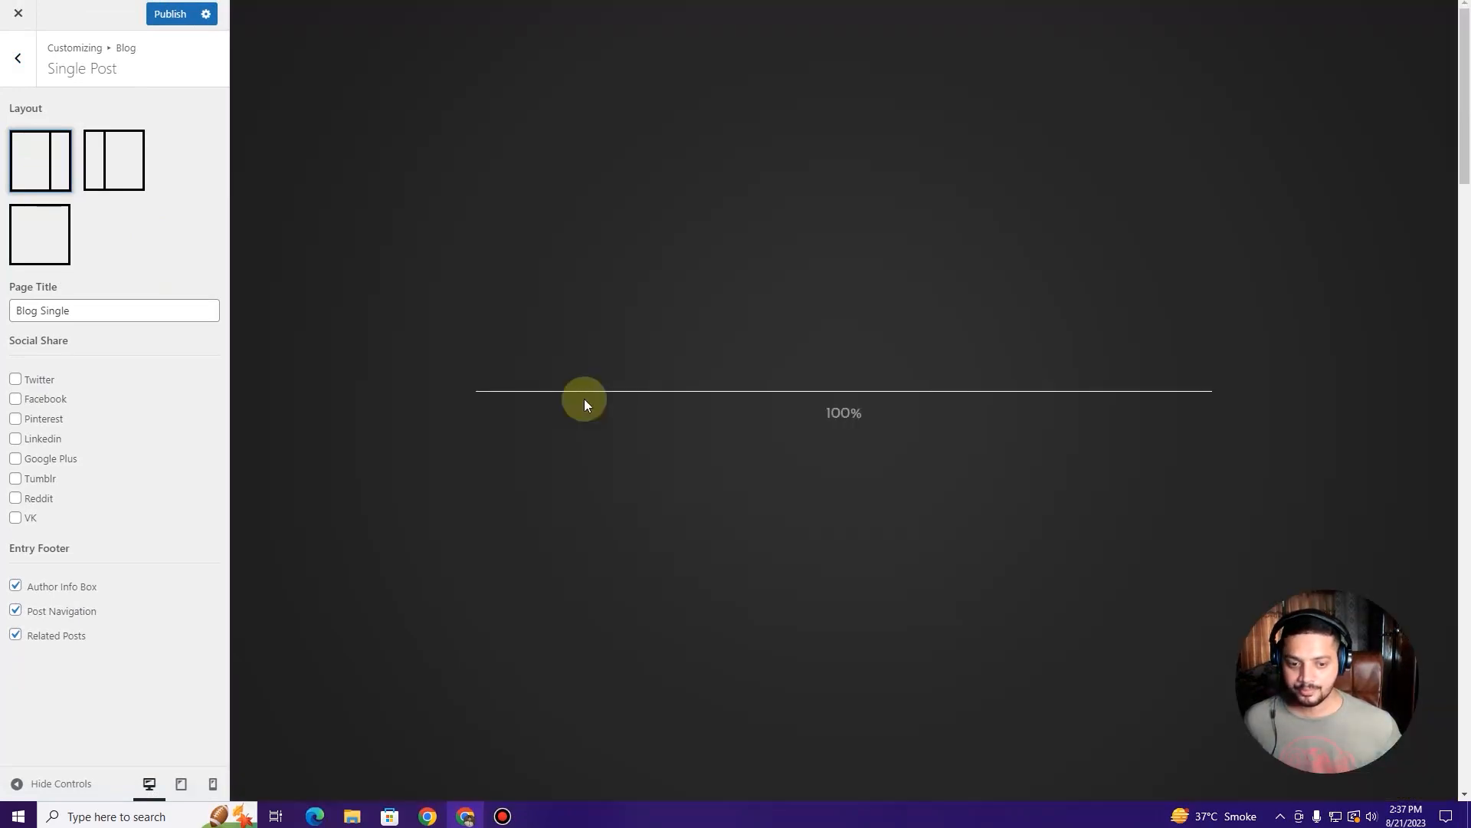
scroll(848, 384, "down", 15)
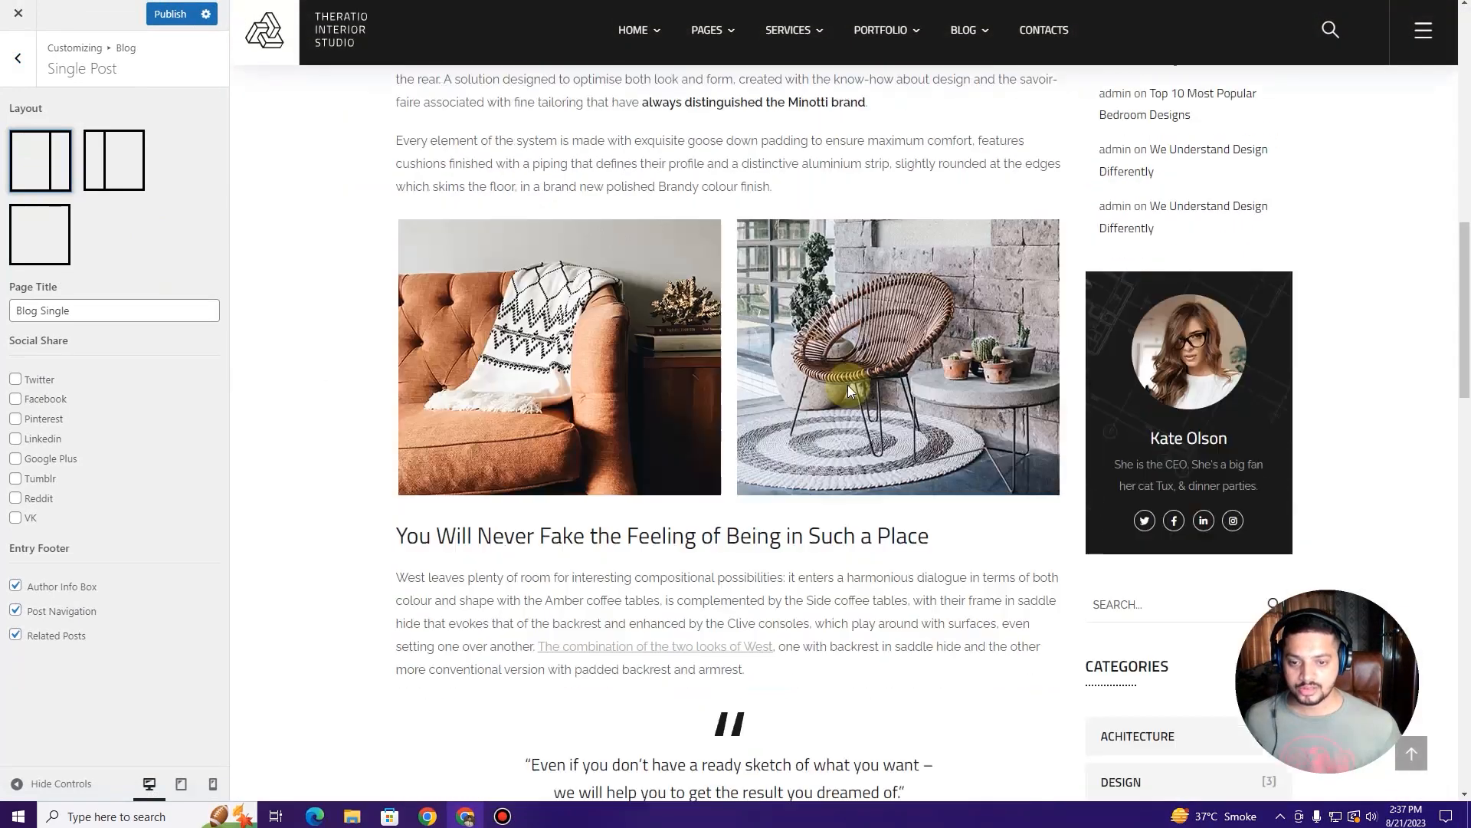
scroll(848, 385, "up", 5)
scroll(848, 384, "up", 3)
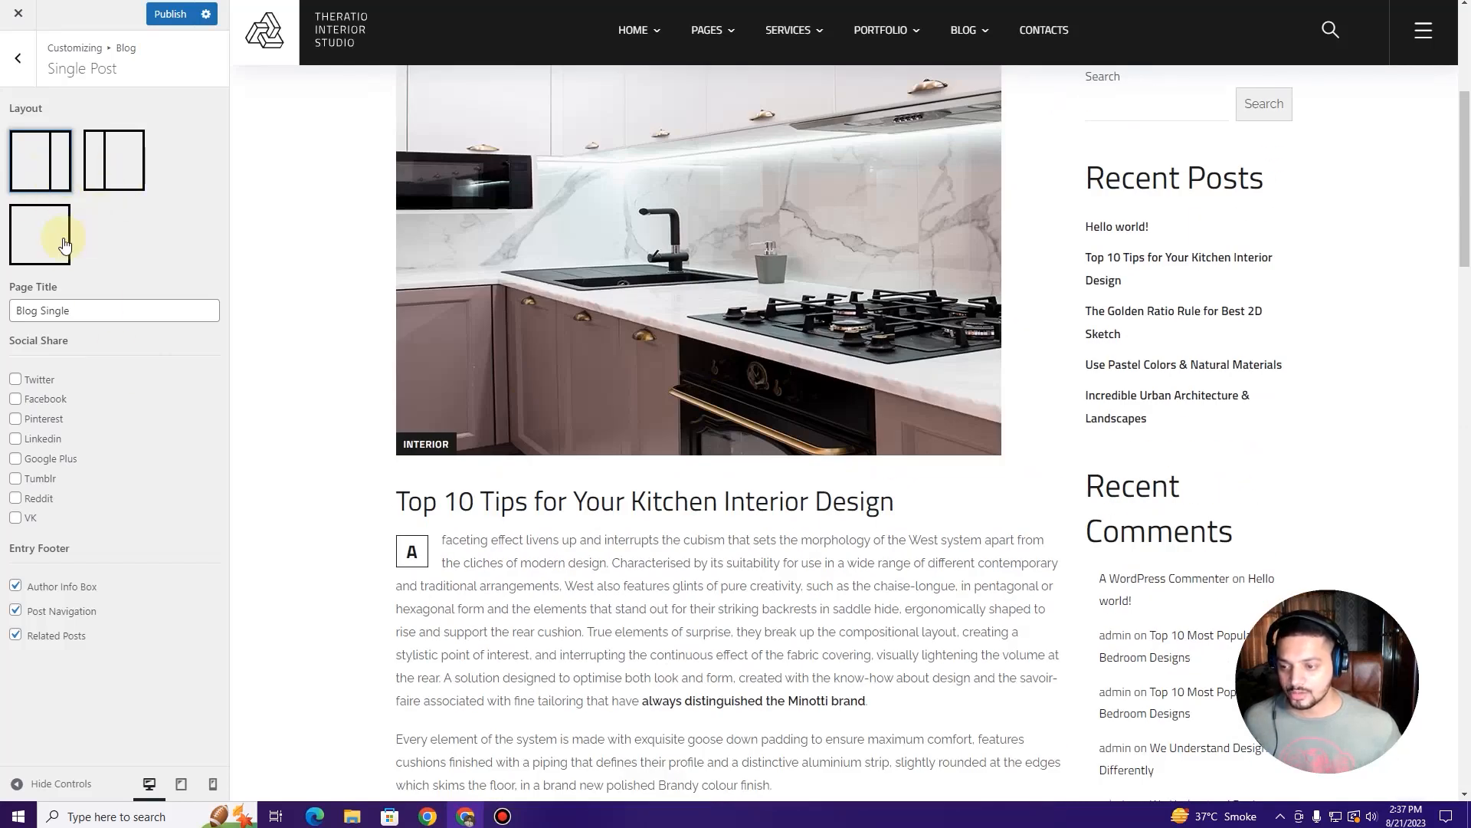
Step: Try left-sidebar and full-width post layouts, then restore the right sidebar
left_click(115, 166)
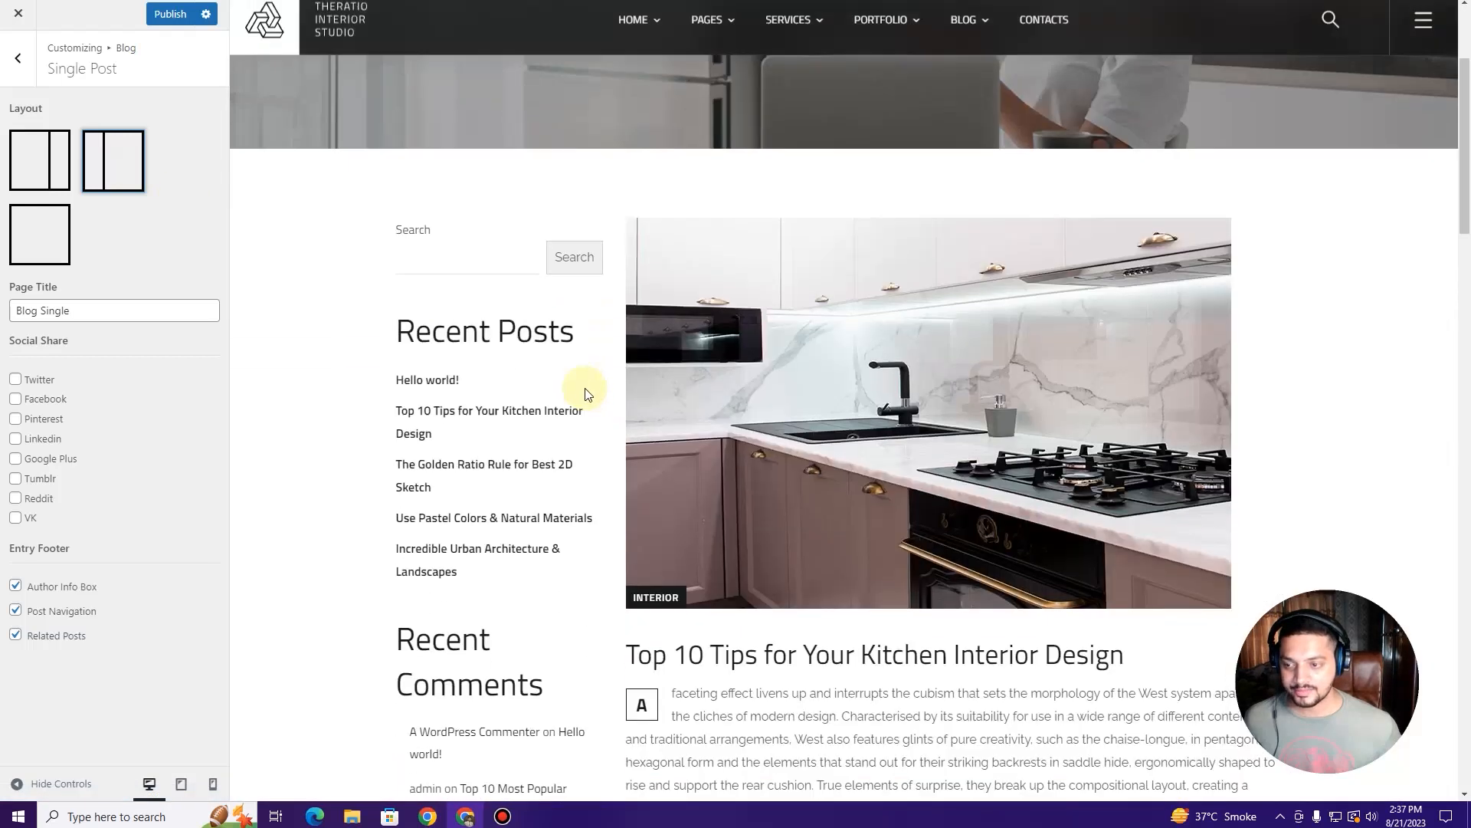
left_click(43, 237)
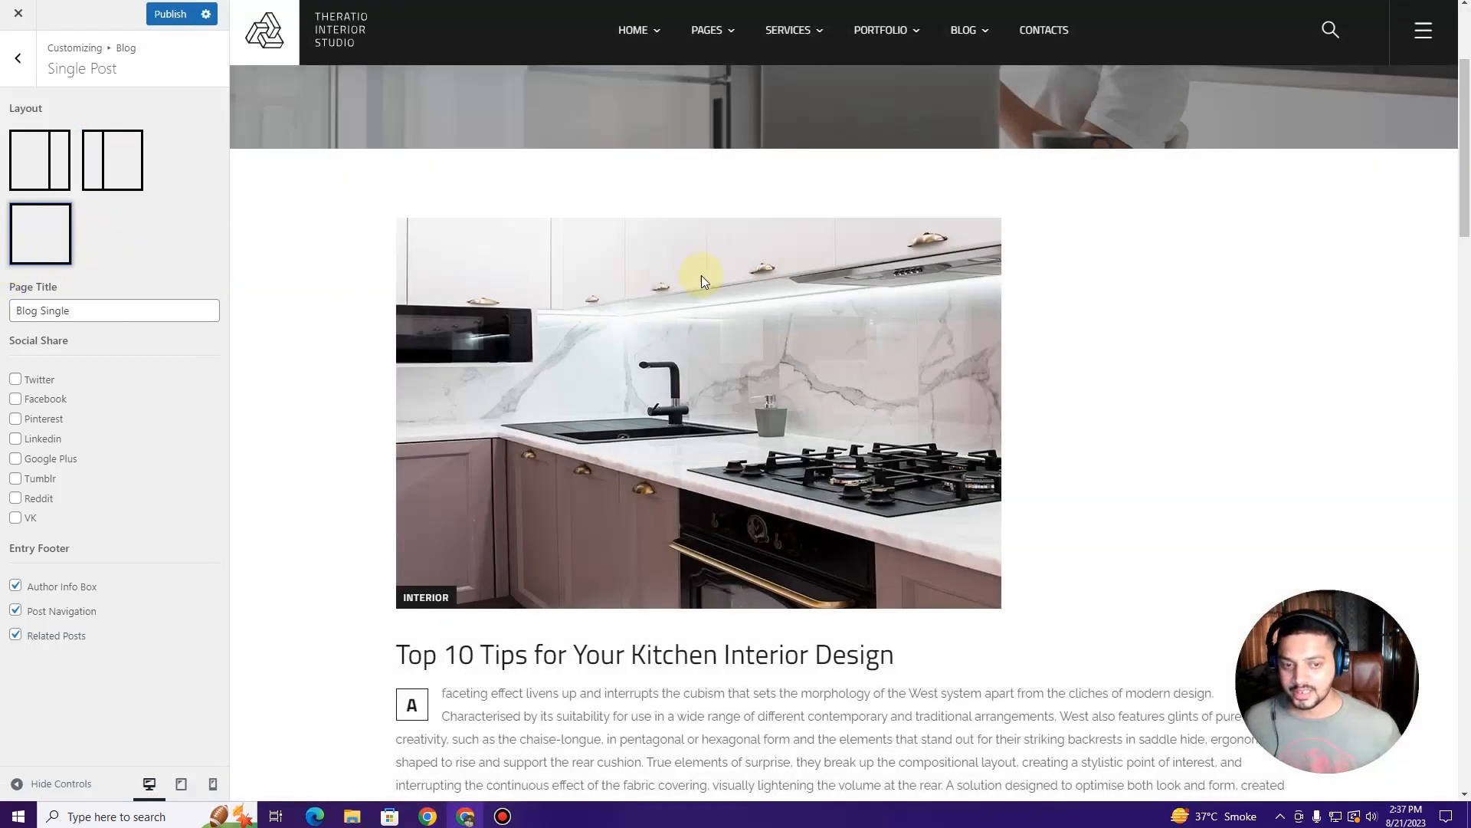
scroll(701, 274, "down", 10)
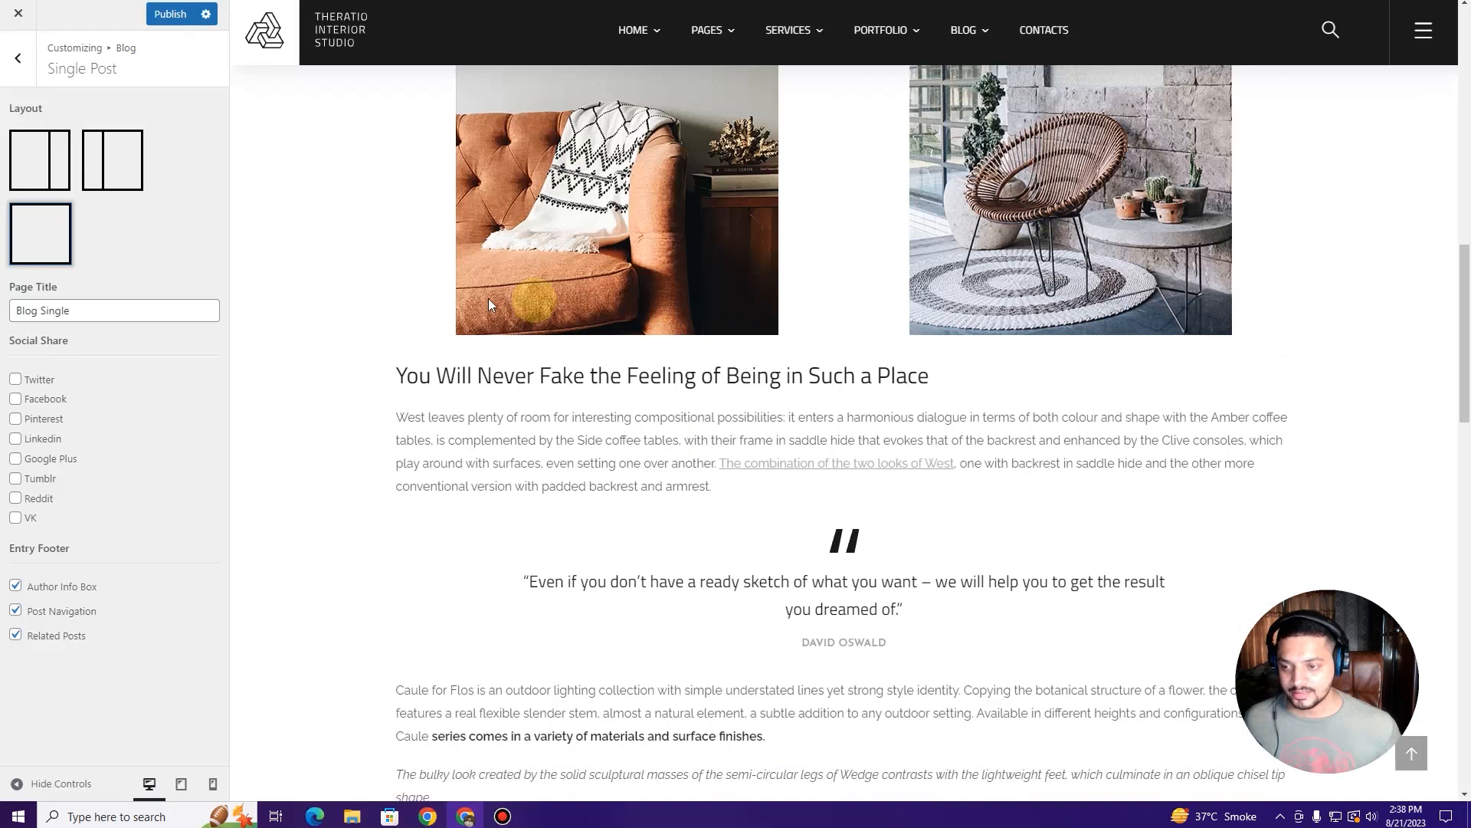
left_click(59, 175)
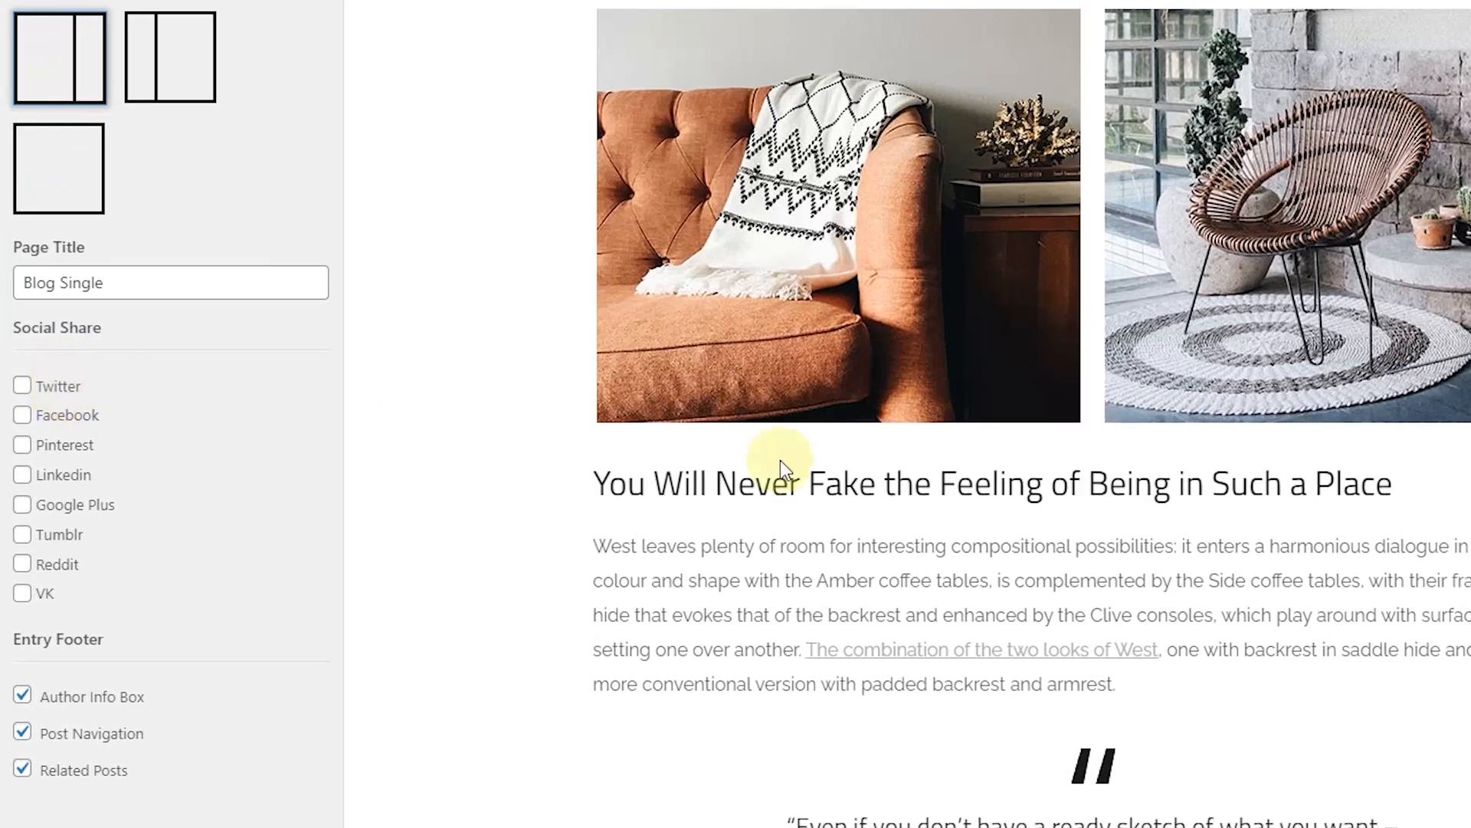
scroll(1189, 518, "down", 10)
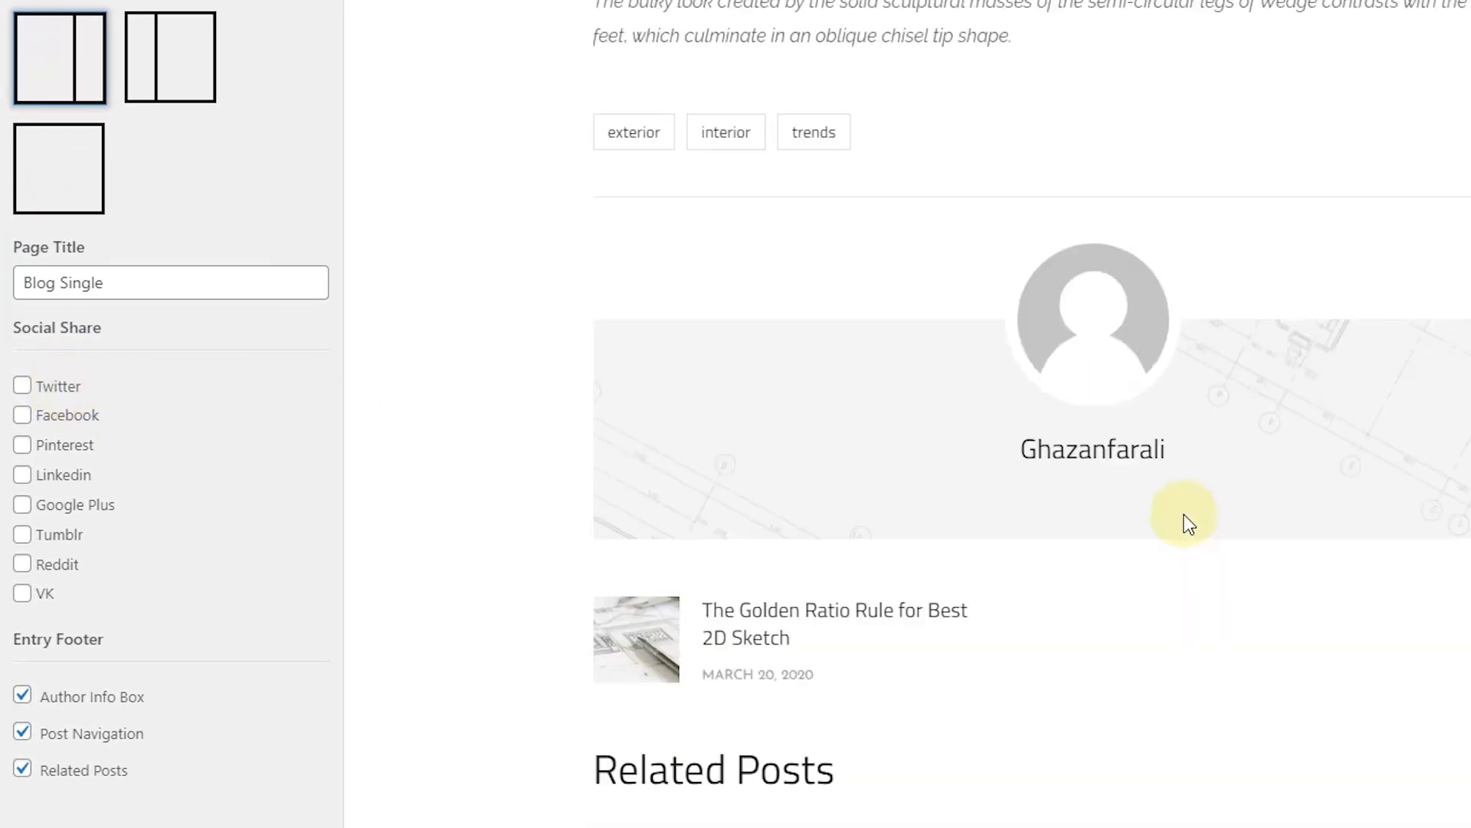
scroll(926, 522, "up", 6)
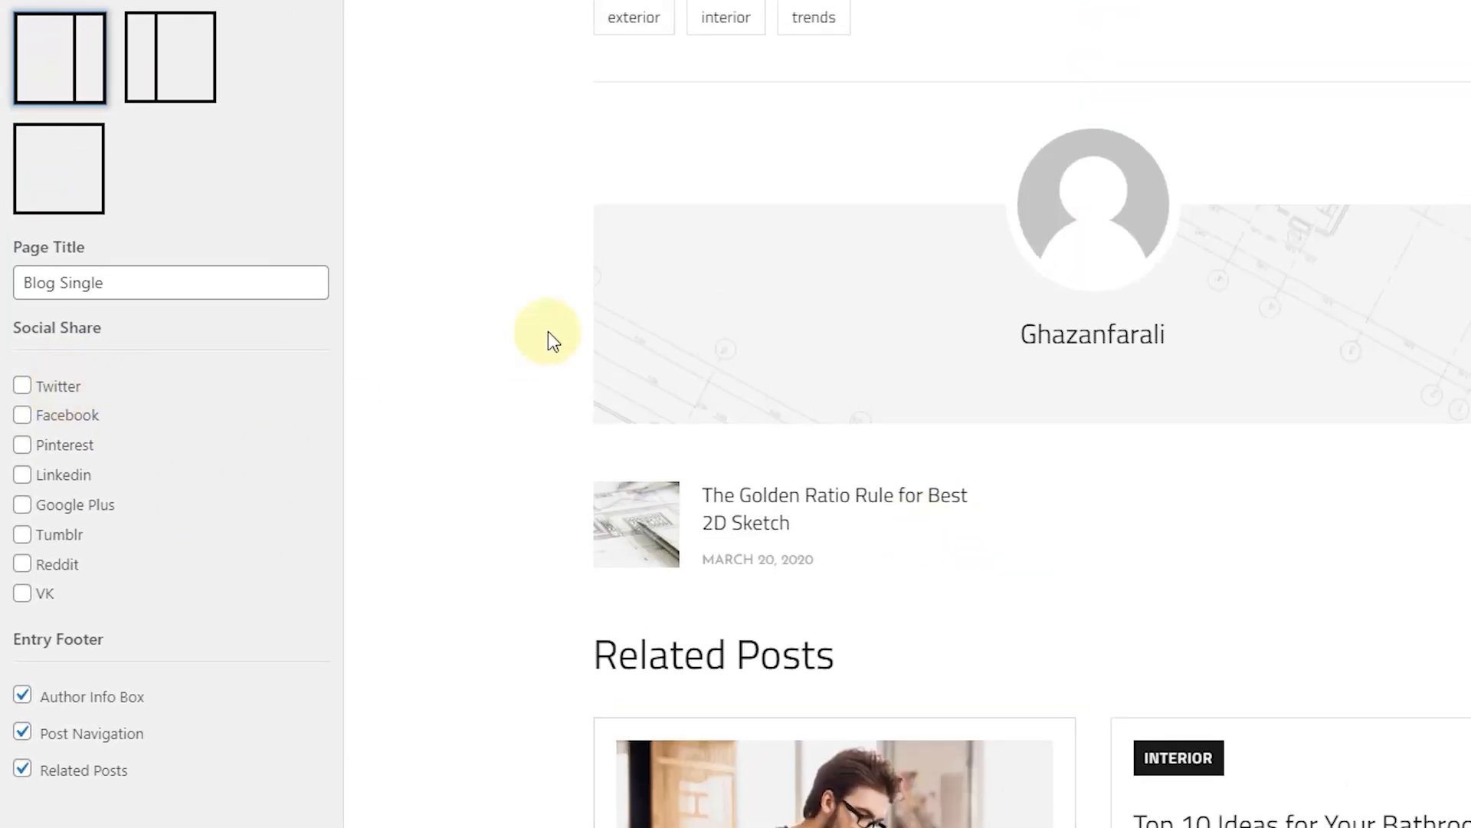
scroll(549, 331, "up", 4)
Step: Enable Pinterest, LinkedIn, Twitter and Reddit share icons alongside Facebook on single posts
left_click(68, 444)
left_click(86, 479)
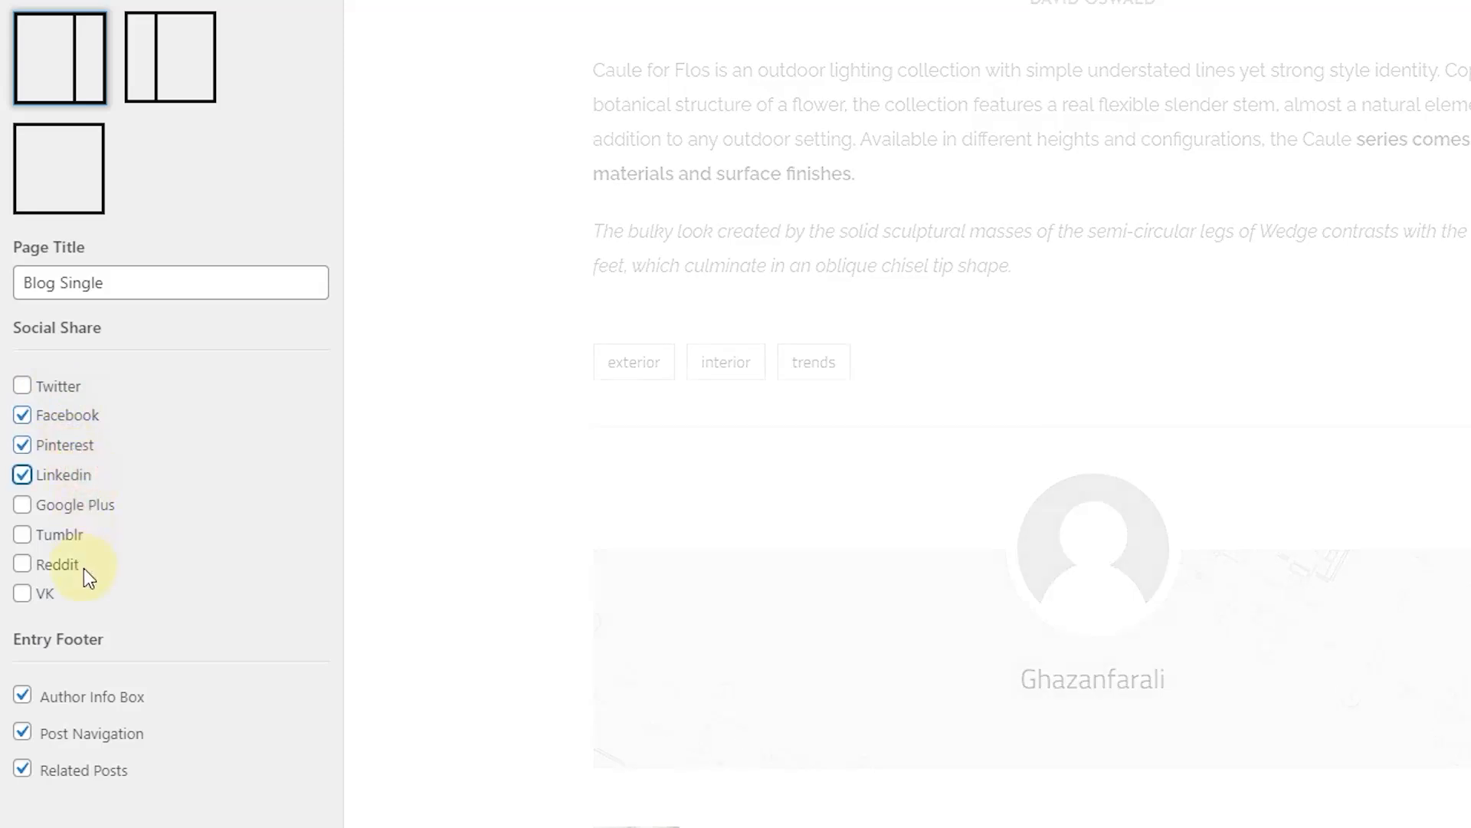
left_click(68, 391)
left_click(57, 567)
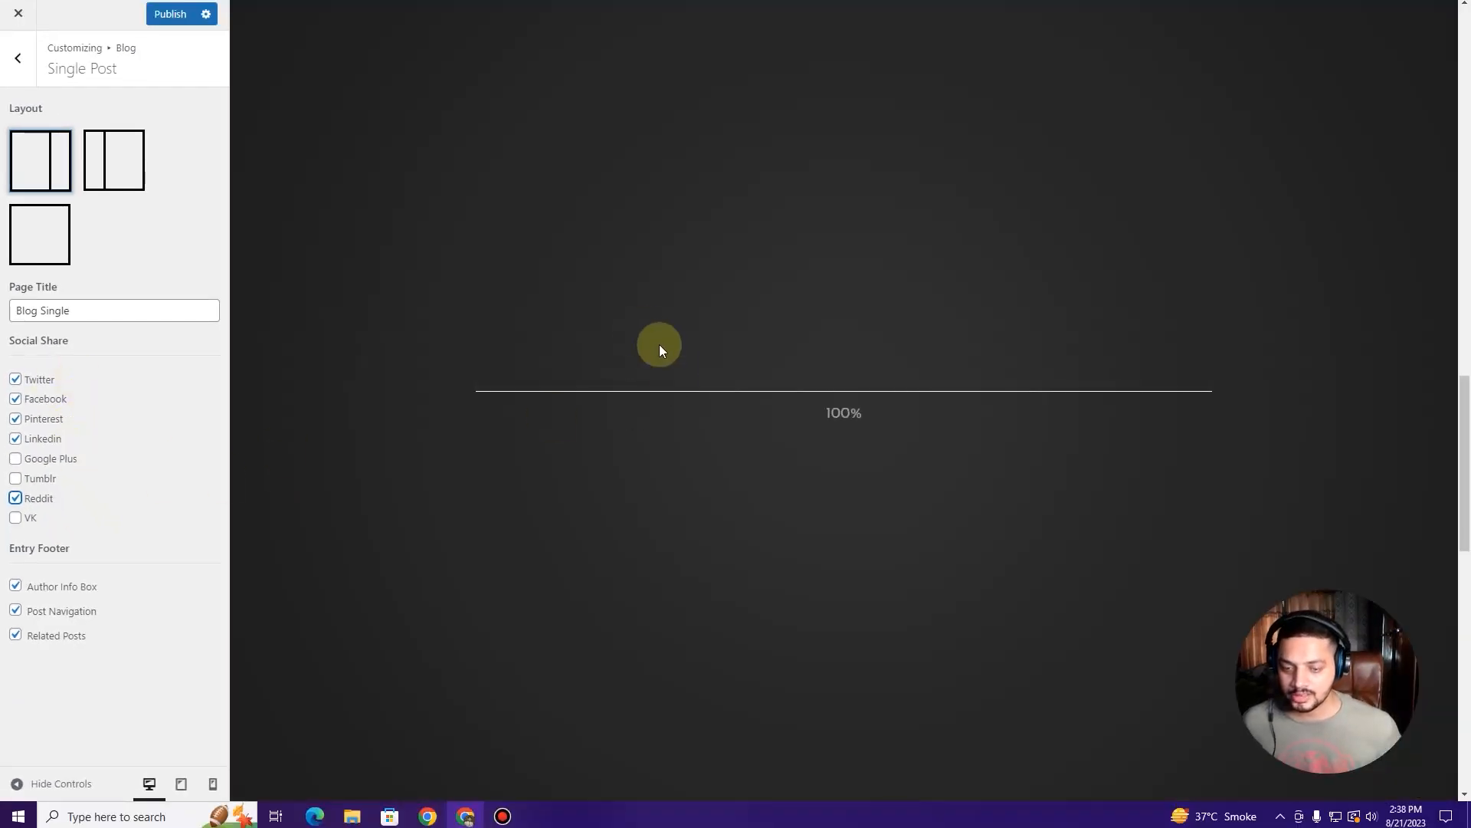
scroll(627, 350, "down", 3)
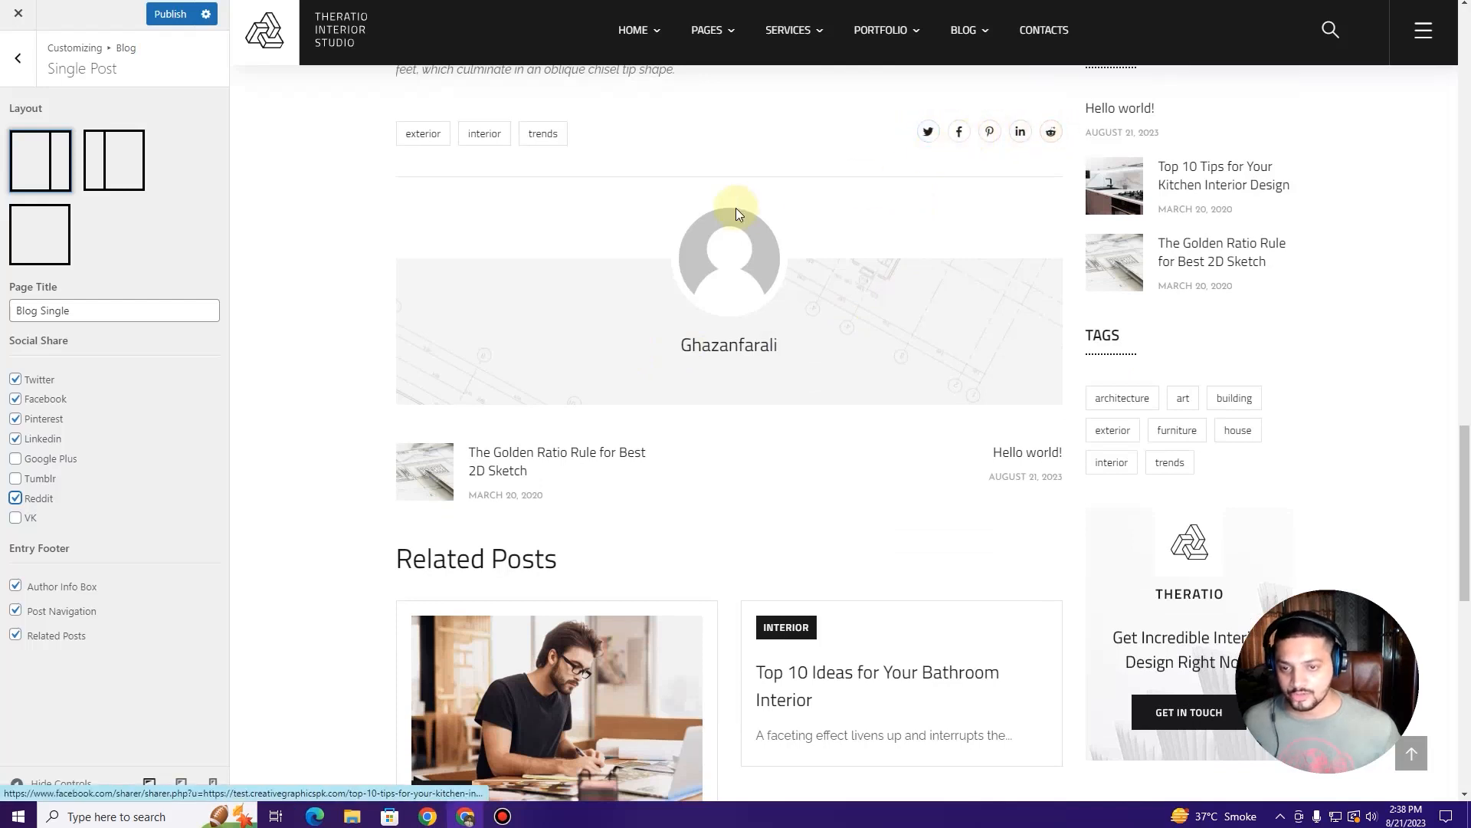
scroll(736, 209, "up", 2)
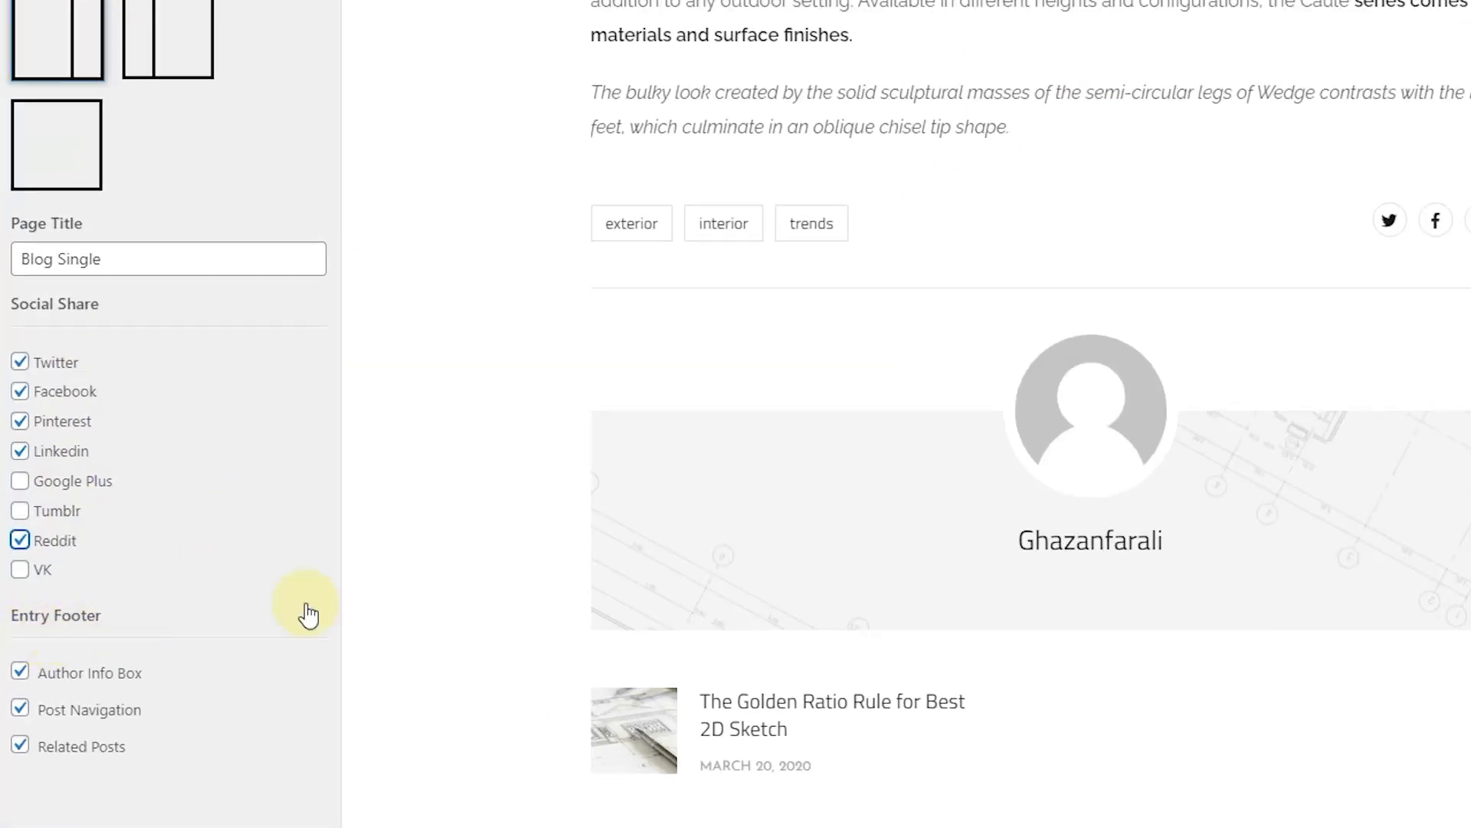
scroll(625, 353, "down", 1)
scroll(624, 352, "down", 1)
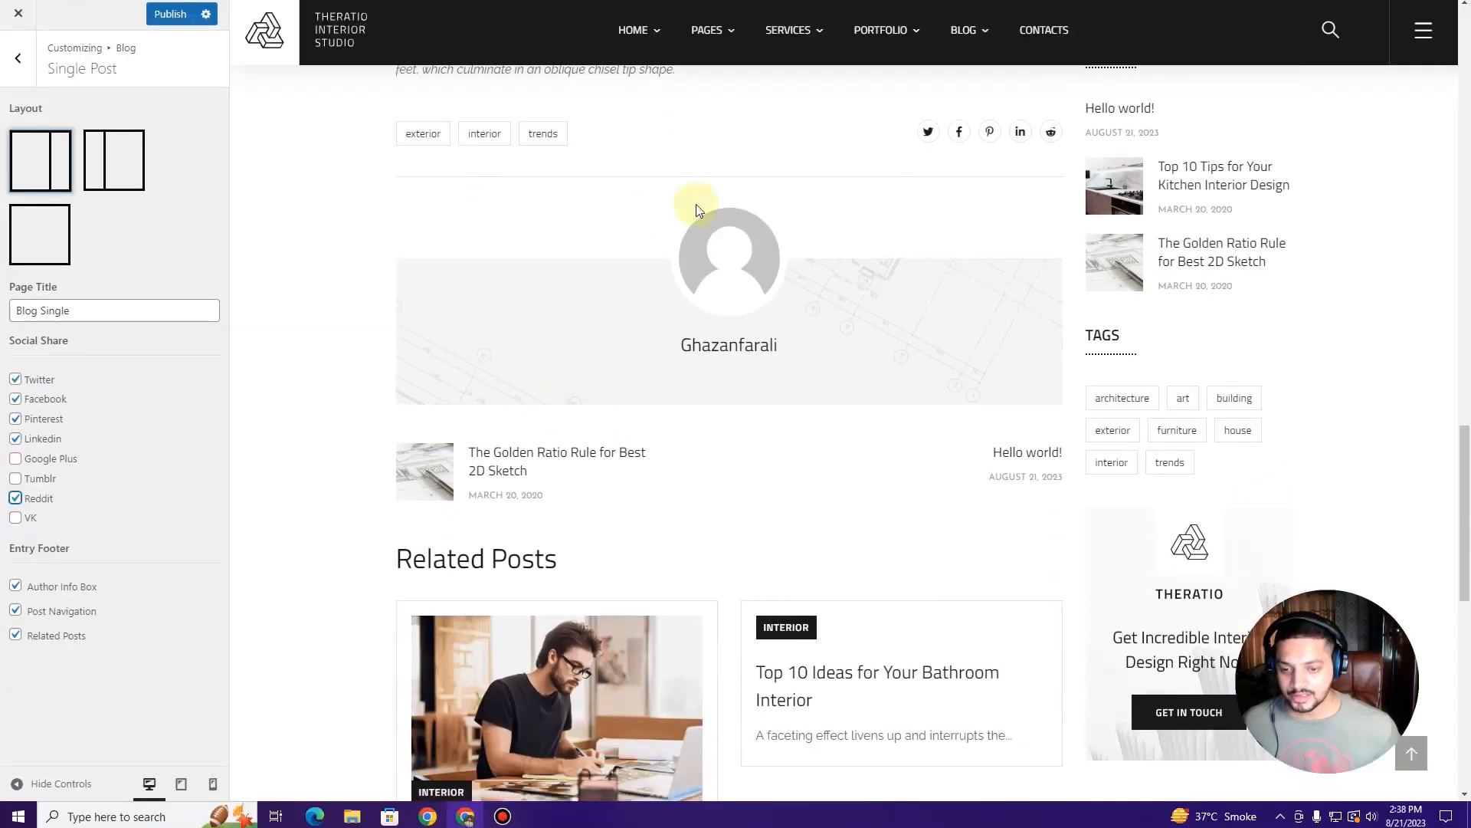
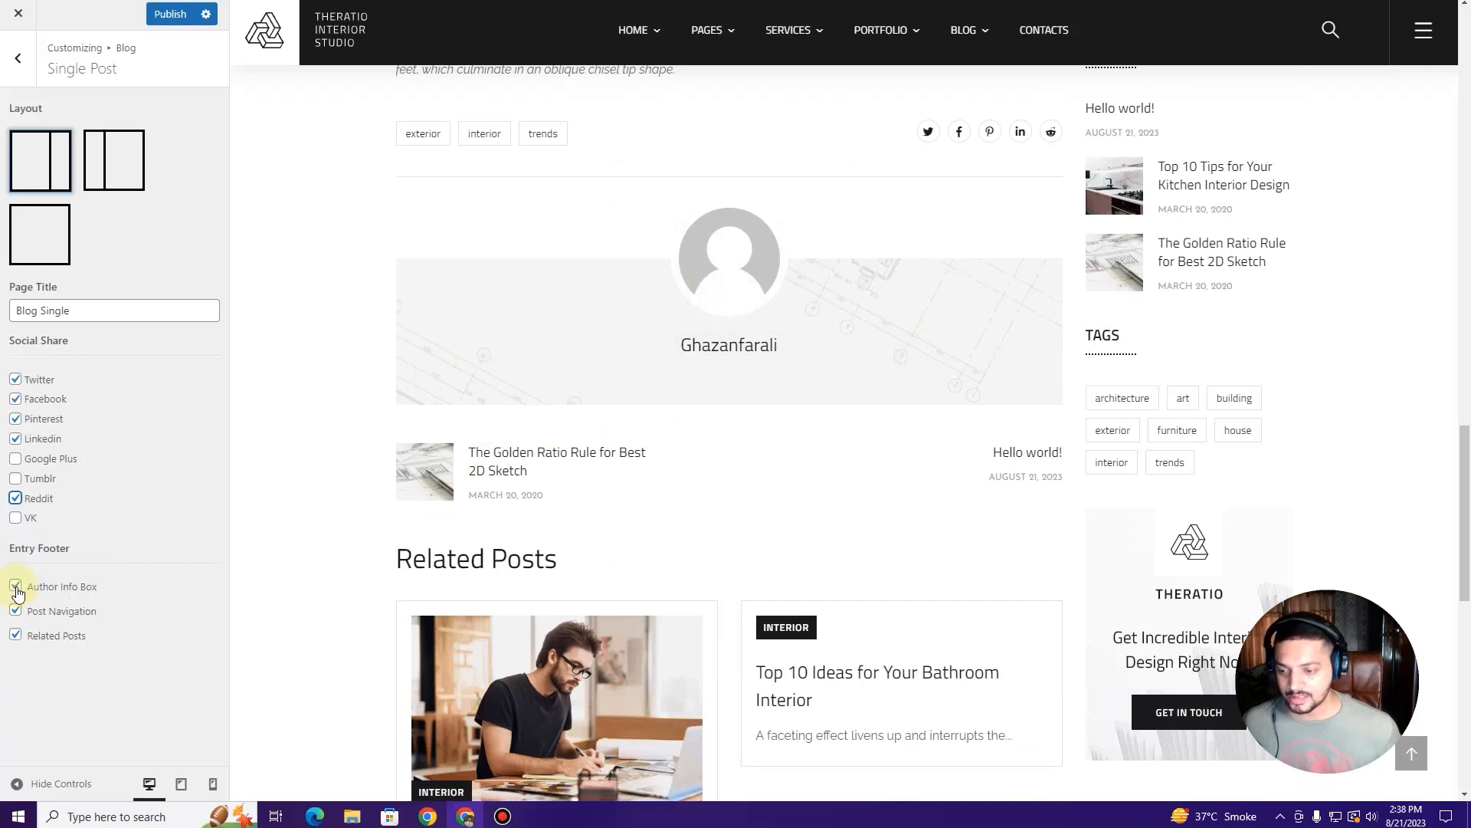
Step: Preview single posts with the Author Info Box toggled off, then go back to the main Customizer sections
left_click(17, 588)
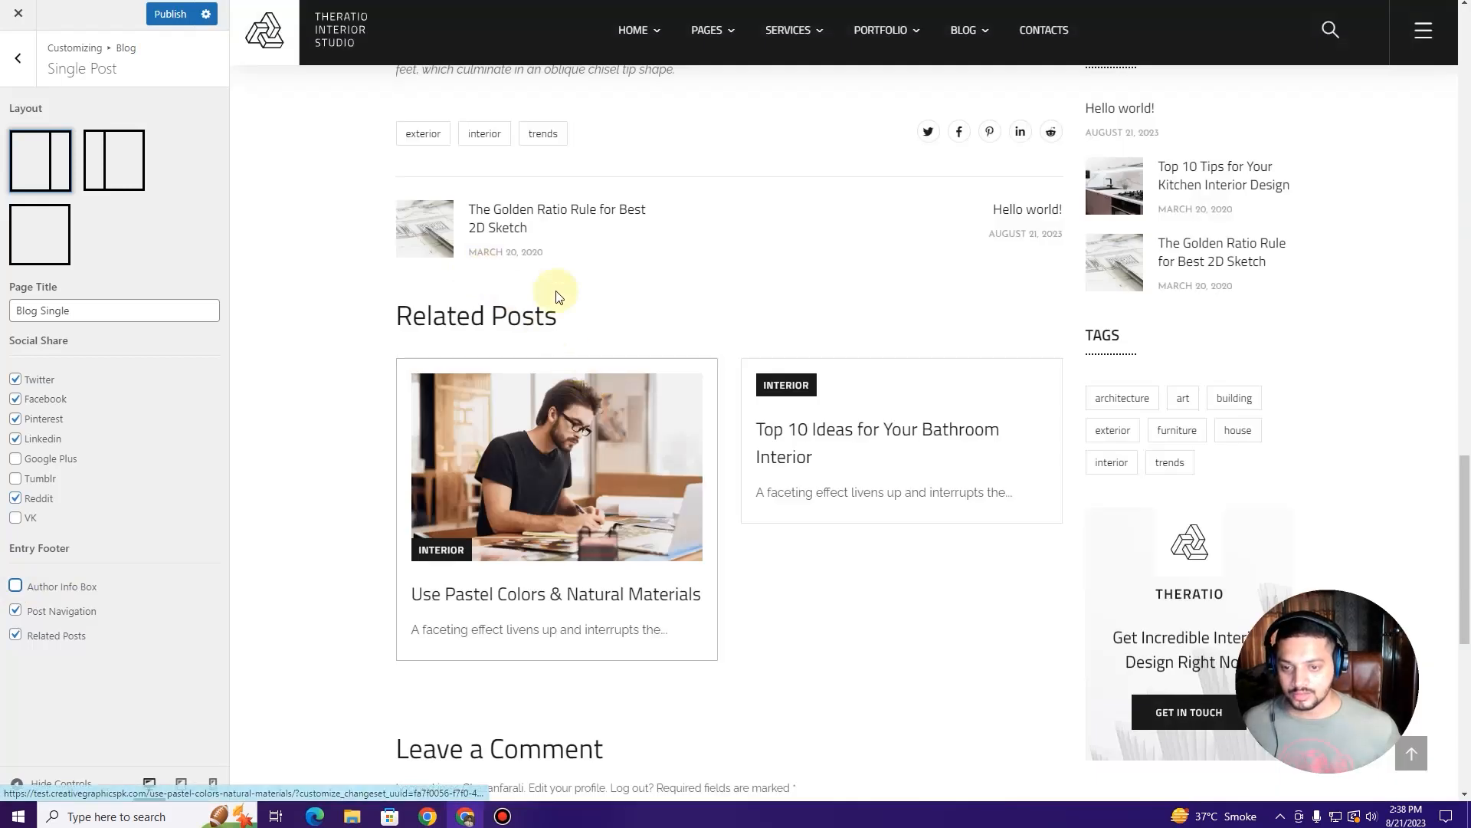
scroll(582, 307, "up", 2)
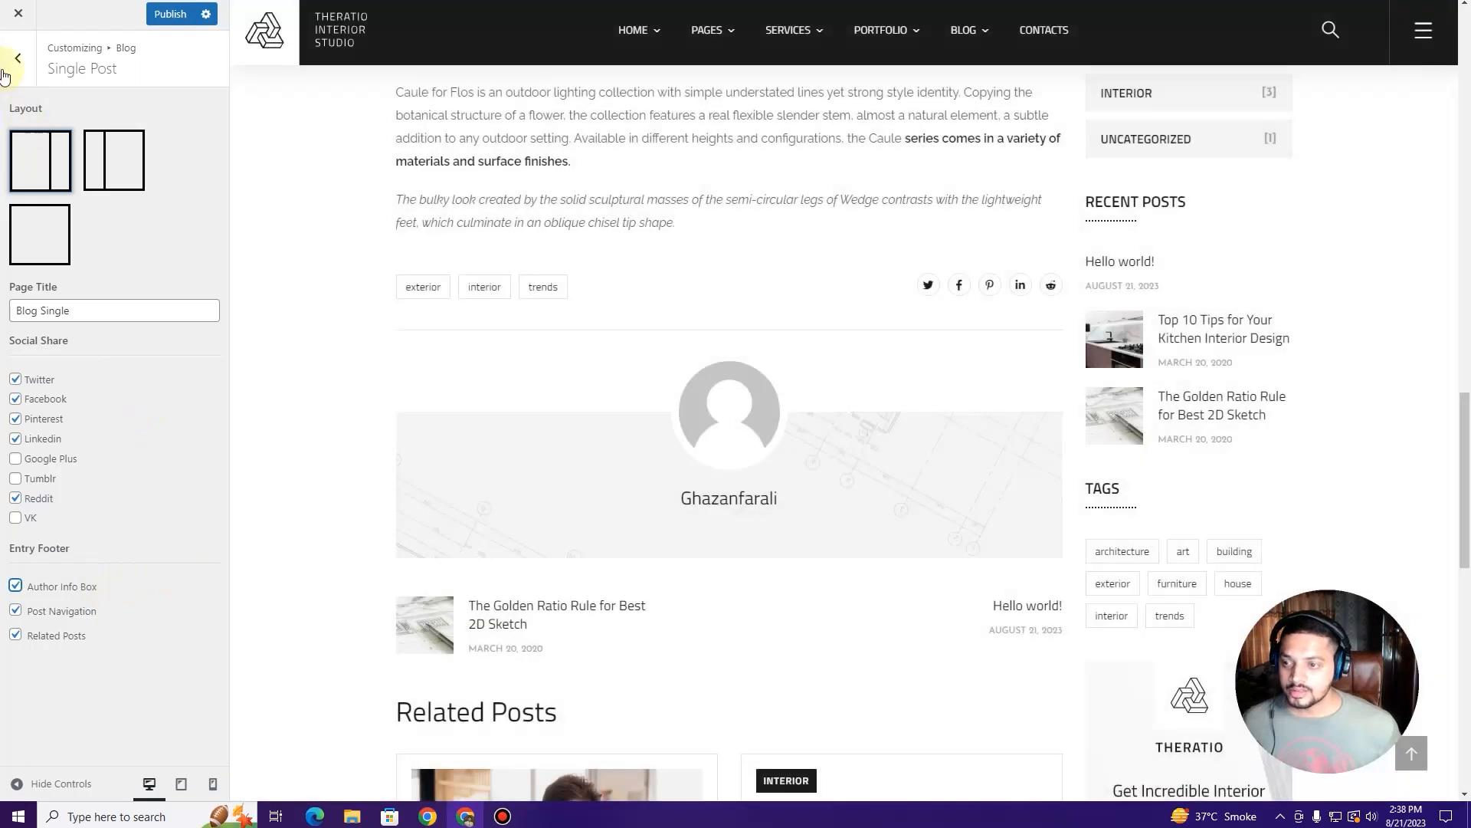
left_click(6, 67)
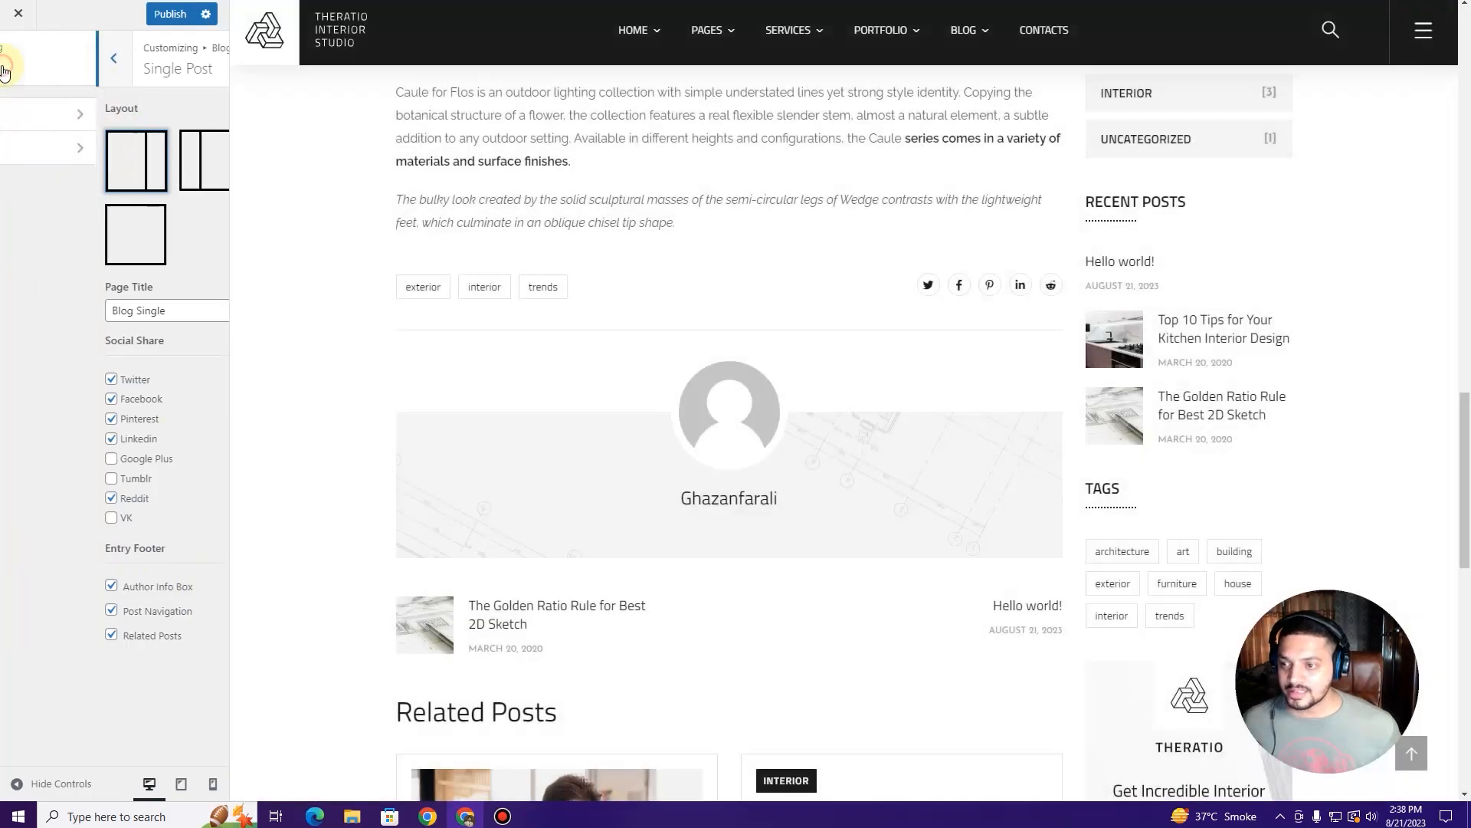
left_click(6, 69)
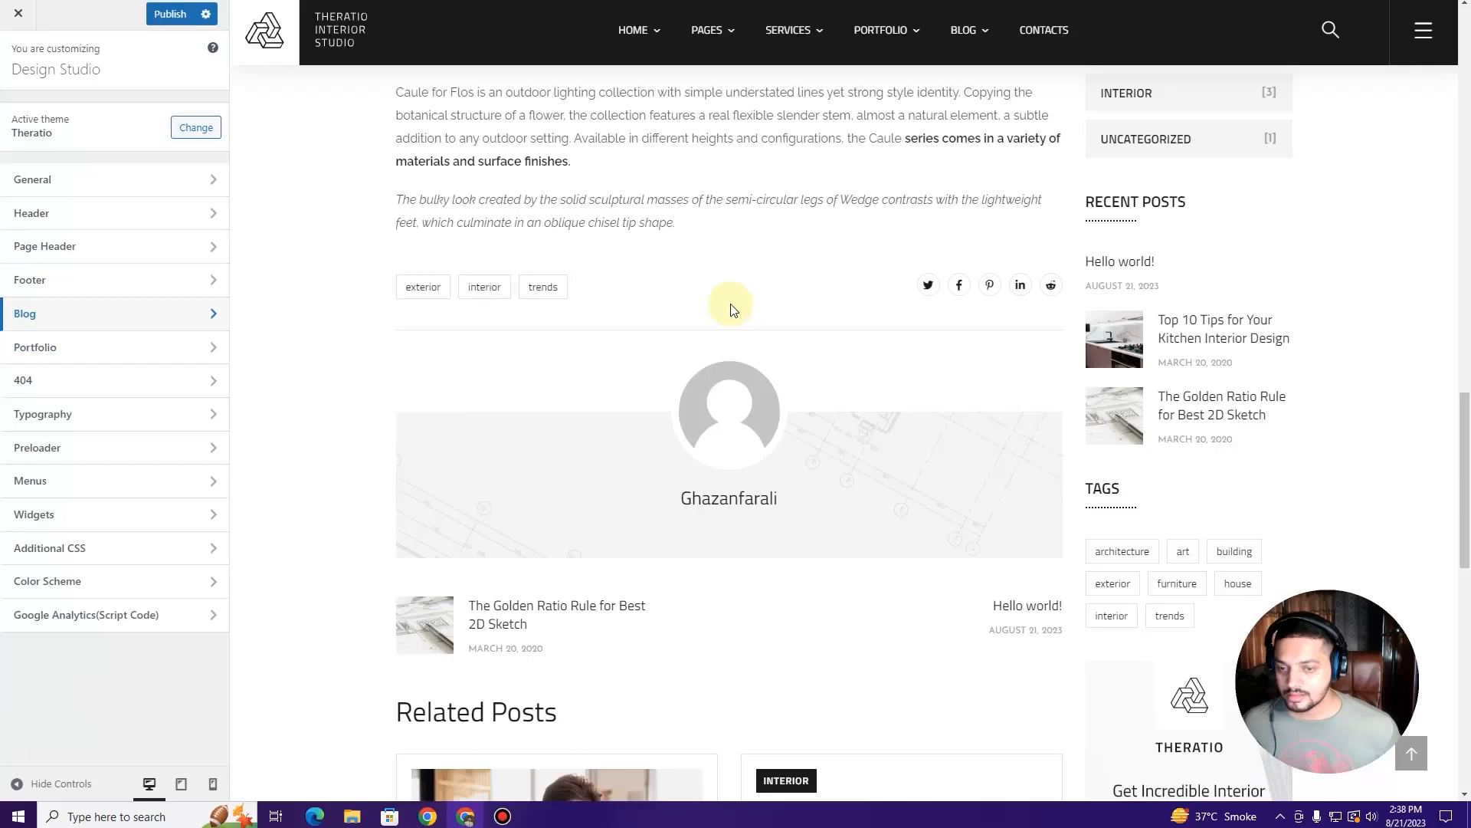
Step: Open the Portfolio settings with the Portfolio Grid page previewed, then its Archive Page panel
scroll(748, 305, "up", 5)
scroll(747, 305, "up", 10)
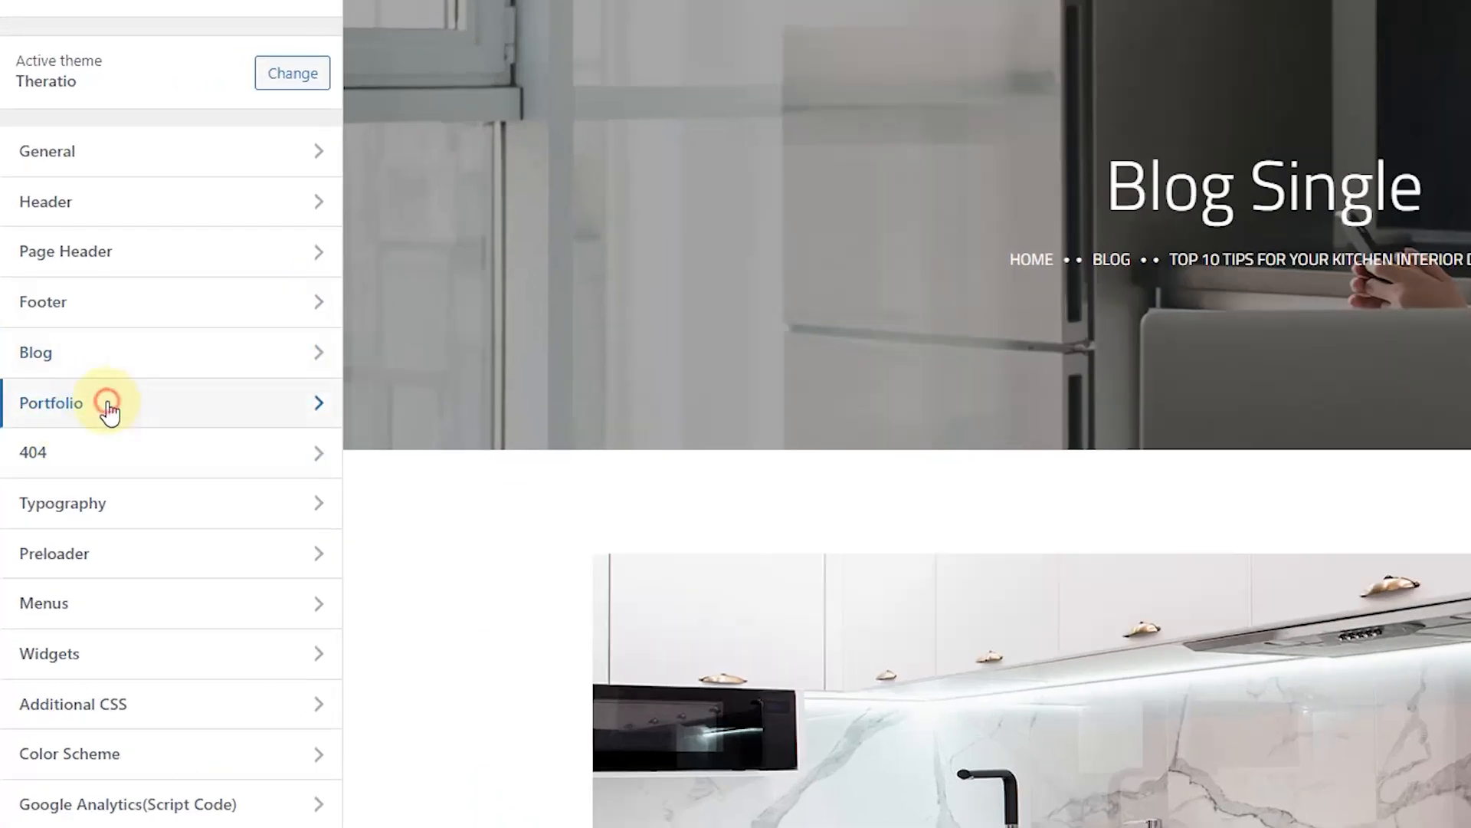
left_click(107, 406)
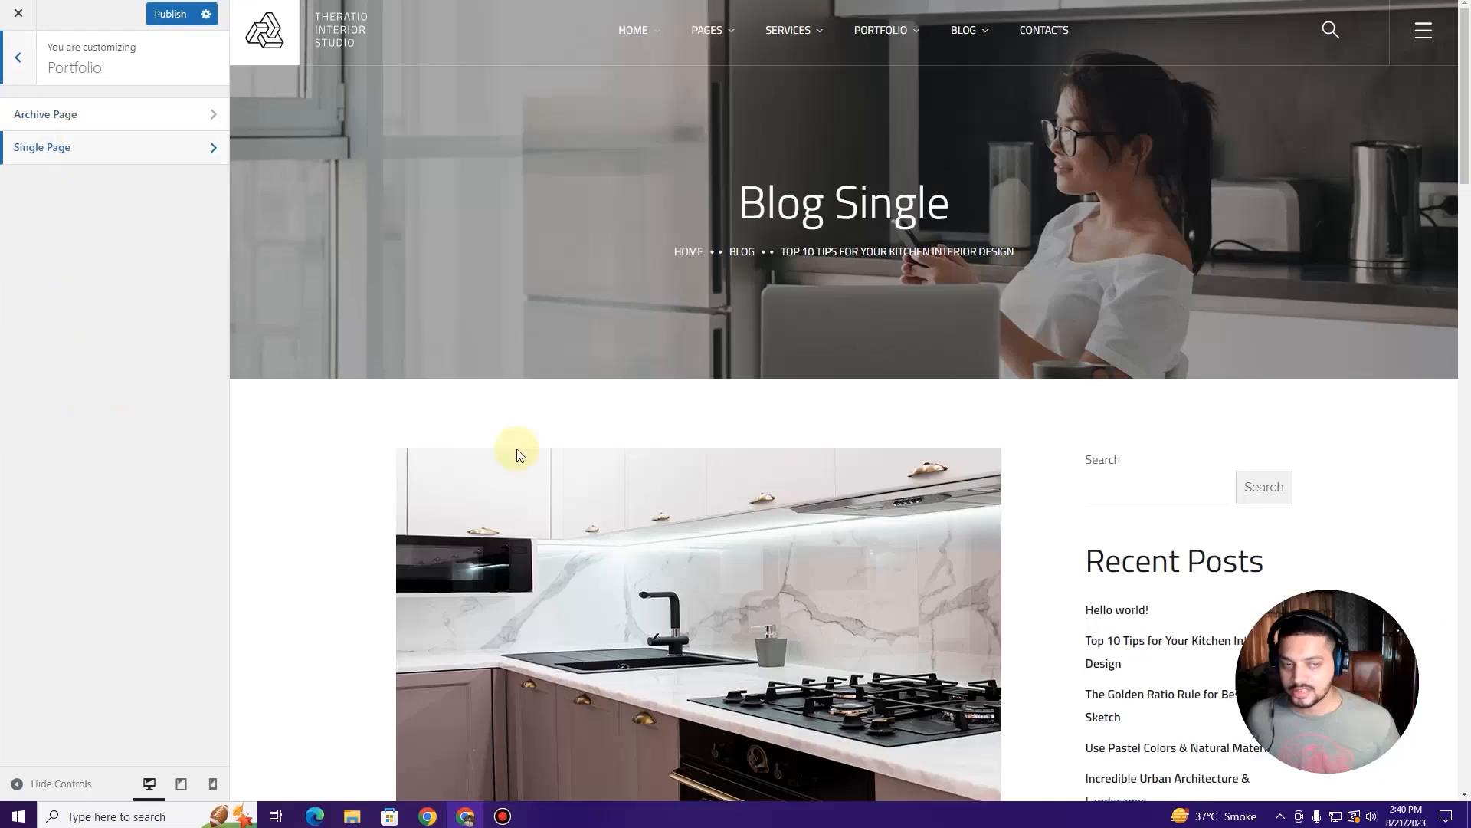
left_click(889, 31)
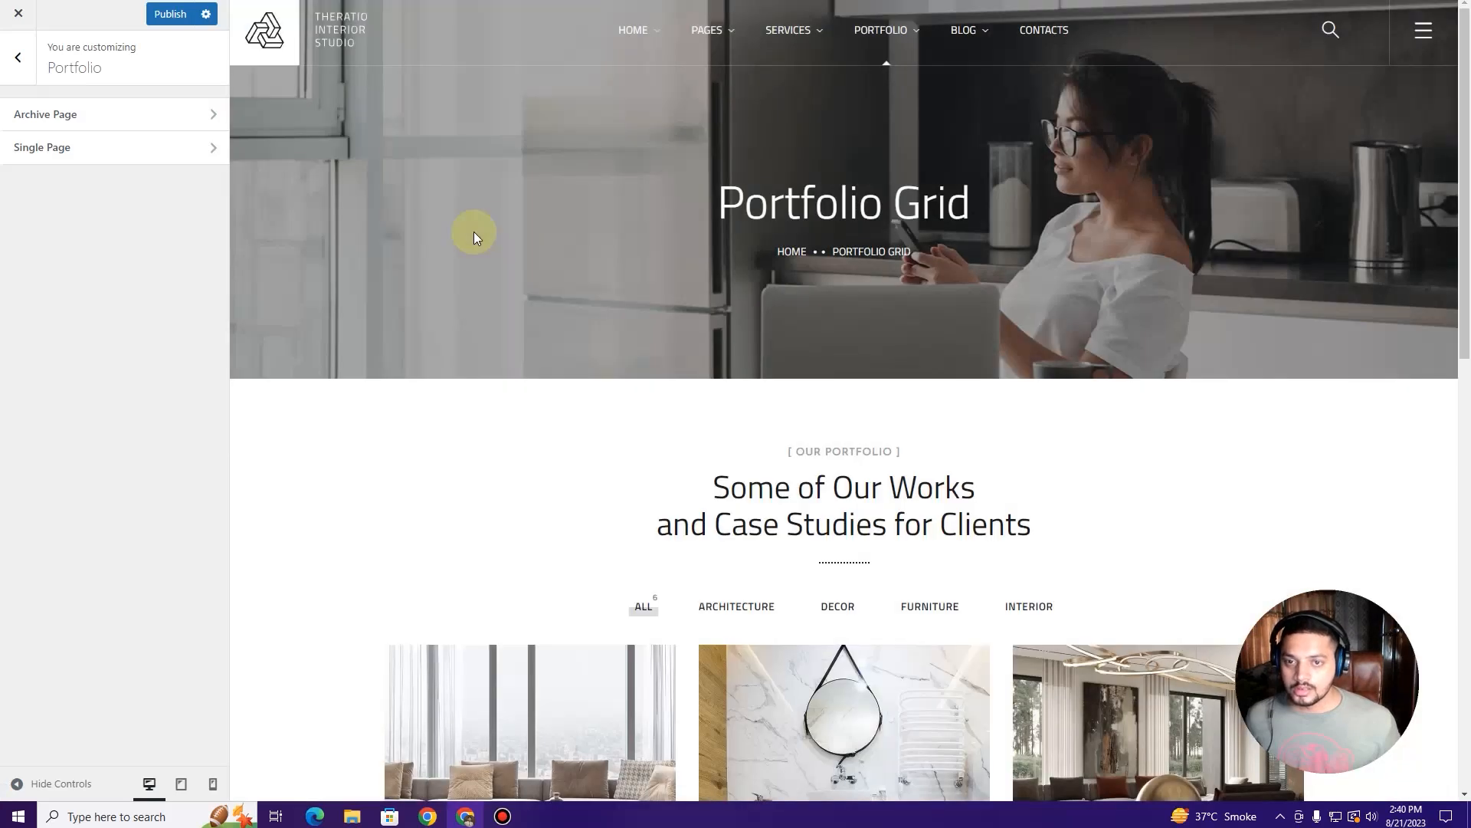
scroll(596, 282, "down", 10)
scroll(545, 342, "up", 8)
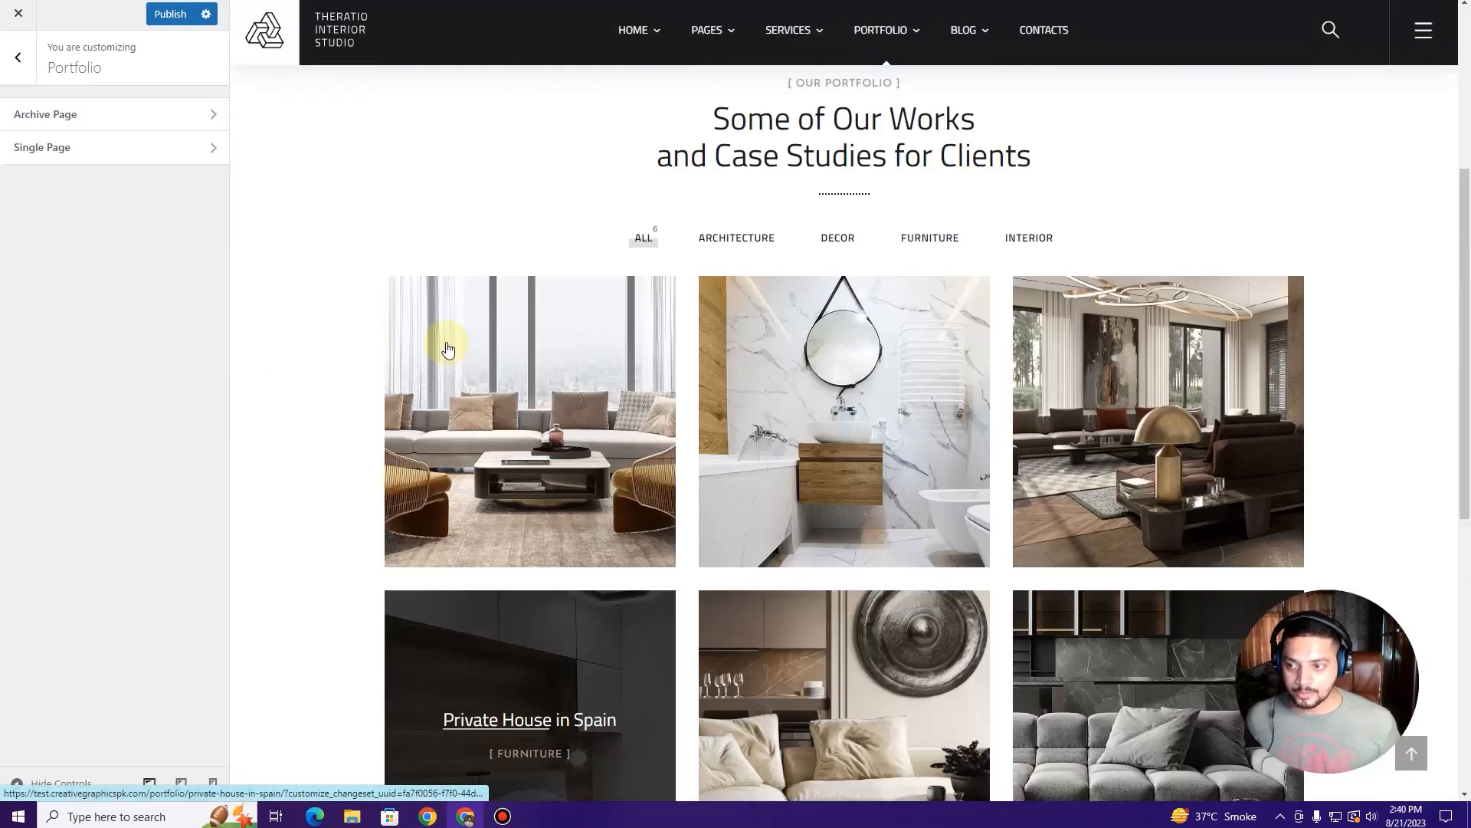
scroll(447, 341, "down", 3)
scroll(447, 314, "up", 4)
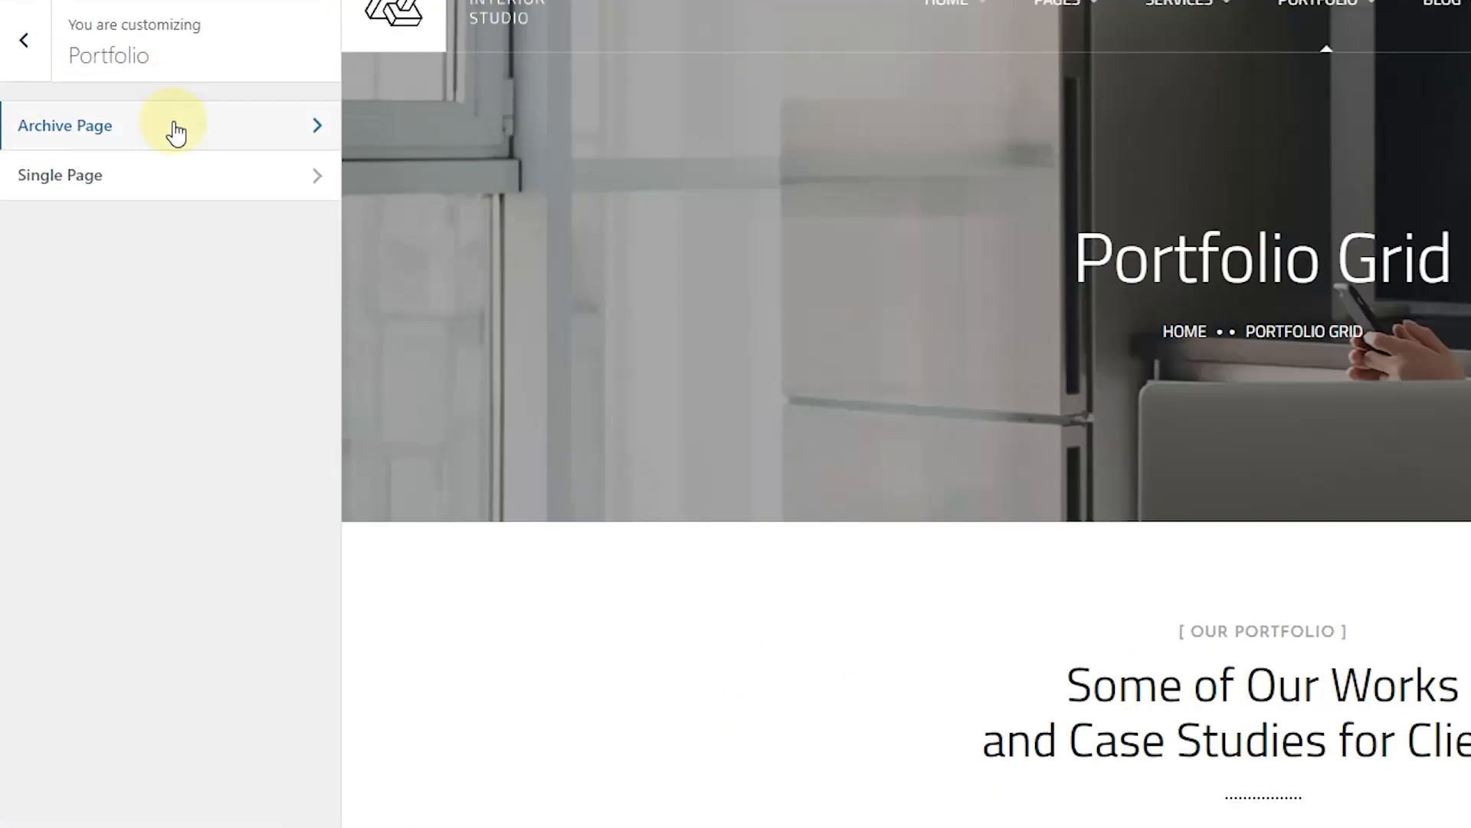
left_click(119, 117)
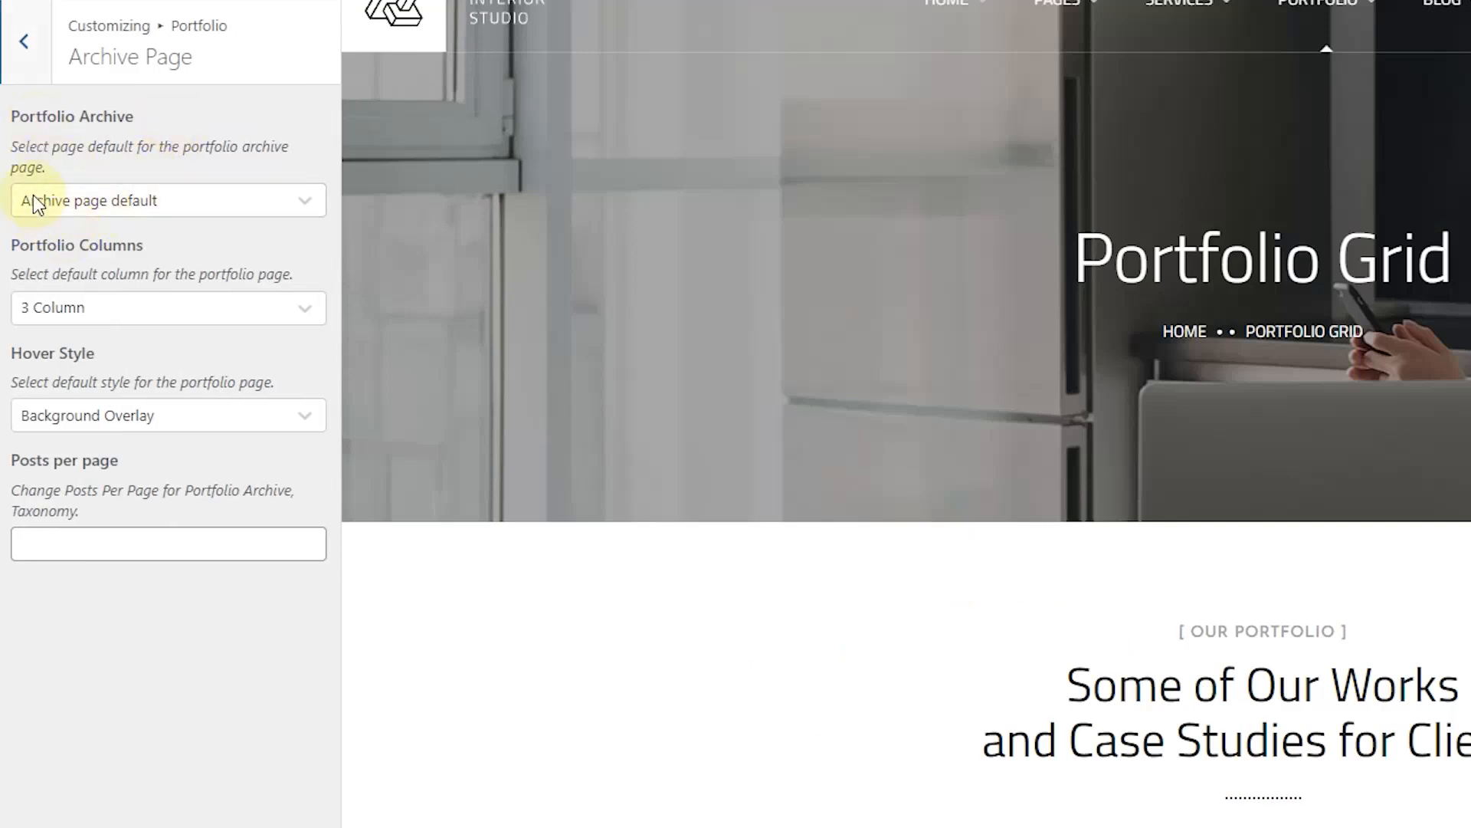
Step: Try a custom page for the portfolio archive, then set it back to default
left_click(210, 200)
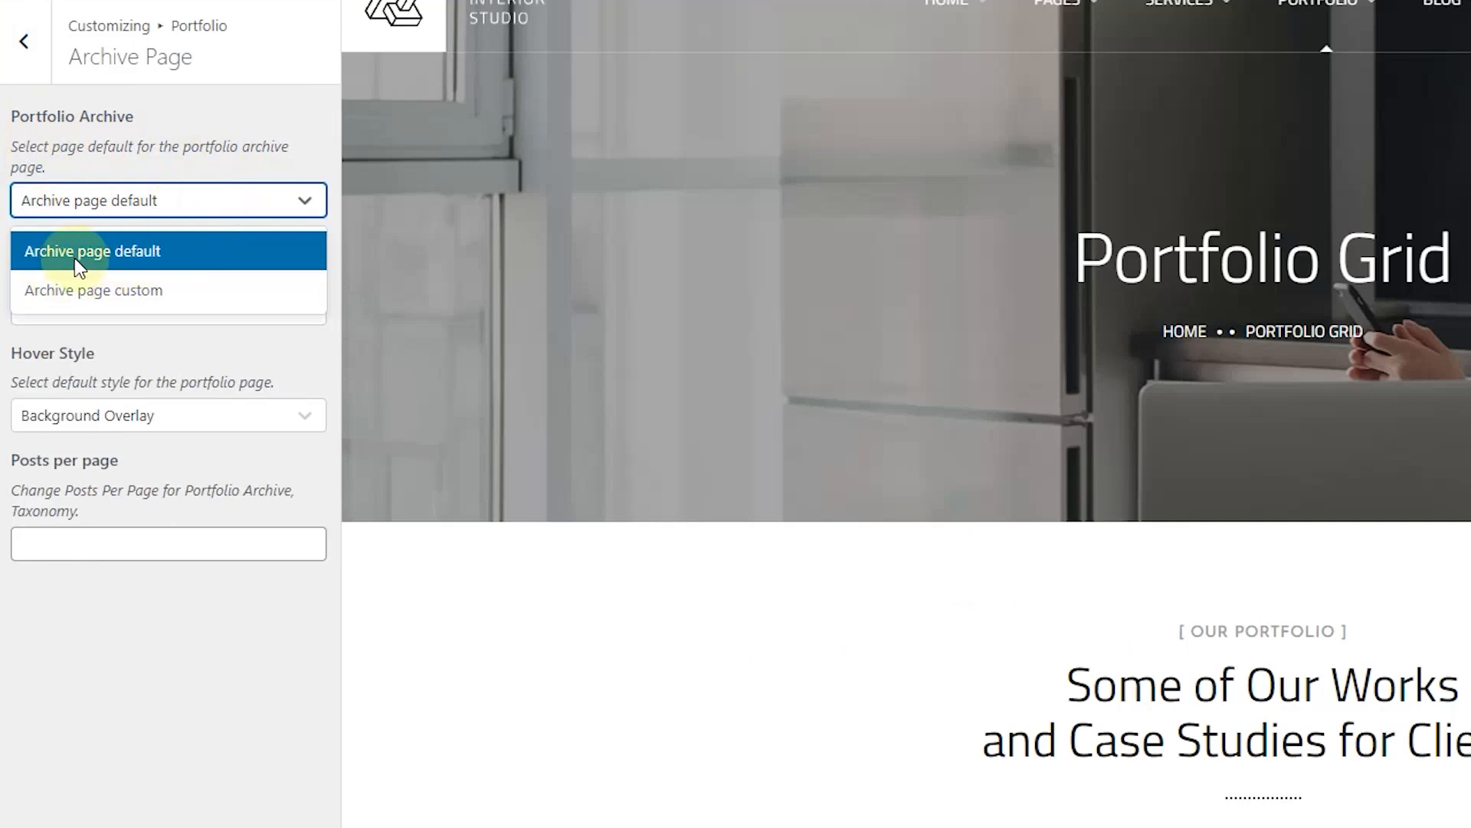
left_click(148, 296)
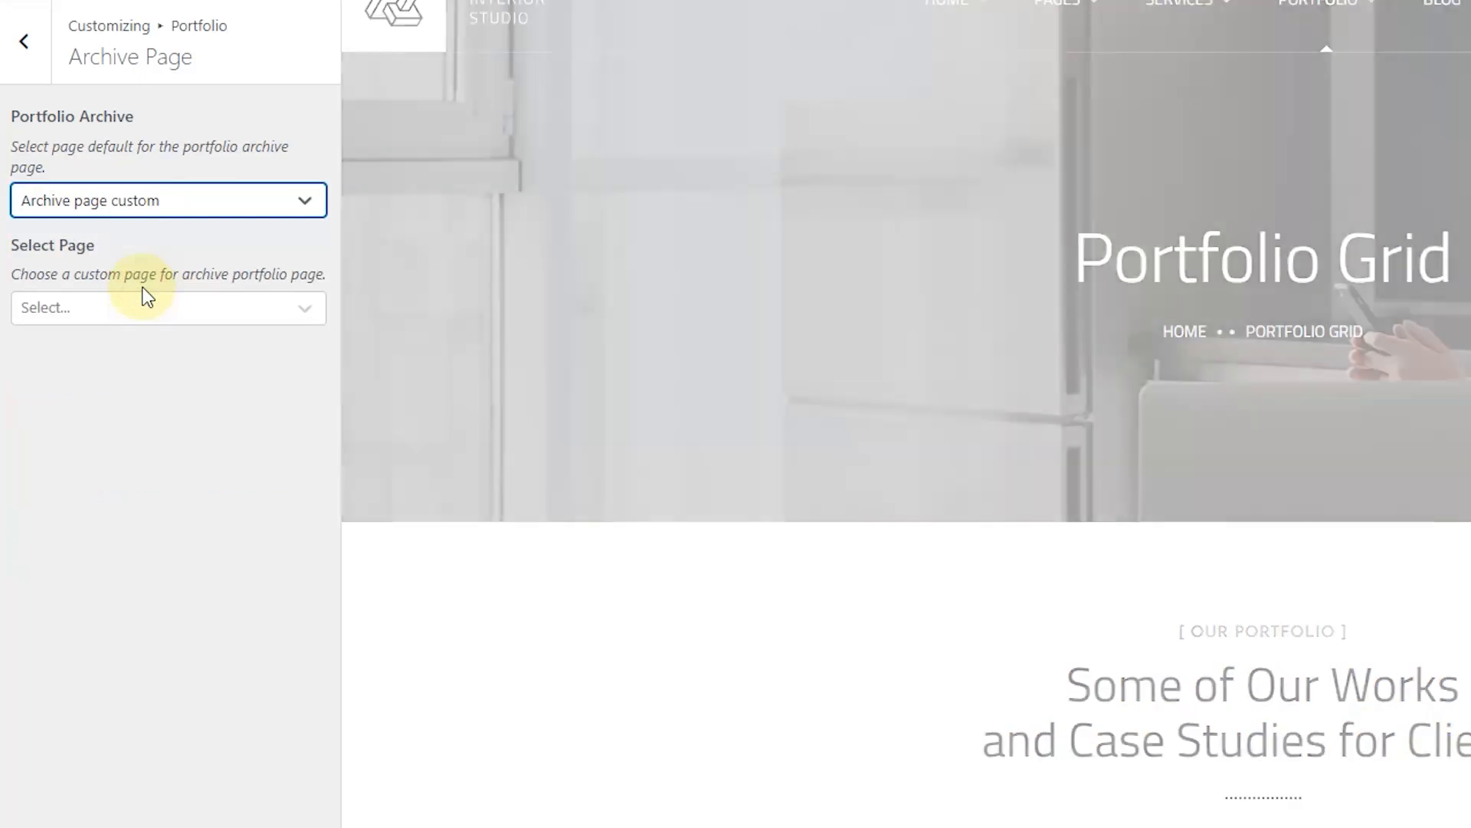
left_click(202, 308)
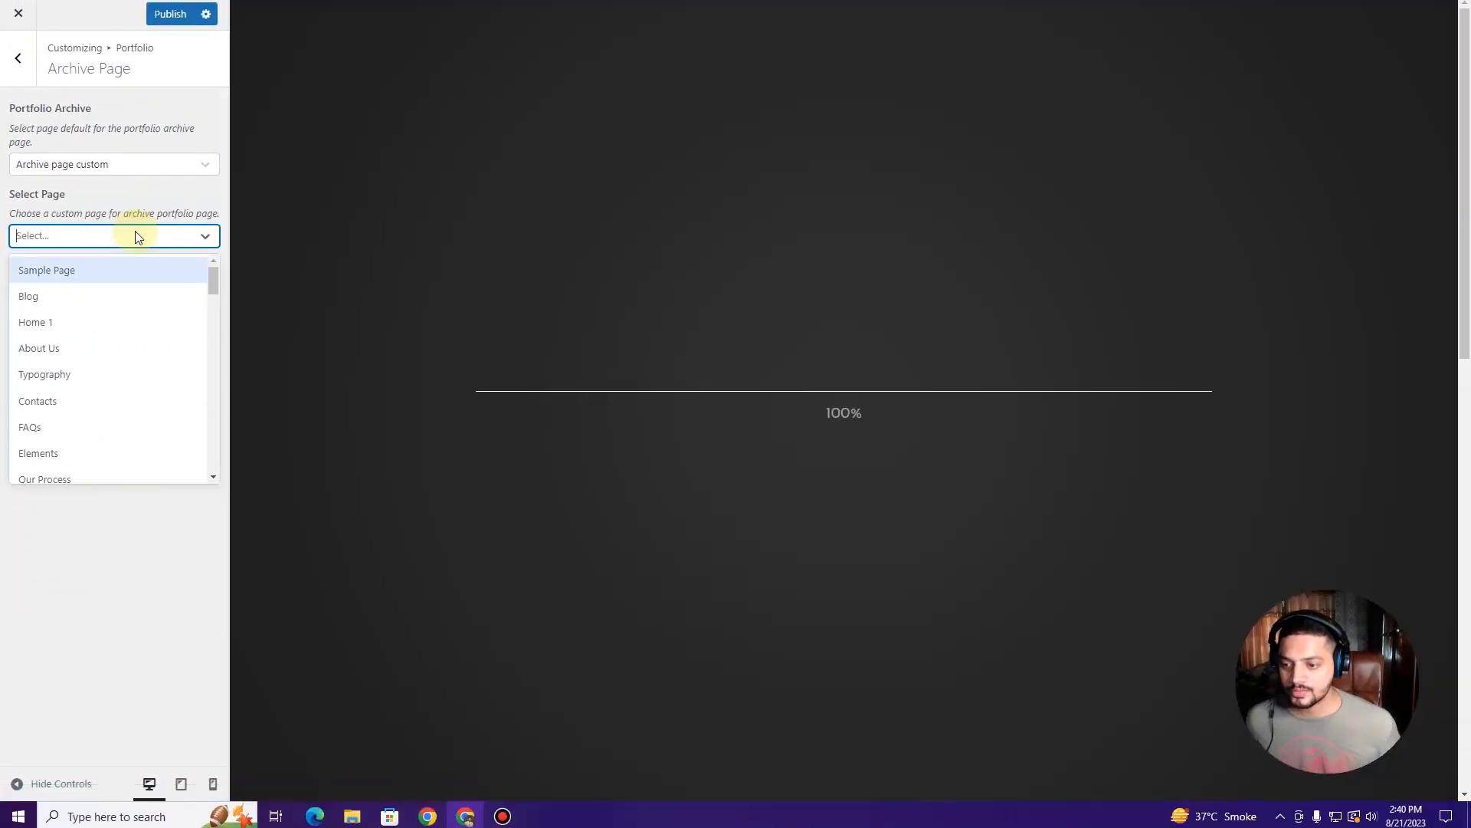
left_click(136, 237)
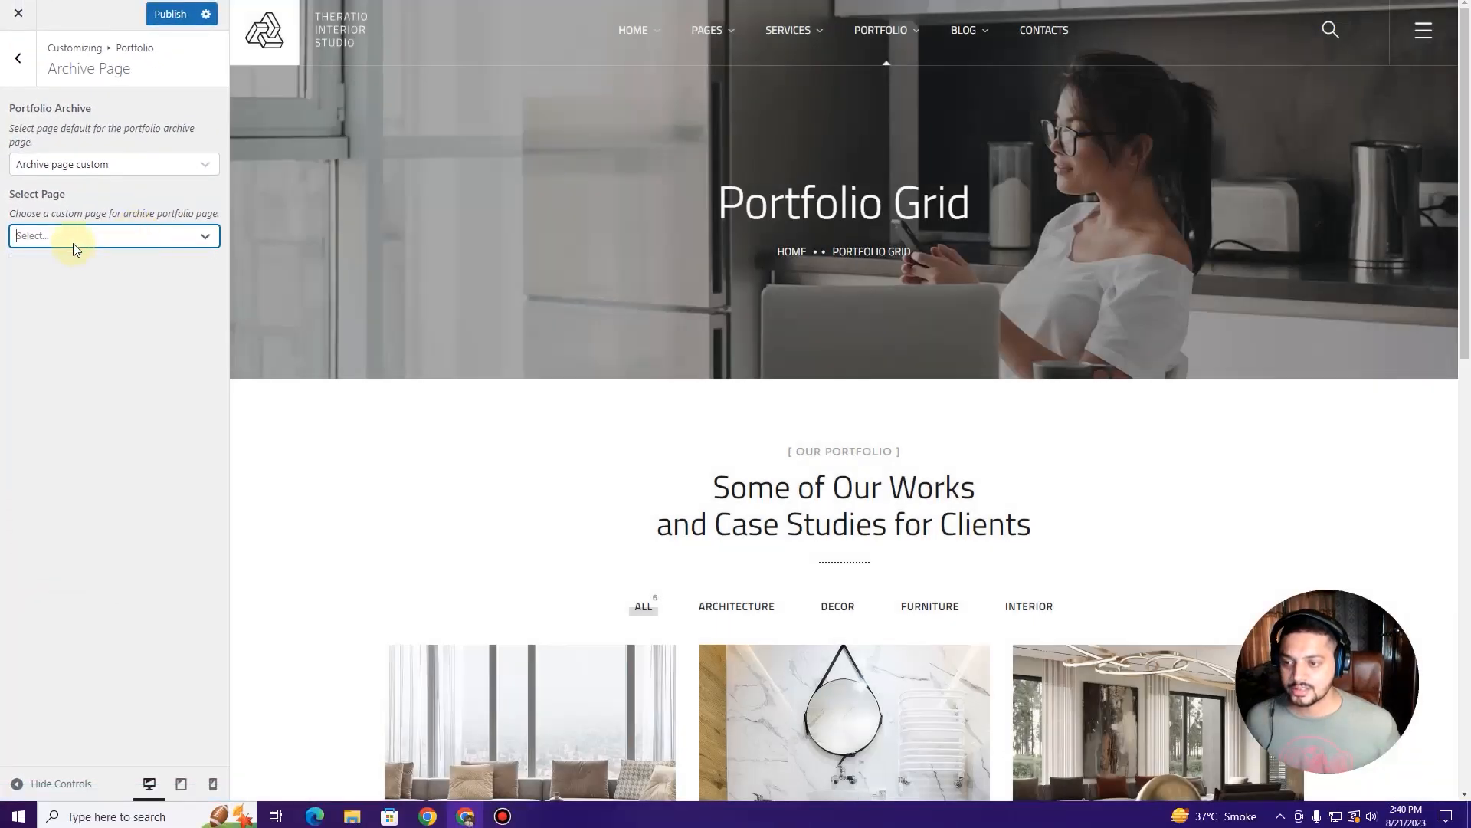
left_click(123, 164)
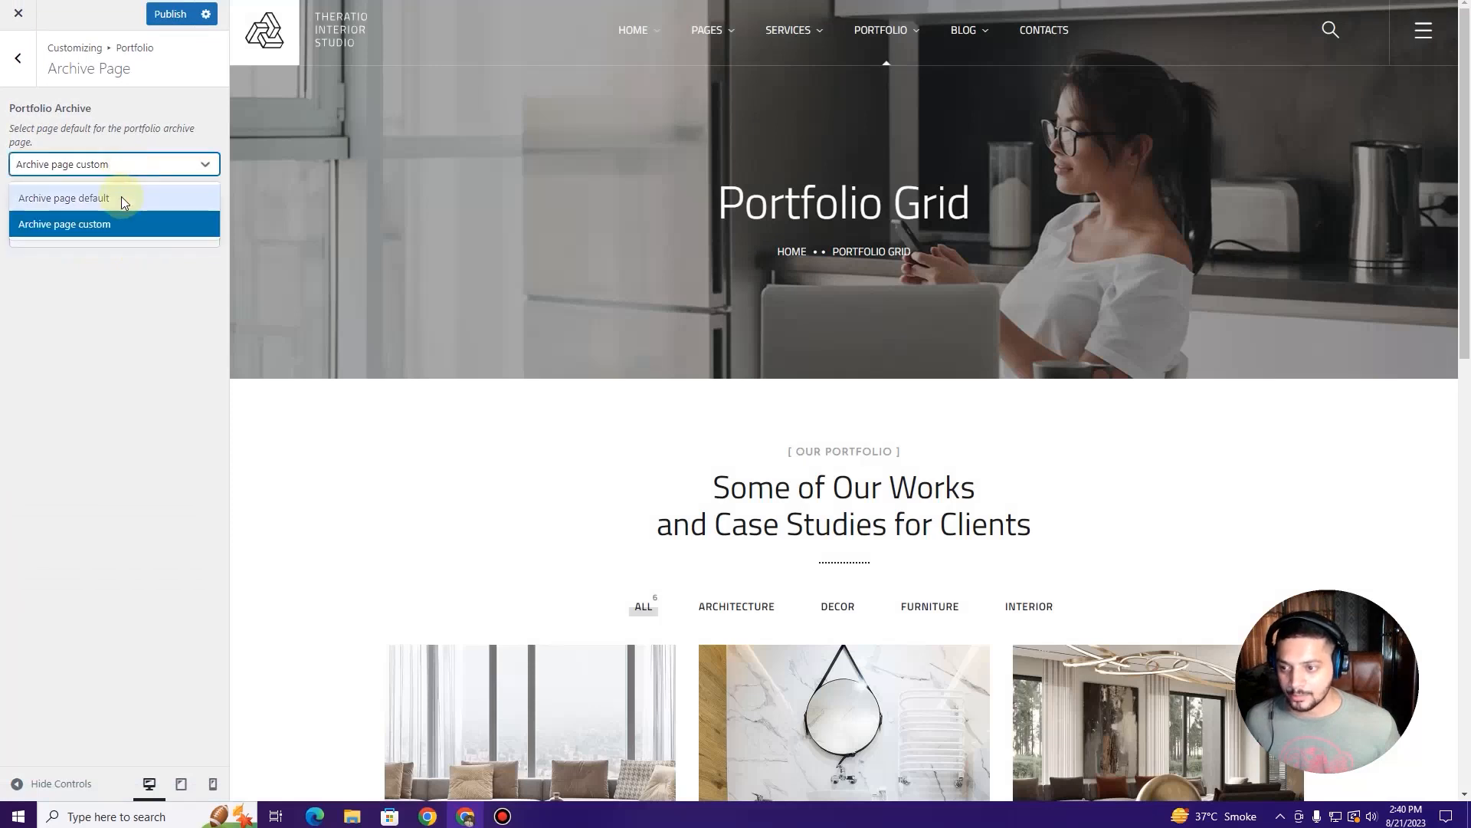
left_click(121, 197)
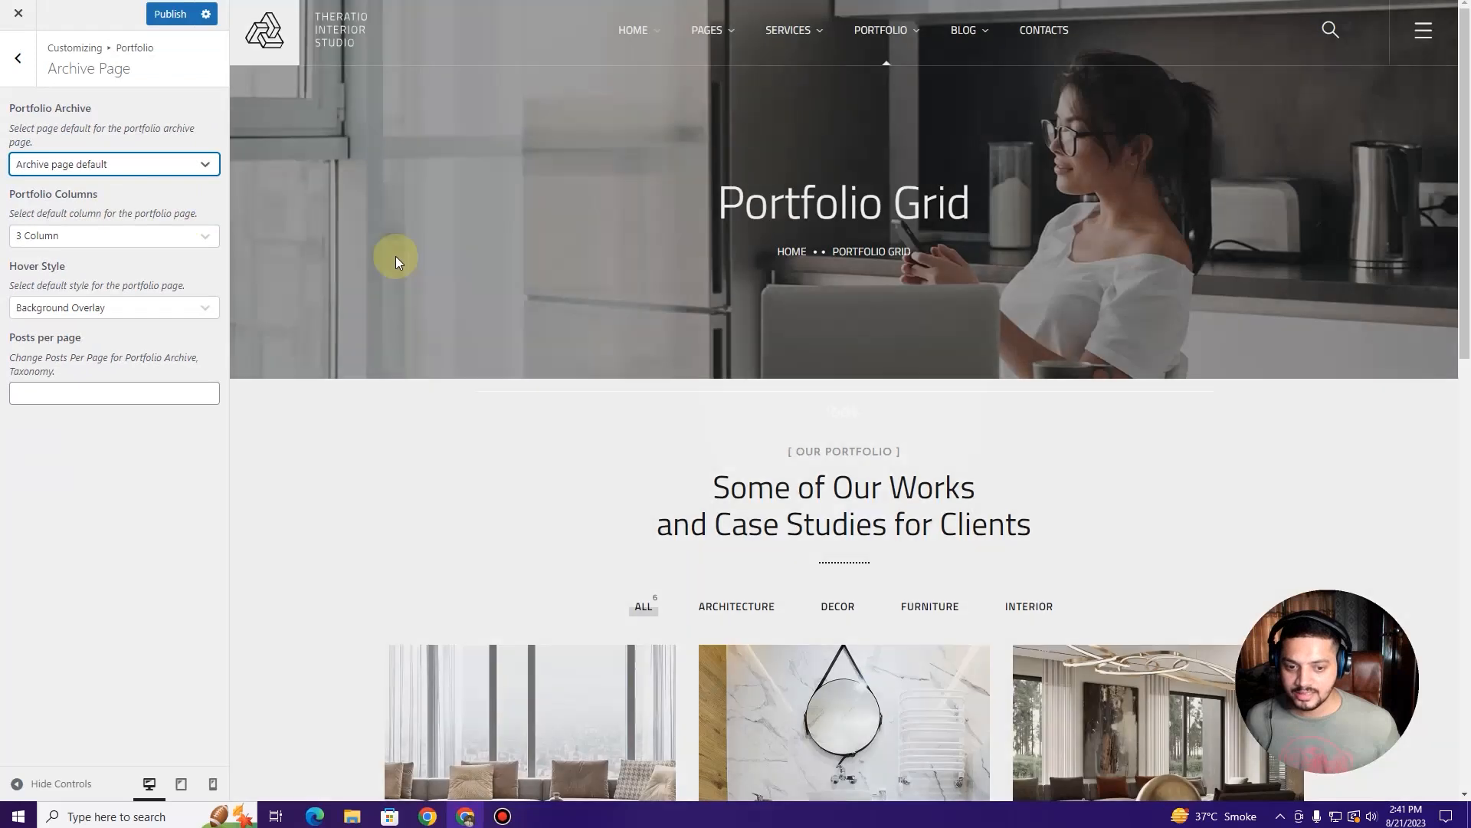
scroll(395, 256, "down", 7)
scroll(395, 256, "up", 1)
scroll(396, 256, "up", 3)
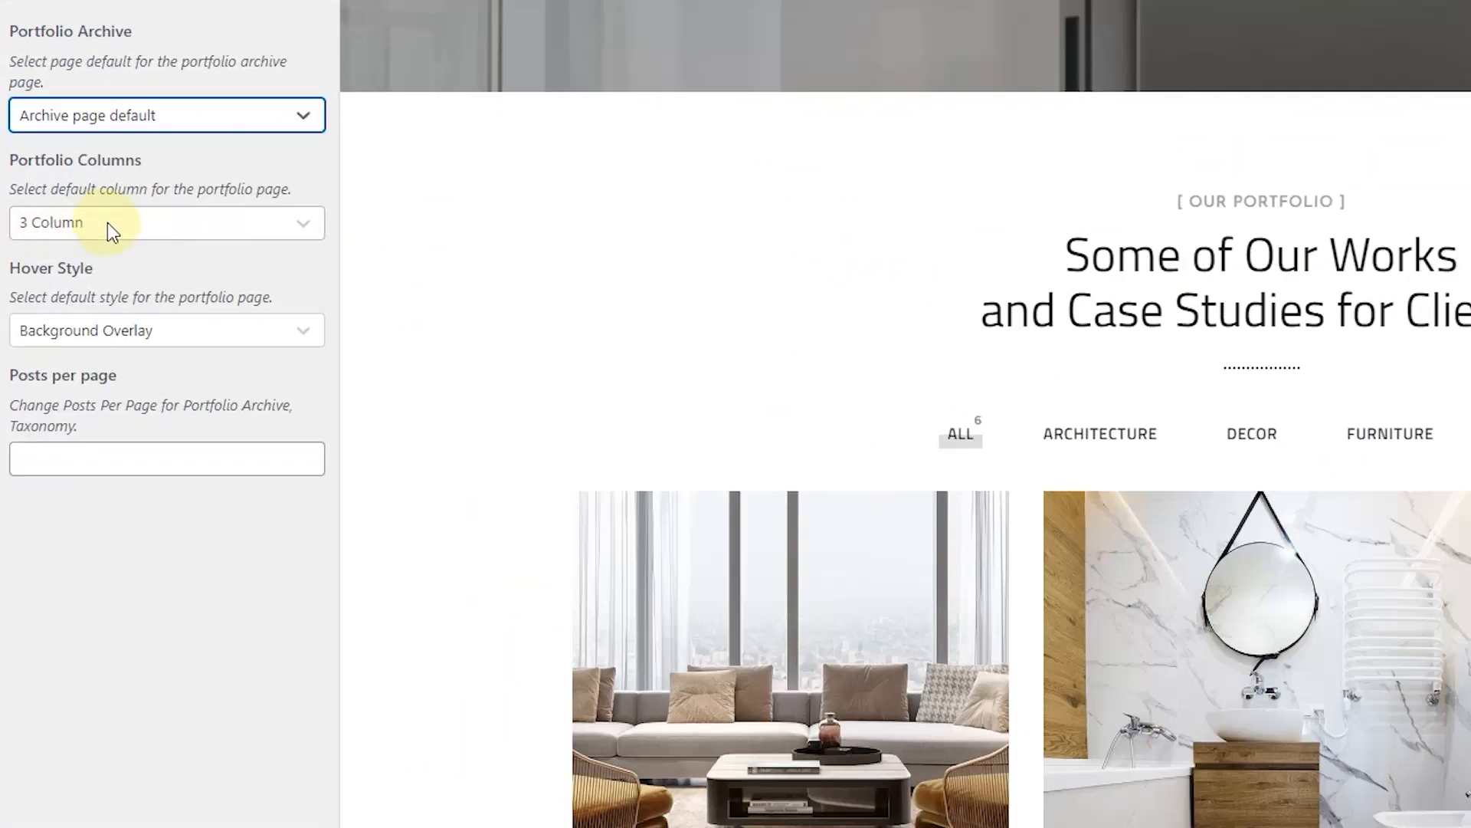
Step: Switch Portfolio Columns to 2 Column, then restore 3 Column
left_click(107, 222)
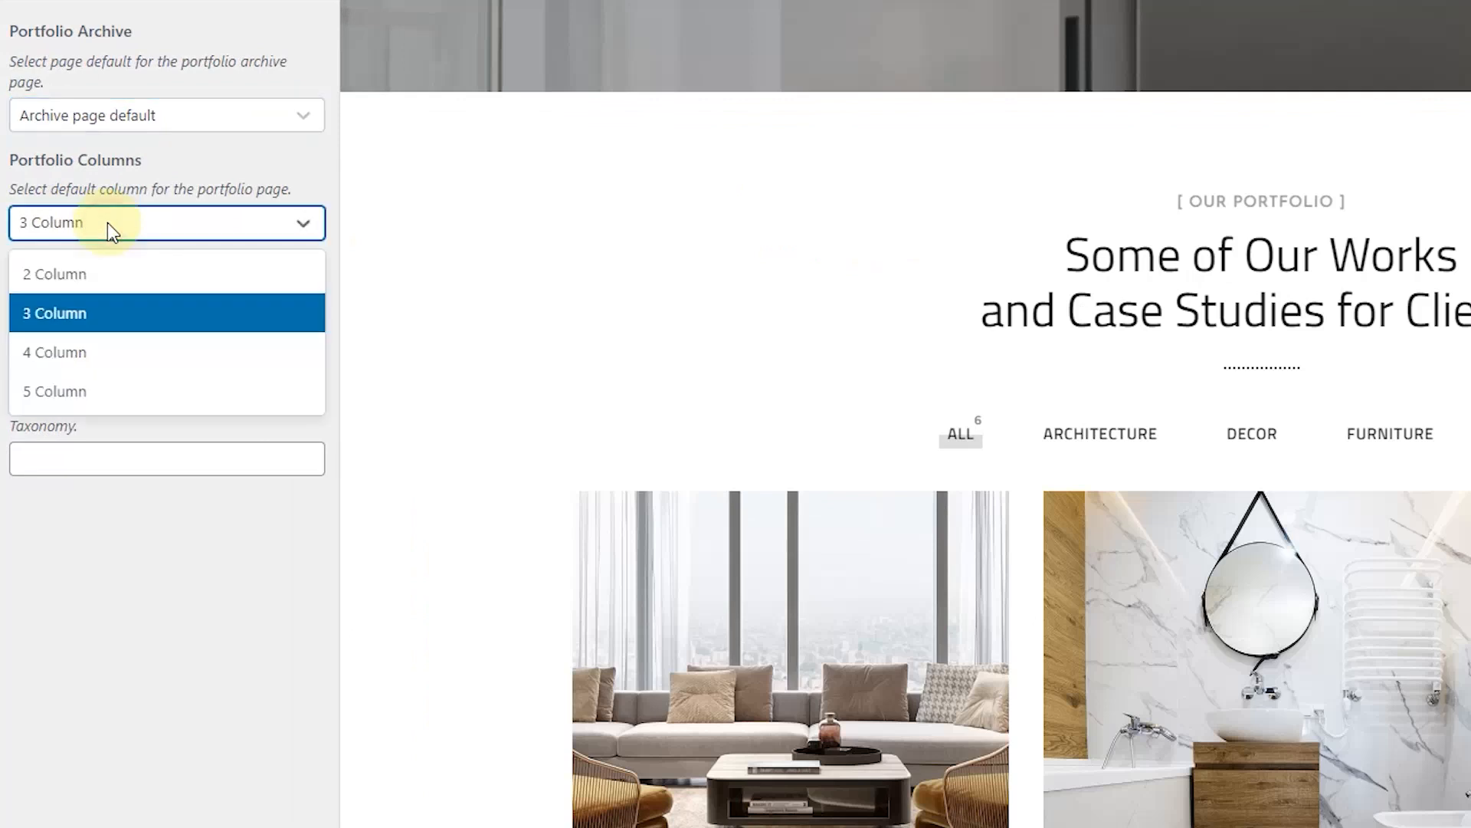
left_click(116, 272)
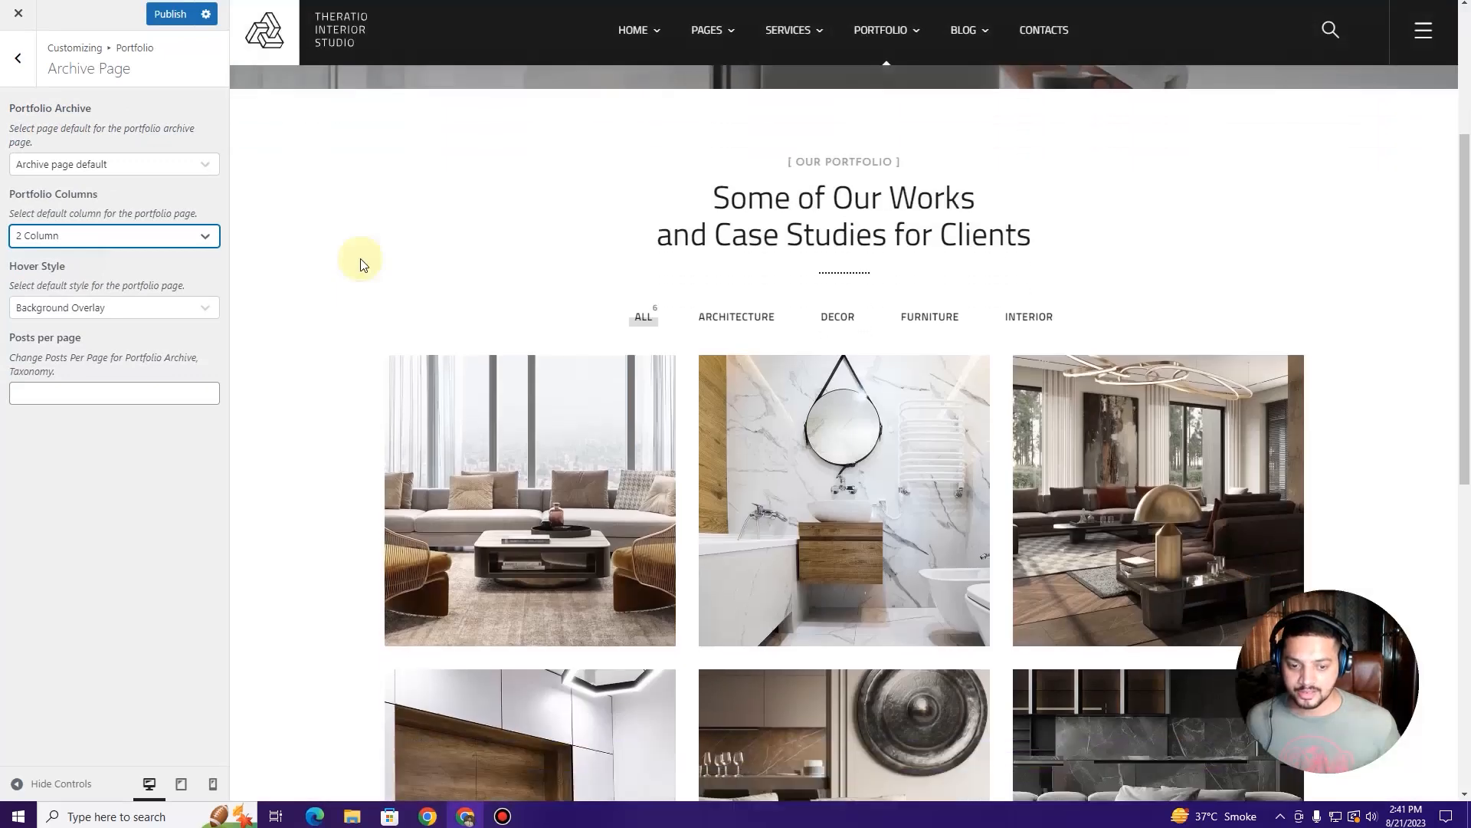
scroll(361, 265, "down", 2)
left_click(118, 235)
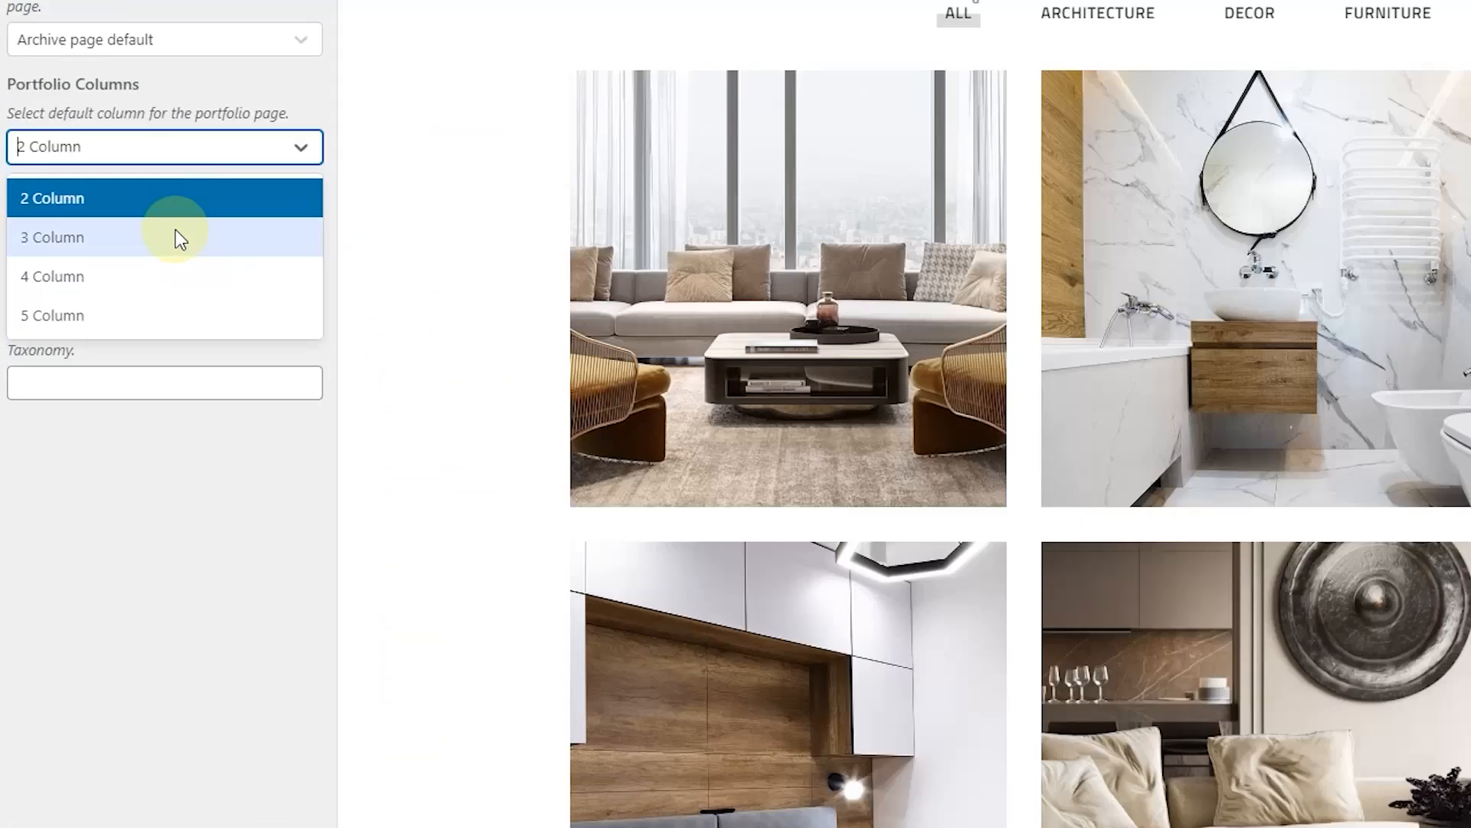
left_click(180, 240)
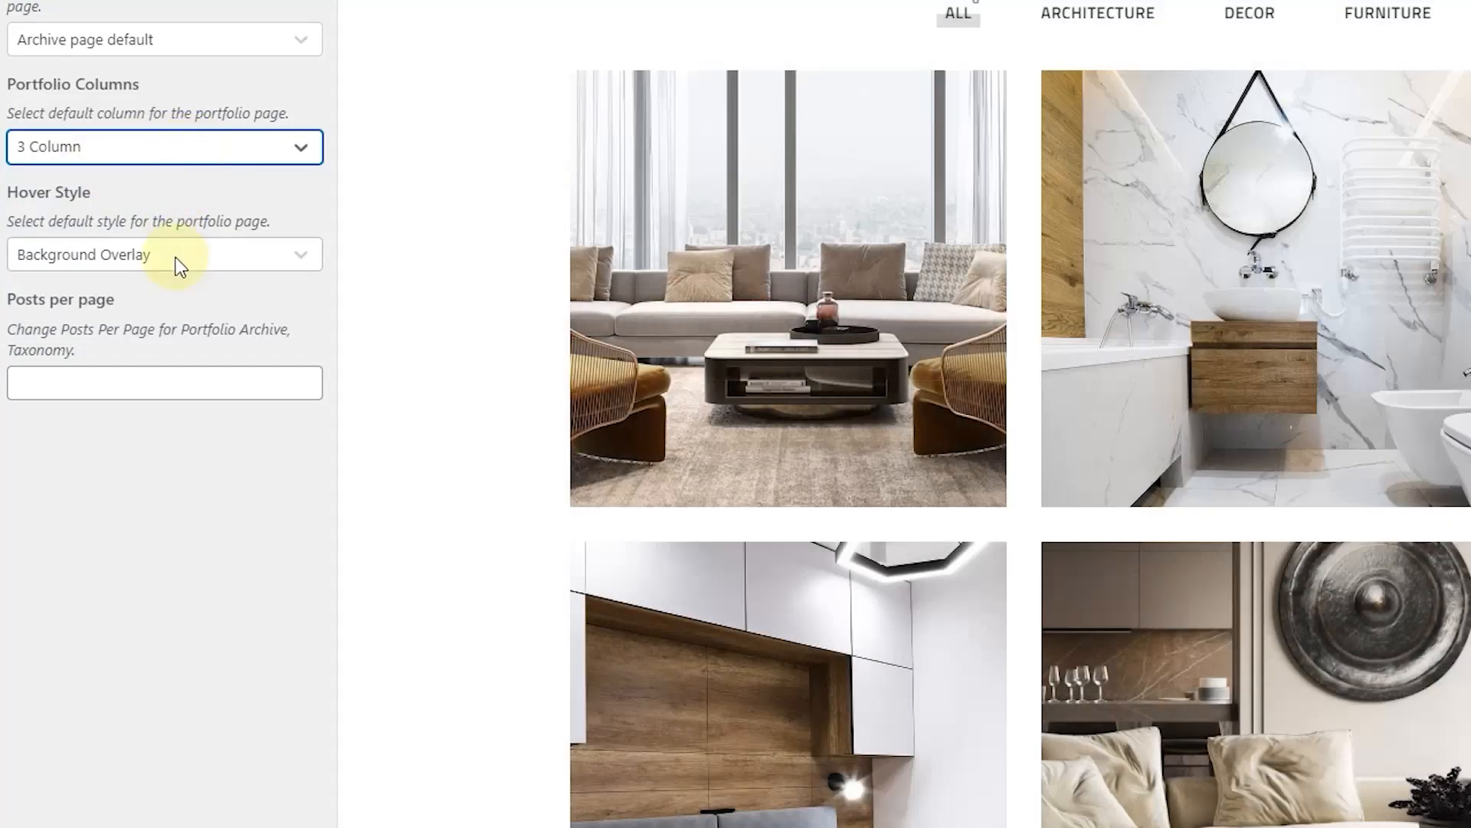
left_click(180, 265)
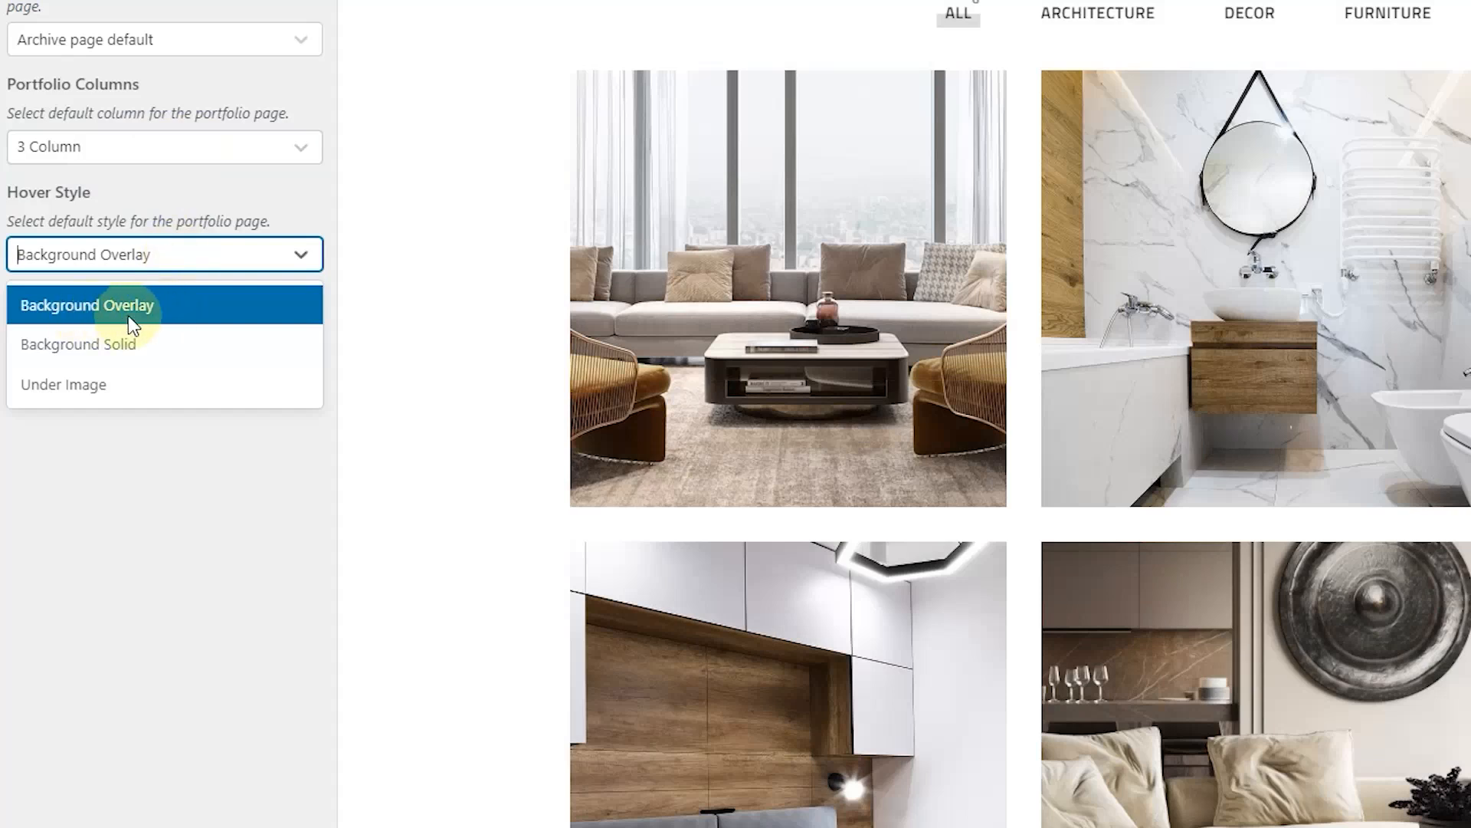
Step: Compare Background Solid and Under Image hover styles, then keep Background Overlay and return to Portfolio
left_click(166, 363)
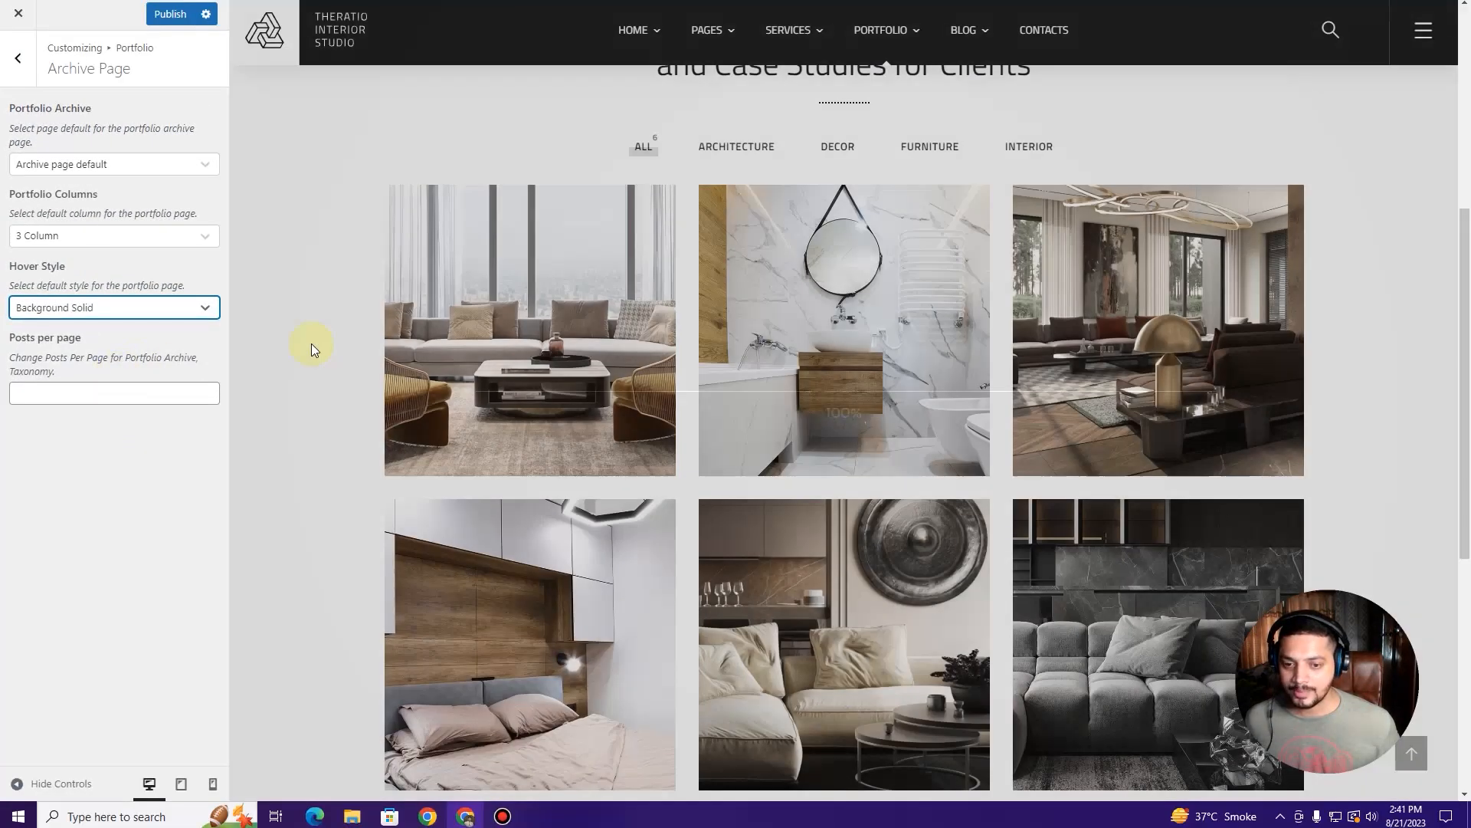
mouse_move(545, 353)
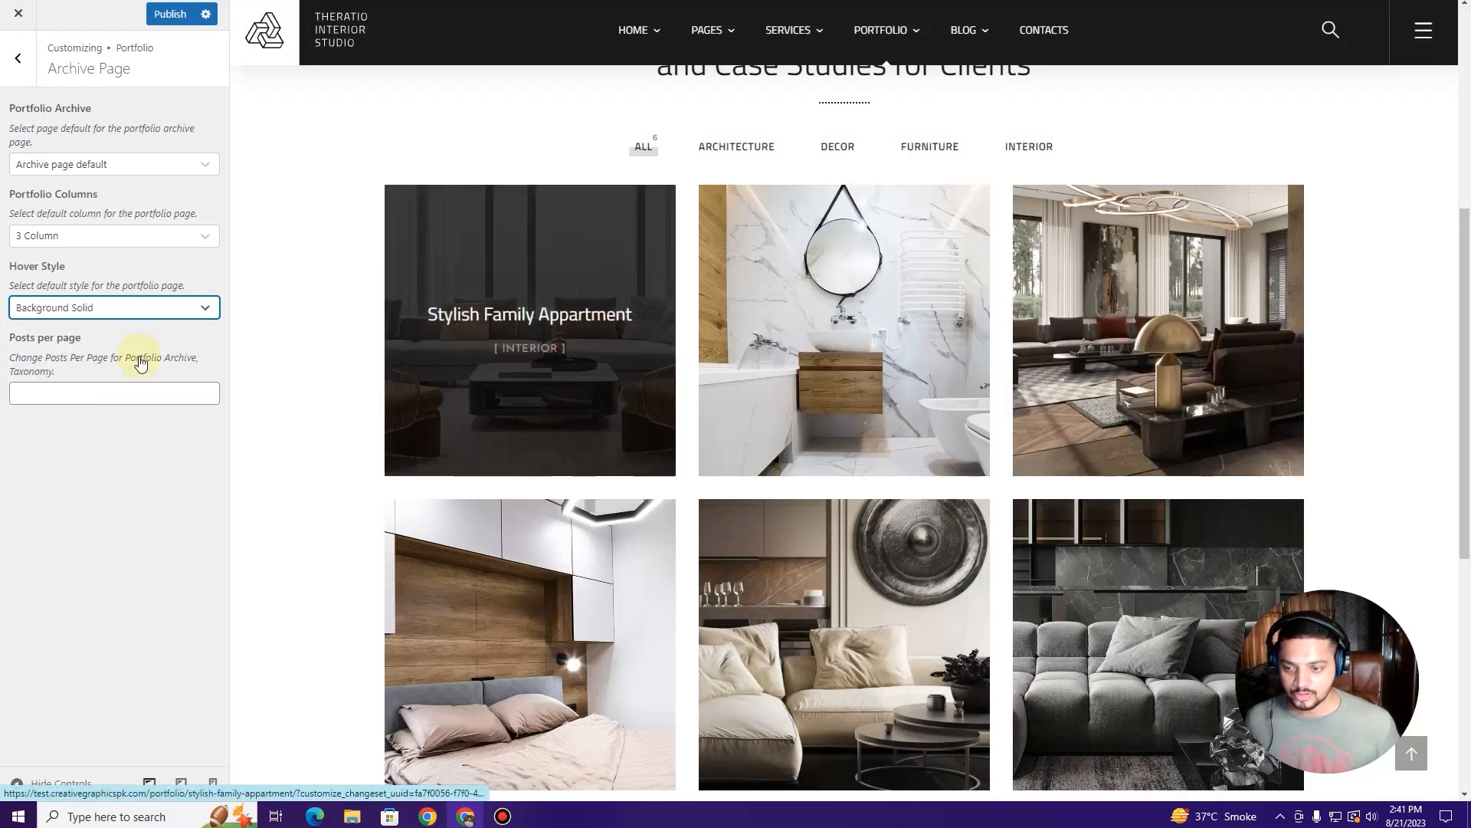
left_click(142, 307)
left_click(71, 390)
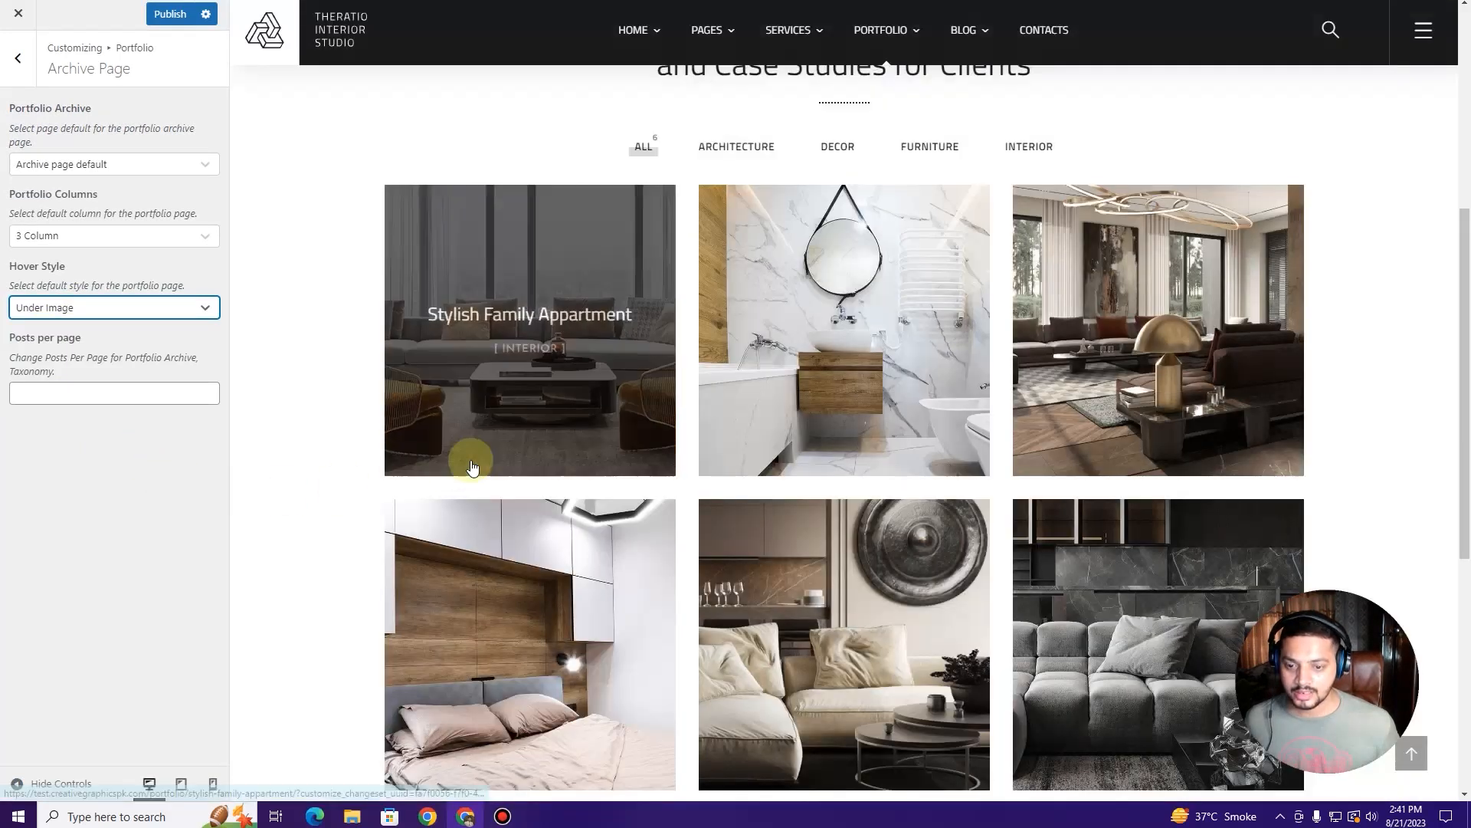
left_click(100, 308)
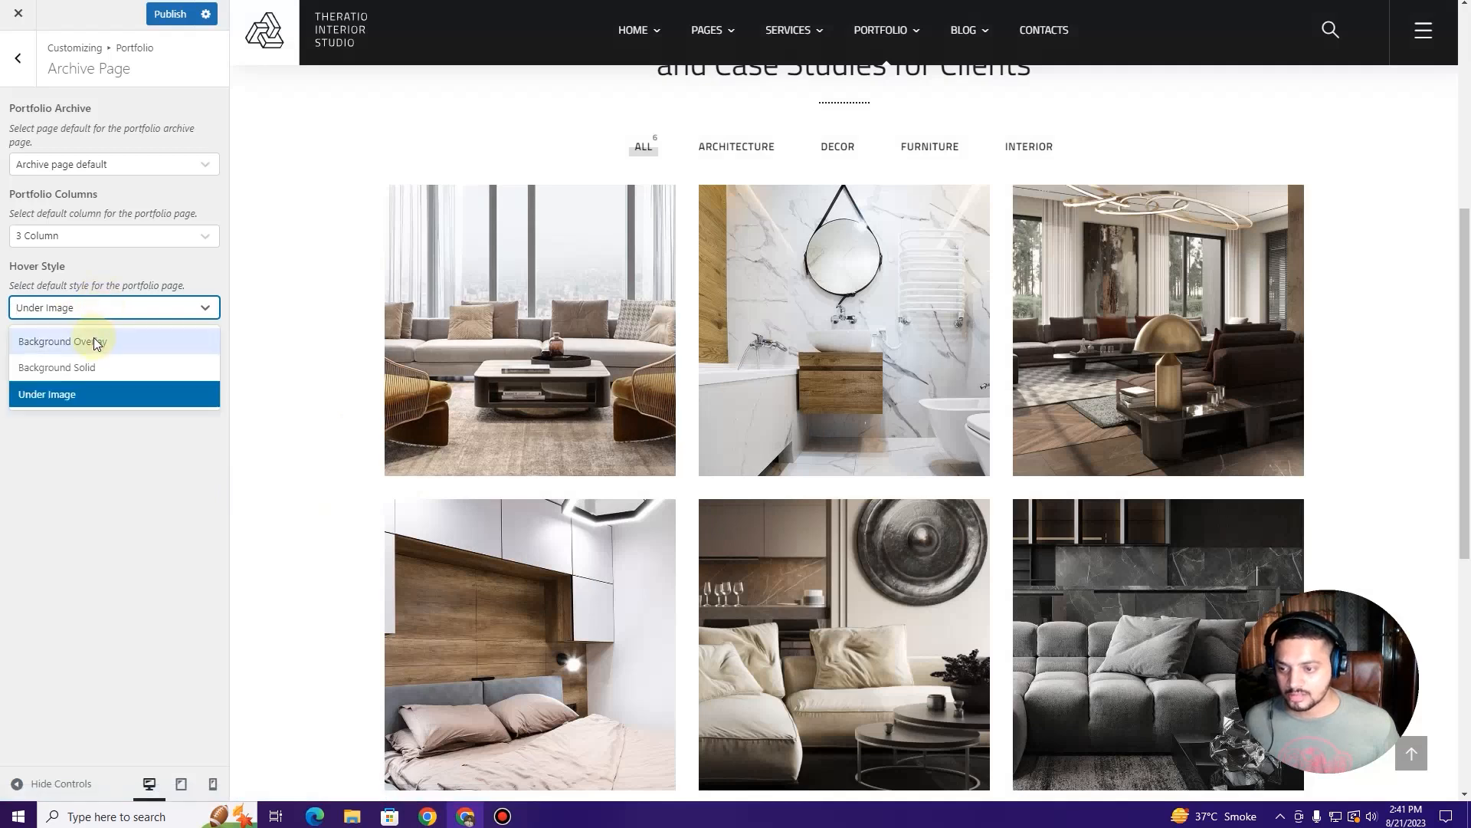
left_click(97, 342)
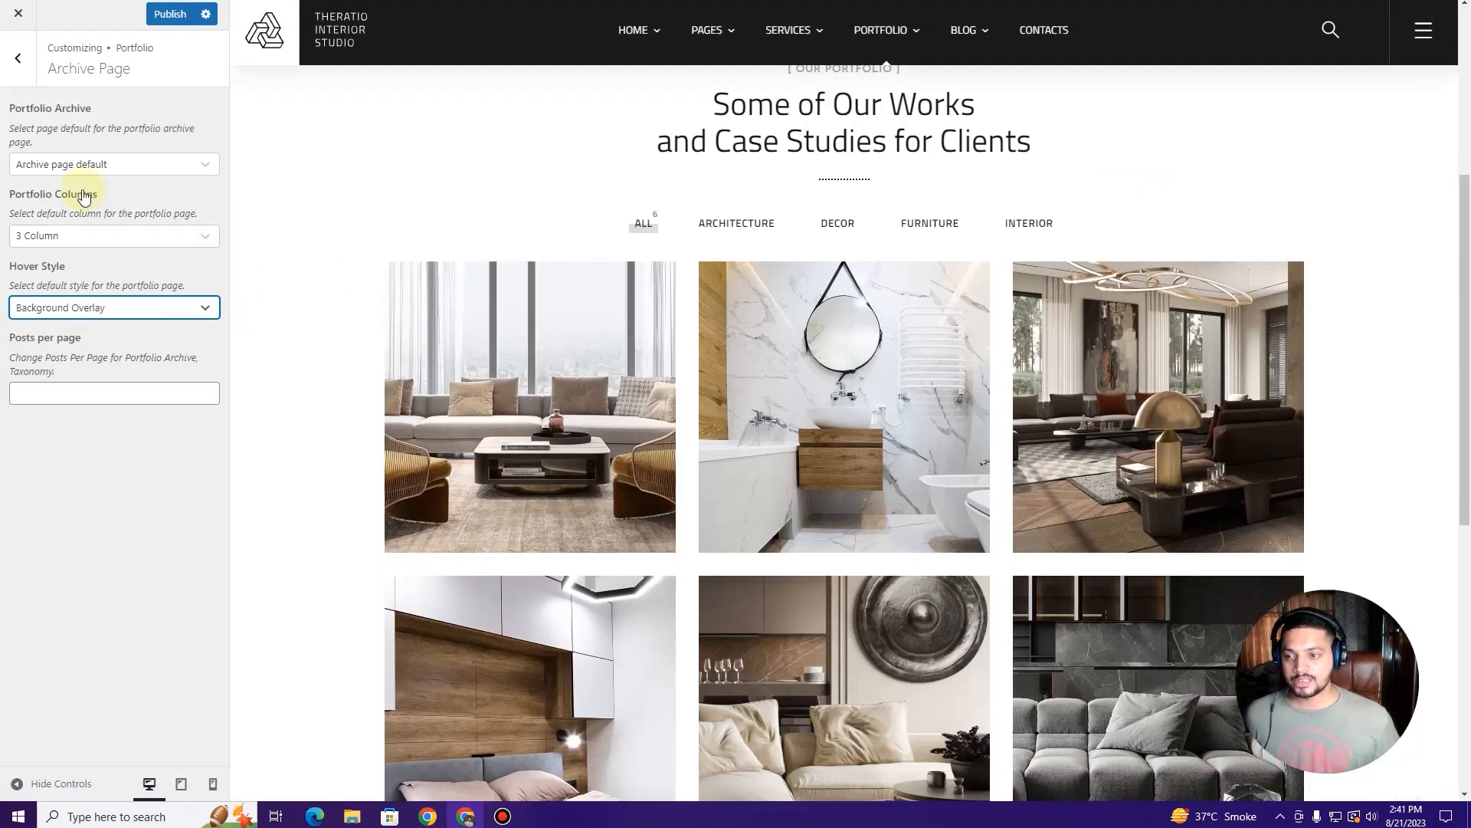
left_click(16, 66)
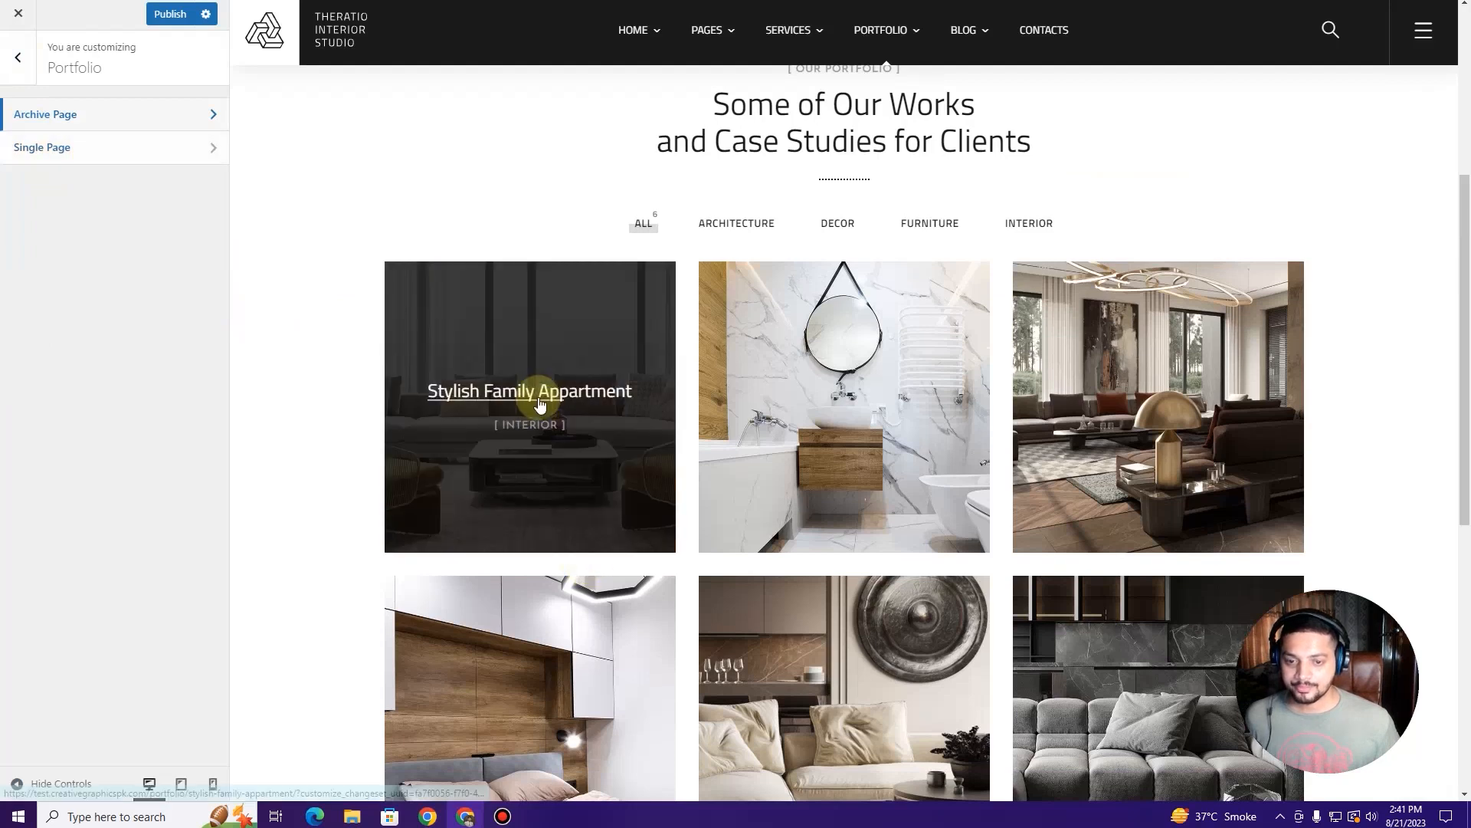
Step: Preview the Stylish Family Appartment project to review its project navigation and Related Projects section
left_click(538, 397)
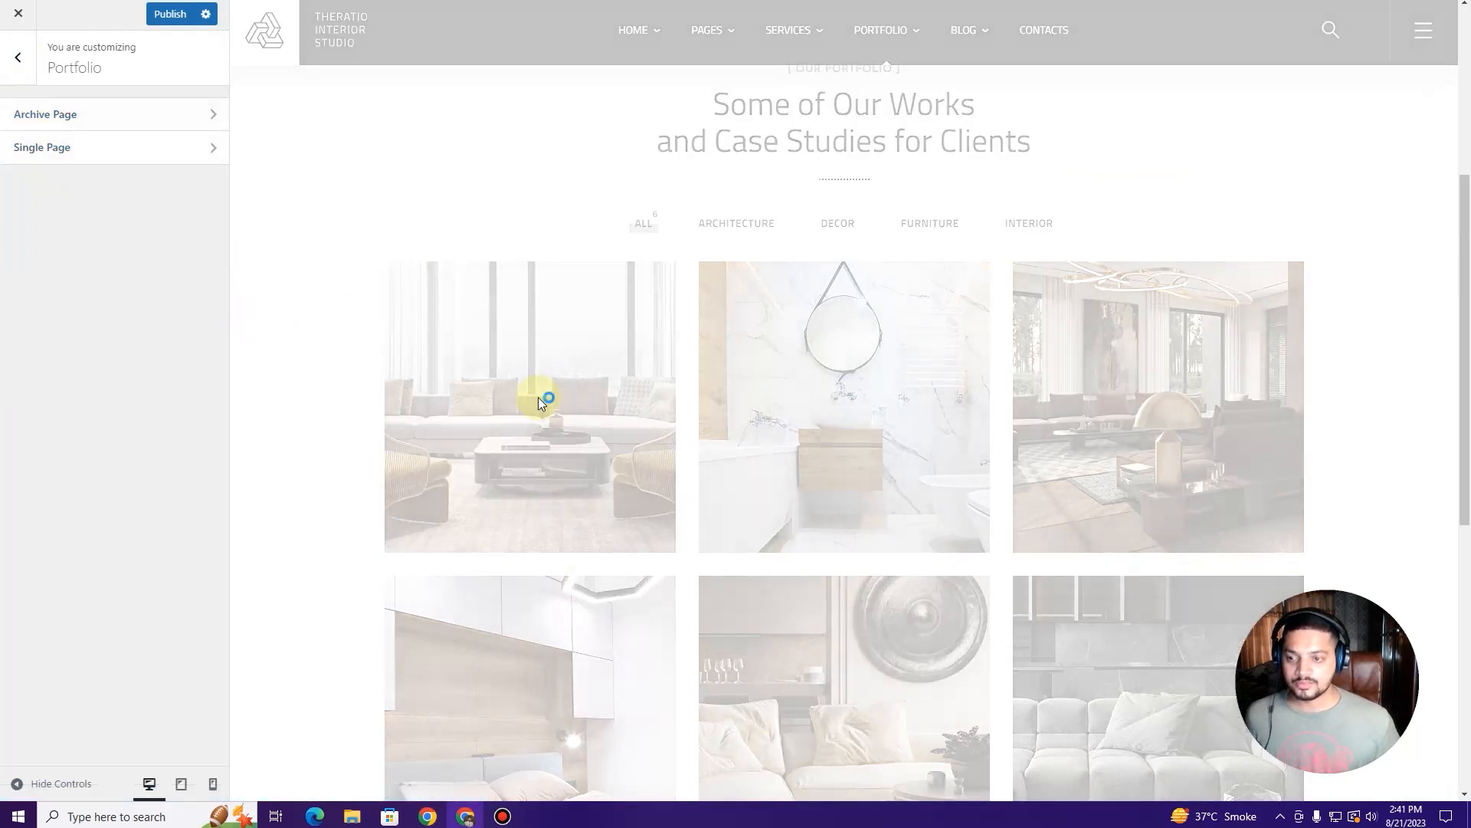
left_click(92, 150)
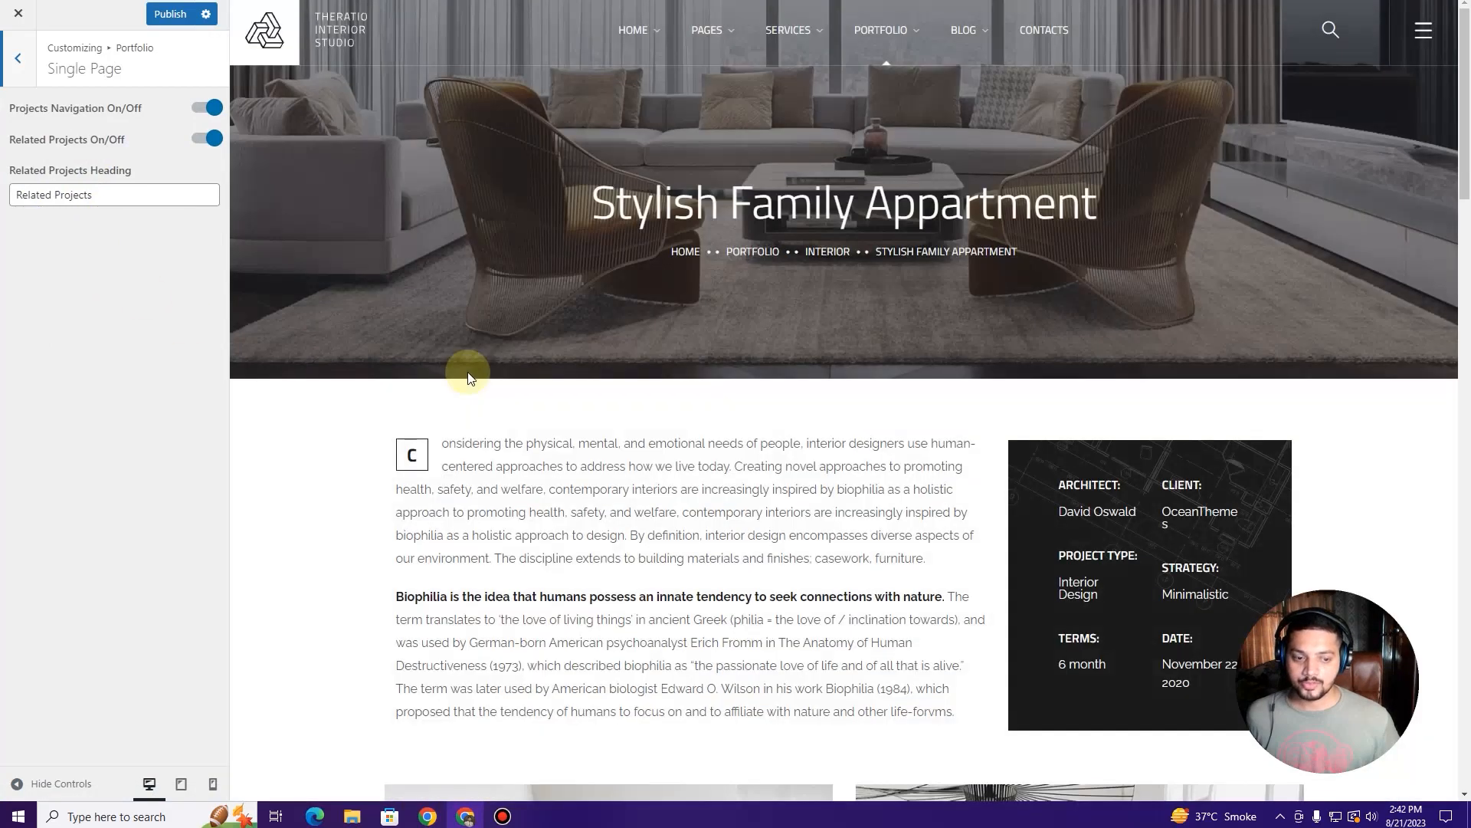
scroll(469, 377, "down", 15)
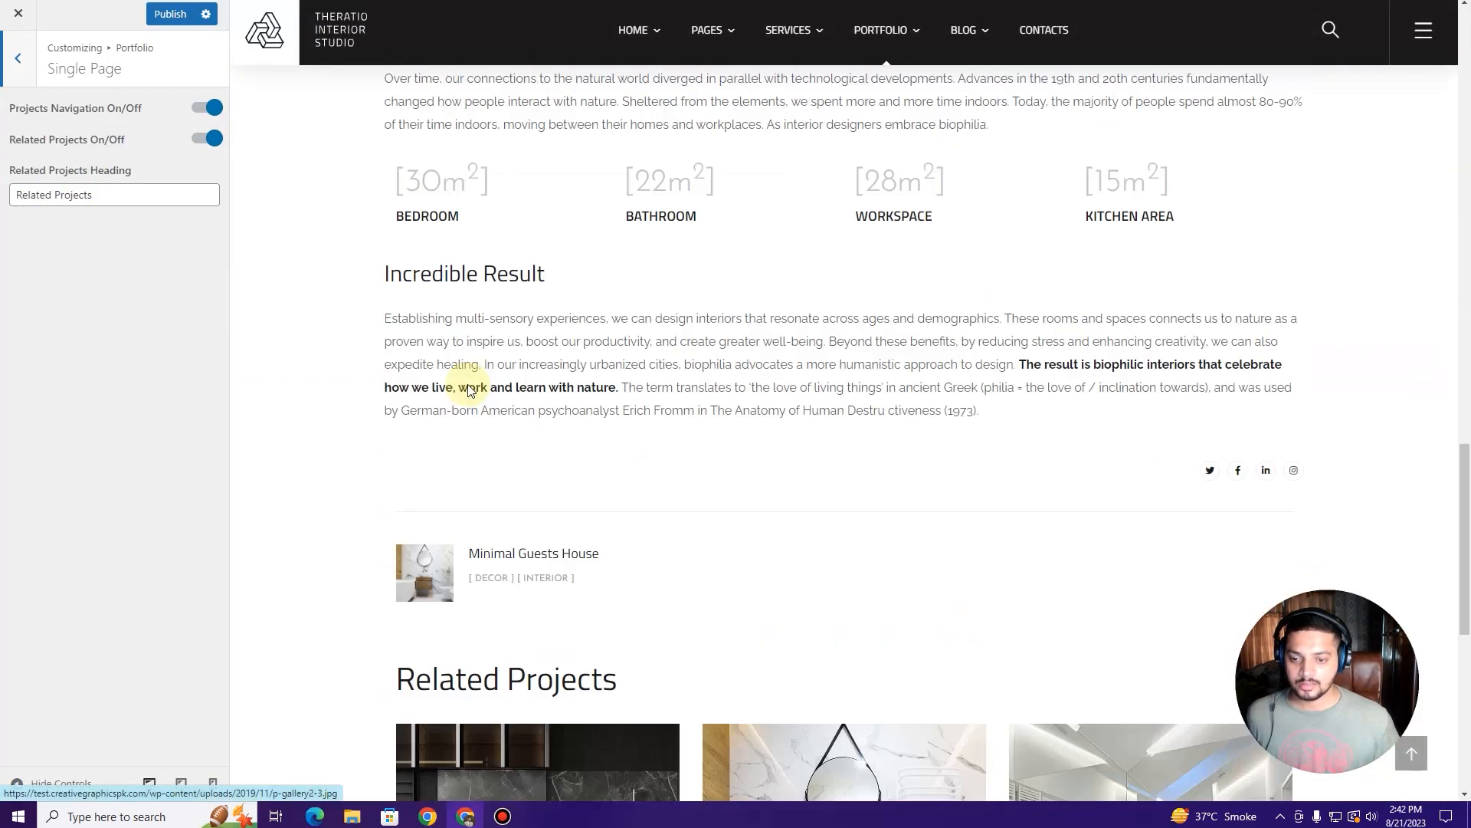
scroll(469, 386, "up", 15)
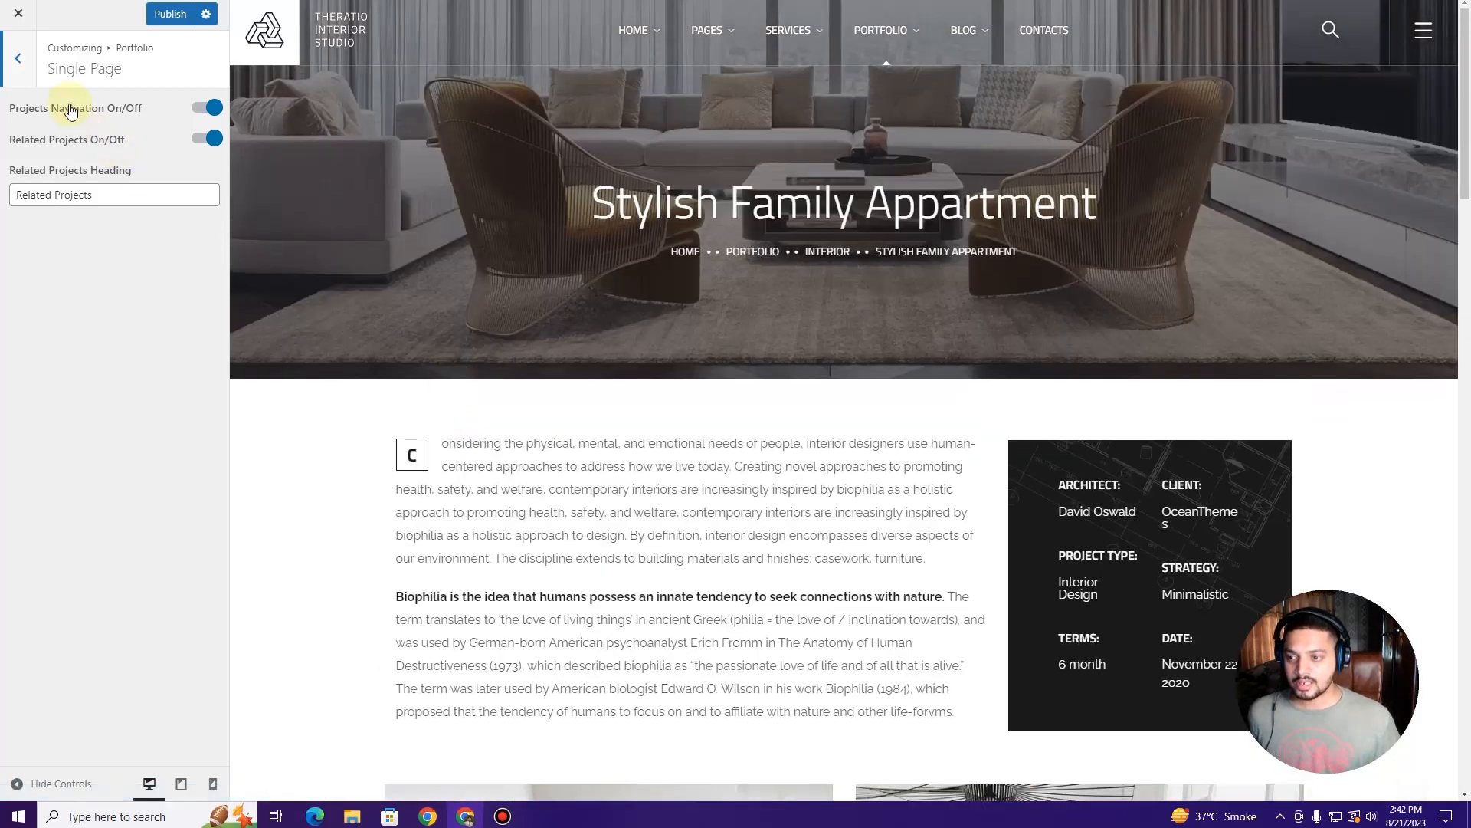
scroll(606, 307, "down", 10)
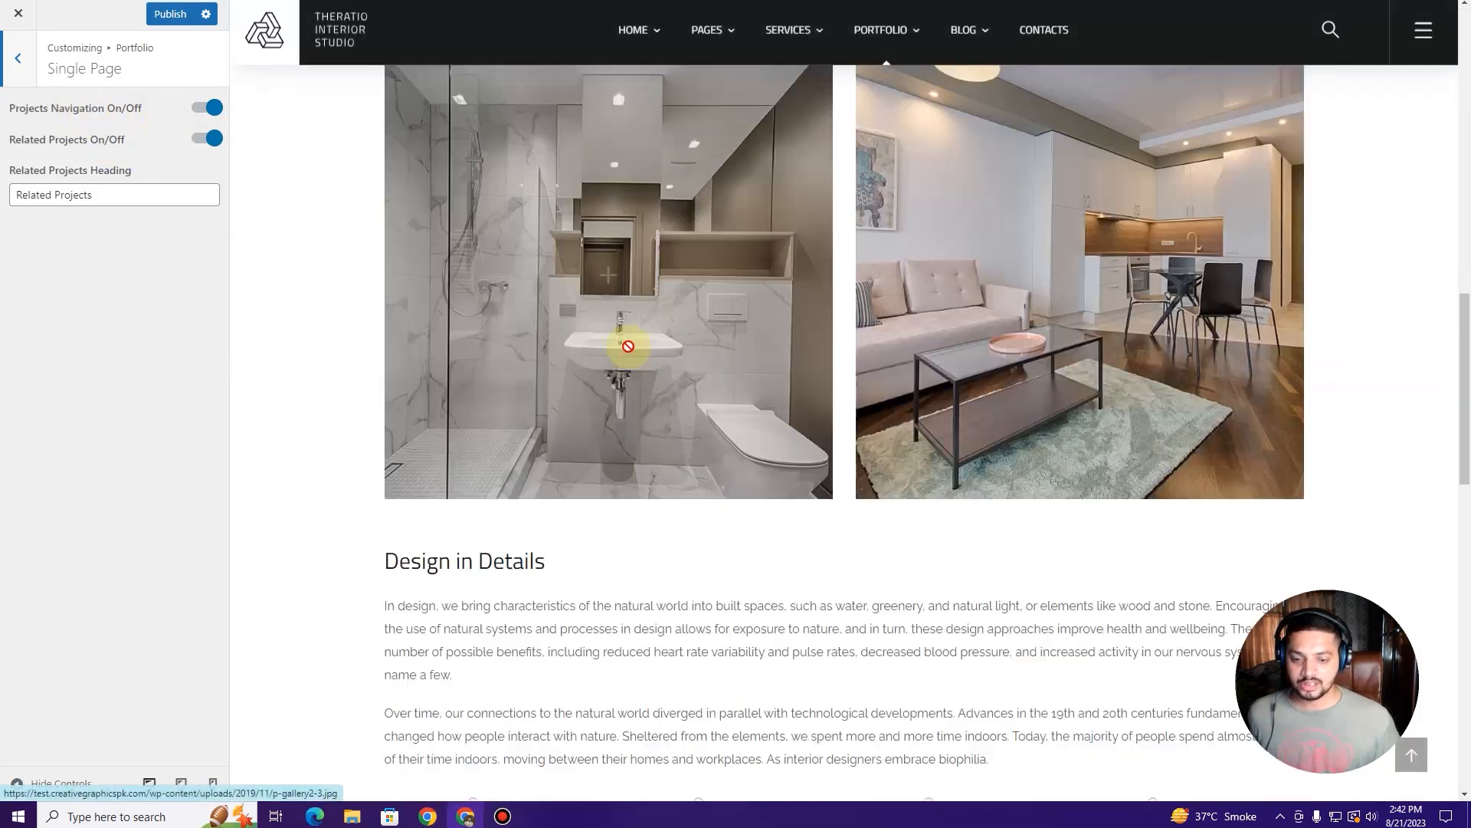
scroll(630, 346, "down", 6)
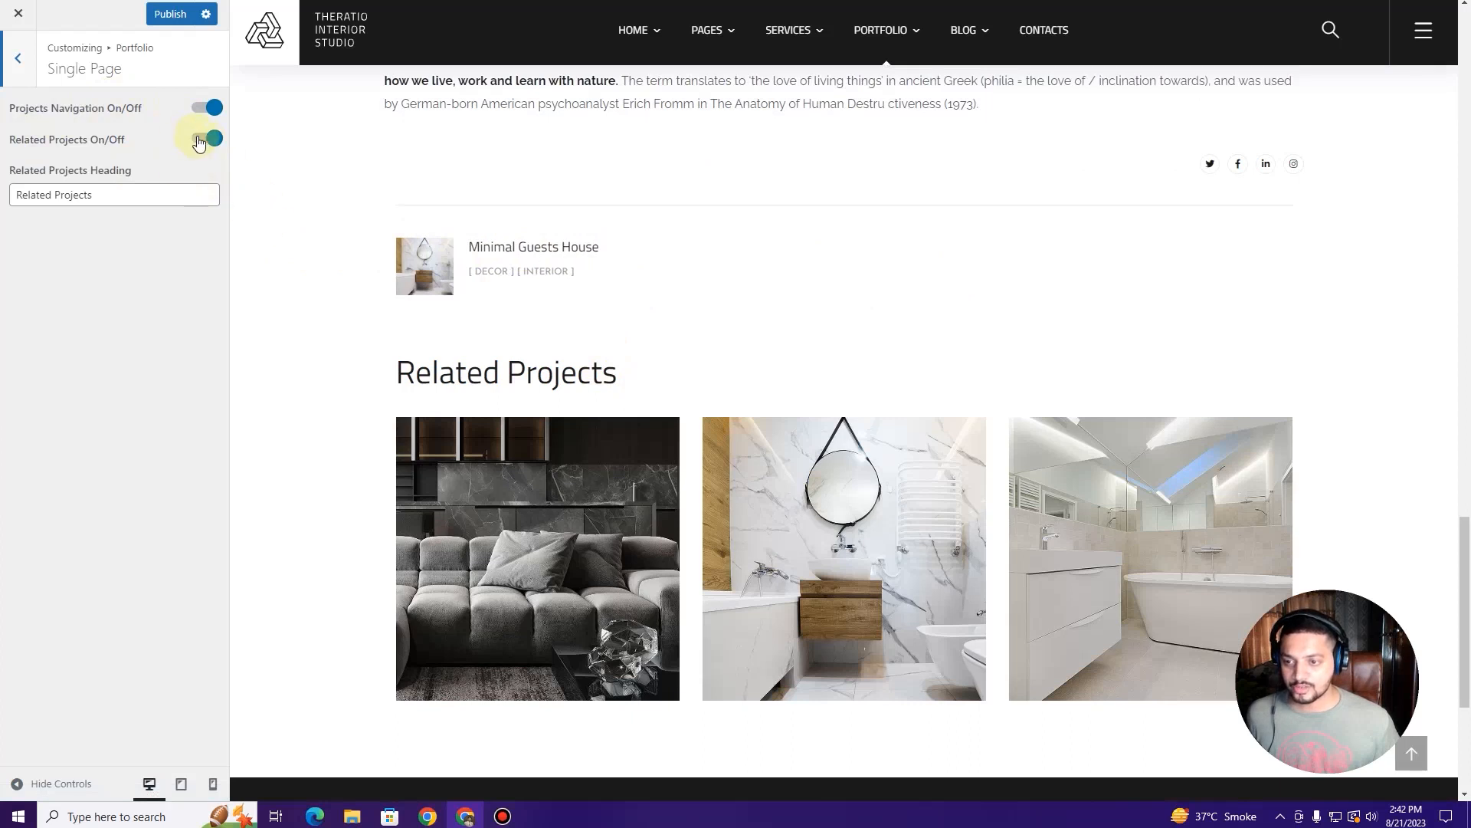
scroll(536, 299, "down", 2)
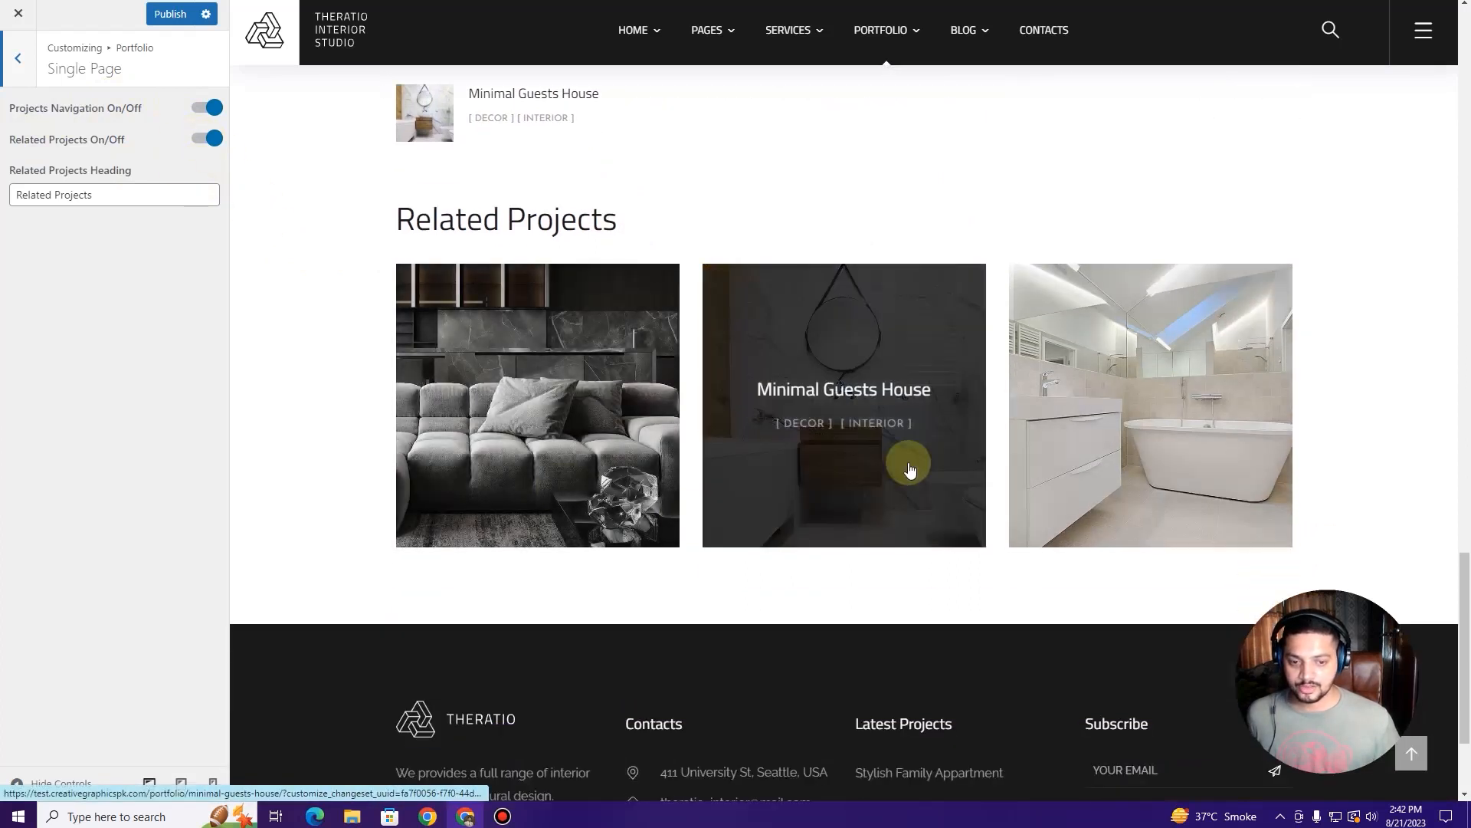
scroll(459, 257, "up", 1)
left_click_drag(368, 298, 859, 319)
left_click(618, 283)
scroll(371, 288, "up", 2)
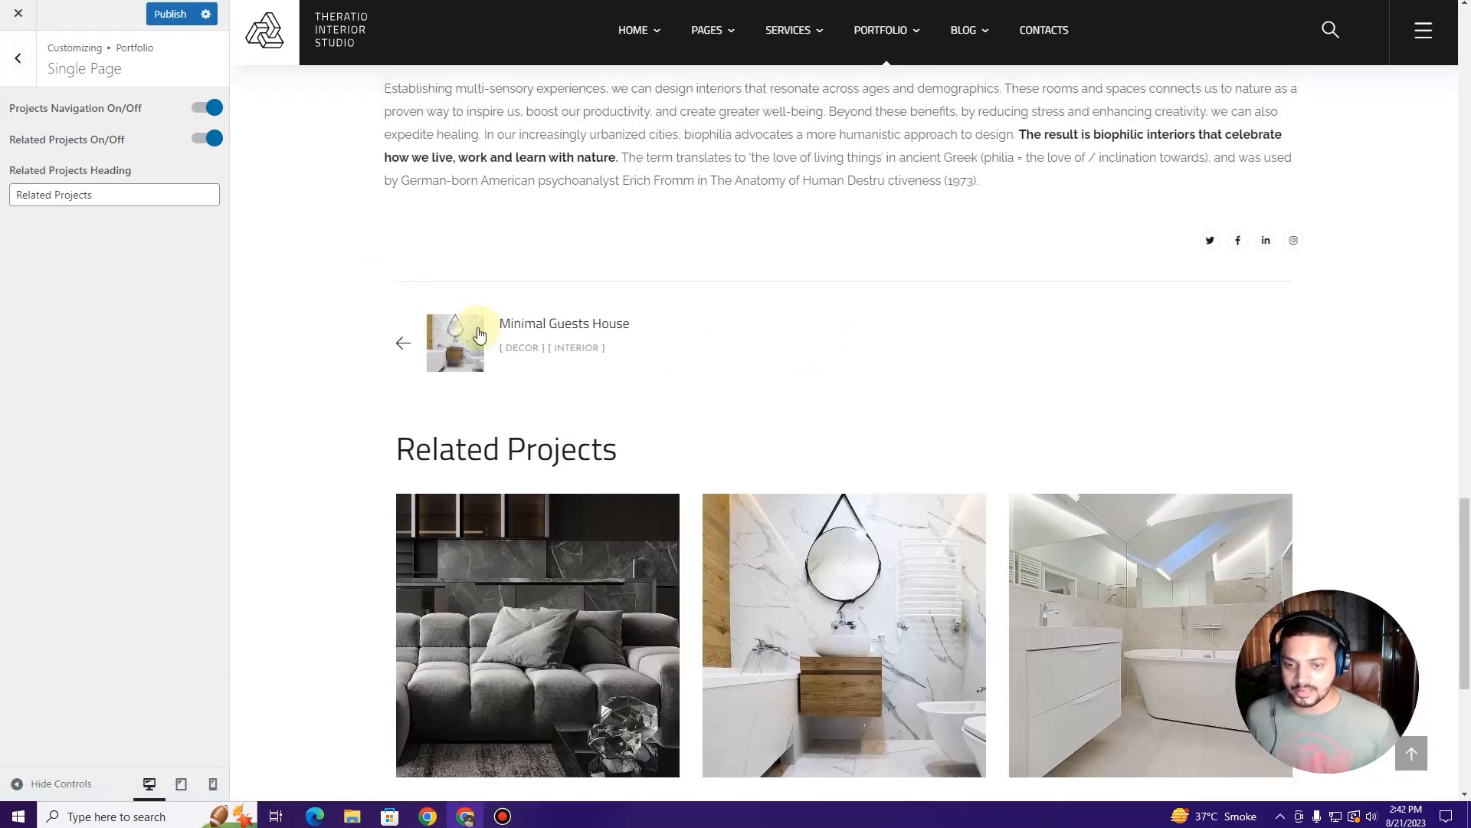
left_click(16, 59)
Step: In the 404 section, choose the page named '404' as the error page
left_click(15, 59)
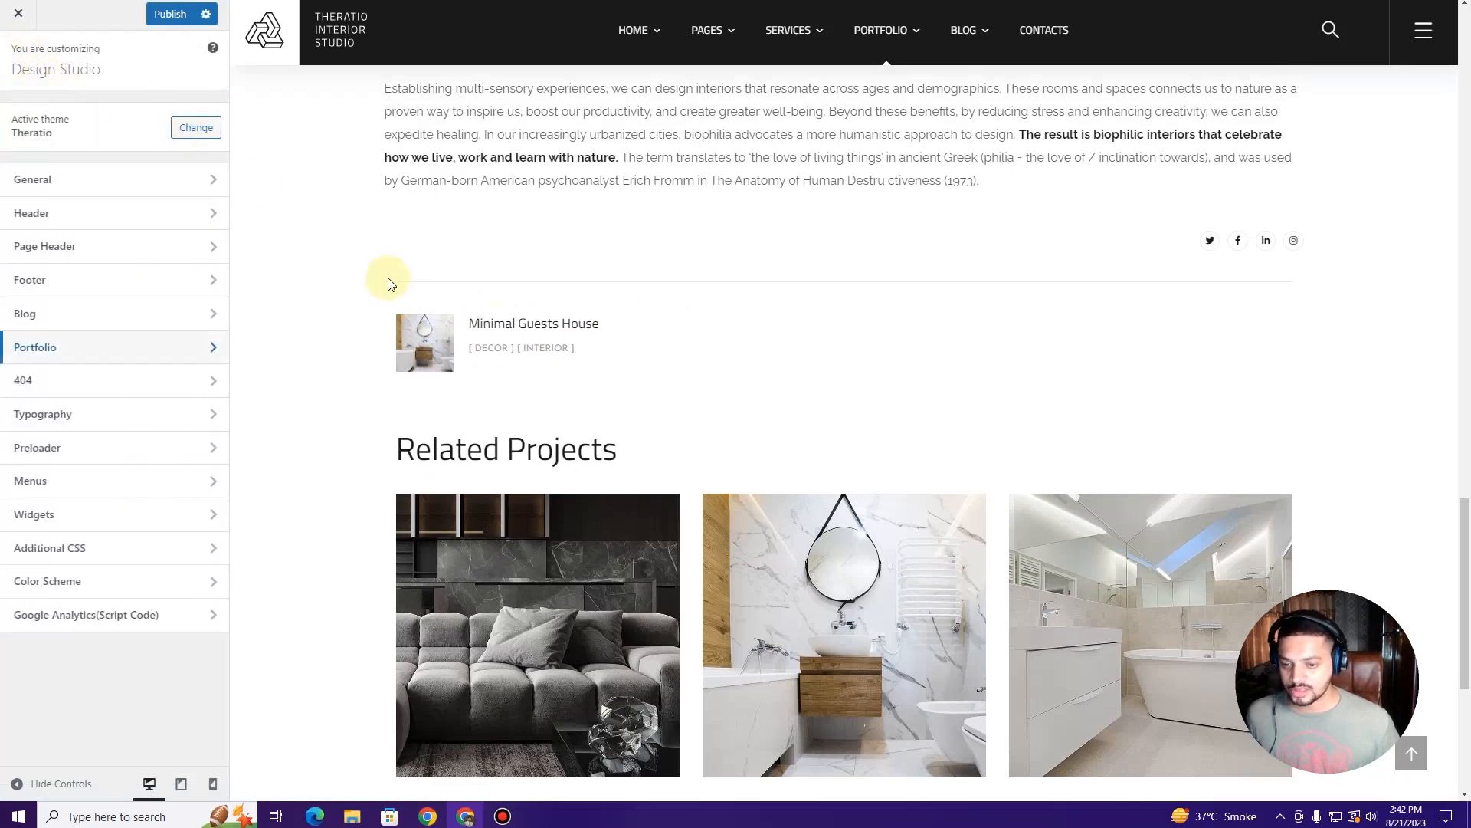
scroll(388, 284, "up", 15)
scroll(387, 291, "up", 8)
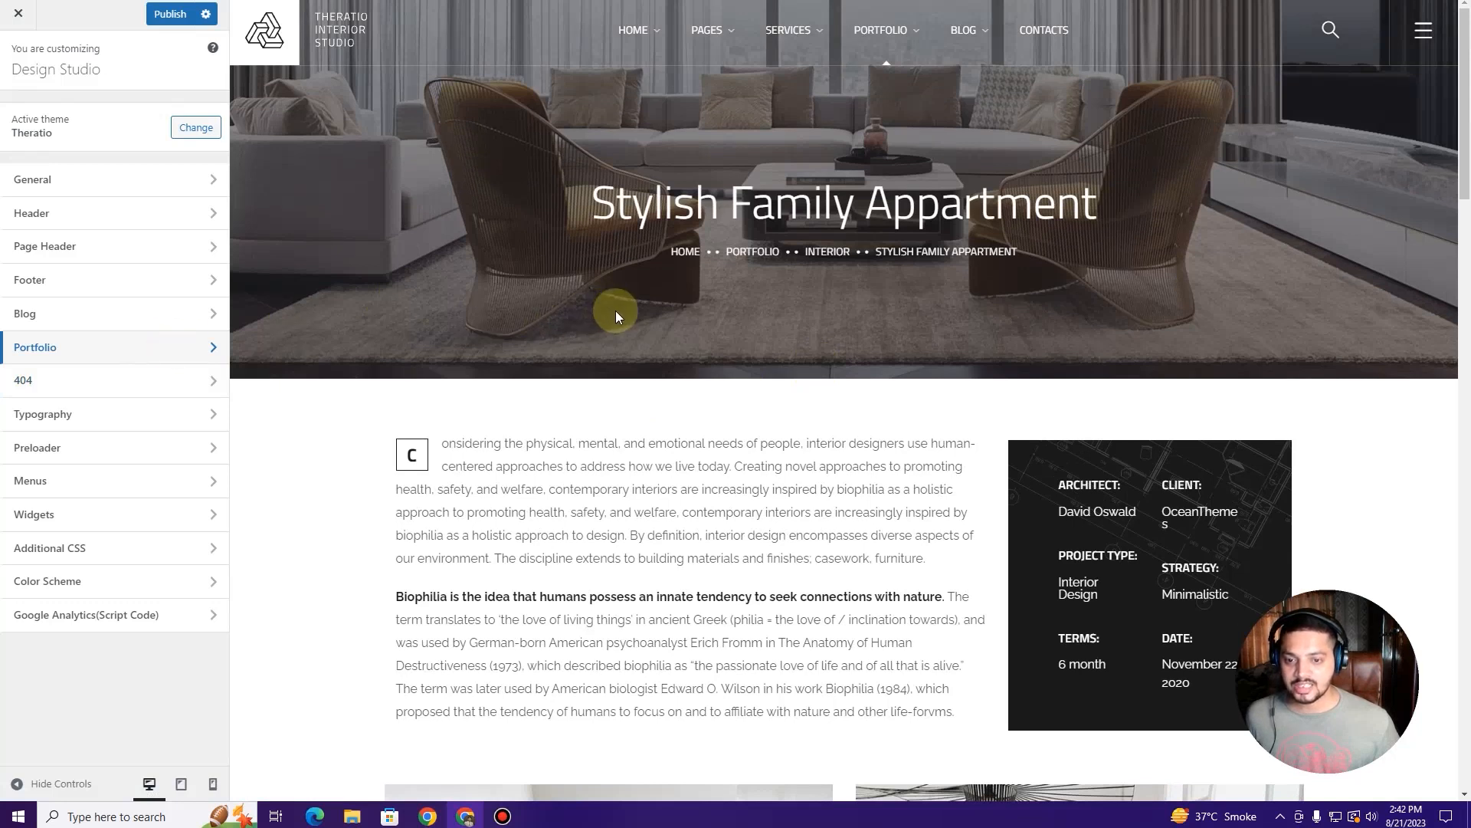
scroll(625, 324, "down", 1)
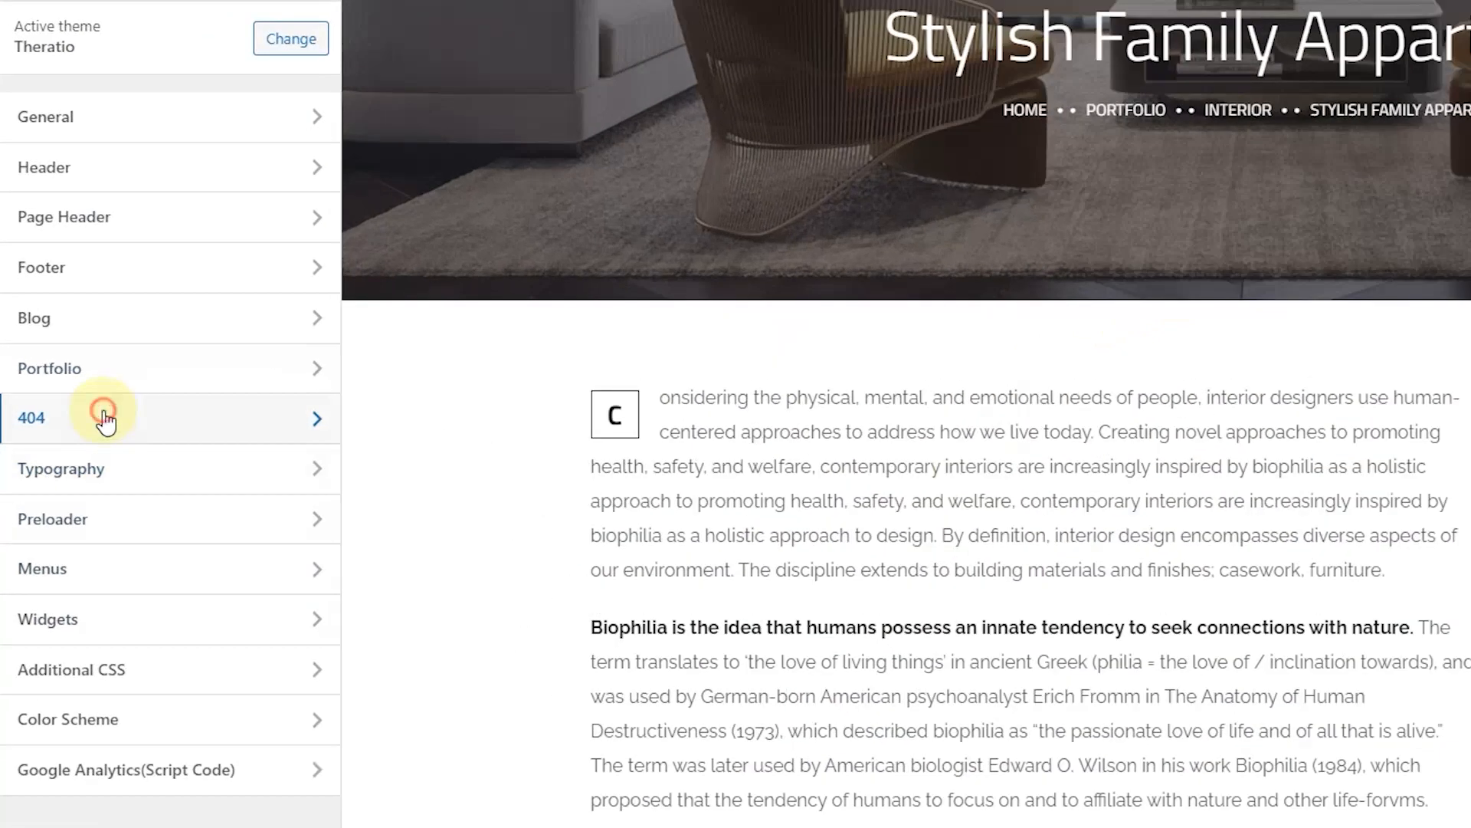
left_click(104, 418)
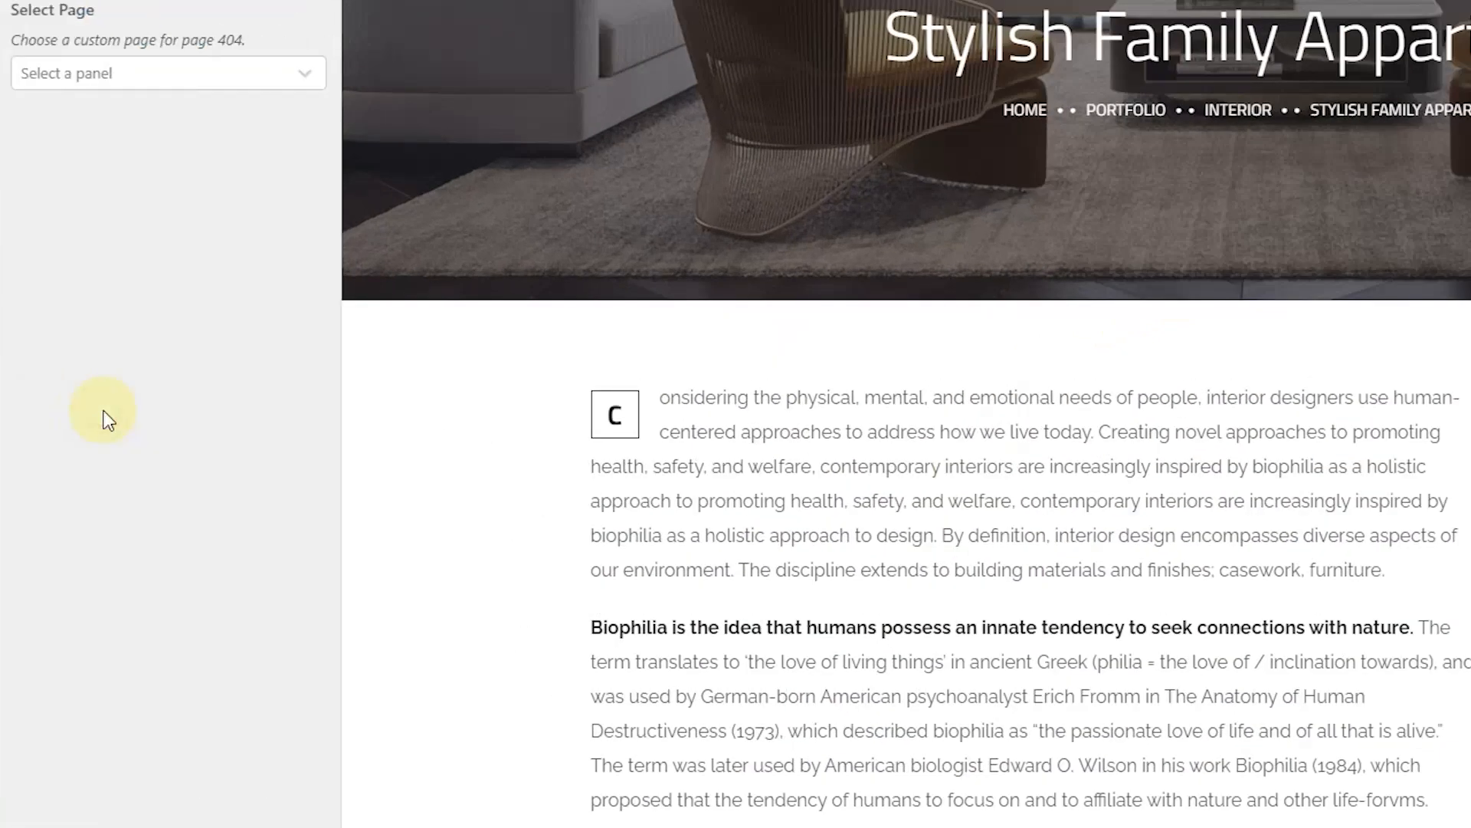
left_click(76, 73)
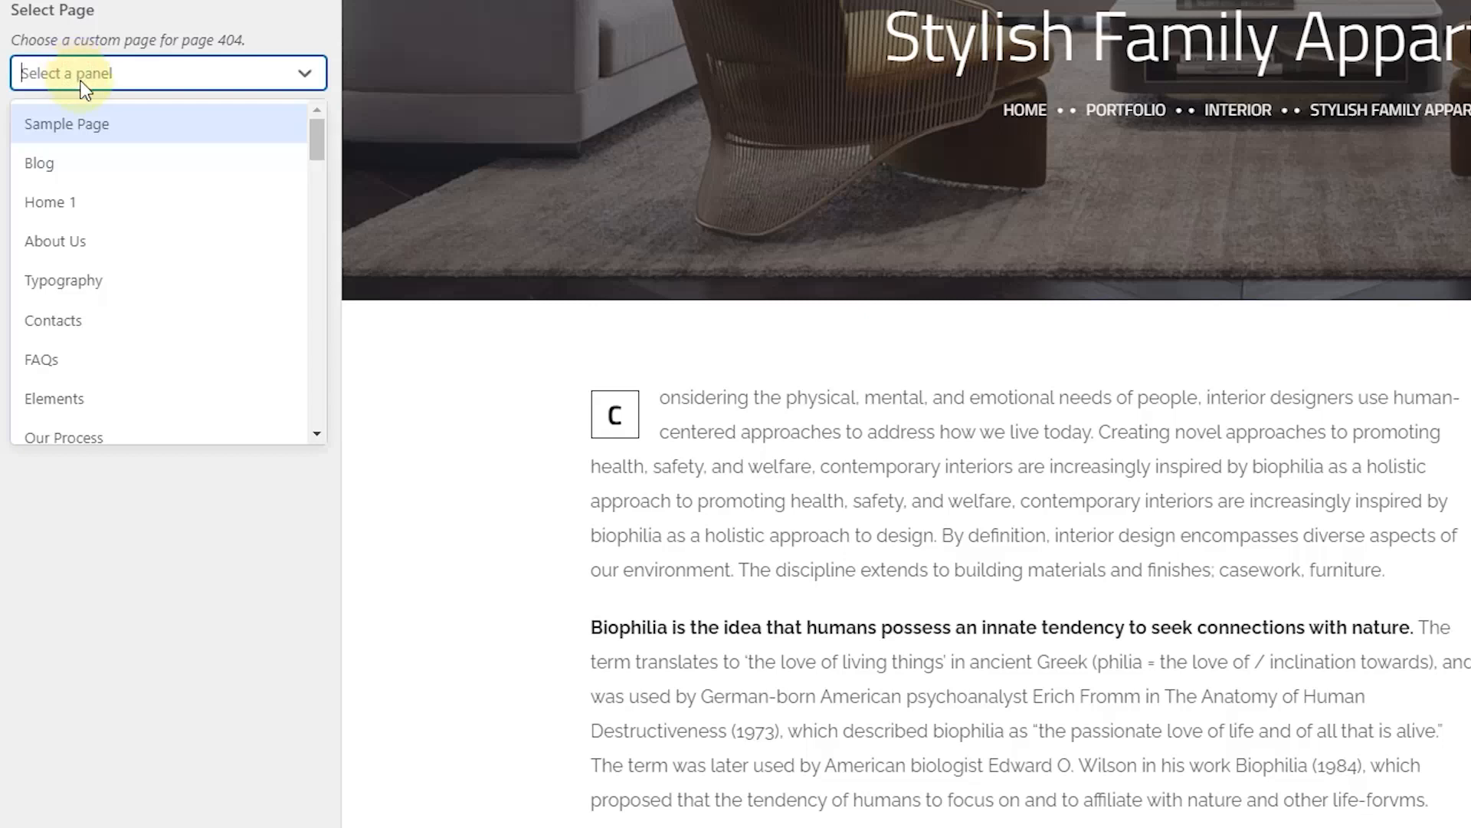
scroll(91, 191, "down", 5)
scroll(91, 191, "down", 10)
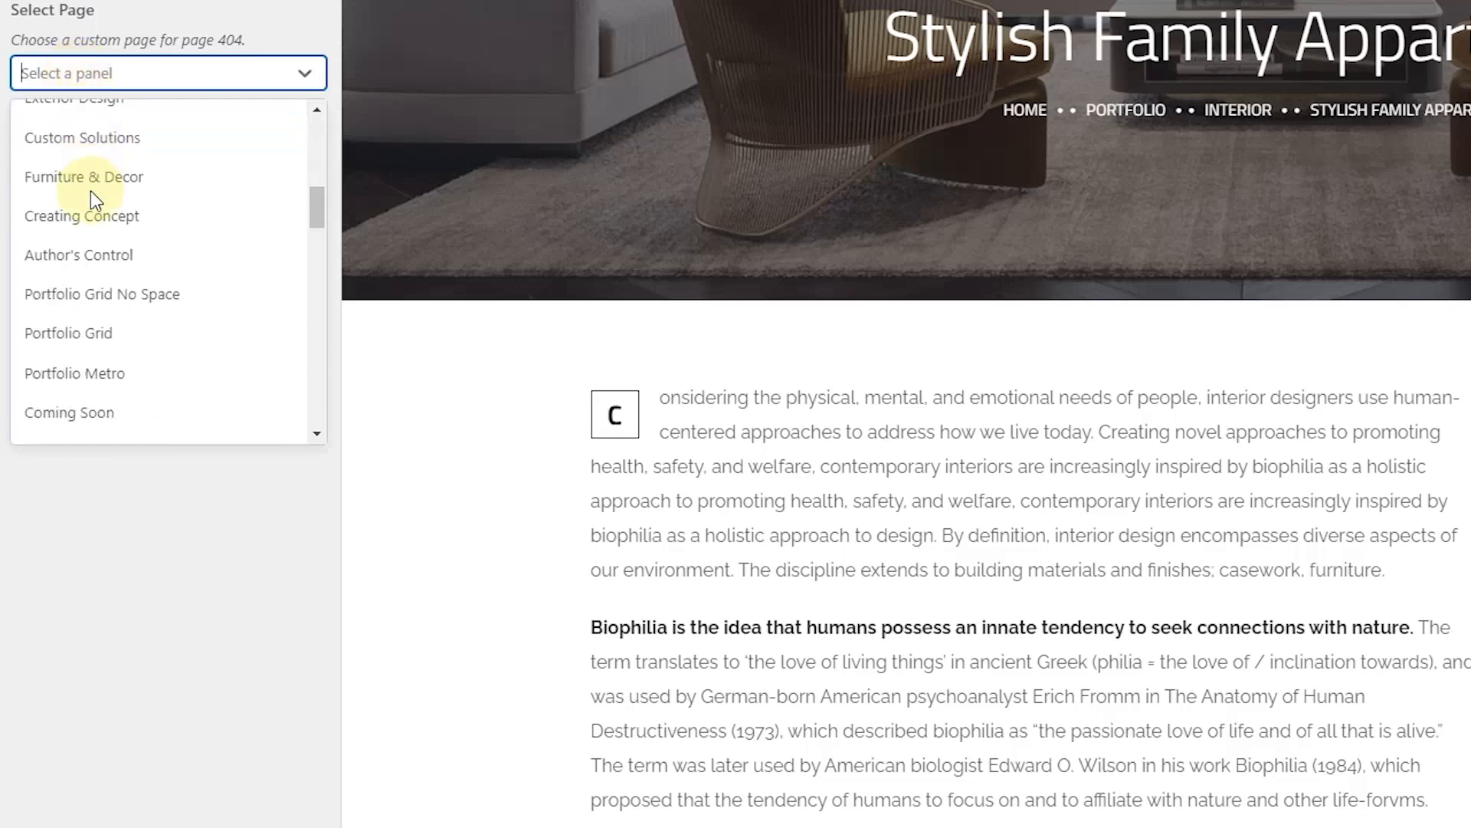
scroll(90, 191, "down", 10)
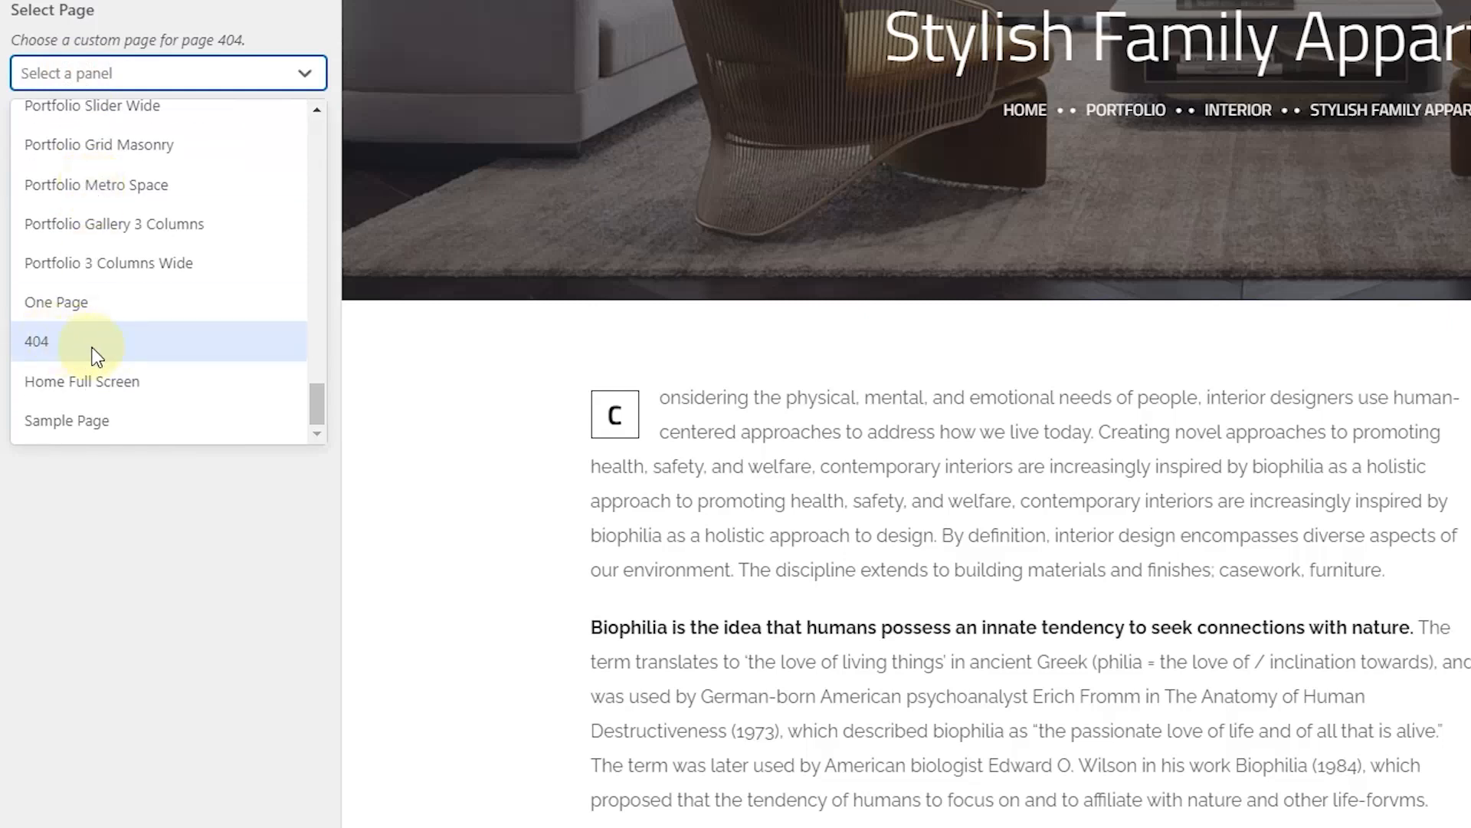
left_click(93, 347)
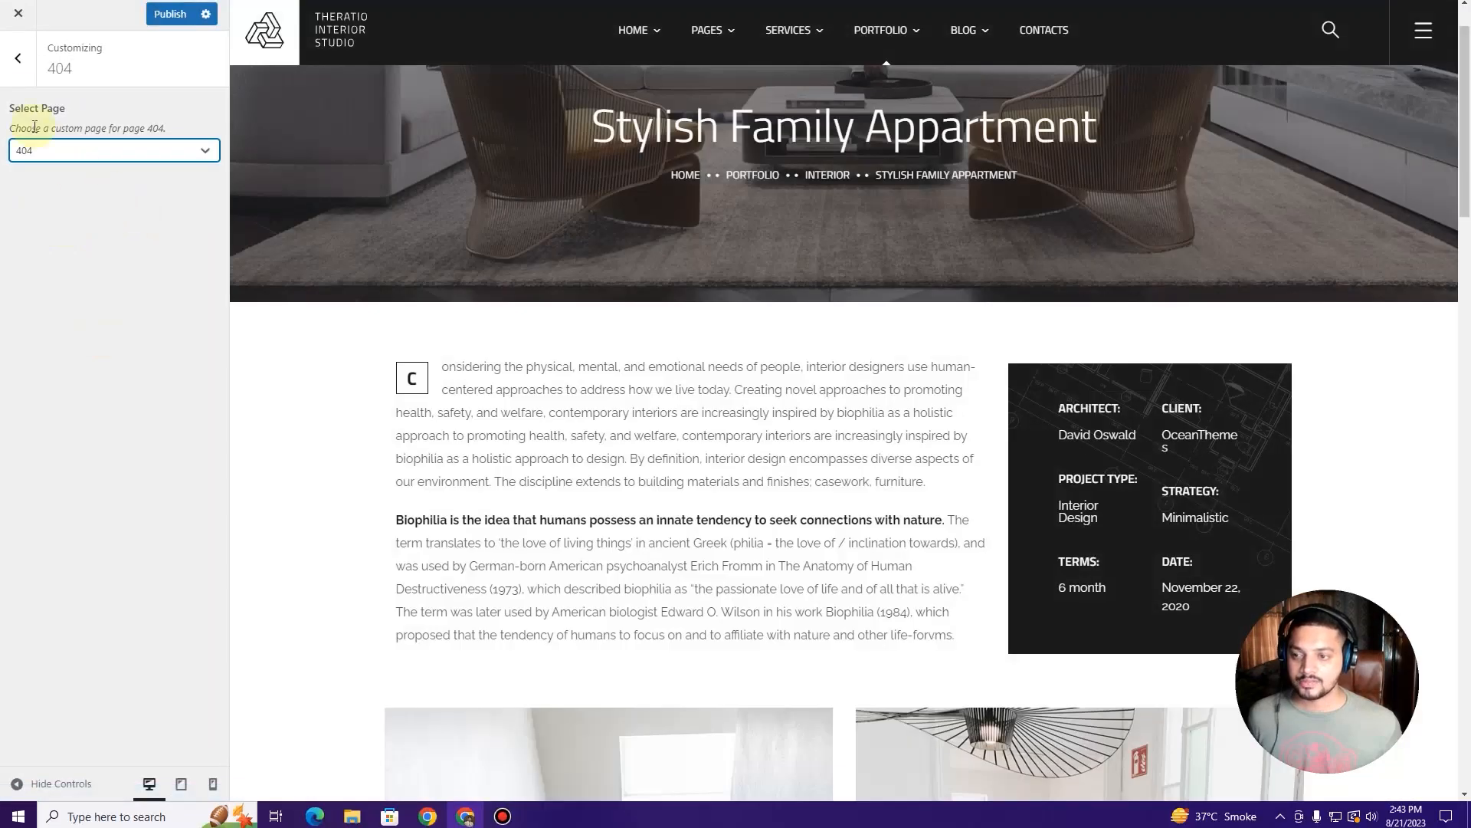
left_click(18, 57)
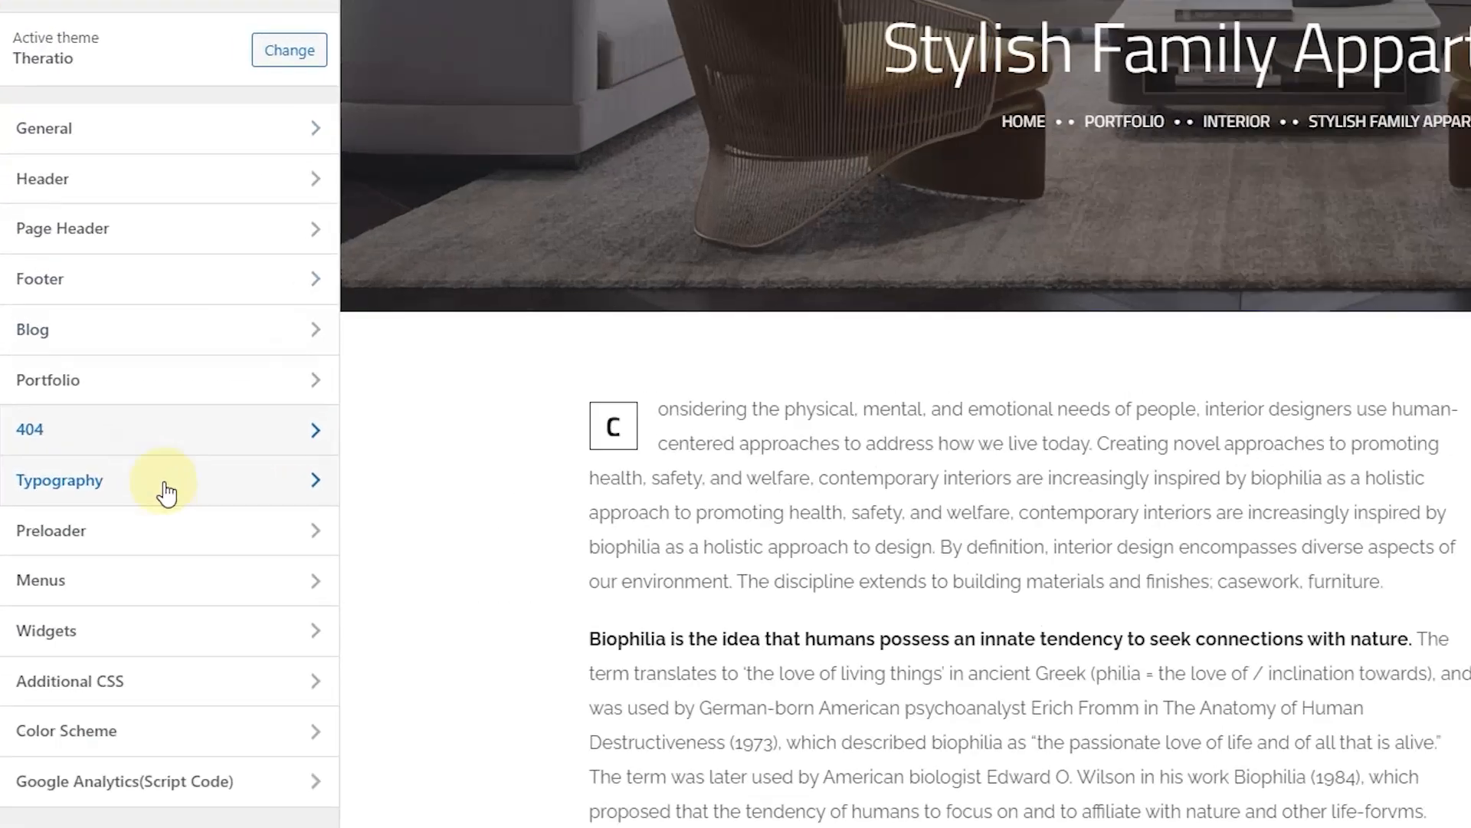
left_click(164, 483)
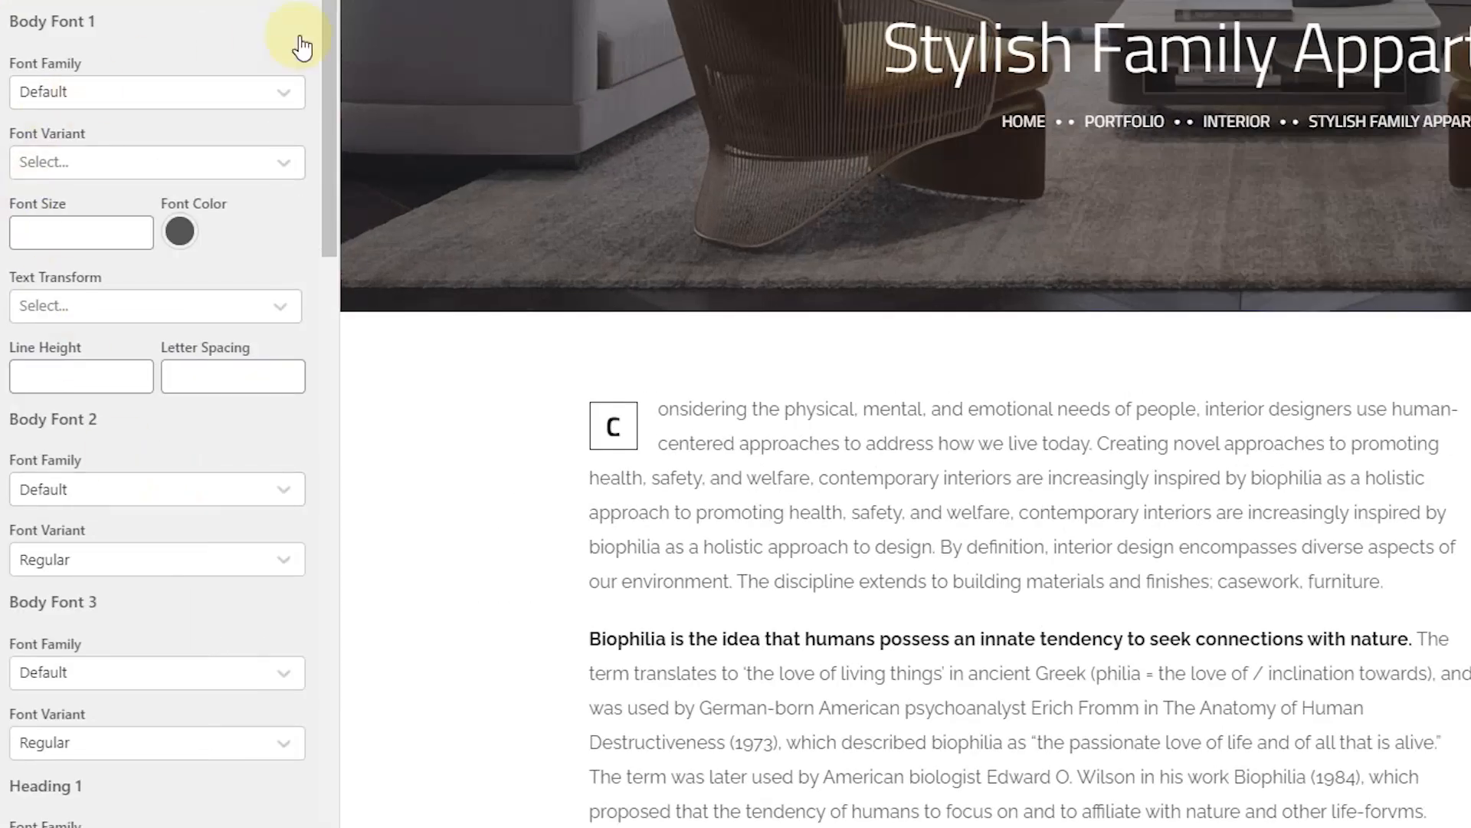
scroll(302, 265, "down", 2)
scroll(302, 266, "down", 10)
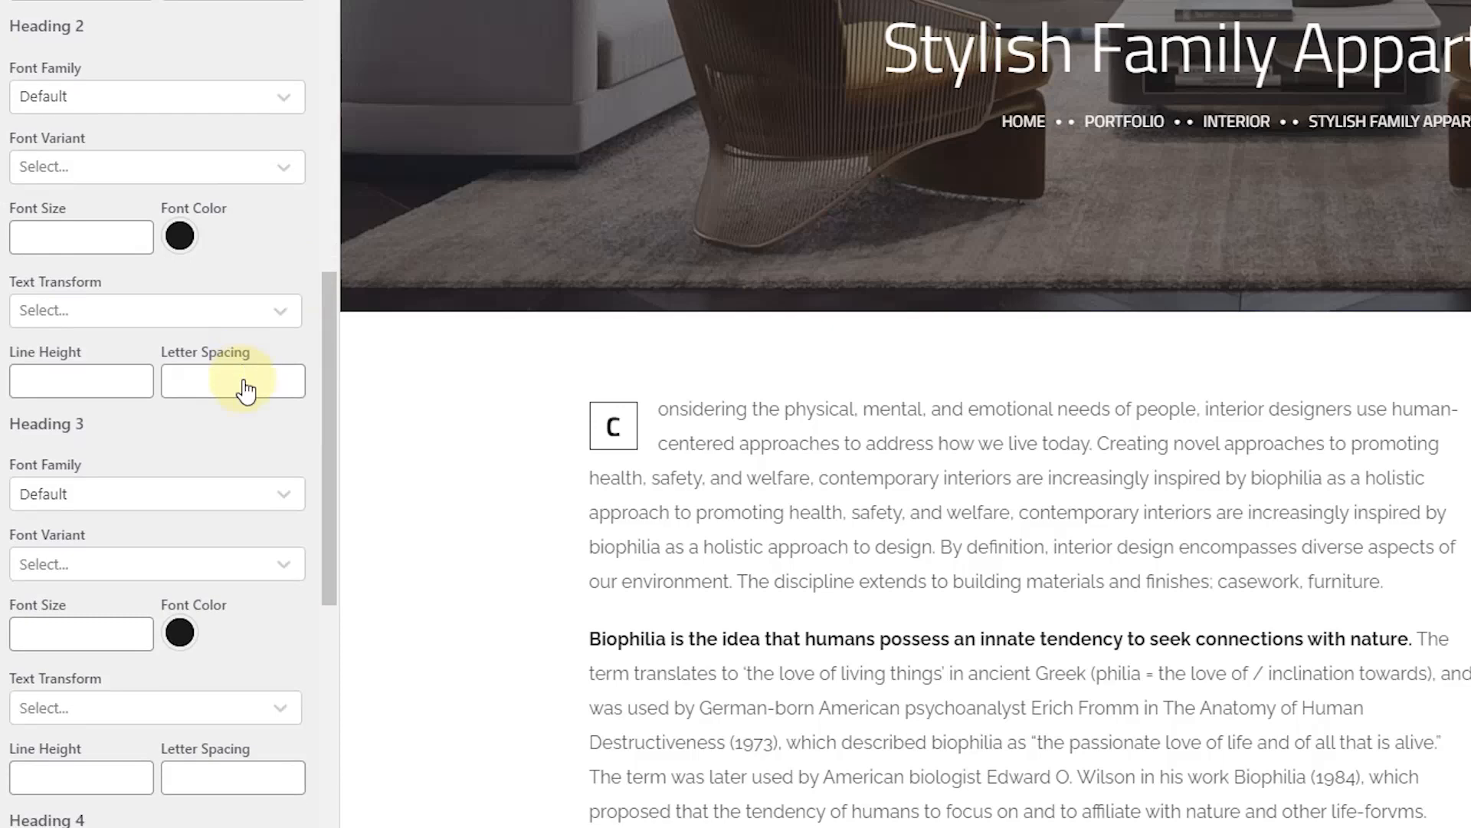
scroll(583, 483, "down", 15)
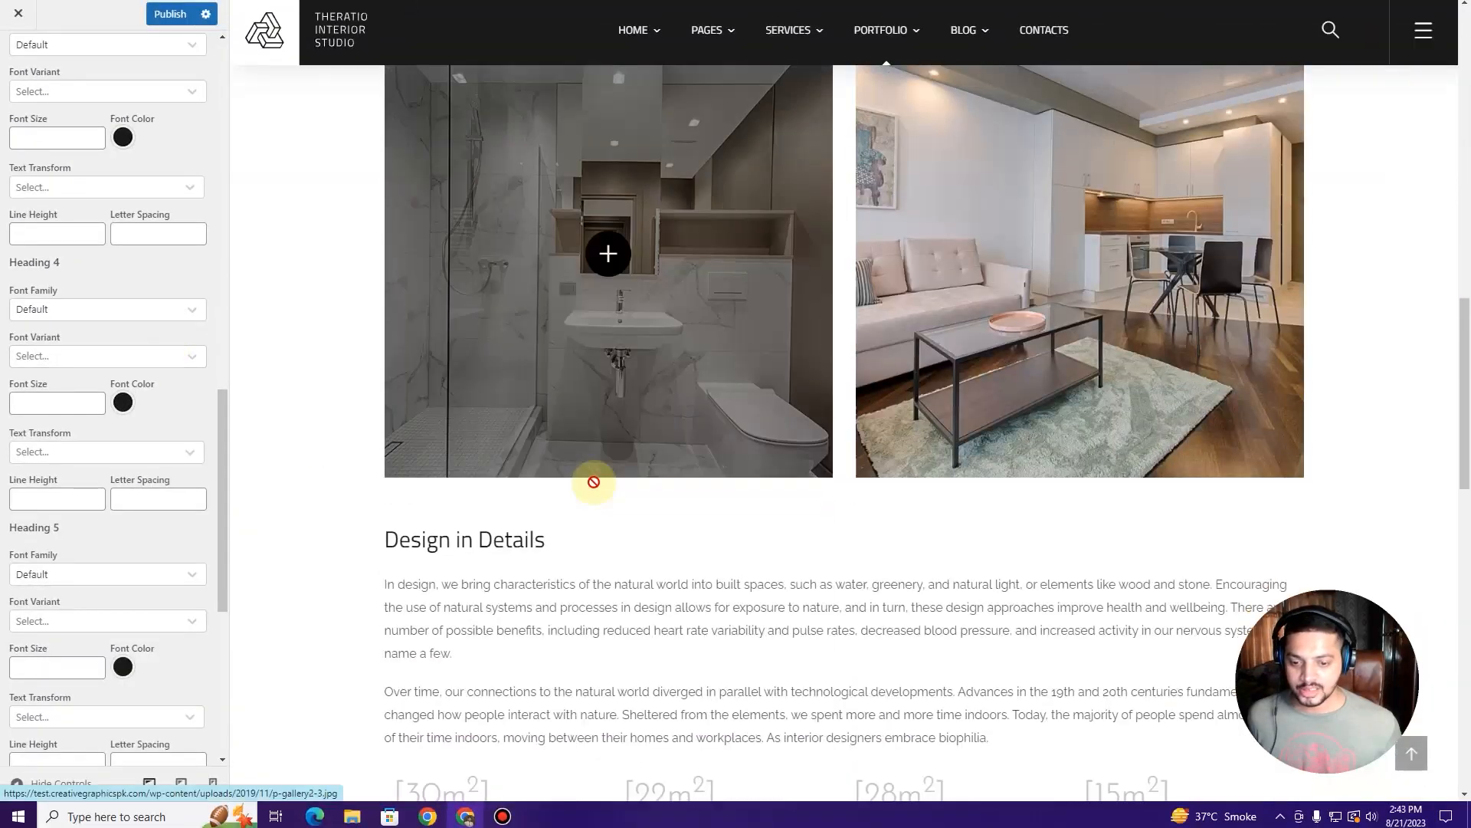
scroll(542, 476, "down", 10)
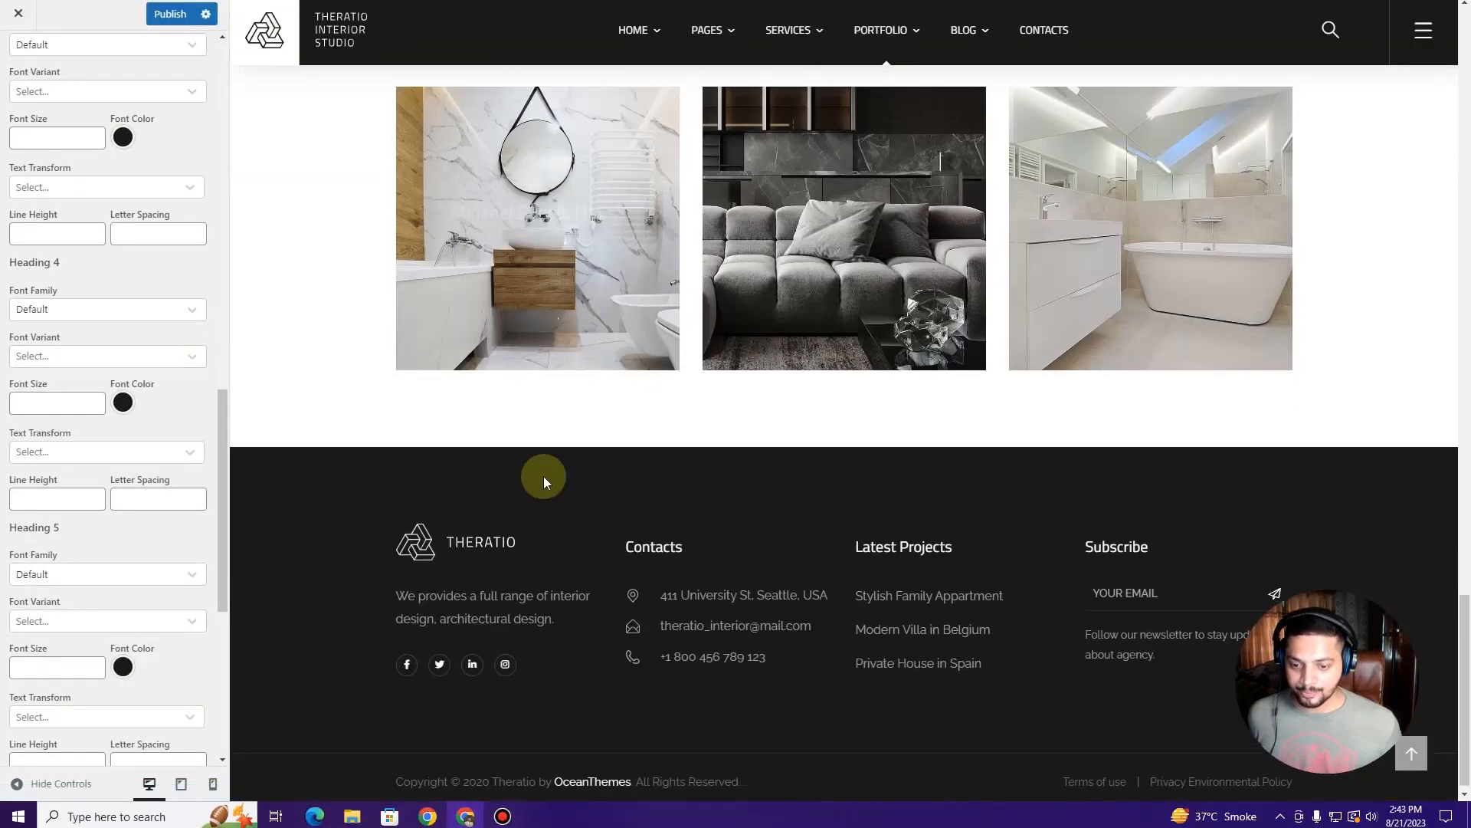
scroll(543, 473, "up", 20)
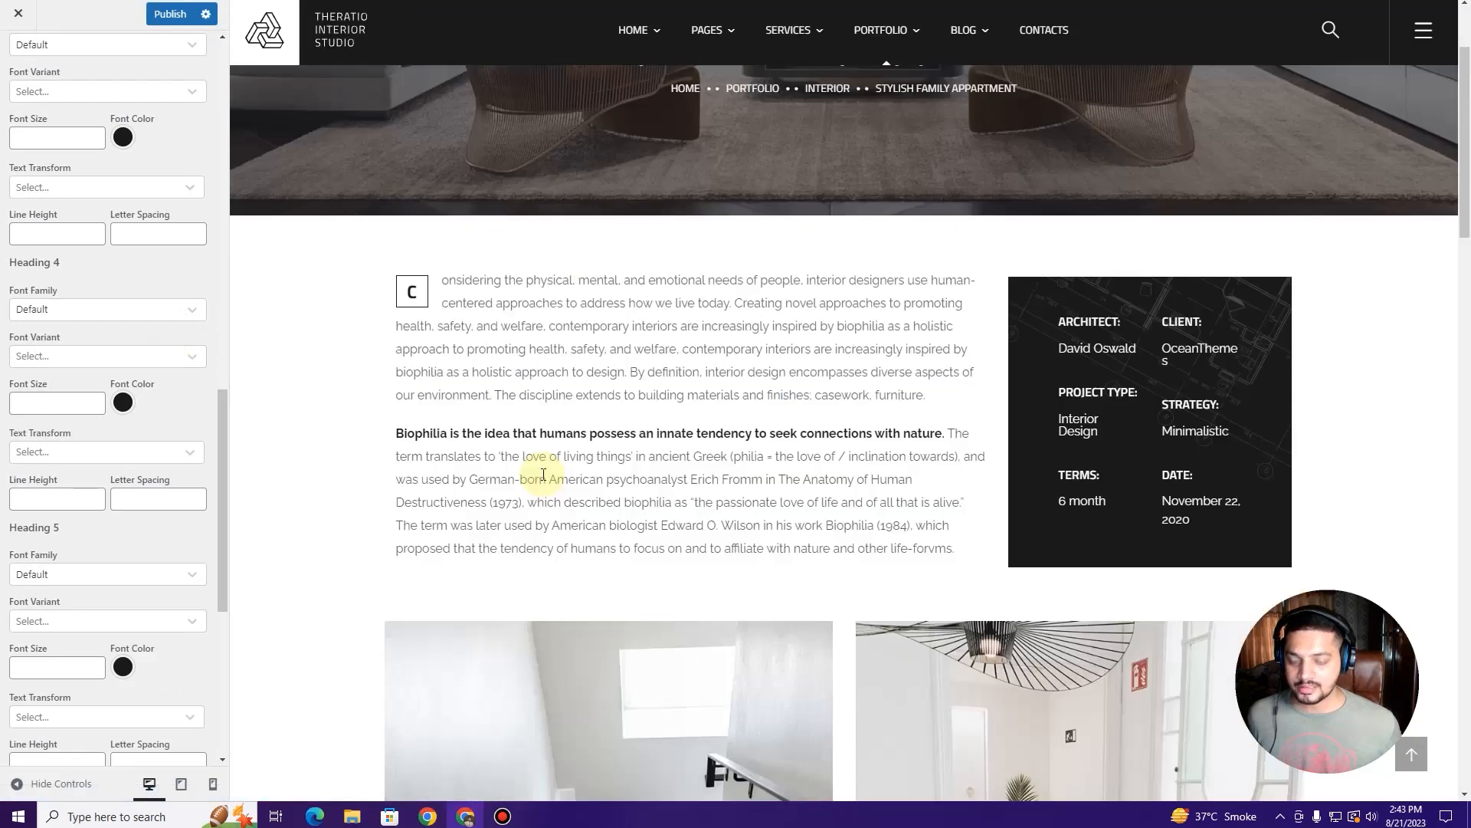
scroll(6, 284, "up", 2)
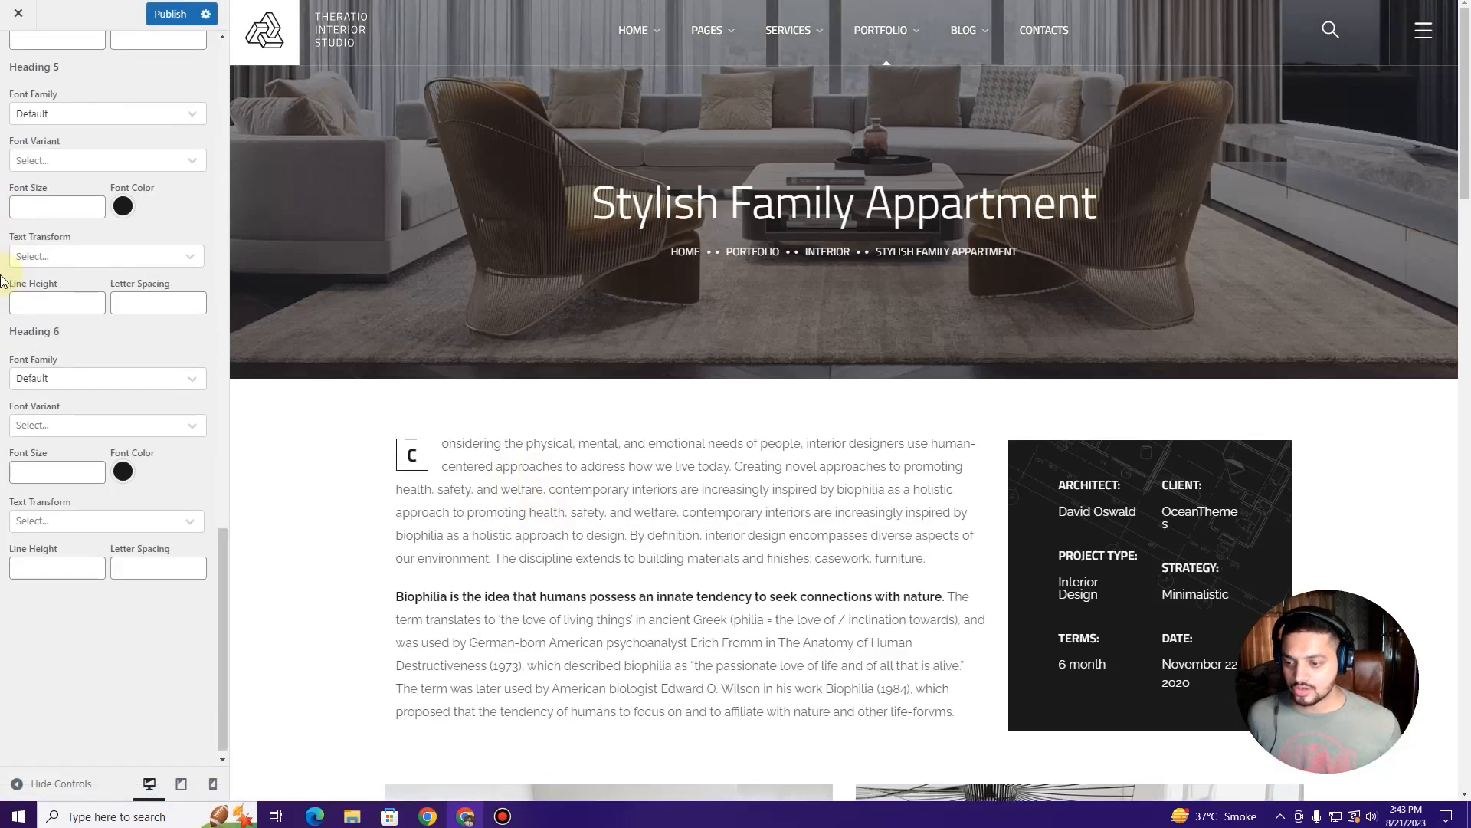
scroll(4, 286, "up", 5)
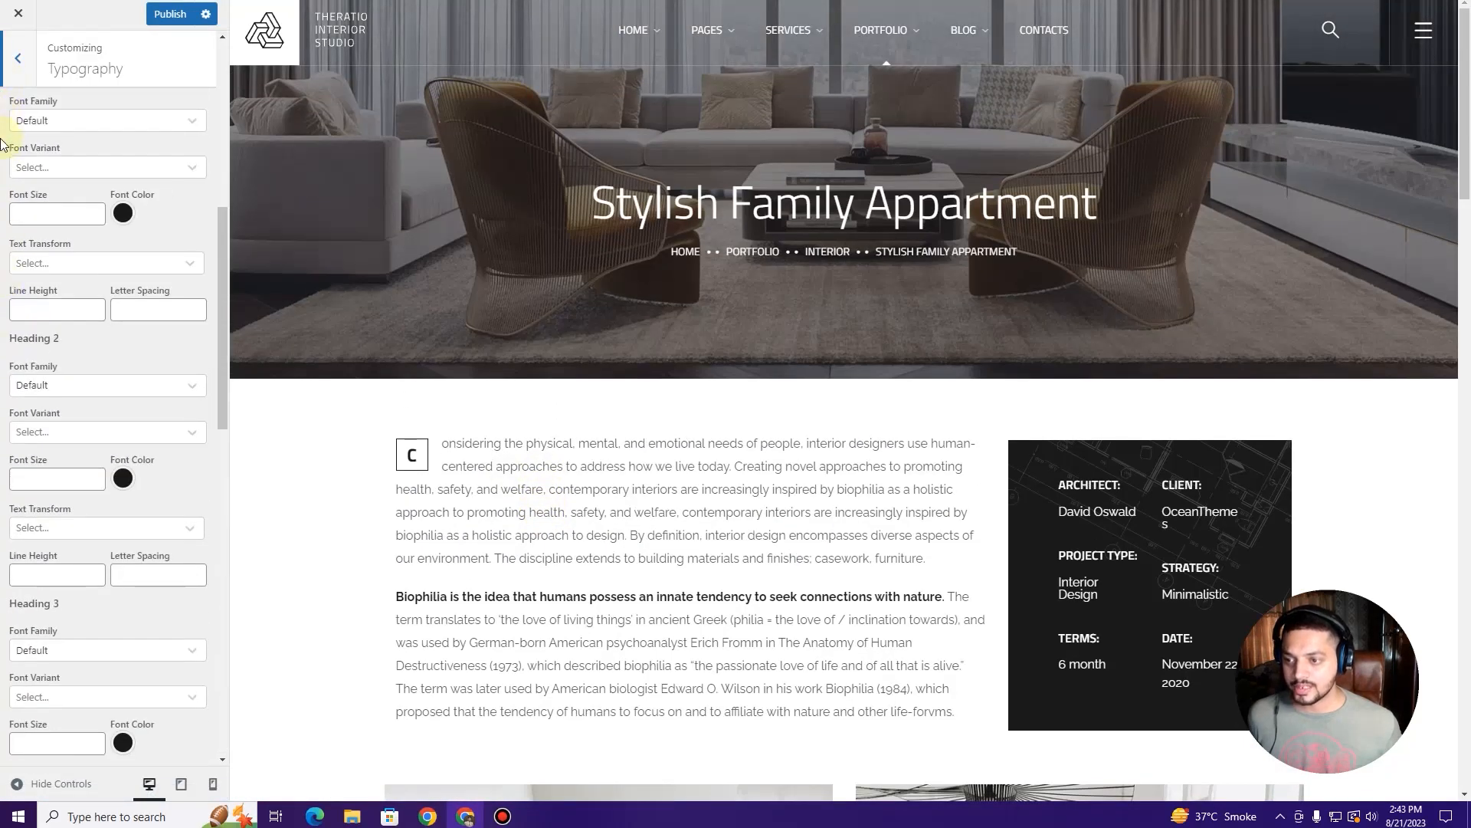
scroll(2, 146, "up", 5)
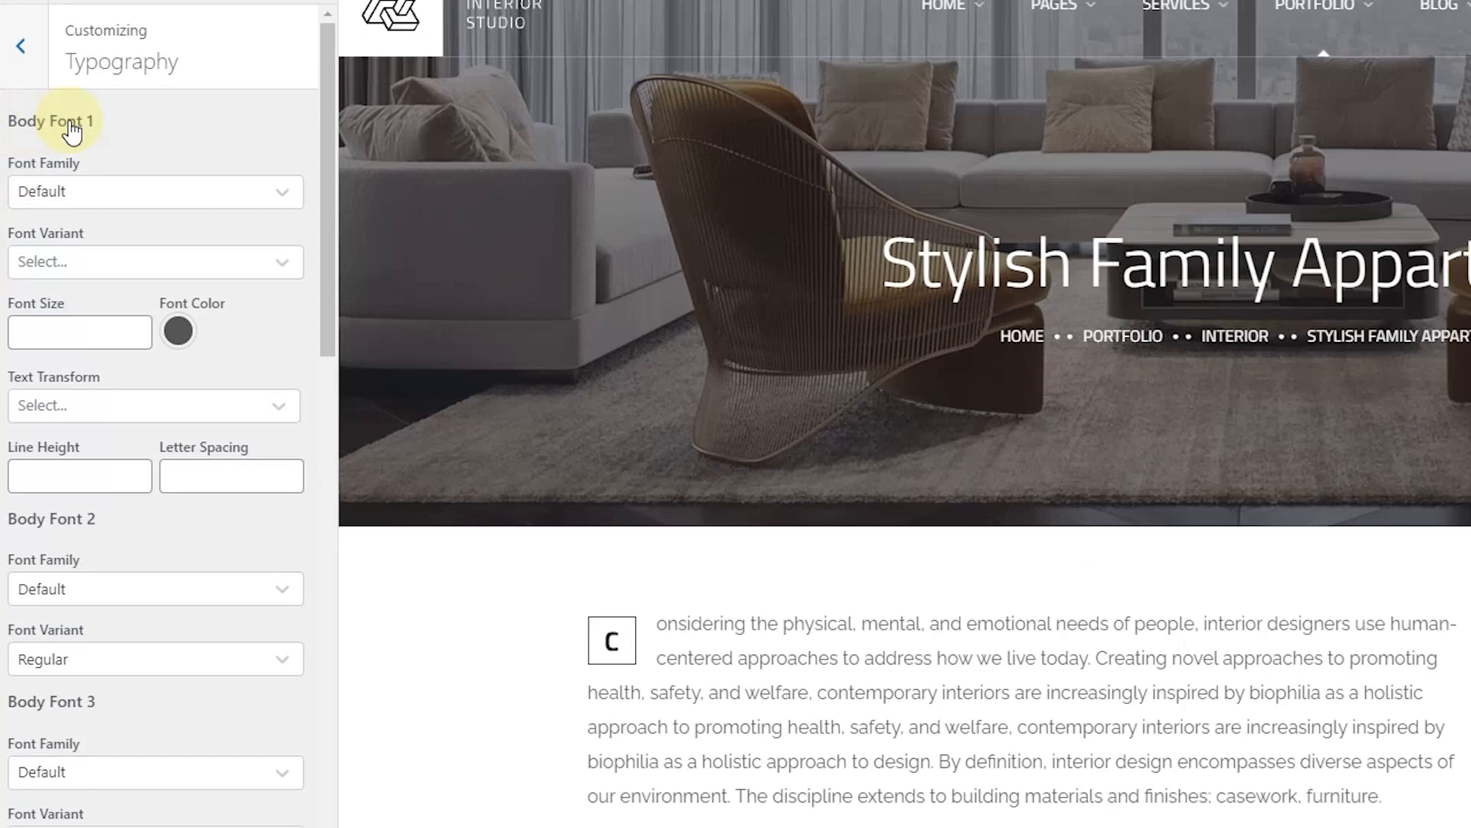
left_click_drag(744, 692, 964, 763)
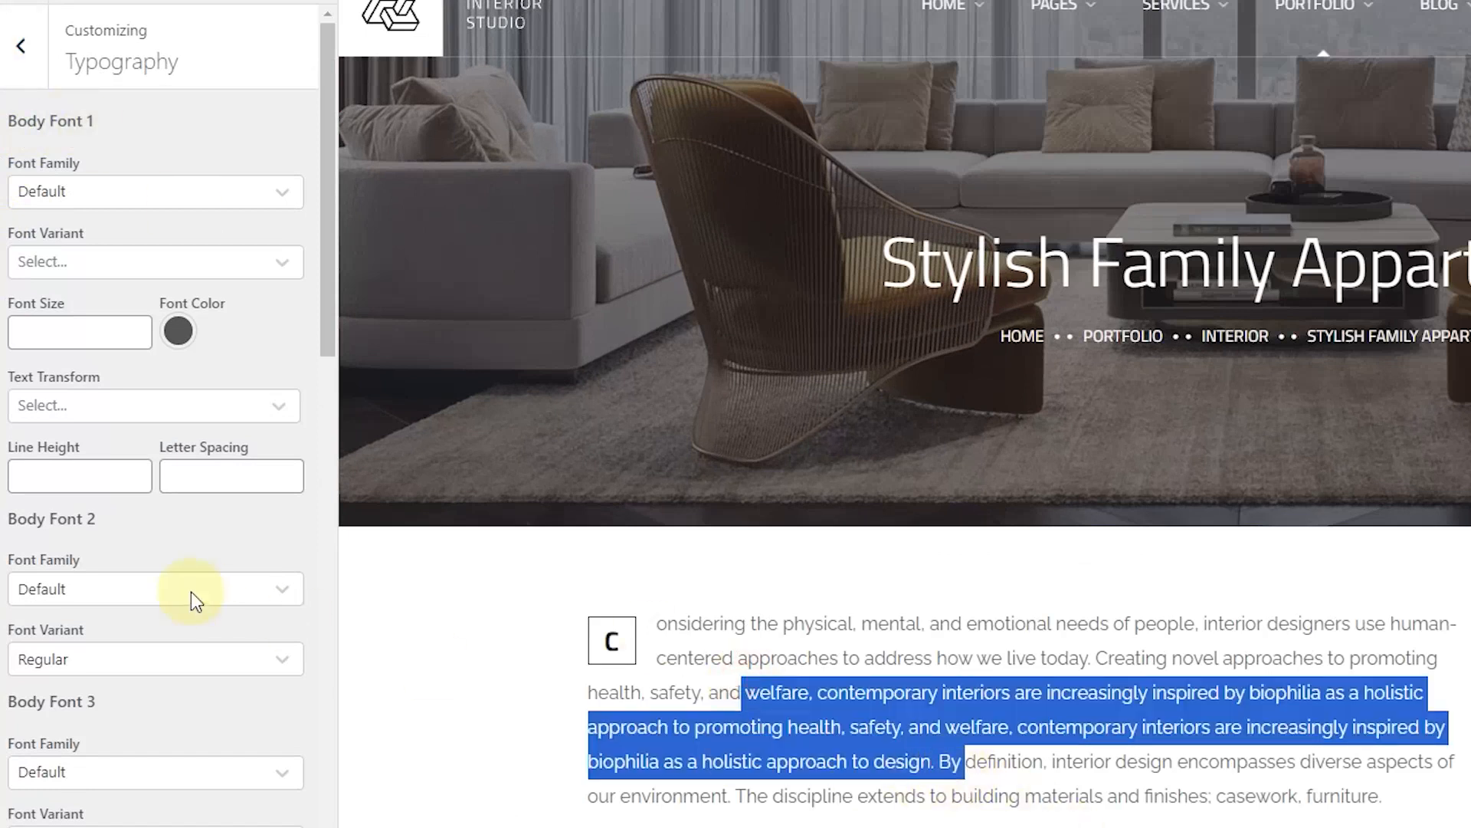
scroll(49, 536, "down", 6)
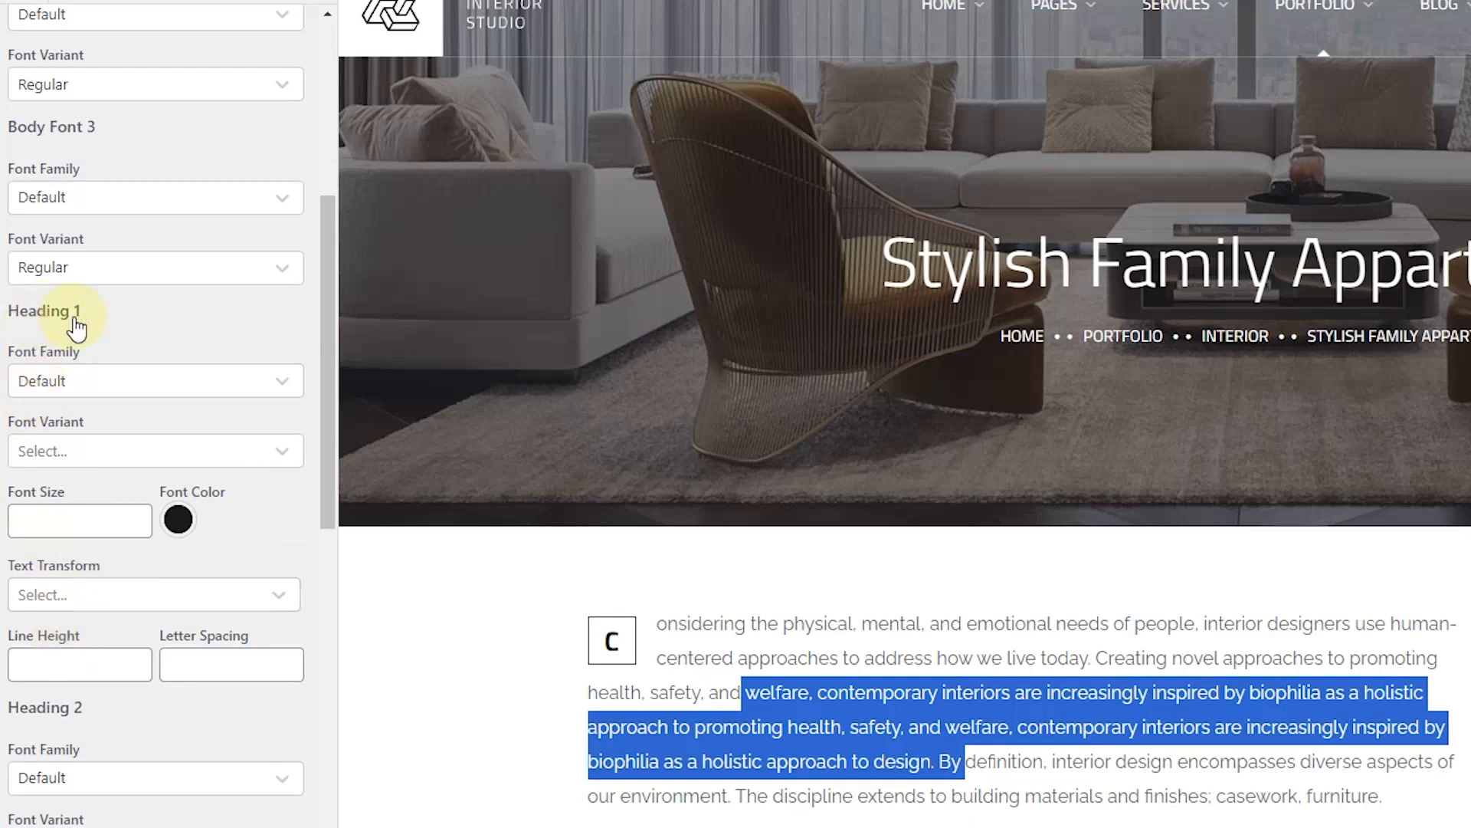
scroll(54, 448, "down", 3)
scroll(46, 529, "down", 5)
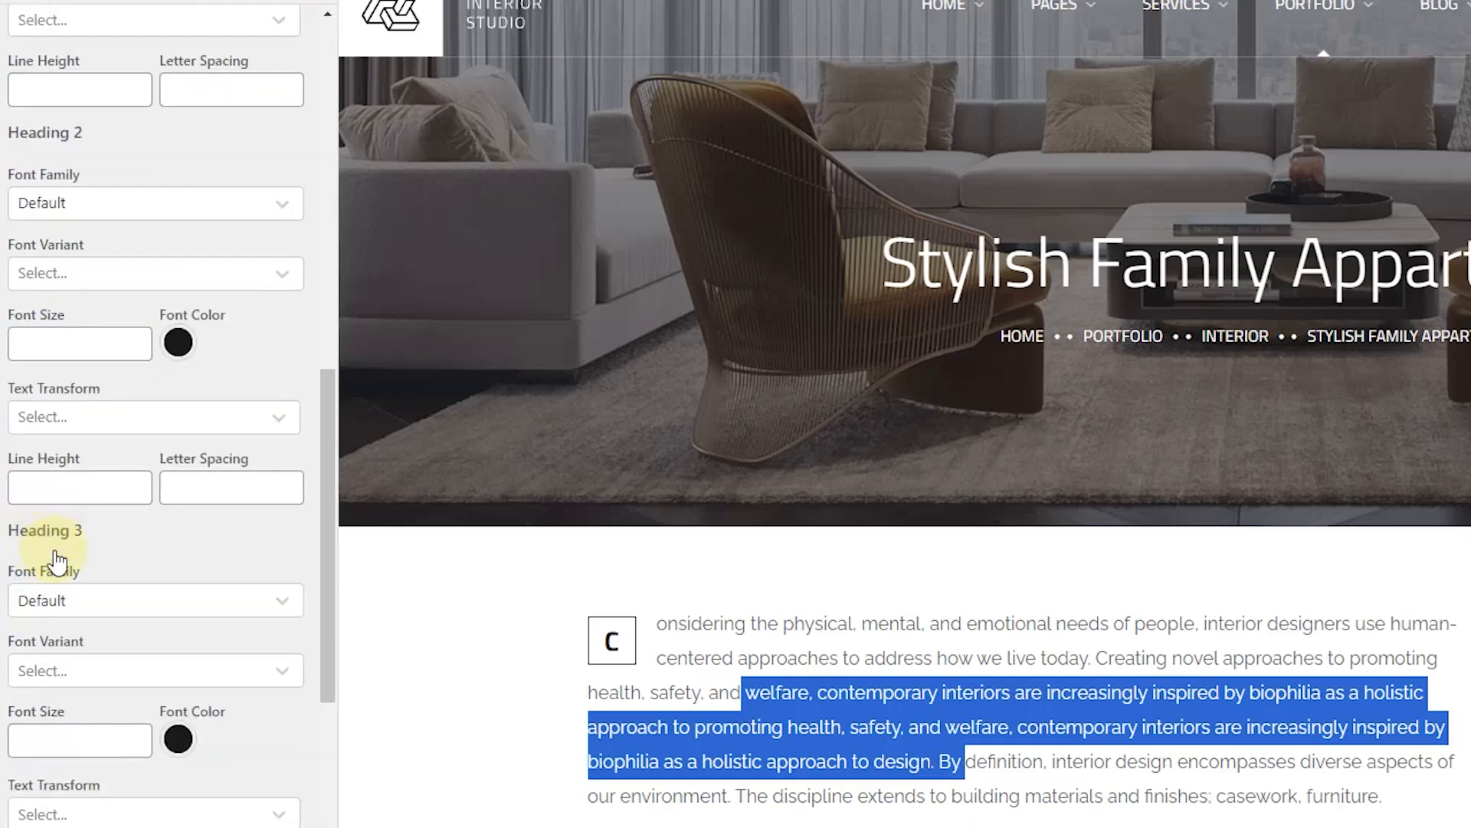
scroll(62, 567, "down", 5)
scroll(66, 640, "down", 7)
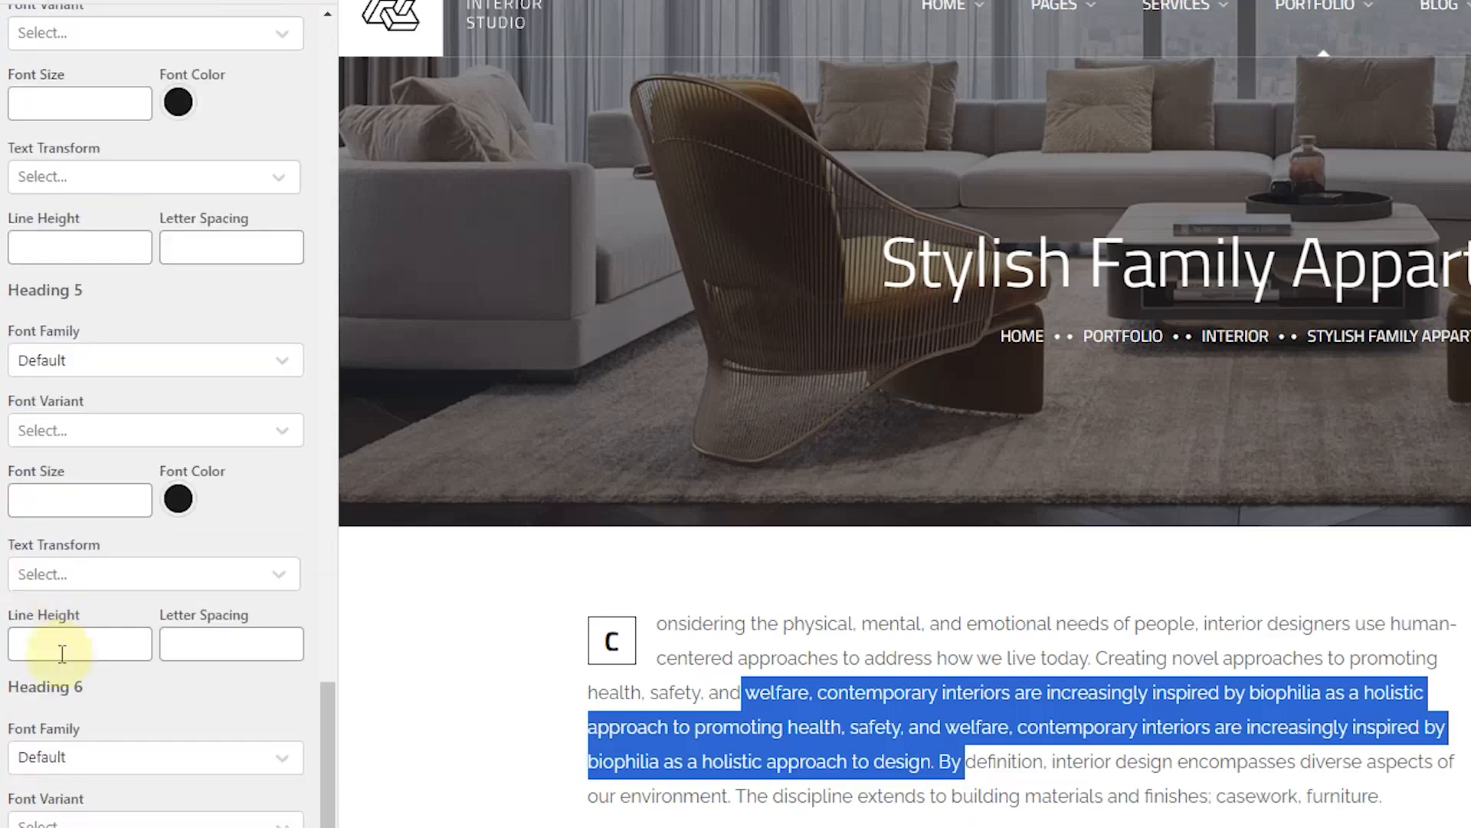
scroll(66, 690, "down", 4)
scroll(106, 744, "up", 20)
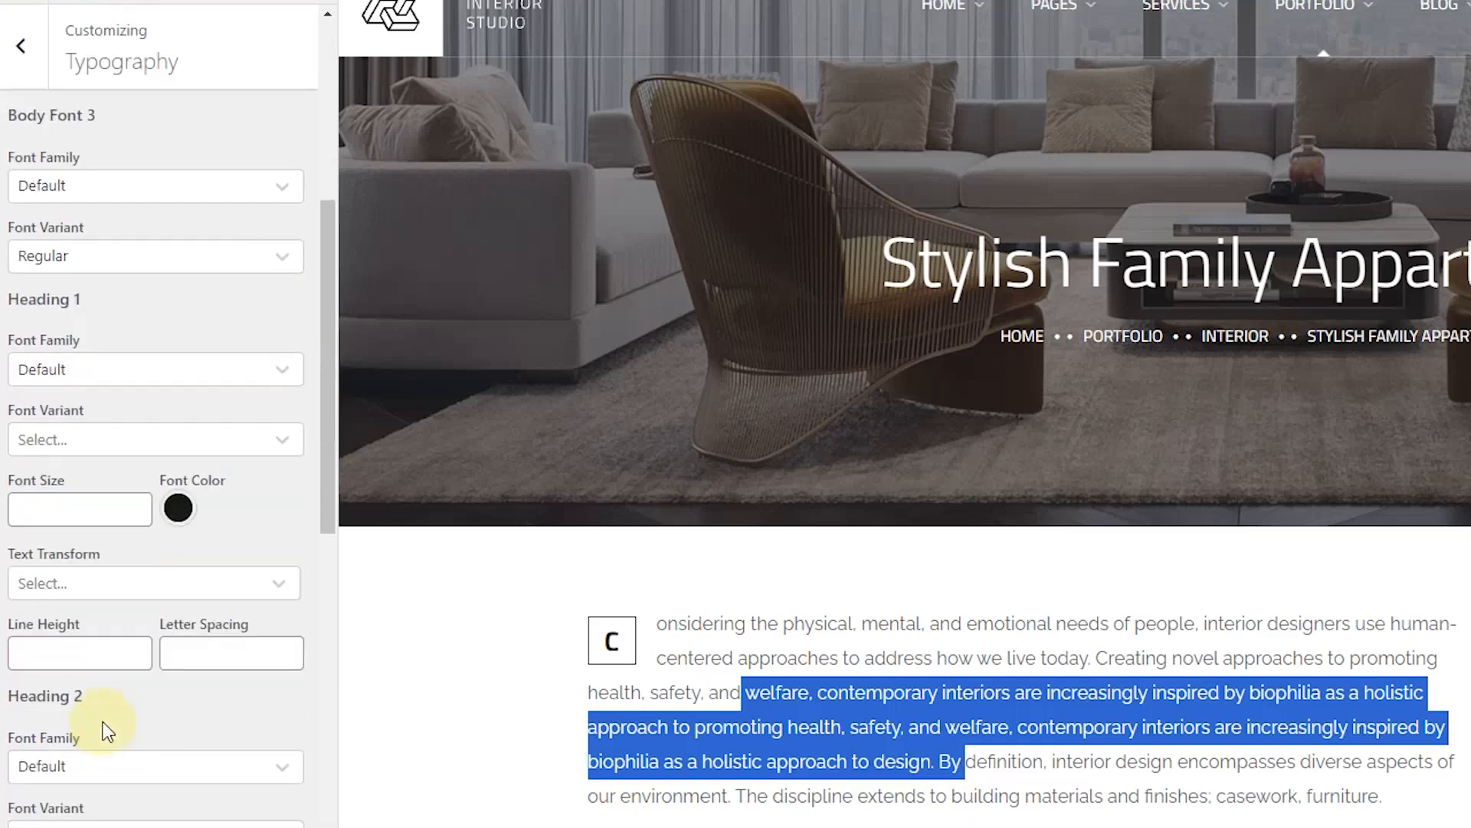
left_click(20, 46)
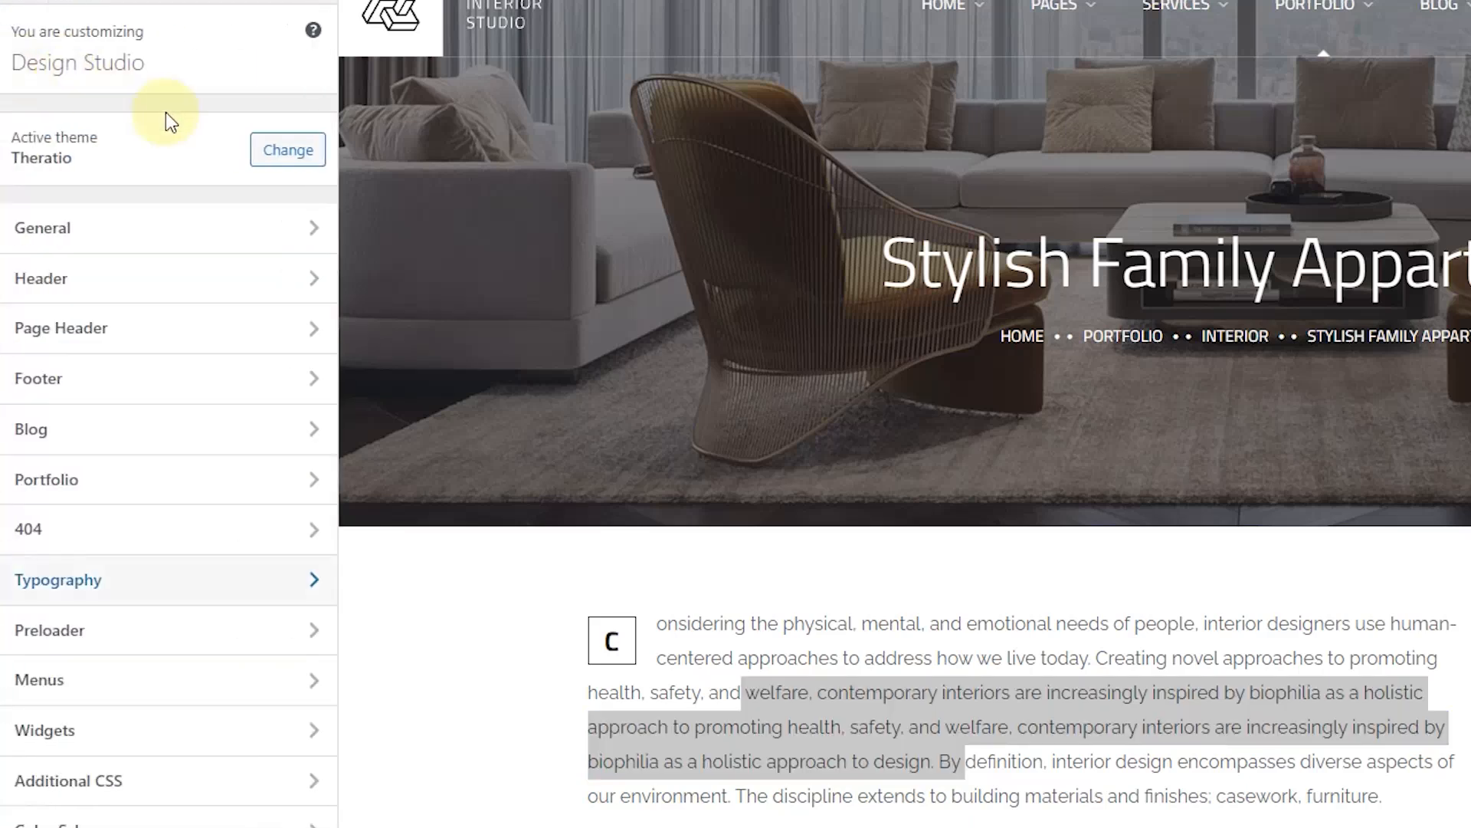
Step: Open the Preloader settings and preview the Studio Home page
left_click(174, 645)
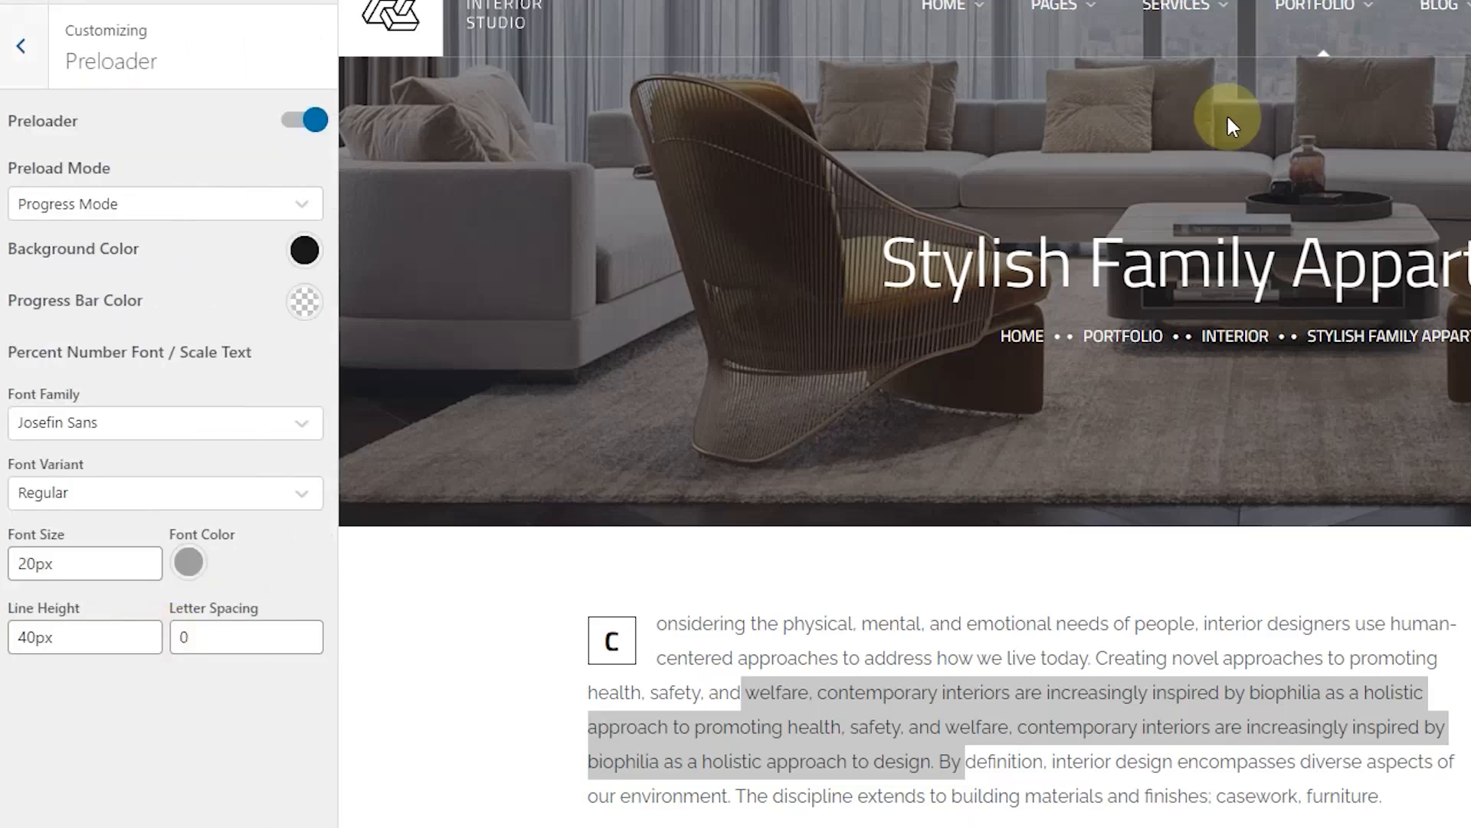
mouse_move(951, 8)
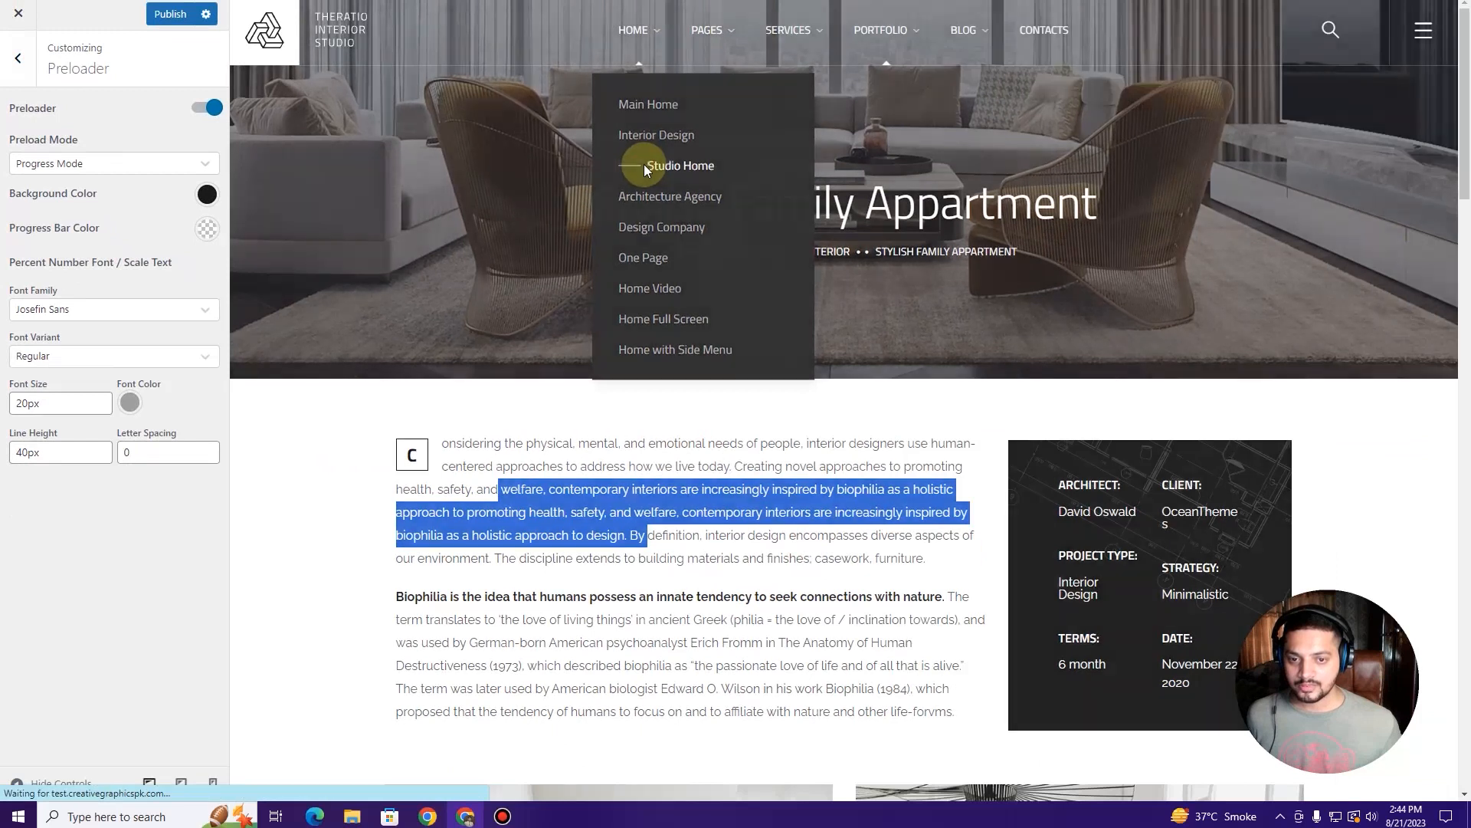
left_click(941, 201)
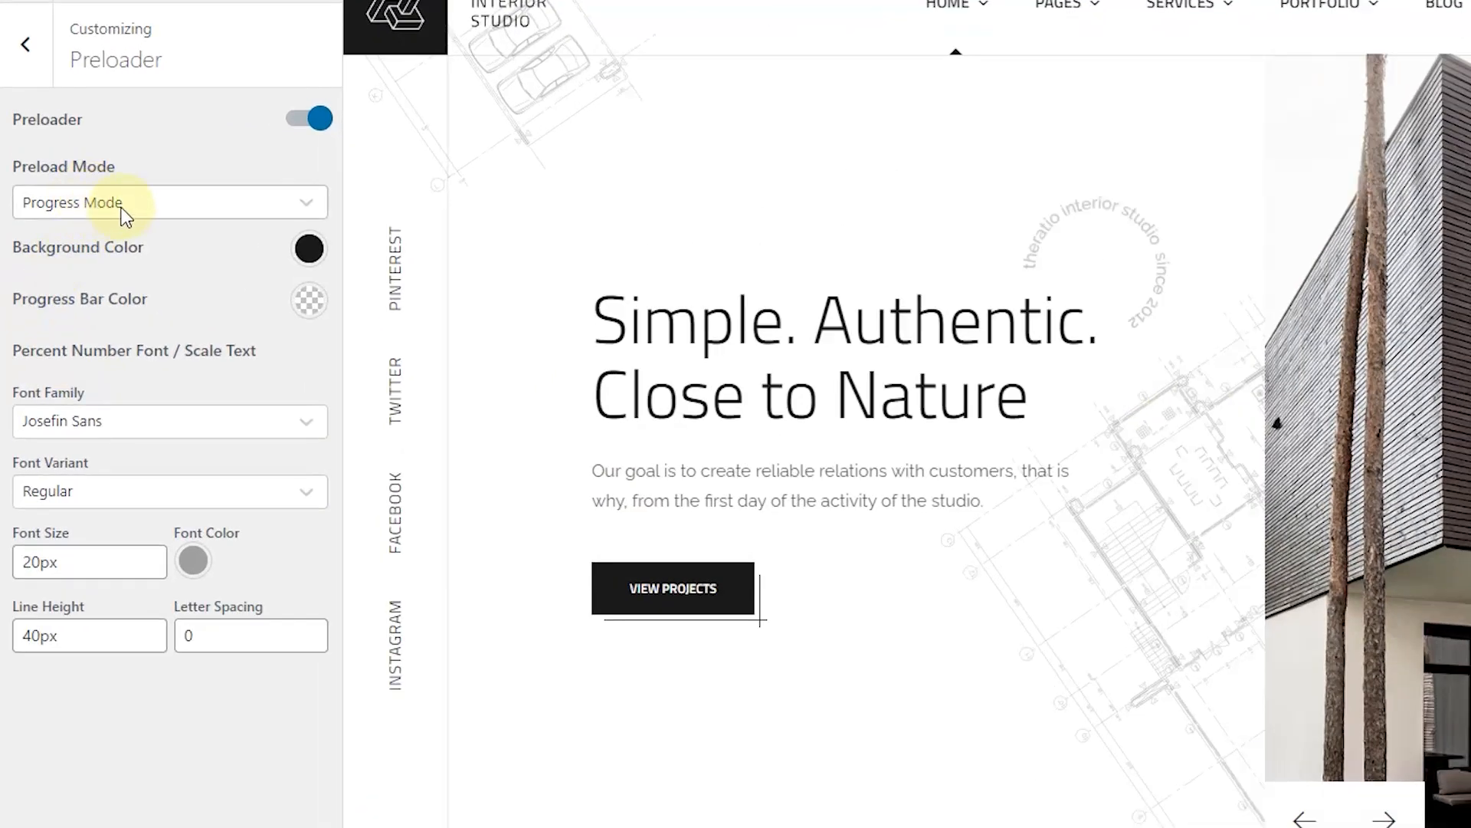
Step: Try Logo Mode, then set the preload mode to Scale Text Mode
left_click(125, 207)
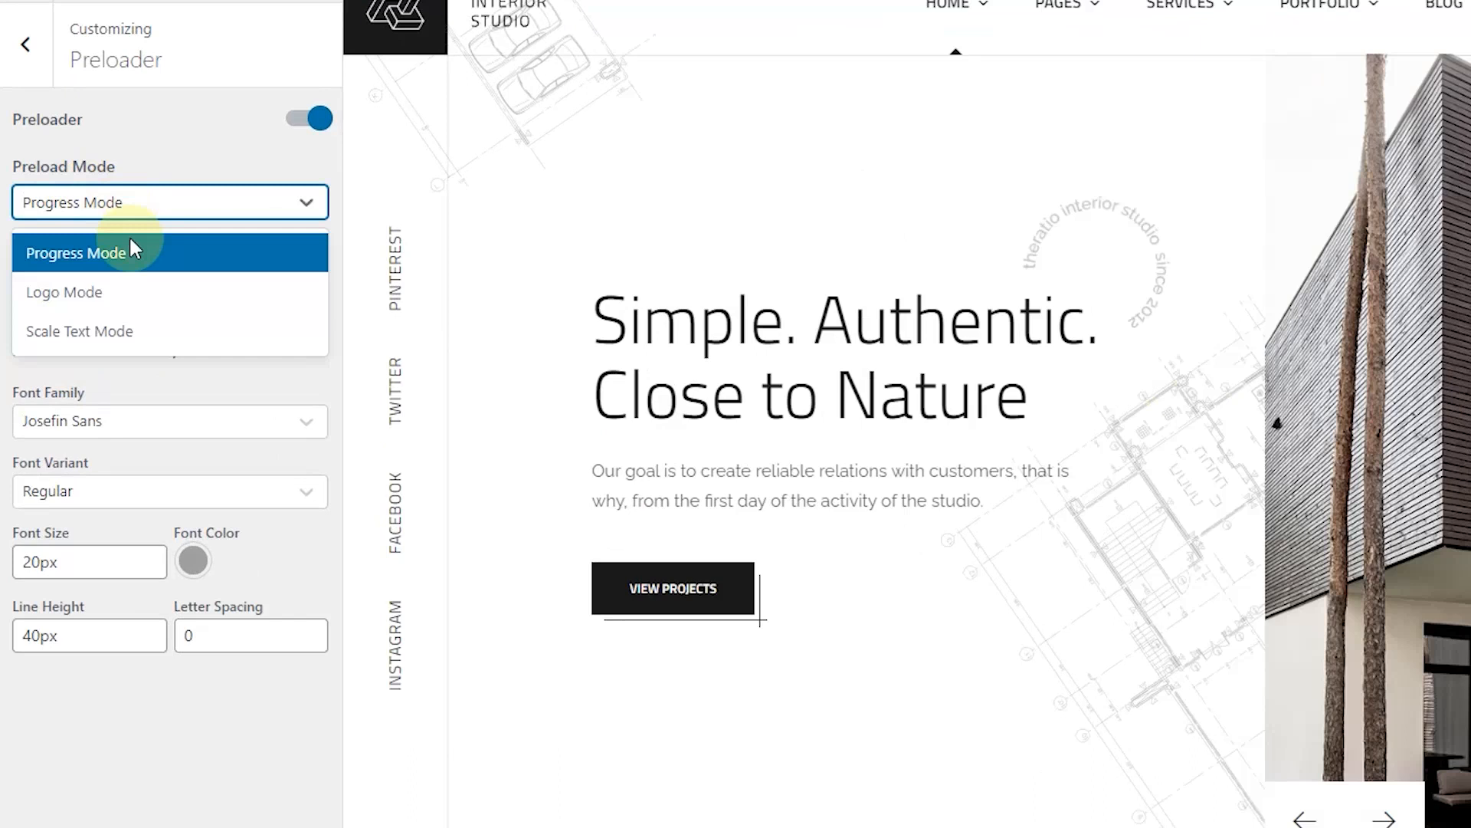
left_click(138, 298)
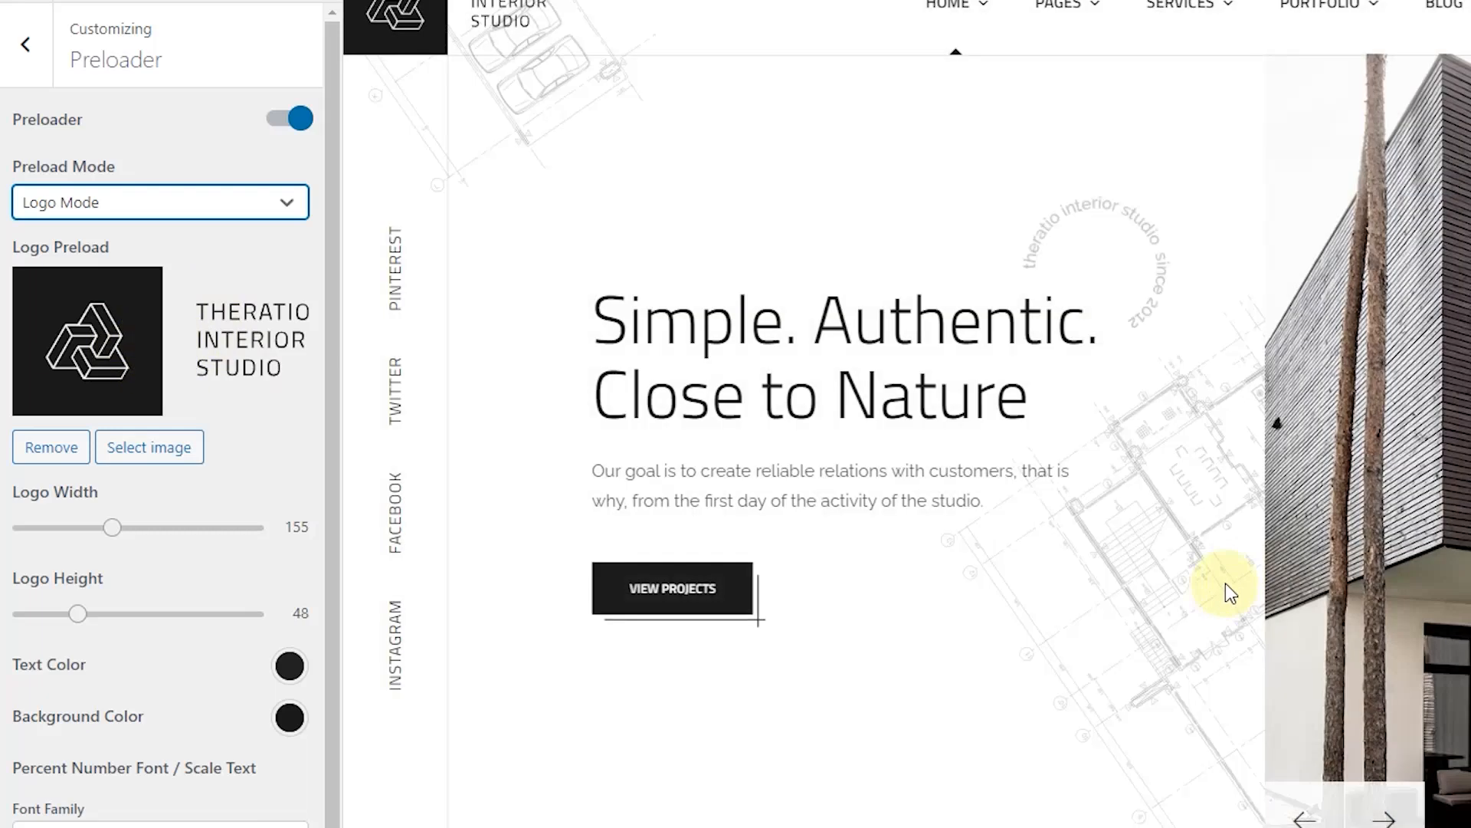
left_click(216, 204)
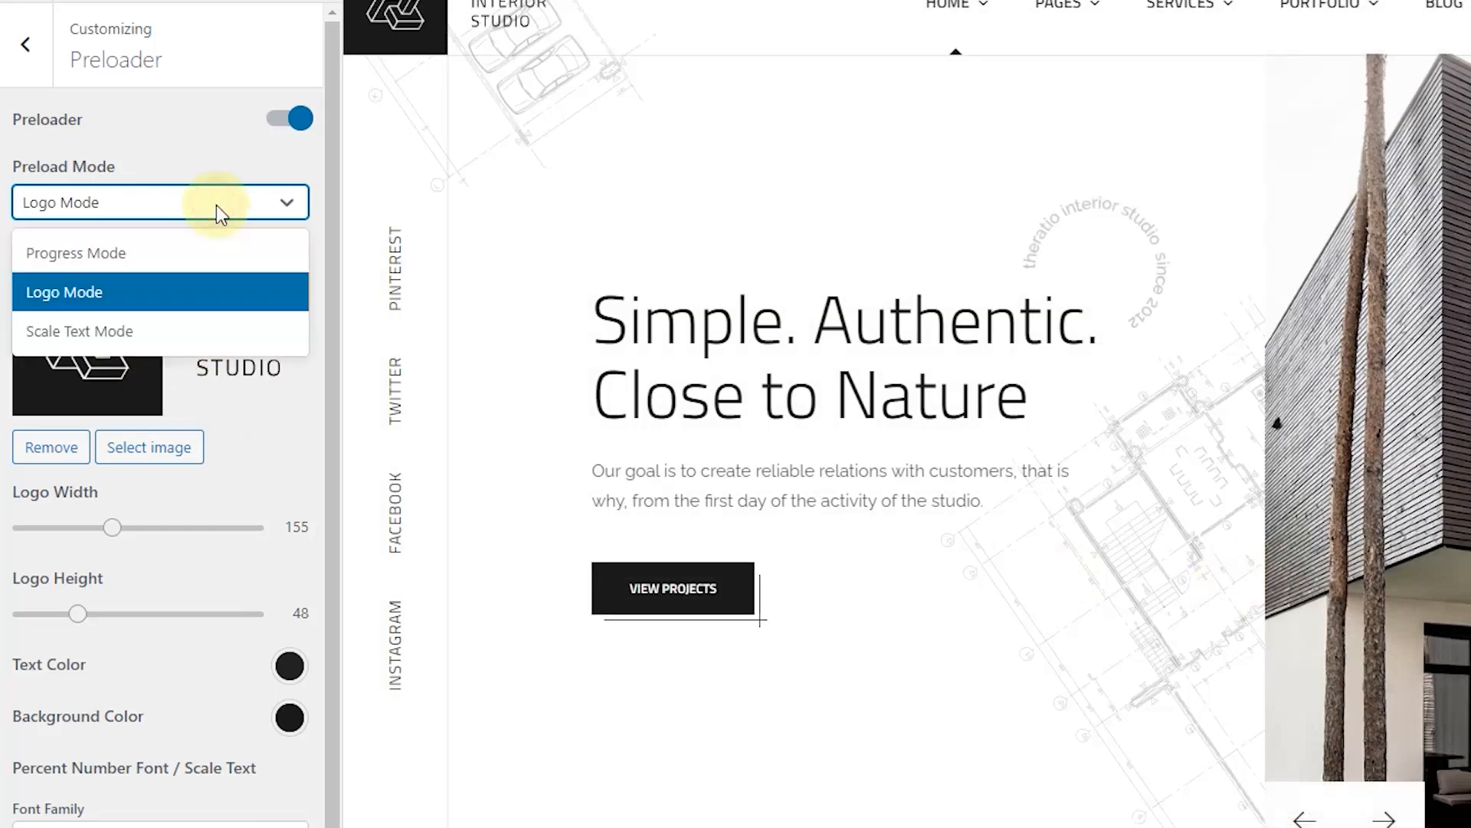
left_click(186, 337)
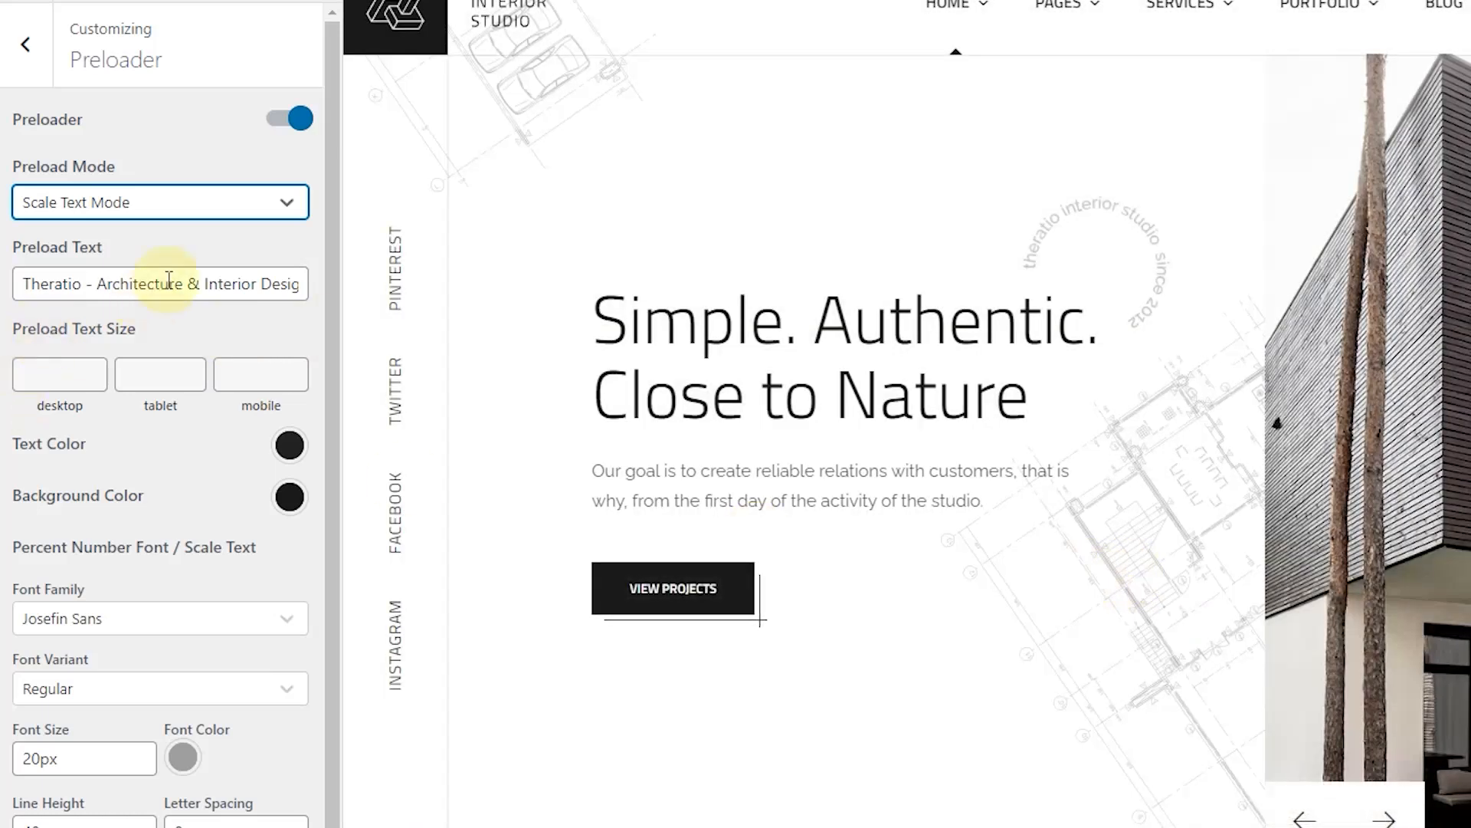
left_click(169, 280)
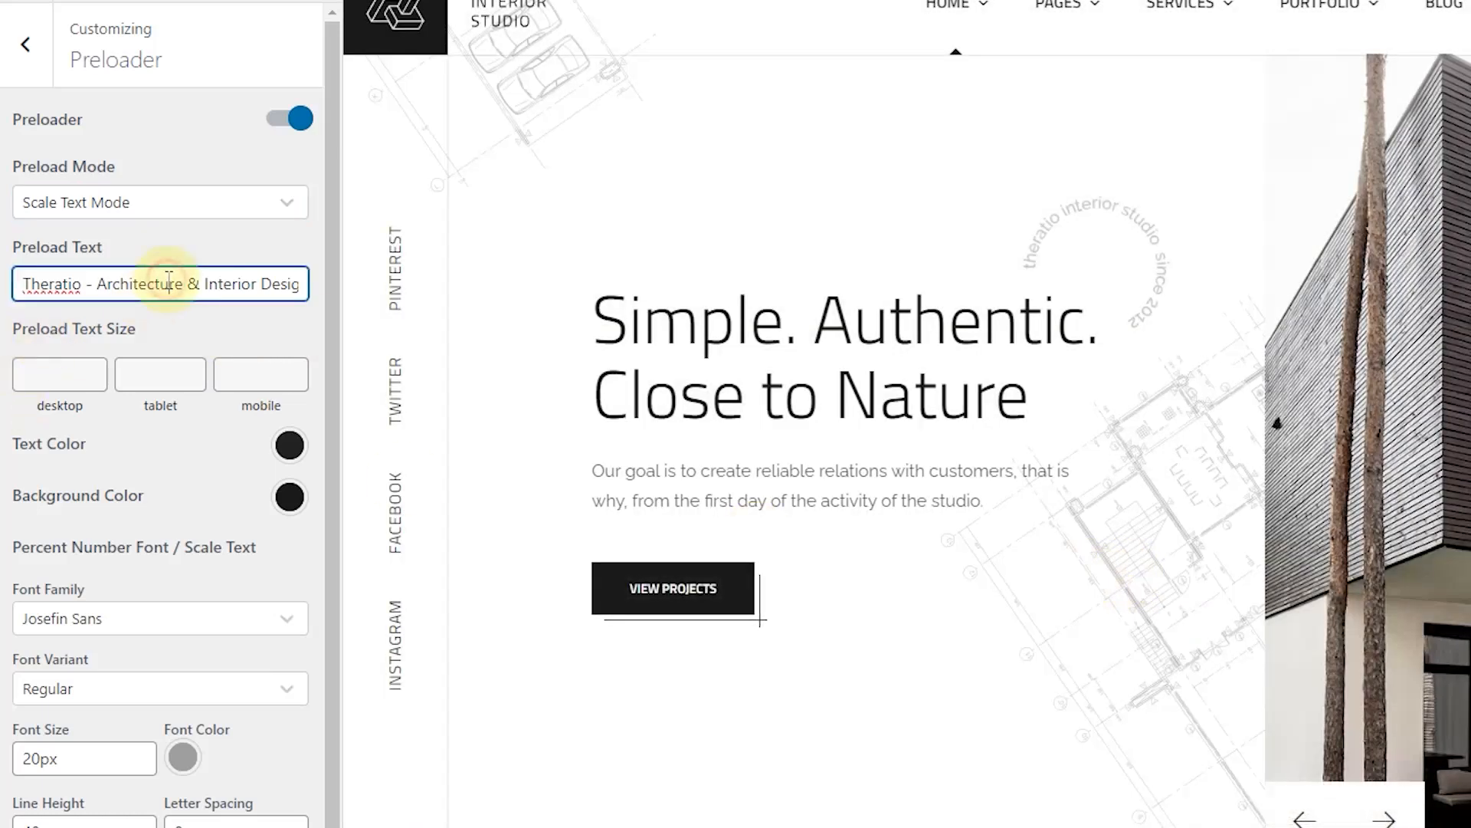
Step: Change the preload text to 'Architecture & Studio Design' with a white text colour
key("ctrl+a")
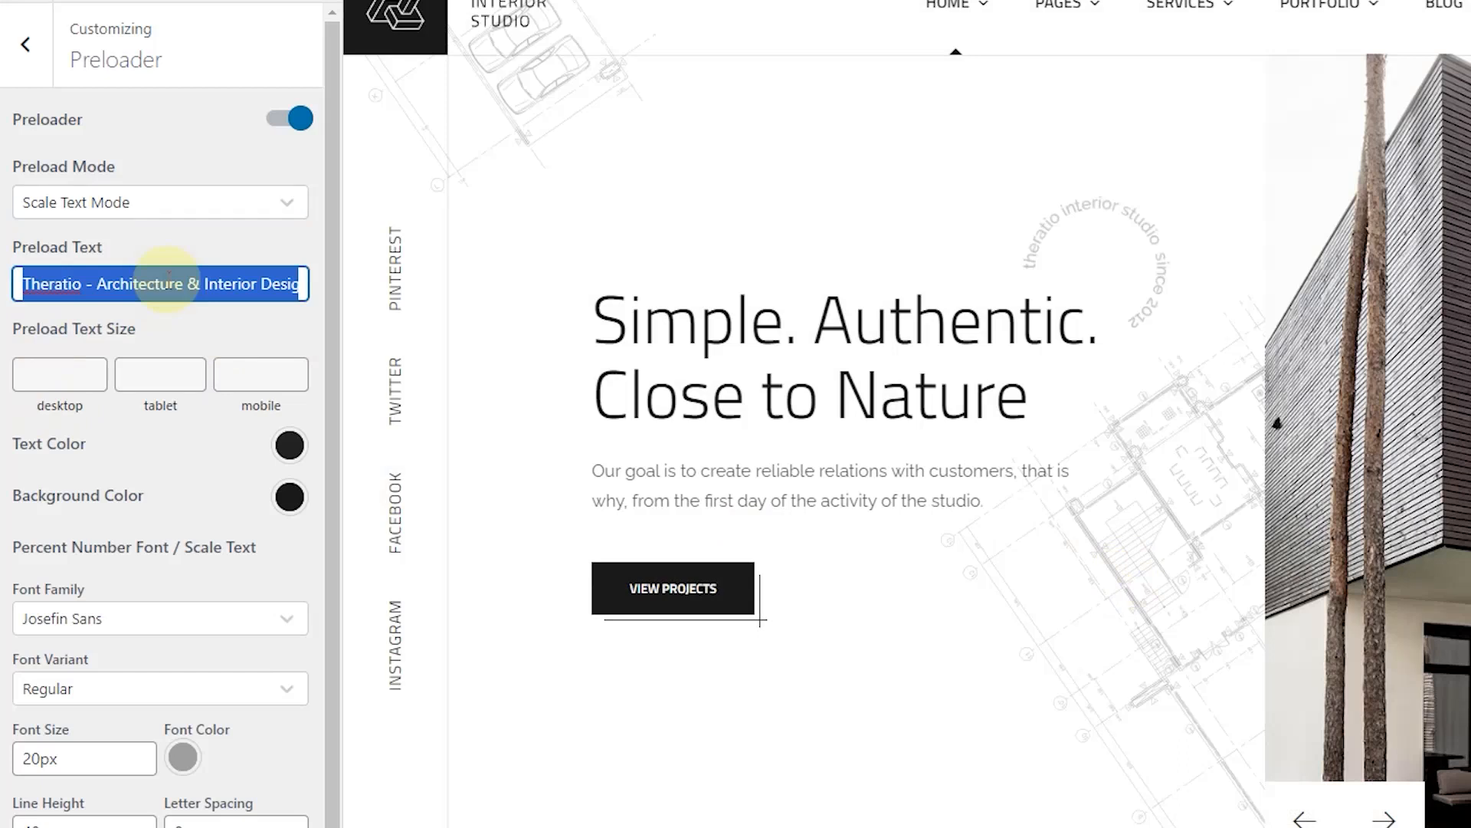
type("Ar")
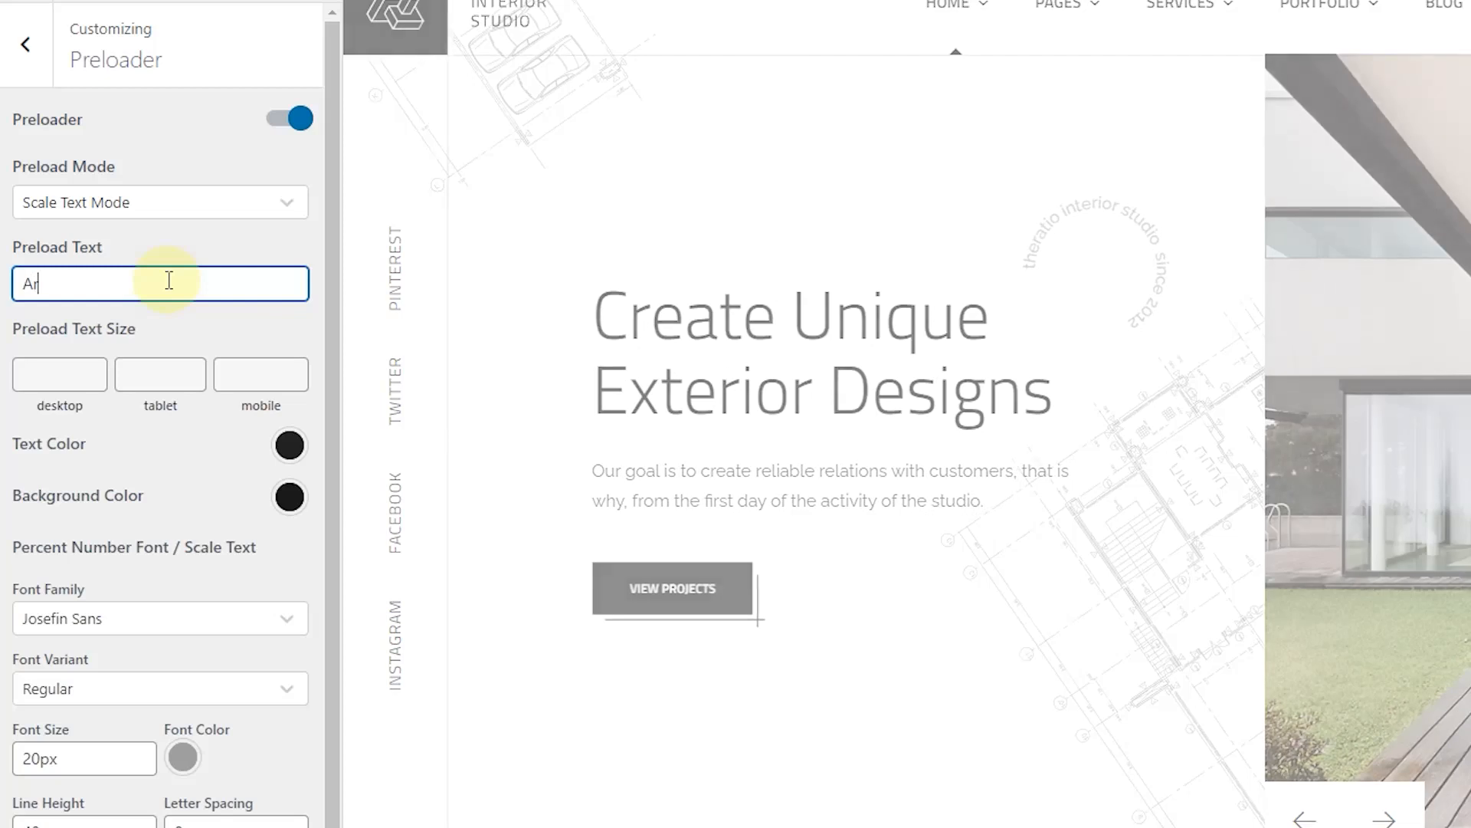
type("chitecture")
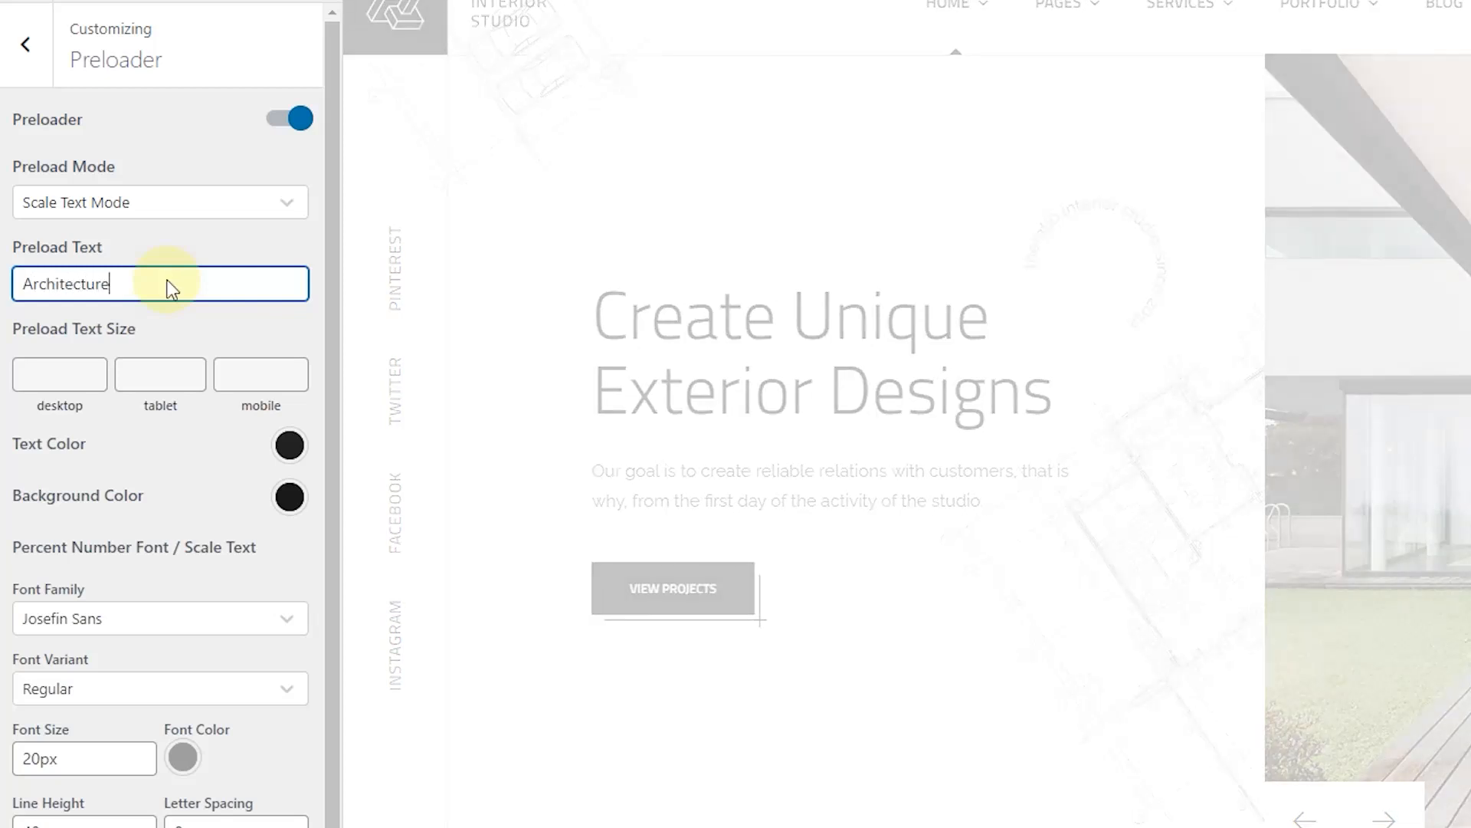
type(" & Studio Design")
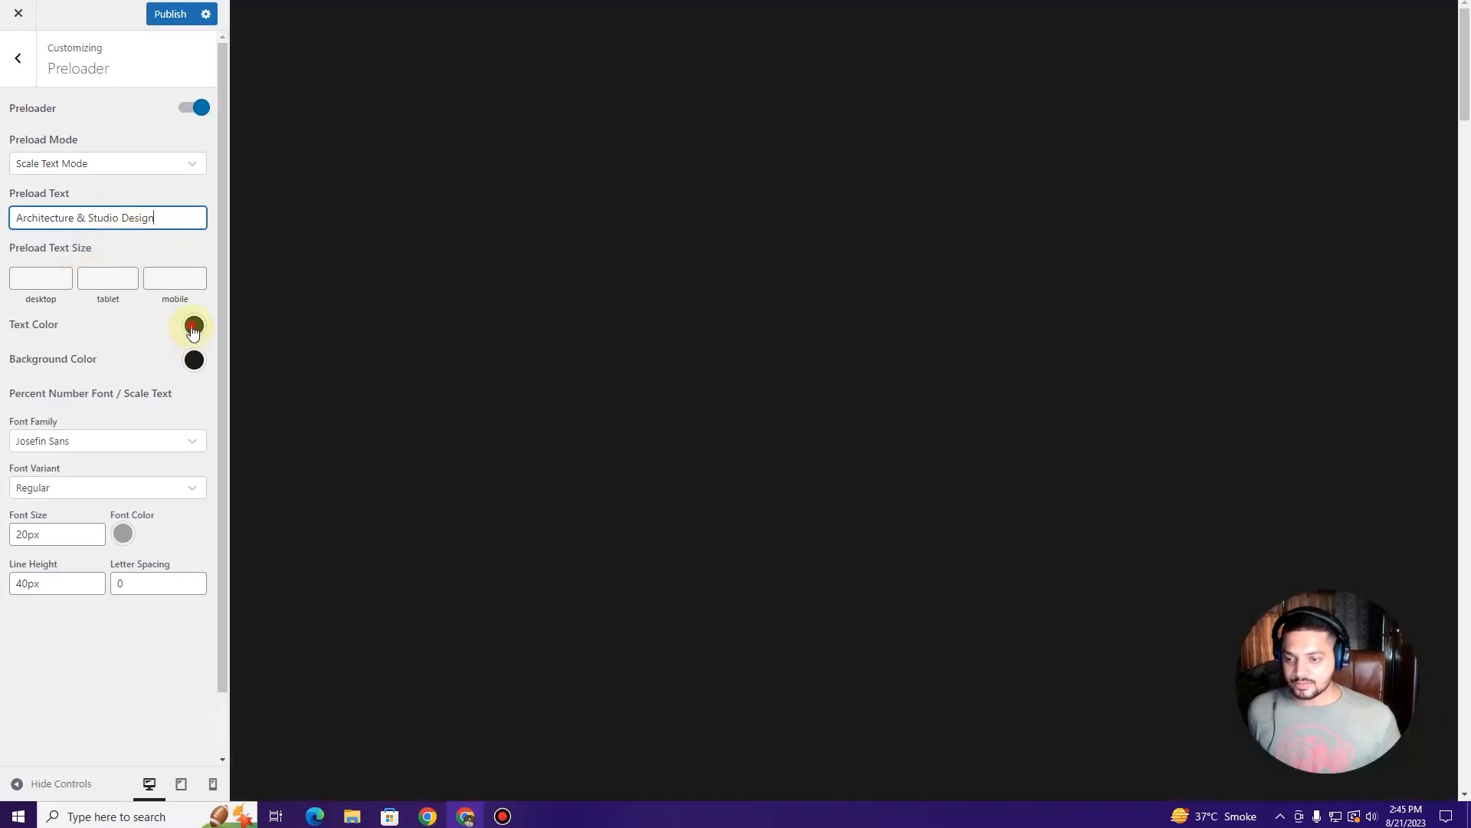
left_click(194, 325)
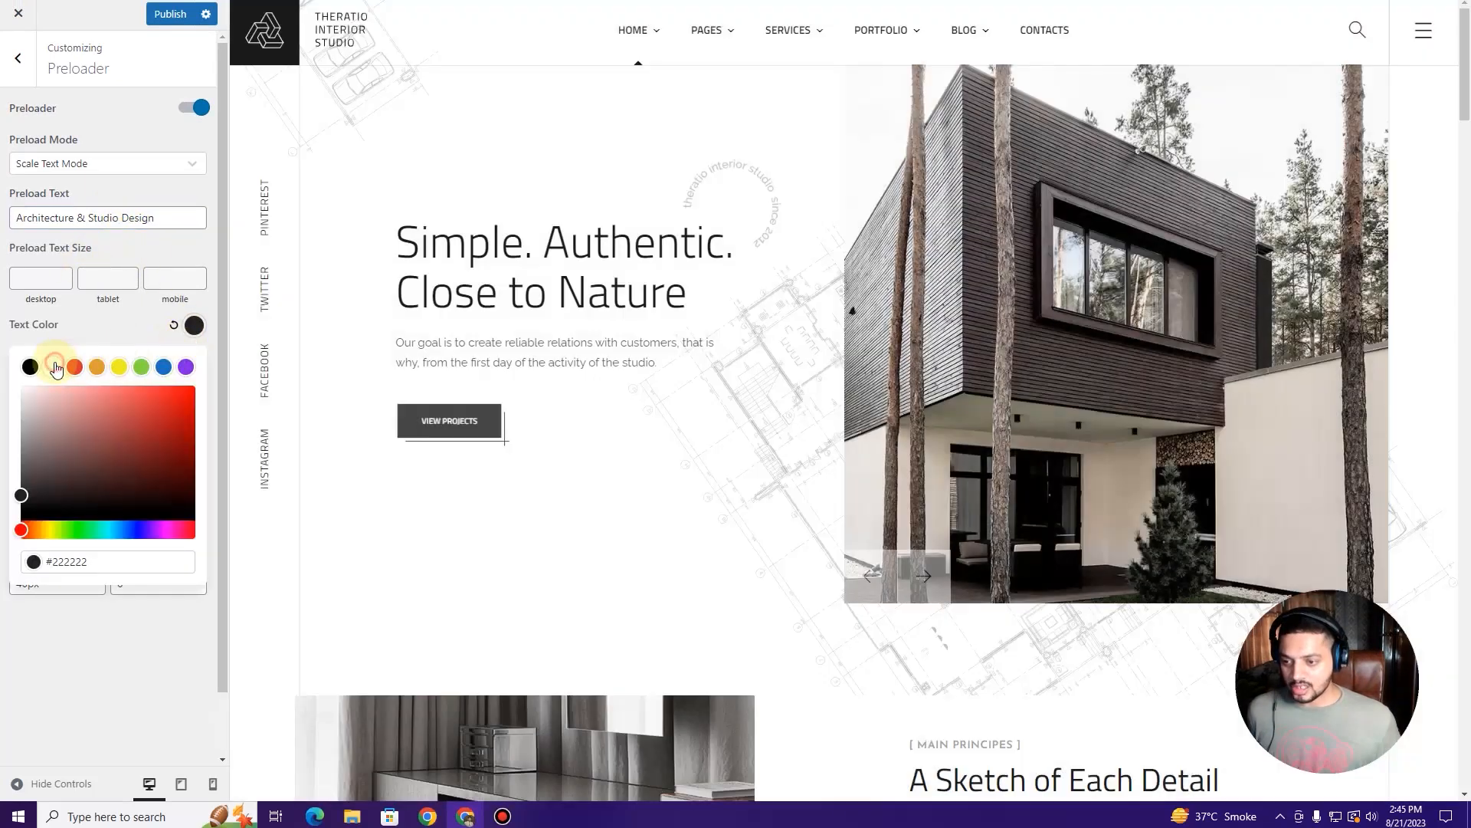
left_click(55, 367)
left_click(112, 322)
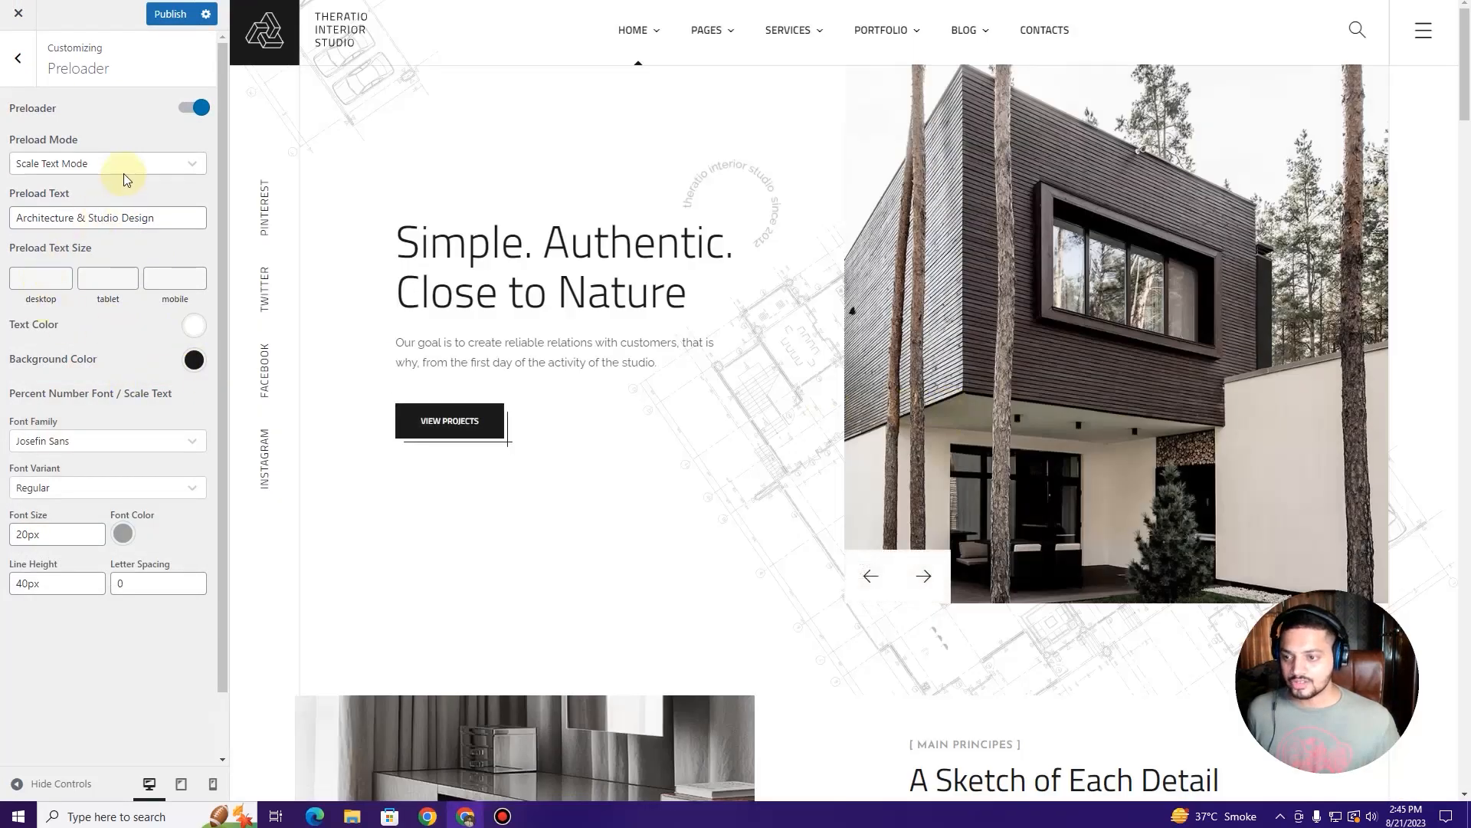
Step: Keep Scale Text Mode as the preload mode and publish the changes
left_click(123, 165)
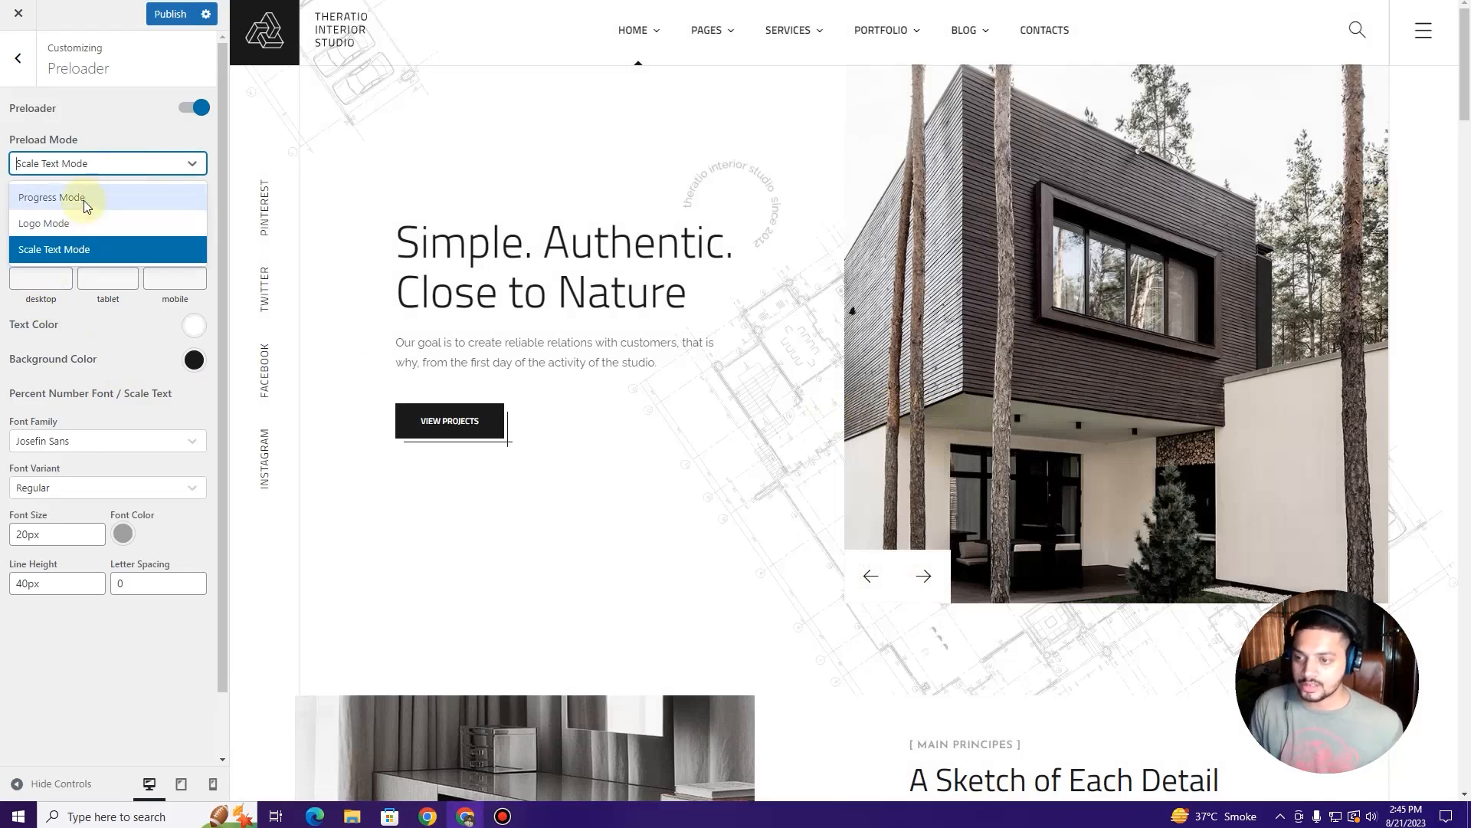
left_click(75, 128)
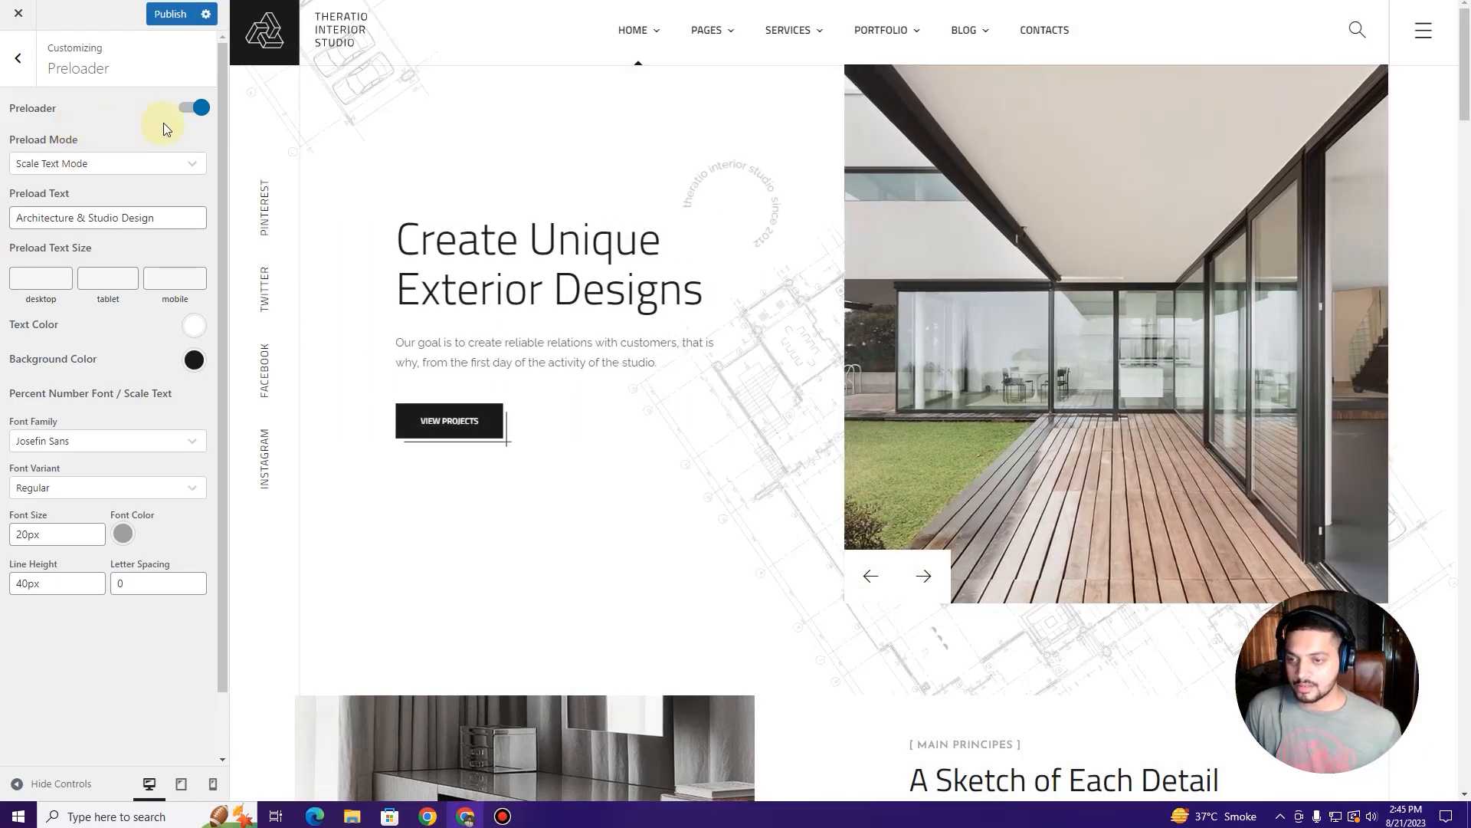
left_click(186, 107)
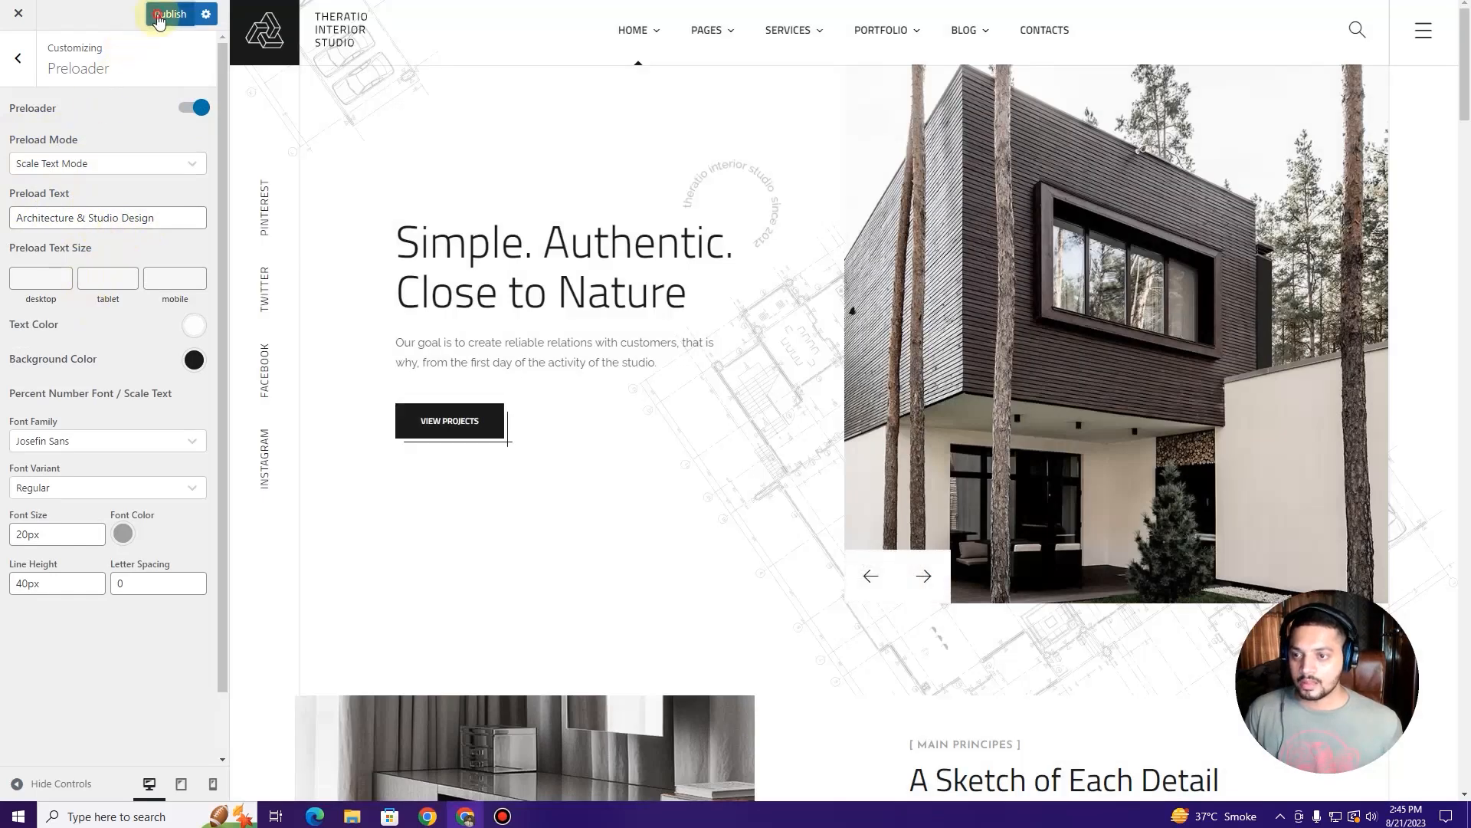
left_click(159, 17)
Step: Briefly check the Menus and Widgets panels, ending on the main Customizer list
left_click(17, 58)
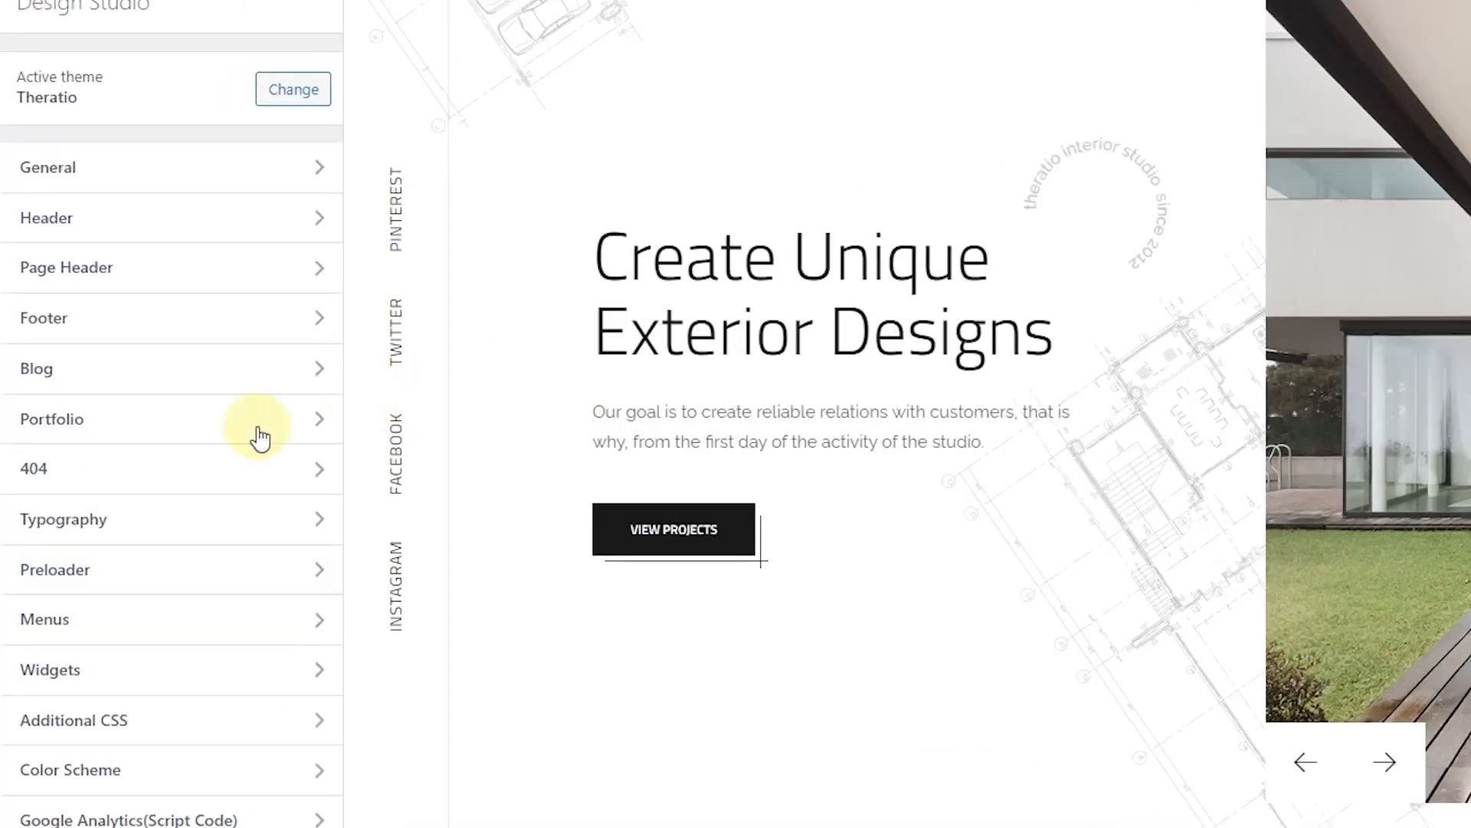
left_click(135, 630)
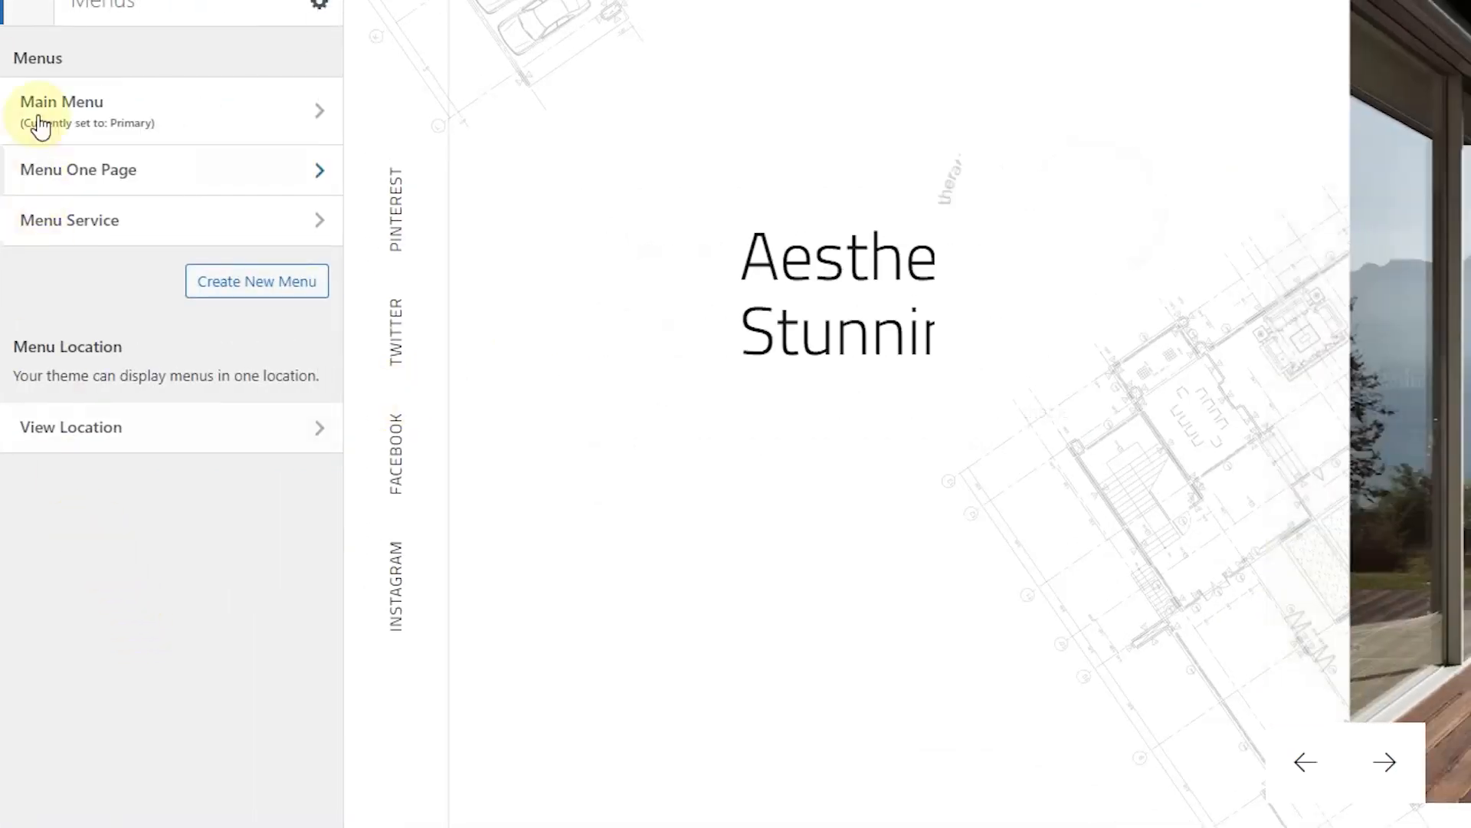
left_click(27, 7)
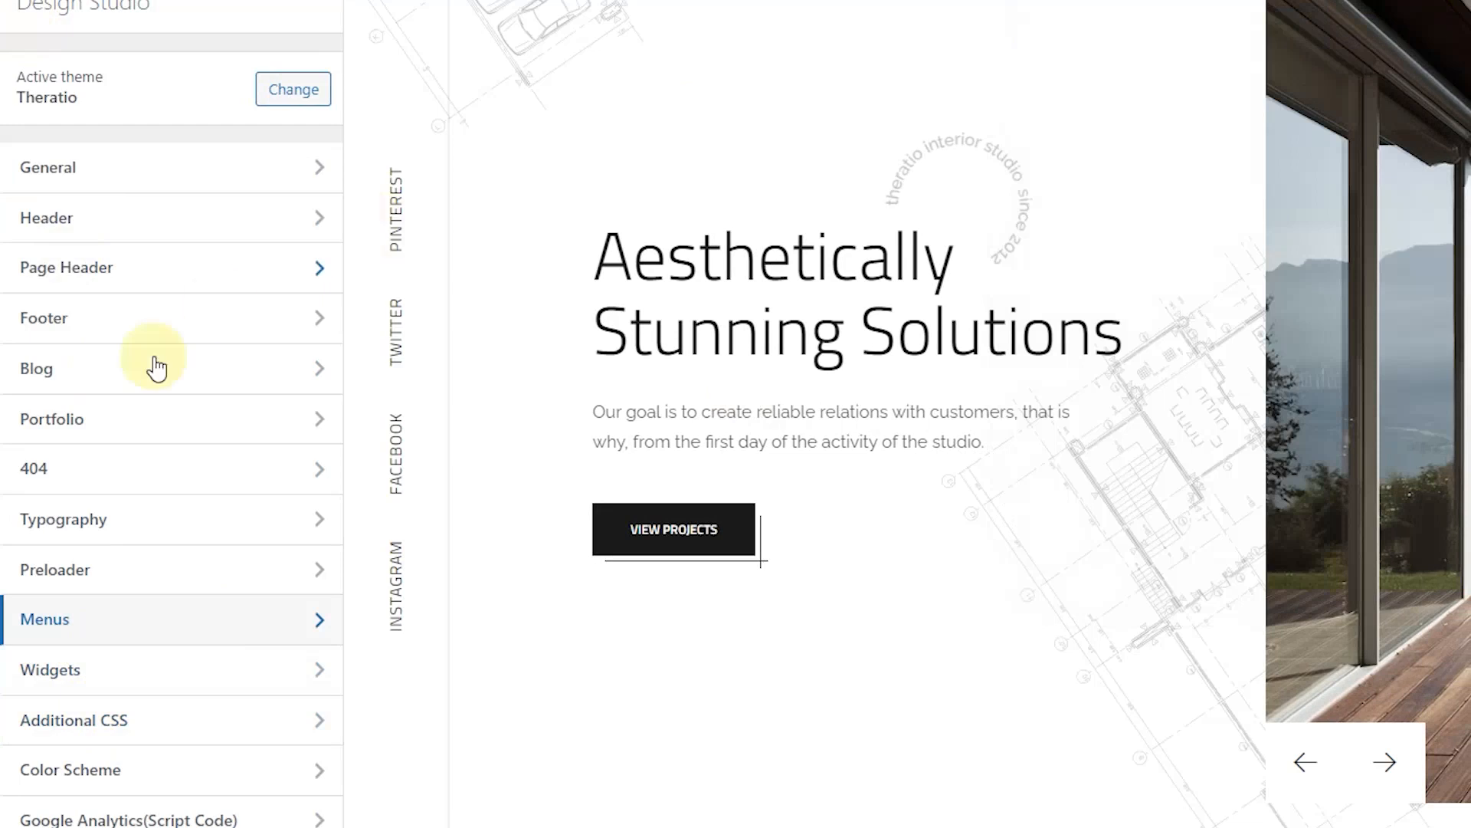
left_click(121, 575)
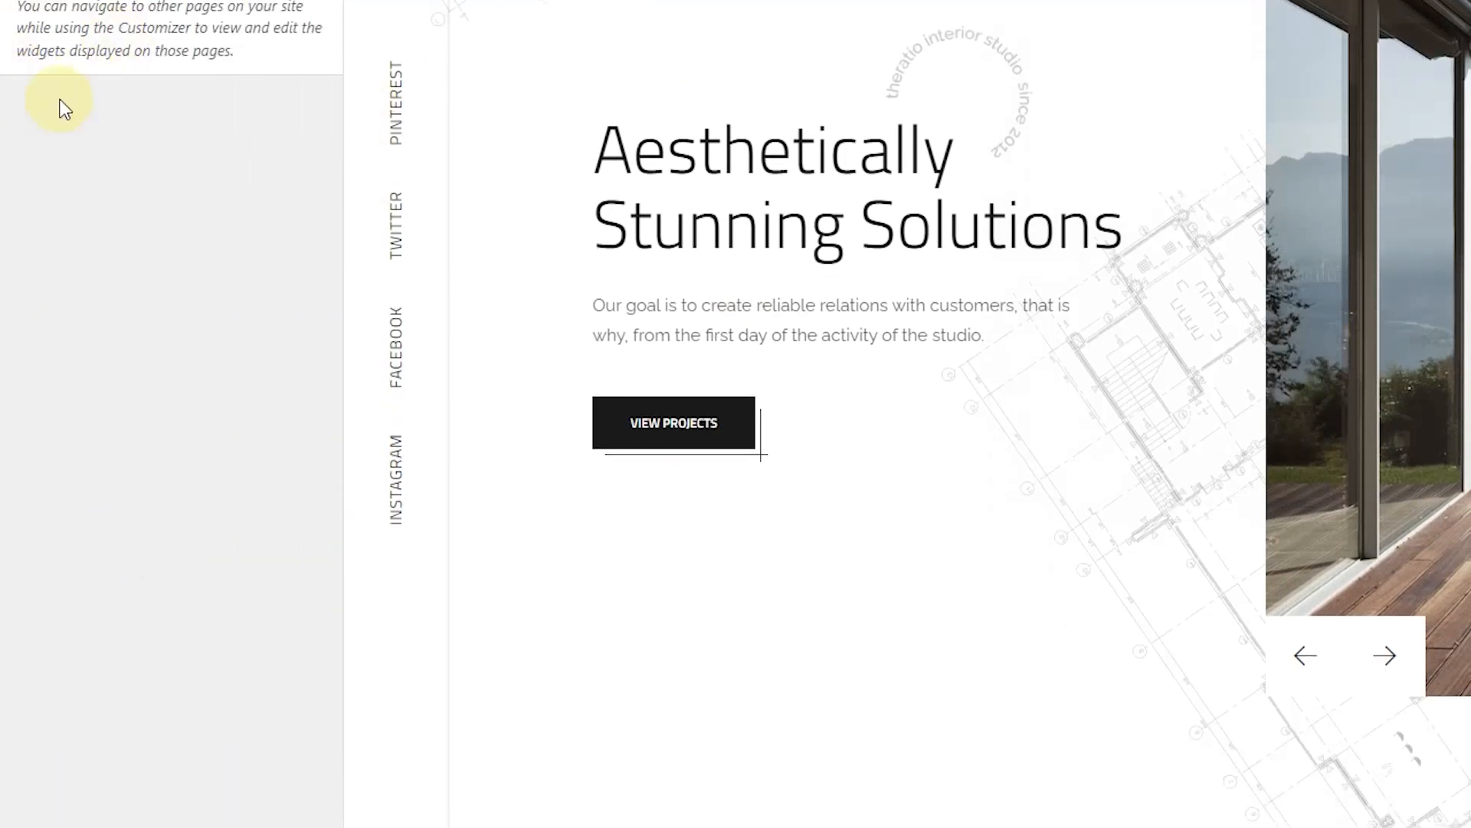
left_click(18, 1)
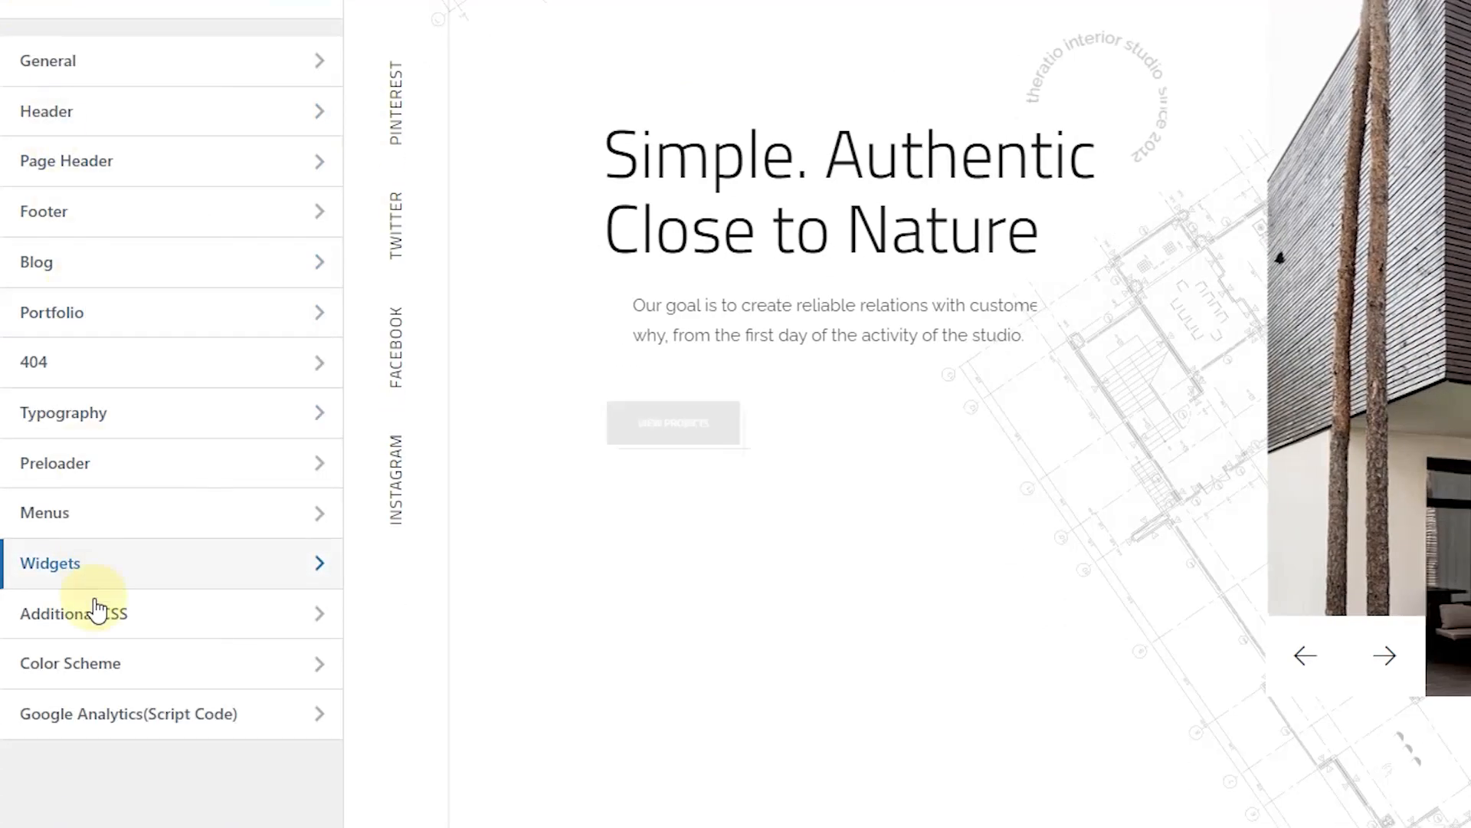
left_click(108, 625)
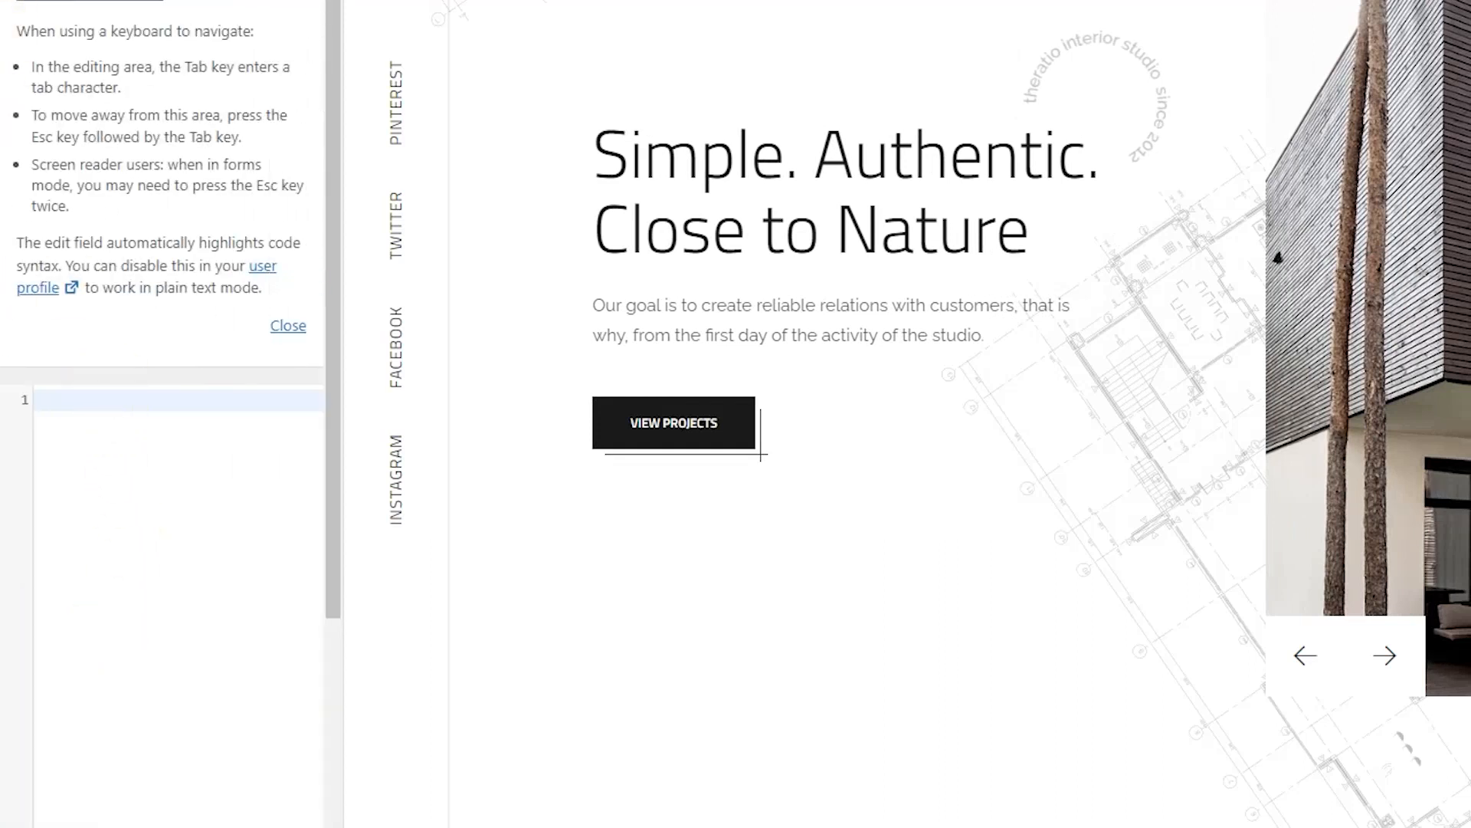
left_click(23, 1)
left_click(138, 678)
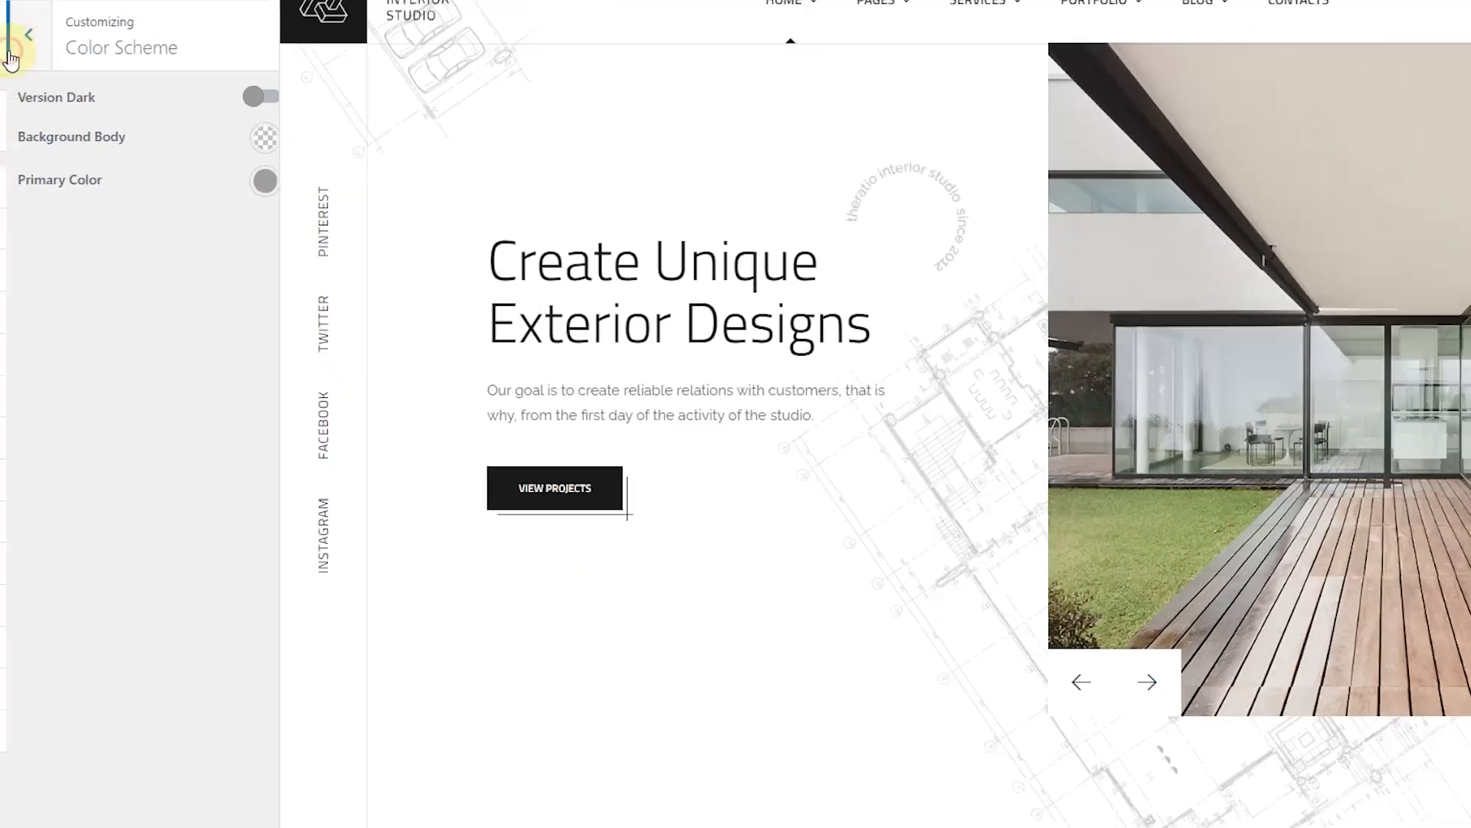
left_click(11, 31)
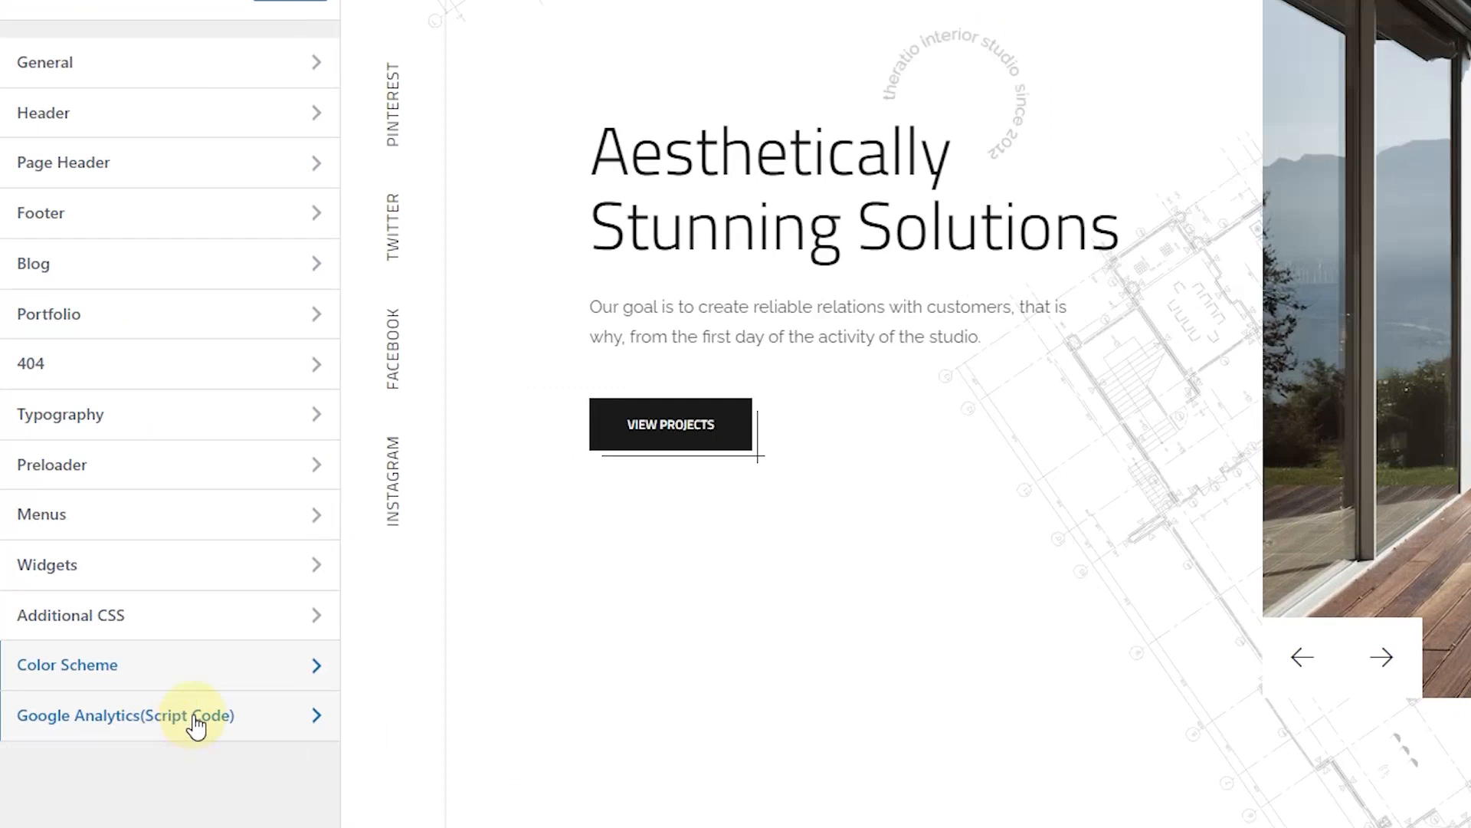
left_click(196, 717)
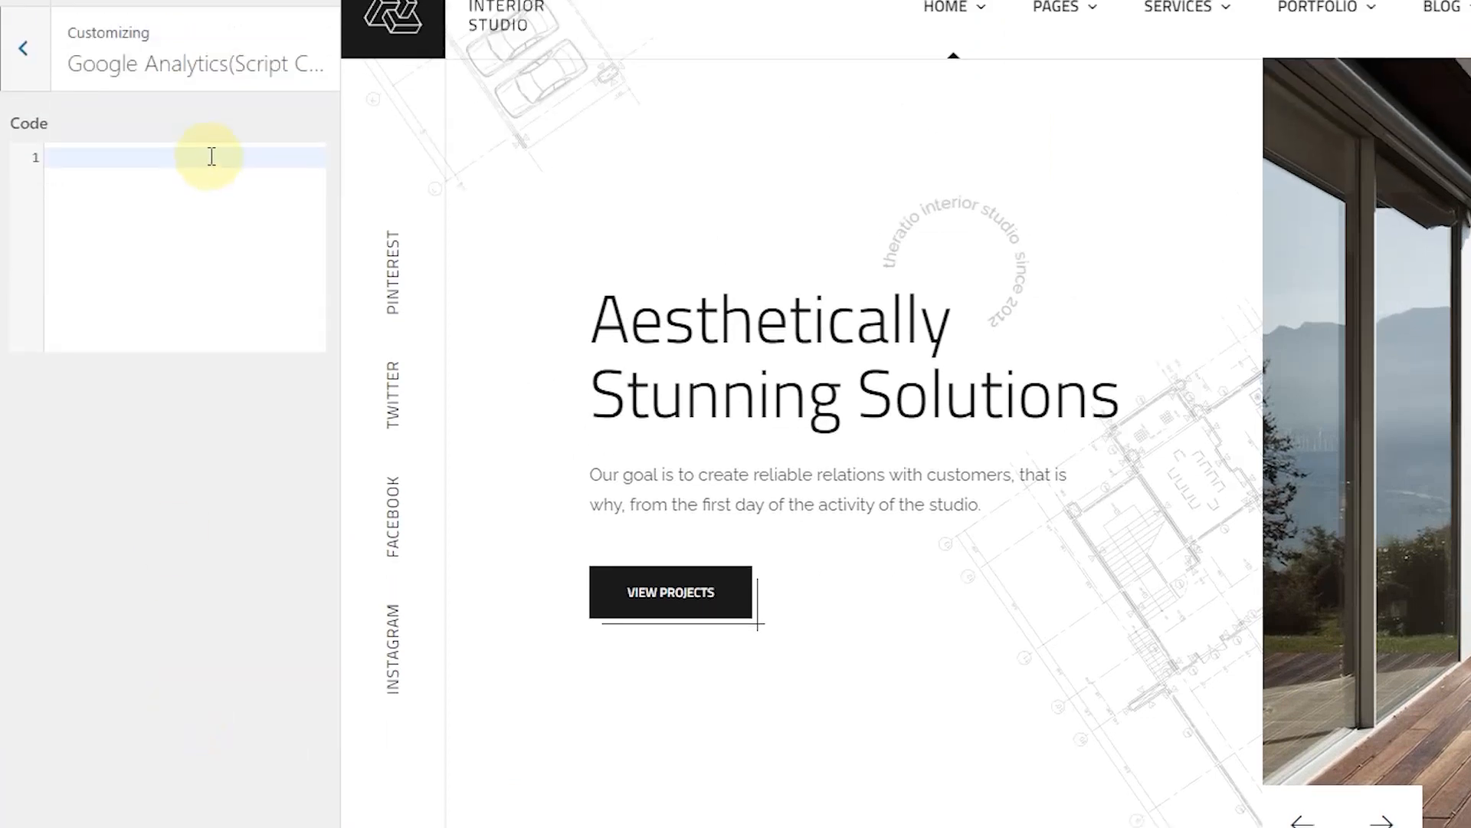
left_click(212, 156)
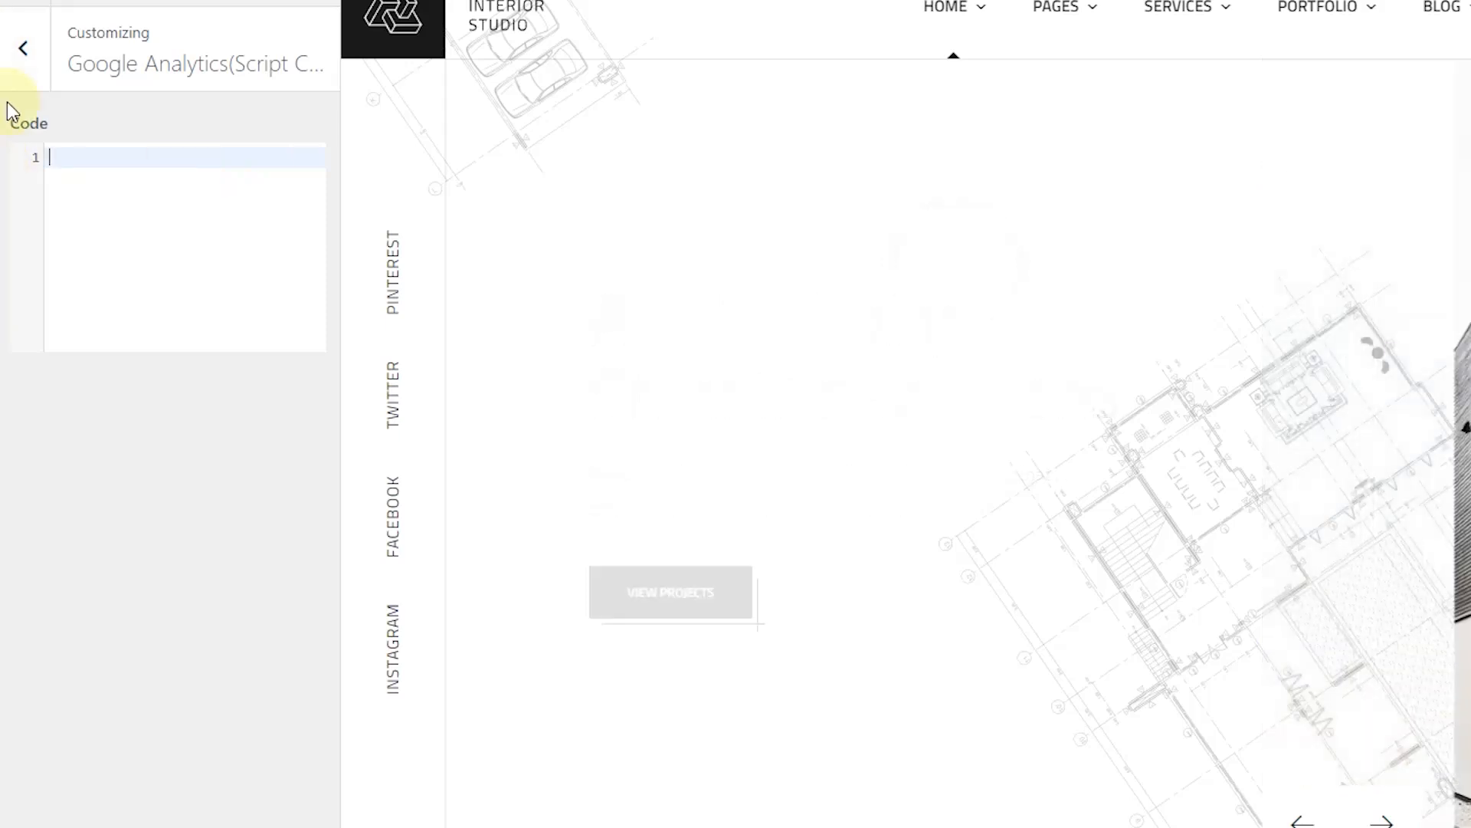
left_click(23, 48)
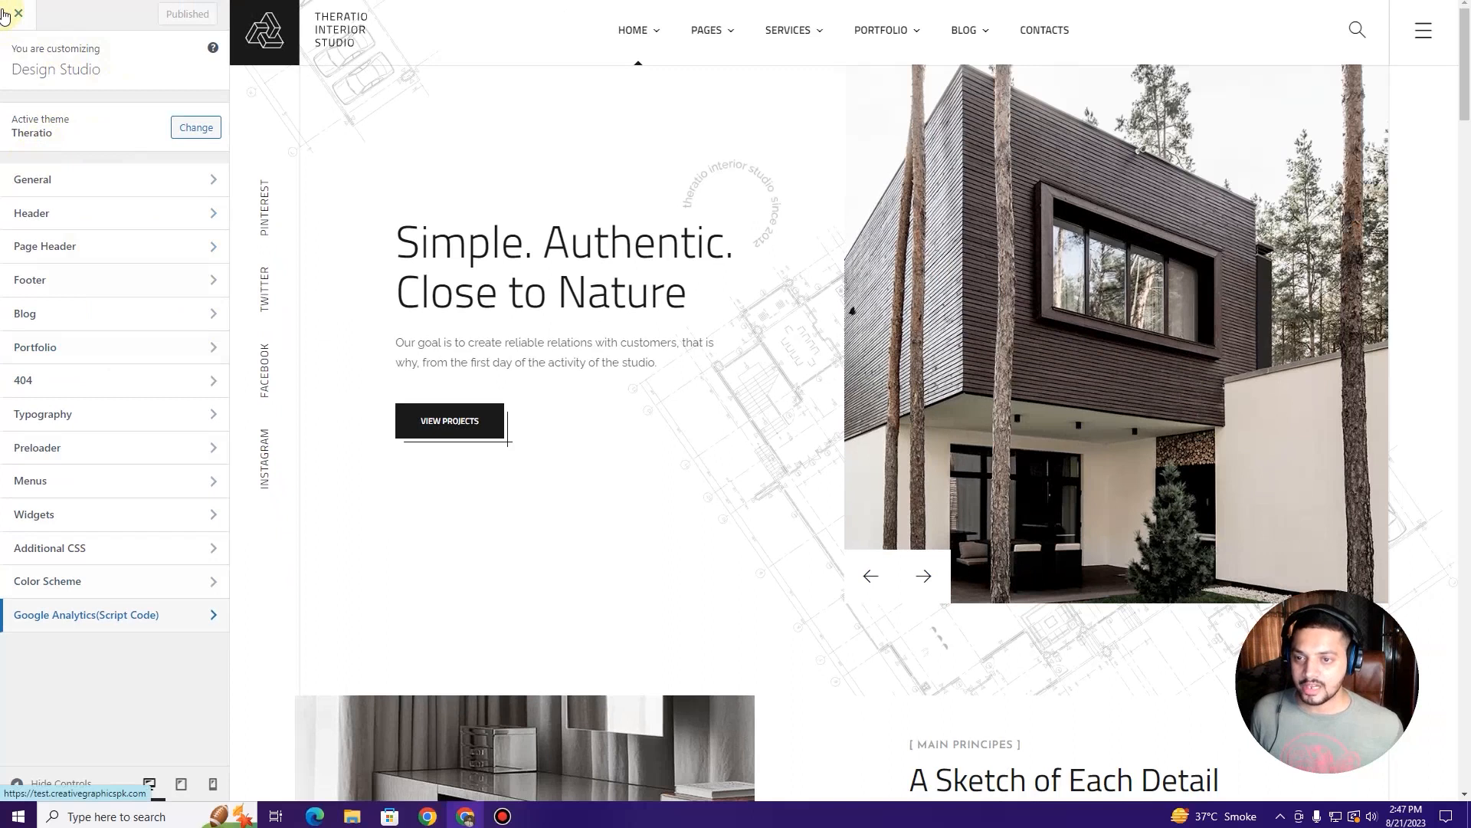
left_click(5, 14)
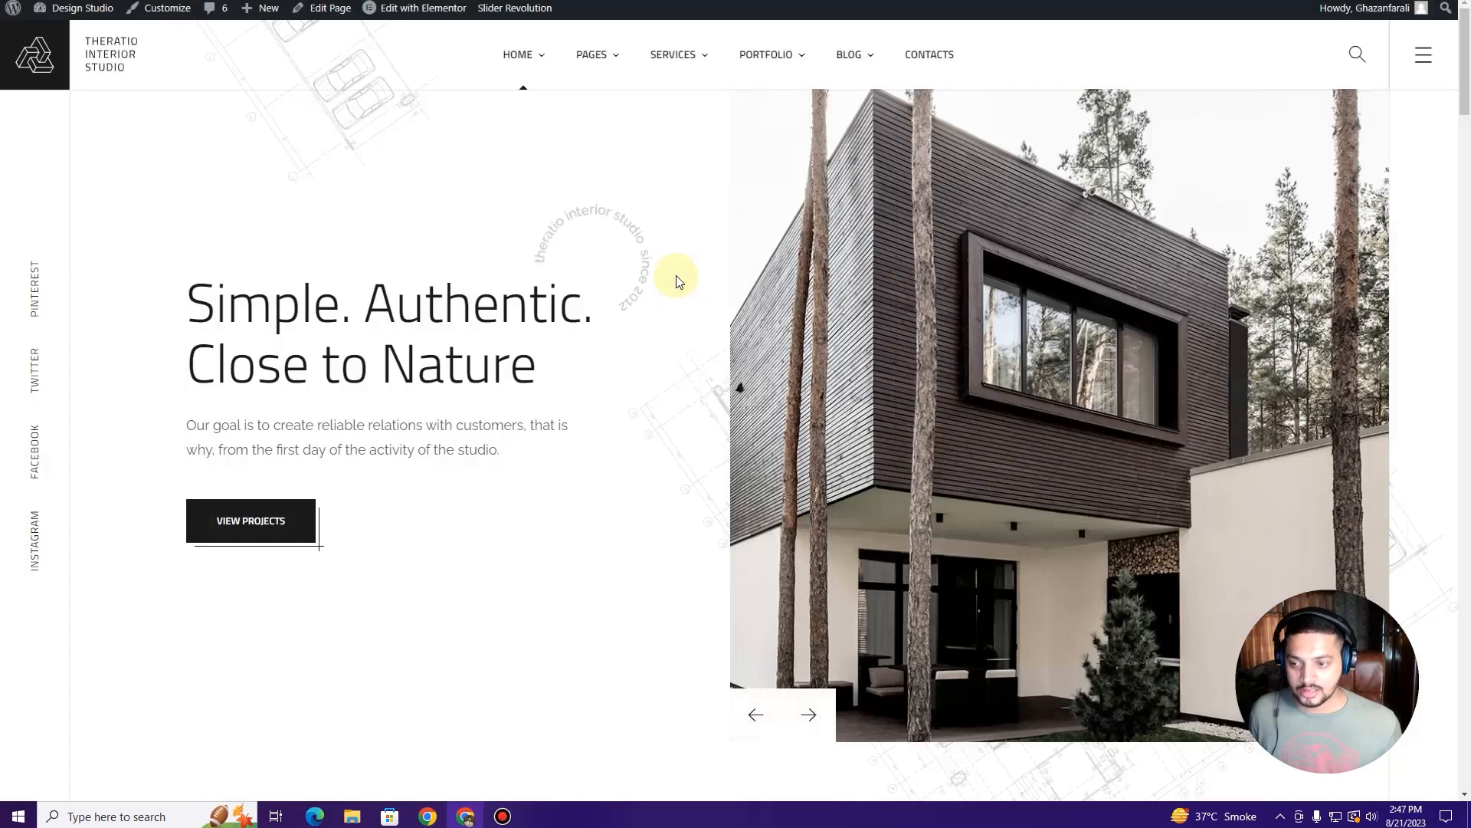
scroll(676, 275, "down", 3)
scroll(677, 275, "down", 1)
scroll(677, 274, "up", 2)
middle_click(677, 274)
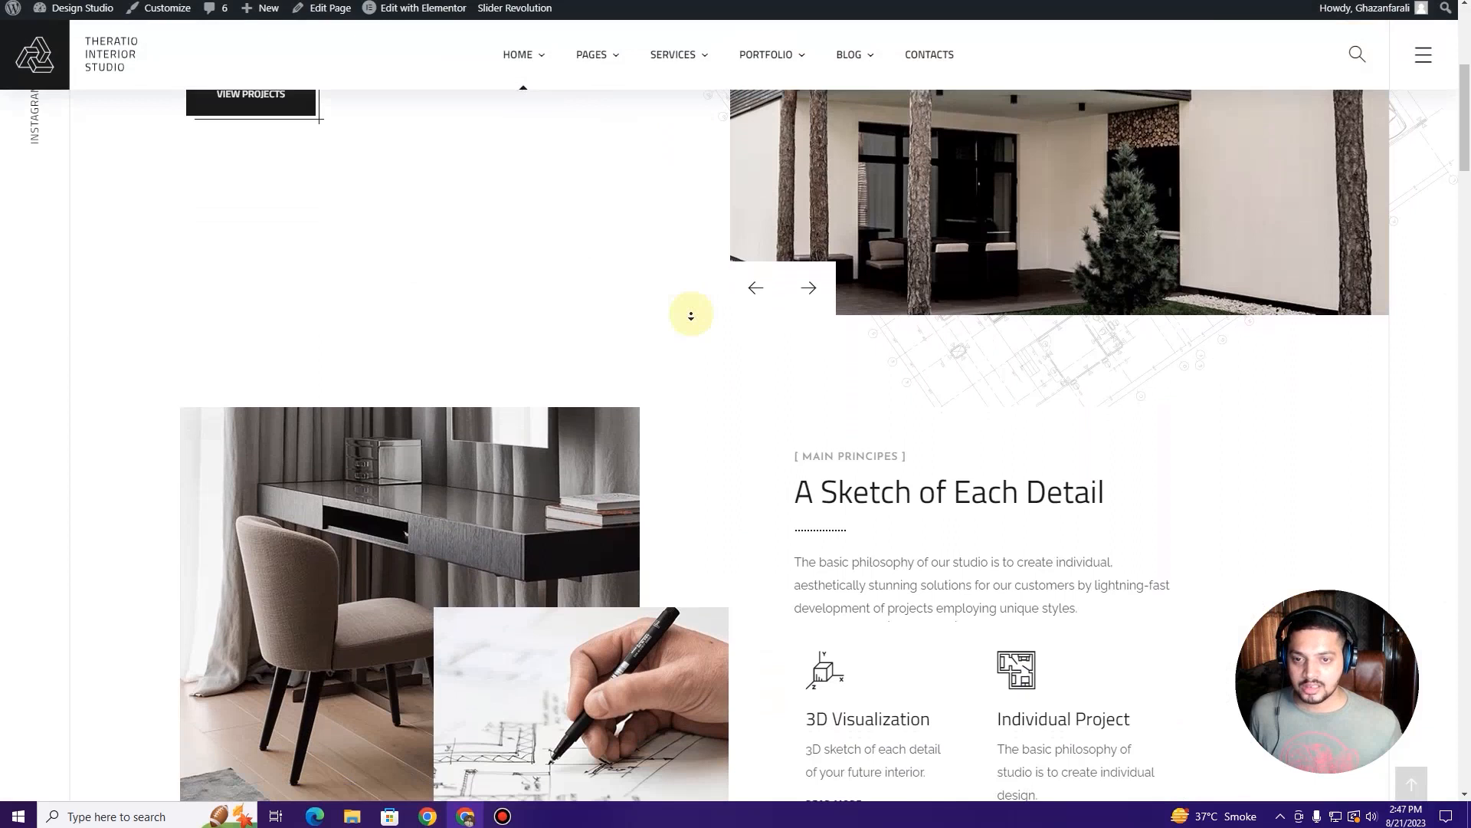
middle_click(691, 317)
scroll(691, 319, "up", 1)
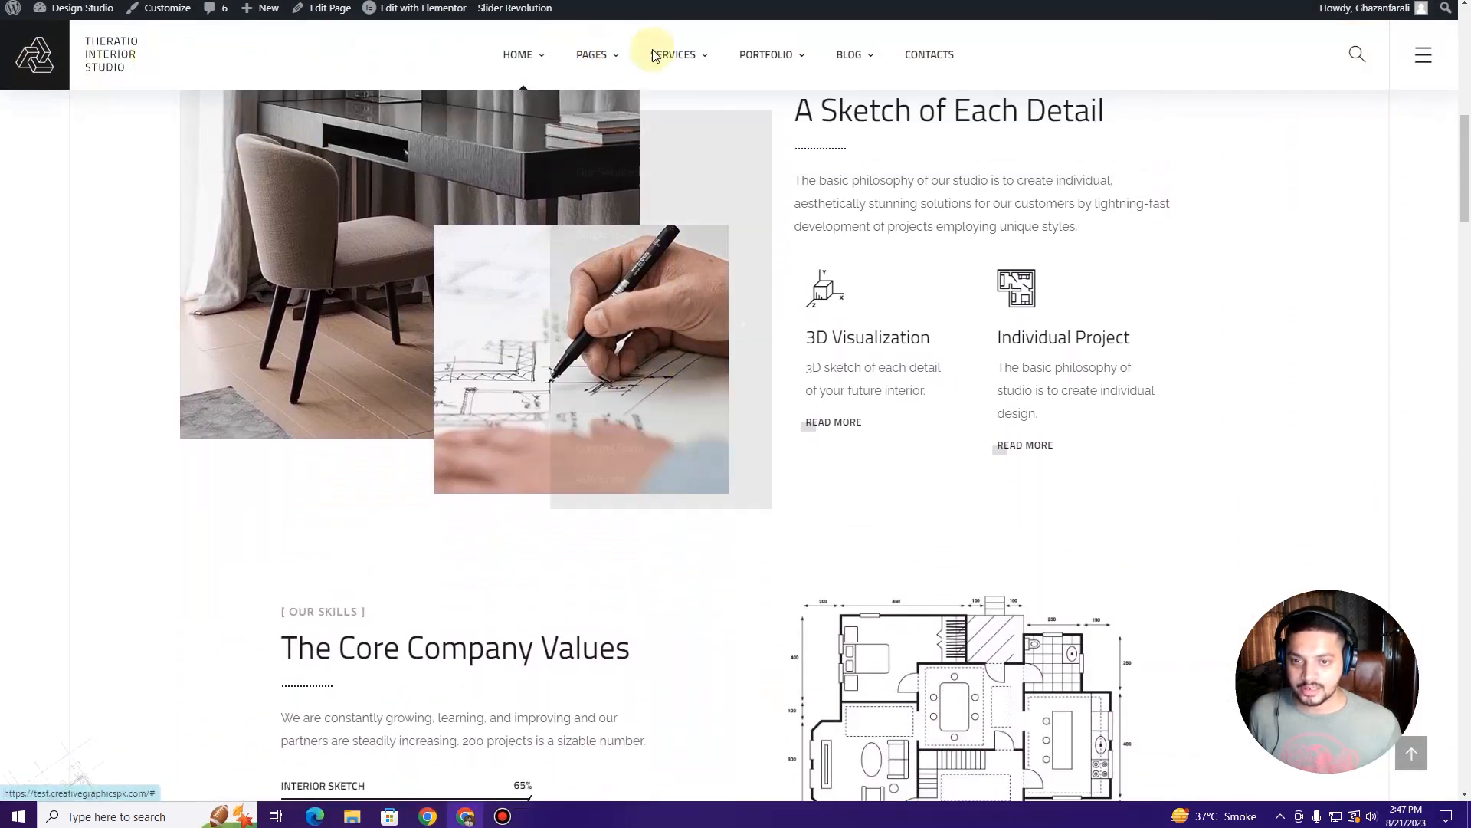
scroll(759, 237, "up", 10)
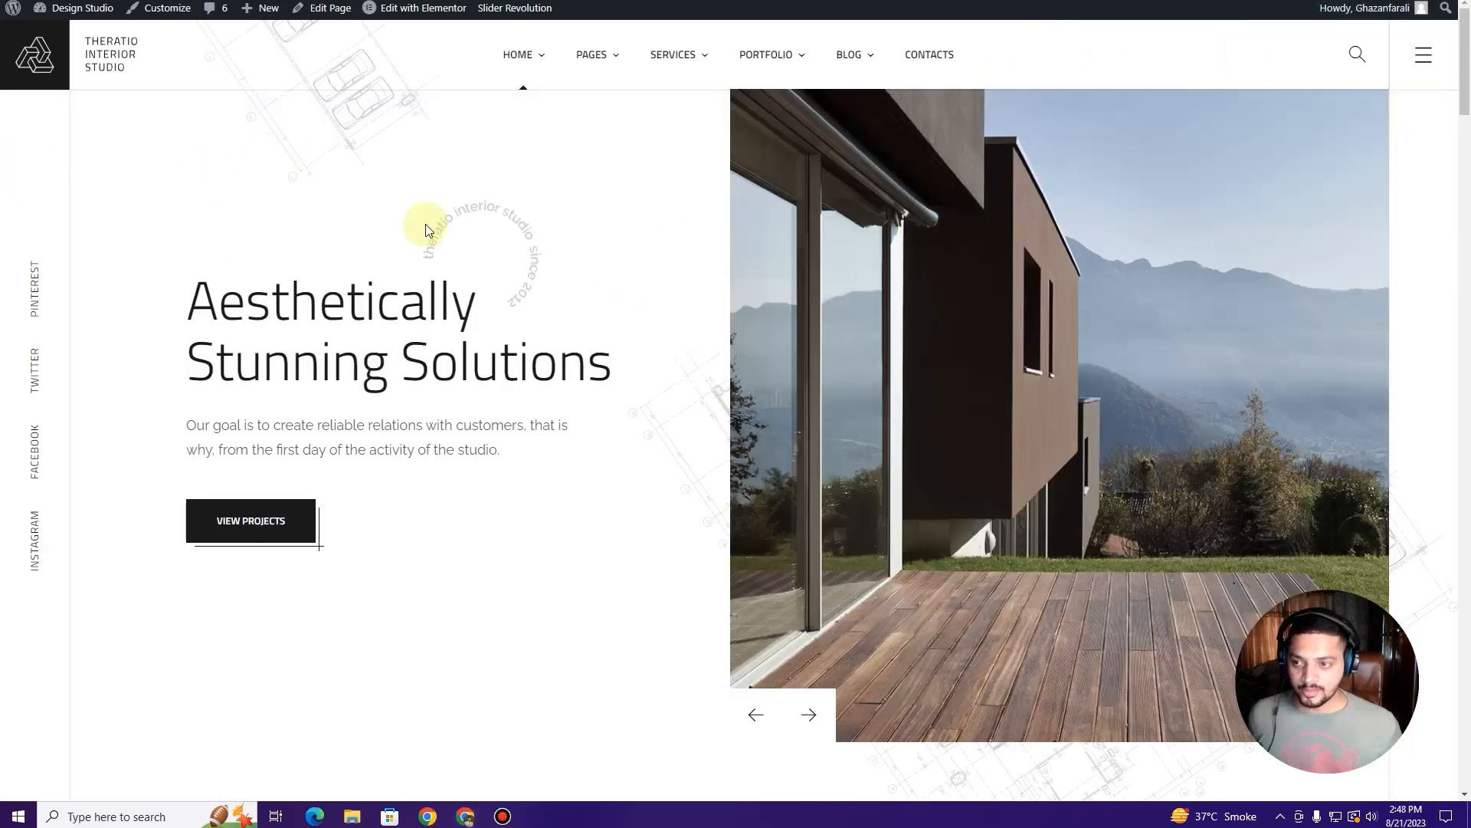
mouse_move(517, 60)
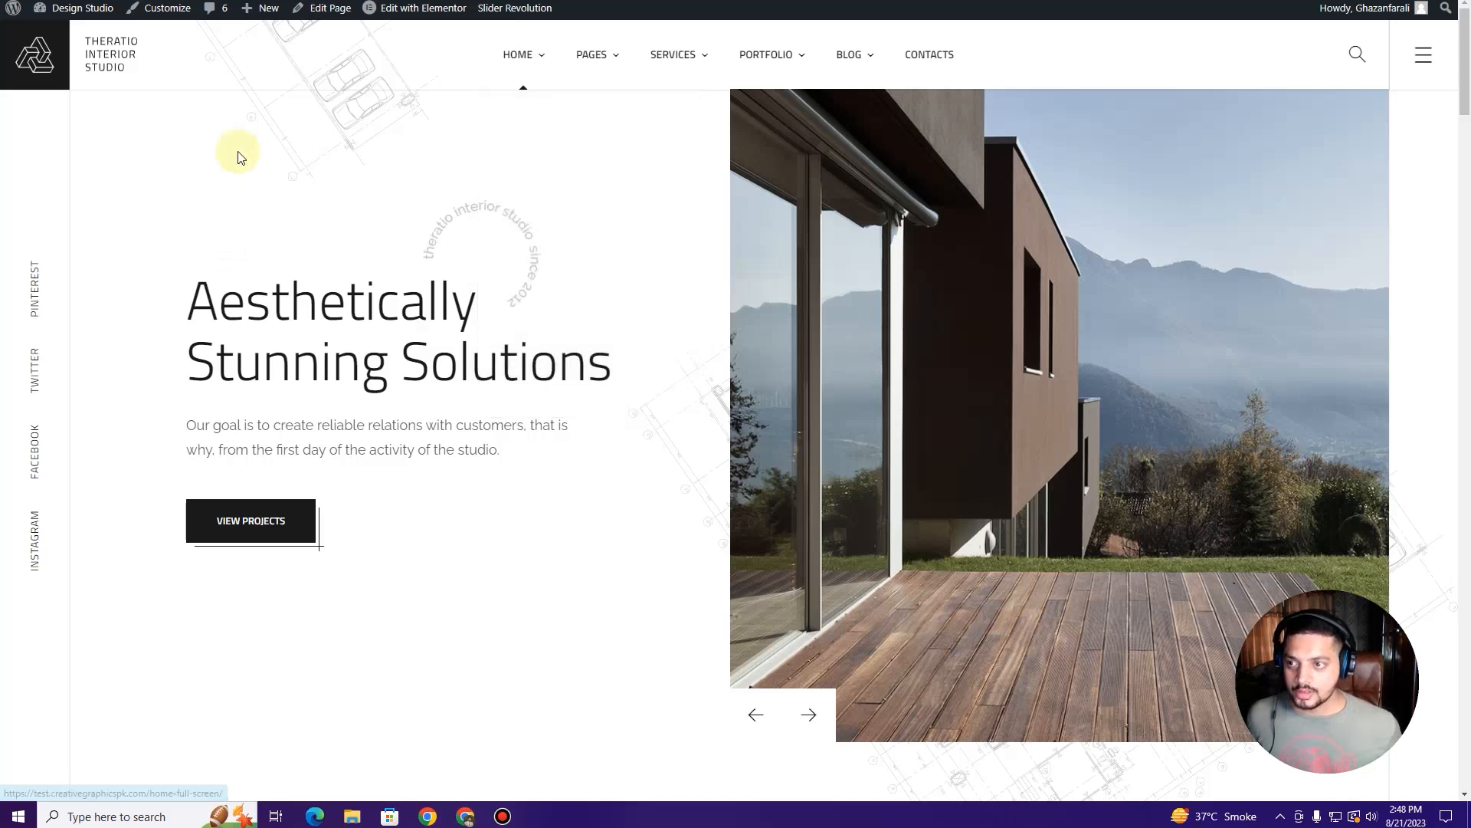
left_click(162, 0)
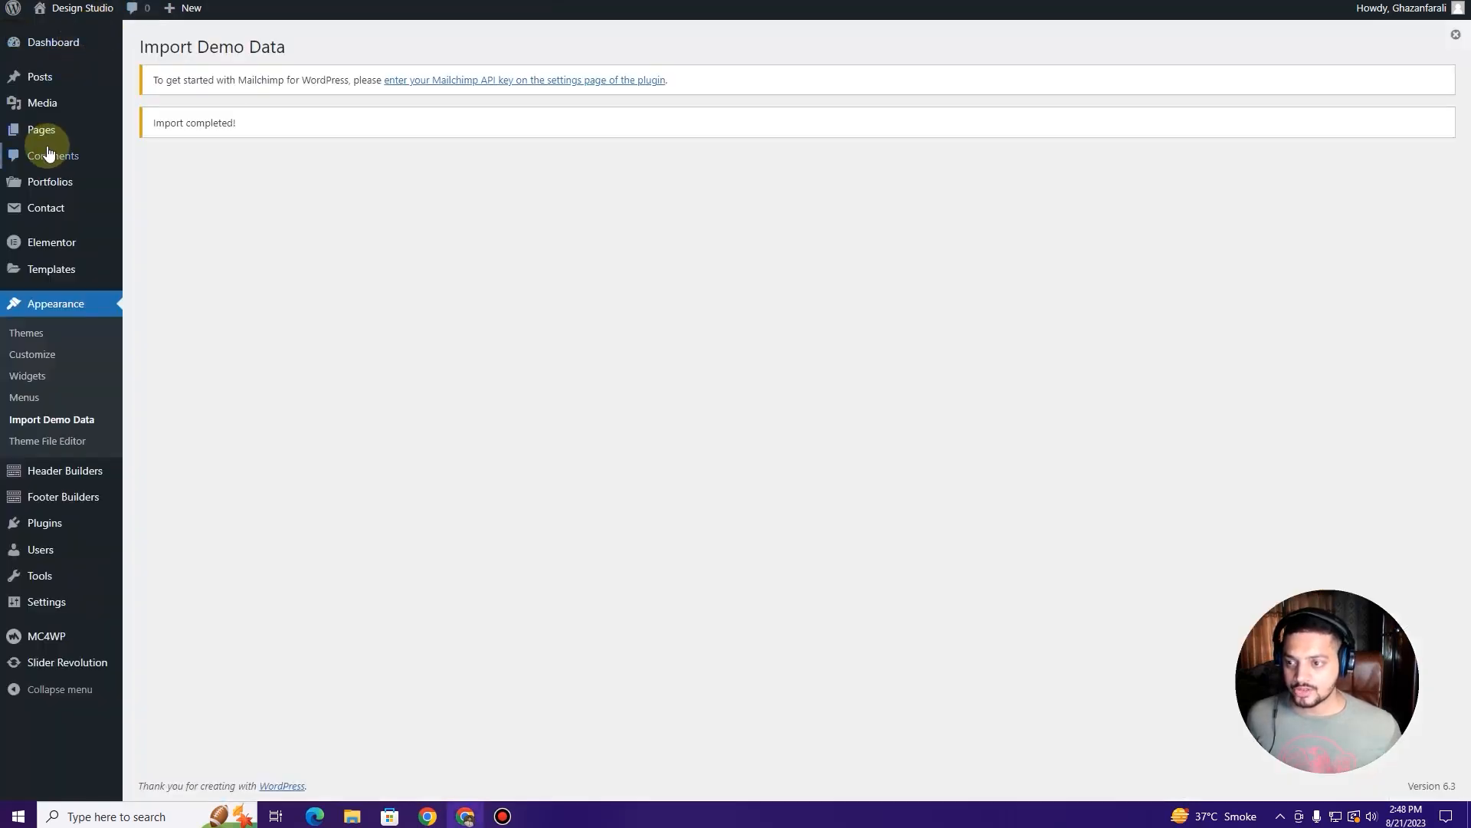
Step: In All Pages, tick the demo homepages Home 1, 2, 4, 5, 6 and Home Full Screen
mouse_move(49, 134)
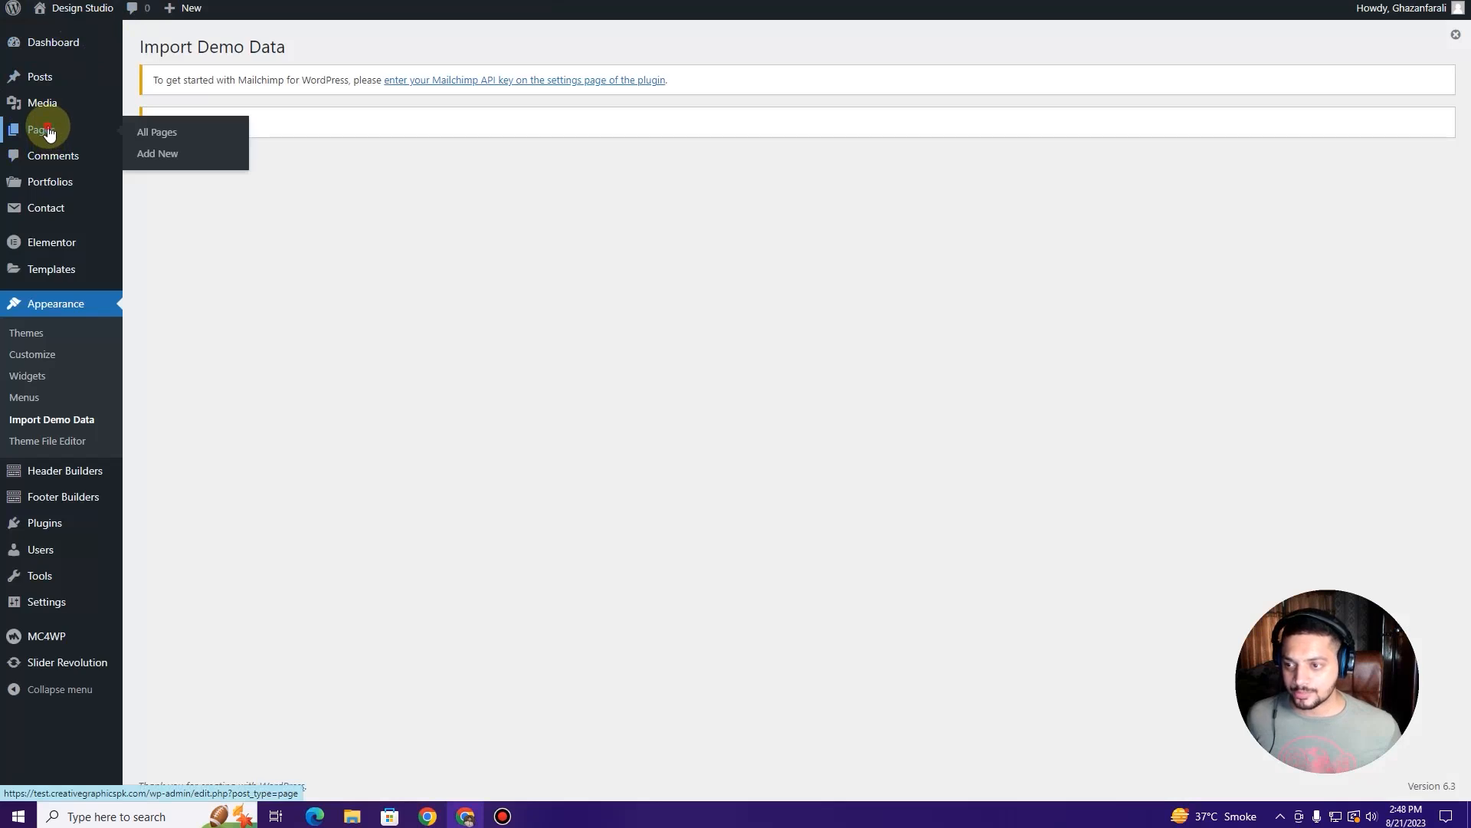
left_click(48, 133)
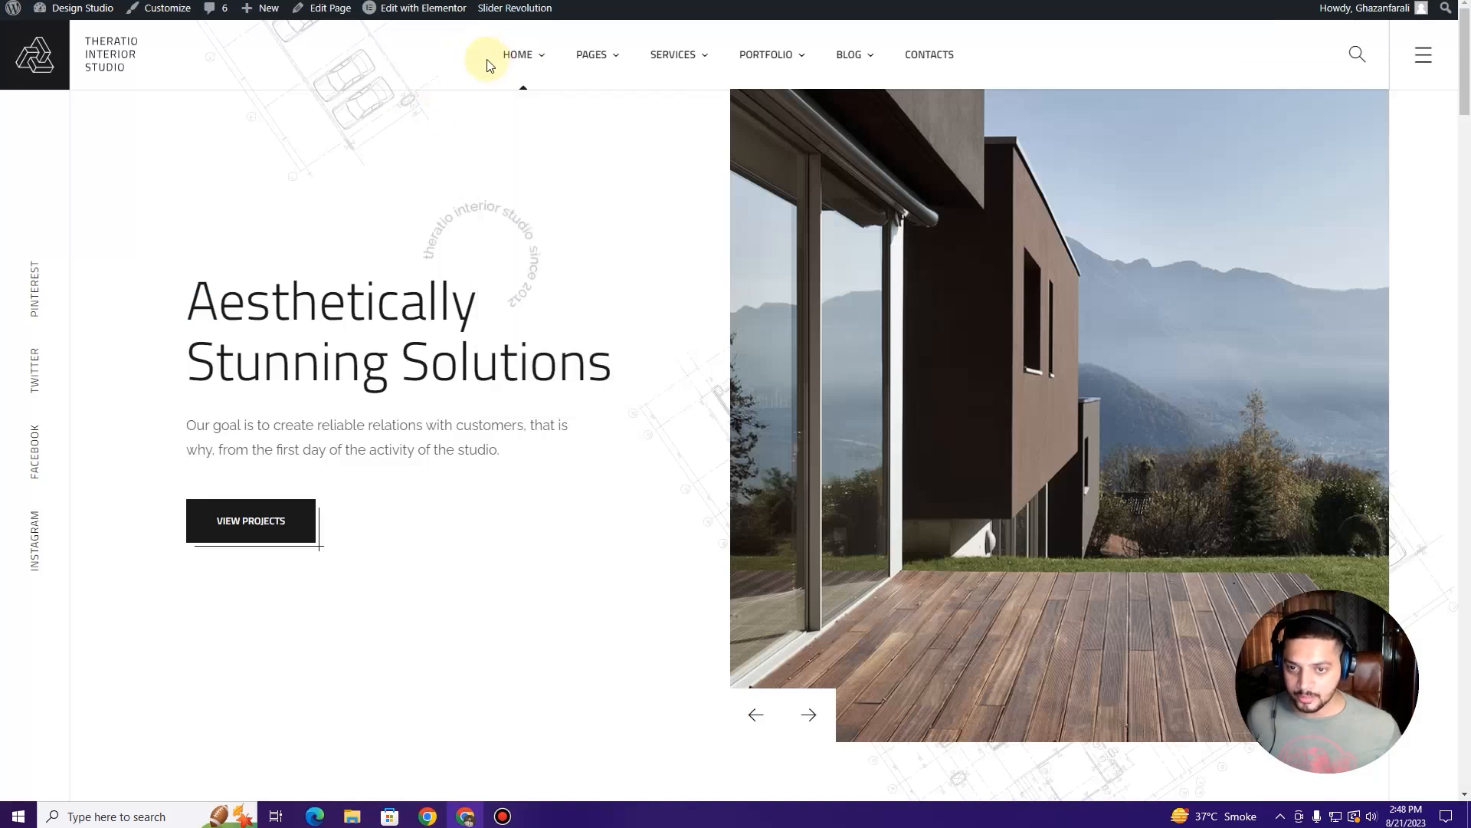
mouse_move(516, 60)
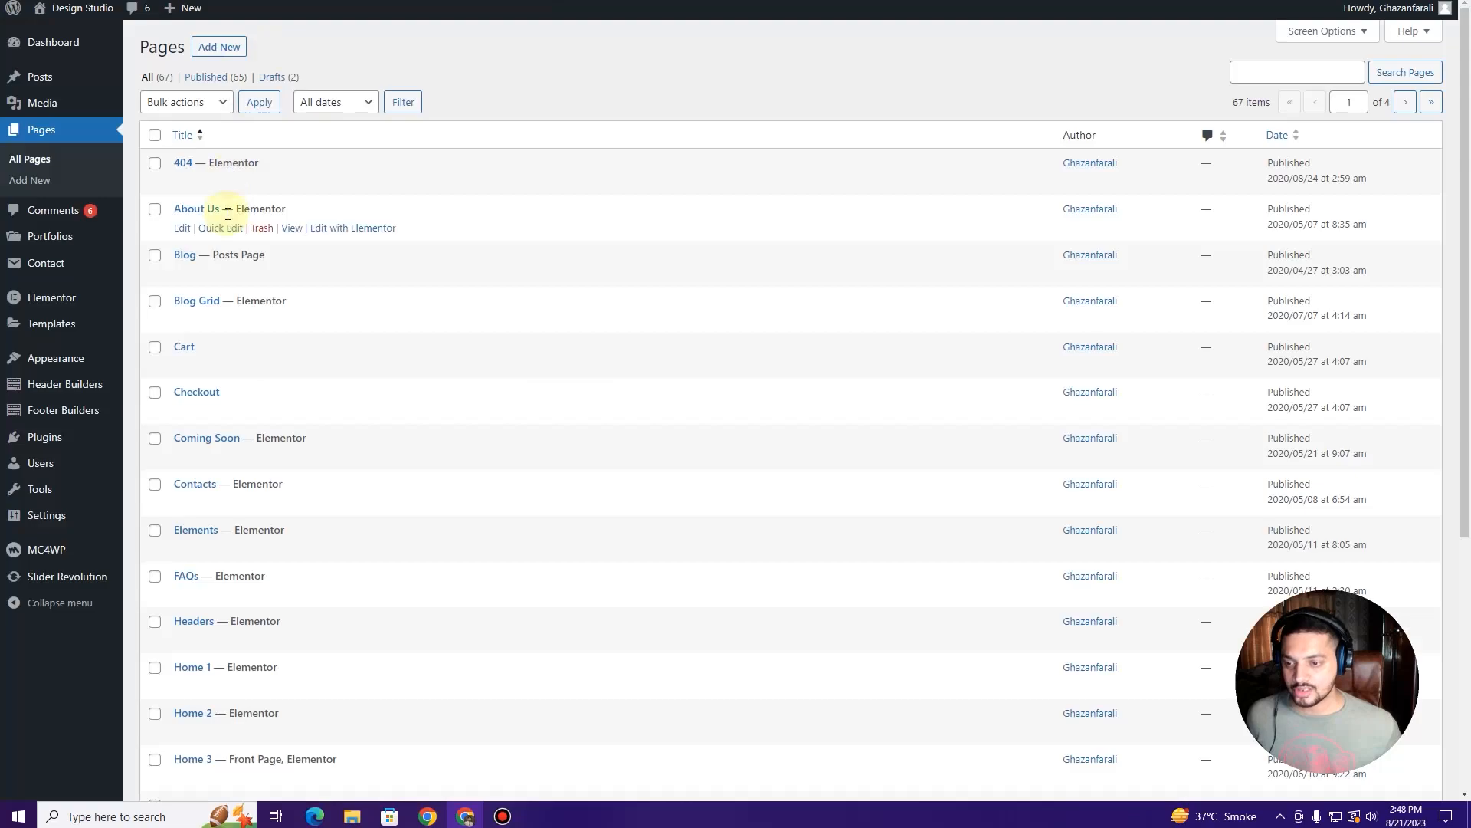
scroll(227, 370, "down", 3)
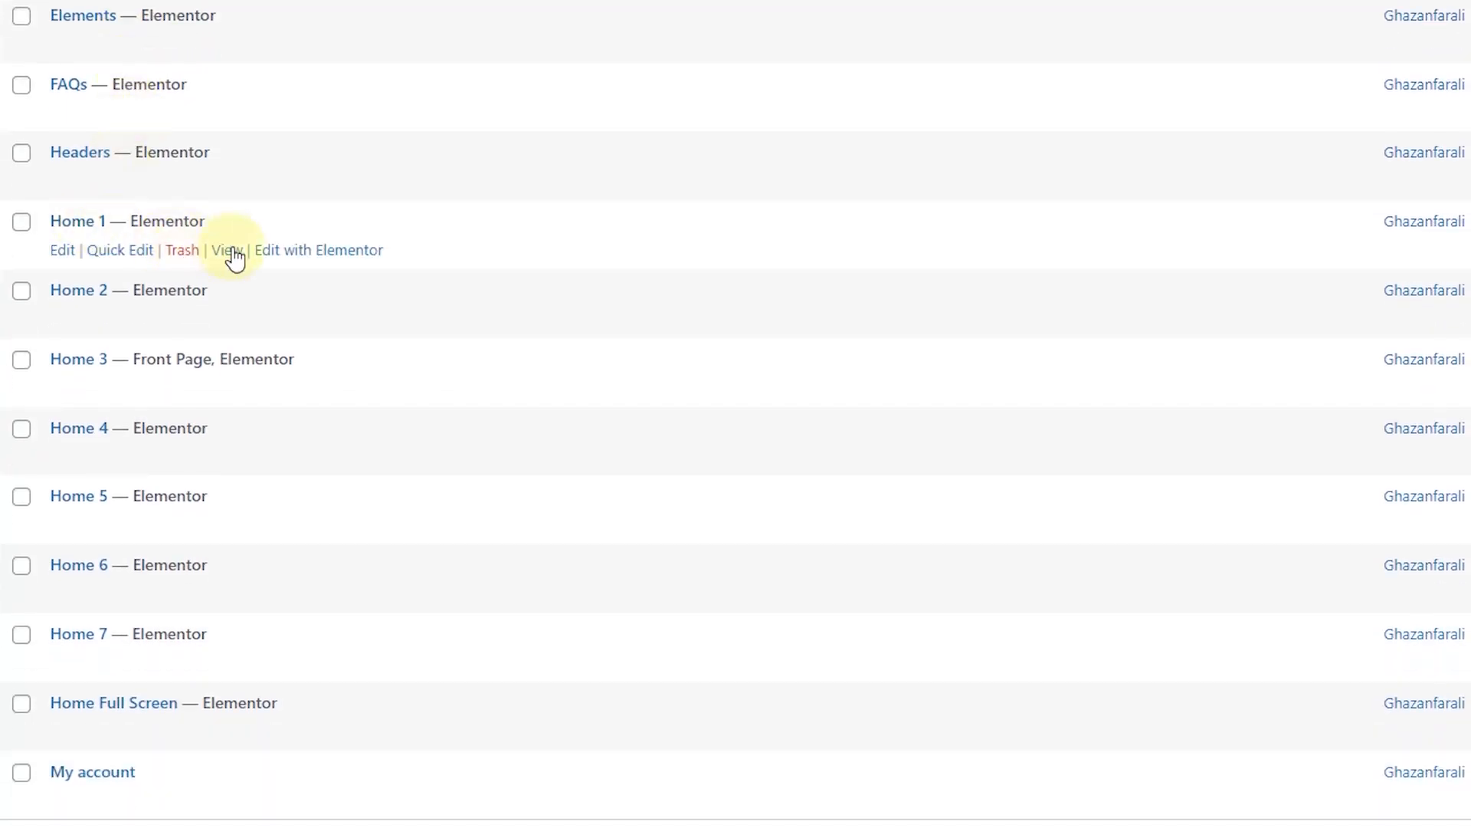
left_click(22, 221)
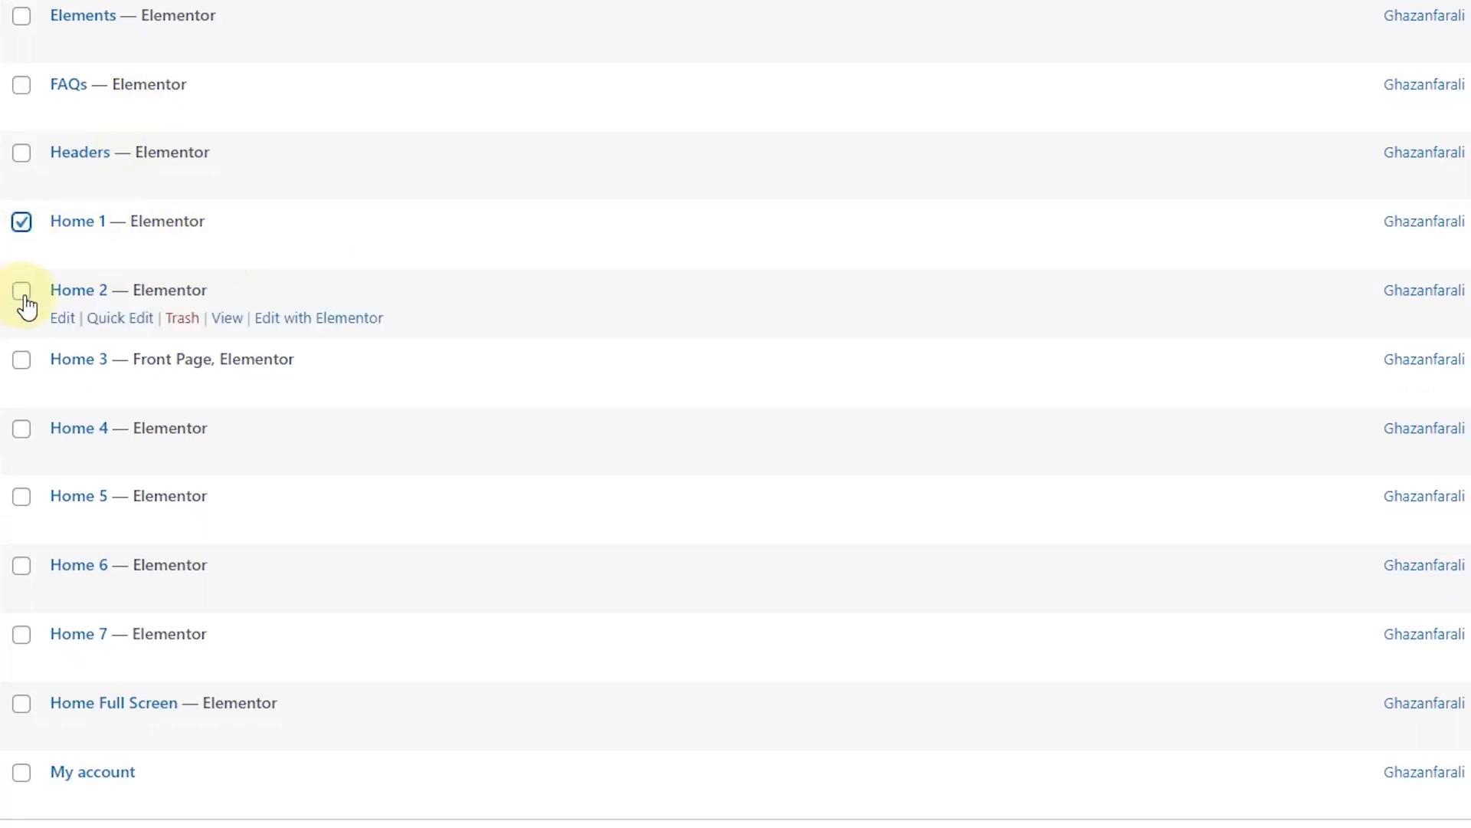
left_click(22, 290)
left_click(21, 428)
left_click(22, 497)
left_click(23, 567)
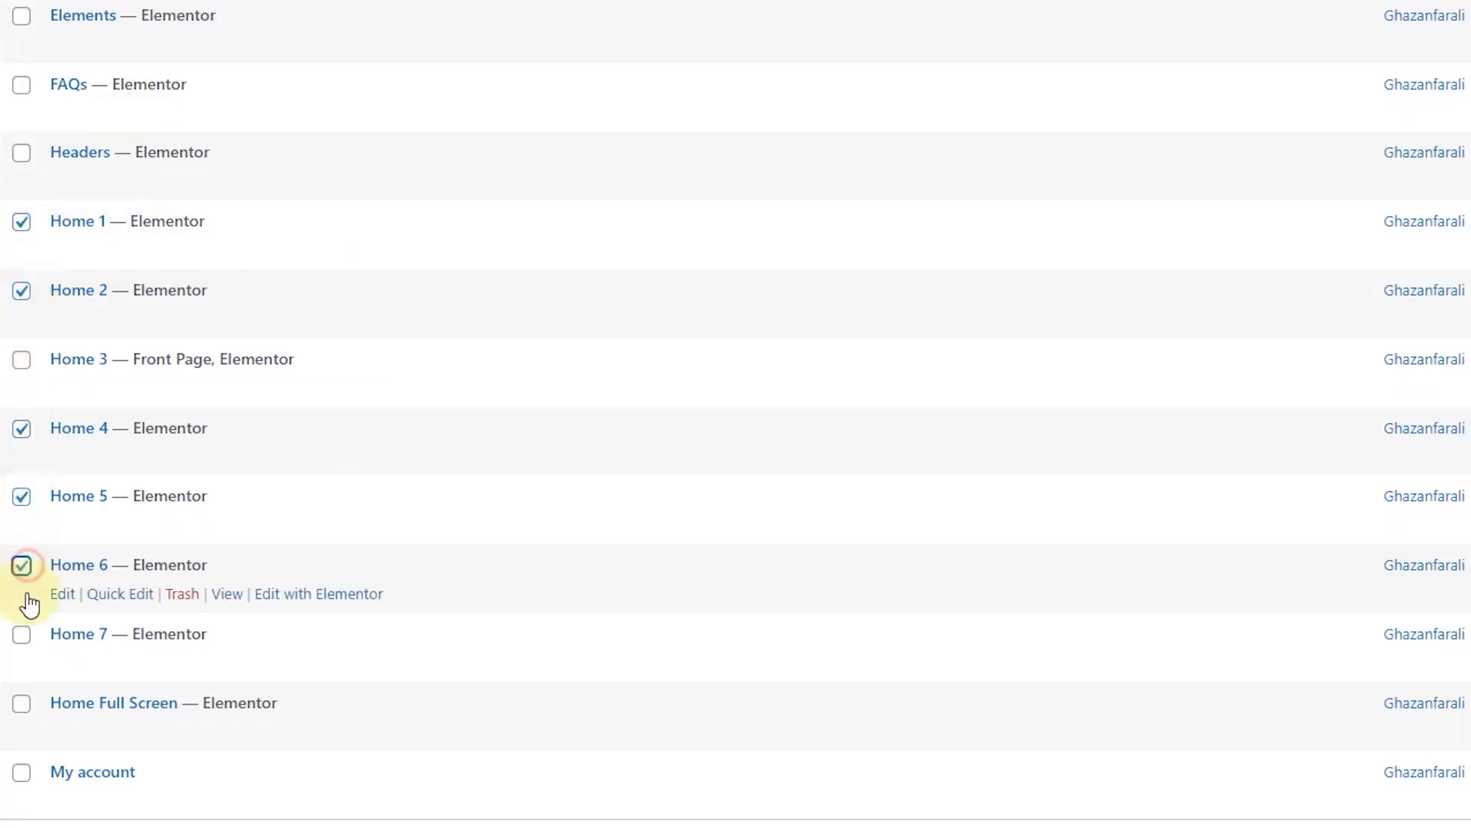
left_click(22, 704)
Step: Move the ticked demo homepages to the Trash with the Bulk actions menu
scroll(54, 540, "up", 3)
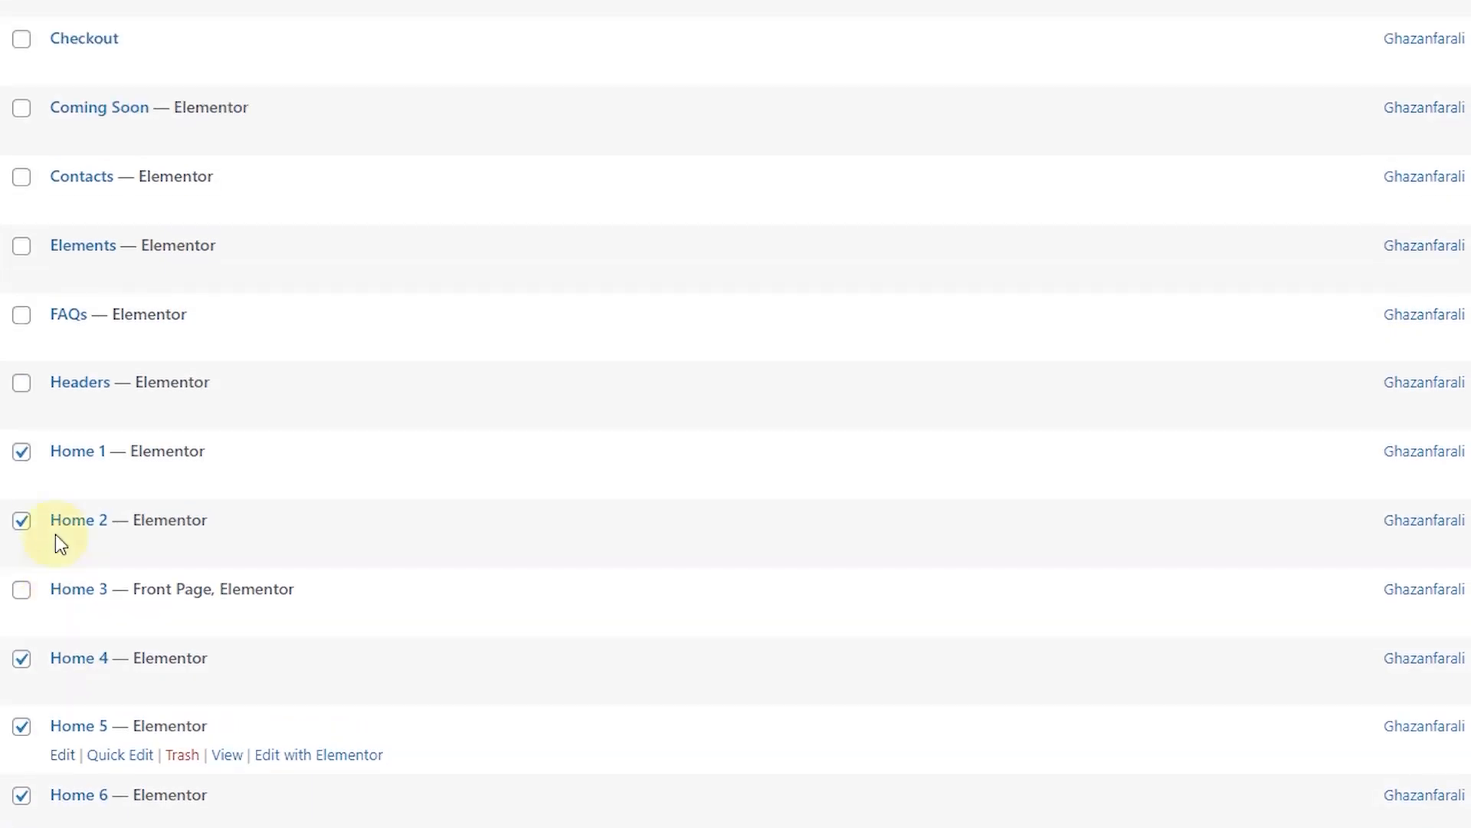
scroll(65, 499, "up", 3)
left_click(188, 102)
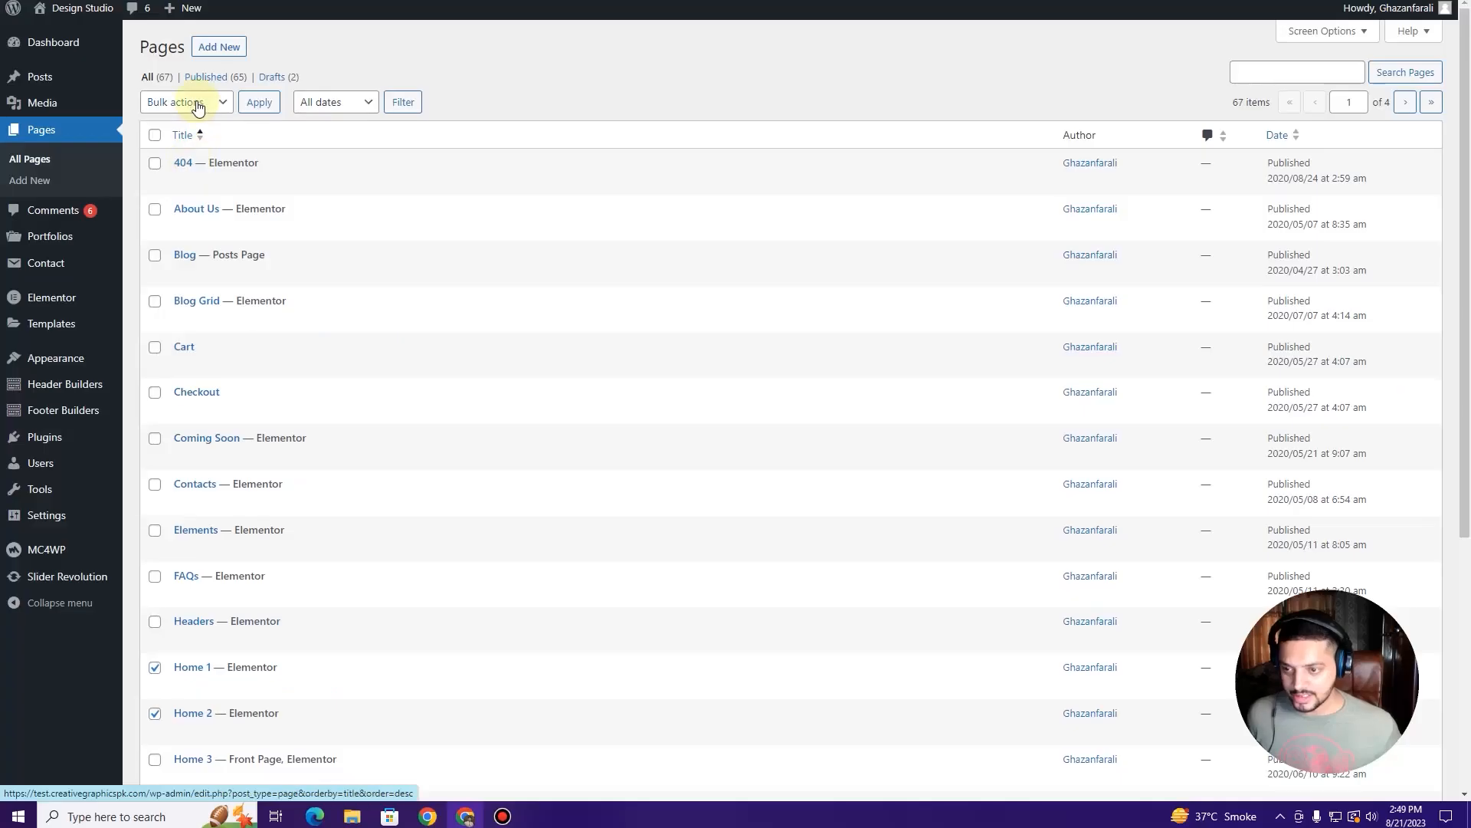
left_click(184, 154)
left_click(257, 103)
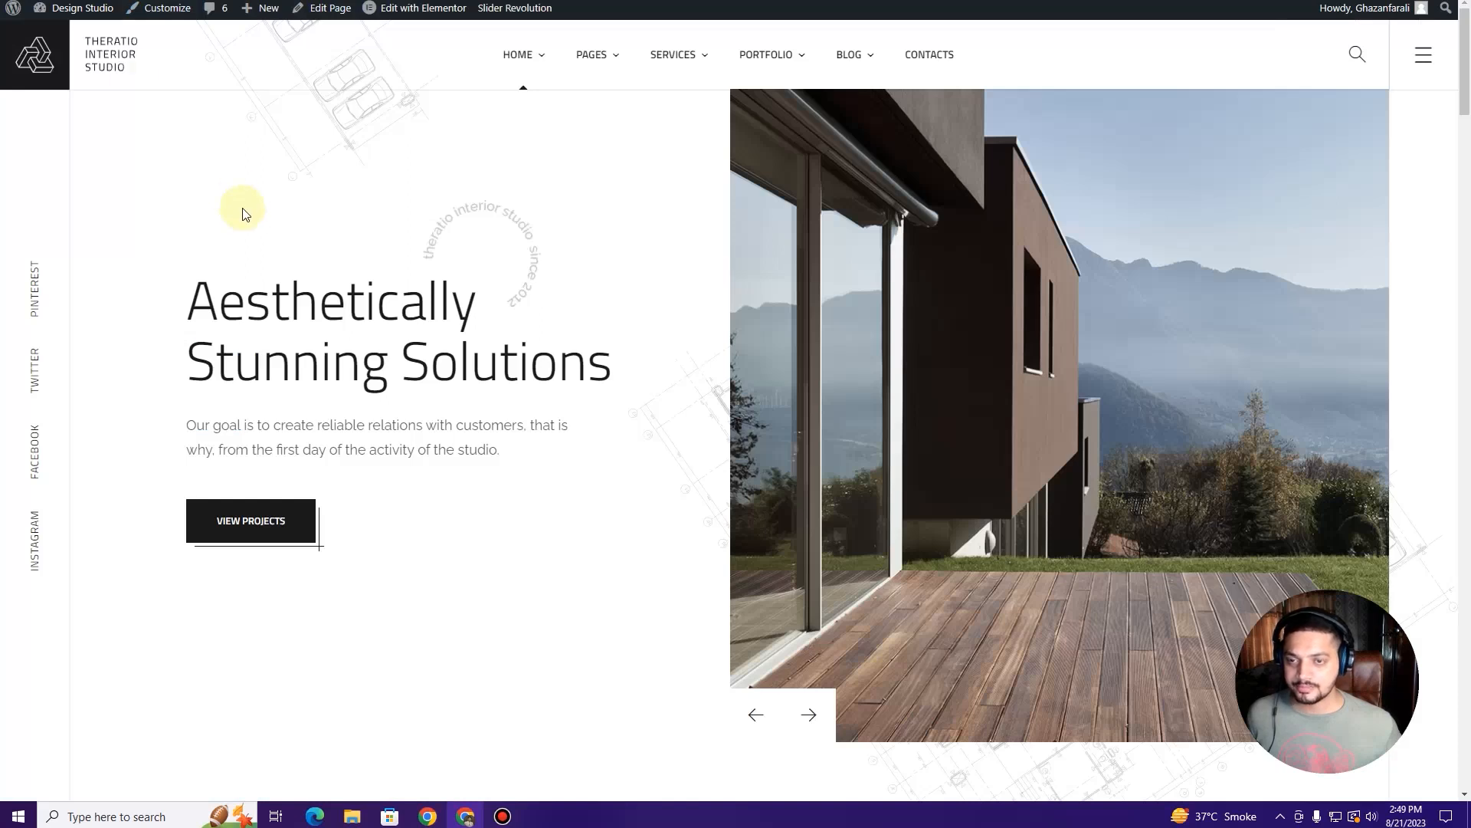
Step: Reload the live site, then start a quick edit of the Home 3 page
key("F5")
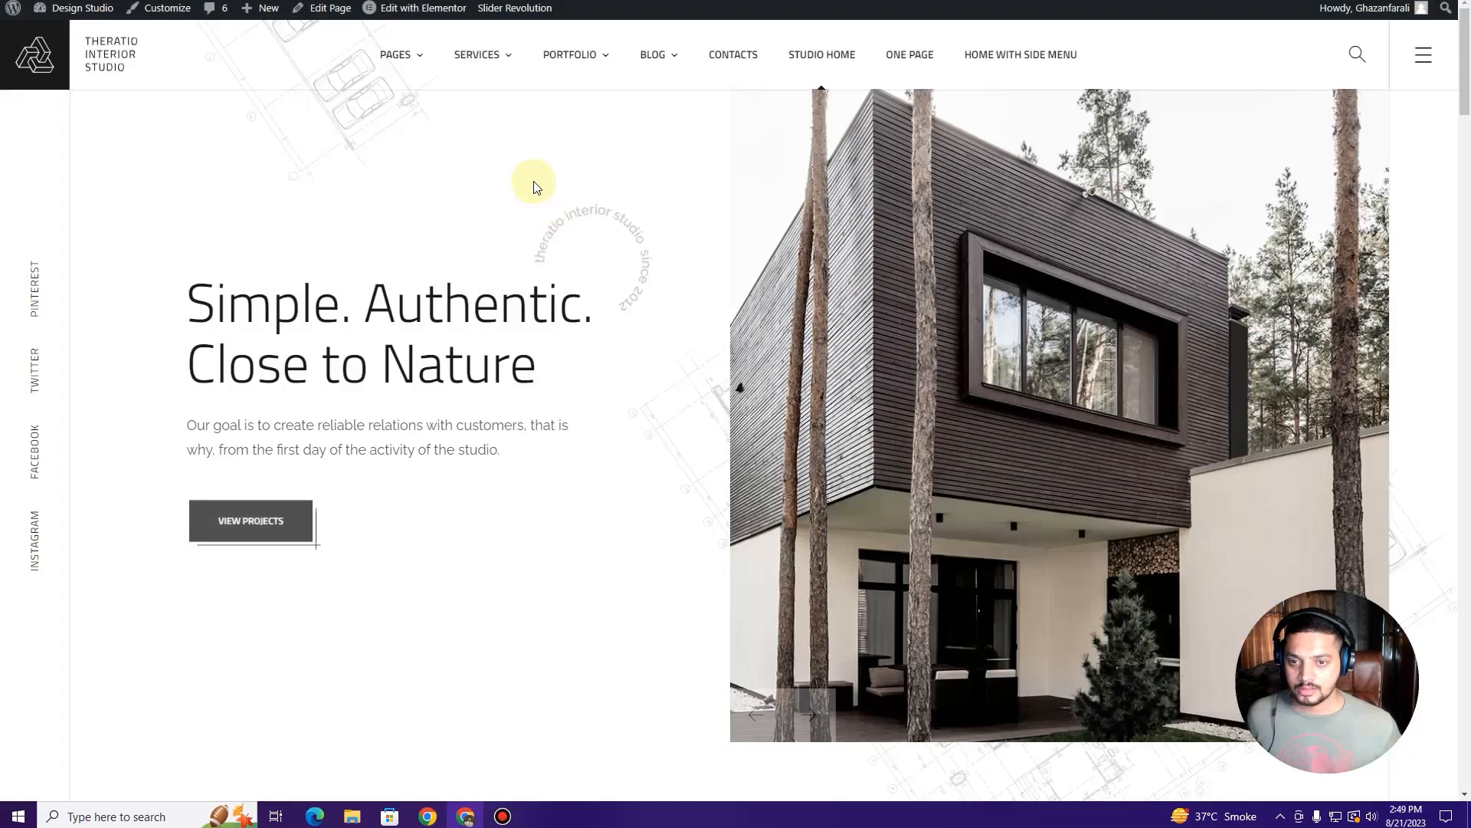
mouse_move(400, 57)
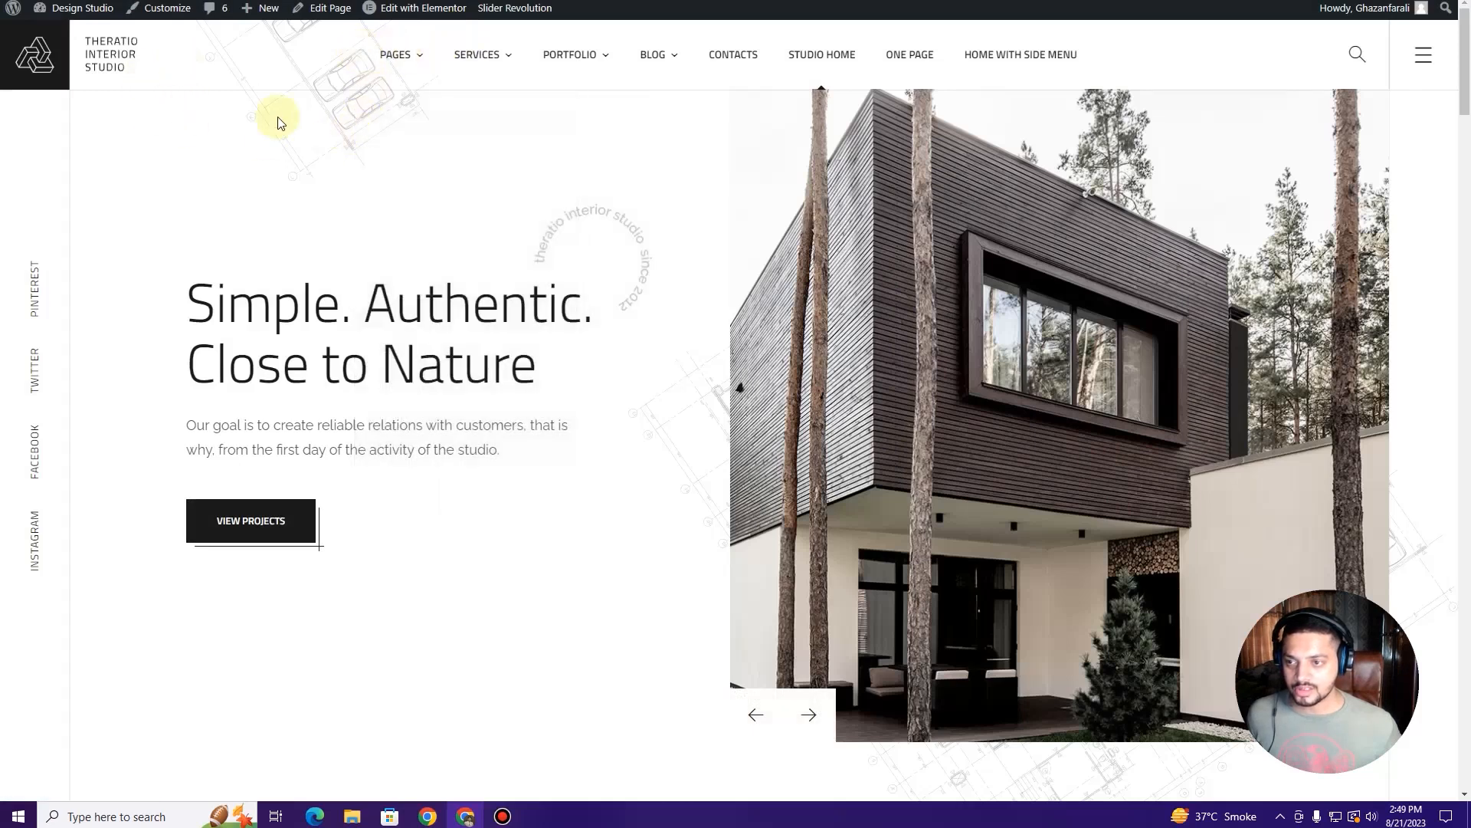
key("ctrl+Tab")
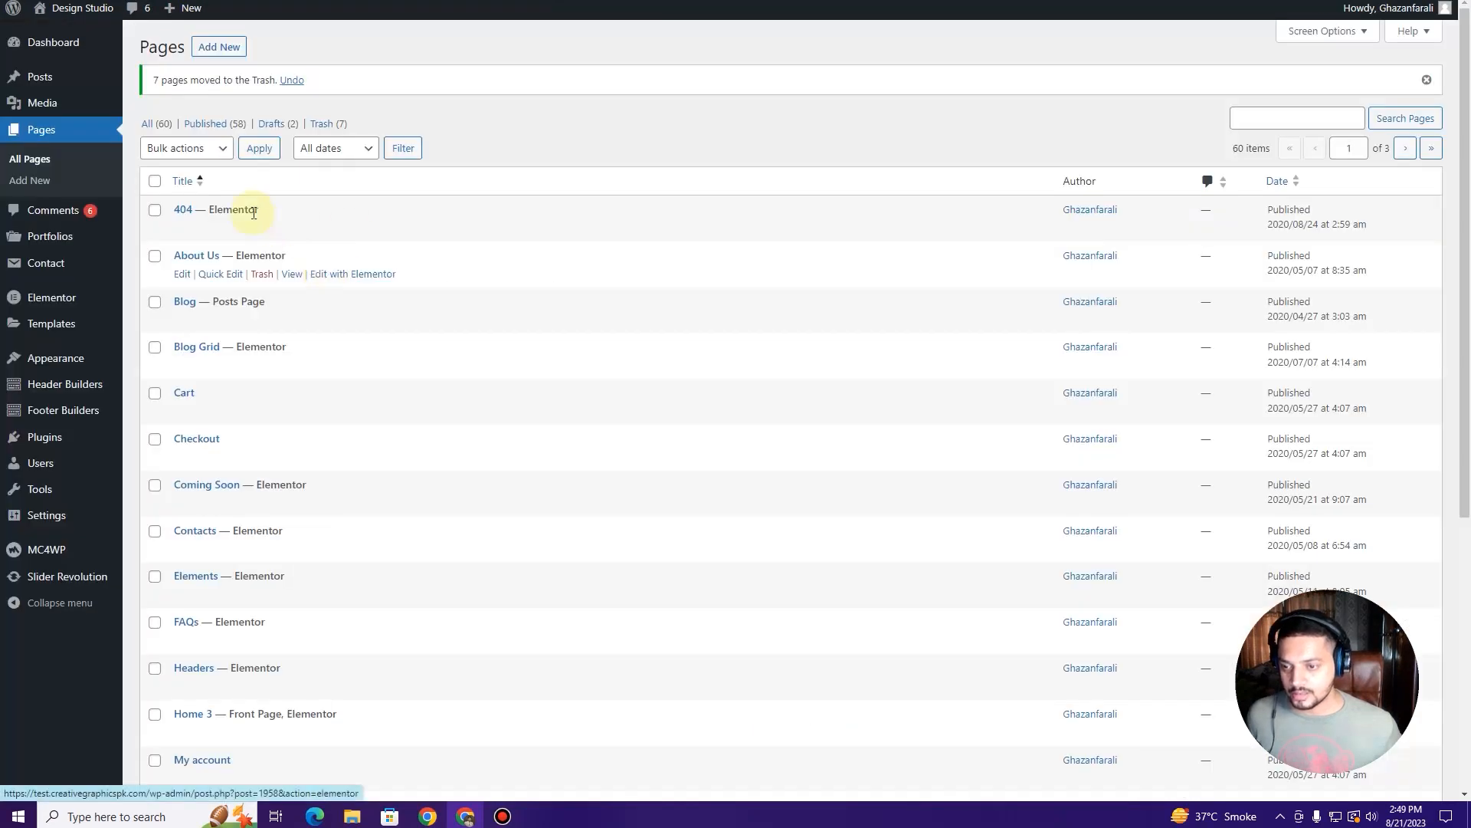
scroll(252, 252, "down", 5)
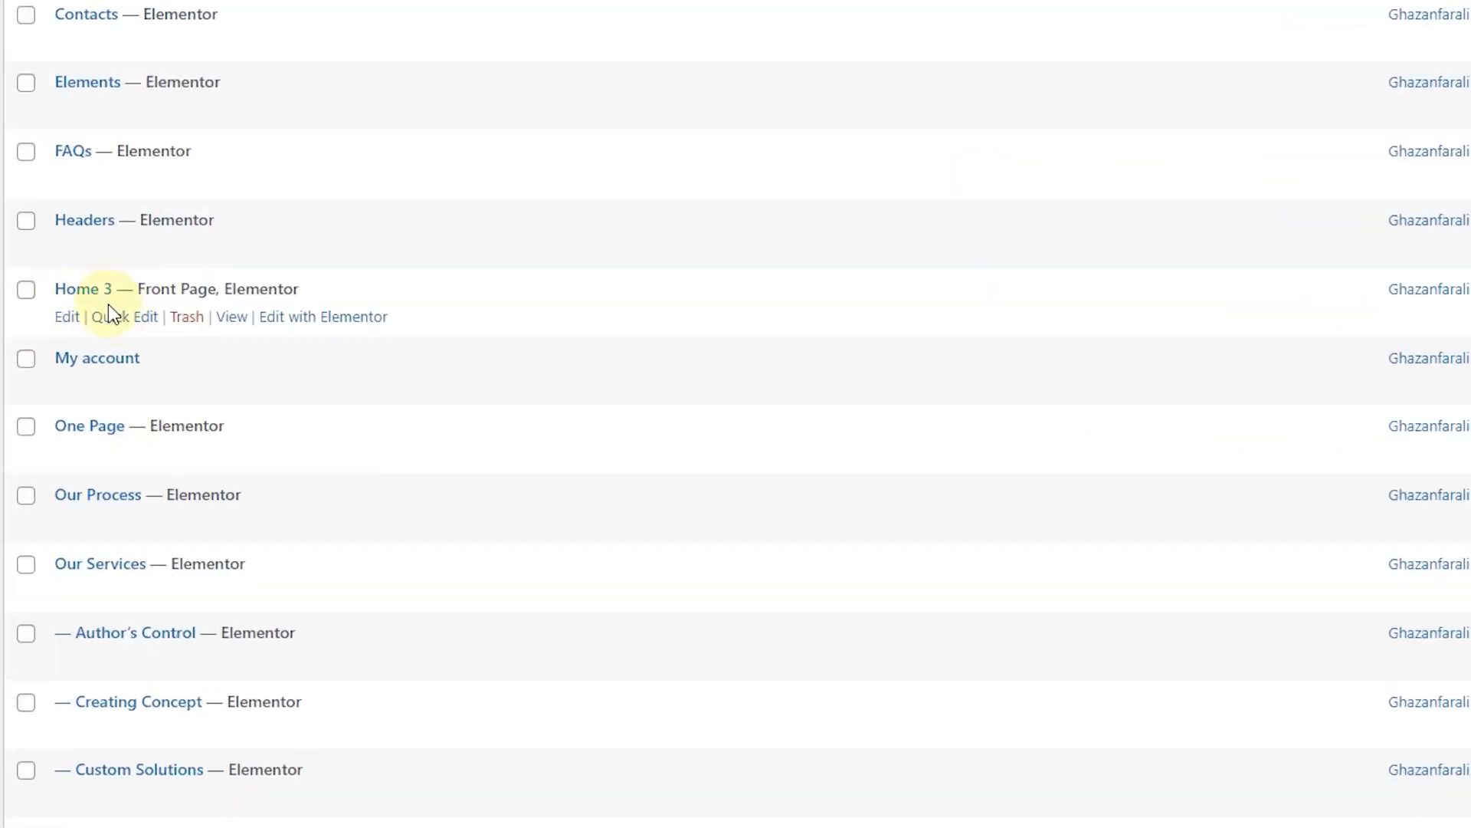
left_click(107, 319)
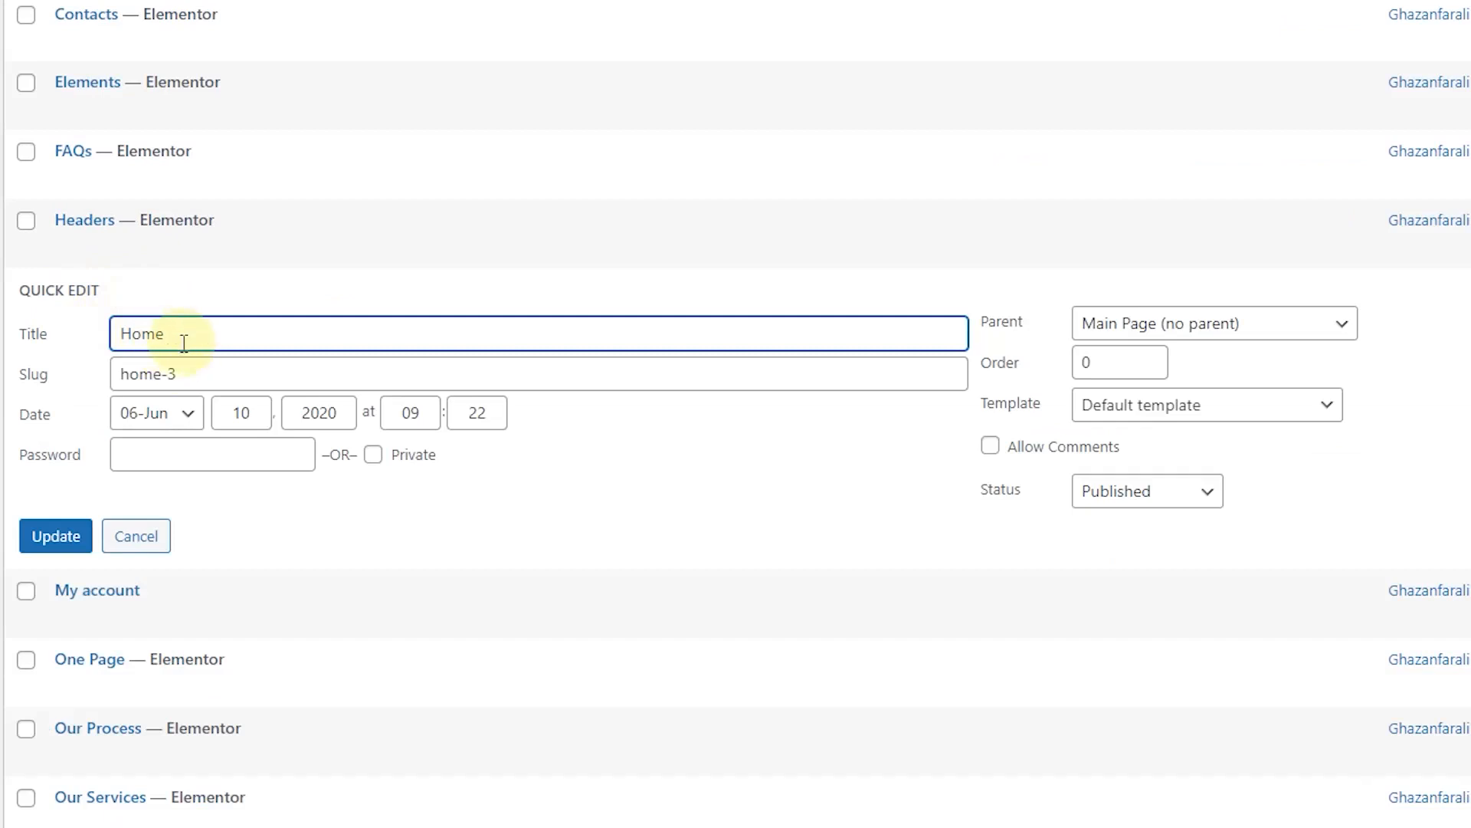
Step: Retitle Home 3 as 'Home' with slug 'home', then reload the site homepage to check it
left_click(186, 371)
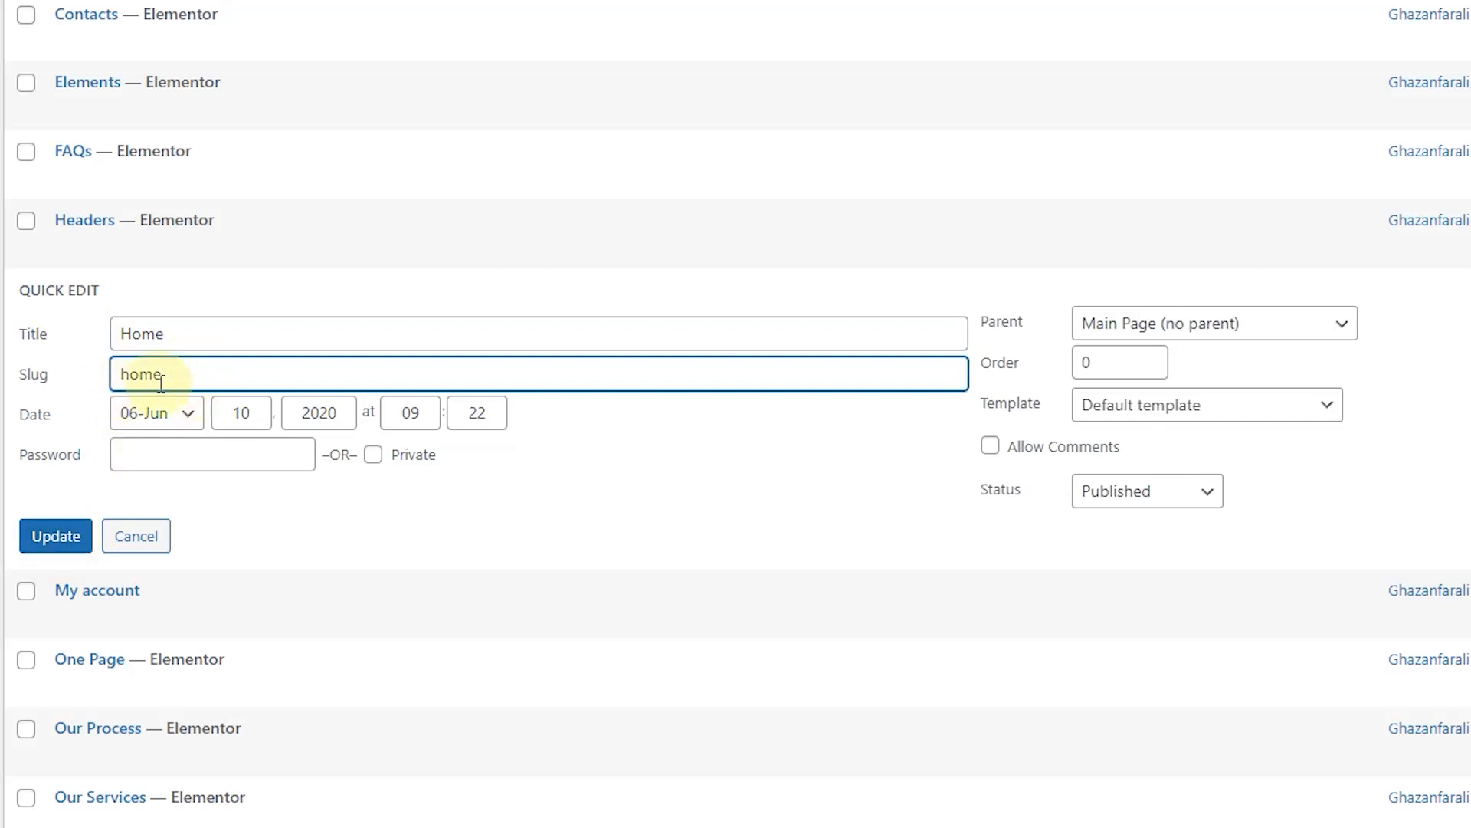
left_click(69, 539)
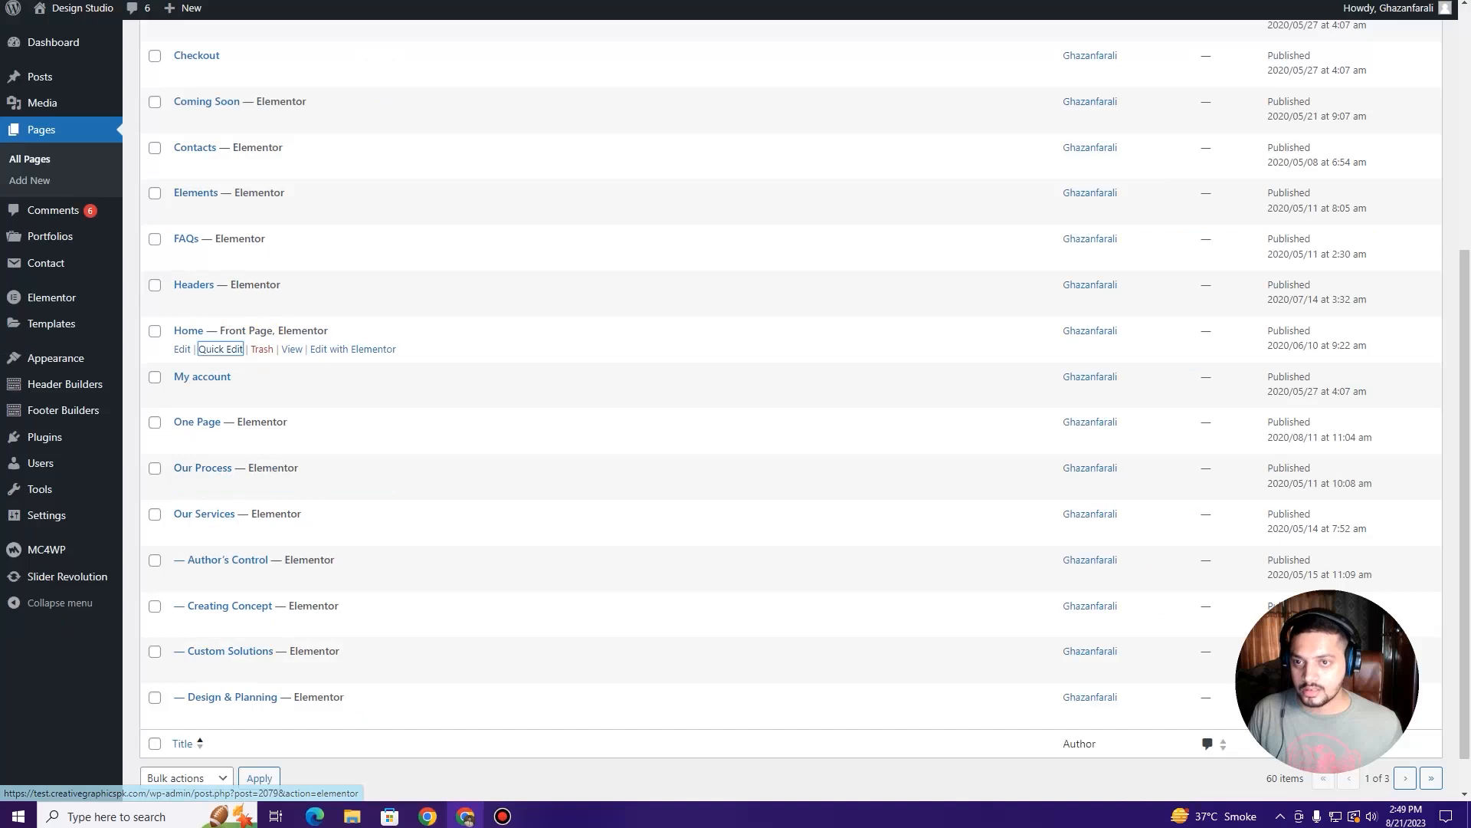
left_click(153, 2)
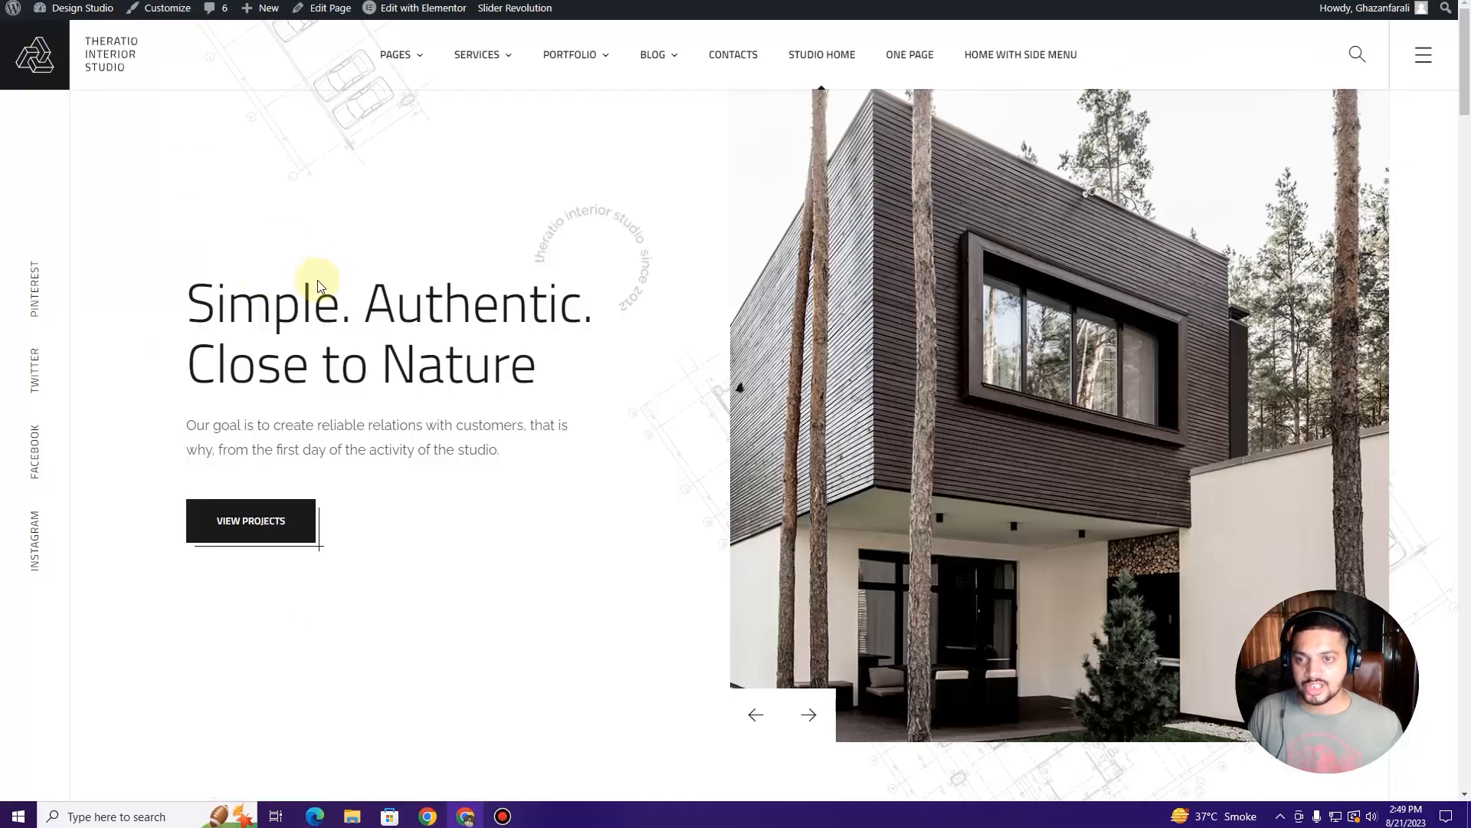
key("F5")
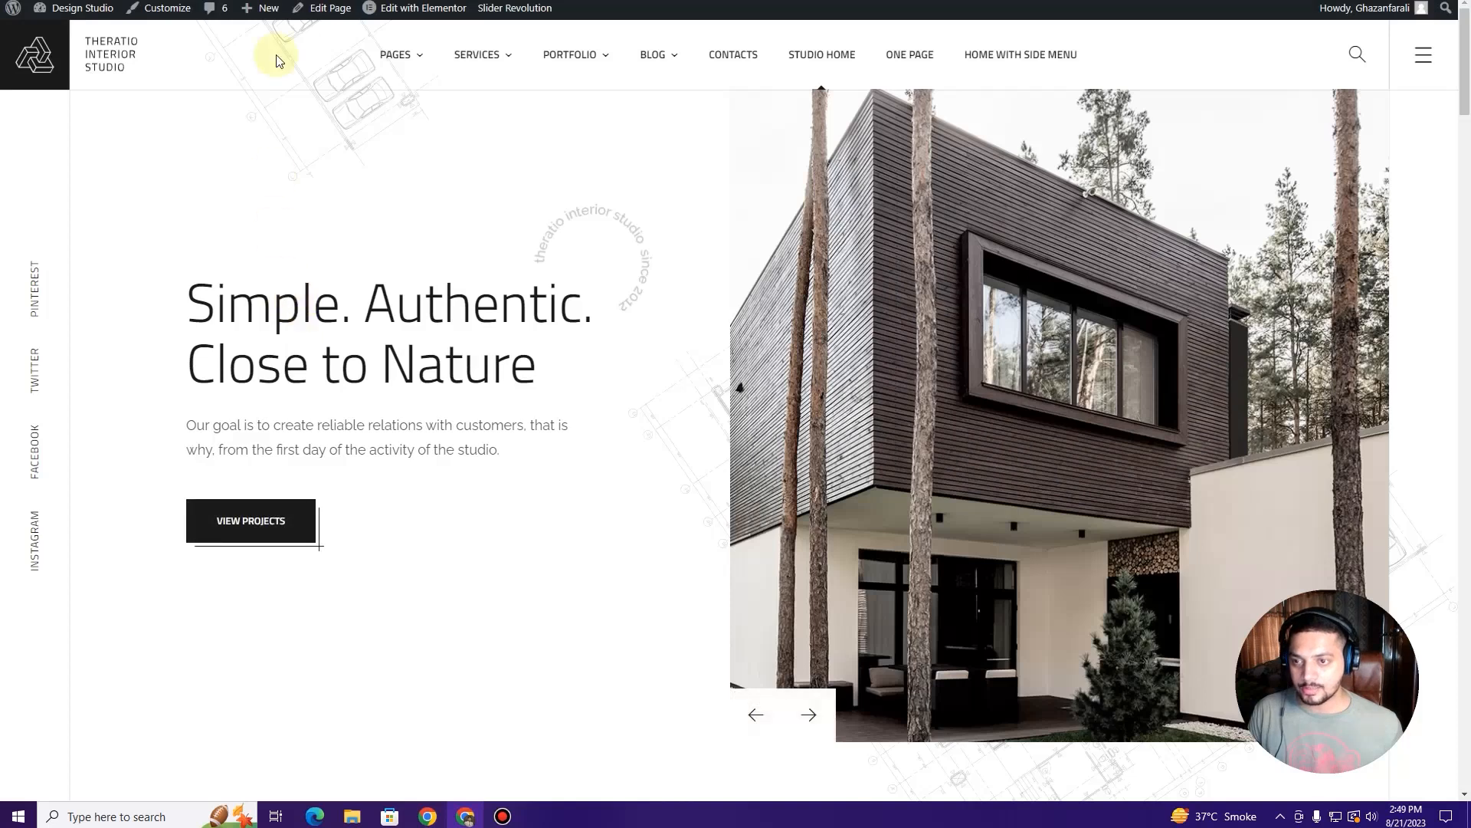
left_click(274, 1)
left_click(424, 1)
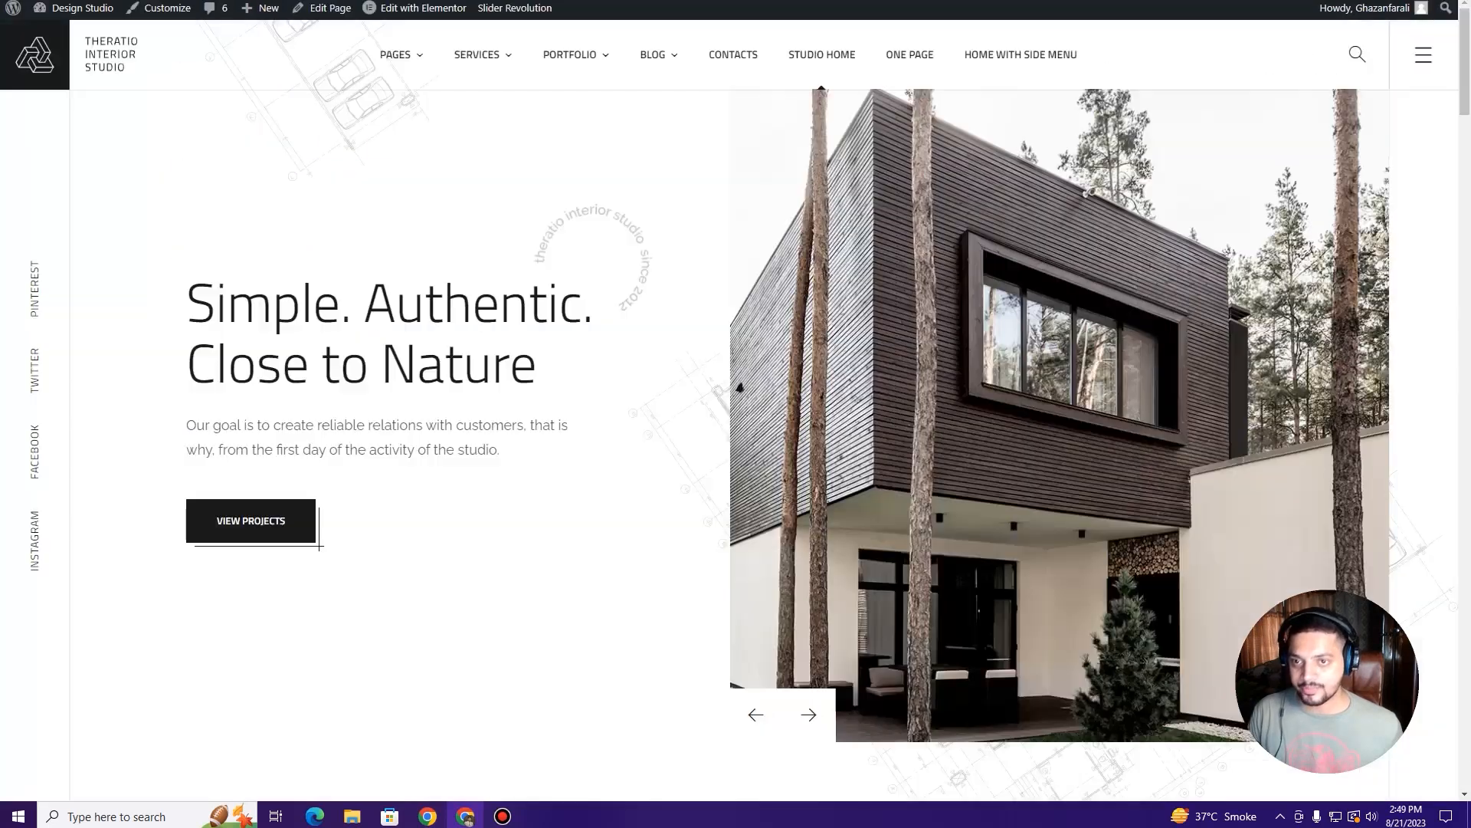
mouse_move(418, 63)
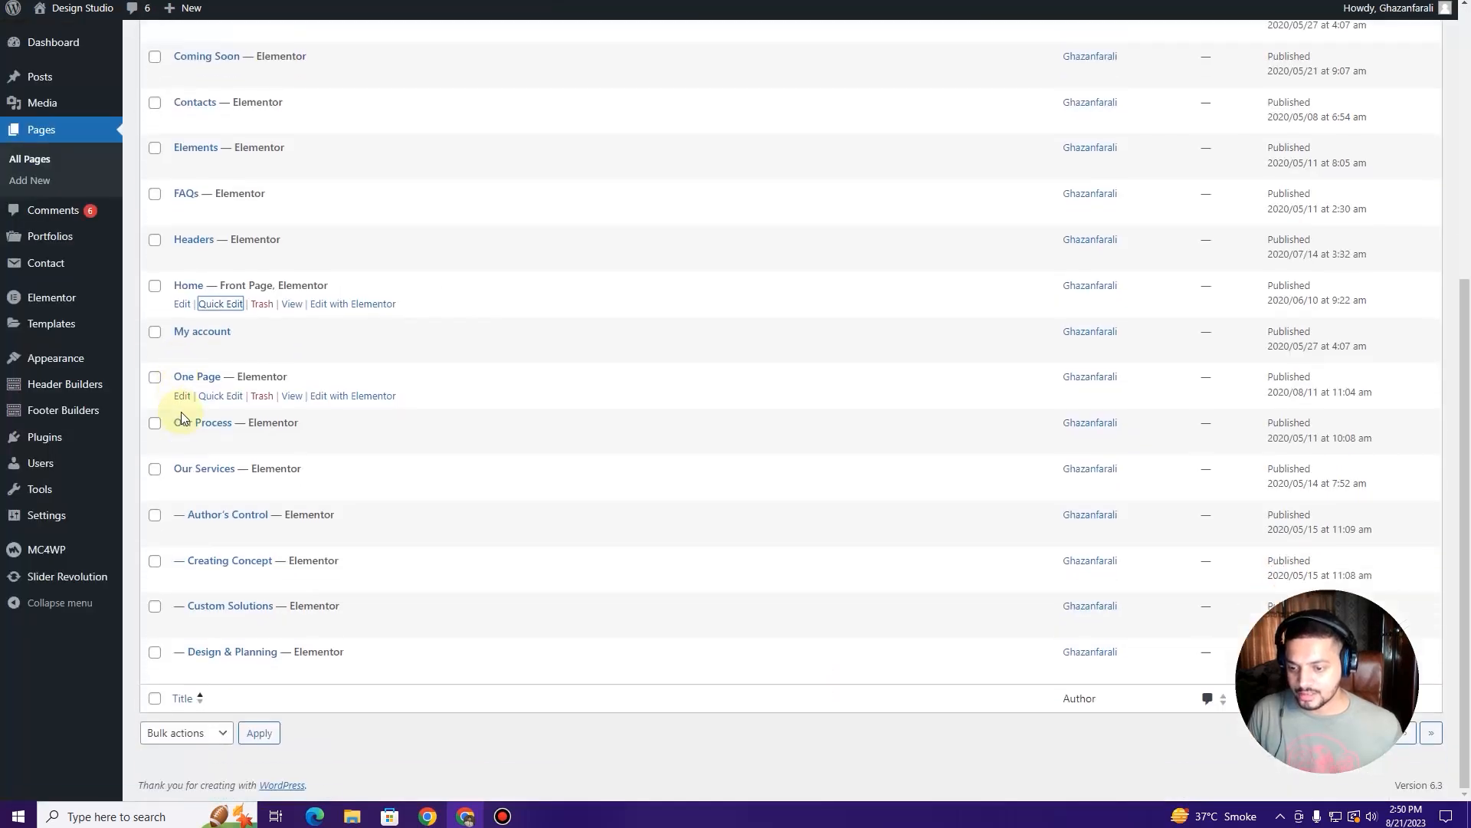
Step: Bulk-trash the Cart, Checkout, My account and One Page pages
scroll(188, 406, "up", 3)
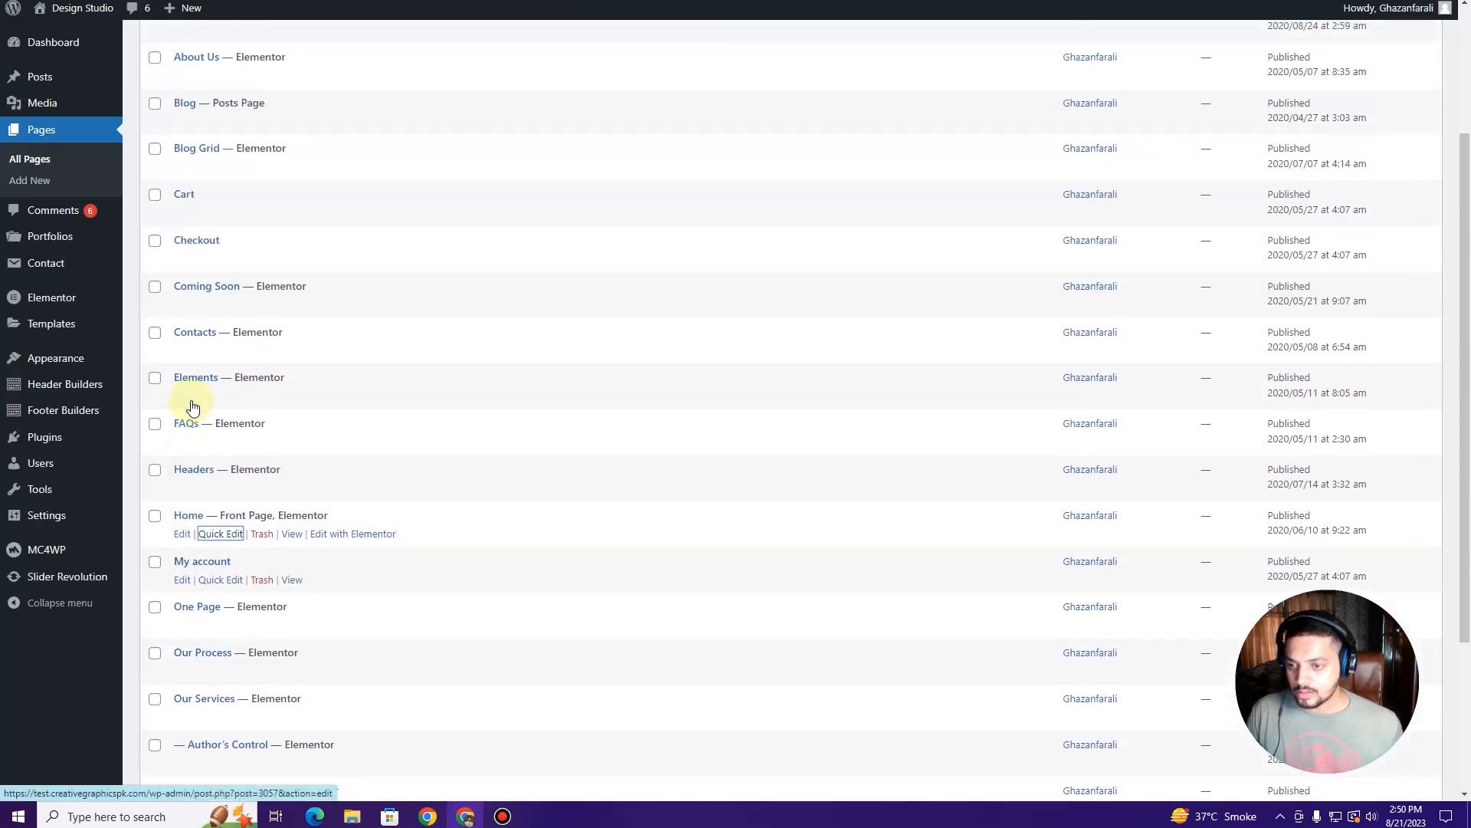
scroll(192, 407, "up", 3)
left_click(155, 393)
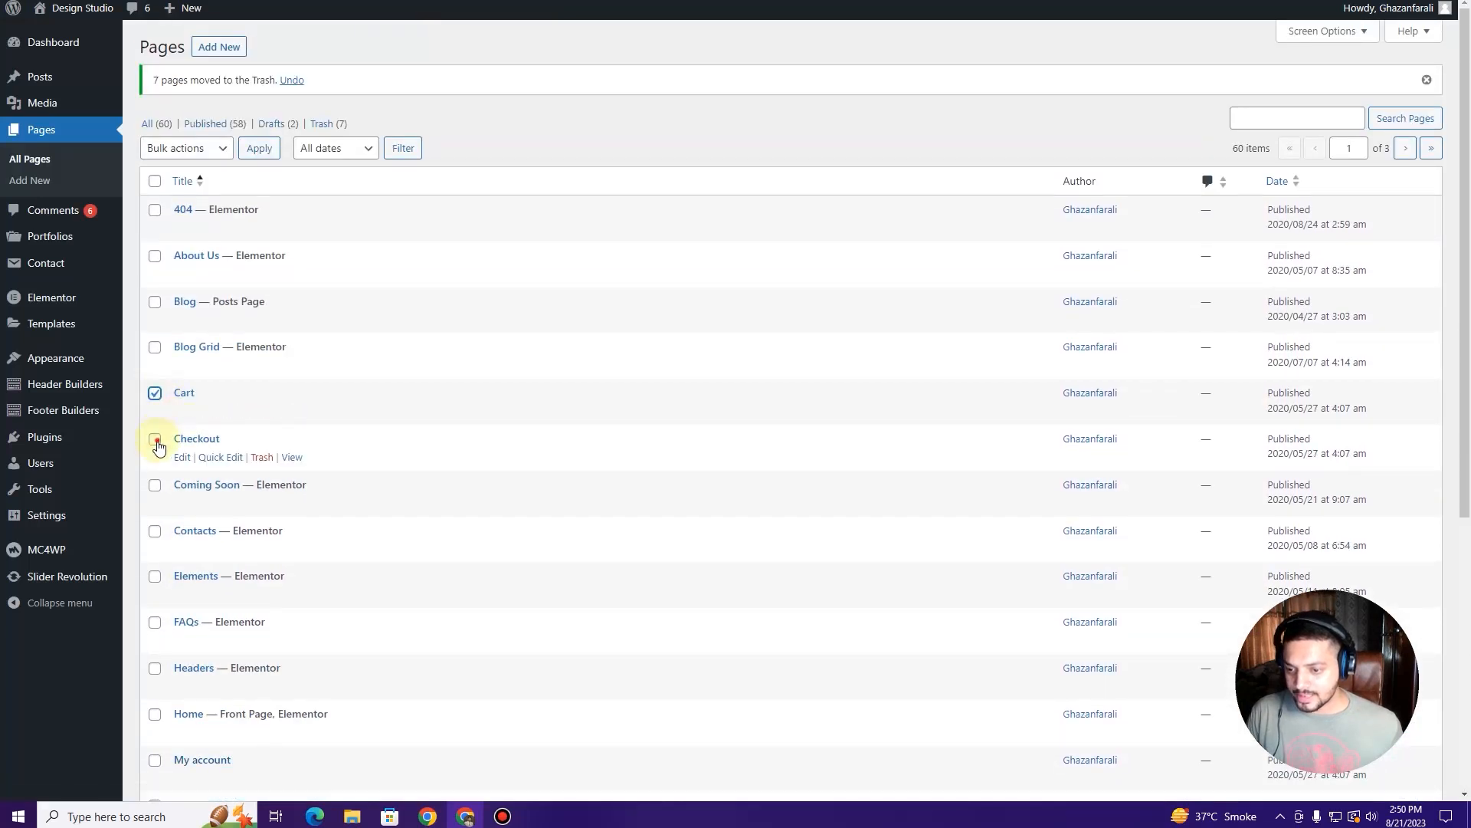
scroll(157, 441, "down", 3)
scroll(155, 288, "up", 3)
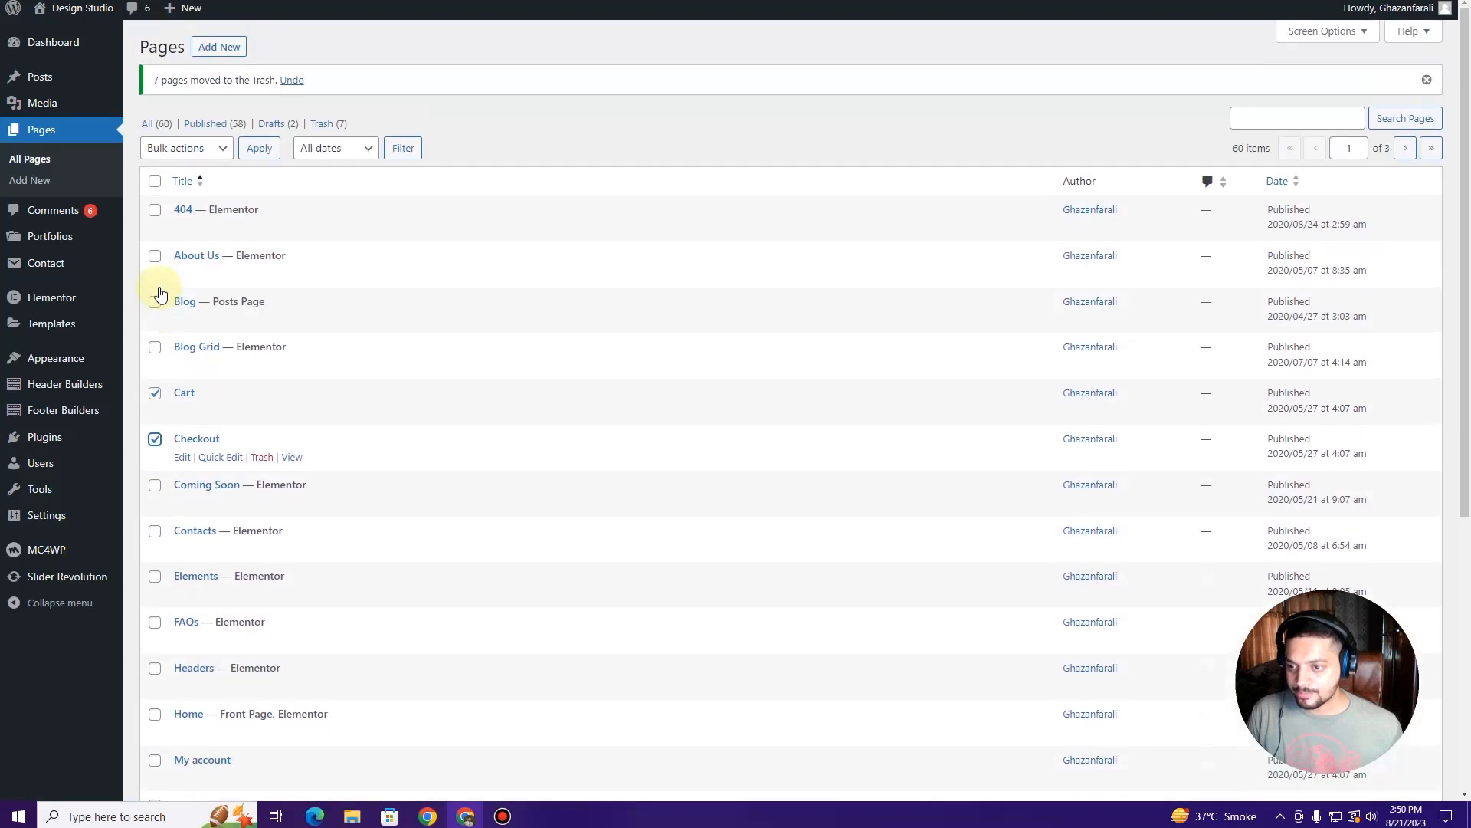
scroll(156, 337, "down", 4)
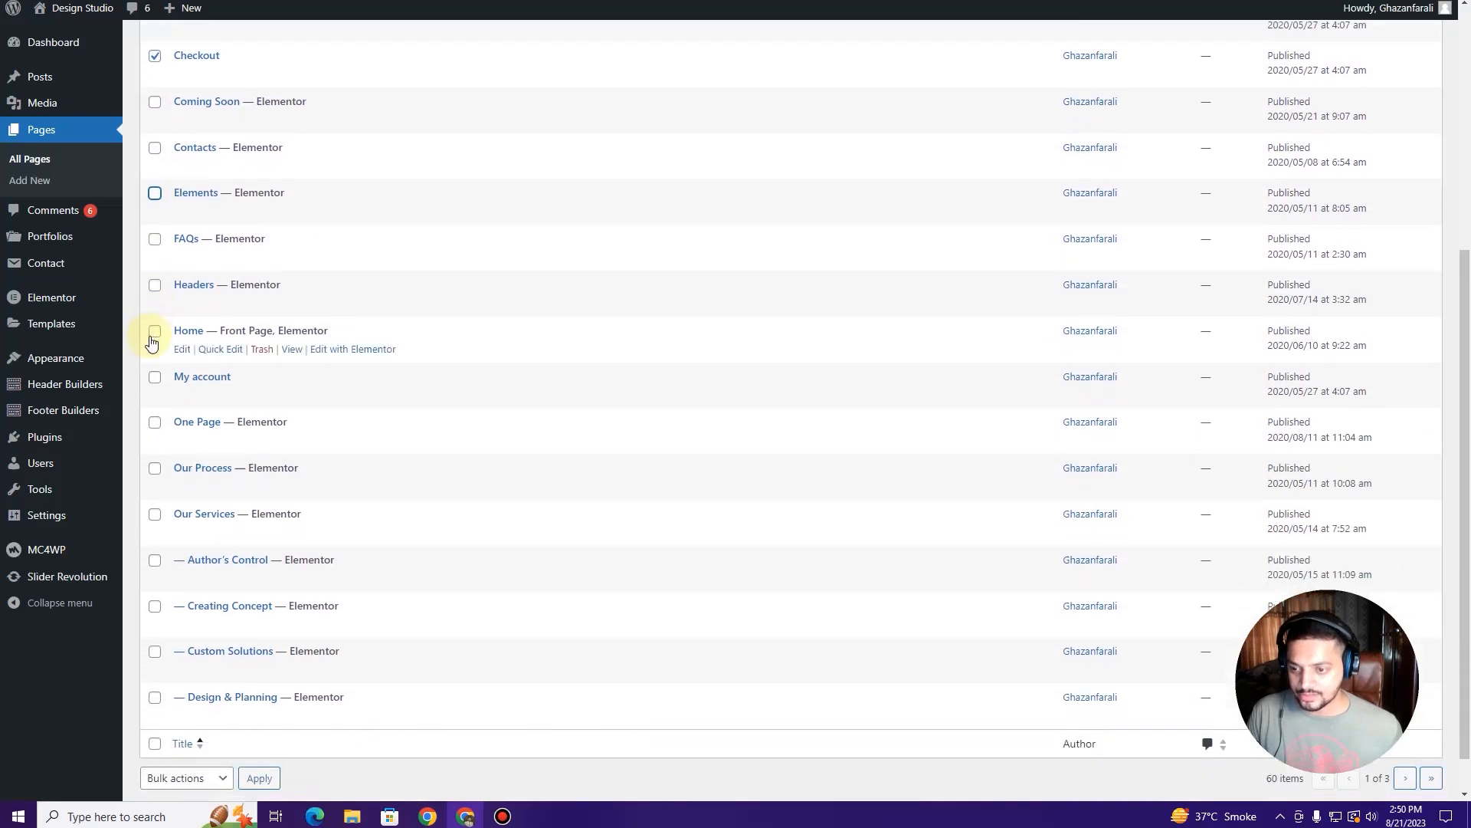
scroll(153, 344, "down", 1)
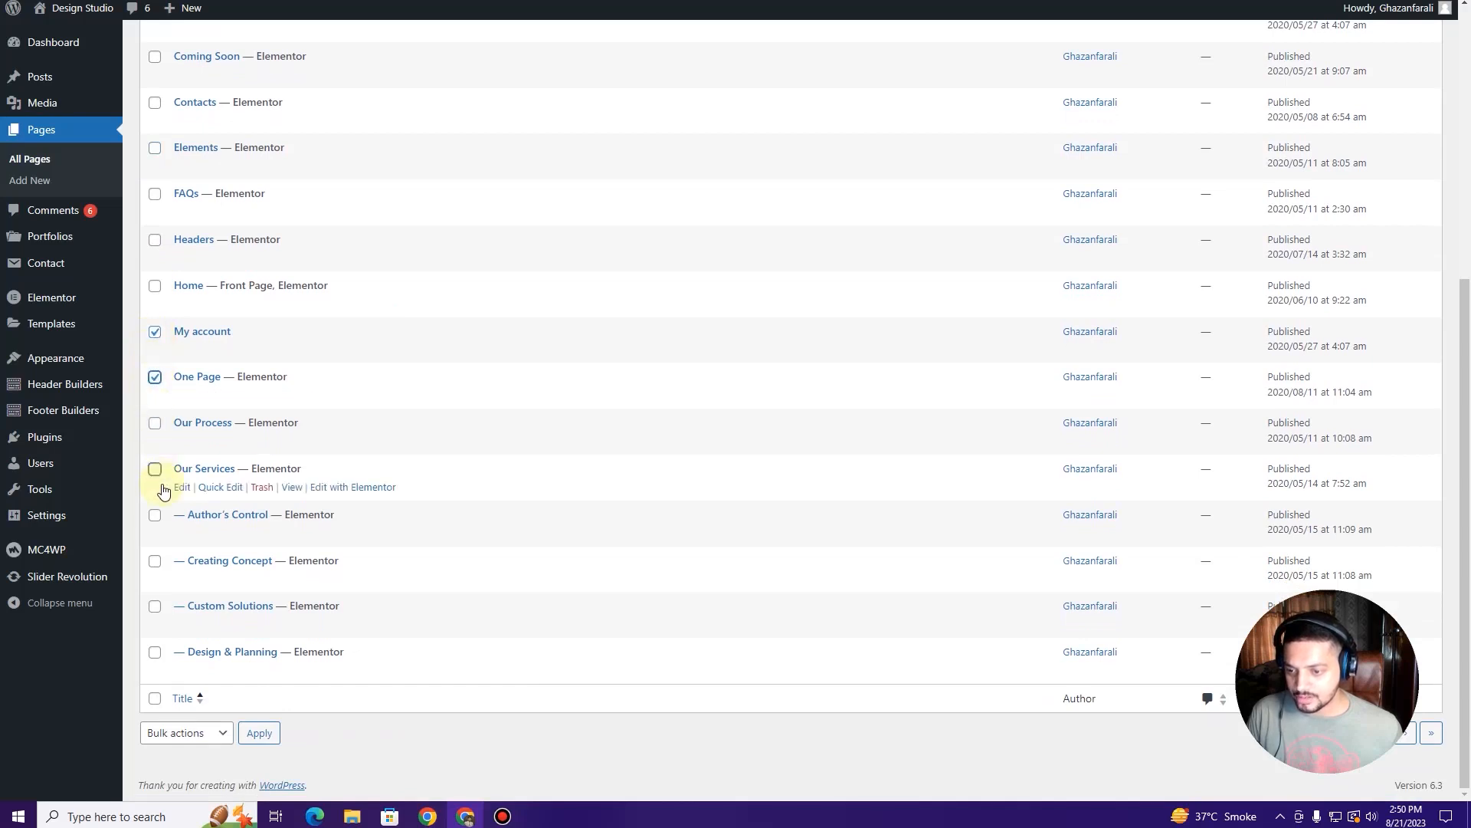
left_click(197, 734)
left_click(218, 778)
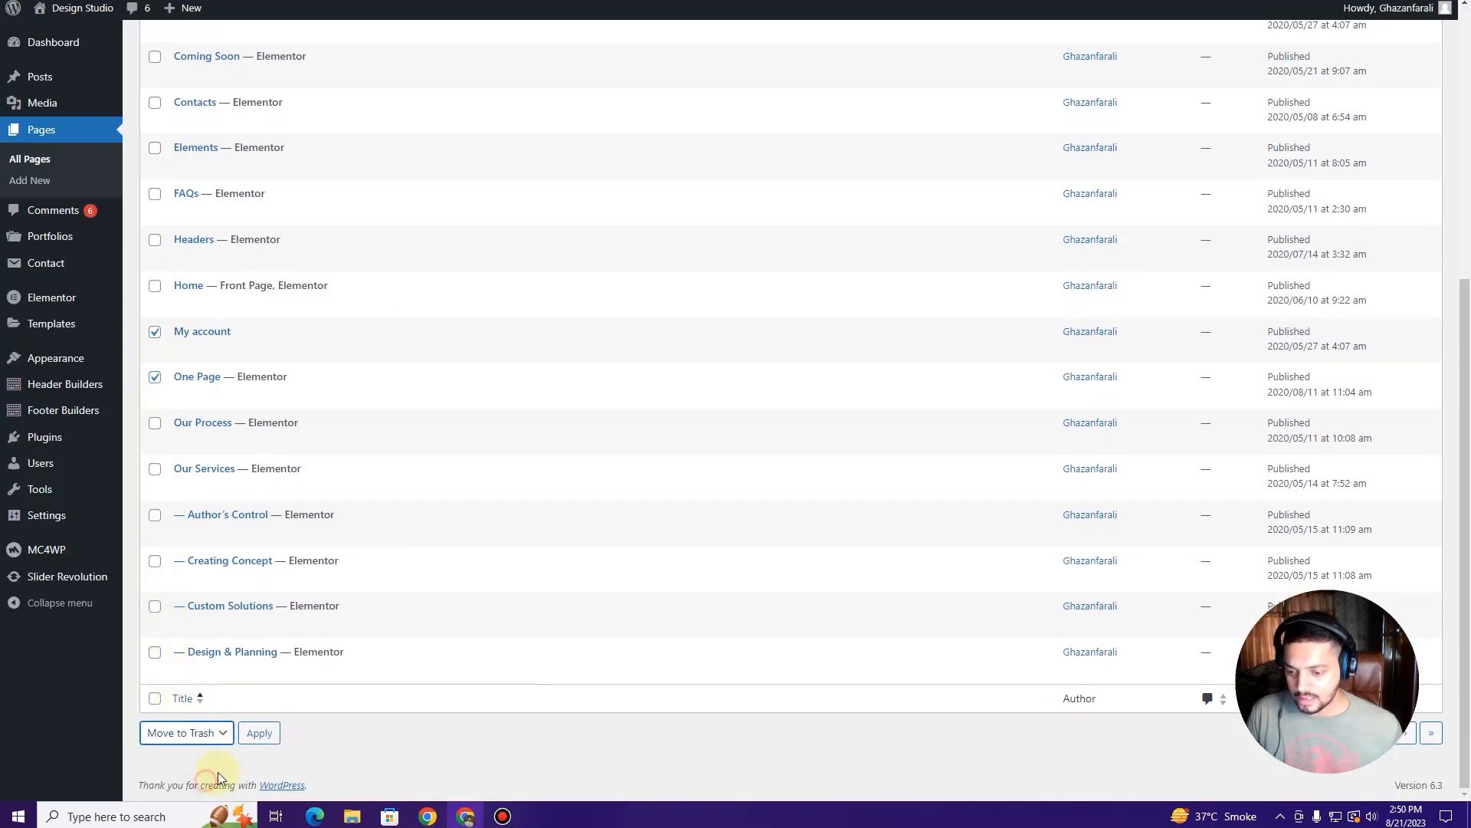
left_click(265, 741)
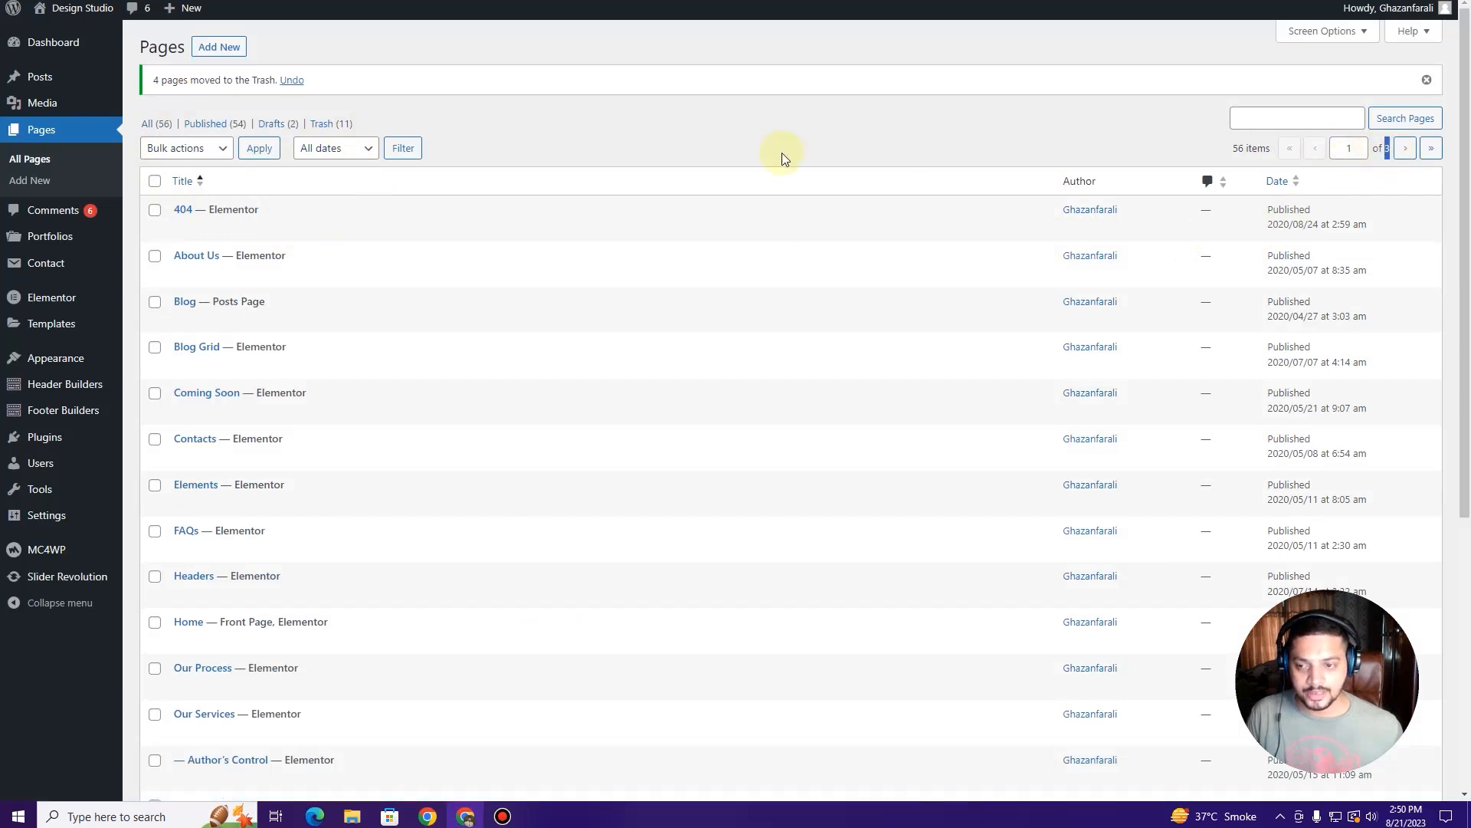
scroll(394, 276, "down", 5)
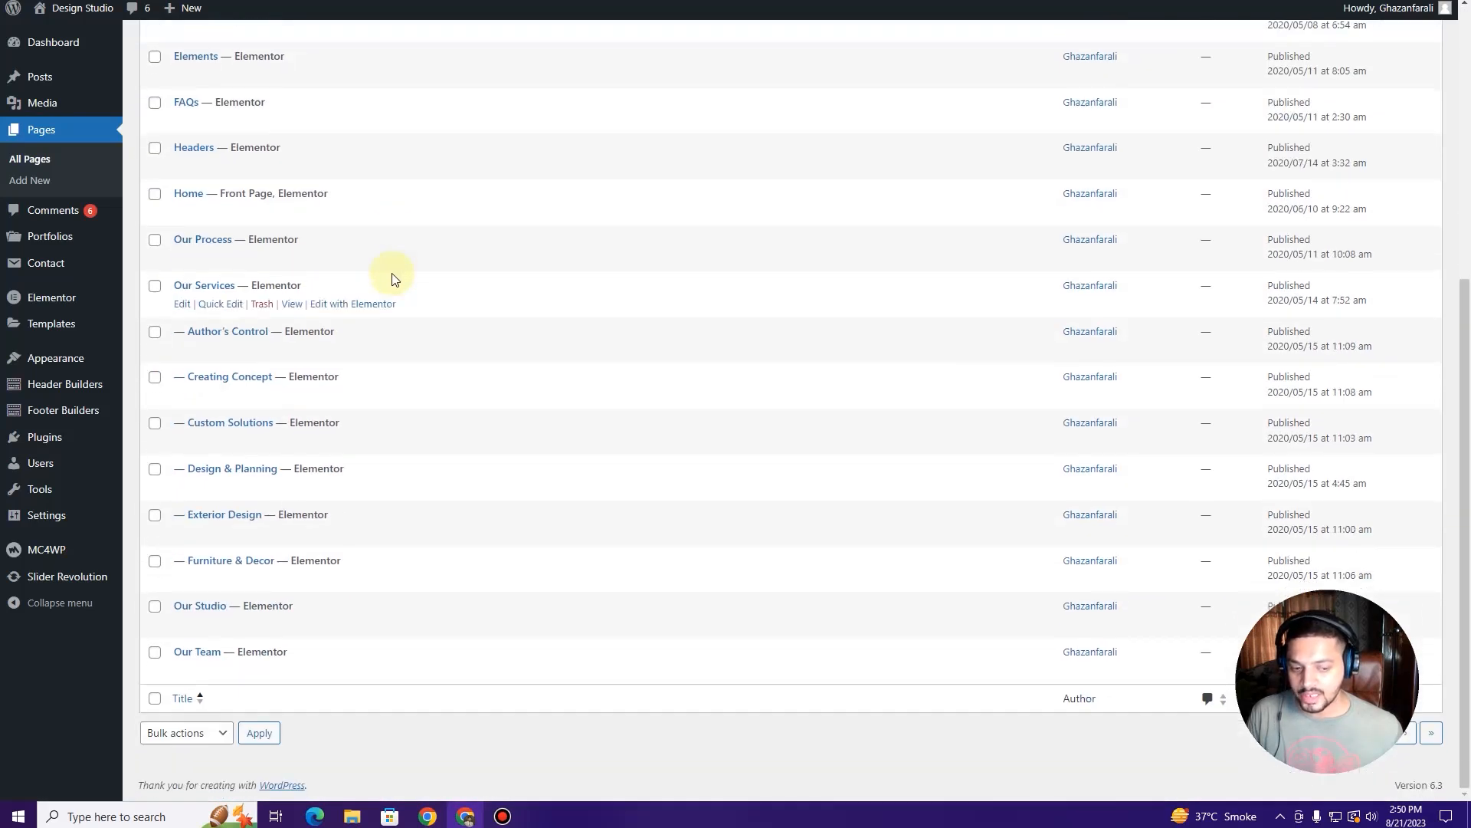
Step: Dismiss the trash notice and page through the Pages list, returning to page one
scroll(390, 278, "up", 5)
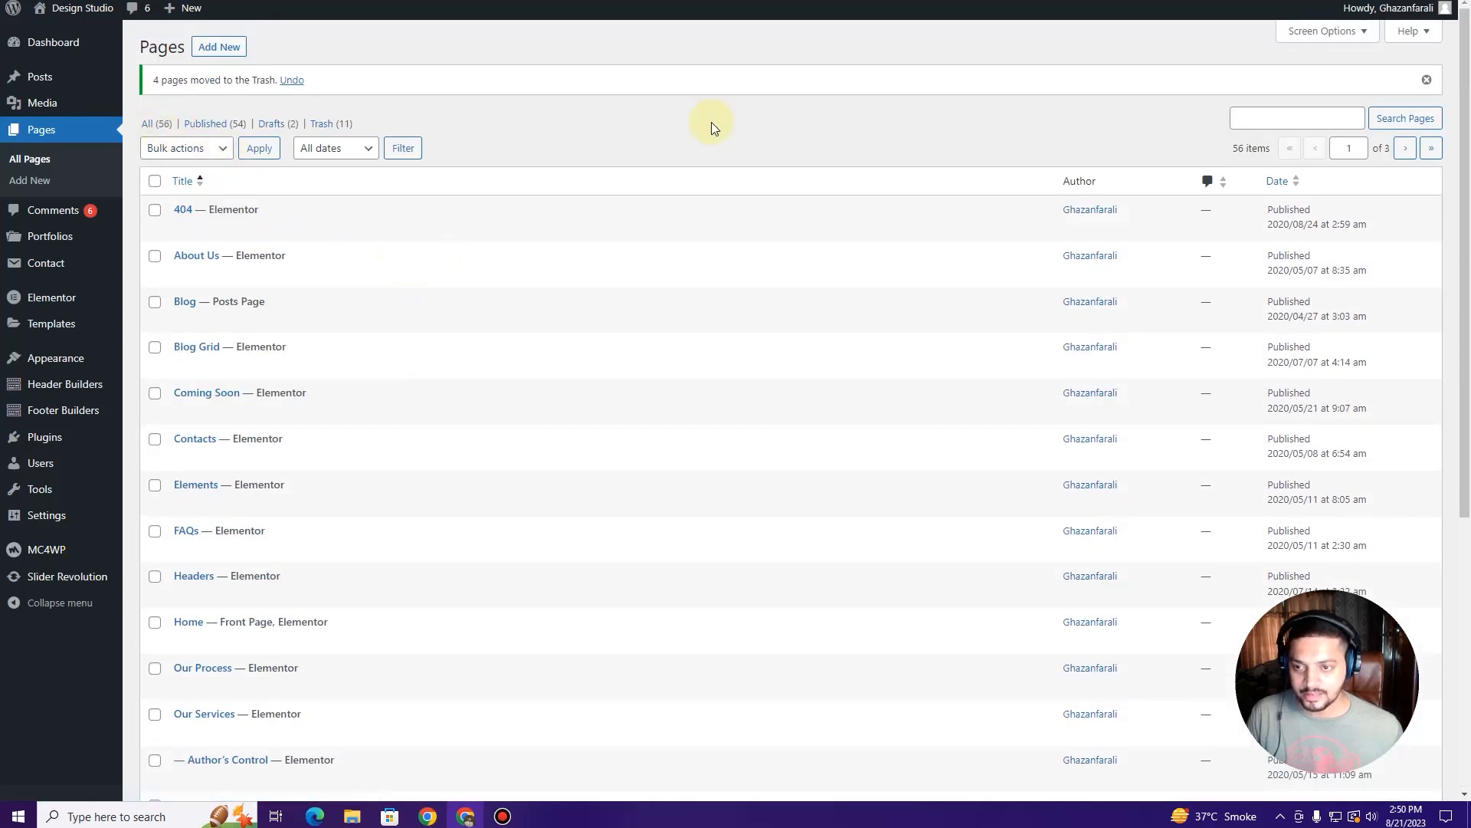
left_click(1429, 77)
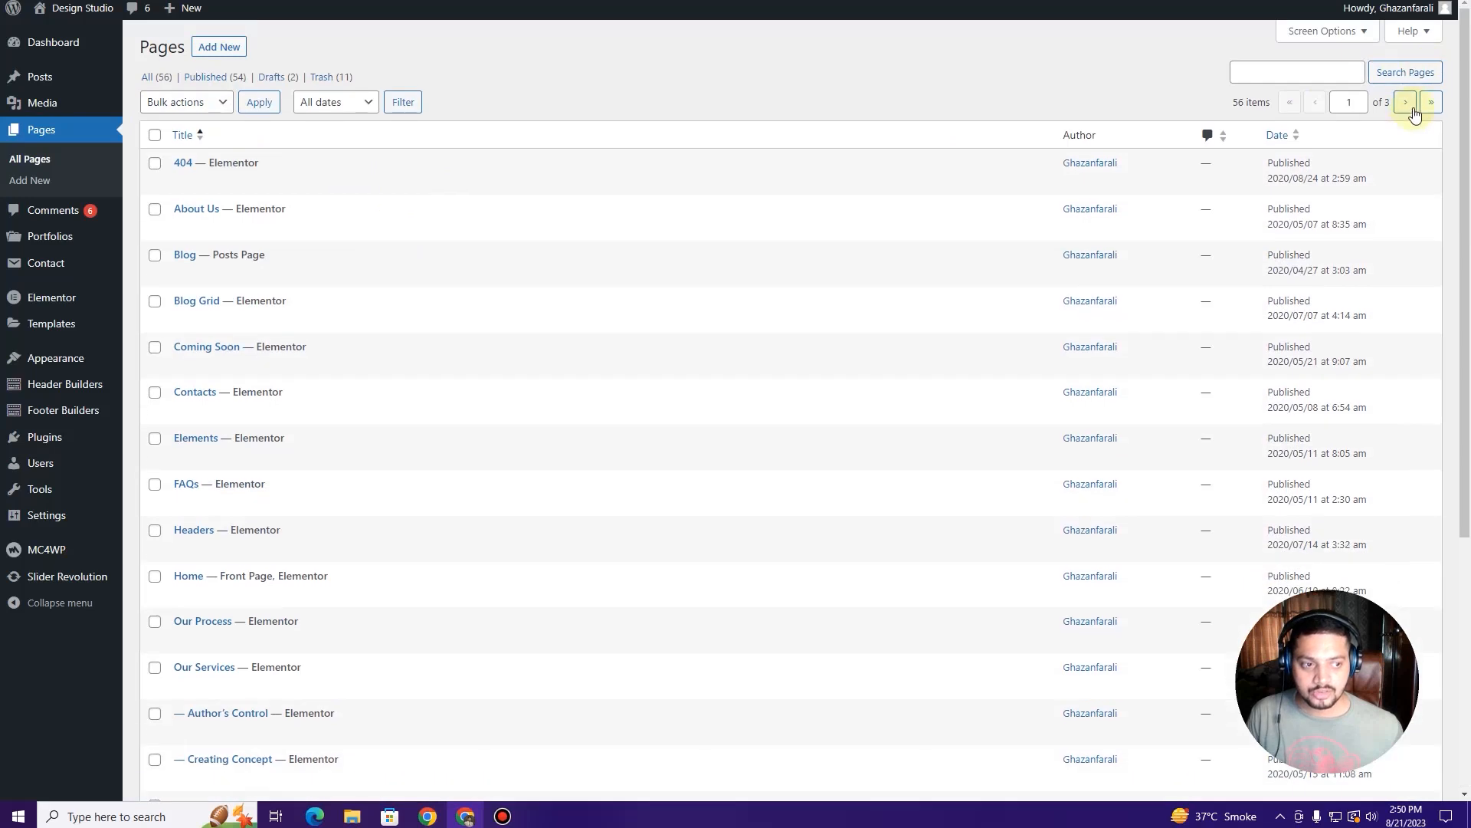
left_click(1412, 107)
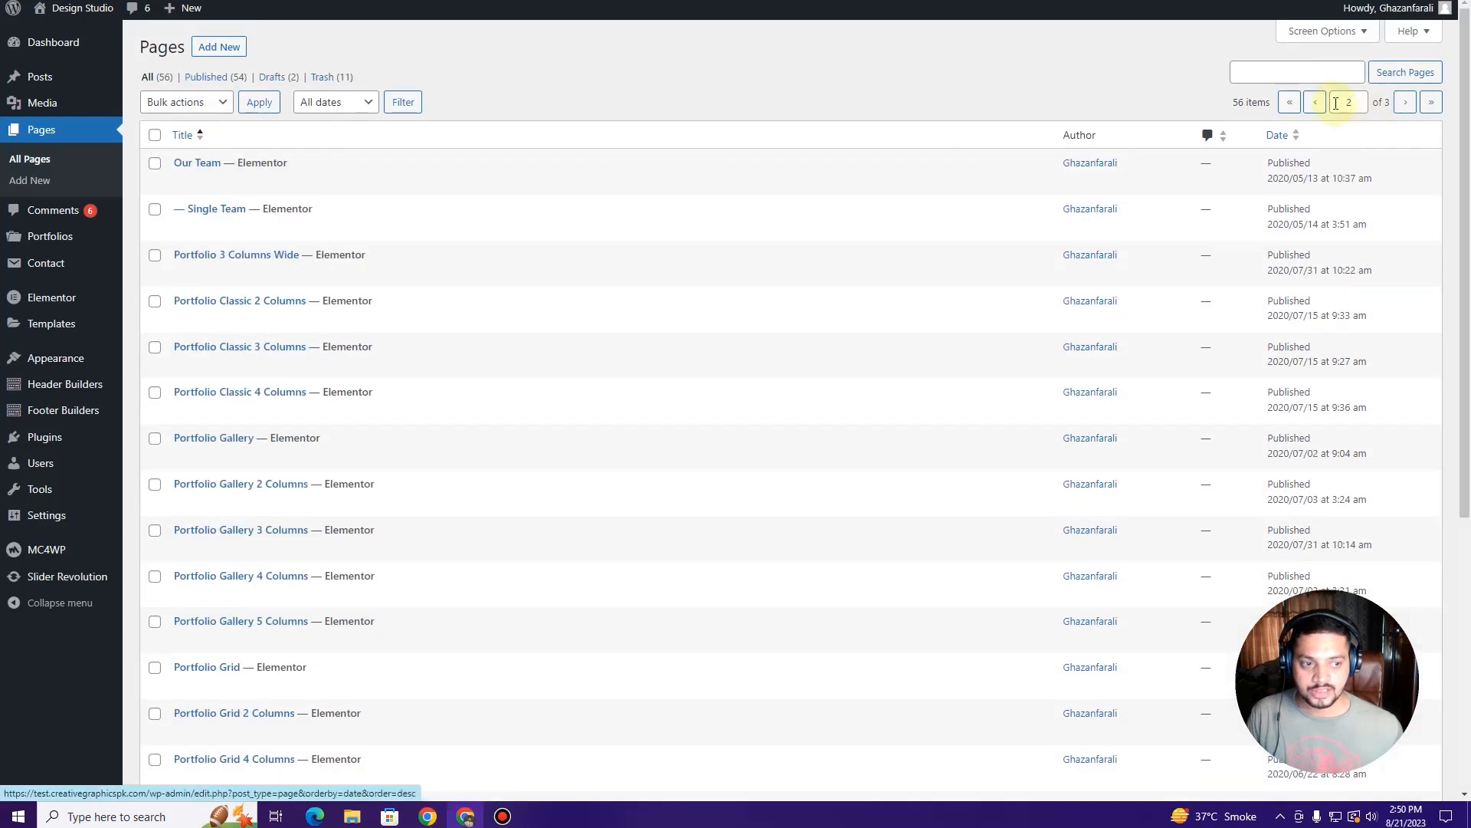
left_click(1313, 107)
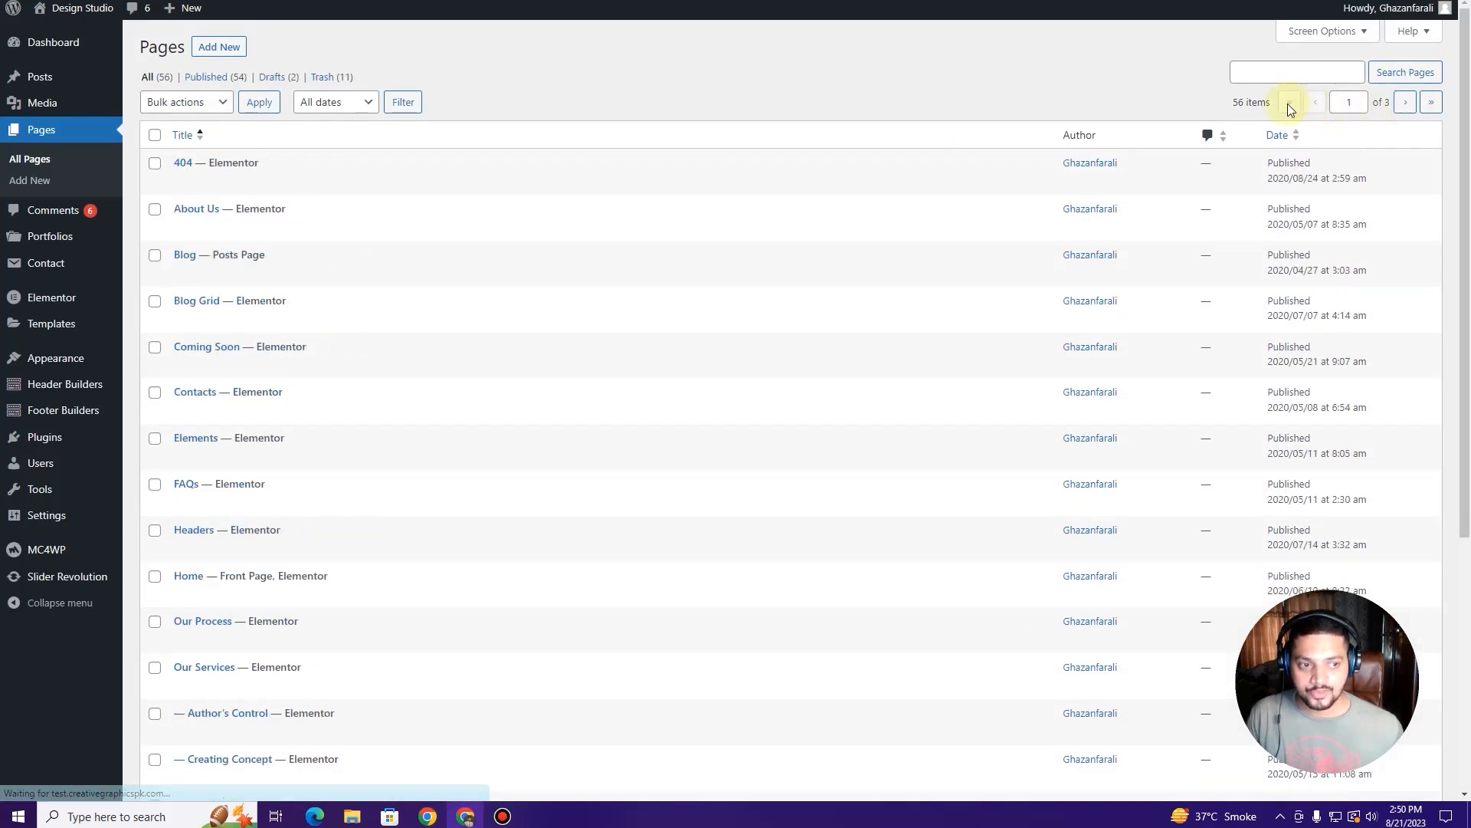
Step: Set Screen Options to show 100 items per page
left_click(1327, 38)
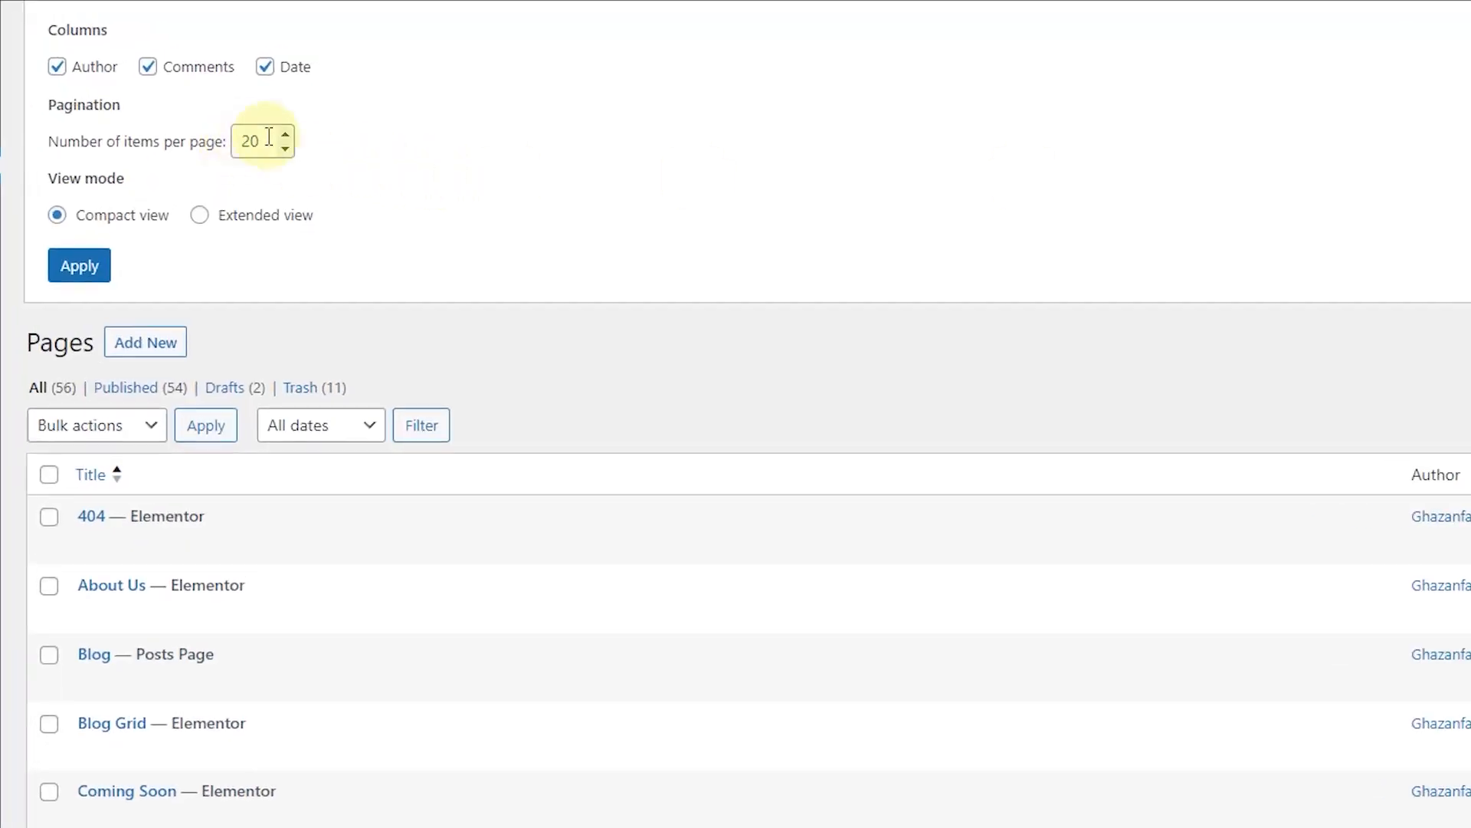
left_click(240, 134)
type("100")
left_click(80, 266)
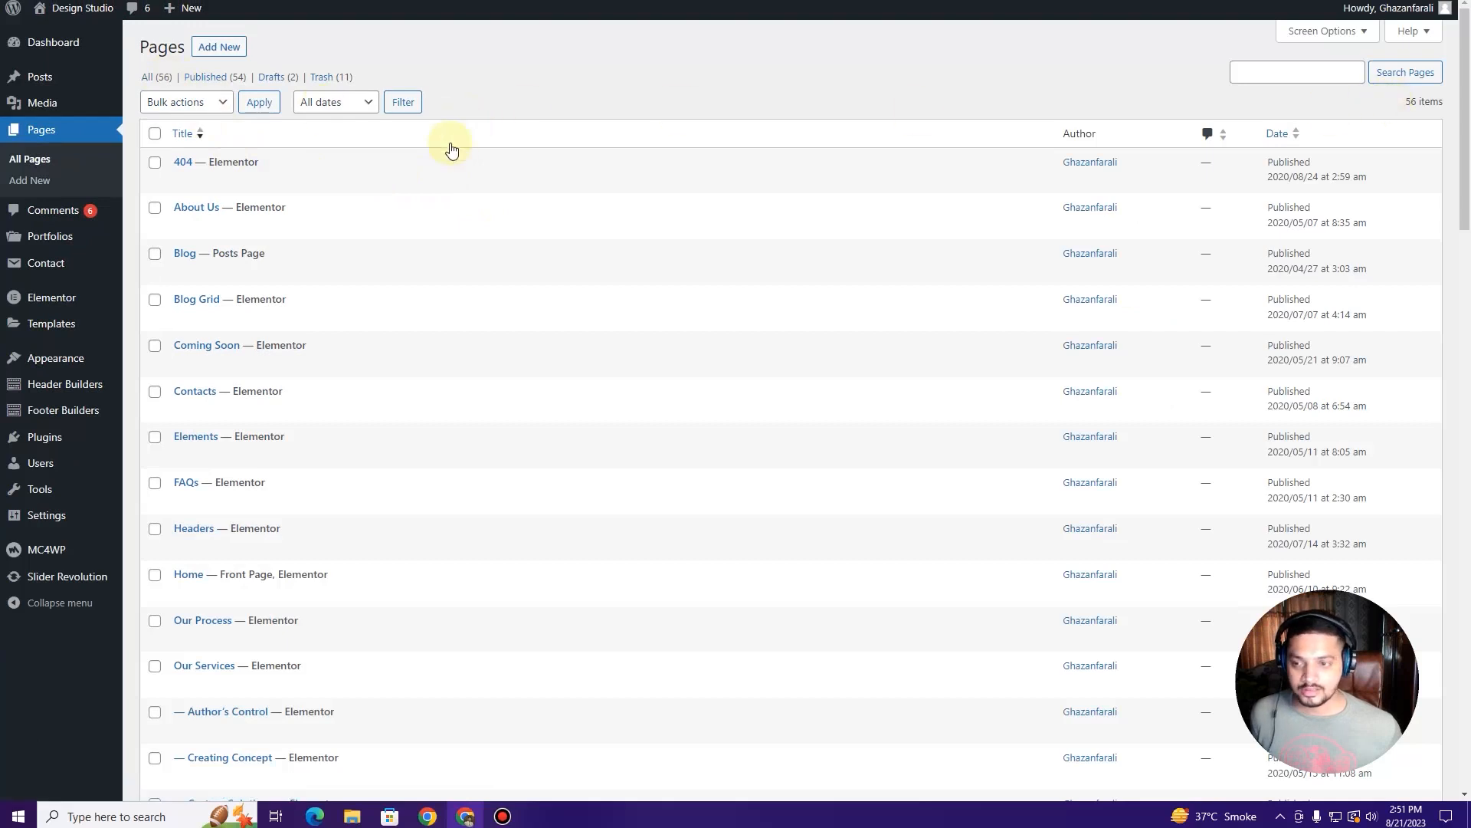
Step: Tick the Typography, Shop and three Sample Page entries for removal
scroll(452, 149, "down", 20)
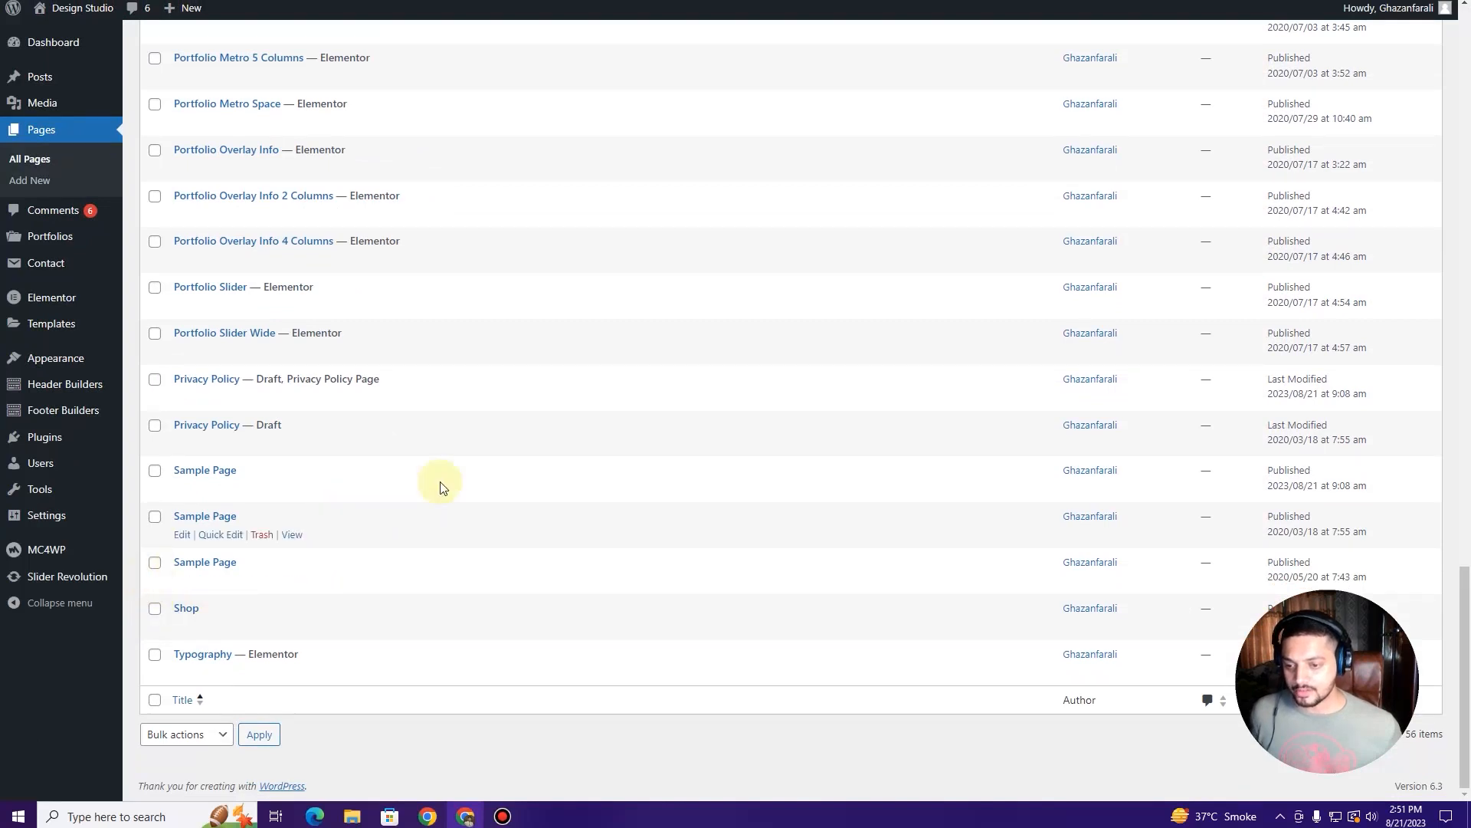
scroll(545, 463, "up", 11)
scroll(542, 462, "down", 11)
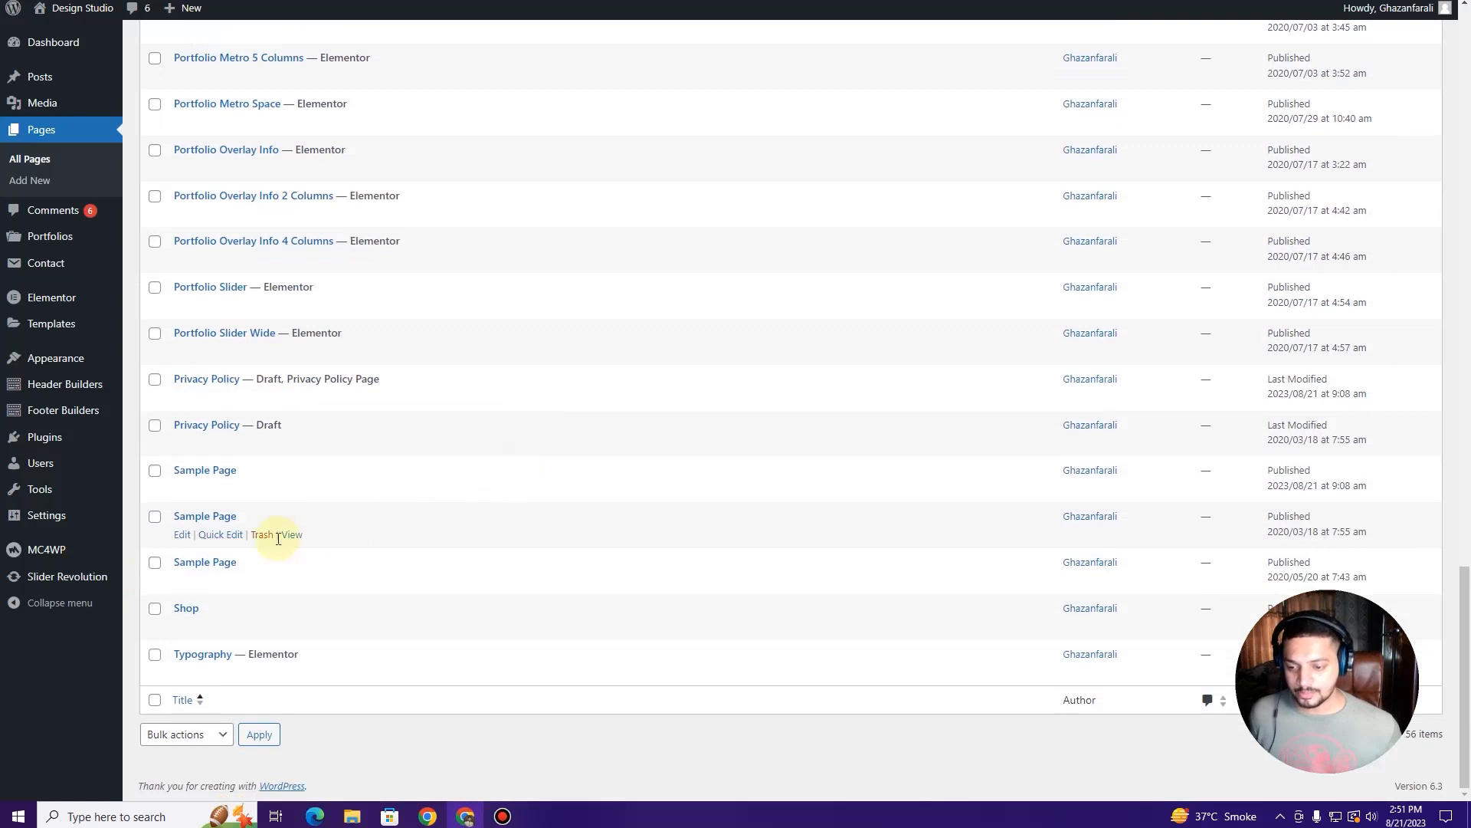
left_click(156, 652)
left_click(156, 610)
left_click(155, 566)
left_click(155, 514)
left_click(154, 470)
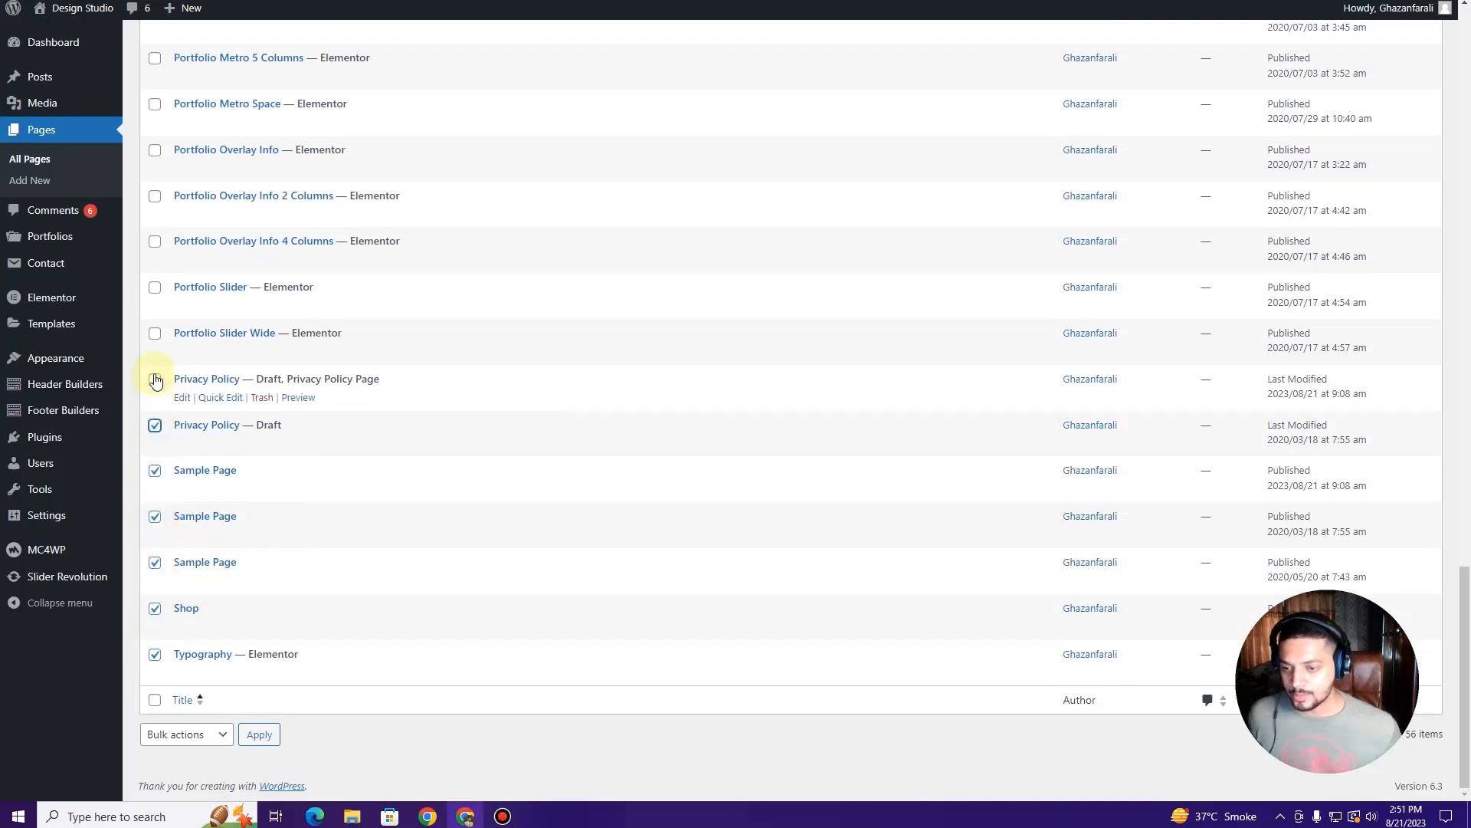
Step: Also tick Elements, then move all ten checked pages to the Trash, leaving 46
scroll(159, 422, "up", 3)
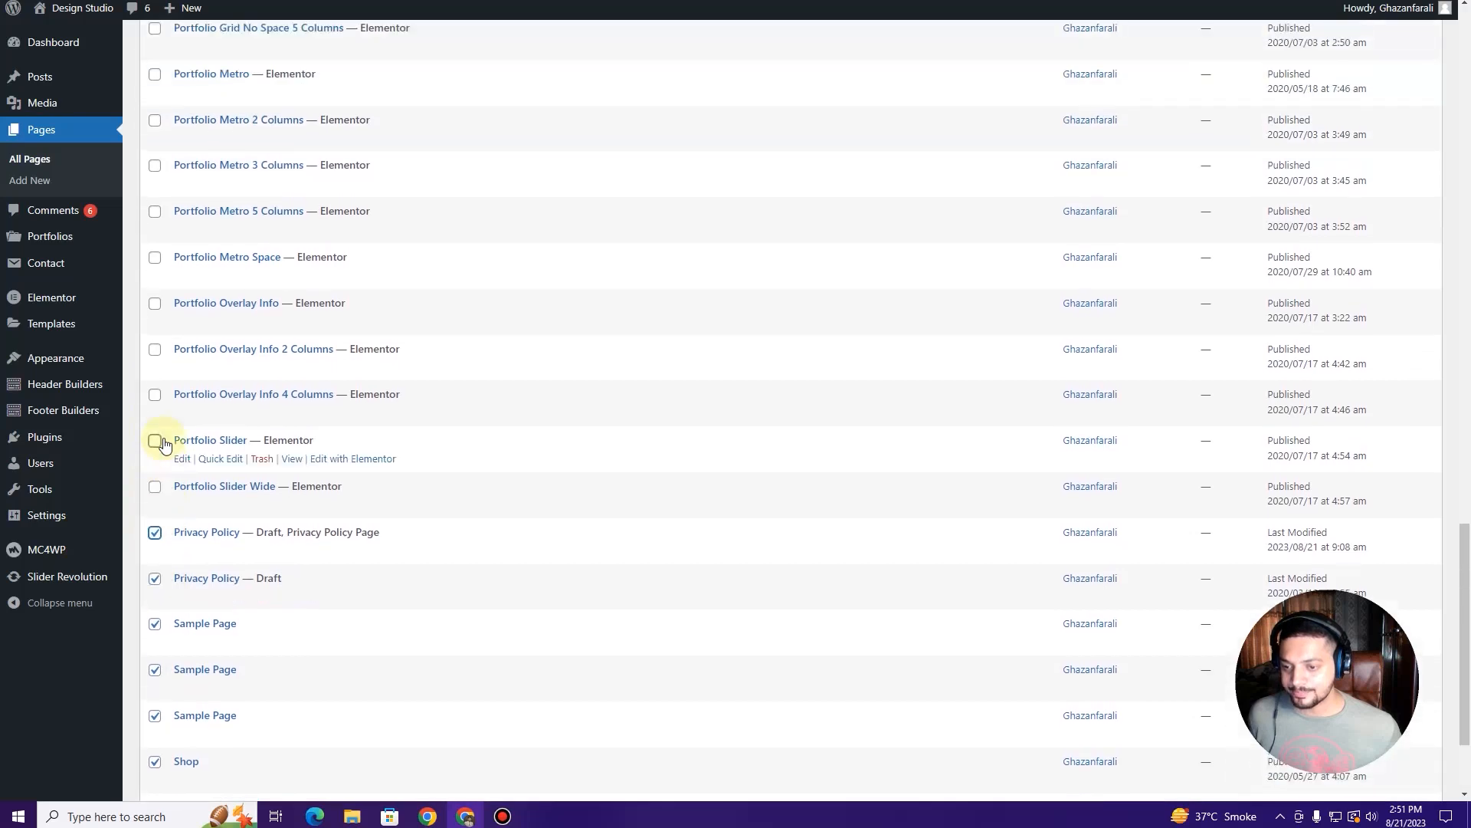
scroll(164, 445, "up", 5)
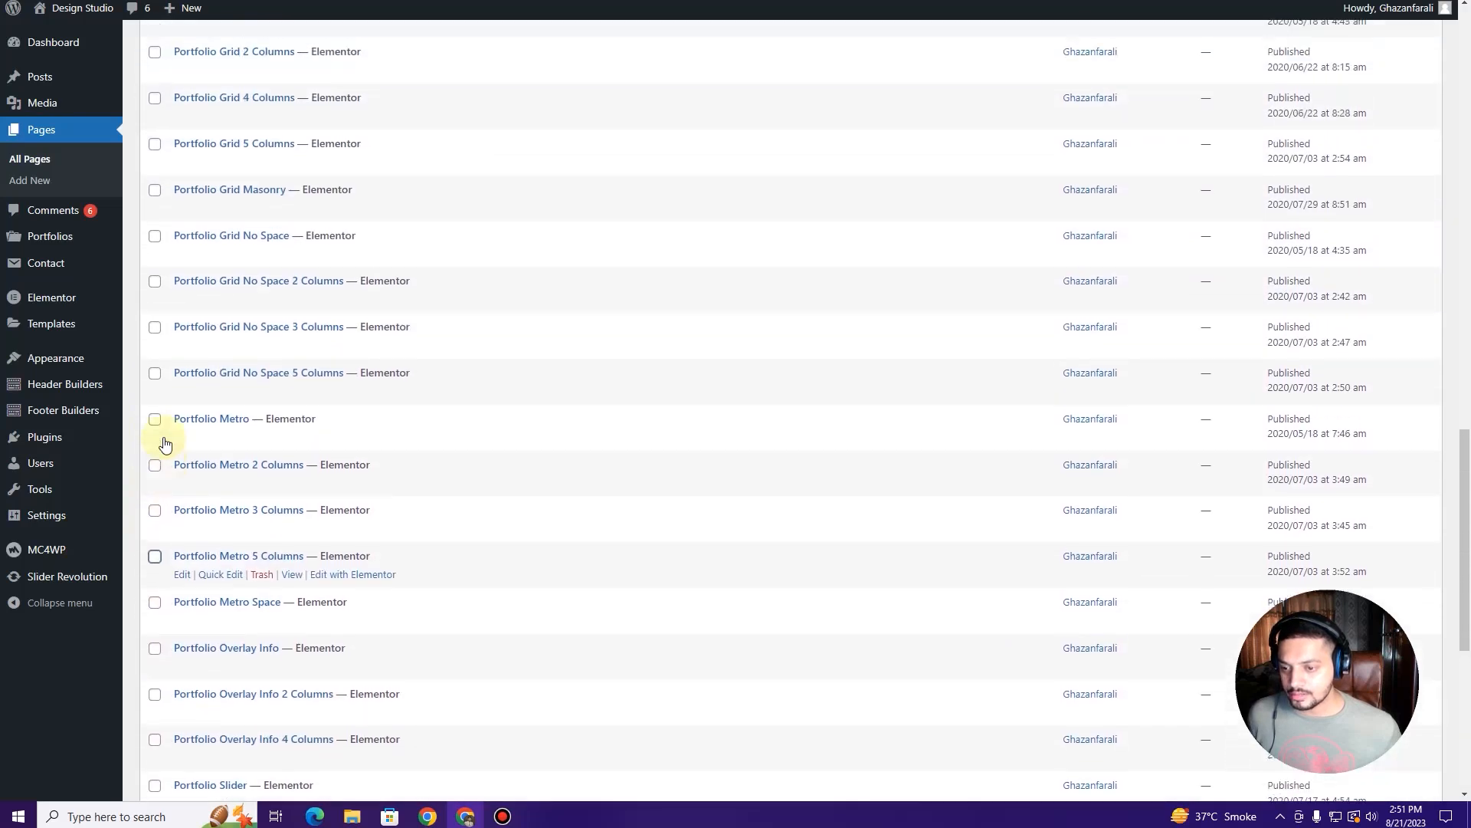
scroll(164, 444, "up", 5)
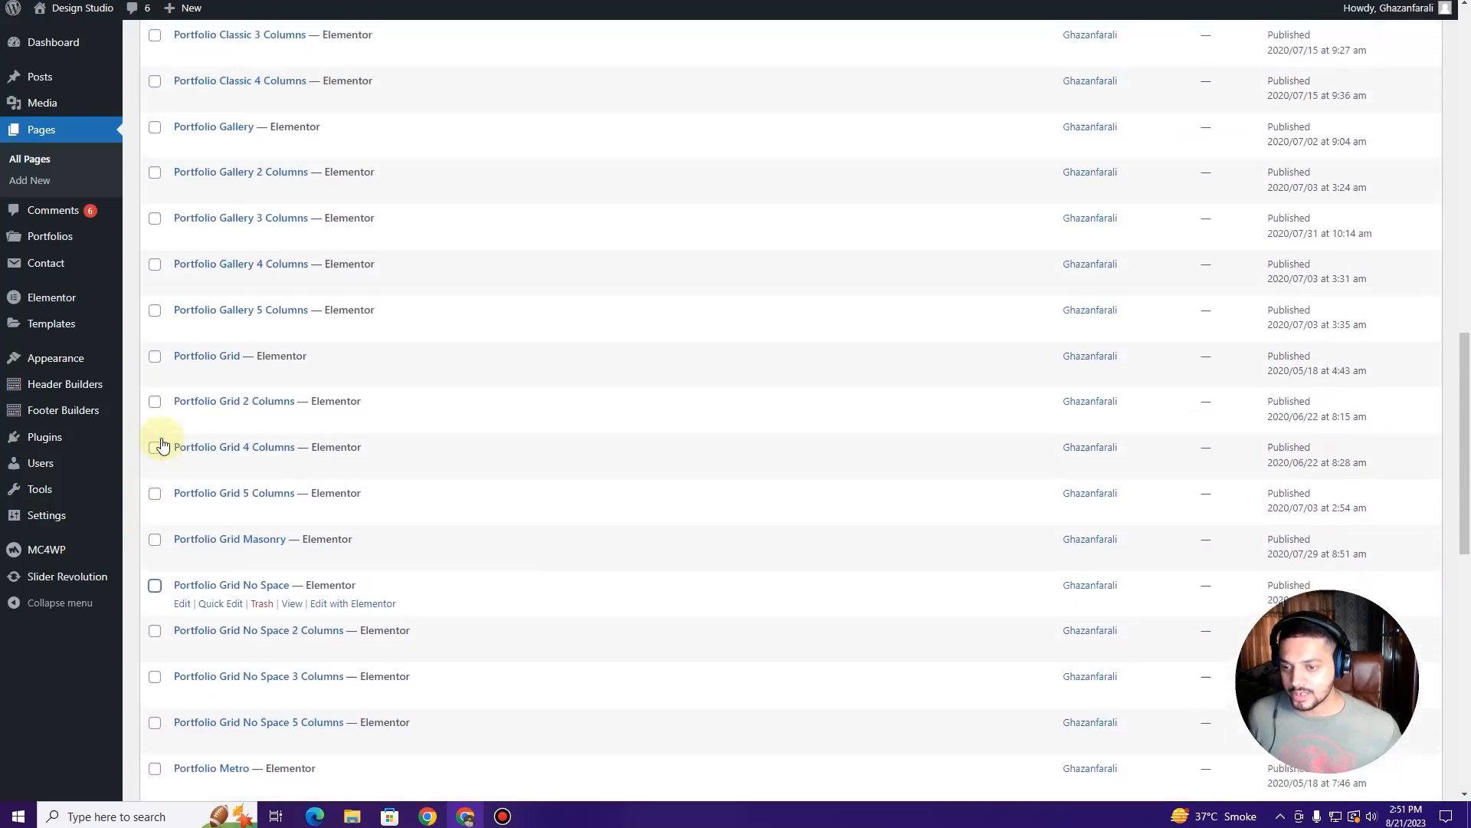
scroll(162, 445, "up", 5)
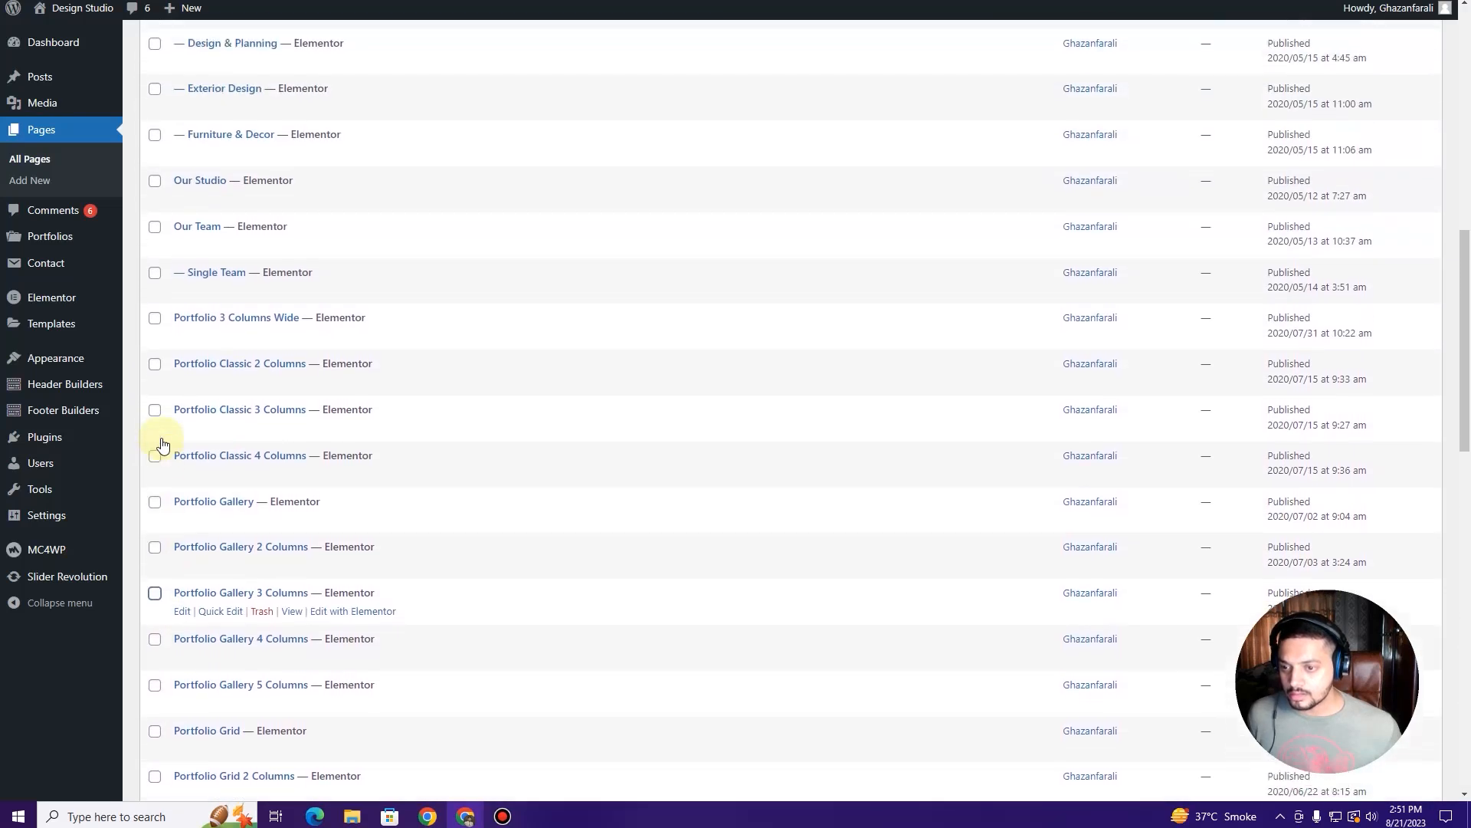
scroll(162, 445, "up", 1)
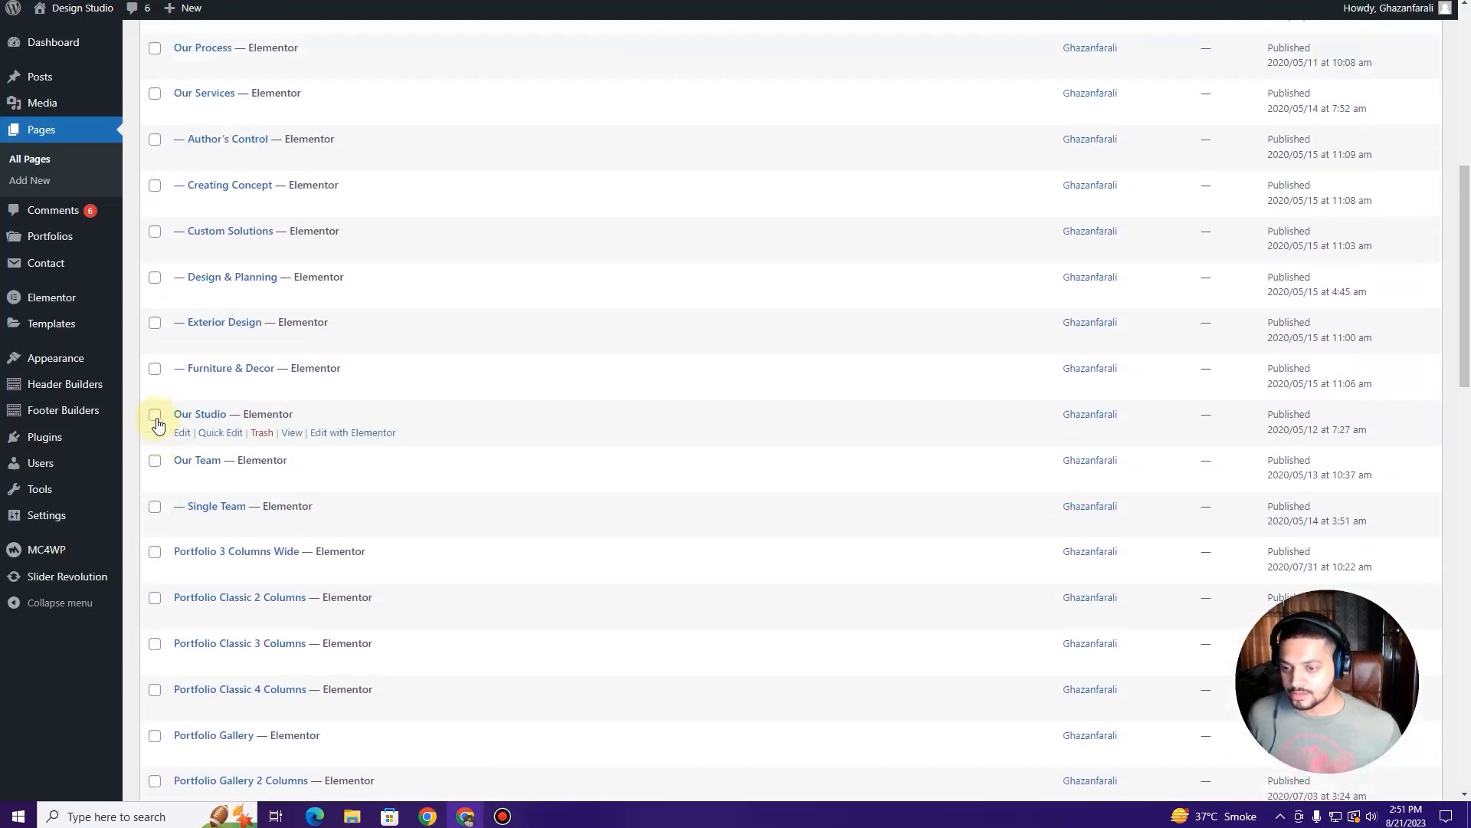
scroll(163, 437, "up", 4)
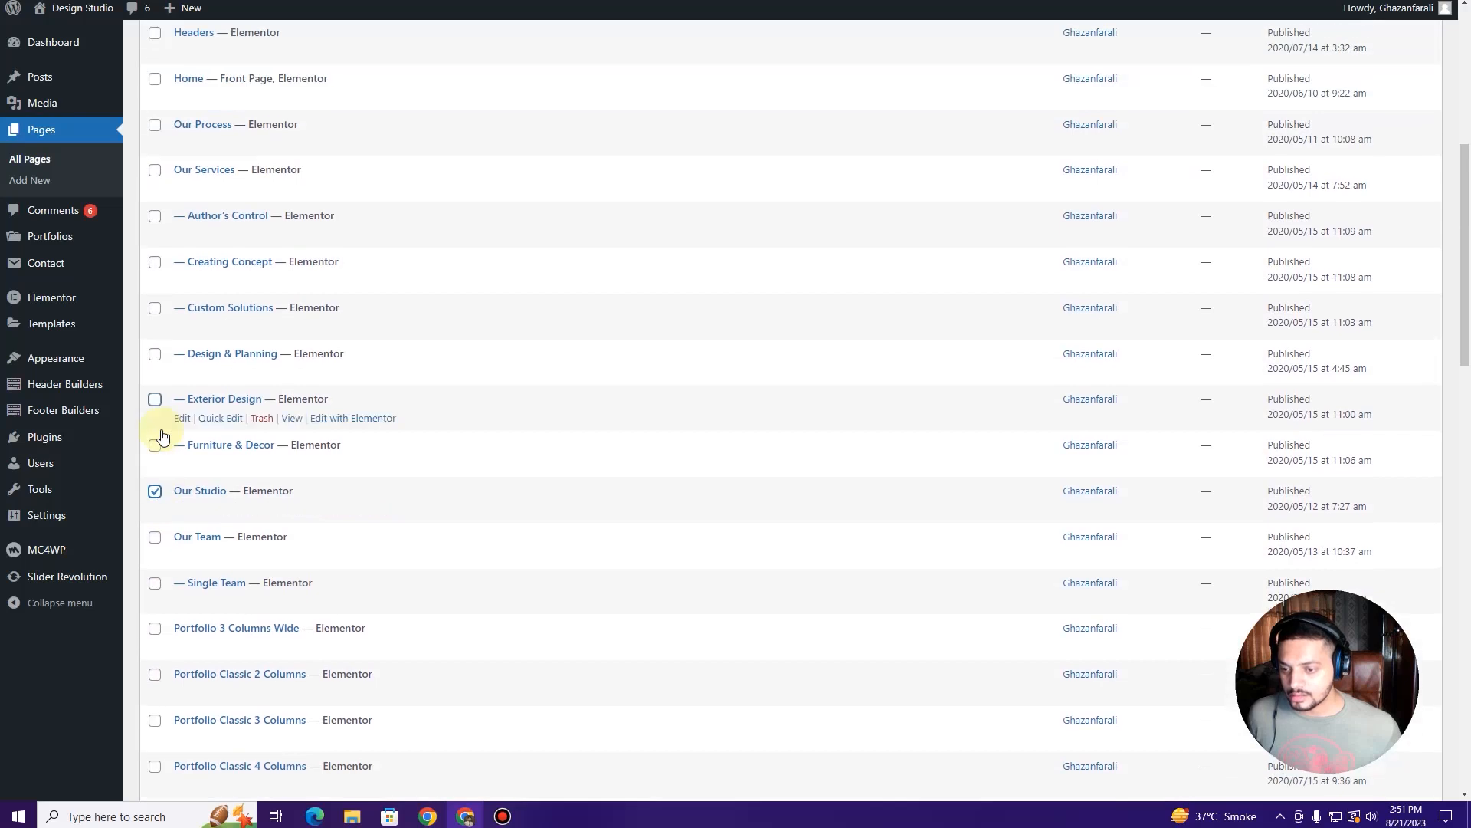
scroll(163, 436, "up", 2)
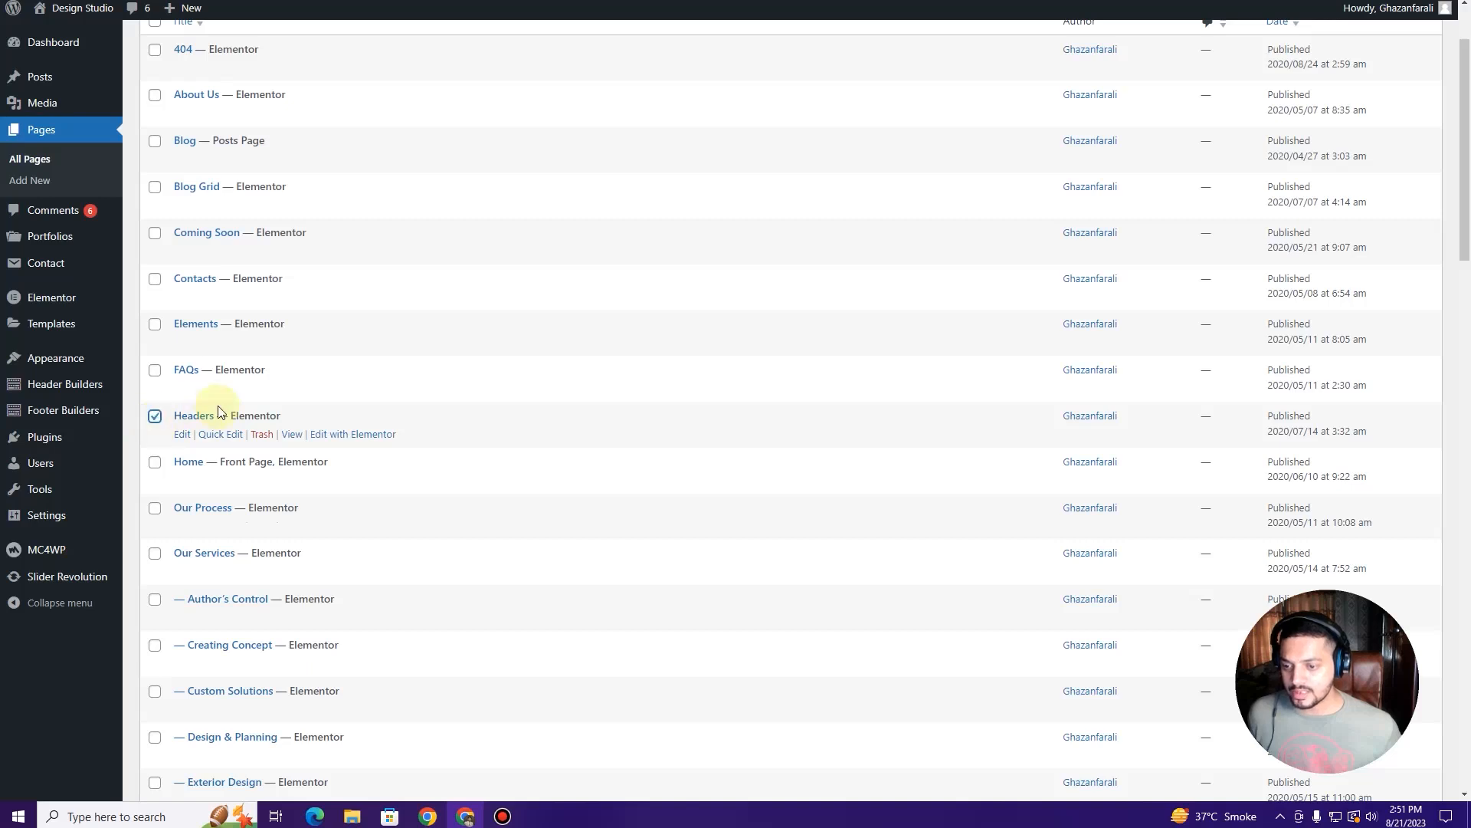
scroll(184, 422, "up", 1)
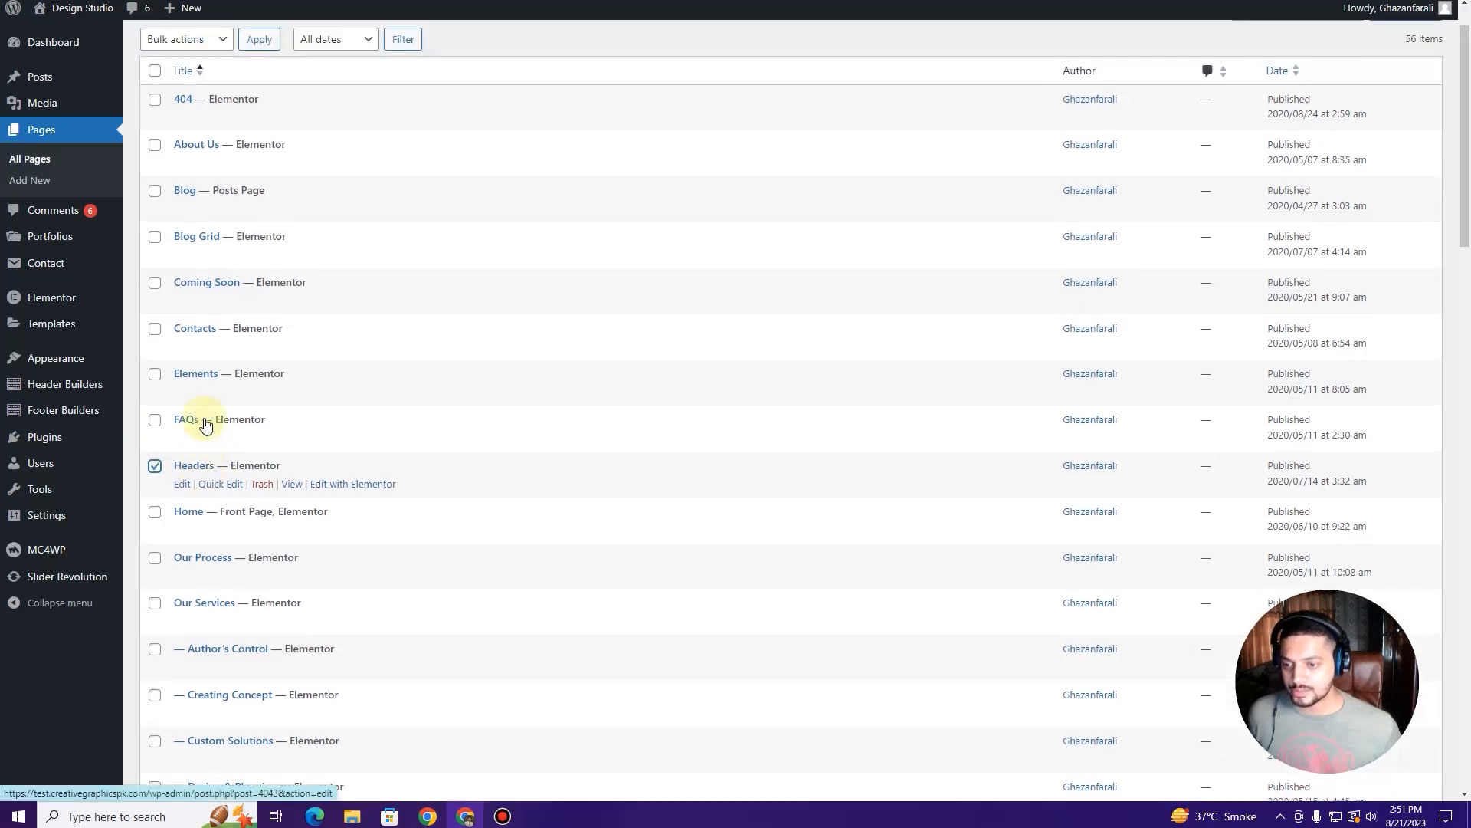
left_click(159, 401)
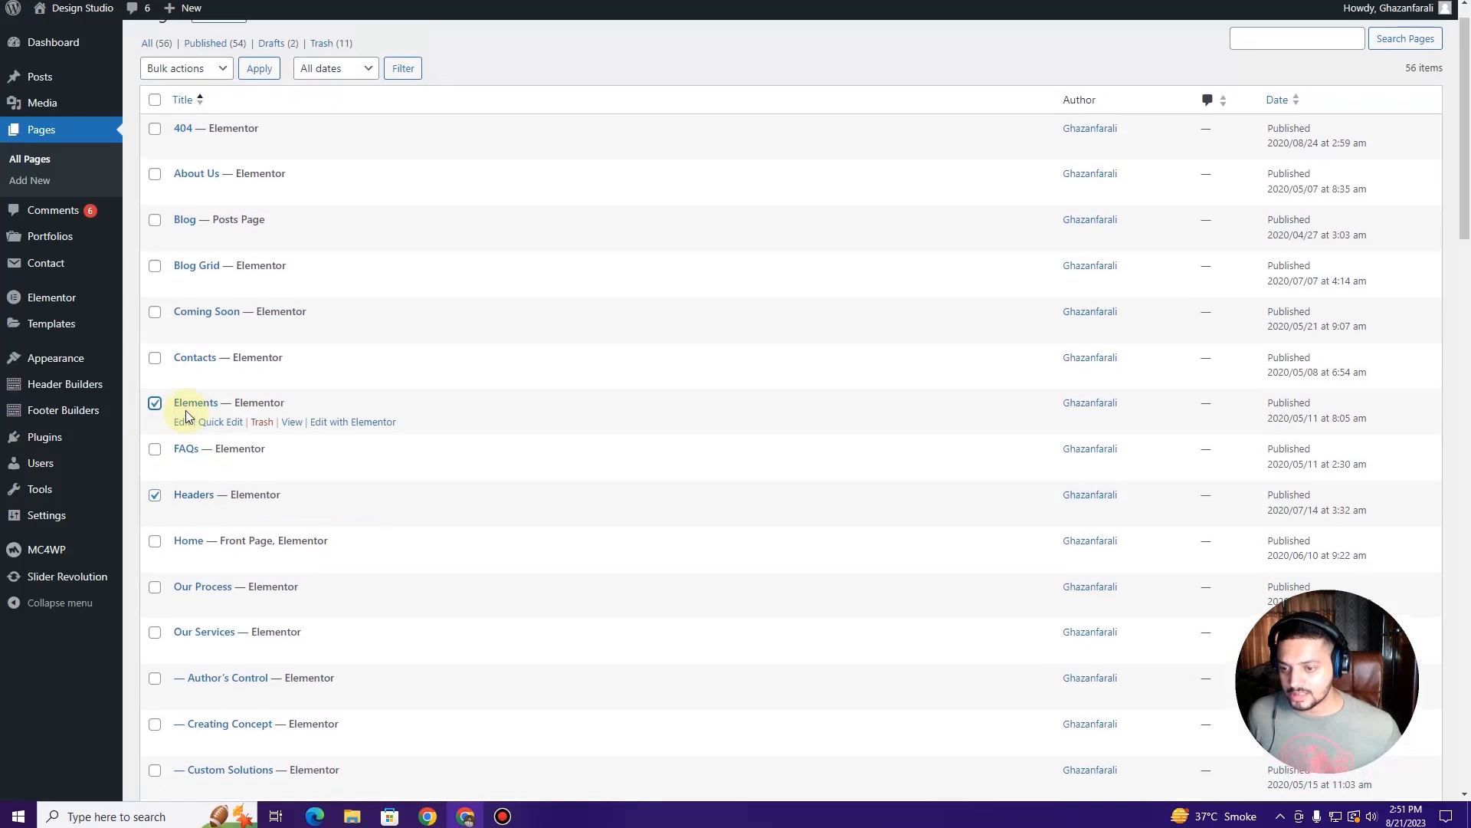
scroll(184, 375, "up", 1)
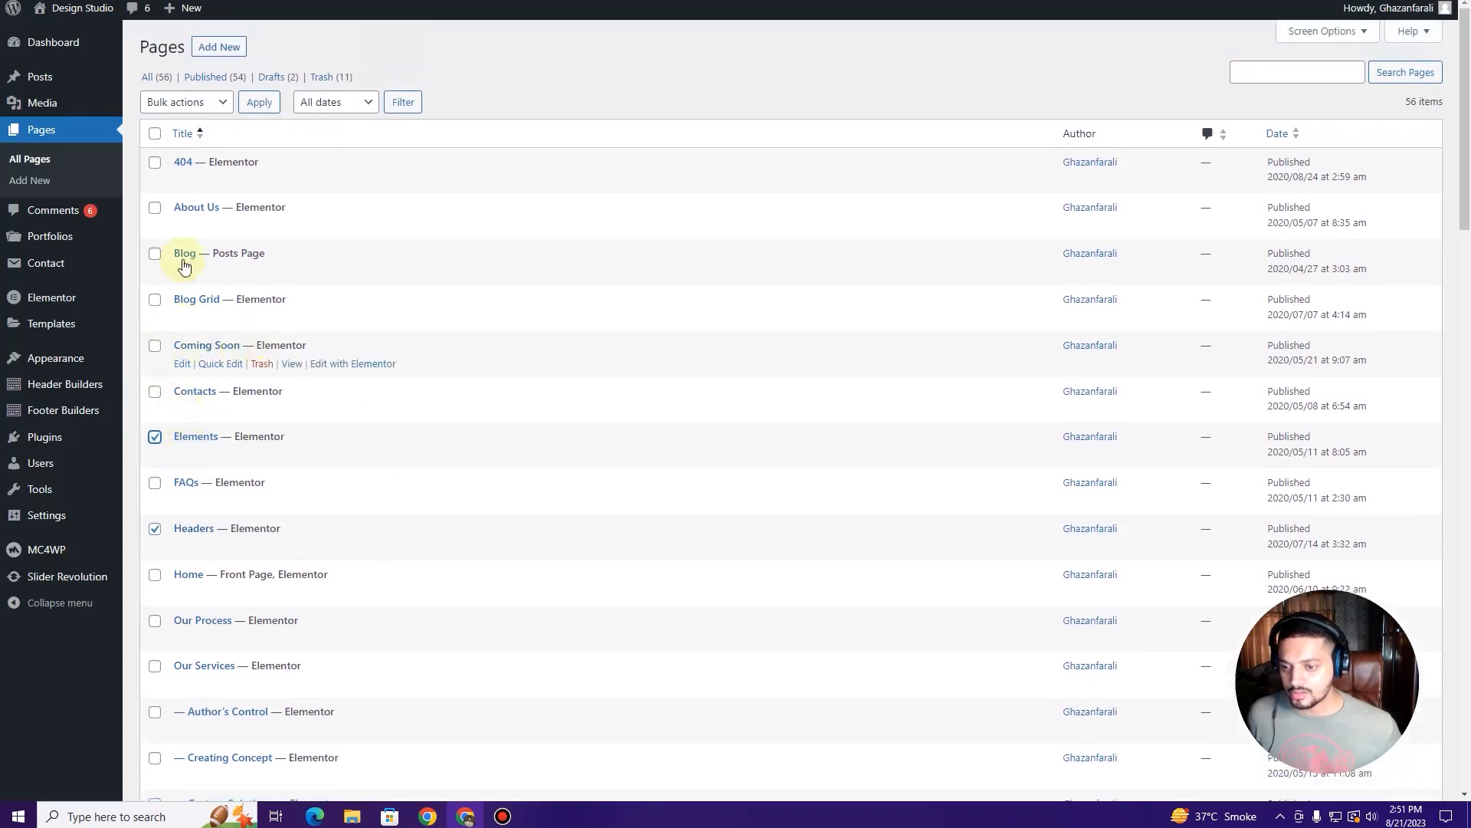
left_click(220, 104)
left_click(192, 154)
left_click(256, 111)
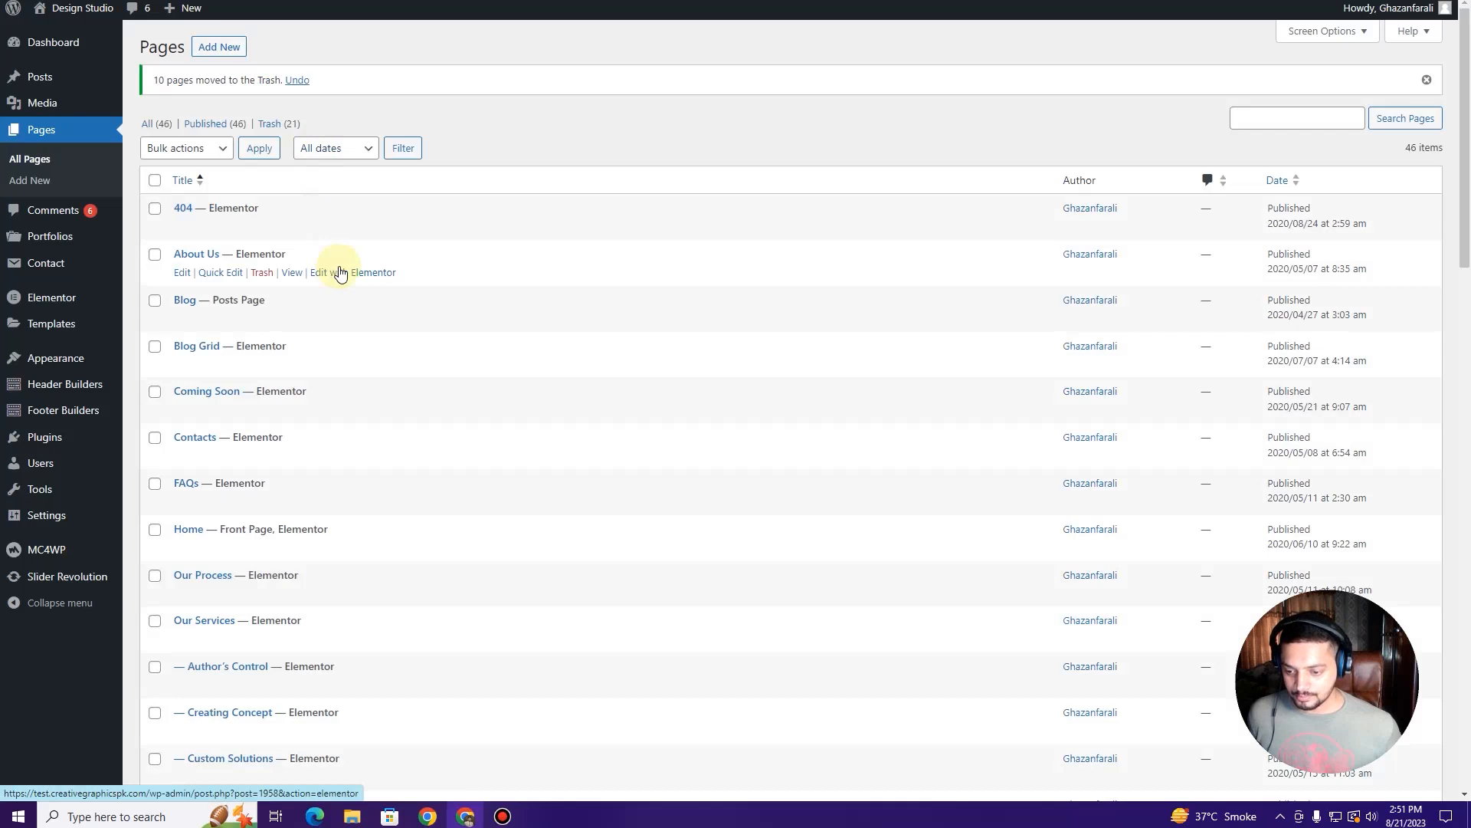
scroll(342, 273, "down", 15)
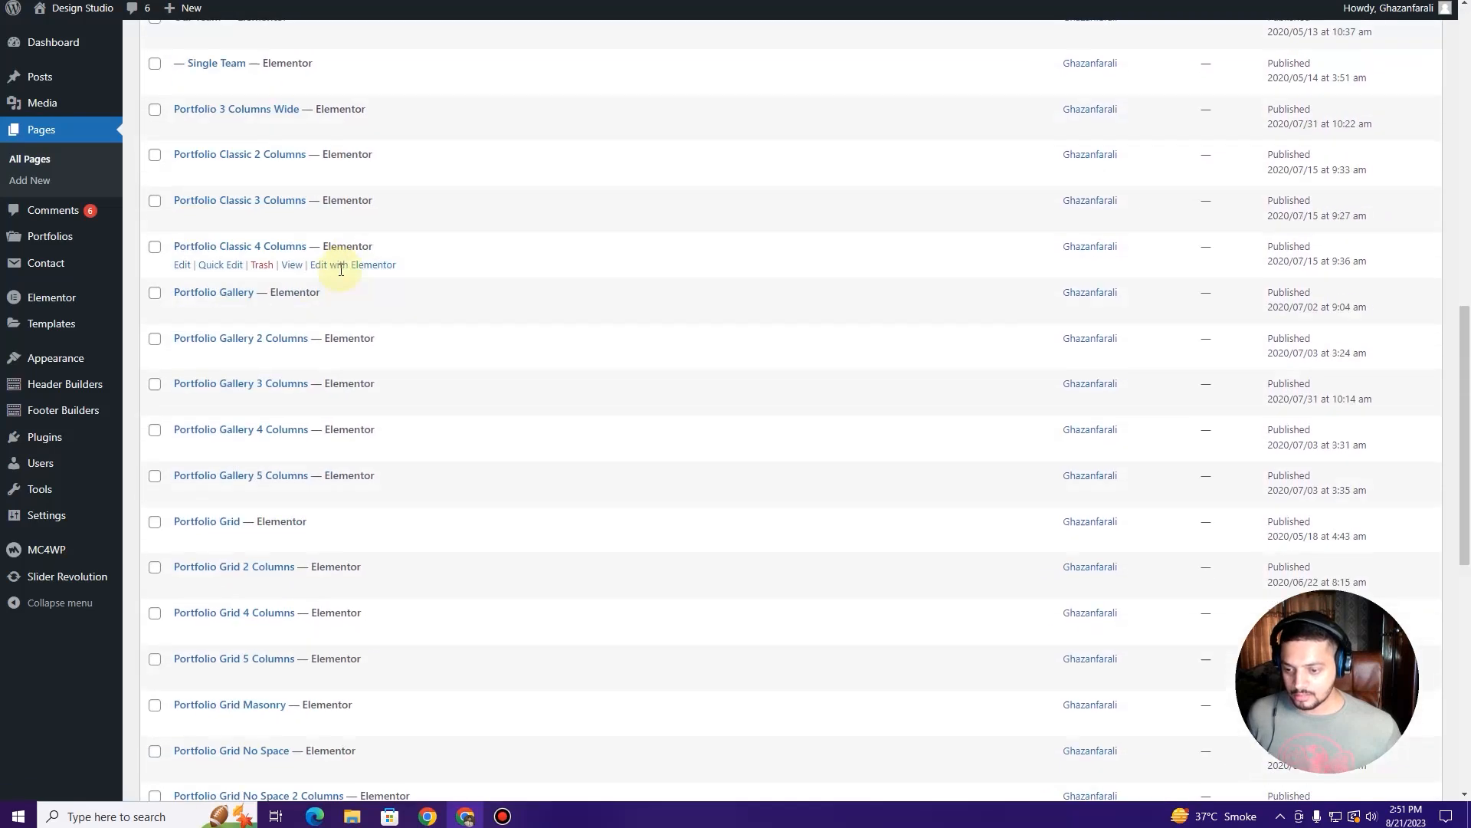
left_click(340, 270)
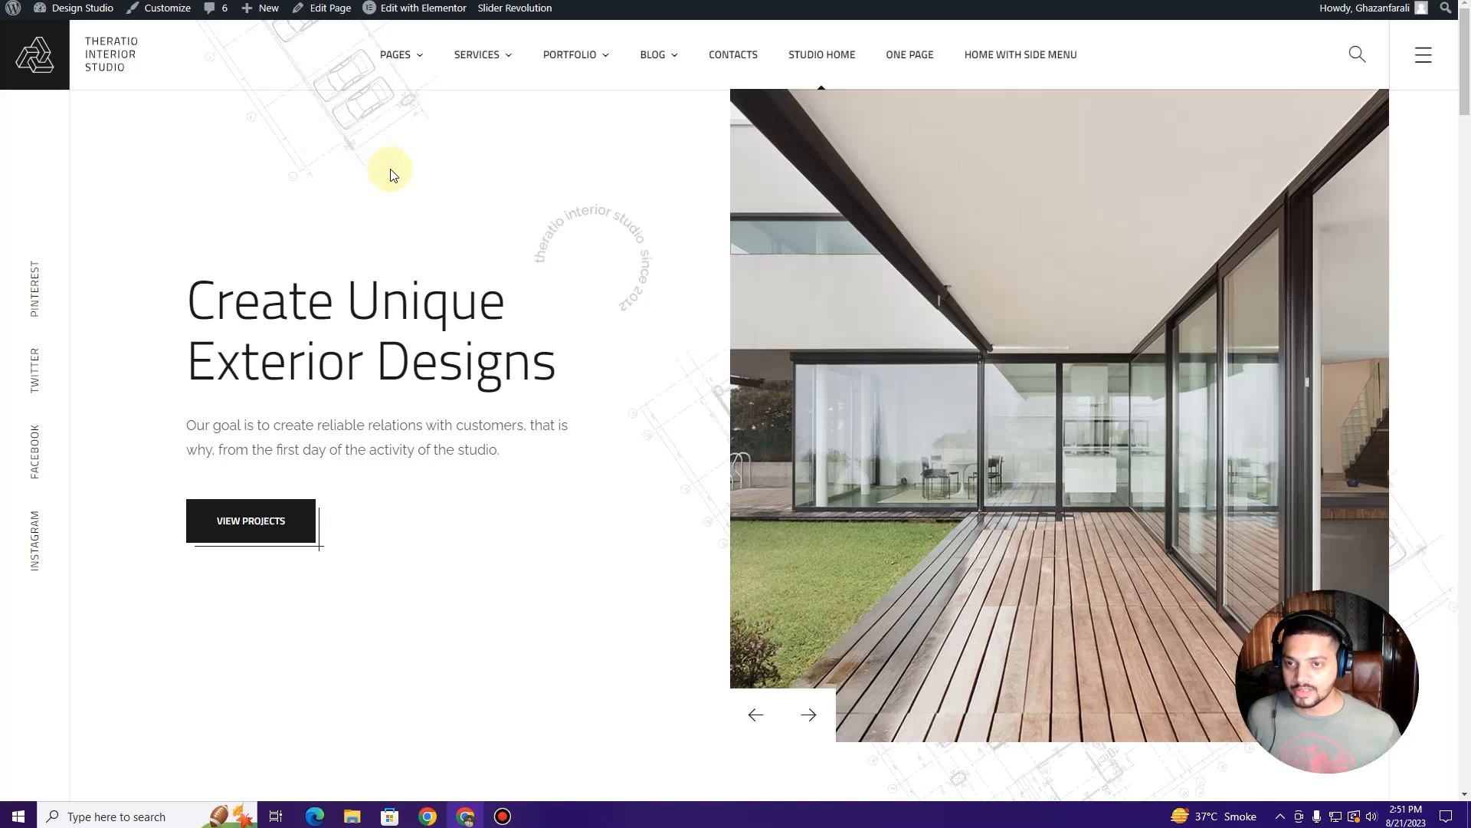
key("F5")
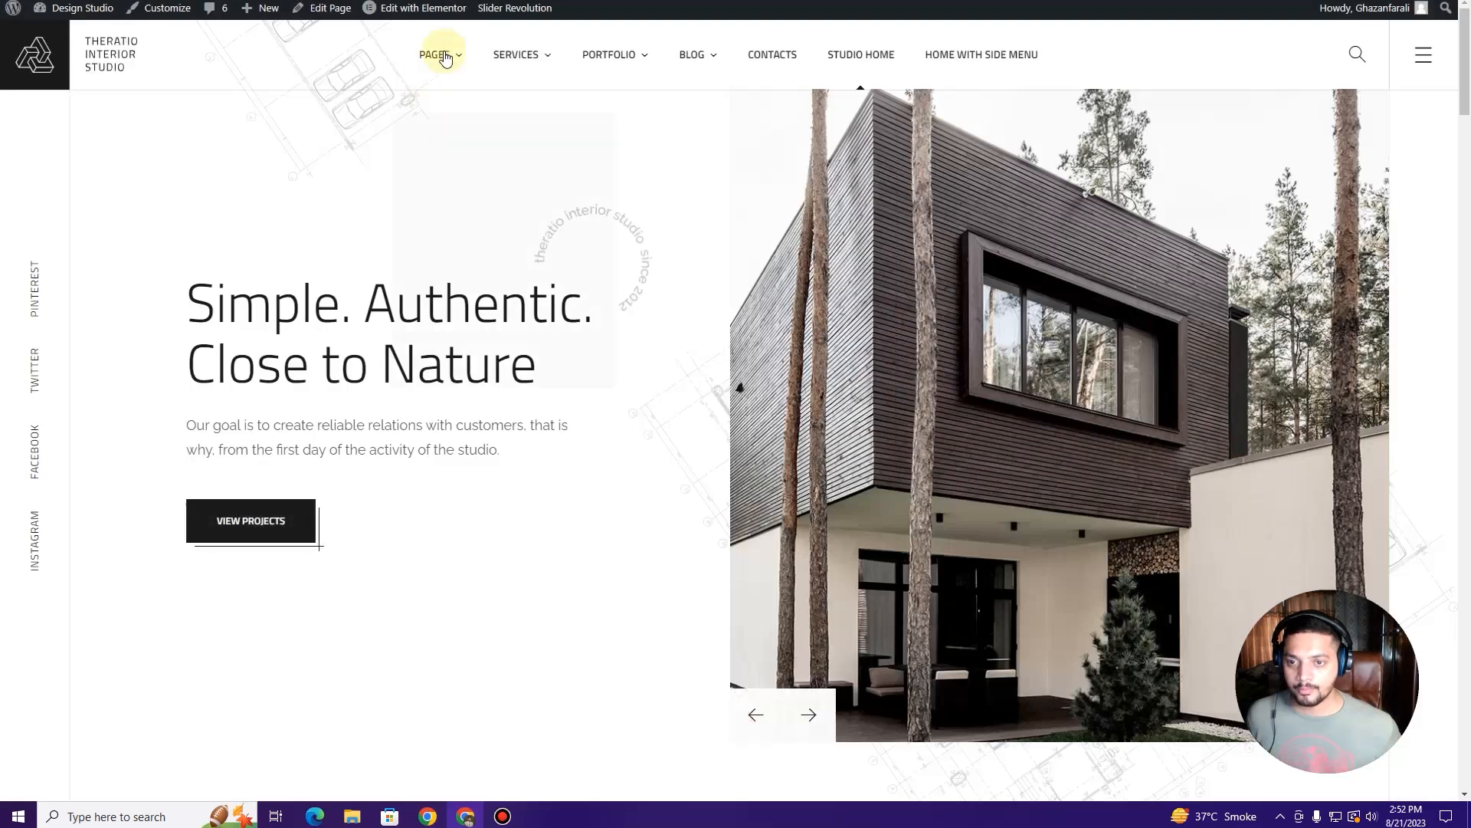
mouse_move(449, 55)
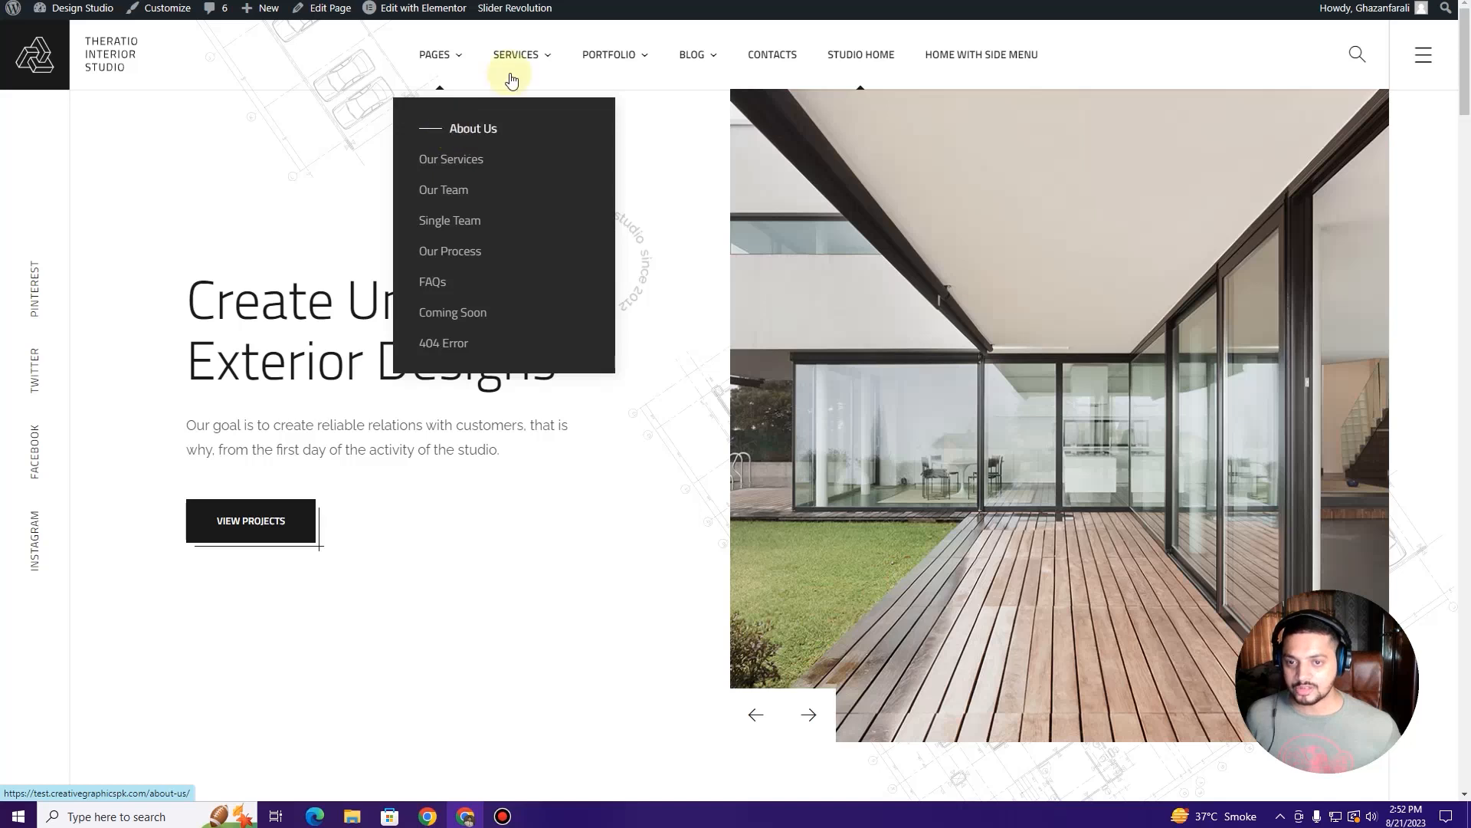
mouse_move(516, 57)
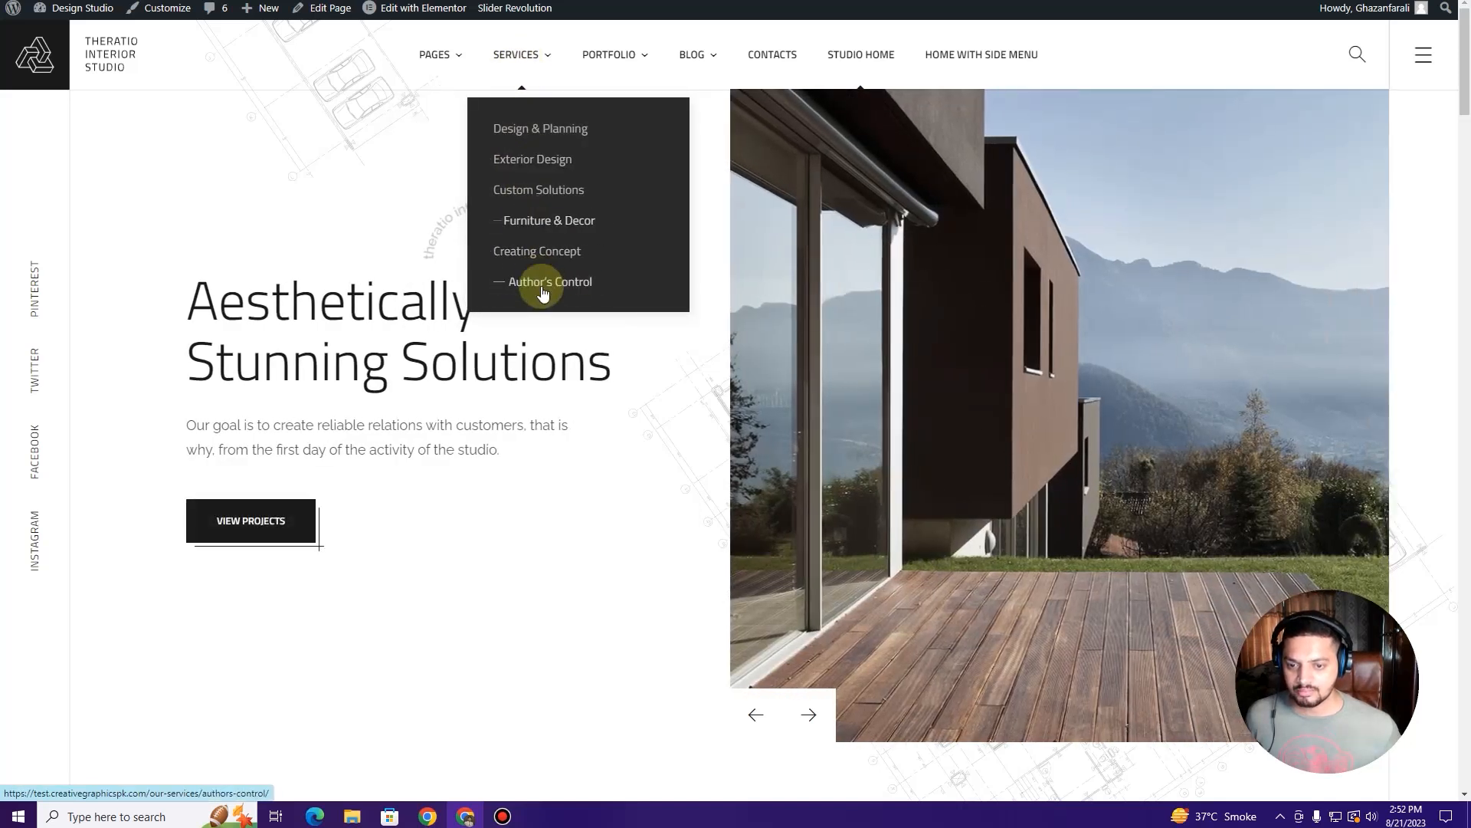
left_click(543, 292)
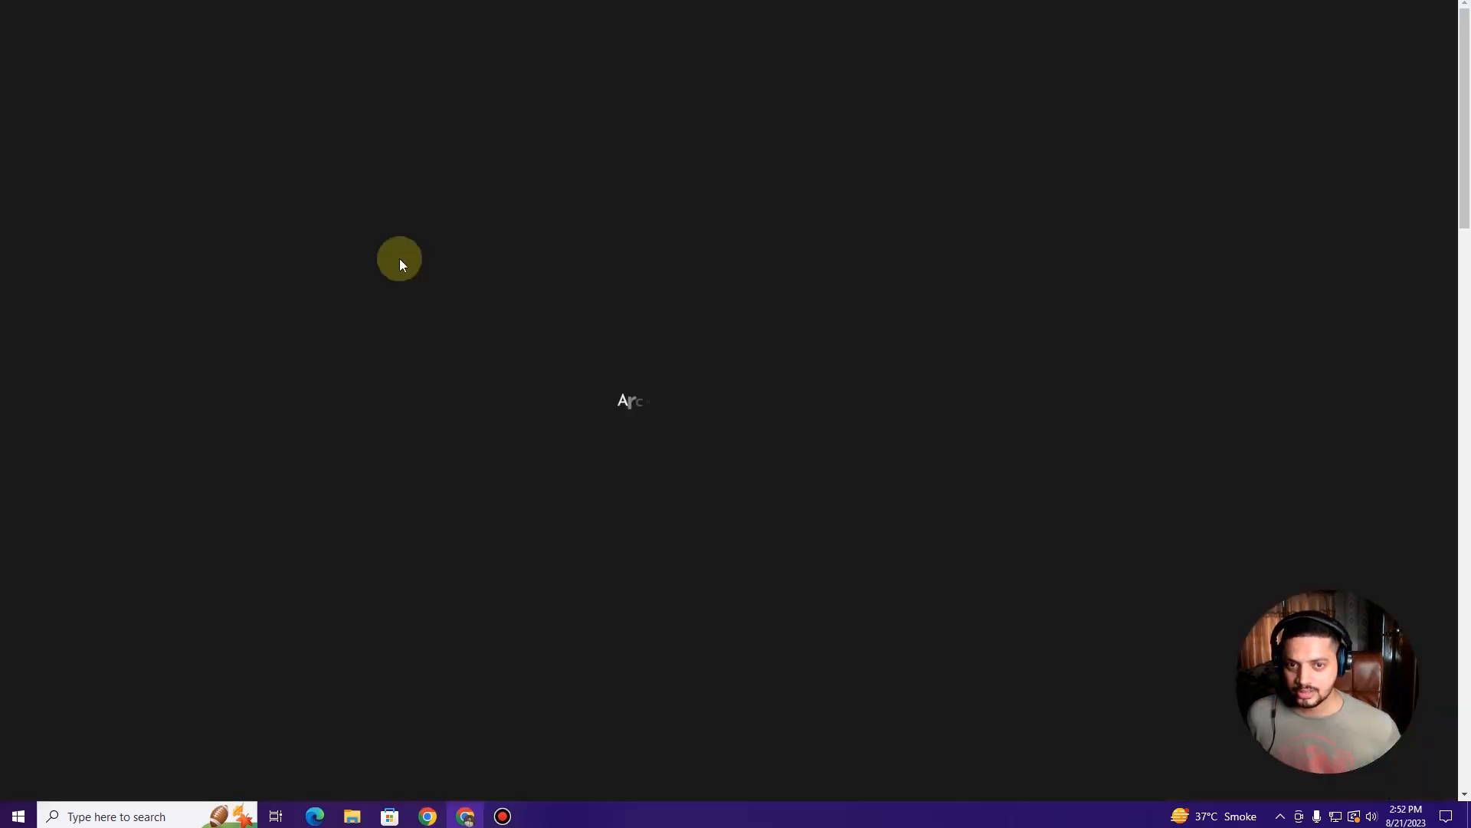
scroll(400, 263, "down", 4)
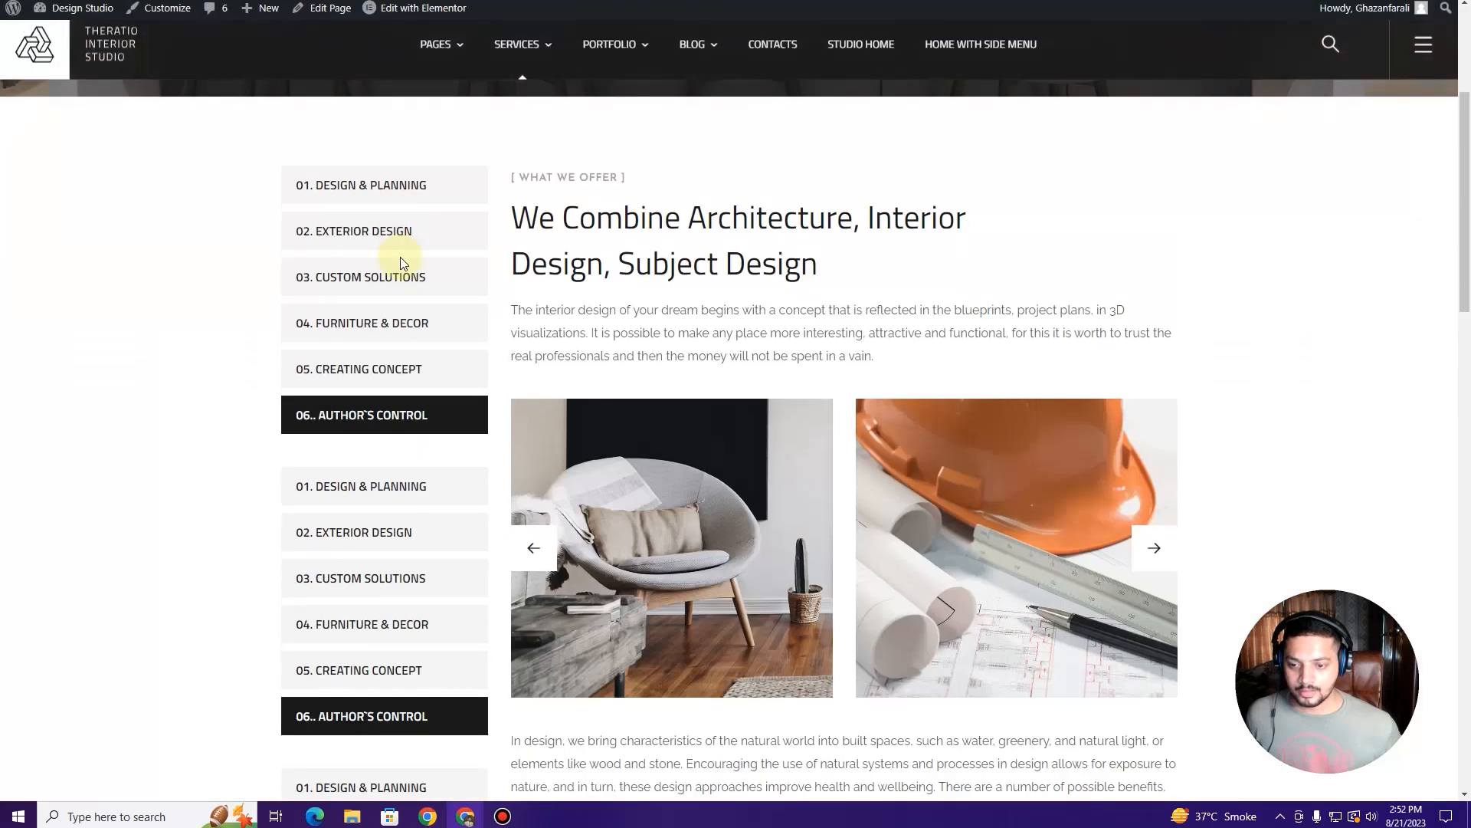
scroll(403, 263, "down", 9)
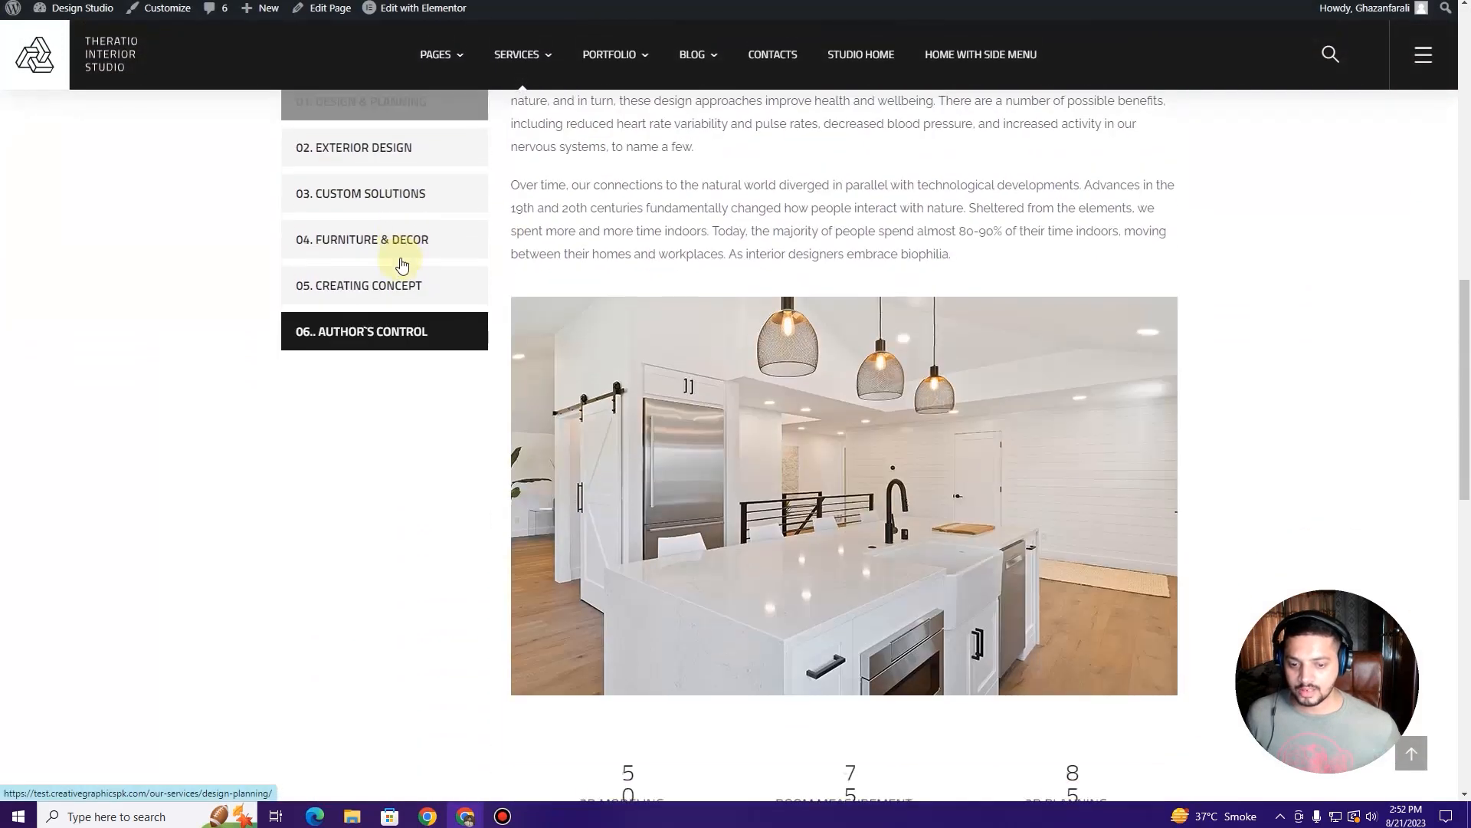
scroll(401, 265, "down", 8)
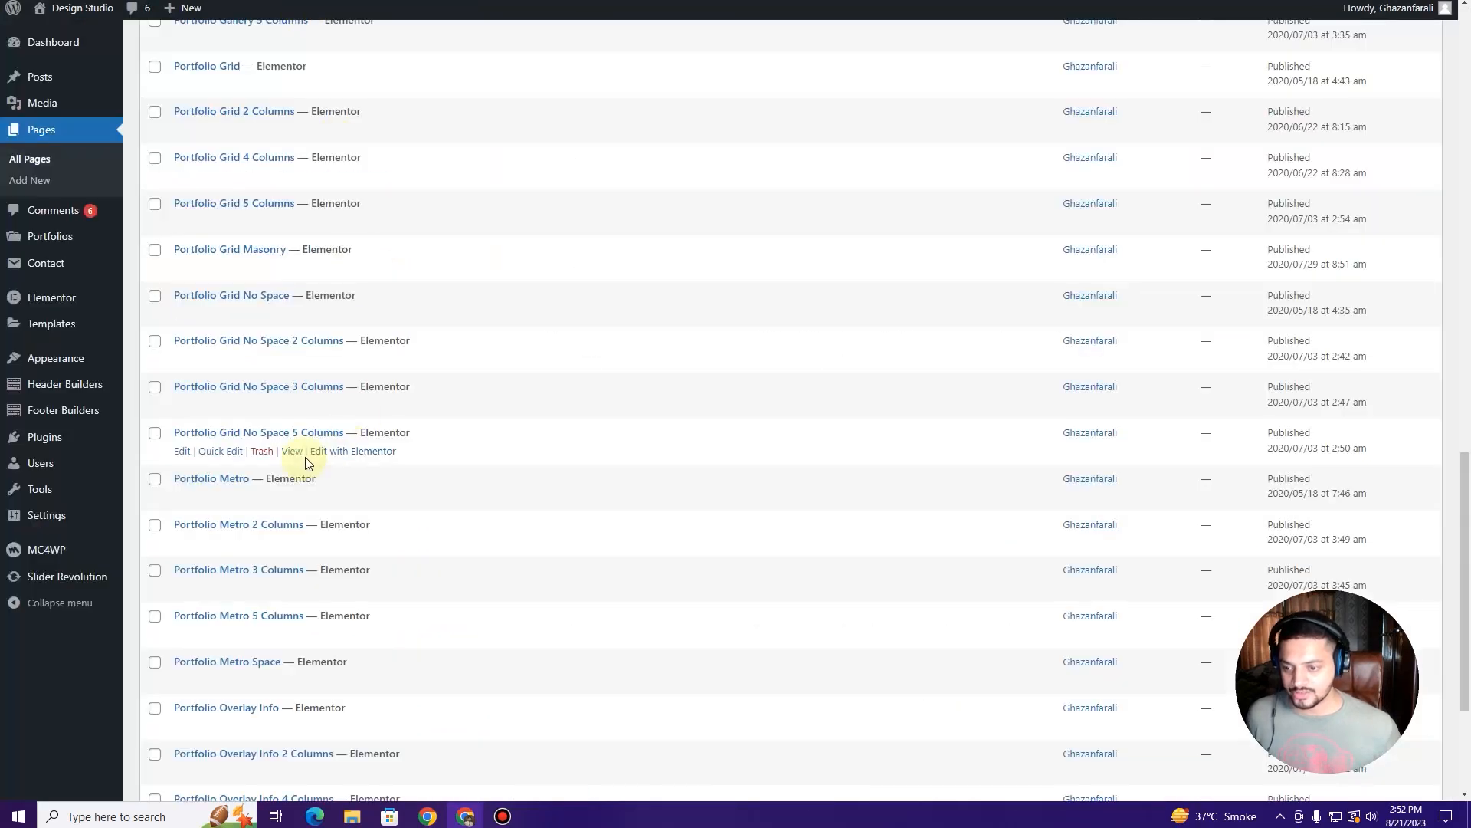
Step: Move the Author's Control page to the Trash
scroll(261, 350, "up", 12)
scroll(263, 353, "up", 1)
scroll(263, 353, "down", 1)
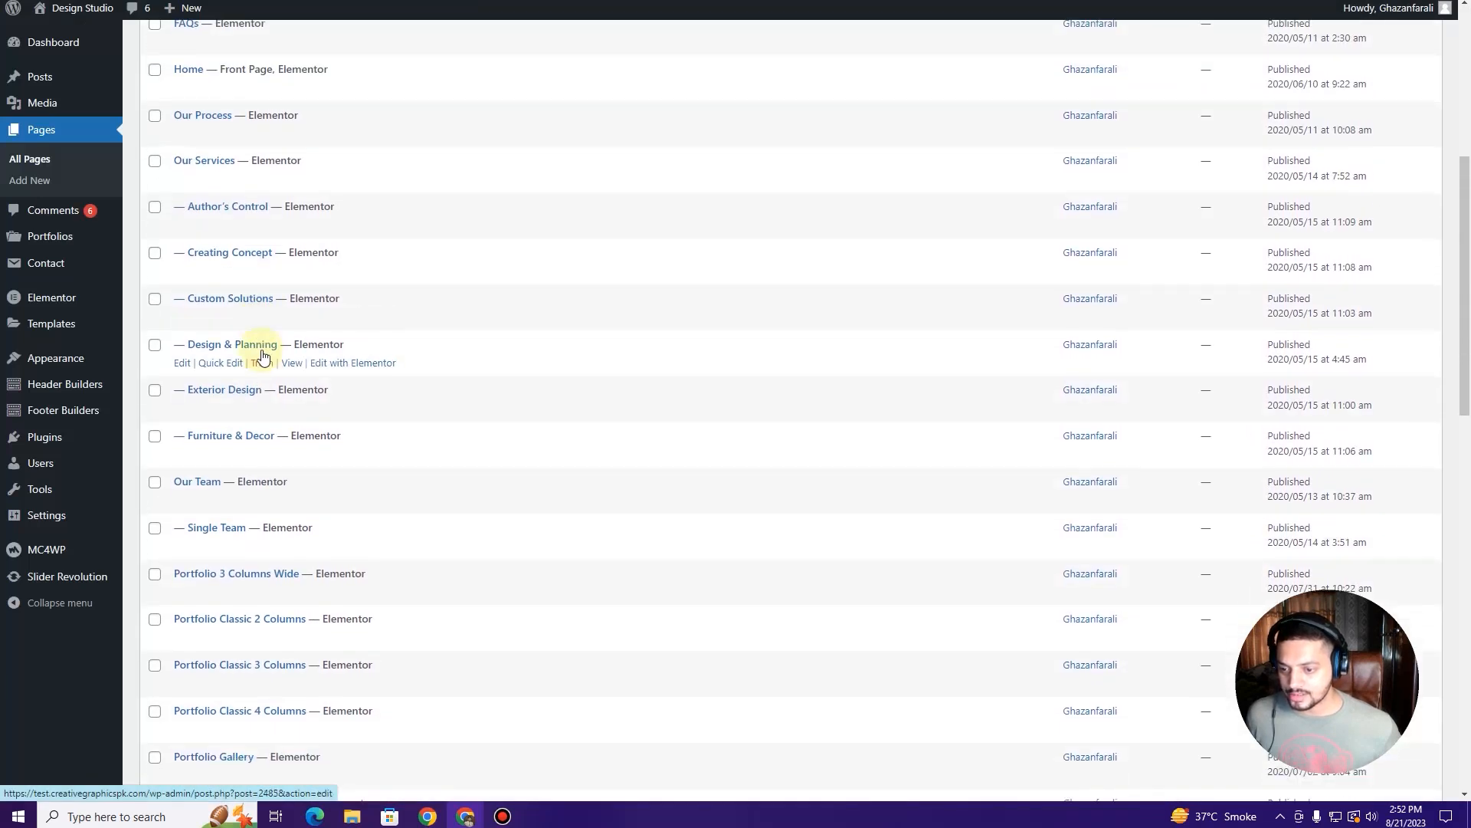
left_click(263, 228)
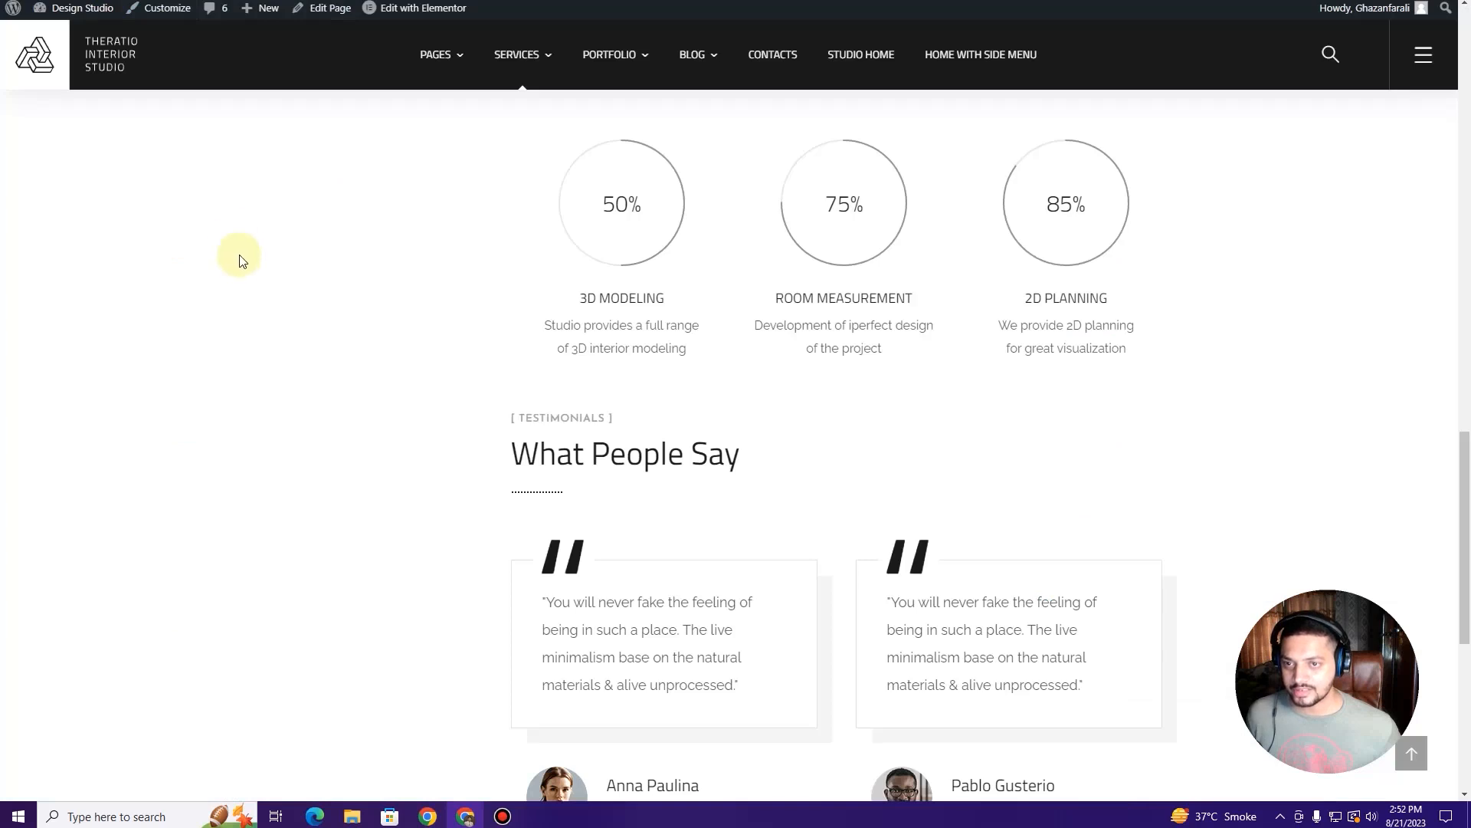
Step: Confirm Author's Control now shows a 404 page, then return to the Pages list
key("ctrl+Tab")
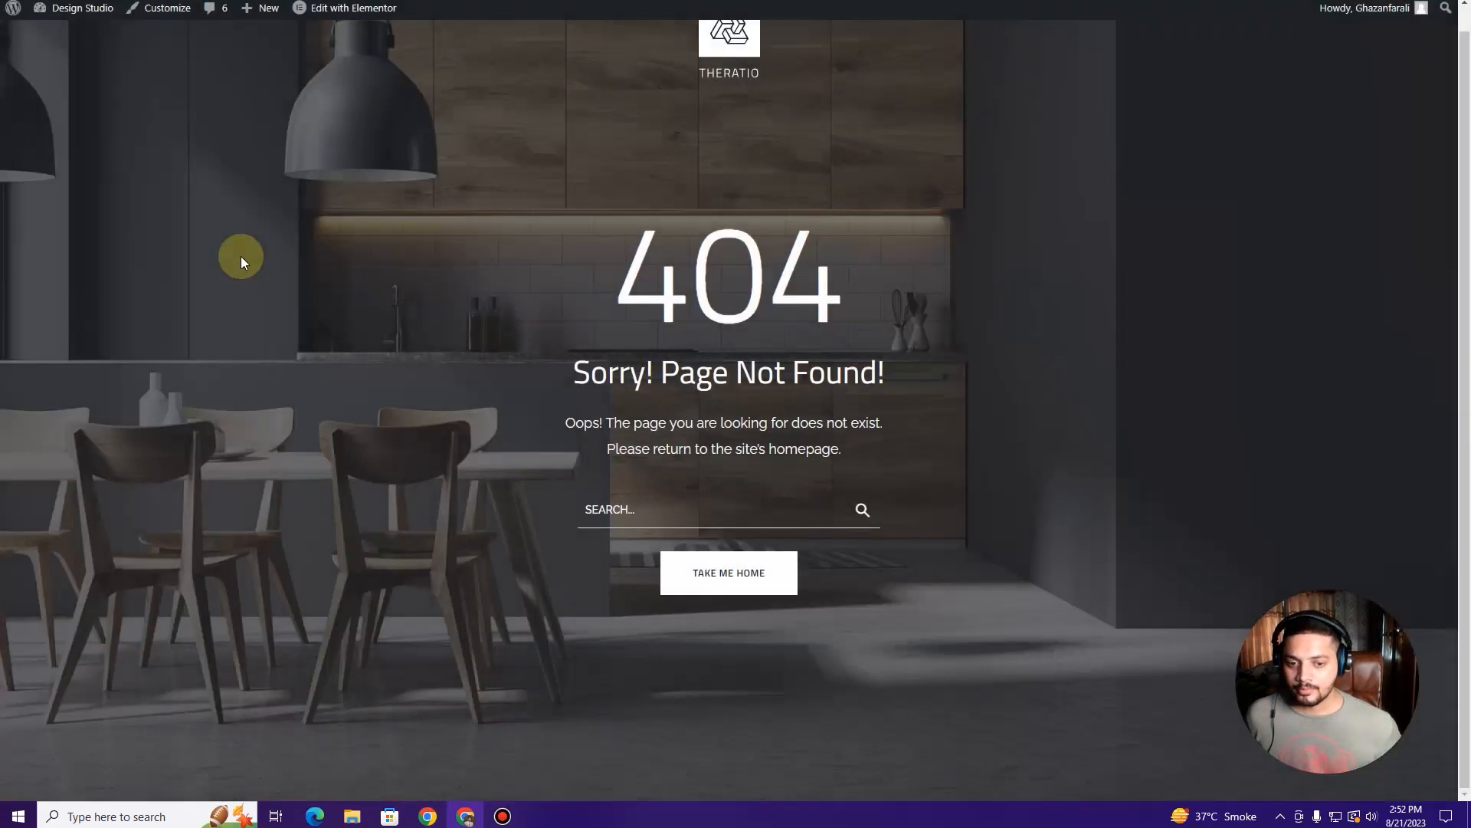
left_click_drag(605, 253, 849, 307)
left_click(802, 378)
scroll(351, 190, "up", 1)
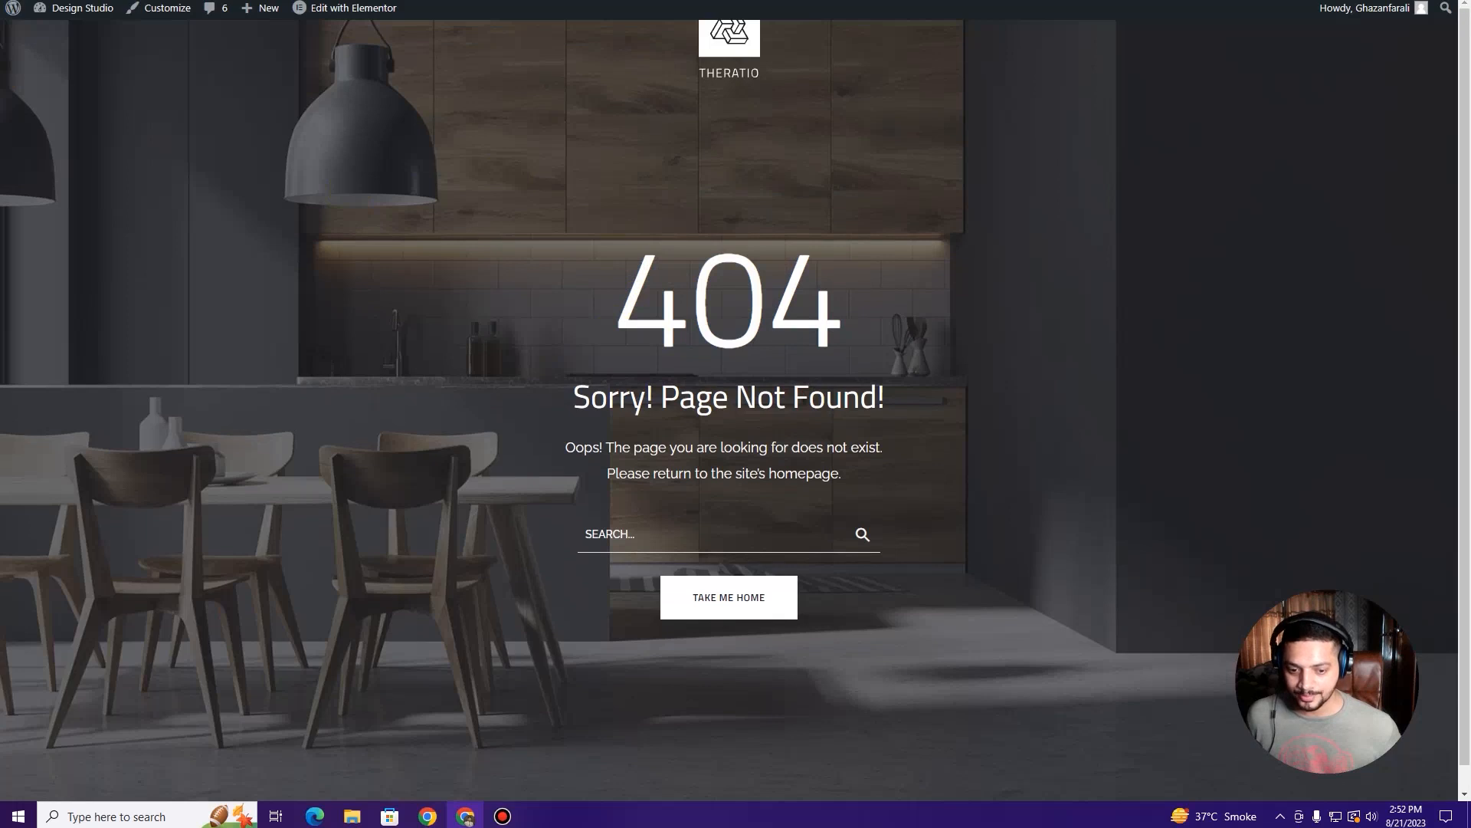
key("ctrl+Tab")
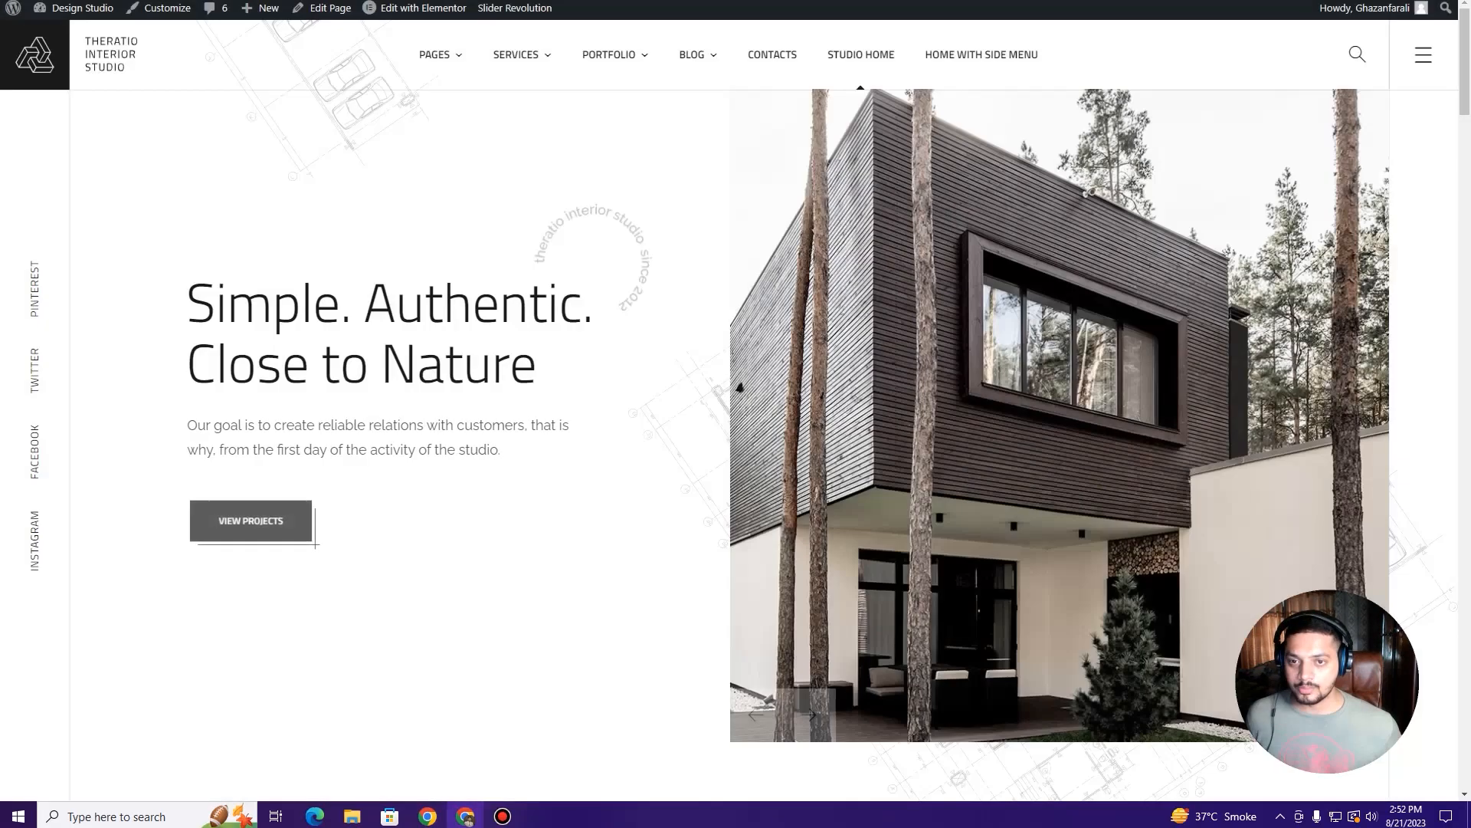
mouse_move(617, 63)
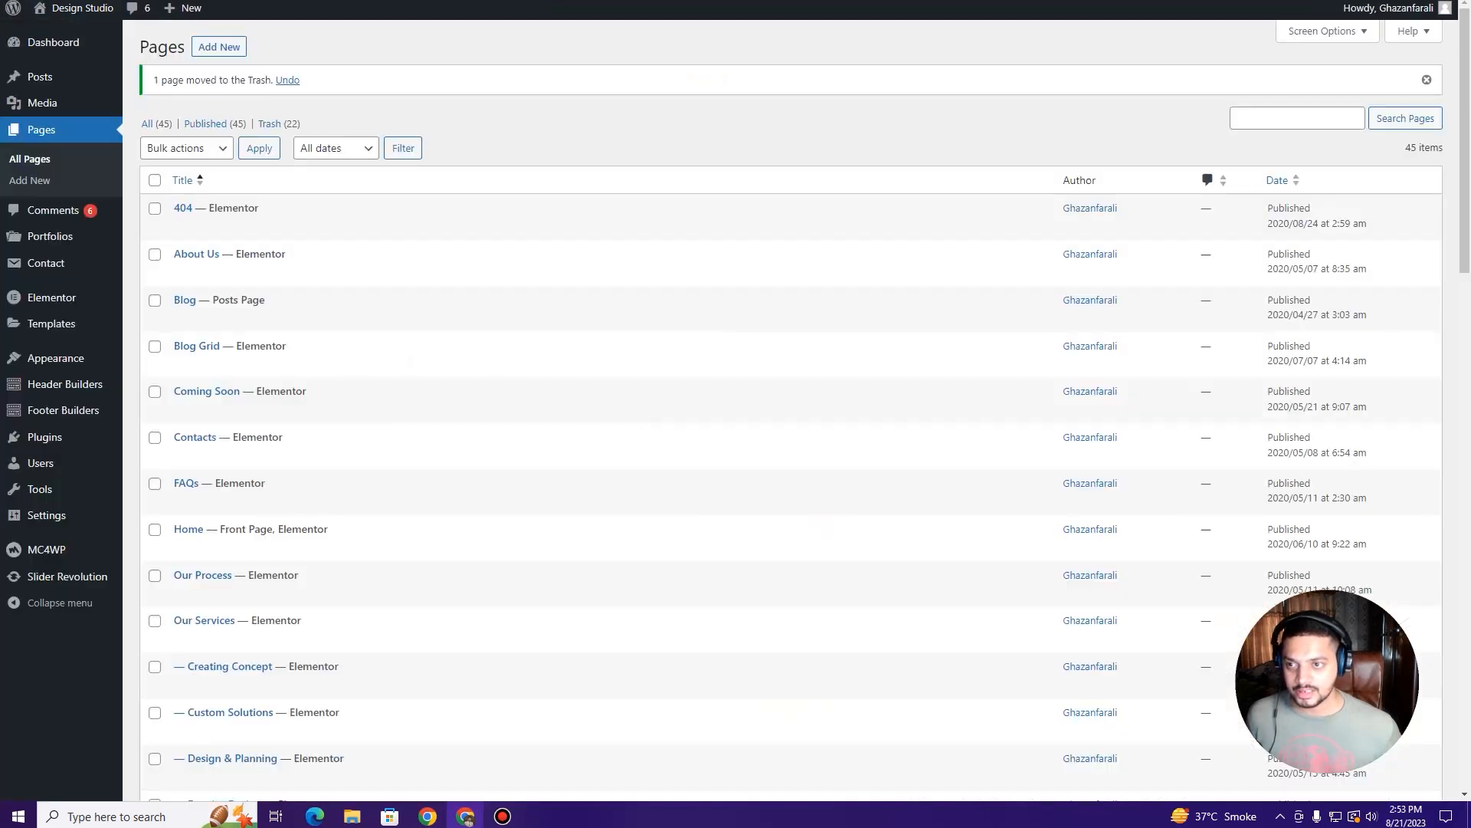
scroll(284, 386, "down", 6)
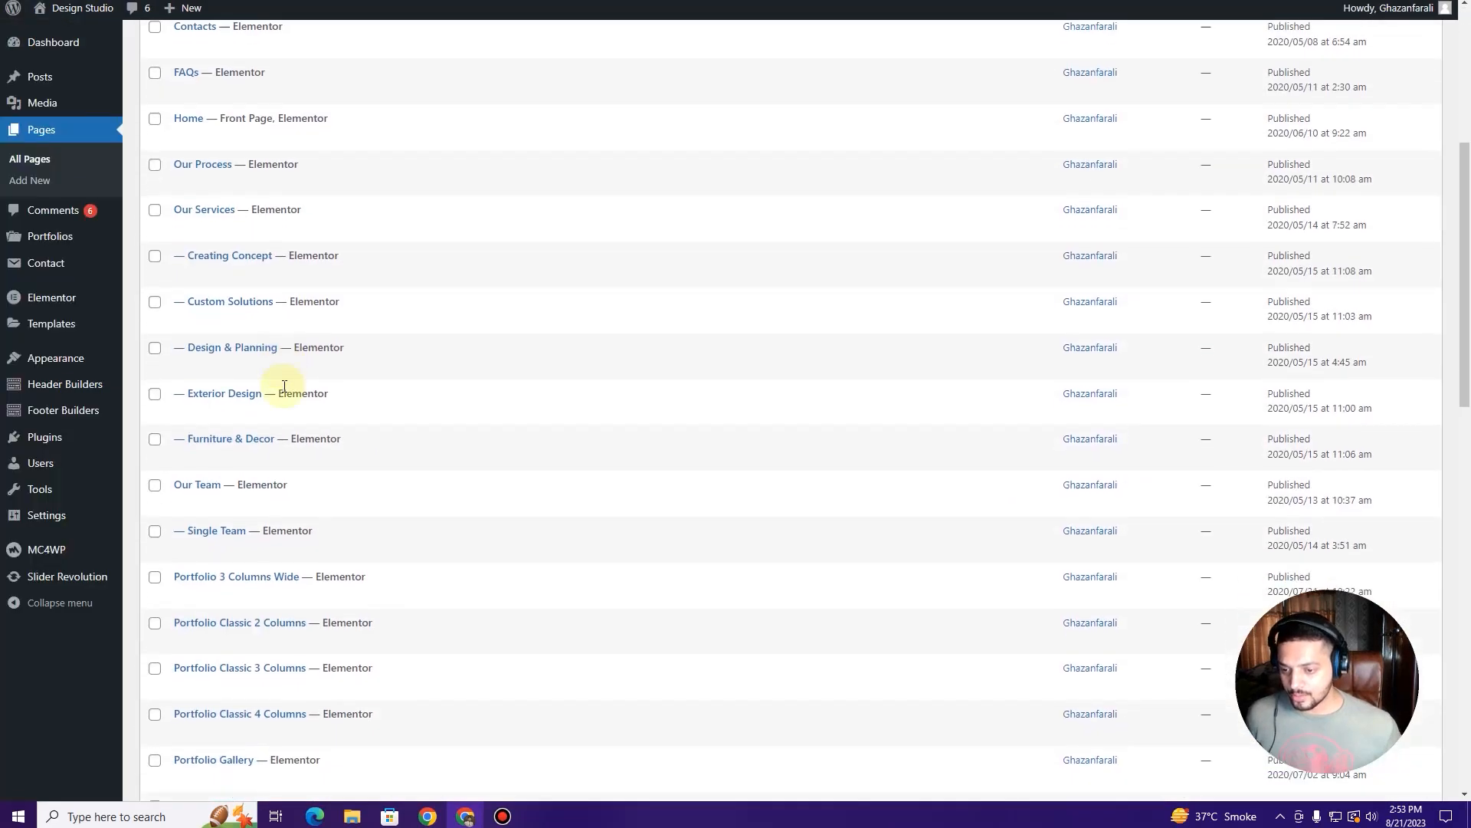
Step: Open Portfolio 3 Columns Wide and Portfolio Classic 2, 3 and 4 Columns in new tabs
scroll(283, 386, "down", 1)
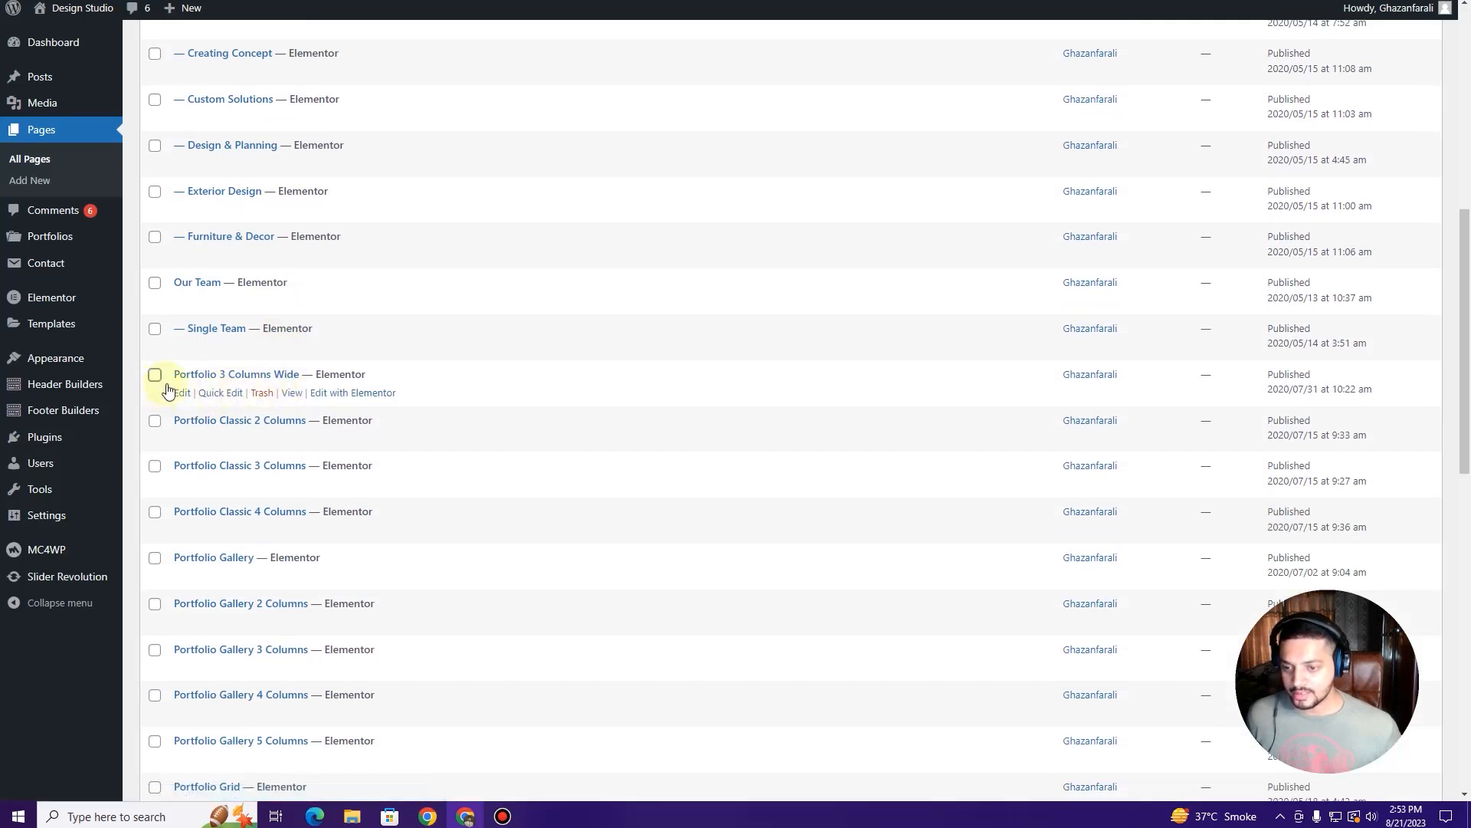
right_click(288, 392)
left_click(305, 402)
right_click(287, 438)
left_click(299, 451)
scroll(299, 437, "down", 1)
right_click(294, 408)
left_click(307, 417)
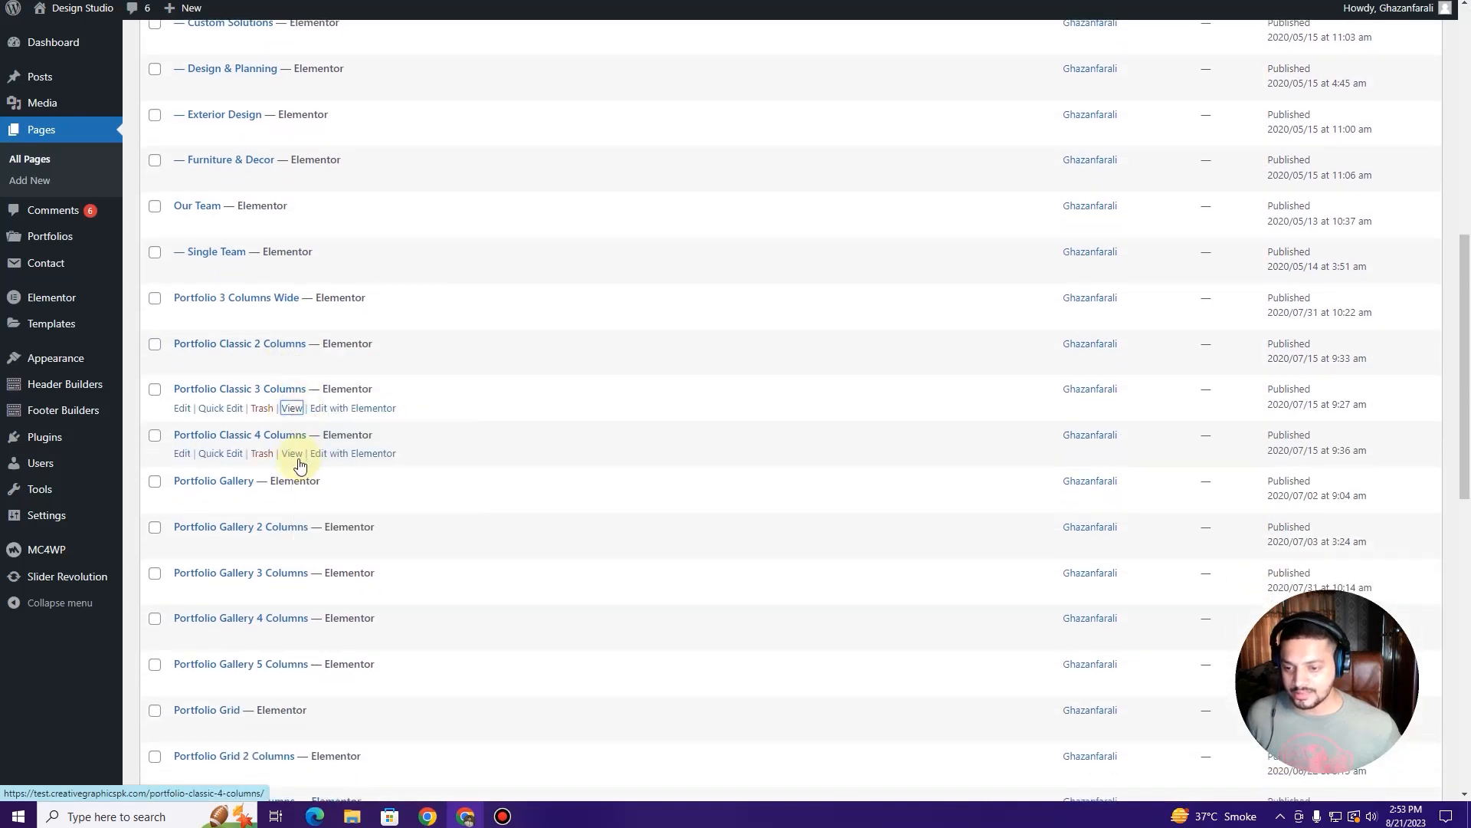
right_click(301, 459)
left_click(311, 465)
Step: Open Portfolio Gallery and Gallery 2, 3 and 4 Columns in new tabs
right_click(298, 503)
left_click(314, 513)
scroll(302, 483, "down", 2)
right_click(296, 398)
left_click(310, 406)
right_click(291, 438)
left_click(304, 453)
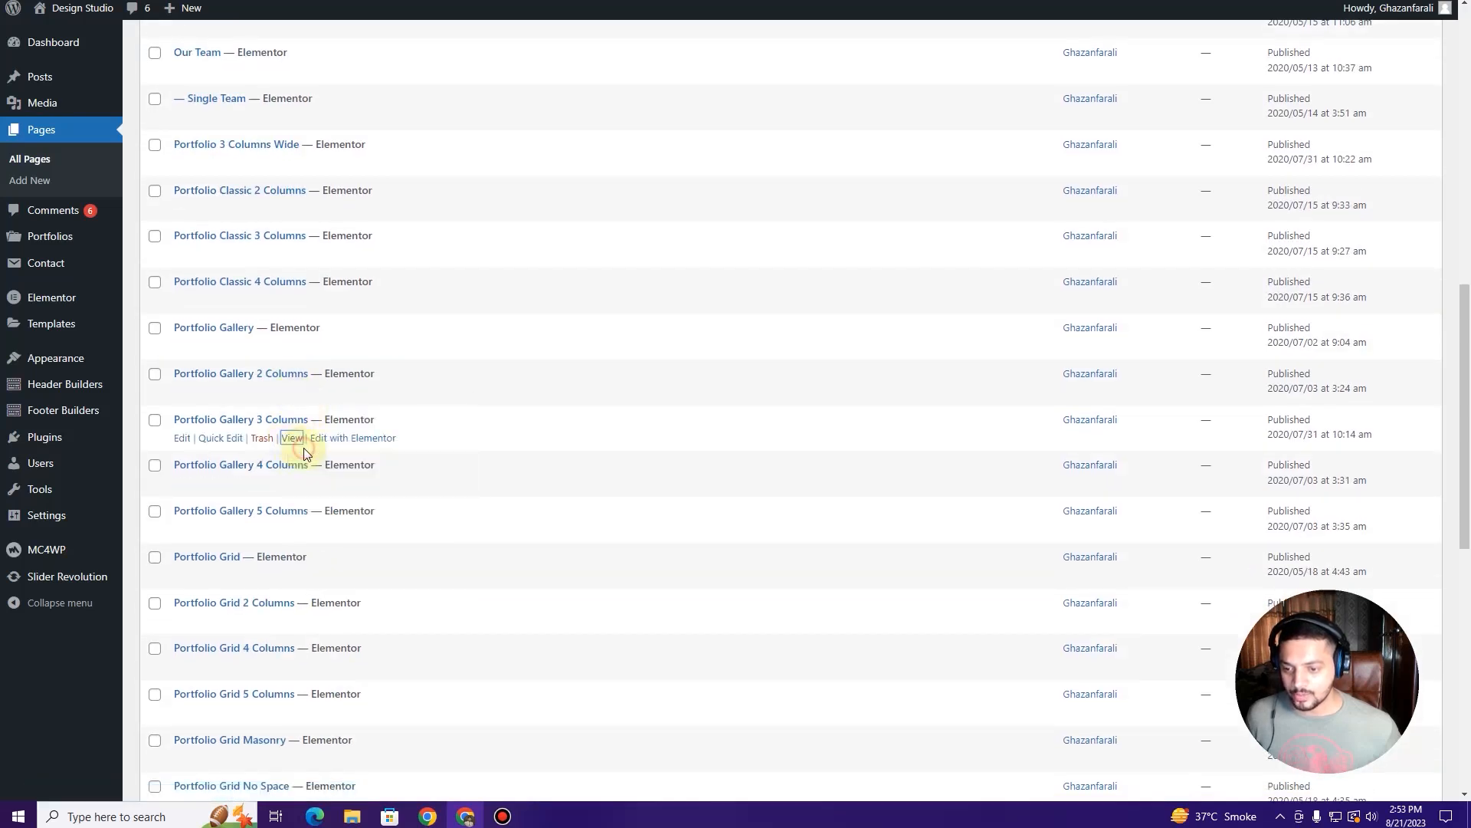
right_click(296, 485)
left_click(307, 491)
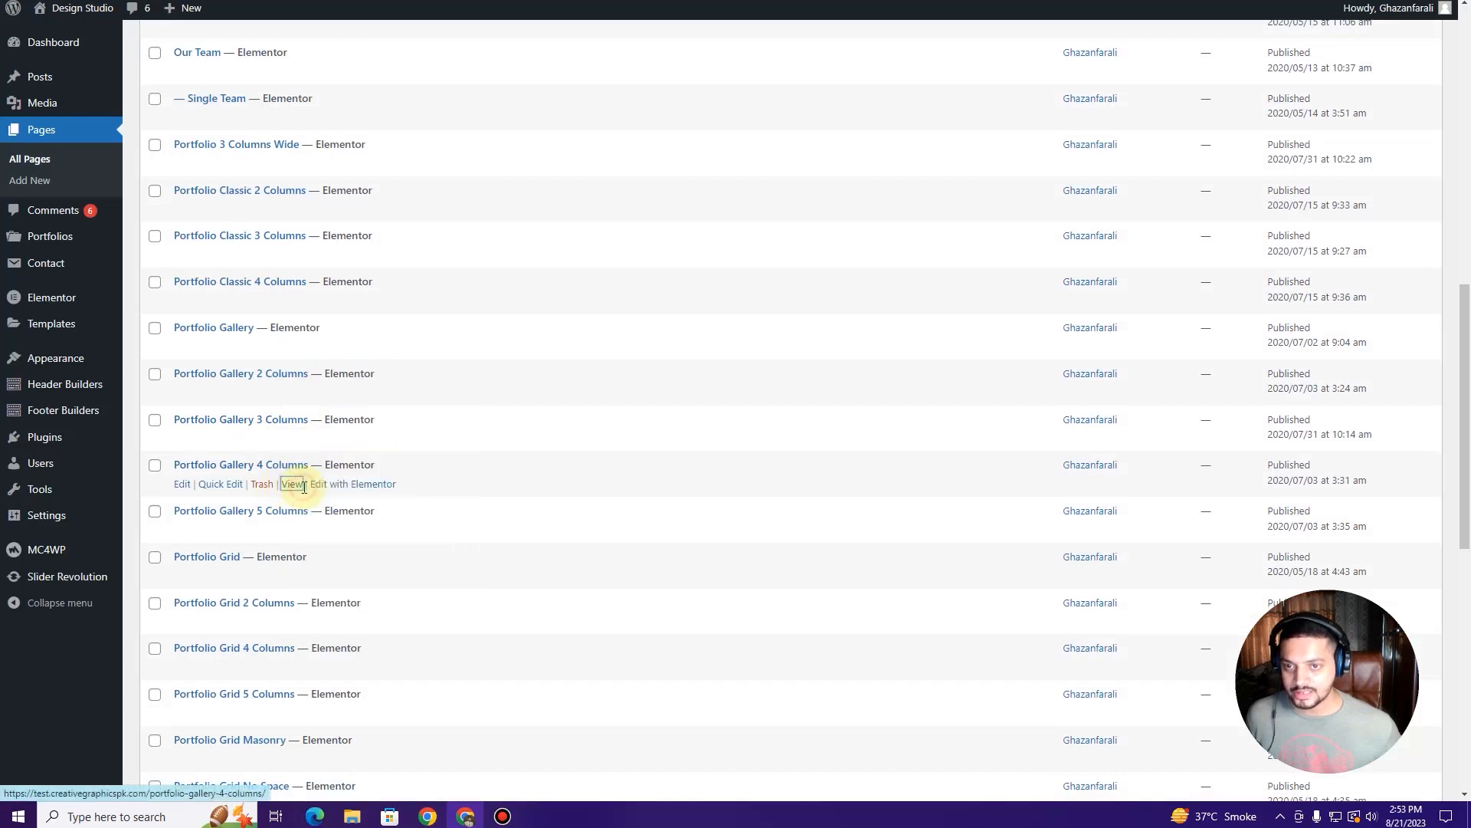
left_click(292, 0)
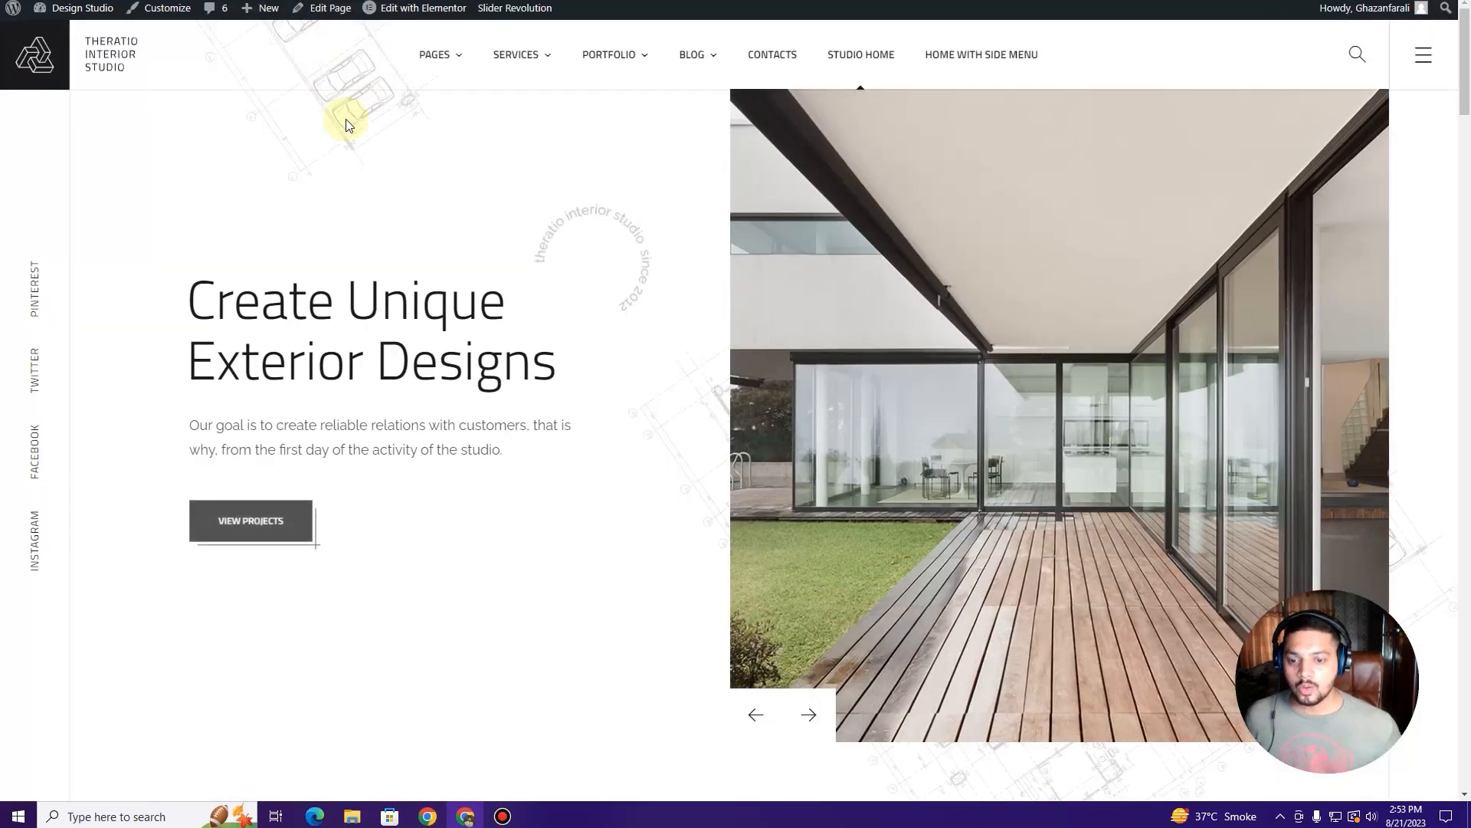
Step: Scroll through the Portfolio 3 Columns Wide page on the live site
left_click(383, 0)
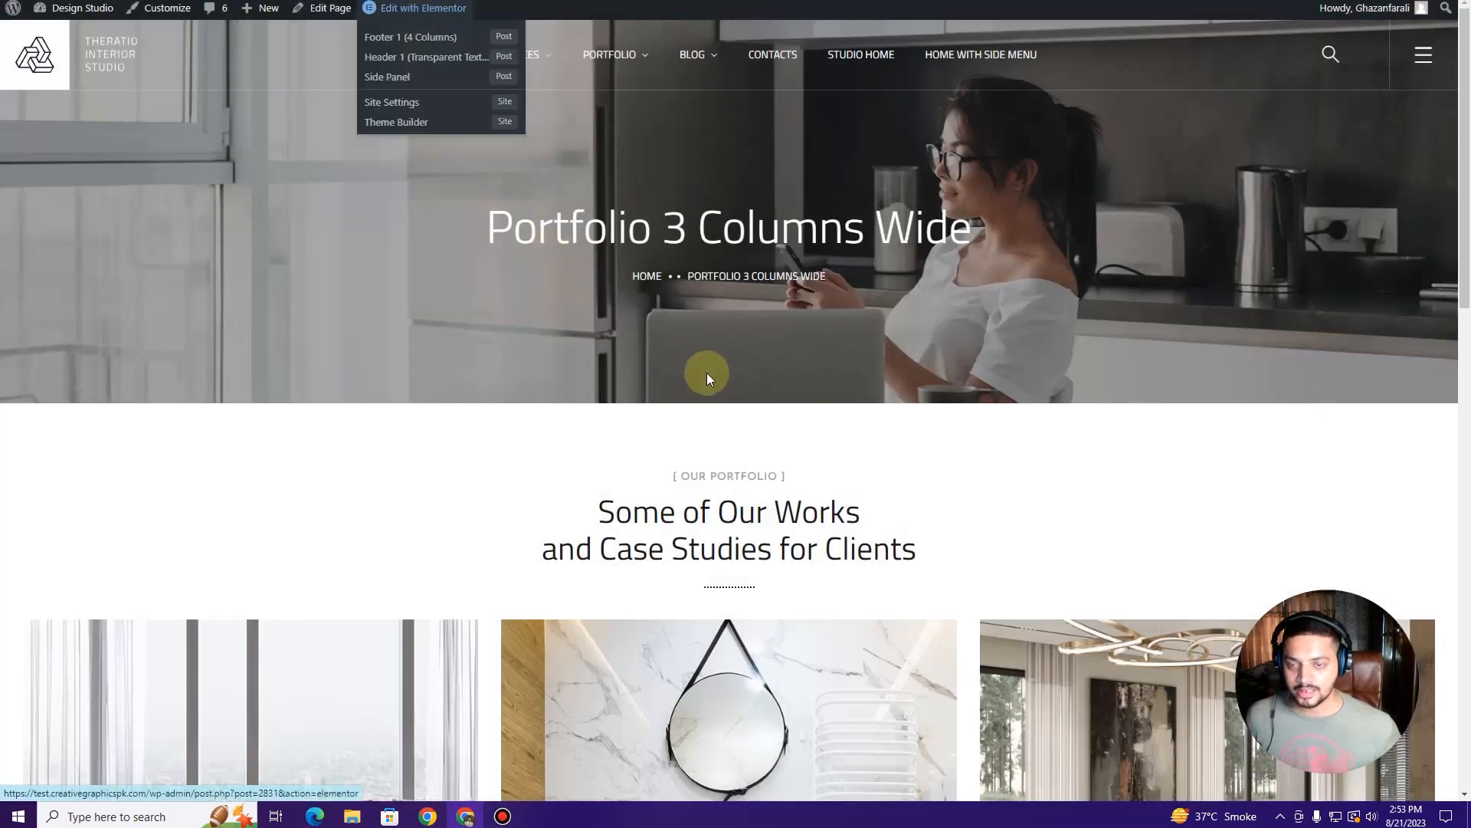
scroll(706, 376, "down", 5)
scroll(509, 388, "down", 1)
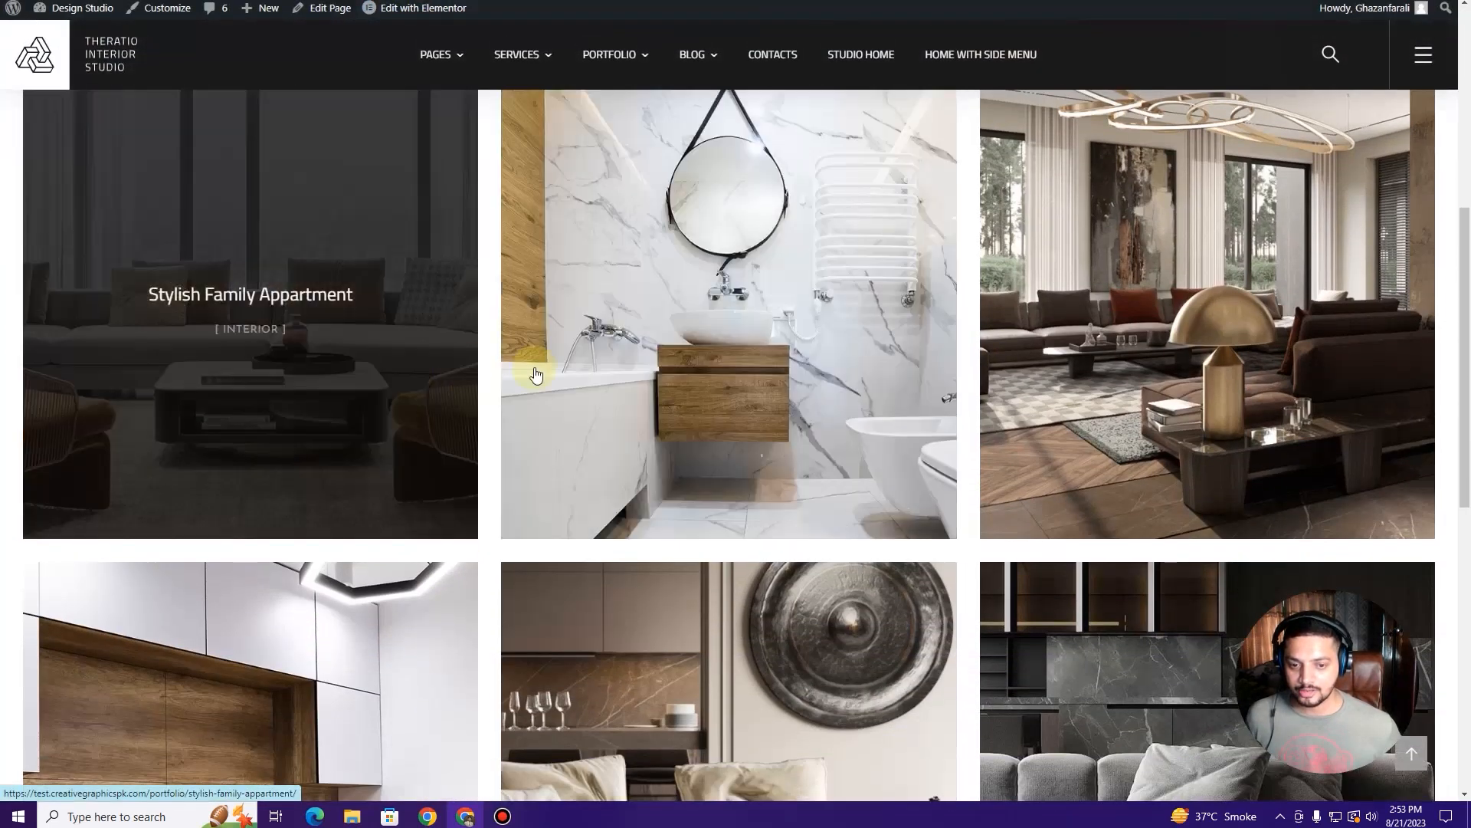
scroll(1148, 376, "down", 6)
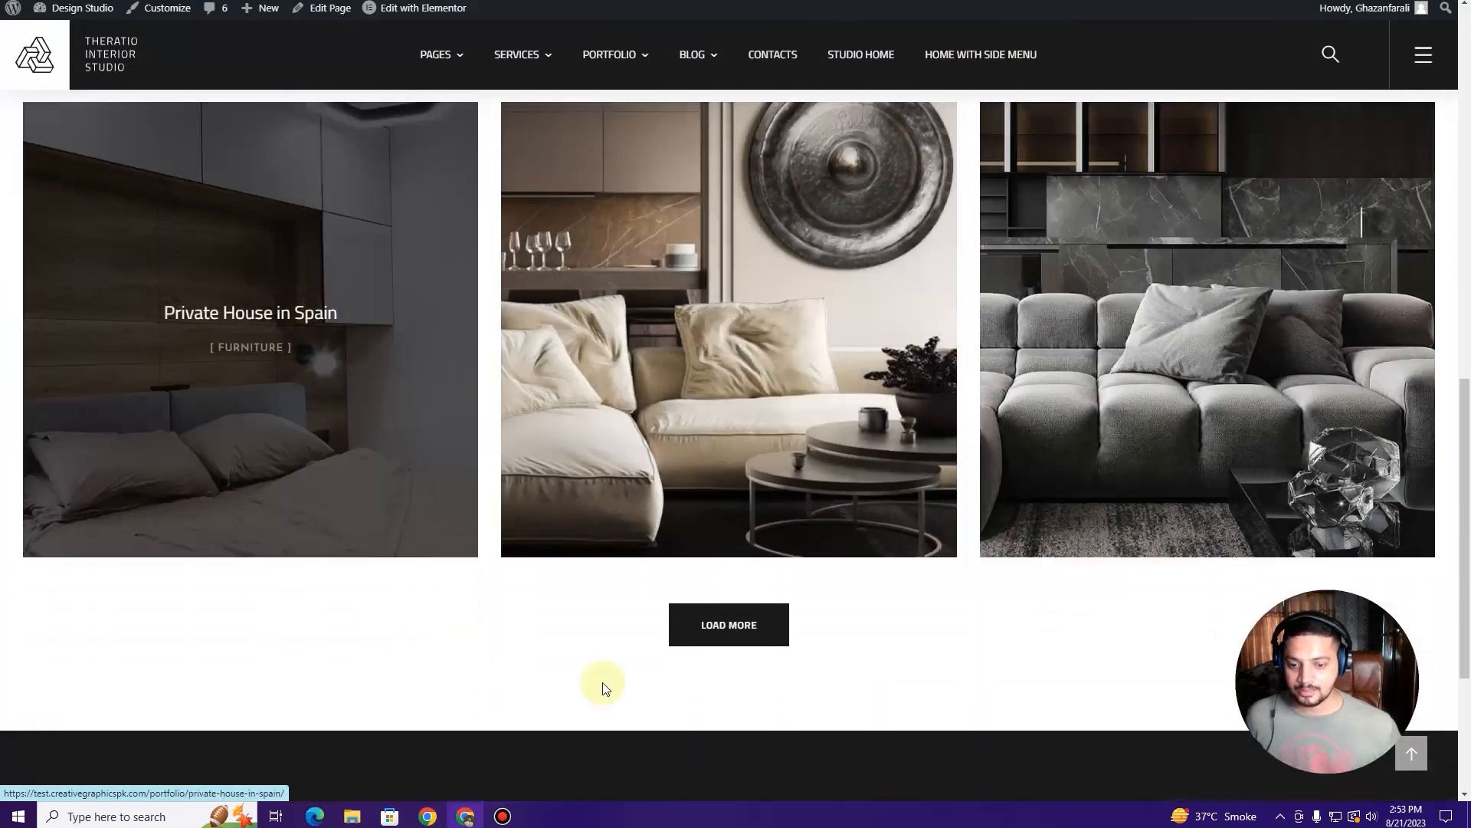
scroll(541, 641, "up", 8)
scroll(683, 207, "down", 4)
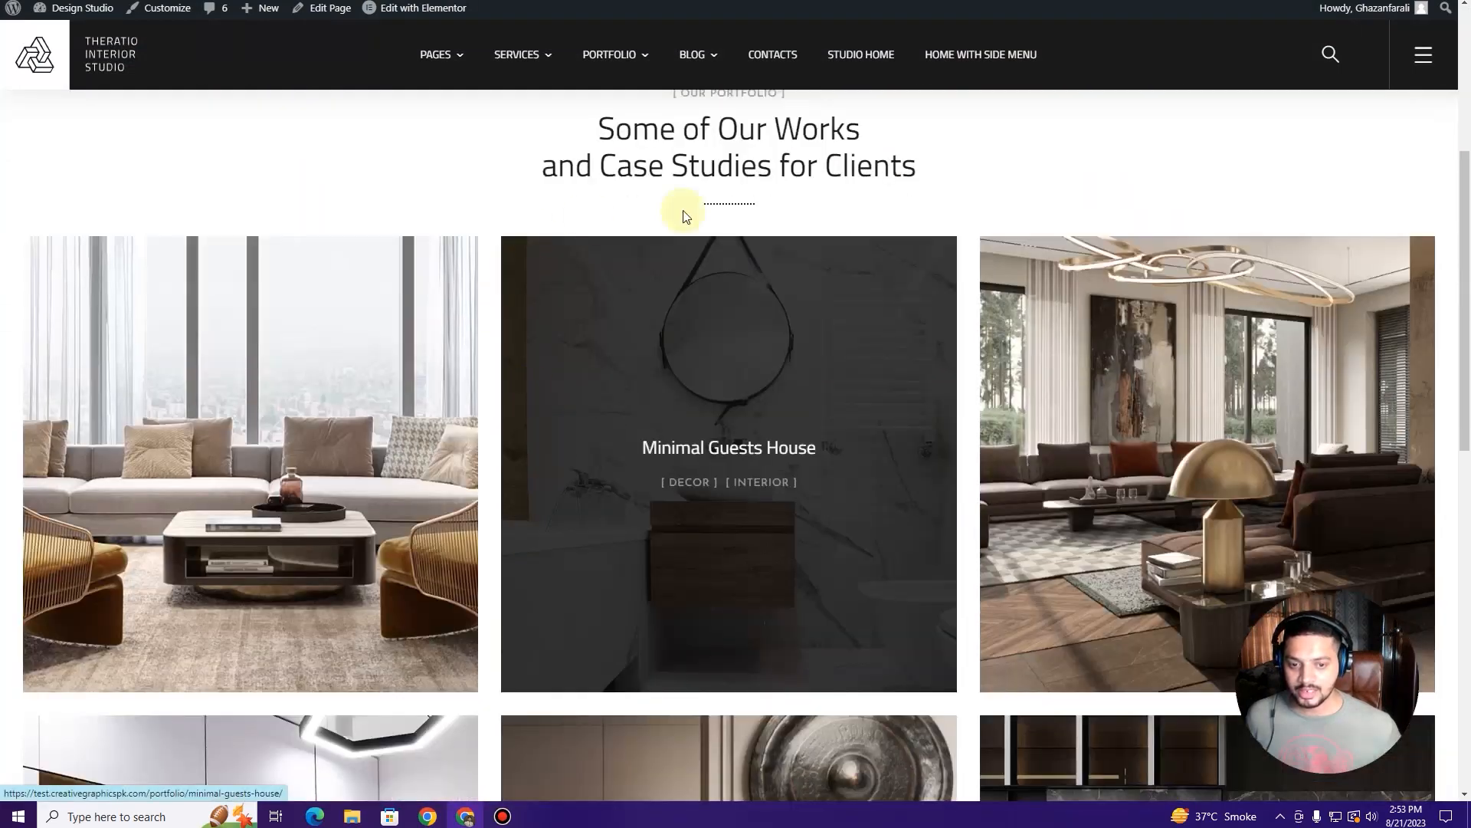
scroll(798, 223, "down", 7)
scroll(358, 423, "down", 2)
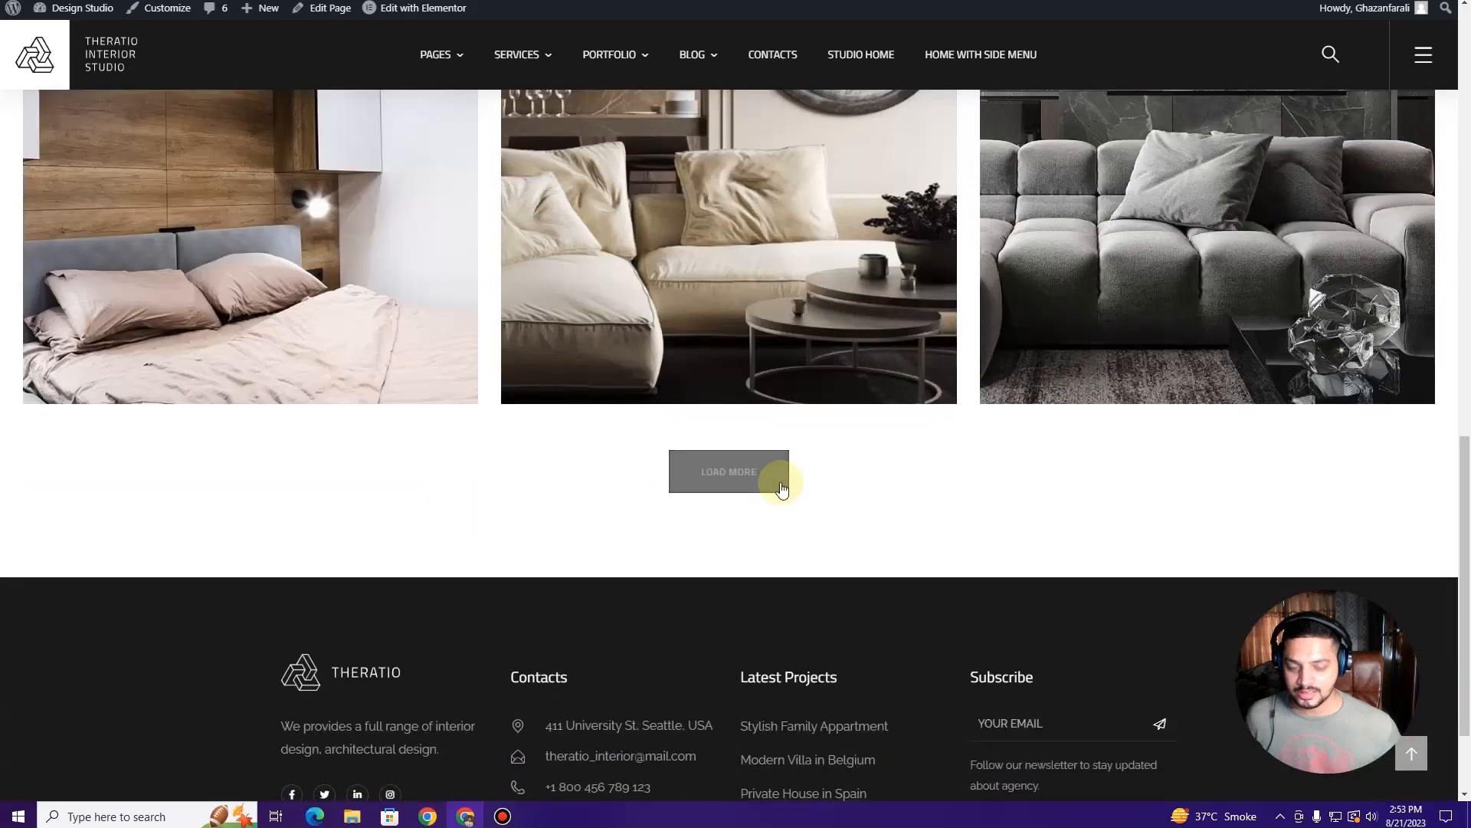
Step: Review the Portfolio Classic 2, 3 and 4 Columns pages, then return to the Pages list
left_click(383, 2)
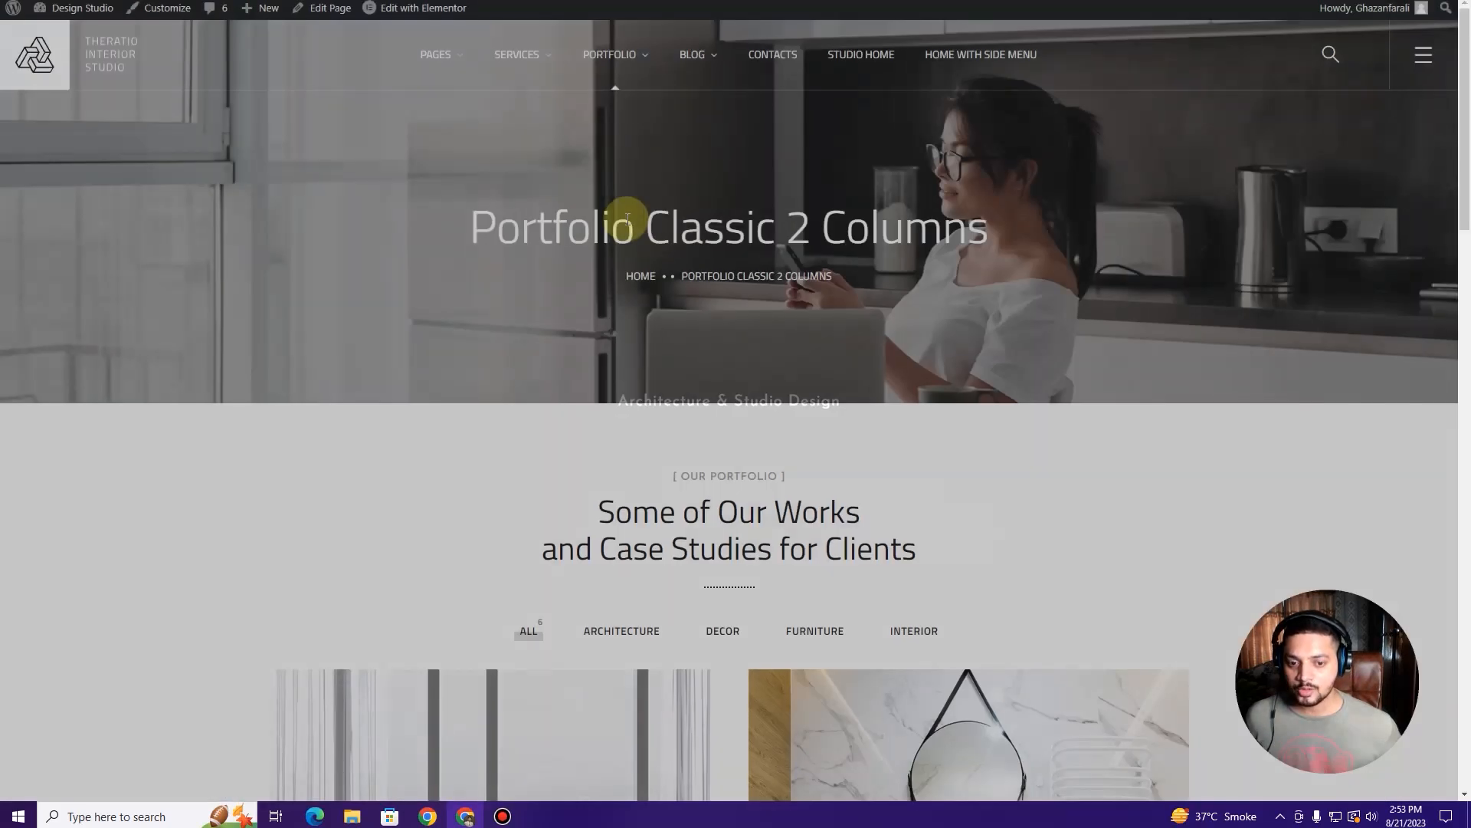
scroll(651, 352, "down", 5)
scroll(909, 412, "down", 4)
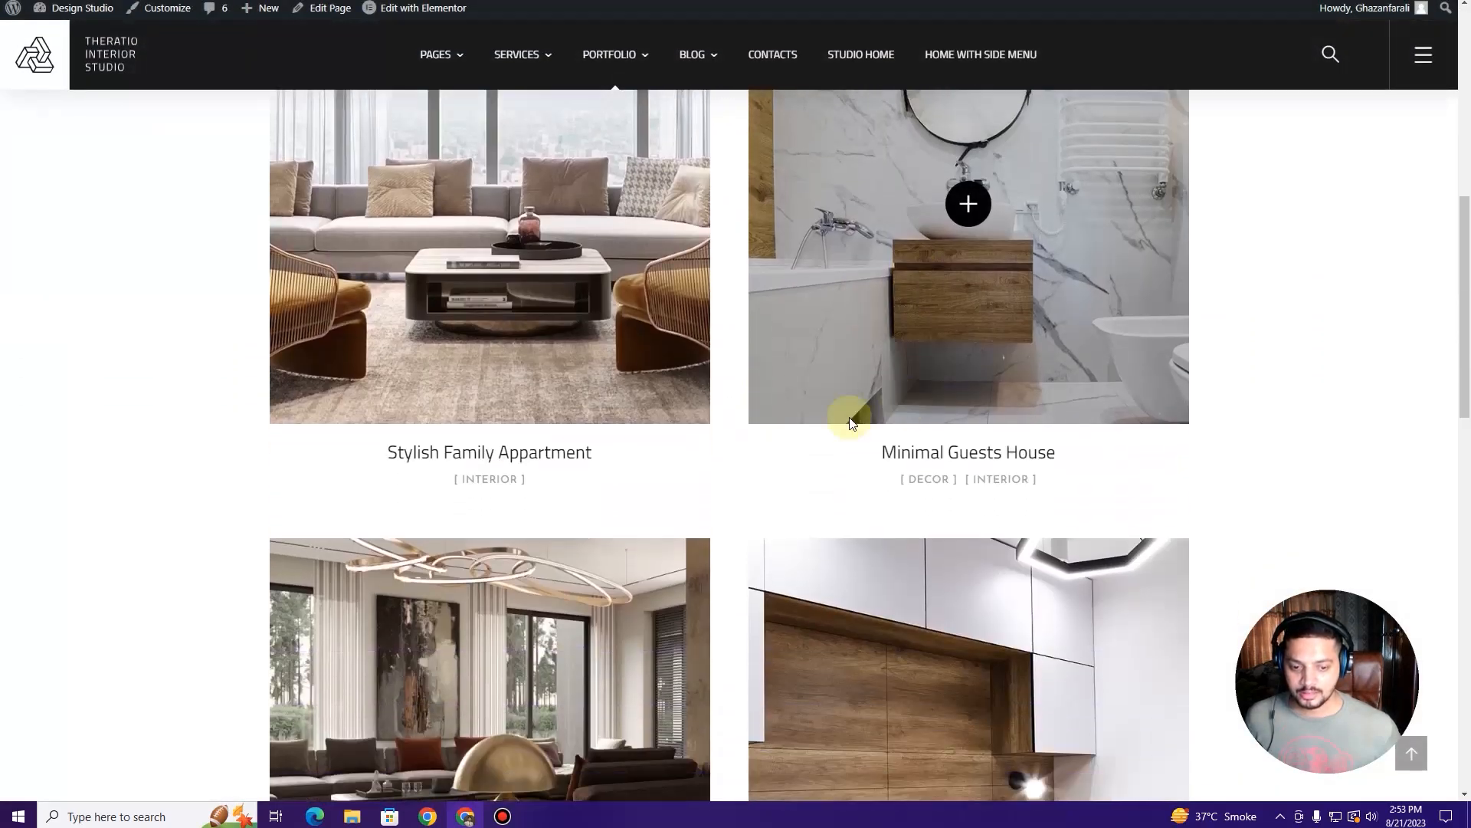
scroll(601, 368, "up", 3)
left_click(530, 2)
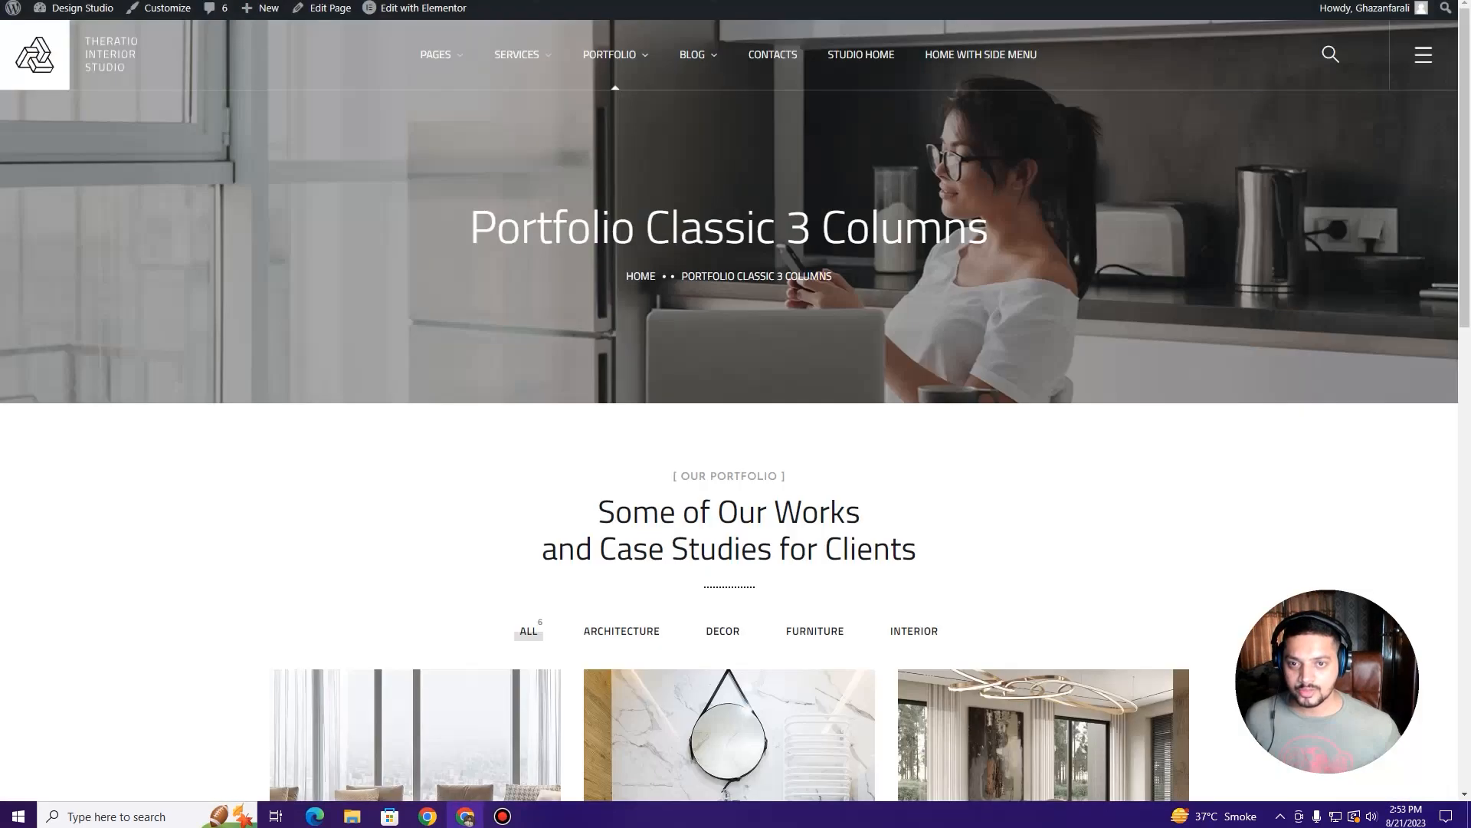
scroll(613, 384, "down", 5)
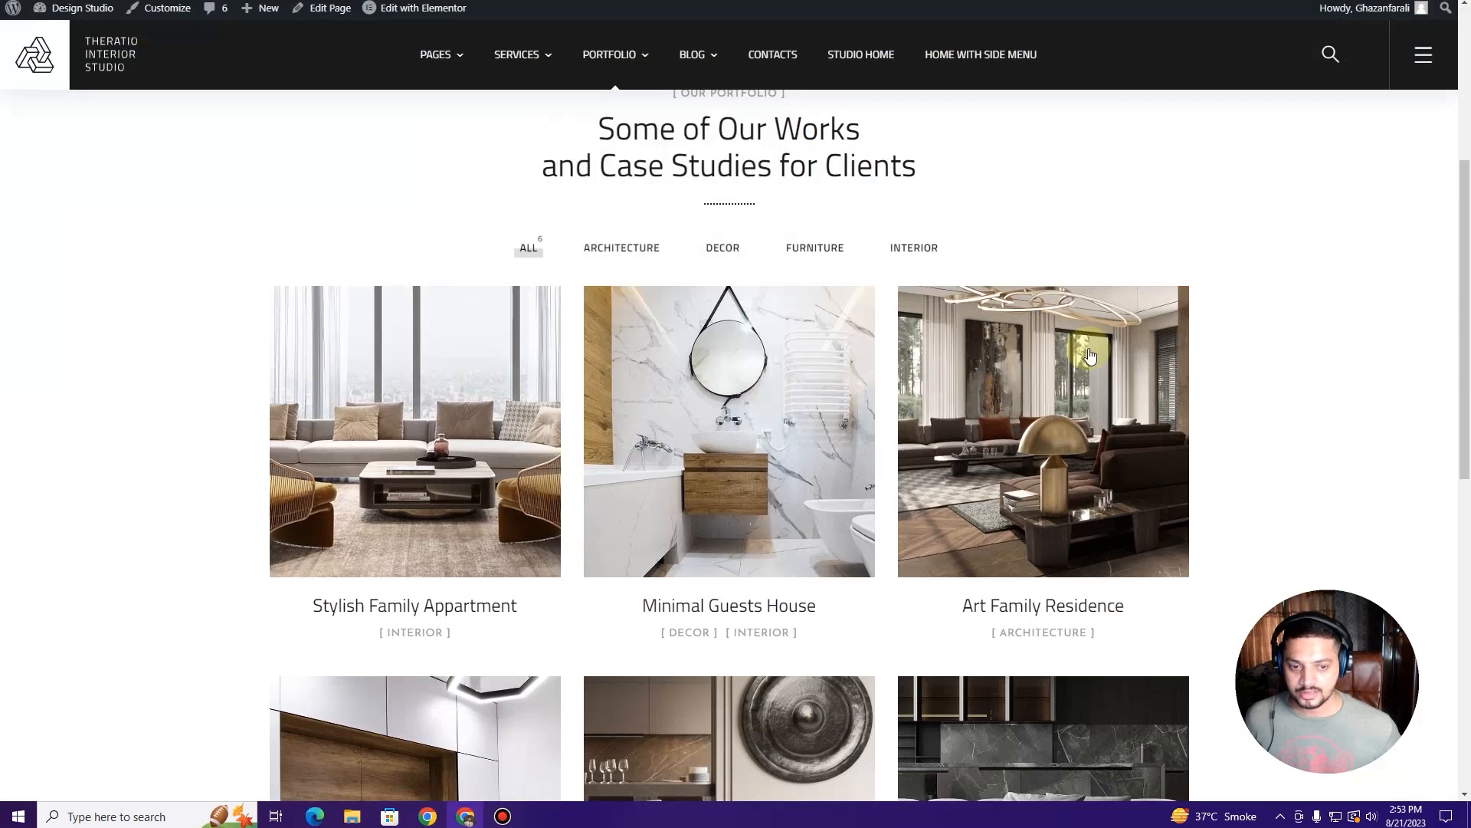
scroll(1090, 355, "down", 7)
scroll(559, 470, "up", 5)
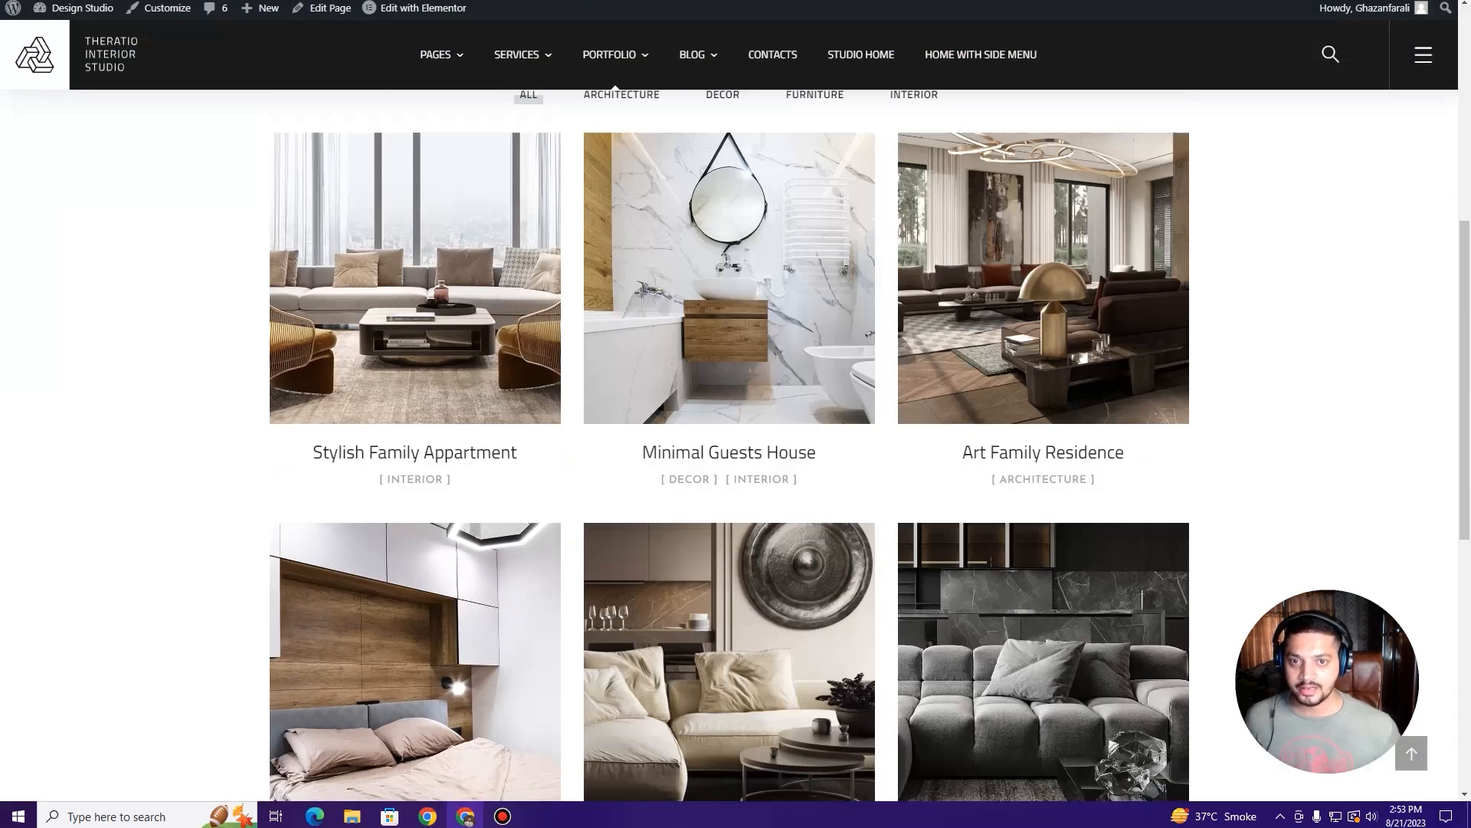
key("ctrl+Tab")
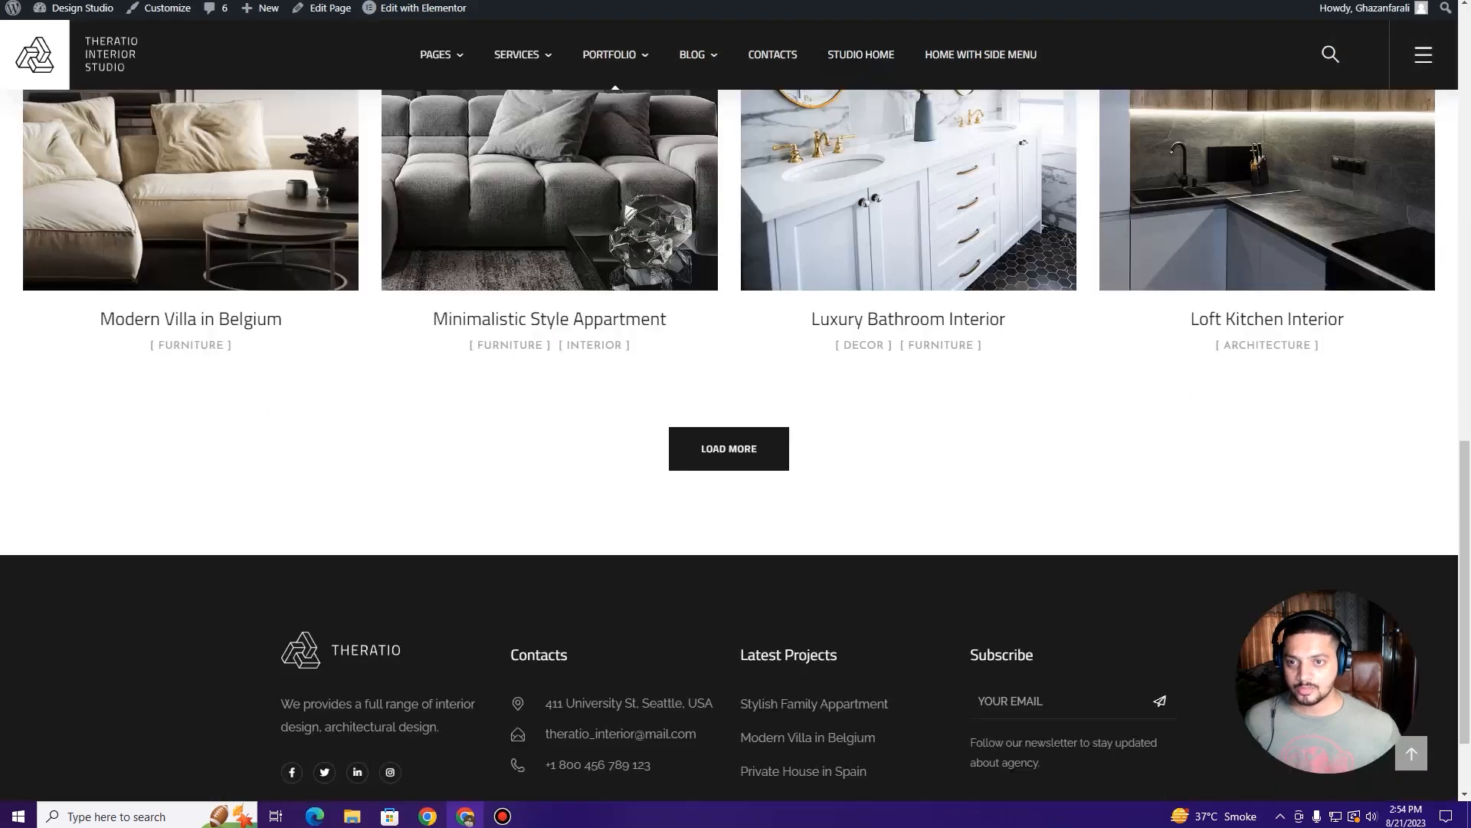
key("ctrl+shift+Tab")
key("ctrl+shift+Tab")
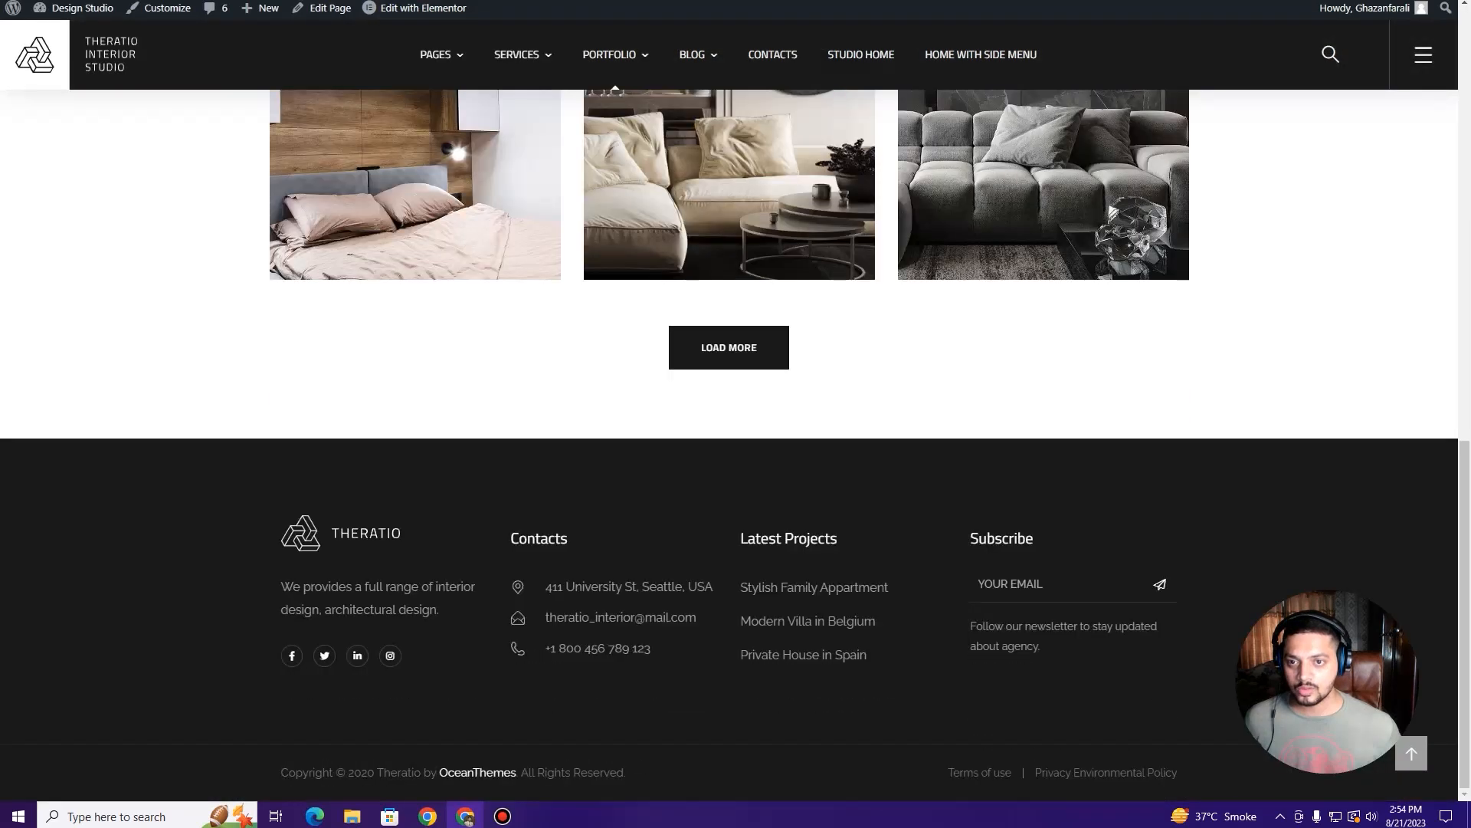
key("ctrl+shift+Tab")
key("ctrl+shift+Tab")
key("ctrl+shift+Tab")
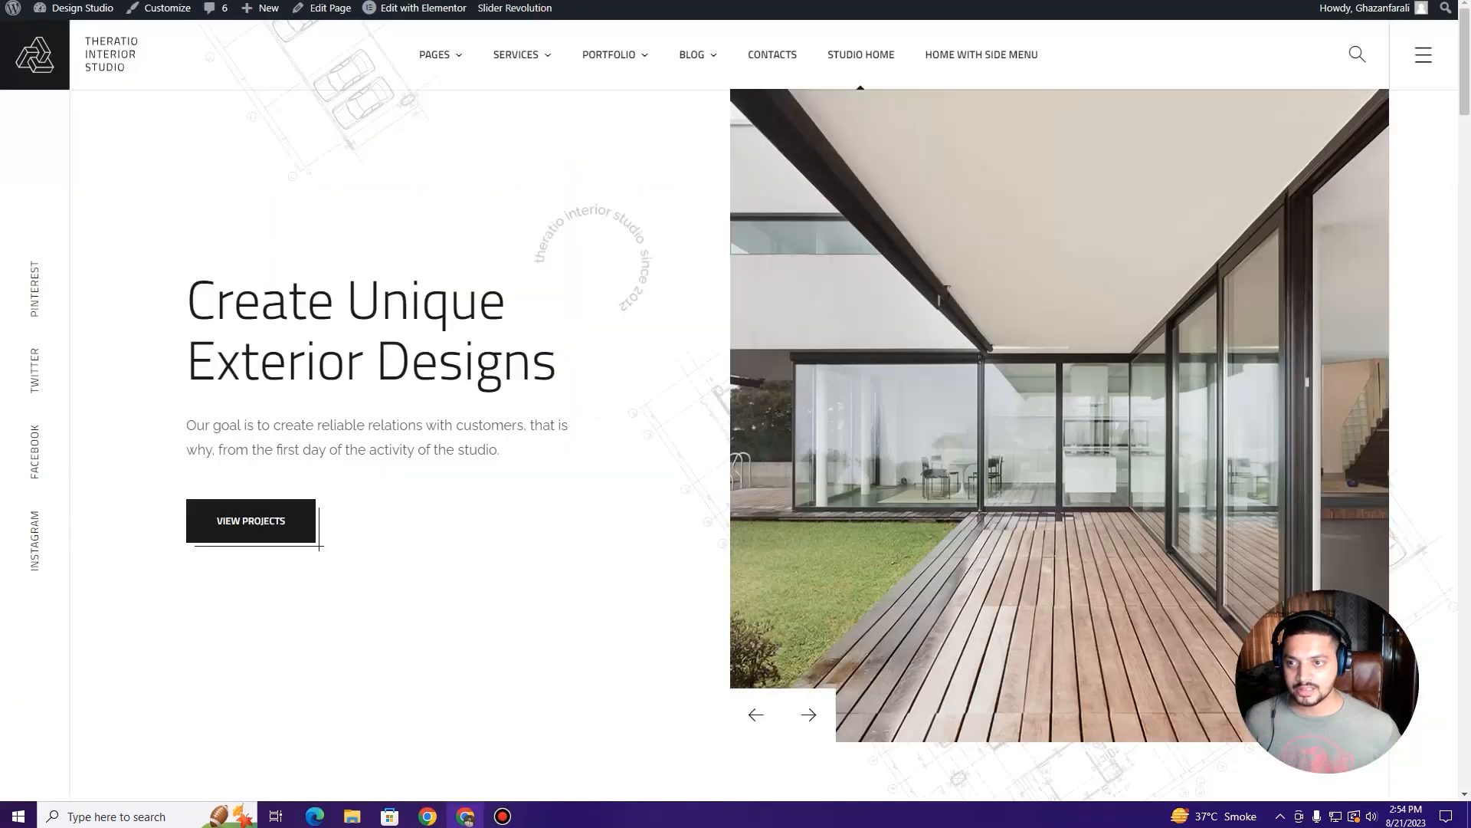
key("ctrl+shift+Tab")
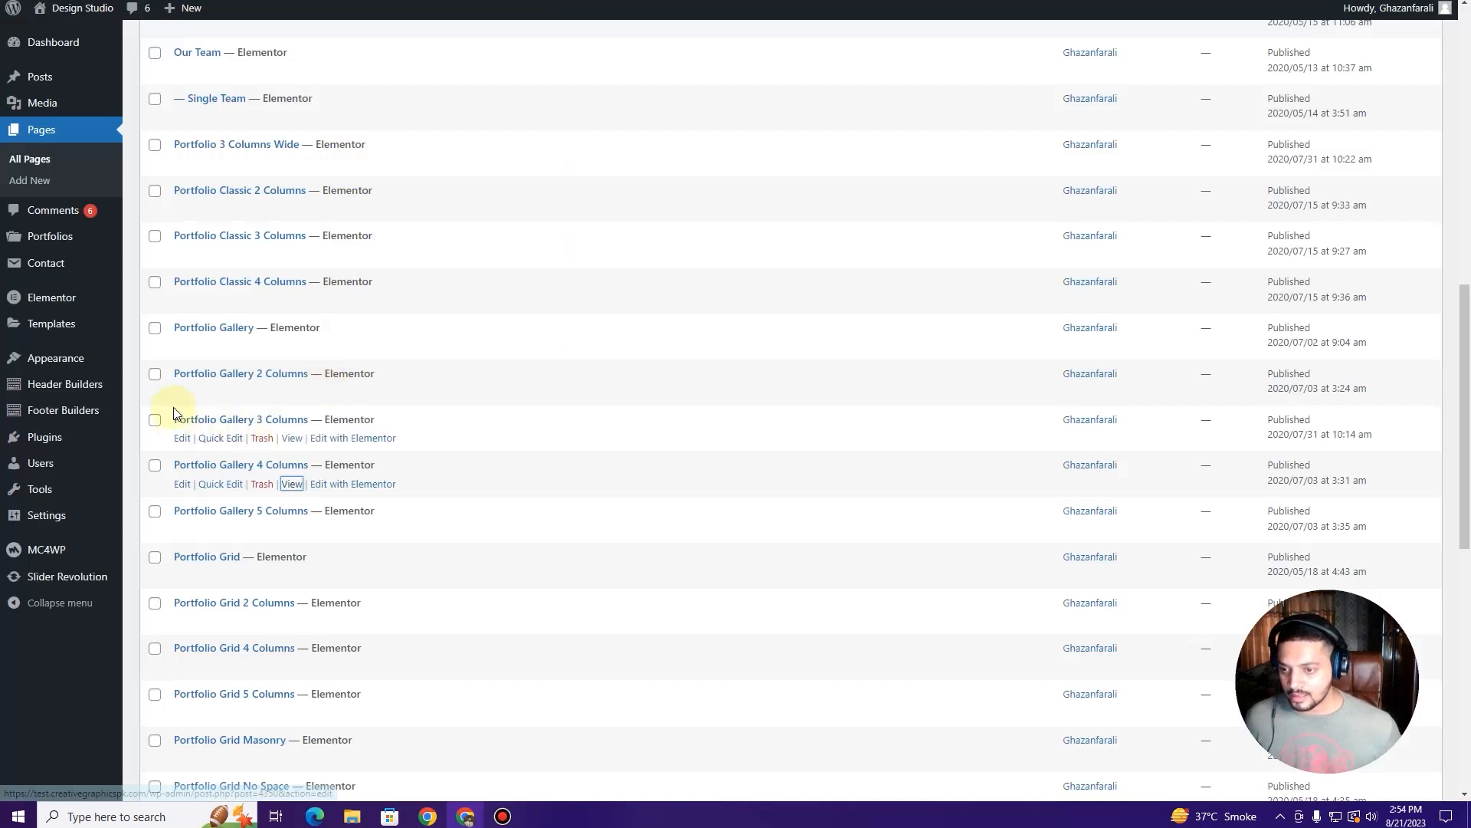
Step: Select Portfolio Classic 2, 3, 4 Columns and Portfolio Gallery 3, 4, 5 Columns
scroll(173, 383, "up", 1)
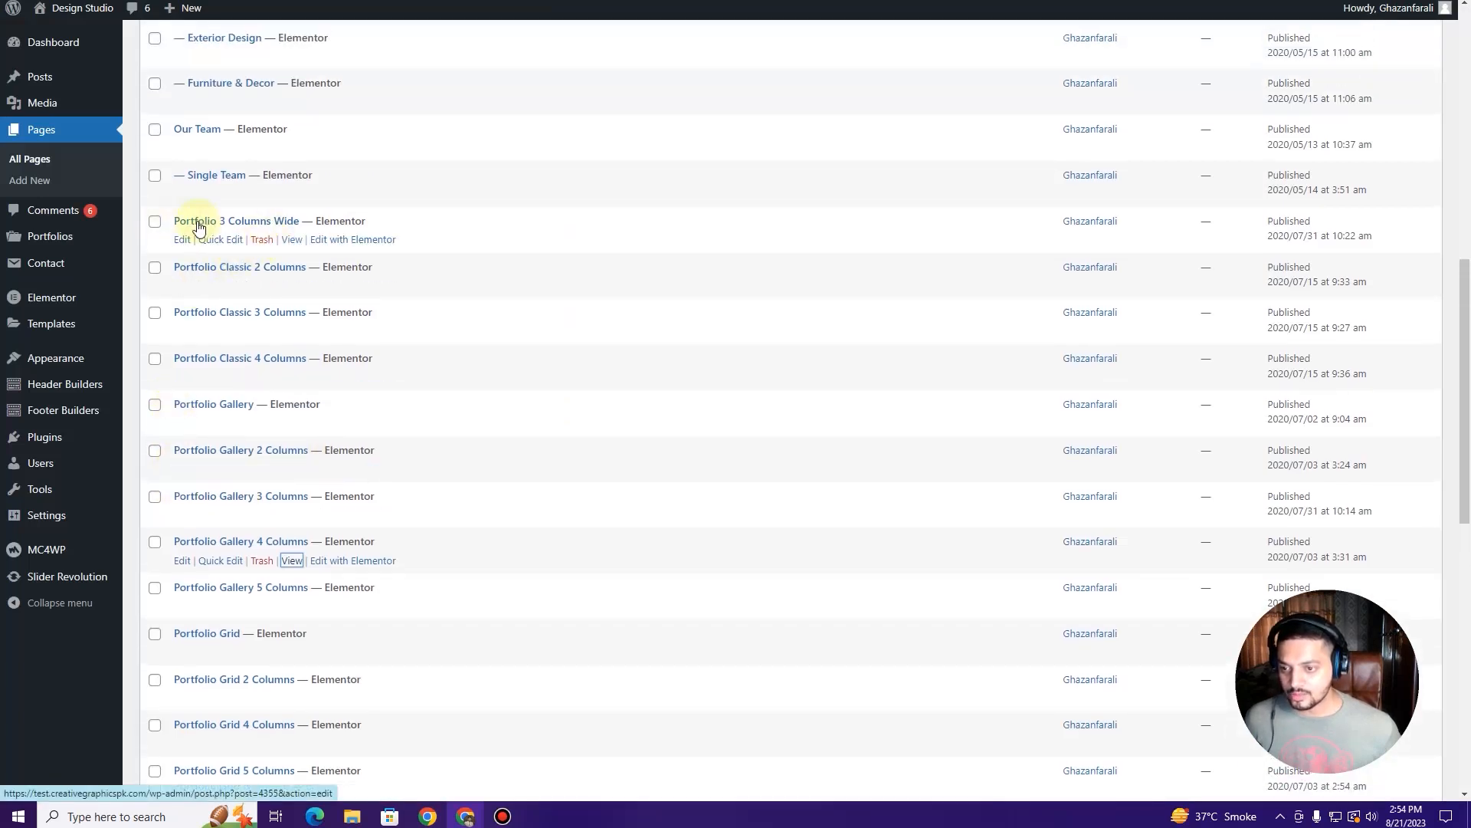
left_click(155, 268)
left_click(155, 314)
left_click(156, 359)
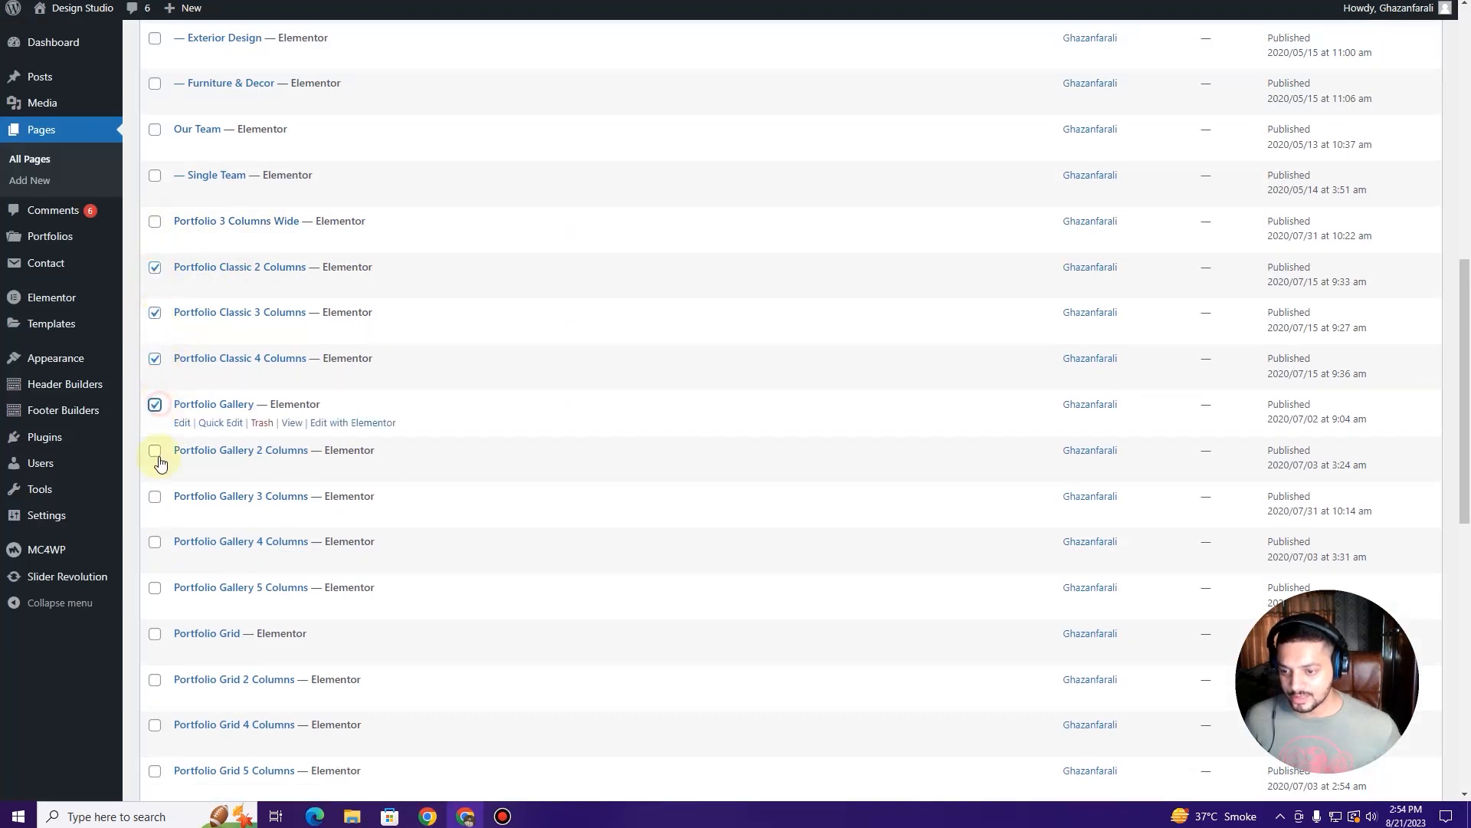
scroll(161, 456, "down", 2)
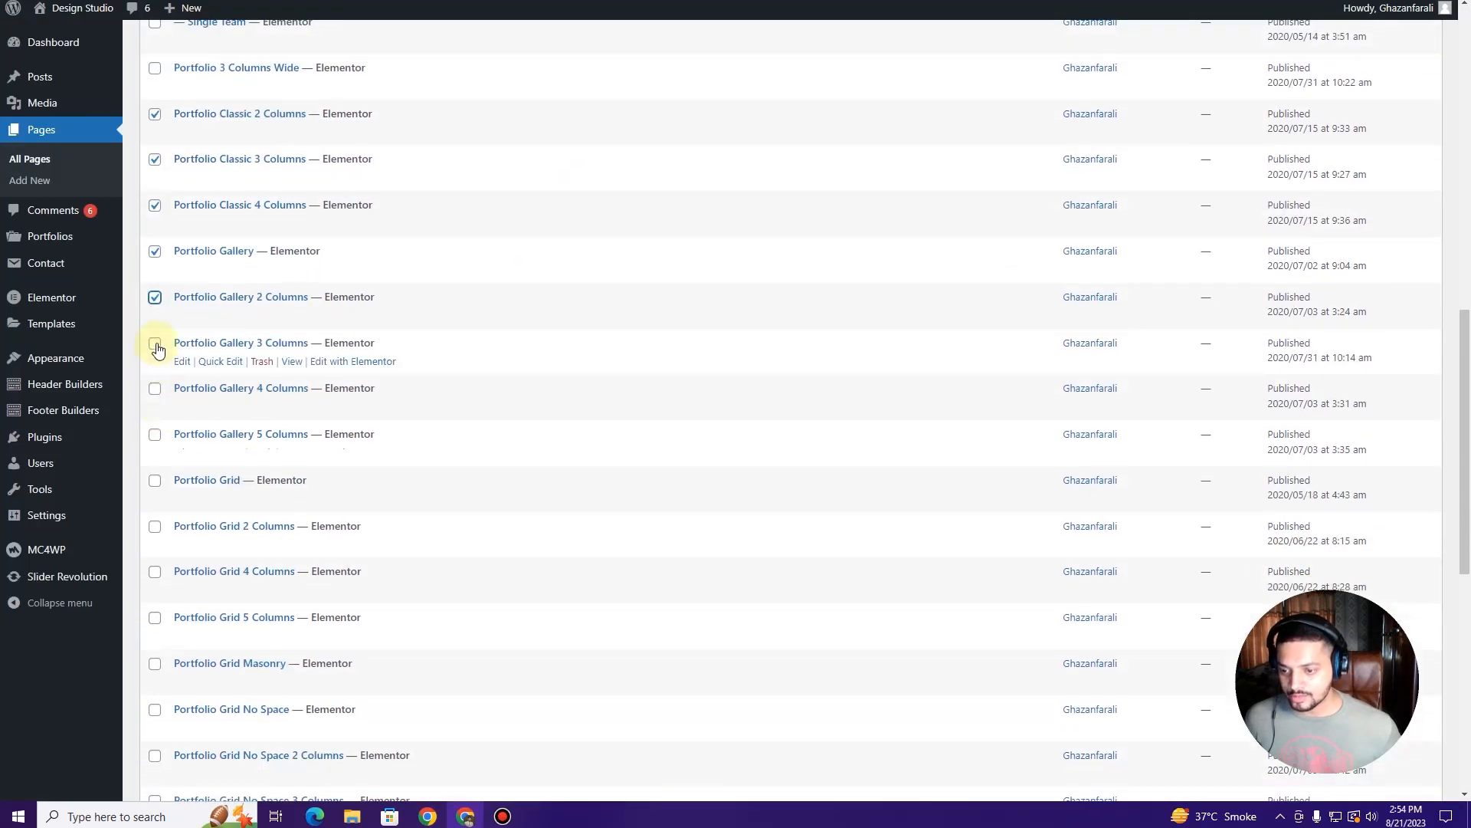
left_click(155, 344)
left_click(155, 389)
left_click(155, 435)
Step: Add Portfolio Grid, Grid 2, 4, 5 Columns, Masonry and No Space, then reload
scroll(155, 435, "down", 3)
left_click(155, 250)
left_click(154, 297)
left_click(155, 342)
left_click(155, 388)
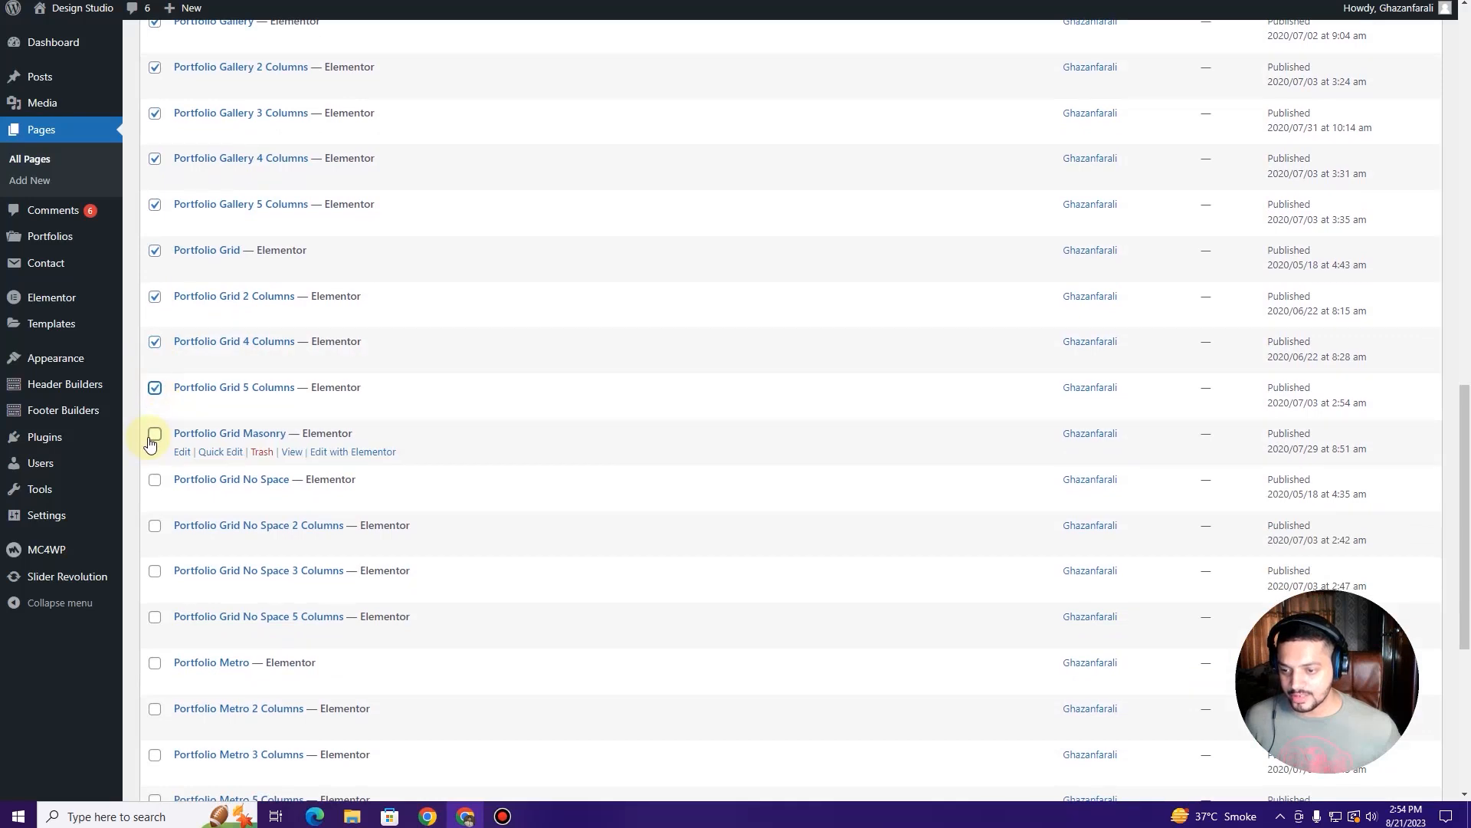
left_click(155, 435)
left_click(155, 479)
scroll(157, 480, "down", 1)
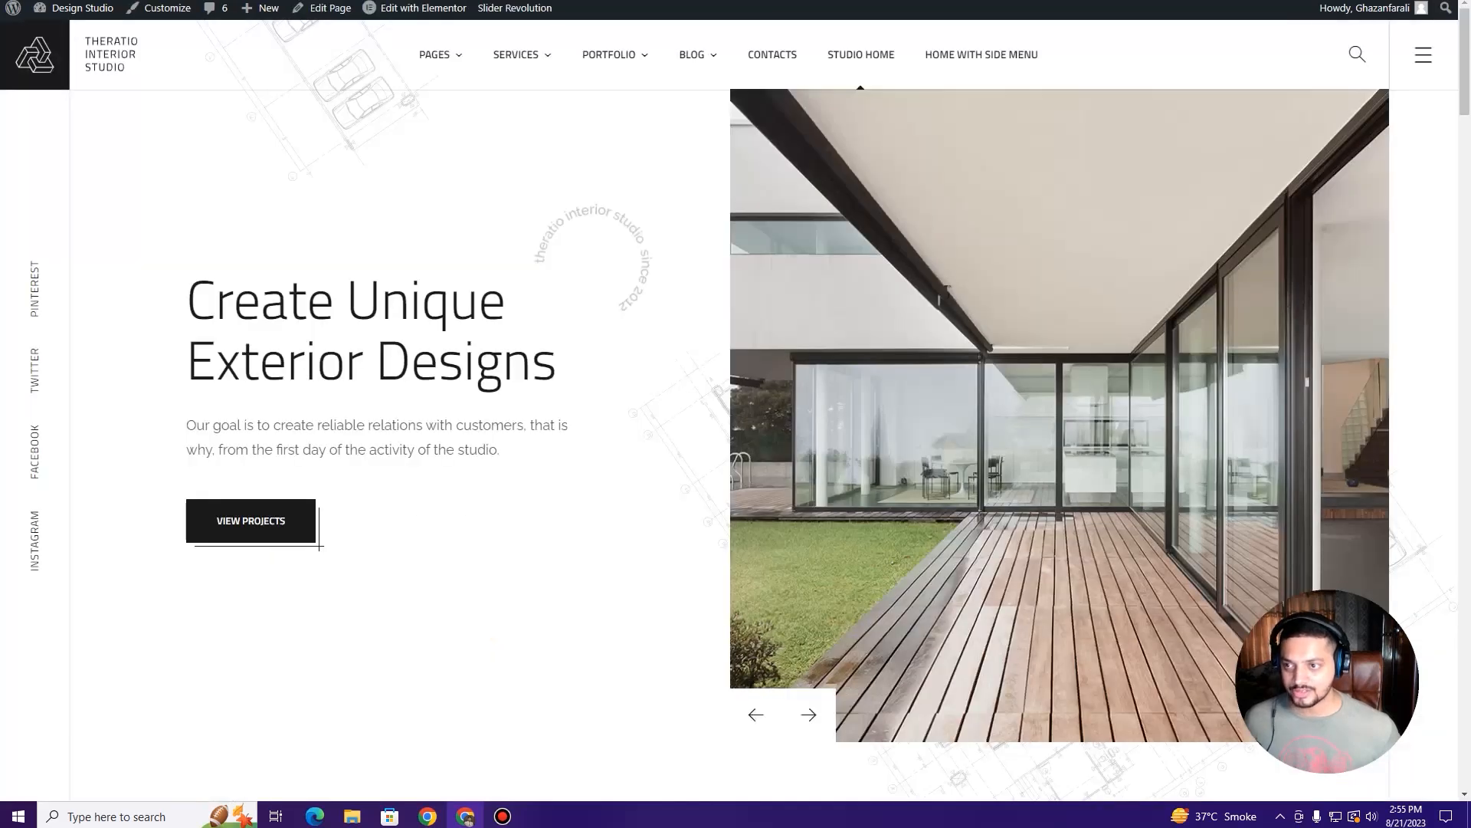
key("F5")
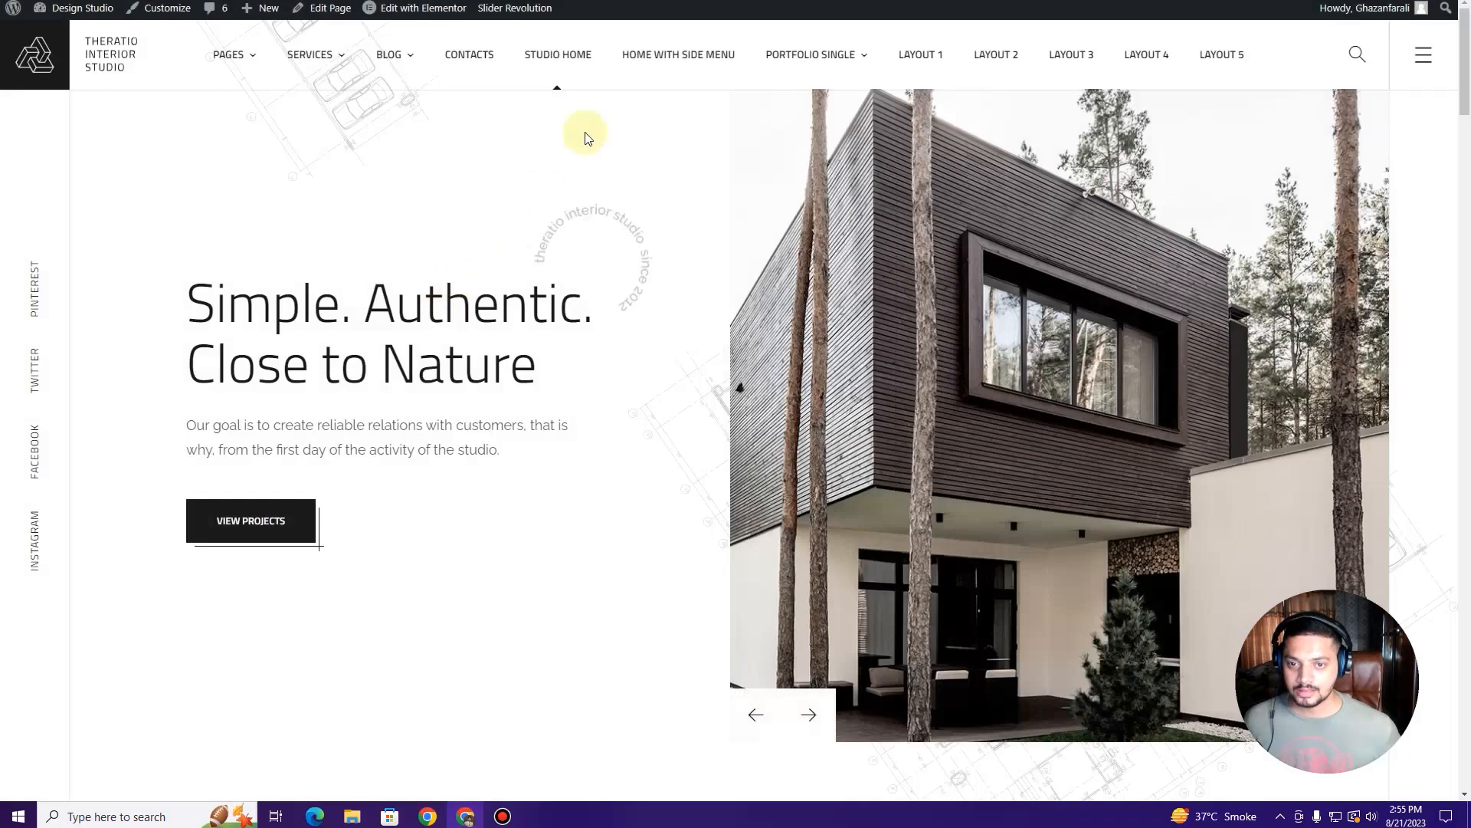
mouse_move(408, 59)
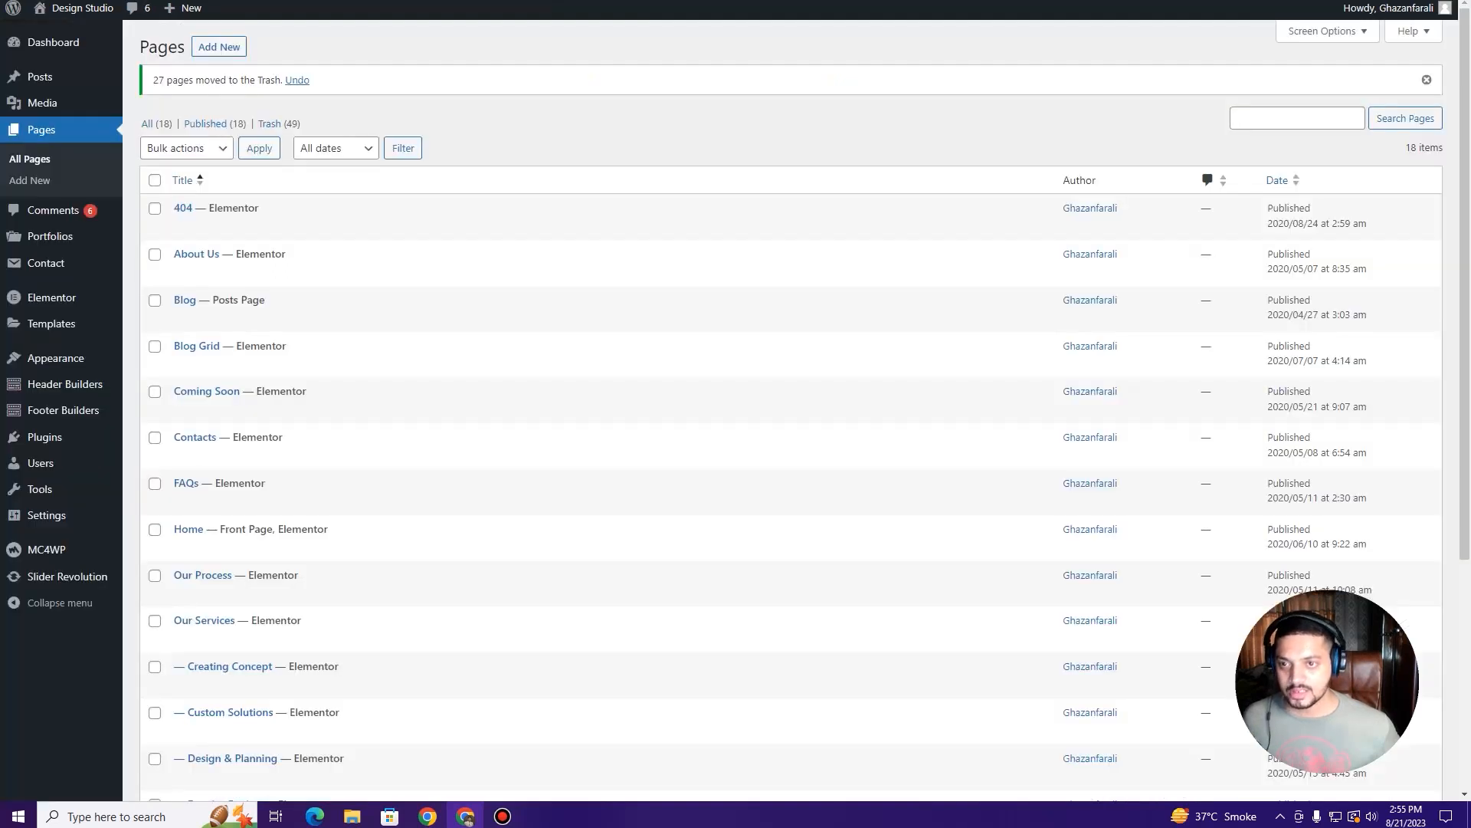
Step: Preview the Blog Grid page, then move it to the Trash
scroll(279, 508, "down", 3)
scroll(282, 512, "up", 3)
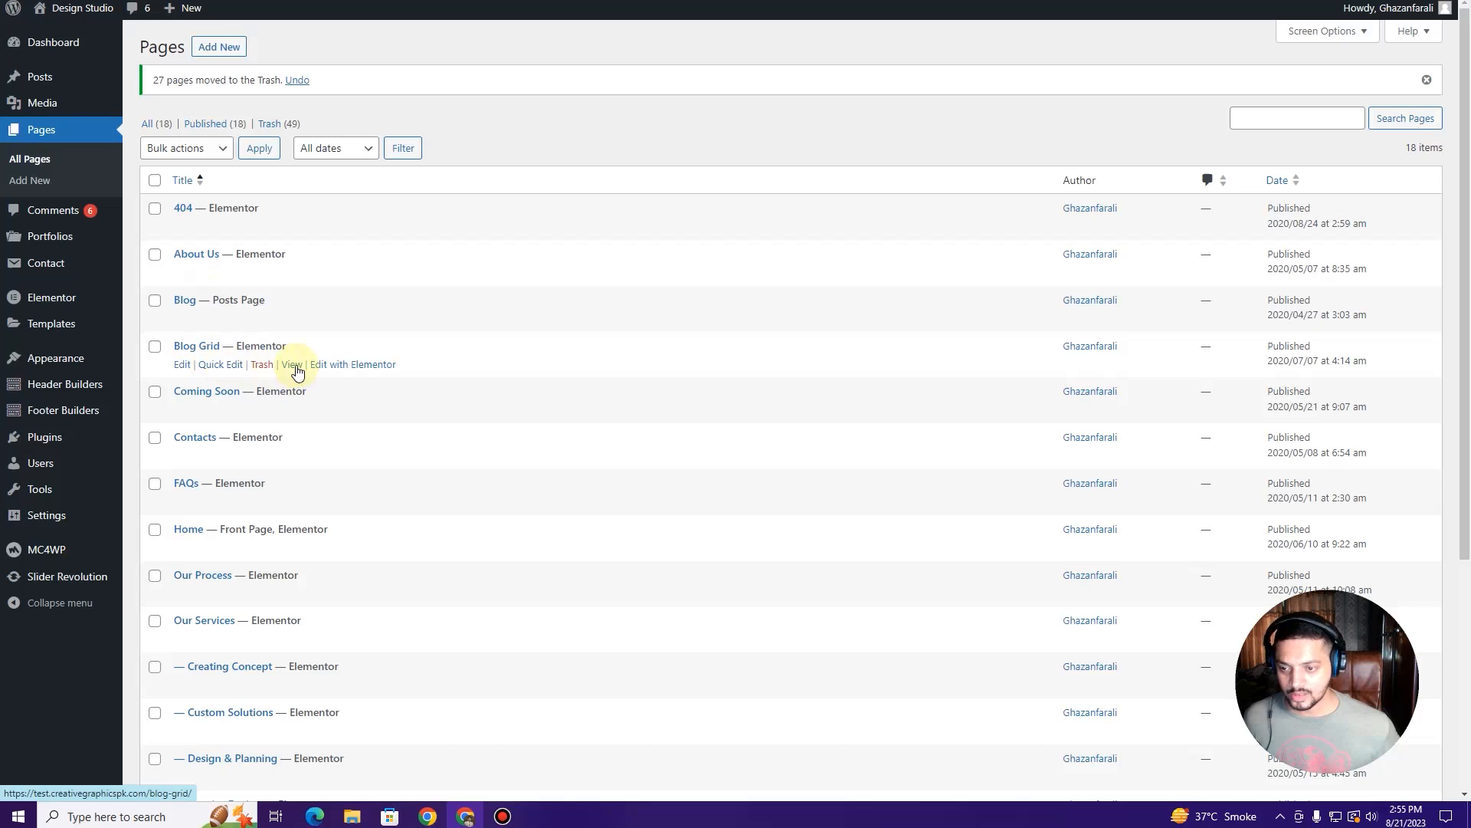
right_click(292, 365)
key("Escape")
key("Return")
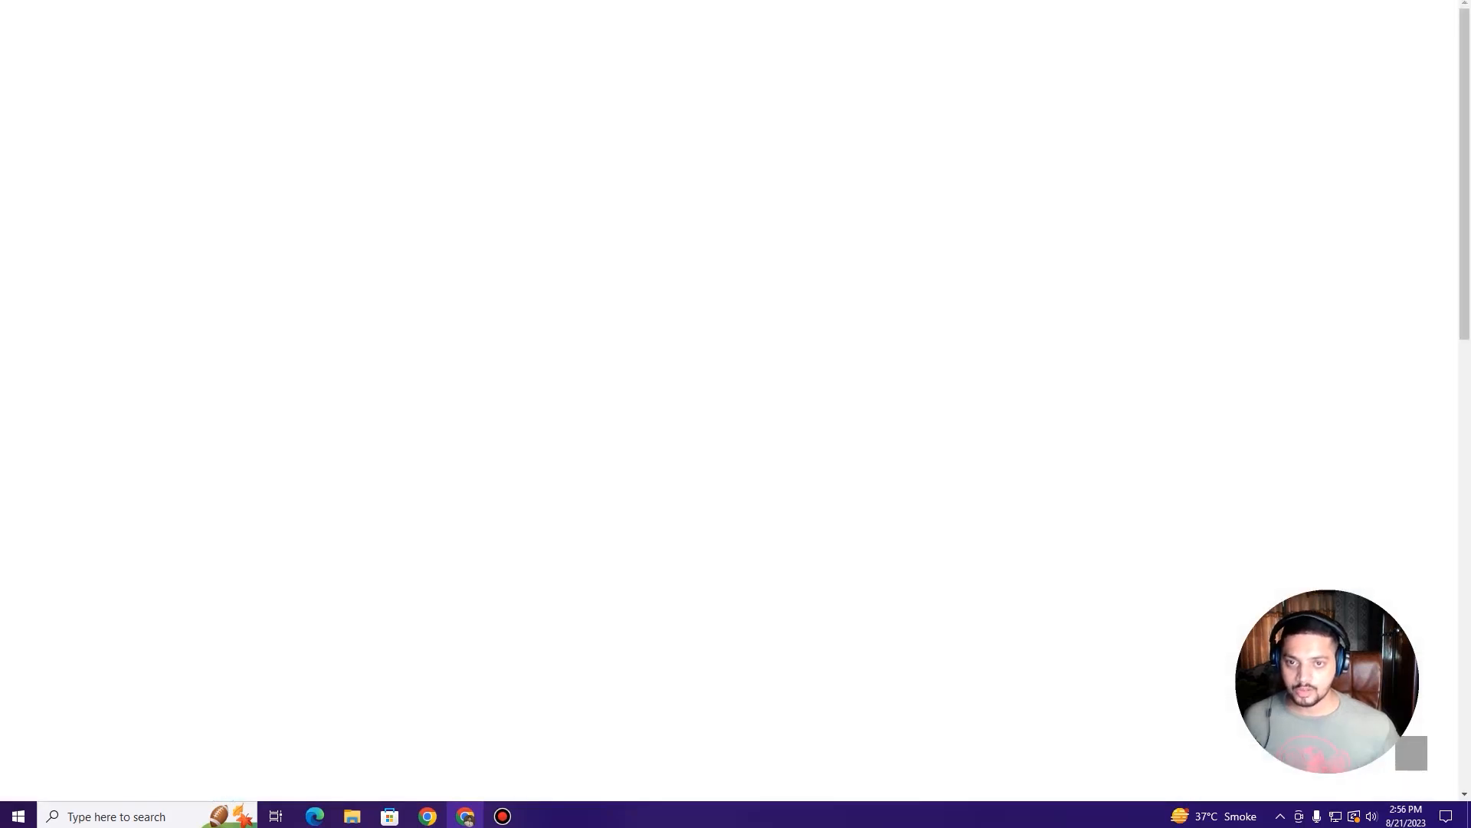
scroll(654, 319, "down", 5)
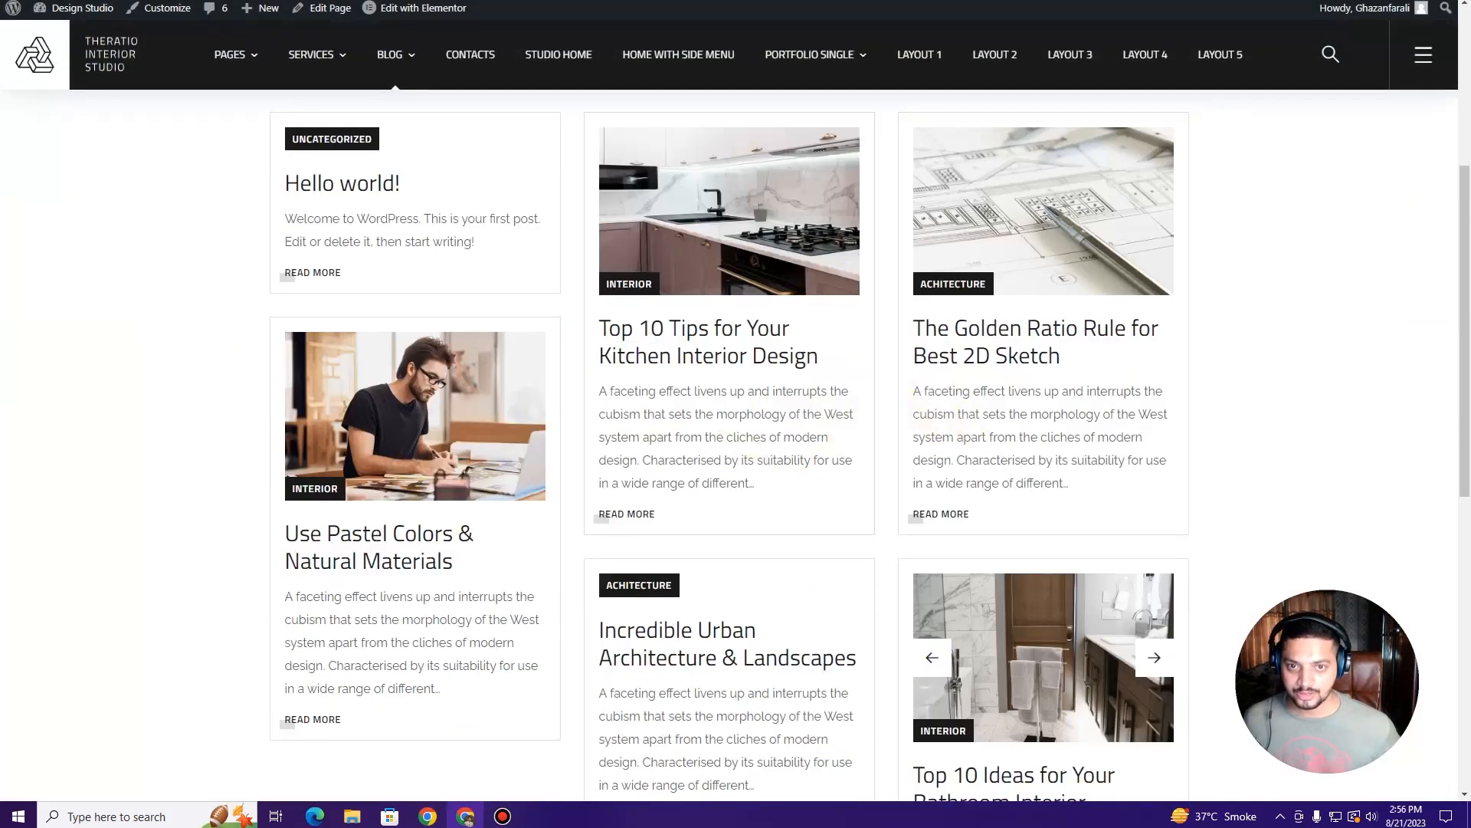
key("alt+Left")
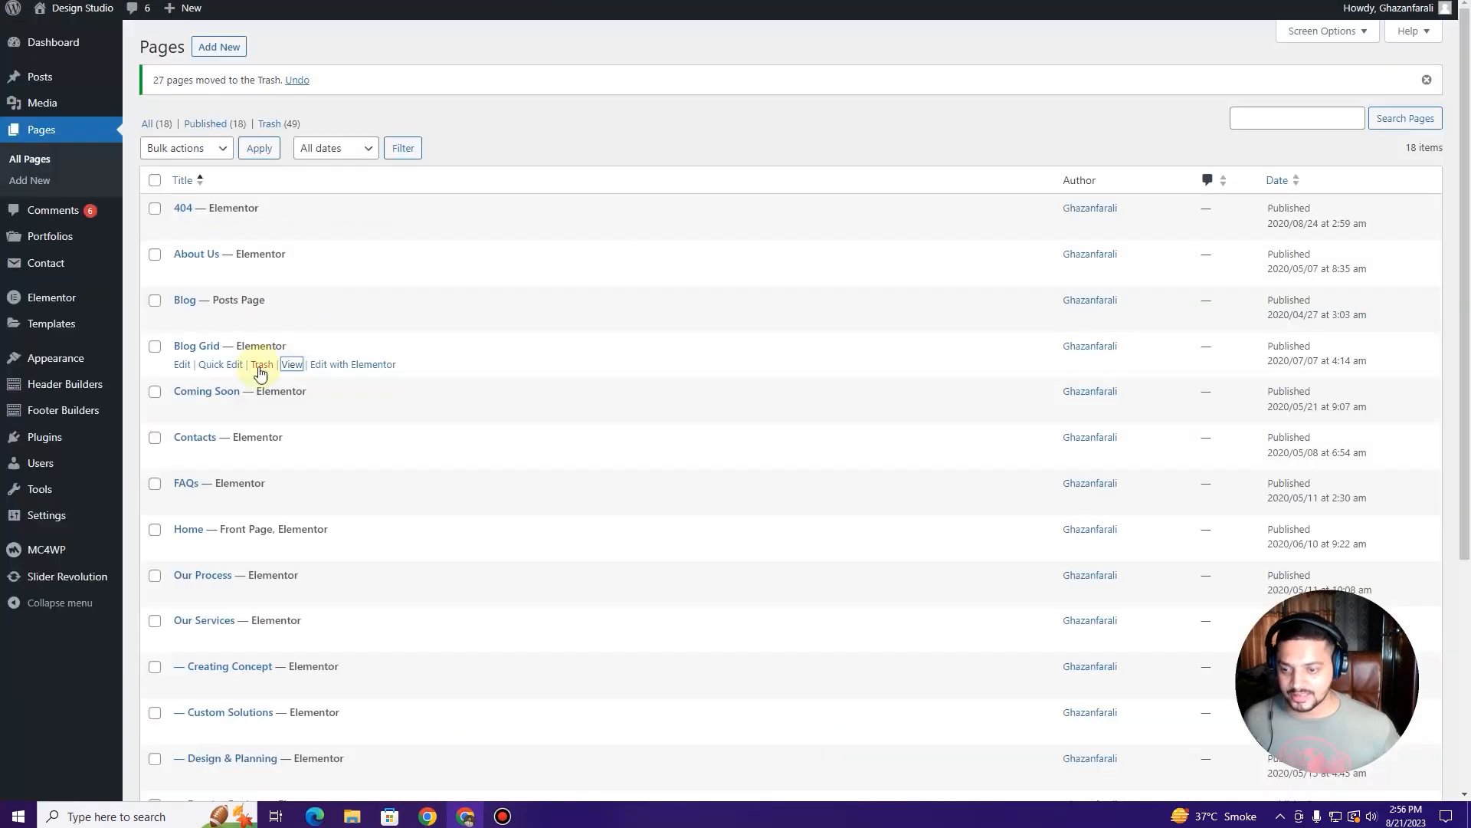
left_click(261, 365)
Step: Check the FAQs page's expanding answers, such as the 3D design question, then return to Pages
scroll(258, 373, "down", 3)
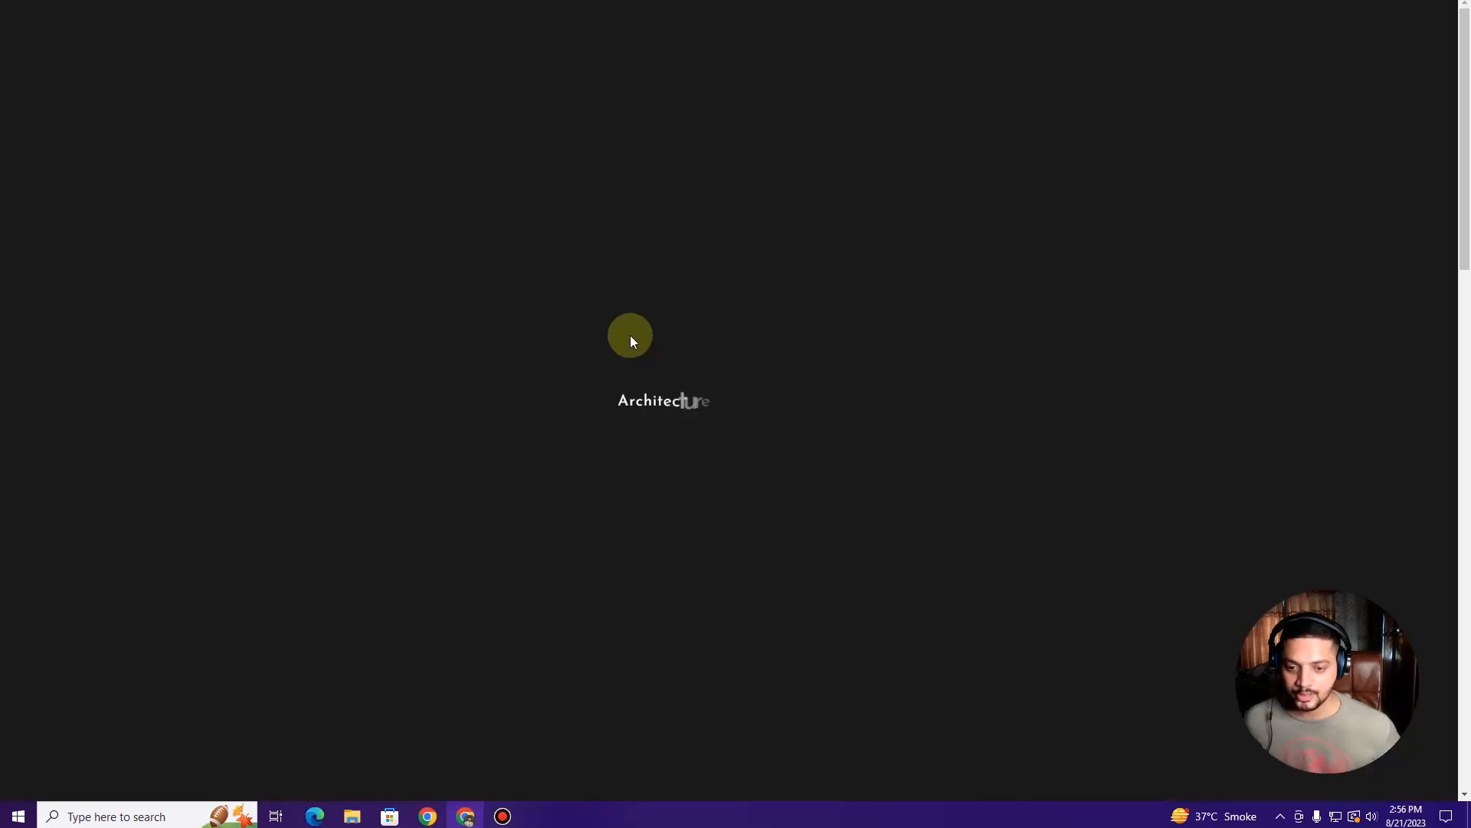
scroll(630, 337, "down", 3)
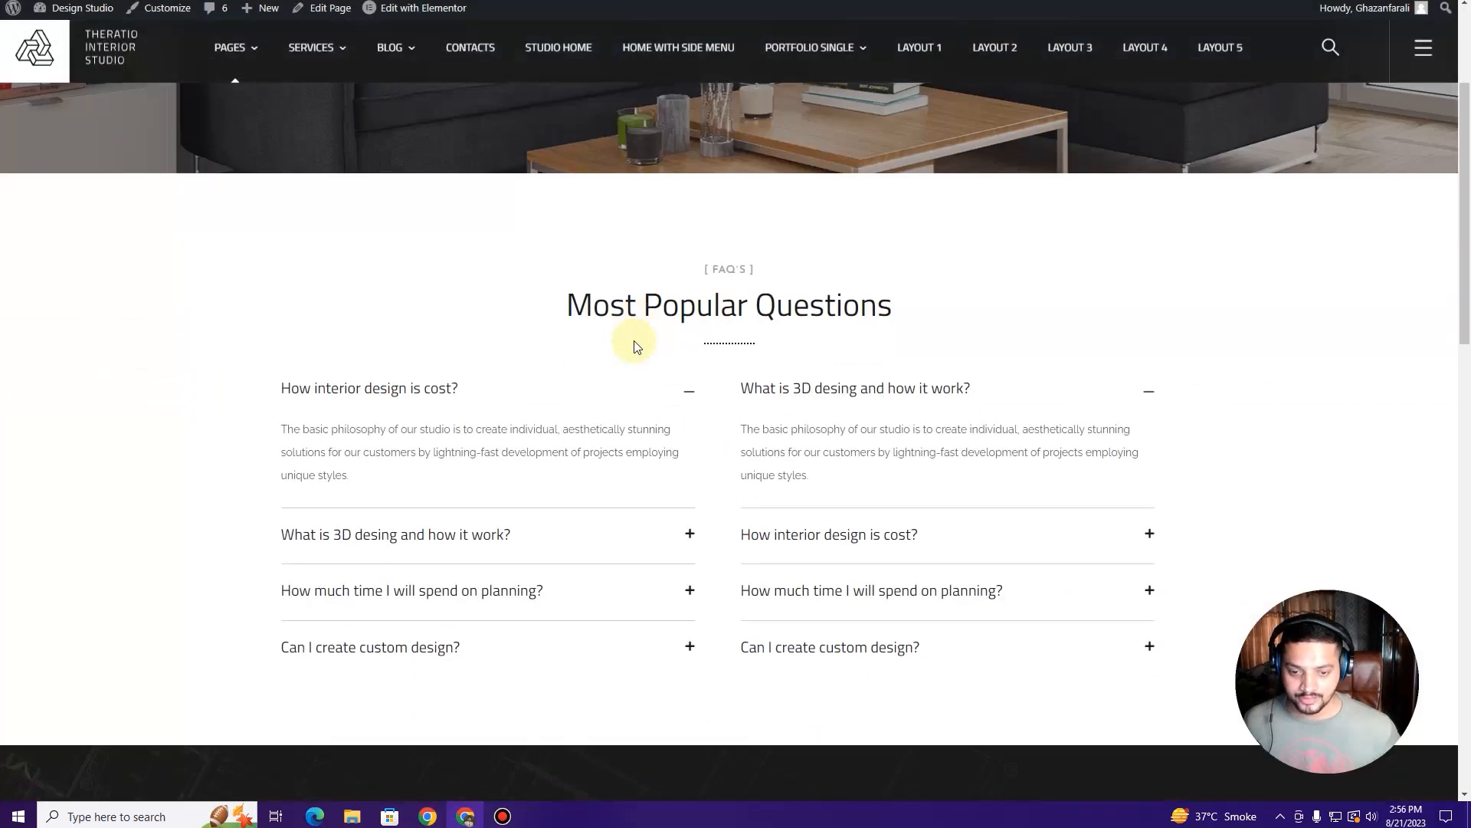
double_click(678, 396)
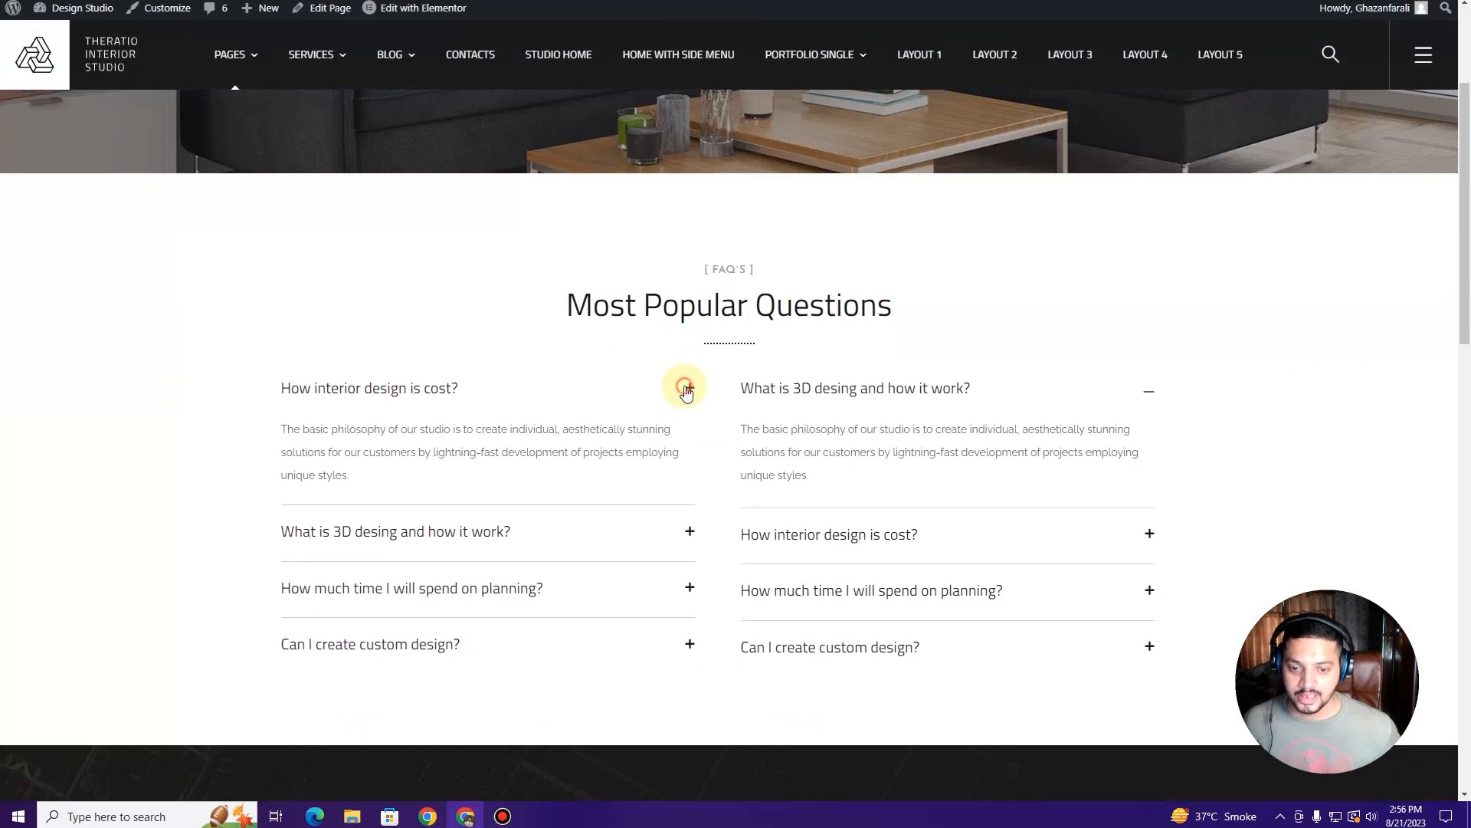
left_click(859, 411)
left_click(860, 412)
scroll(341, 355, "up", 3)
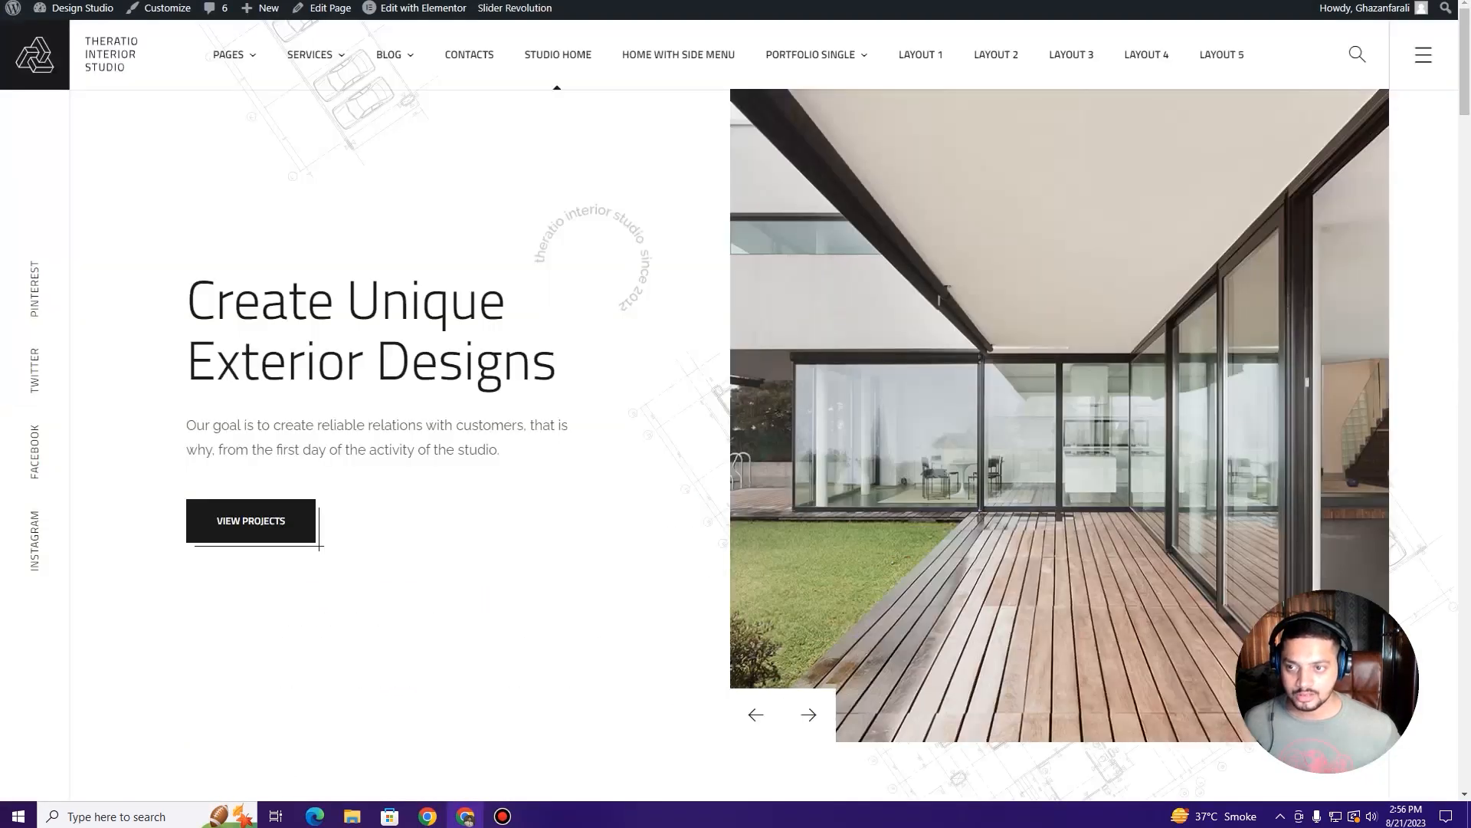
key("ctrl+Tab")
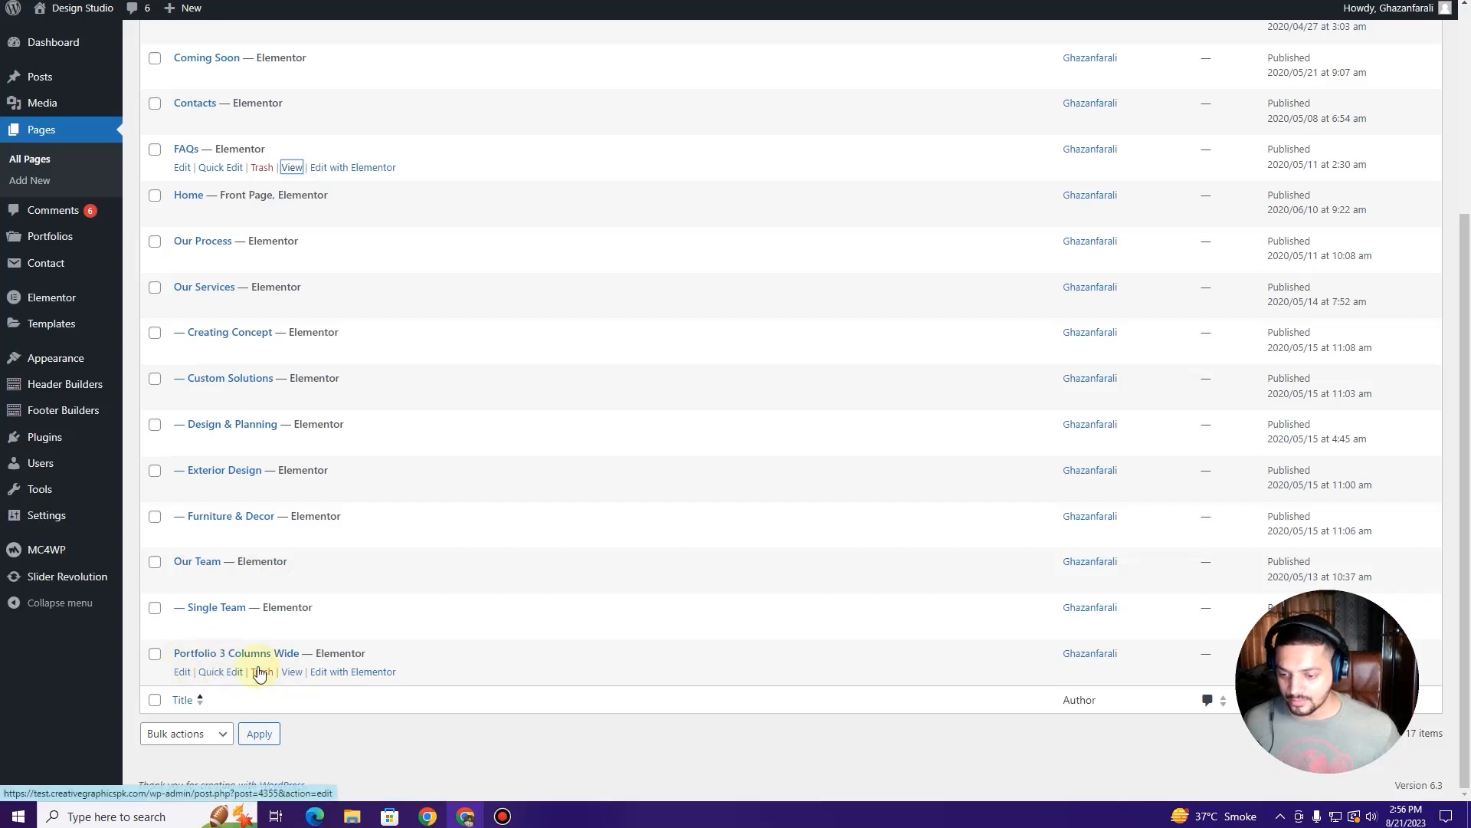
Step: Preview the Portfolio 3 Columns Wide page in a new browser tab
right_click(289, 673)
left_click(338, 526)
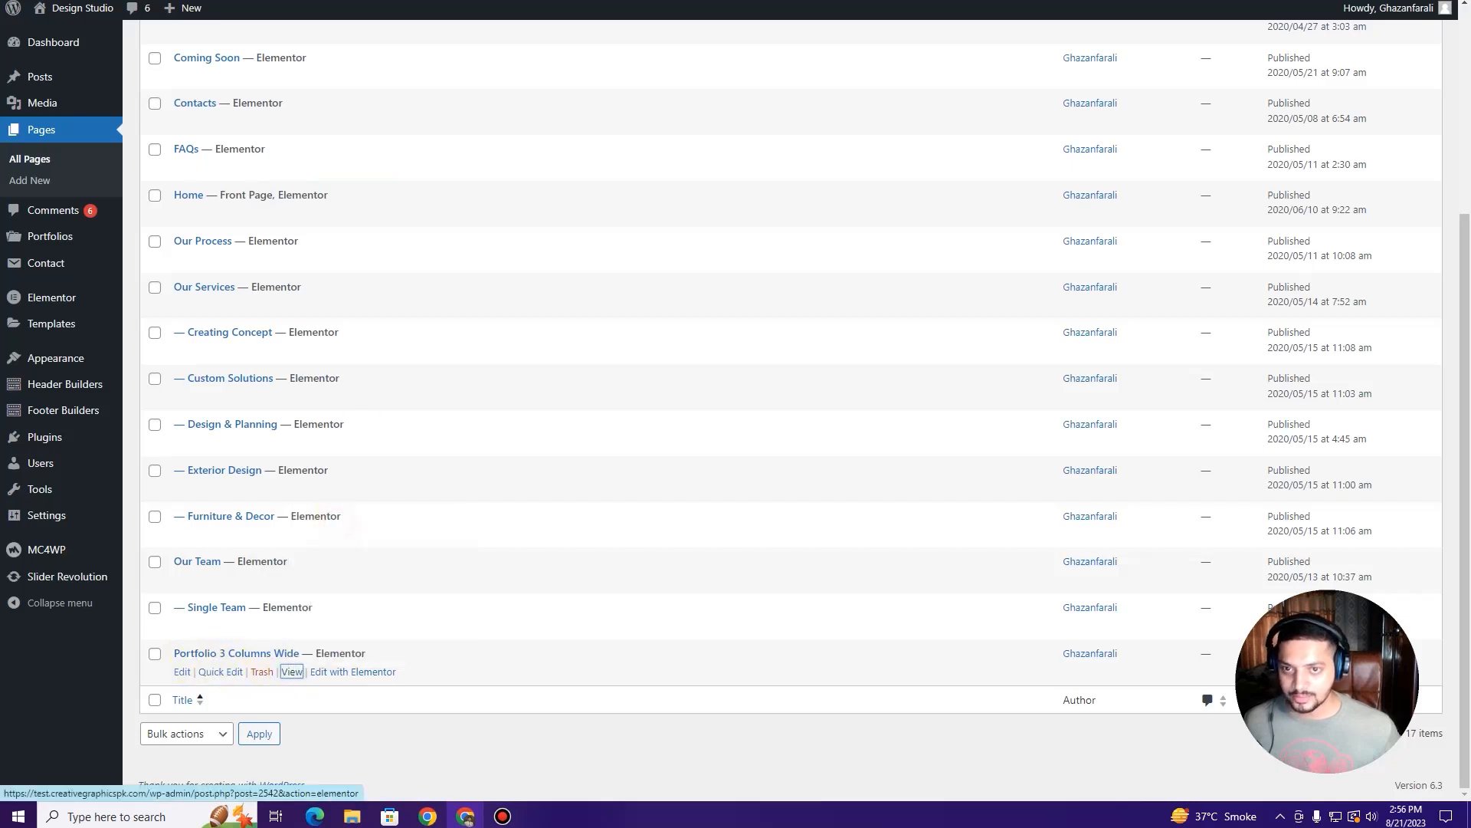
key("ctrl+Tab")
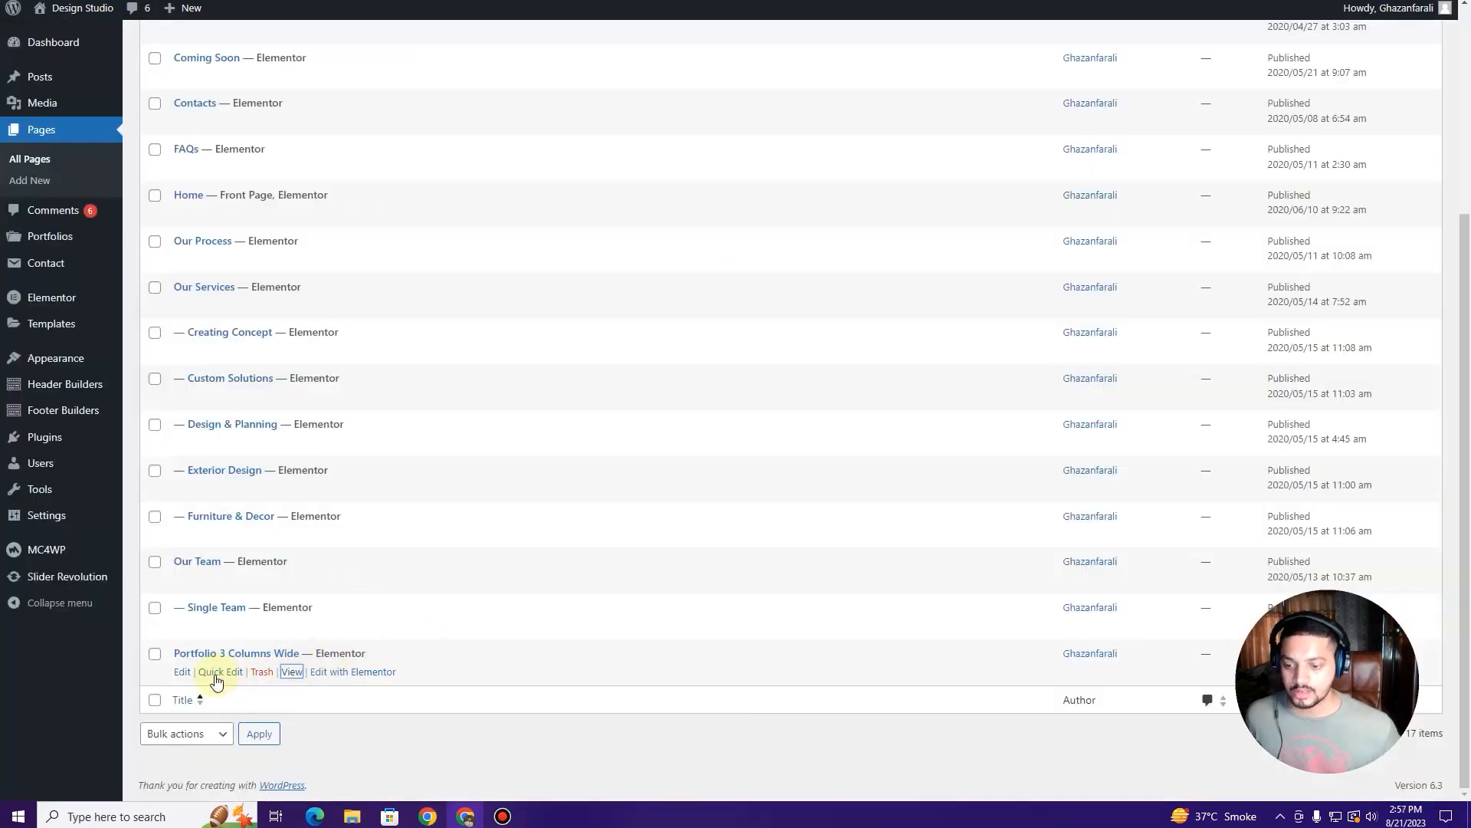
Step: Quick Edit the page to retitle it 'Portfolio' with slug 'portfolio' and update
left_click(220, 672)
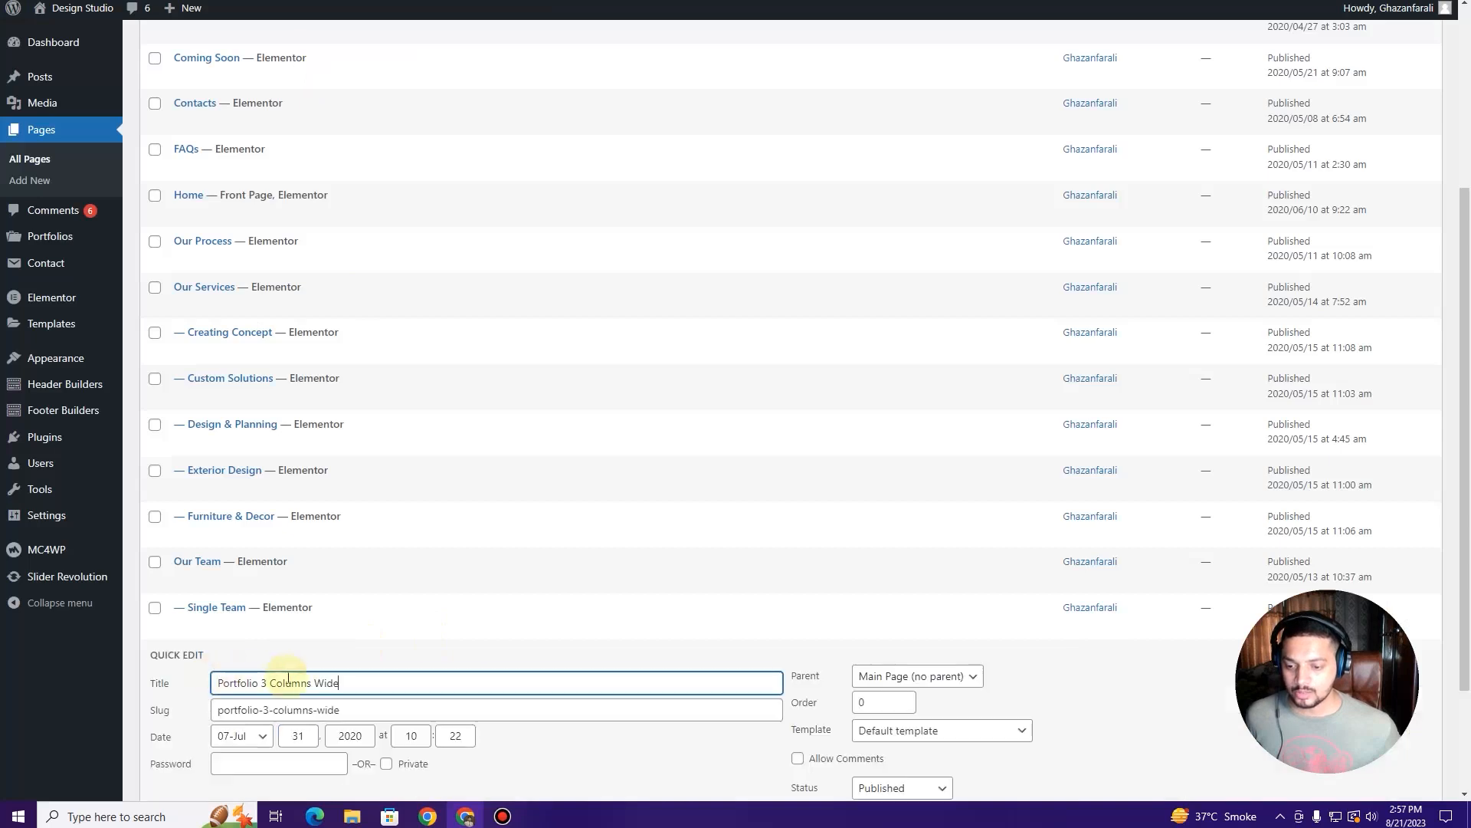
scroll(345, 560, "down", 2)
left_click_drag(362, 529, 260, 530)
key("BackSpace")
left_click_drag(362, 558, 253, 557)
key("BackSpace")
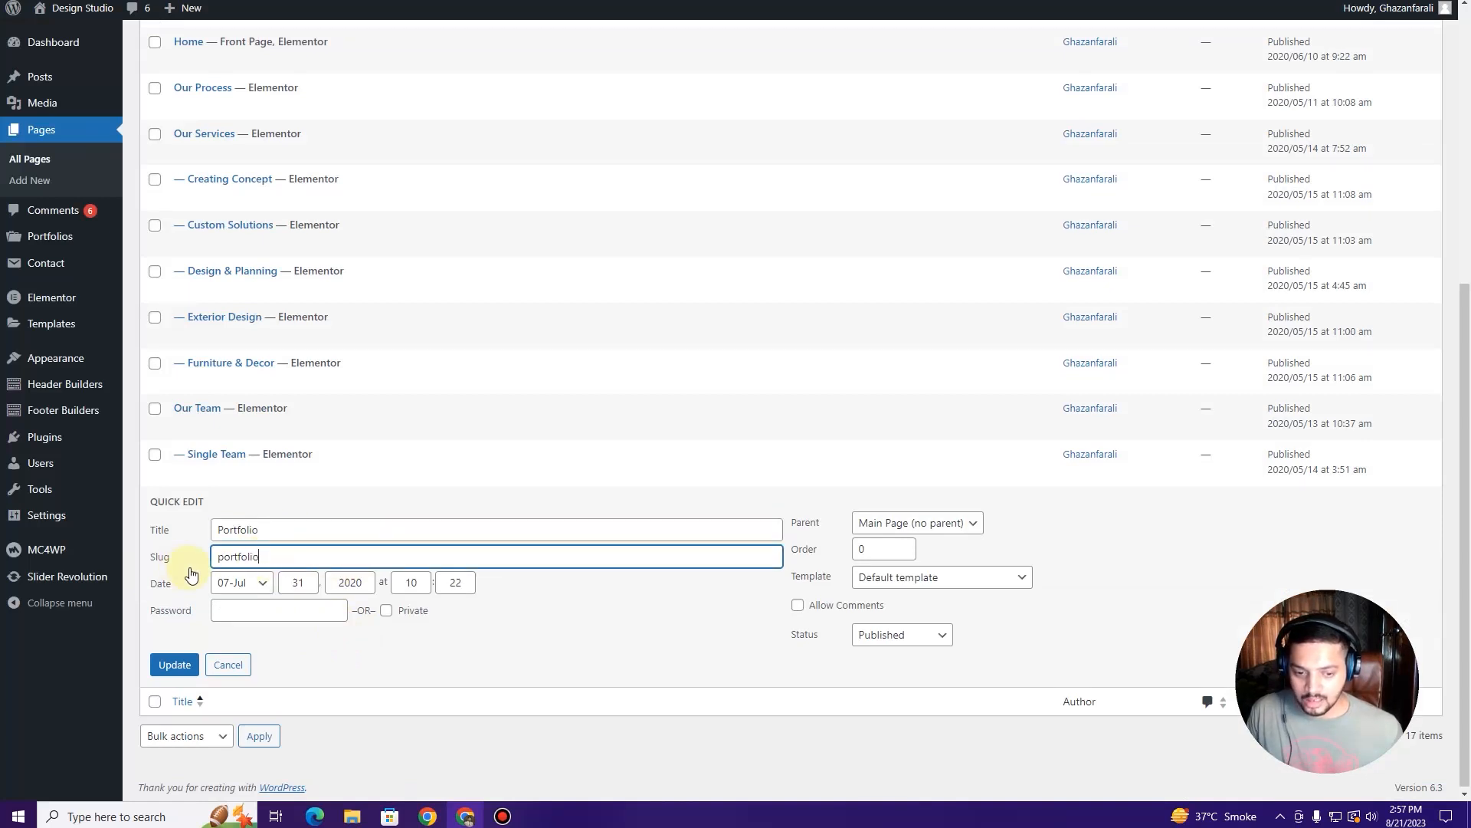
left_click(173, 664)
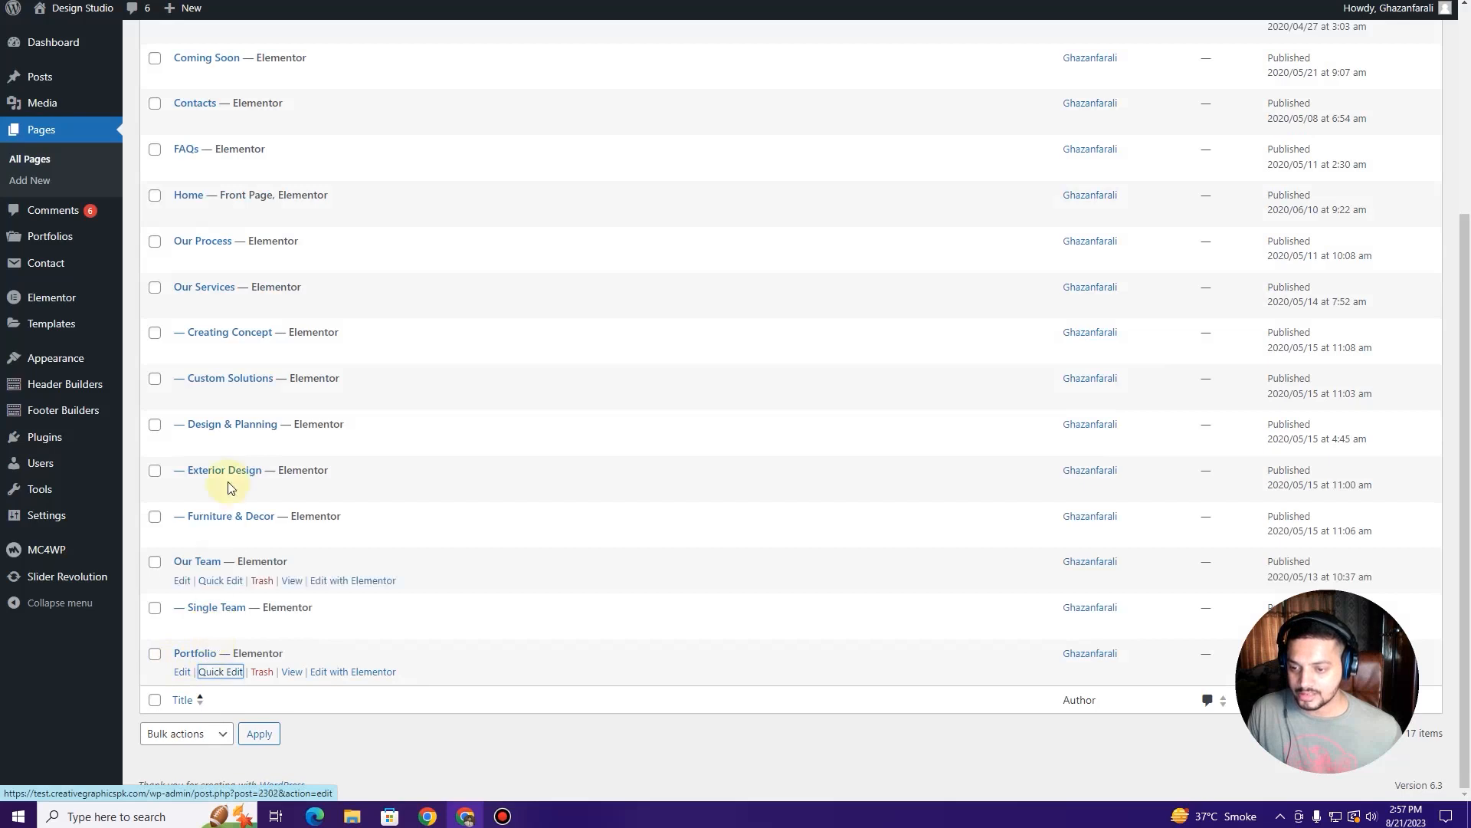
scroll(230, 307, "up", 3)
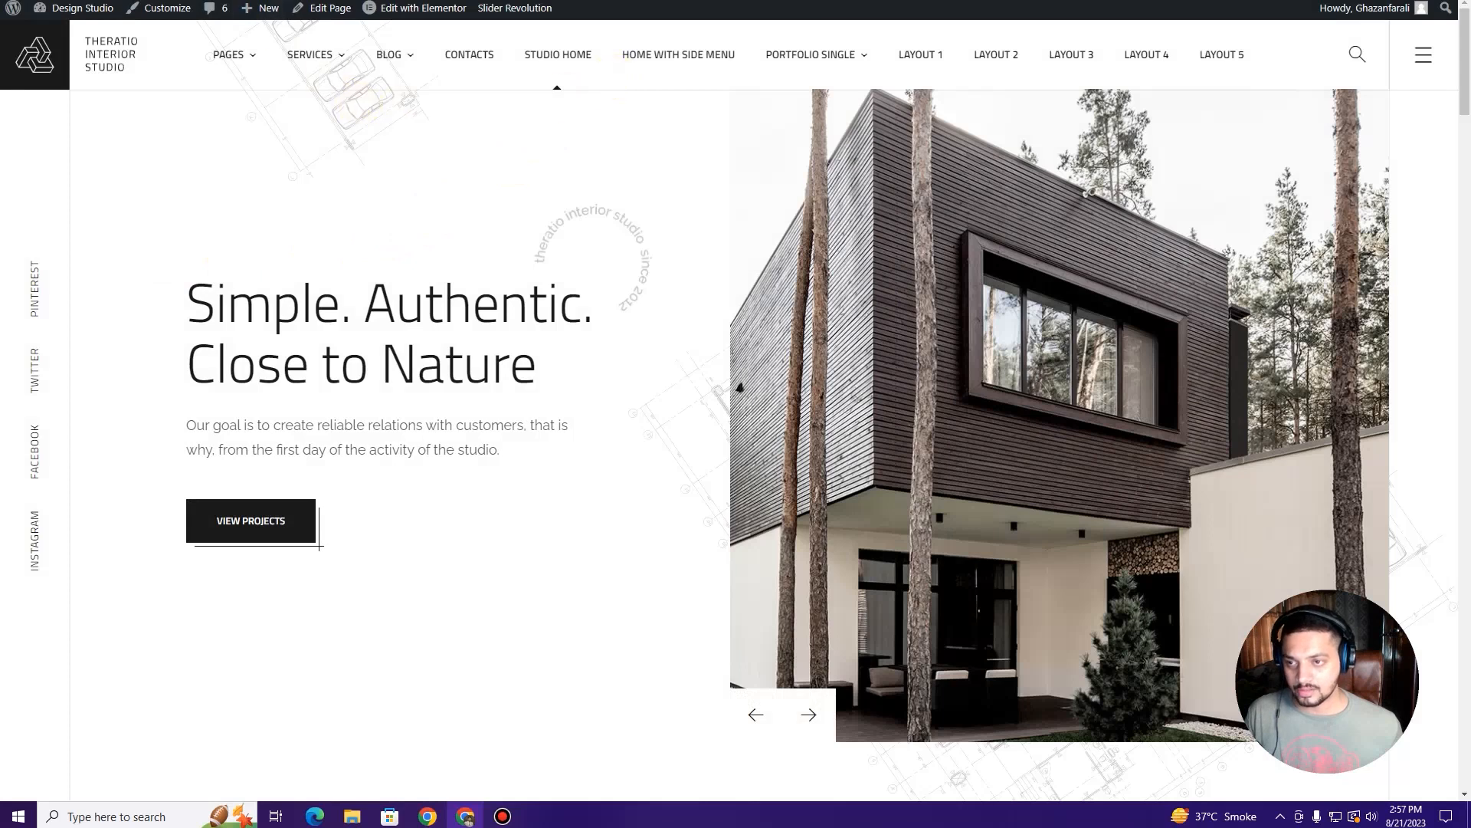
left_click(337, 1)
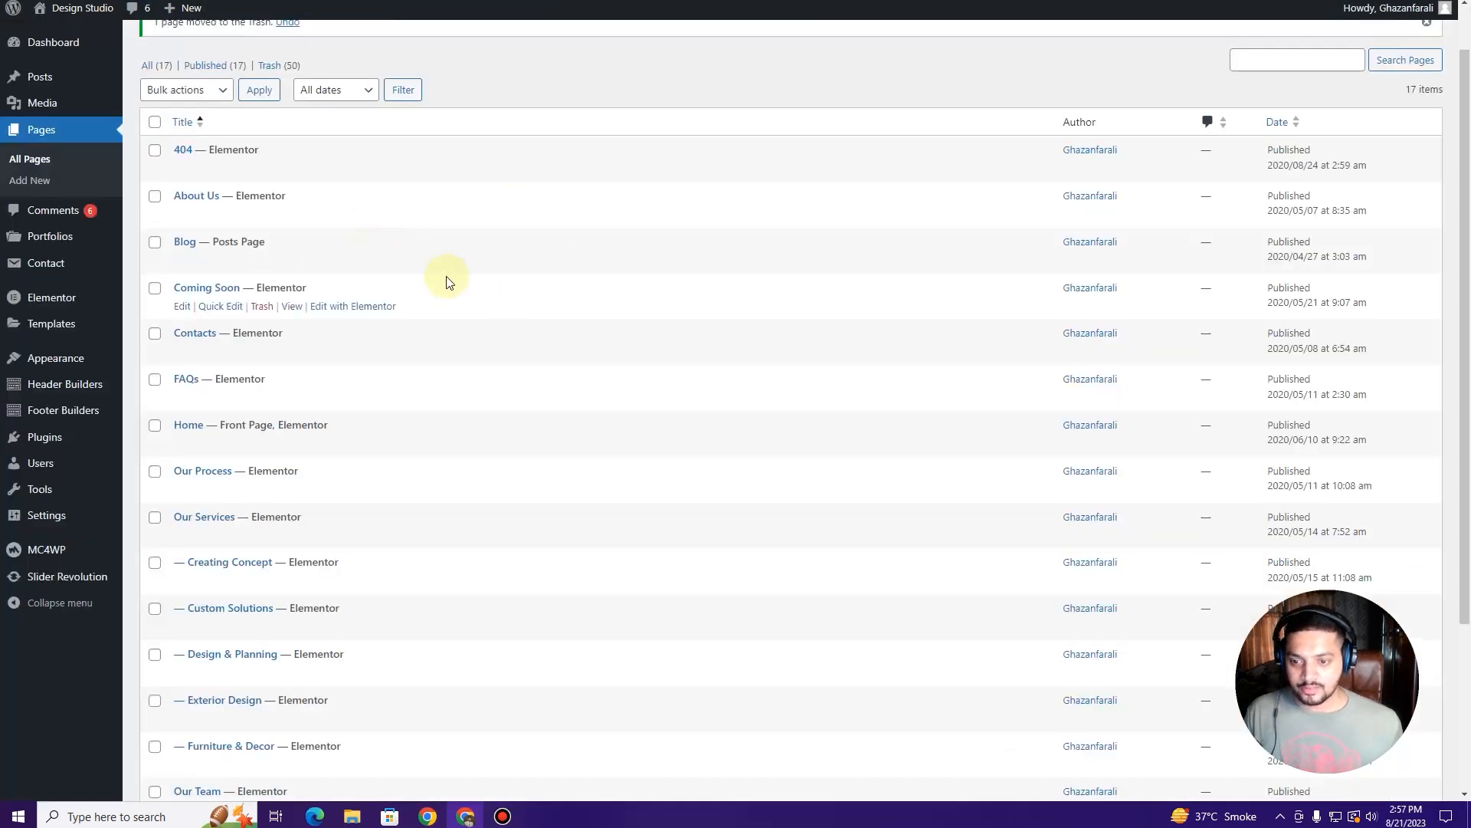
scroll(460, 378, "down", 3)
scroll(460, 378, "up", 4)
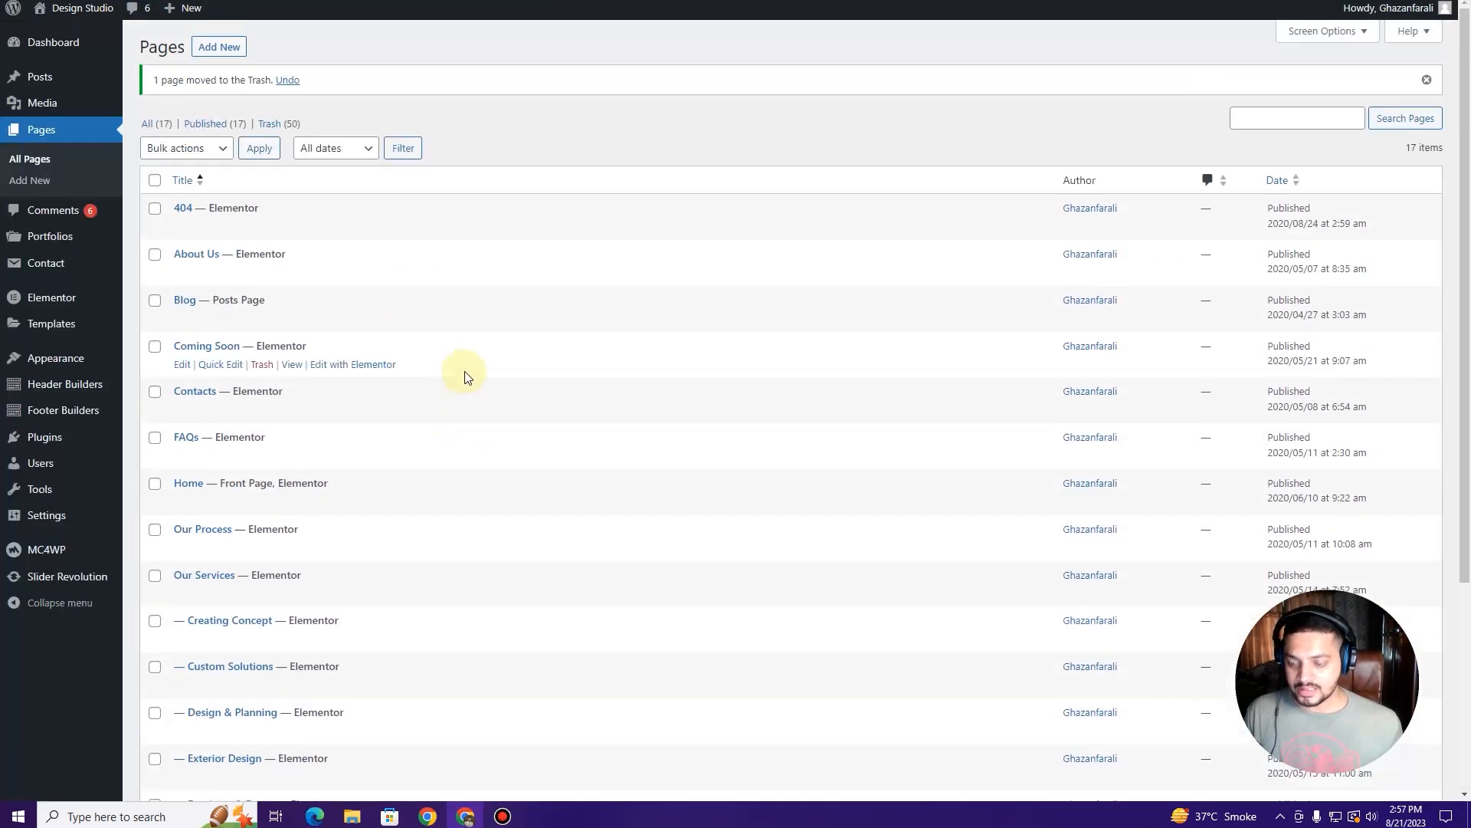
mouse_move(81, 359)
left_click(167, 434)
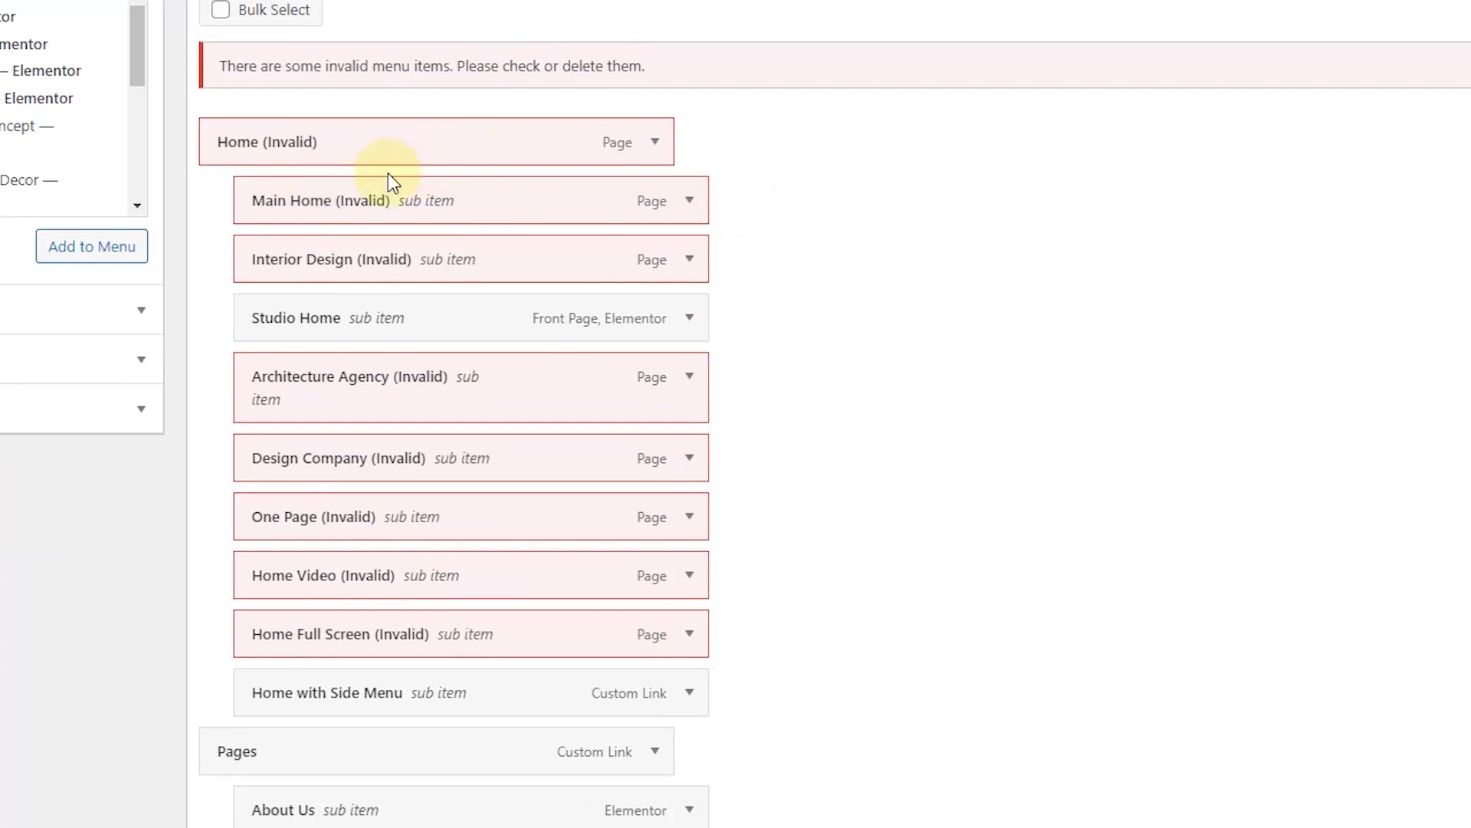
Step: Remove the invalid Home, Main Home and Interior Design items from the menu
scroll(483, 291, "down", 6)
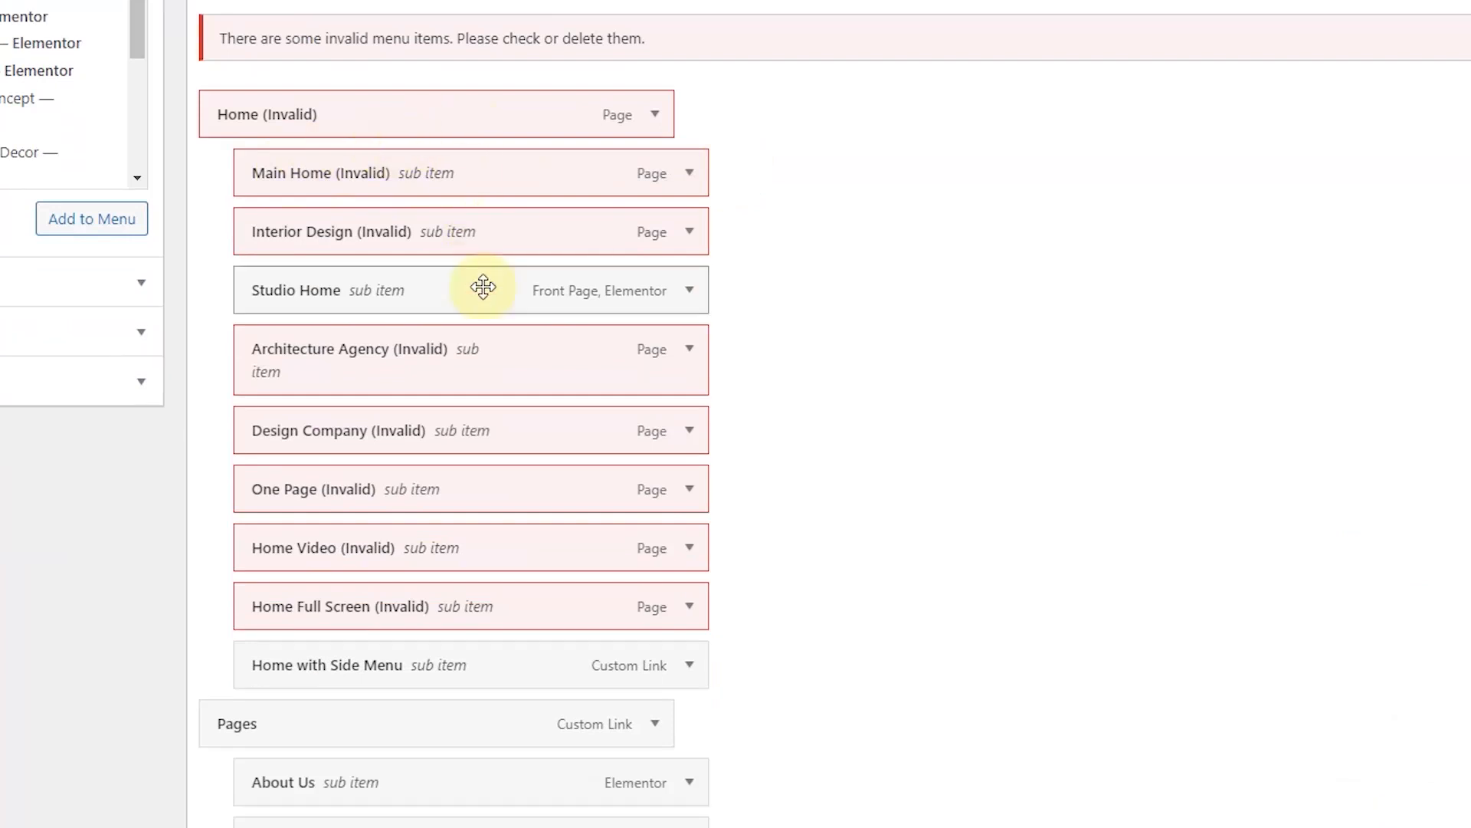
scroll(480, 322, "up", 9)
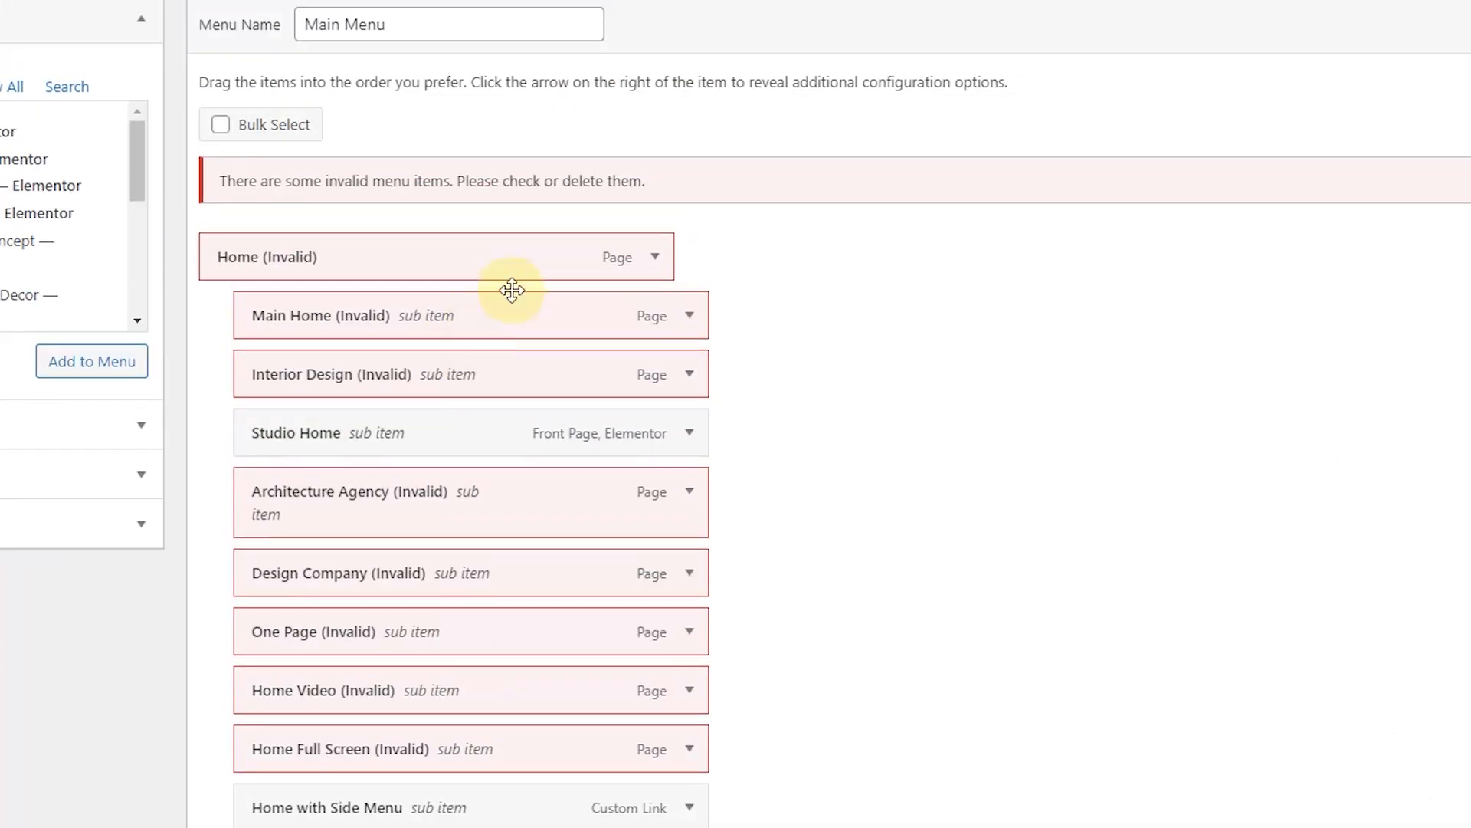
left_click(655, 257)
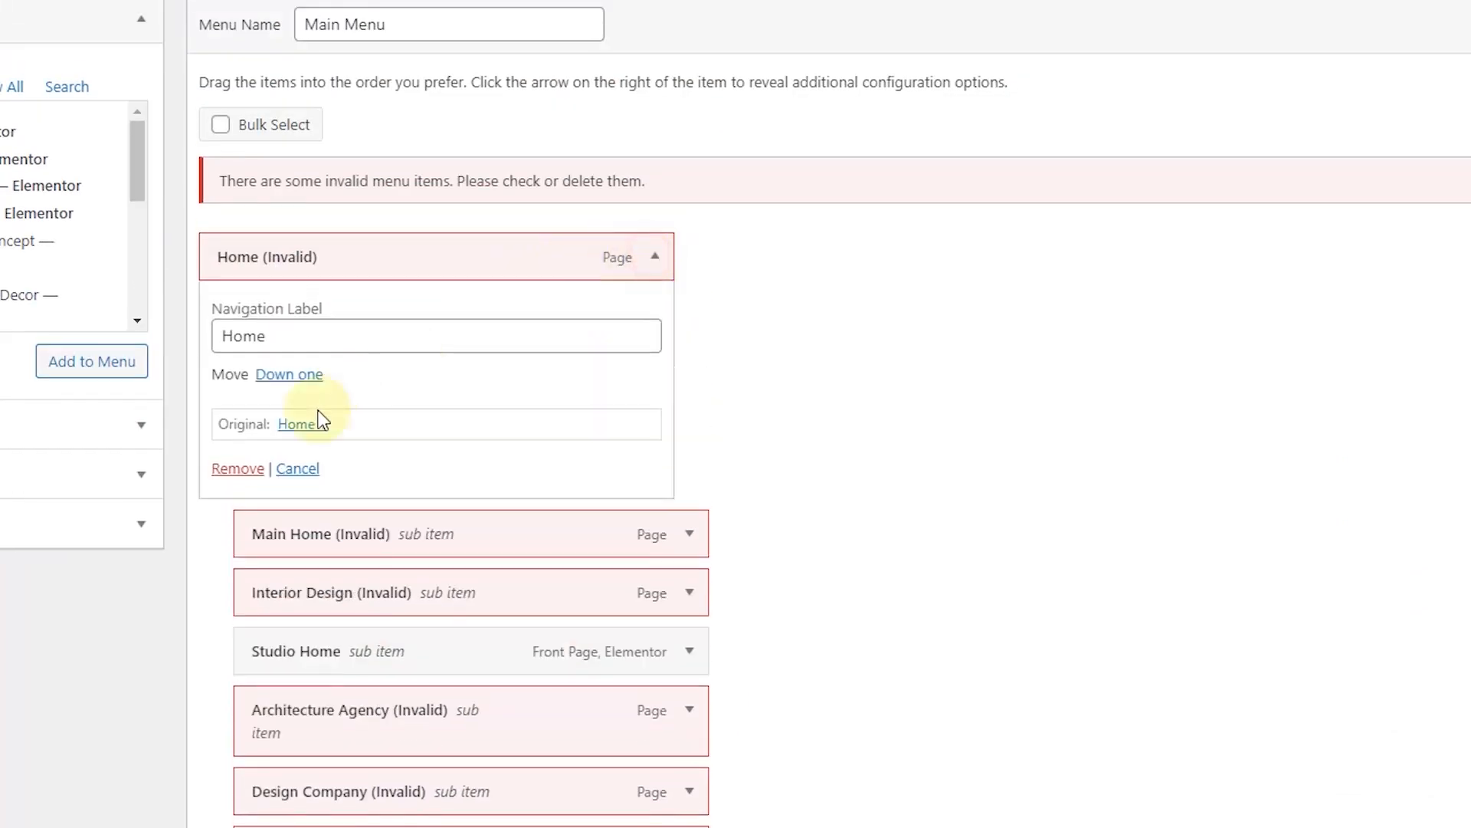
left_click(236, 473)
left_click(655, 257)
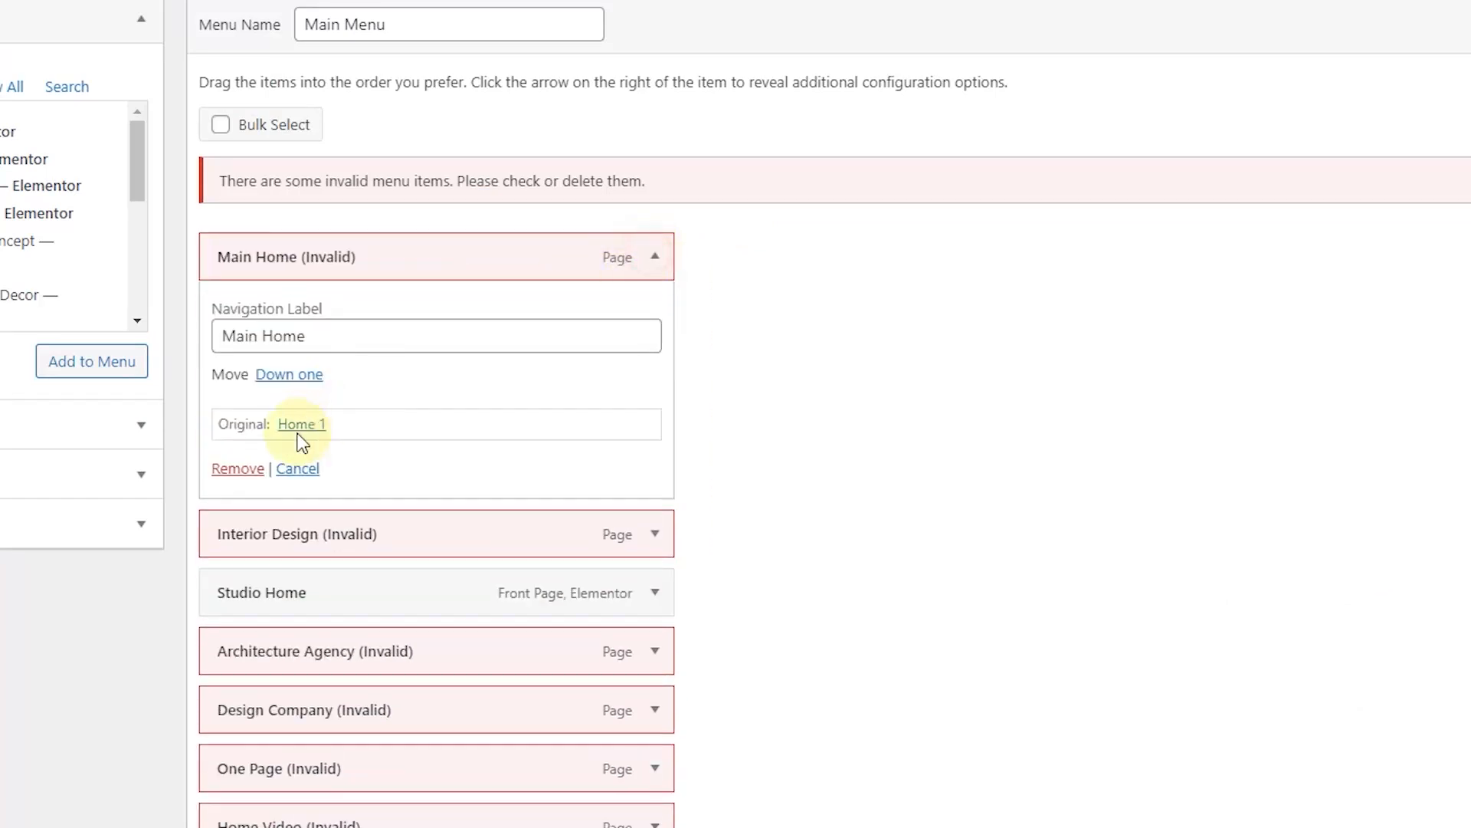
left_click(233, 468)
left_click(655, 256)
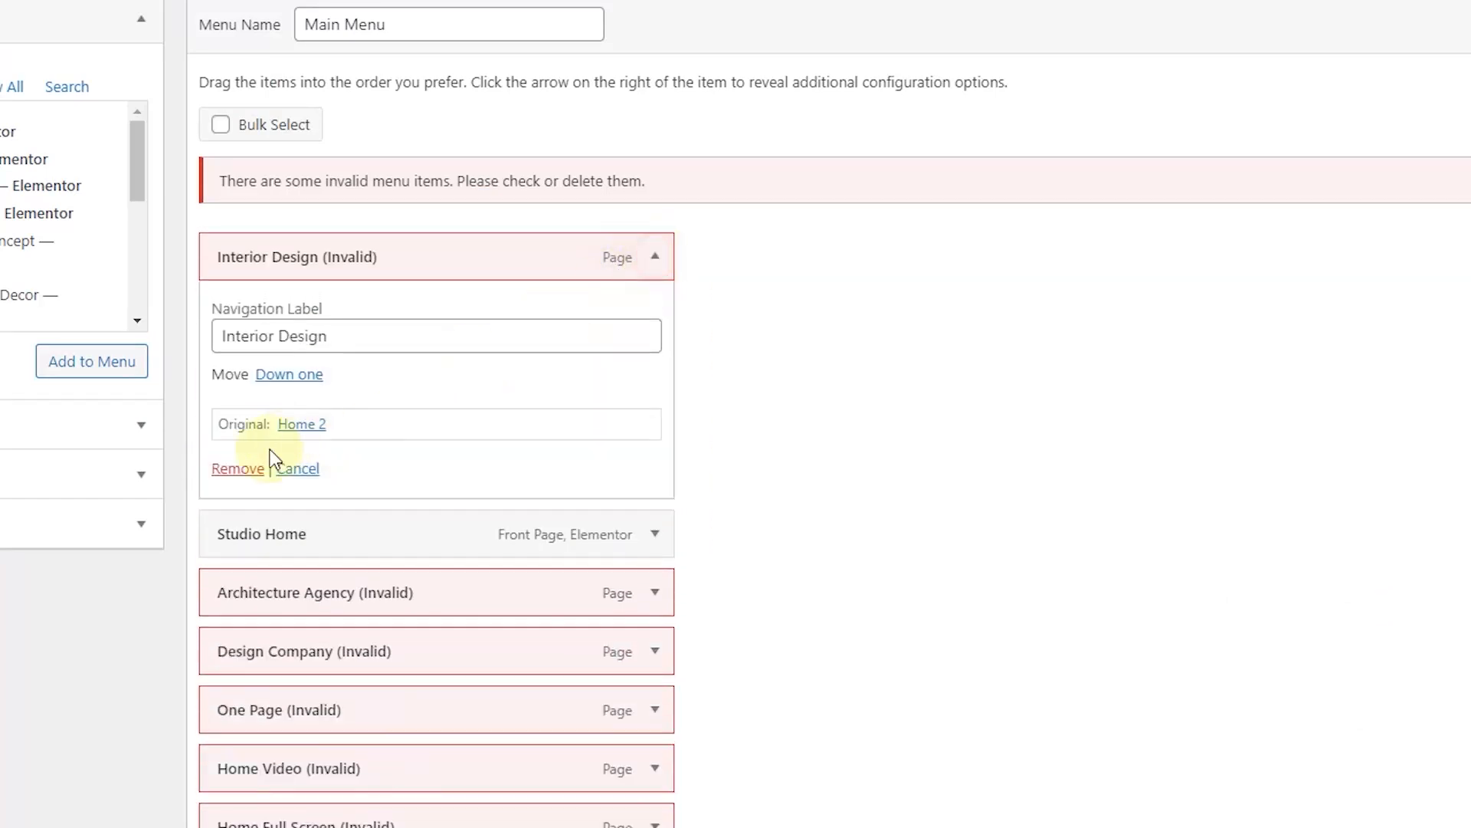
left_click(233, 473)
Step: Remove Architecture Agency, One Page, Home Video, Home Full Screen, Home with Side Menu and Pages
scroll(690, 246, "down", 2)
left_click(655, 201)
left_click(244, 417)
left_click(655, 201)
left_click(243, 418)
left_click(655, 201)
left_click(246, 421)
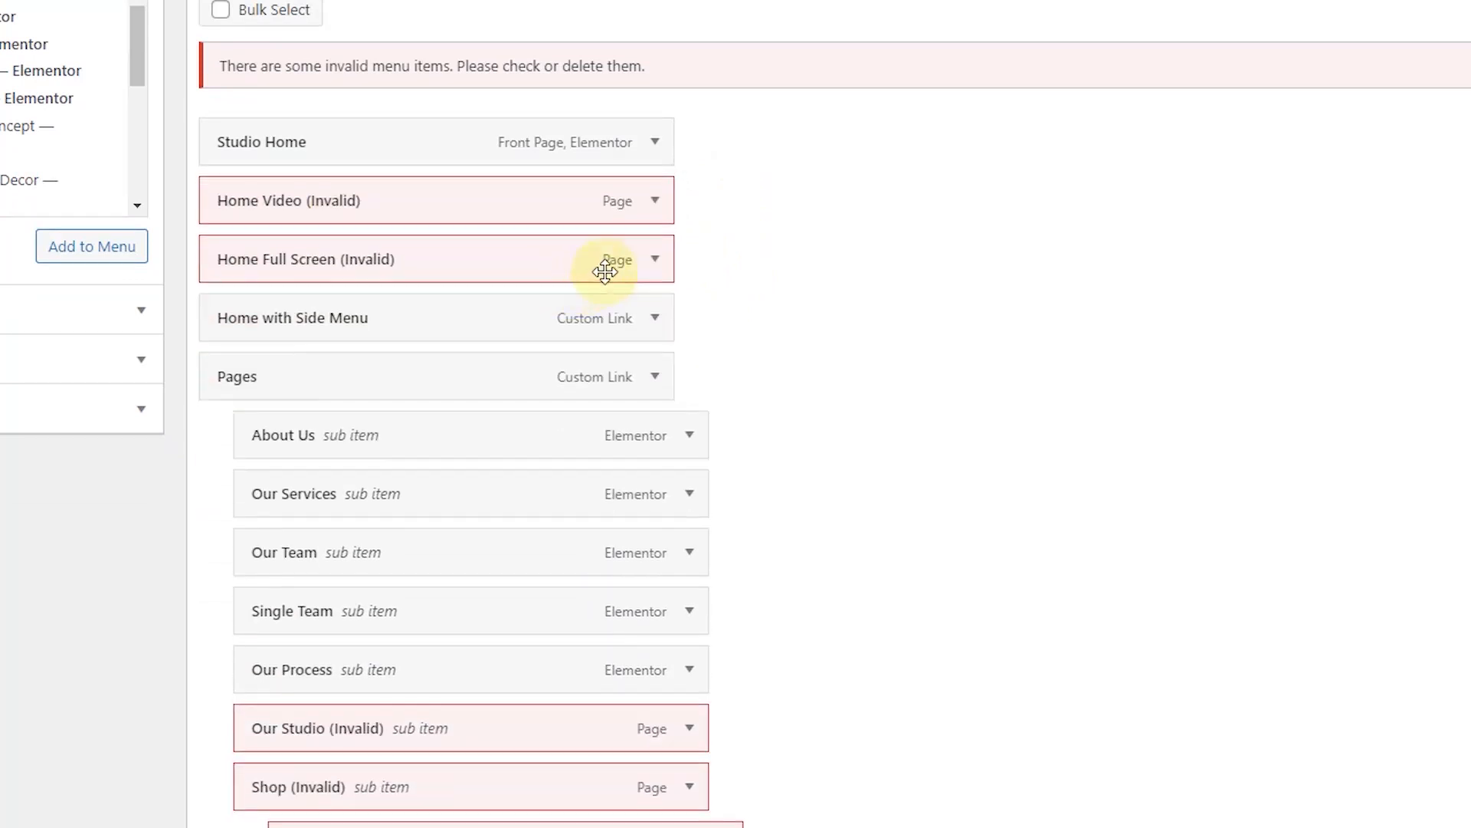
left_click(656, 200)
left_click(234, 418)
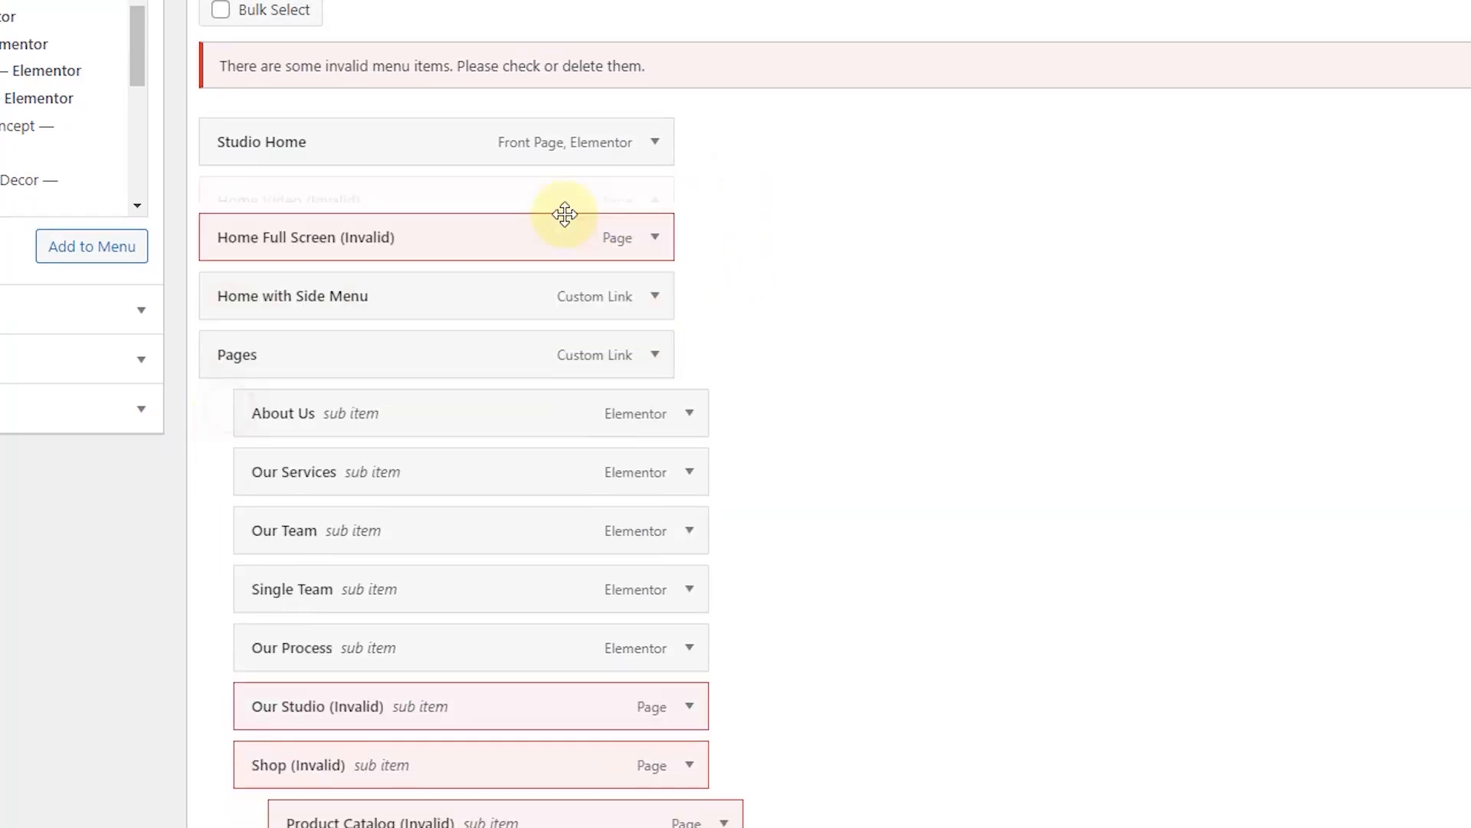
left_click(655, 201)
left_click(234, 417)
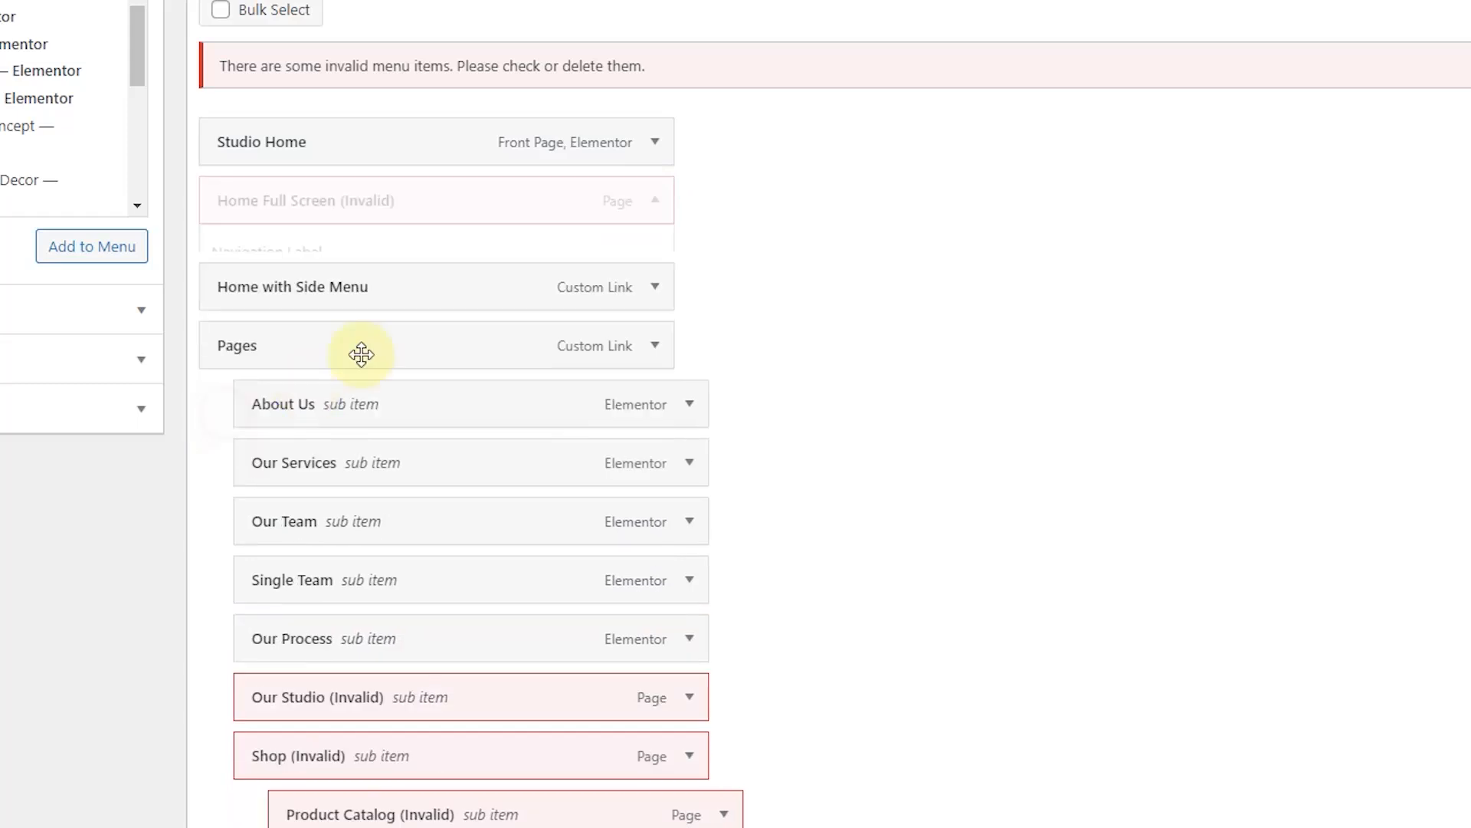
left_click(655, 202)
left_click(238, 431)
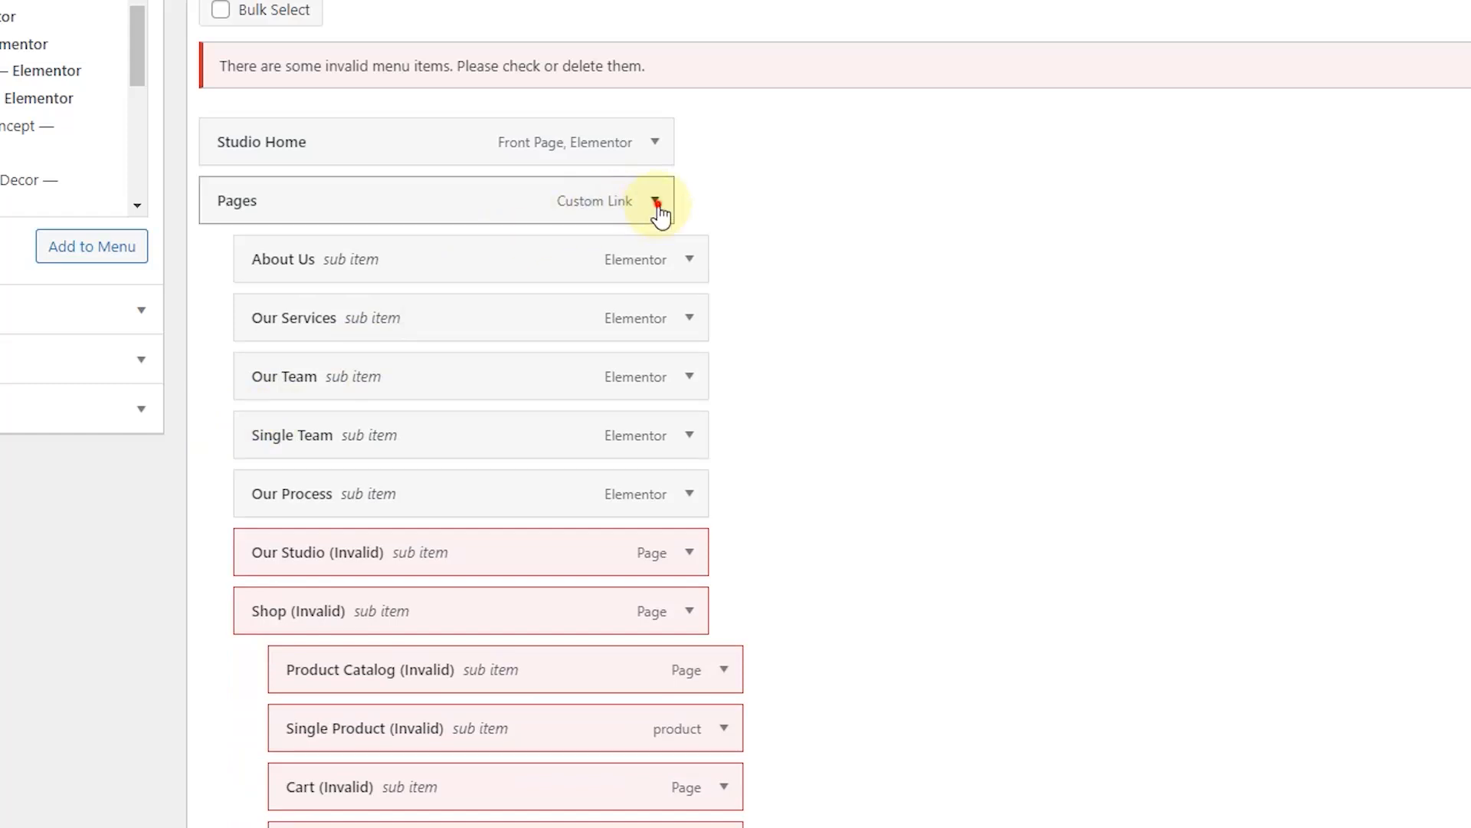
left_click(656, 202)
left_click(239, 428)
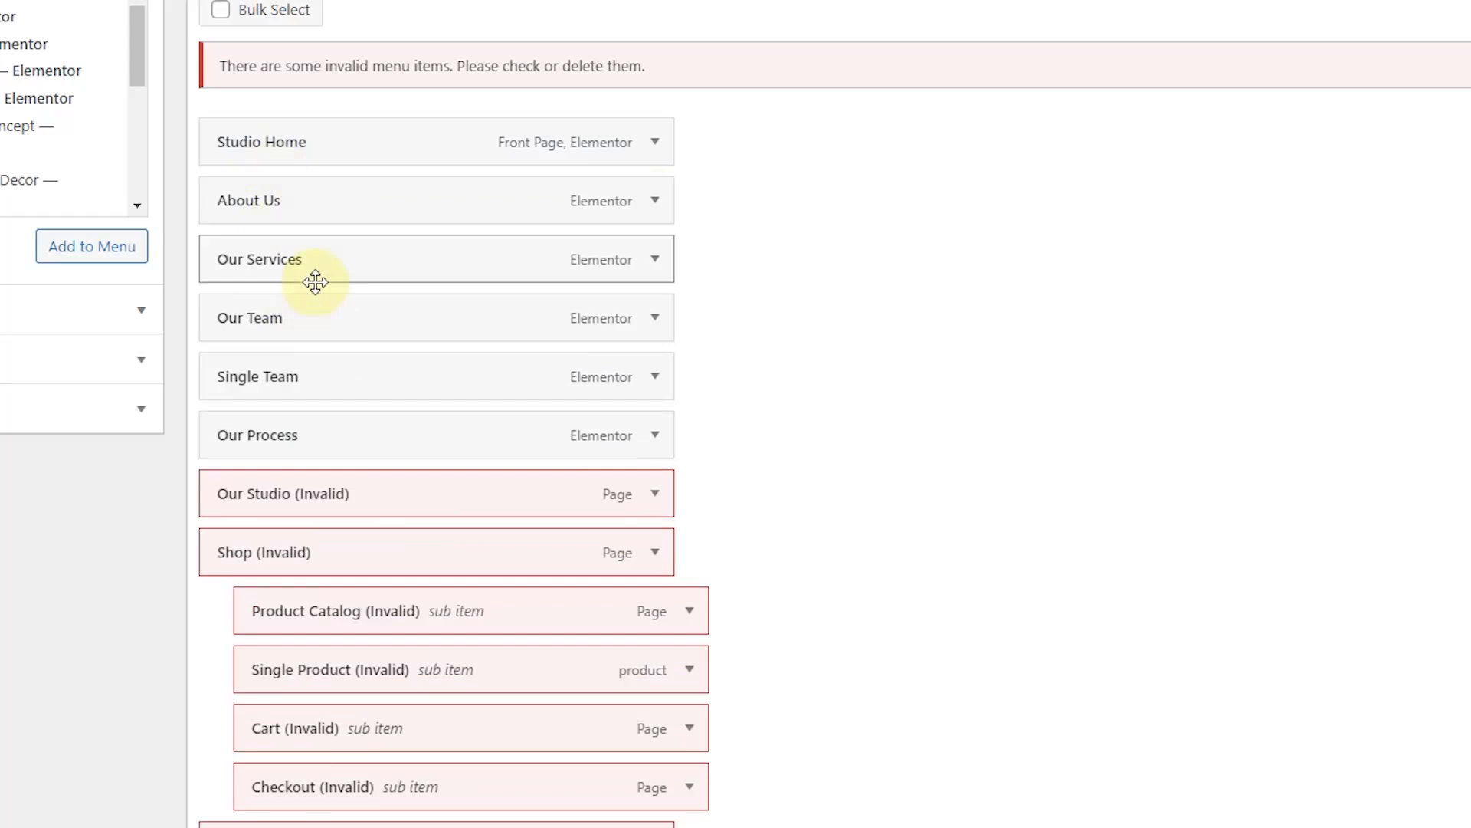
Step: Remove Single Team, Our Studio, Shop, Product Catalog and Single Product from the menu
left_click(655, 377)
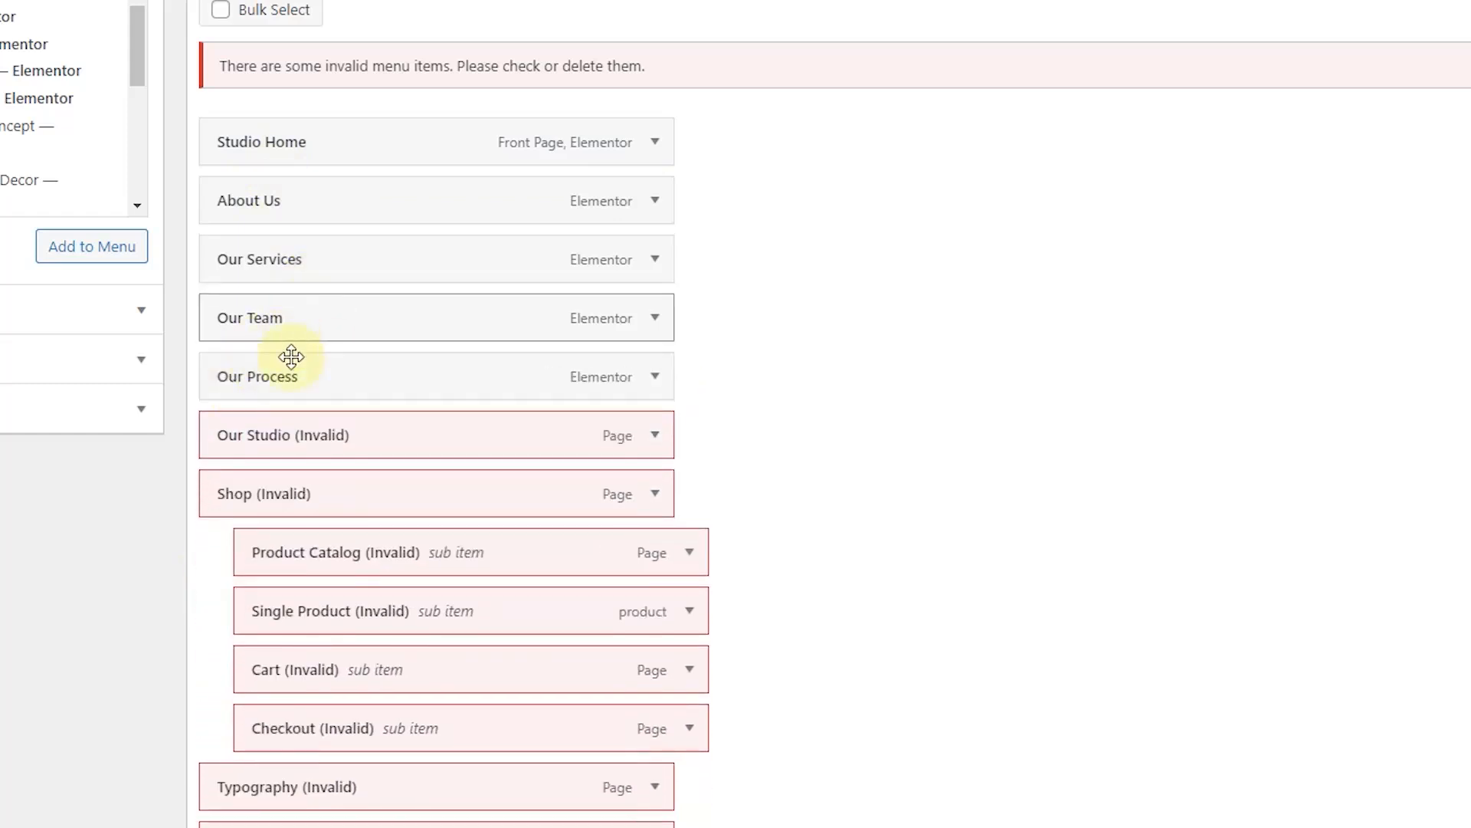
scroll(499, 414, "down", 3)
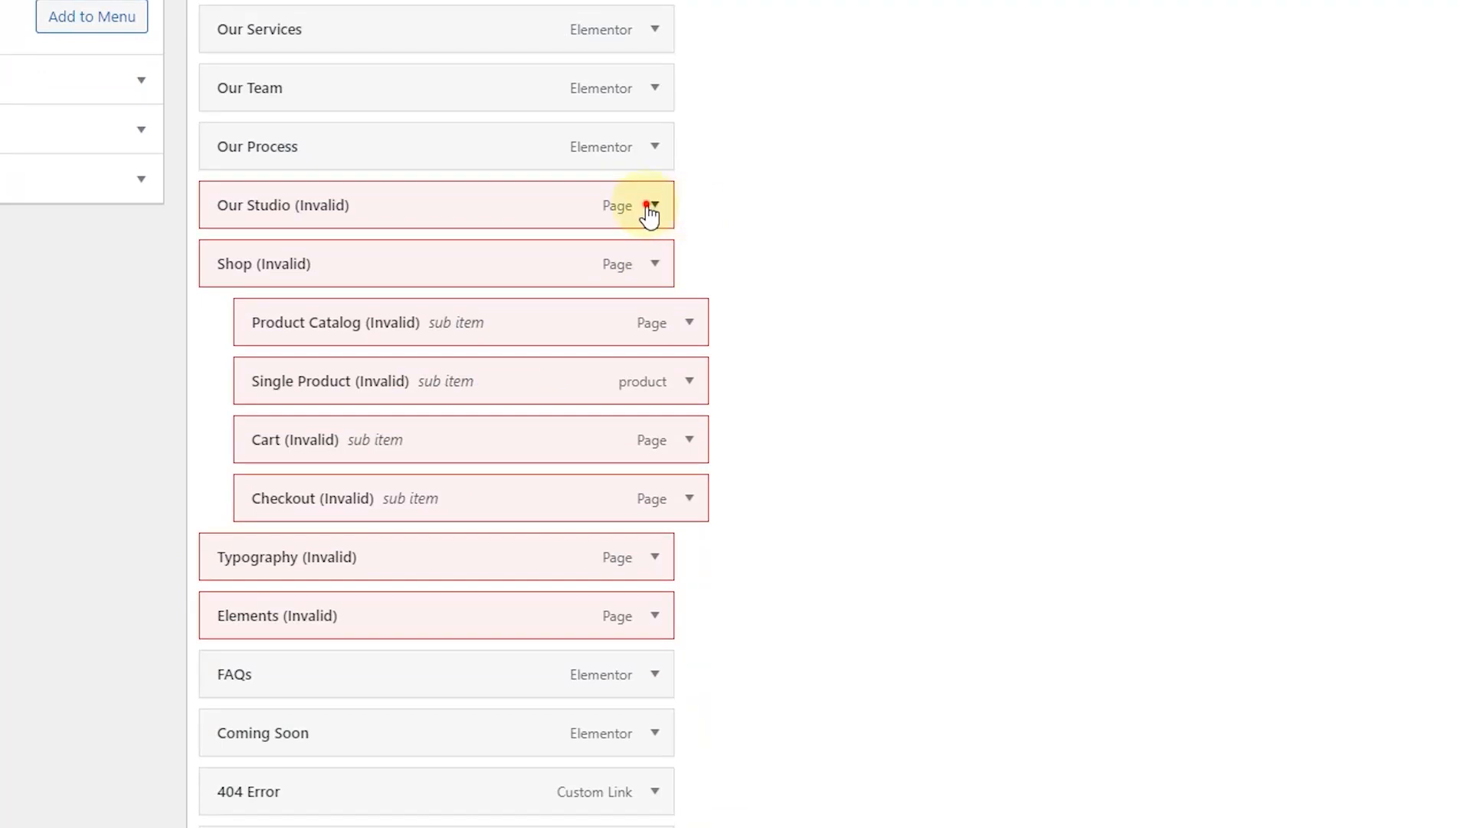
left_click(656, 206)
left_click(226, 418)
left_click(657, 207)
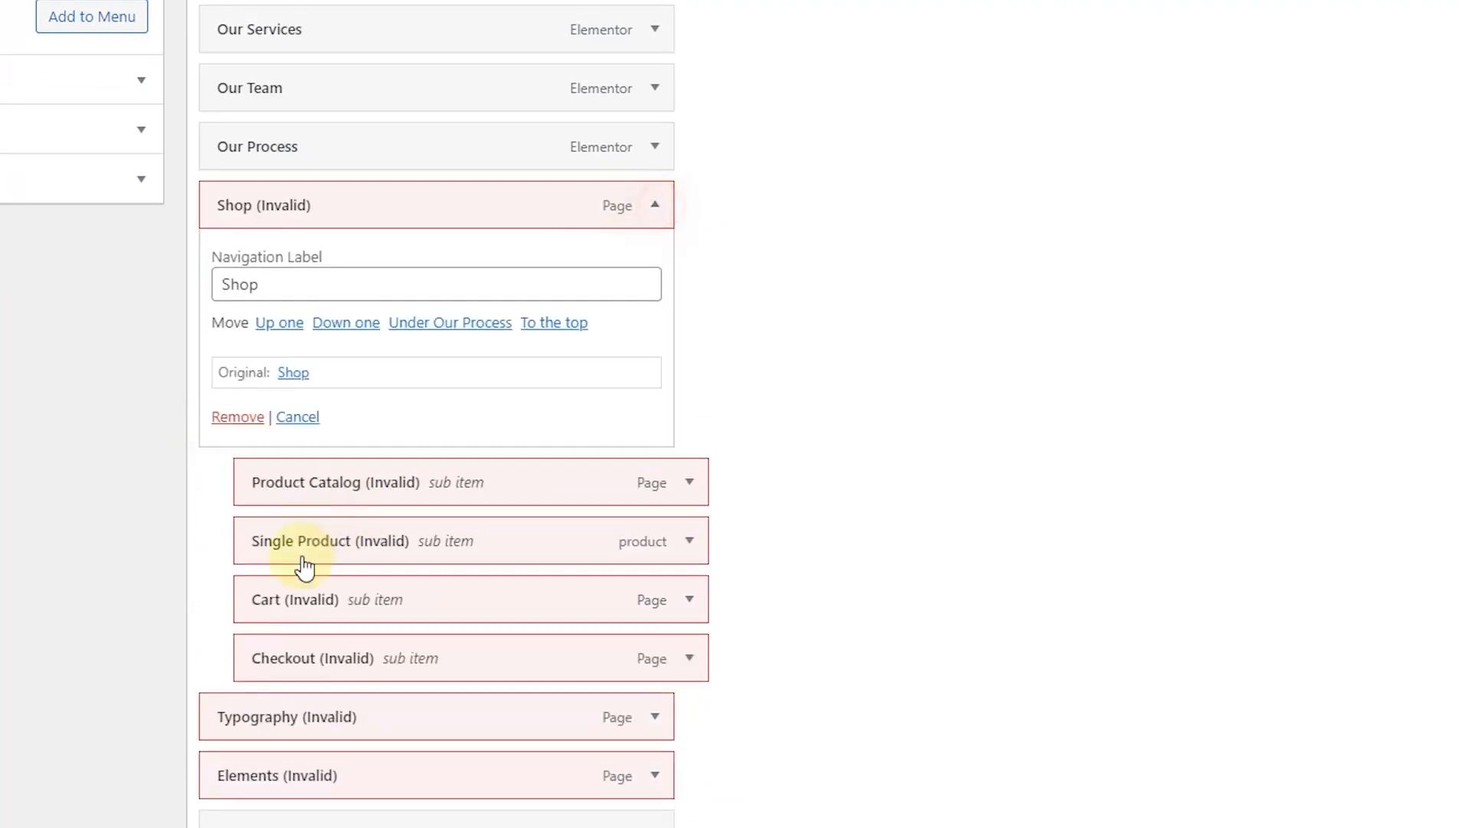
left_click(230, 418)
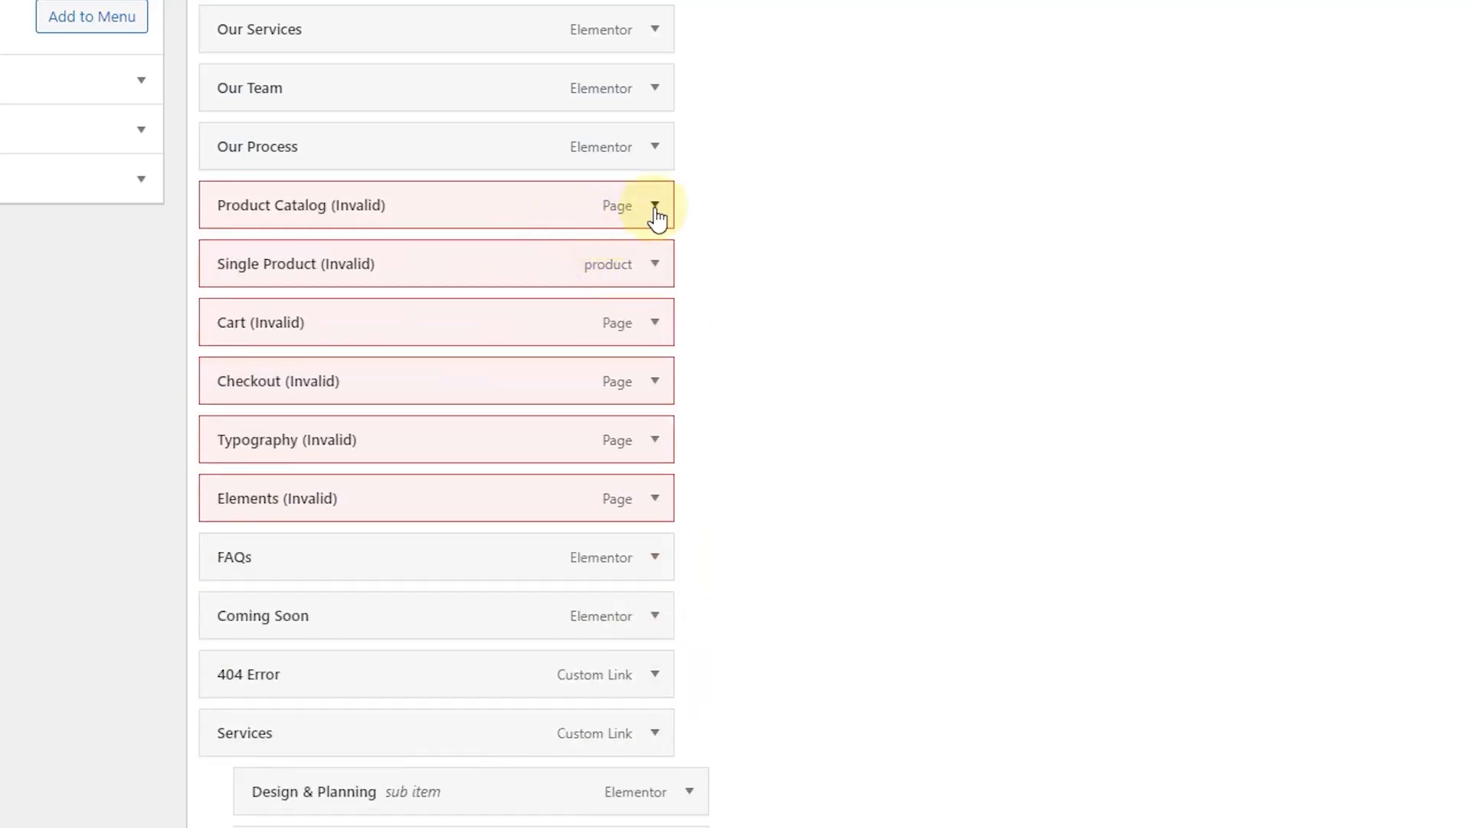
left_click(655, 206)
left_click(228, 418)
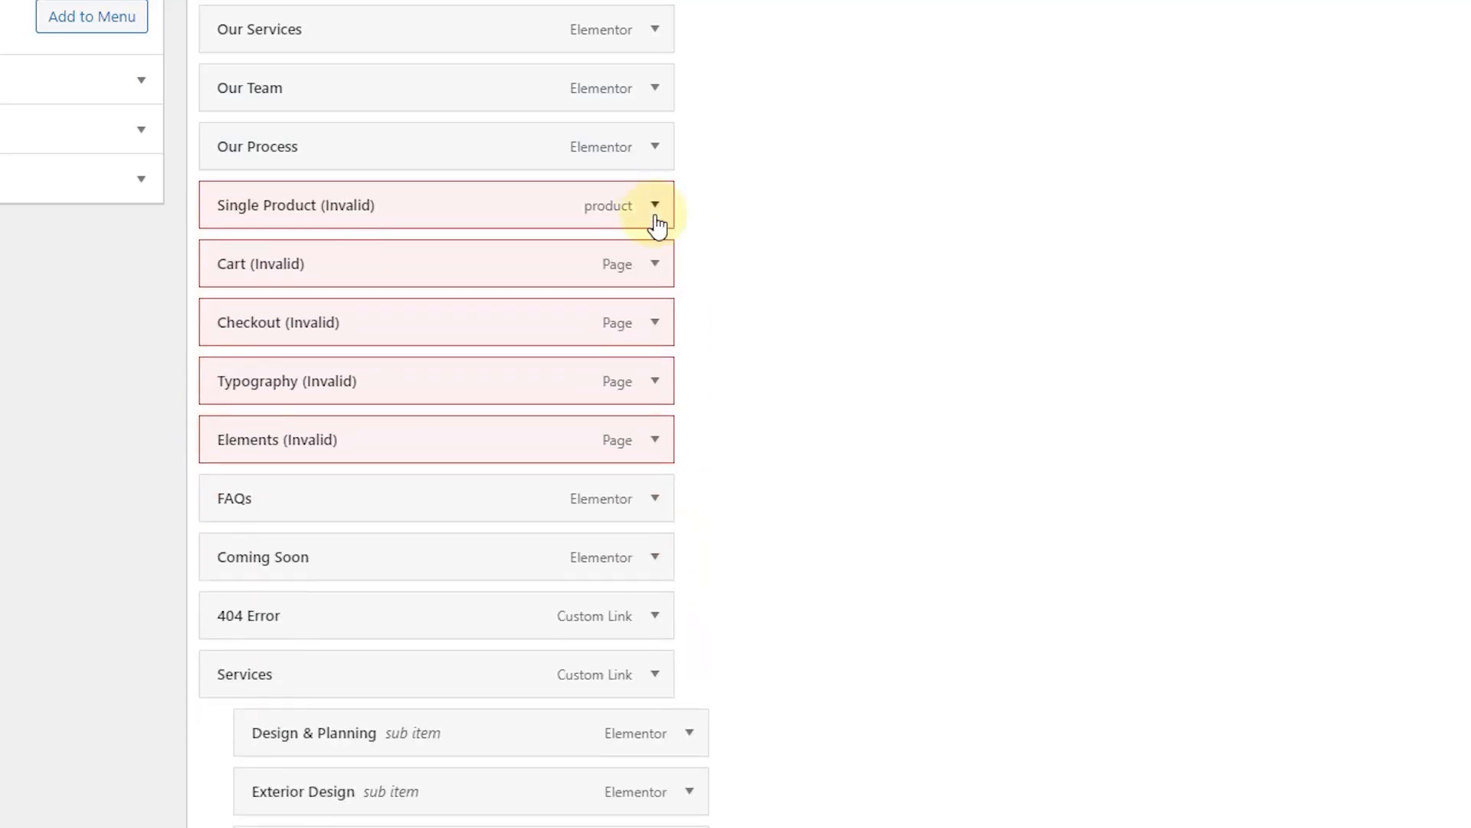
left_click(649, 207)
left_click(230, 417)
Step: Remove the Cart, Checkout, Typography and Elements menu items
left_click(653, 205)
left_click(230, 417)
left_click(653, 206)
left_click(243, 418)
left_click(653, 204)
left_click(244, 418)
left_click(664, 205)
left_click(235, 417)
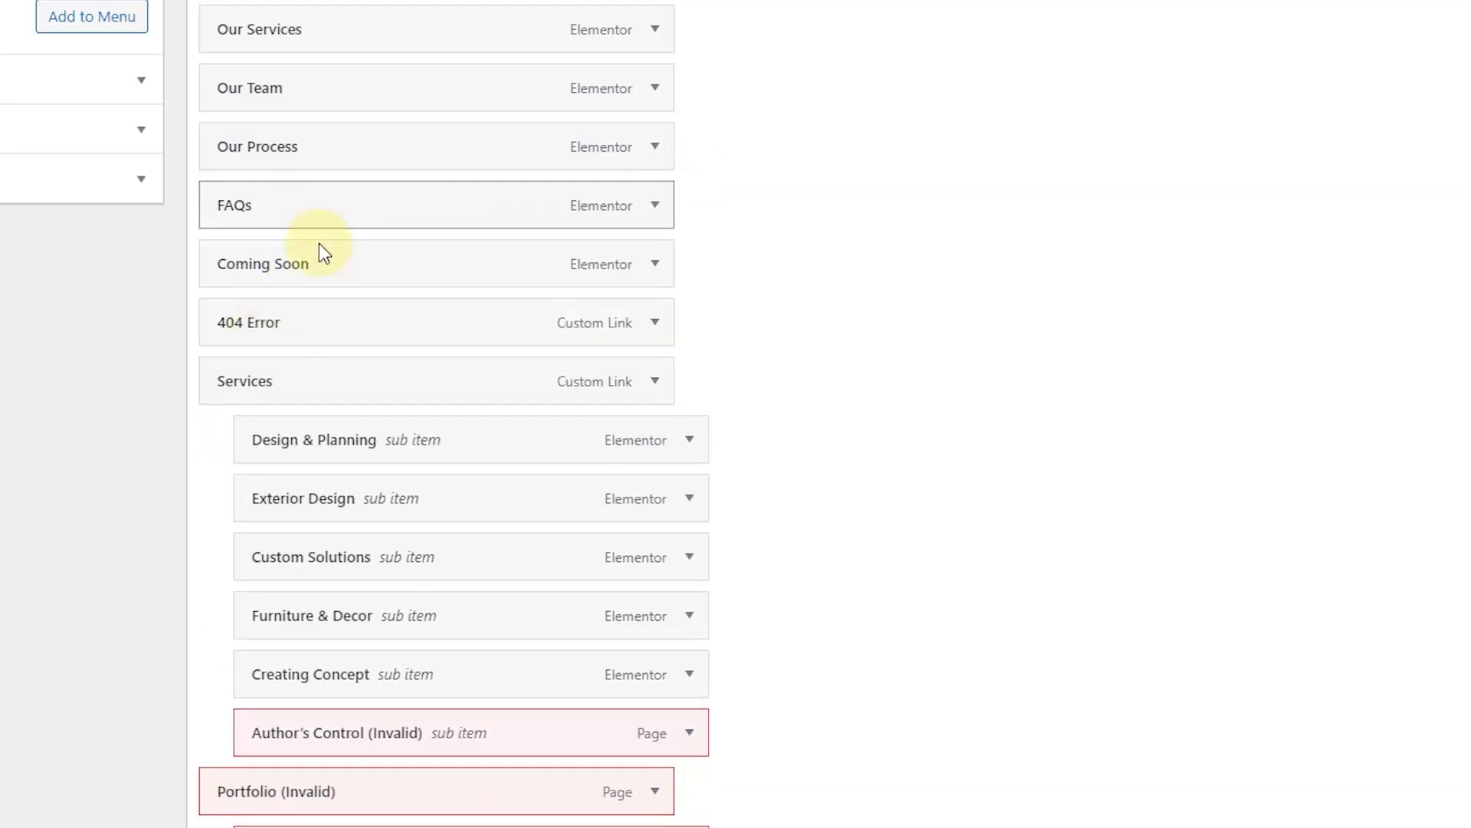
Step: Remove Coming Soon, the 404 Error link and the Services custom link
left_click(655, 264)
left_click(239, 477)
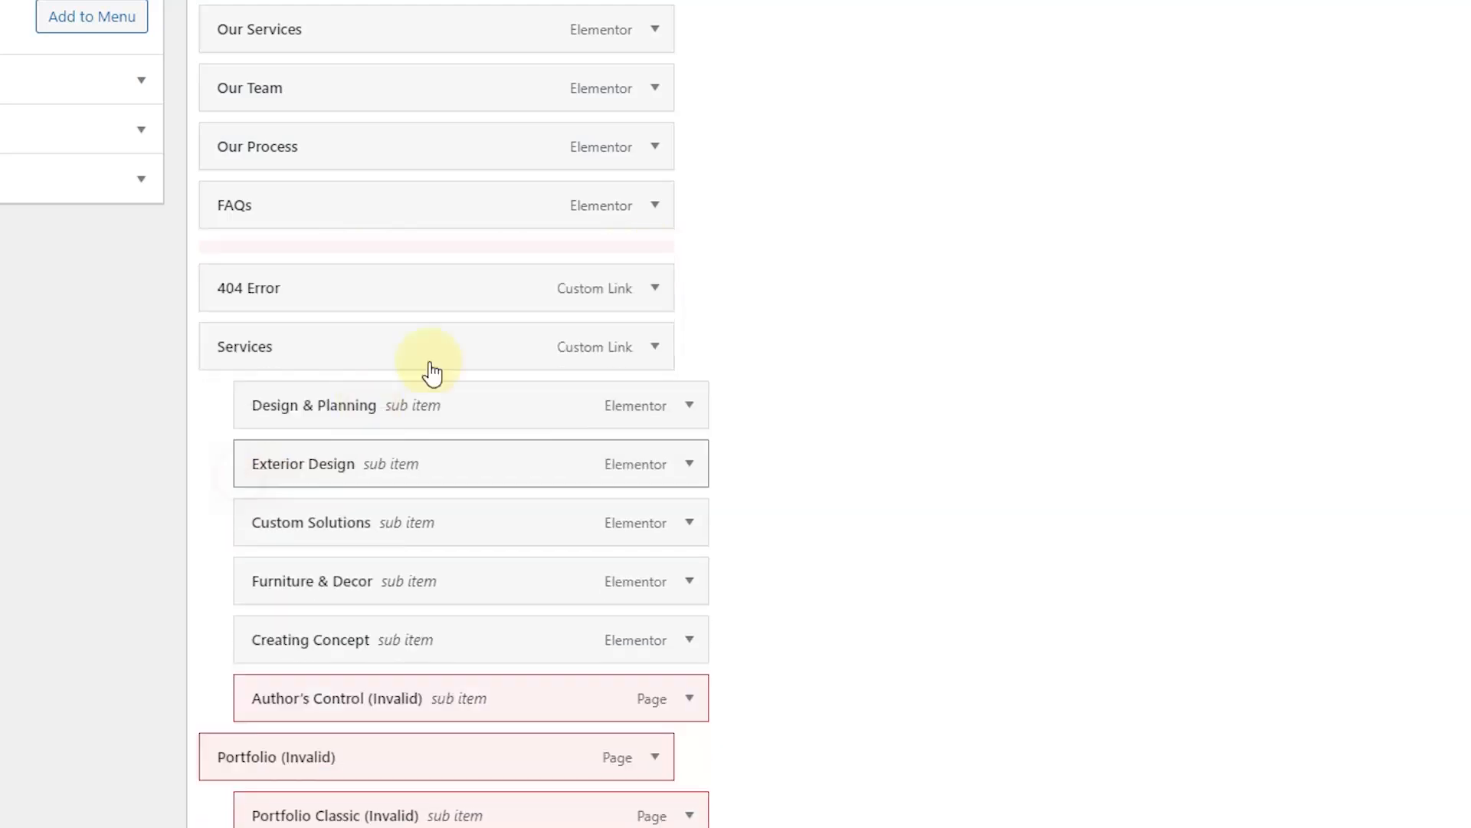
left_click(656, 264)
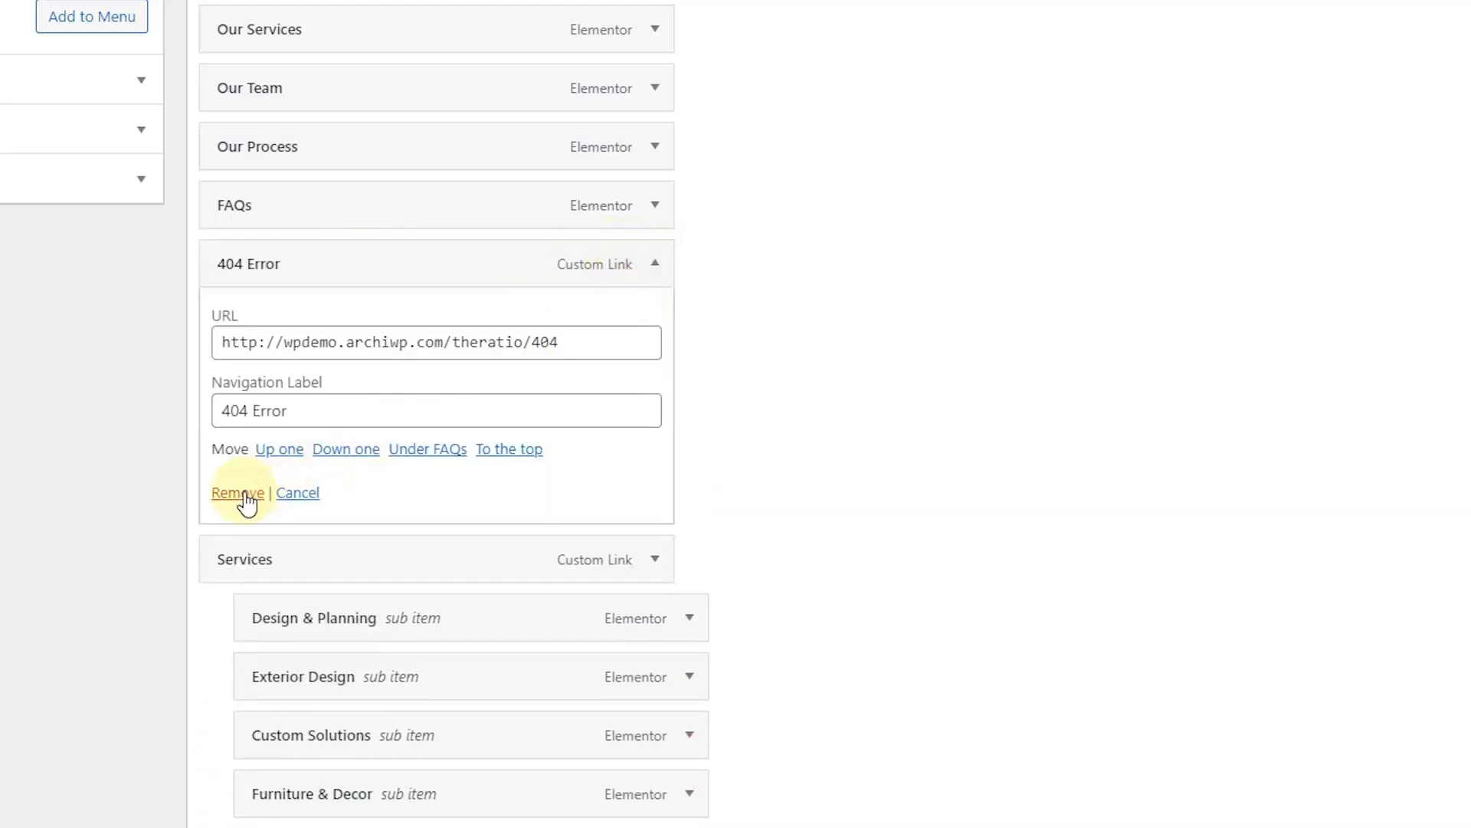
left_click(245, 494)
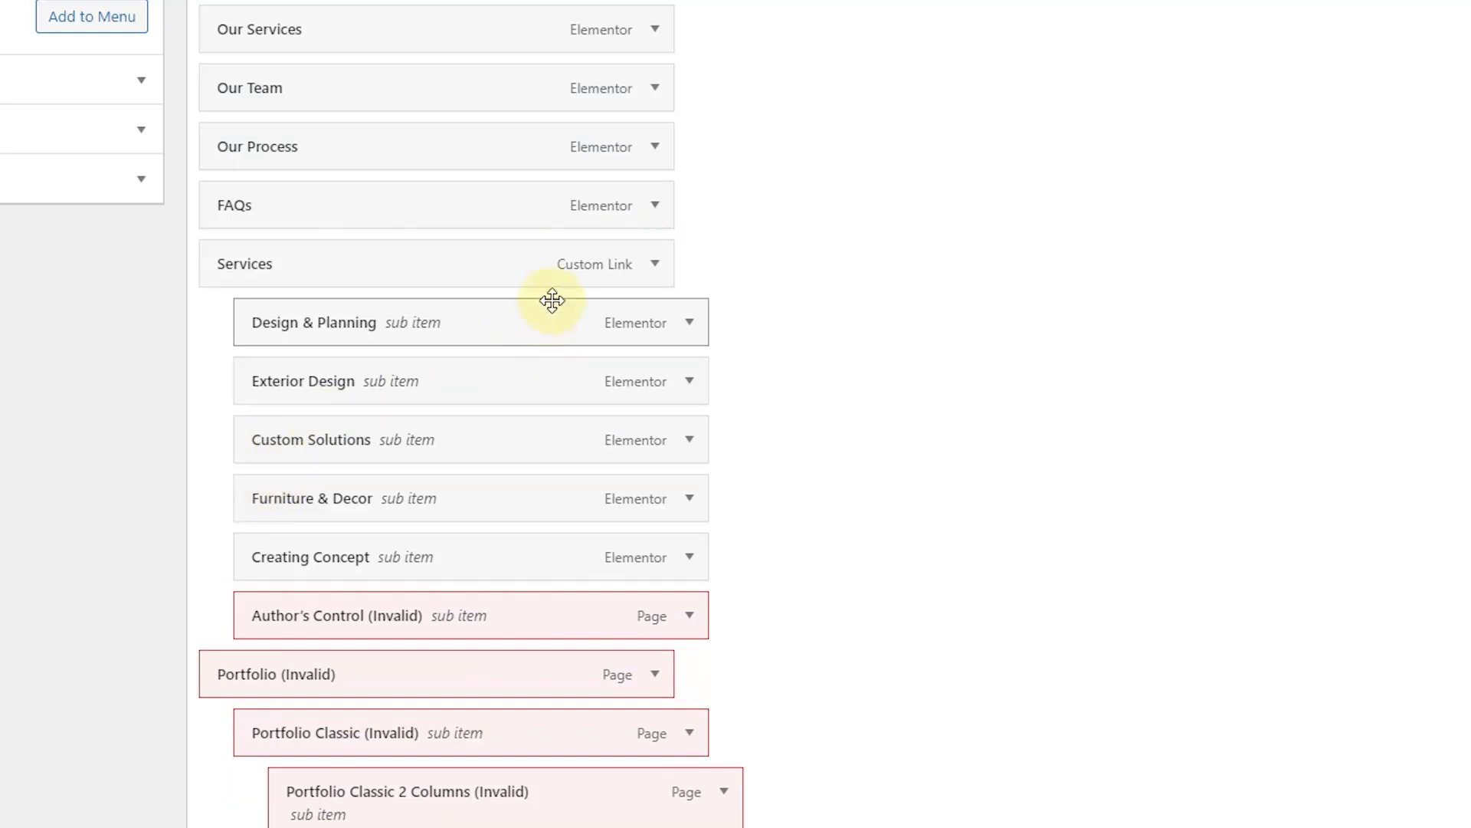
left_click(645, 270)
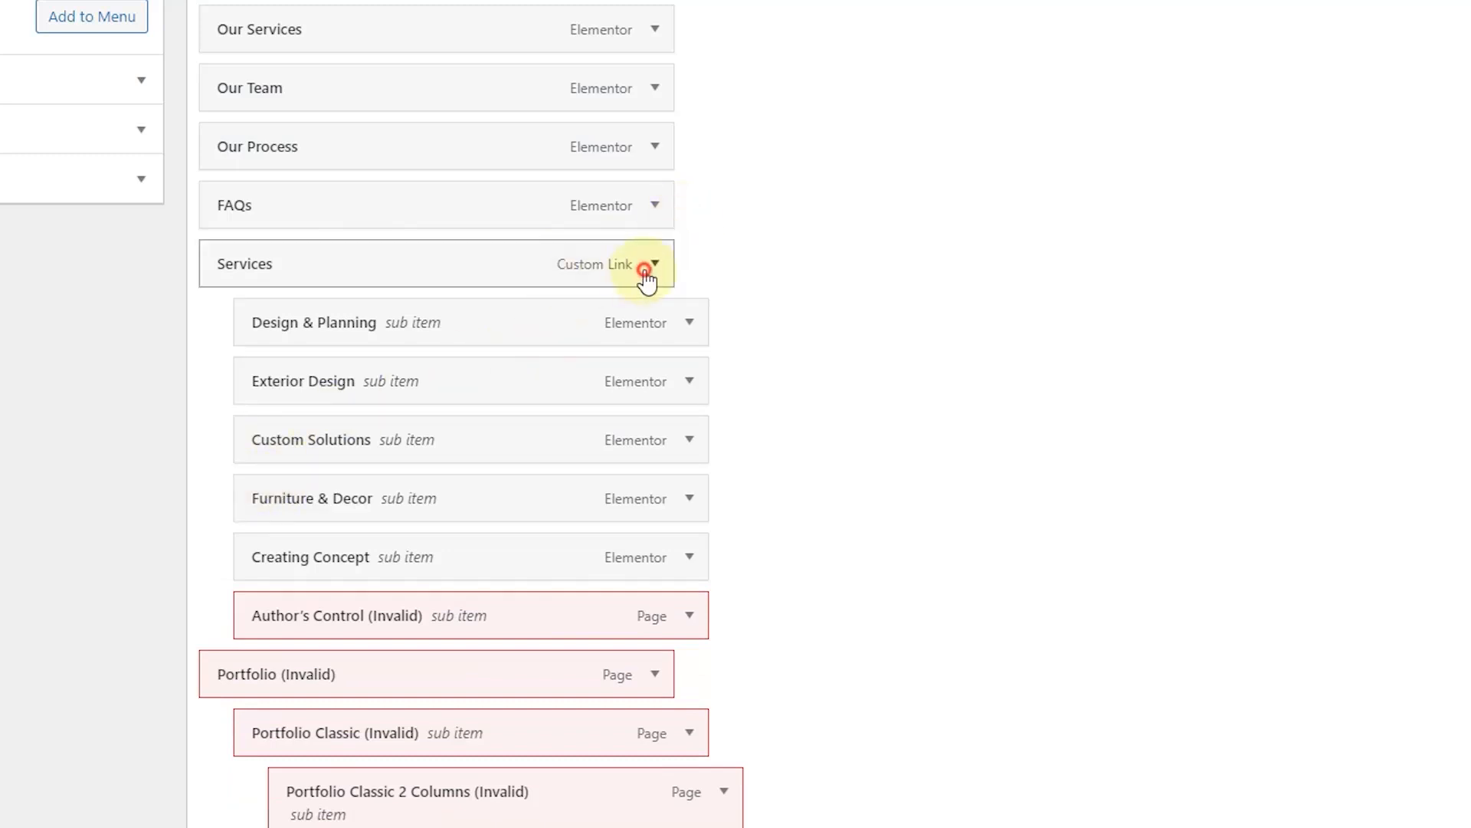
left_click(651, 269)
left_click(655, 265)
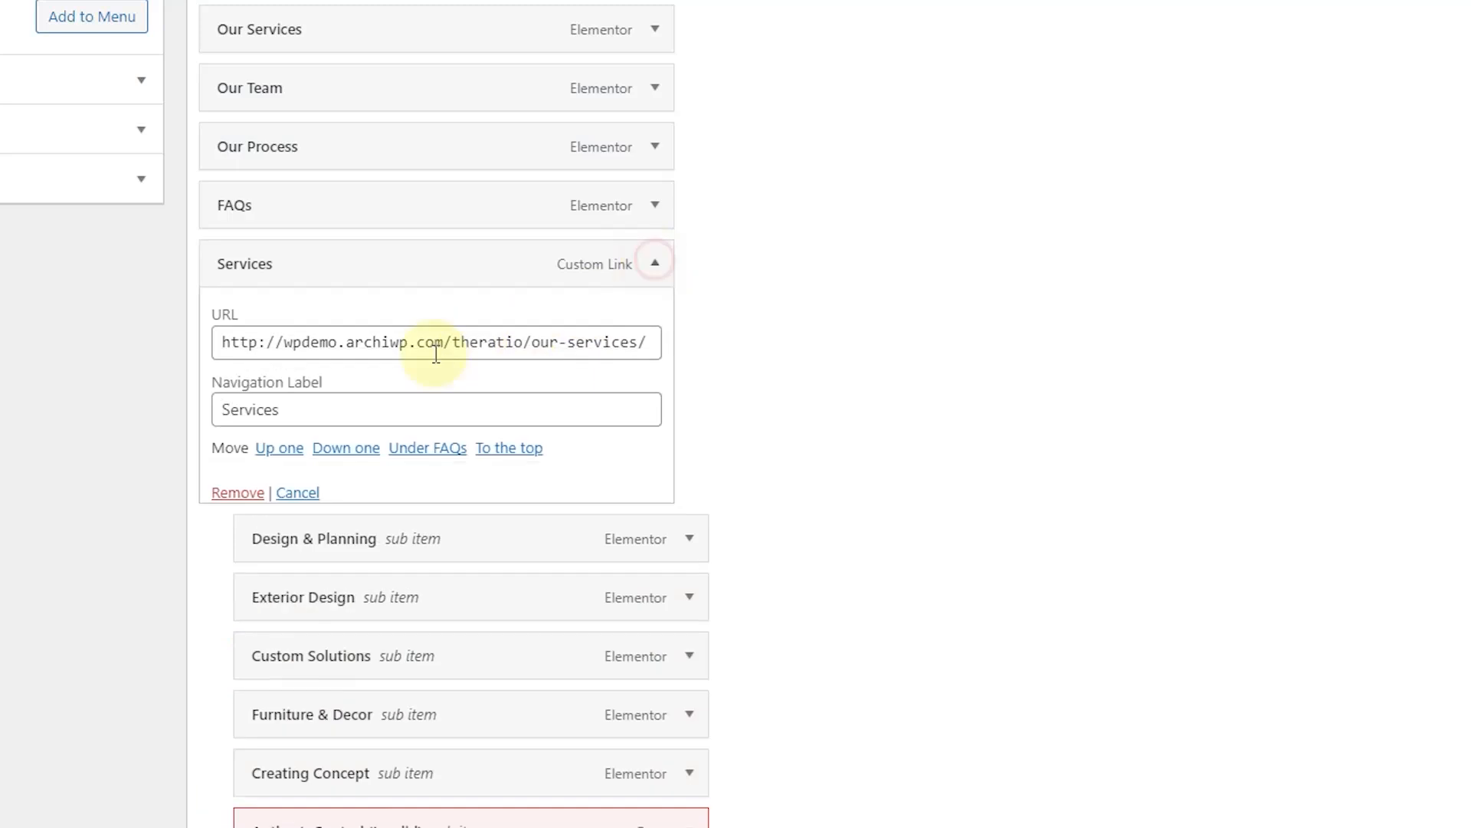
left_click(238, 492)
Step: Remove Author's Control, Portfolio, and Portfolio Classic plus its 2, 3 and 4 Columns items
scroll(615, 484, "down", 2)
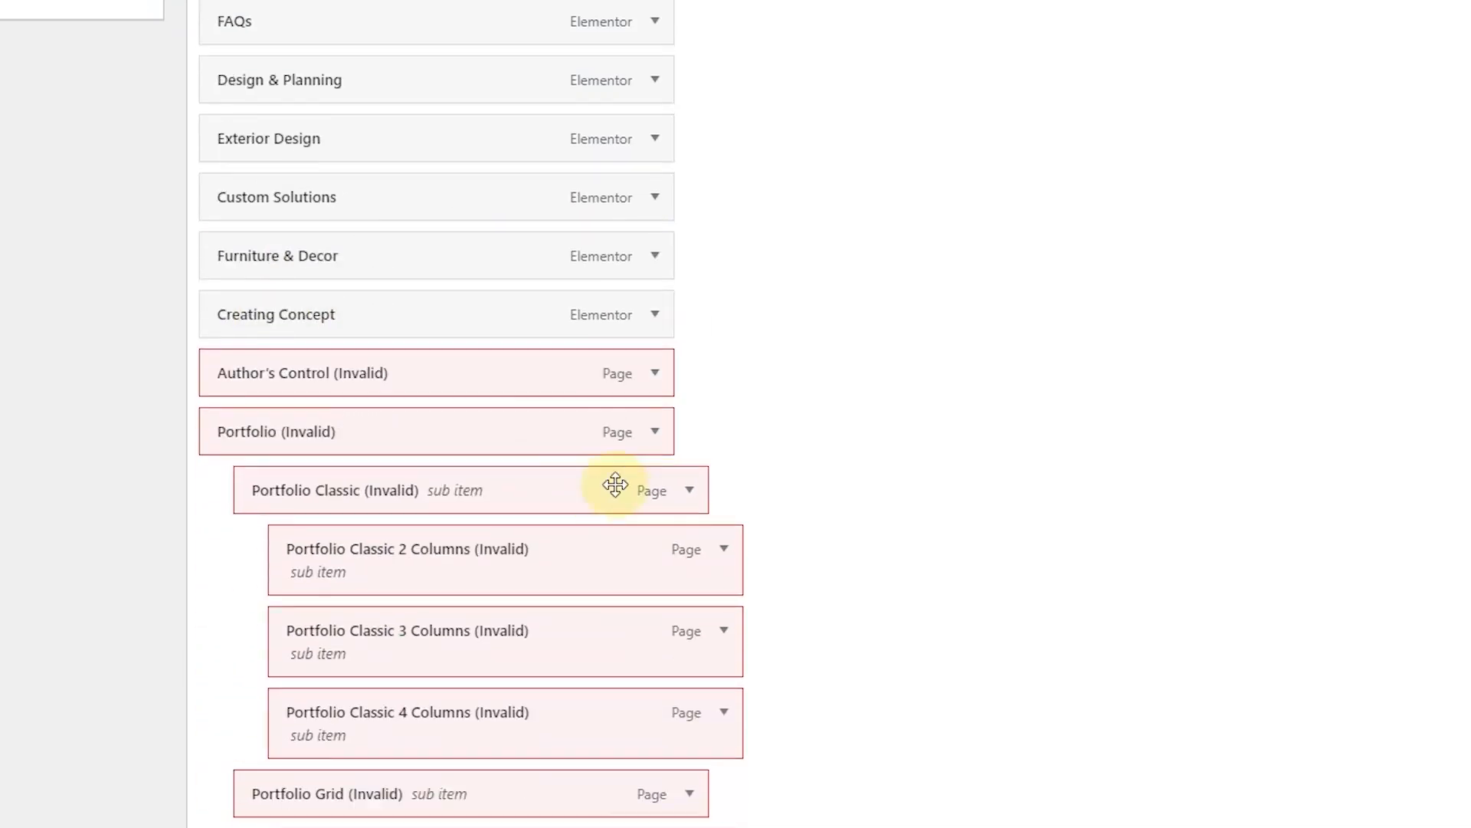
left_click(652, 330)
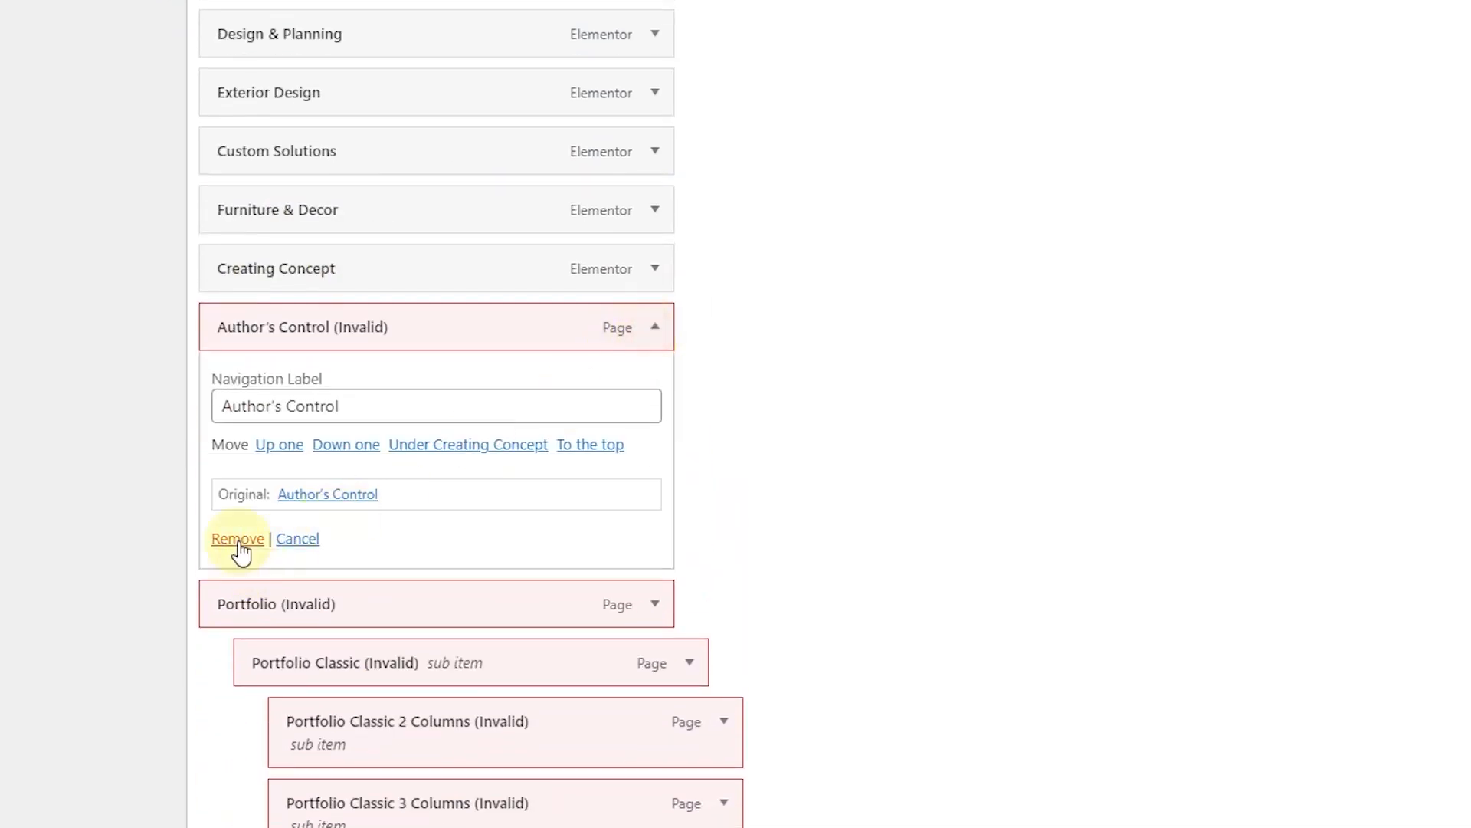
left_click(238, 539)
left_click(658, 329)
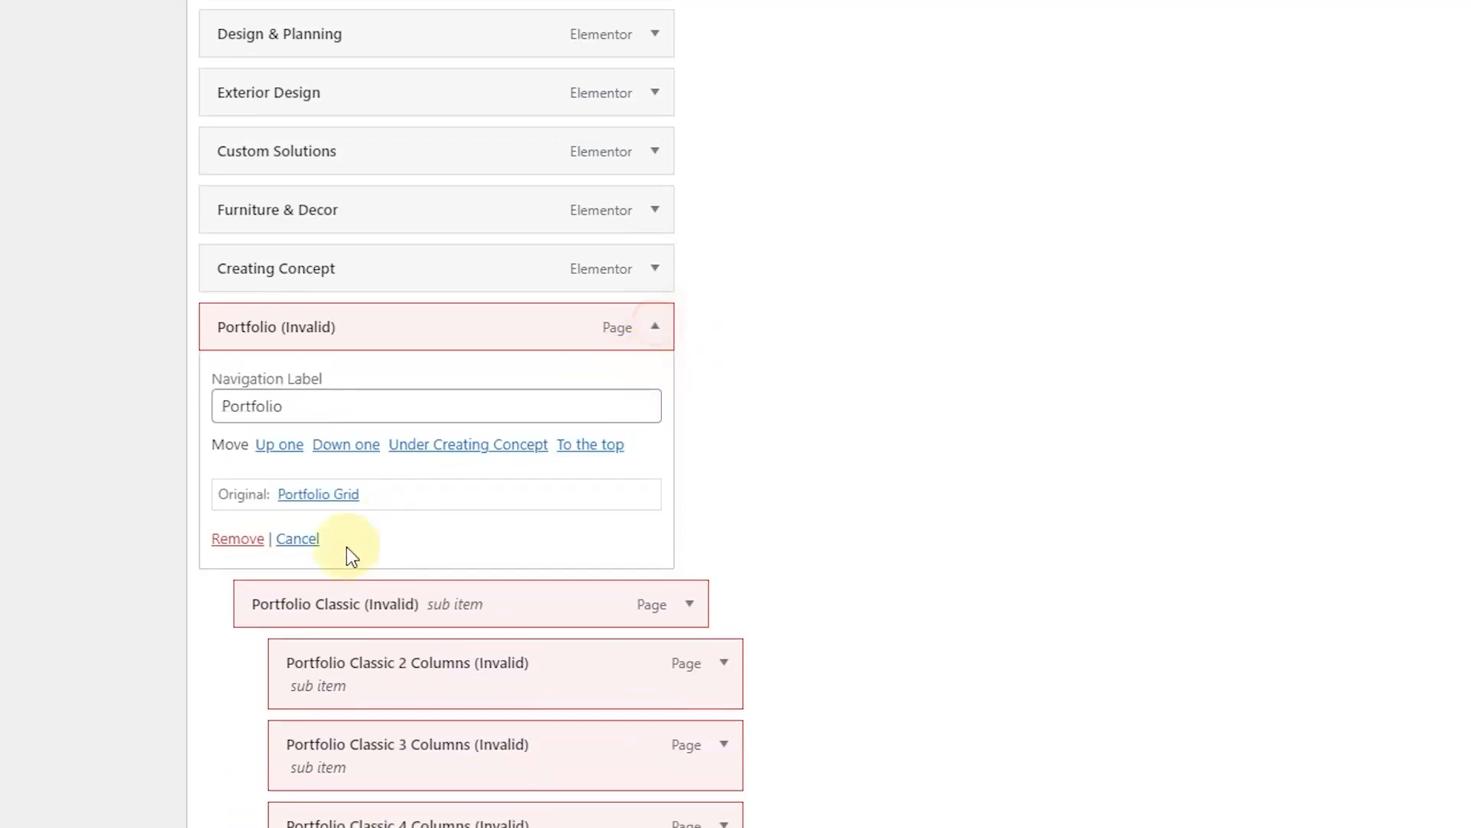
left_click(239, 538)
left_click(654, 329)
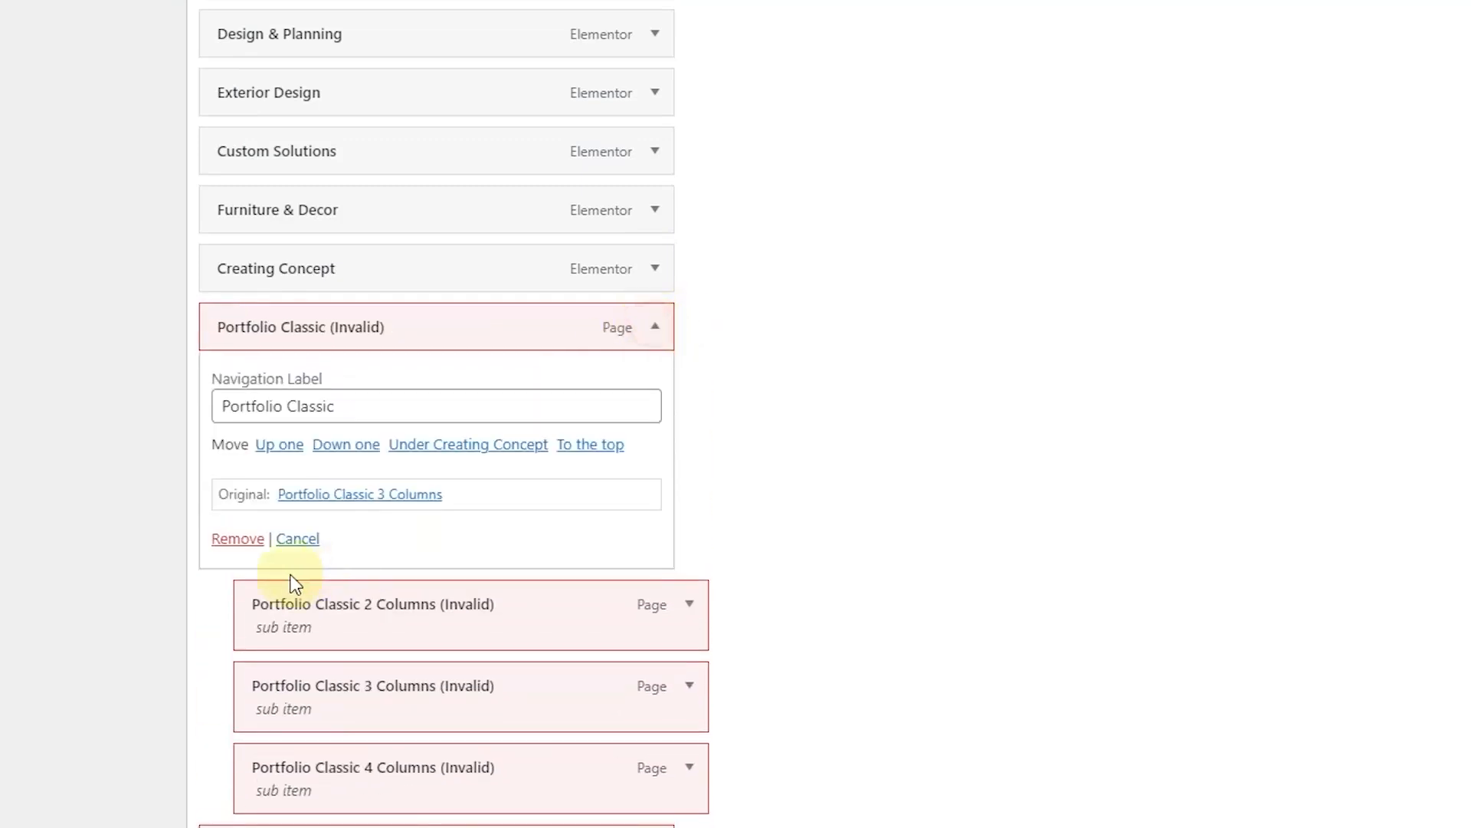
left_click(247, 541)
left_click(656, 329)
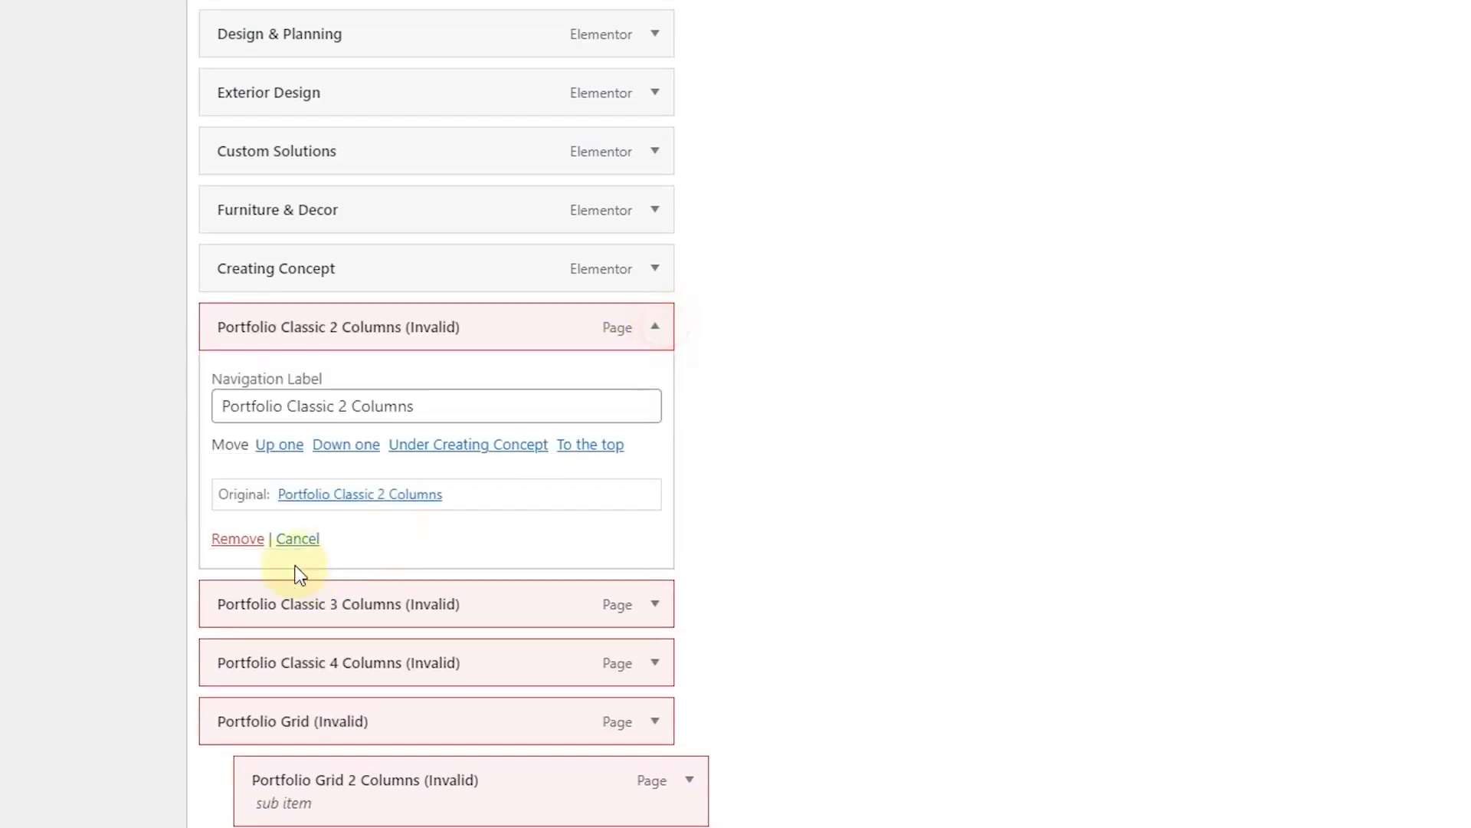
left_click(246, 539)
left_click(656, 329)
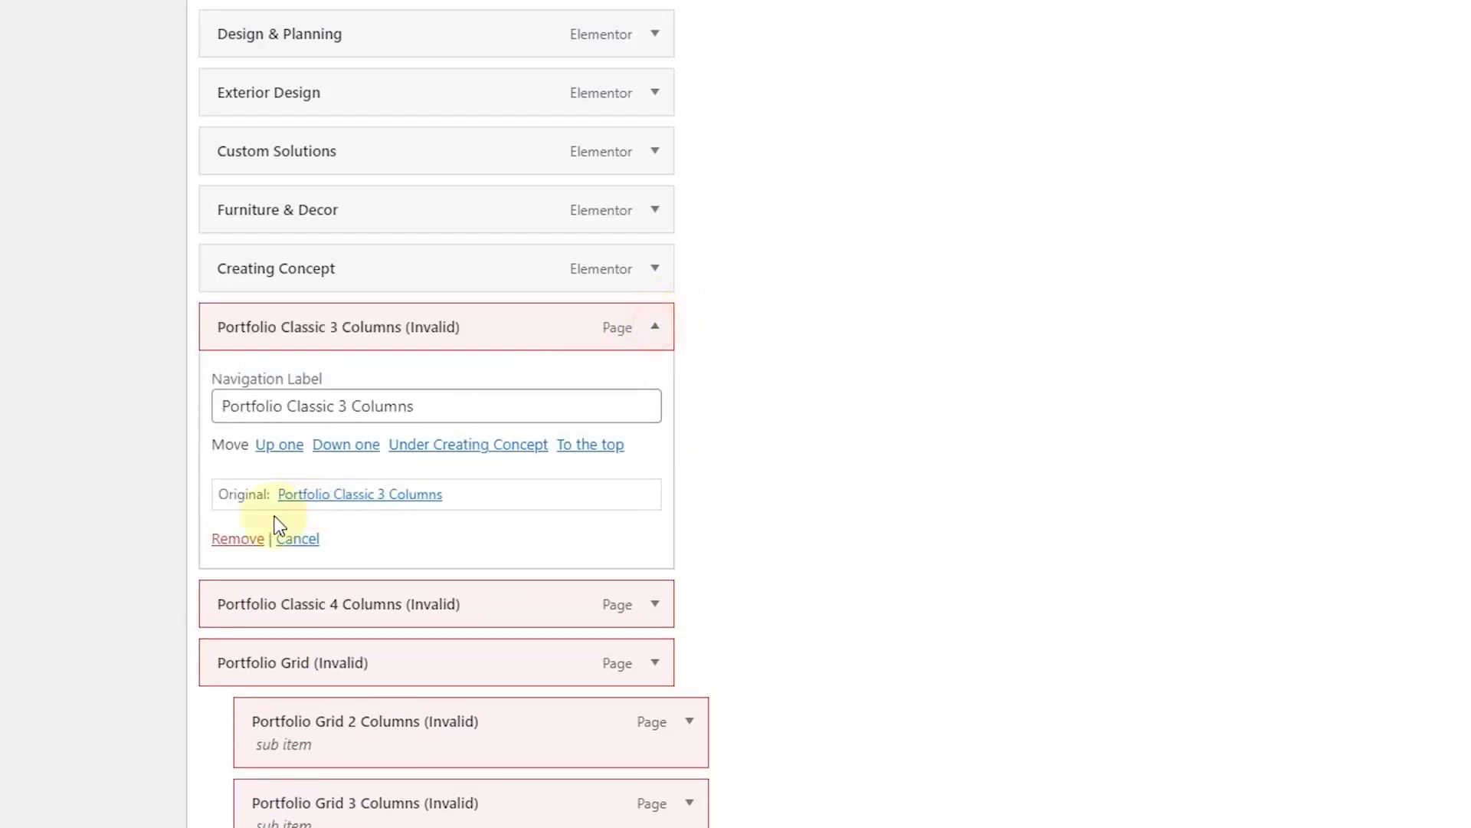
left_click(240, 539)
left_click(658, 329)
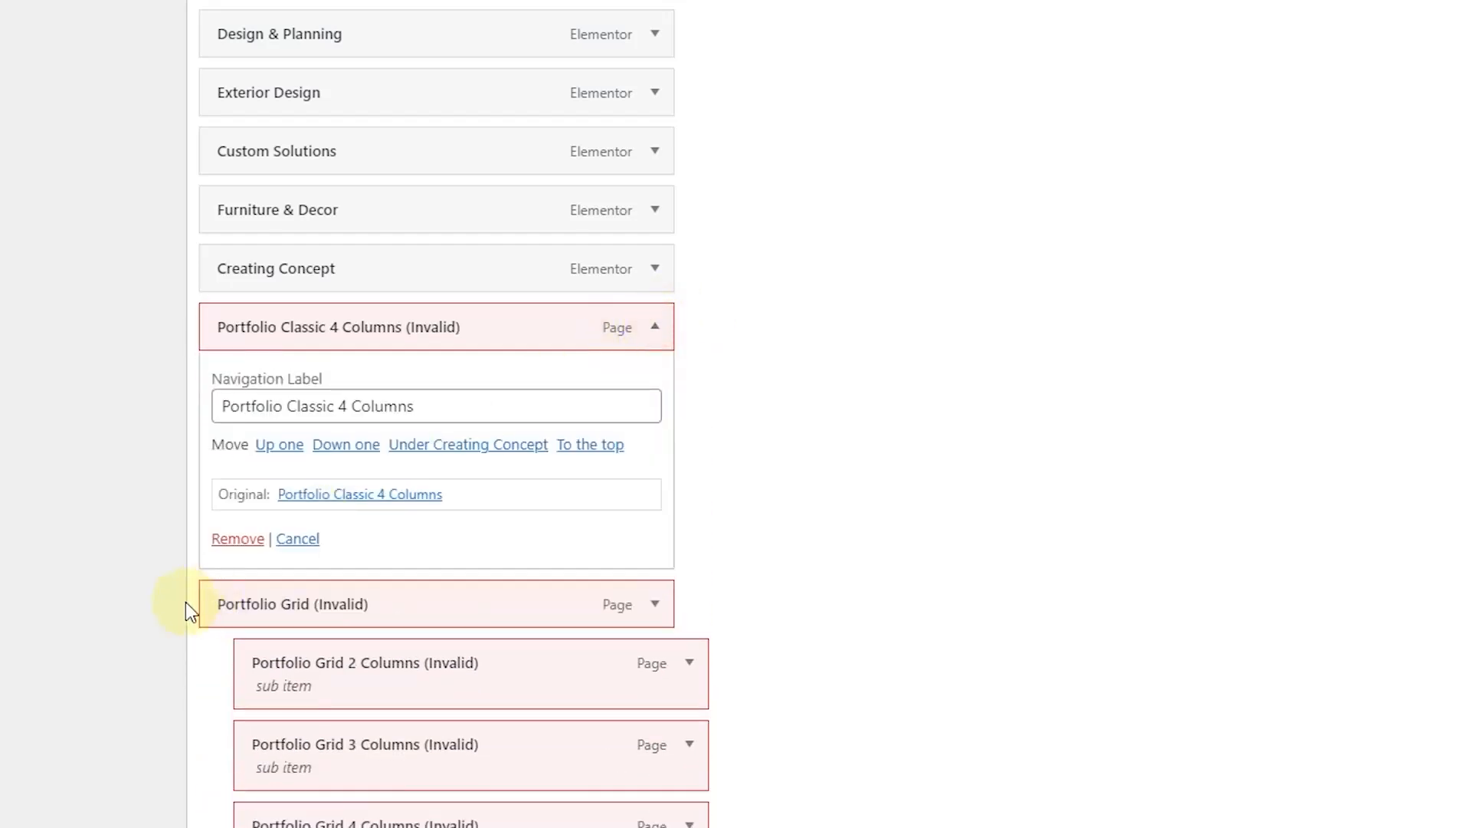
left_click(239, 539)
Step: Remove Portfolio Grid and its 2, 3, 4 and 5 Columns items
scroll(497, 407, "down", 3)
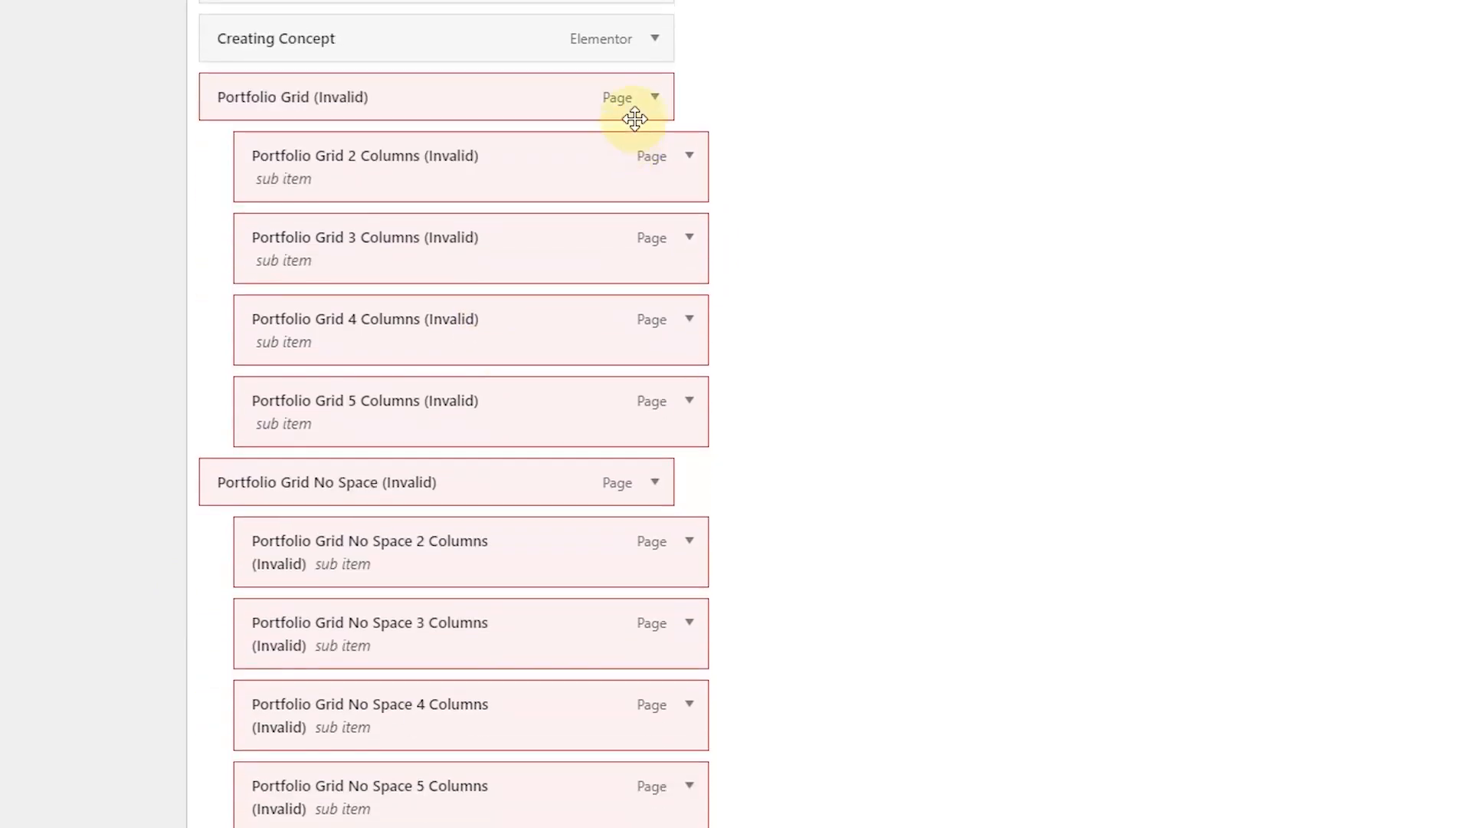
left_click(650, 100)
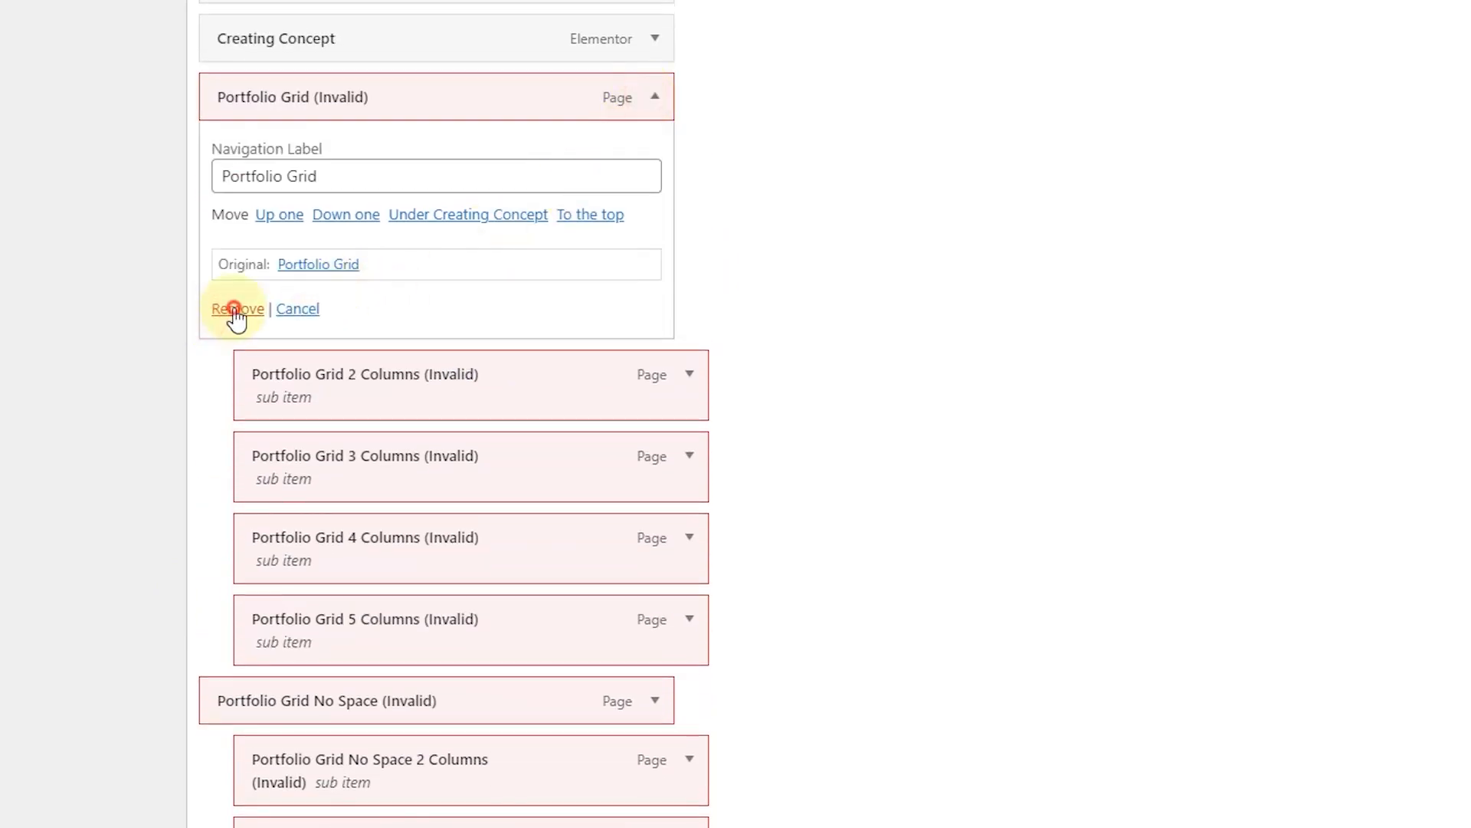
left_click(230, 317)
left_click(654, 97)
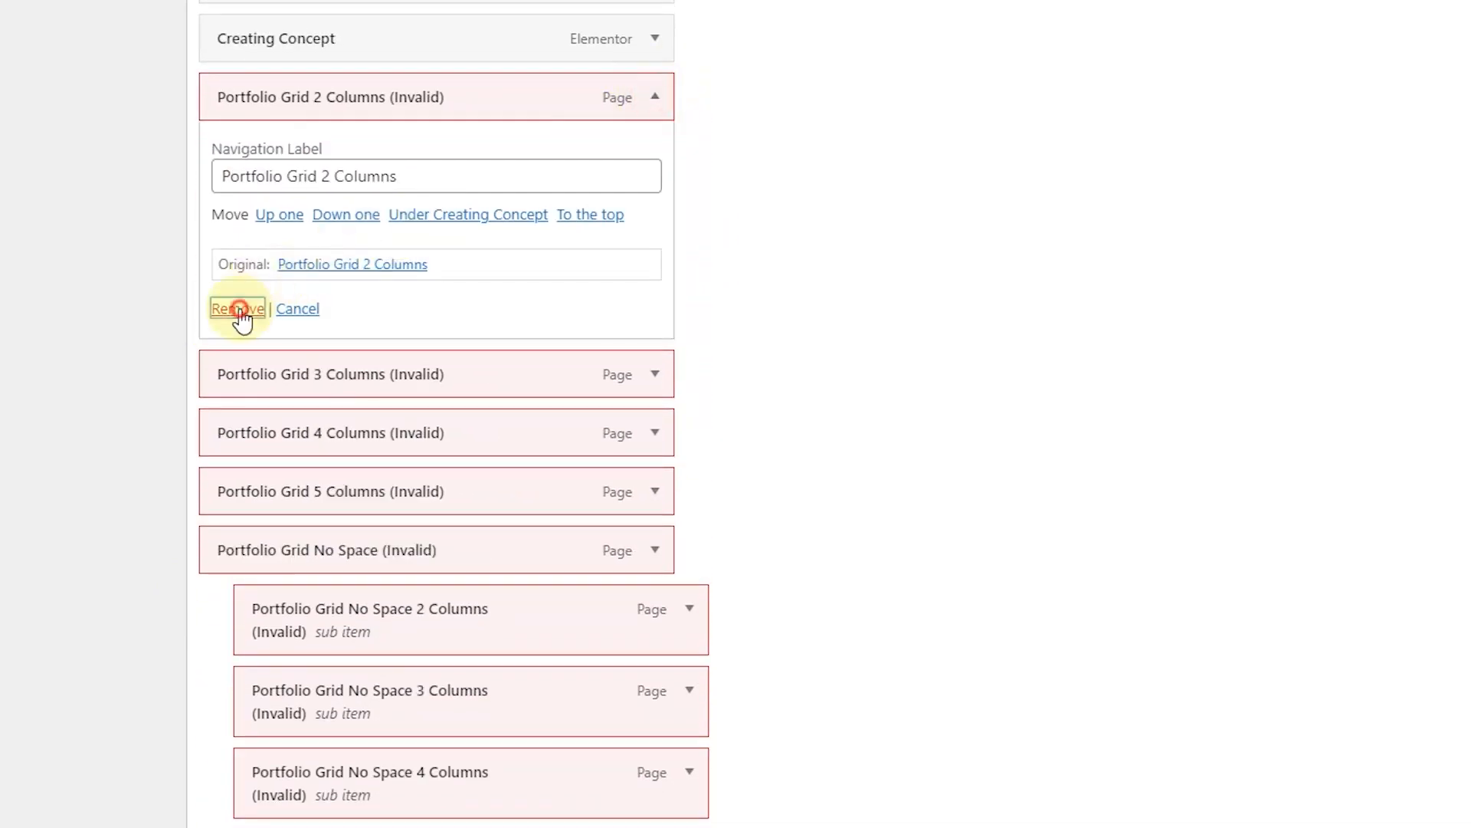
left_click(238, 309)
left_click(656, 99)
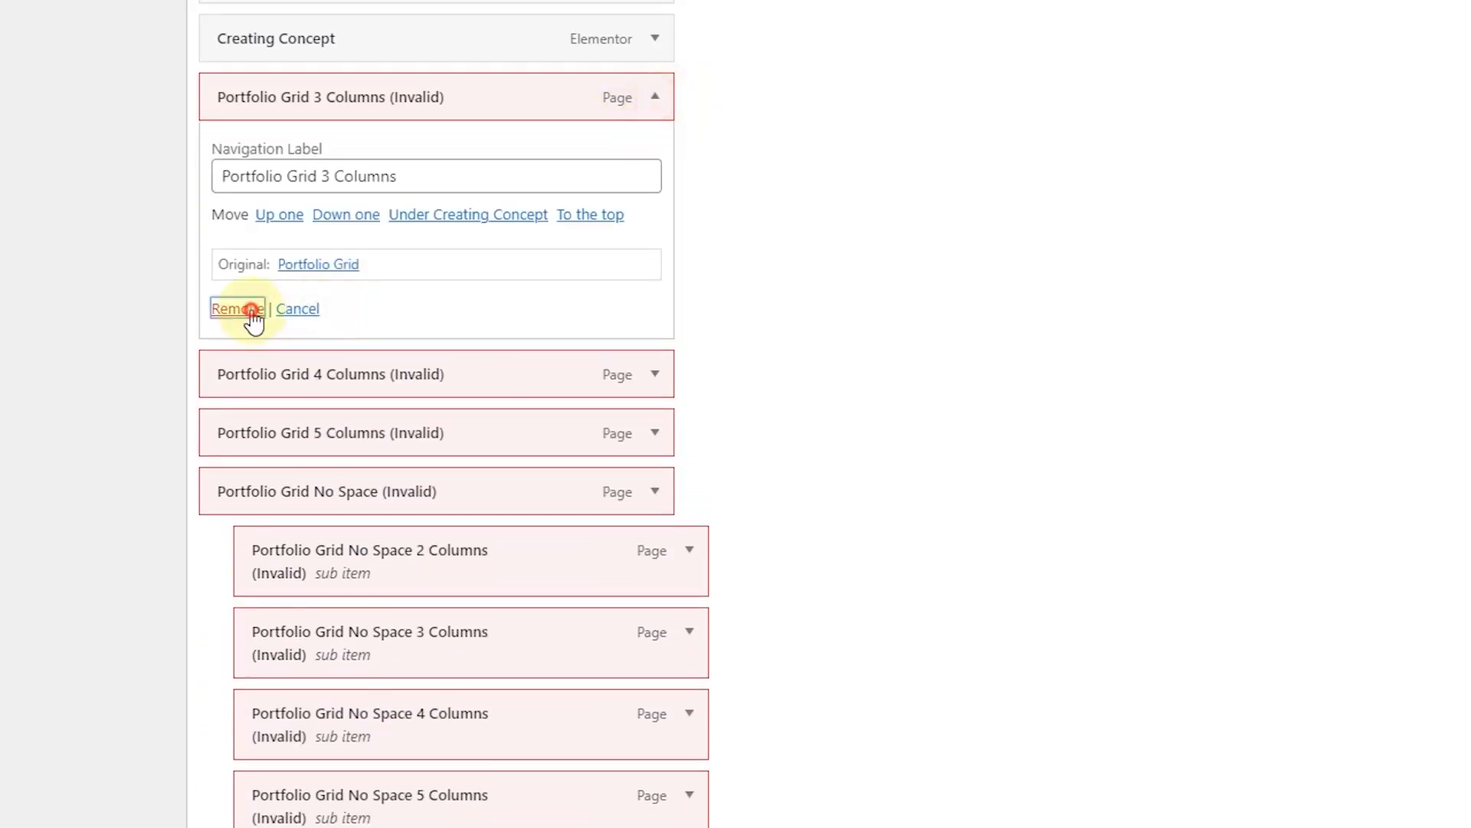
left_click(238, 309)
left_click(656, 100)
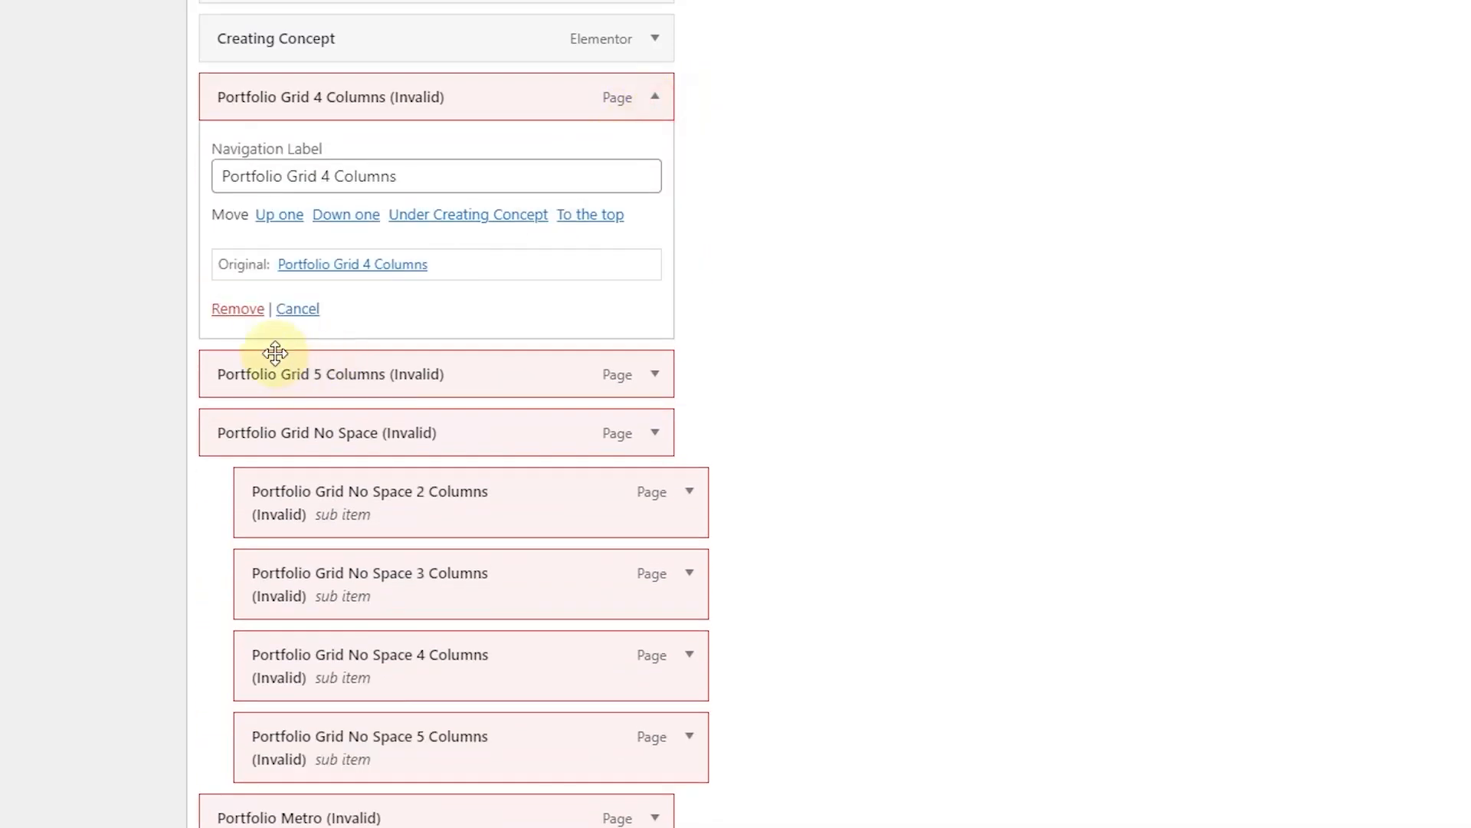
left_click(238, 309)
left_click(658, 102)
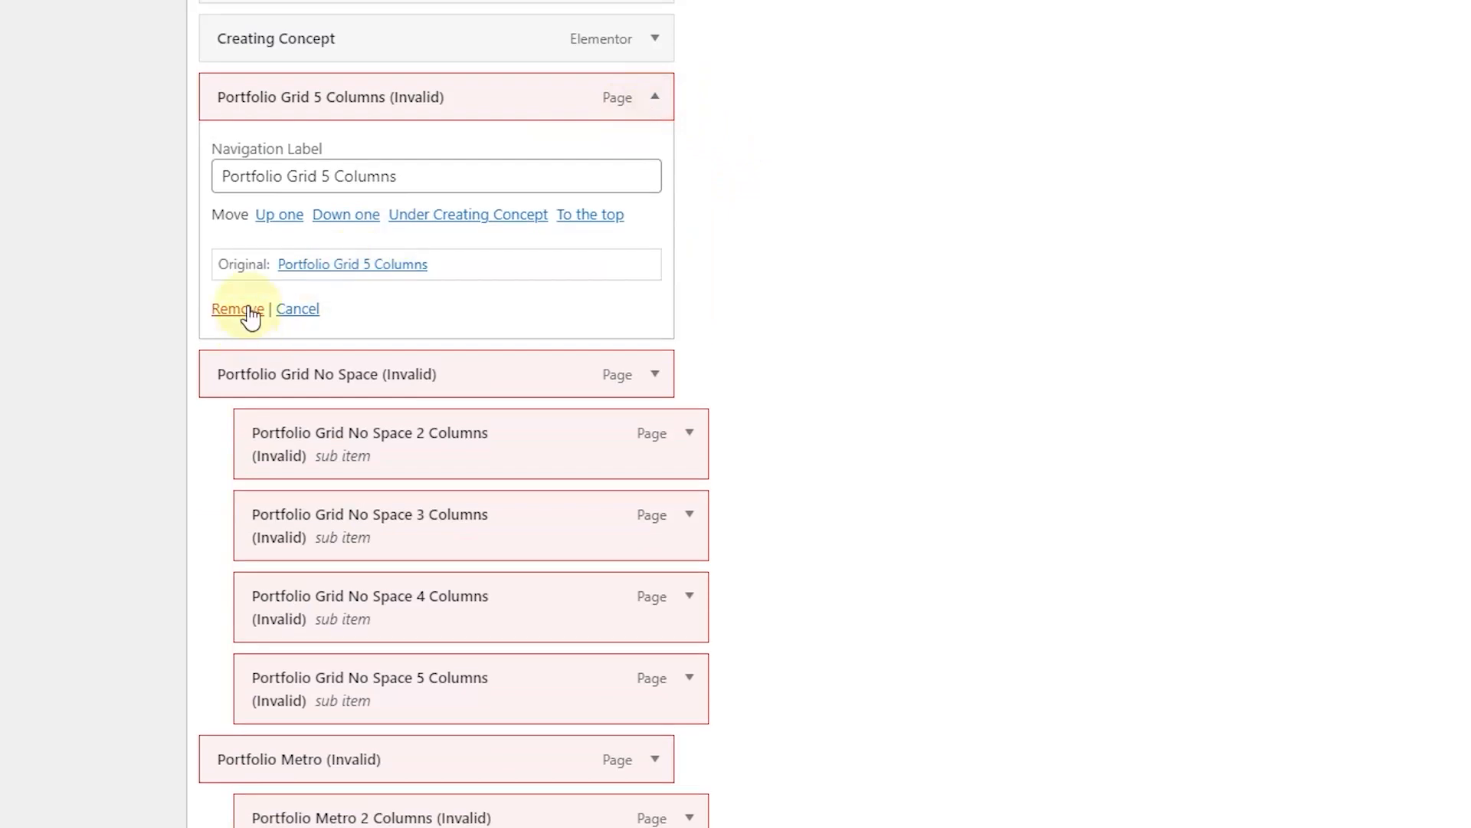
left_click(250, 308)
Step: Remove Portfolio Grid No Space and its 2, 3 and 4 Columns items
left_click(654, 98)
left_click(232, 310)
left_click(657, 99)
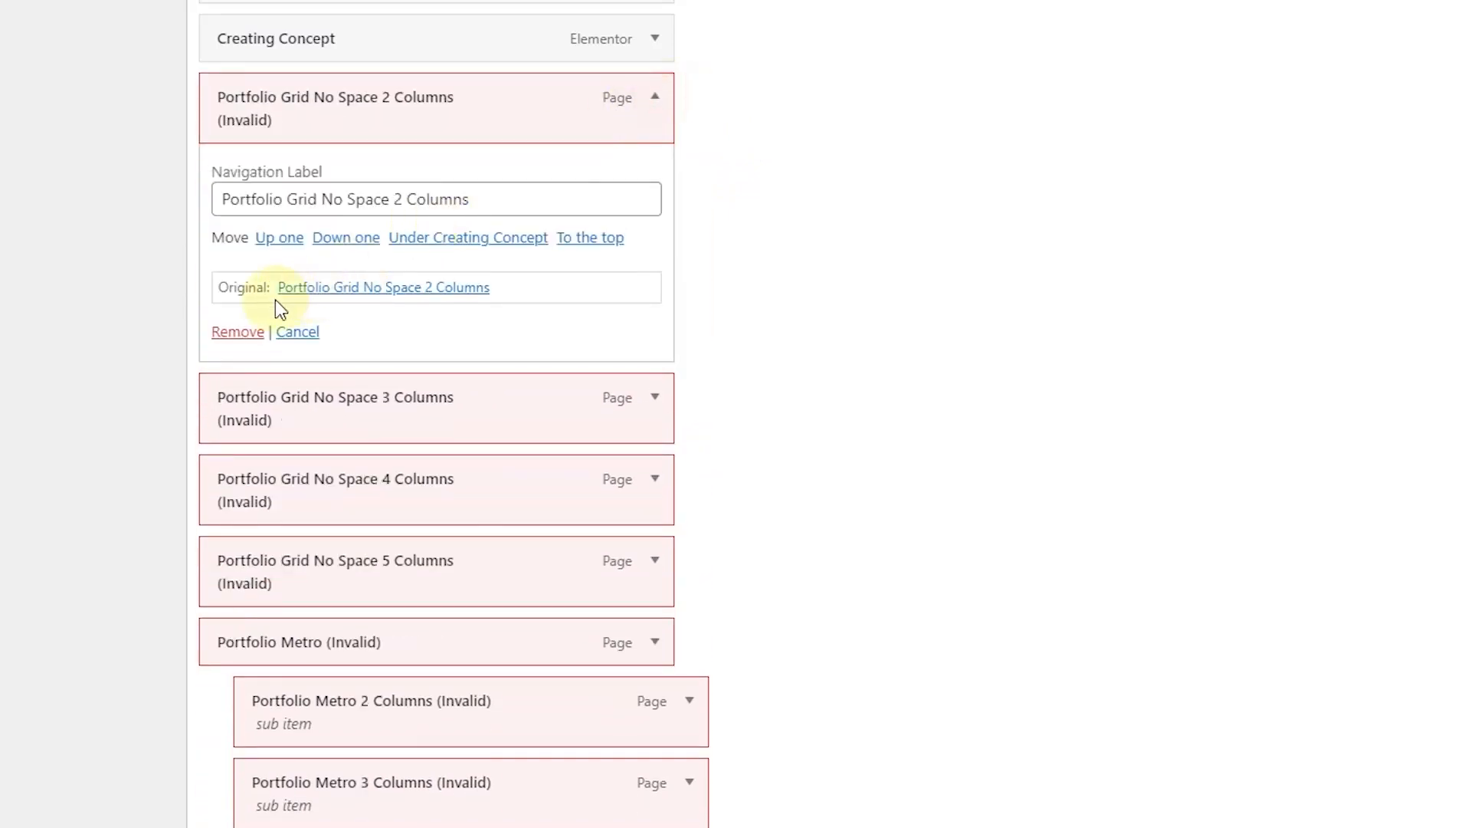
left_click(246, 331)
left_click(656, 100)
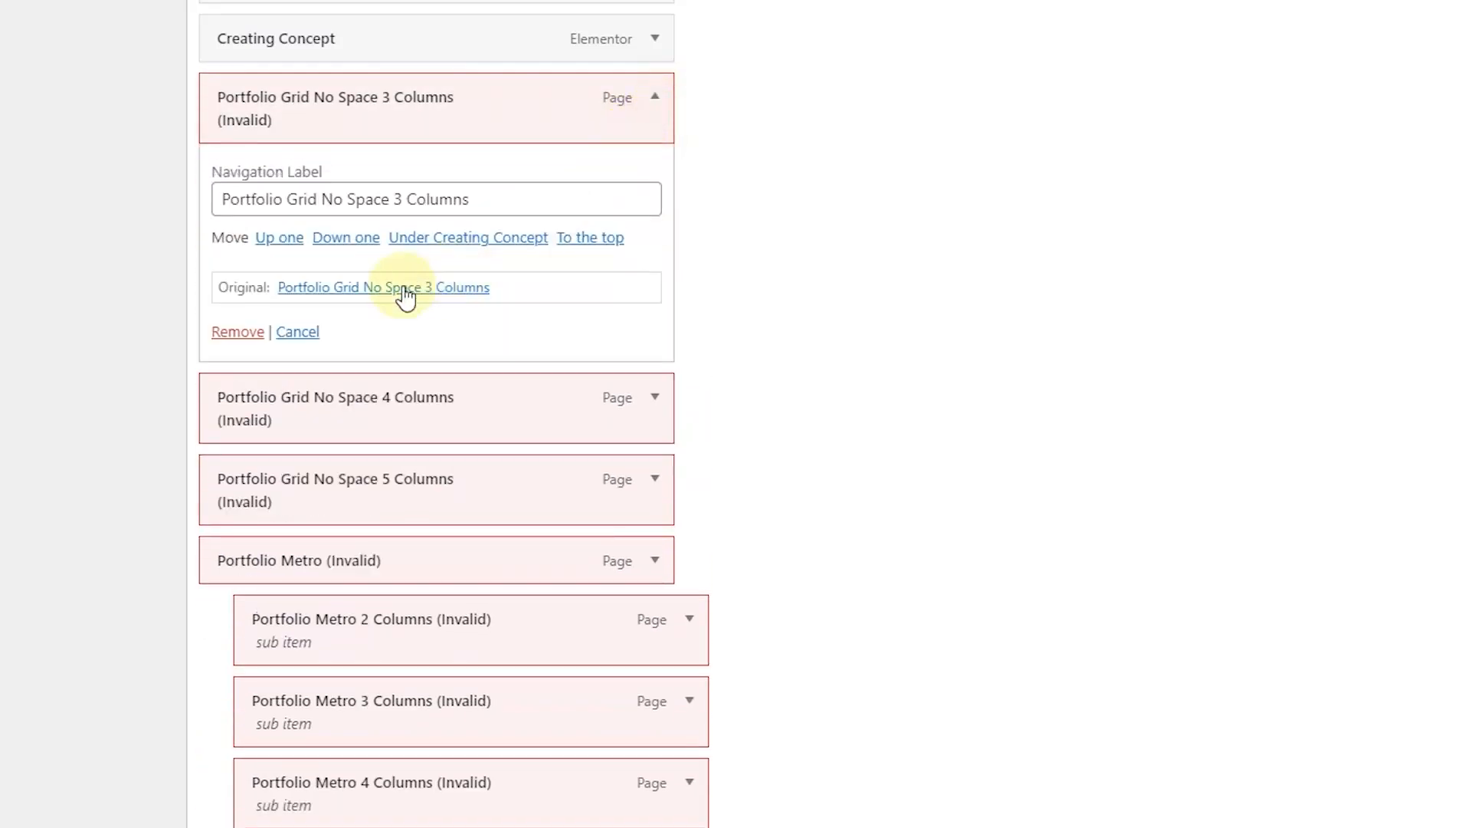
left_click(250, 335)
left_click(655, 98)
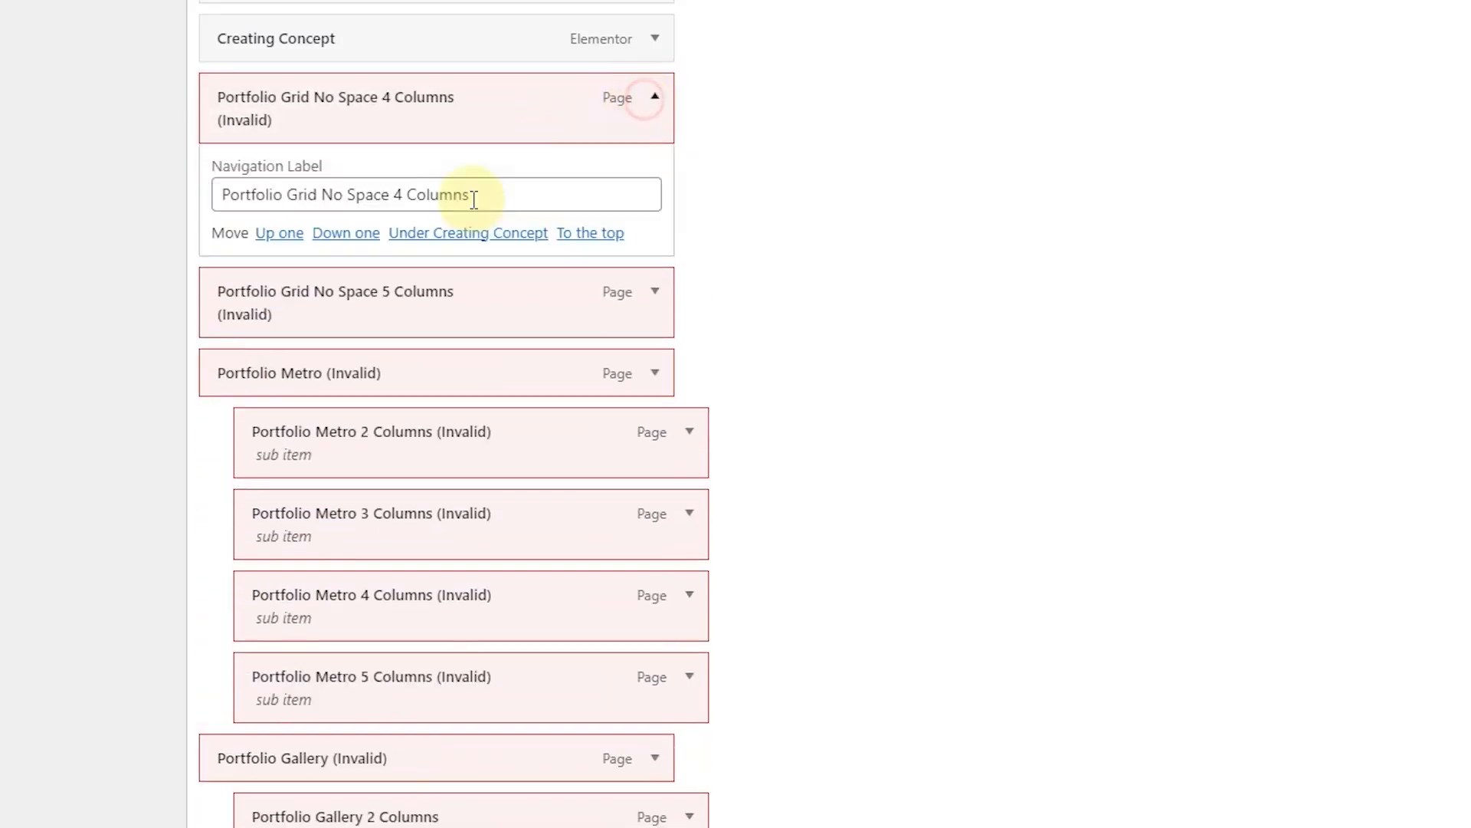
left_click(245, 333)
Step: Remove Portfolio Grid No Space 5 Columns and the Portfolio Metro items (2–5 Columns) from the menu
left_click(657, 99)
left_click(244, 333)
left_click(656, 99)
left_click(235, 311)
left_click(656, 99)
left_click(229, 311)
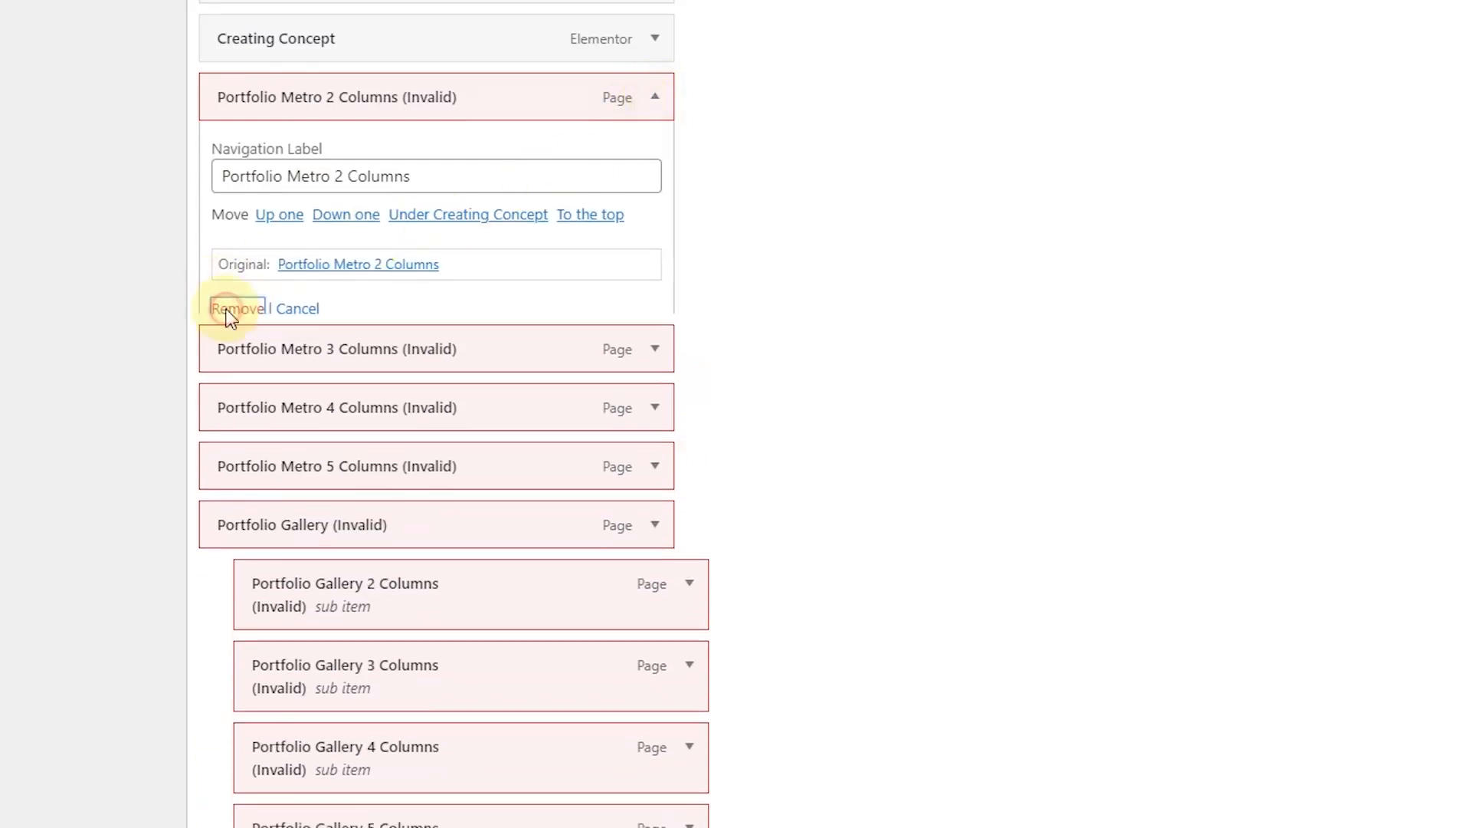
left_click(656, 99)
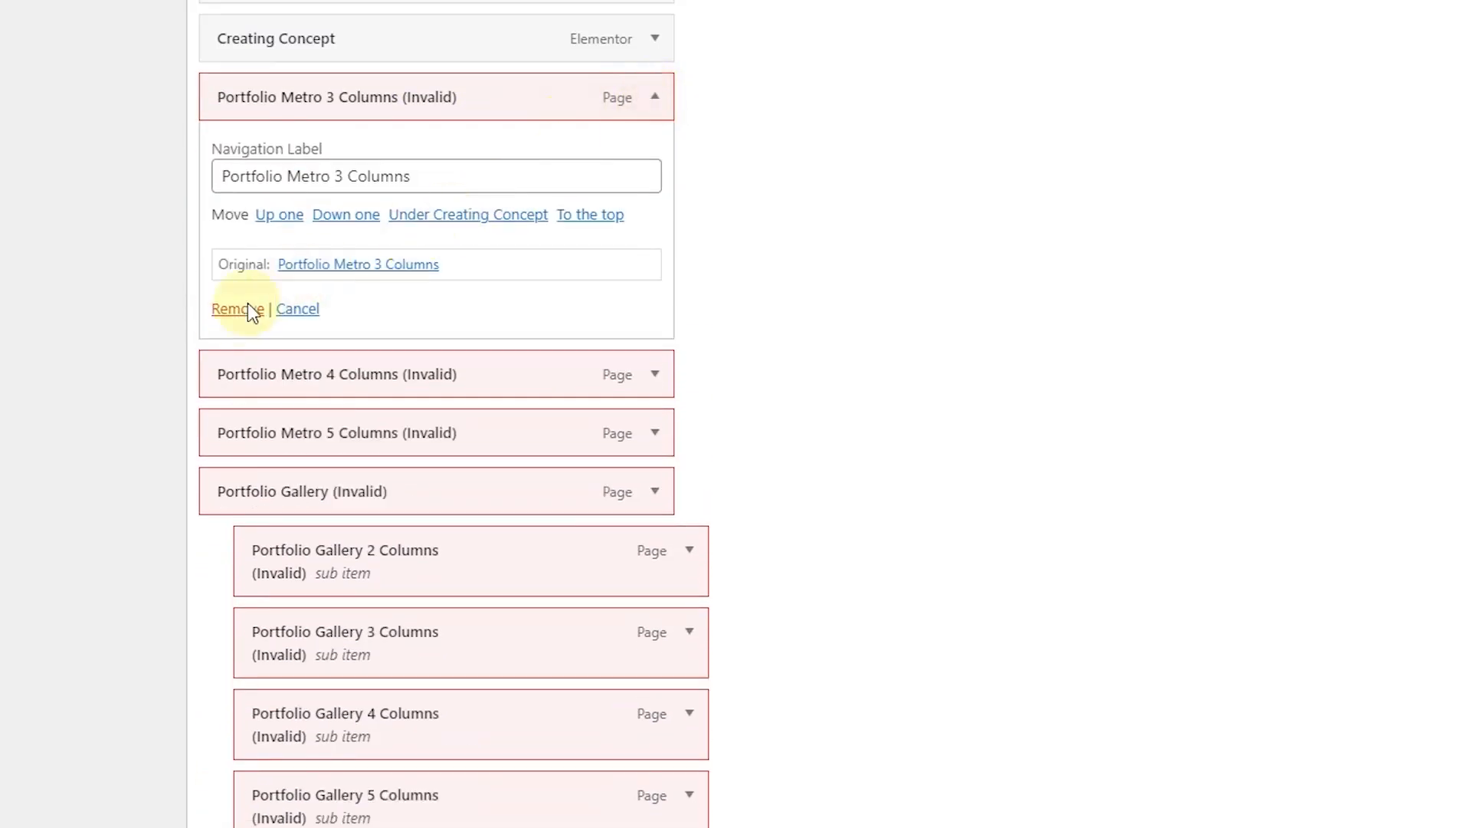
left_click(238, 312)
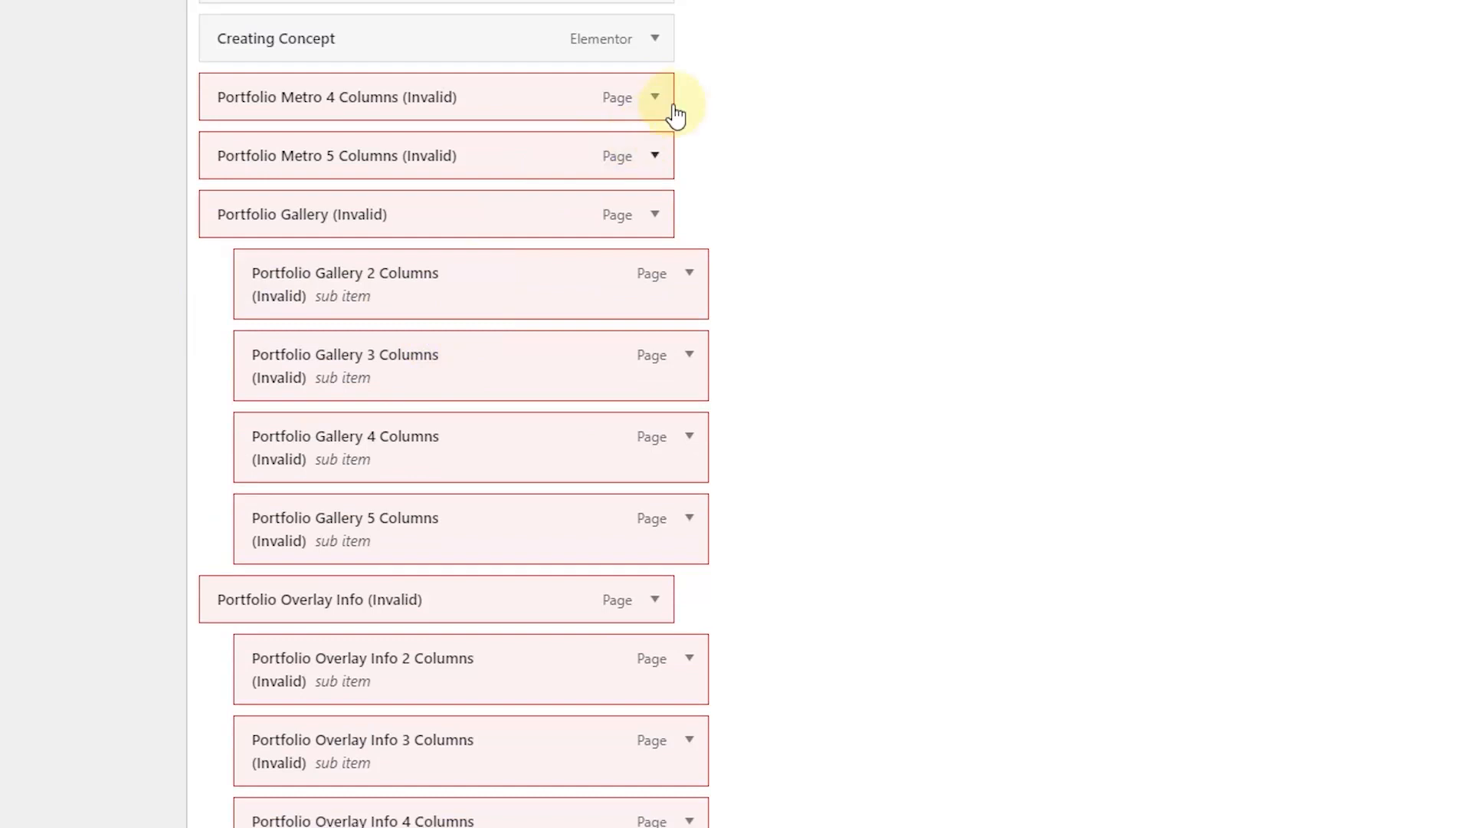
left_click(657, 97)
left_click(232, 312)
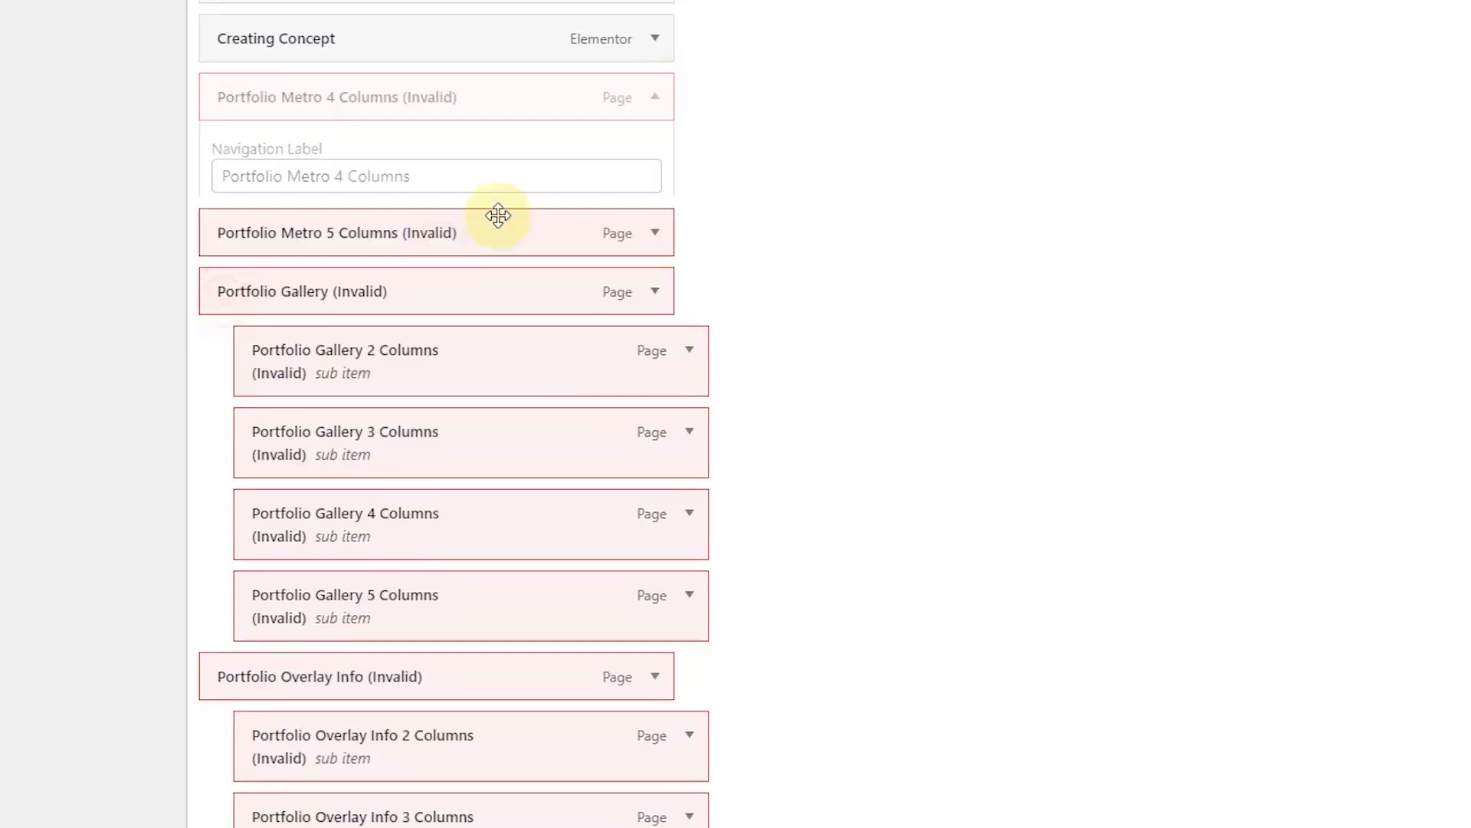
left_click(656, 97)
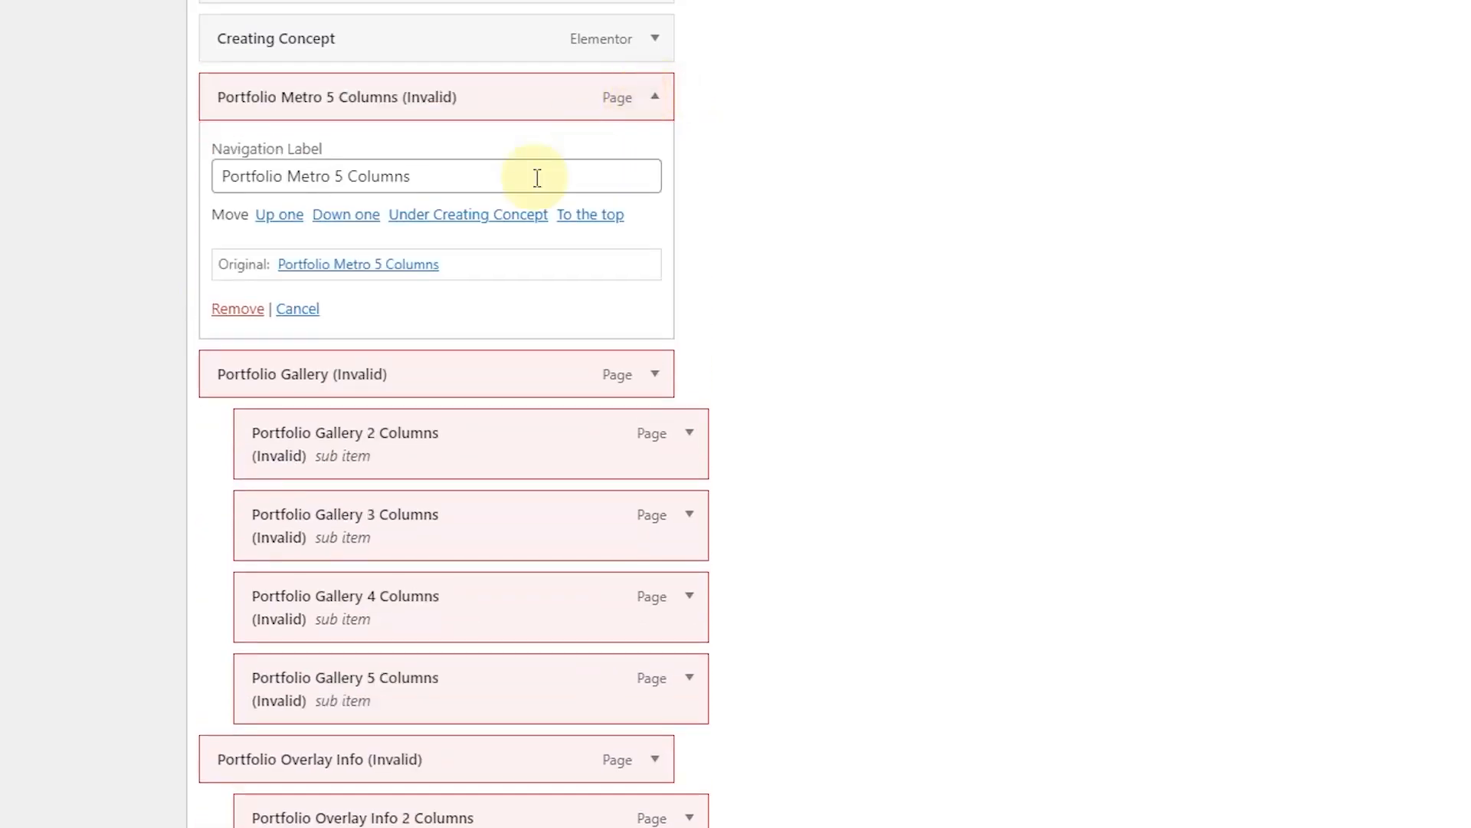
left_click(239, 308)
Step: Remove Portfolio Gallery and its 2, 3, 4 and 5 Columns variants from the menu
left_click(656, 97)
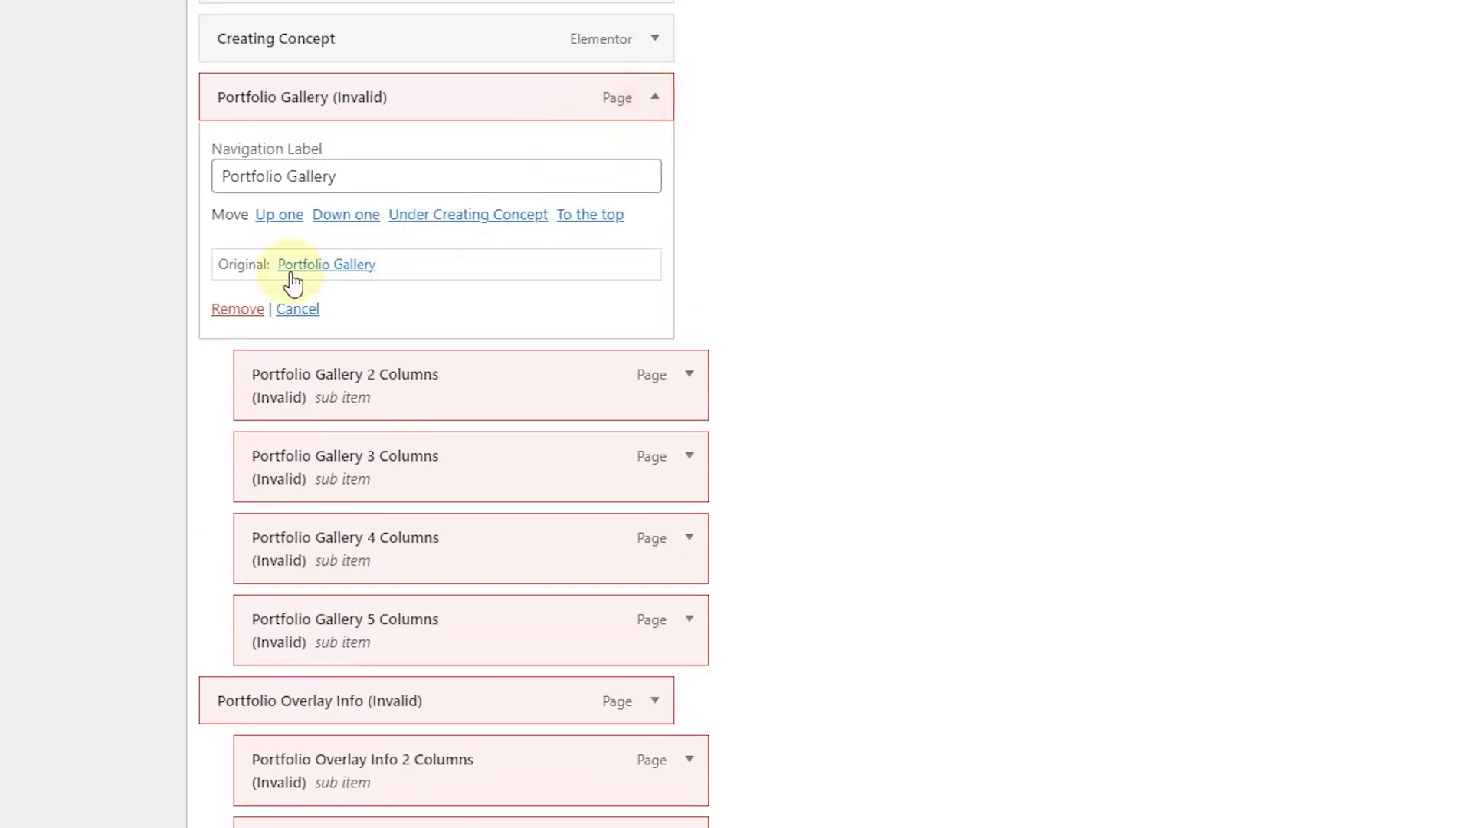
left_click(233, 309)
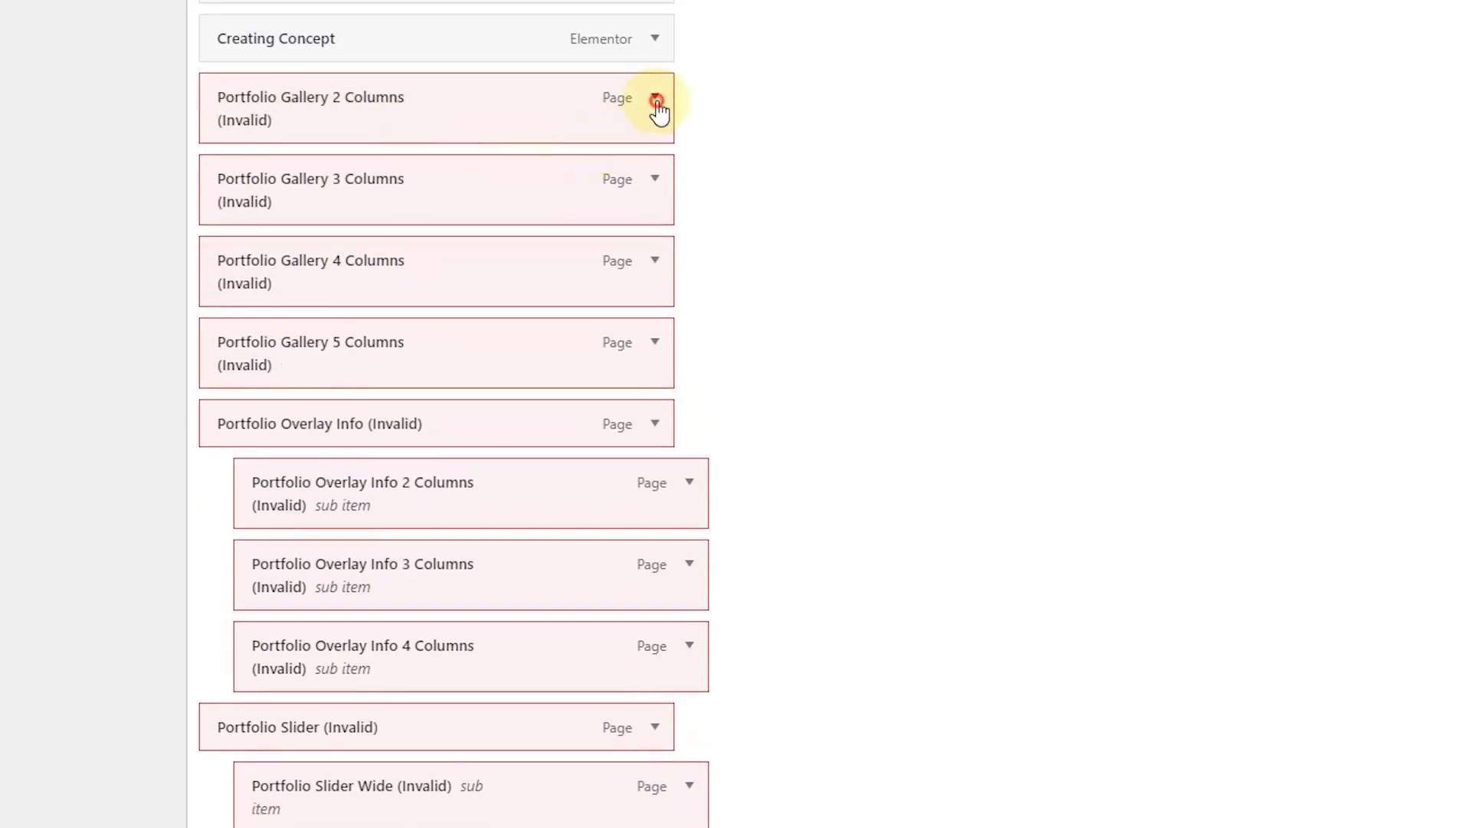
left_click(656, 100)
left_click(239, 333)
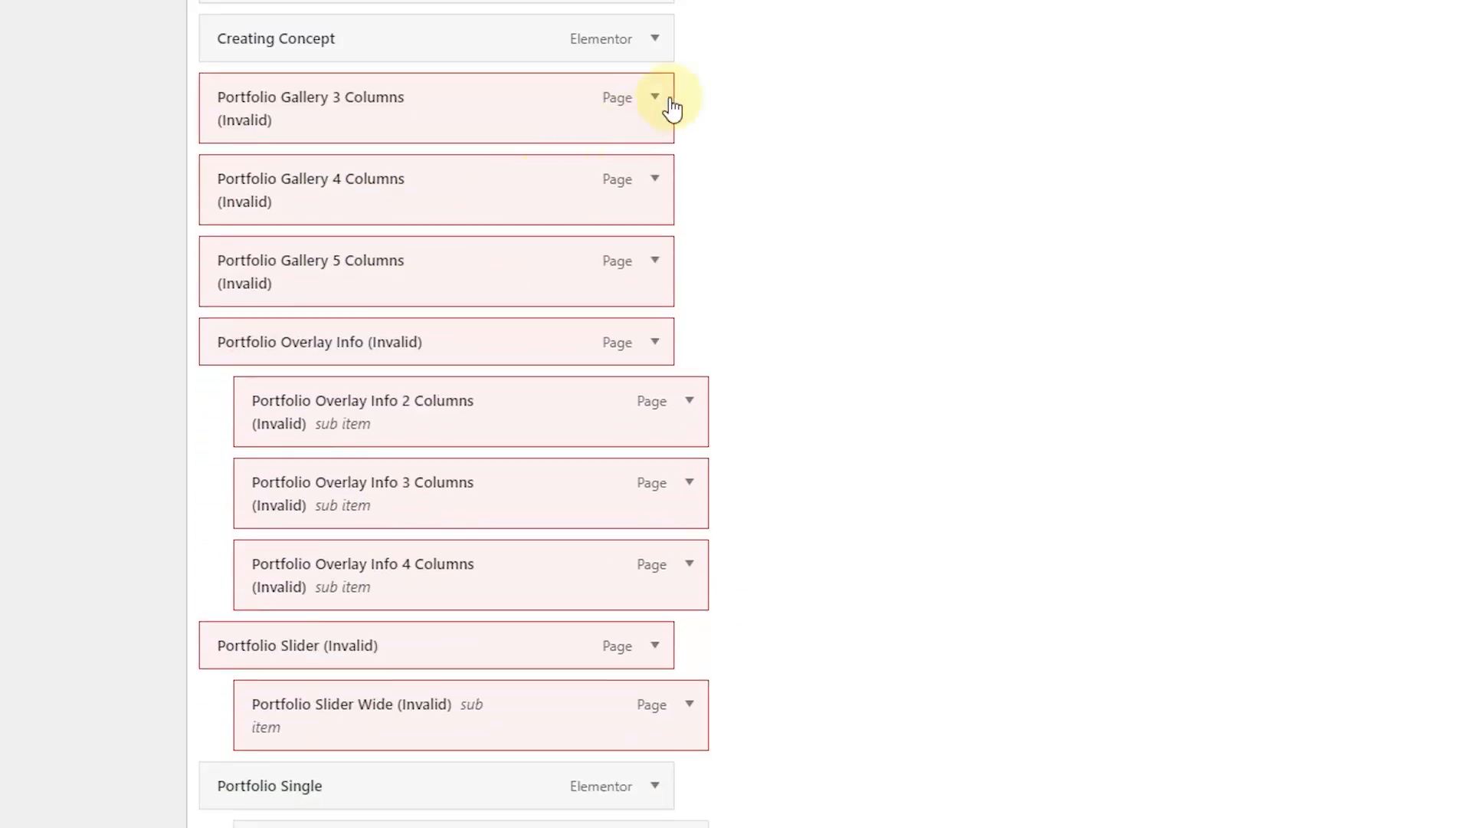
left_click(656, 98)
left_click(239, 332)
left_click(655, 98)
left_click(239, 333)
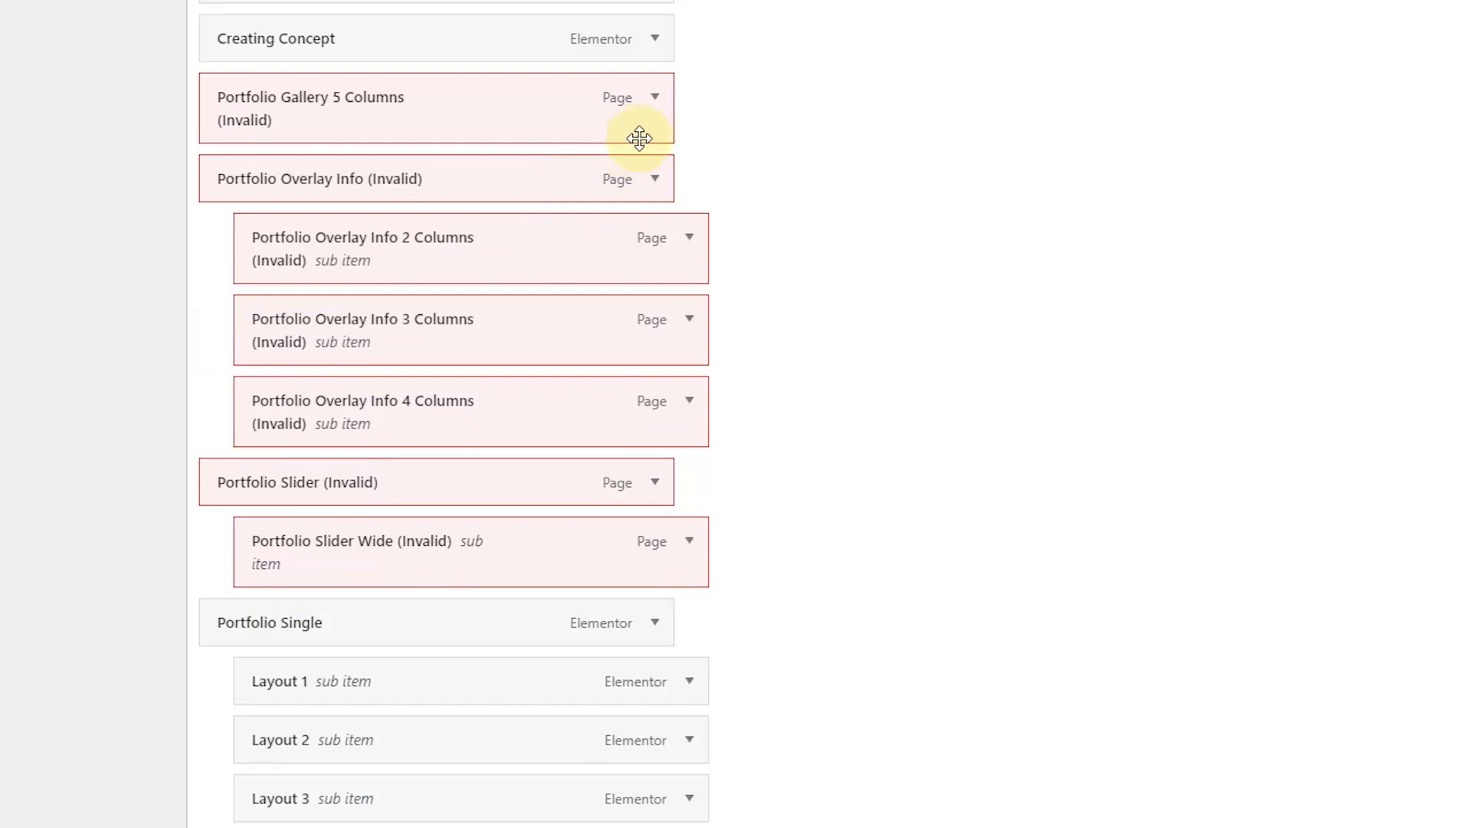
left_click(655, 98)
left_click(243, 332)
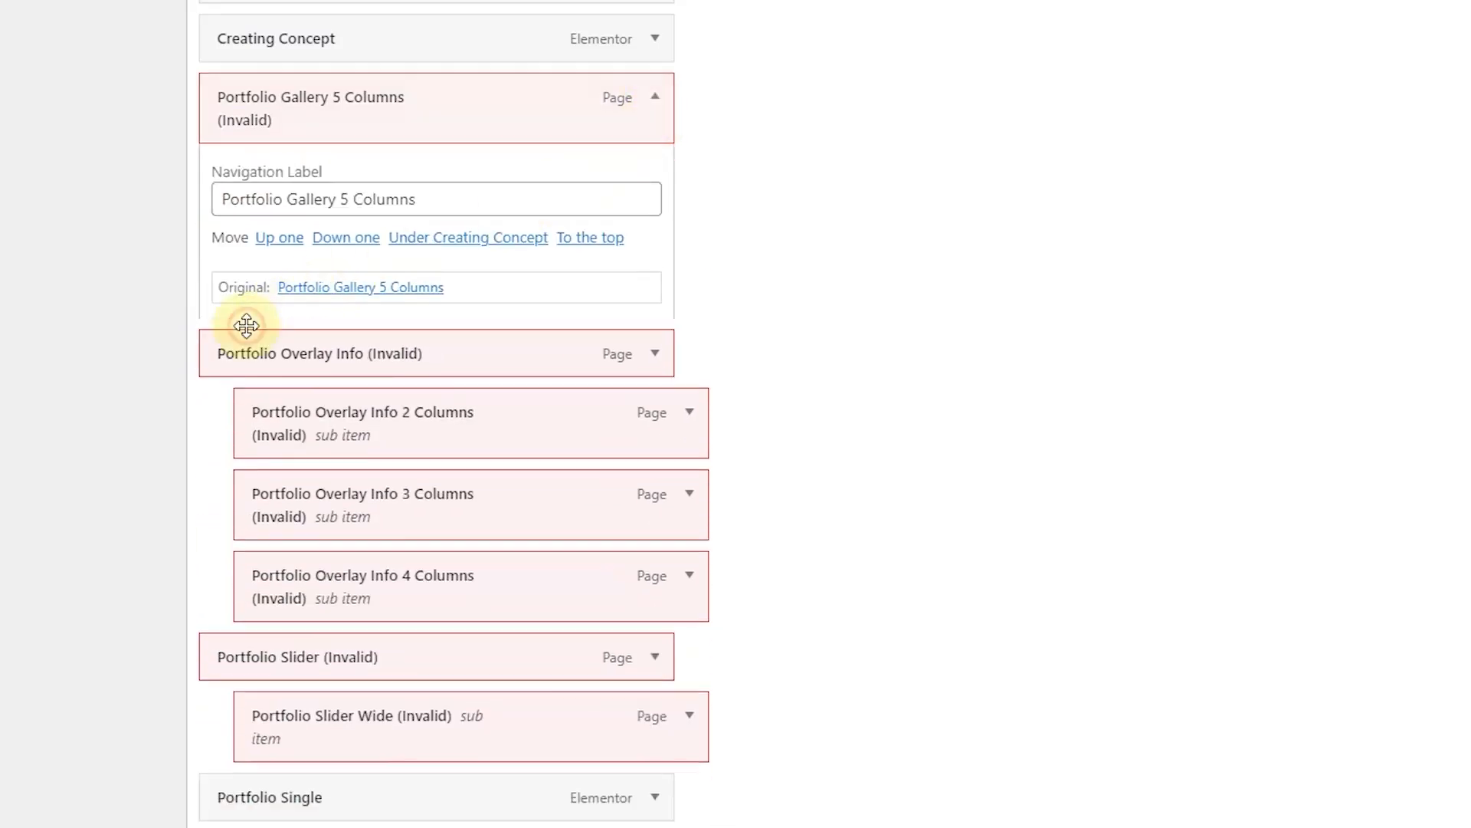
Step: Remove Portfolio Overlay Info (all column variants), Portfolio Slider and Portfolio Slider Wide
left_click(655, 97)
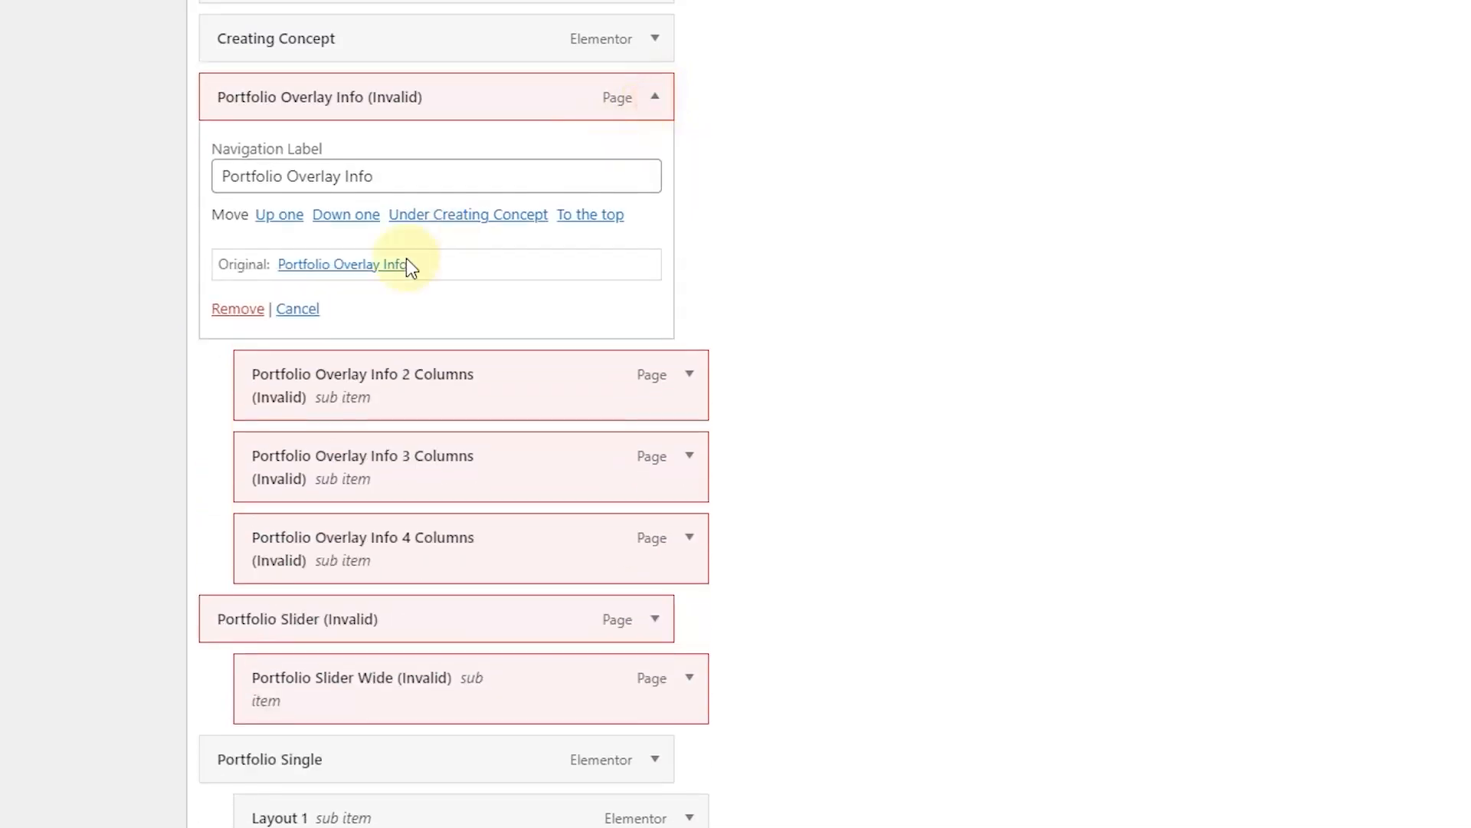
left_click(247, 308)
left_click(657, 98)
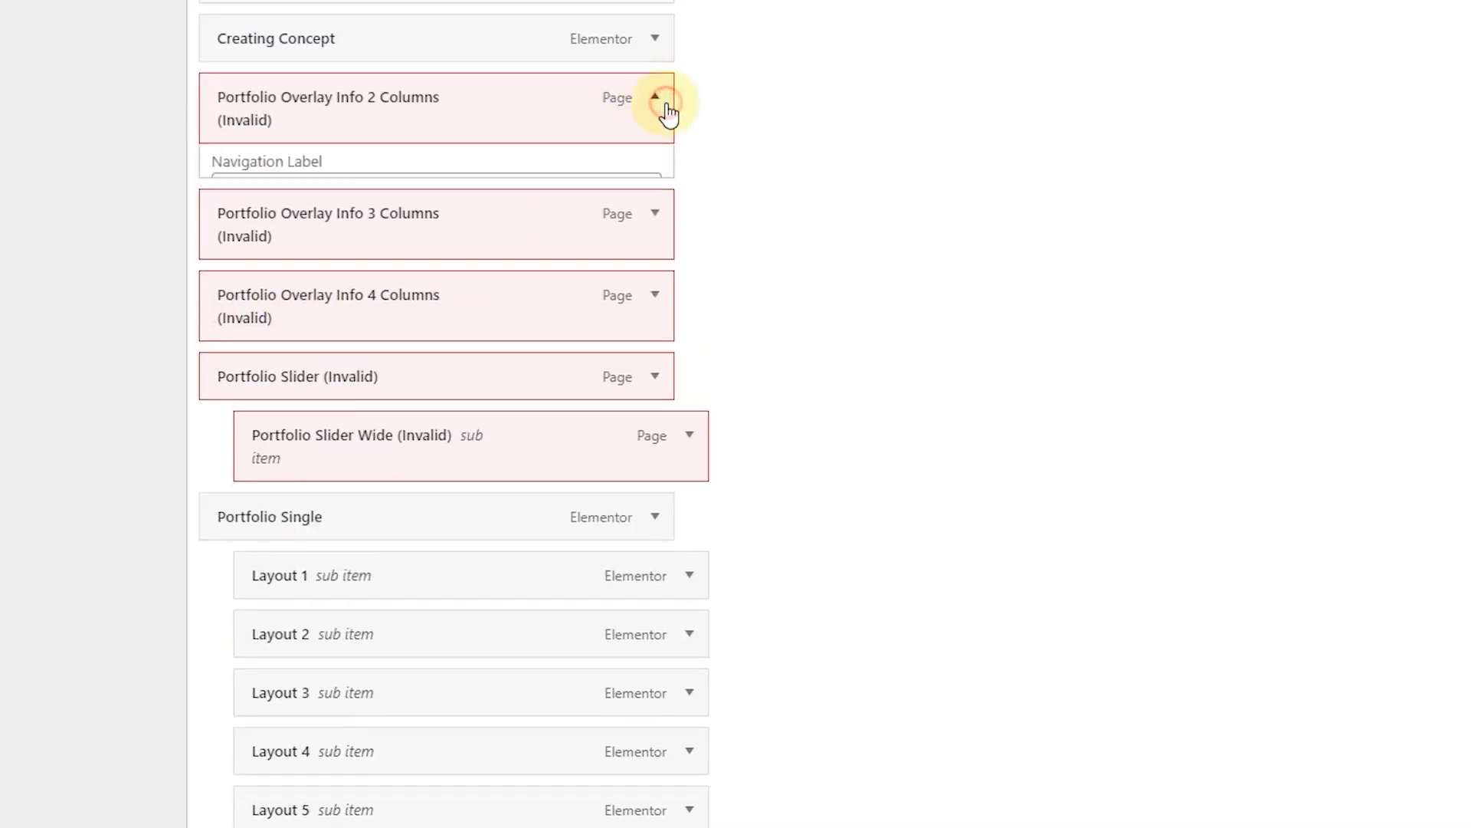
left_click(237, 332)
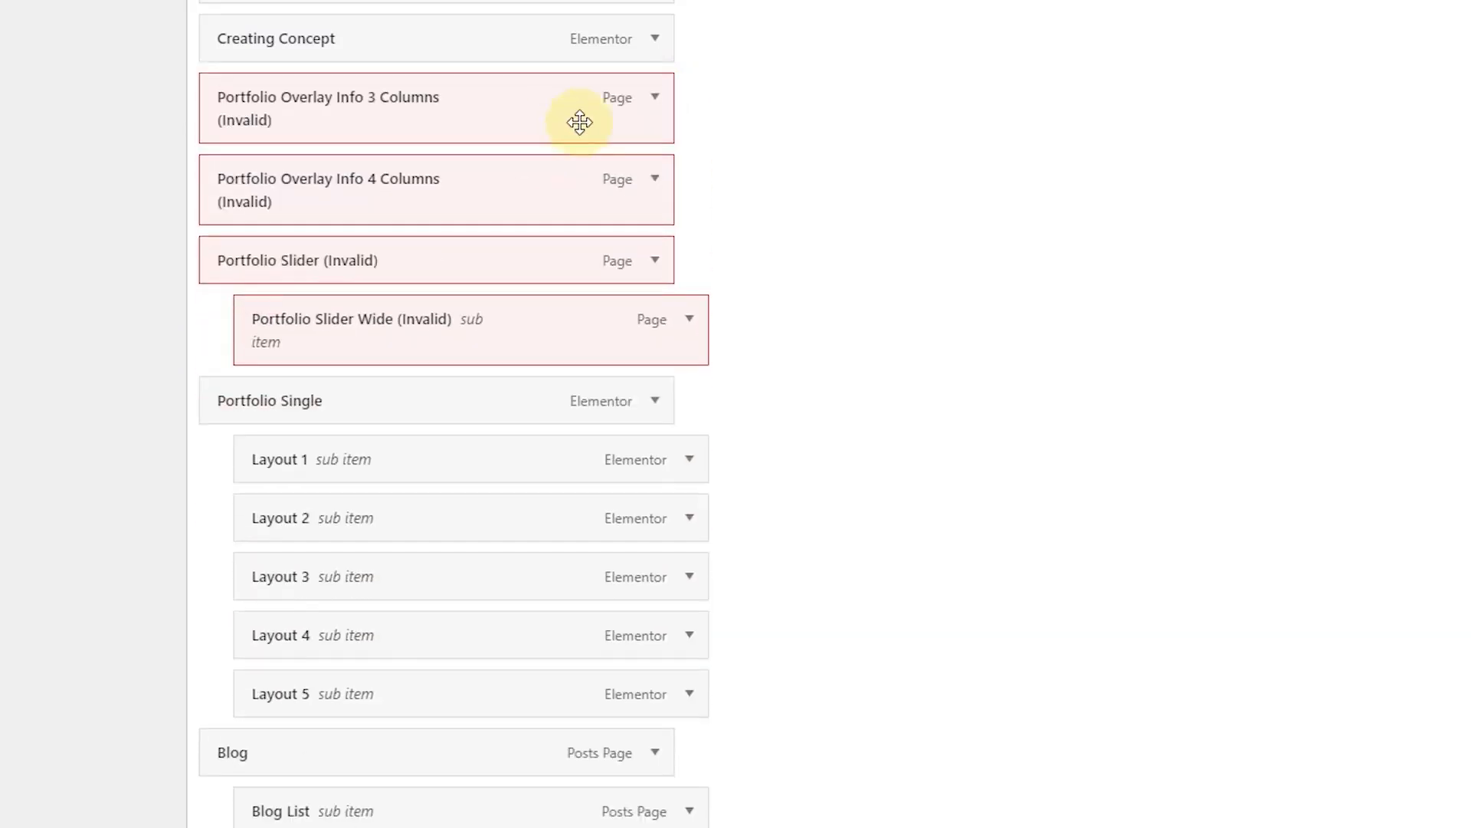
left_click(655, 98)
left_click(228, 336)
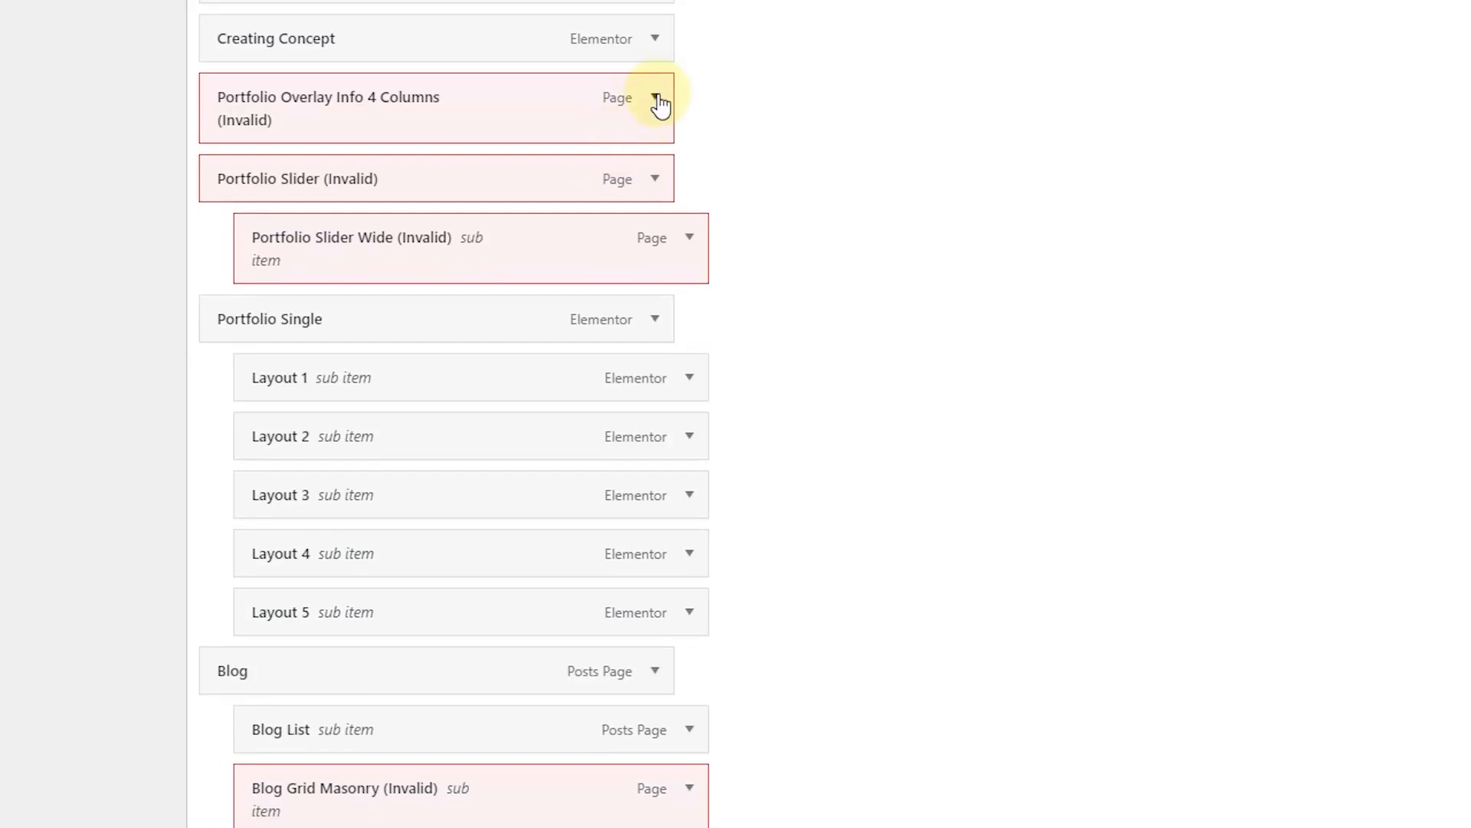
left_click(655, 98)
left_click(255, 333)
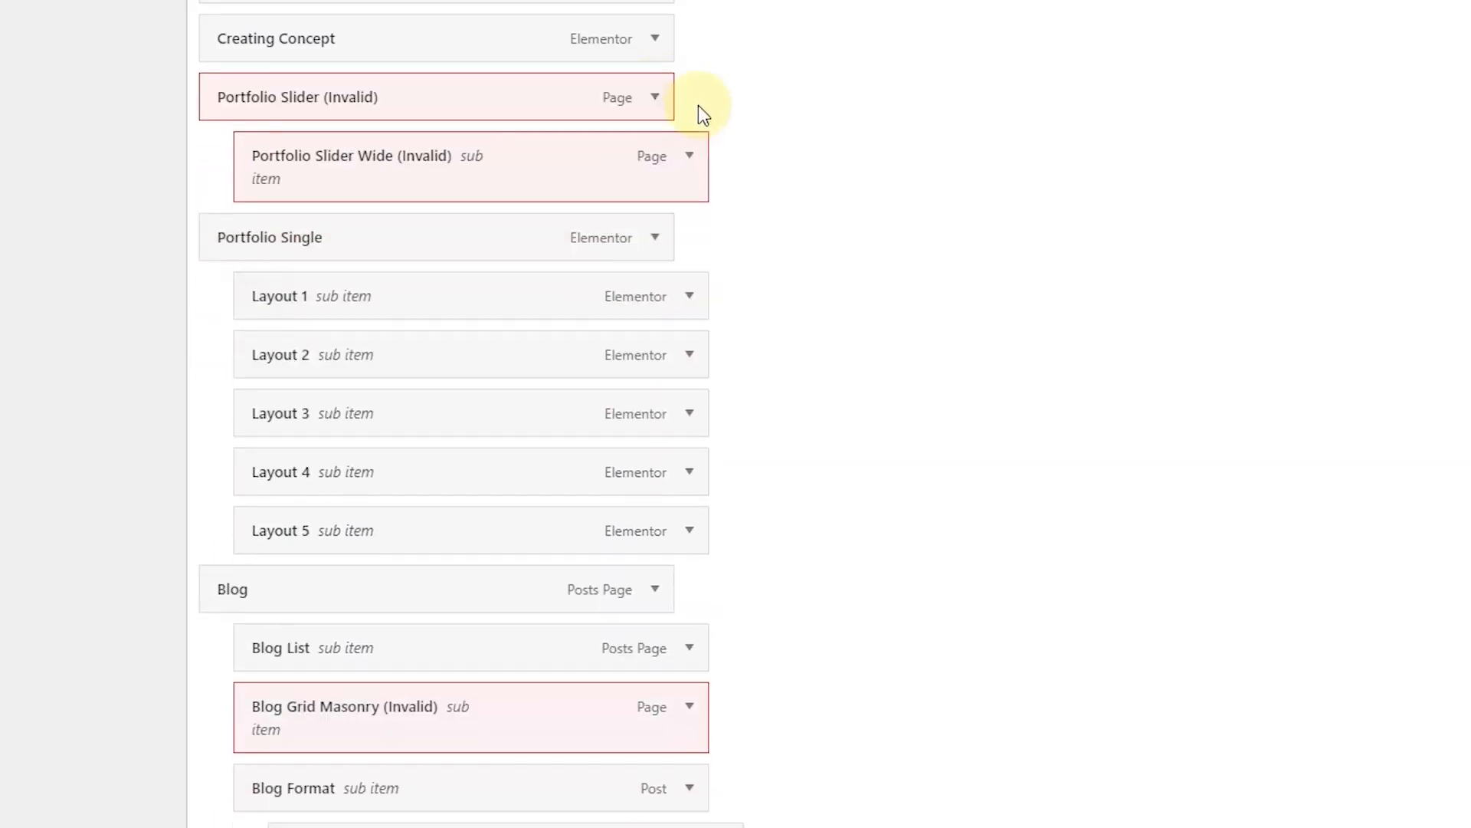
left_click(655, 98)
left_click(230, 308)
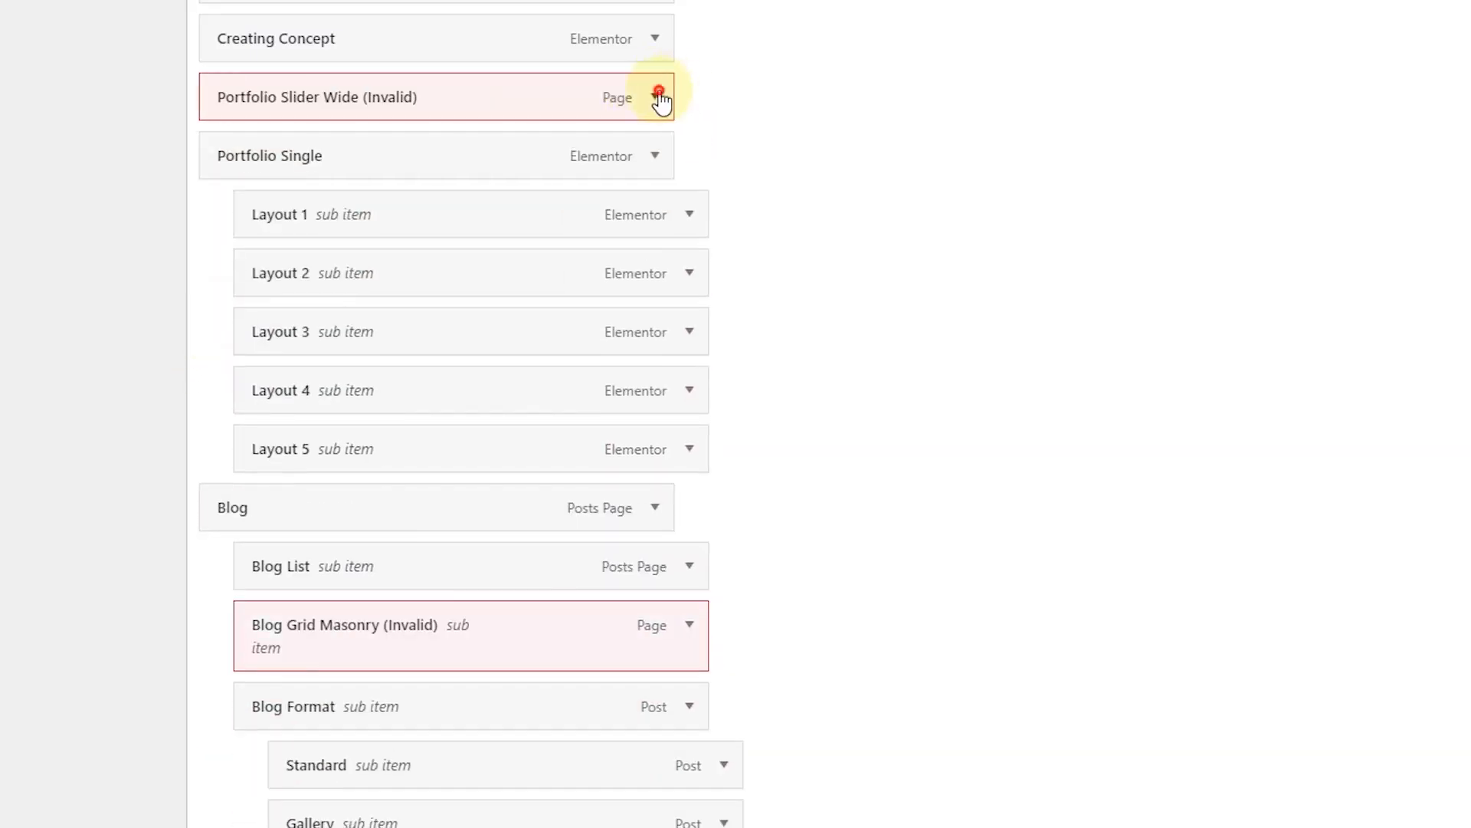
left_click(656, 97)
left_click(241, 310)
scroll(564, 276, "down", 2)
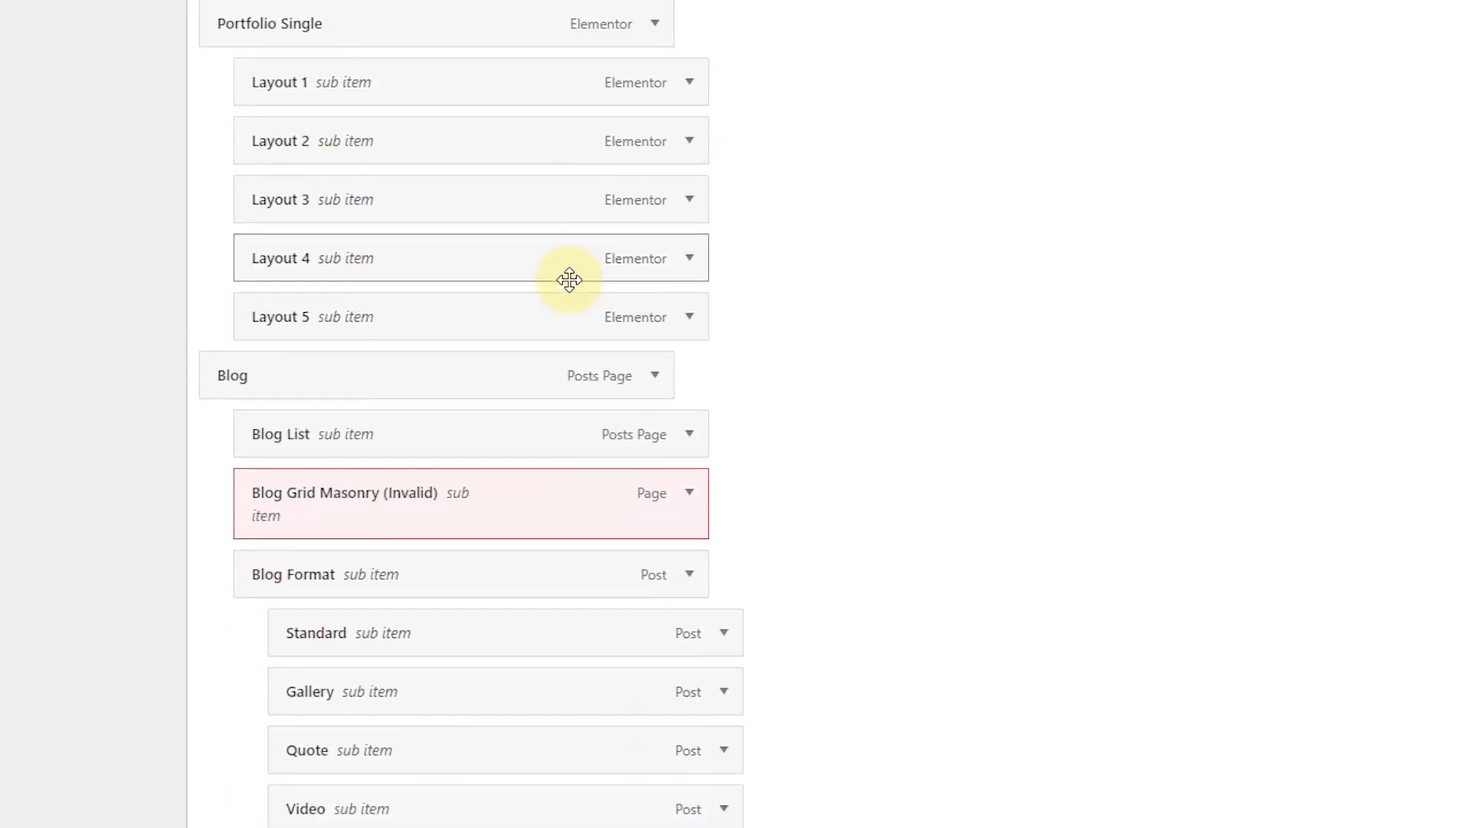
scroll(572, 236, "up", 2)
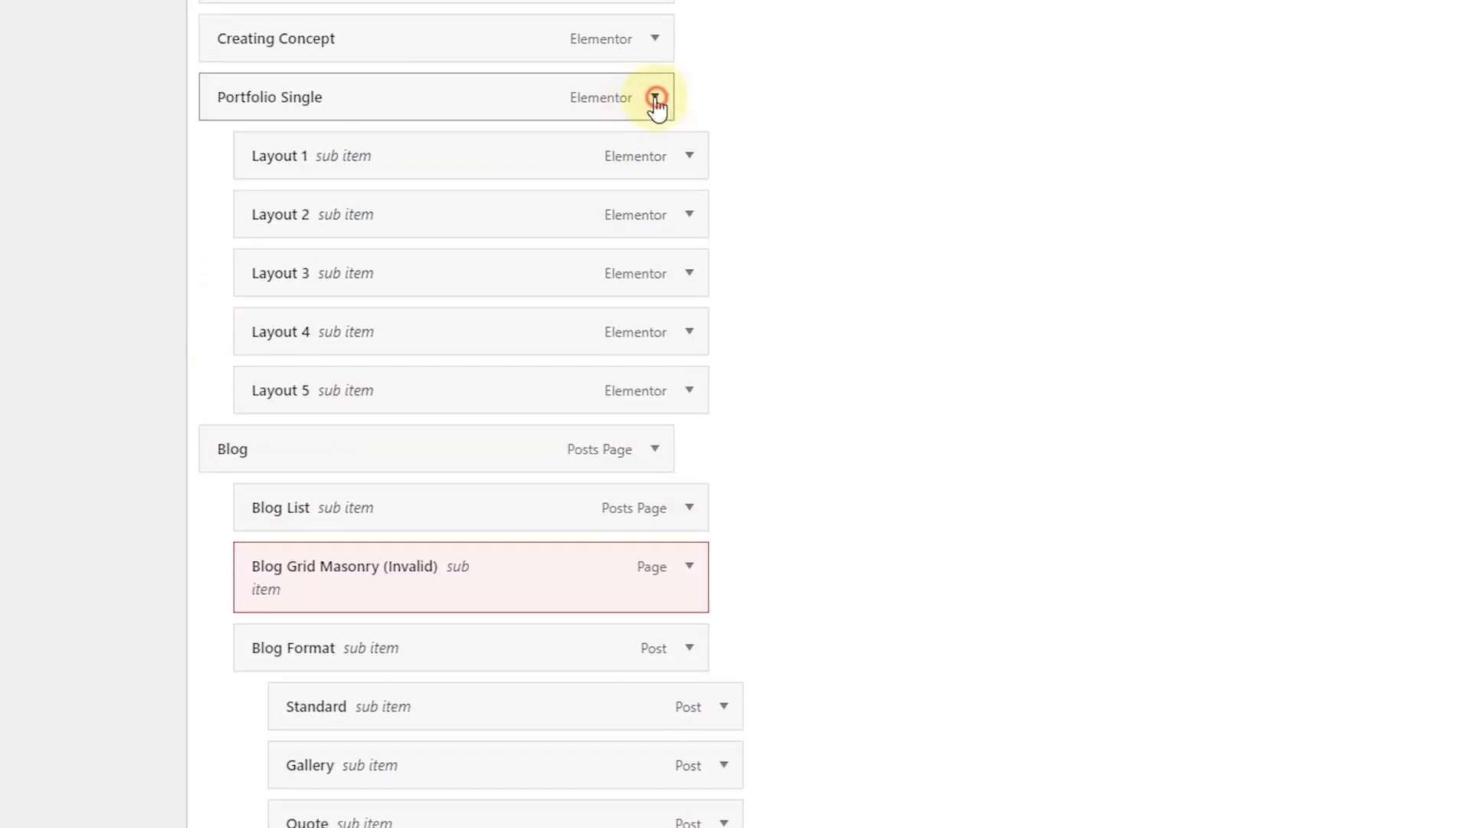
Step: Remove Portfolio Single and its Layout 1 through Layout 5 sub-items from the menu
left_click(656, 96)
left_click(241, 308)
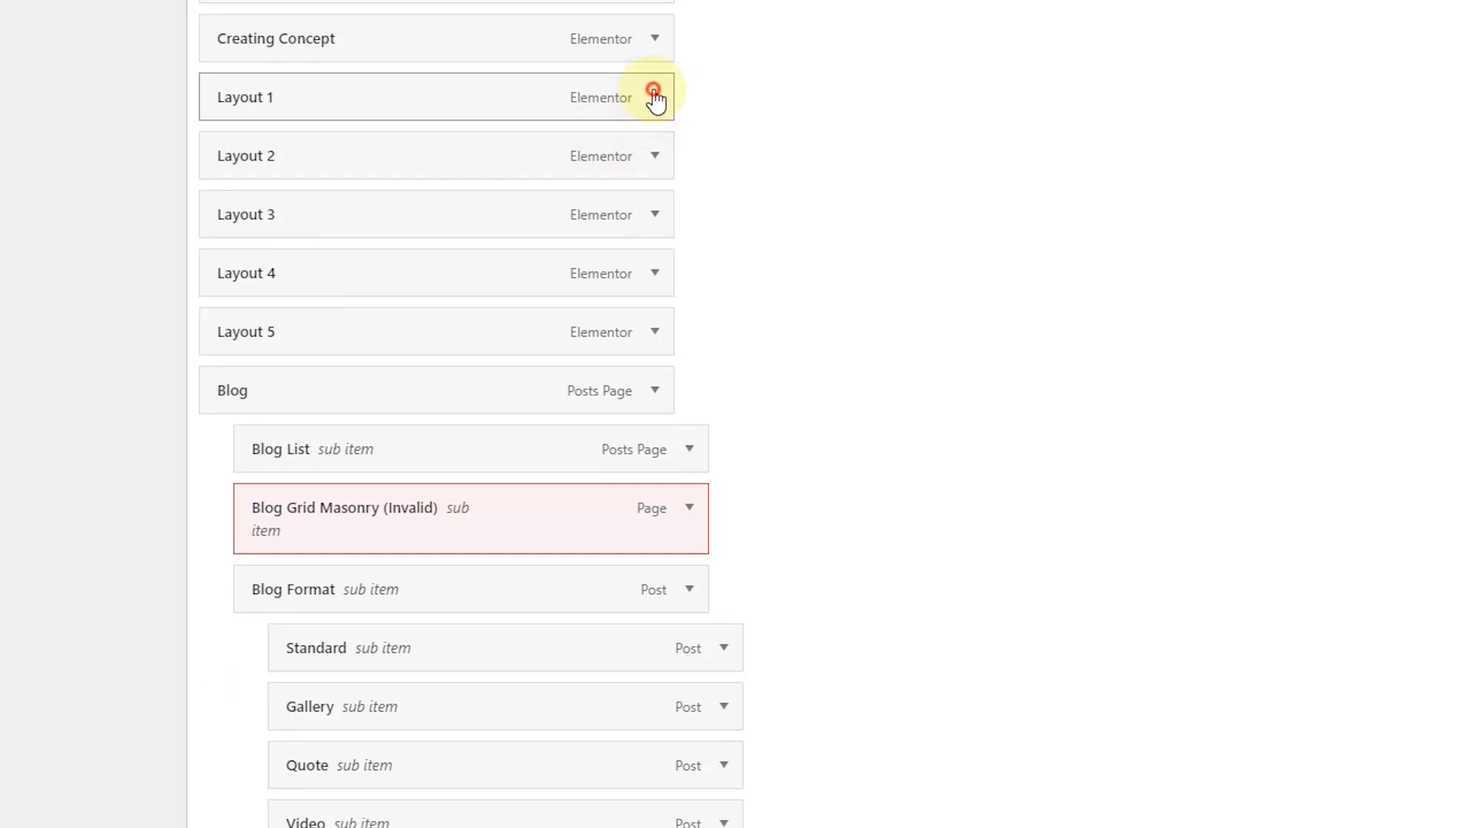
left_click(654, 92)
left_click(237, 309)
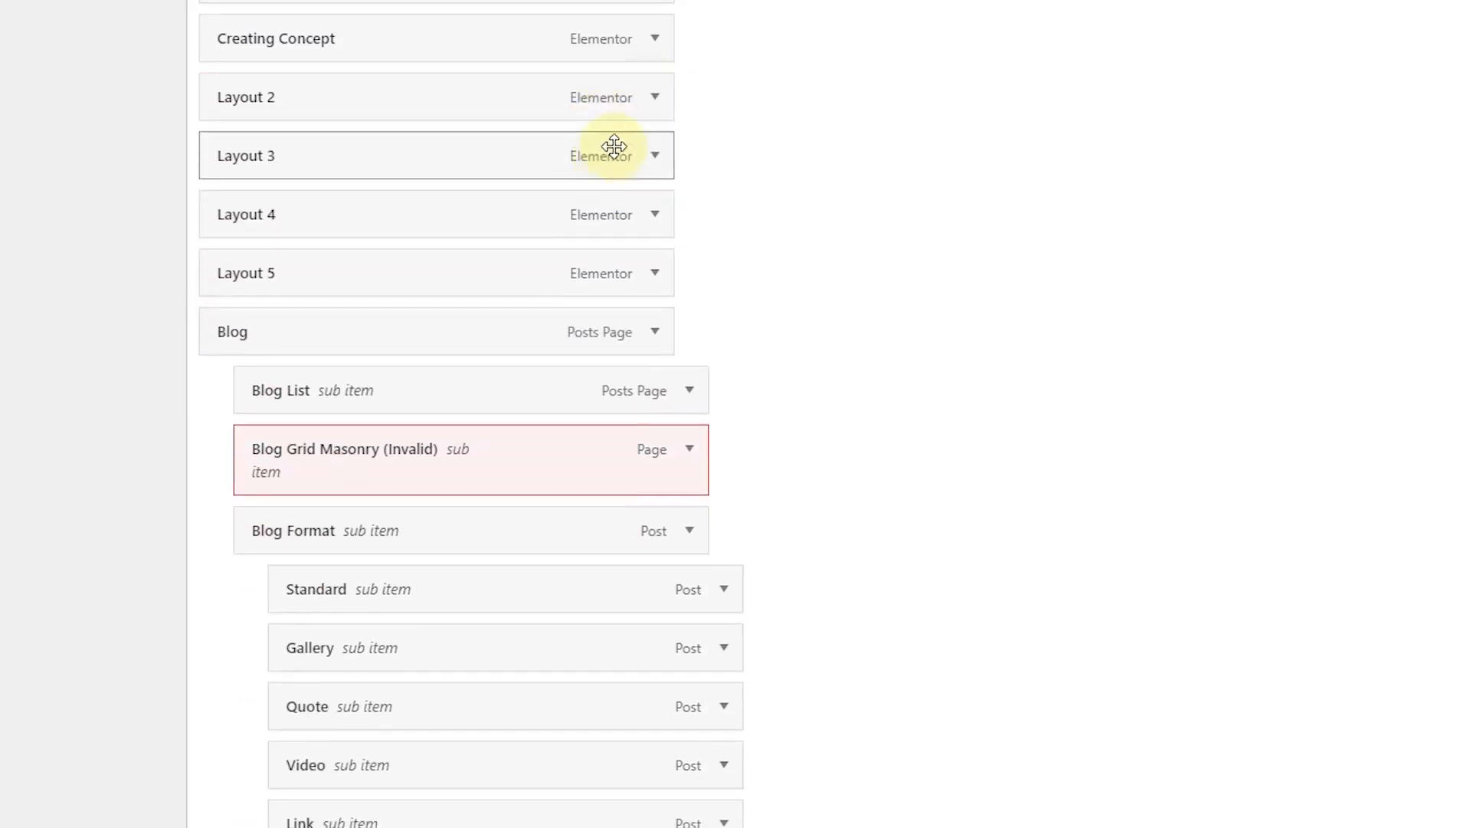
left_click(656, 101)
left_click(239, 307)
left_click(673, 98)
left_click(261, 309)
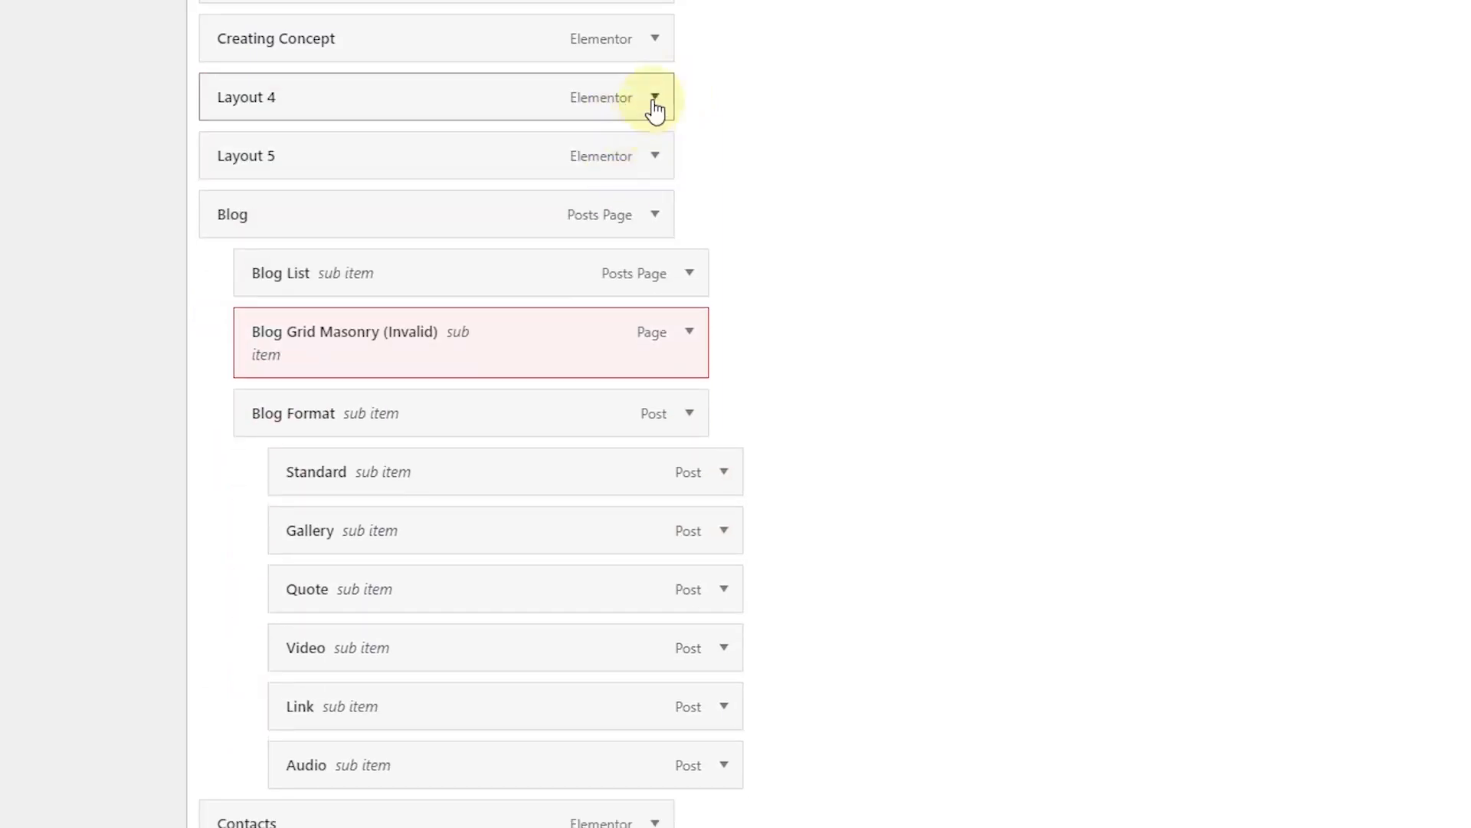
left_click(655, 98)
left_click(236, 309)
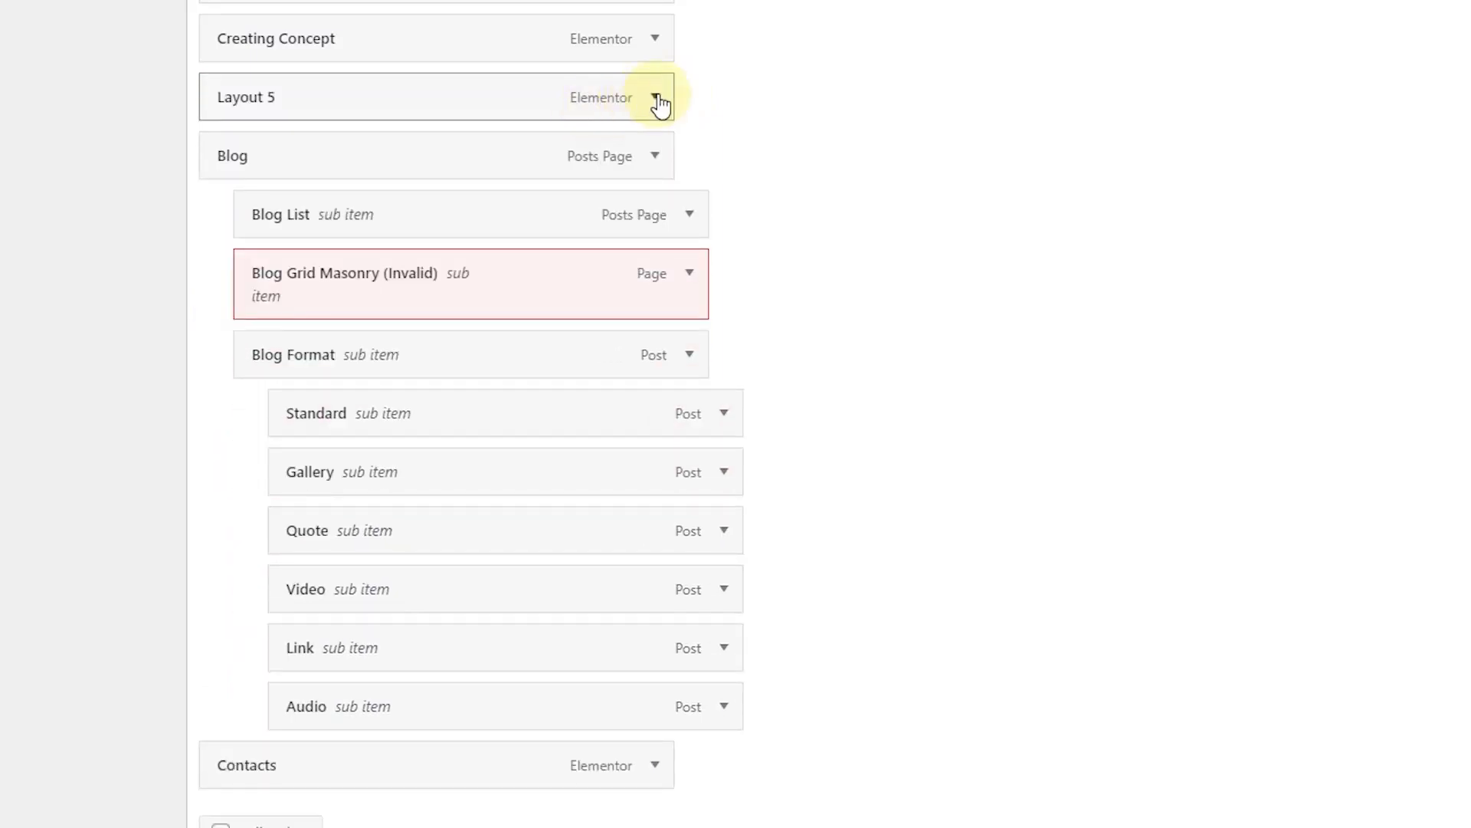
left_click(656, 99)
left_click(236, 309)
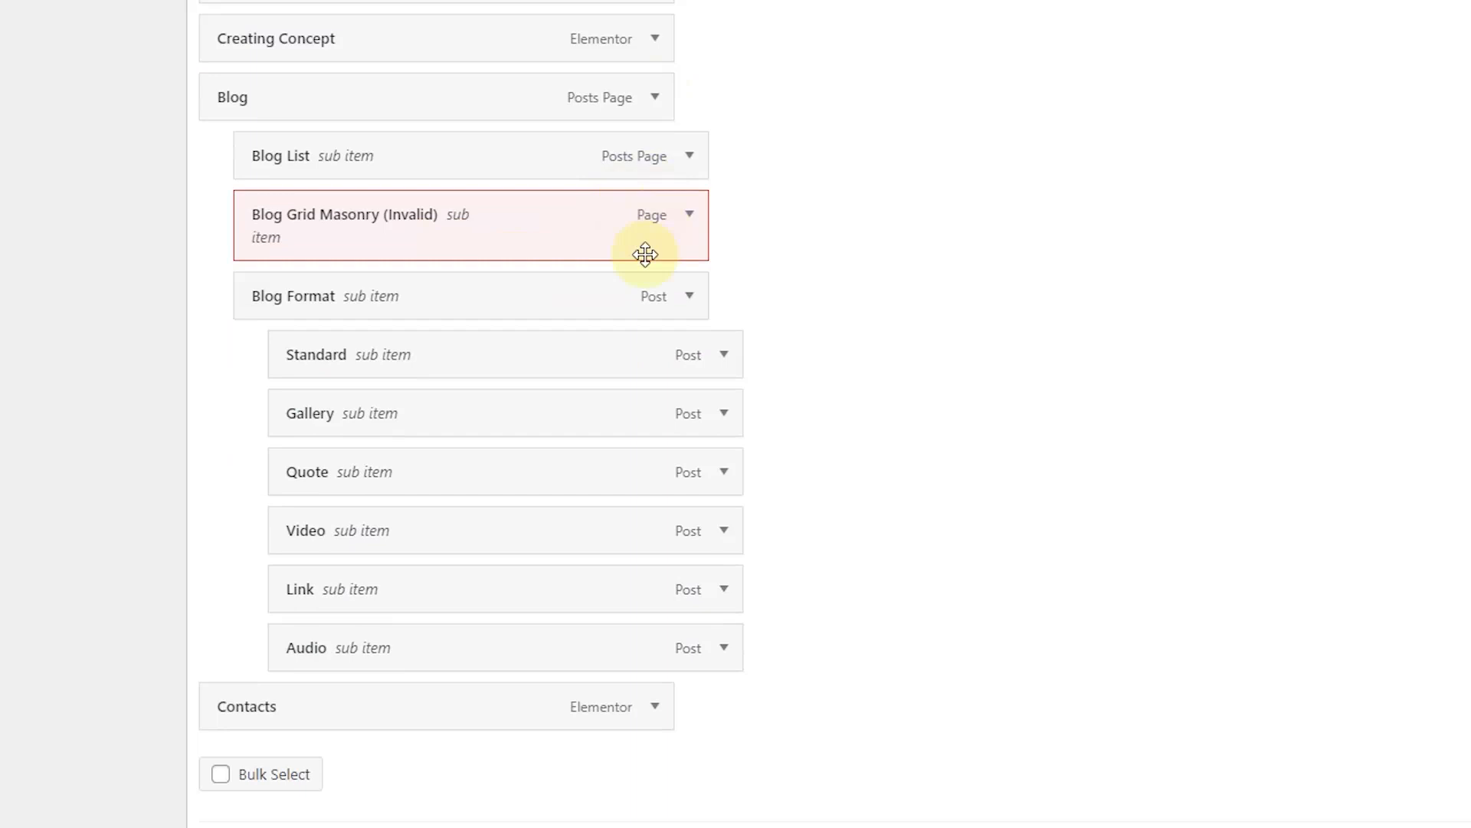
Step: Remove Blog List, Blog Grid Masonry and Blog Format from under Blog
scroll(647, 253, "down", 2)
scroll(666, 199, "up", 1)
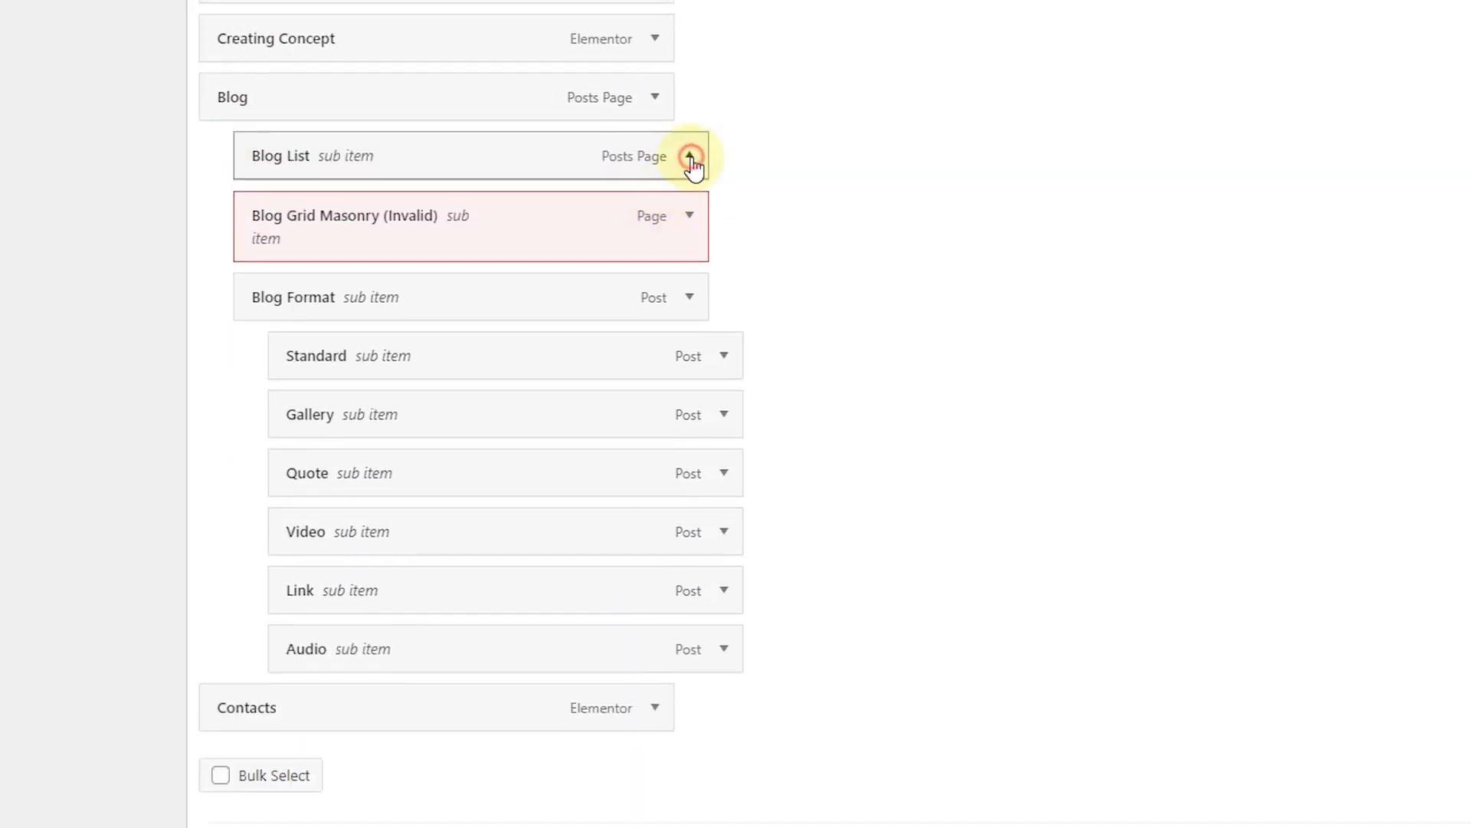
left_click(690, 156)
left_click(298, 369)
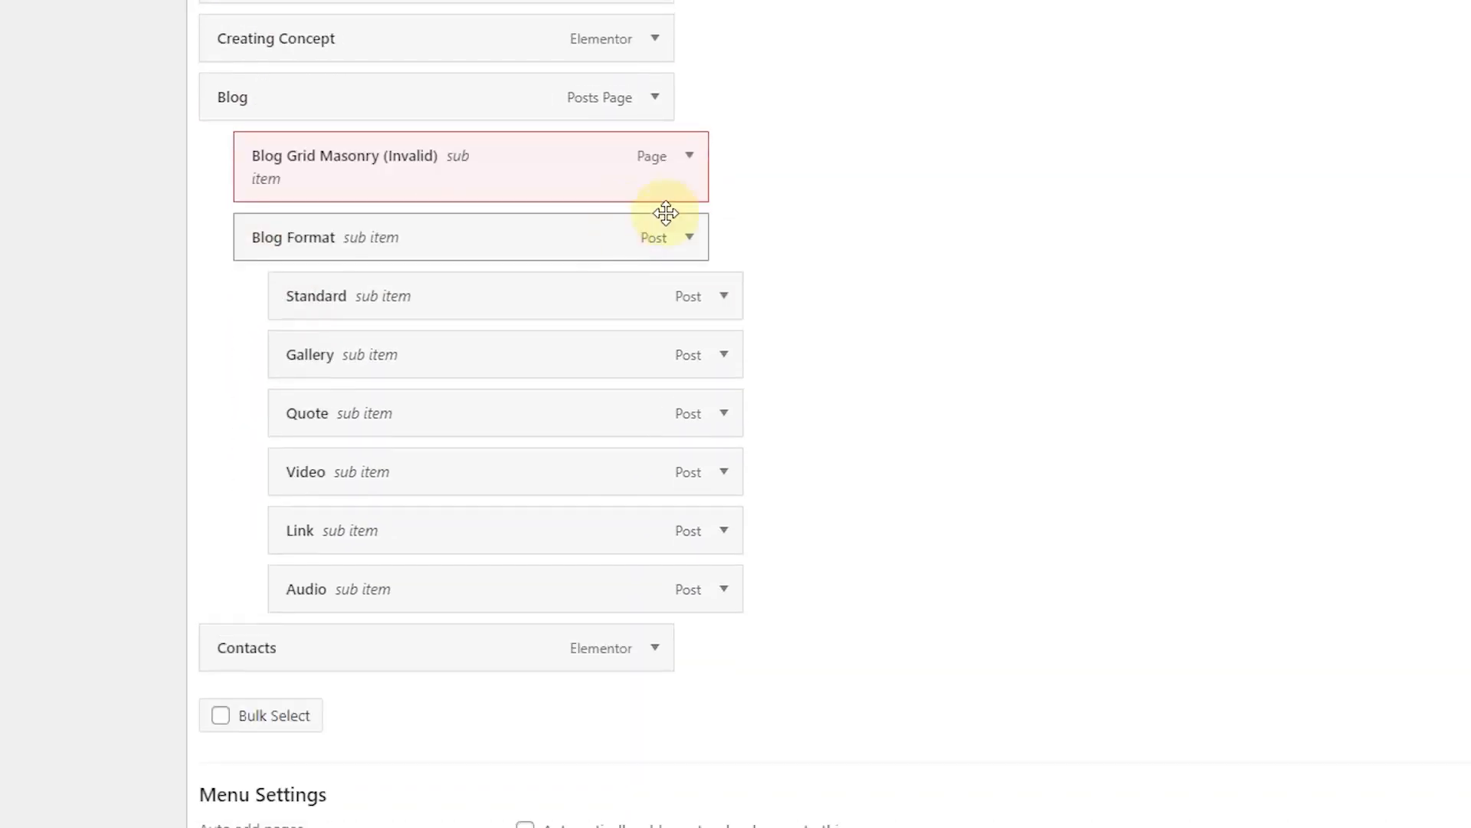
left_click(690, 156)
left_click(288, 391)
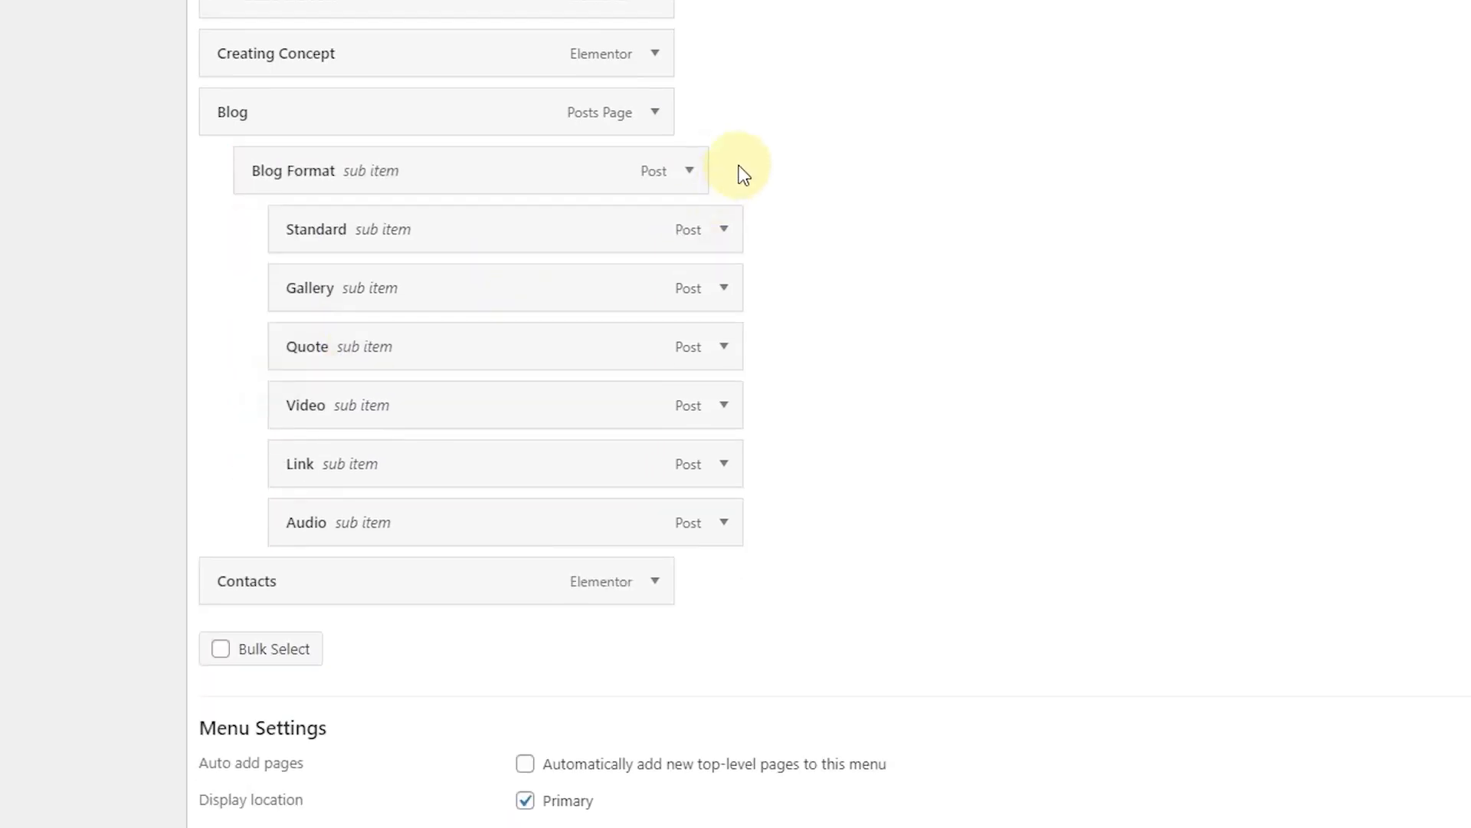
left_click(688, 170)
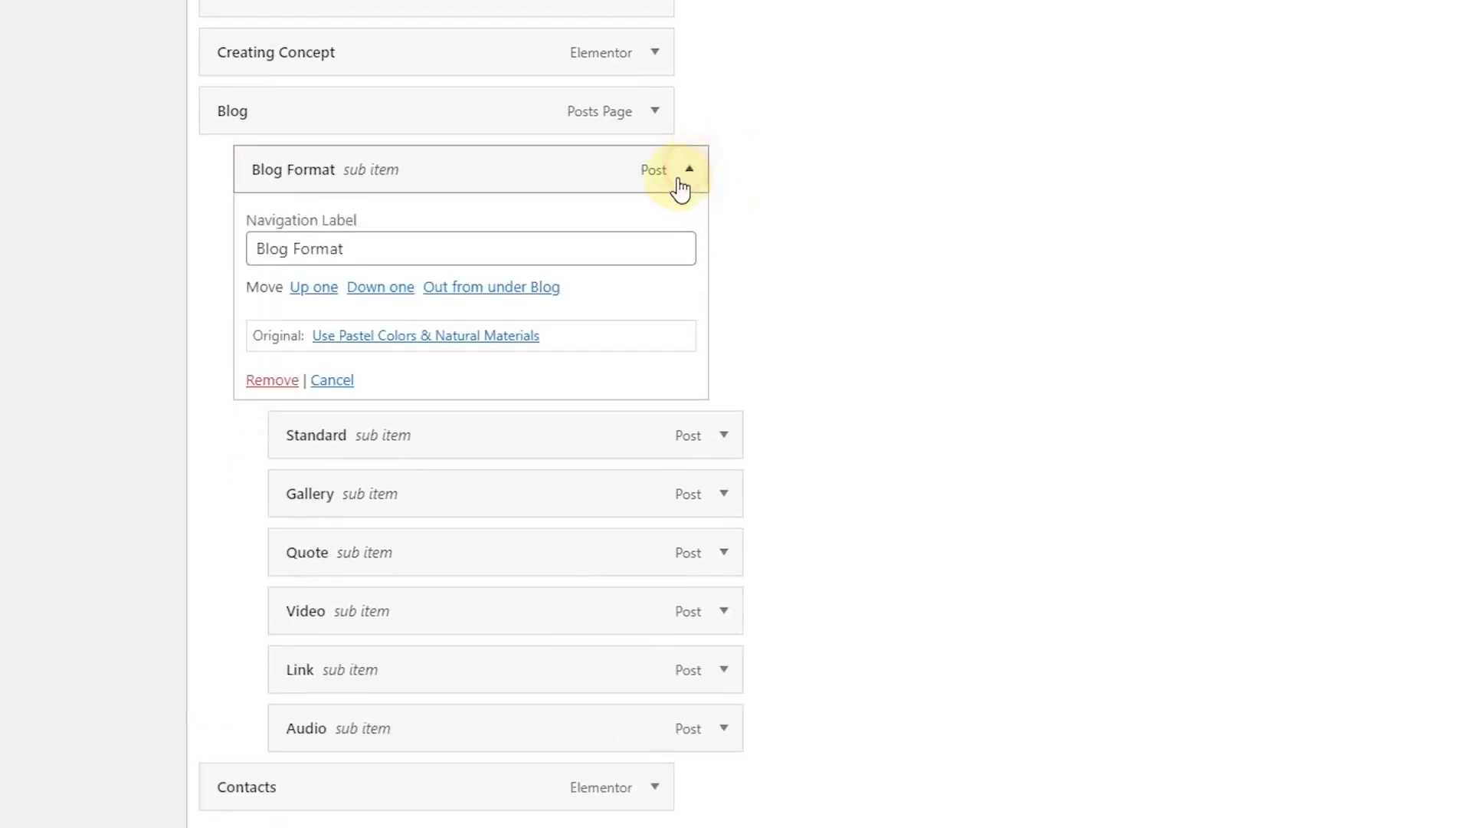
left_click(276, 383)
Step: Remove the Standard, Gallery, Quote, Video, Link and Audio post sub-items
left_click(690, 230)
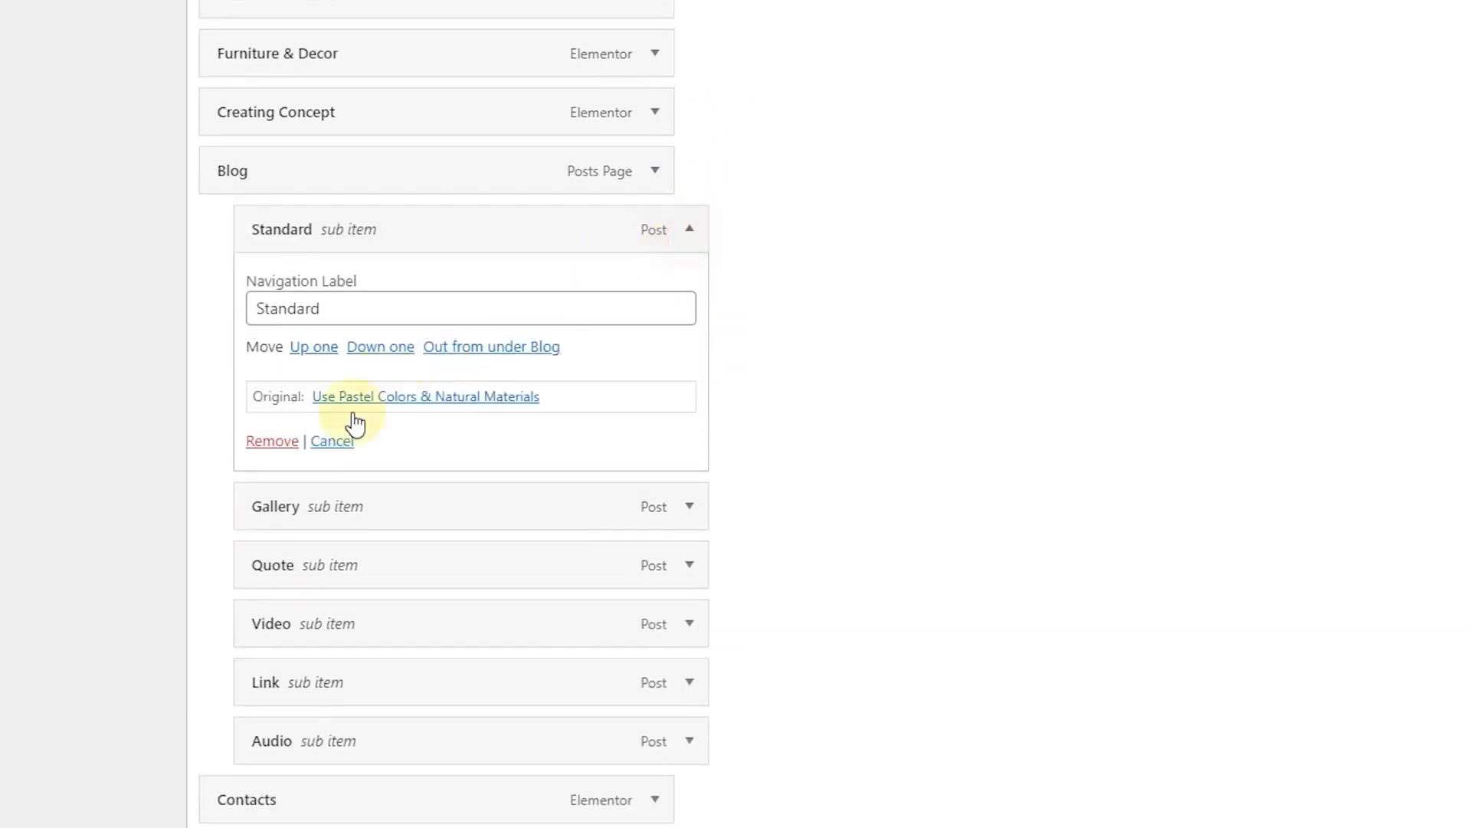
left_click(259, 440)
left_click(690, 287)
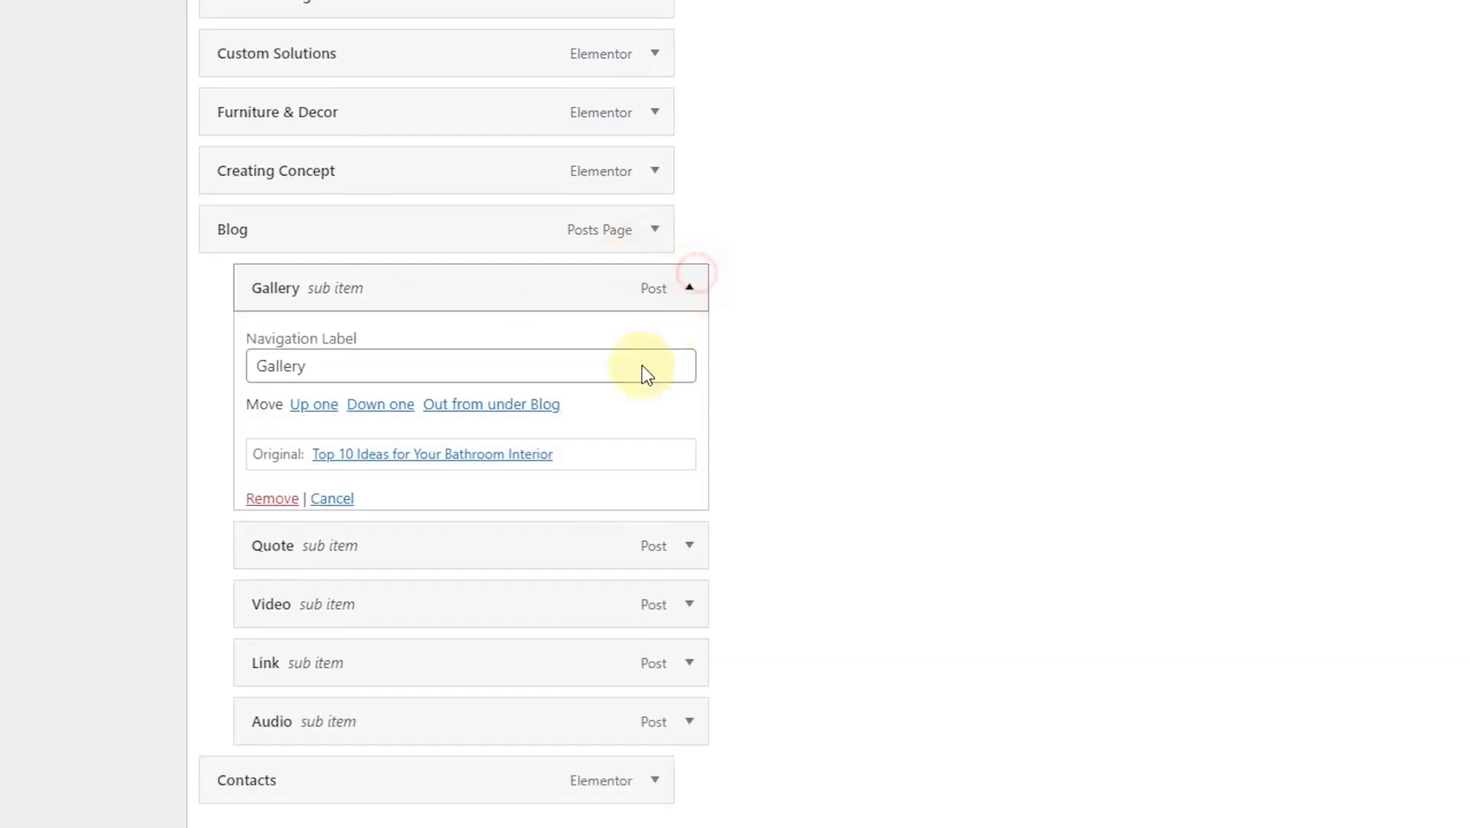
left_click(292, 499)
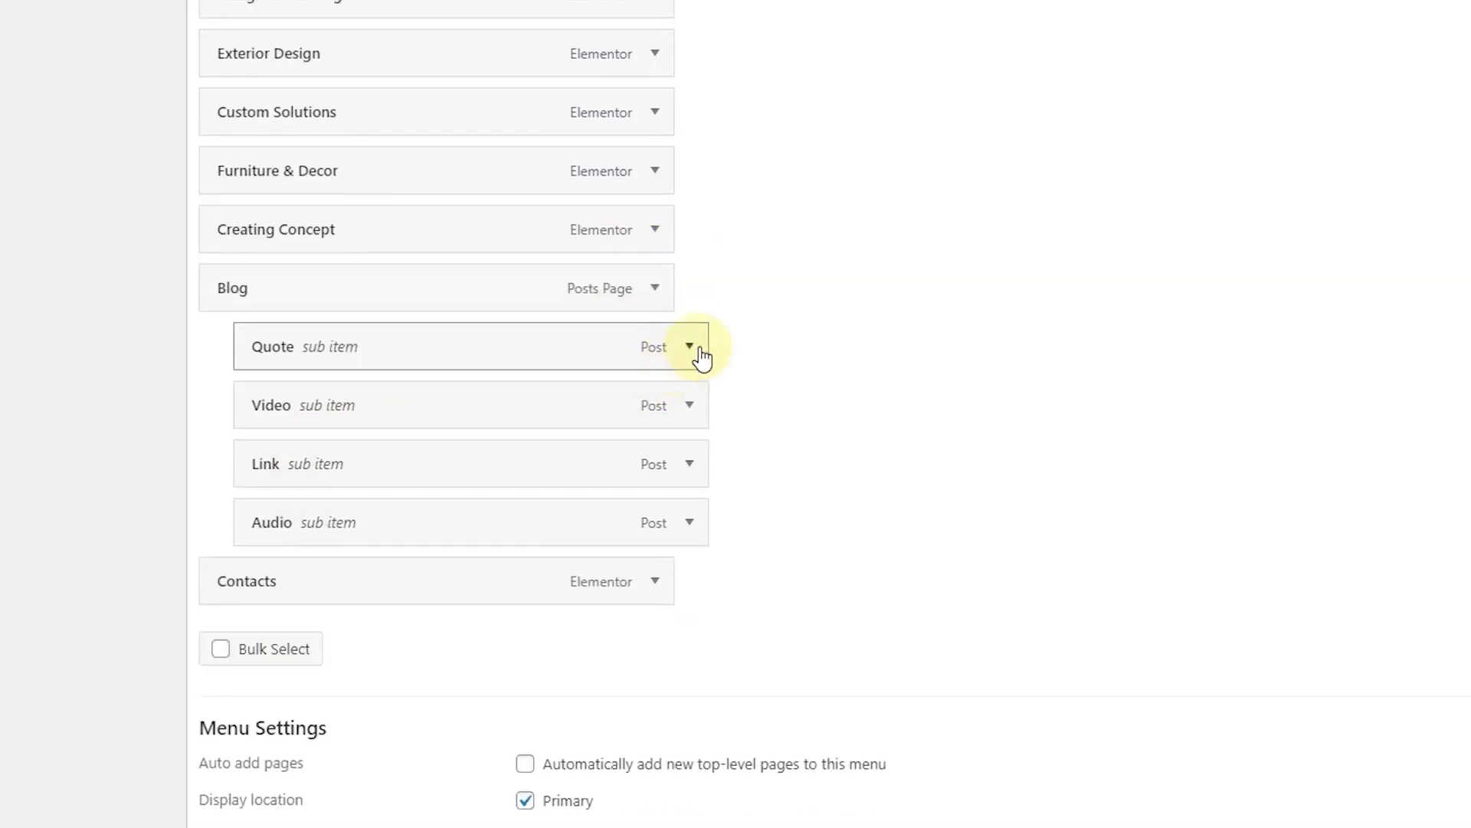
left_click(690, 347)
left_click(257, 562)
left_click(689, 406)
left_click(265, 617)
left_click(690, 465)
left_click(268, 675)
left_click(686, 529)
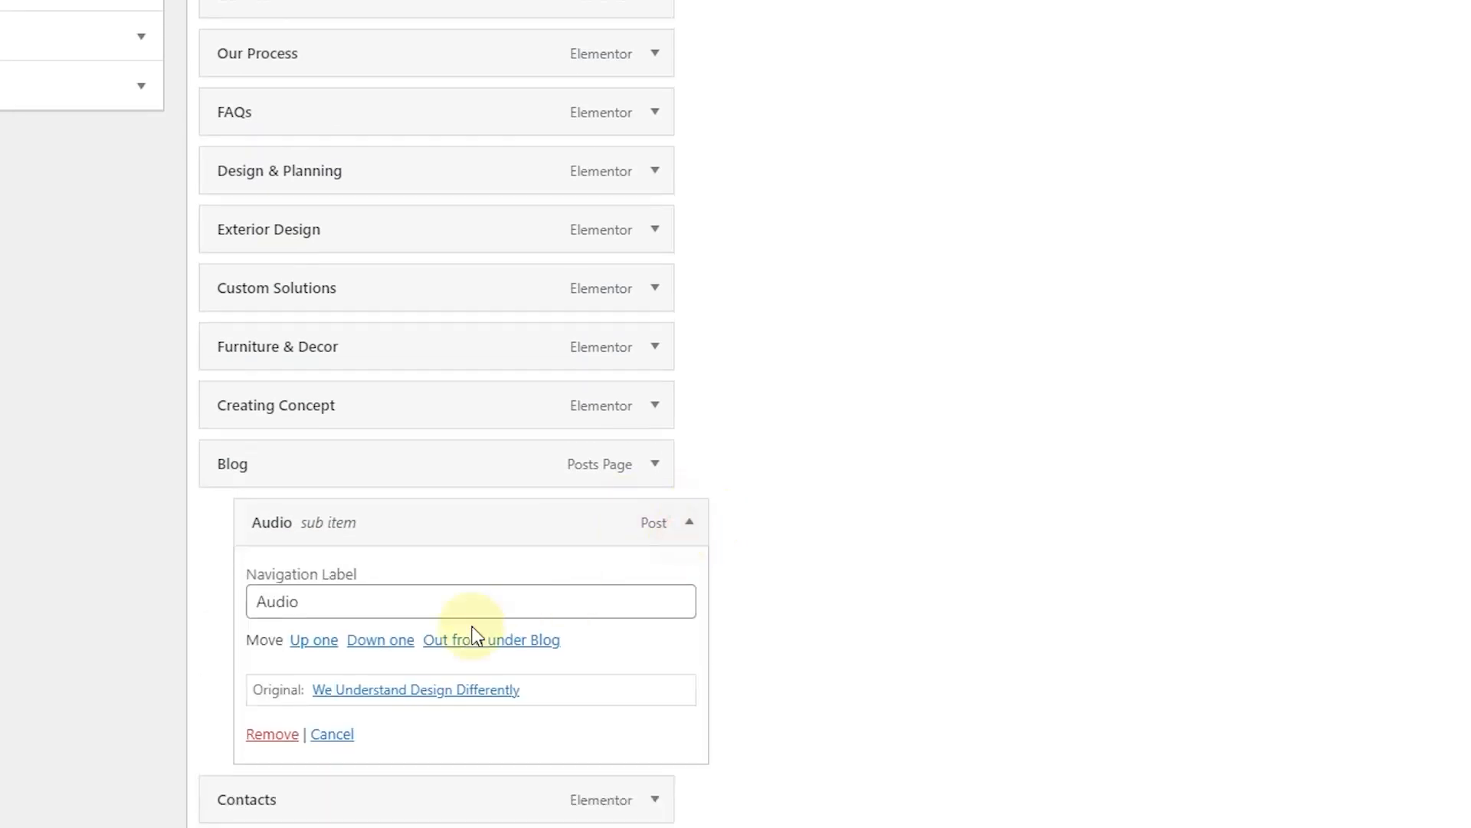
left_click(285, 735)
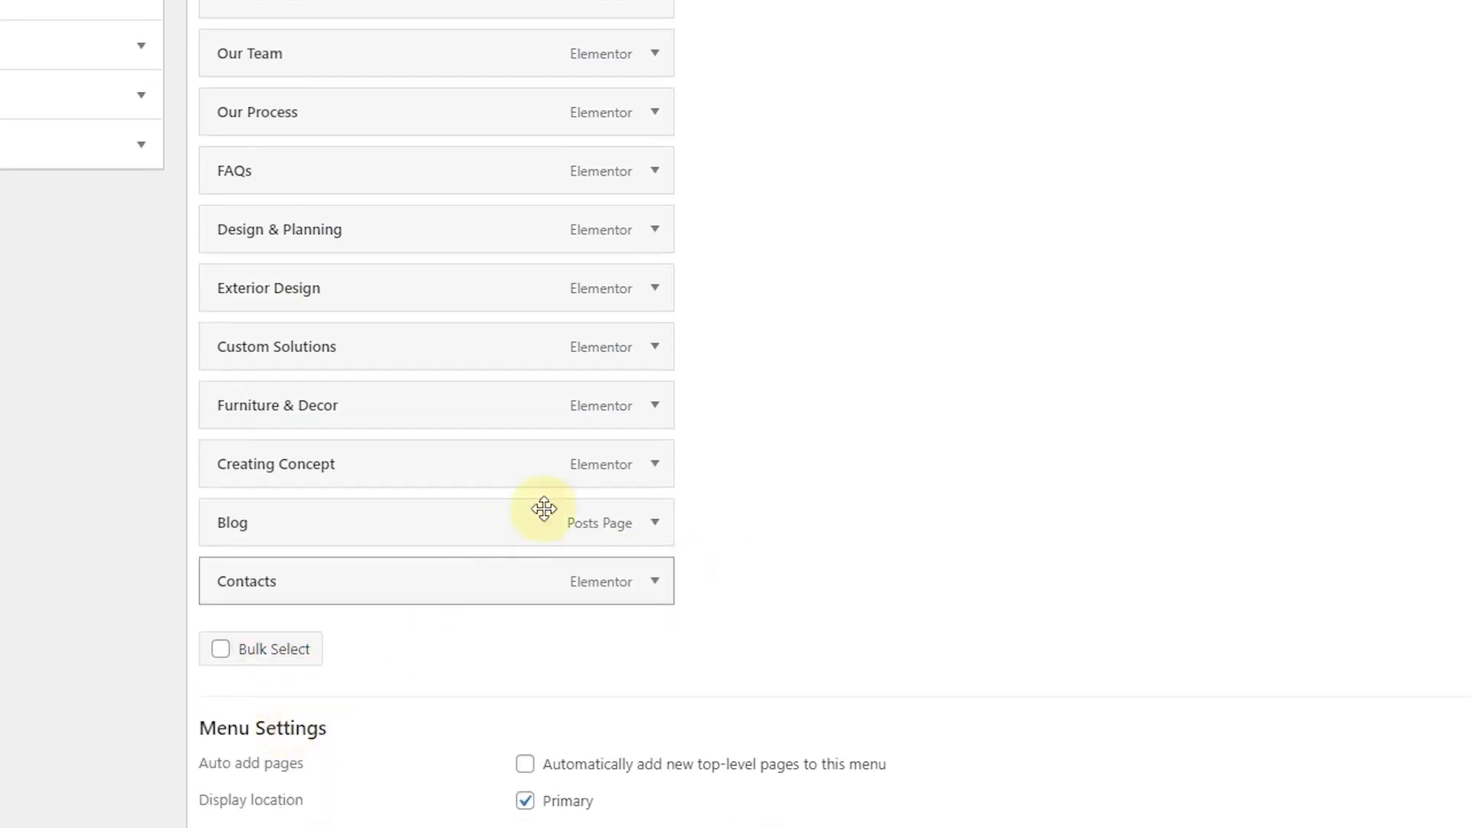
Step: Tick Portfolio in the Pages box and add it to the end of the Main Menu
scroll(315, 493, "up", 5)
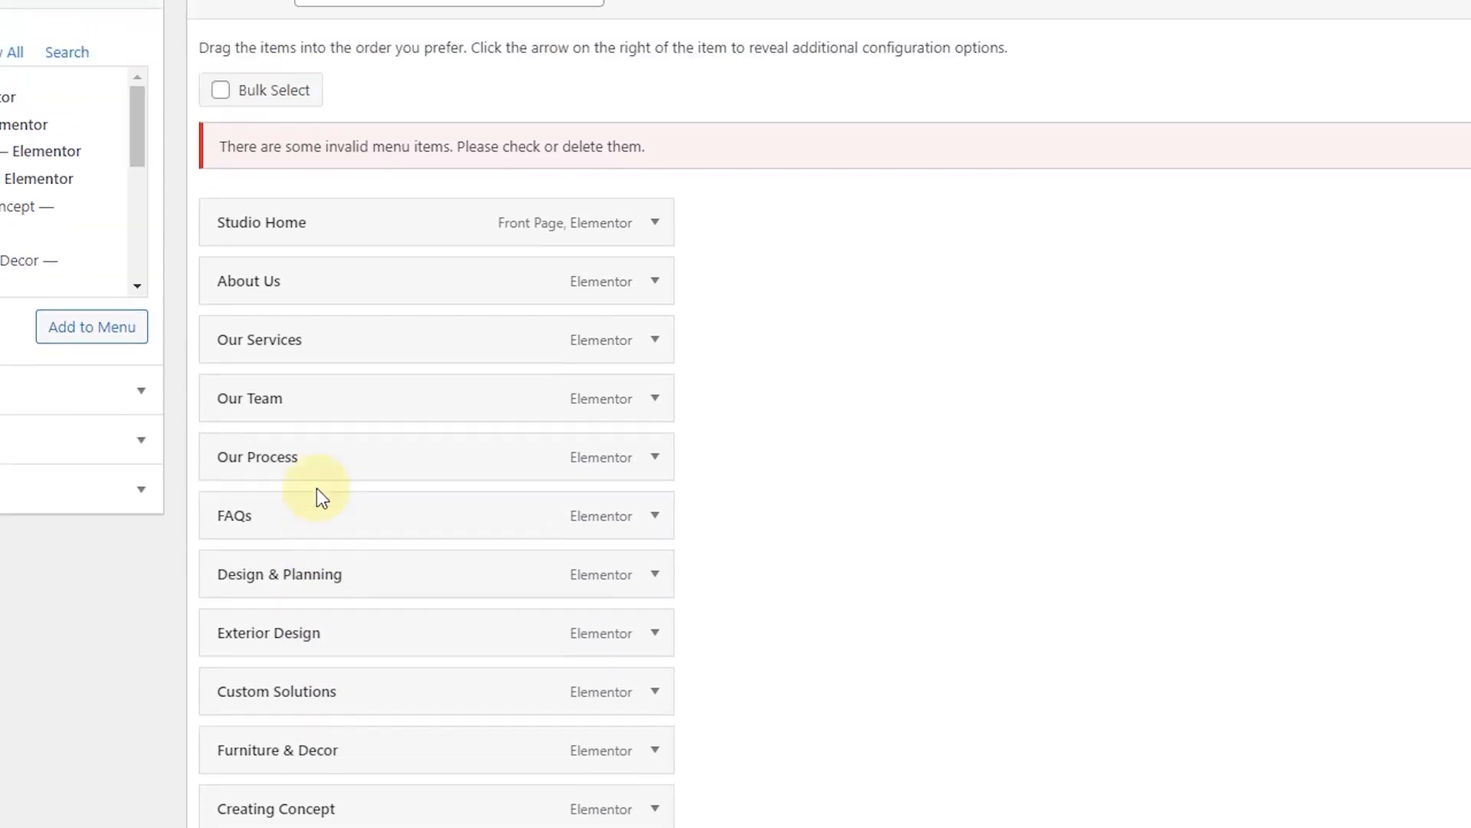
scroll(368, 444, "down", 3)
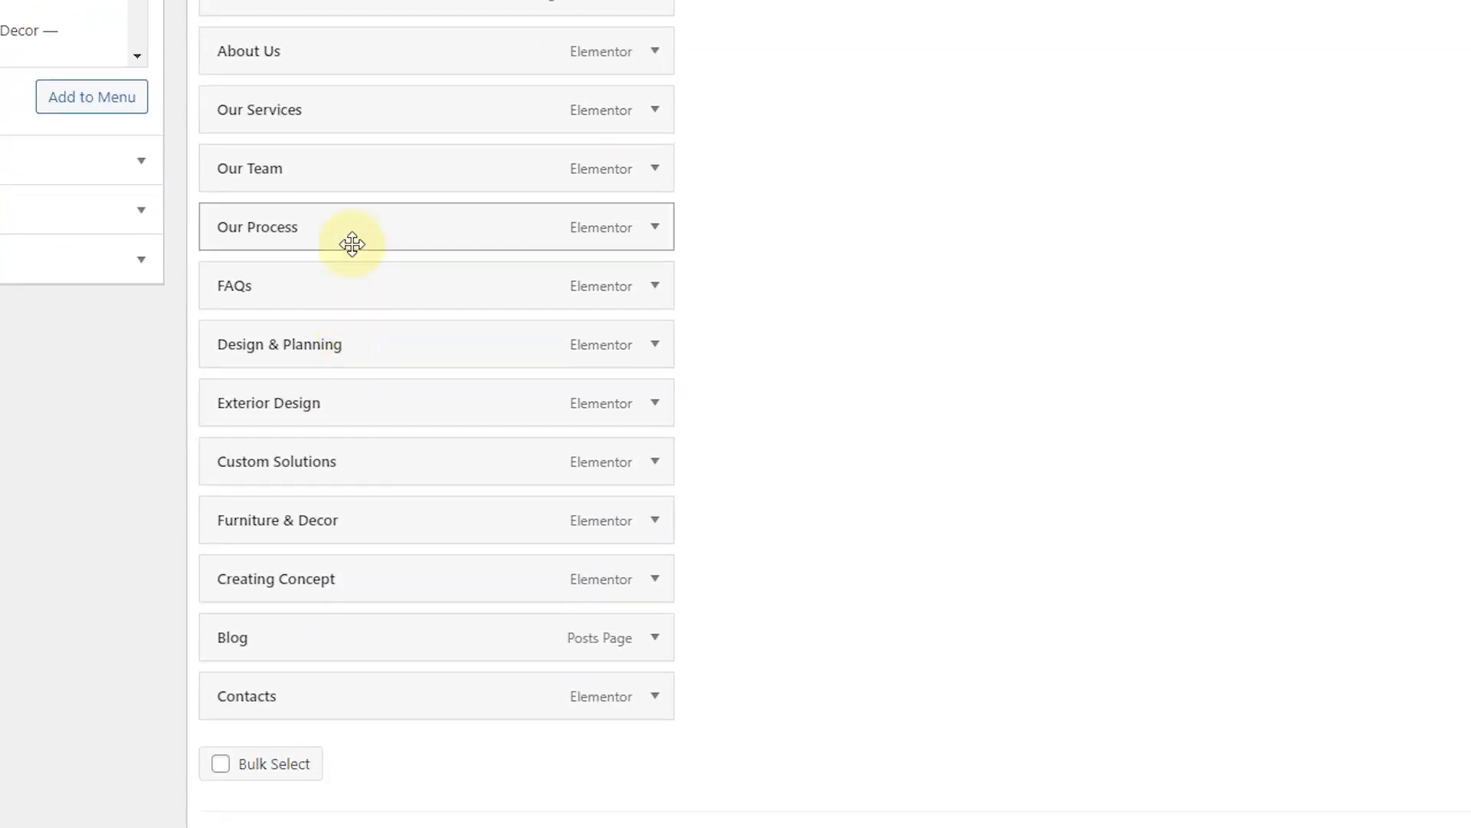
scroll(361, 383, "down", 2)
scroll(366, 484, "up", 3)
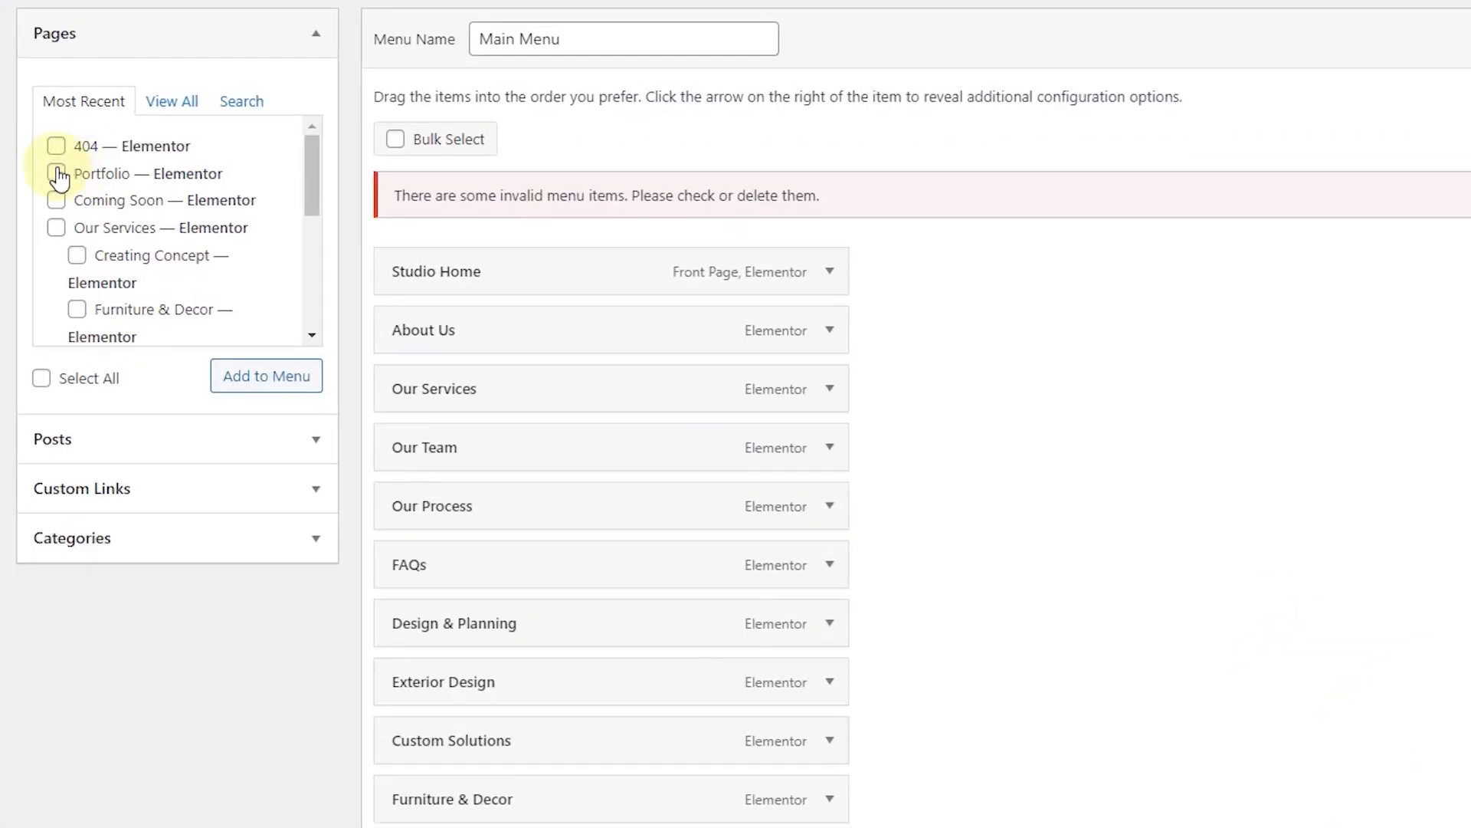
left_click(56, 174)
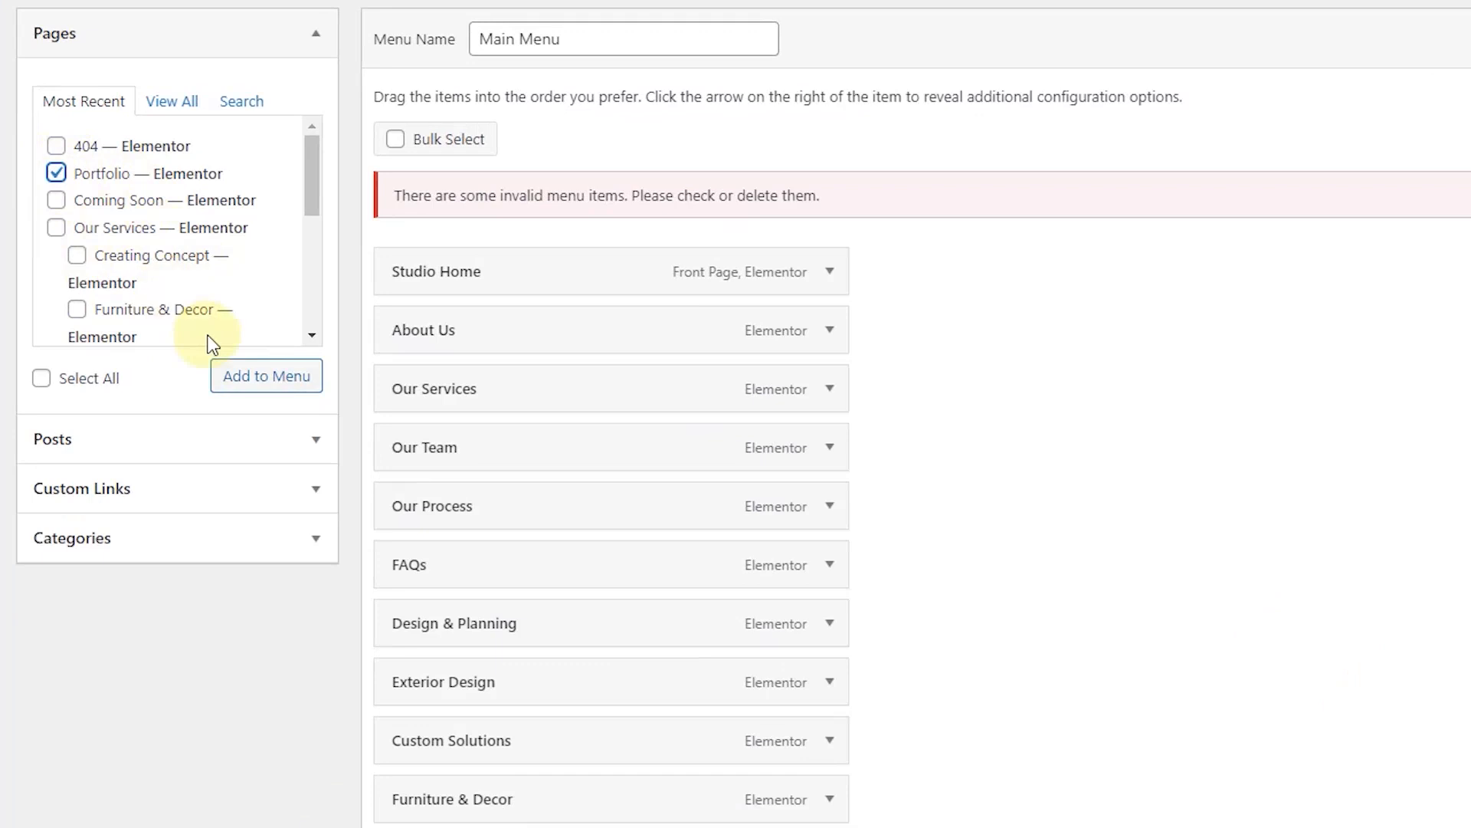
left_click(261, 375)
scroll(996, 557, "down", 2)
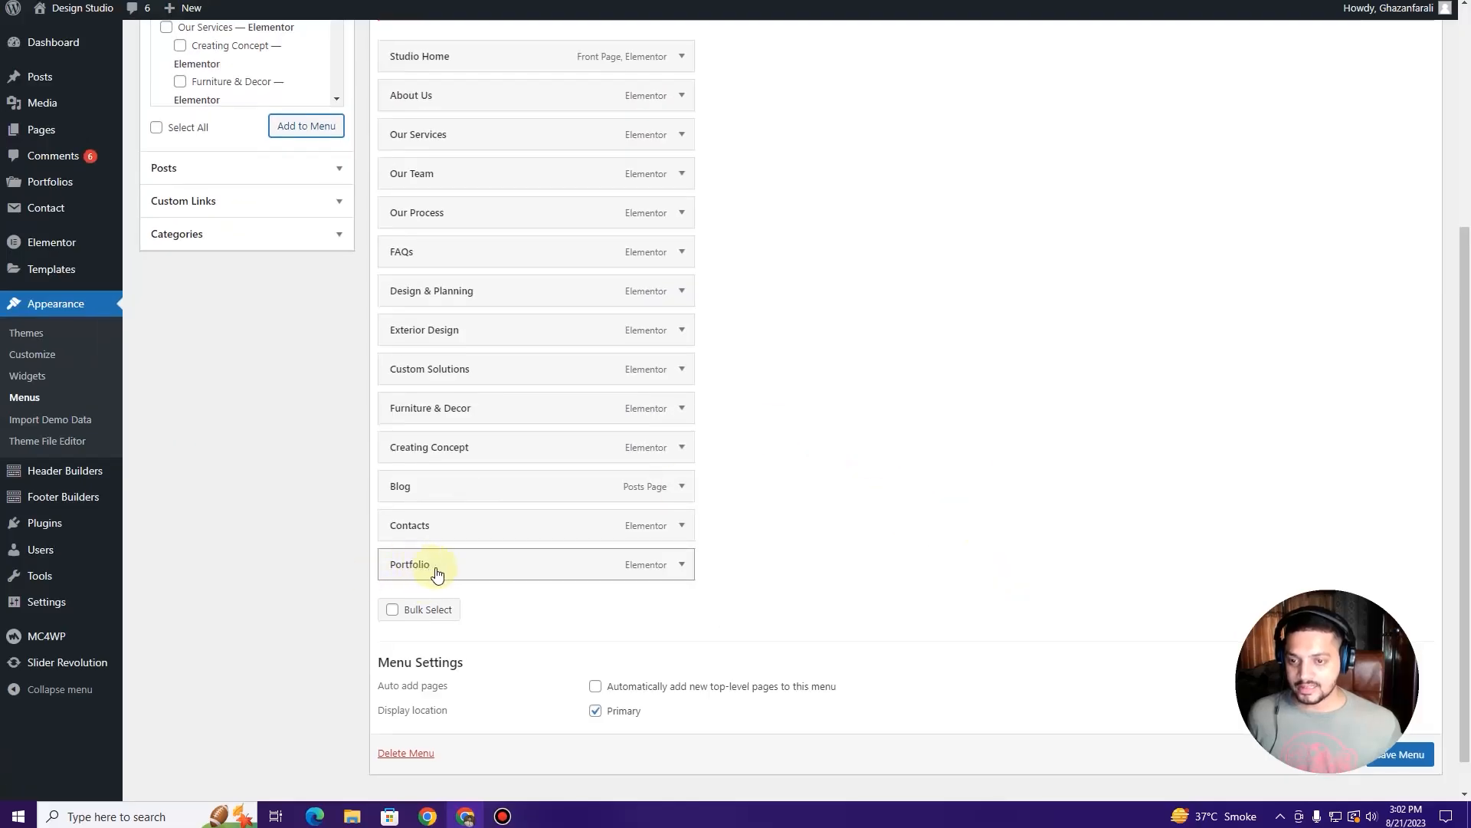
scroll(464, 357, "up", 2)
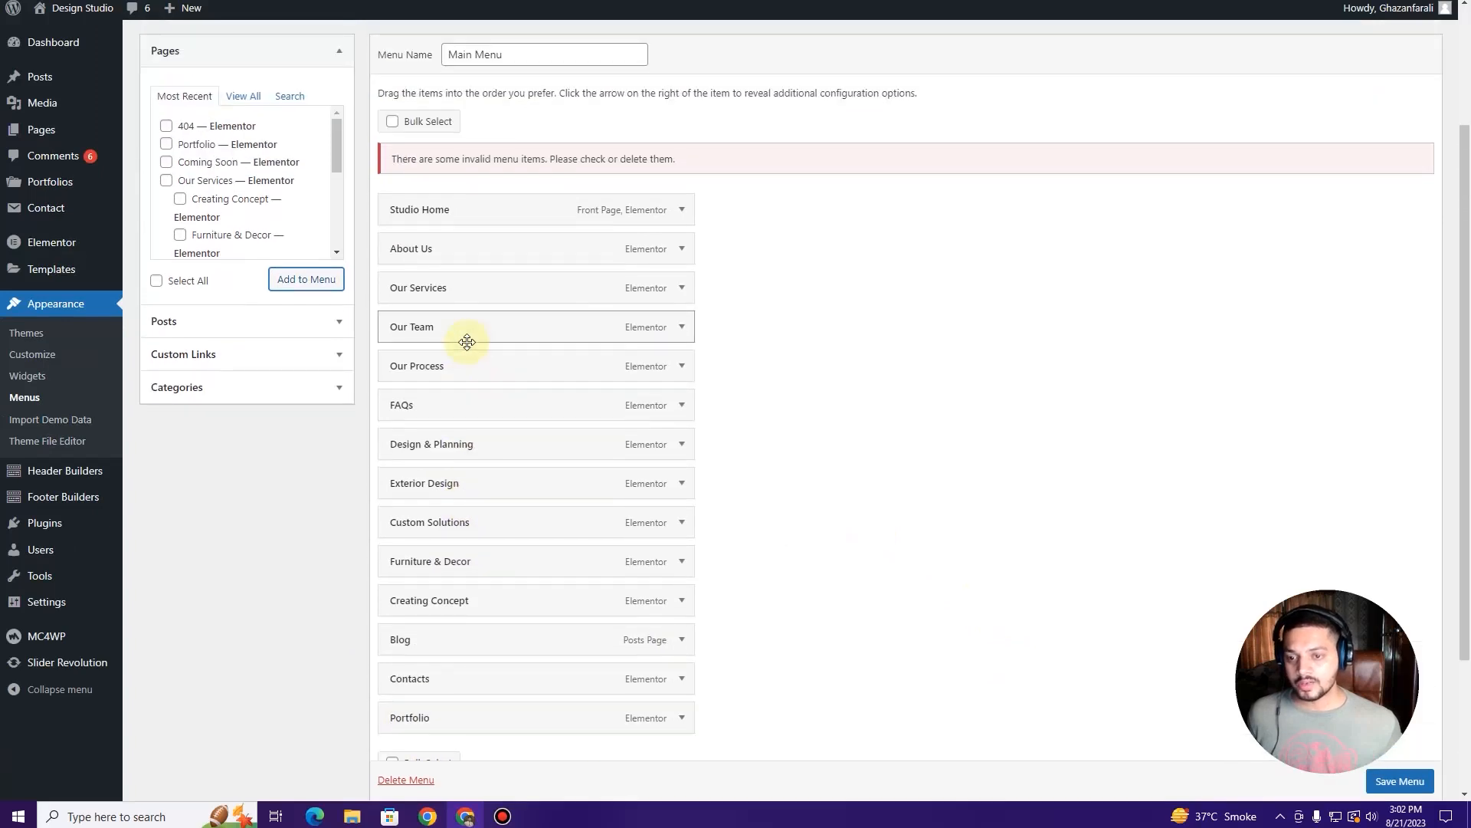
scroll(584, 223, "down", 1)
Step: Rename the Studio Home menu item's navigation label to Home
left_click(682, 136)
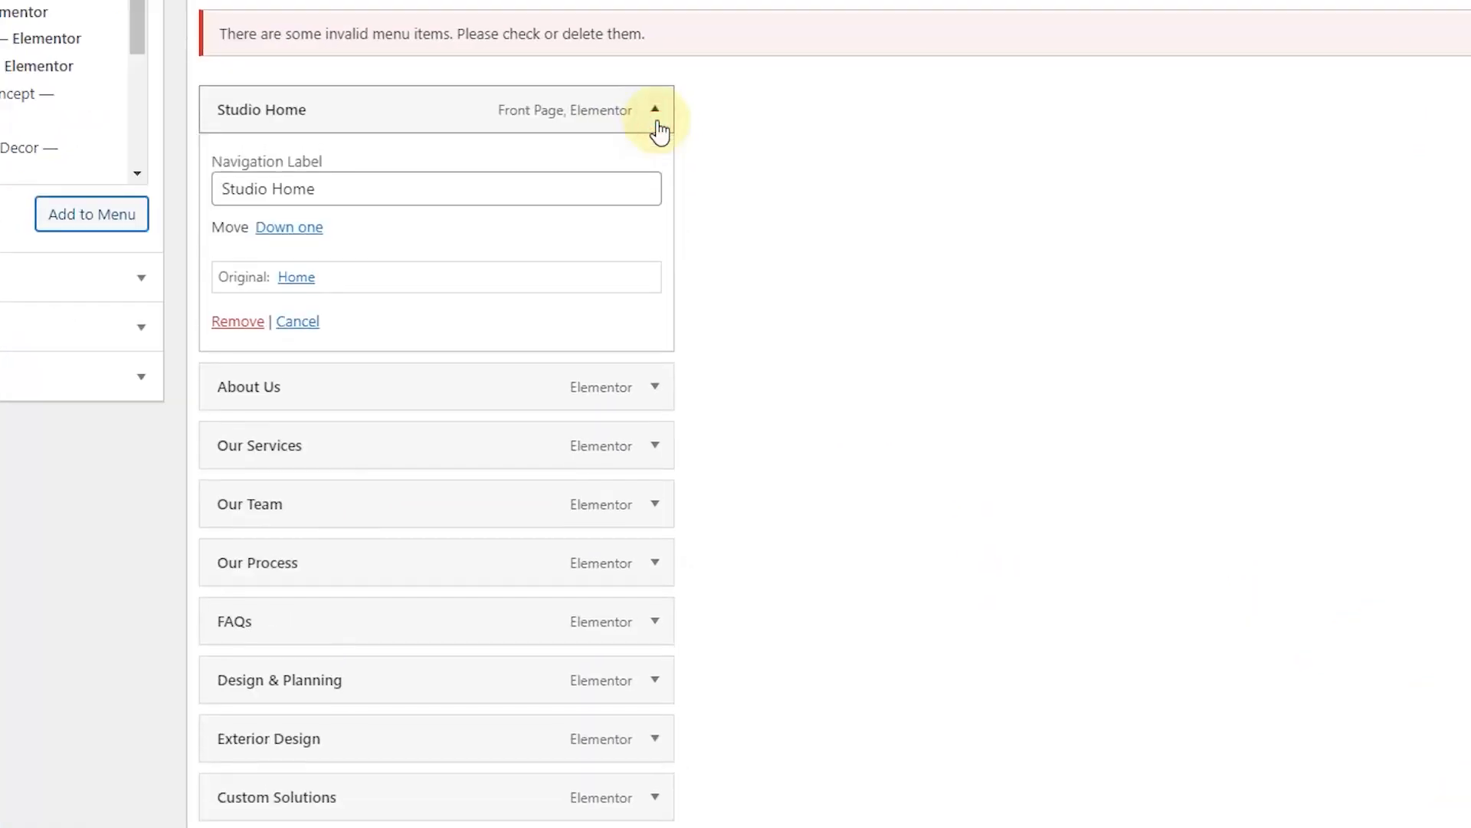
left_click(276, 190)
key("BackSpace")
key("BackSpace")
key("BackSpace")
key("BackSpace")
key("BackSpace")
key("BackSpace")
key("BackSpace")
left_click(655, 109)
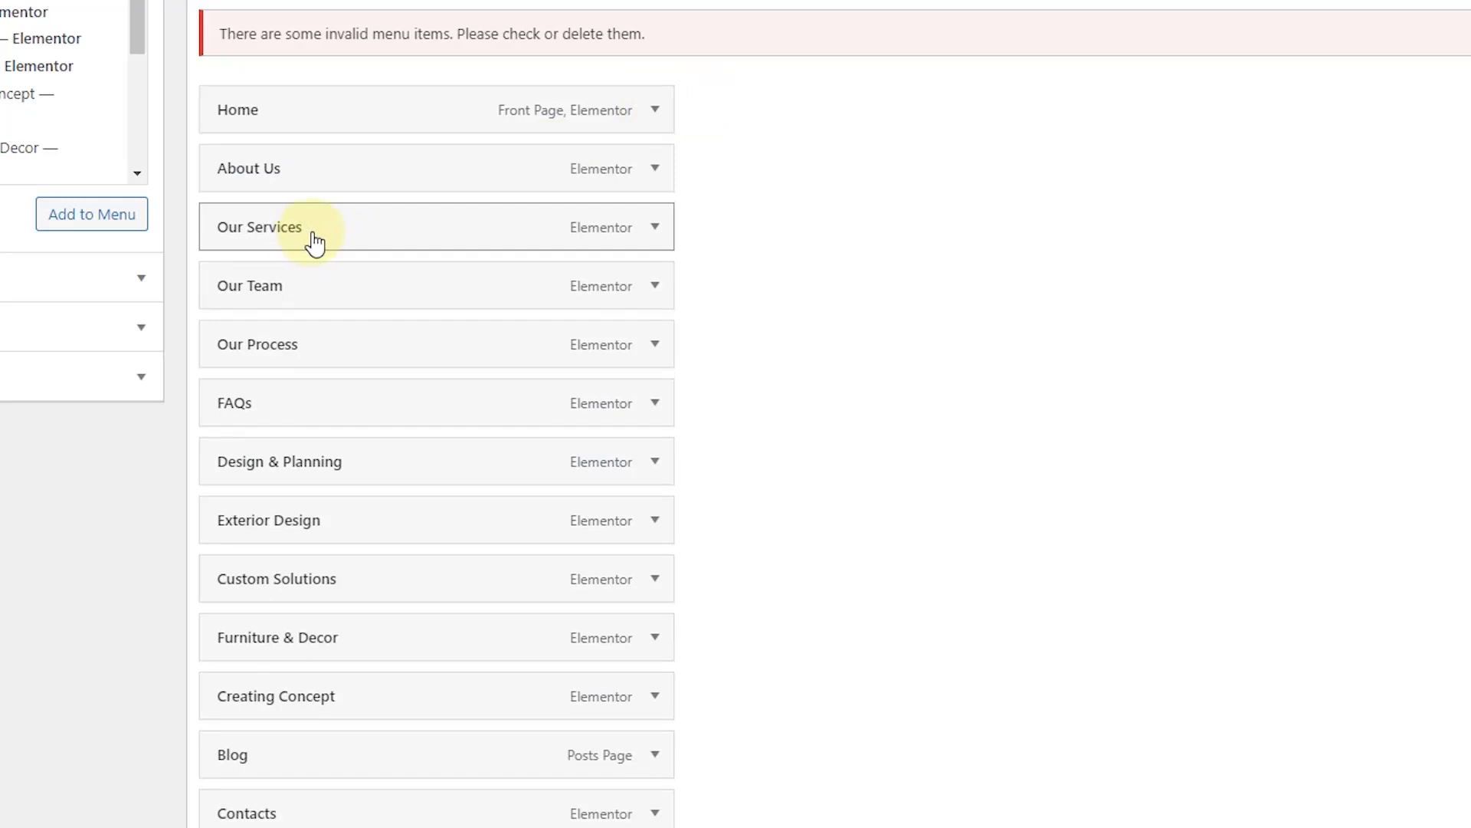
Step: Nest Design & Planning, Exterior Design, Custom Solutions and Creating Concept under Our Services, placed below Home
left_click_drag(260, 227, 253, 403)
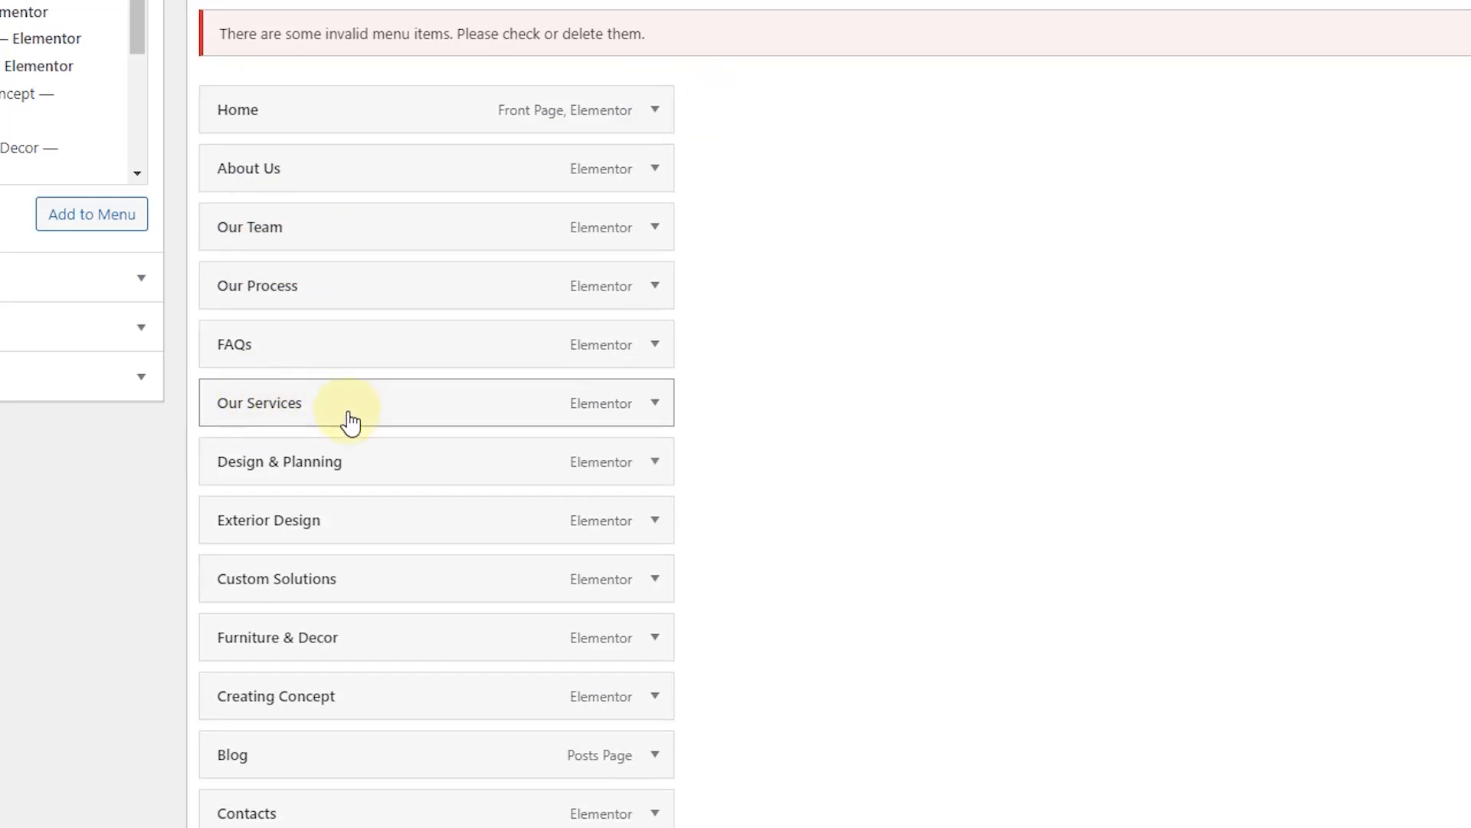
left_click_drag(265, 465, 327, 466)
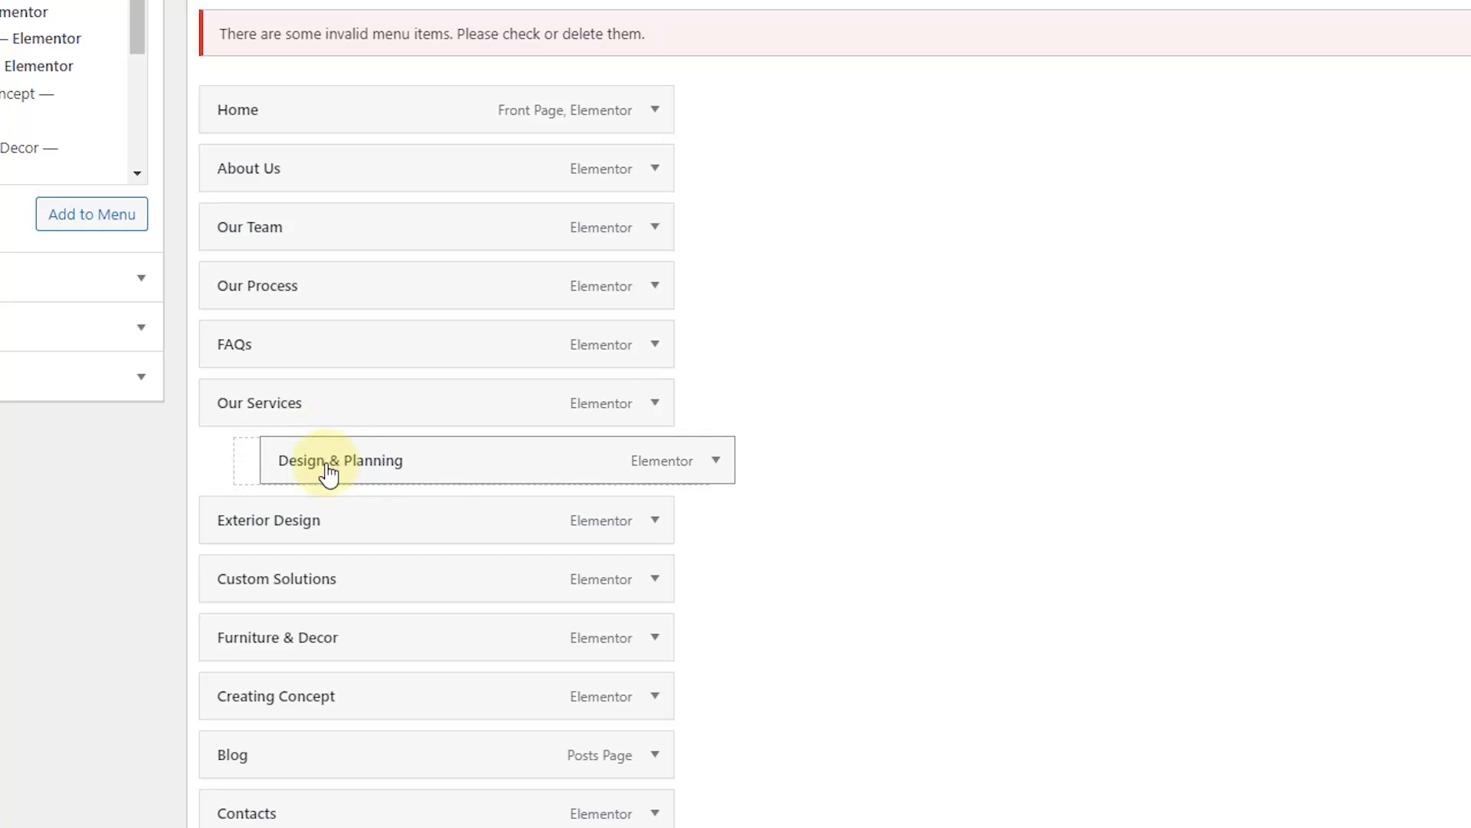
left_click_drag(330, 472, 329, 472)
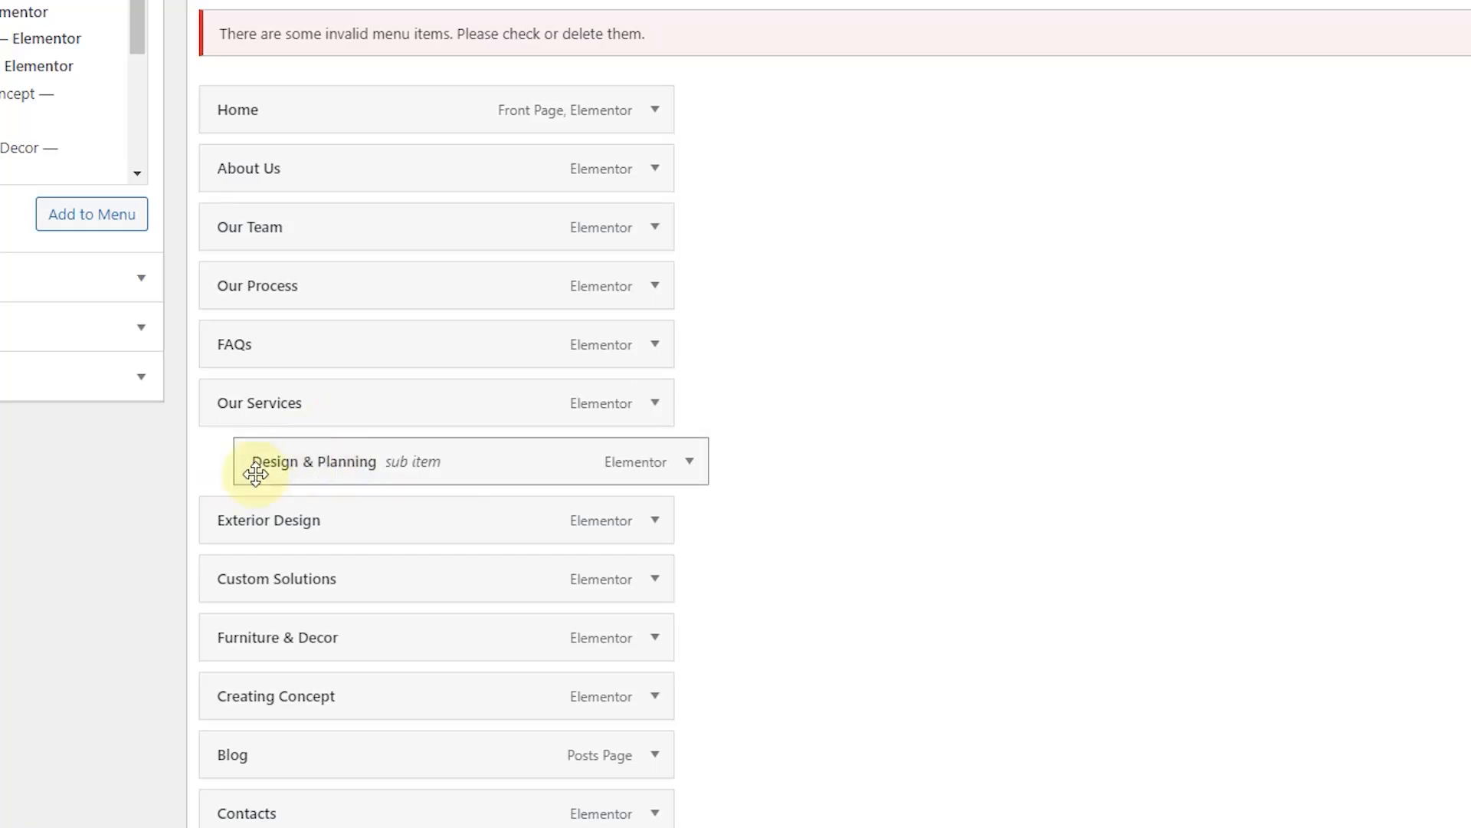
left_click_drag(278, 522, 367, 534)
left_click_drag(302, 577, 371, 641)
left_click_drag(337, 709, 381, 706)
left_click_drag(253, 415, 240, 191)
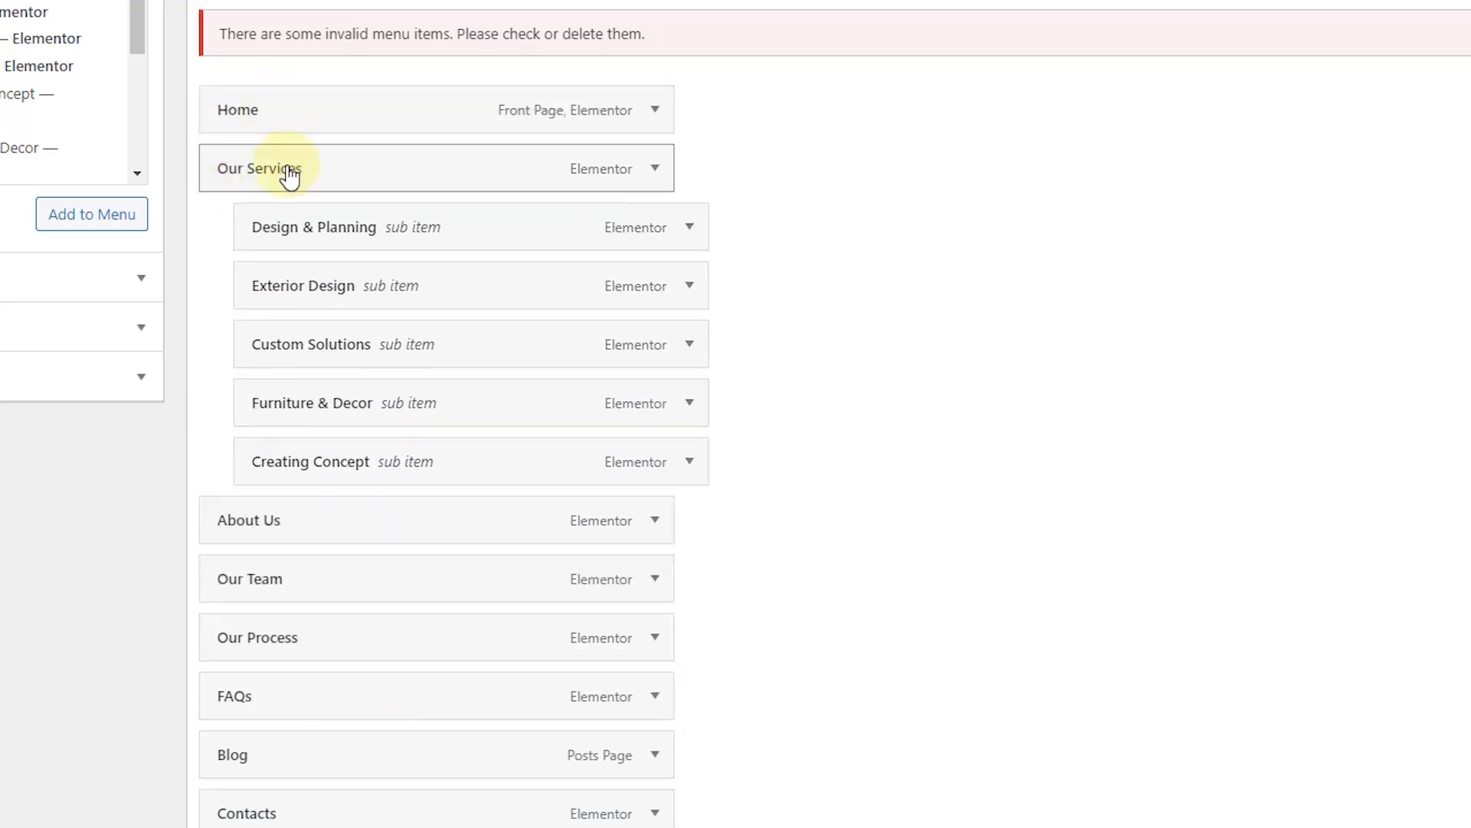
Step: Move Portfolio right after Home and nest Our Process, Our Team and FAQs under About Us
scroll(289, 210, "down", 2)
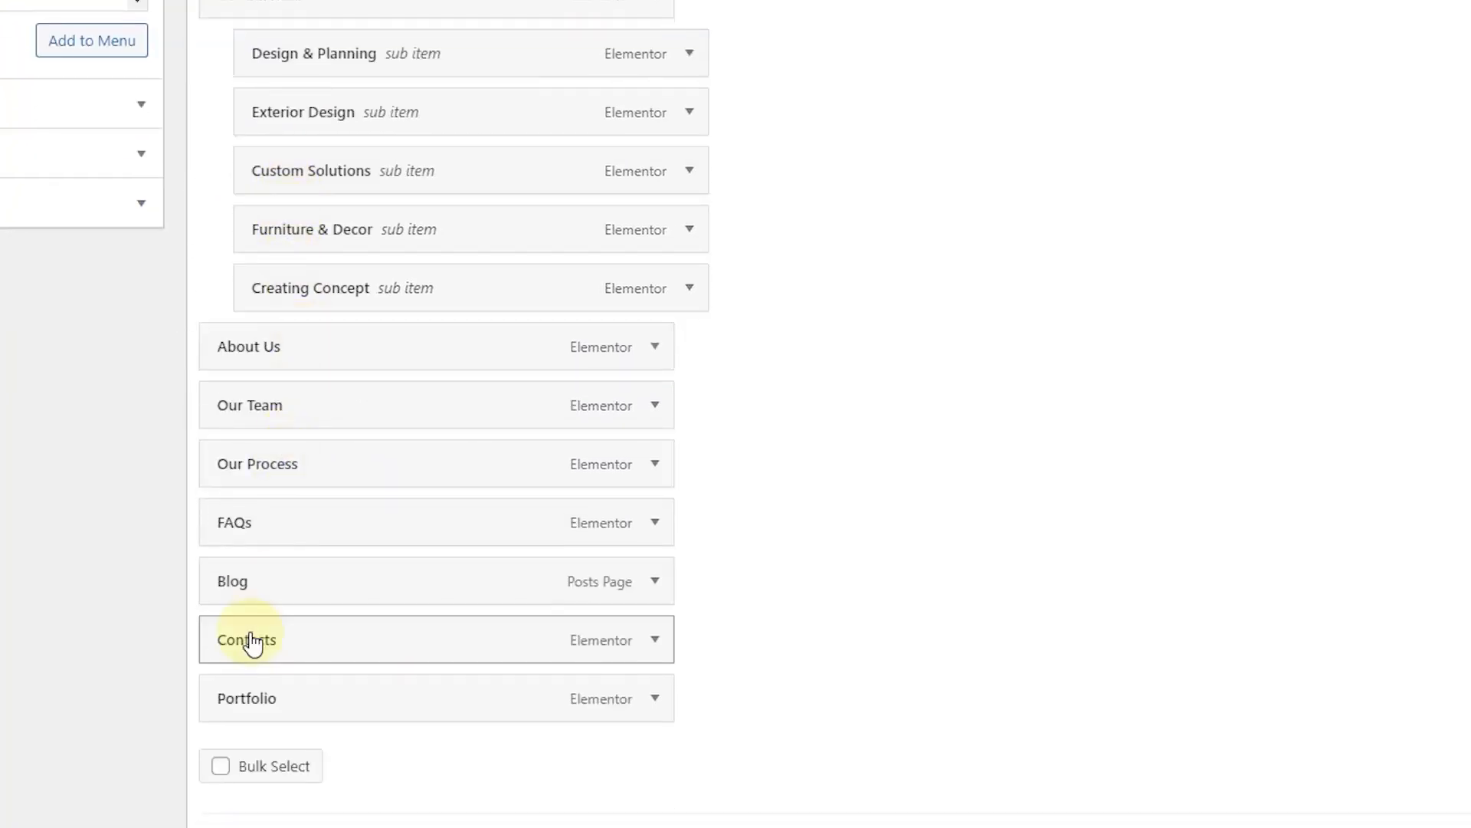
left_click_drag(250, 697, 250, 13)
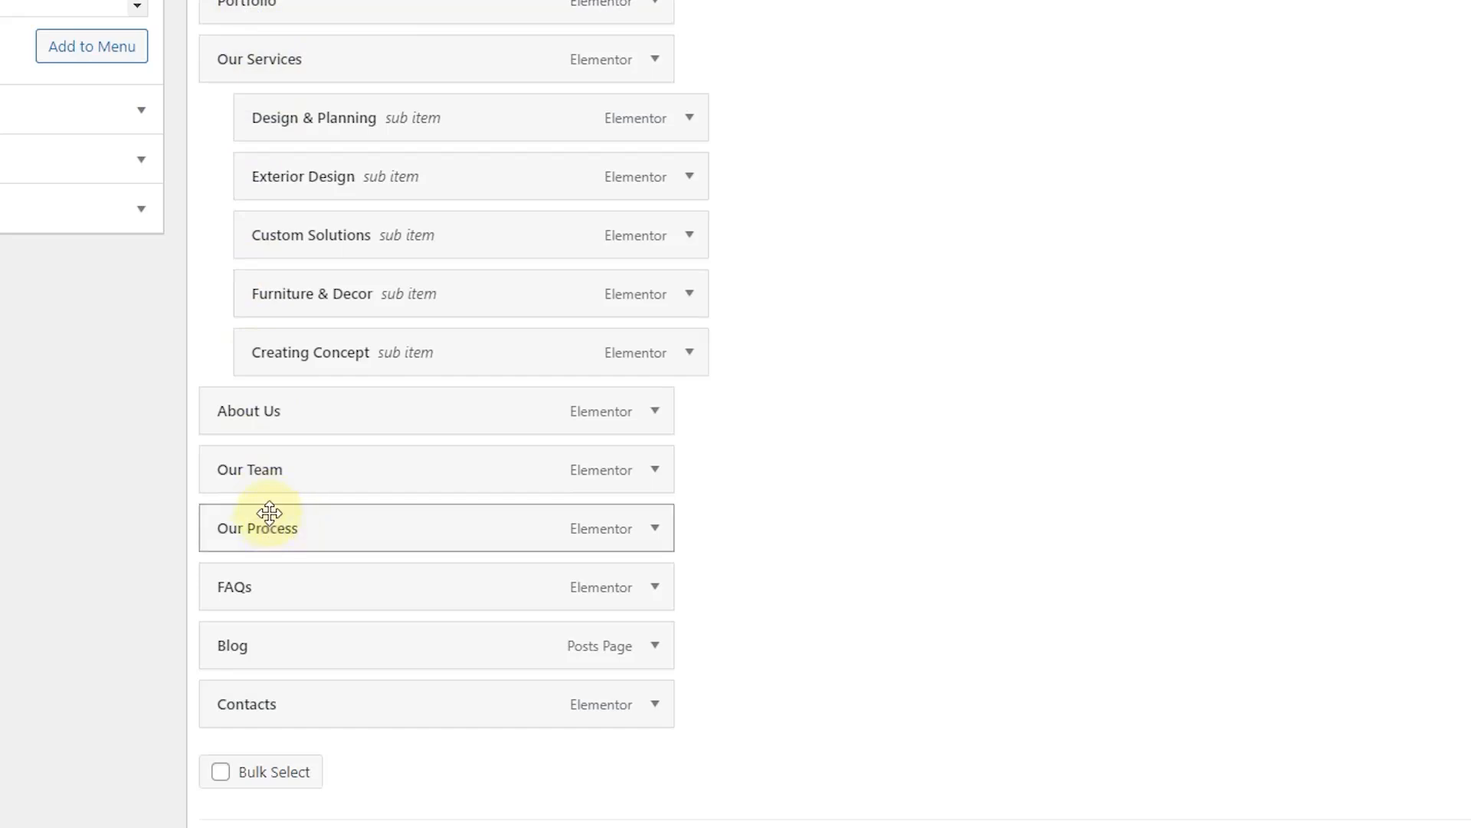
left_click_drag(274, 497, 348, 450)
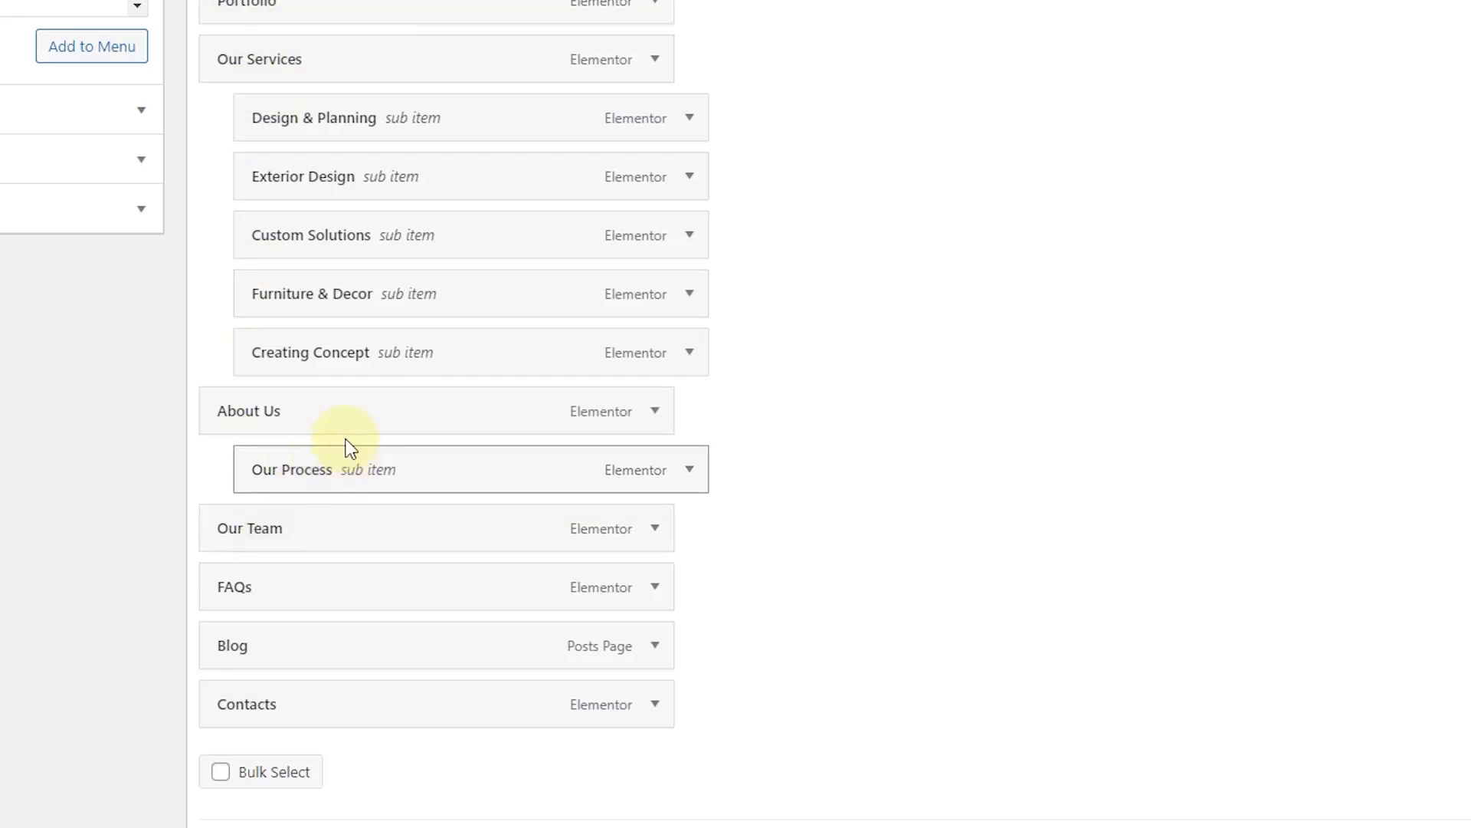
left_click_drag(291, 548, 337, 548)
left_click_drag(284, 596, 321, 595)
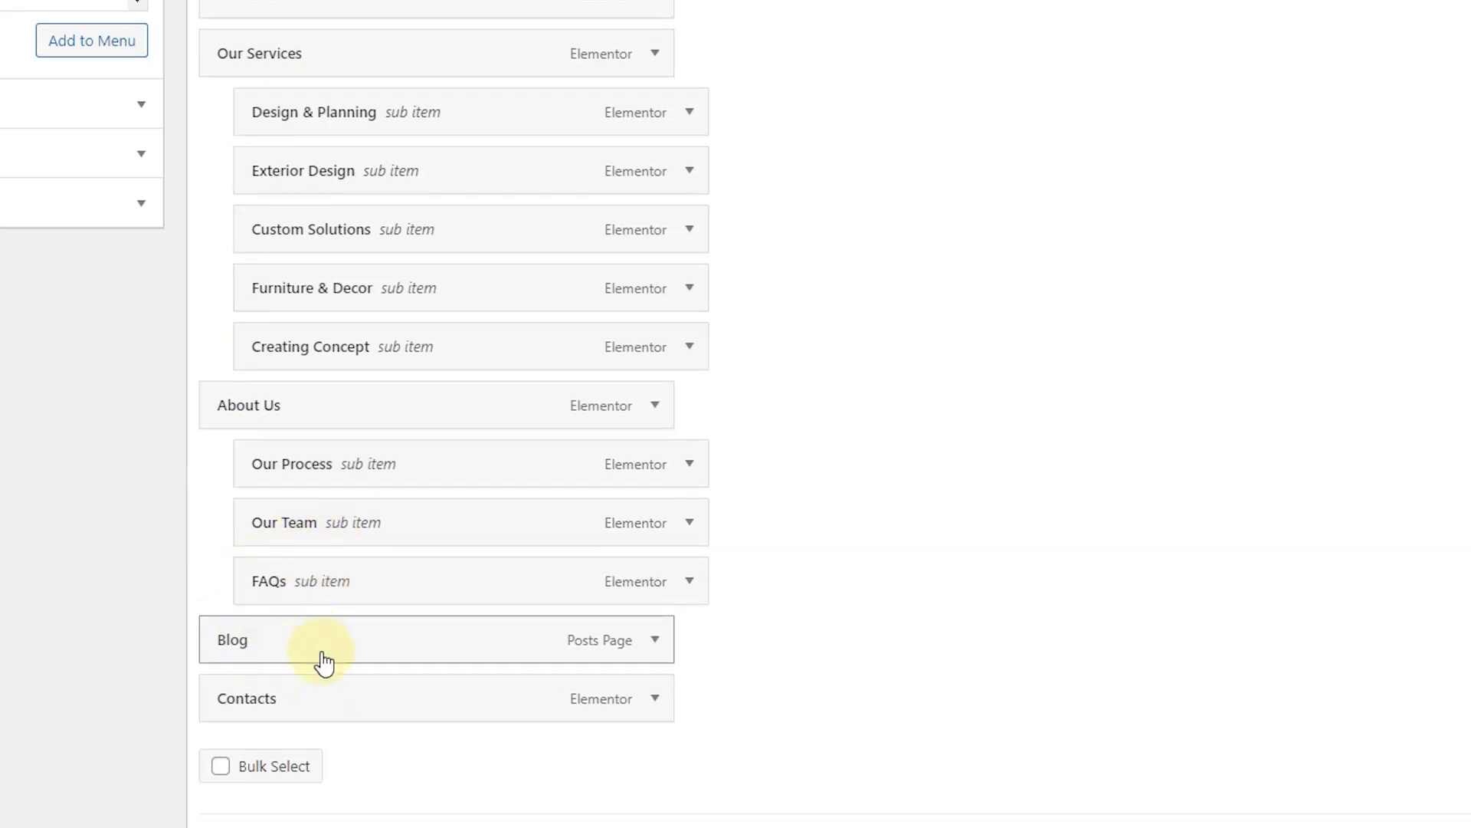
scroll(988, 585, "up", 1)
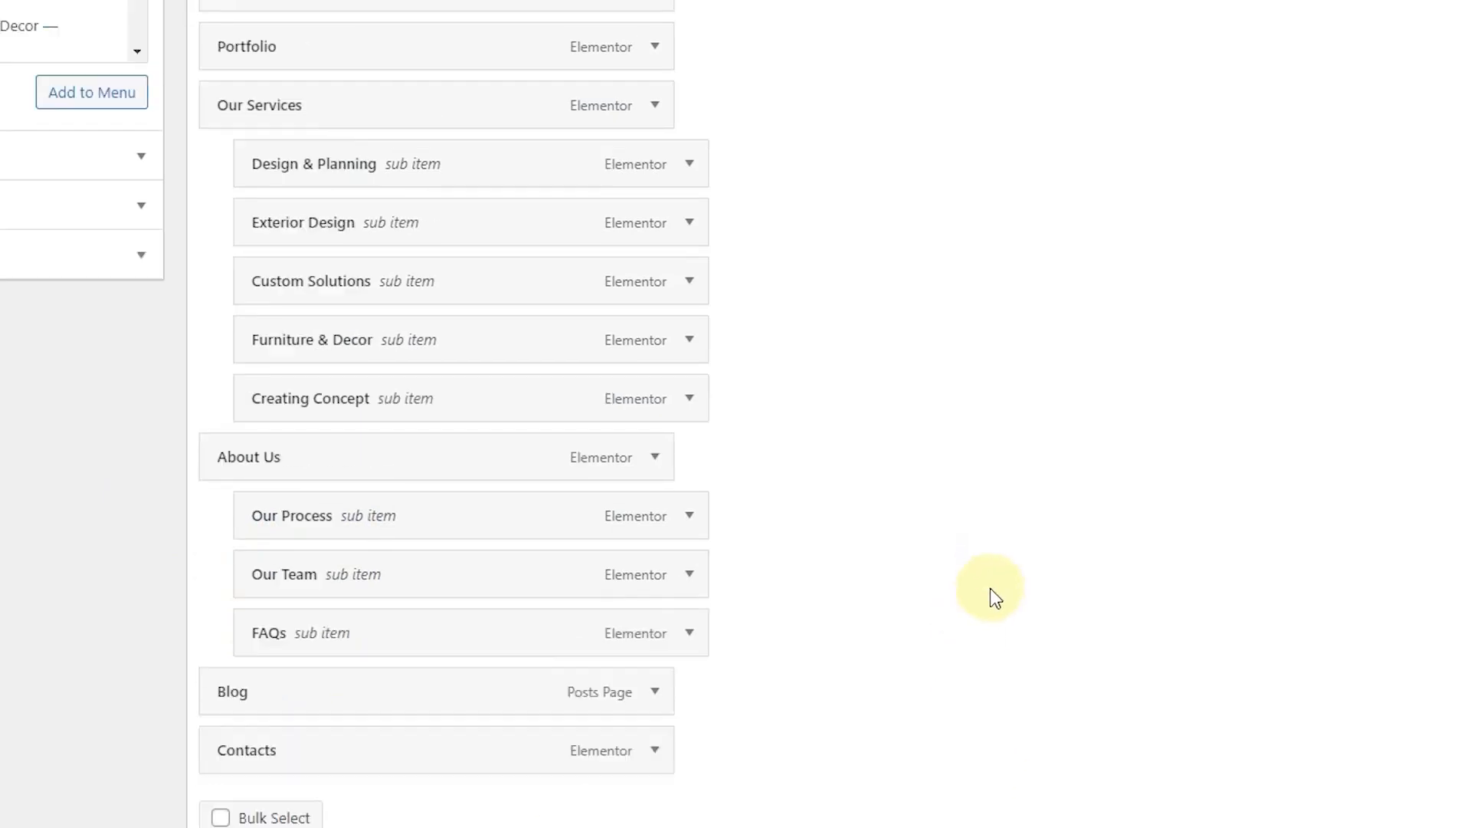
scroll(990, 587, "up", 4)
scroll(989, 591, "down", 5)
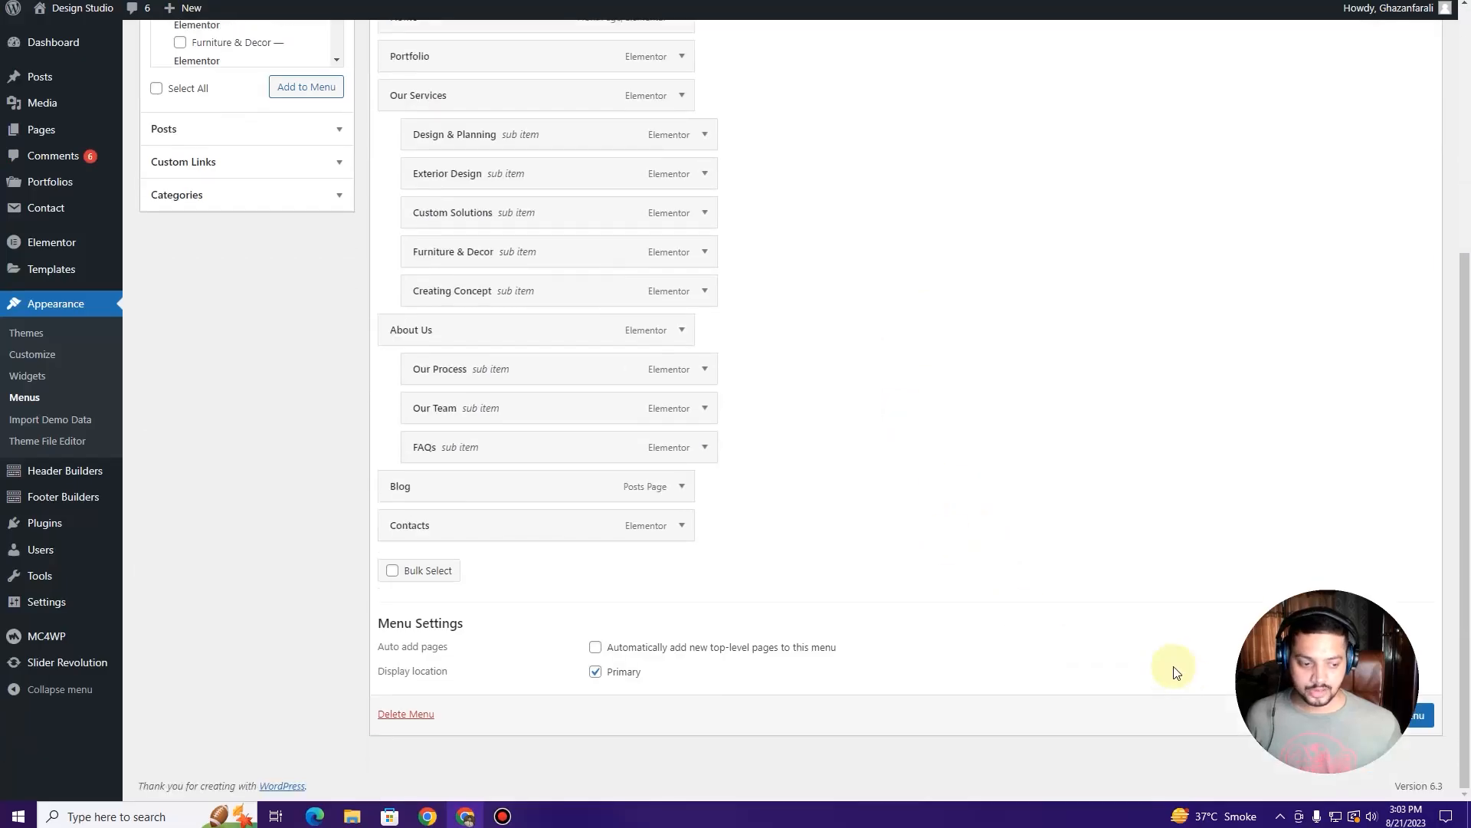
scroll(1088, 537, "up", 3)
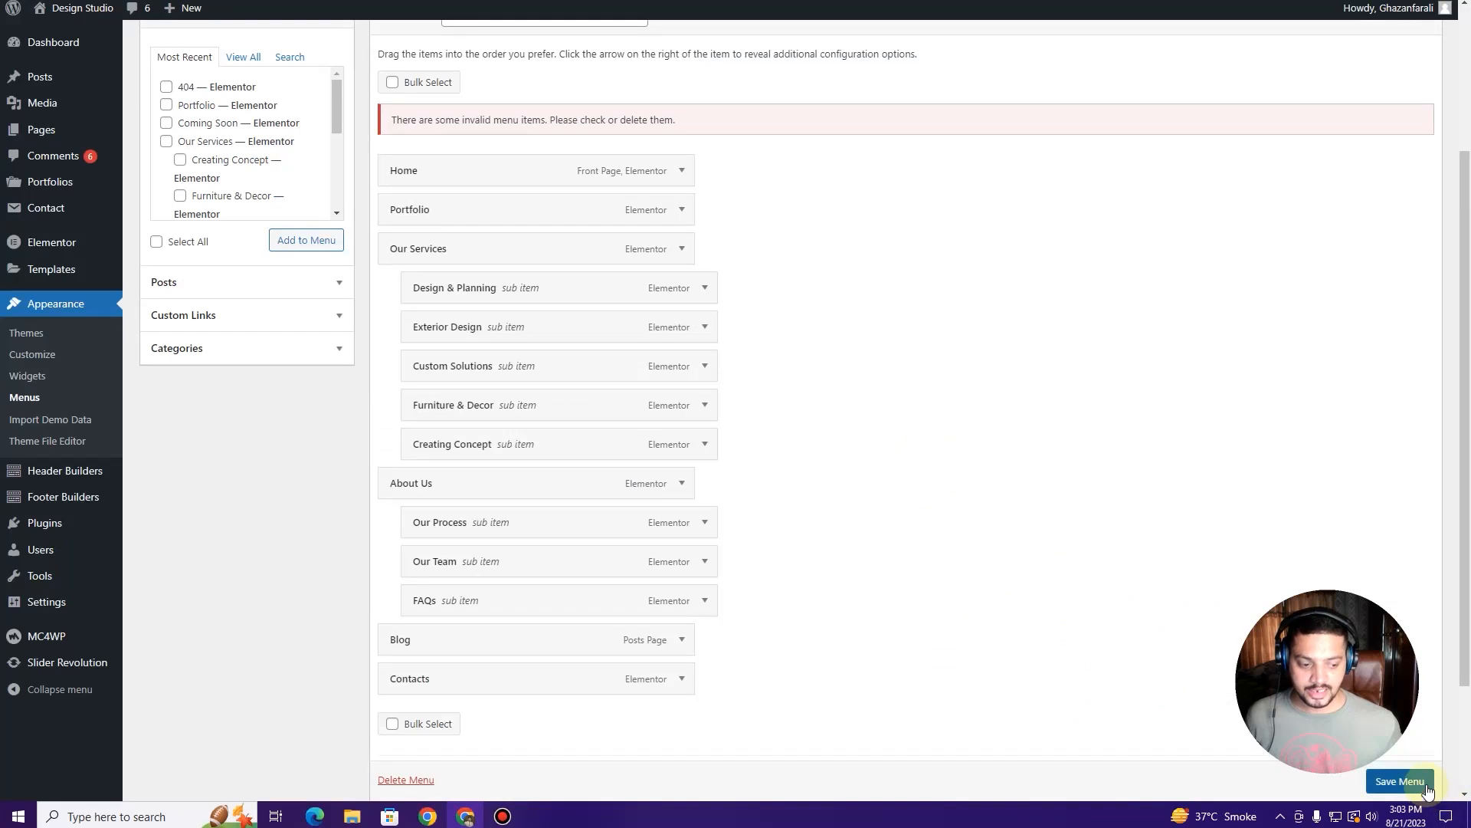
Step: Save the menu and reload the live site to confirm the Home–Portfolio–Our Services–About Us–Blog–Contacts header
scroll(1427, 789, "down", 1)
left_click(1400, 781)
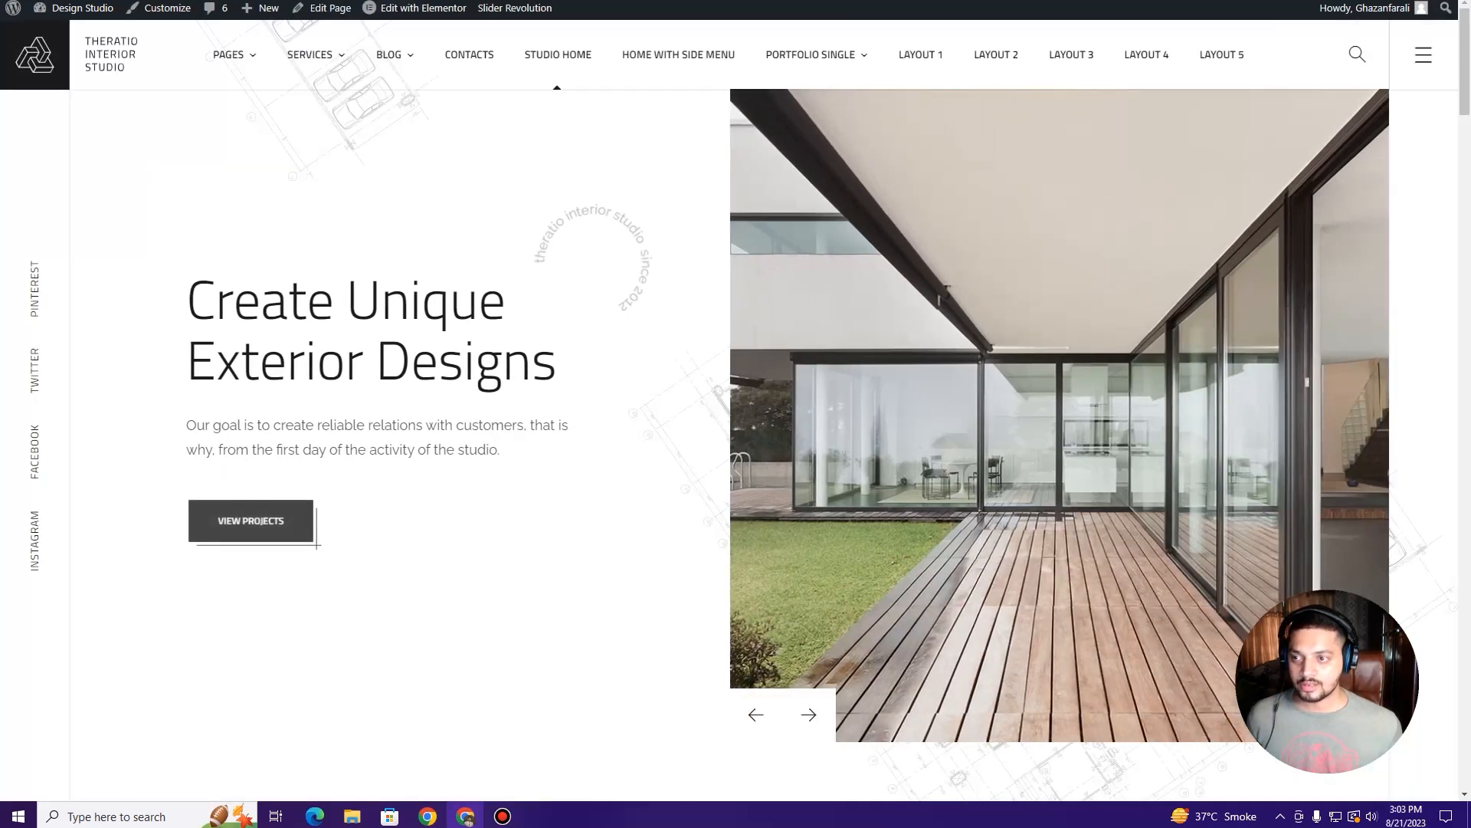
key("F5")
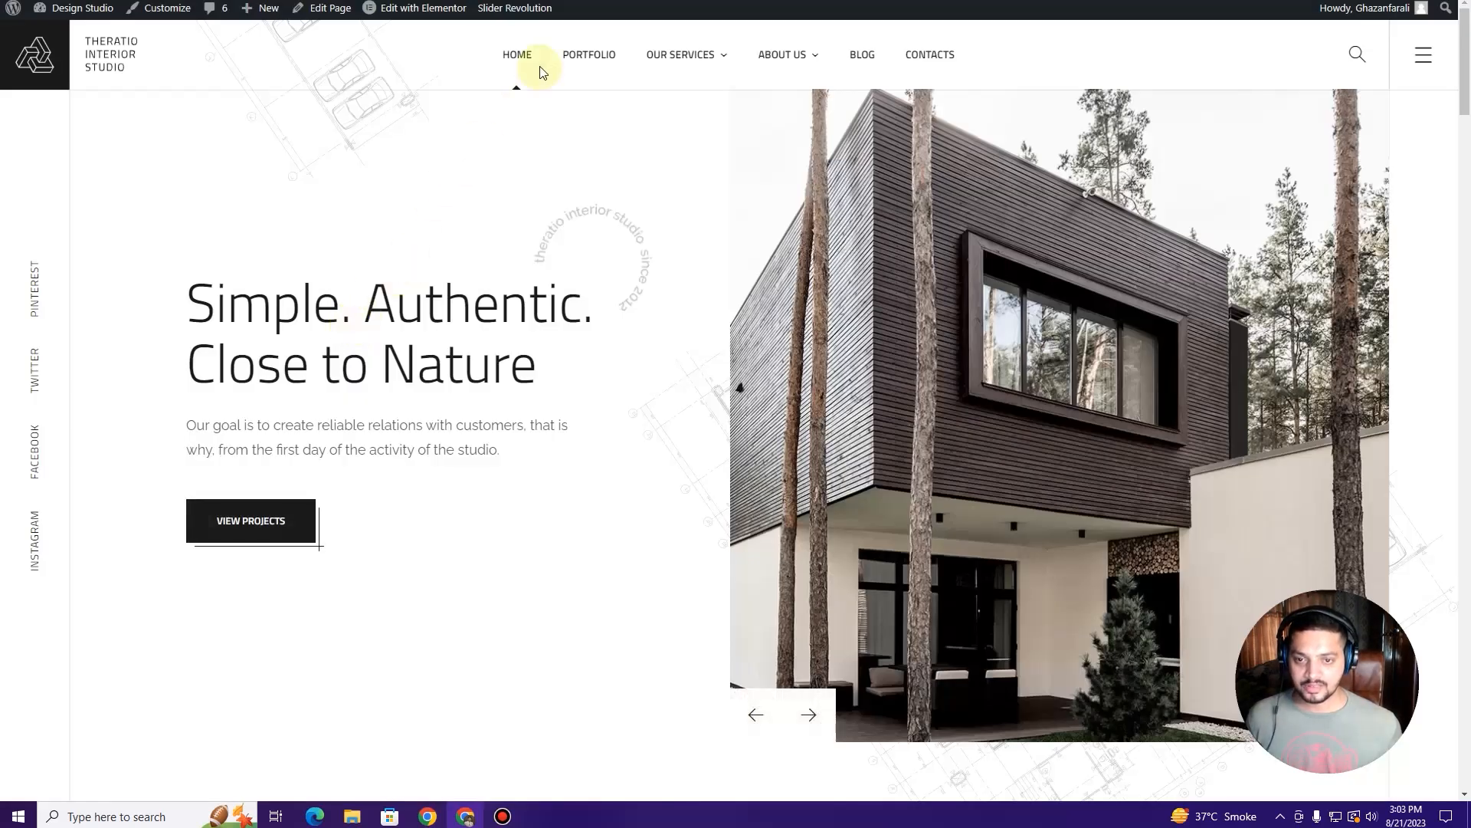
mouse_move(693, 69)
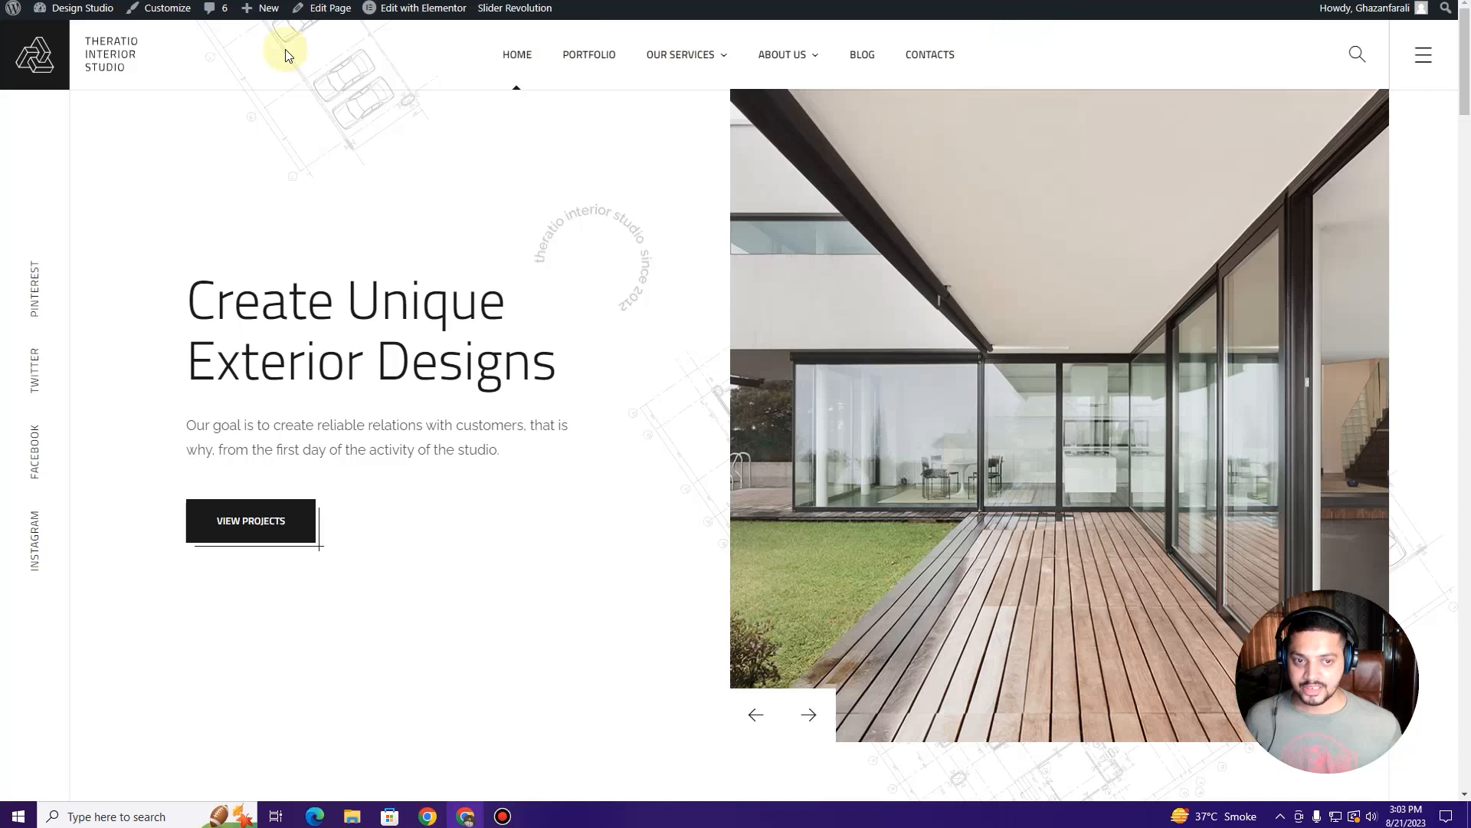
scroll(420, 117, "down", 2)
scroll(420, 117, "up", 2)
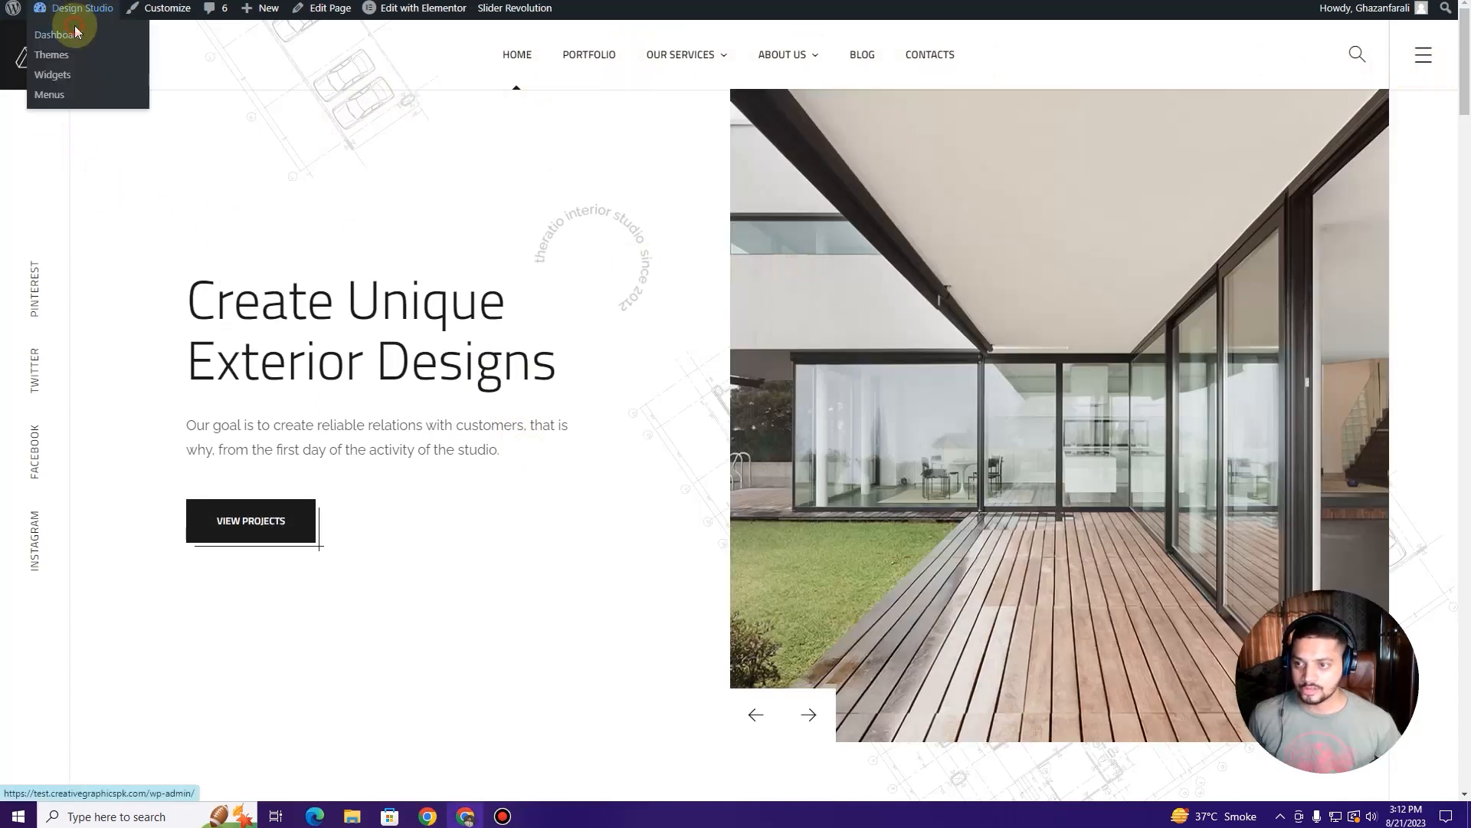
Step: Go to the admin Dashboard via the admin bar to reach Header Builders
left_click(76, 33)
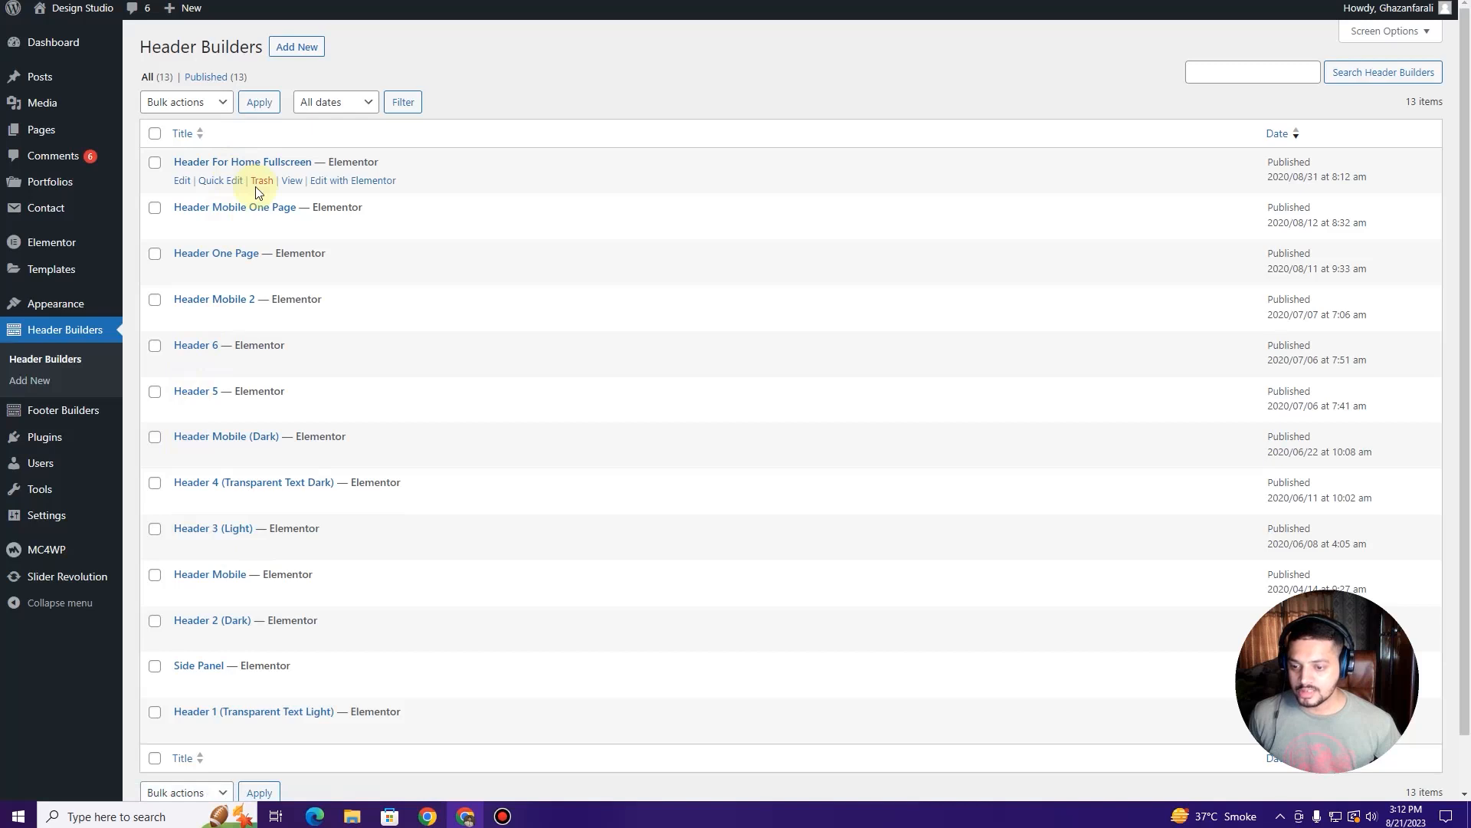
scroll(253, 188, "down", 2)
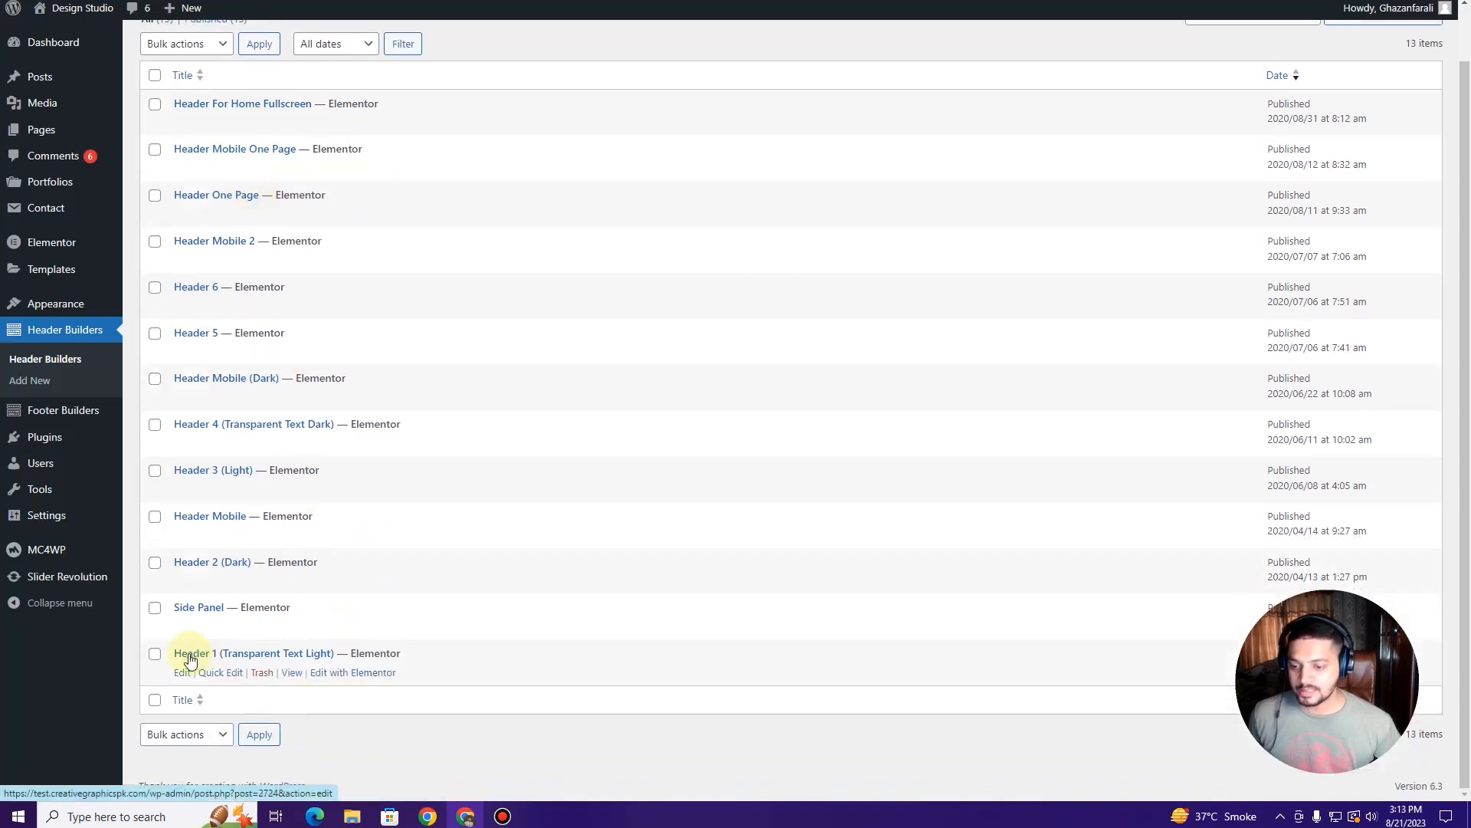
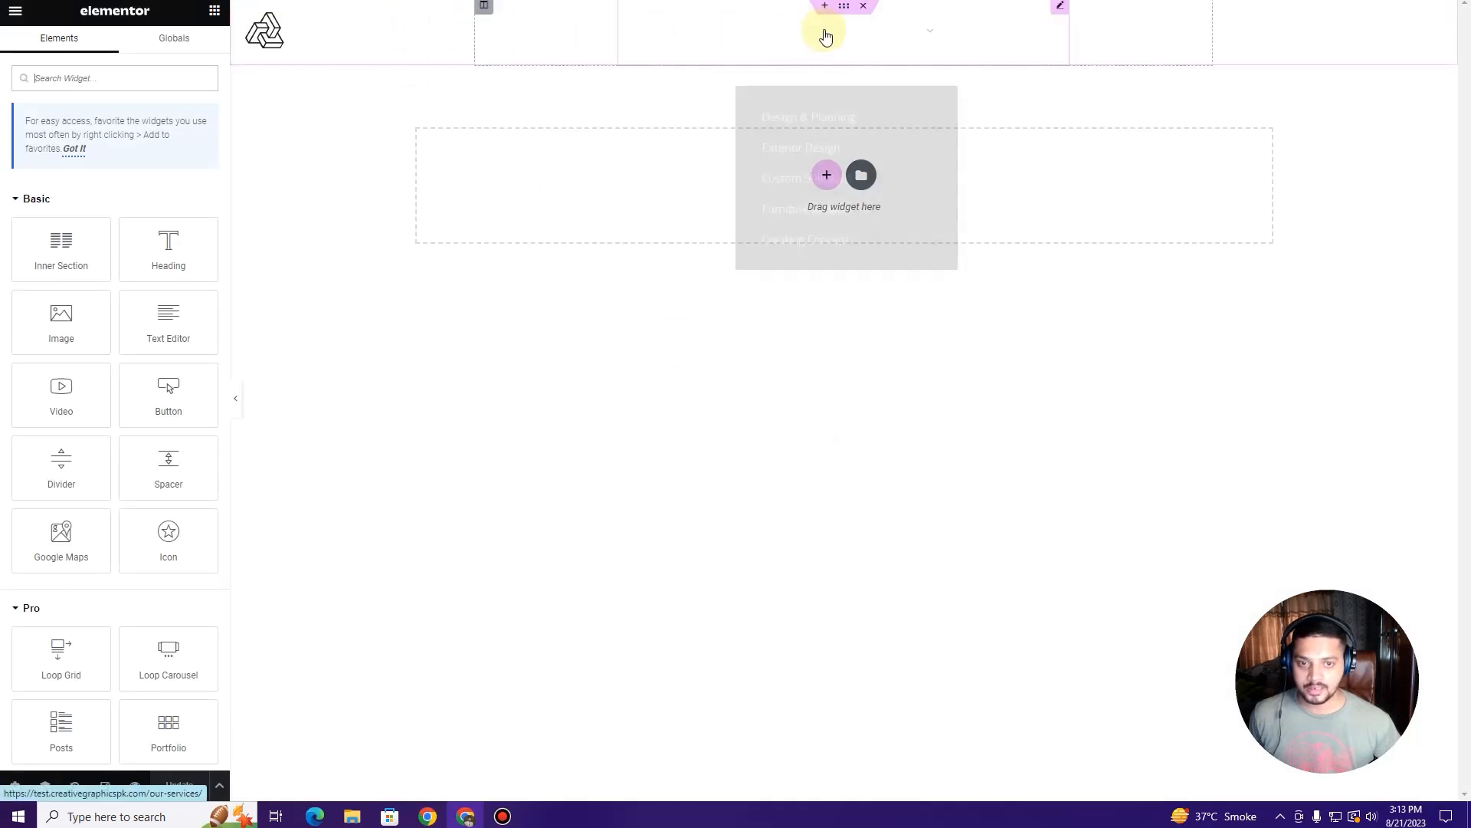
Step: Set the header section's background colour to solid black #000000, then select the logo widget
mouse_move(848, 22)
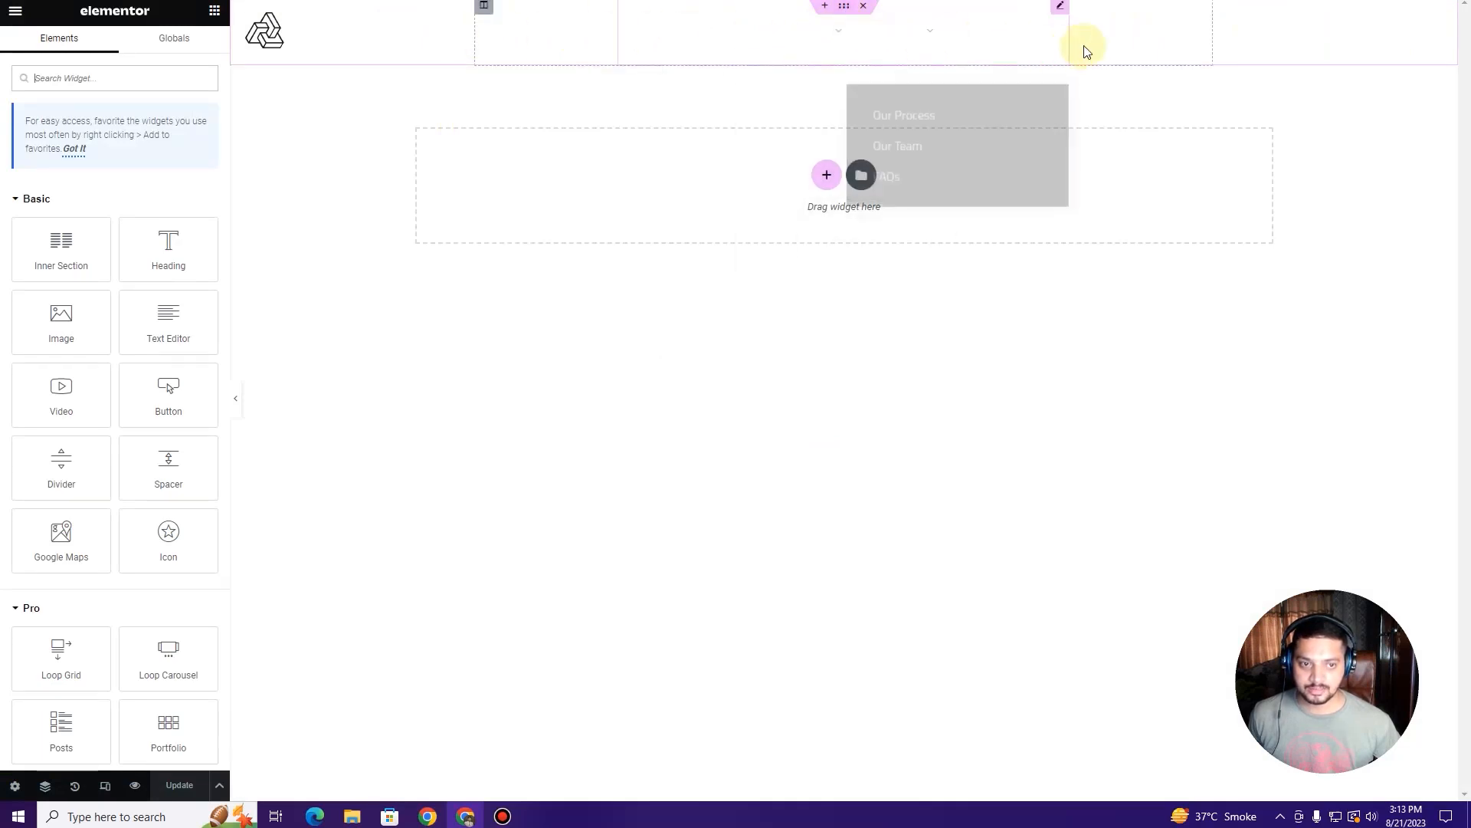
left_click(843, 7)
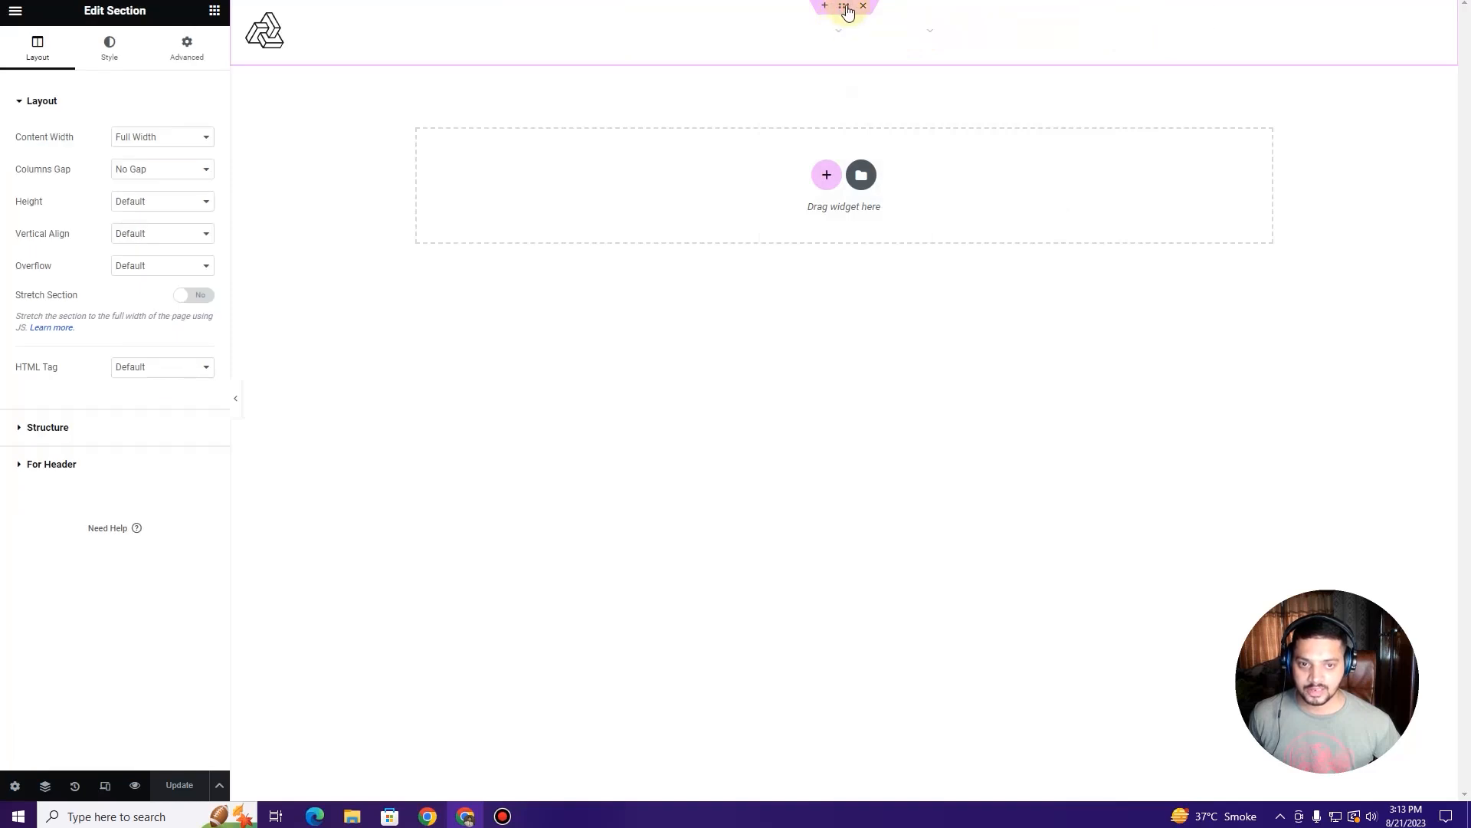
left_click(109, 46)
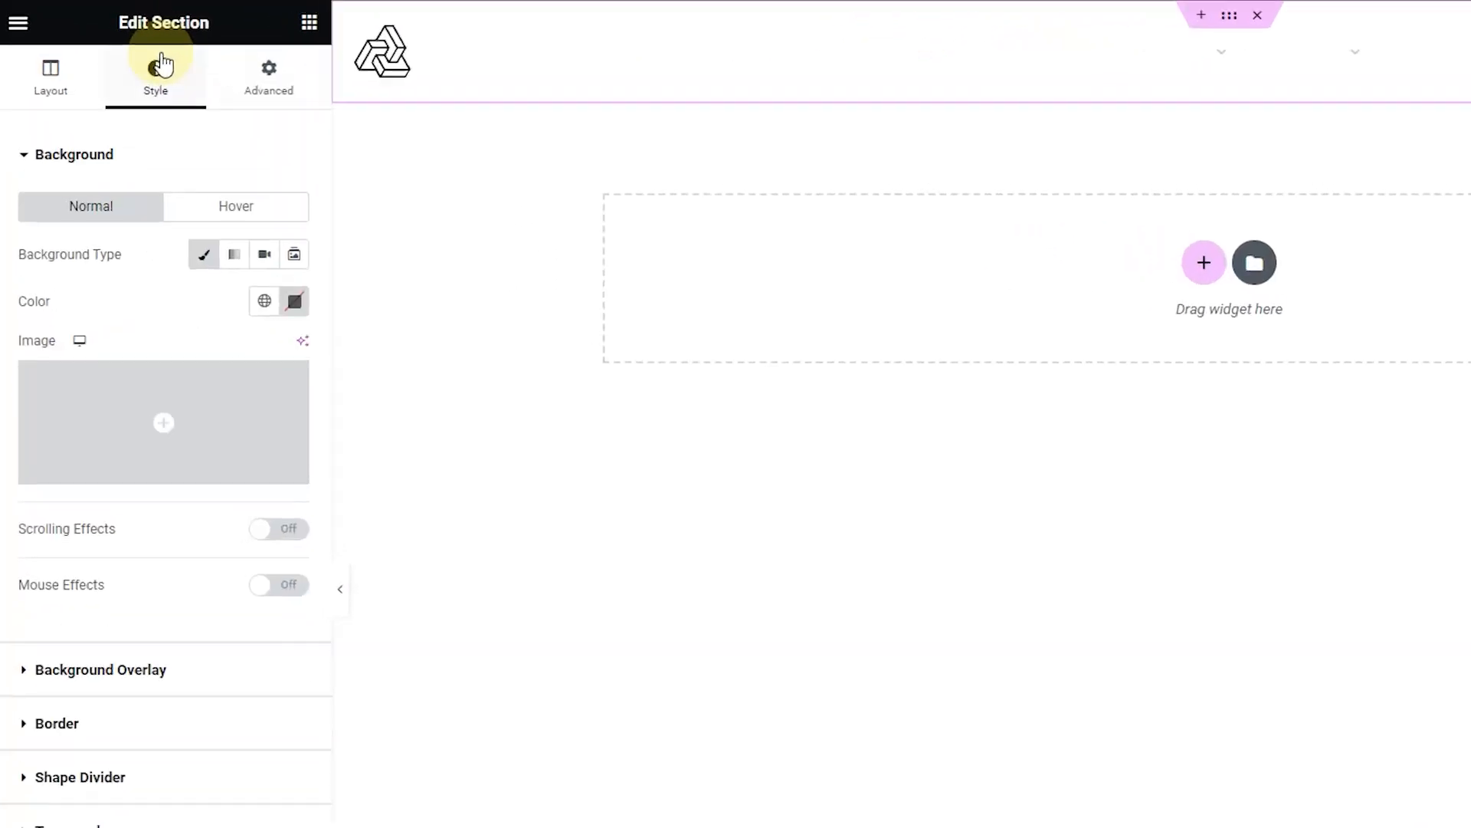
left_click(300, 310)
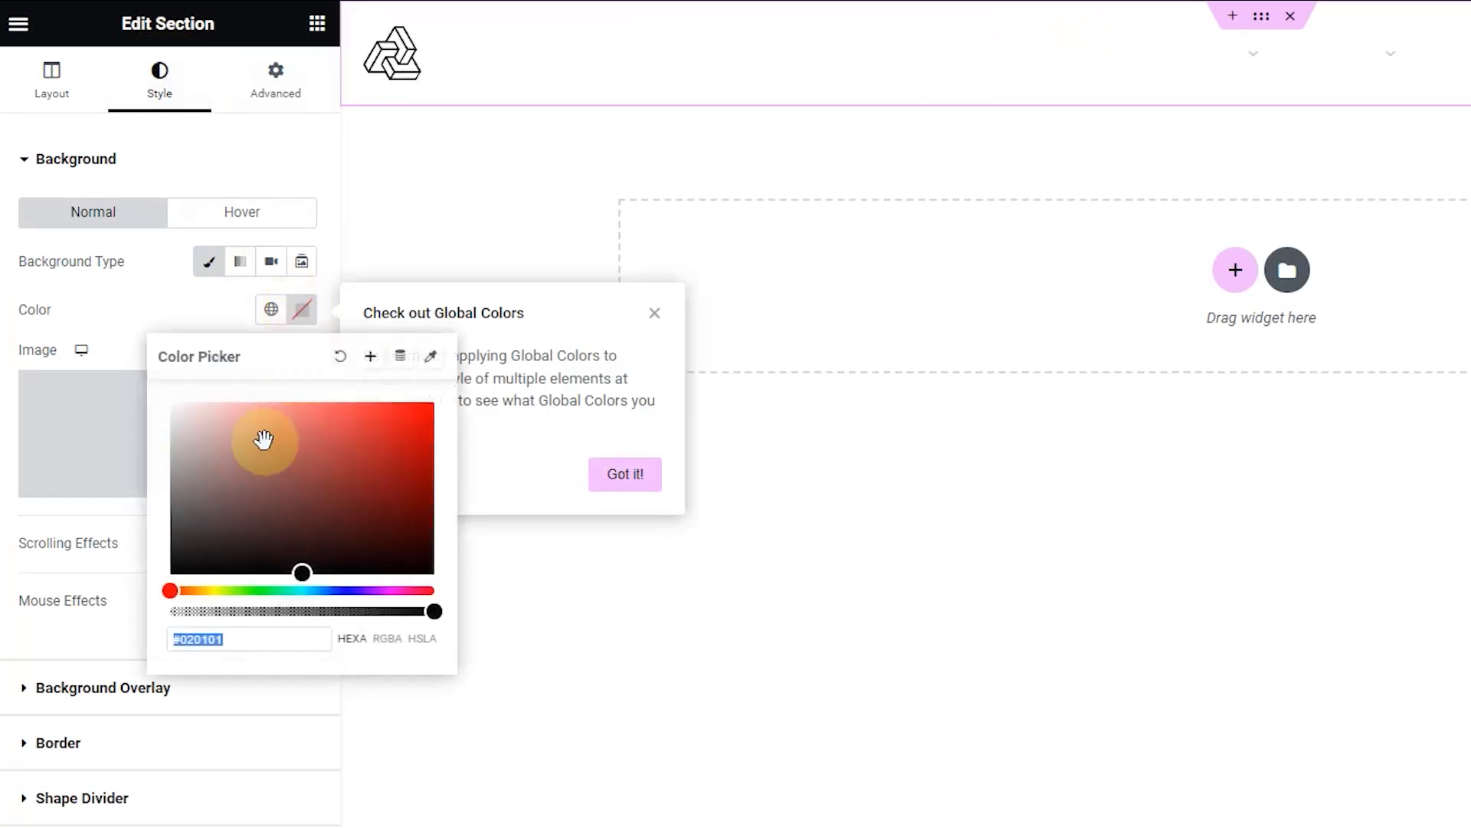
type("#F5F5F5")
left_click_drag(164, 410, 159, 601)
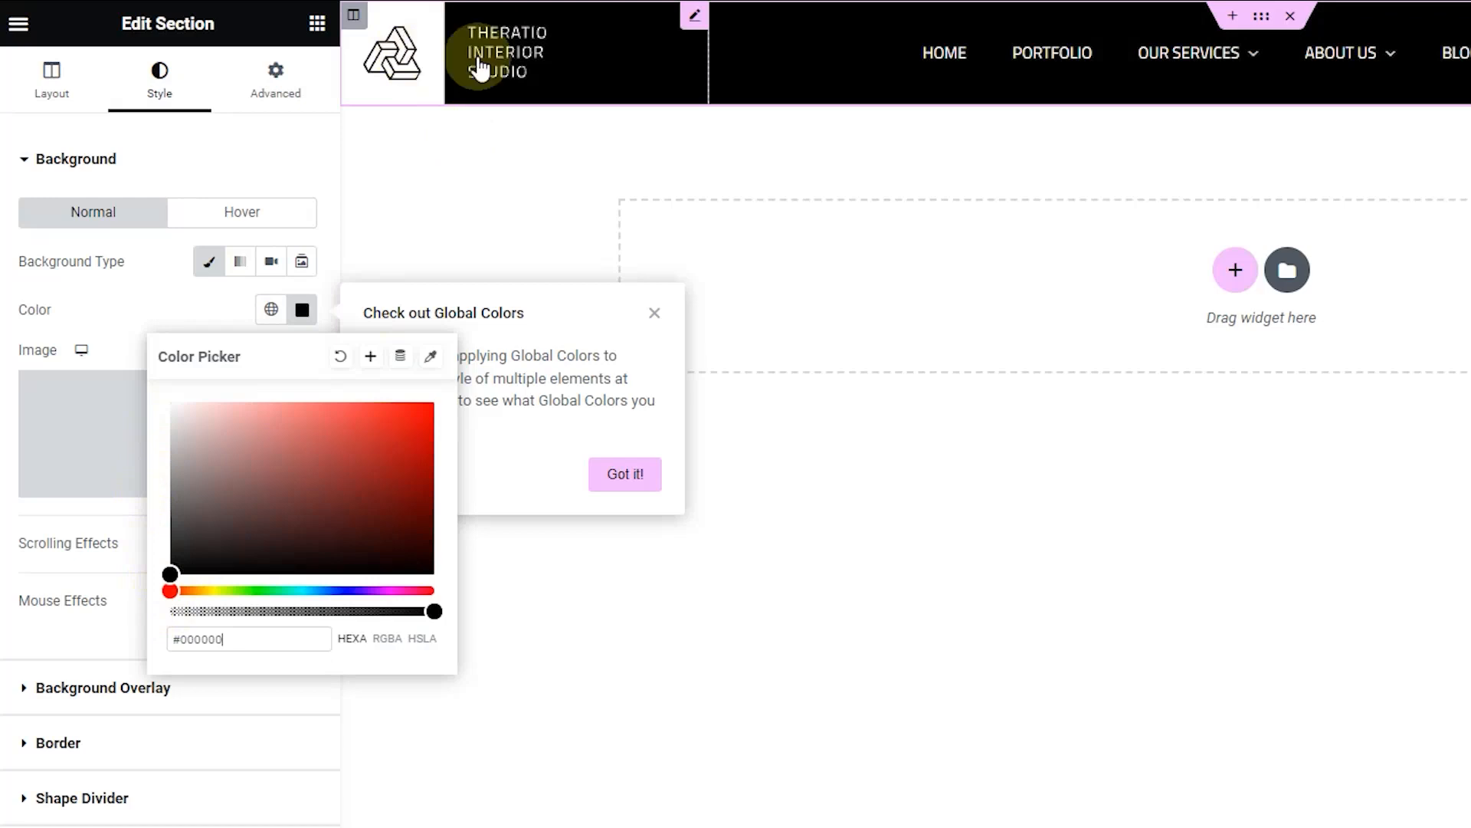
left_click(691, 22)
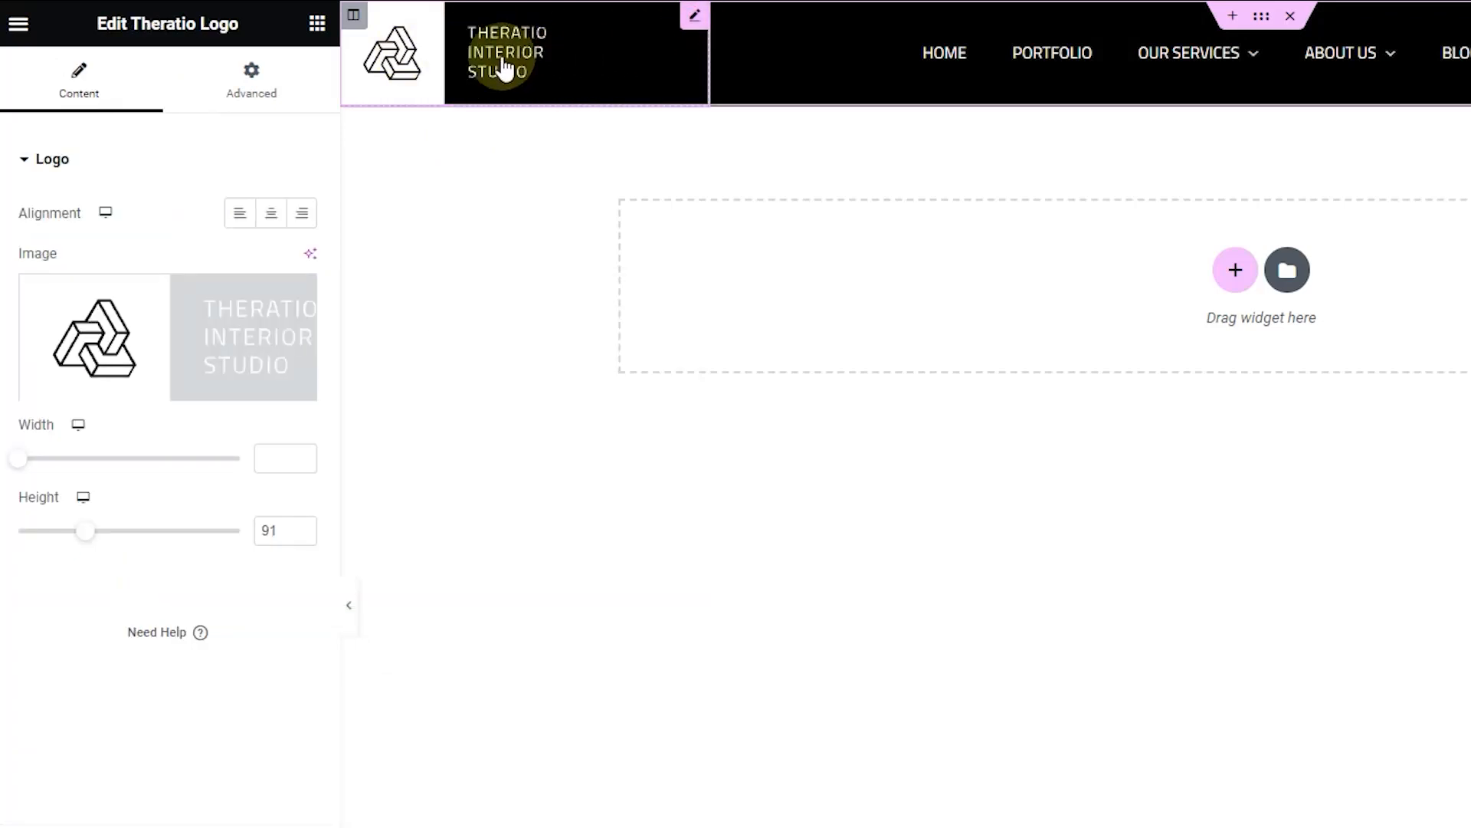
Step: Open Insert Media's upload view to replace the logo image, then start a new browser tab
left_click(693, 19)
mouse_move(141, 360)
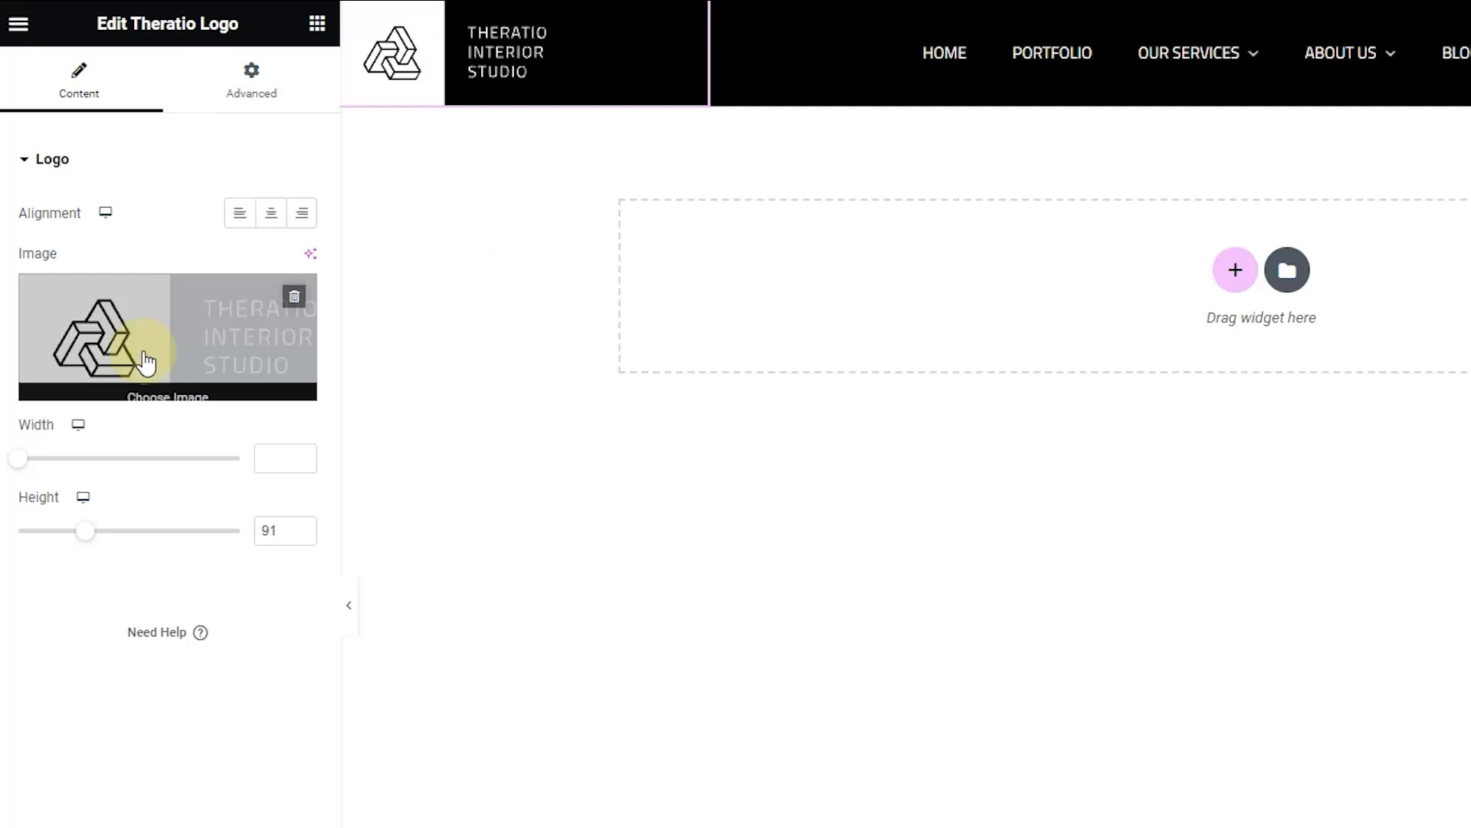
left_click(179, 351)
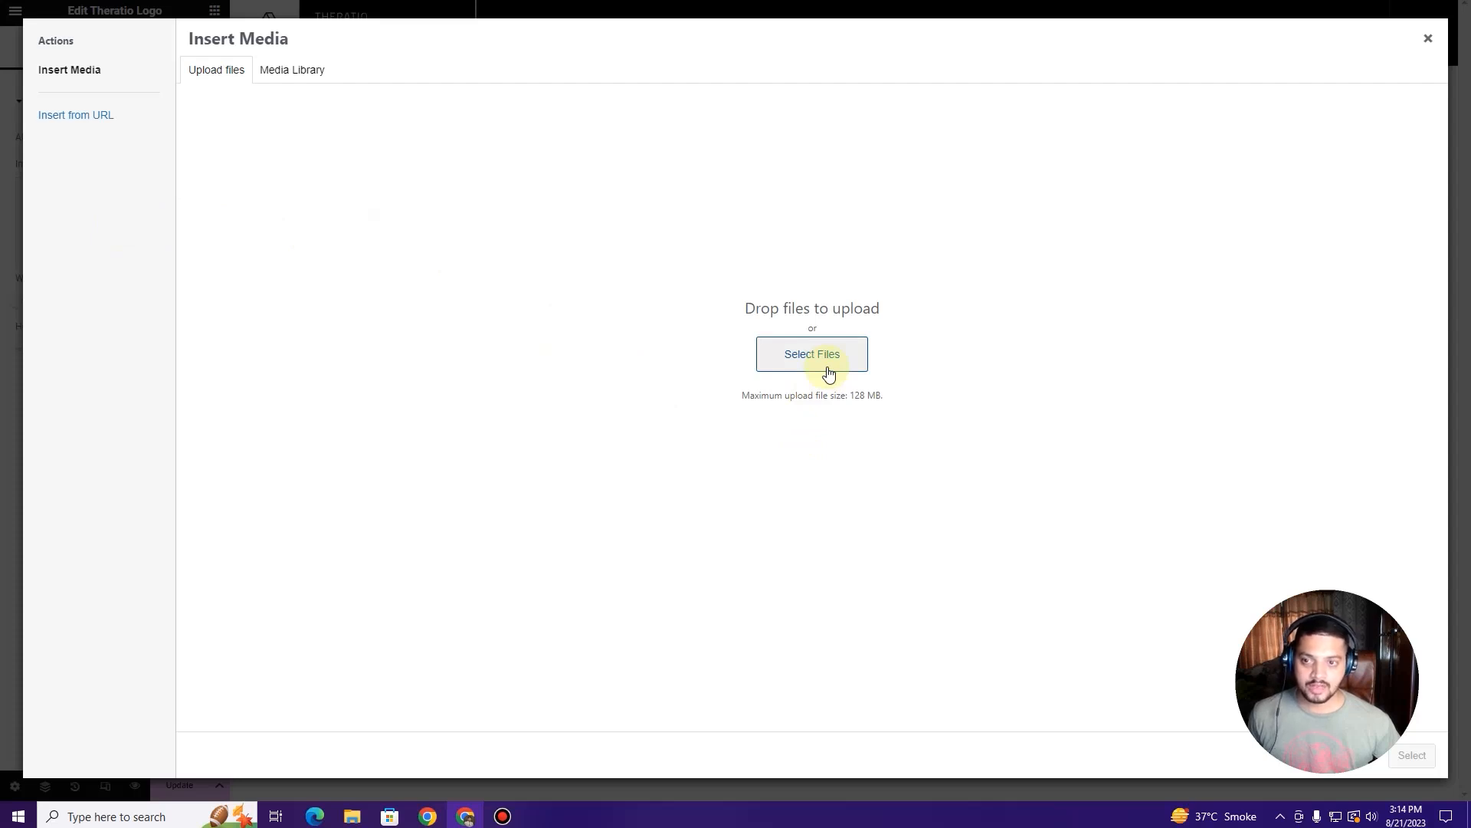
left_click(780, 355)
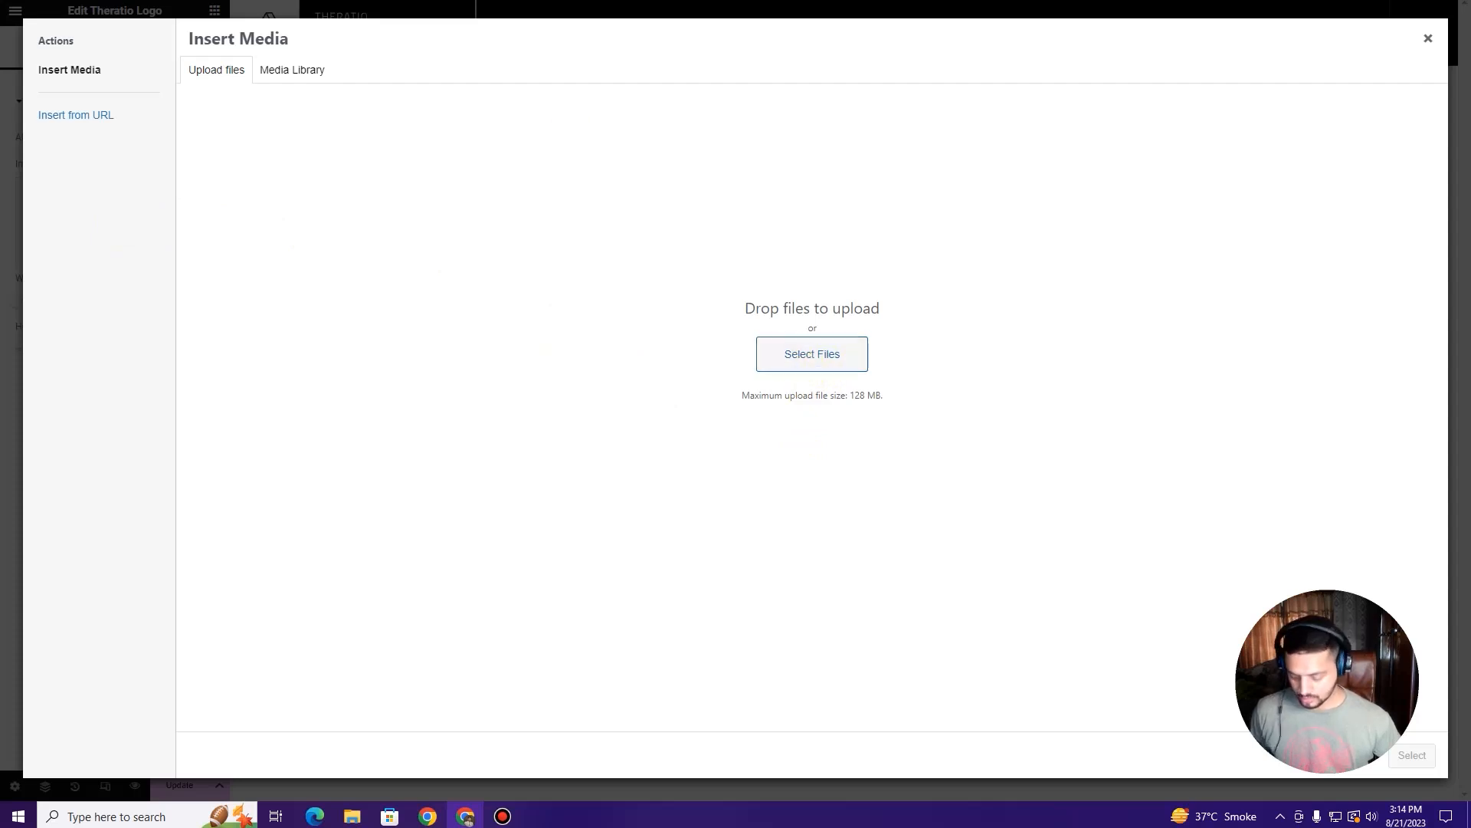
key("ctrl+t")
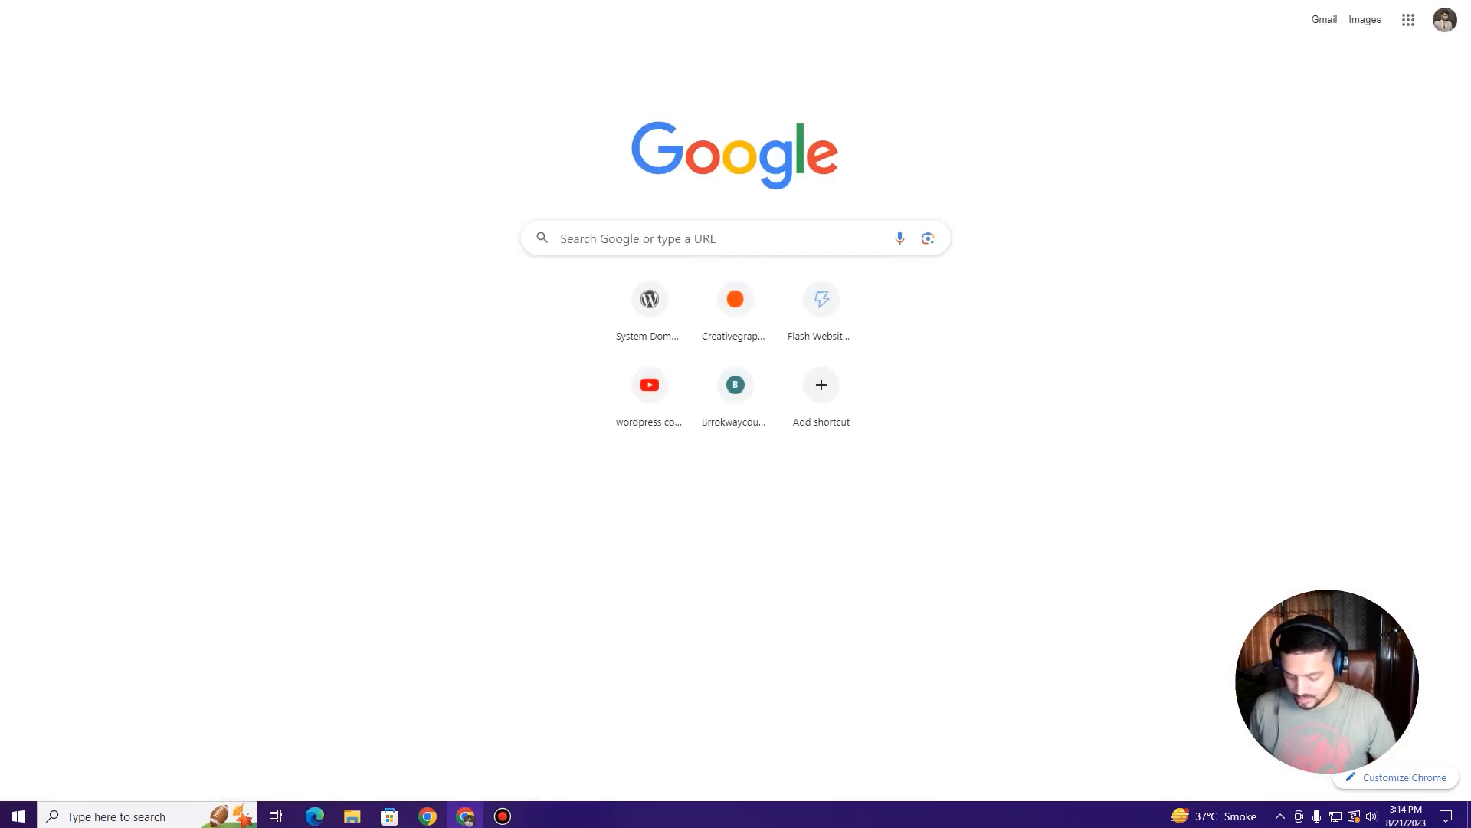
Step: Search Google Images for 'architecture and interior design logo'
type("architecture")
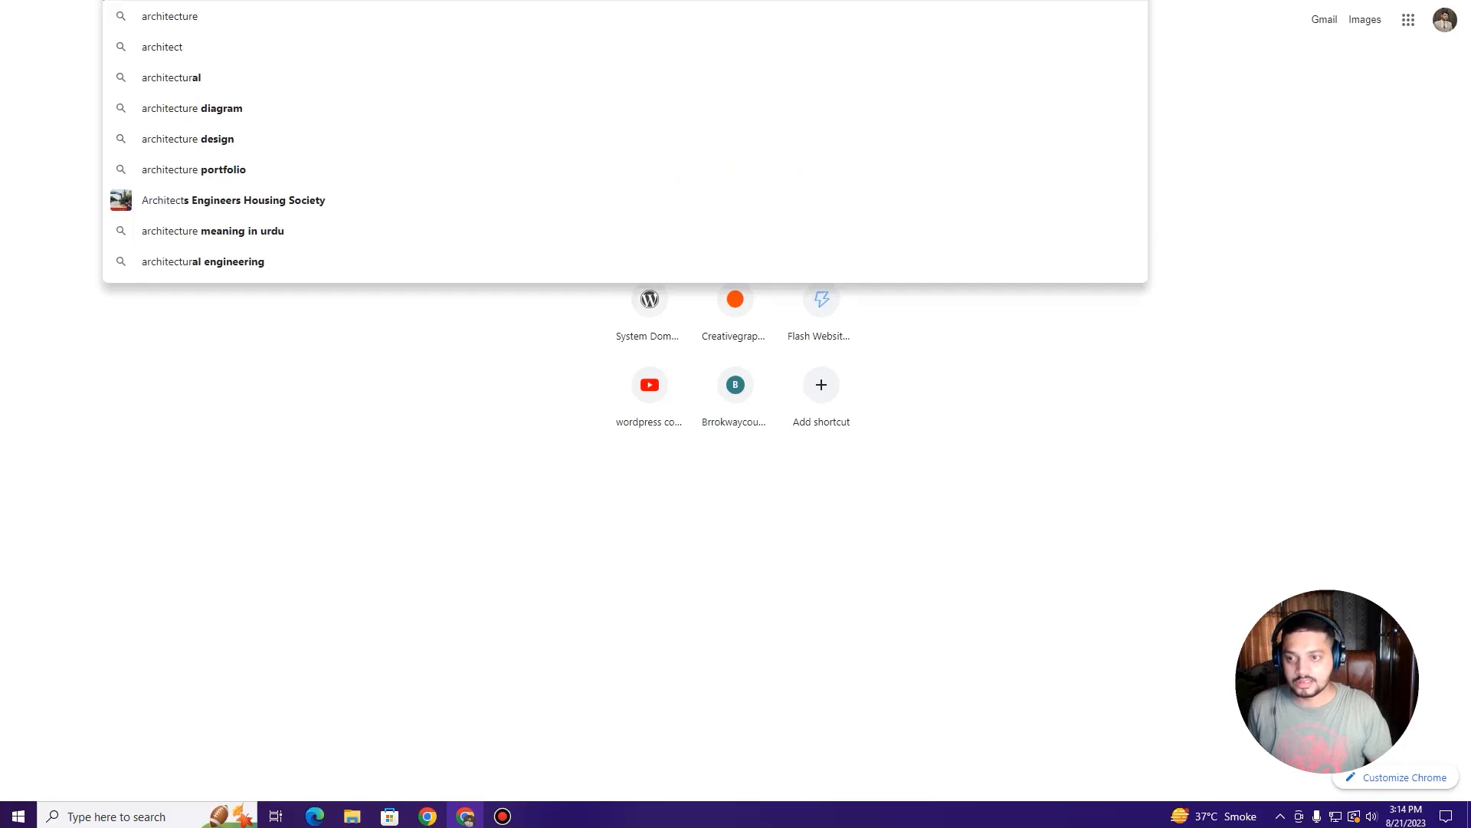
type(" and interior design logo")
key("Return")
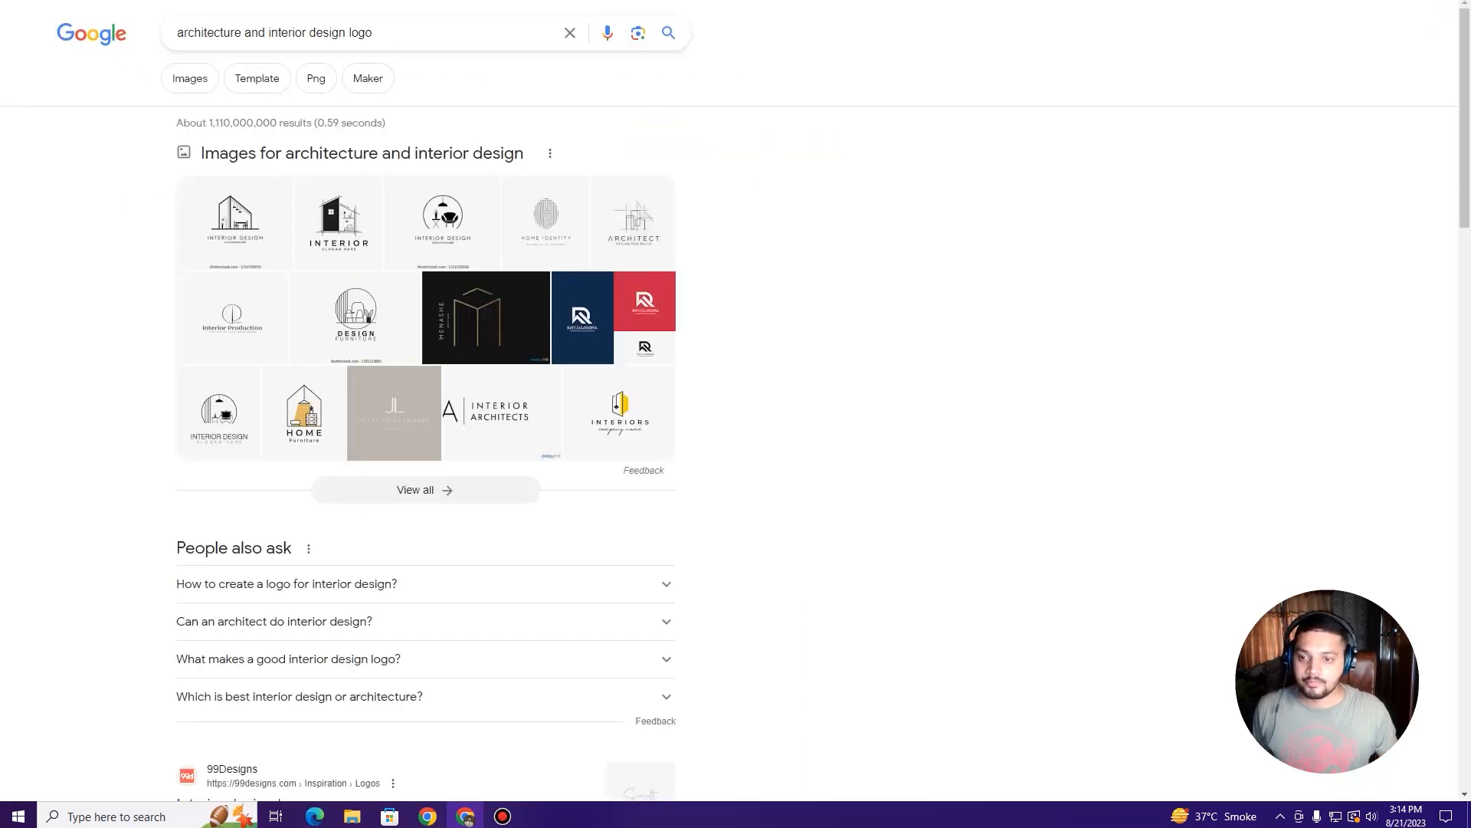
left_click(189, 78)
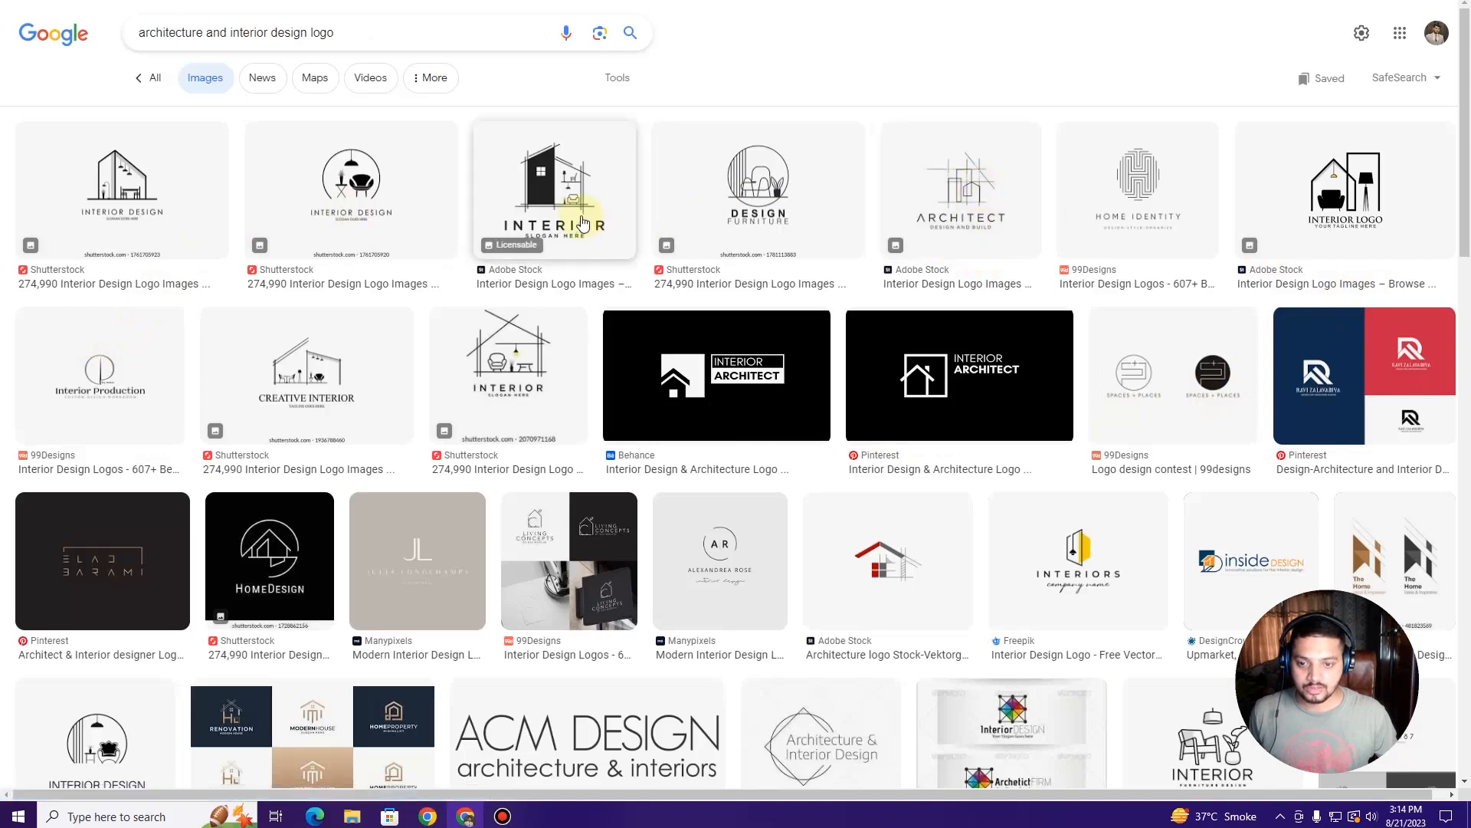
scroll(870, 499, "down", 2)
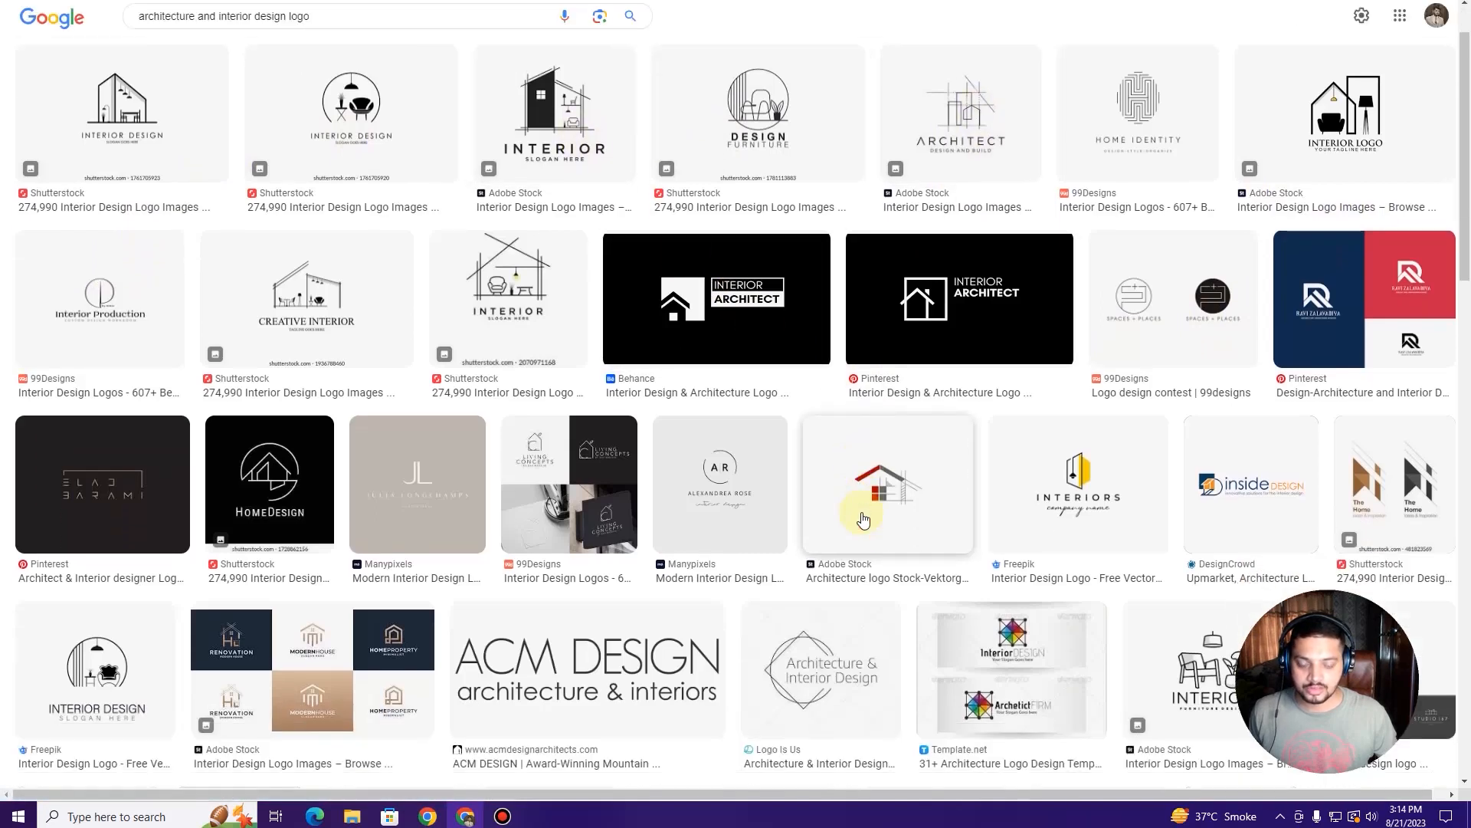
scroll(843, 509, "down", 5)
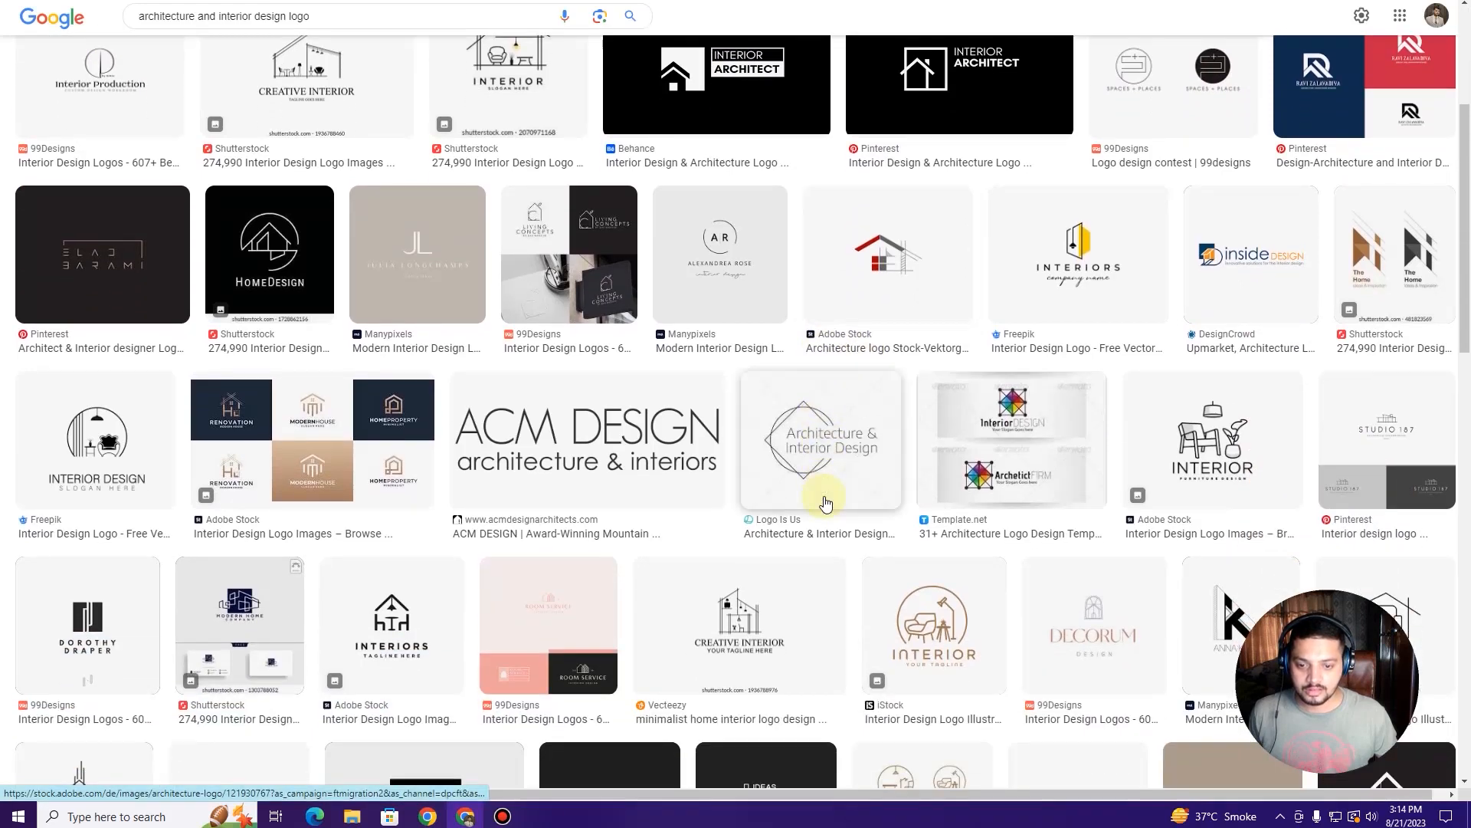
scroll(824, 502, "up", 7)
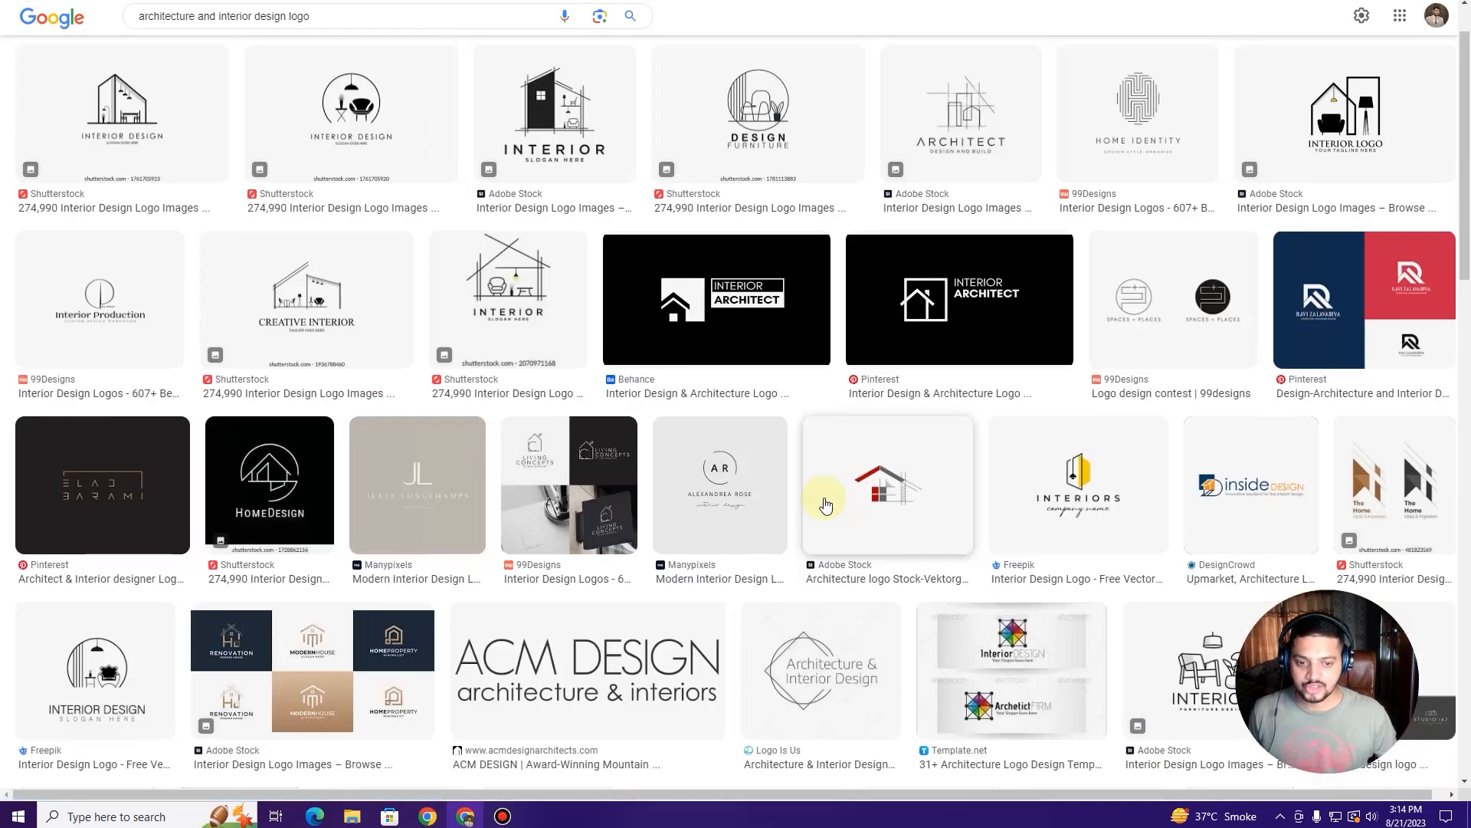
Step: Save the Design Furniture logo image to the Desktop for uploading
left_click(797, 204)
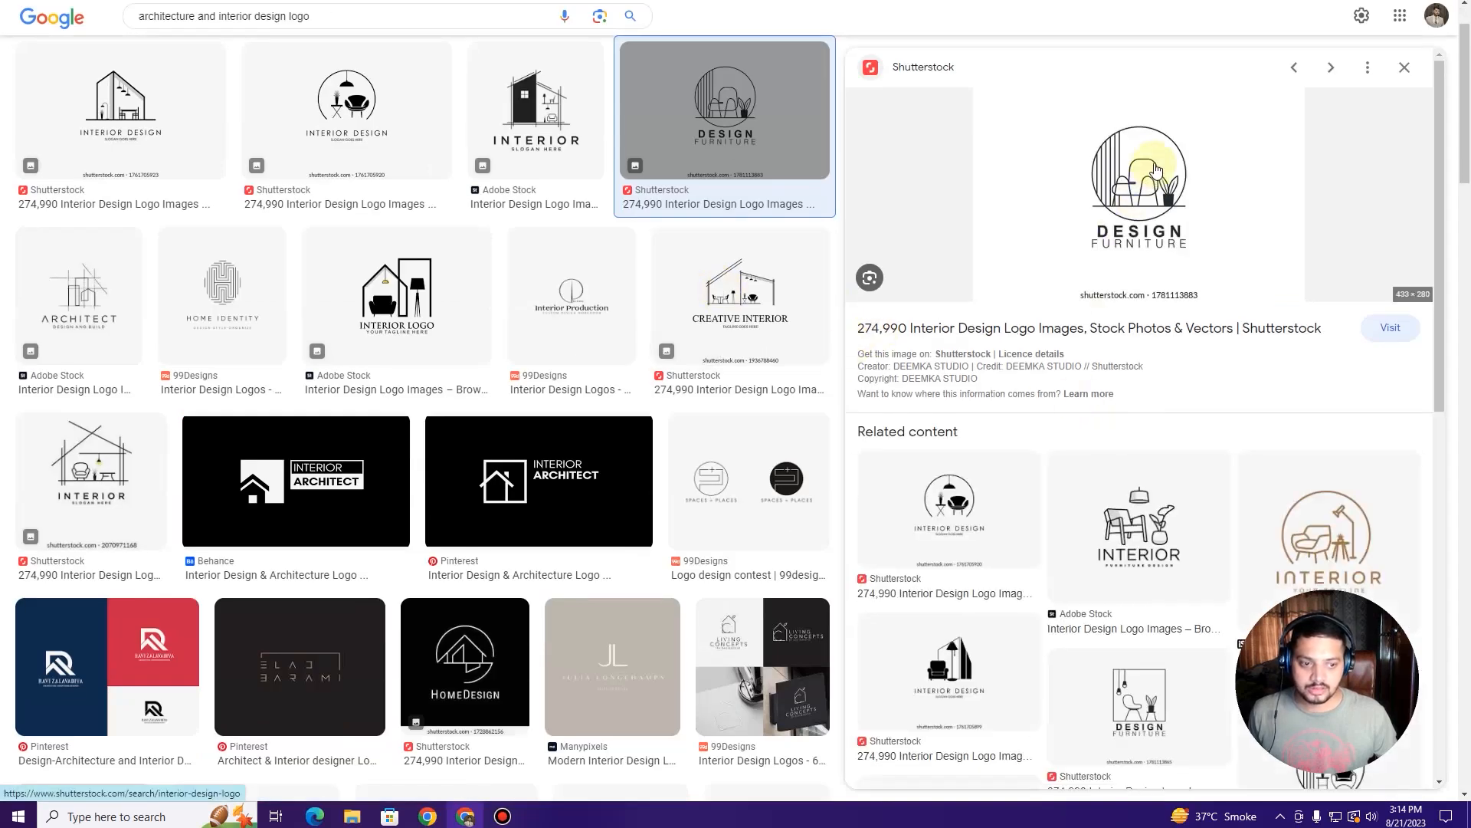
right_click(1157, 168)
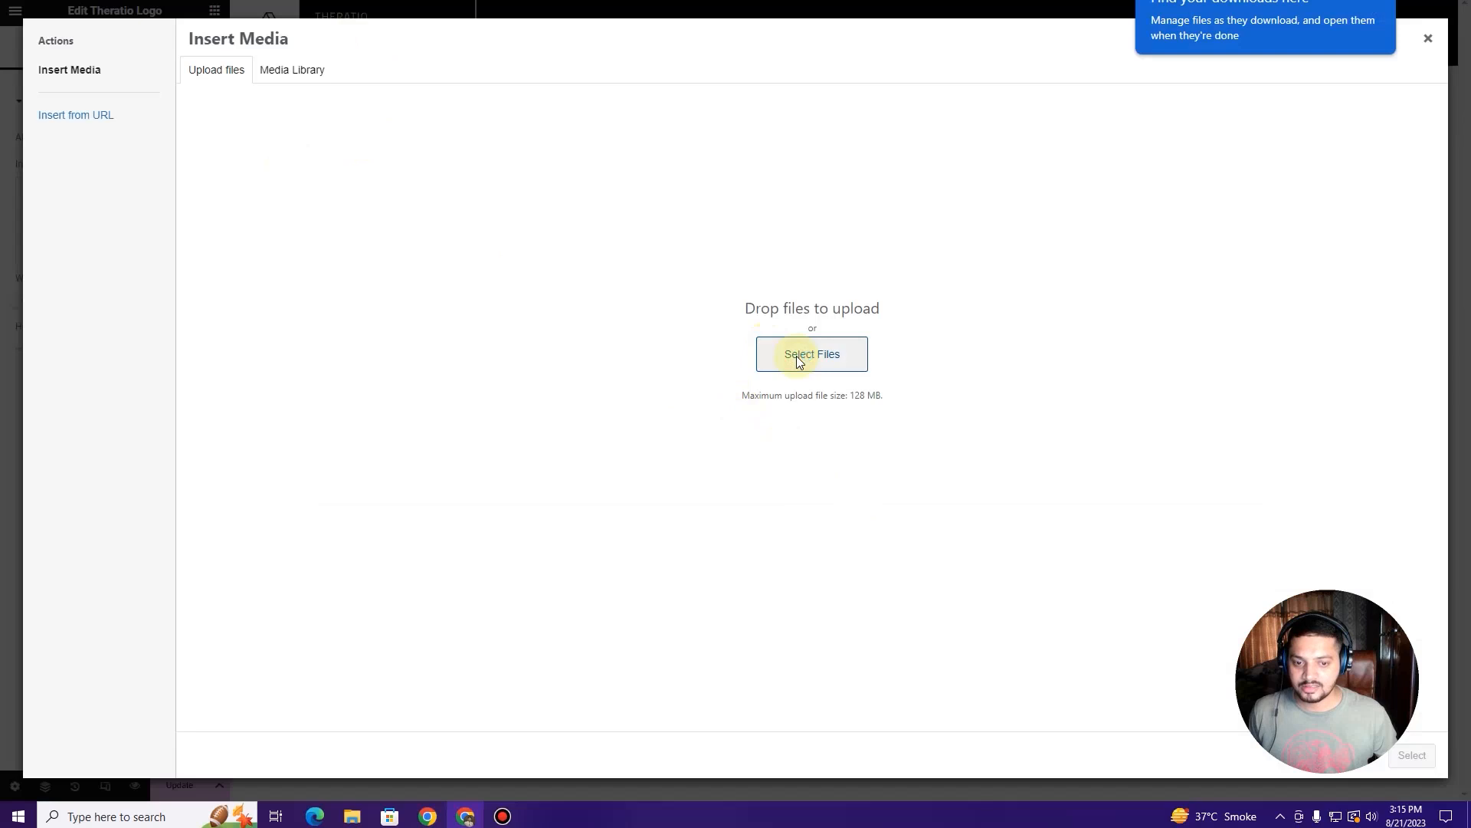
left_click(813, 353)
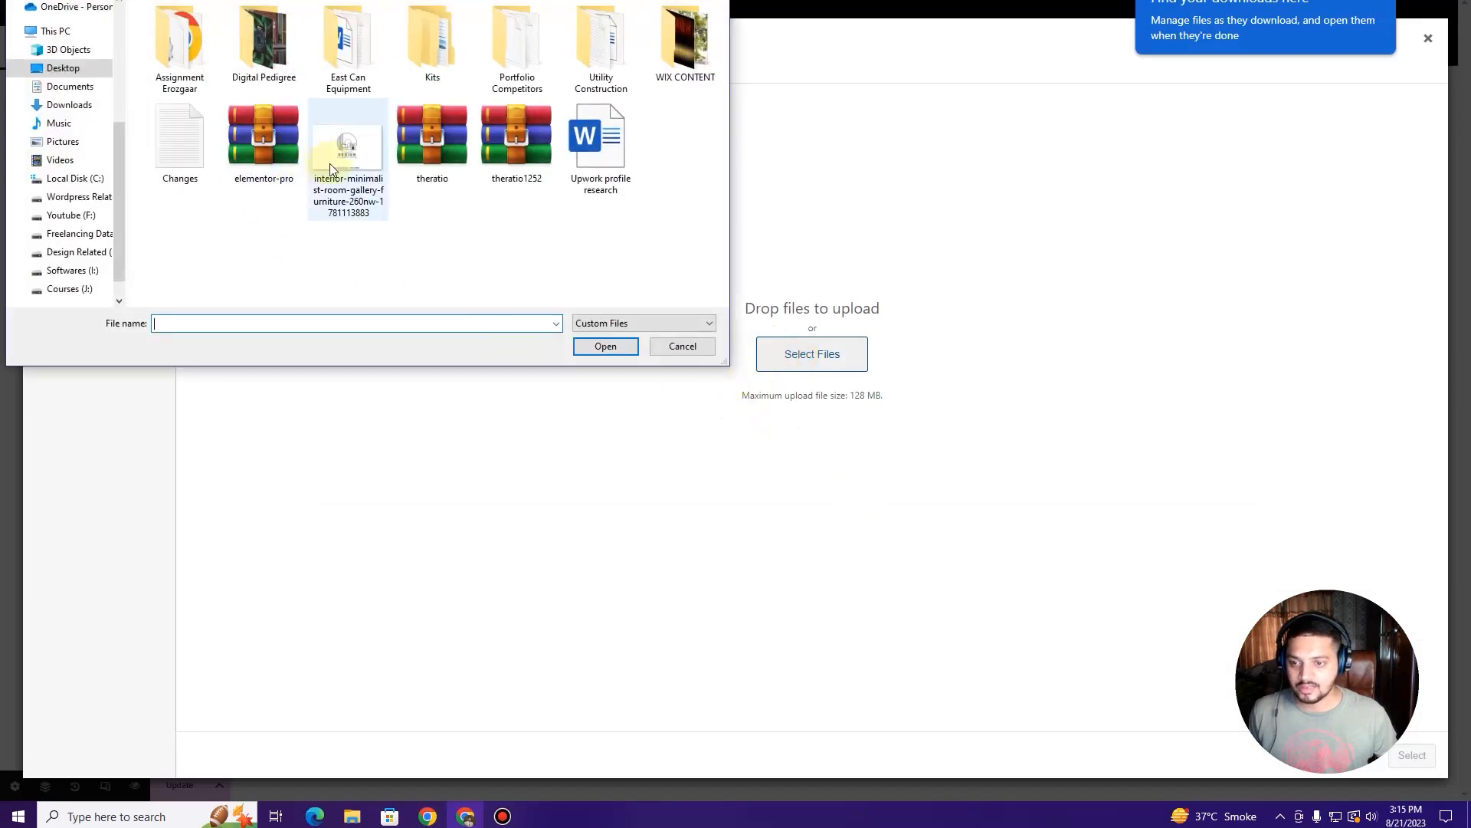
Step: Upload the Design Furniture logo, crop away empty edges and watermark to 298 × 181, and save
double_click(363, 160)
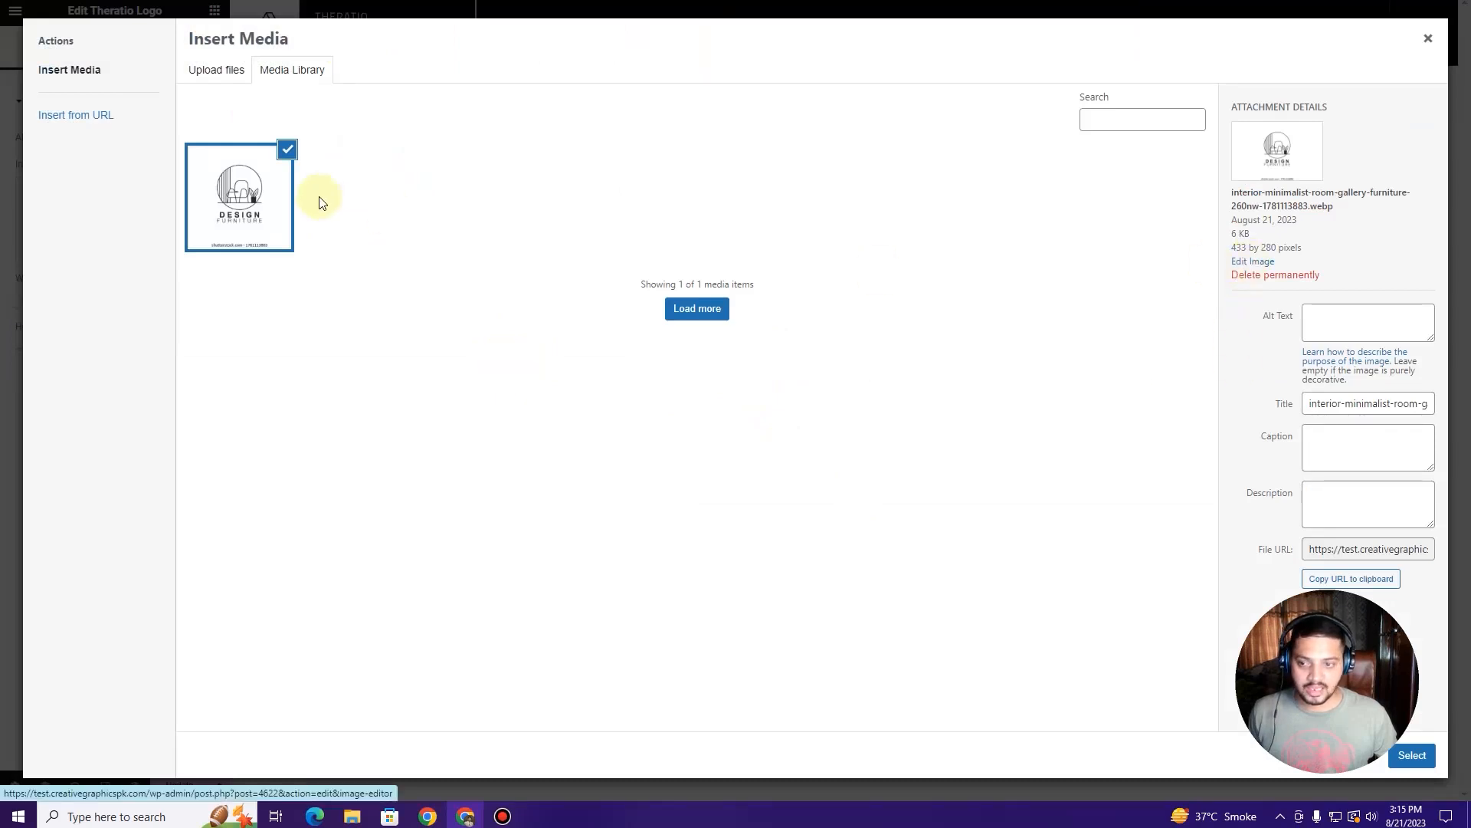
left_click(1249, 262)
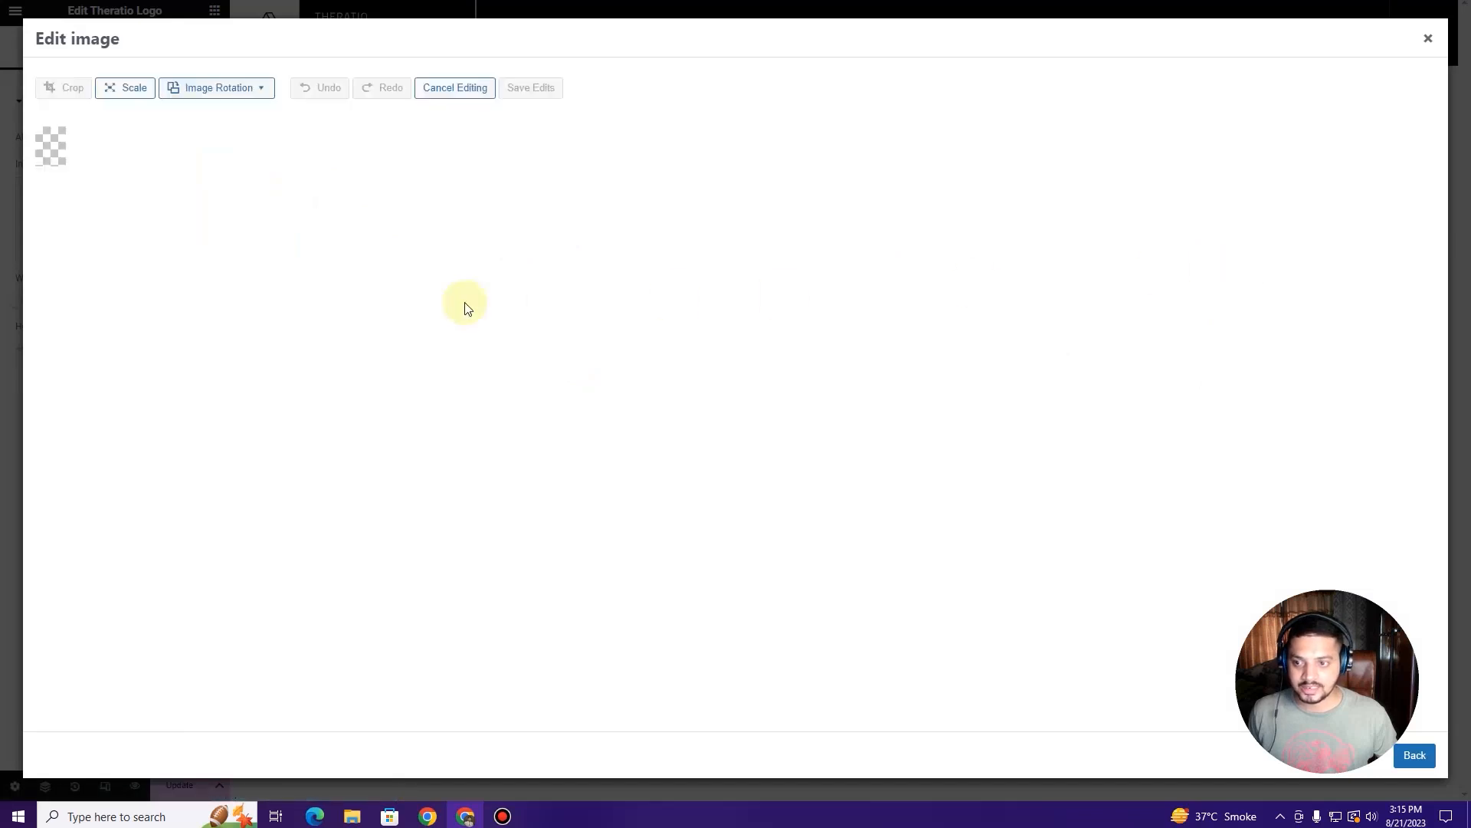
left_click(76, 87)
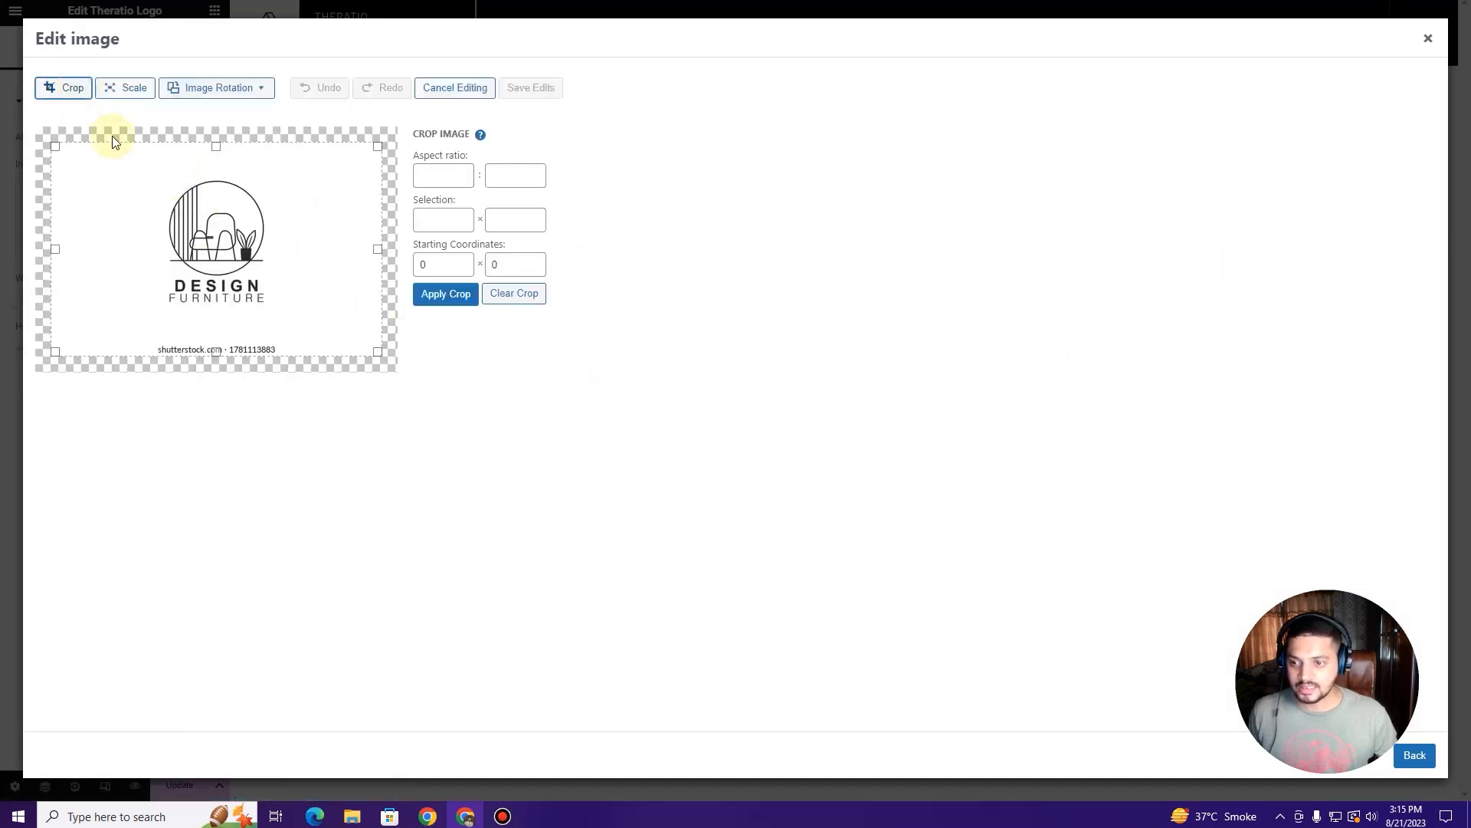
left_click_drag(213, 147, 216, 179)
left_click_drag(216, 351, 245, 310)
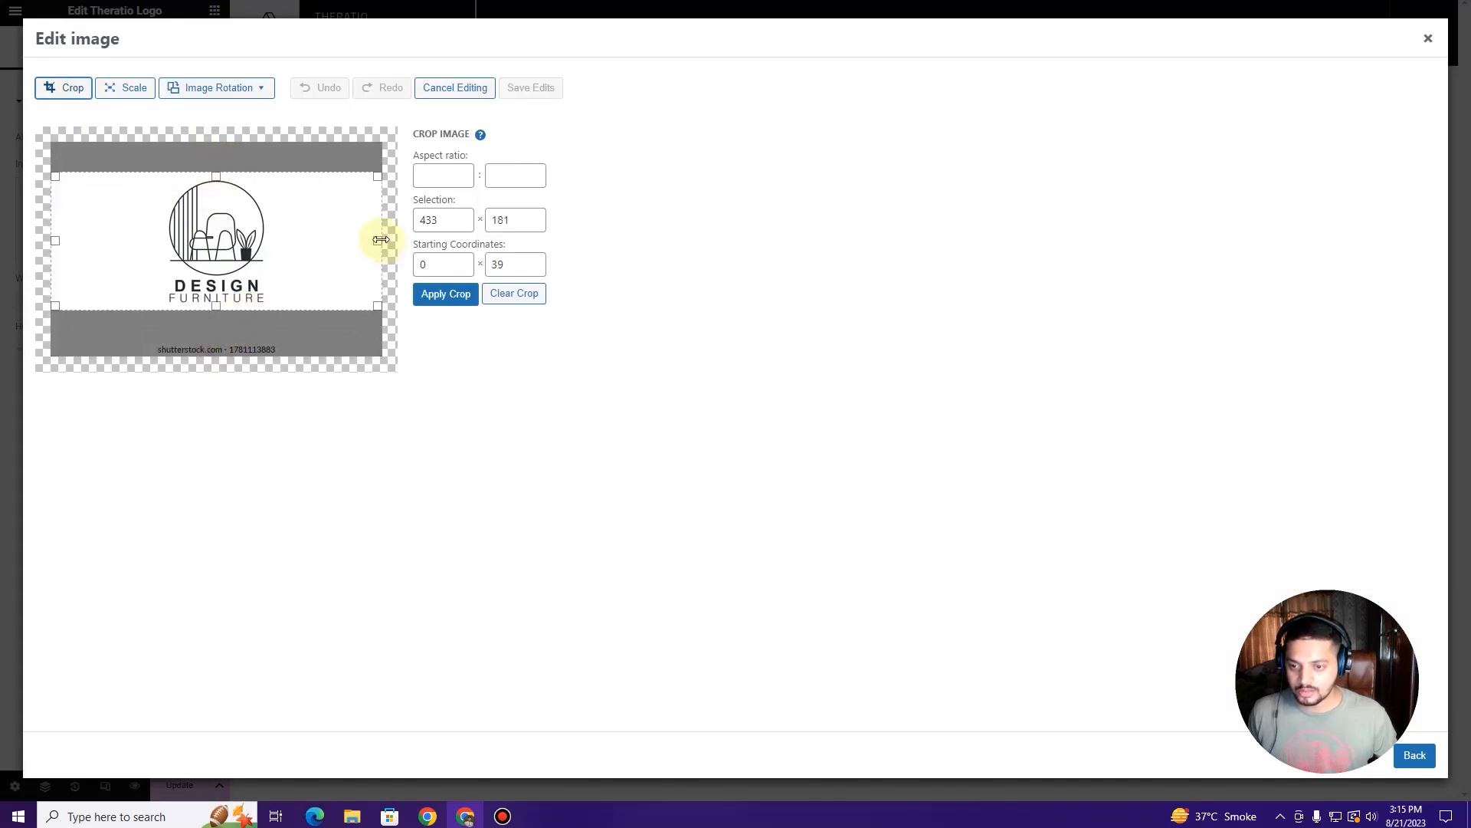
left_click_drag(380, 239, 379, 242)
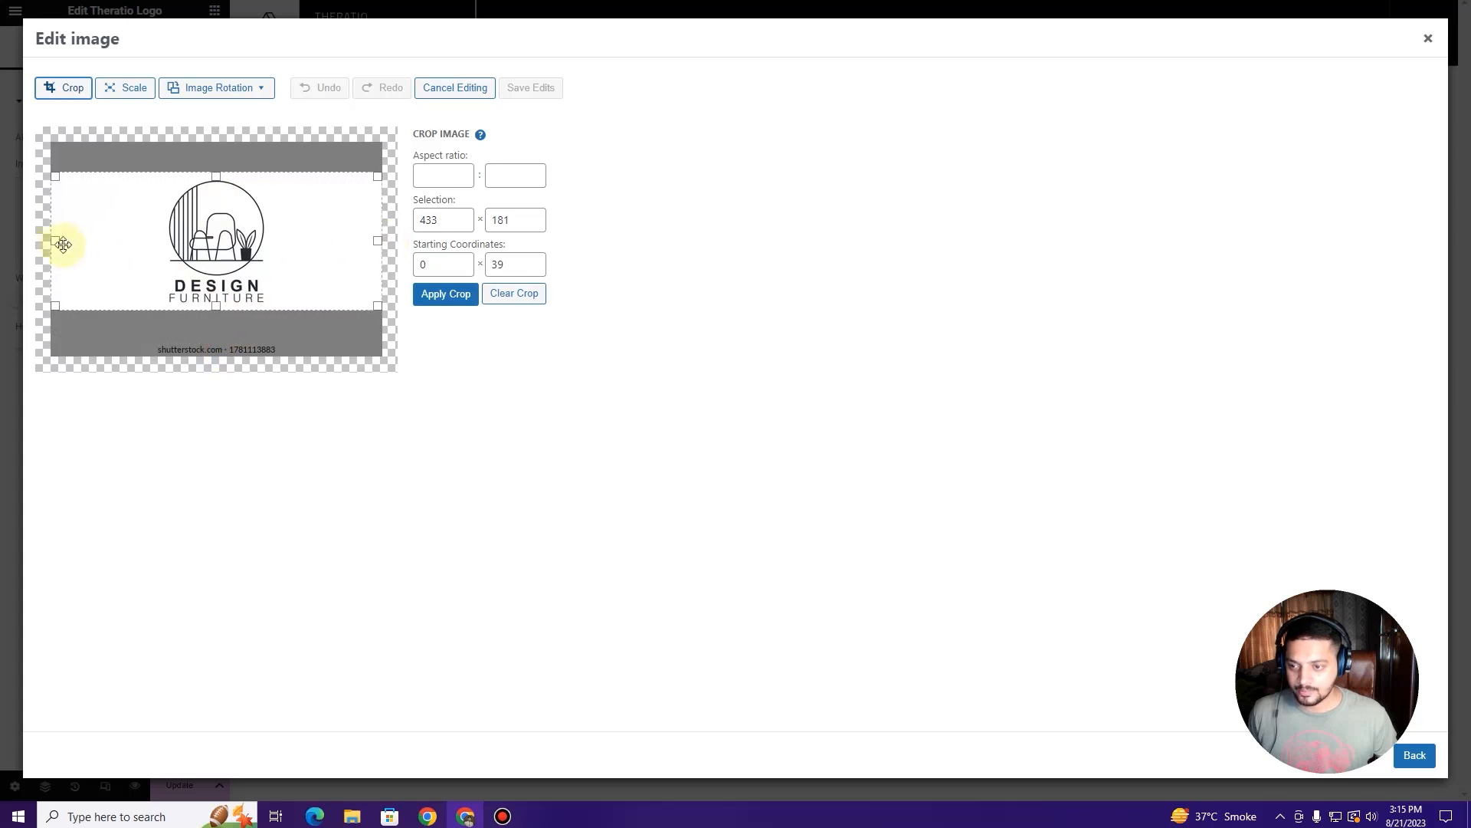
left_click_drag(52, 239, 154, 231)
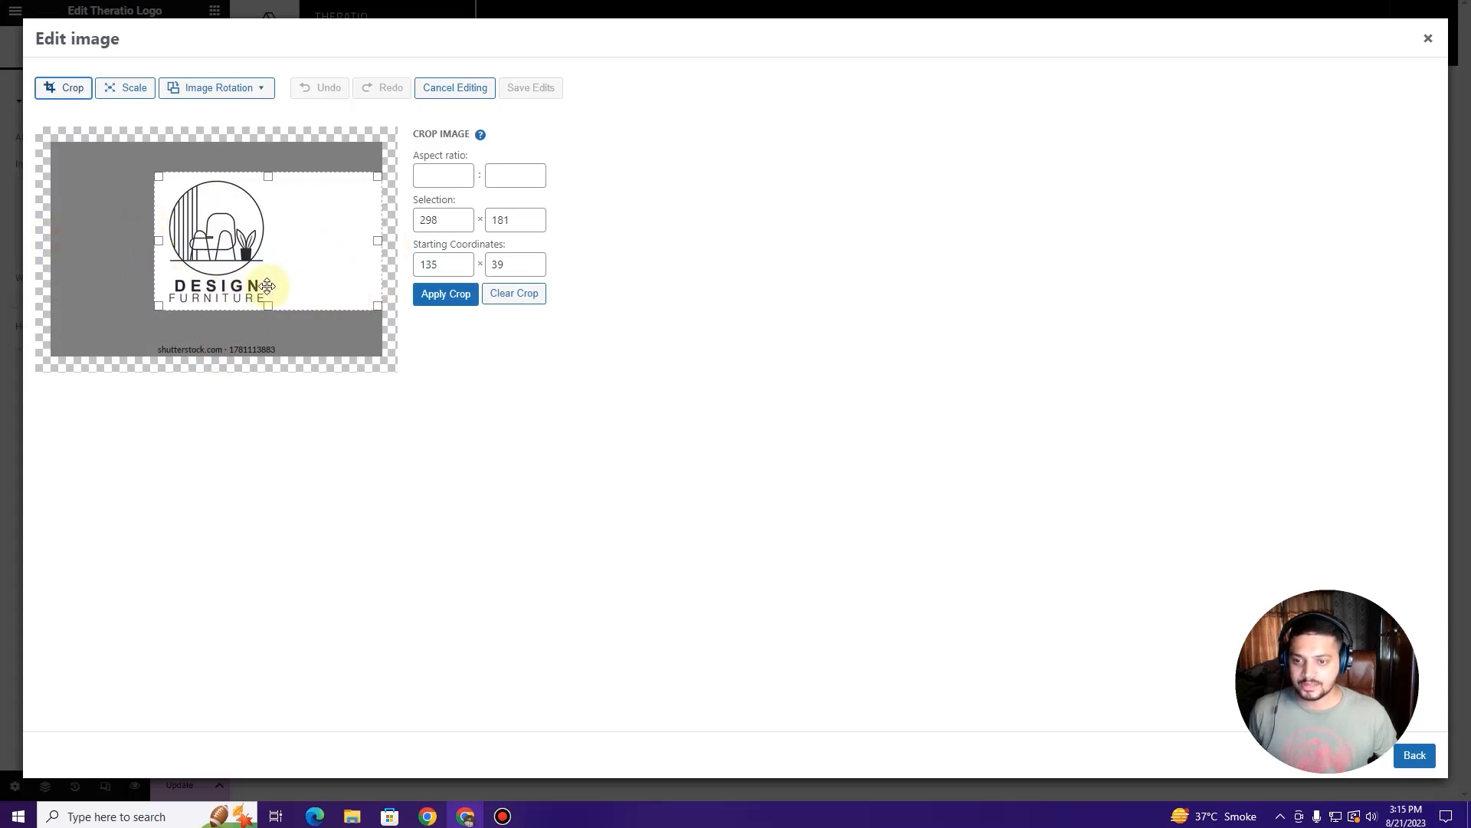
left_click(434, 299)
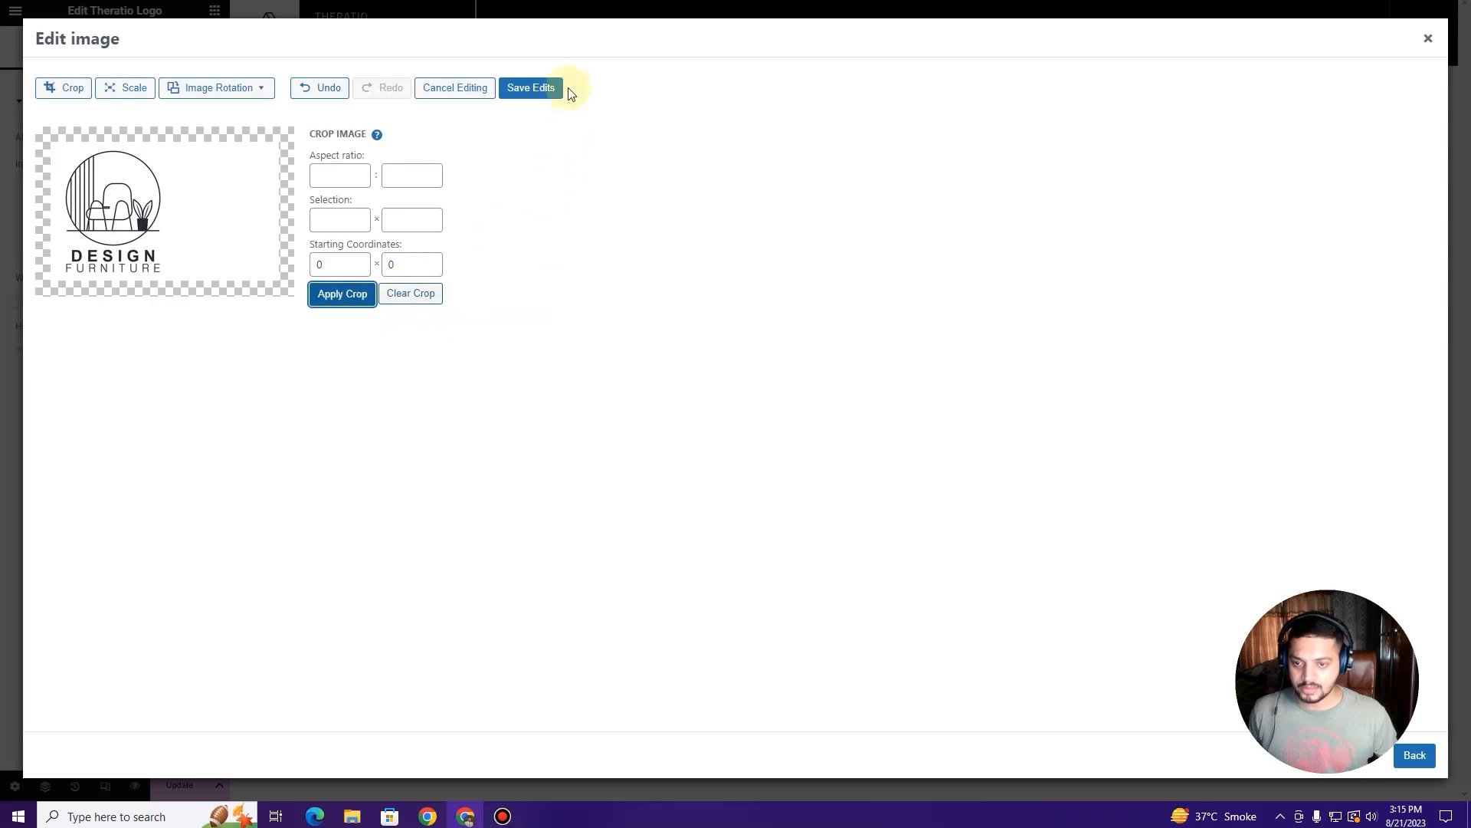
left_click(548, 90)
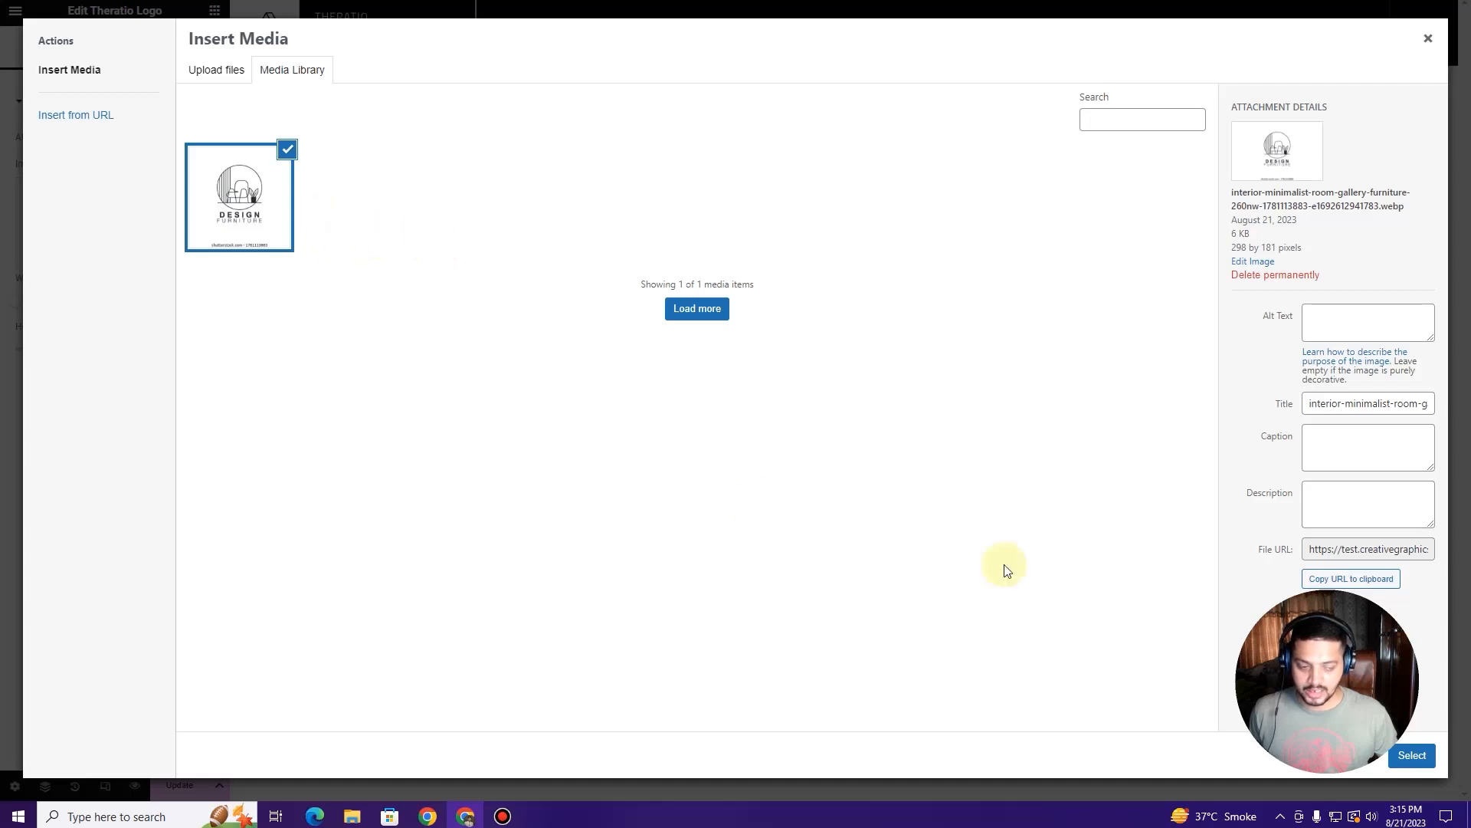
left_click(1421, 759)
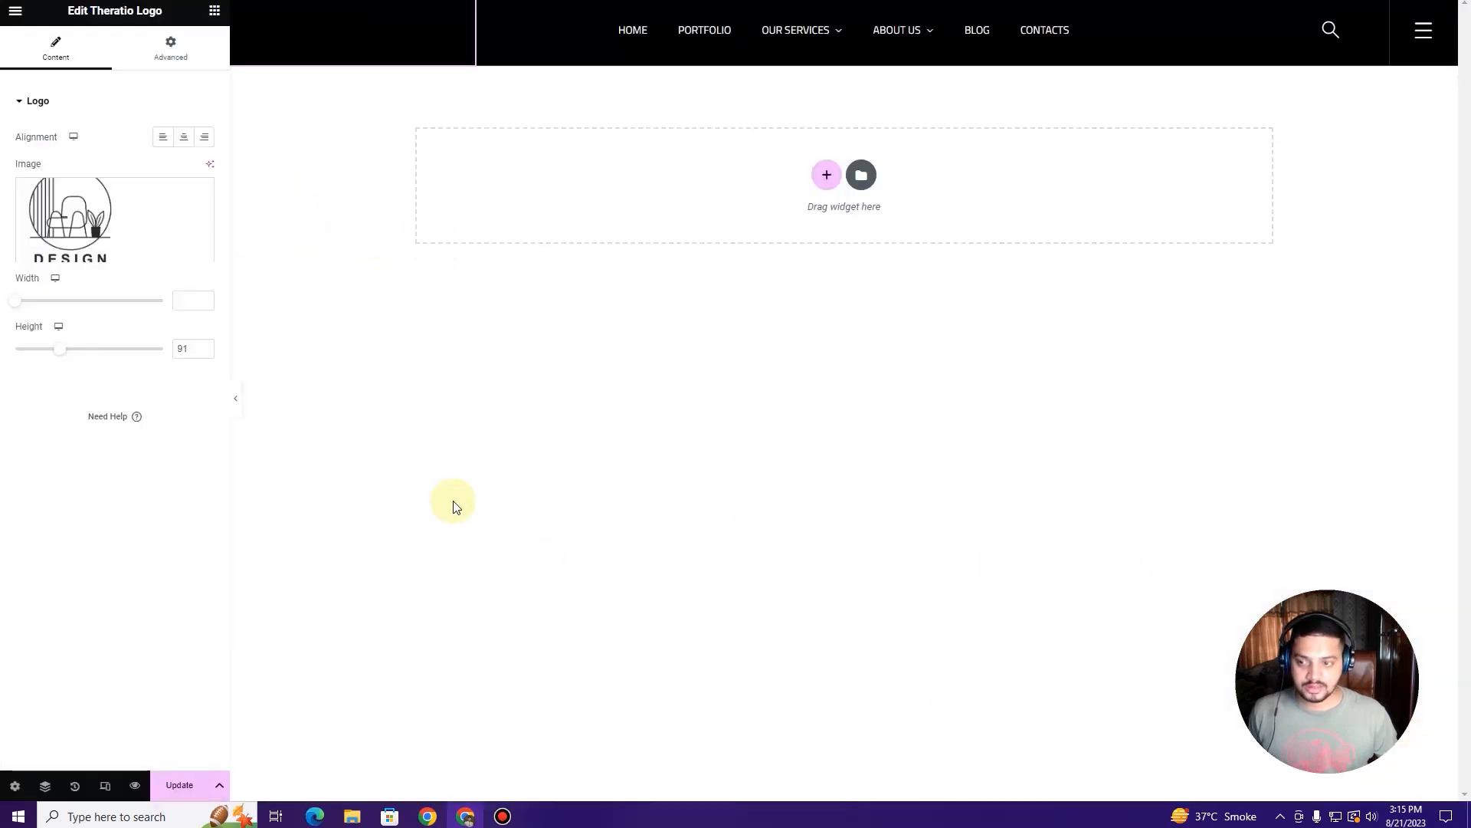
left_click(239, 405)
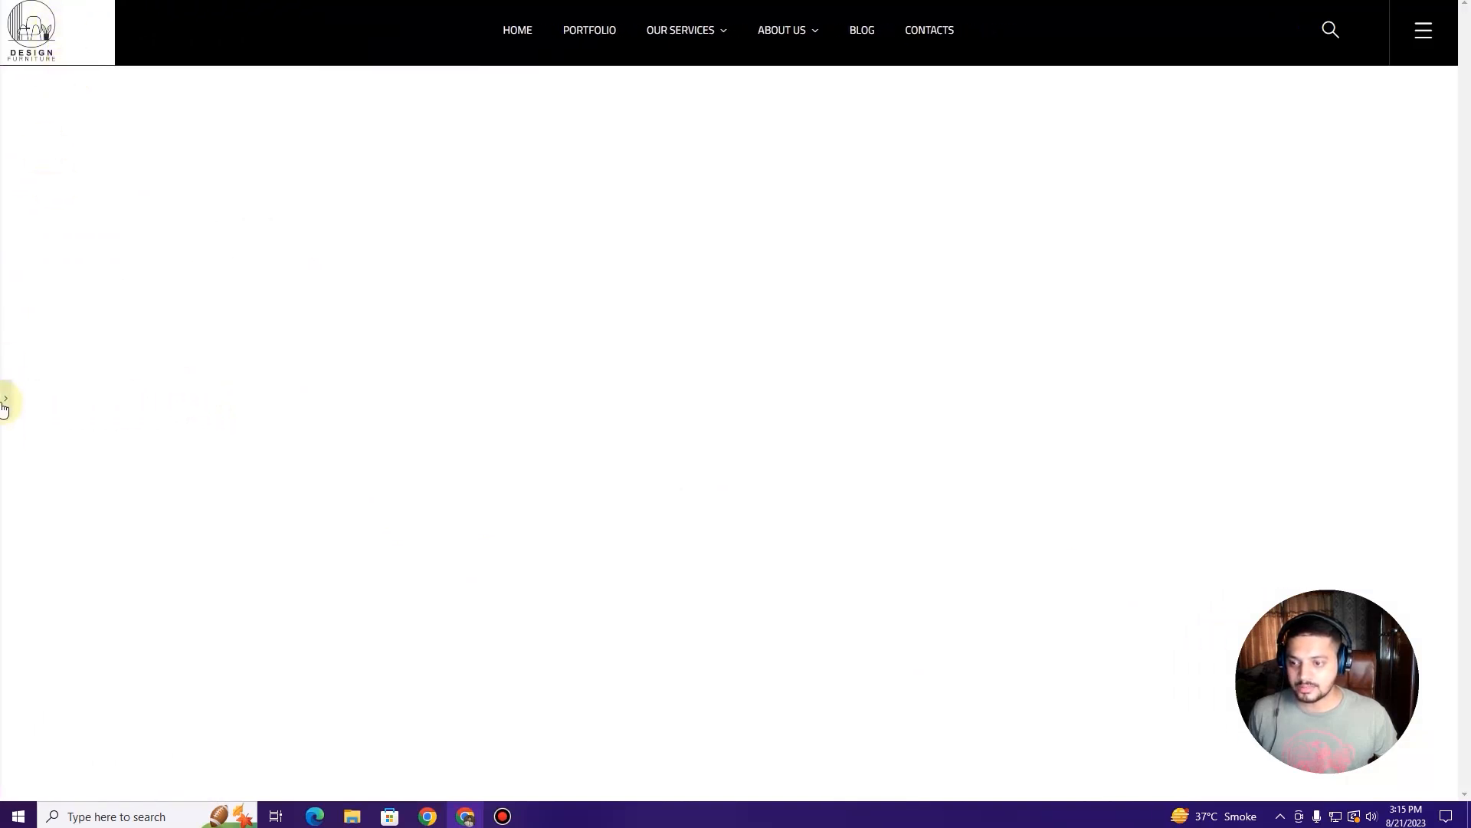
left_click(4, 402)
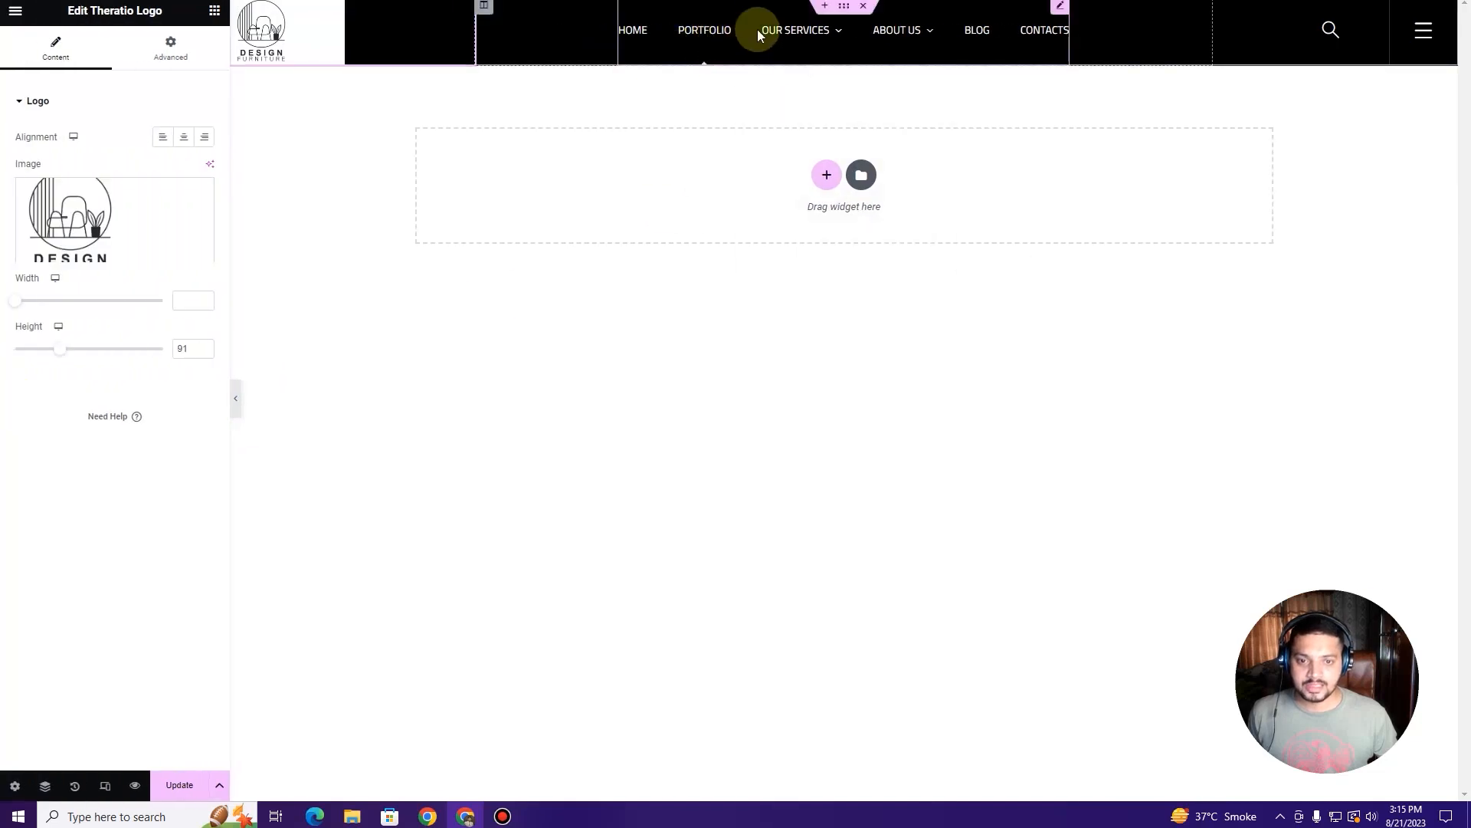
mouse_move(916, 46)
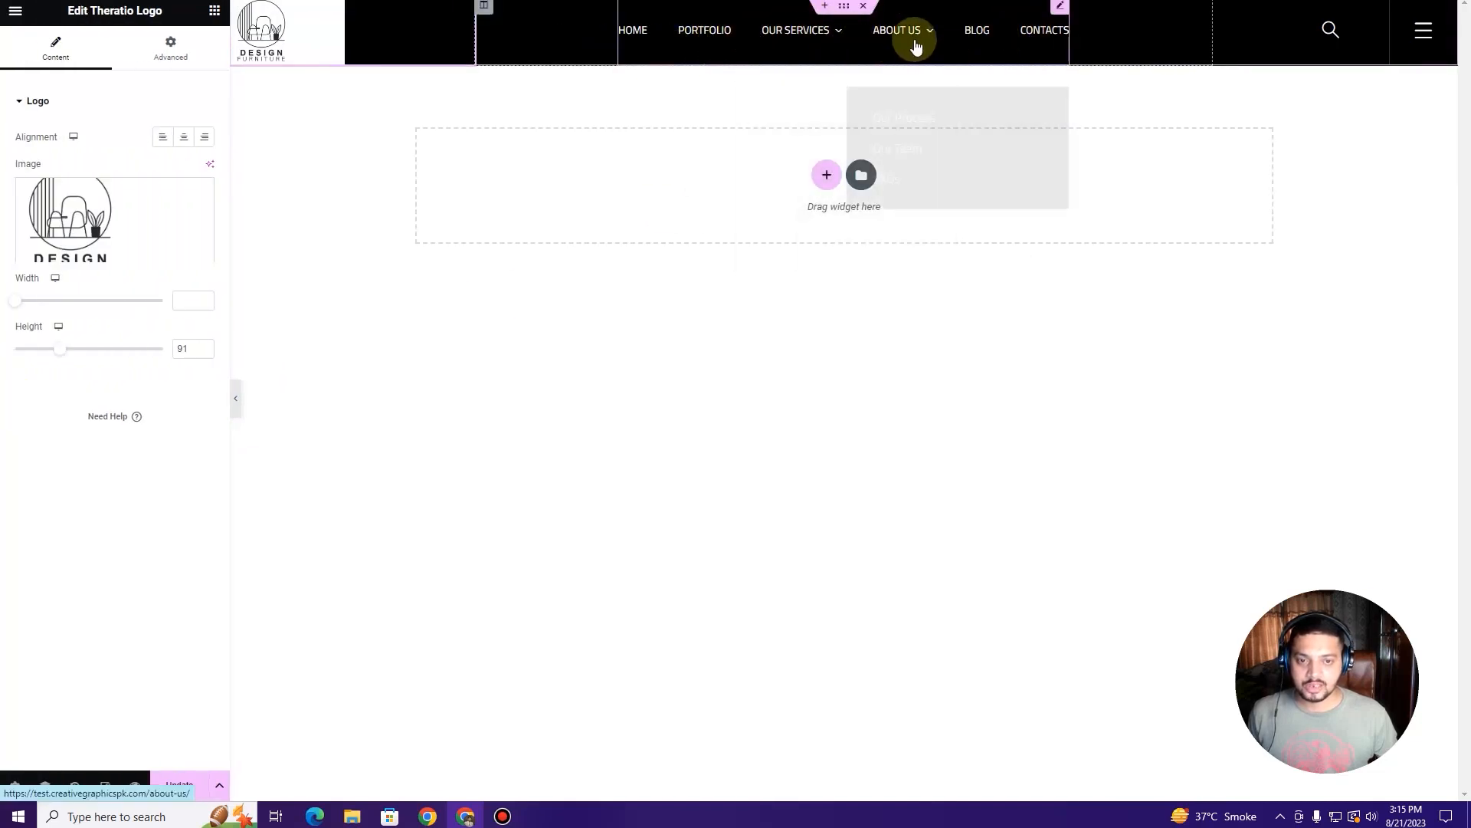
mouse_move(833, 40)
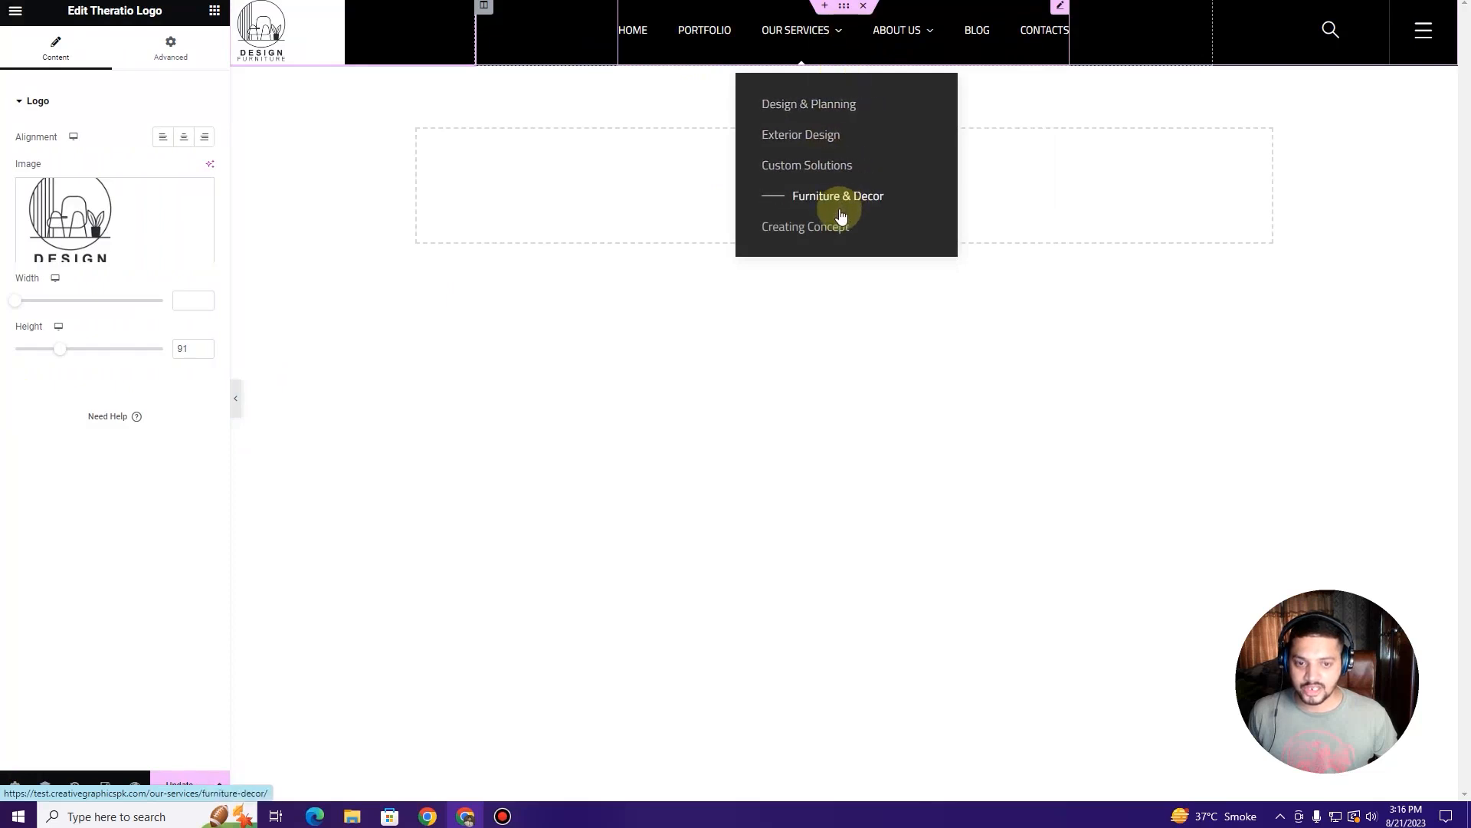
left_click(1060, 9)
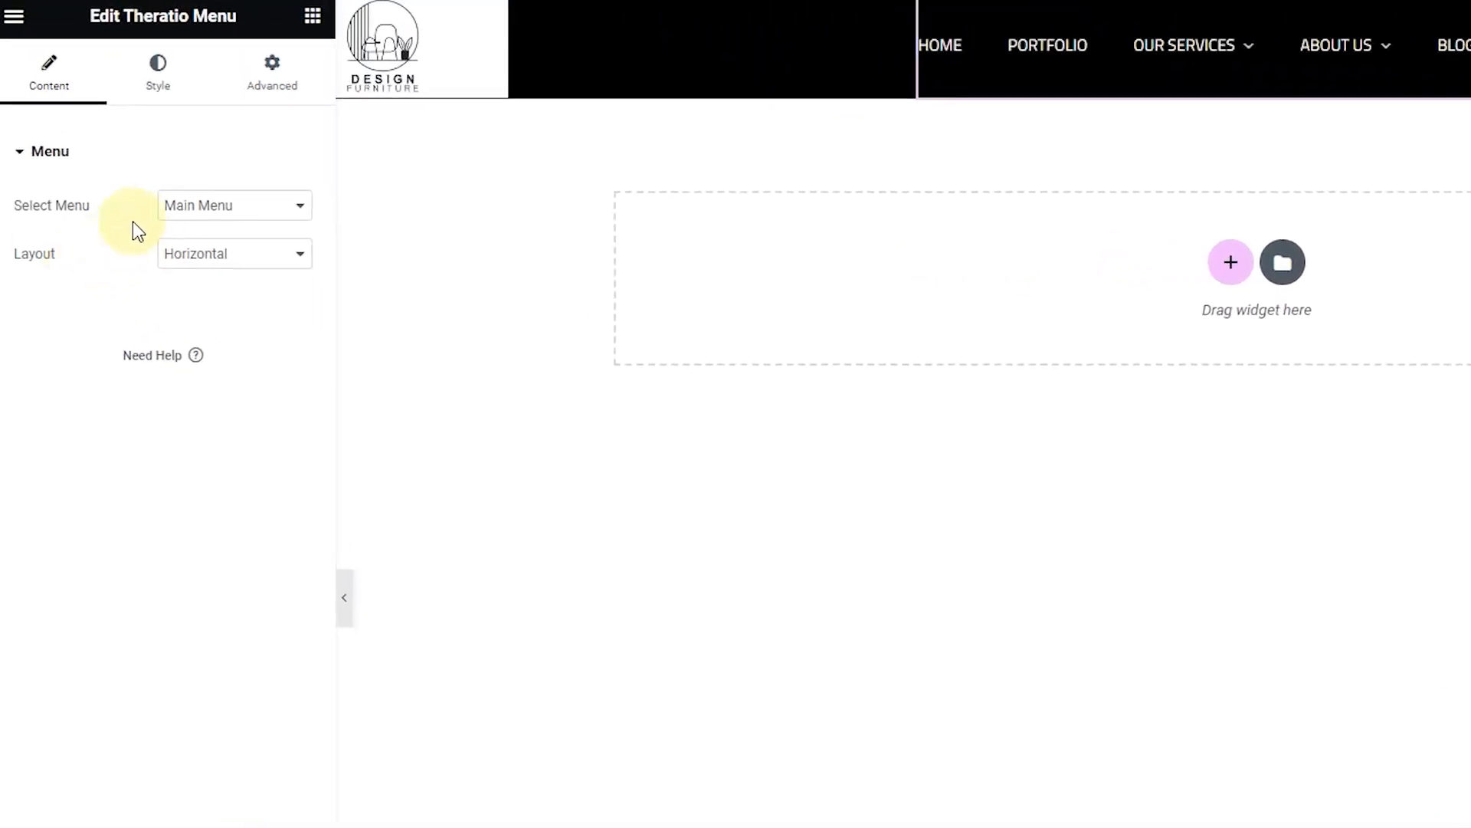
left_click(261, 201)
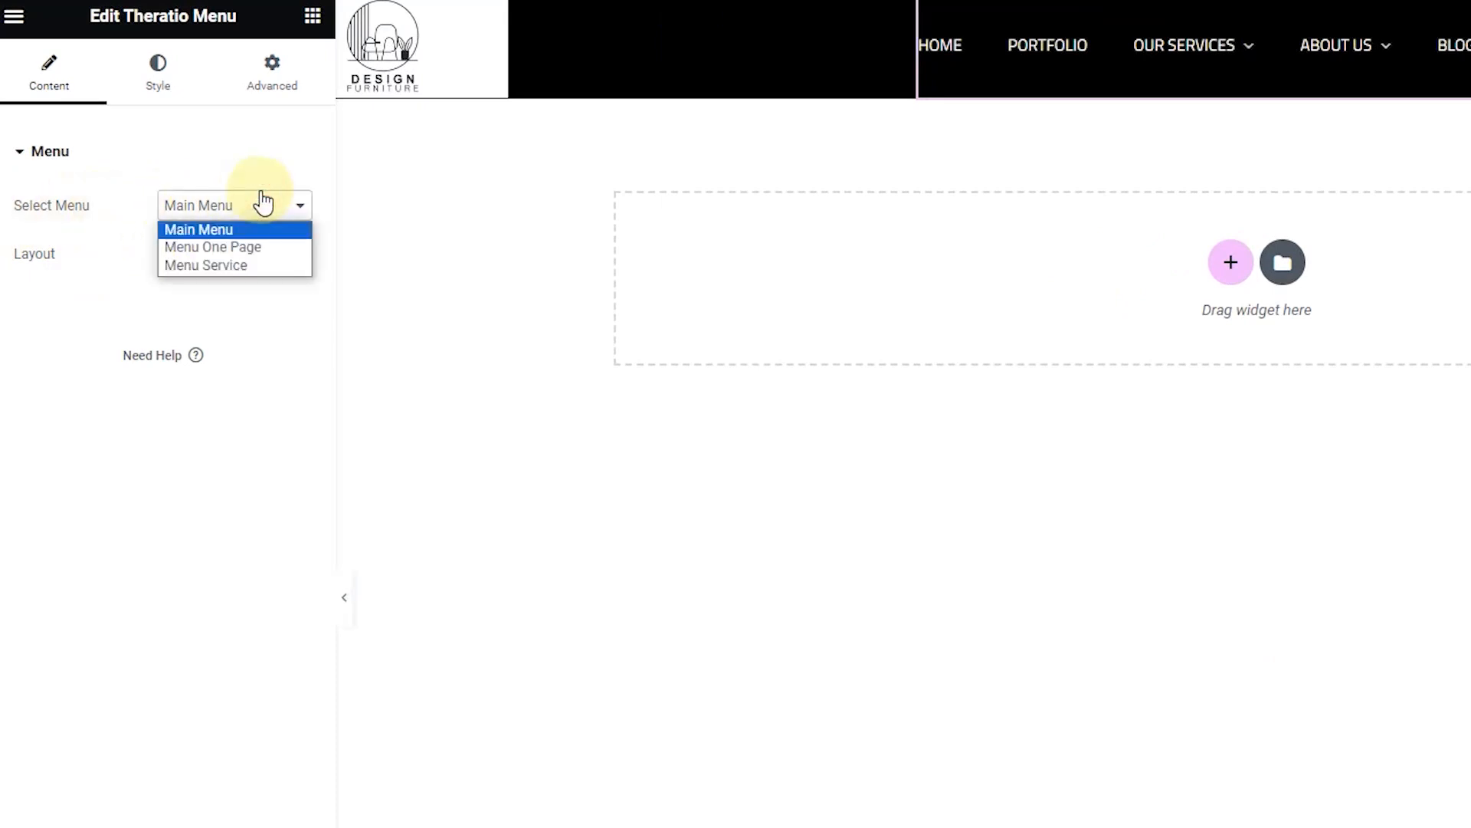
left_click(261, 201)
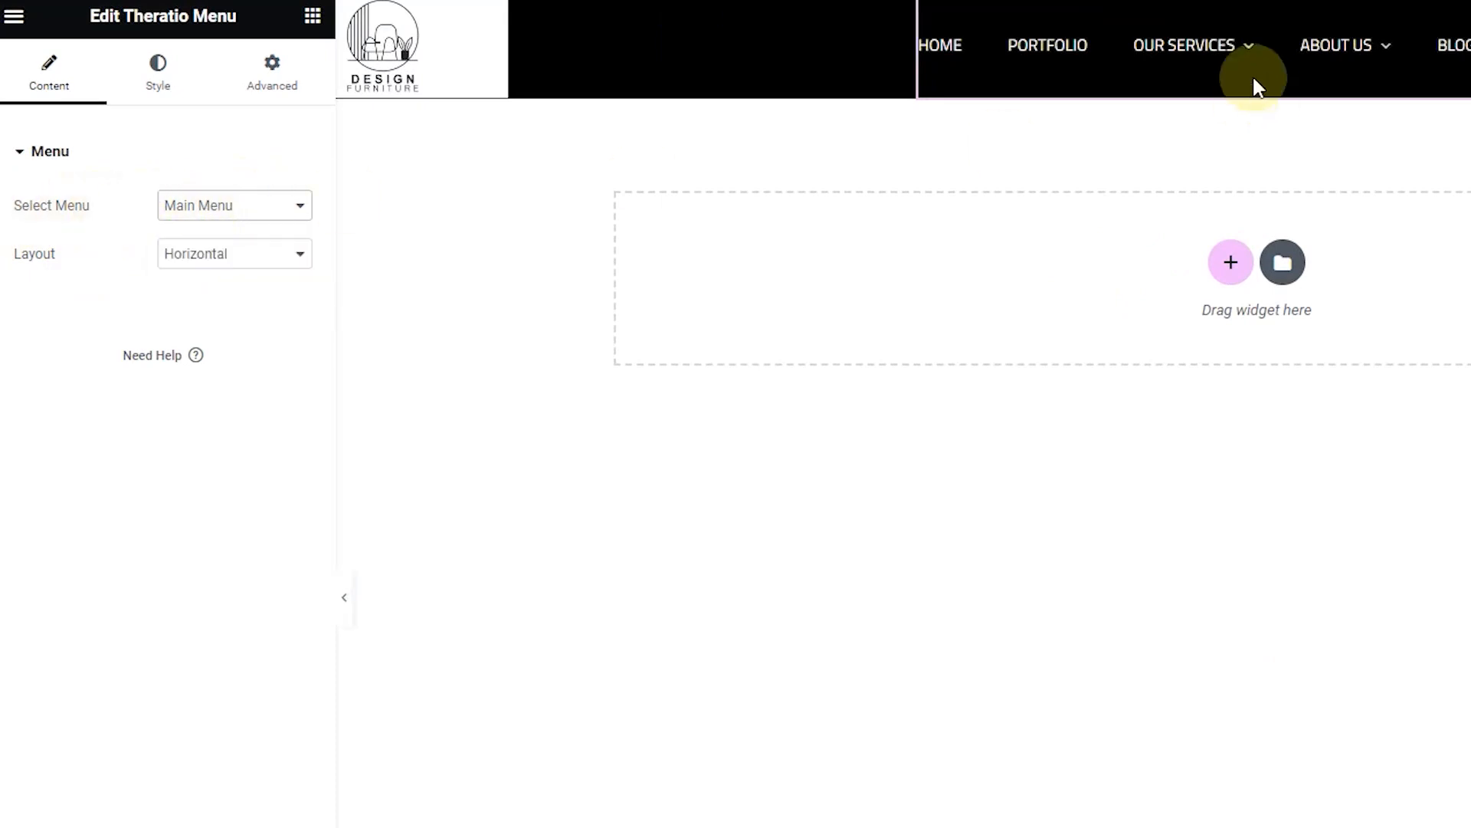
left_click(251, 272)
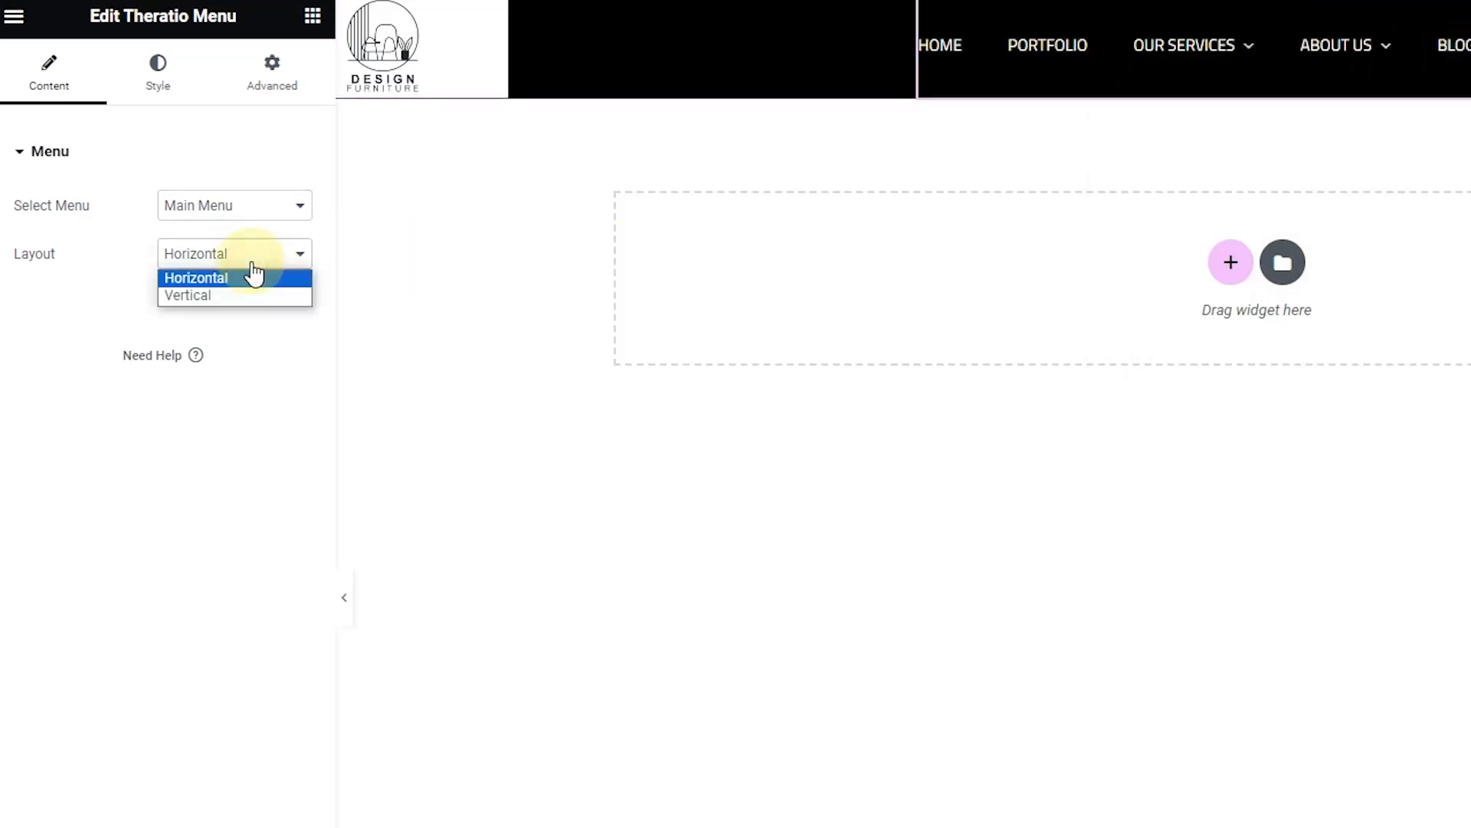
mouse_move(1215, 75)
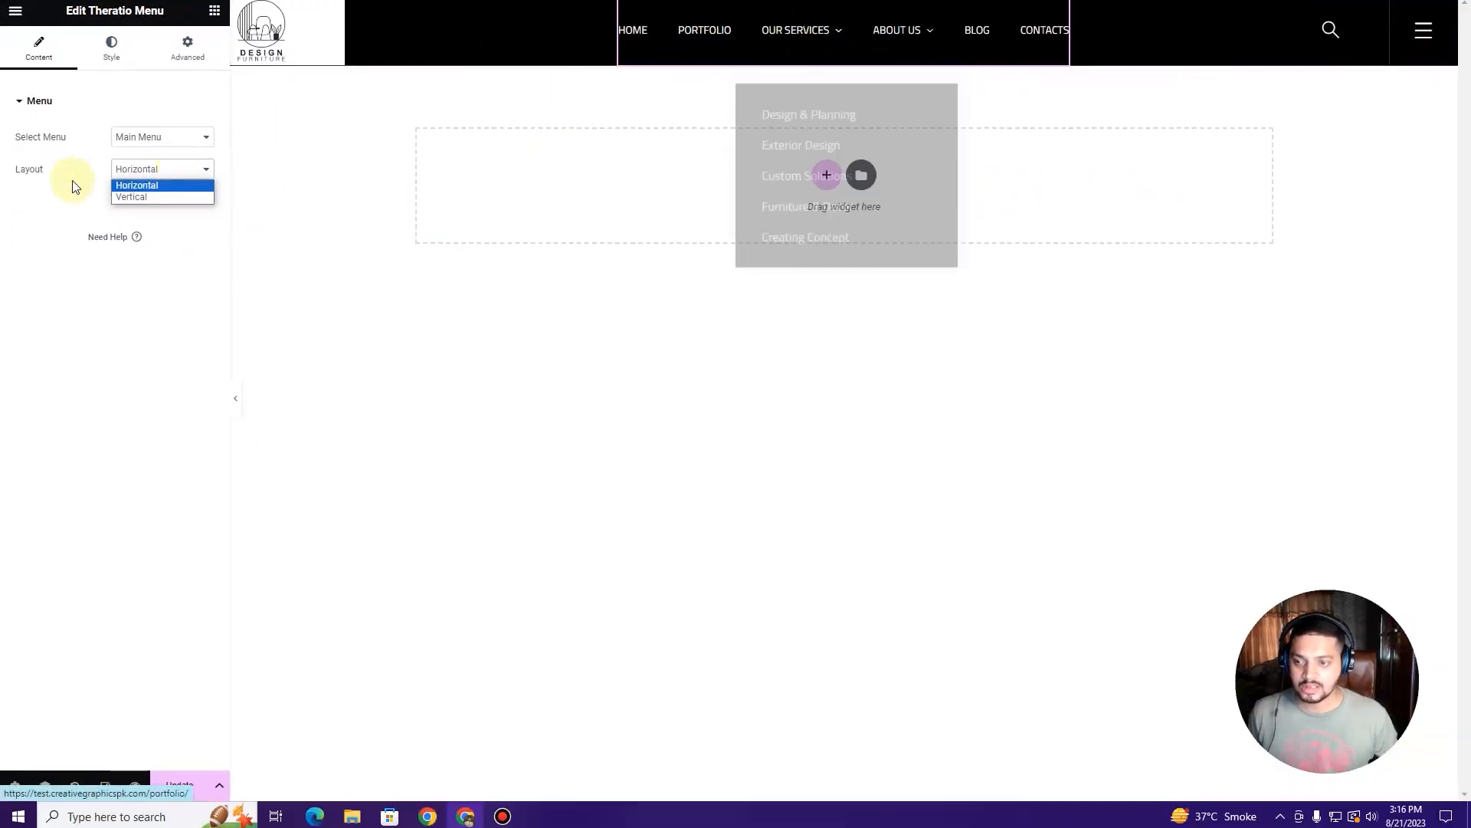
left_click(168, 197)
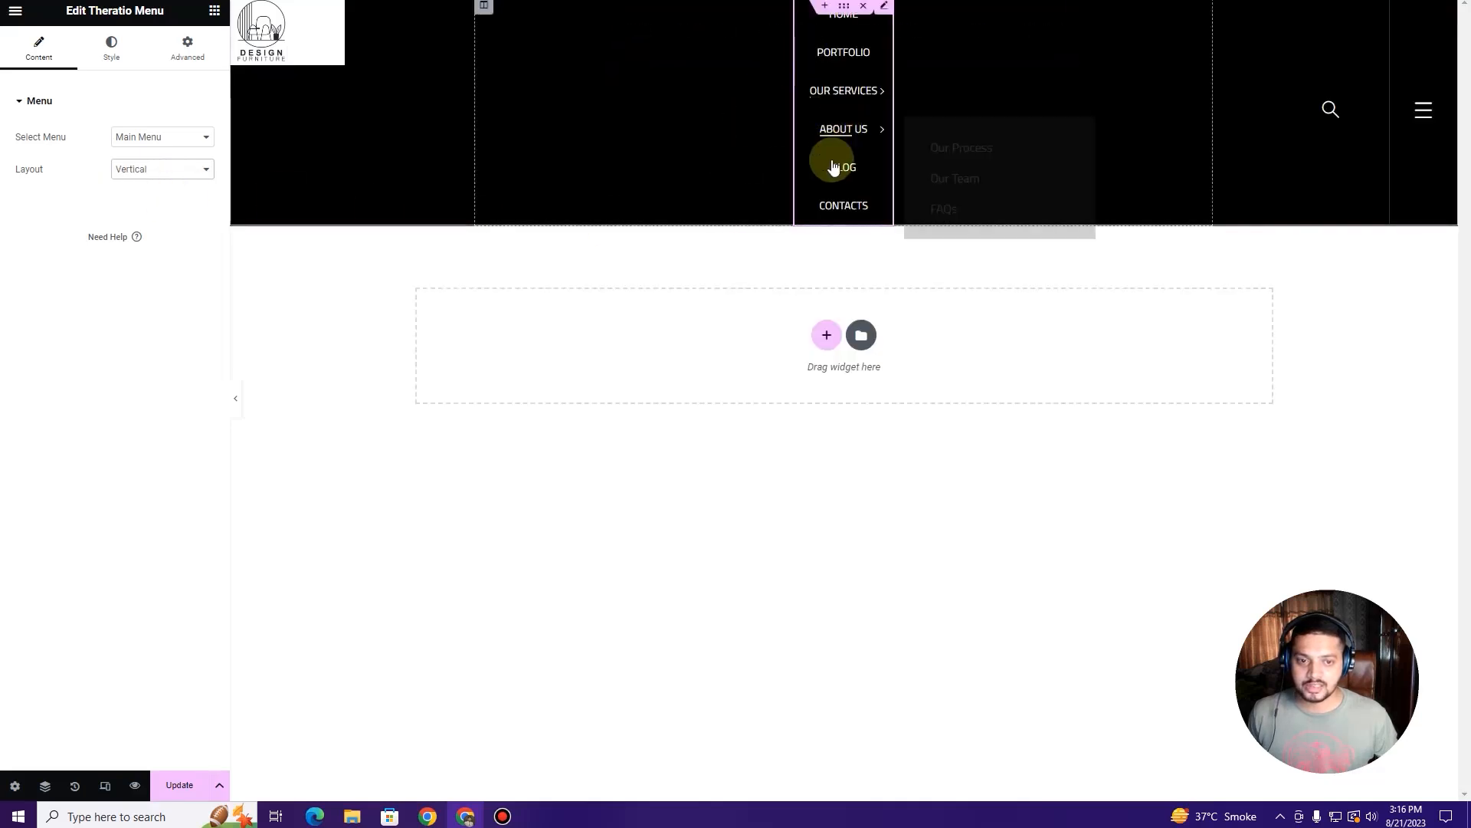
mouse_move(847, 136)
left_click(144, 171)
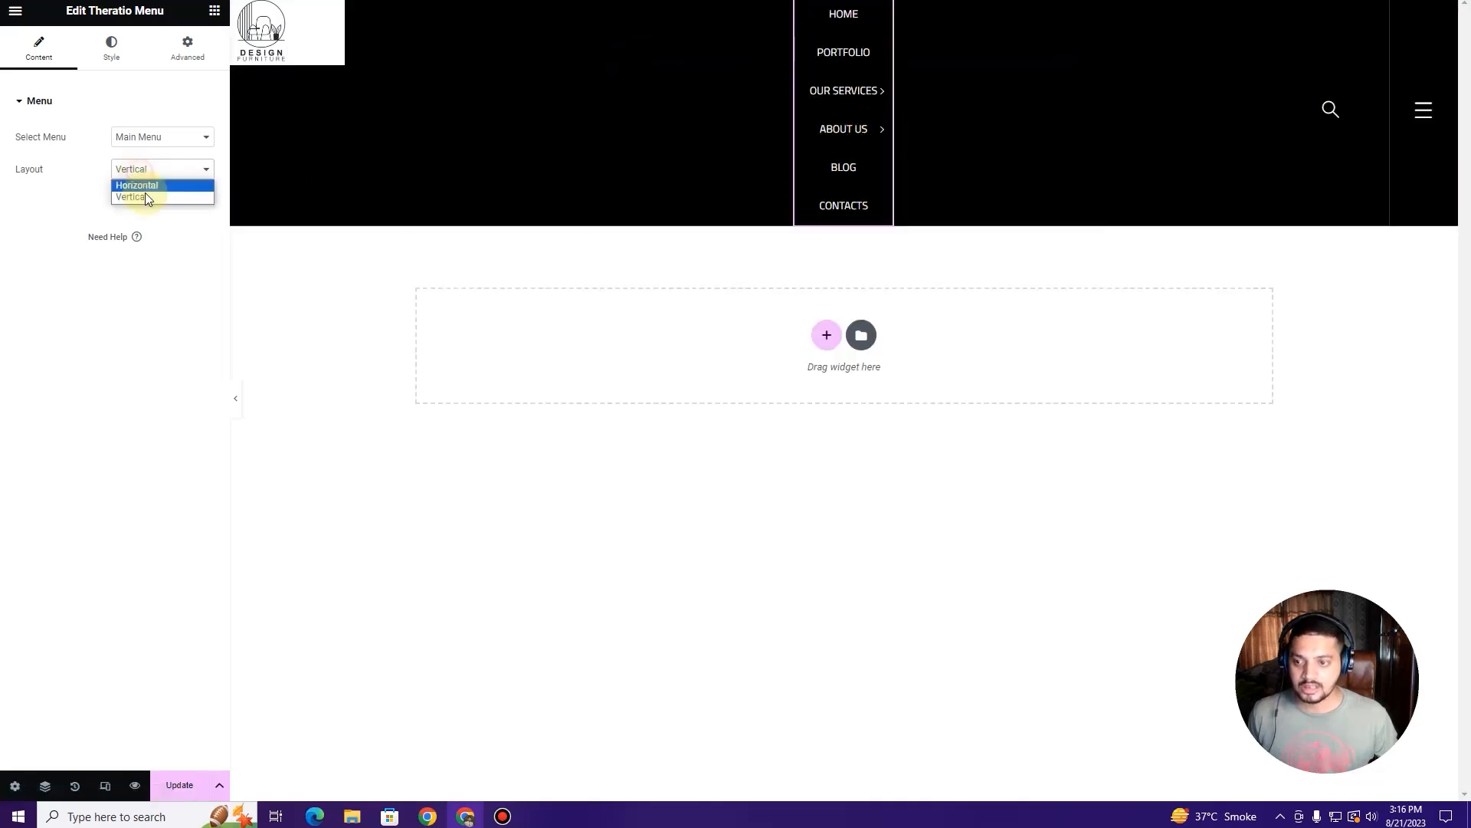
left_click(151, 186)
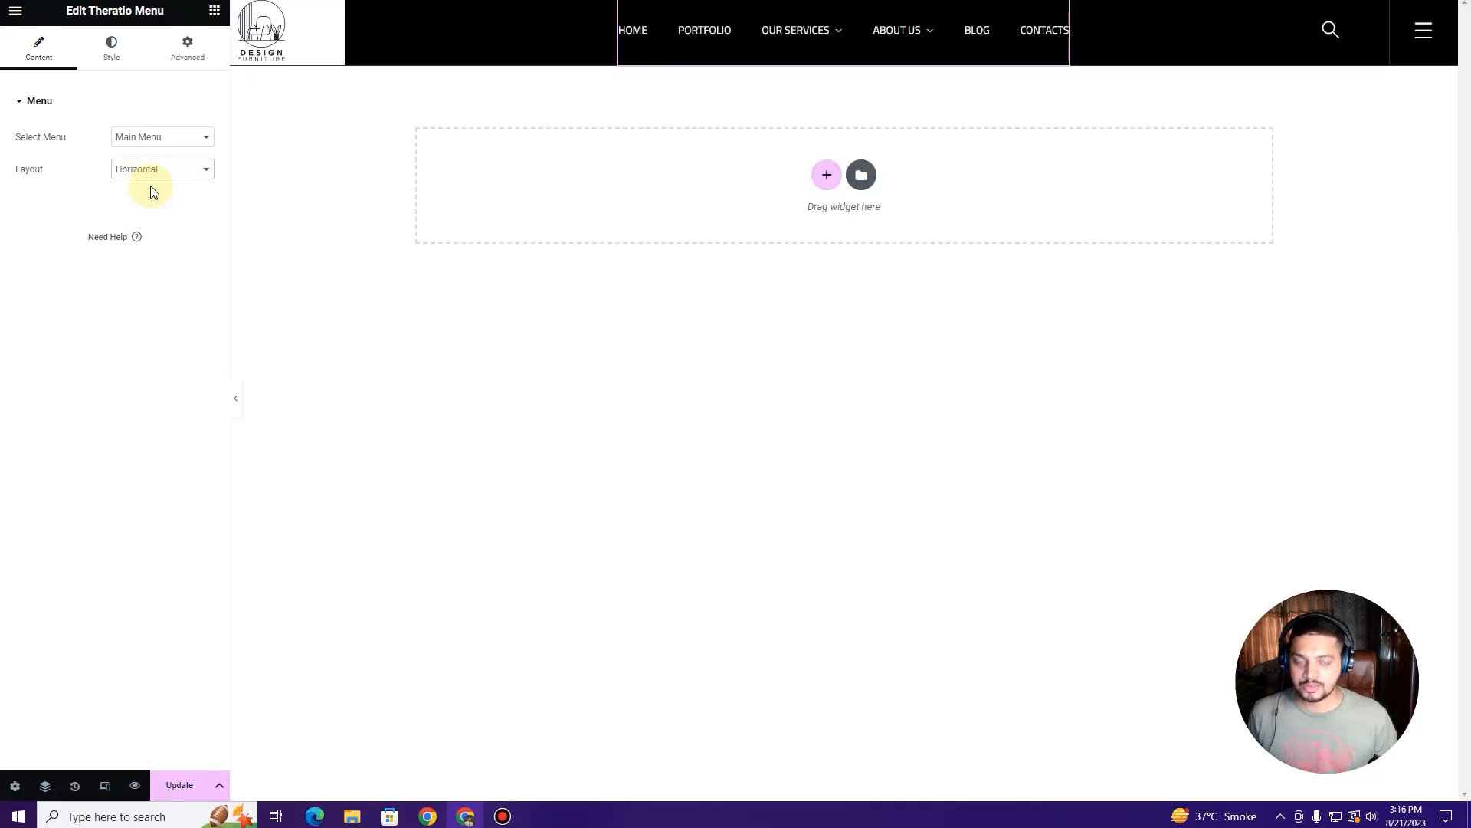
mouse_move(835, 39)
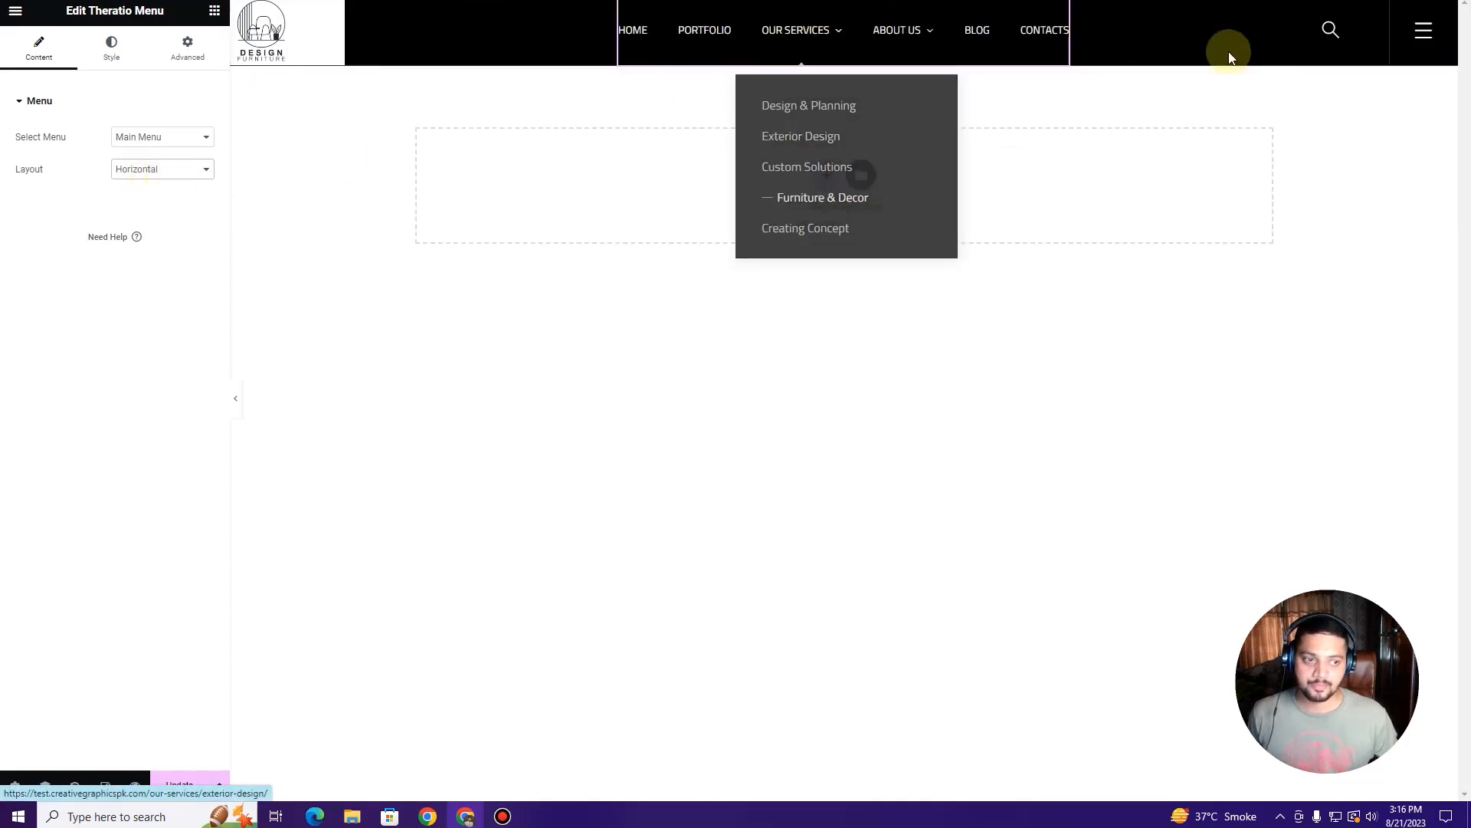
left_click(113, 54)
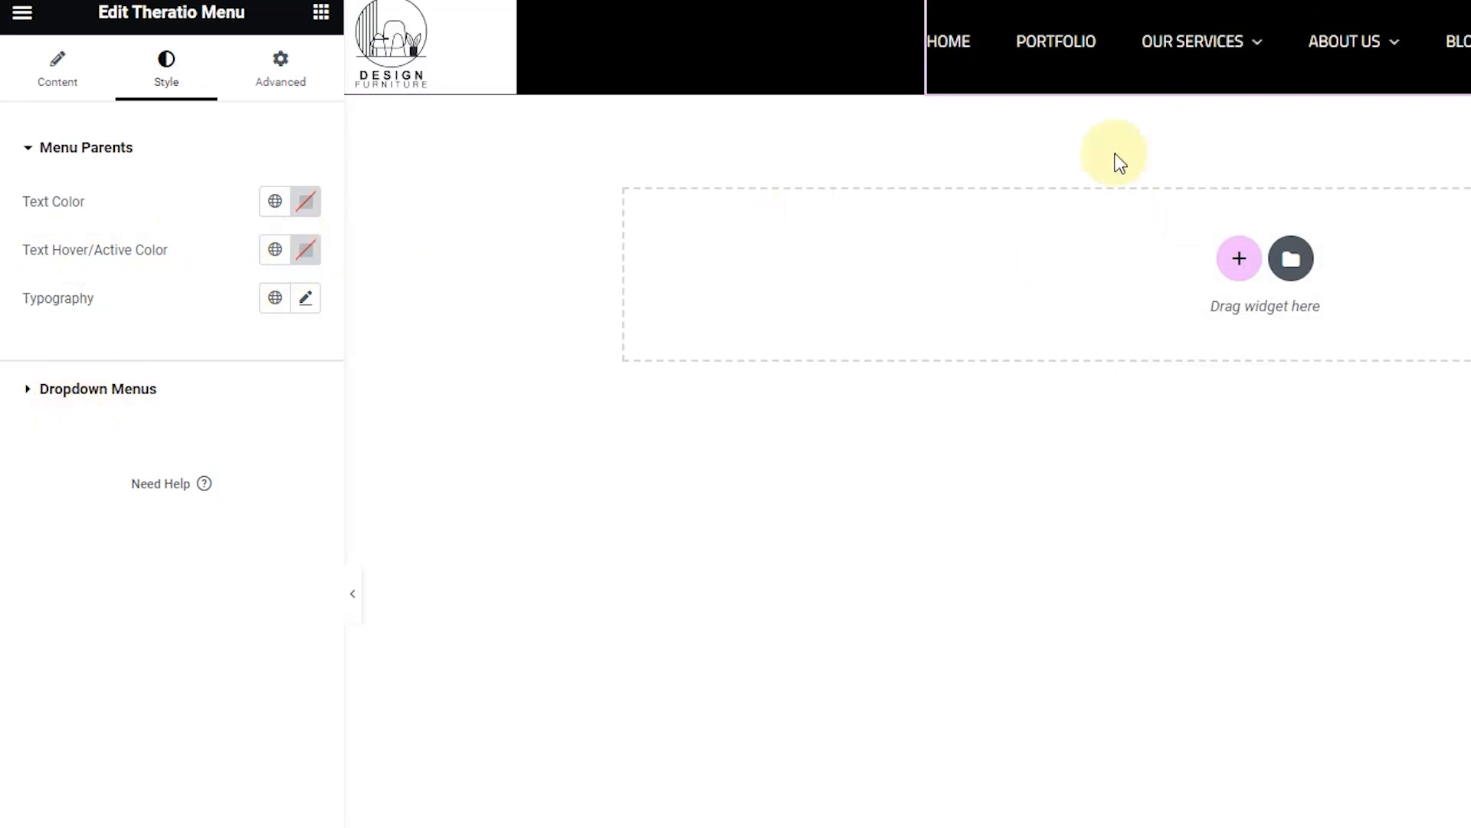
Step: Expand the menu's Dropdown Menus style settings and toggle Hover With Line off, then back to Show
mouse_move(1248, 44)
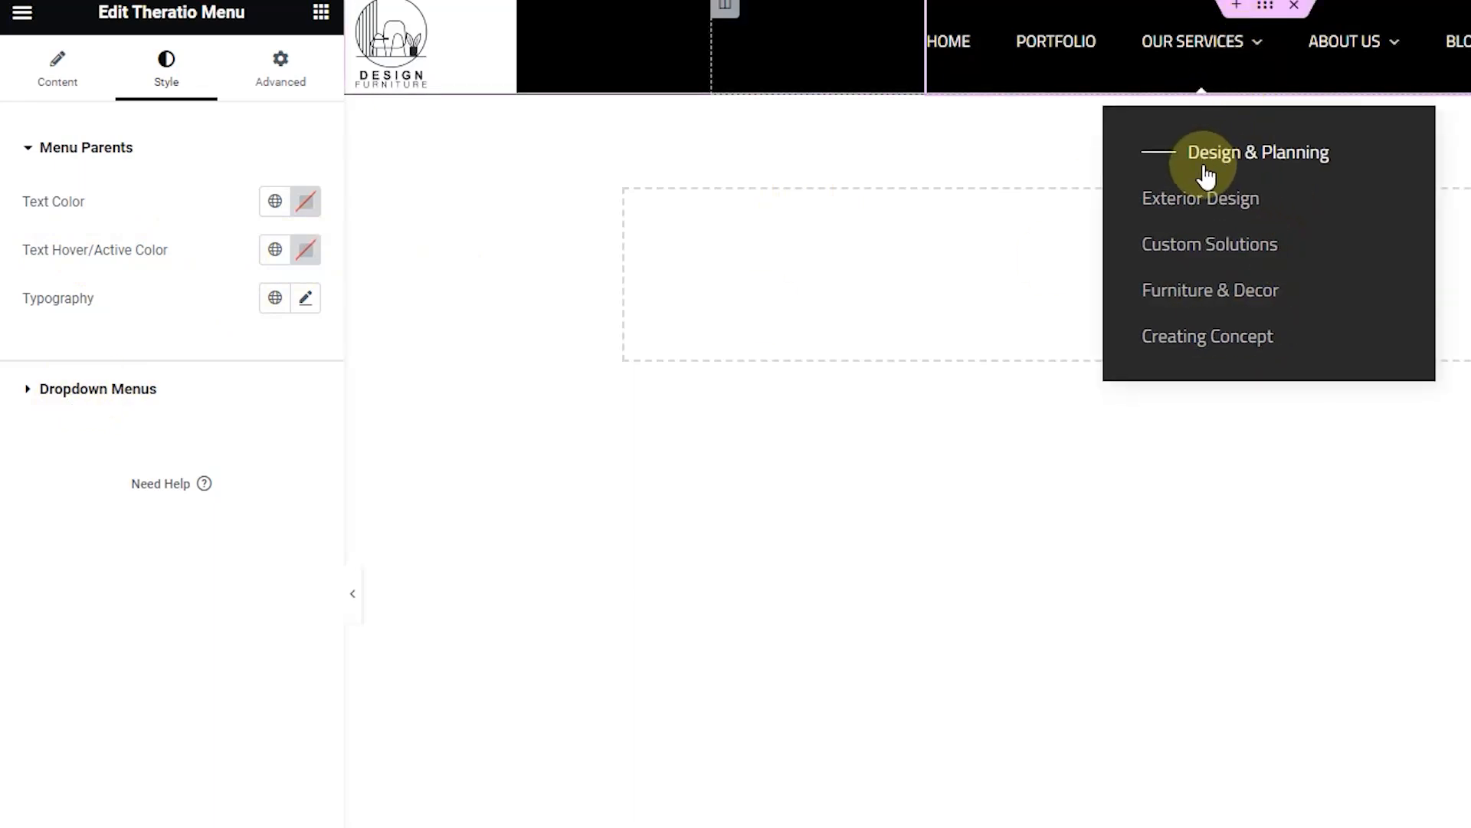
left_click(94, 390)
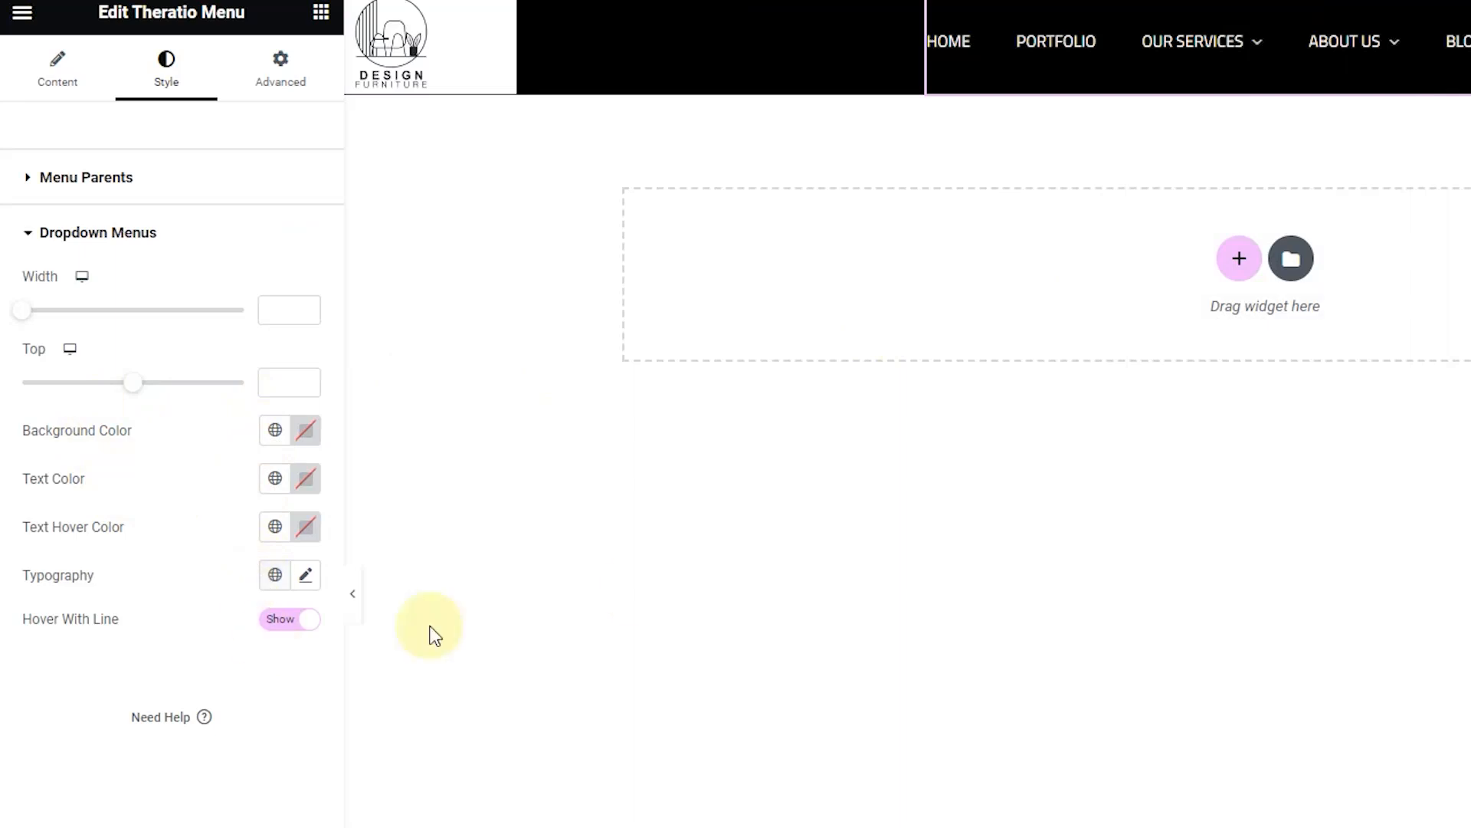
mouse_move(1188, 67)
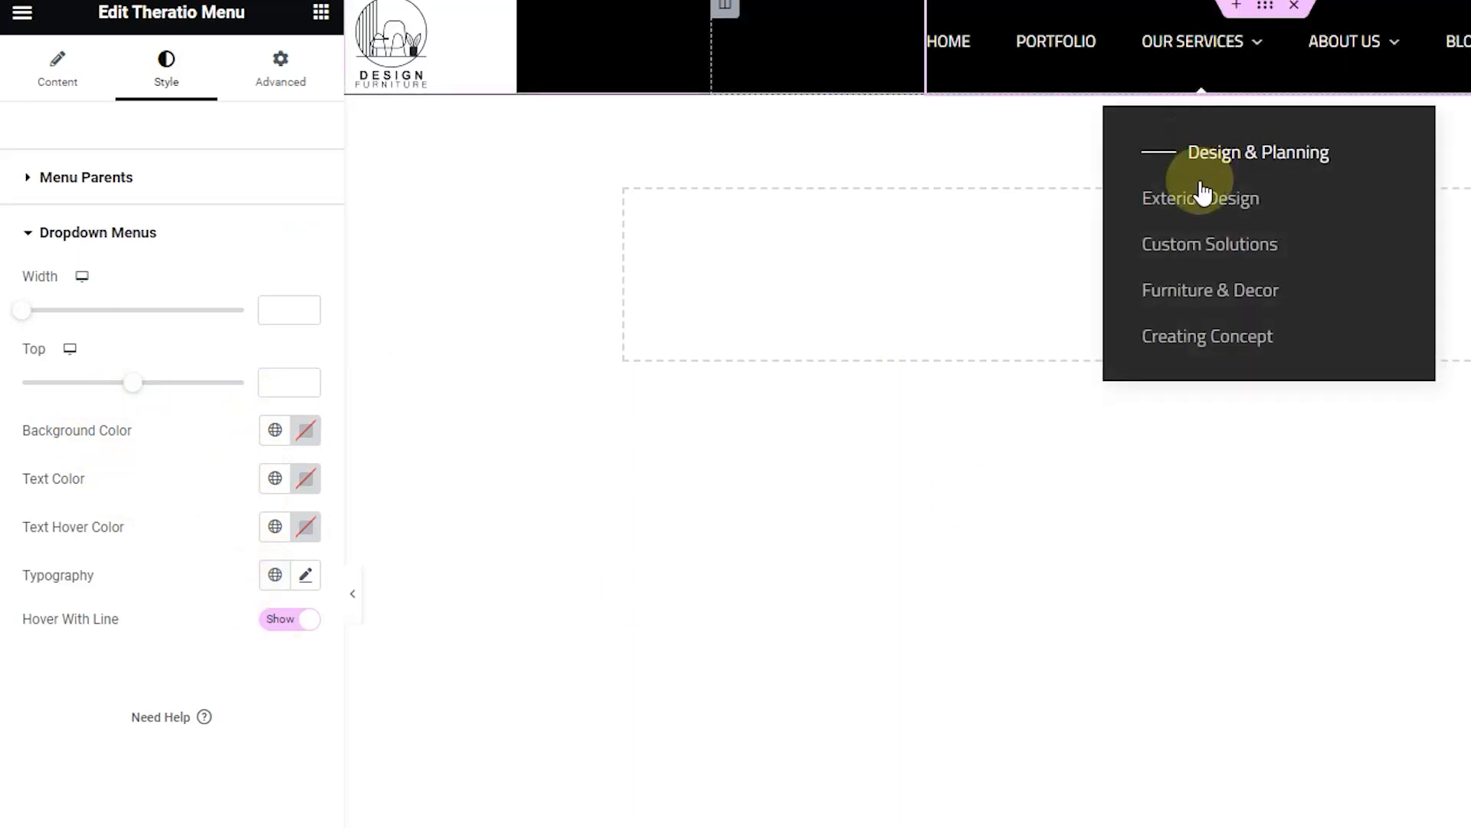
left_click(289, 620)
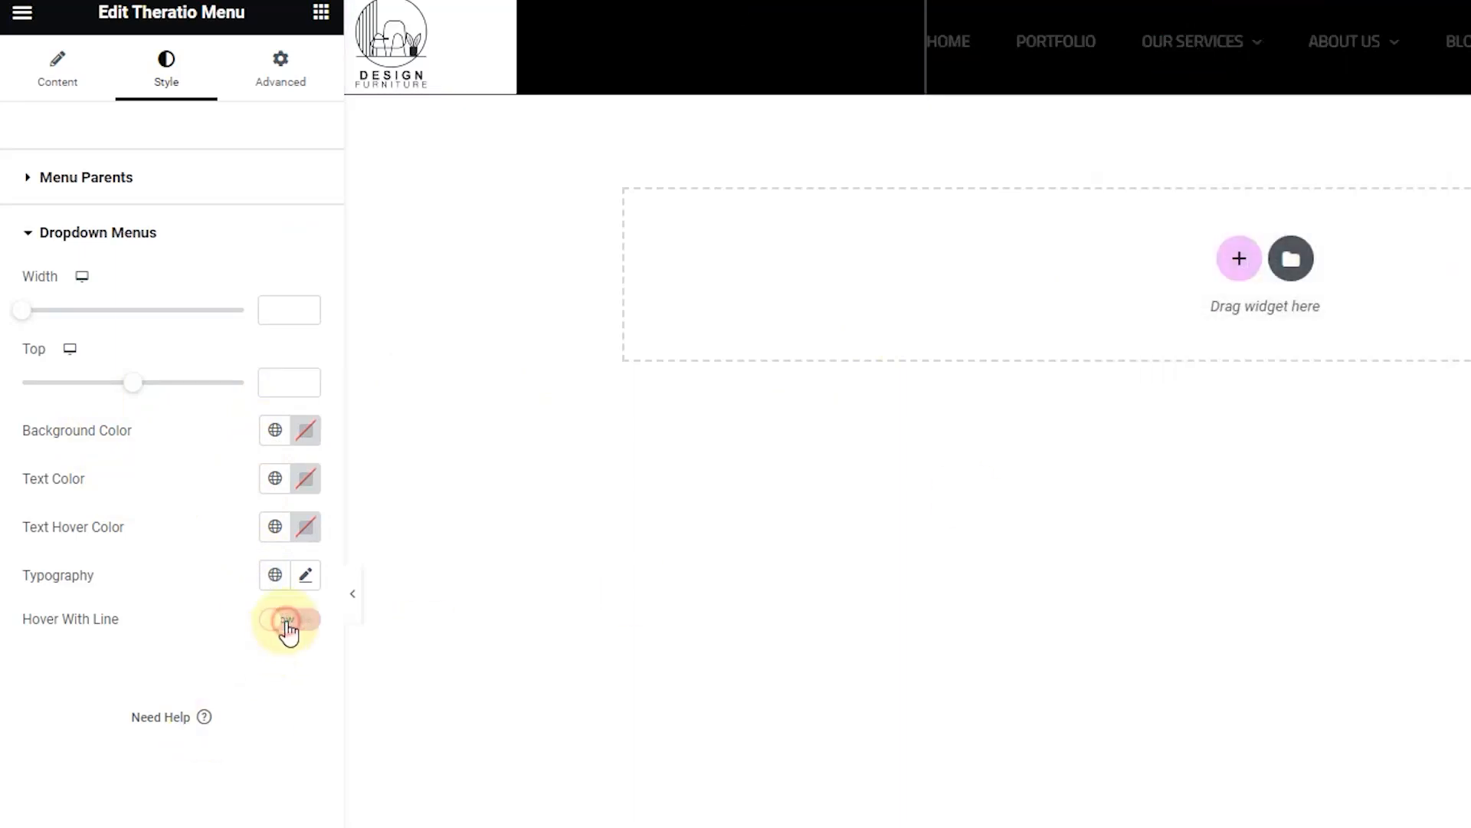
mouse_move(1193, 43)
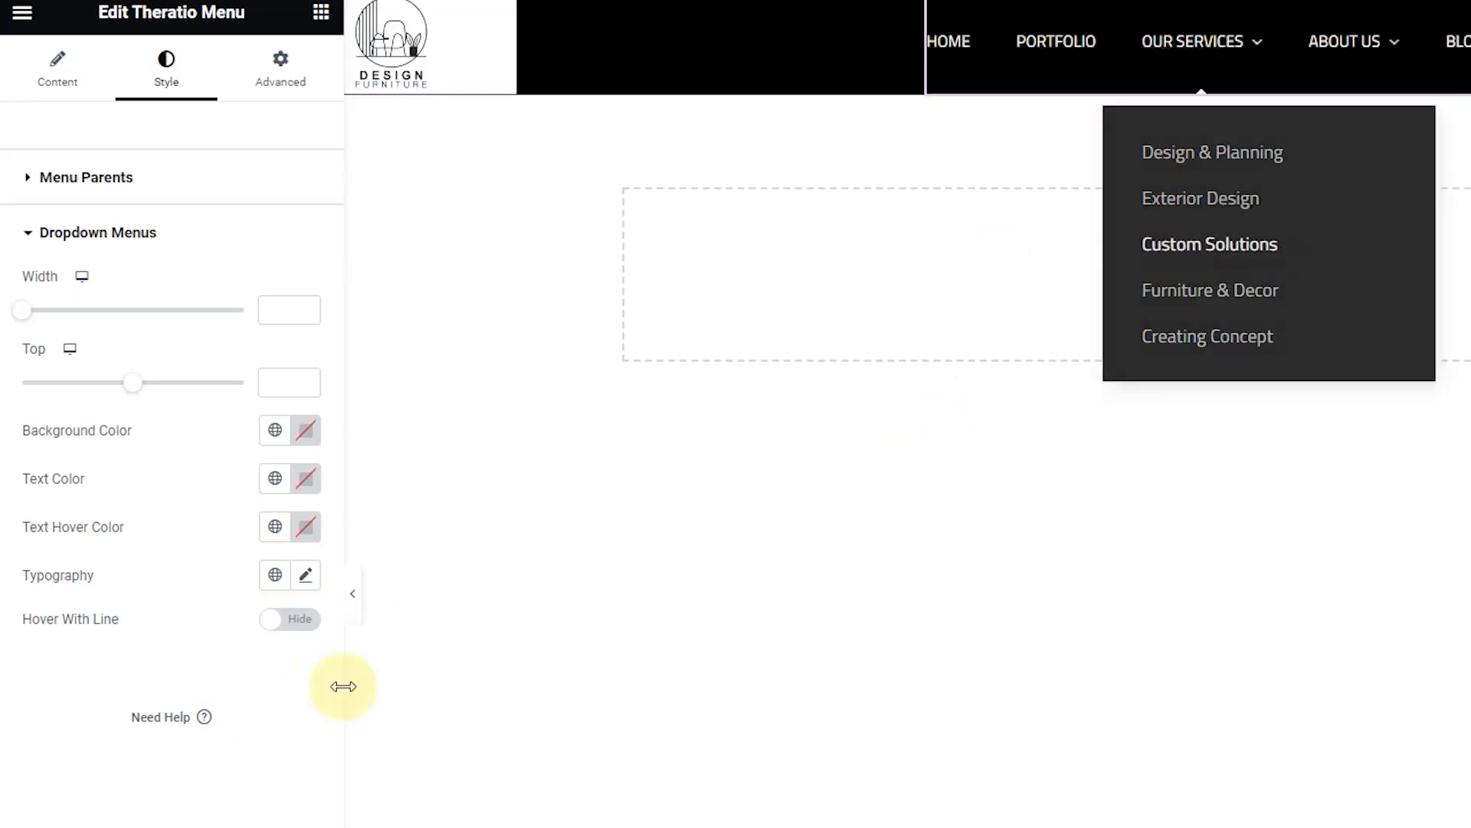
left_click(297, 633)
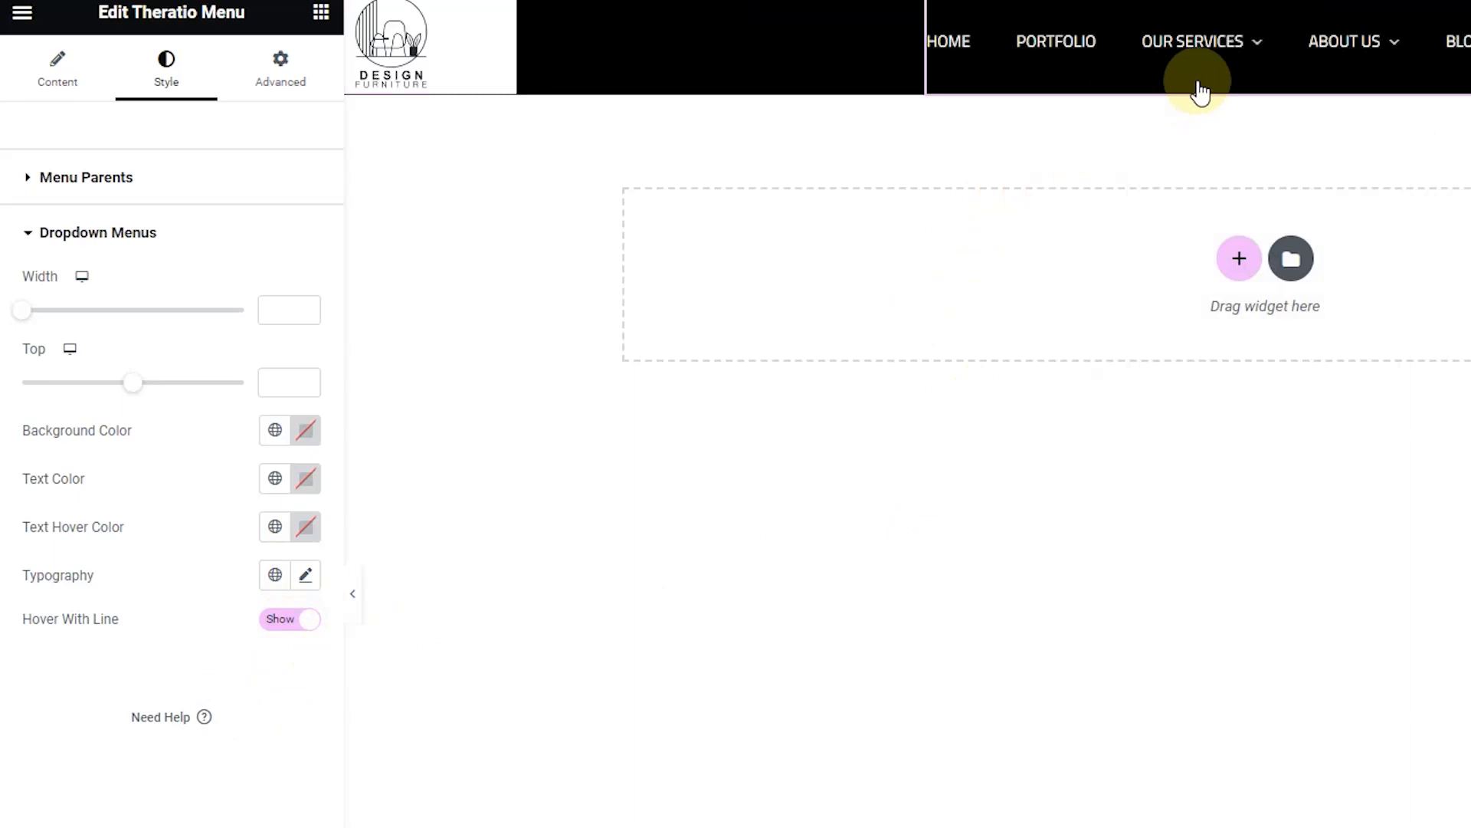
mouse_move(1197, 46)
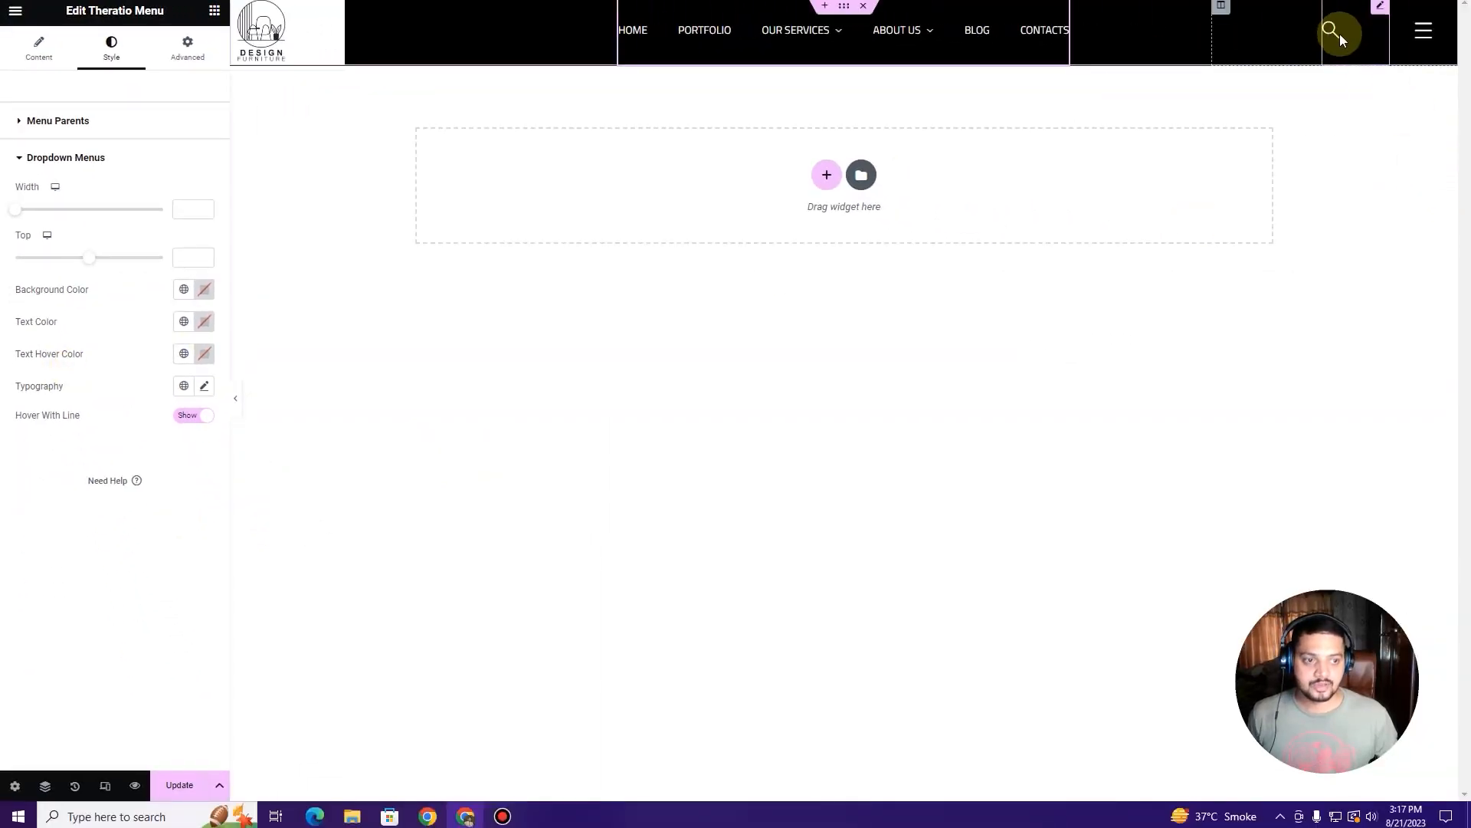
Step: Inspect the header's search button and side panel button settings
left_click(1380, 10)
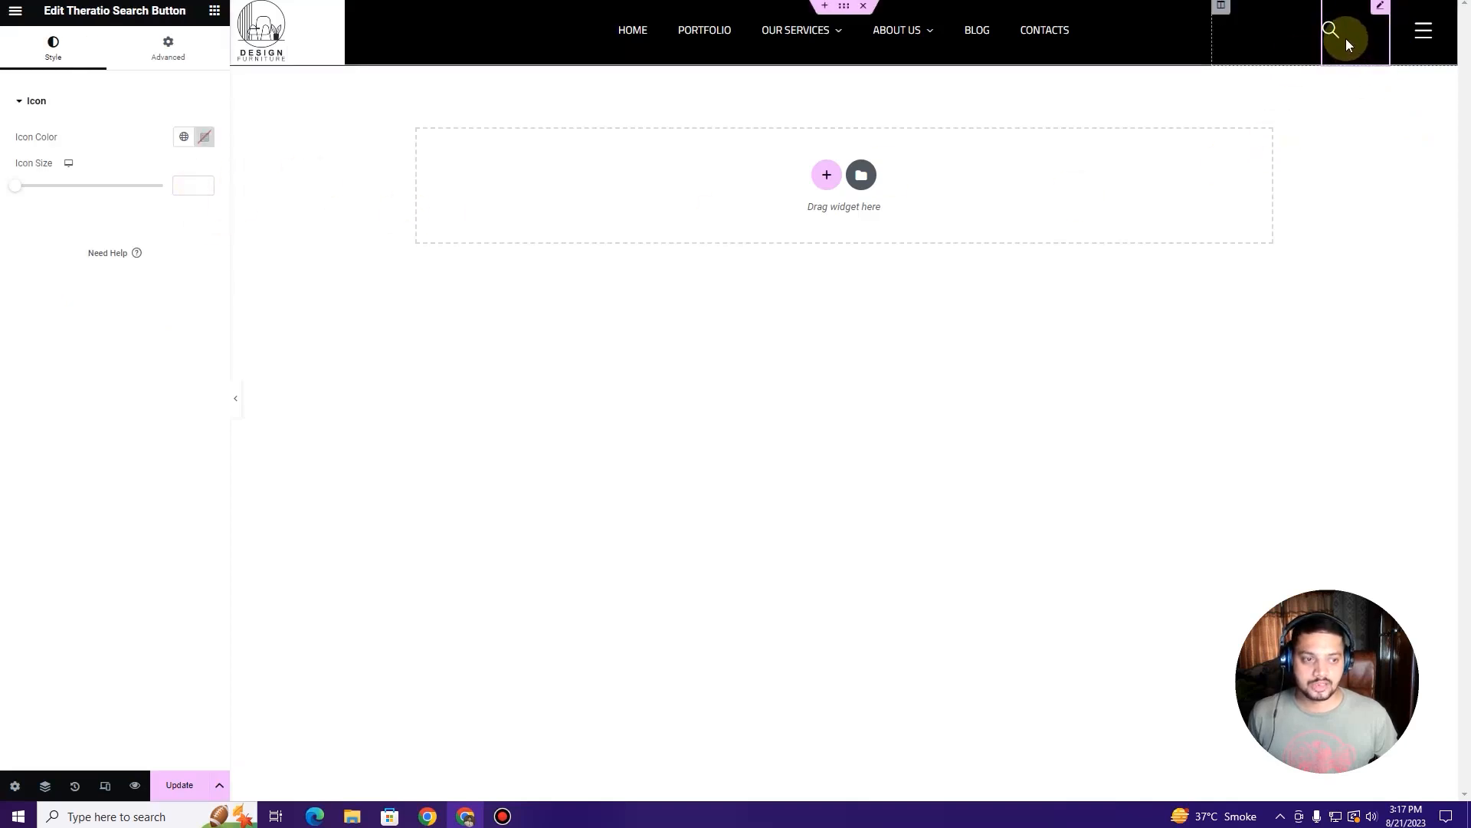
left_click(1427, 44)
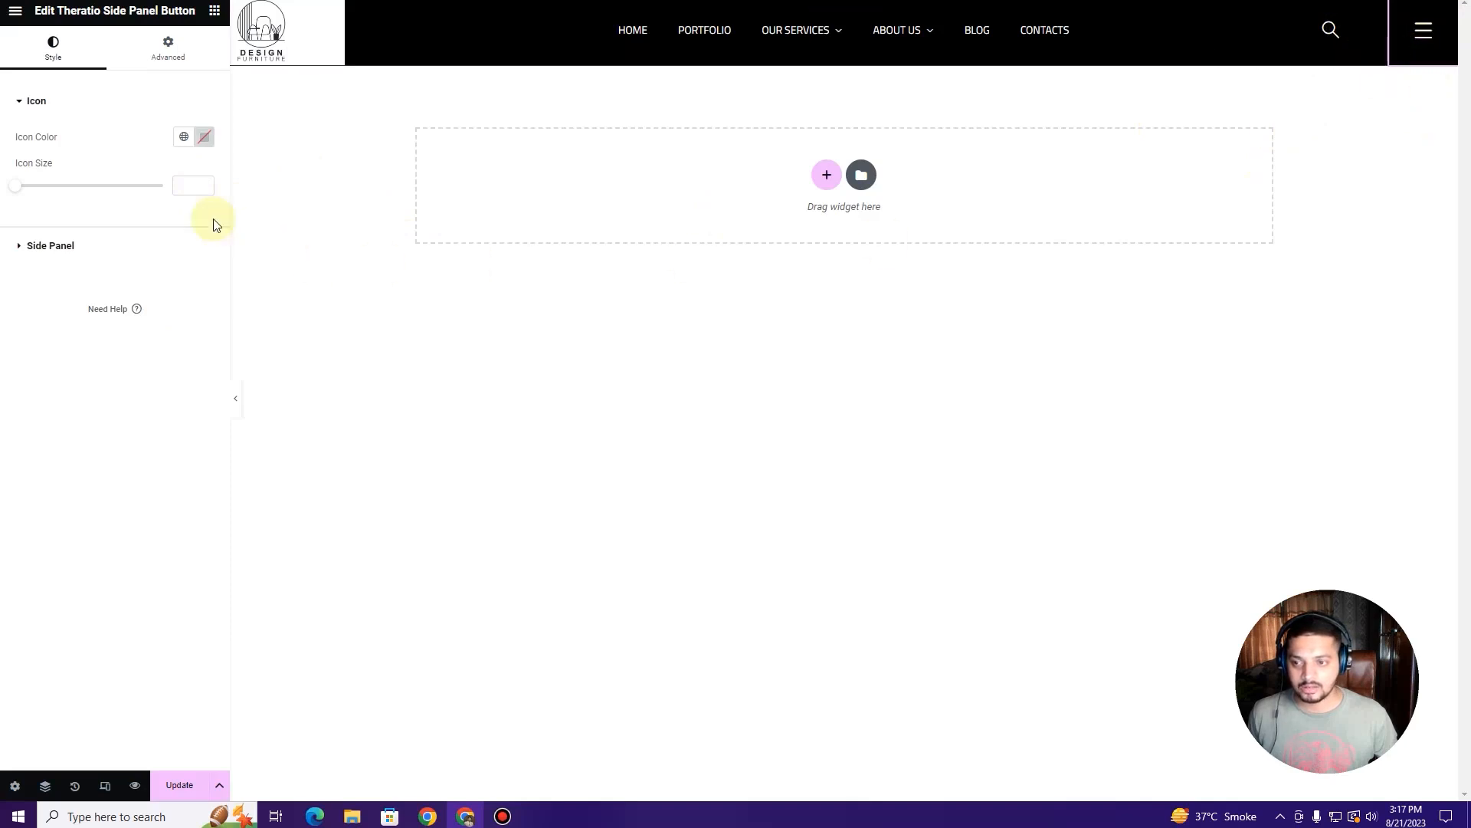
left_click(109, 239)
left_click(90, 106)
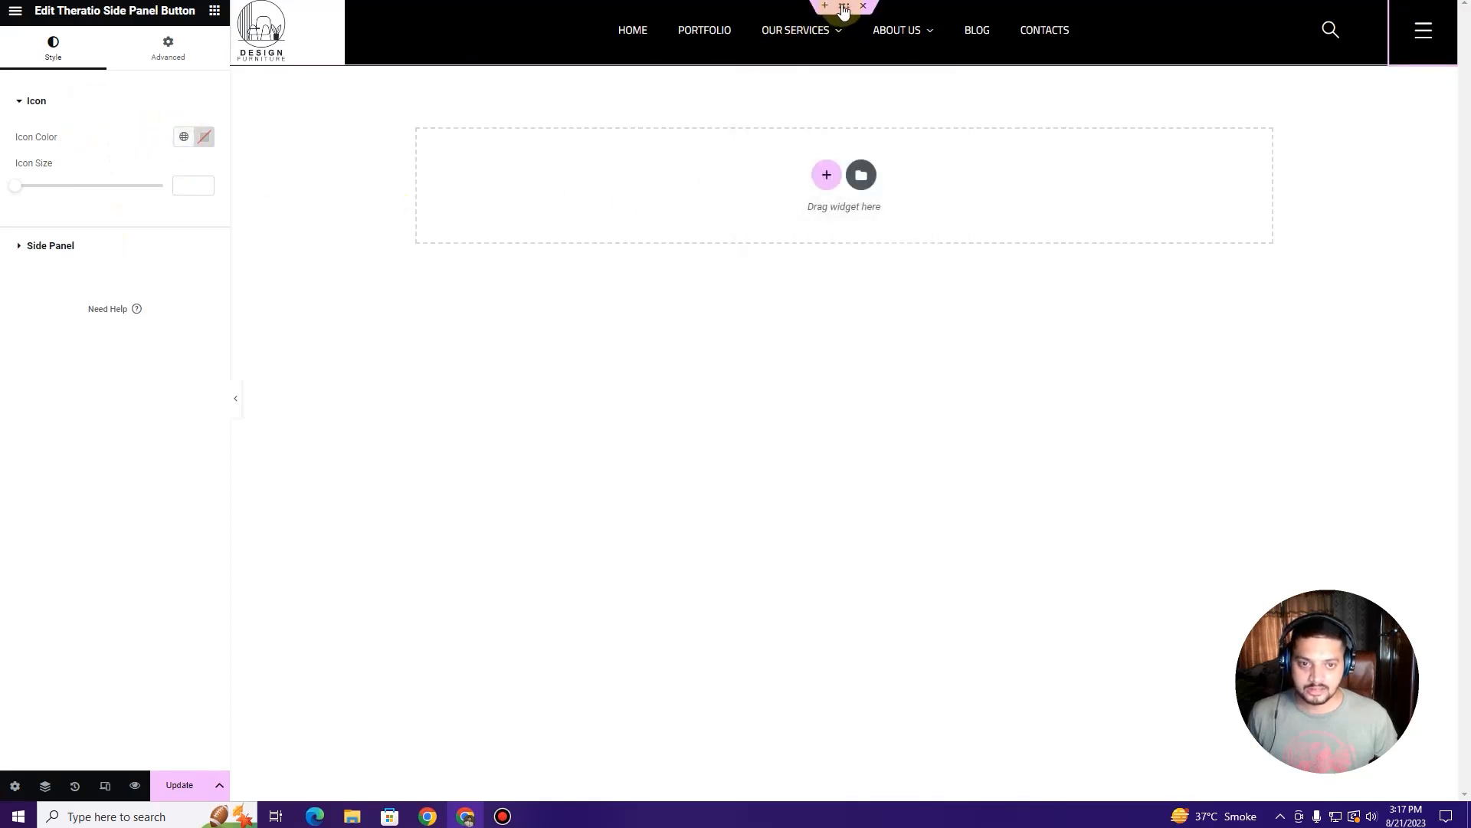
Step: Clear the black background colour from the whole header section
left_click(844, 10)
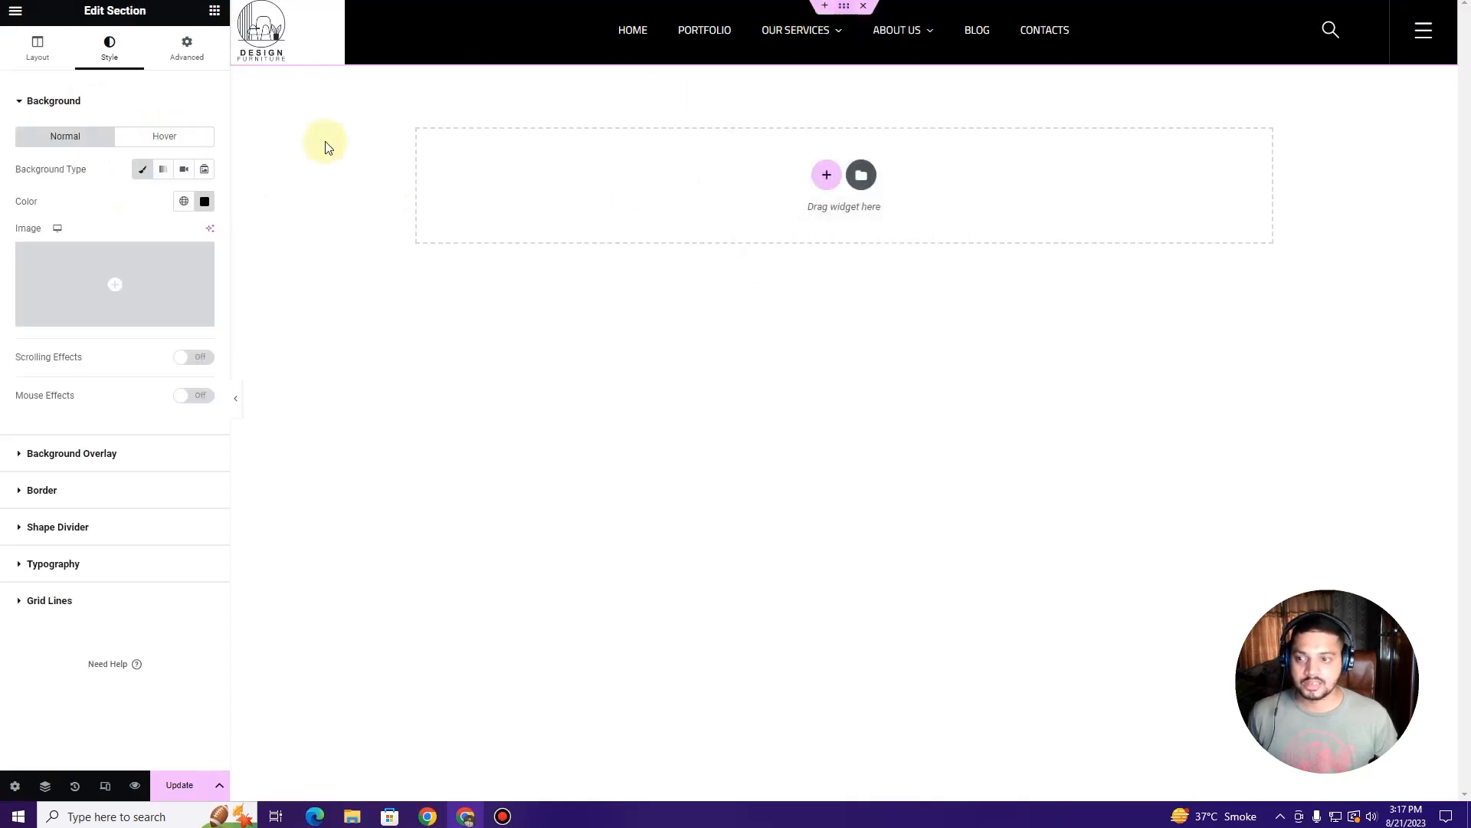
left_click(184, 203)
left_click(204, 202)
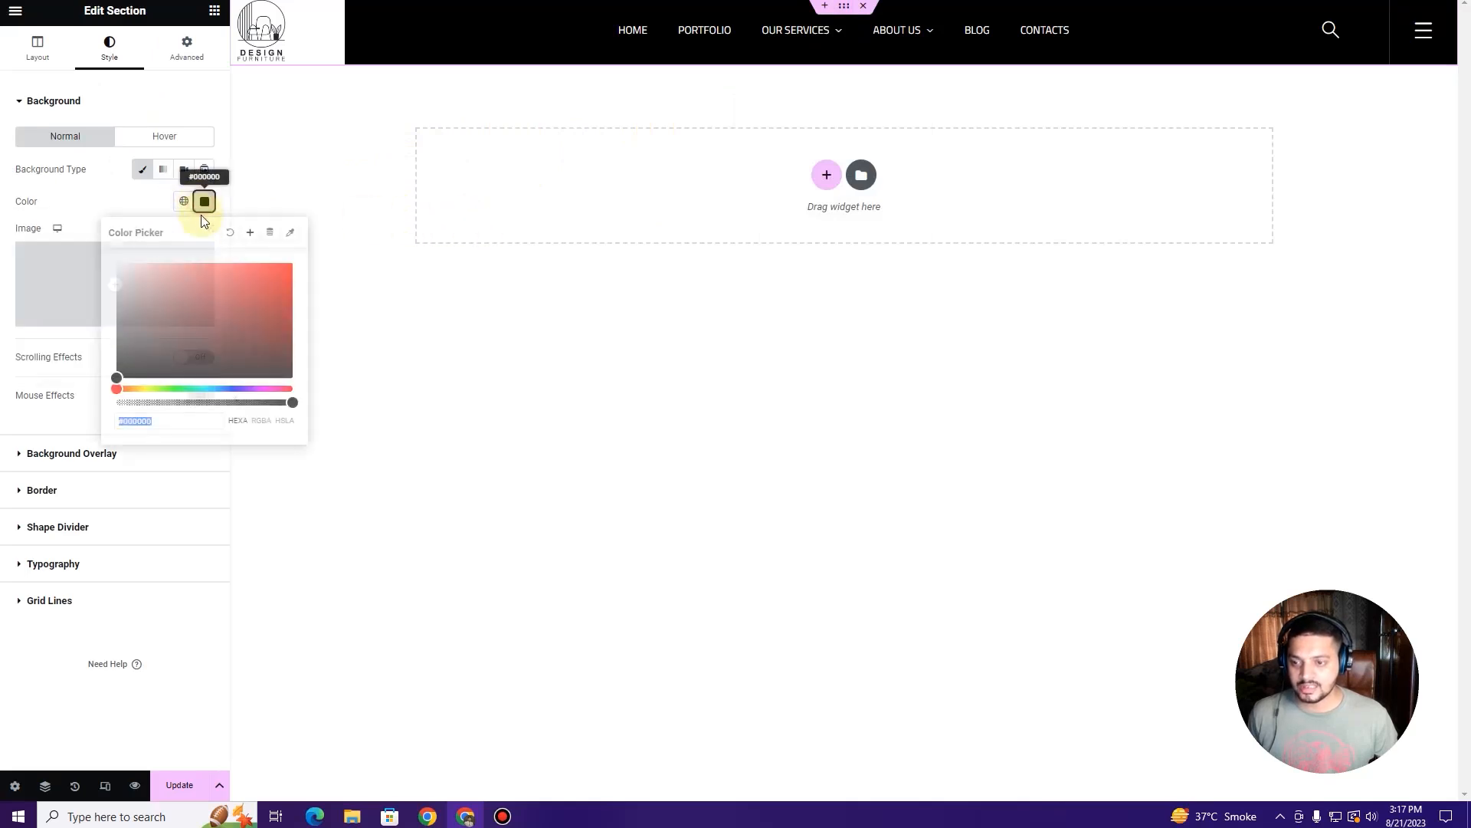
left_click(235, 235)
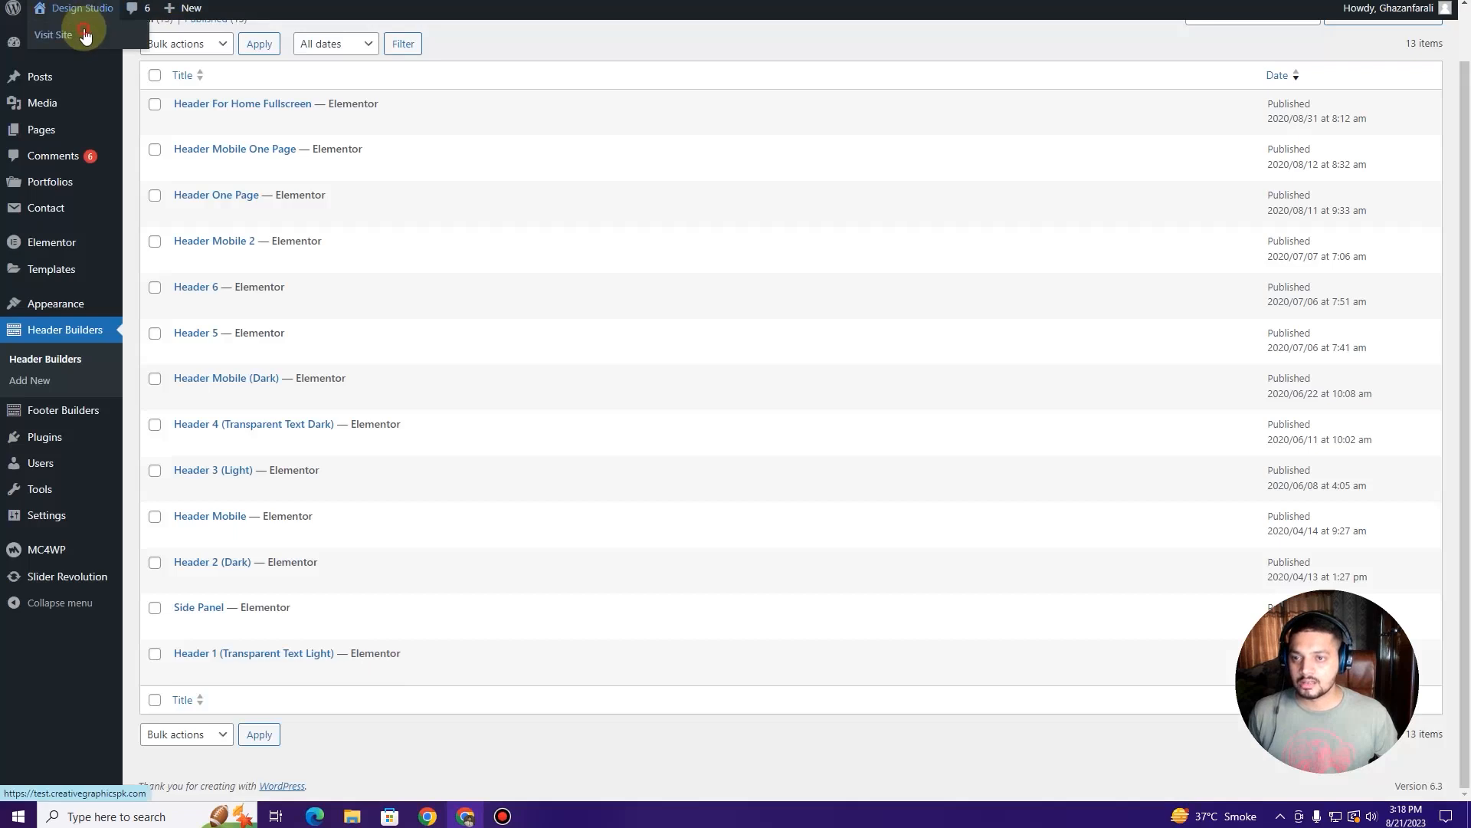
Step: Reload the live home page after leaving the page editor
key("ctrl+Tab")
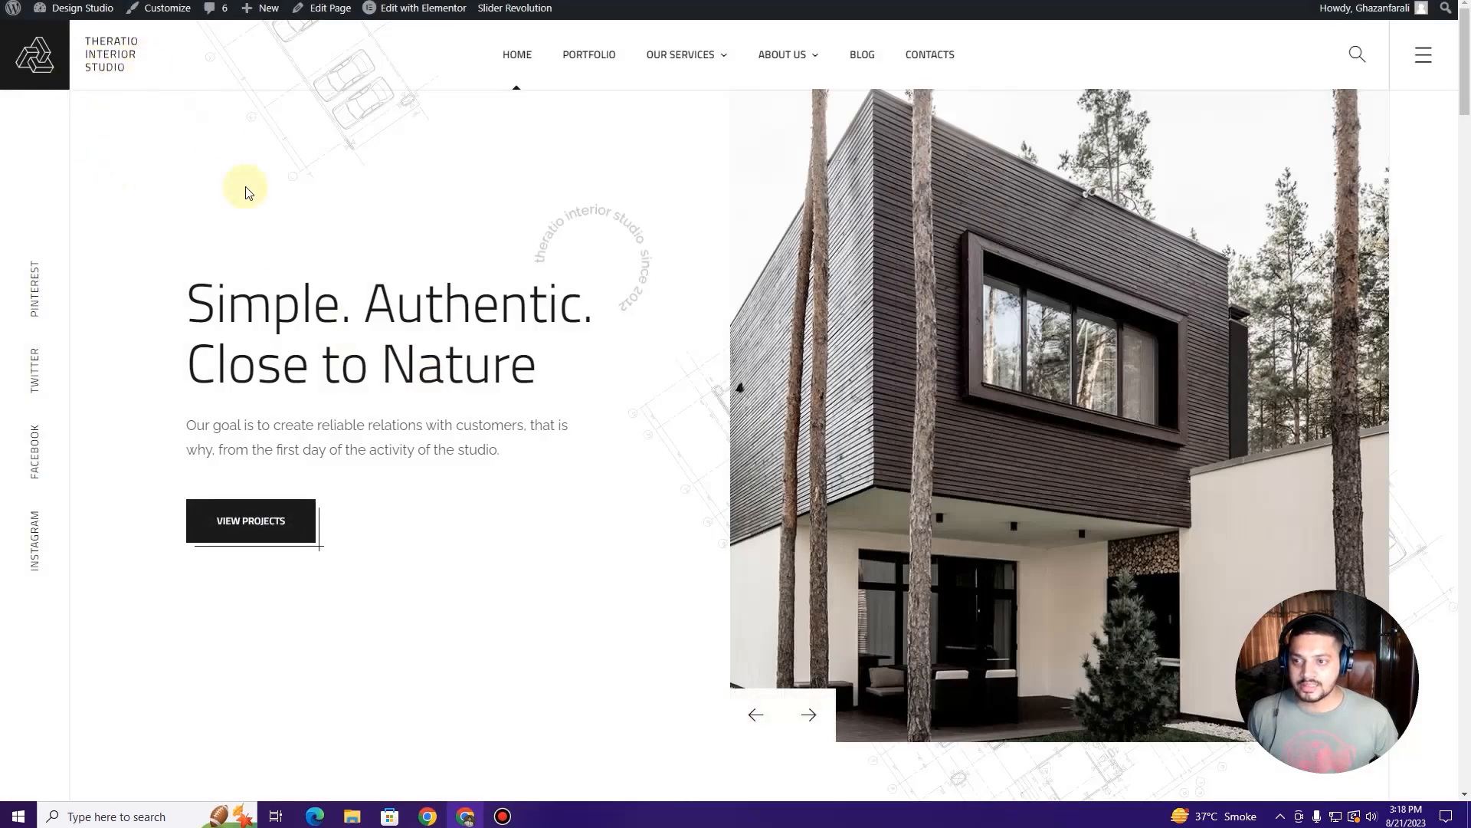
scroll(269, 269, "down", 3)
scroll(272, 268, "up", 3)
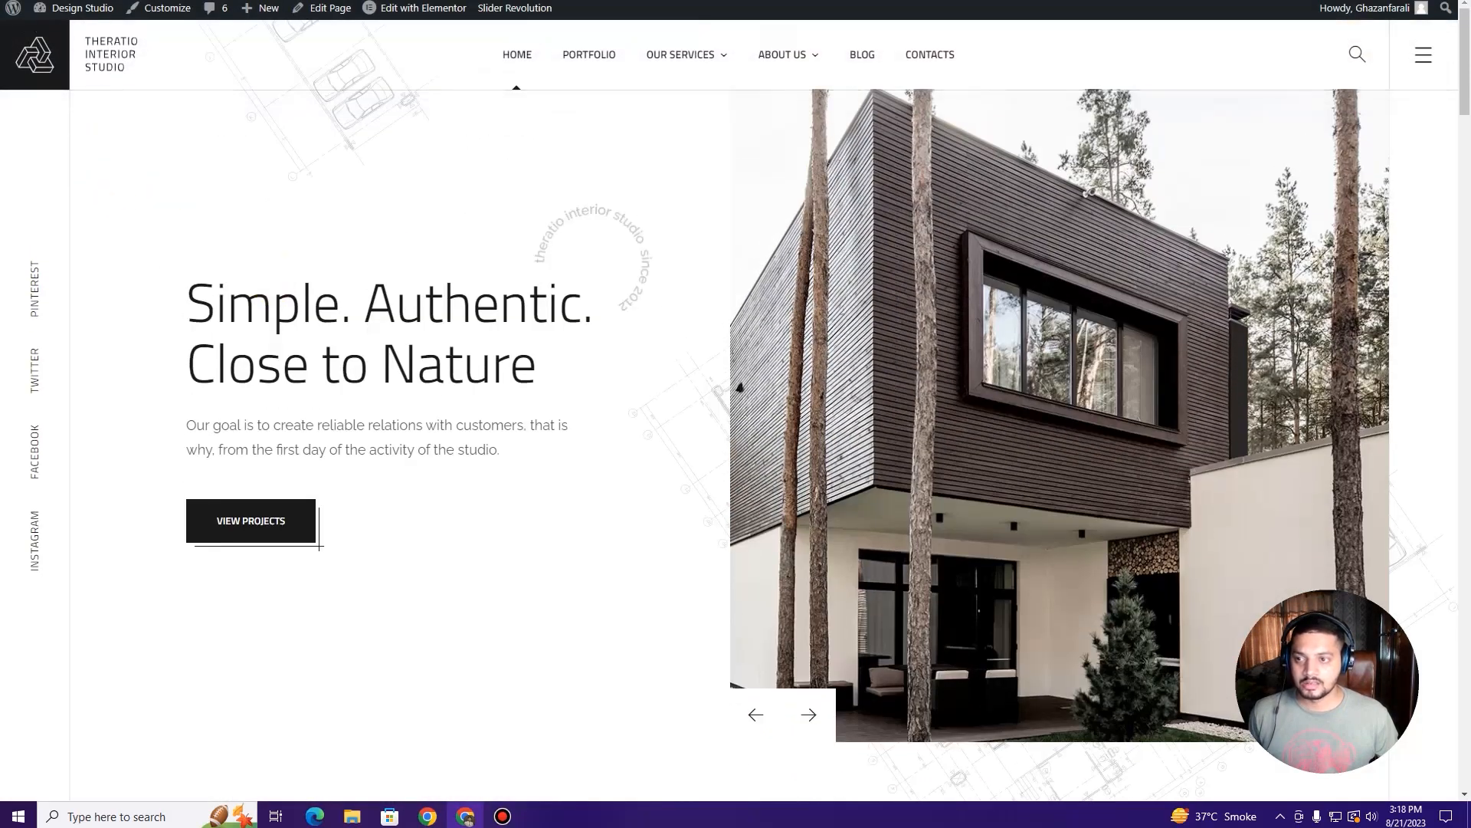
key("F5")
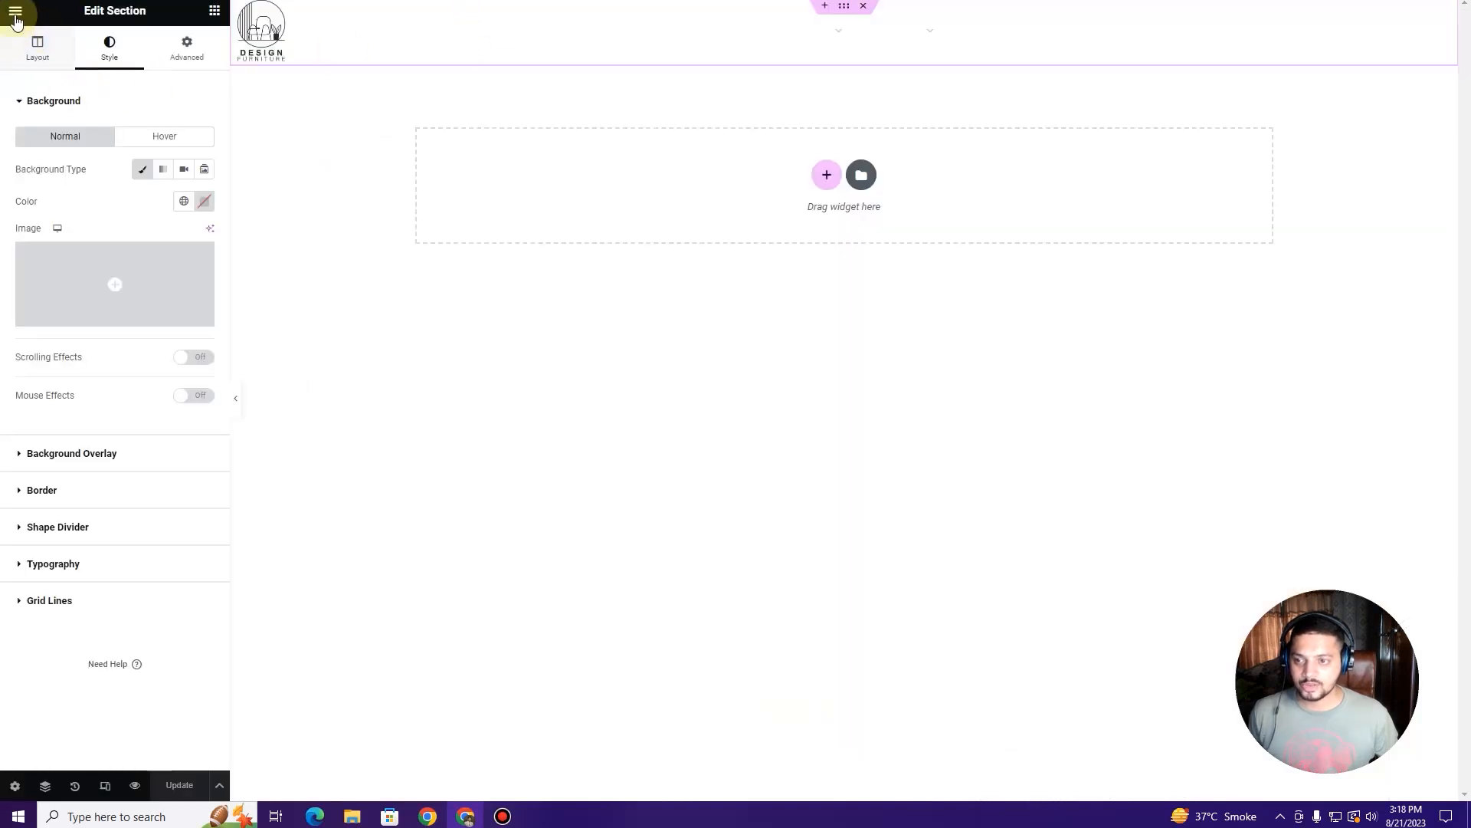
left_click(16, 12)
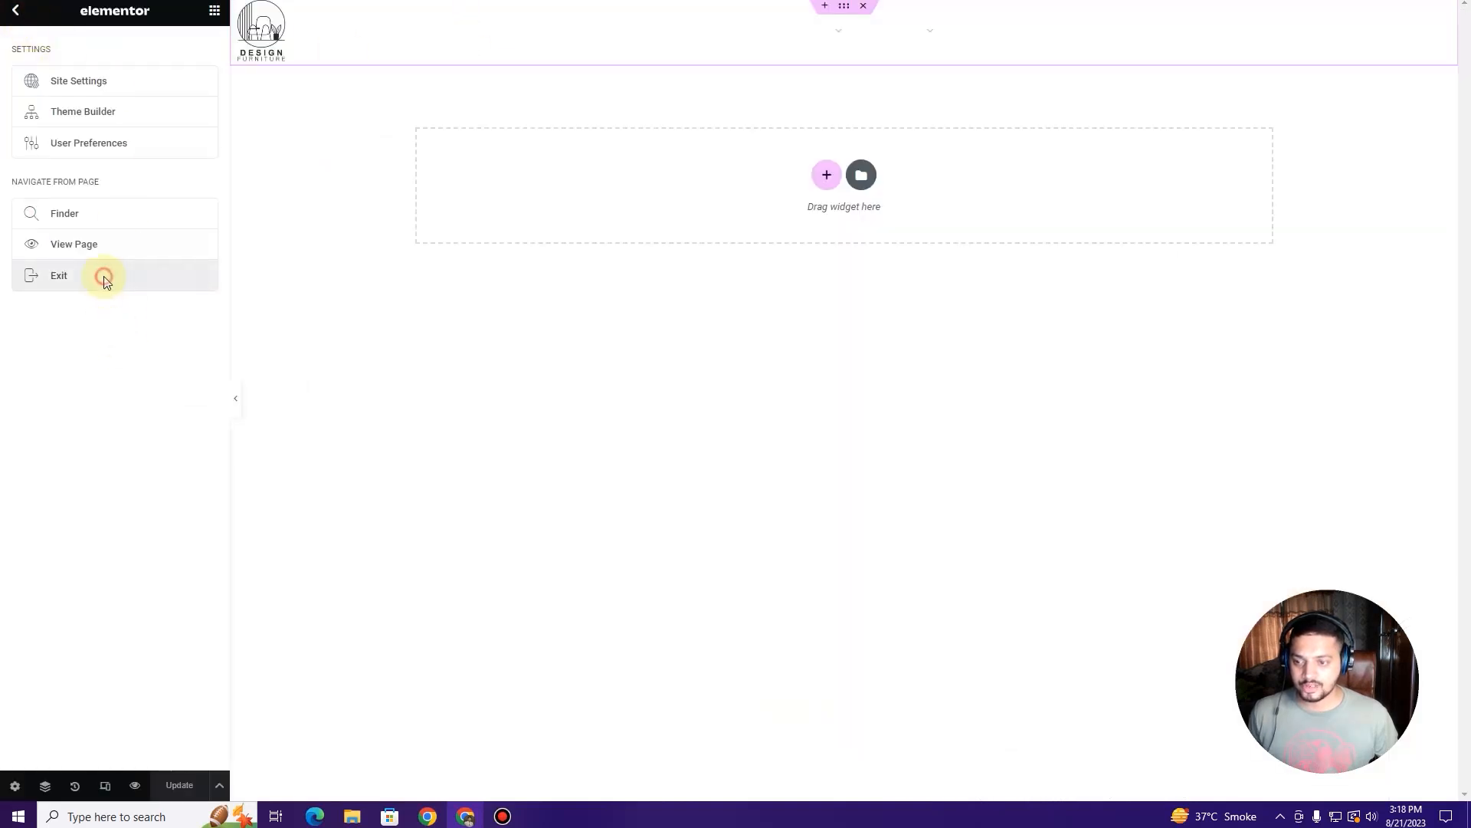
left_click(102, 275)
left_click(880, 467)
Step: Open and close the hamburger side panel on the live site, then return to Header Builders
left_click(1425, 58)
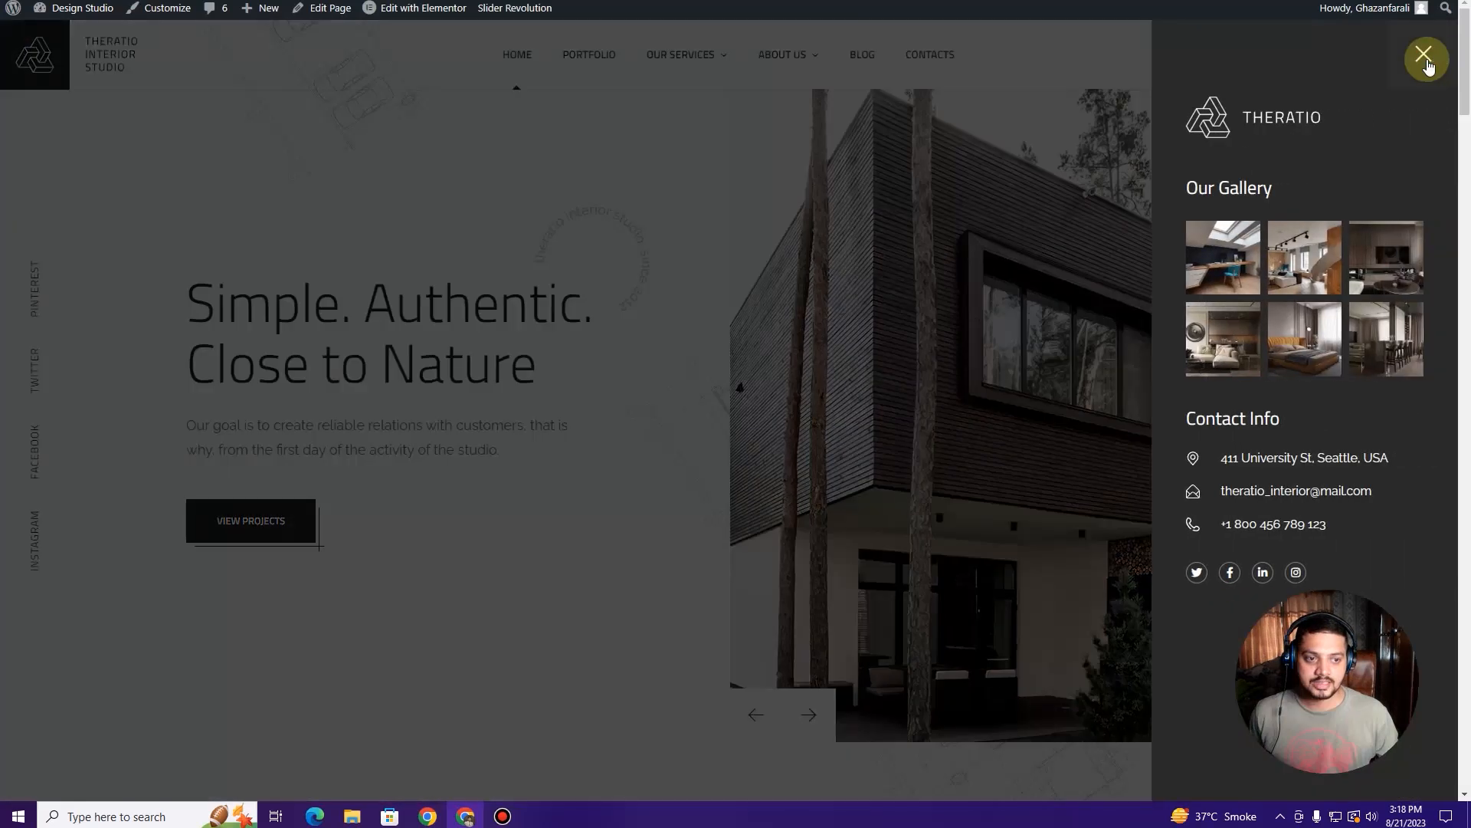
left_click(1425, 57)
left_click(1425, 60)
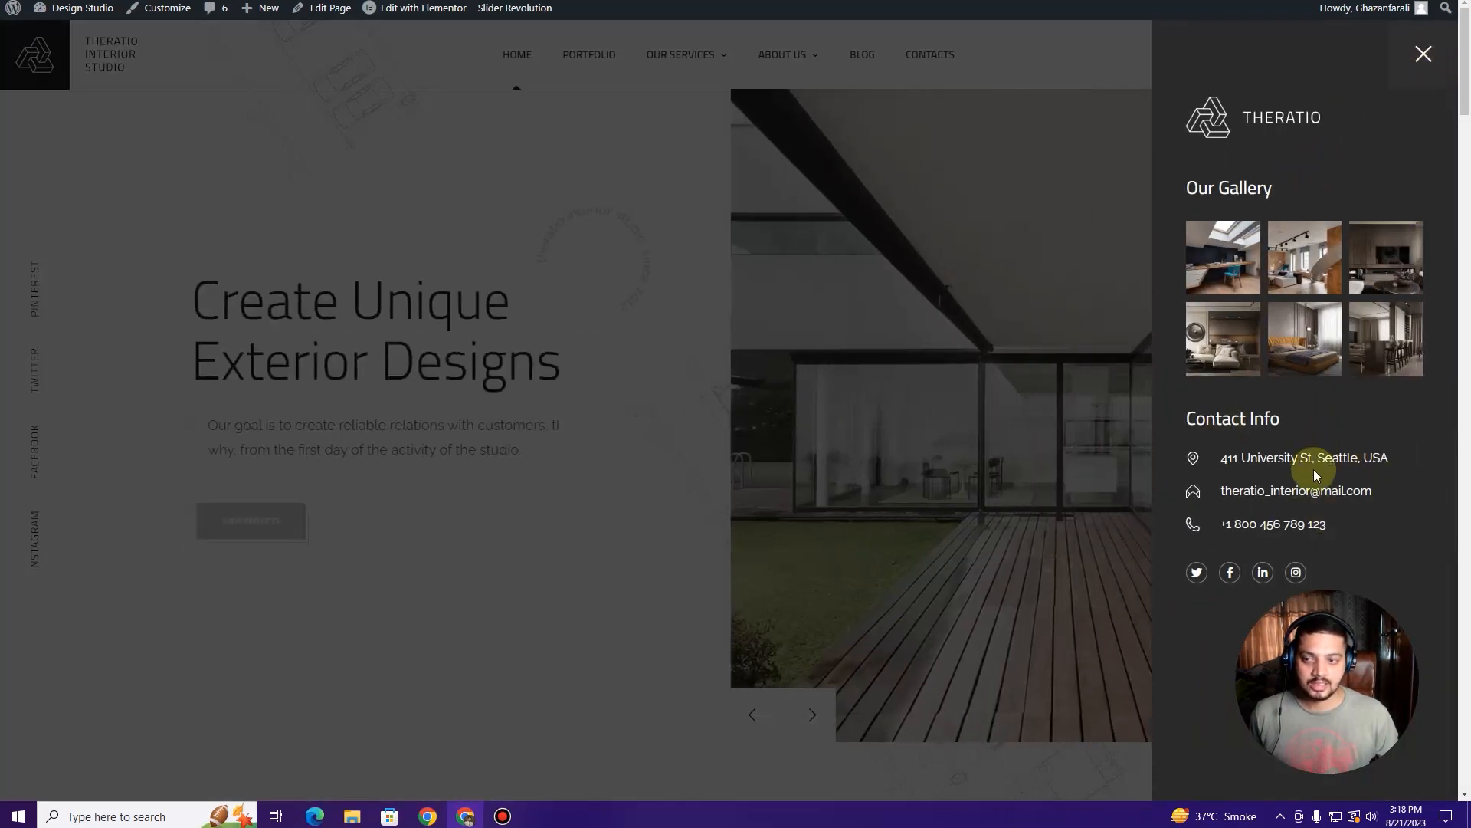
left_click(871, 378)
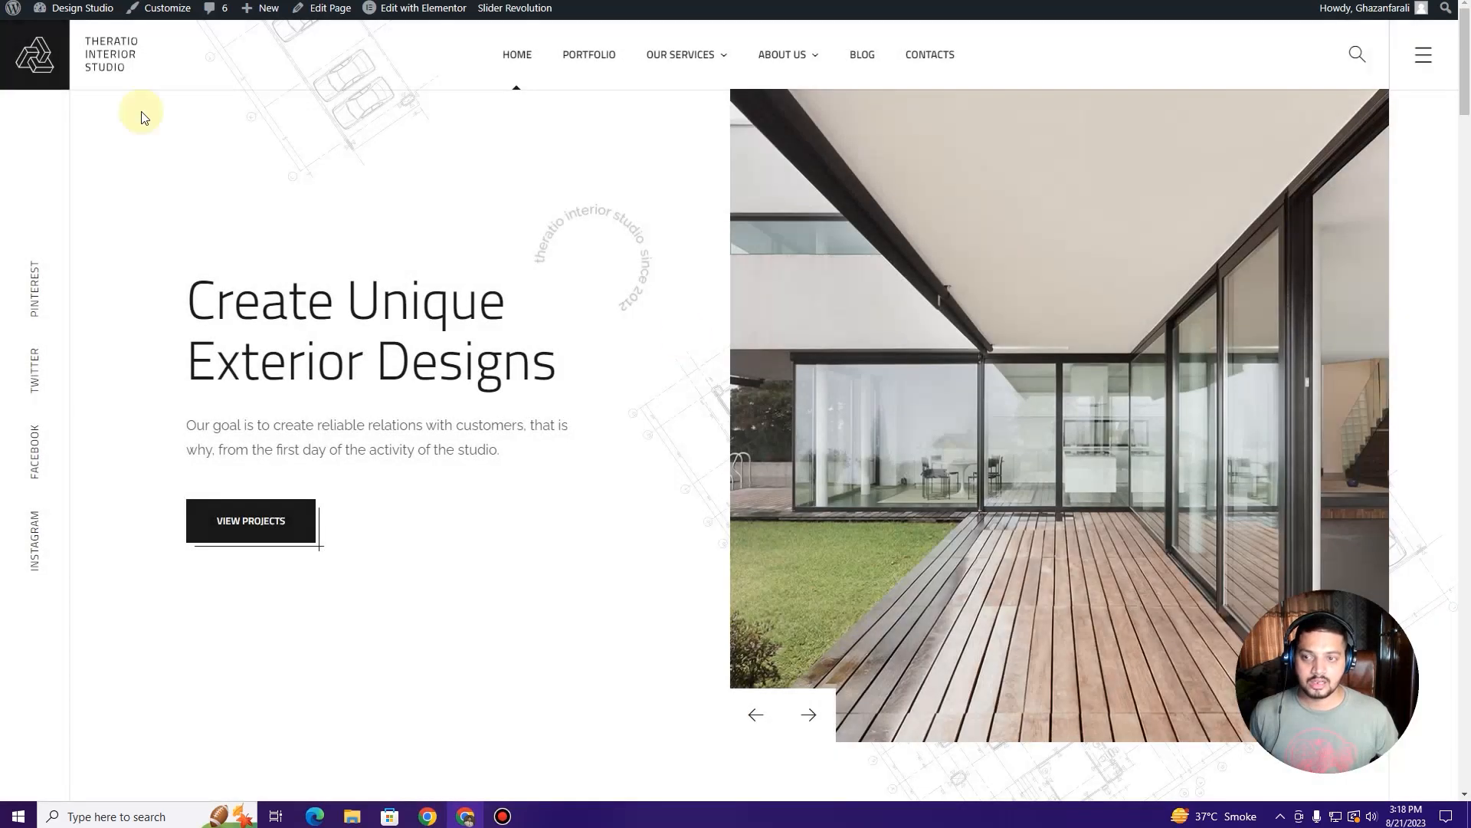
left_click(284, 1)
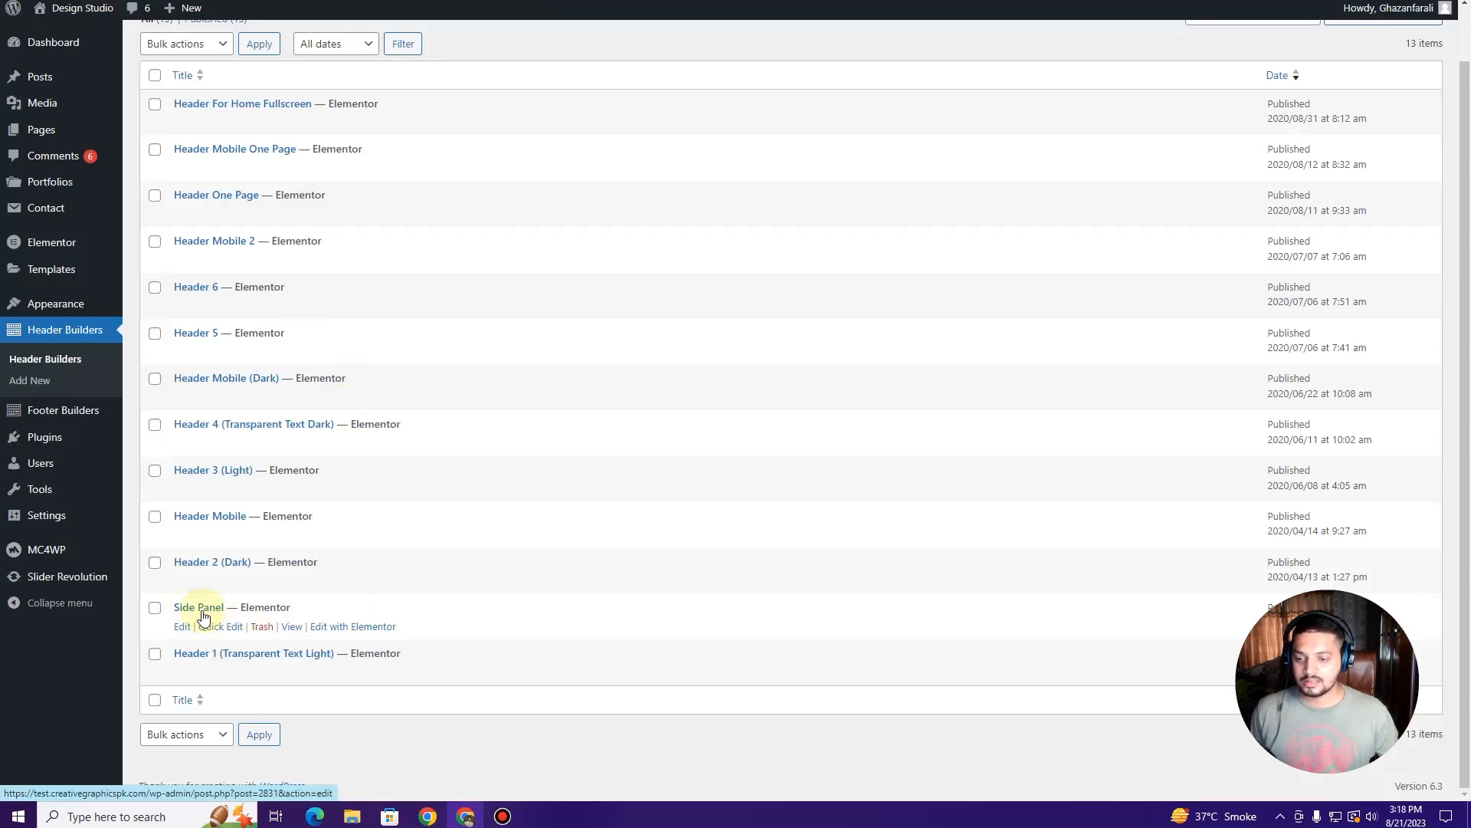
Step: Open the Side Panel template and set its logo image to the Design Furniture logo
left_click(353, 626)
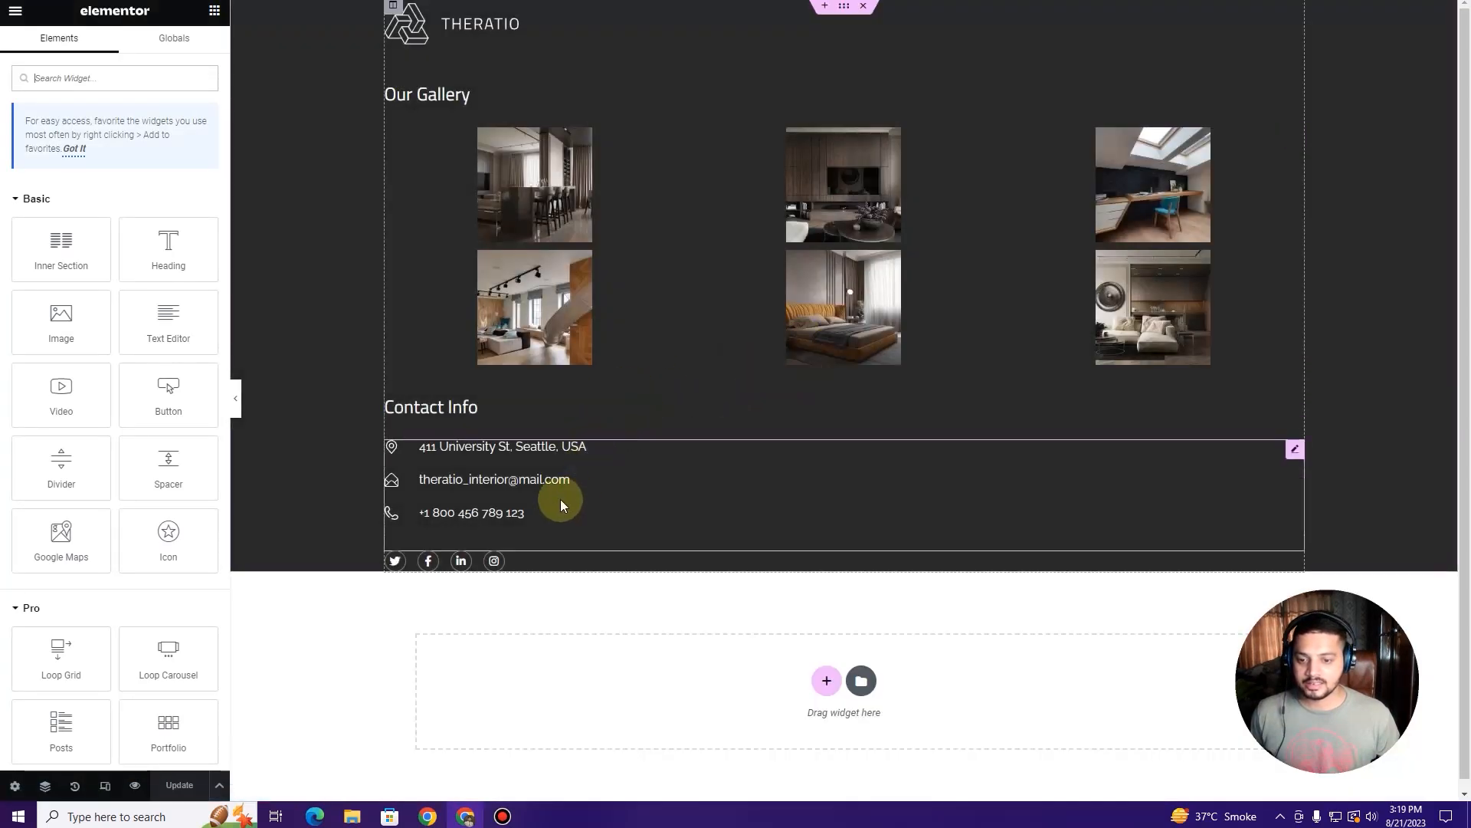
left_click(704, 29)
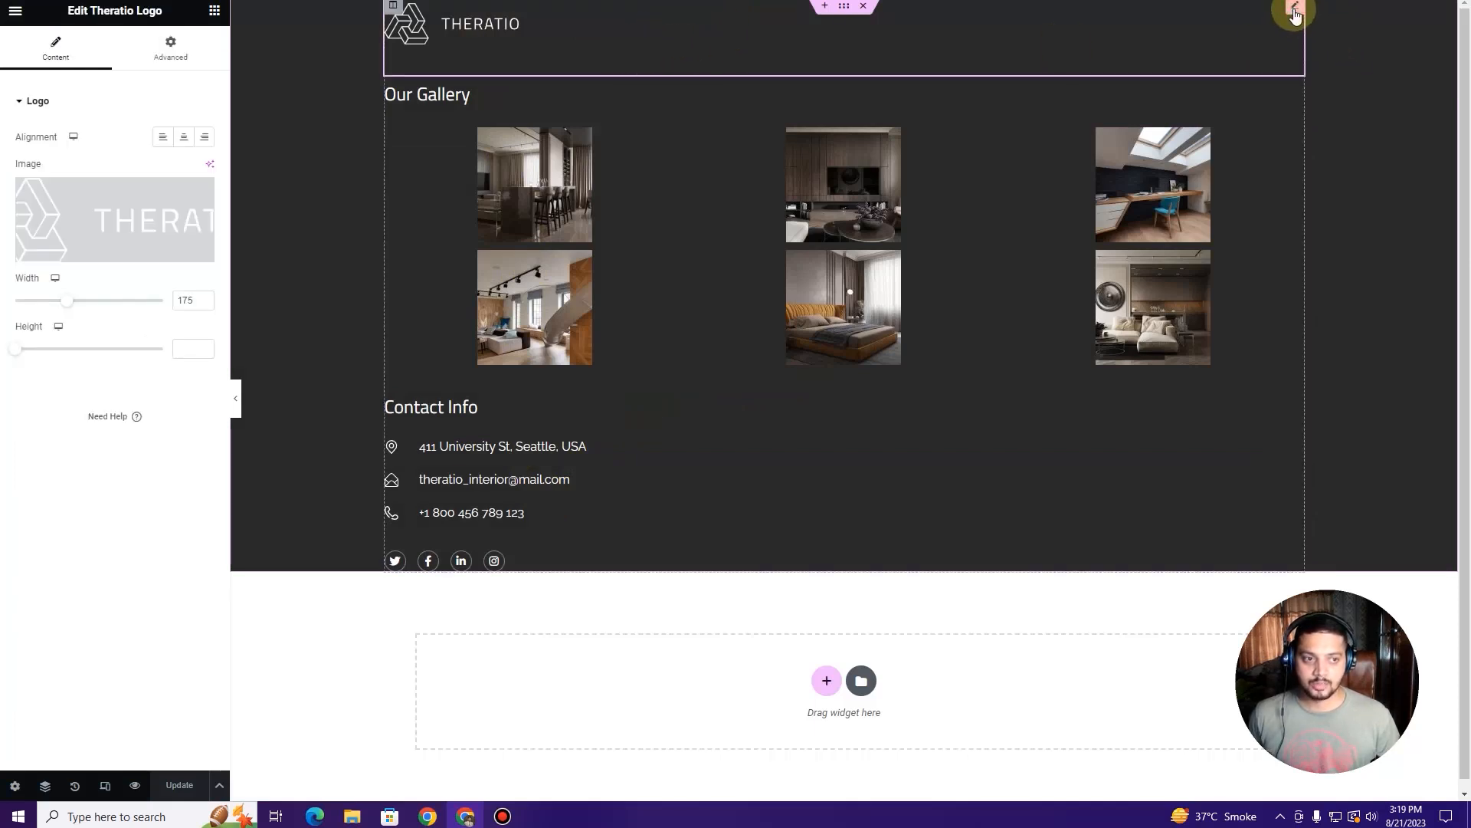
left_click(136, 206)
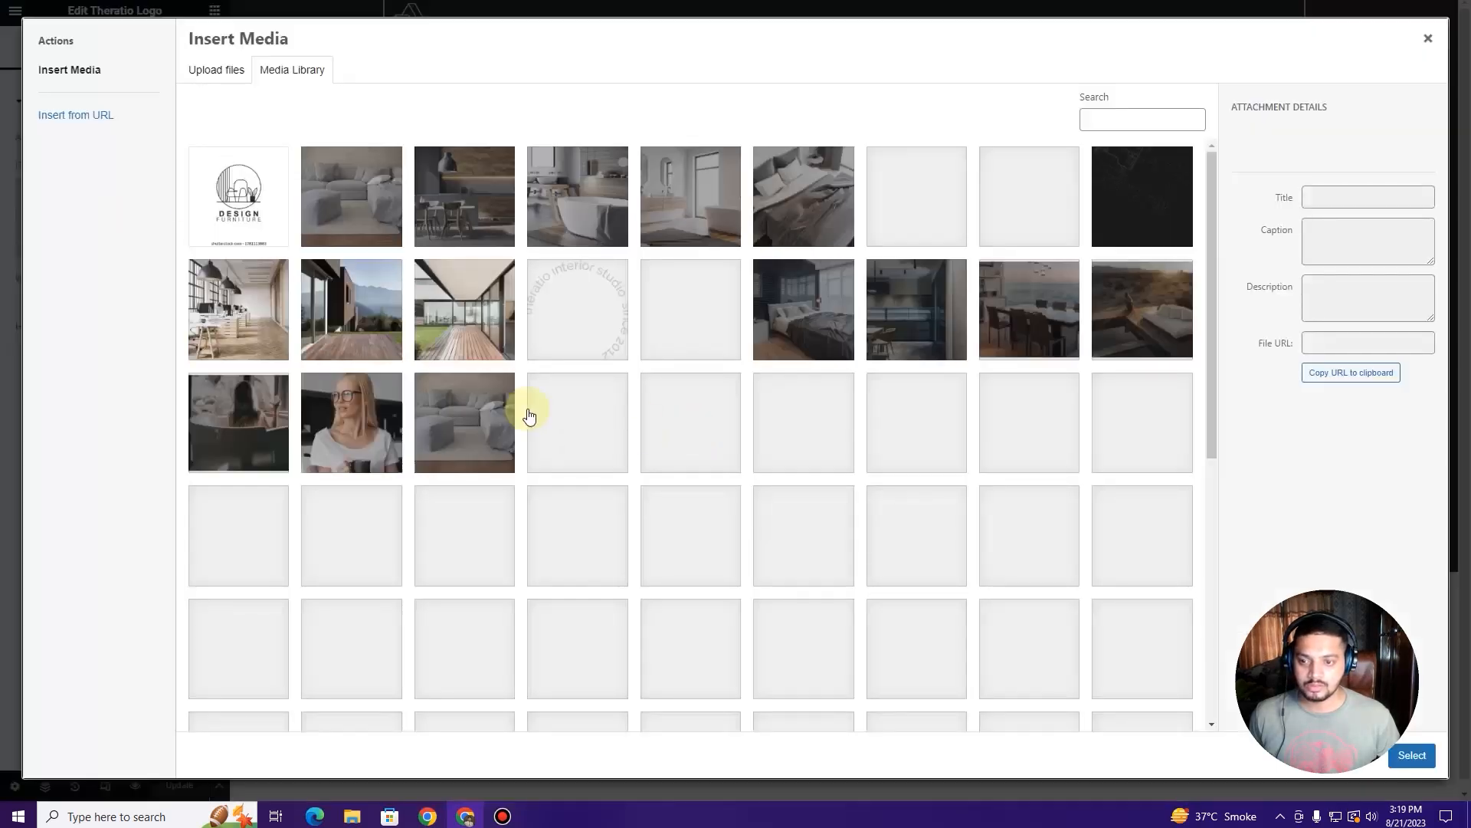
left_click(258, 224)
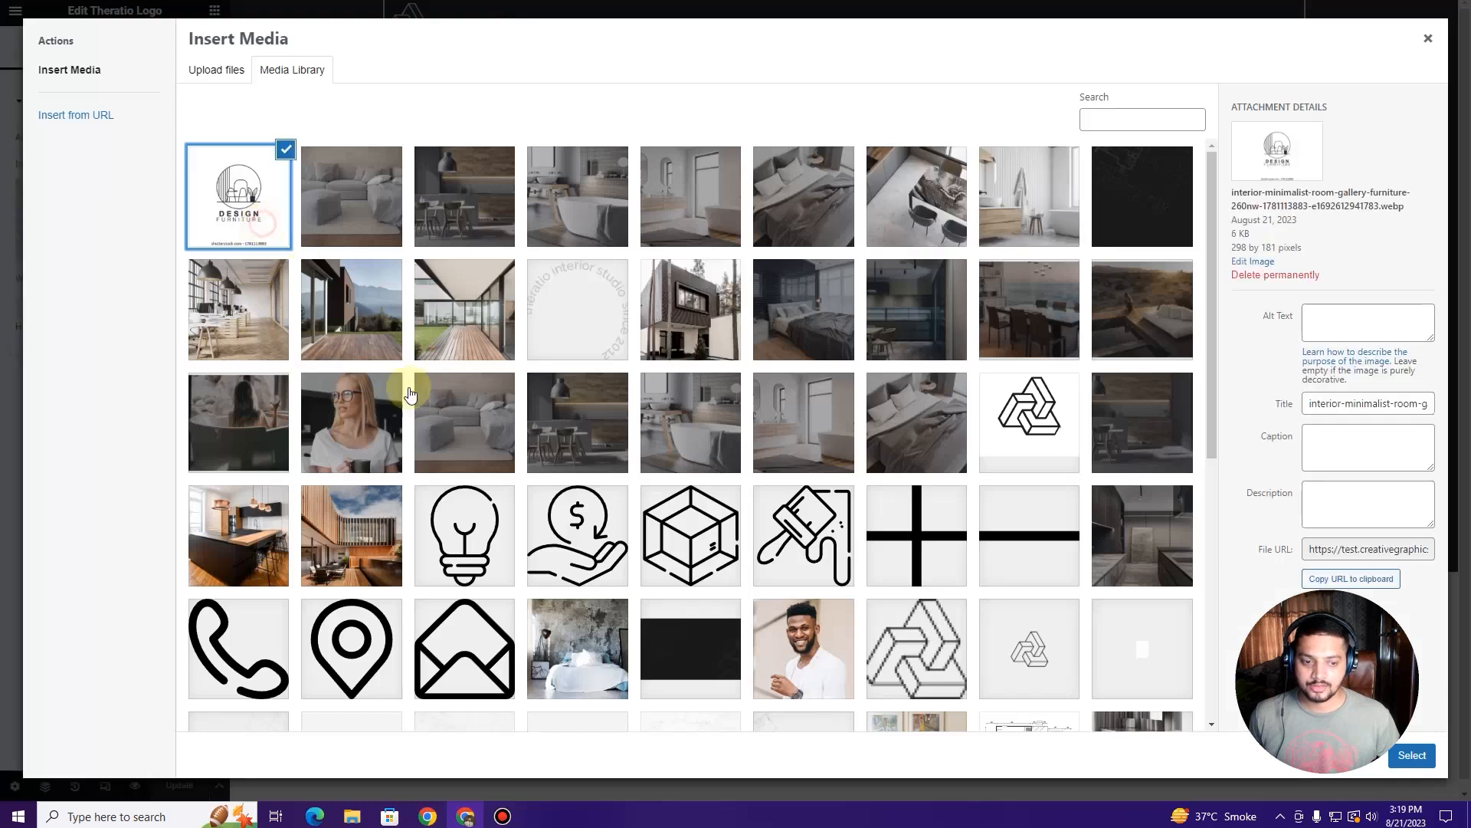
left_click(1412, 757)
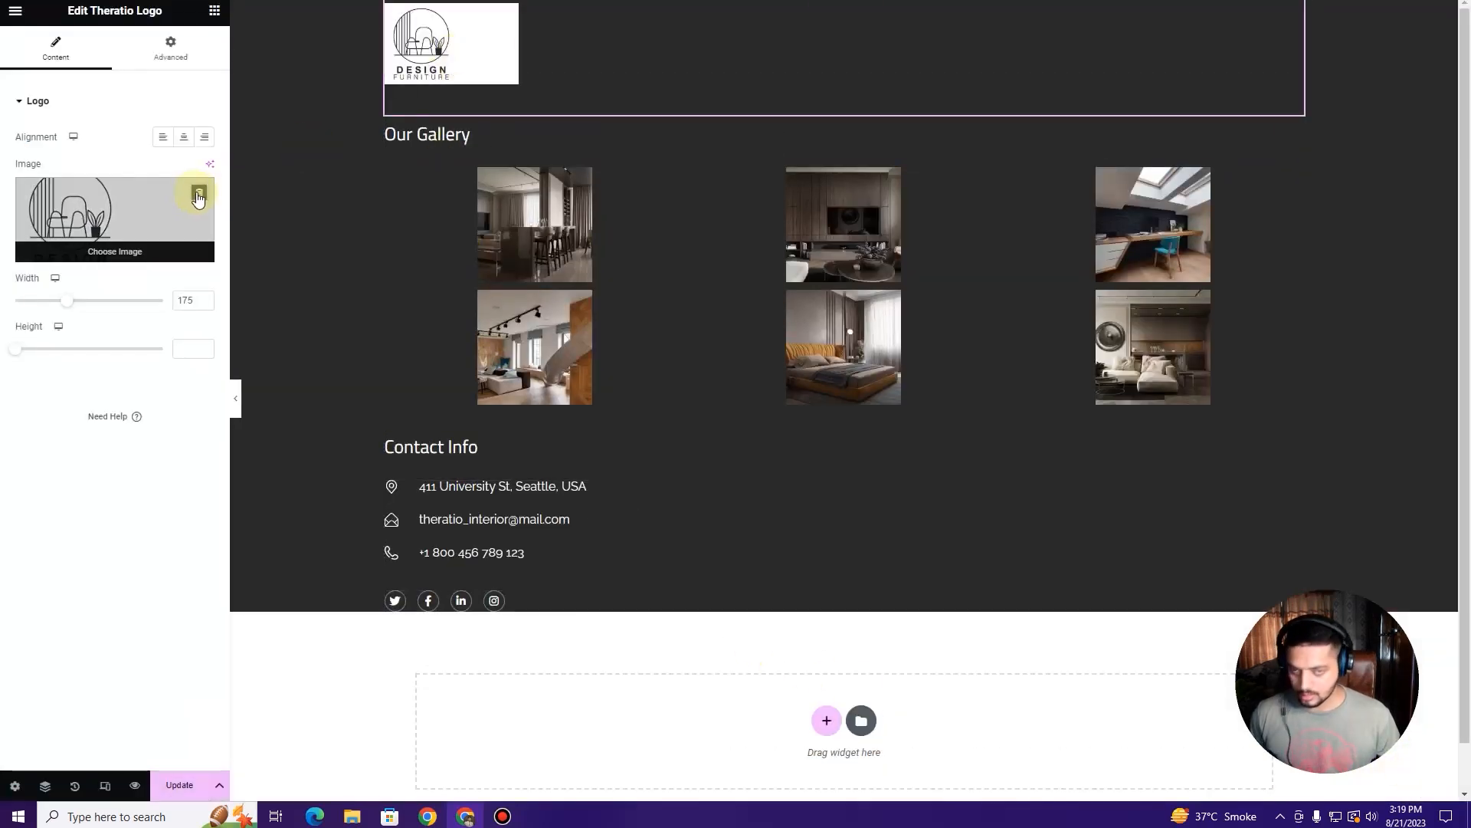
Step: Remove the logo image and re-select the Design Furniture logo to confirm the replacement
left_click(199, 197)
left_click(76, 228)
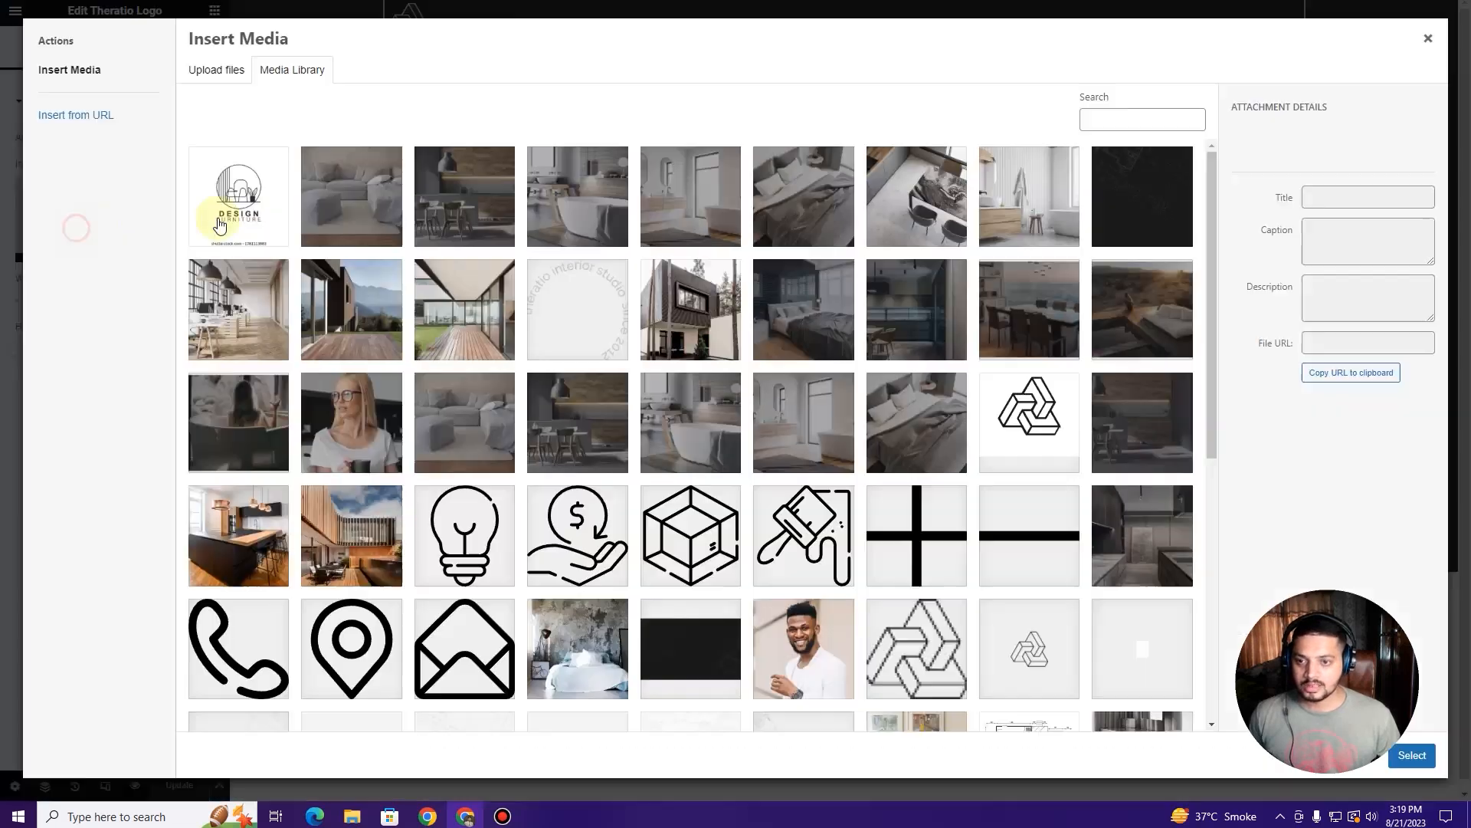
left_click(219, 224)
left_click(1412, 755)
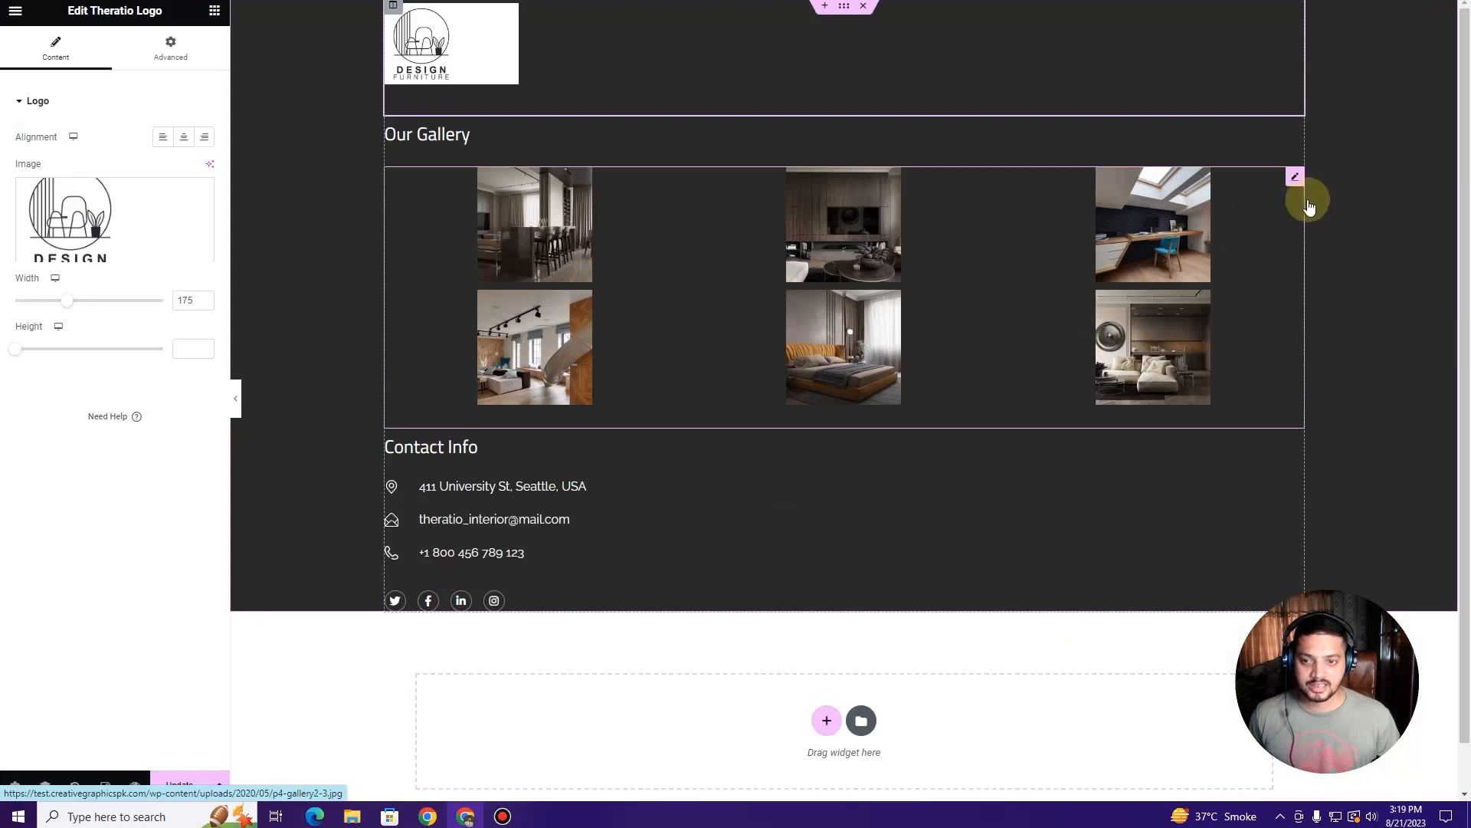
left_click(1295, 177)
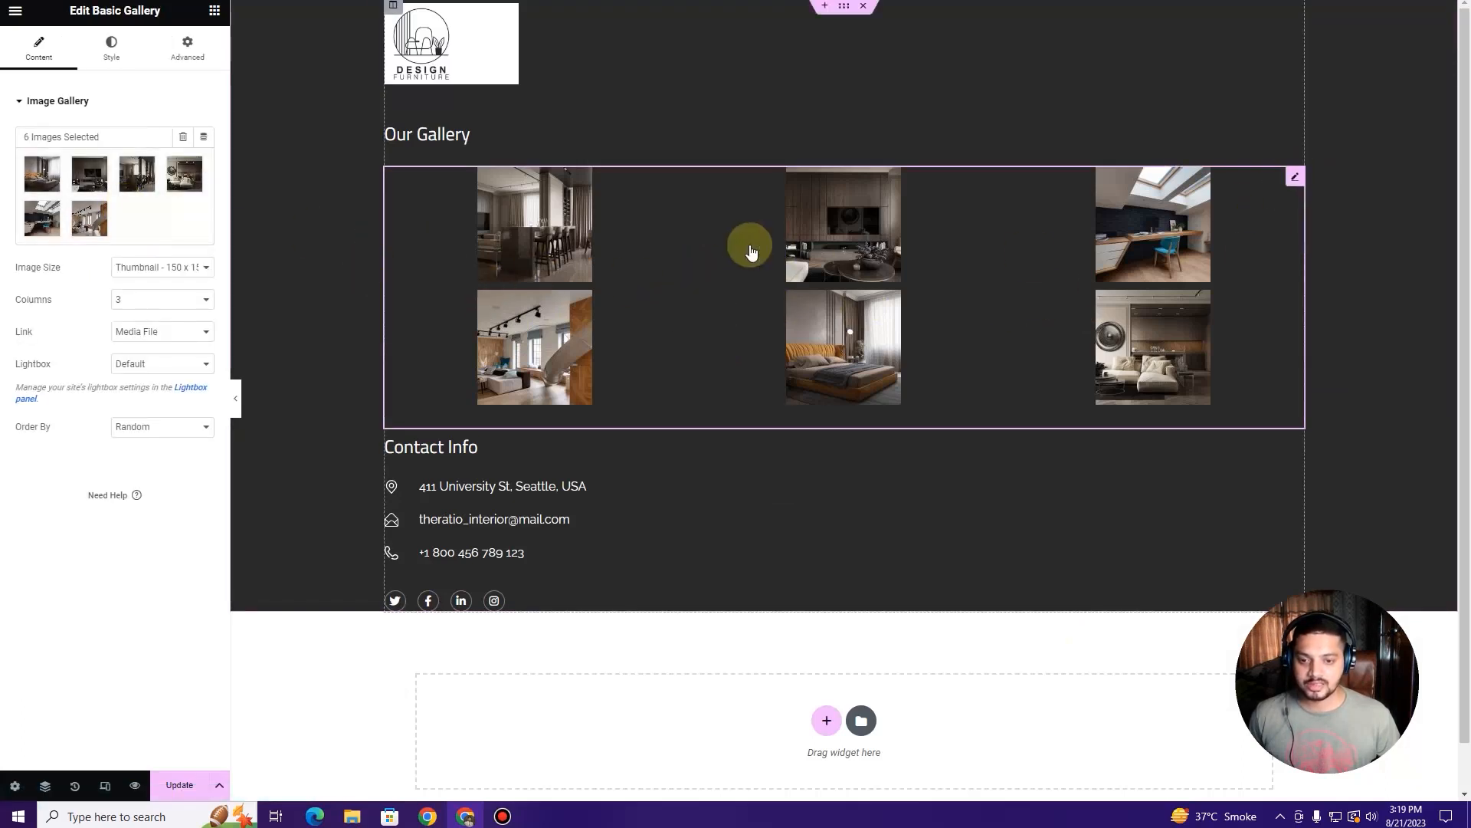
Step: Browse Add to gallery and pick image1-home3-3.png, then close, keeping the six gallery images
left_click(100, 221)
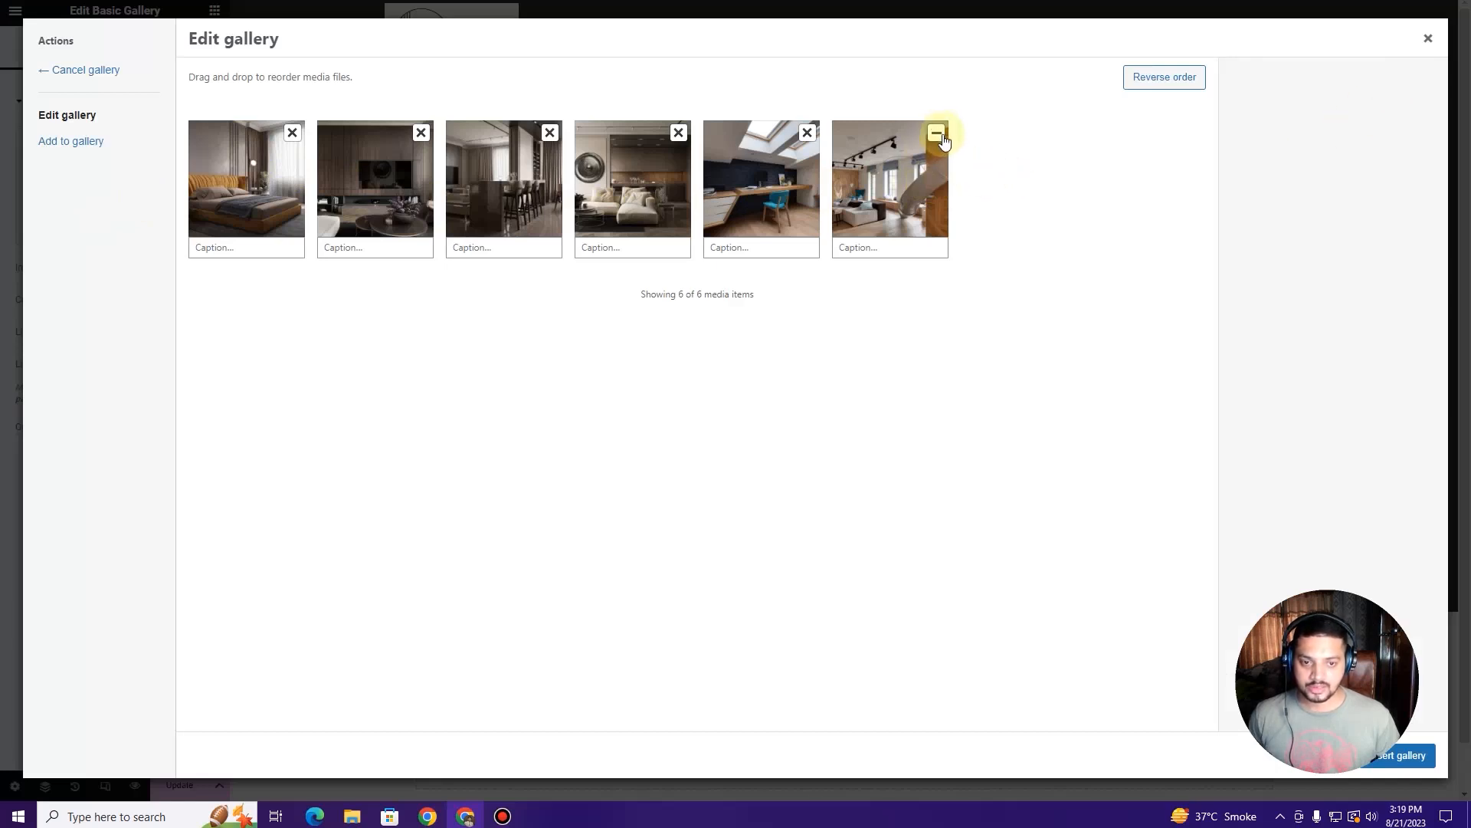
left_click(66, 149)
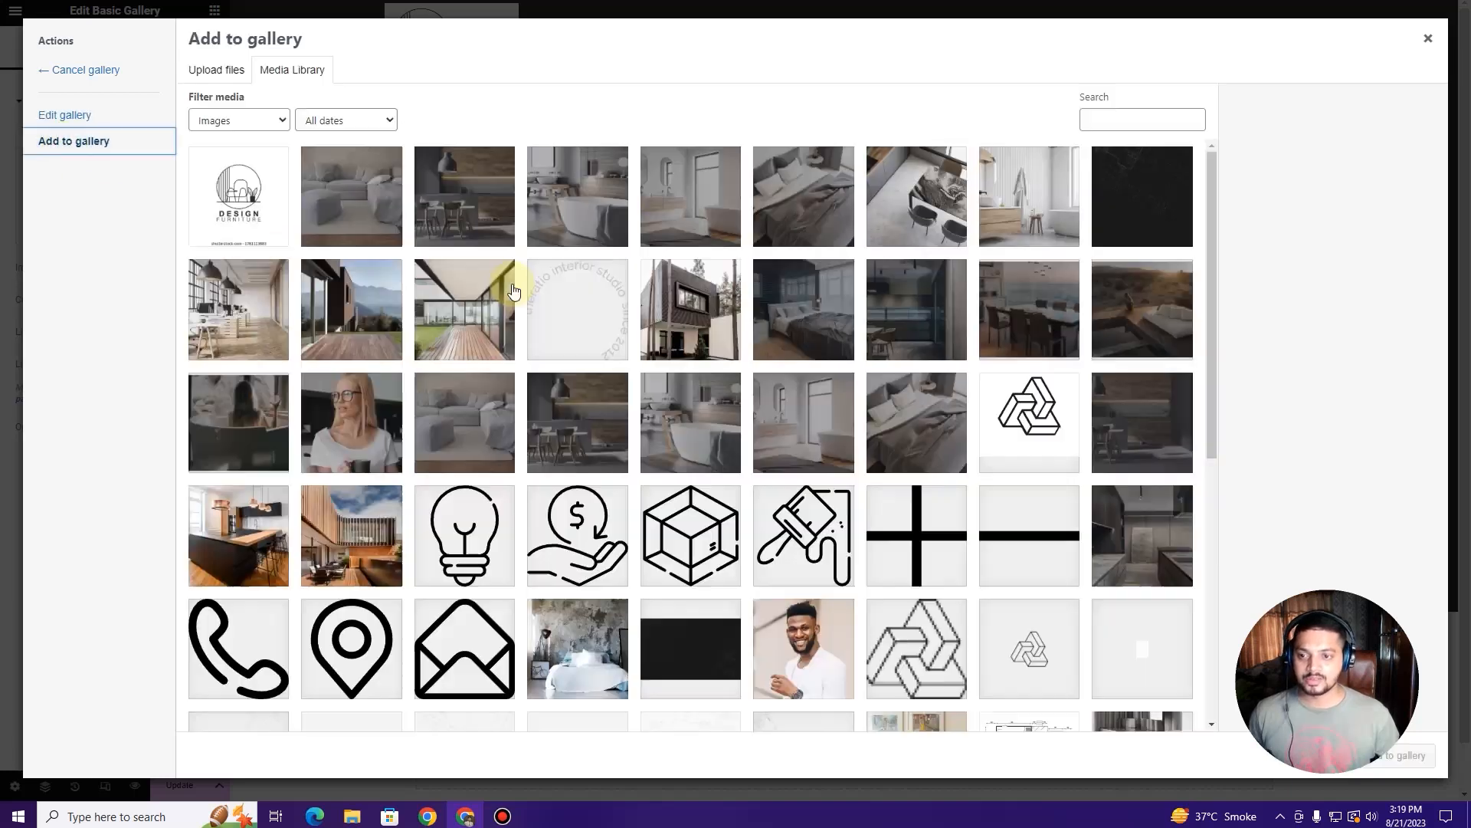
scroll(679, 417, "down", 1)
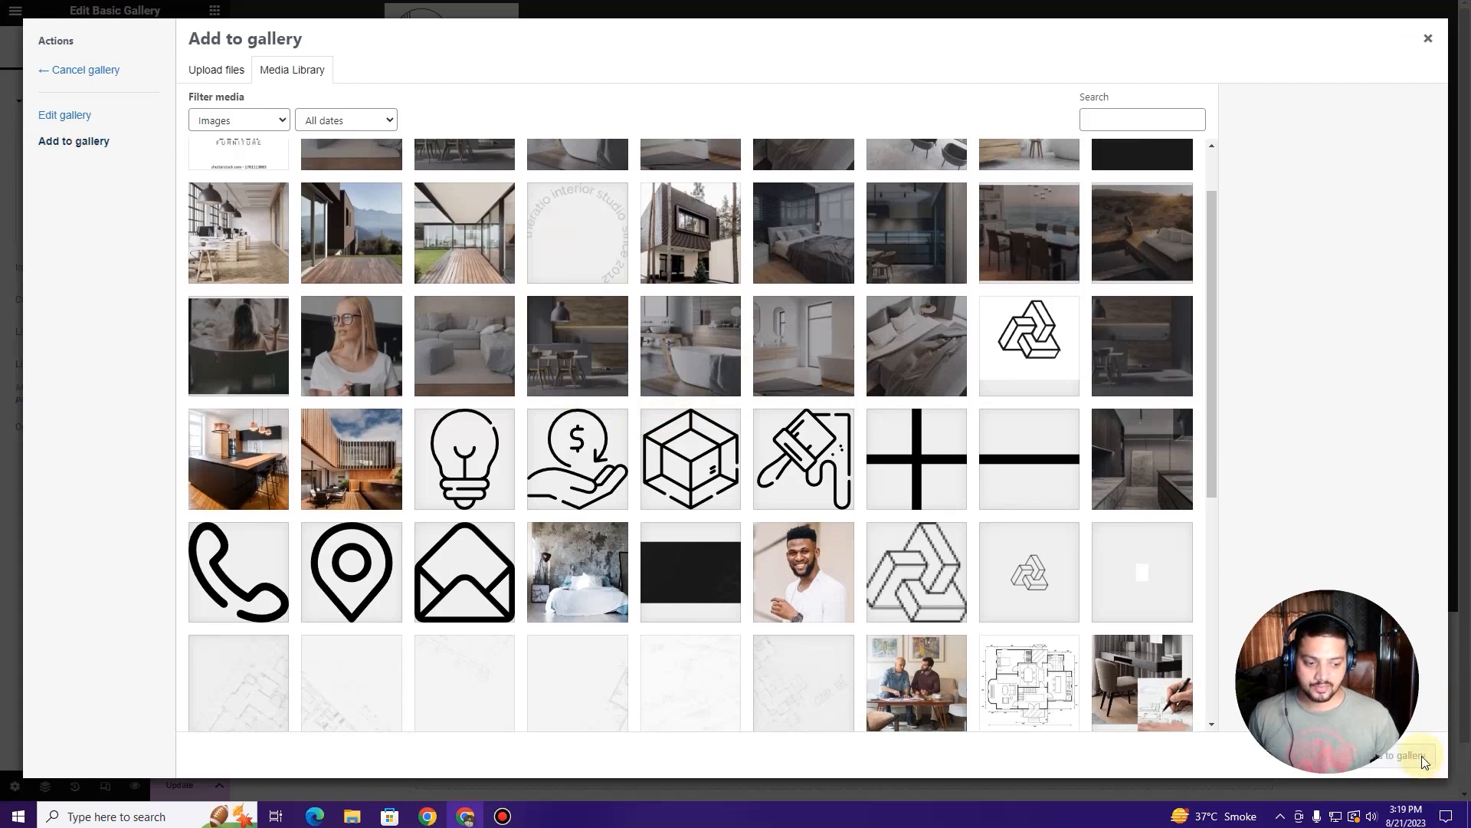
left_click(1181, 709)
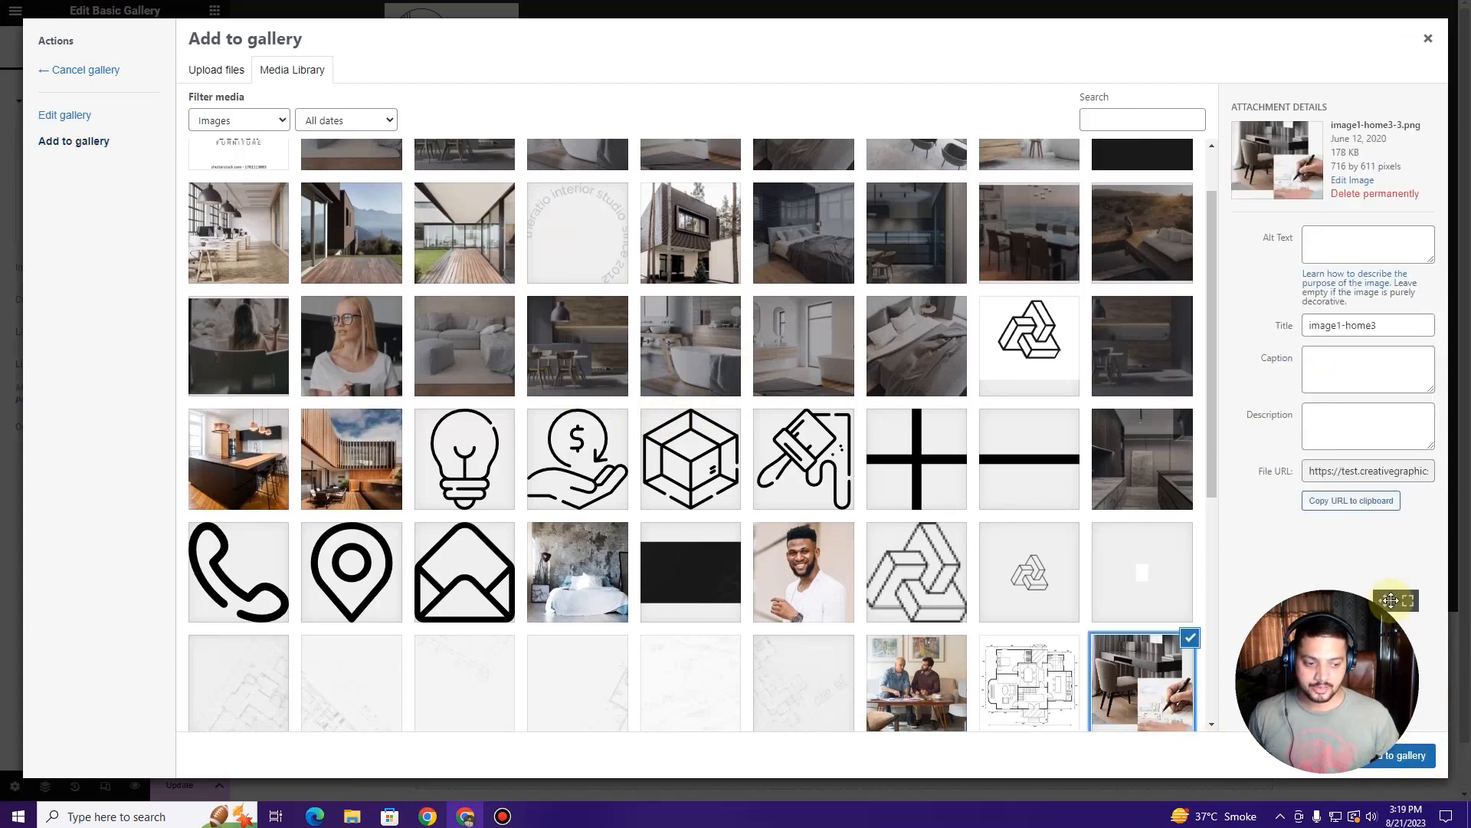
left_click_drag(1387, 600, 1377, 554)
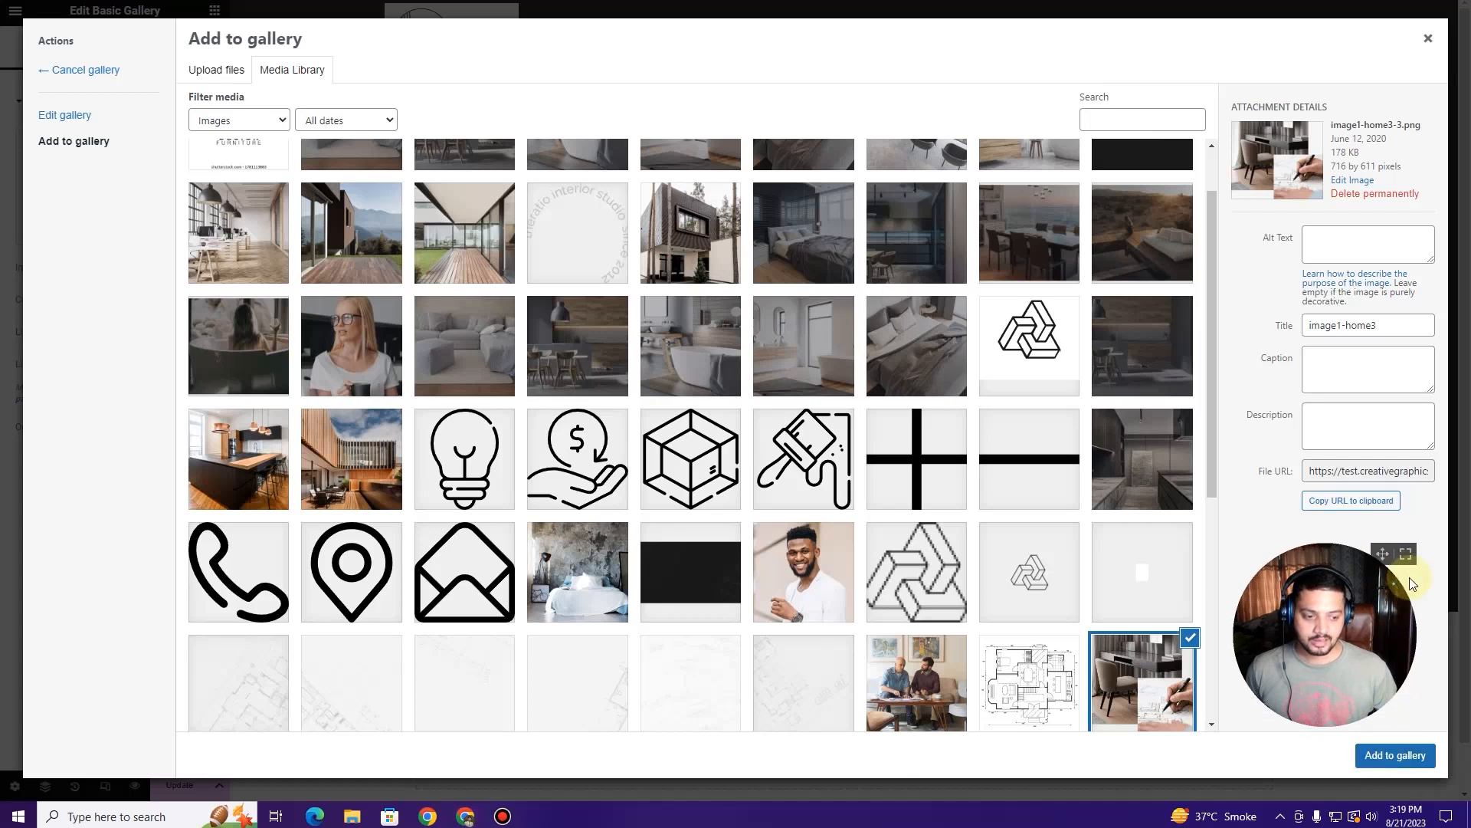
left_click(1428, 40)
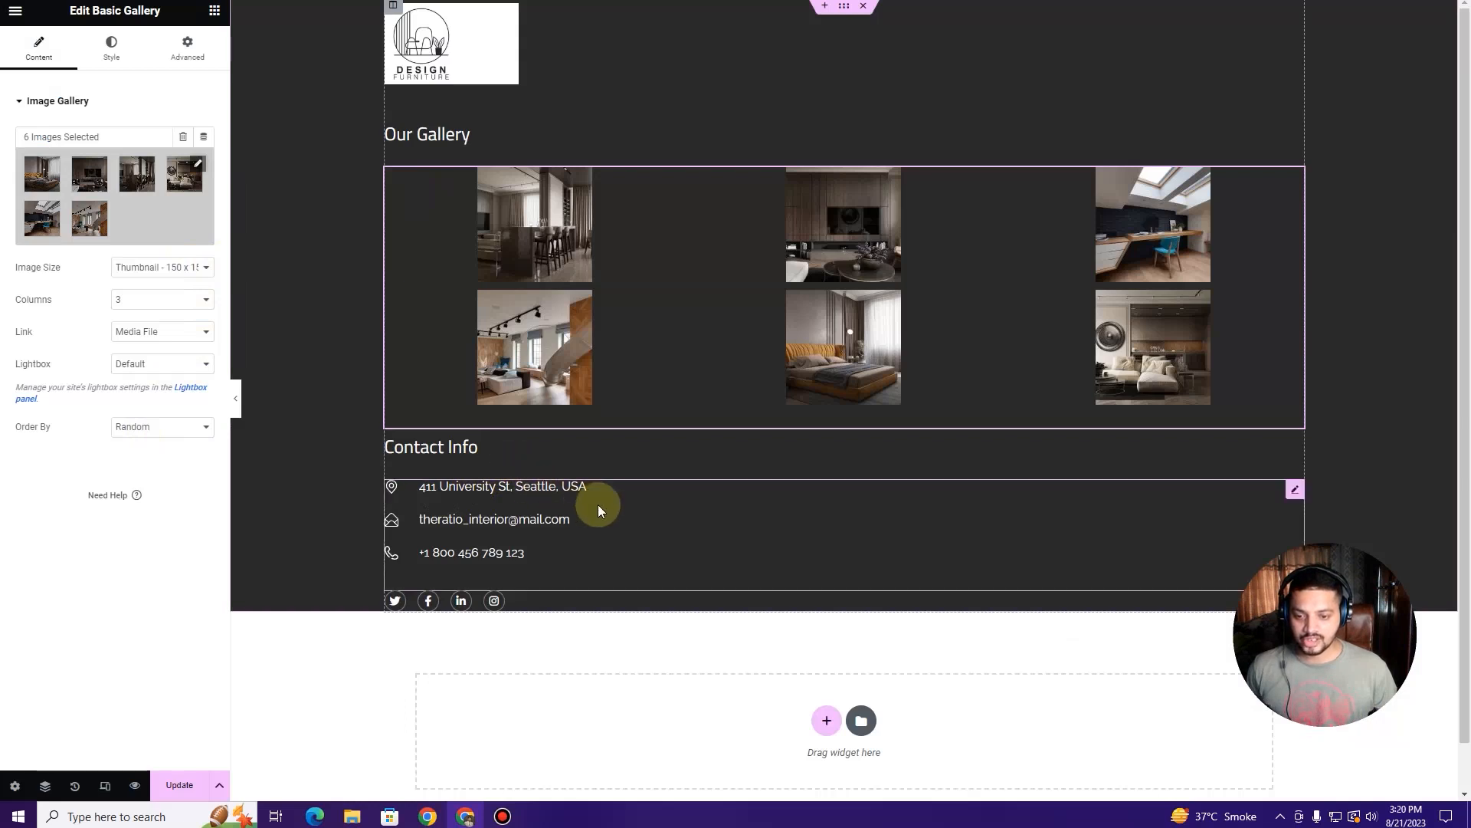
Step: In the Contact Info list, retype the e-mail's name part as a generic 'Support' address
left_click(1293, 493)
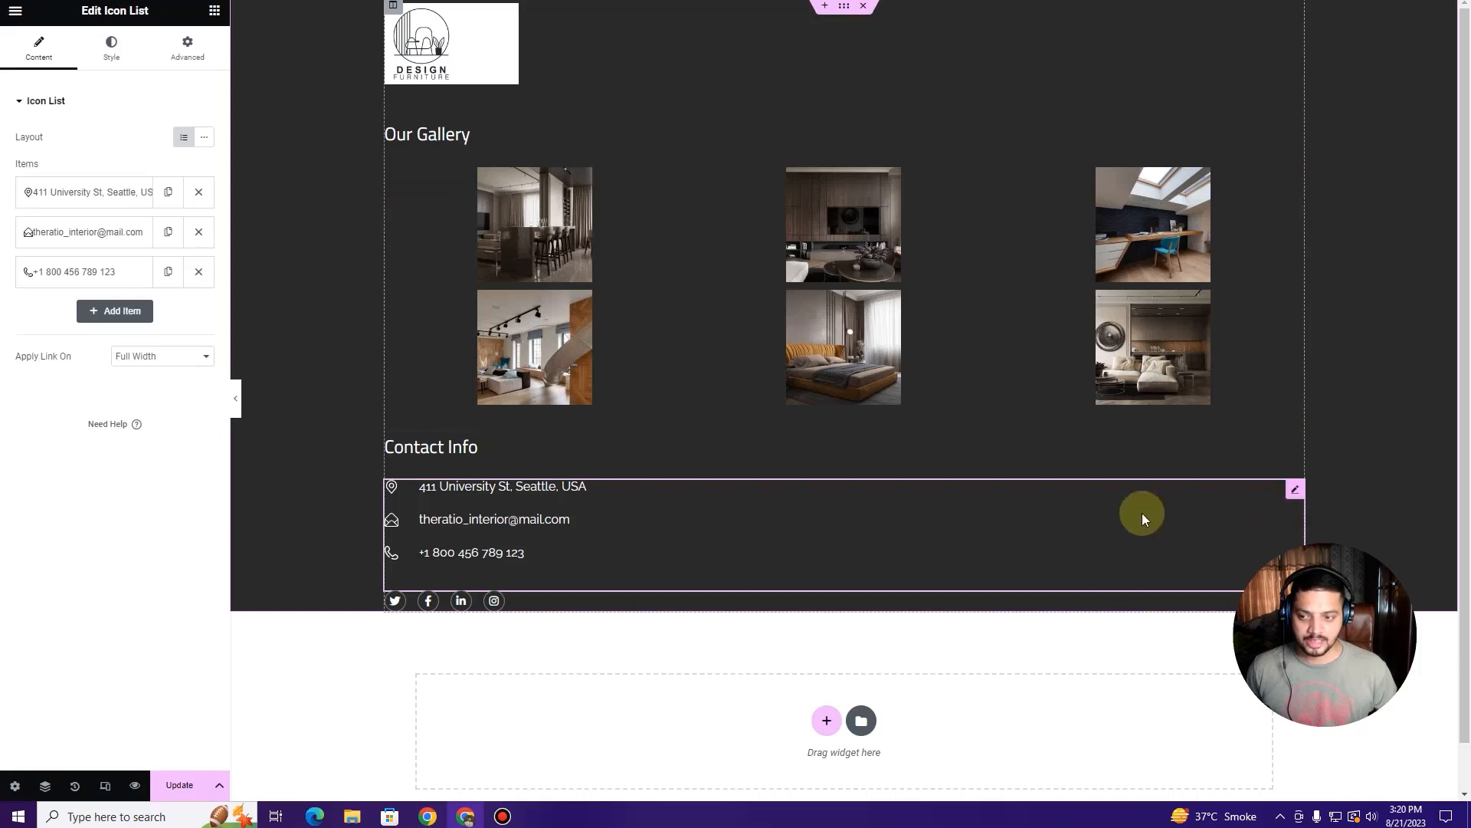
left_click(95, 188)
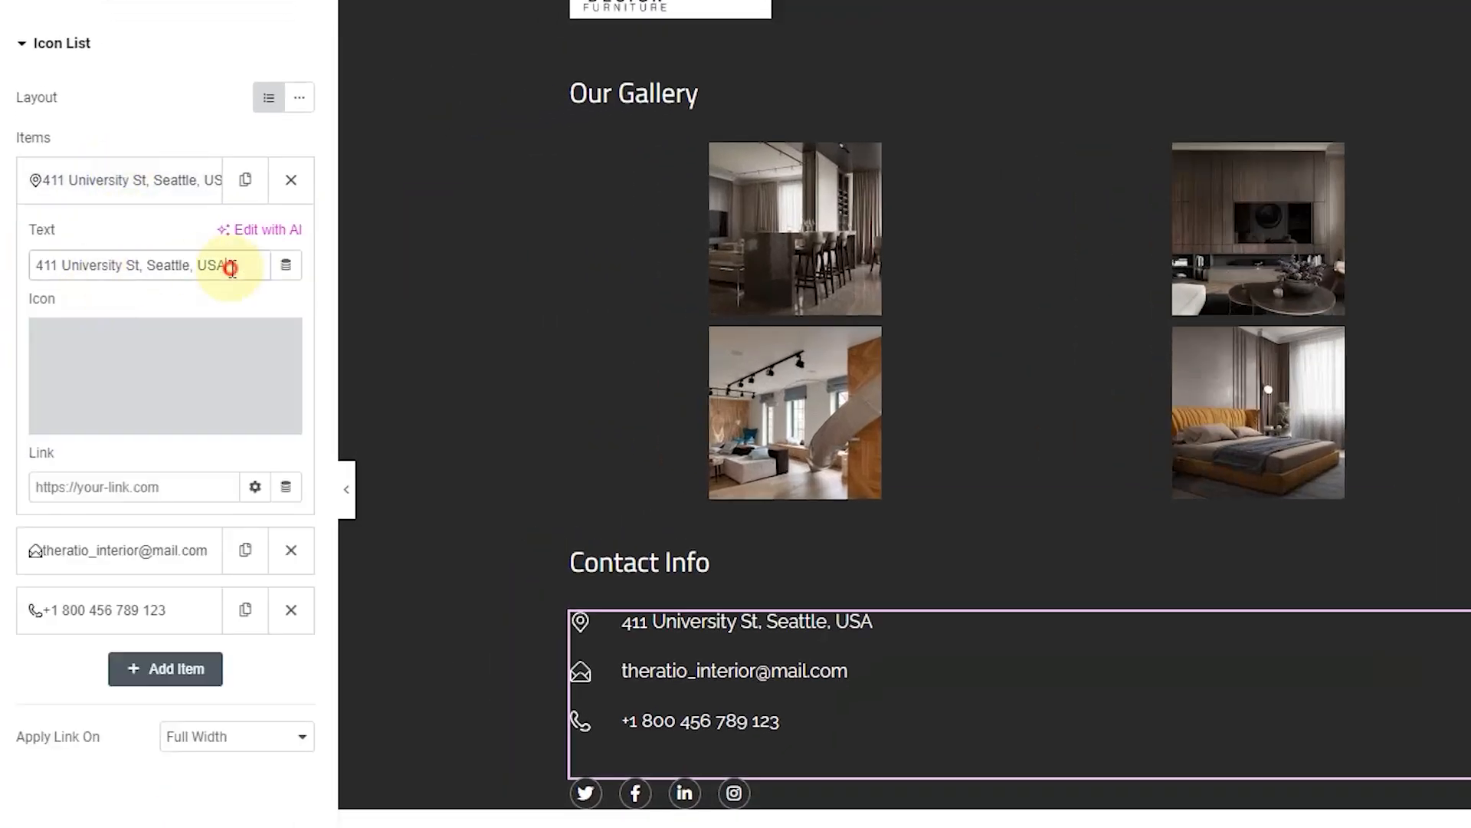
left_click_drag(231, 268, 3, 263)
left_click(121, 563)
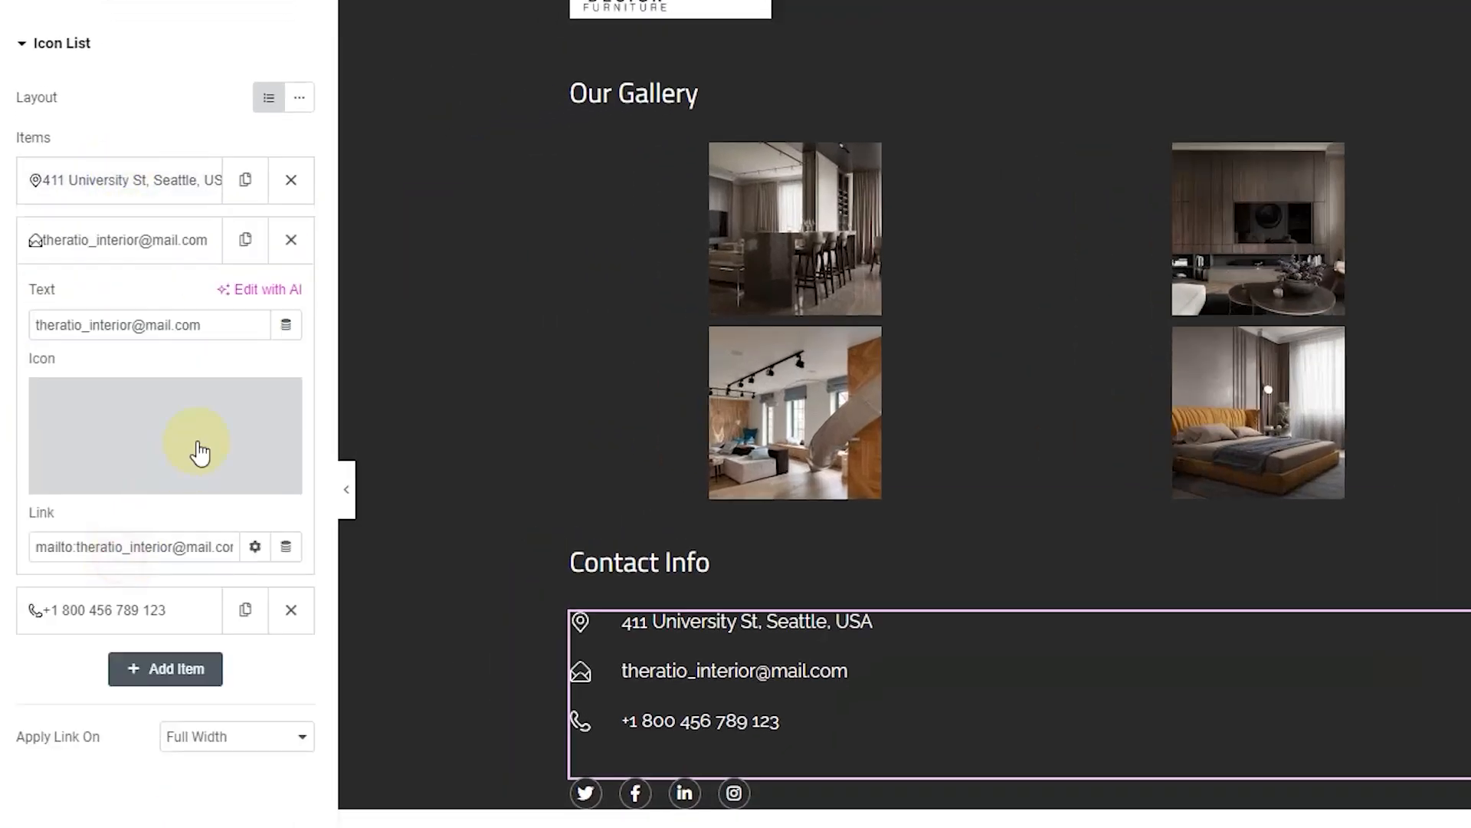
left_click_drag(132, 327, 15, 336)
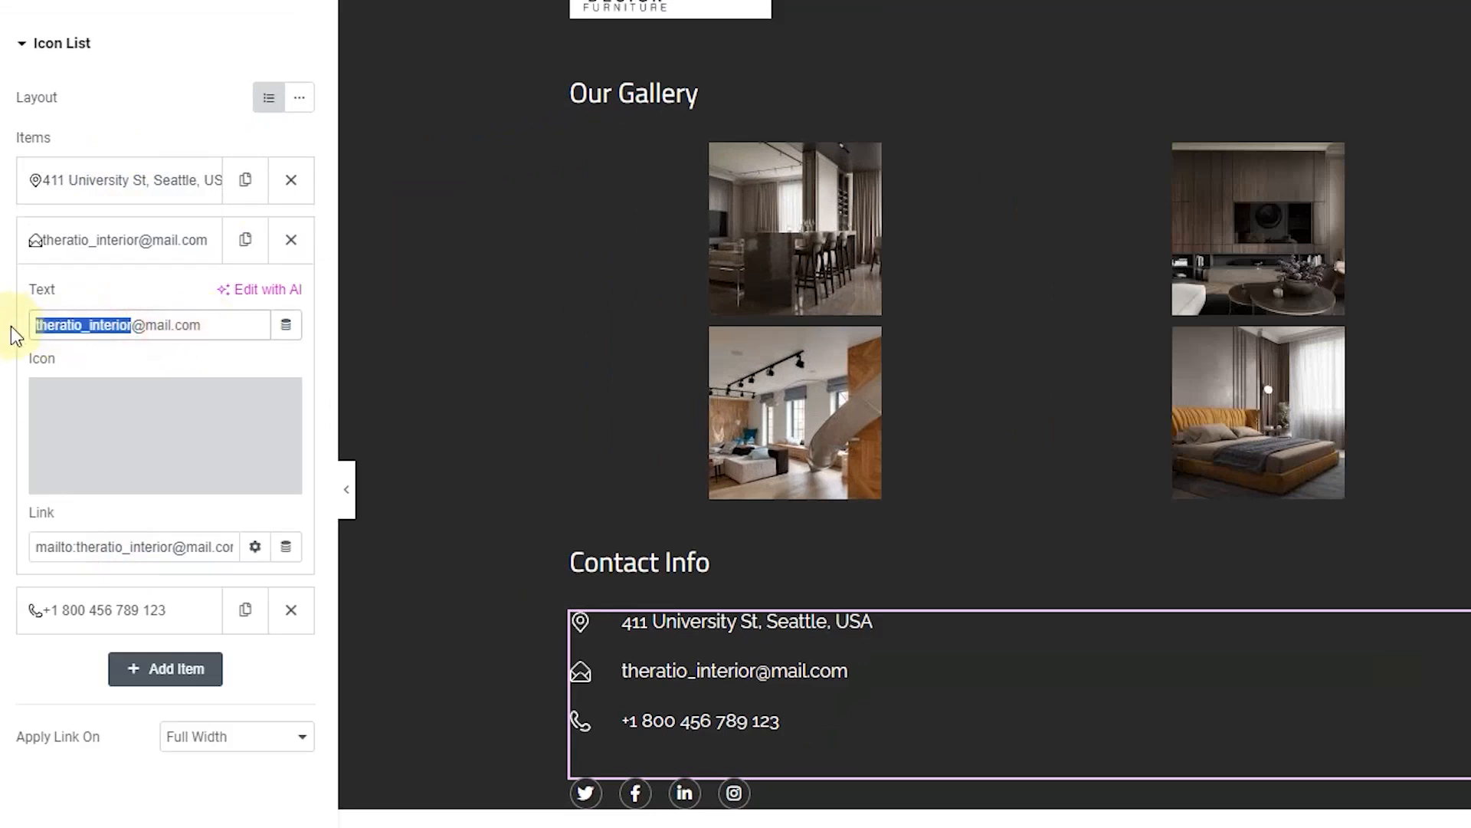
type("Support")
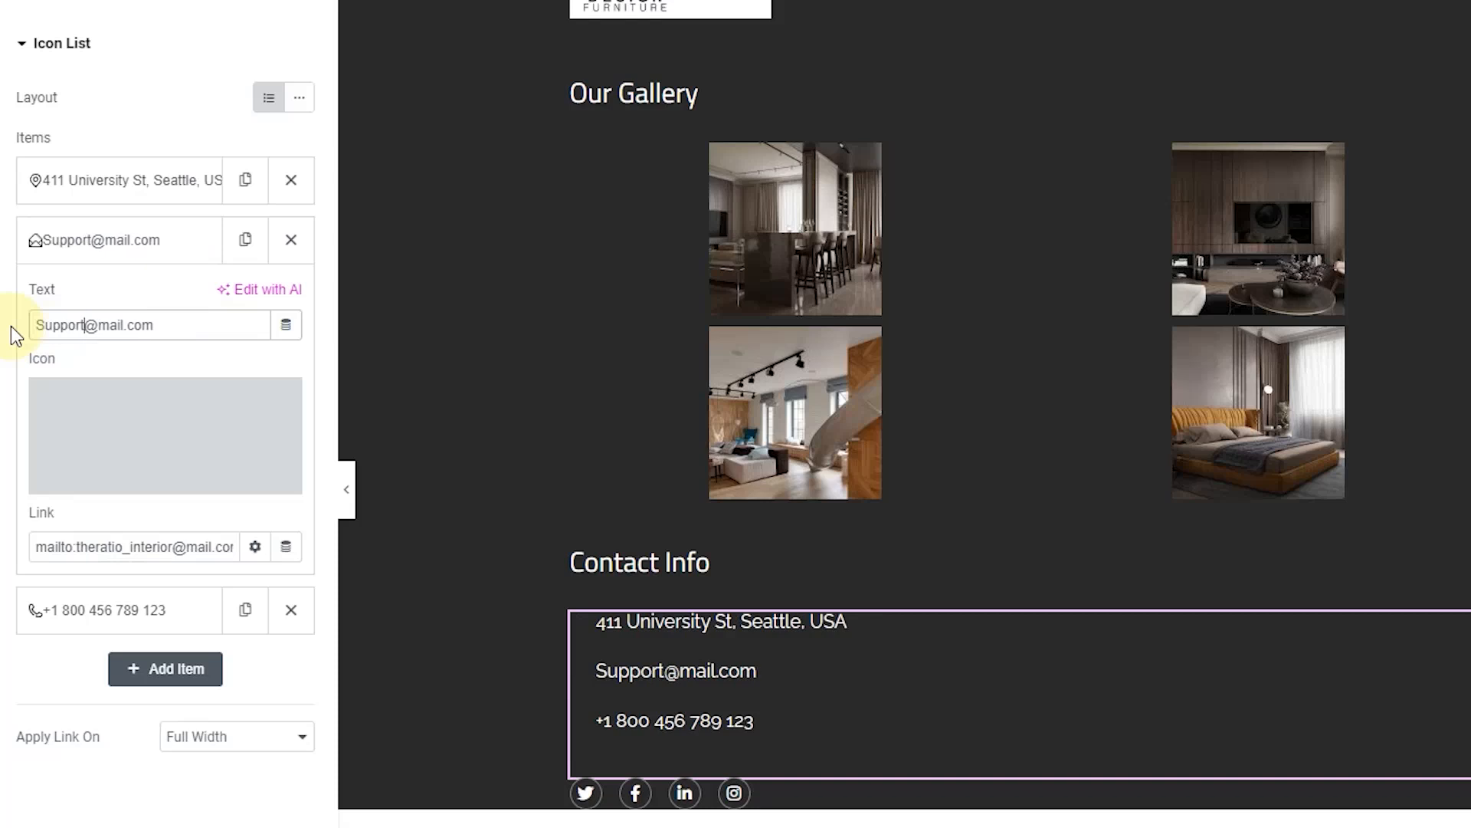
left_click(100, 325)
type("e")
left_click(110, 612)
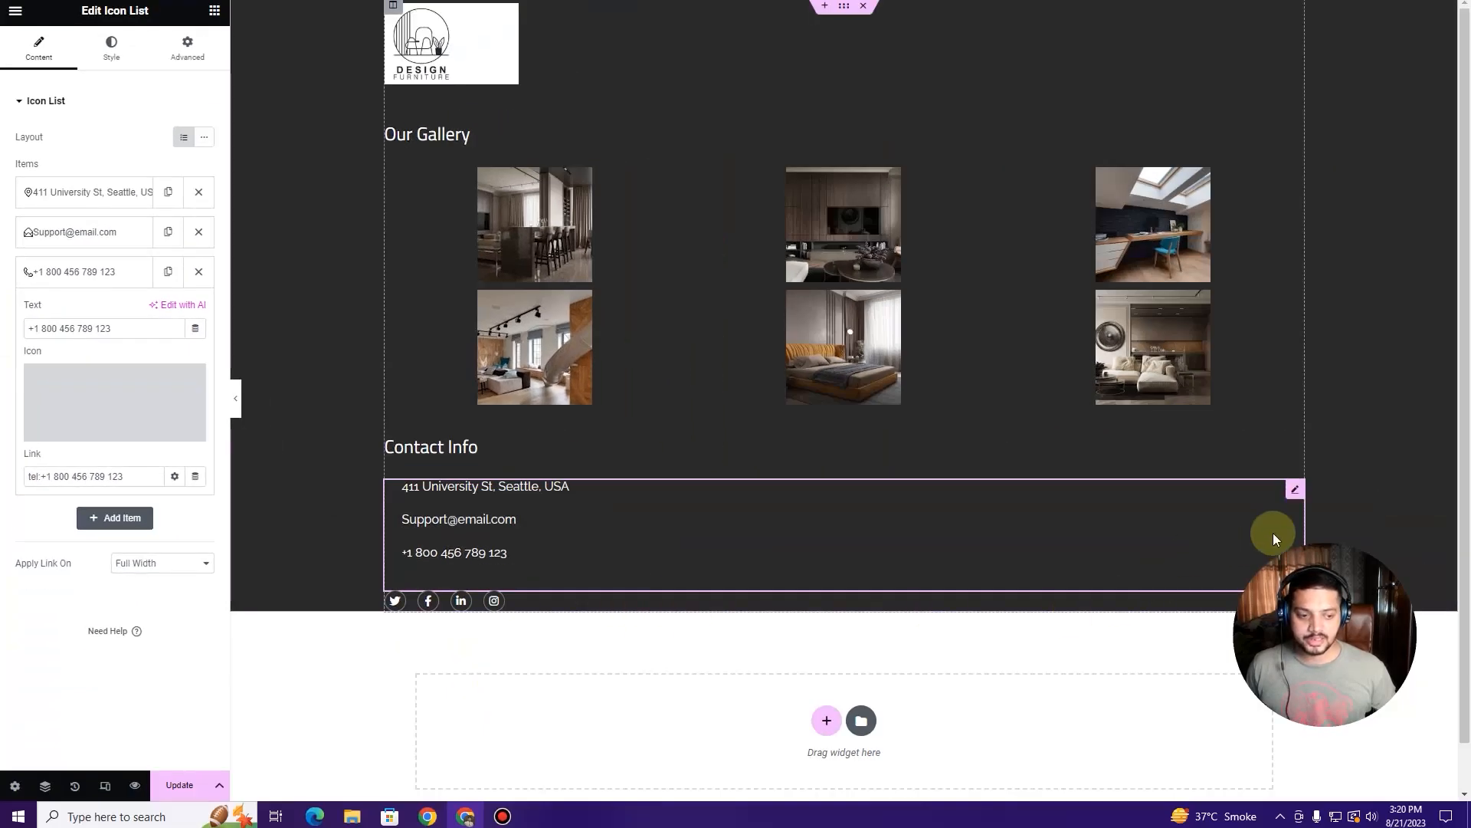
left_click_drag(1387, 553, 1401, 617)
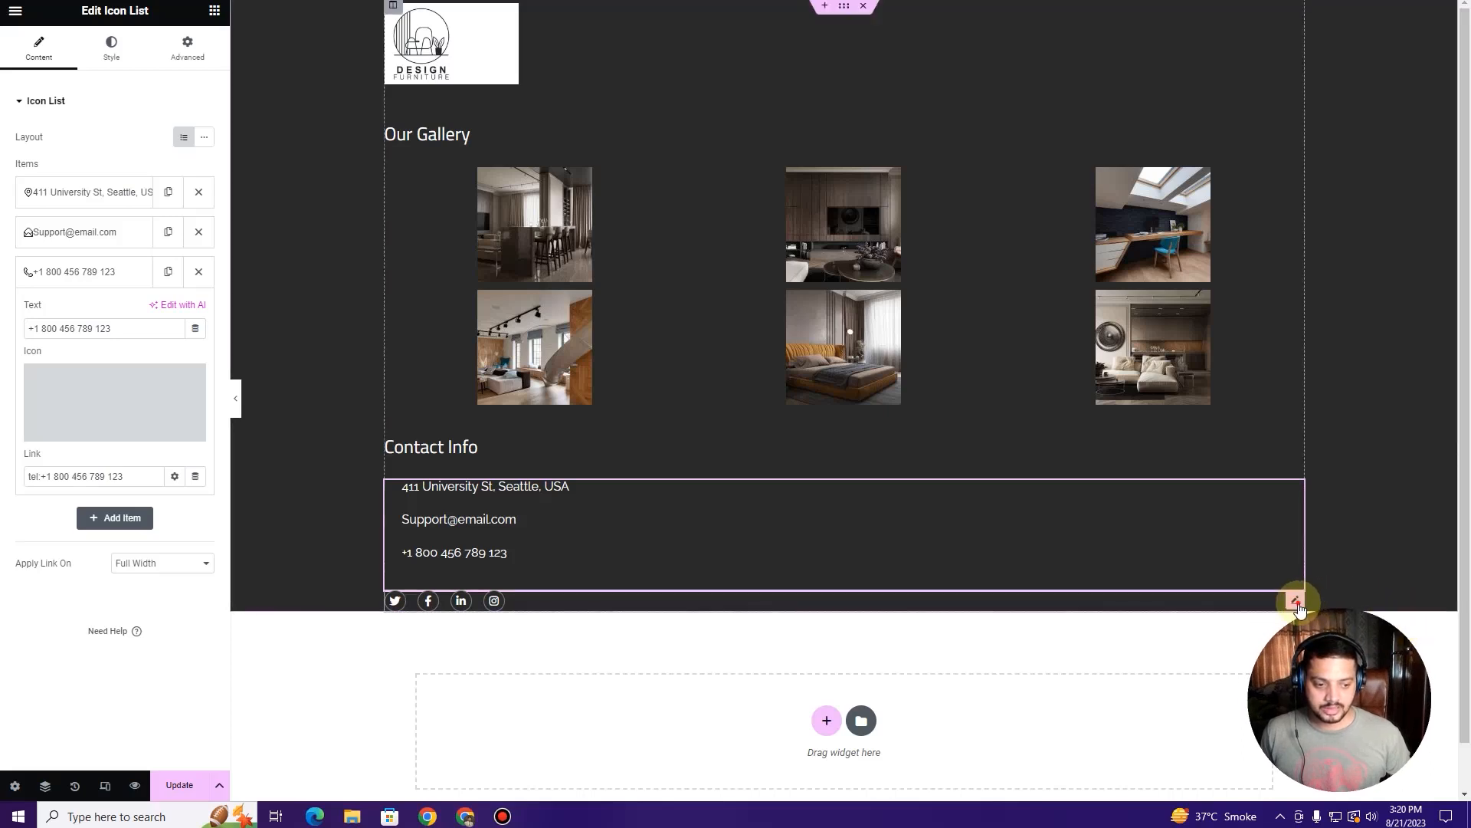
Step: Link the Twitter social icon to twitte.com and the Facebook F icon to faceboook.com
left_click(1298, 606)
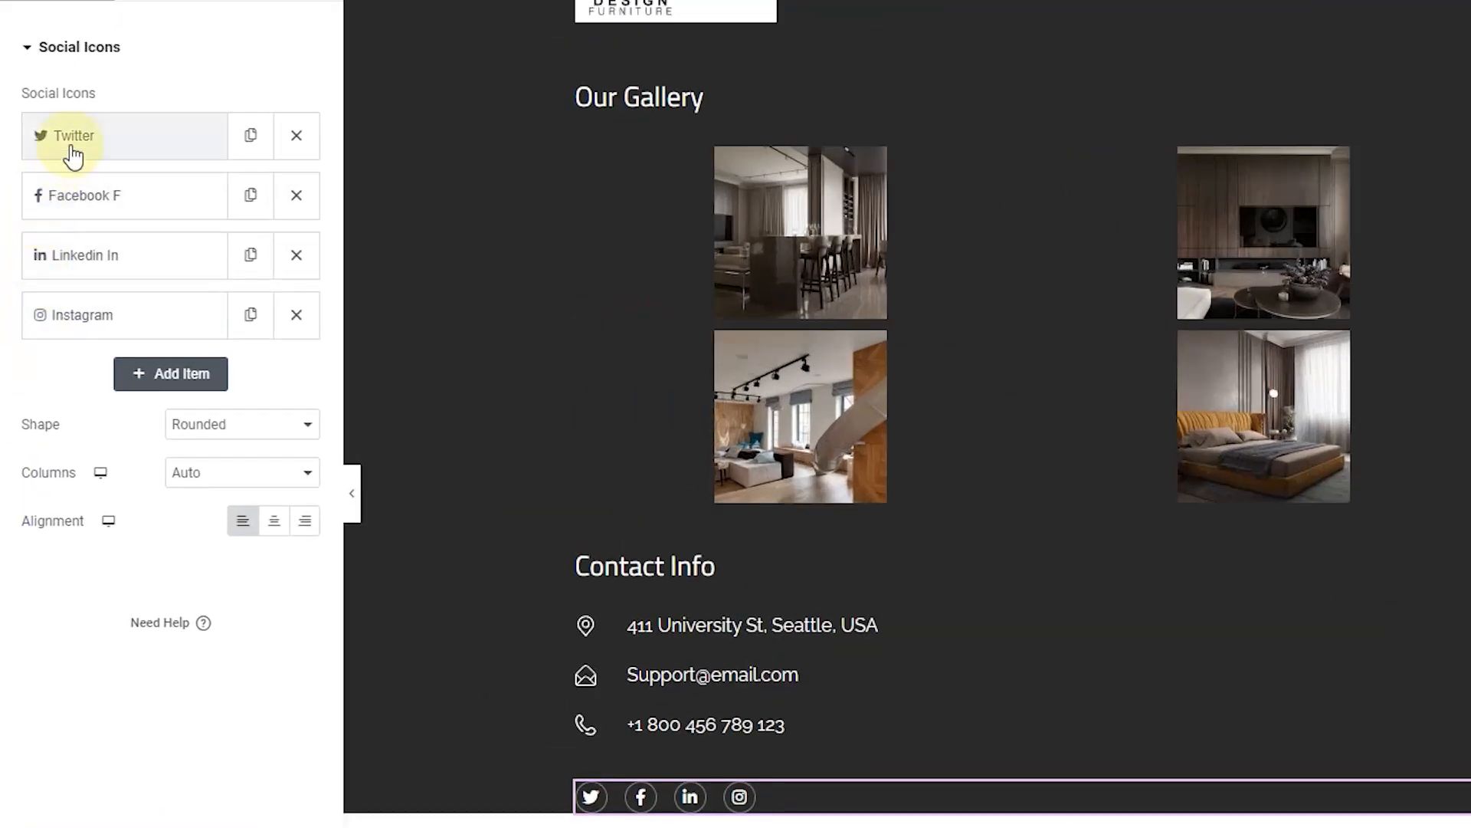
left_click(73, 153)
left_click(42, 372)
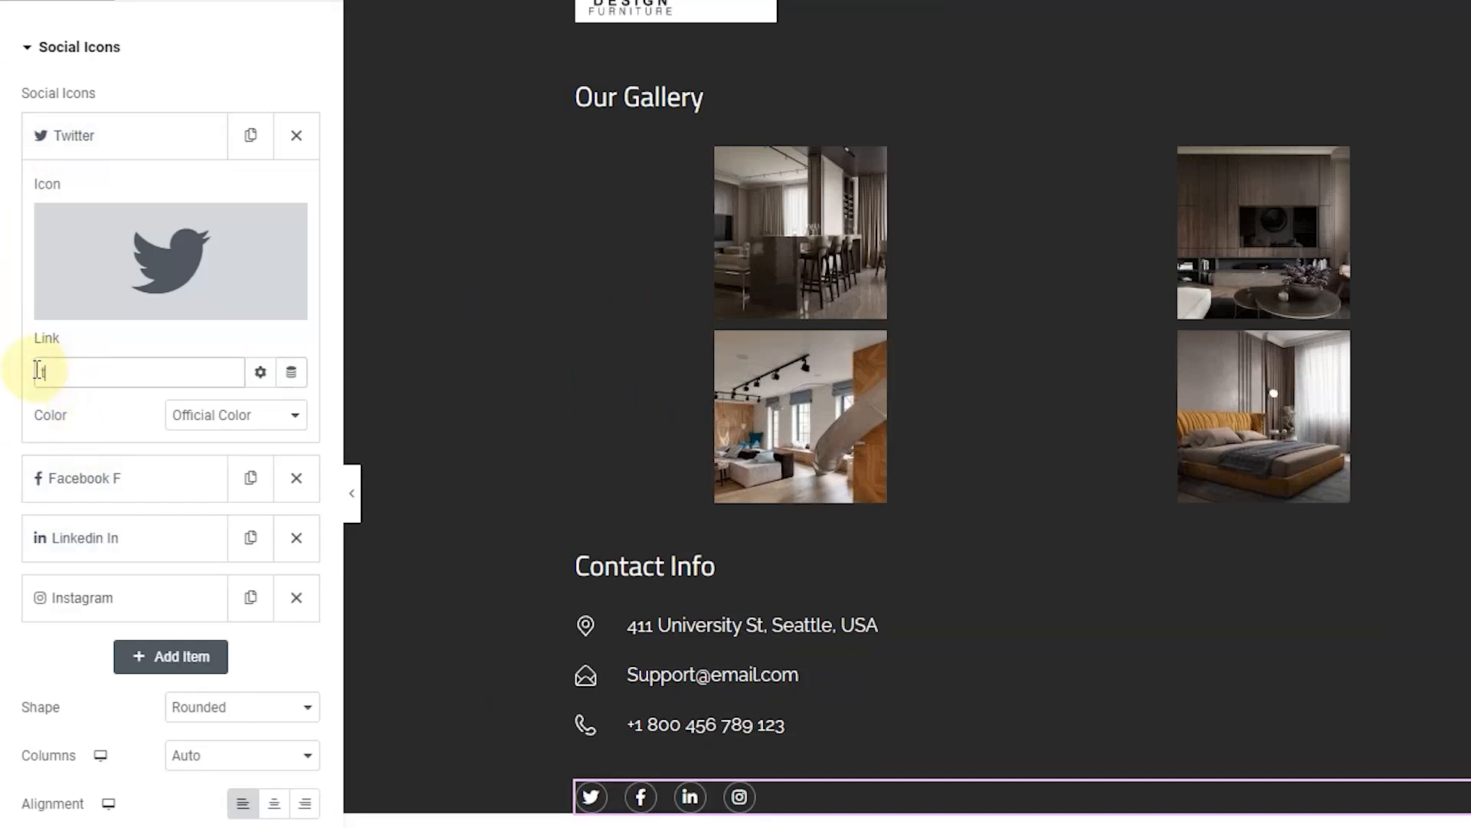
type("twitte.com")
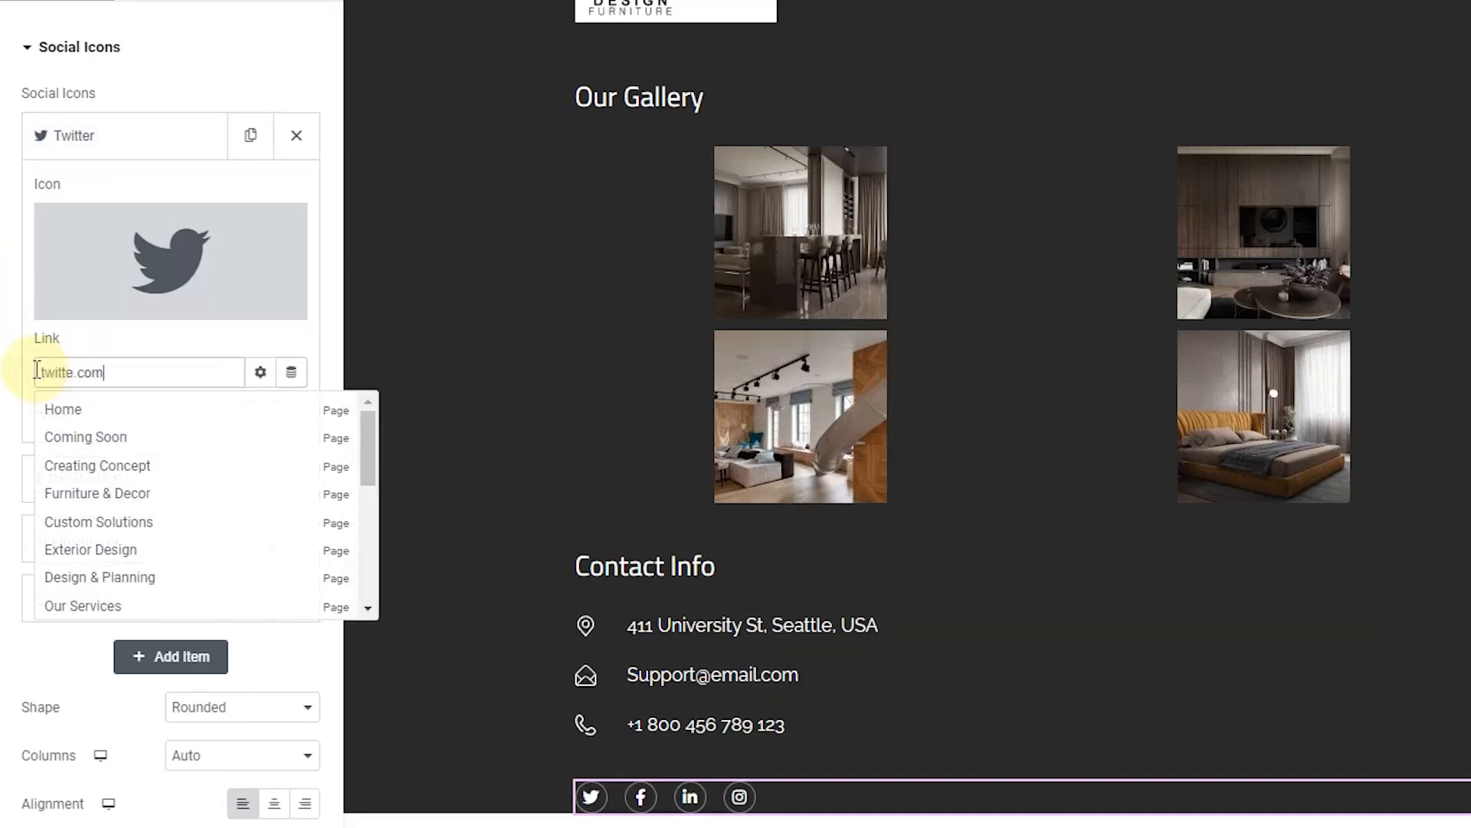
left_click(42, 479)
left_click(97, 436)
type("faceboook.com")
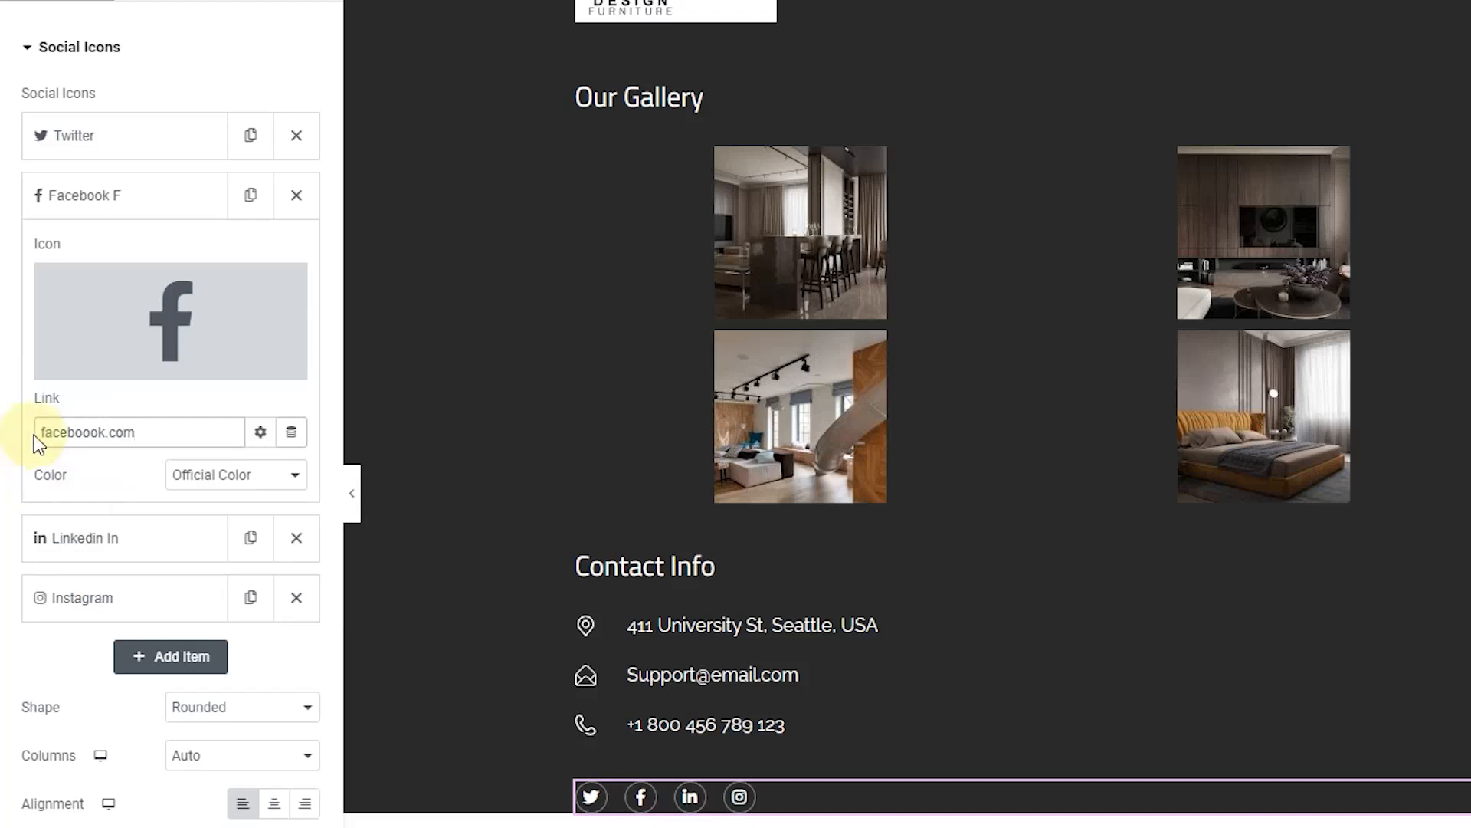
left_click(87, 199)
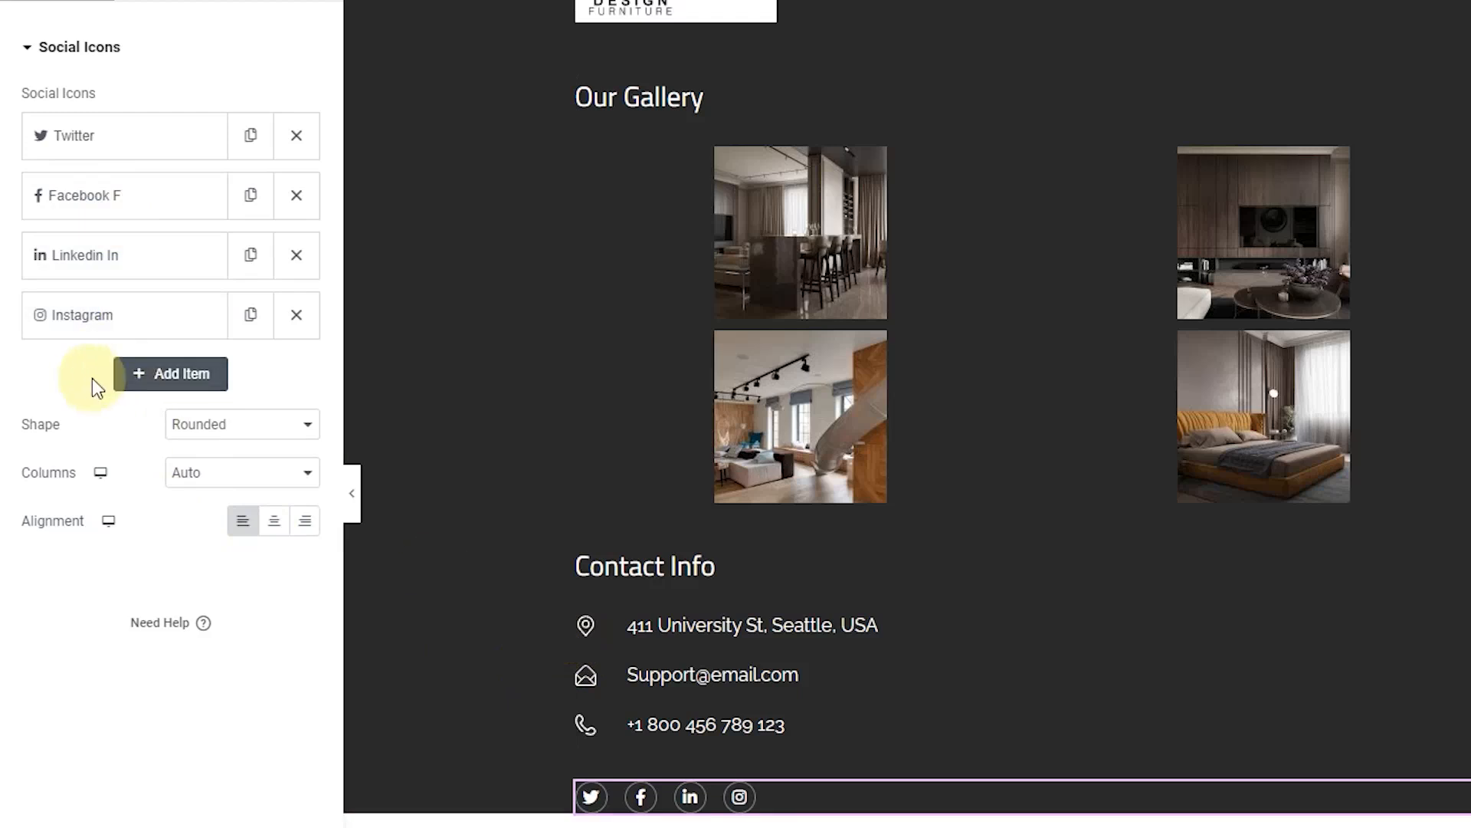
Step: Add a fifth social icon entry and set its icon to Pinterest from the Icon Library
left_click(169, 375)
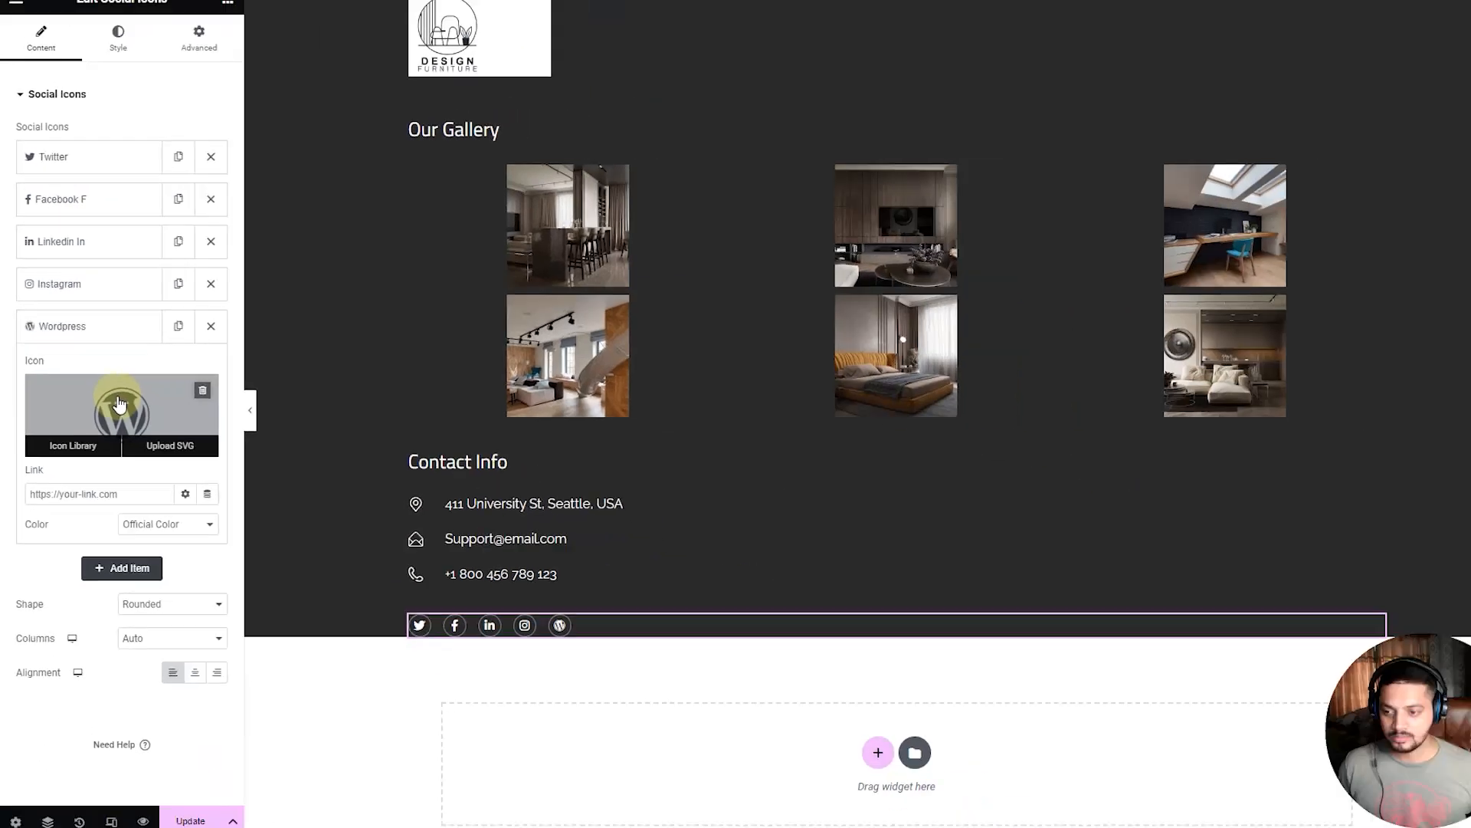
left_click(164, 473)
scroll(838, 490, "up", 3)
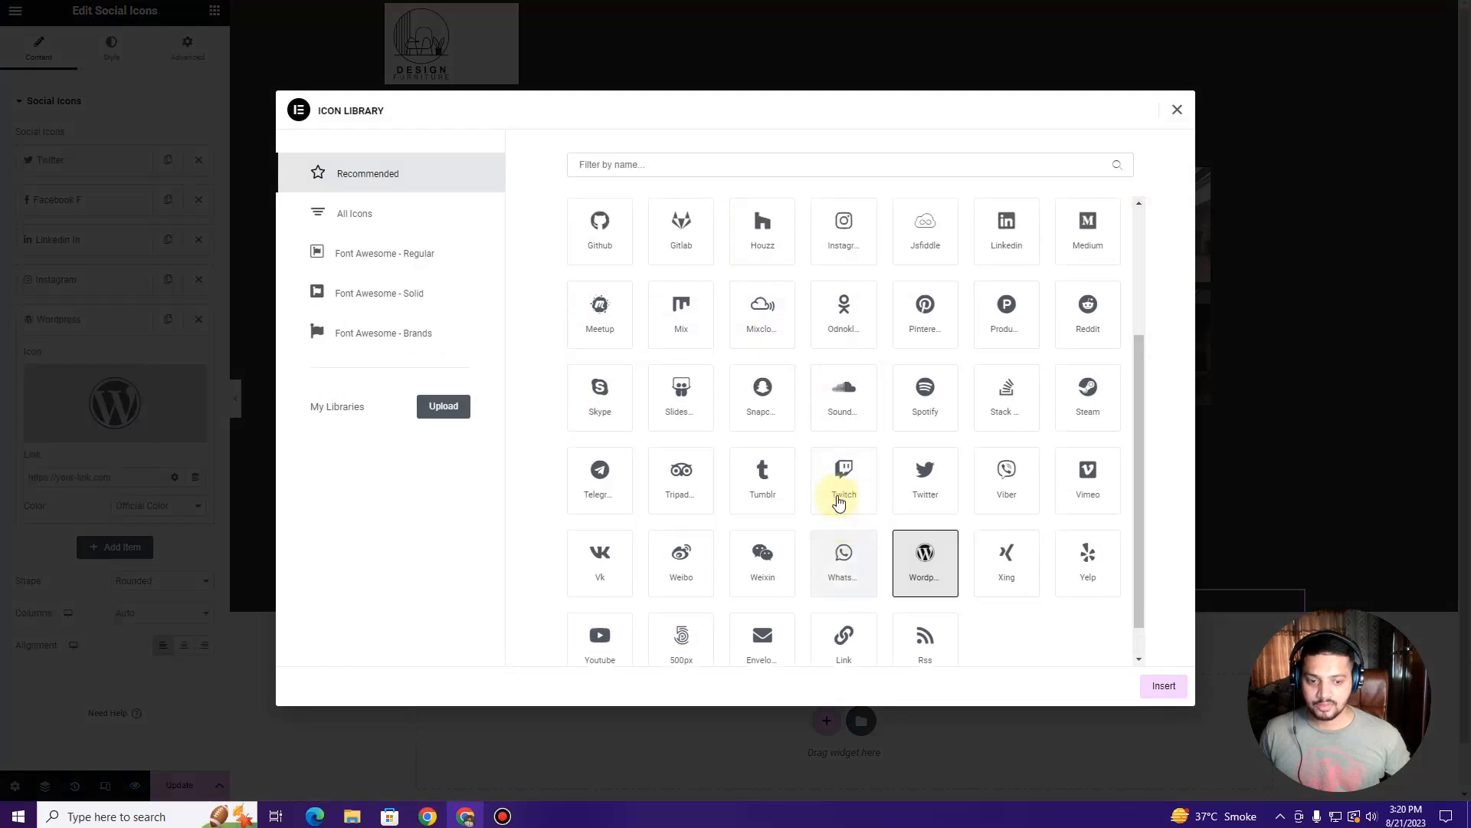
left_click(924, 502)
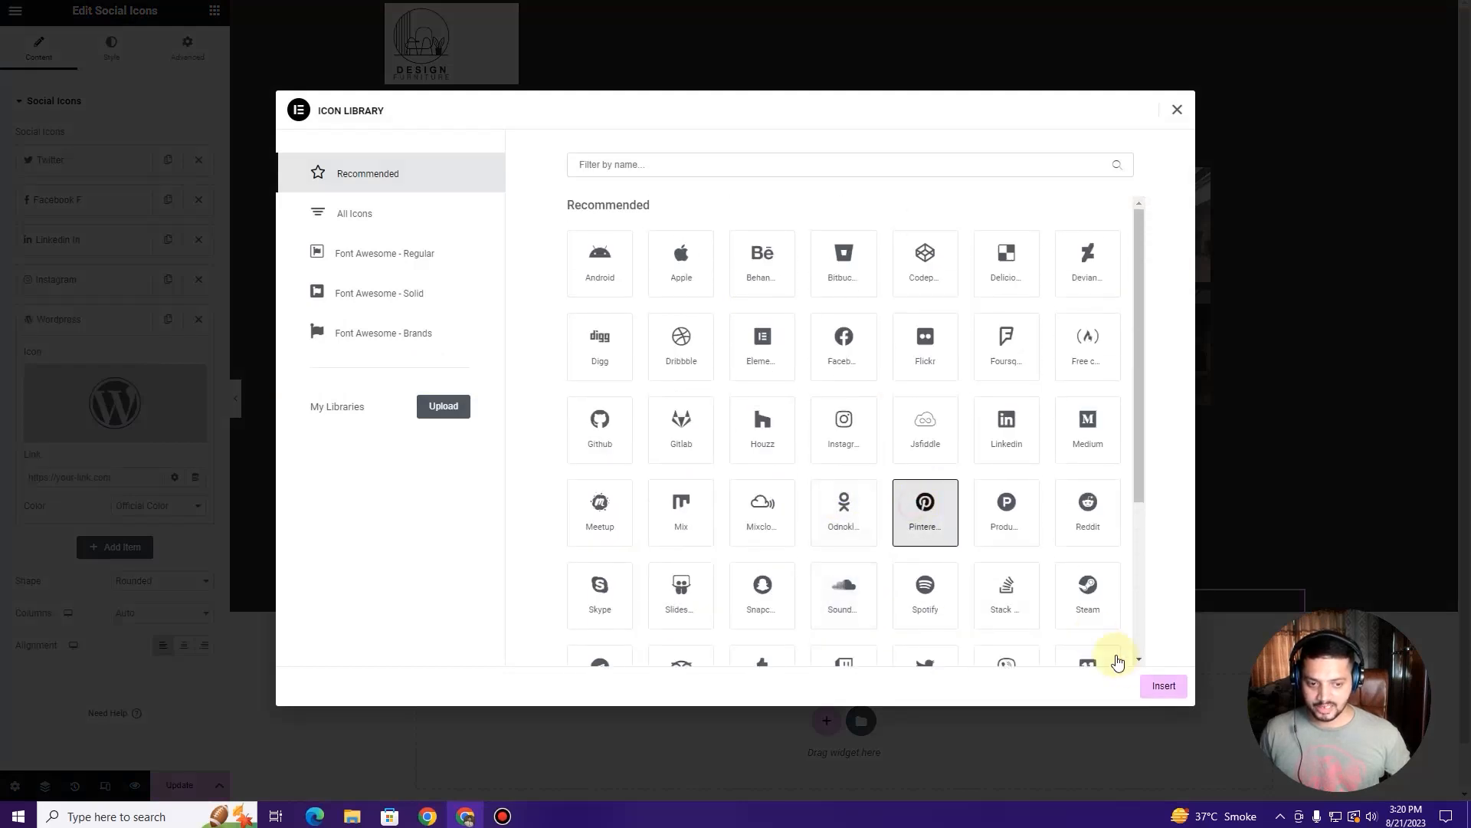
left_click(1162, 687)
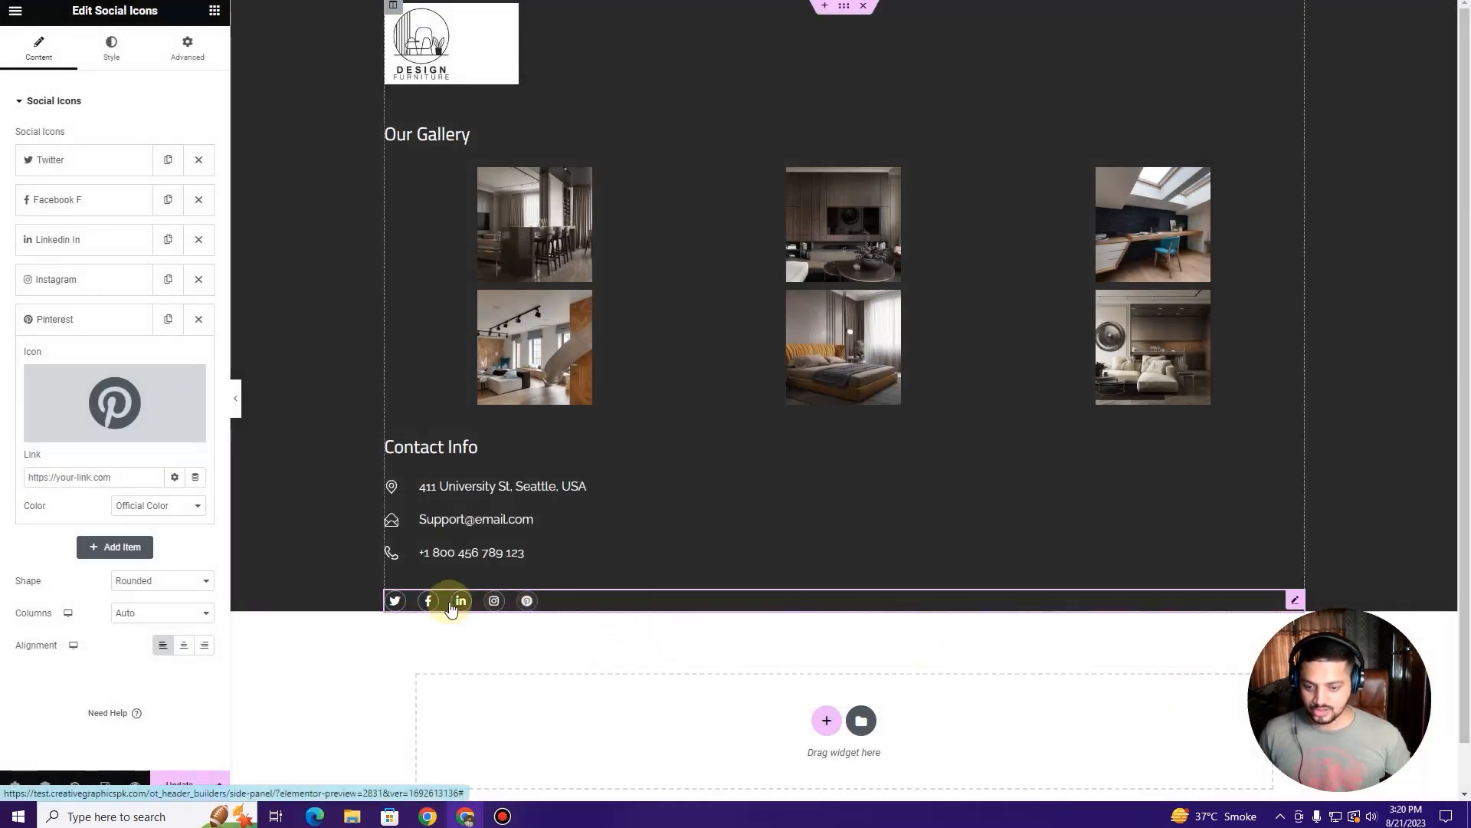
Step: Check the updated side panel on the reloaded homepage, then open the Elementor editor's main menu
left_click(49, 319)
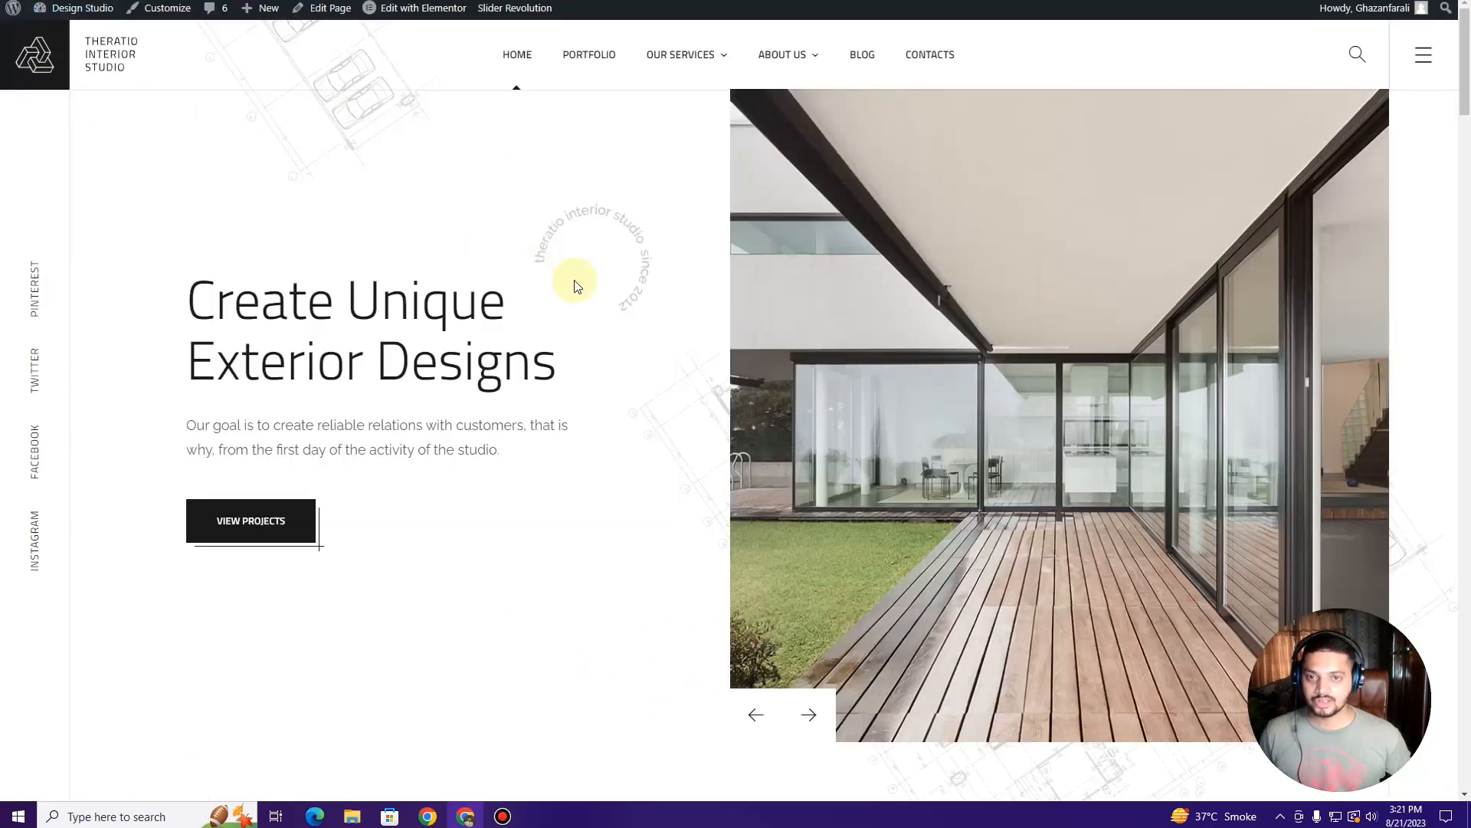
key("F5")
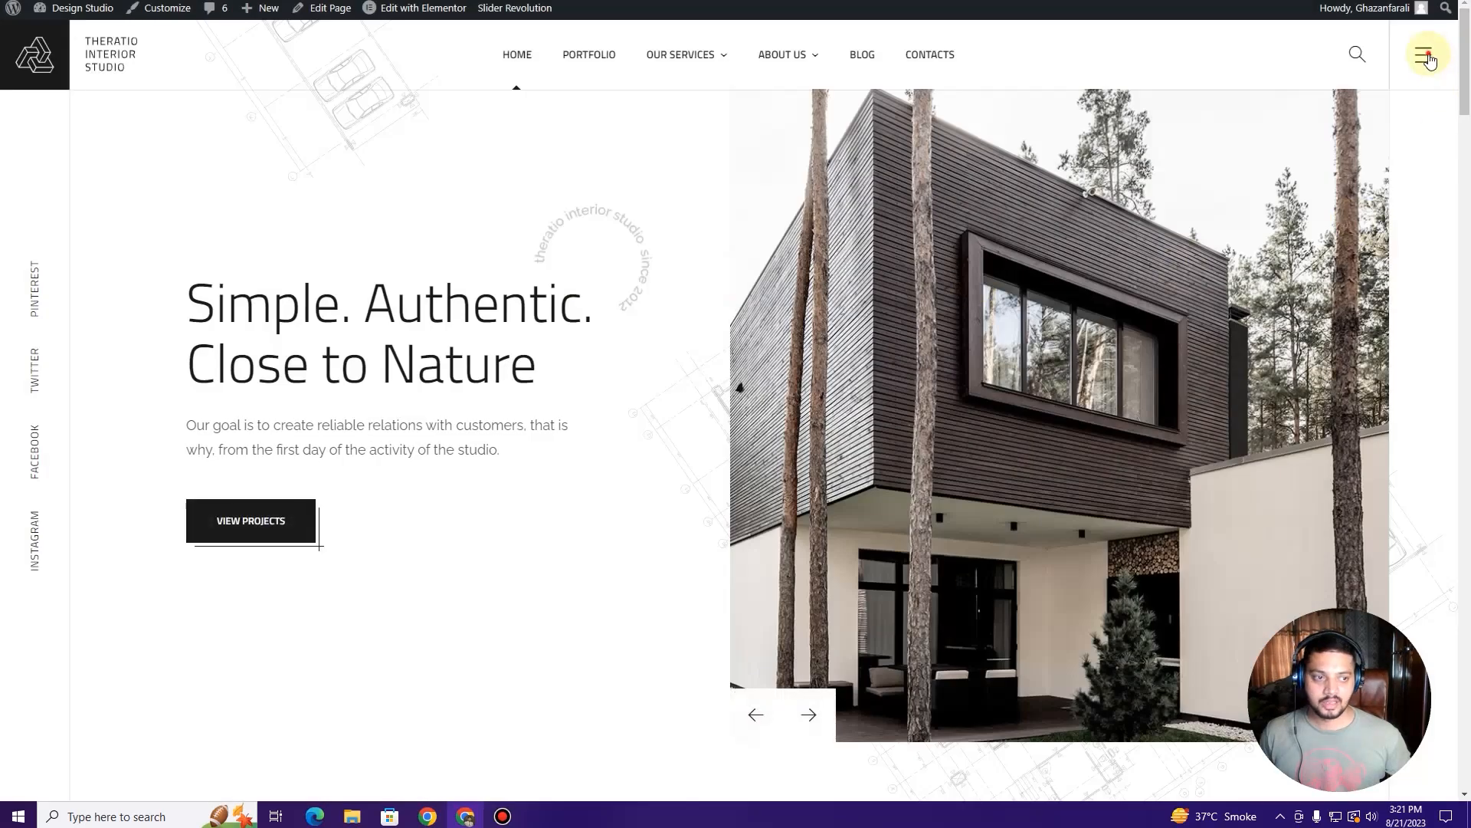
left_click(1427, 55)
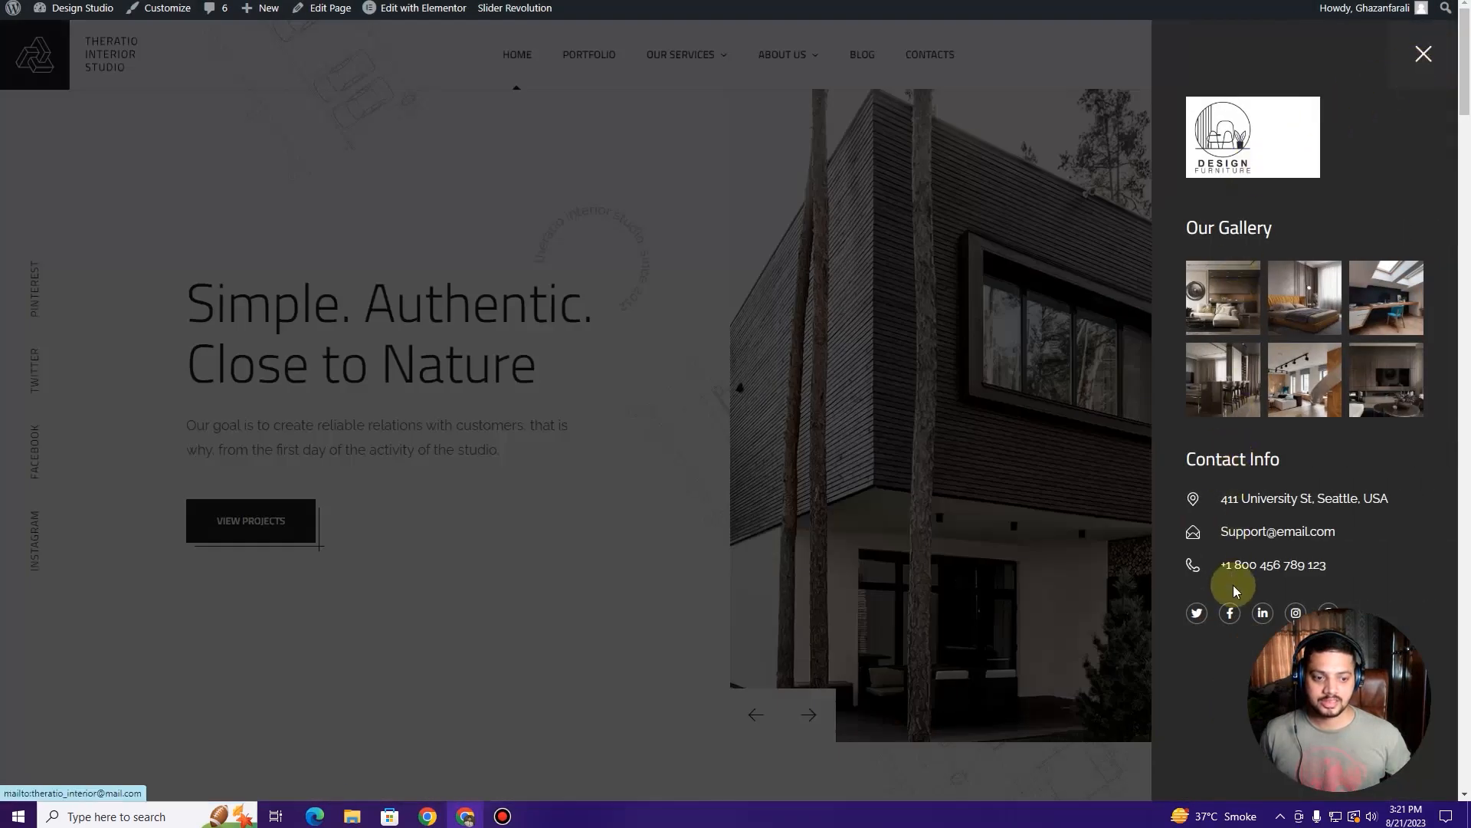
left_click(1423, 55)
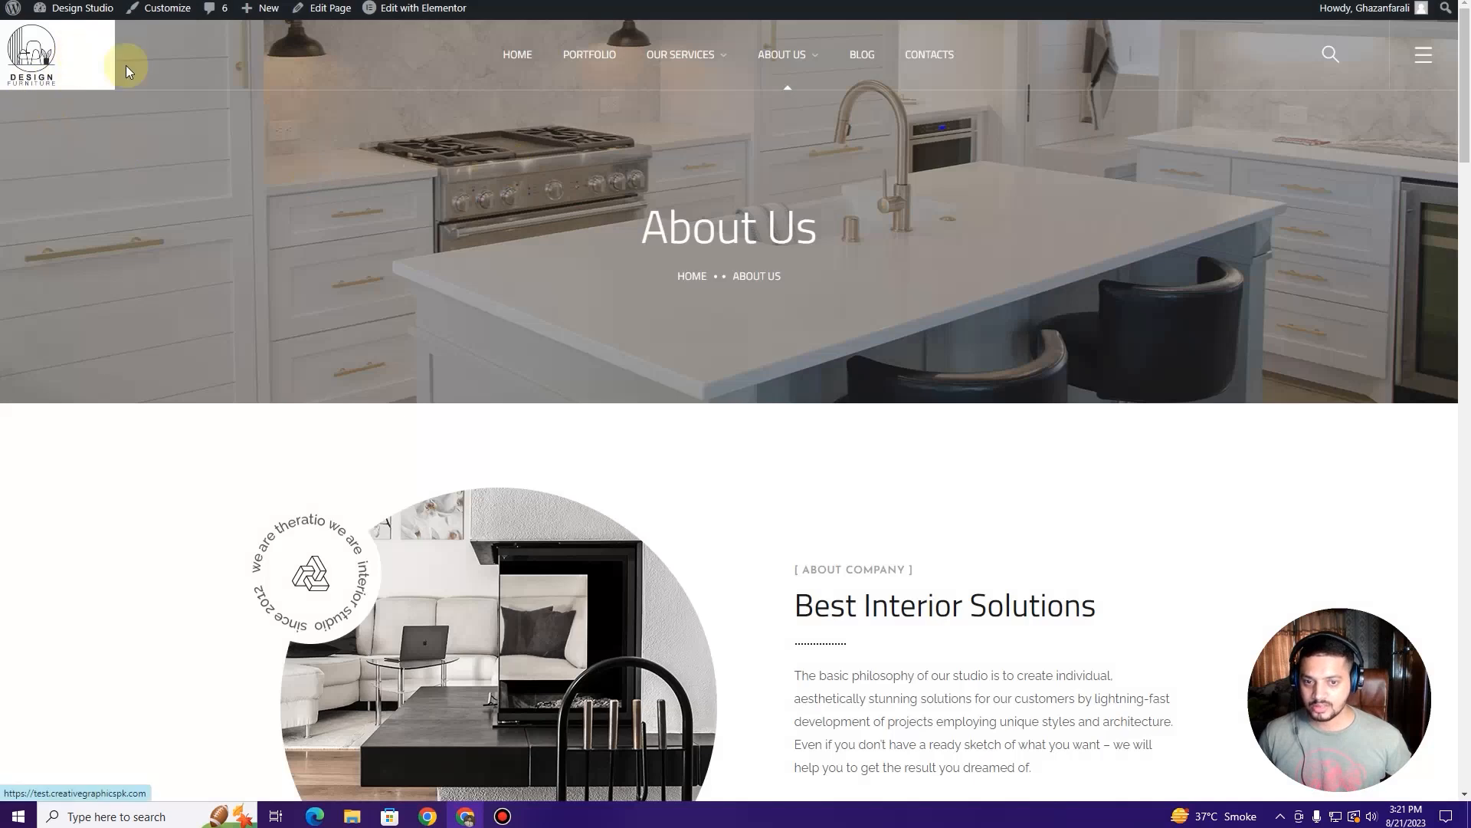
left_click(72, 41)
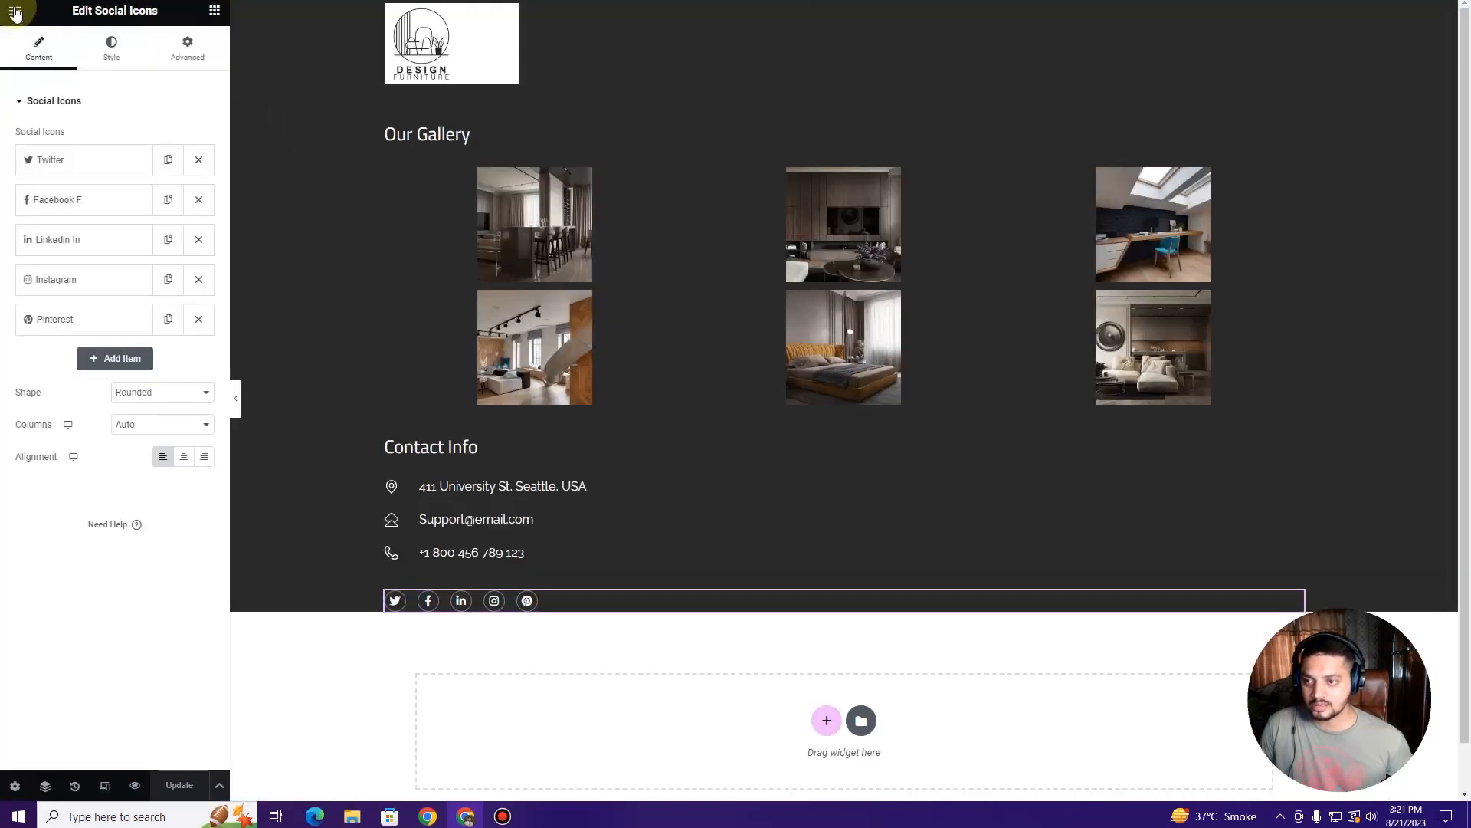
left_click(16, 10)
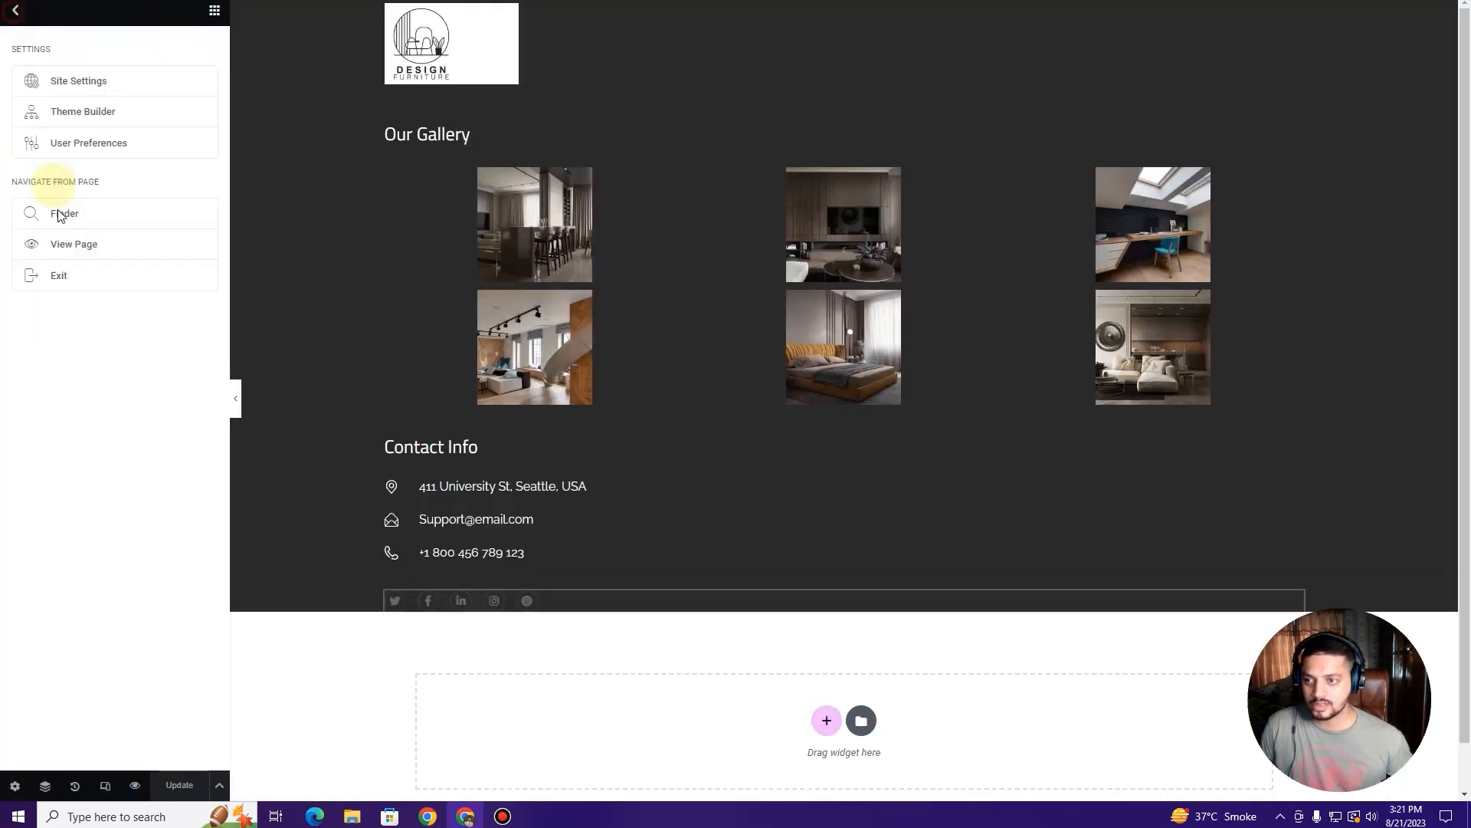
Step: Exit to the Header Builders list and preview Header 4 (Transparent Text Dark) in a new tab
left_click(92, 276)
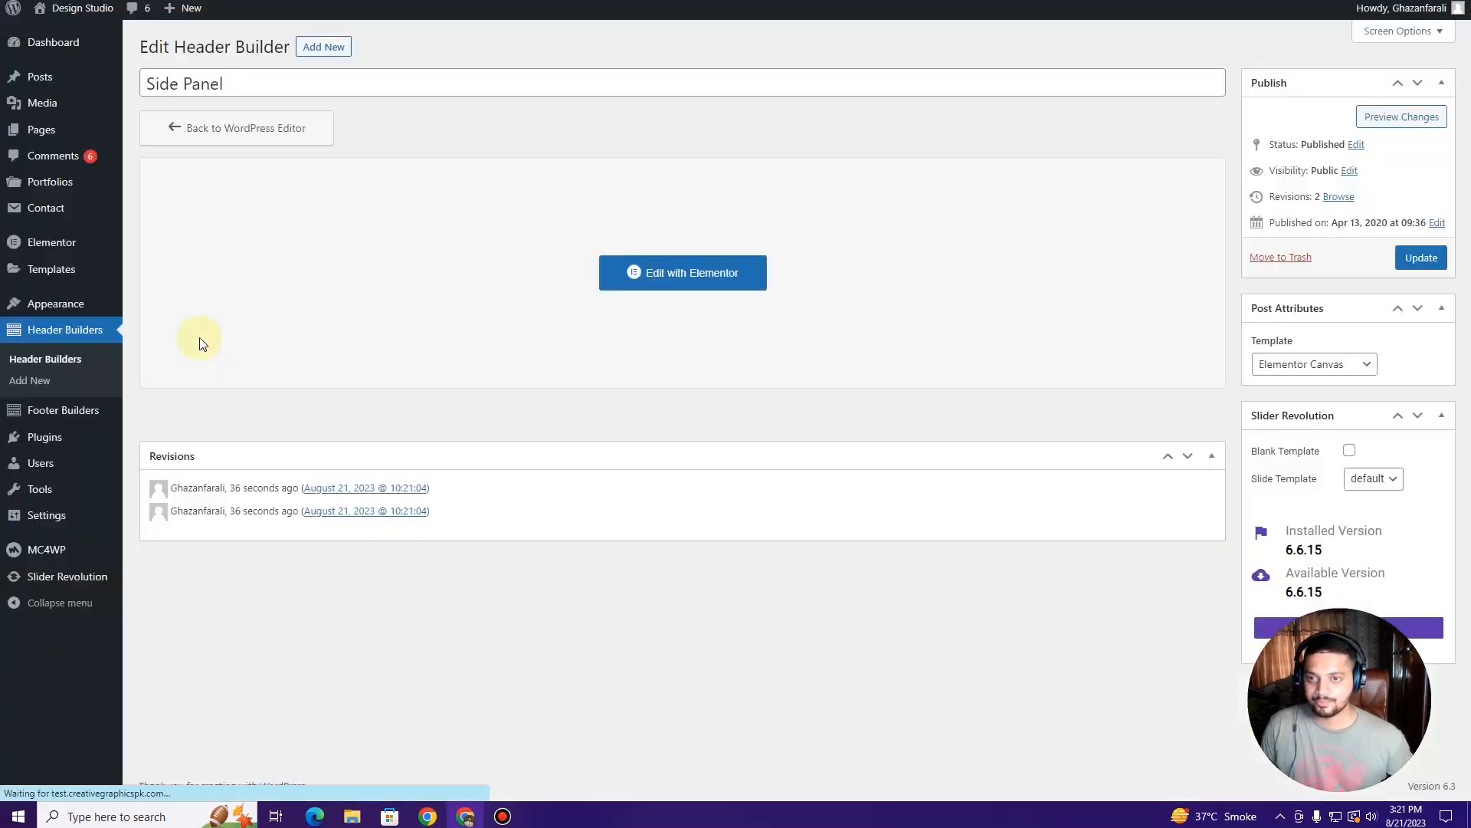
left_click(59, 359)
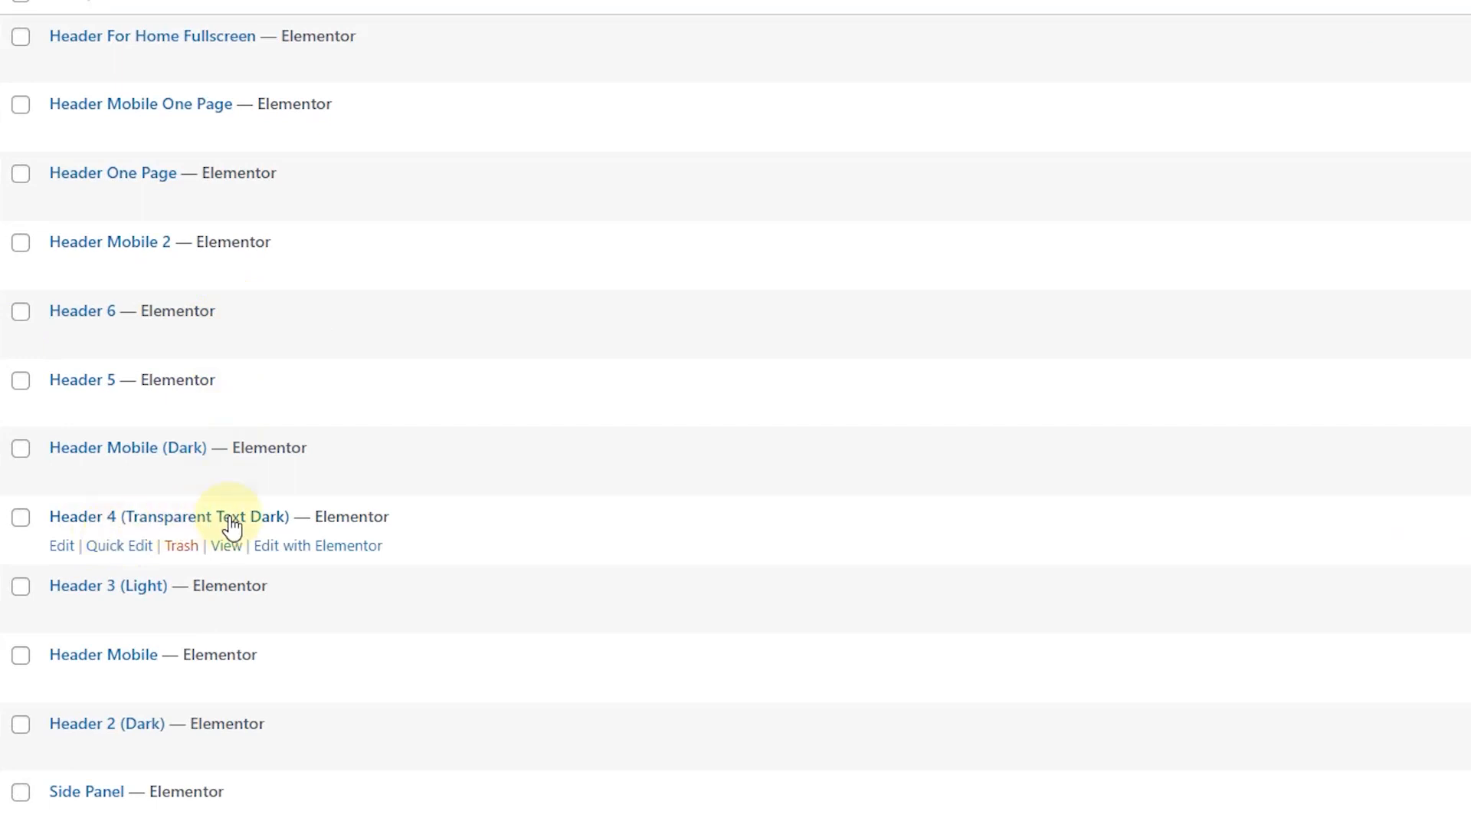
right_click(233, 551)
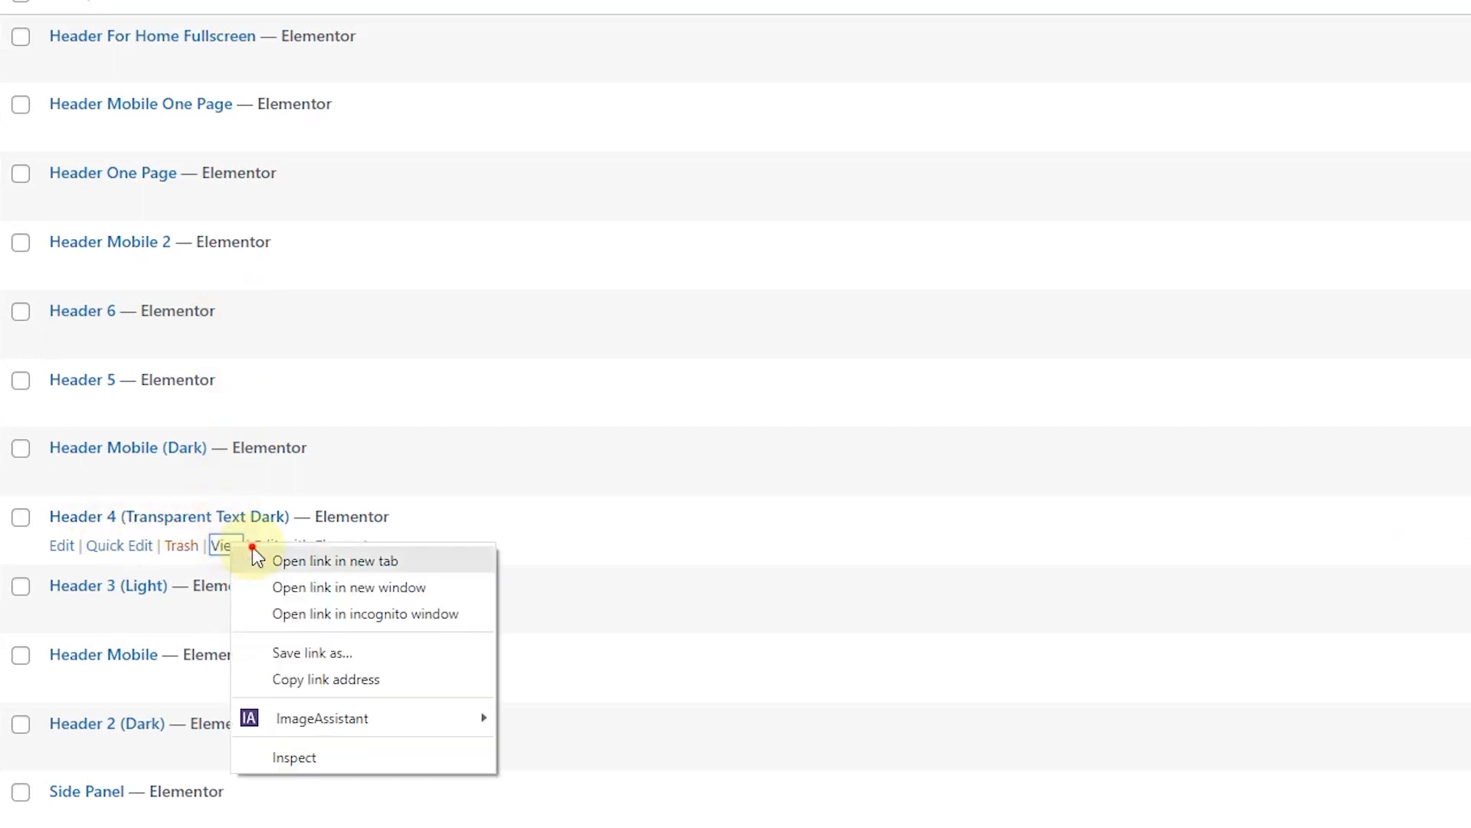
left_click(253, 558)
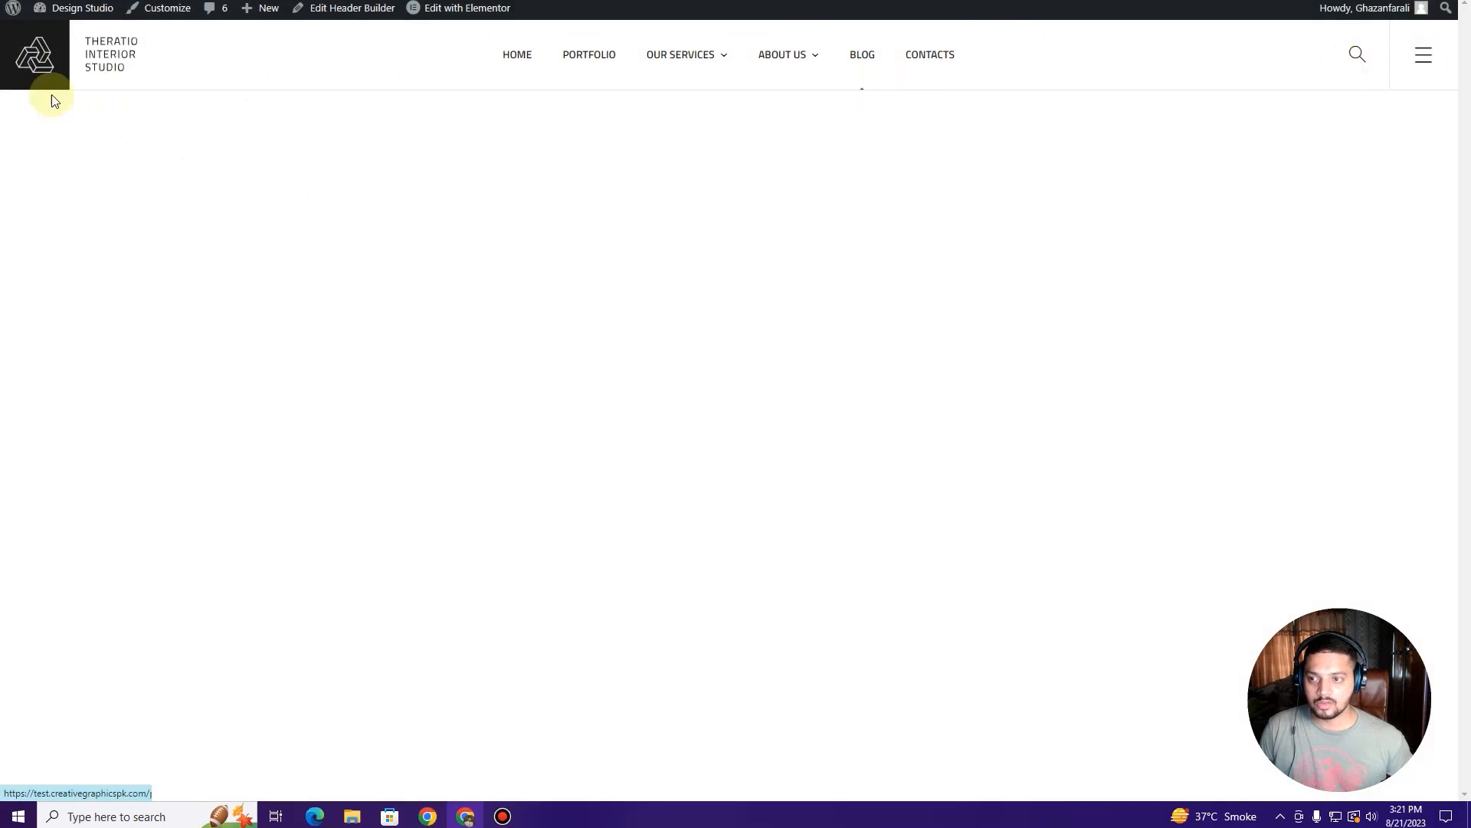
left_click(14, 65)
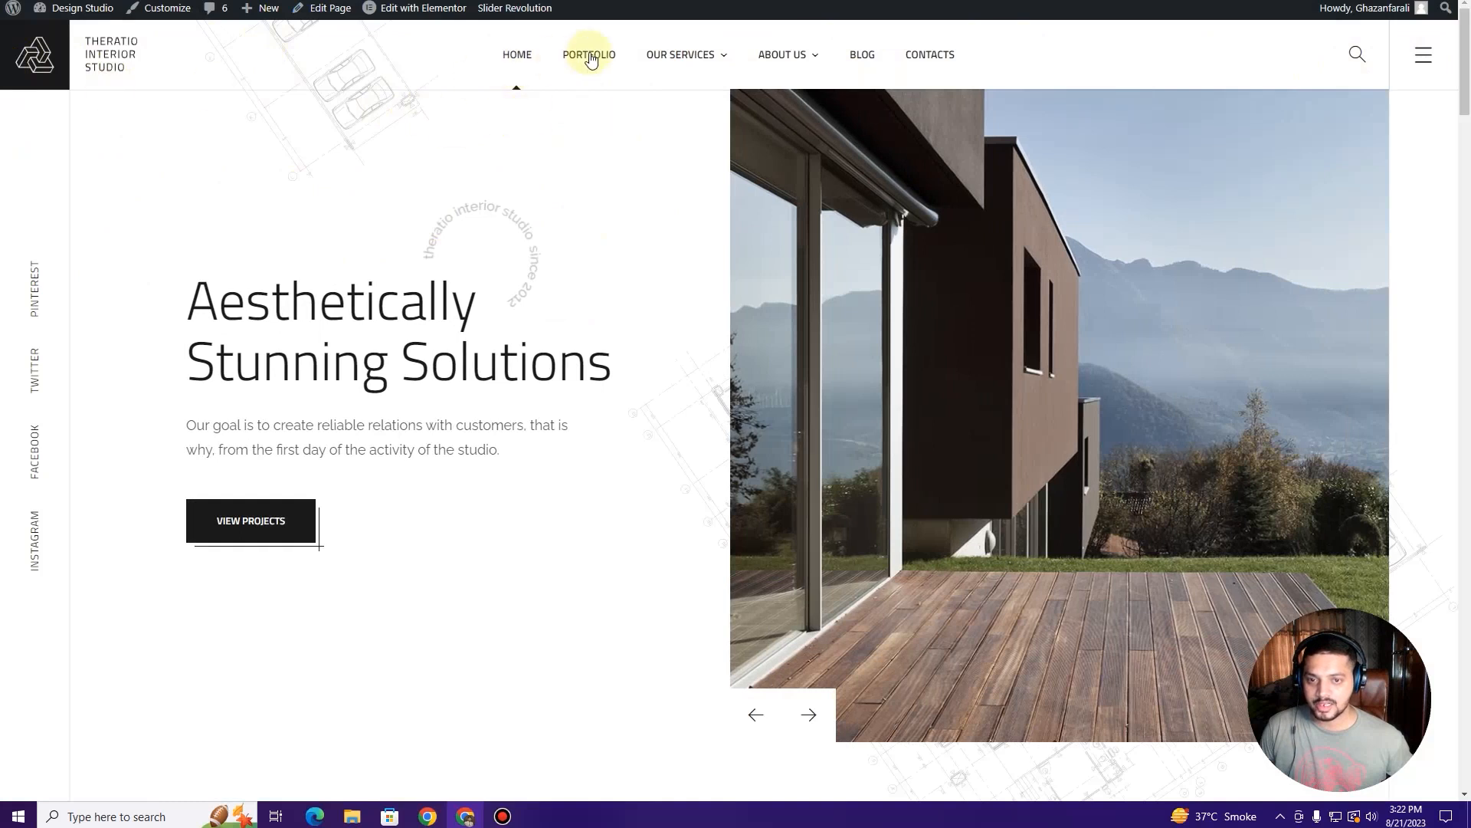
mouse_move(802, 51)
left_click(792, 130)
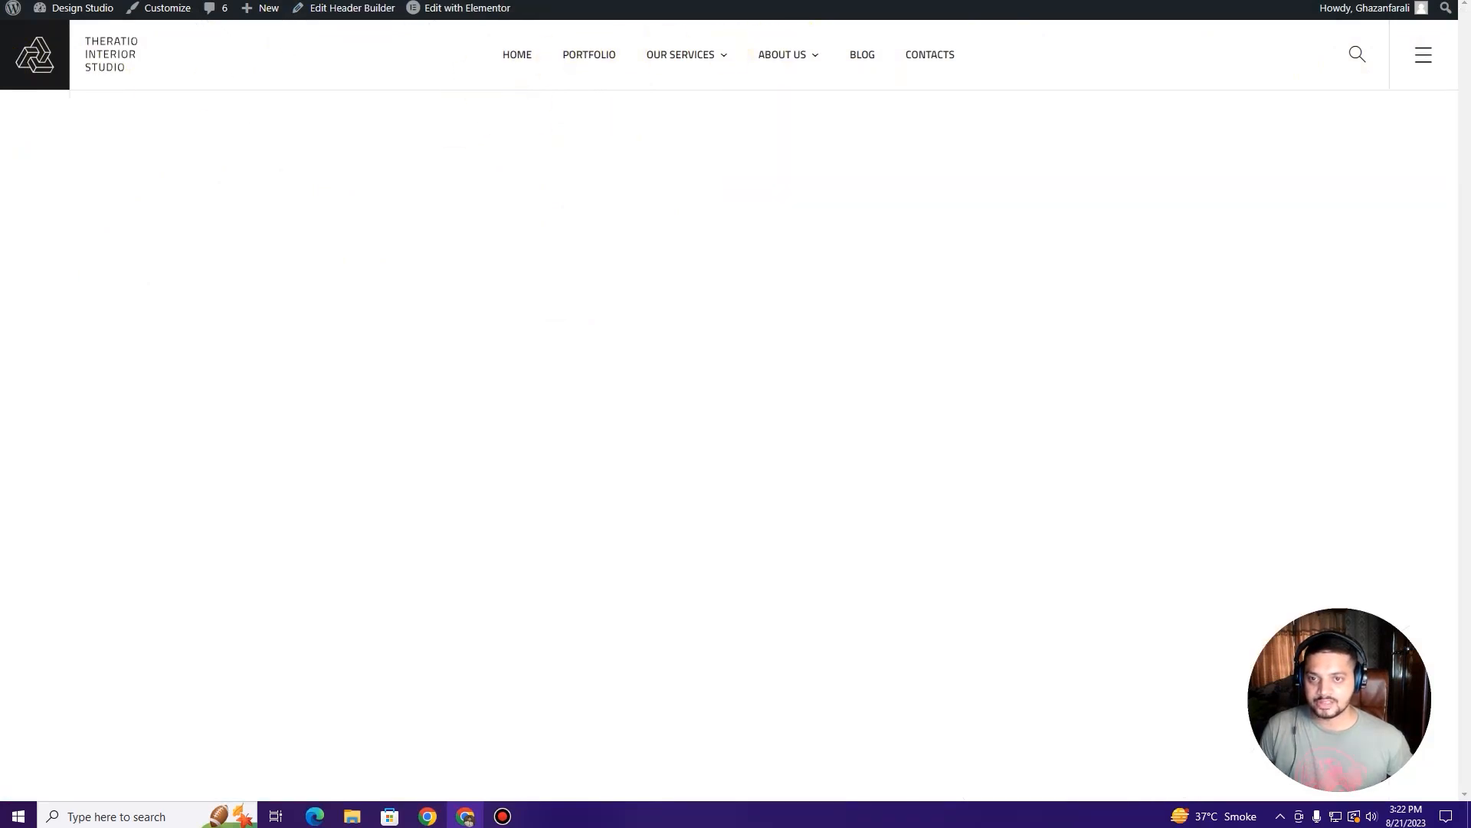
left_click(383, 2)
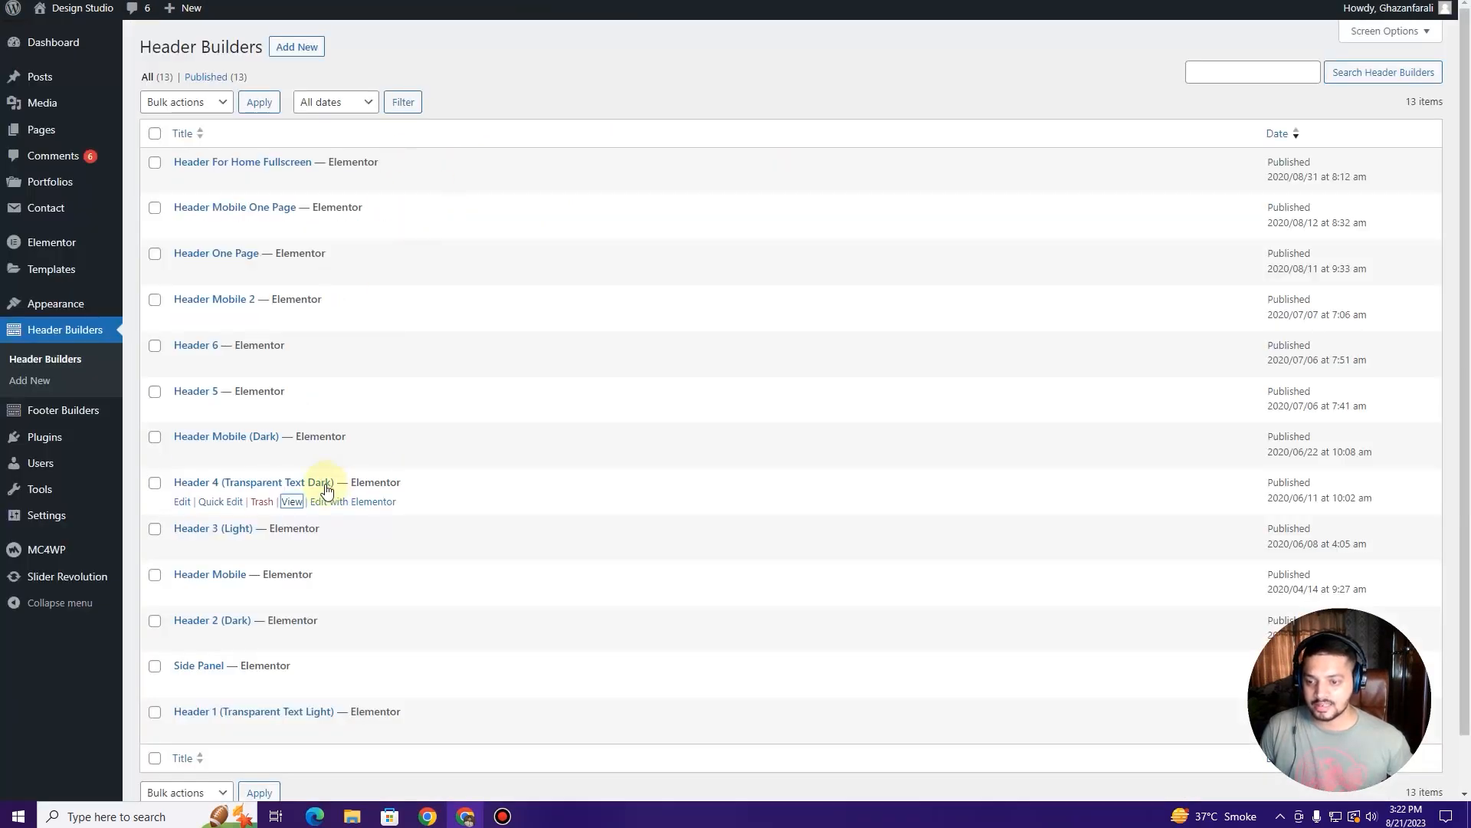
Step: Open Header 4 in Elementor and swap its Theratio logo for the Design Furniture image
left_click(360, 501)
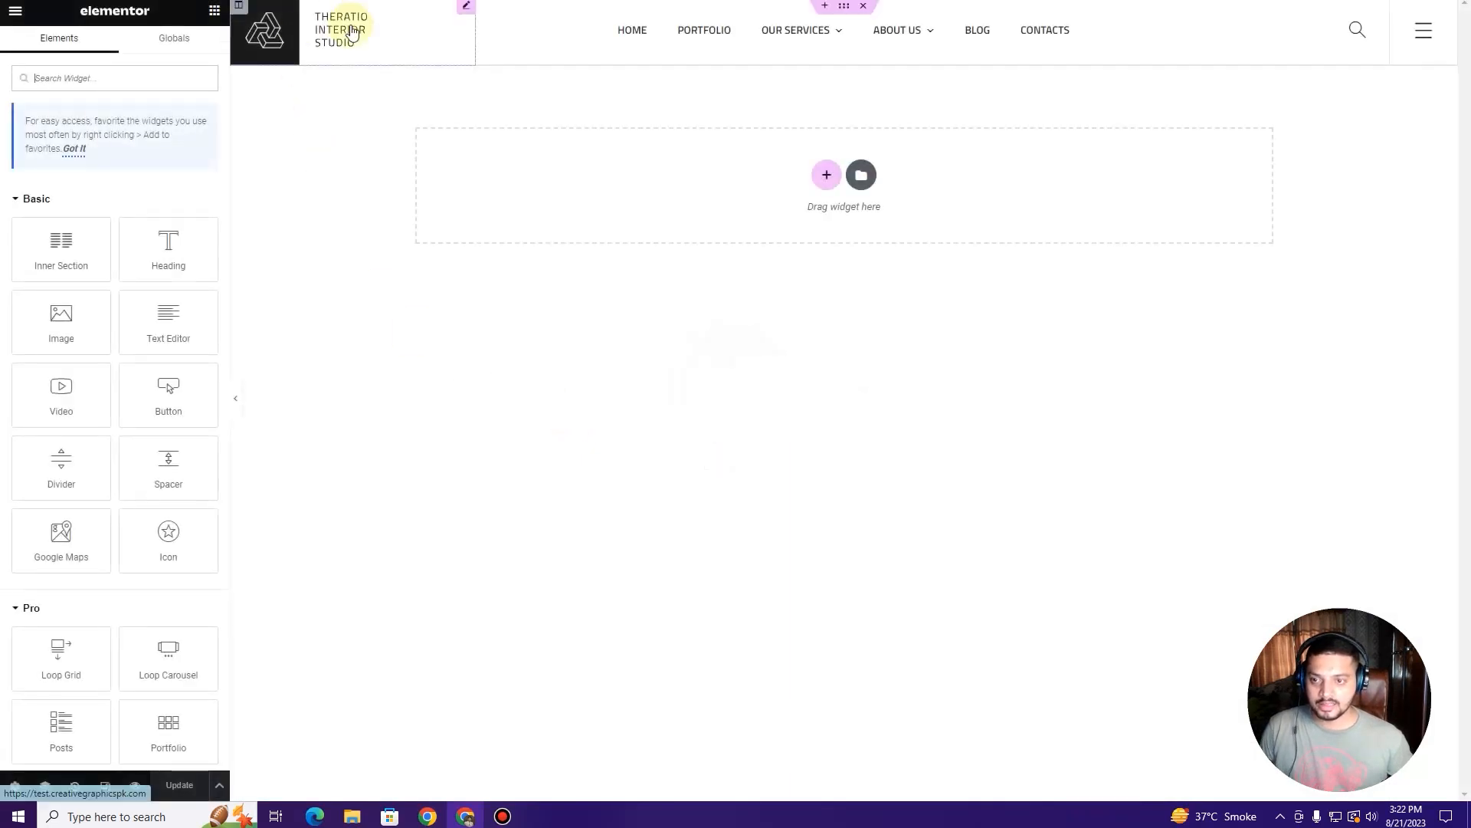
left_click(391, 38)
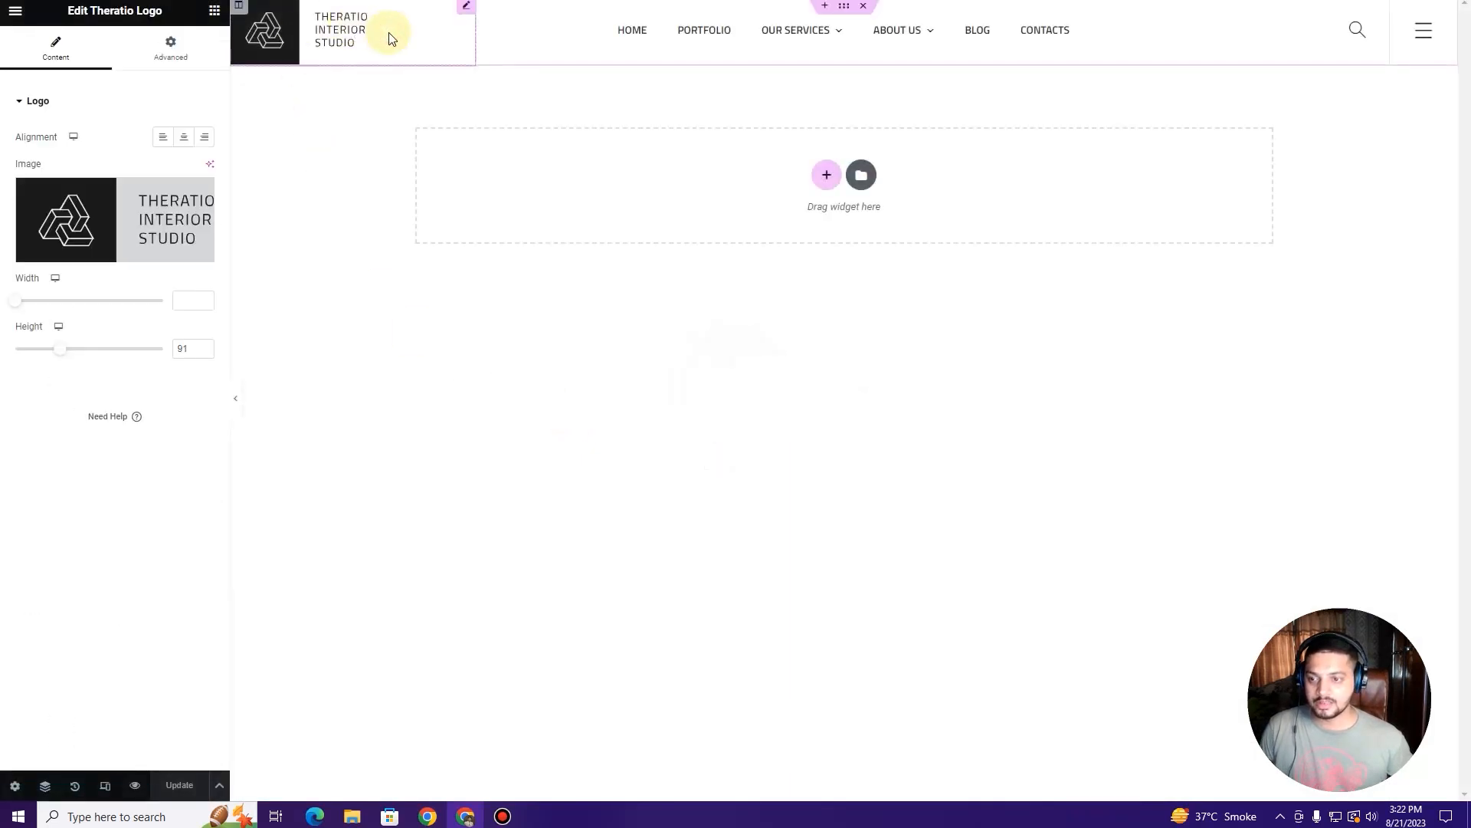
left_click(108, 234)
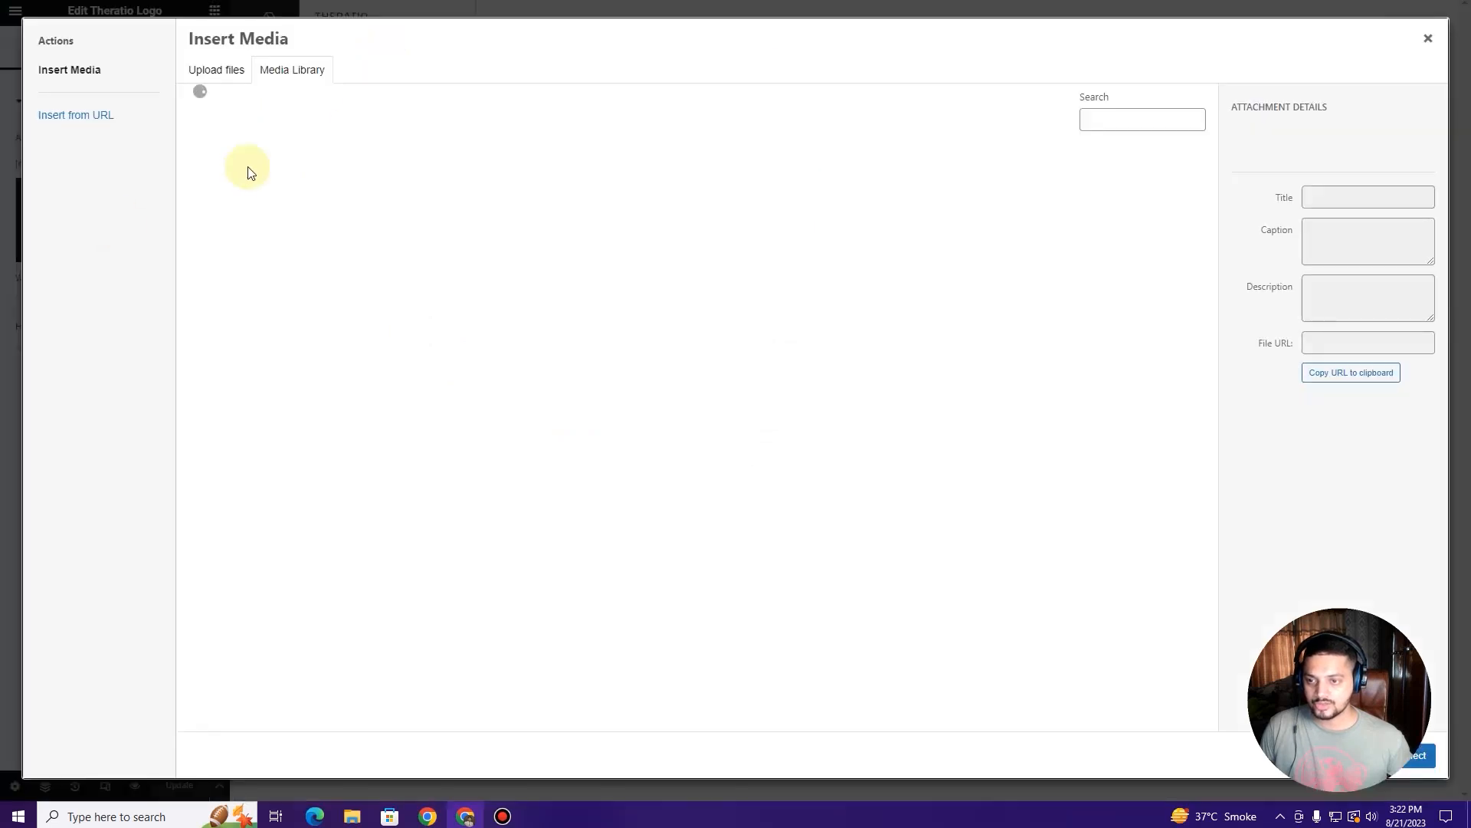
left_click(249, 173)
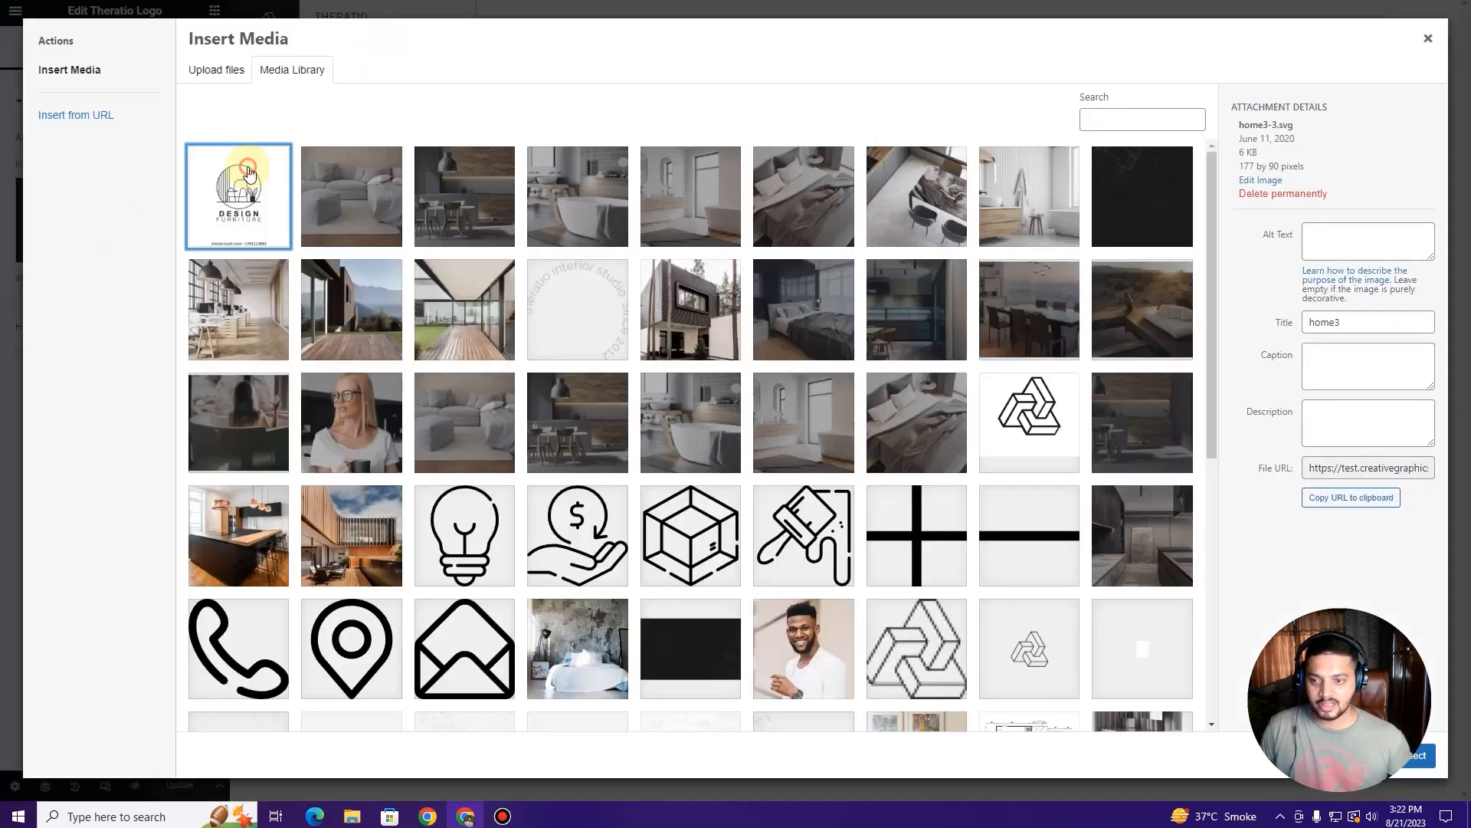
left_click(1422, 755)
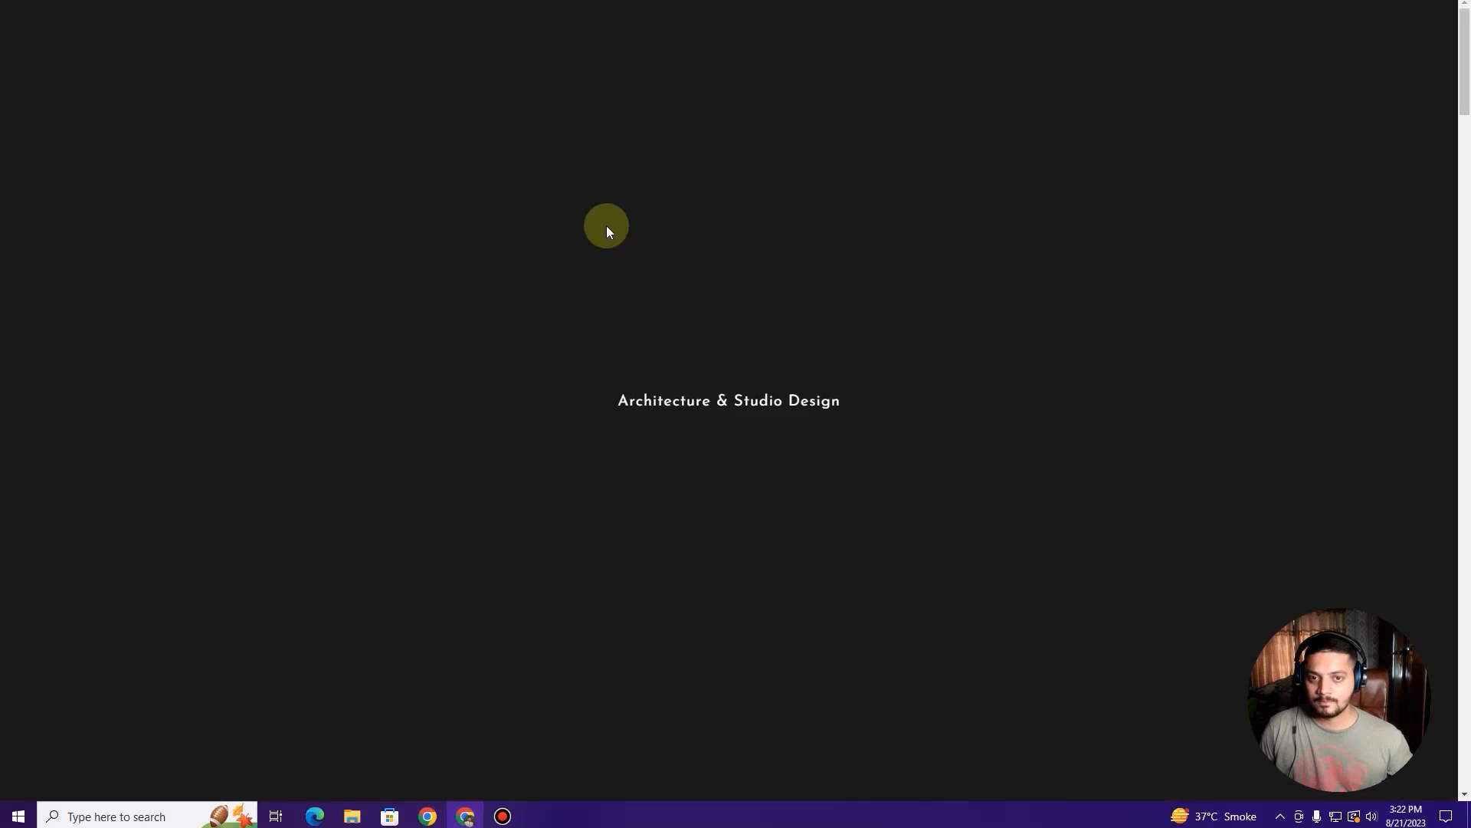
Step: Unlink the header logo's margin, set Left to 30, update, and reload the live site
scroll(521, 207, "down", 1)
scroll(521, 213, "down", 3)
scroll(516, 214, "up", 4)
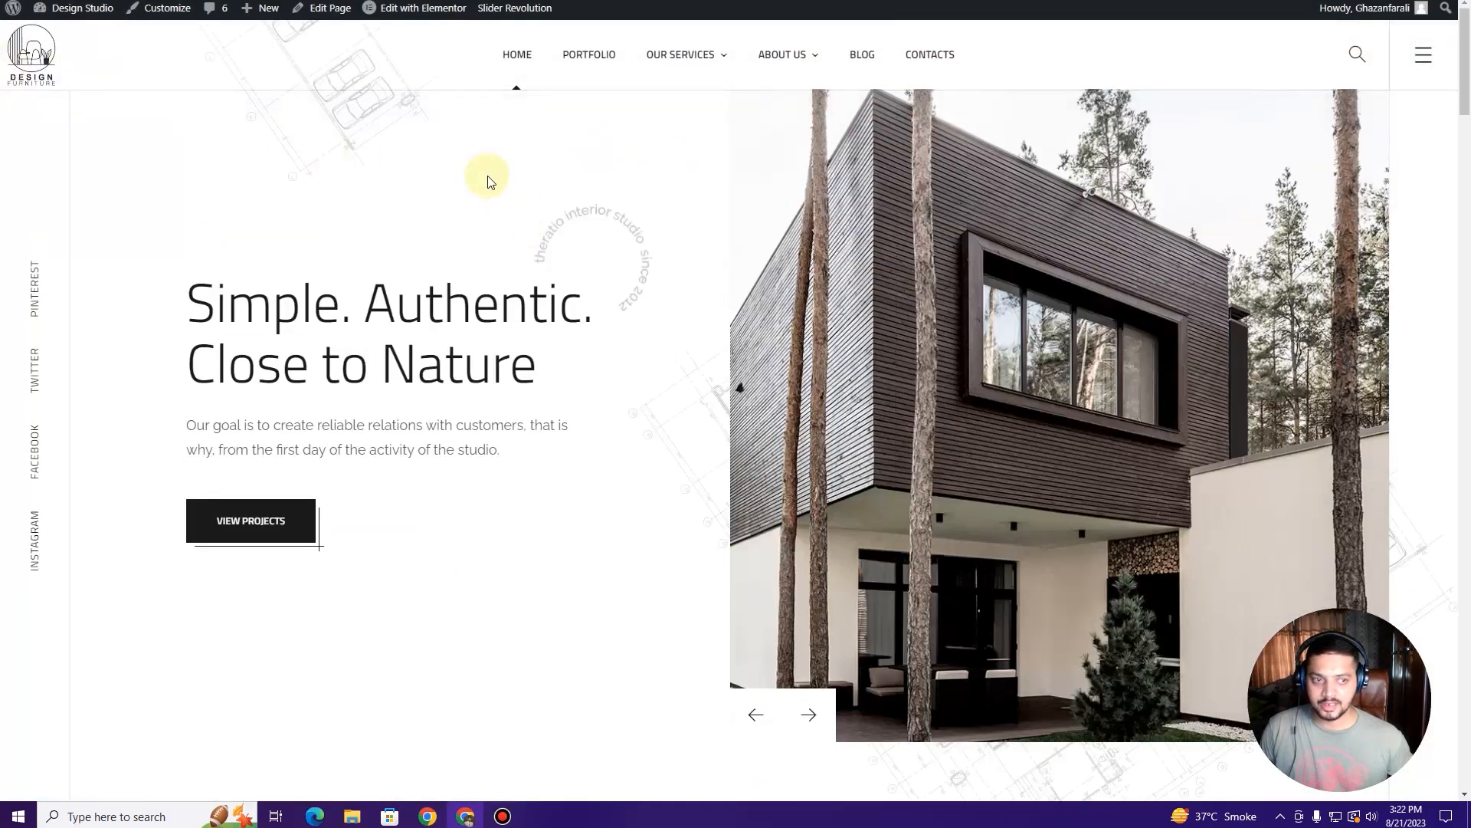
scroll(488, 184, "down", 4)
scroll(453, 178, "up", 4)
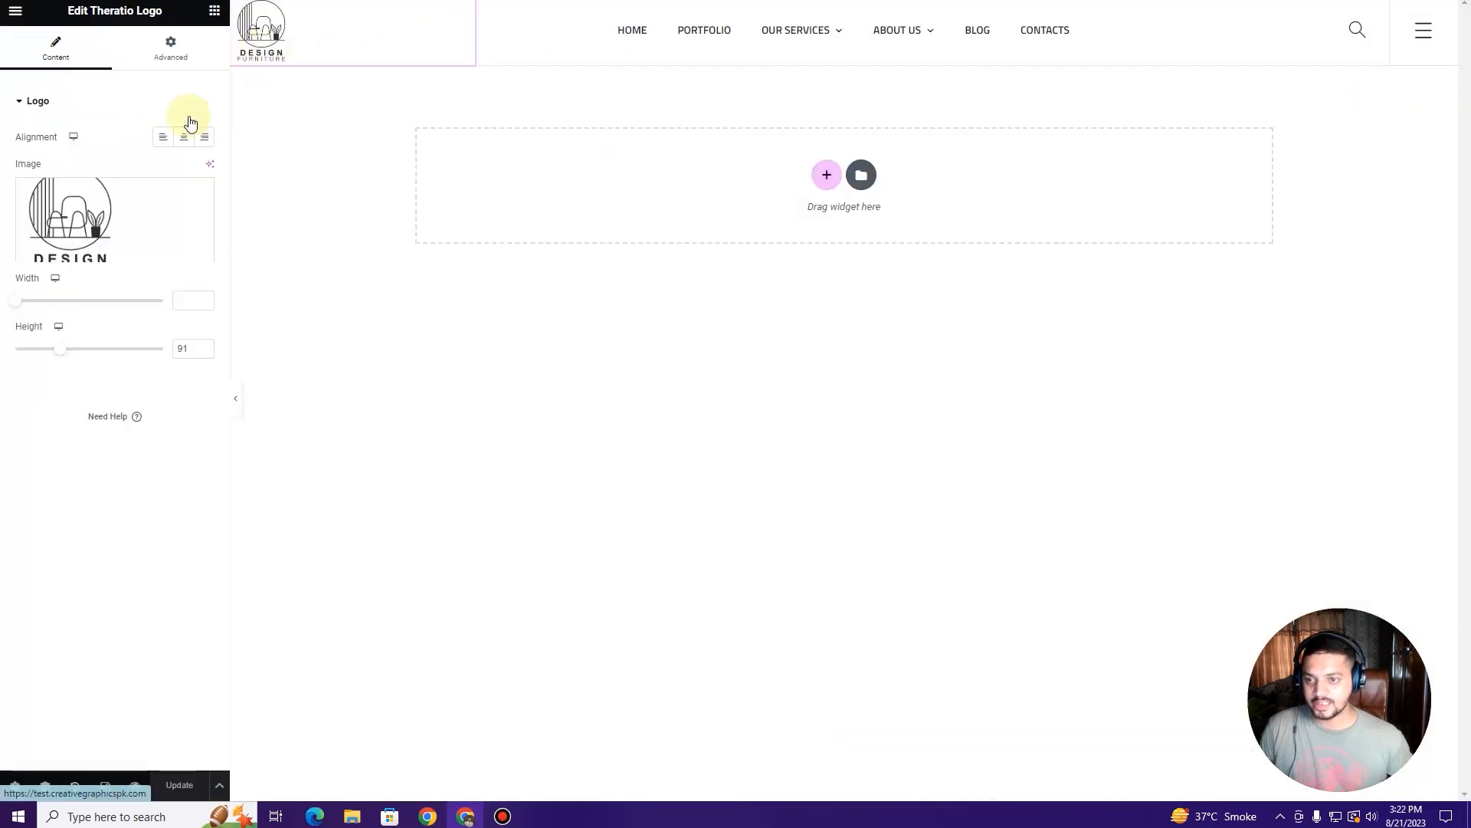
left_click(171, 44)
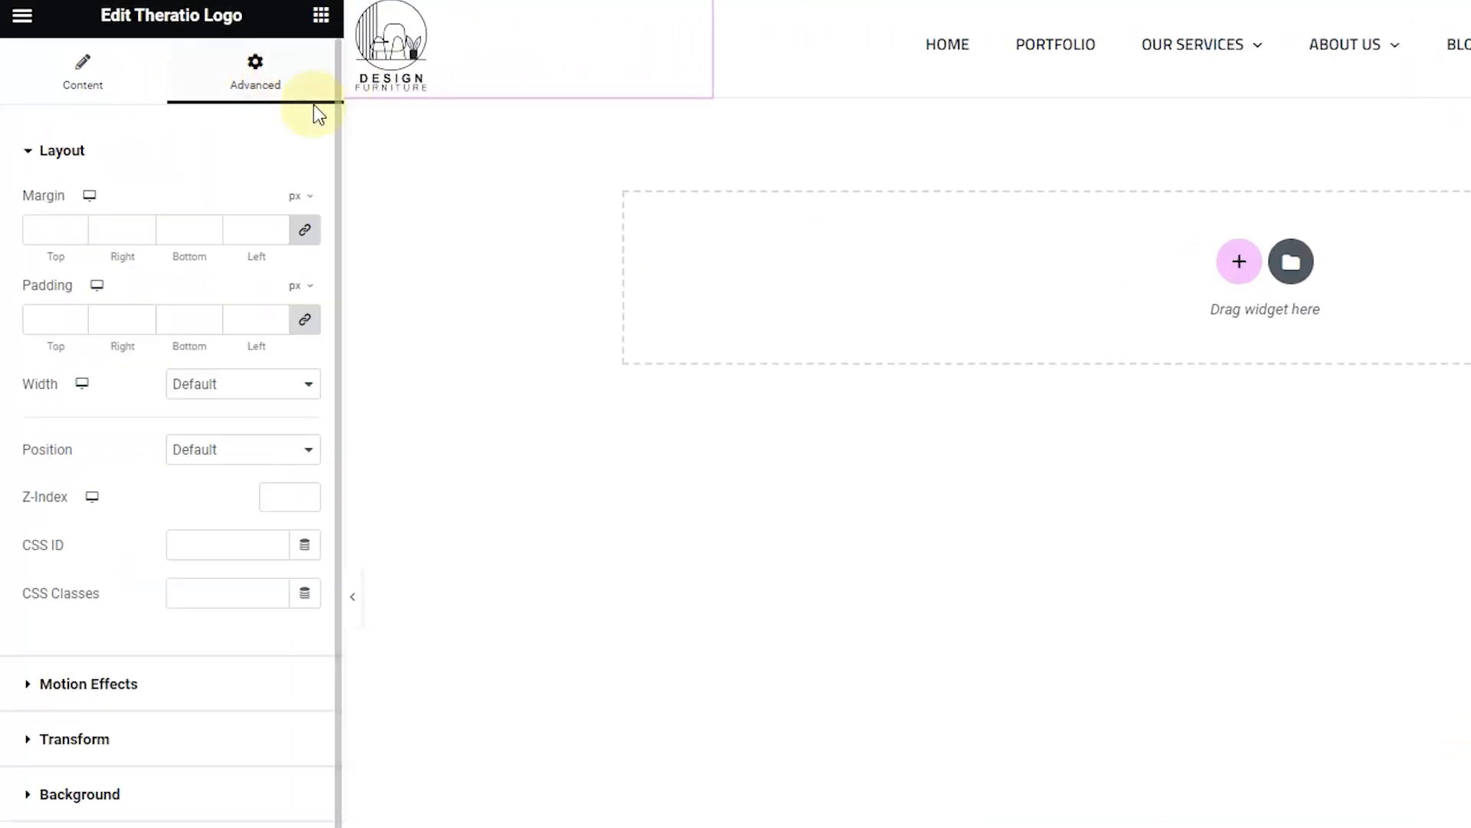
left_click(303, 230)
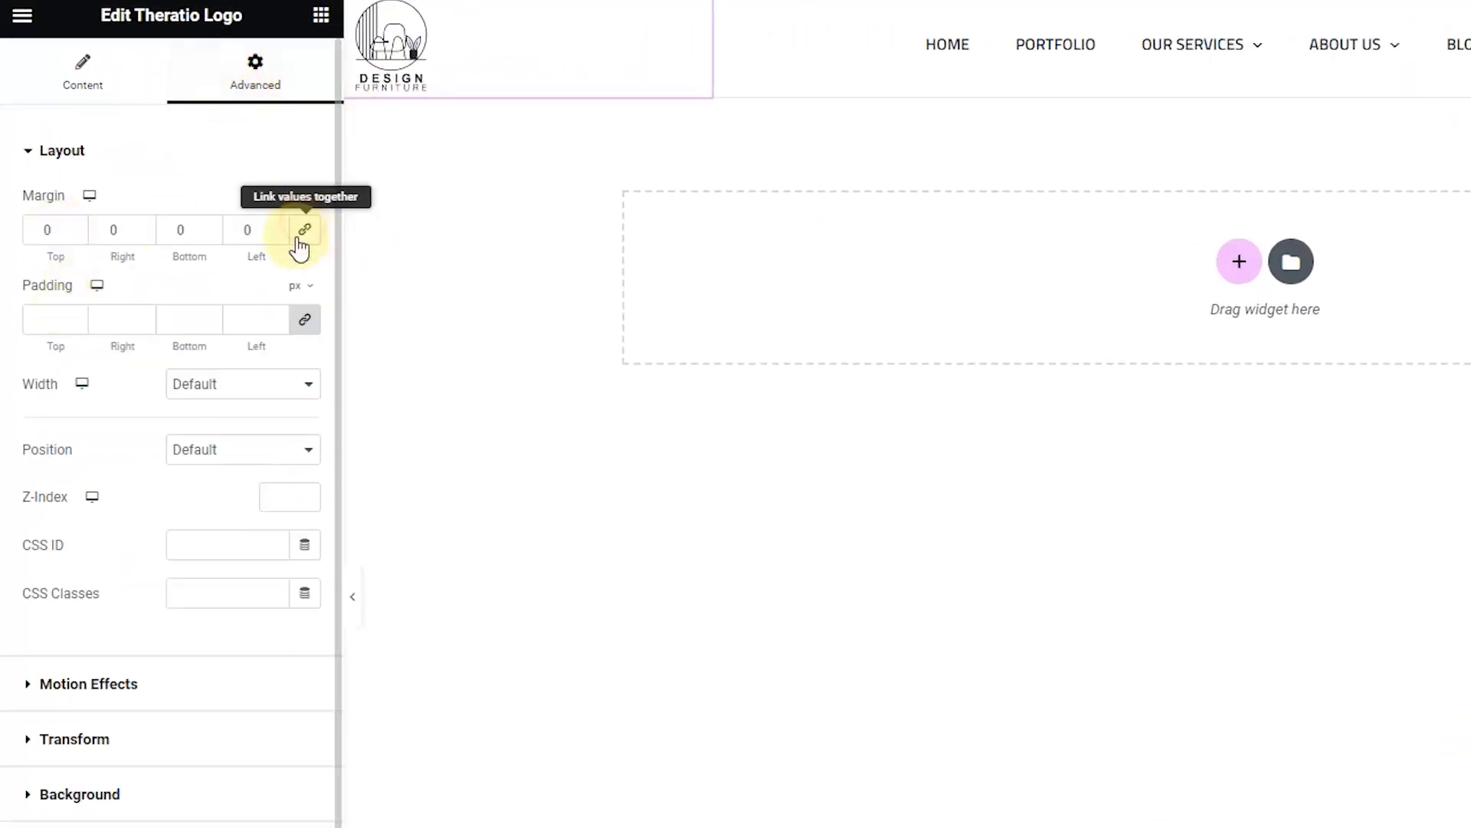
left_click(246, 230)
type("30")
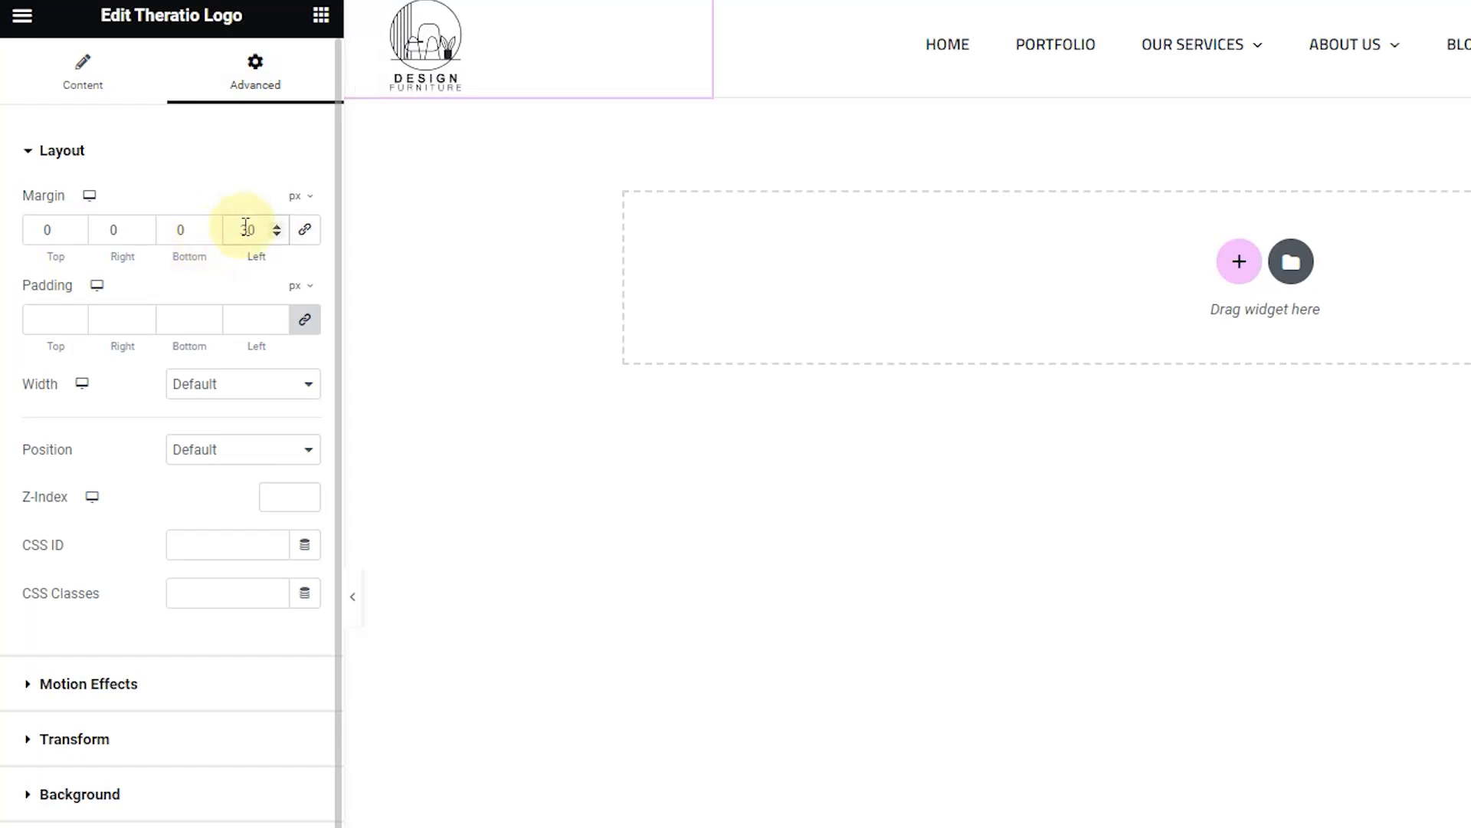
left_click(178, 783)
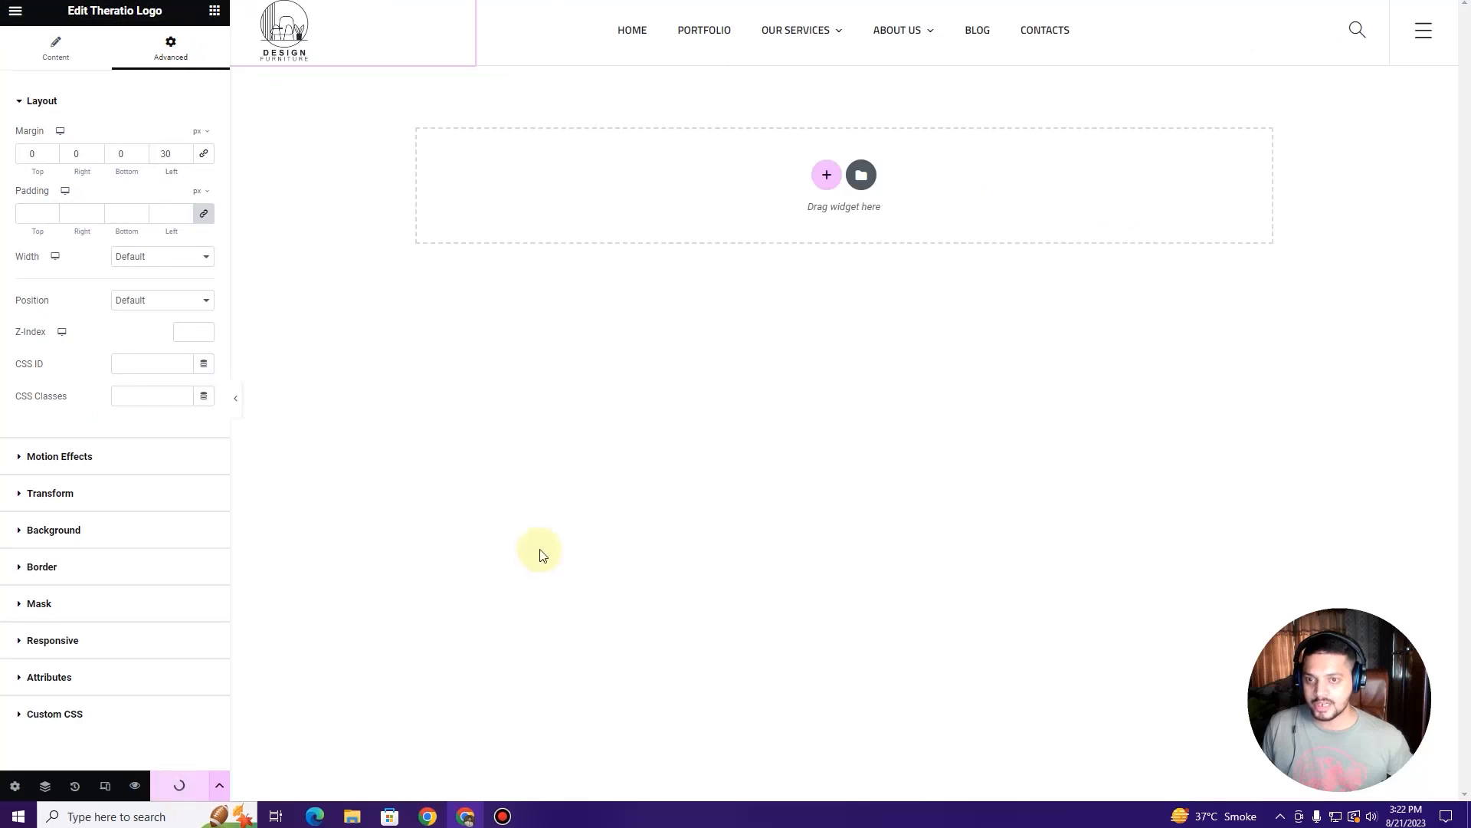
left_click(464, 1)
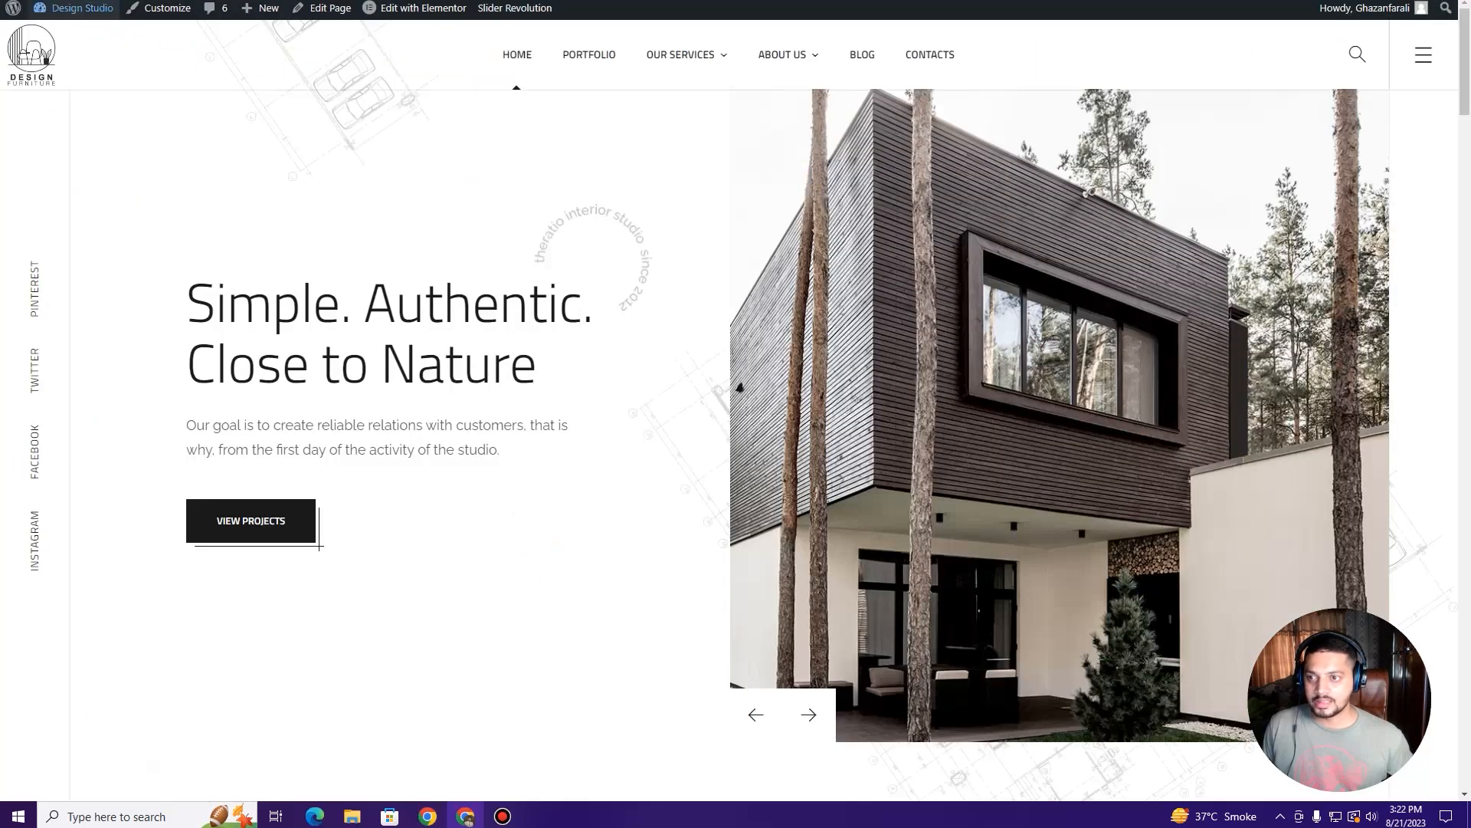
key("F5")
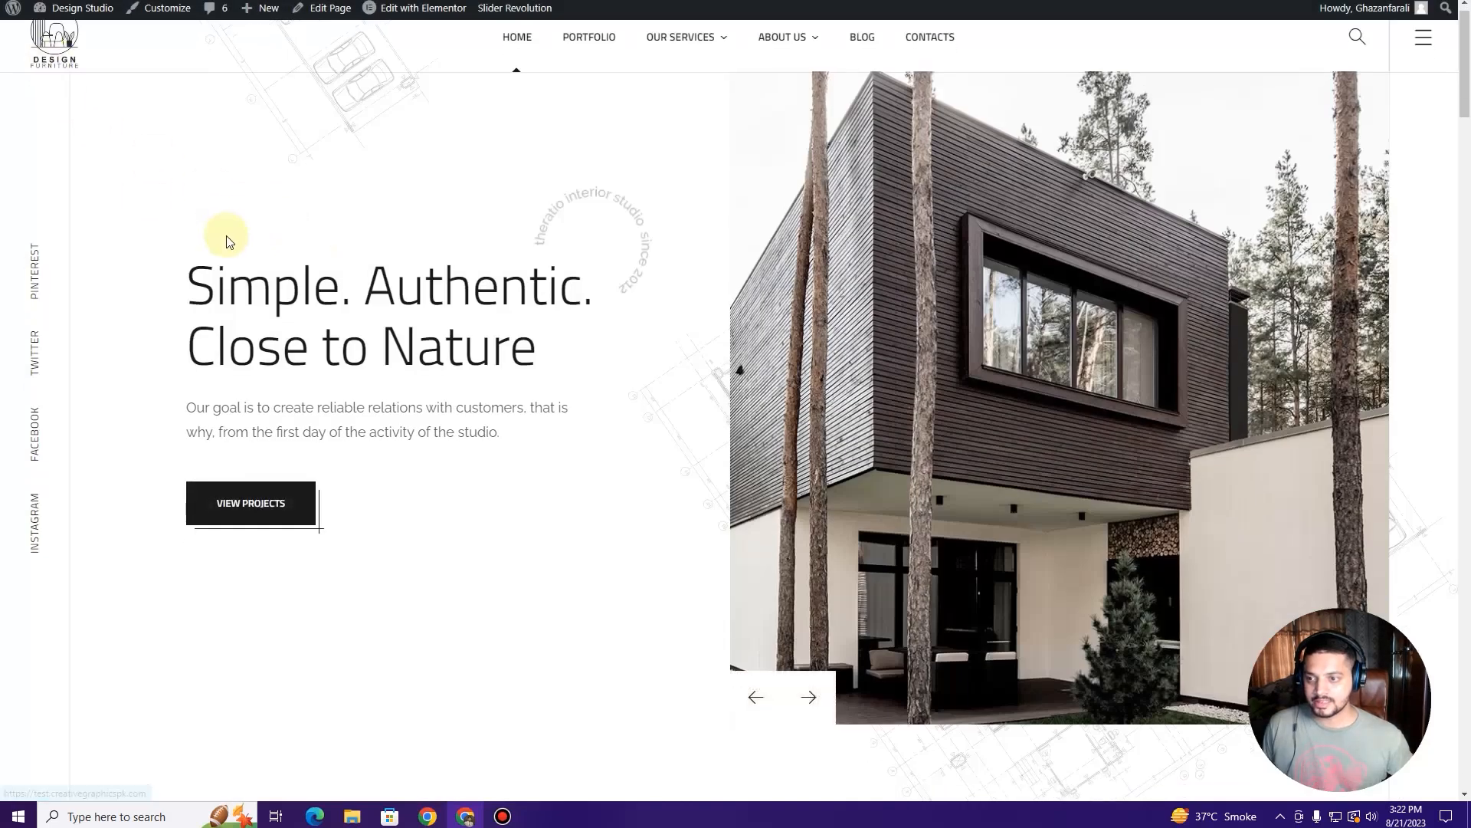
Step: Change the logo's left margin to 15 px and update the header
scroll(138, 181, "down", 2)
scroll(138, 181, "up", 2)
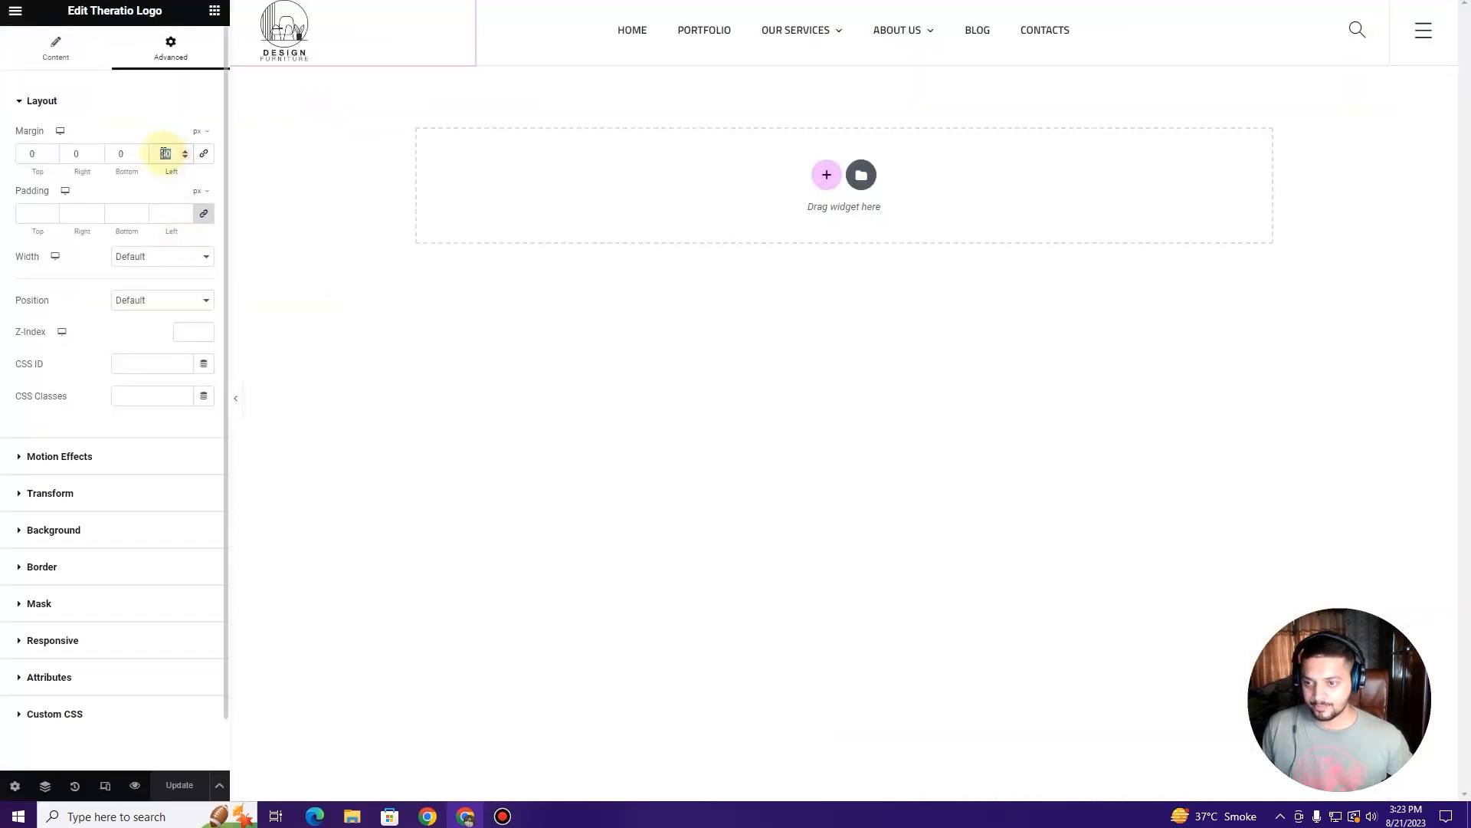
type("15")
left_click(181, 785)
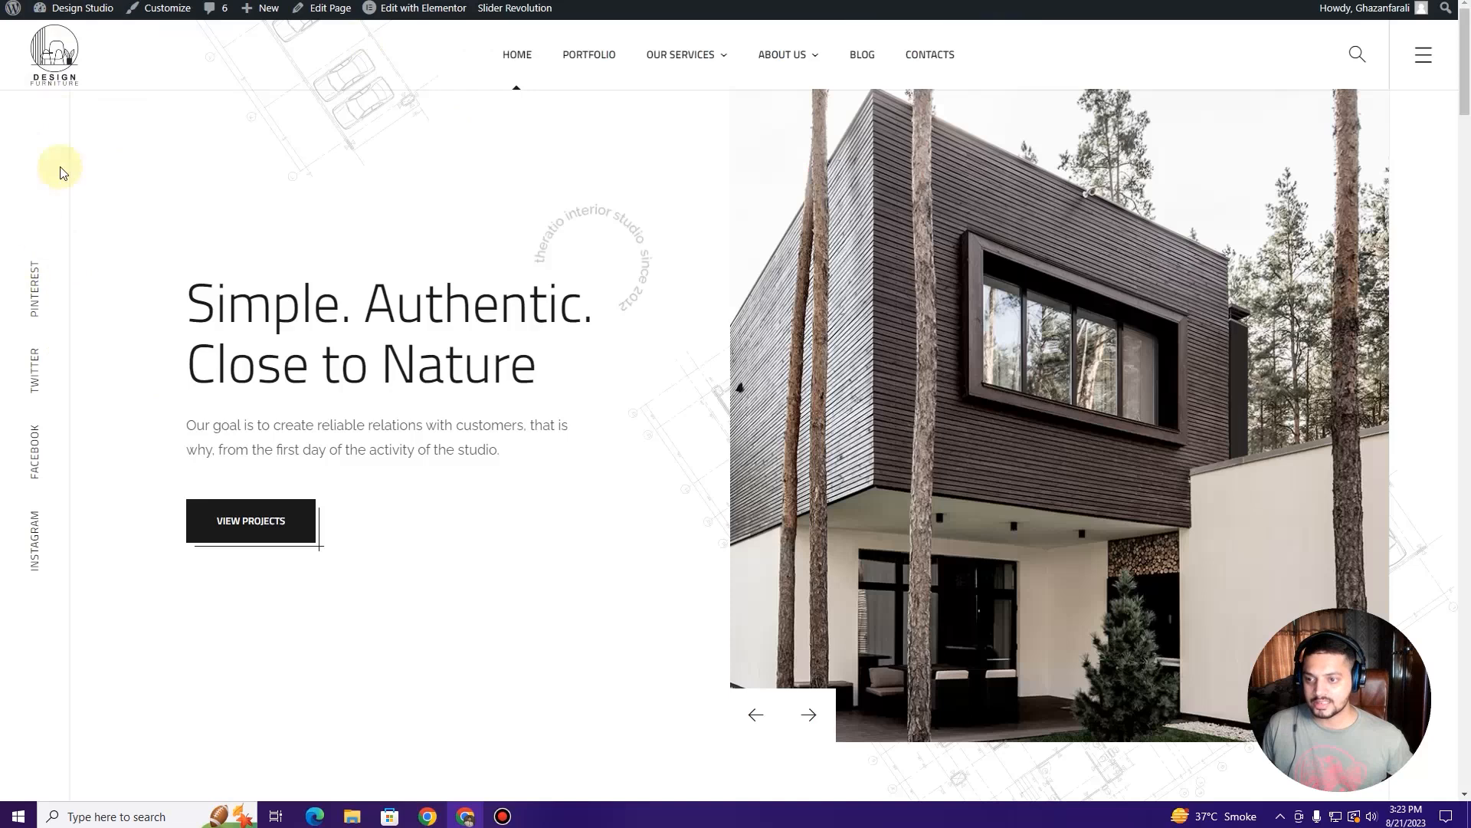
Step: Reload the live home page and inspect the Design Furniture logo in its header
key("F5")
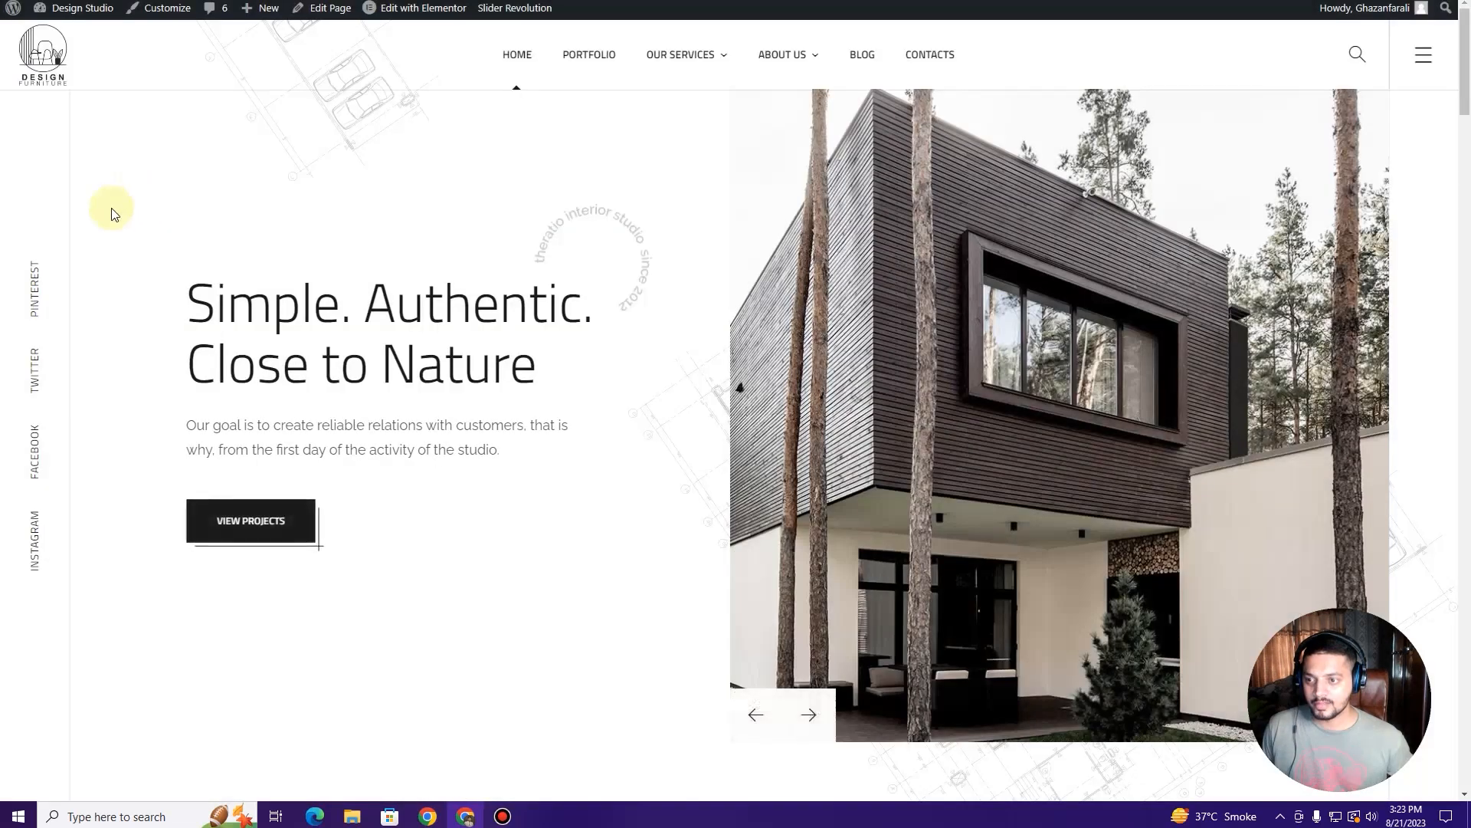
scroll(253, 238, "down", 7)
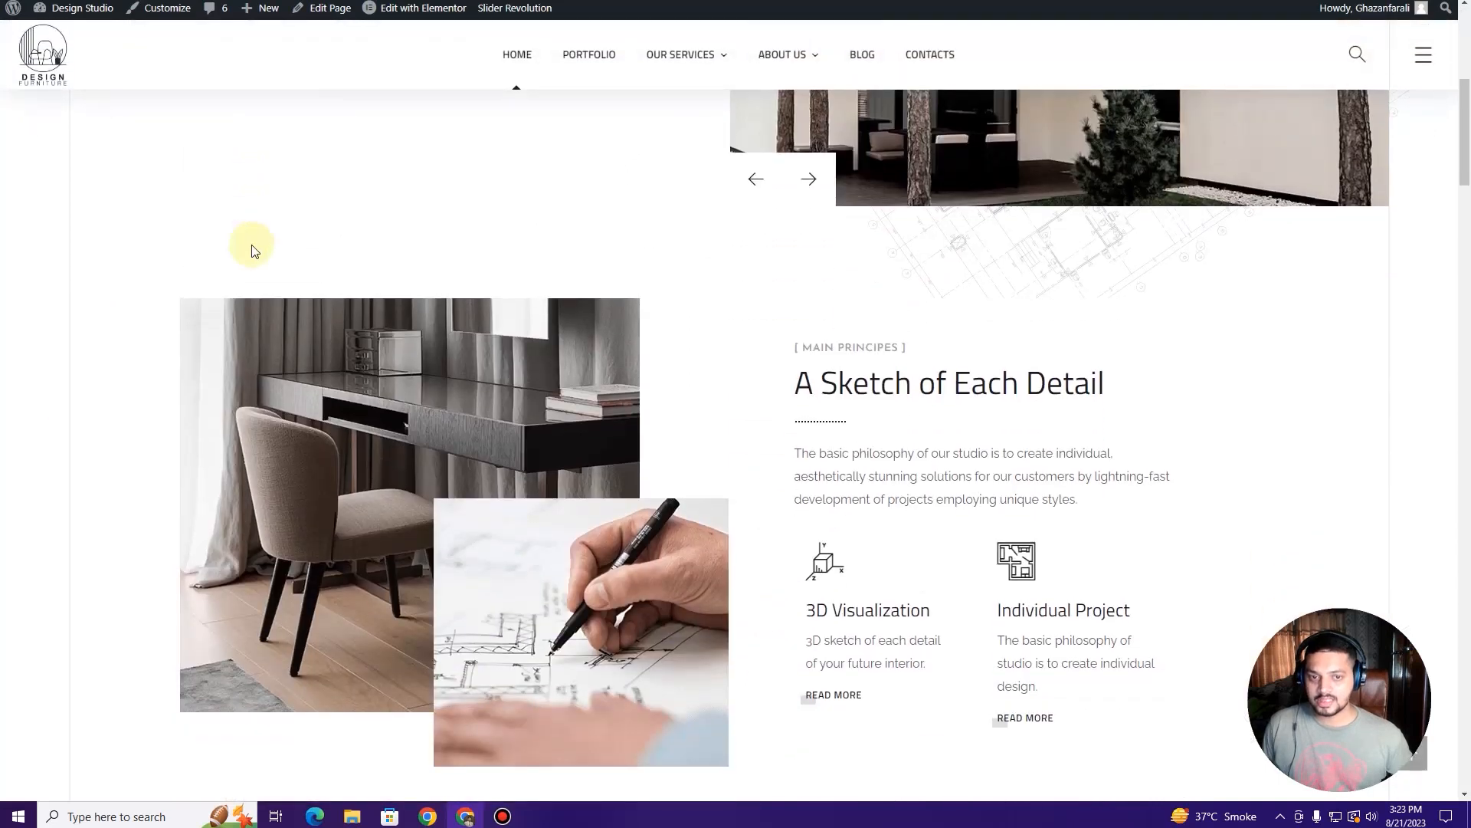
scroll(246, 243, "up", 7)
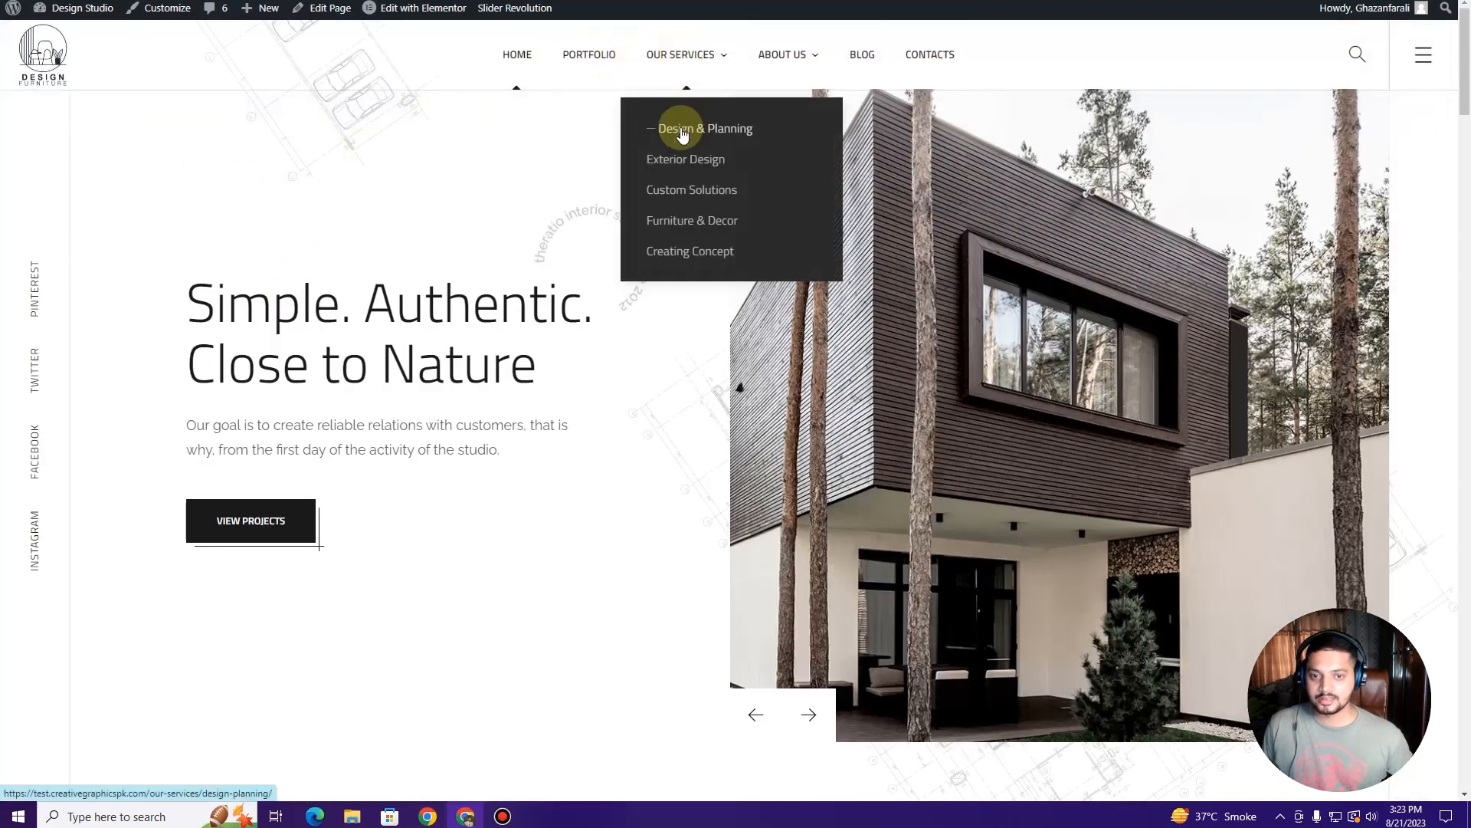
mouse_move(771, 62)
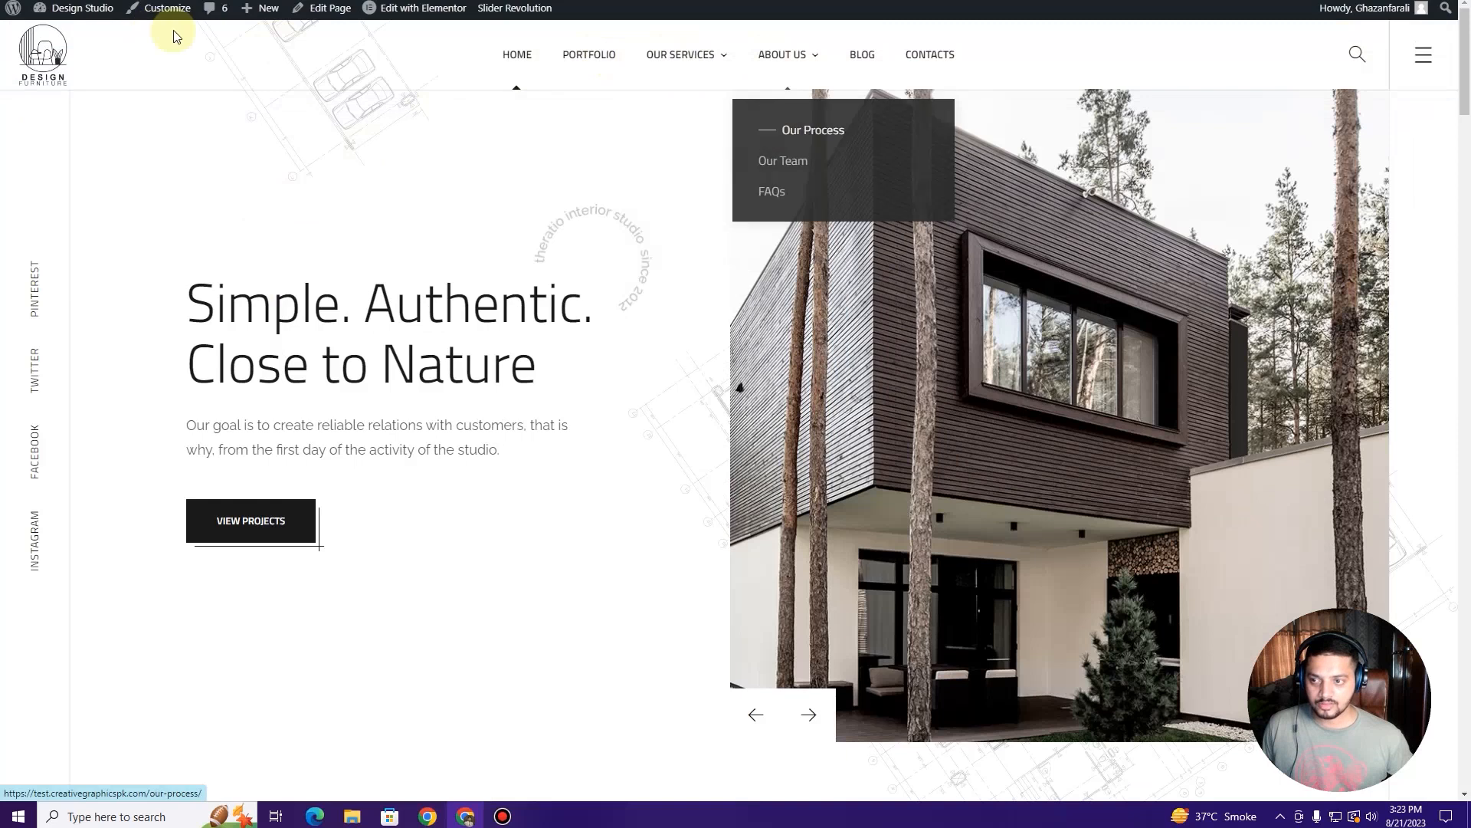
mouse_move(706, 60)
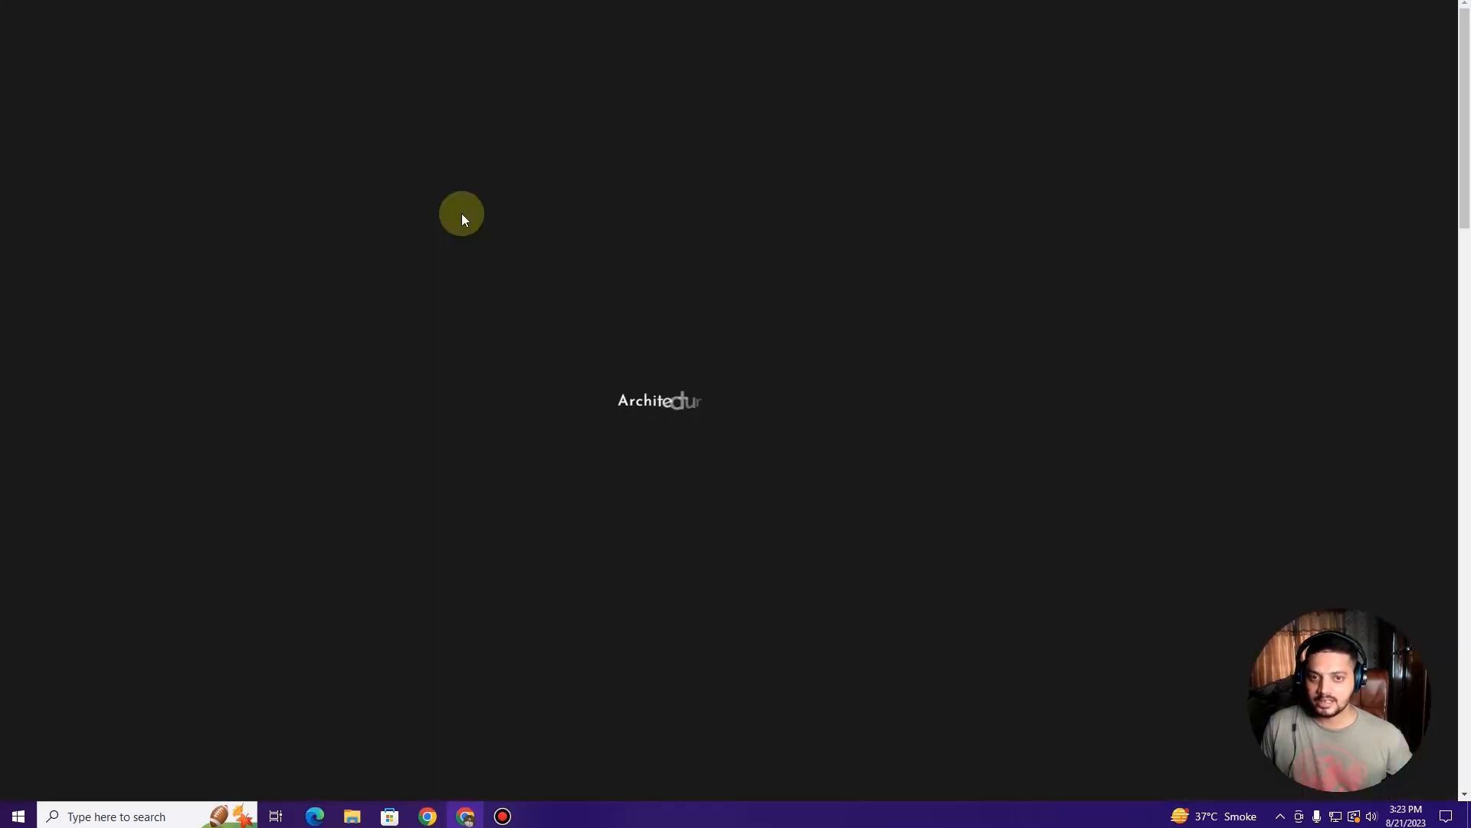
scroll(464, 223, "down", 20)
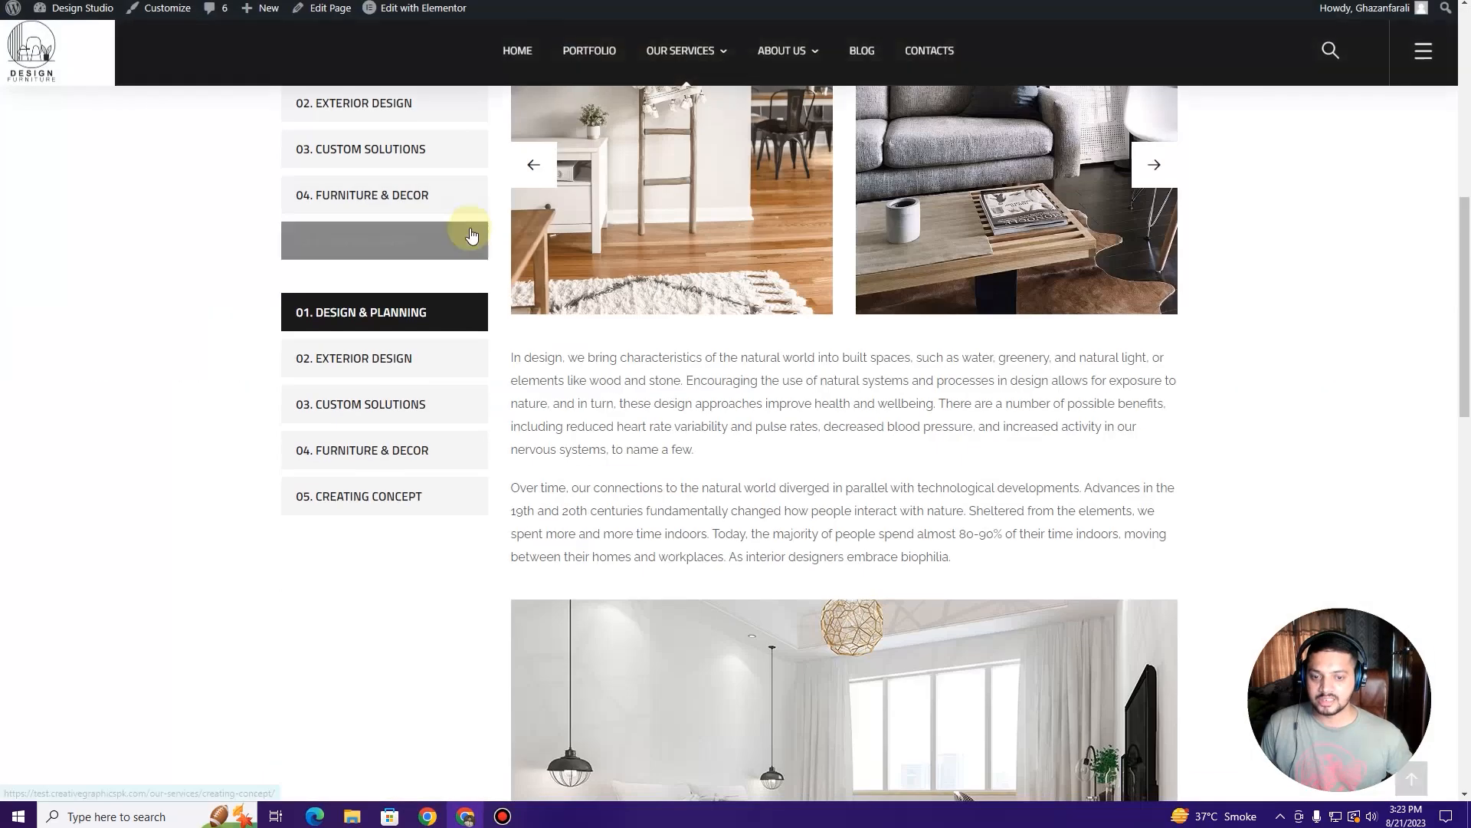
scroll(474, 239, "up", 20)
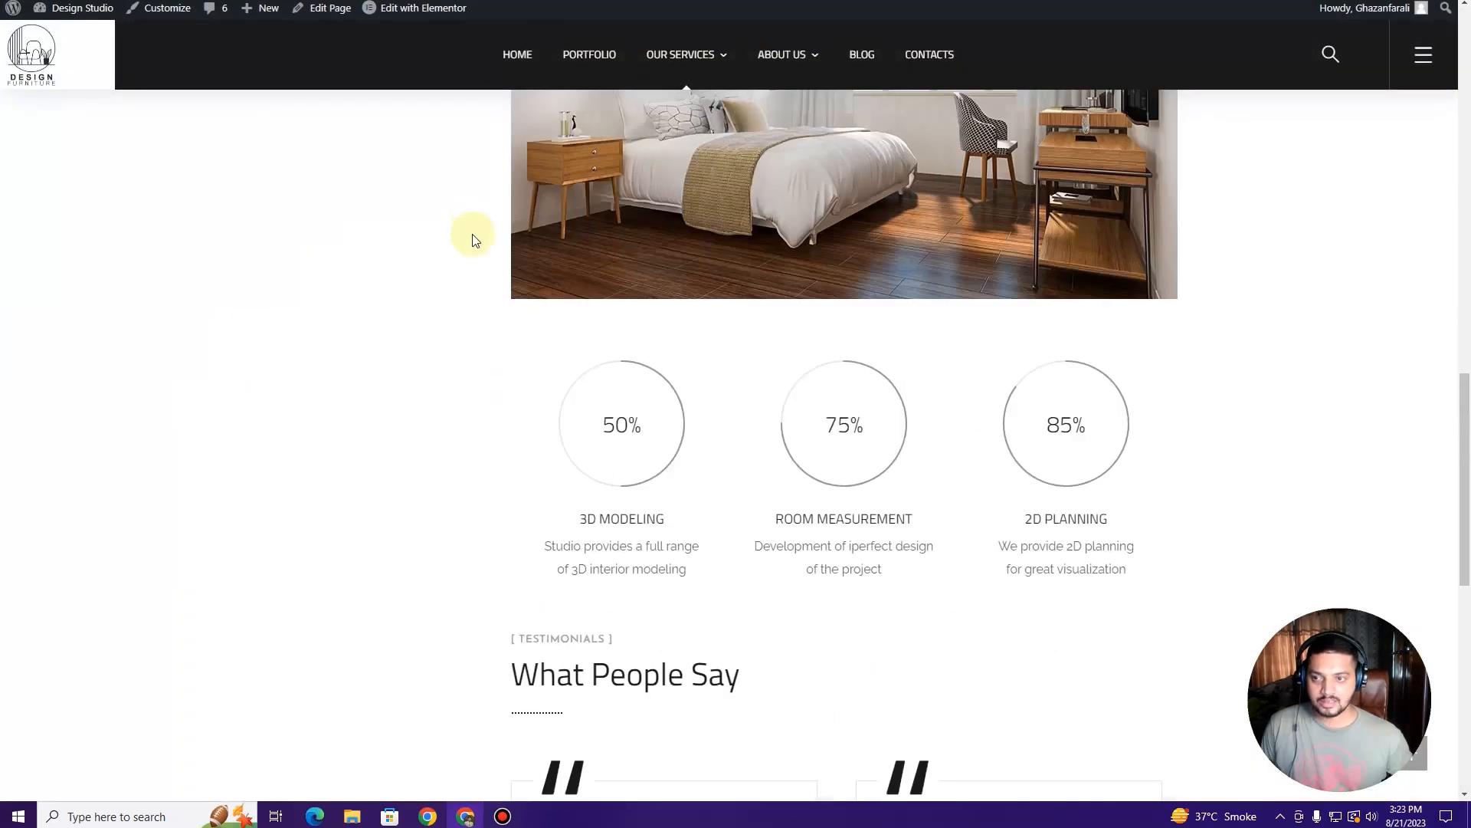
scroll(471, 232, "down", 20)
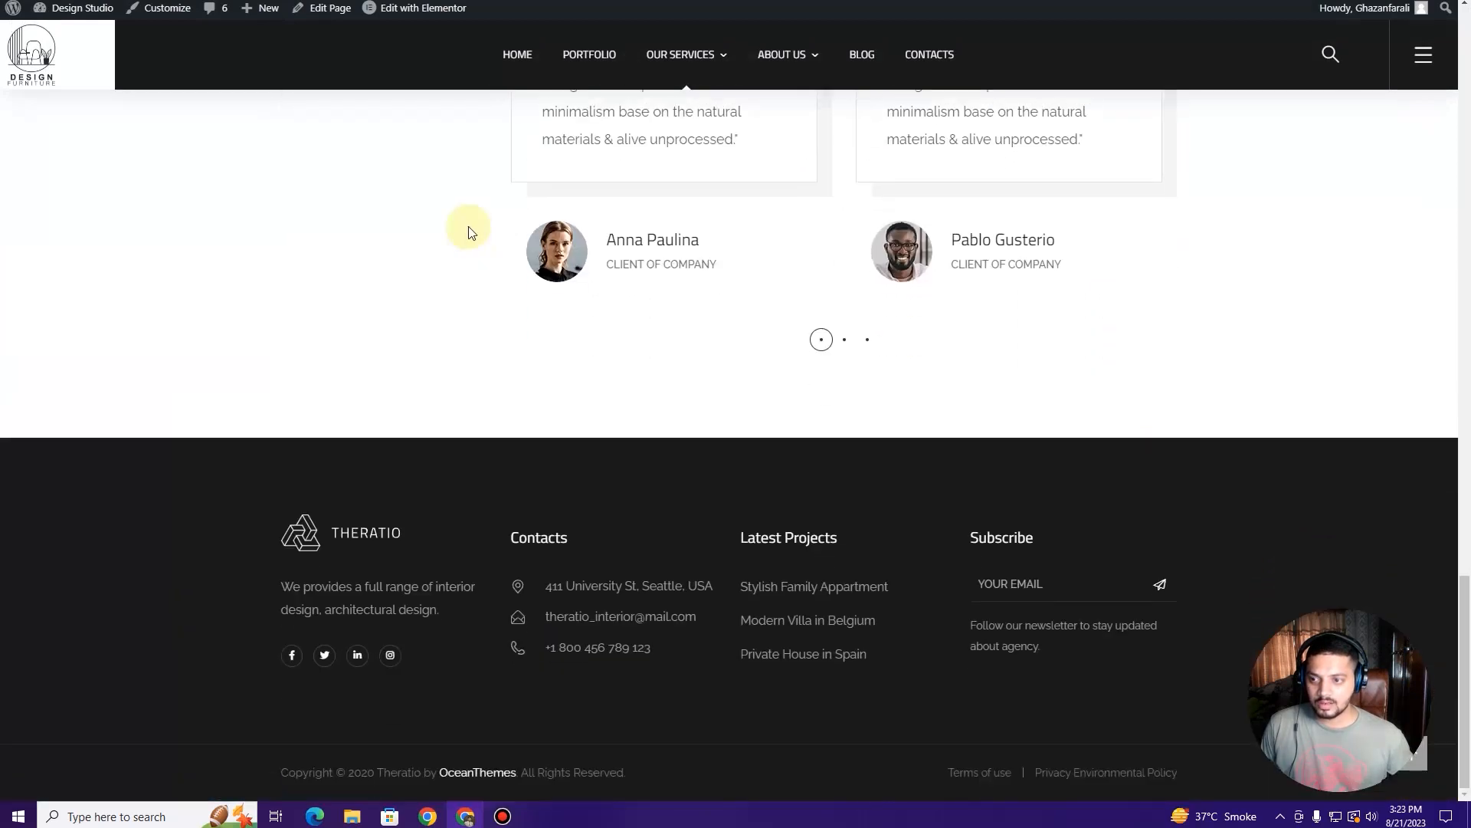
scroll(469, 229, "up", 20)
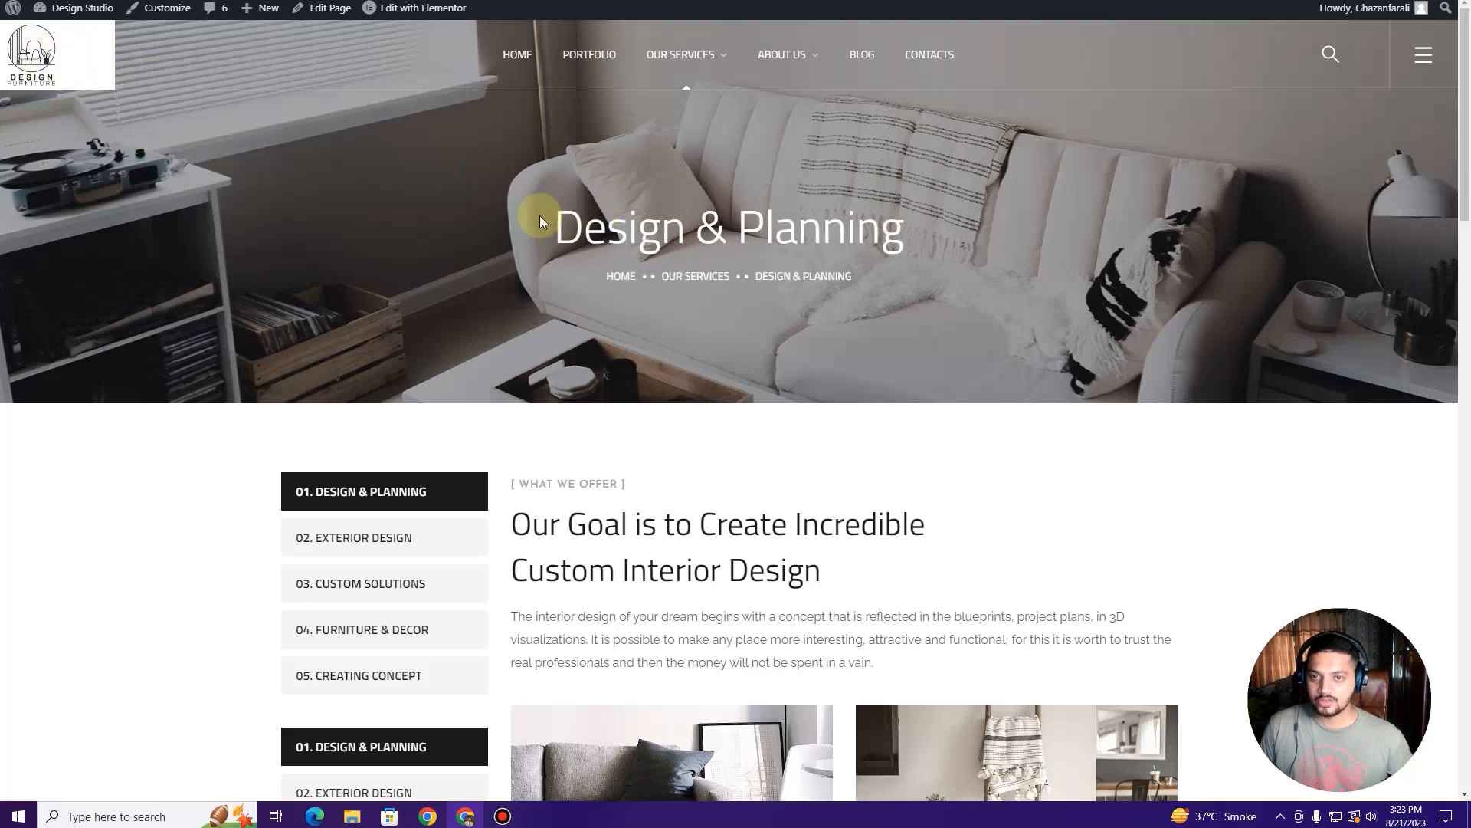
Step: Switch back to the previously visited site page and go to the admin Dashboard
key("ctrl+Tab")
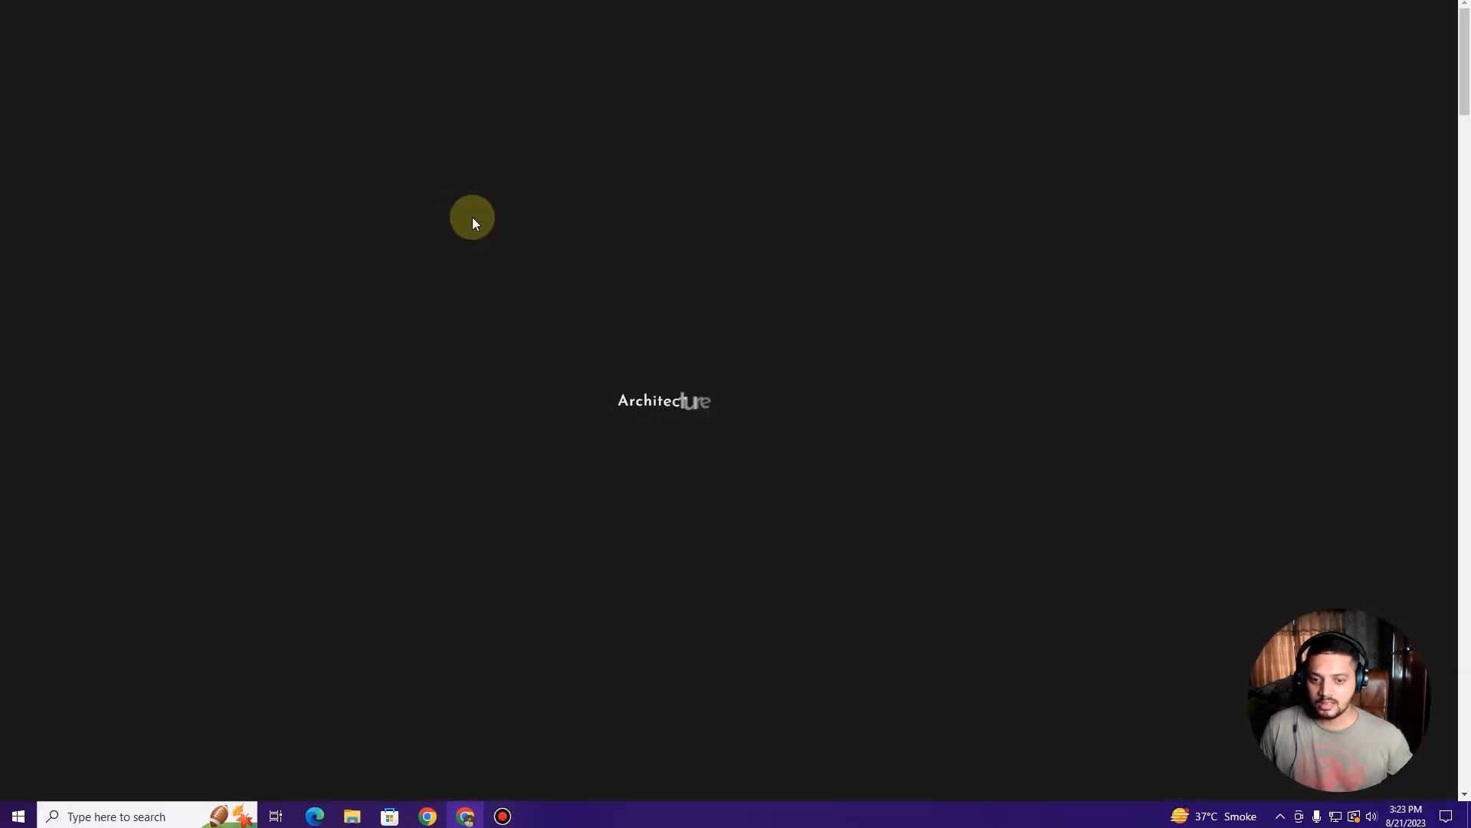
scroll(476, 217, "down", 10)
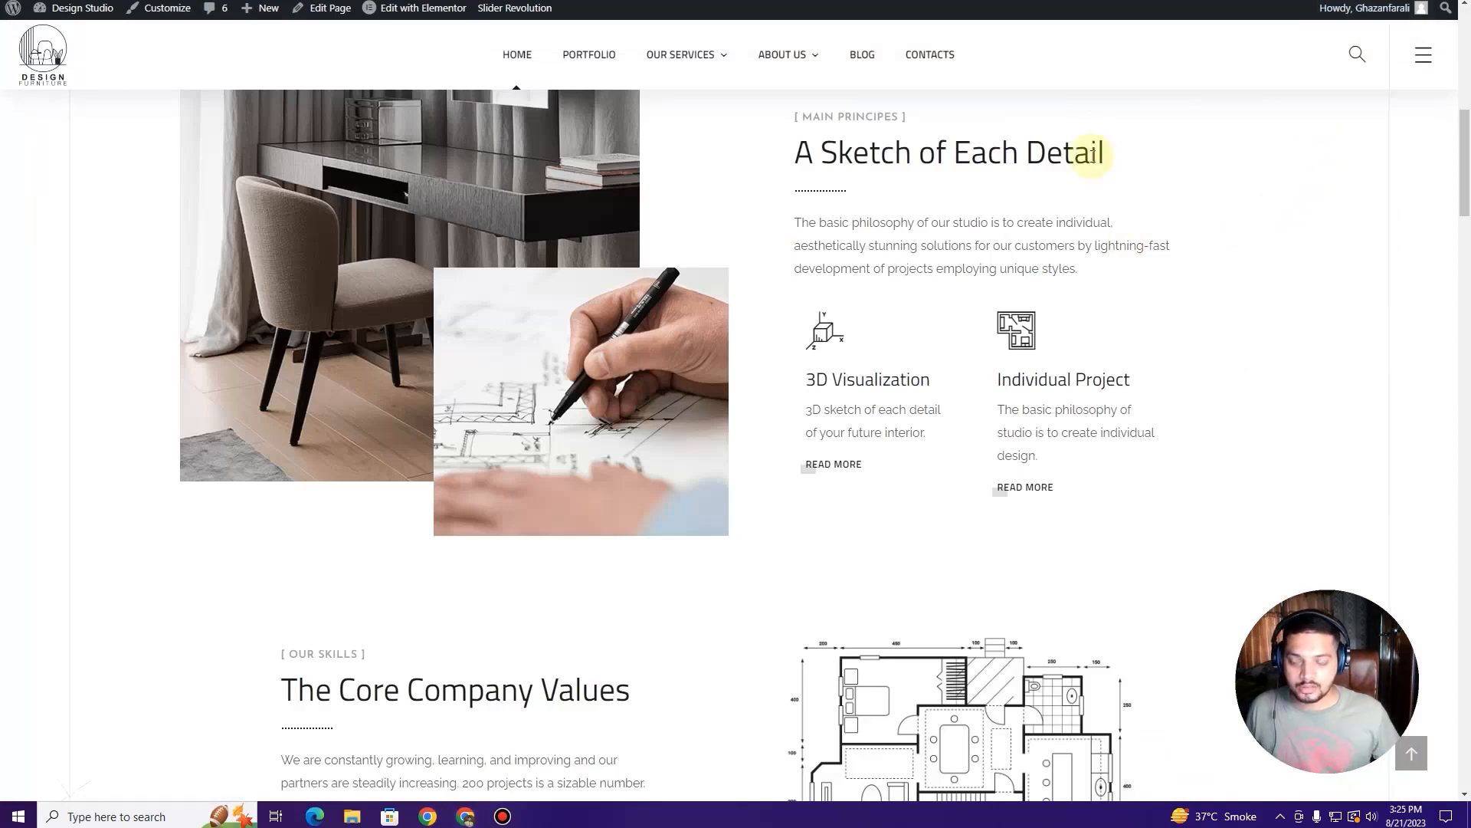
left_click(82, 35)
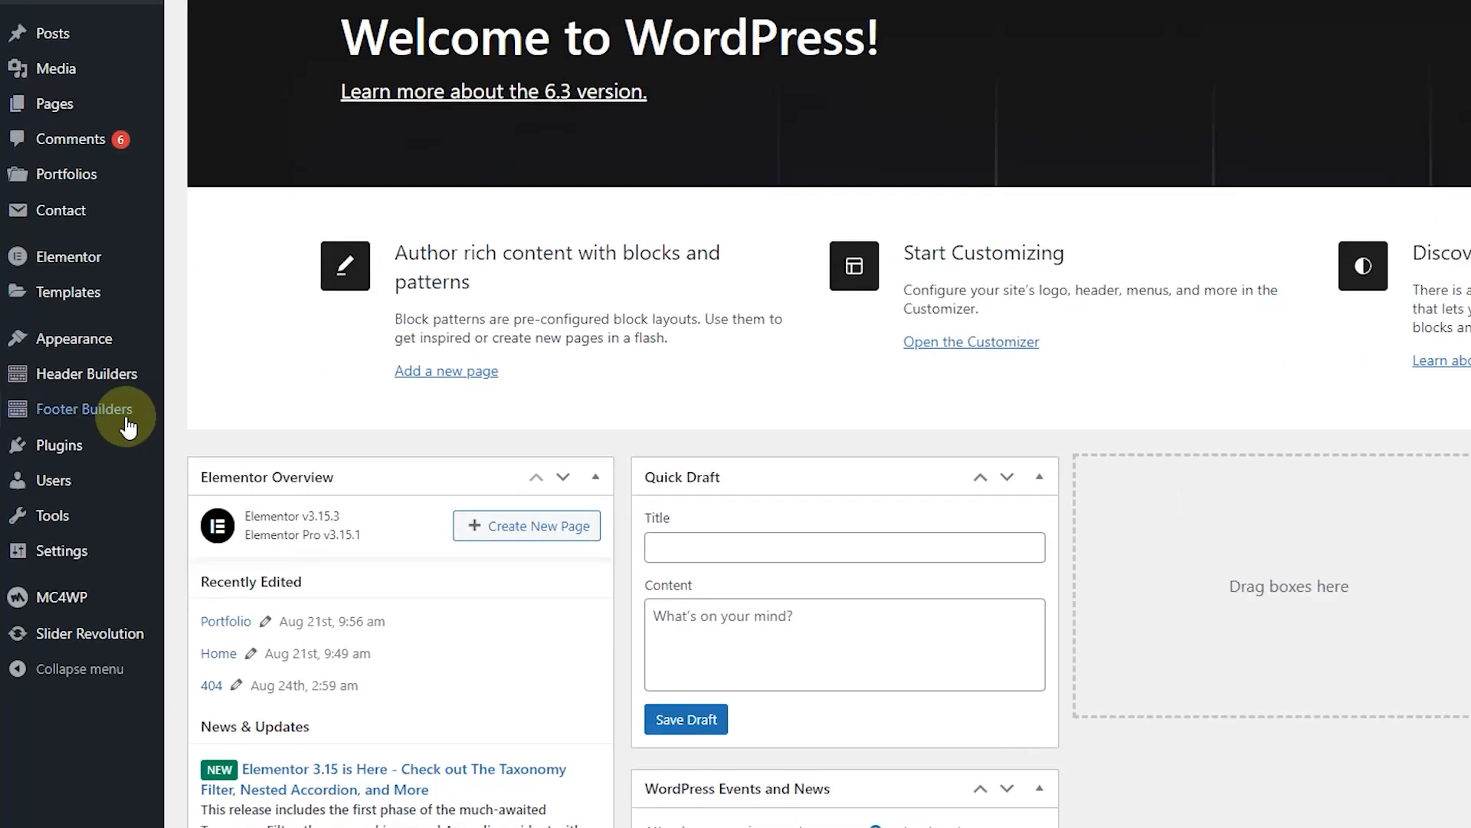
Step: Go to Footer Builders and open Footer 1 (4 Columns) with Elementor
mouse_move(87, 410)
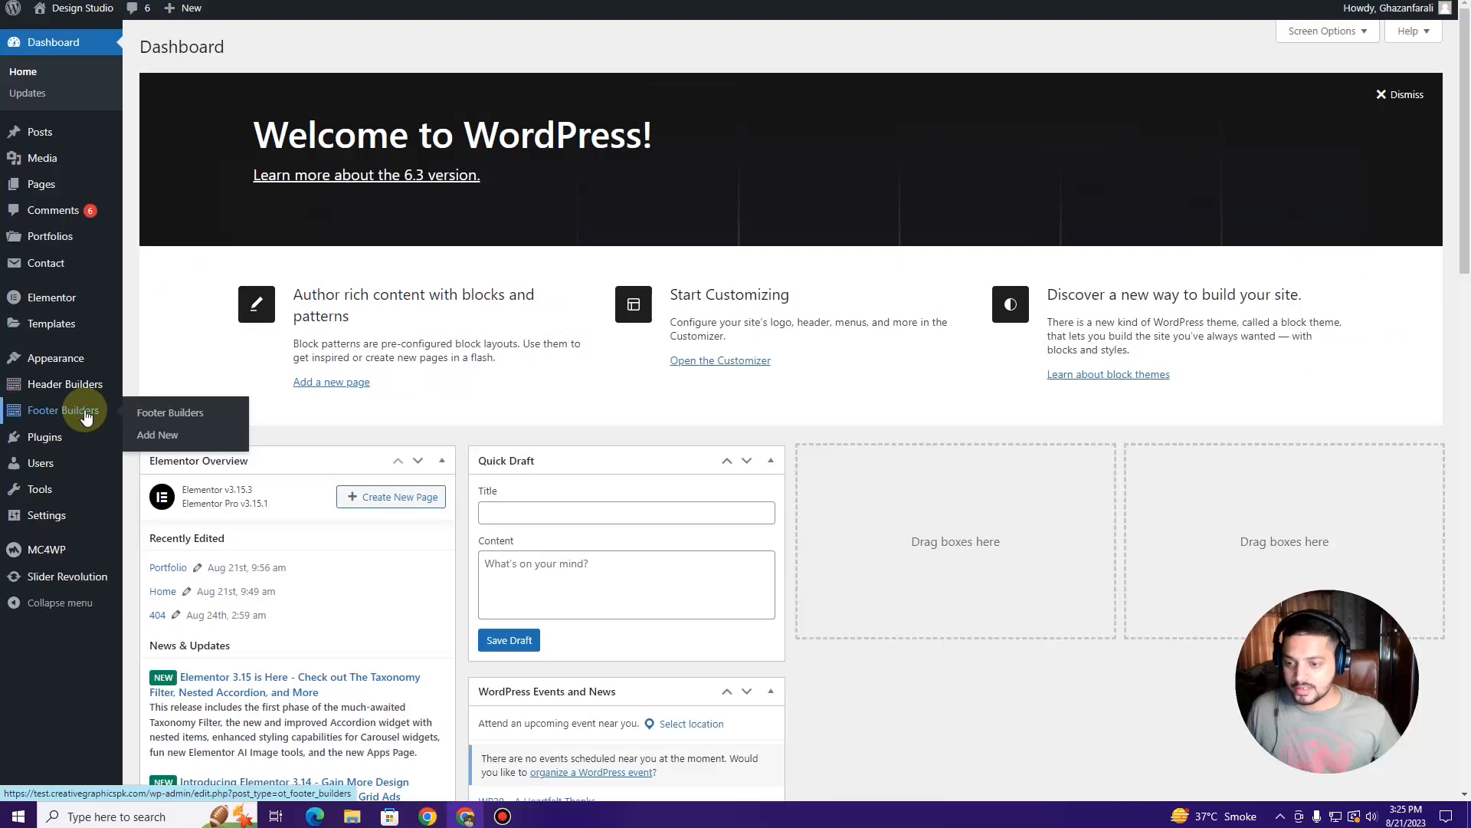
left_click(128, 418)
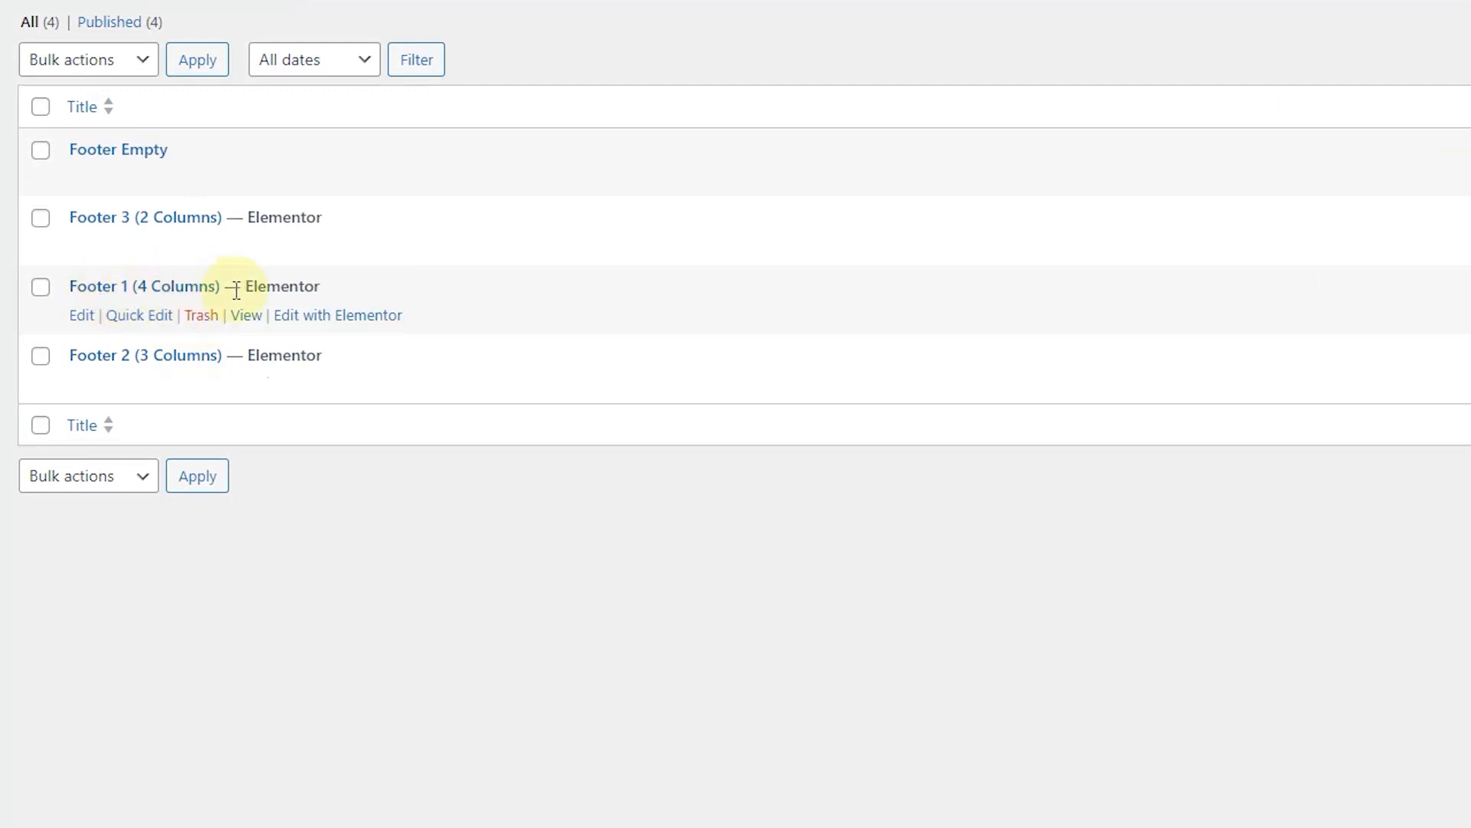
left_click(322, 318)
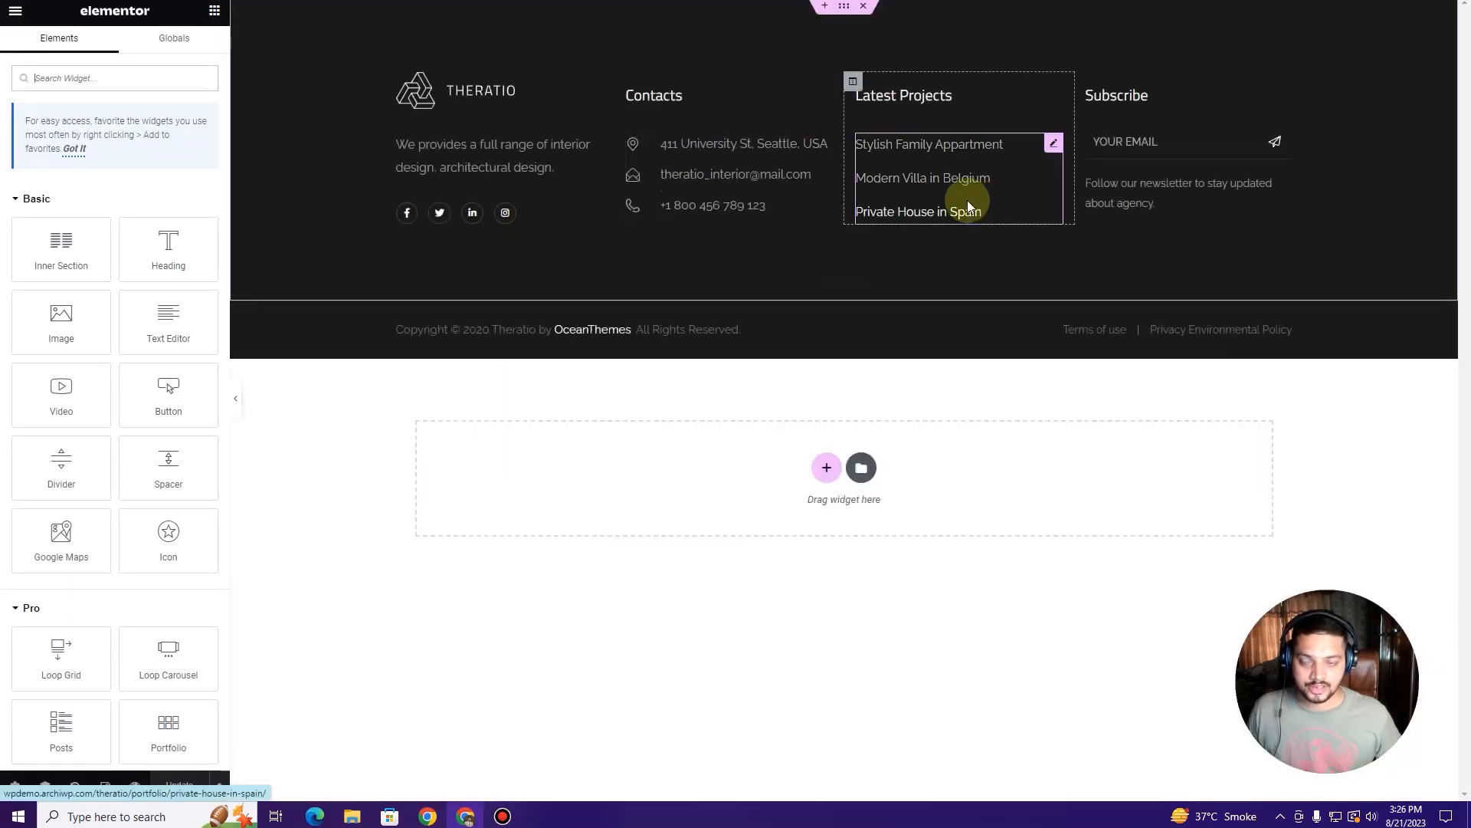
left_click(520, 108)
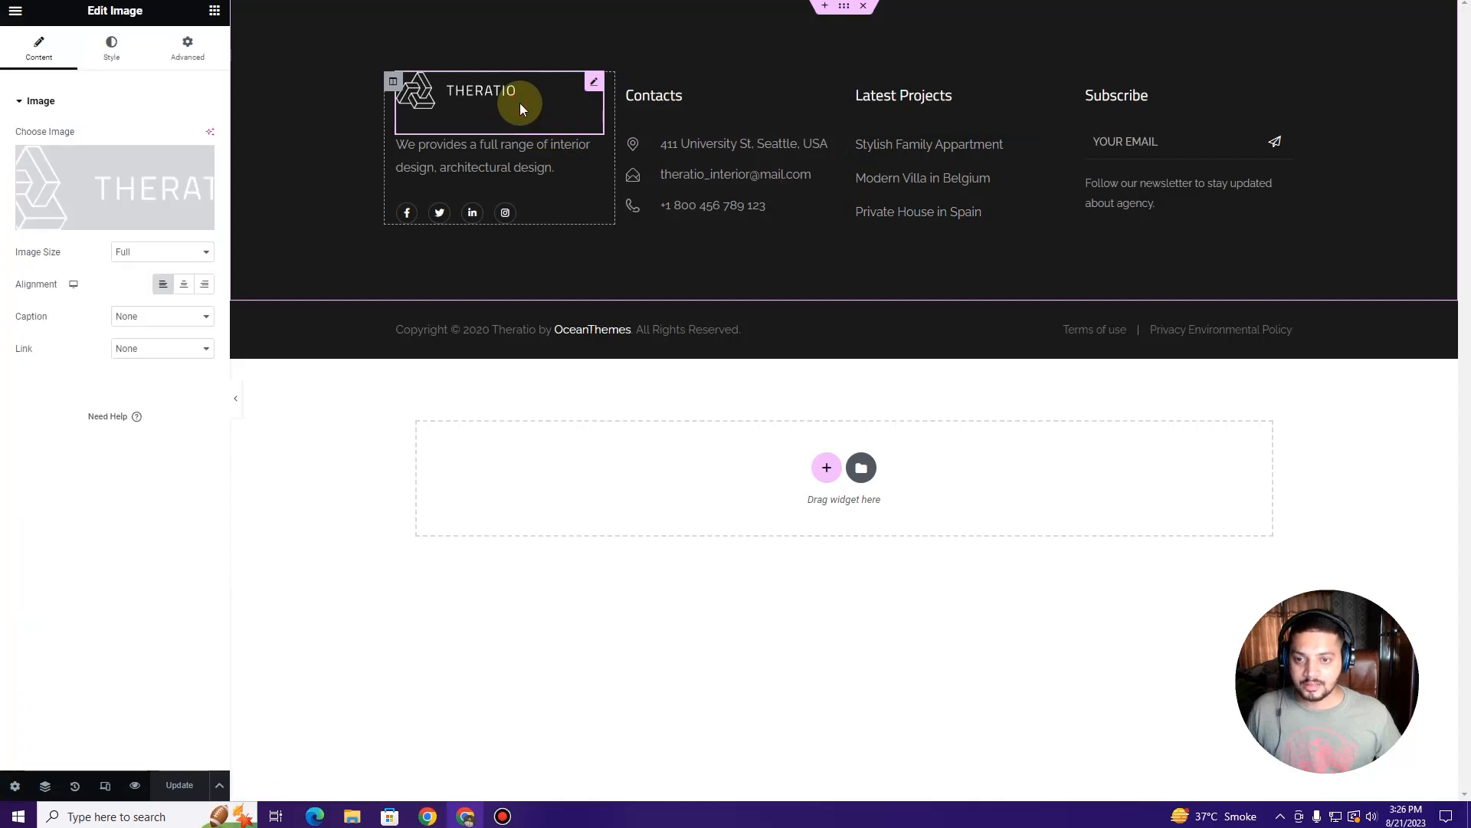
mouse_move(118, 198)
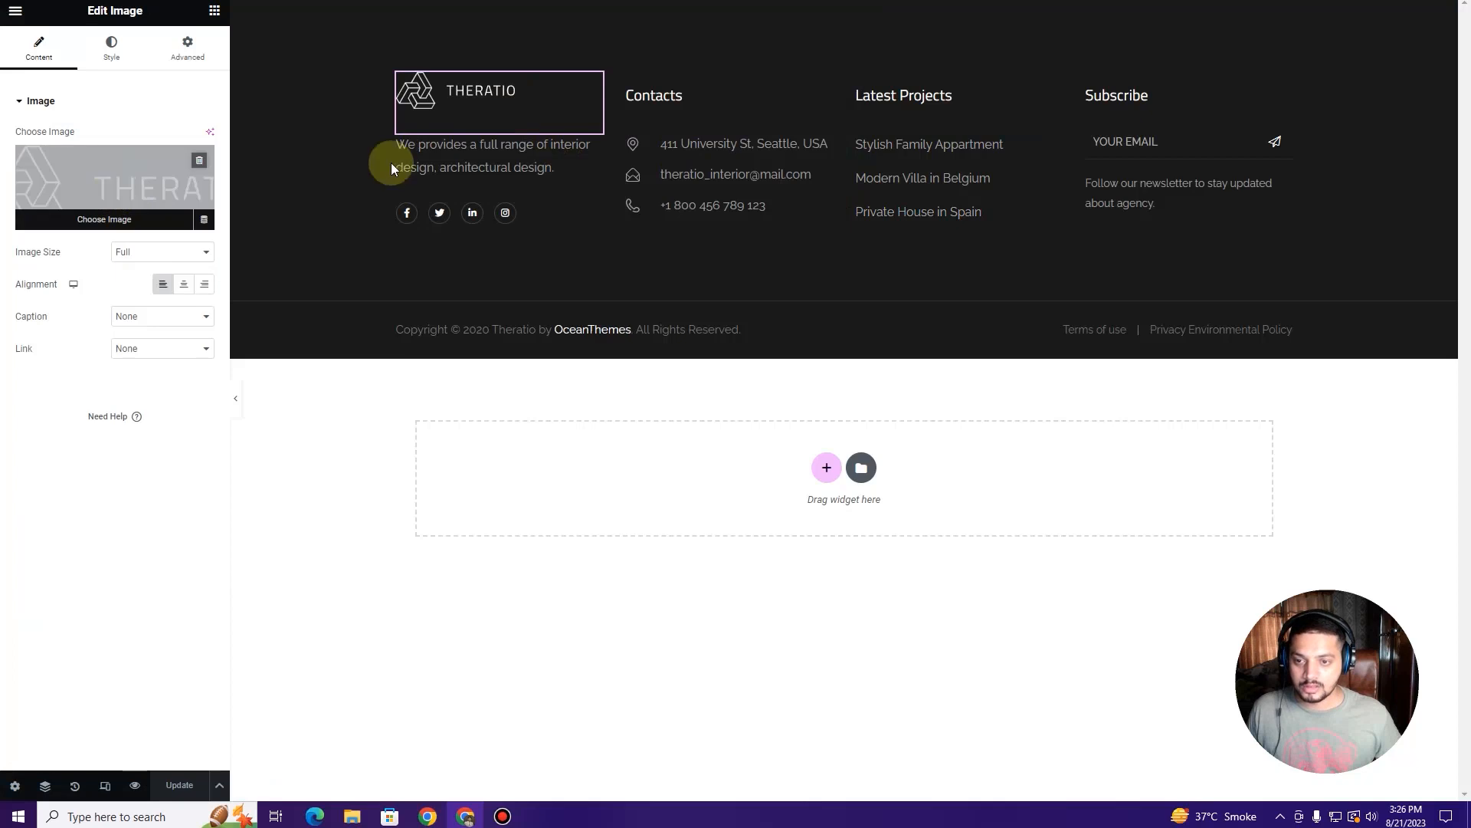
left_click(67, 194)
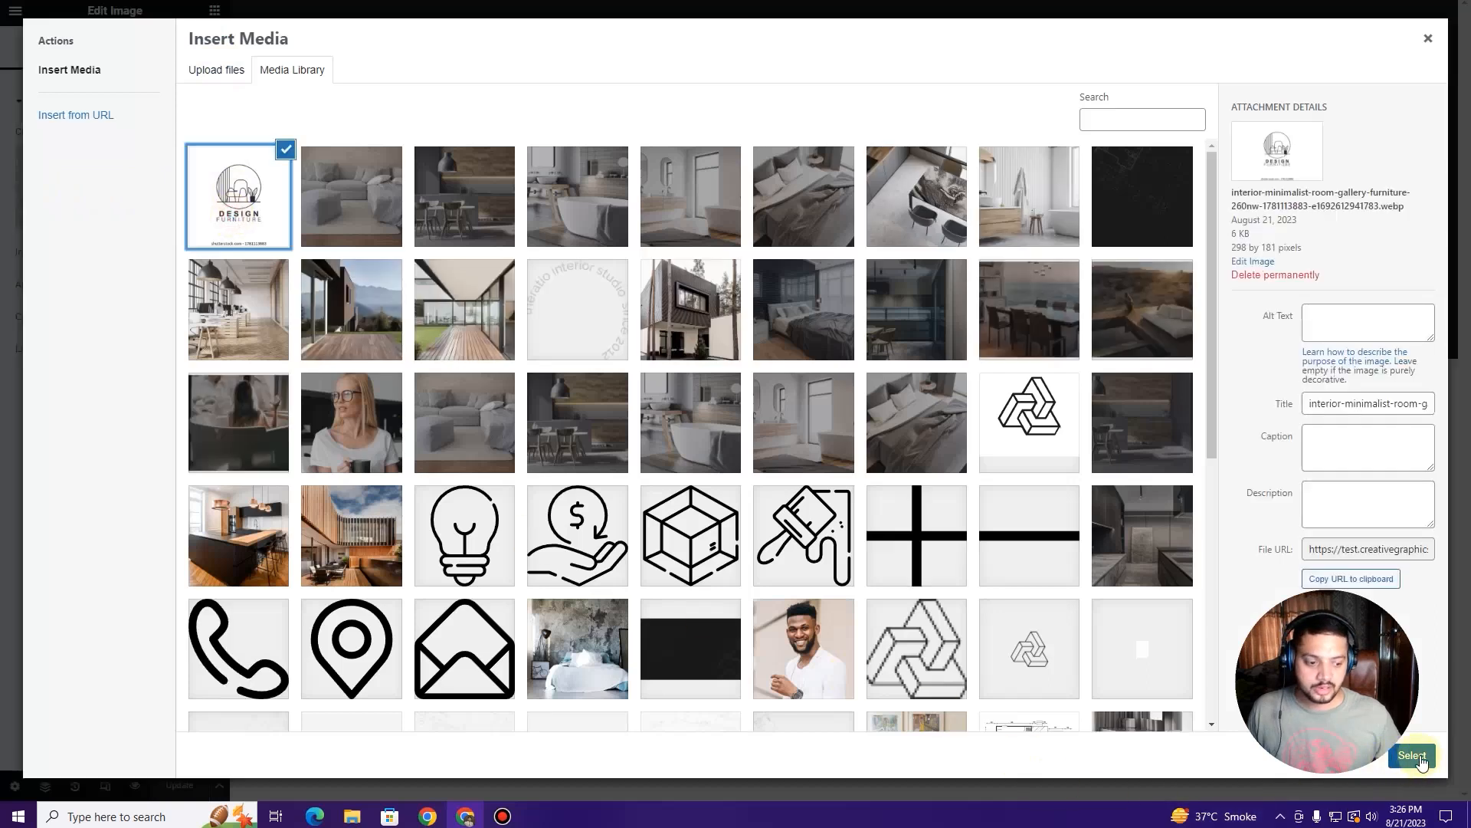
left_click(1411, 756)
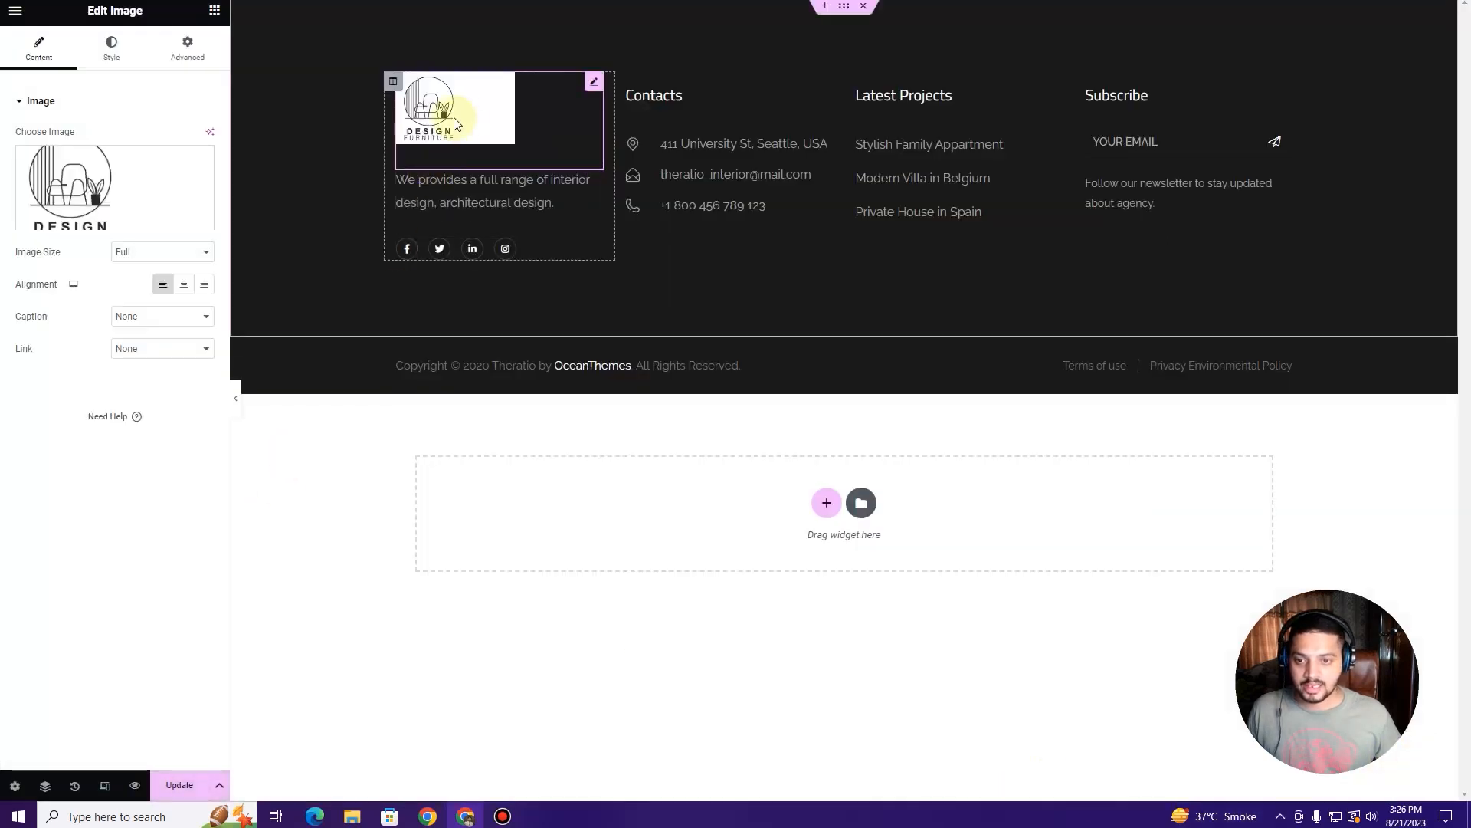
mouse_move(189, 187)
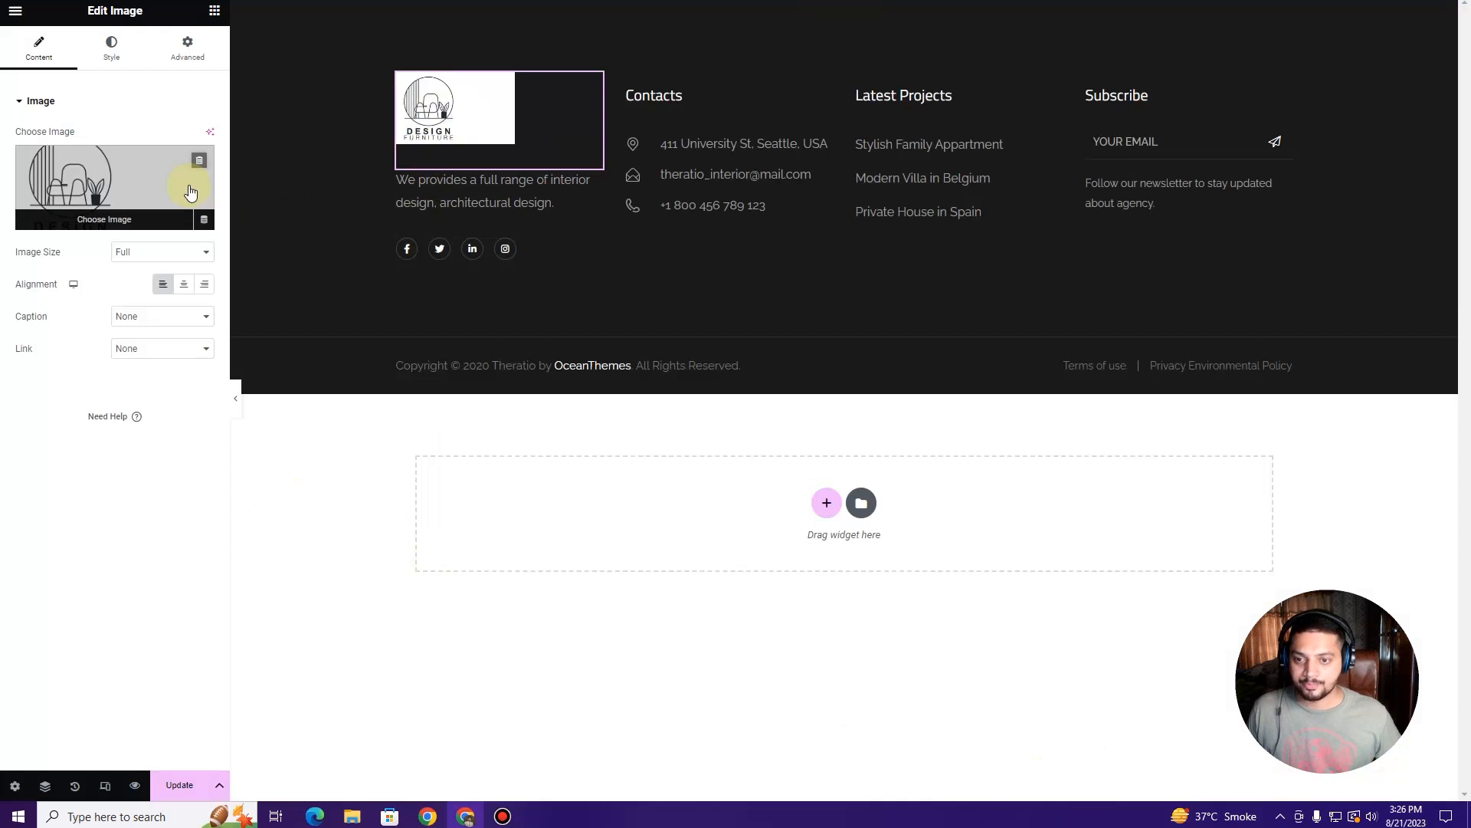
key("ctrl+z")
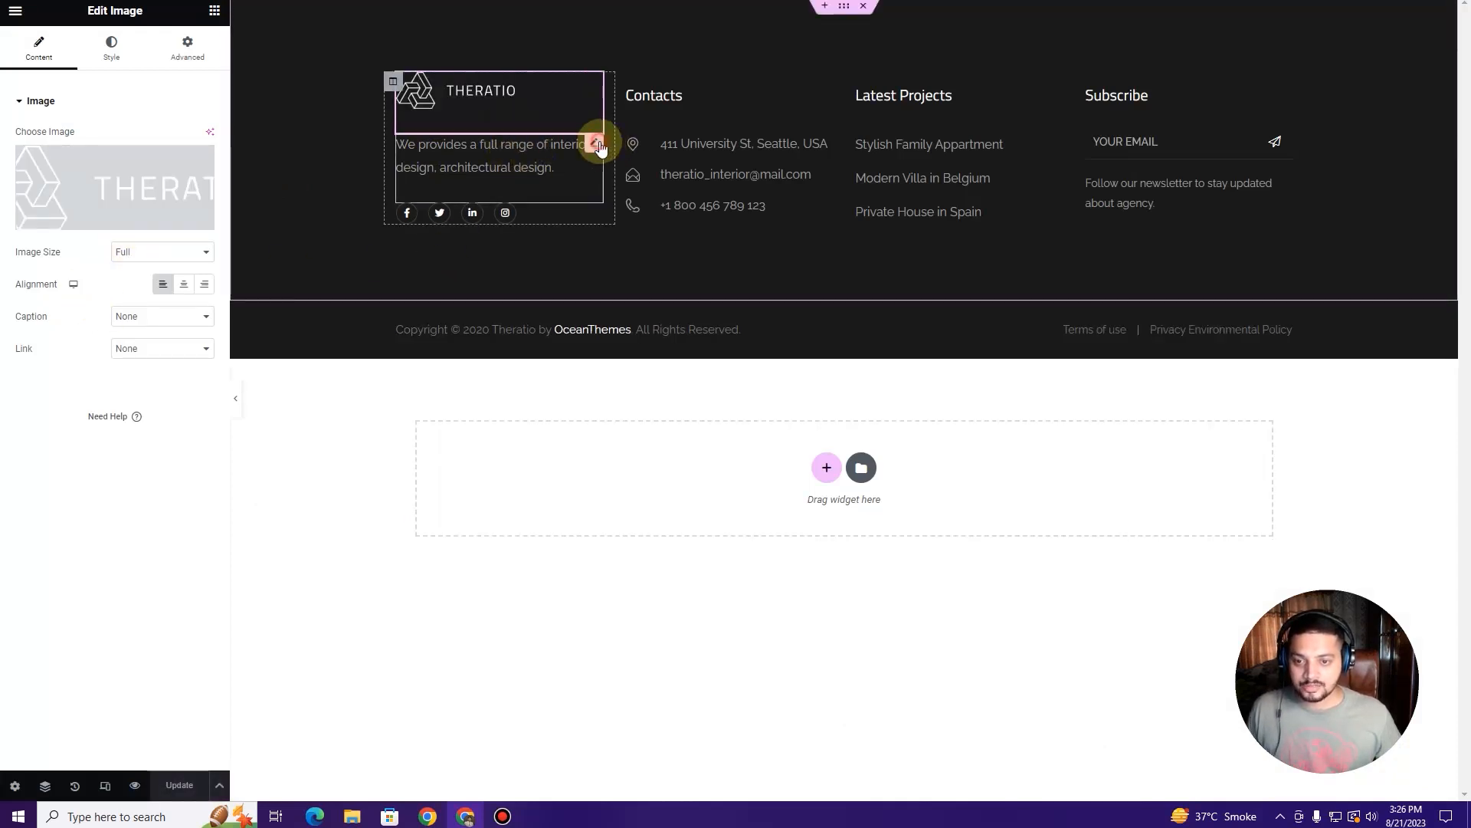
Step: Replace the footer description under the Theratio logo with a tutorial blurb pointing to a YouTube channel
left_click(598, 144)
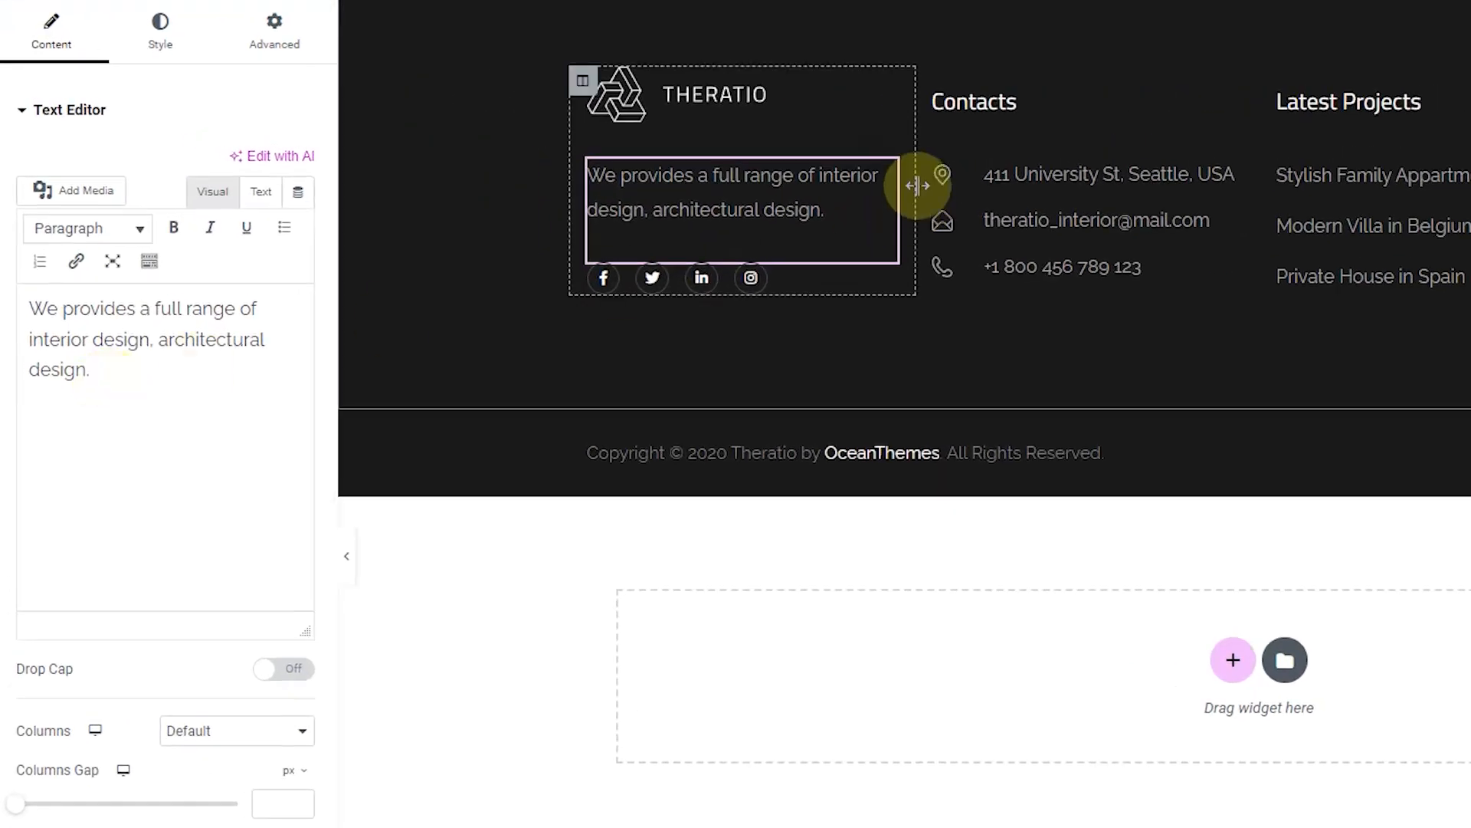
left_click_drag(121, 370, 29, 309)
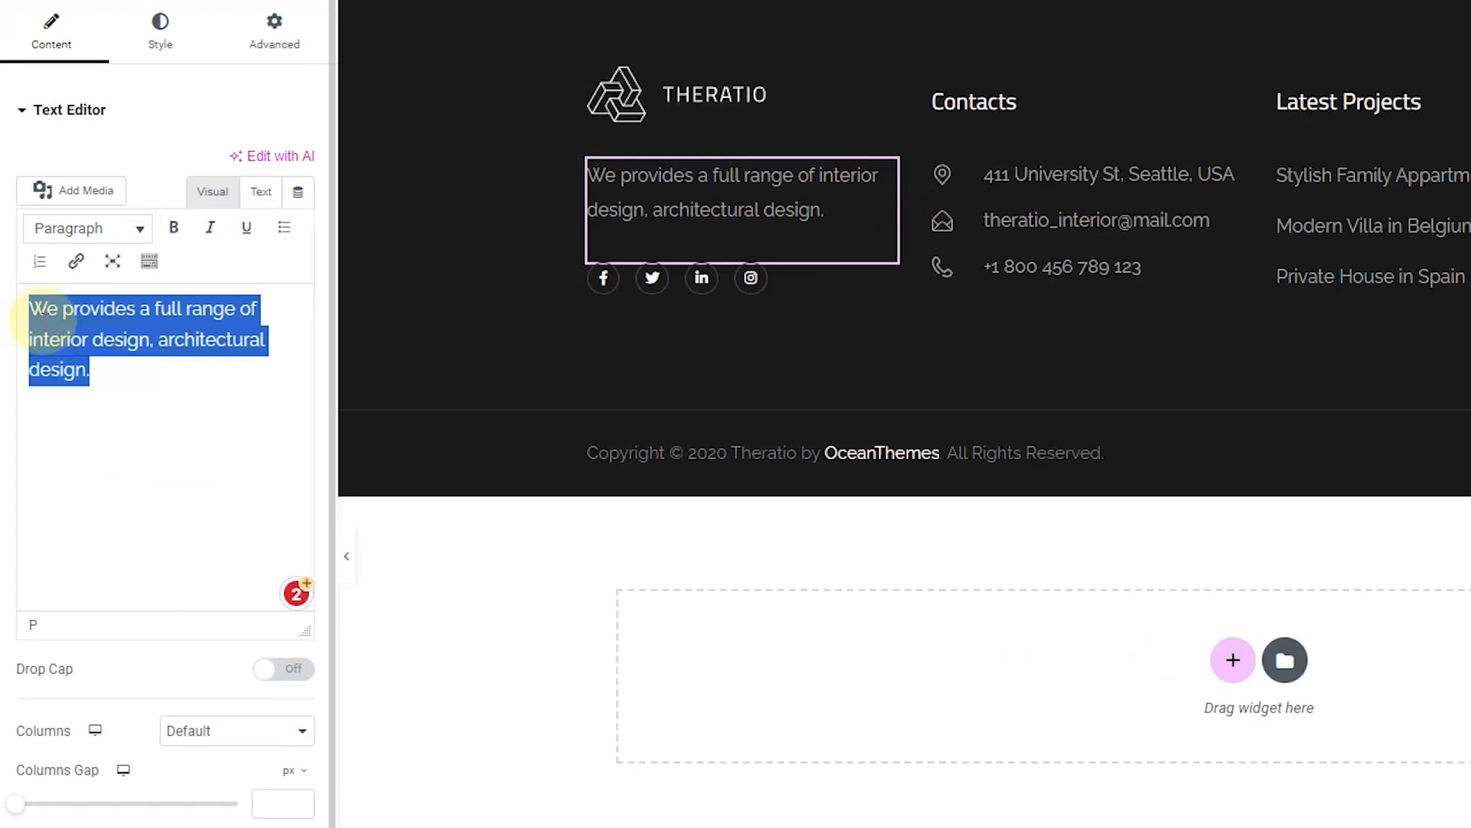
key("BackSpace")
type("This is the interior design and archit")
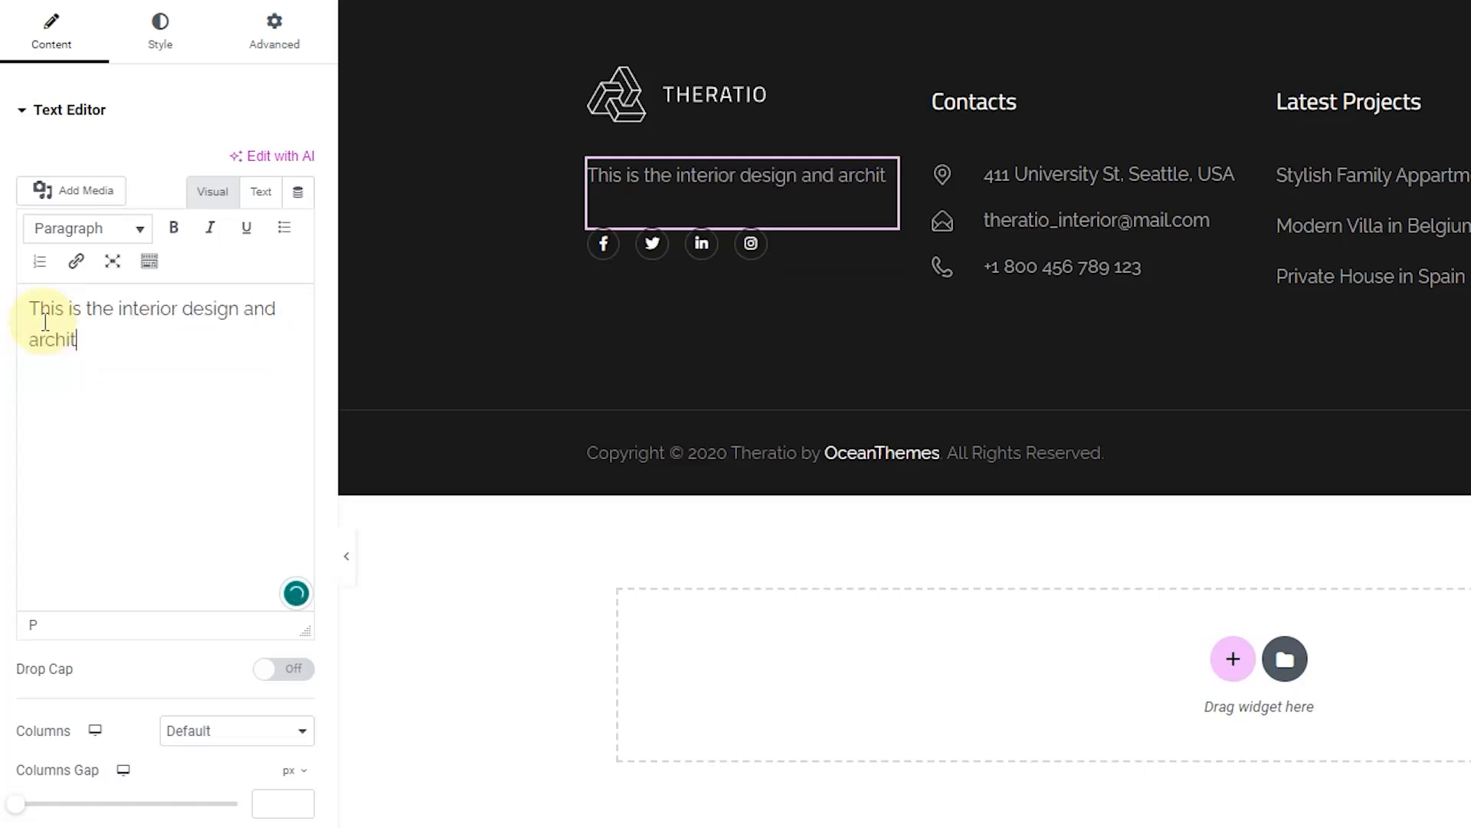
key("BackSpace")
type("ecture design tutorial by Gaza")
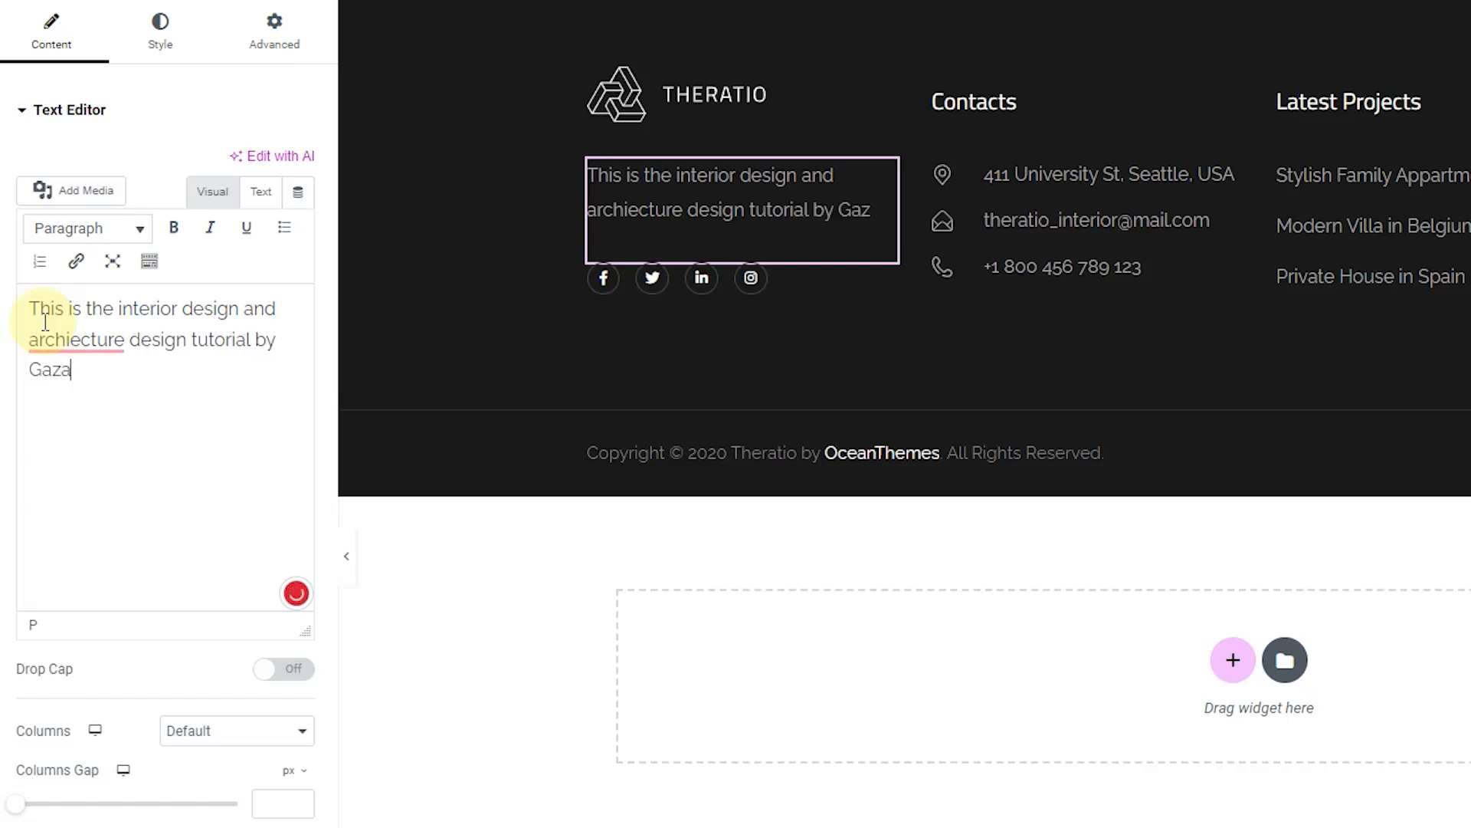
type("nfar Ali. Check my youtube")
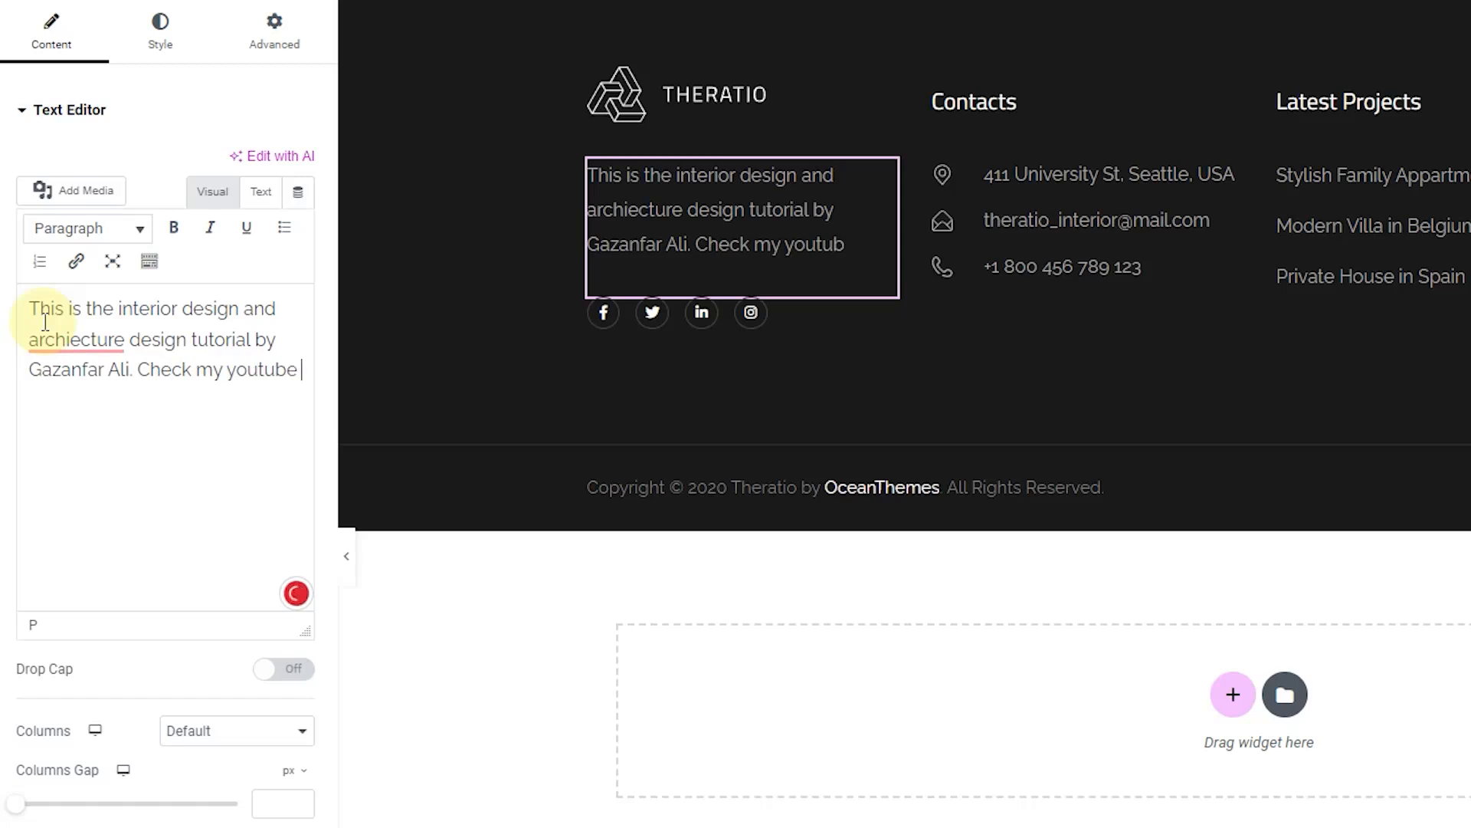
type("nnel for more wordpress")
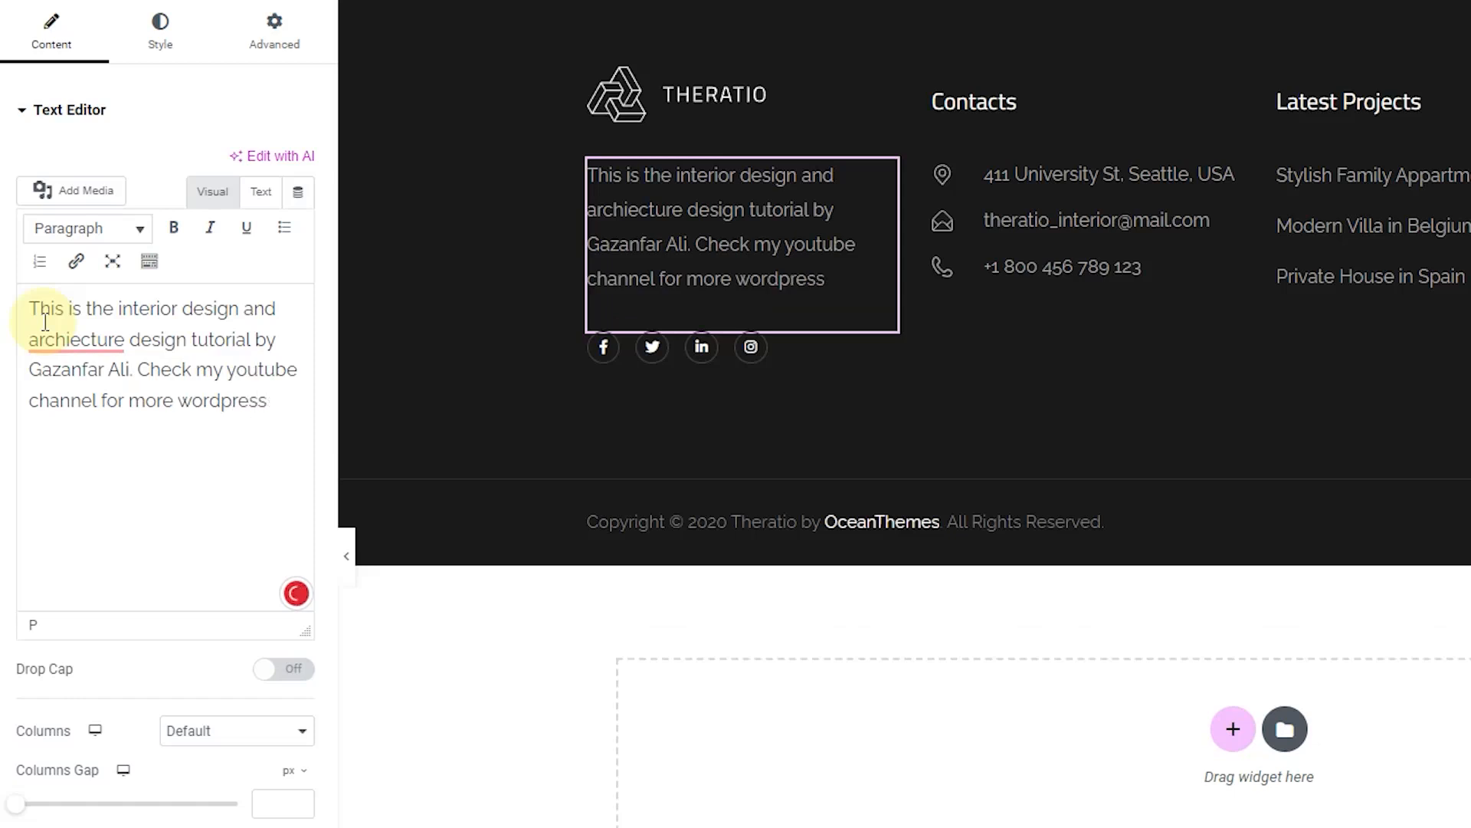
key("BackSpace")
type("bsite creation videos.")
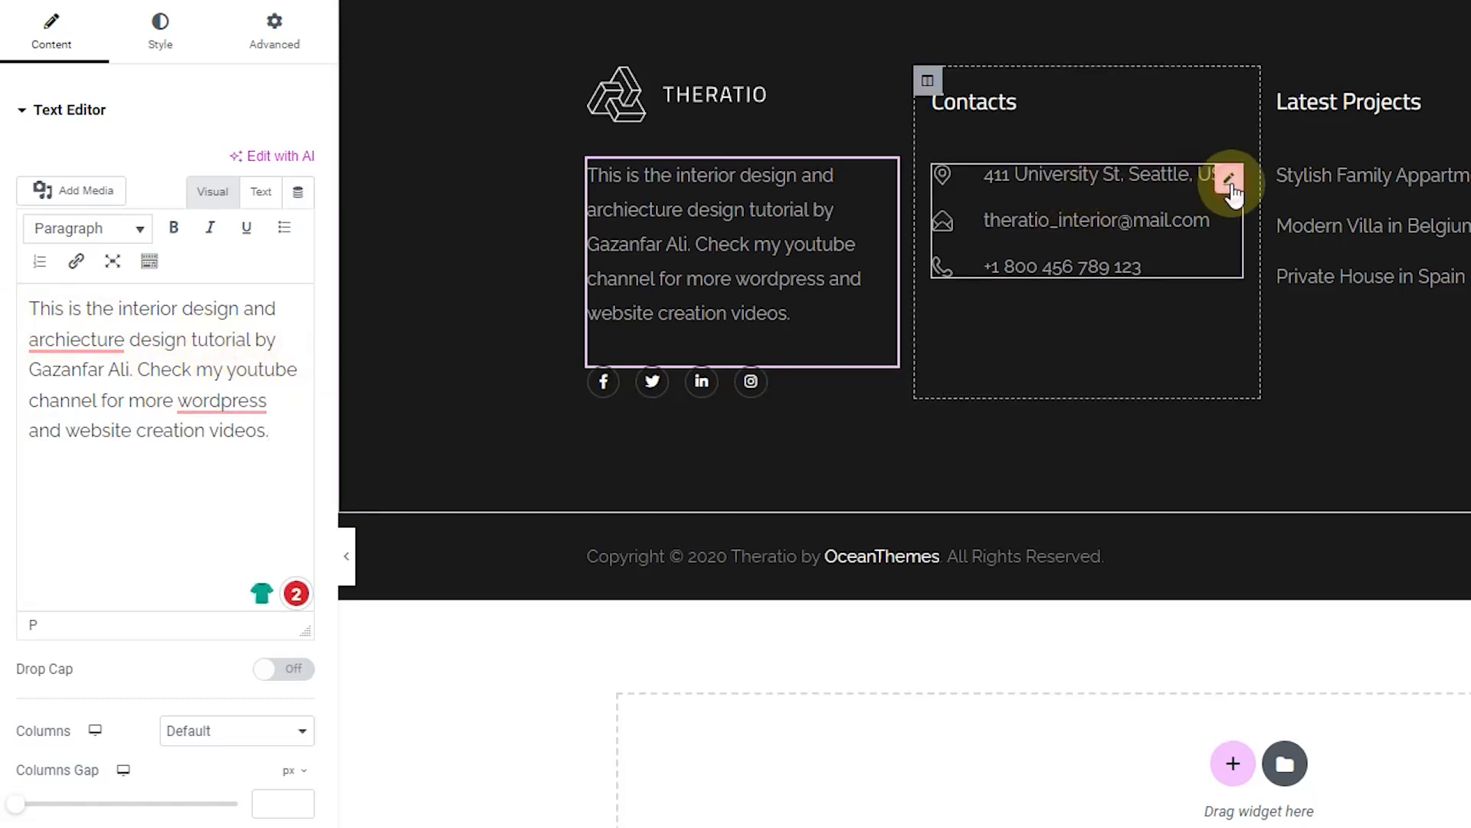
Step: Replace the Contacts list's email item text with the support address
left_click(1231, 181)
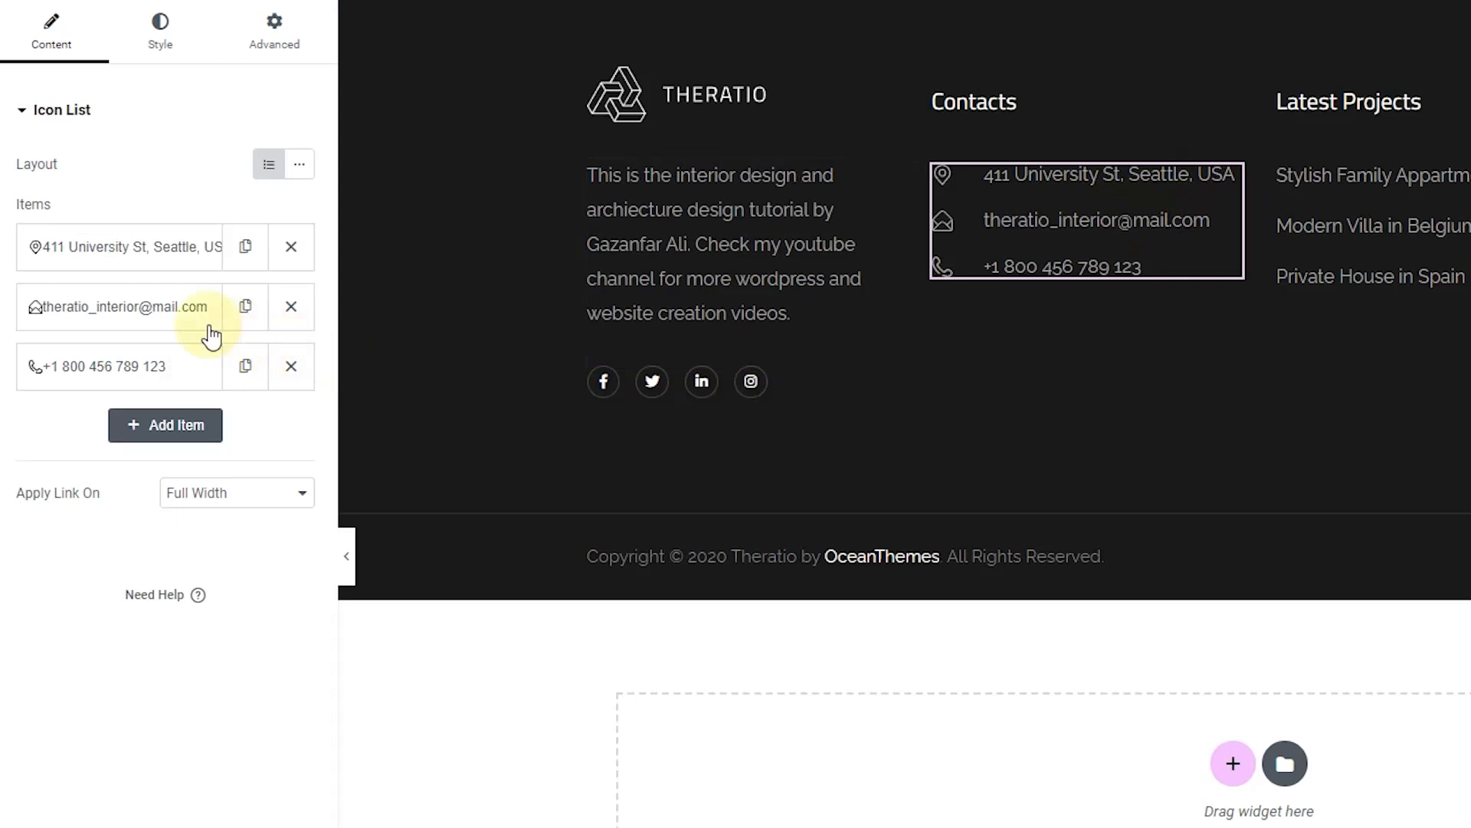
left_click(109, 261)
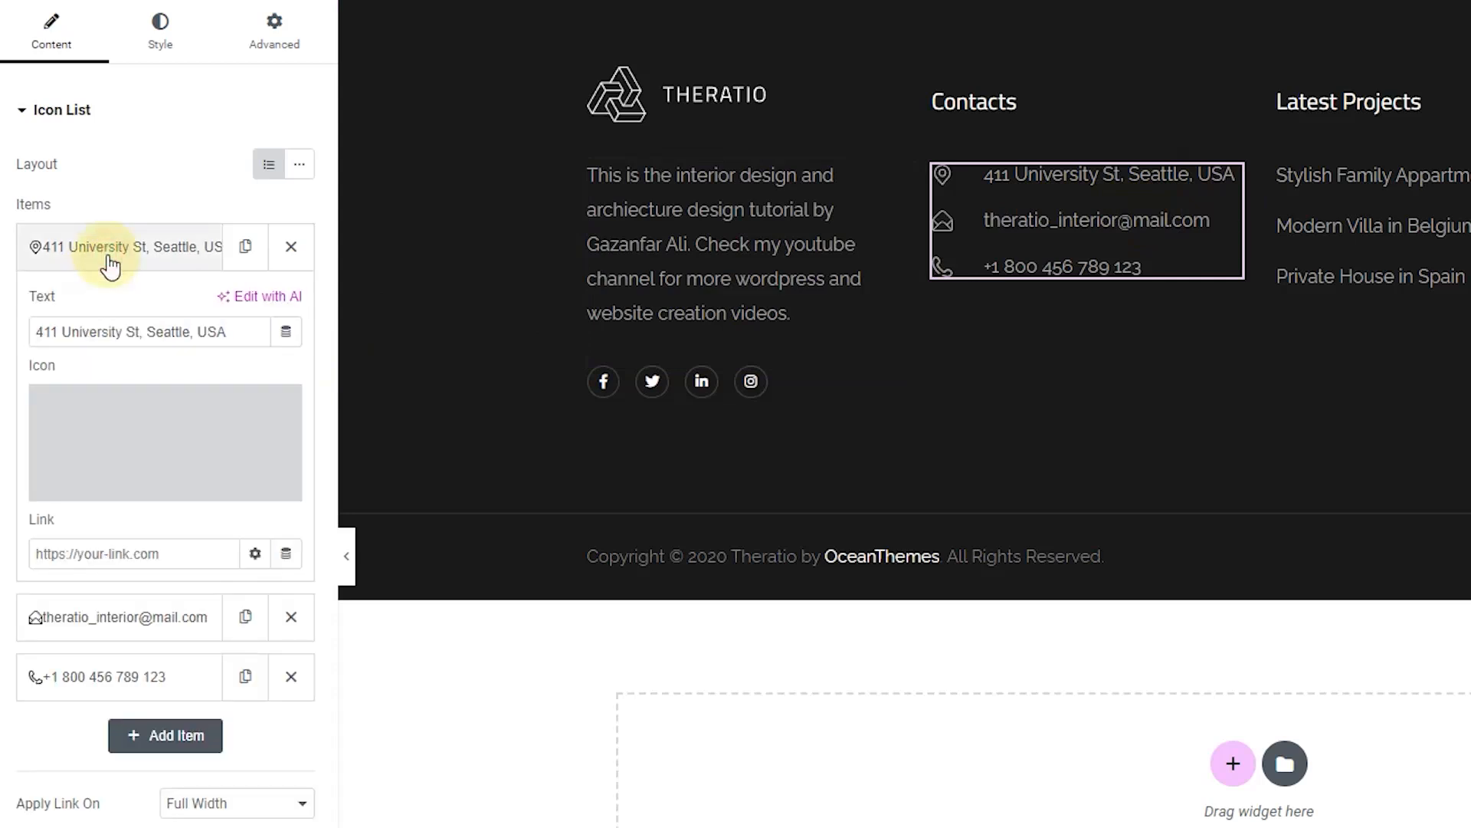
left_click(110, 257)
left_click(115, 314)
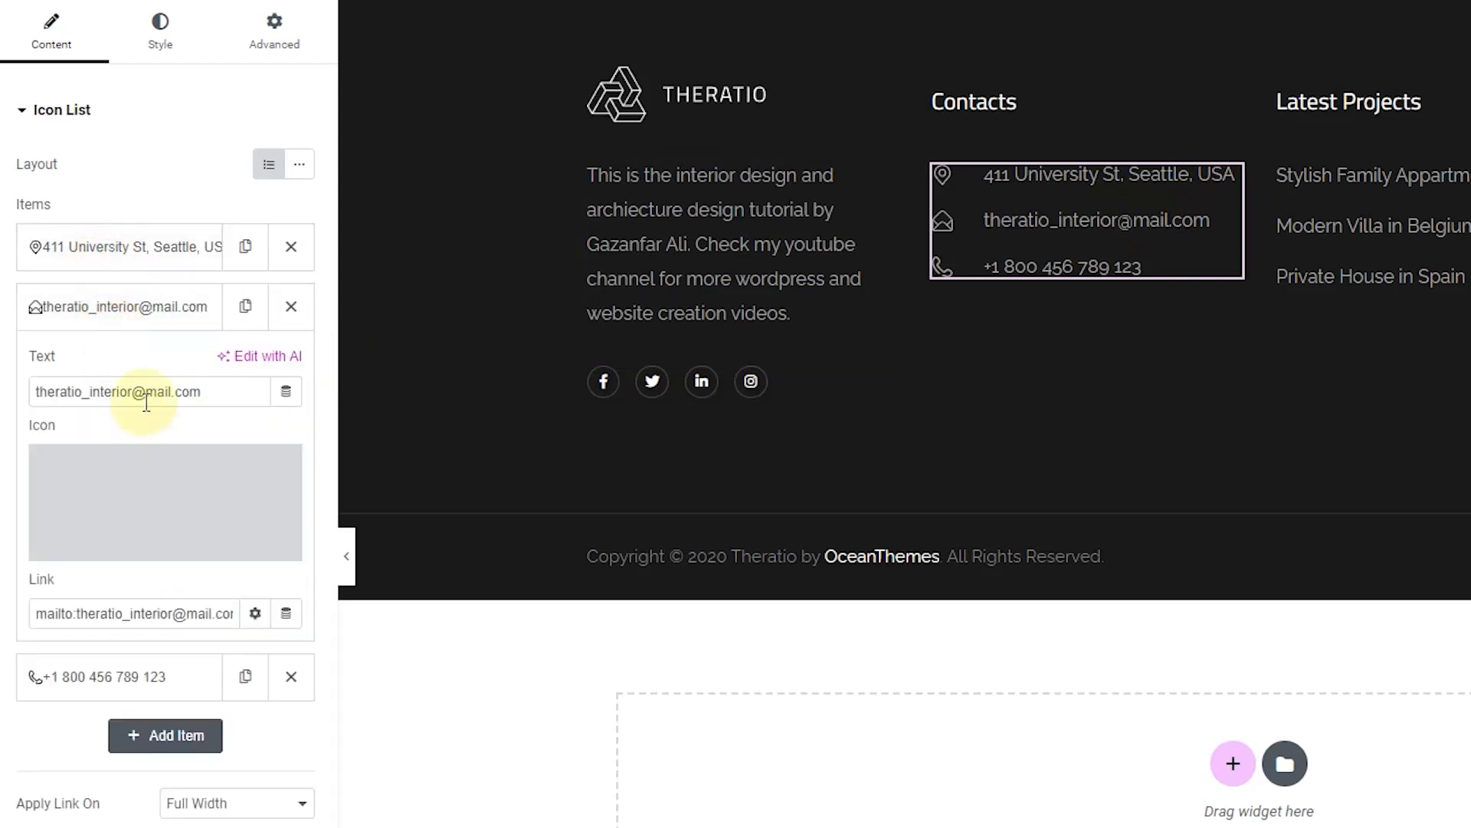
left_click_drag(133, 390, 32, 395)
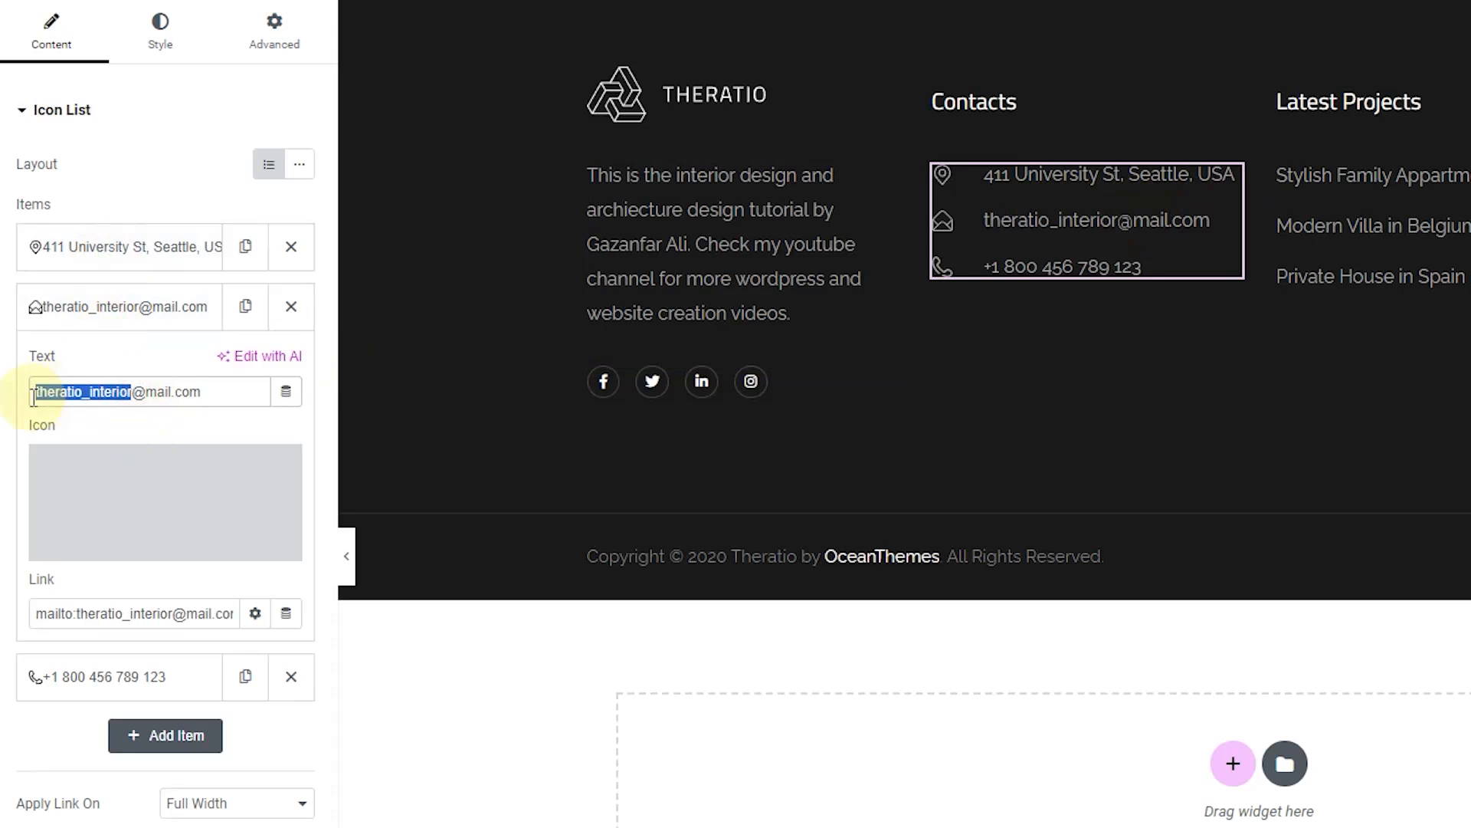
type("support@e")
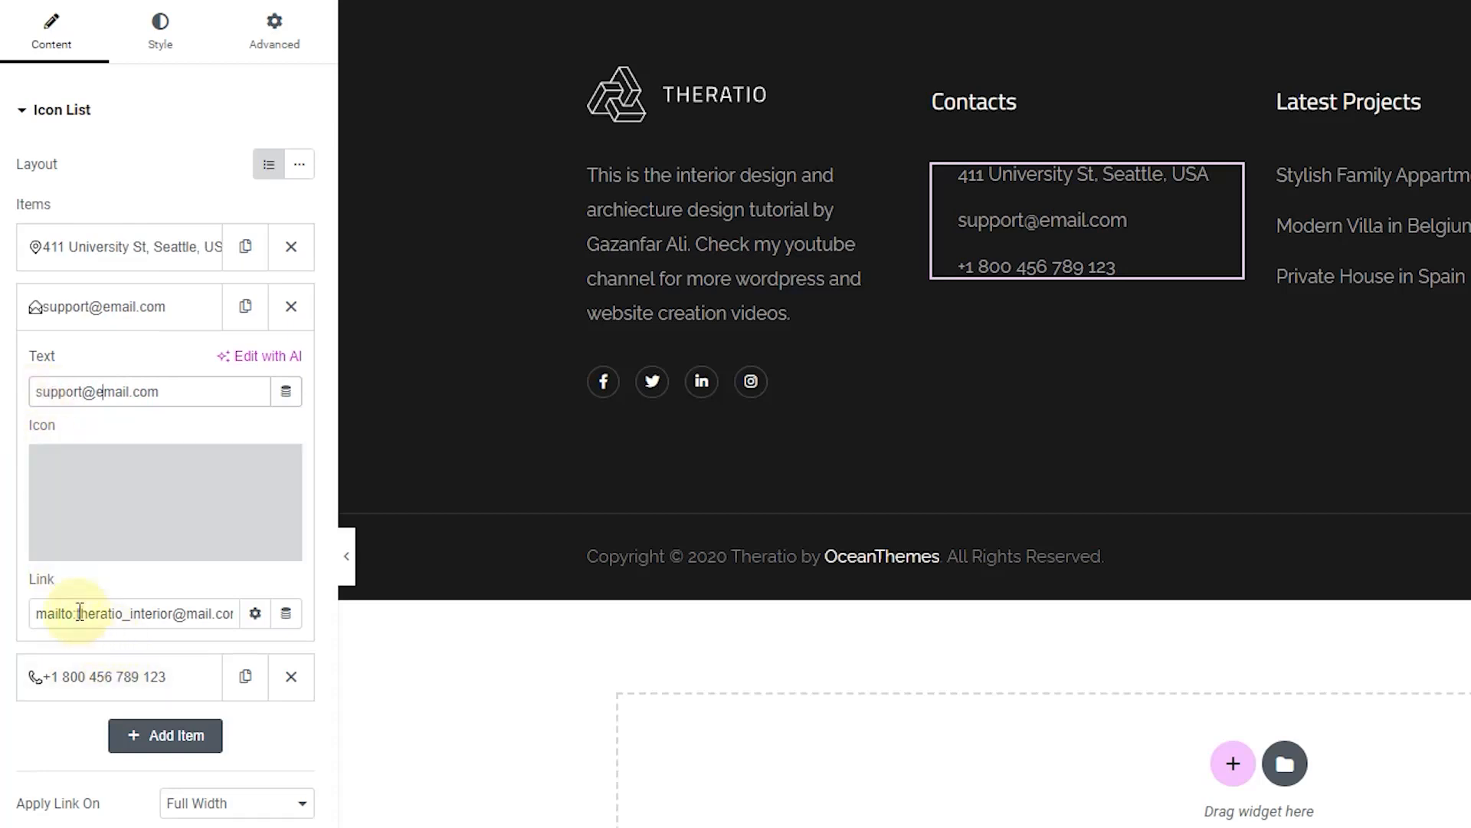
Step: Paste the support address into the email item's mailto link and remove the leftover domain
left_click_drag(76, 613, 232, 609)
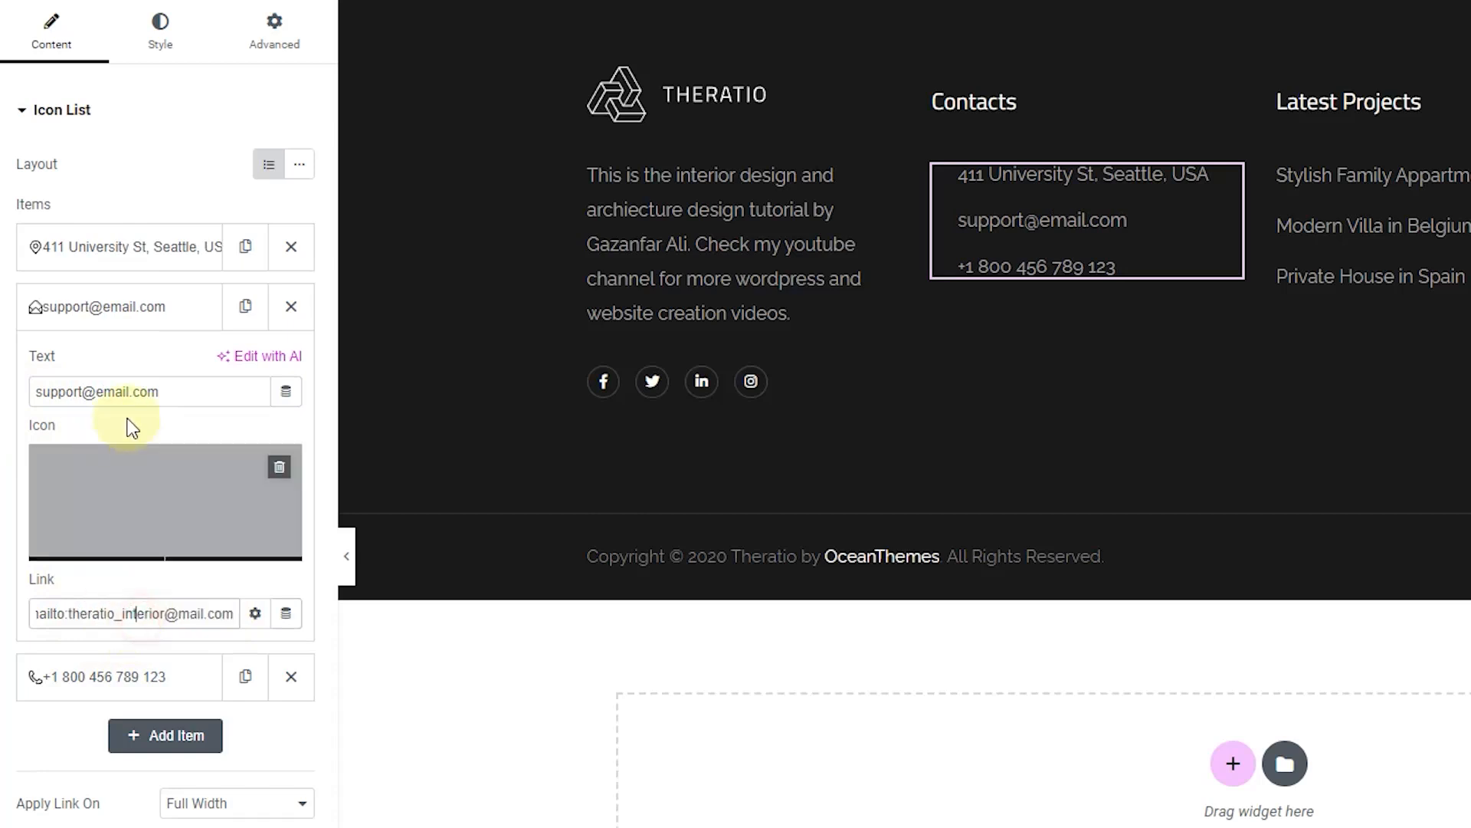
left_click_drag(162, 392, 11, 394)
key("ctrl+c")
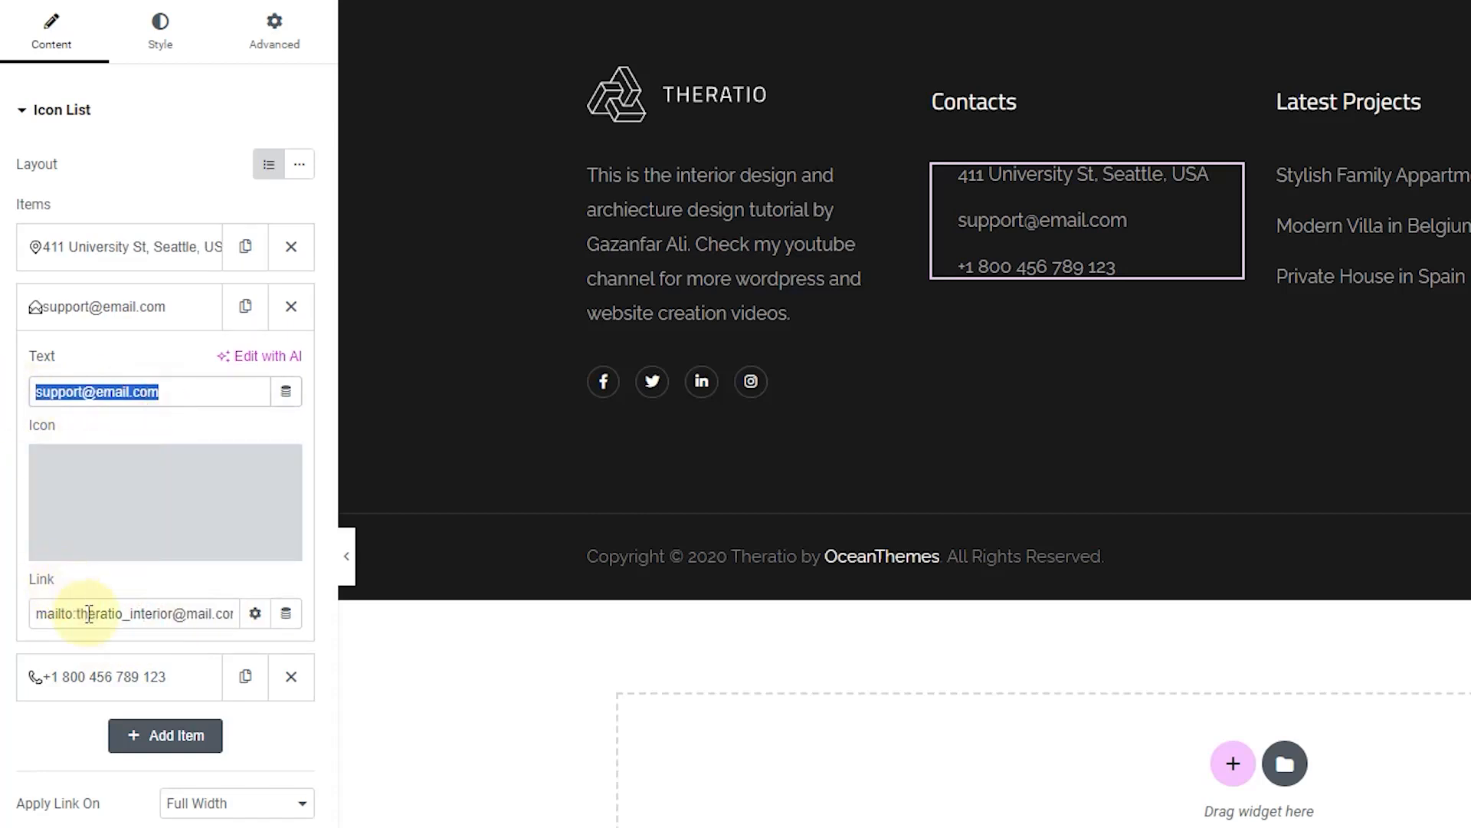
left_click_drag(78, 613, 199, 613)
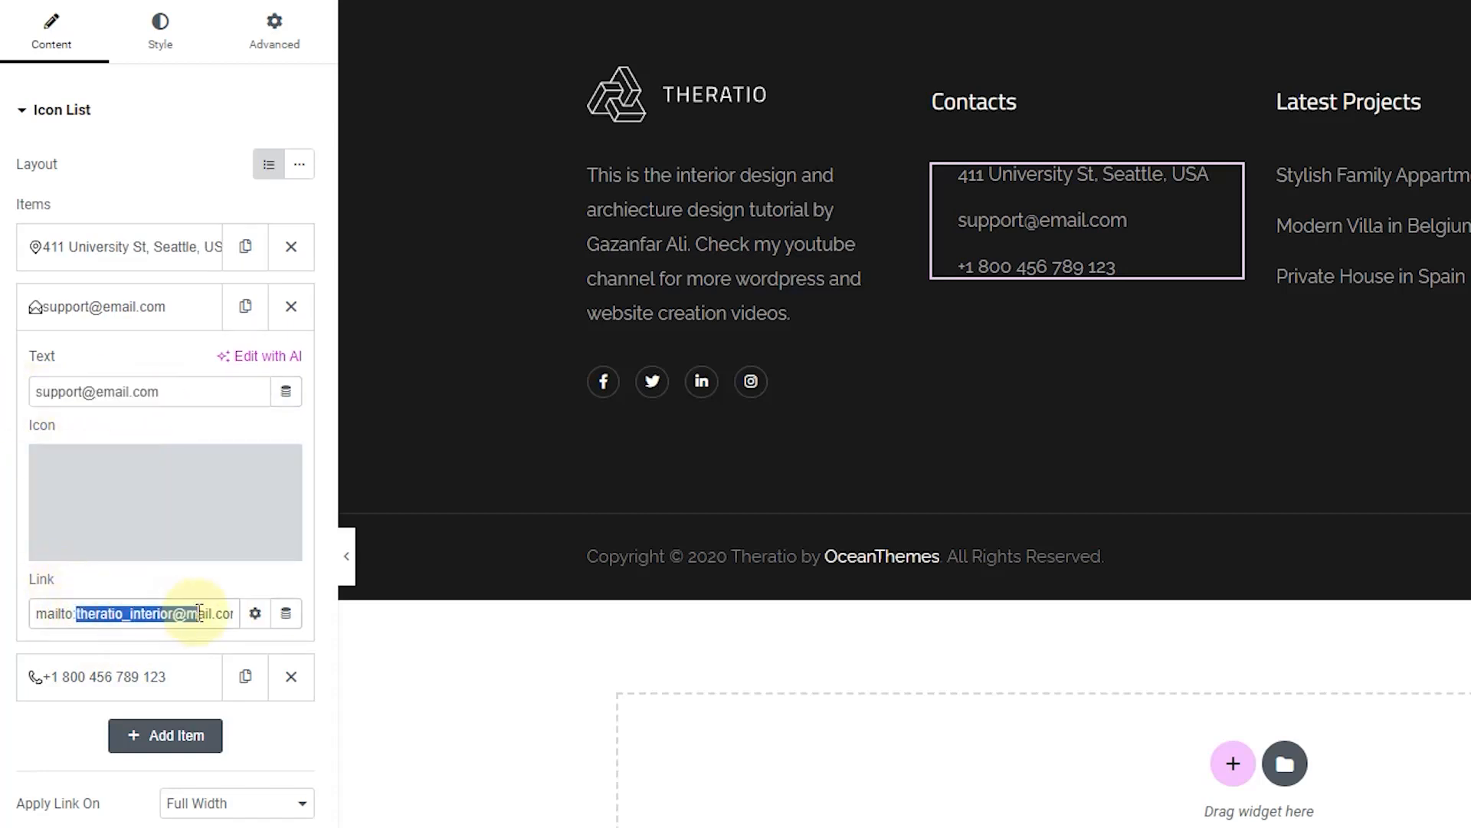
key("ctrl+v")
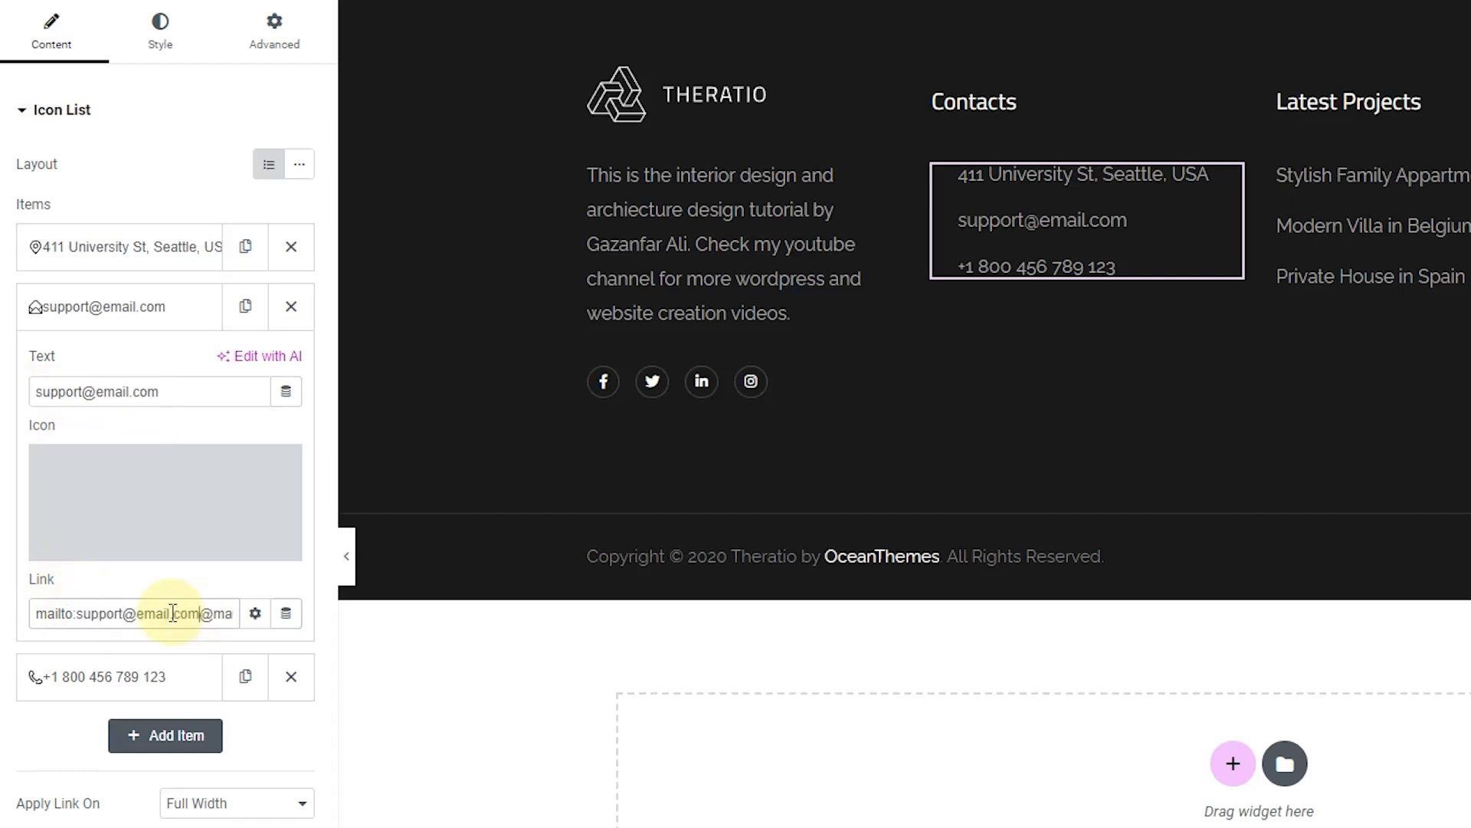
left_click_drag(204, 613, 260, 625)
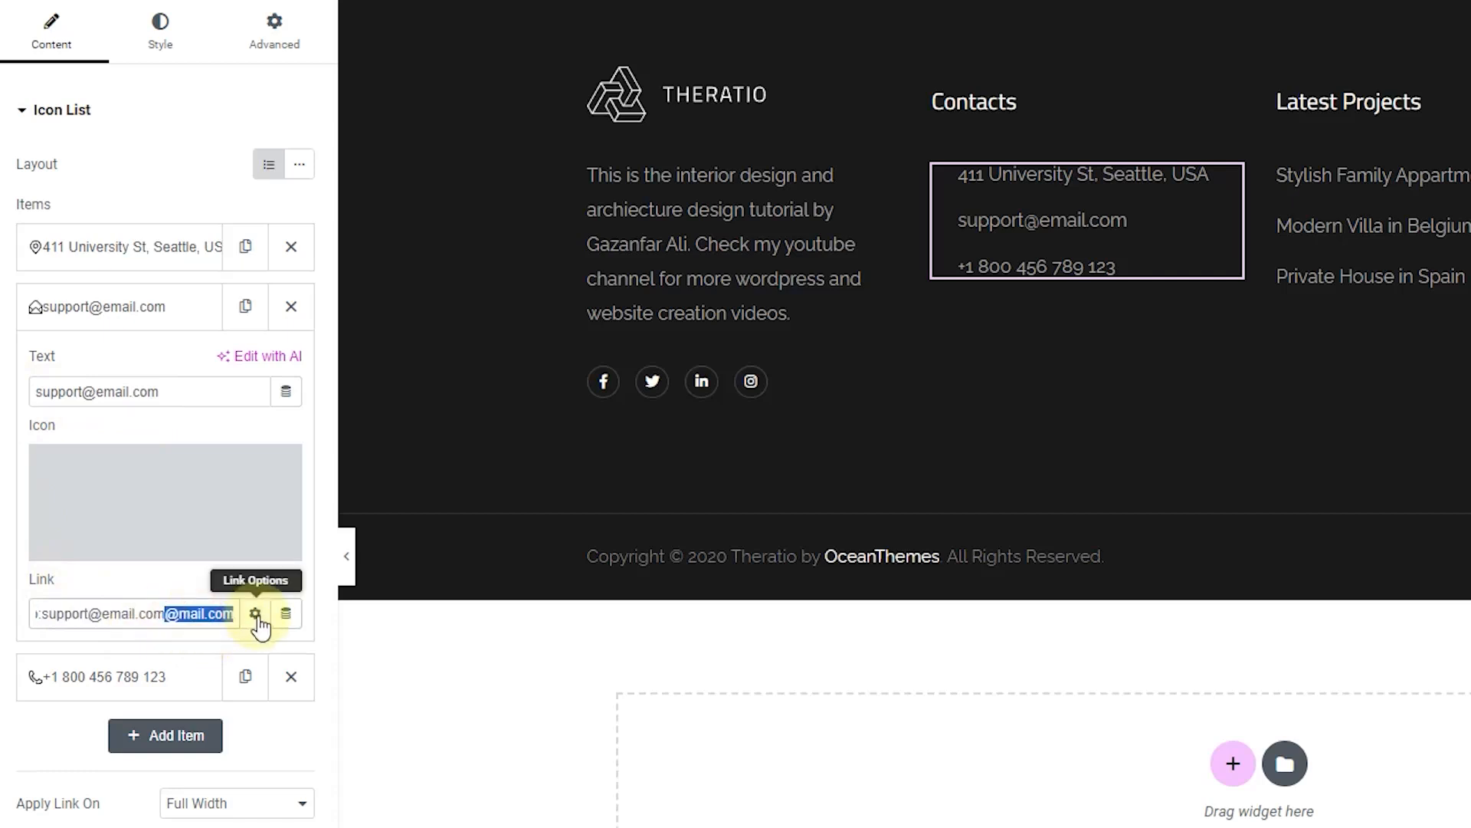
key("BackSpace")
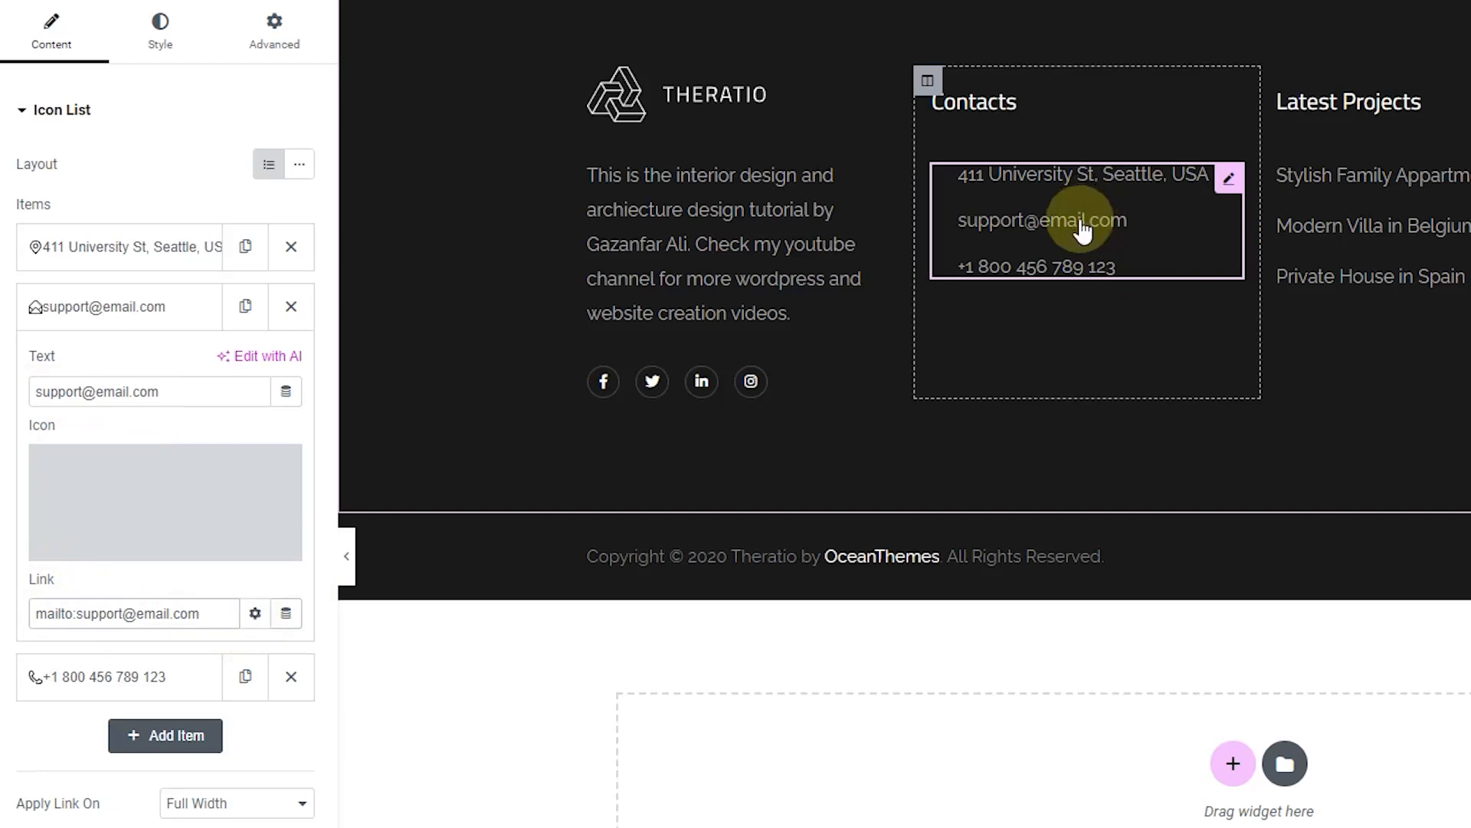
left_click(90, 323)
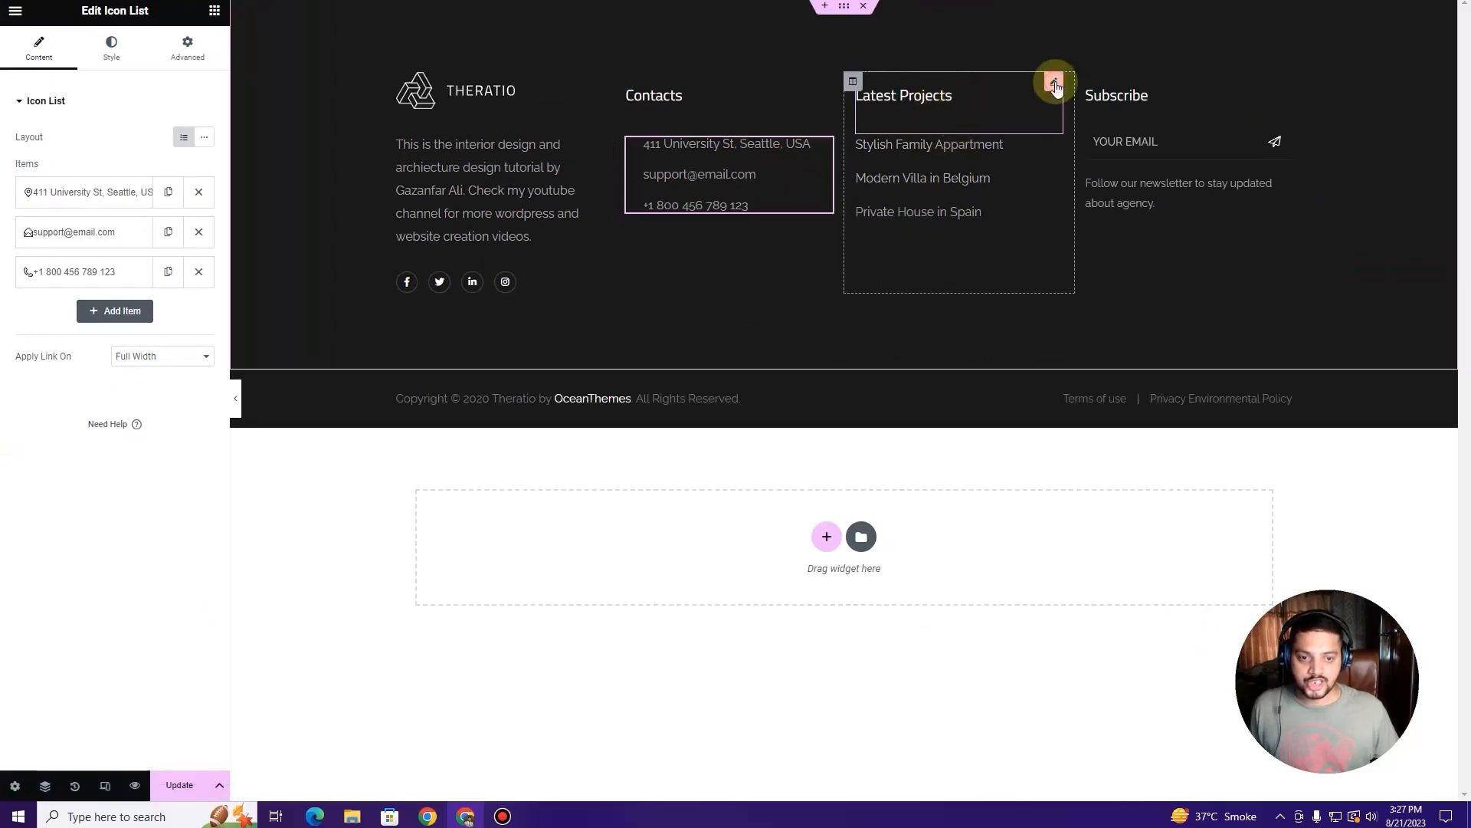
Step: Review the Latest Projects links, checking the Stylish Family Appartment item's name and link
left_click(1055, 83)
left_click(1031, 172)
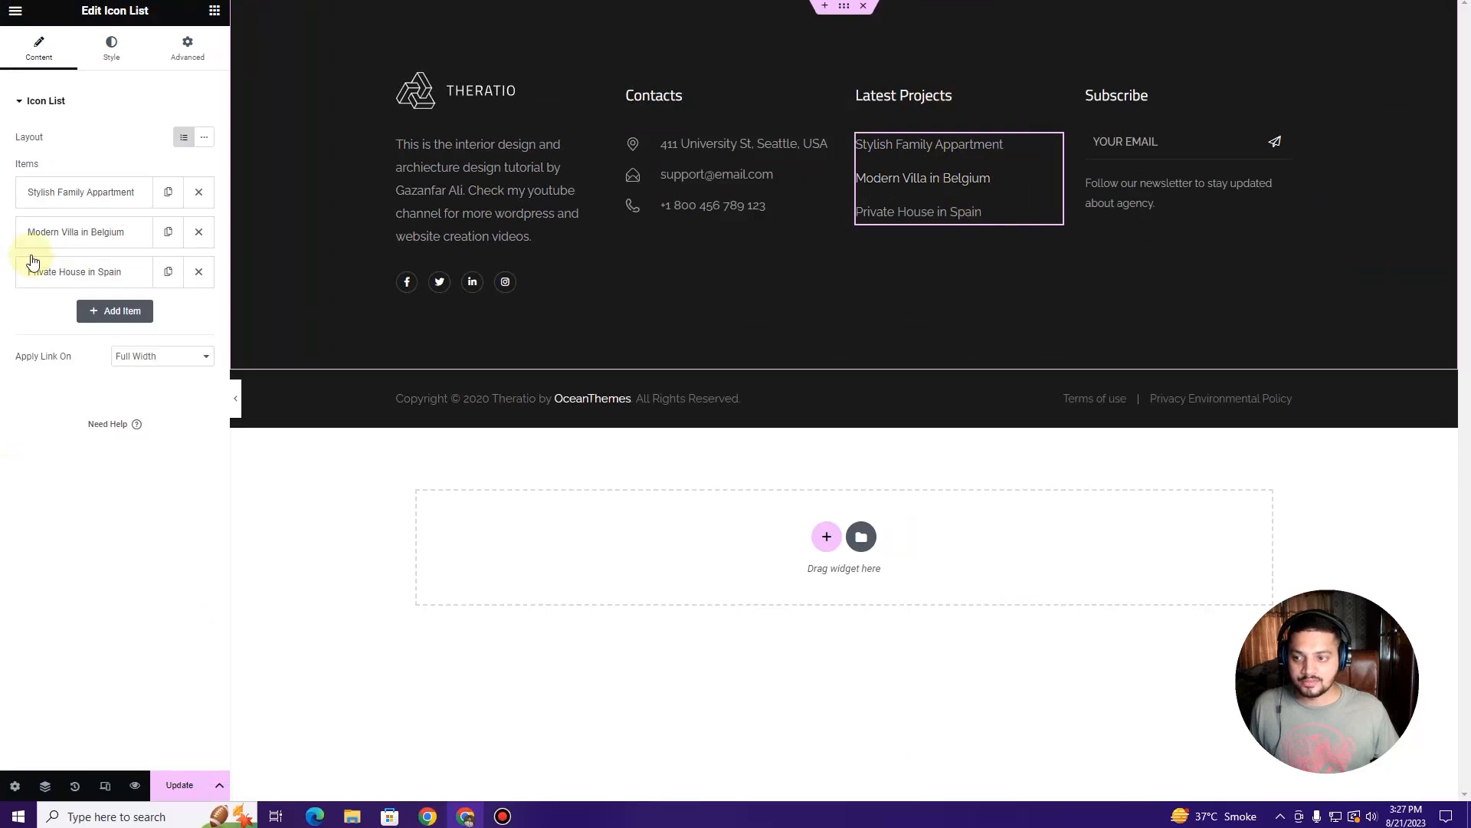
left_click(37, 193)
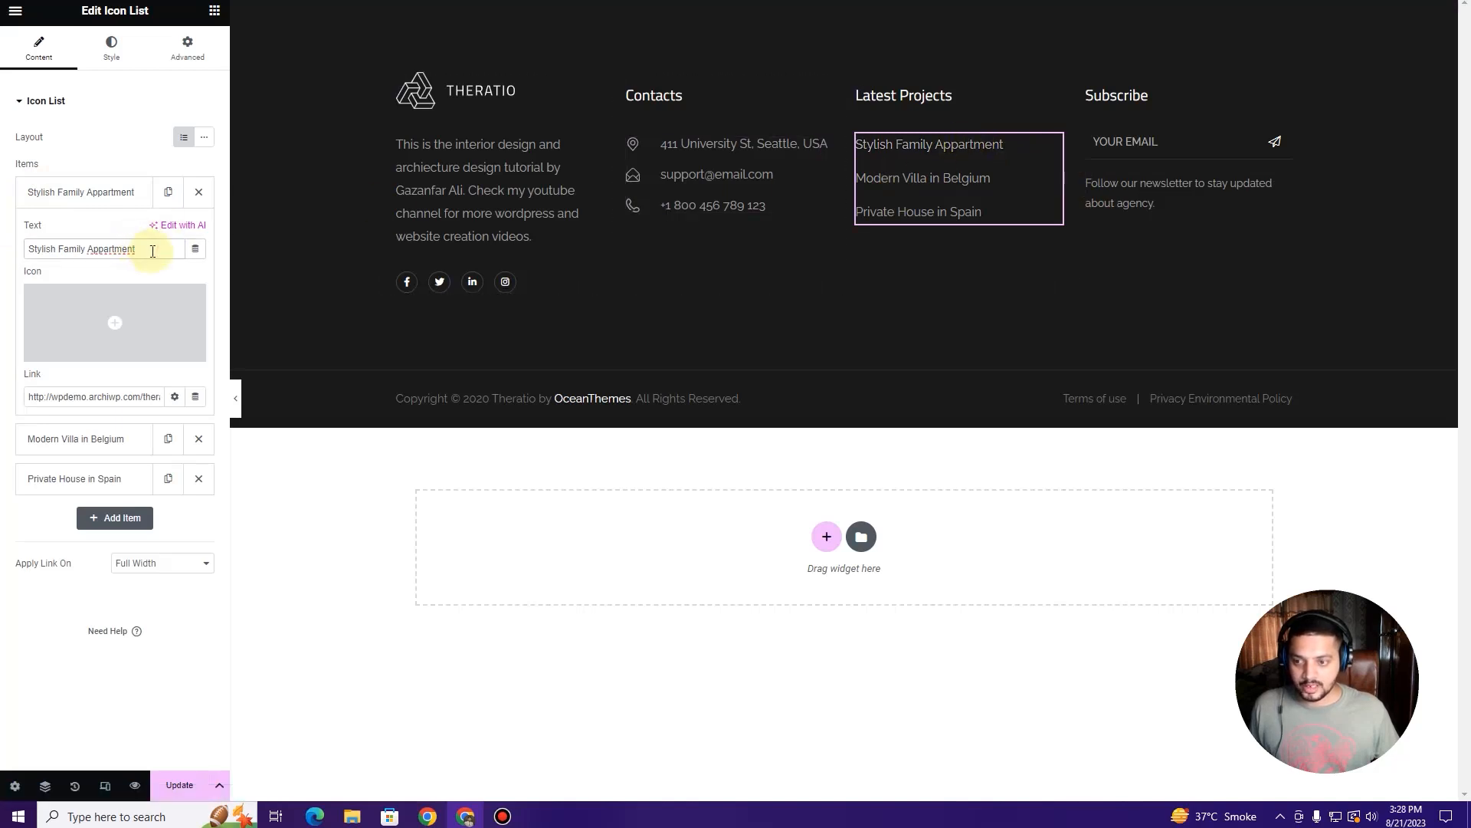
left_click_drag(145, 250, 39, 253)
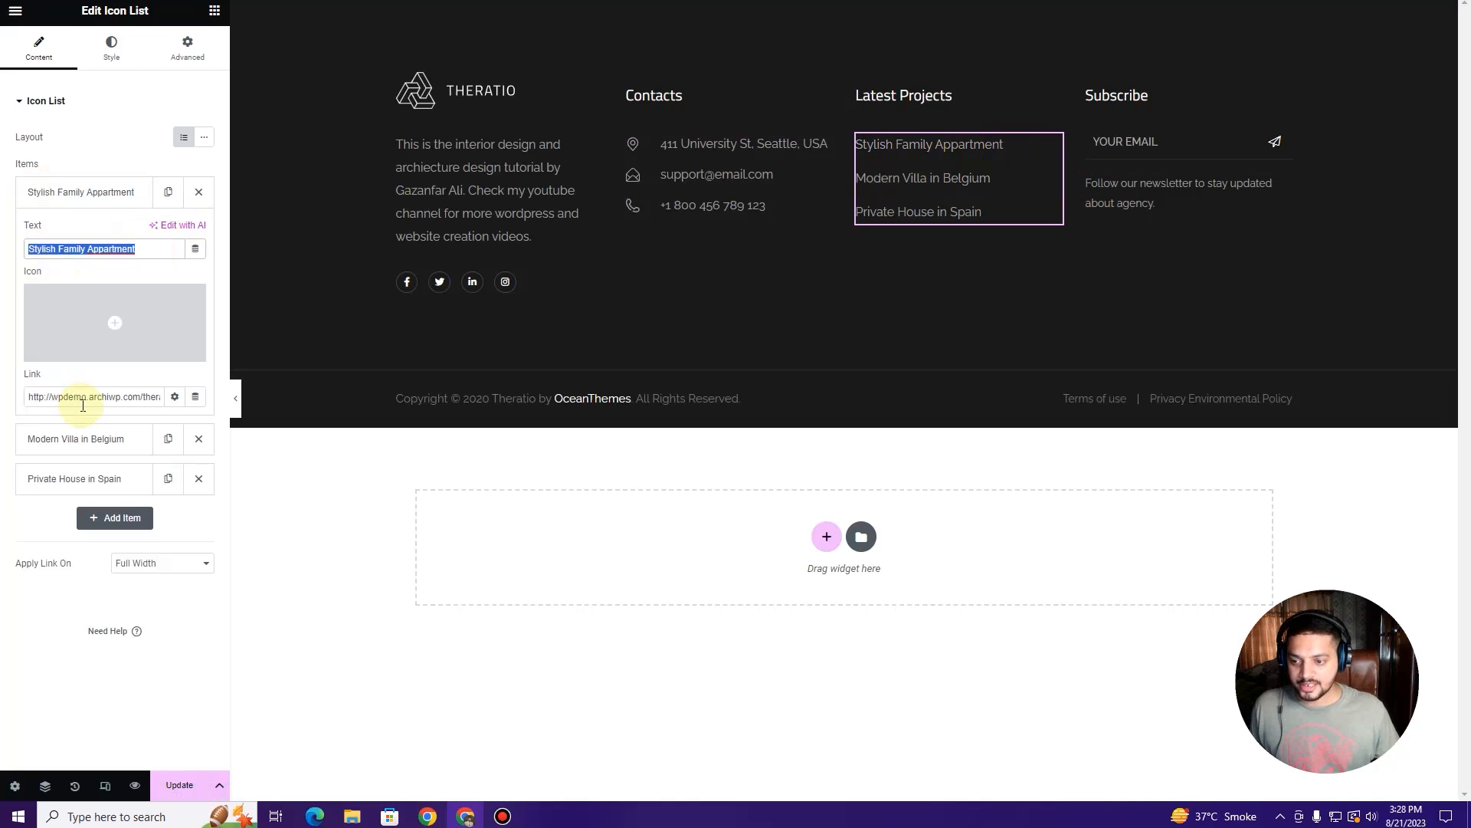
left_click(84, 397)
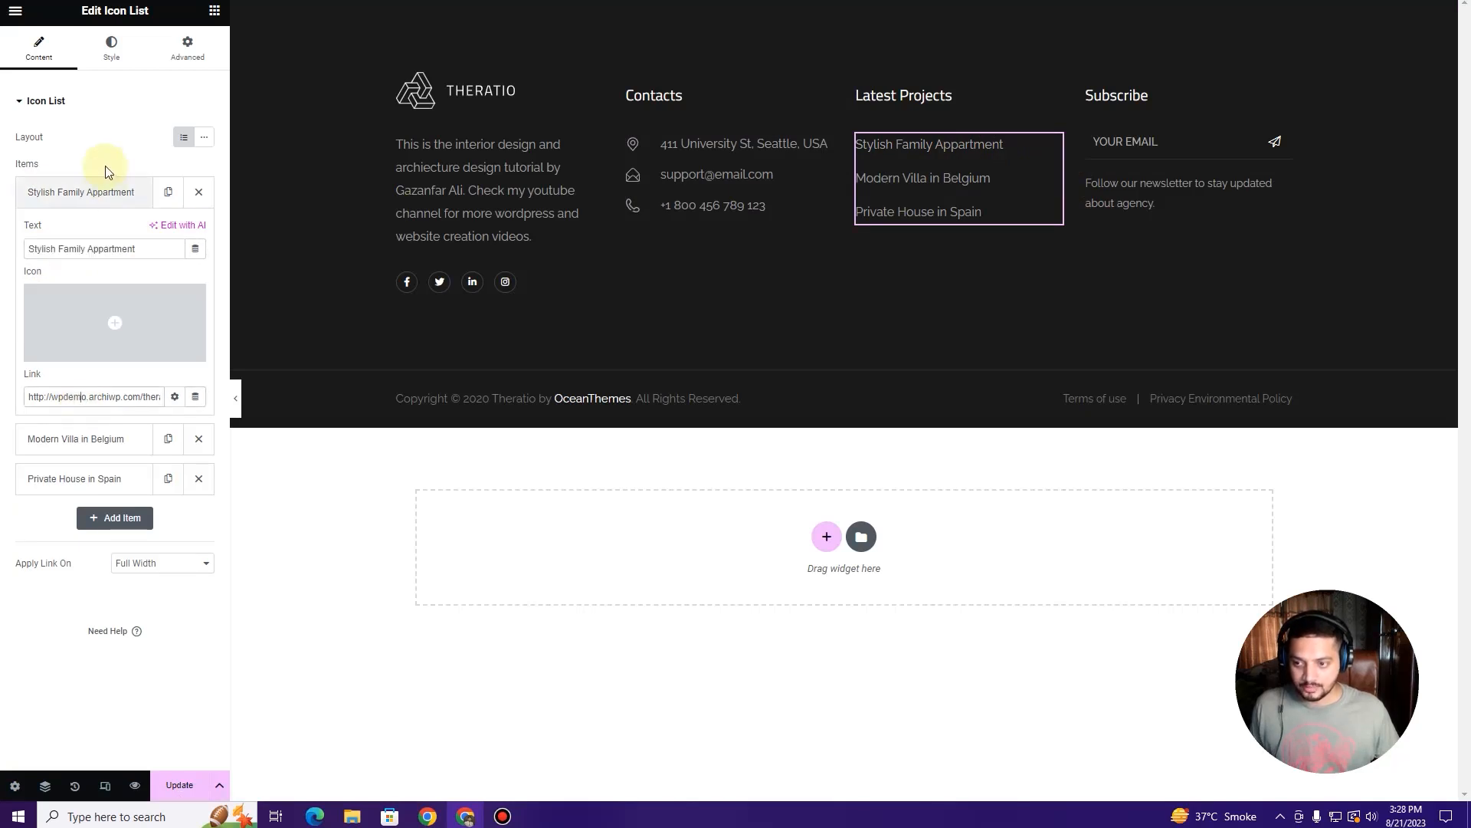
left_click(103, 193)
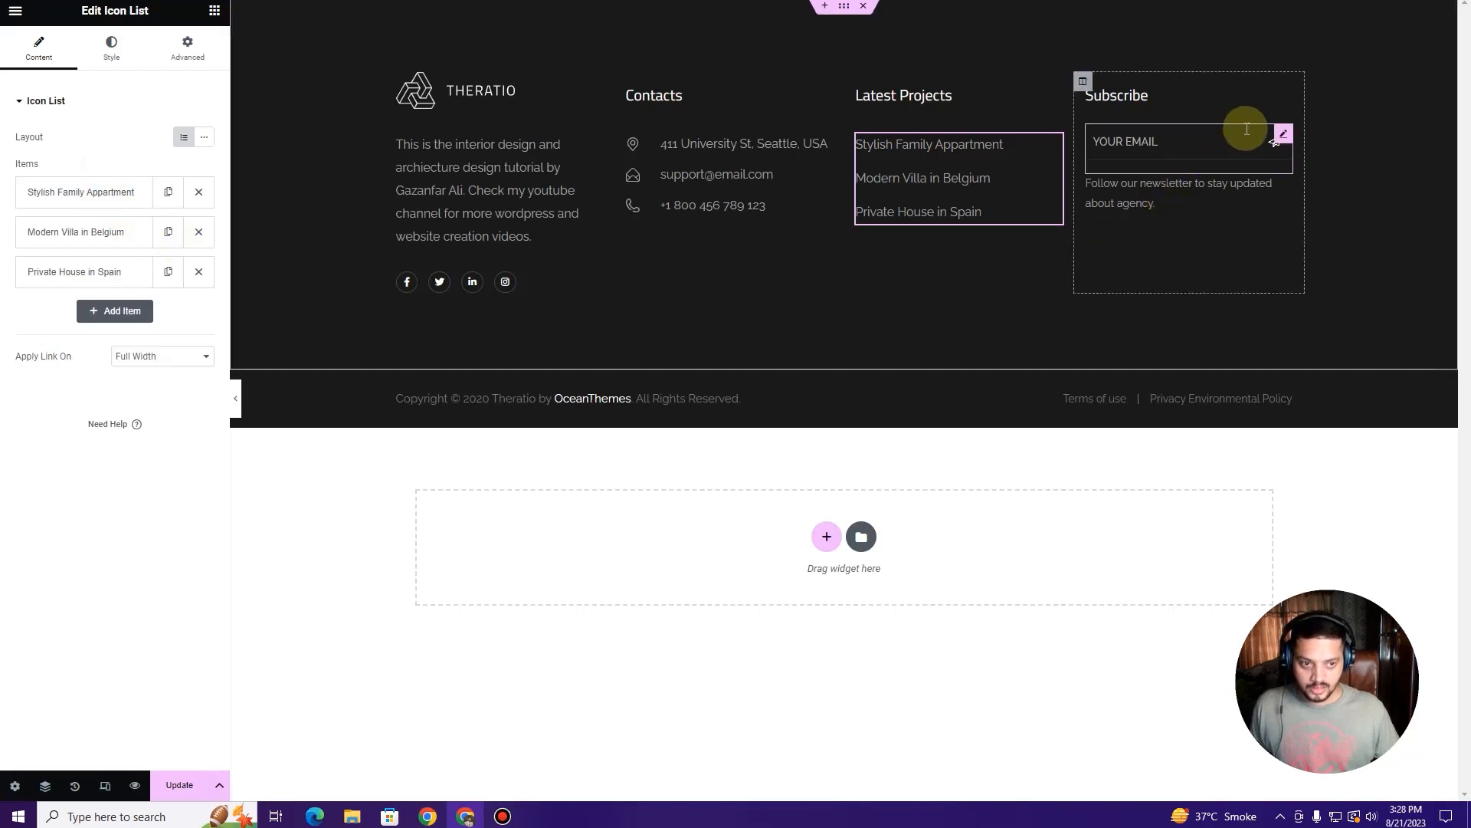
Step: Inspect the Subscribe form's shortcode, then bring the copyright line into the editor
left_click(1280, 137)
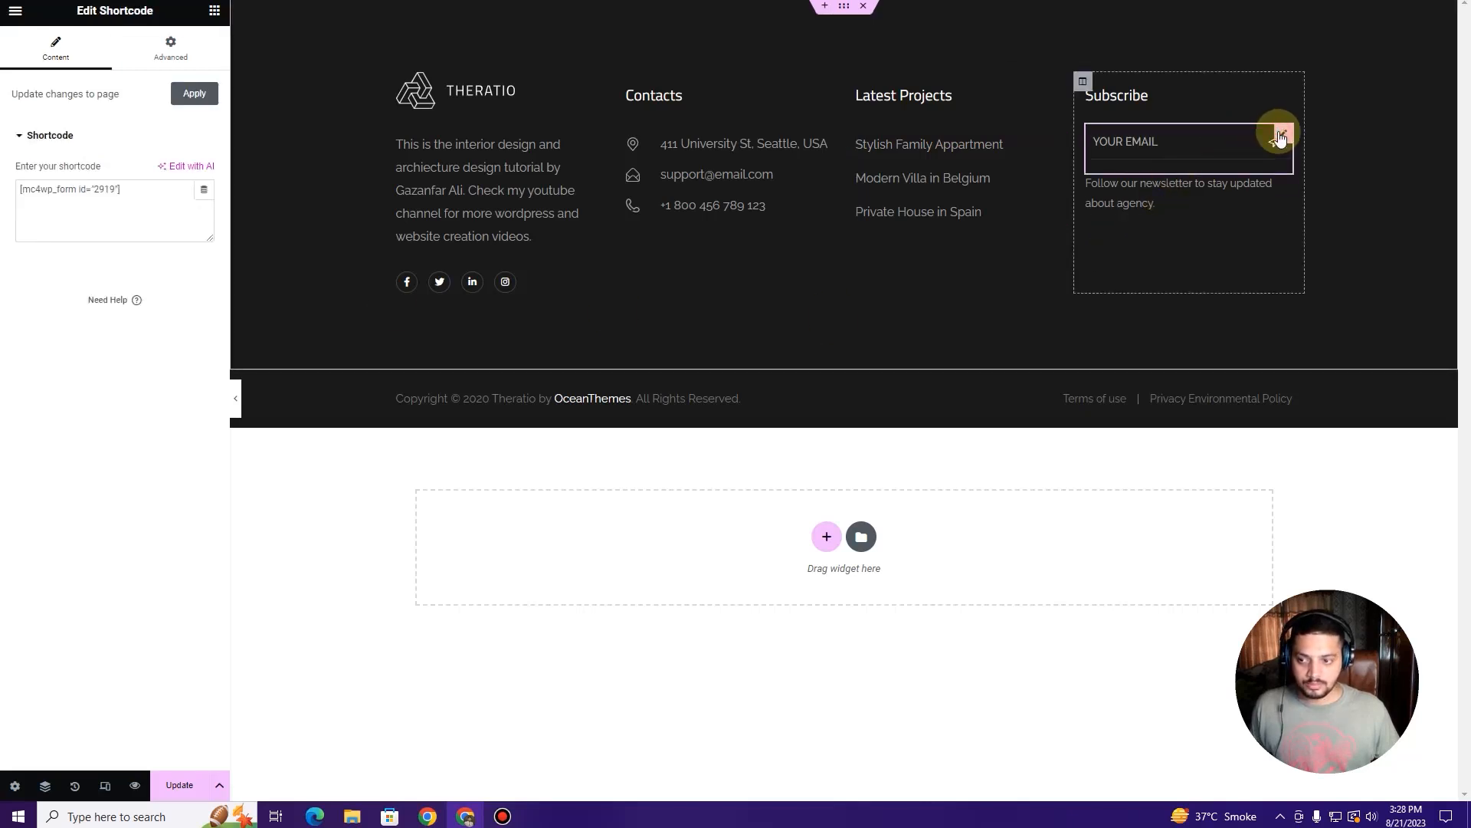
left_click_drag(137, 192, 17, 188)
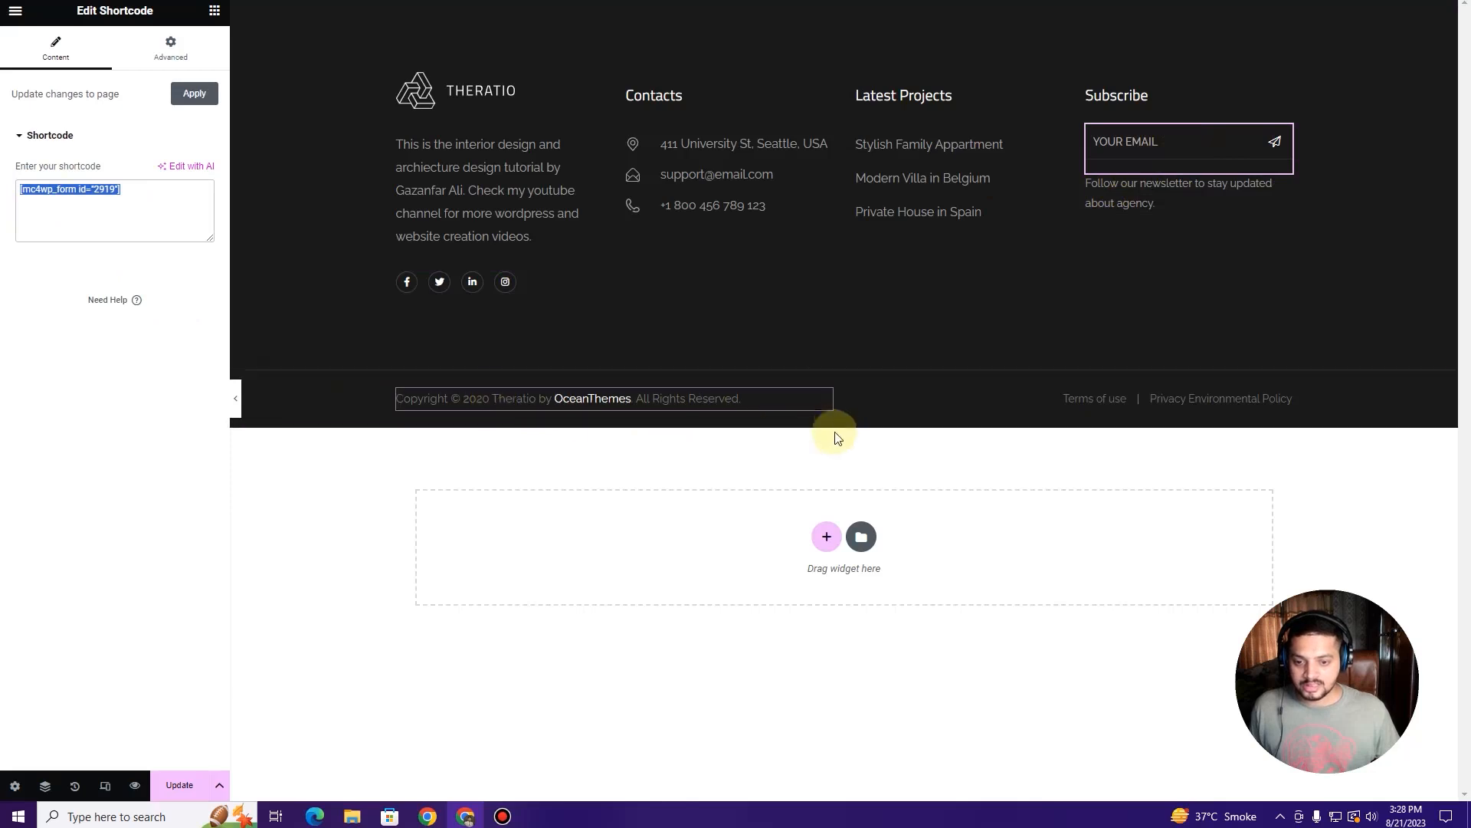
left_click(834, 403)
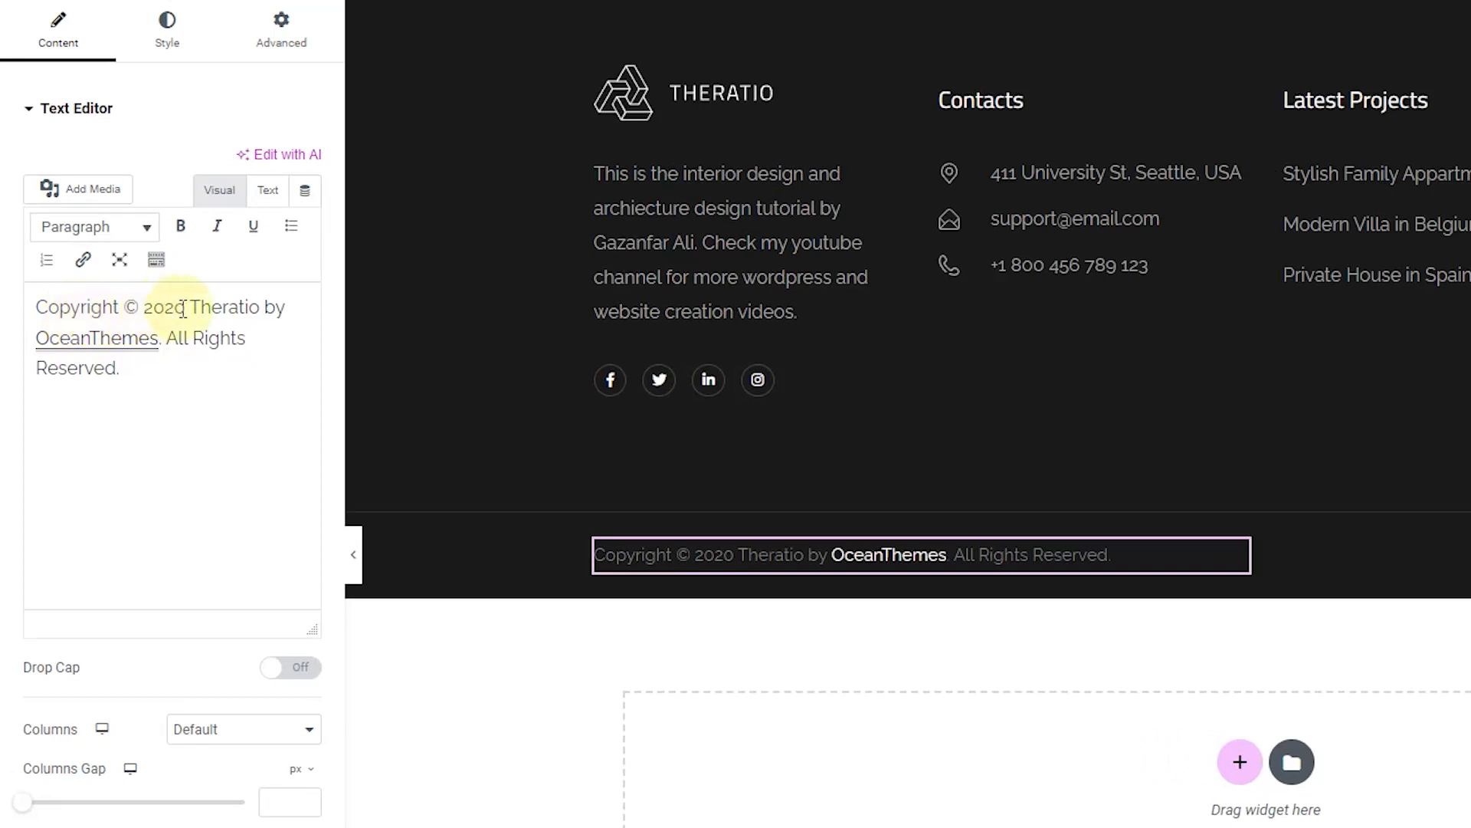
Step: Change the copyright year 2020 to 2023 and replace 'Theratio by OceanThemes' with 'Design Studio'
left_click_drag(184, 308, 175, 308)
type("3")
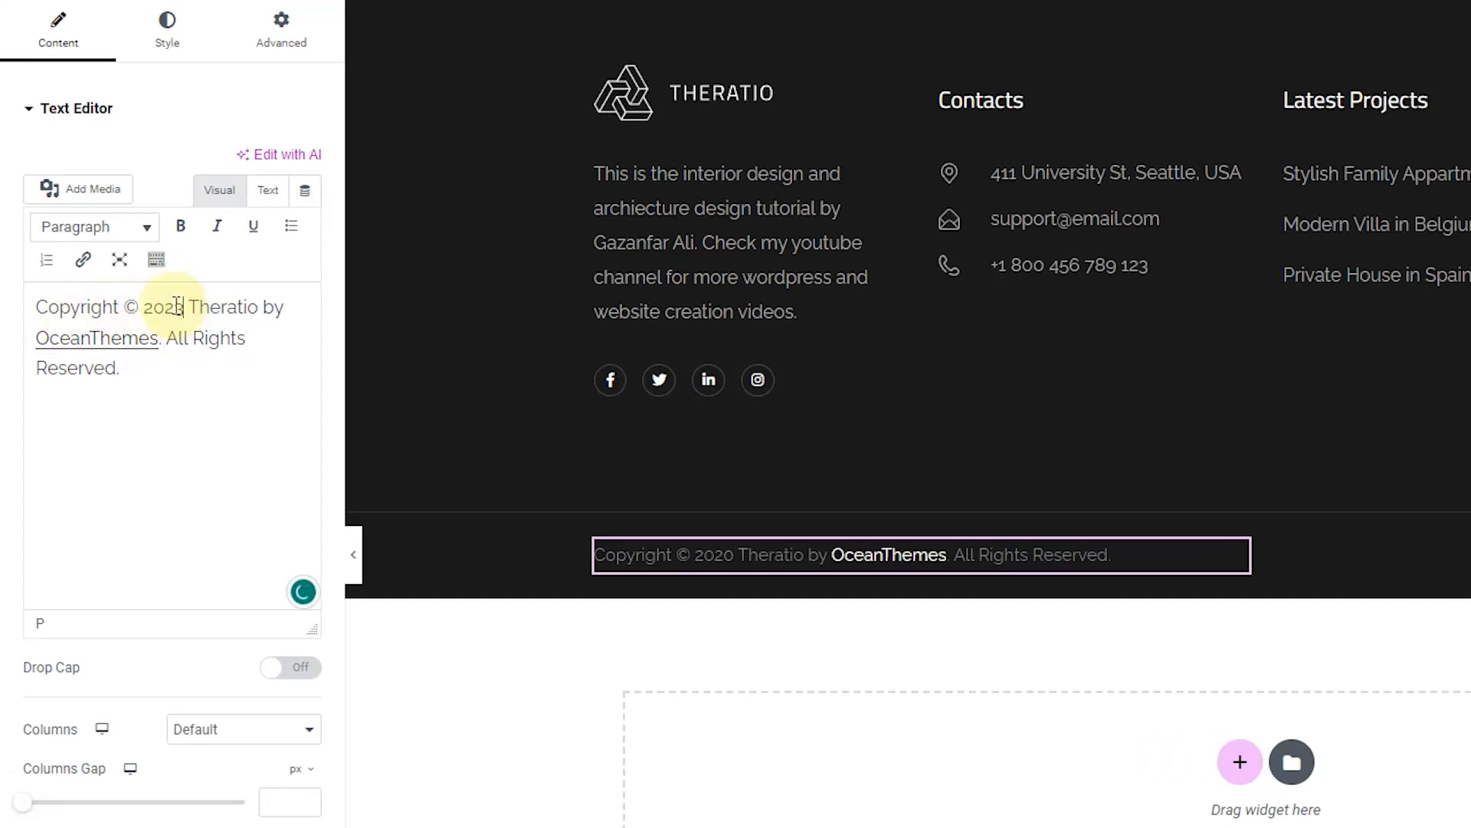
left_click_drag(219, 301, 165, 338)
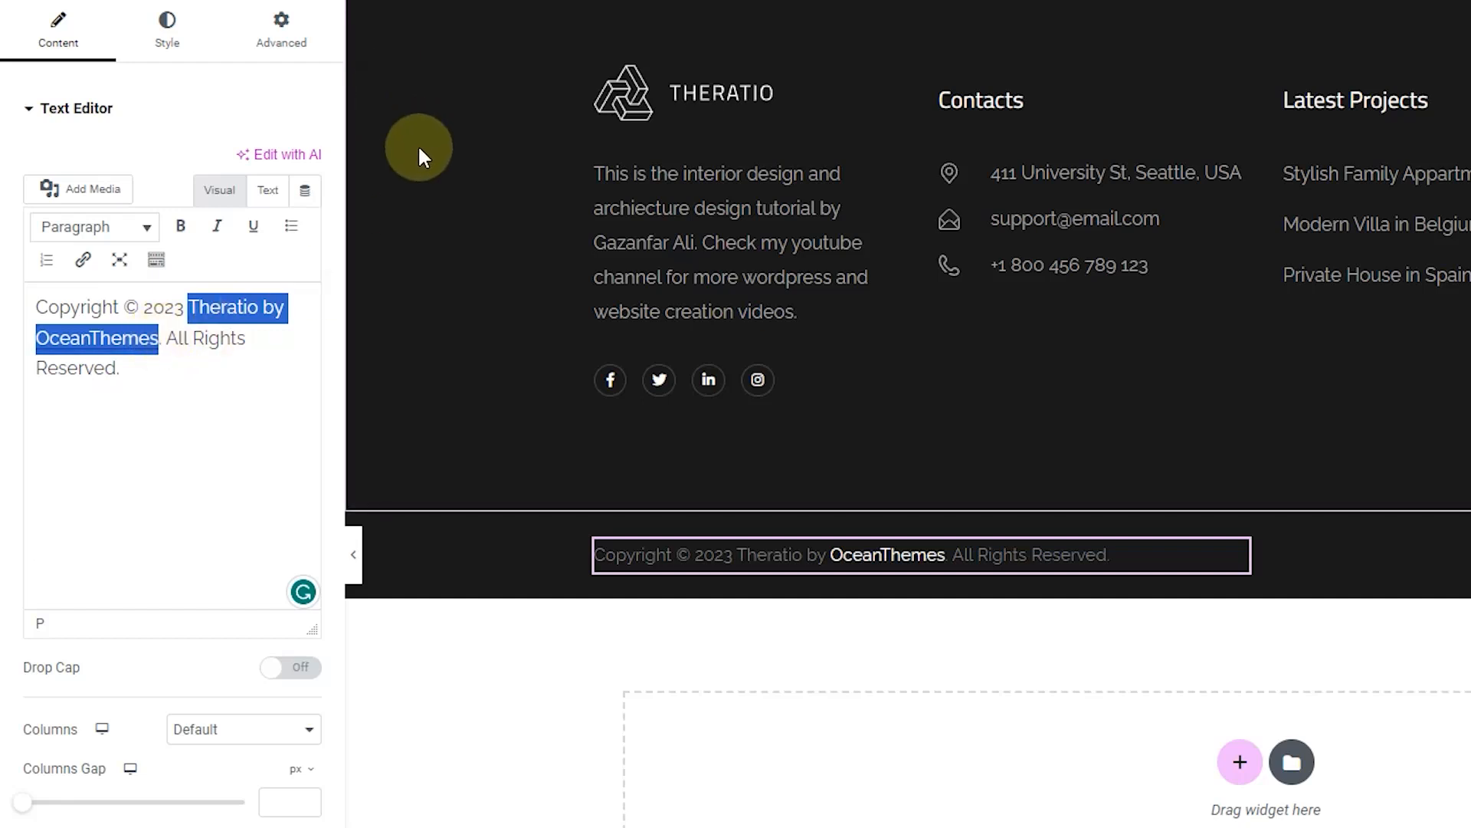
type("Design Studio")
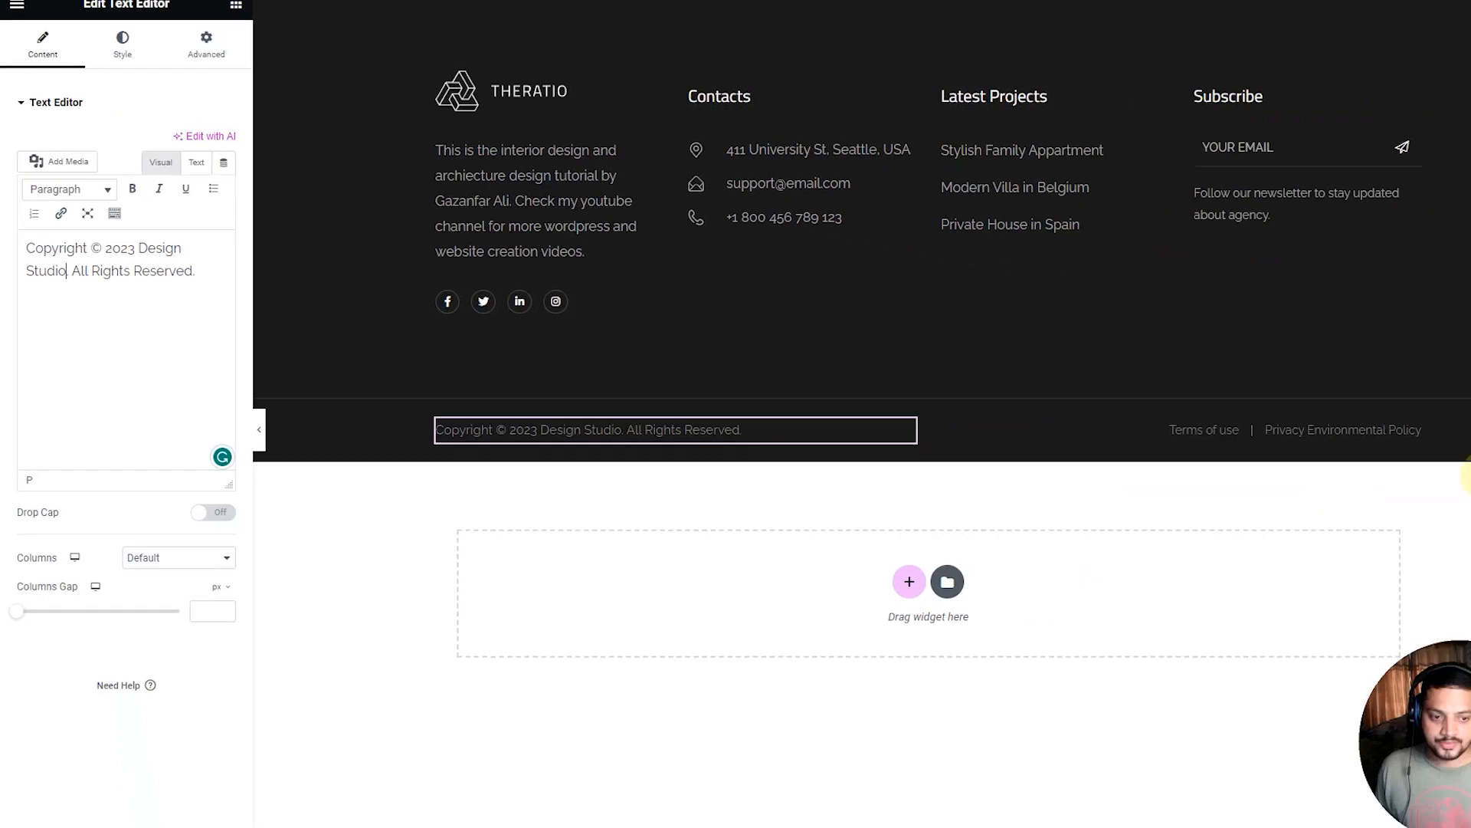
left_click(1404, 430)
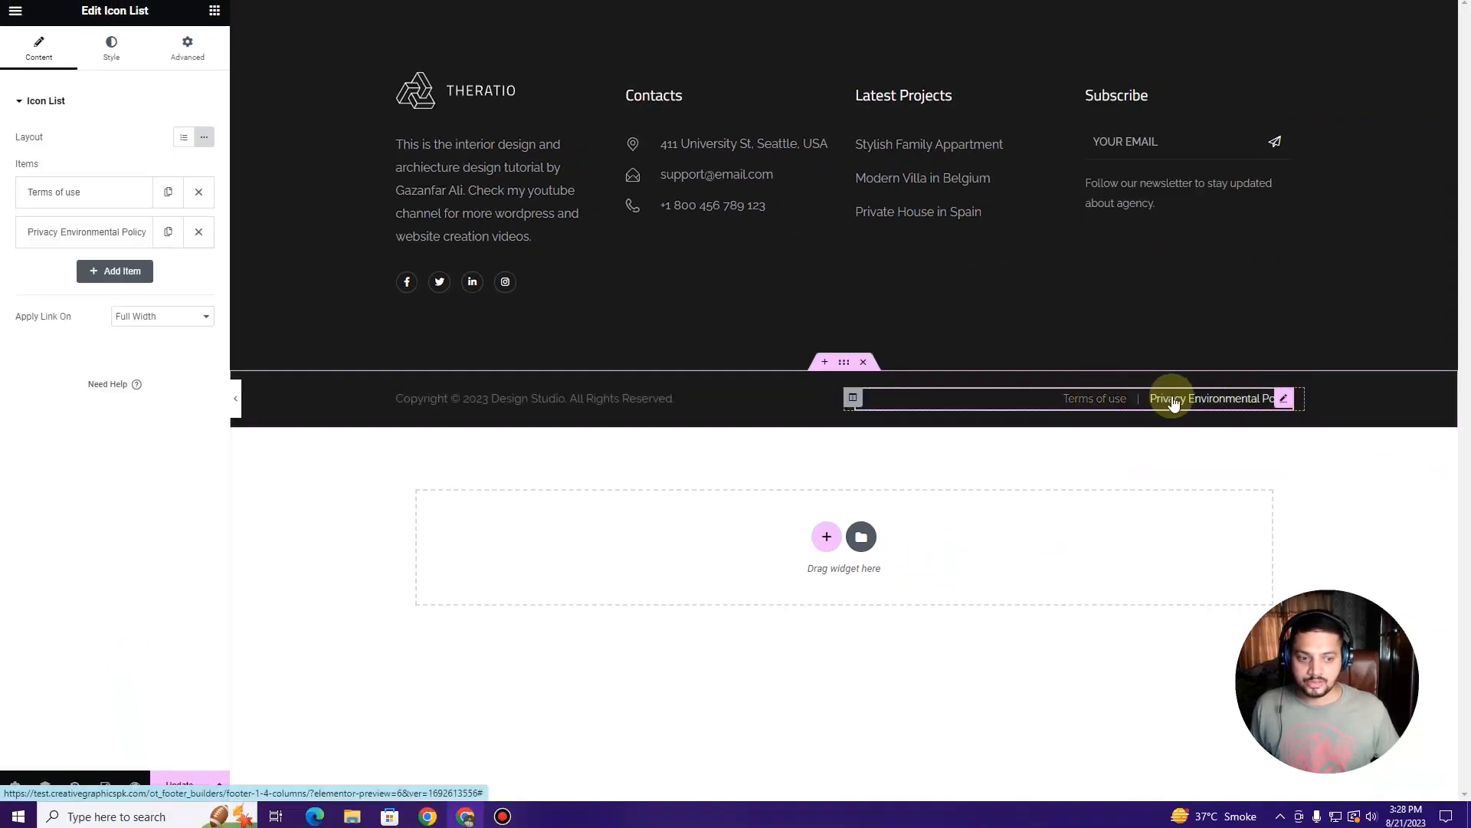
Step: Delete 'Environmental' from the Privacy Environmental Policy link and update the footer
left_click(105, 231)
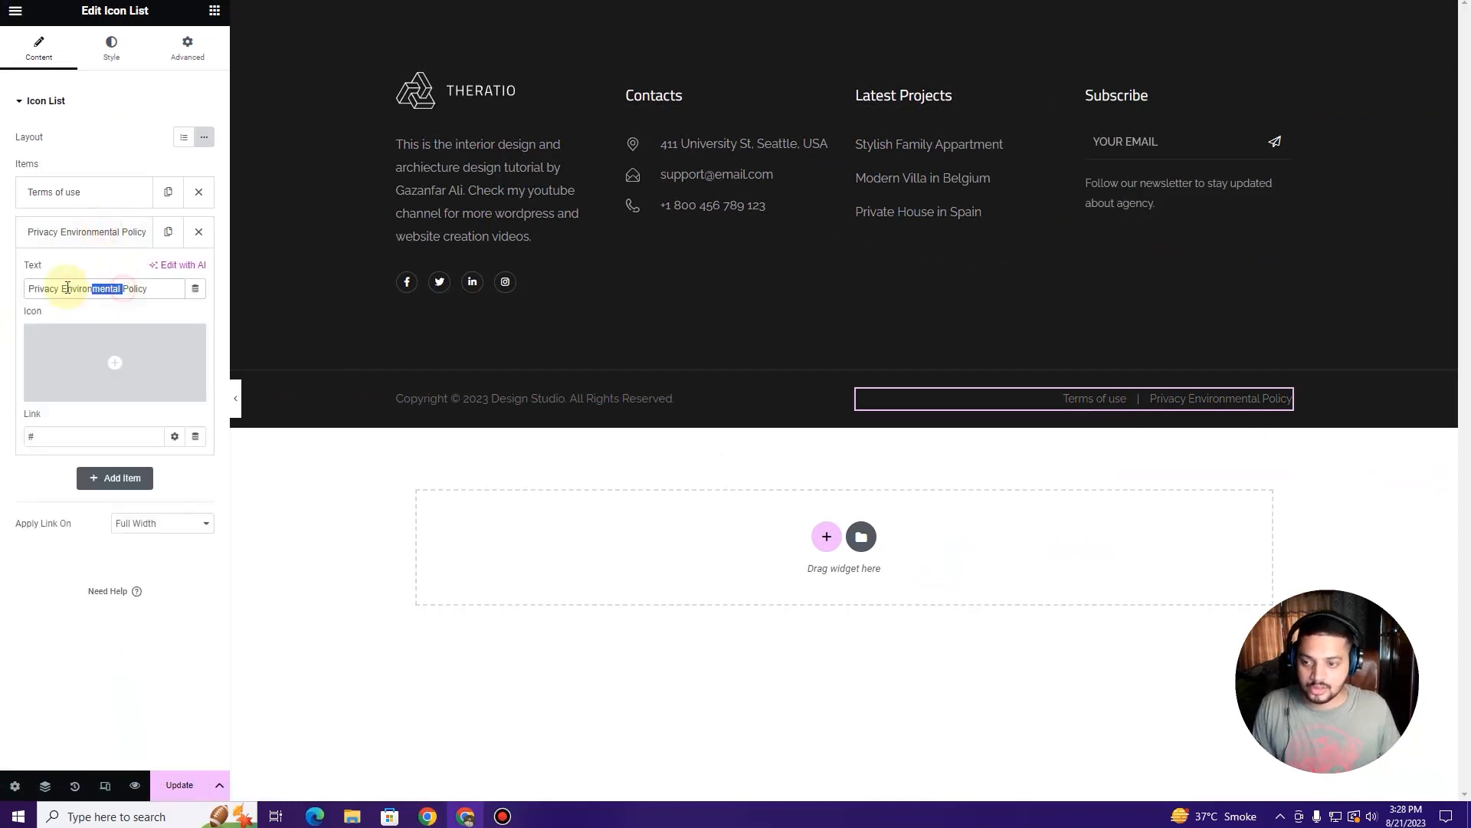
key("BackSpace")
left_click(89, 233)
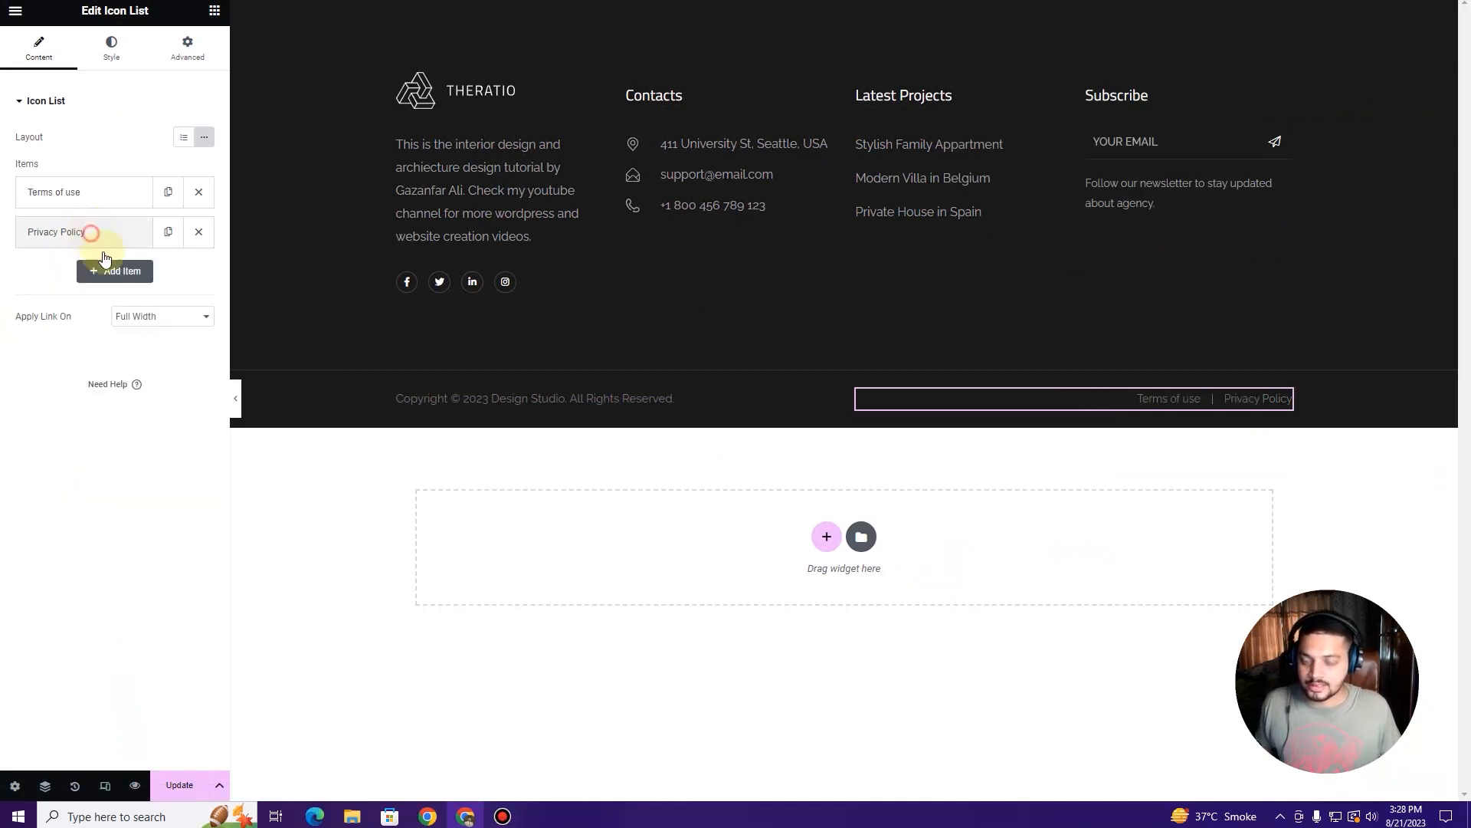
left_click(178, 786)
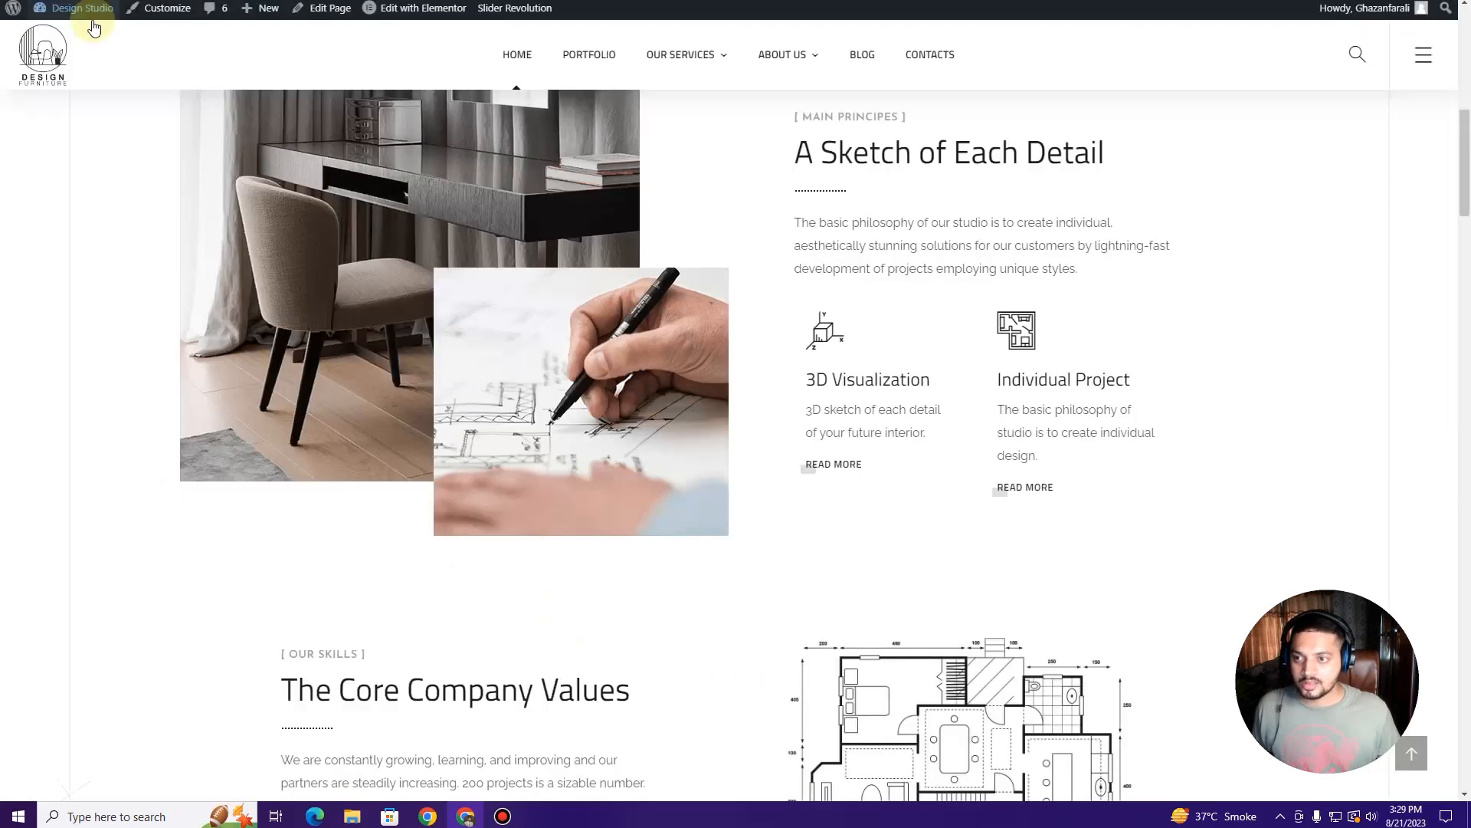
Step: Reload the live Home page and scroll down to inspect its footer
mouse_move(89, 20)
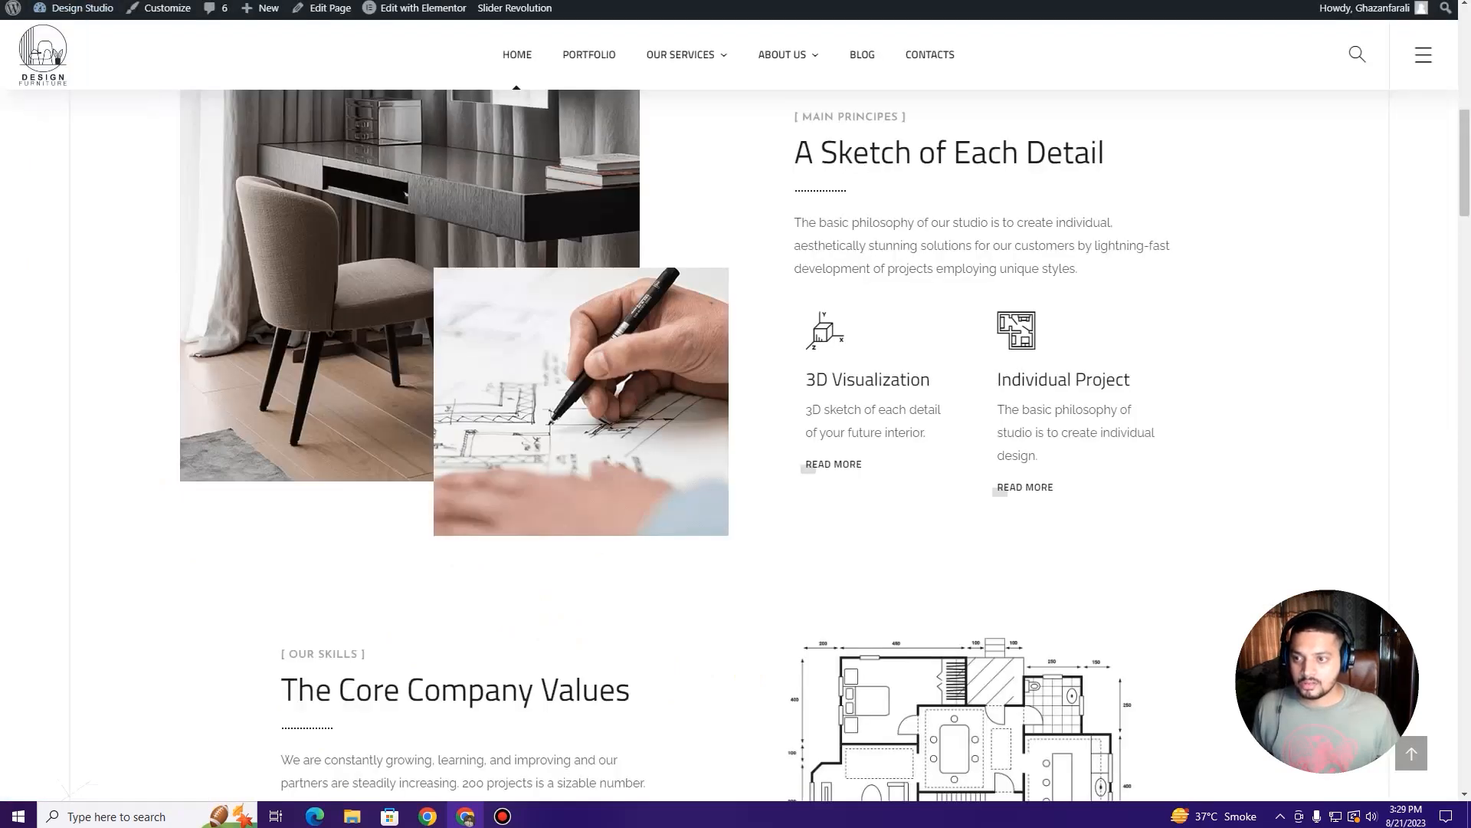
key("F5")
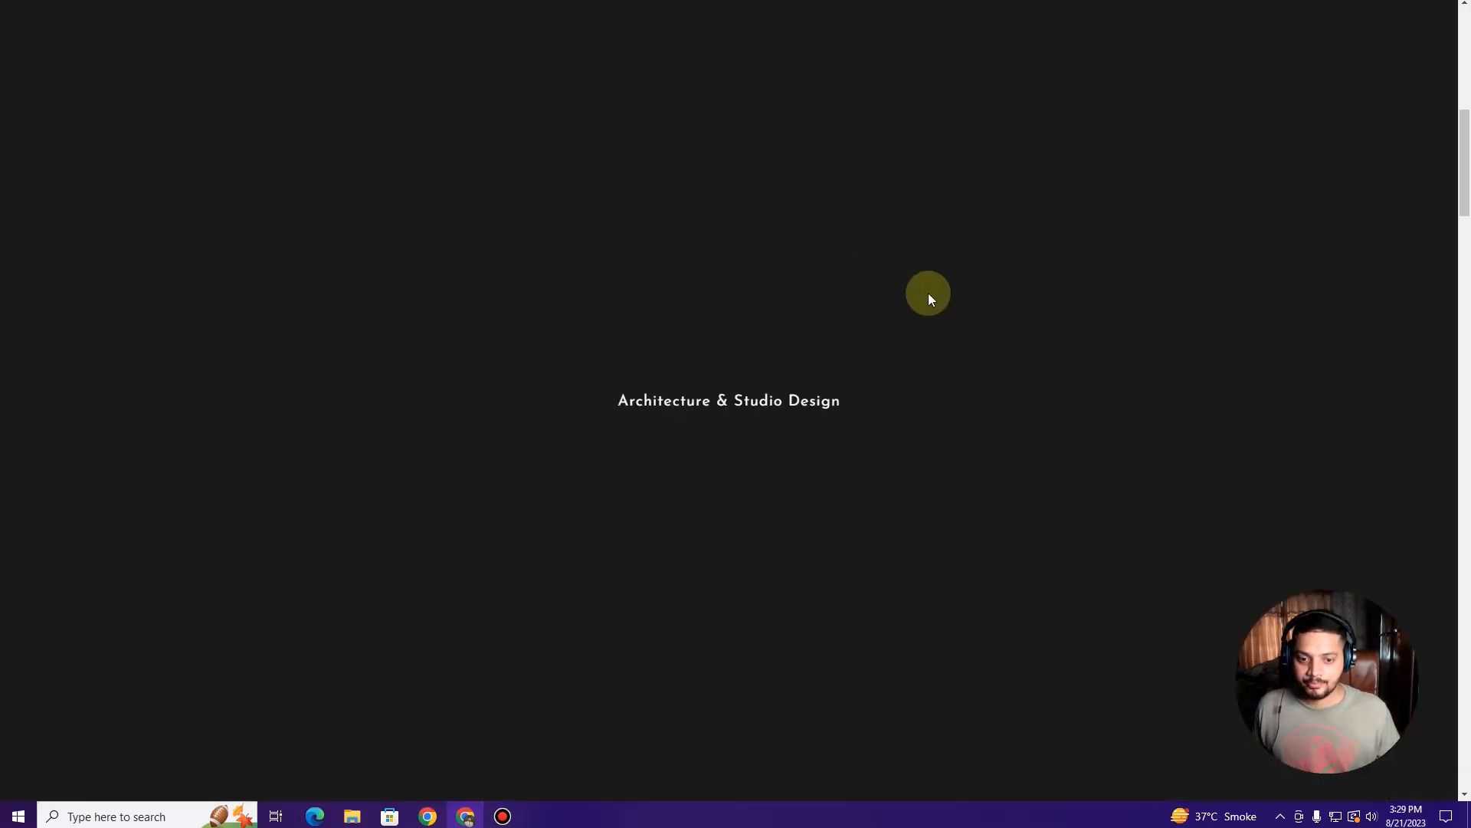
scroll(932, 297, "down", 20)
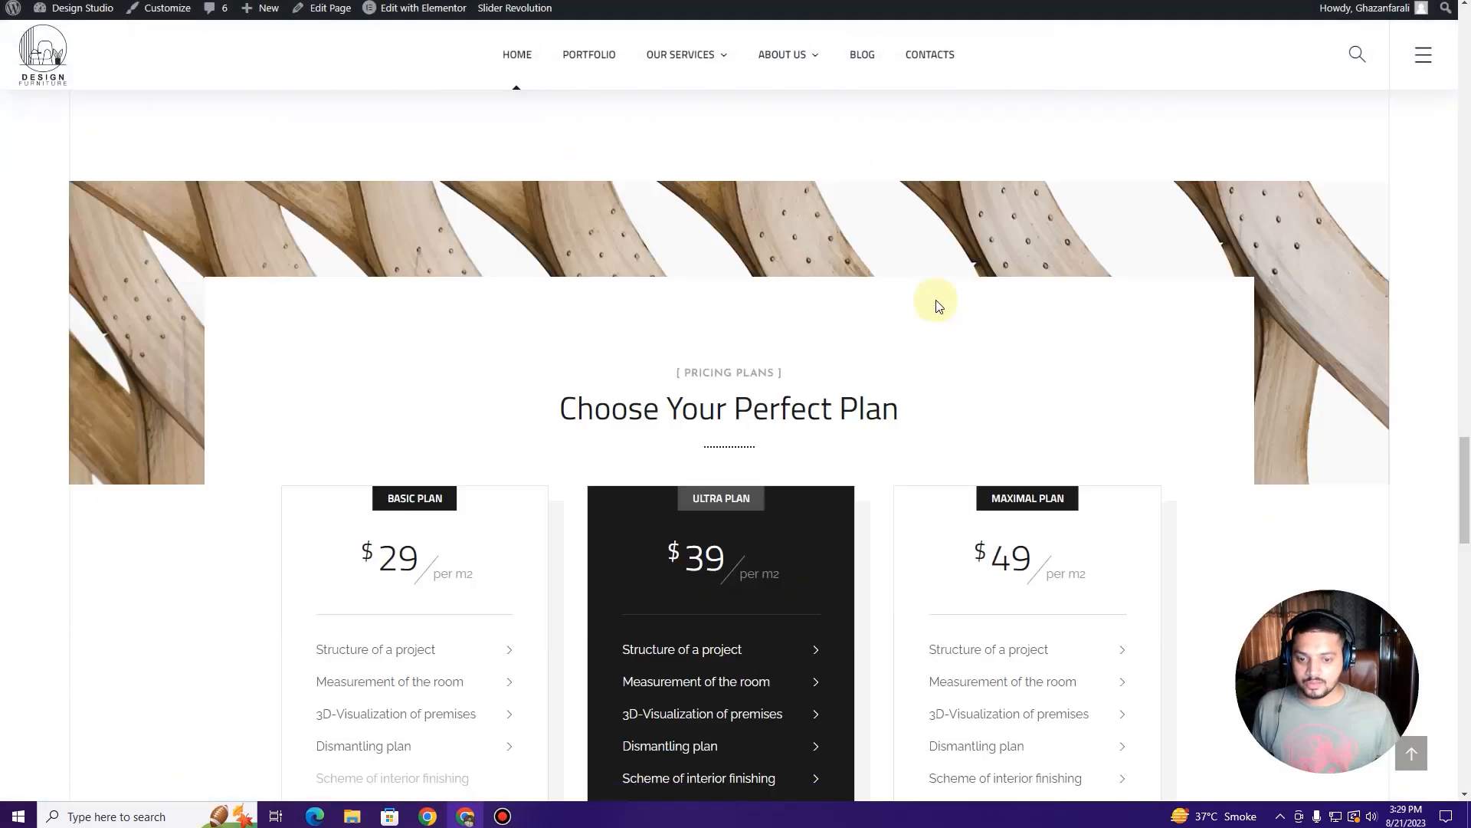
scroll(941, 304, "down", 10)
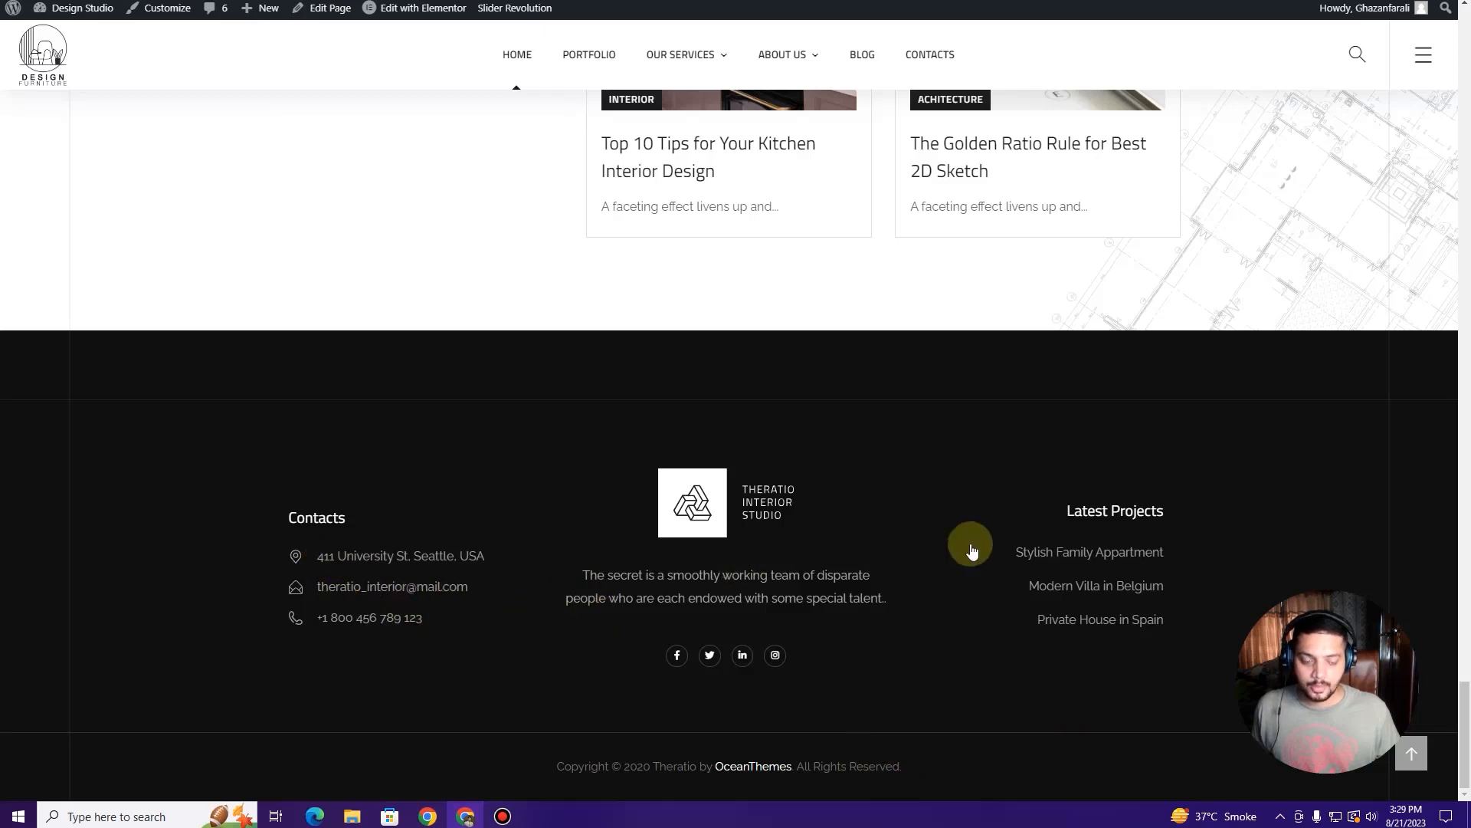
scroll(541, 484, "up", 3)
scroll(541, 484, "down", 3)
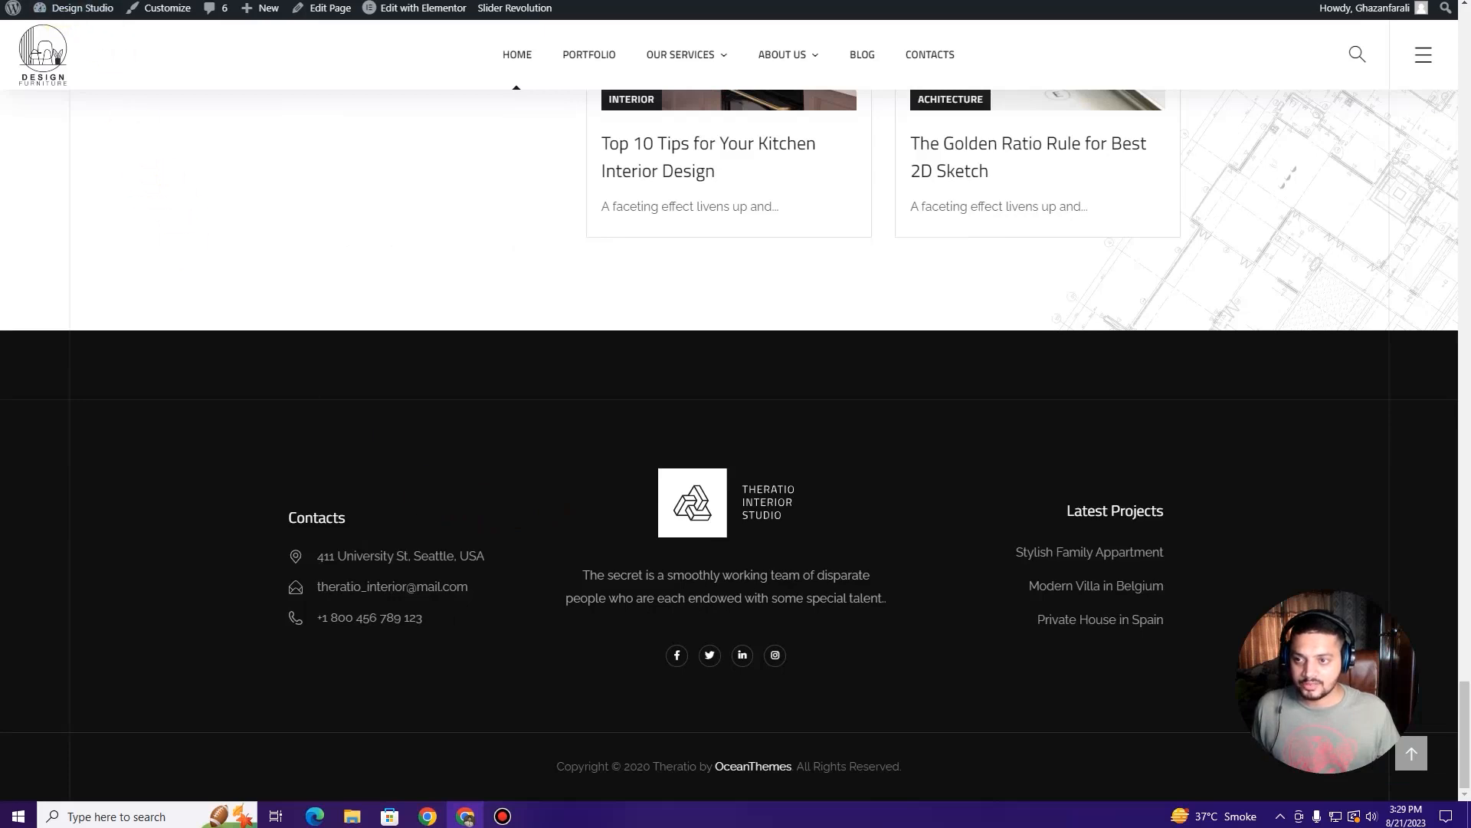
left_click(75, 0)
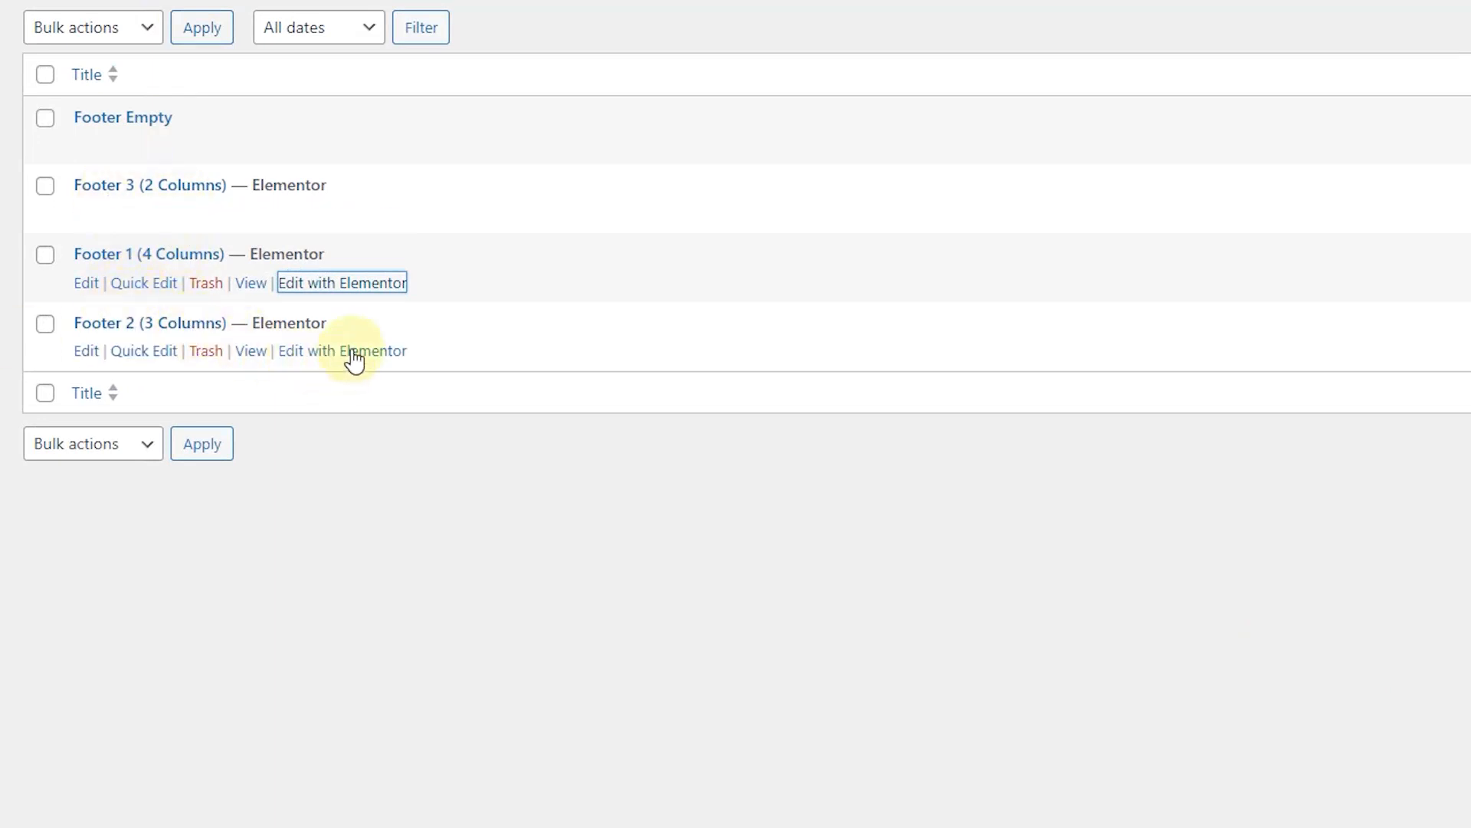
Step: In Footer 2 (3 Columns), swap the centre logo image for the DESIGN FURNITURE logo
left_click(353, 356)
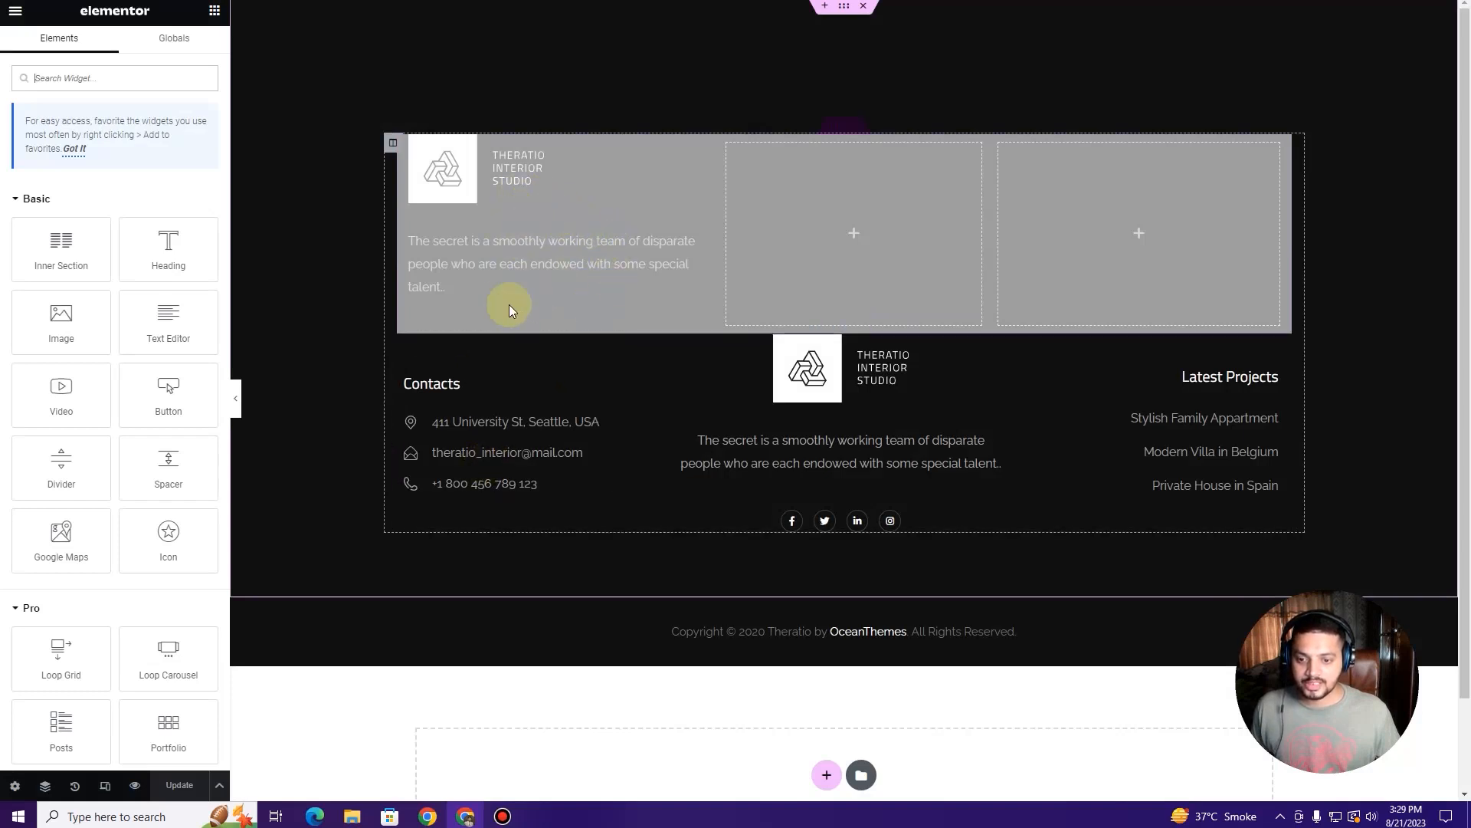
left_click(860, 384)
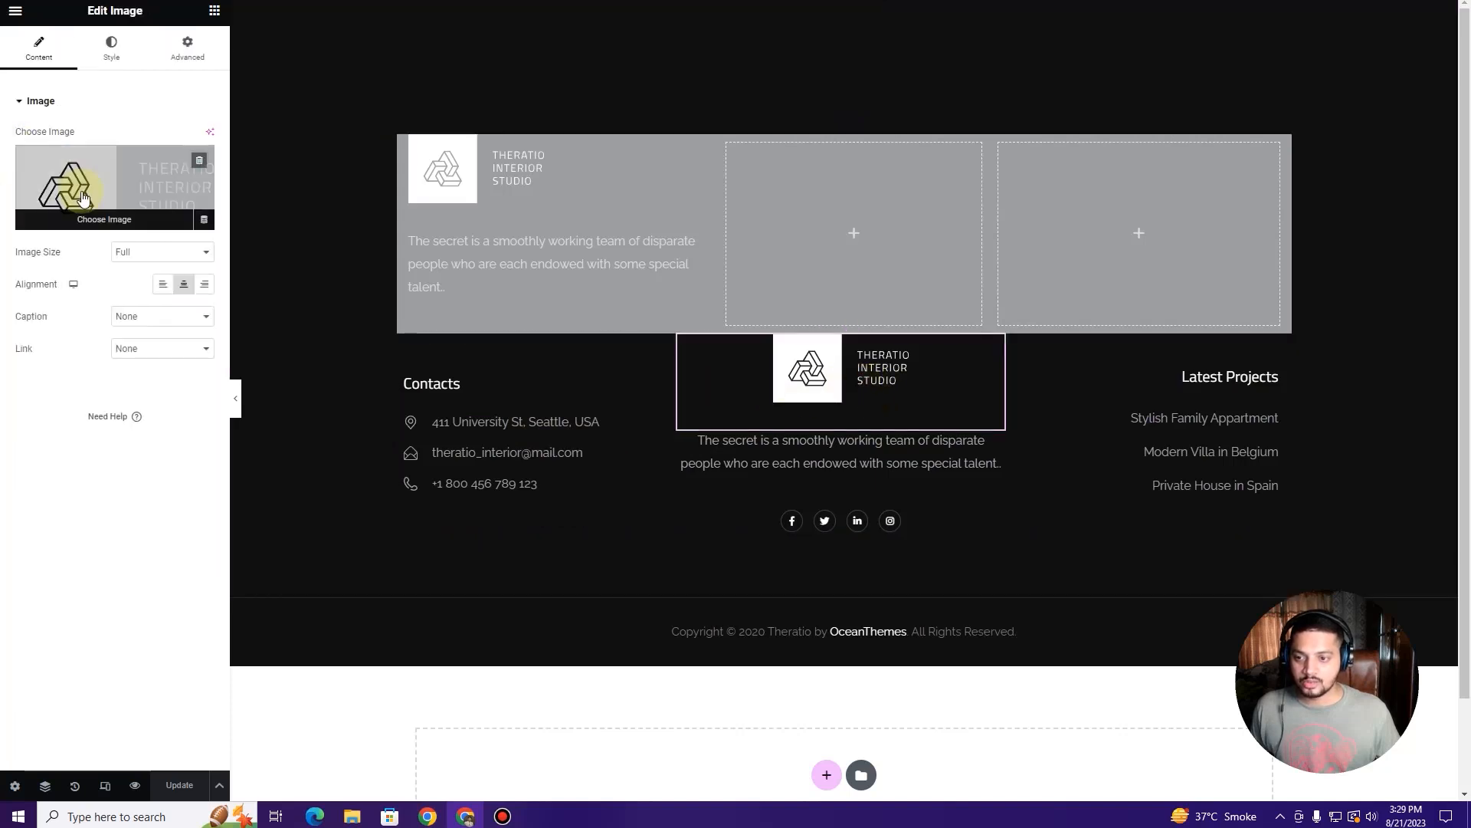
left_click(83, 197)
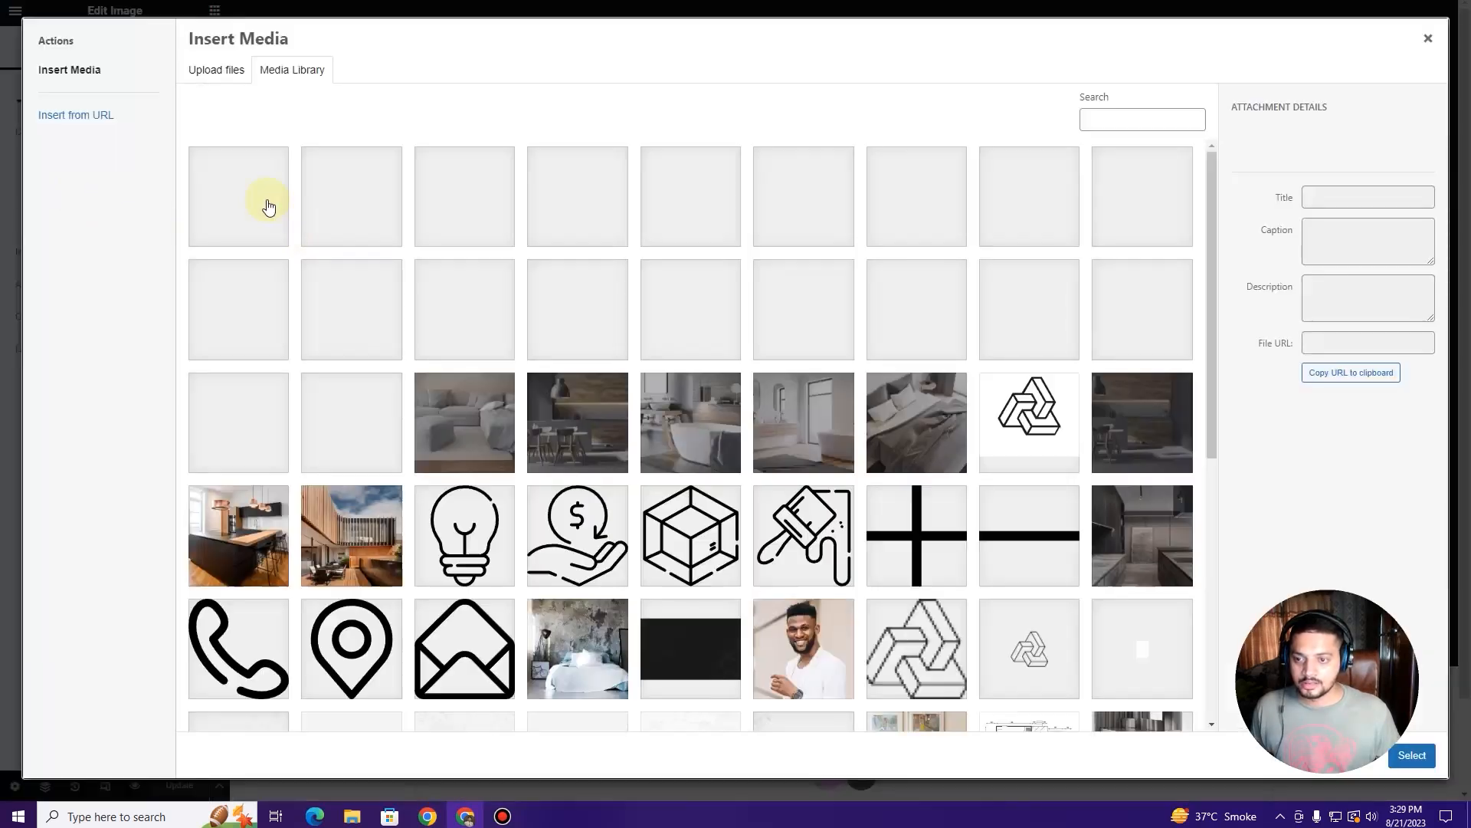
left_click(253, 201)
left_click(1413, 756)
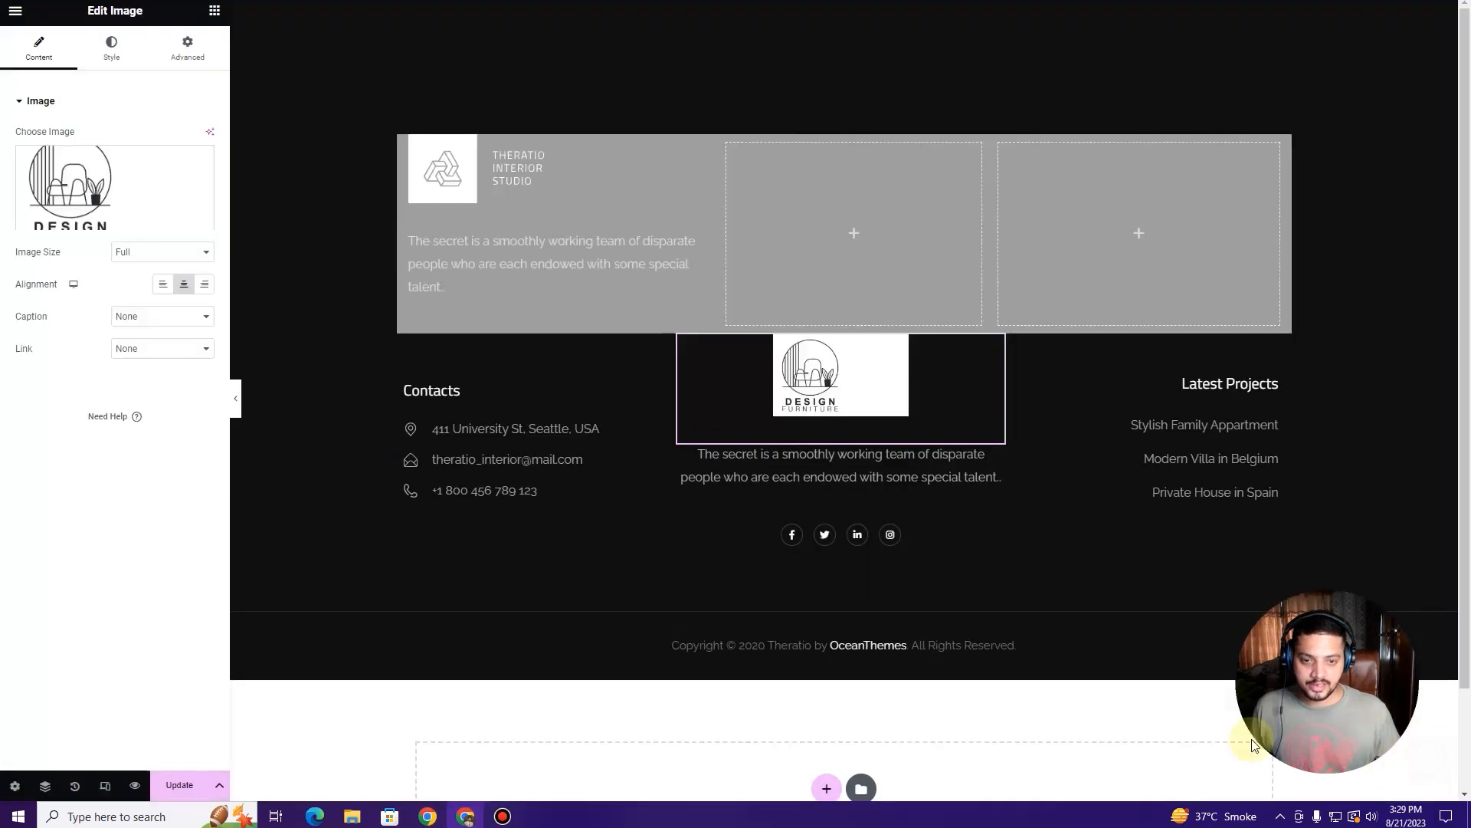
left_click(801, 468)
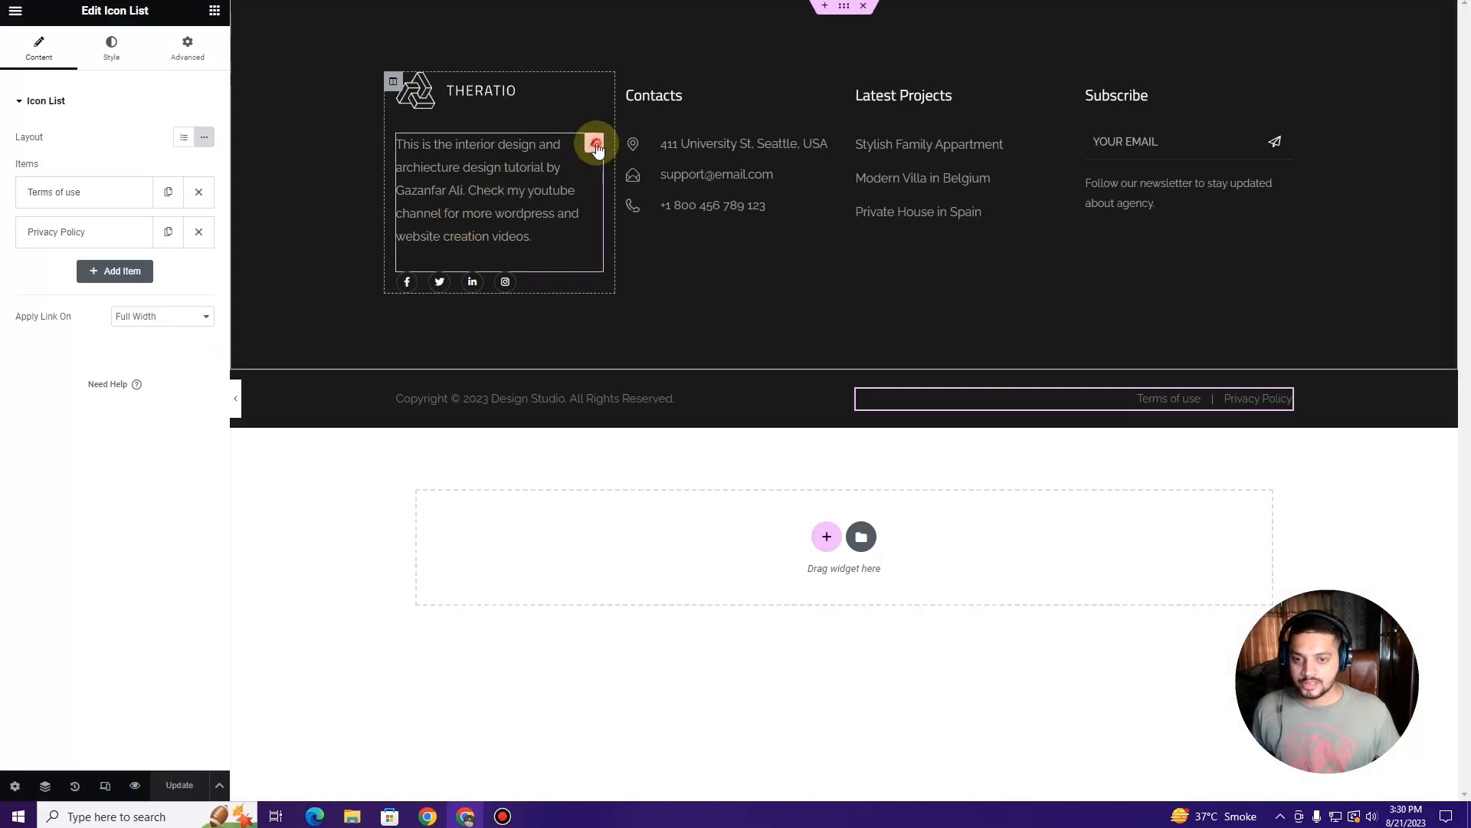
left_click(594, 143)
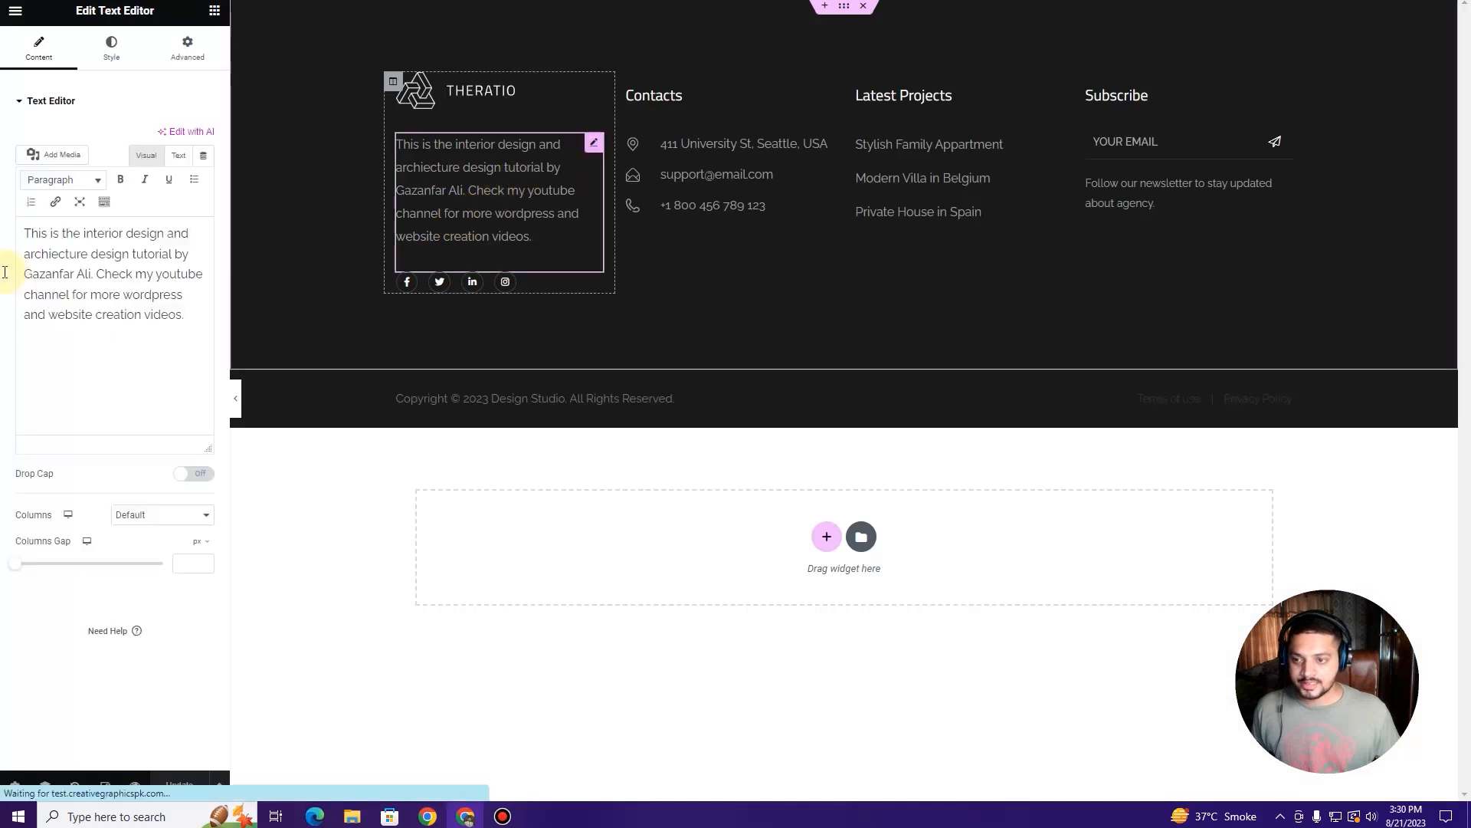
Step: Replace the footer's description paragraph with the pasted new text
triple_click(84, 272)
key("ctrl+c")
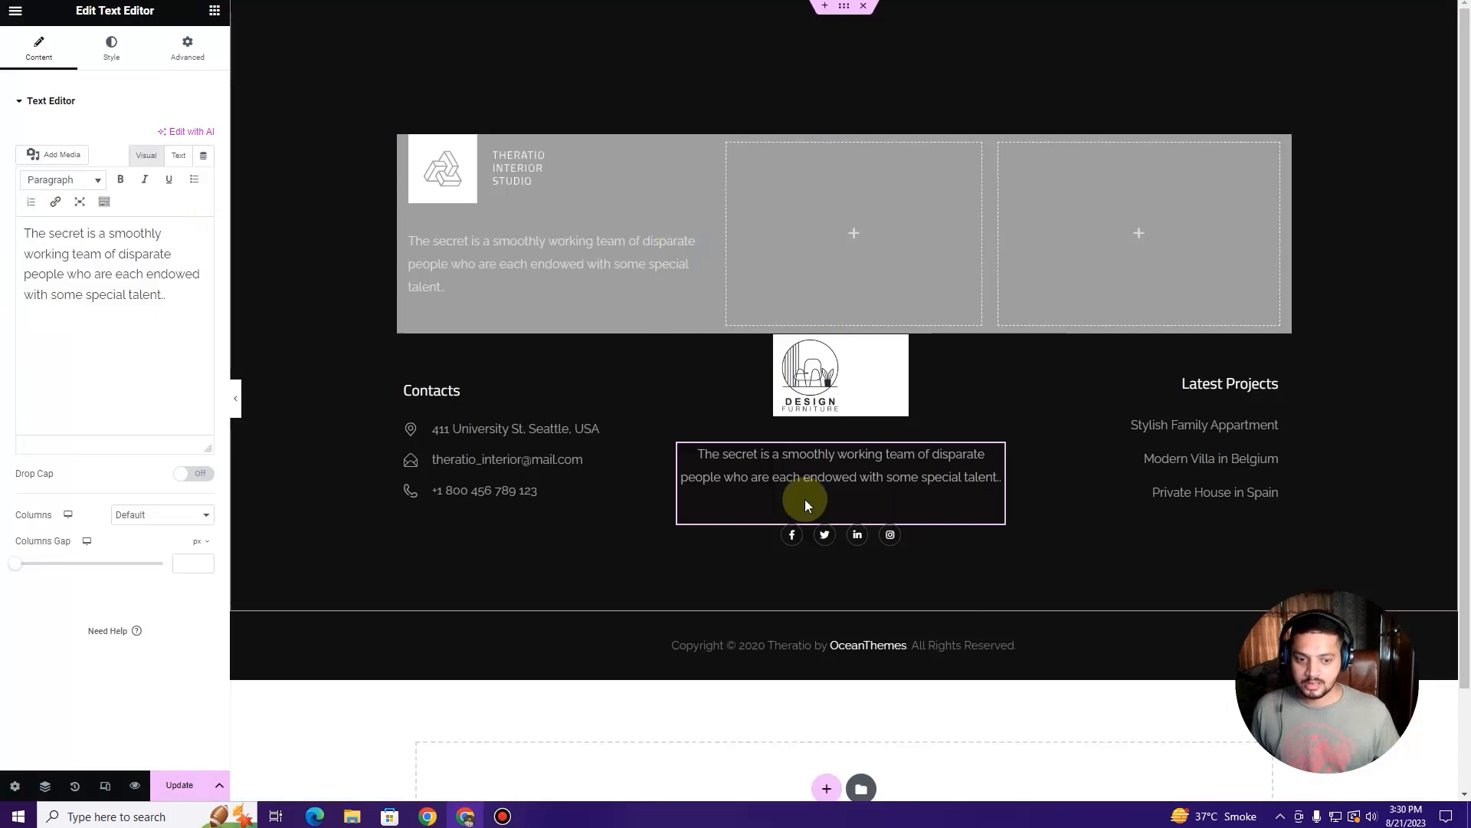
triple_click(97, 276)
key("BackSpace")
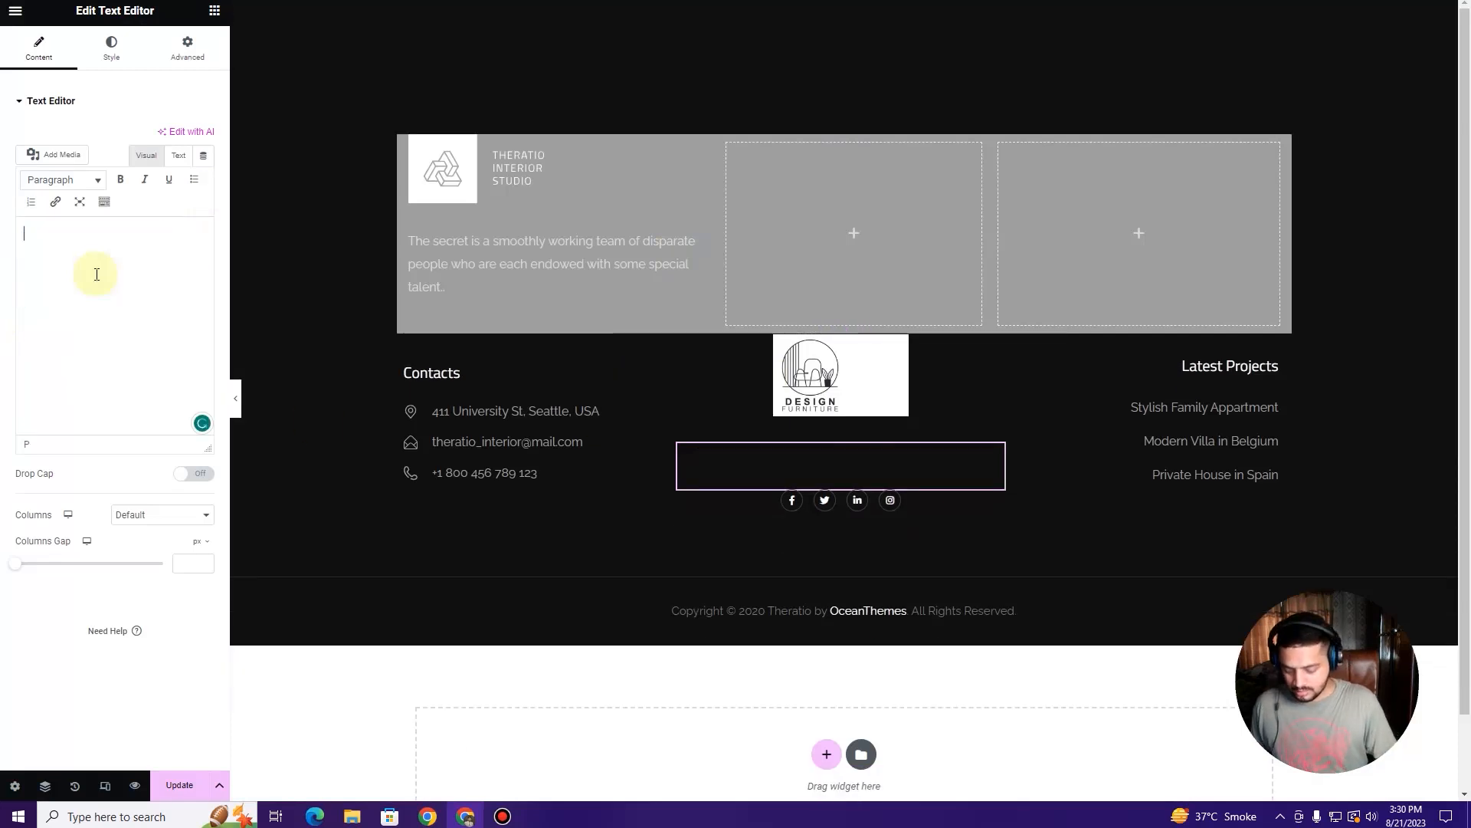
key("ctrl+v")
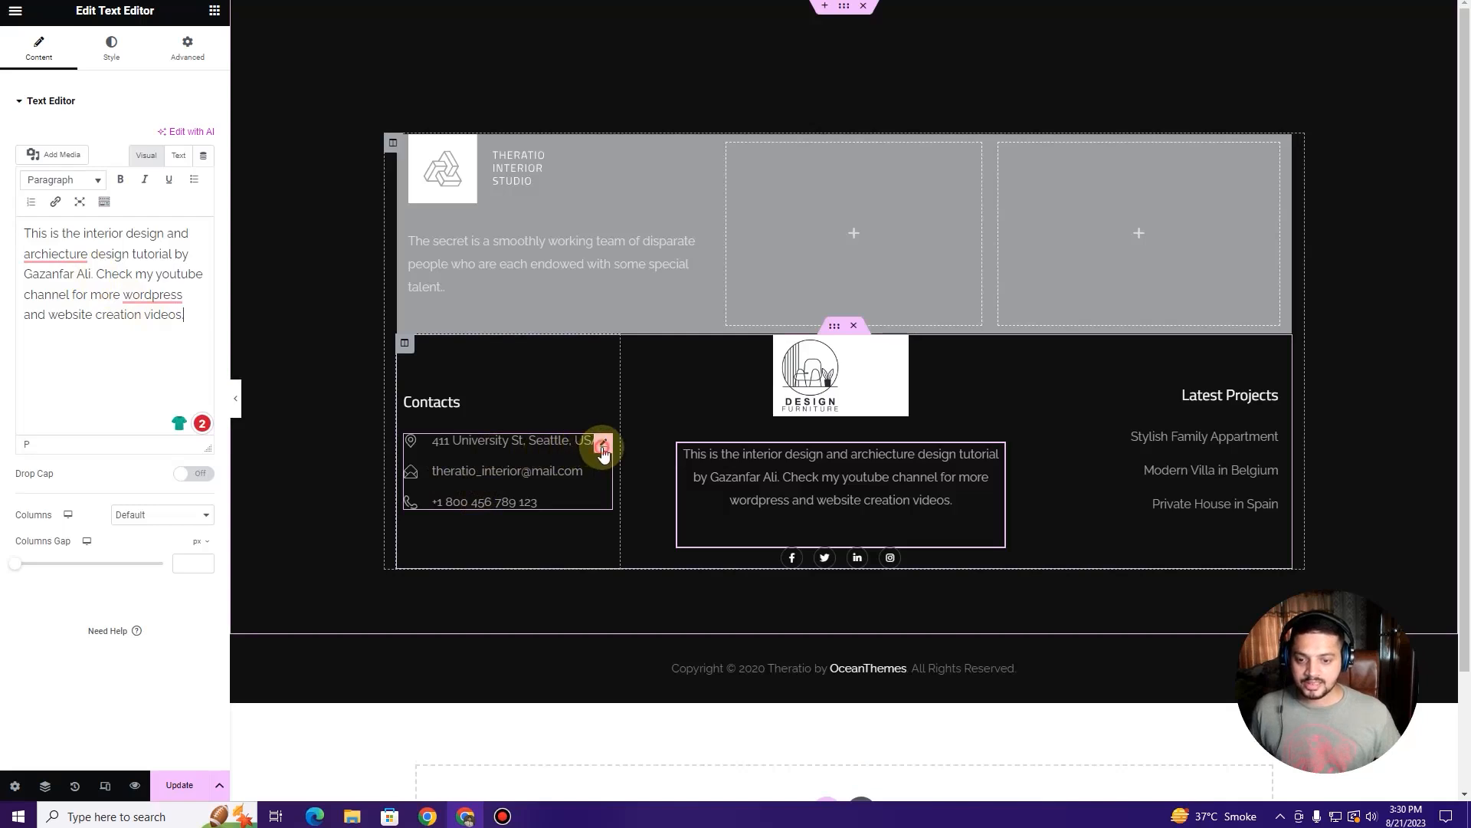
left_click(599, 443)
left_click(113, 245)
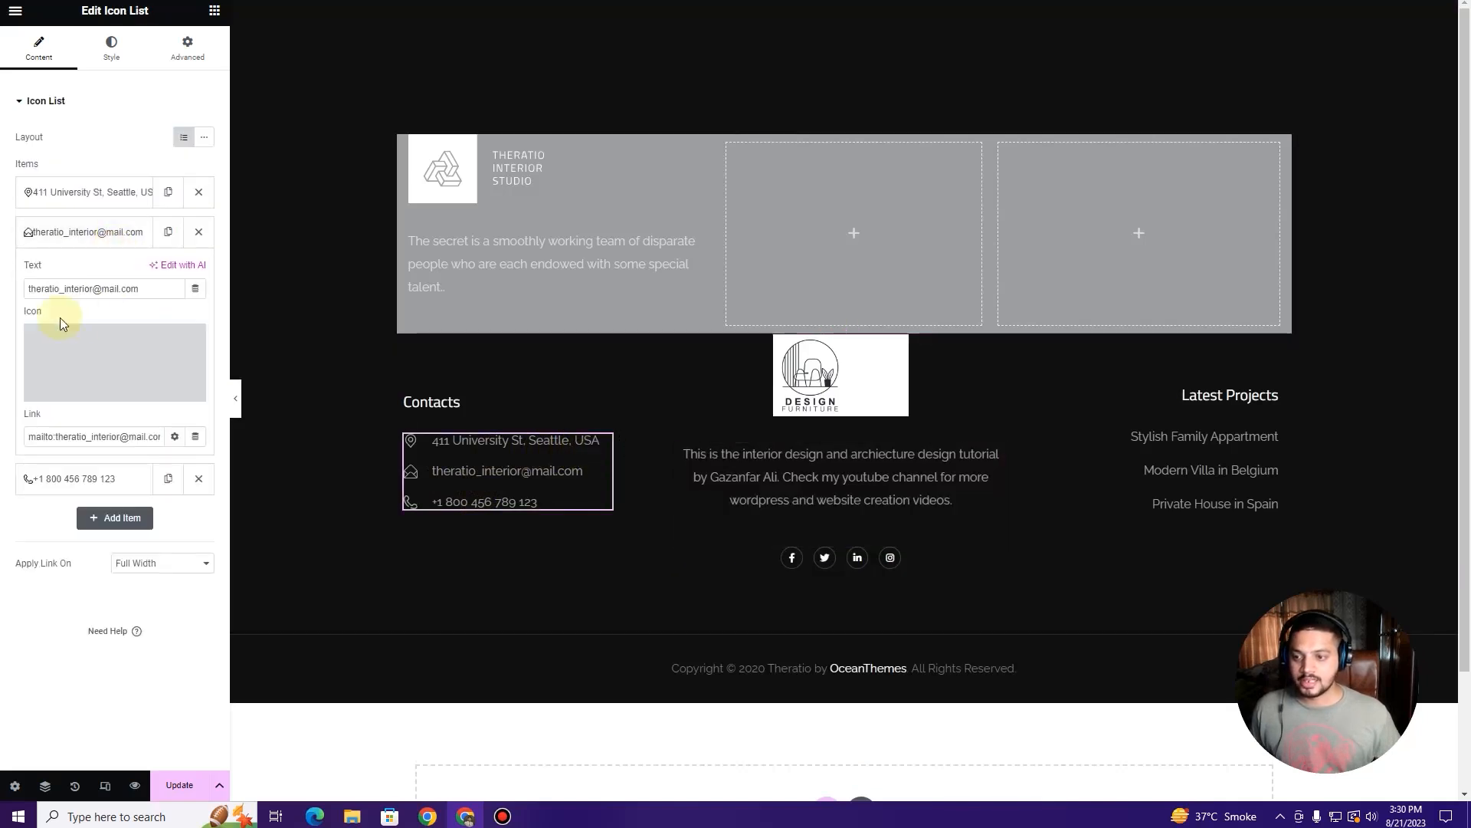
type("Support@email")
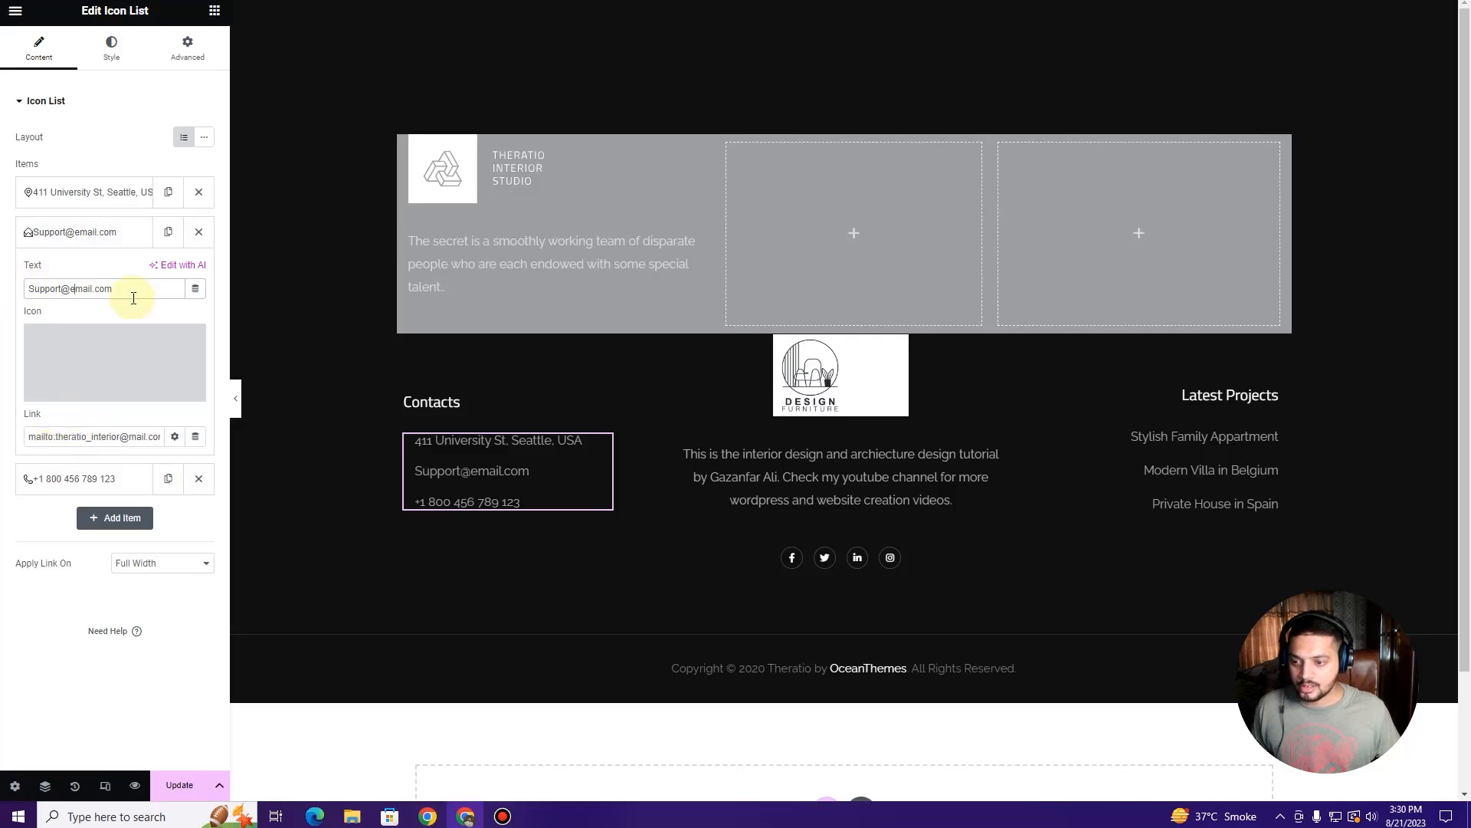
left_click_drag(134, 291, 2, 307)
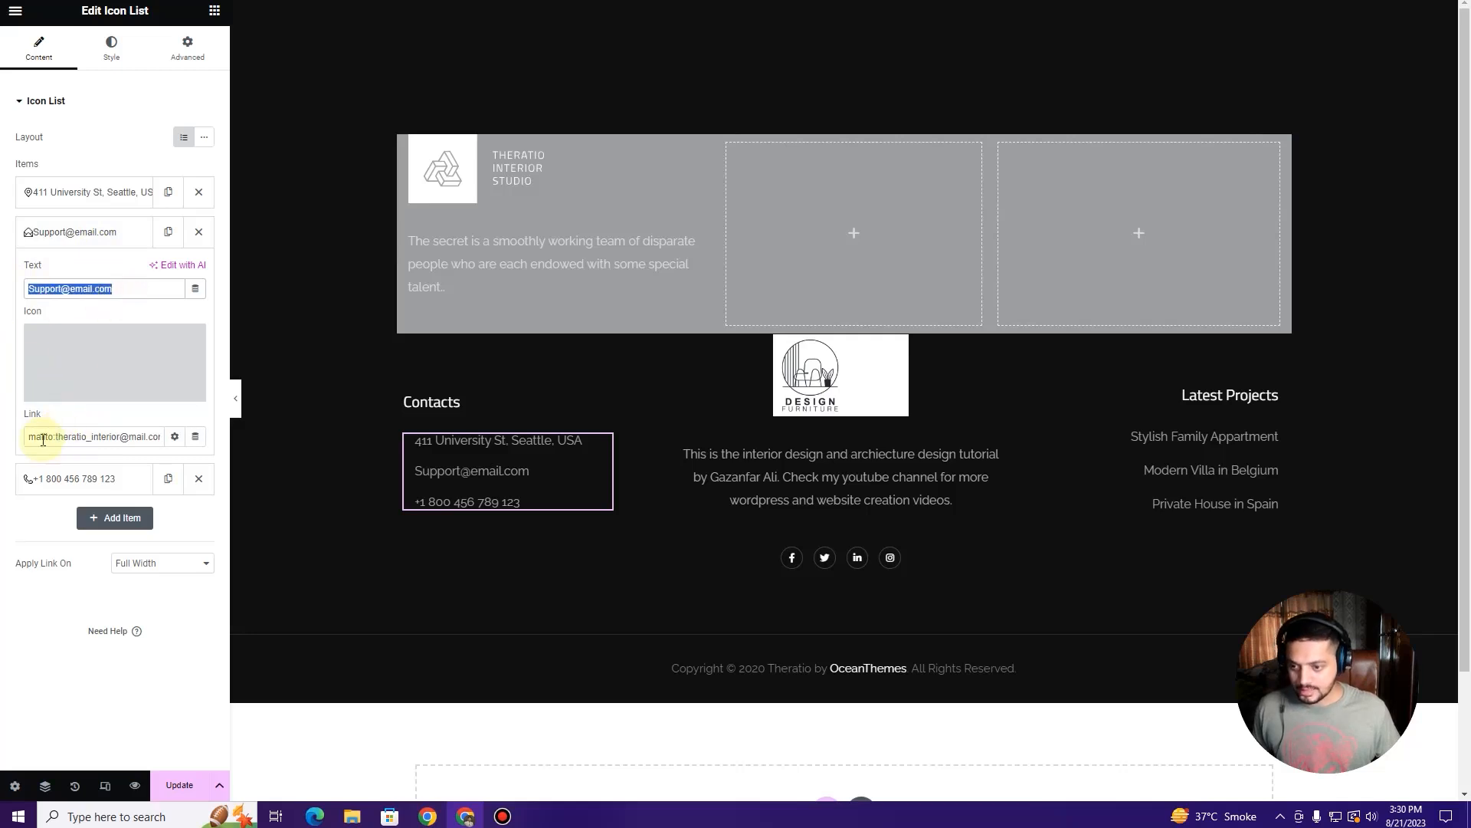
left_click_drag(57, 439, 190, 444)
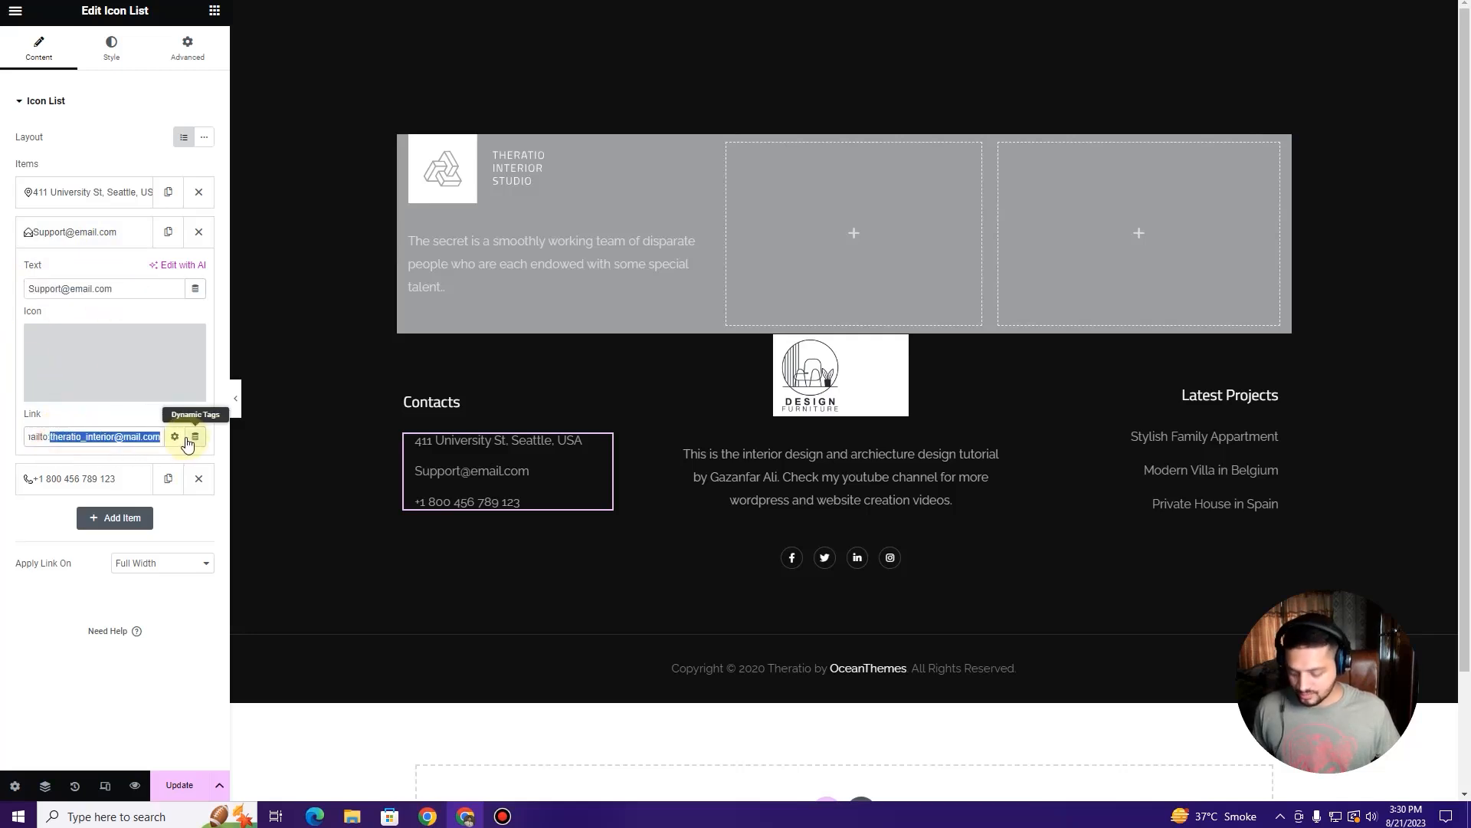
left_click(85, 232)
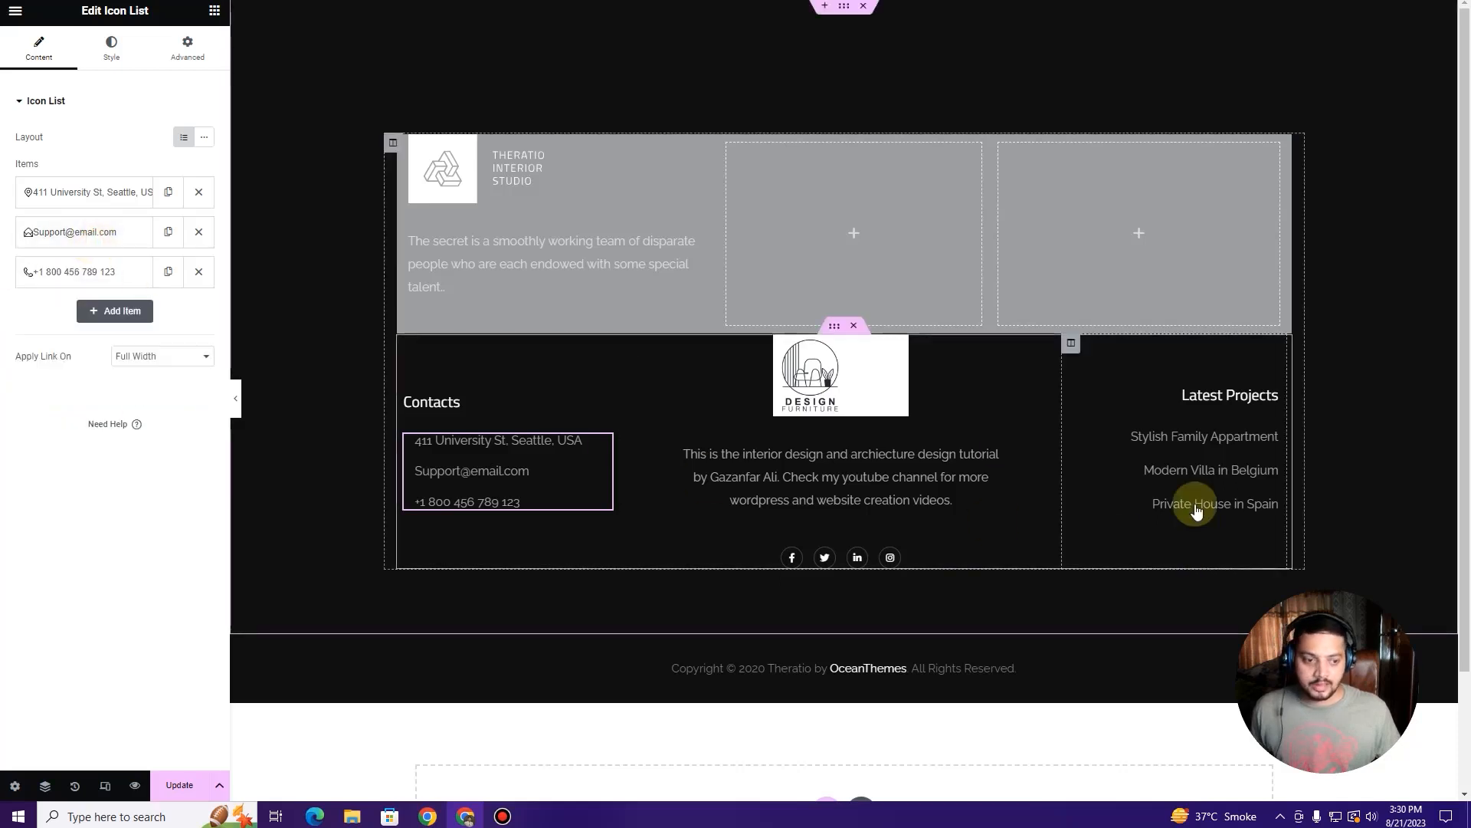
left_click(1084, 672)
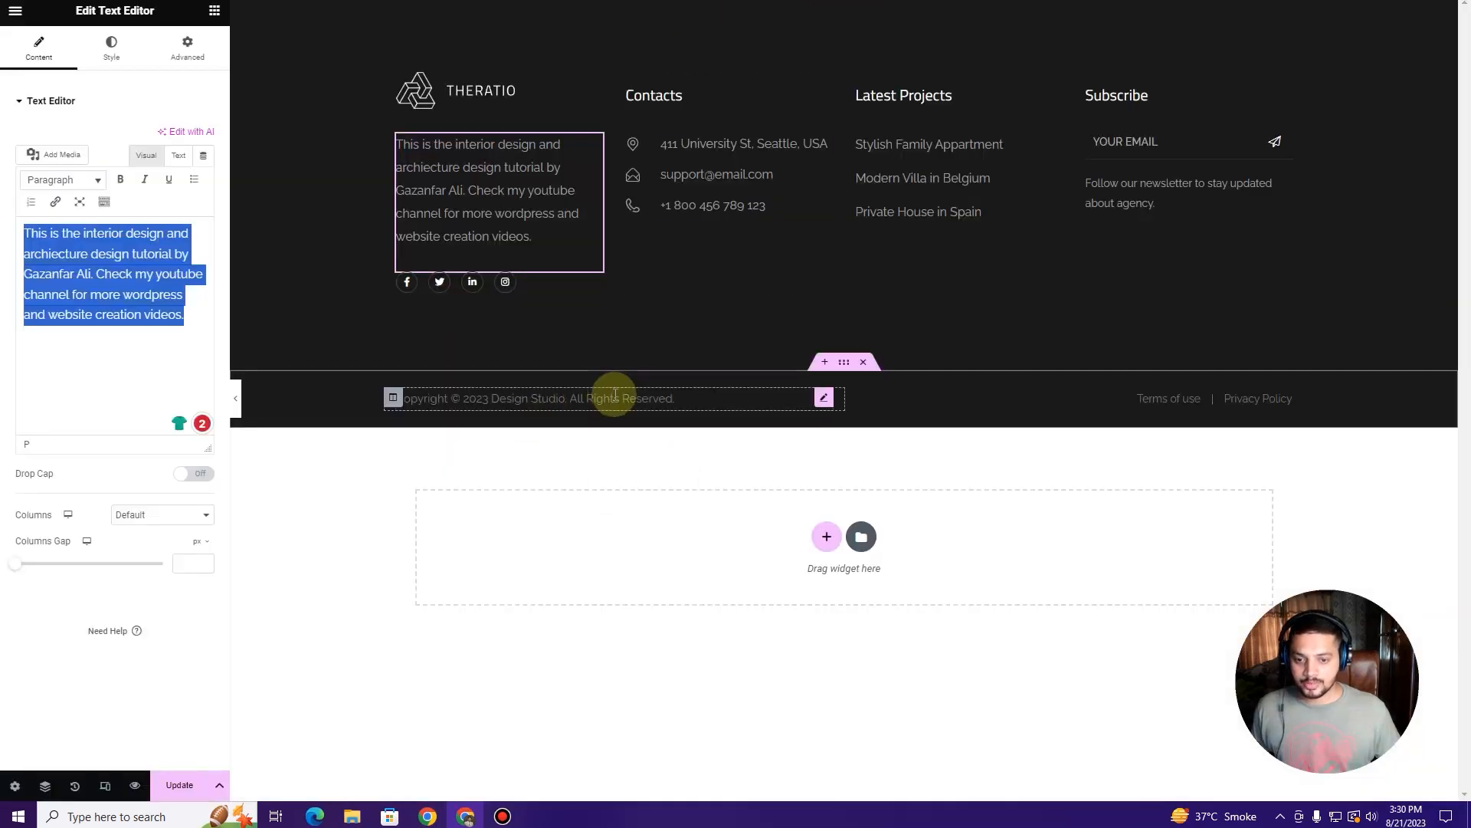
Step: Paste the 2023 Design Studio copyright line over the old text and update the footer
left_click(615, 394)
triple_click(130, 259)
key("ctrl+c")
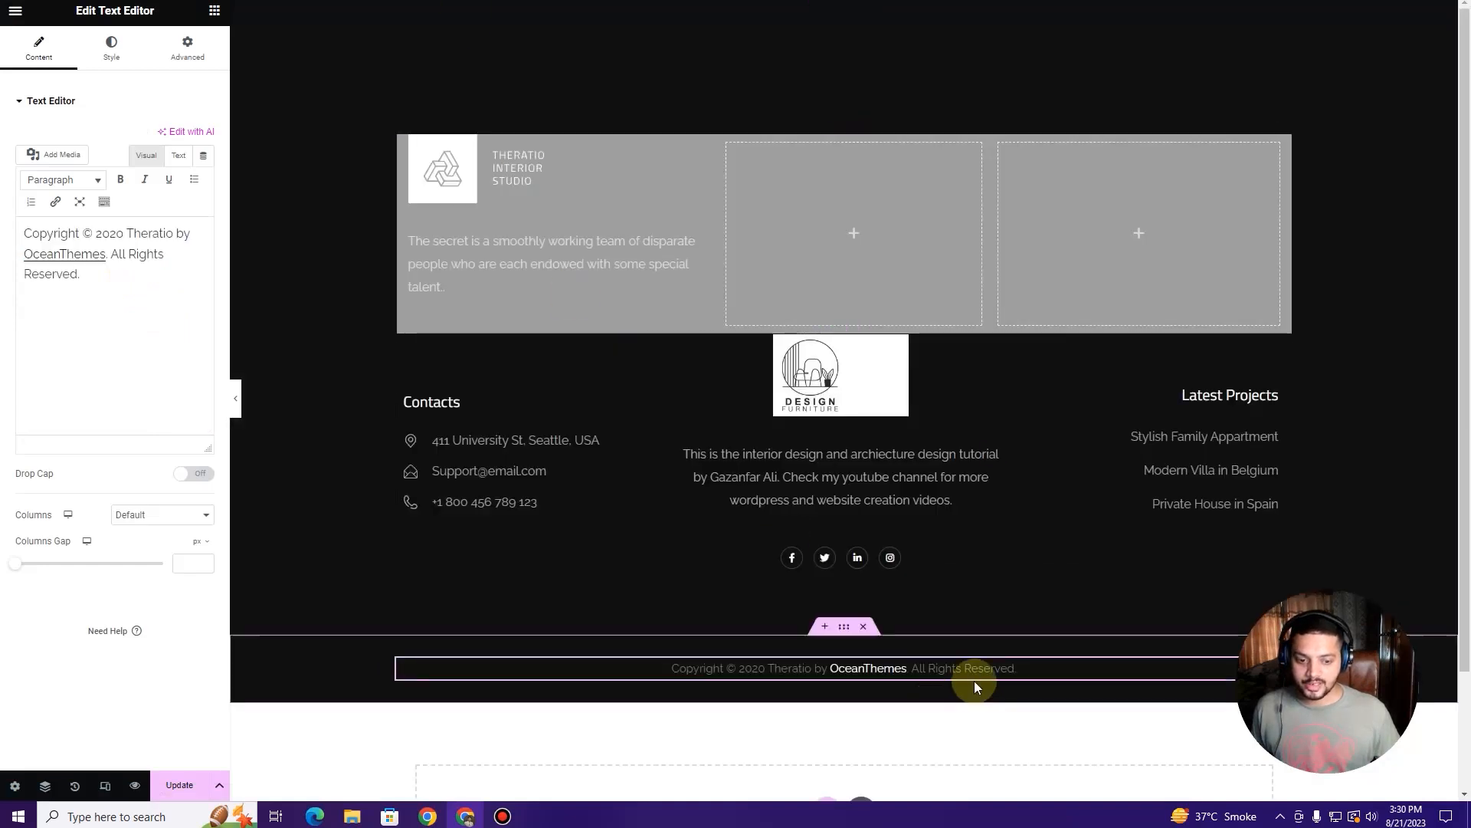
triple_click(145, 291)
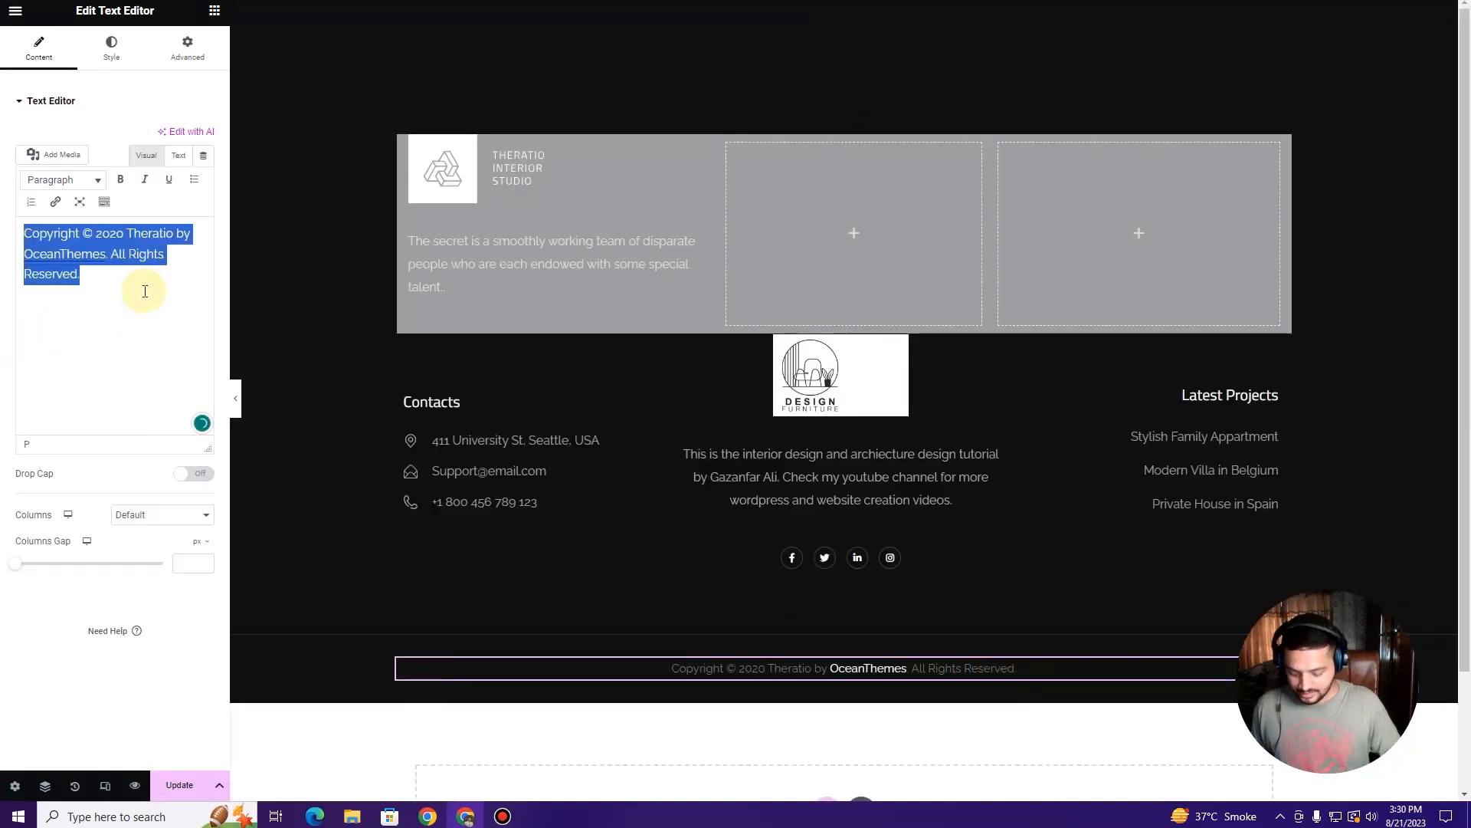
key("BackSpace")
key("ctrl+v")
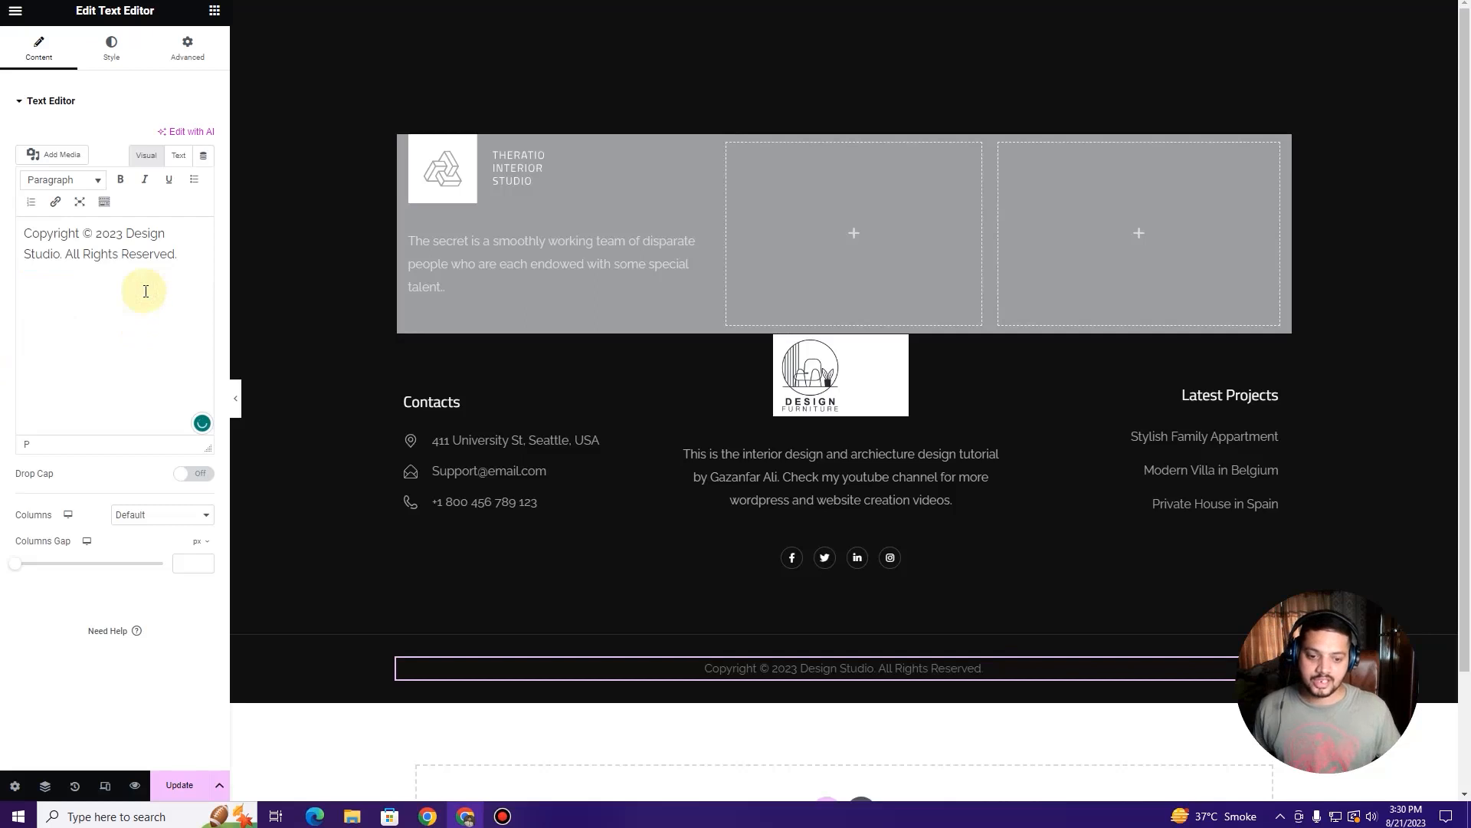
left_click(179, 784)
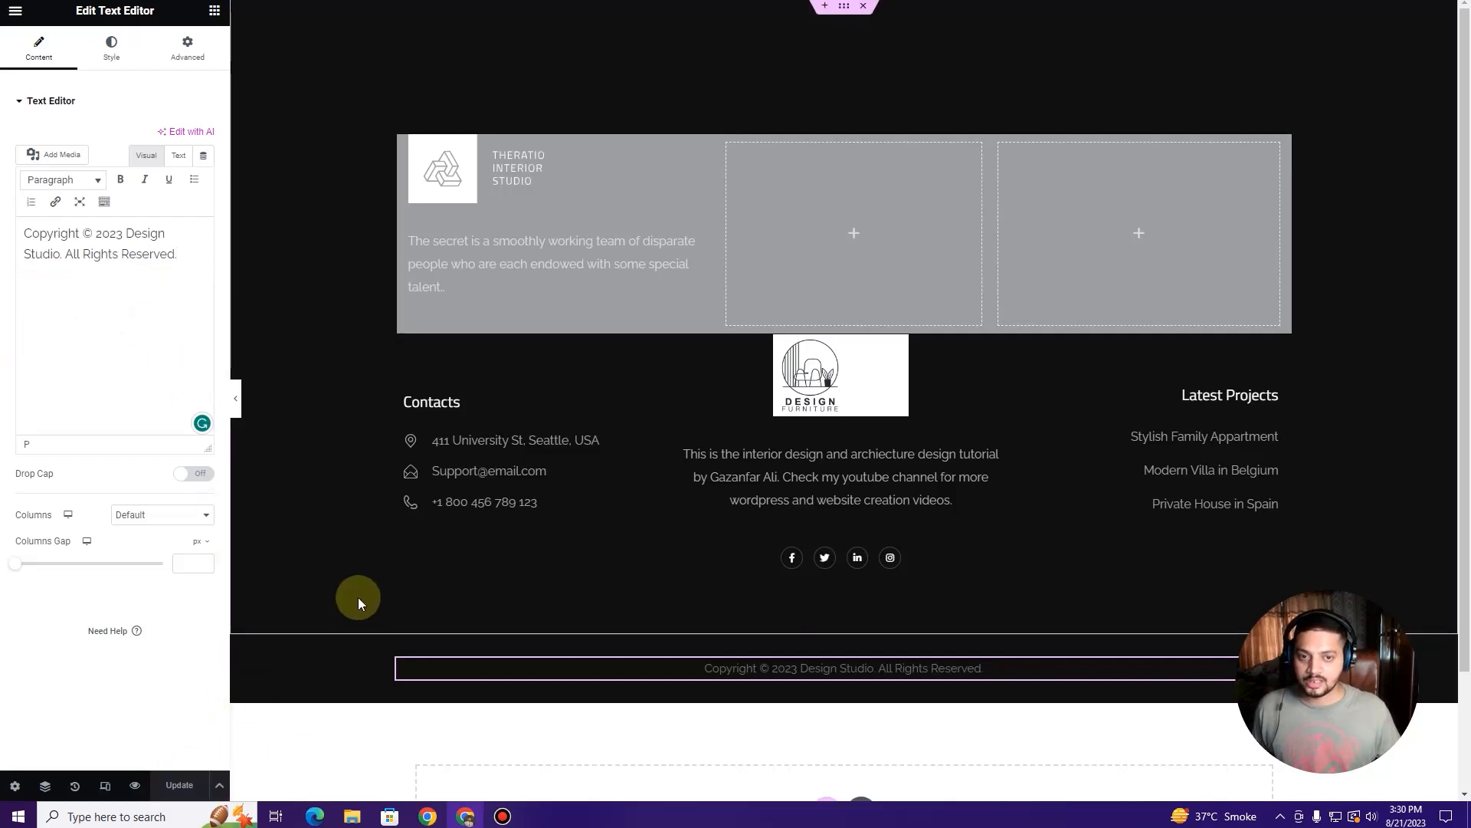
key("ctrl+Tab")
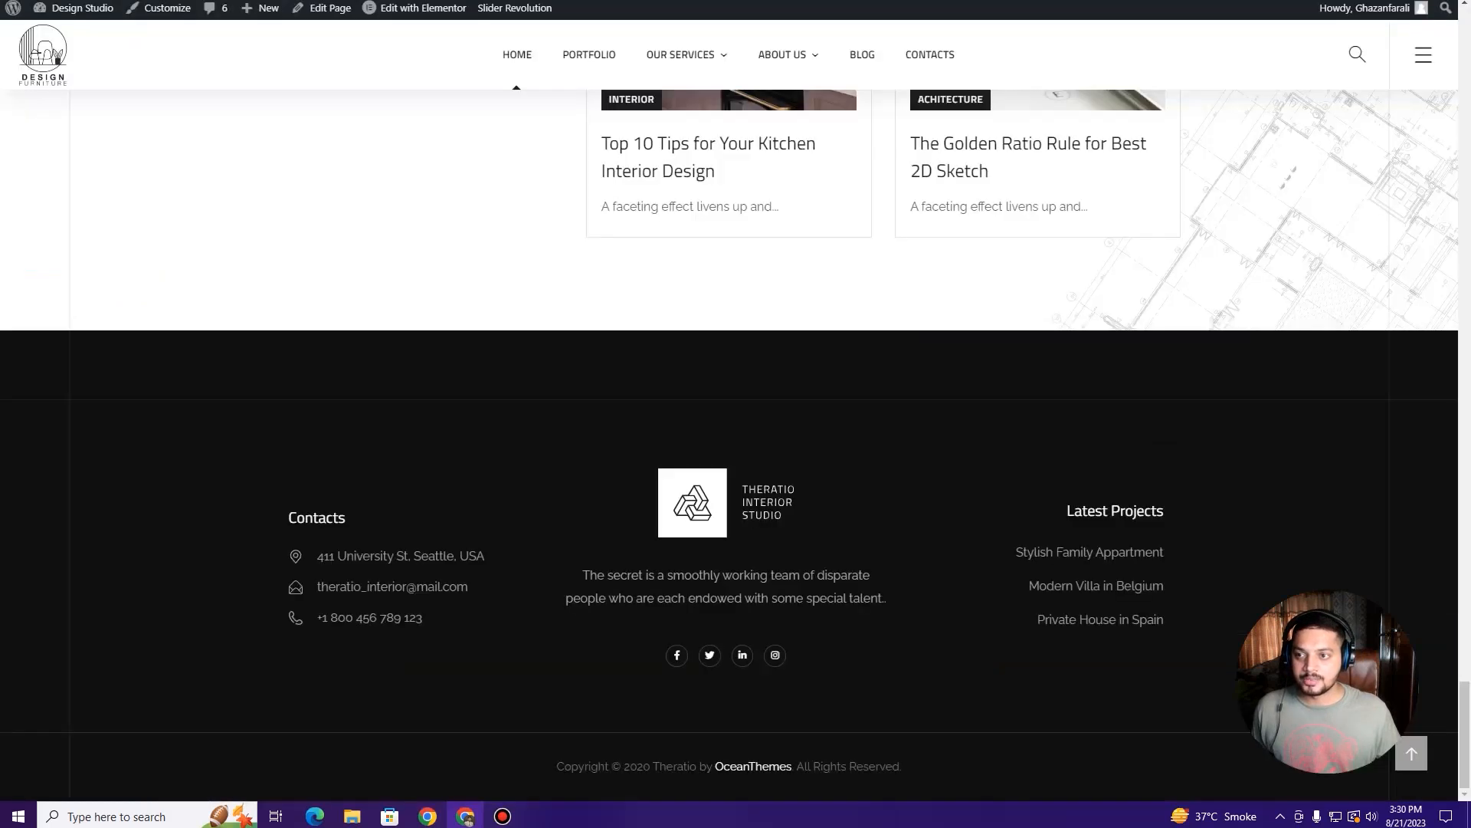
Step: Reload the live home page, check the updated footer, then scroll back up to the header
key("F5")
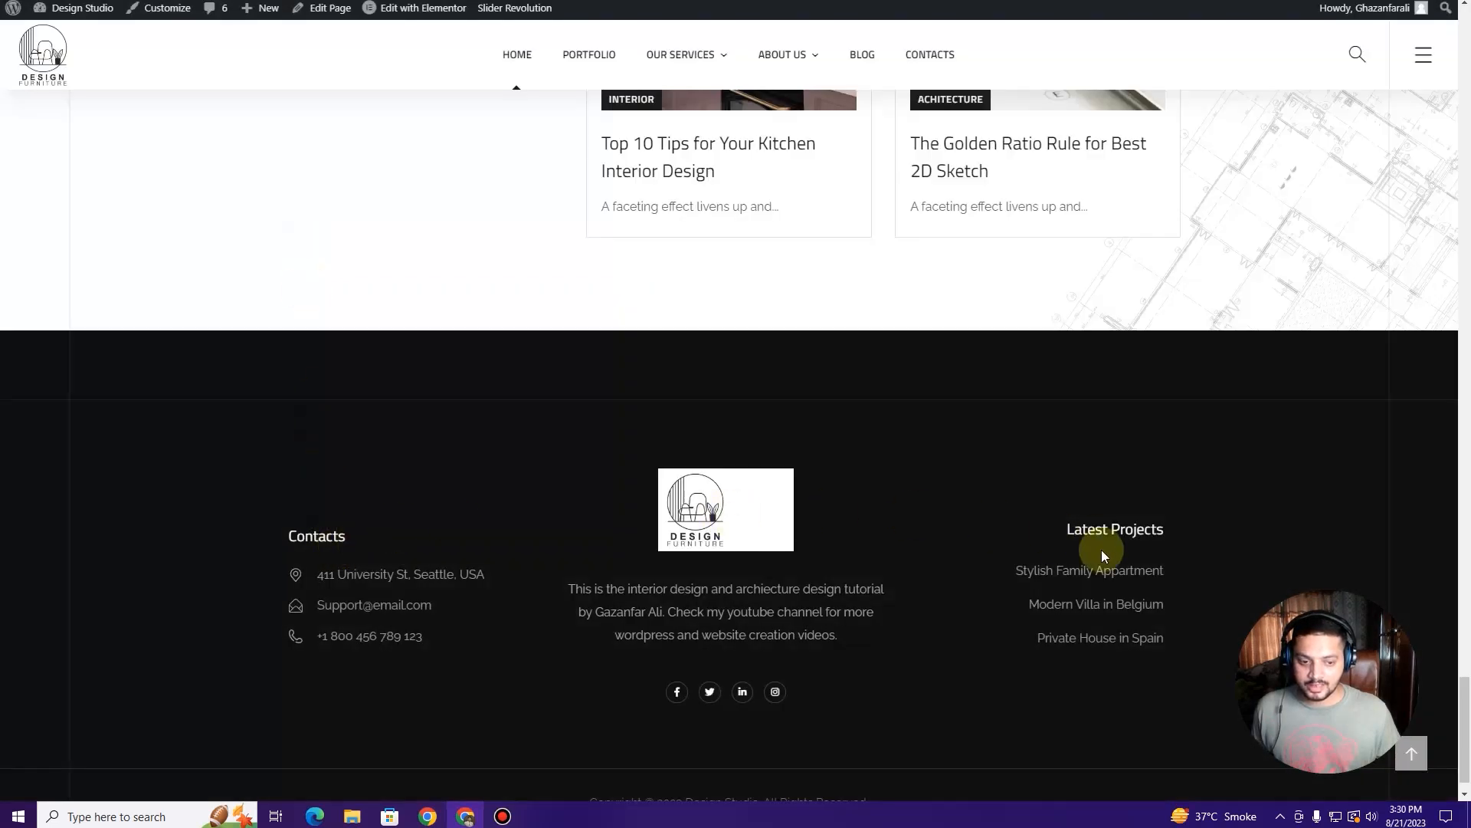
scroll(545, 541, "down", 1)
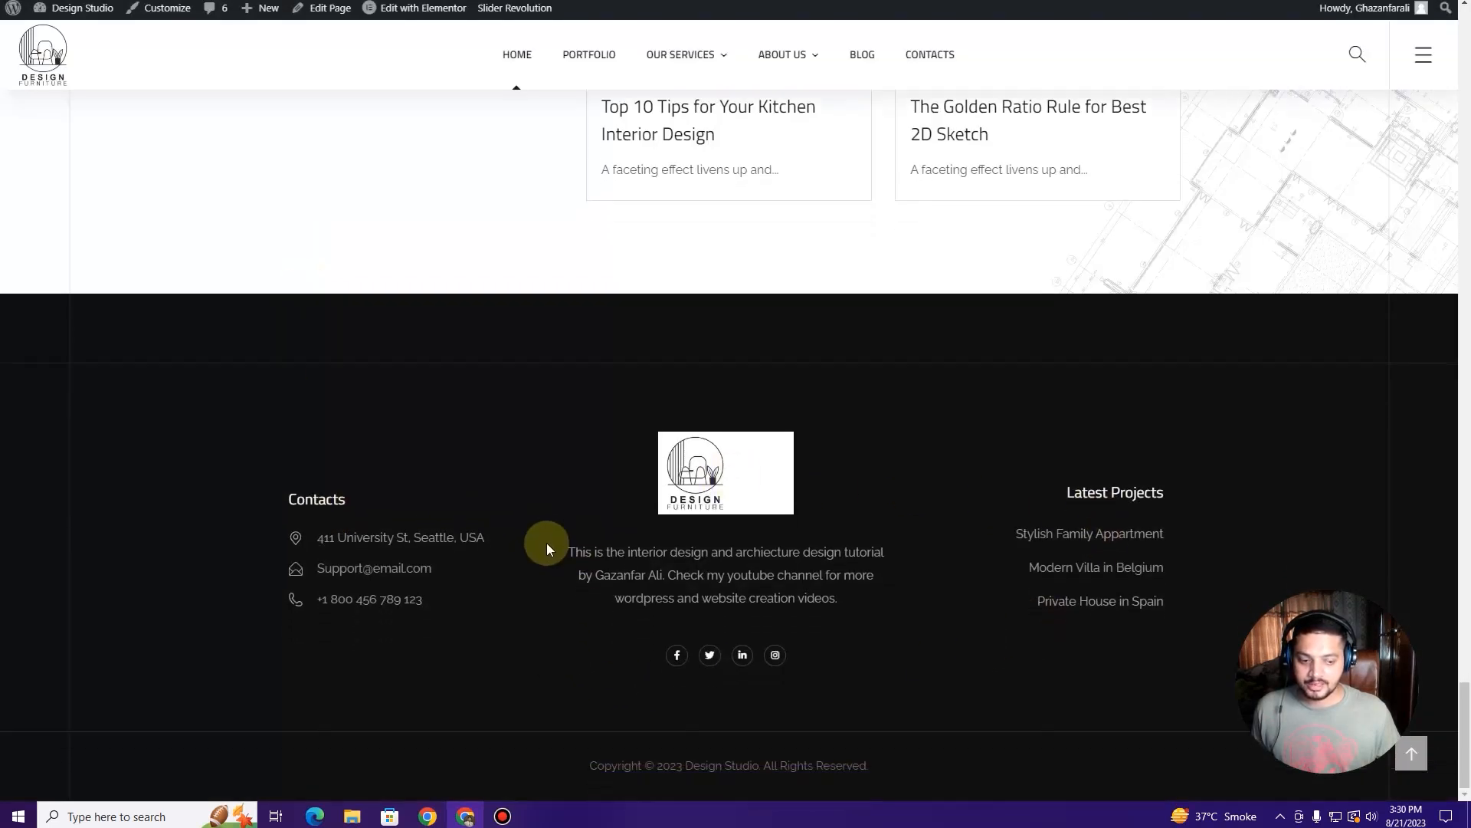
scroll(546, 543, "up", 8)
scroll(546, 543, "up", 15)
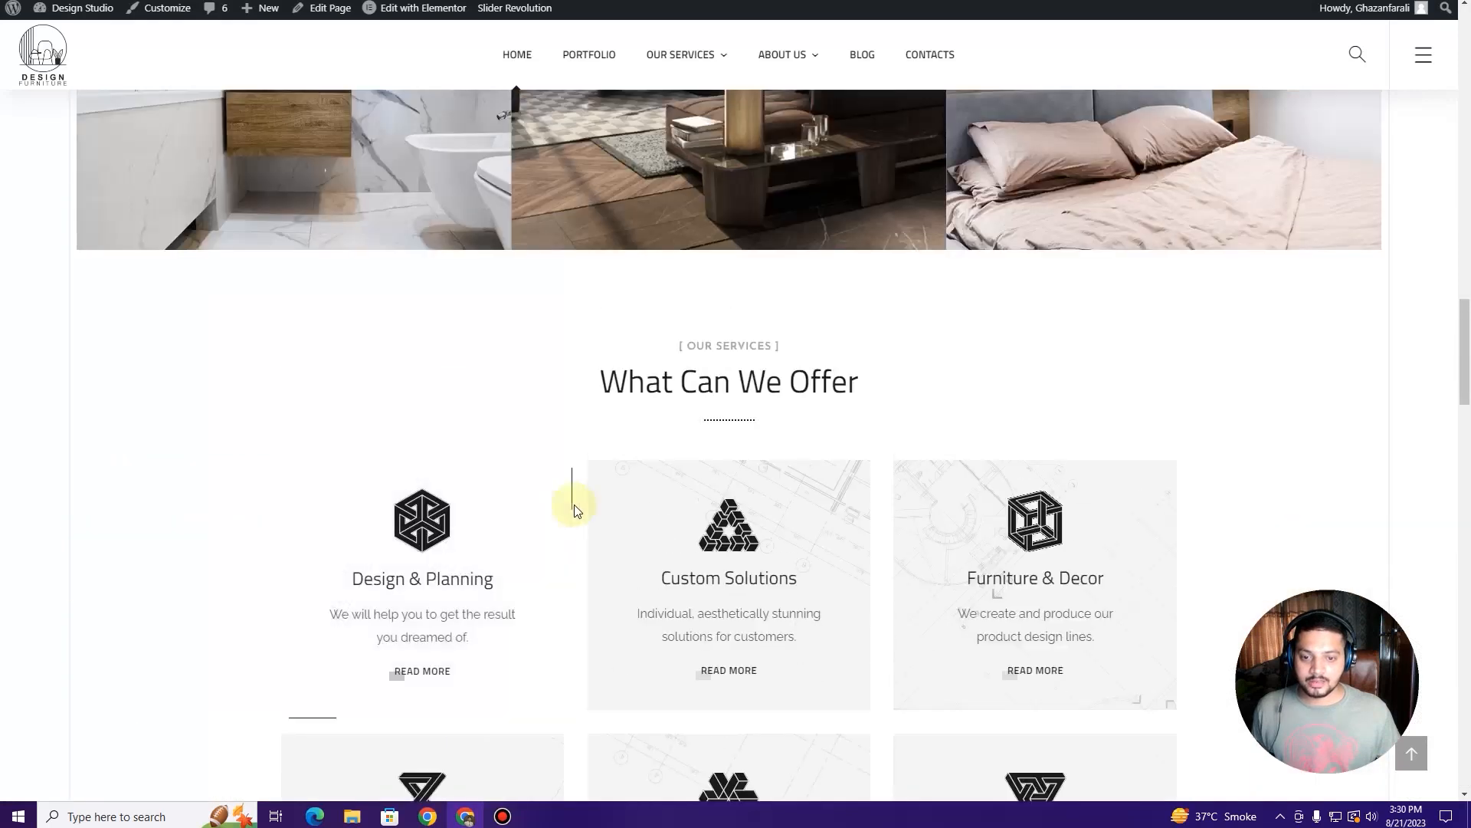
middle_click(580, 441)
scroll(580, 440, "up", 5)
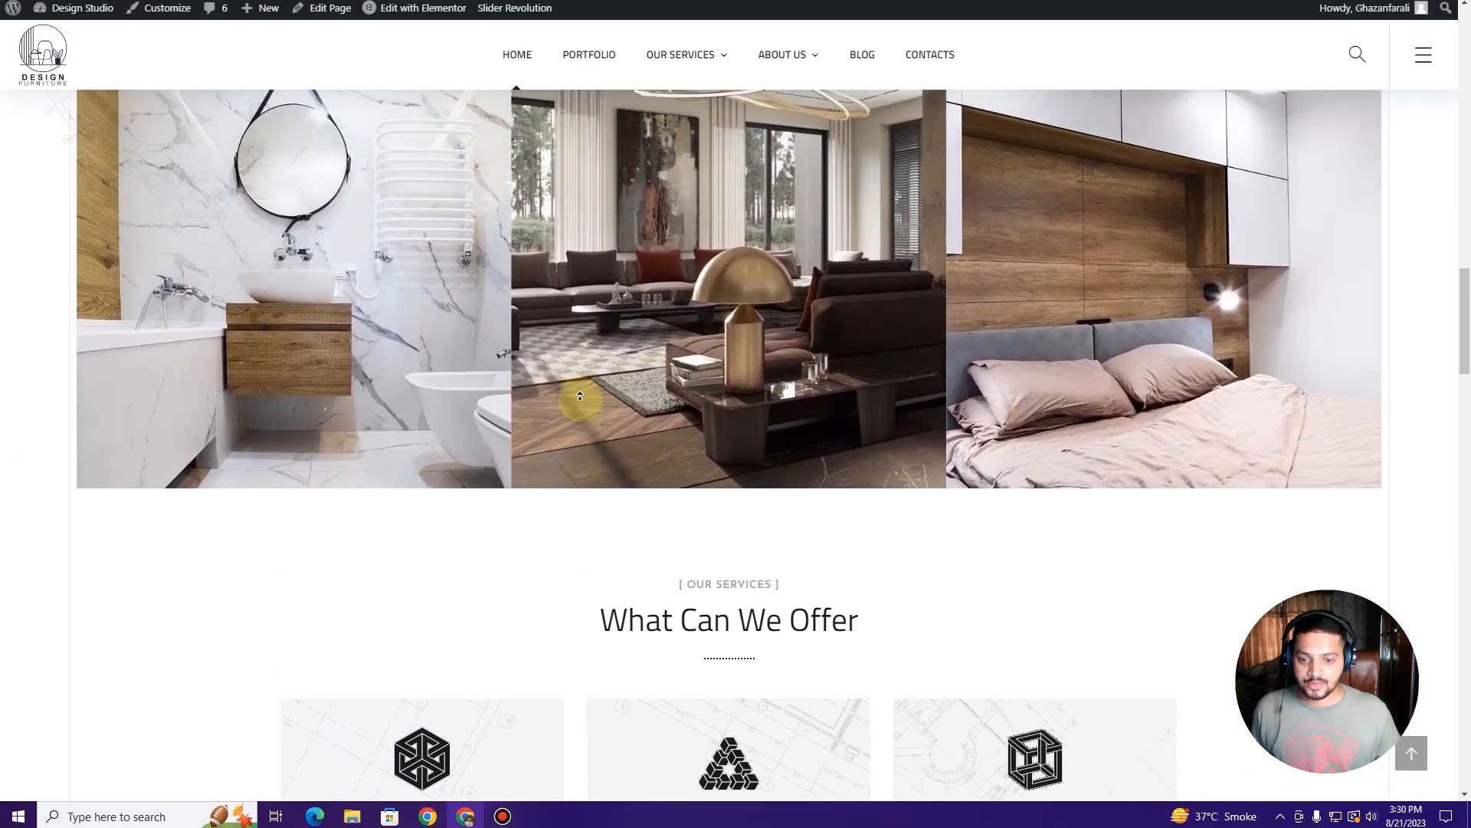
scroll(580, 396, "up", 6)
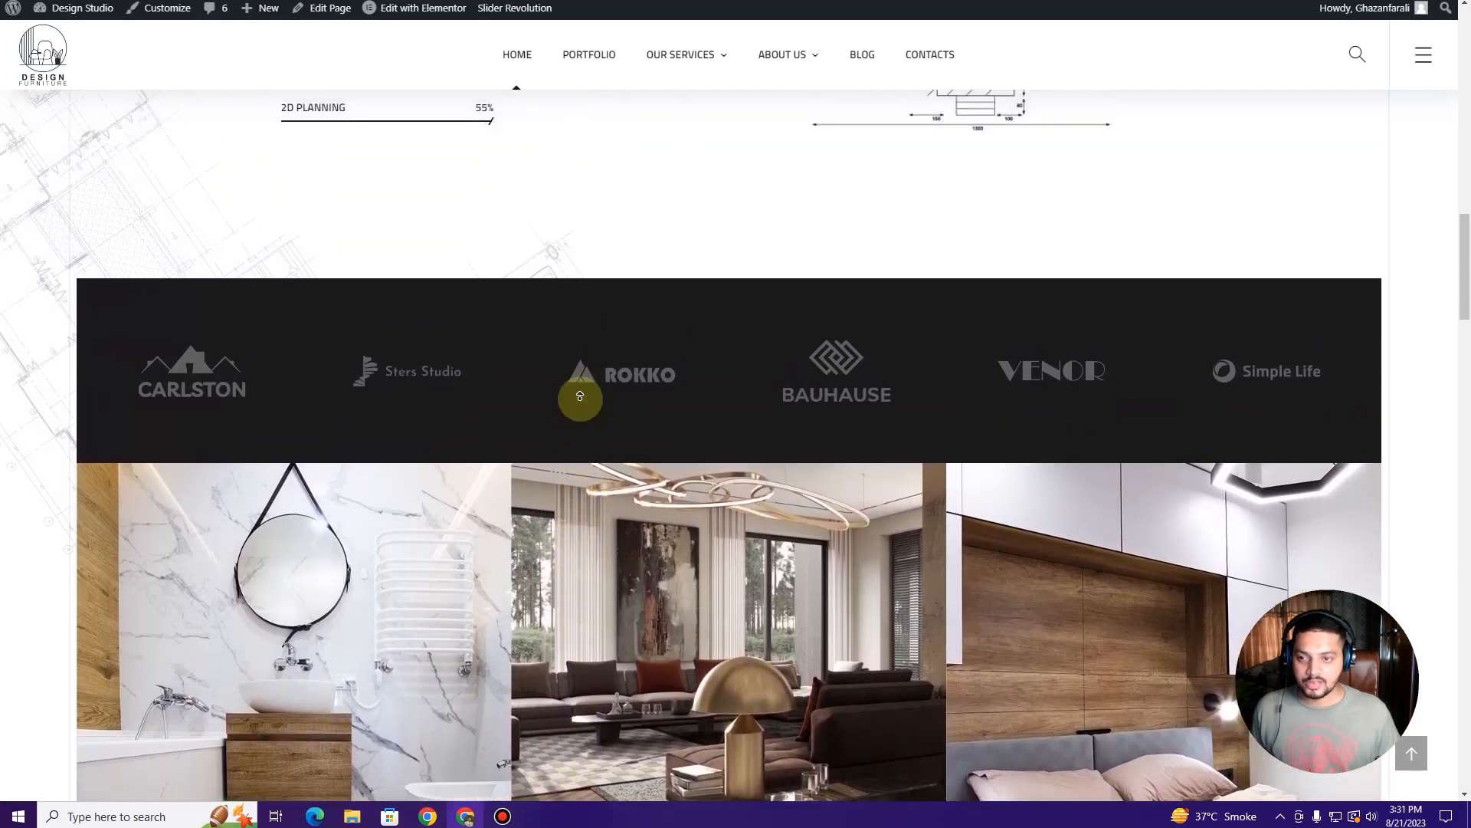
scroll(580, 396, "up", 6)
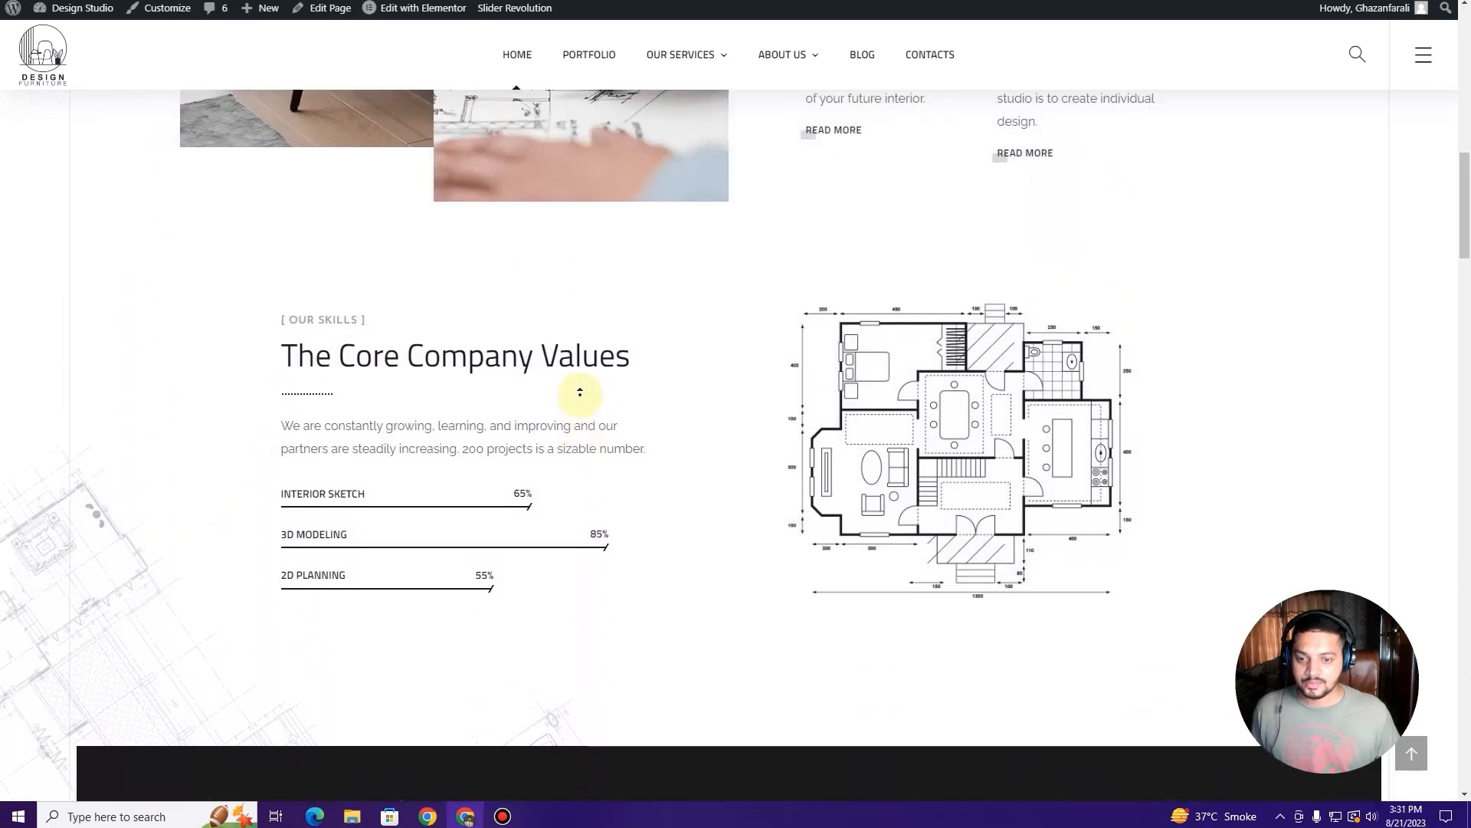
scroll(580, 393, "up", 6)
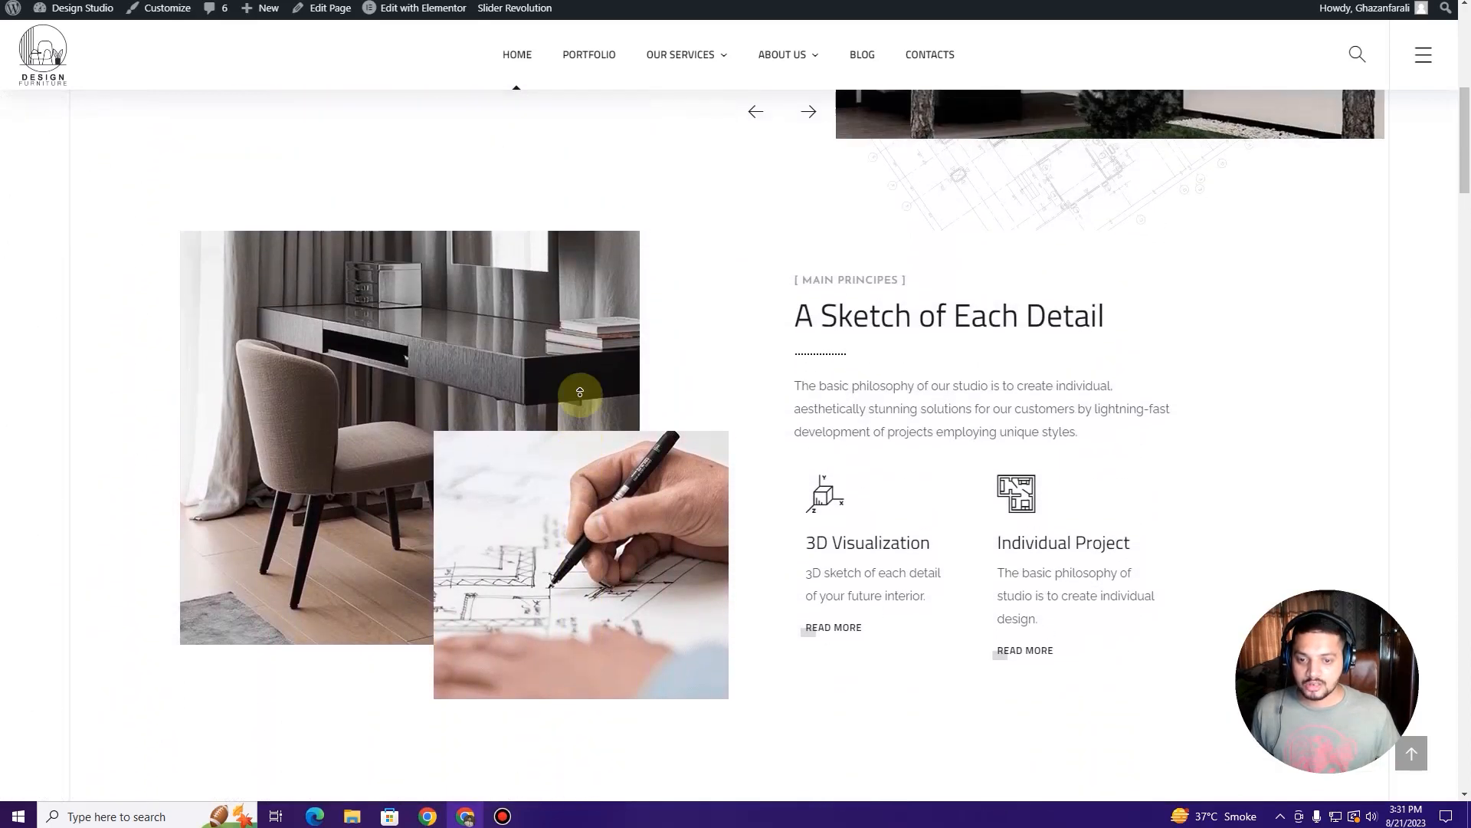
scroll(581, 393, "up", 2)
scroll(580, 393, "up", 3)
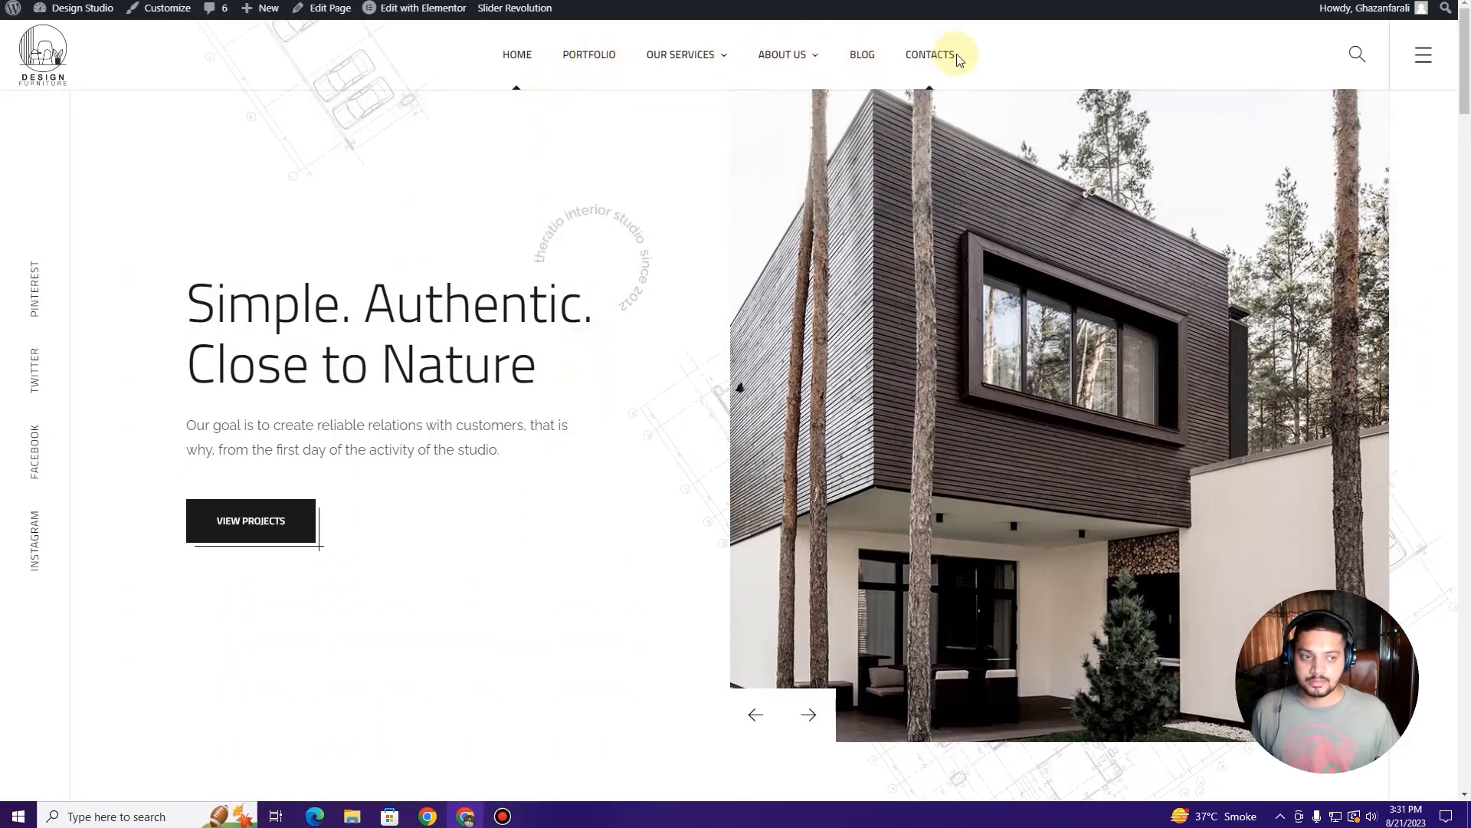
left_click(1427, 55)
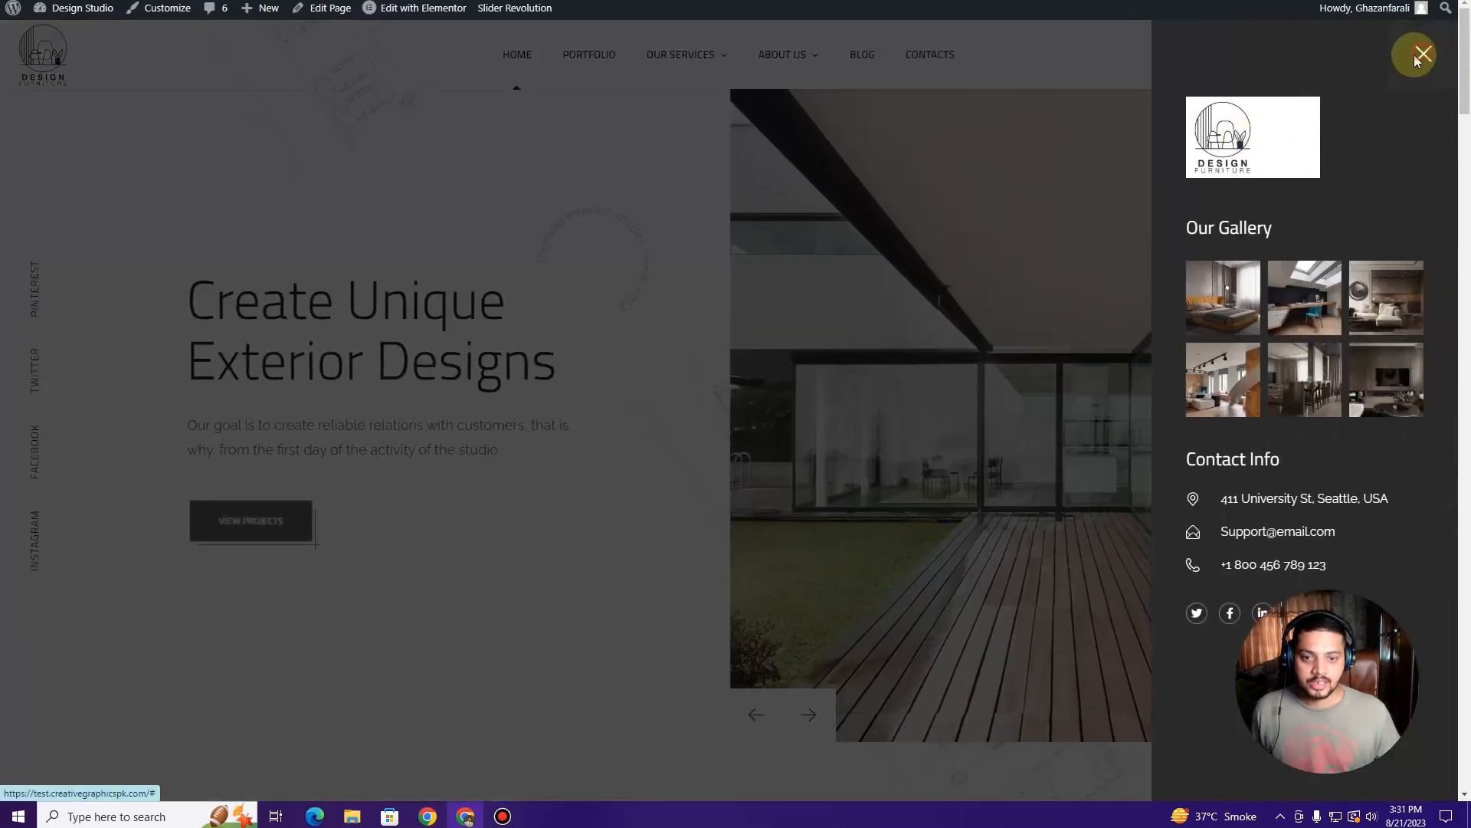
left_click(1419, 55)
scroll(680, 204, "down", 3)
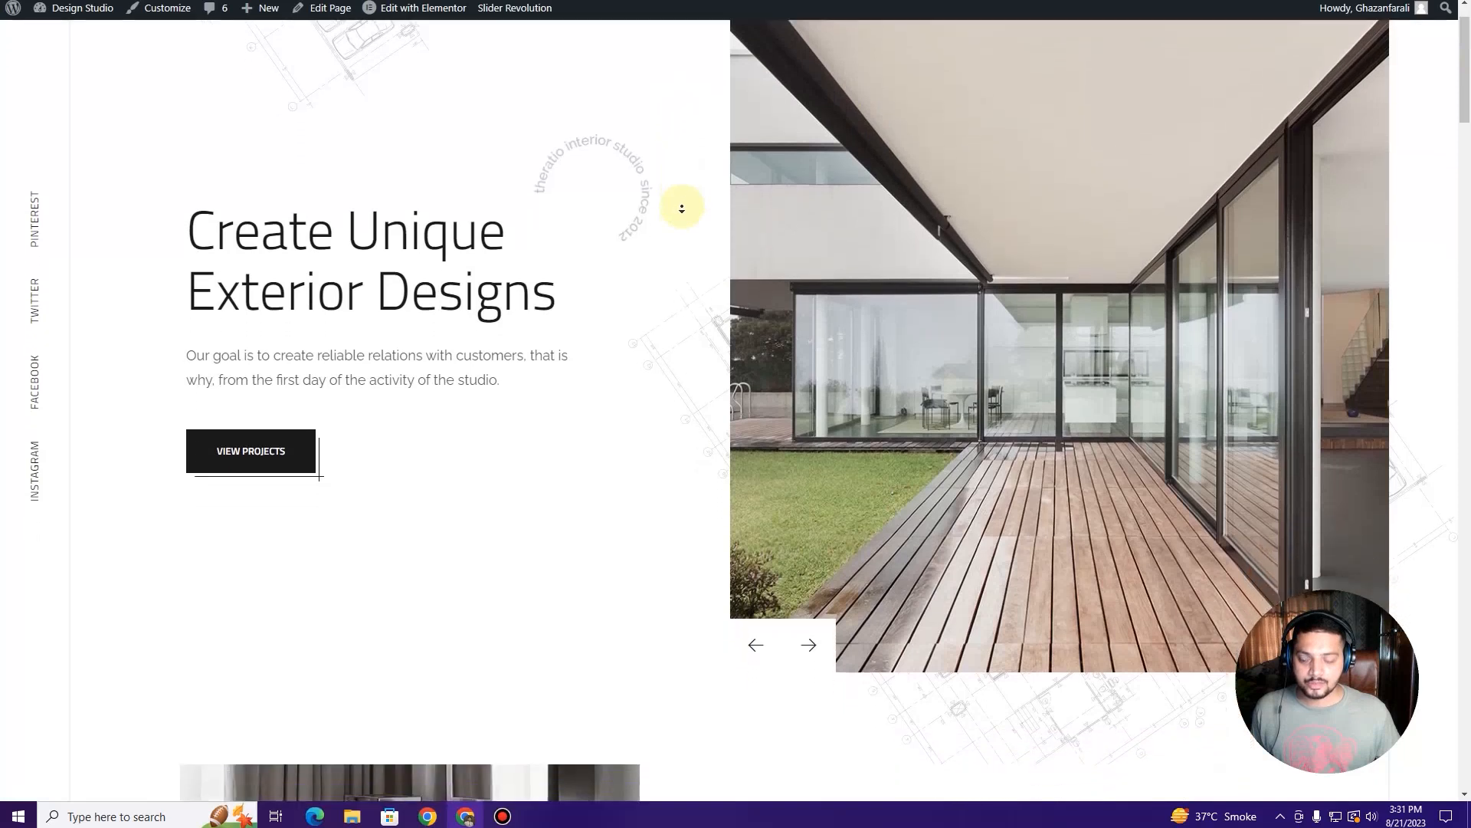
scroll(681, 208, "down", 1)
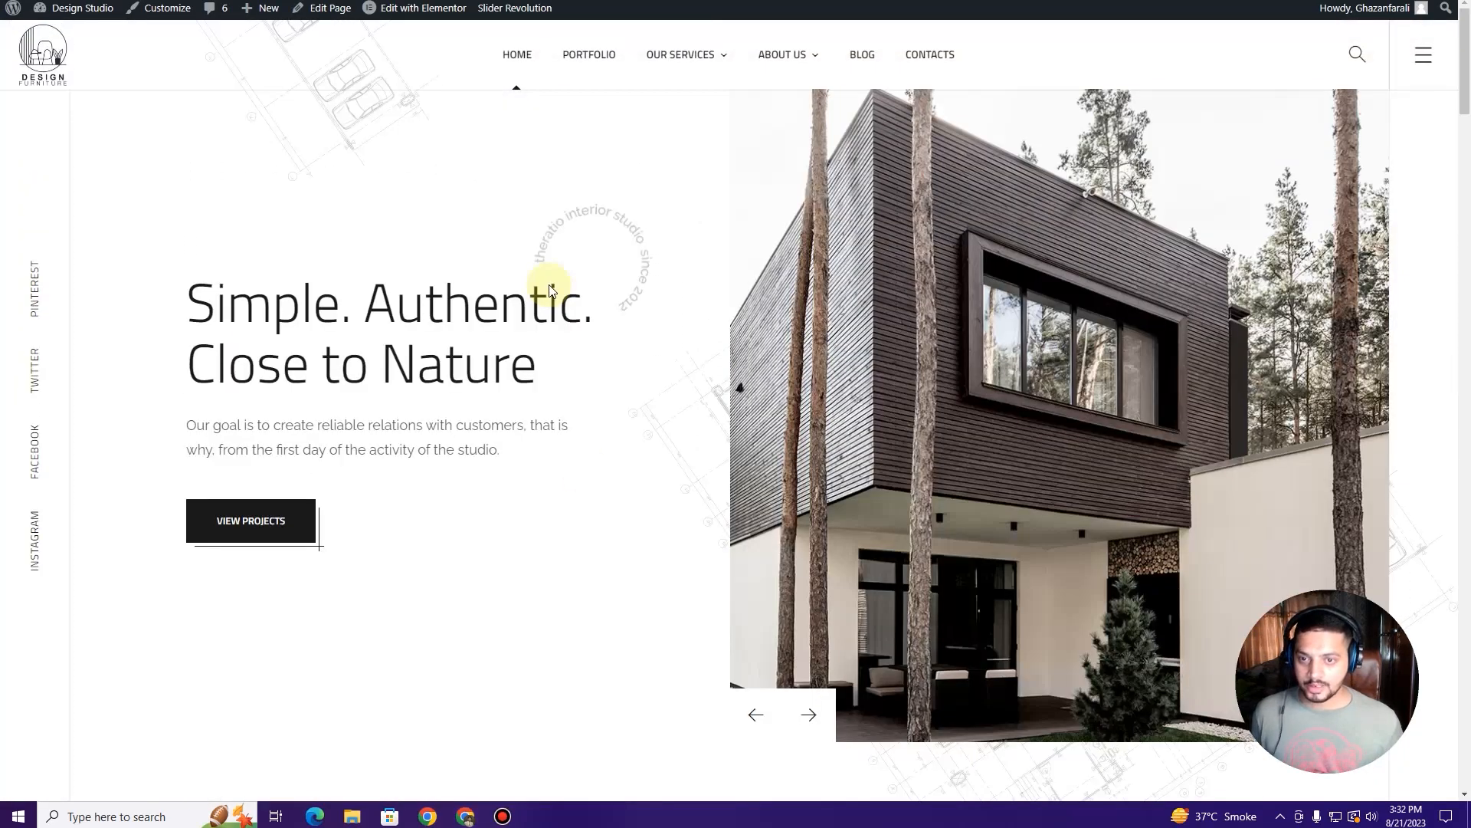
scroll(488, 299, "down", 3)
scroll(487, 299, "up", 3)
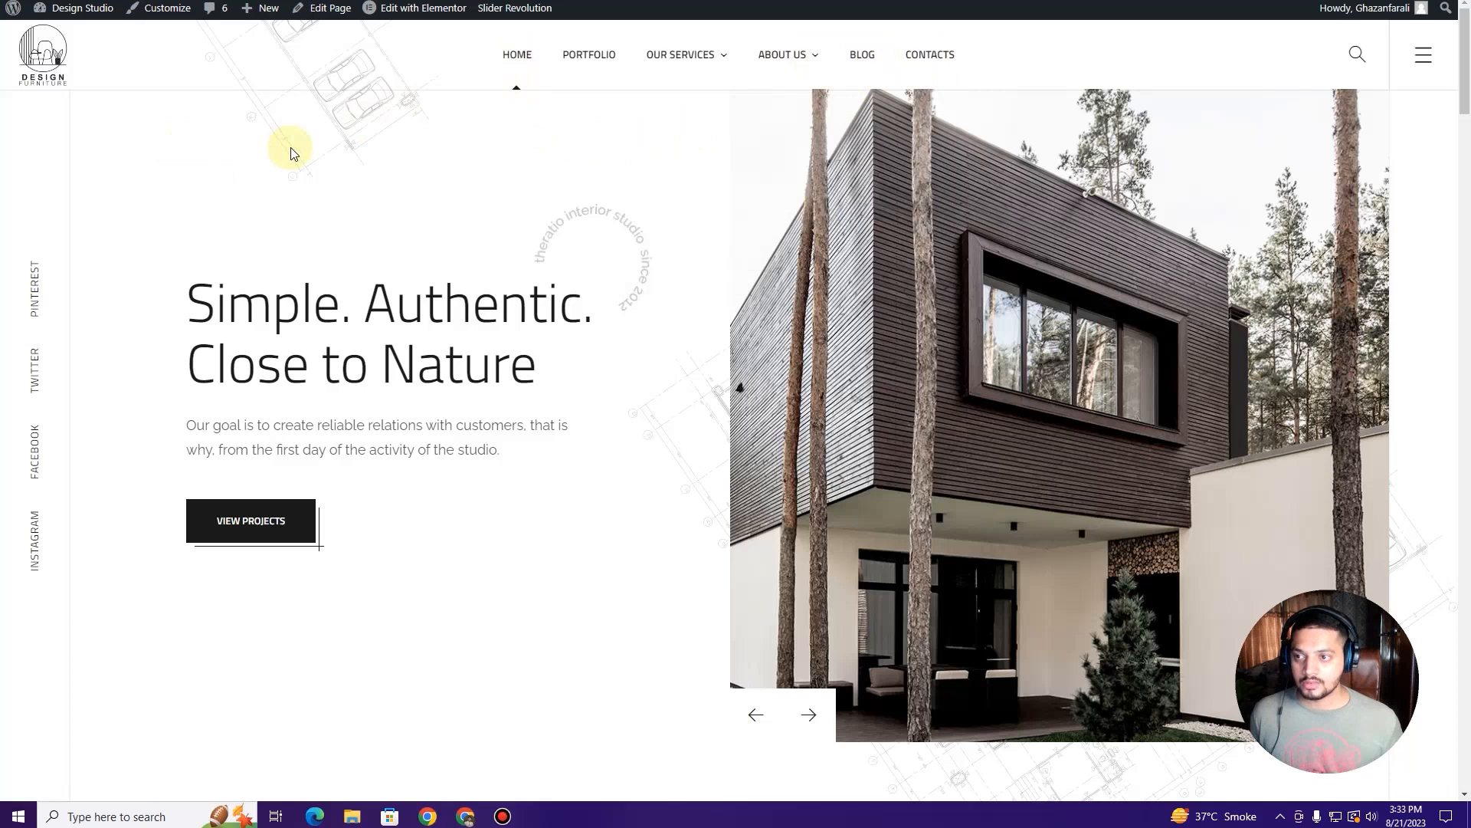
mouse_move(67, 15)
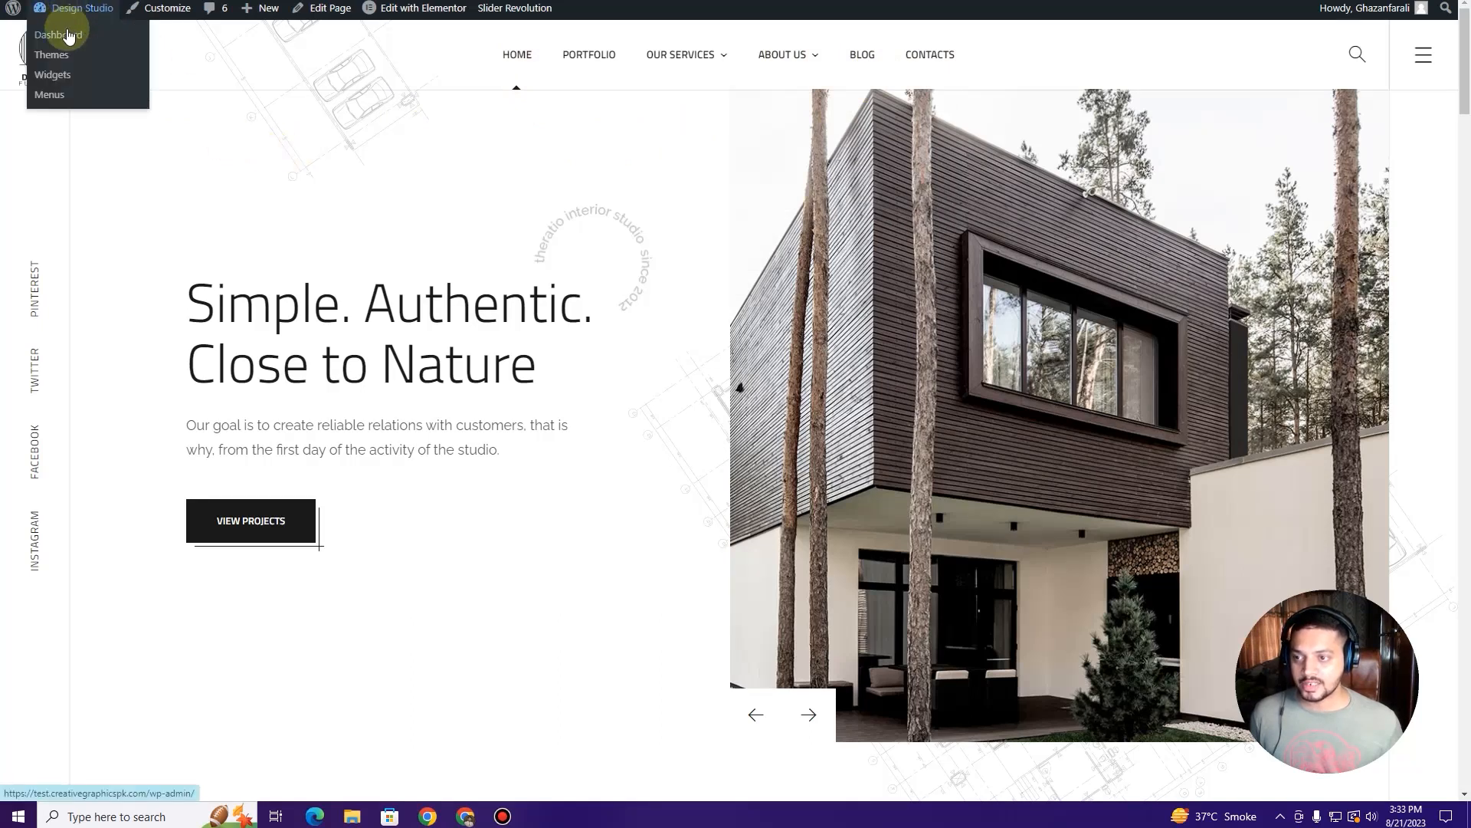
left_click(68, 34)
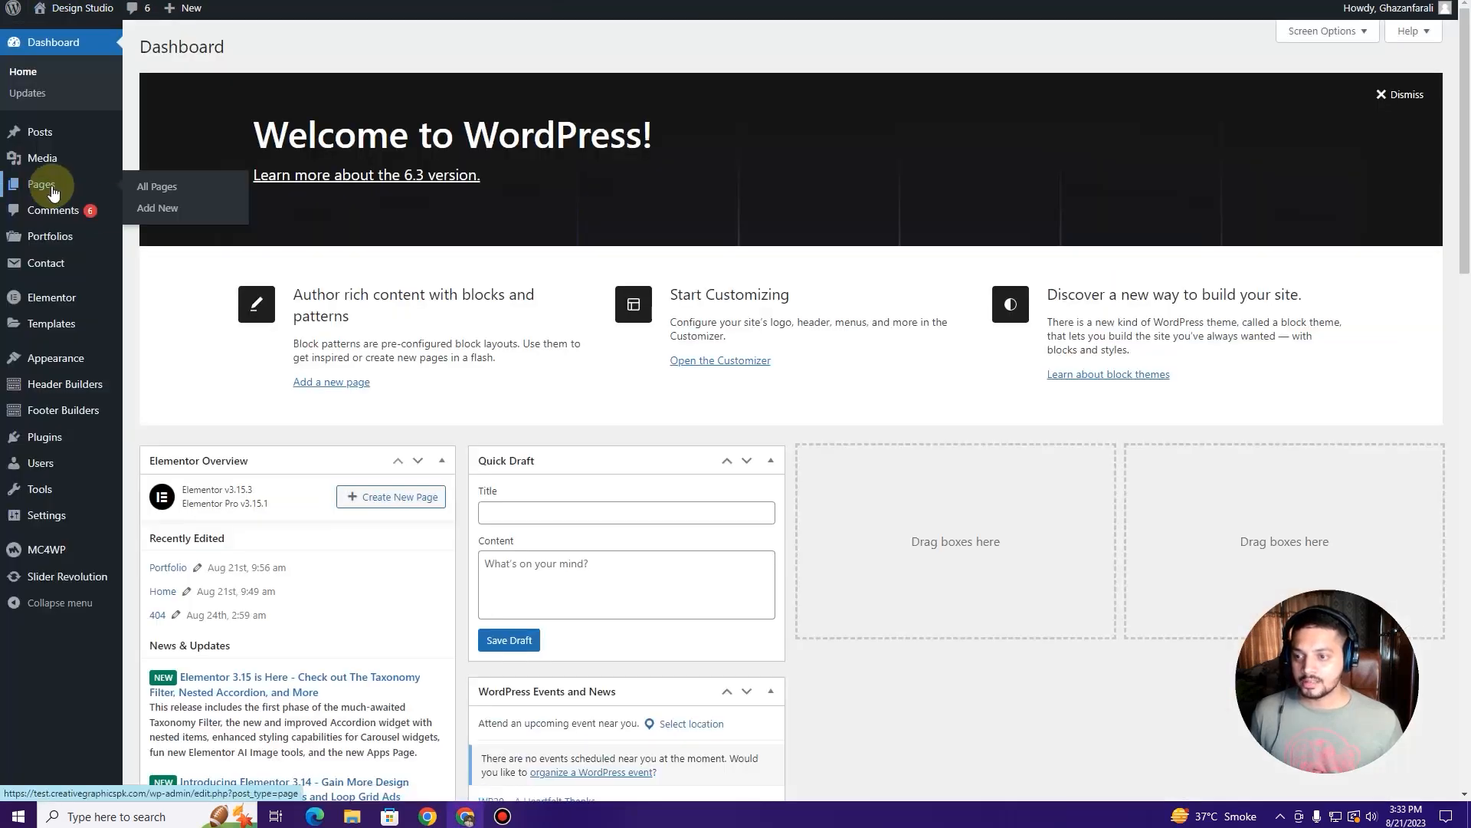
left_click(53, 191)
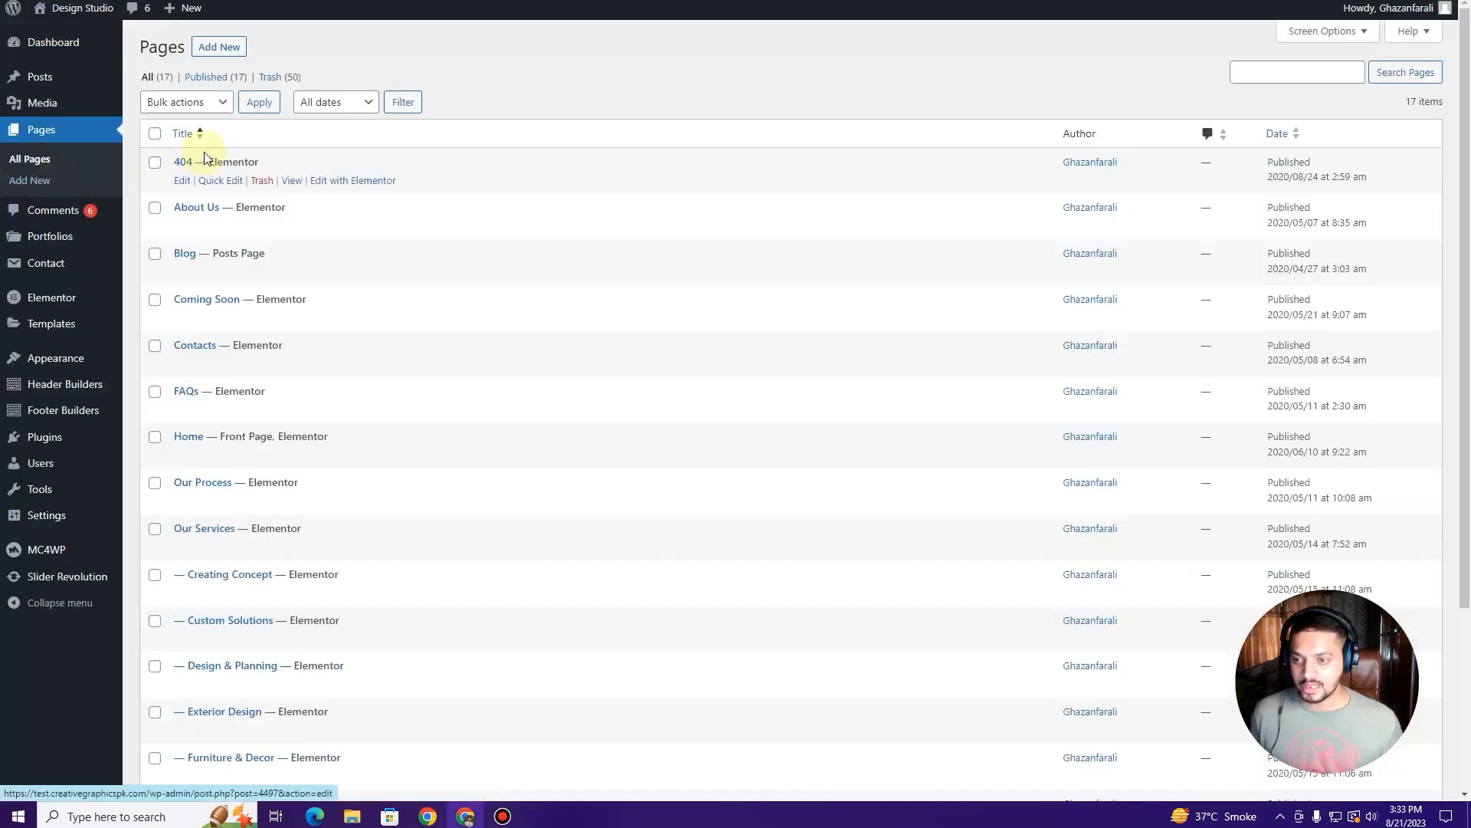
scroll(230, 360, "down", 3)
scroll(234, 384, "up", 3)
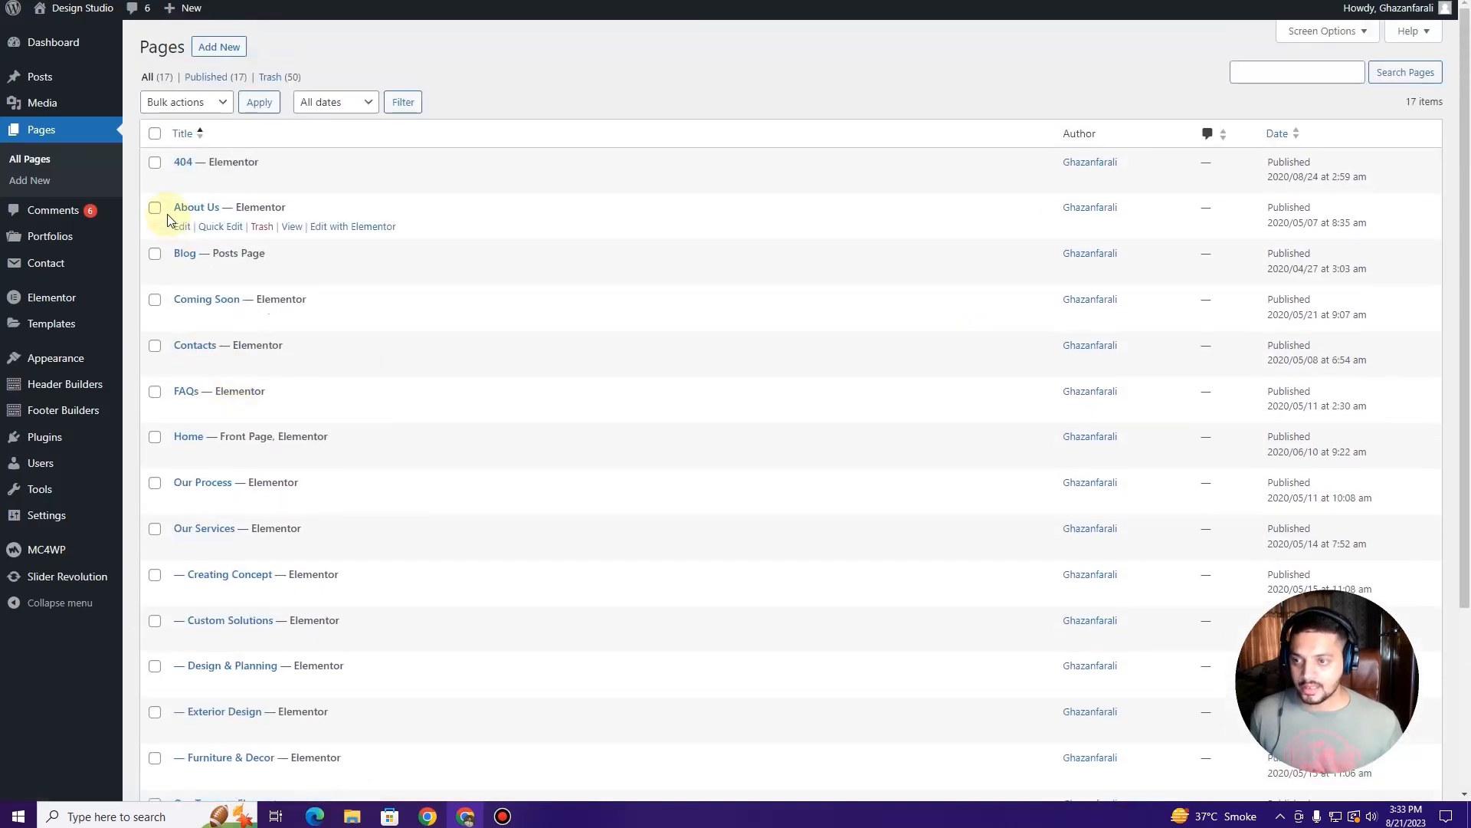
mouse_move(73, 8)
left_click(76, 35)
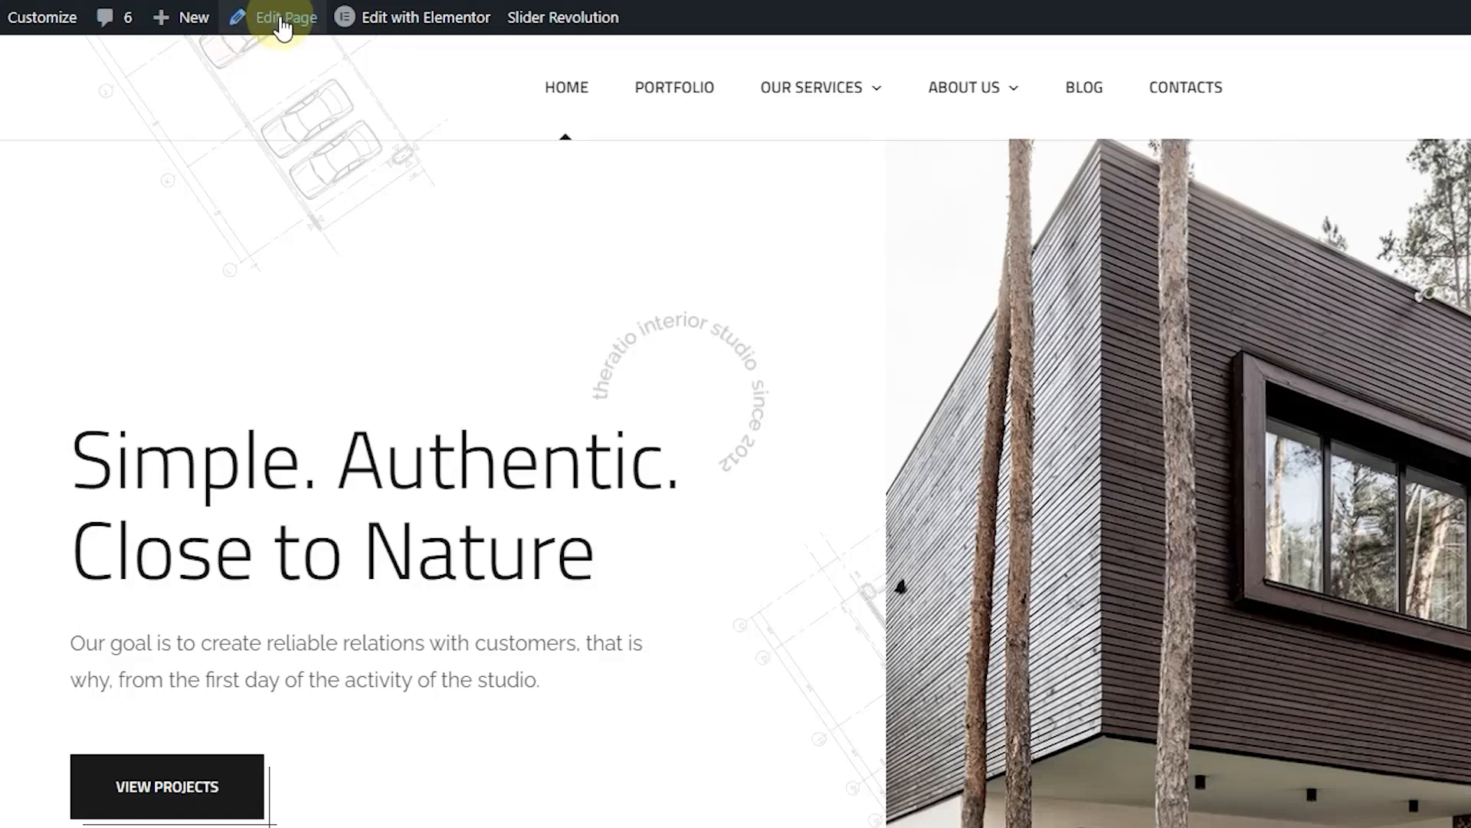
left_click(284, 23)
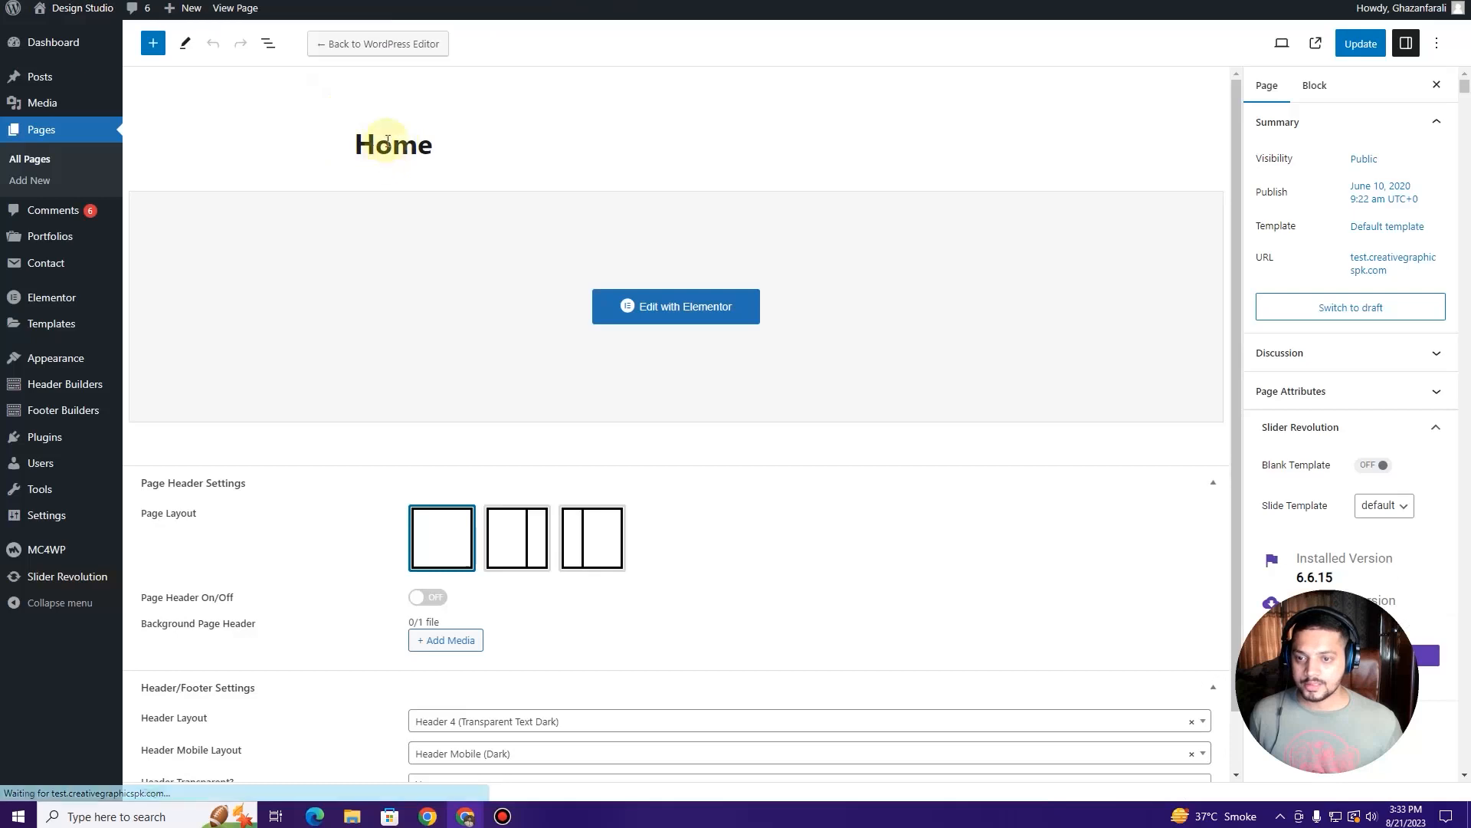
Step: Scroll through the Home page's Header/Footer Settings, then view the live site
scroll(378, 516, "down", 1)
scroll(319, 309, "up", 1)
scroll(371, 417, "down", 1)
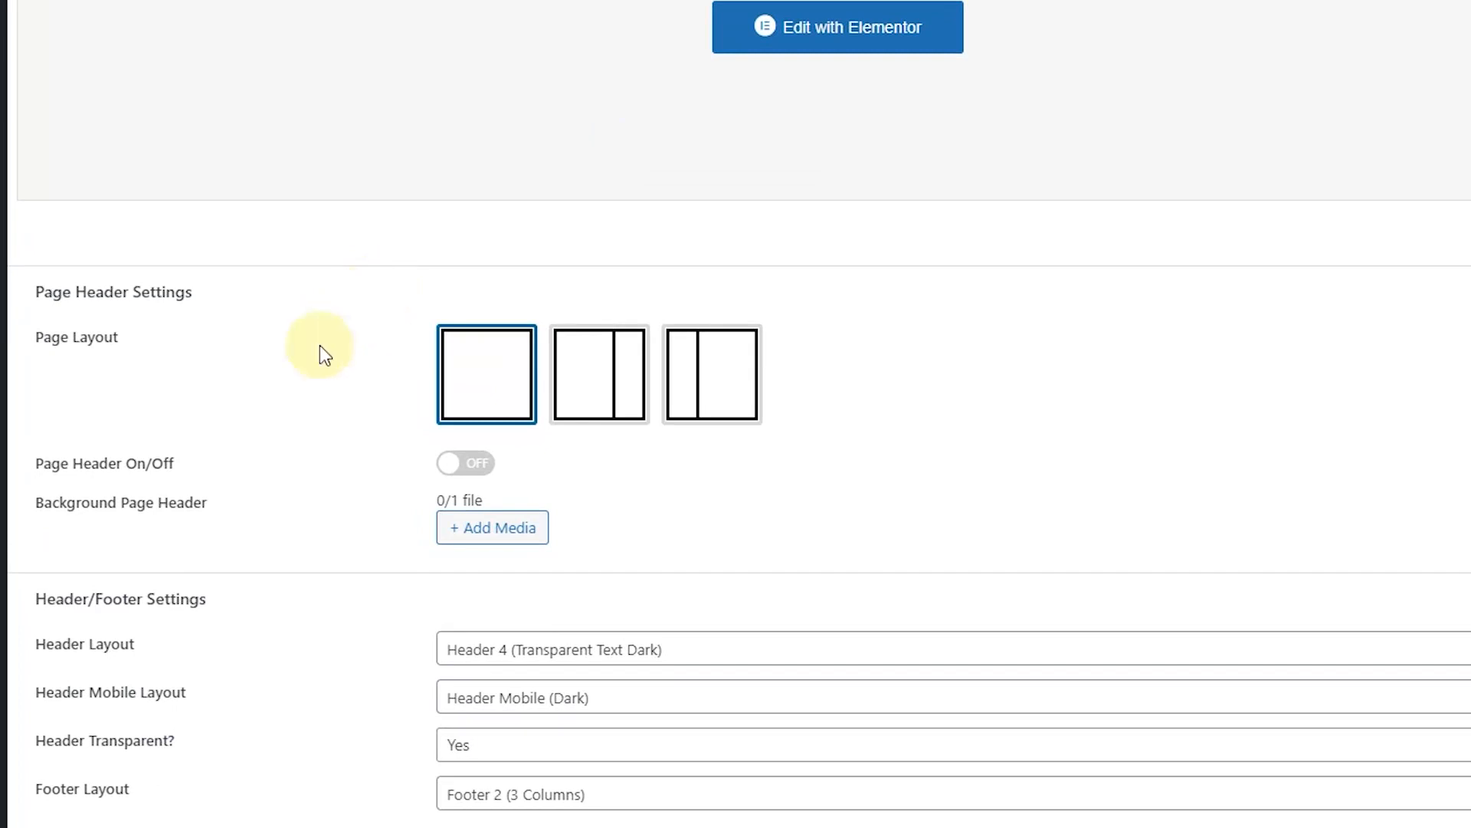
scroll(131, 328, "up", 1)
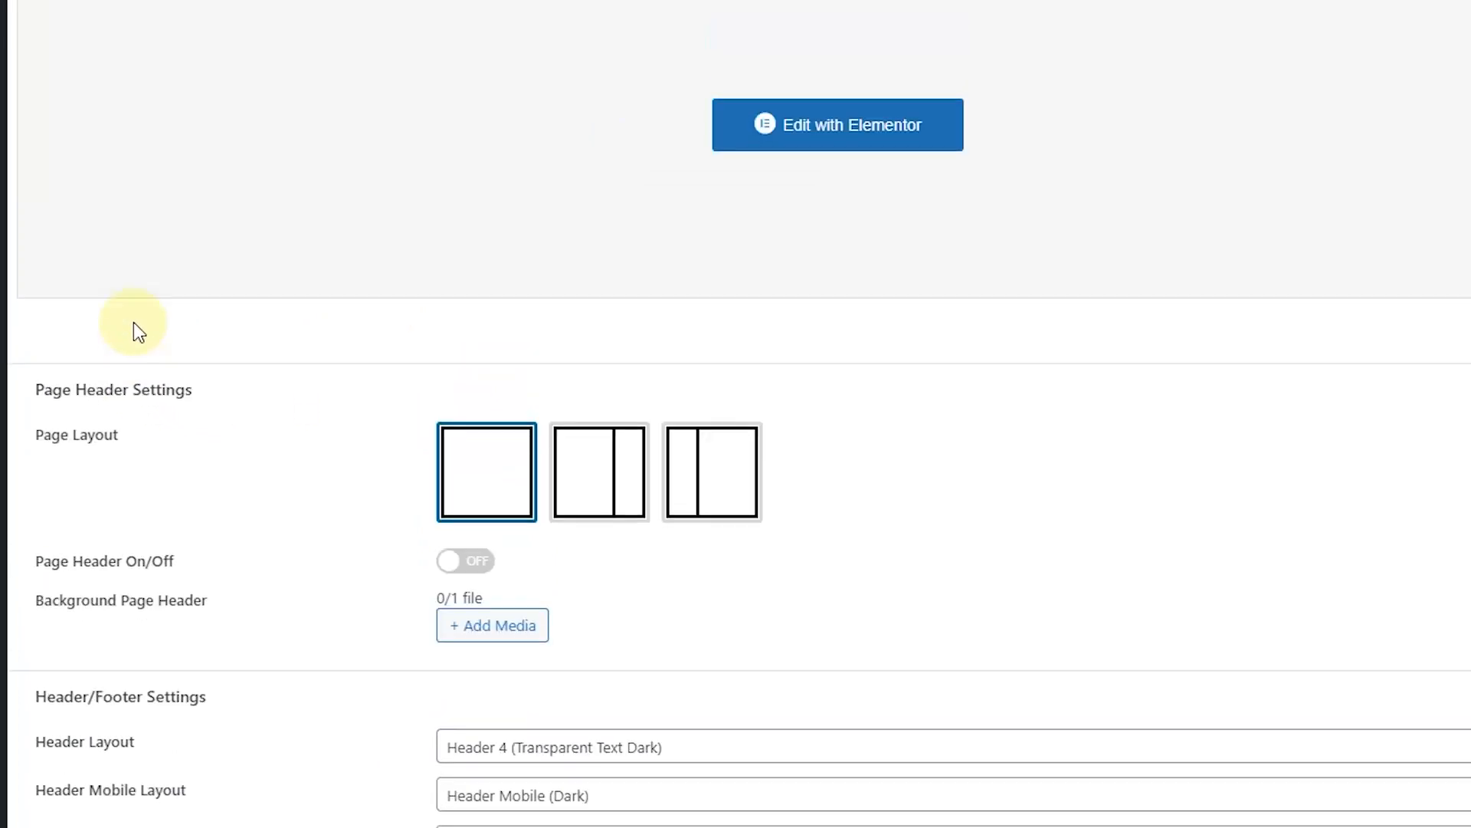
scroll(123, 325, "down", 1)
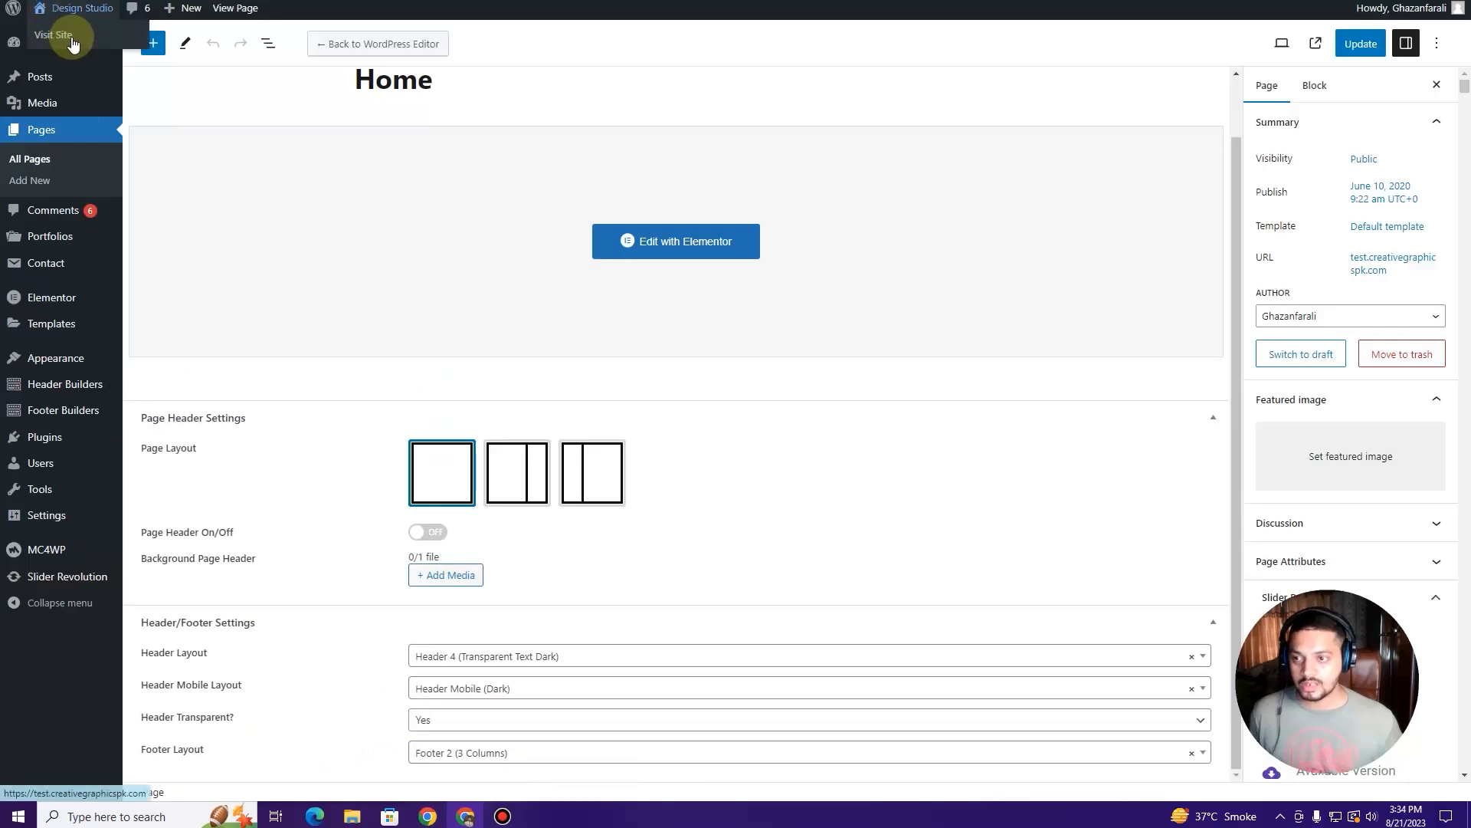
left_click(306, 1)
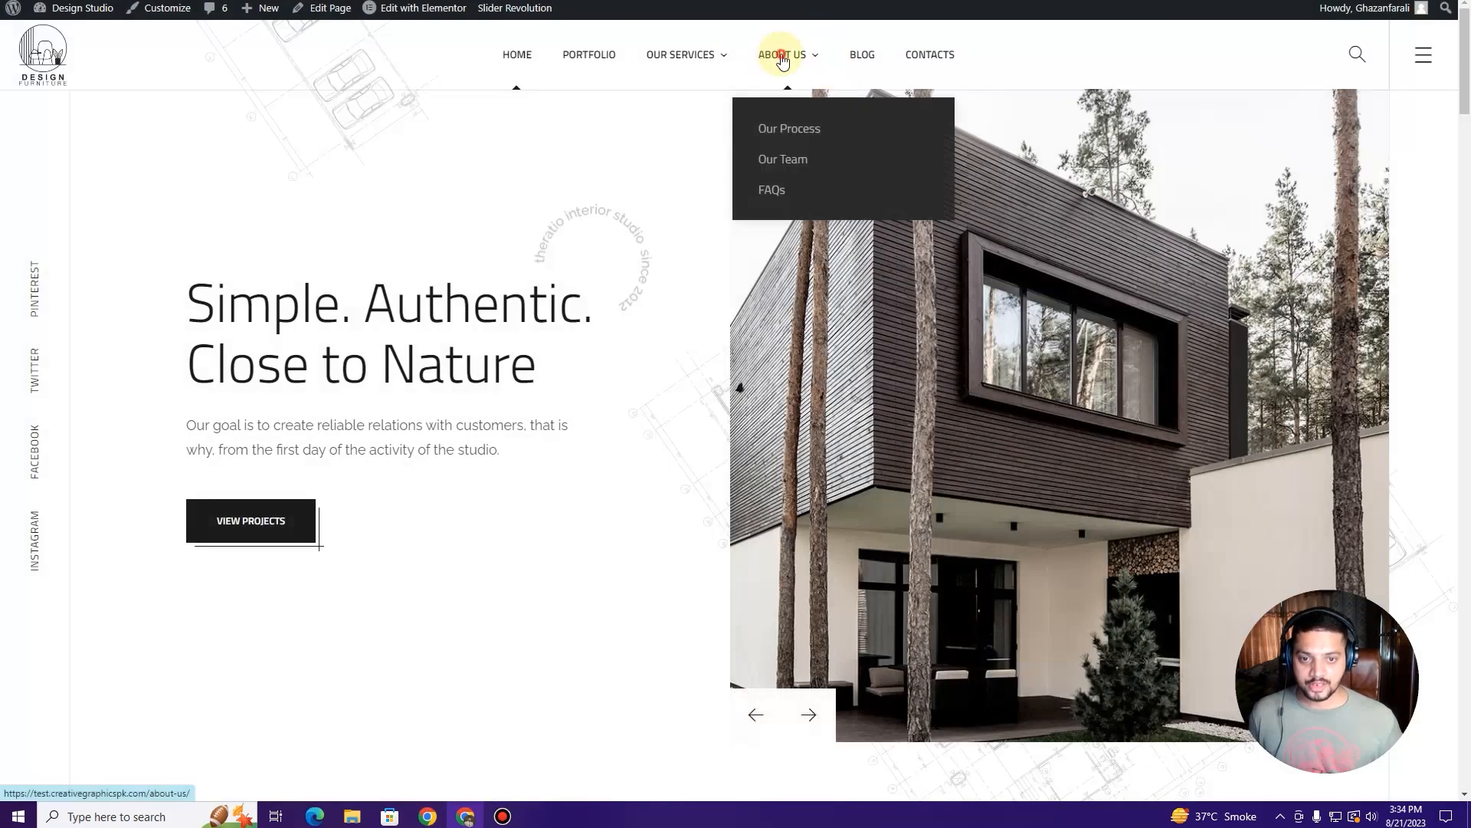
Step: Browse from About Us back to the Home page and scroll to its three-column footer
left_click(781, 56)
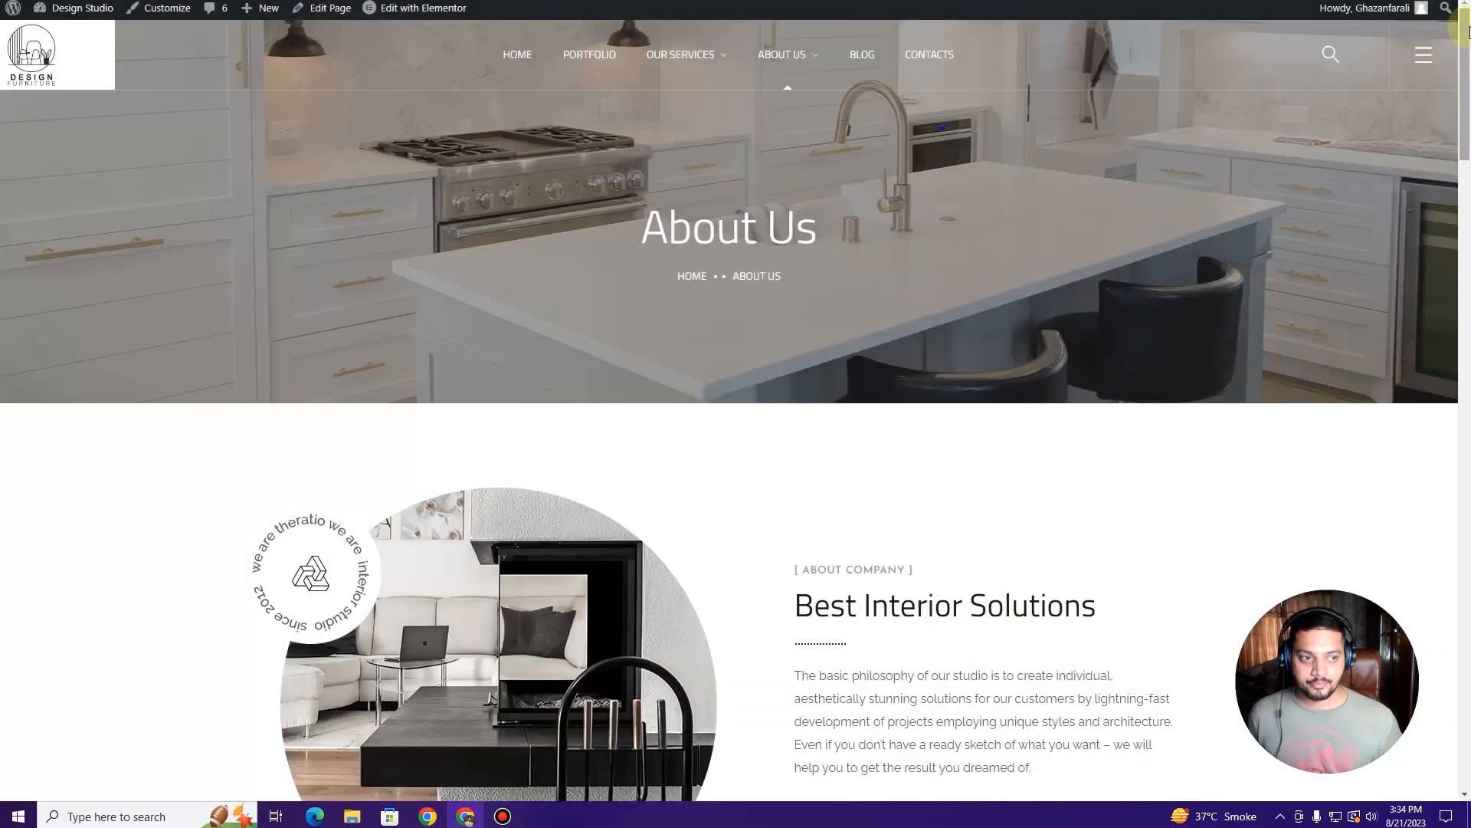
left_click_drag(1469, 33, 1466, 693)
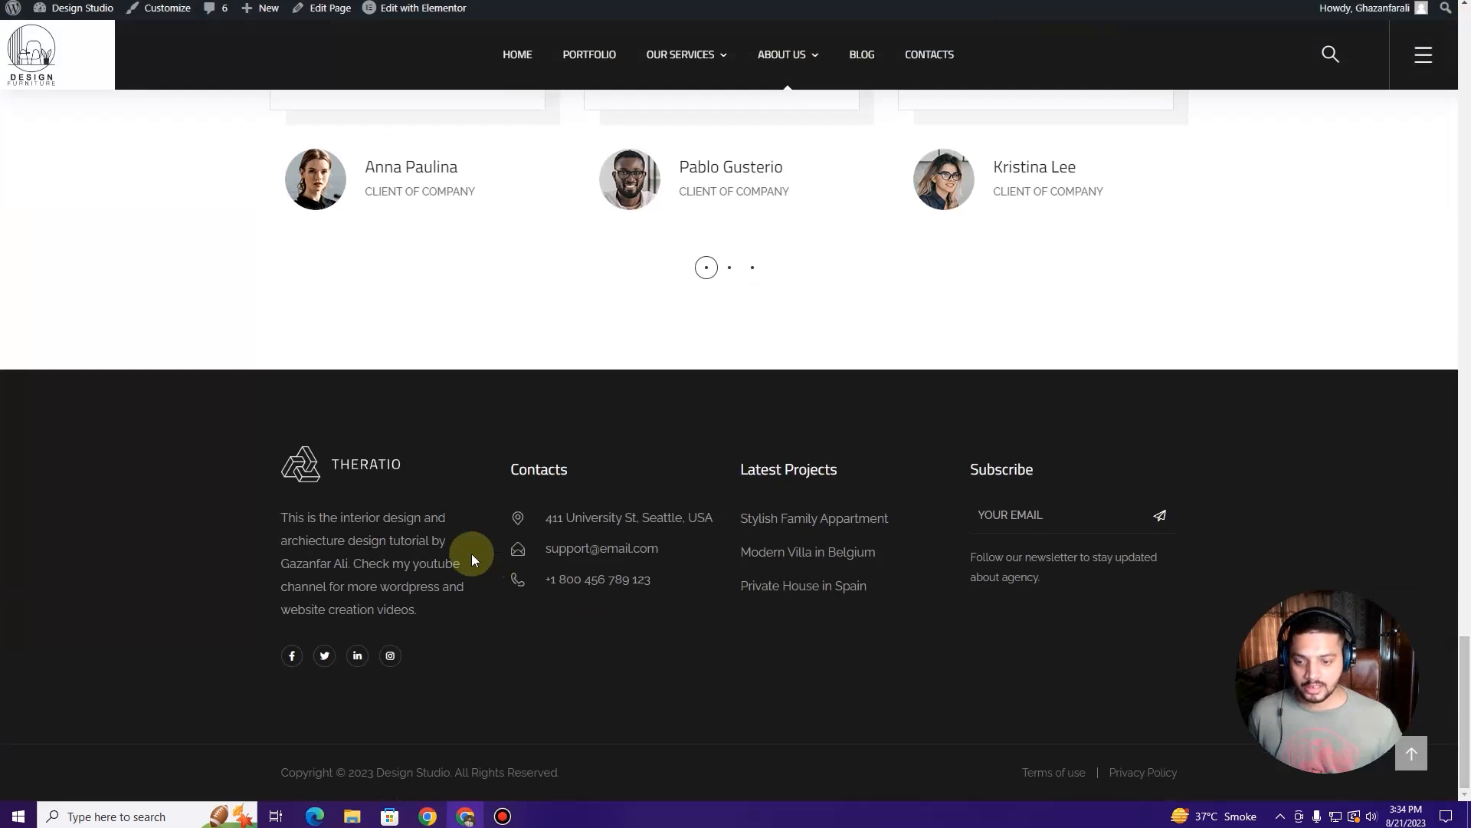
left_click(525, 59)
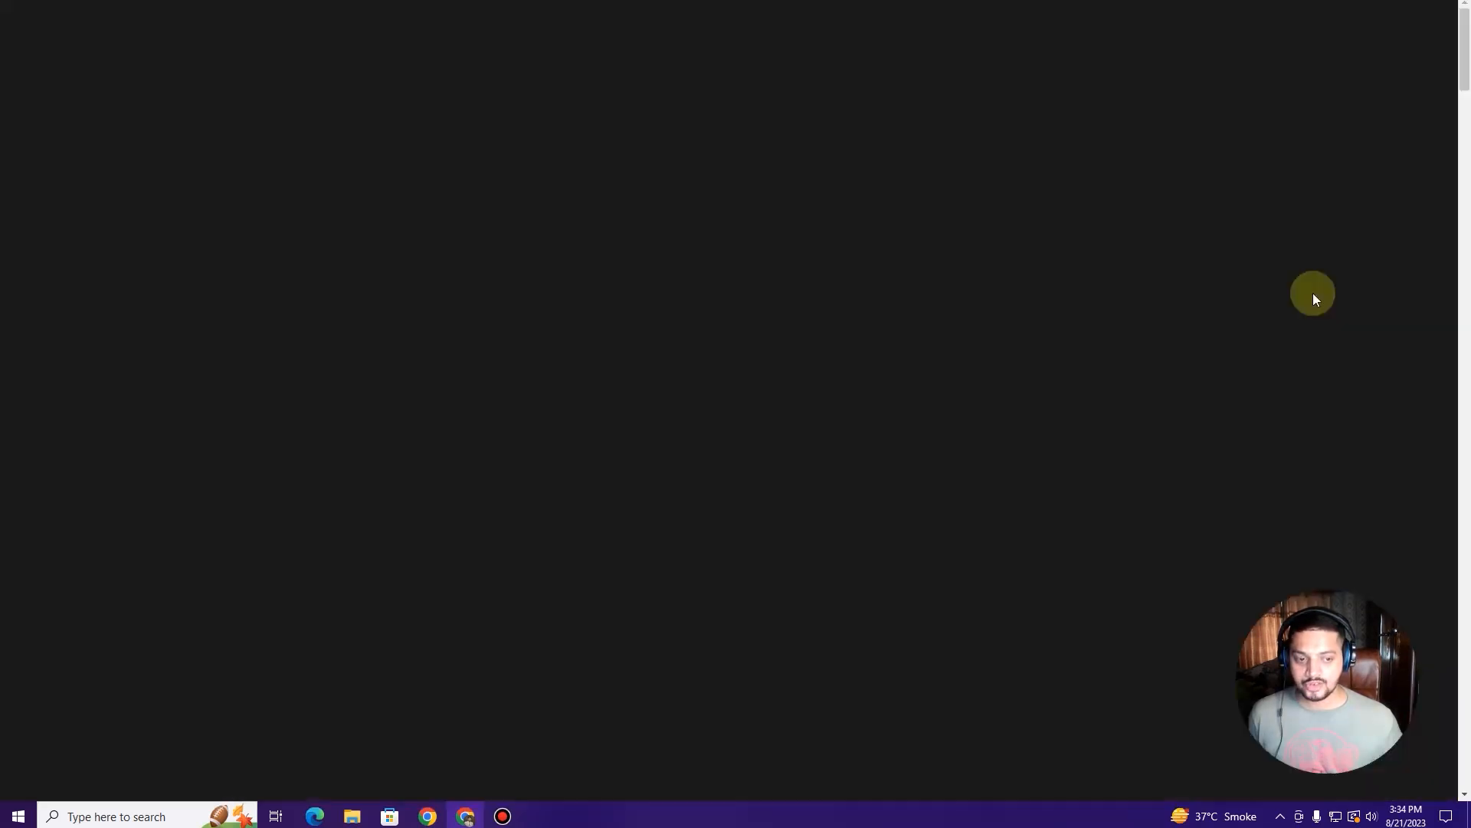
scroll(802, 618, "down", 20)
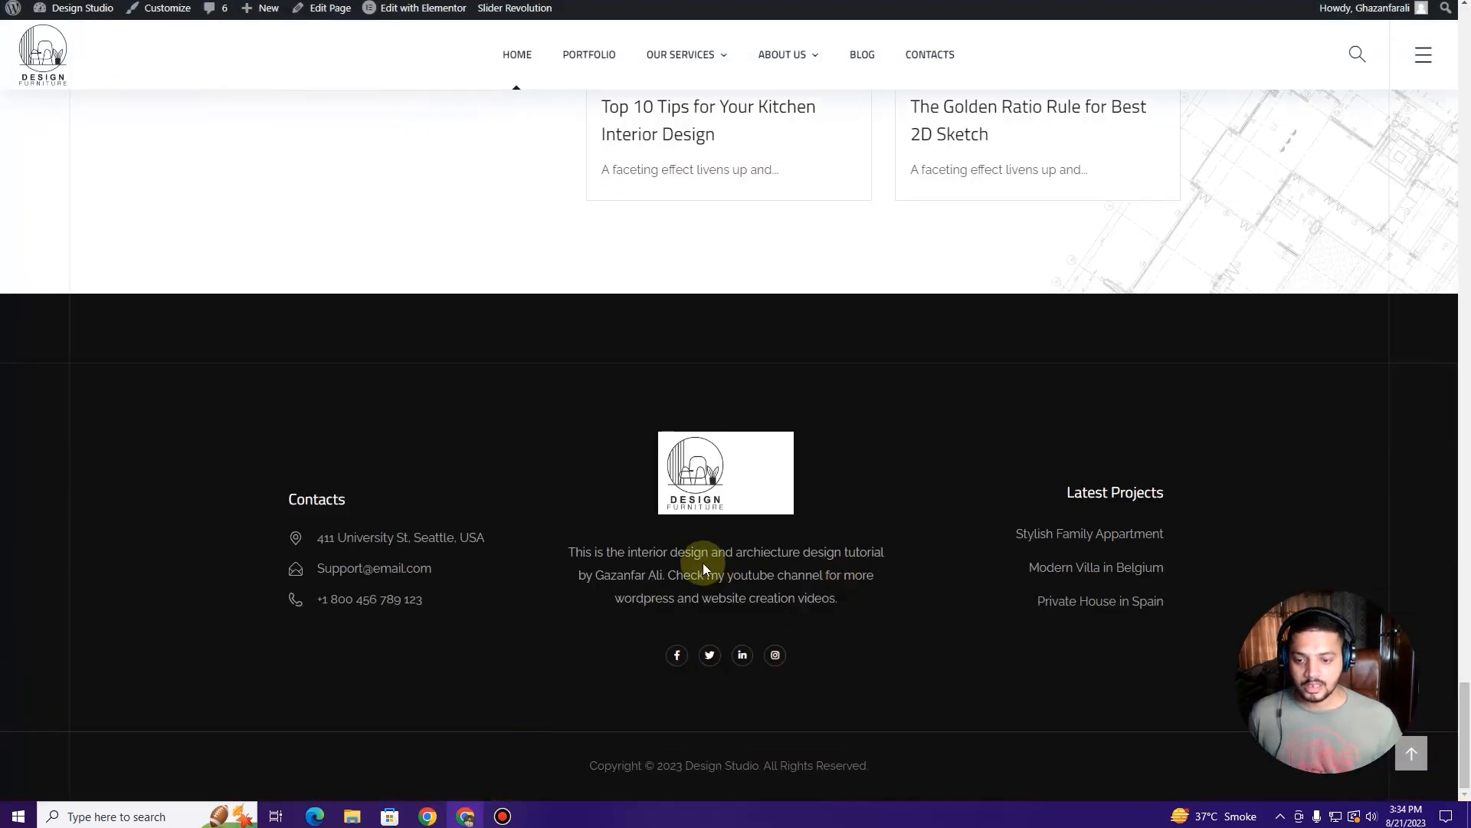
scroll(509, 417, "up", 2)
scroll(575, 430, "down", 2)
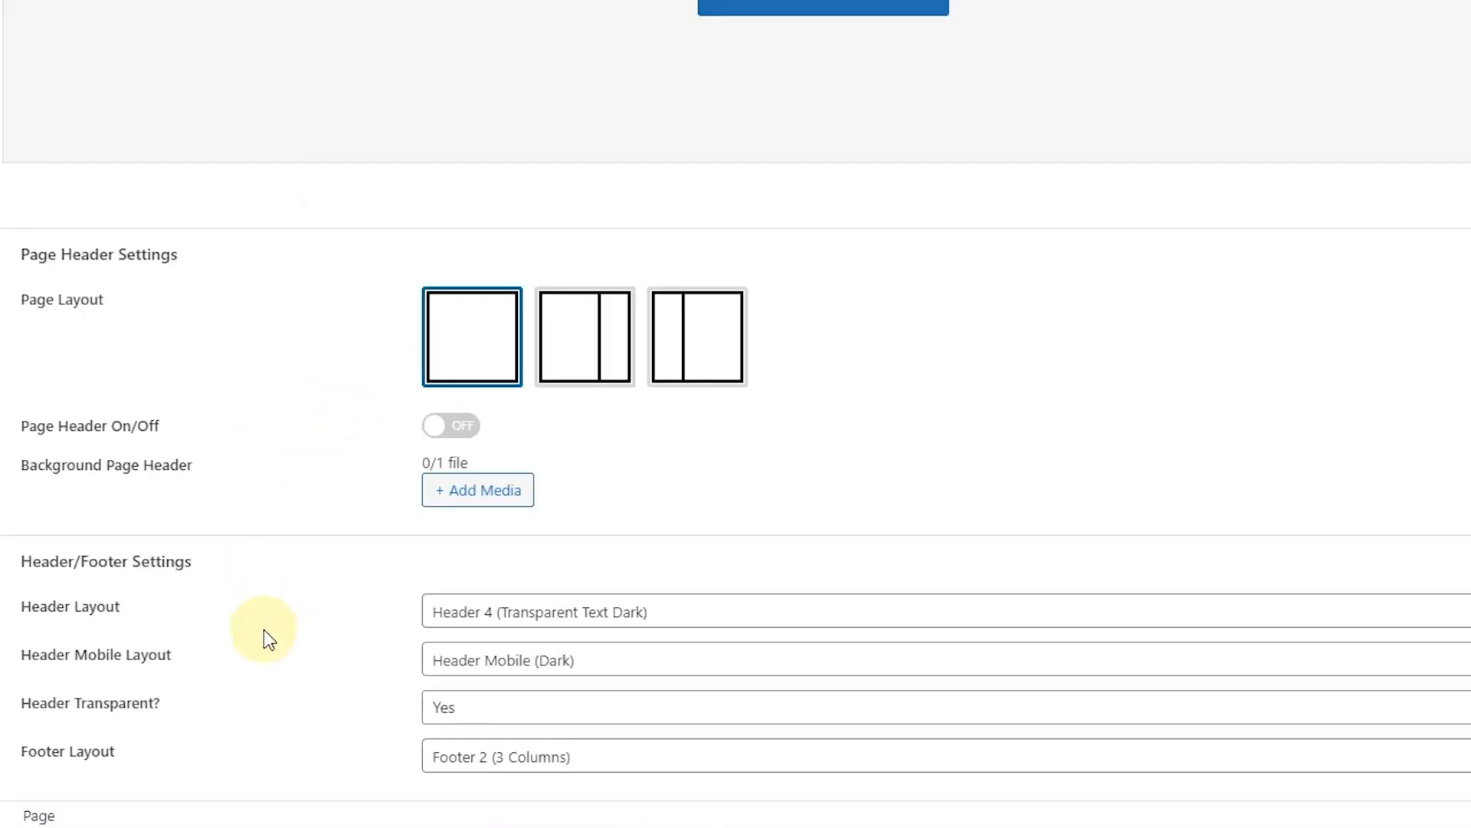
Step: Set the Home page Footer Layout to Footer 1 (4 Columns), update the page, and reload the live site
left_click(495, 759)
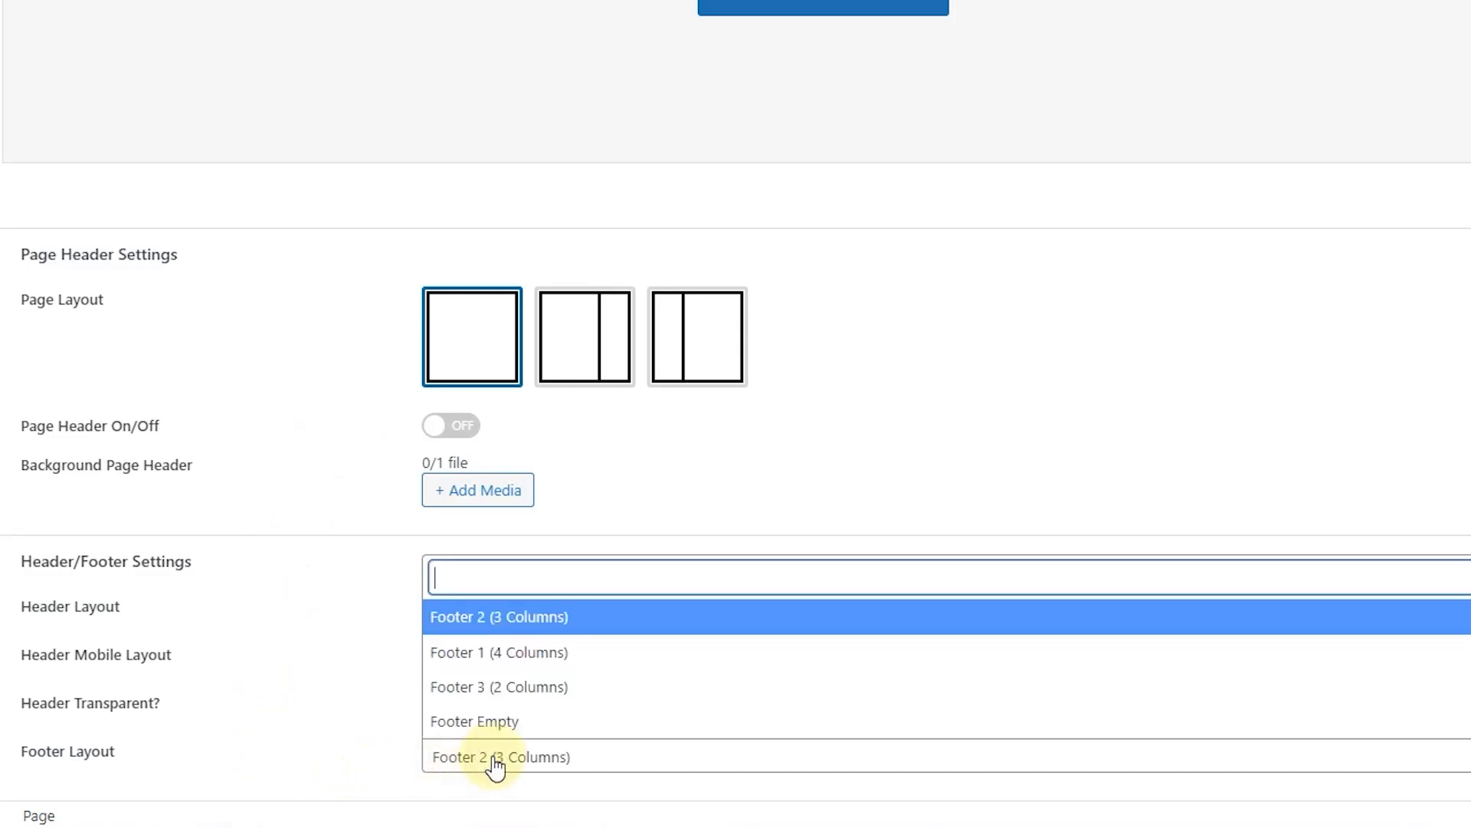
left_click(473, 654)
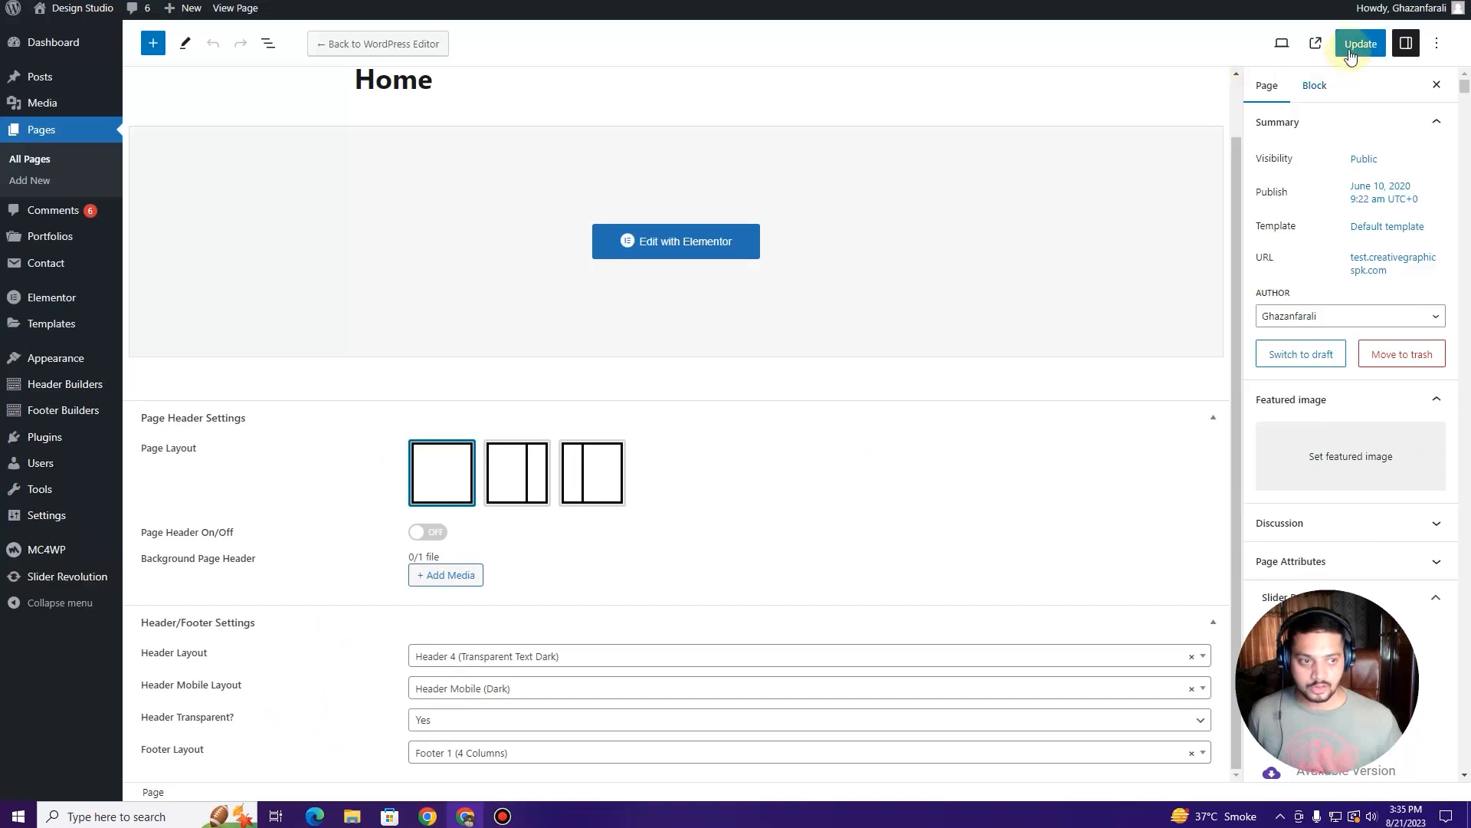
left_click(1363, 43)
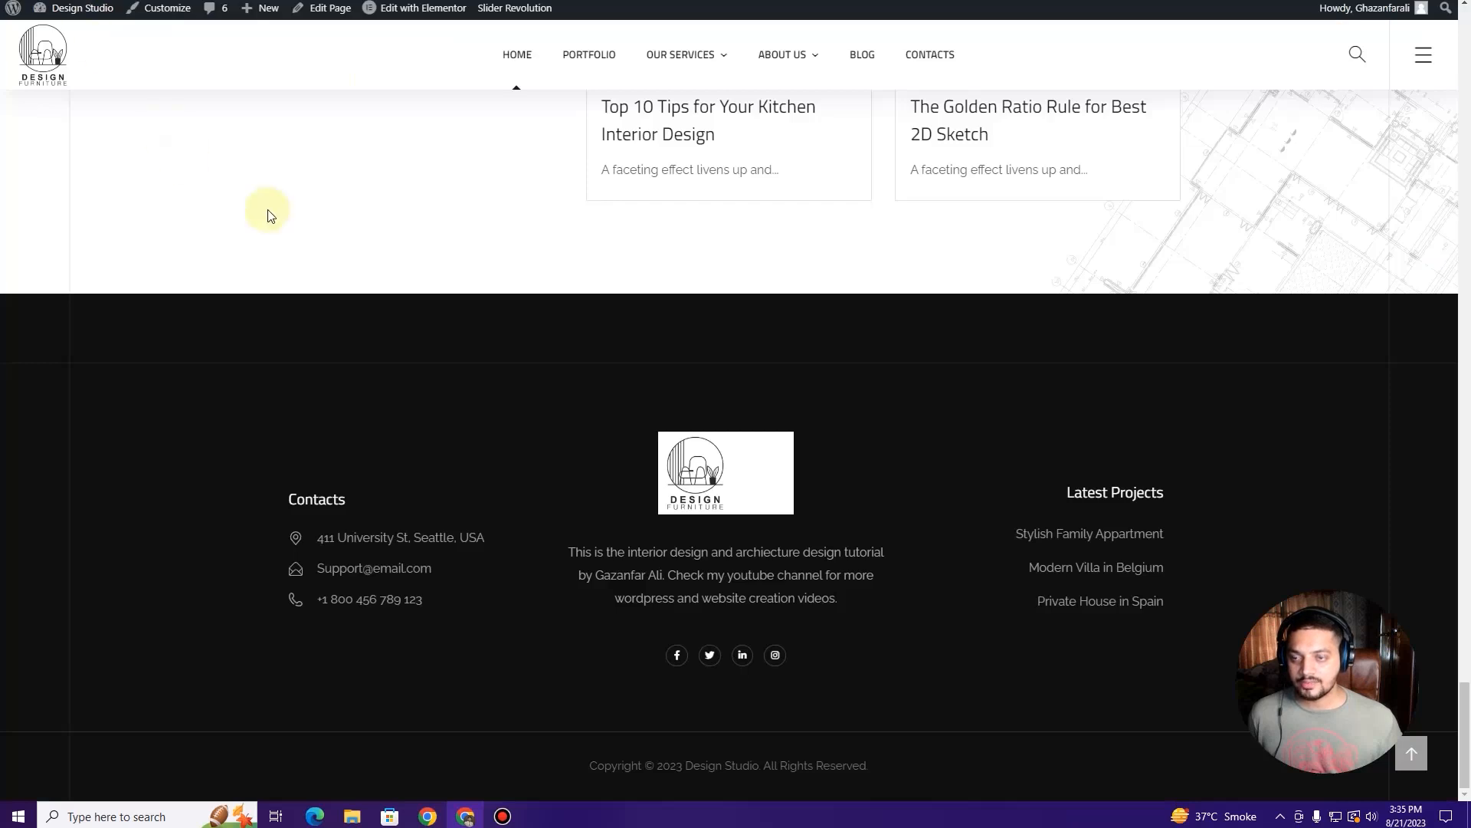
key("F5")
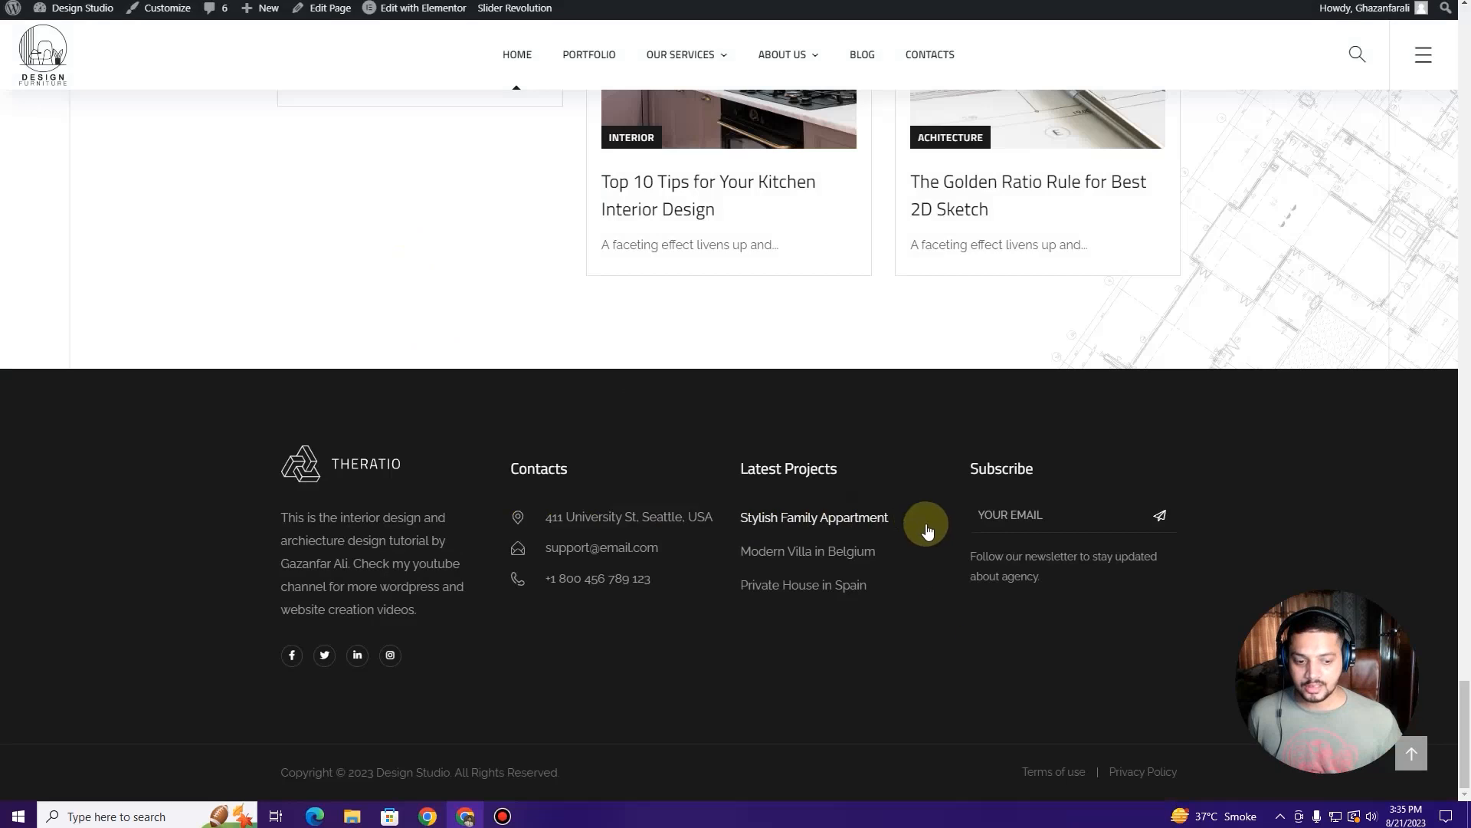
Step: Scroll the live Home page to check that the footer now shows four columns with Subscribe
scroll(370, 325, "up", 2)
scroll(370, 325, "down", 2)
scroll(374, 503, "up", 10)
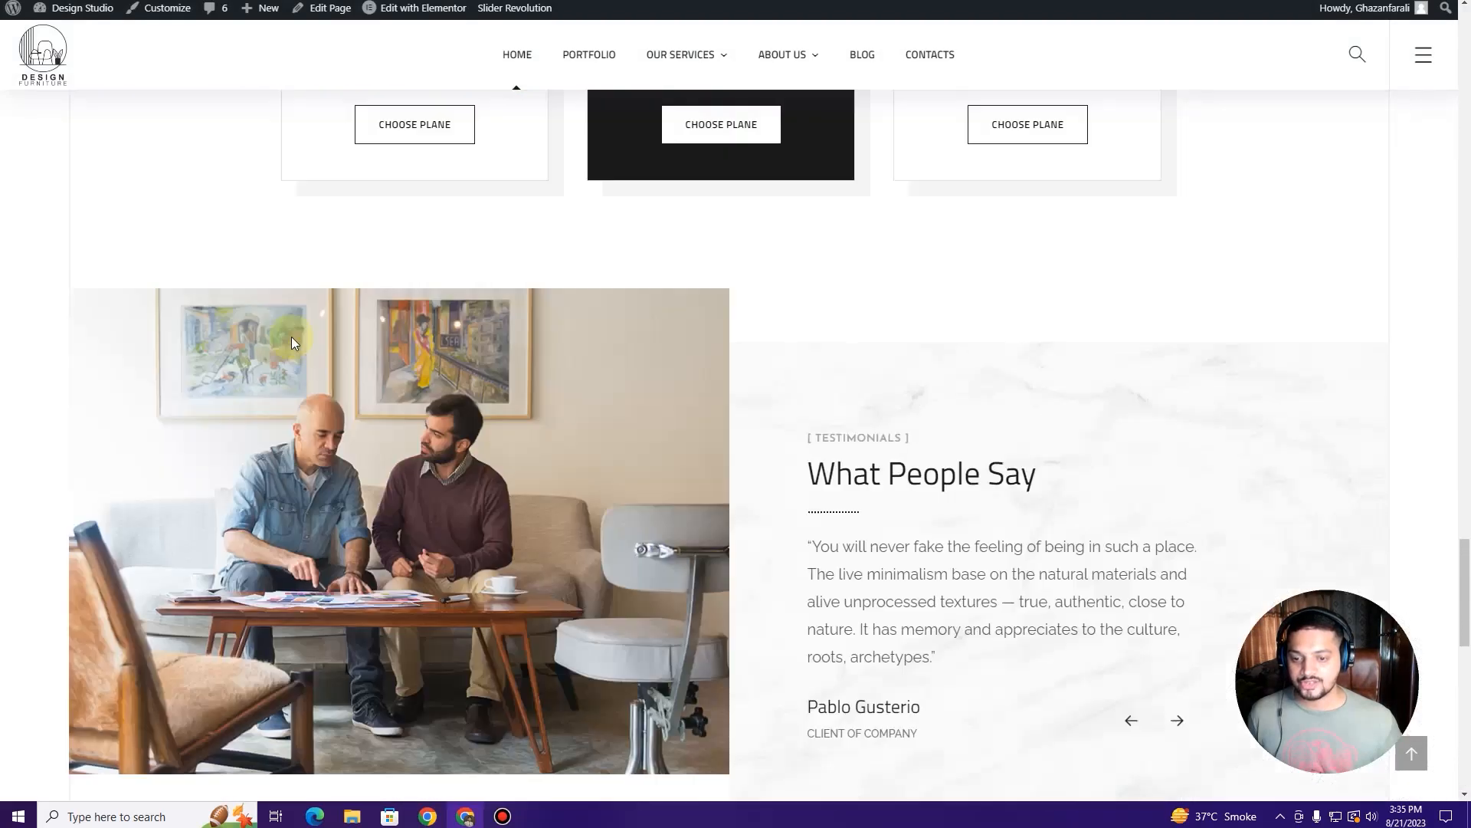
scroll(292, 337, "up", 15)
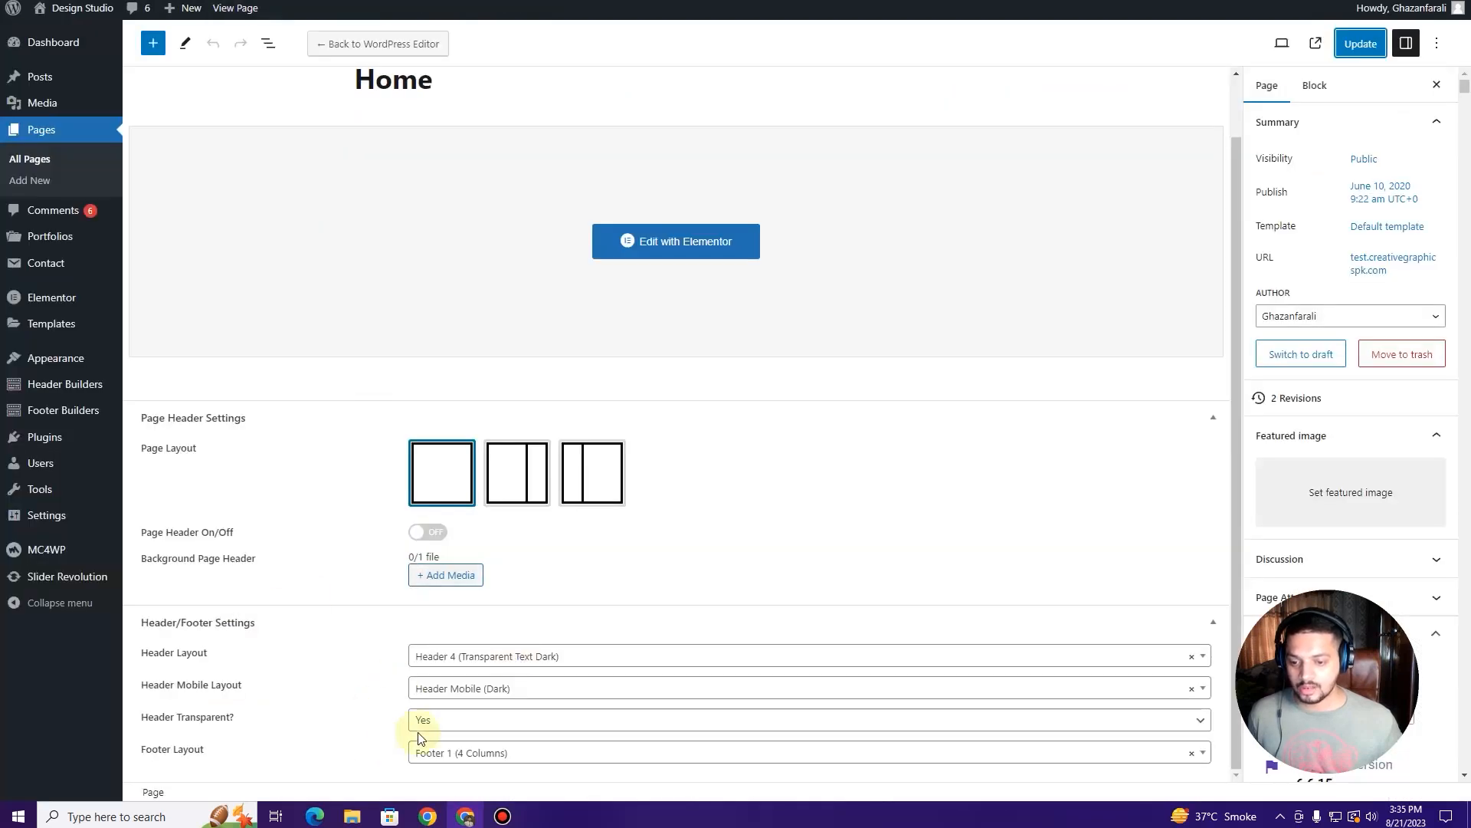
scroll(365, 730, "up", 1)
scroll(365, 730, "down", 1)
left_click_drag(1386, 601, 555, 591)
scroll(1360, 574, "down", 3)
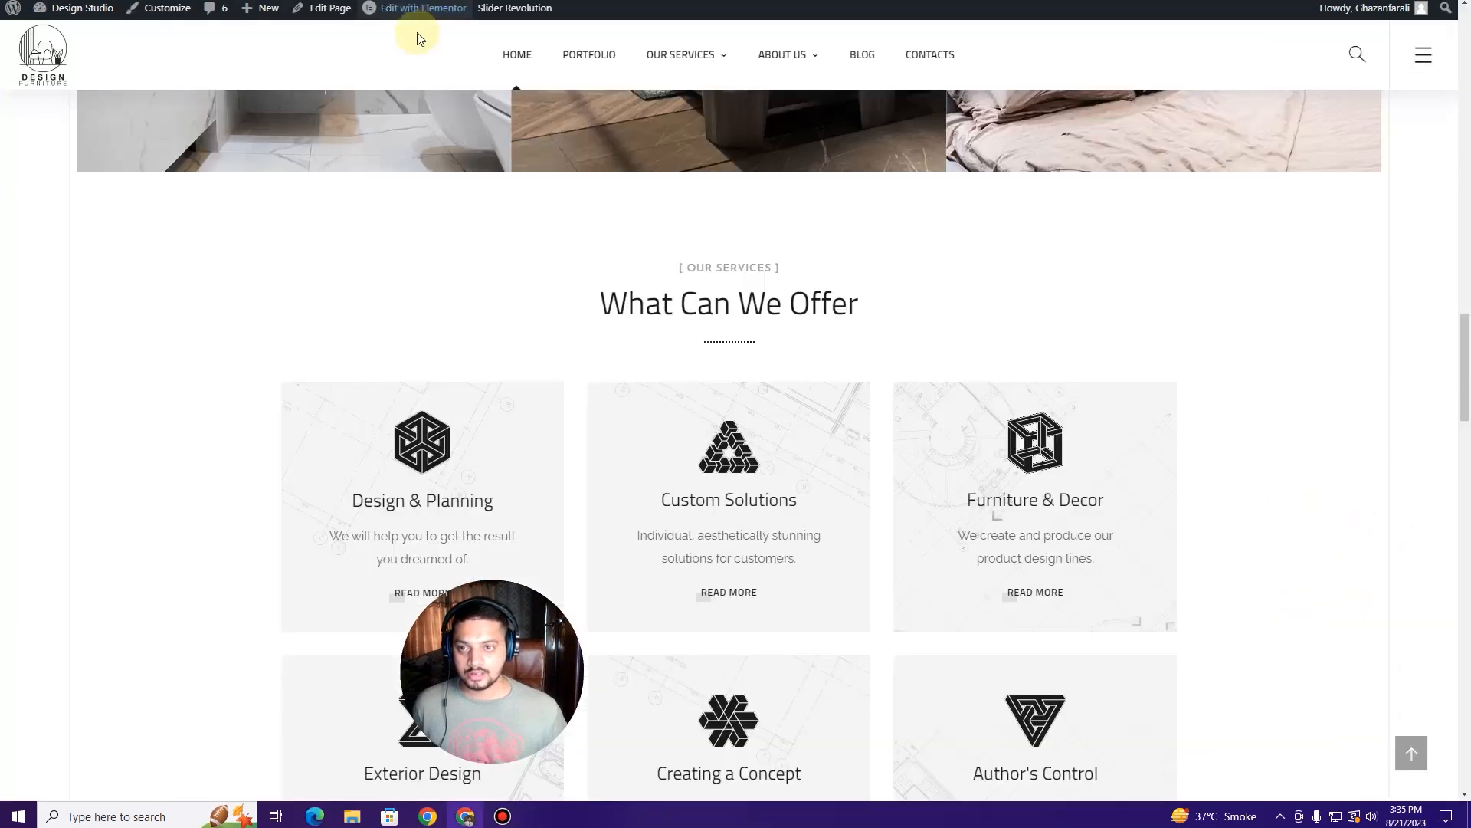
scroll(398, 298, "up", 8)
scroll(399, 299, "up", 10)
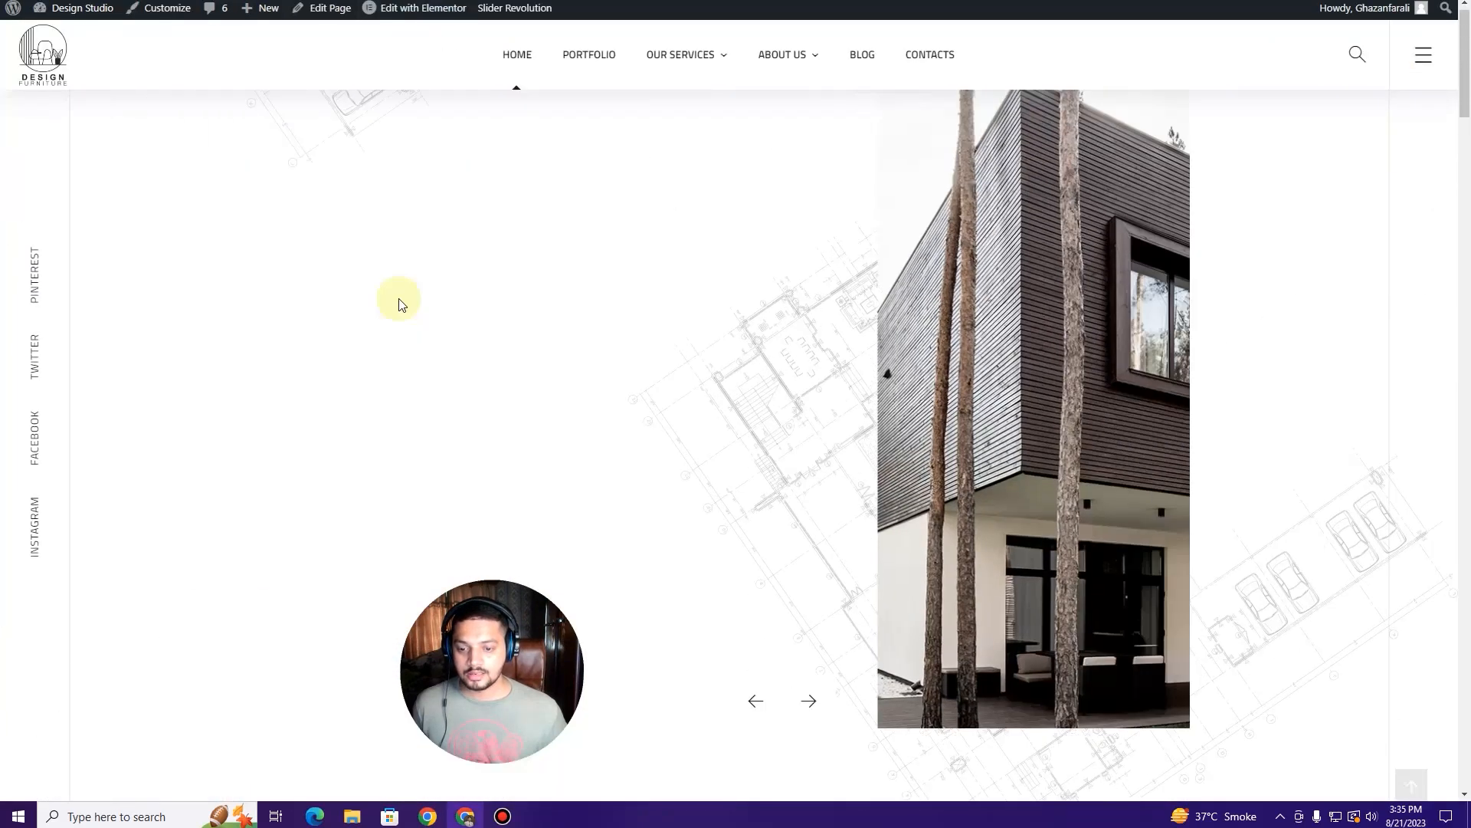
Step: Advance the hero slider twice, then launch Edit with Elementor for the Home page
left_click(801, 715)
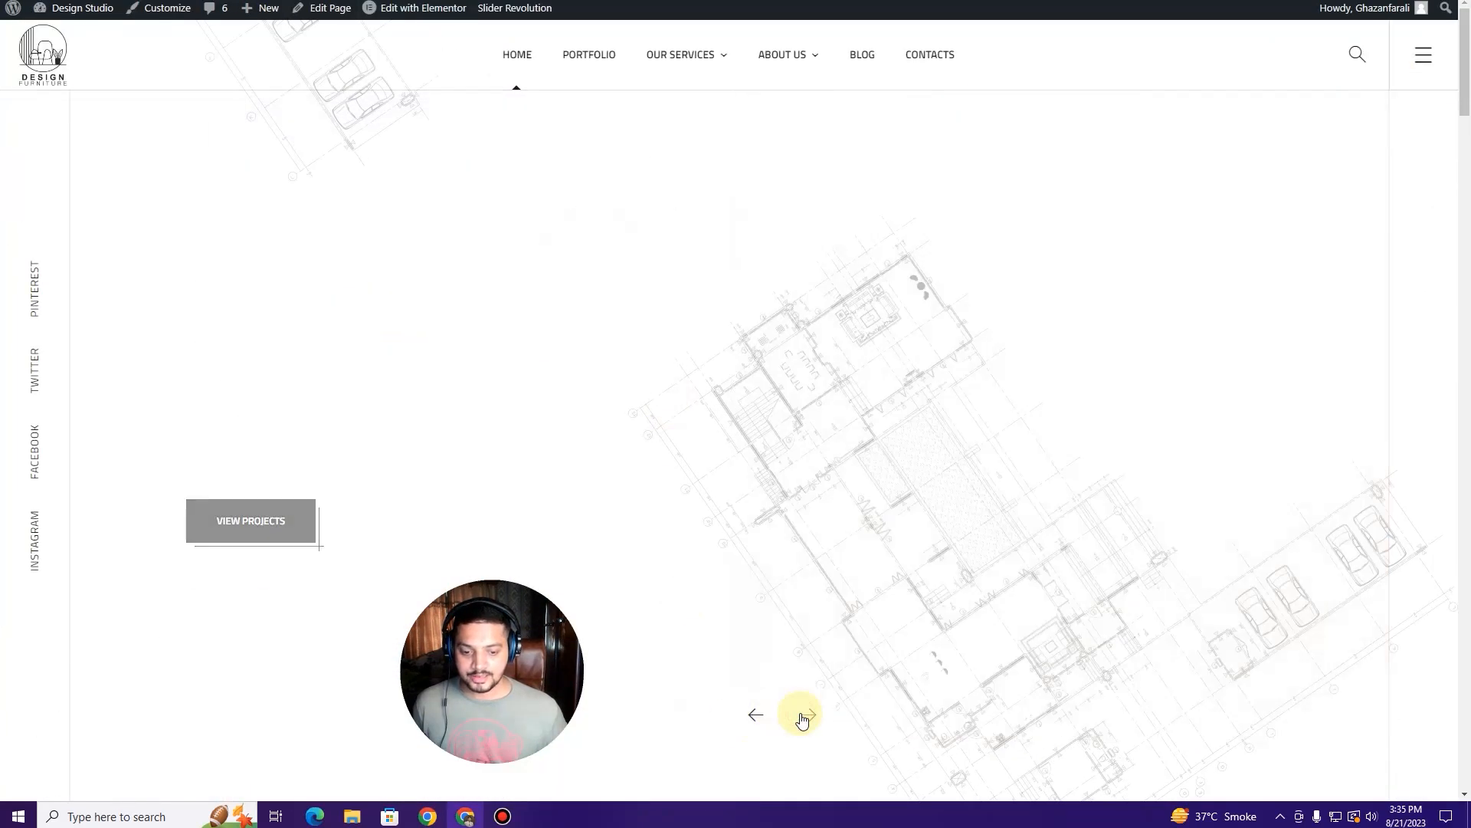
left_click(803, 718)
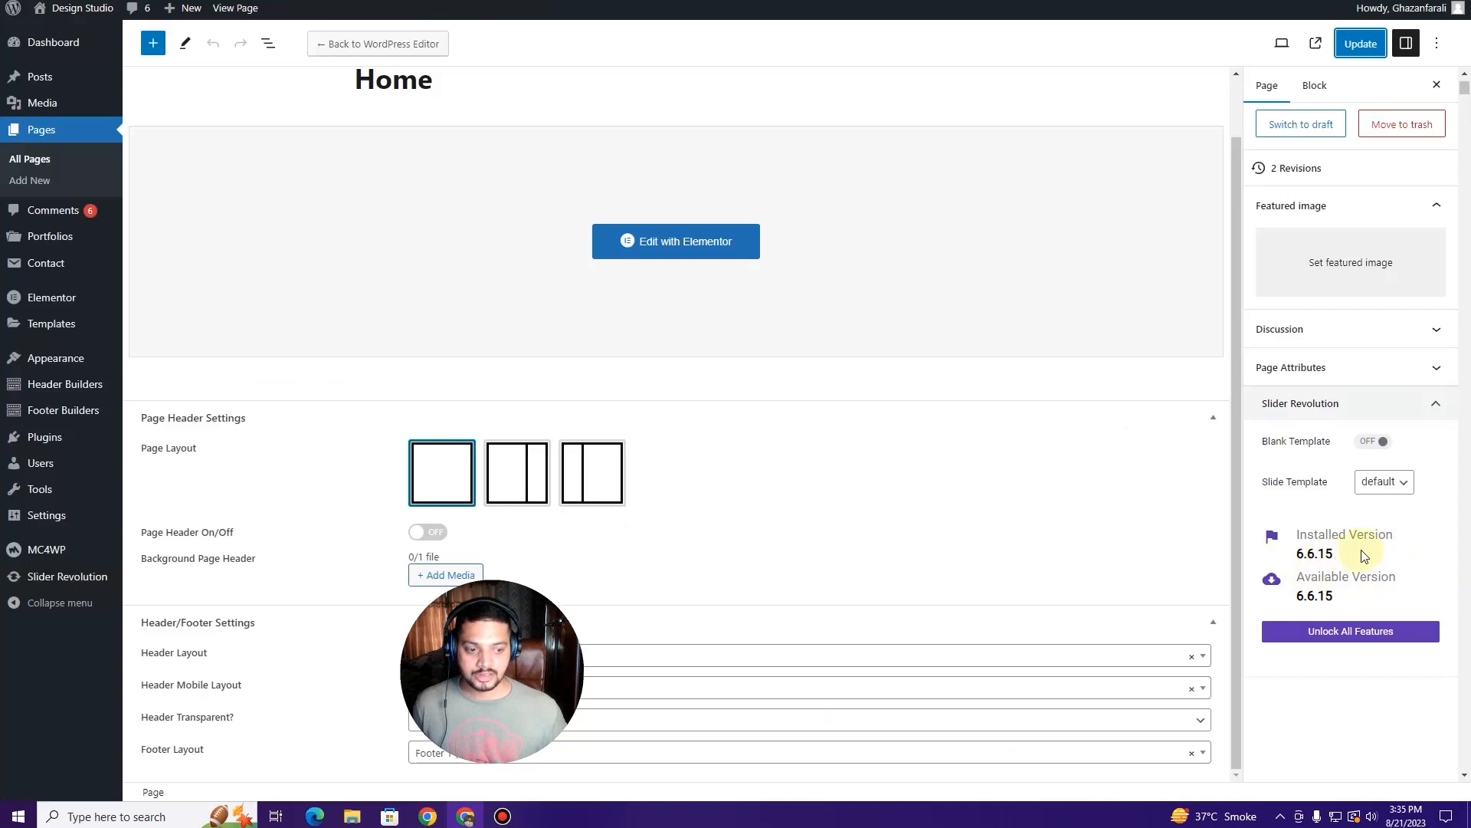
left_click_drag(544, 589, 1385, 553)
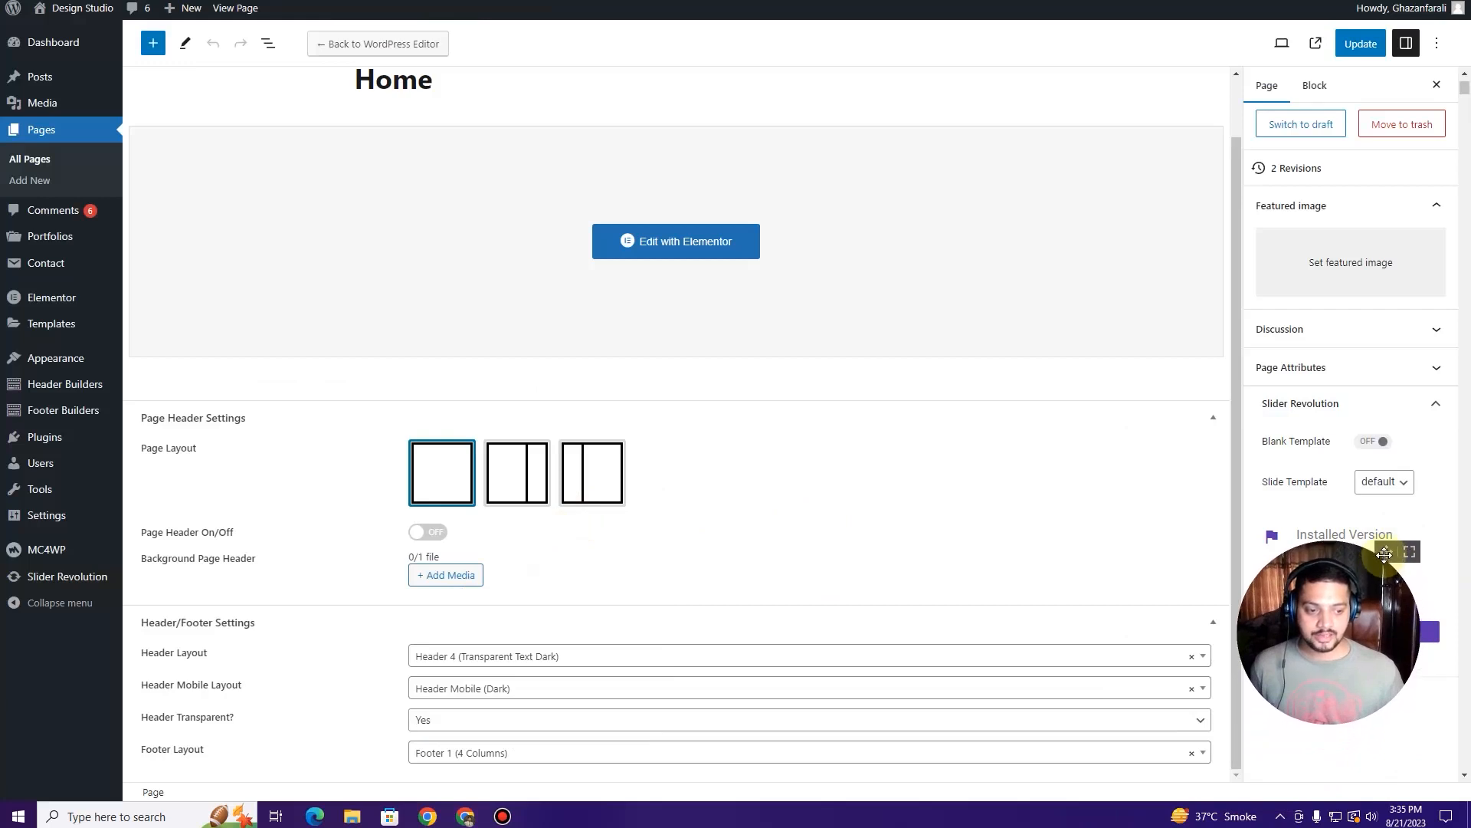
scroll(1140, 495, "up", 1)
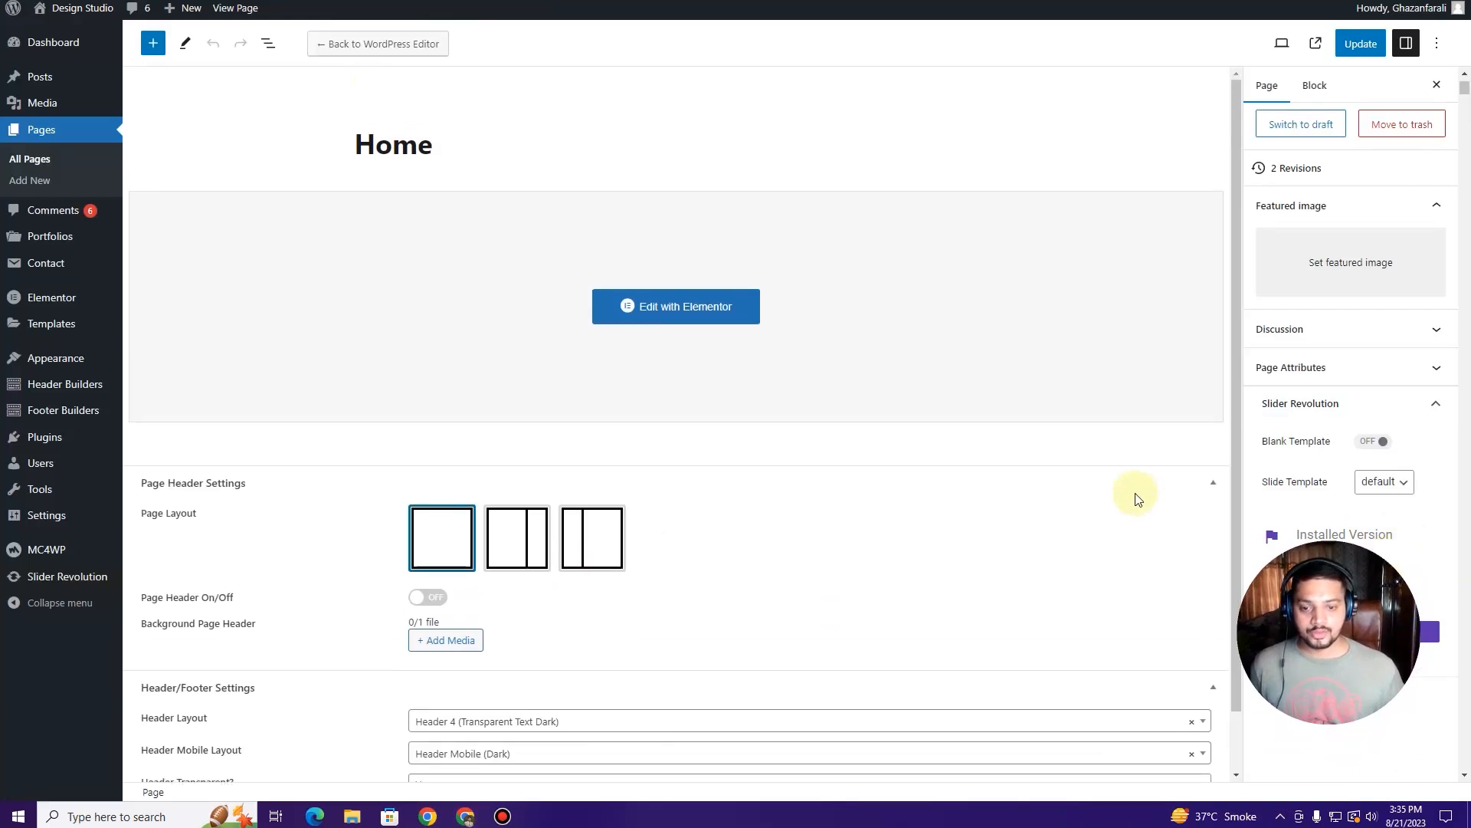
scroll(782, 536, "down", 1)
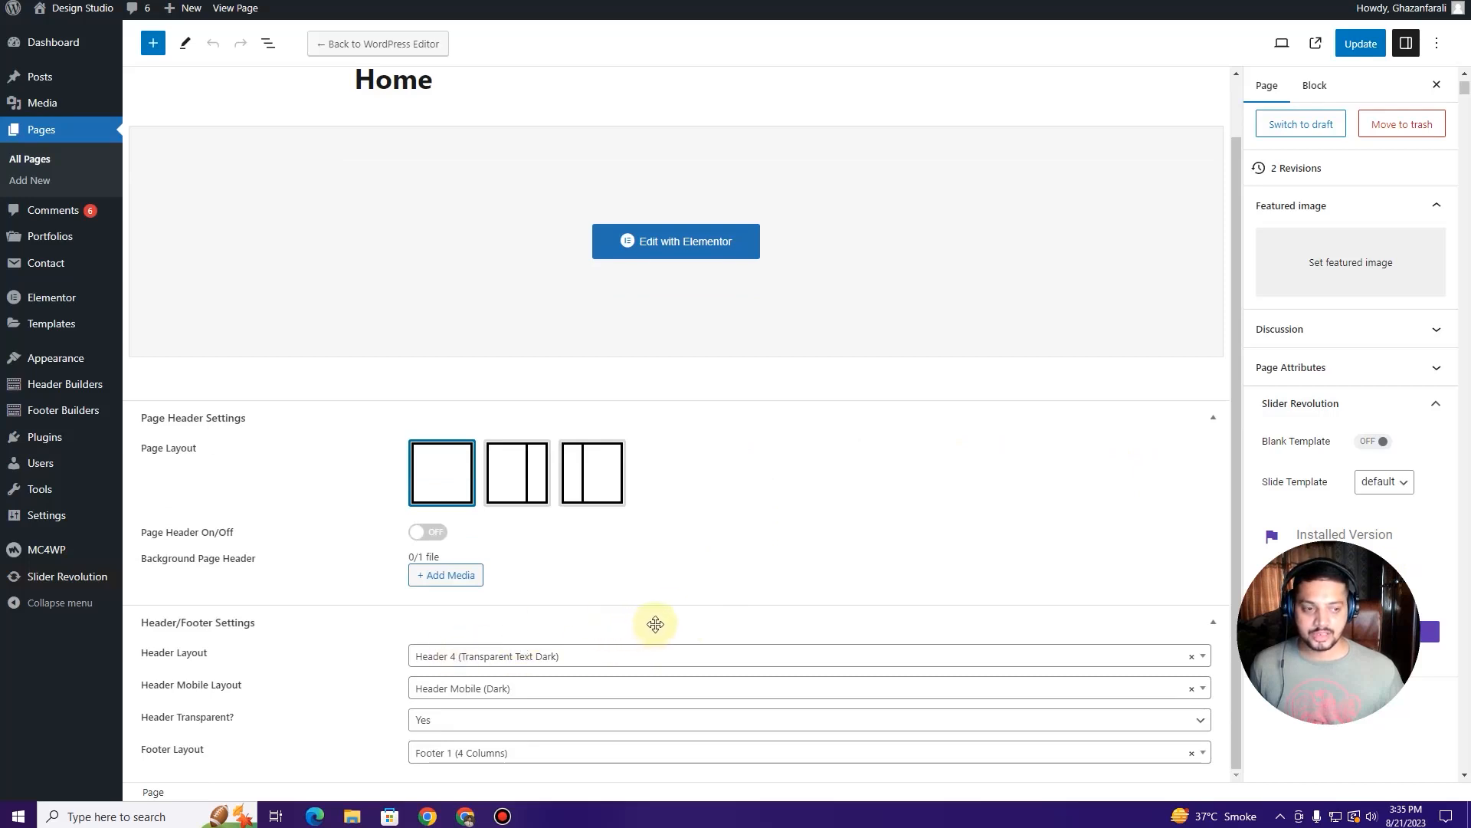
scroll(655, 624, "up", 1)
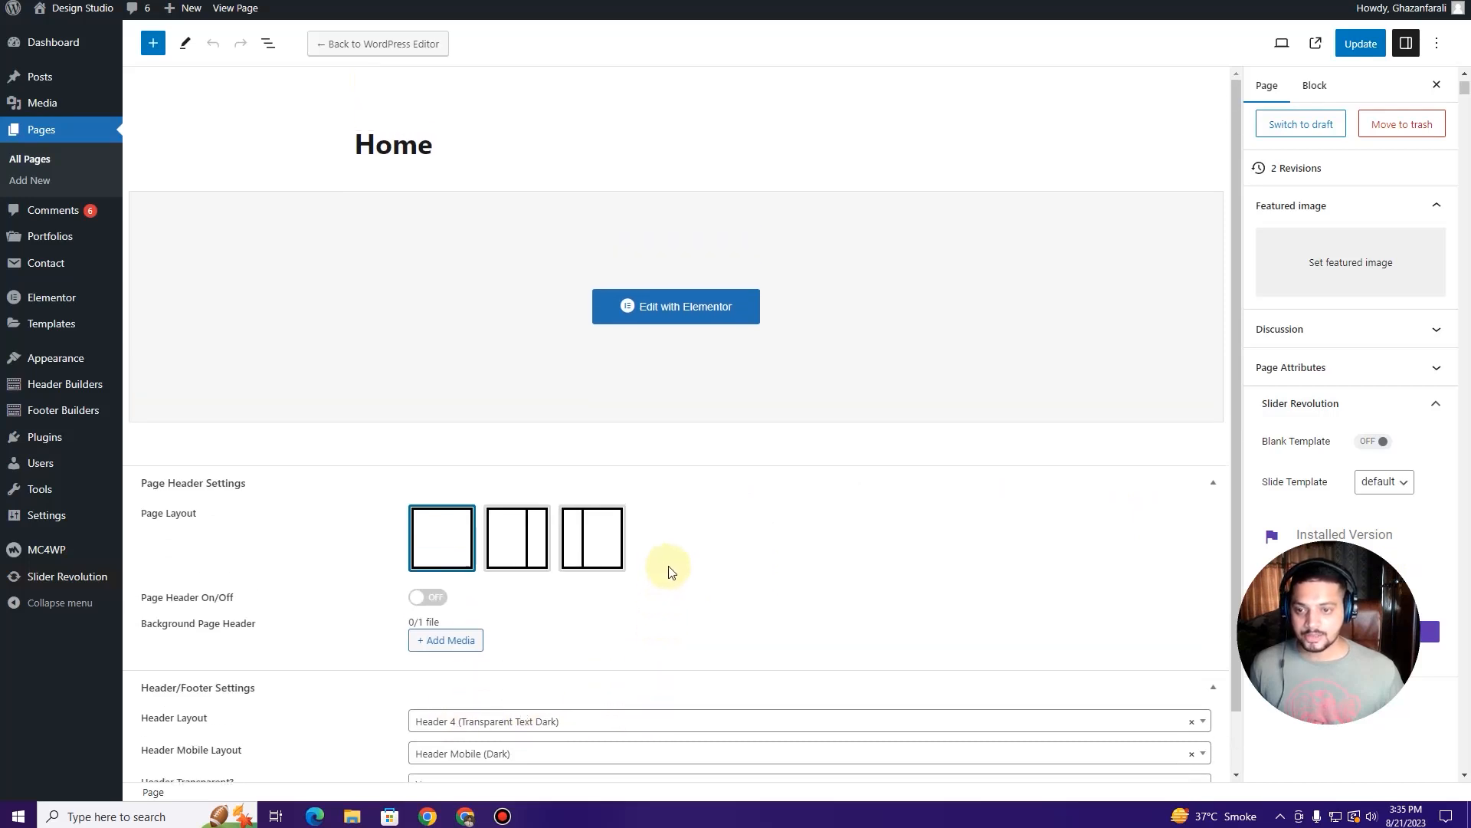
left_click(682, 309)
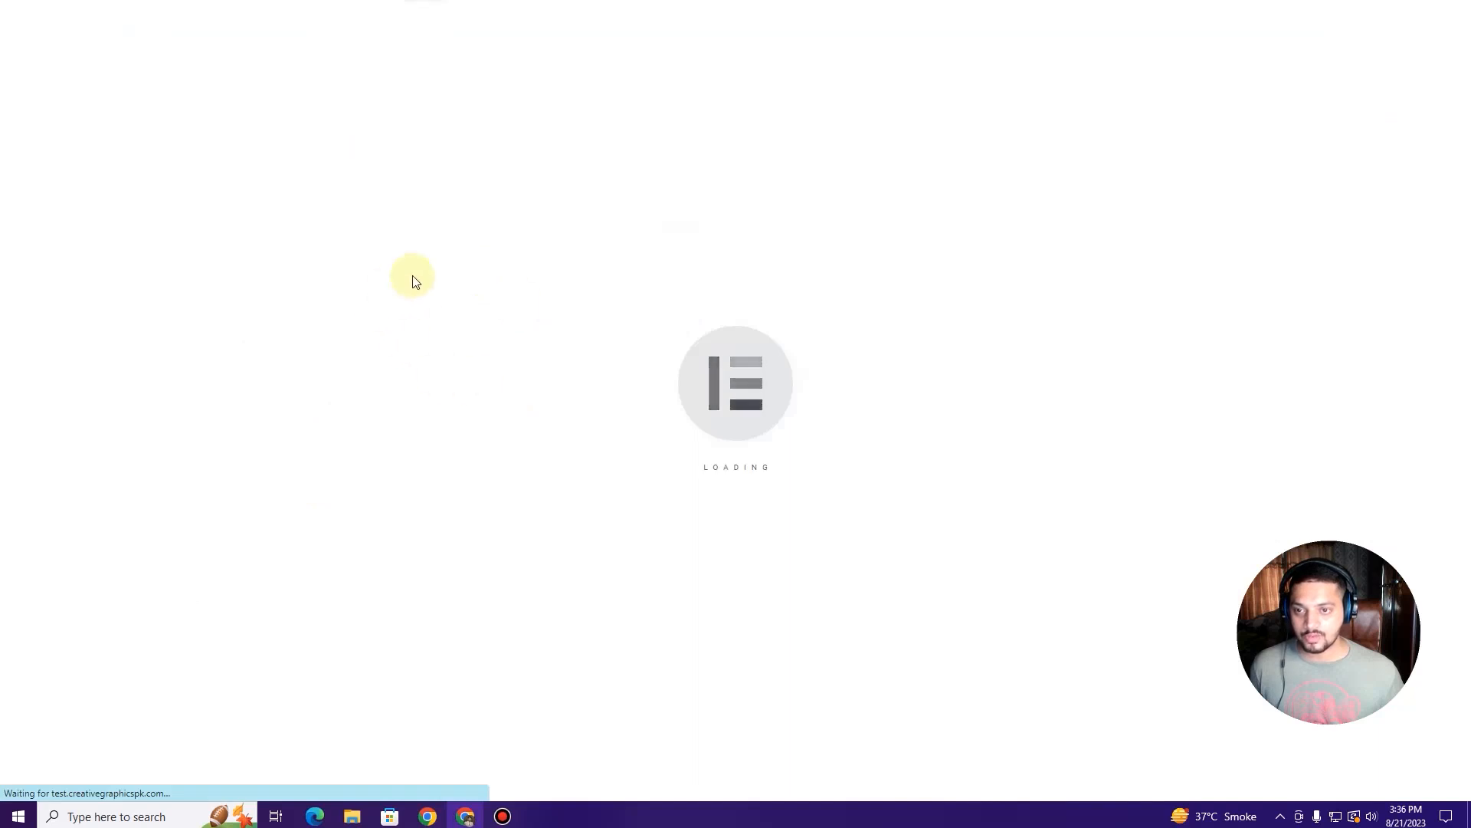
left_click(437, 0)
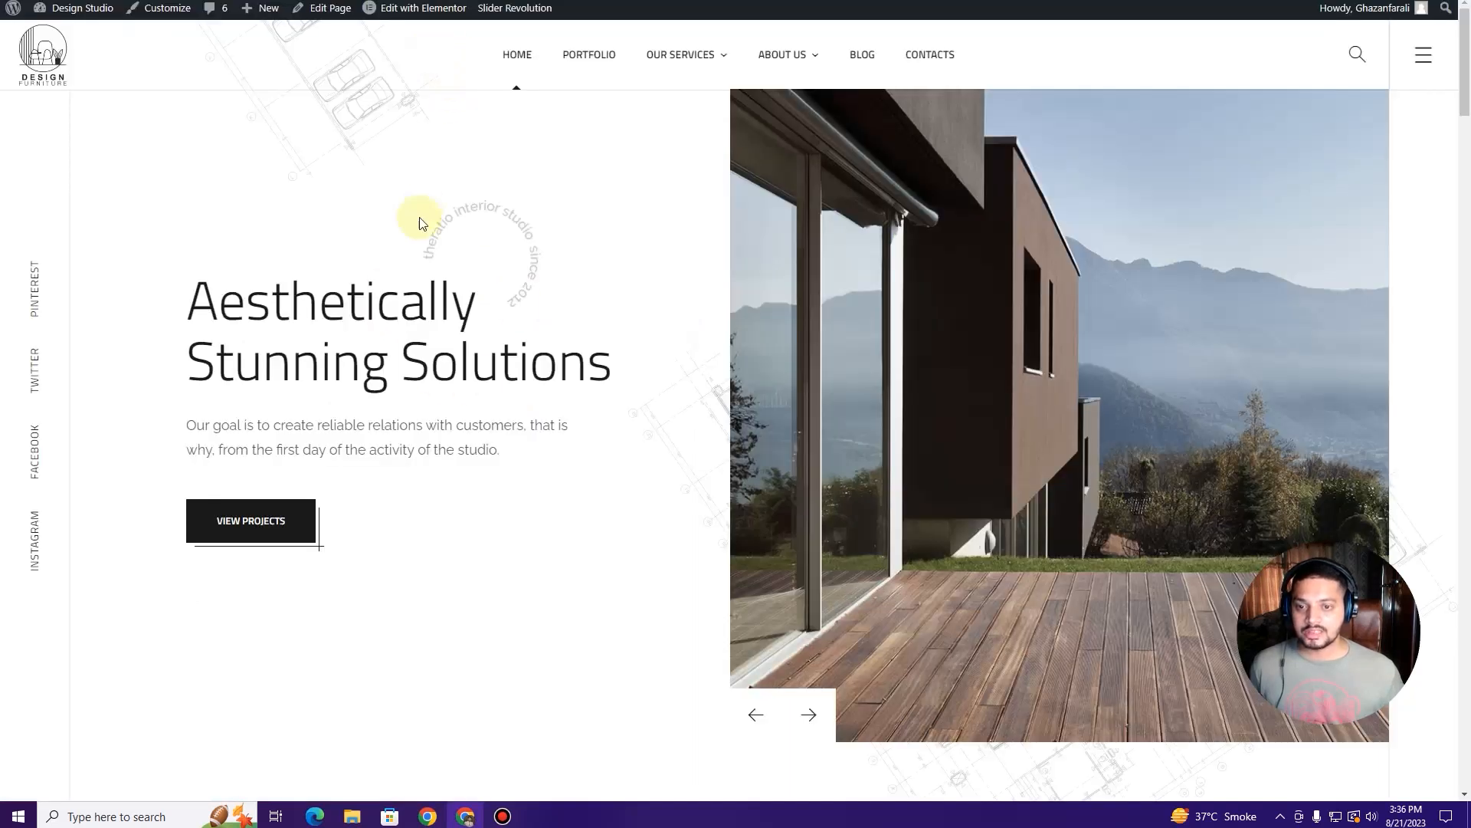
Step: Open the Home page in Elementor from the admin bar's Edit with Elementor link
mouse_move(413, 11)
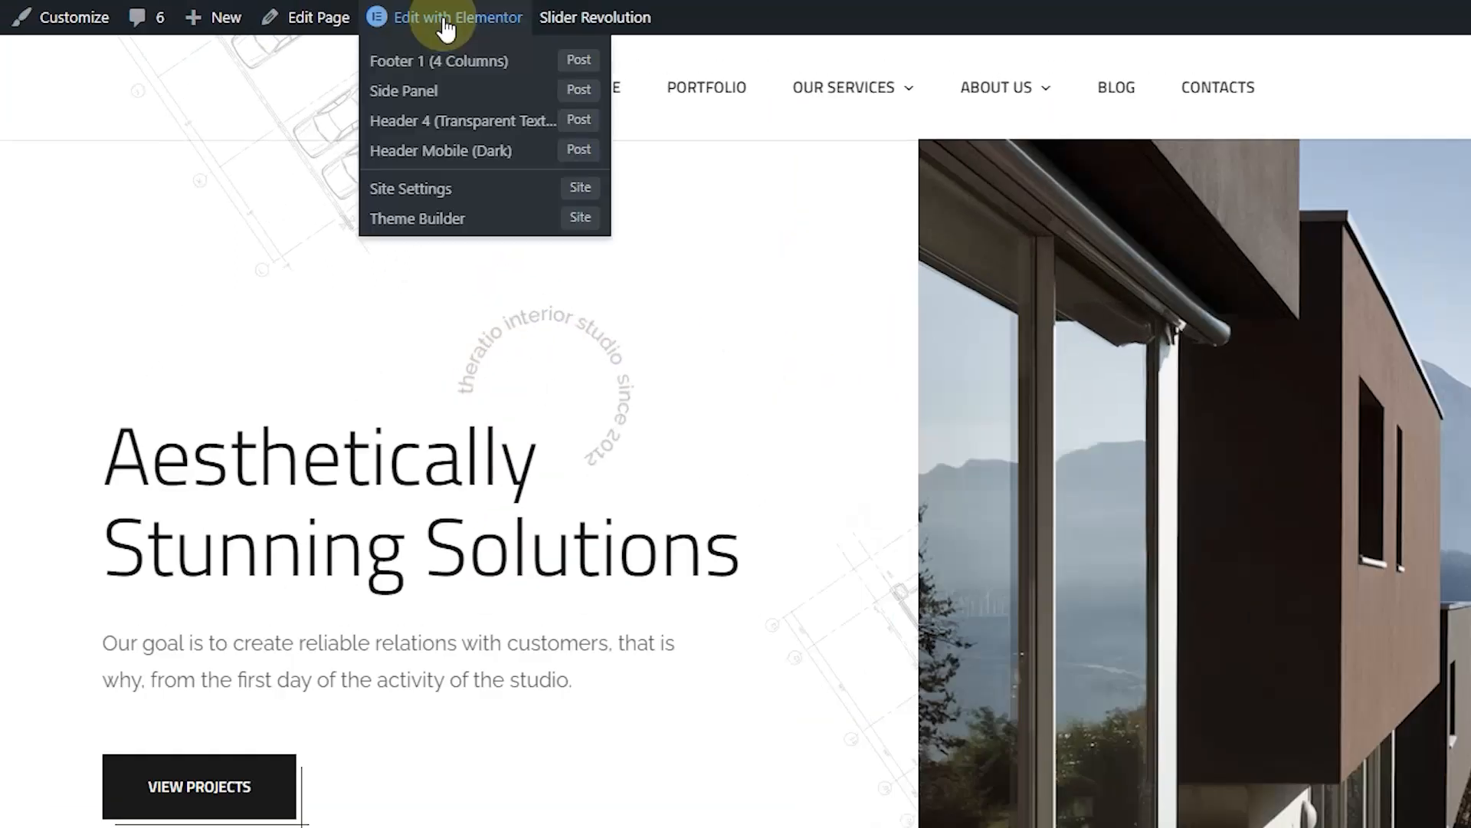
left_click(440, 29)
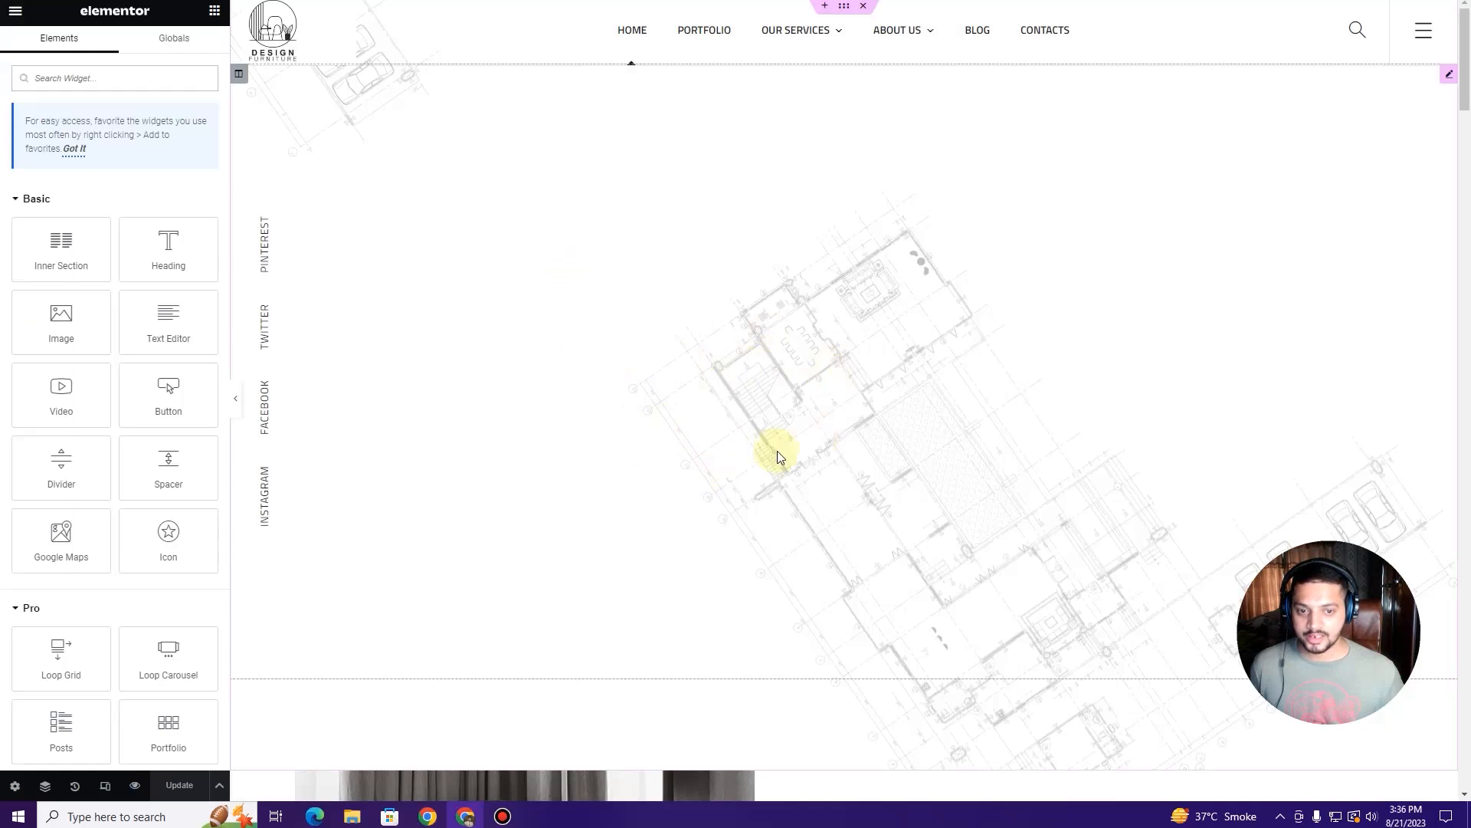
left_click(529, 0)
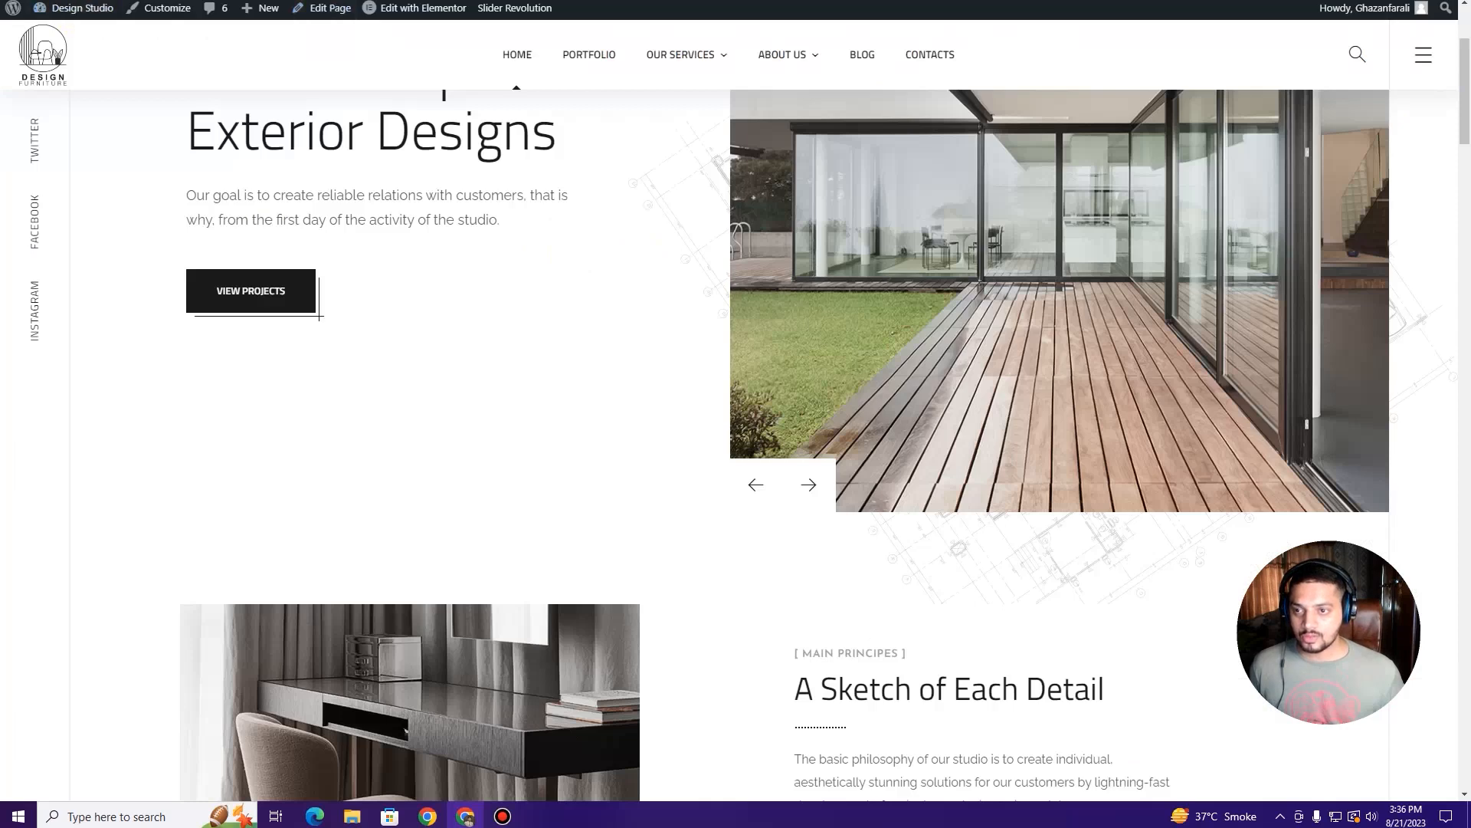
scroll(460, 346, "up", 3)
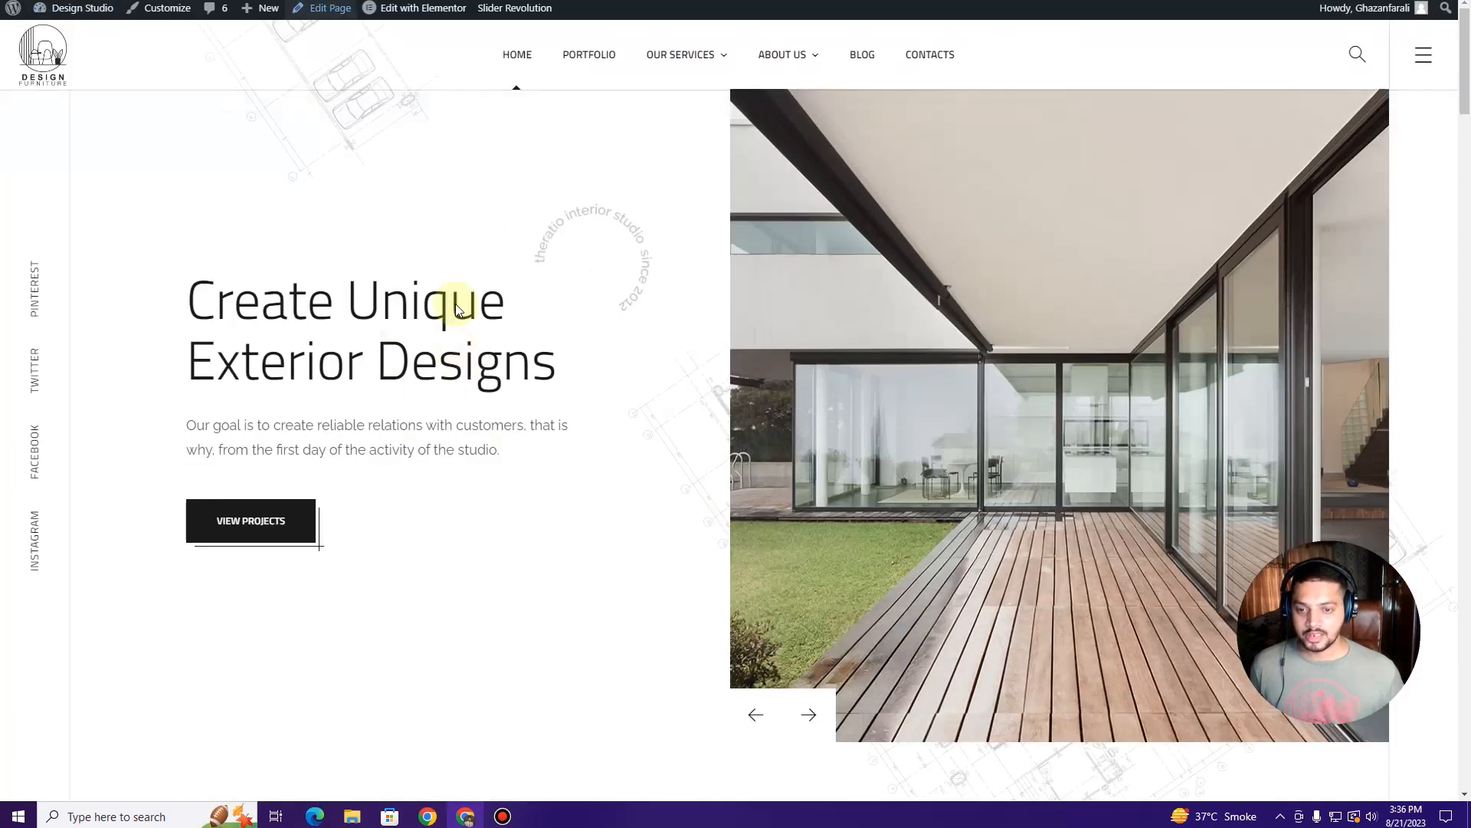
Step: Step through the hero slides, then edit the hero Text Editor widget holding [rev_slider alias="home-3"]
left_click(809, 713)
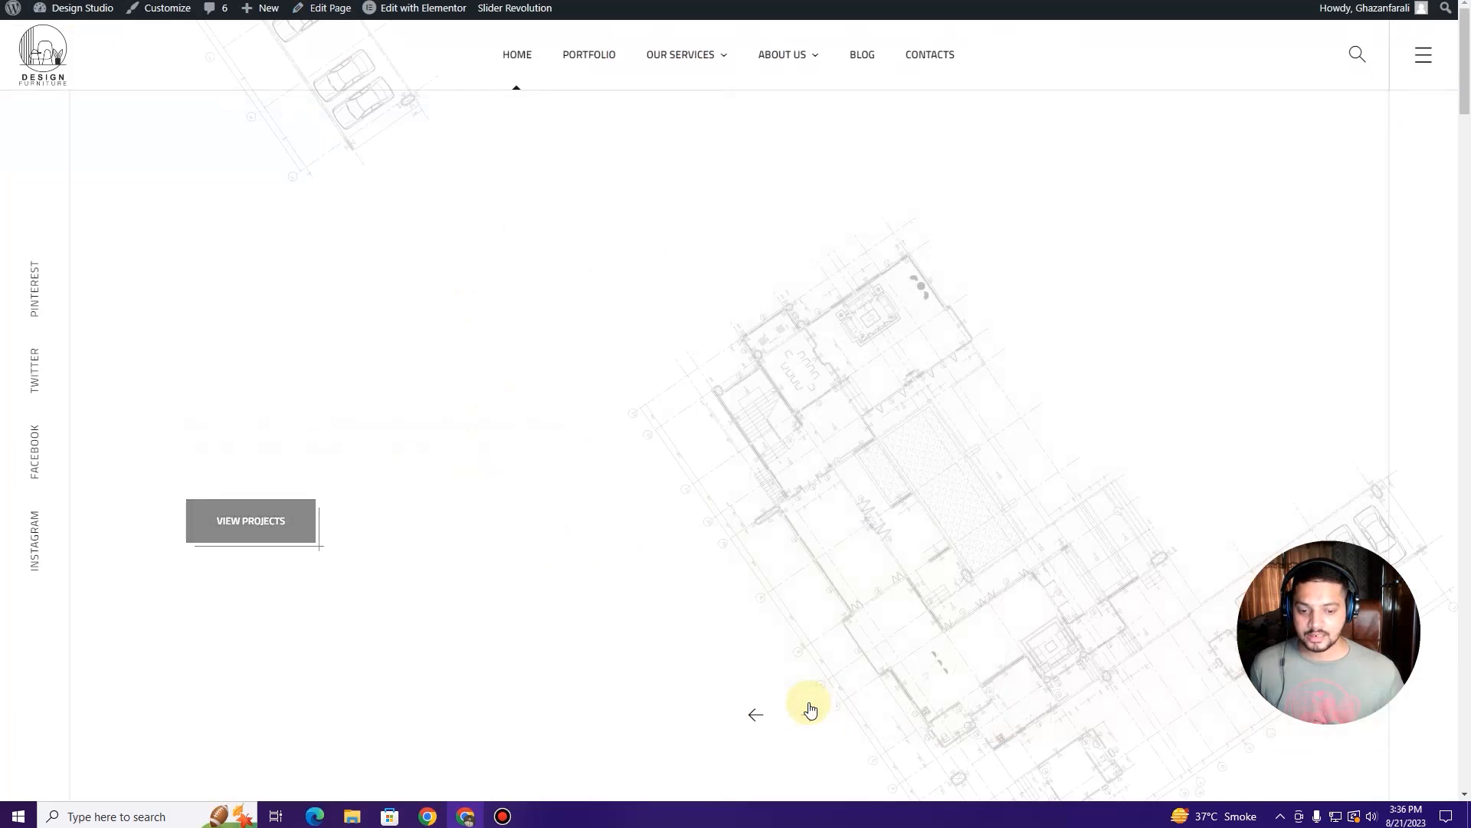
left_click(811, 710)
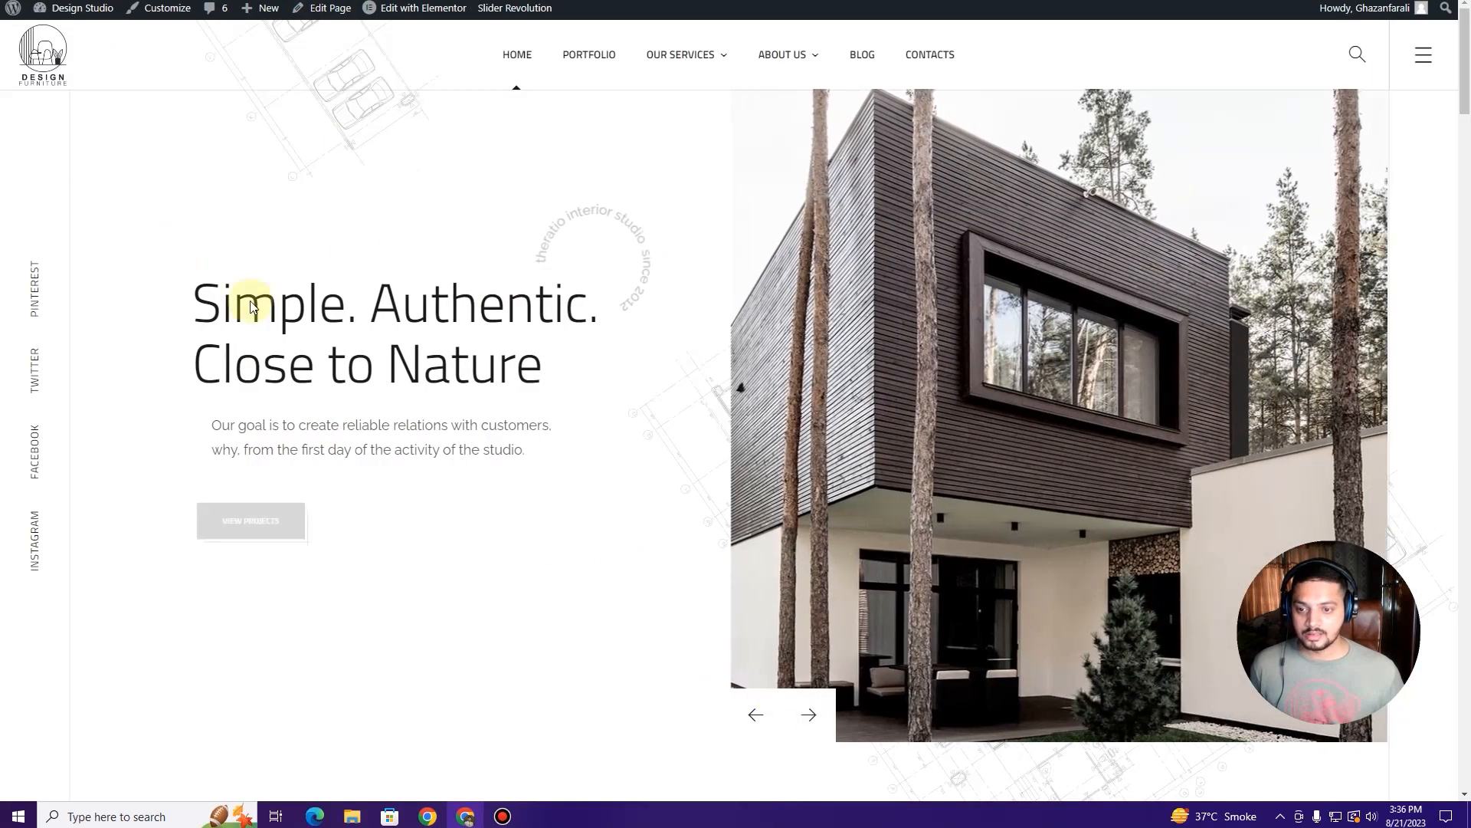
scroll(470, 295, "down", 3)
scroll(98, 95, "up", 3)
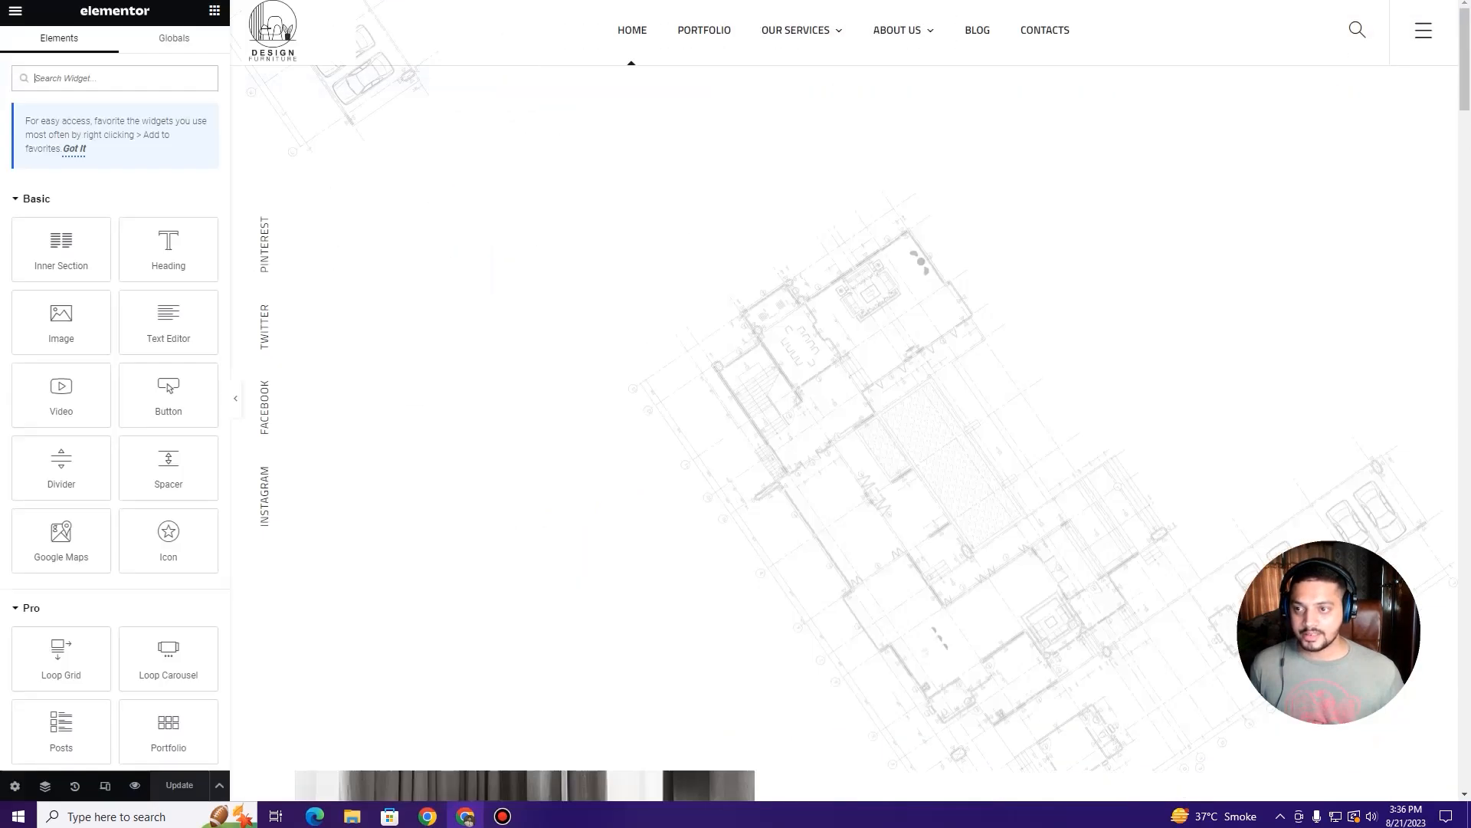
scroll(521, 317, "down", 3)
scroll(520, 320, "up", 3)
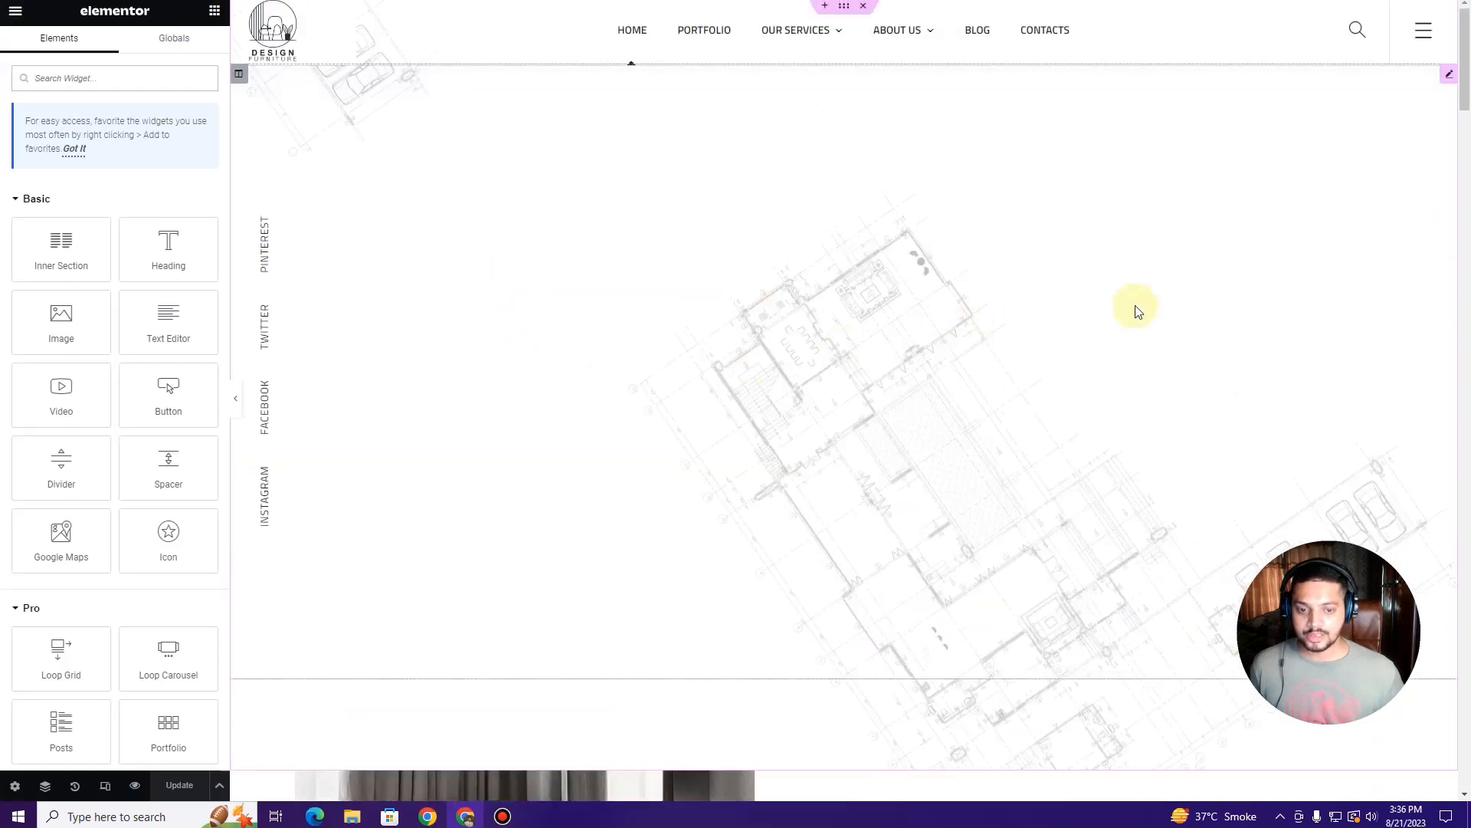
left_click(1447, 80)
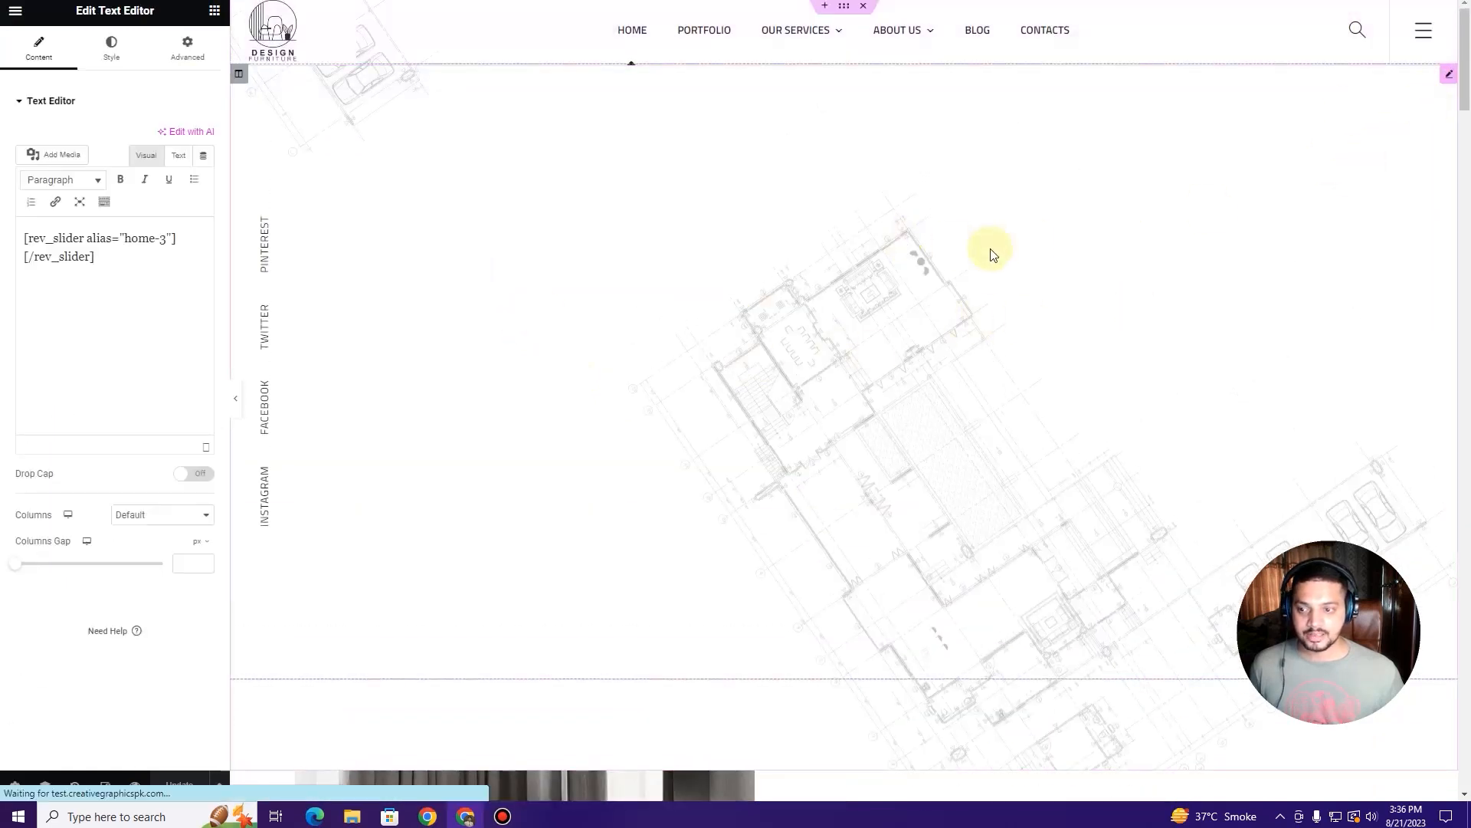
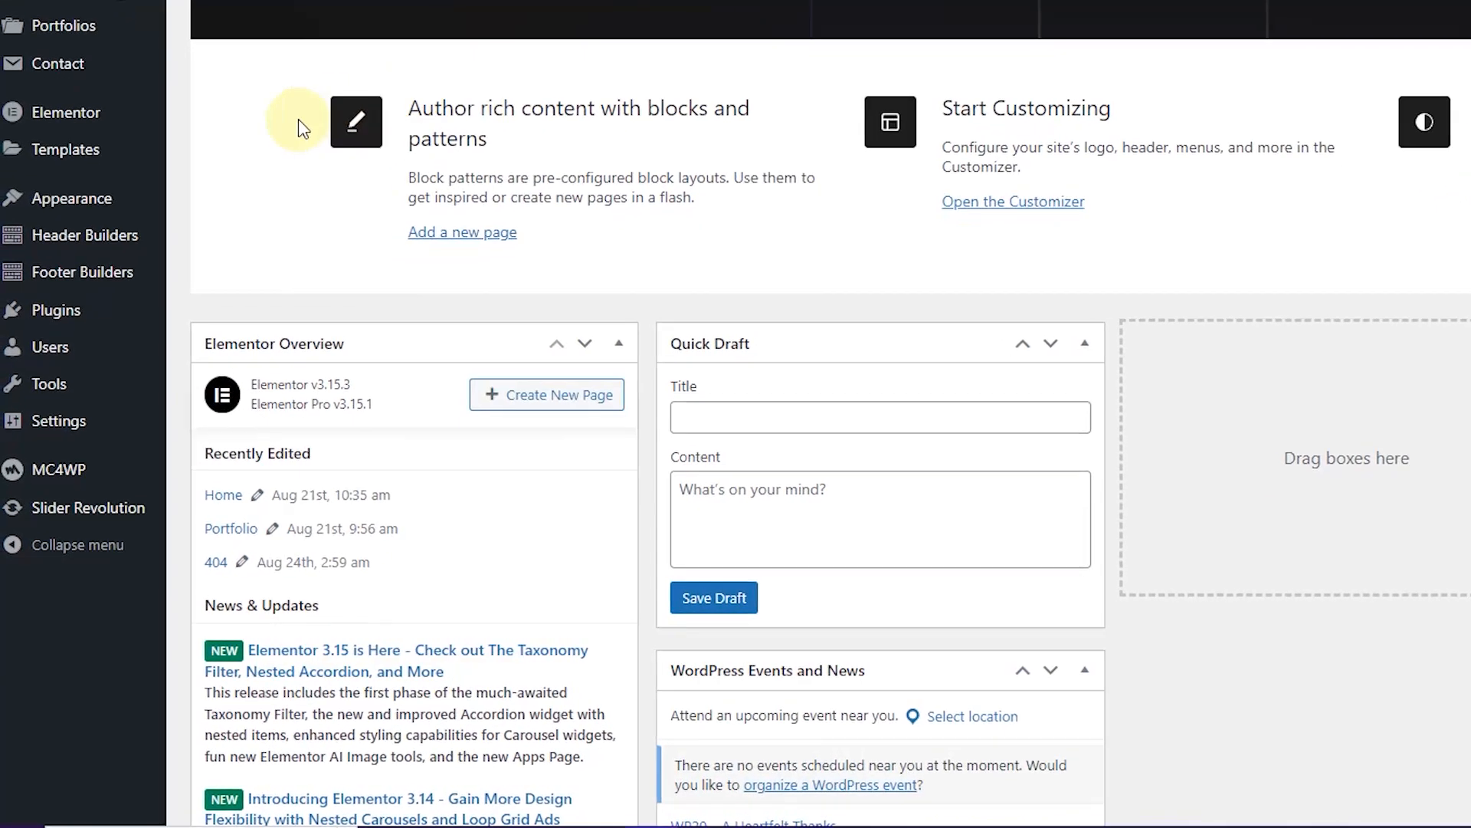
Step: Find Home 3 among the Slider Revolution modules, matching the homepage shortcode, and open it in the editor
mouse_move(115, 512)
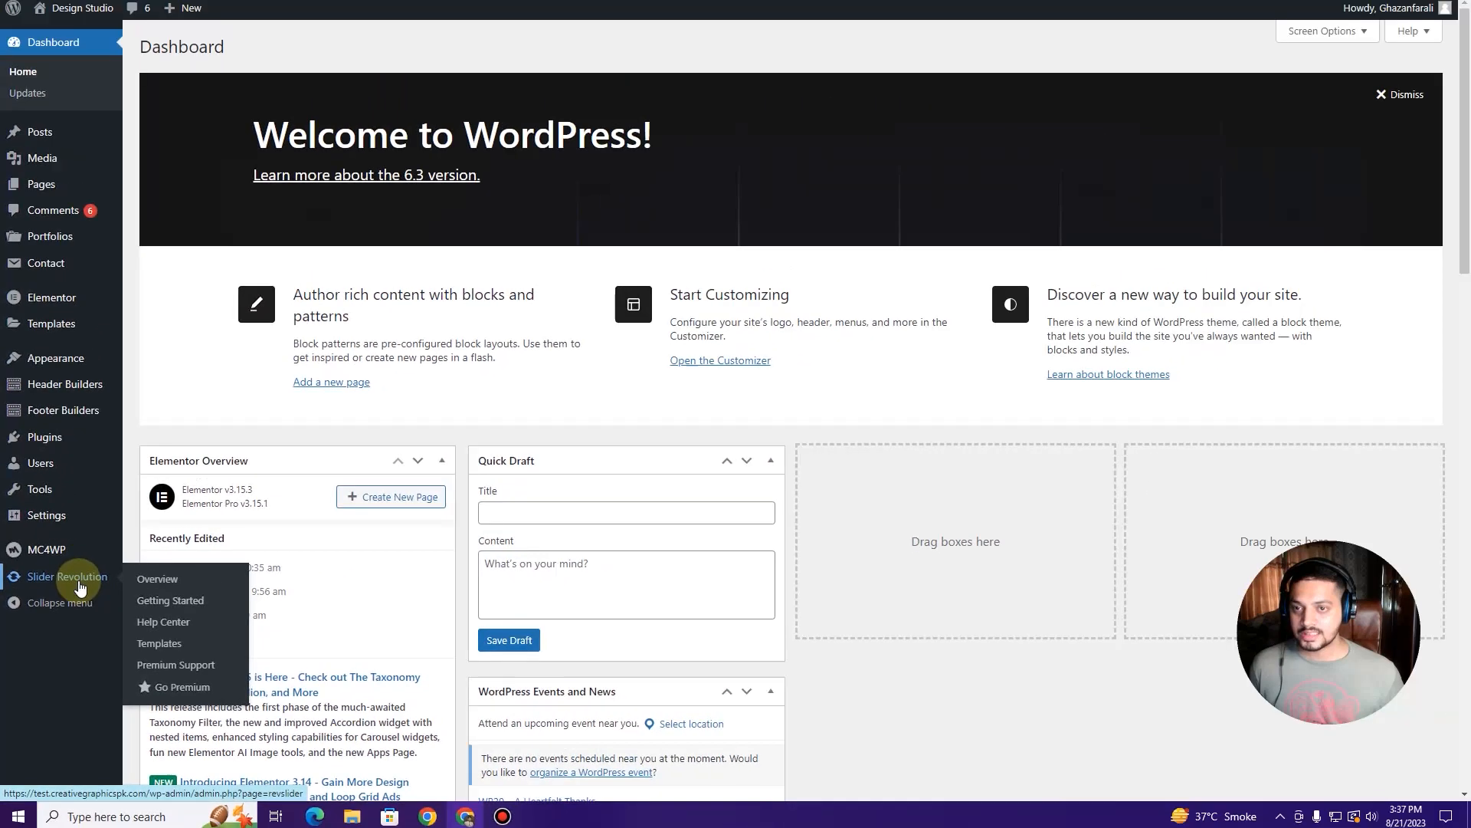
left_click(116, 512)
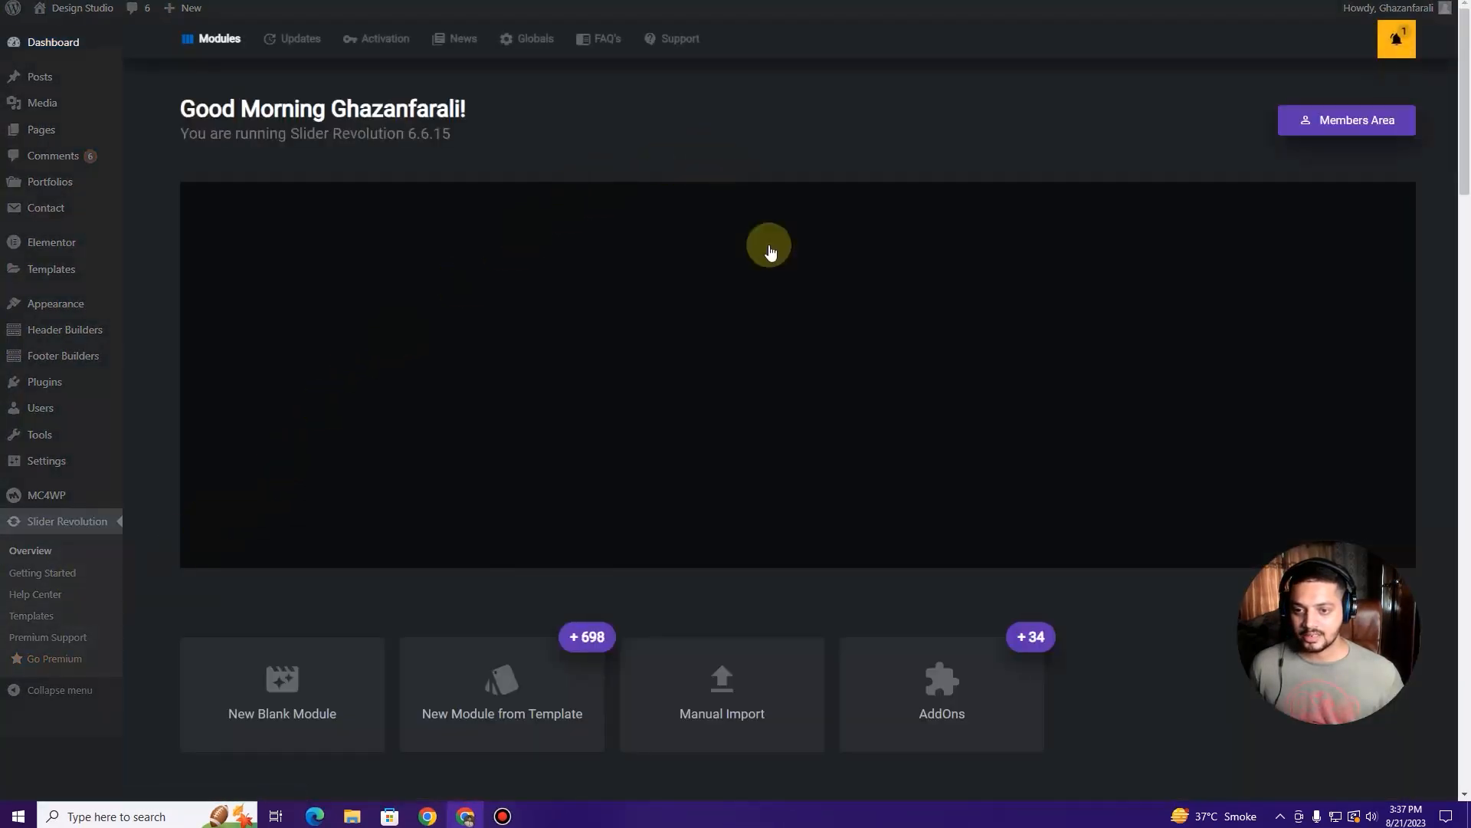
scroll(745, 303, "down", 2)
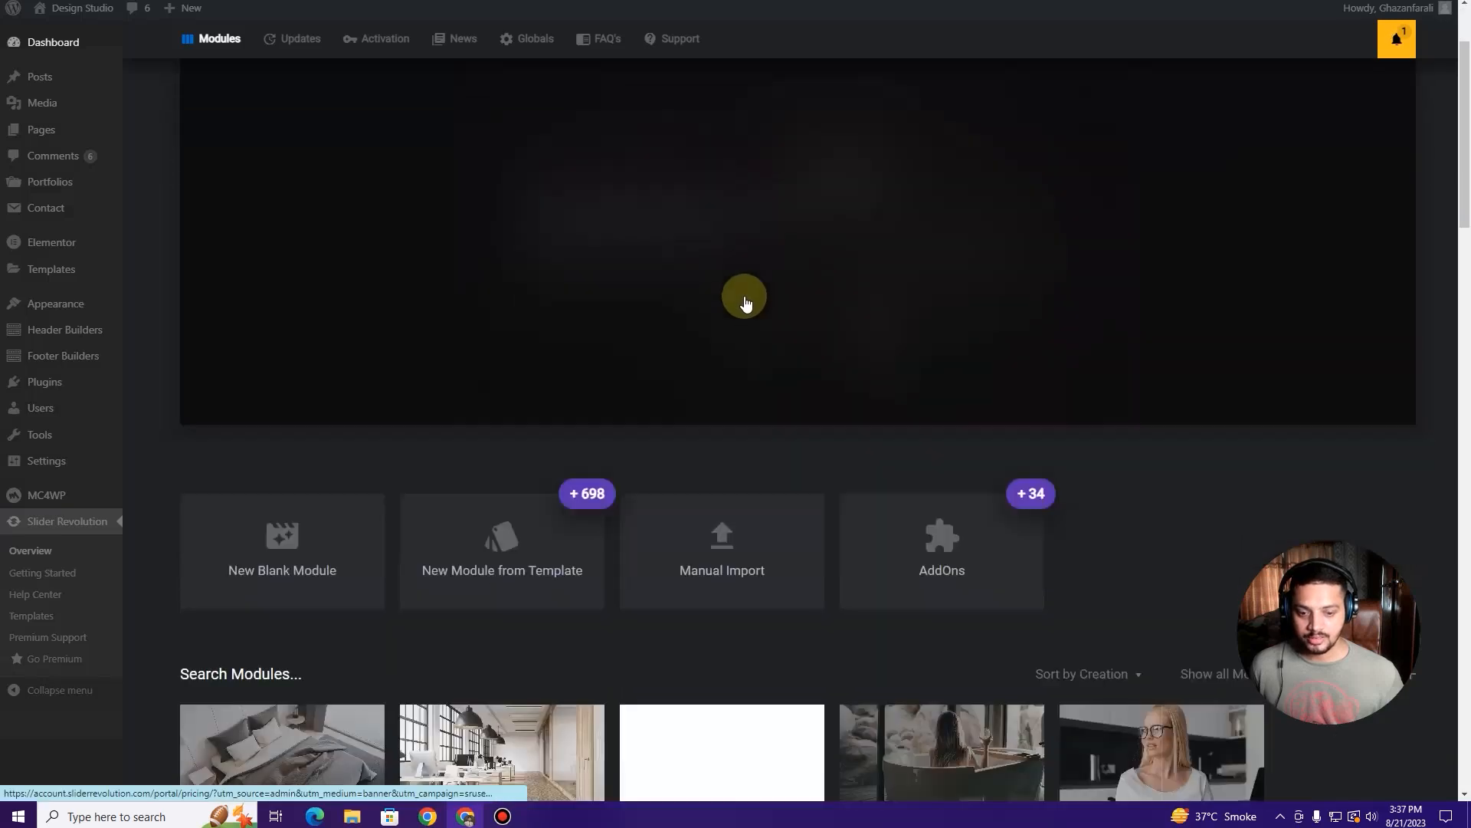
scroll(746, 302, "down", 6)
scroll(598, 352, "down", 1)
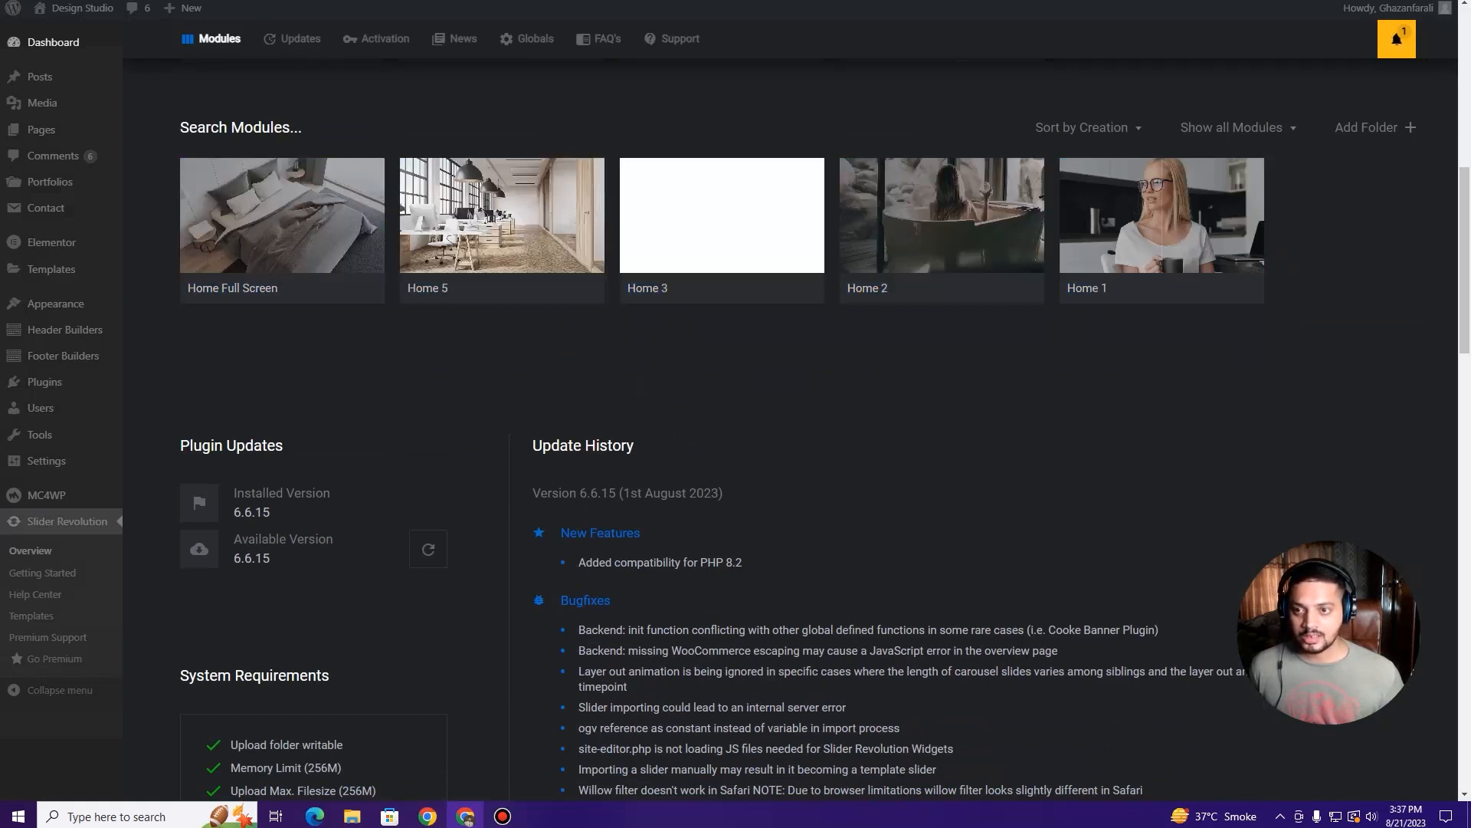
key("ctrl+Tab")
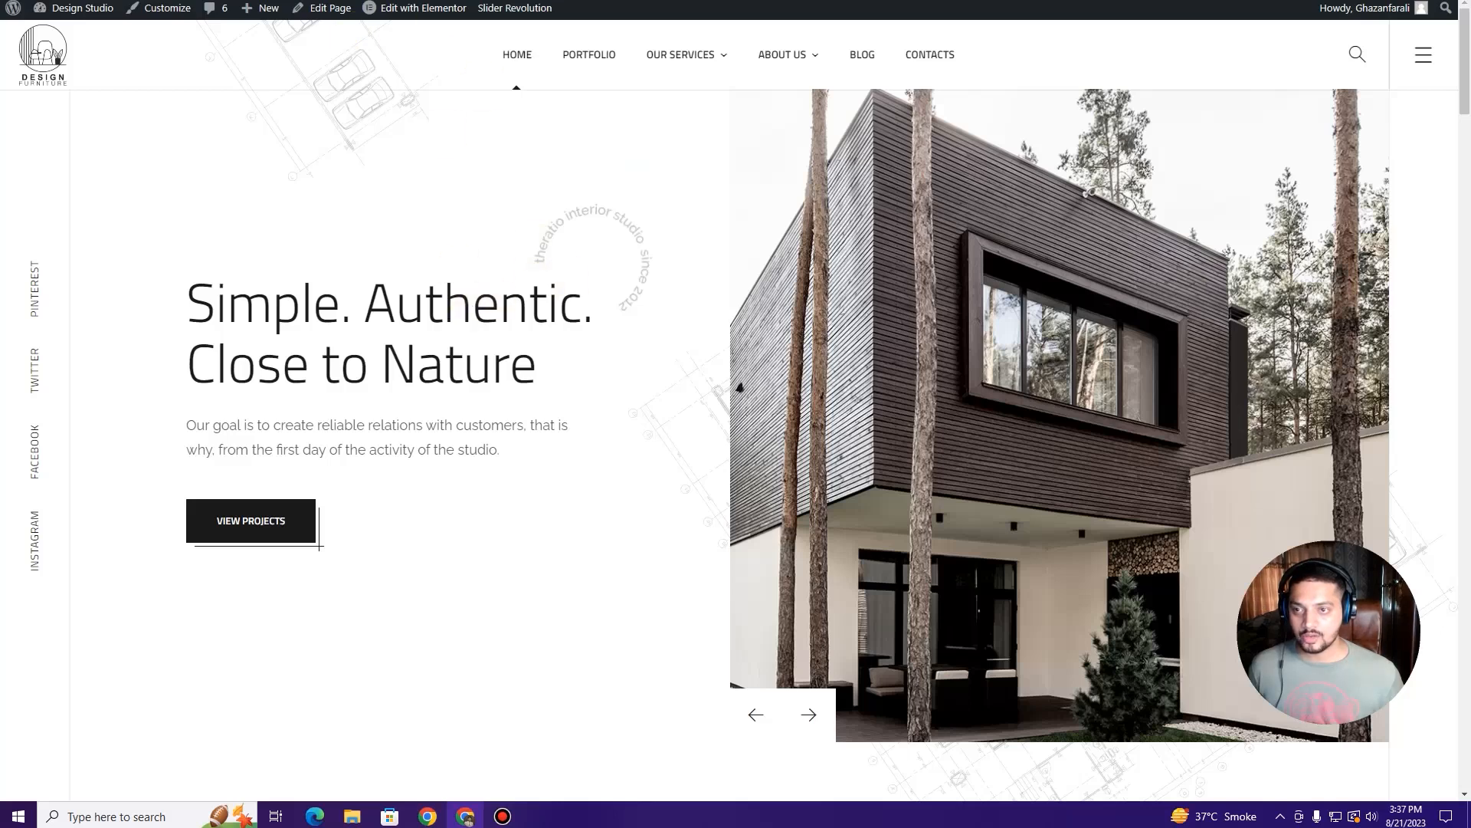
key("ctrl+Tab")
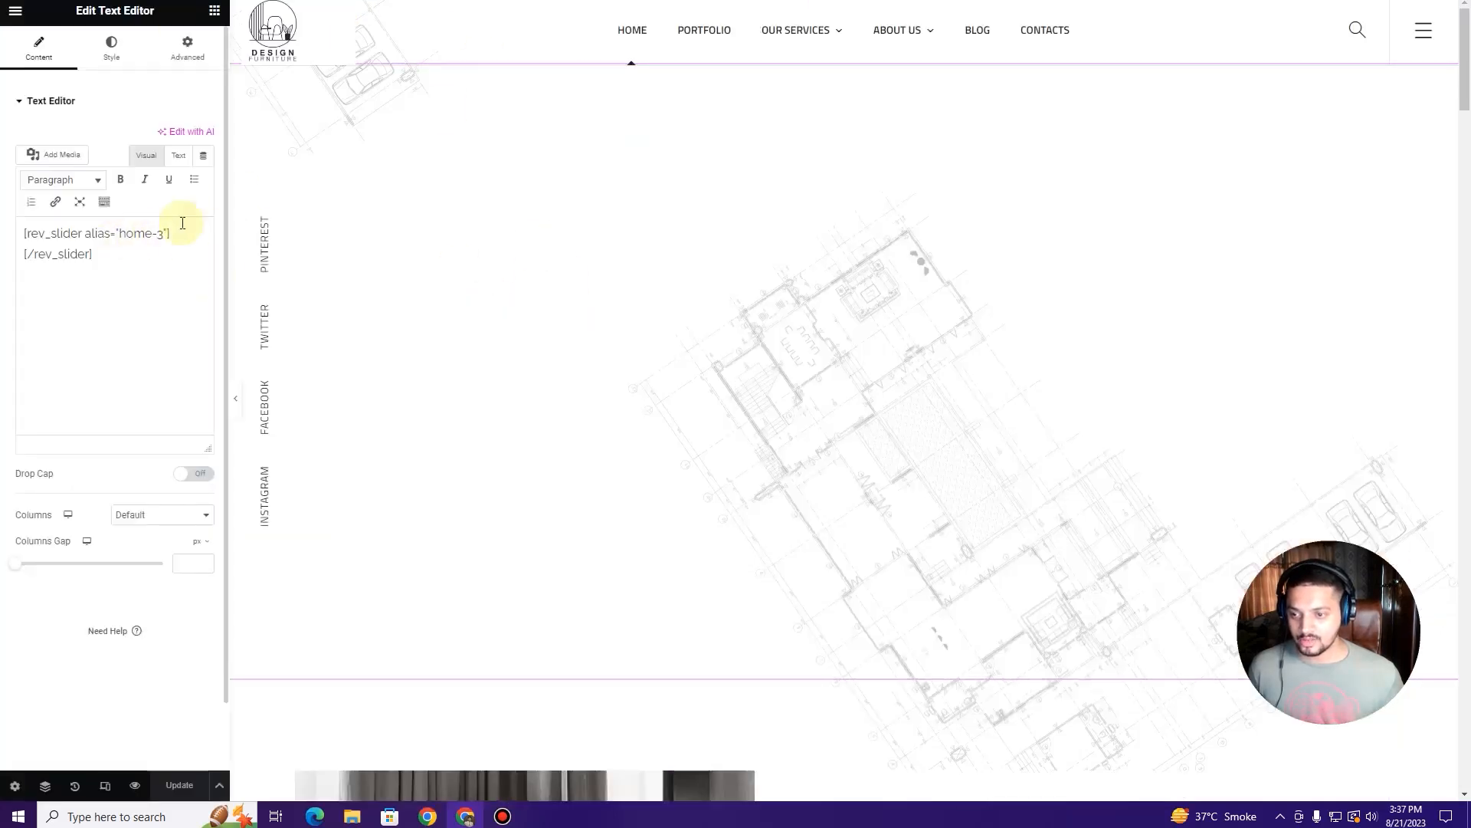
key("ctrl+Tab")
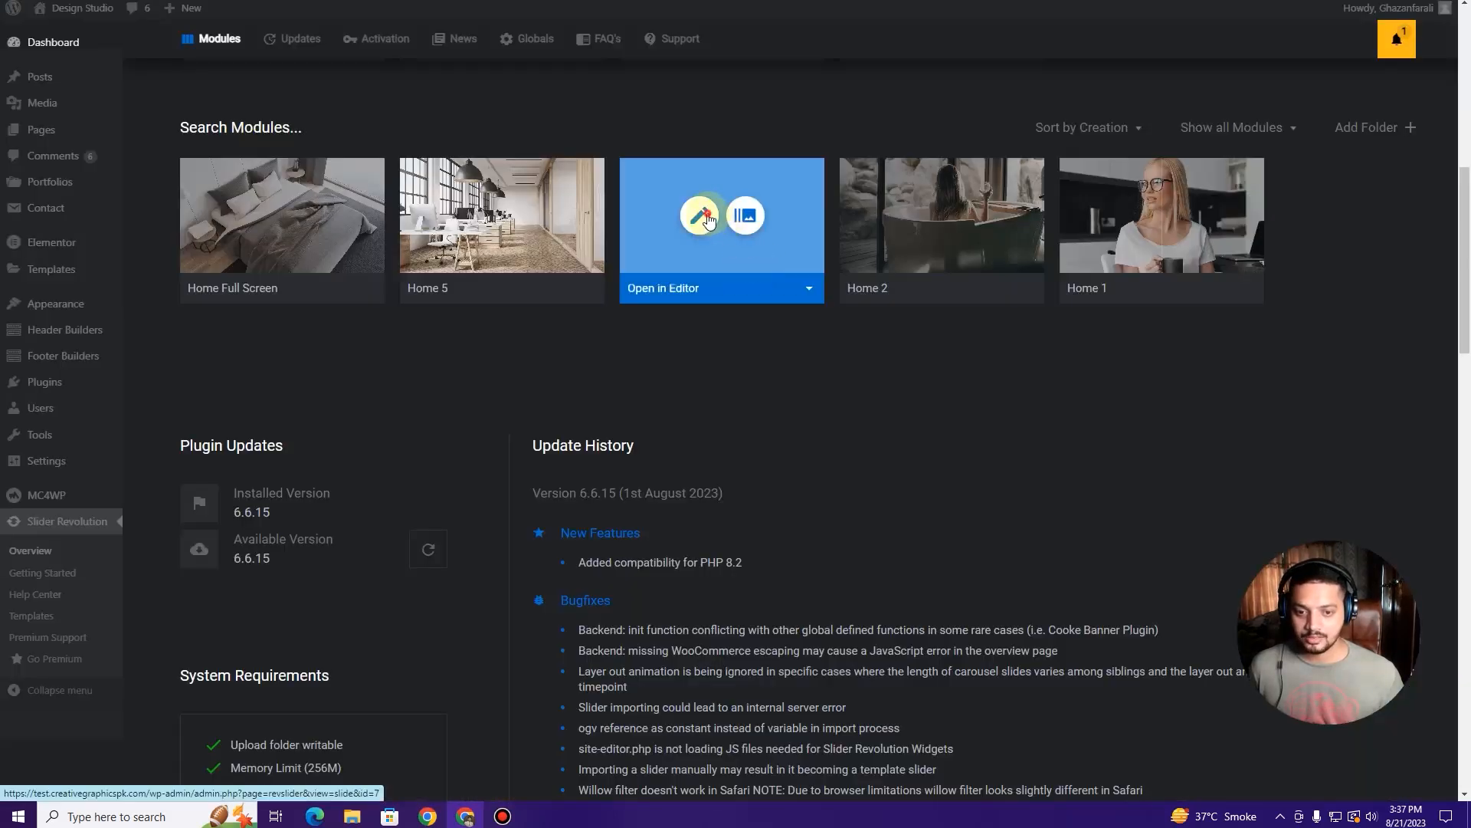
left_click(705, 218)
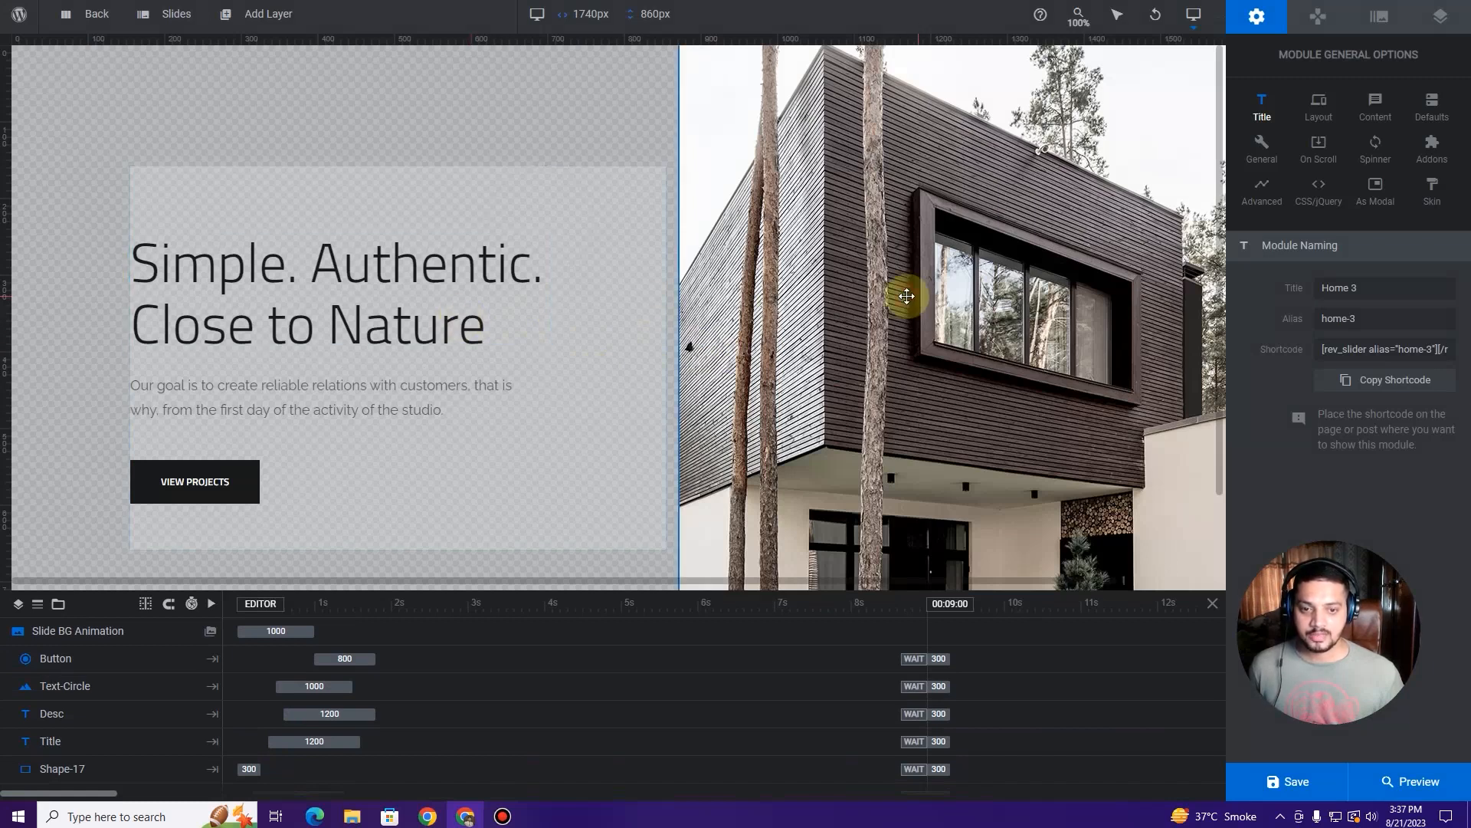
left_click(907, 296)
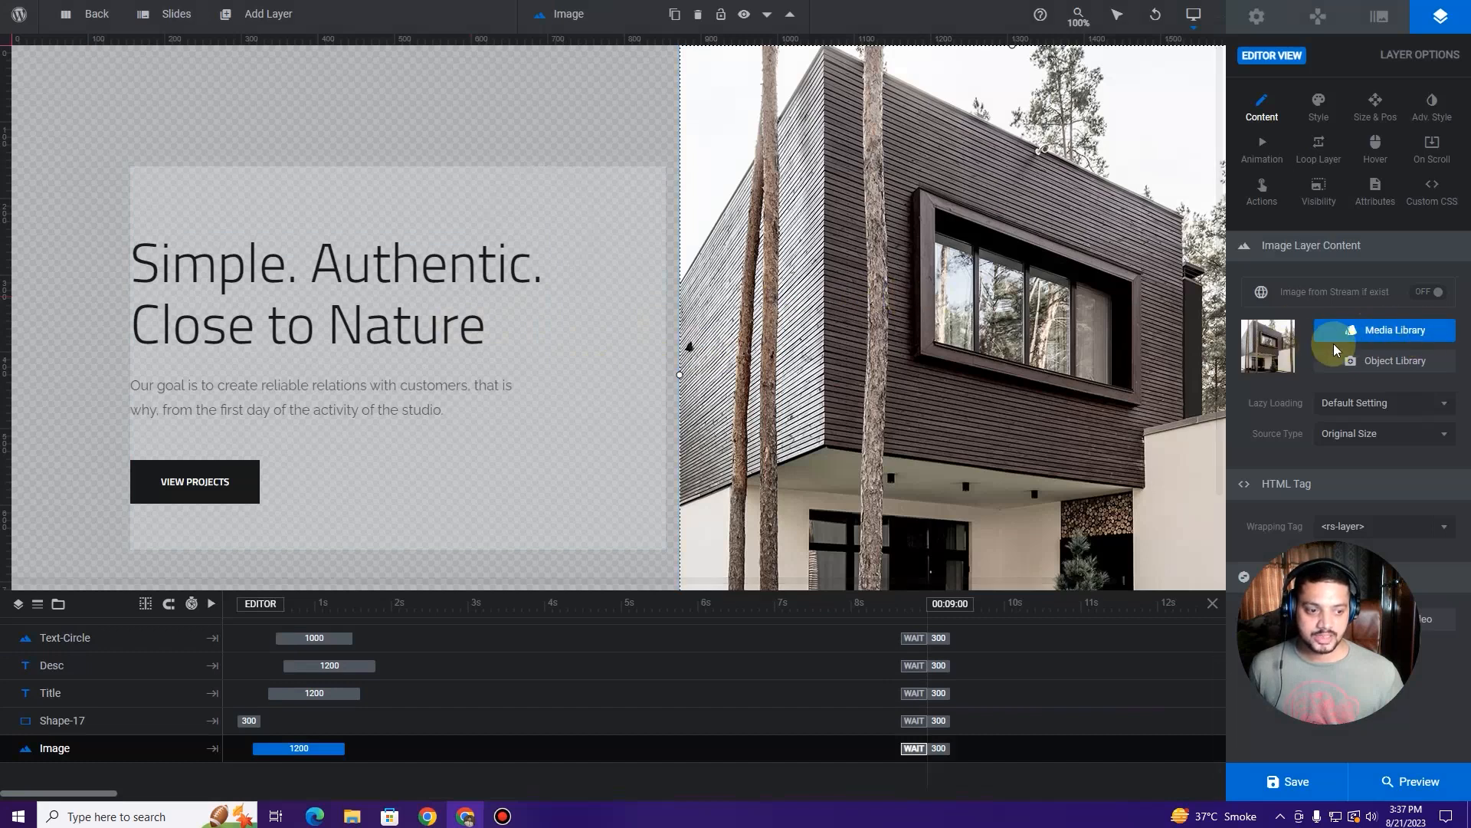
left_click(1372, 342)
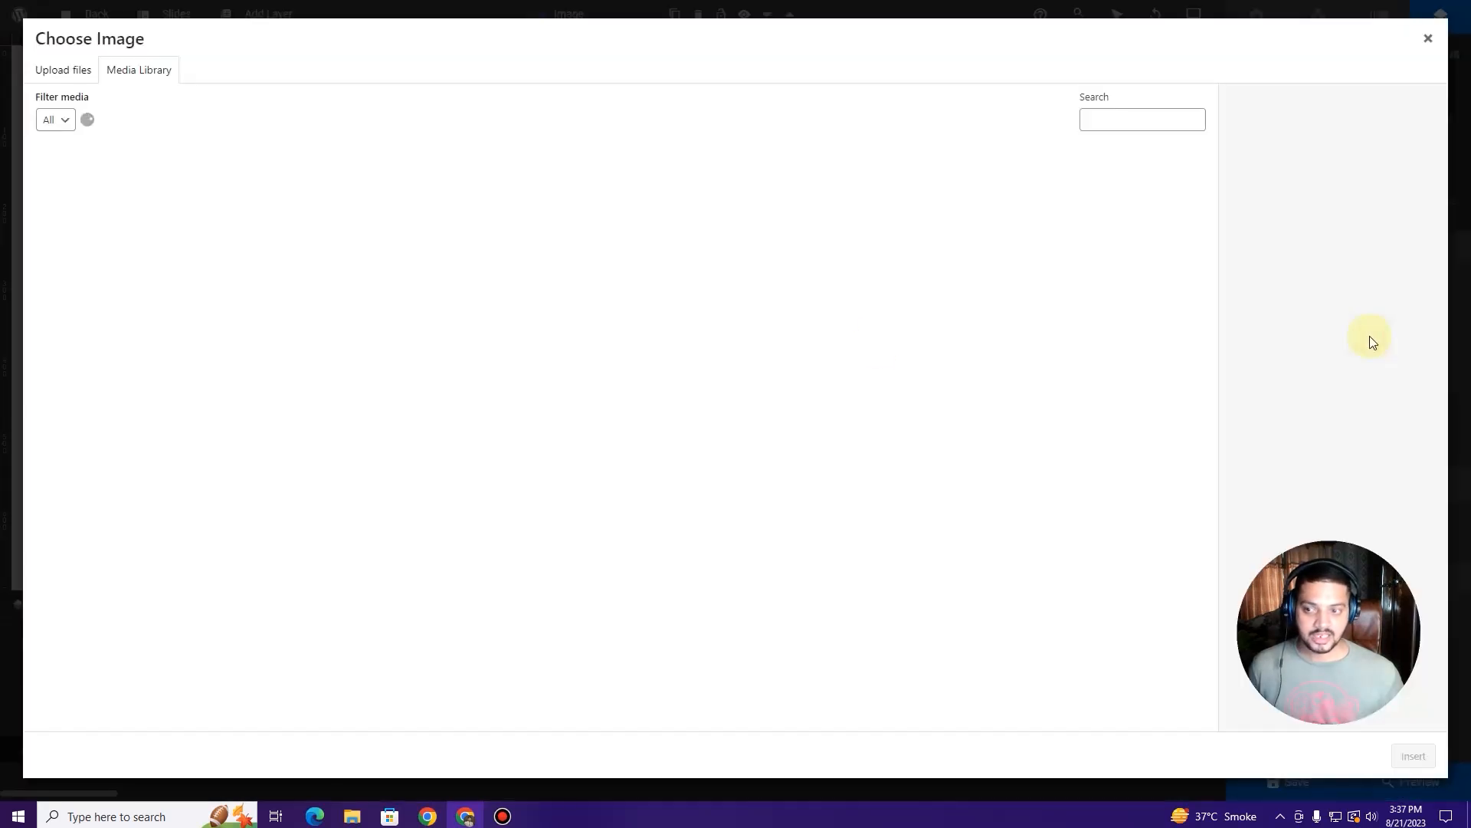
left_click(73, 69)
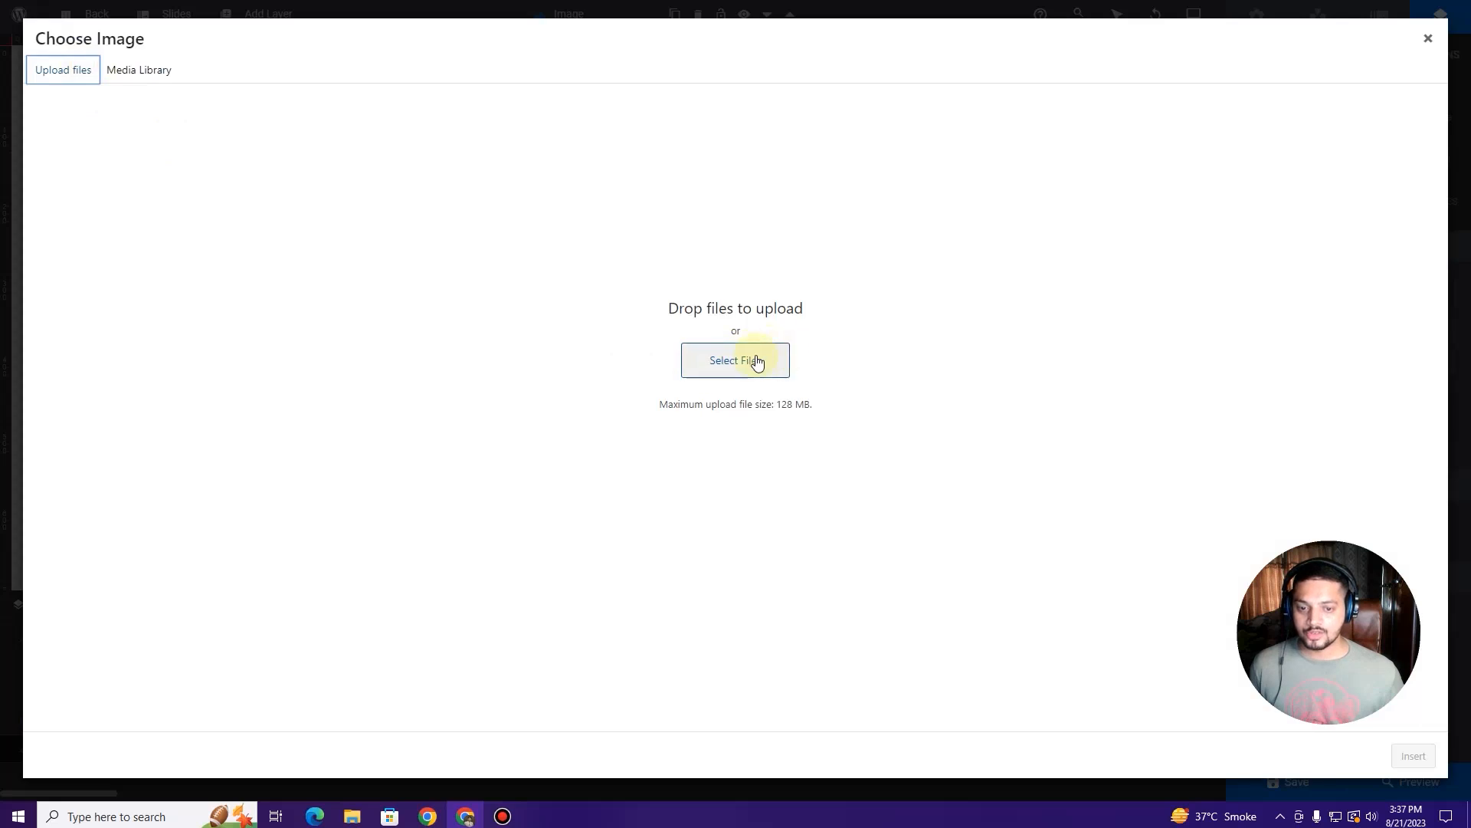
left_click(148, 76)
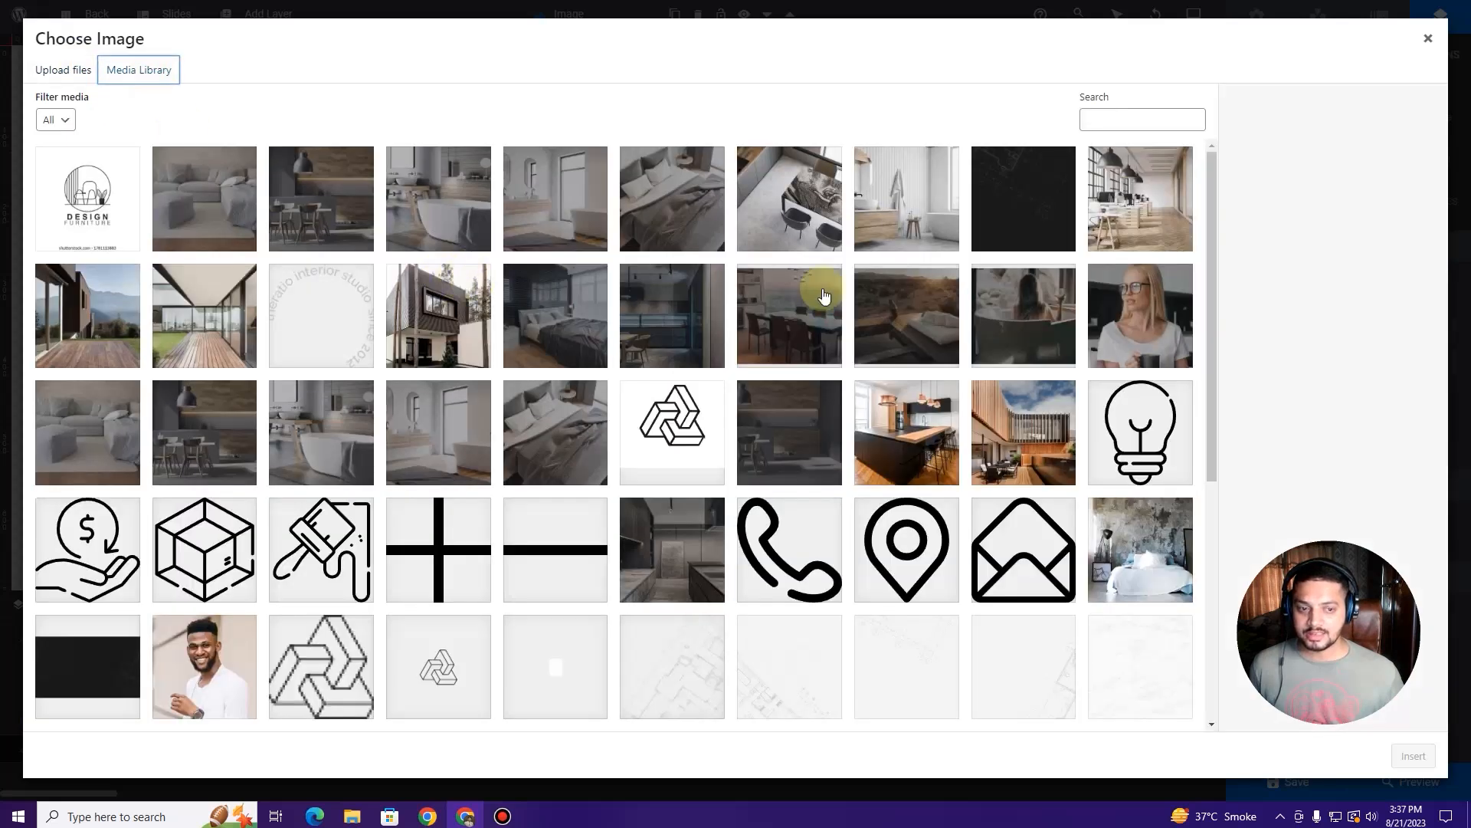
left_click(1427, 39)
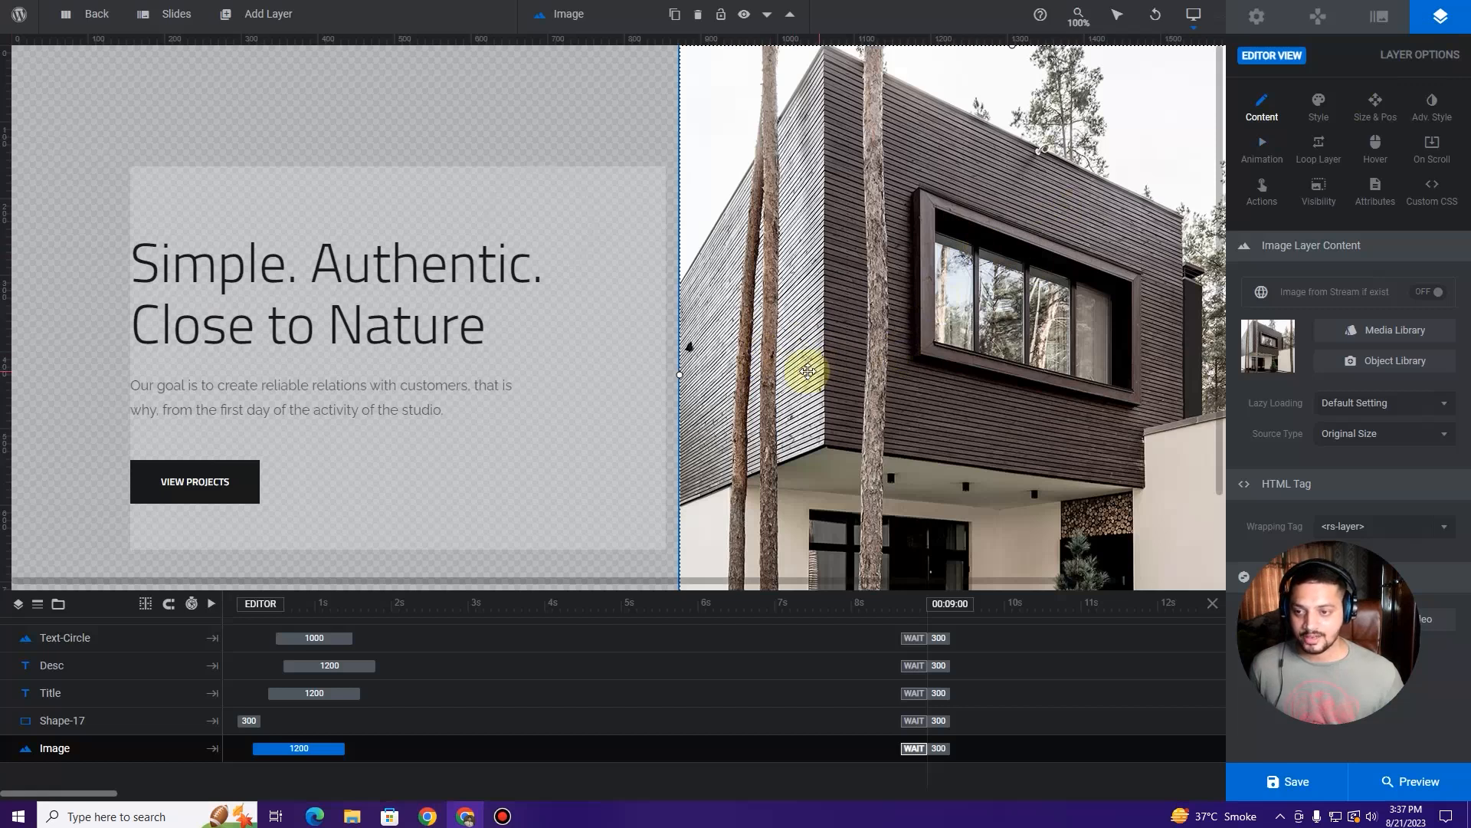
left_click(372, 278)
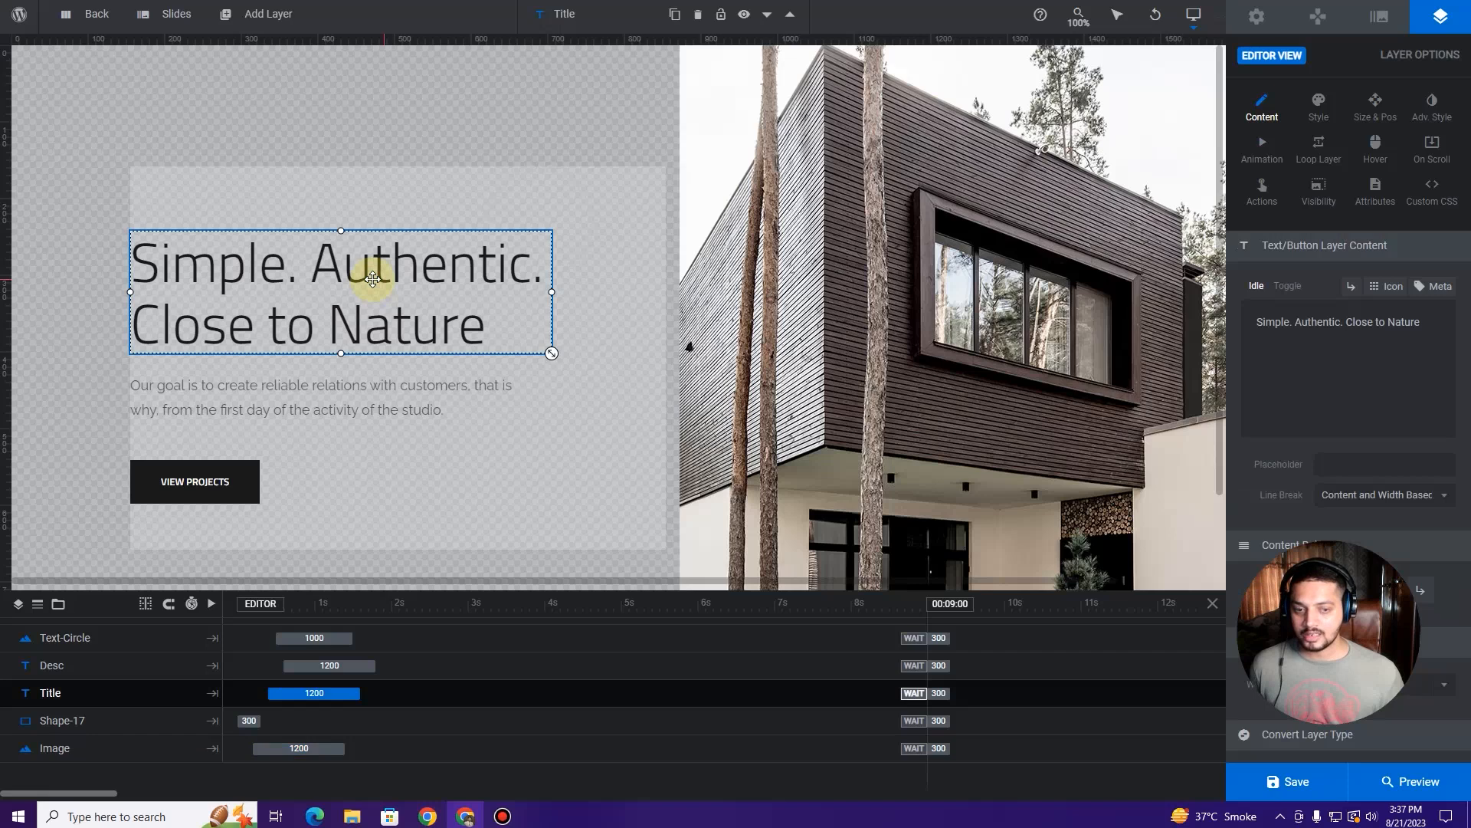
Step: Edit the Title layer so the headline reads 'Authentic. Simple. Close to Nature'
left_click(1386, 322)
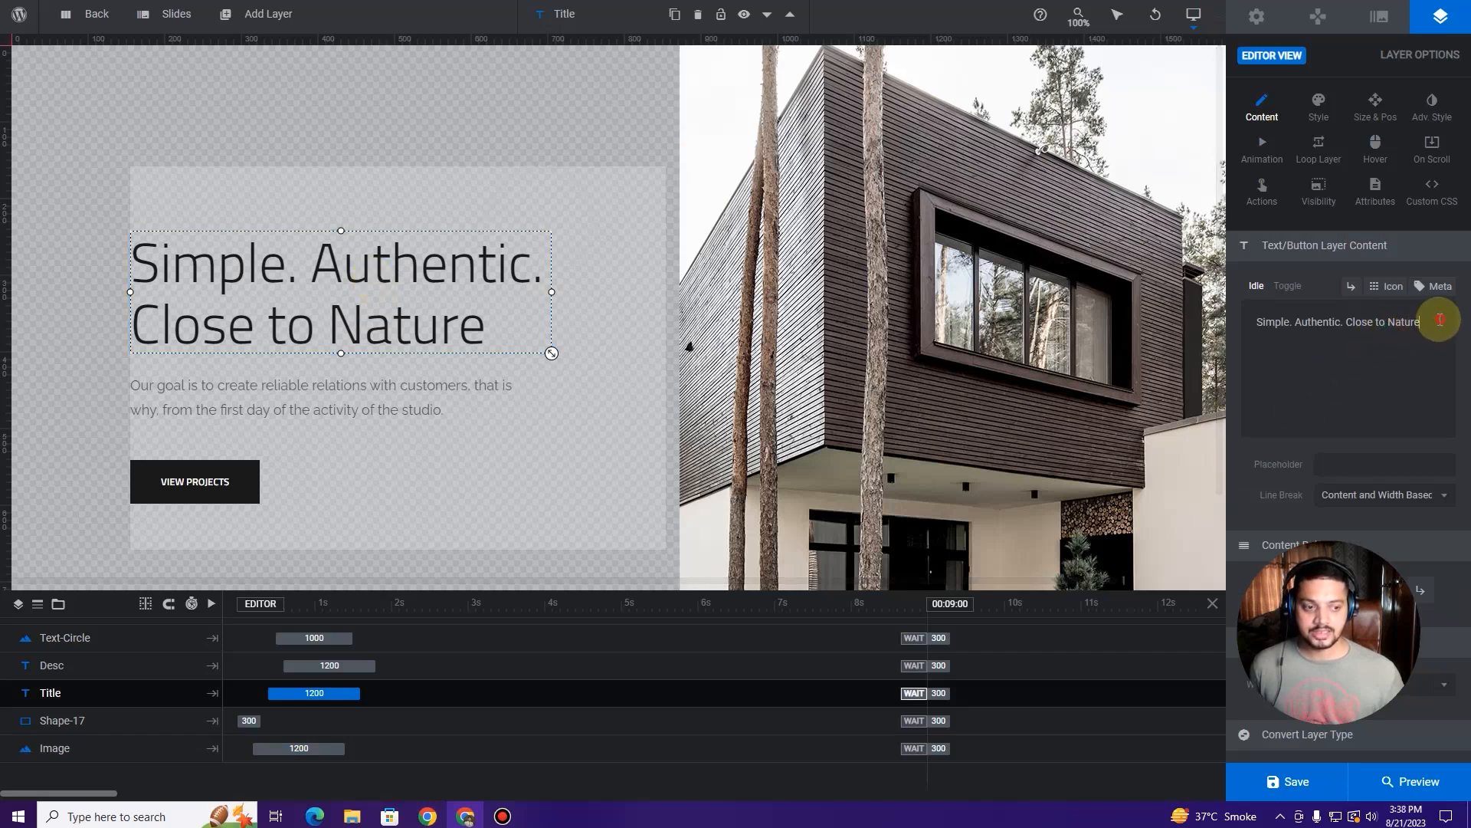
left_click_drag(1440, 321, 1269, 323)
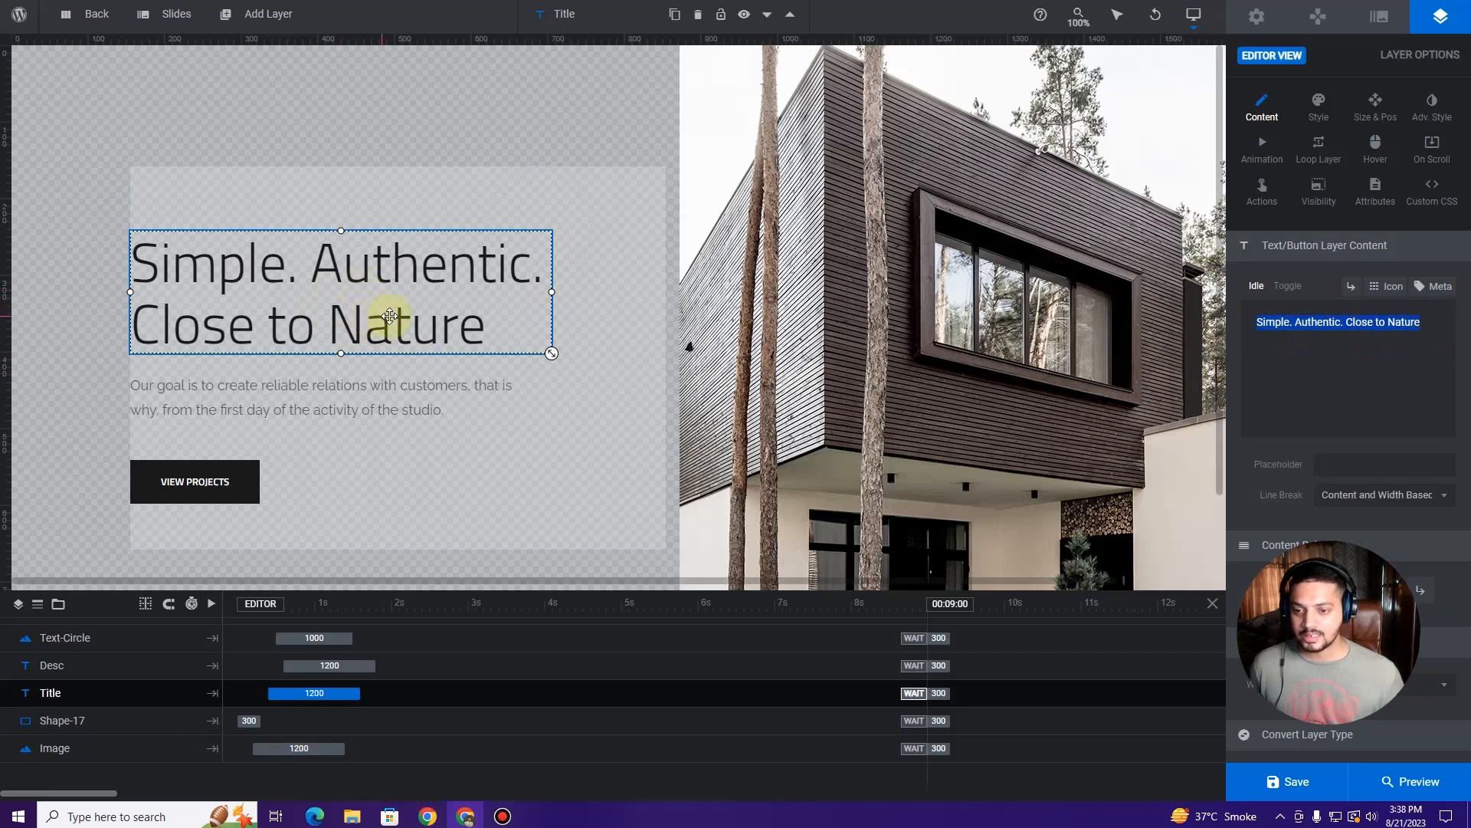
left_click(1319, 325)
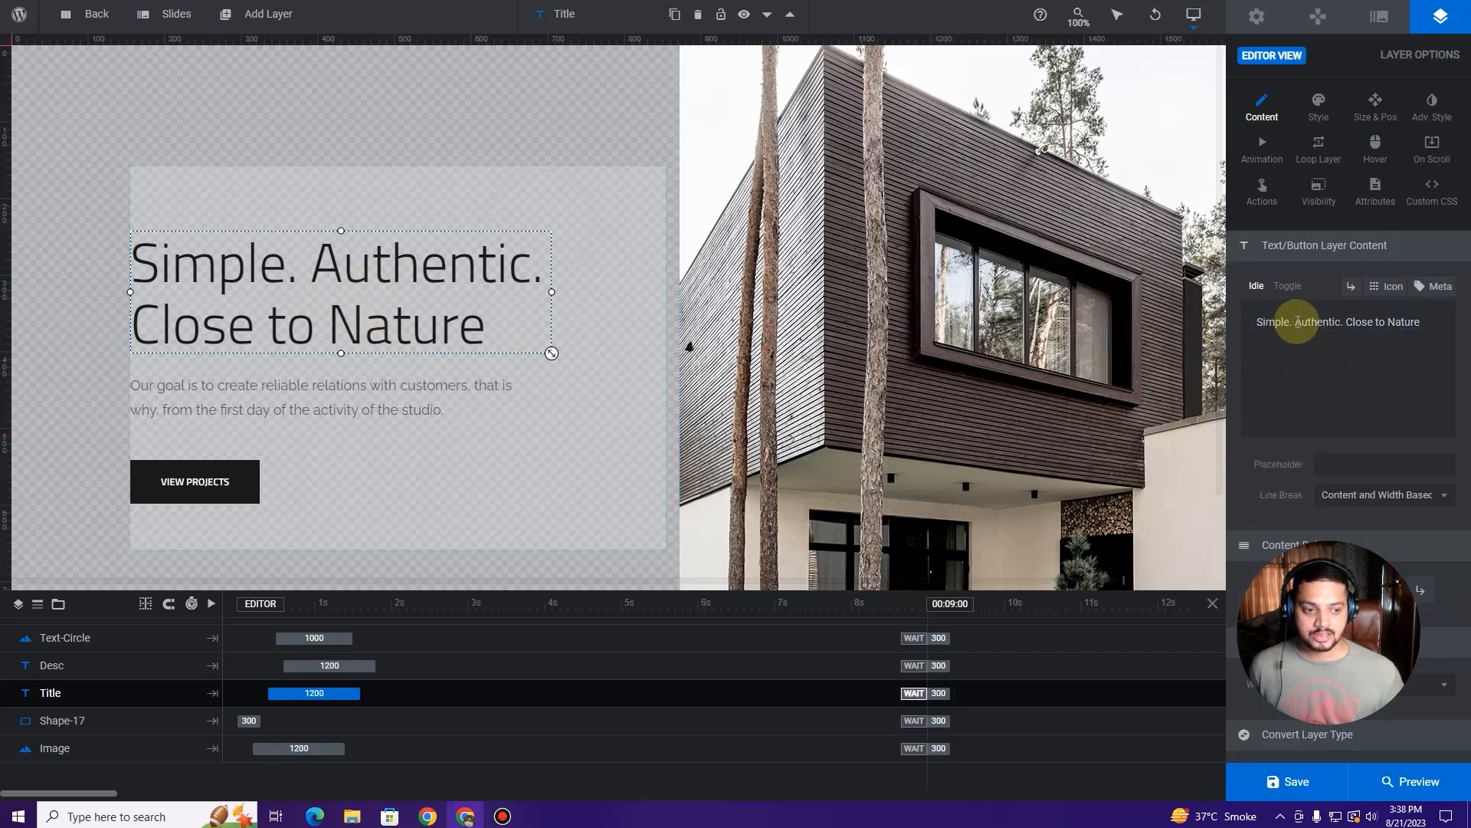
left_click_drag(1278, 322, 1257, 322)
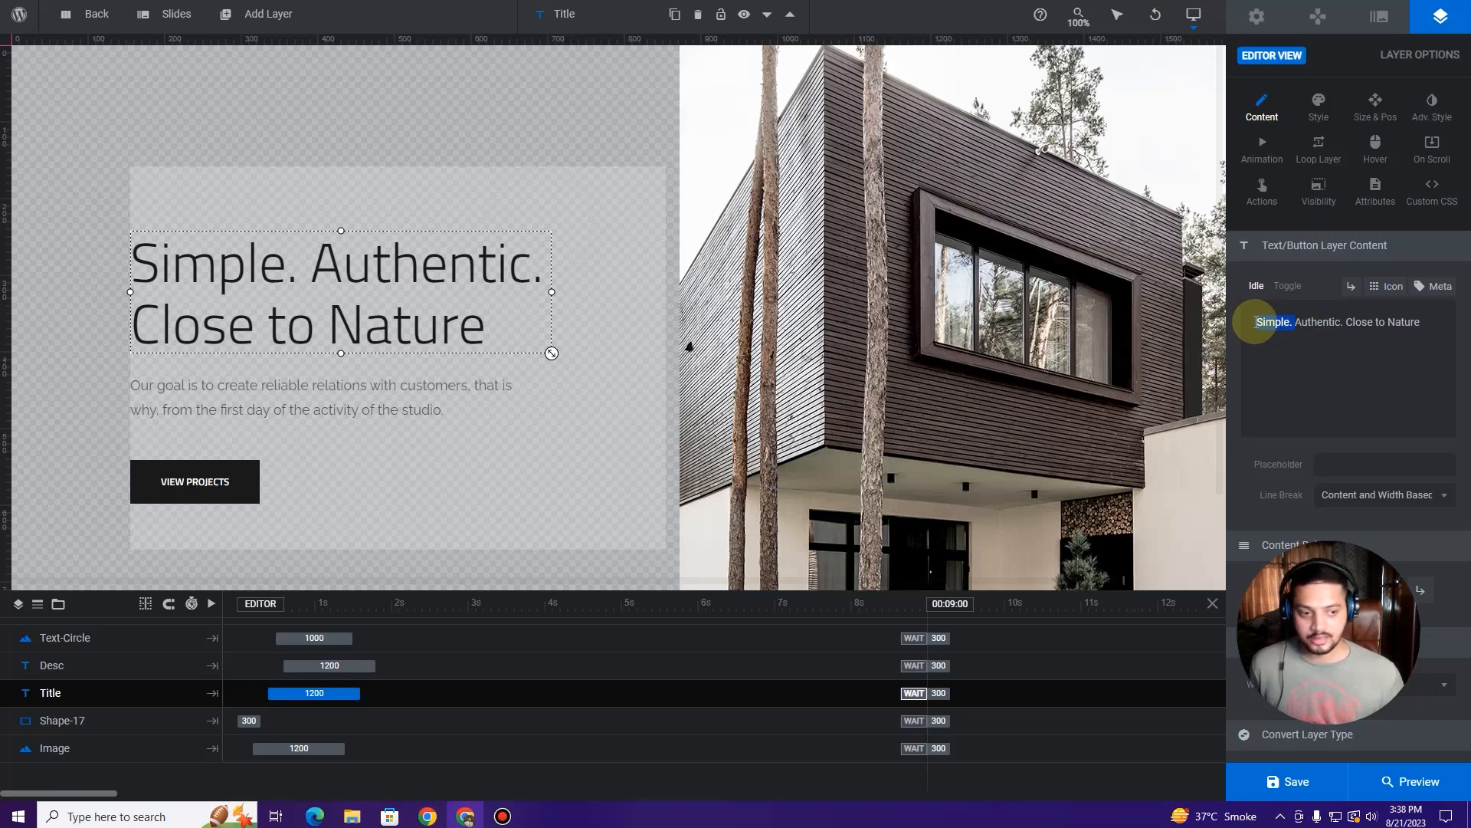
key("BackSpace")
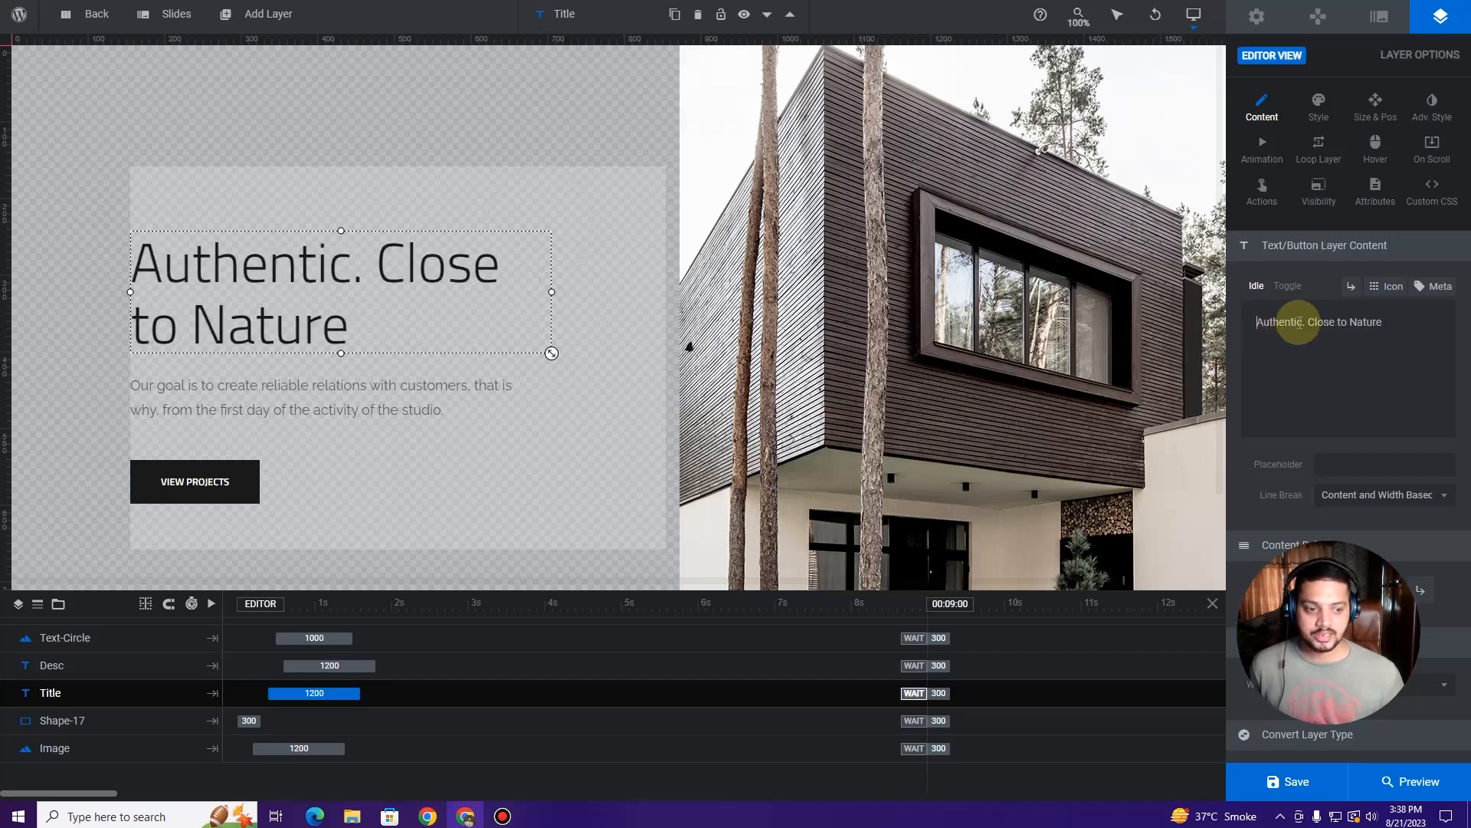
key("ctrl+z")
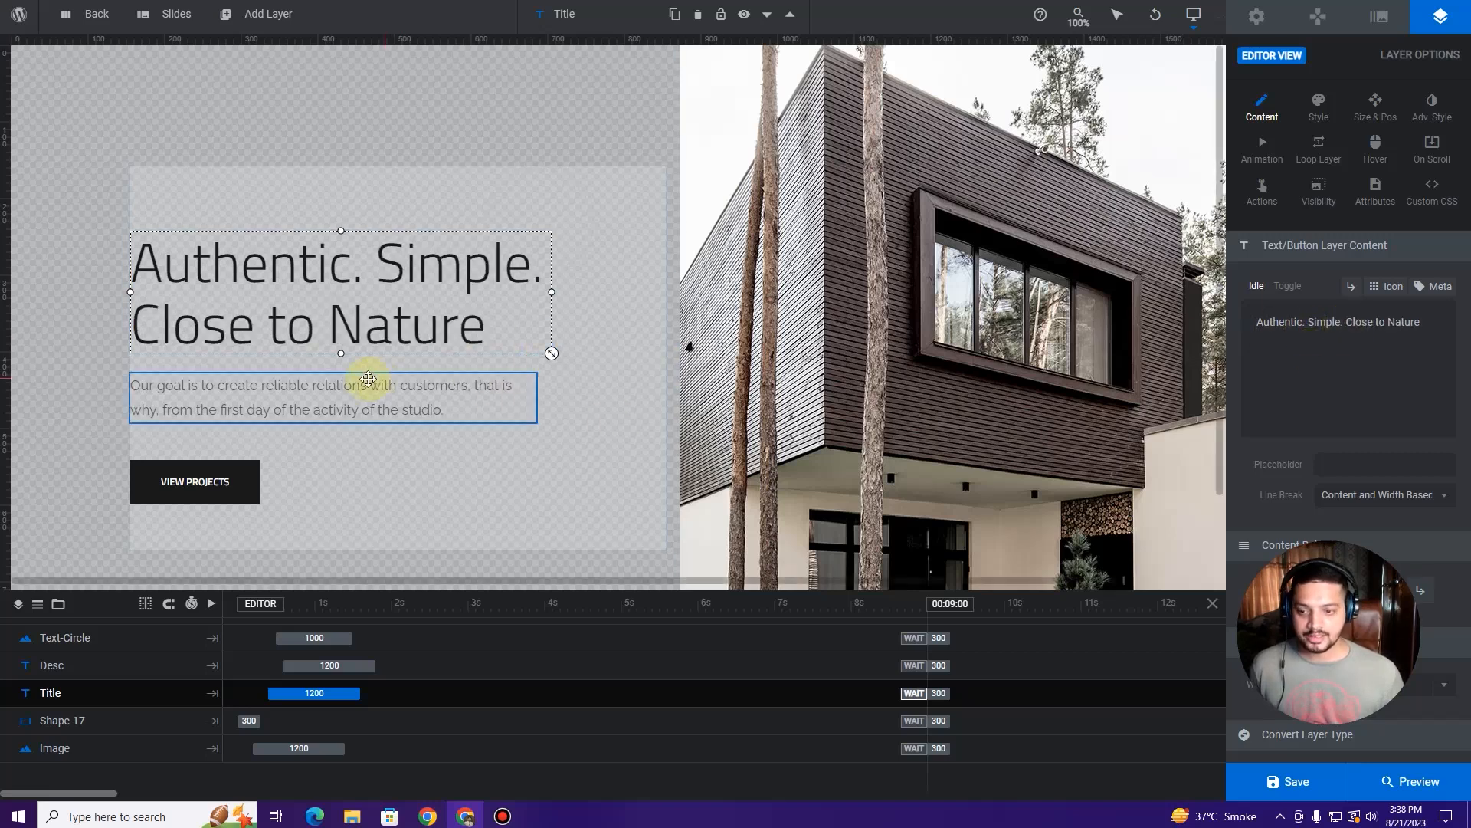
Step: Look over the description layer's text, then select the VIEW PROJECTS button layer
left_click(415, 396)
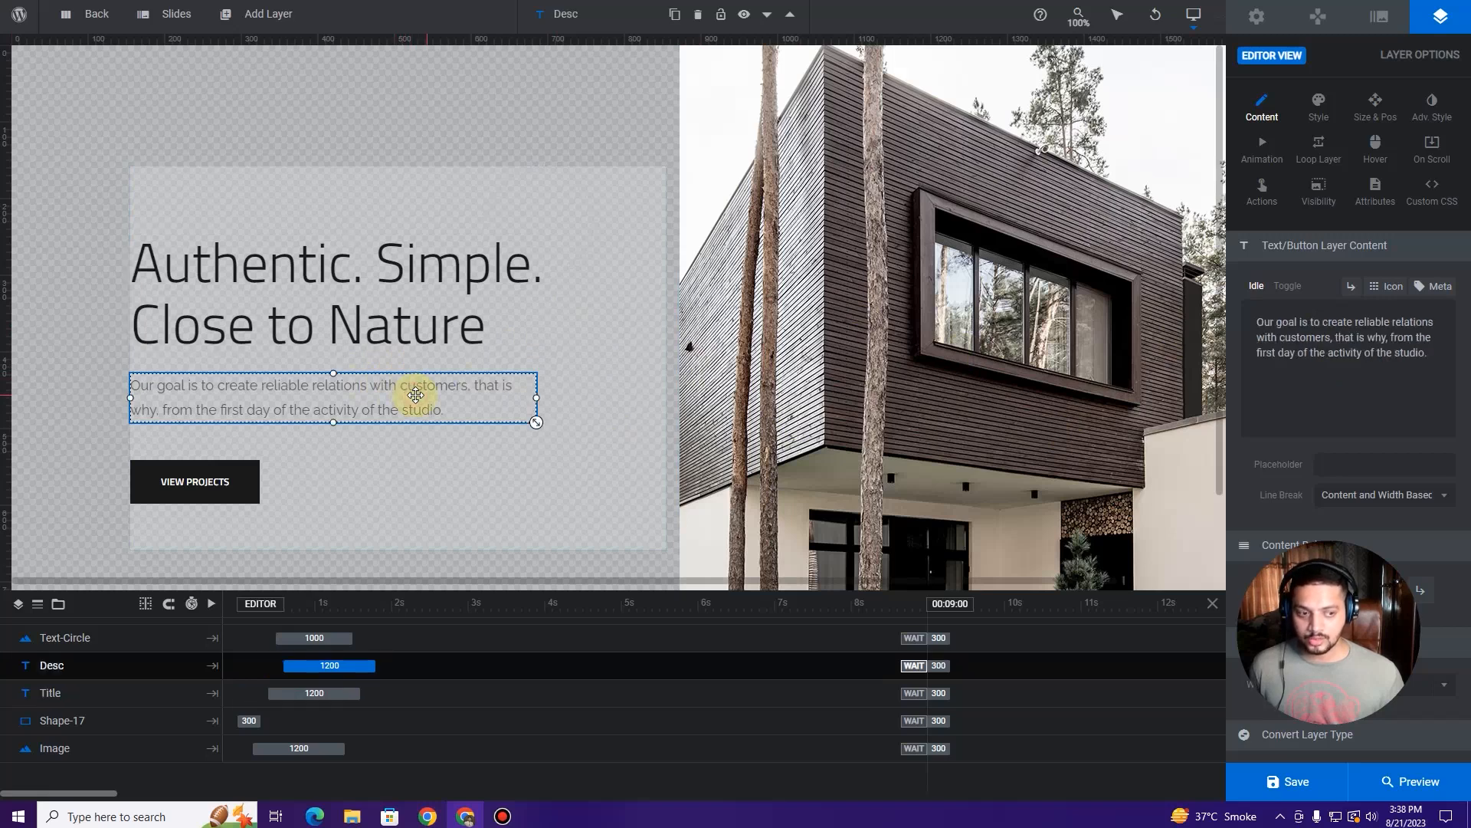
left_click_drag(1428, 354, 1254, 321)
left_click(1285, 353)
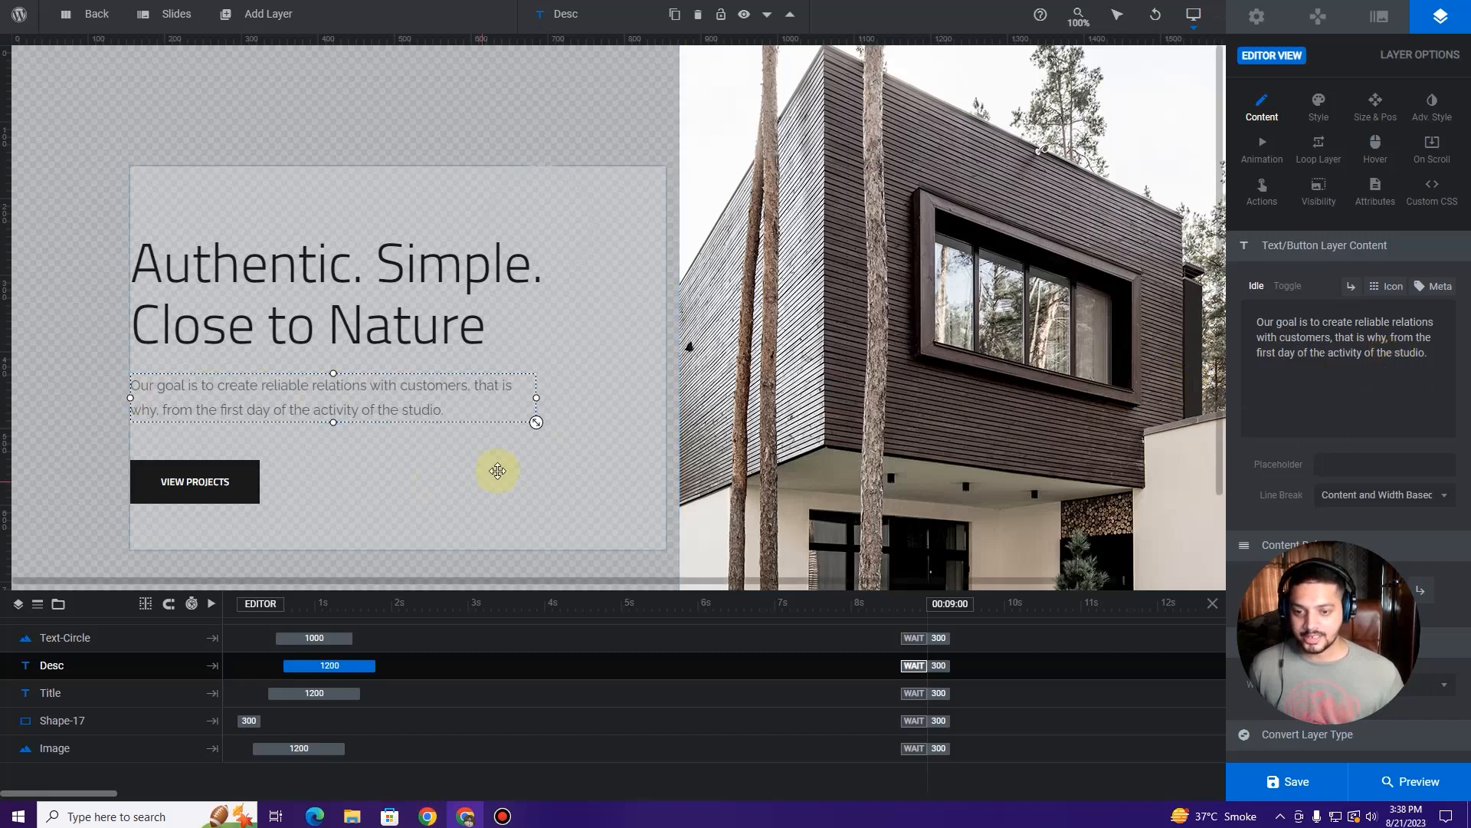
left_click(230, 486)
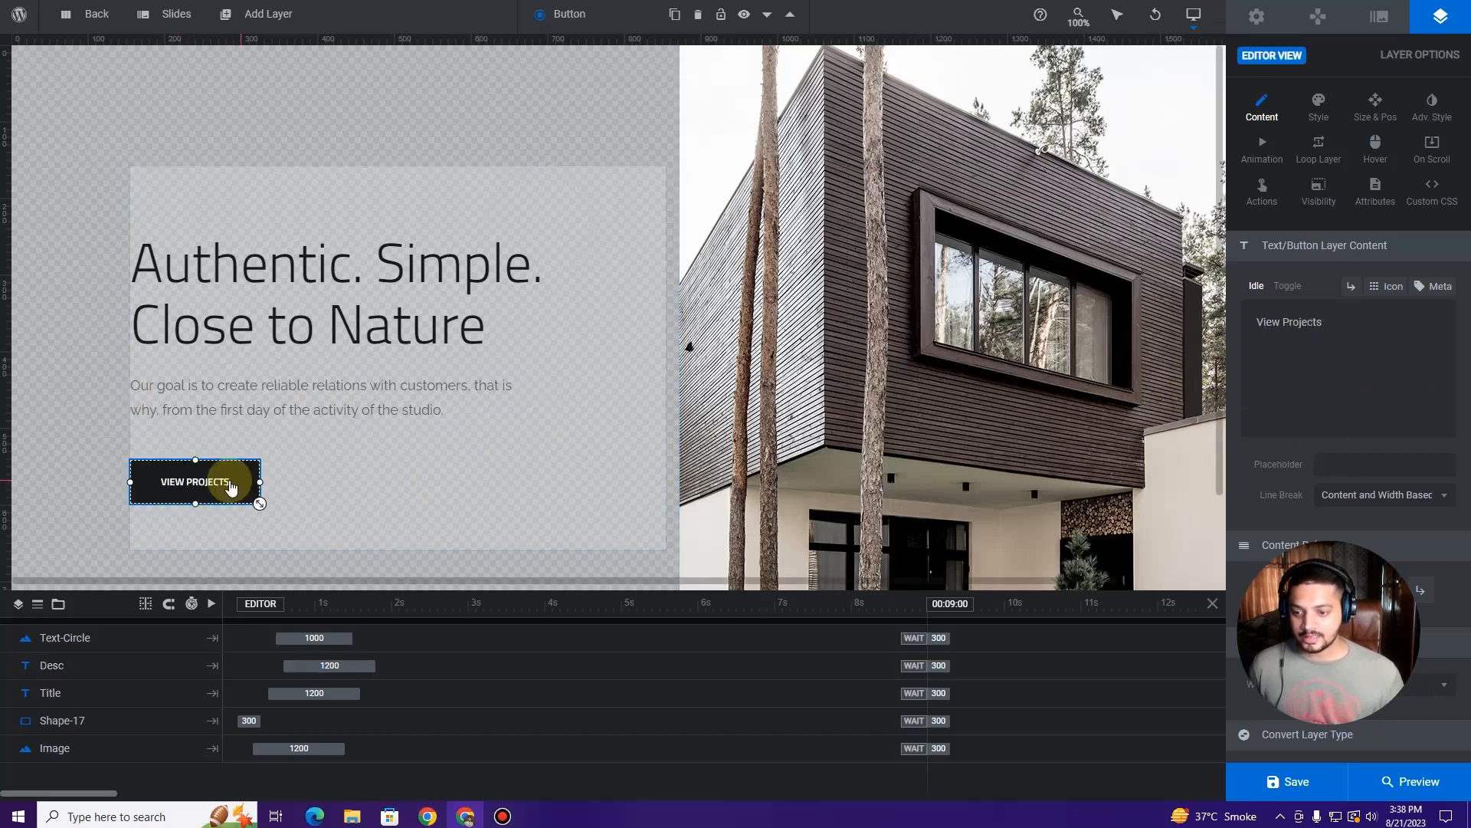
Step: Add a Menu Link & Scroll click action to the VIEW PROJECTS button, ready for its Link to URL
left_click_drag(1343, 330, 1257, 321)
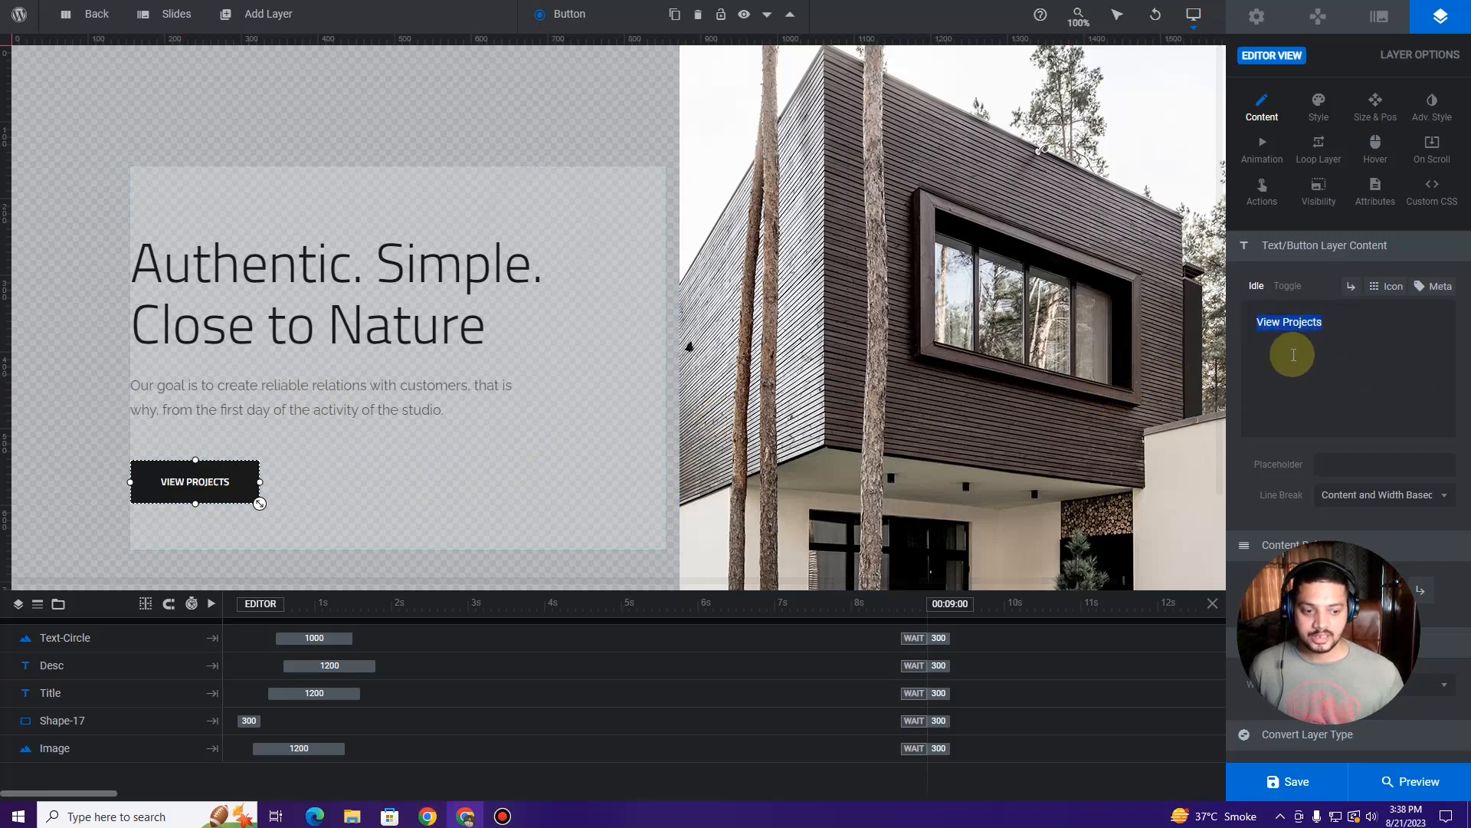
scroll(1280, 392, "down", 1)
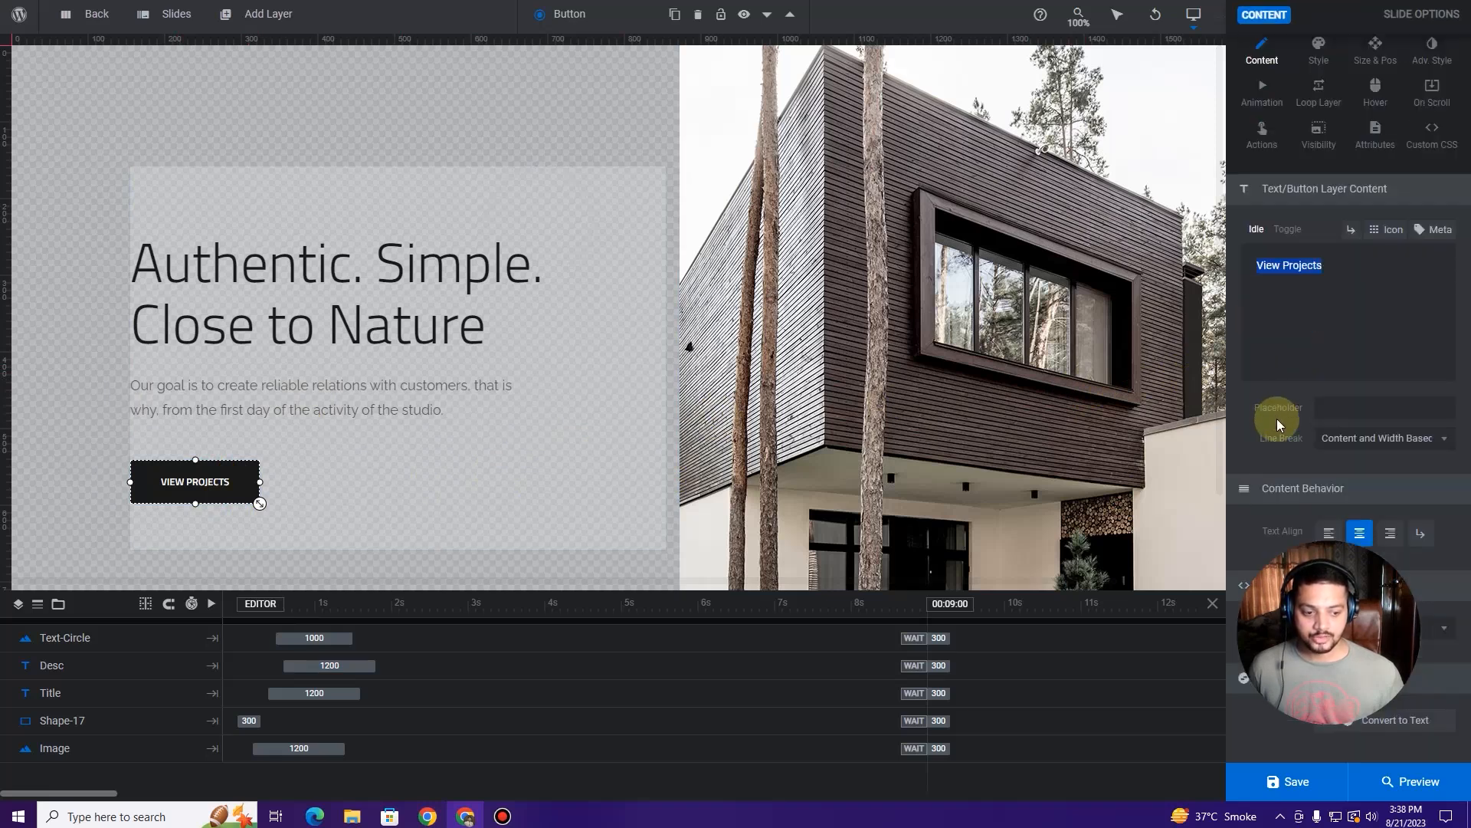
left_click_drag(1379, 555, 1195, 568)
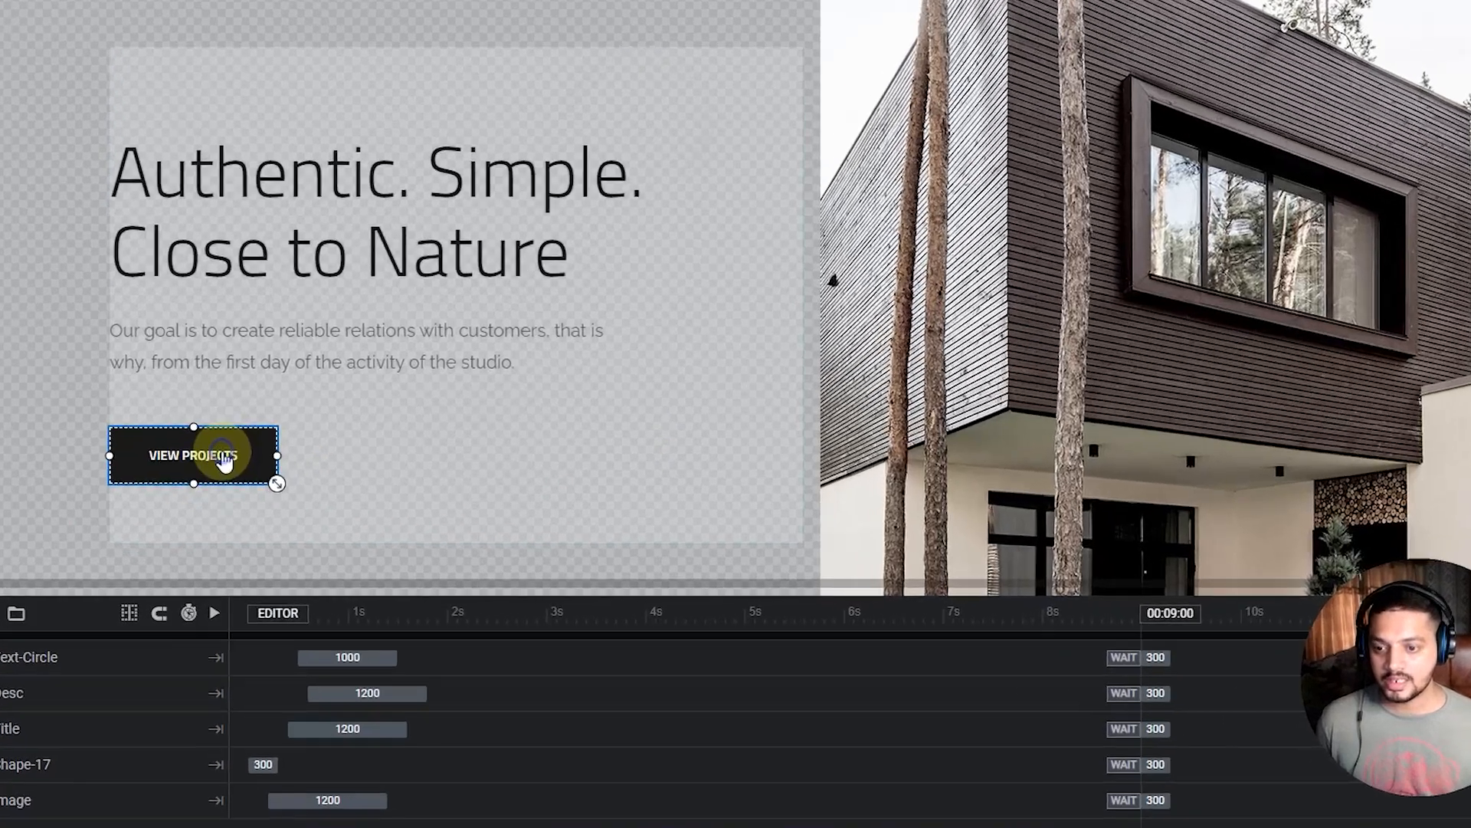
right_click(221, 486)
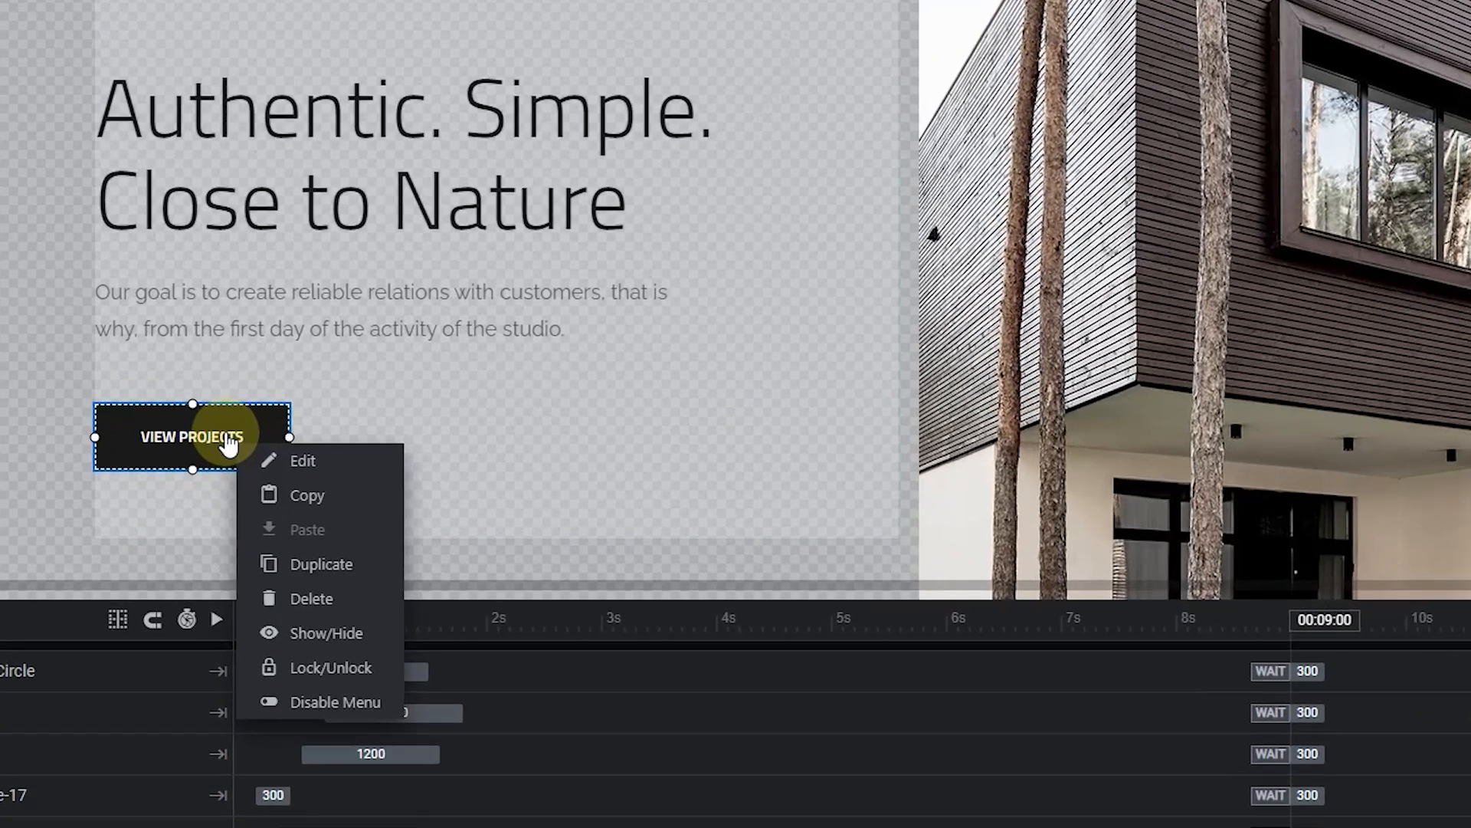
mouse_move(289, 471)
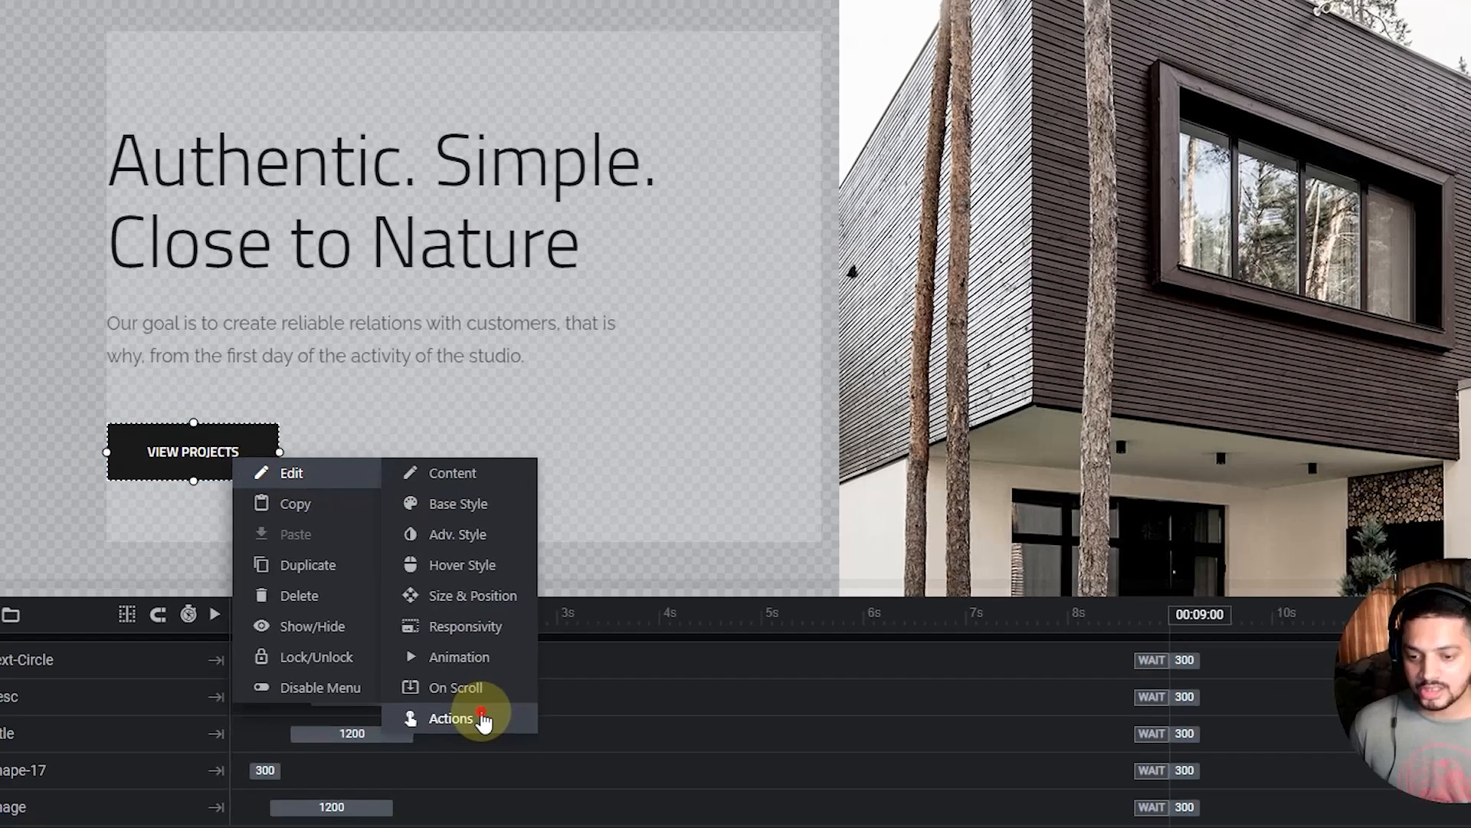
left_click(510, 736)
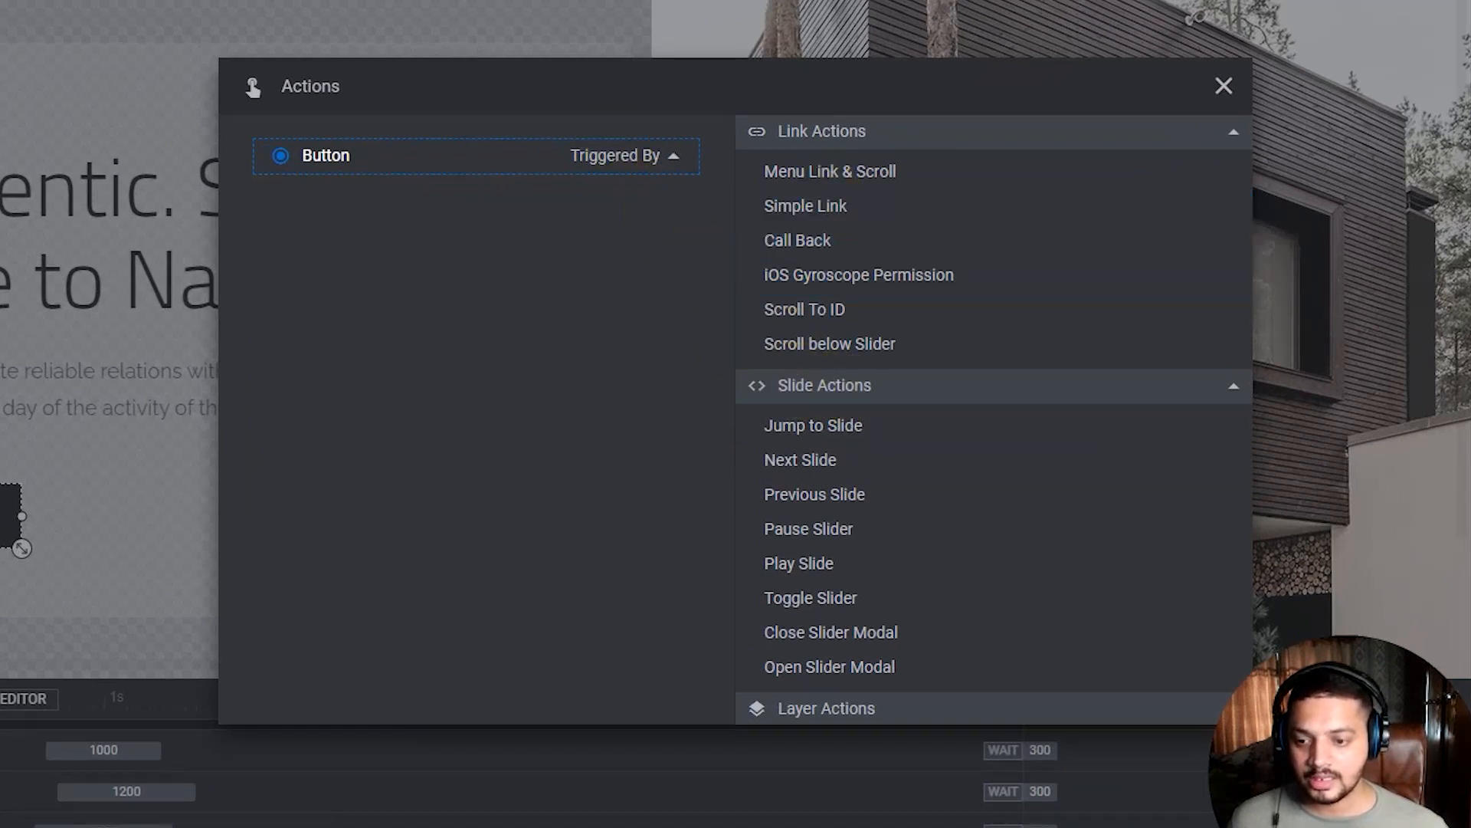
left_click(858, 173)
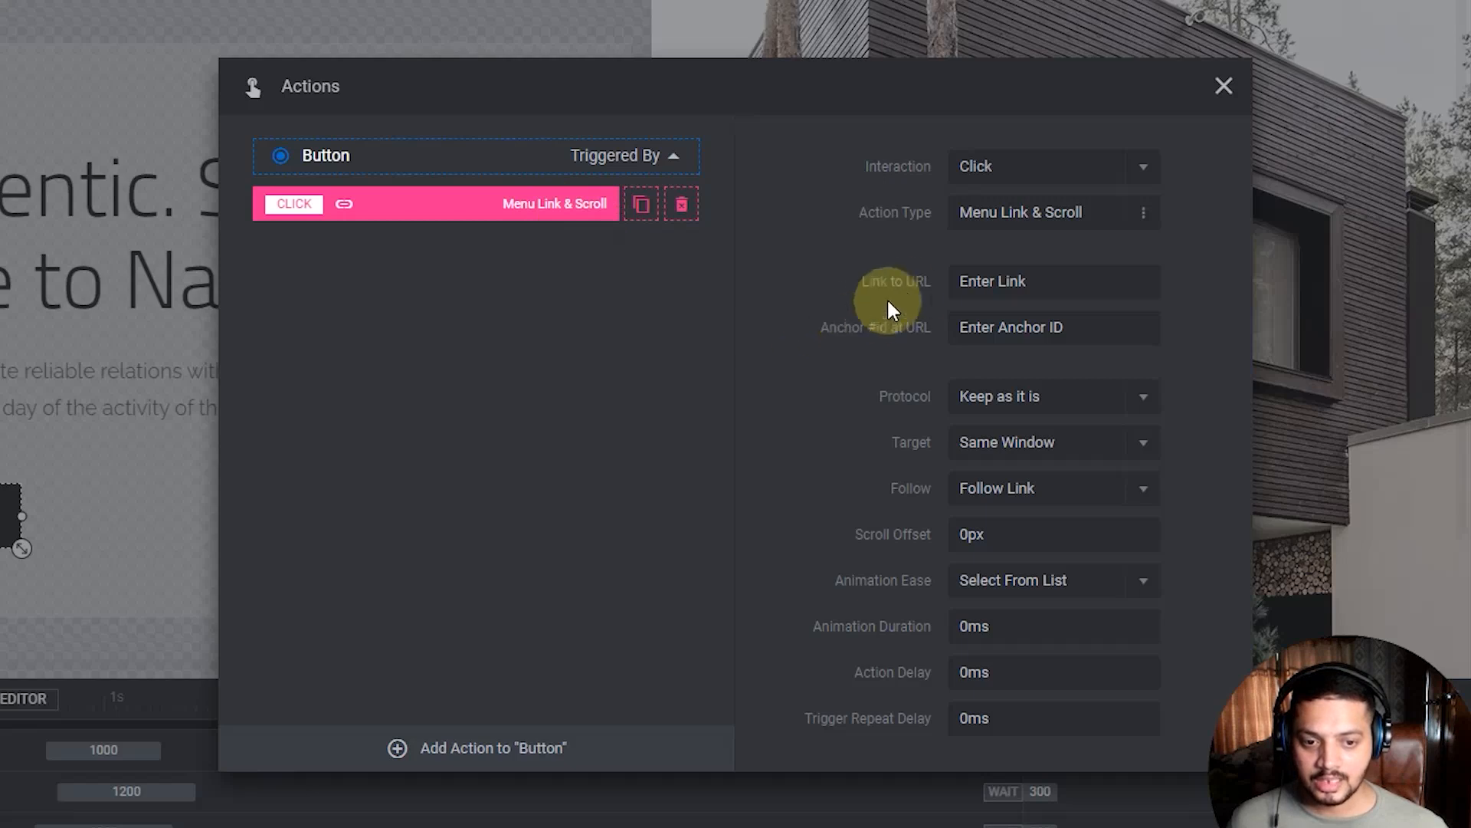
left_click(997, 284)
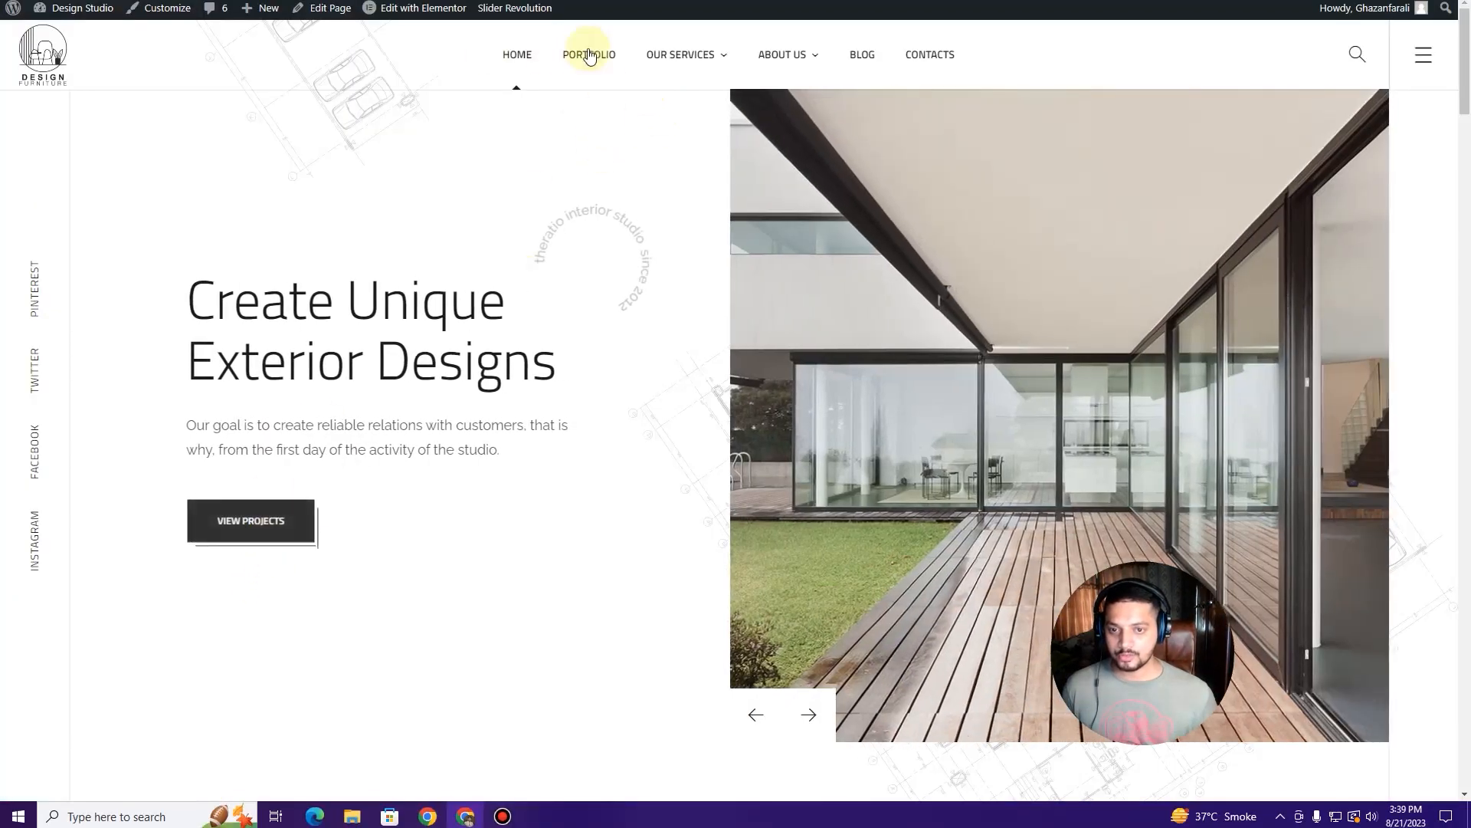
Step: Open the site's Portfolio archive page, then go back to the home page
left_click(310, 529)
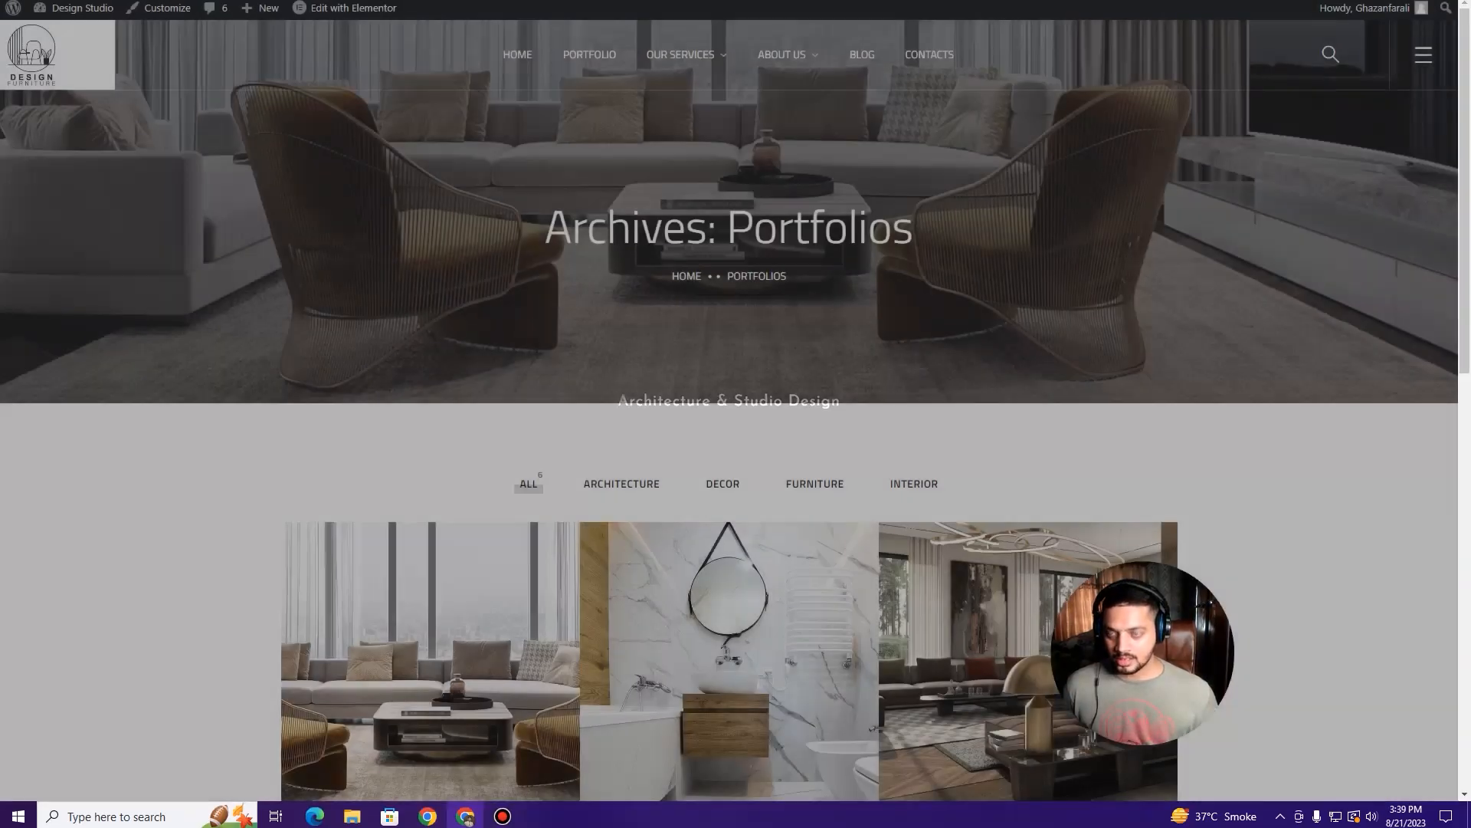
key("alt+Left")
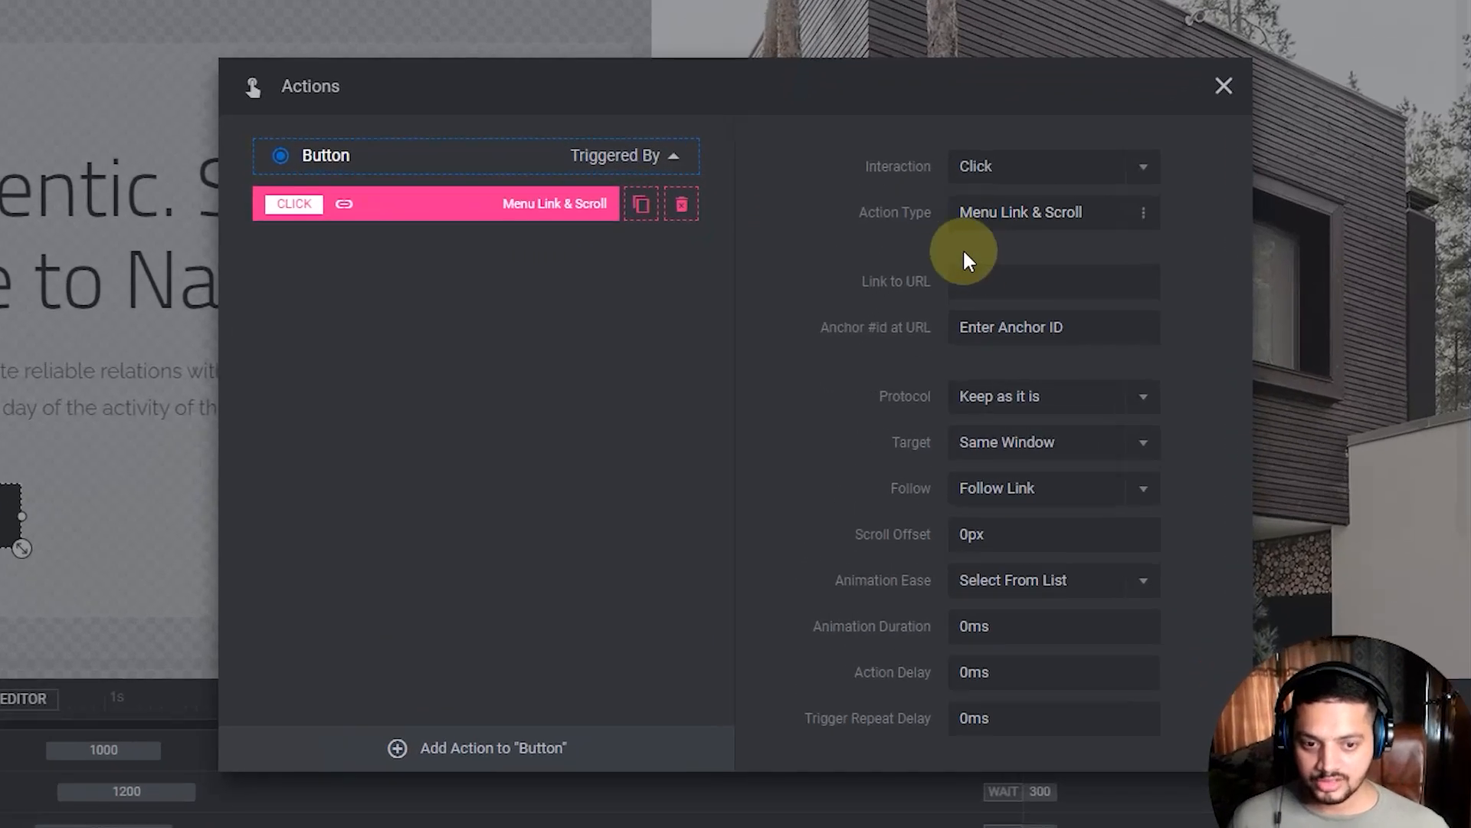
Step: Paste the portfolio page URL as the VIEW PROJECTS button's link and close the Actions dialog
left_click(927, 314)
type("https://test.creativegraphicsk.com/portfolio/")
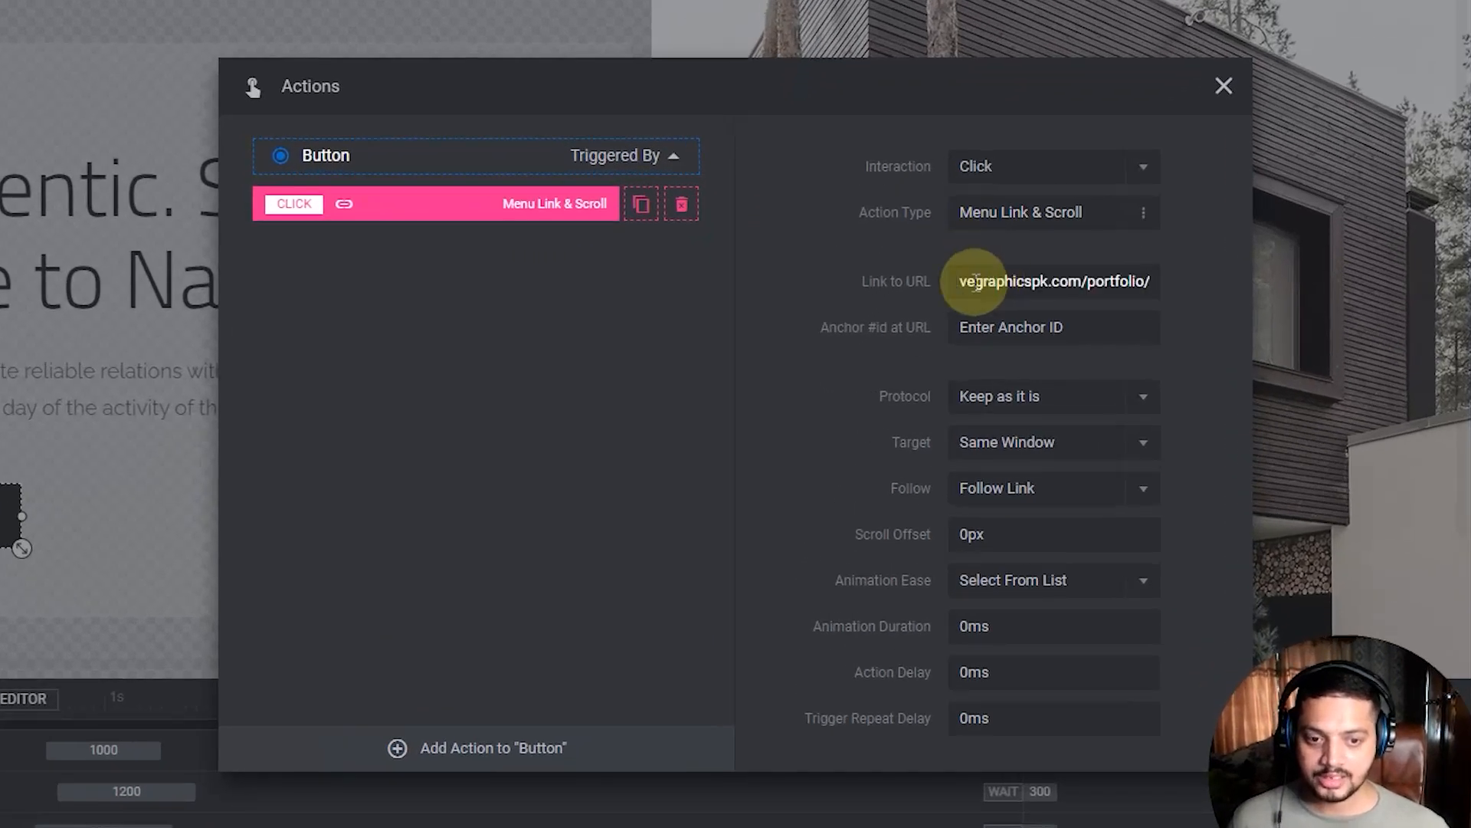
left_click(839, 397)
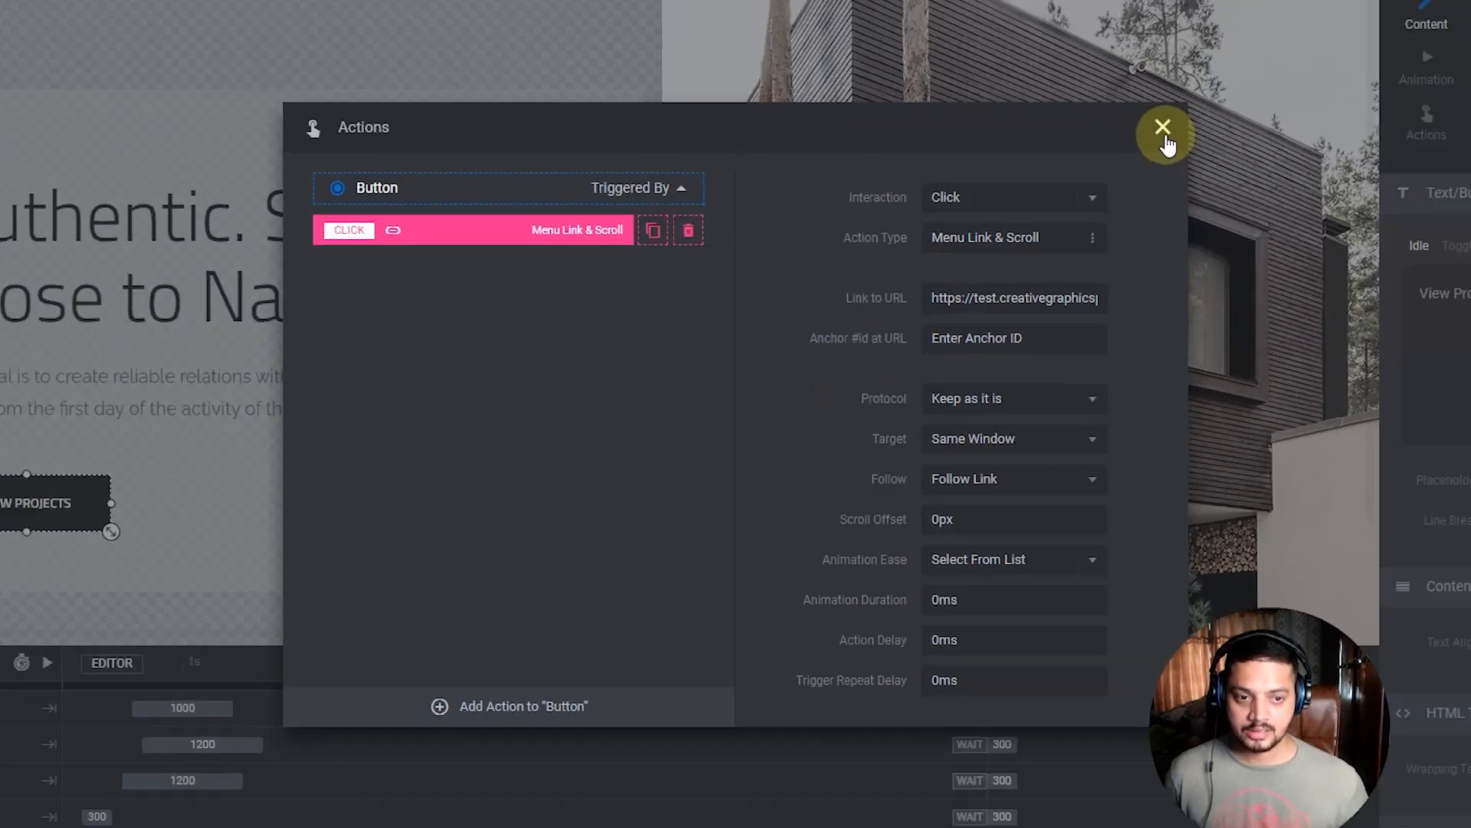
left_click(1224, 86)
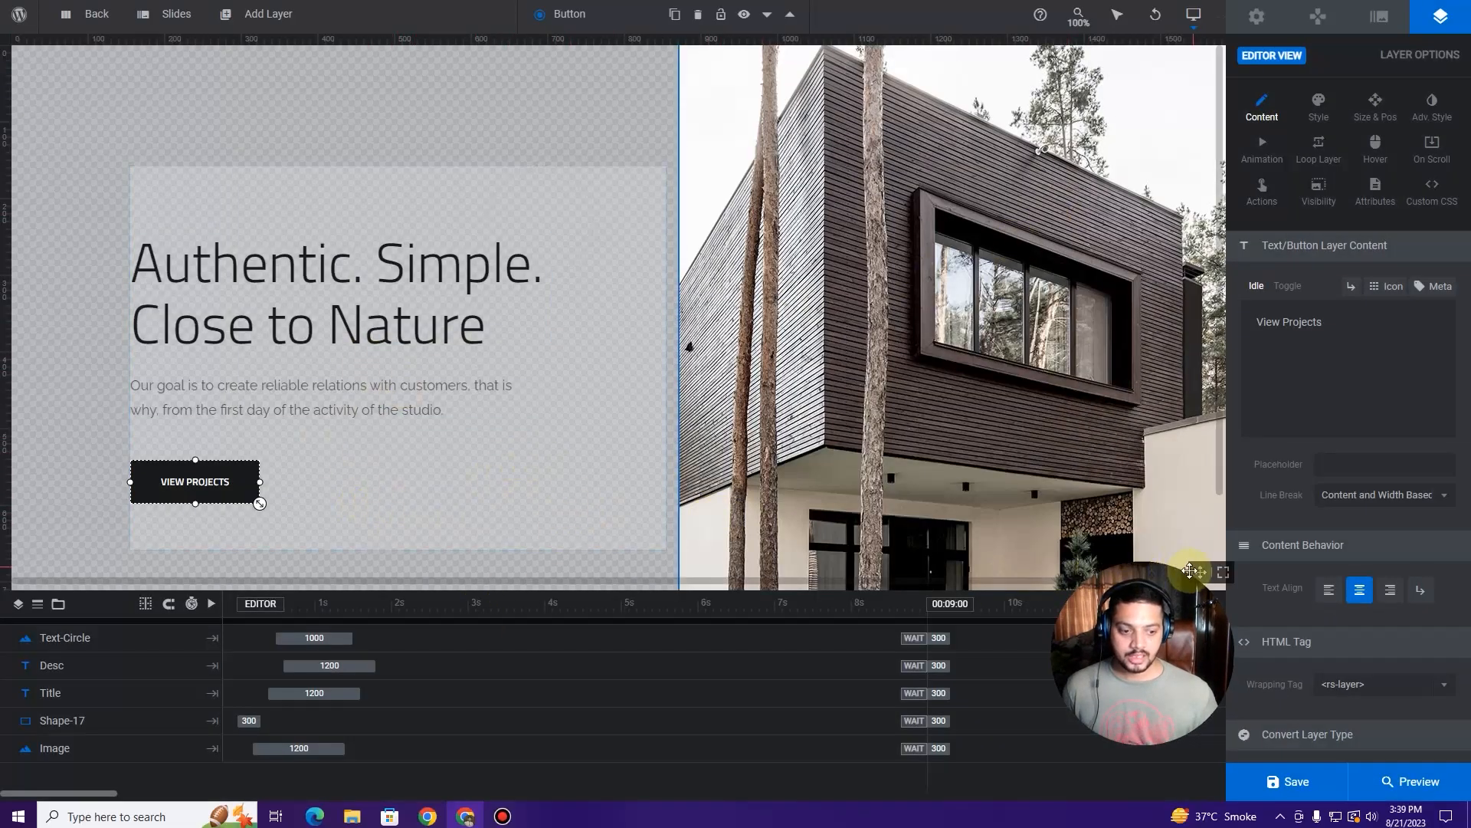
Step: Save the Home 3 slide and switch to the live home page
left_click_drag(1190, 571, 1388, 568)
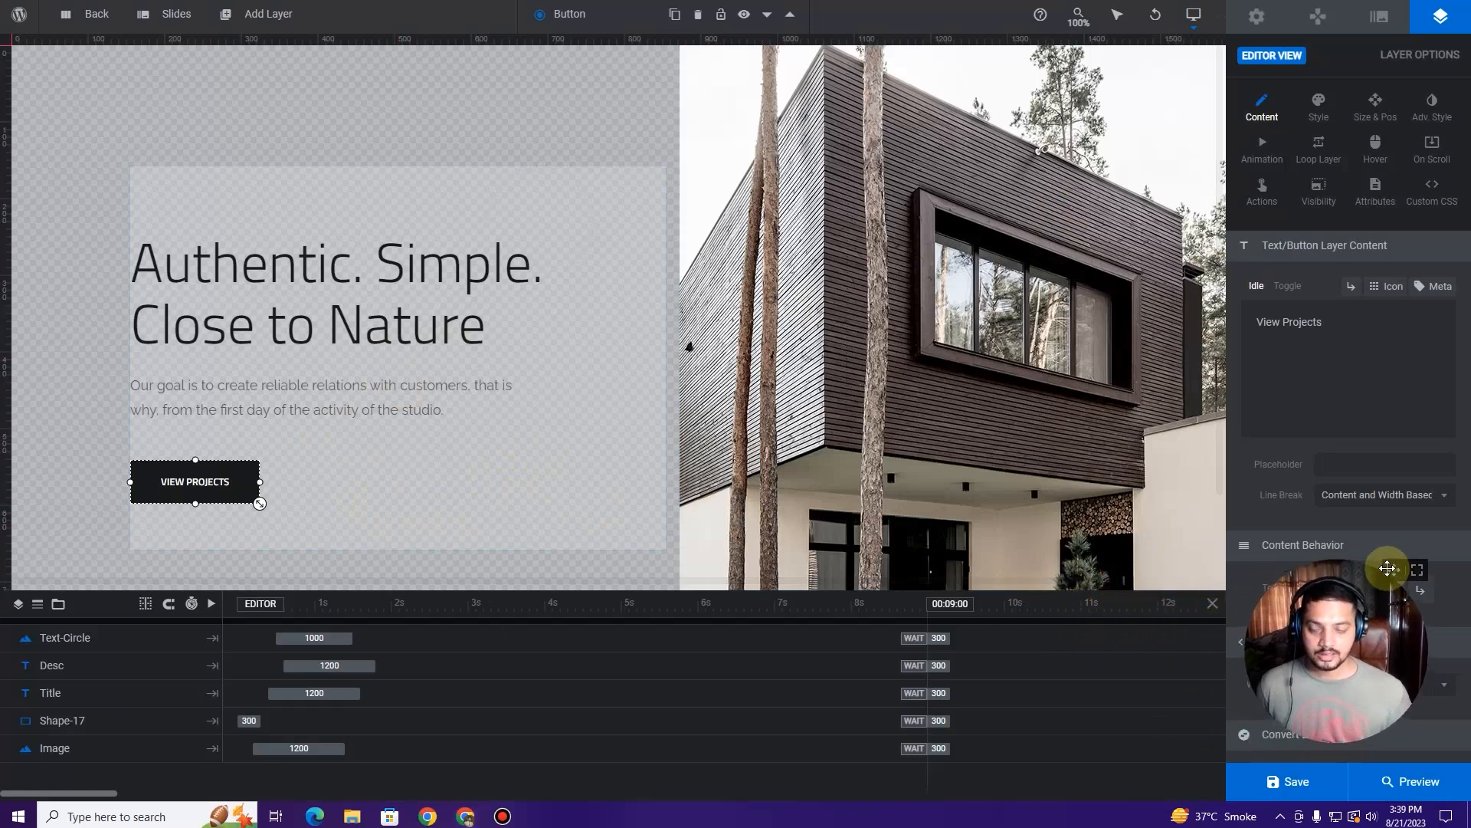
mouse_move(1278, 786)
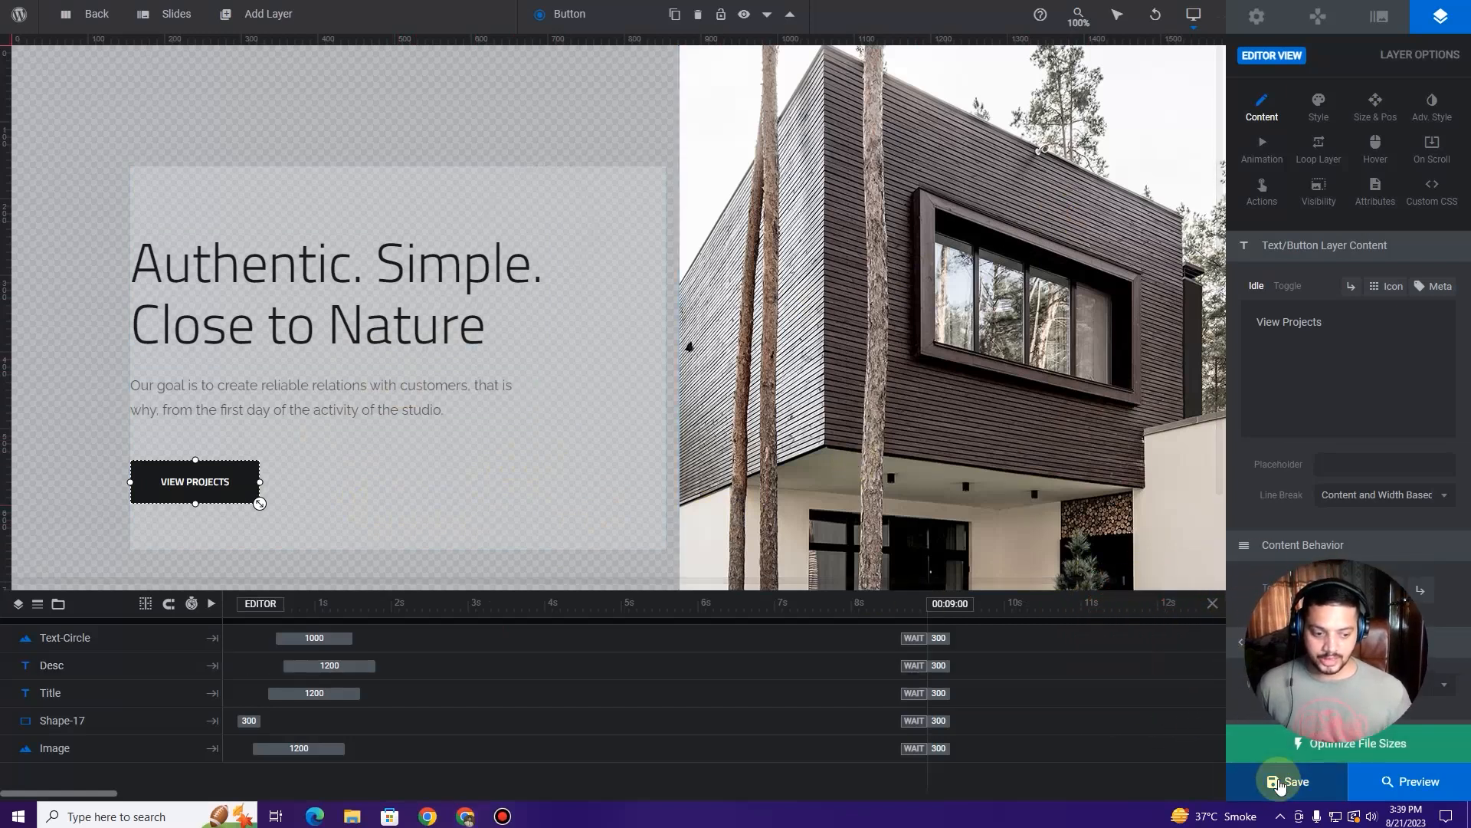
left_click(1278, 782)
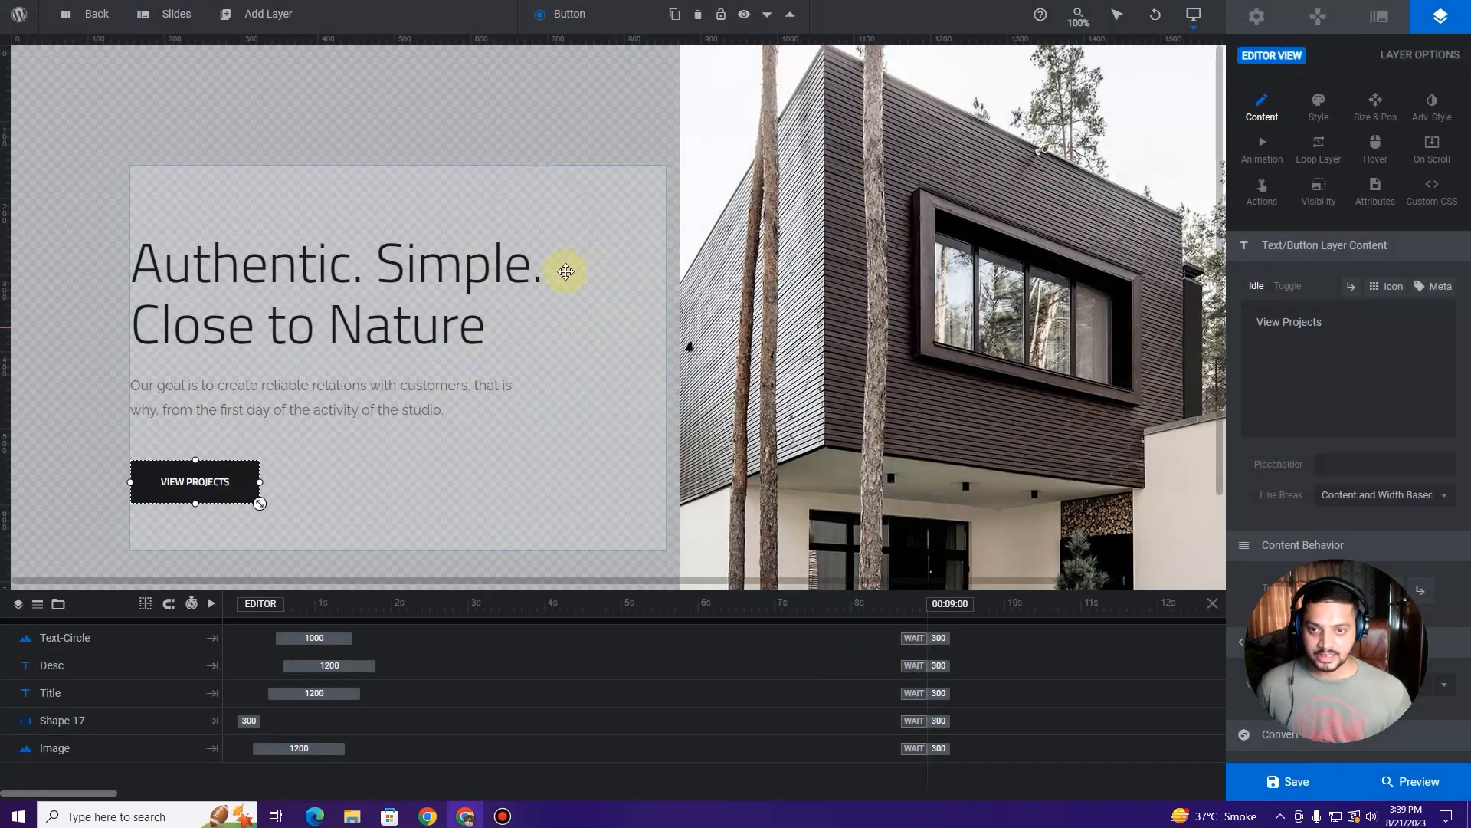
left_click(307, 2)
left_click(176, 2)
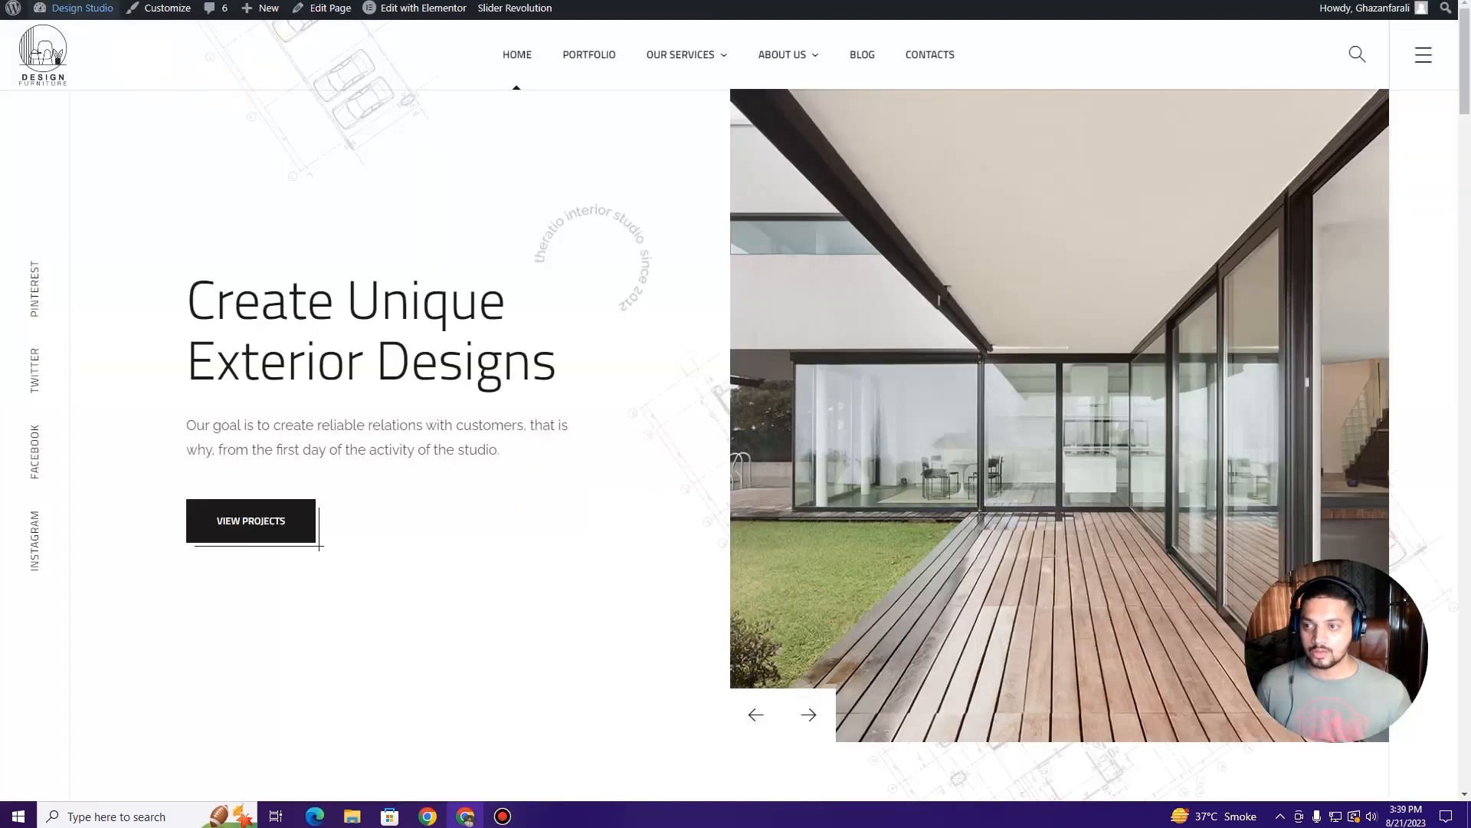
key("F5")
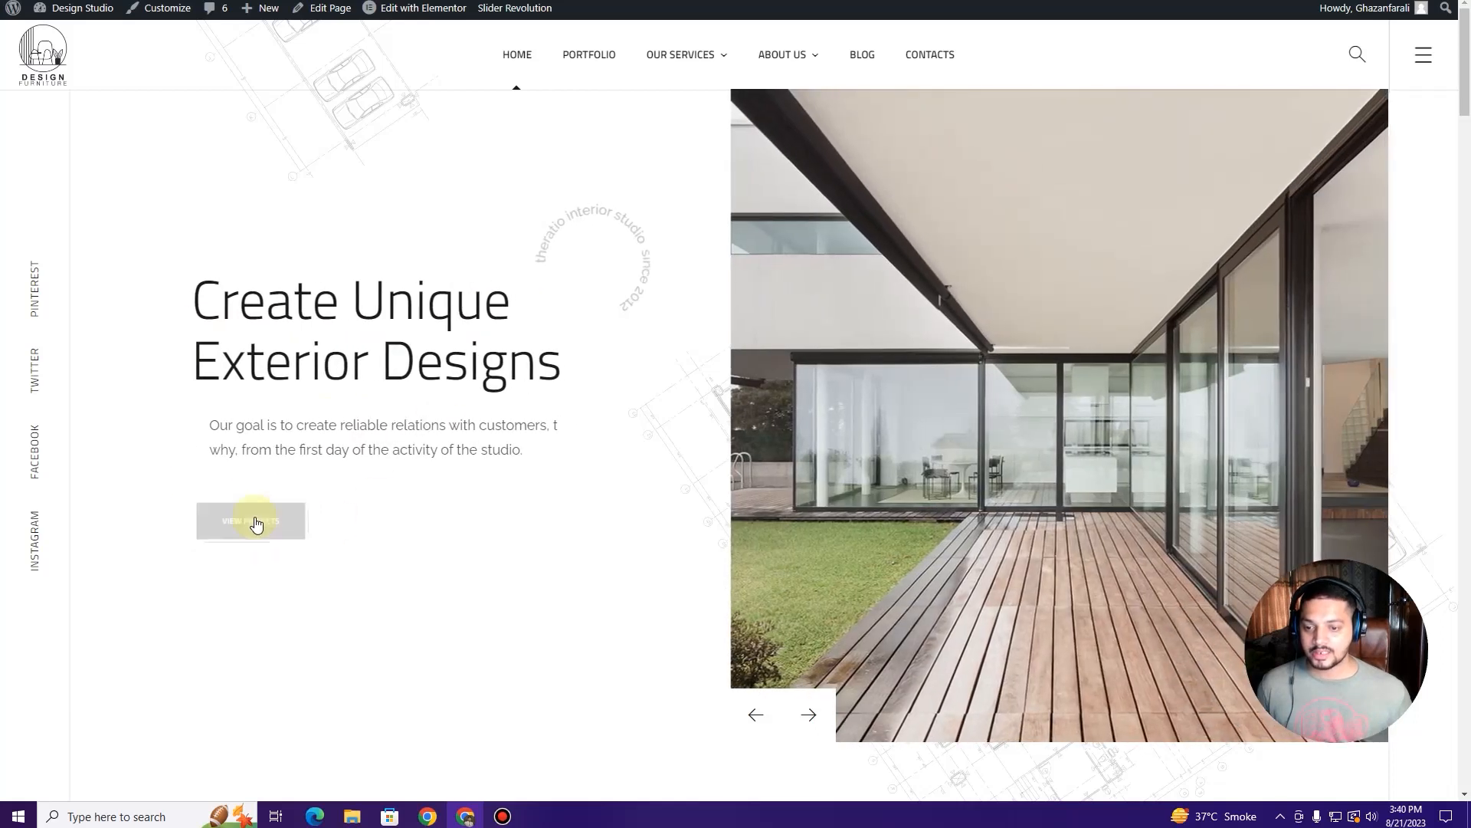
left_click(754, 713)
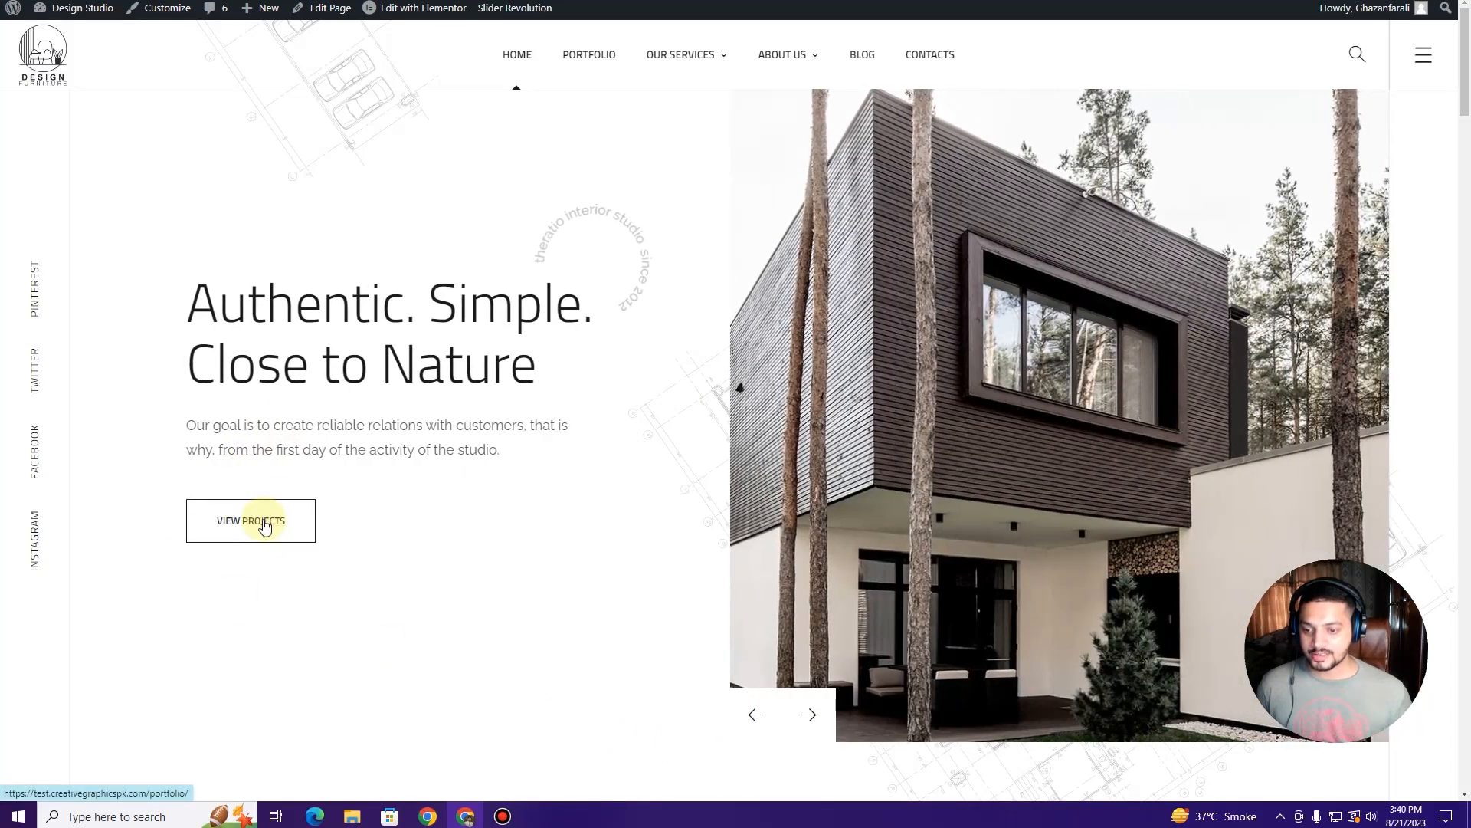
left_click(305, 502)
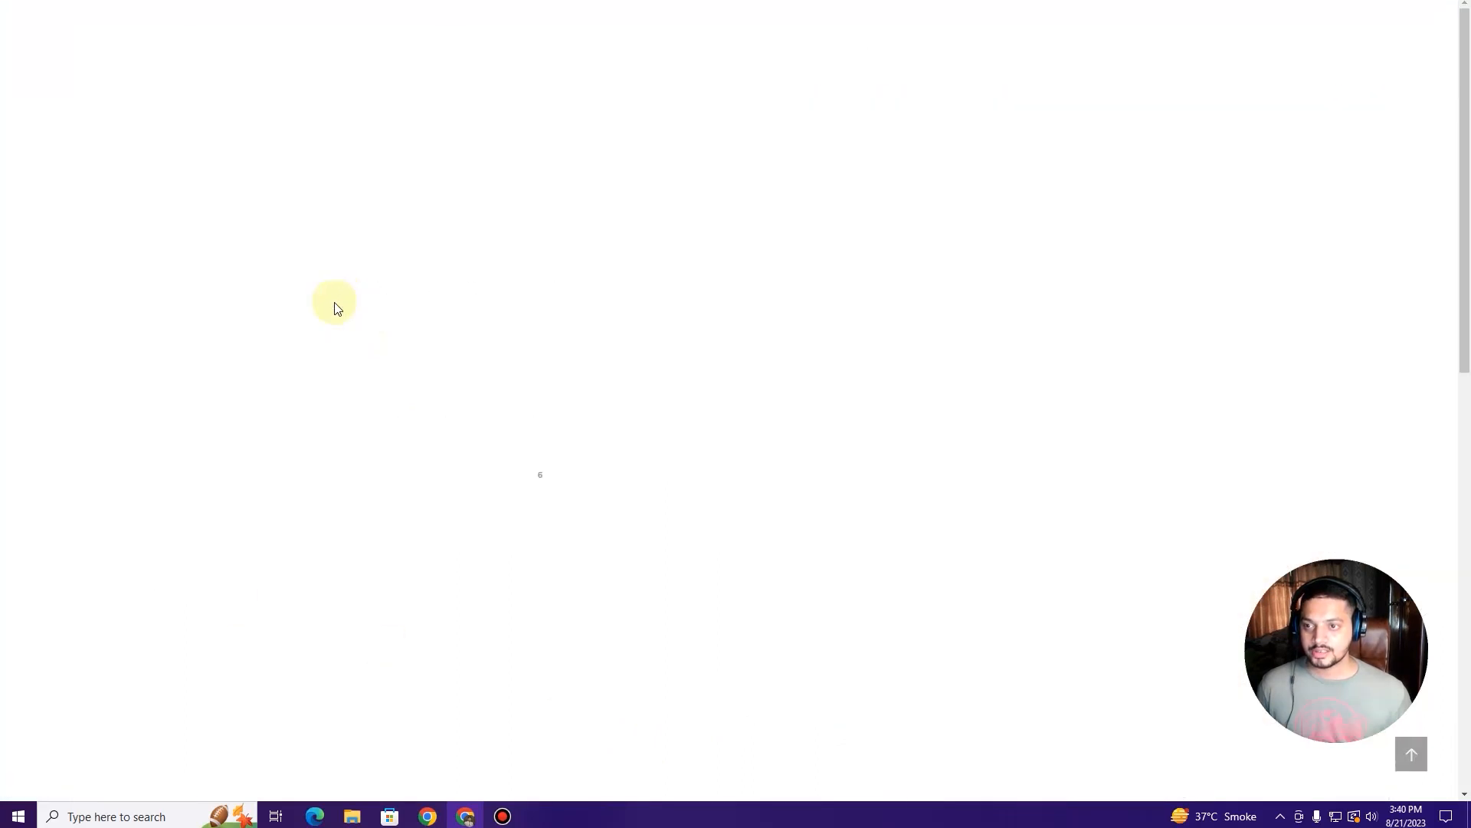
scroll(425, 418, "down", 8)
scroll(425, 418, "up", 8)
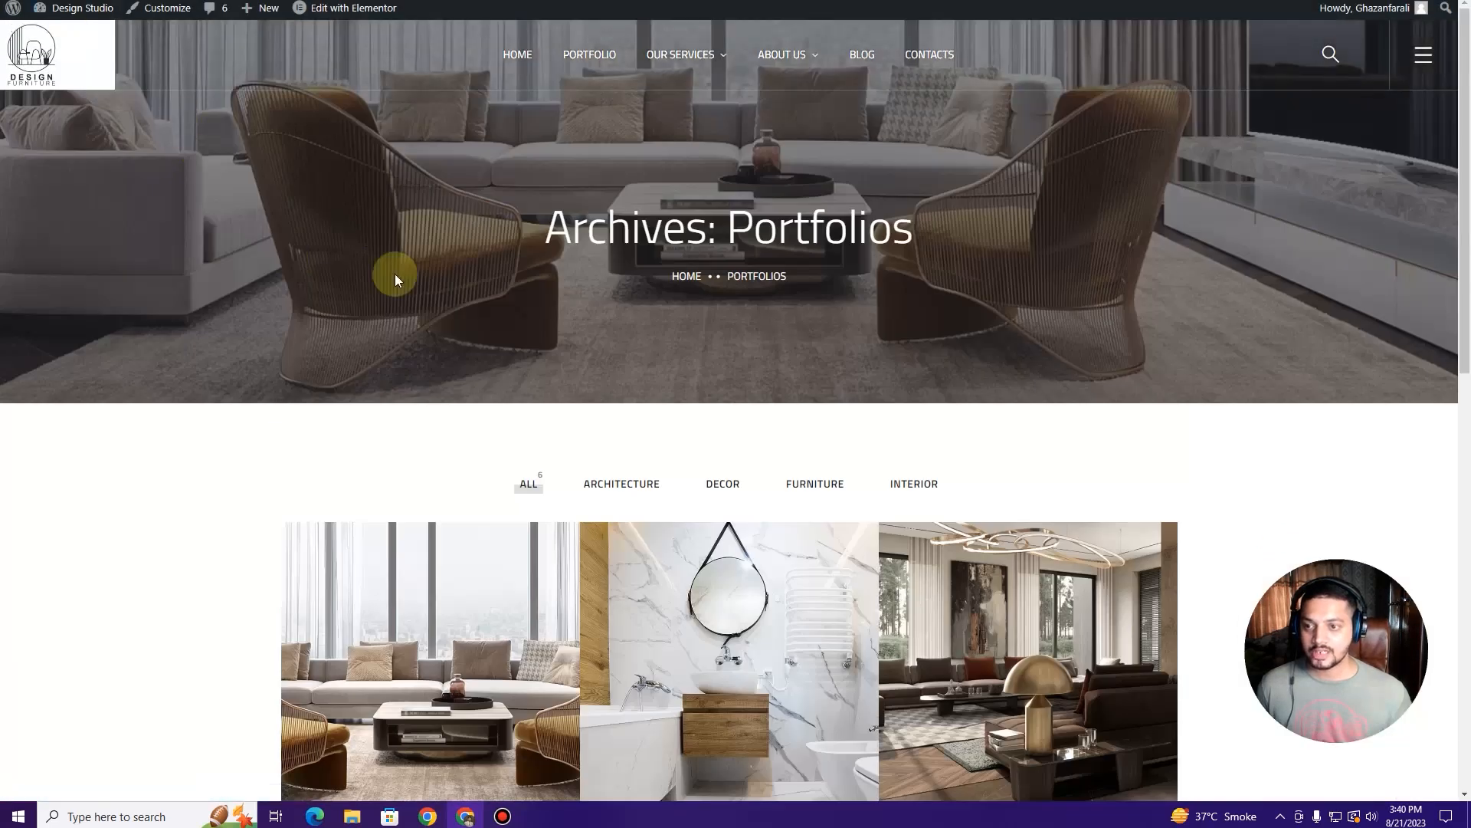
key("alt+Left")
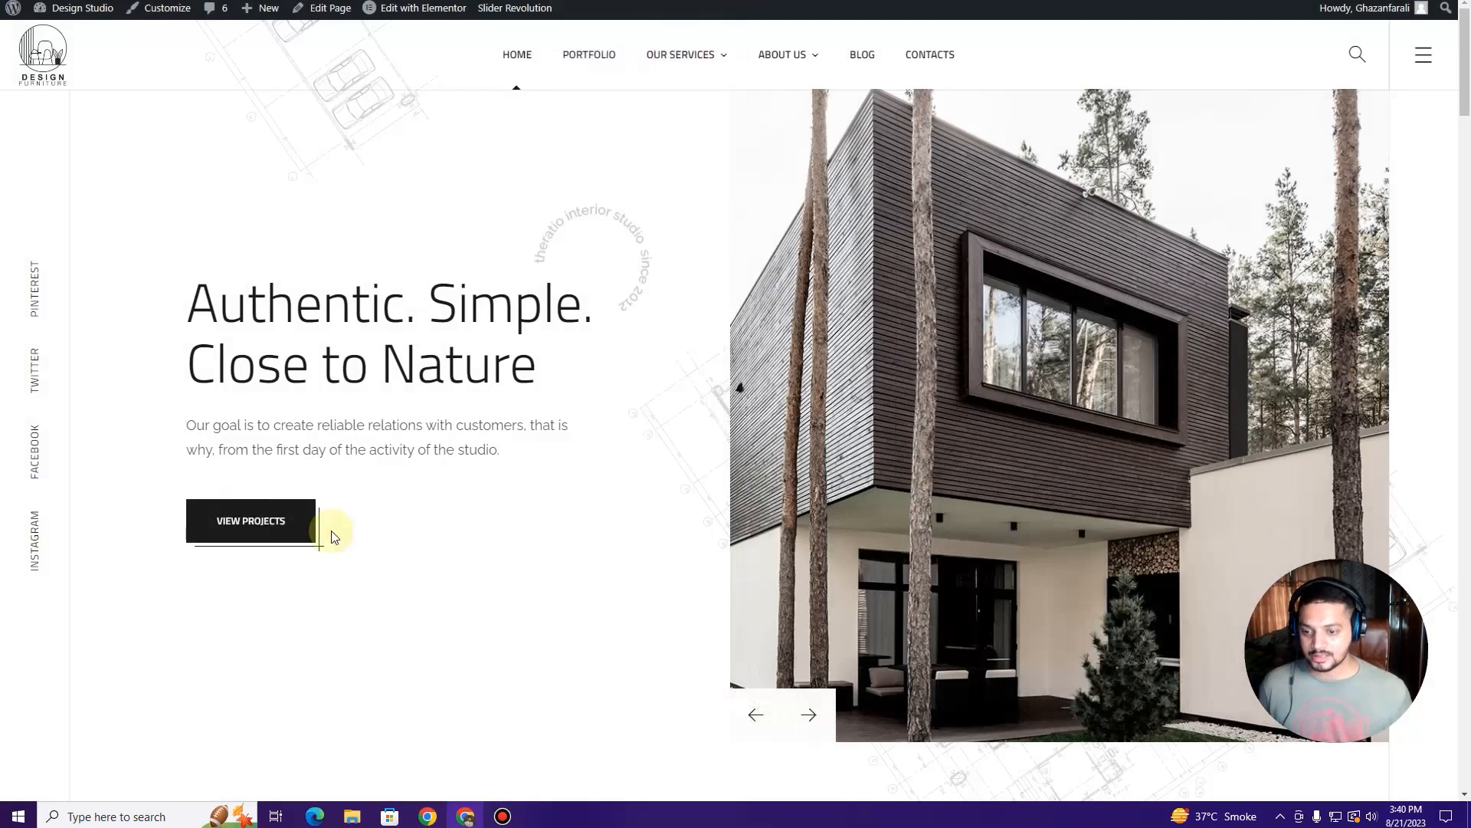
left_click(802, 719)
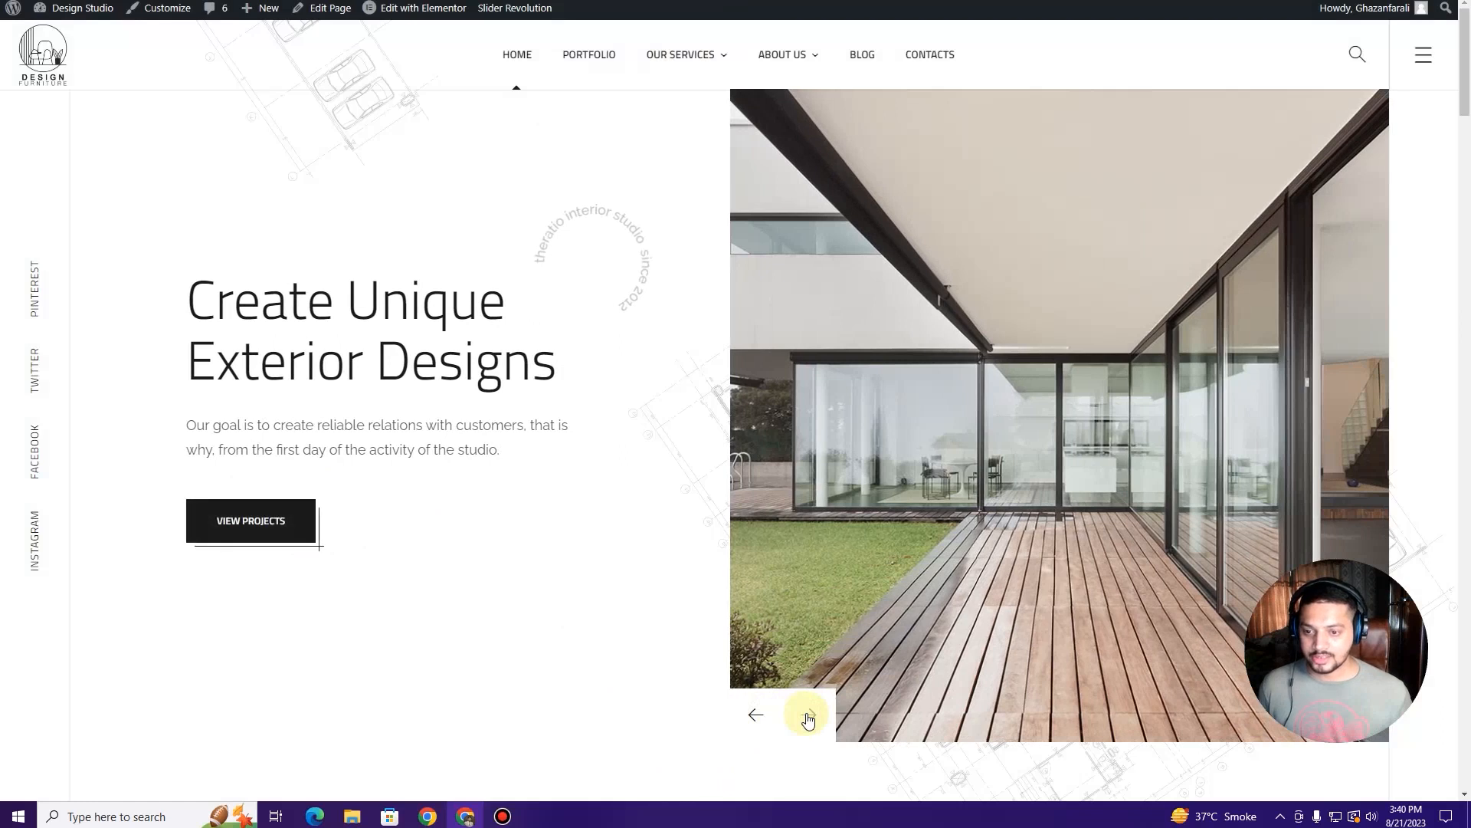
left_click(755, 715)
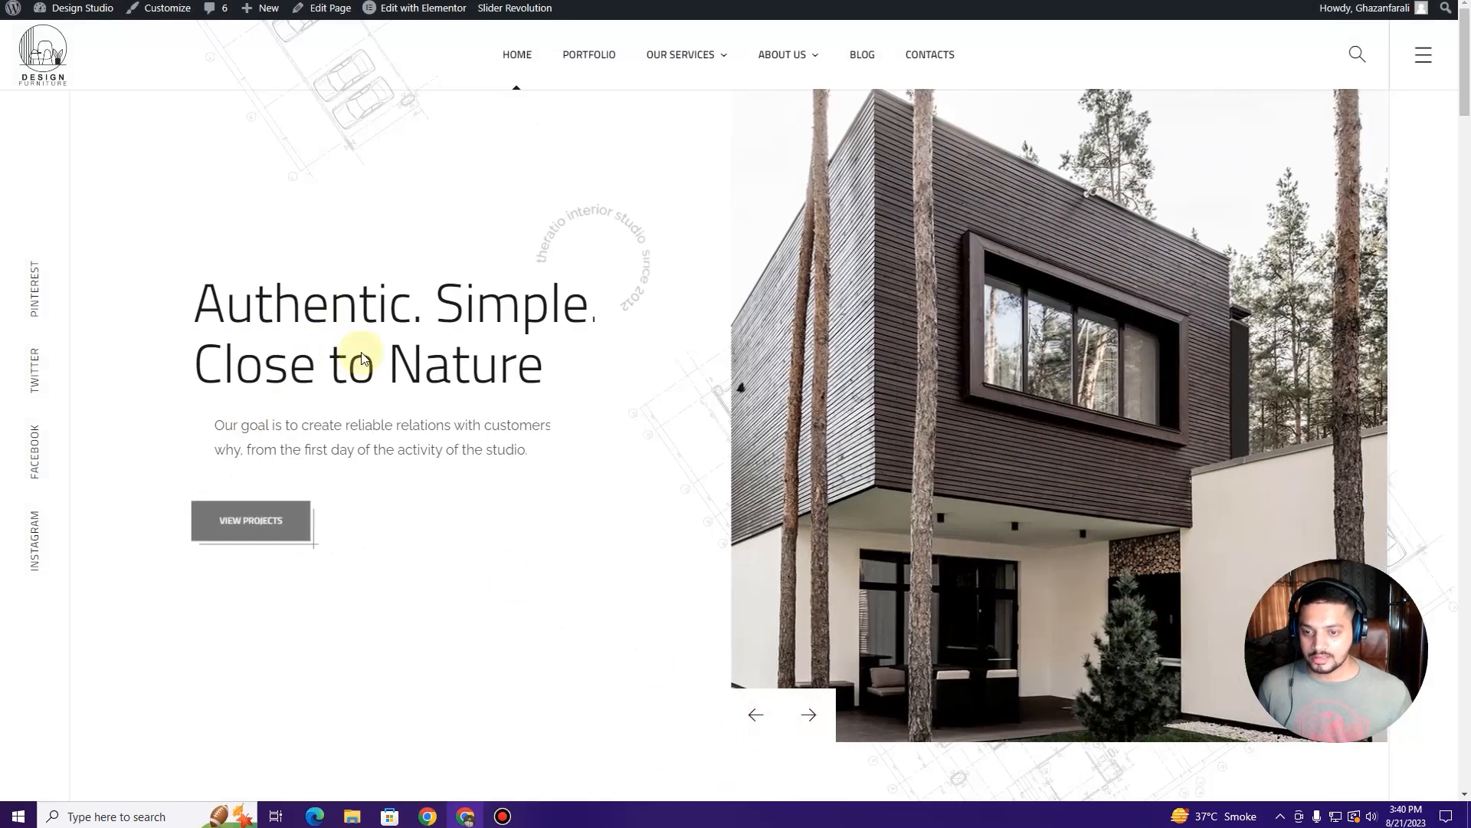
left_click(796, 706)
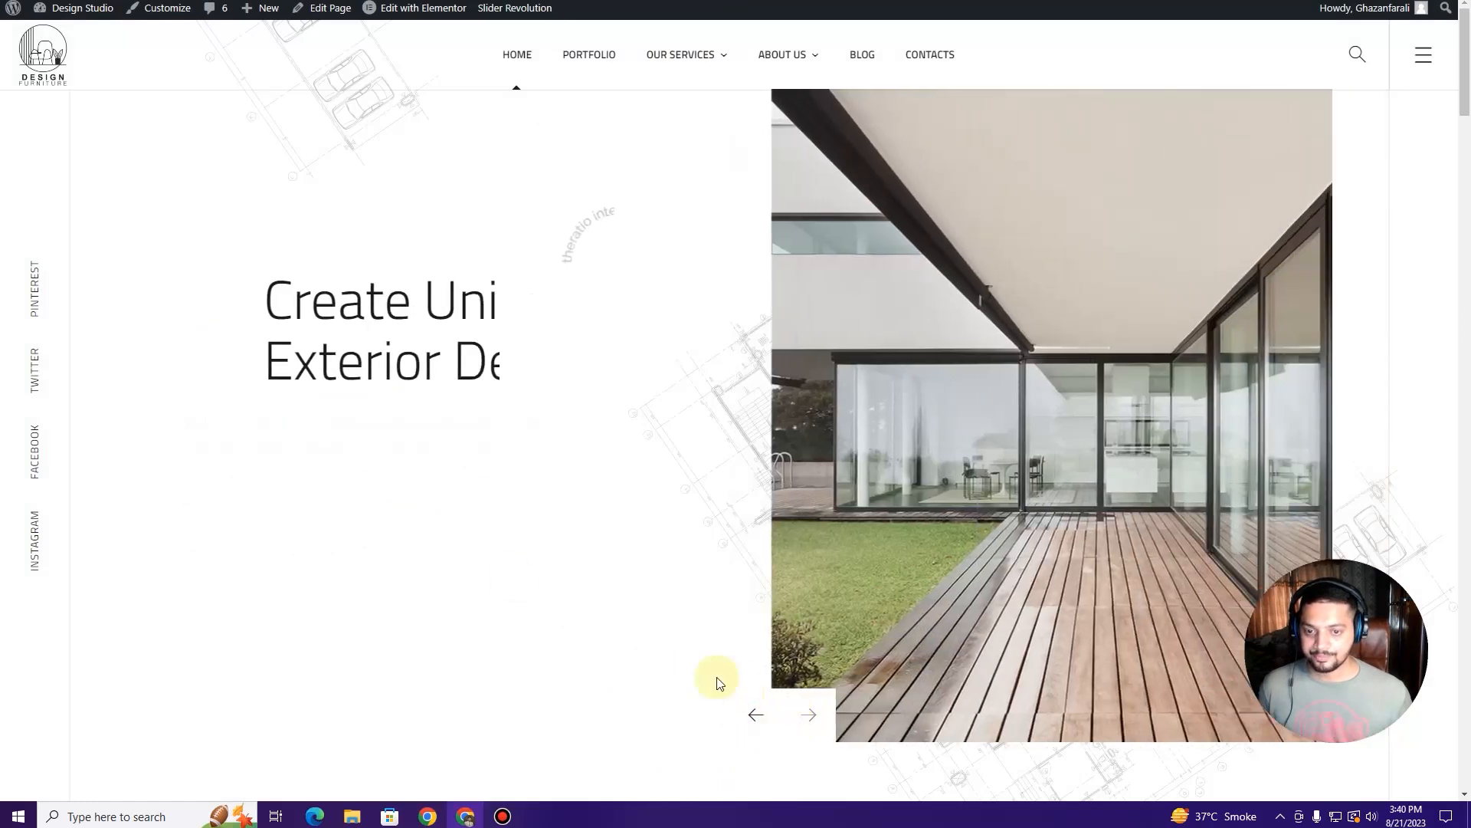
left_click(798, 711)
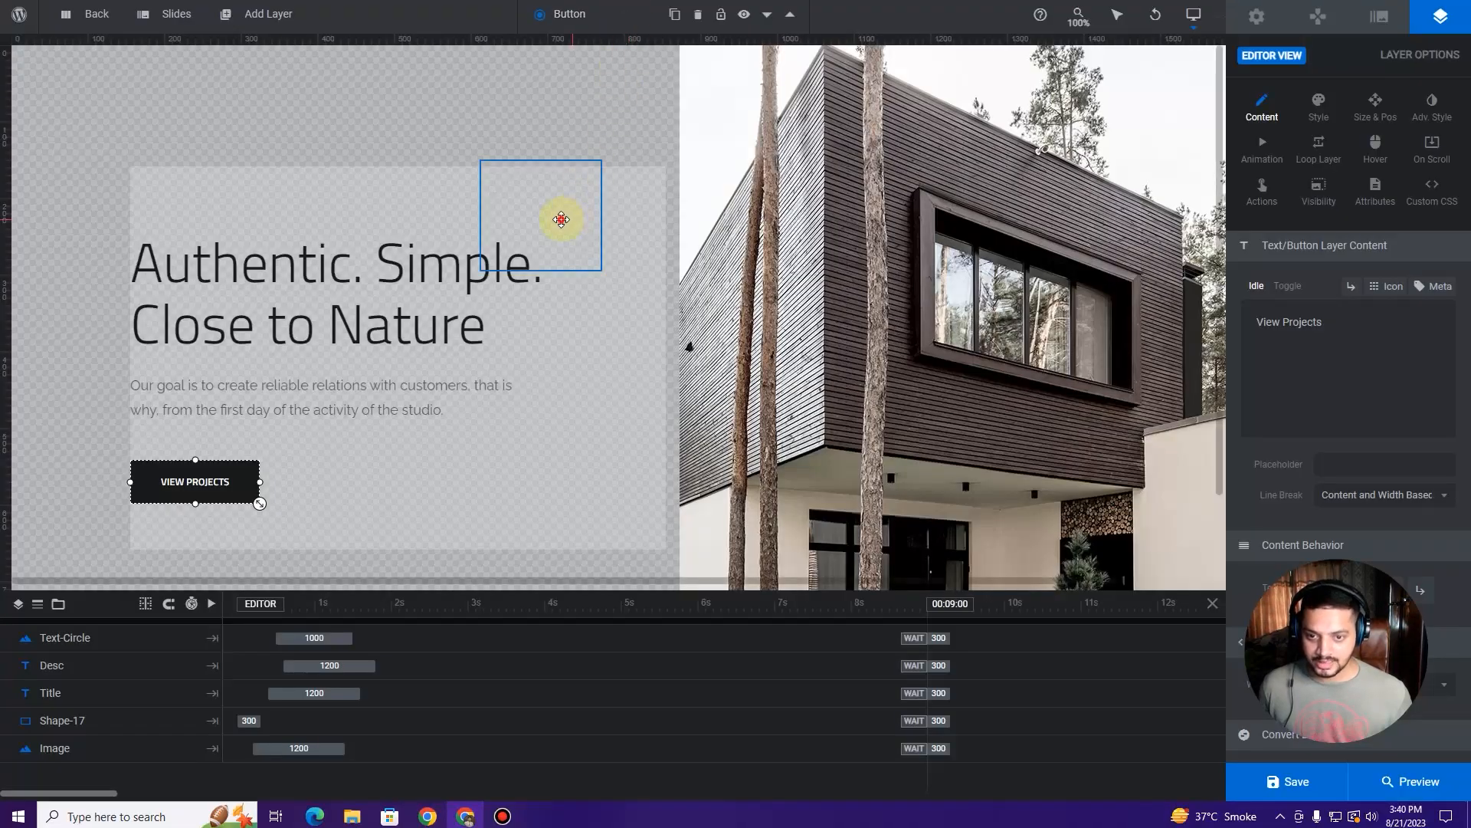
Step: Delete the Text-Circle badge layer, save the slide, and reload the live home page
left_click(561, 220)
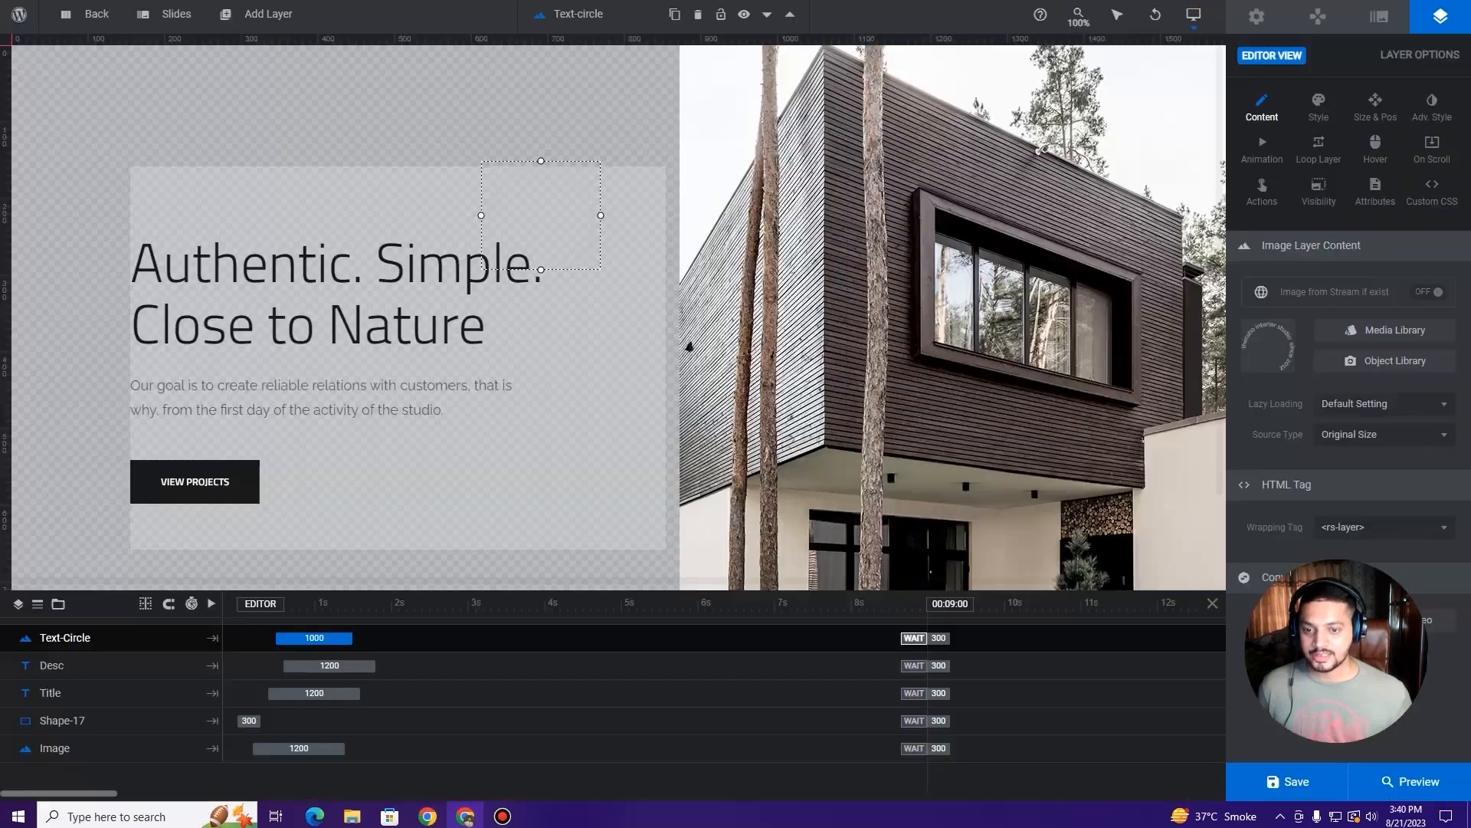
left_click(558, 203)
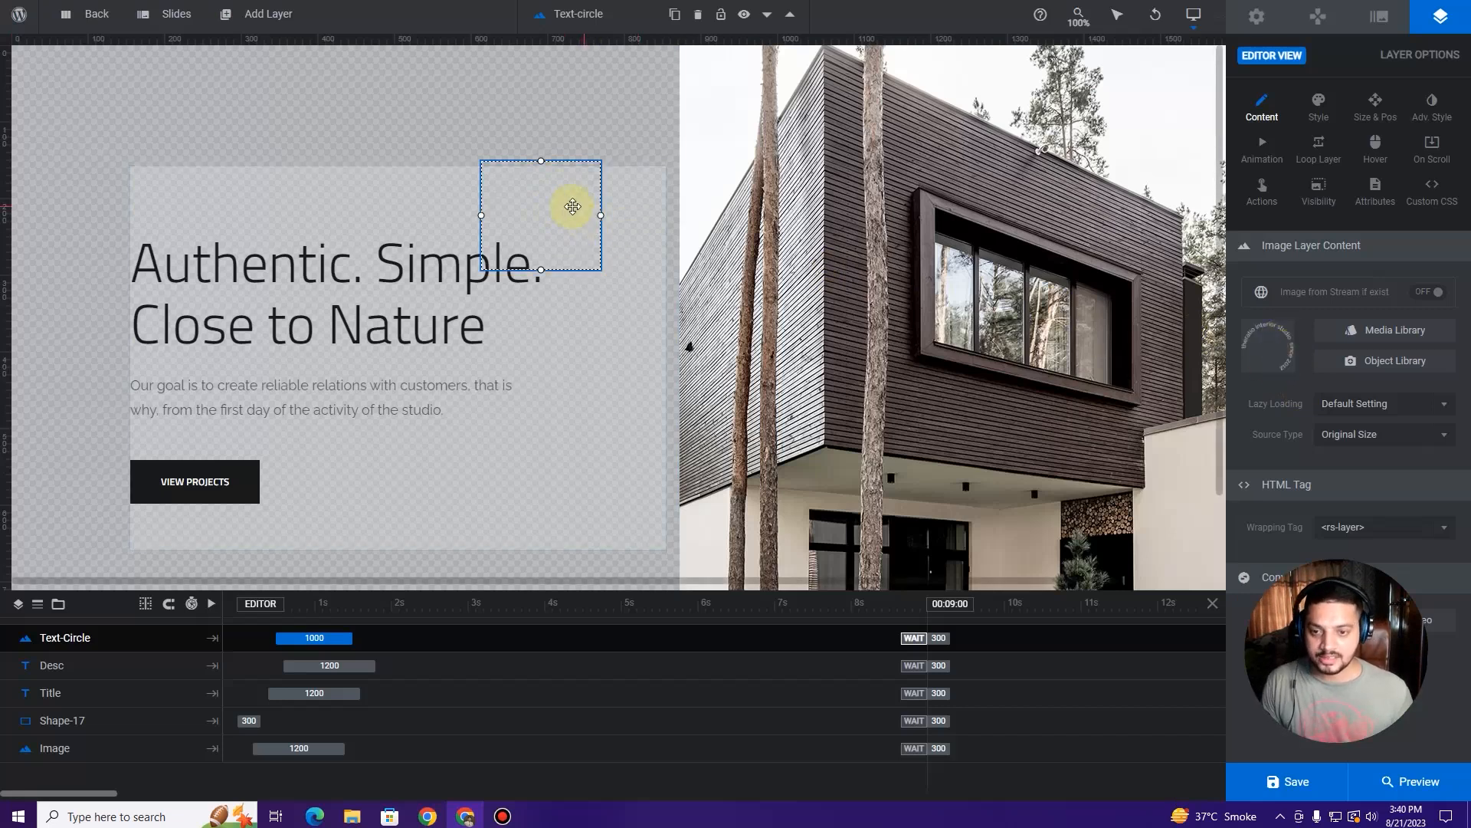
key("Delete")
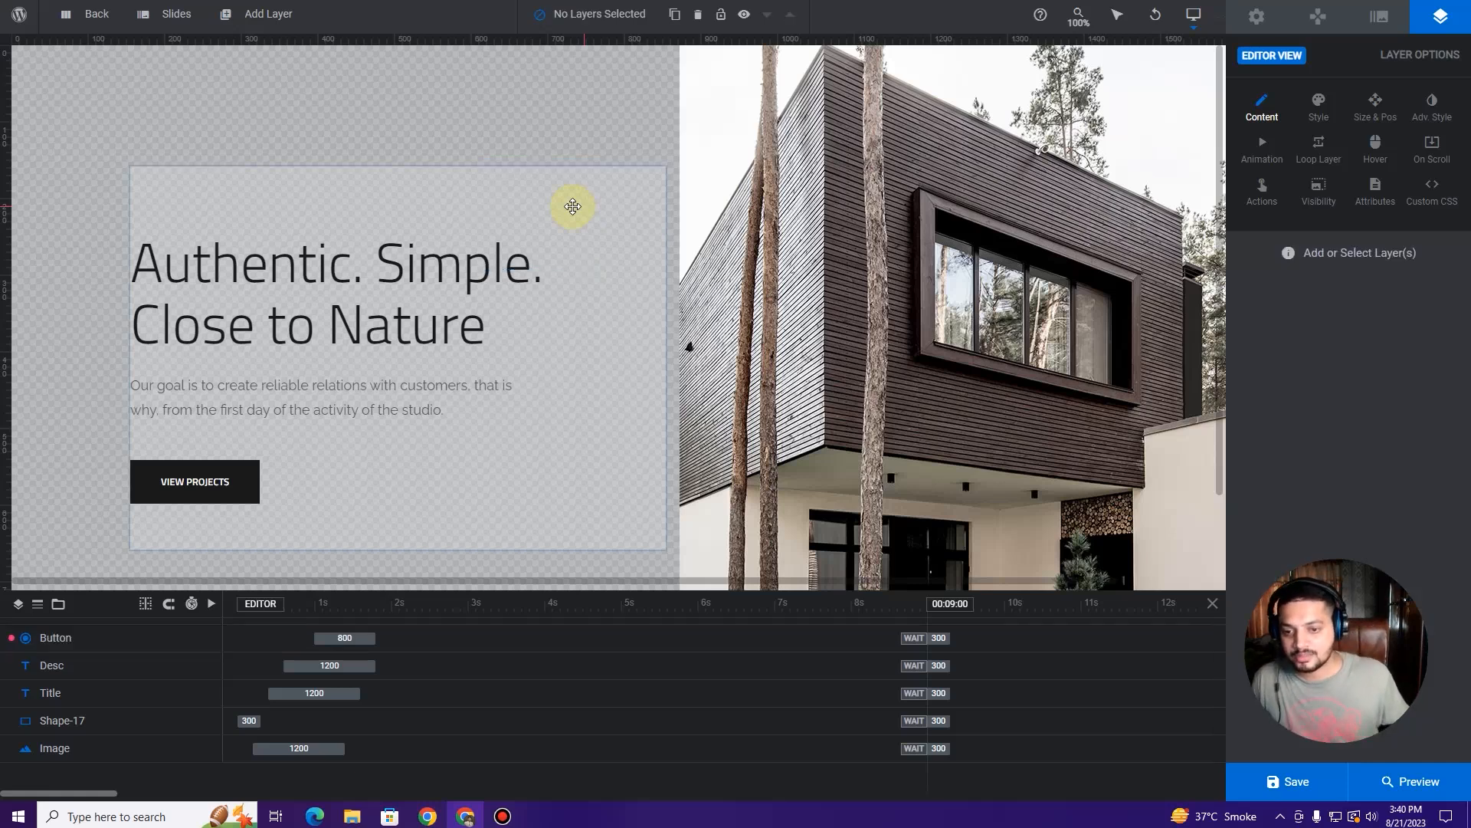
left_click(1272, 781)
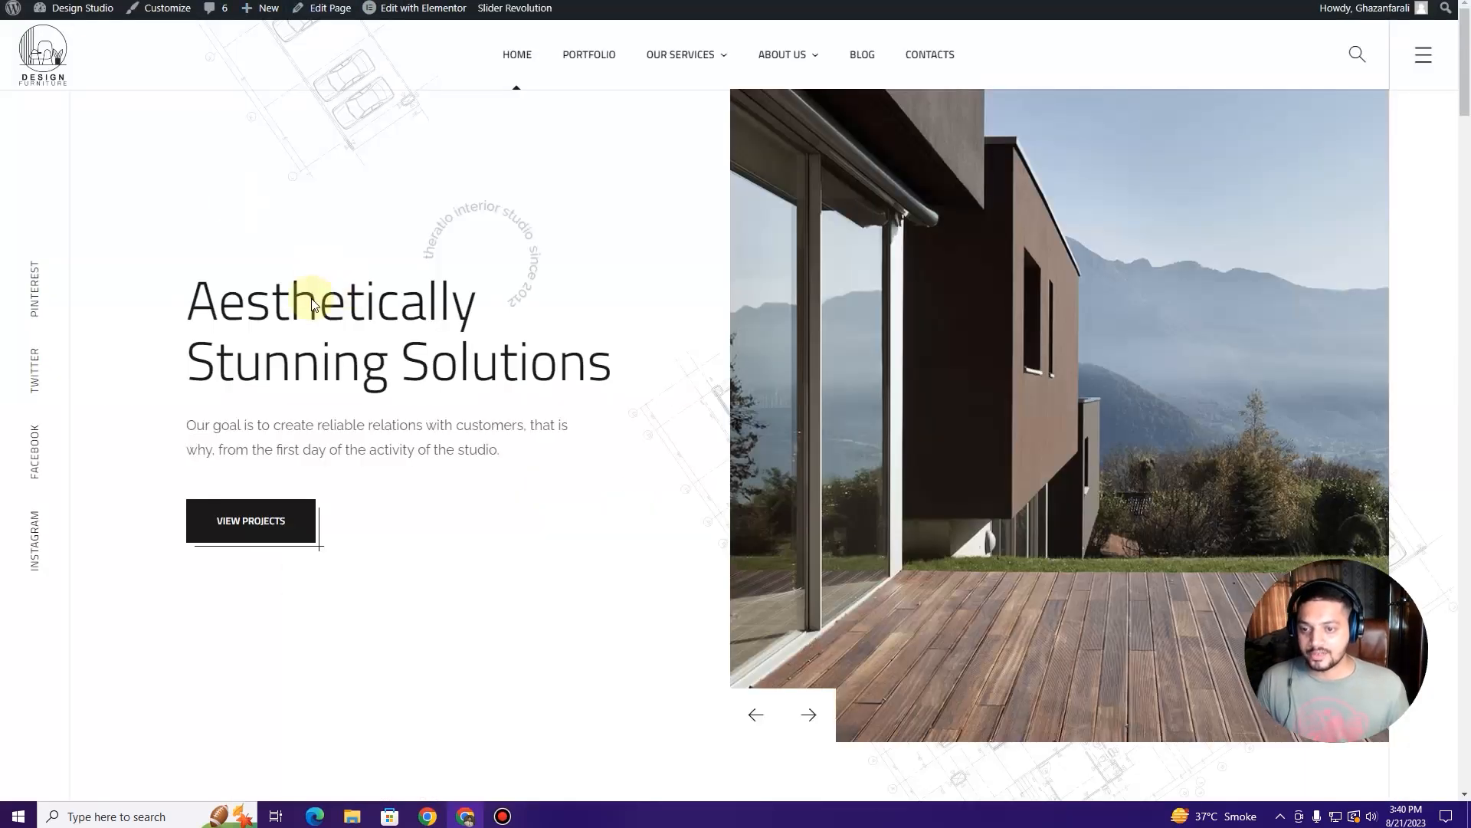
key("F5")
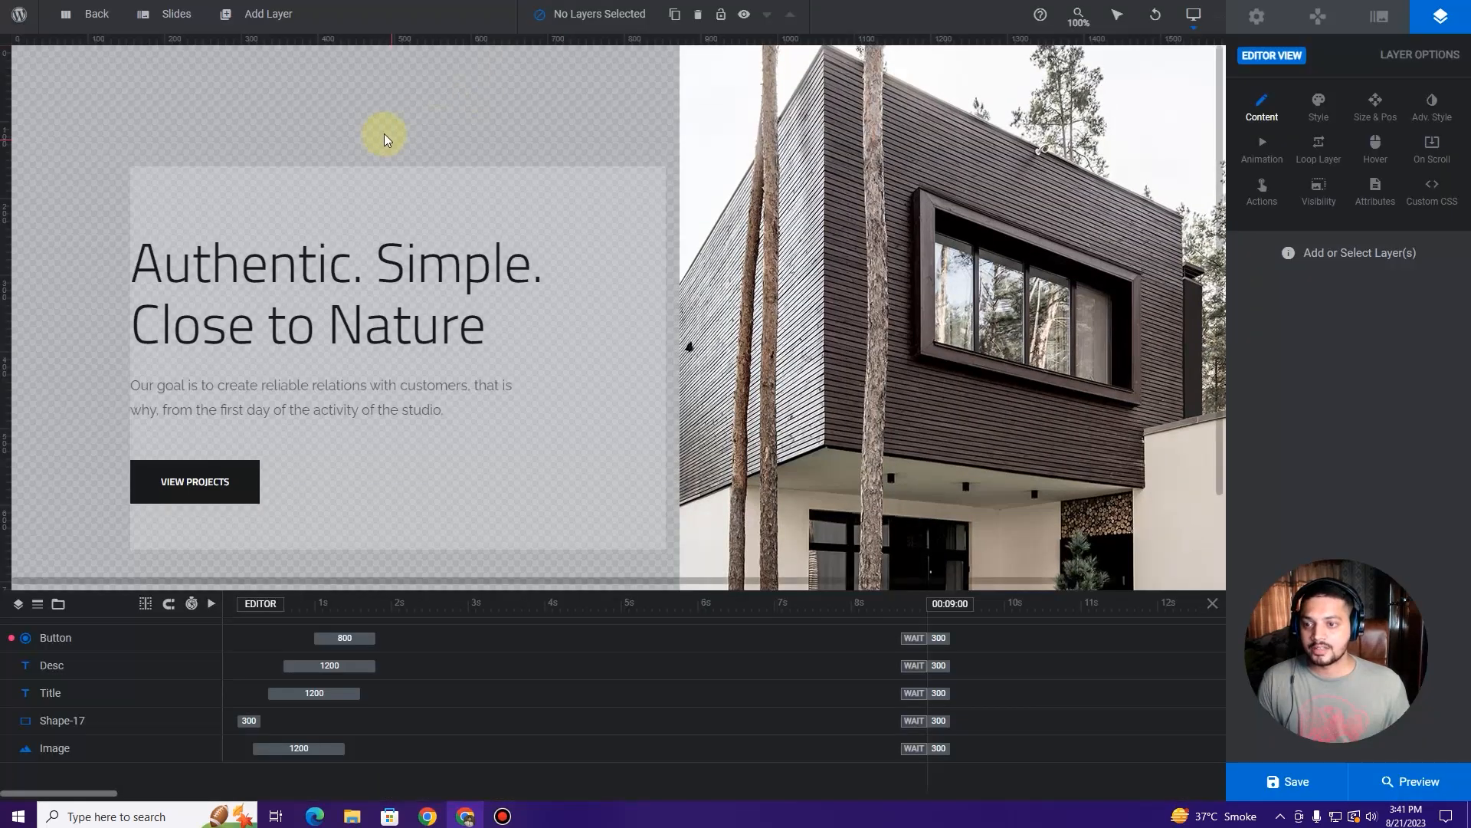
Step: Open the second slide and delete its Text-Circle layer
mouse_move(181, 16)
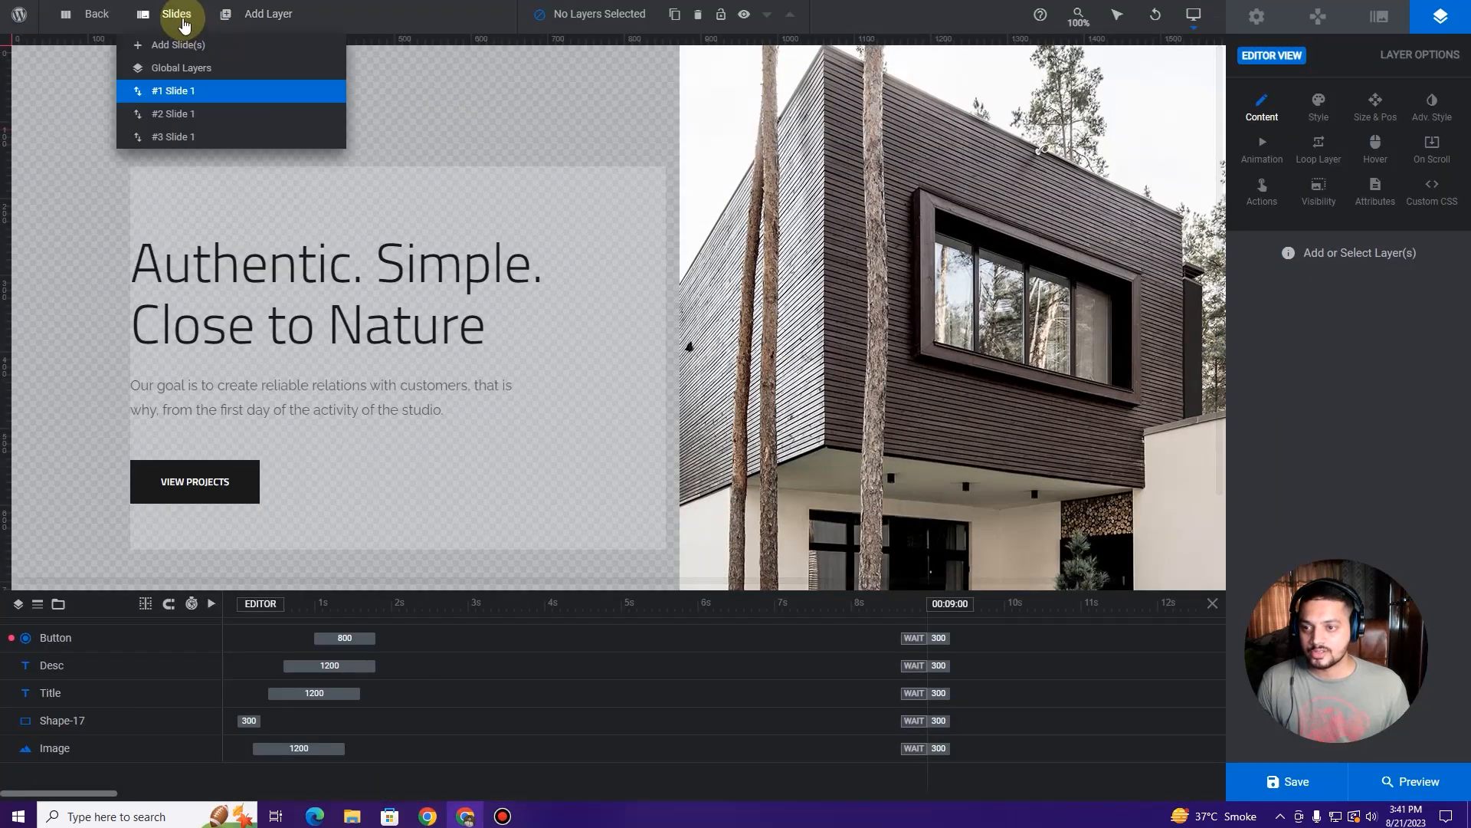
left_click(193, 116)
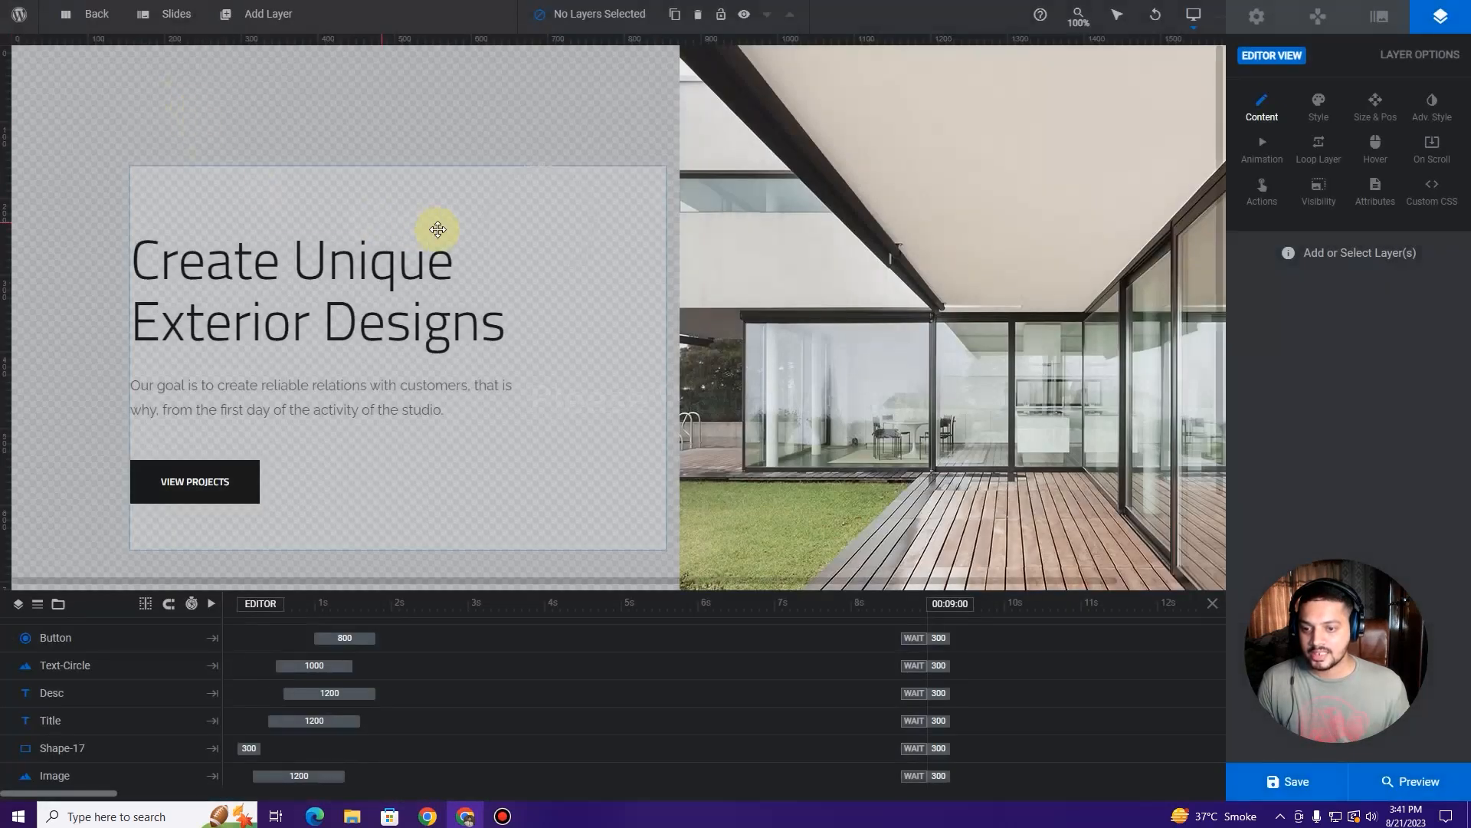
left_click(495, 207)
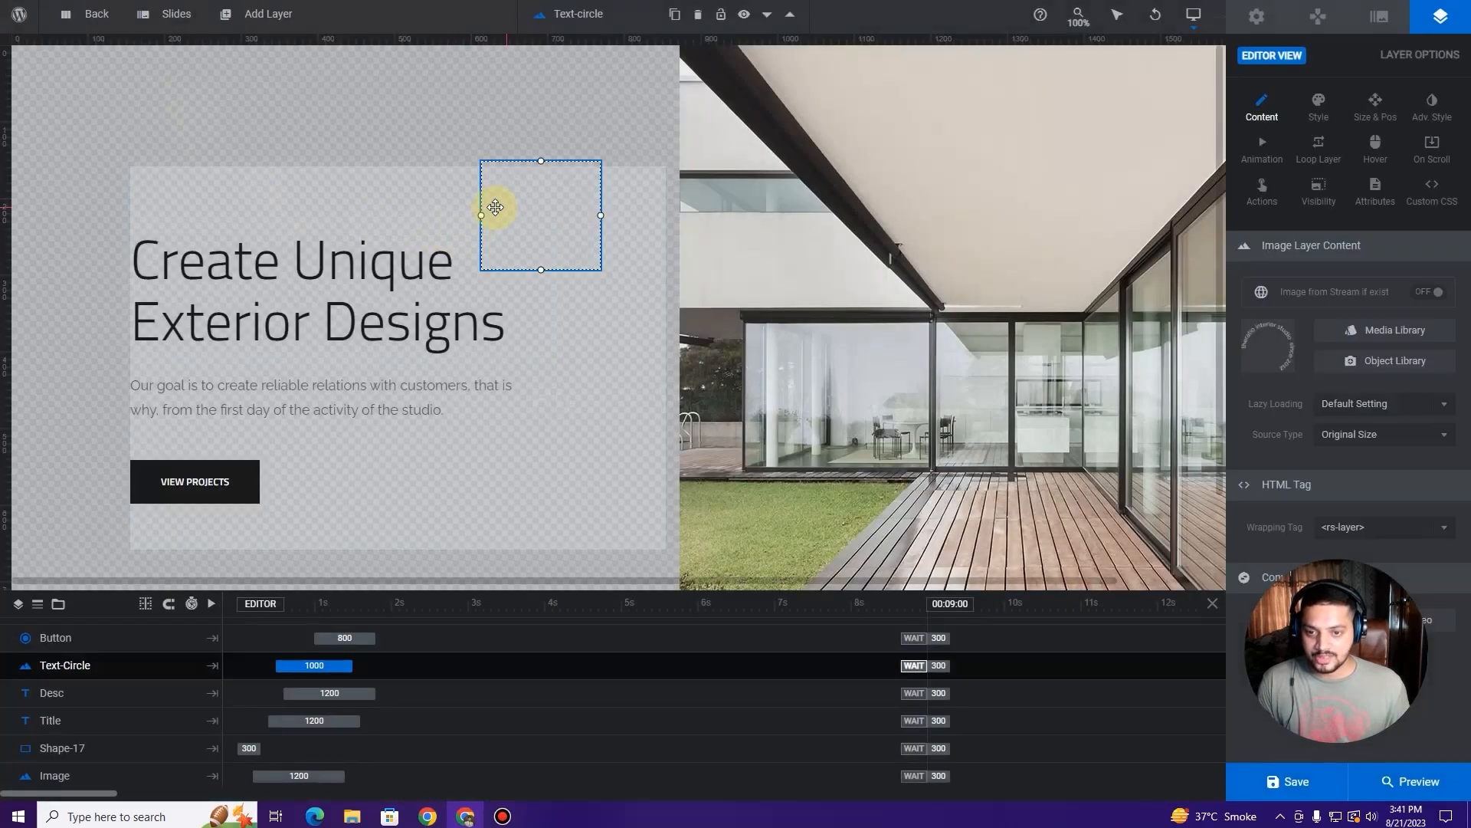
key("Delete")
Step: Give its VIEW PROJECTS button a Simple Link to the portfolio page, save, then open slide 3
left_click(235, 493)
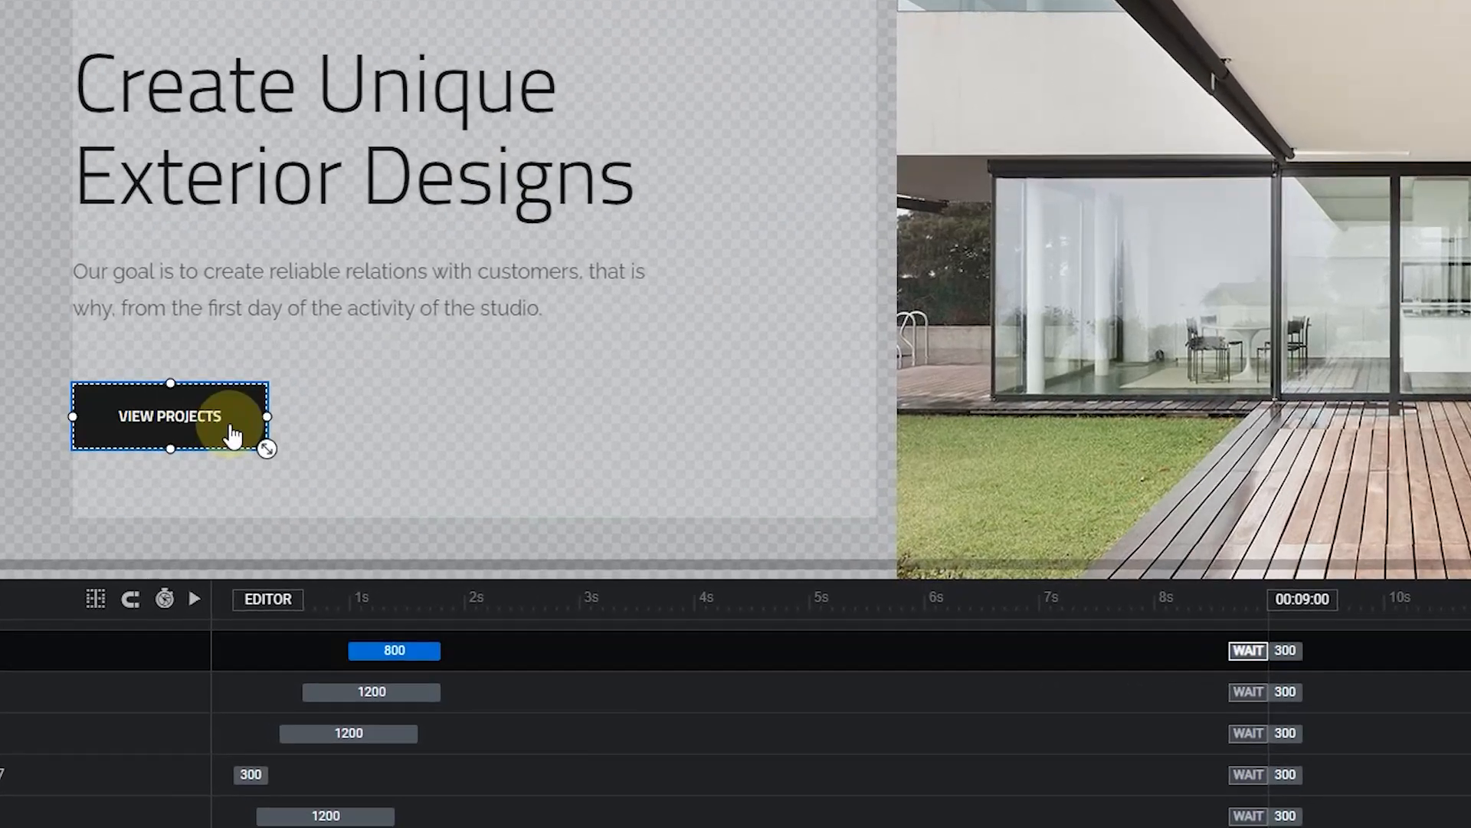
right_click(235, 494)
mouse_move(290, 460)
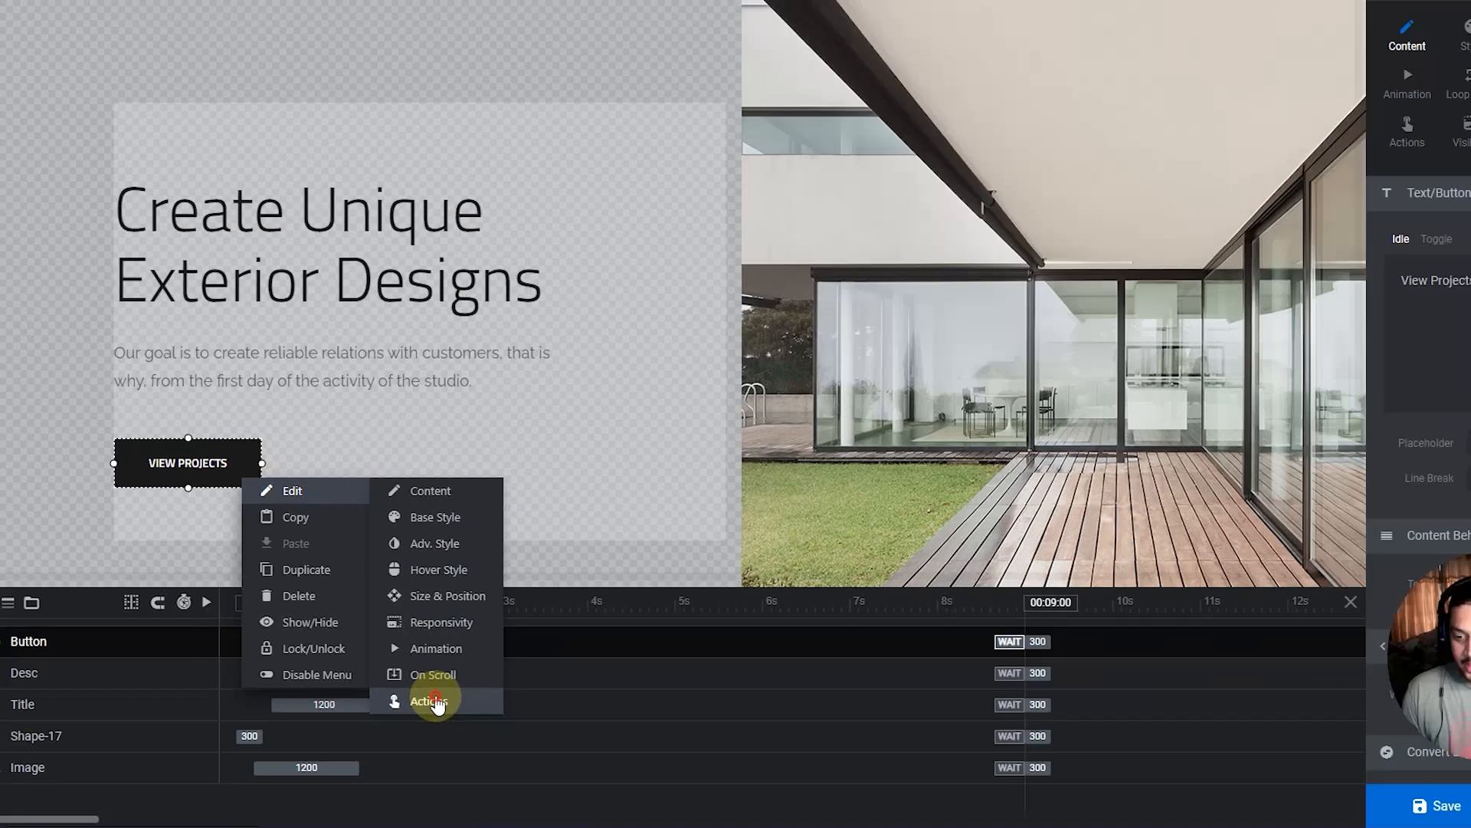
left_click(497, 729)
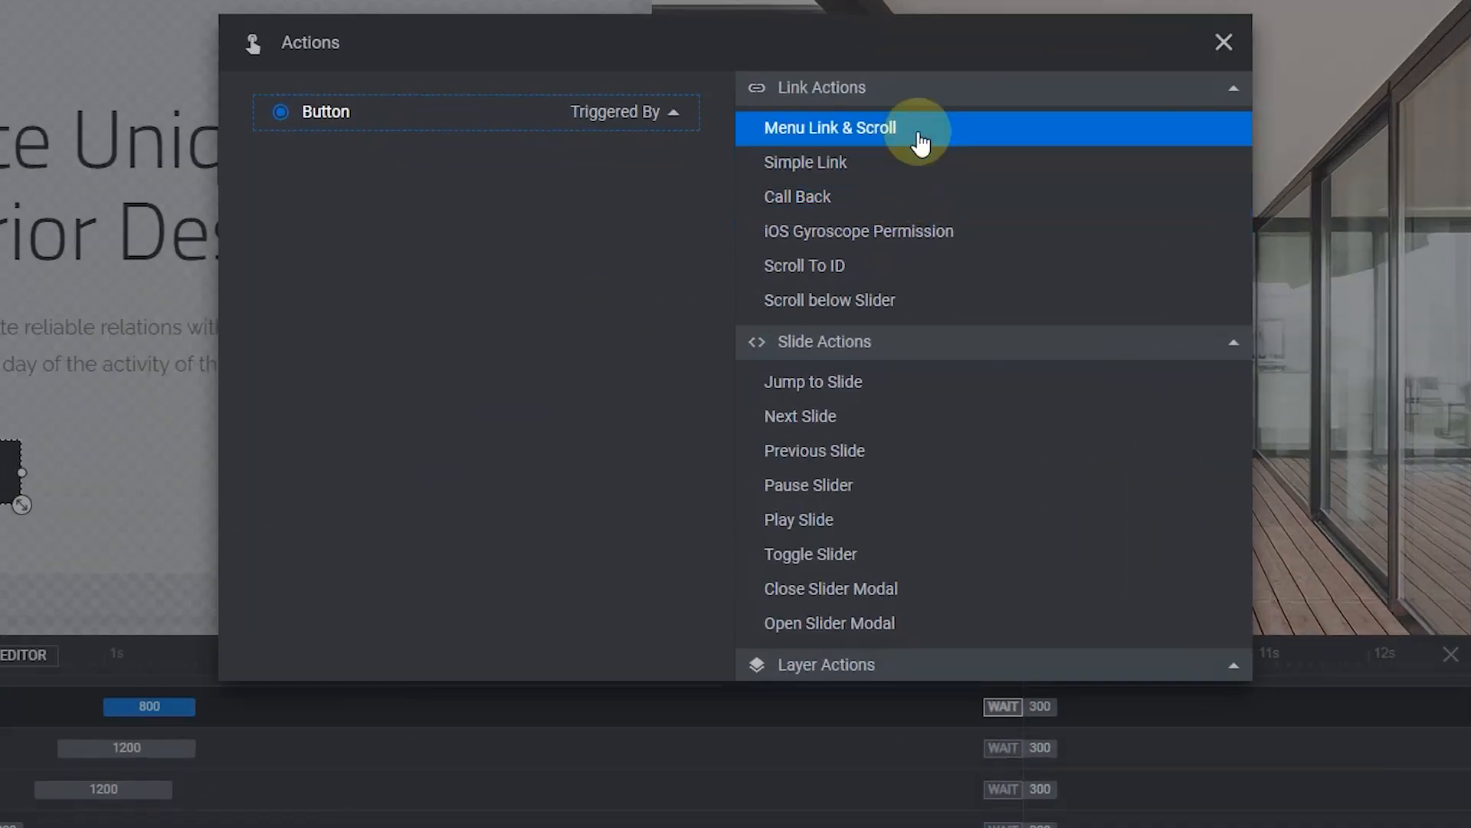
left_click(912, 169)
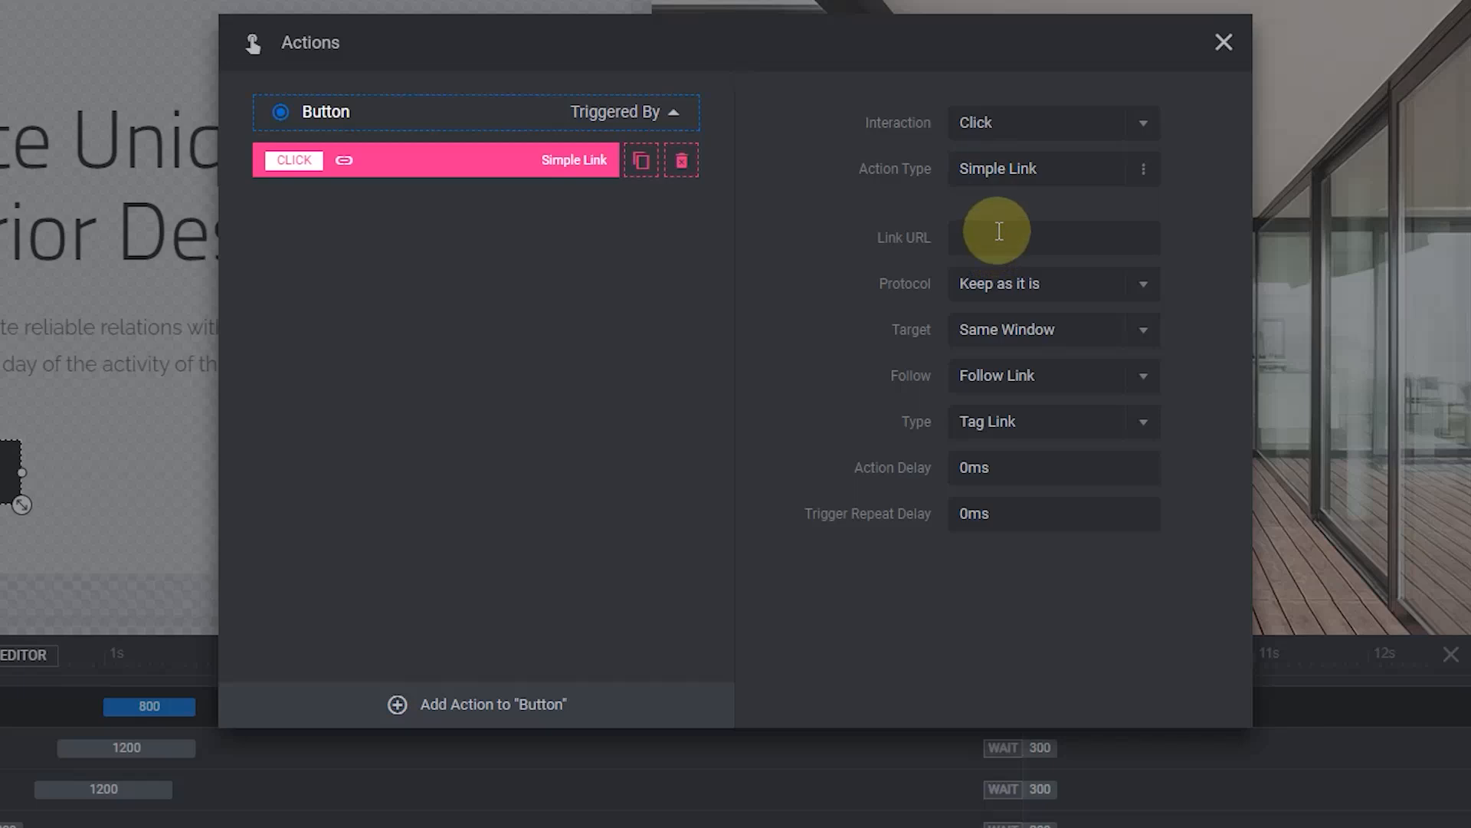
left_click(848, 308)
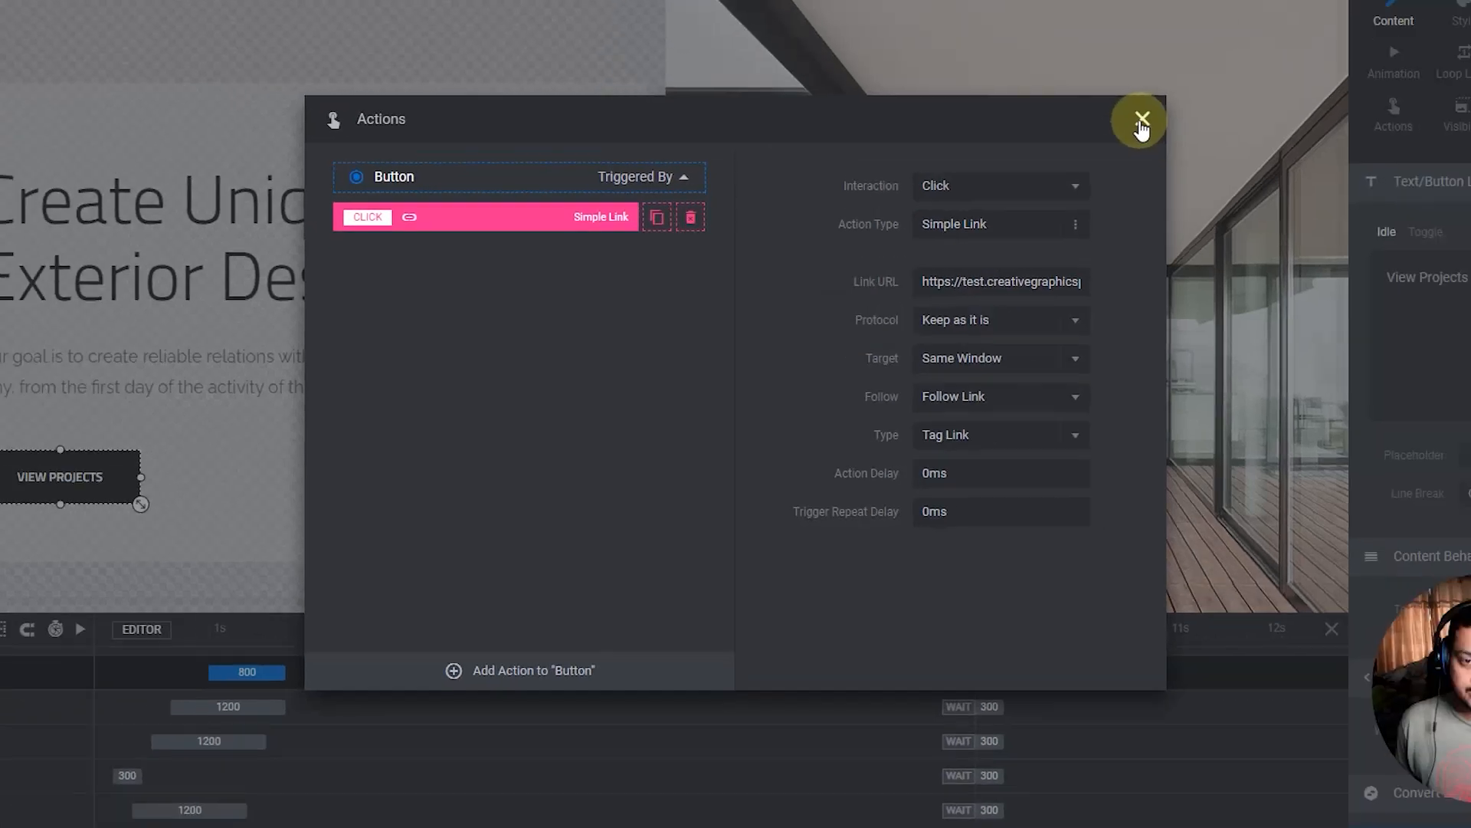
left_click(1142, 121)
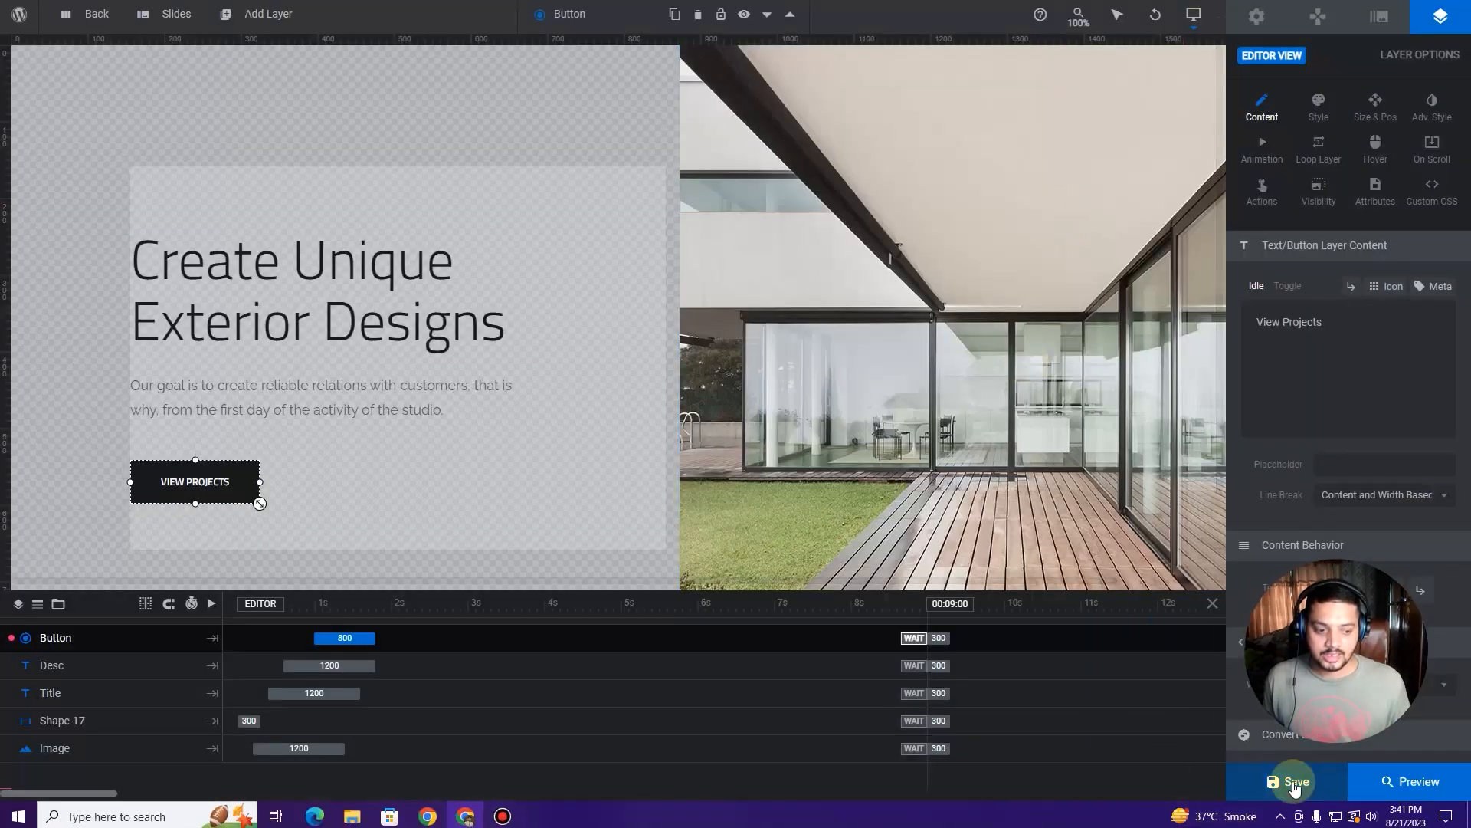
left_click(1295, 782)
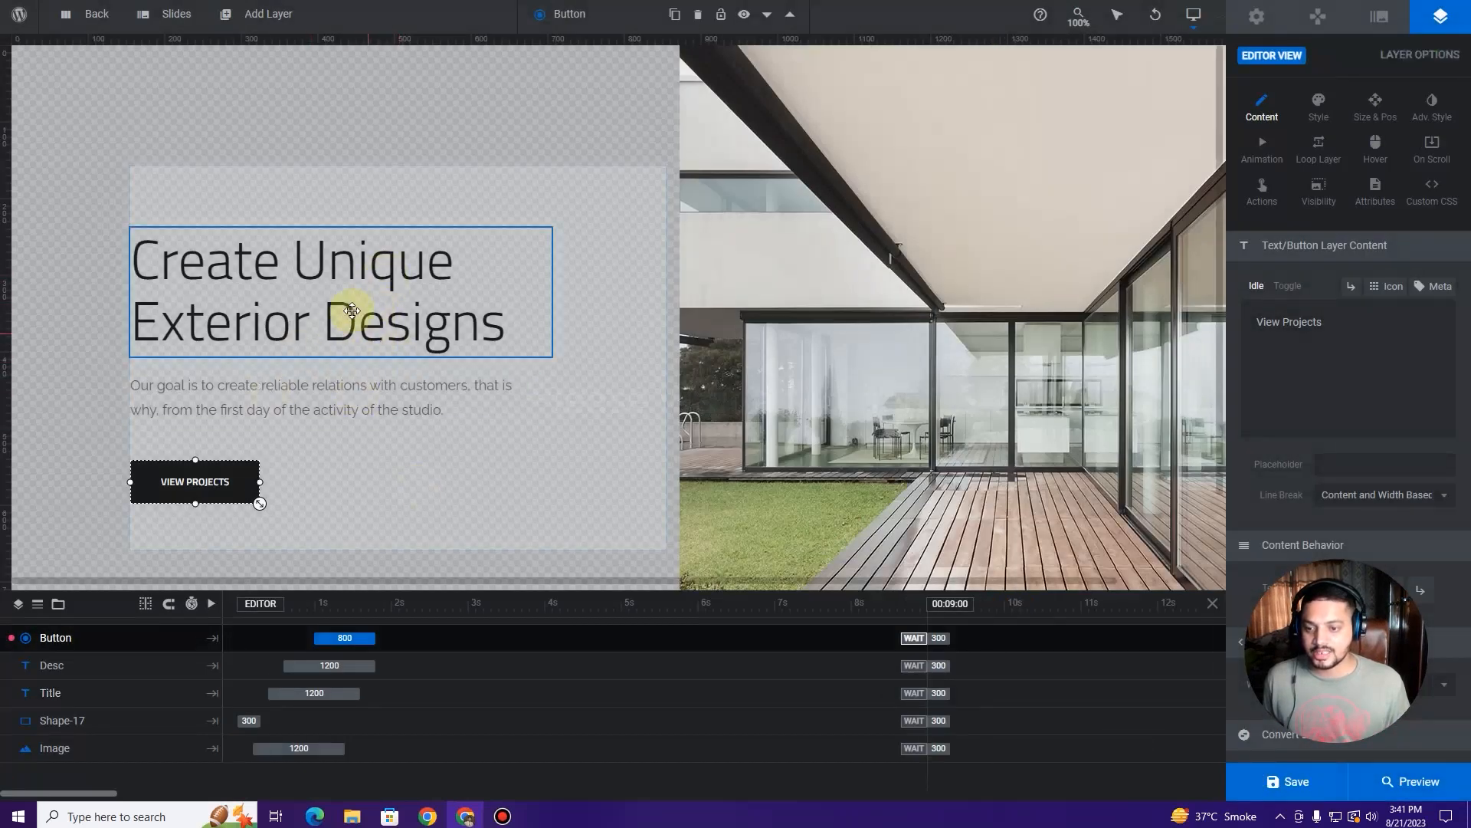
mouse_move(162, 15)
left_click(165, 151)
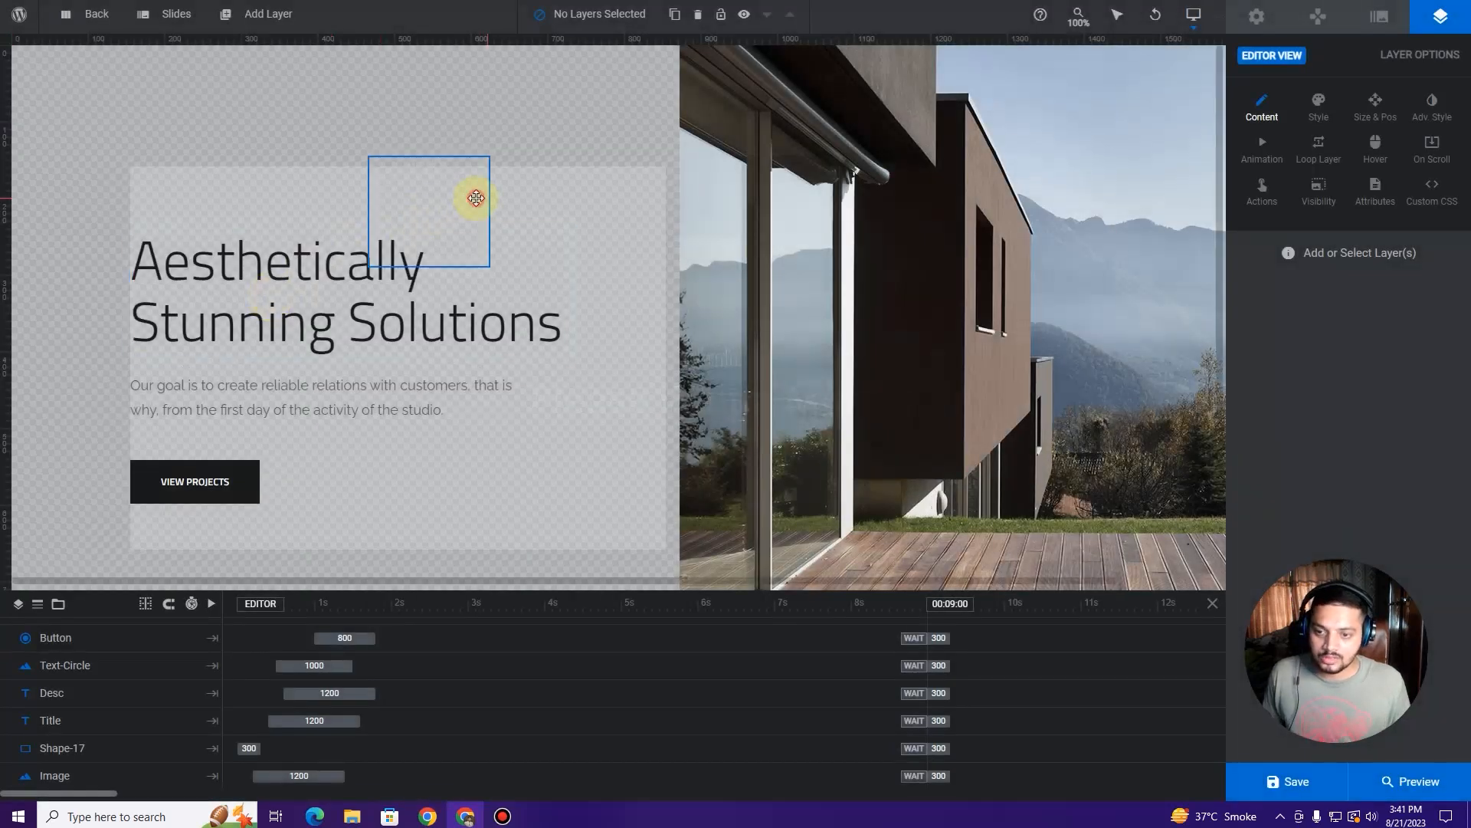
Step: Delete slide 3's text-circle graphic and give VIEW PROJECTS a Simple Link to the portfolio page
left_click(476, 198)
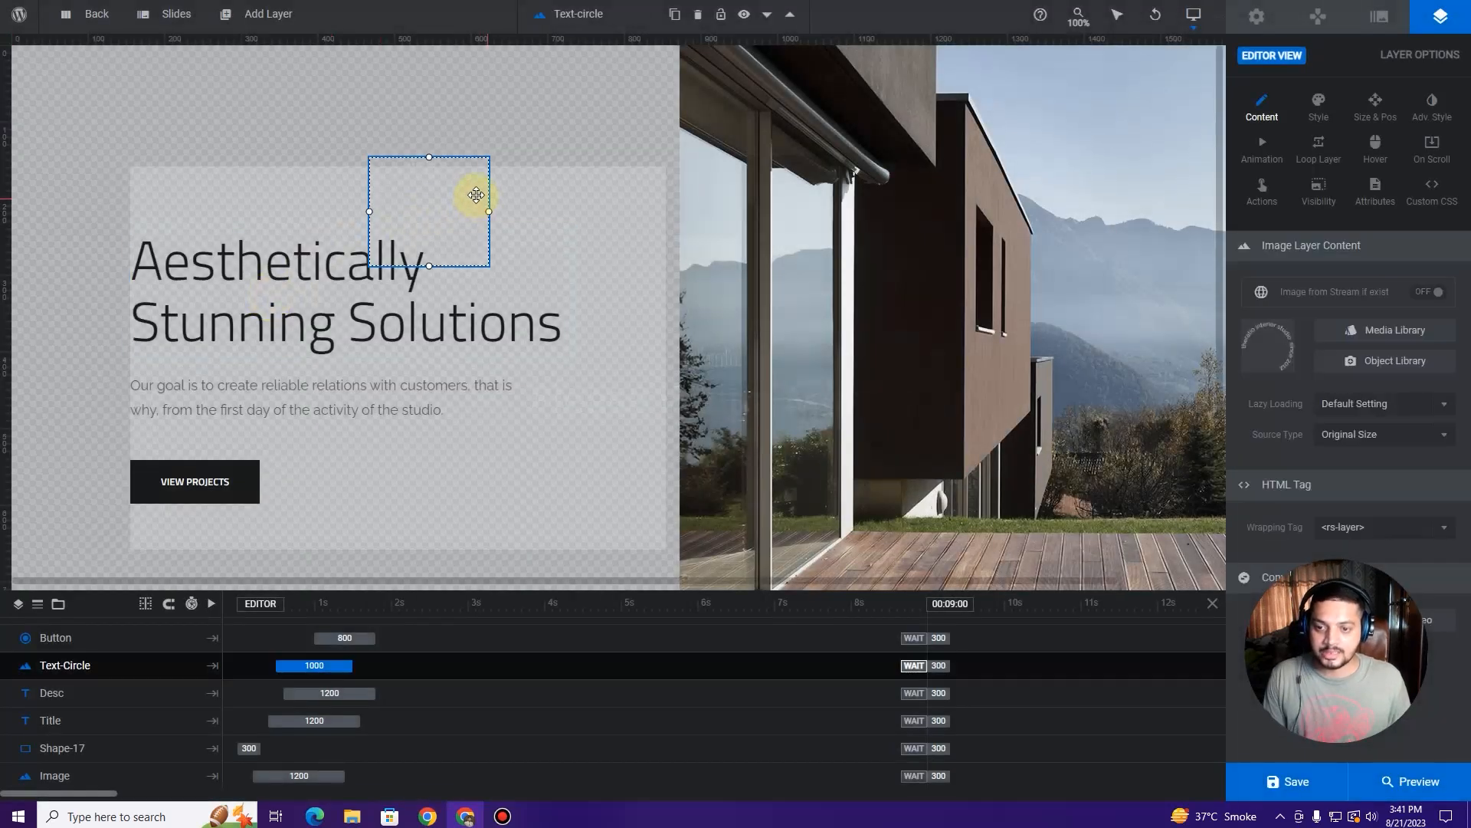
key("Delete")
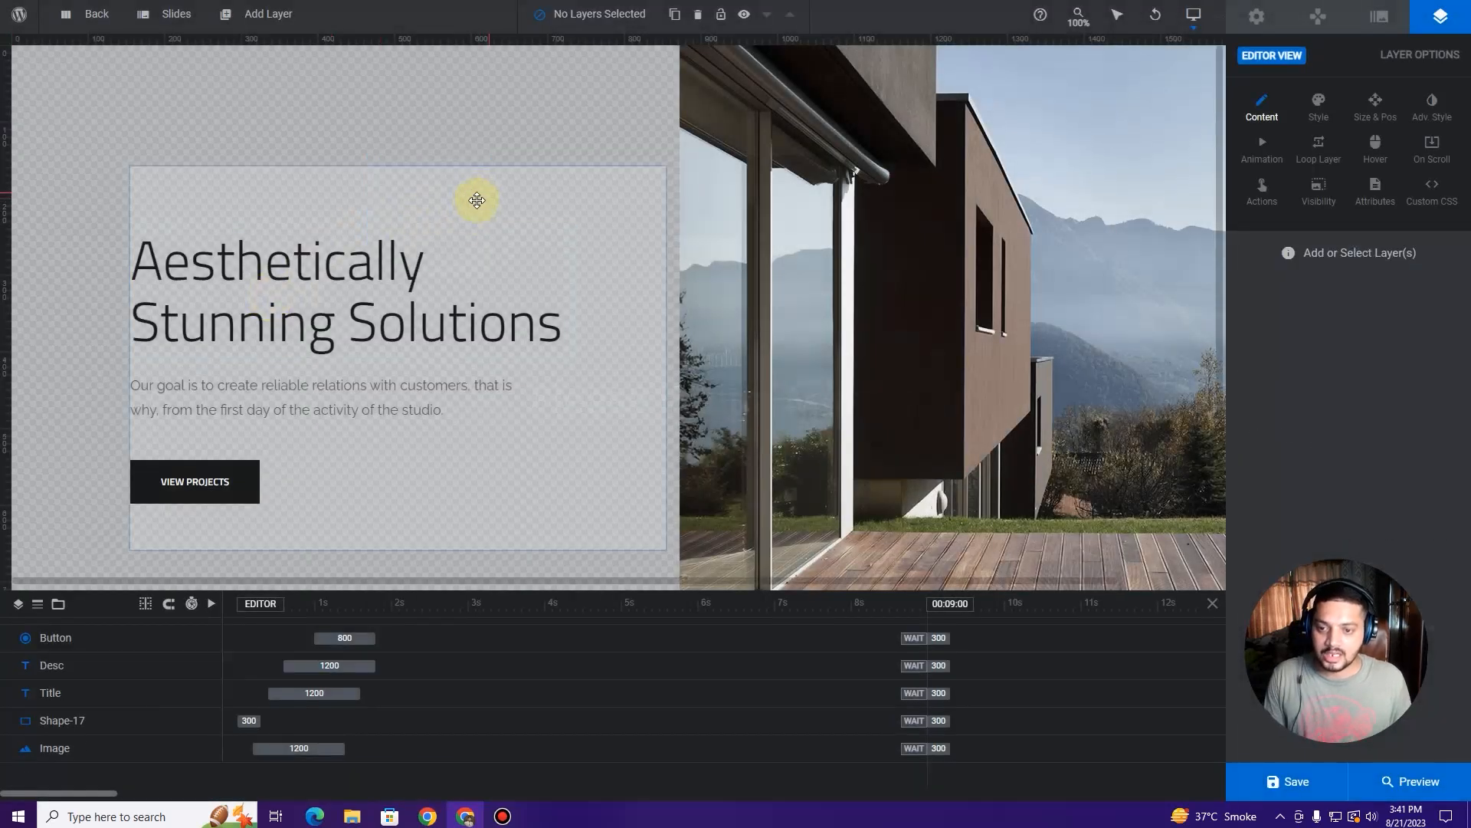
left_click(238, 475)
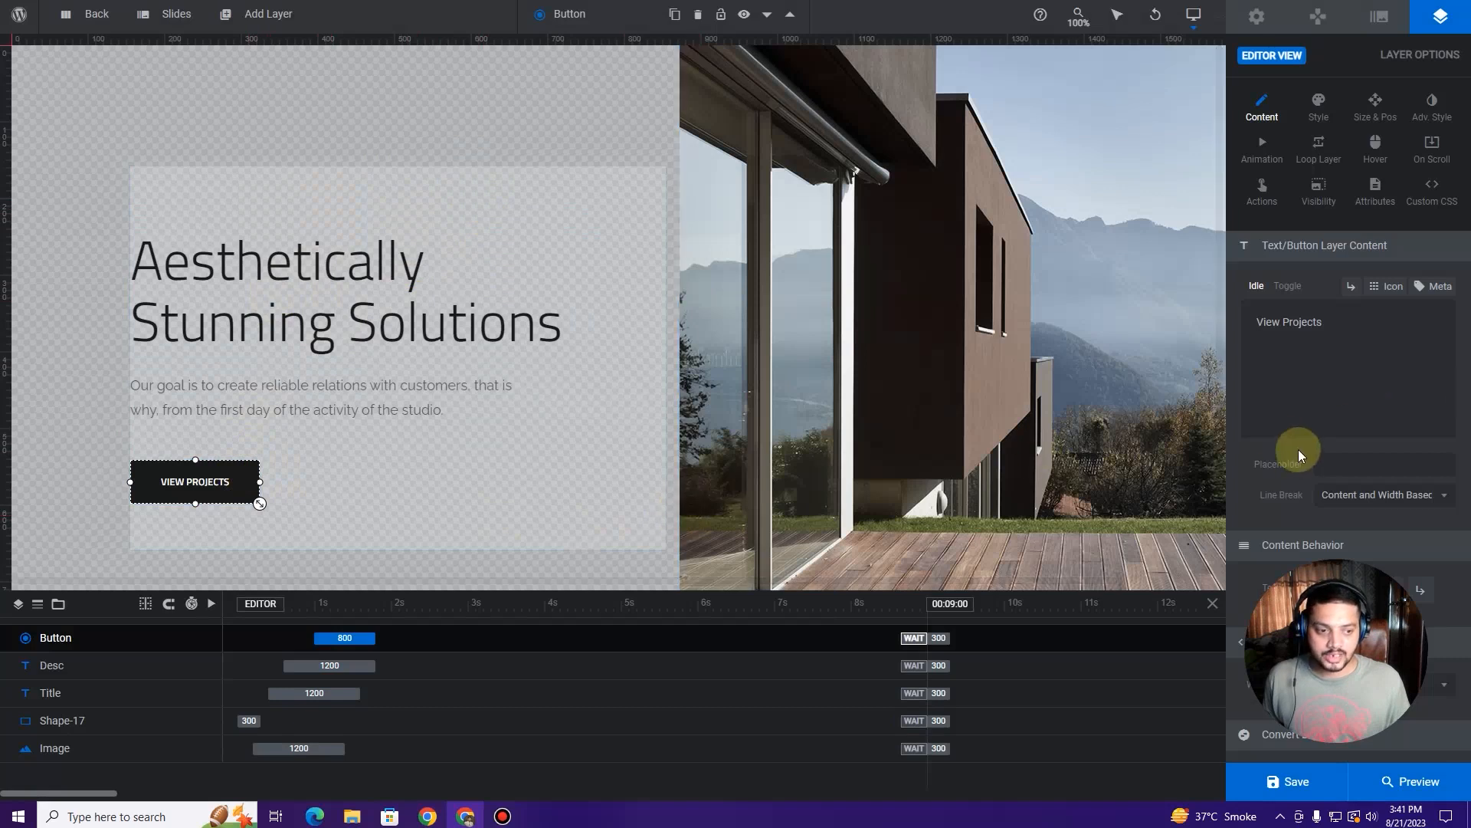
right_click(248, 483)
mouse_move(274, 490)
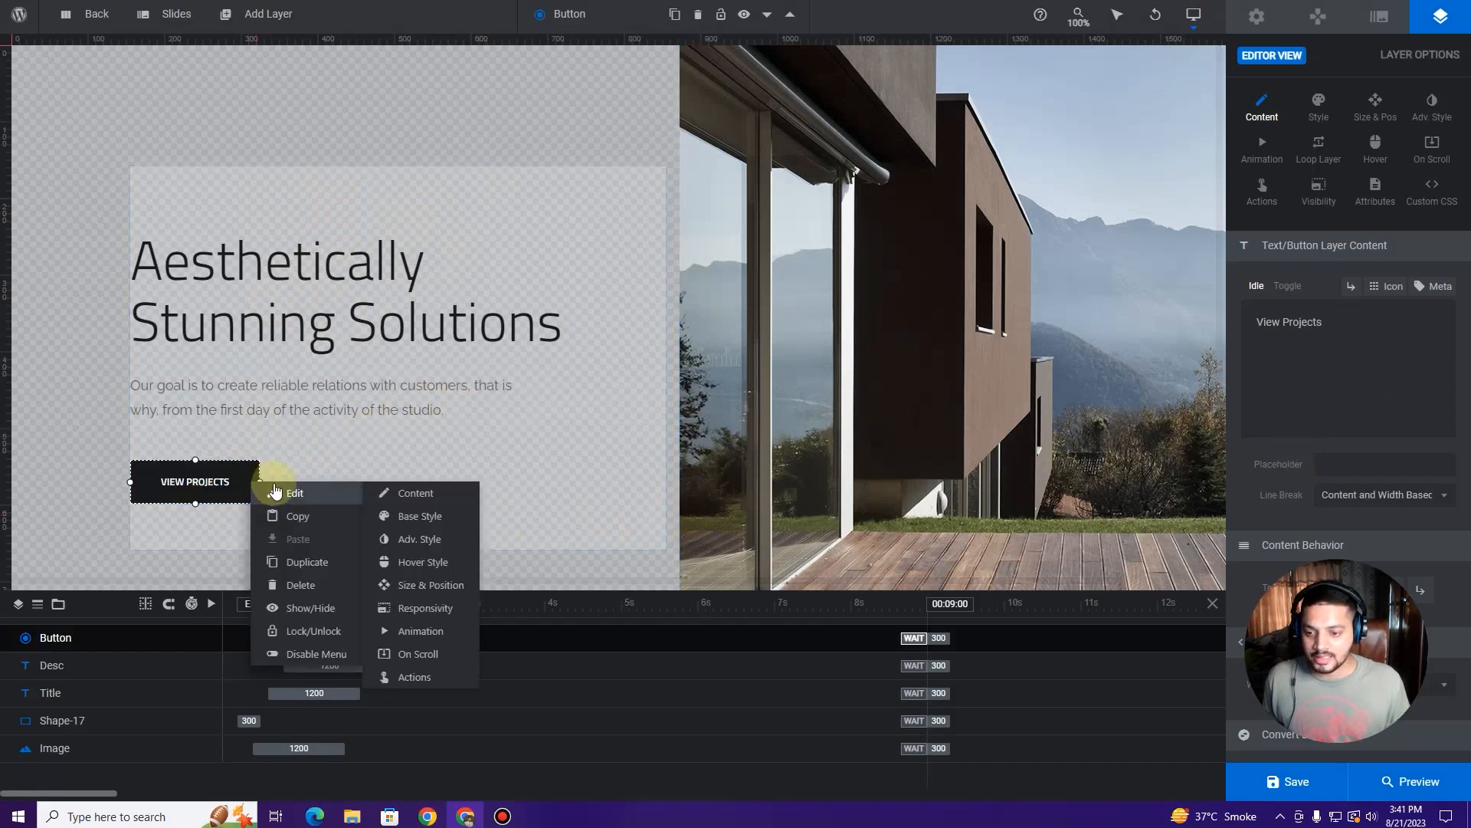
left_click(437, 678)
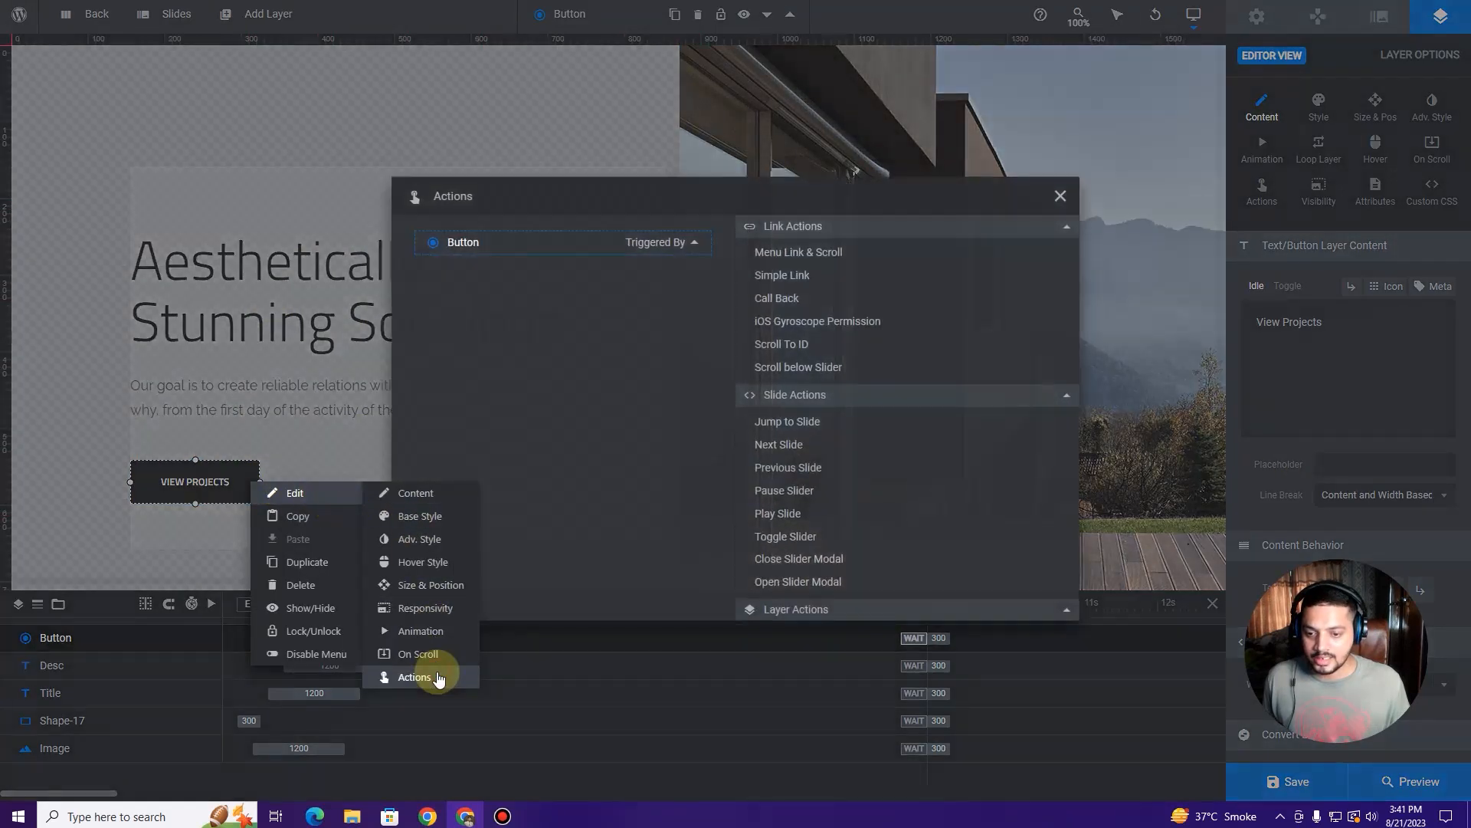
left_click(817, 285)
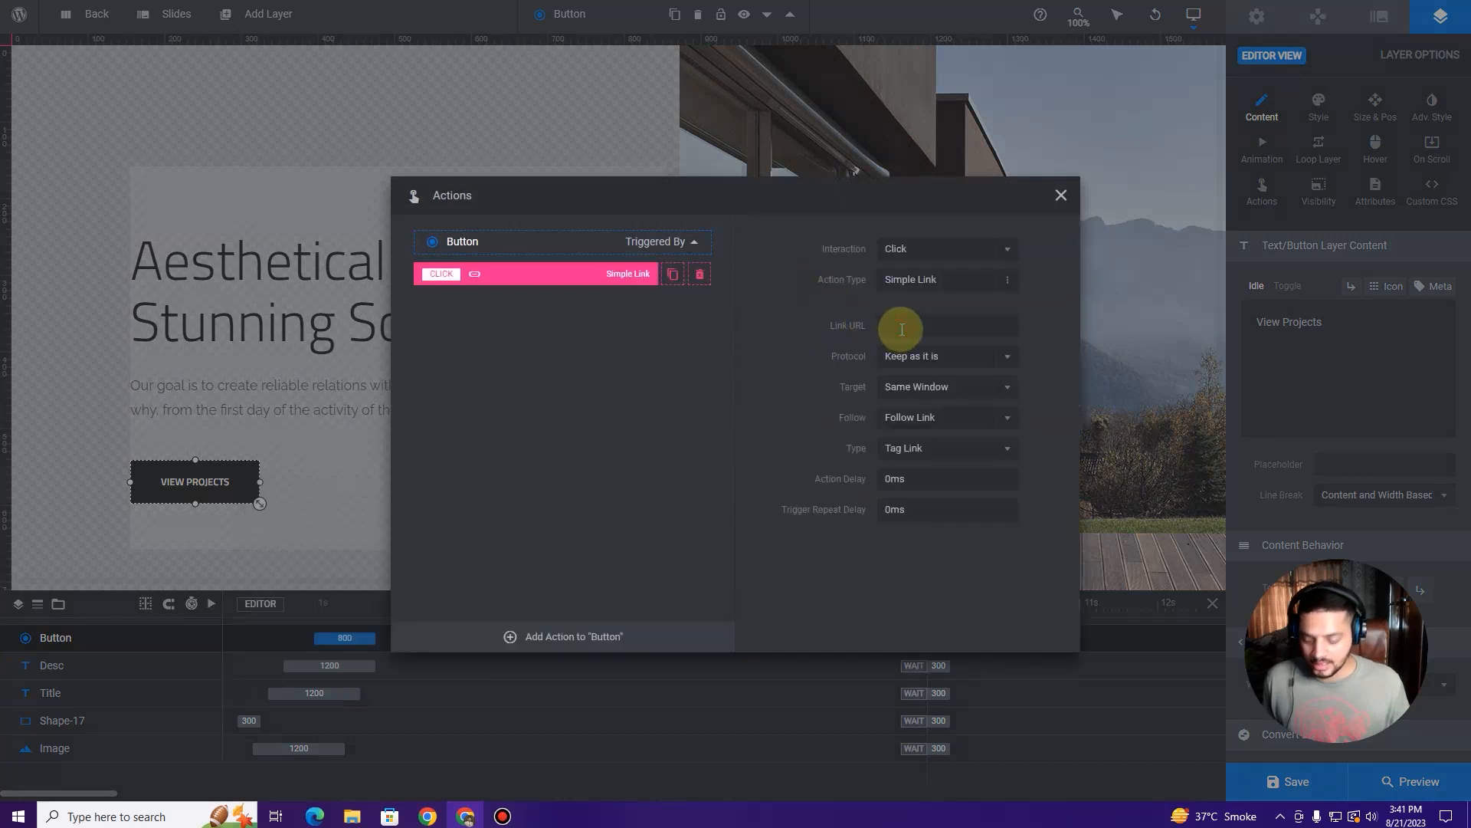
key("ctrl+v")
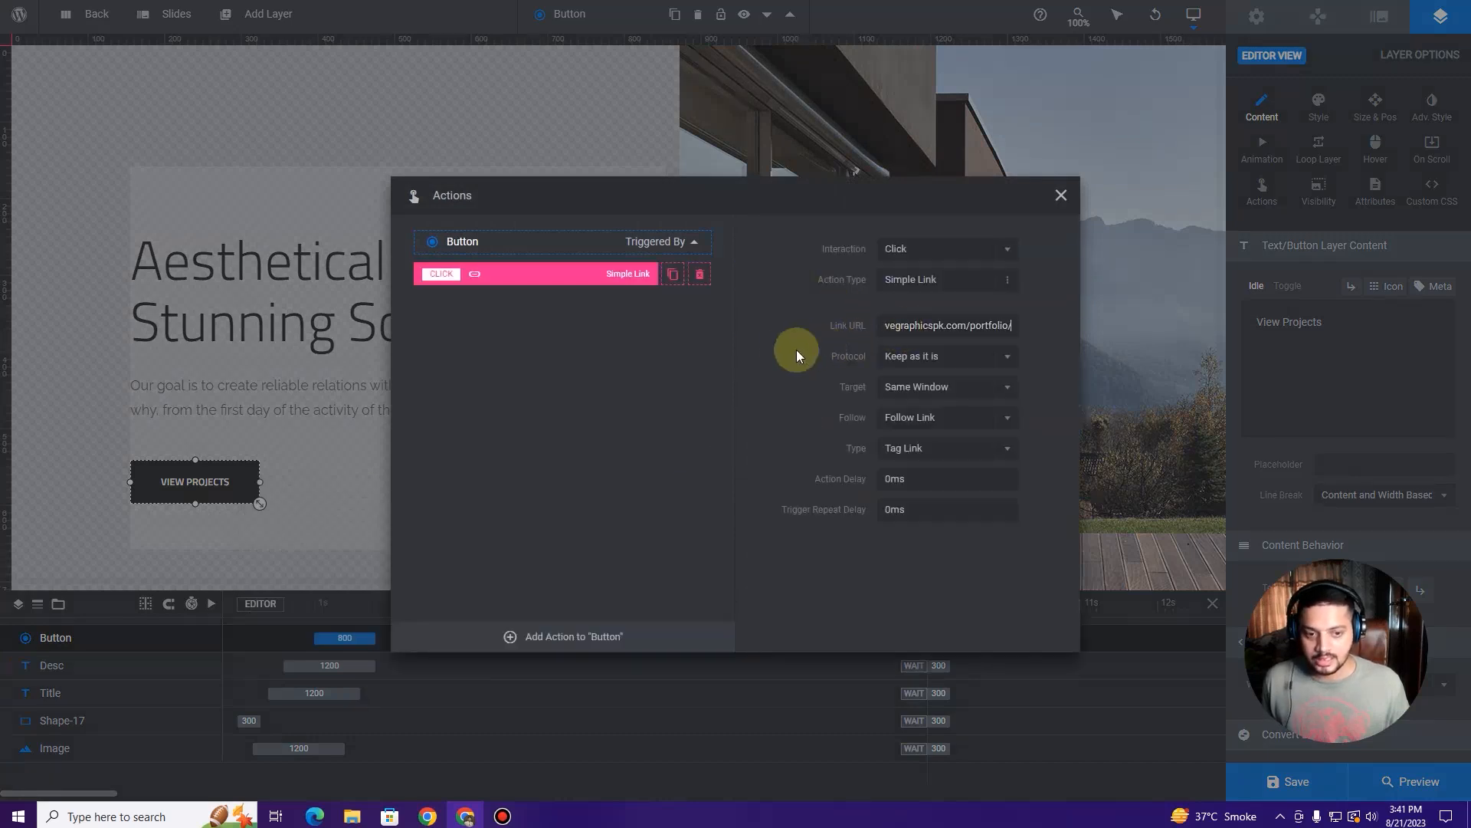
Step: Close the Actions window, save the slide, and switch to the live homepage
left_click(1062, 195)
left_click(1291, 773)
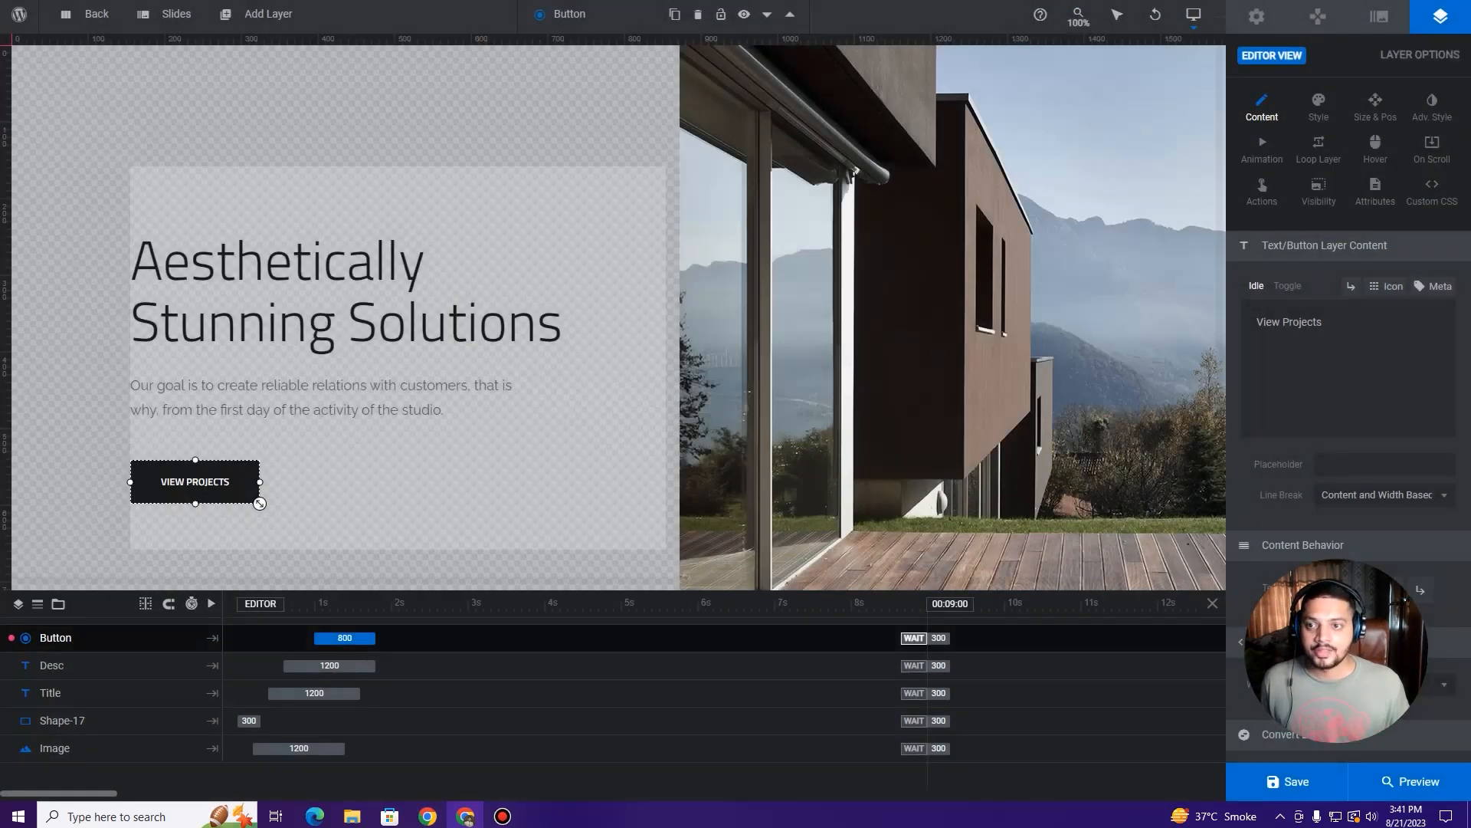
left_click(42, 1)
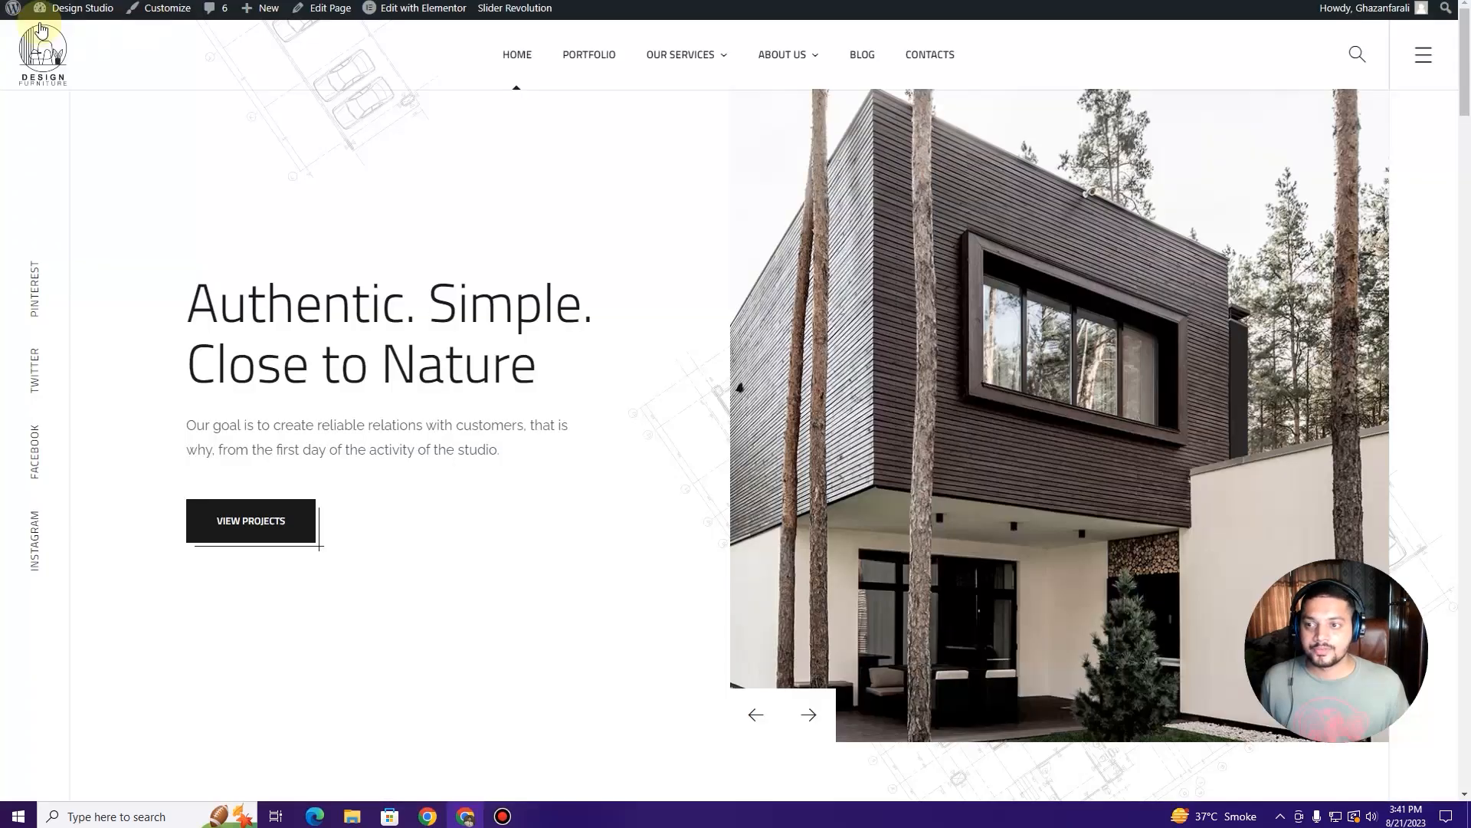
Step: Reload the homepage and advance the hero slider to check the updated slides
key("F5")
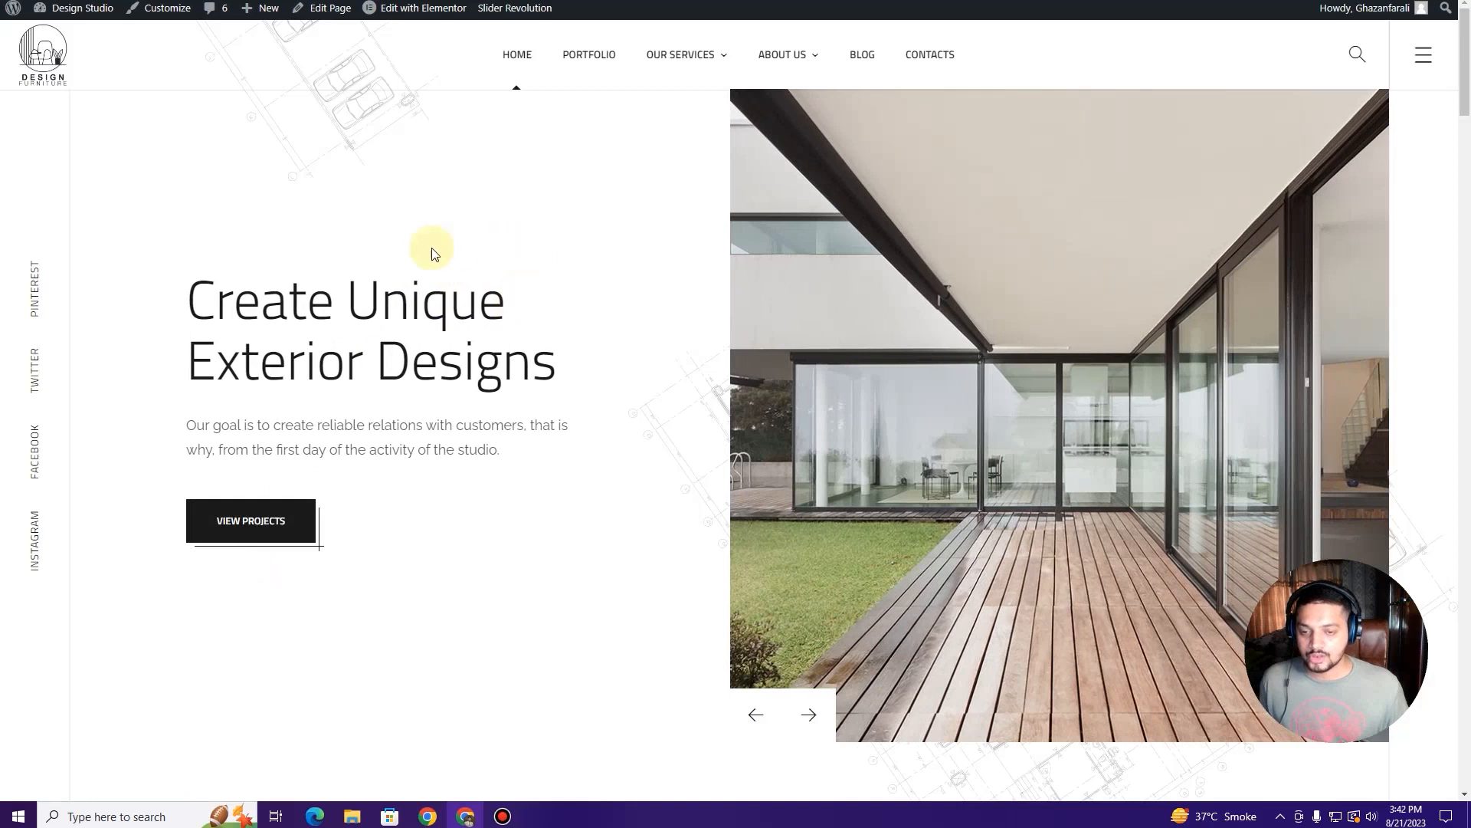
left_click(801, 711)
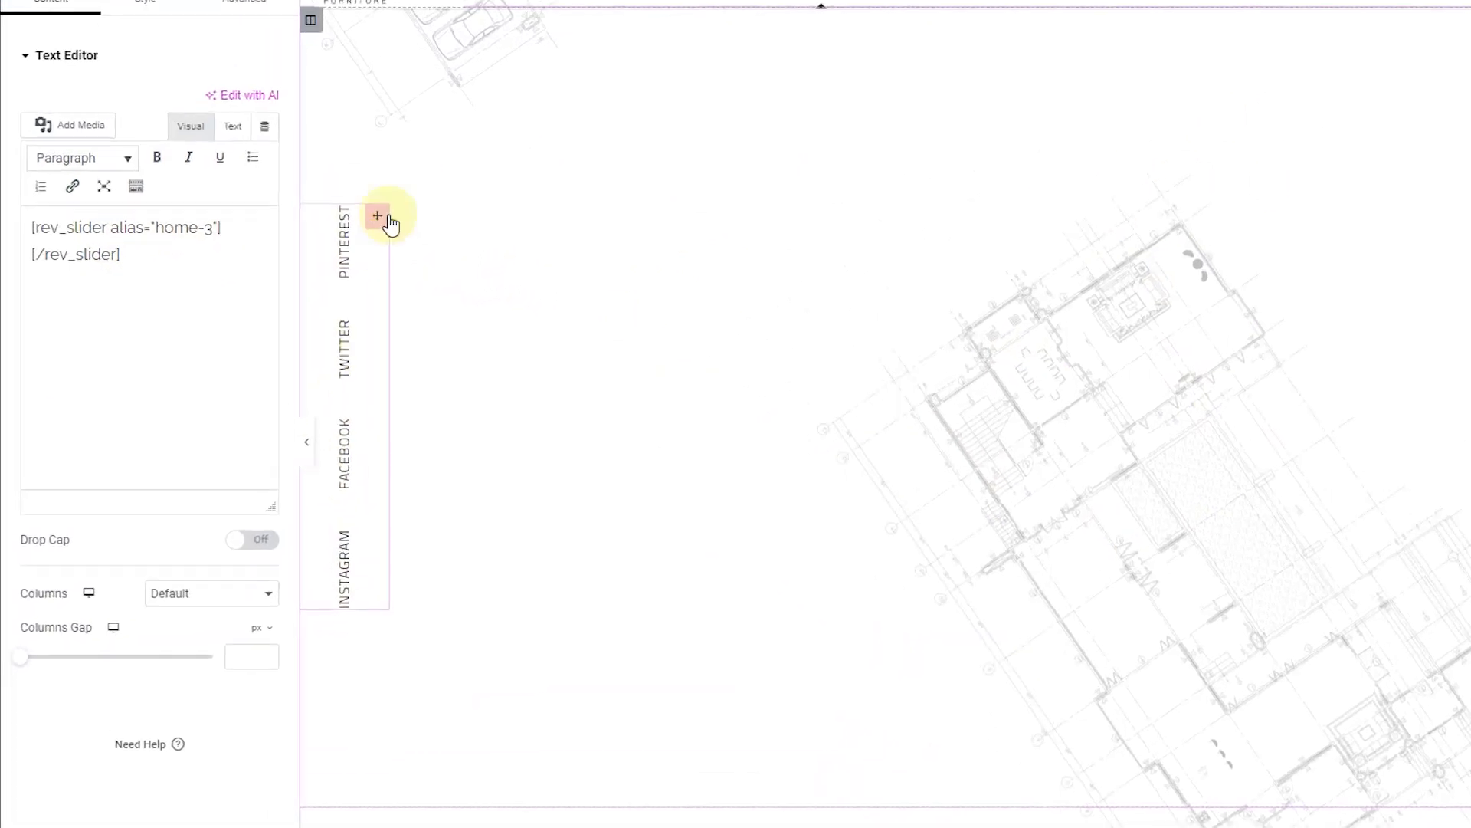
Step: Check the links of the pinterest, twitter, facebook and instagram items in the social icon list
left_click(435, 215)
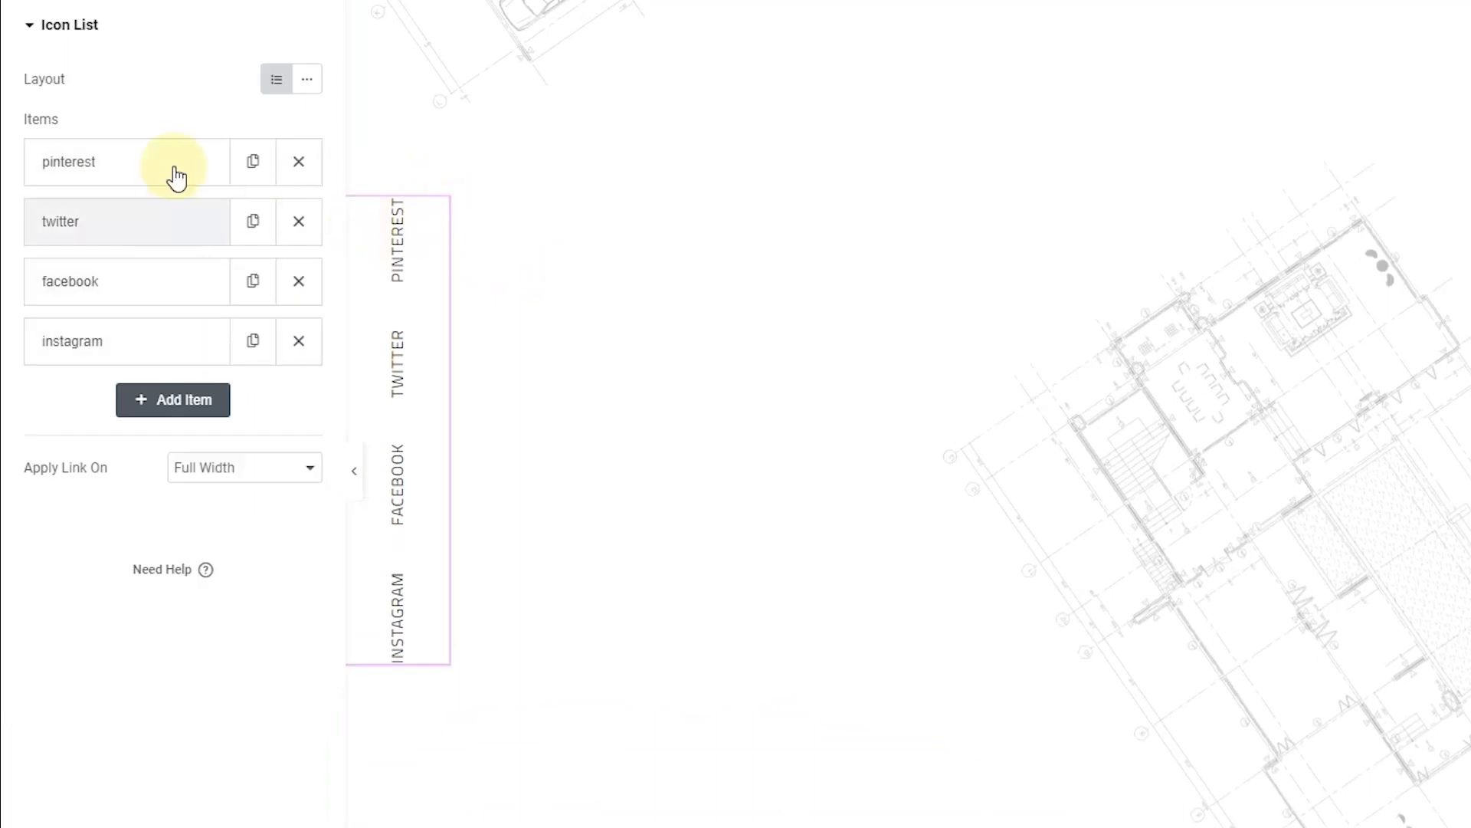
left_click(151, 159)
left_click(110, 469)
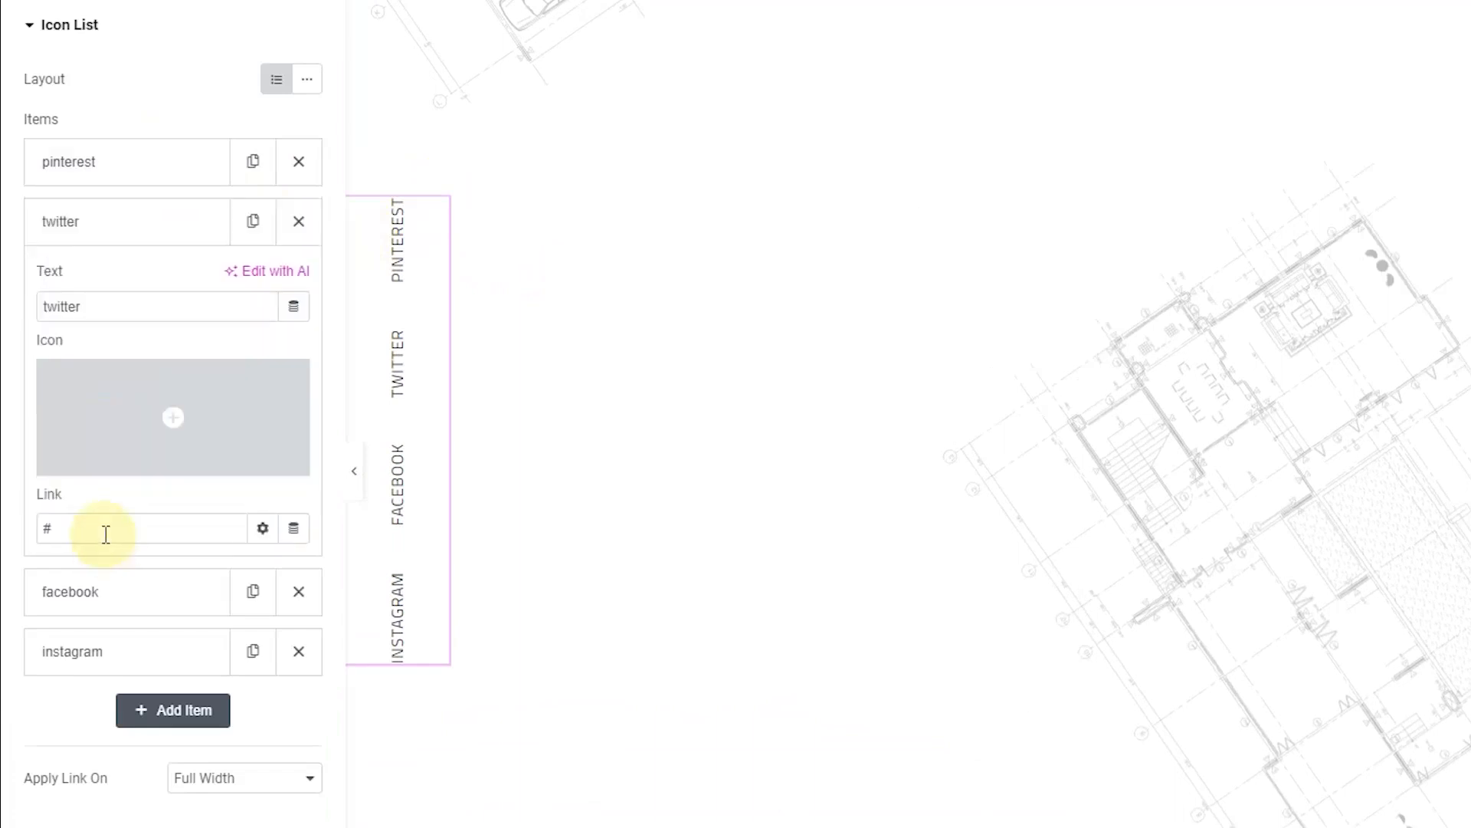
left_click(115, 593)
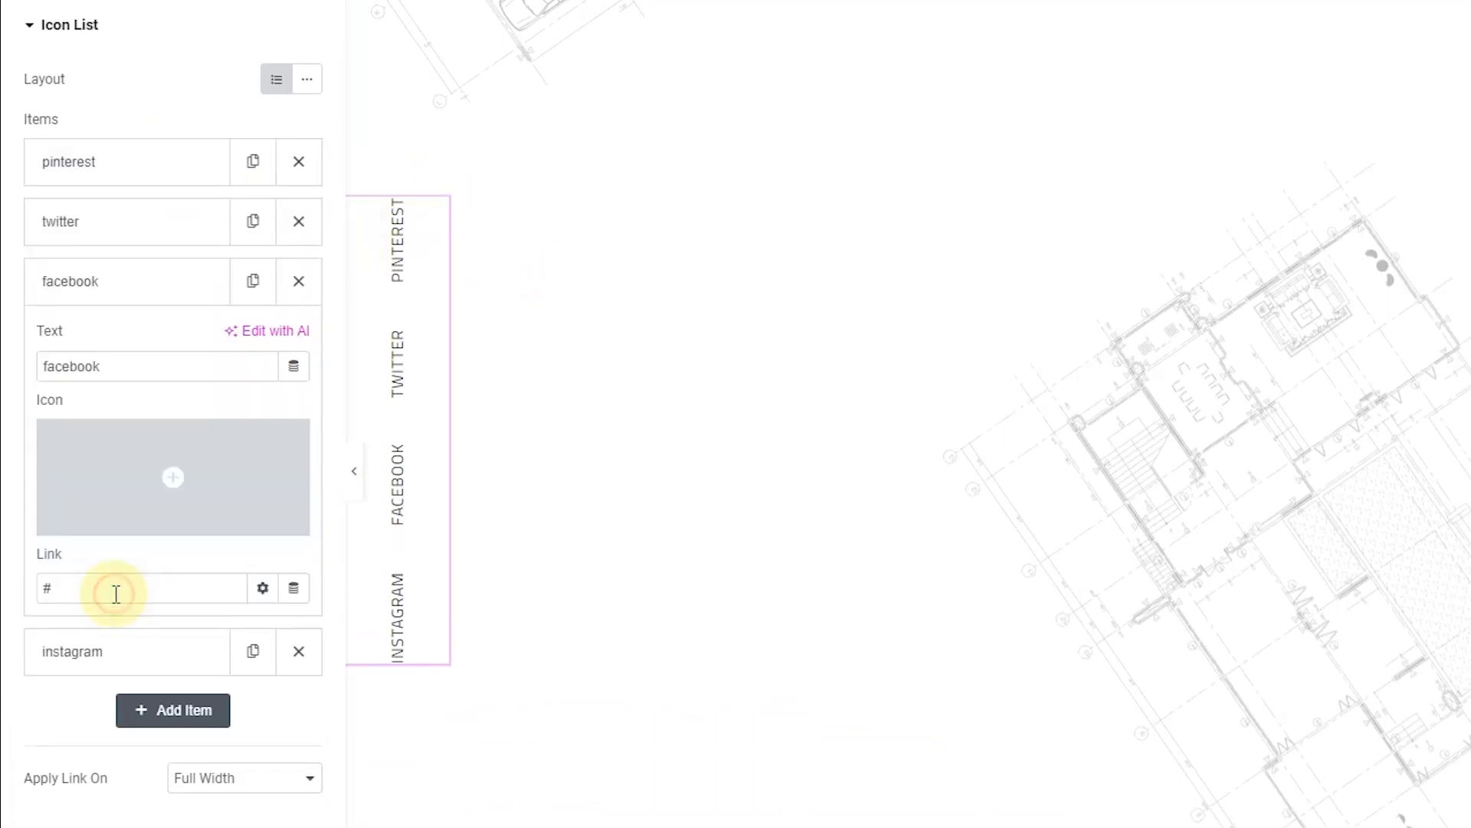
left_click(126, 646)
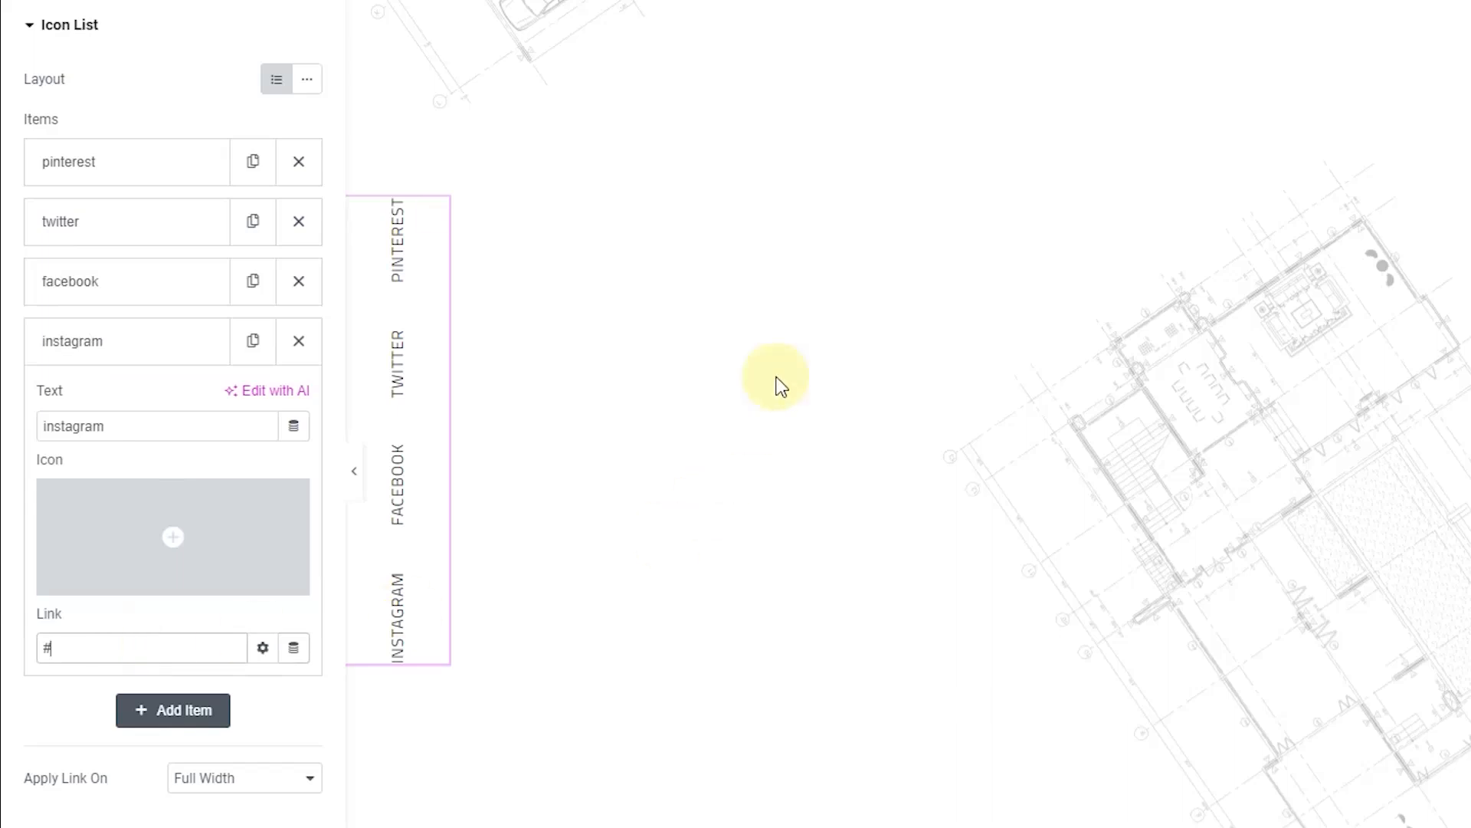
Step: Open the Insert Media upload page for the image beside 'A Sketch of Each Detail'
scroll(778, 385, "down", 7)
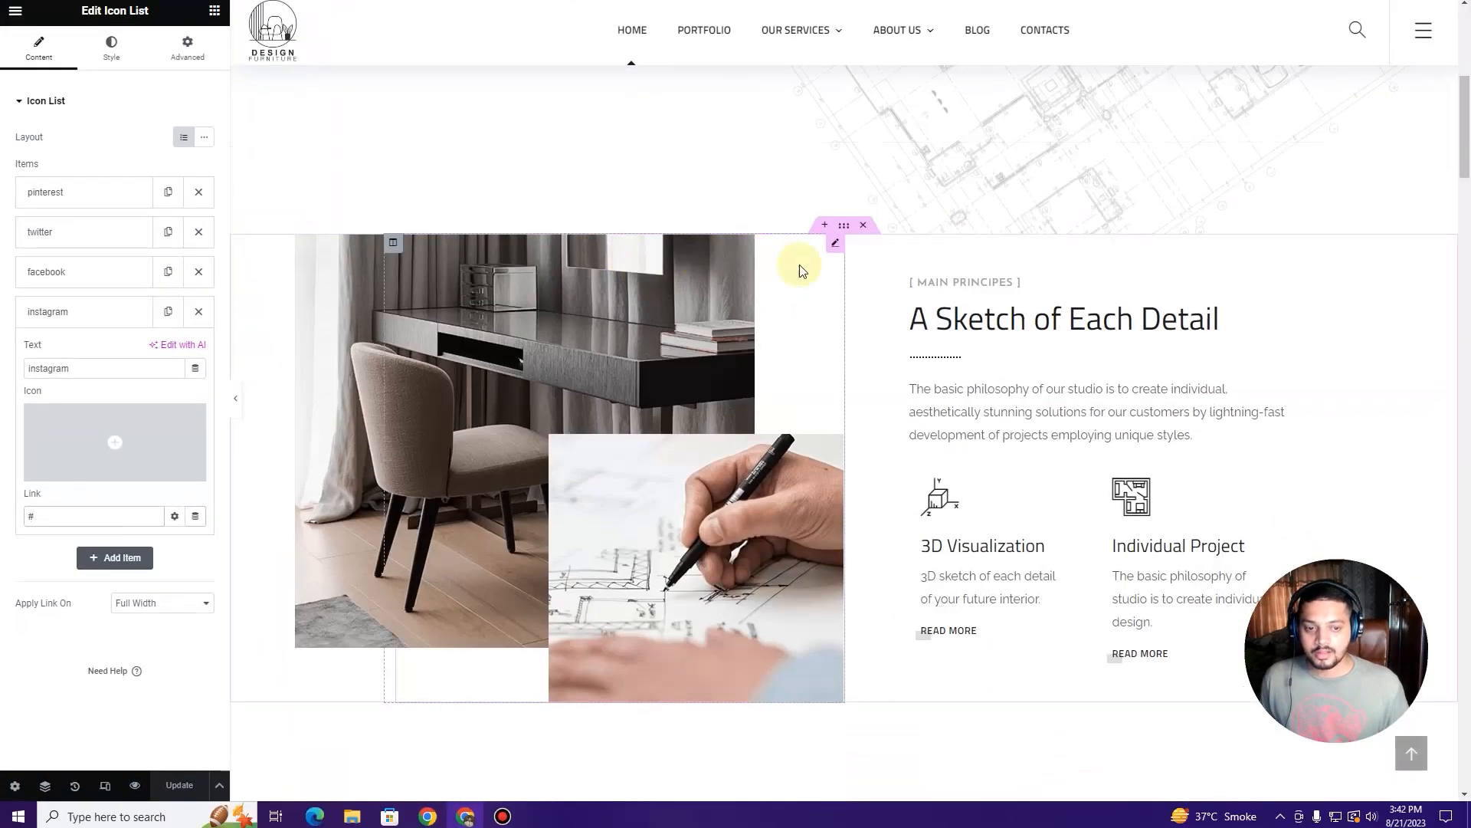
scroll(800, 270, "down", 1)
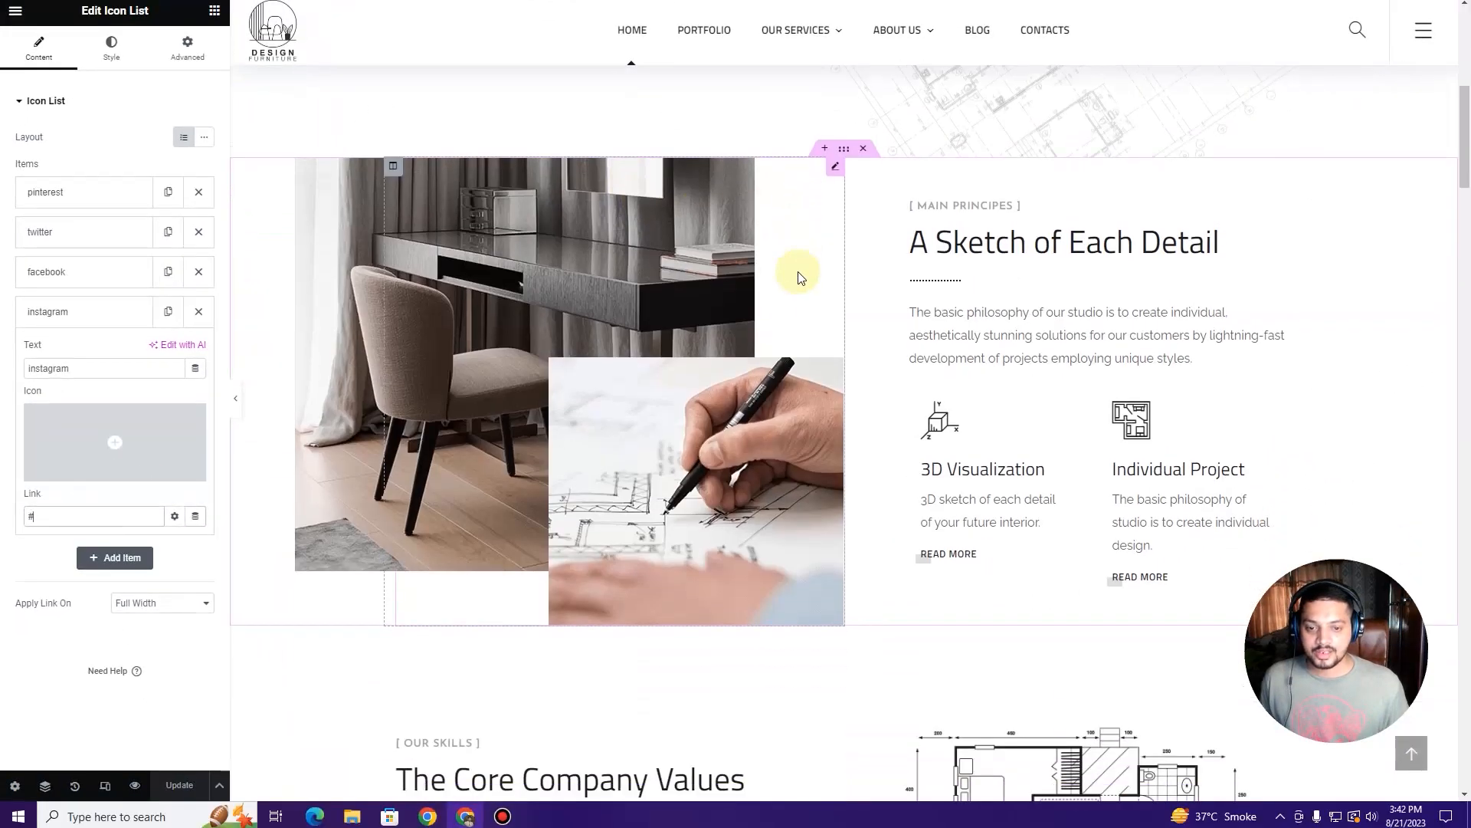
left_click(628, 376)
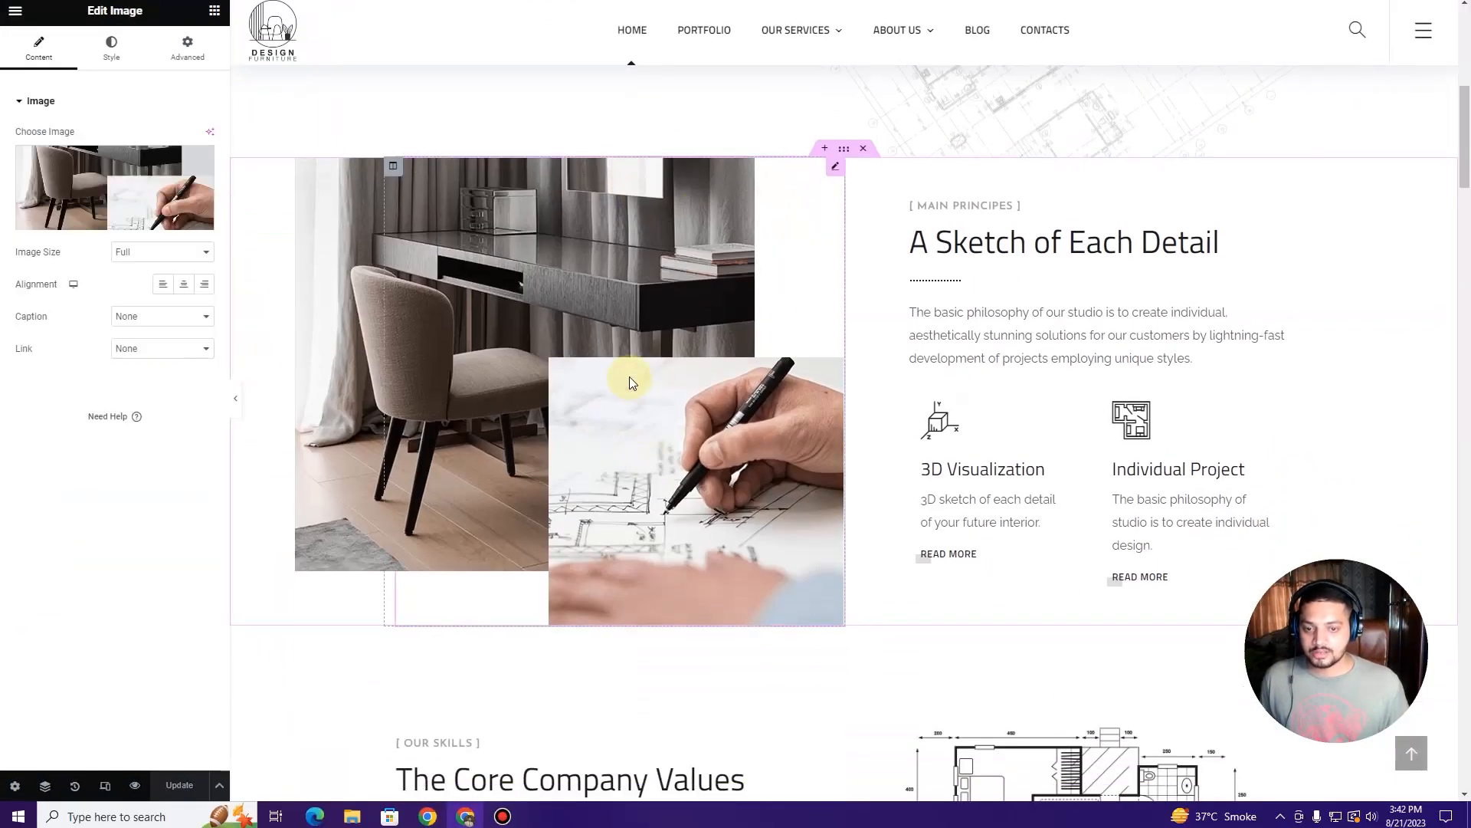
left_click(108, 178)
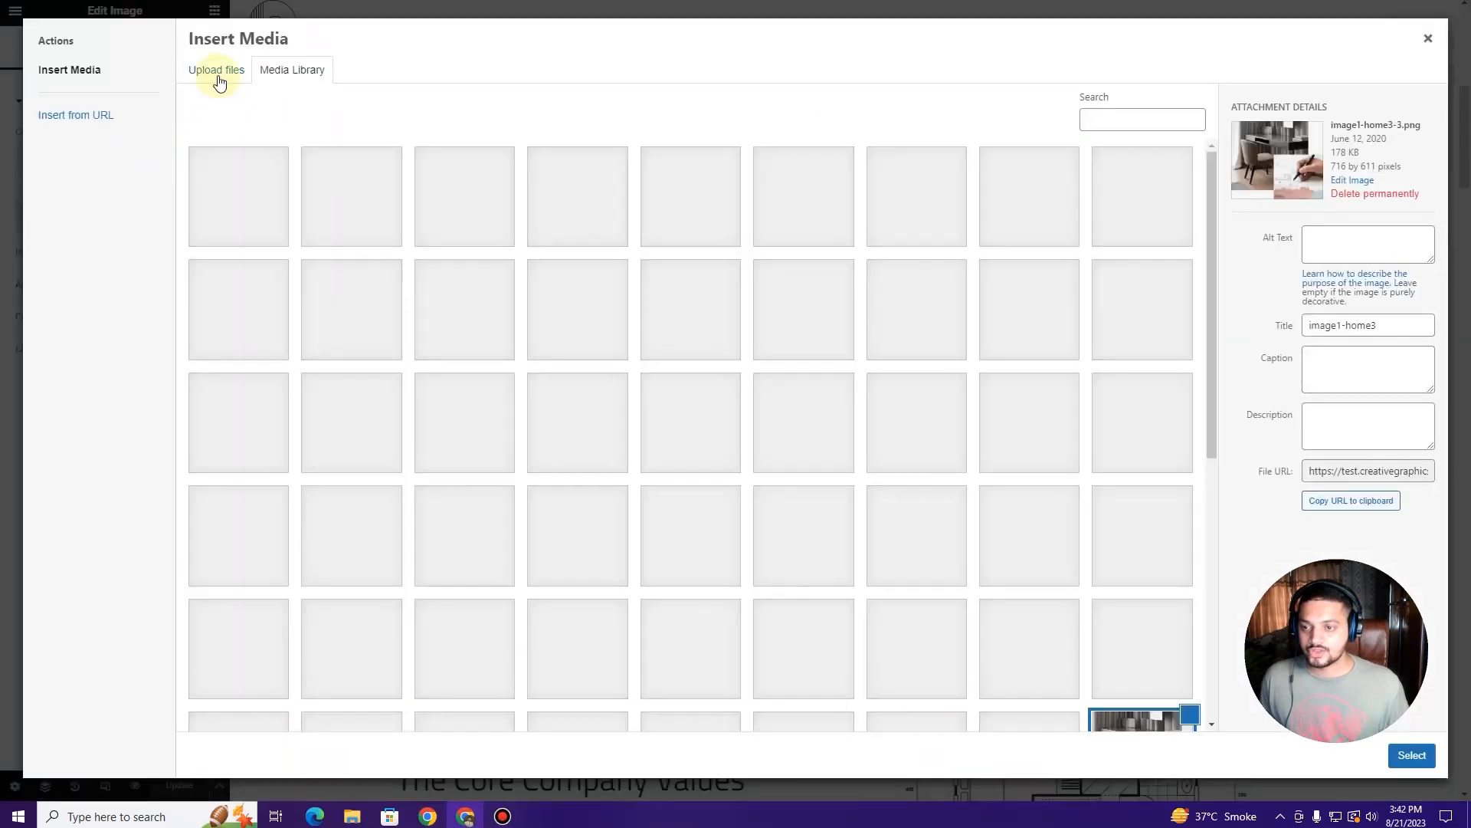
left_click(218, 73)
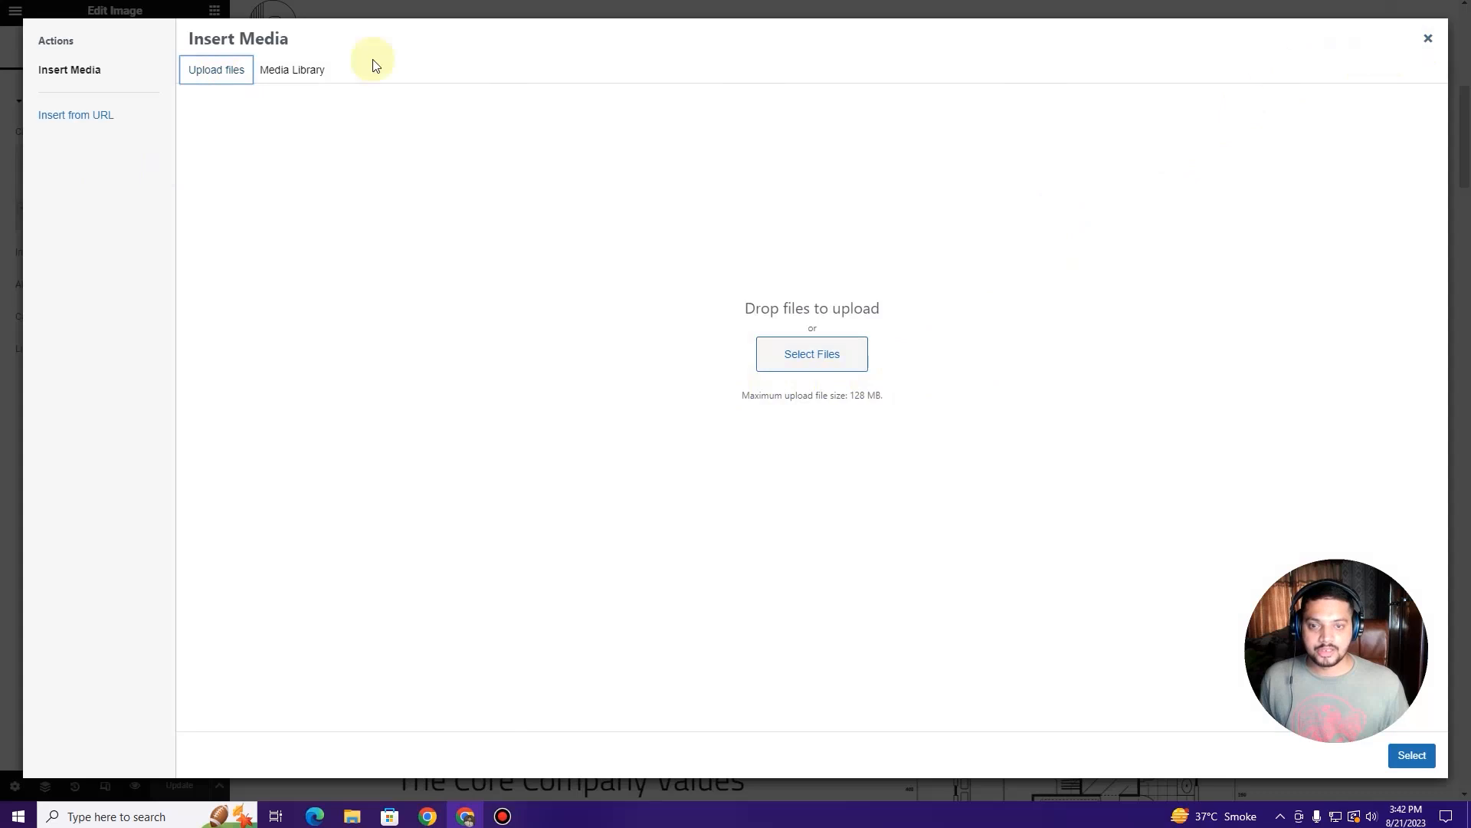
Step: Try slider1-home3-3.jpg as the photo, undo it, then select the A Sketch of Each Detail heading
left_click(314, 69)
left_click(686, 417)
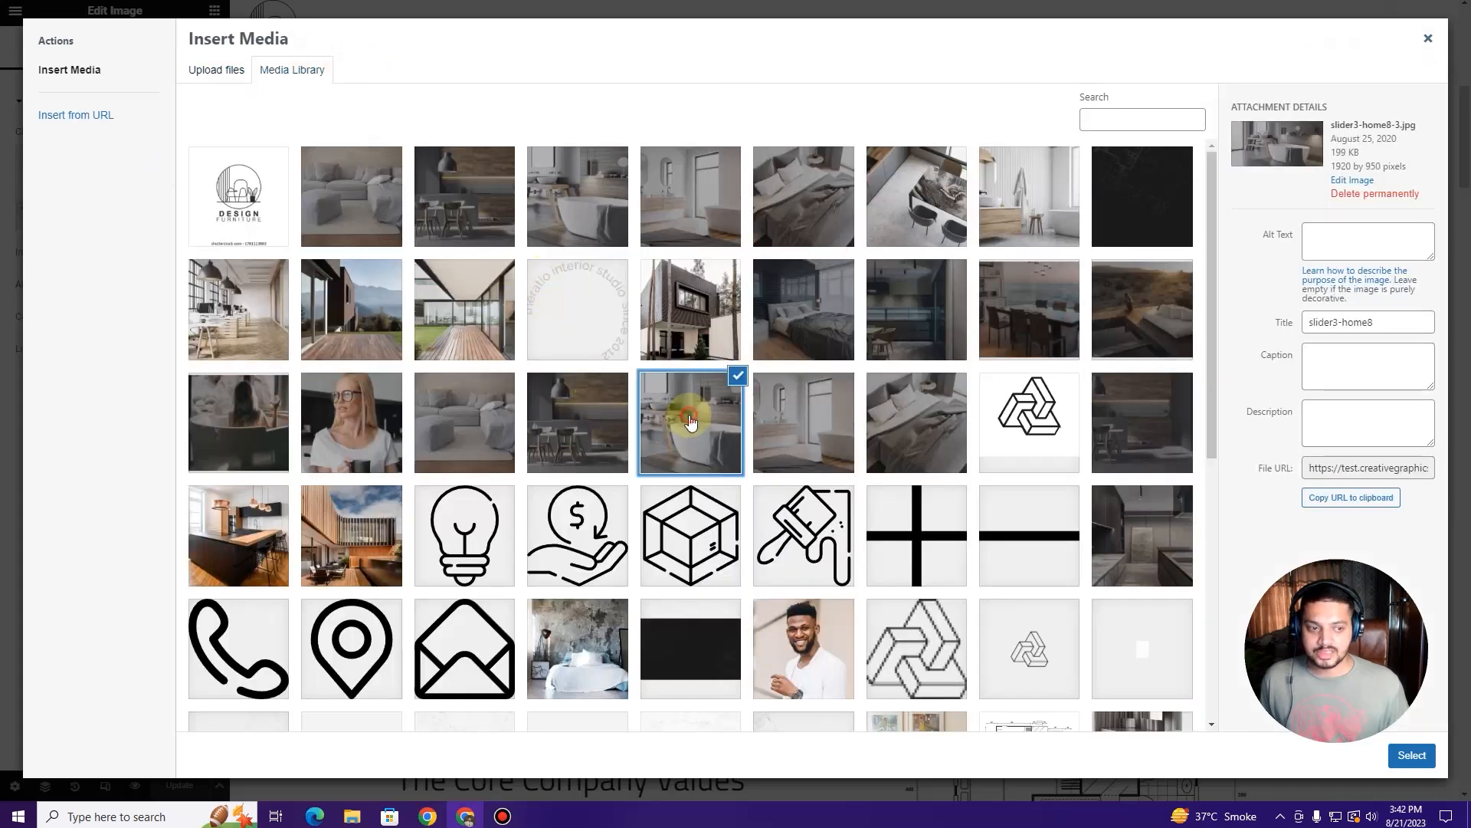
scroll(1084, 384, "down", 2)
left_click(1141, 384)
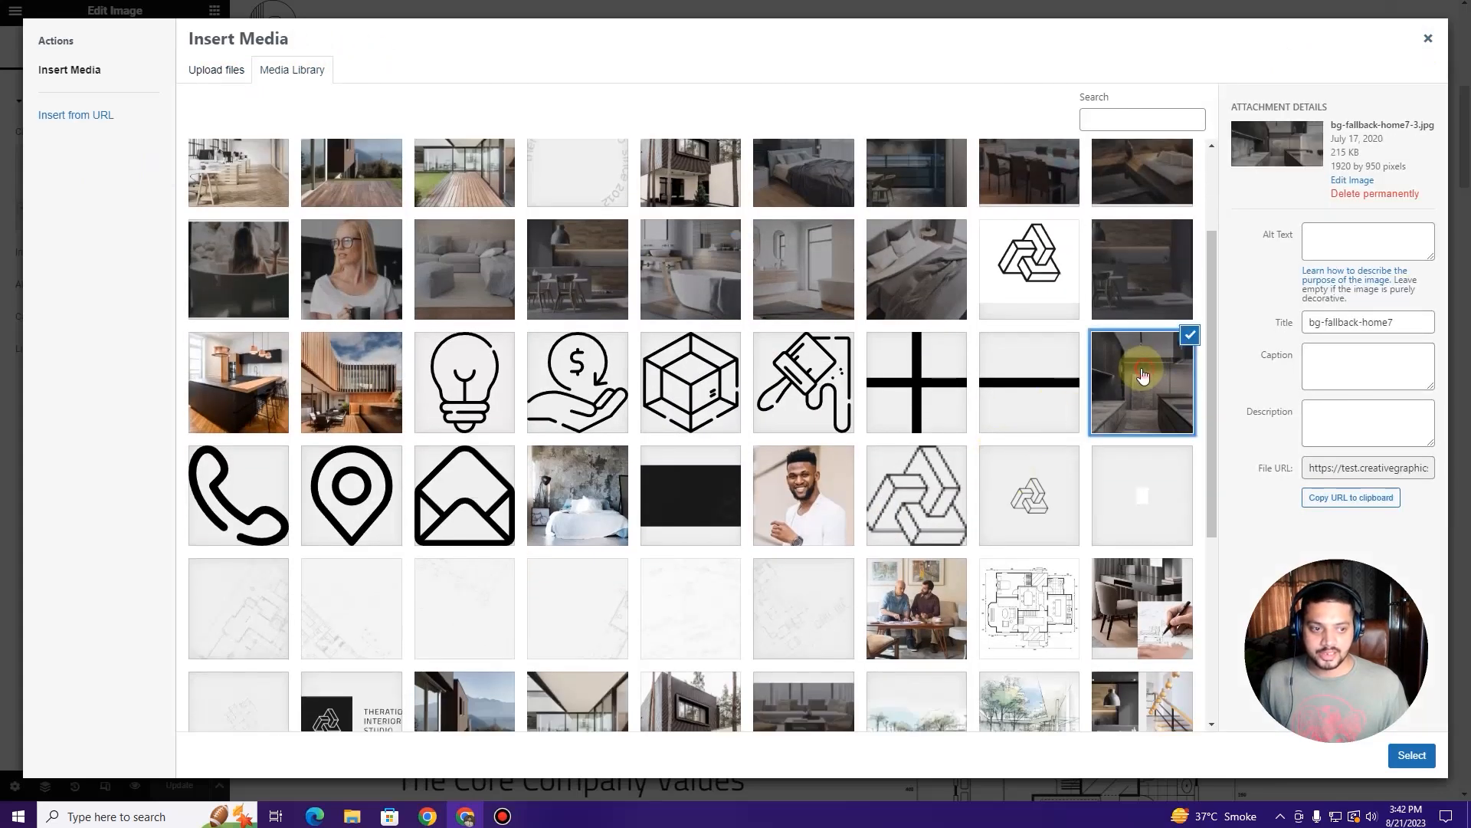
scroll(620, 385, "down", 4)
left_click(679, 441)
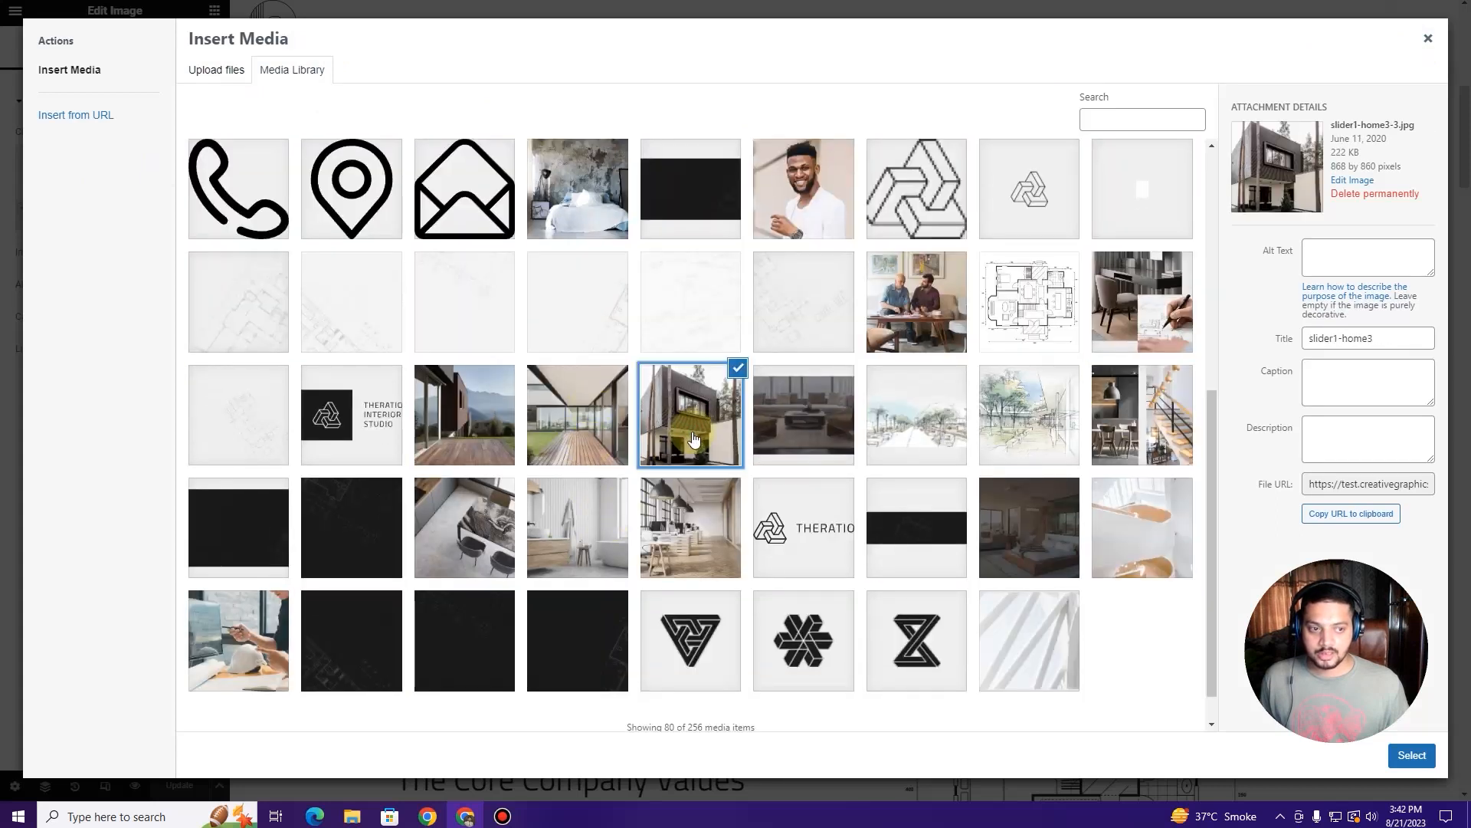
left_click(1412, 755)
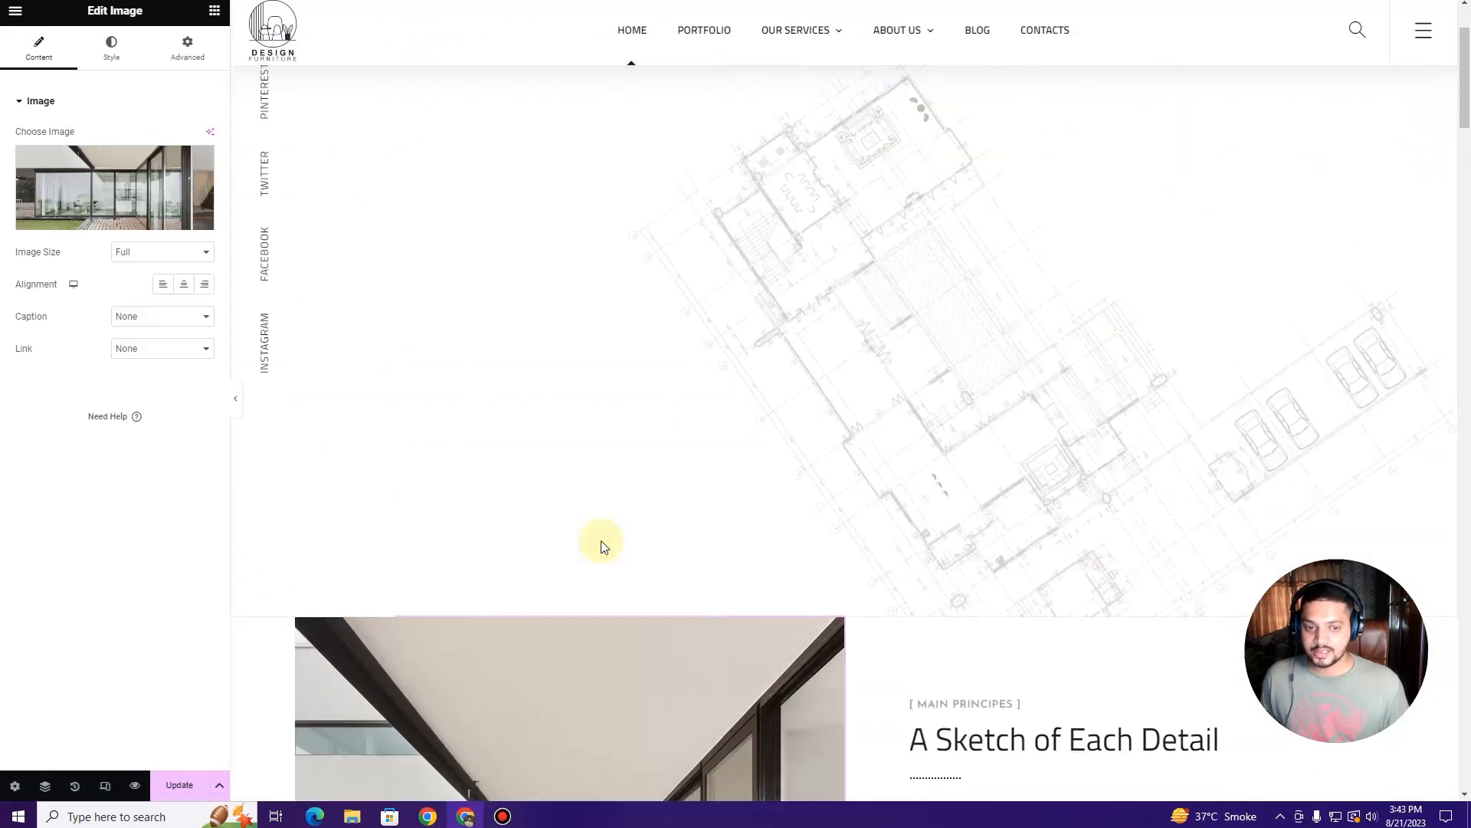
key("ctrl+z")
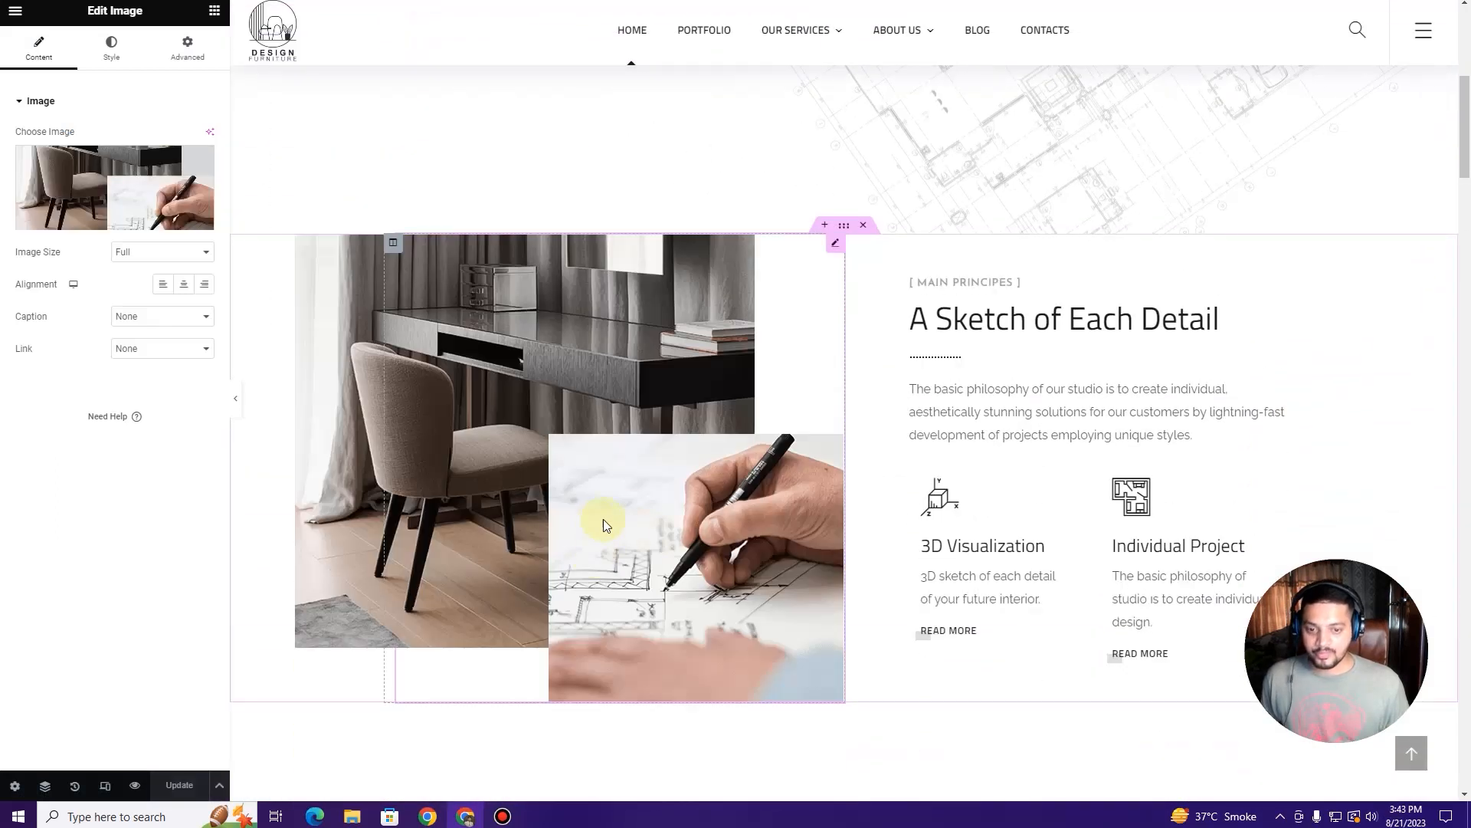
left_click(1016, 295)
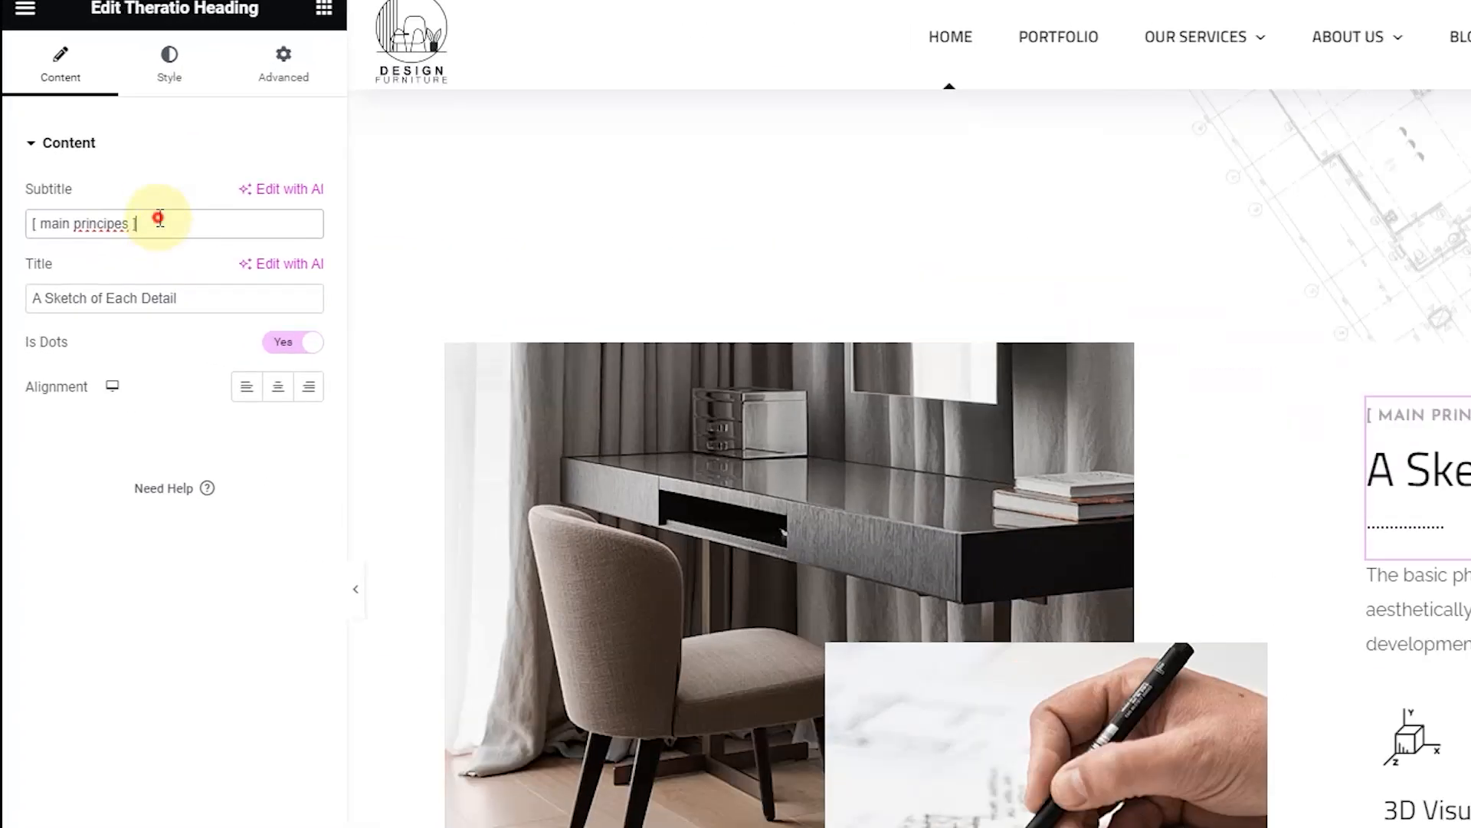
Step: Replace 'main principes' in the subtitle with ABOUT US
left_click_drag(102, 151, 20, 149)
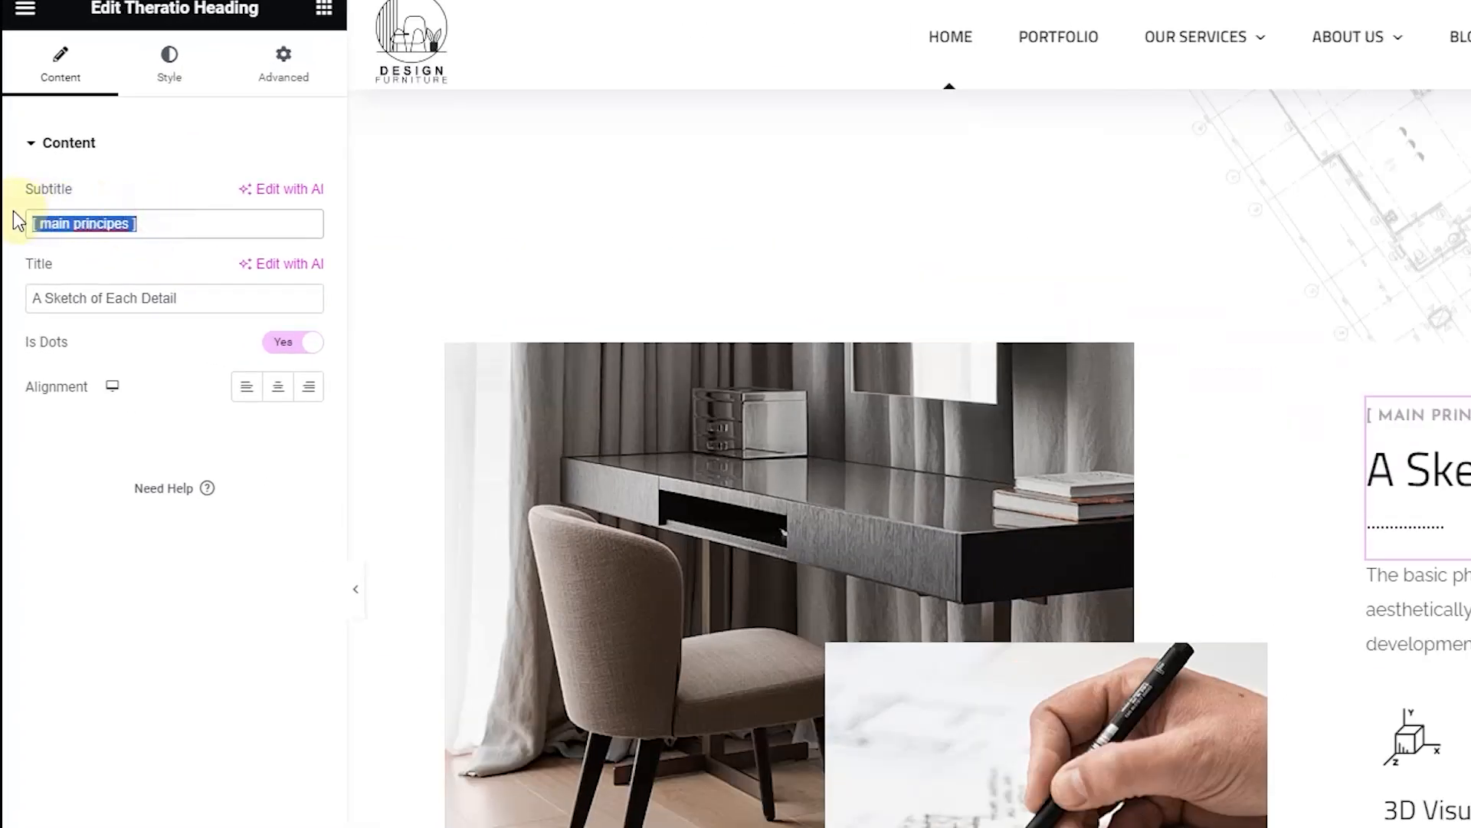
left_click(93, 217)
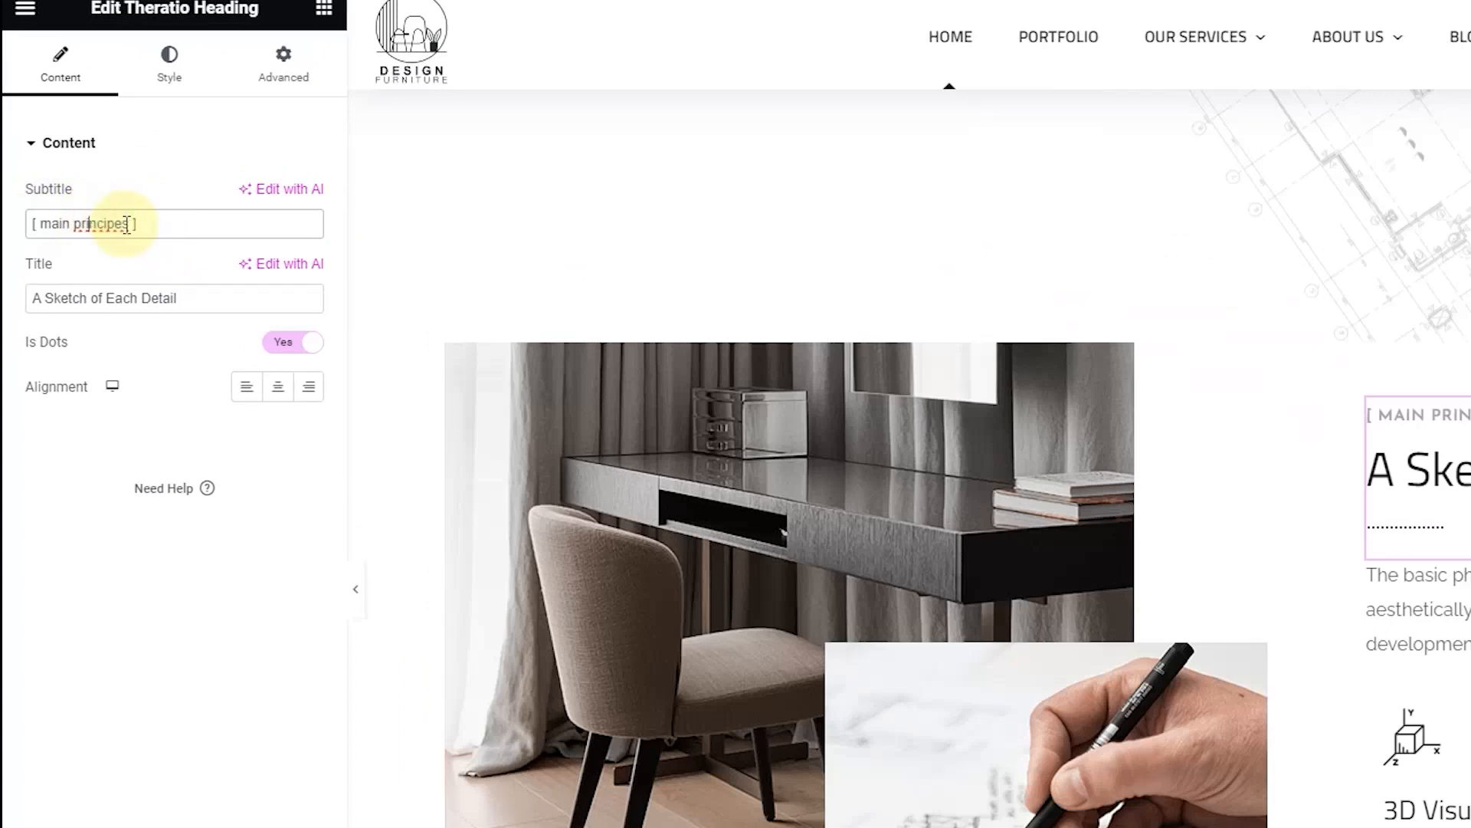
left_click_drag(129, 224, 58, 221)
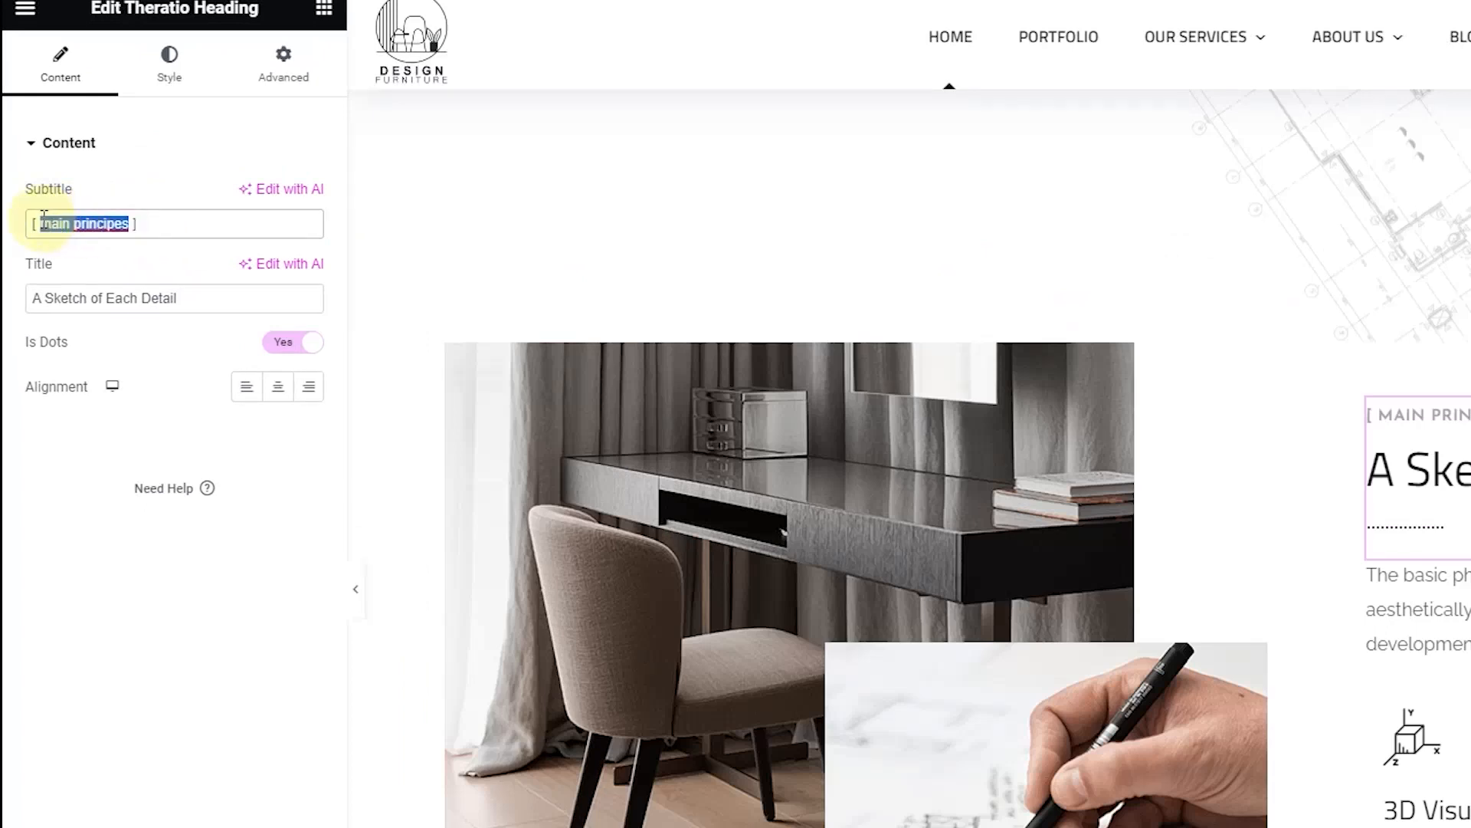
type("ABOUT")
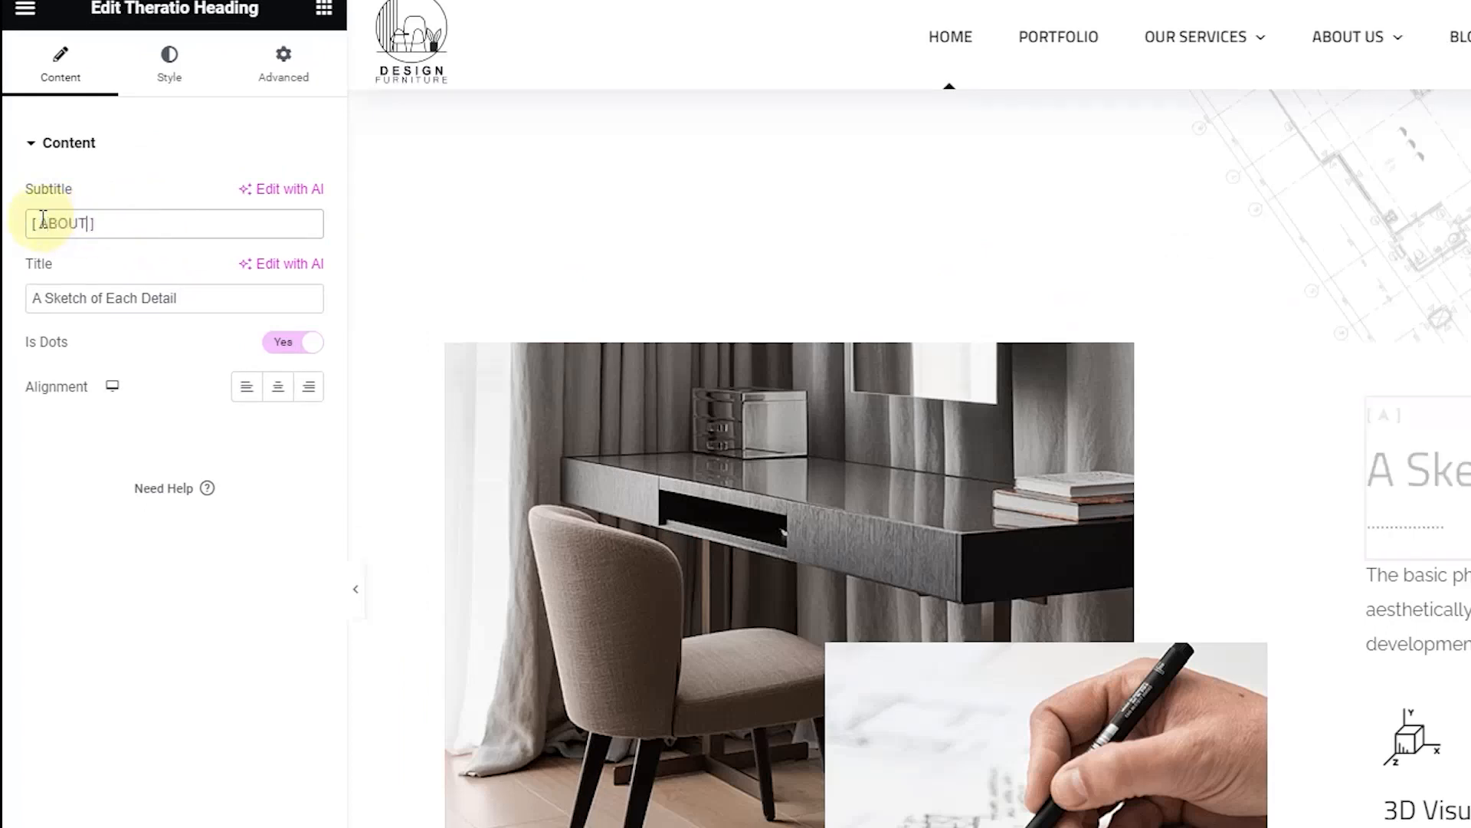
type(" US")
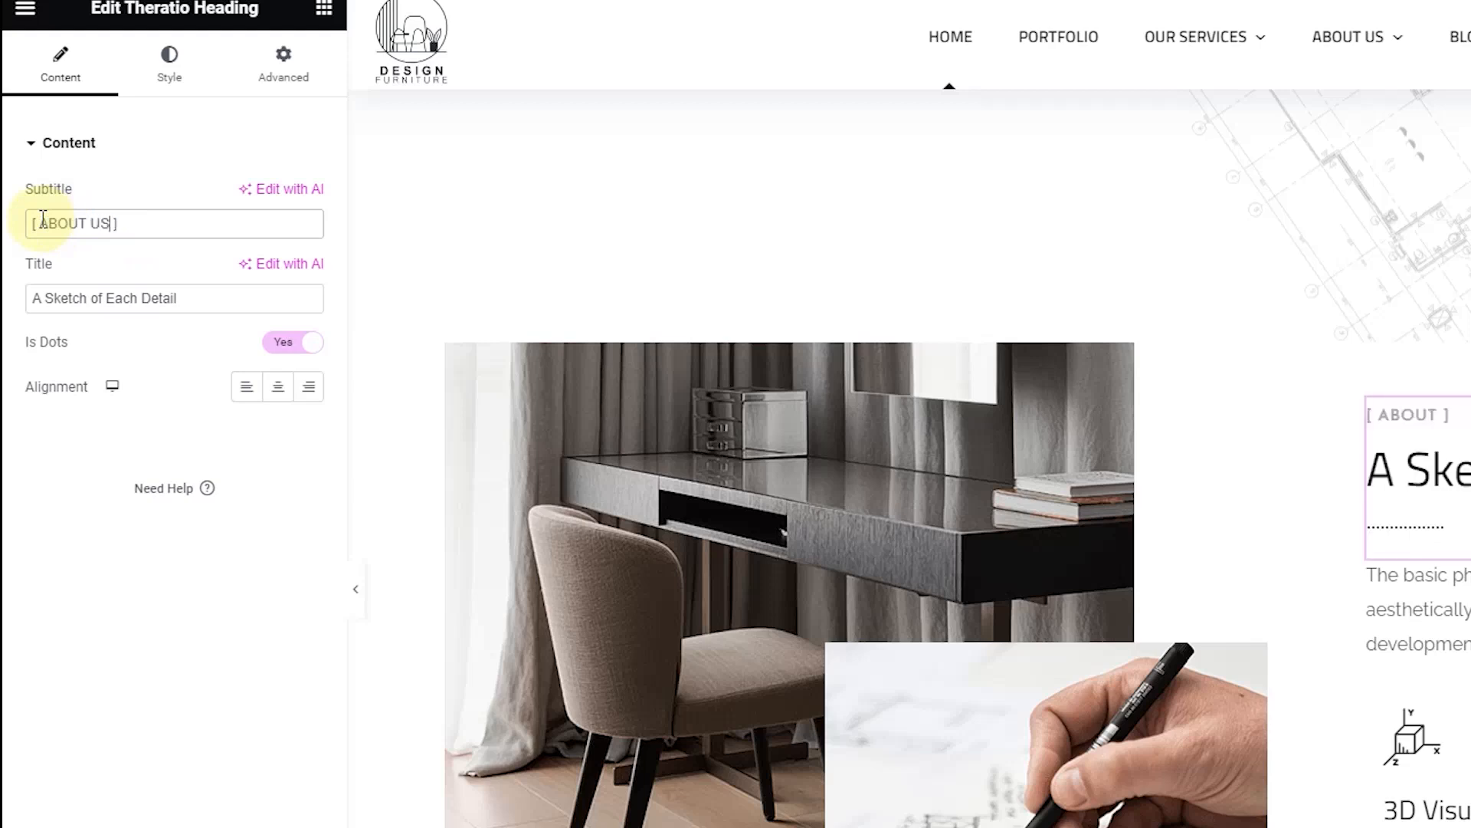
Step: Retitle the heading to WE ARE A DESIGN STUDIO
left_click_drag(186, 298, 16, 298)
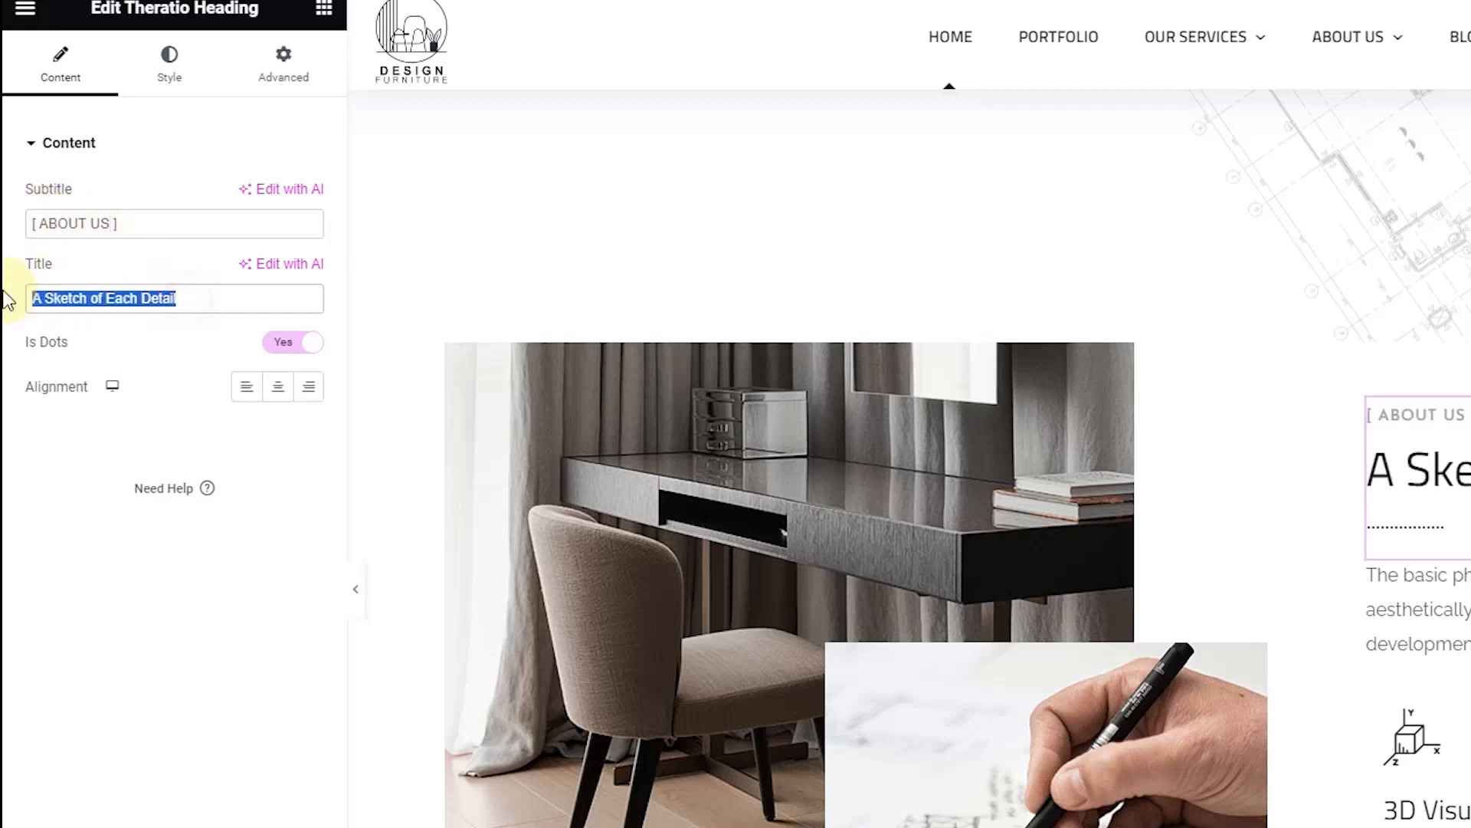
type("WE ARE A ")
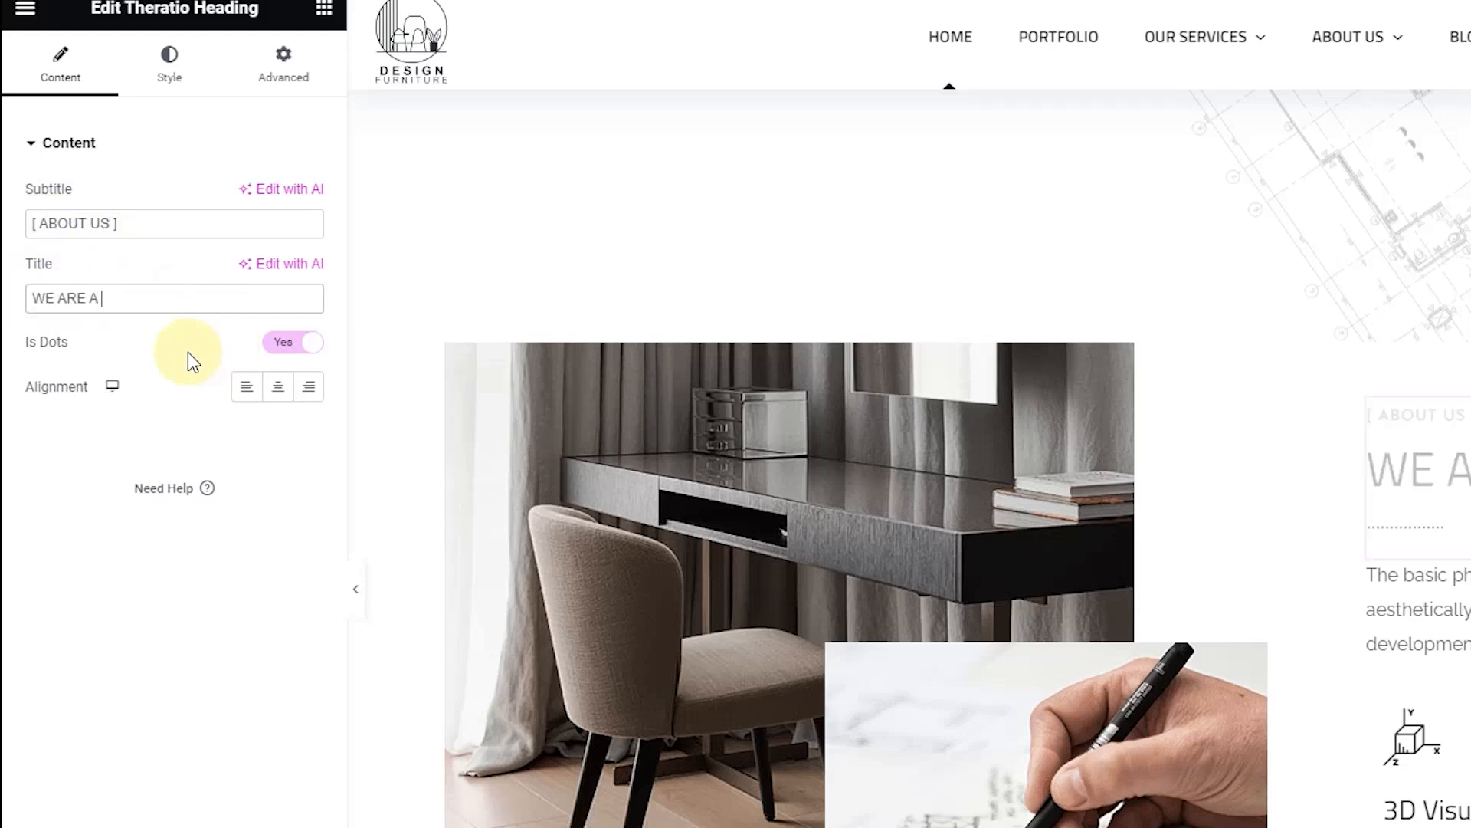
type("DESIGN STUDIO")
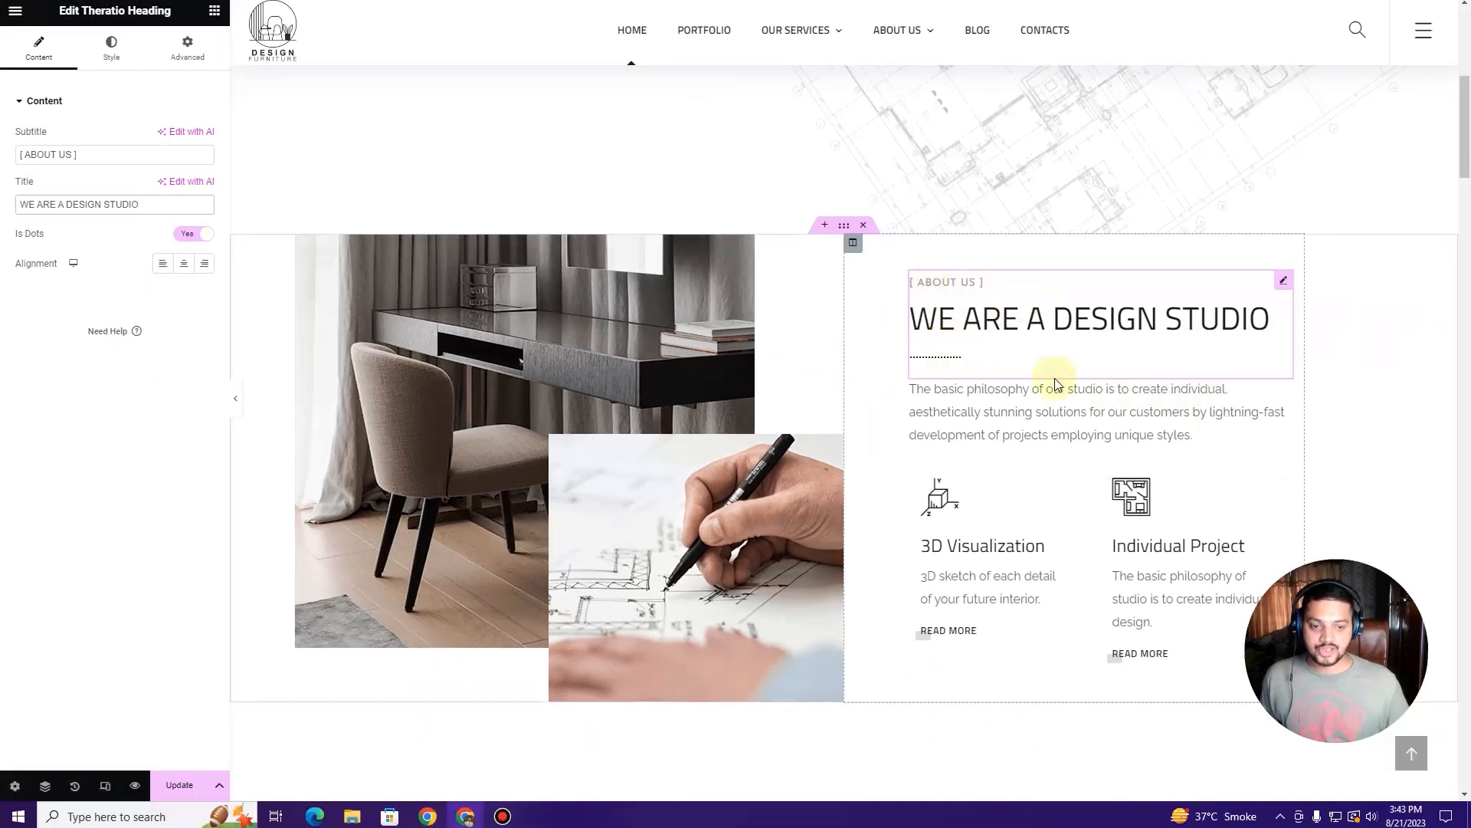
scroll(1073, 375, "down", 2)
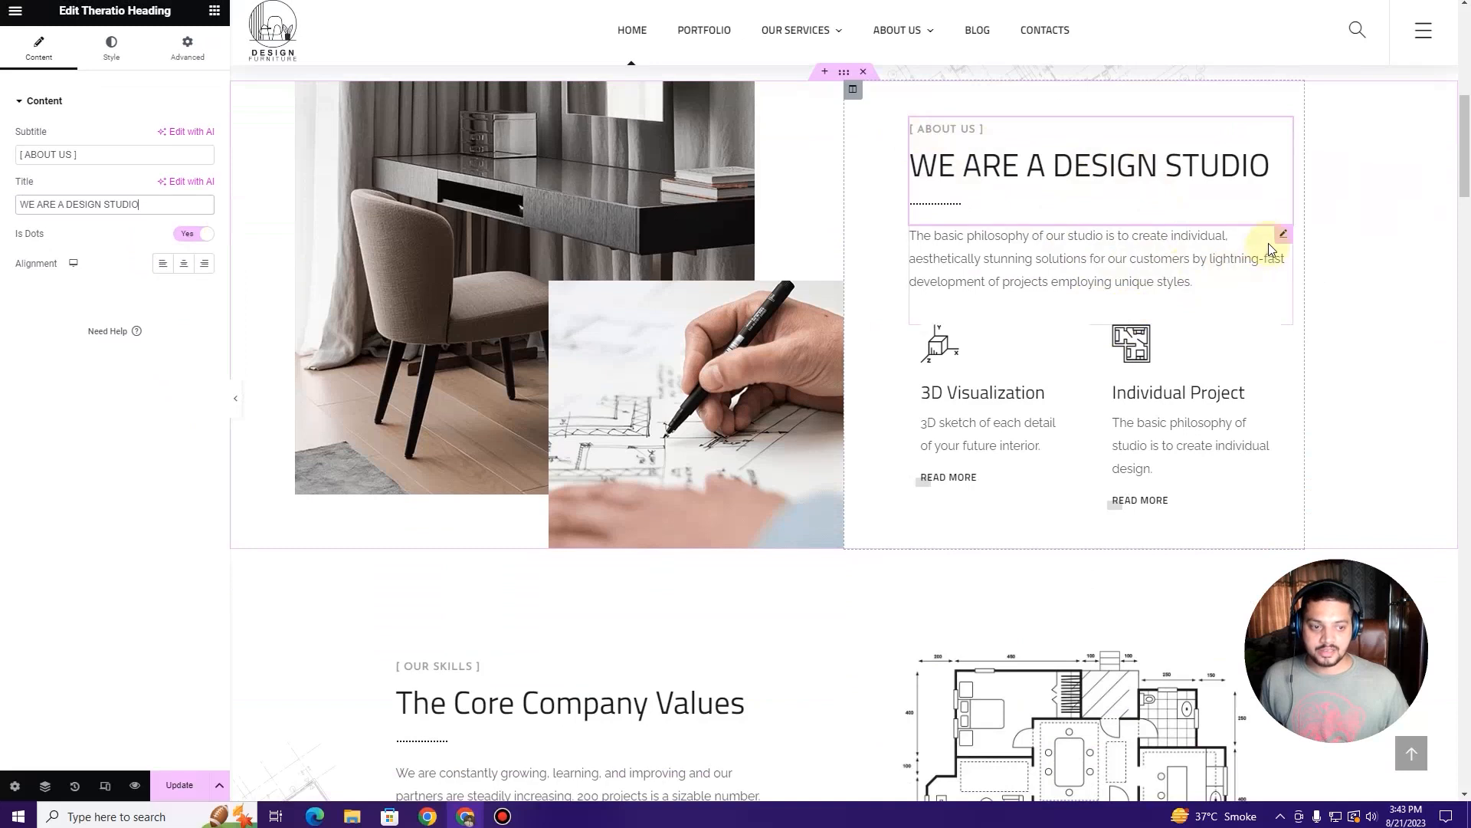
left_click(1284, 238)
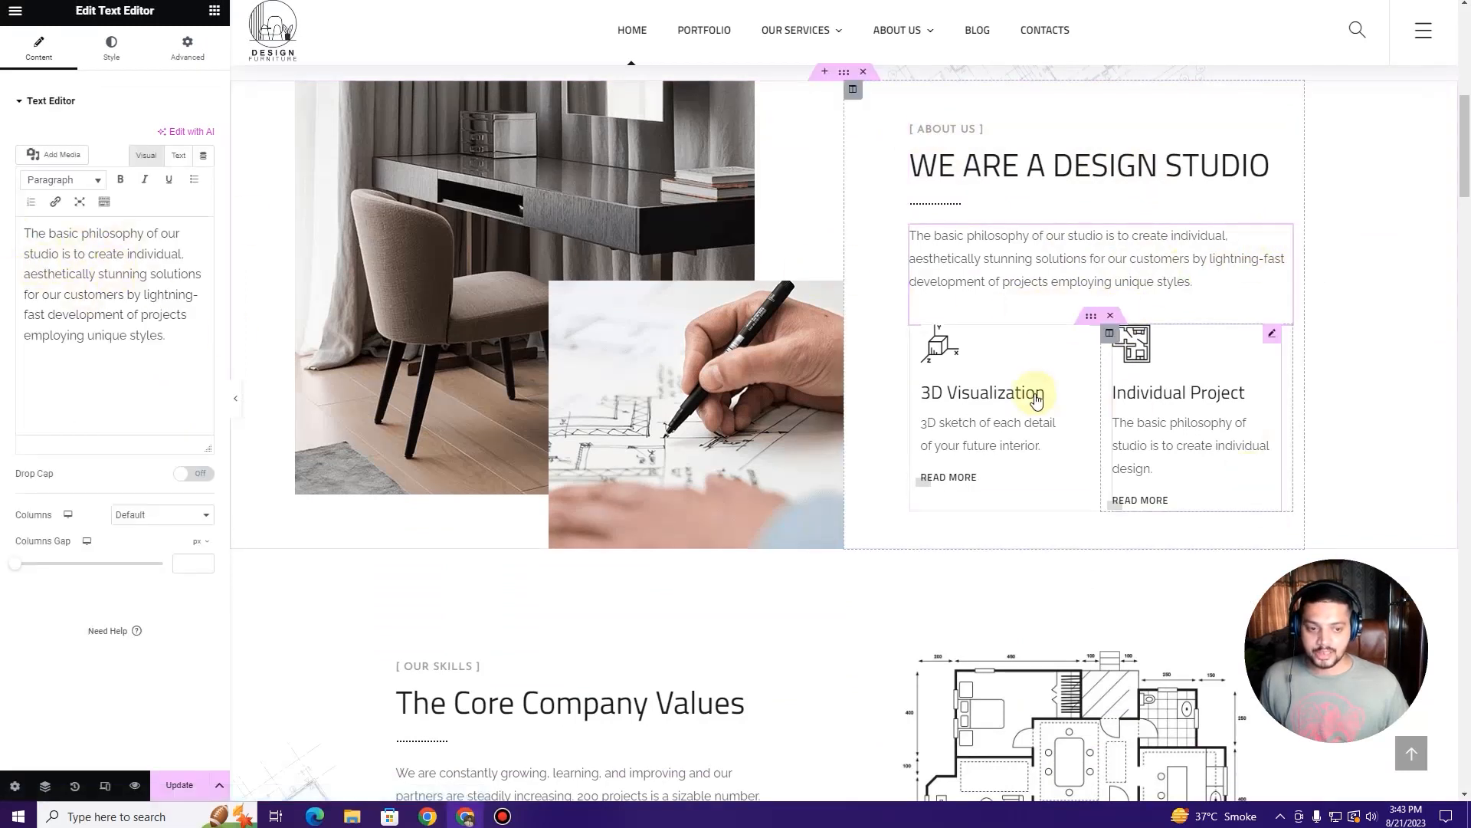
Step: Confirm the 3D Visualization icon box uses a Custom icon class ot-flaticon-3d, then open a new tab
left_click(1082, 335)
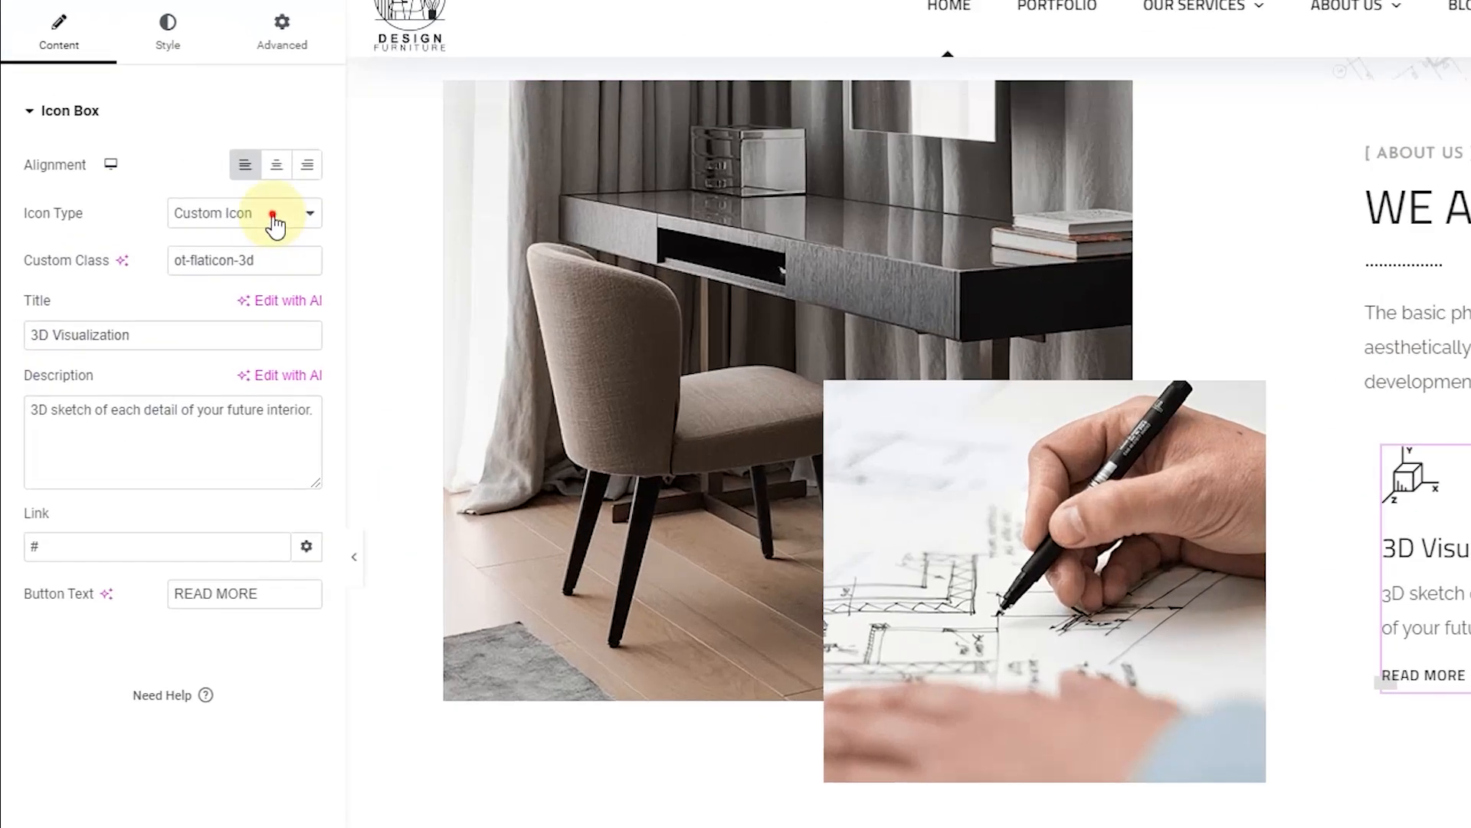
left_click(182, 169)
left_click(274, 216)
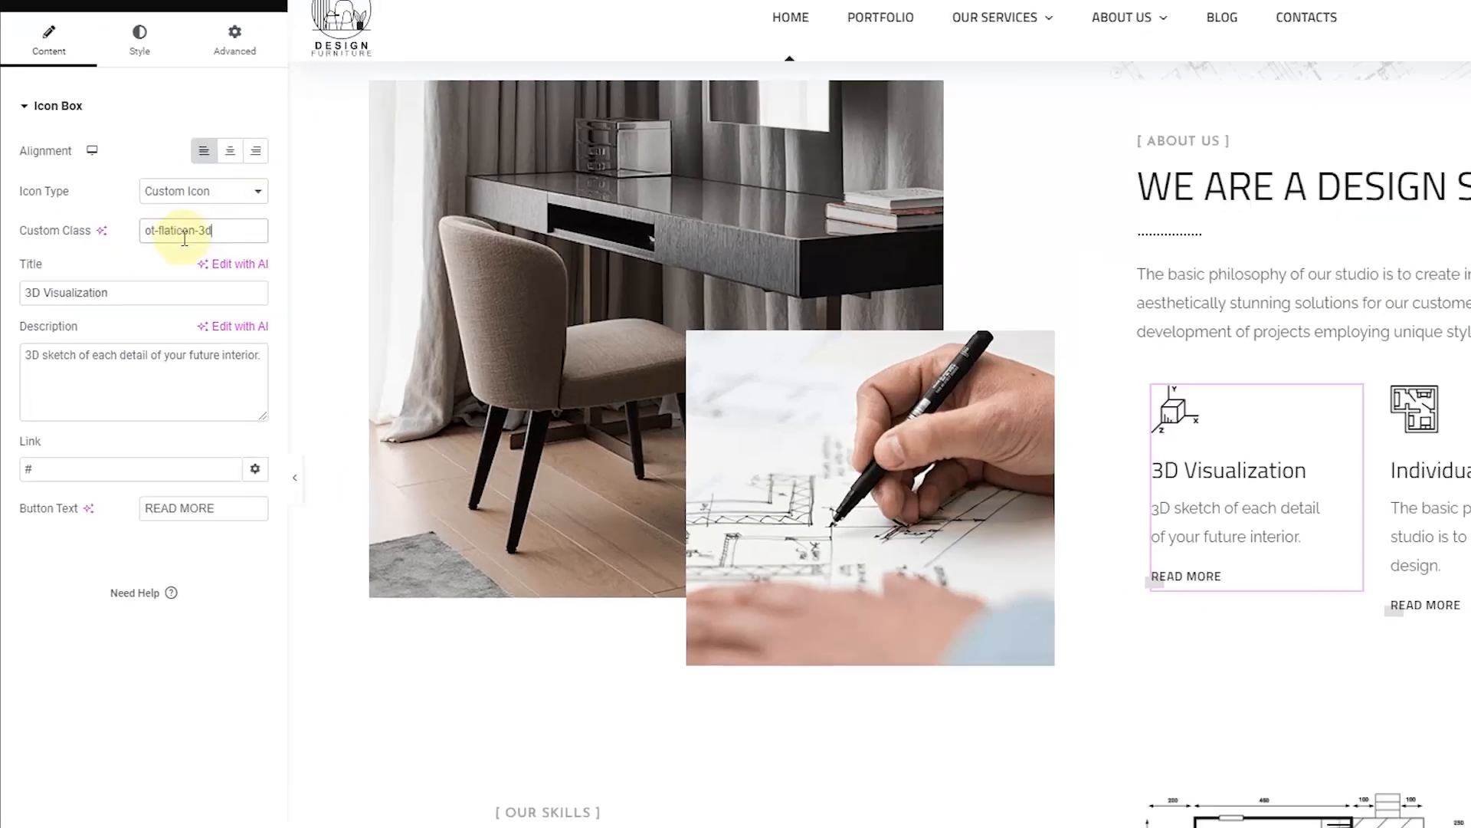
key("ctrl+t")
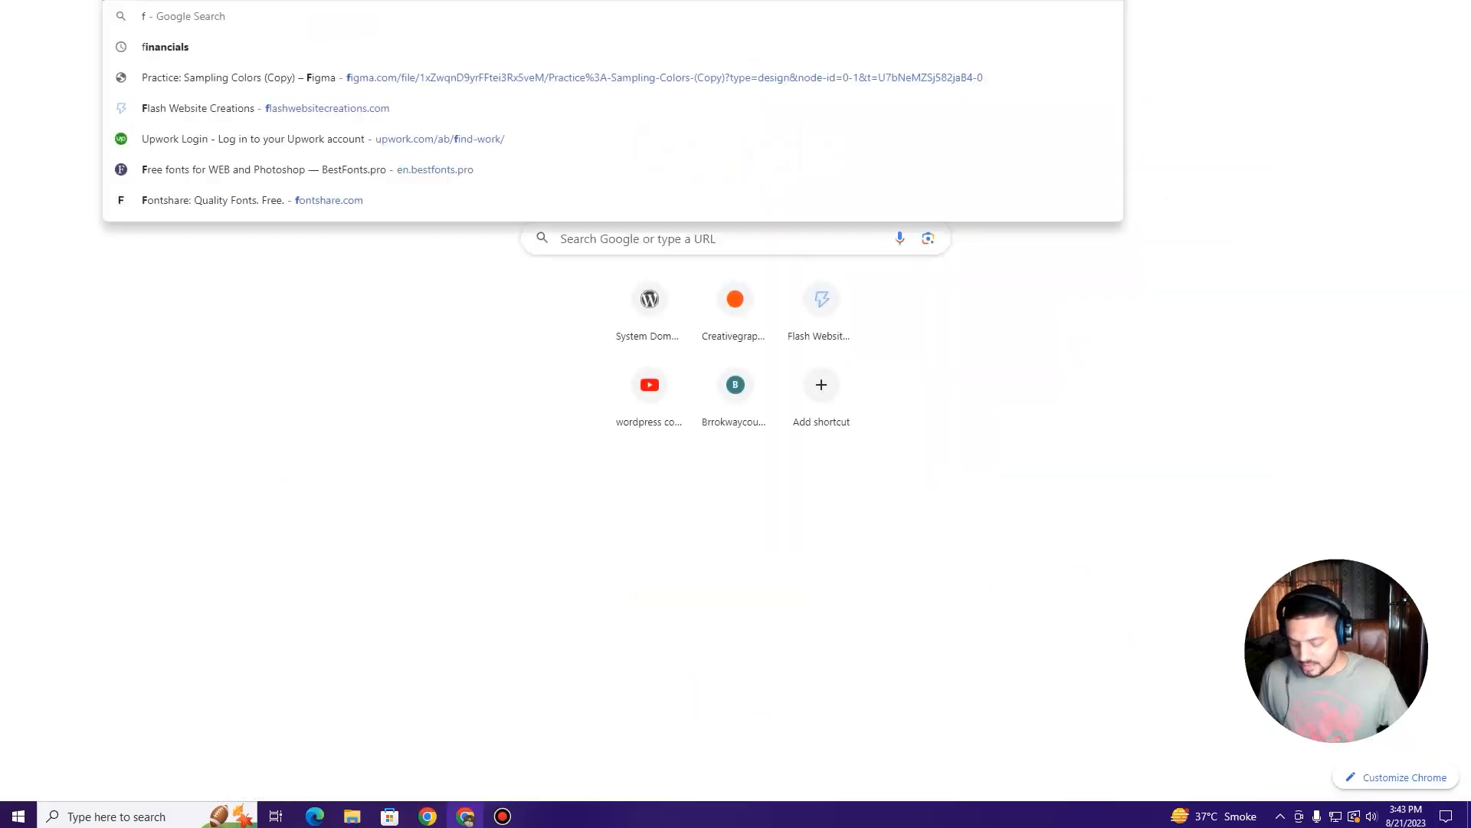
Step: Search 'free icons' and browse the Flaticon and Icons8 sites
type("free icons")
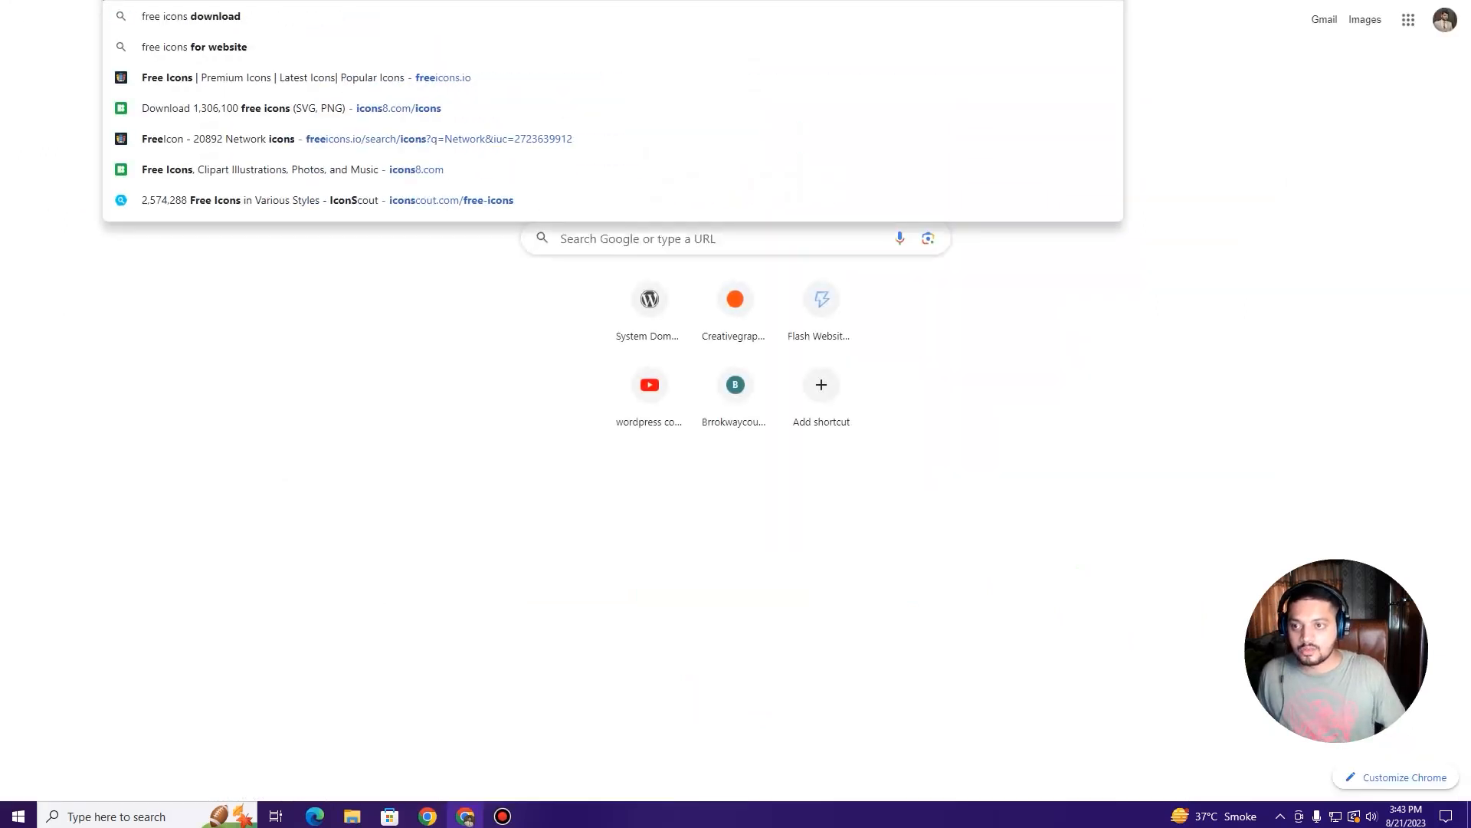
key("Return")
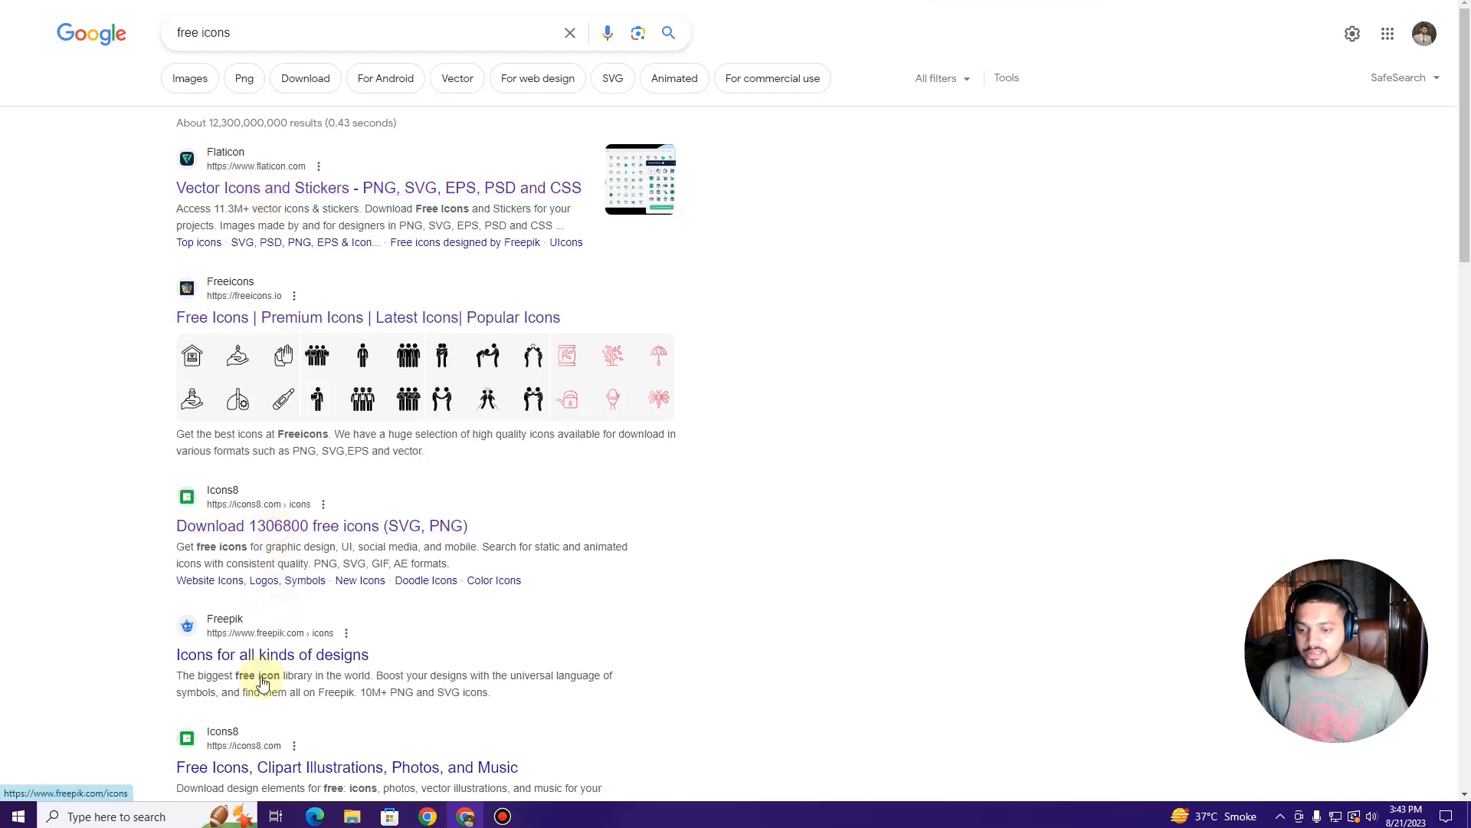
key("ctrl+minus")
key("ctrl+plus")
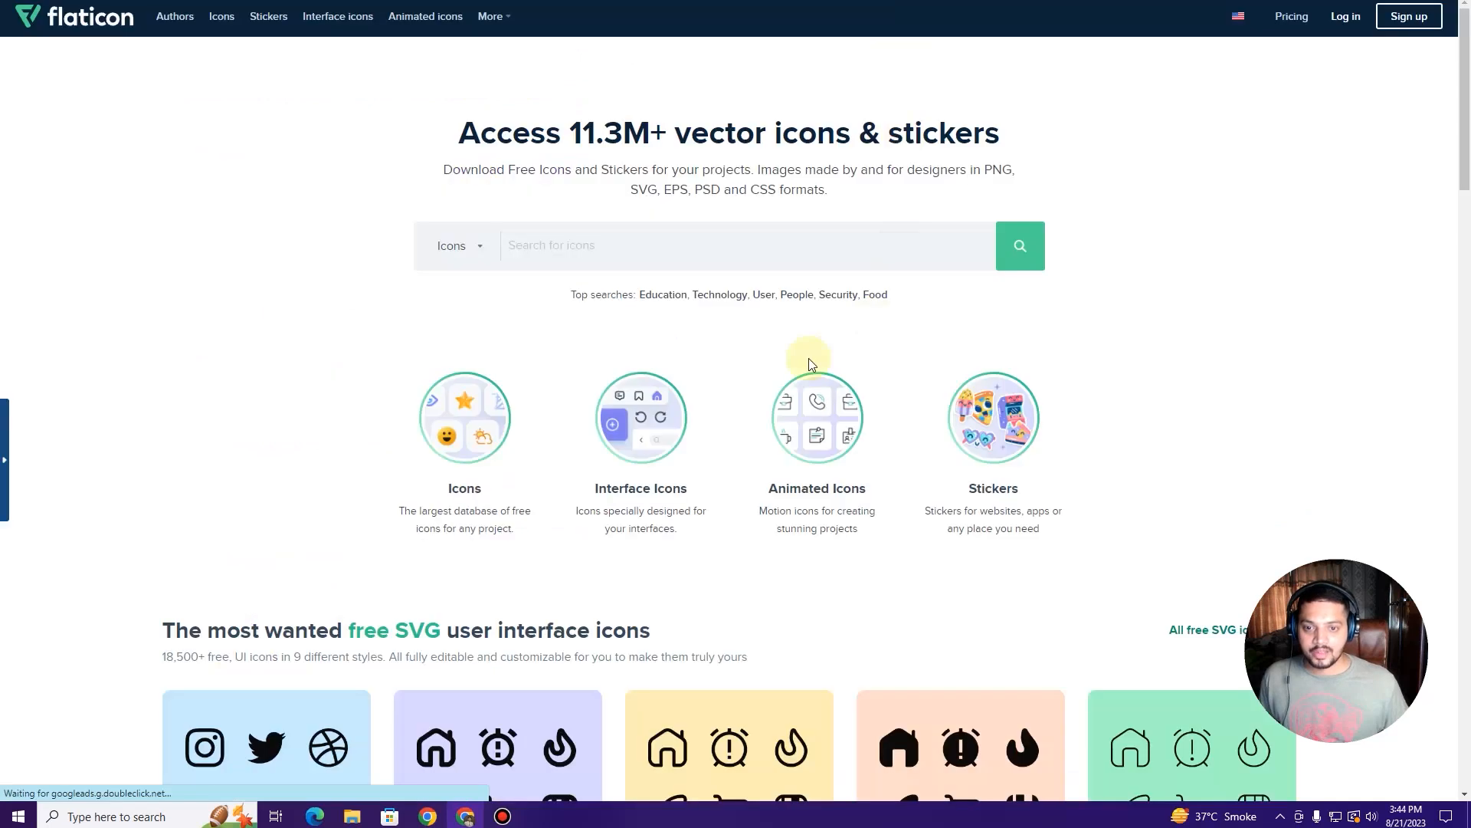
left_click(557, 254)
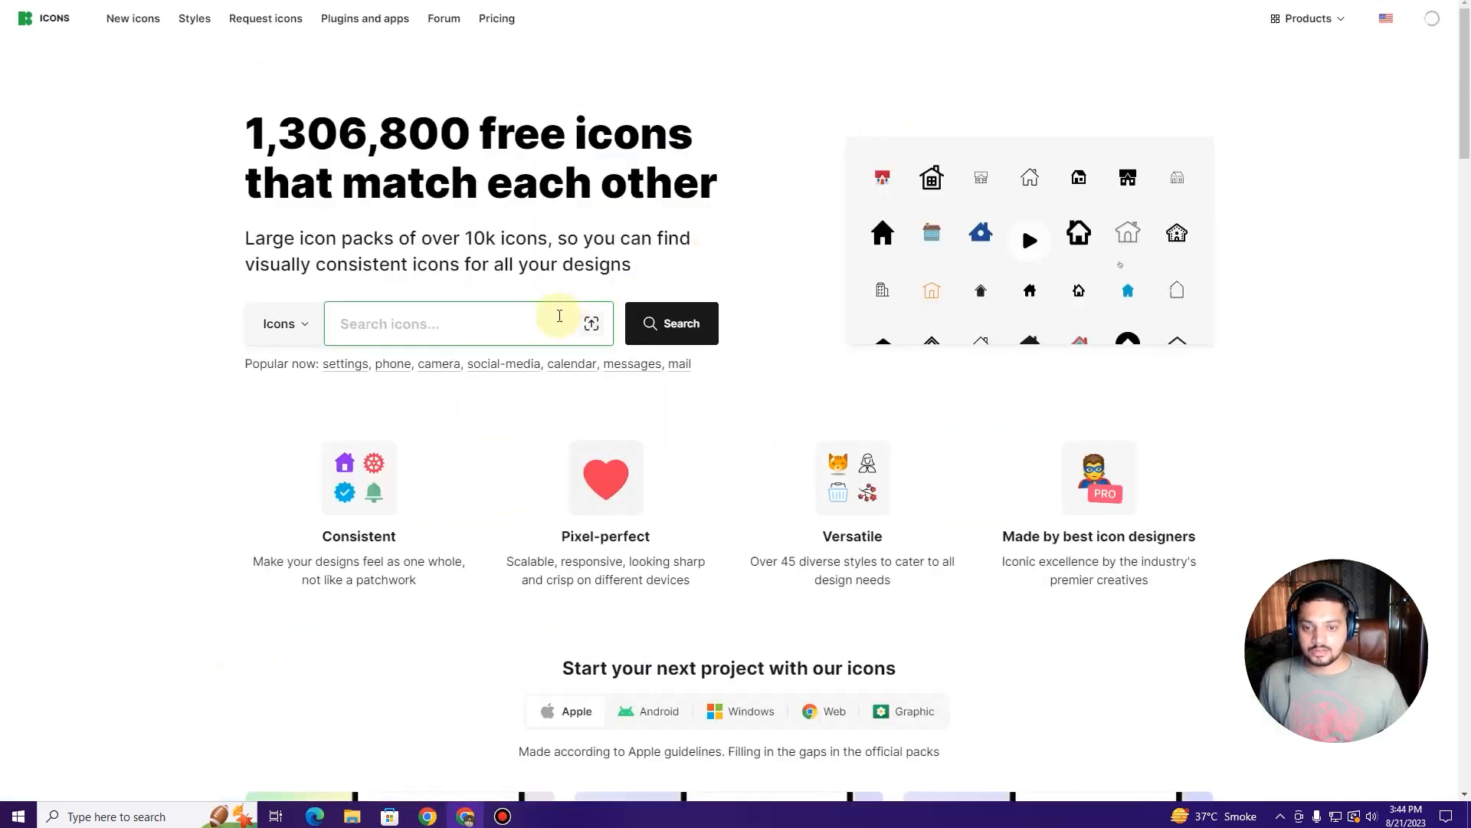
left_click(505, 332)
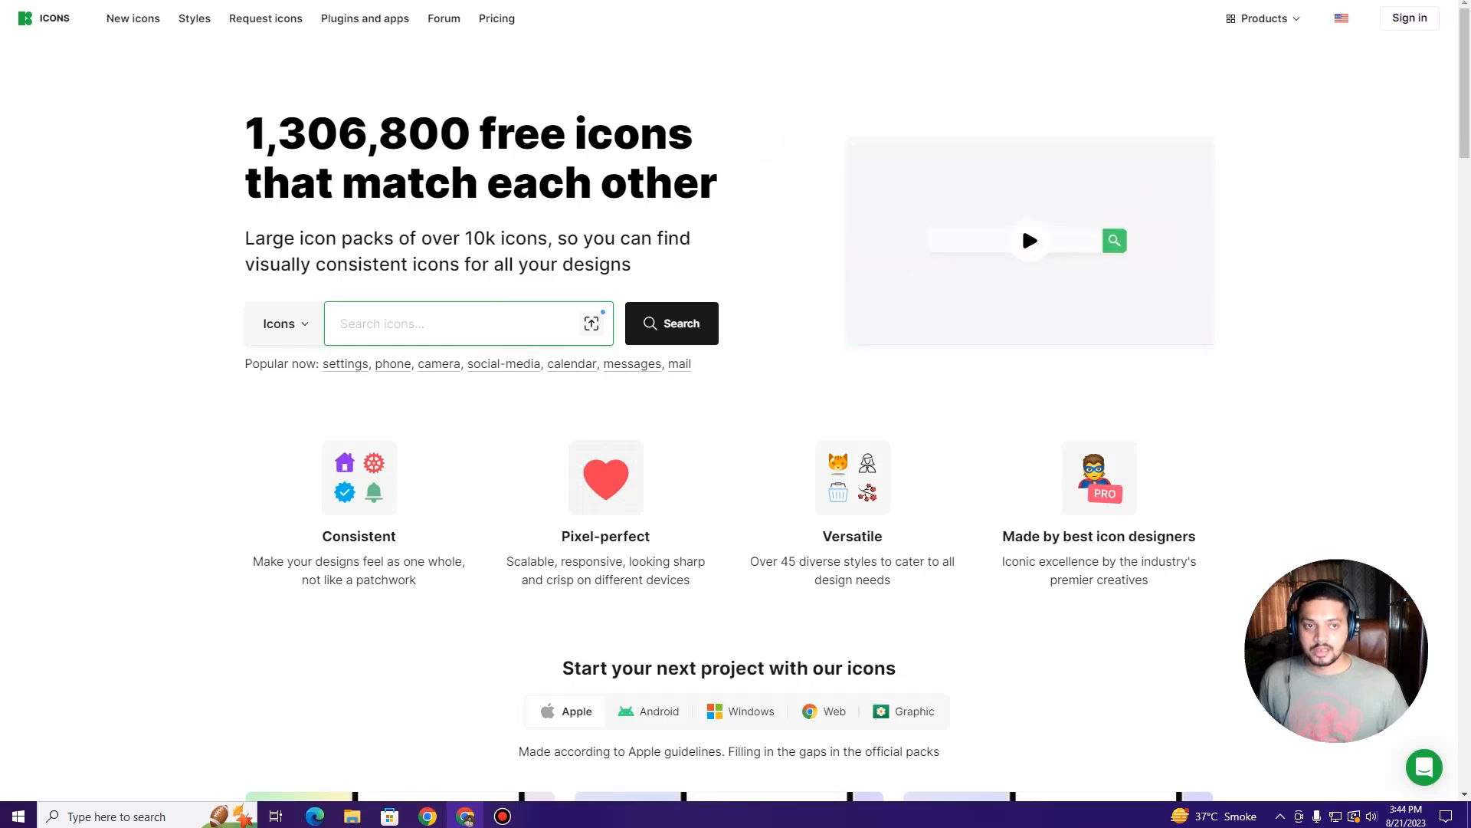
scroll(499, 315, "down", 4)
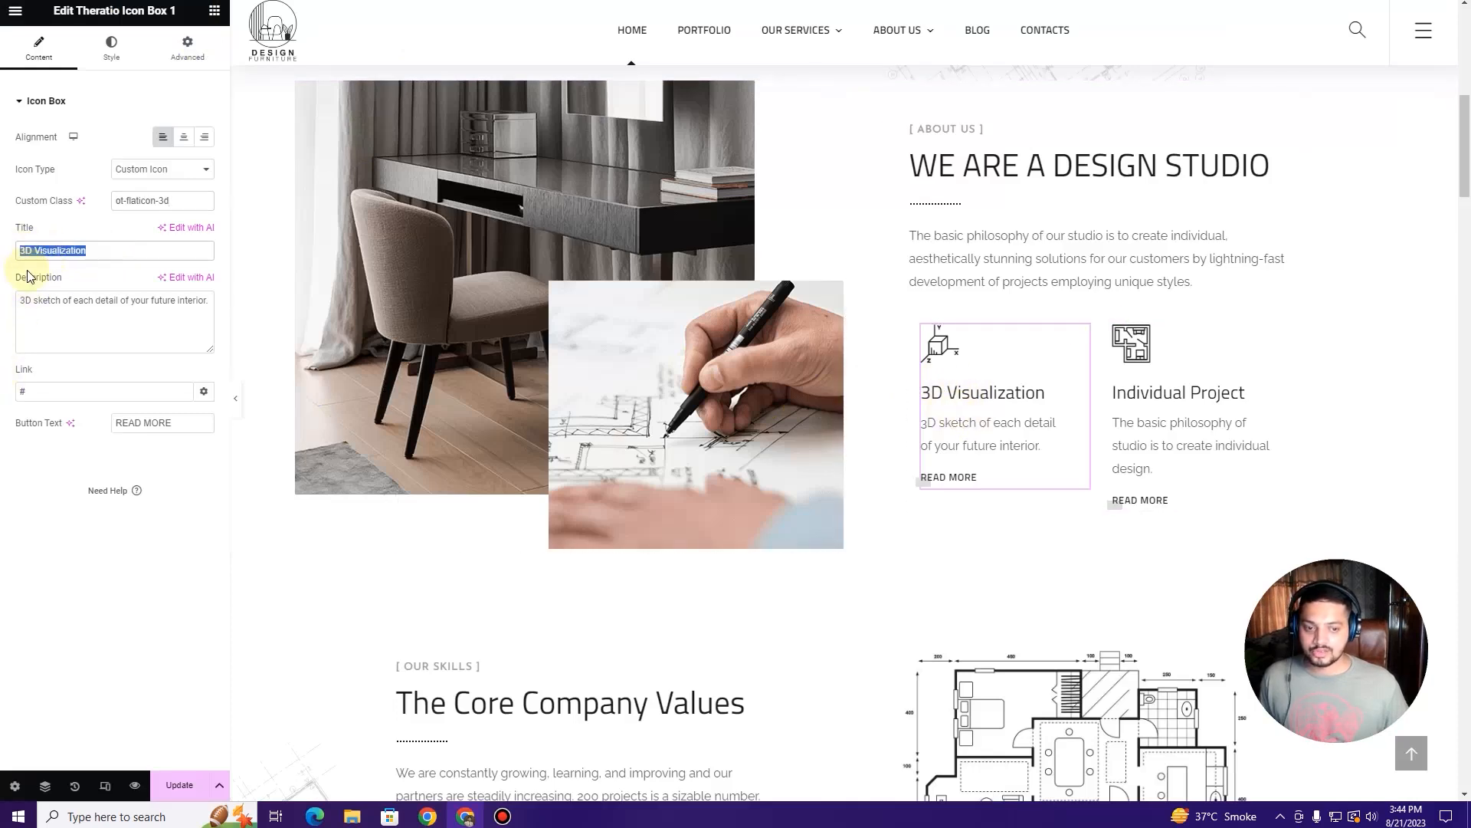
Step: Link the 3D Visualization icon box to the Design & Planning page
left_click(1210, 357)
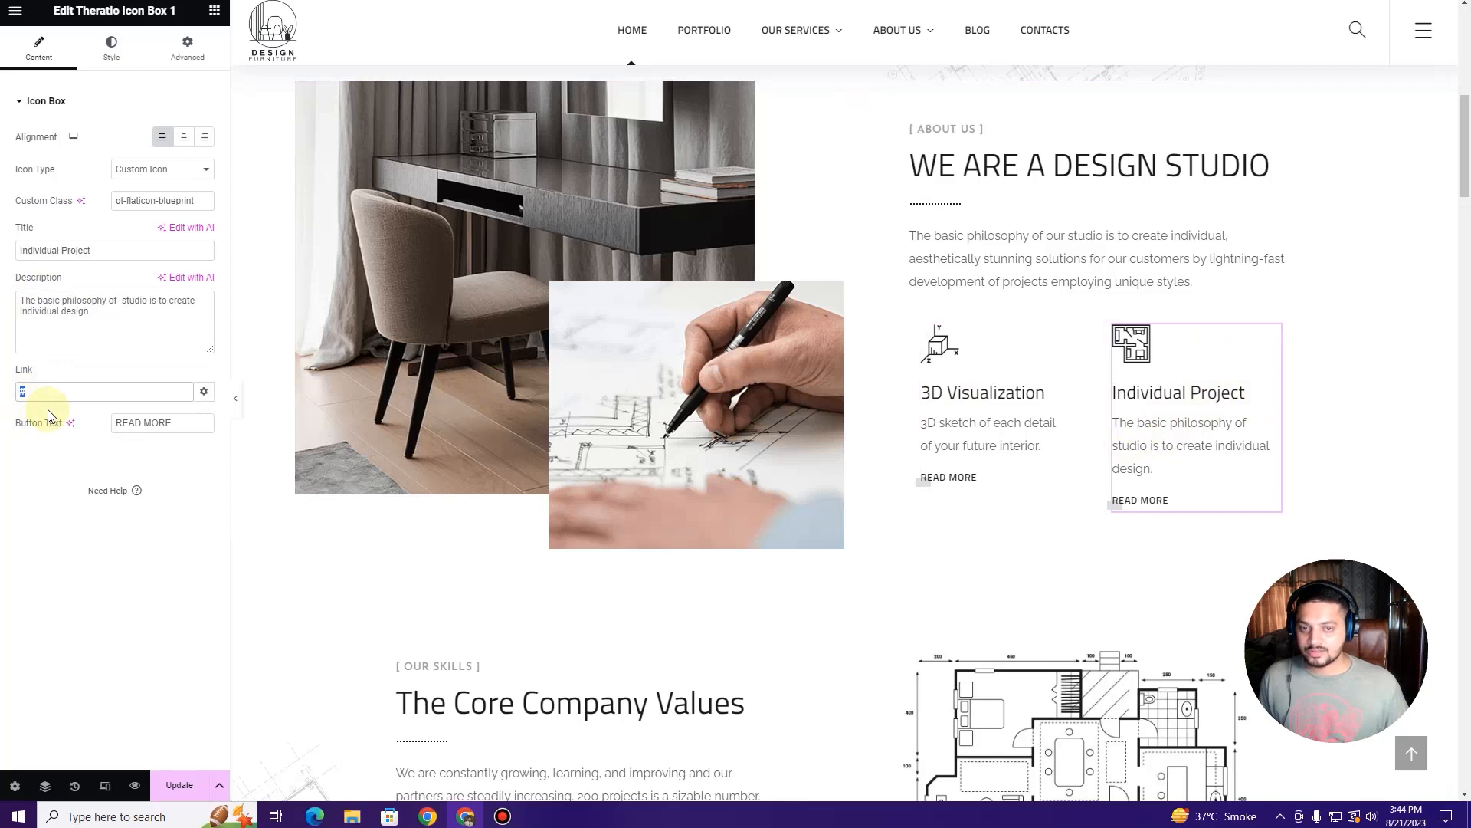
mouse_move(831, 36)
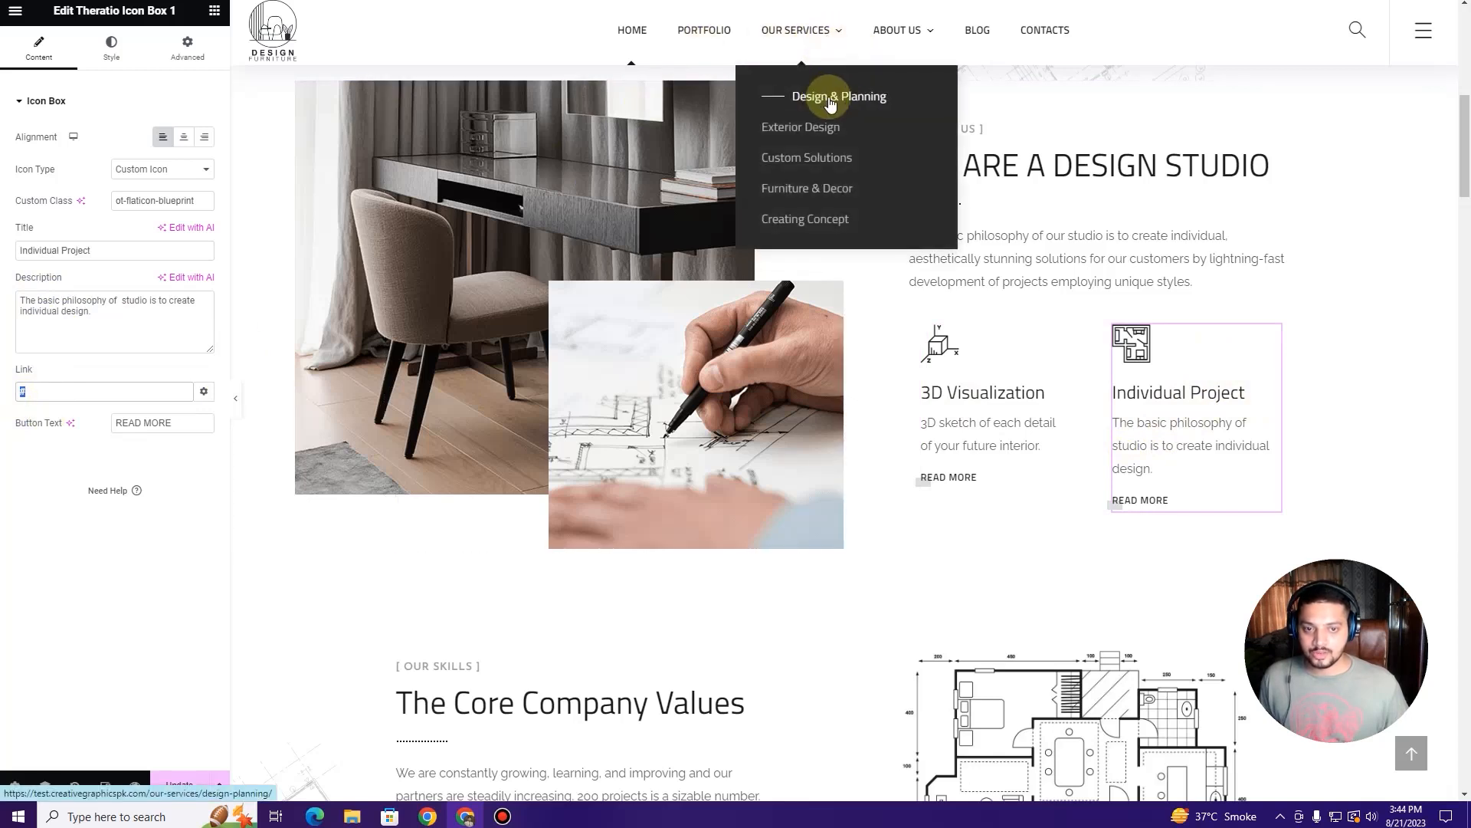
left_click(1082, 335)
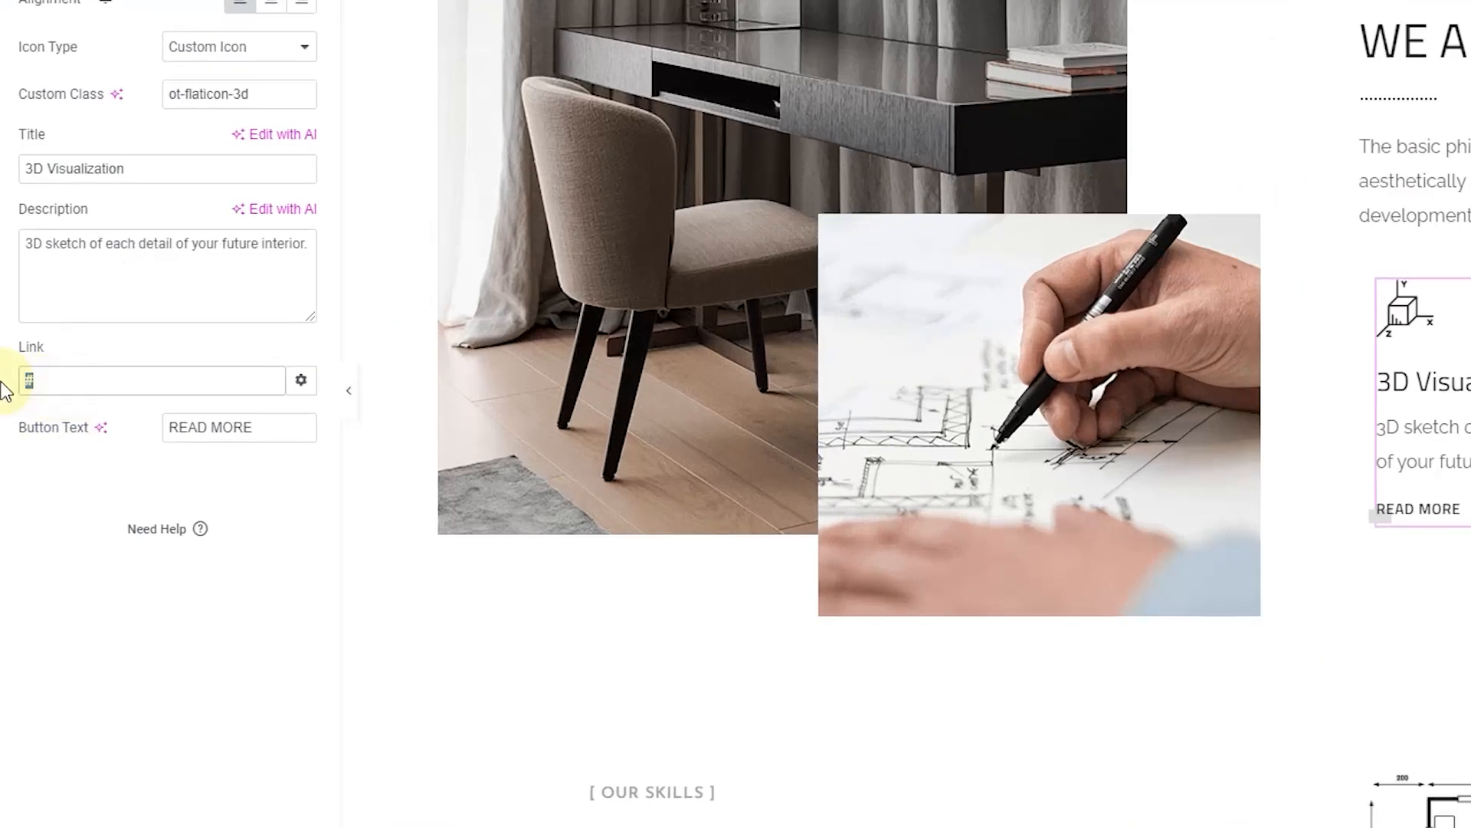
type("design pla")
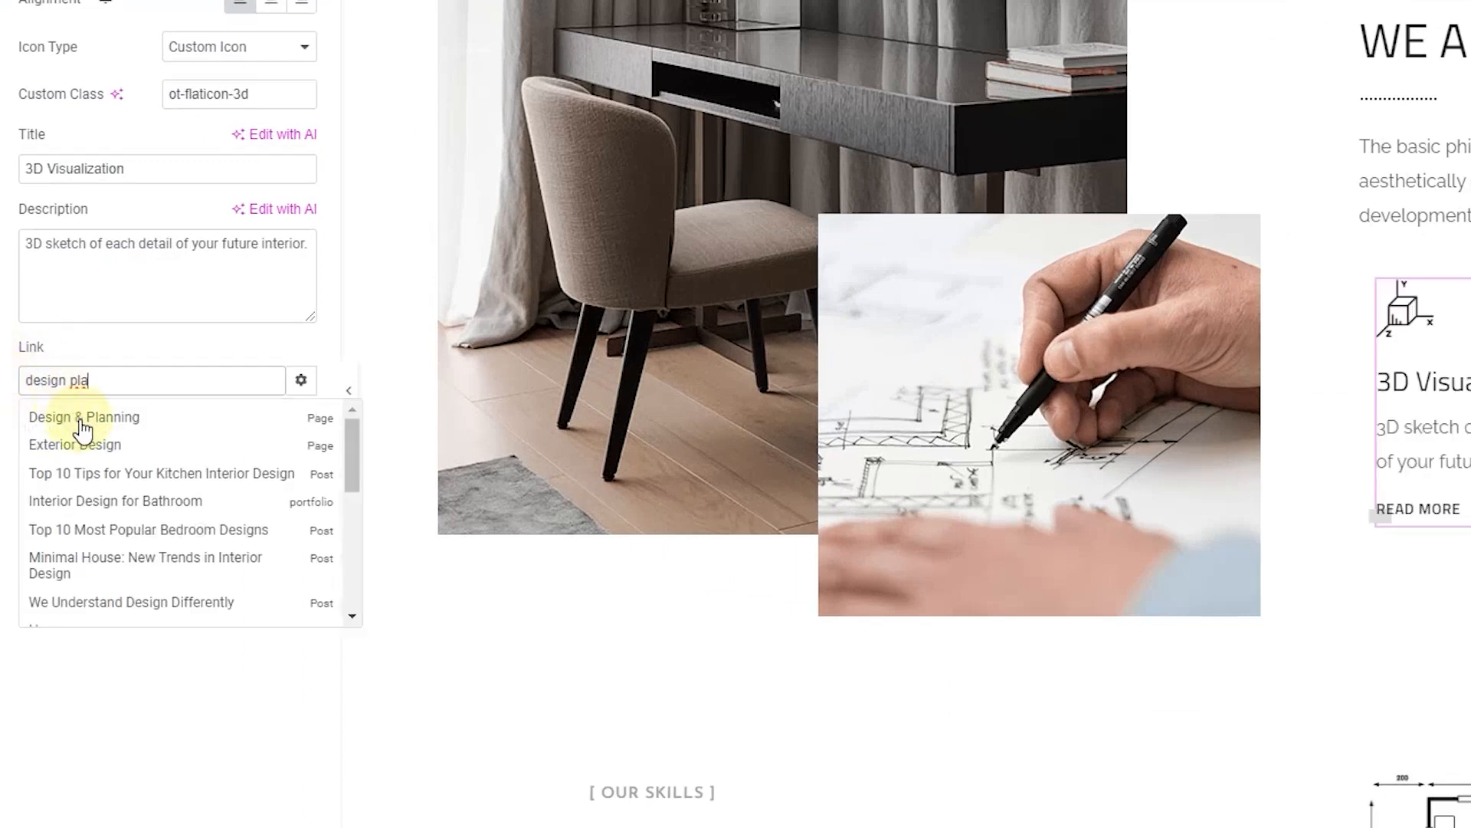
left_click(84, 418)
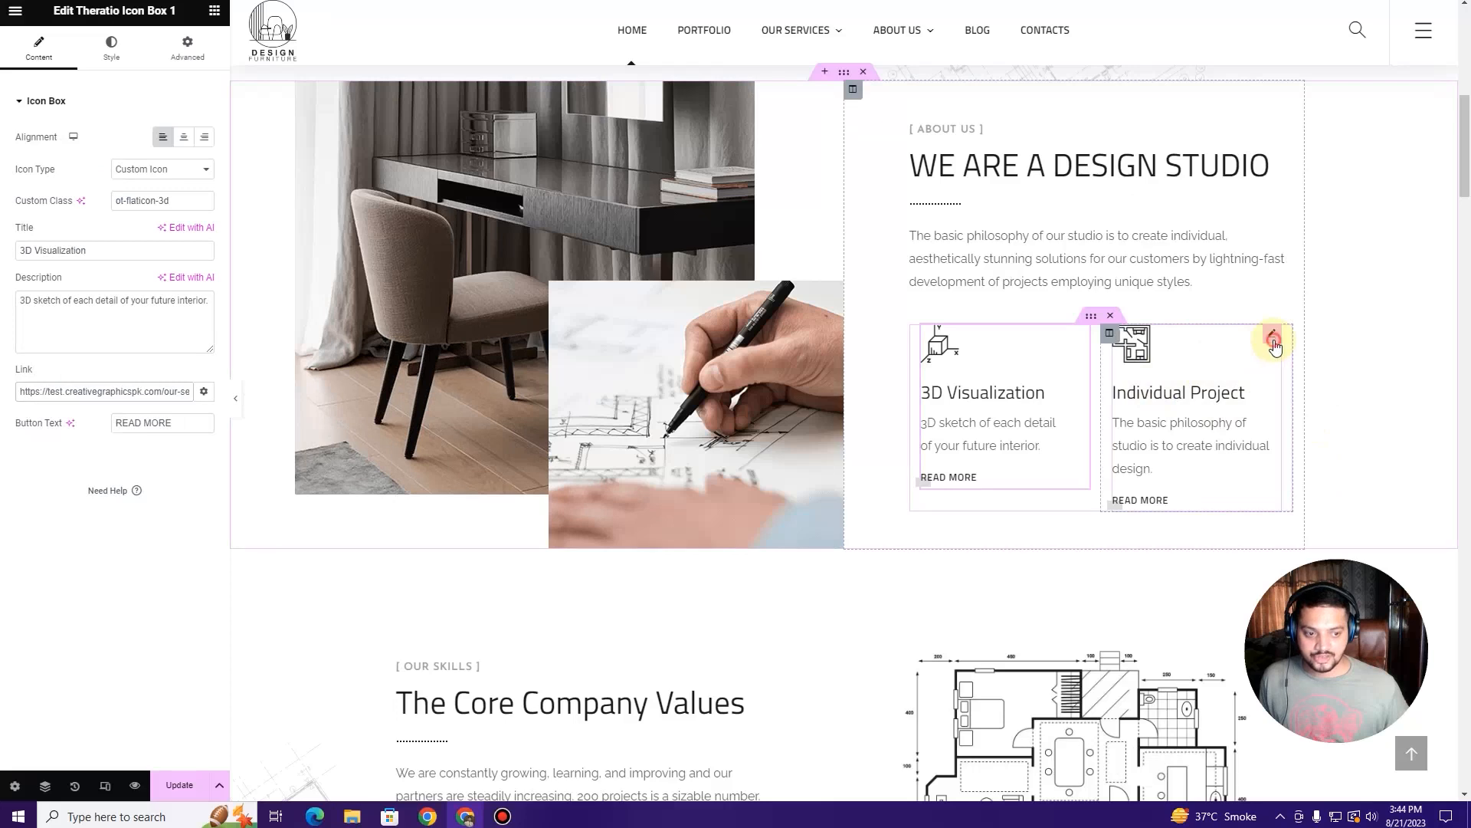
Step: Link the Individual Project box to the Exterior Design page and retitle it Exterior Design
left_click(1274, 342)
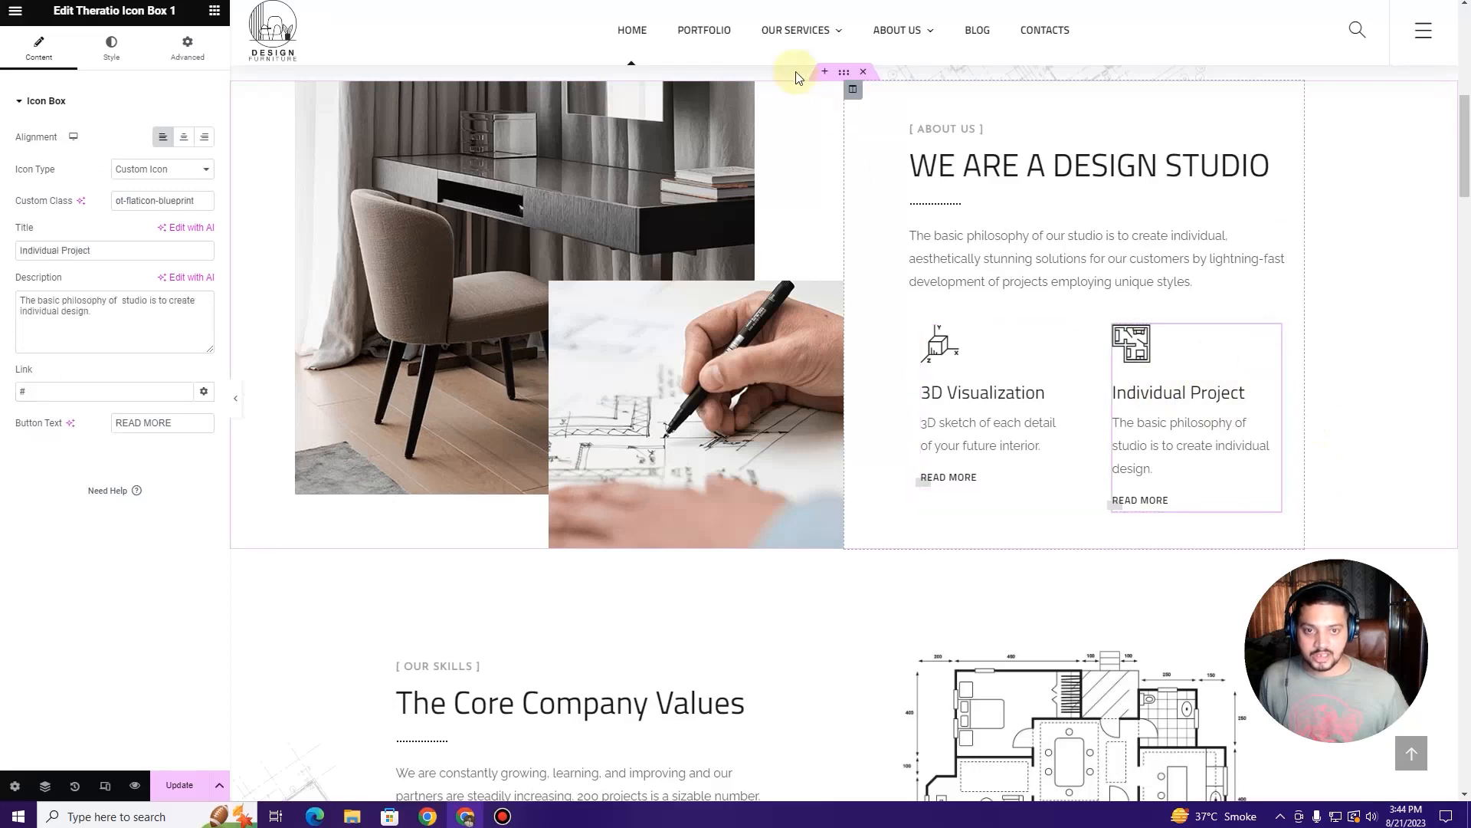
mouse_move(798, 33)
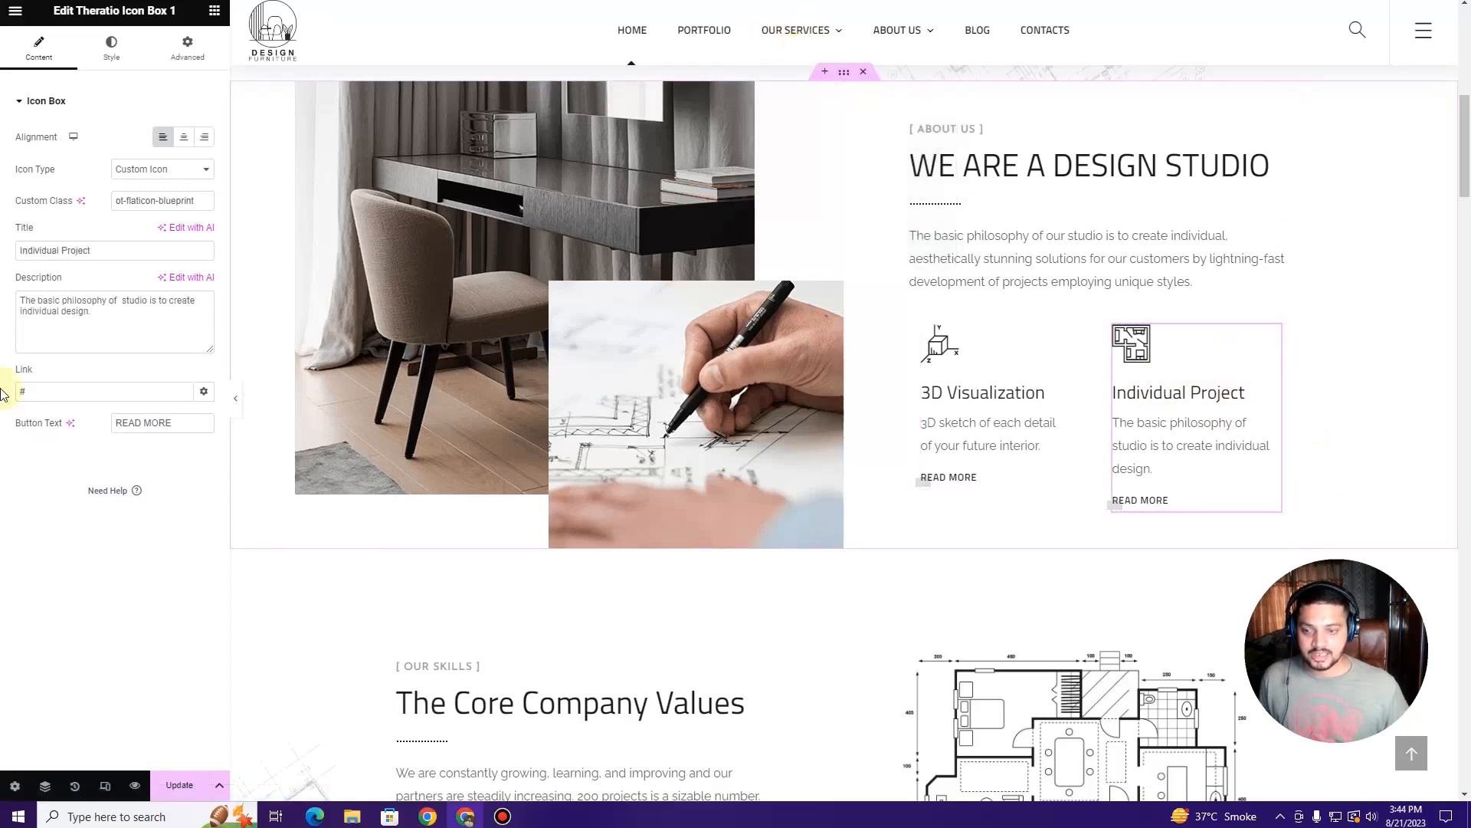
type("Exter")
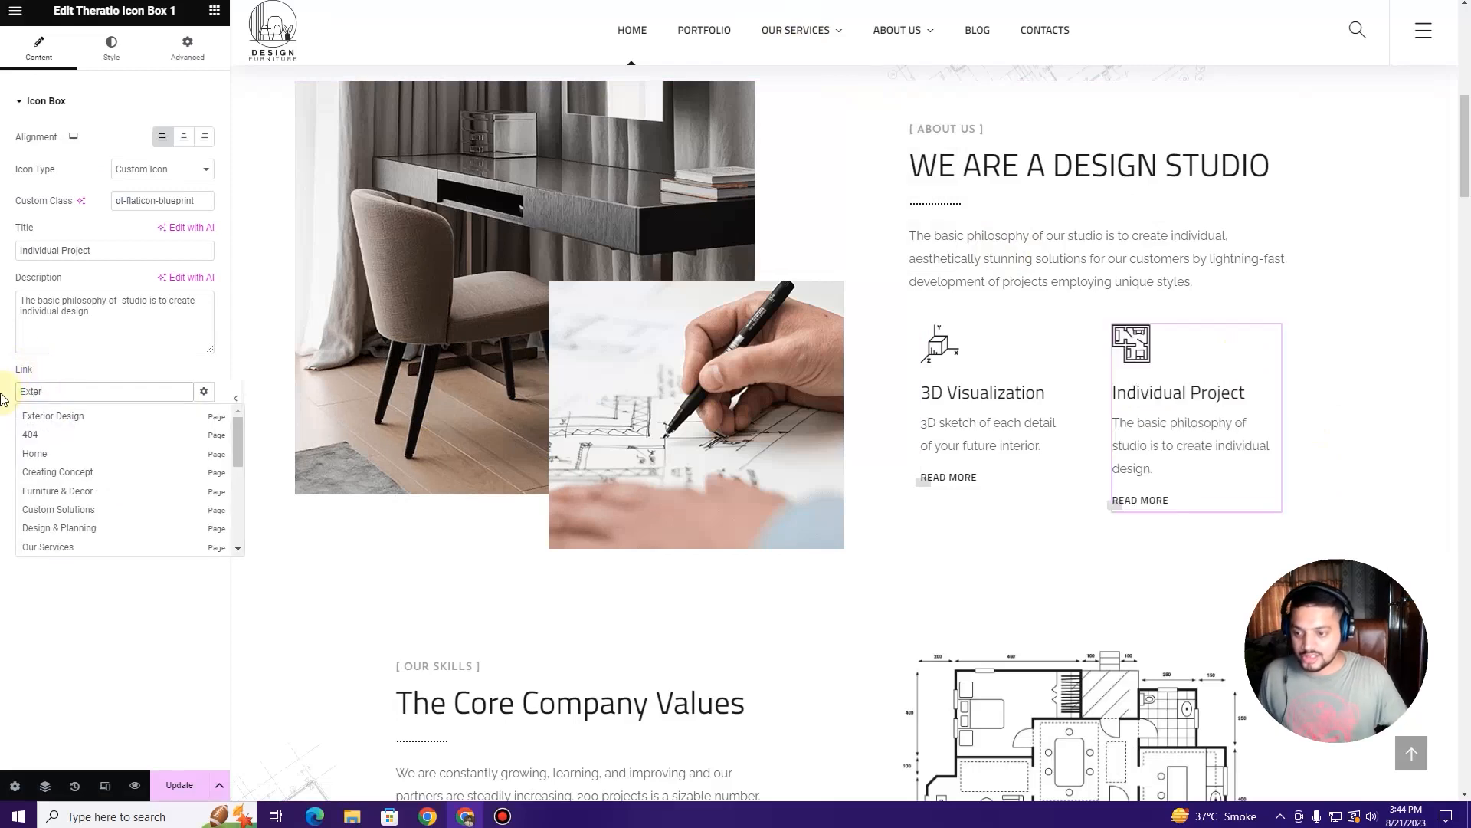
left_click(77, 418)
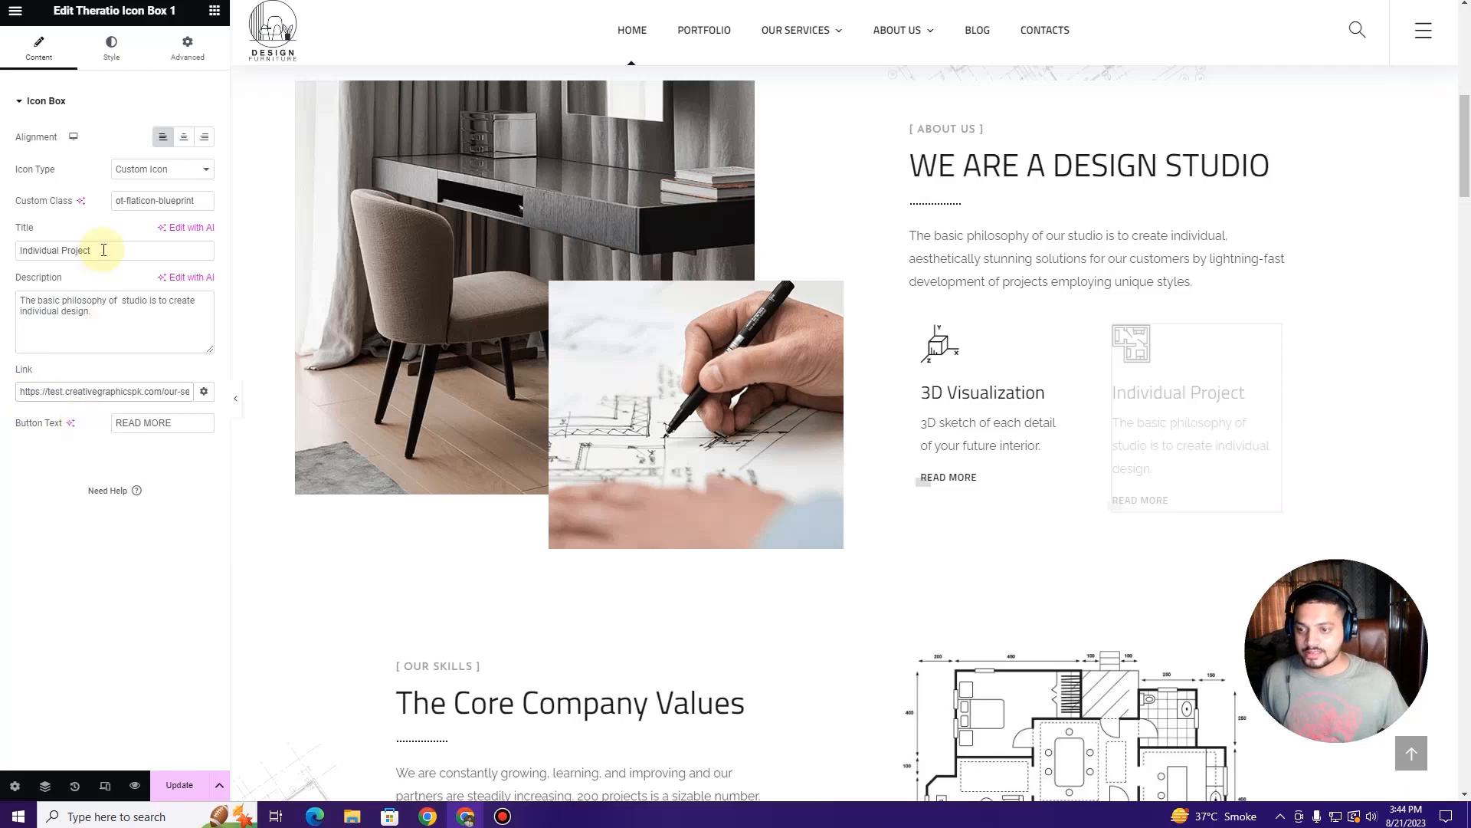
left_click_drag(104, 250, 17, 245)
type("Exterior Design")
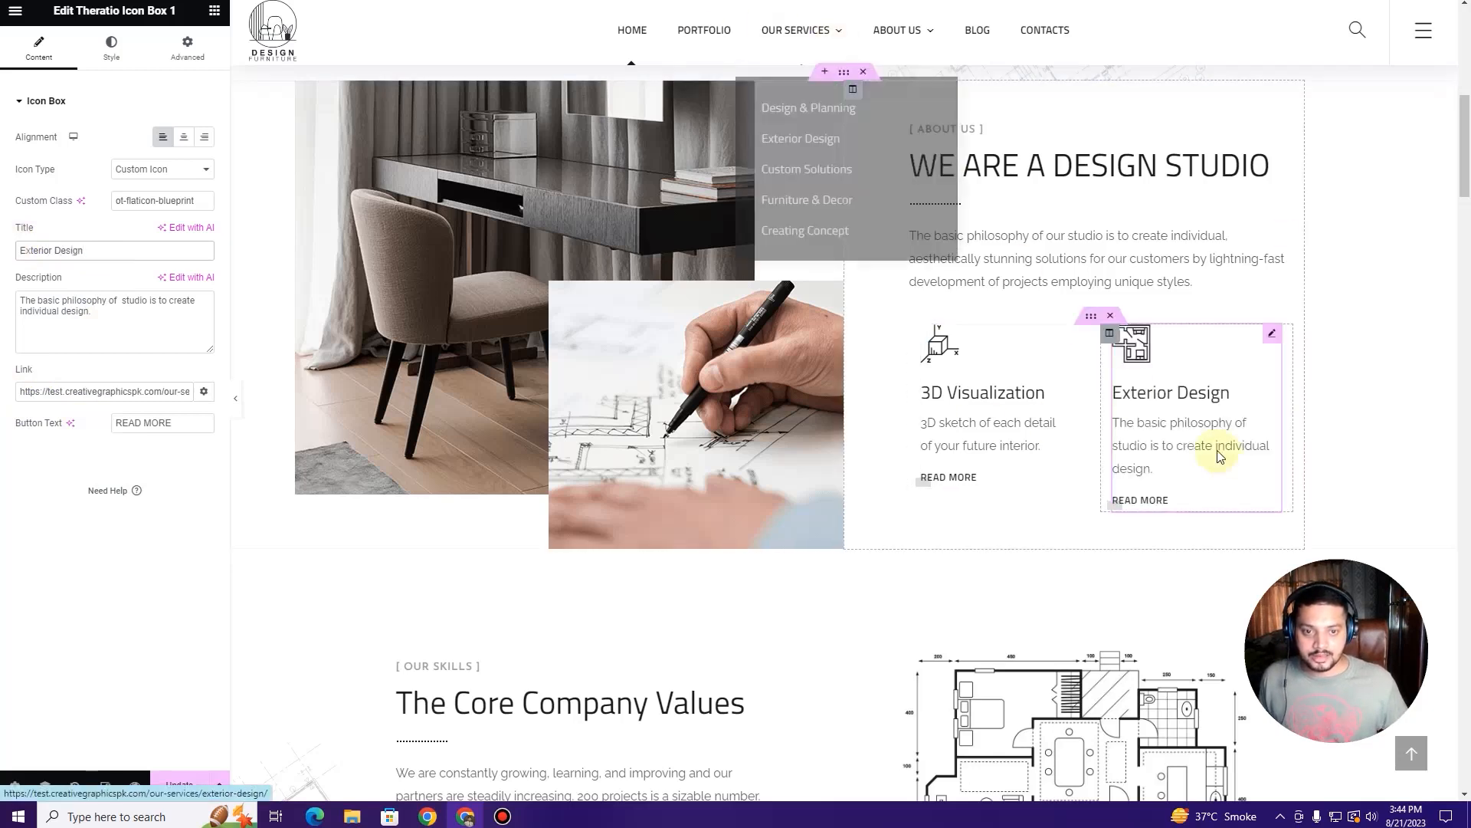
Step: Retitle the 3D Visualization box to Design and Planning
left_click(1089, 340)
left_click_drag(108, 249, 4, 253)
type("Desig")
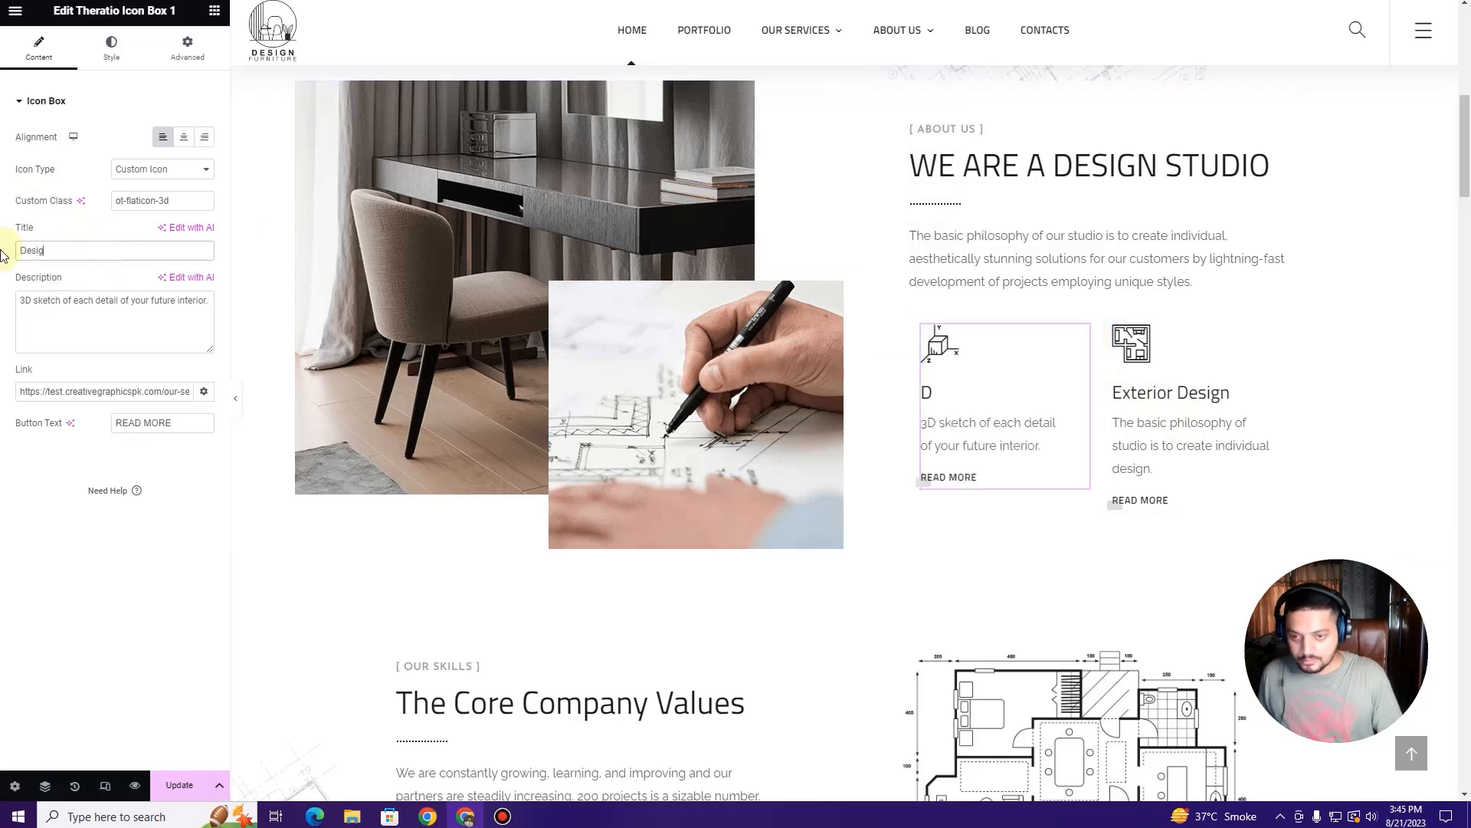
type("n and Planning")
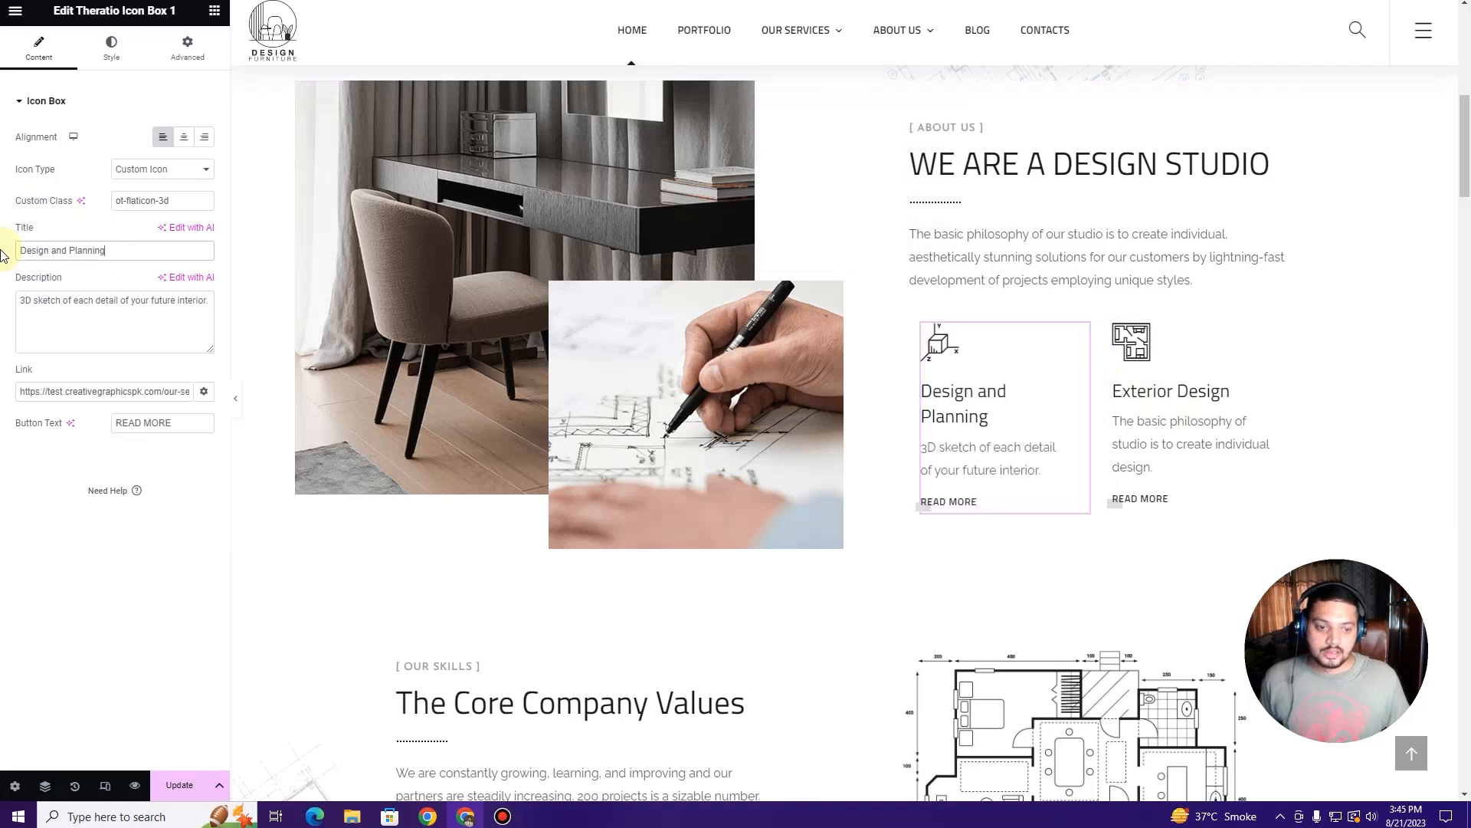
scroll(720, 460, "down", 4)
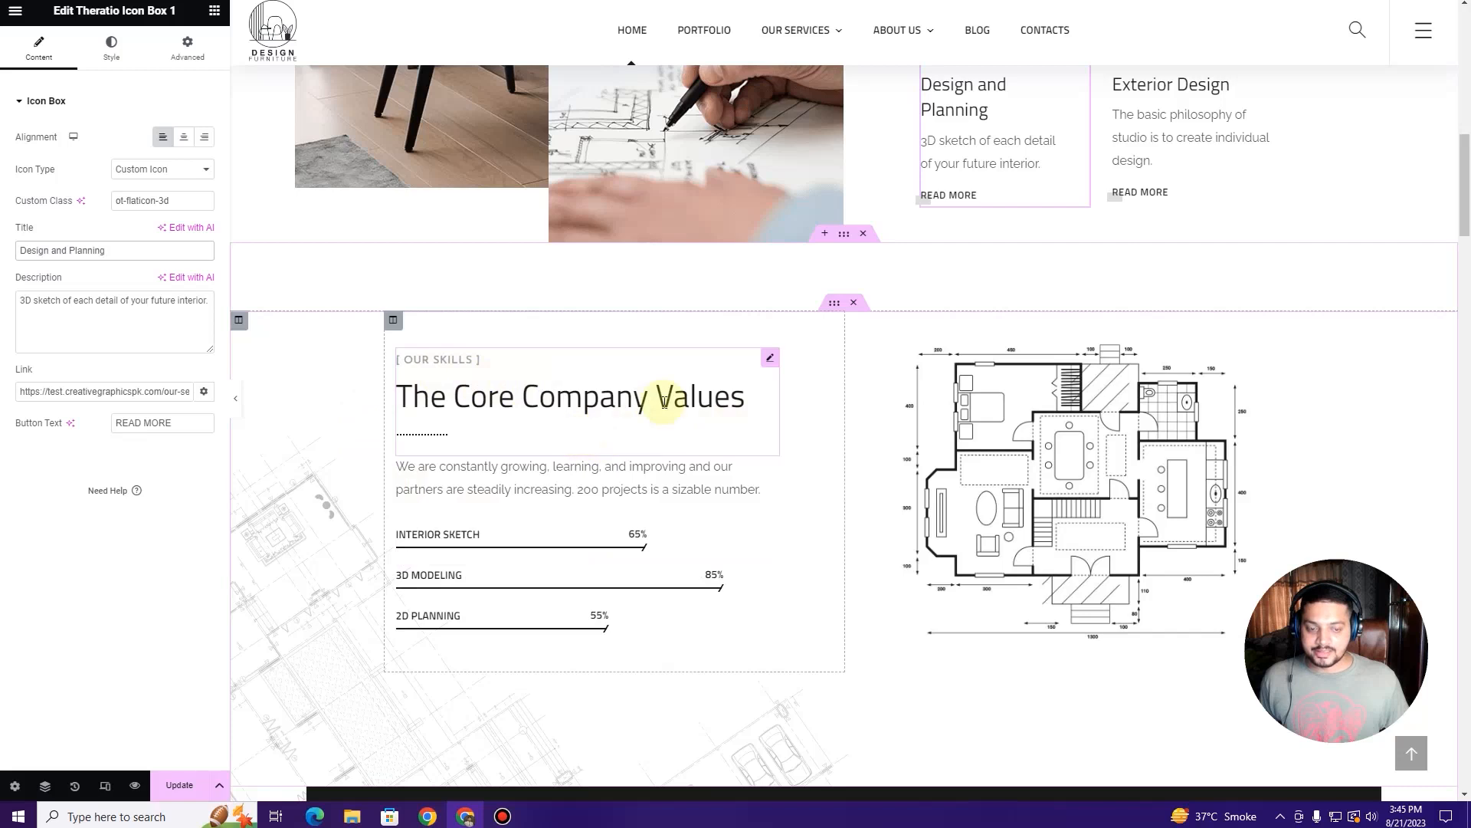
left_click(446, 366)
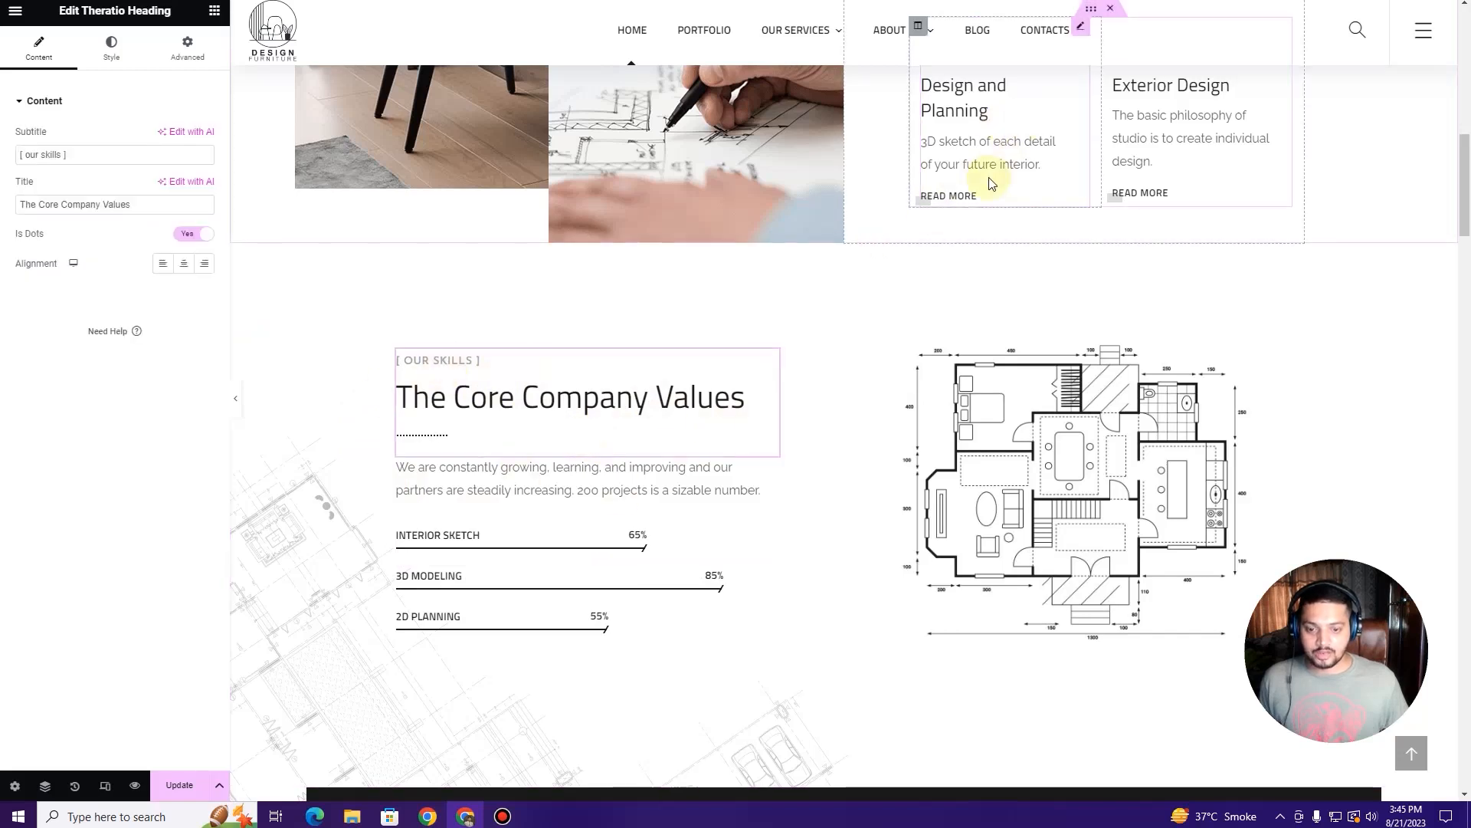
Step: Set the Interior Sketch bar to 85% and edit the 3D Modeling bar's percentage
scroll(656, 505, "up", 1)
scroll(470, 555, "down", 2)
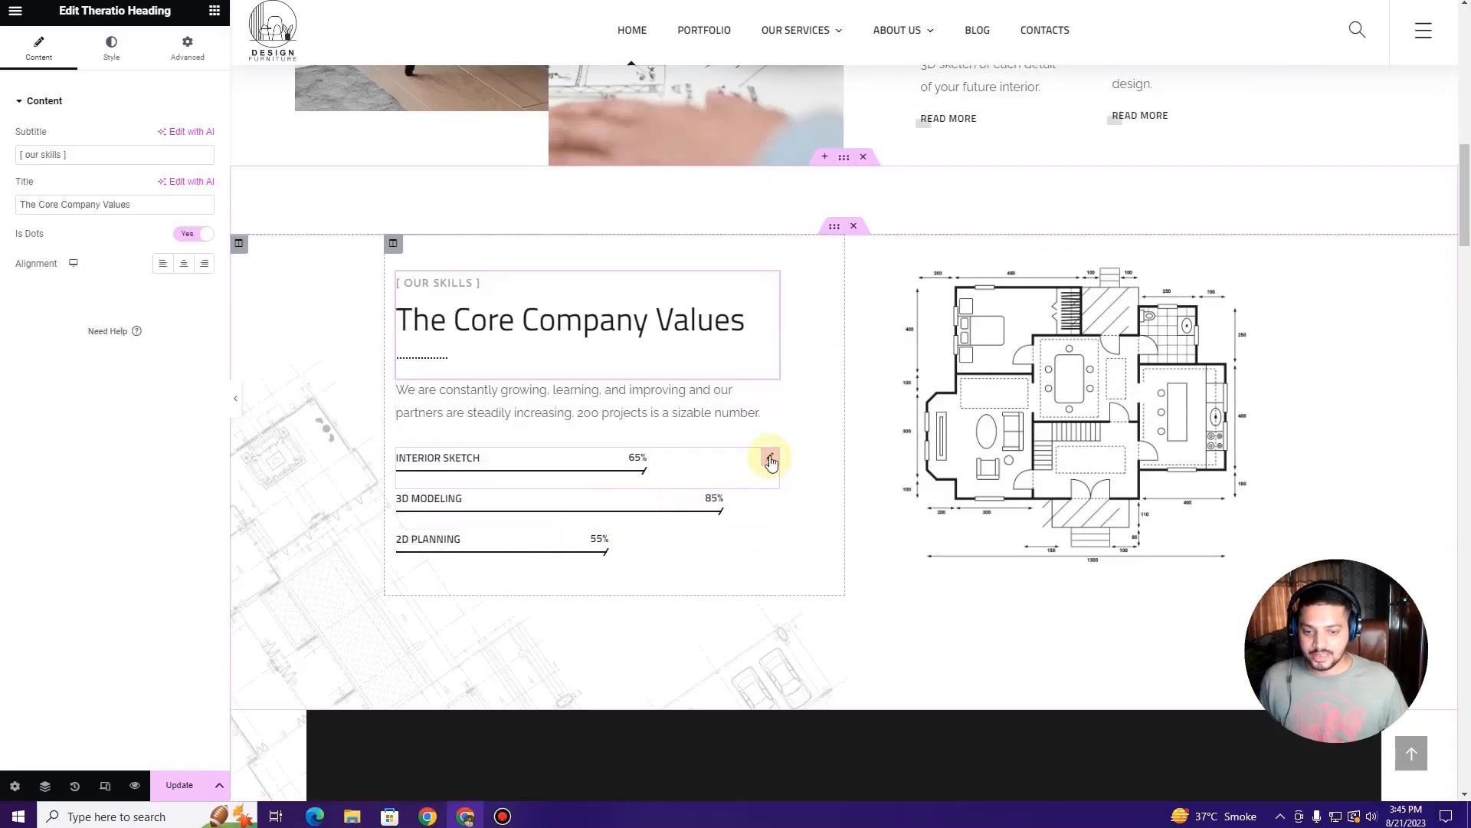
left_click(740, 476)
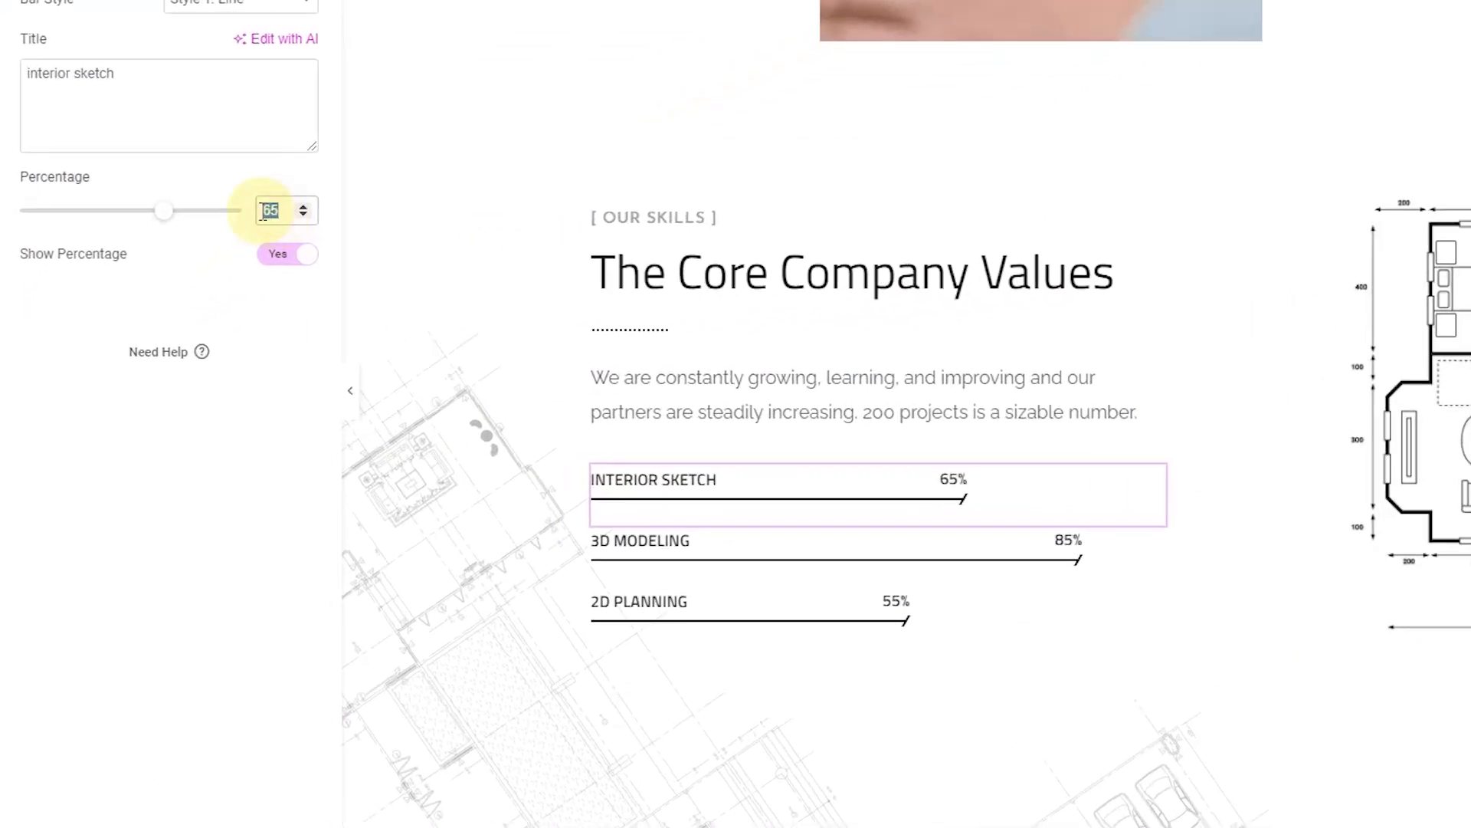
type("858")
key("BackSpace")
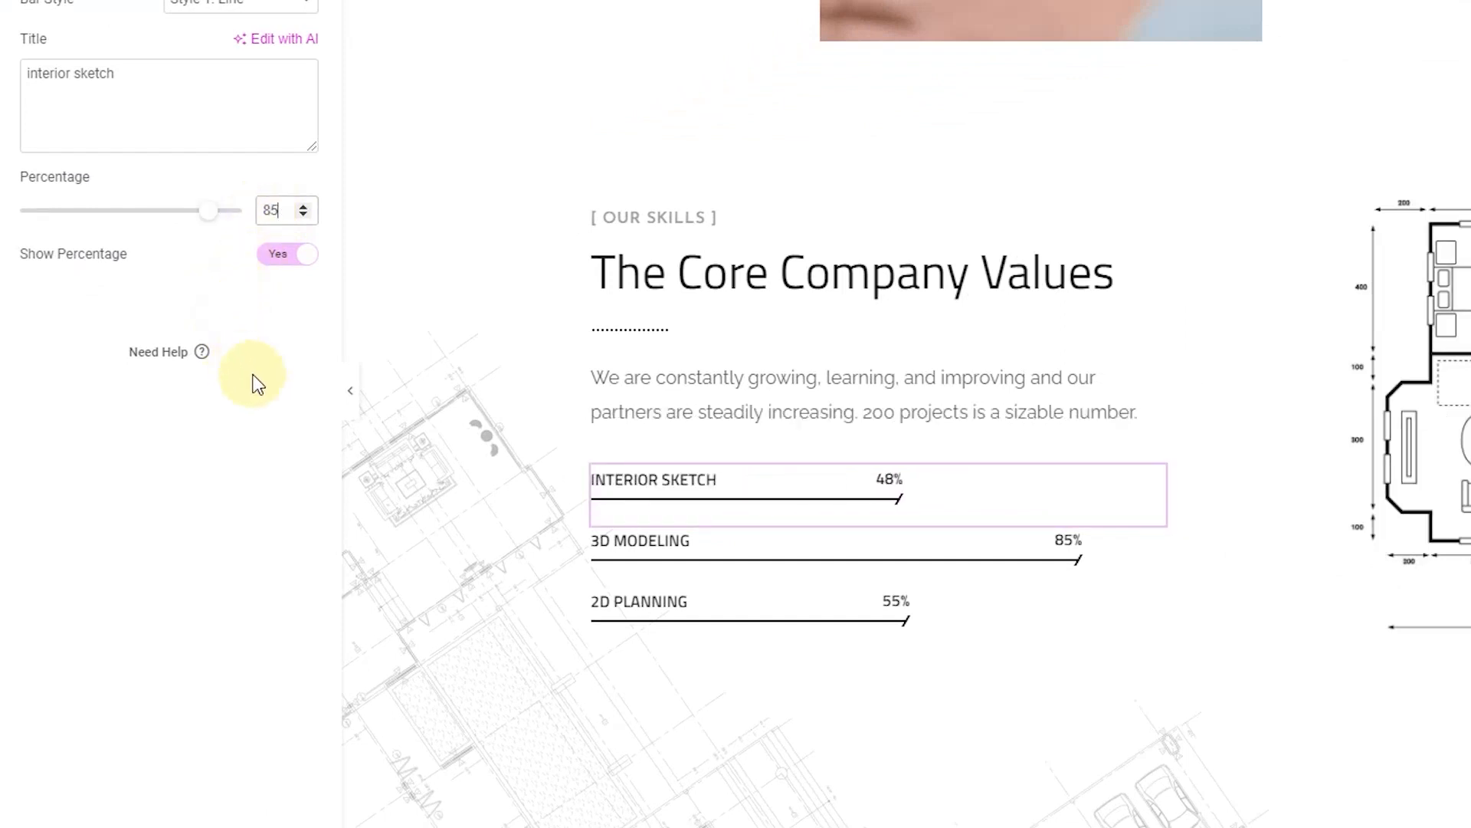
left_click(1149, 541)
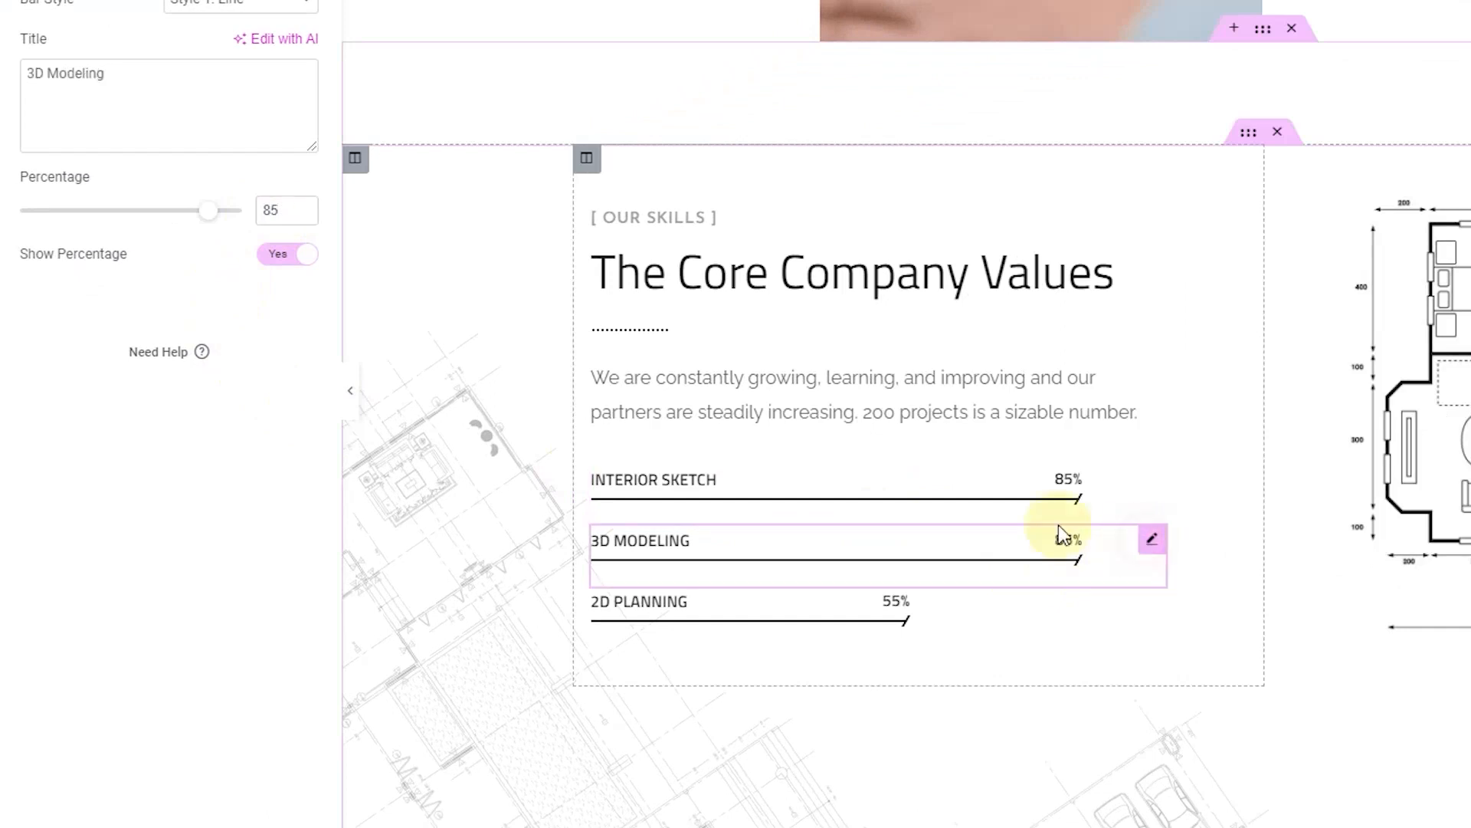
type("61")
Step: Raise the 2D Planning skill bar to 90%
left_click(1152, 604)
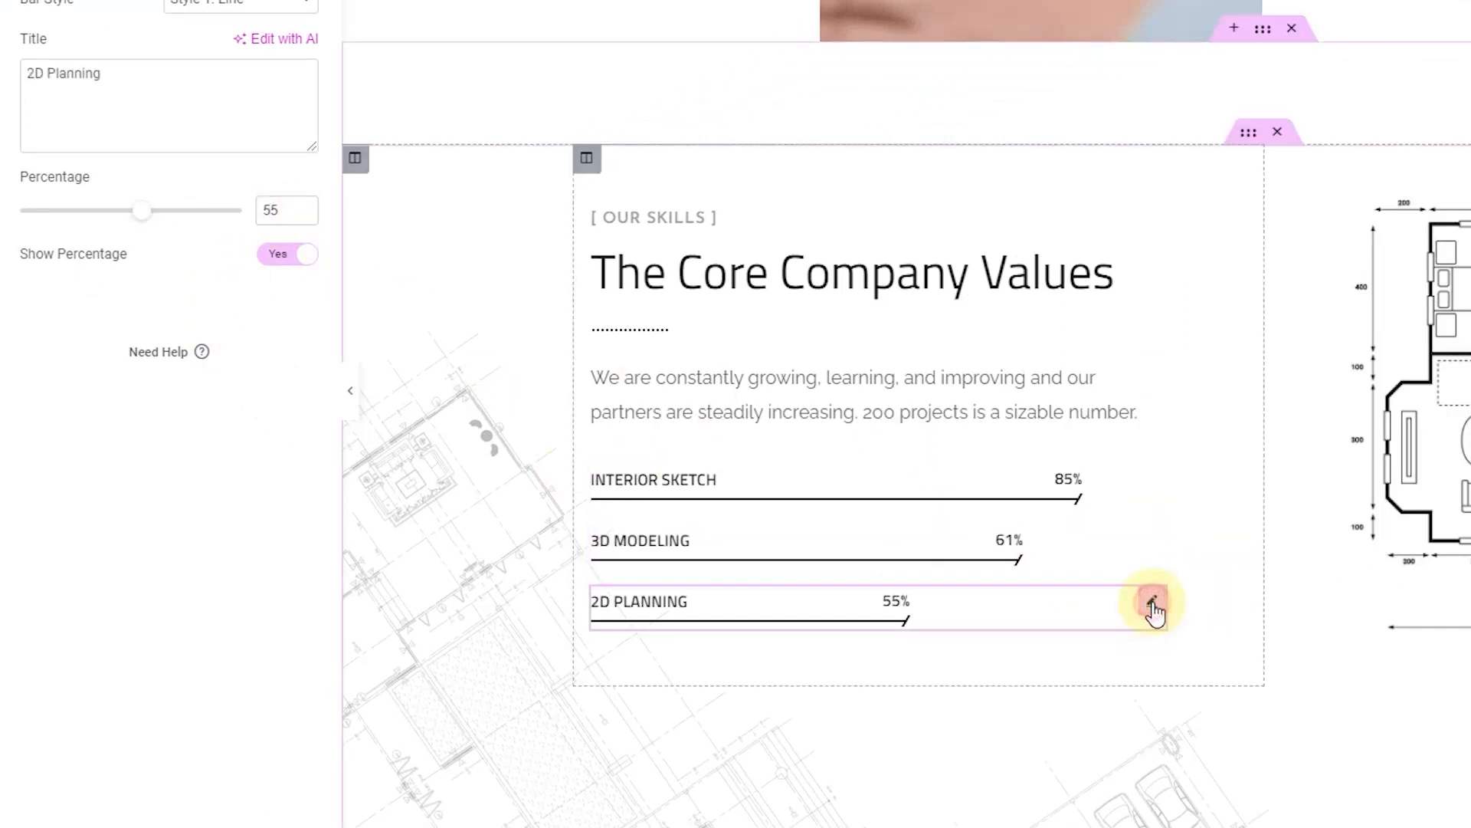
double_click(285, 210)
type("90")
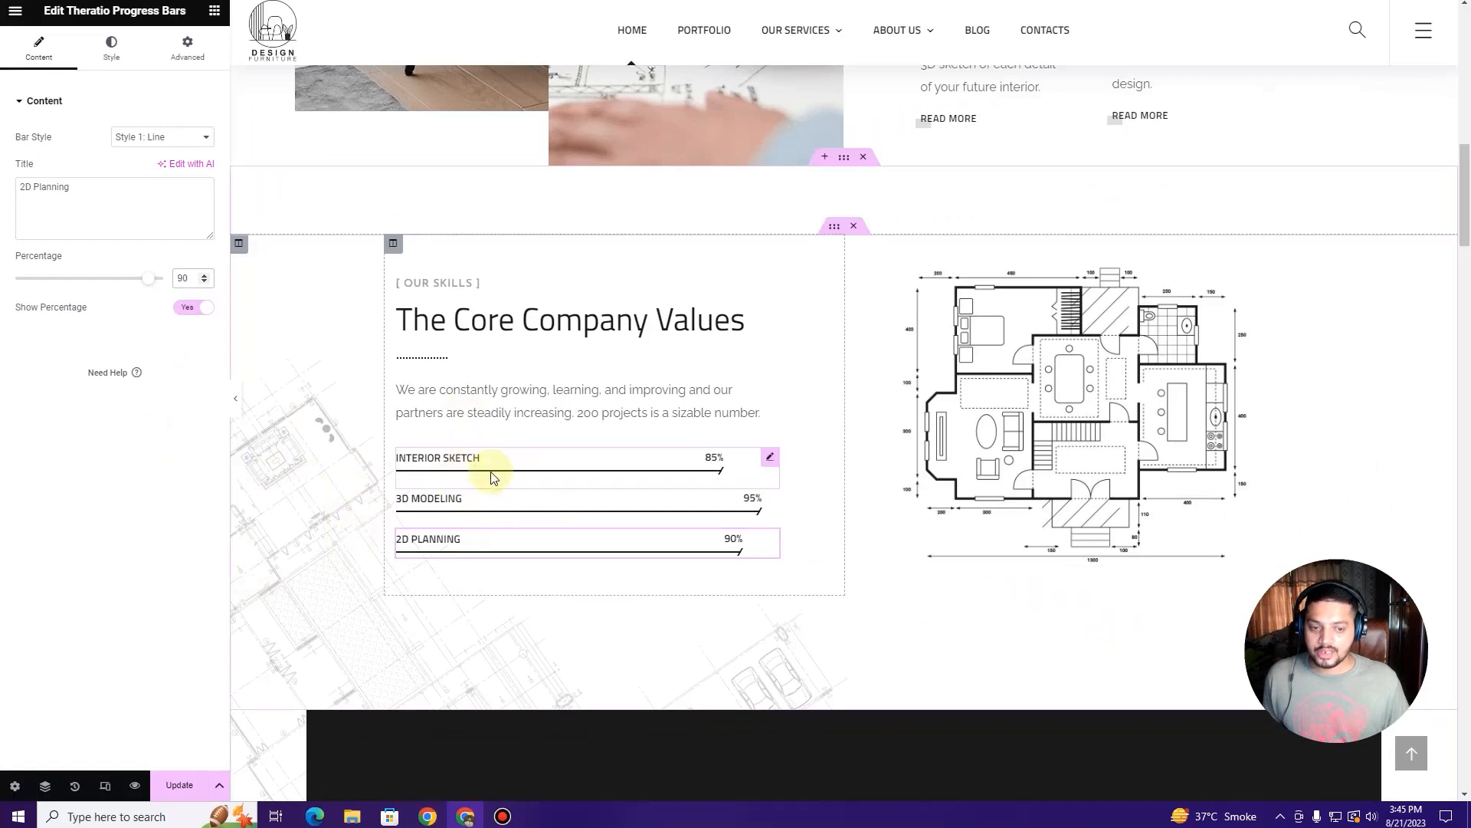
left_click(1008, 365)
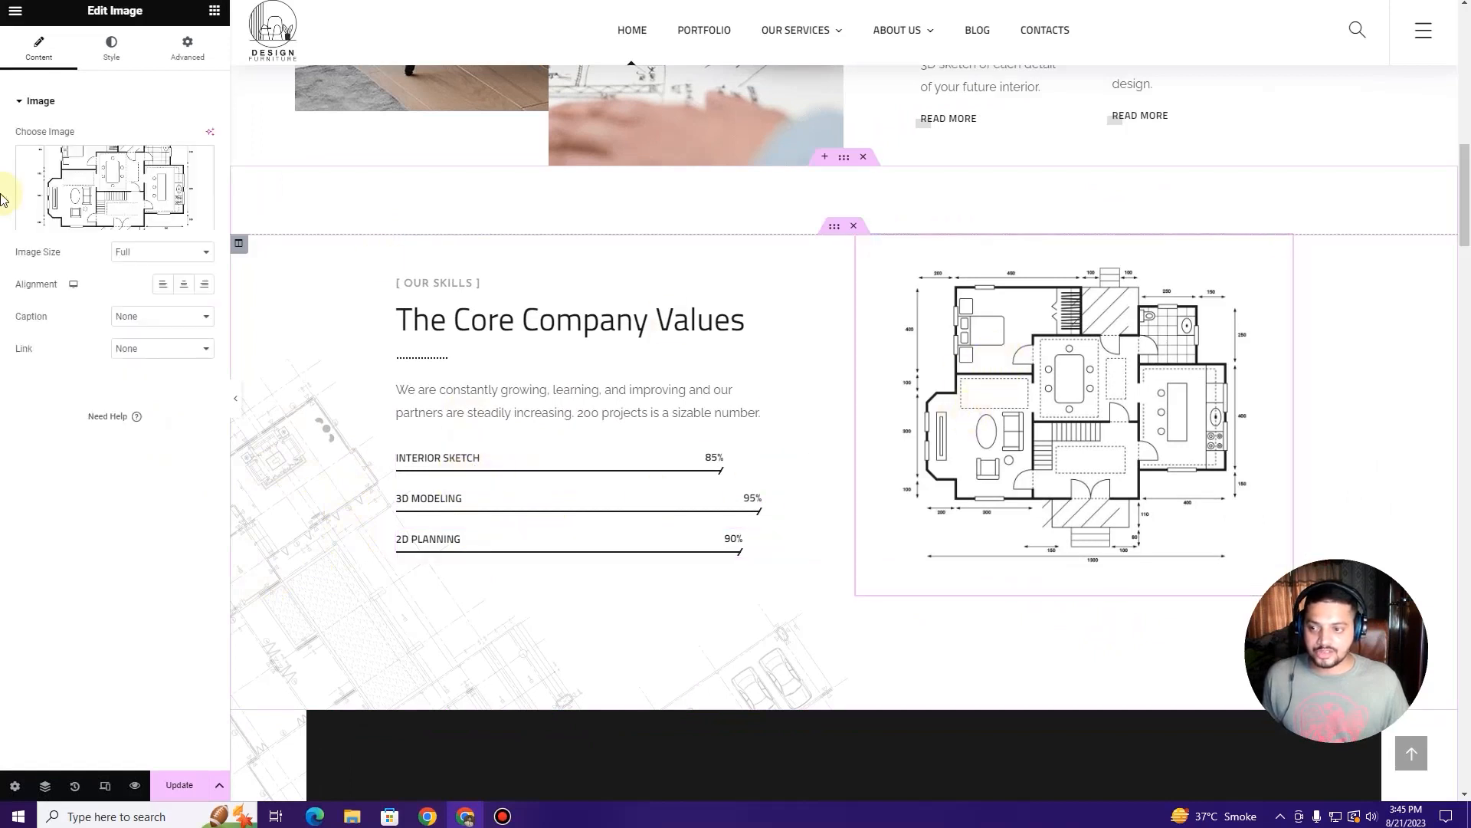
Step: Review the floor-plan image, then compare the client logo carousel with the live site
left_click(77, 192)
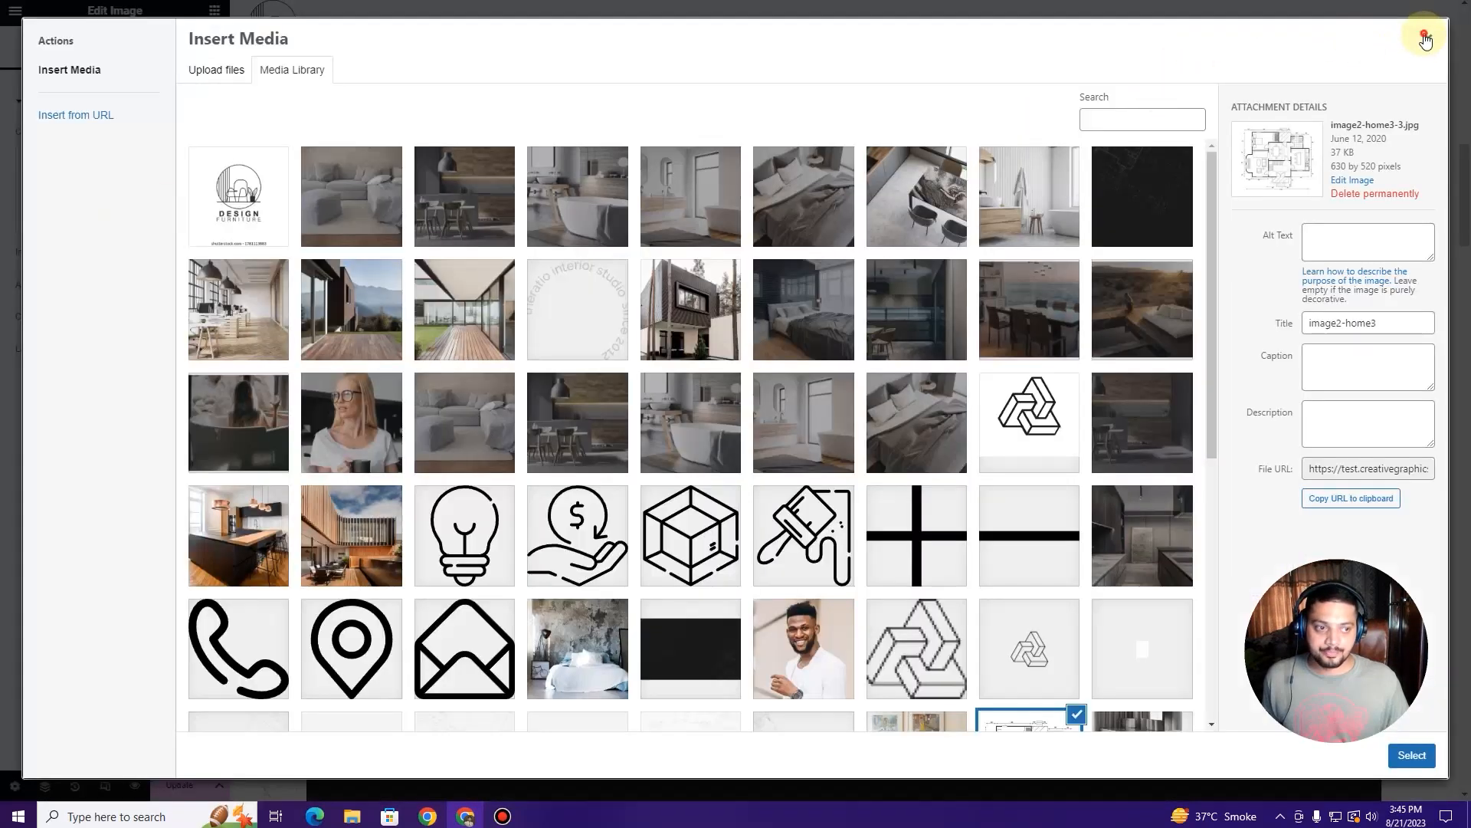
left_click(1427, 38)
scroll(662, 391, "down", 5)
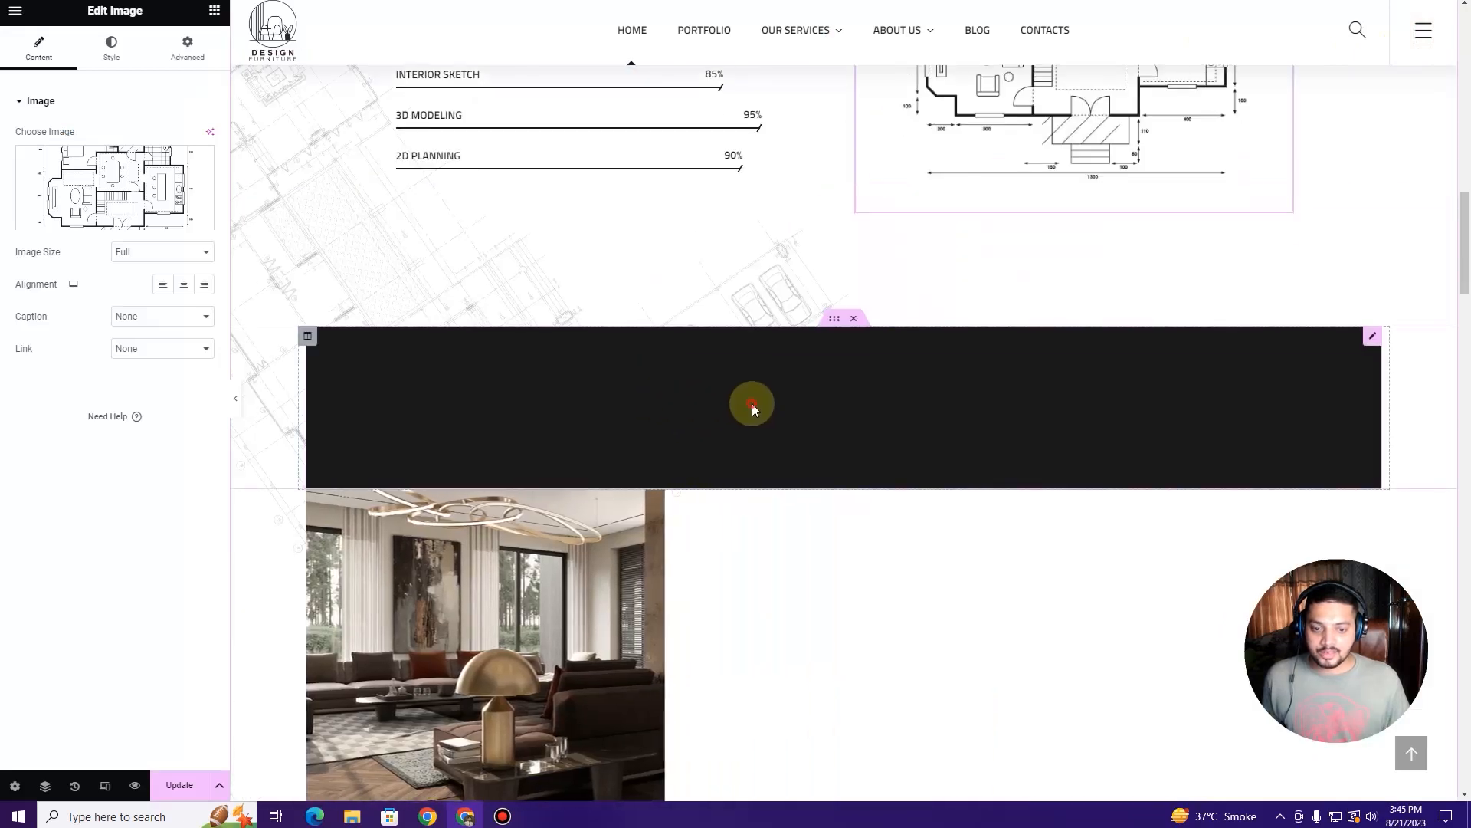
left_click(769, 406)
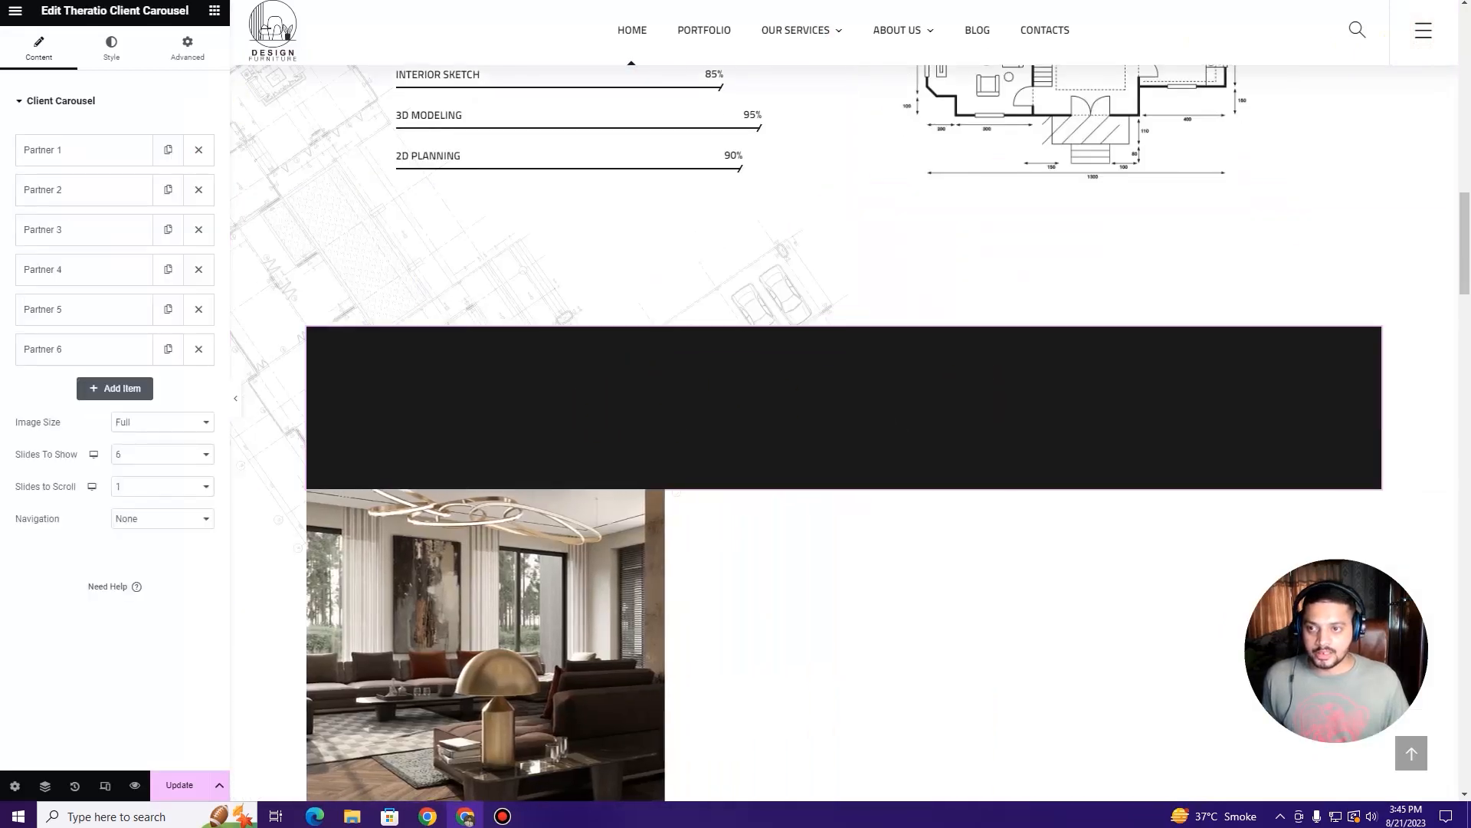
left_click(598, 2)
scroll(571, 414, "down", 9)
scroll(567, 415, "down", 13)
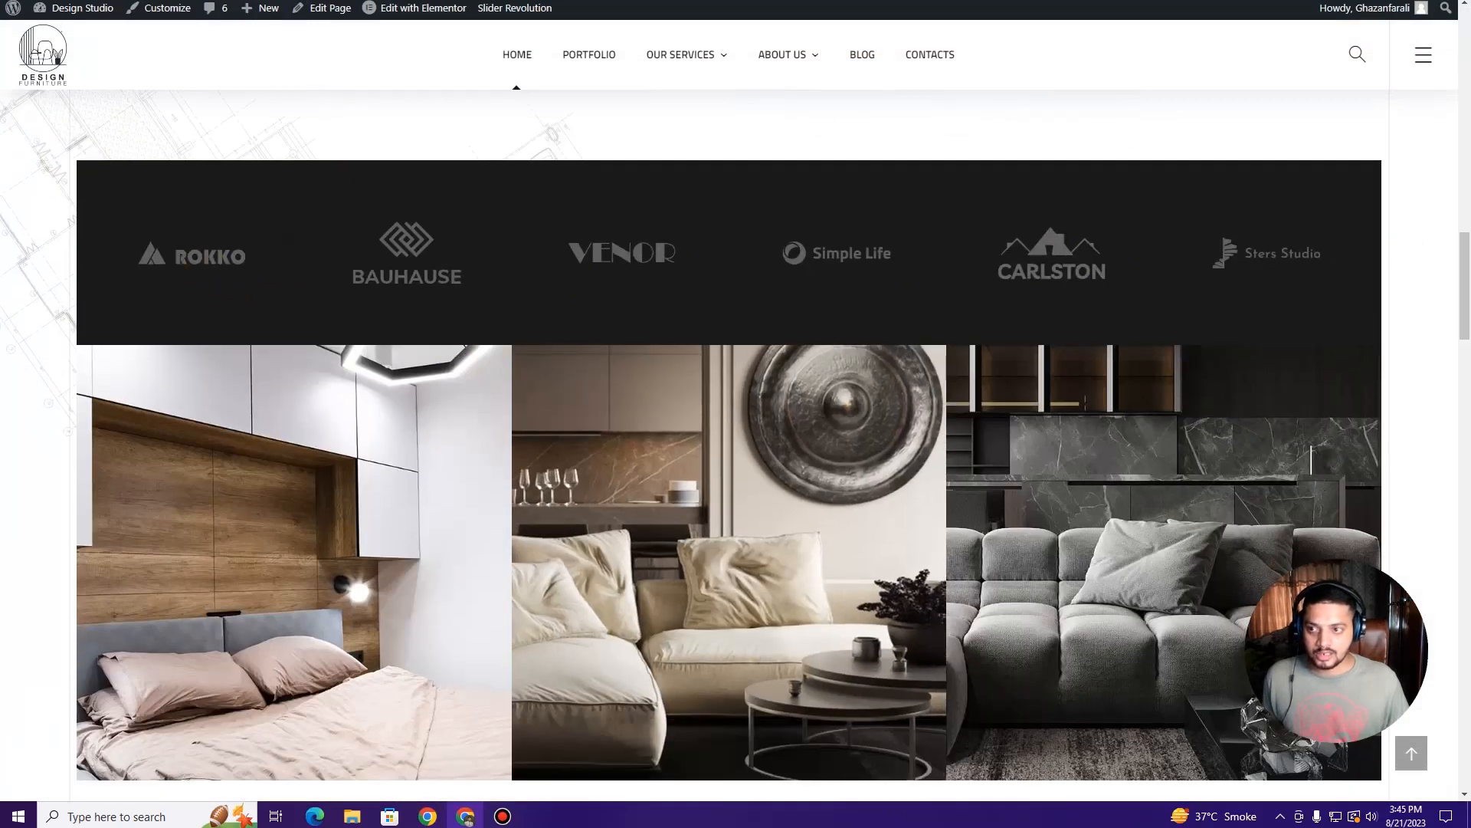
left_click(491, 2)
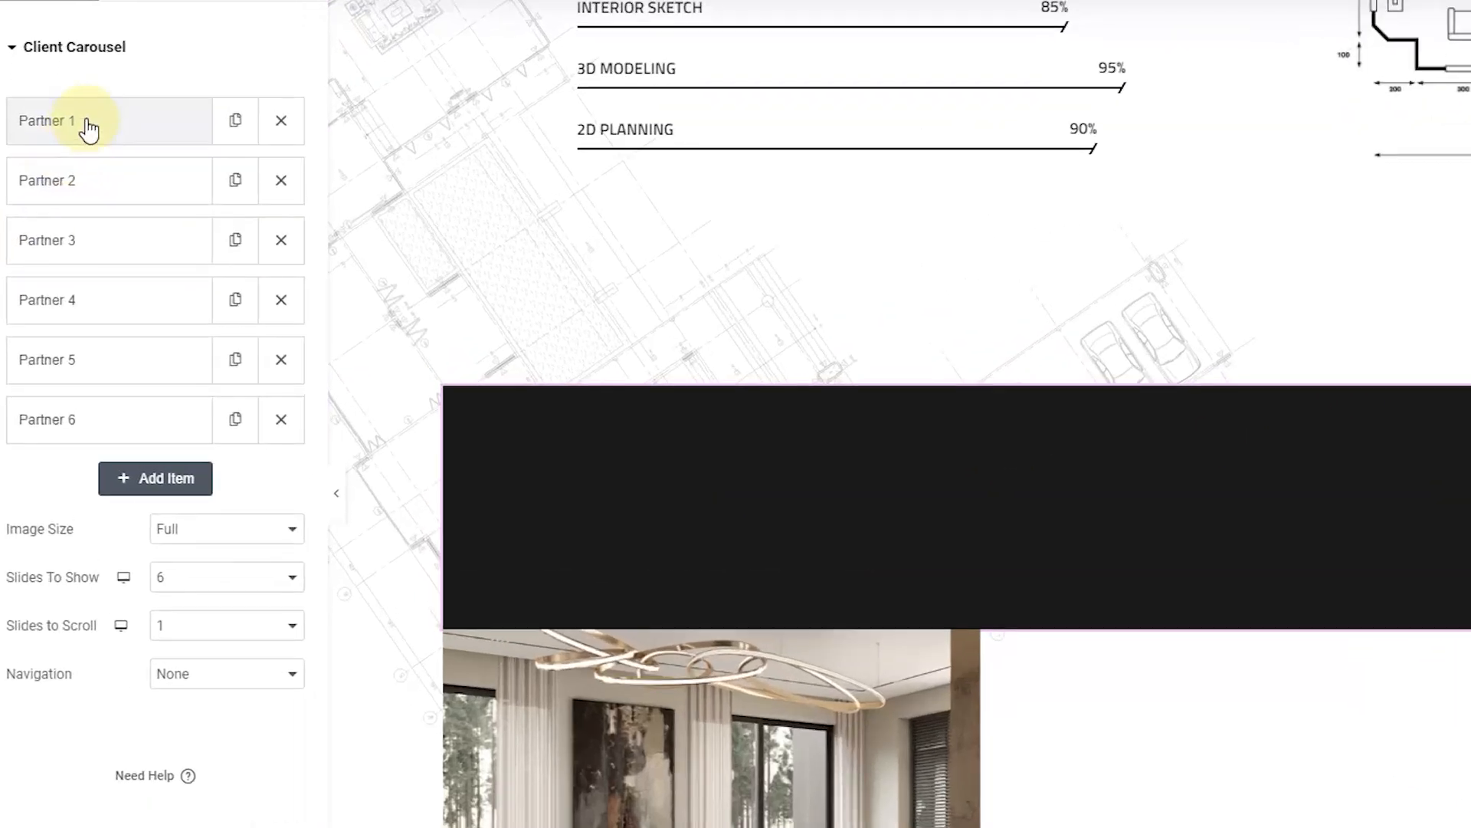
Step: Expand the Partner 1–3 logo entries, checking Partner 1's logo in the Media Library
left_click(69, 151)
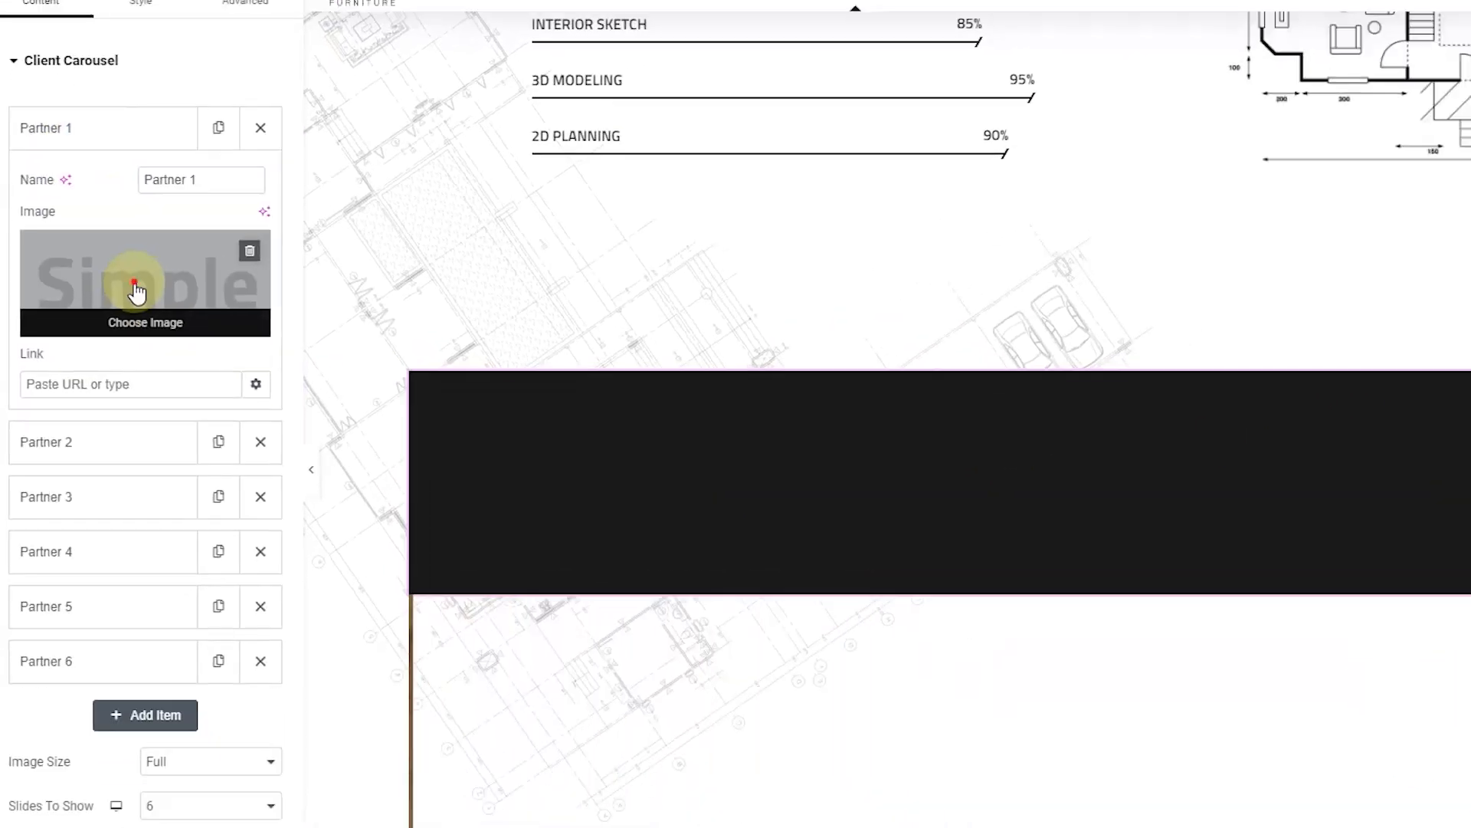
left_click(135, 291)
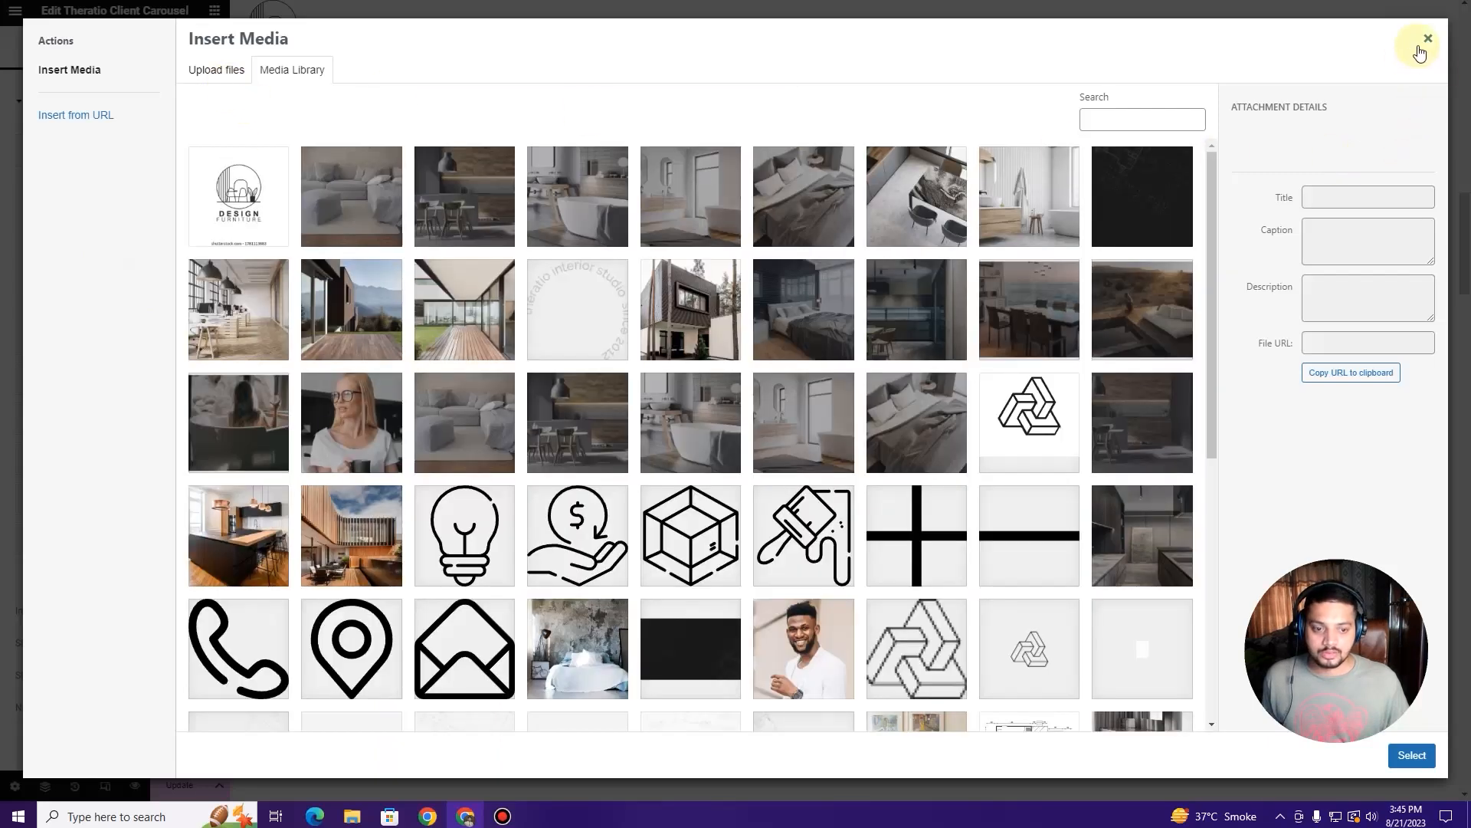
left_click(1425, 40)
left_click(73, 378)
left_click(73, 414)
scroll(502, 434, "down", 3)
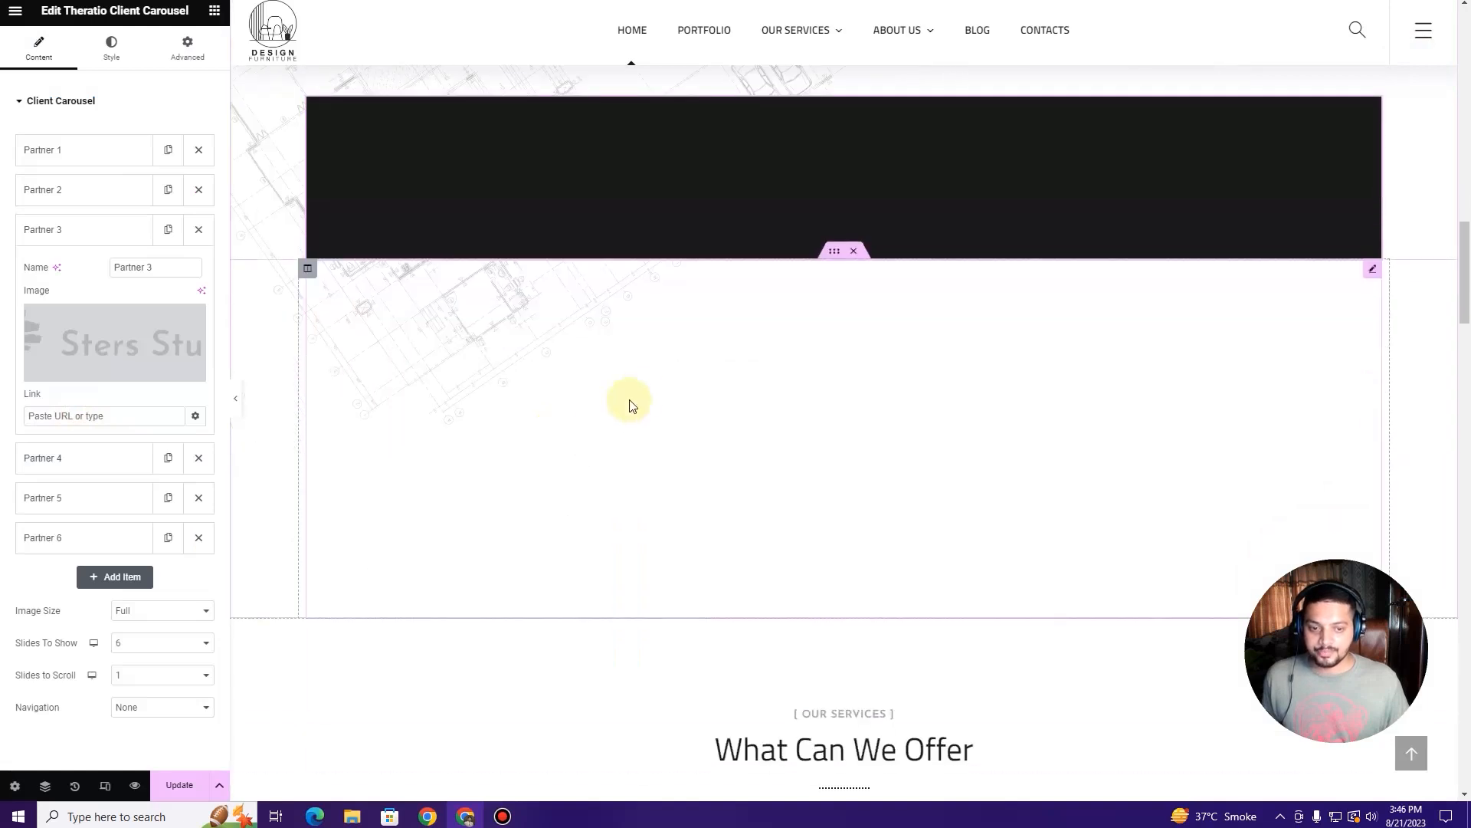
Step: Open the Portfolio Carousel settings: 9 projects with Background Solid info boxes
left_click(679, 353)
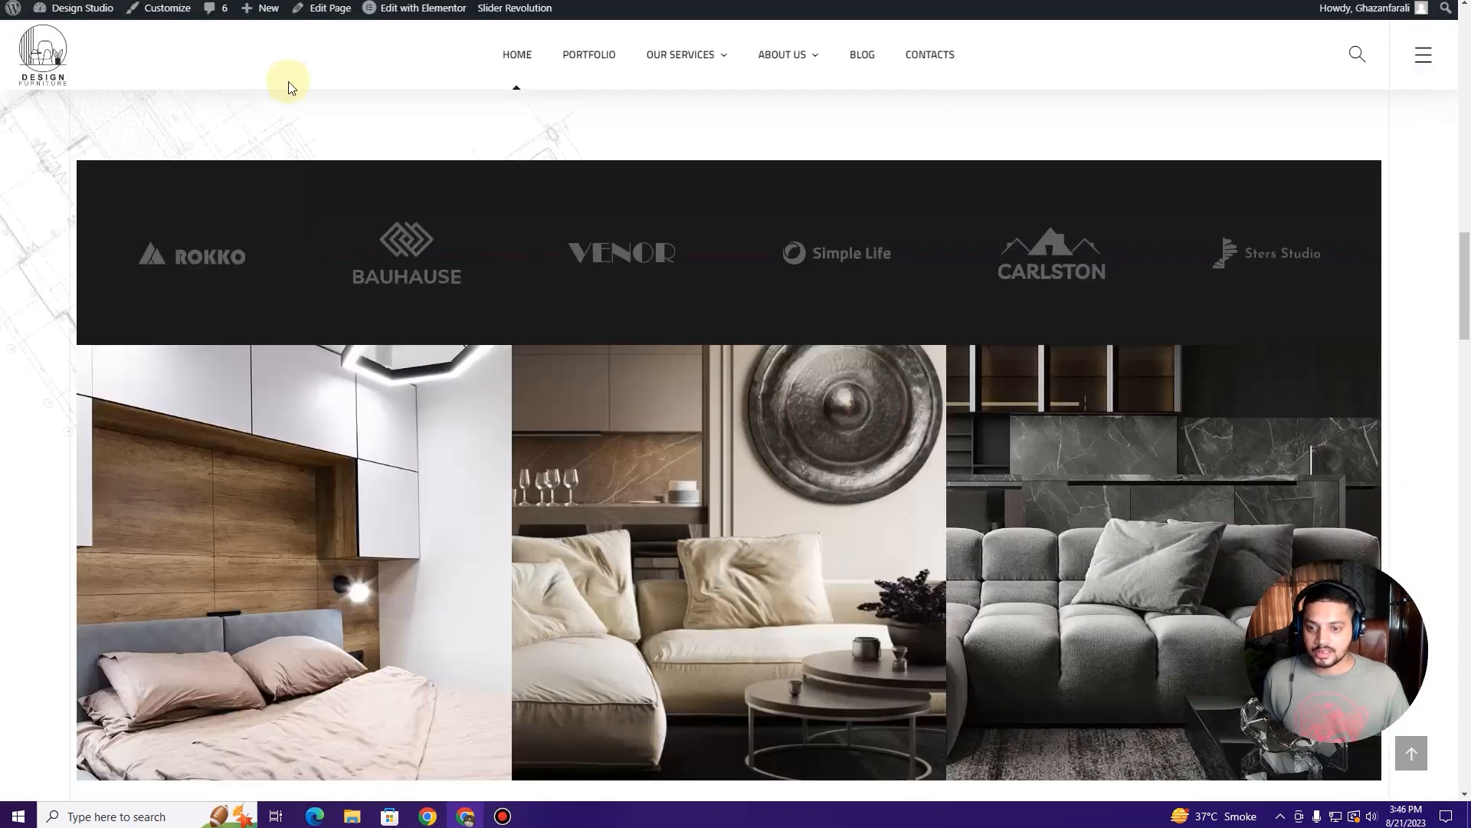
scroll(510, 426, "down", 2)
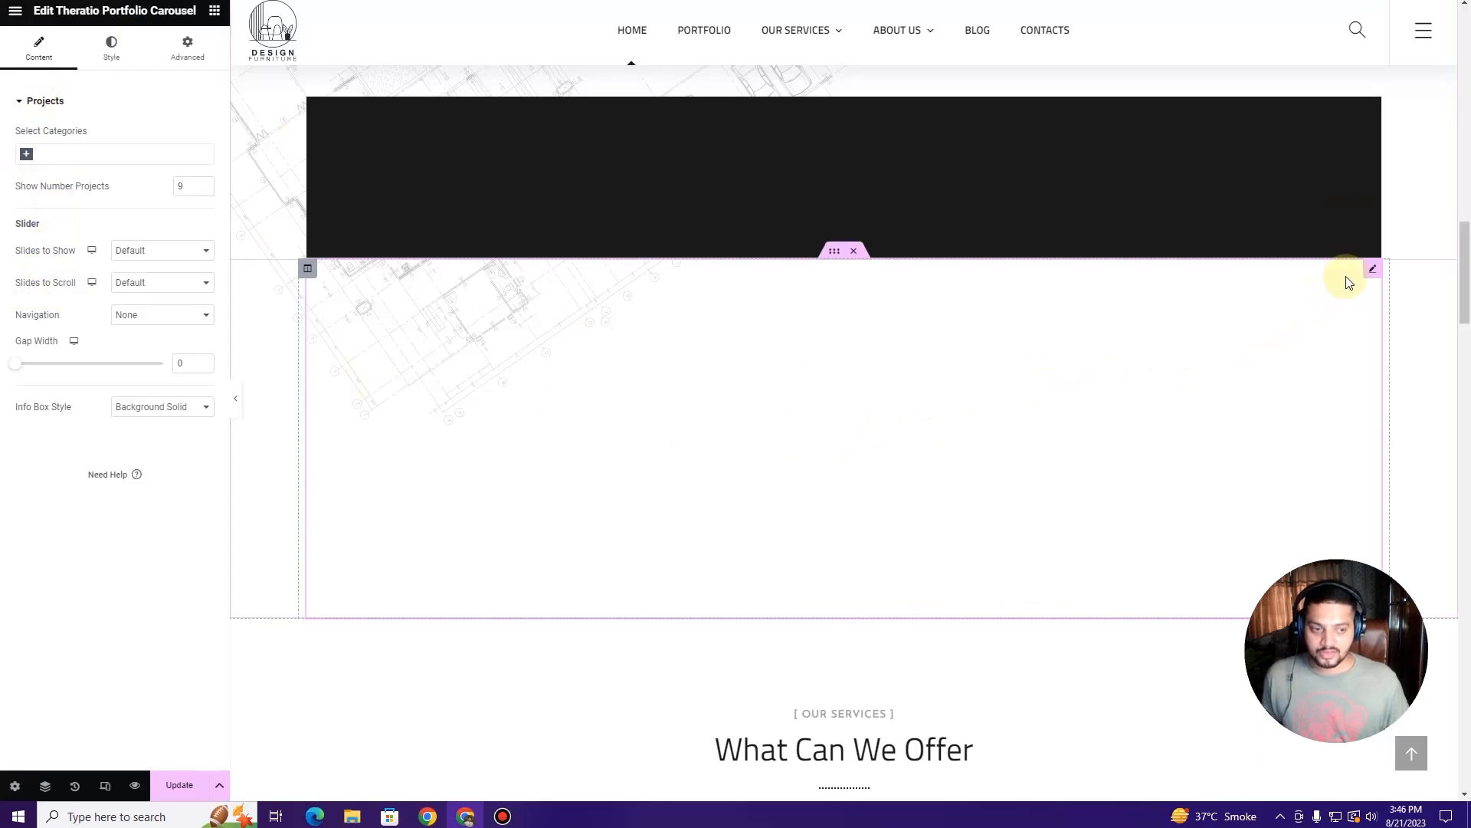
scroll(817, 433, "down", 8)
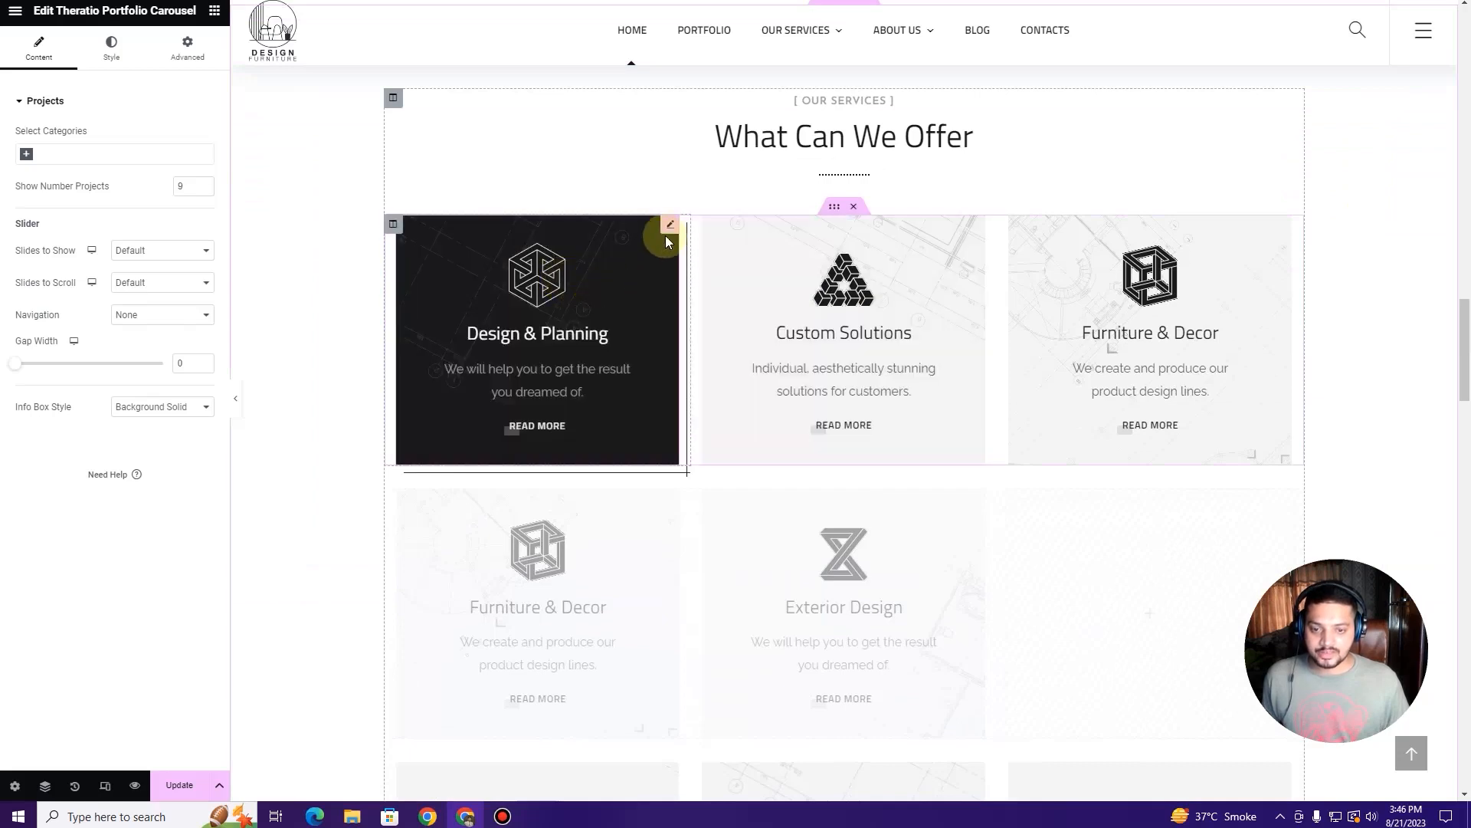
Step: Inspect the Design & Planning box's photo and title, then scroll through the services grid
left_click(669, 225)
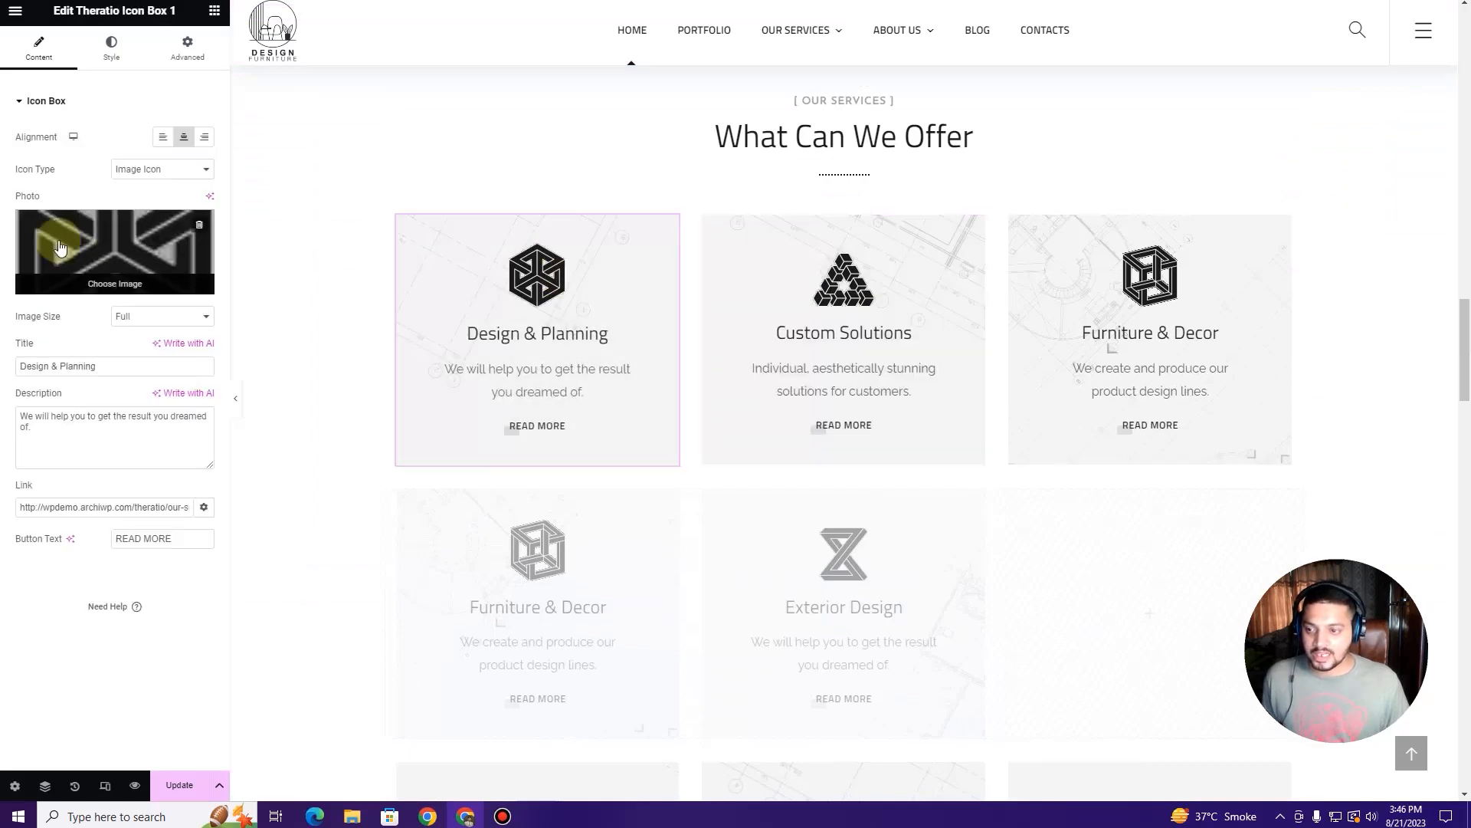
left_click(103, 242)
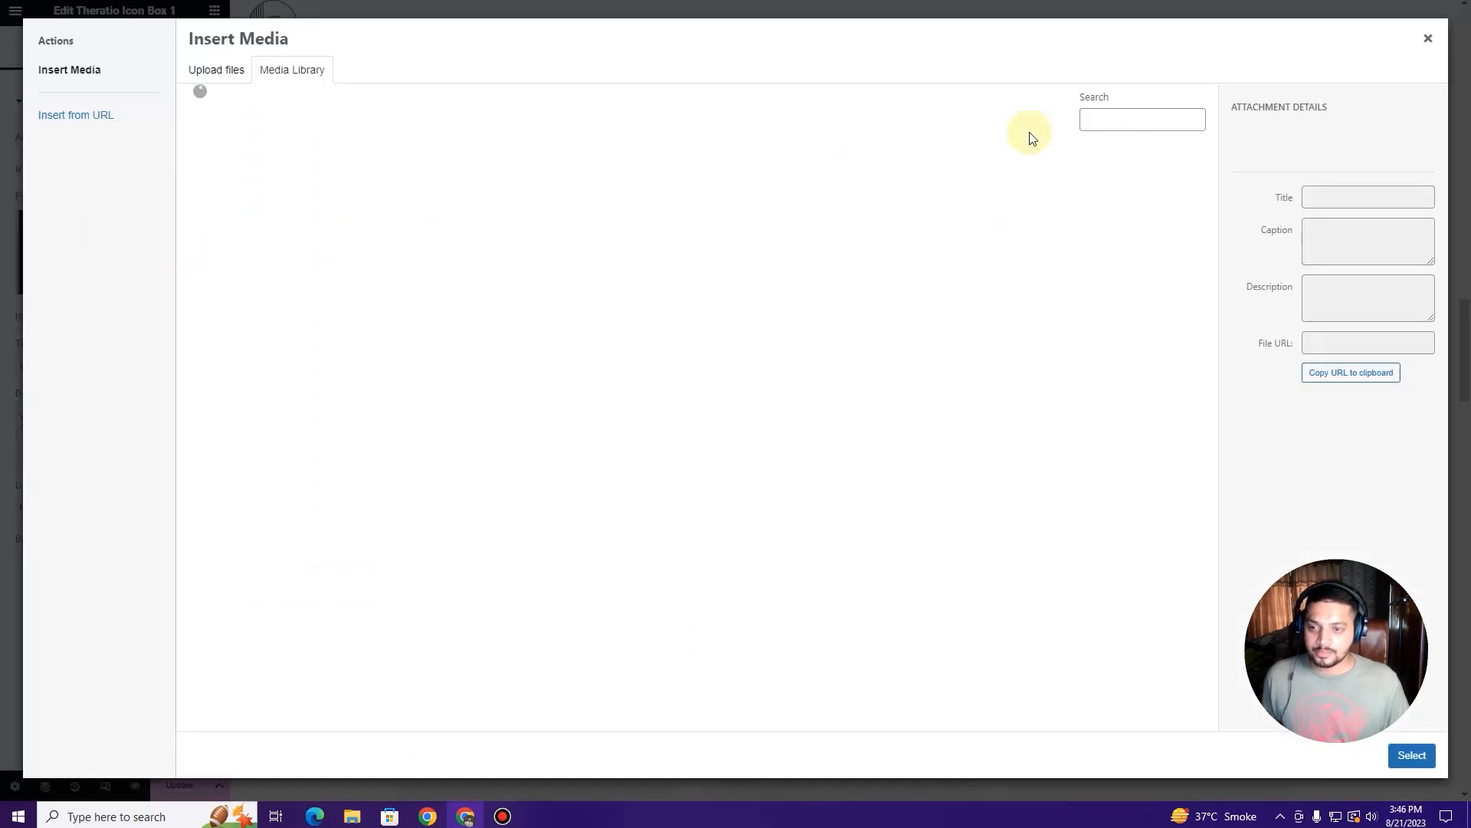
left_click(1427, 39)
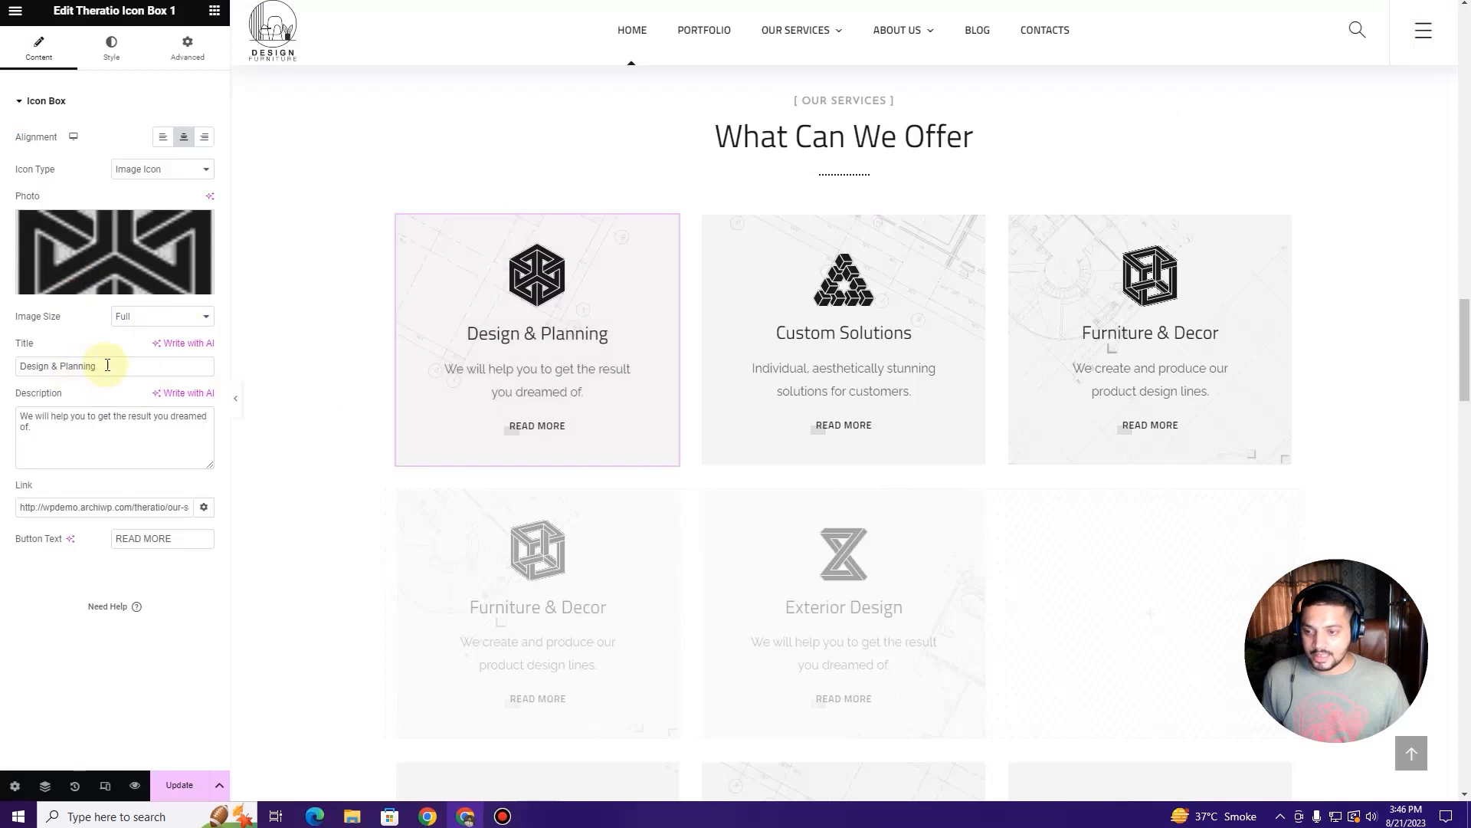
left_click_drag(120, 366, 10, 372)
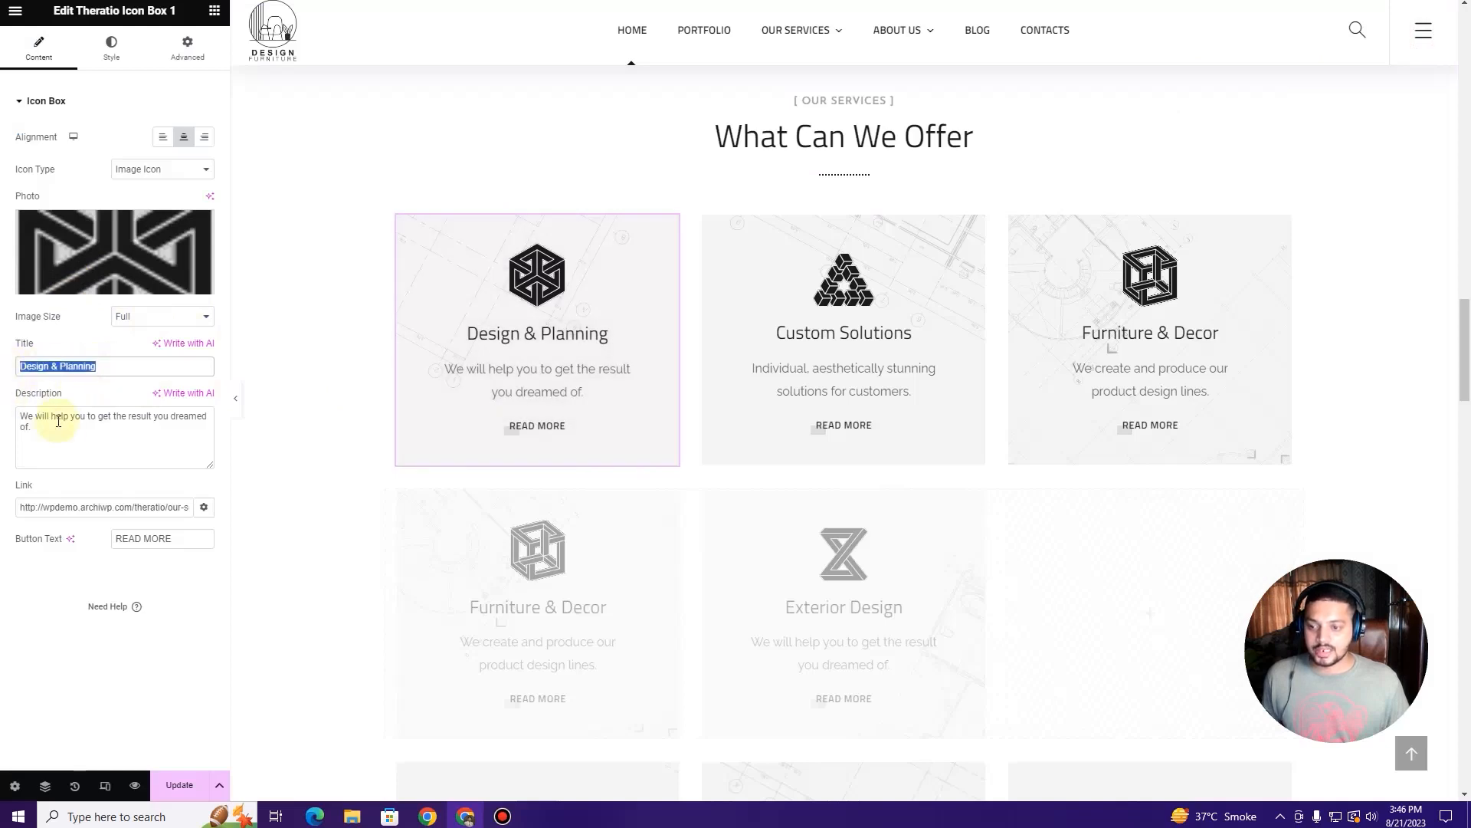
mouse_move(797, 27)
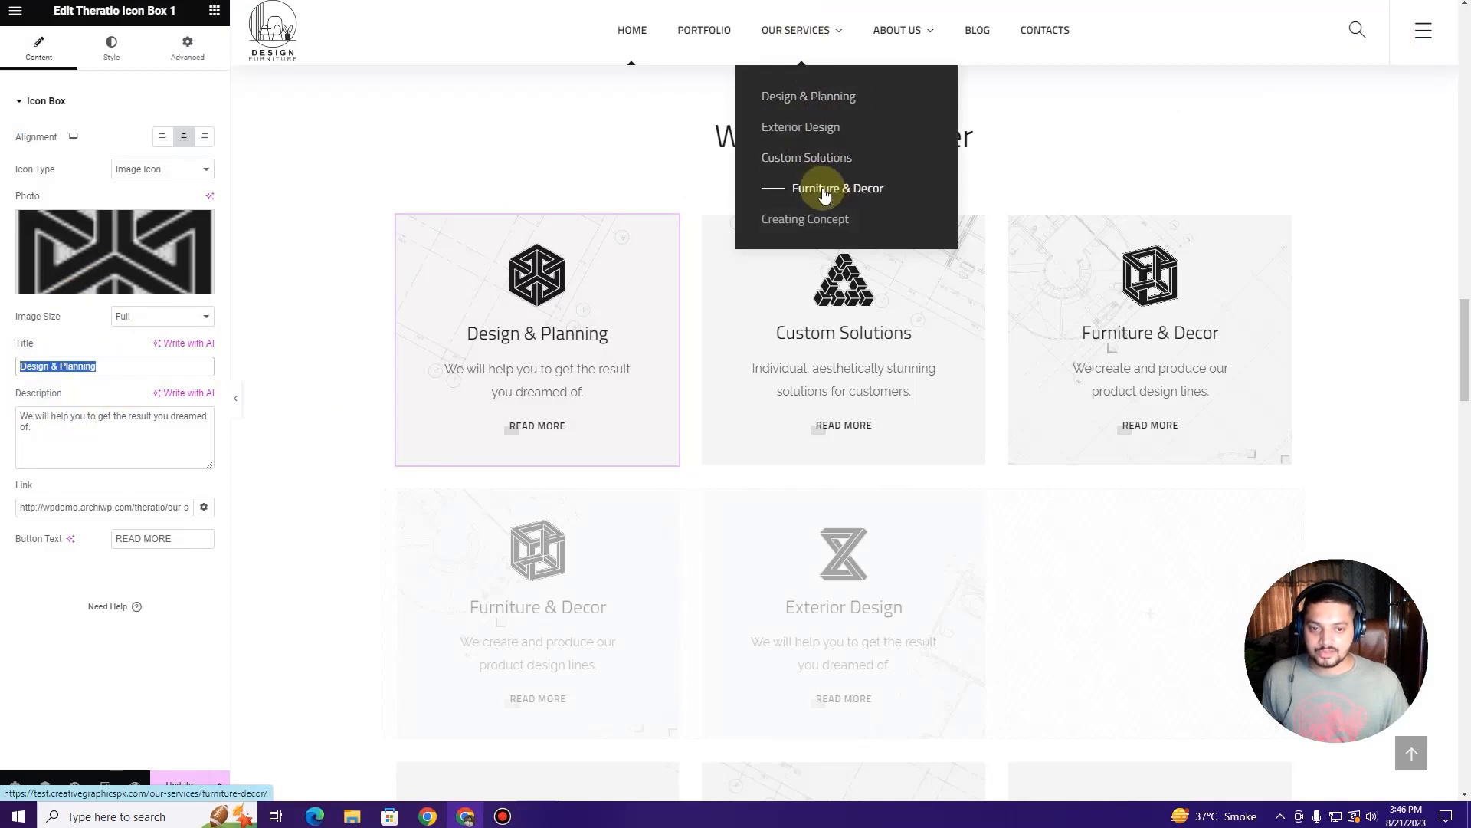
scroll(874, 383, "down", 4)
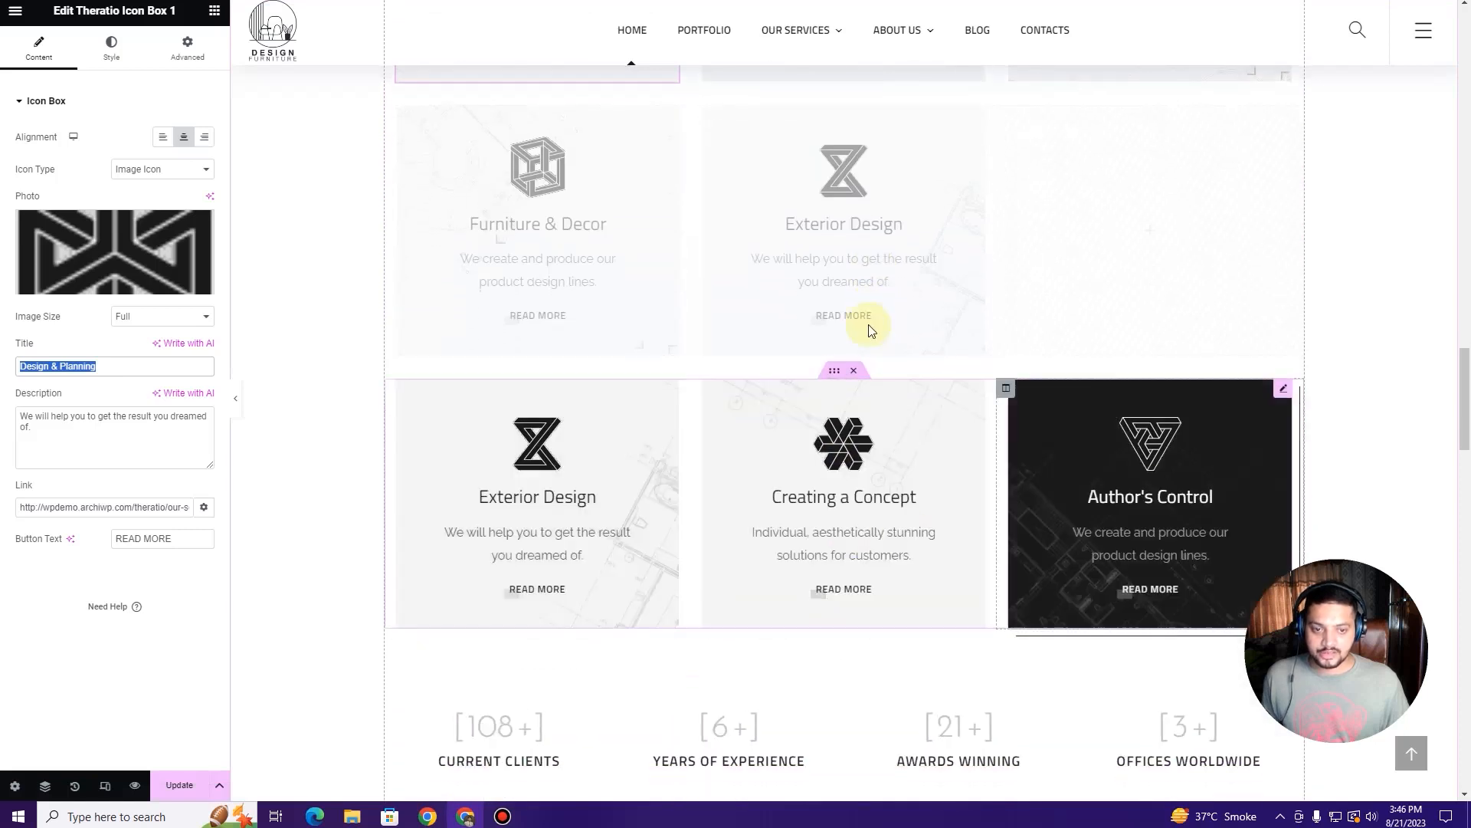
scroll(919, 337, "up", 2)
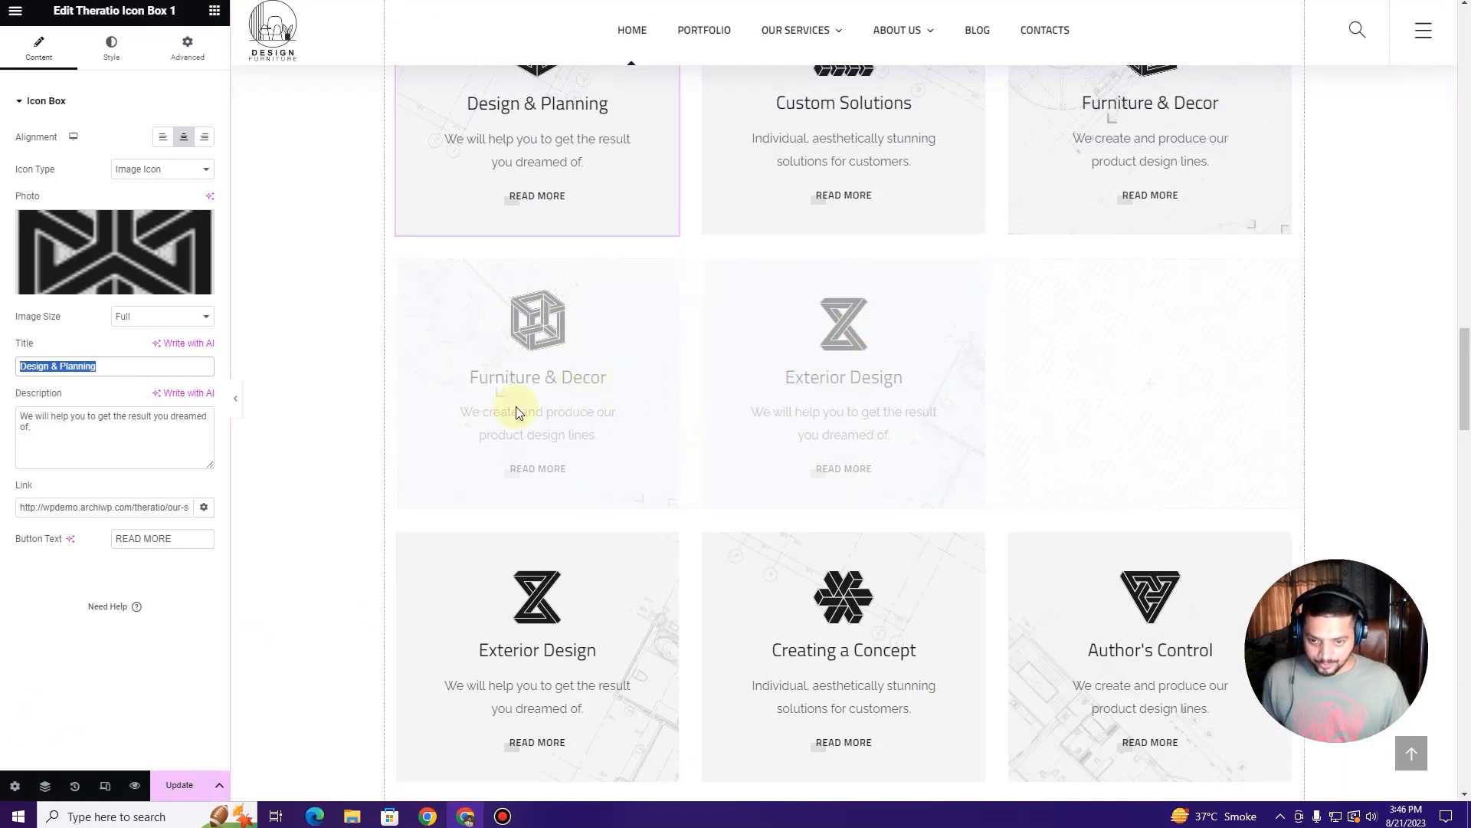
Step: Locate the faded second row of service cards in the Navigator
left_click(44, 786)
scroll(982, 379, "up", 2)
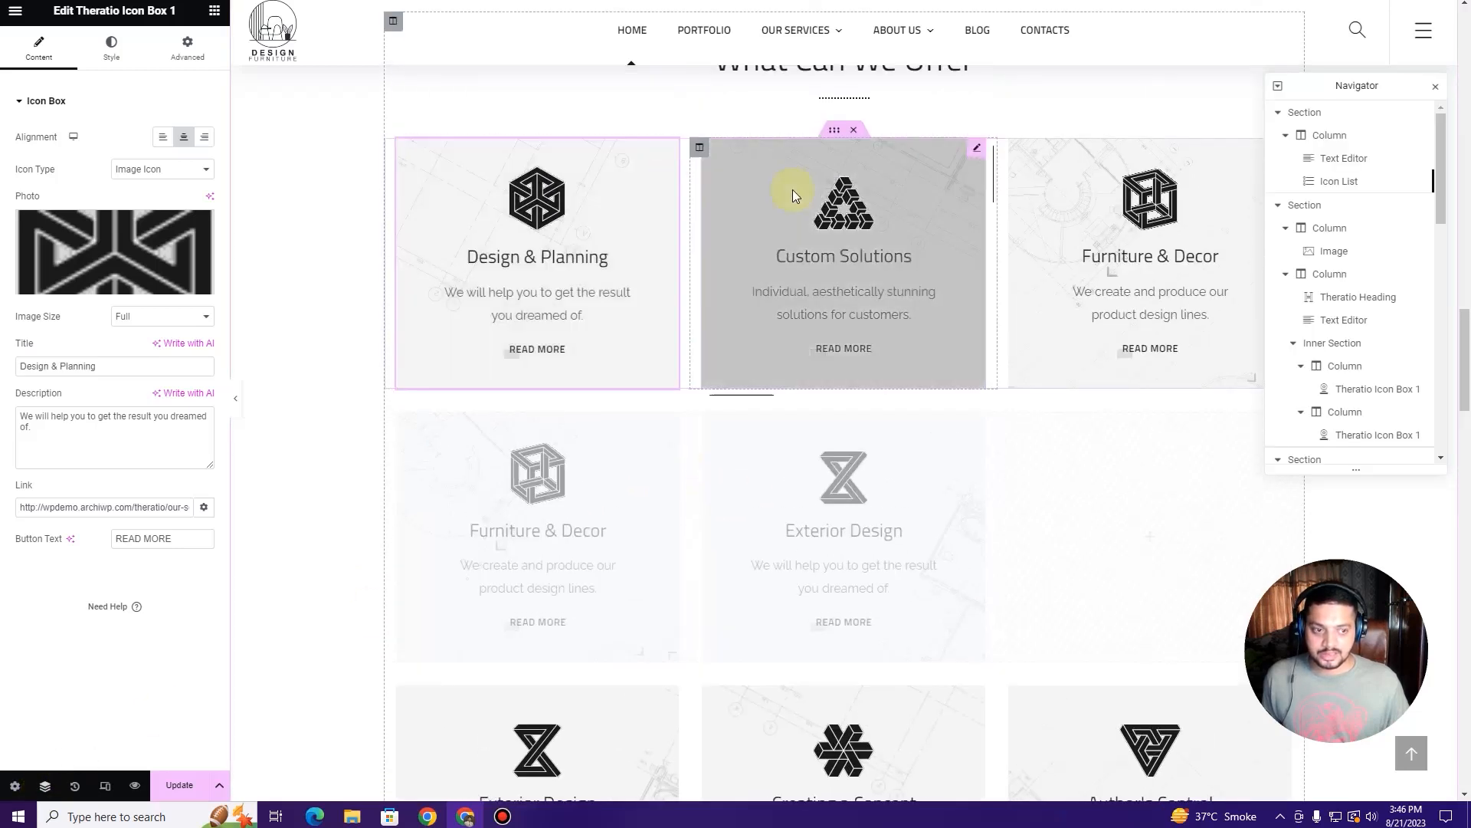
left_click(833, 134)
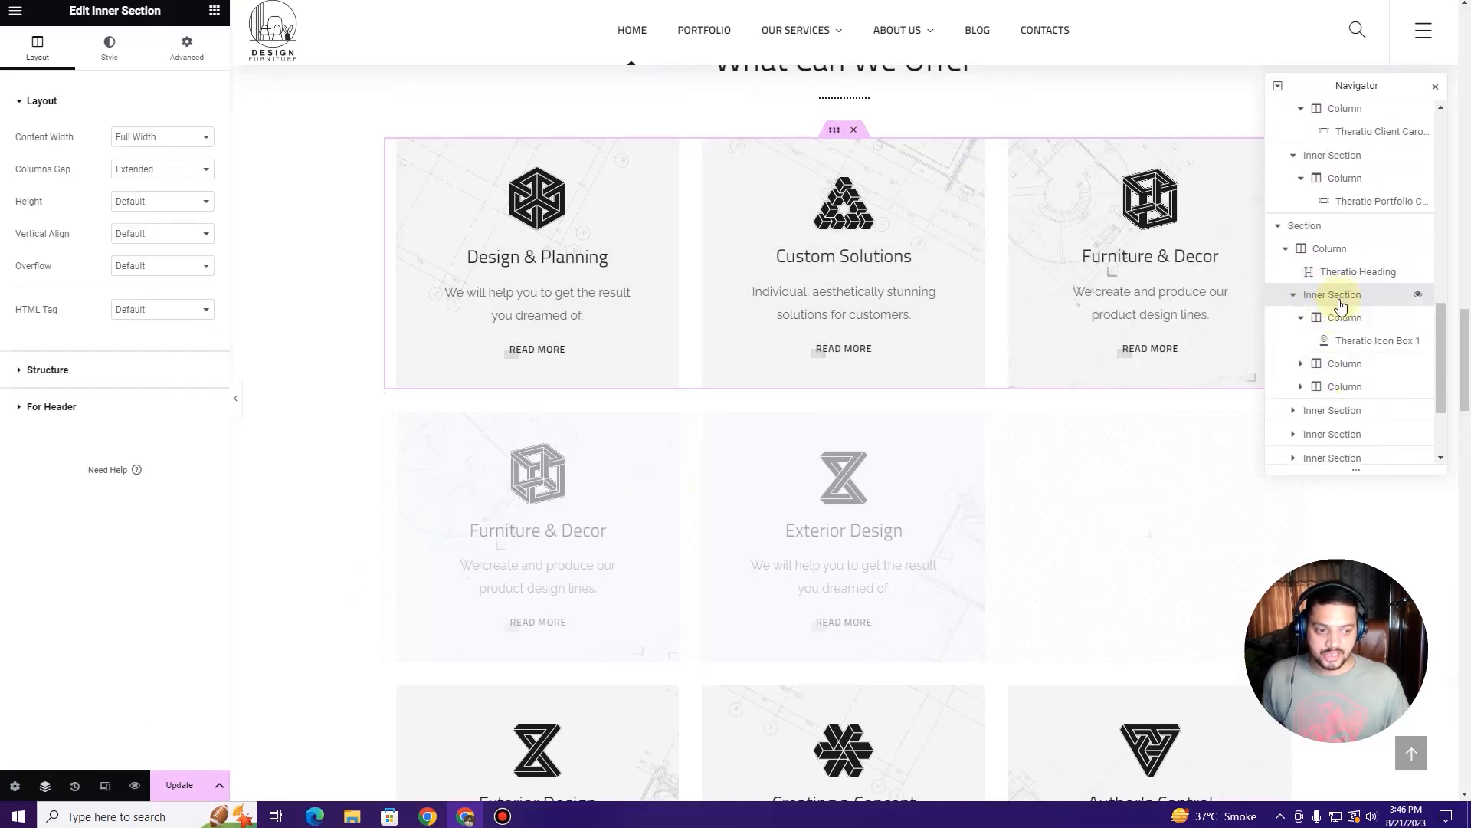
left_click(1327, 365)
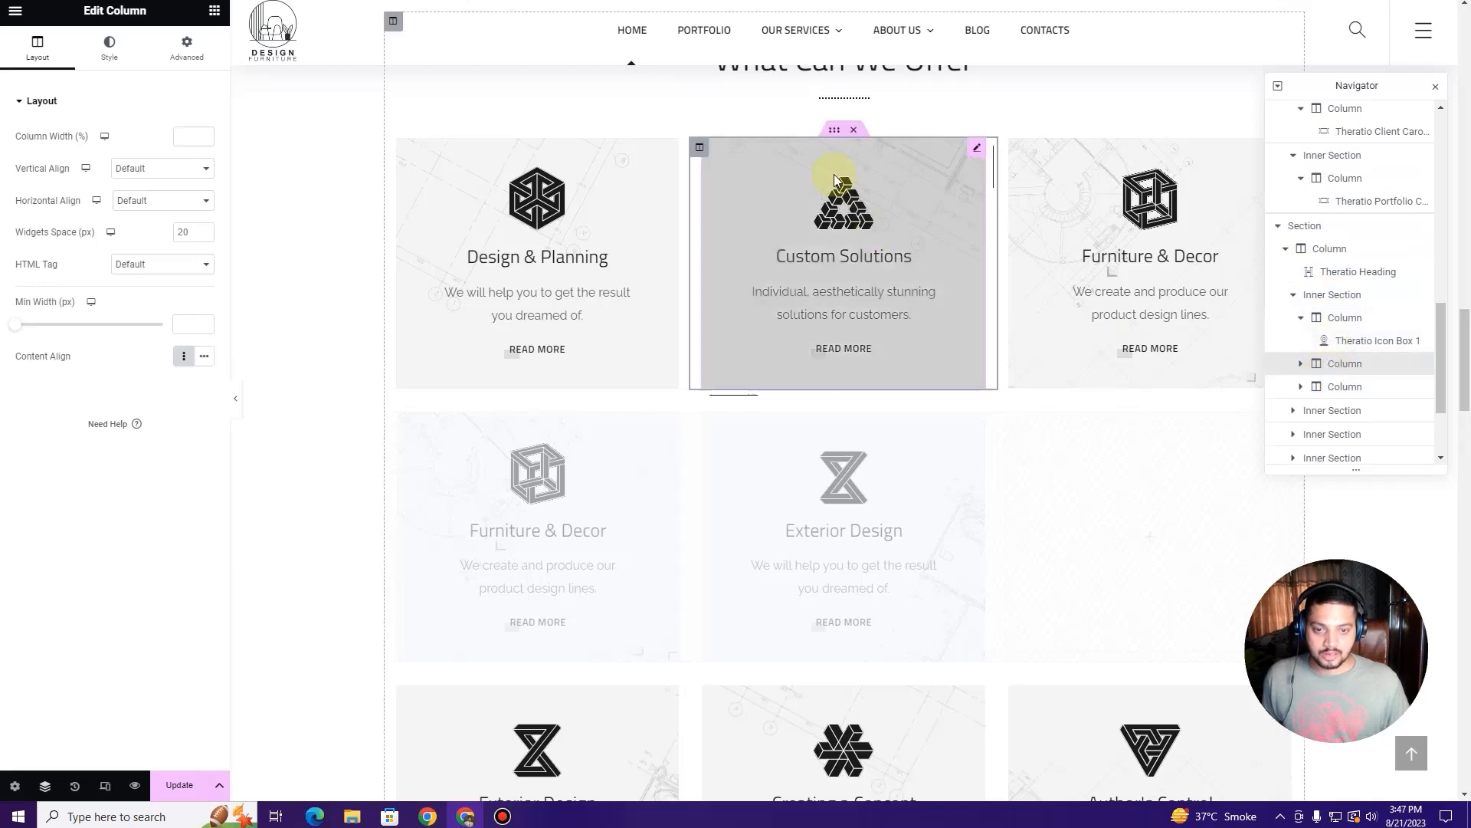
left_click(1341, 388)
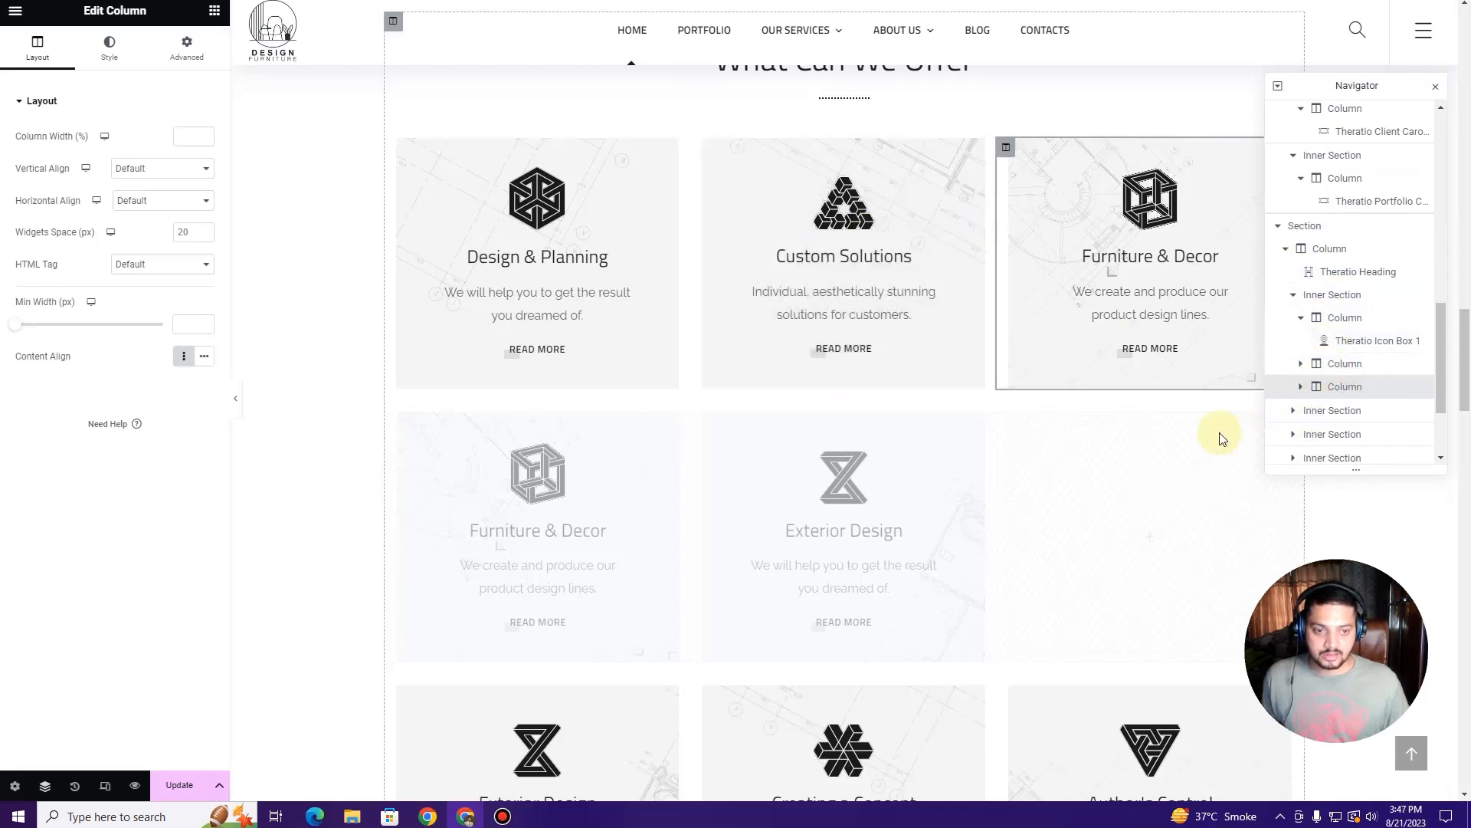
left_click(1339, 414)
scroll(1151, 480, "down", 2)
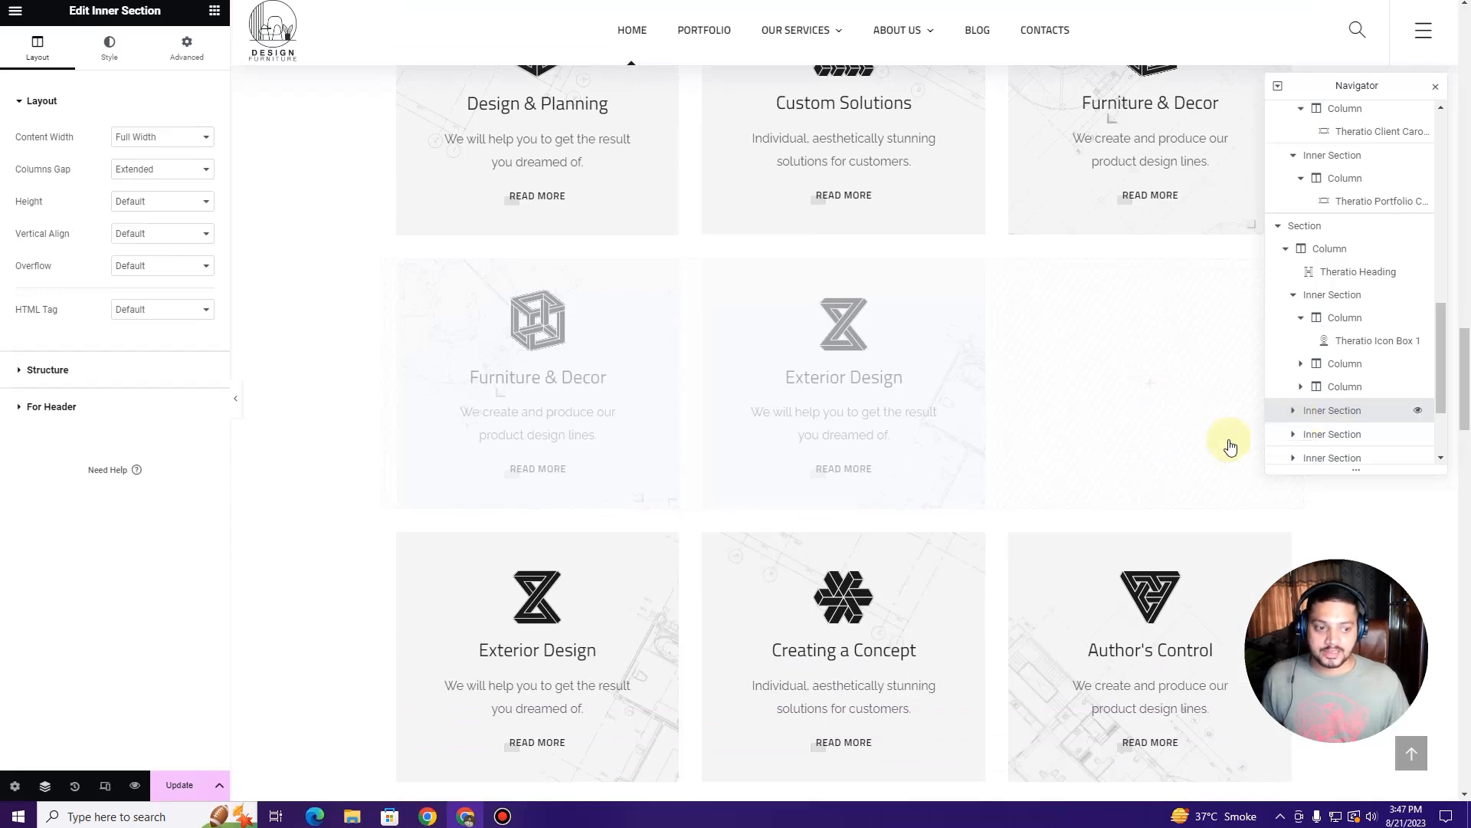
Step: Temporarily show the hidden row on desktop, then hide it again
left_click(168, 67)
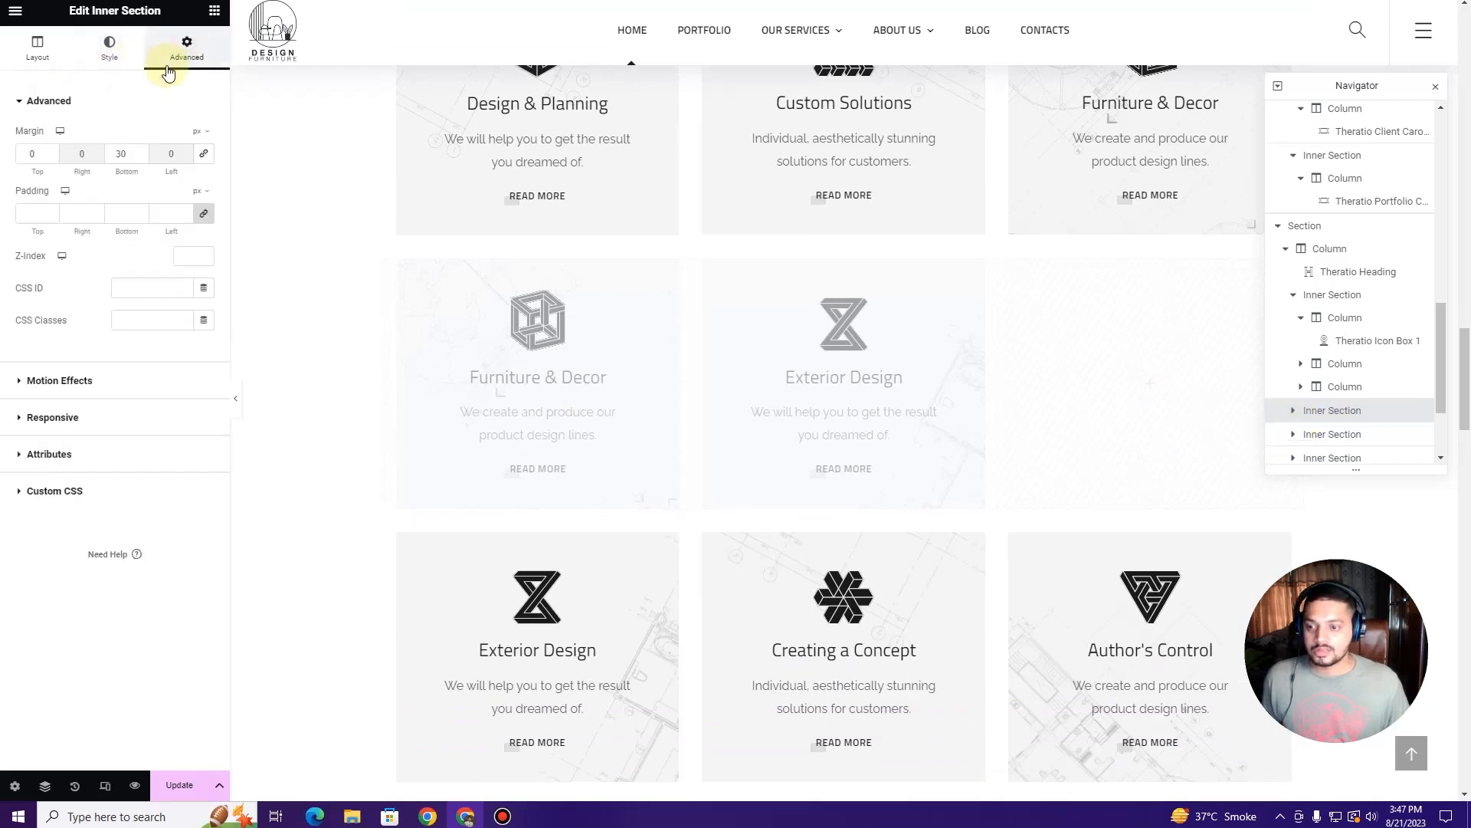
left_click(107, 419)
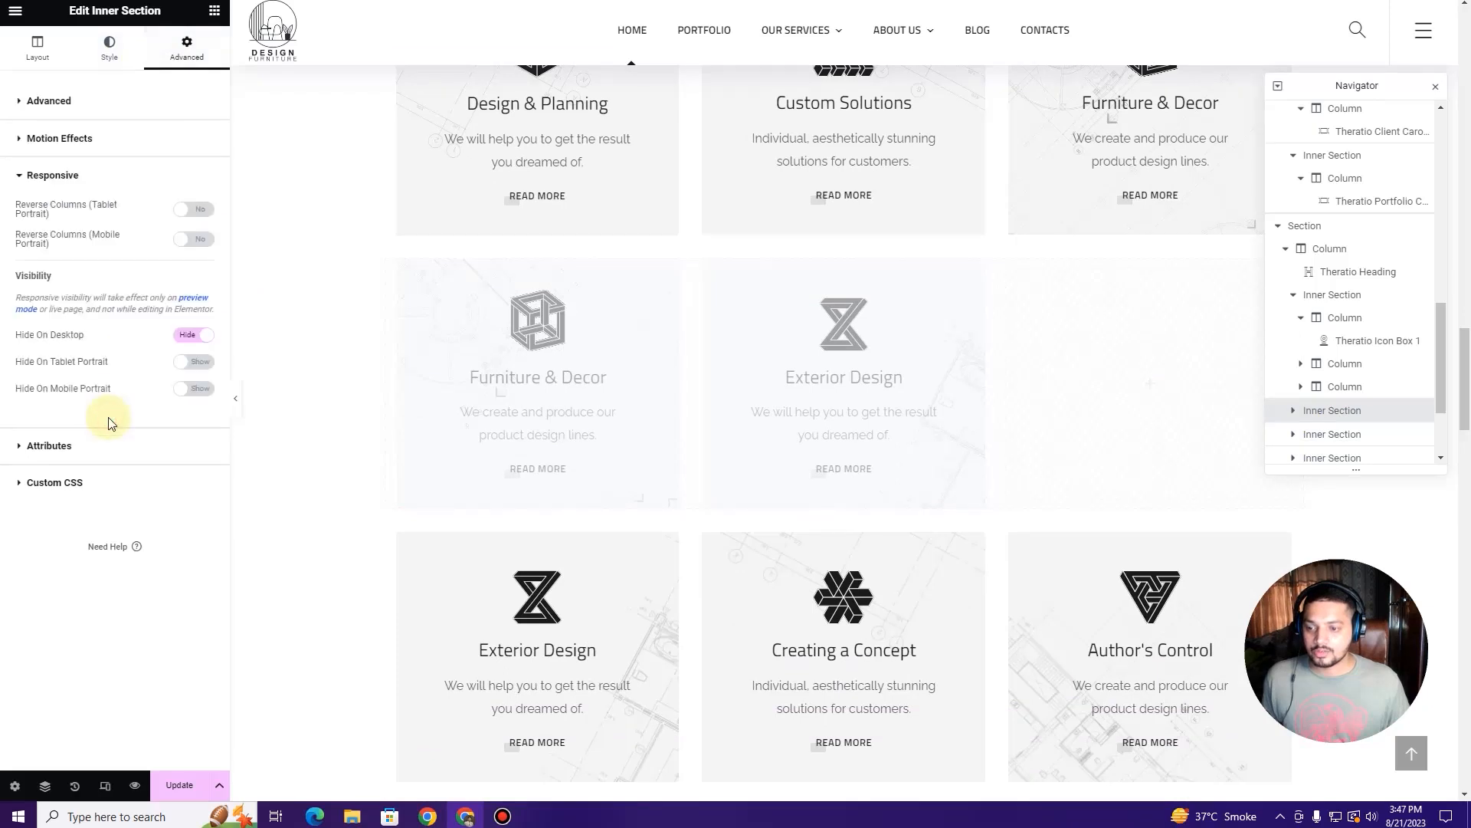
left_click(187, 337)
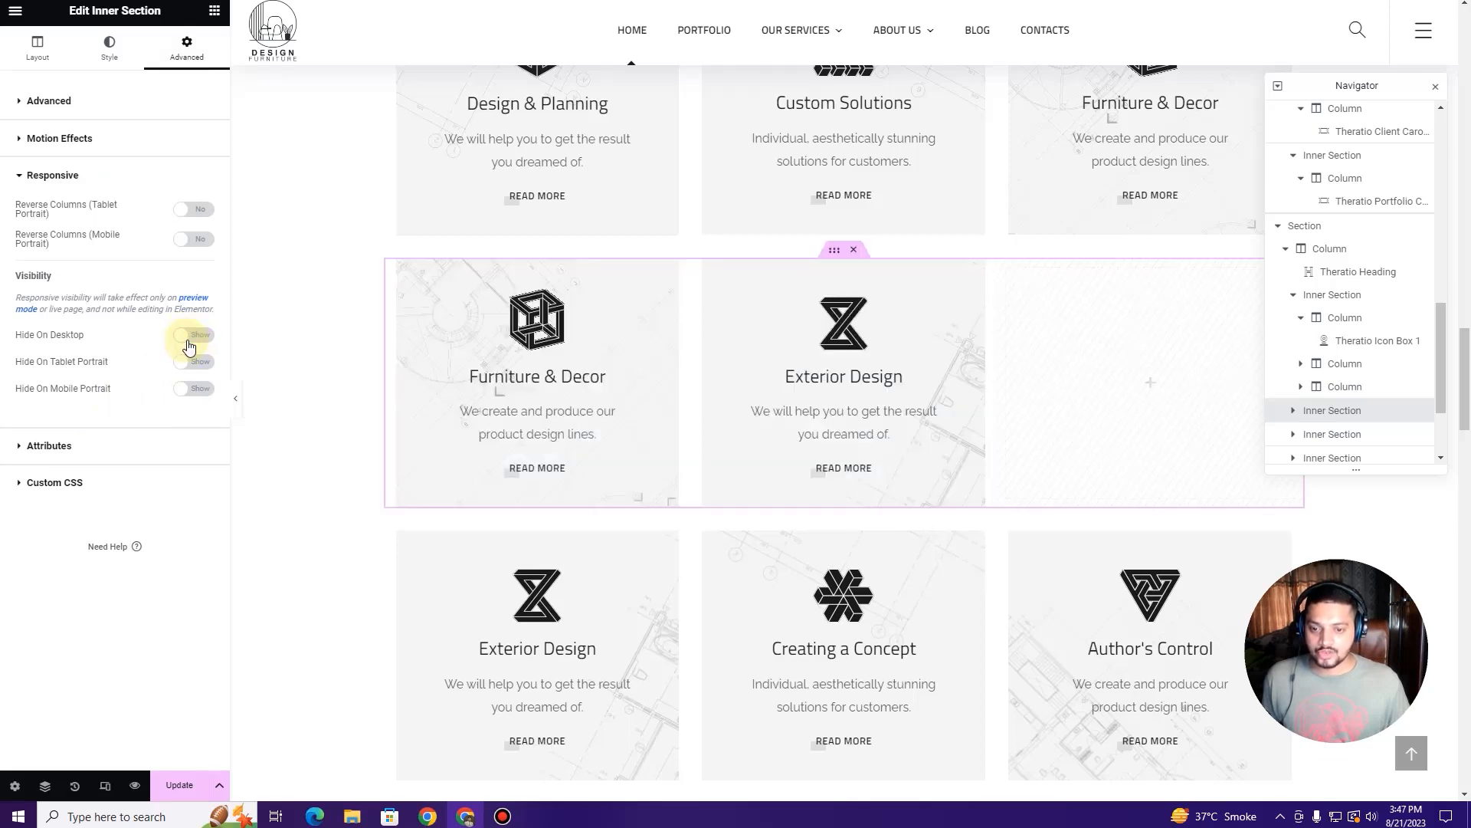
left_click(187, 341)
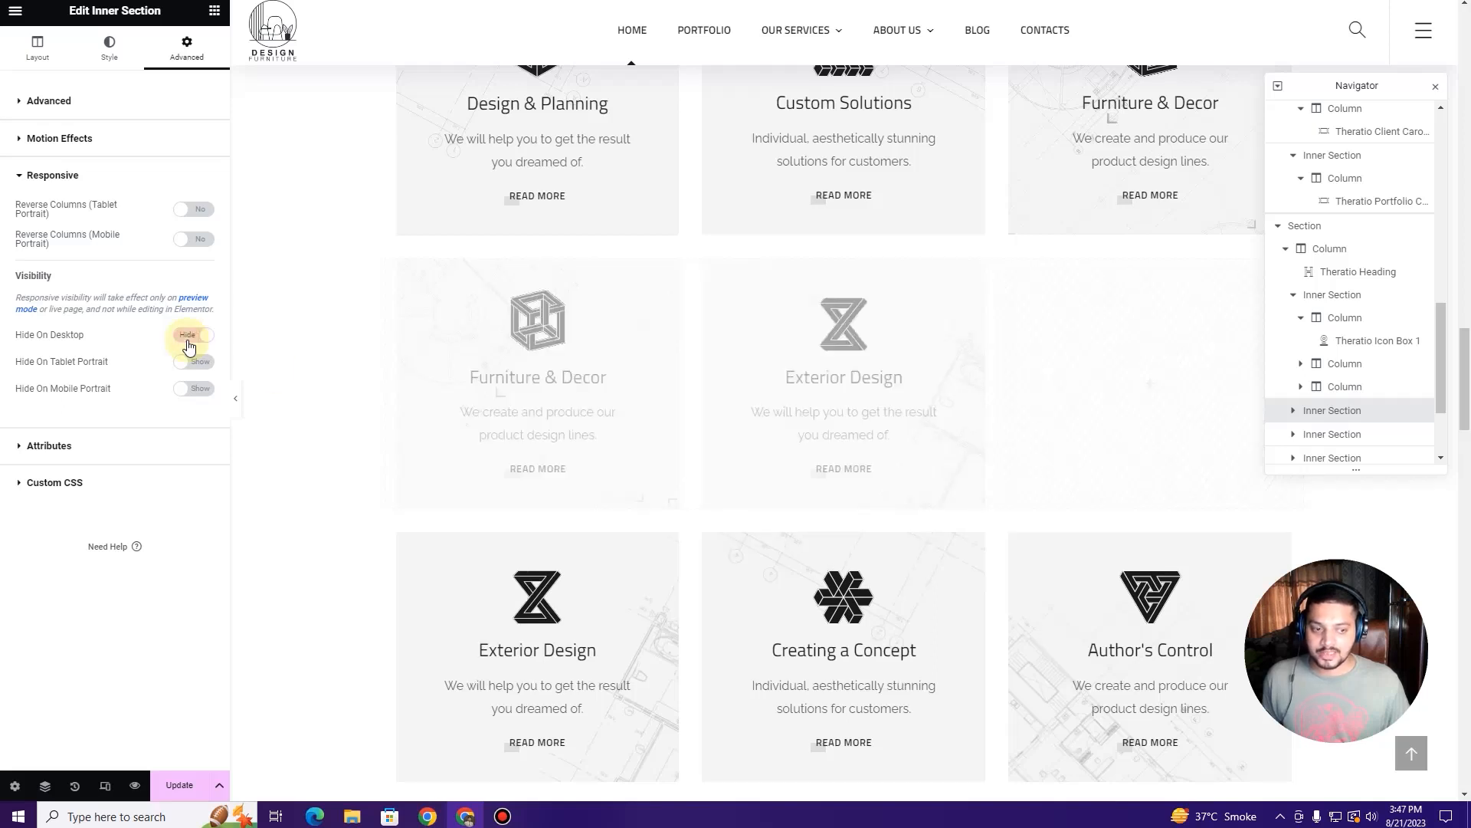
Step: Delete the hidden inner section from the Navigator
right_click(1363, 411)
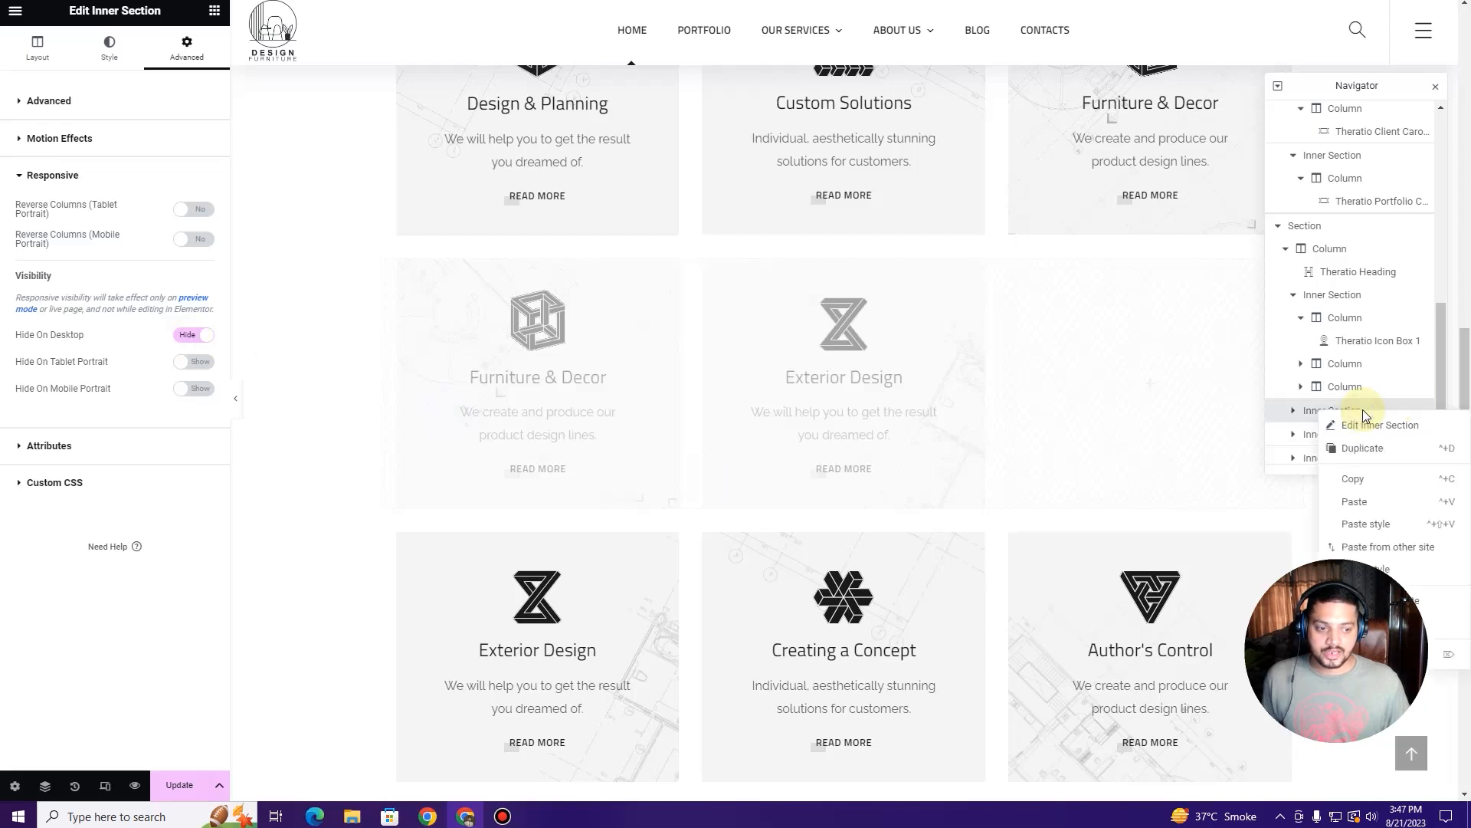
right_click(1308, 407)
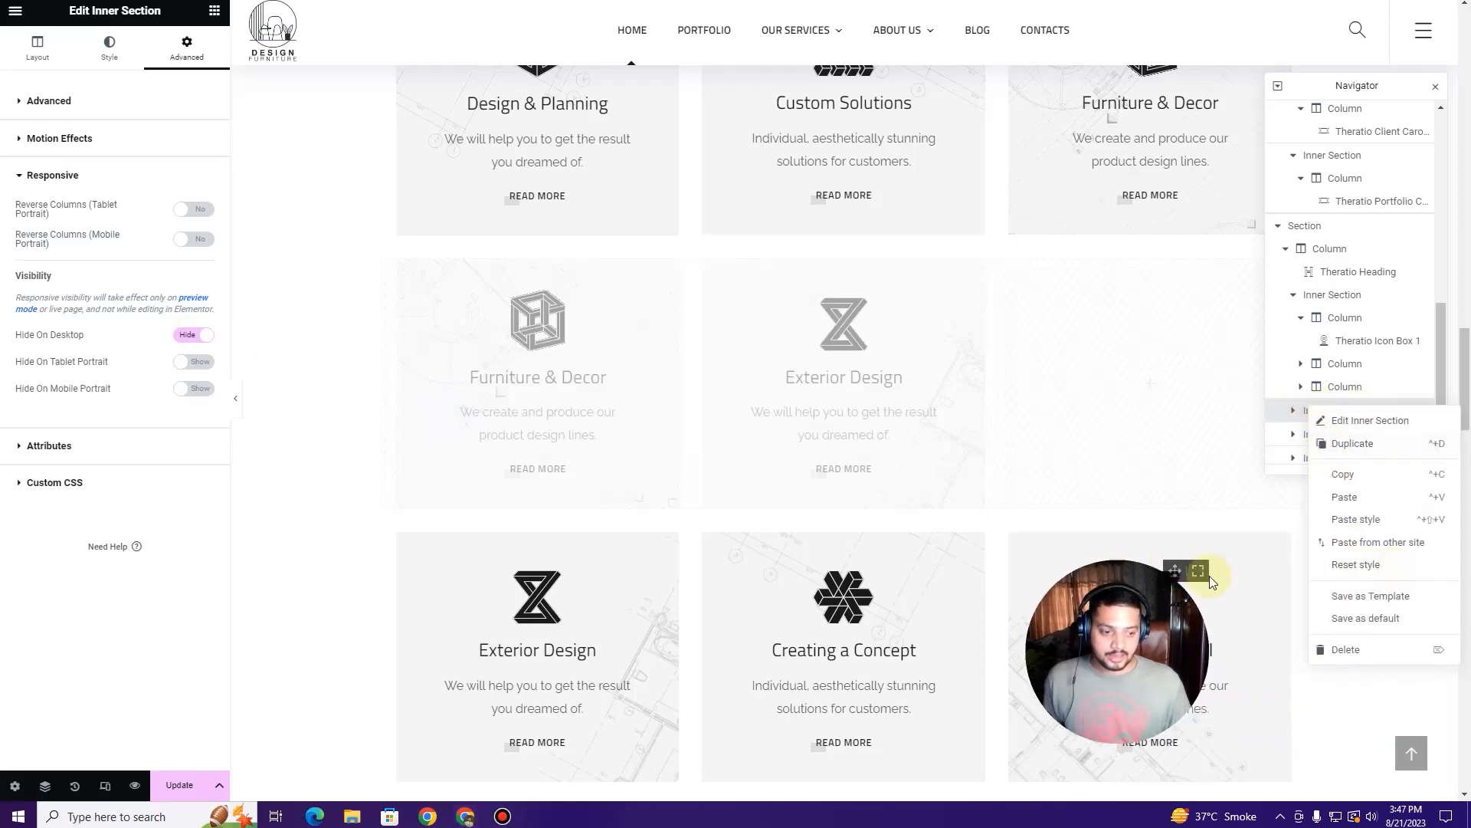
left_click(1348, 649)
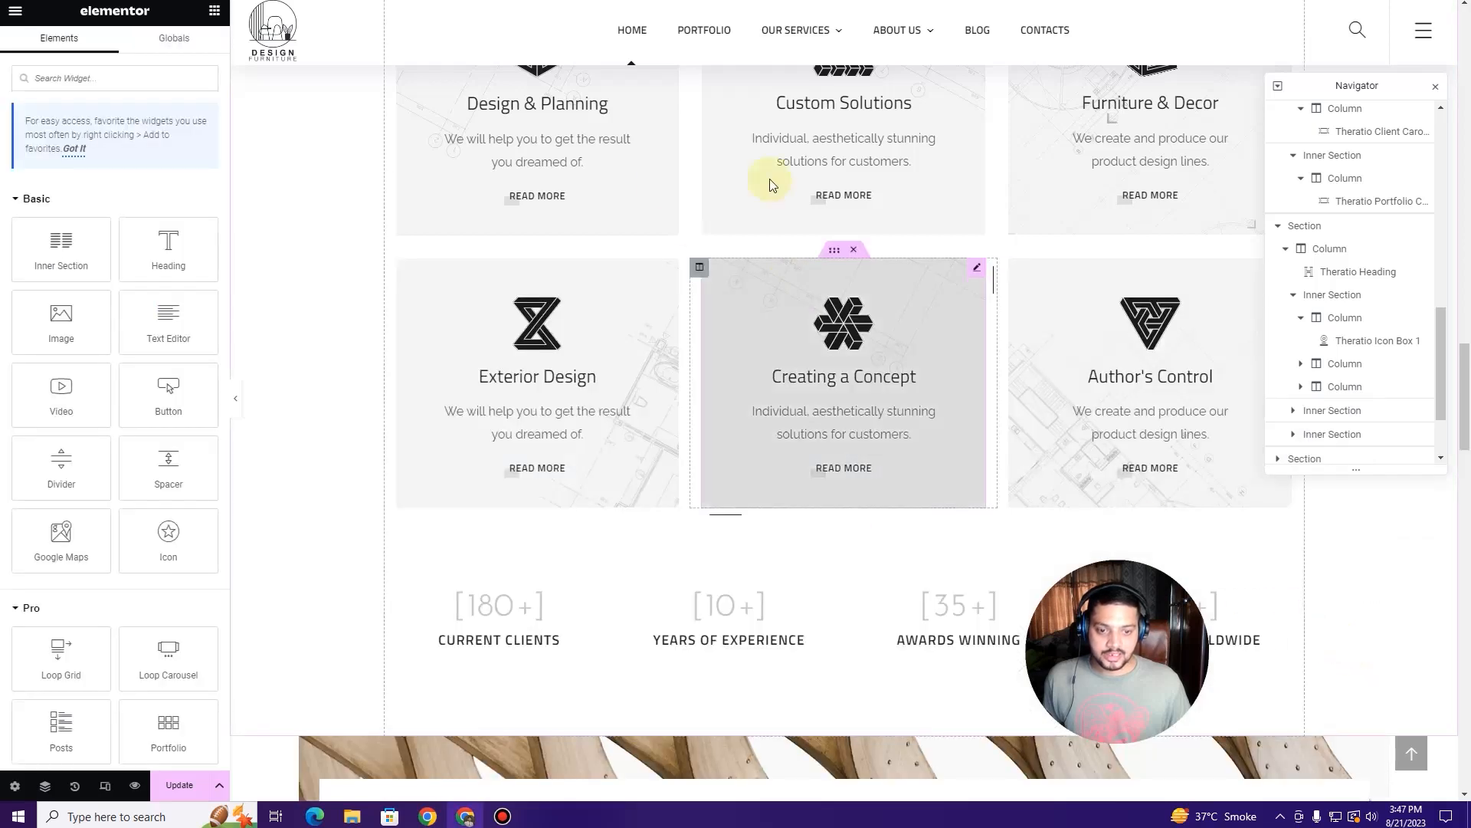
left_click_drag(1170, 567, 1391, 535)
Step: Set Current Clients to 280 and Years of Experience to 20
scroll(572, 260, "down", 4)
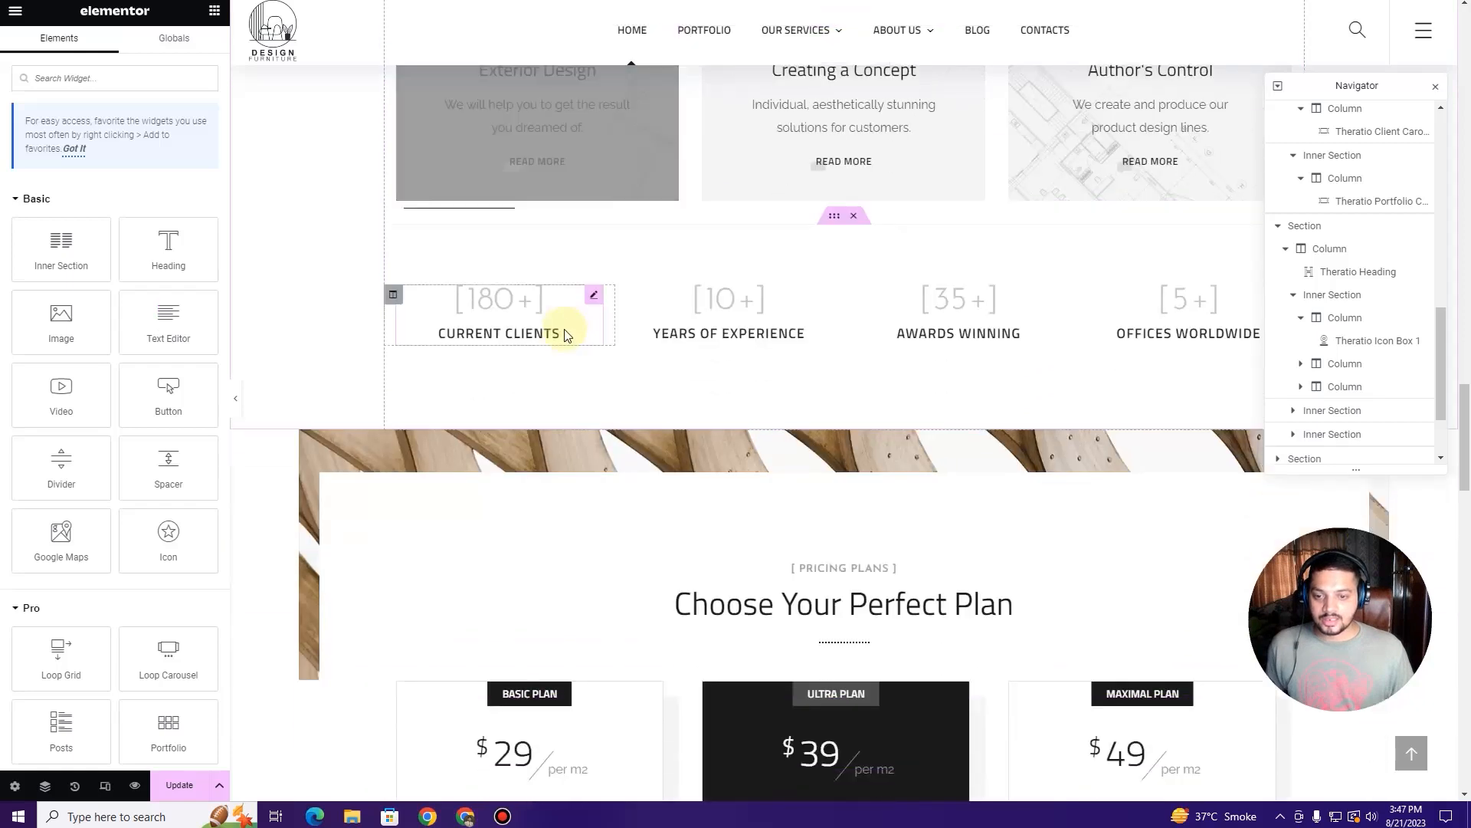
left_click(595, 296)
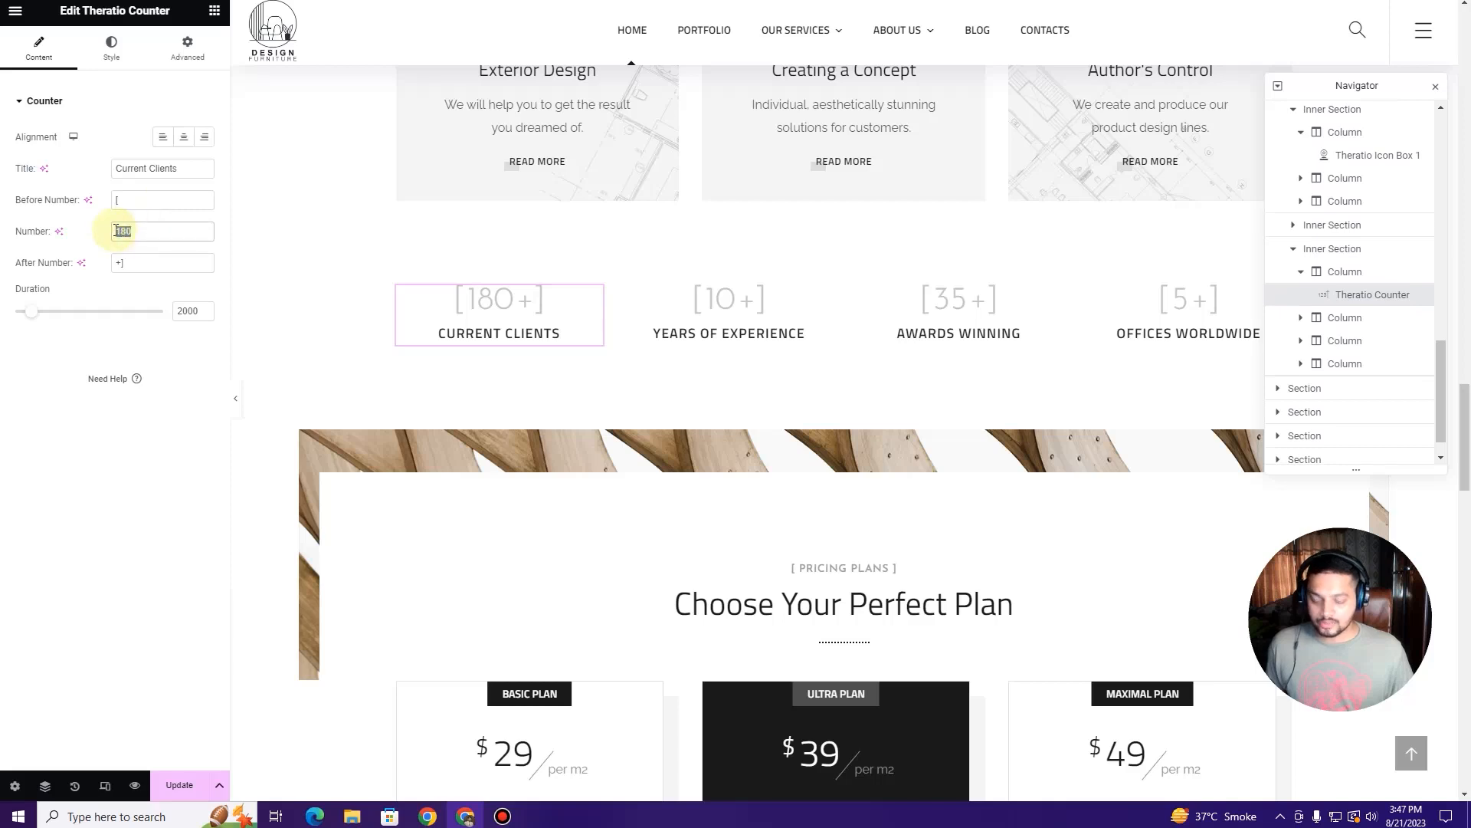
key("BackSpace")
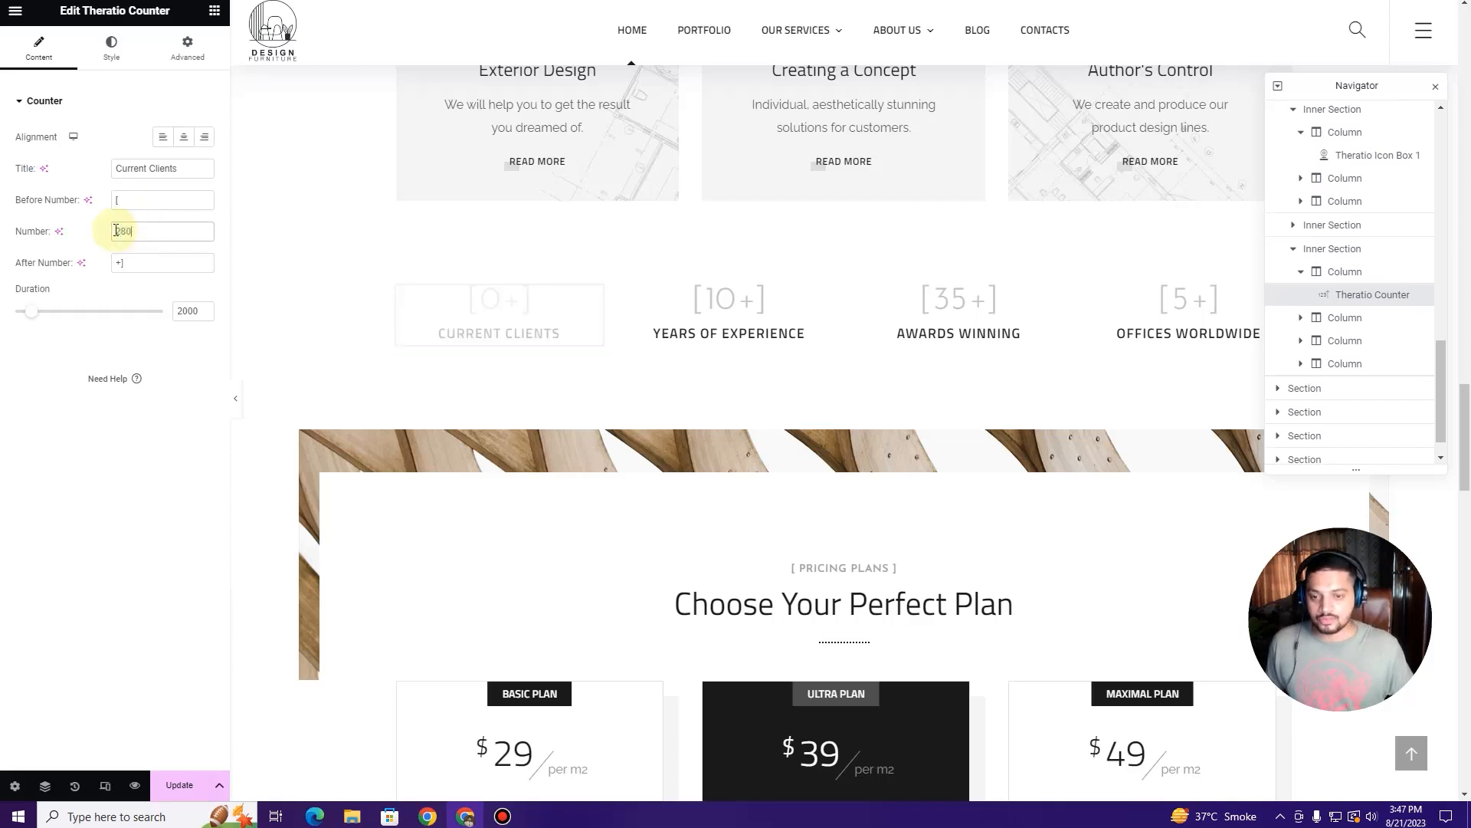
type("280")
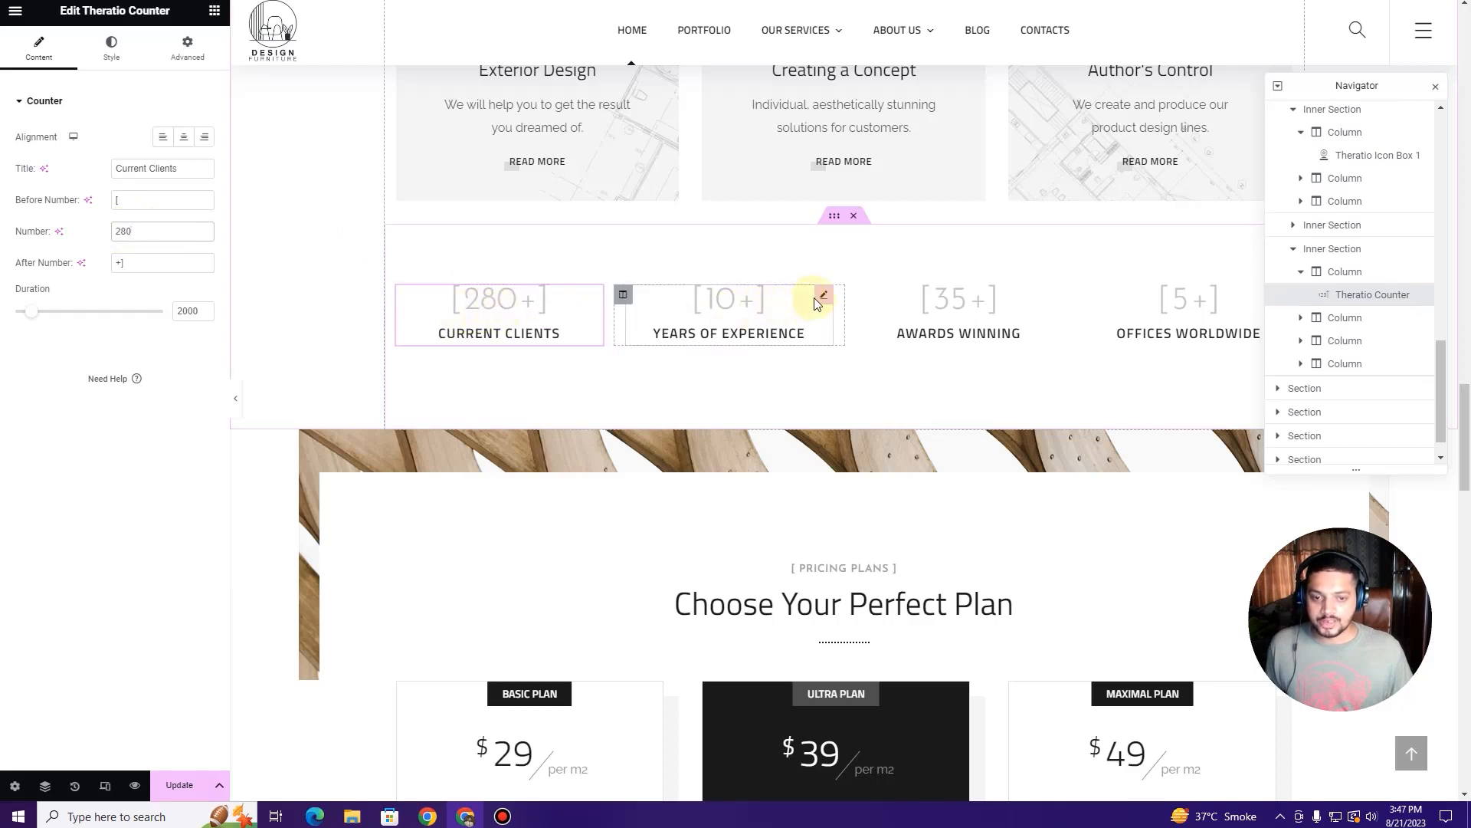
left_click(822, 299)
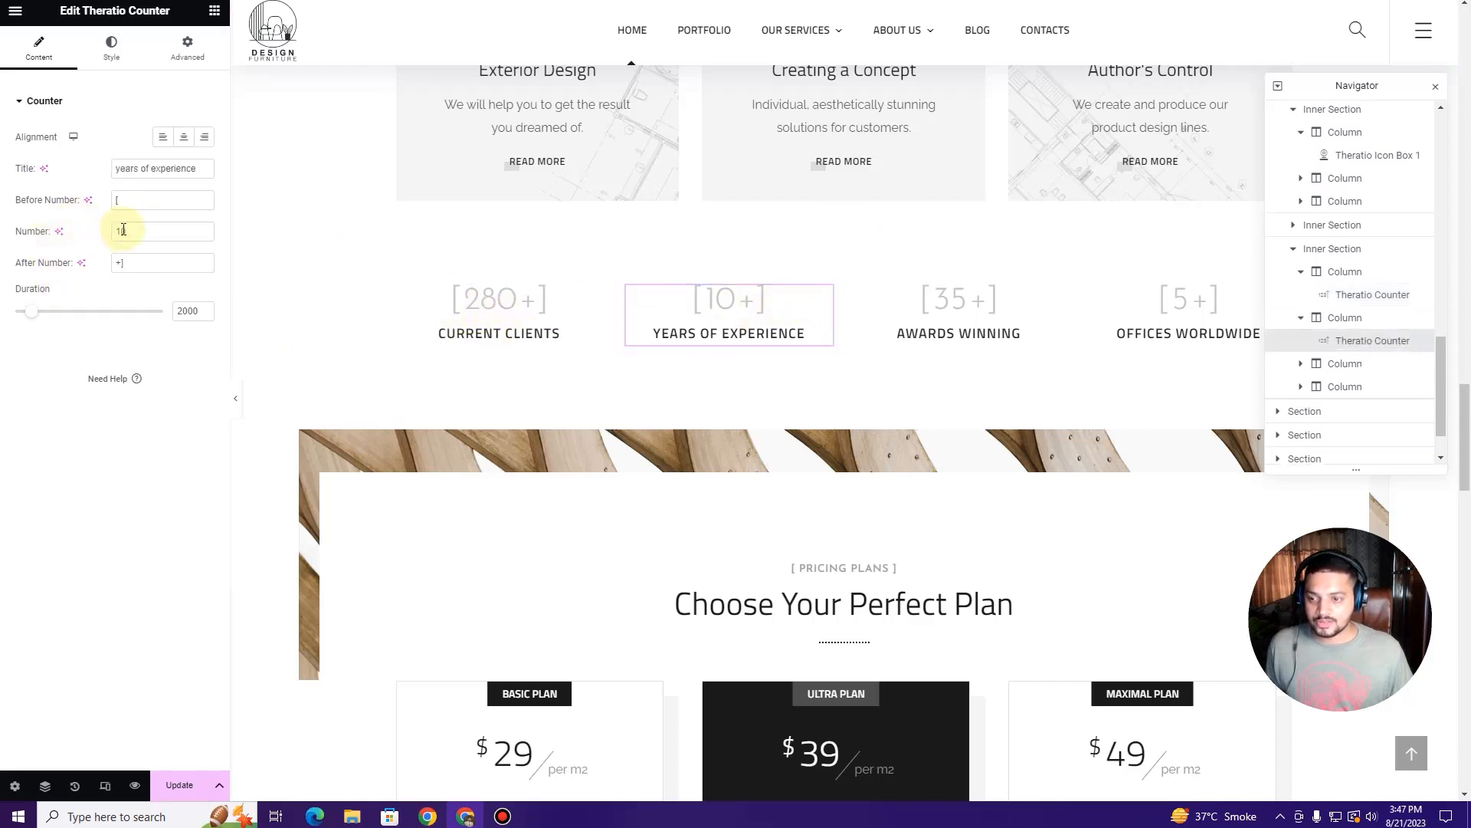
type("2")
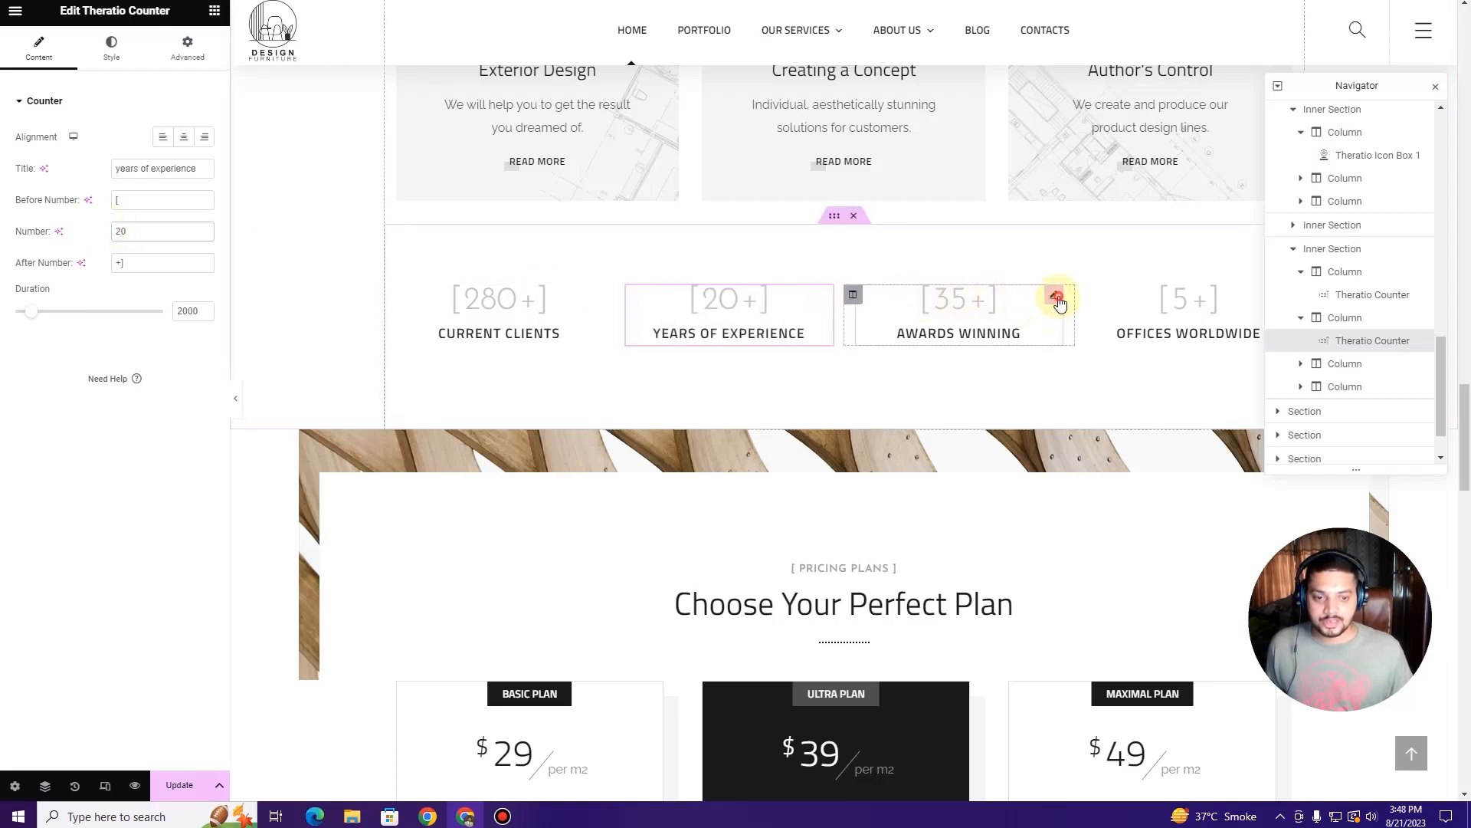
Step: Change Offices Worldwide from 5 to 12 and close the Navigator
left_click(1054, 295)
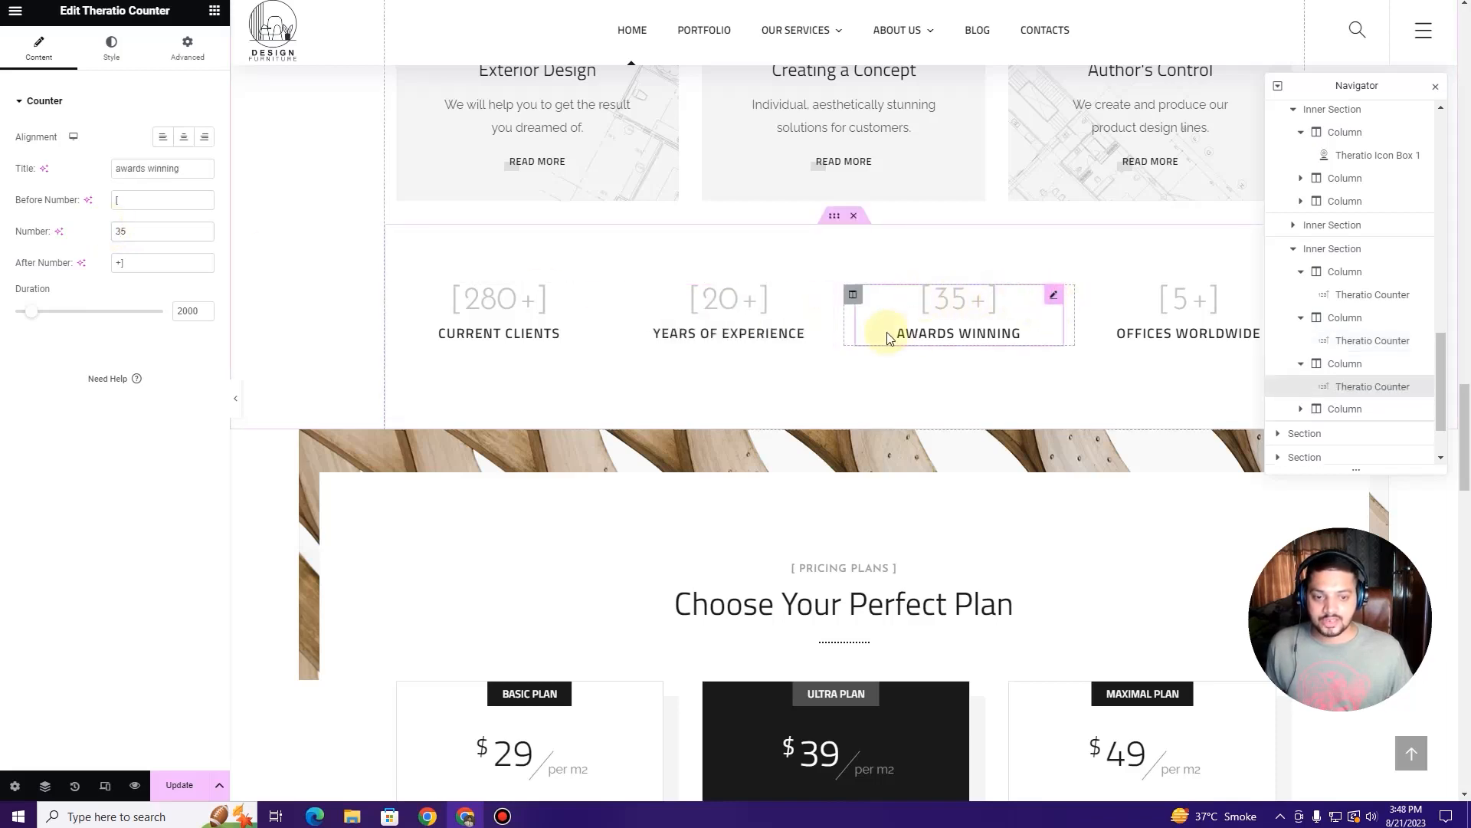
left_click(1242, 303)
left_click(130, 233)
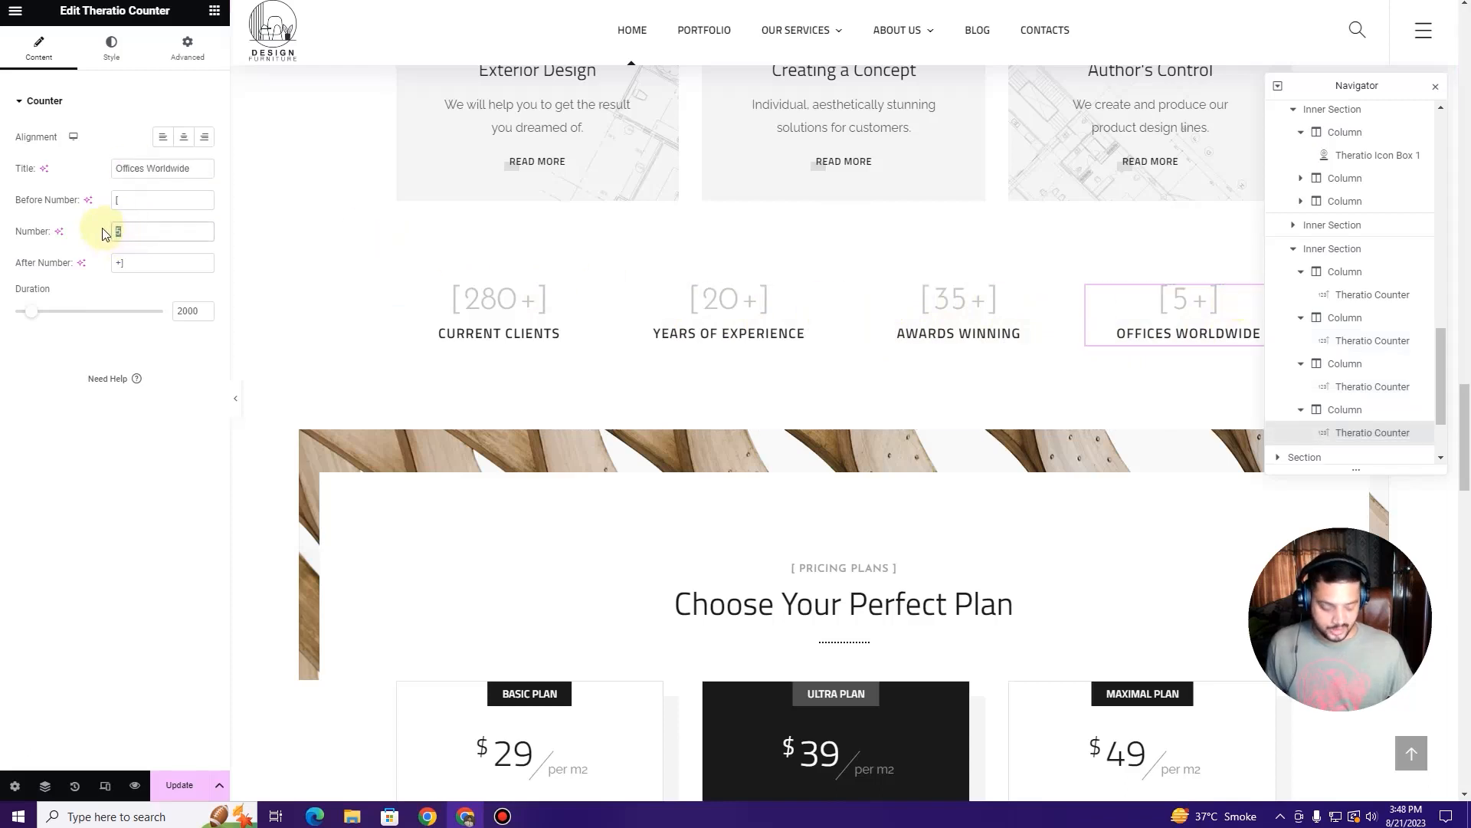
type("12")
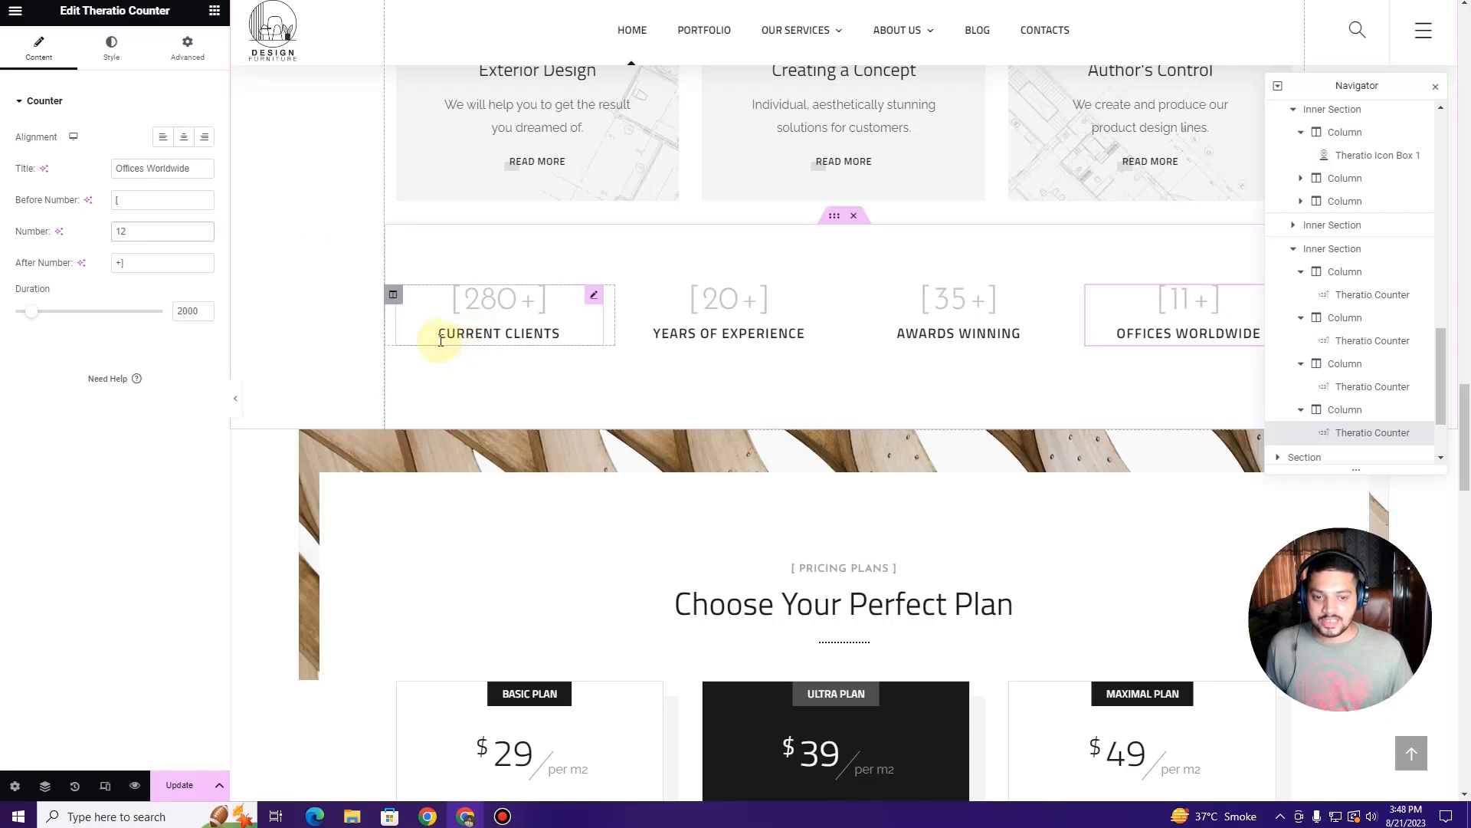
scroll(440, 340, "down", 1)
scroll(551, 351, "down", 3)
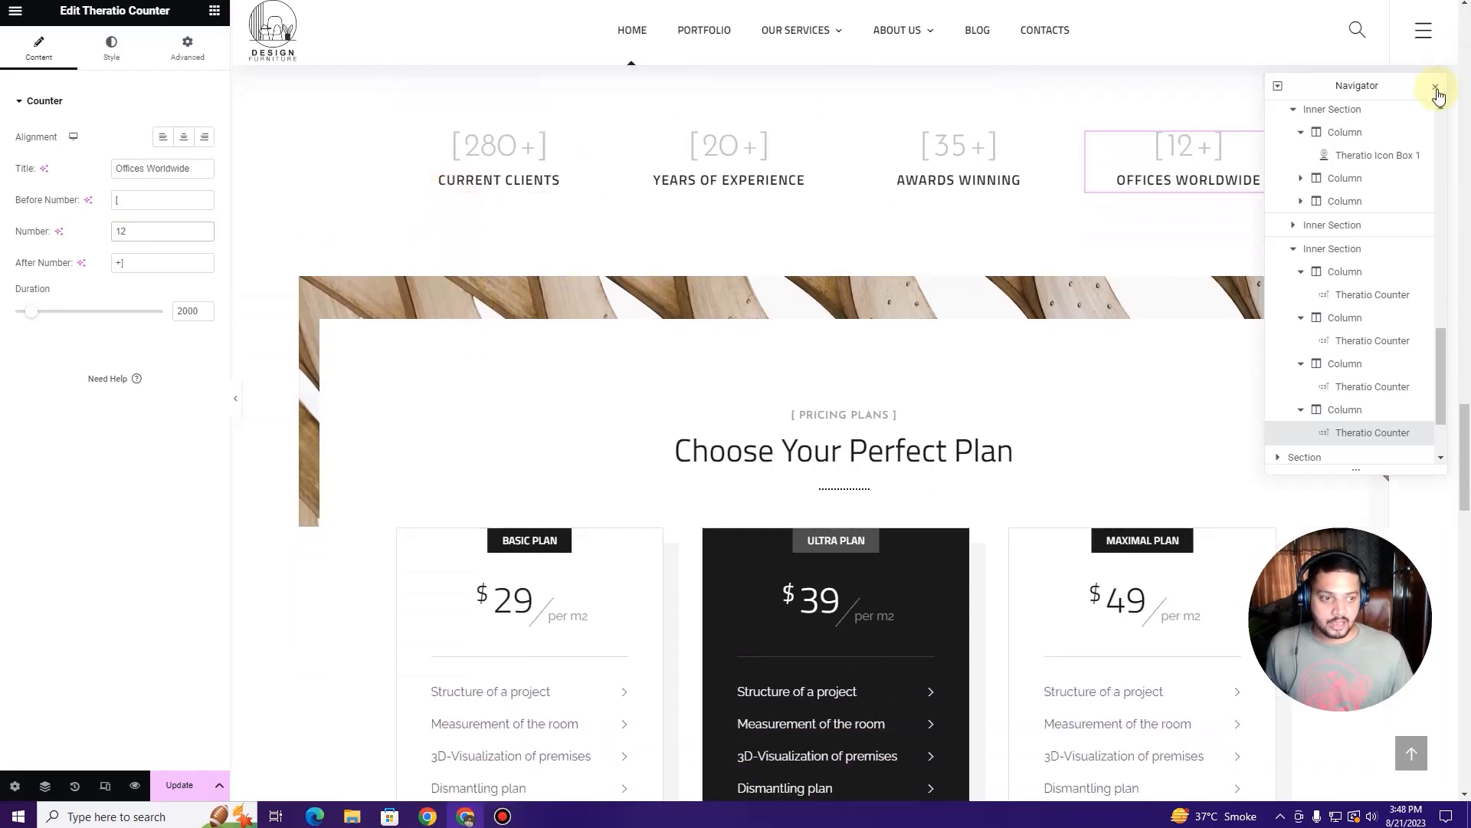
left_click(1437, 91)
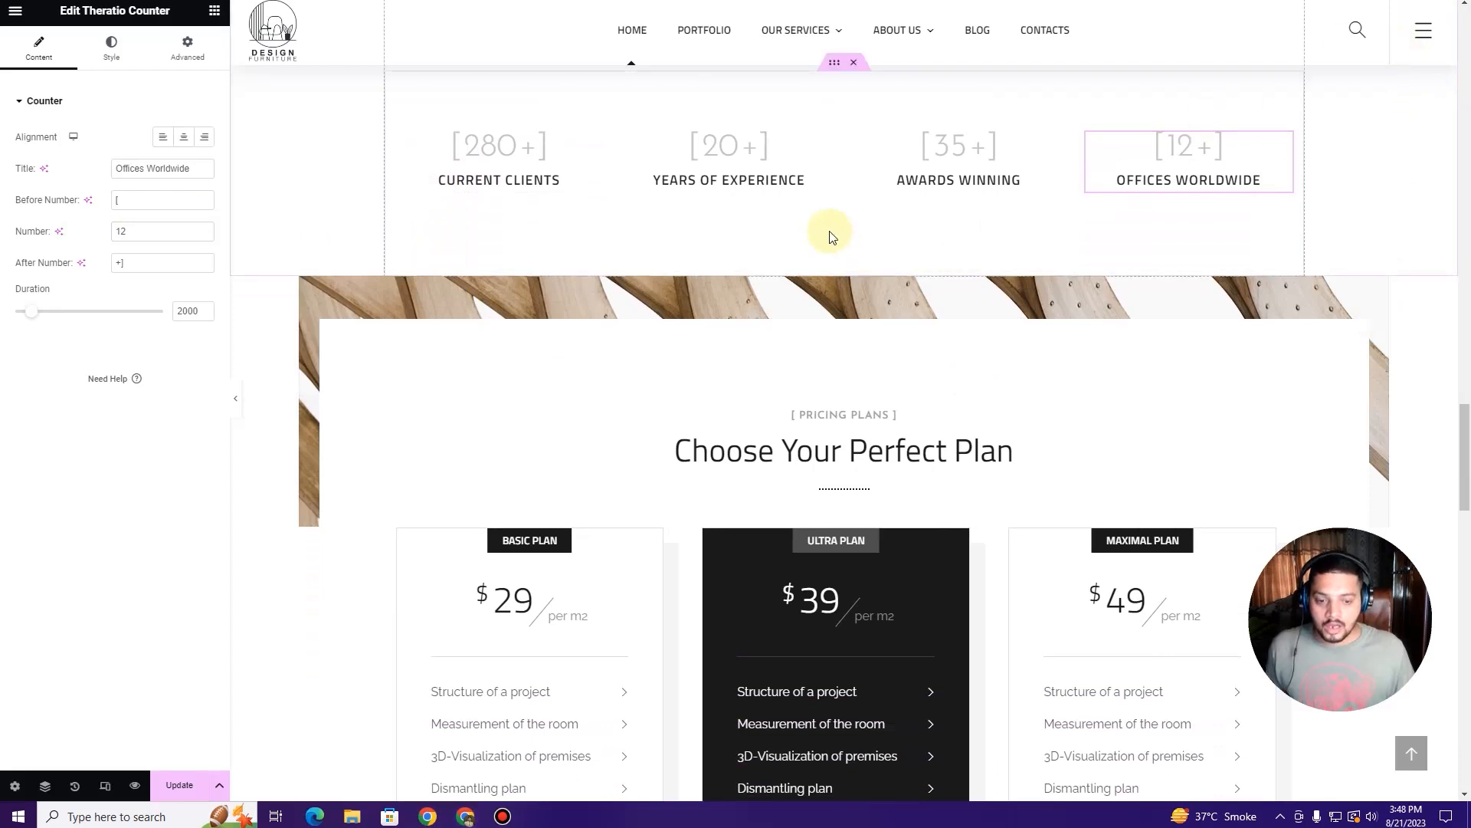
scroll(829, 228, "down", 2)
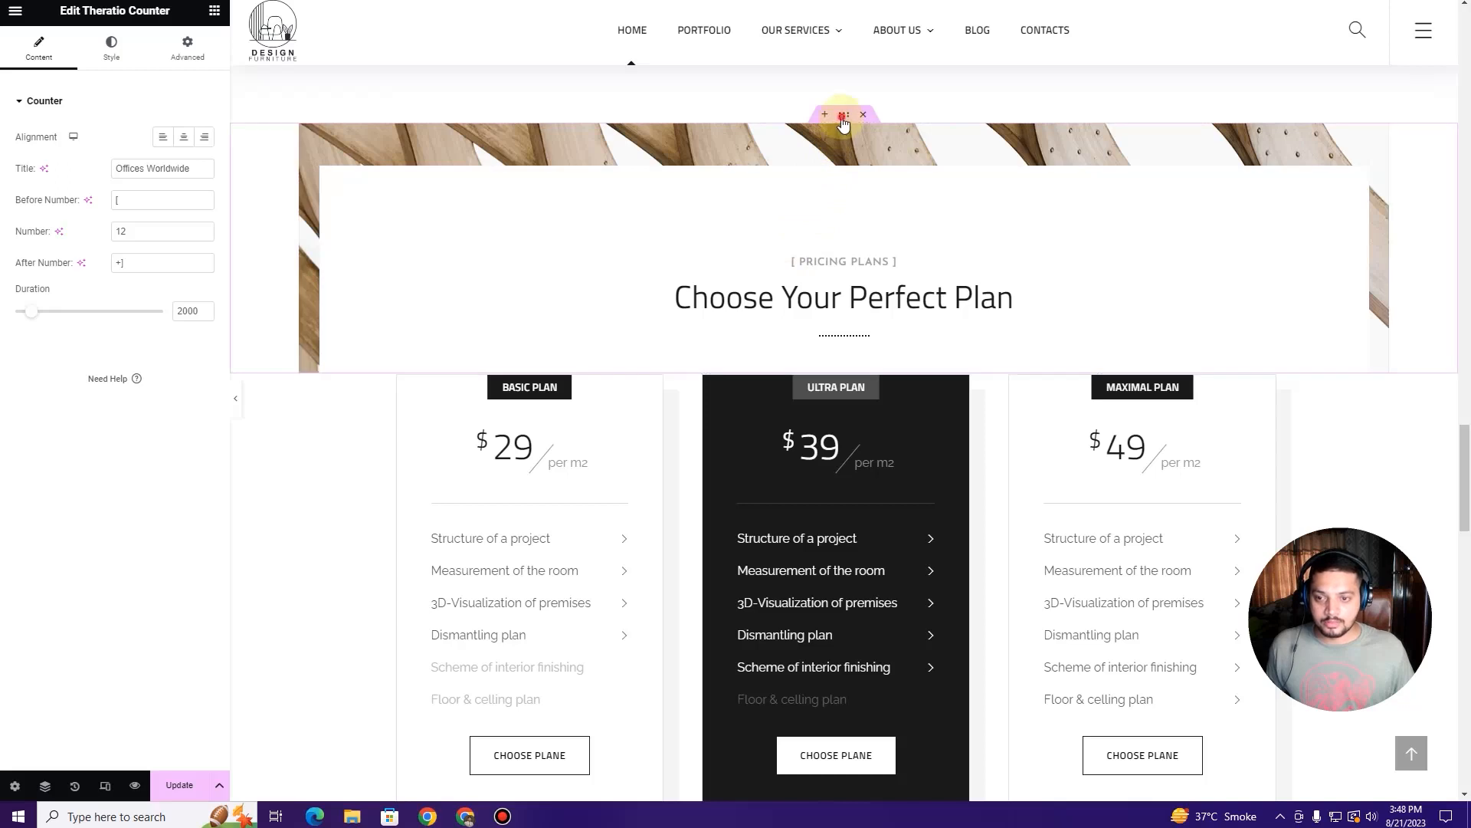
Step: Review the pricing header section's Background Overlay style settings without changing them
left_click(844, 115)
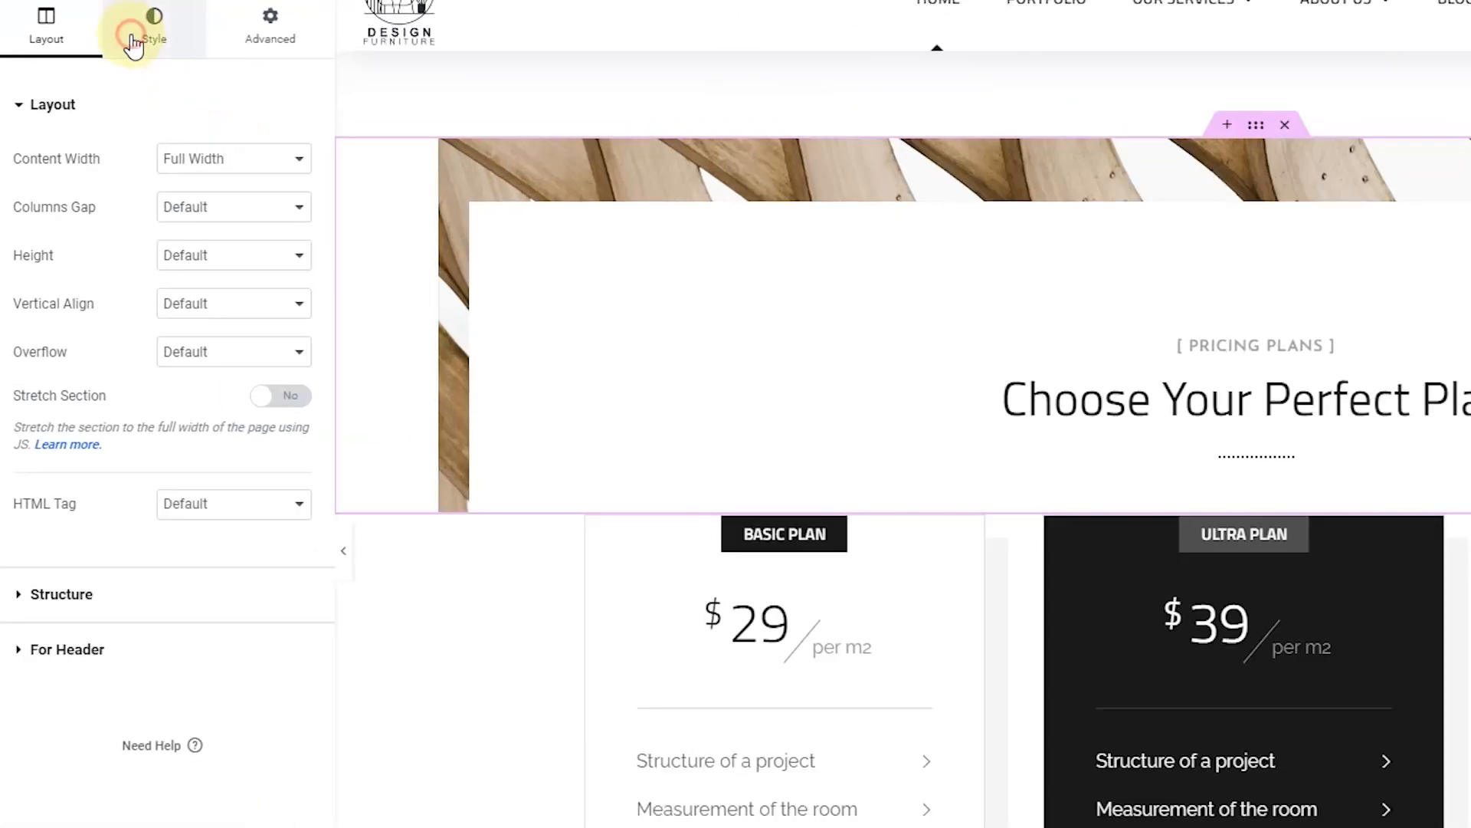
left_click(132, 45)
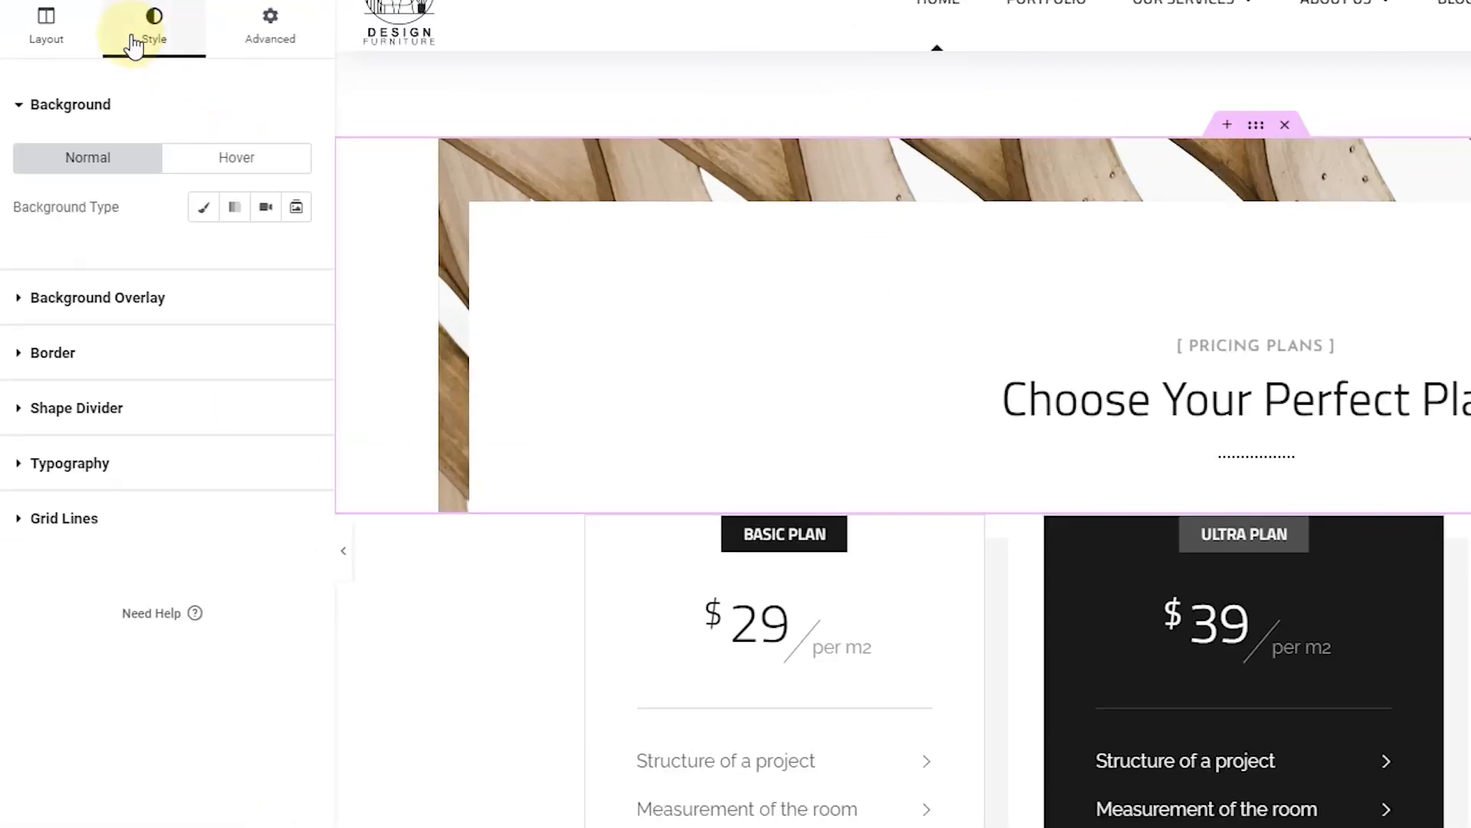
left_click(92, 299)
mouse_move(465, 159)
left_click(183, 142)
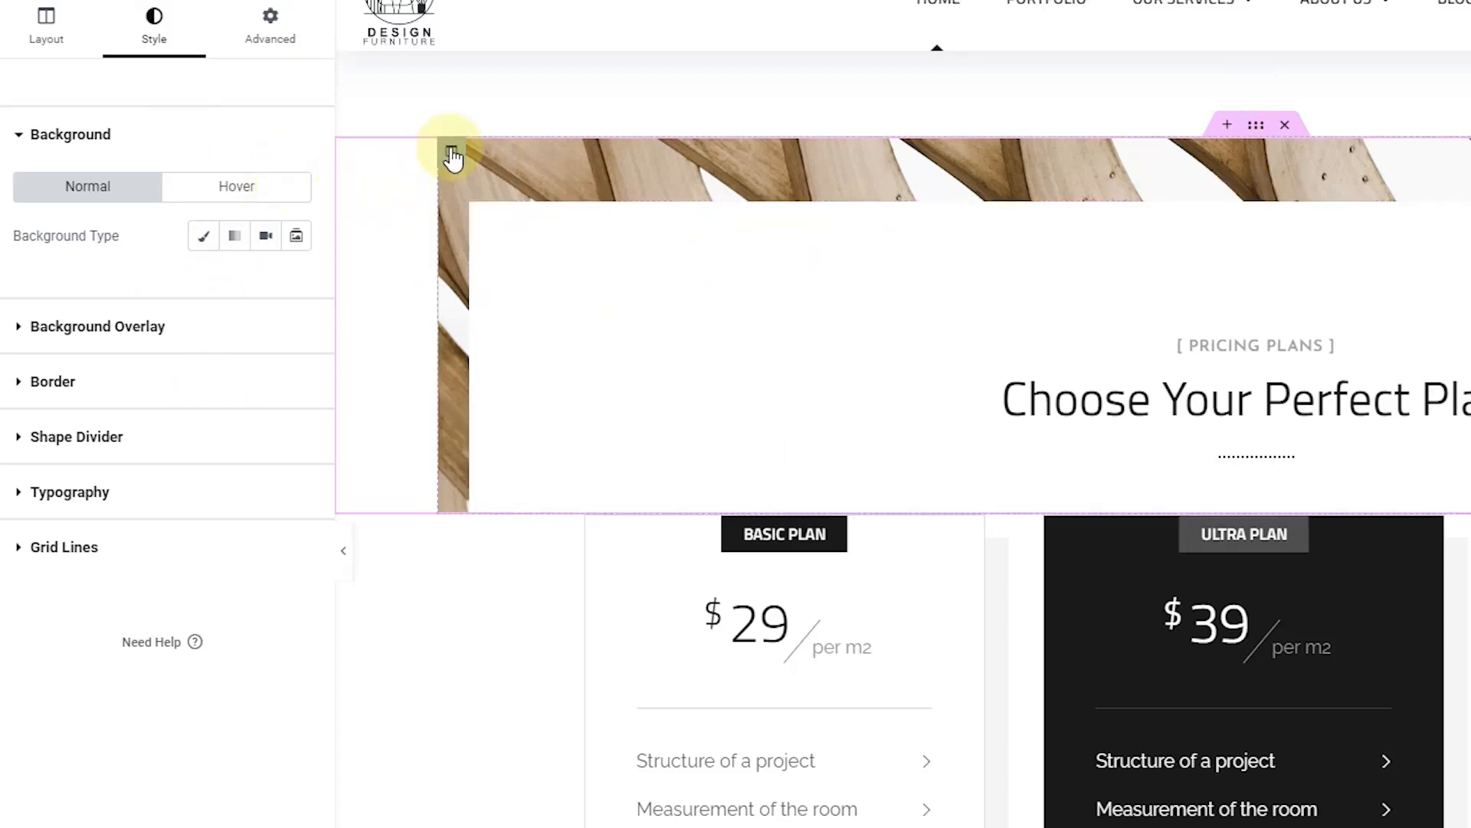
Step: Select the inner pricing header column and inspect its border and Classic background styles, leaving them unchanged
left_click(452, 153)
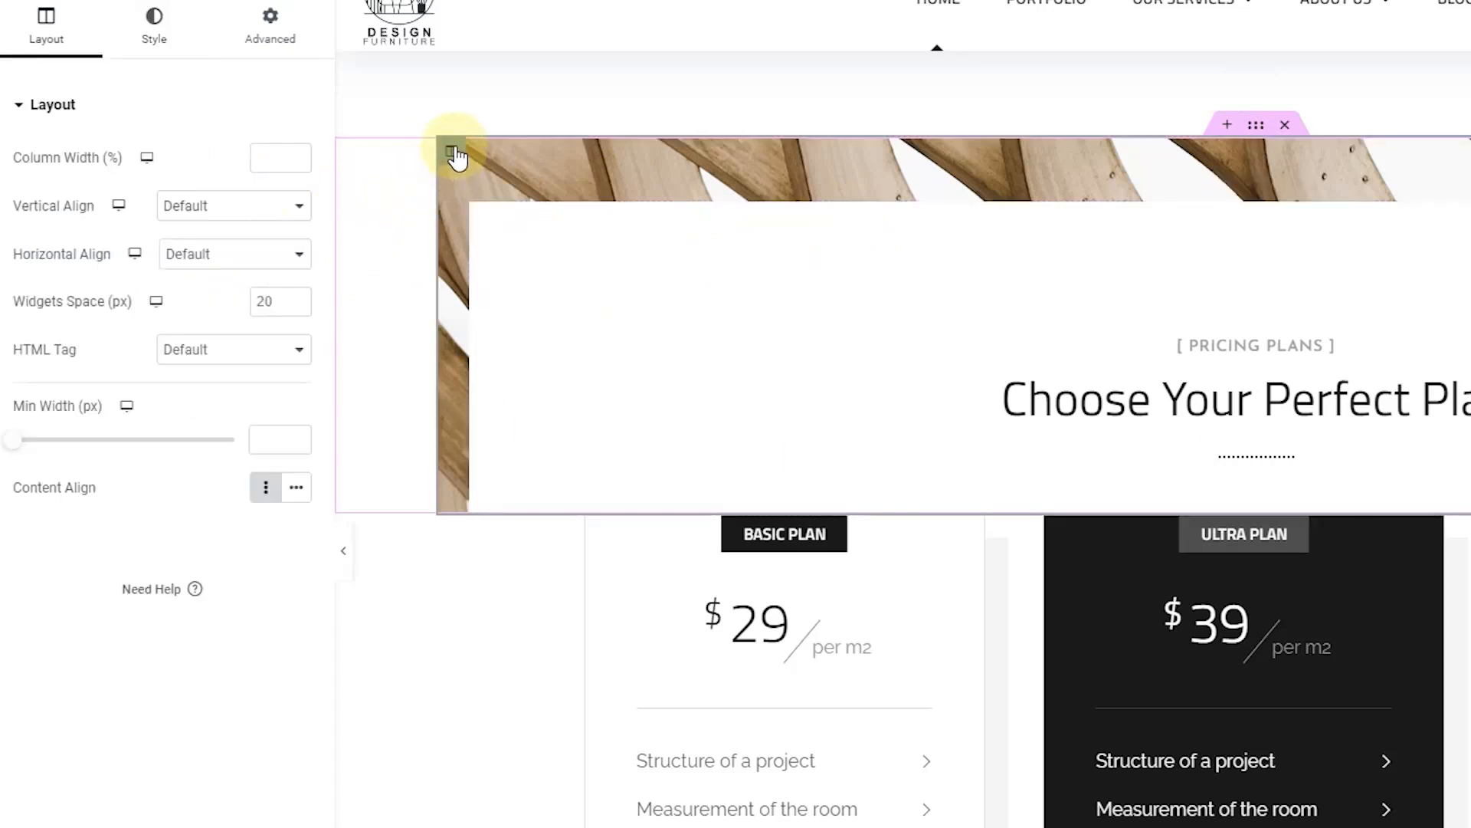
left_click(153, 48)
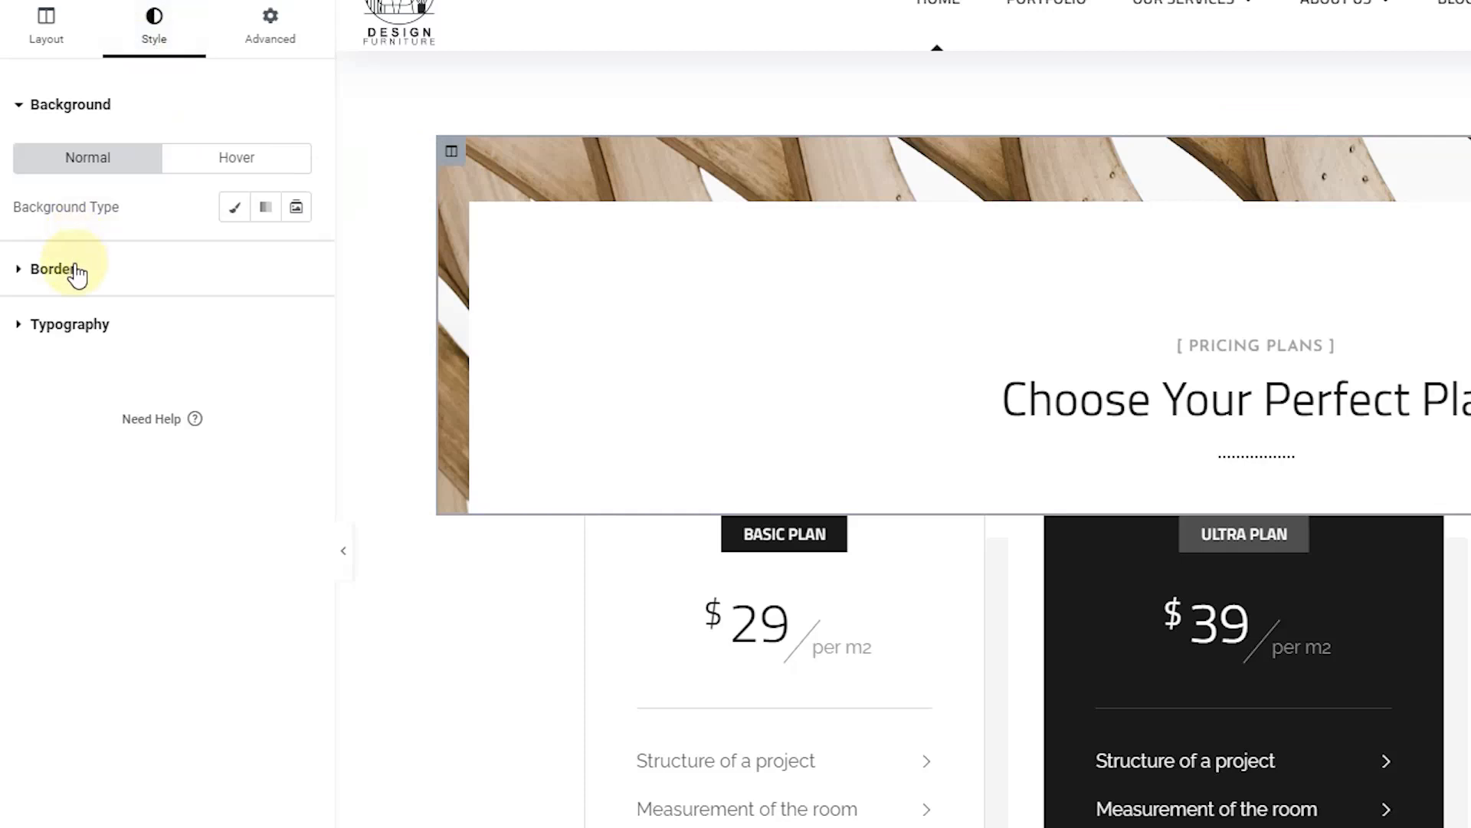
left_click(115, 272)
left_click(148, 130)
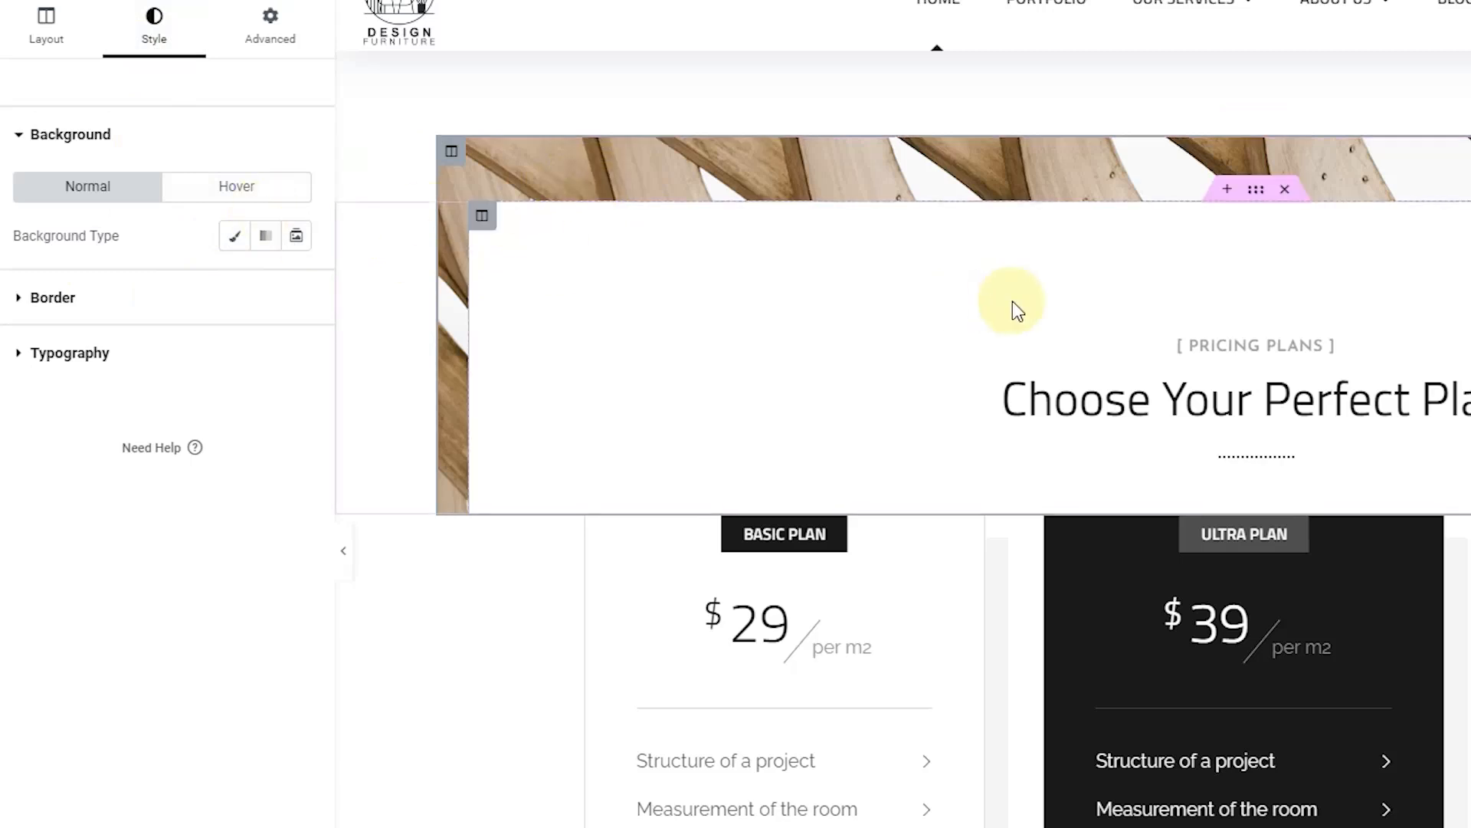
left_click(238, 238)
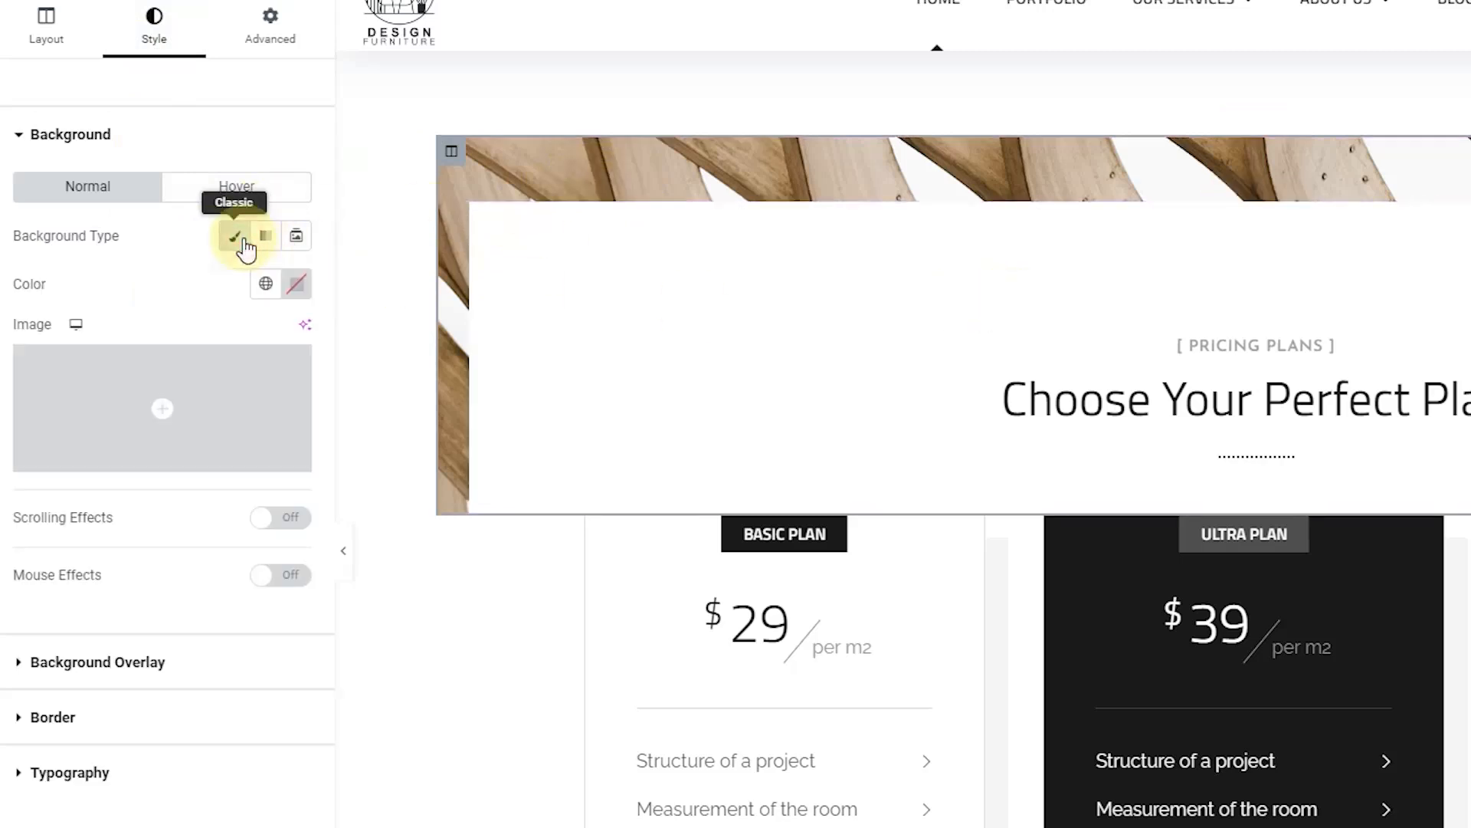
left_click(243, 242)
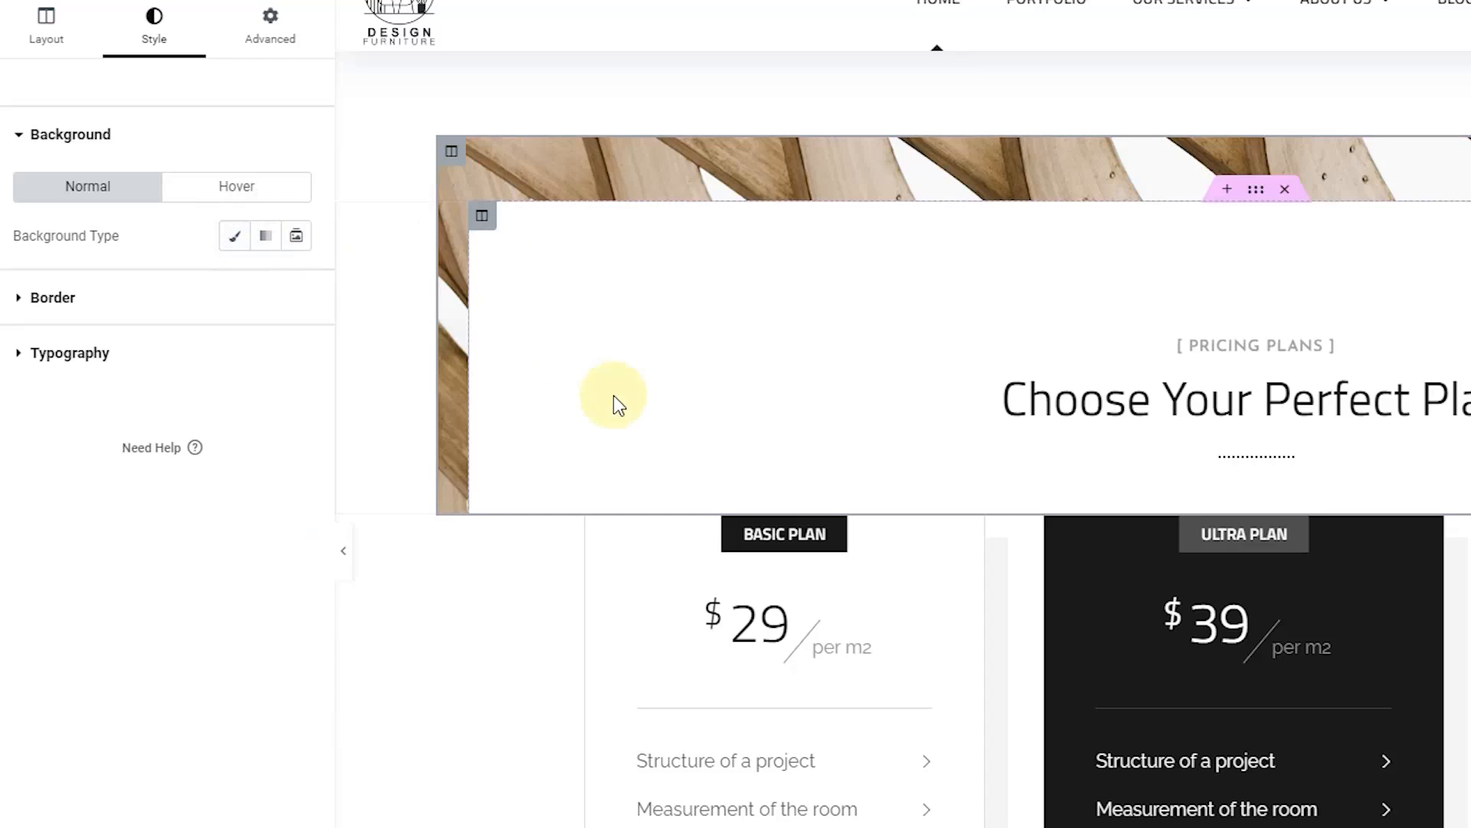
scroll(611, 401, "down", 3)
scroll(900, 228, "up", 1)
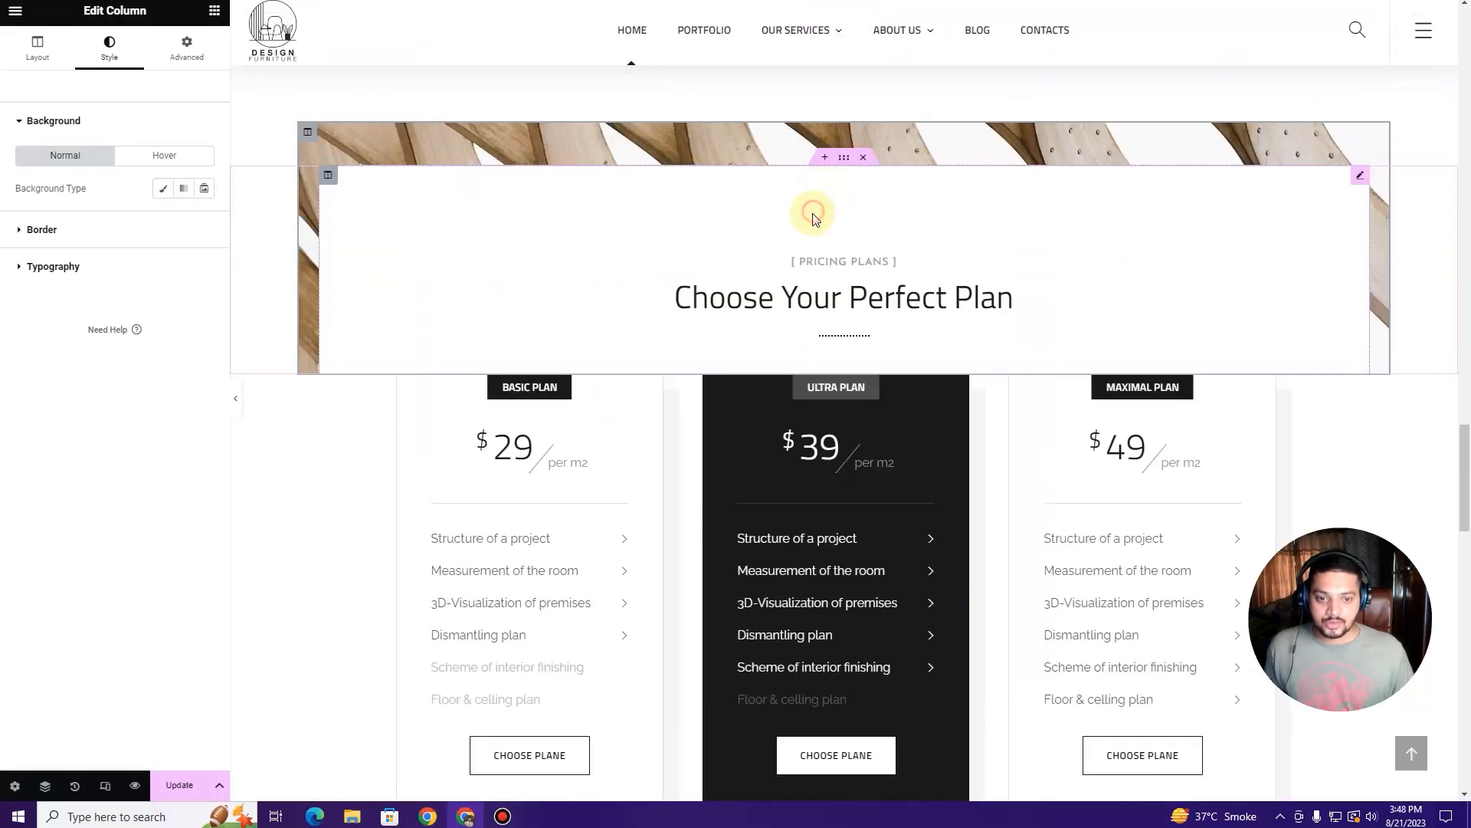
Step: Replace the pricing heading title with 'Affordable & Easy Pricing Plans', fixing the capitalisation and spelling
left_click(844, 278)
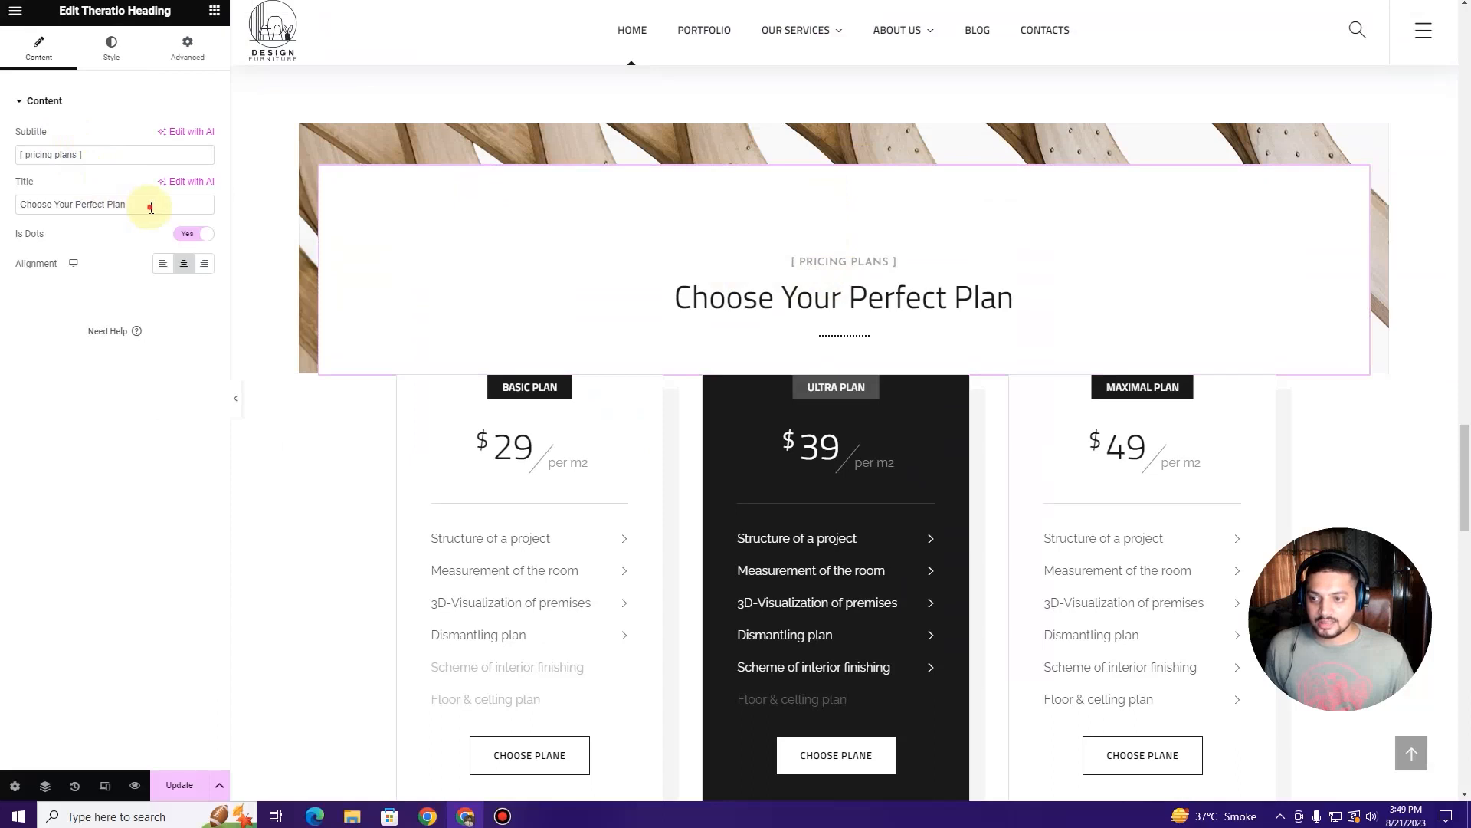
left_click_drag(151, 207, 11, 203)
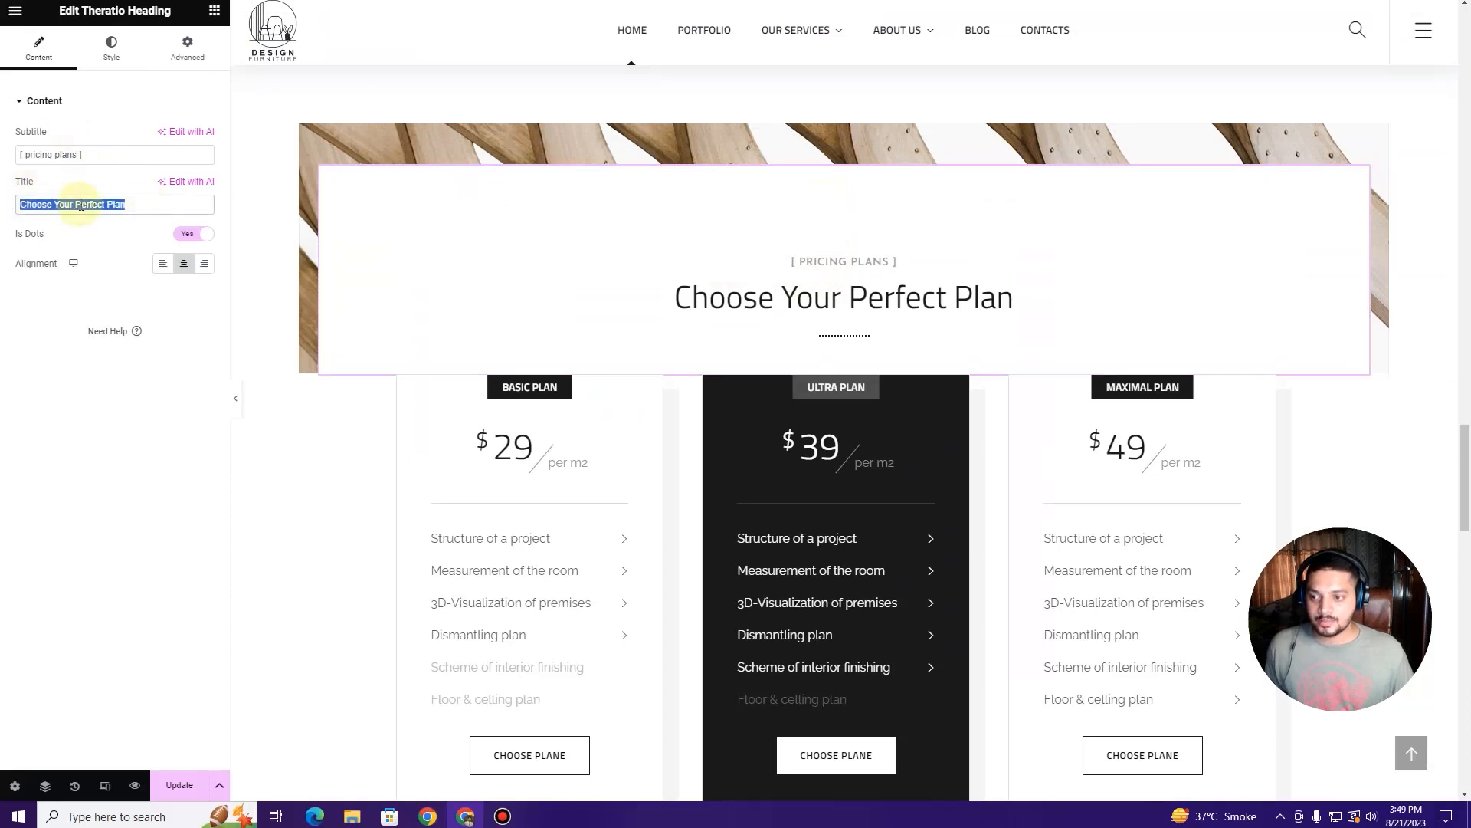
left_click_drag(136, 204, 21, 202)
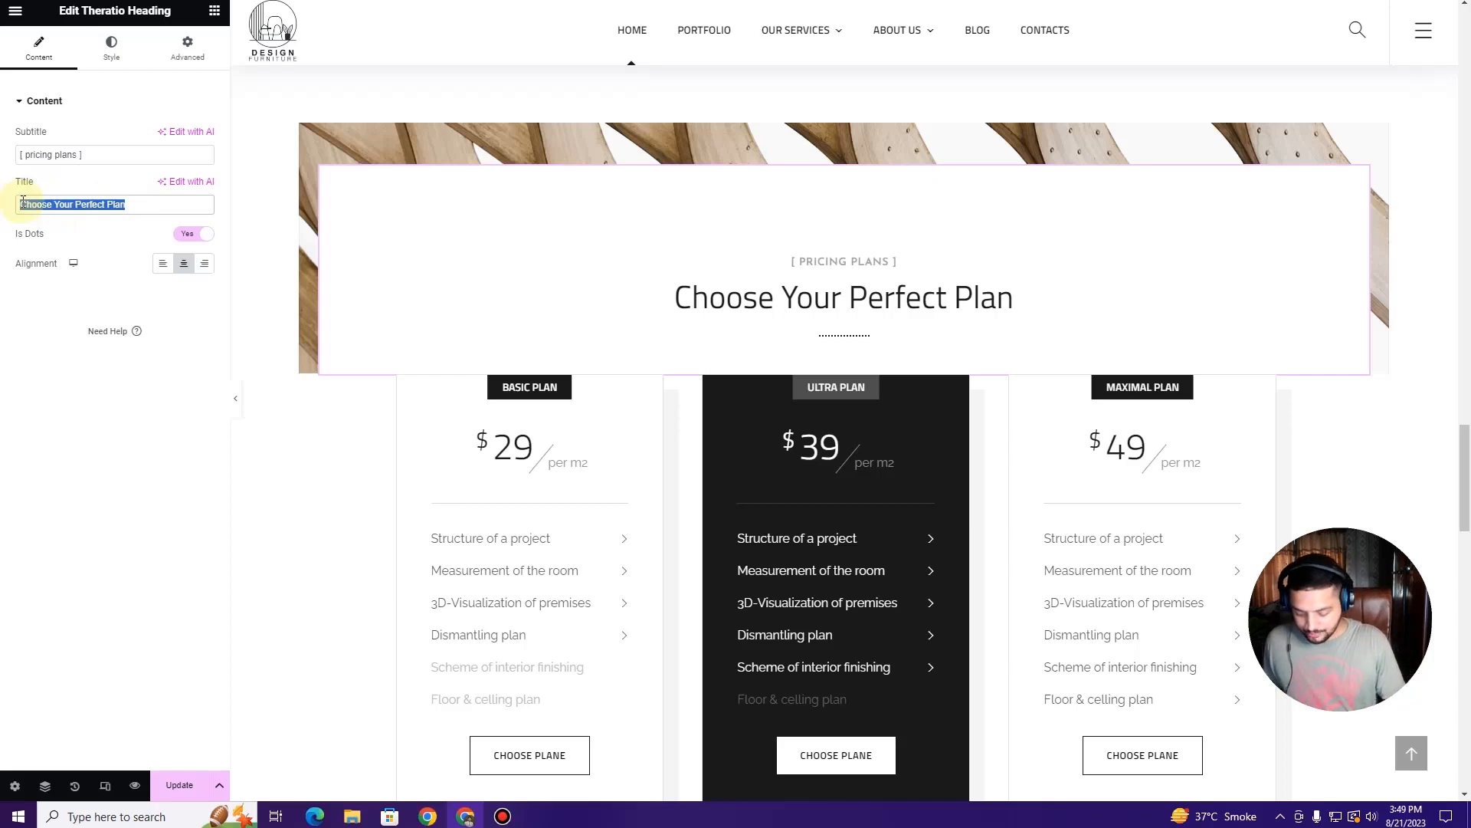
key("BackSpace")
type("Afforda")
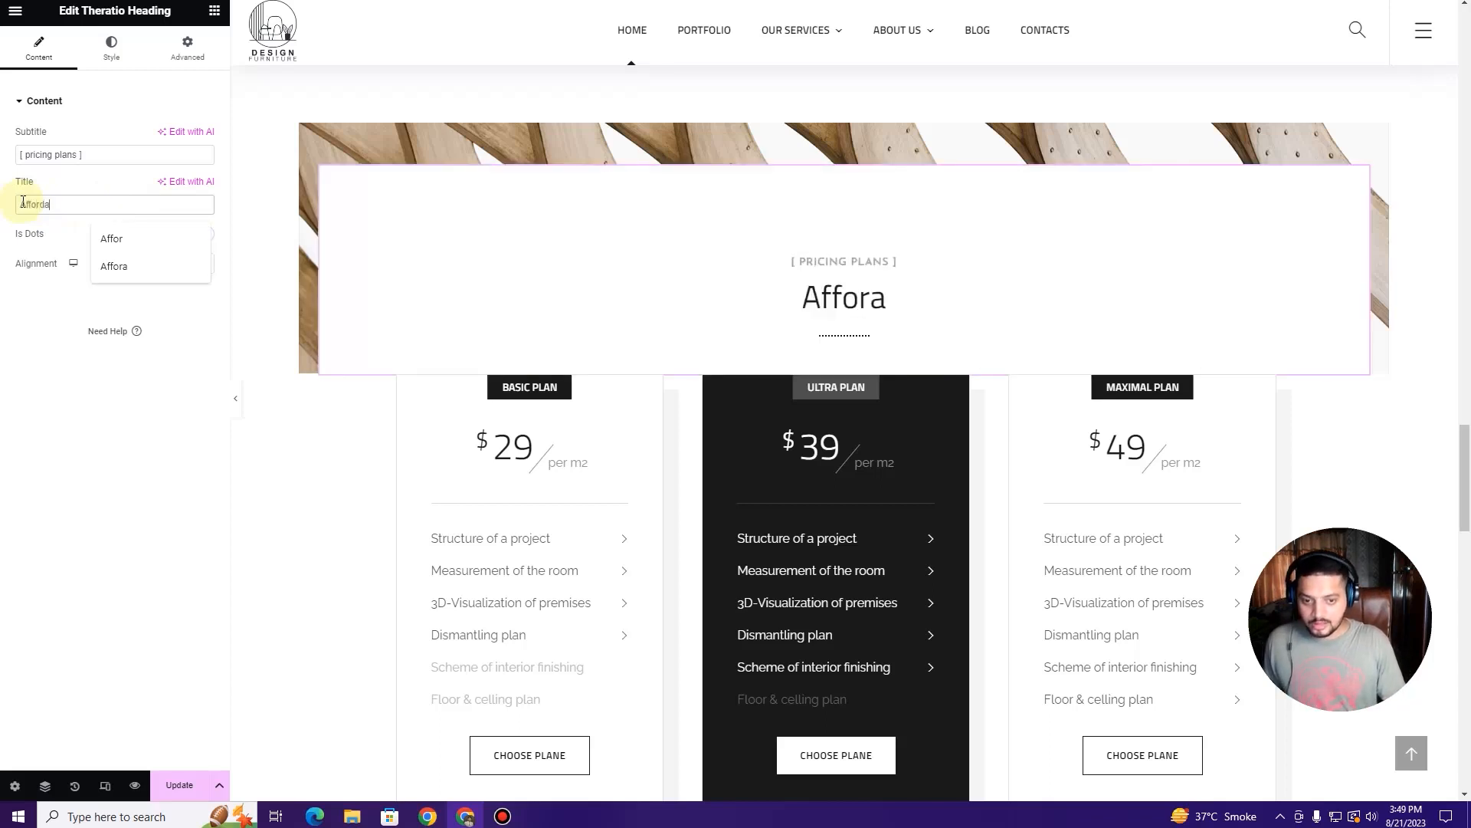
type("le")
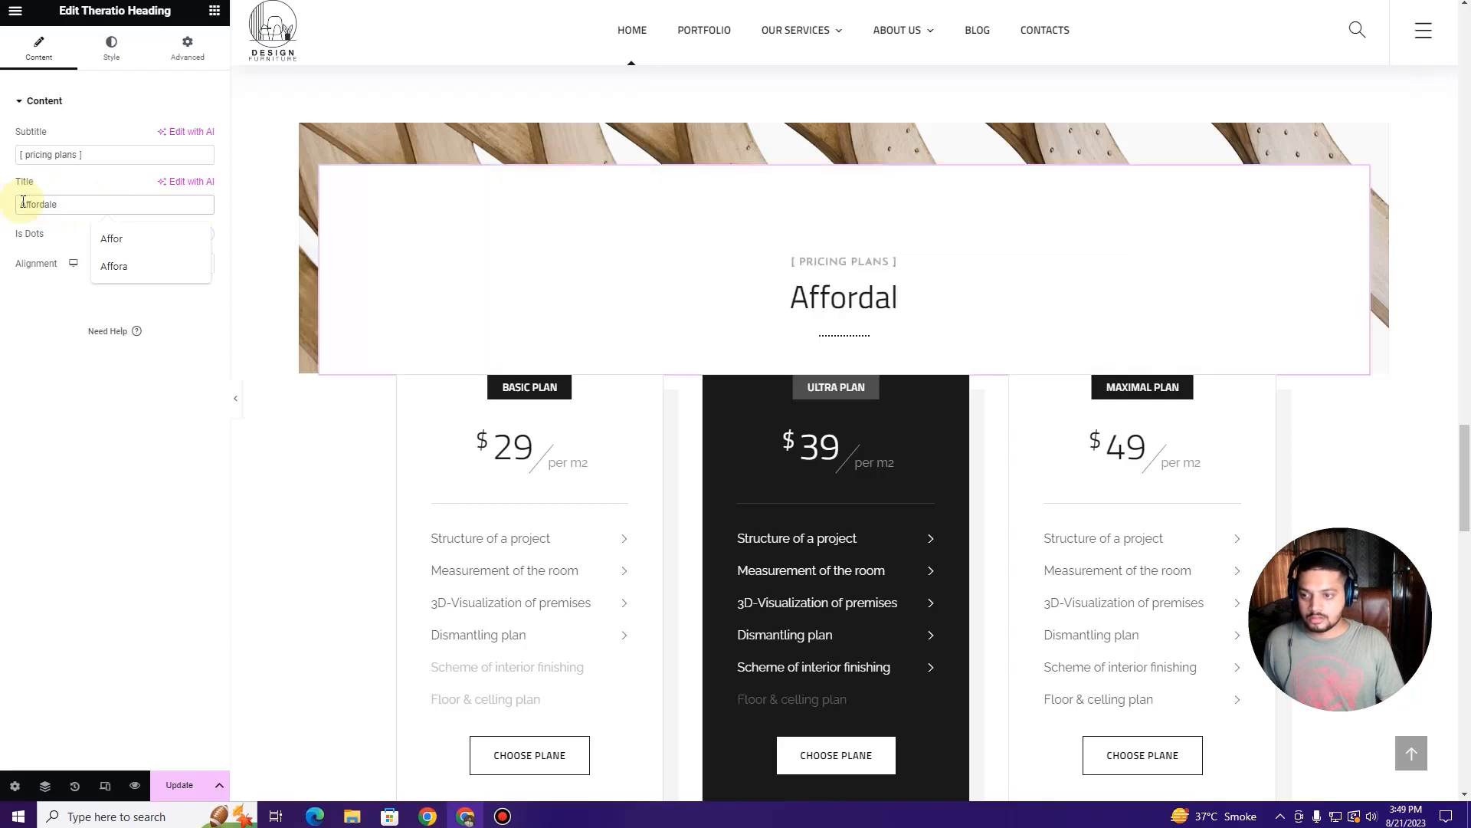
type(" & ea")
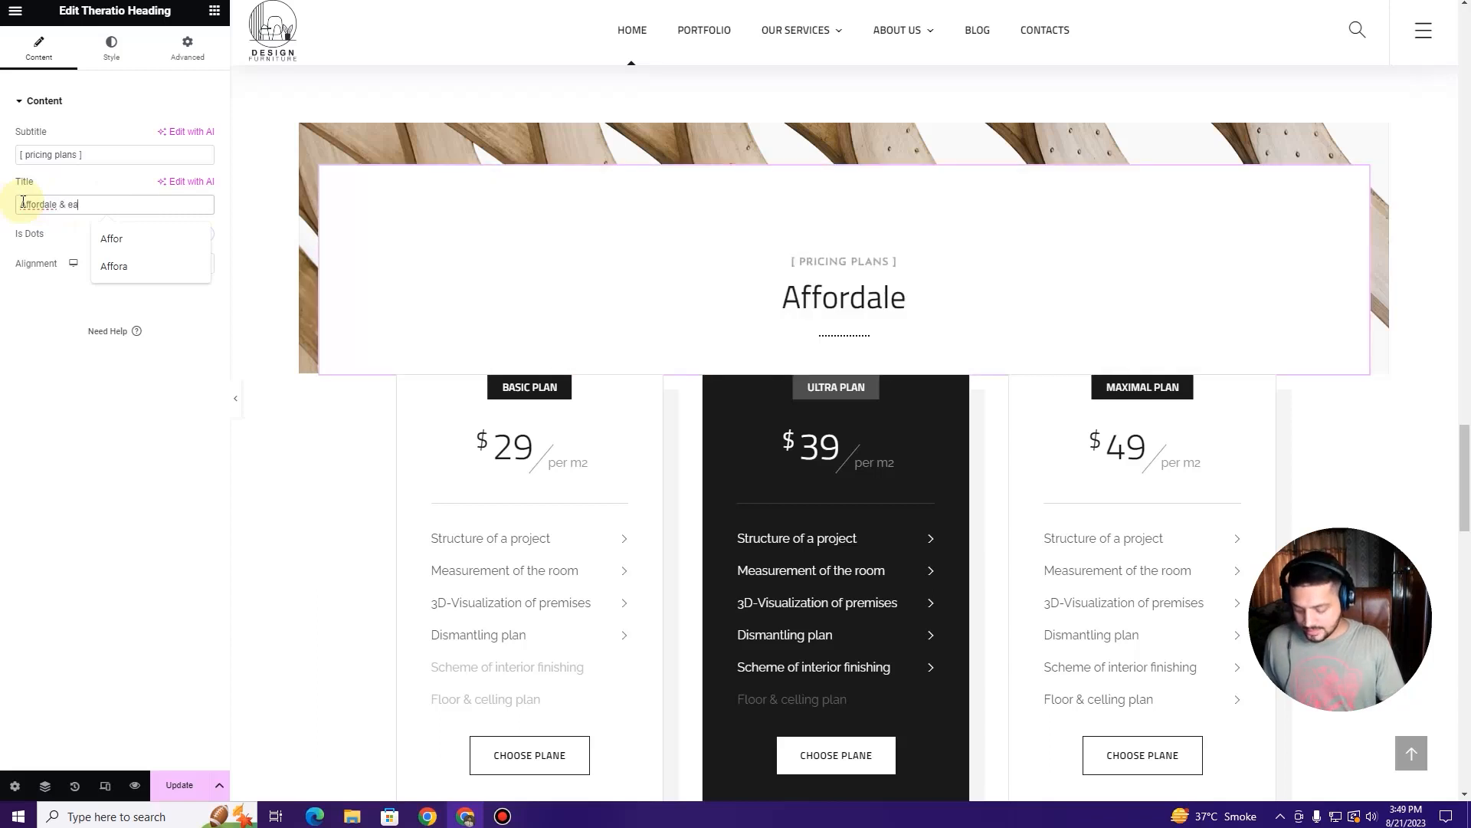
type("sy Pricin")
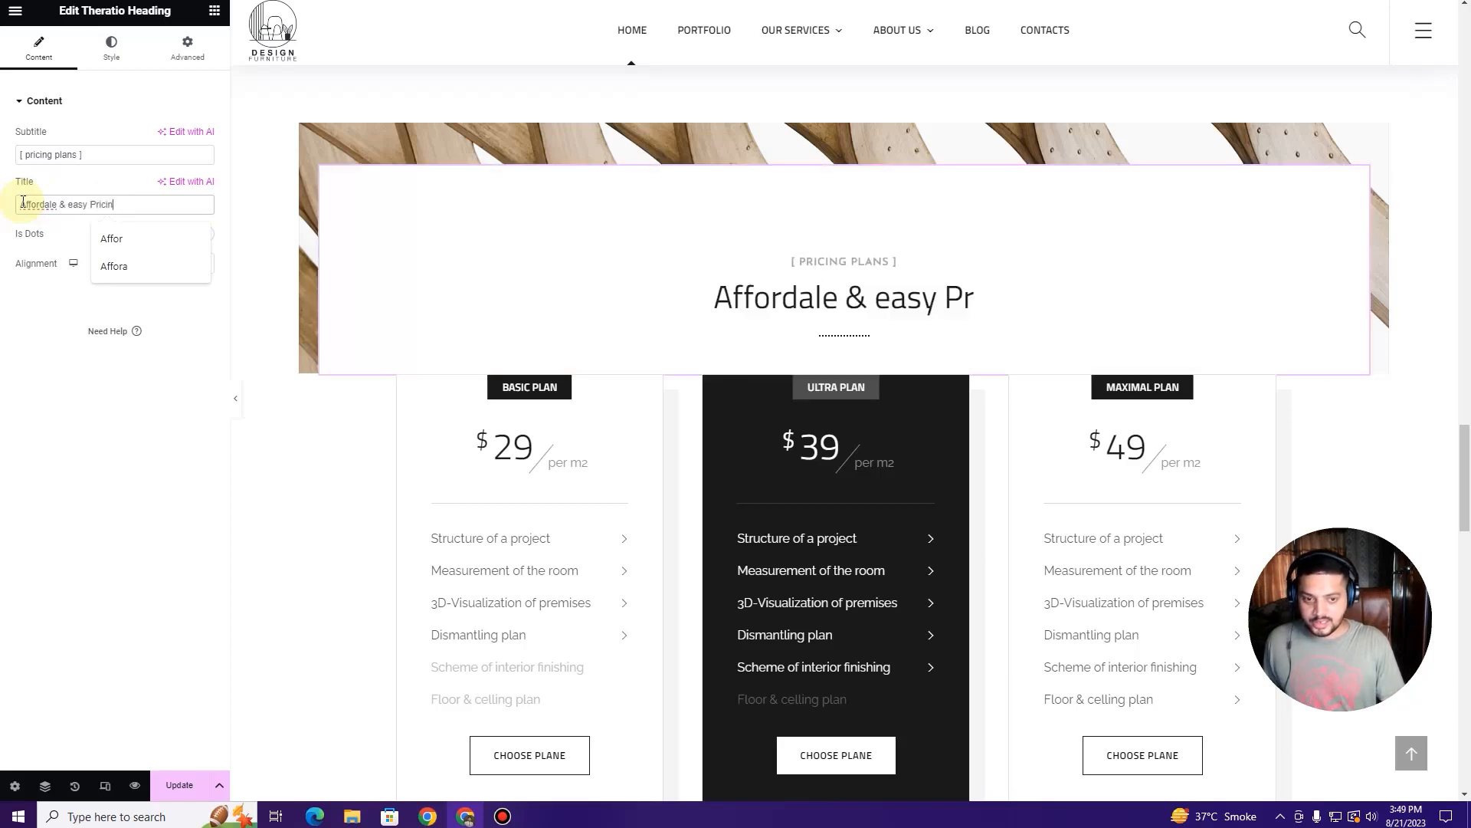
type("g Plans")
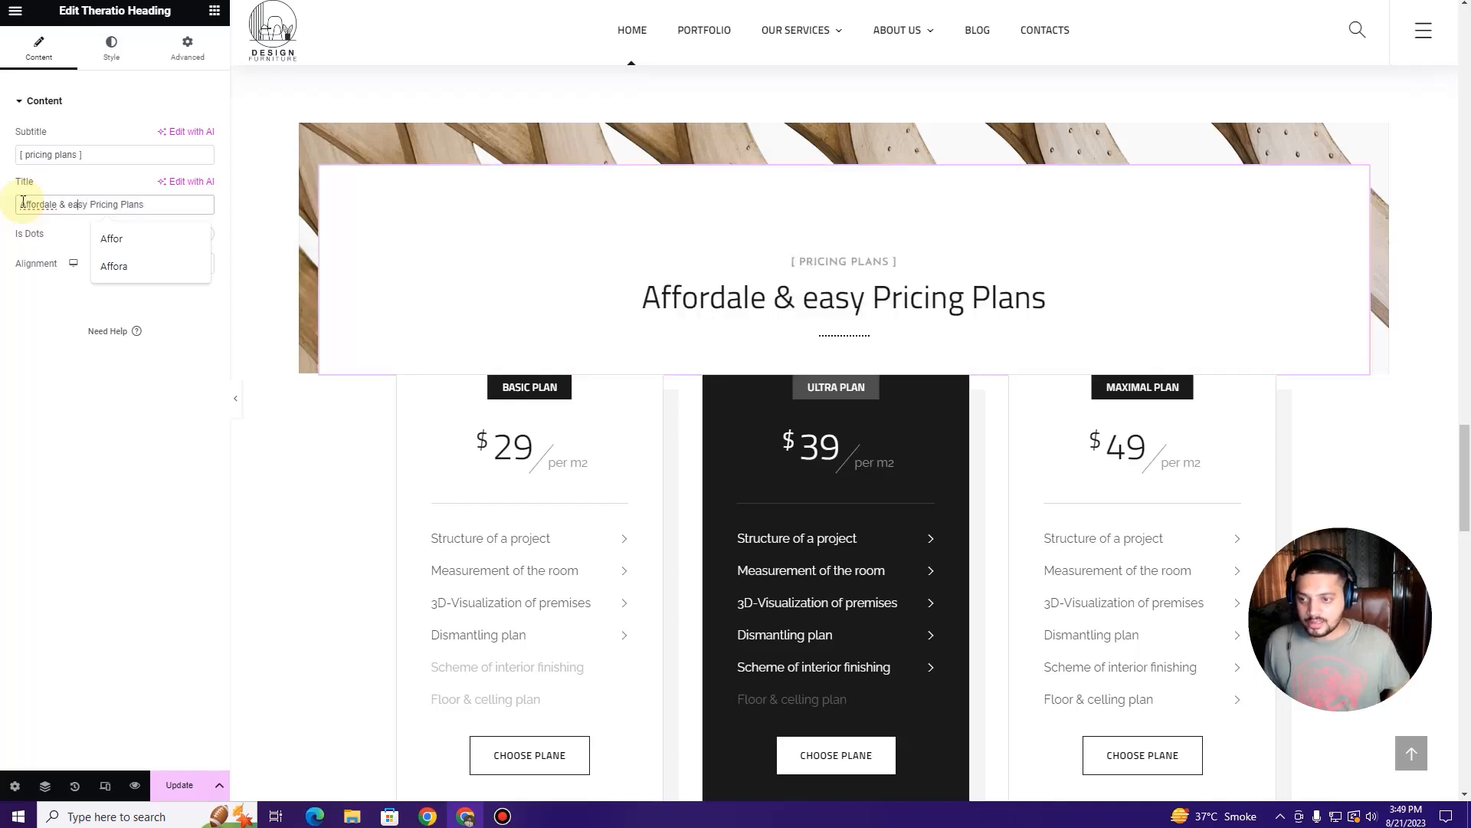
key("BackSpace")
type("E")
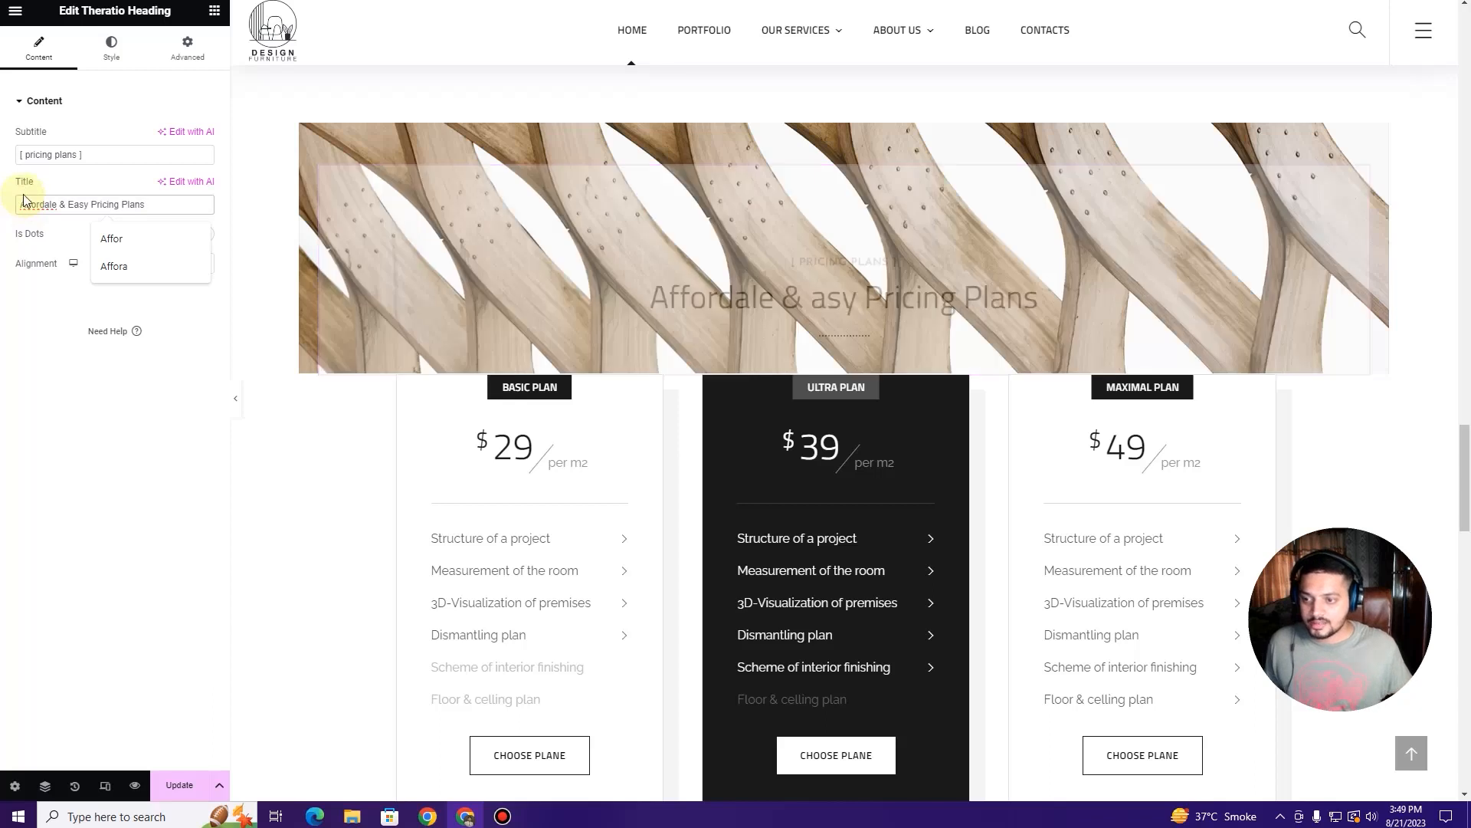
right_click(29, 203)
left_click(33, 213)
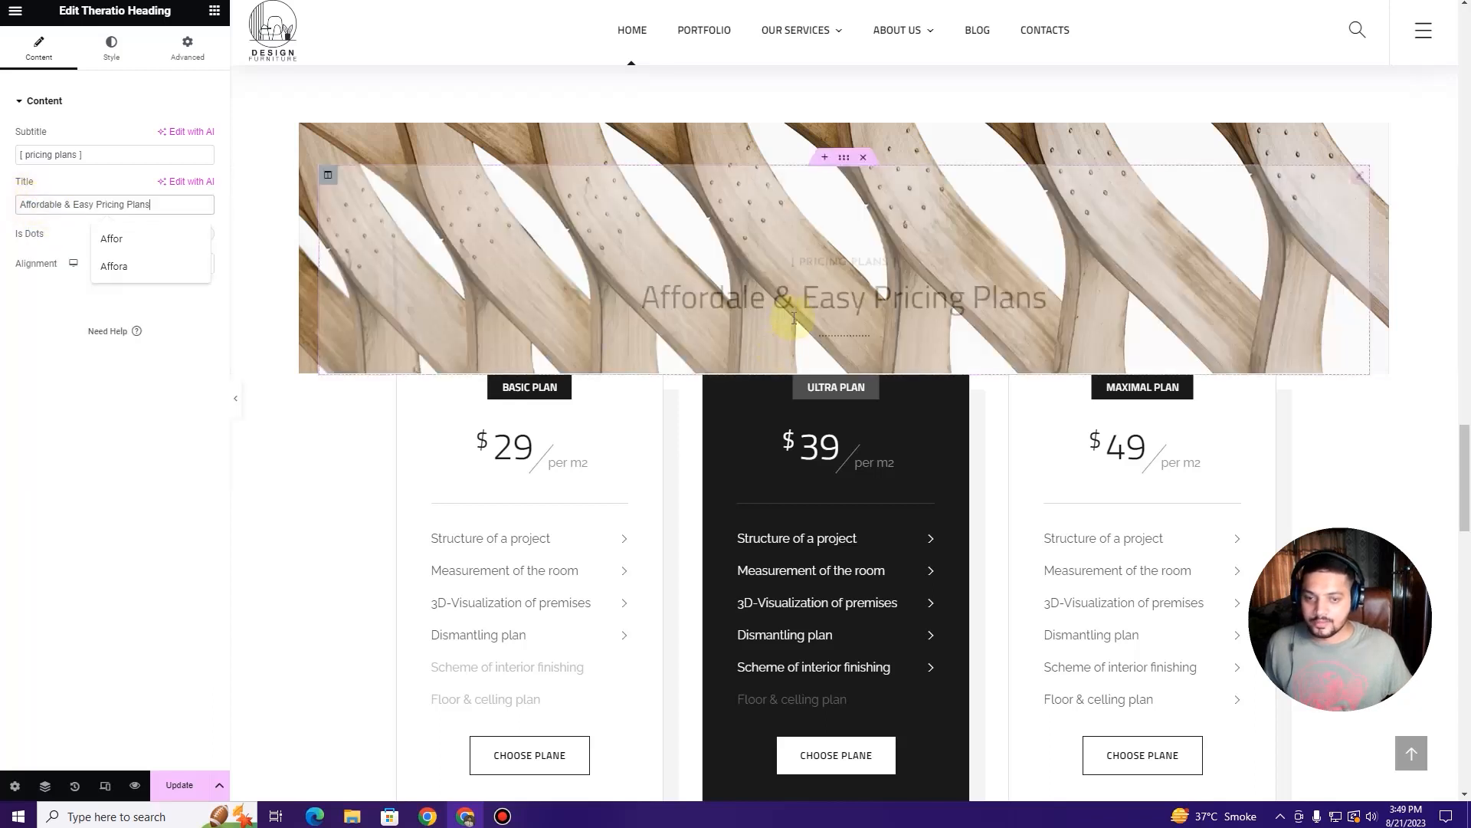
scroll(759, 307, "down", 2)
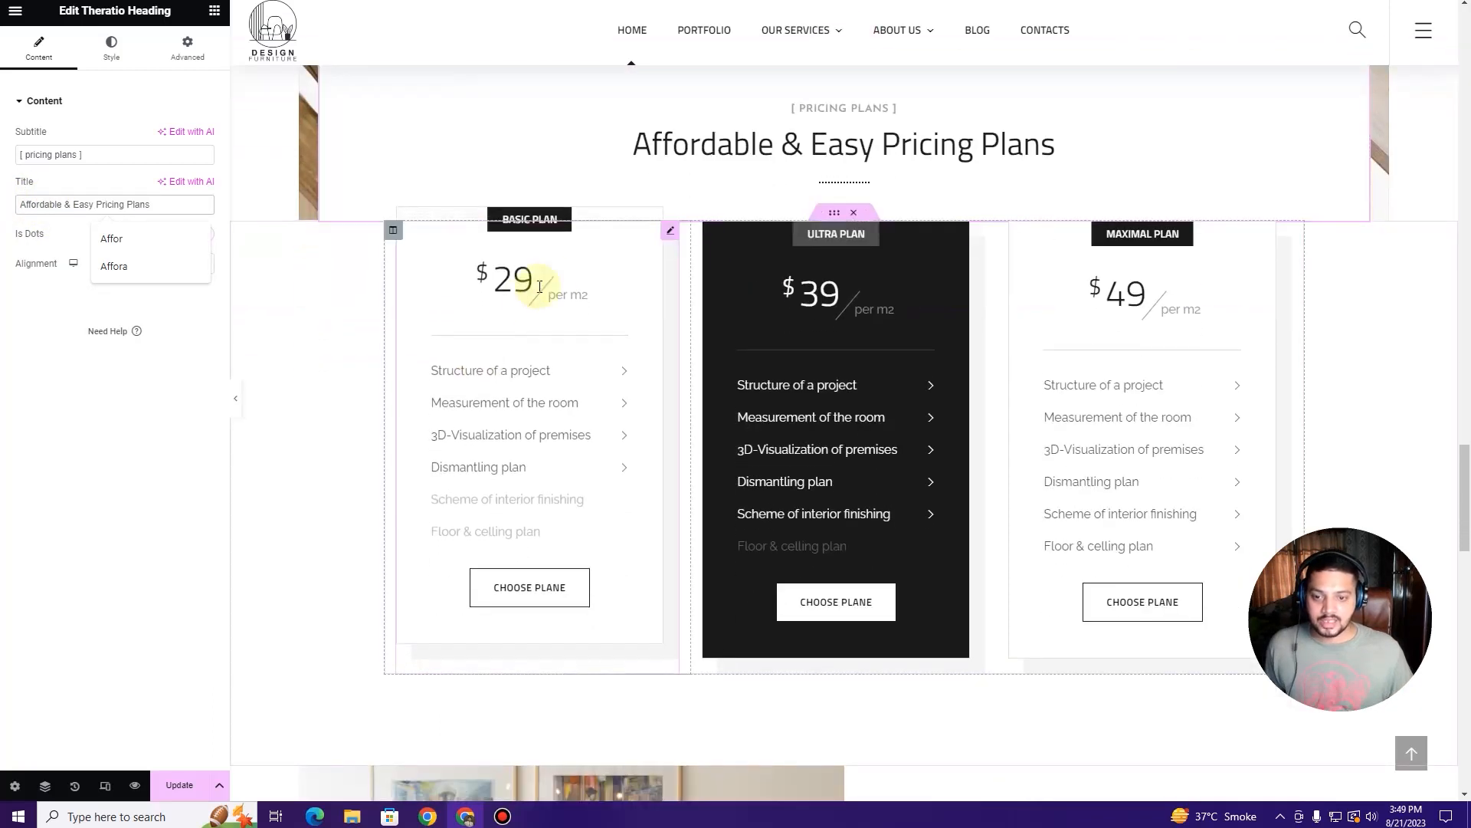
left_click(672, 234)
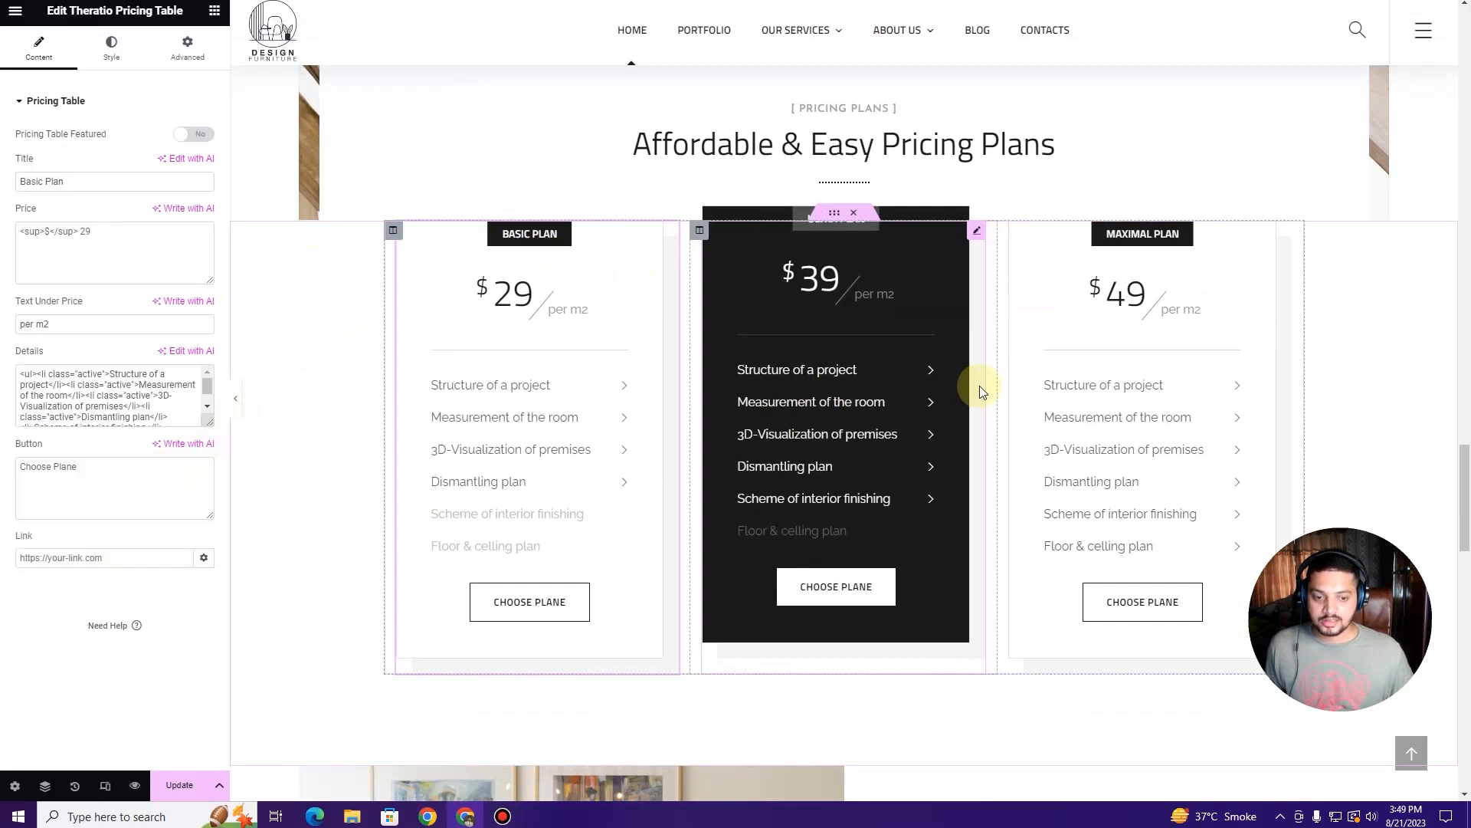
Step: Review the Basic Plan features: Structure of a project, Measurement of the room, 3D-Visualization of premises
scroll(985, 381, "down", 2)
scroll(991, 387, "up", 1)
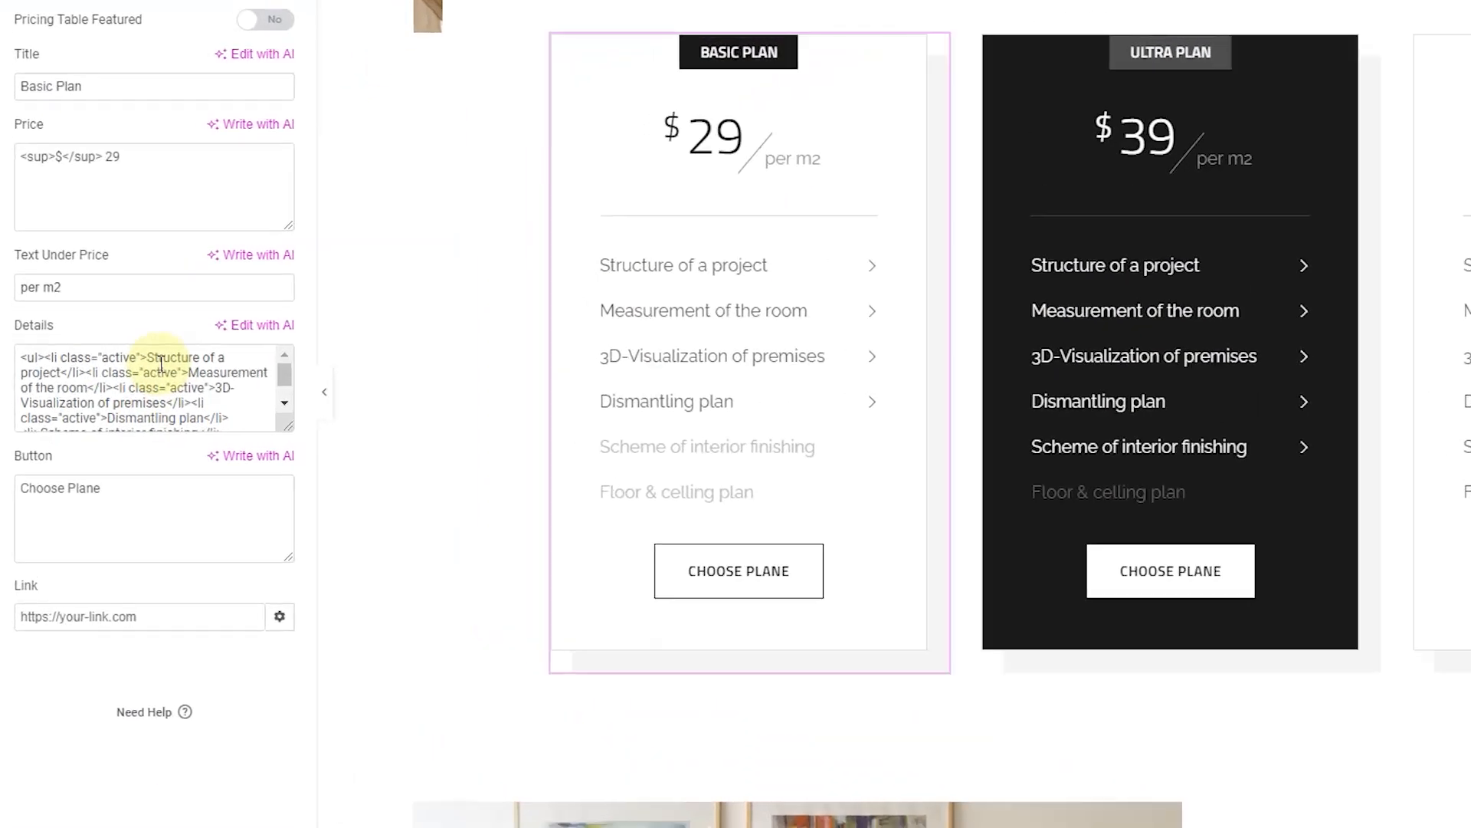
left_click(118, 376)
left_click_drag(168, 358, 167, 388)
left_click(148, 401)
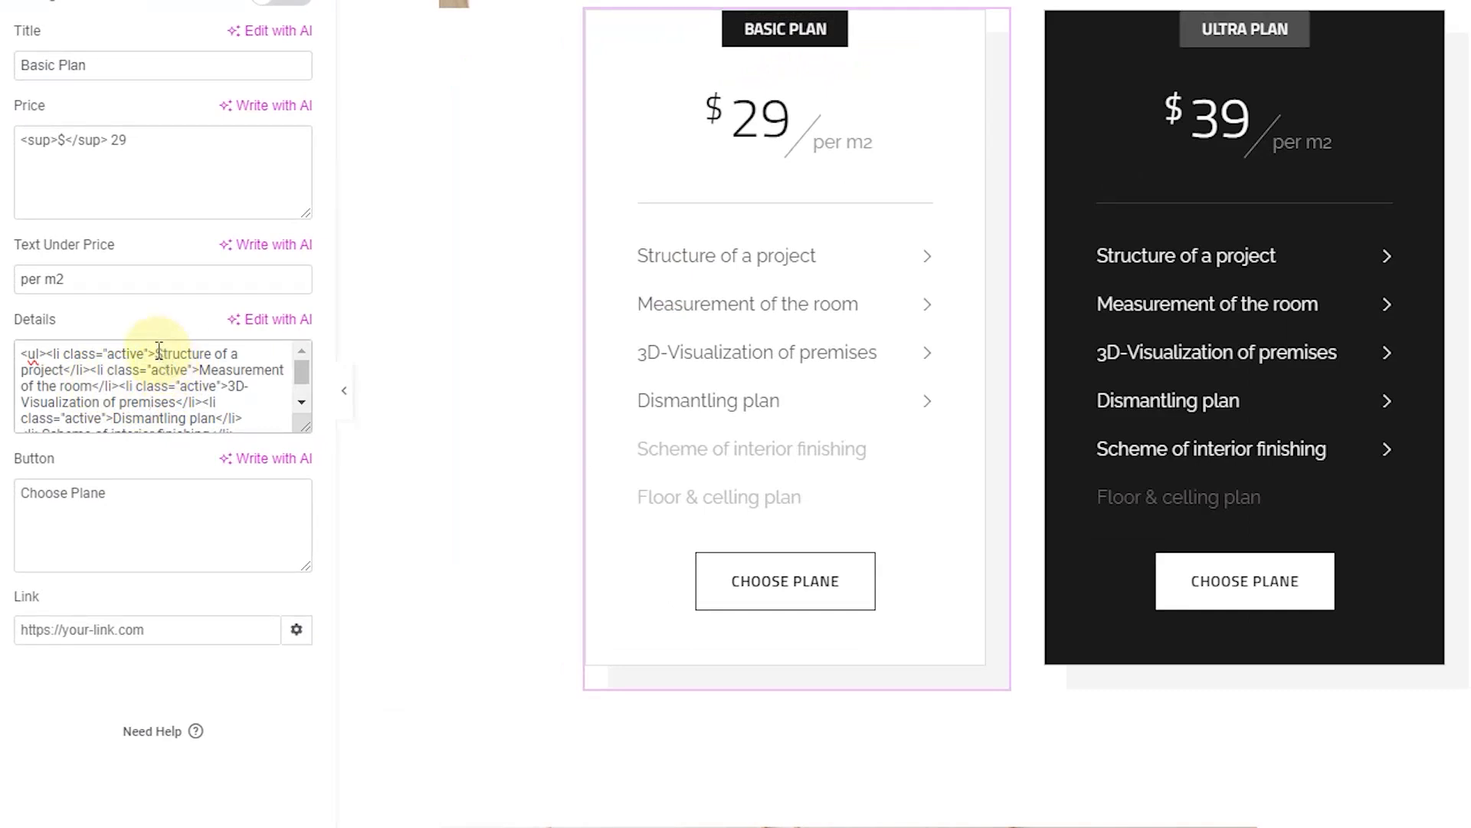
left_click_drag(156, 353, 61, 373)
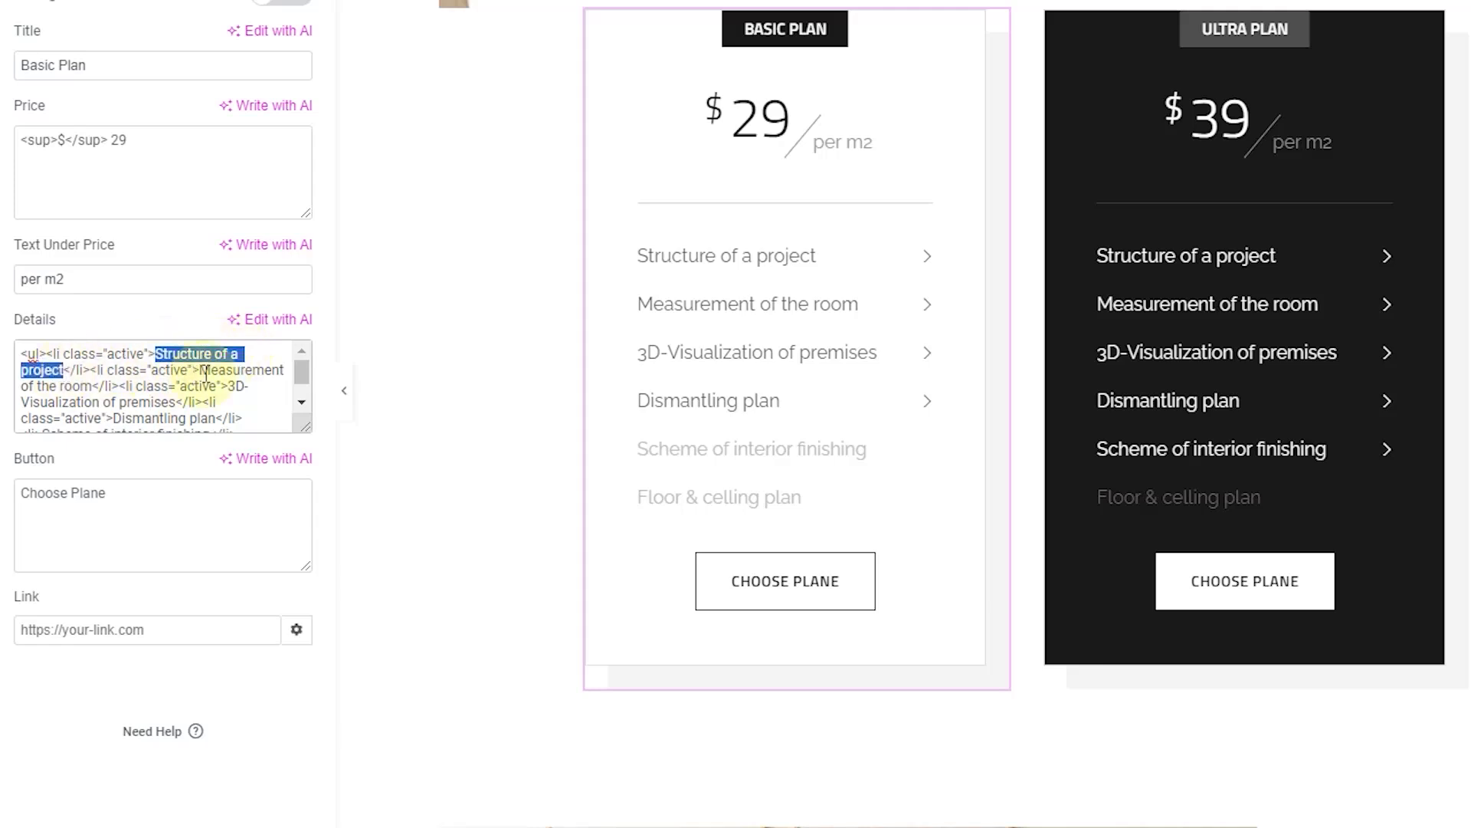
left_click_drag(201, 369, 117, 398)
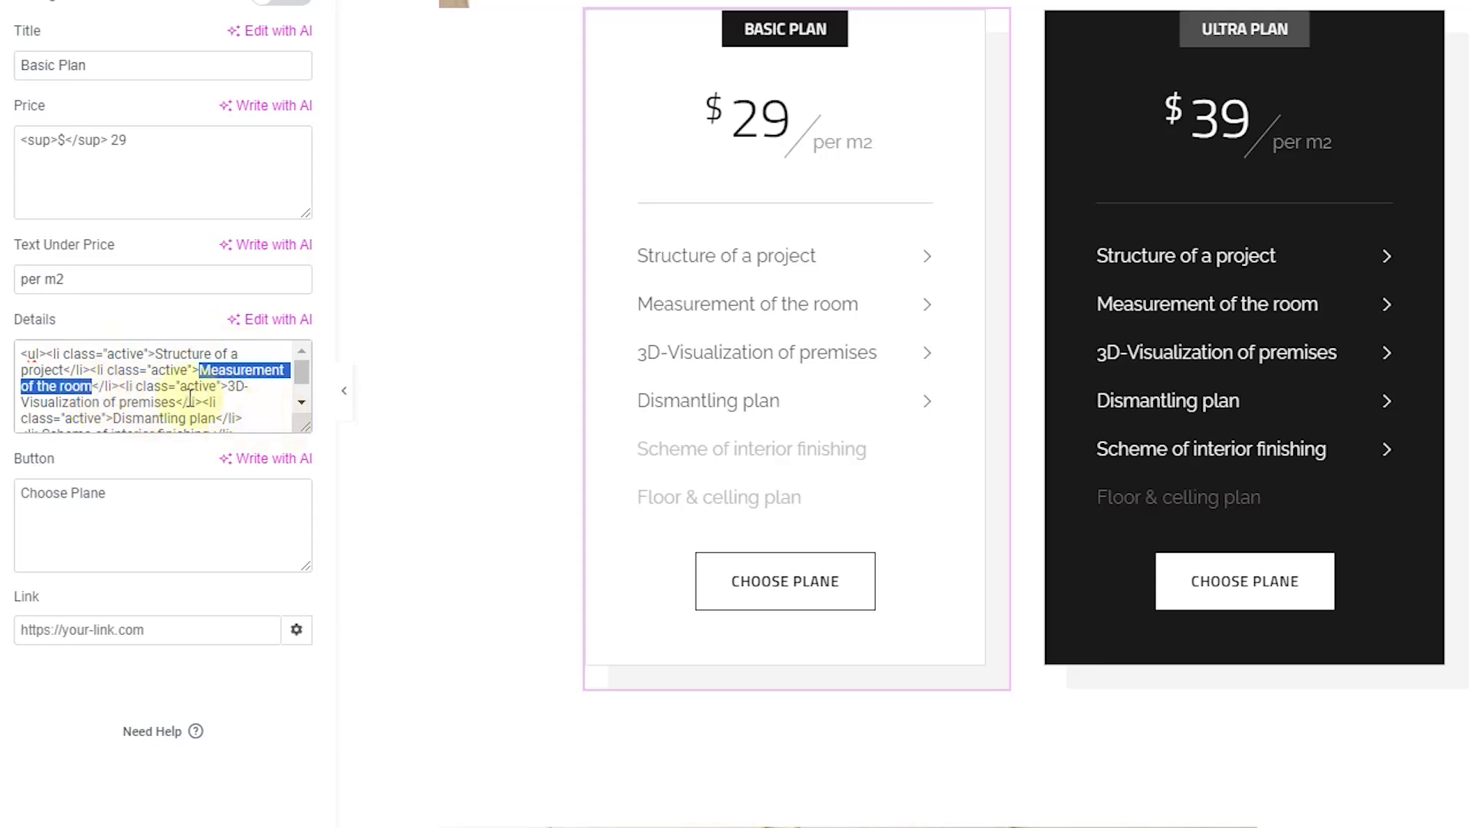
left_click_drag(229, 386, 174, 402)
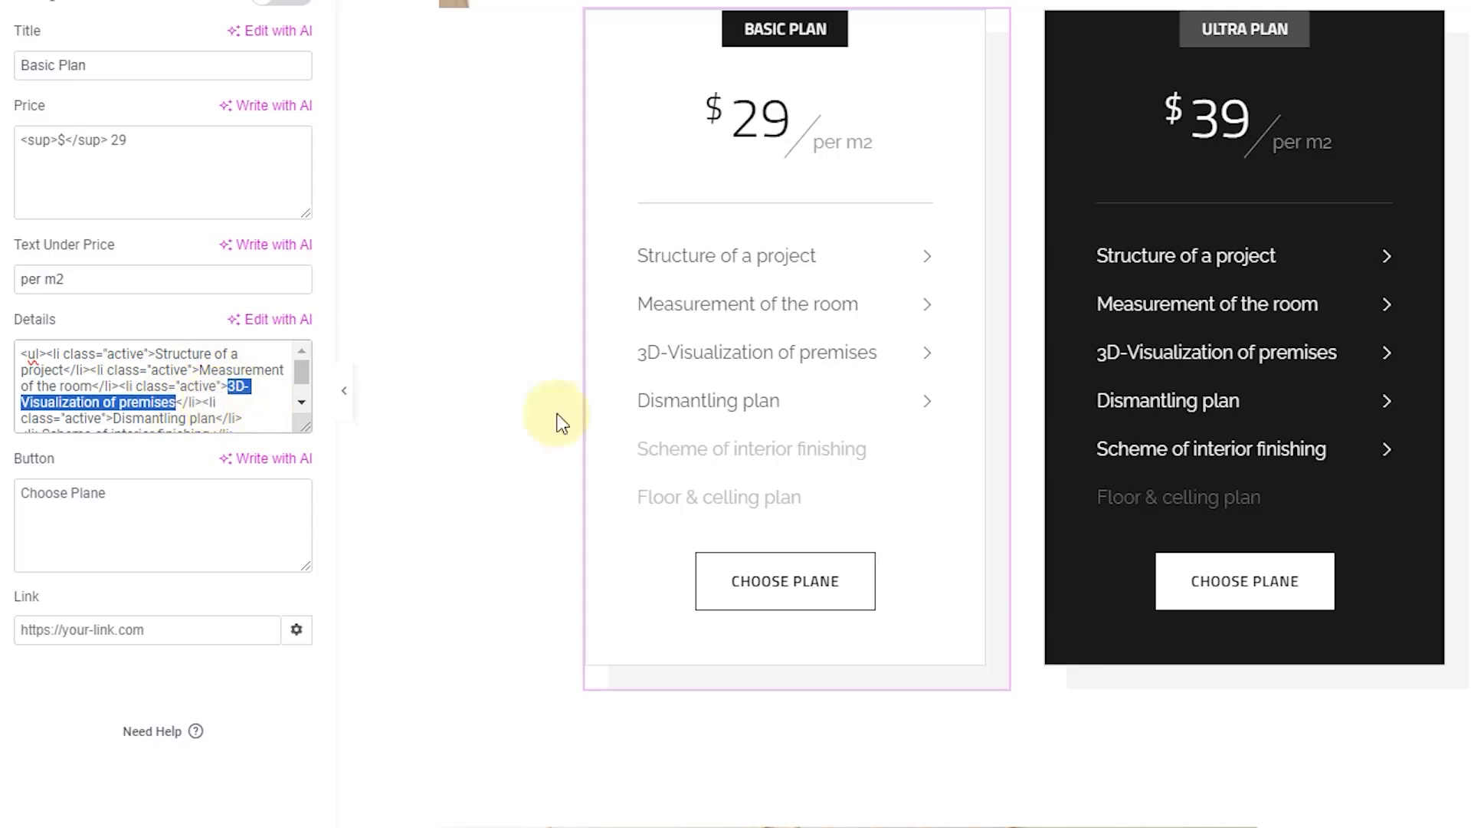
scroll(729, 389, "down", 1)
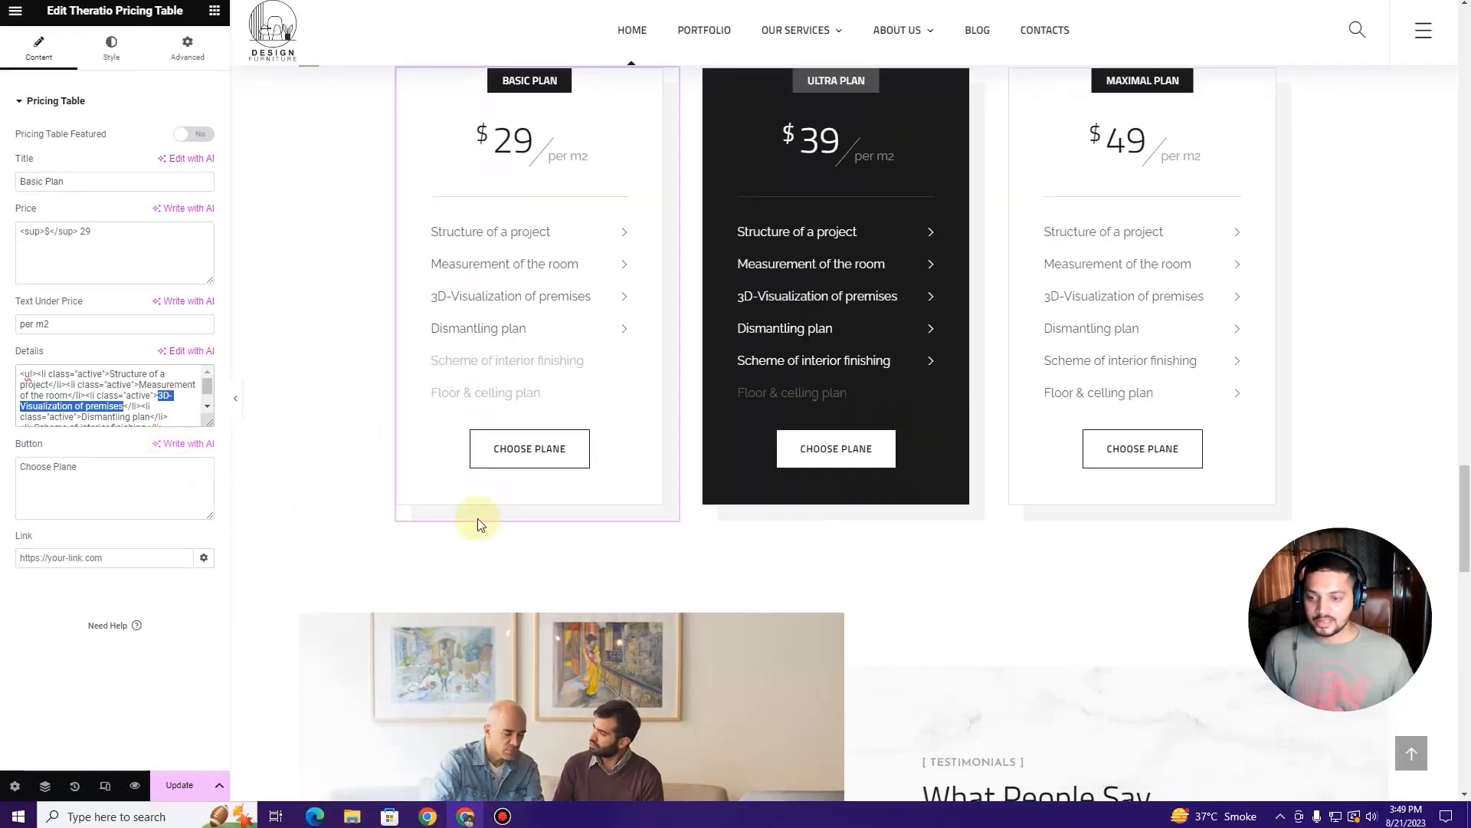
left_click(89, 466)
Step: Change the Basic, Ultra and Maximal plan buttons from 'Choose Plane' to 'Choose Plan'
key("BackSpace")
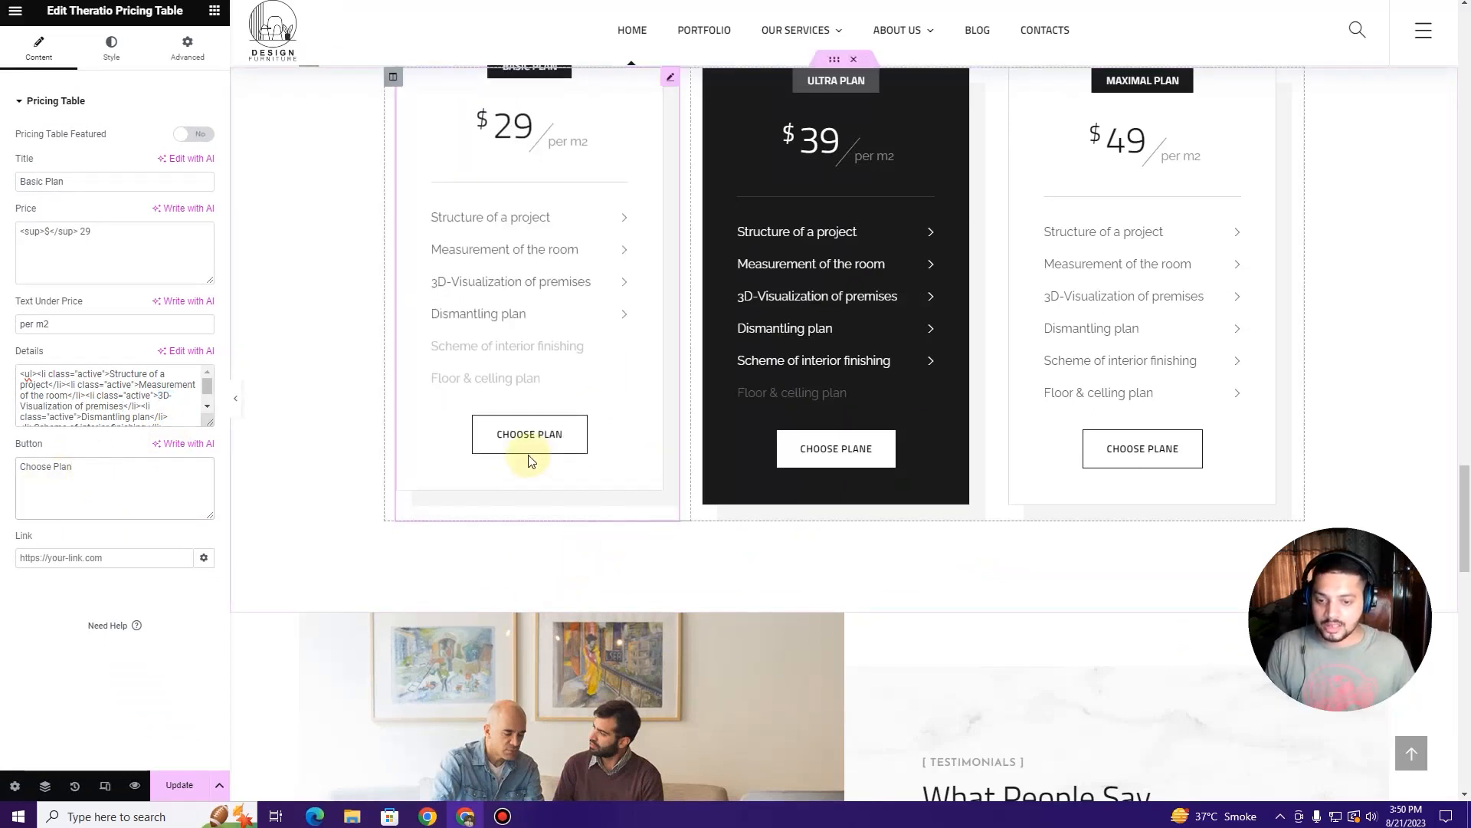
left_click(976, 79)
key("BackSpace")
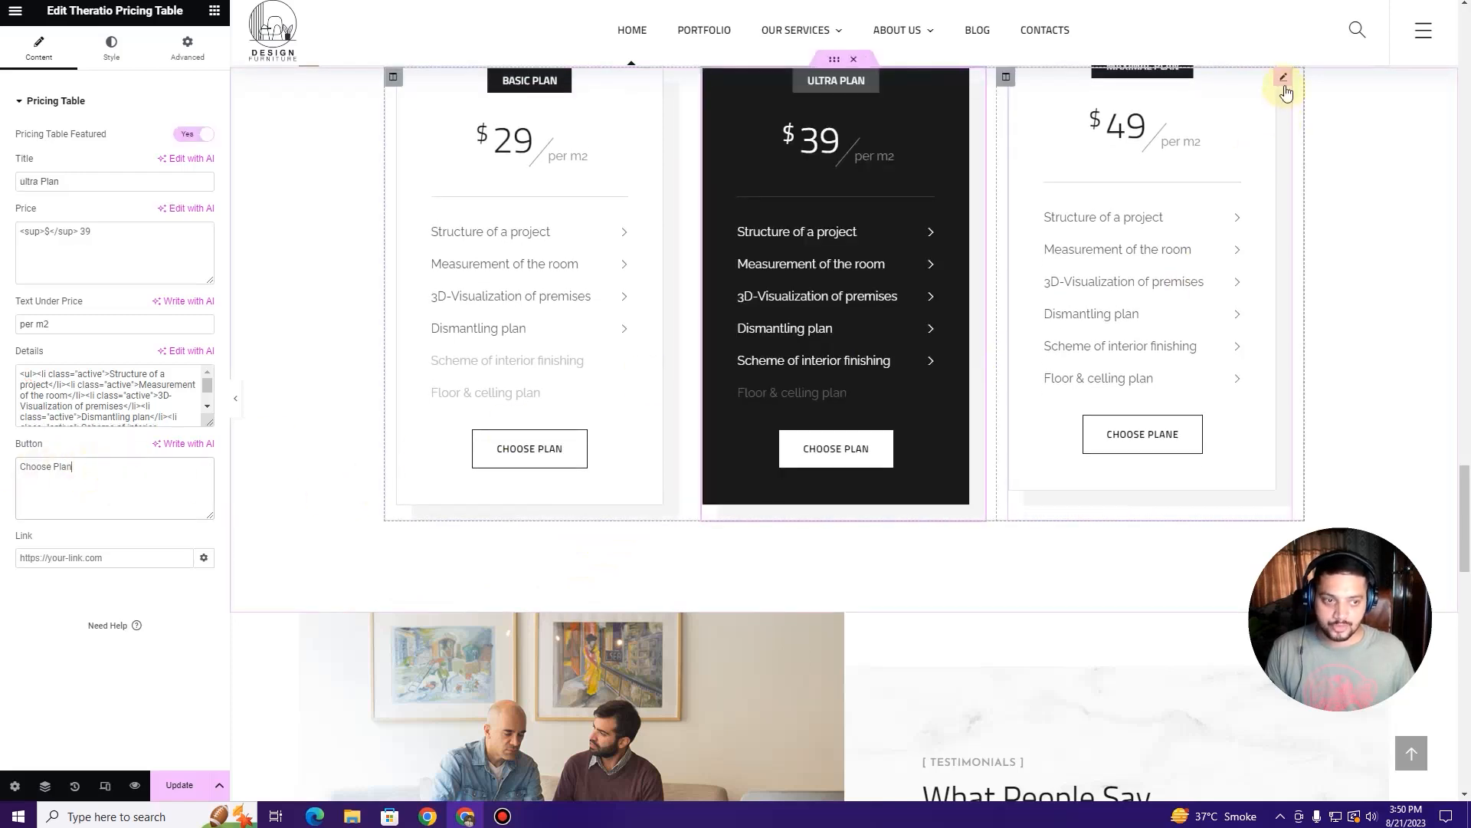
left_click(1286, 87)
left_click(109, 476)
key("BackSpace")
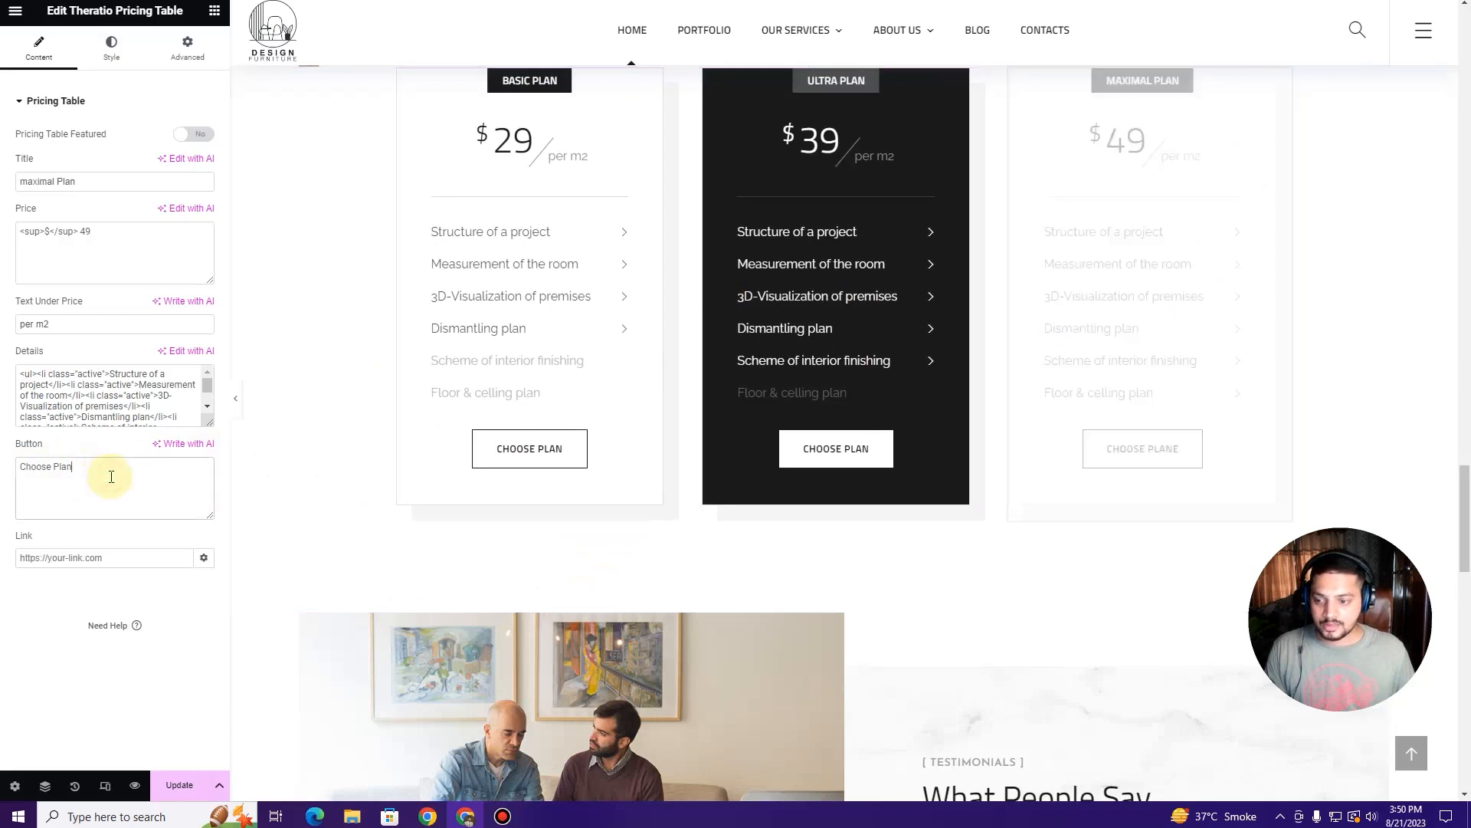
Step: Reopen the Ultra Plan pricing table and select its title to check it
scroll(608, 323, "up", 1)
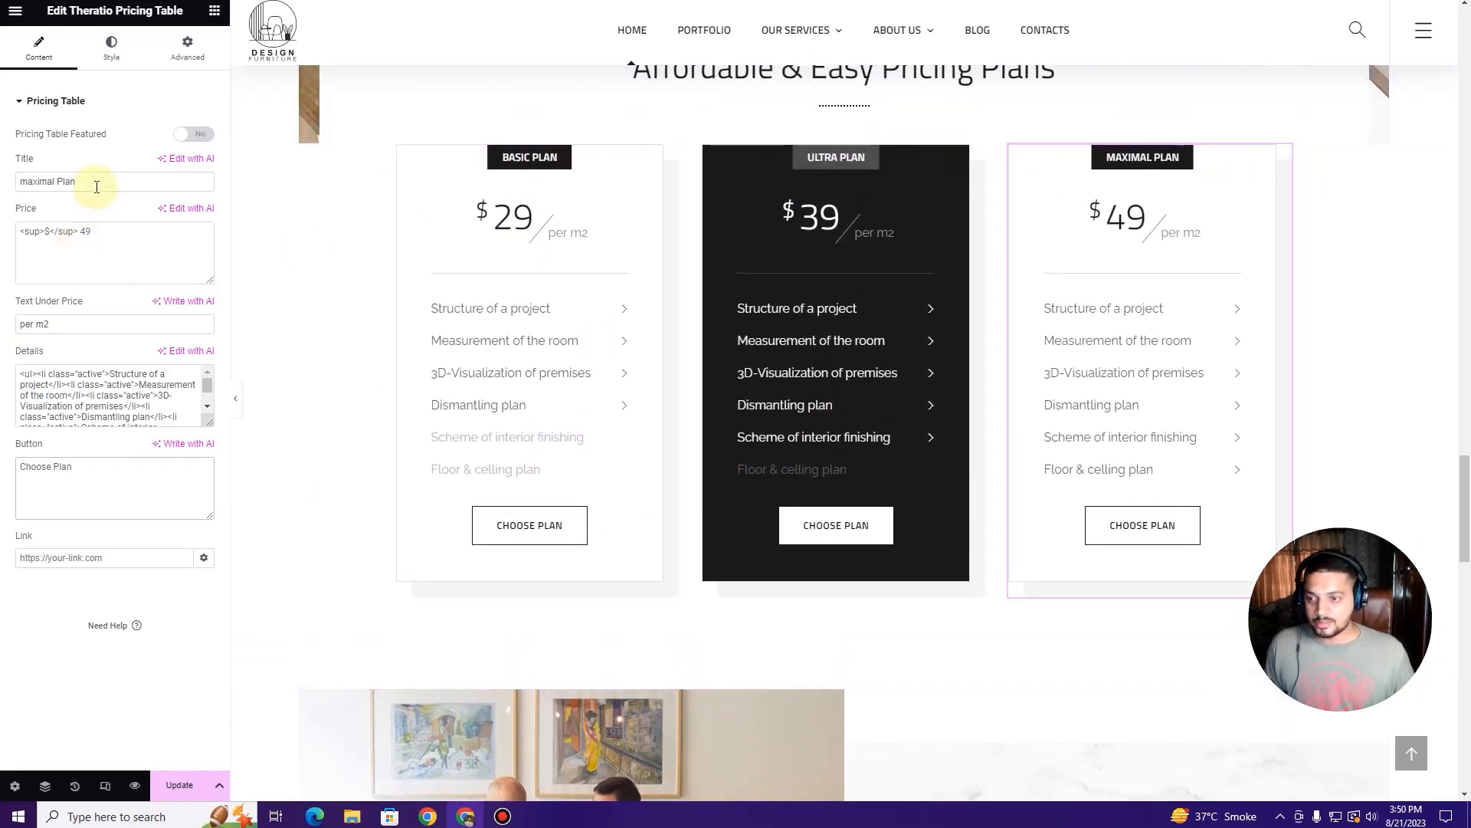
left_click(967, 163)
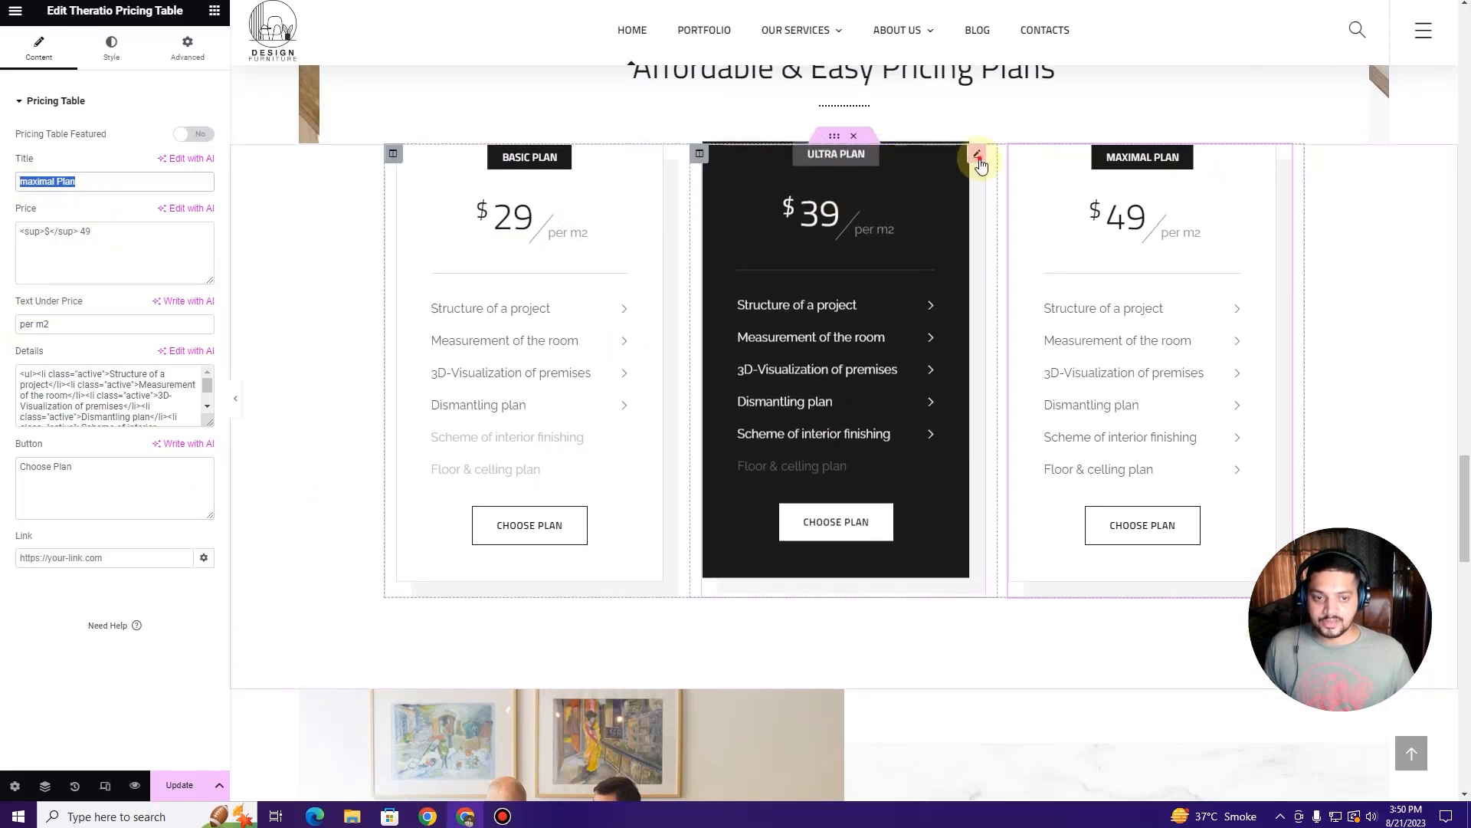
triple_click(70, 179)
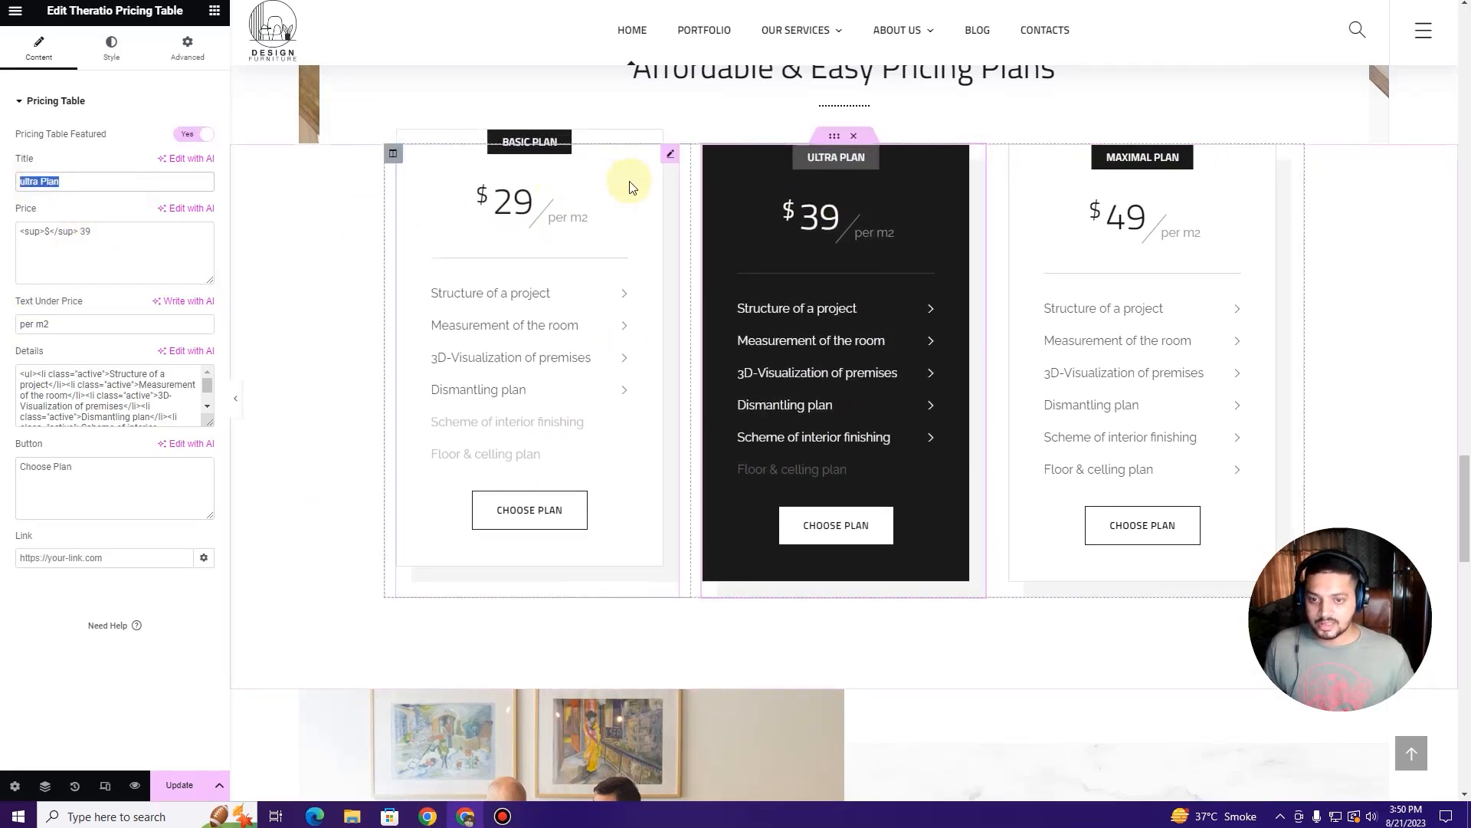
scroll(907, 450, "down", 2)
scroll(930, 489, "up", 1)
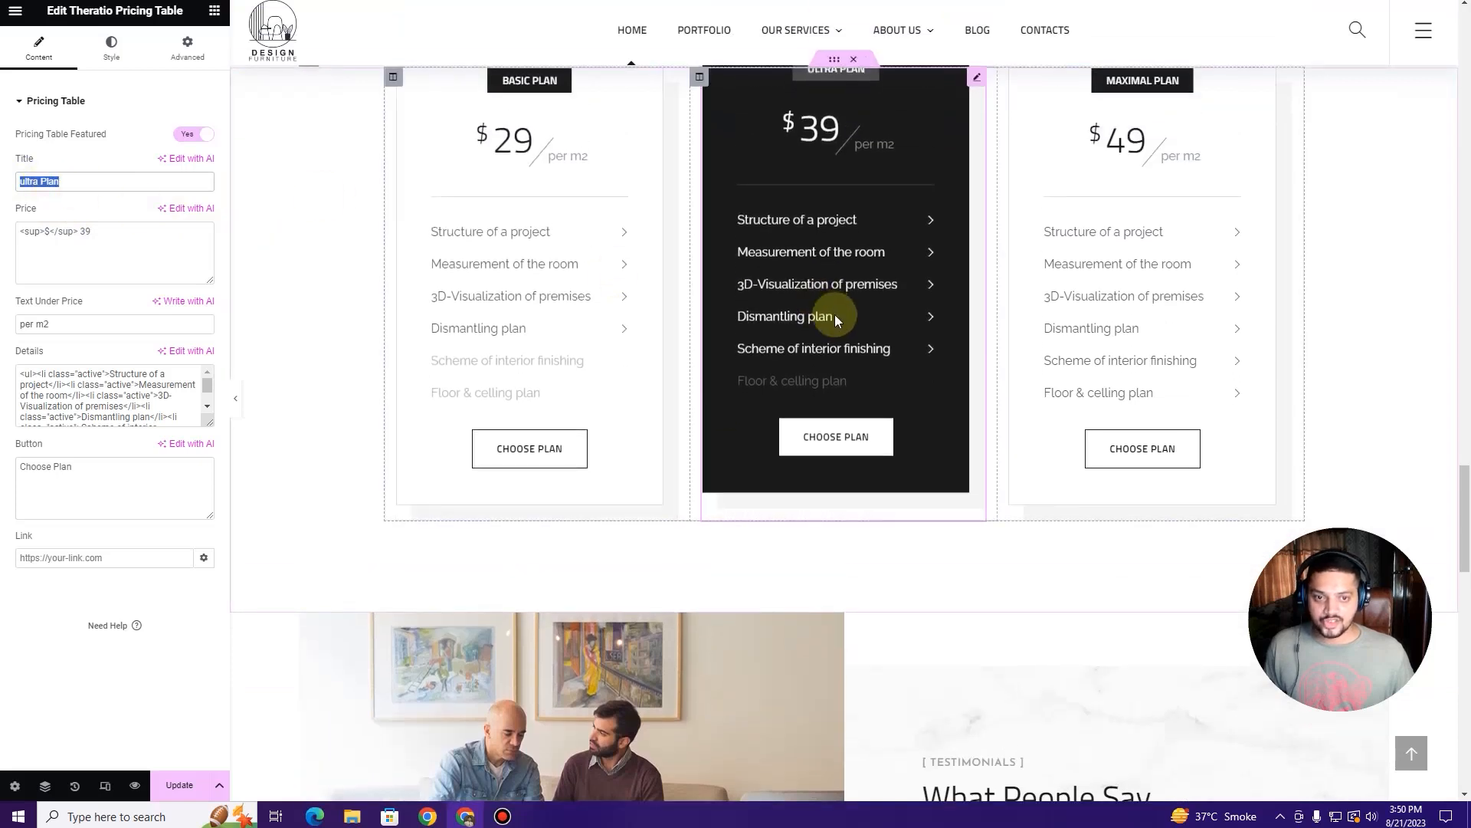
scroll(846, 358, "down", 3)
Step: Open the testimonial slider settings and expand the first testimonial's details
scroll(858, 349, "down", 3)
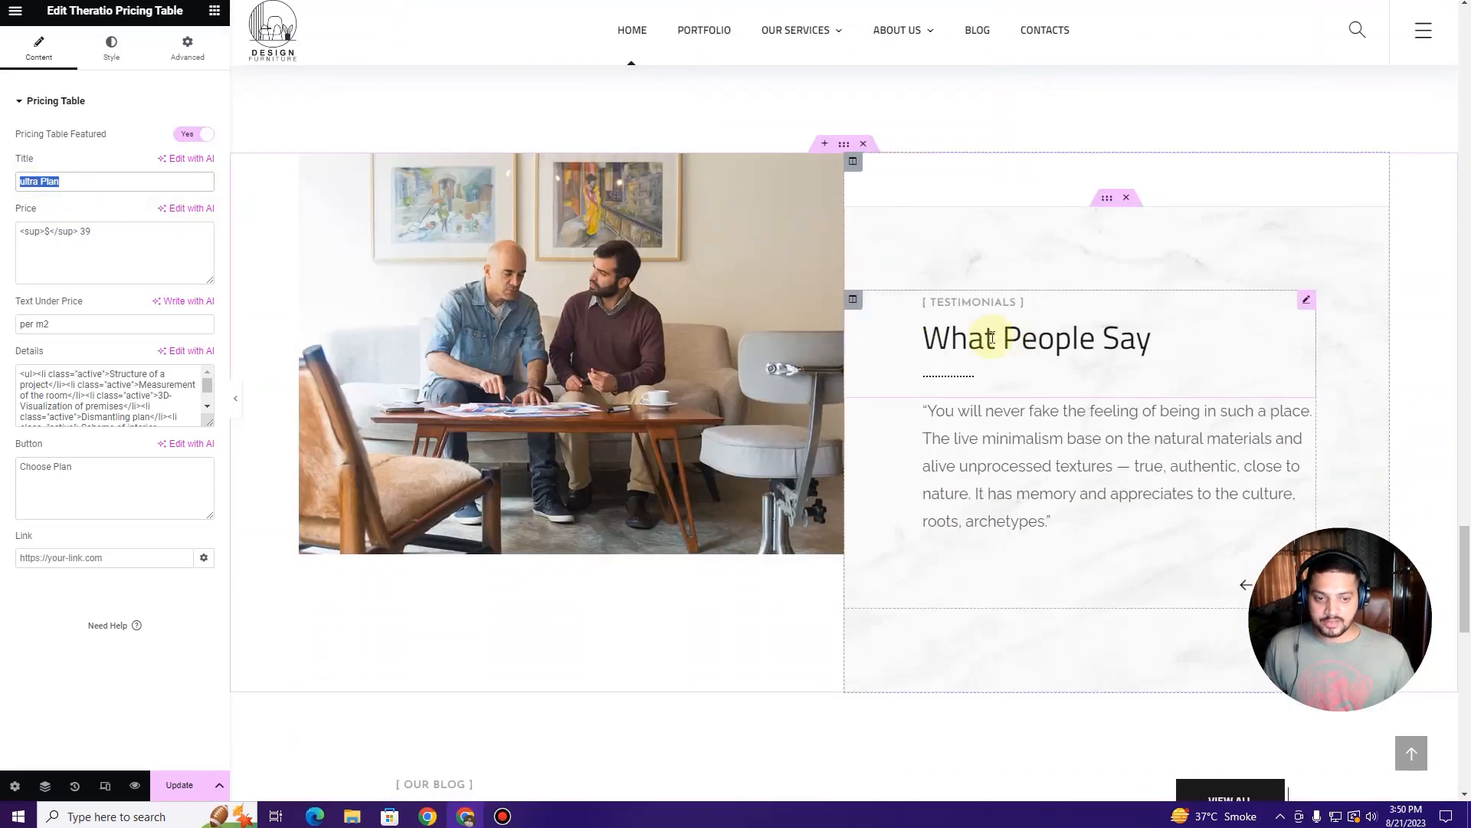
scroll(988, 335, "down", 2)
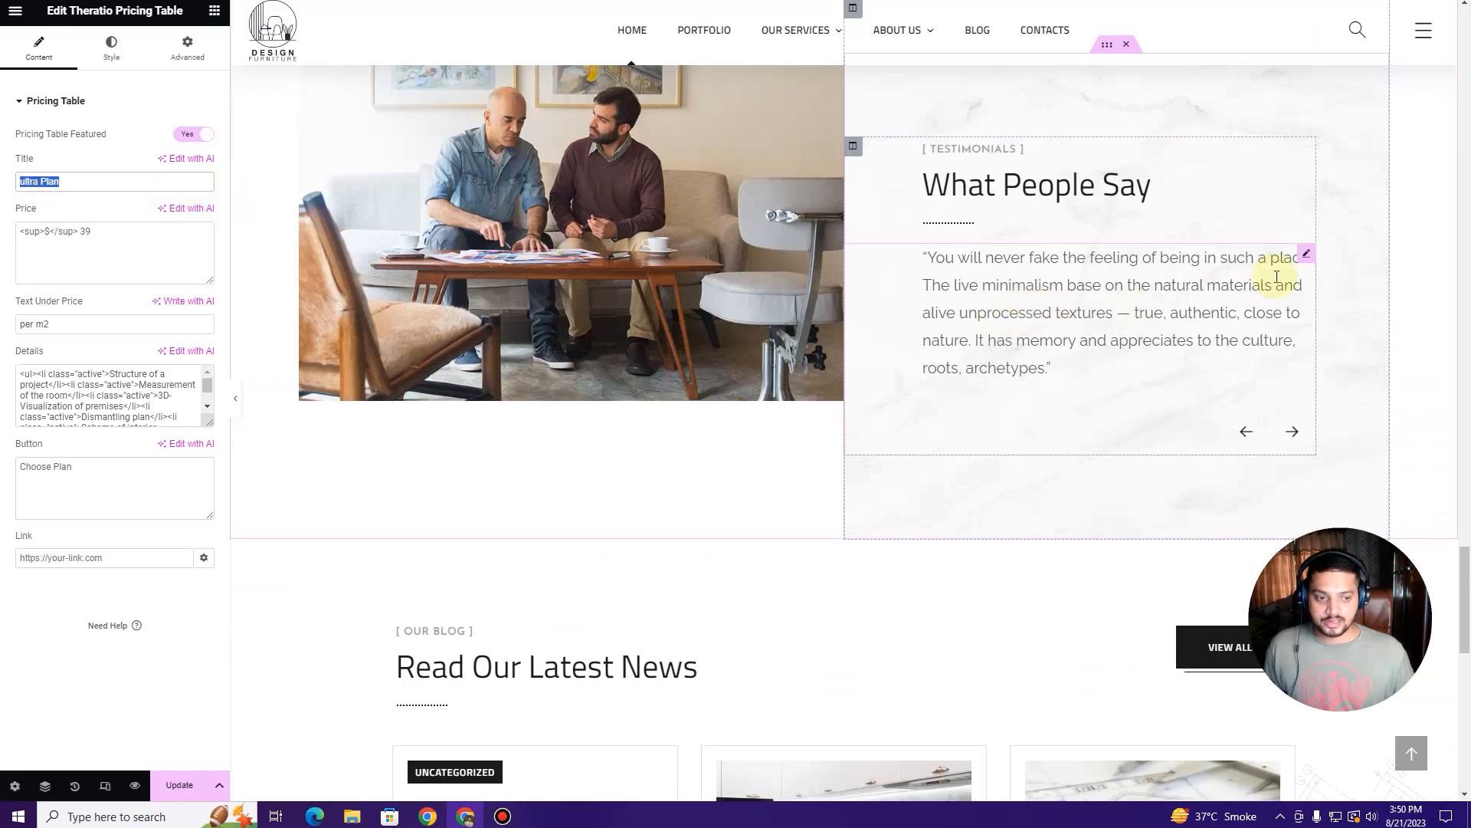
scroll(1042, 338, "up", 4)
scroll(1039, 343, "down", 3)
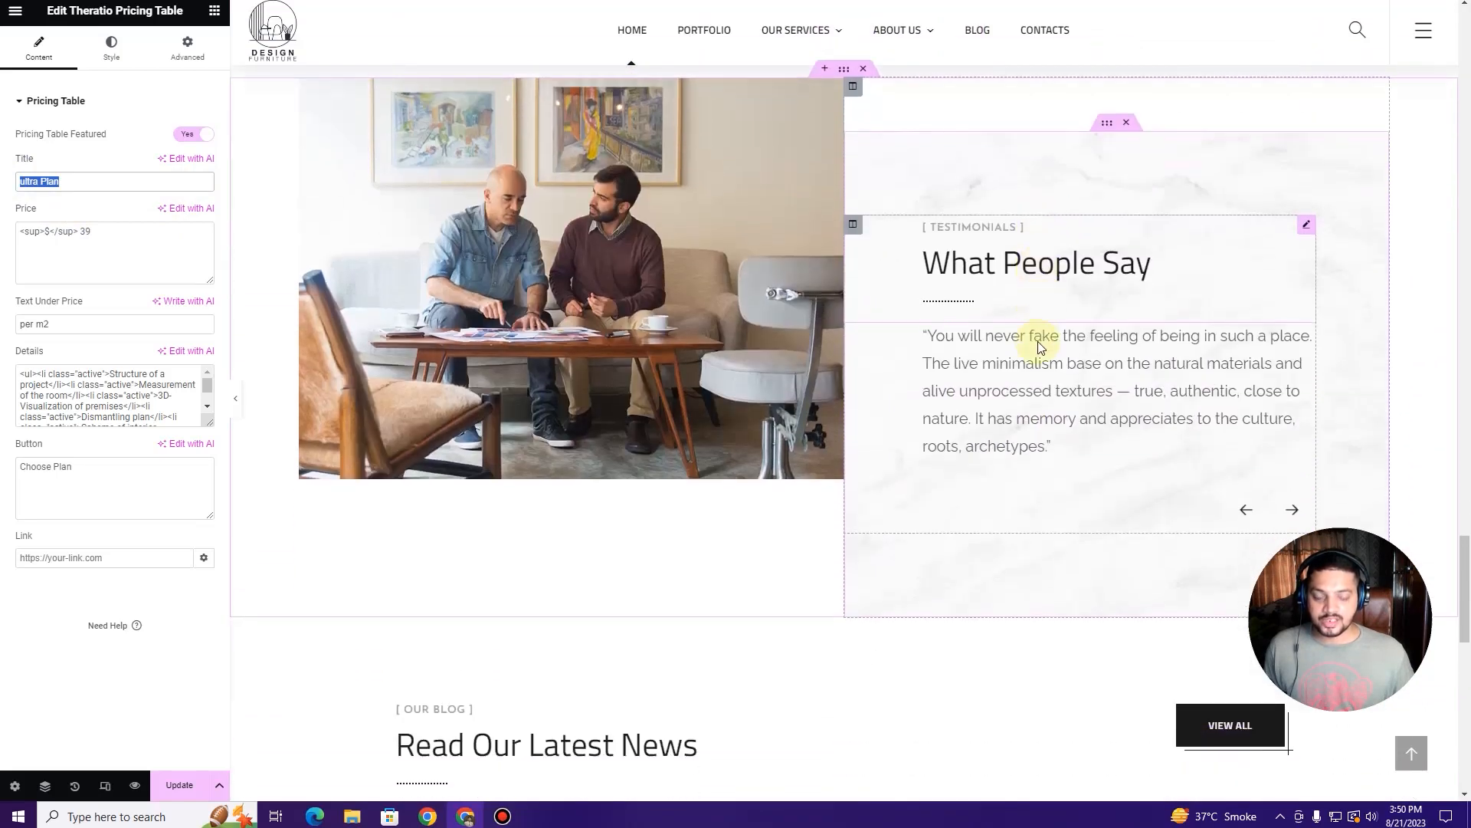
scroll(1038, 342, "down", 1)
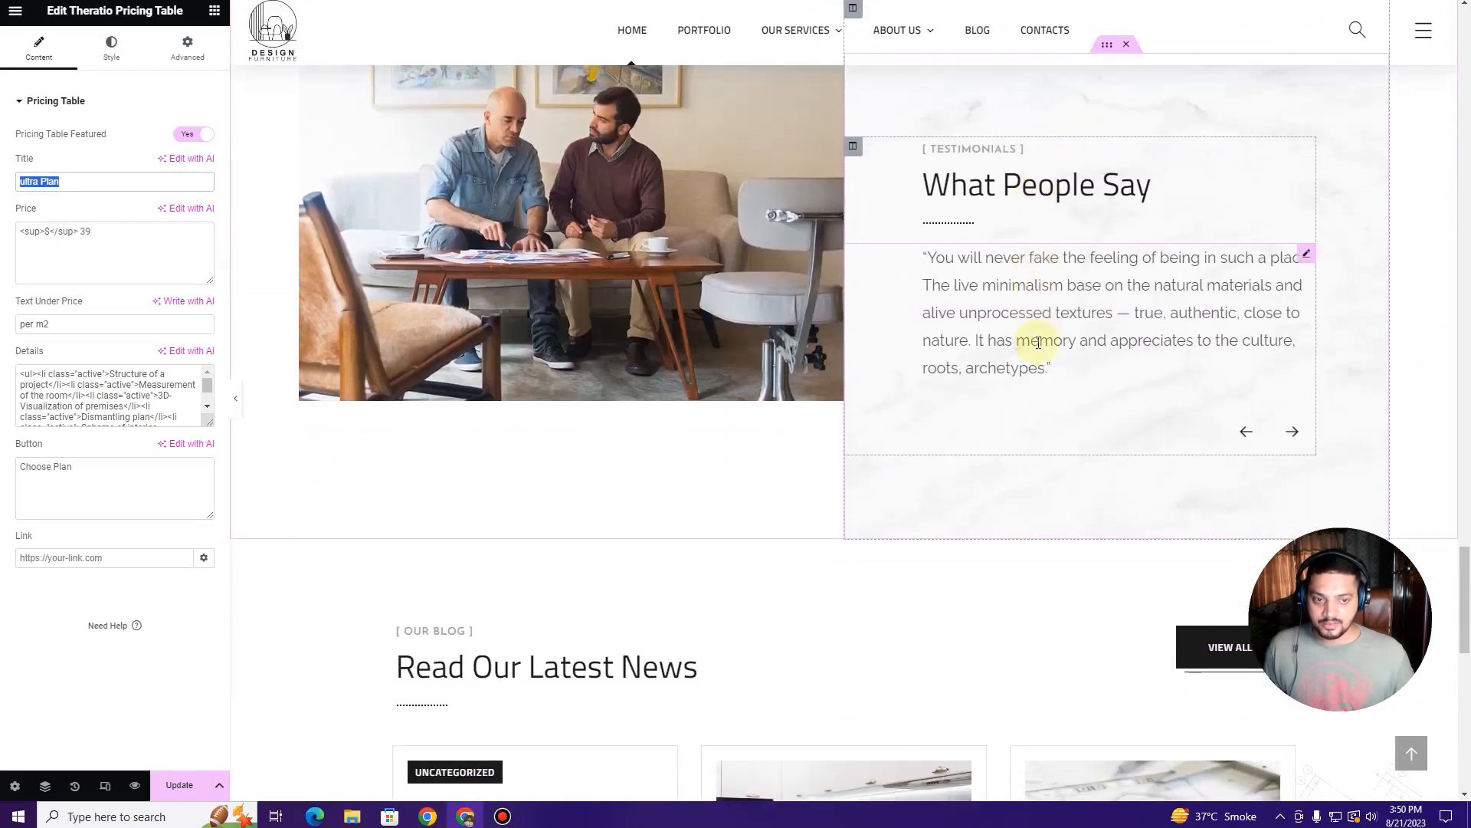
left_click(1315, 261)
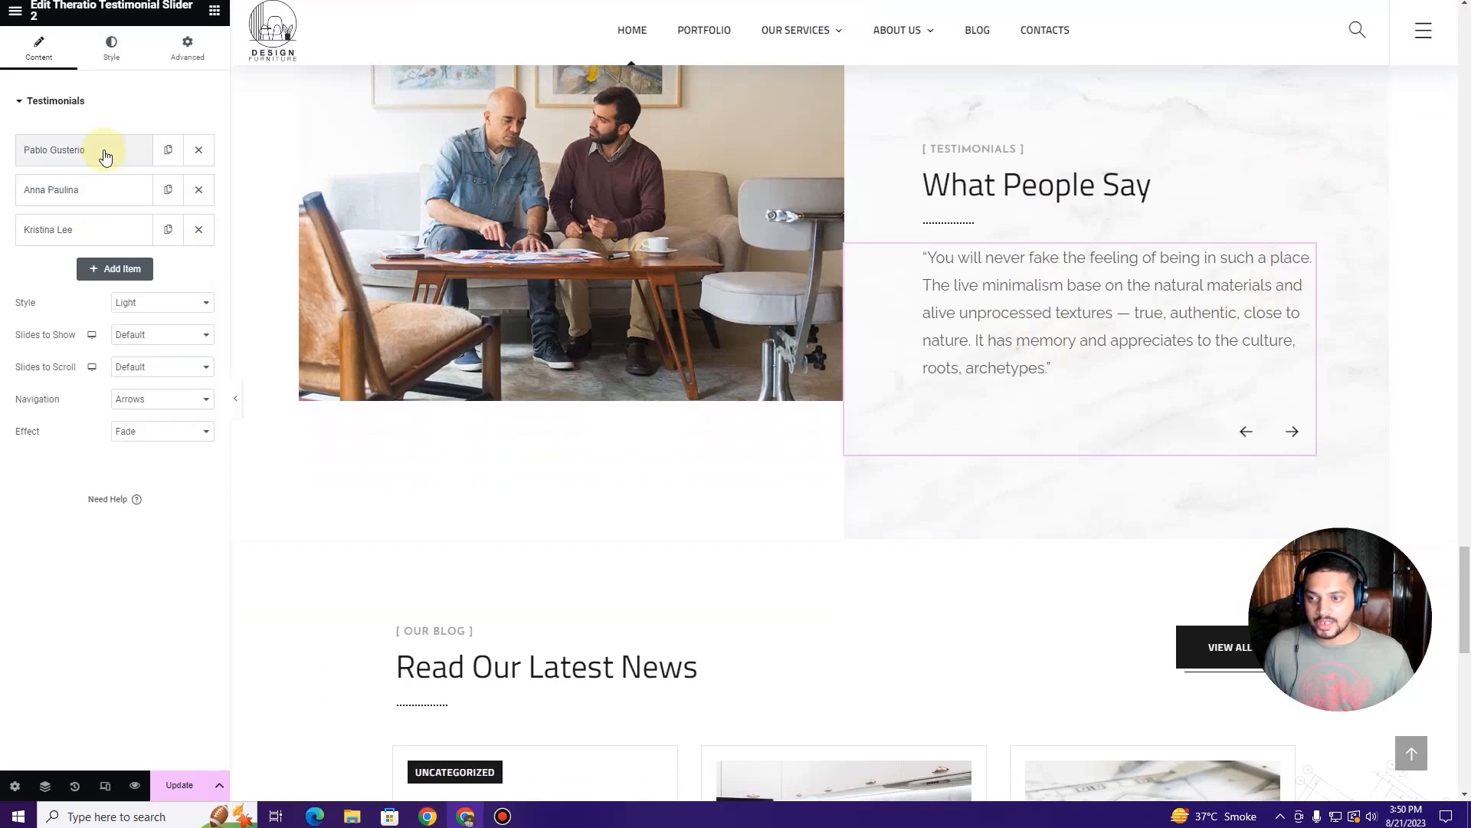
left_click(105, 154)
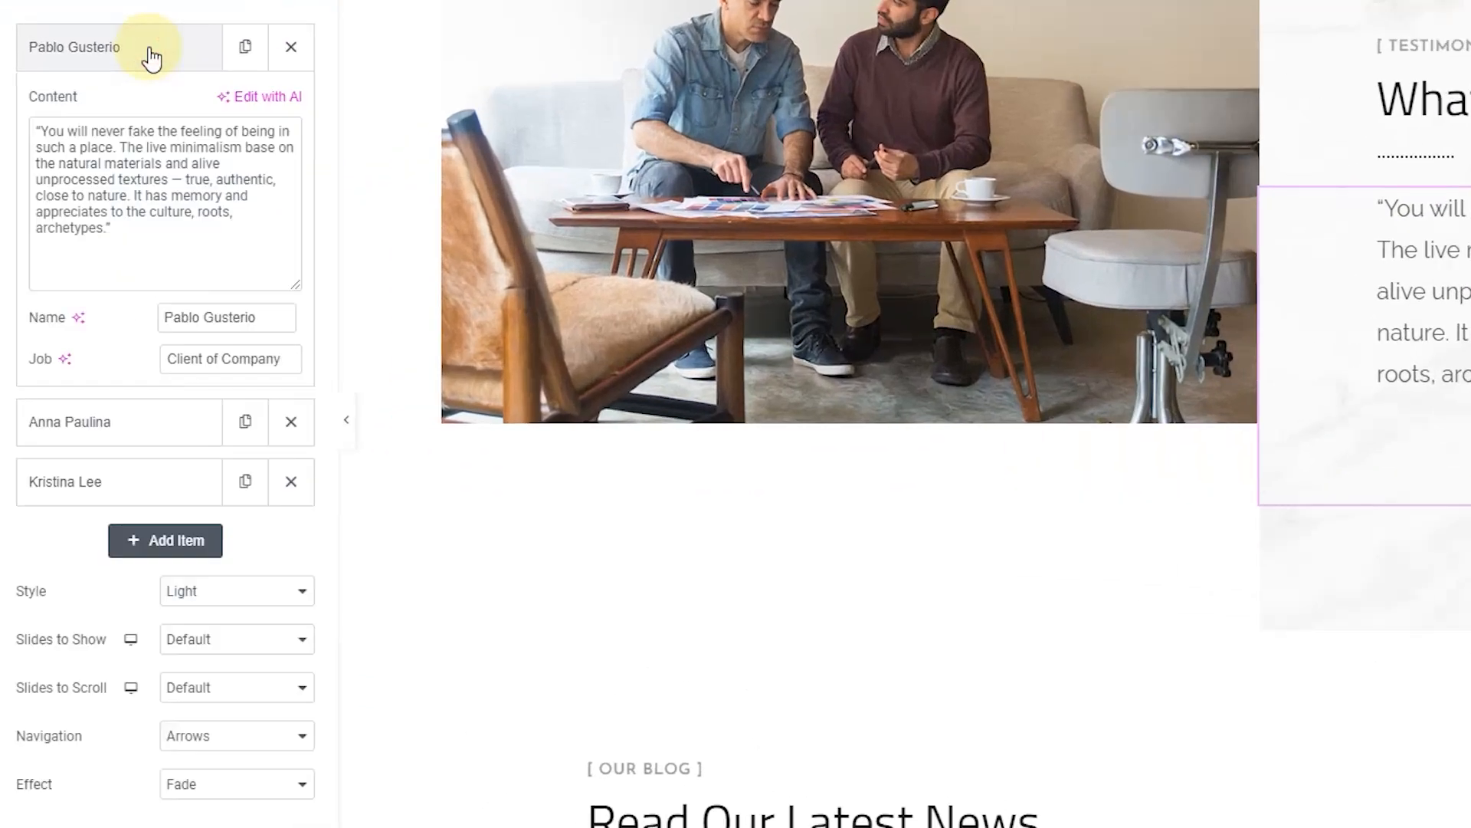
left_click_drag(123, 234, 10, 137)
left_click(65, 132)
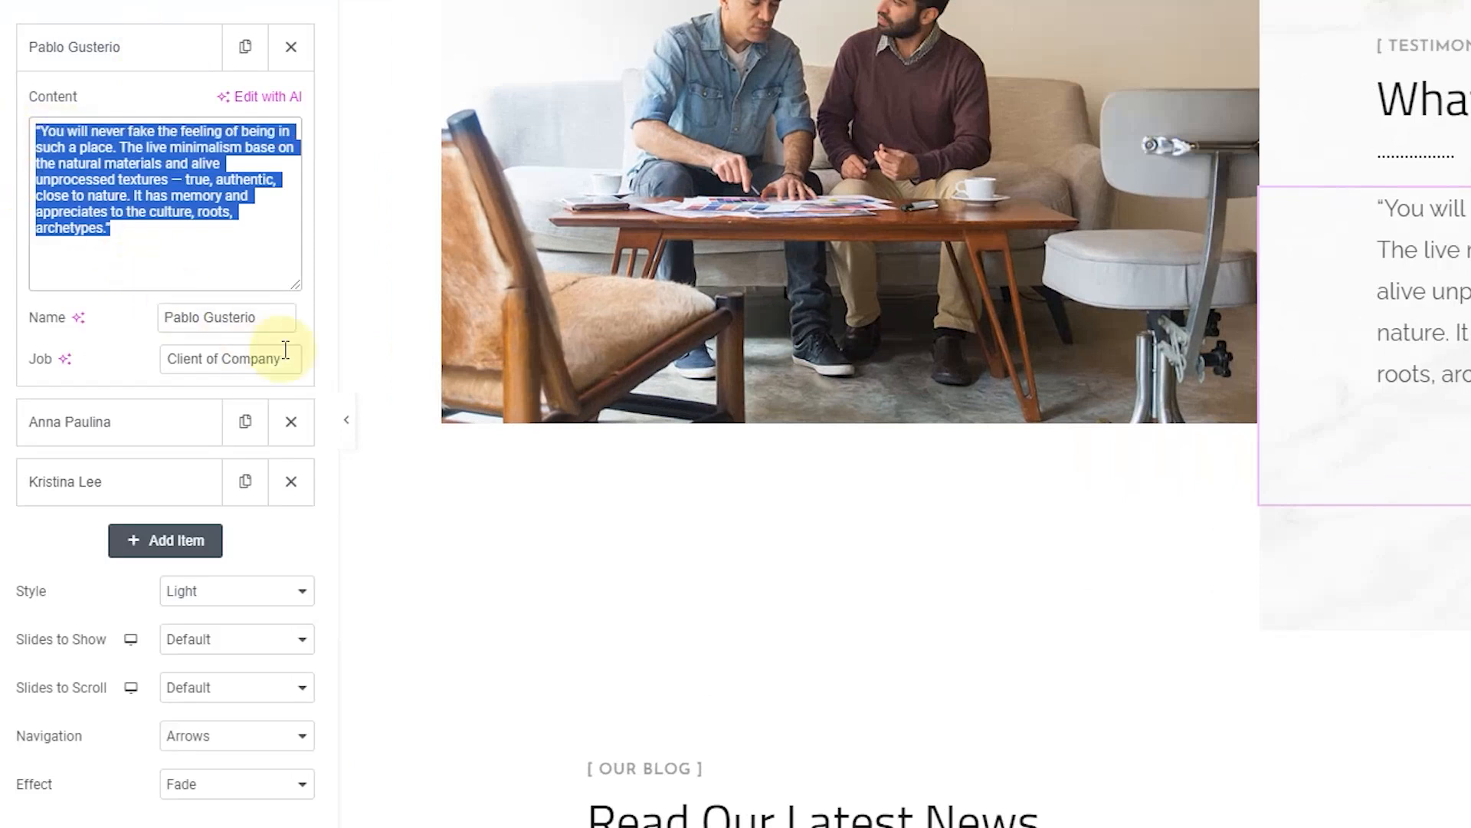
Step: Shorten the first testimonial's job from 'Client of Company' to 'Company'
left_click(256, 317)
left_click_drag(256, 317, 125, 313)
left_click(240, 359)
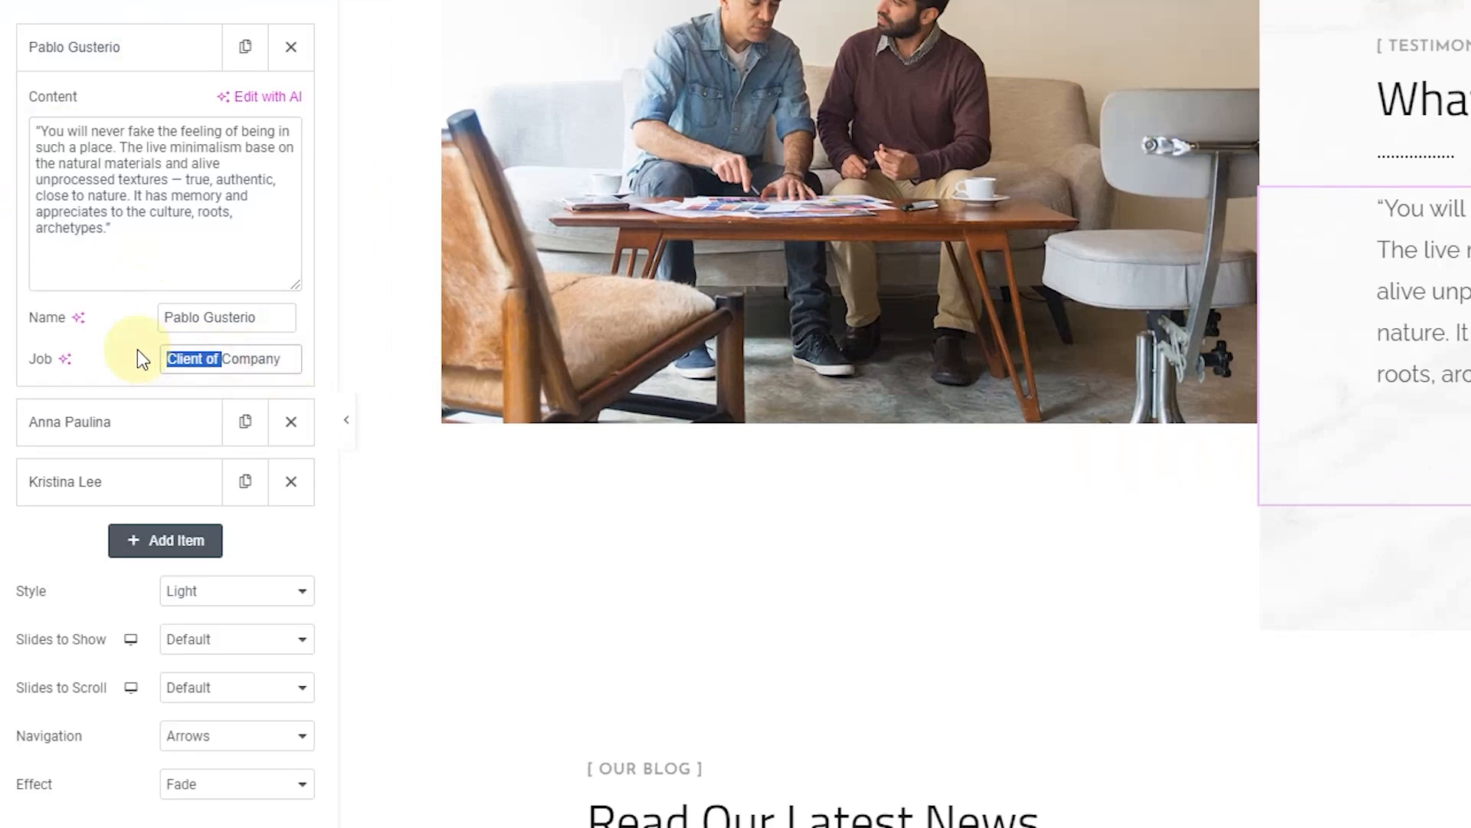
key("BackSpace")
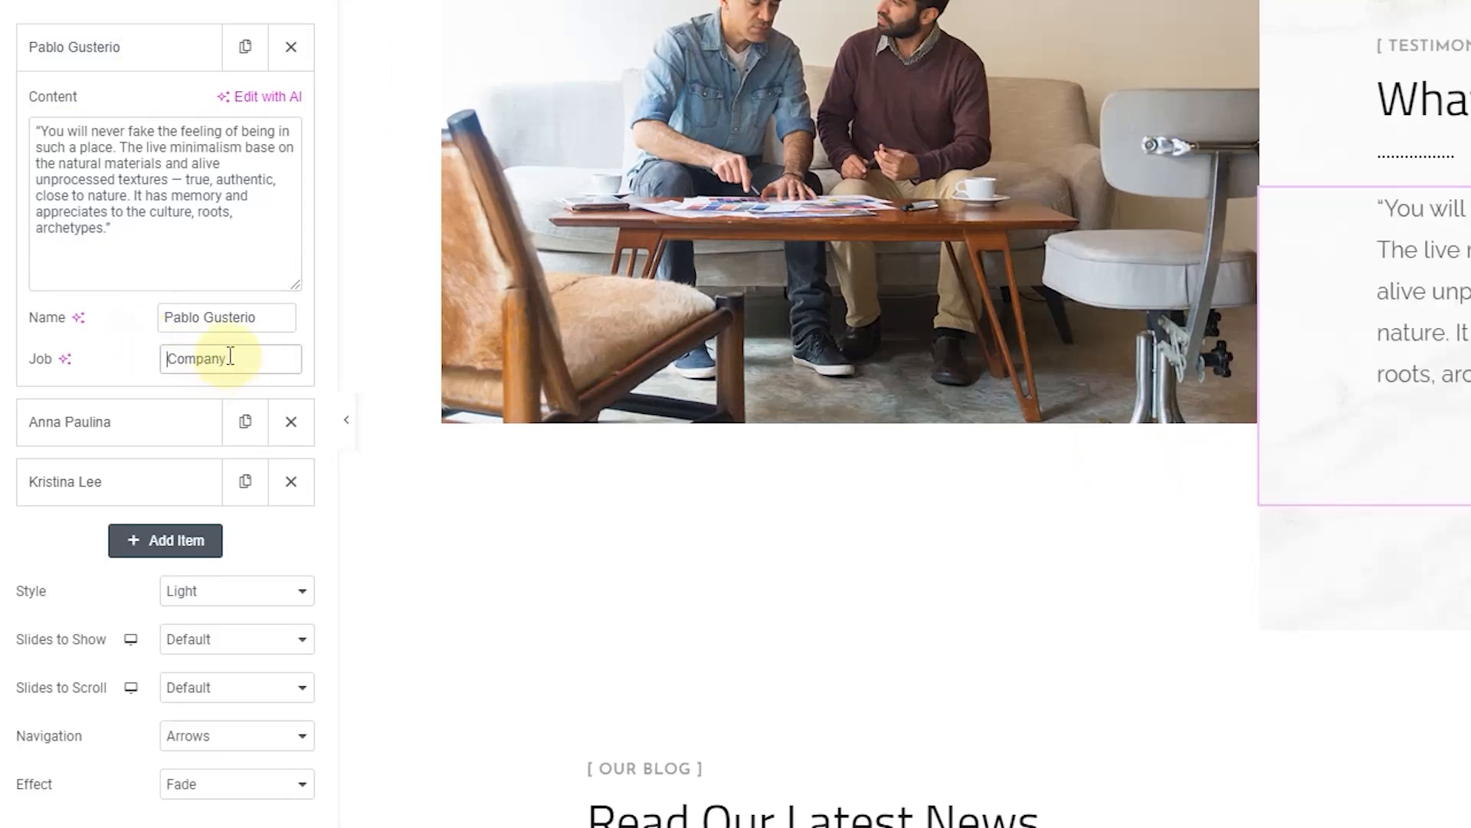
Step: Expand and collapse the second and third testimonials to check their details
left_click(111, 49)
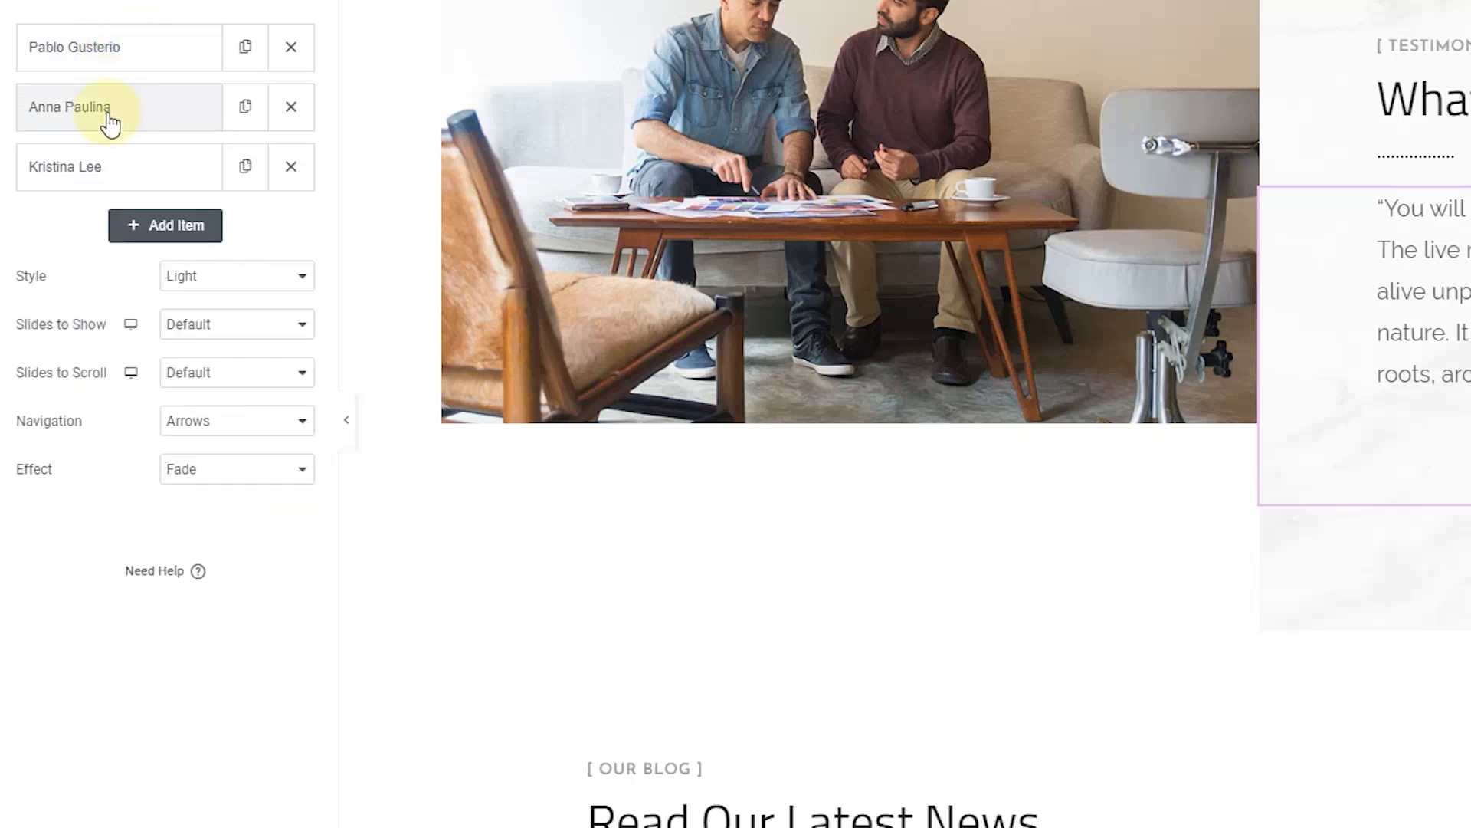
left_click(107, 112)
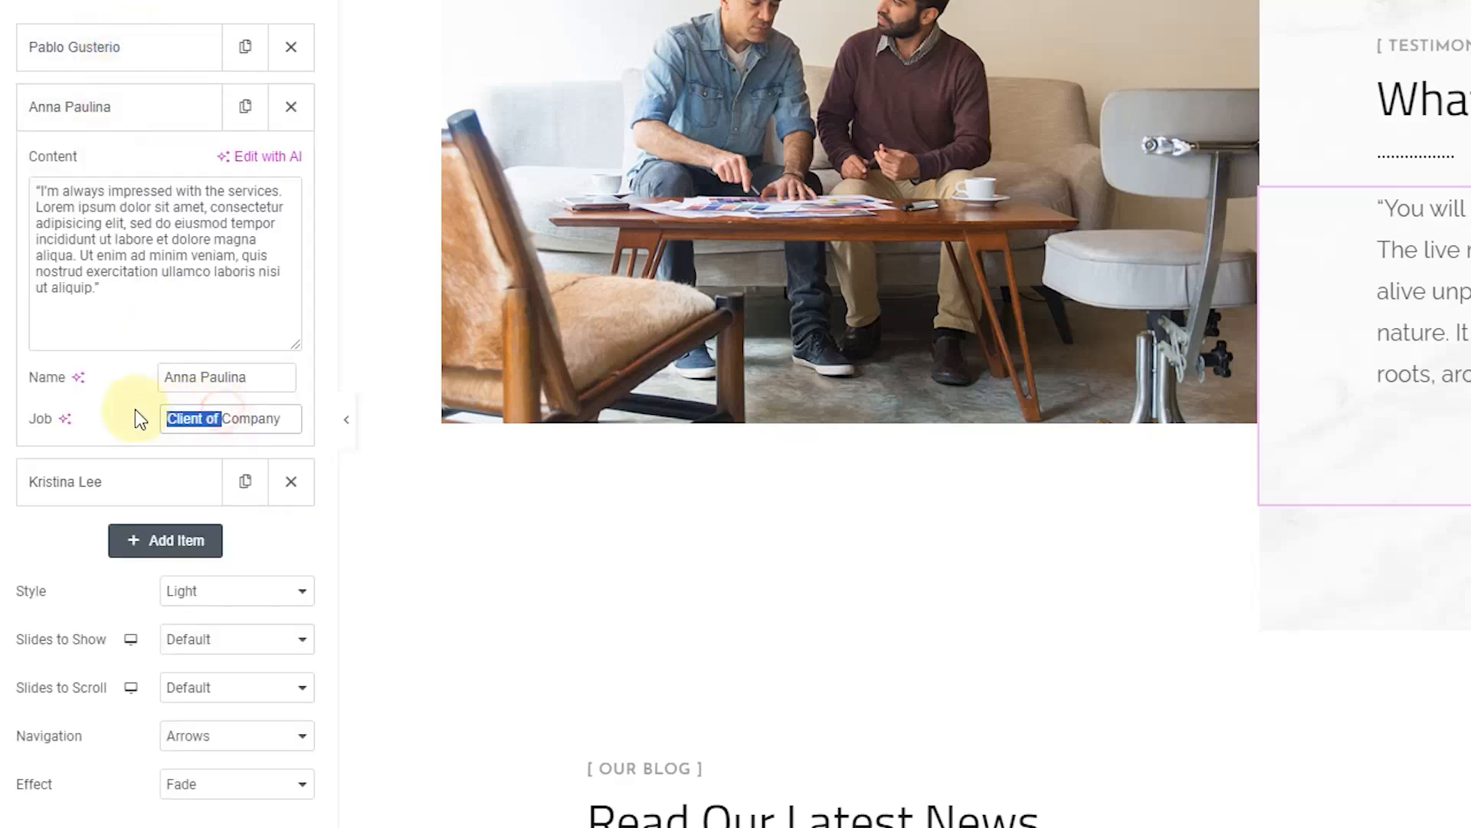
left_click(129, 109)
left_click(113, 170)
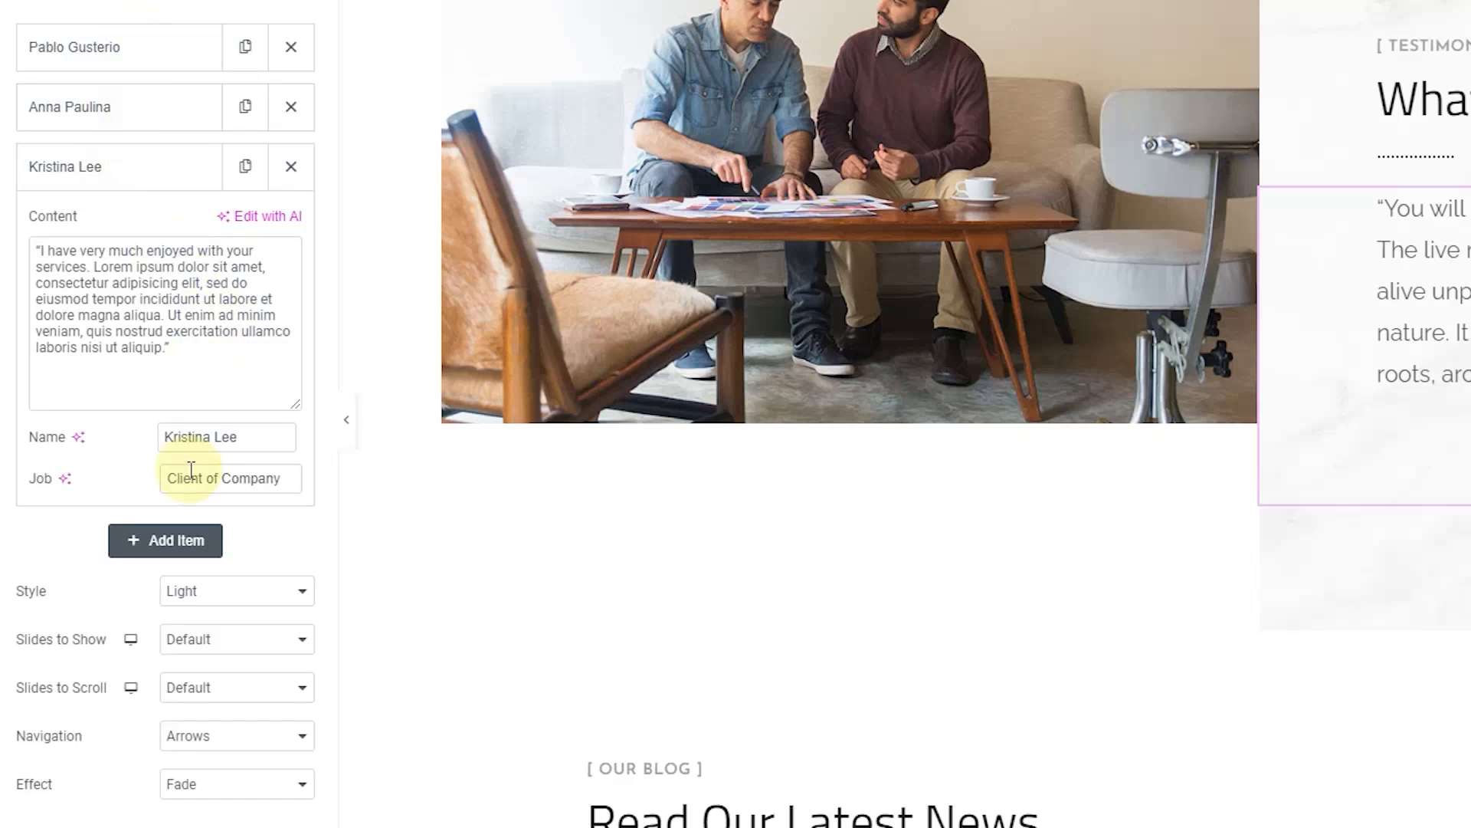
left_click(146, 176)
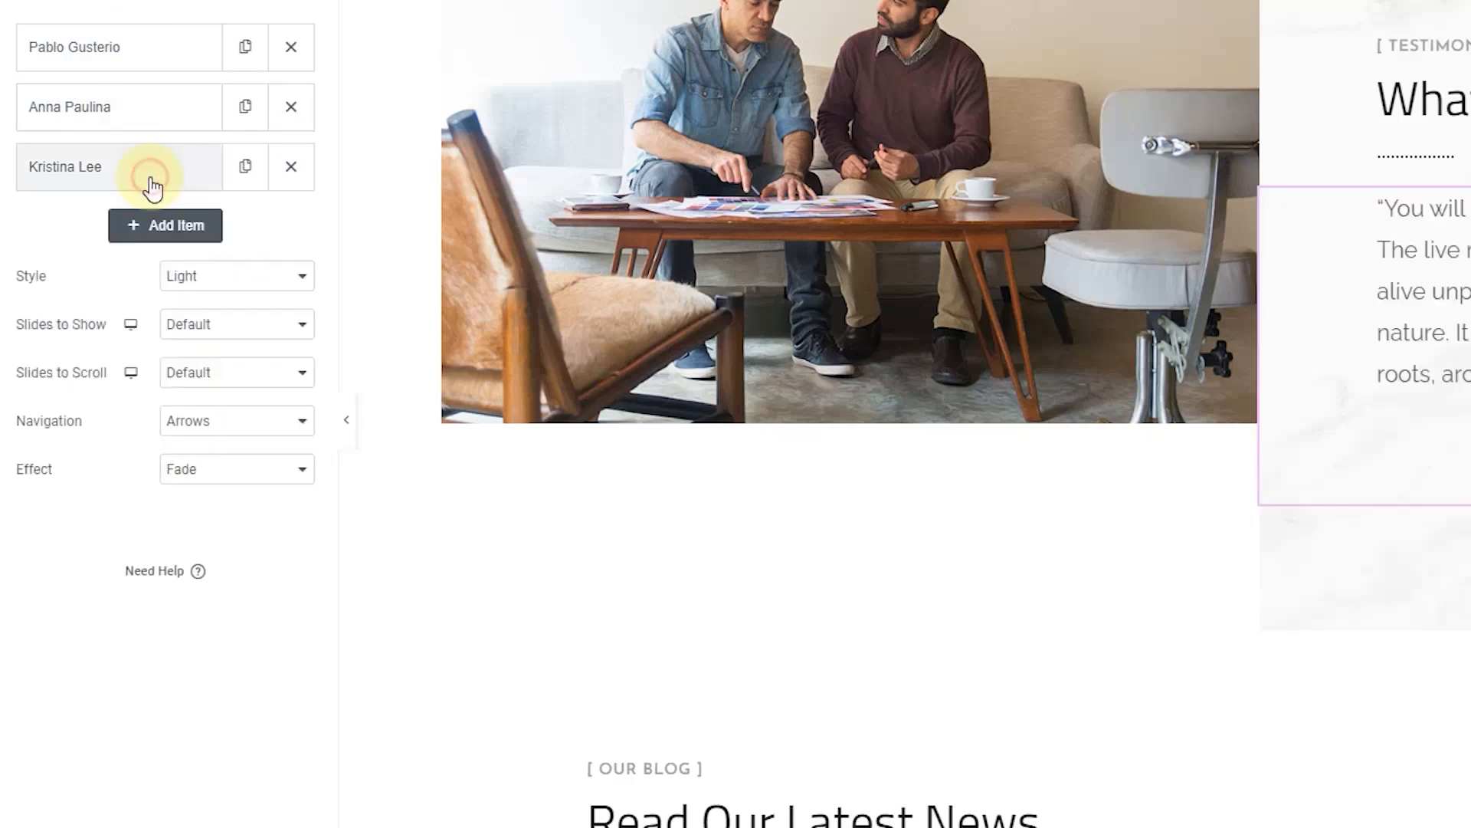
left_click(252, 279)
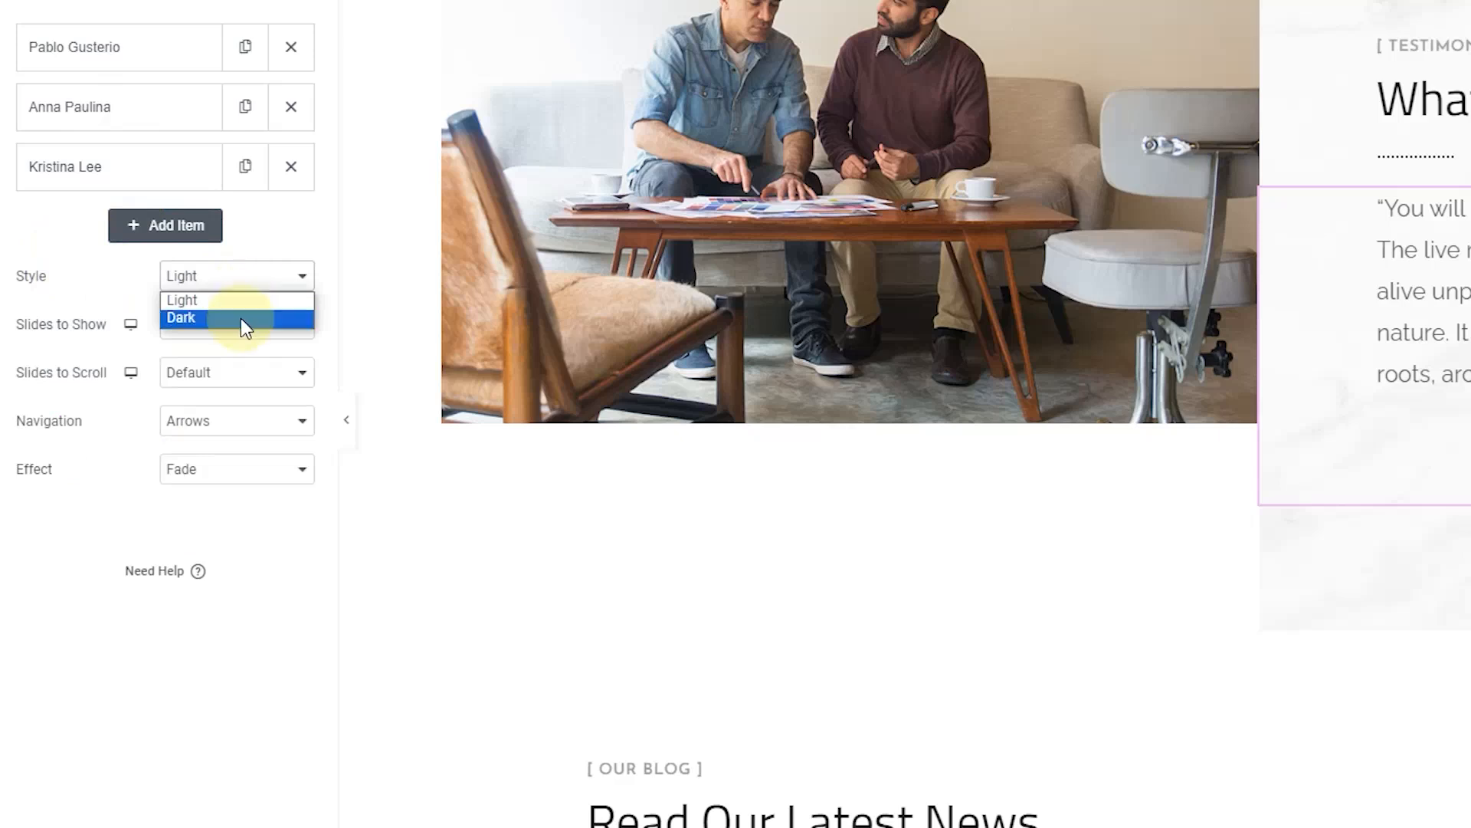
Step: Keep the slider's Light style and set Slides to Show to 1
left_click(240, 319)
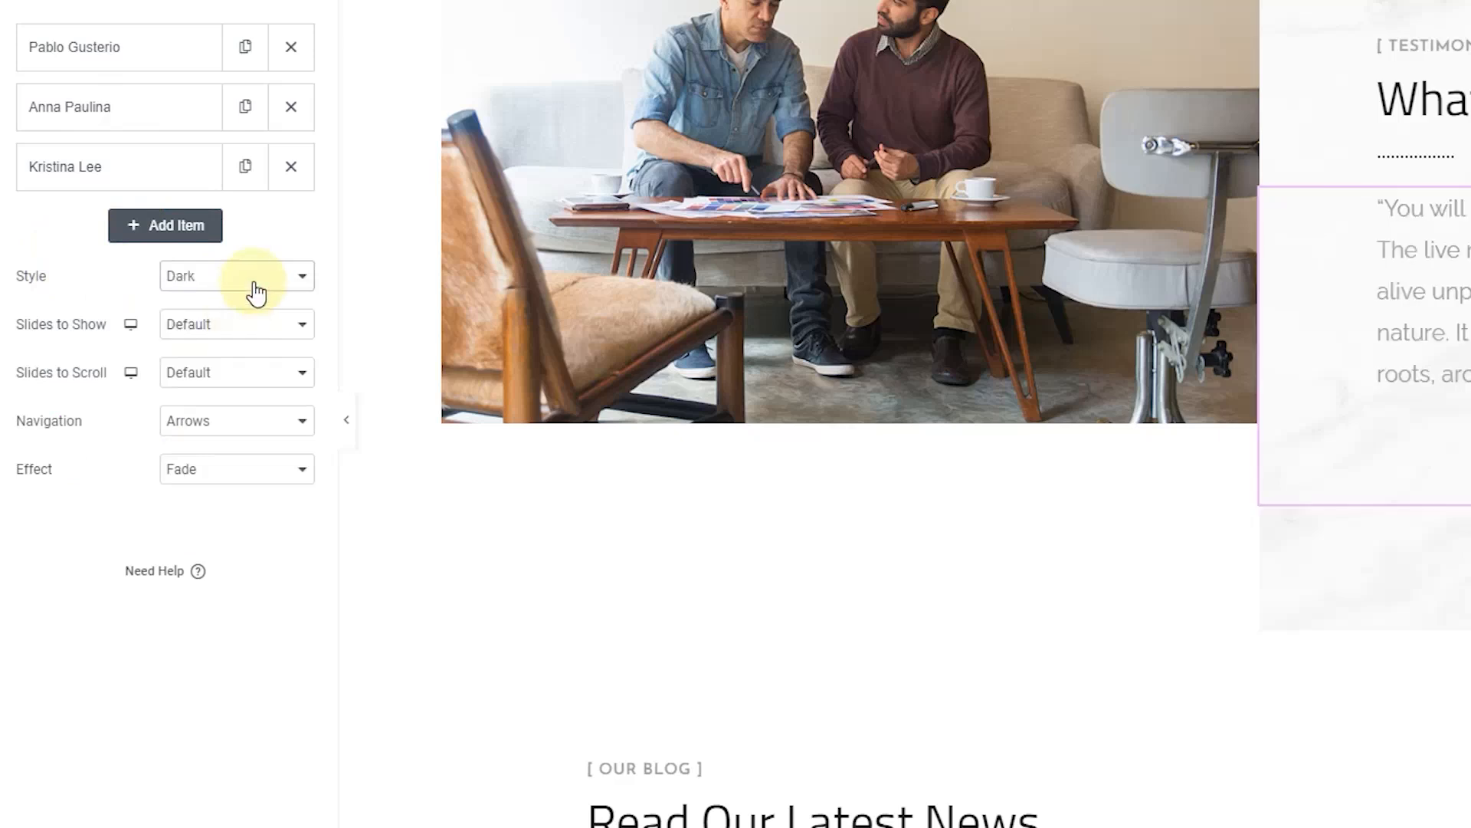
left_click(256, 285)
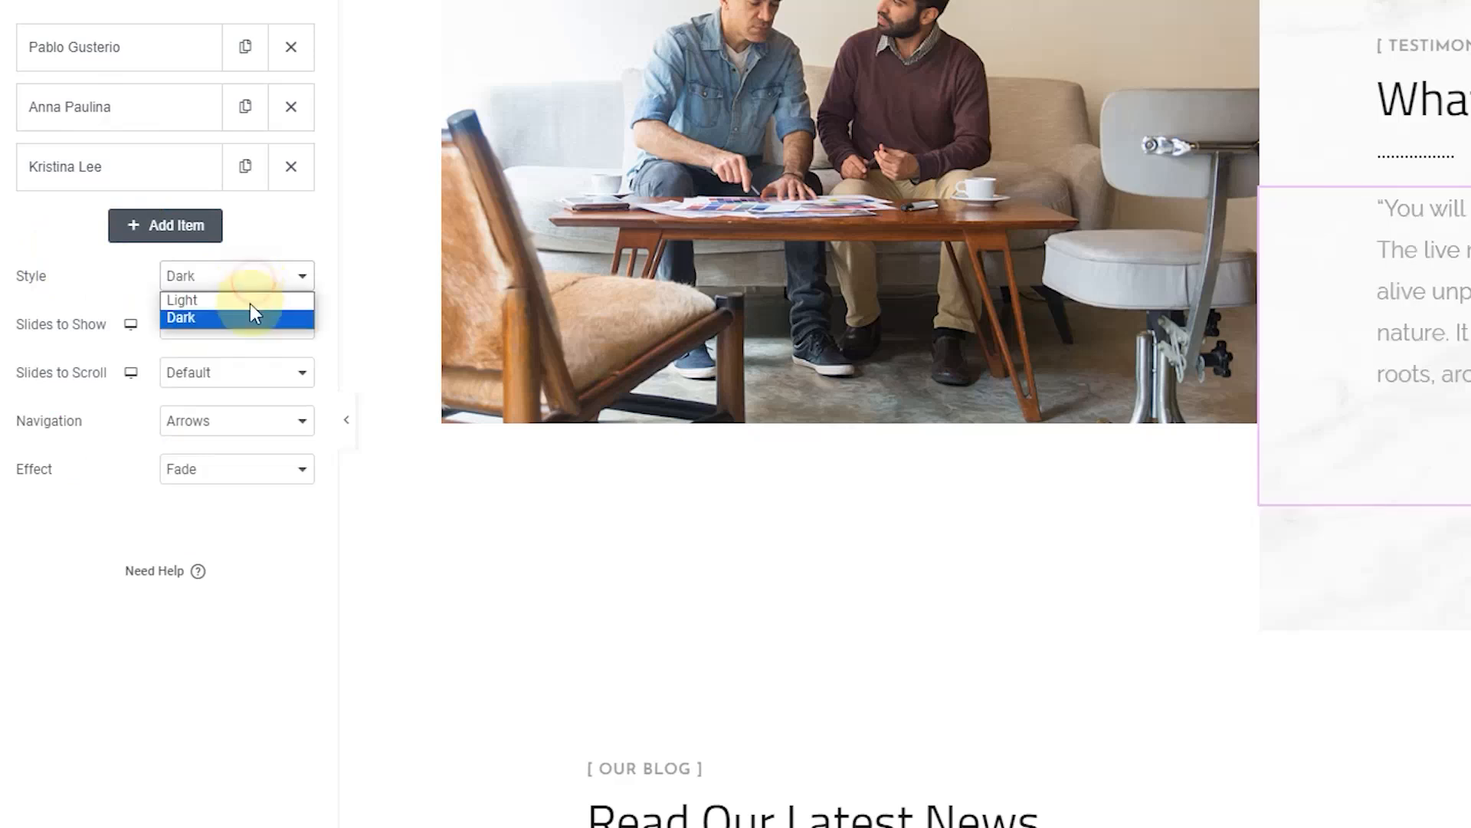
left_click(240, 298)
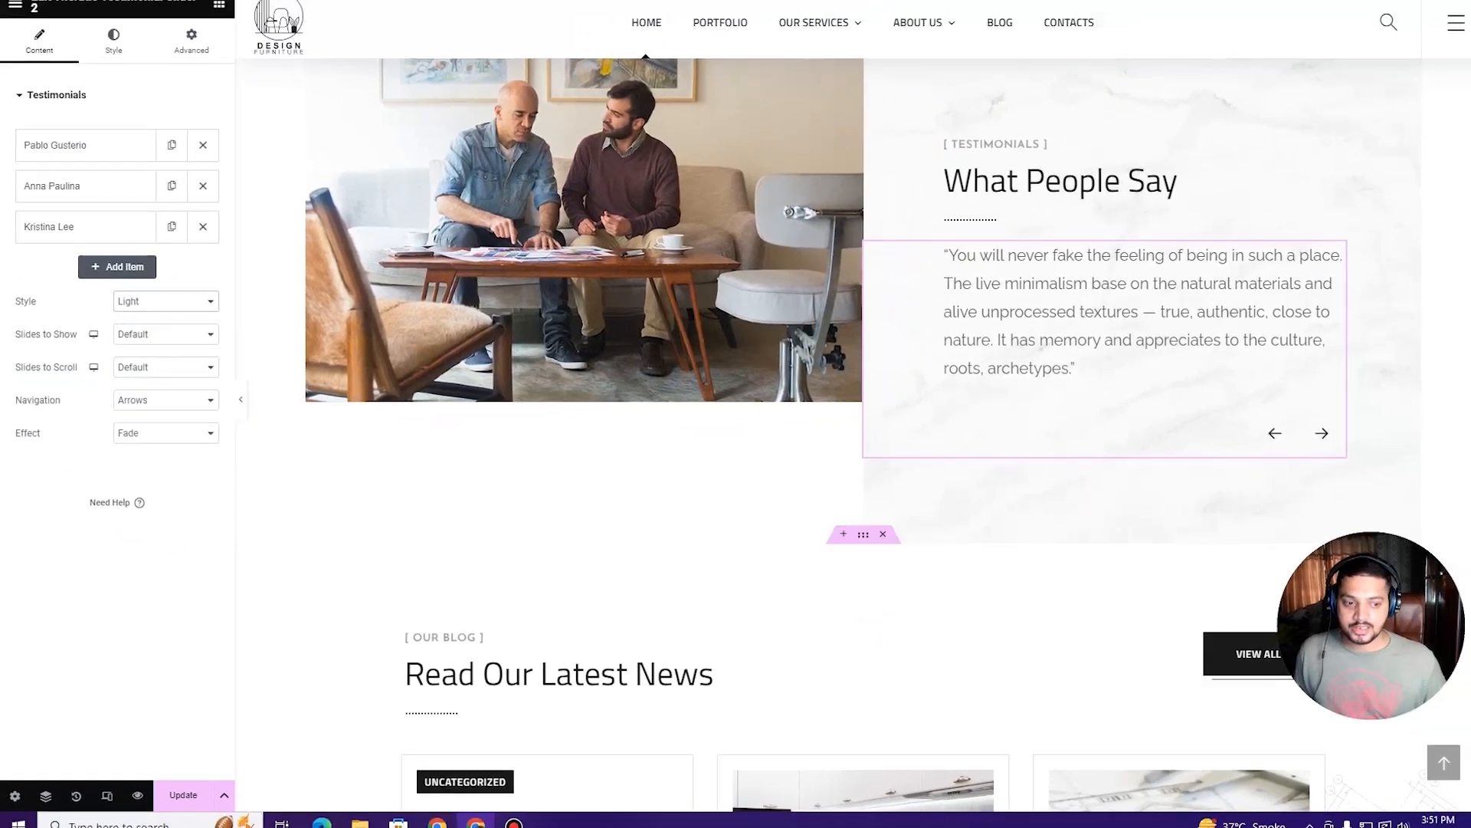
left_click(174, 343)
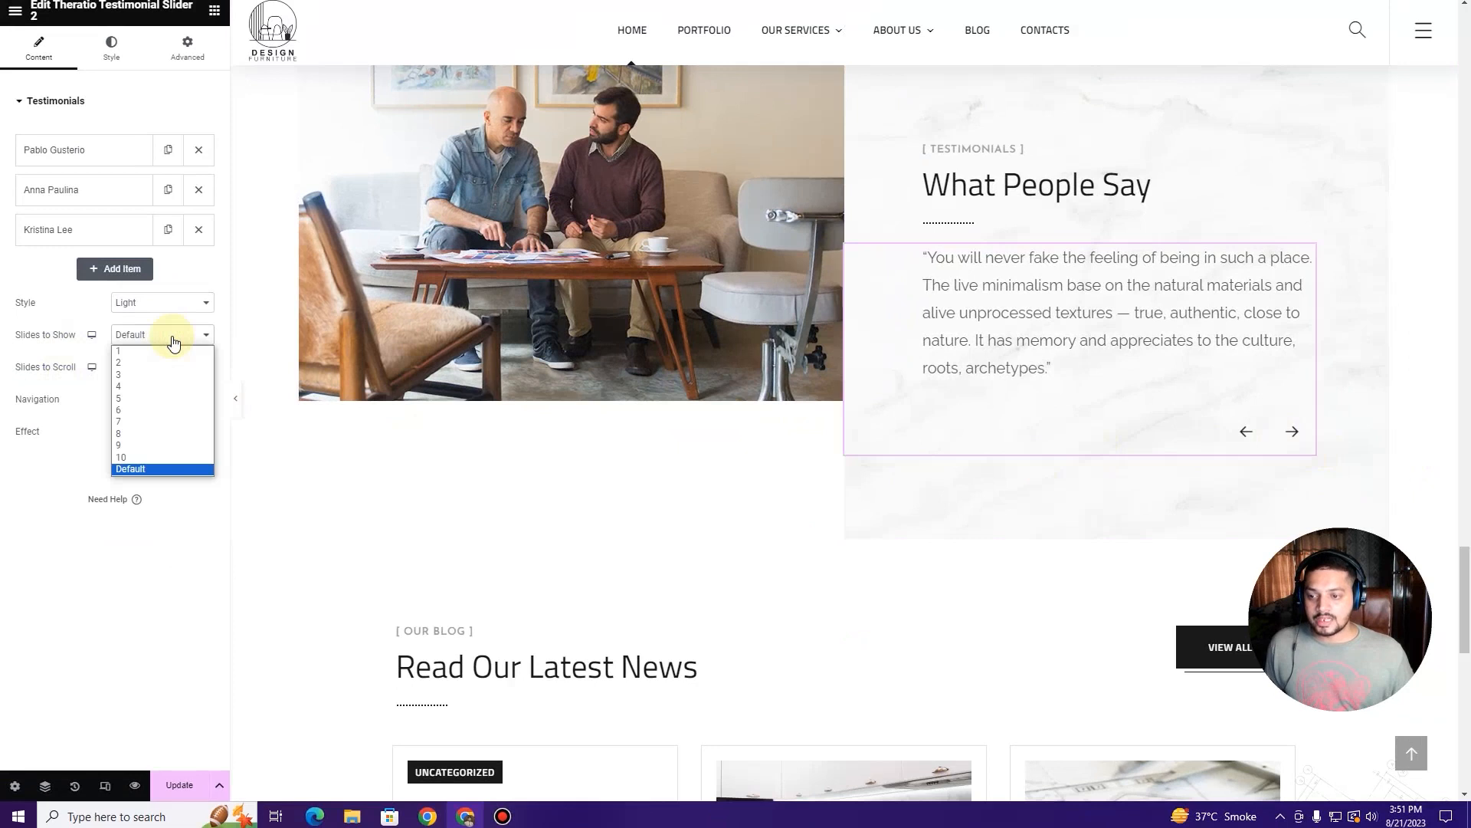
left_click(163, 363)
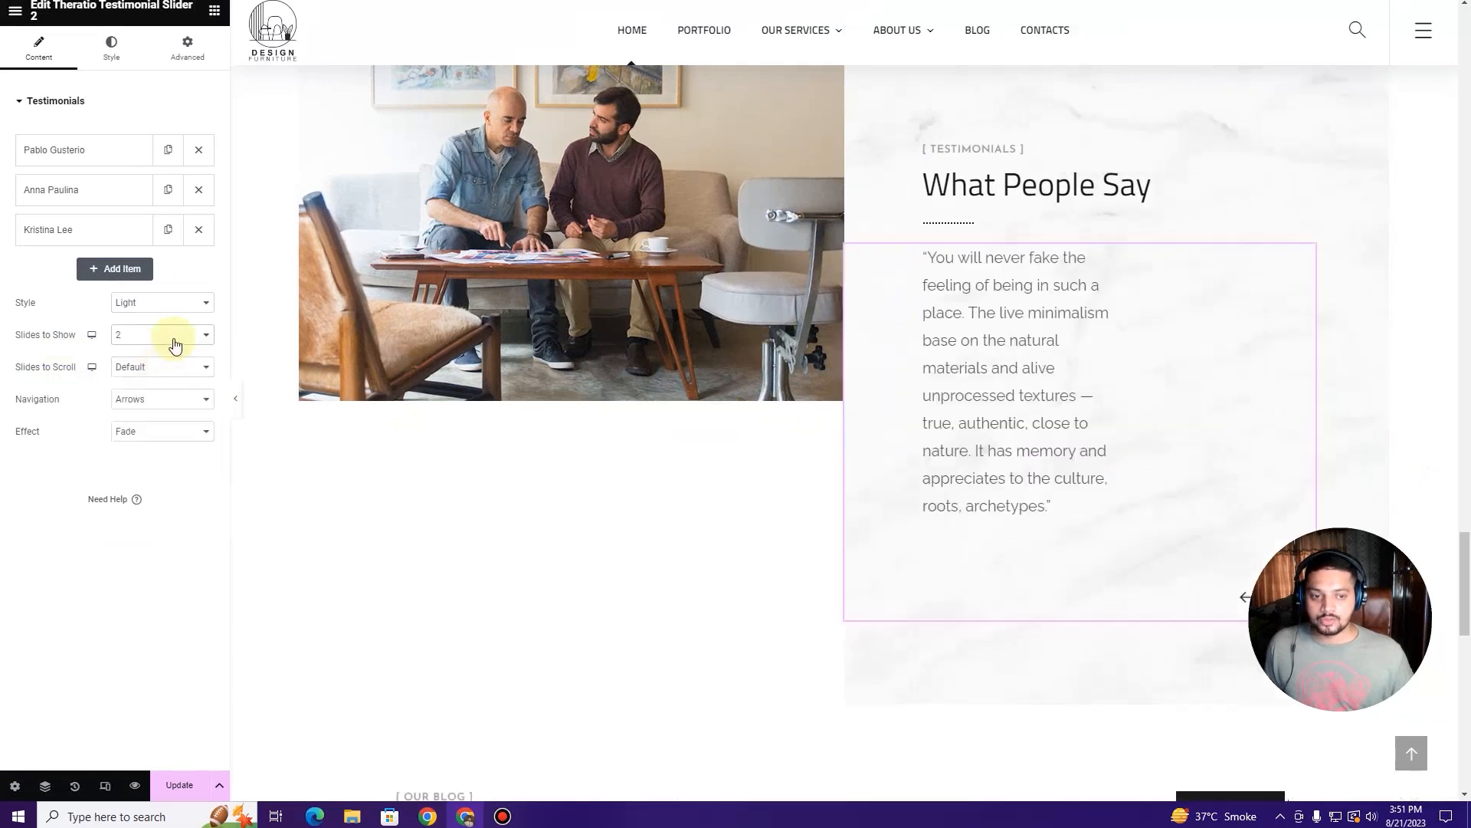
left_click(175, 344)
left_click(172, 349)
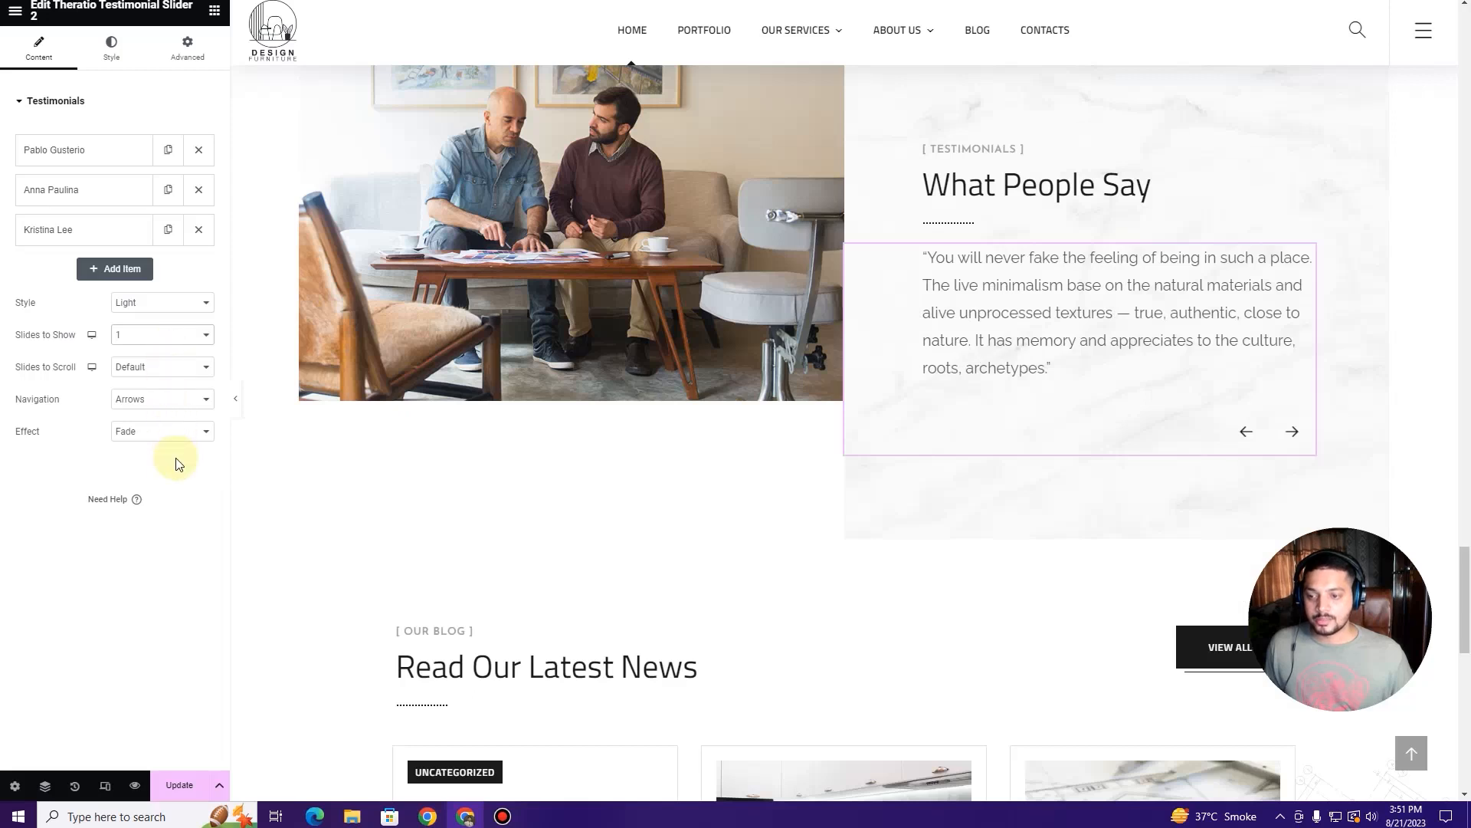
Step: Try 'Arrows and Dots' navigation, then return to 'Arrows' only
left_click(175, 409)
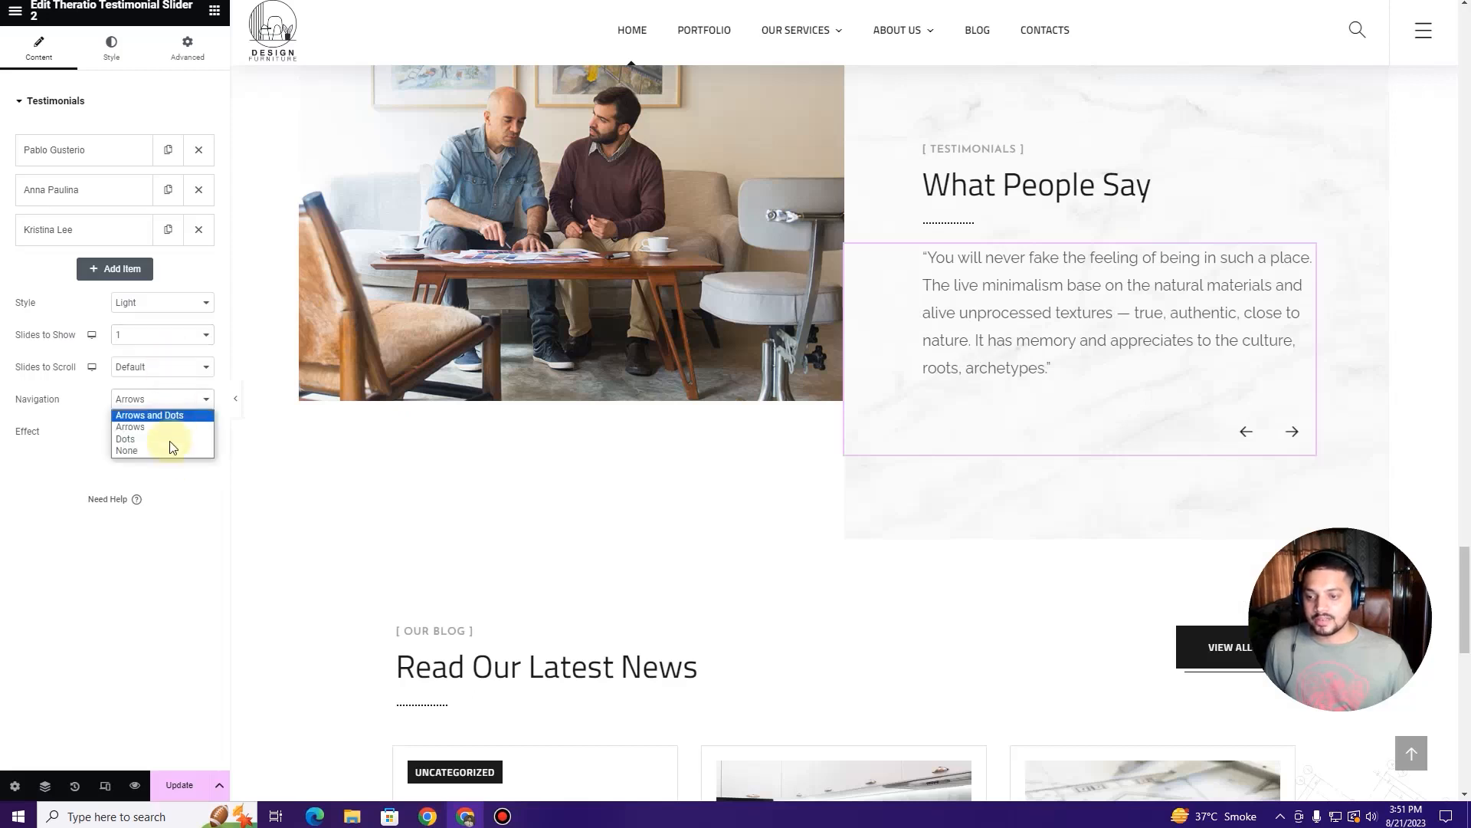
left_click(170, 415)
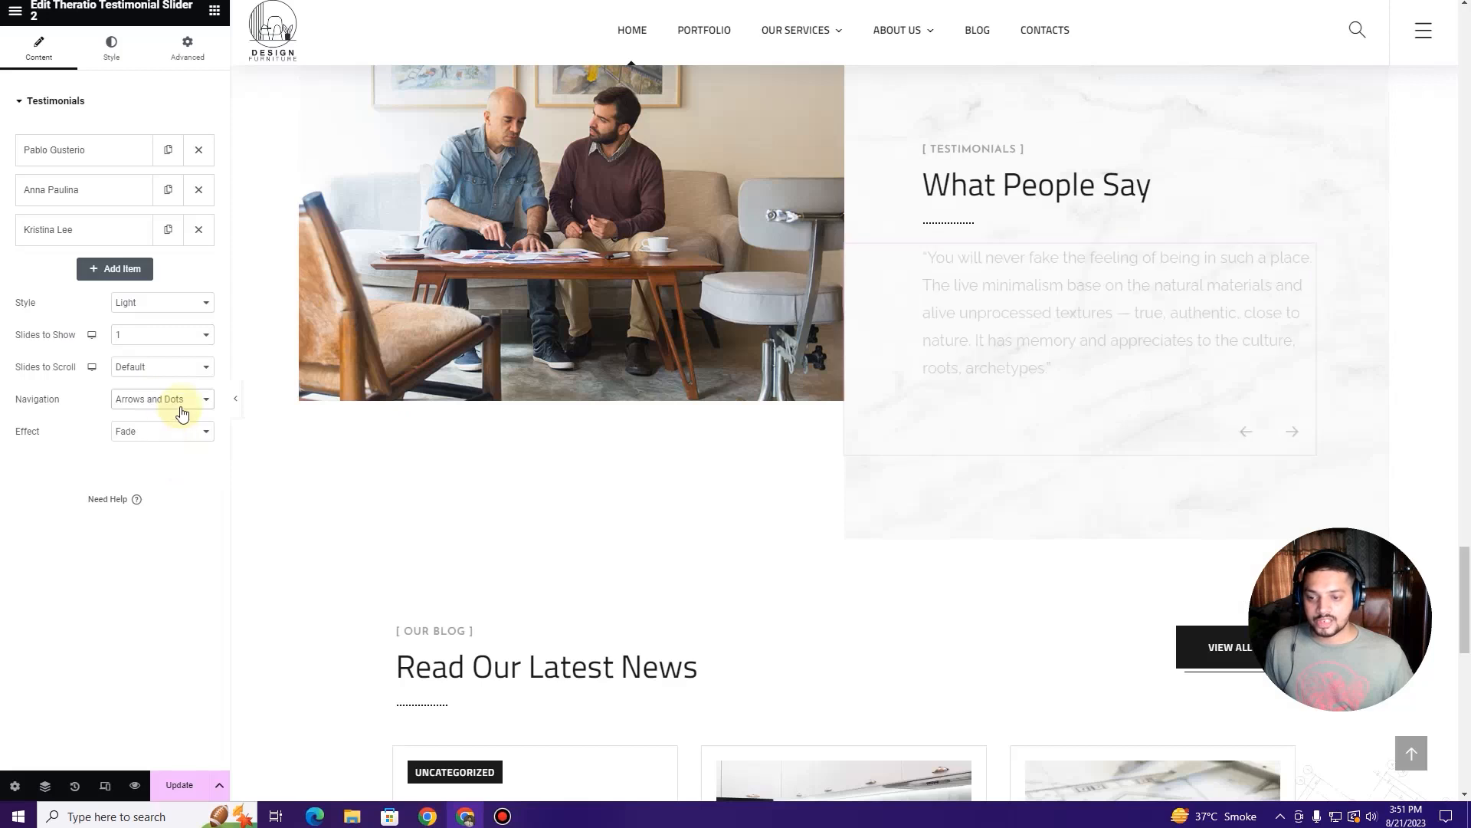
left_click(185, 411)
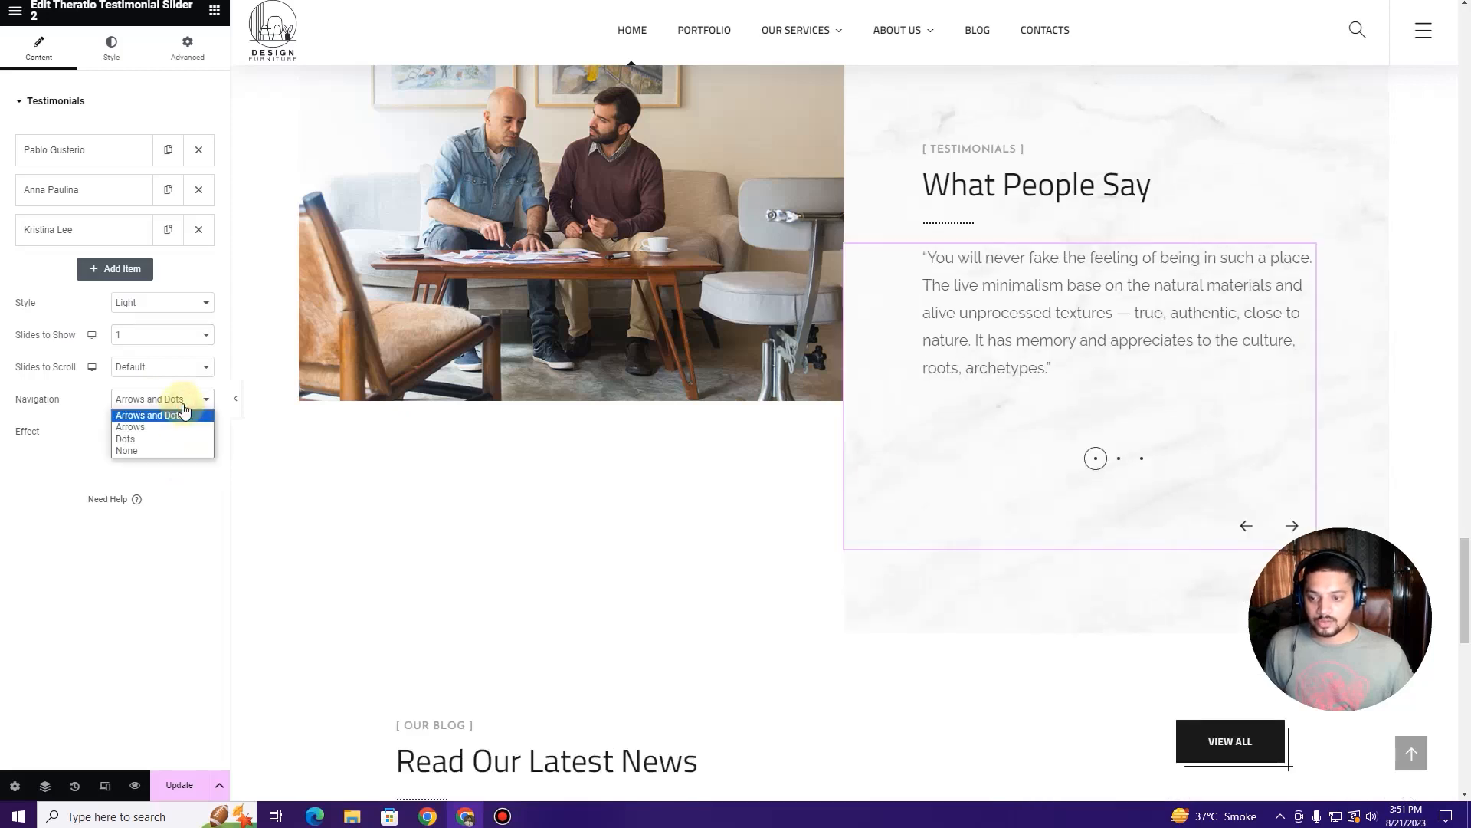
left_click(171, 427)
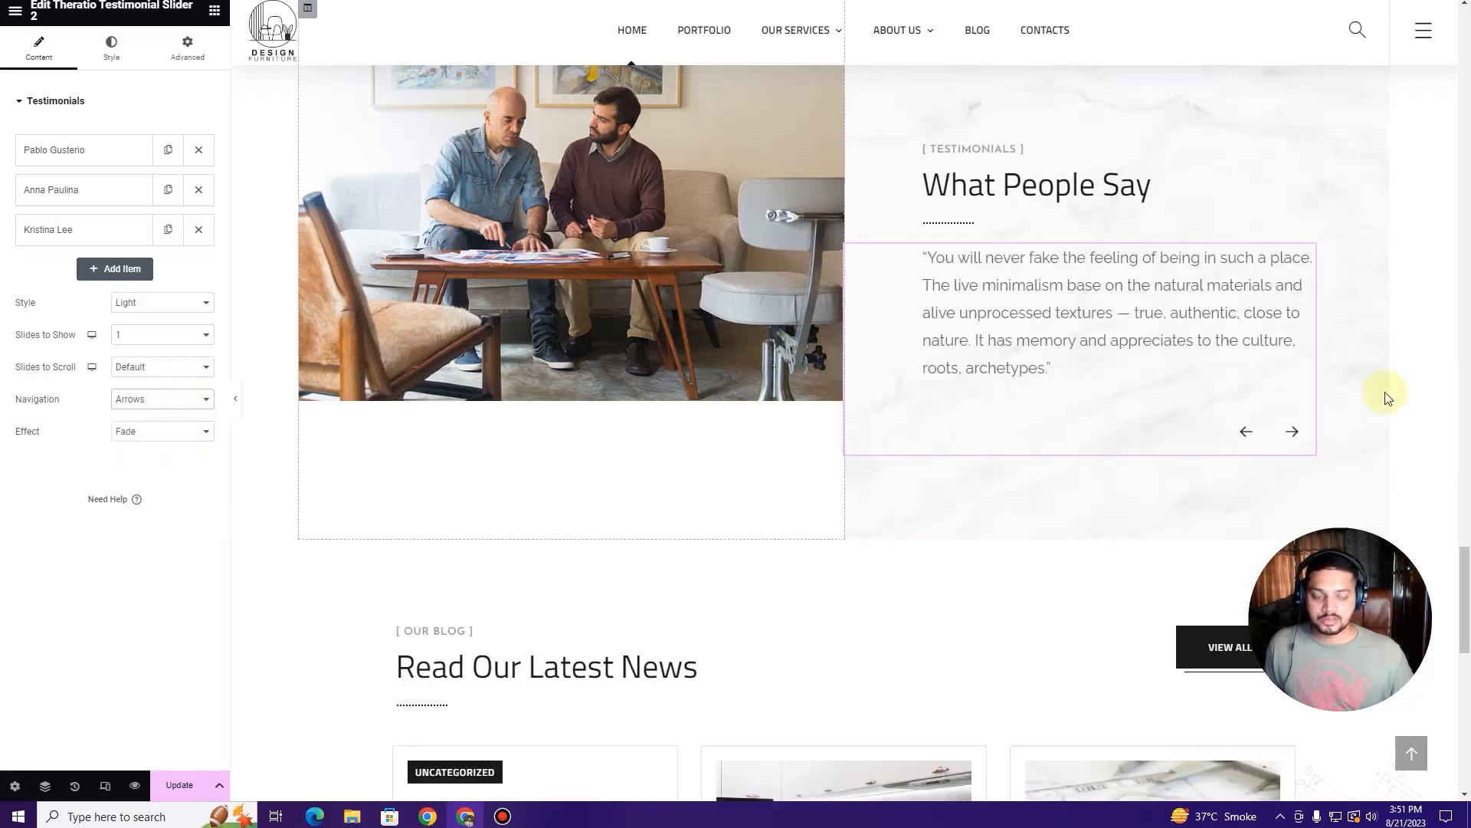
scroll(907, 383, "down", 5)
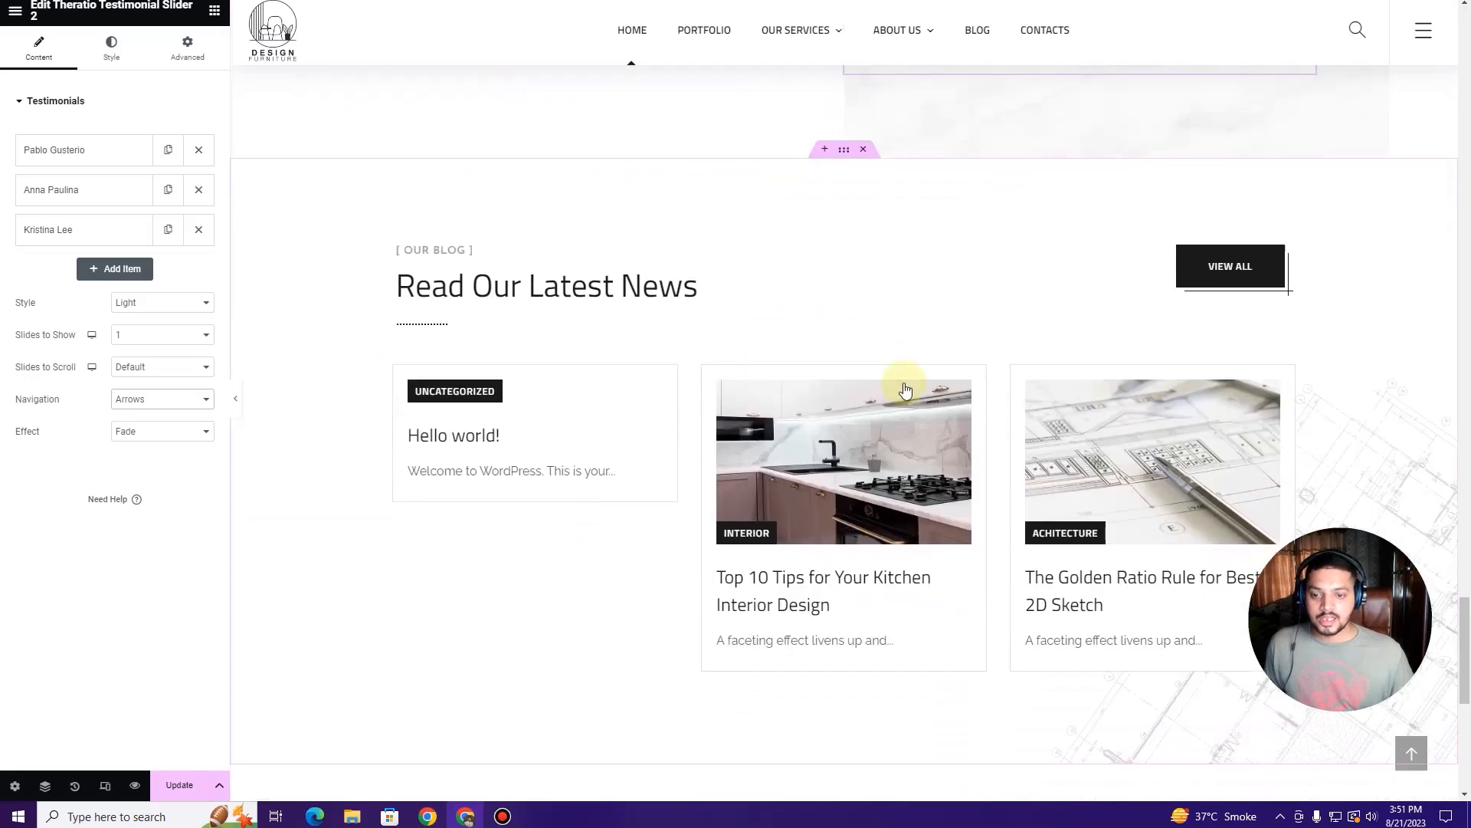
Step: Open the 'Read Our Latest News' post carousel settings and look over its 3-post, dots-navigation options
scroll(906, 389, "down", 1)
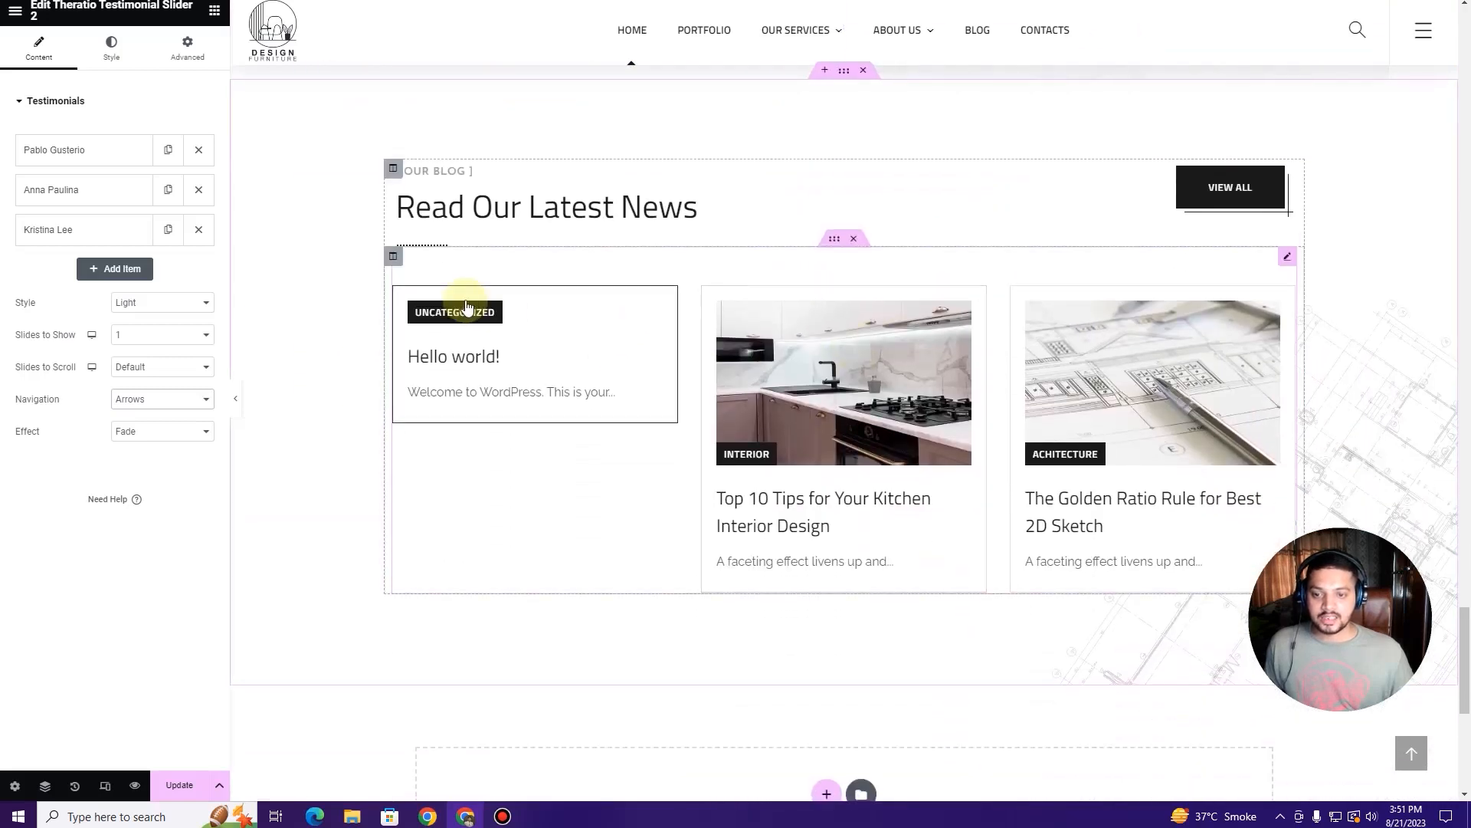
left_click(1288, 261)
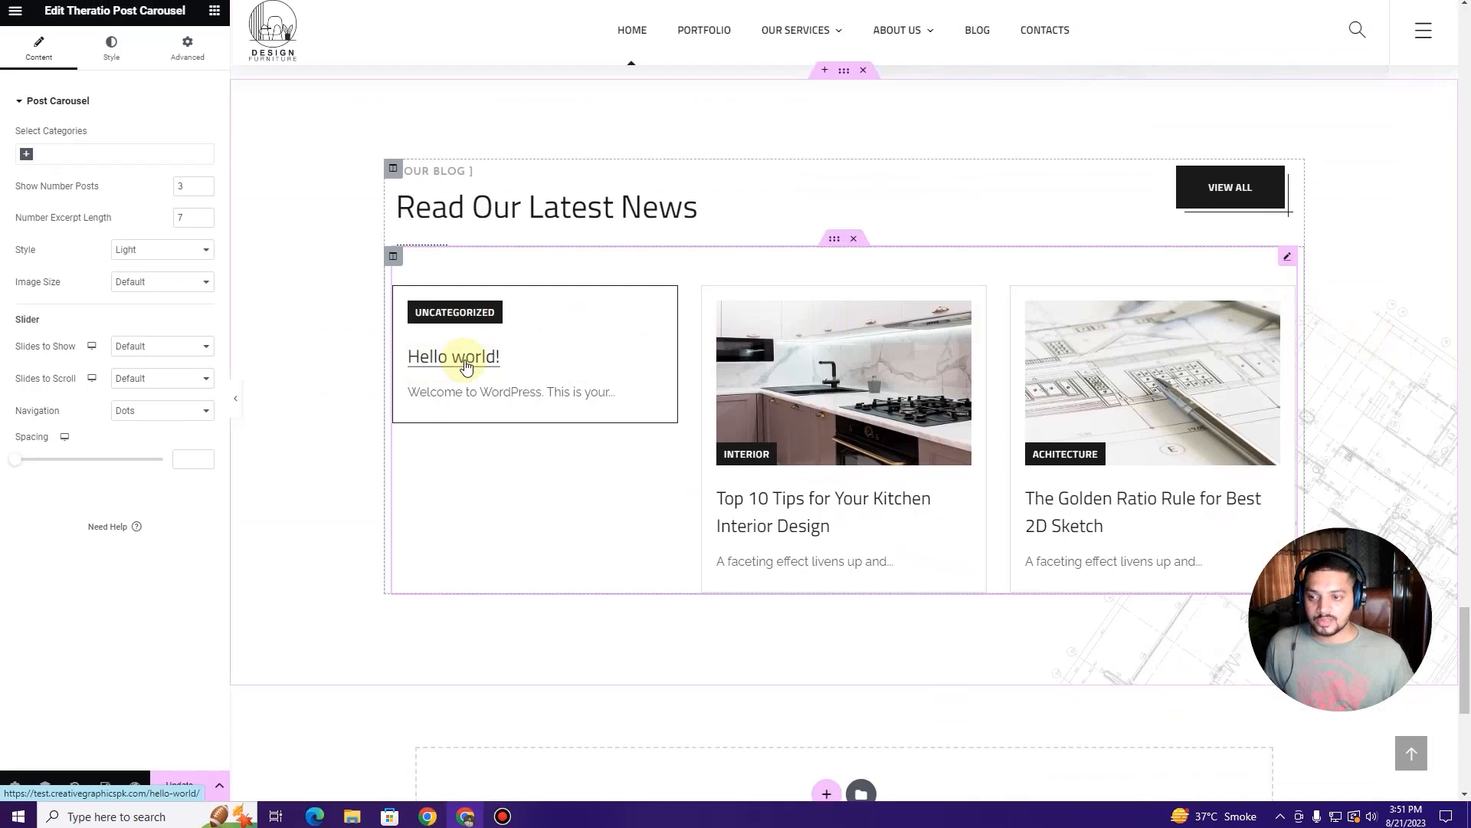
scroll(589, 354, "down", 1)
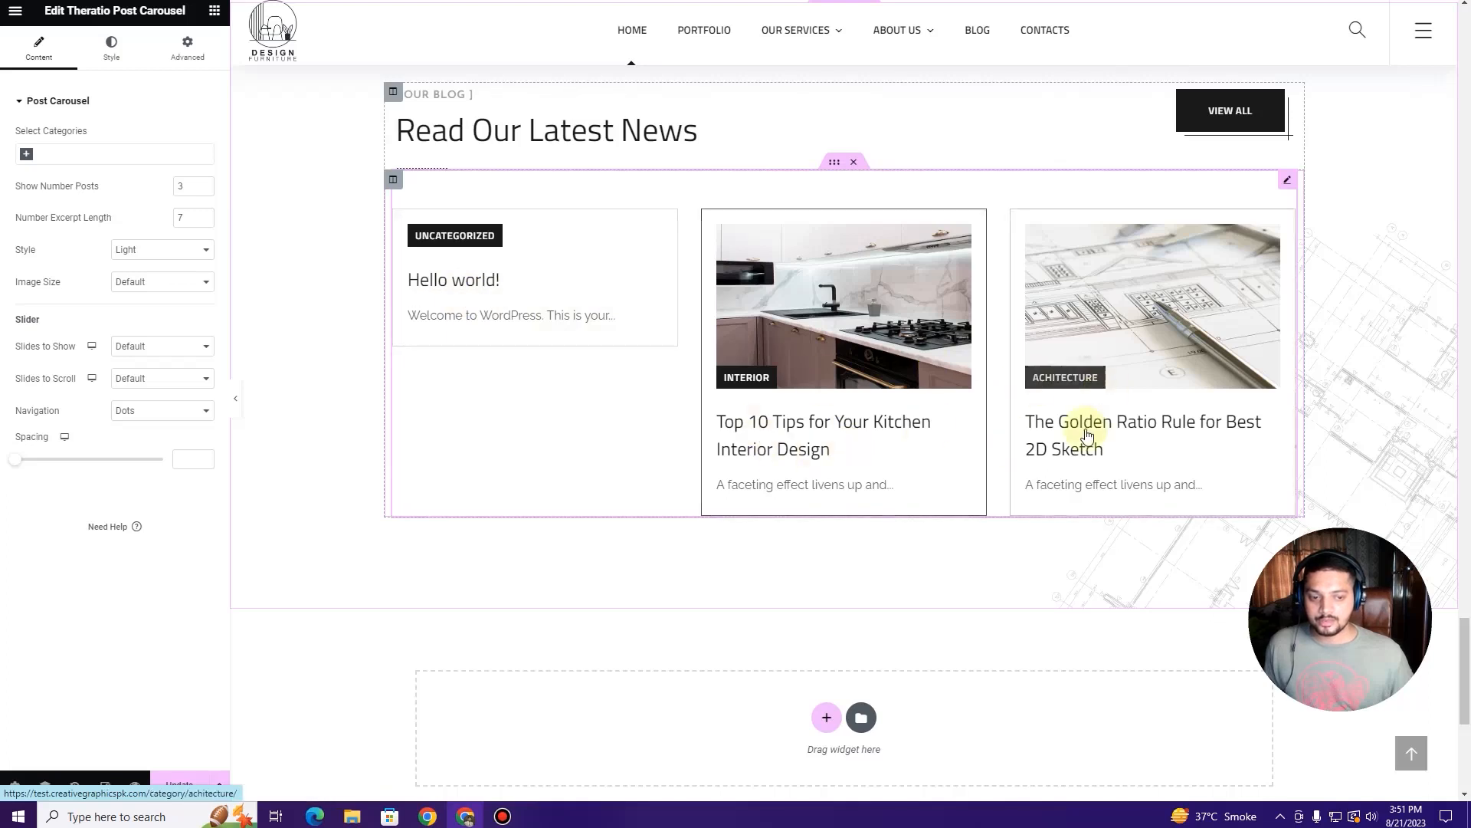
scroll(628, 393, "down", 3)
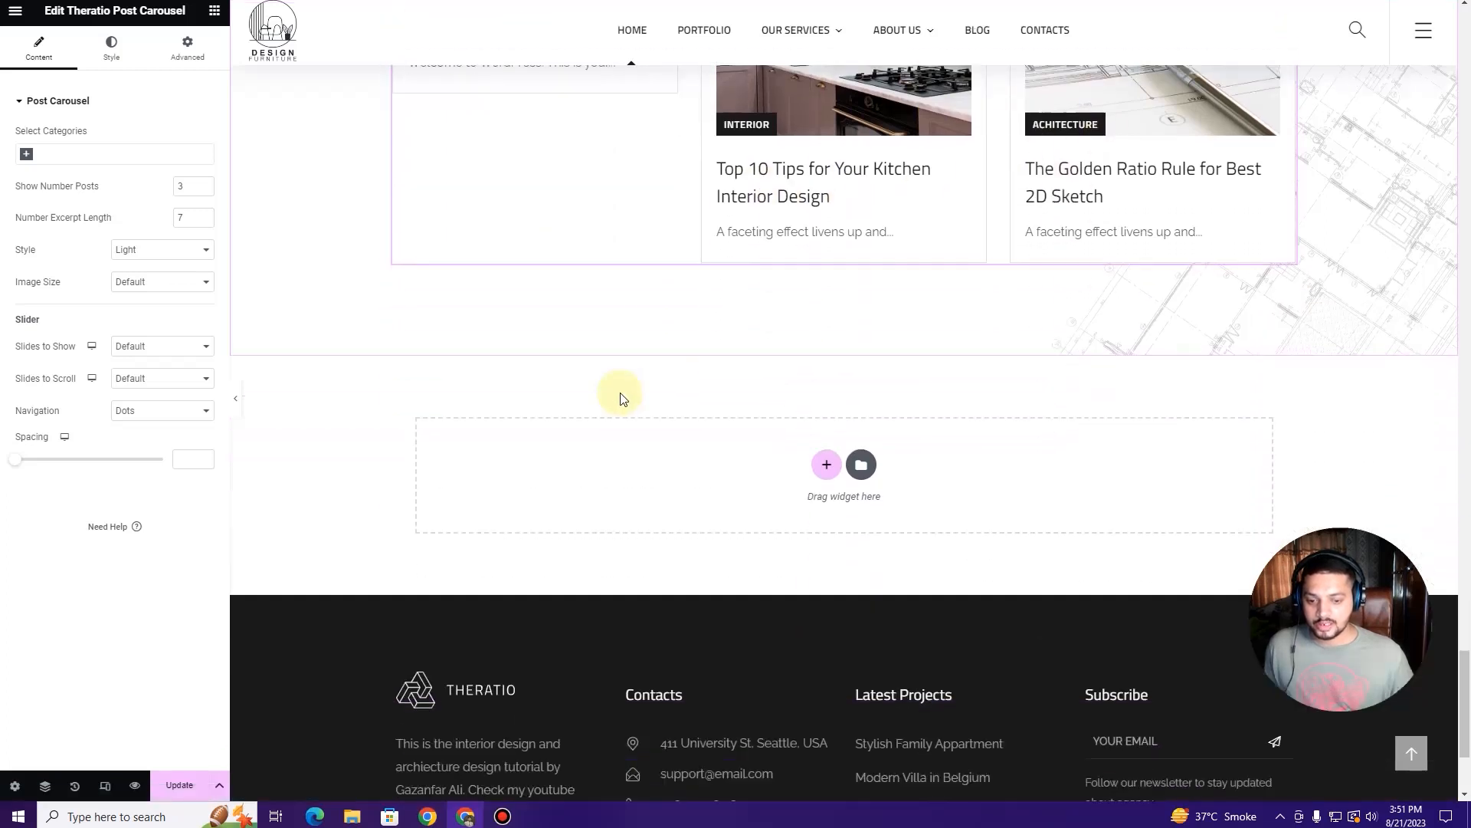
scroll(621, 392, "down", 3)
scroll(621, 394, "up", 15)
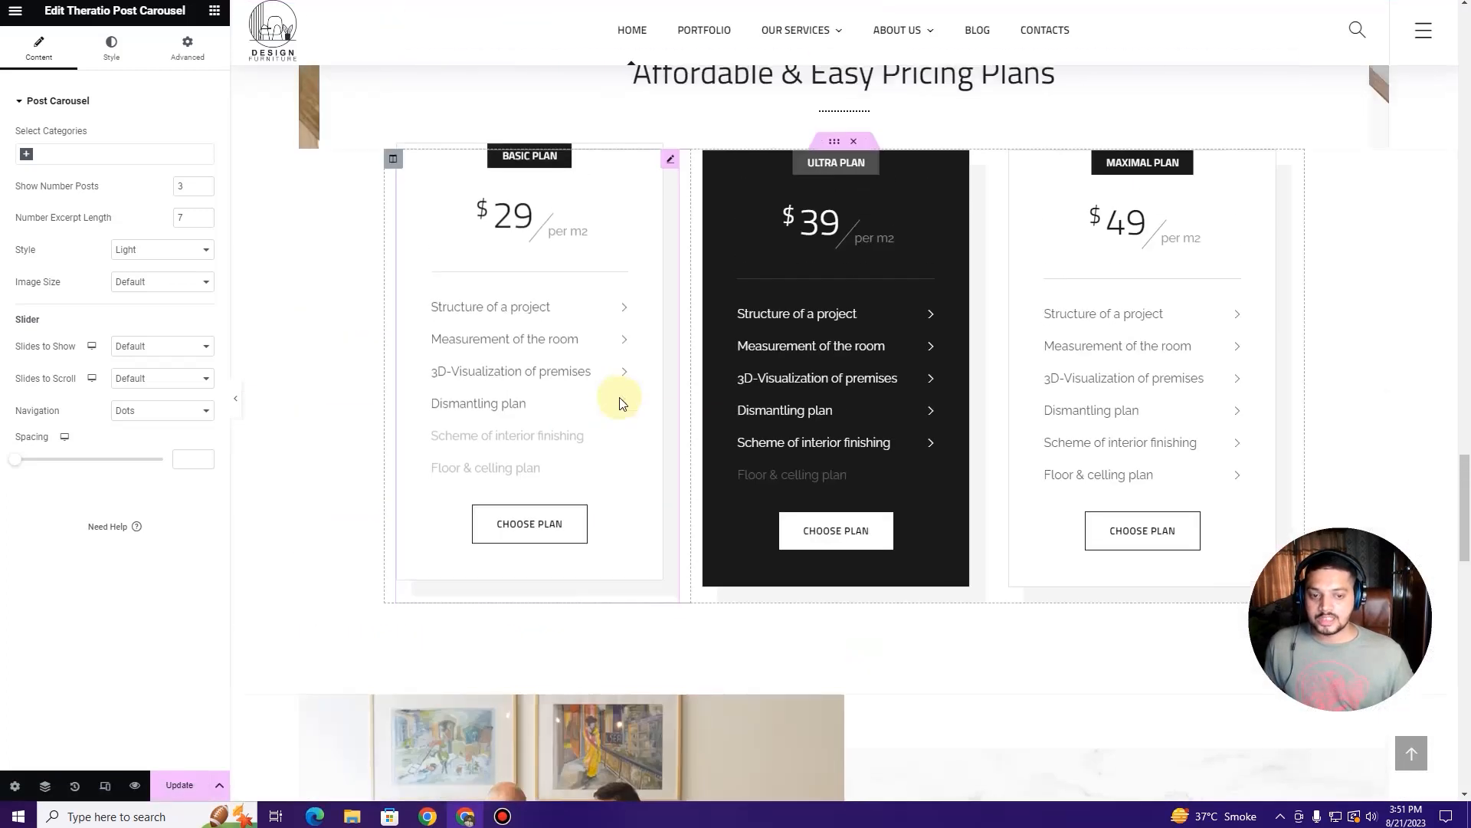
scroll(620, 399, "up", 15)
scroll(621, 406, "up", 15)
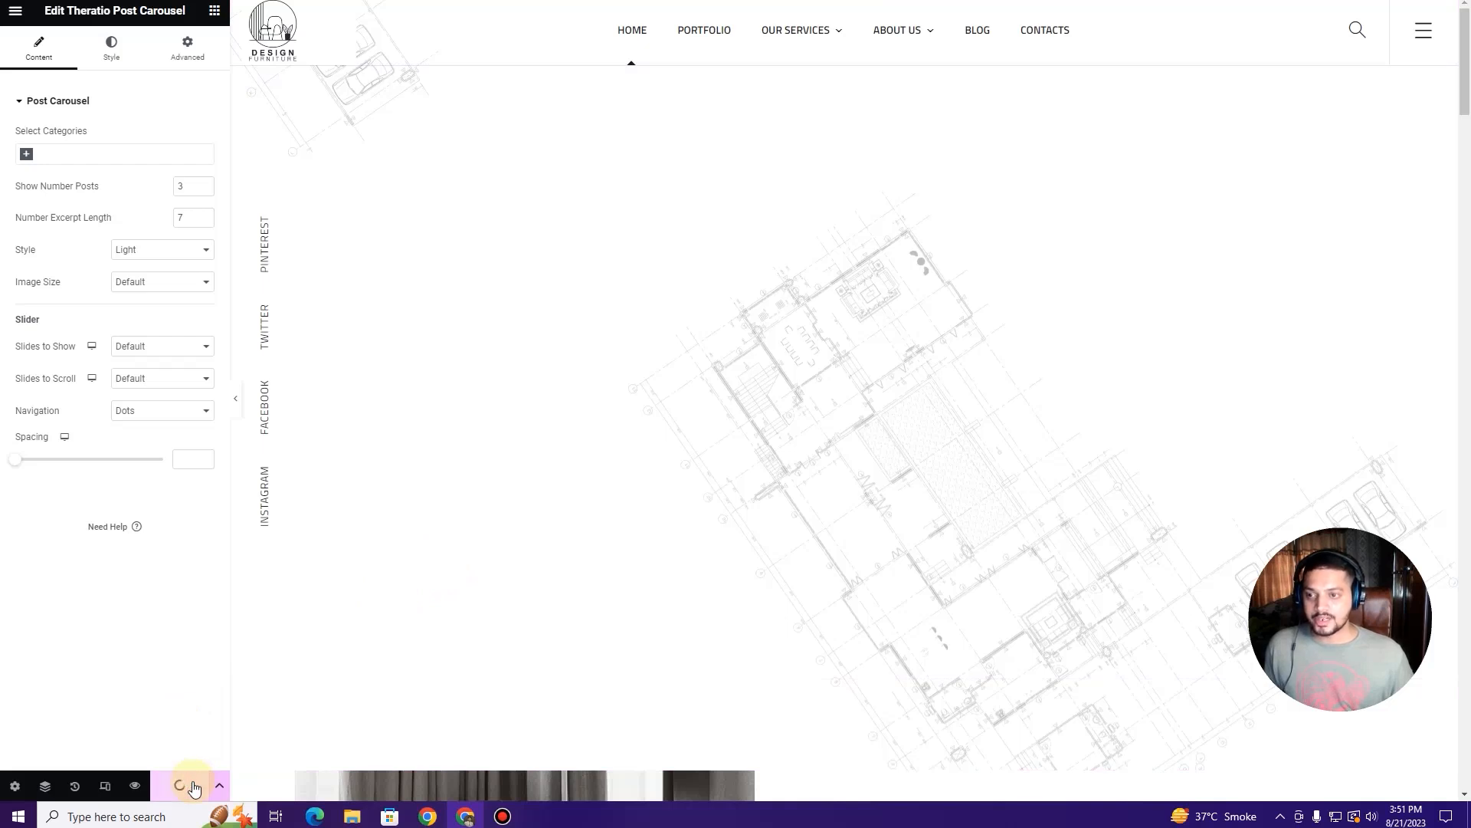
Step: Update the page and reload the live homepage with F5
left_click(181, 786)
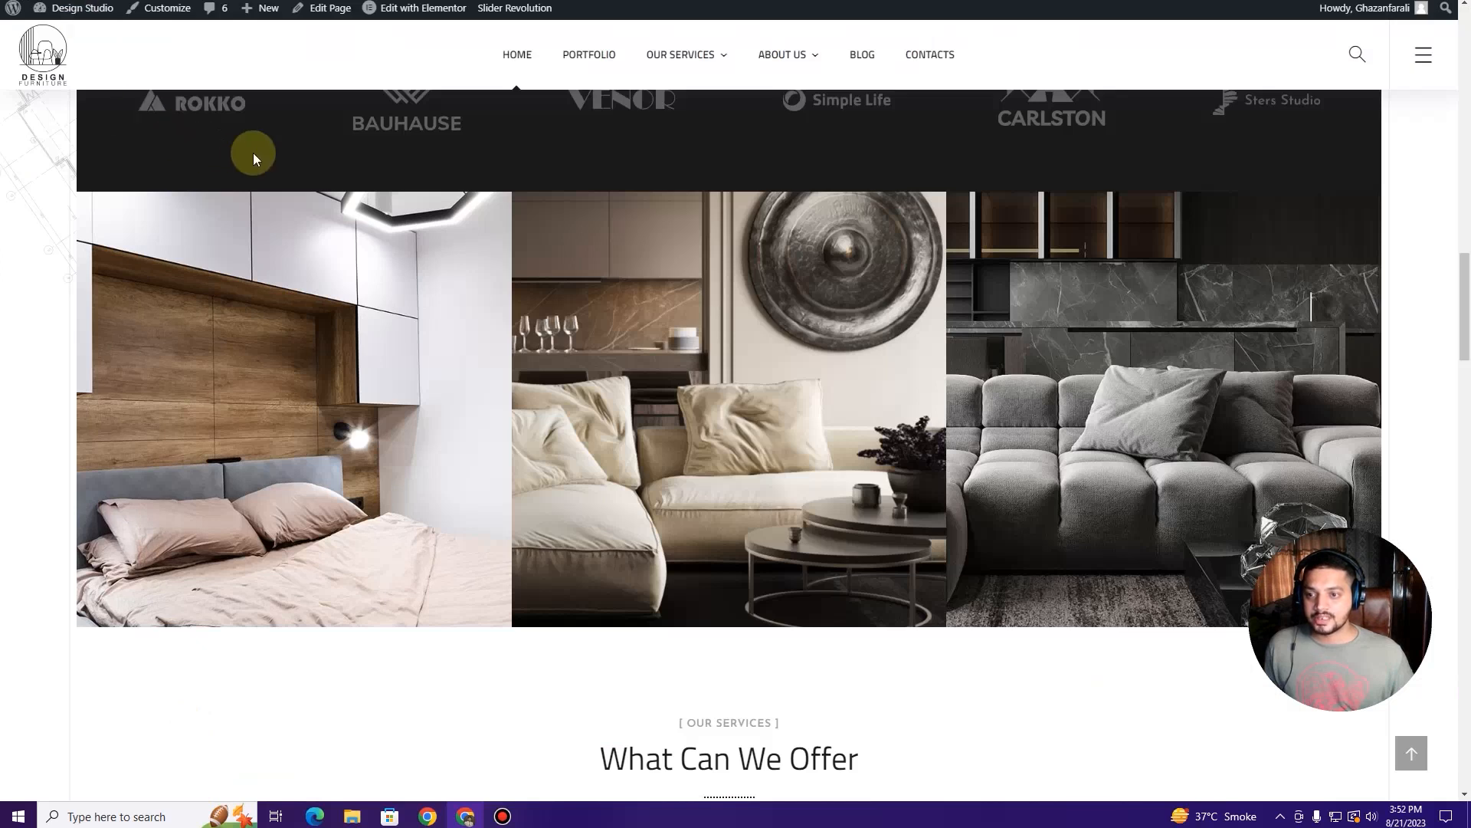
key("F5")
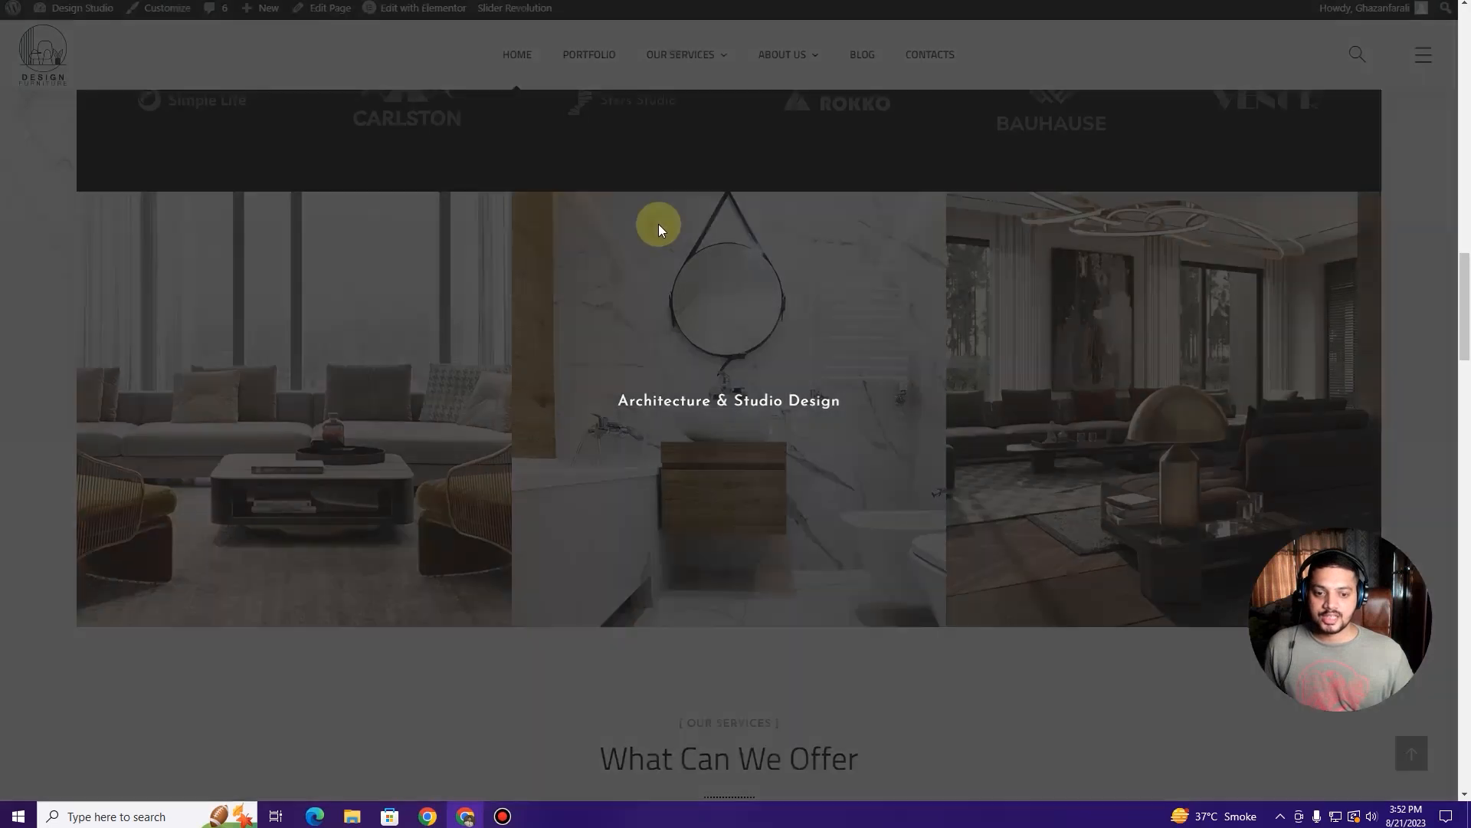
scroll(664, 233, "down", 15)
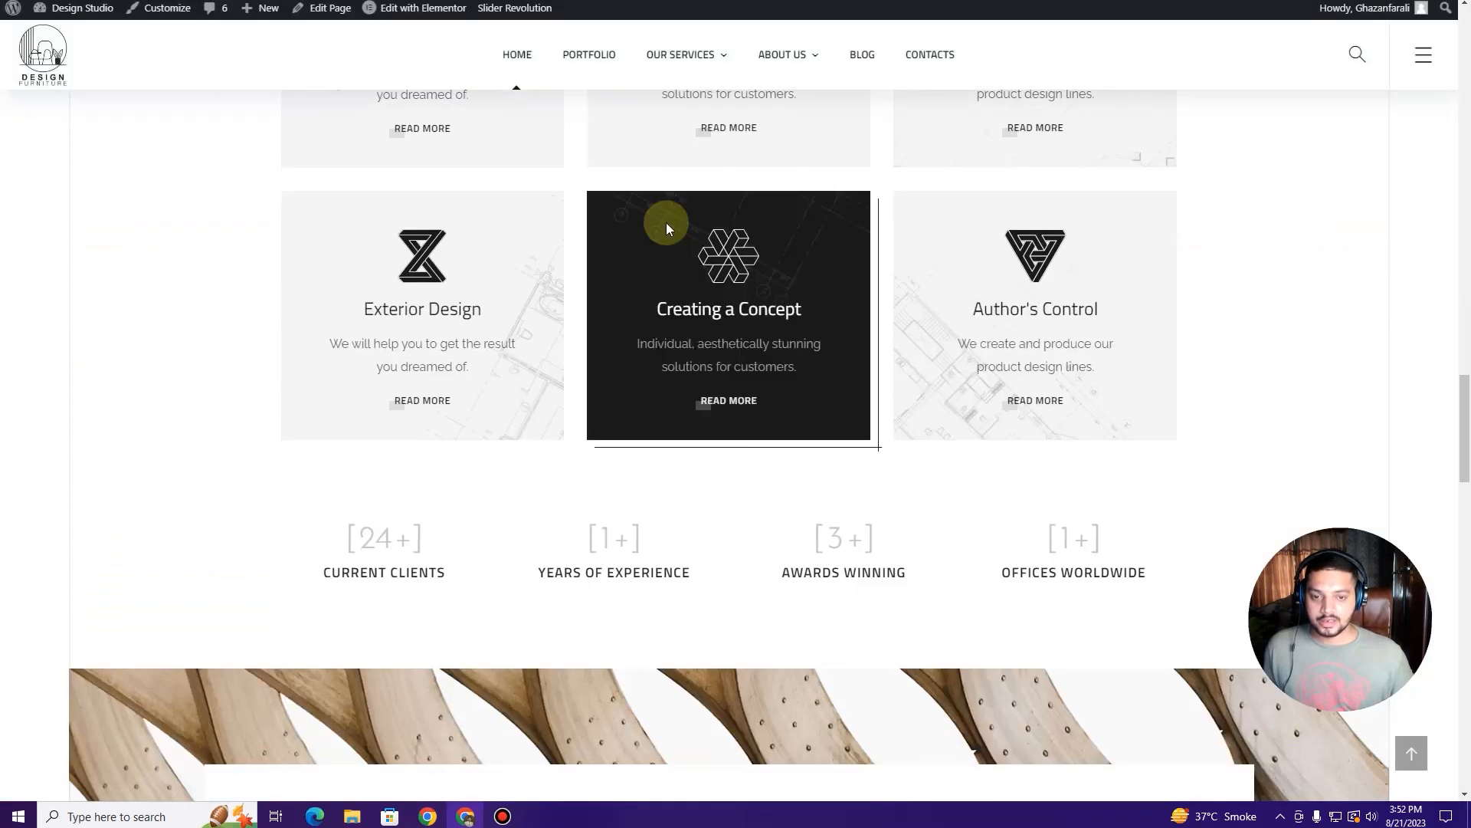
scroll(688, 234, "down", 8)
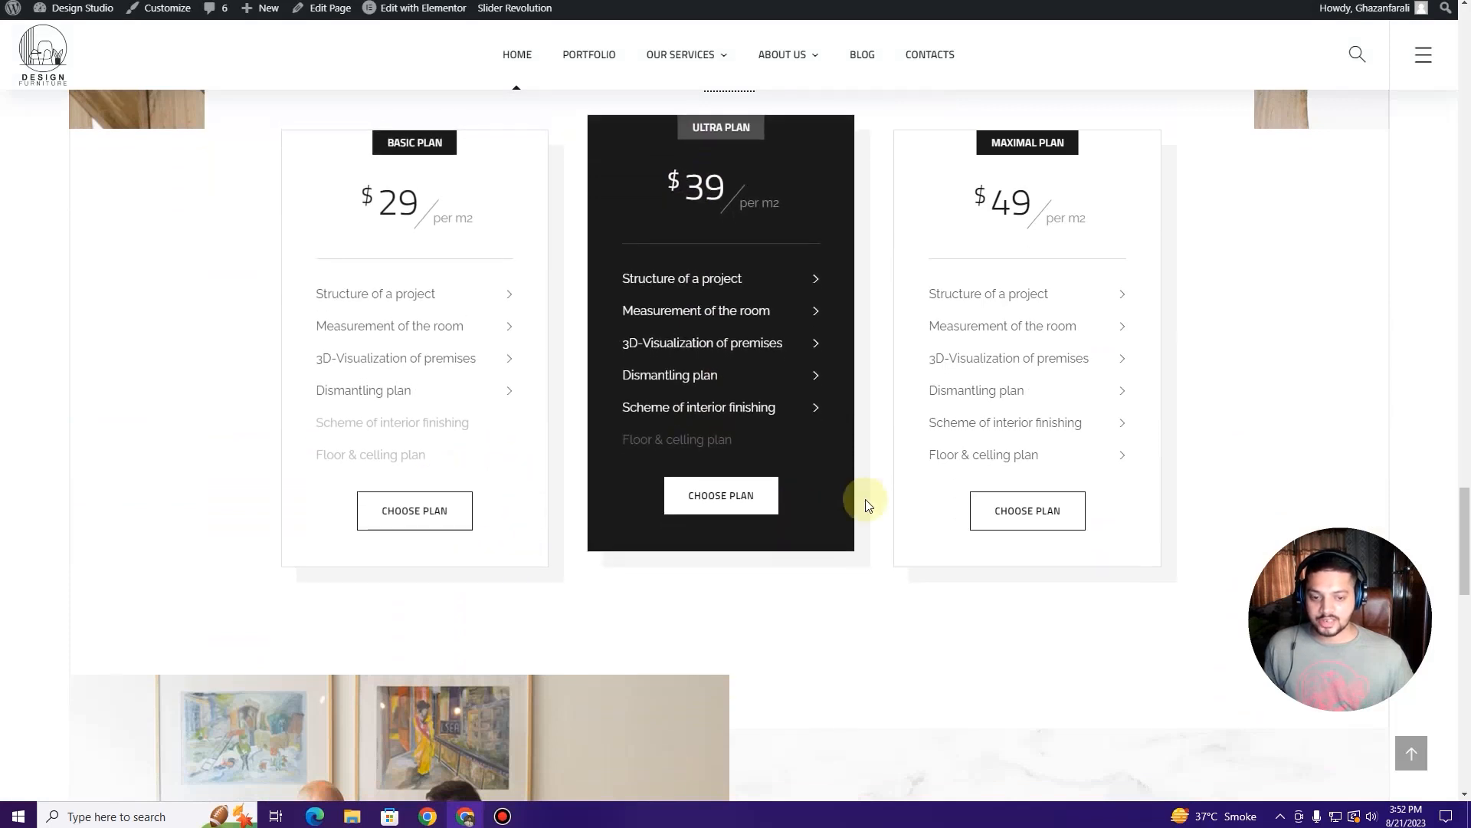
Step: Scroll the live page through pricing and counters up to the 'WE ARE A DESIGN STUDIO' hero
scroll(919, 487, "up", 7)
scroll(978, 452, "up", 20)
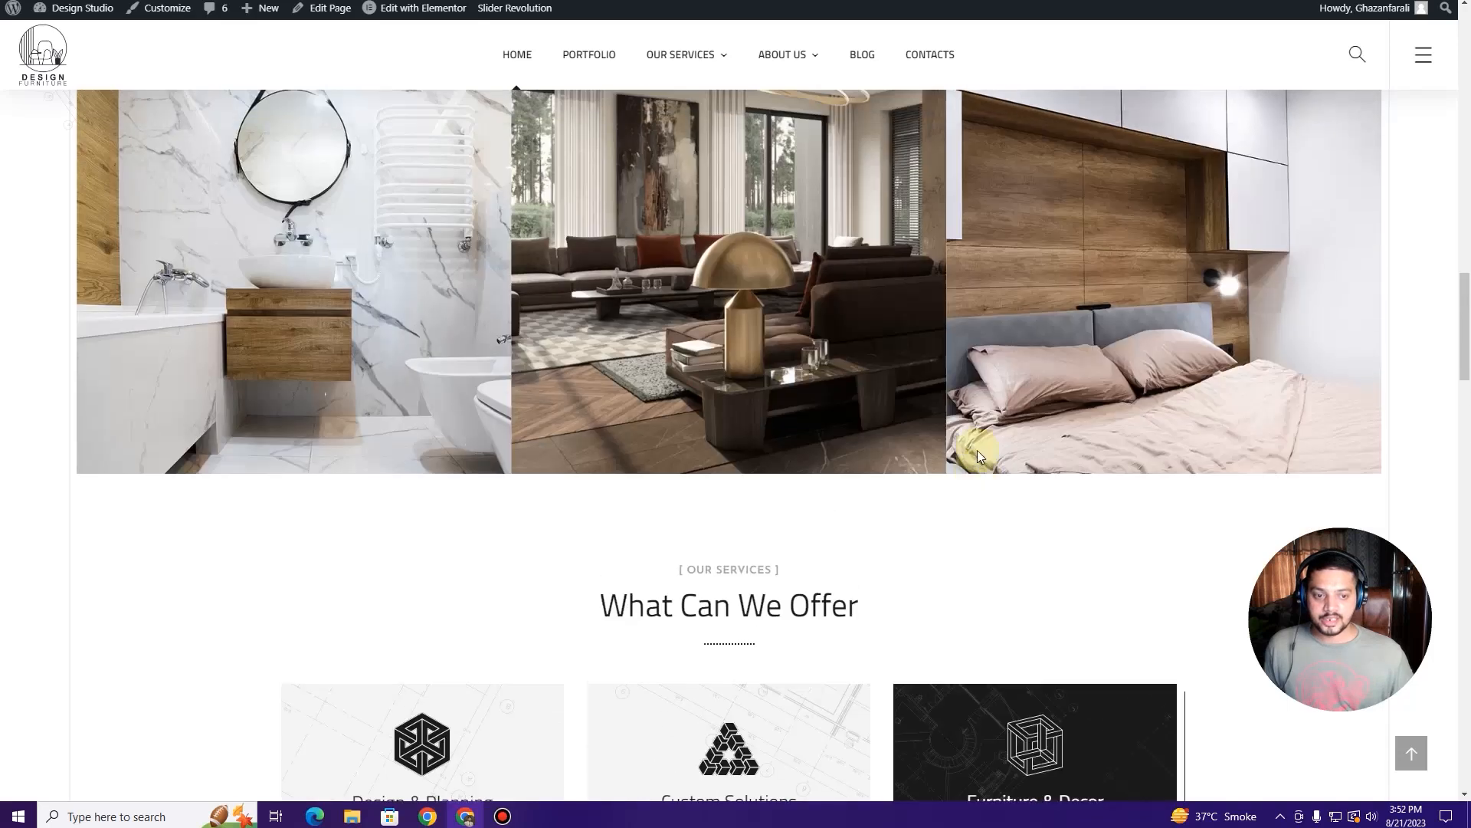
scroll(979, 453, "up", 5)
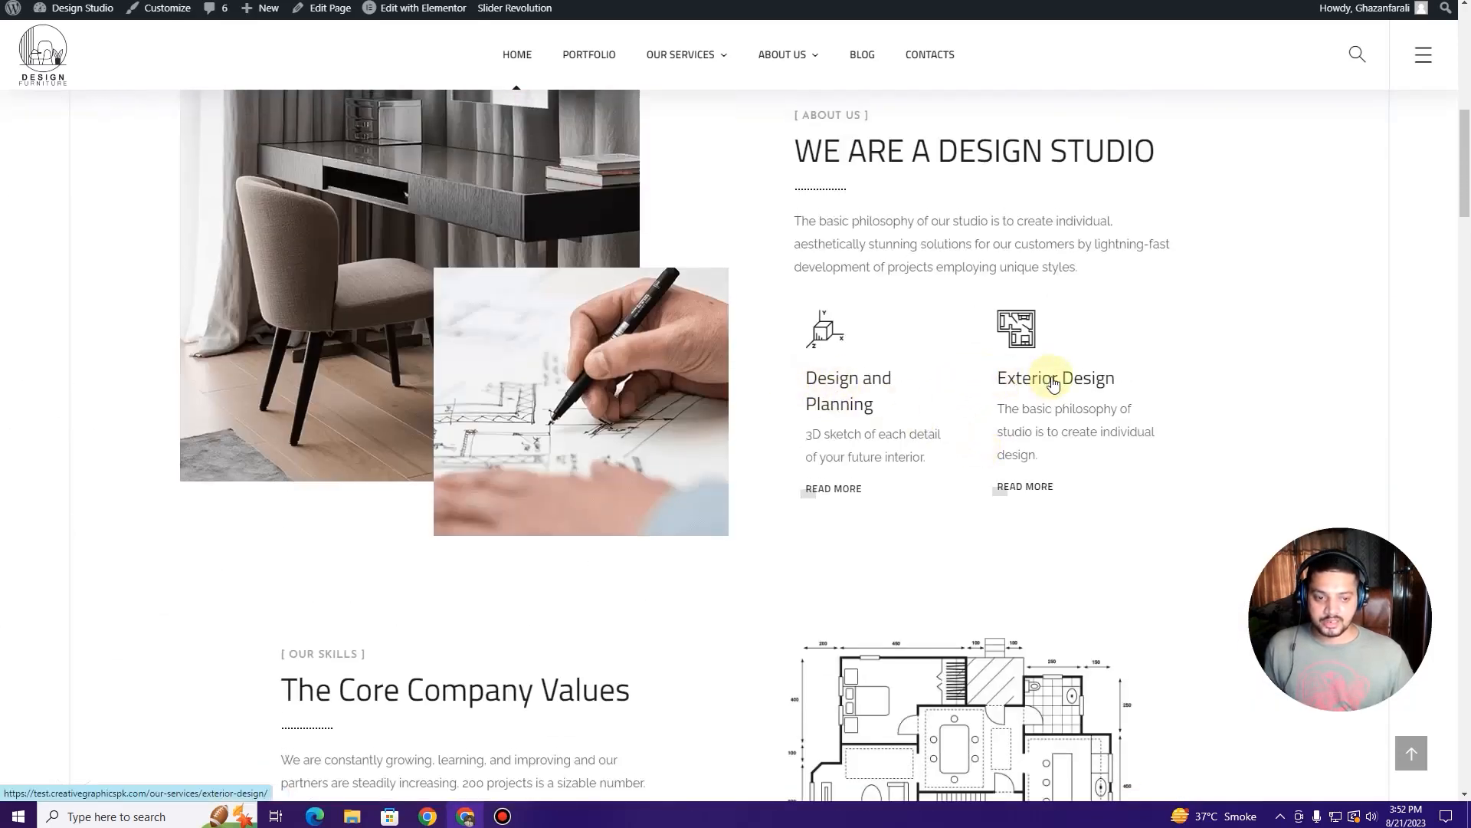
scroll(700, 470, "down", 20)
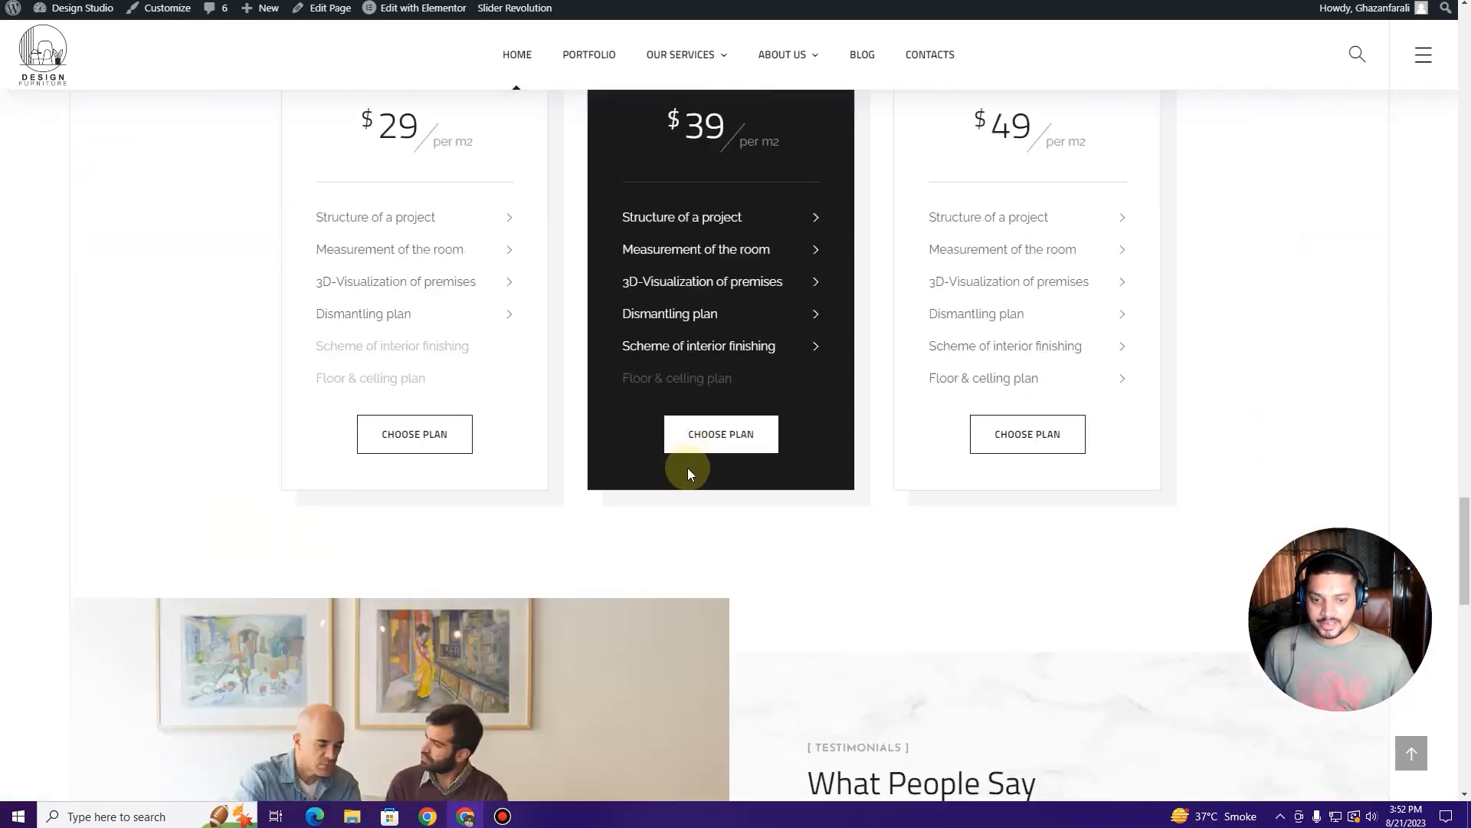
scroll(688, 466, "down", 8)
scroll(493, 475, "up", 9)
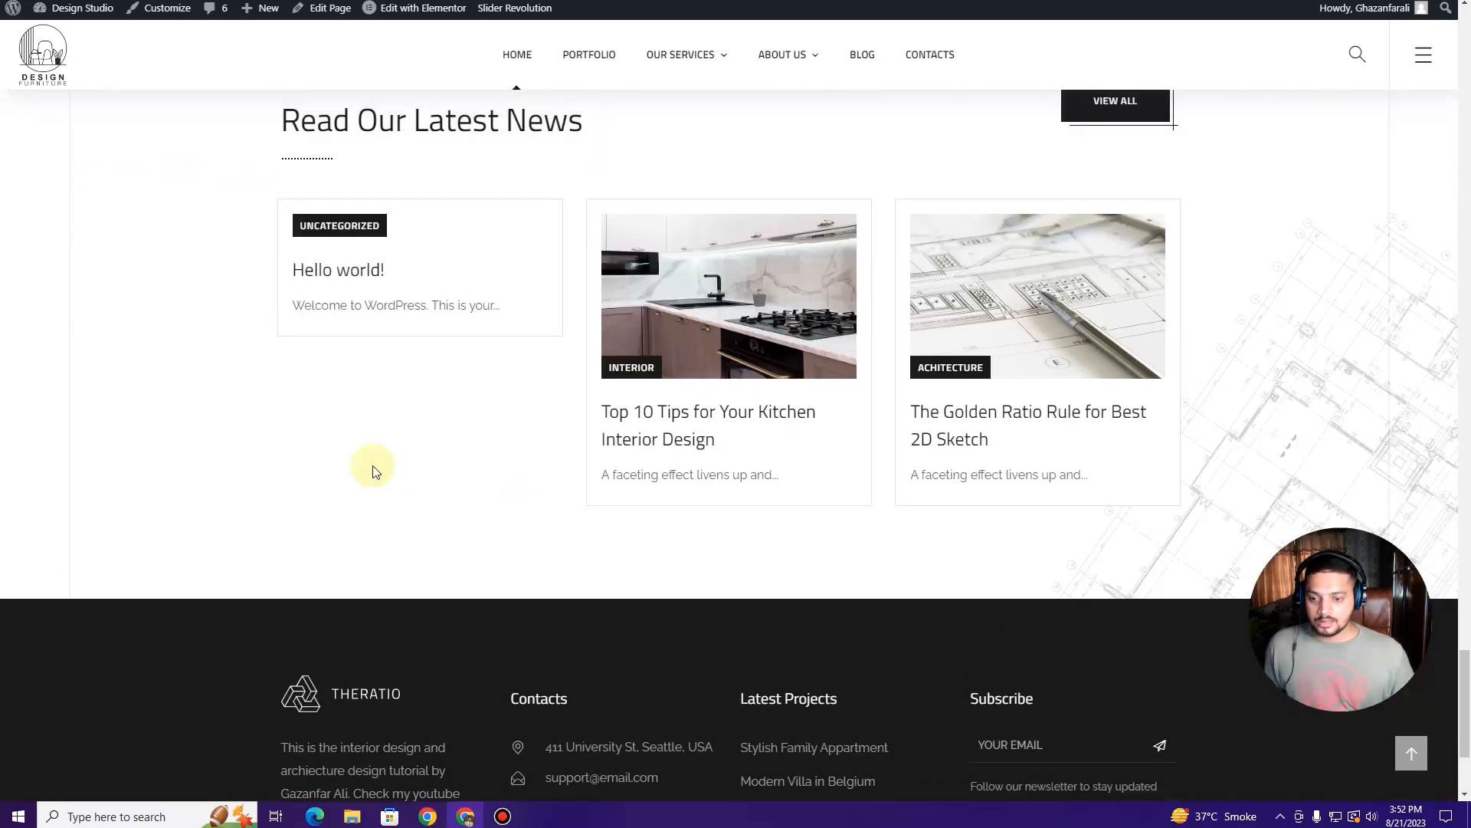
scroll(465, 448, "up", 8)
scroll(548, 406, "up", 3)
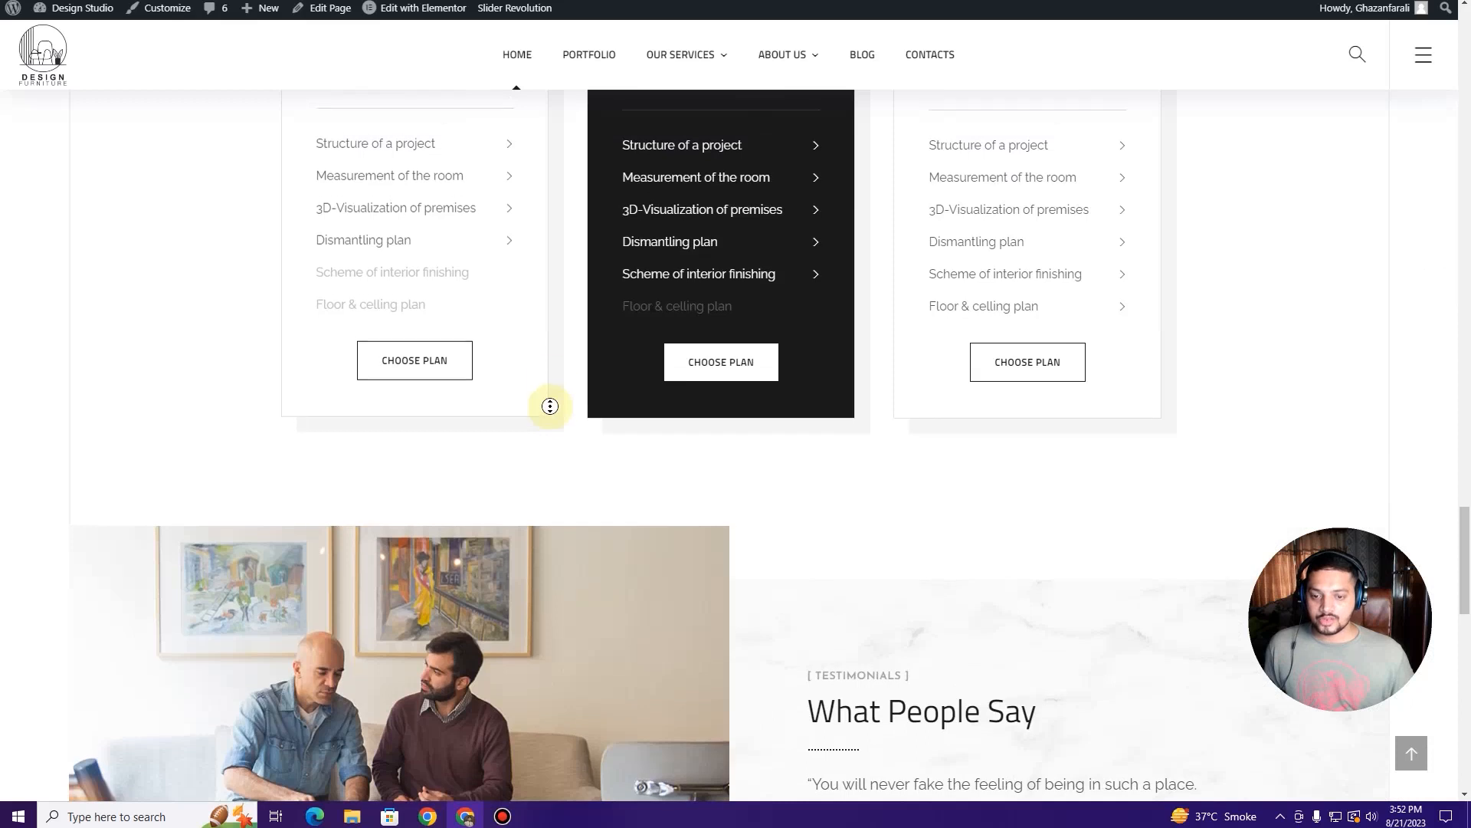
scroll(559, 348, "up", 10)
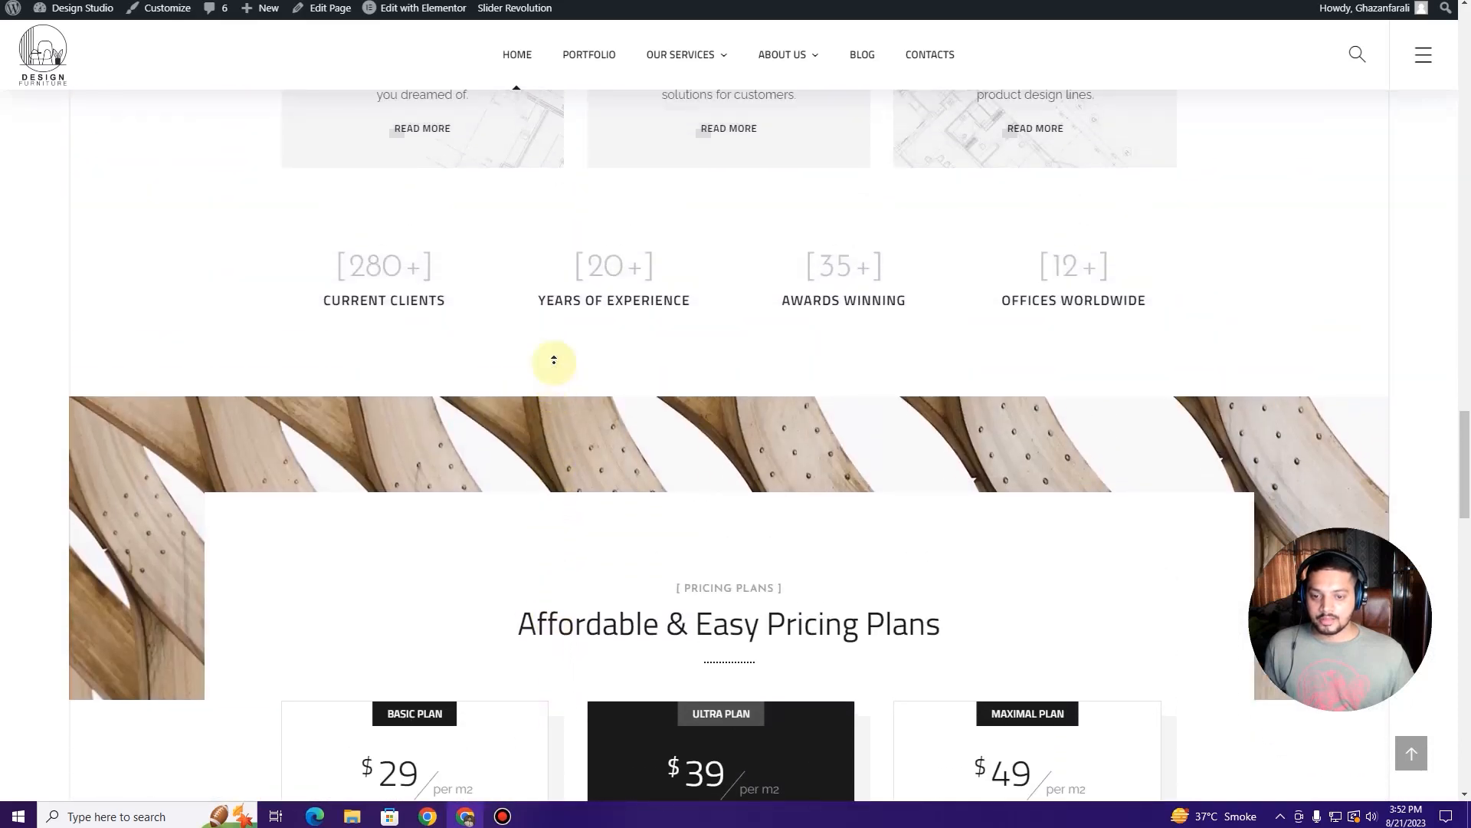
scroll(554, 360, "up", 8)
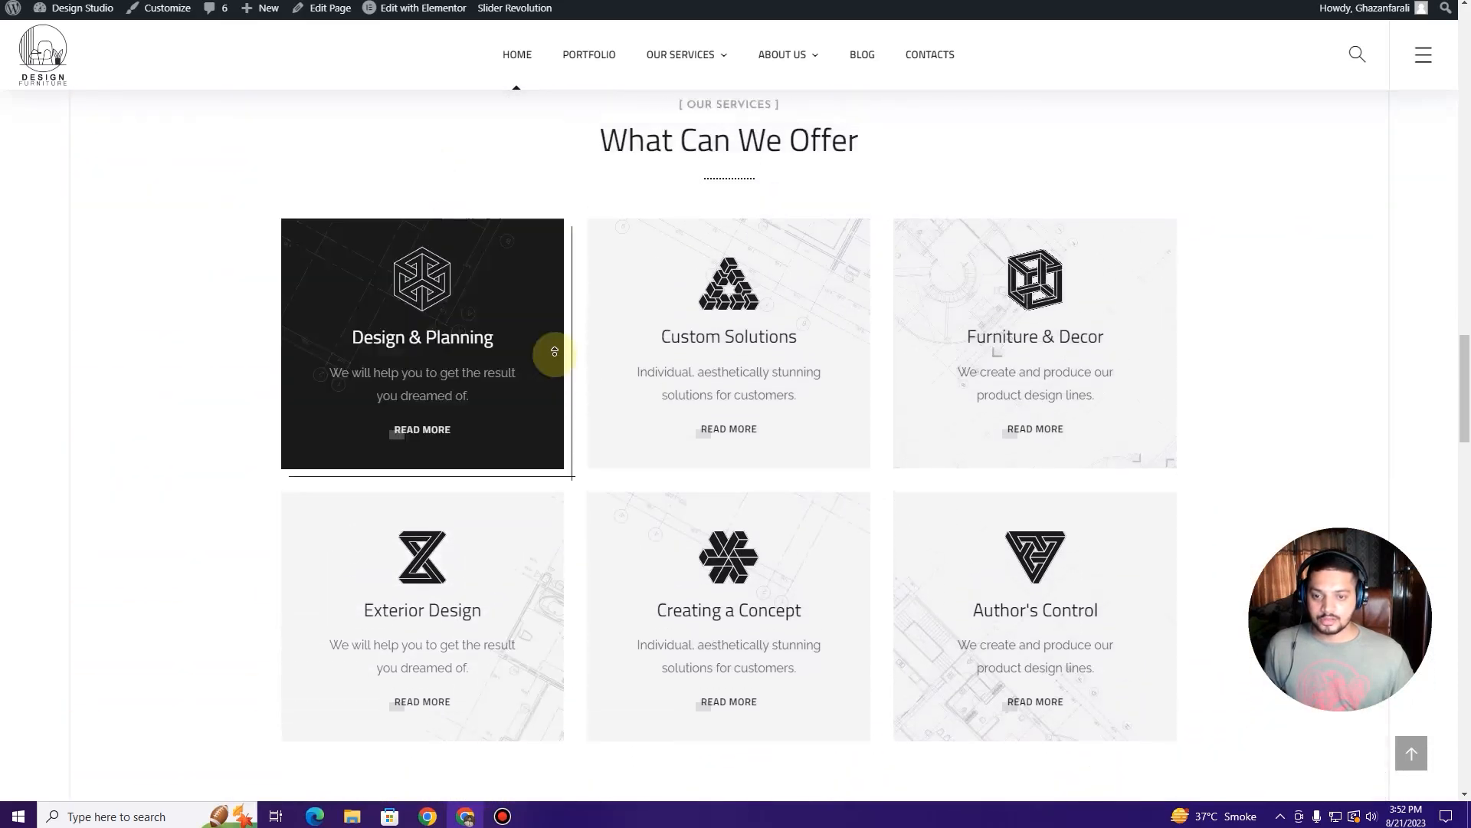
scroll(554, 352, "up", 10)
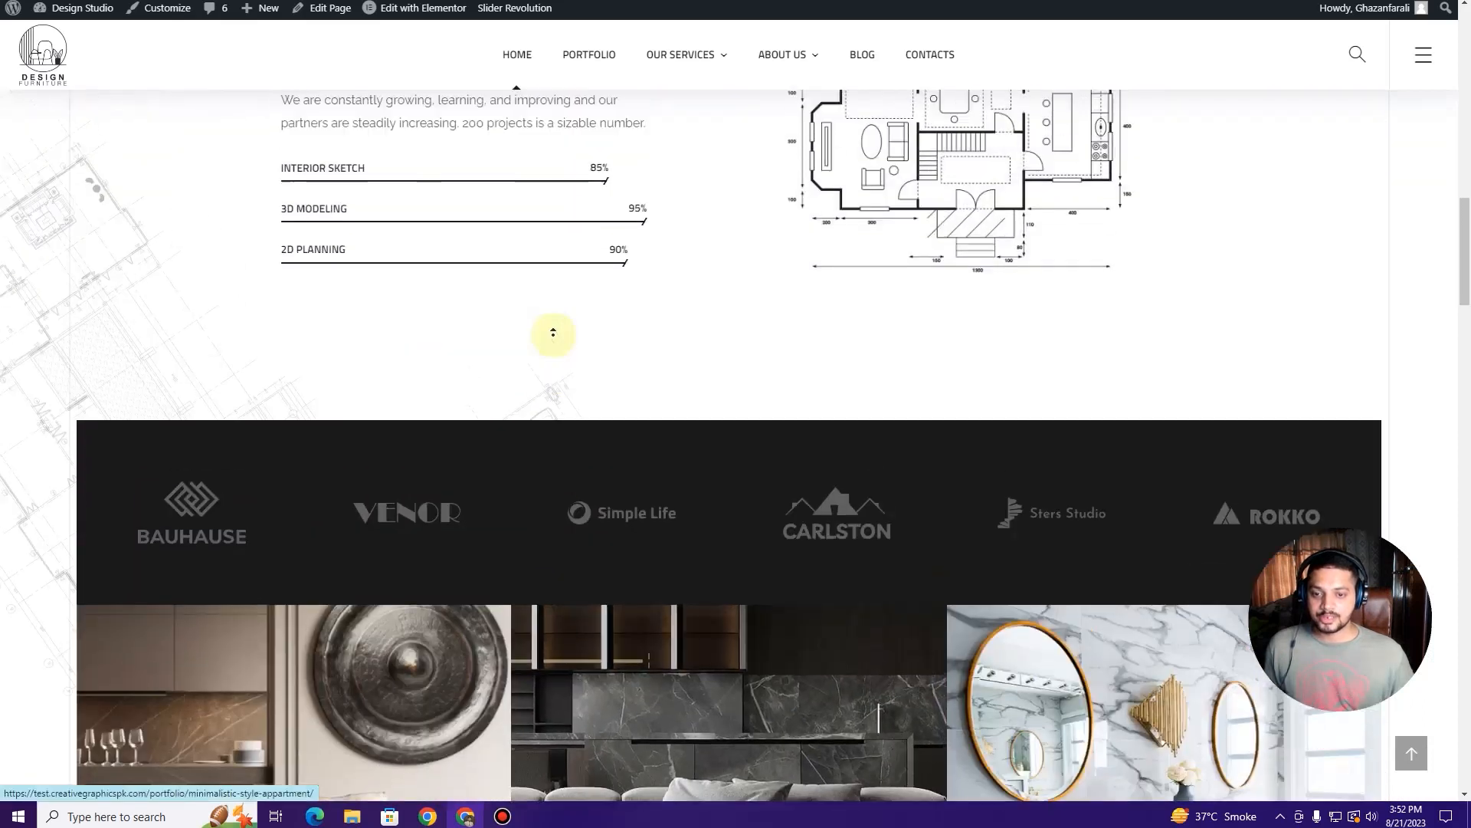
scroll(550, 357, "up", 10)
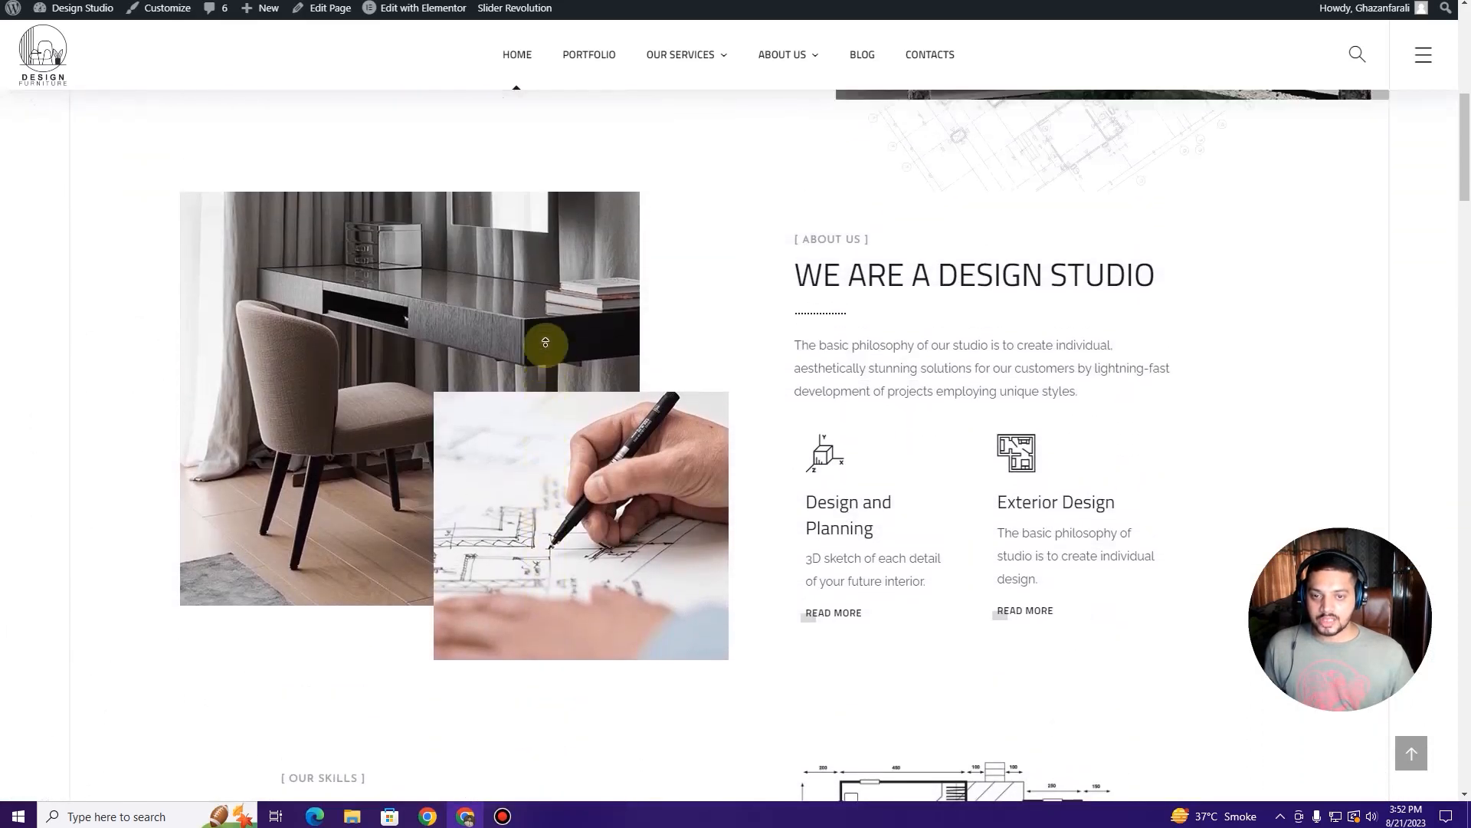
scroll(546, 332, "up", 4)
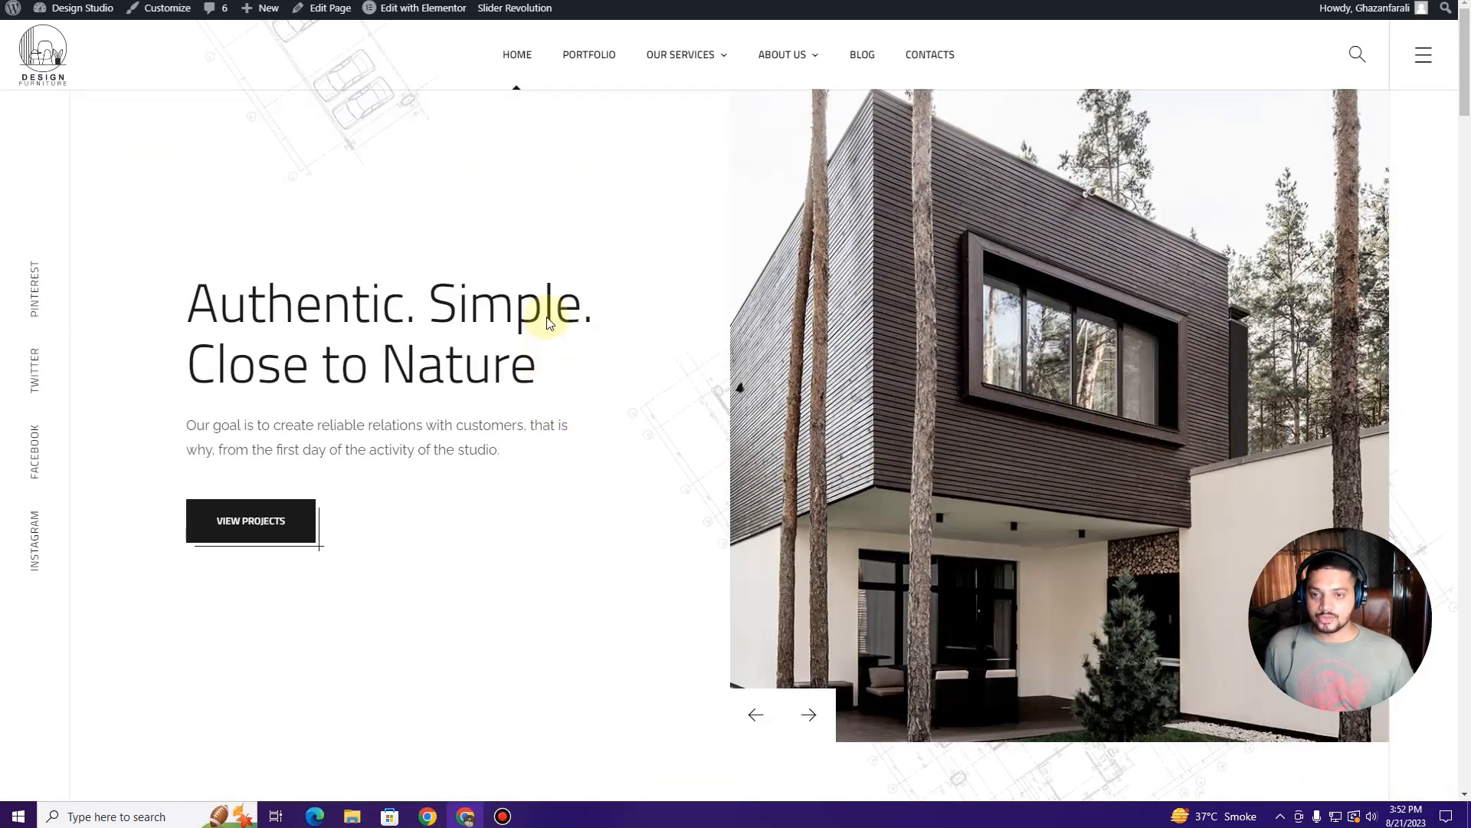
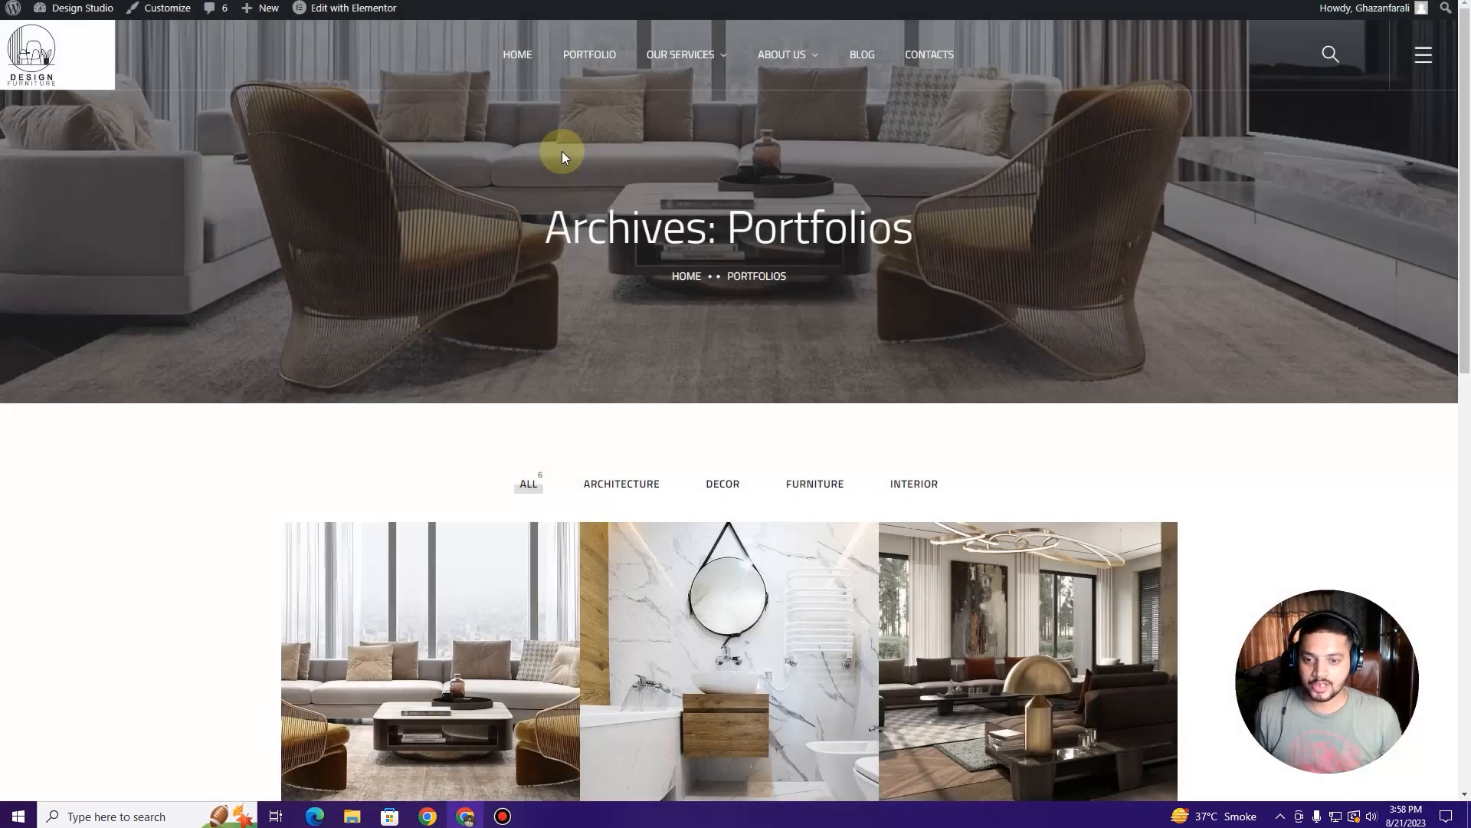
Step: Scroll through the live Portfolios archive's category filters and image grid, then go to the Dashboard
scroll(398, 284, "down", 5)
scroll(396, 282, "down", 7)
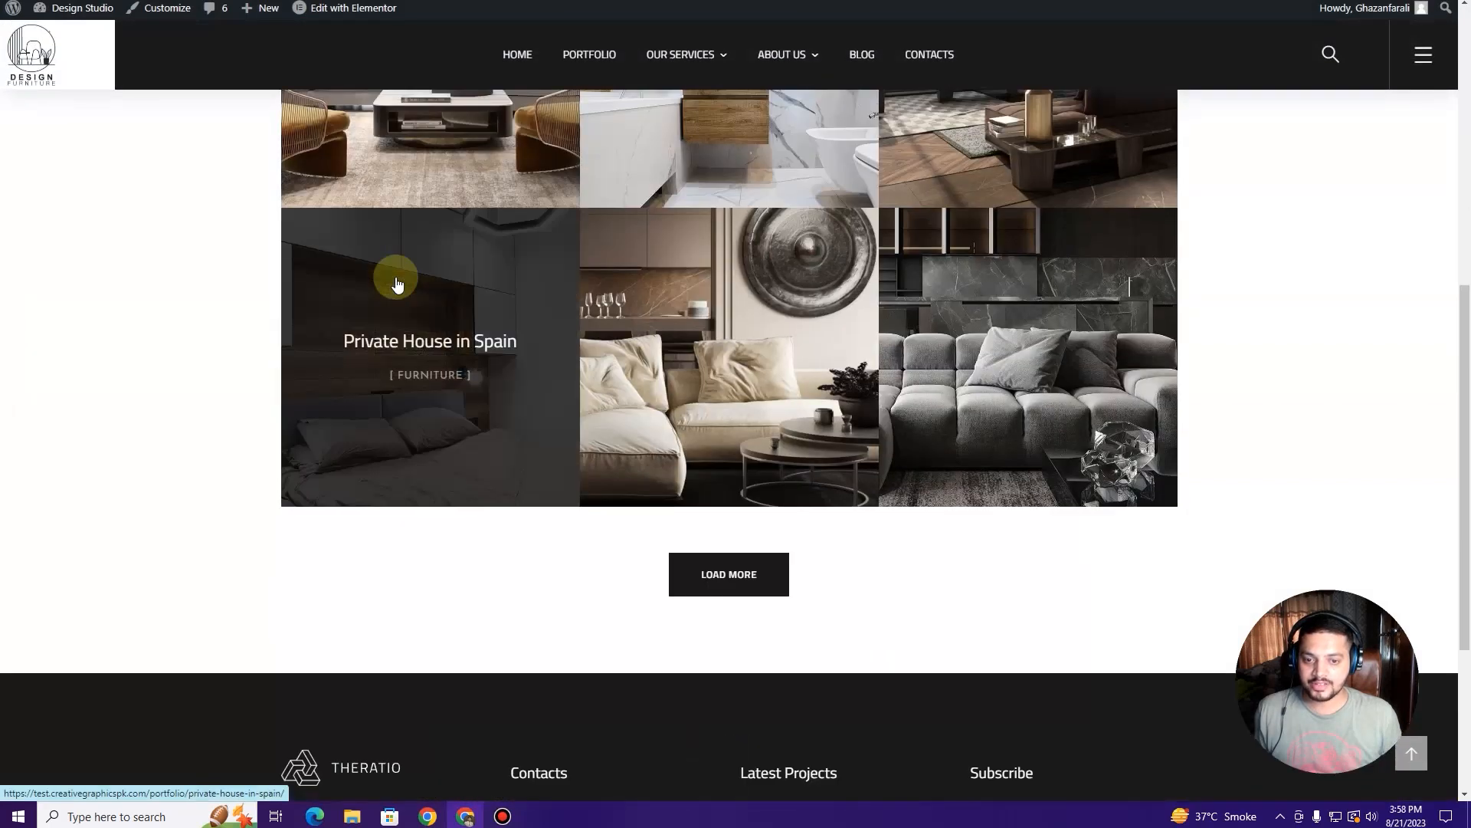
scroll(325, 332, "up", 7)
scroll(327, 338, "up", 5)
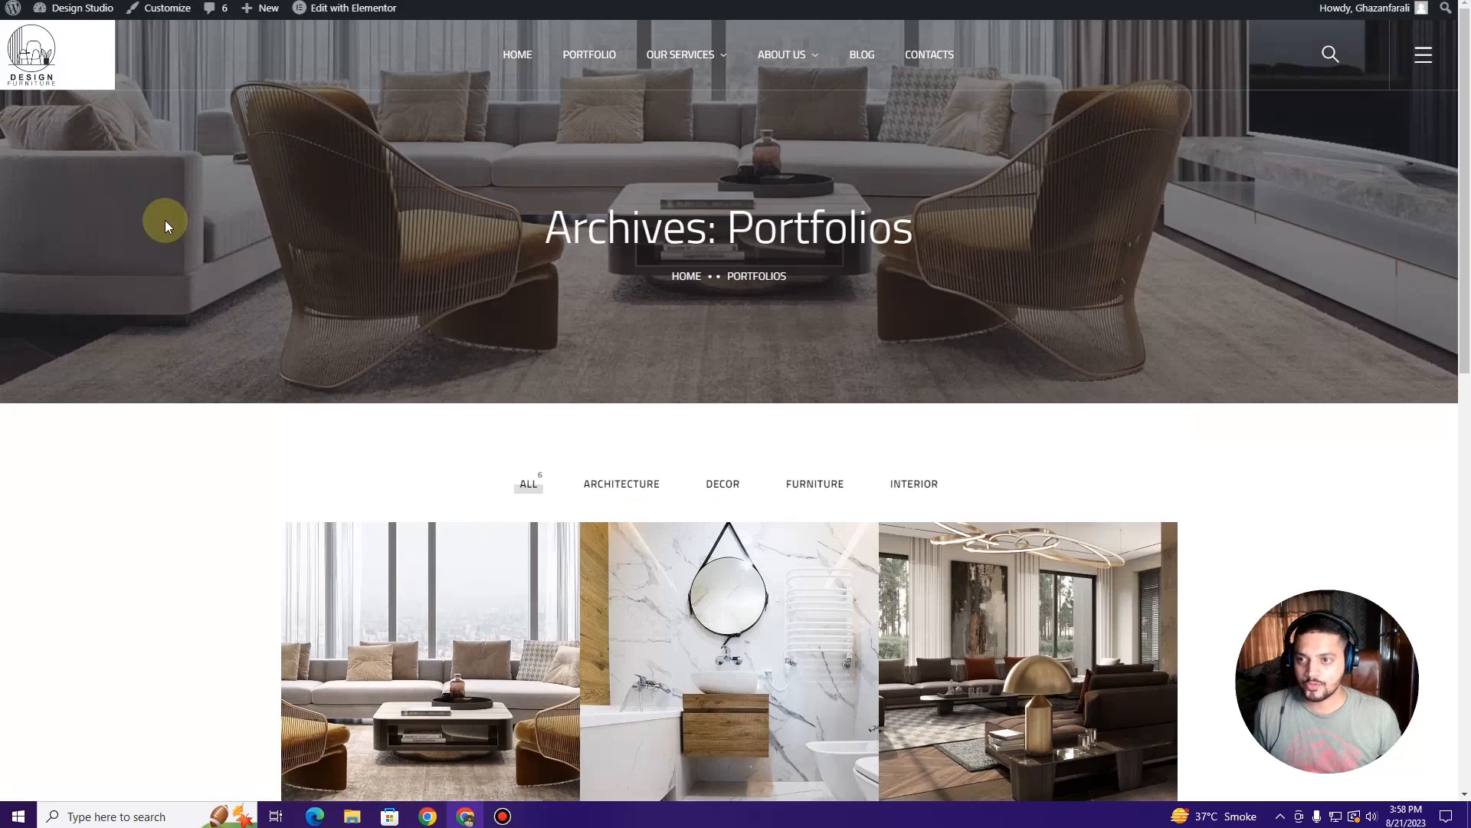
scroll(164, 223, "down", 9)
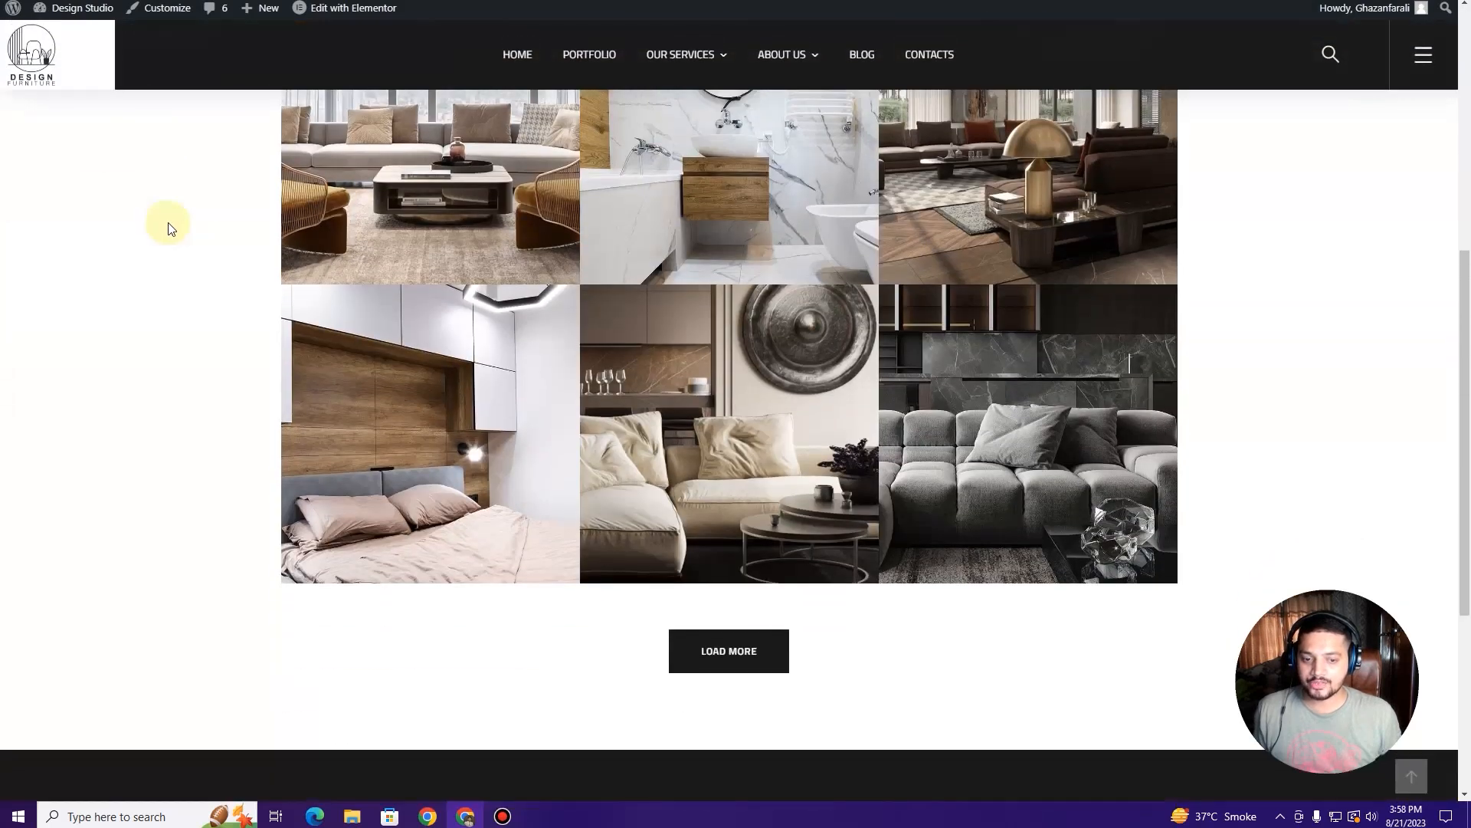
scroll(170, 229, "up", 5)
scroll(164, 229, "up", 4)
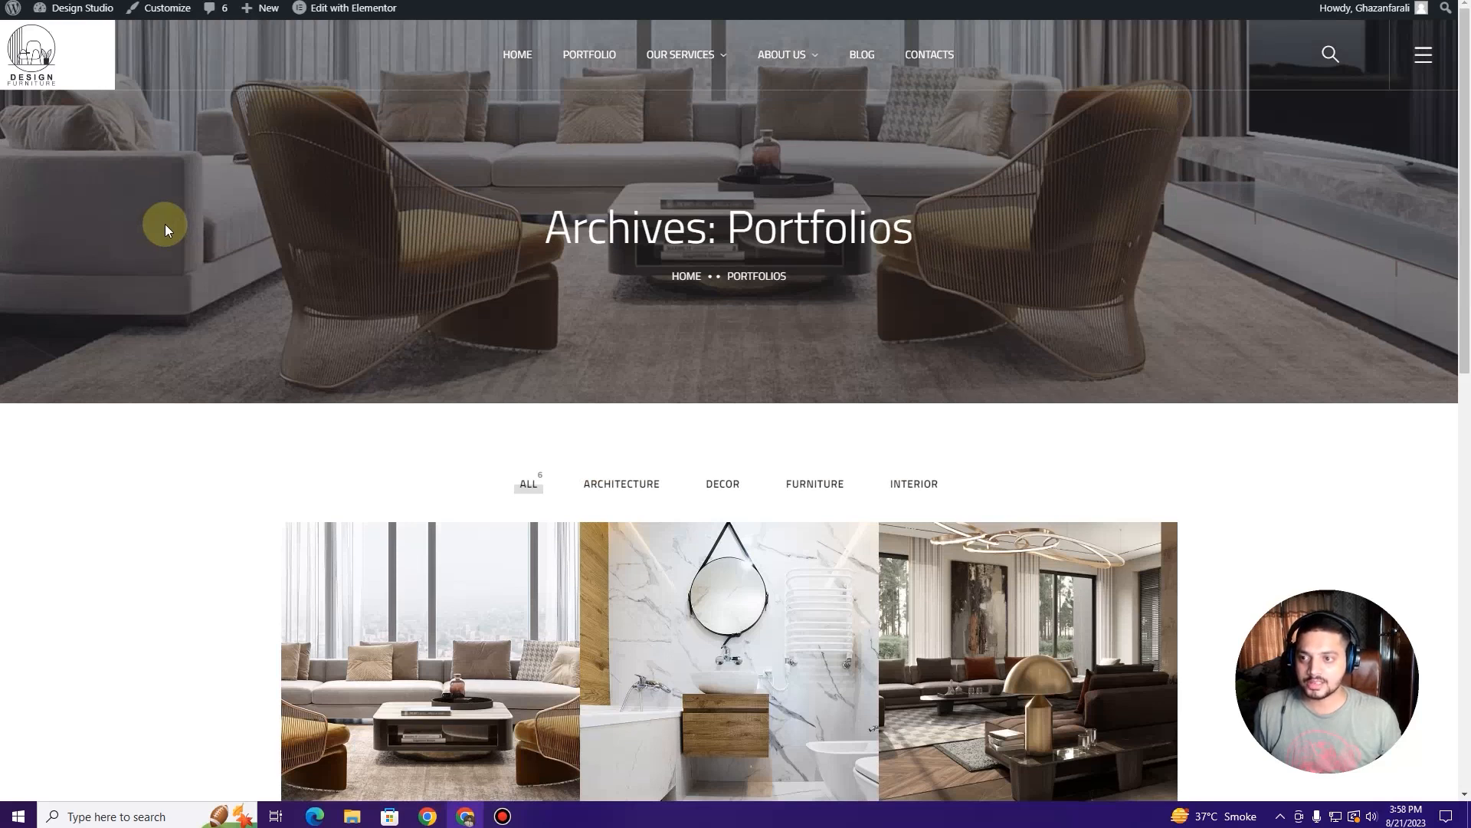
mouse_move(77, 9)
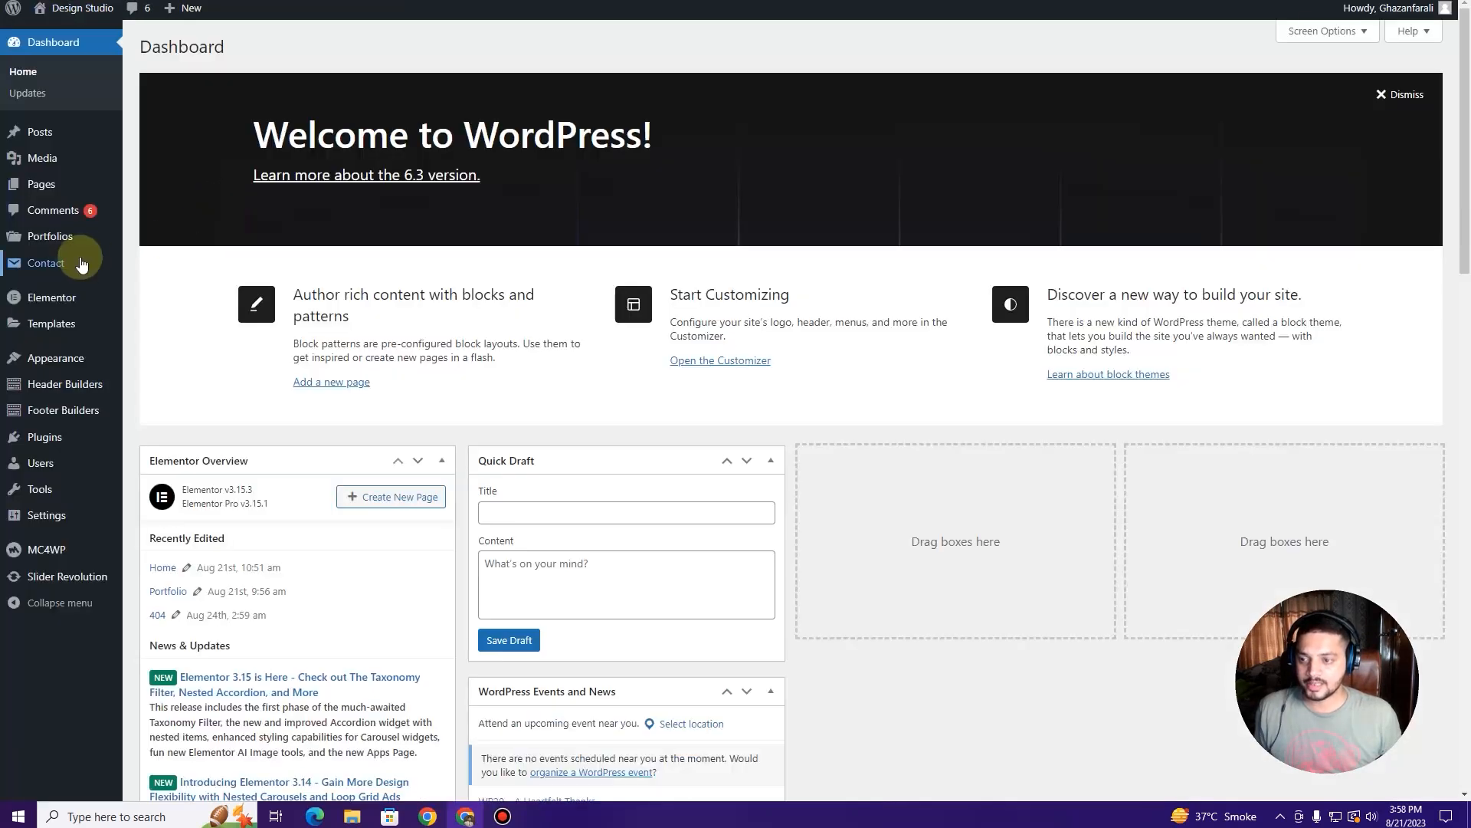
Step: Preview the existing Portfolio page in a new window and return to the Pages list
mouse_move(68, 194)
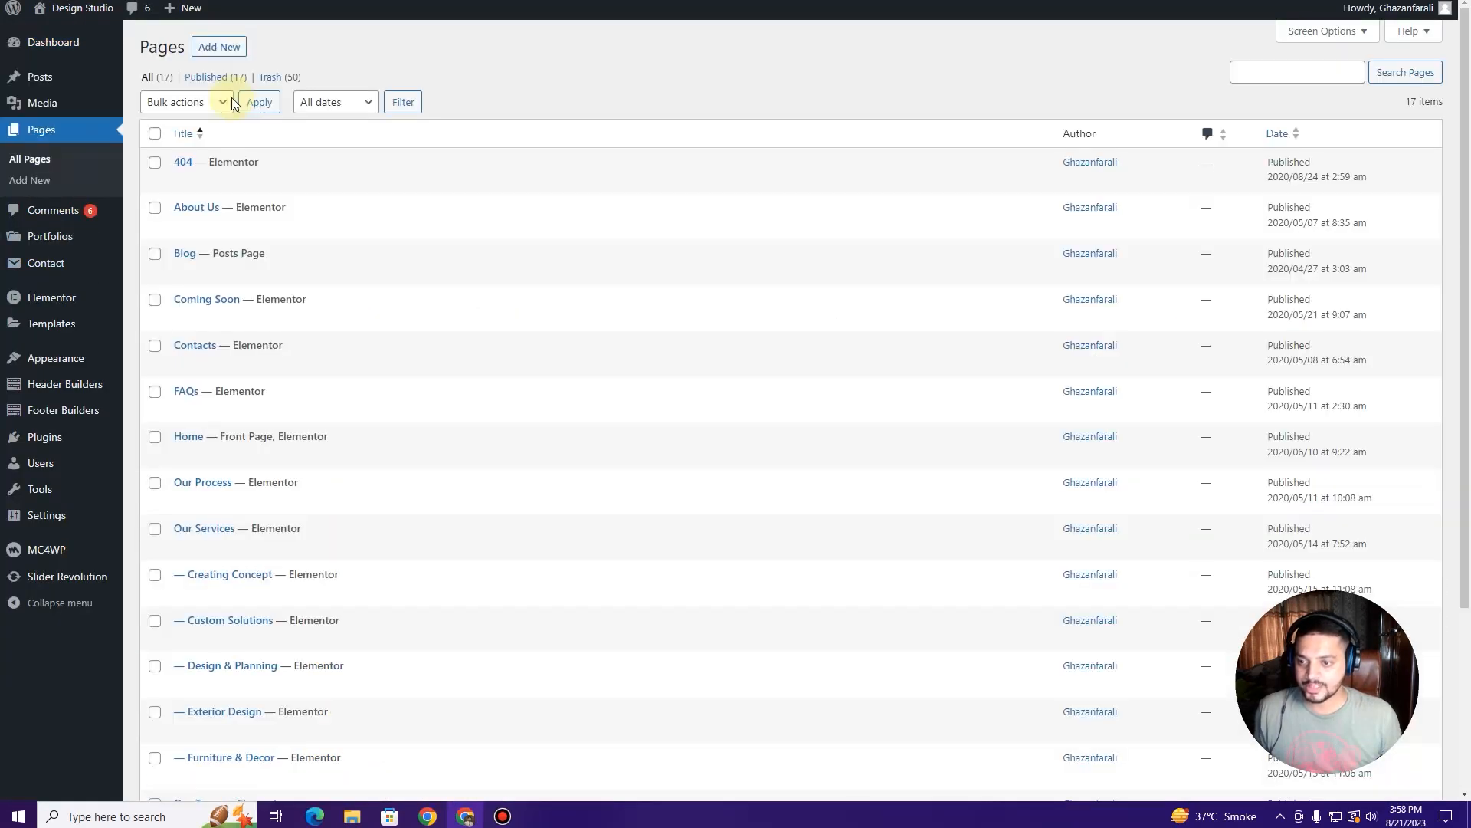
scroll(250, 192, "down", 2)
scroll(249, 192, "down", 2)
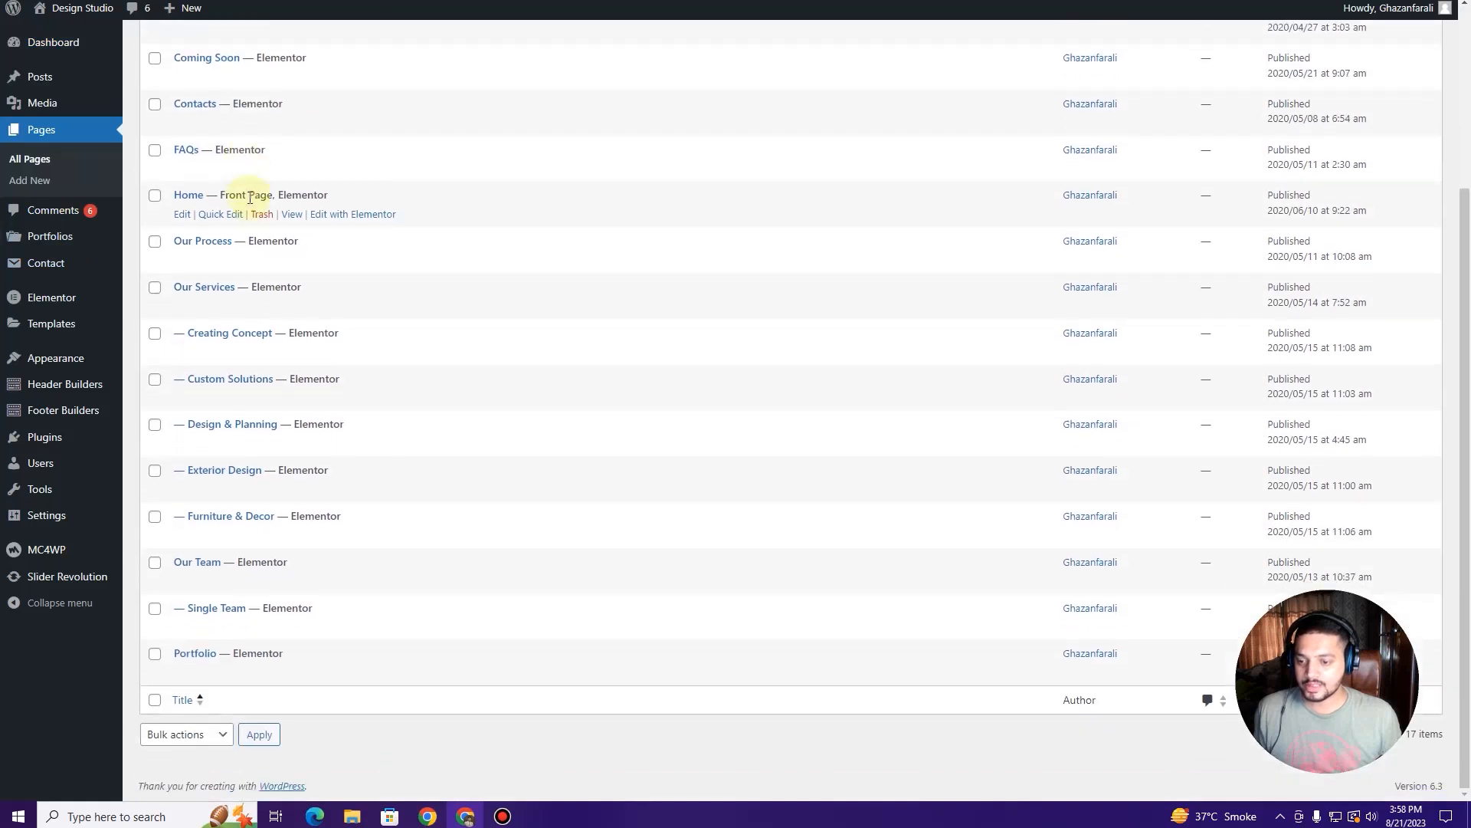
right_click(289, 679)
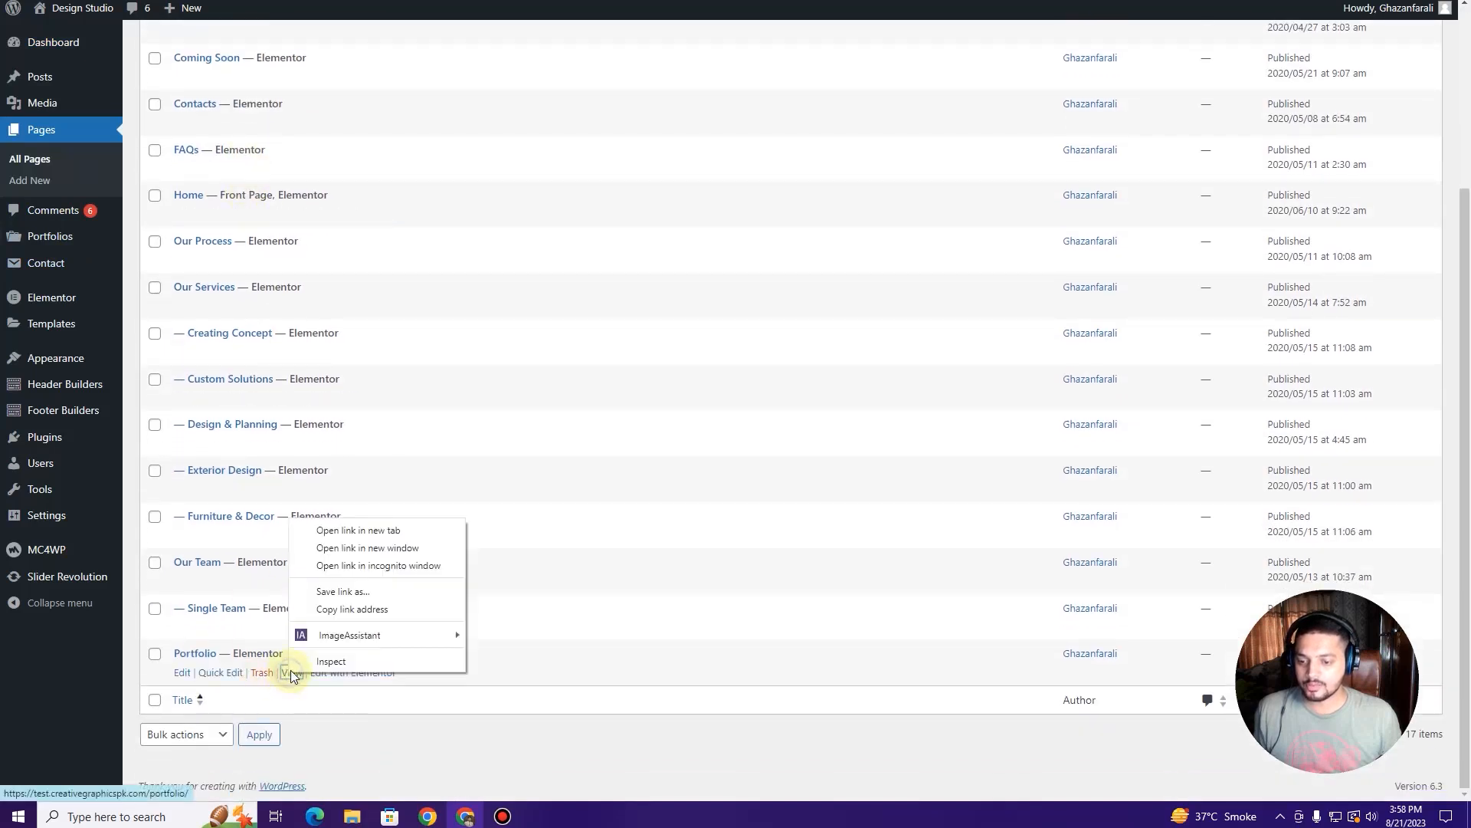
left_click(328, 529)
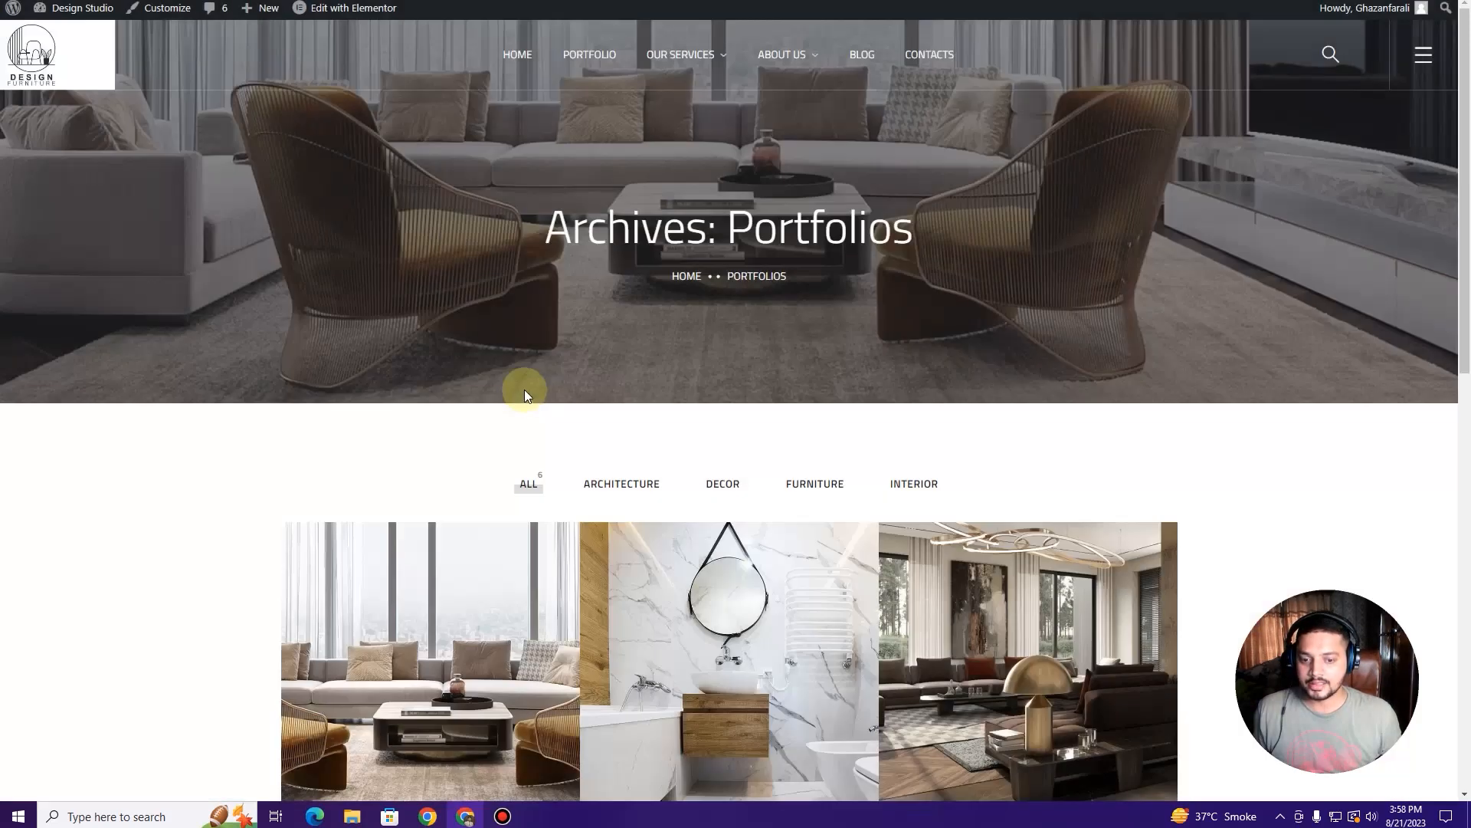
scroll(525, 391, "down", 6)
scroll(526, 420, "up", 7)
left_click(261, 1)
scroll(325, 383, "up", 3)
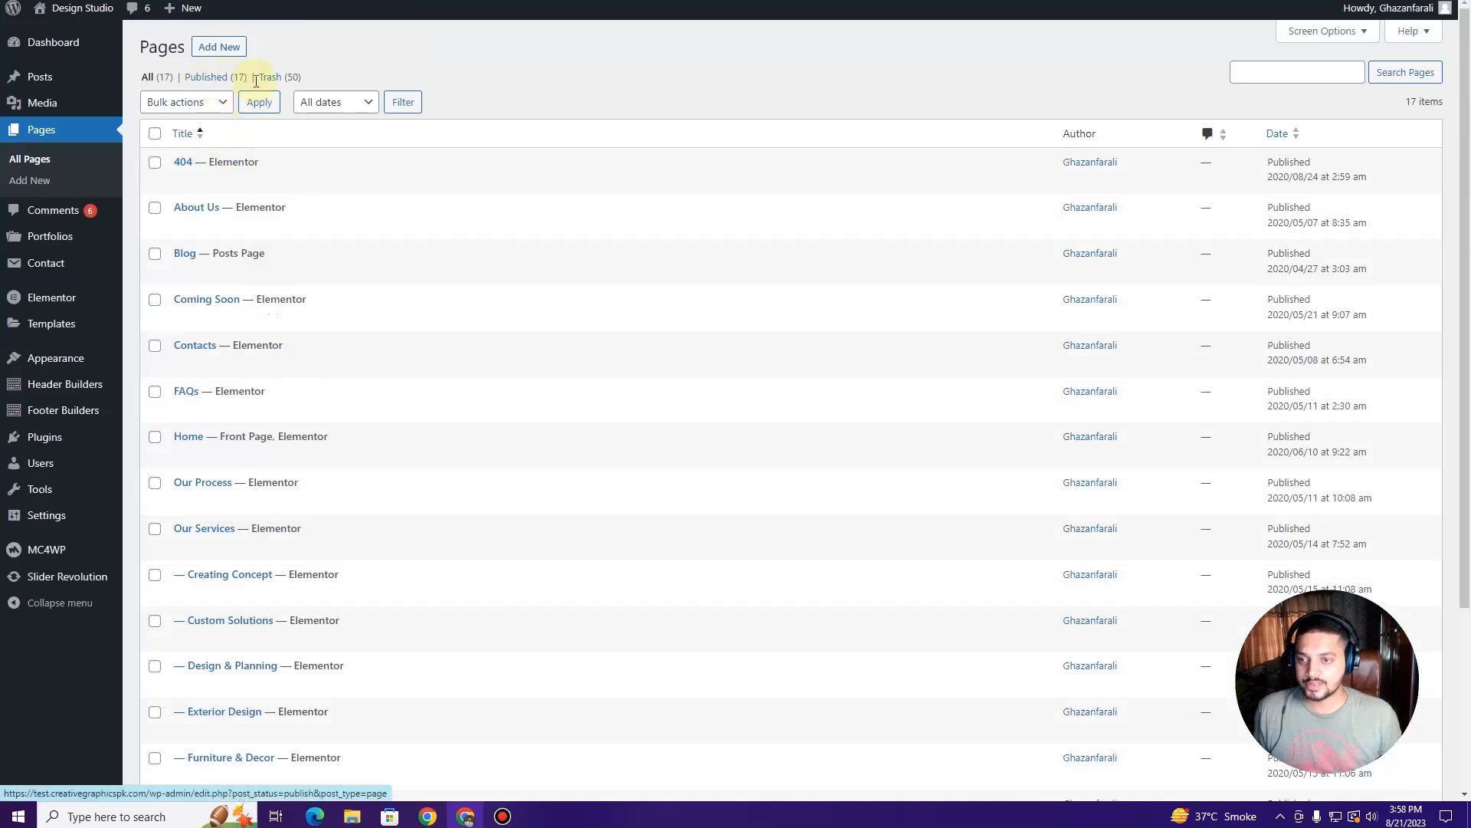
Step: Browse the trashed pages to find the portfolio layout pages
left_click(277, 80)
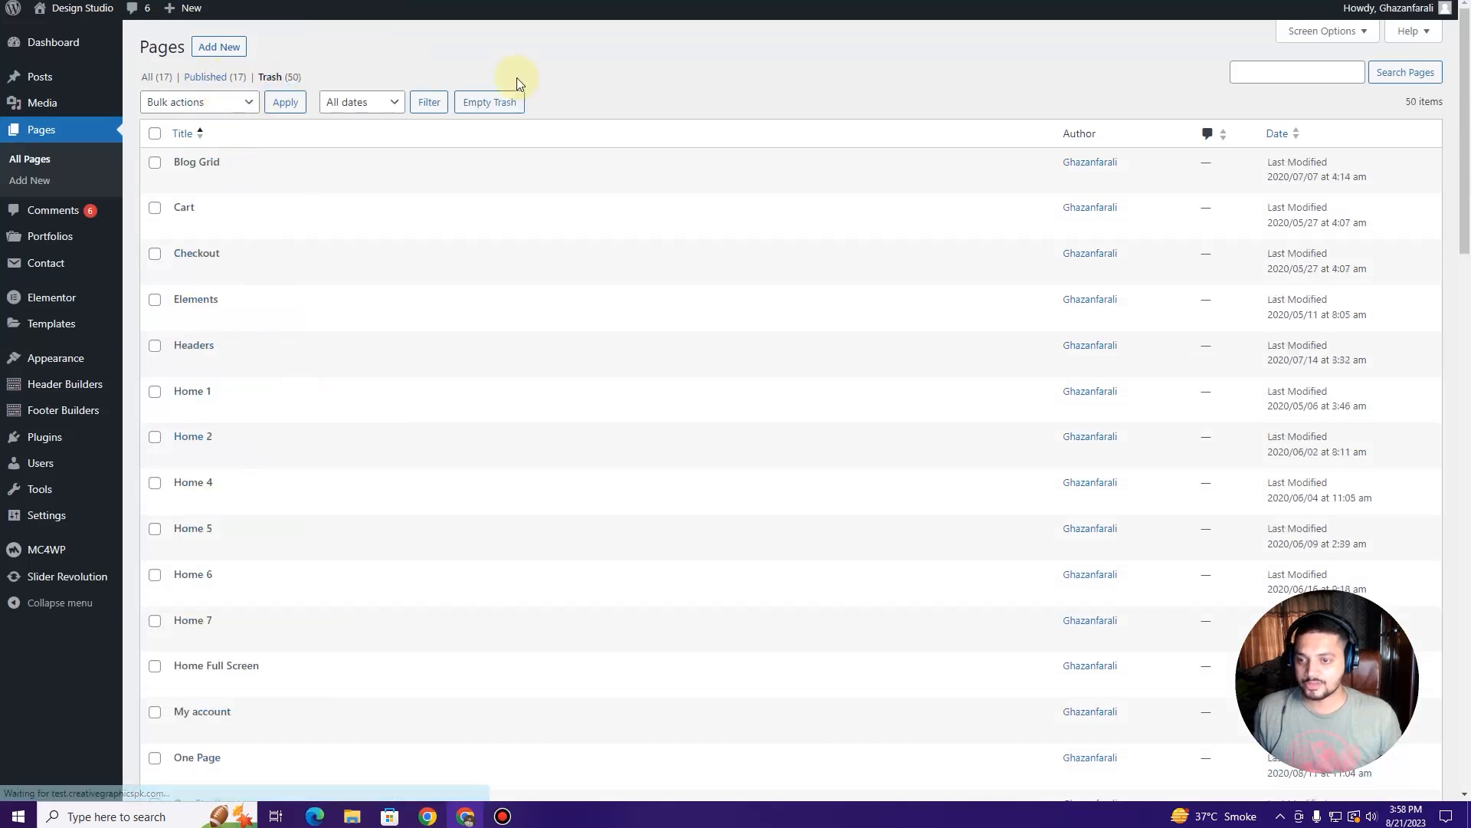
scroll(277, 381, "down", 1)
scroll(277, 381, "down", 5)
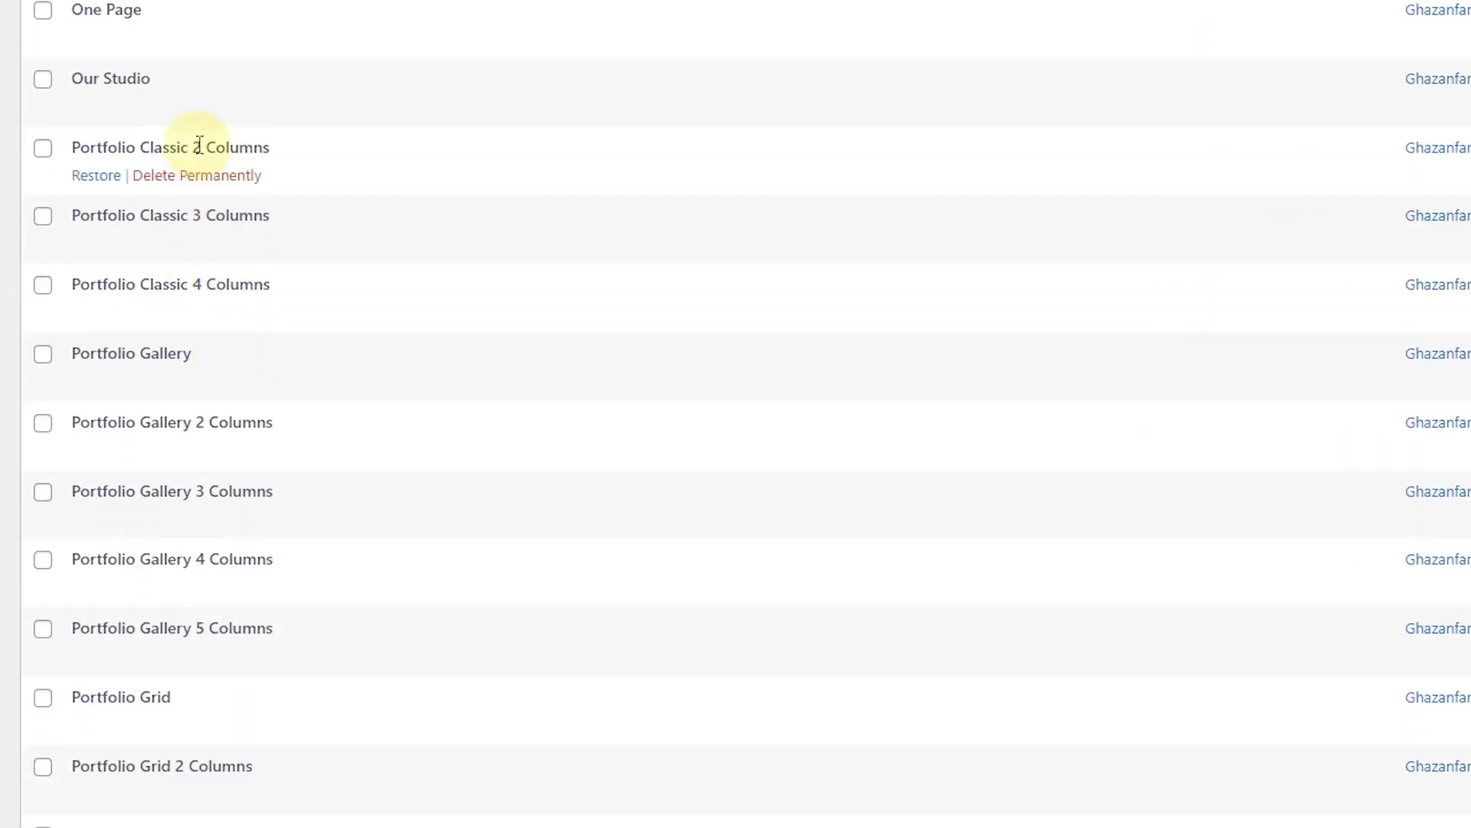
scroll(197, 302, "down", 1)
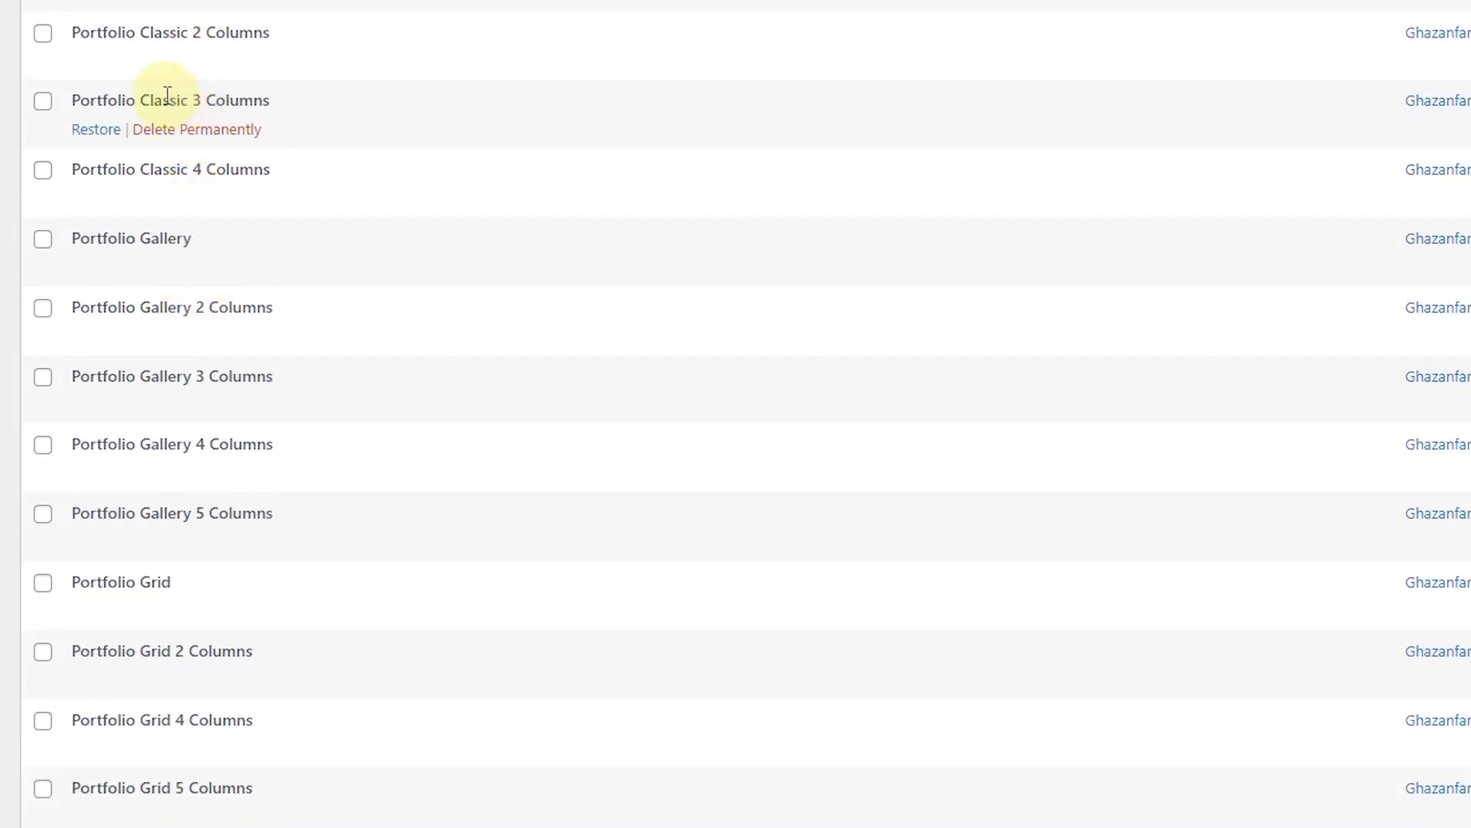
scroll(167, 115, "down", 8)
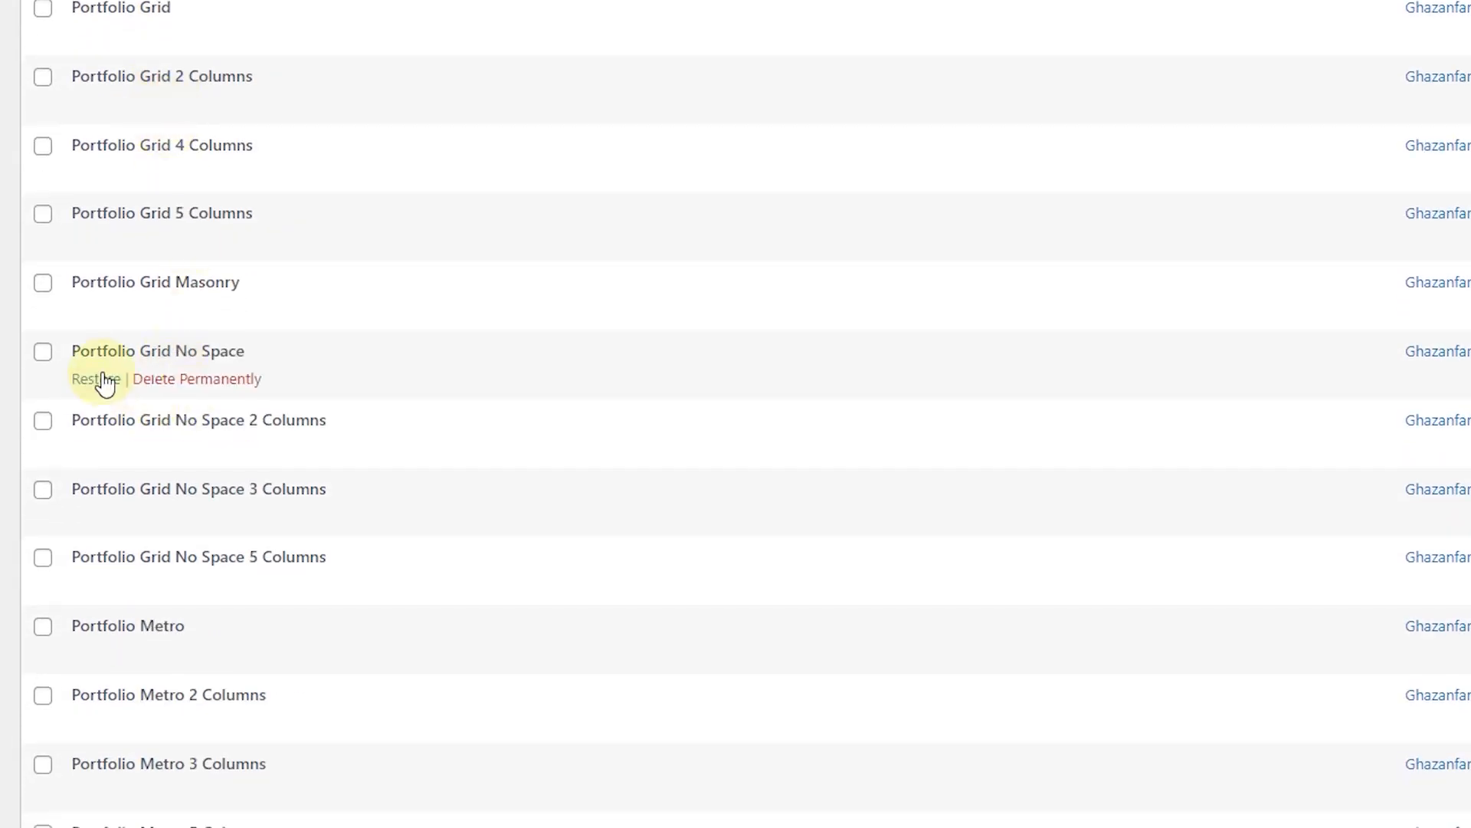
scroll(105, 382, "down", 2)
scroll(104, 374, "up", 1)
scroll(104, 374, "up", 8)
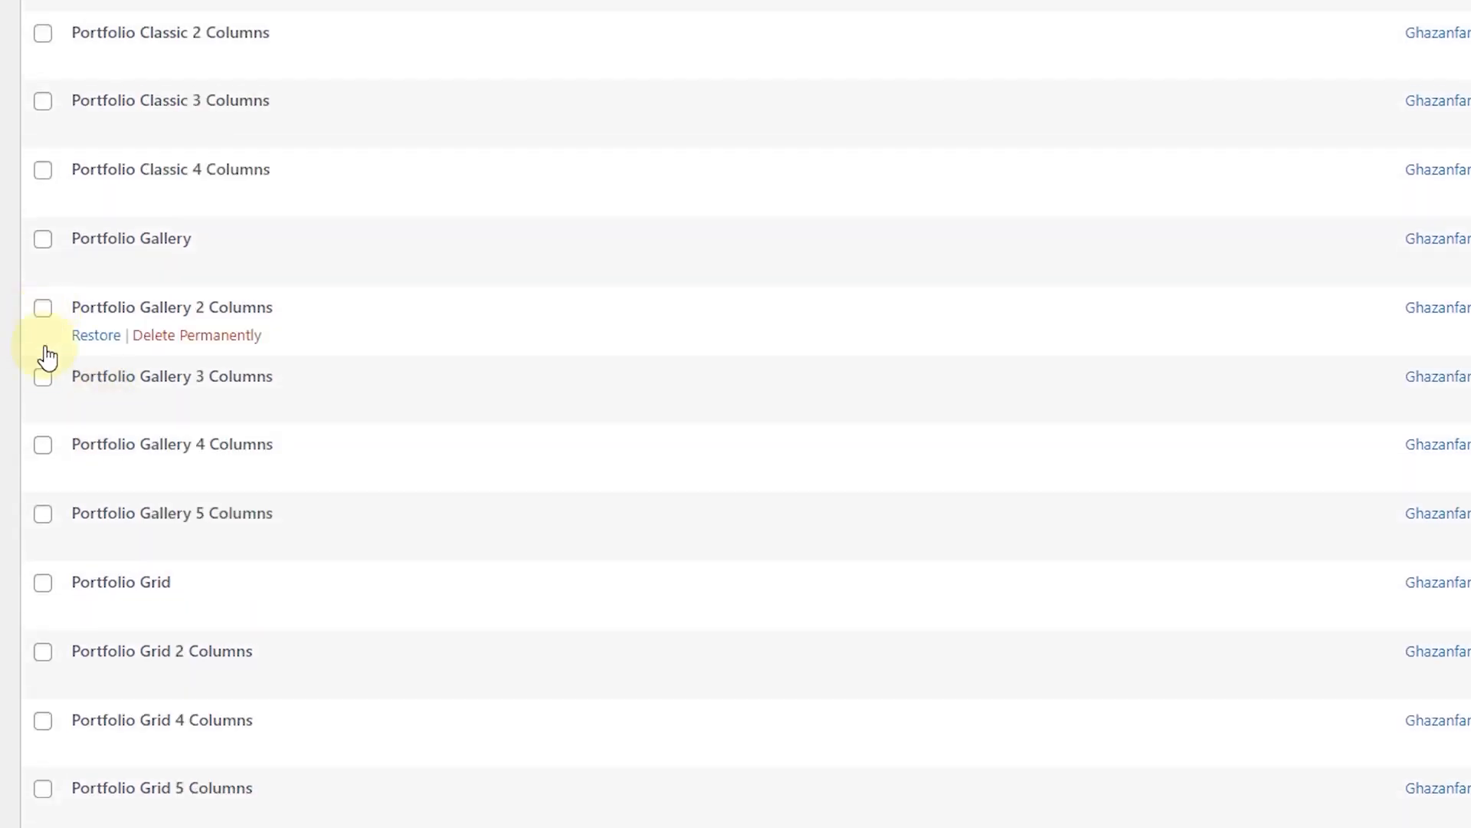
Step: Tick Portfolio Gallery 3 Columns, bulk-restore the selected pages, and show All pages
left_click(44, 381)
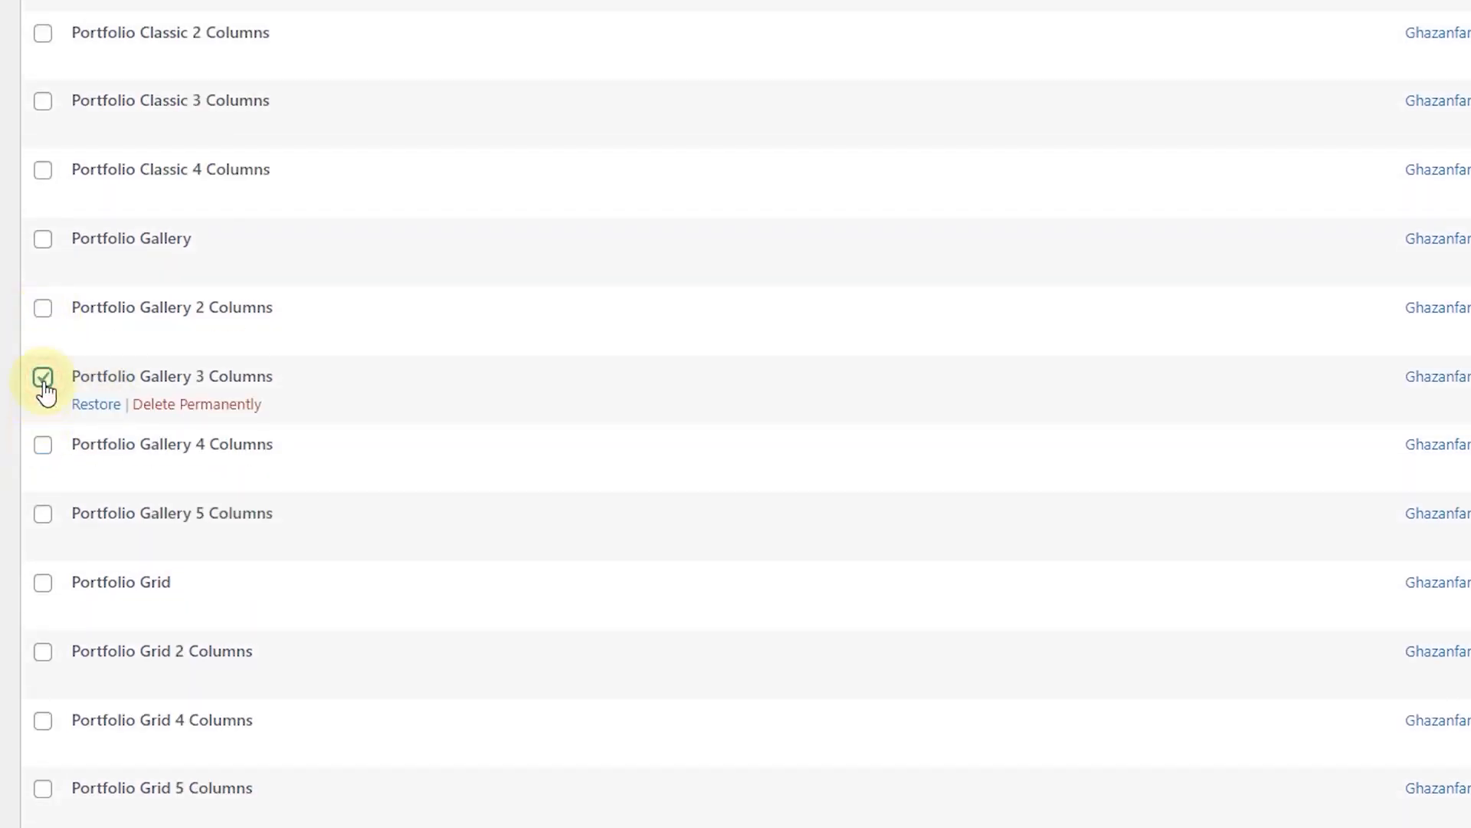
scroll(67, 184, "up", 2)
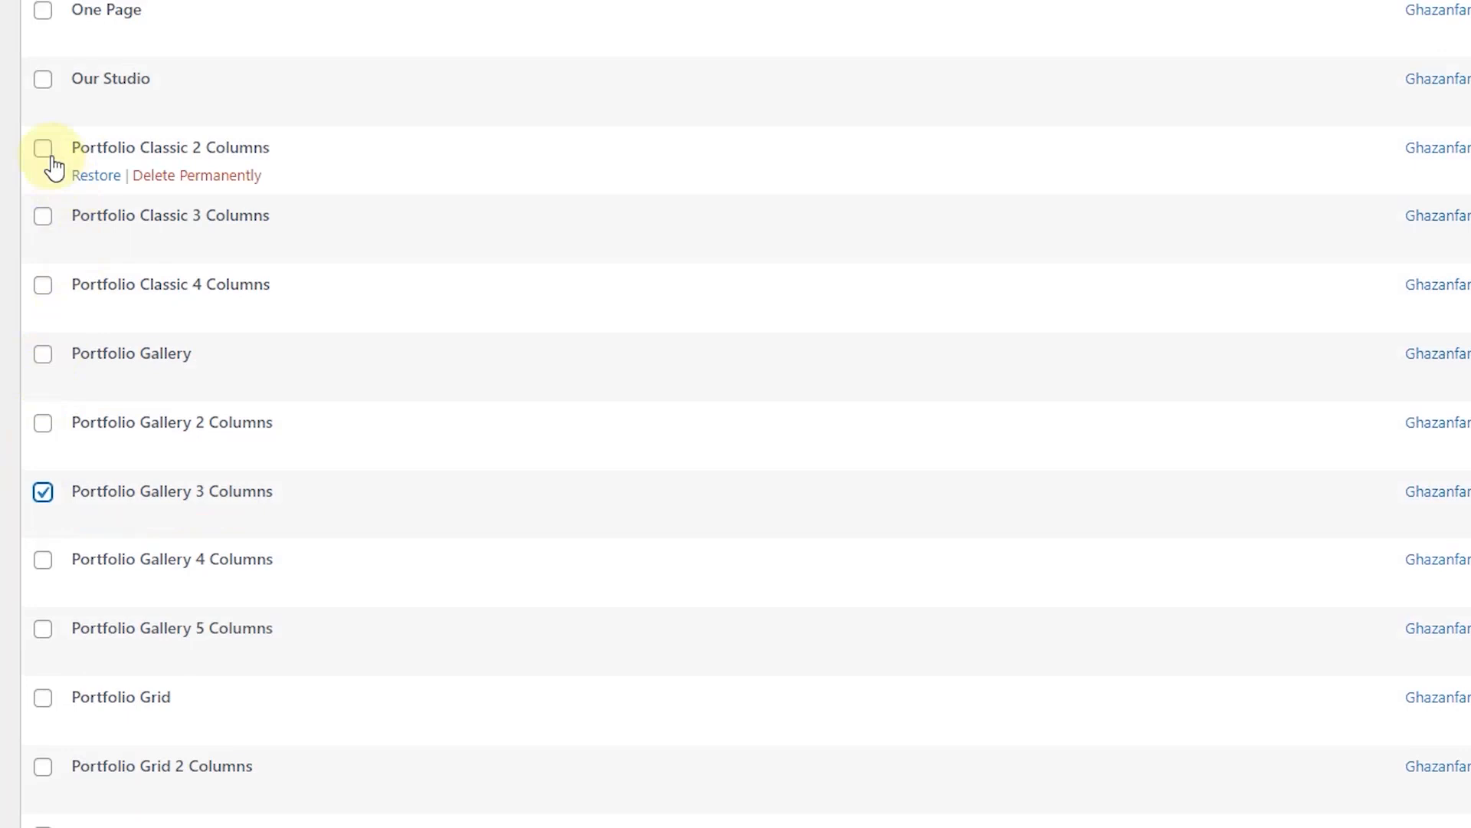
scroll(90, 255, "down", 10)
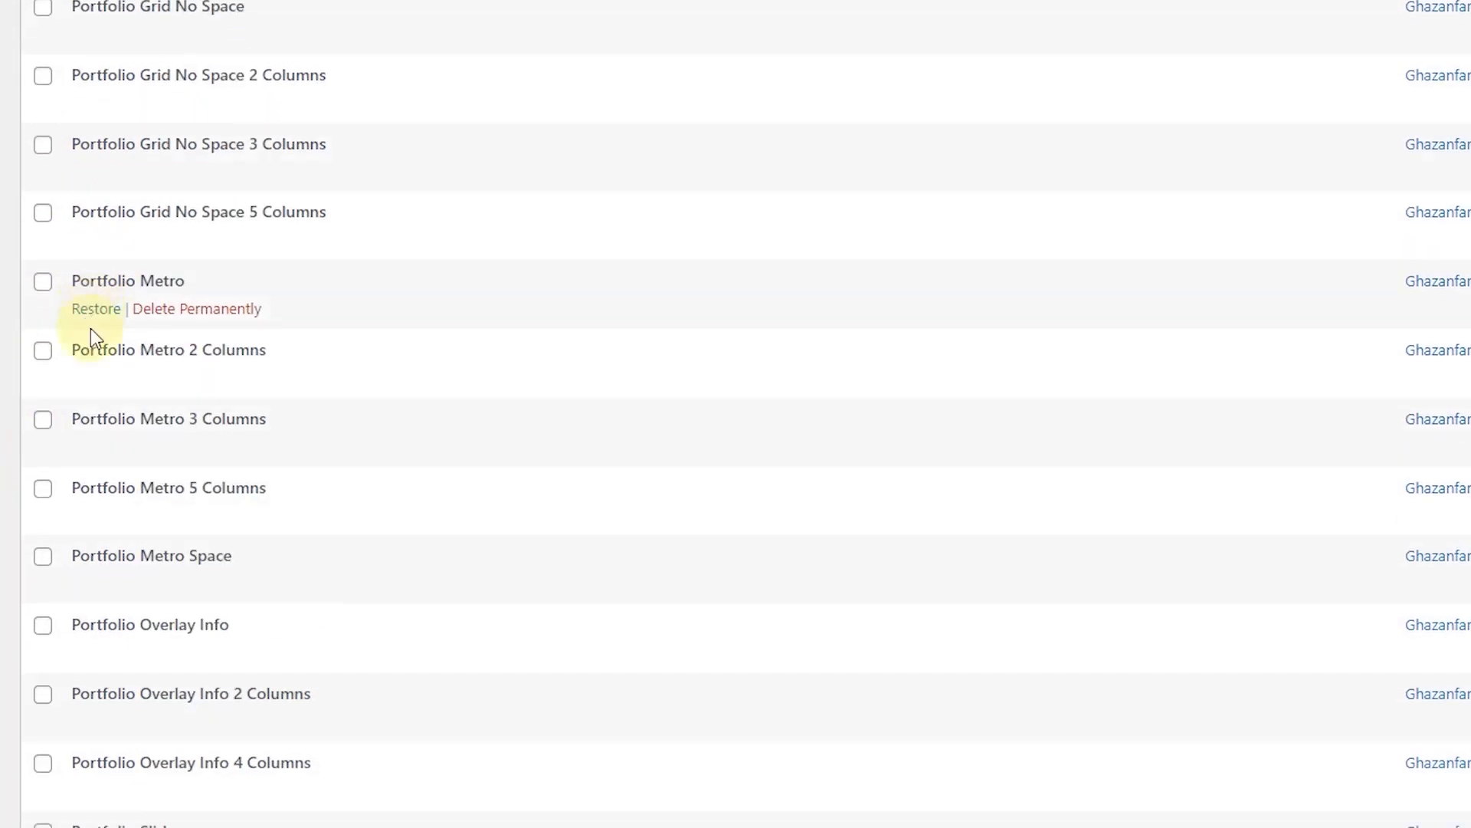
left_click(218, 735)
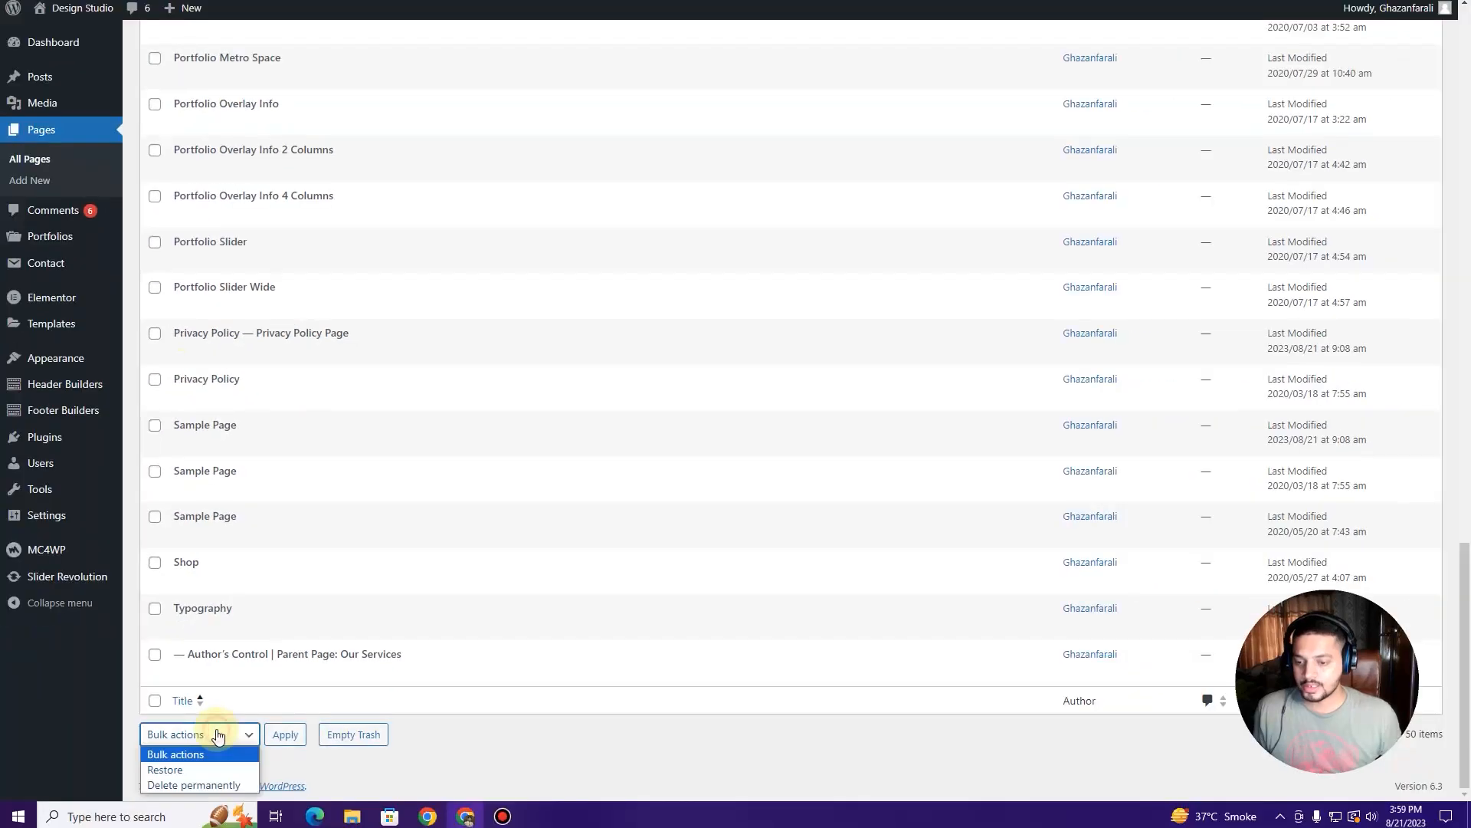
left_click(214, 771)
left_click(294, 742)
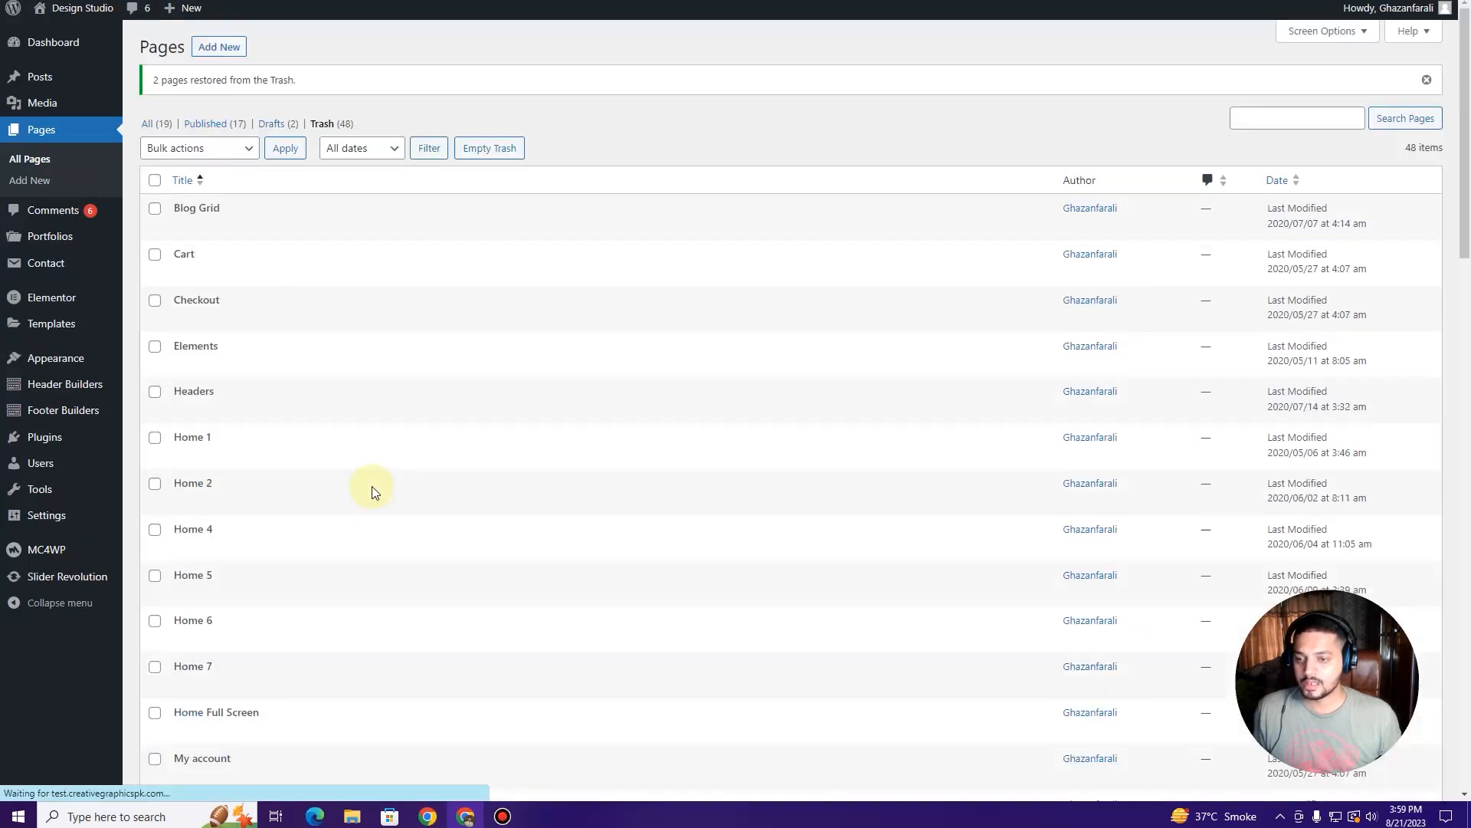
left_click(165, 123)
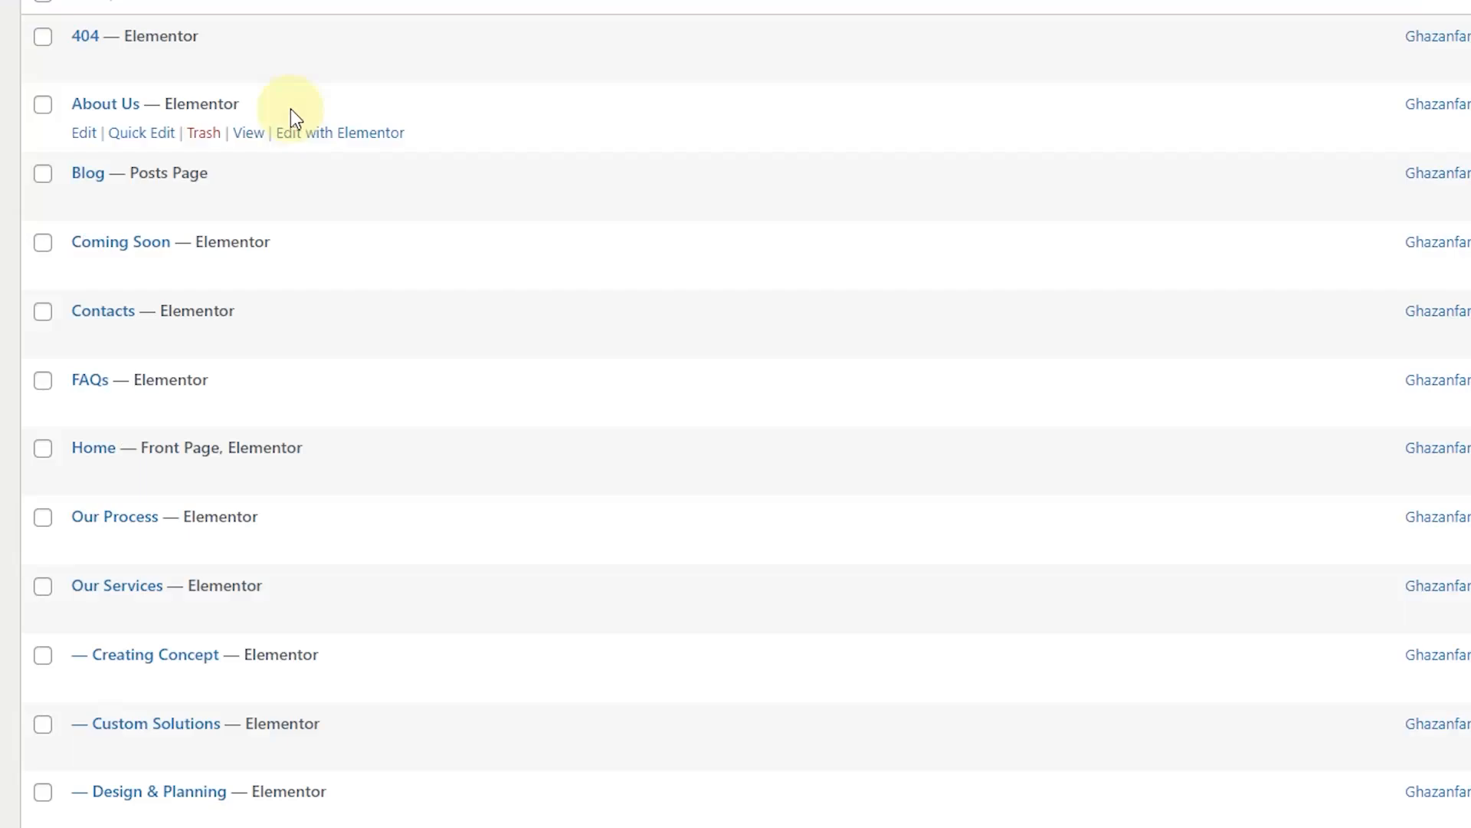
Step: Preview the restored Portfolio Classic 3 Columns page on the live site
scroll(293, 115, "down", 6)
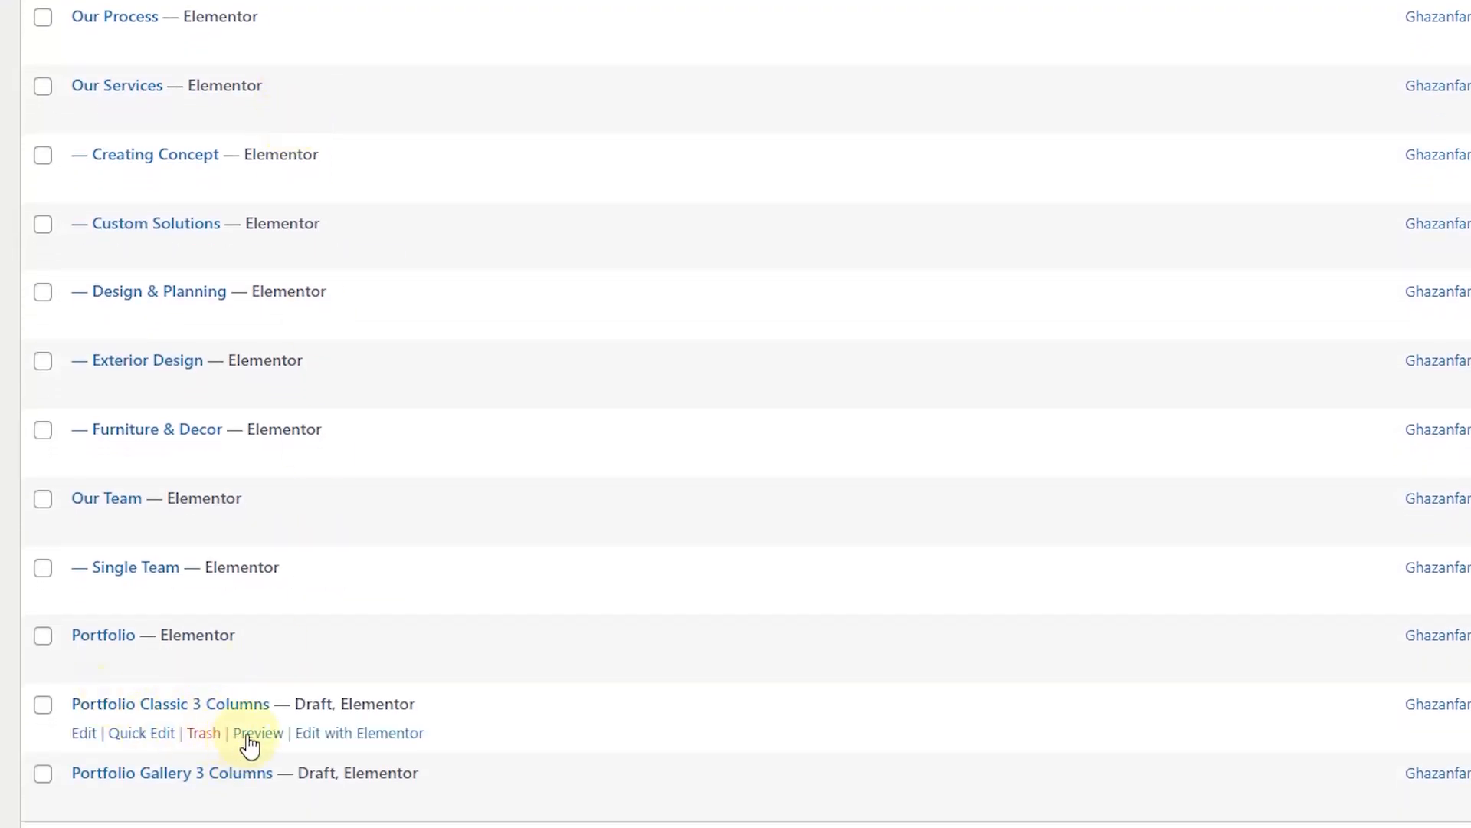
left_click(251, 733)
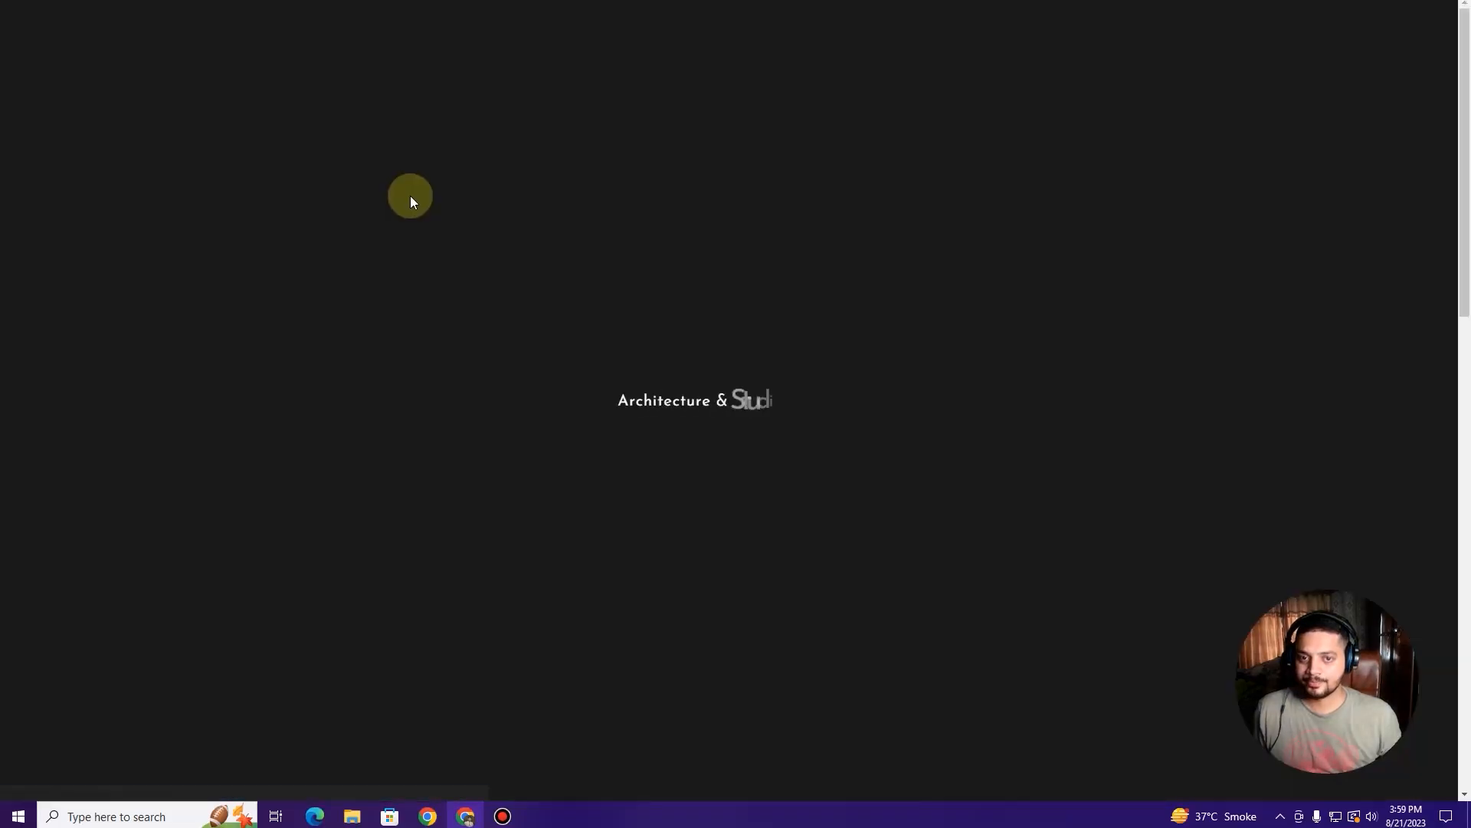
scroll(414, 203, "down", 5)
scroll(414, 203, "down", 5)
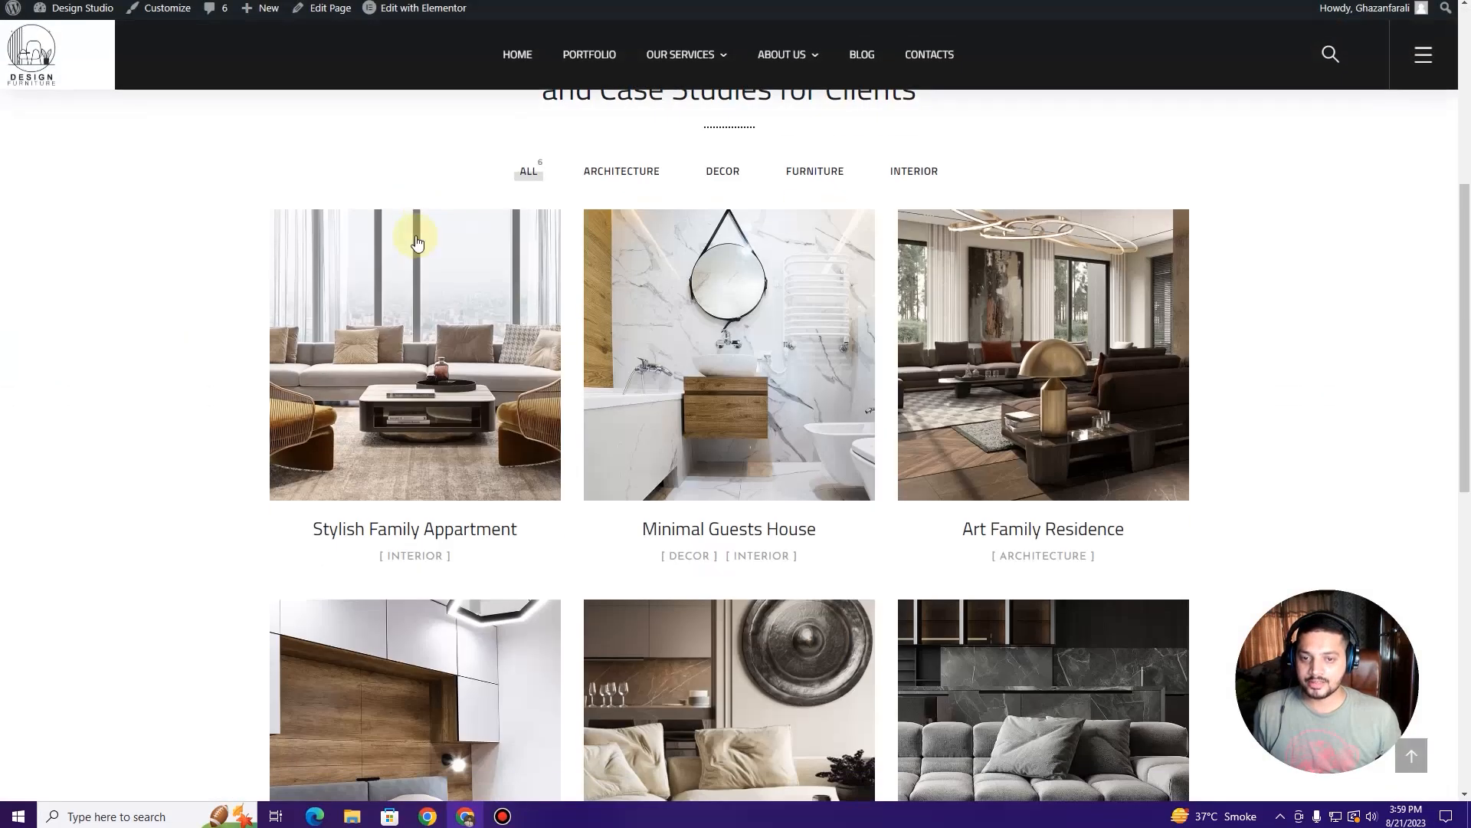
scroll(1092, 259, "down", 5)
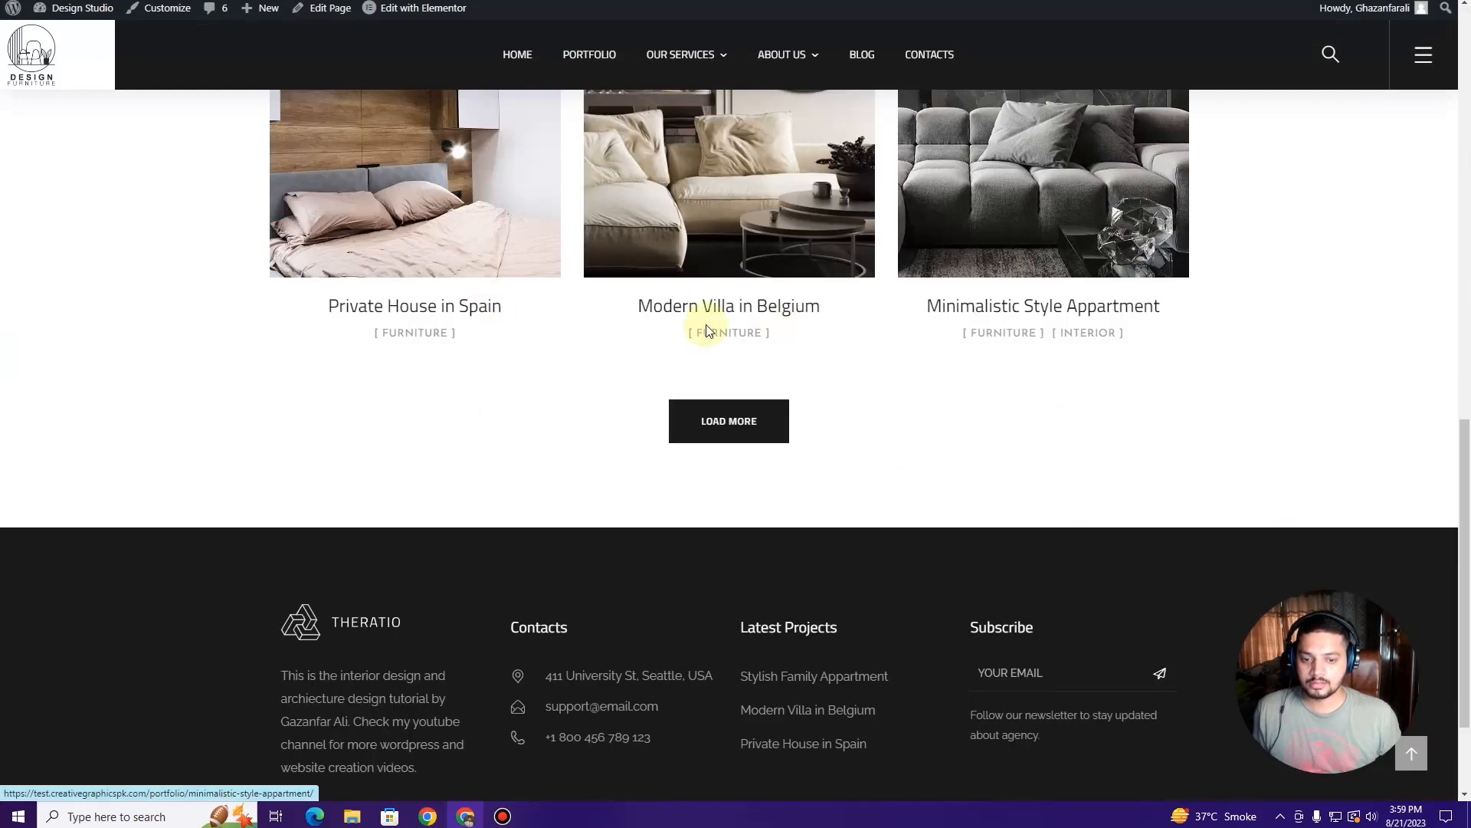
key("ctrl+w")
key("ctrl+w")
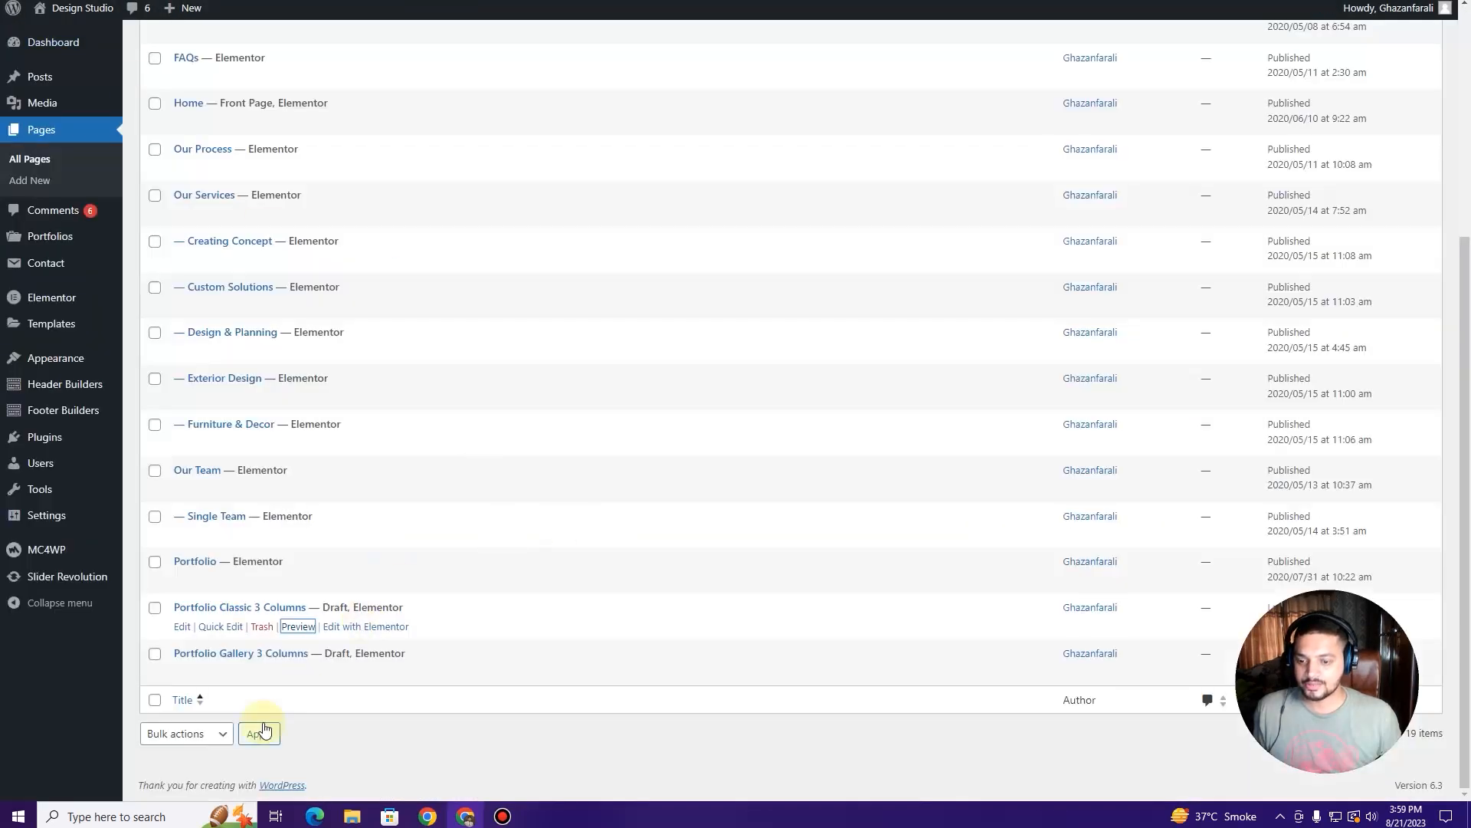
Step: Preview the restored Portfolio Gallery 3 Columns page on the live site
left_click(298, 672)
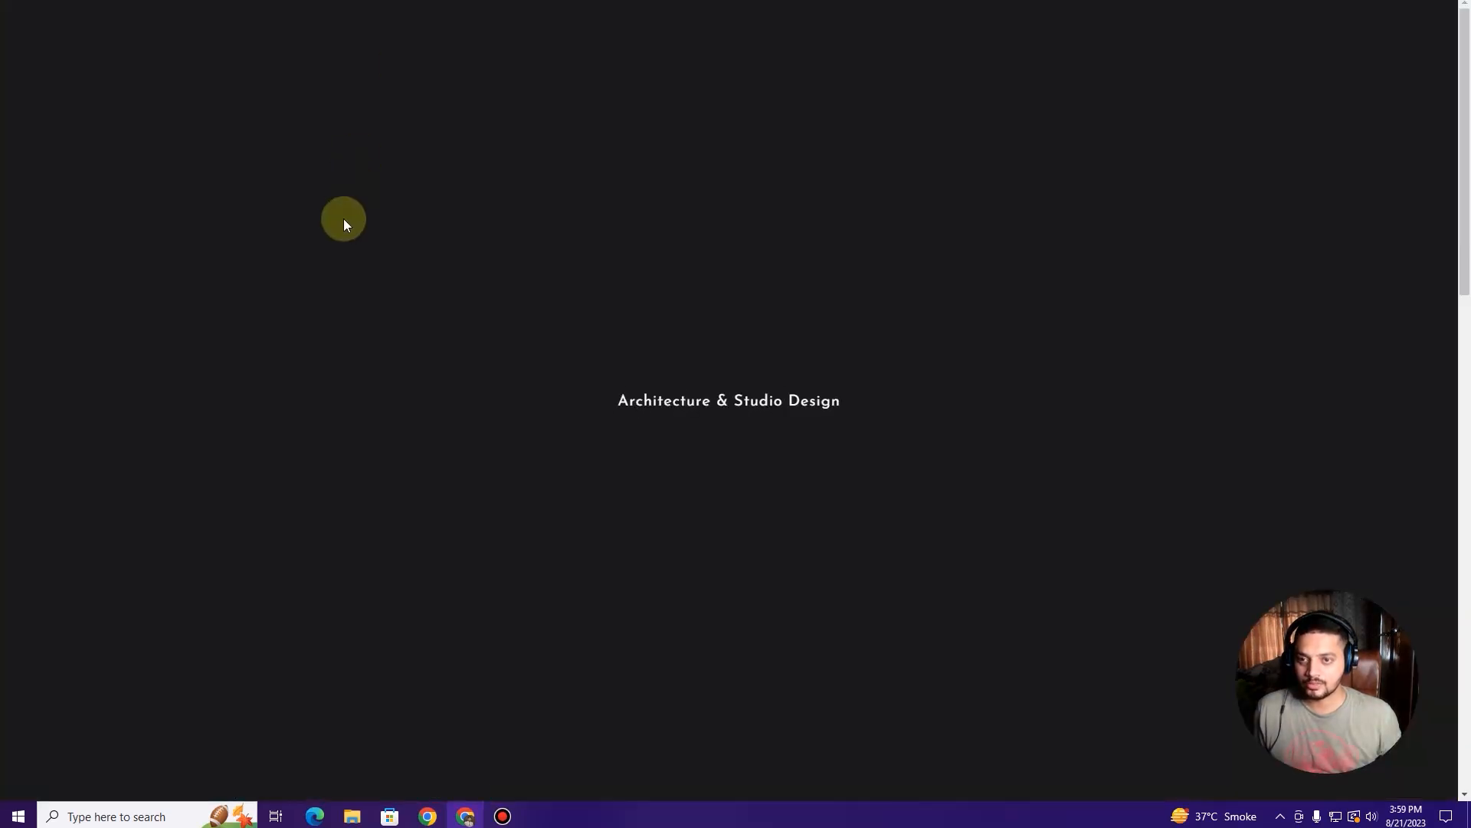
scroll(344, 229, "down", 5)
scroll(346, 237, "up", 2)
scroll(486, 235, "up", 4)
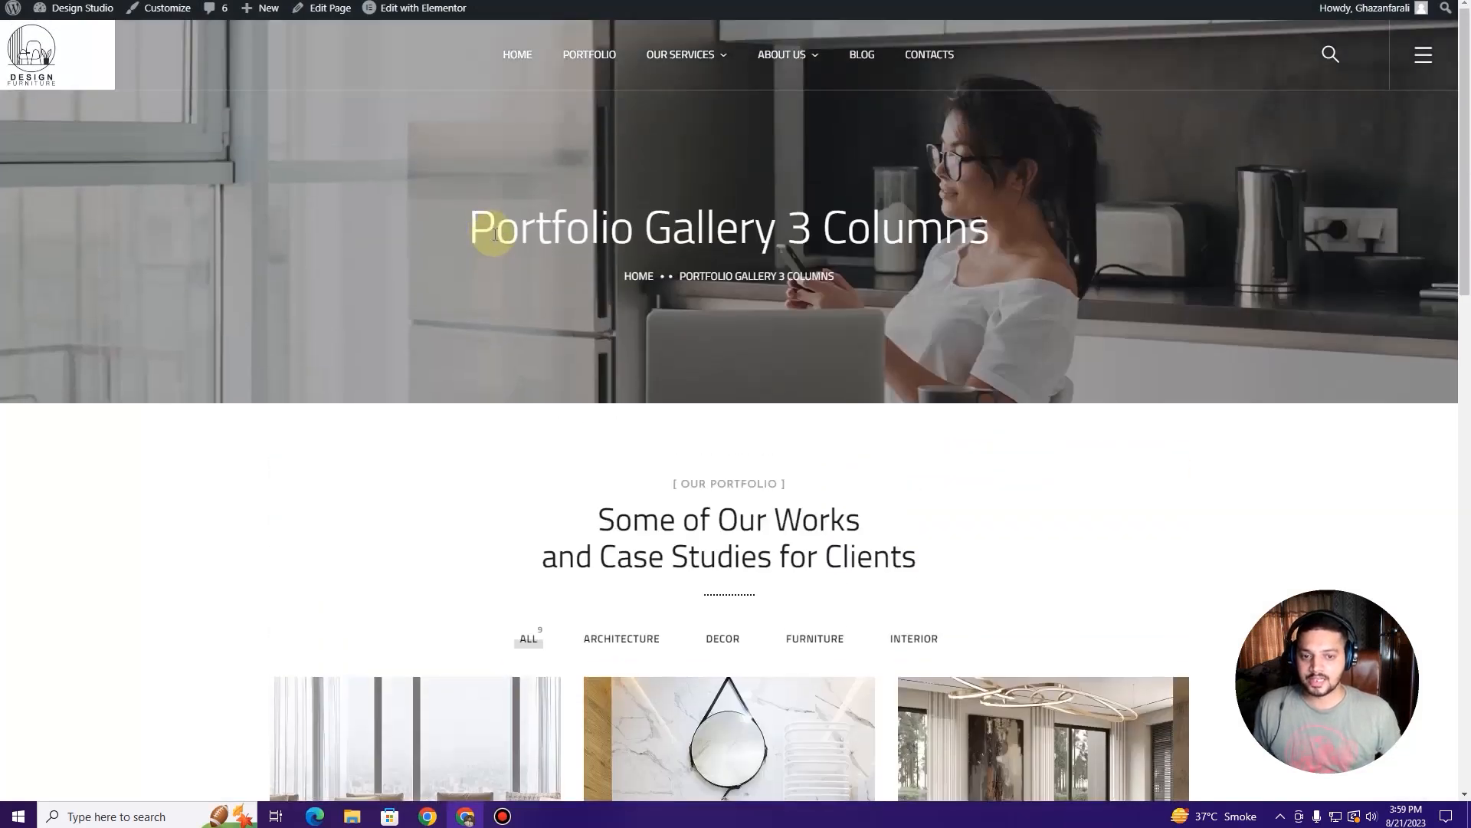
scroll(681, 407, "down", 5)
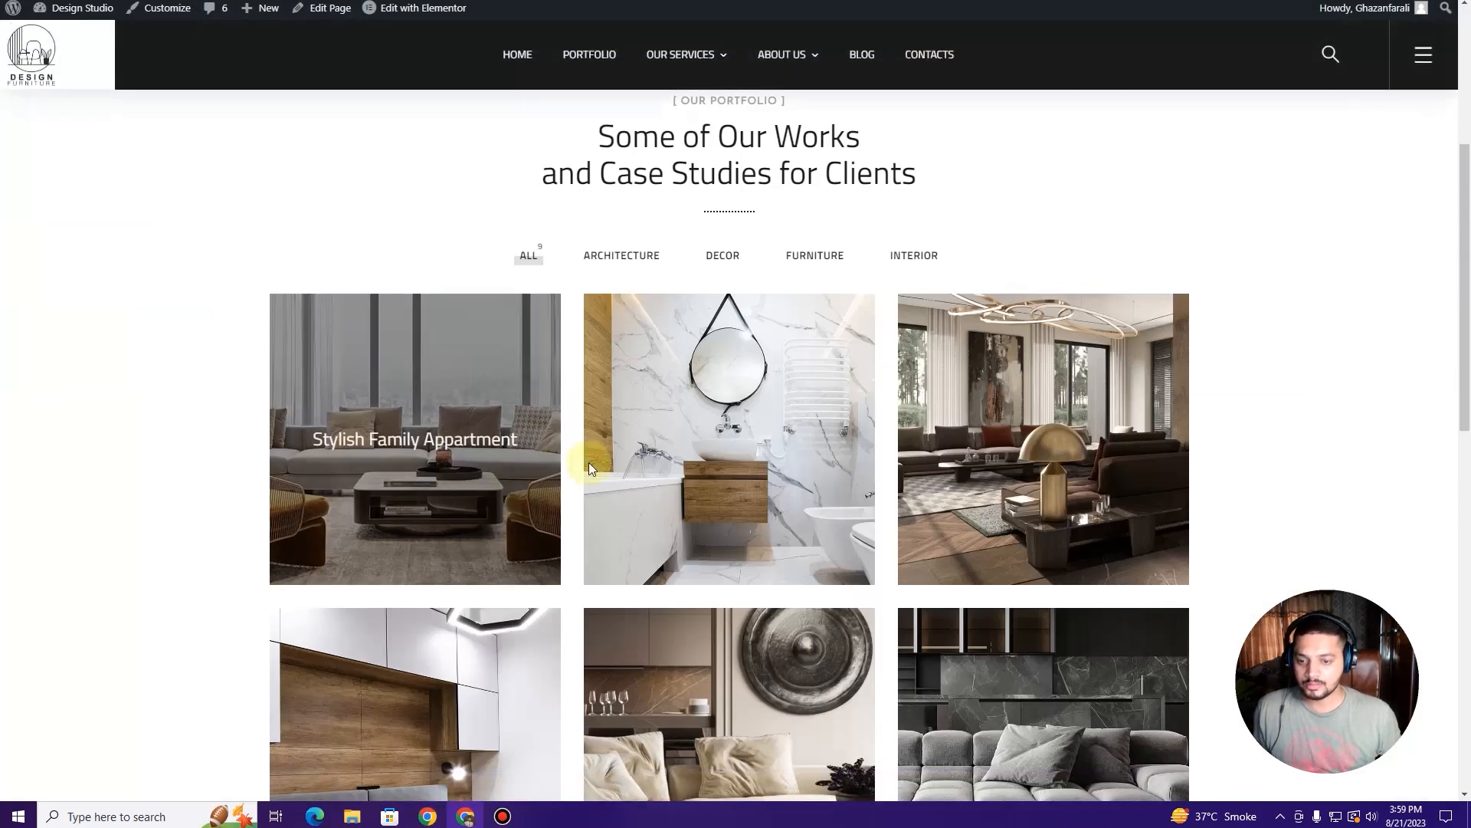
scroll(536, 383, "down", 8)
scroll(516, 353, "up", 15)
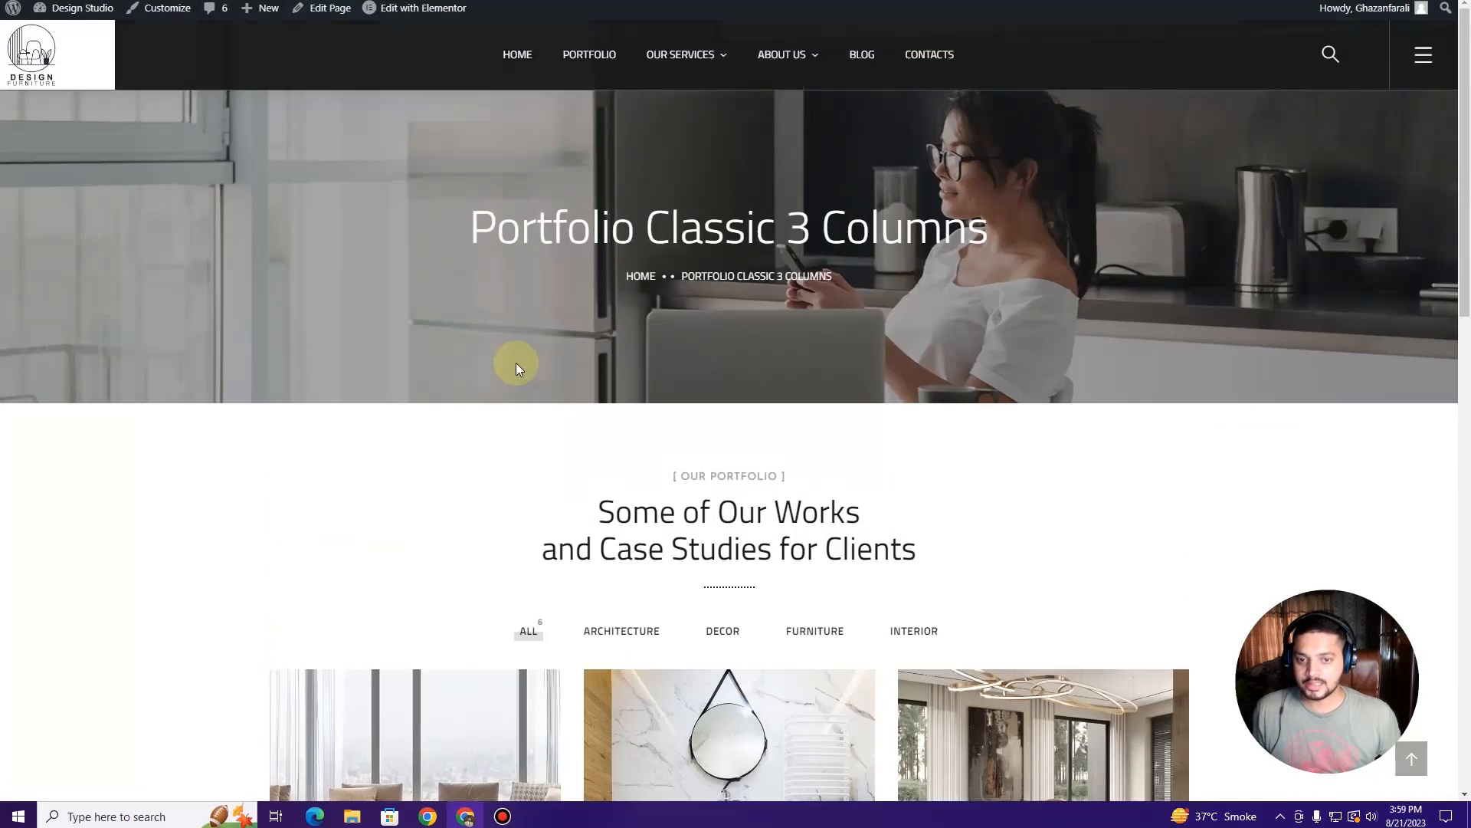
scroll(485, 341, "down", 3)
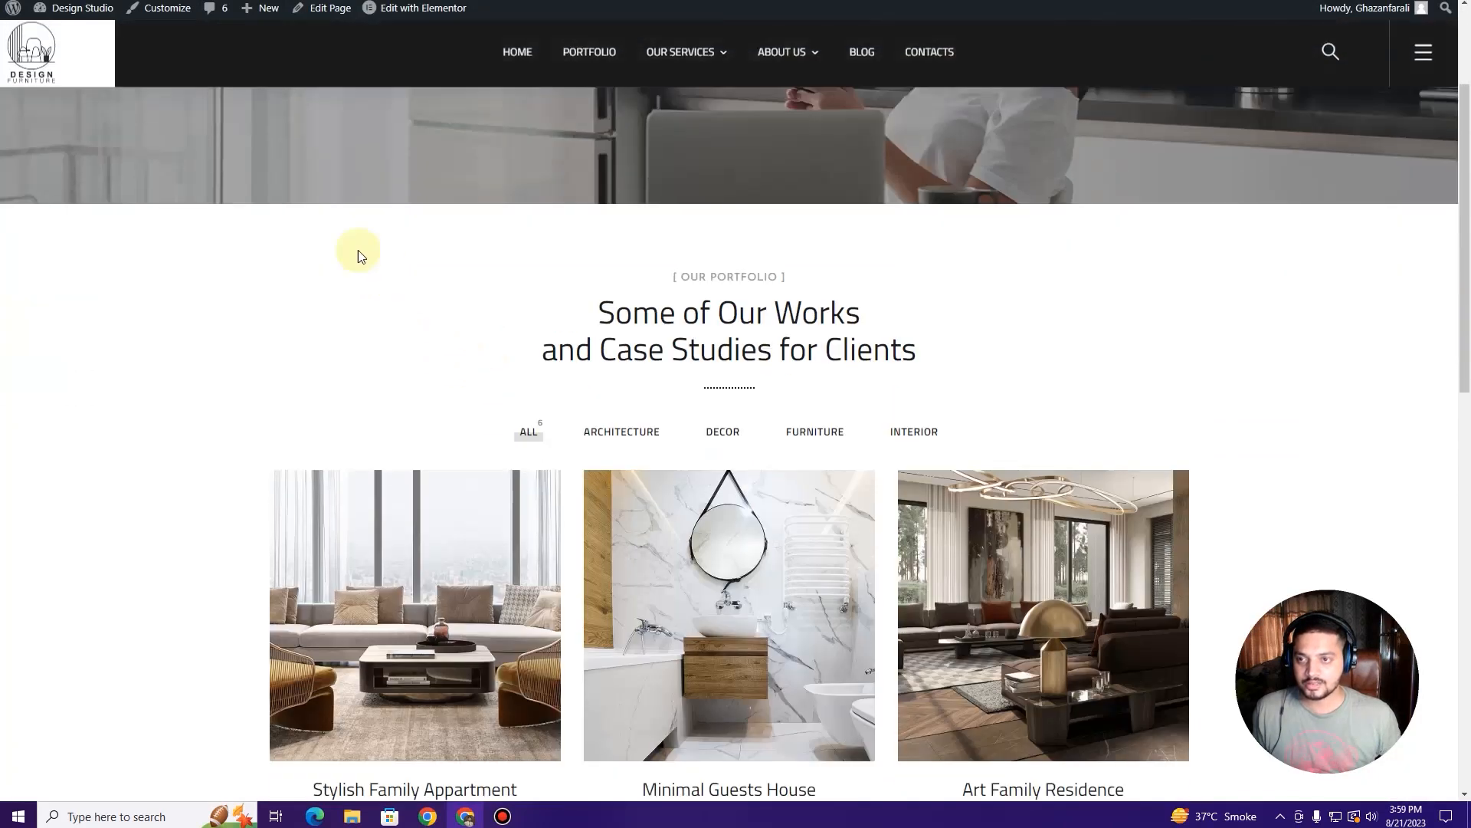
Step: Look over the live Archives: Portfolios page, then return to the admin Pages list
key("ctrl+Tab")
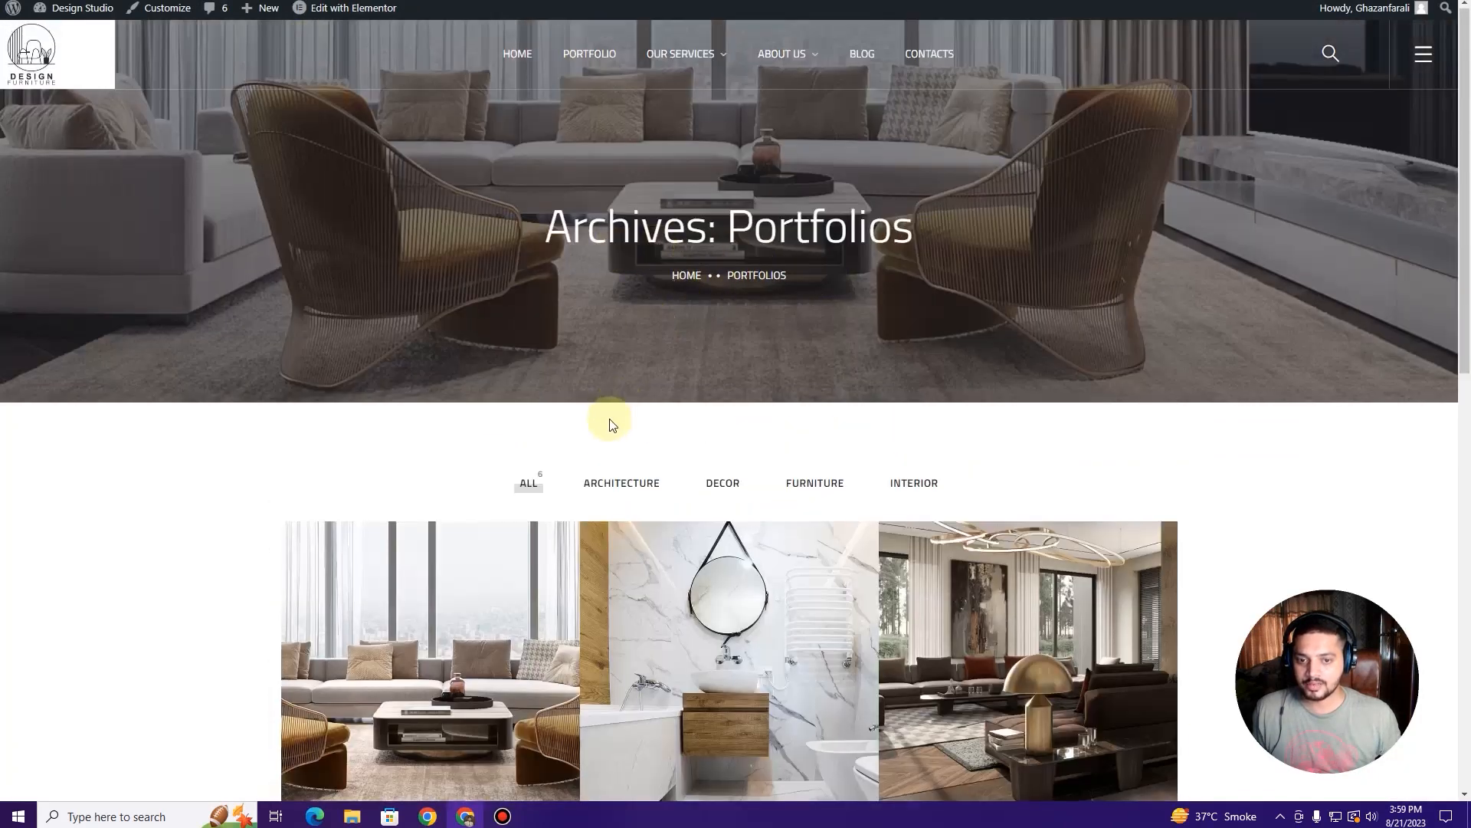
scroll(605, 426, "down", 4)
scroll(603, 431, "up", 2)
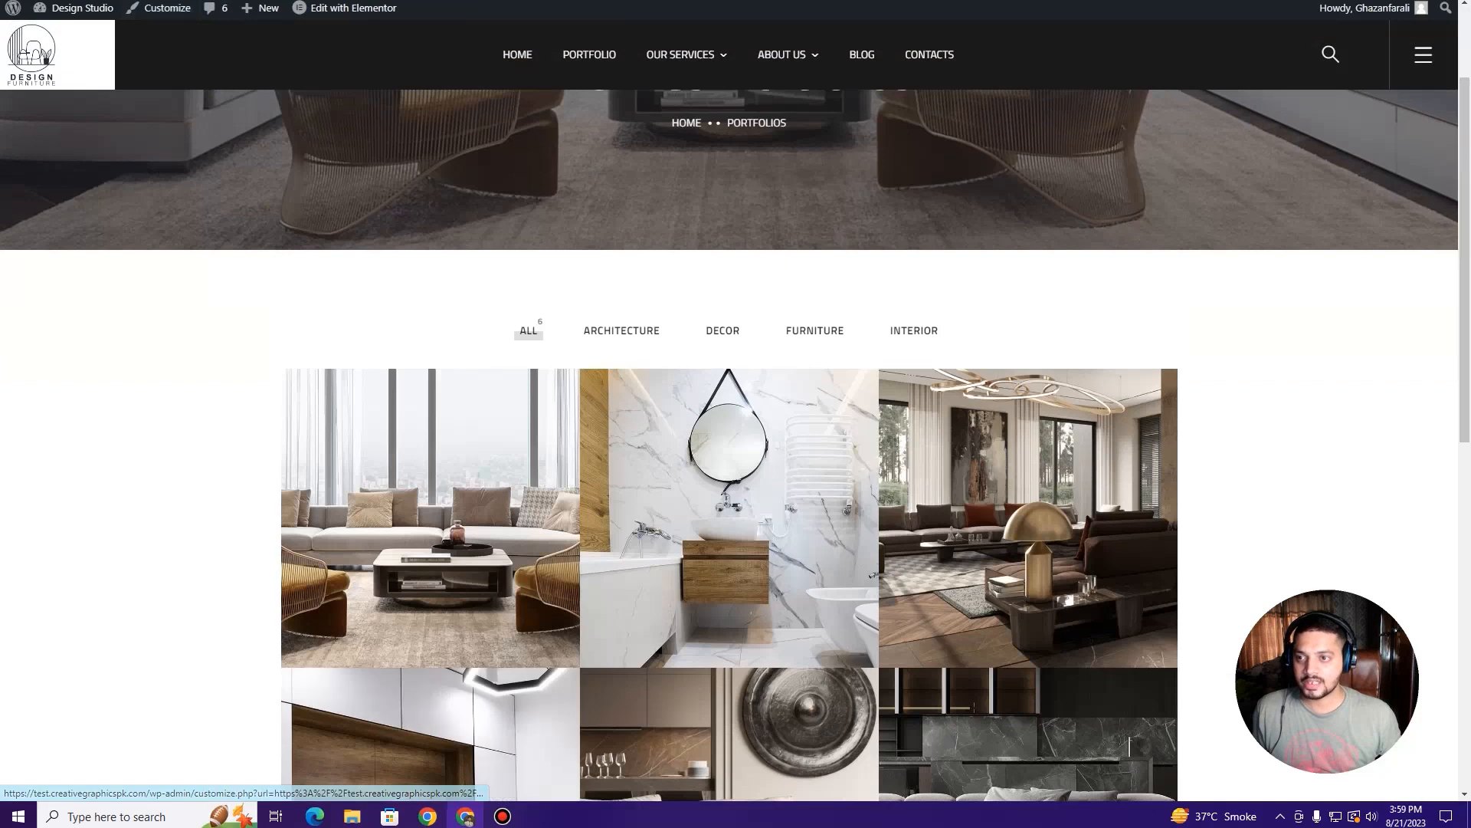
left_click(128, 2)
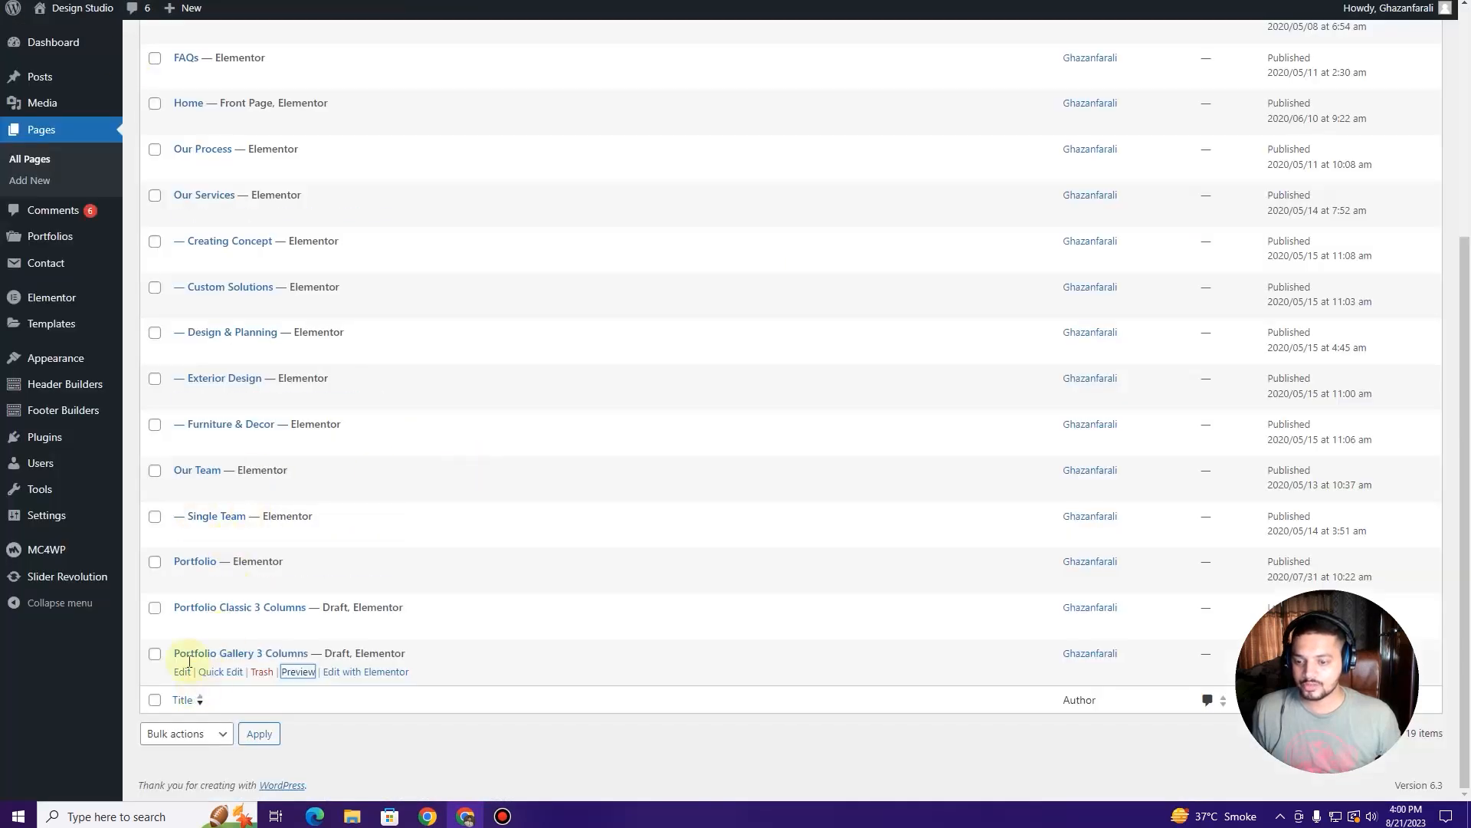
Step: Trash the old Portfolio page and the Portfolio Classic 3 Columns page
left_click(155, 610)
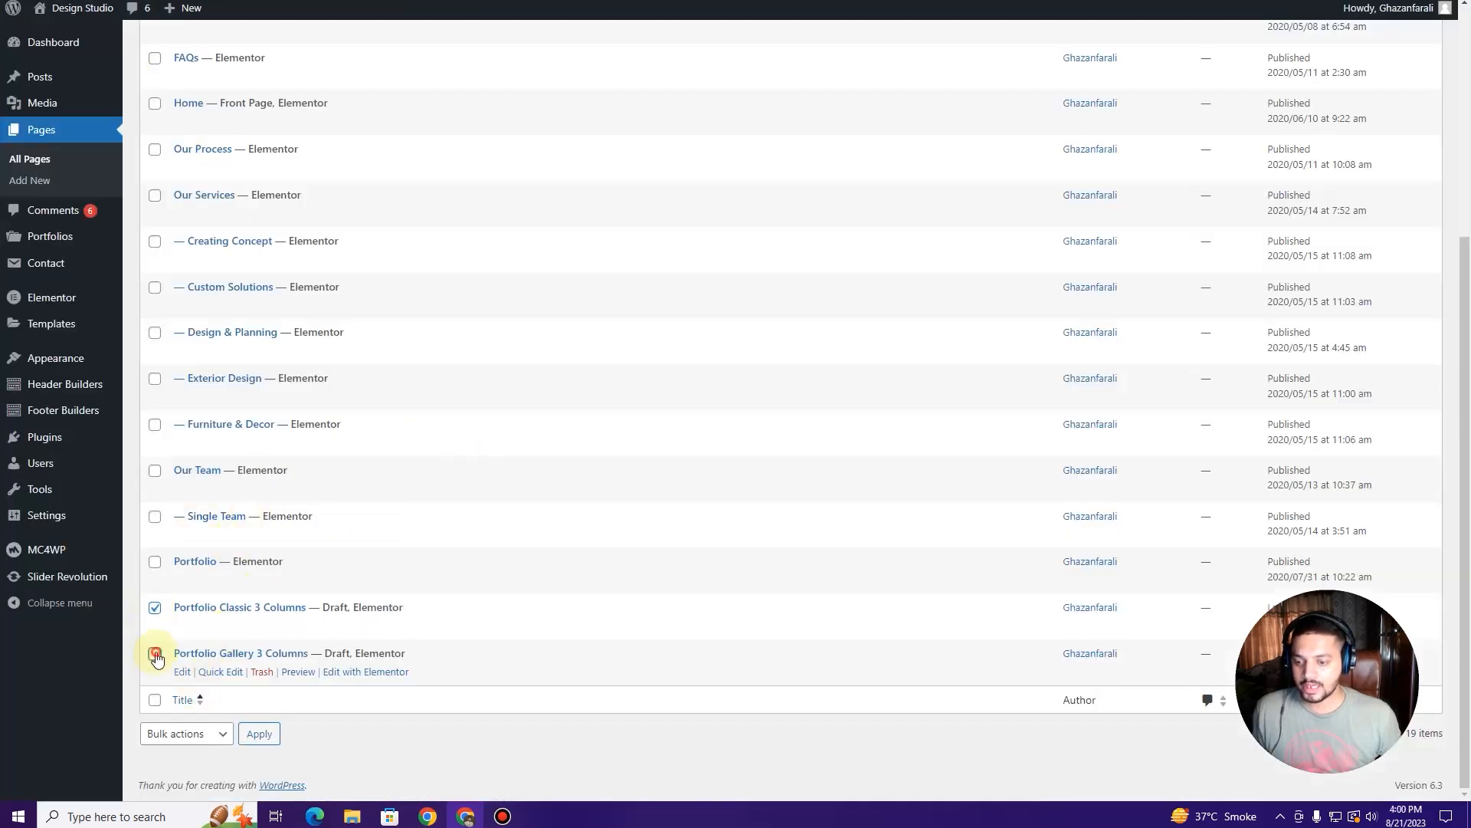
left_click(204, 735)
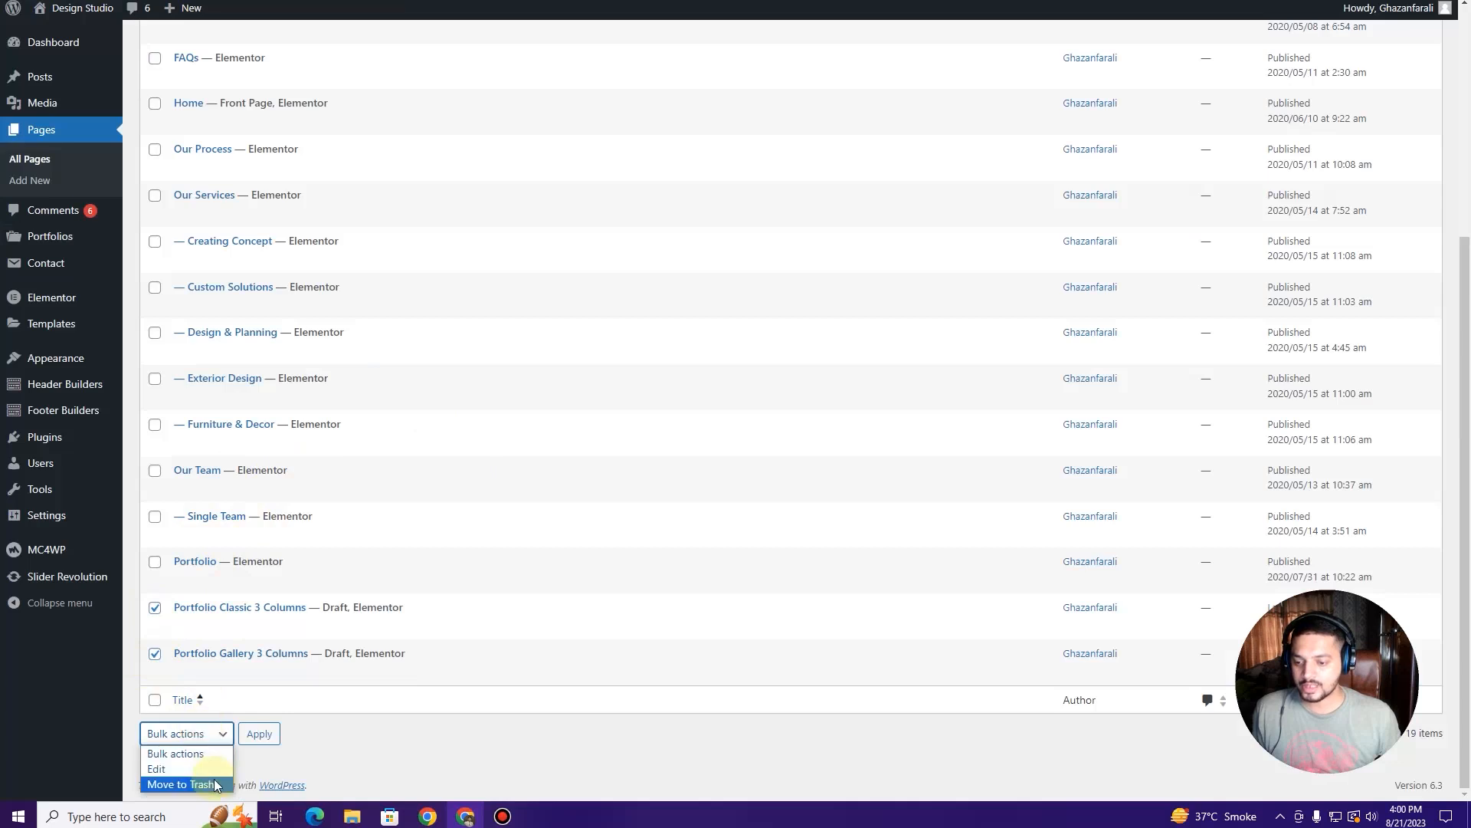
left_click(353, 734)
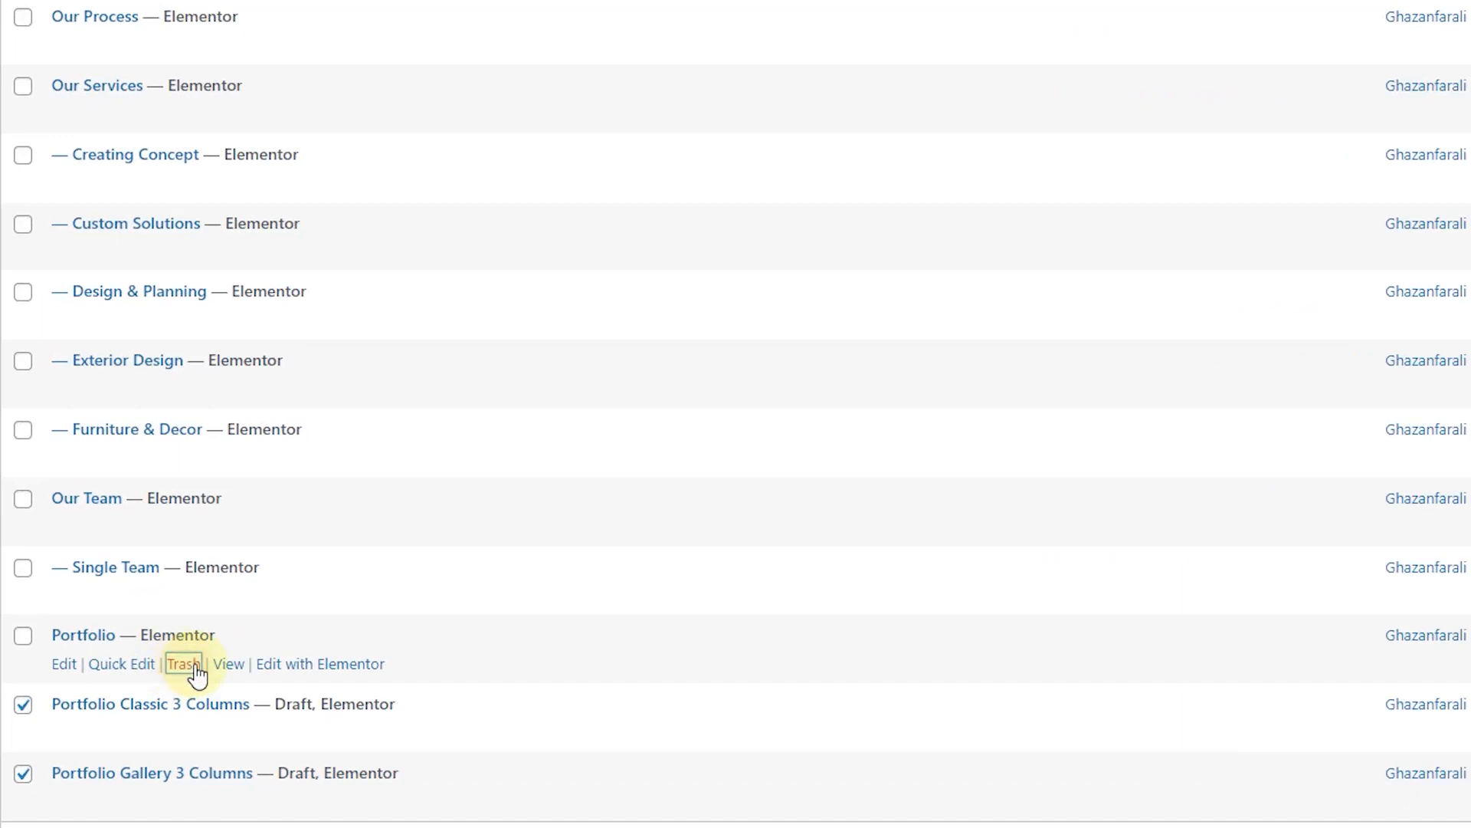
left_click(195, 667)
scroll(230, 418, "down", 5)
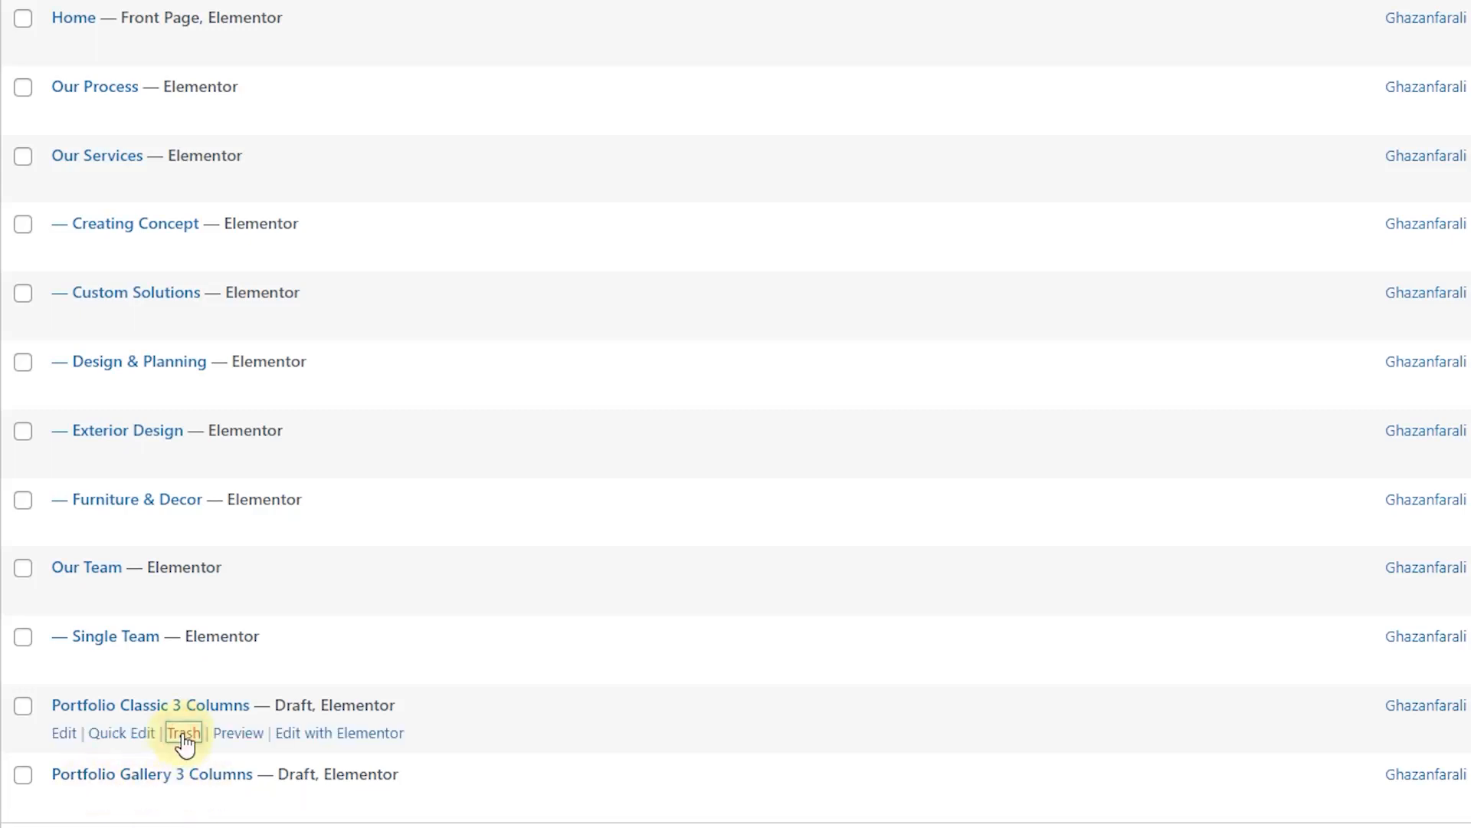
left_click(184, 734)
scroll(207, 613, "down", 5)
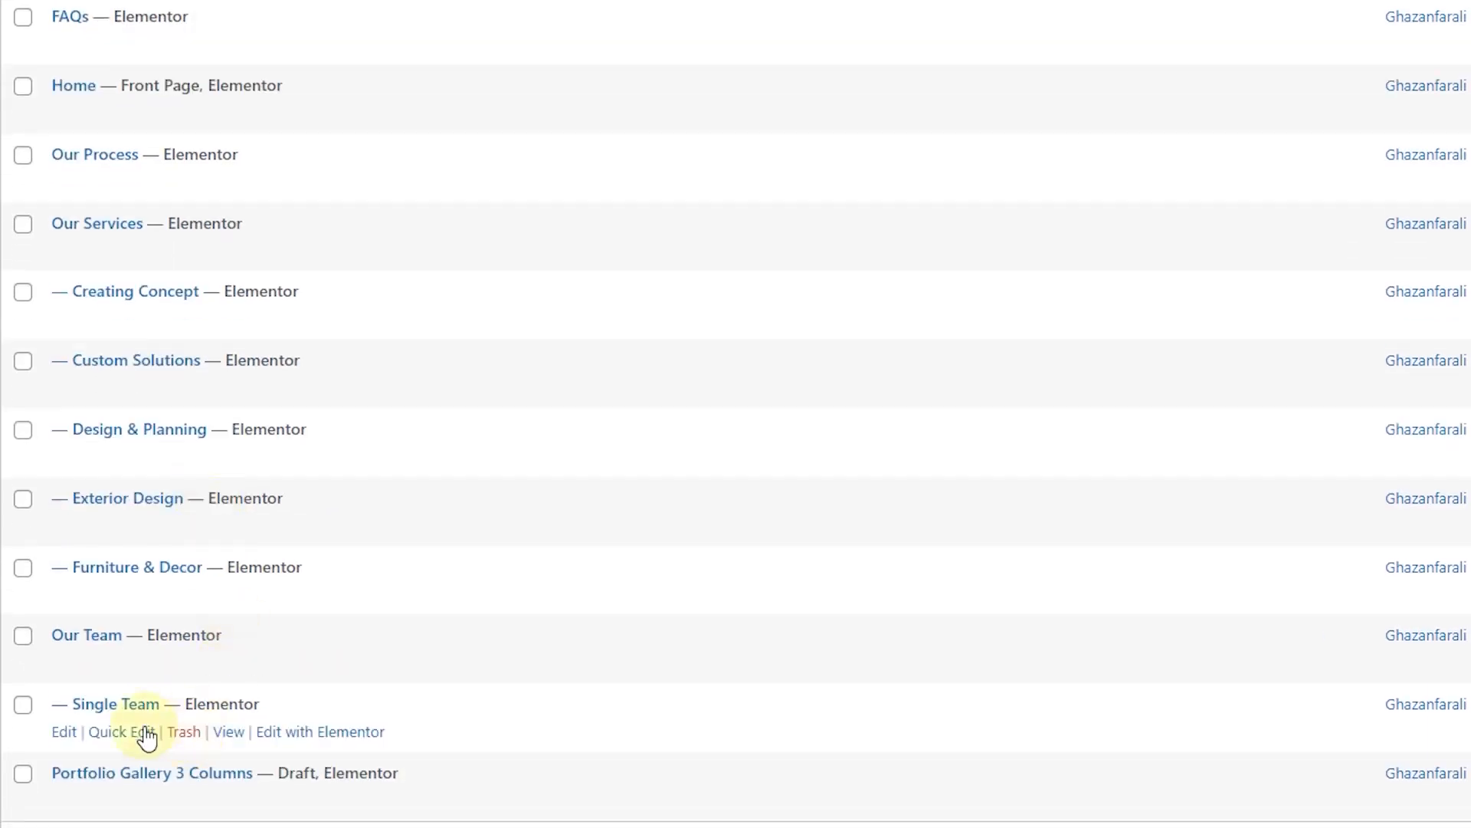
scroll(108, 805, "down", 1)
Step: Quick-edit Portfolio Gallery 3 Columns to title 'Portfolio' and slug 'portfolio', then edit it
left_click(106, 779)
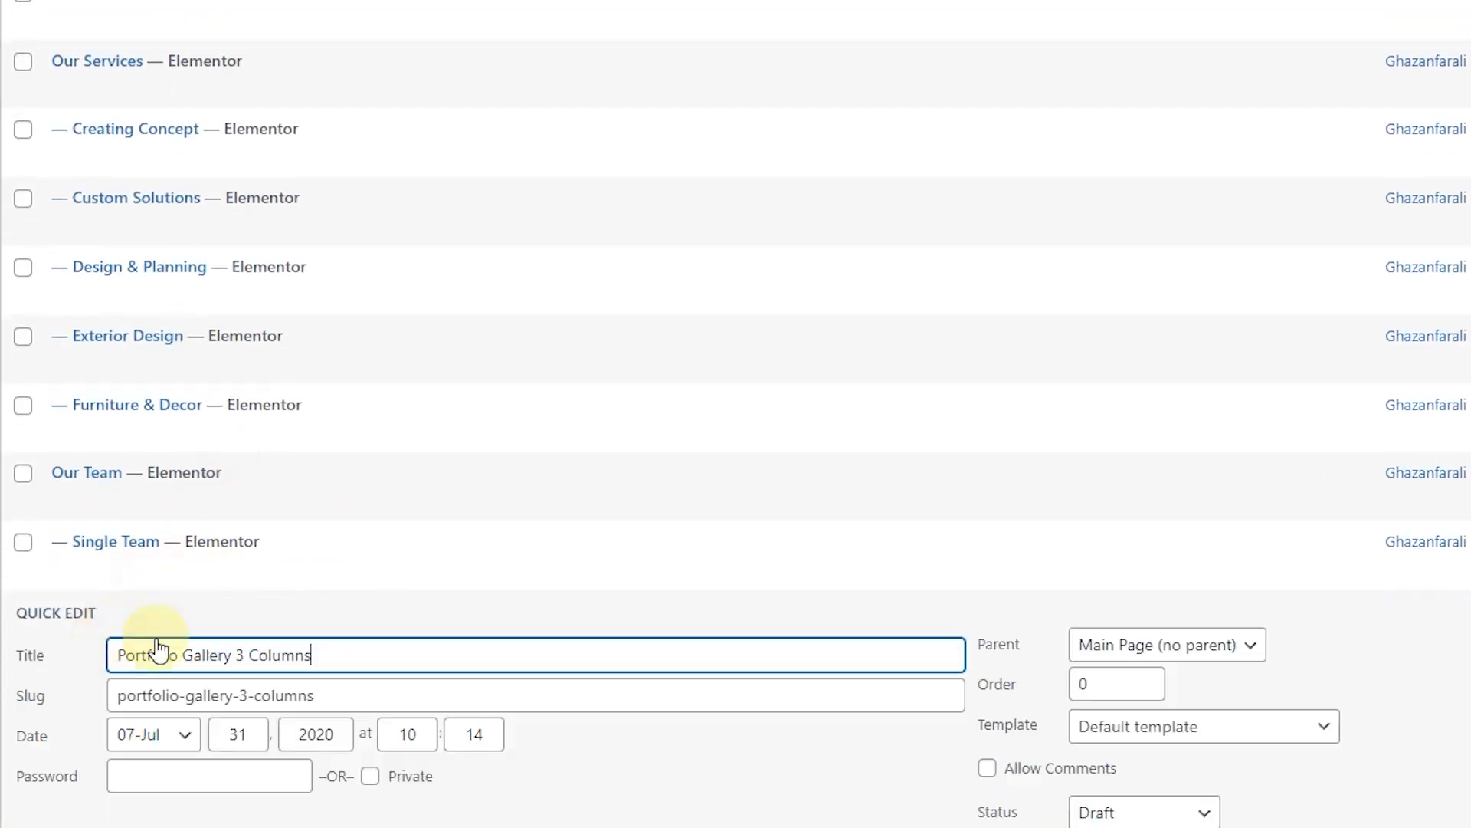
left_click_drag(271, 659, 179, 656)
key("BackSpace")
left_click_drag(324, 703, 198, 701)
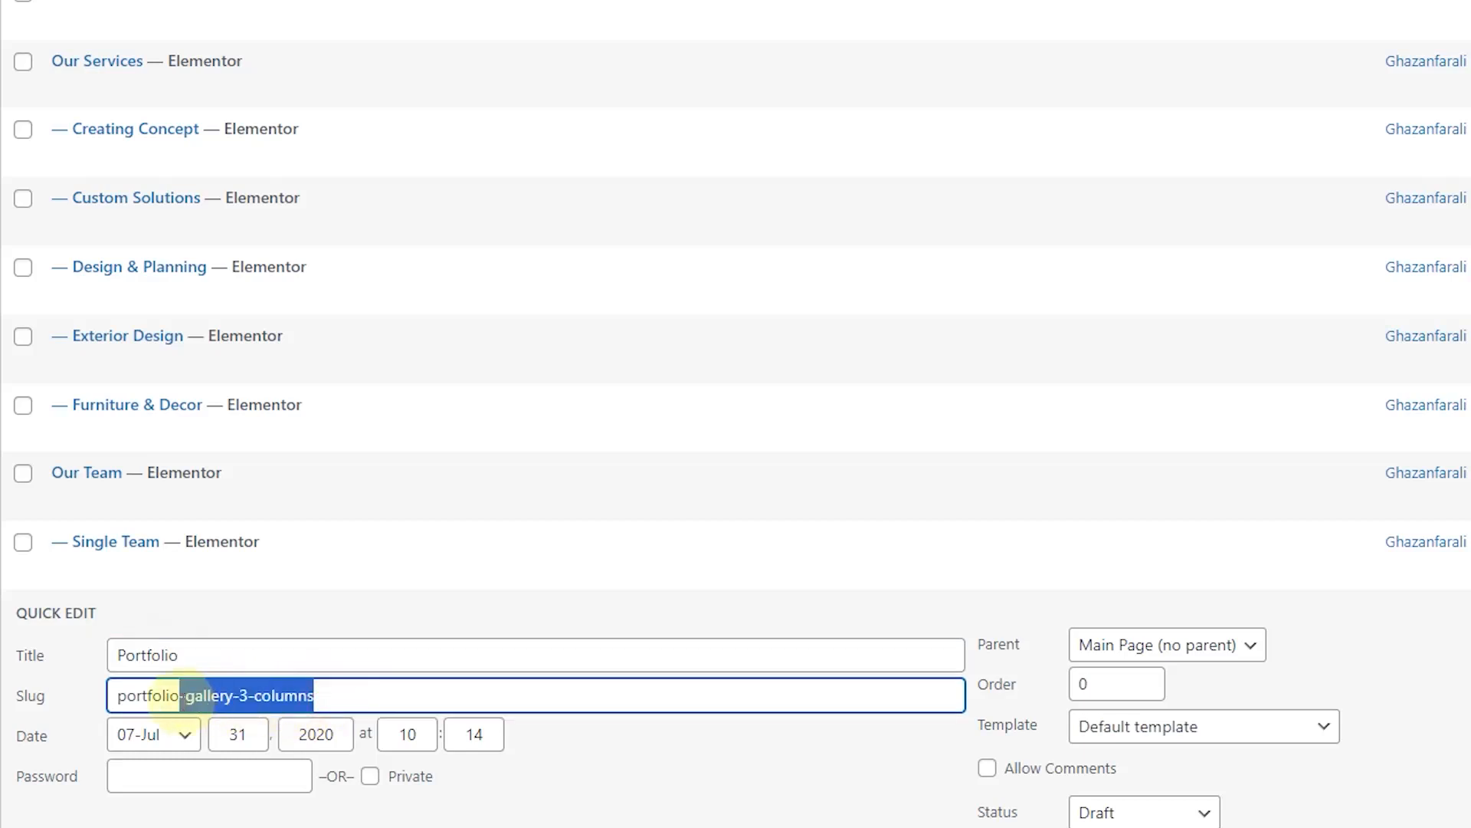
key("BackSpace")
scroll(279, 509, "down", 3)
left_click(51, 638)
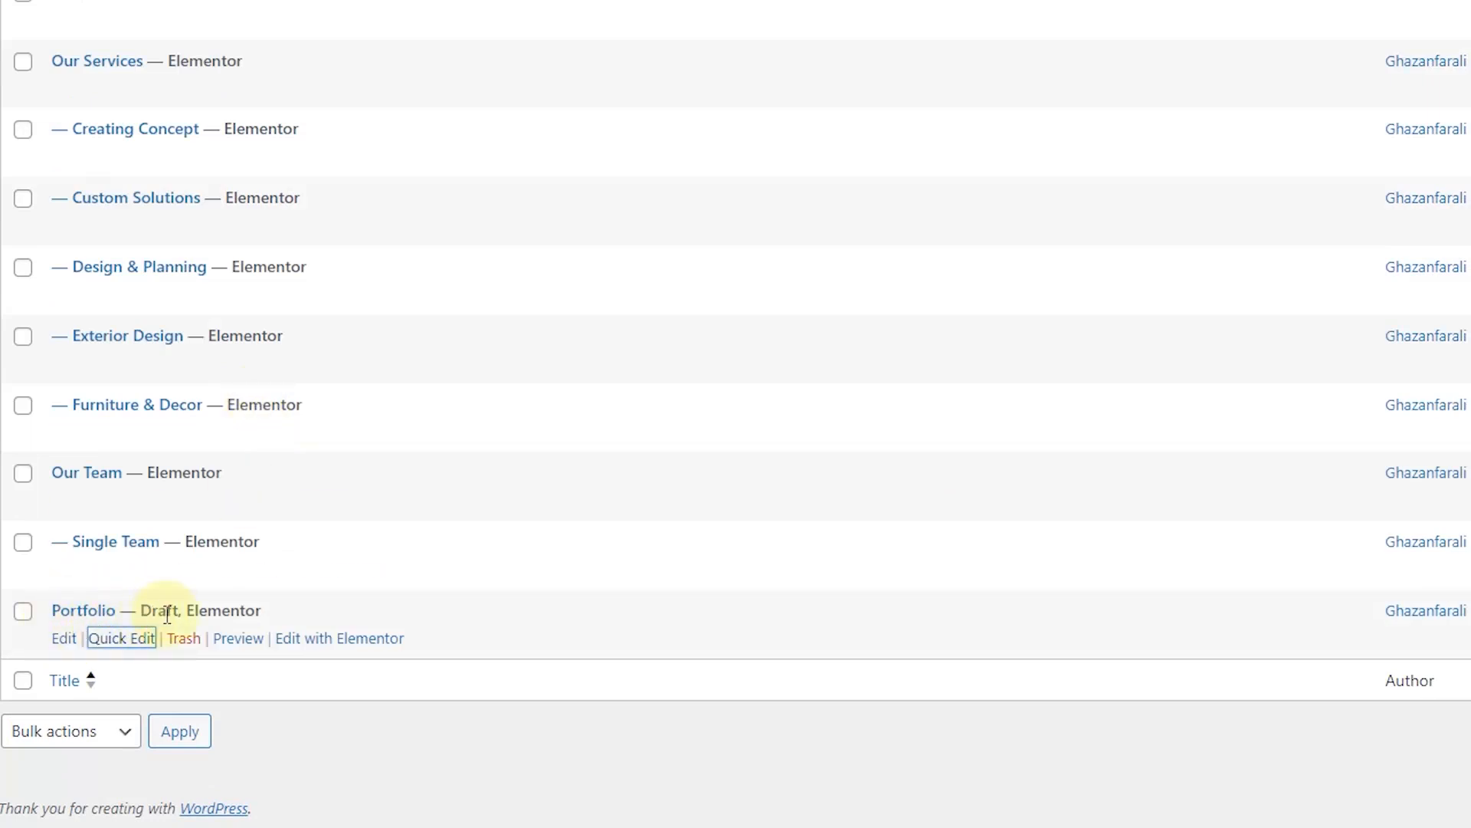
left_click(73, 637)
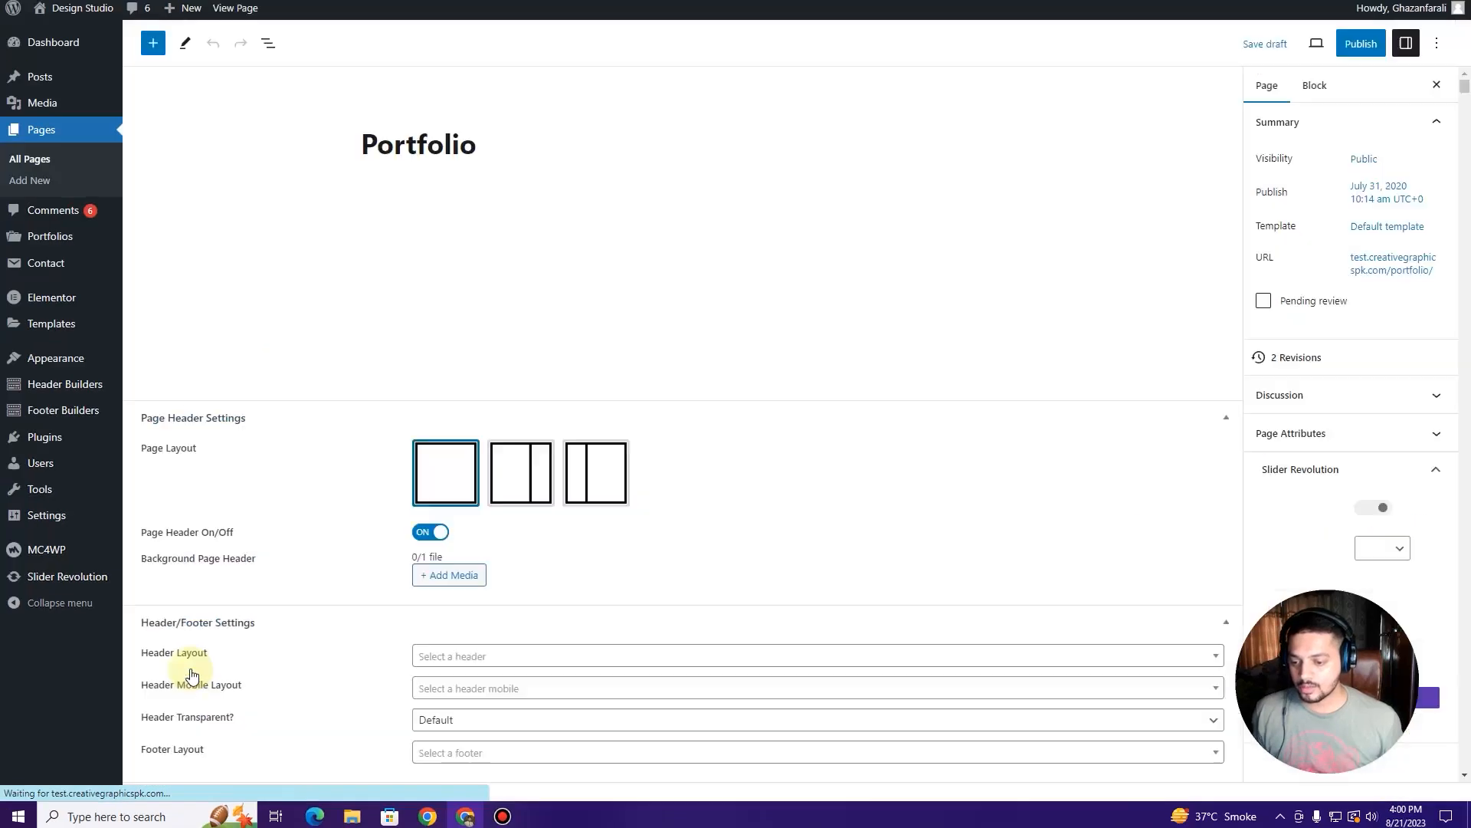
Step: Publish the Portfolio page and review the live page in a new tab
left_click(1361, 46)
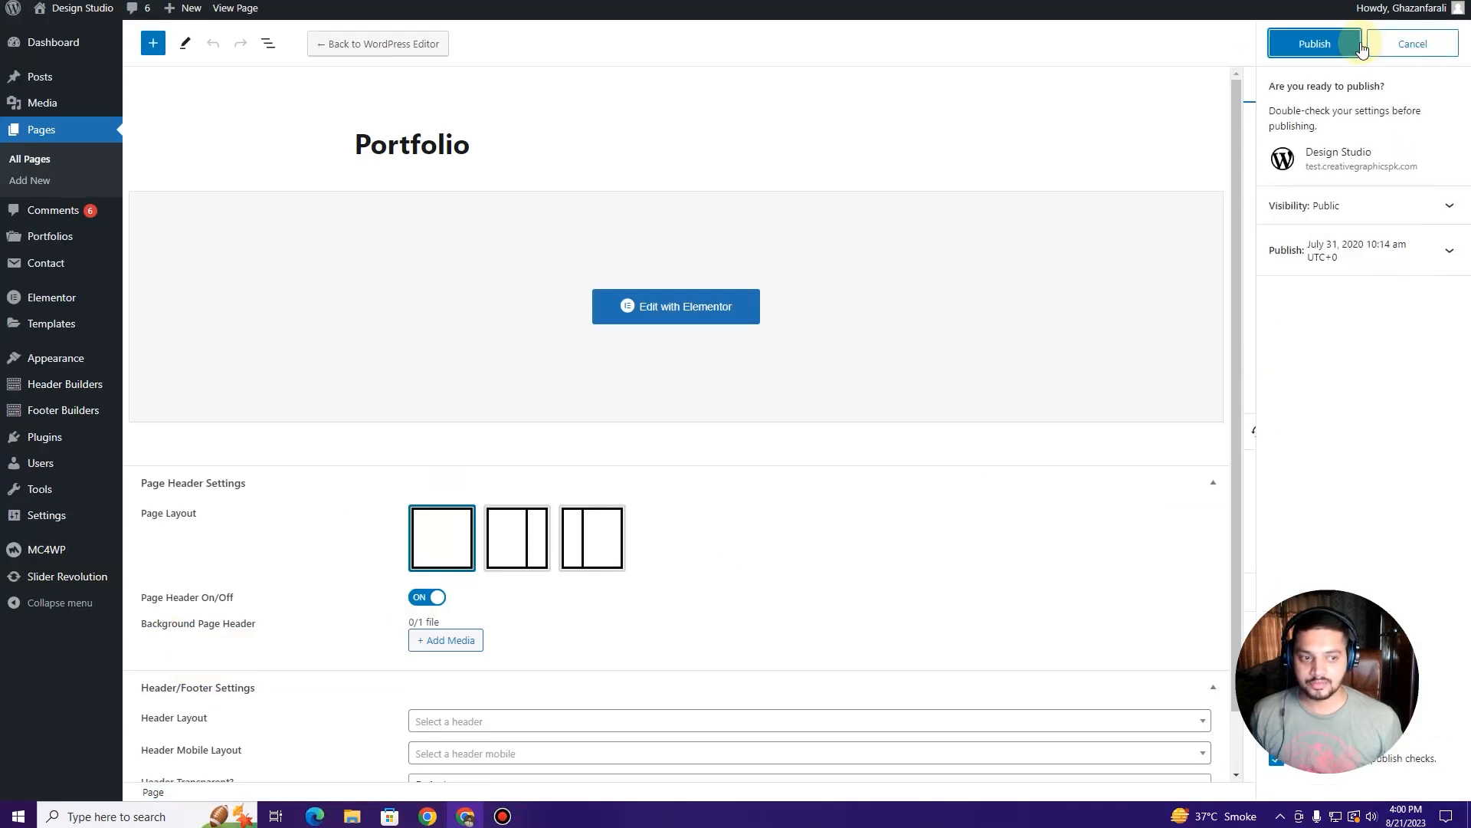
left_click(1358, 46)
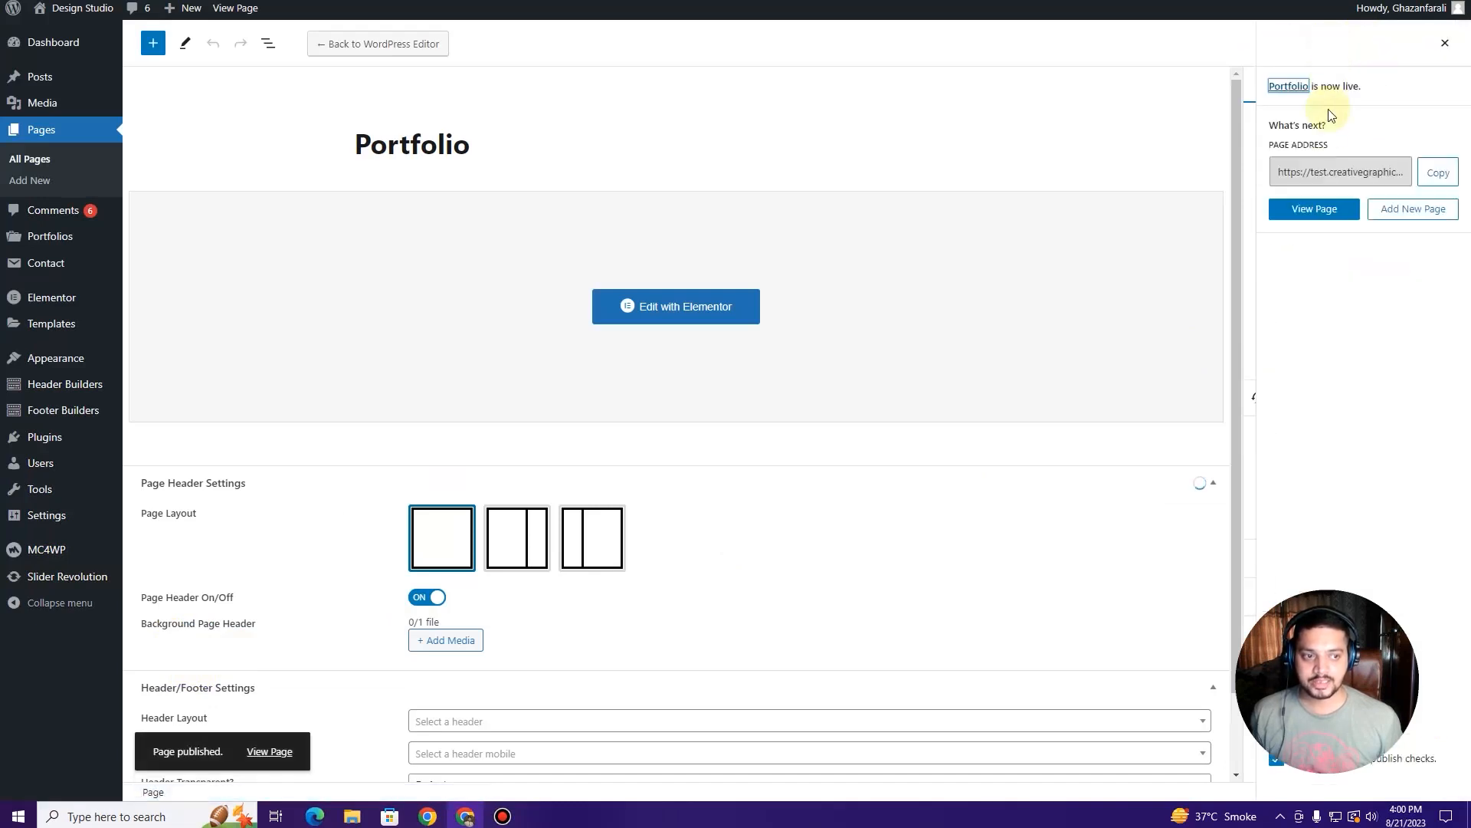
right_click(271, 751)
left_click(332, 609)
key("ctrl+Tab")
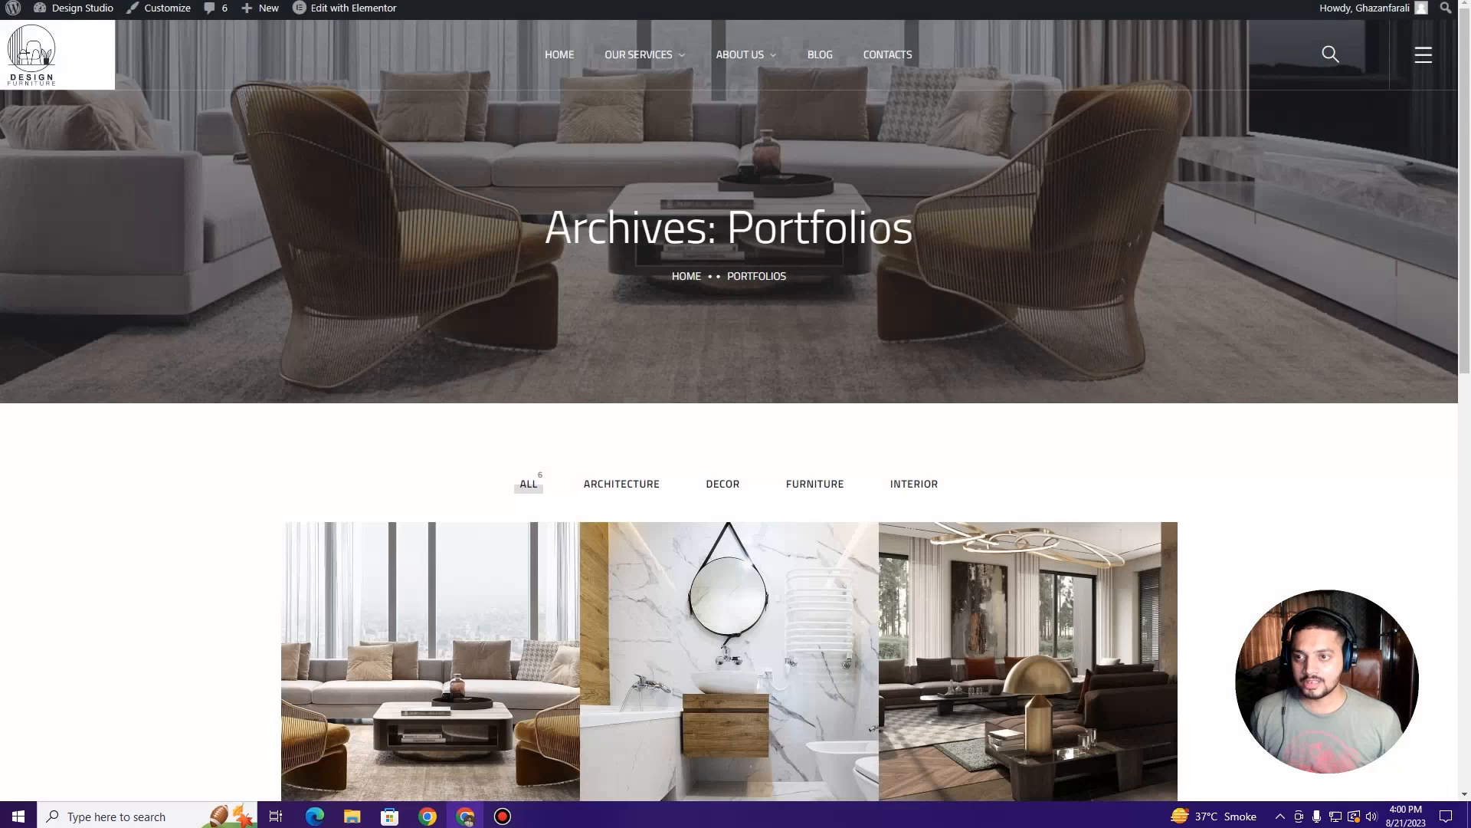
scroll(481, 331, "down", 8)
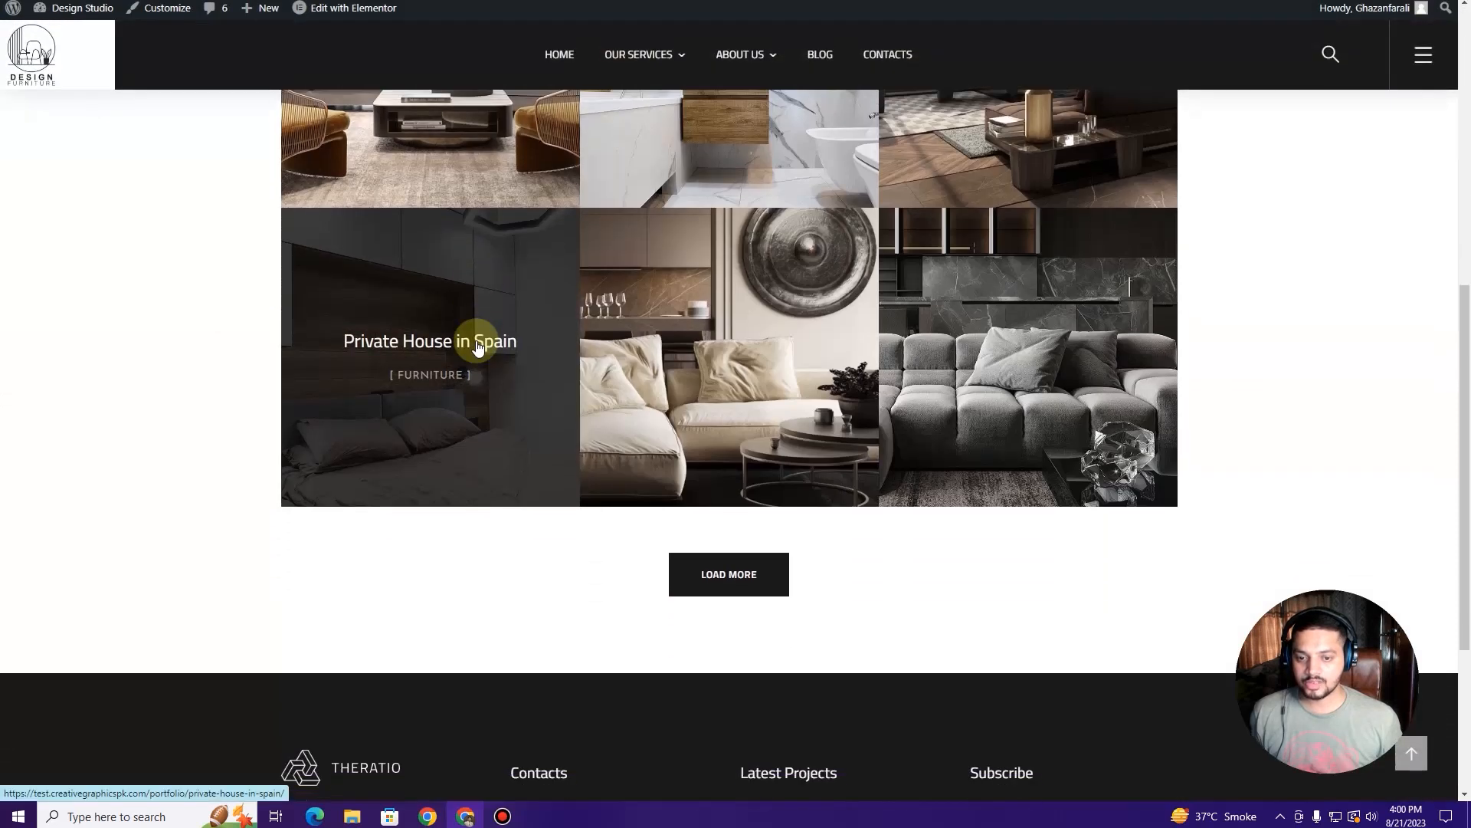
scroll(476, 345, "up", 4)
scroll(477, 347, "up", 4)
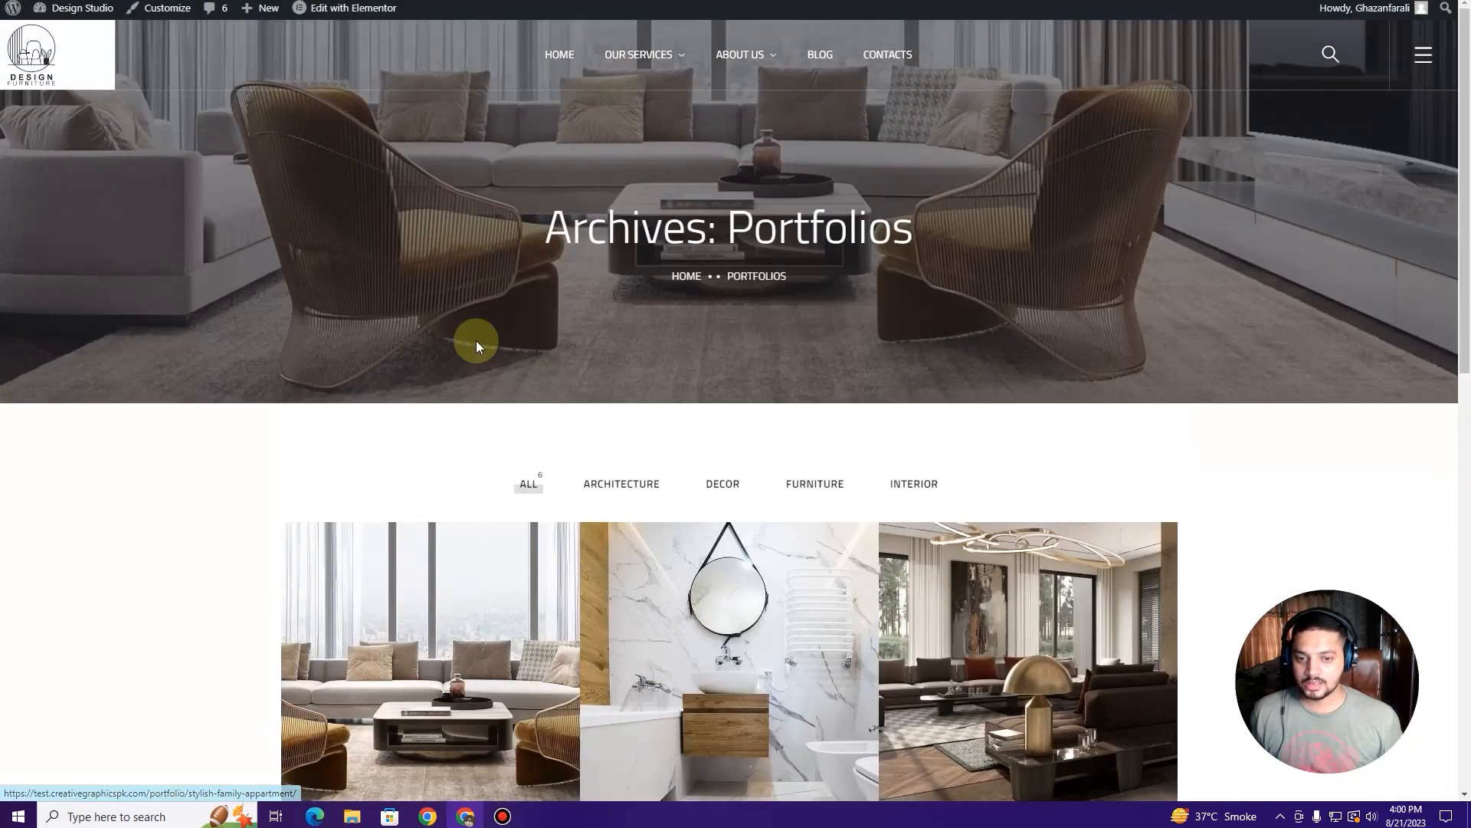
key("ctrl+shift+Tab")
key("ctrl+Tab")
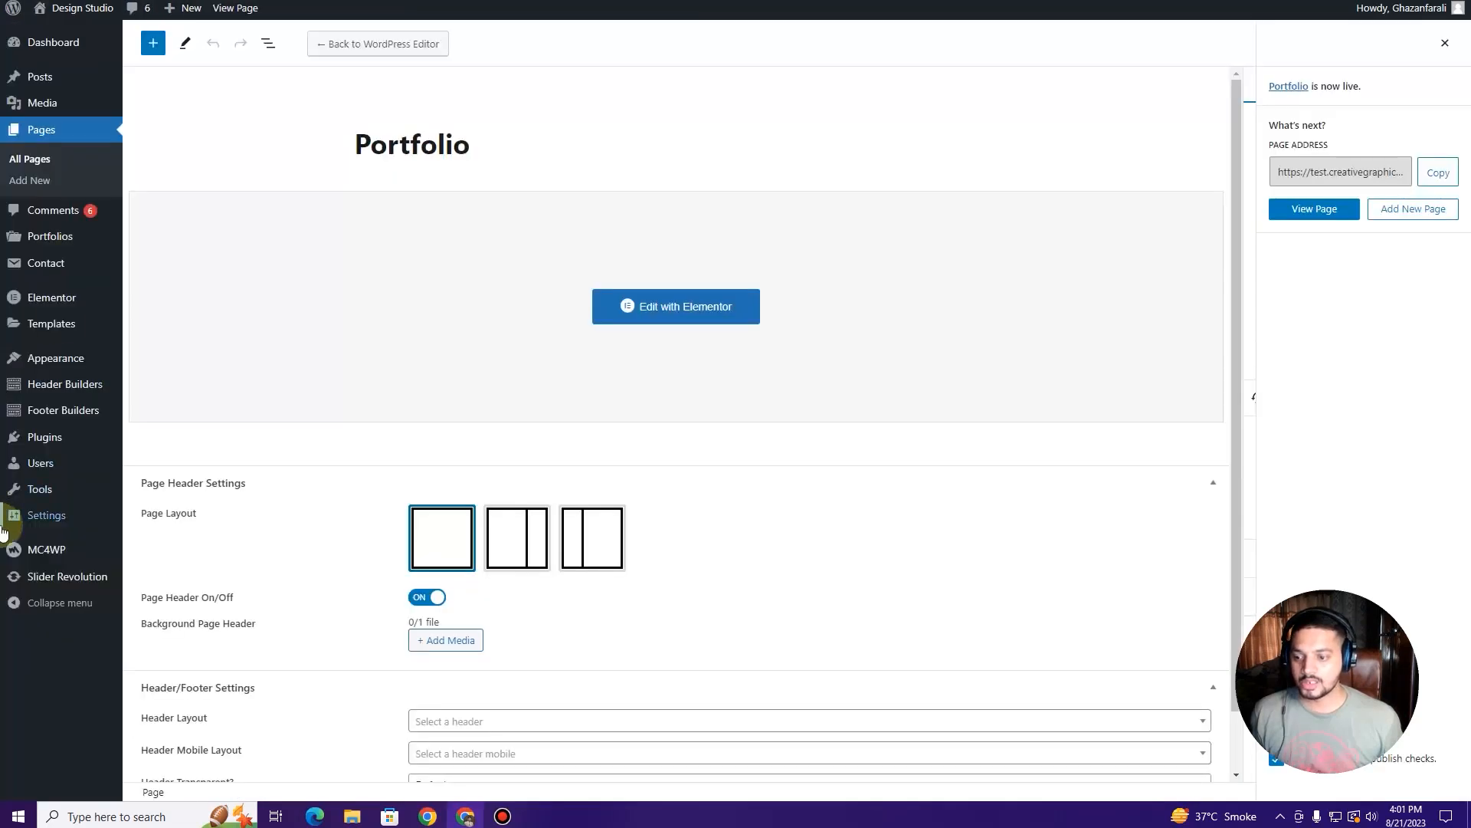
Step: In Main Menu, remove 'Portfolio (Invalid)', place the Portfolio page under Home, and save
mouse_move(54, 360)
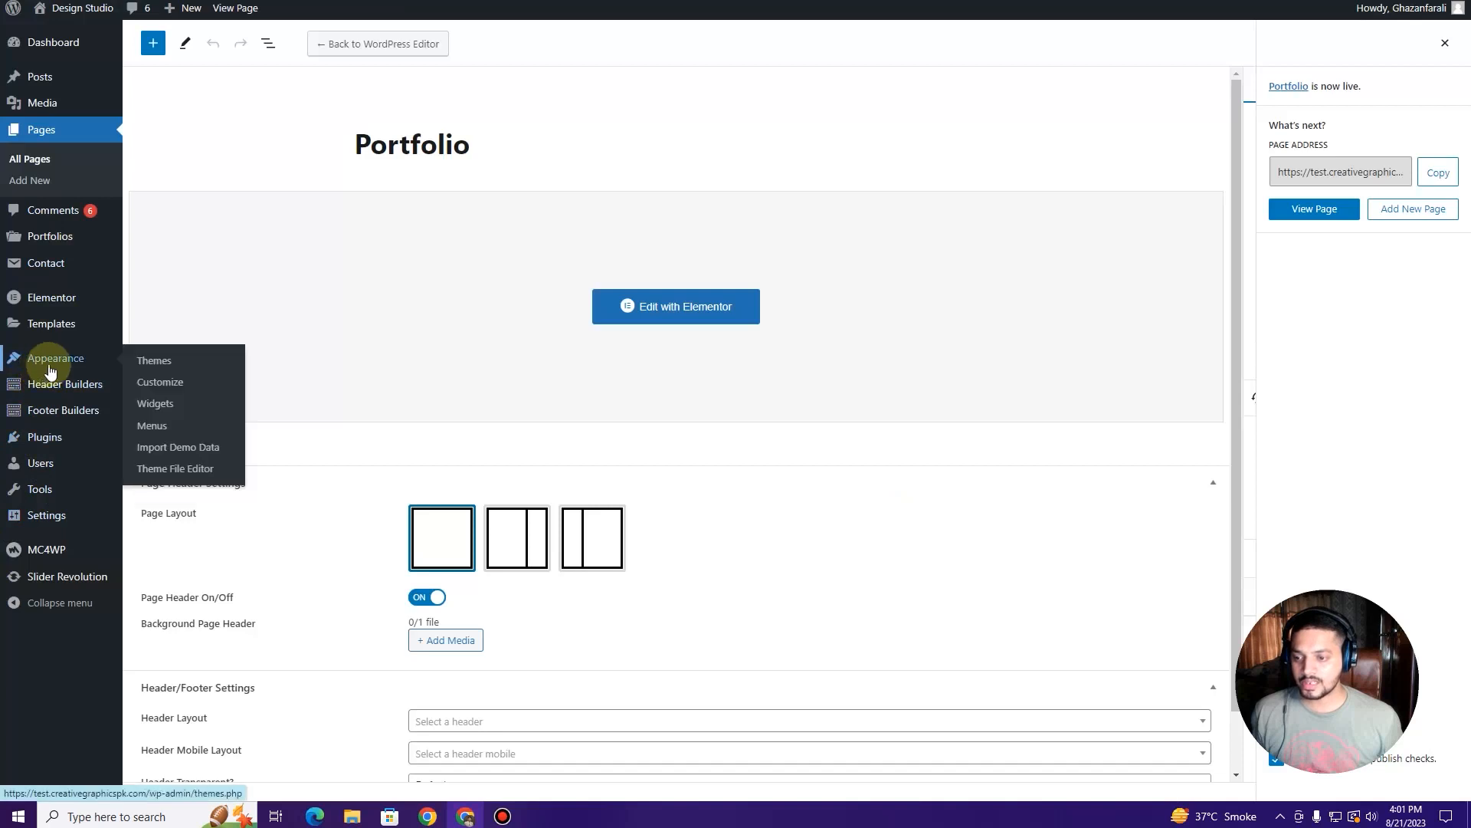
left_click(157, 431)
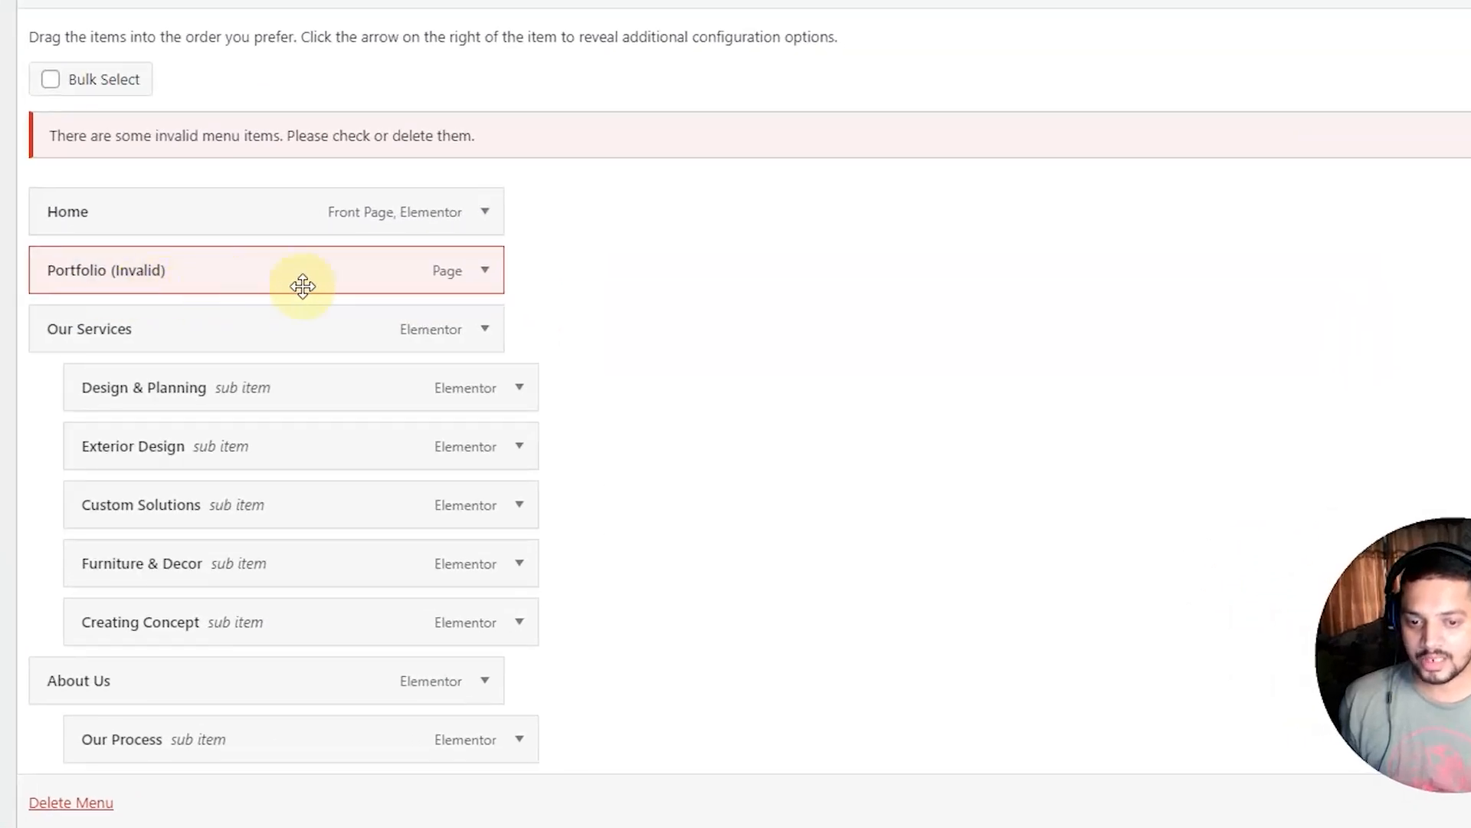
left_click(484, 282)
left_click(72, 484)
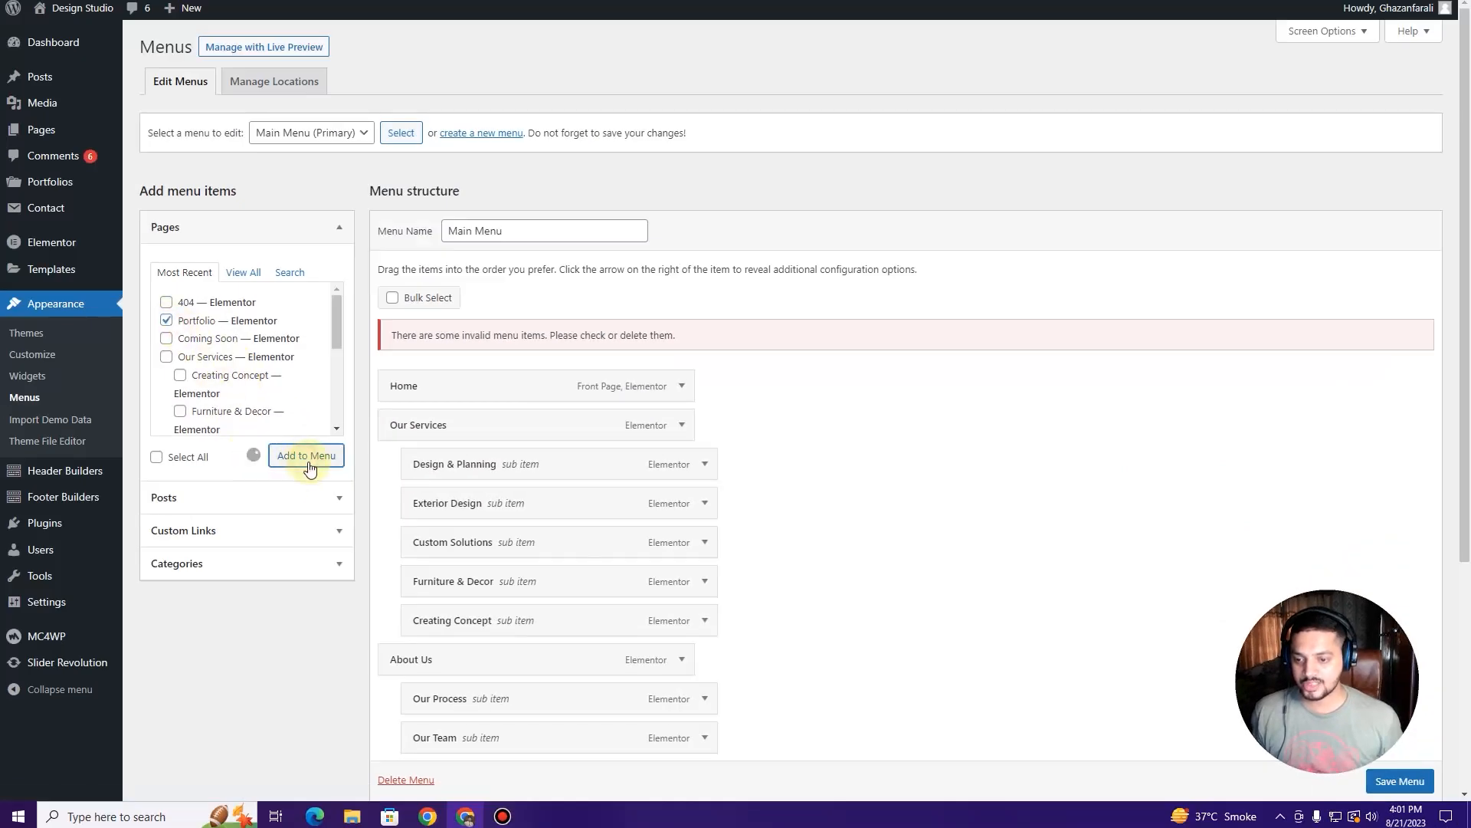
scroll(828, 525, "down", 4)
left_click_drag(503, 593, 510, 431)
scroll(459, 518, "up", 4)
scroll(1123, 702, "down", 5)
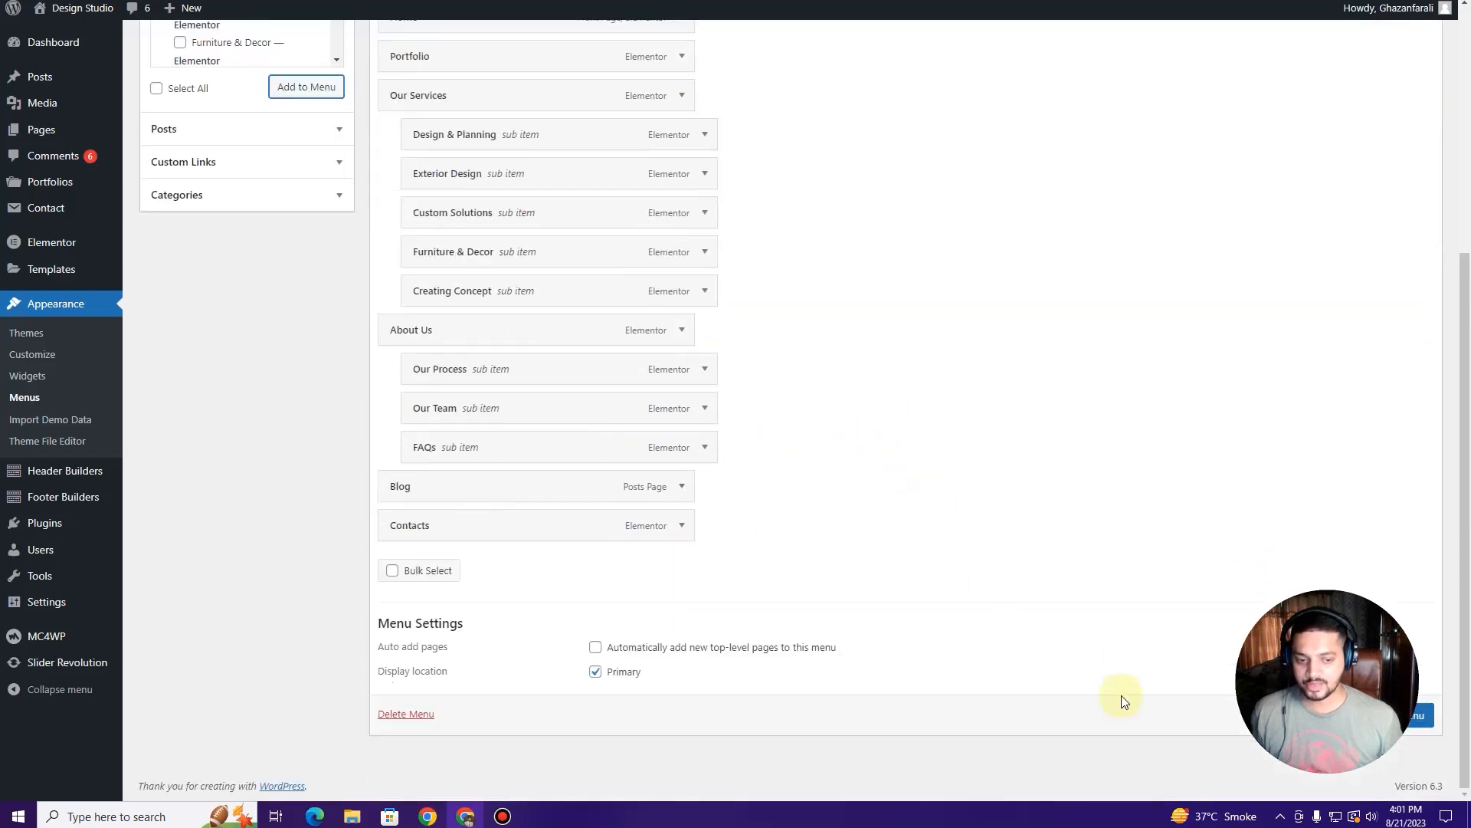
left_click(1427, 722)
left_click(163, 2)
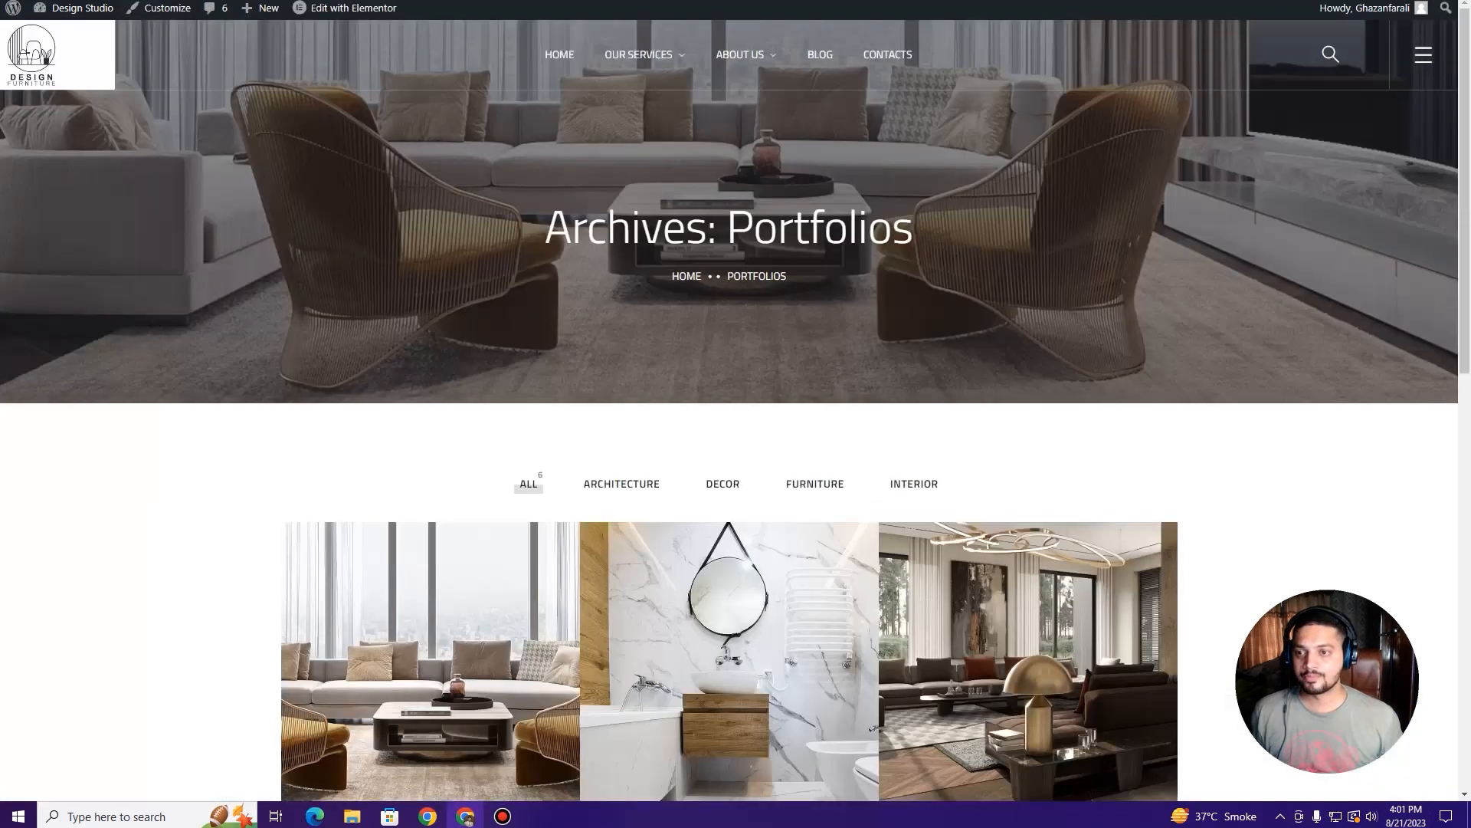
Step: Reload the live Portfolios archive to check the new Portfolio menu link, then launch Customize
key("F5")
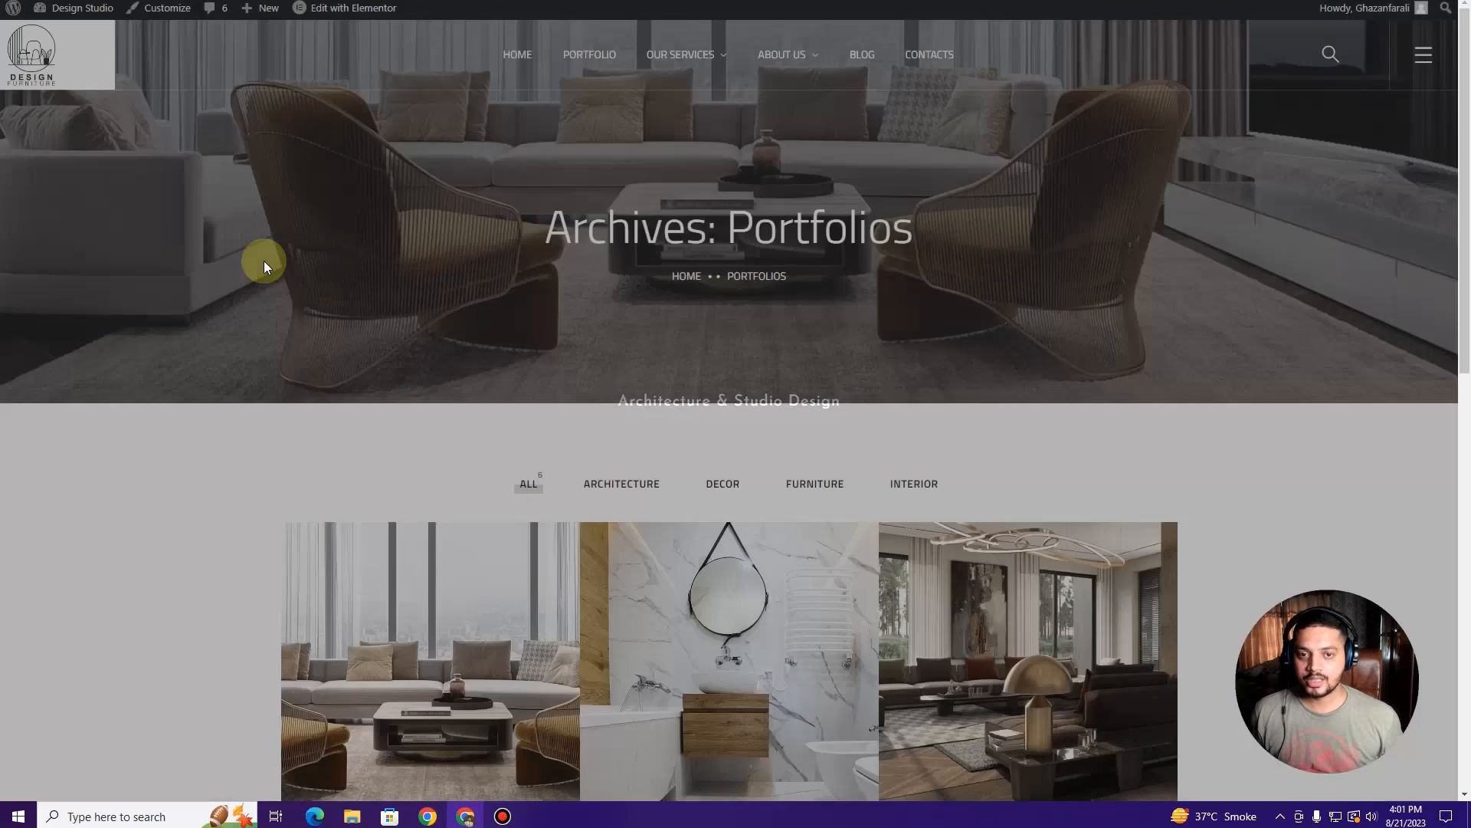
scroll(605, 353, "down", 8)
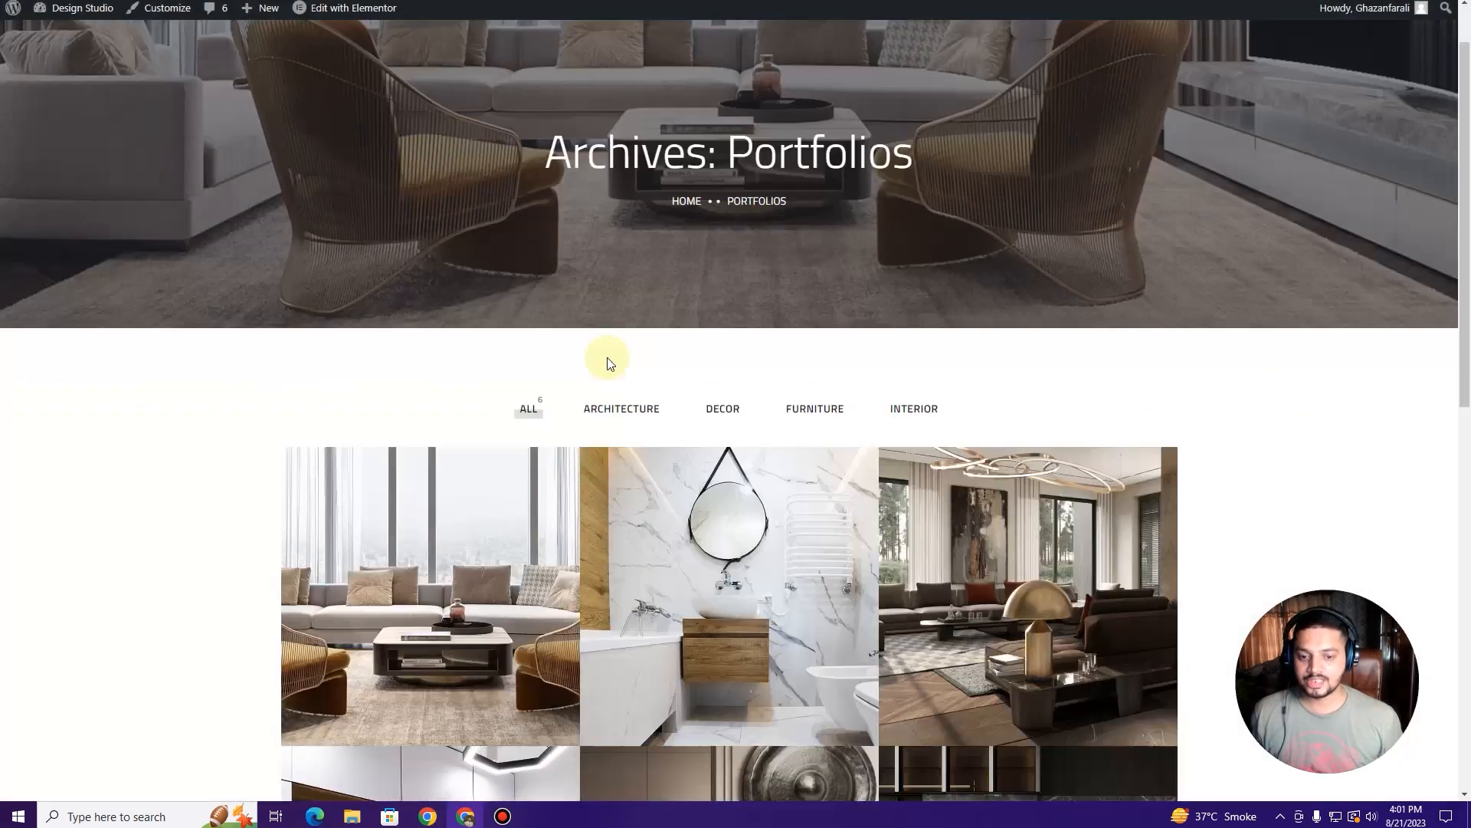
scroll(554, 396, "up", 3)
scroll(555, 396, "up", 6)
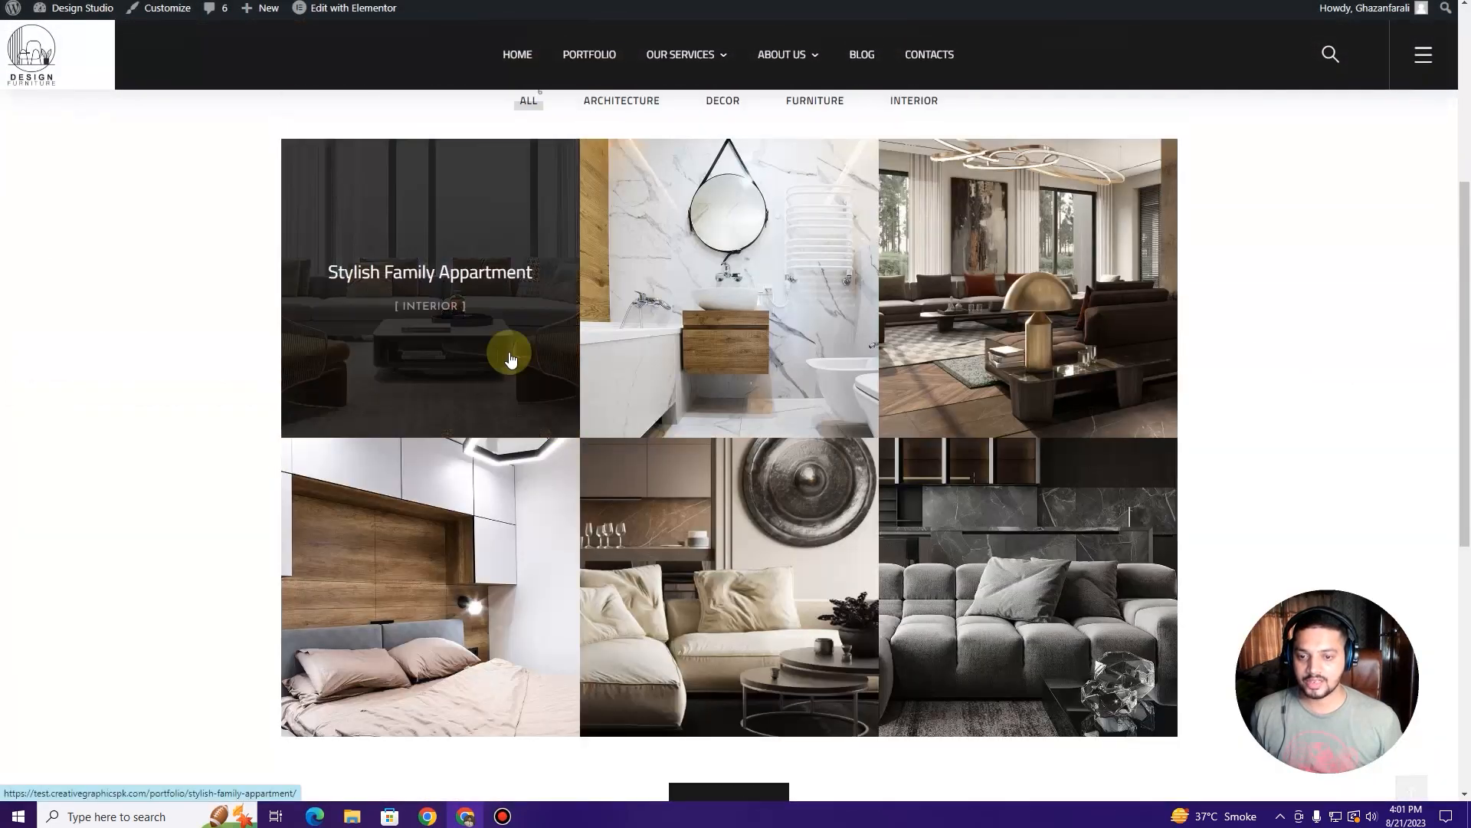
left_click(167, 8)
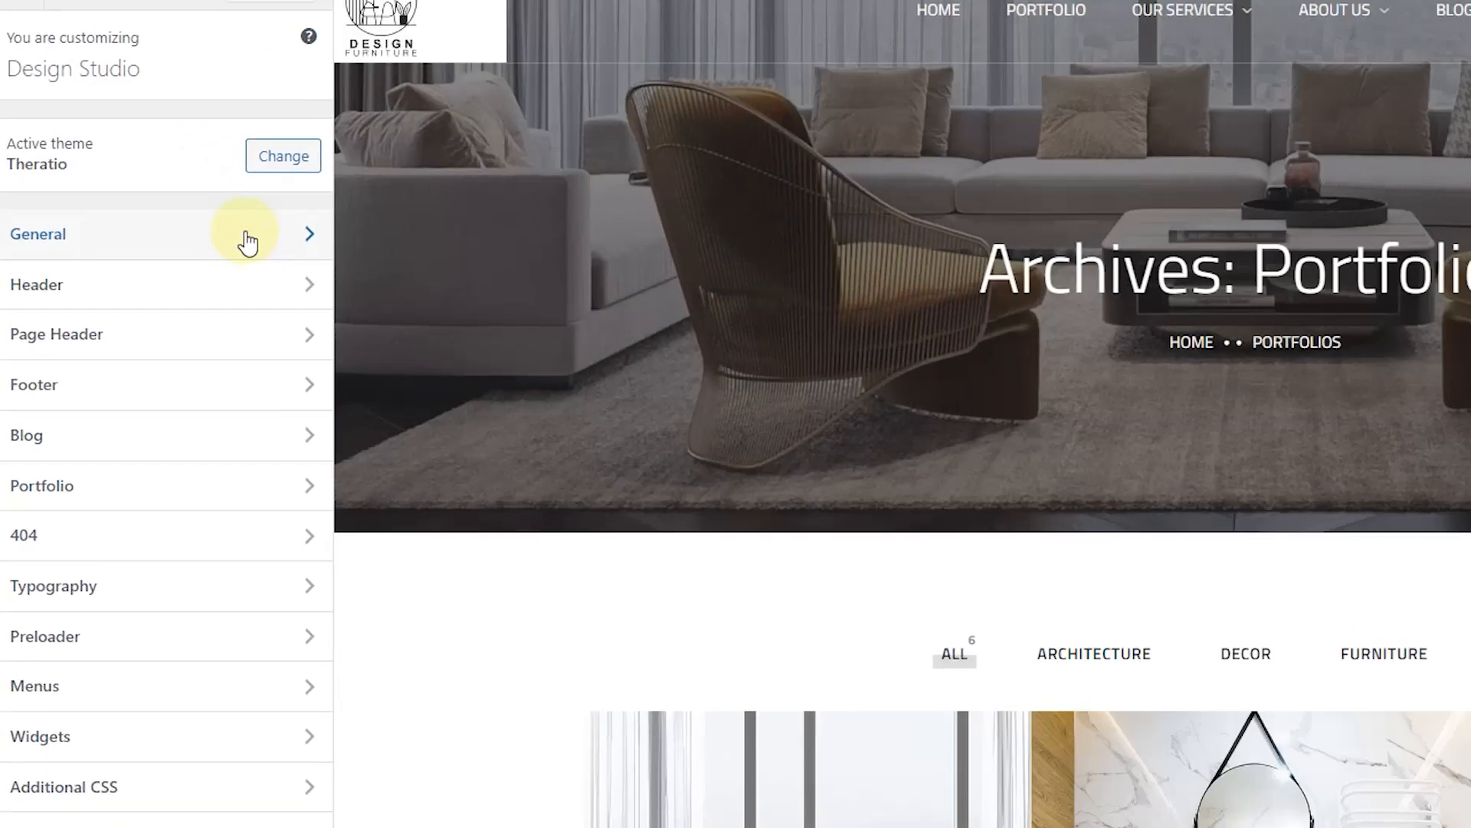
Step: In Portfolio > Archive Page settings, keep the default layout and try 2 portfolio columns
left_click(90, 485)
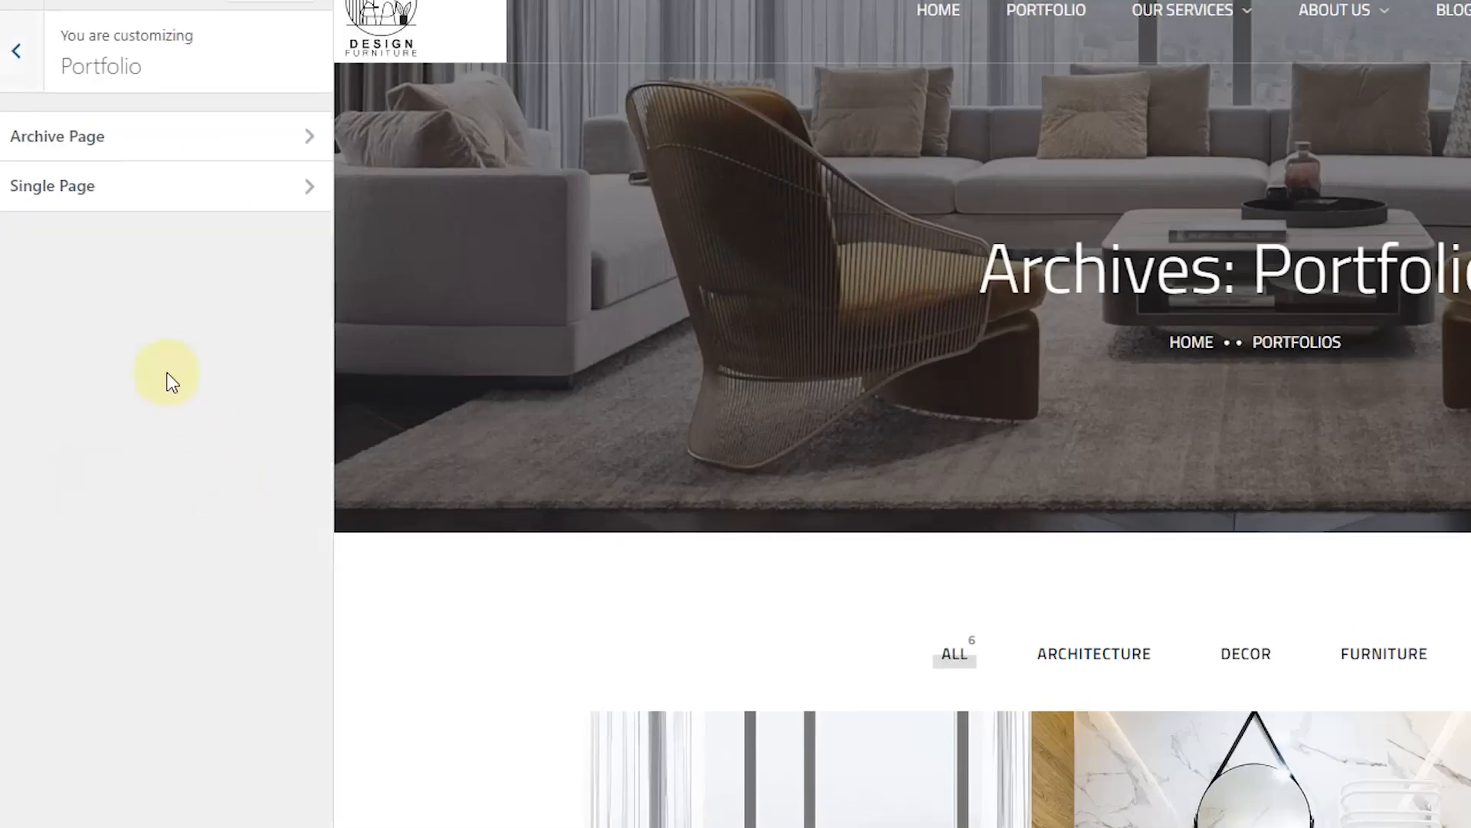
left_click(114, 142)
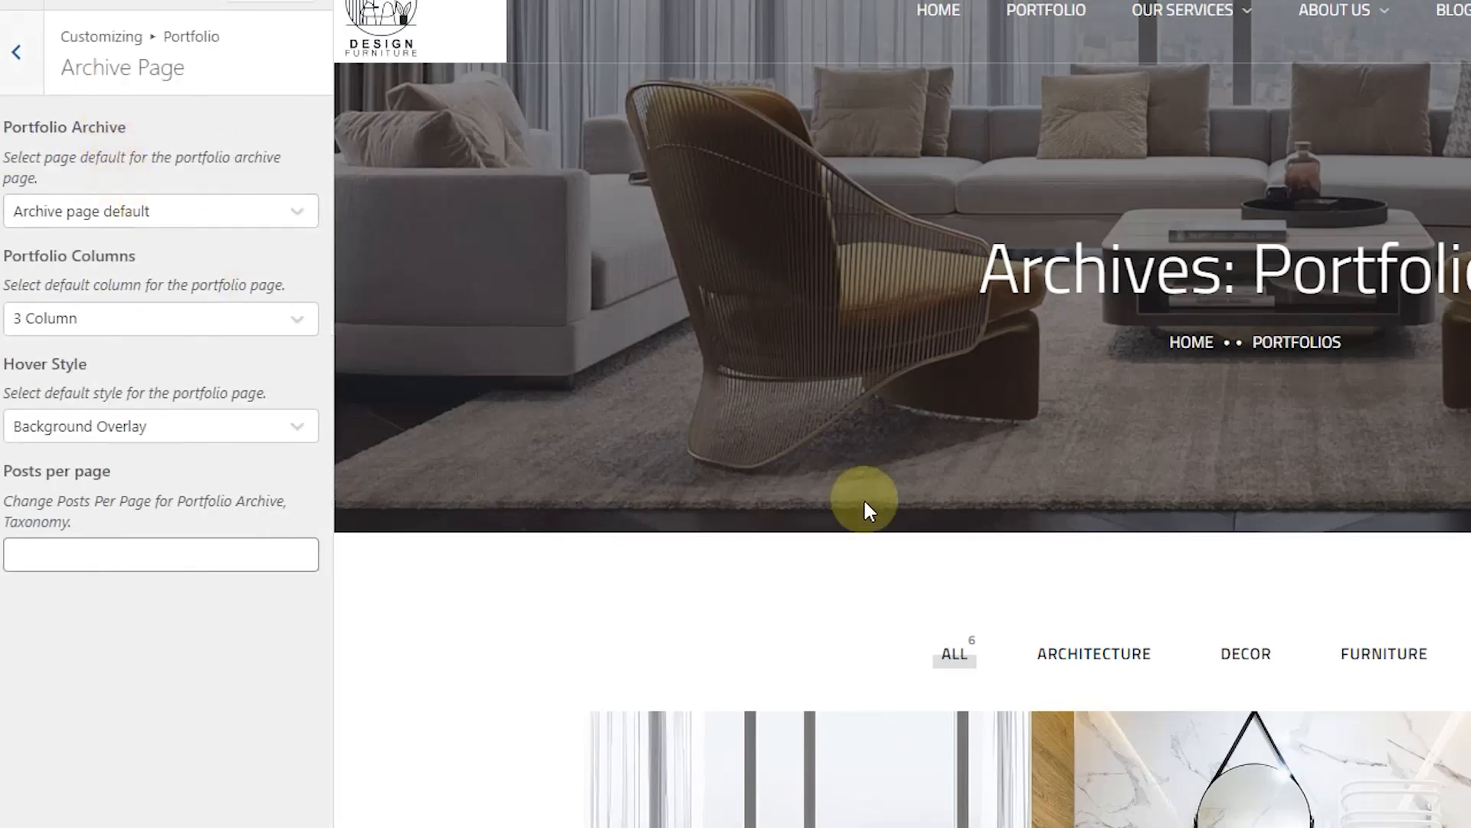
scroll(863, 498, "down", 3)
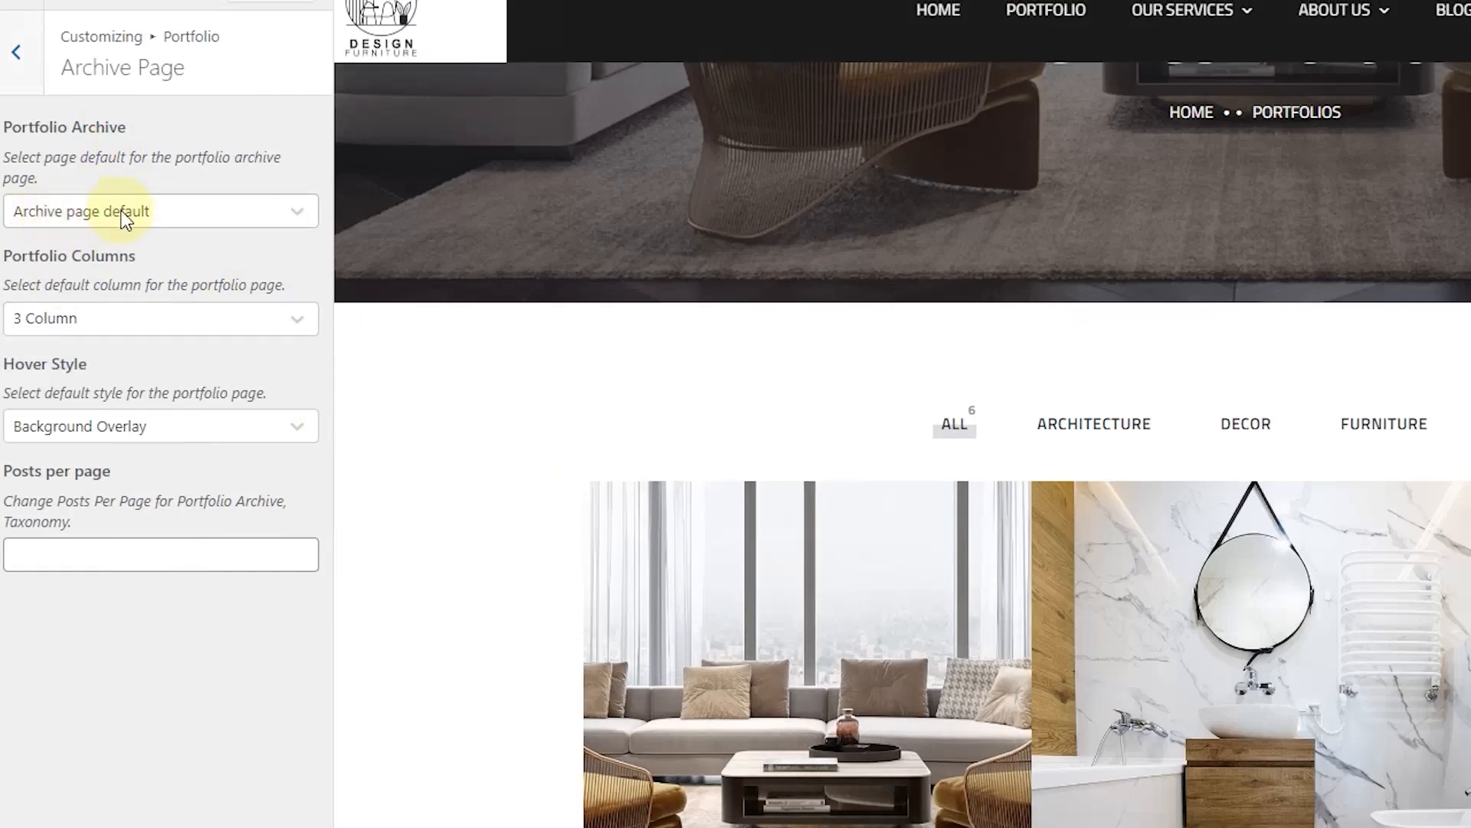
left_click(137, 217)
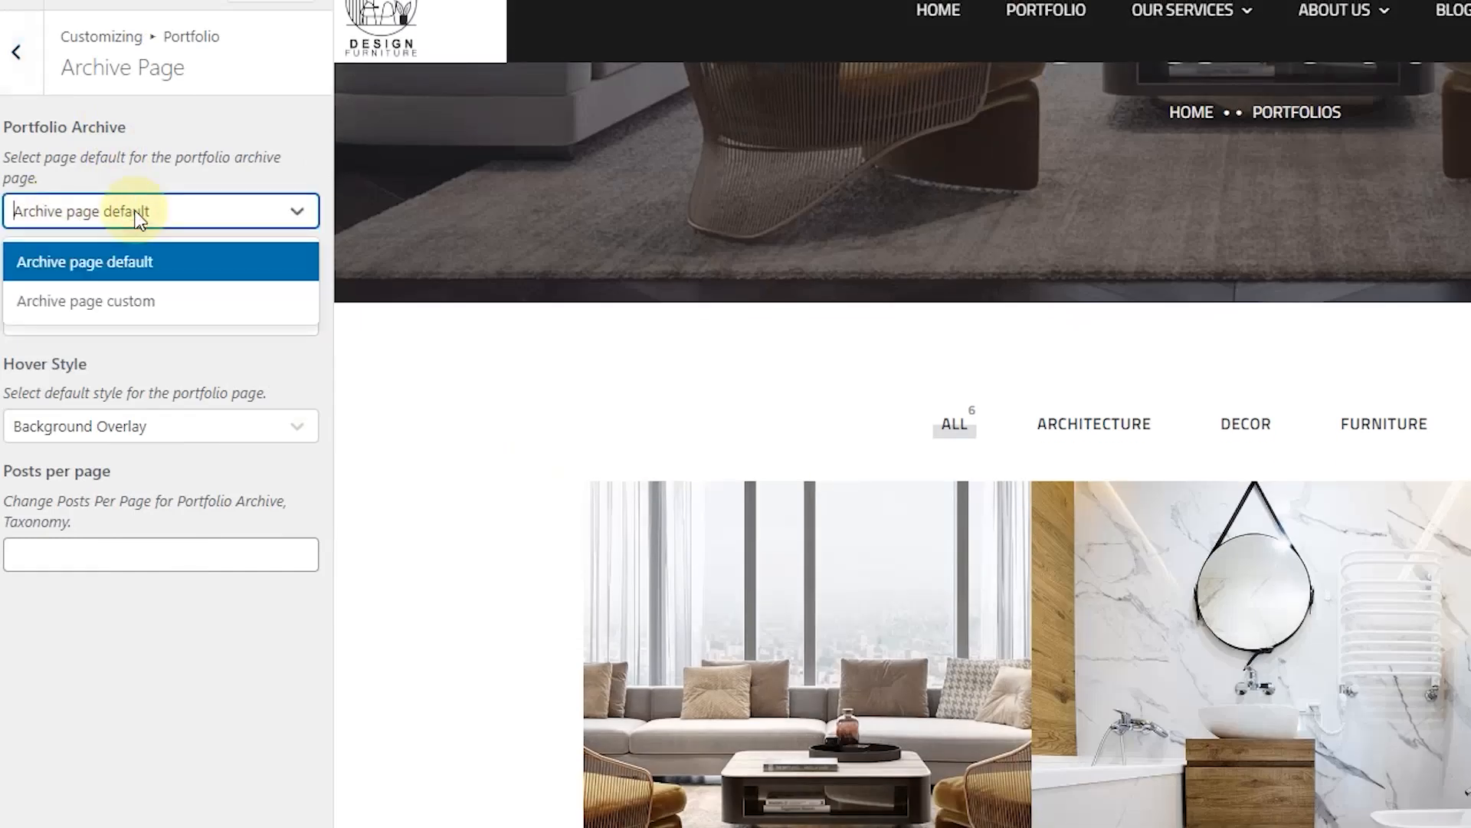
left_click(135, 218)
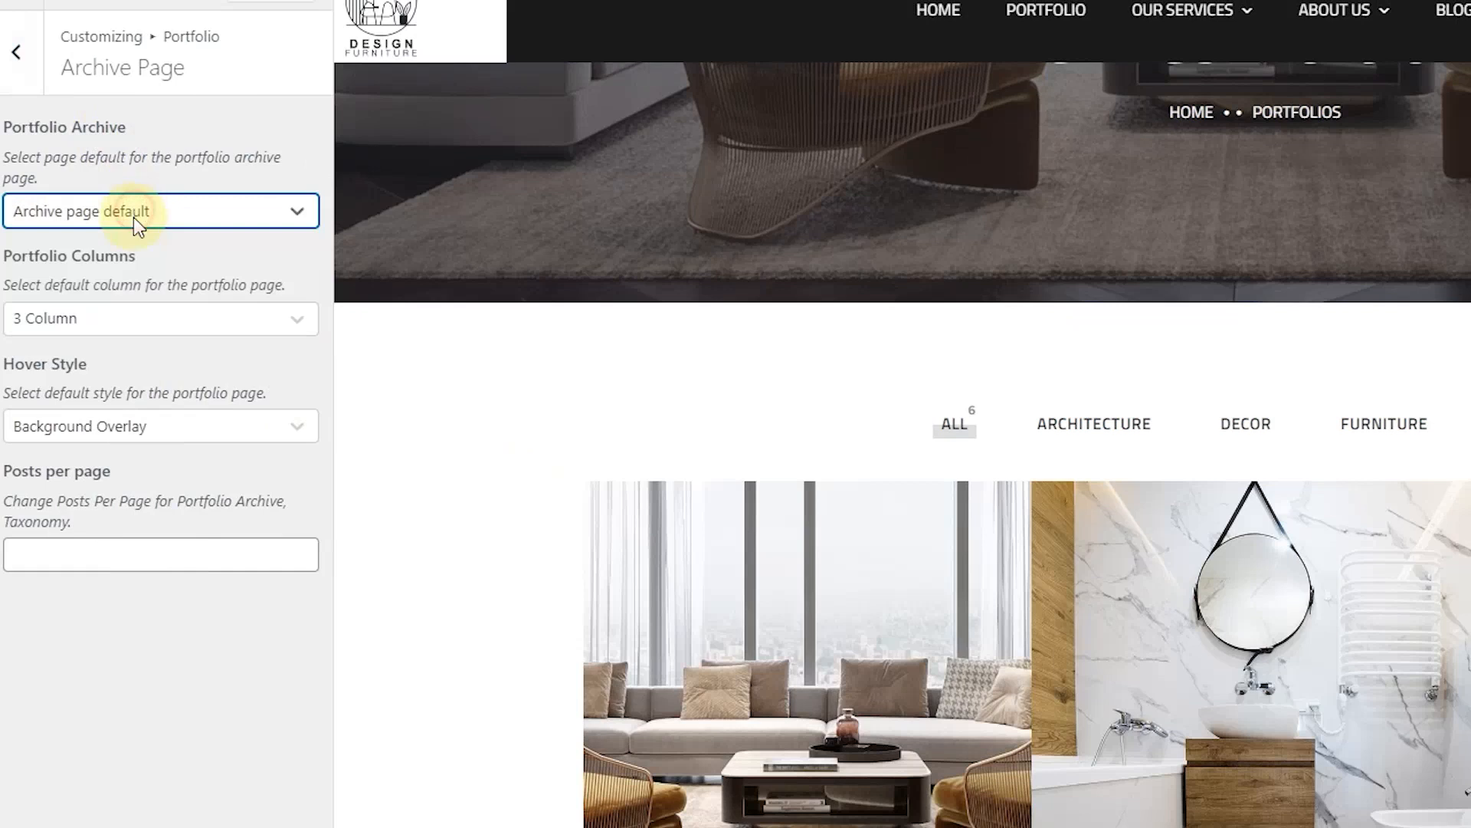
left_click(94, 333)
left_click(92, 369)
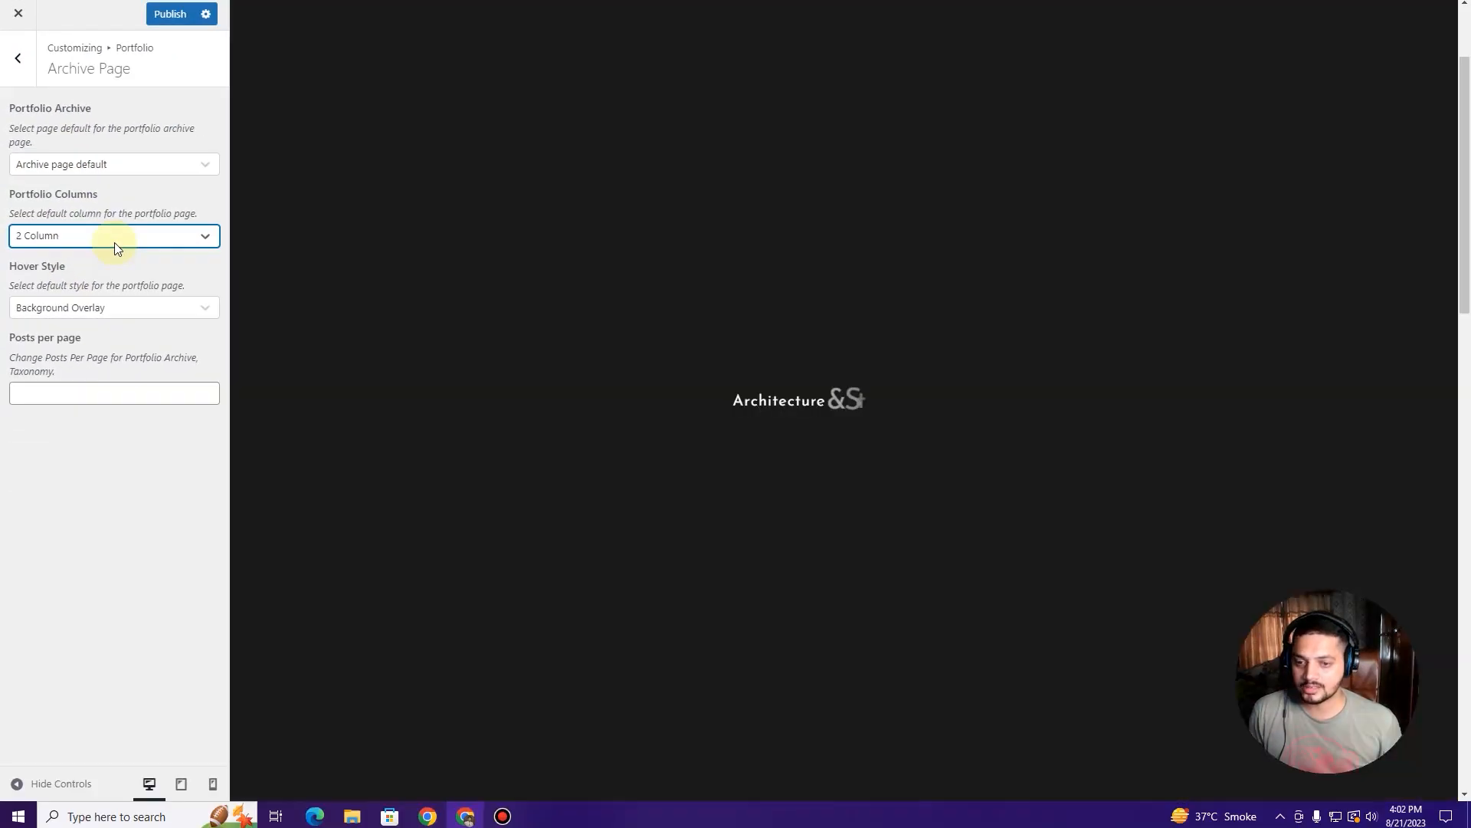
Step: Compare 4 and 2 columns, settle on 3 Column, publish, and close the Customizer
scroll(1025, 470, "down", 6)
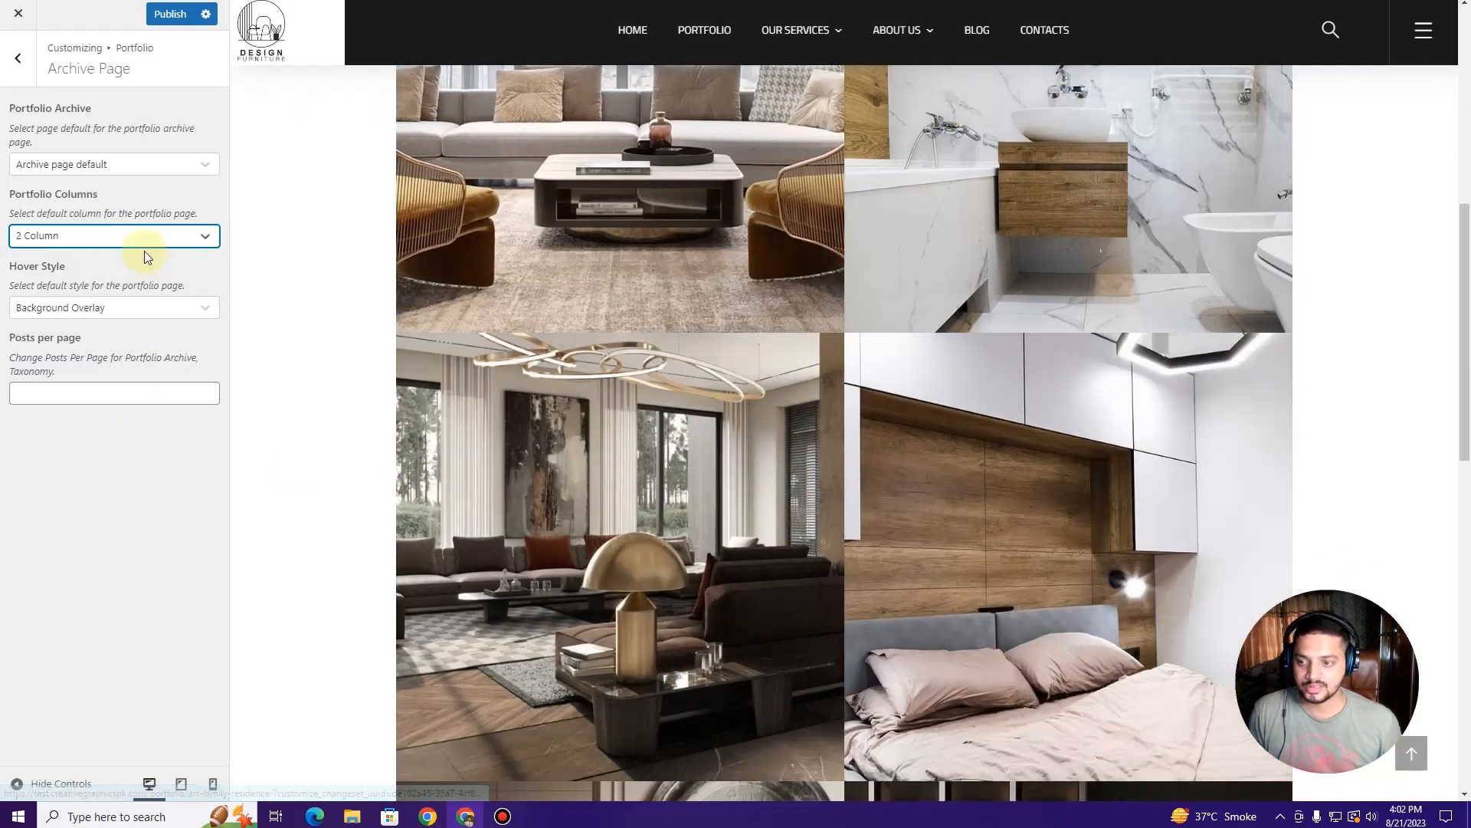
left_click(142, 235)
left_click(111, 325)
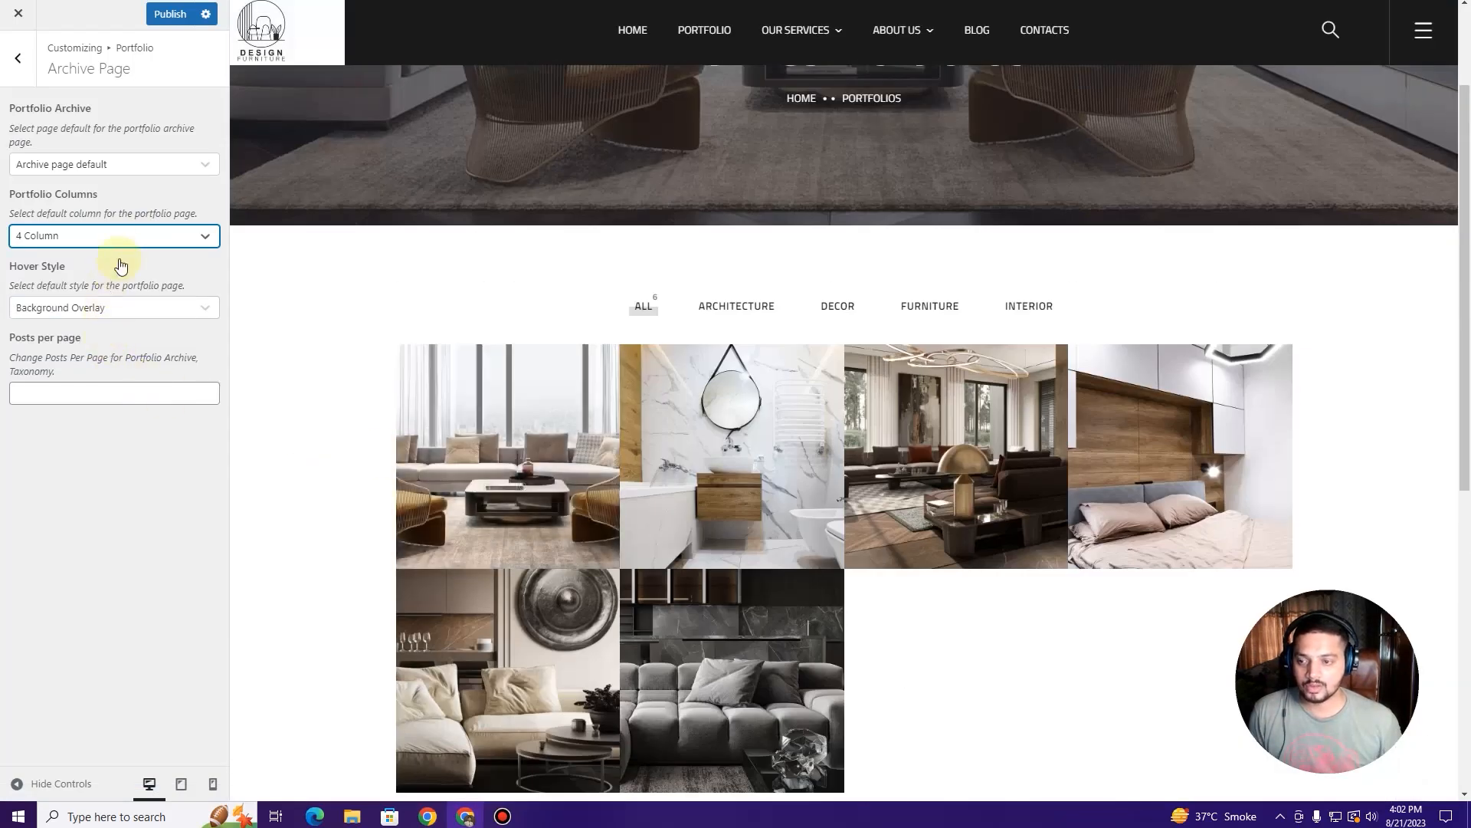
left_click(123, 235)
left_click(115, 268)
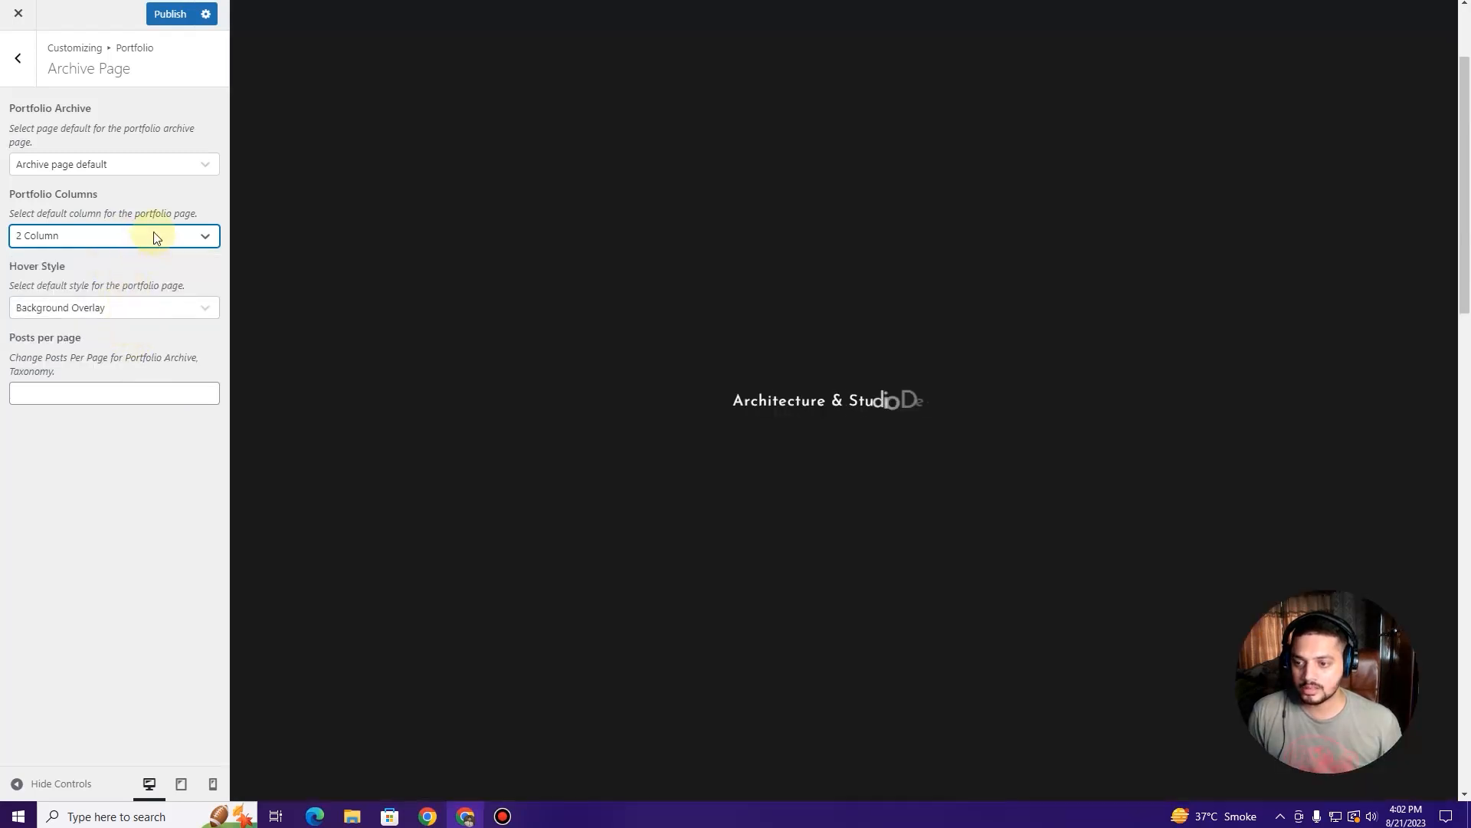
left_click(153, 238)
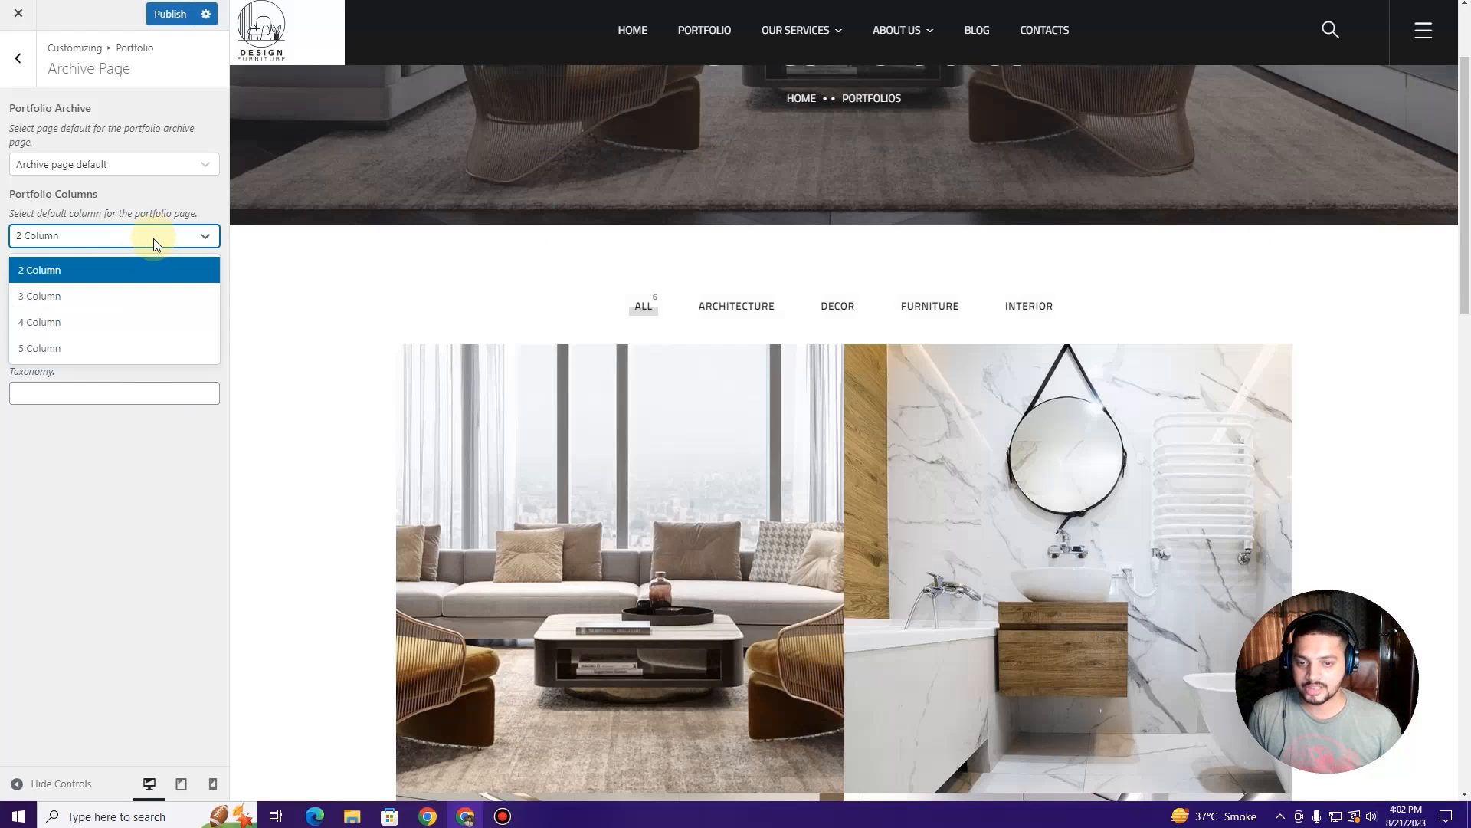
left_click(132, 291)
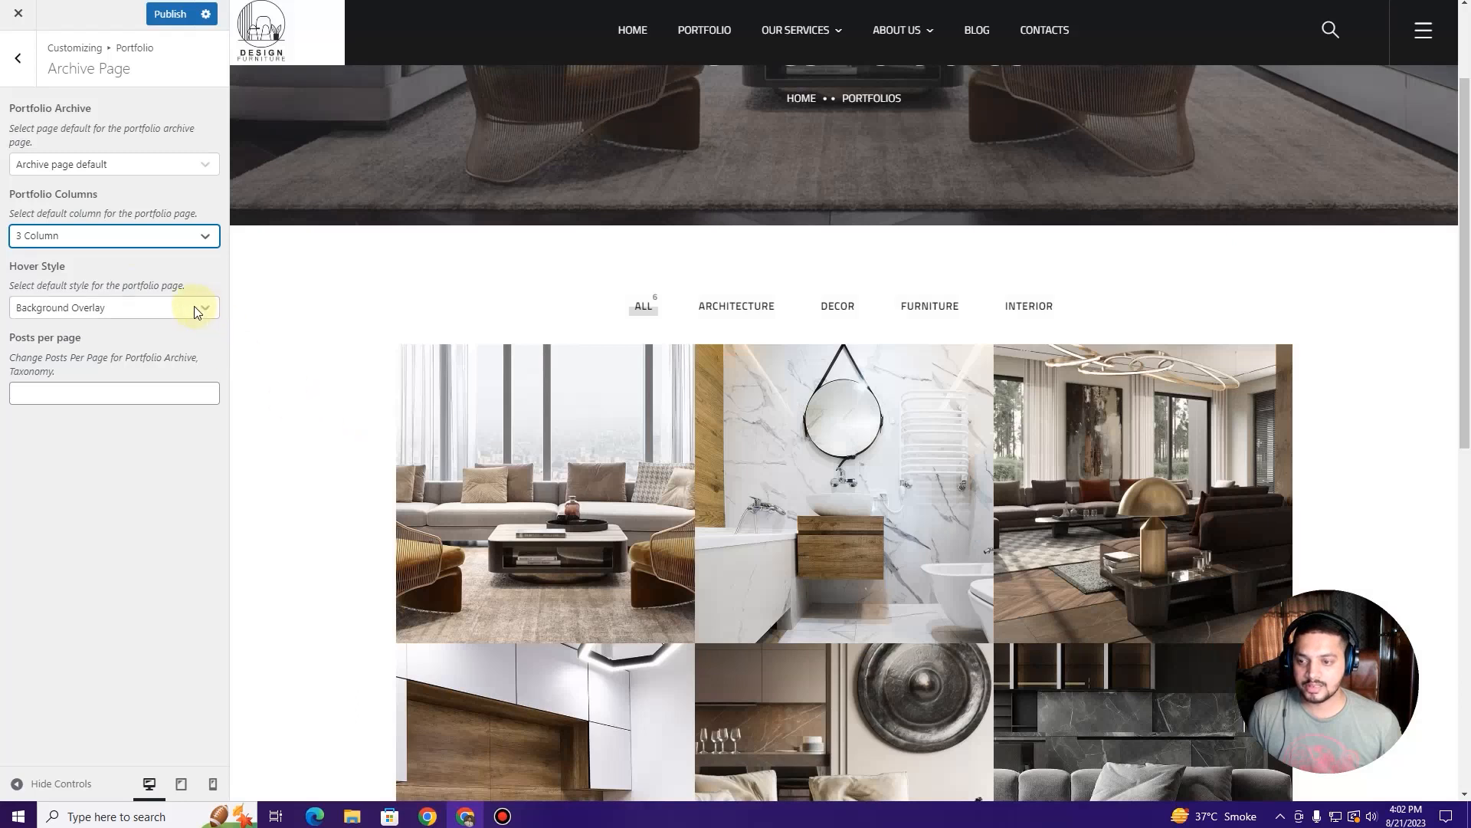
left_click(170, 14)
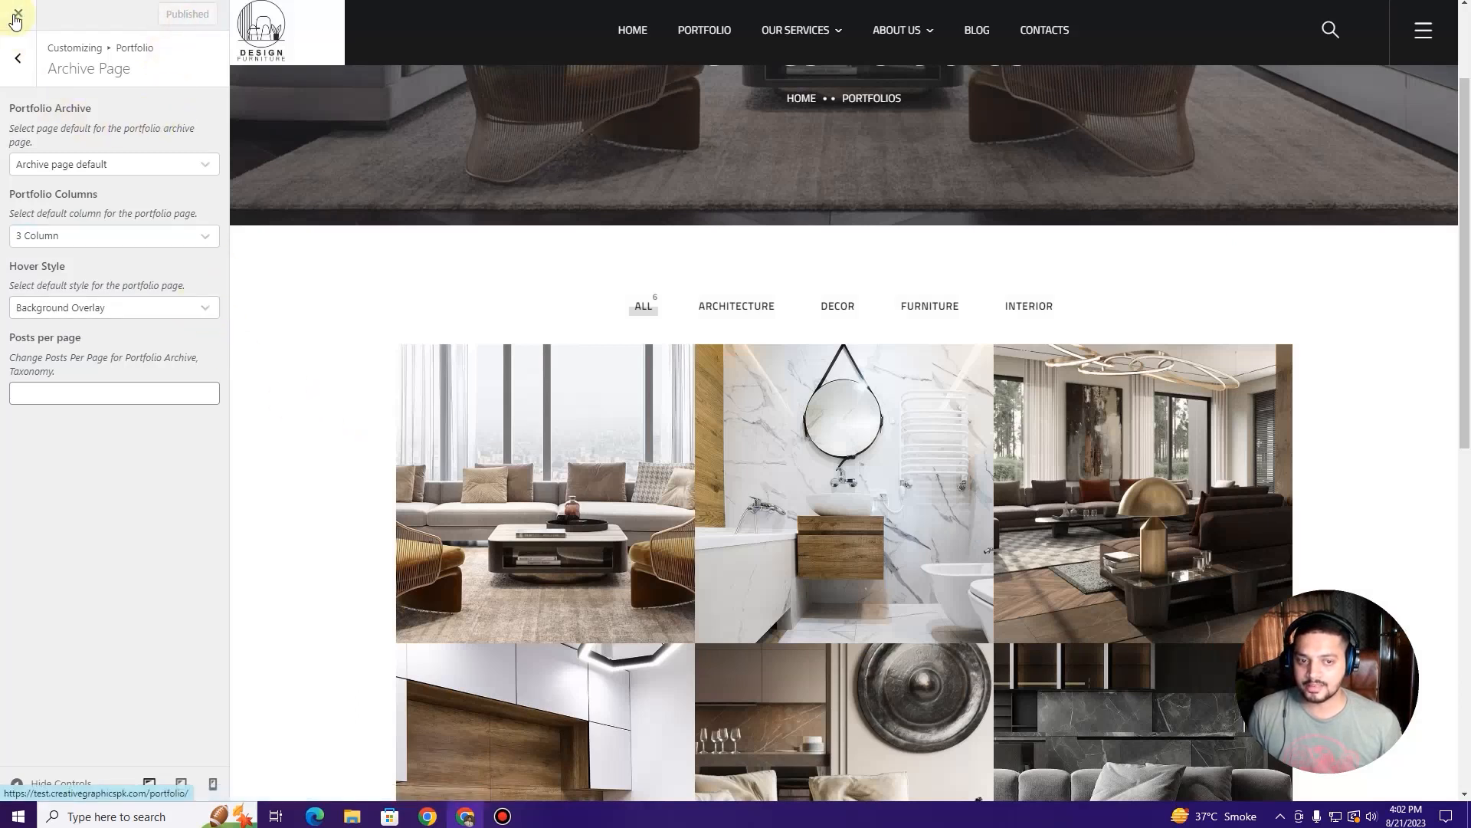
left_click(14, 19)
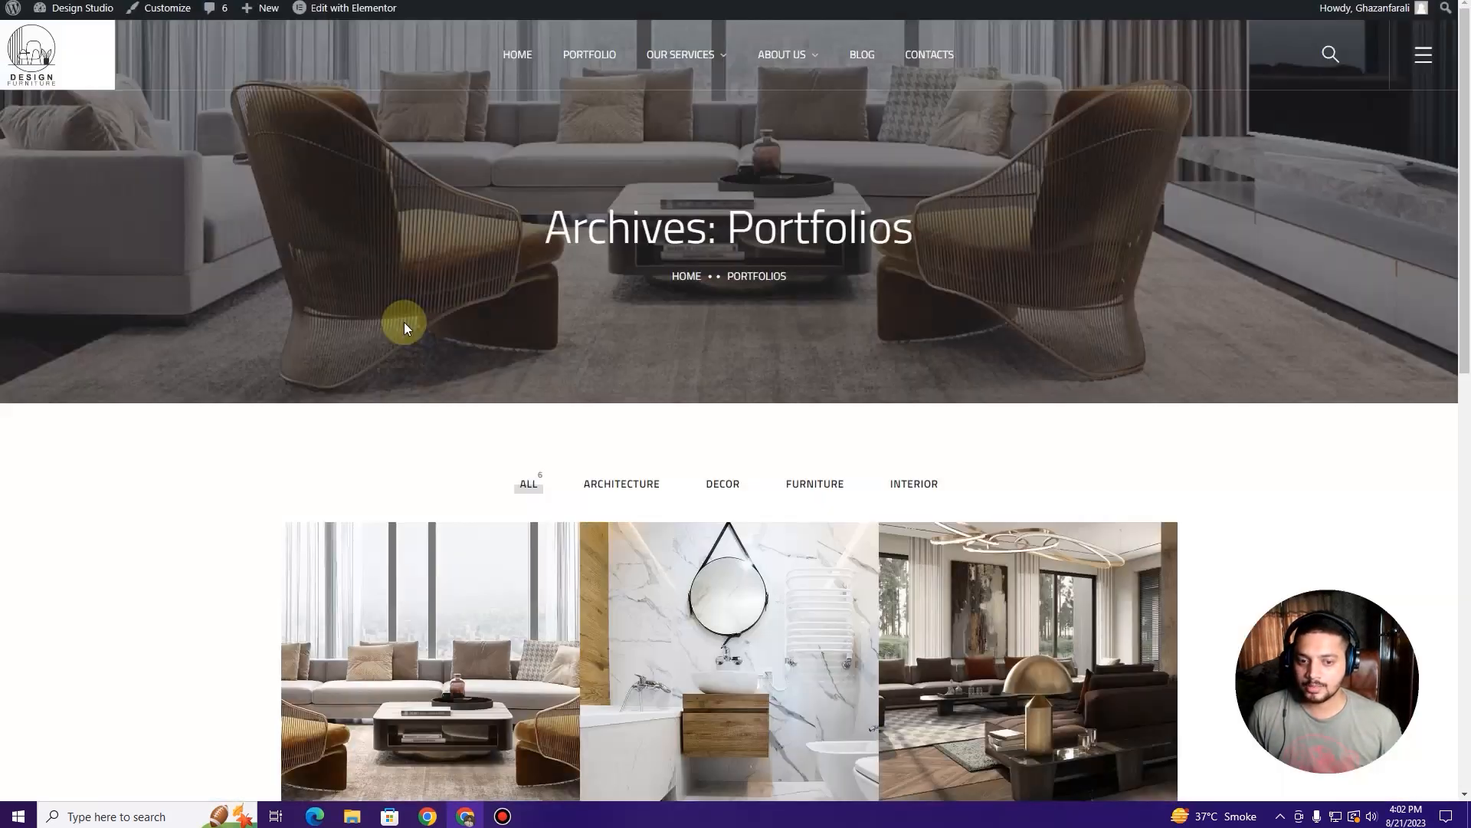
Step: Scroll the 3-column archive and open the Stylish Family Appartment portfolio item
scroll(403, 332, "down", 5)
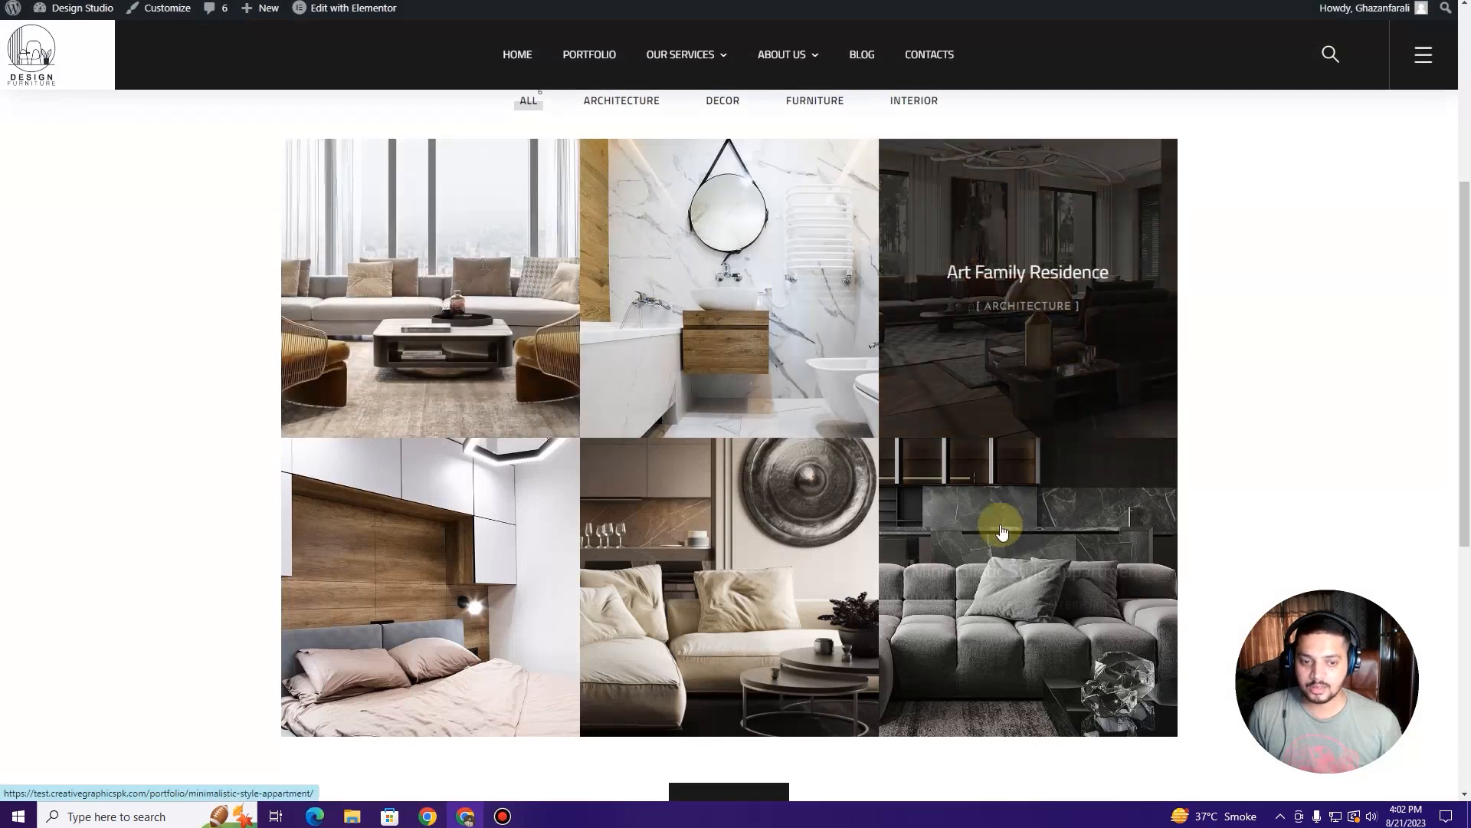
scroll(435, 526, "down", 1)
scroll(431, 521, "down", 2)
scroll(426, 516, "up", 5)
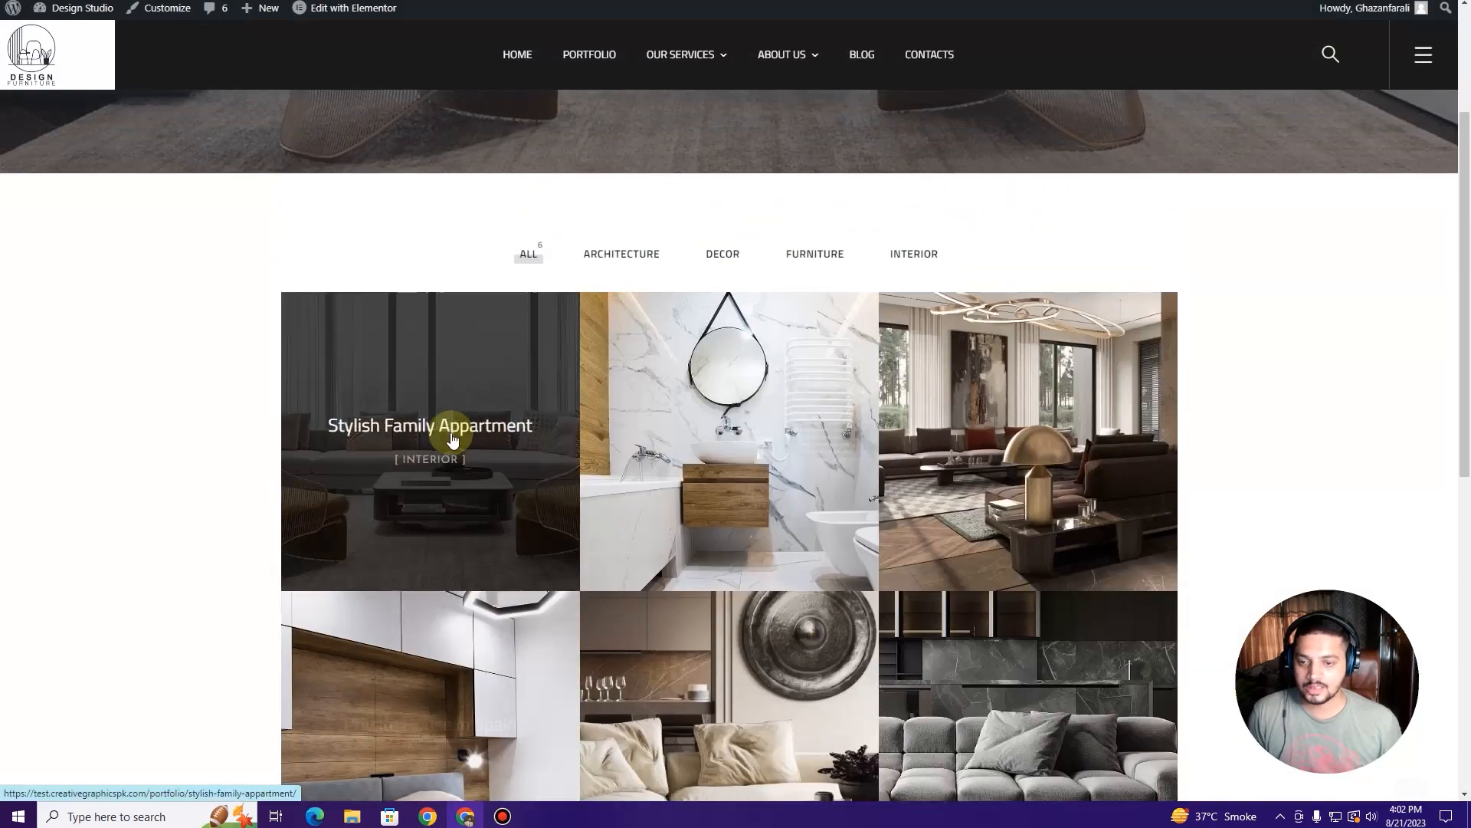
left_click(452, 429)
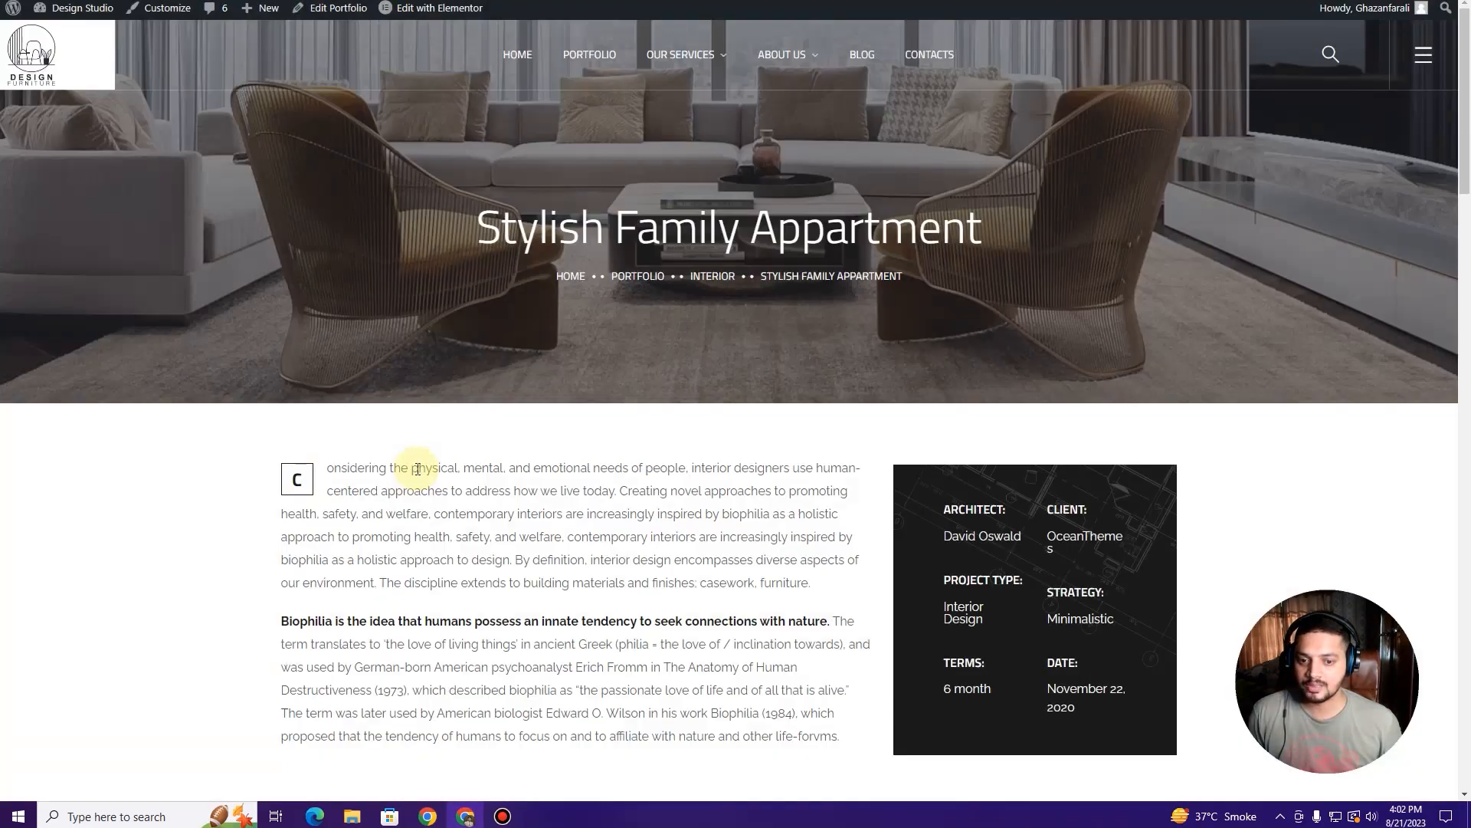
Step: Scroll through the Stylish Family Appartment item page, then return to the Menus admin screen
scroll(412, 469, "down", 5)
scroll(411, 464, "up", 5)
scroll(411, 464, "down", 7)
scroll(411, 464, "up", 7)
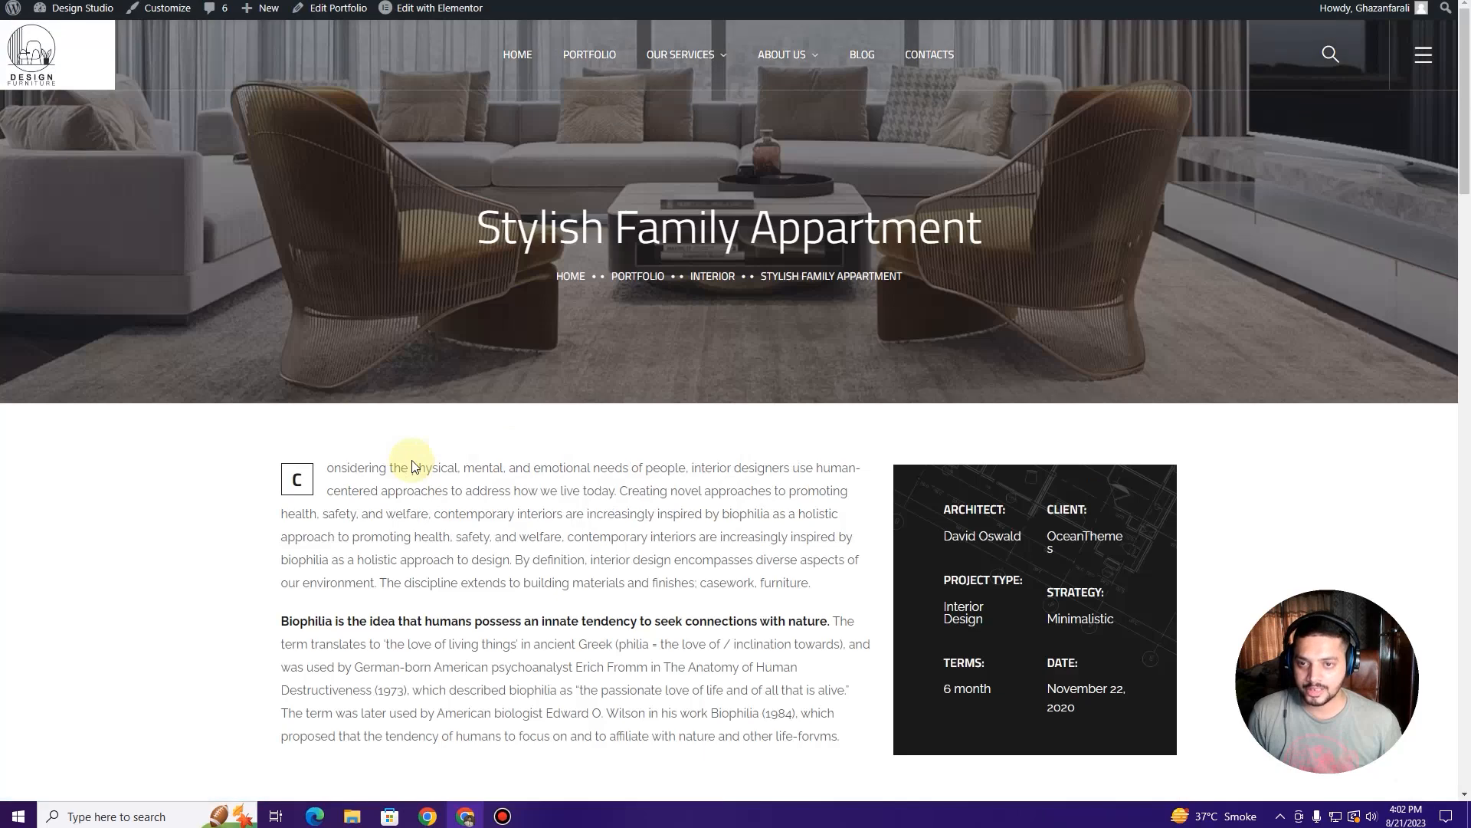
scroll(412, 466, "down", 10)
scroll(412, 466, "down", 12)
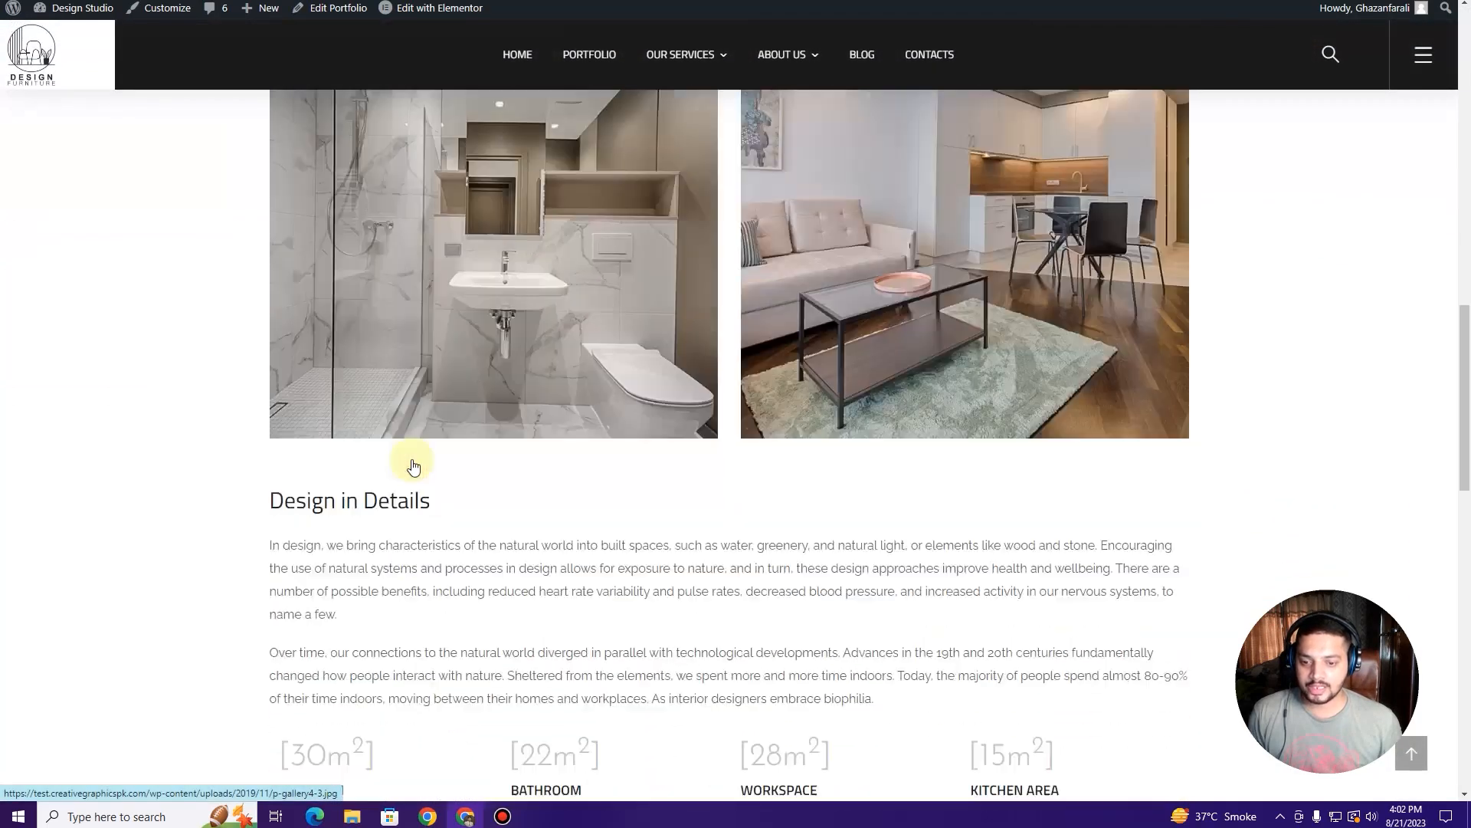
scroll(412, 460, "up", 20)
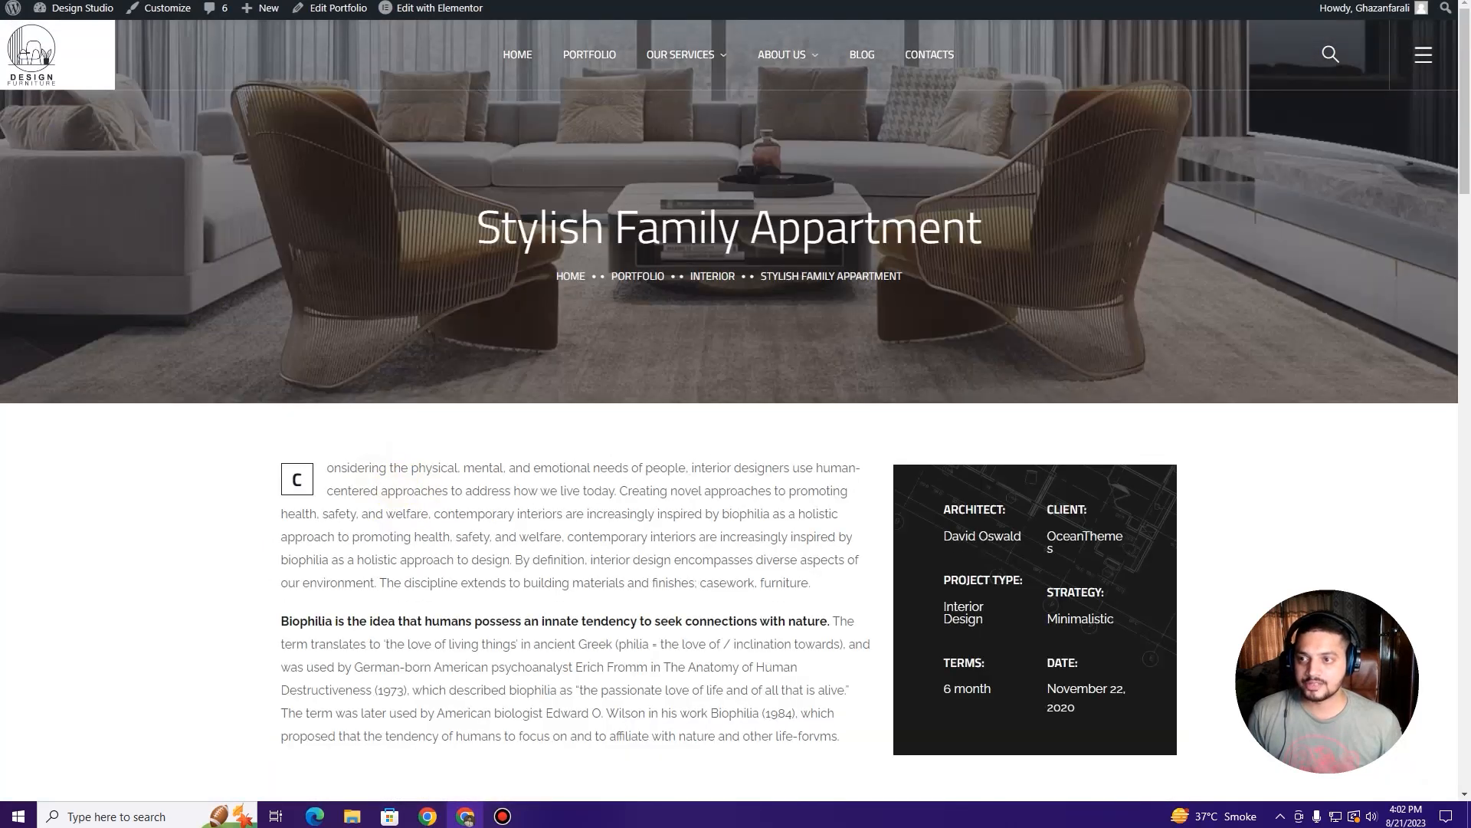
left_click(95, 2)
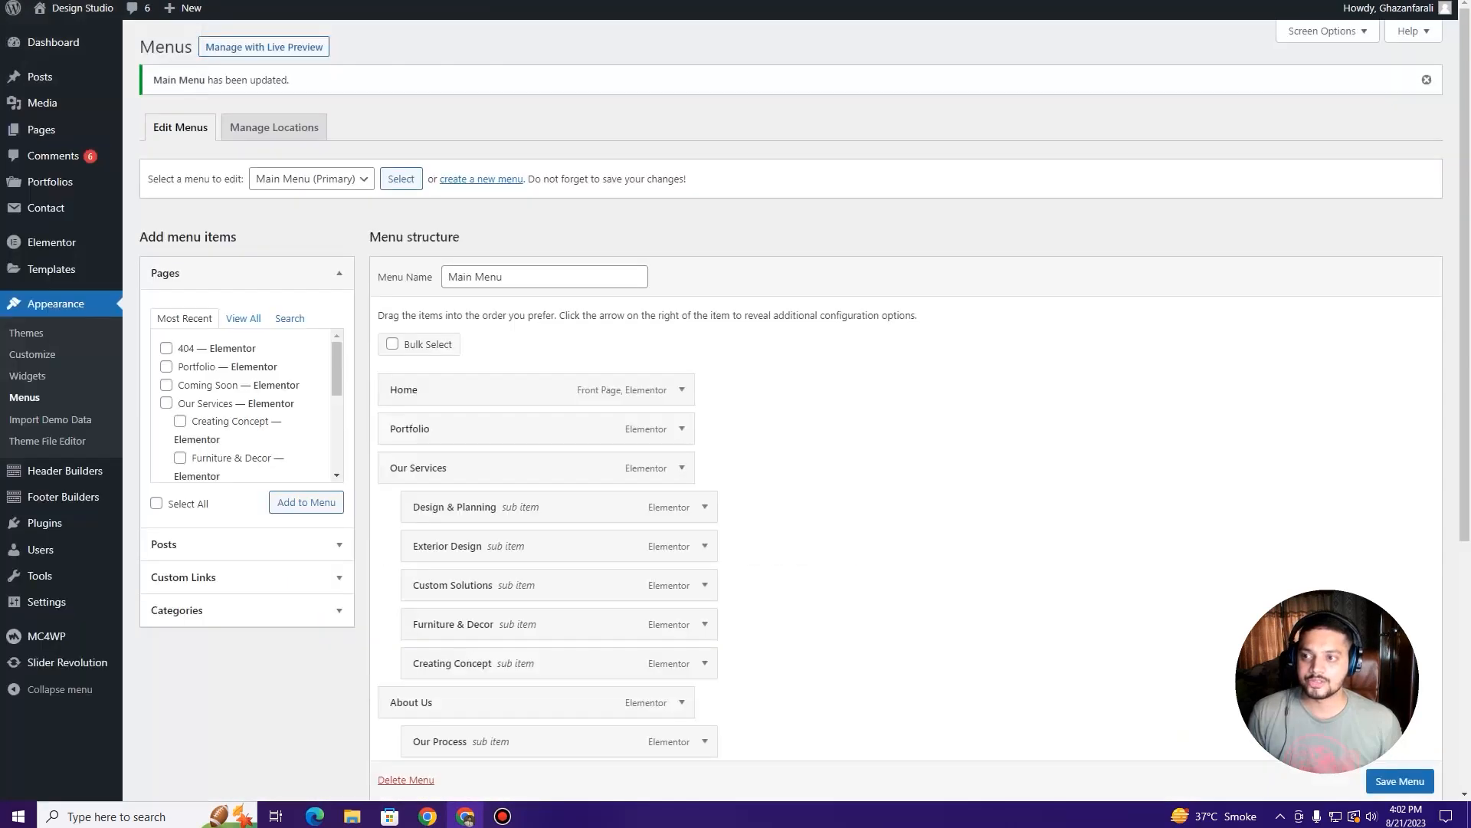
Step: Go from the dashboard to the Portfolios list and start a new portfolio item
left_click(80, 47)
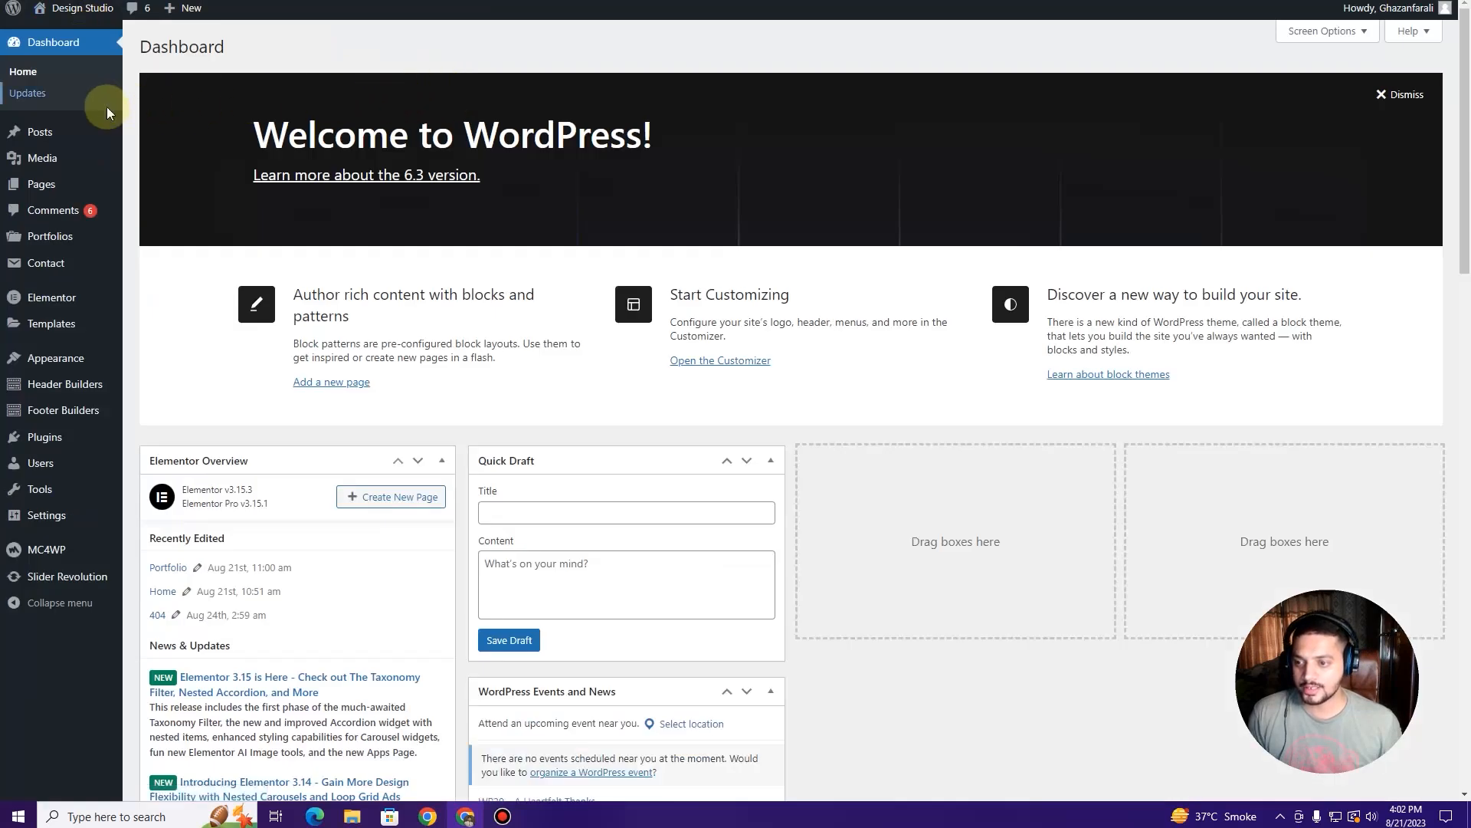
mouse_move(83, 246)
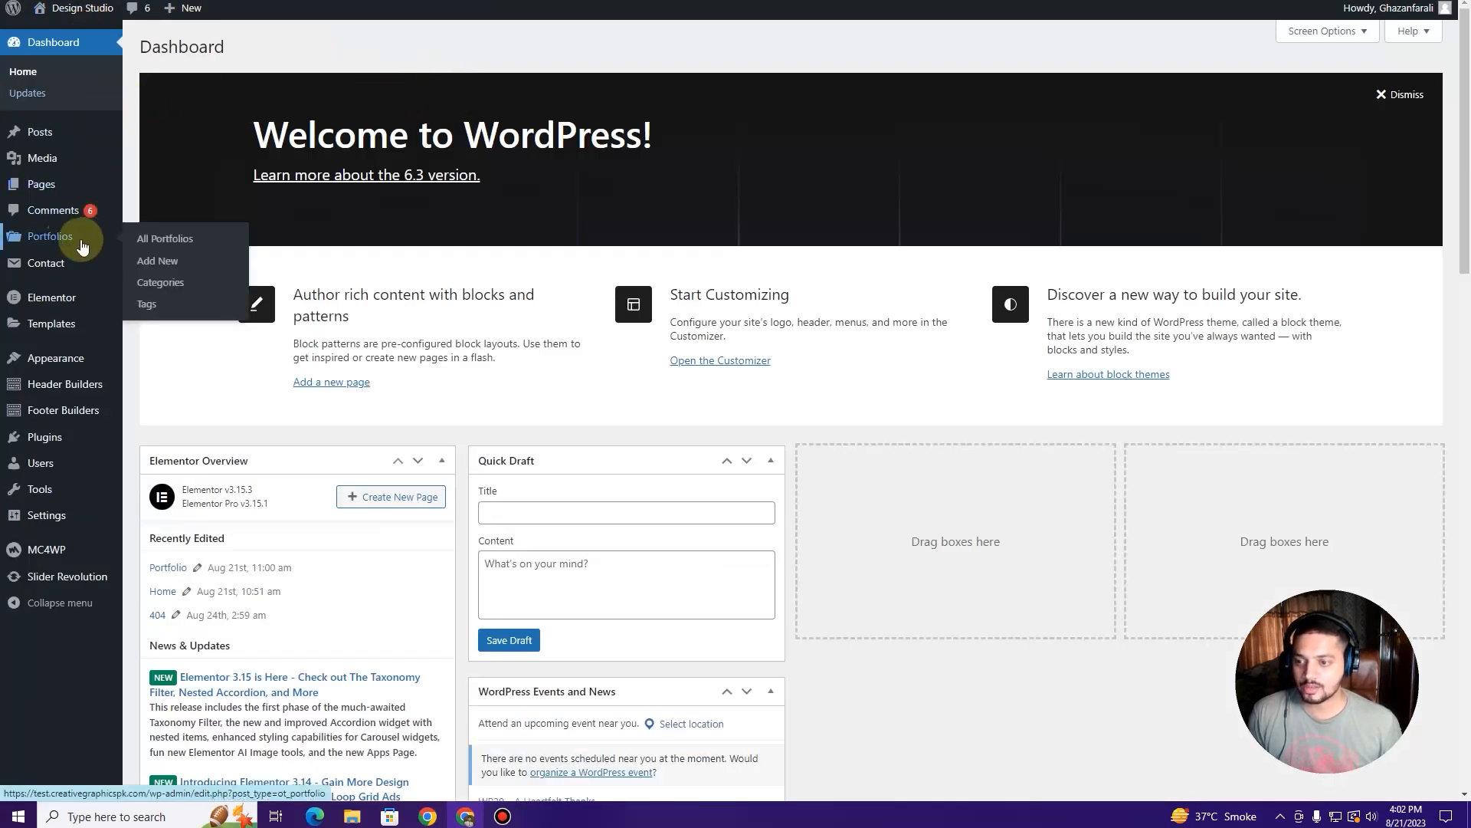
left_click(83, 245)
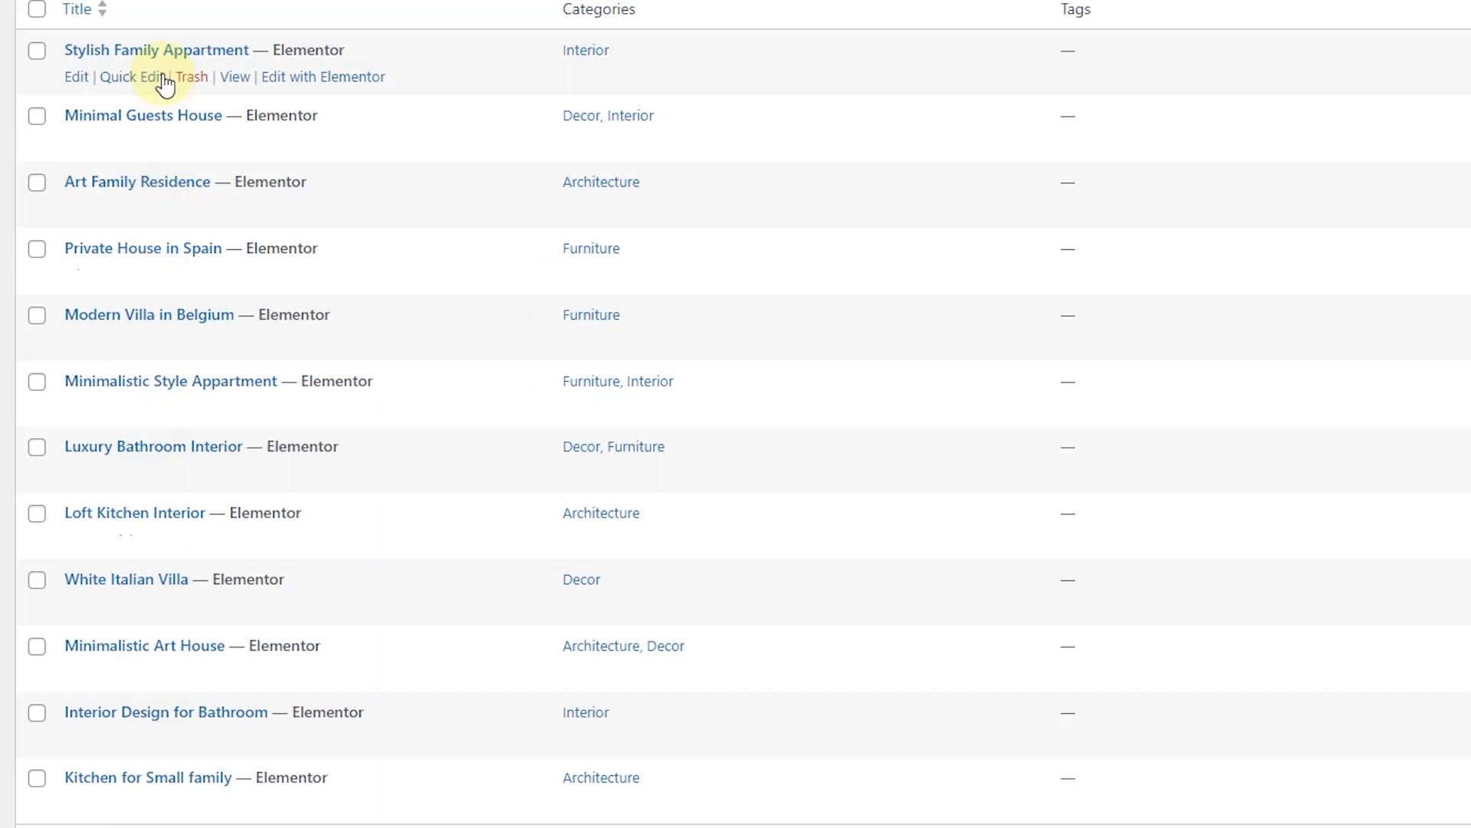
left_click(338, 0)
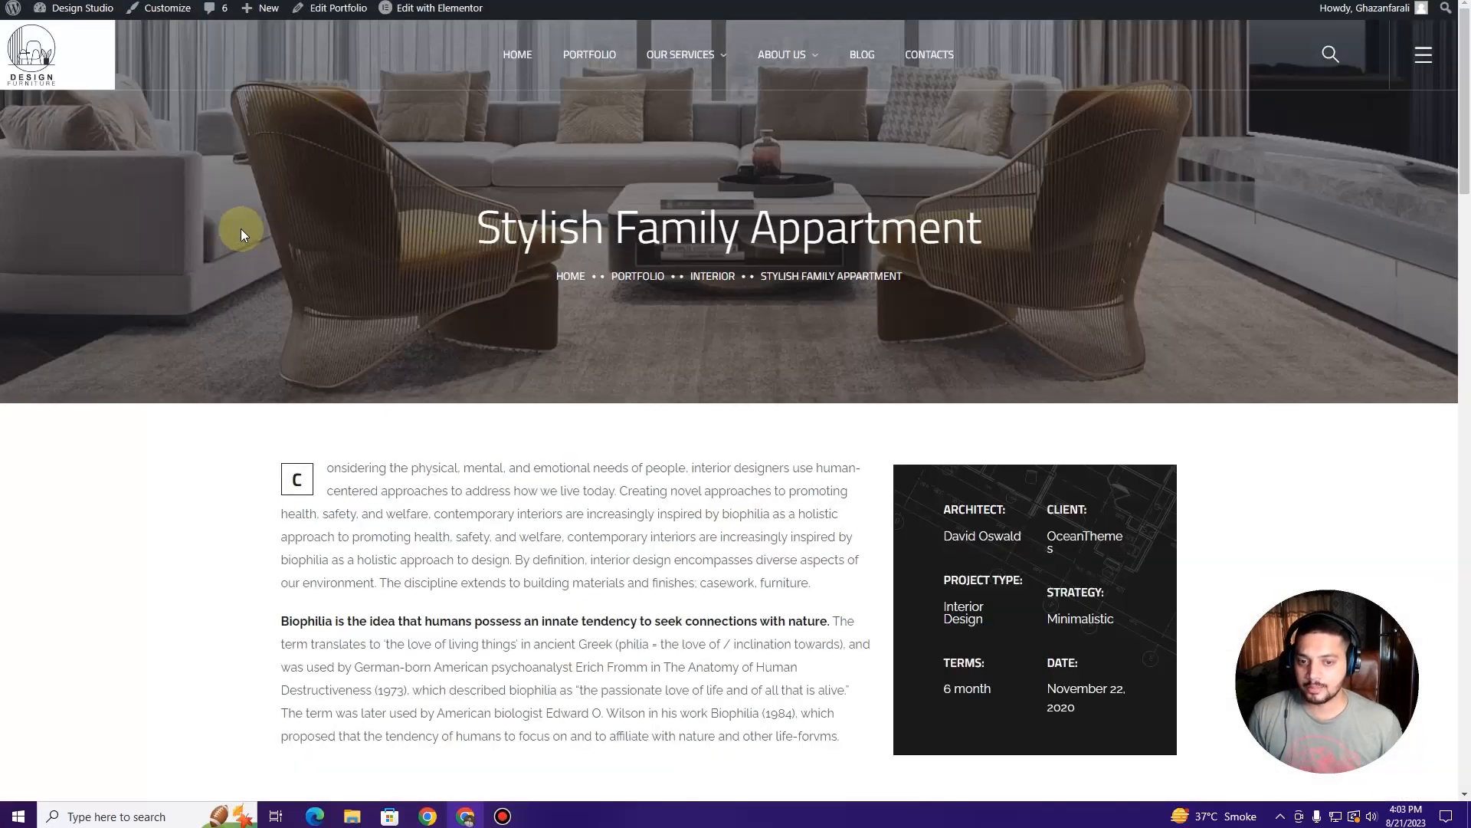
left_click(130, 0)
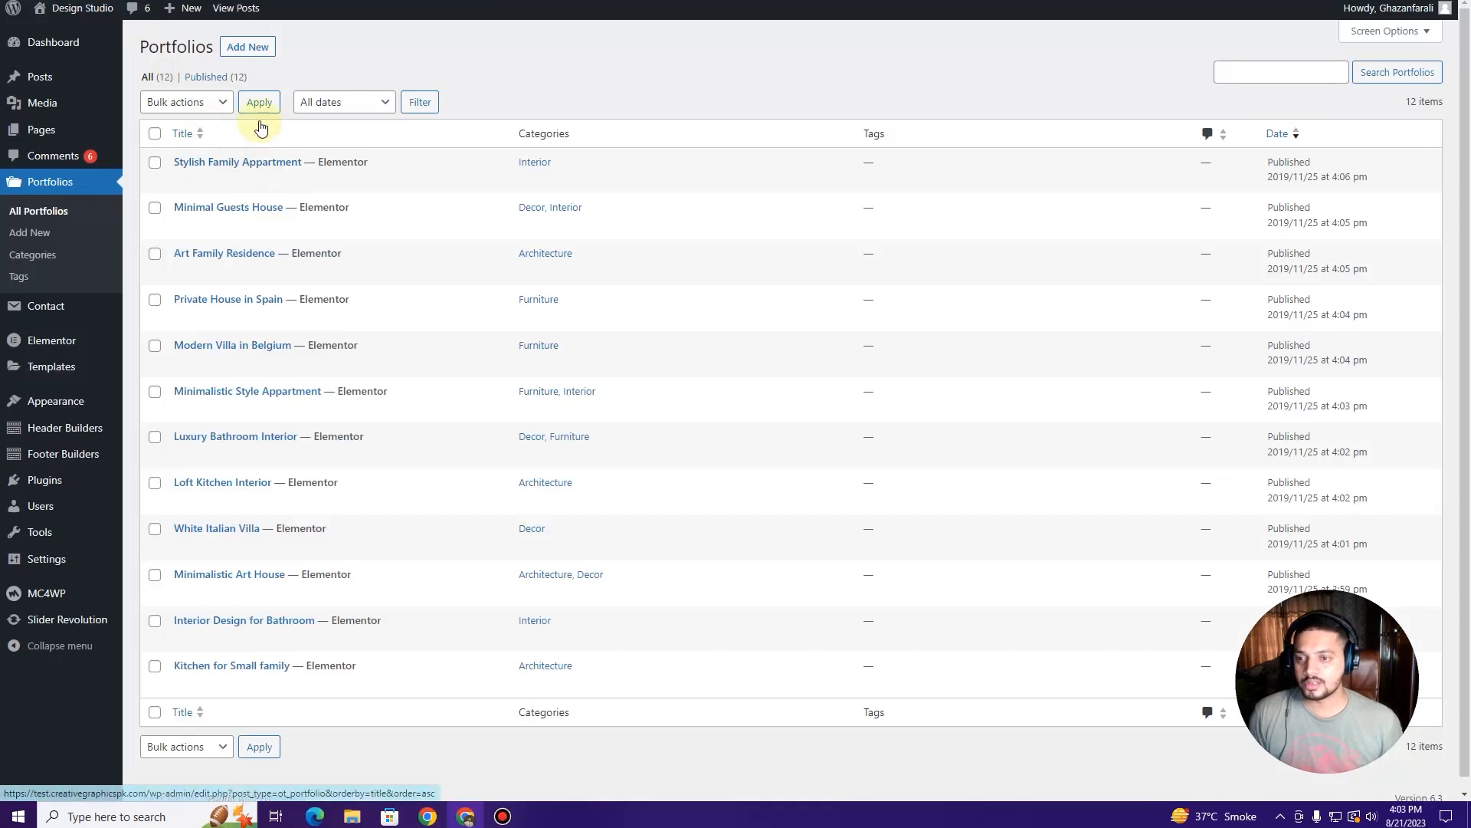
left_click(257, 51)
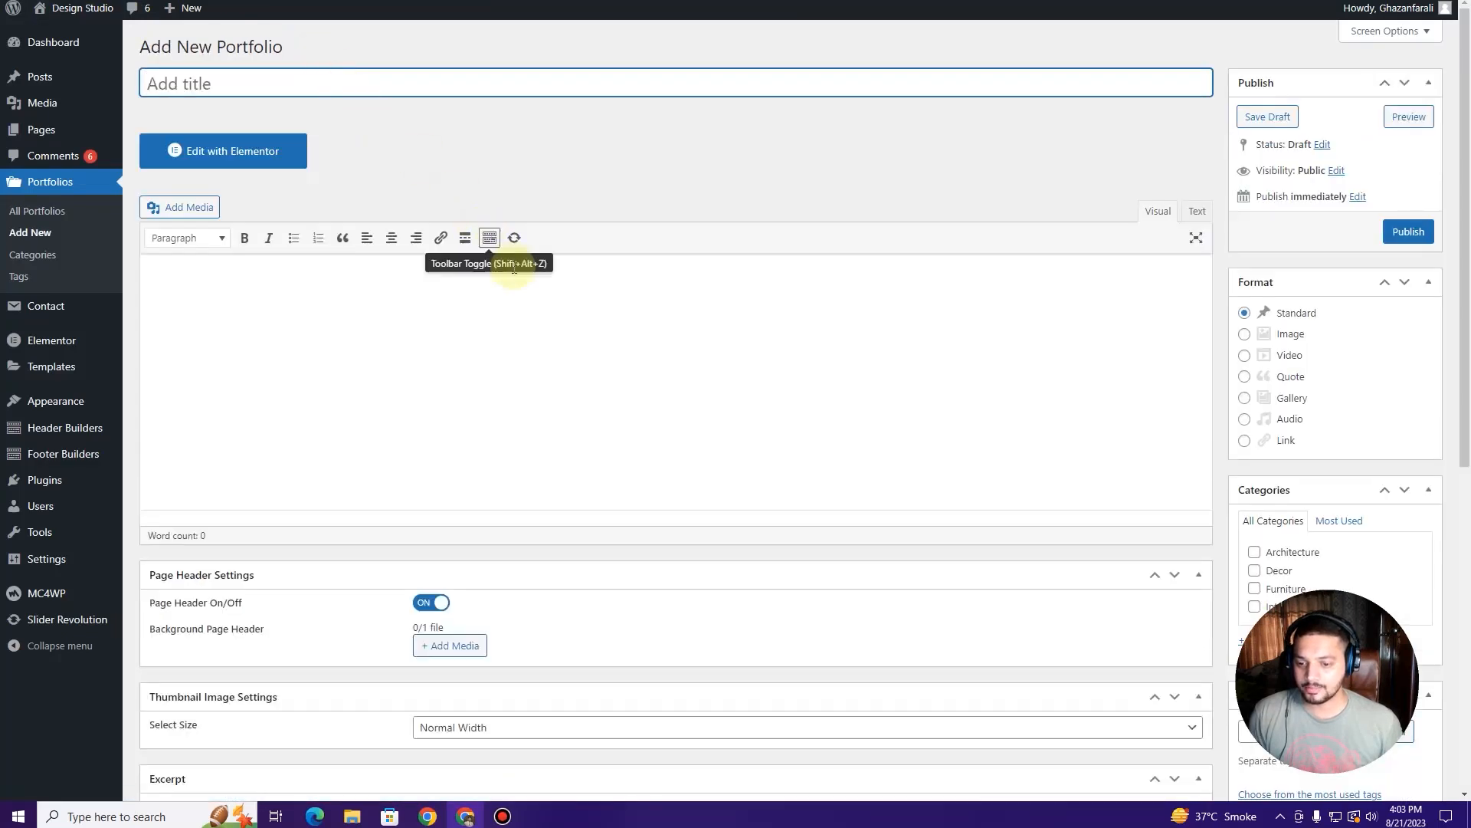
scroll(513, 281, "down", 4)
scroll(487, 282, "up", 4)
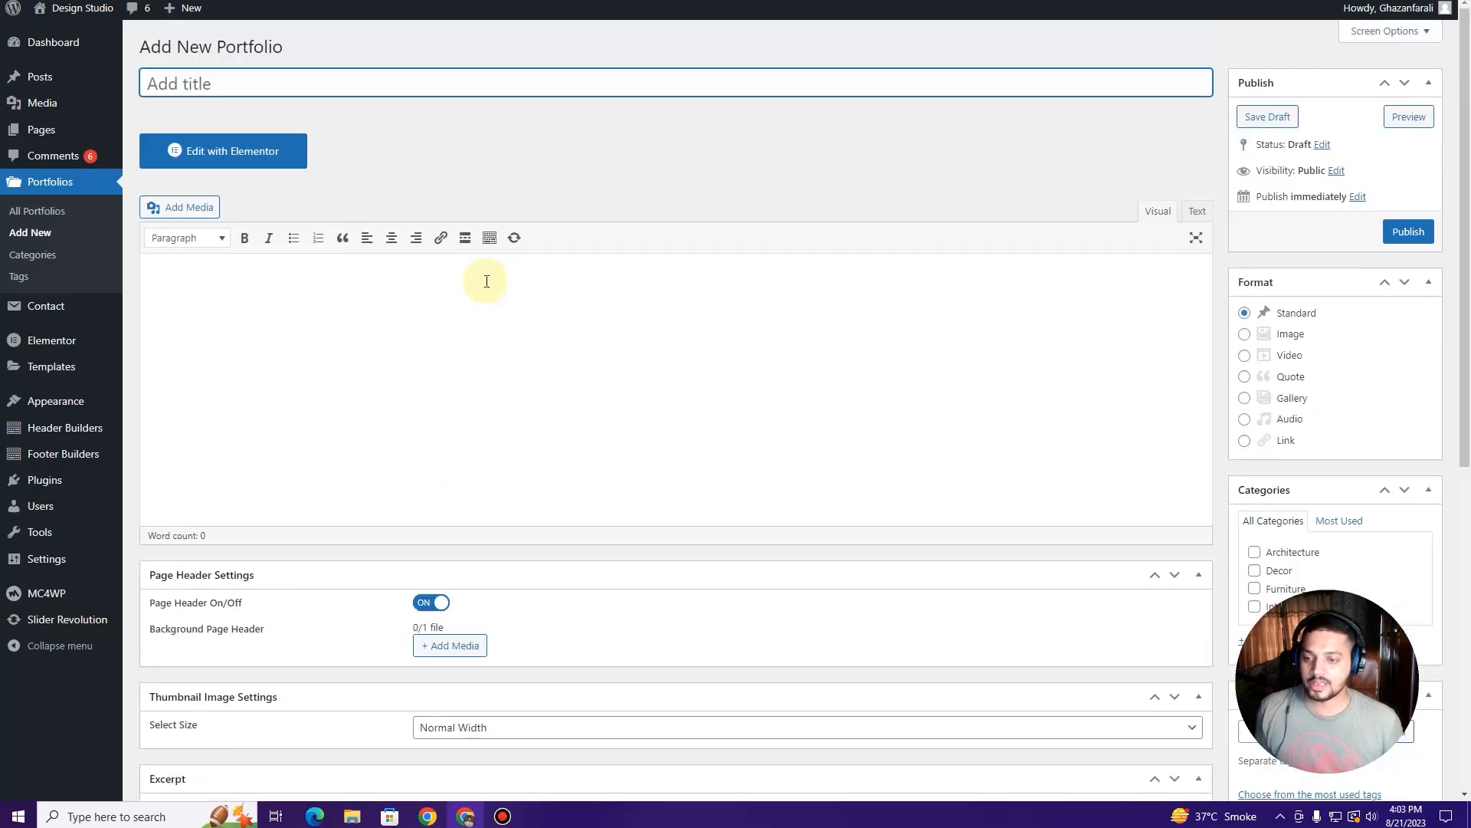
Step: Copy the Stylish Family Appartment heading from the original page into the new item's title
key("ctrl+Tab")
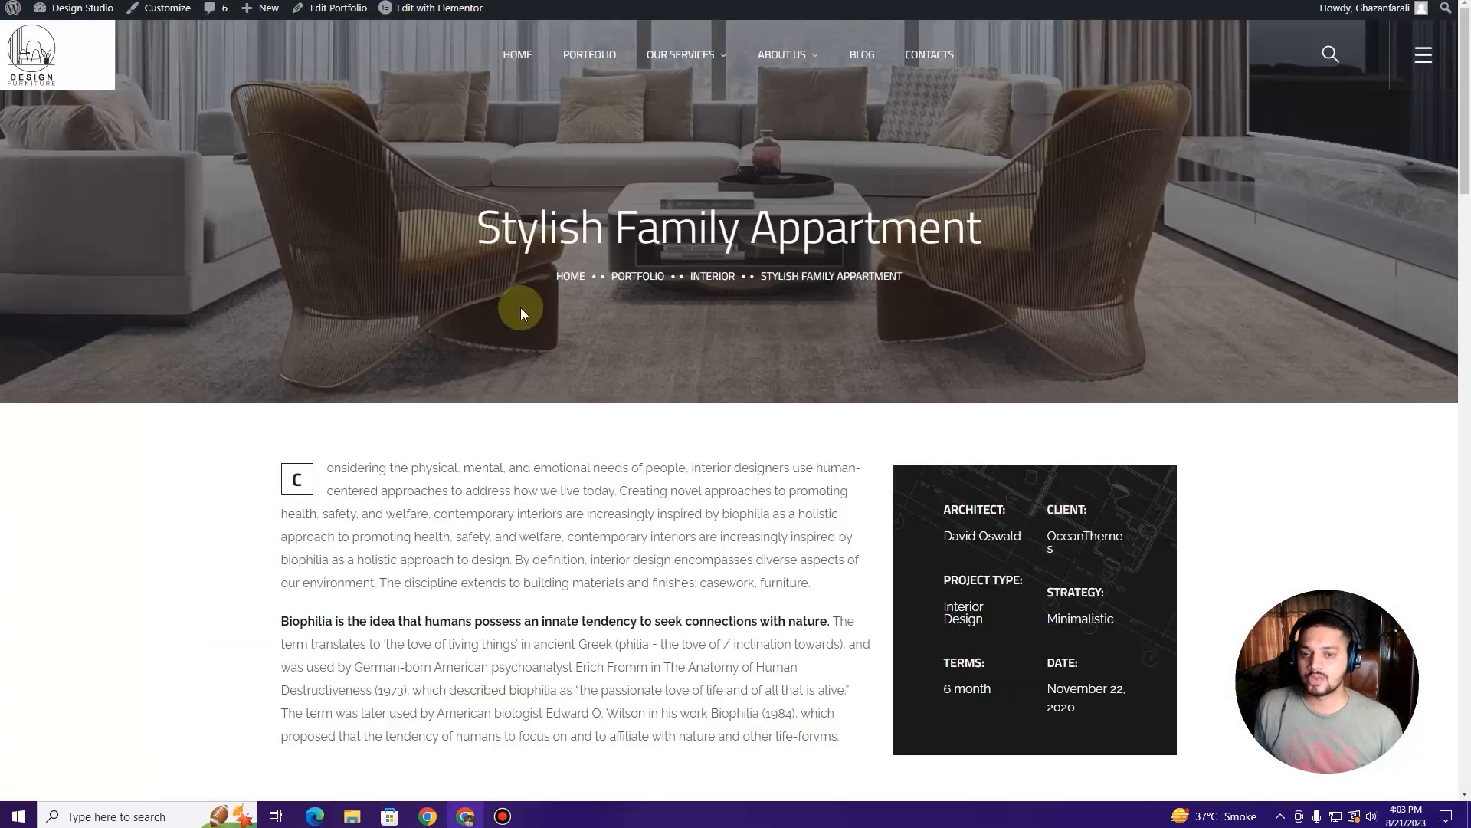
left_click_drag(483, 227, 1041, 256)
key("ctrl+c")
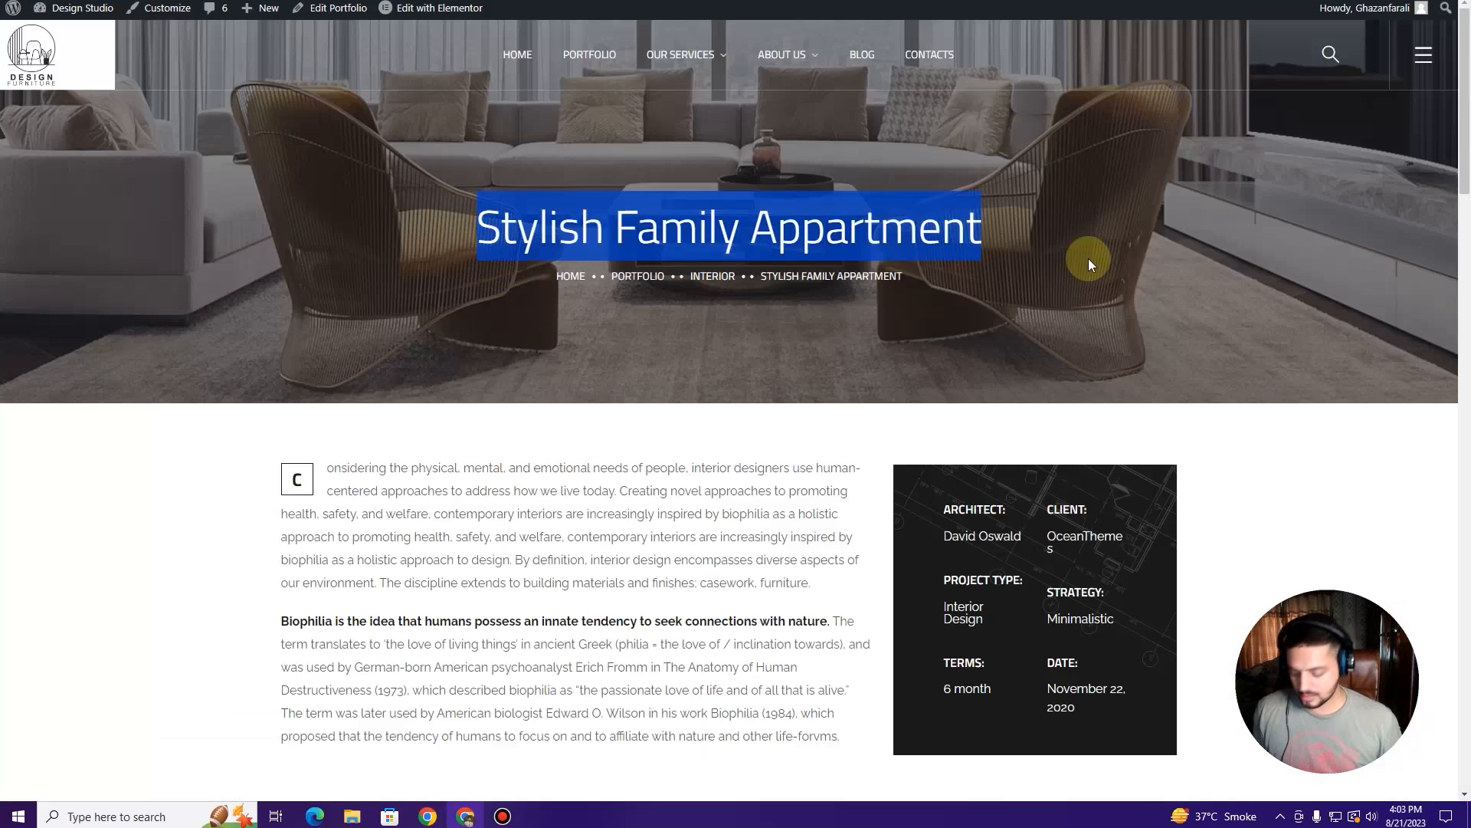
key("ctrl+Tab")
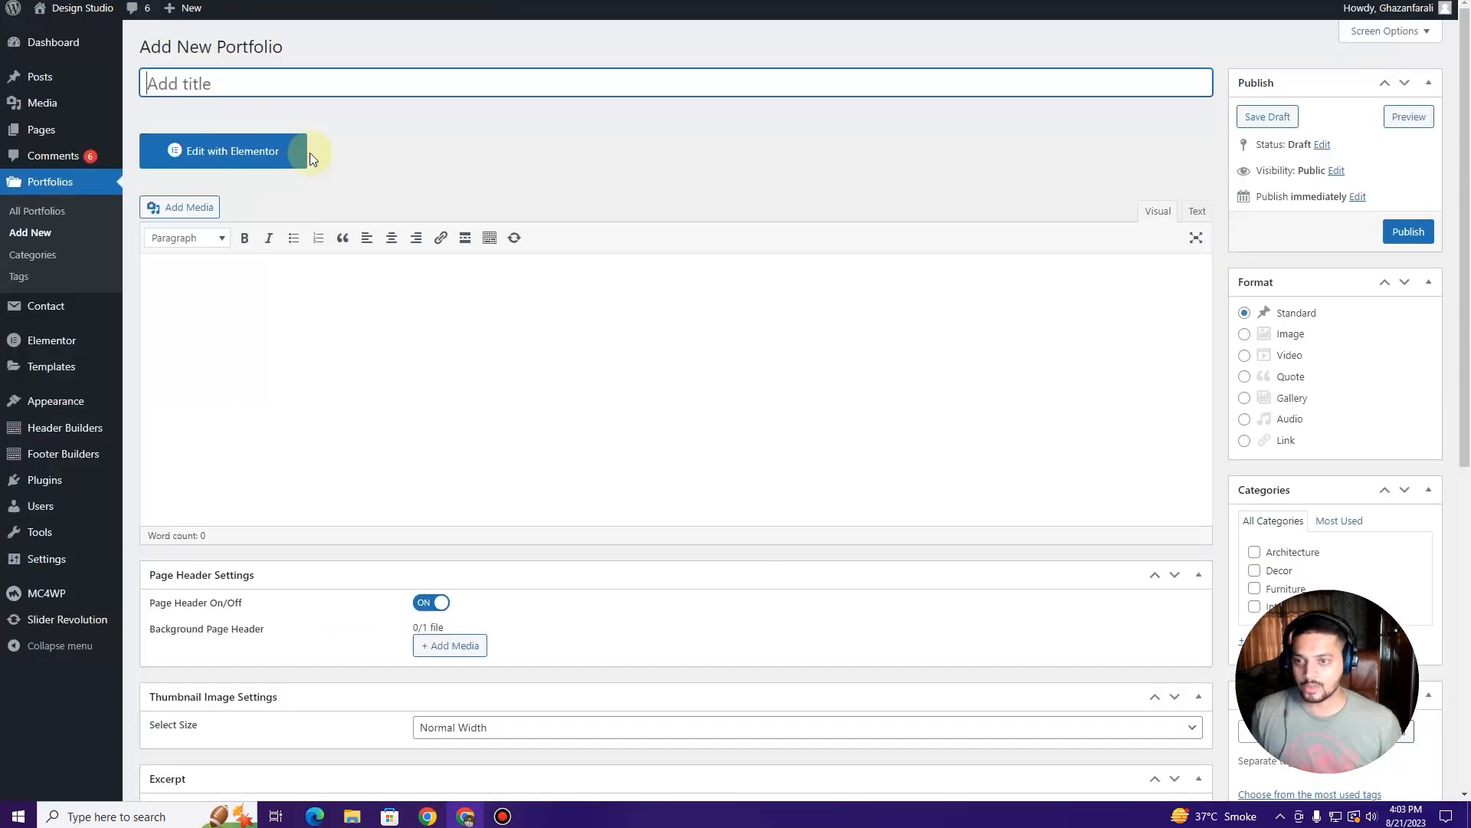
left_click(286, 76)
key("ctrl+v")
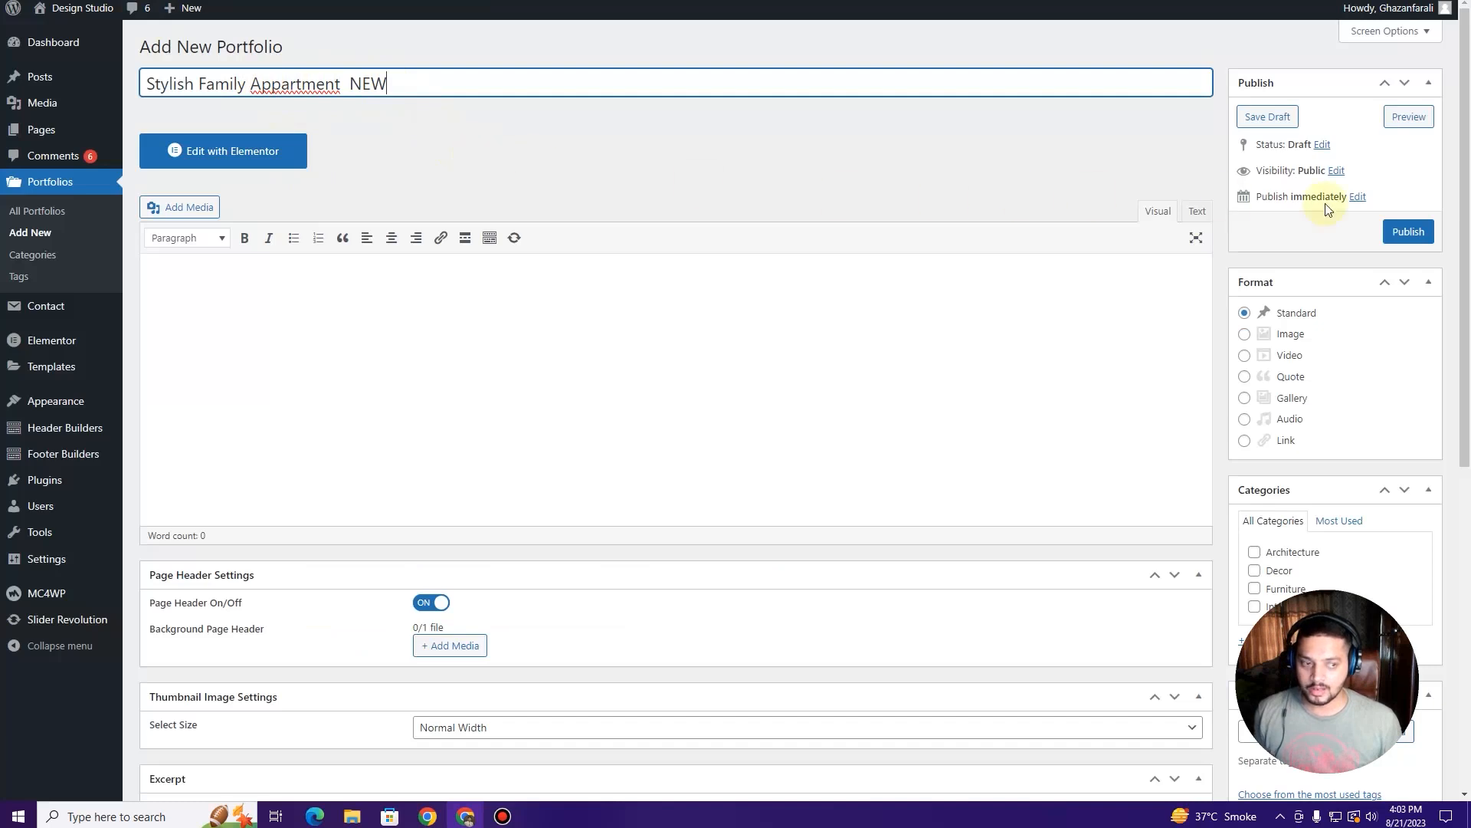
Step: Keep the default page template and publish the item under the Architecture category
scroll(1363, 299, "down", 3)
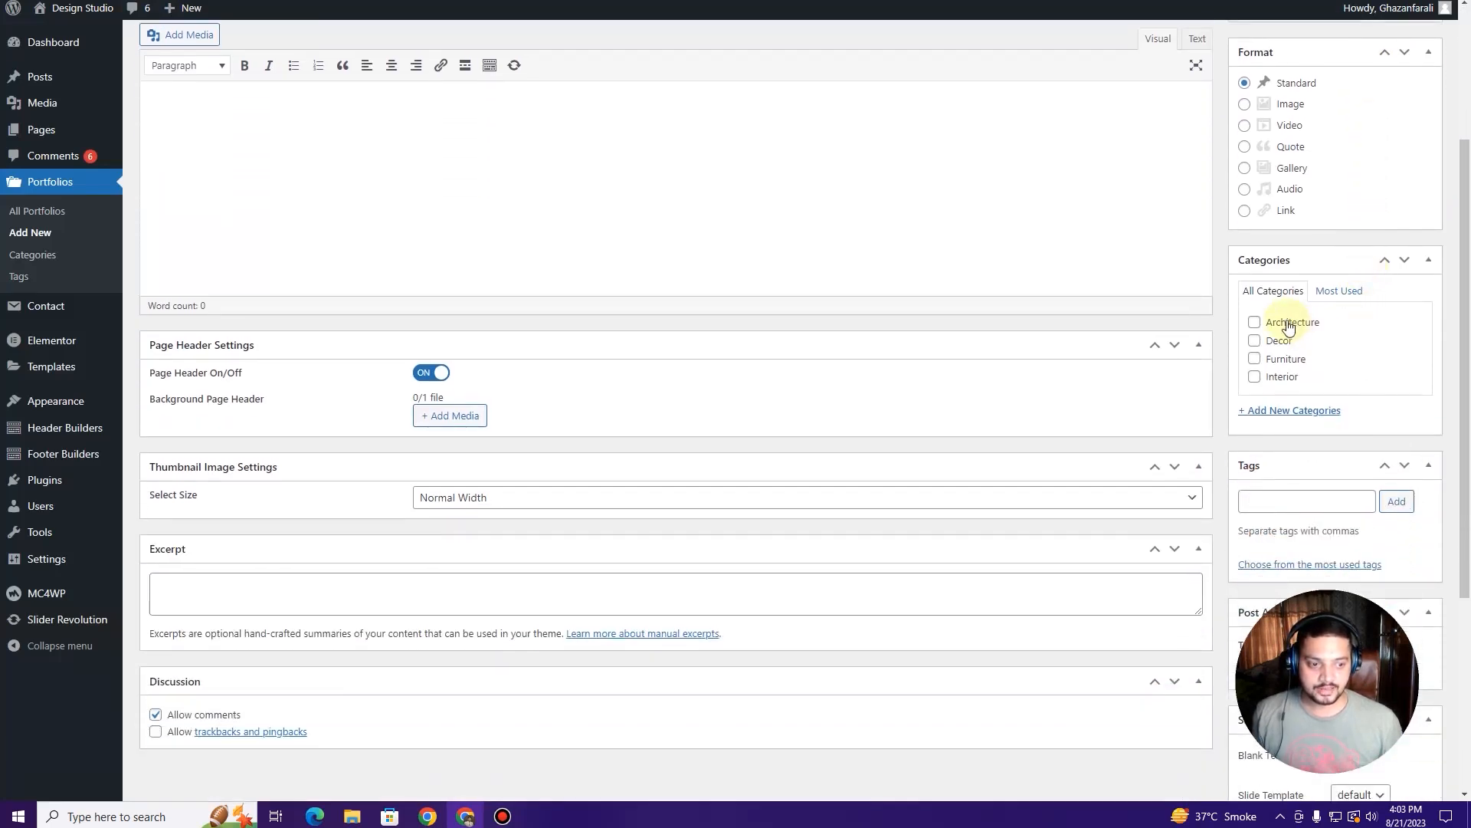
scroll(1281, 367, "down", 4)
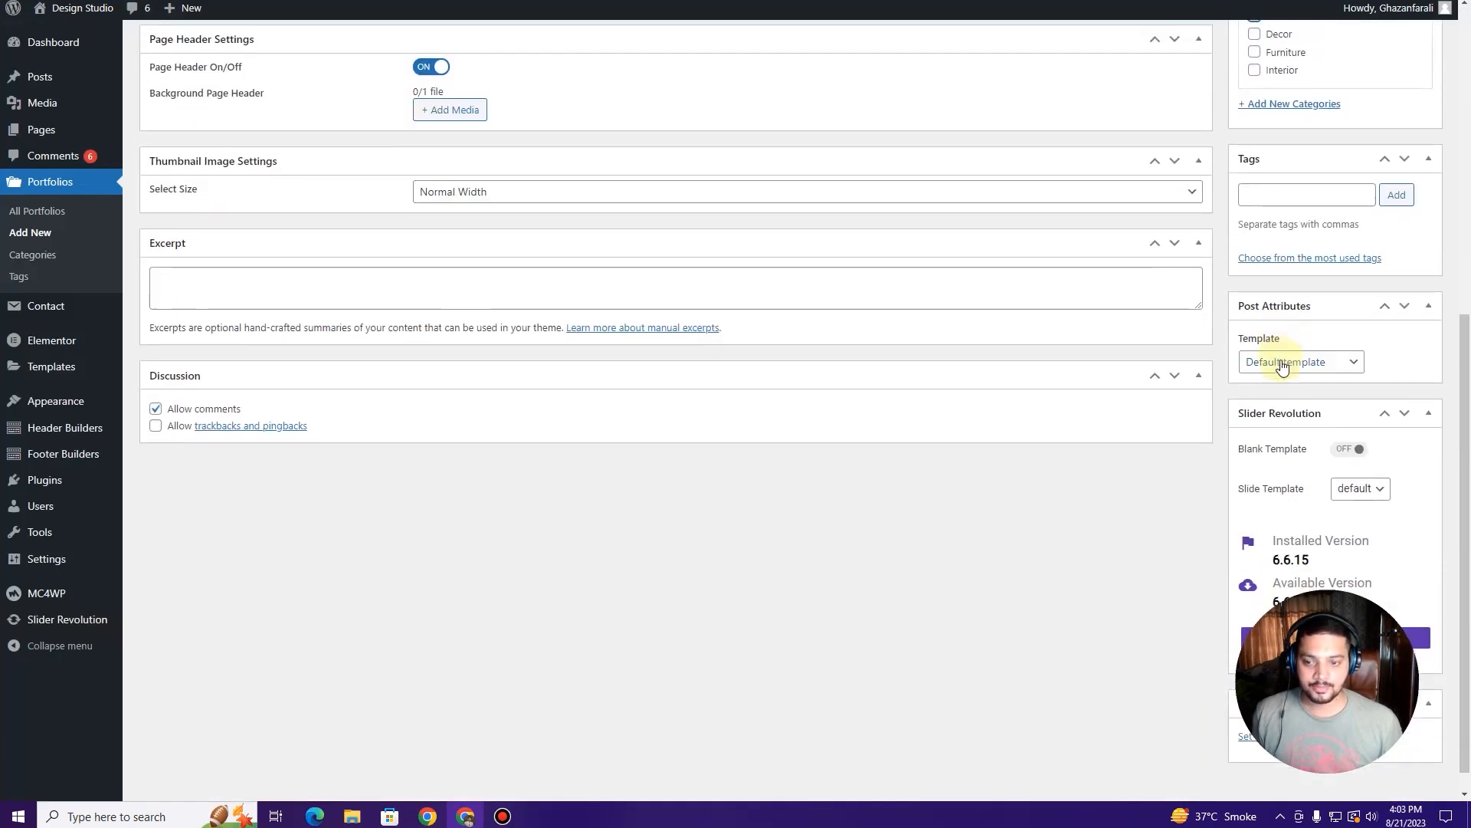
scroll(1283, 365, "up", 2)
scroll(1284, 367, "up", 5)
scroll(1283, 368, "down", 7)
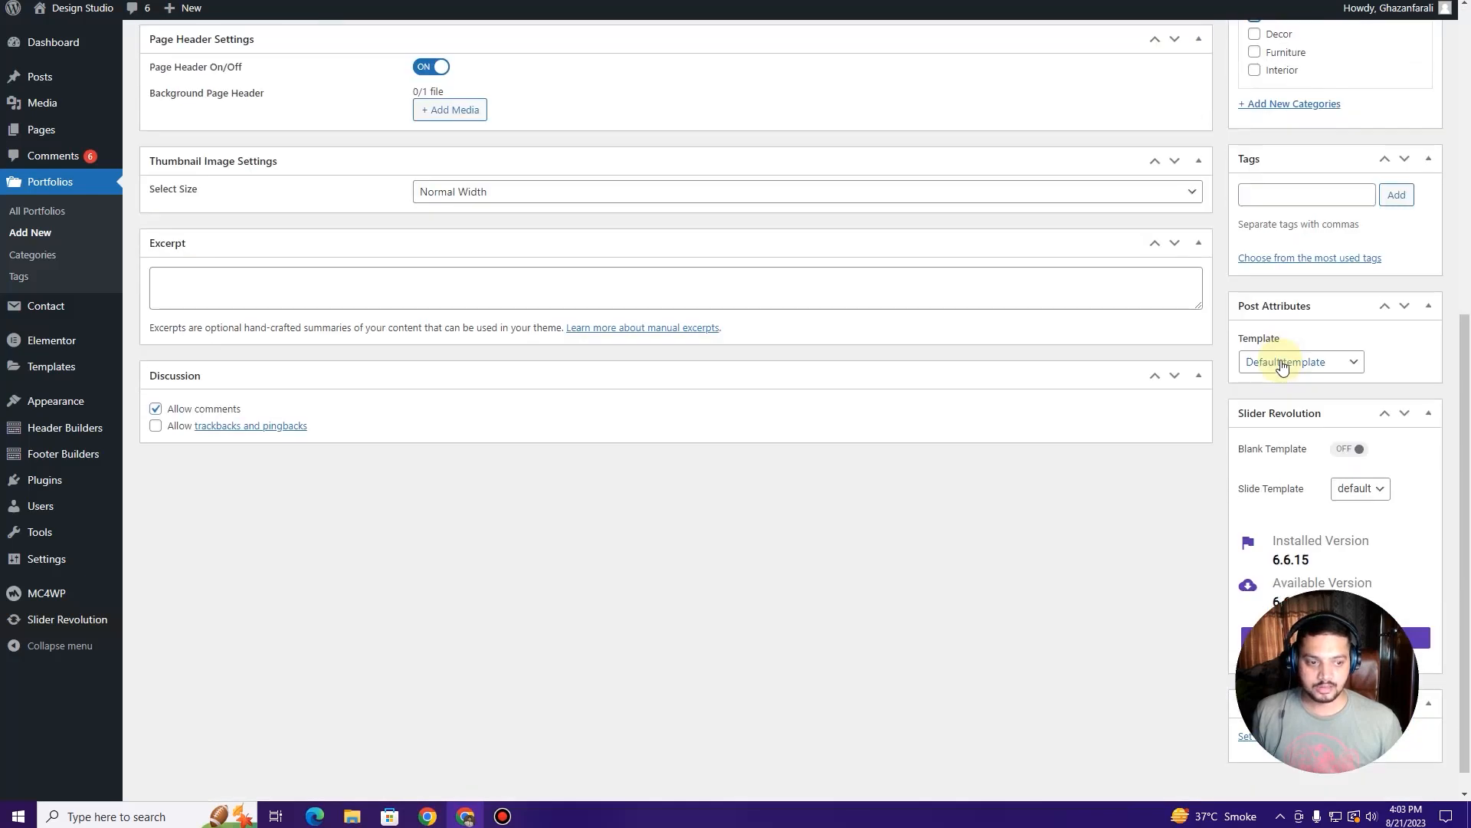
left_click(1282, 366)
left_click(1285, 363)
scroll(1296, 337, "up", 7)
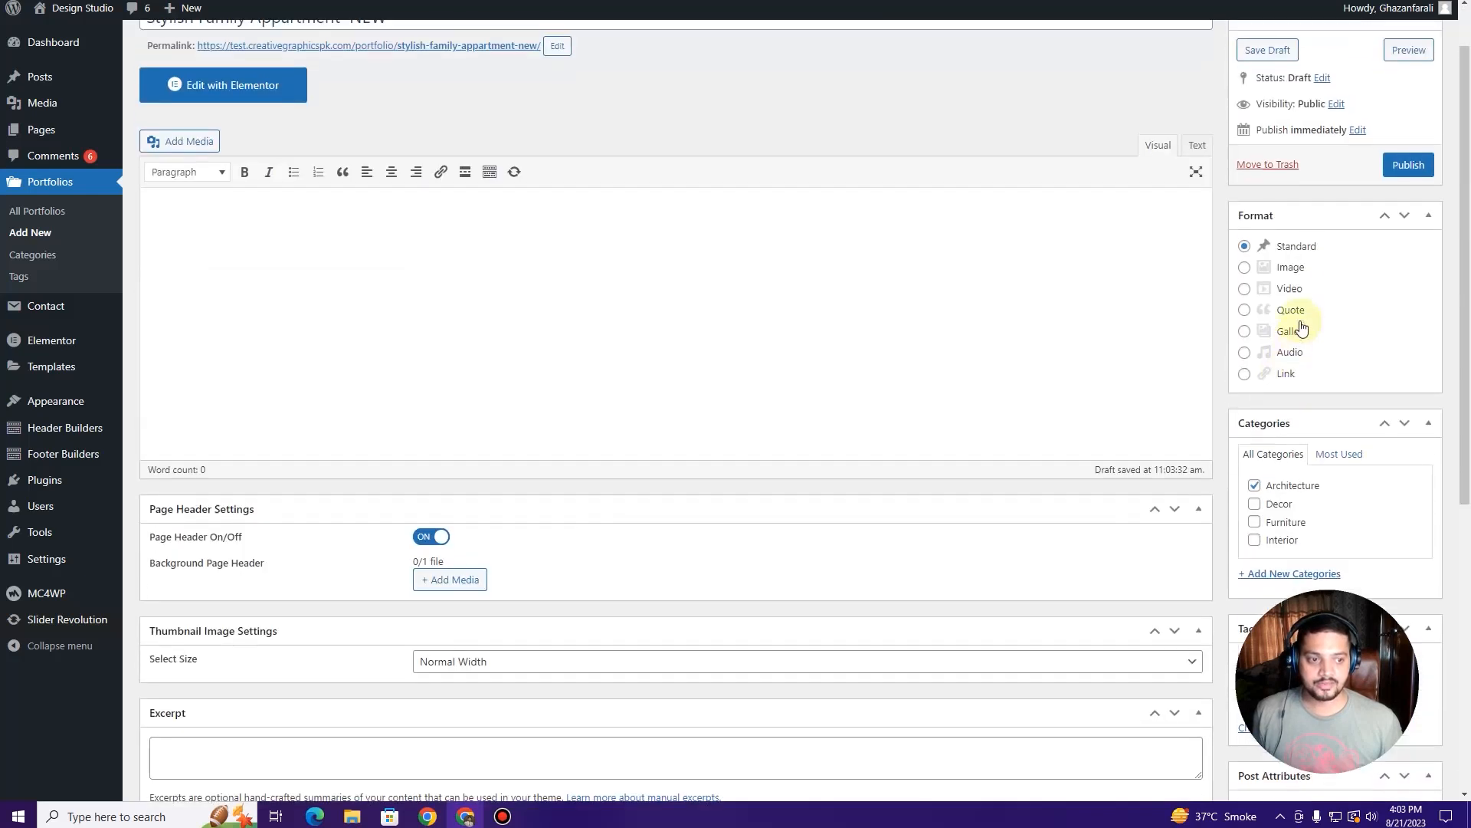
left_click(1386, 237)
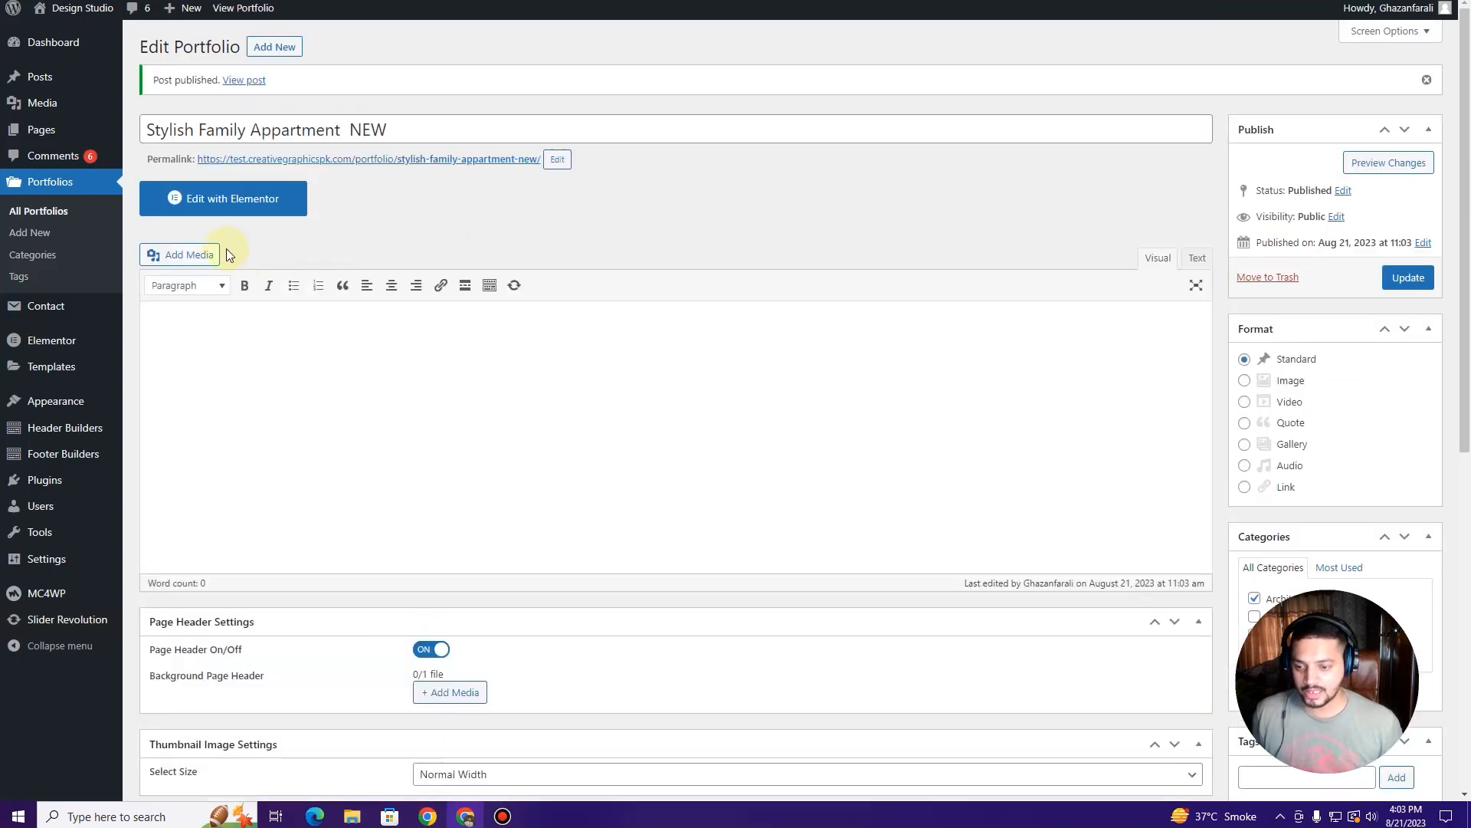
Step: Set slider4-home8.jpg, the dark dining-room photo, as the page header background
scroll(325, 388, "down", 3)
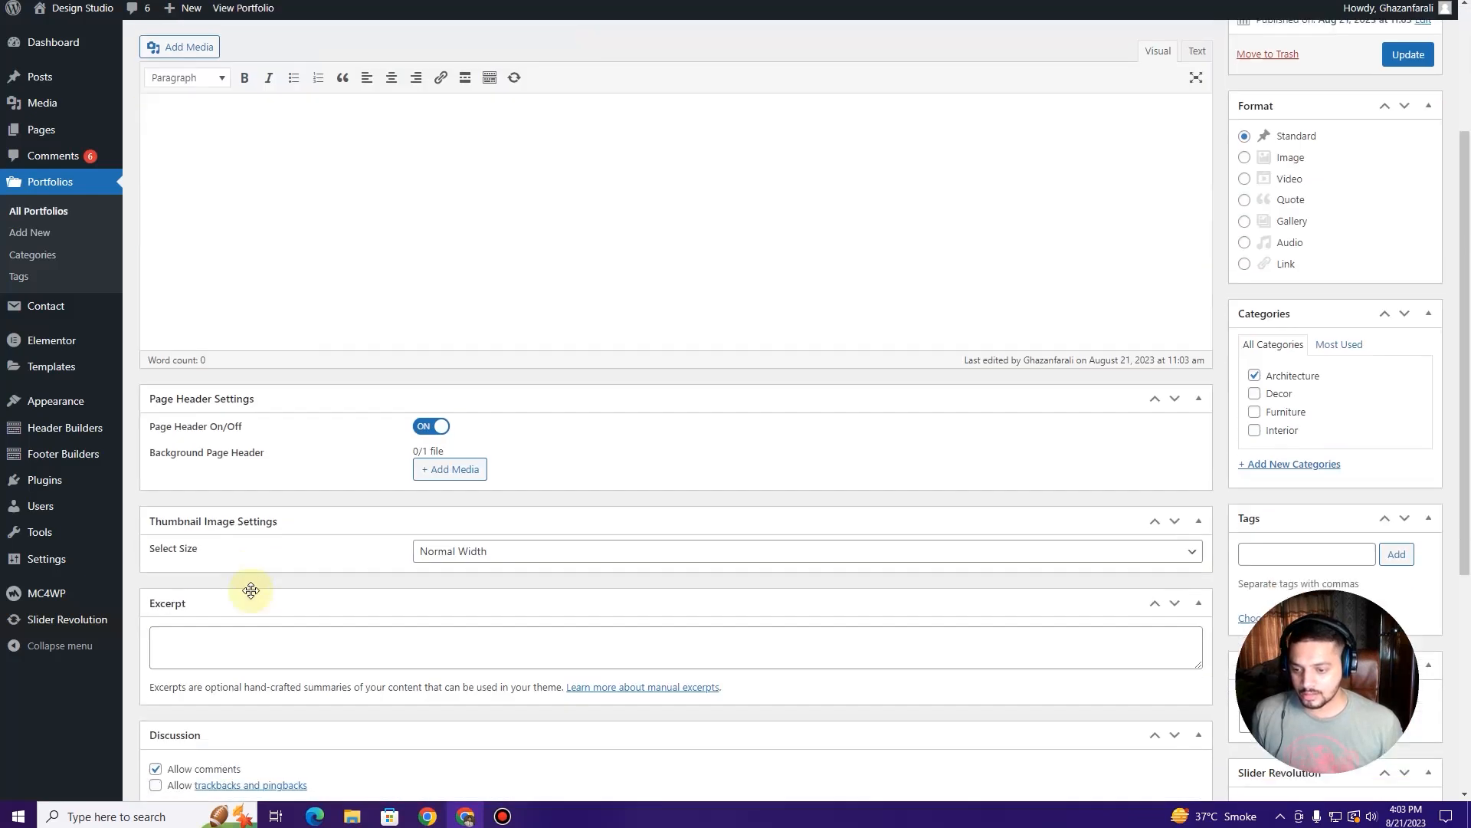
scroll(207, 439, "up", 3)
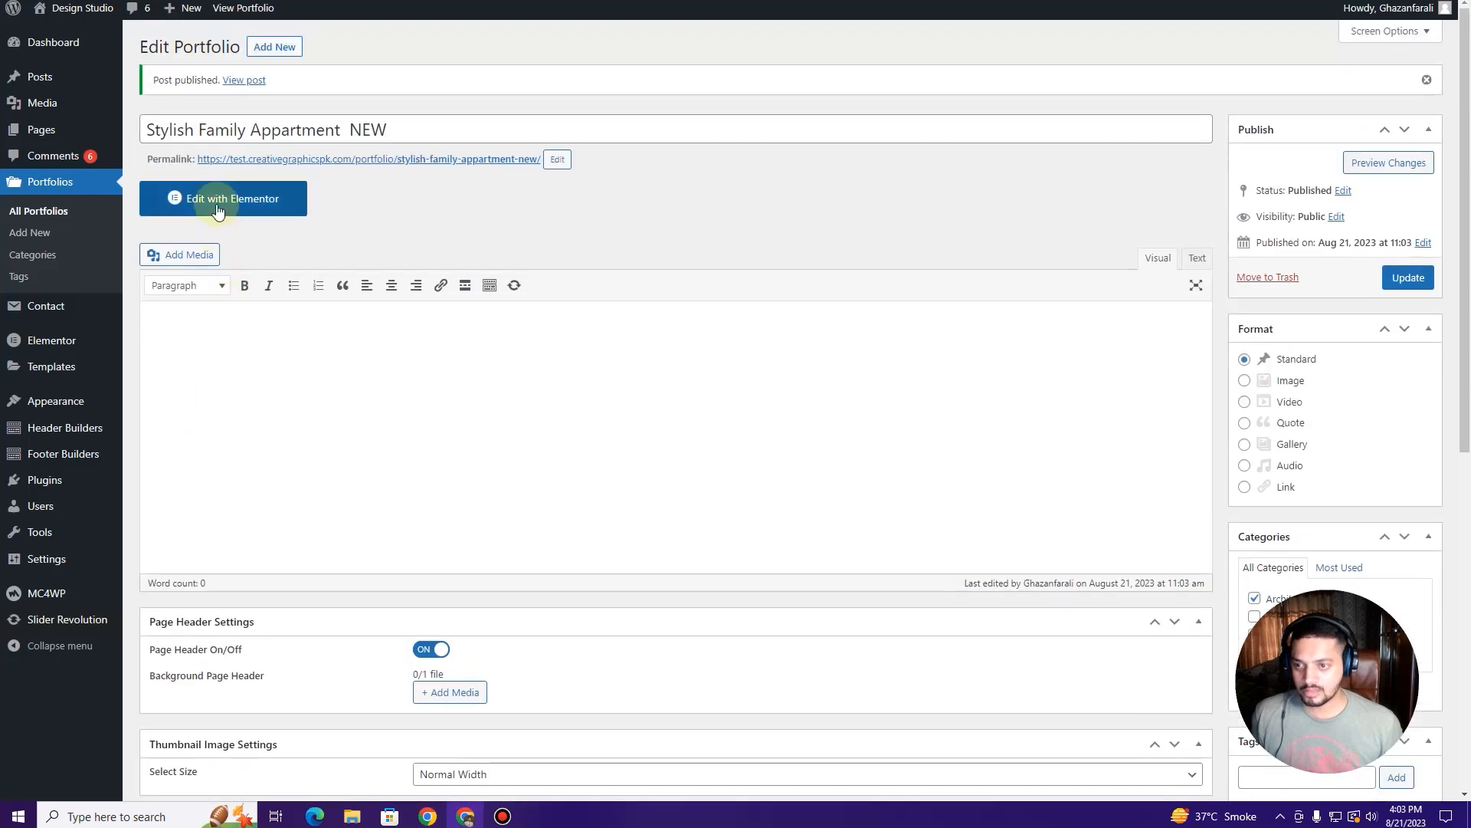
scroll(372, 503, "down", 3)
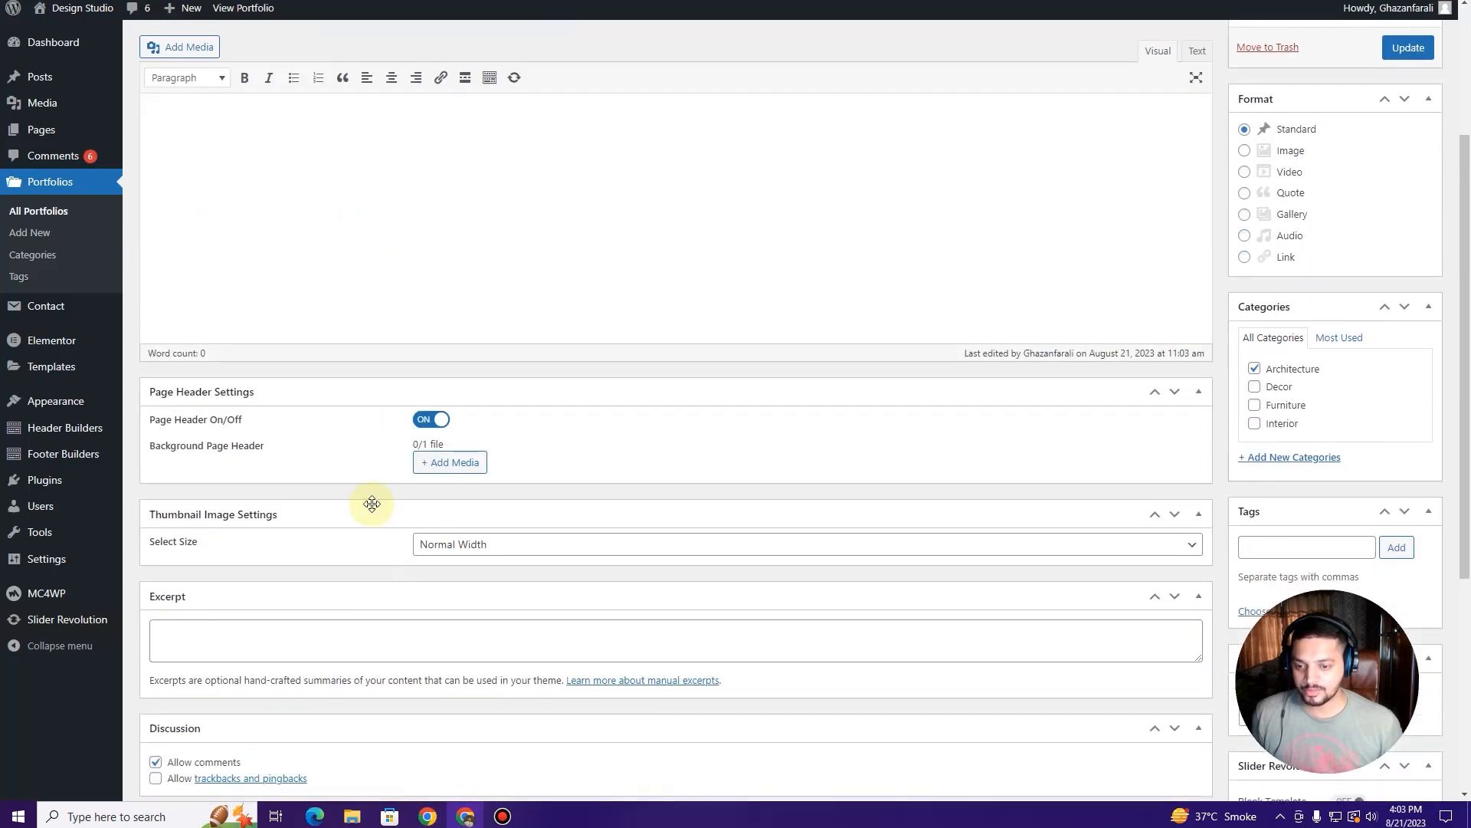
left_click(454, 464)
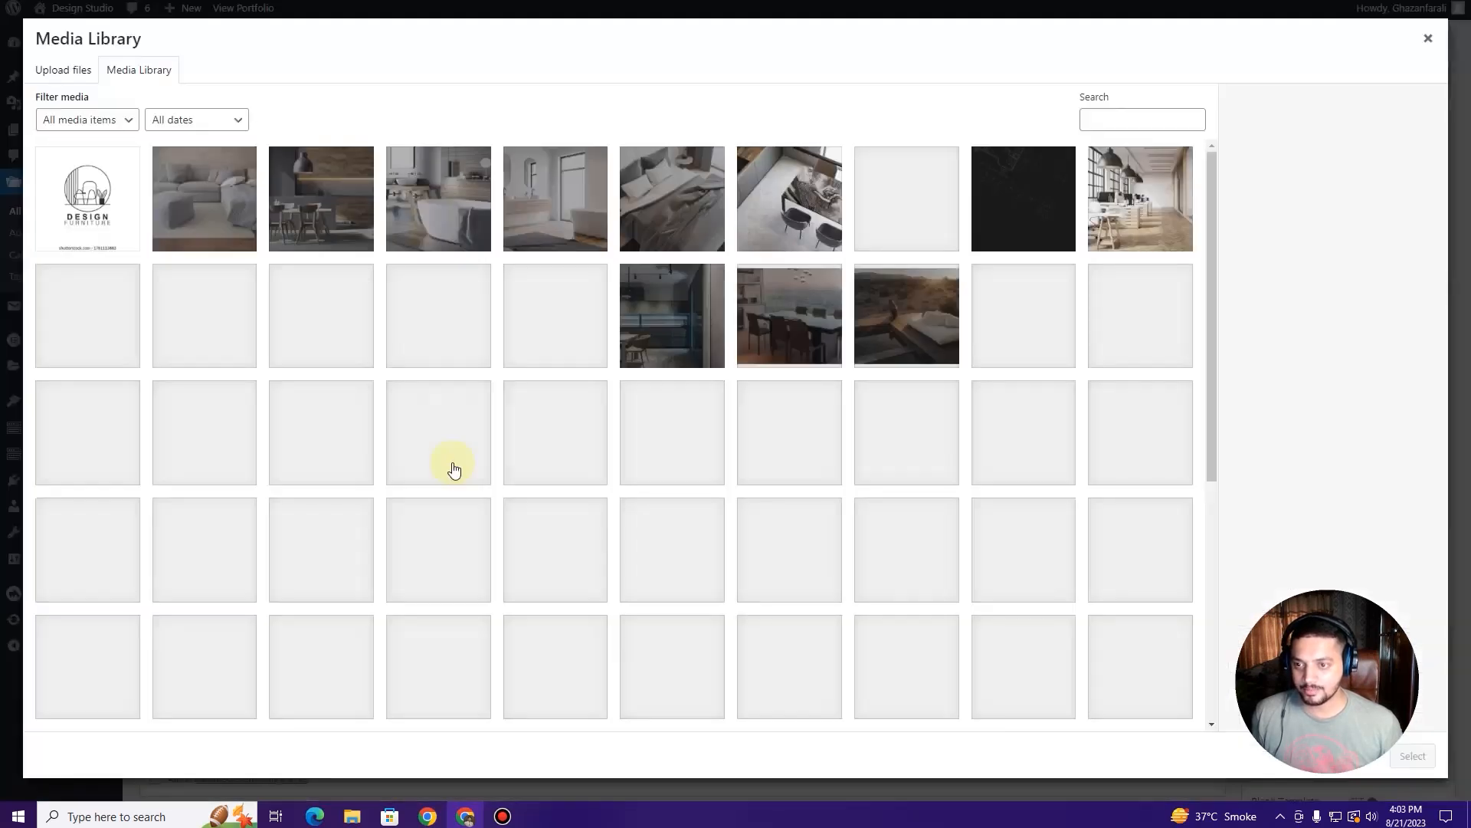
left_click(322, 228)
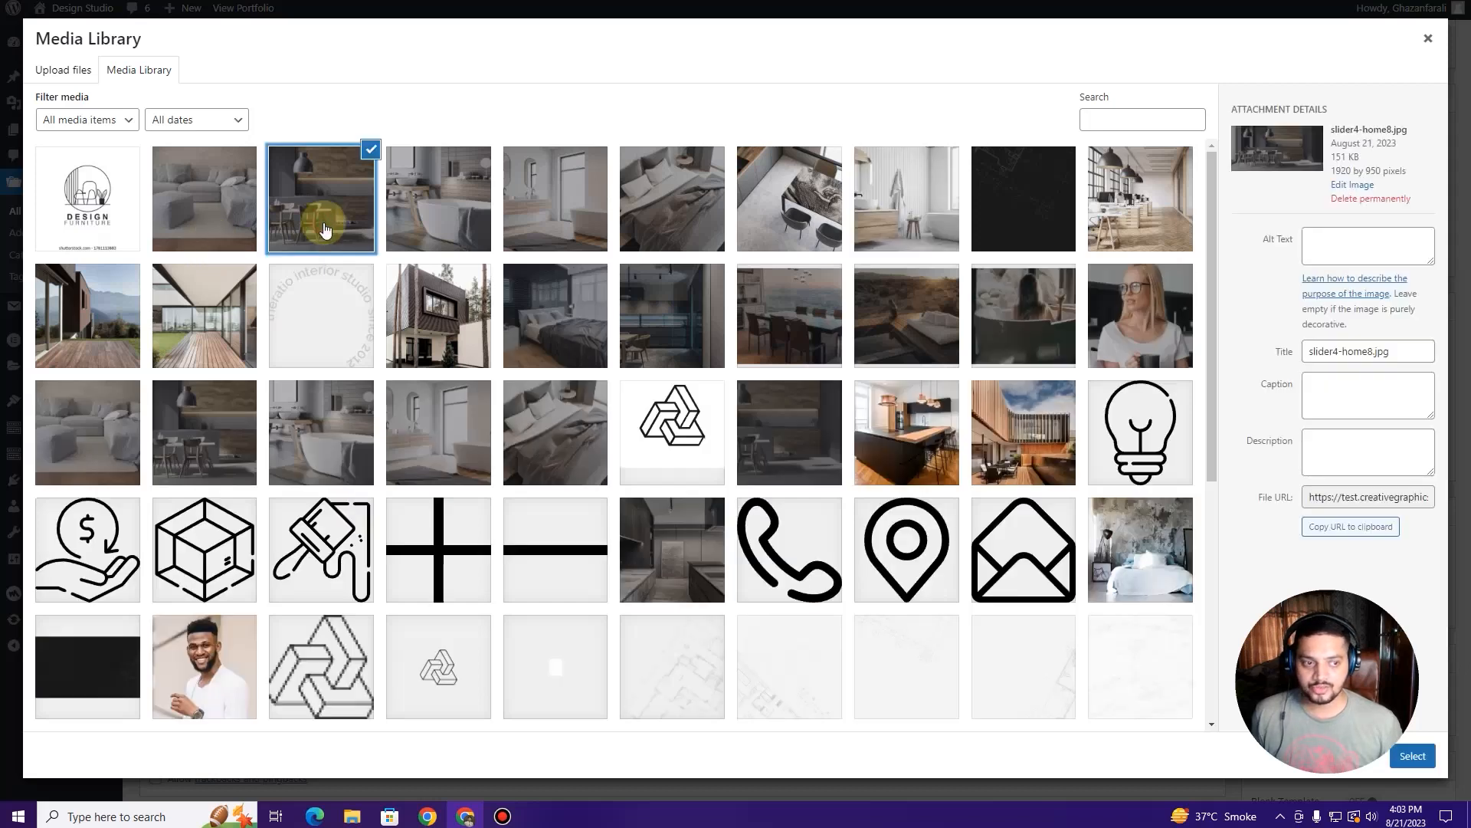
left_click(1413, 756)
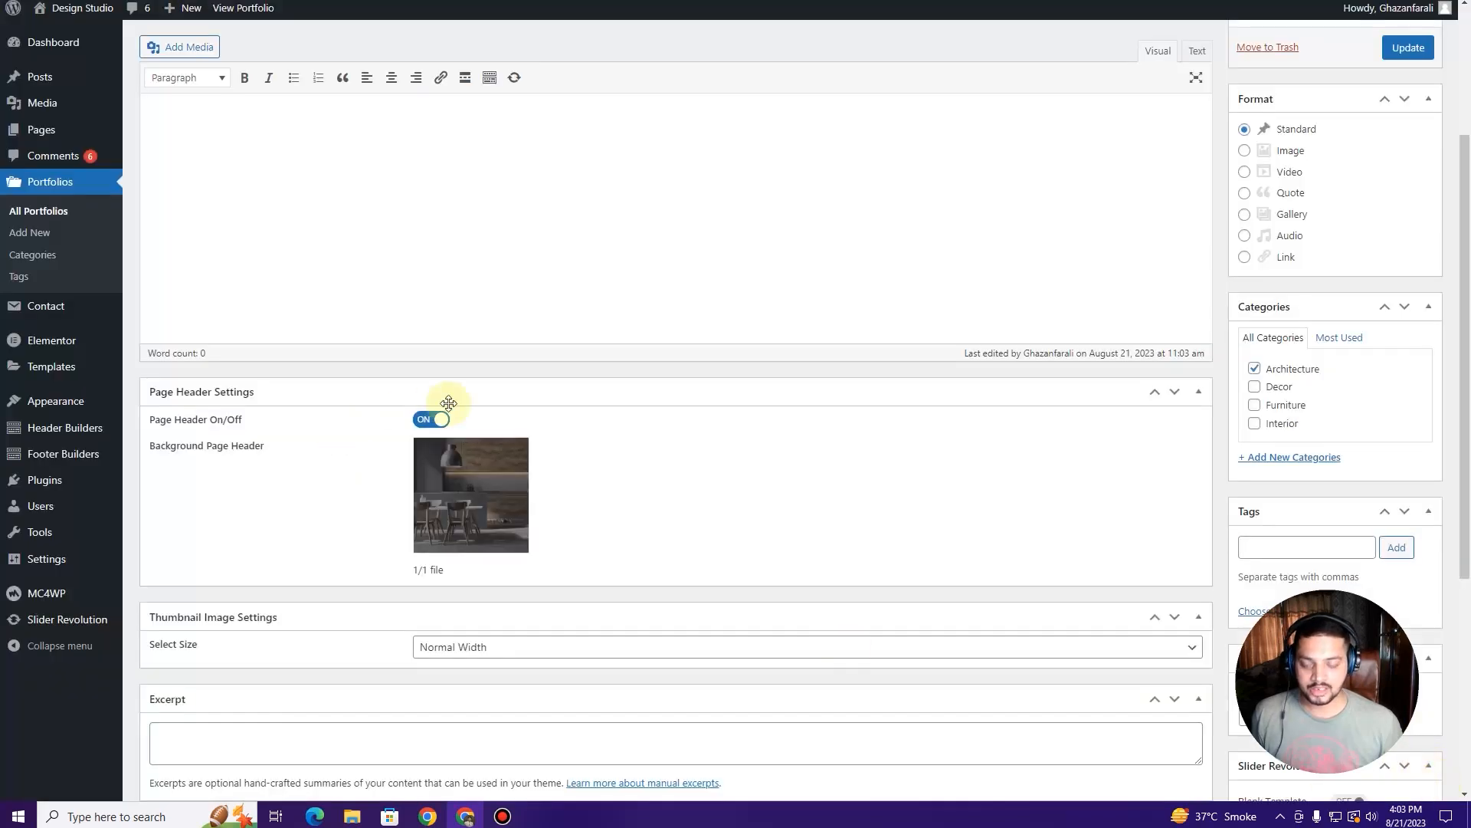
Step: Update the portfolio item and open it with Elementor
scroll(625, 524, "up", 3)
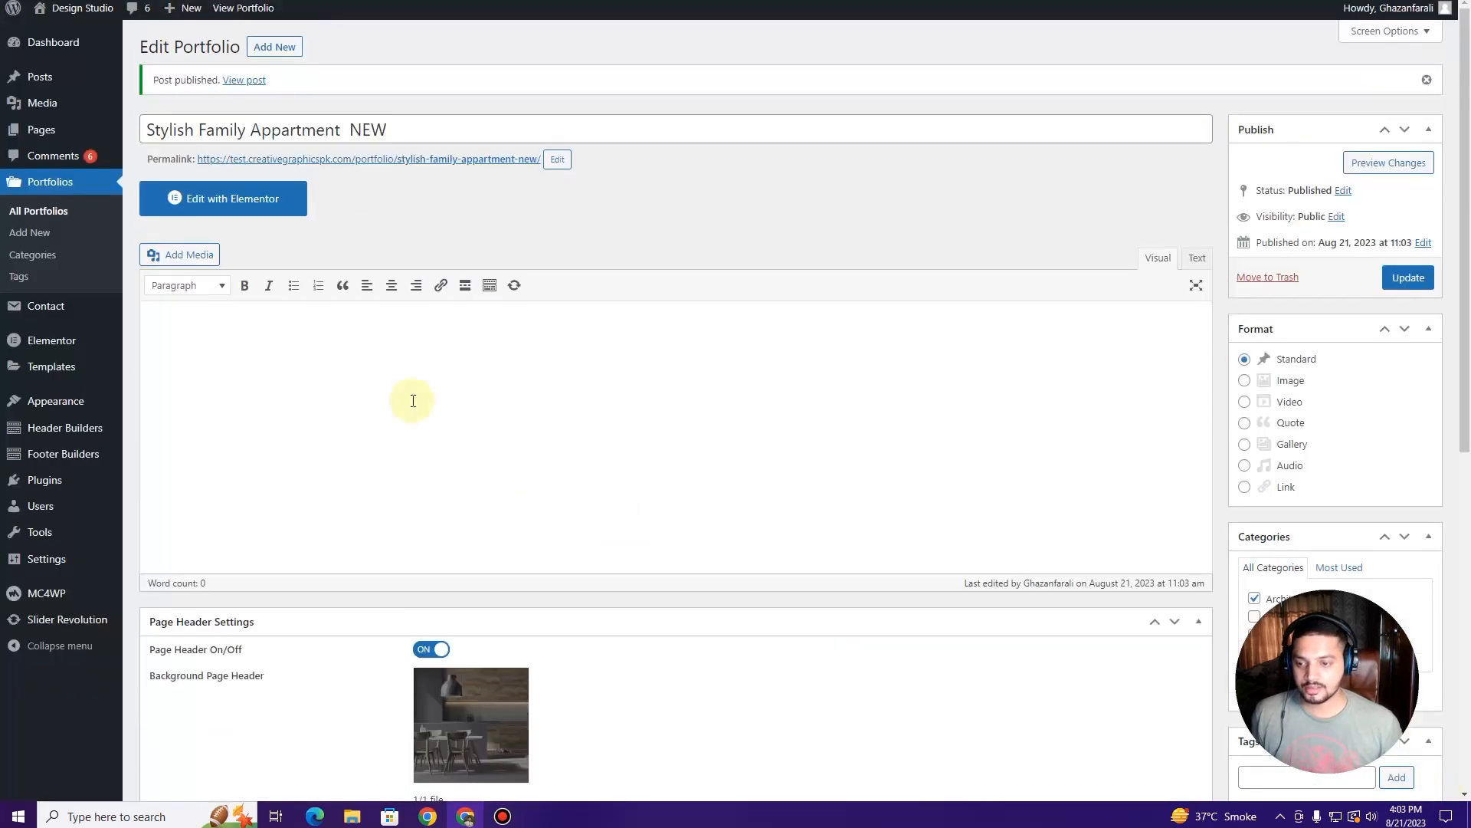
left_click(1407, 278)
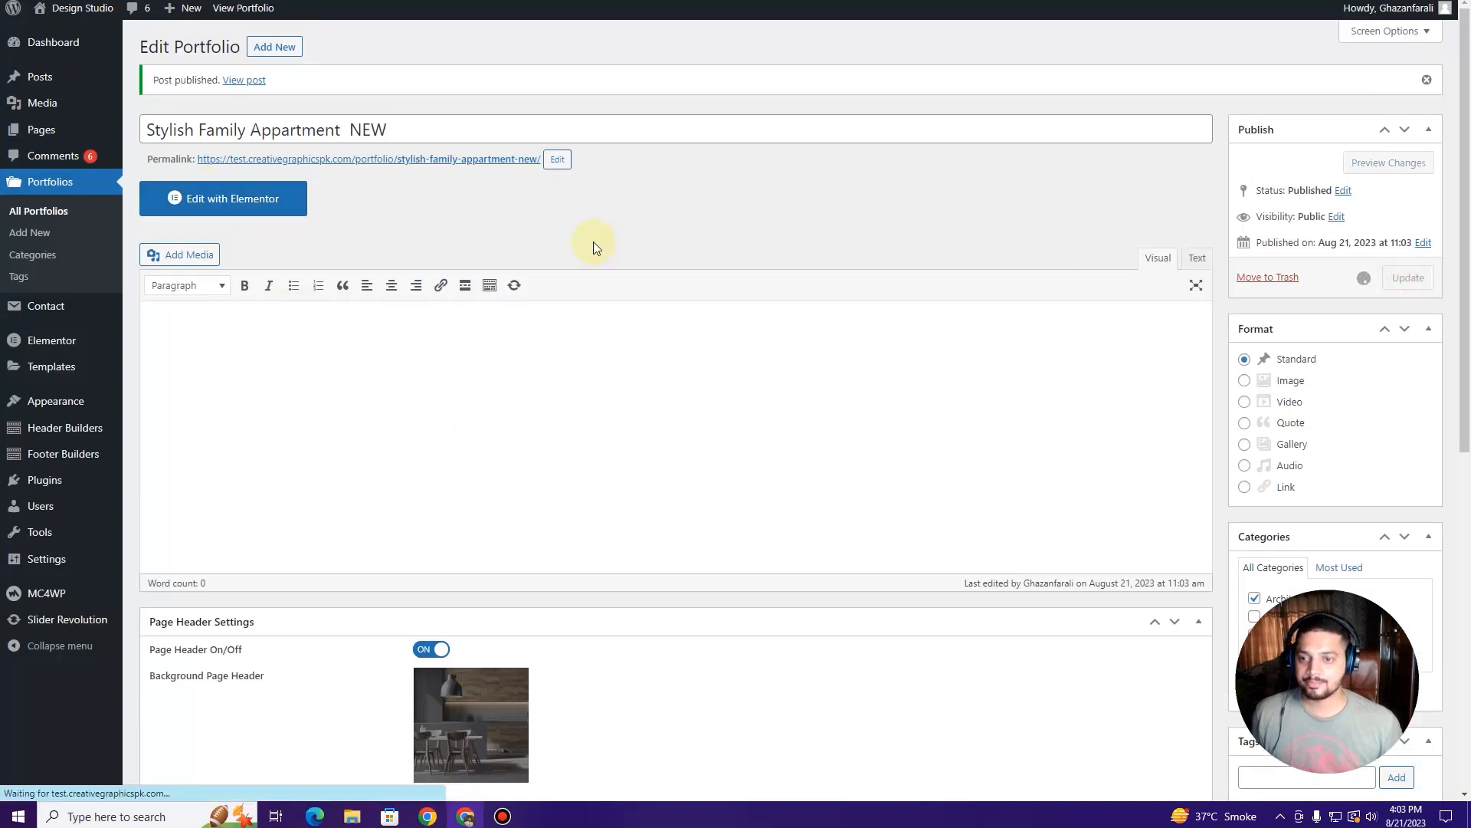
left_click(241, 201)
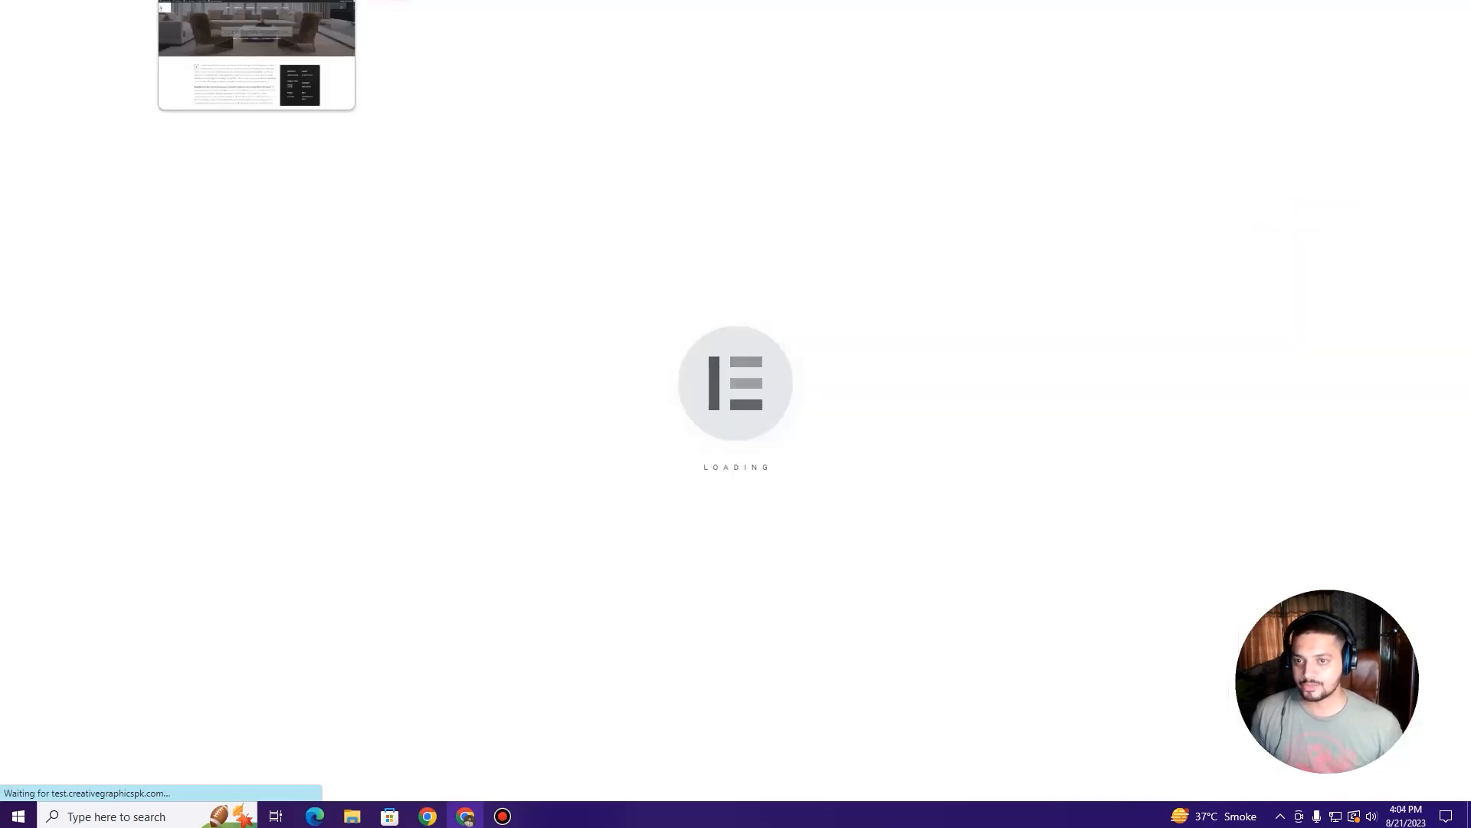
Step: Review the original Stylish Family Appartment page, then bring up its Elementor editor's Navigator
left_click(237, 0)
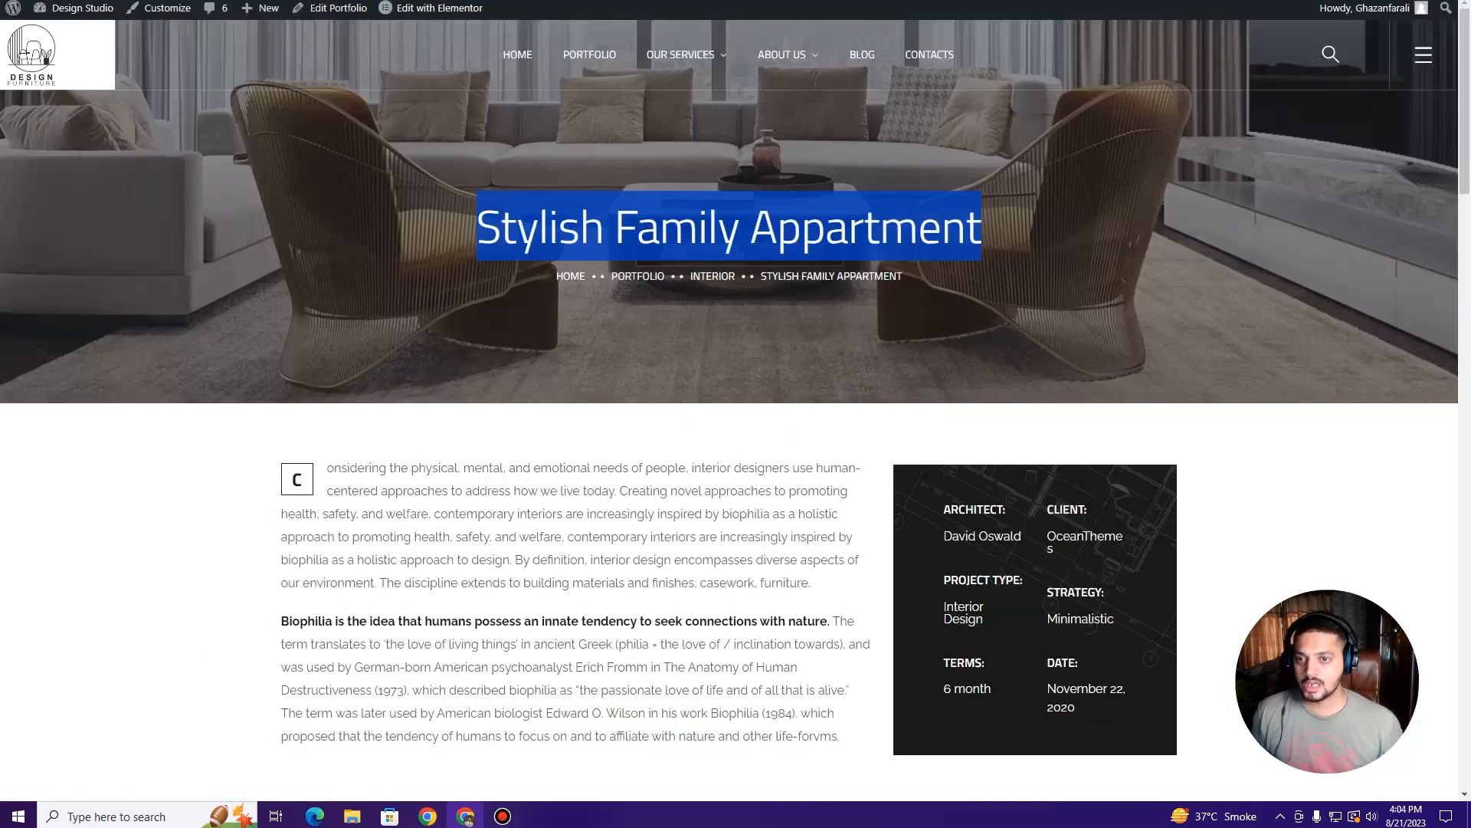
left_click(453, 270)
scroll(455, 323, "down", 15)
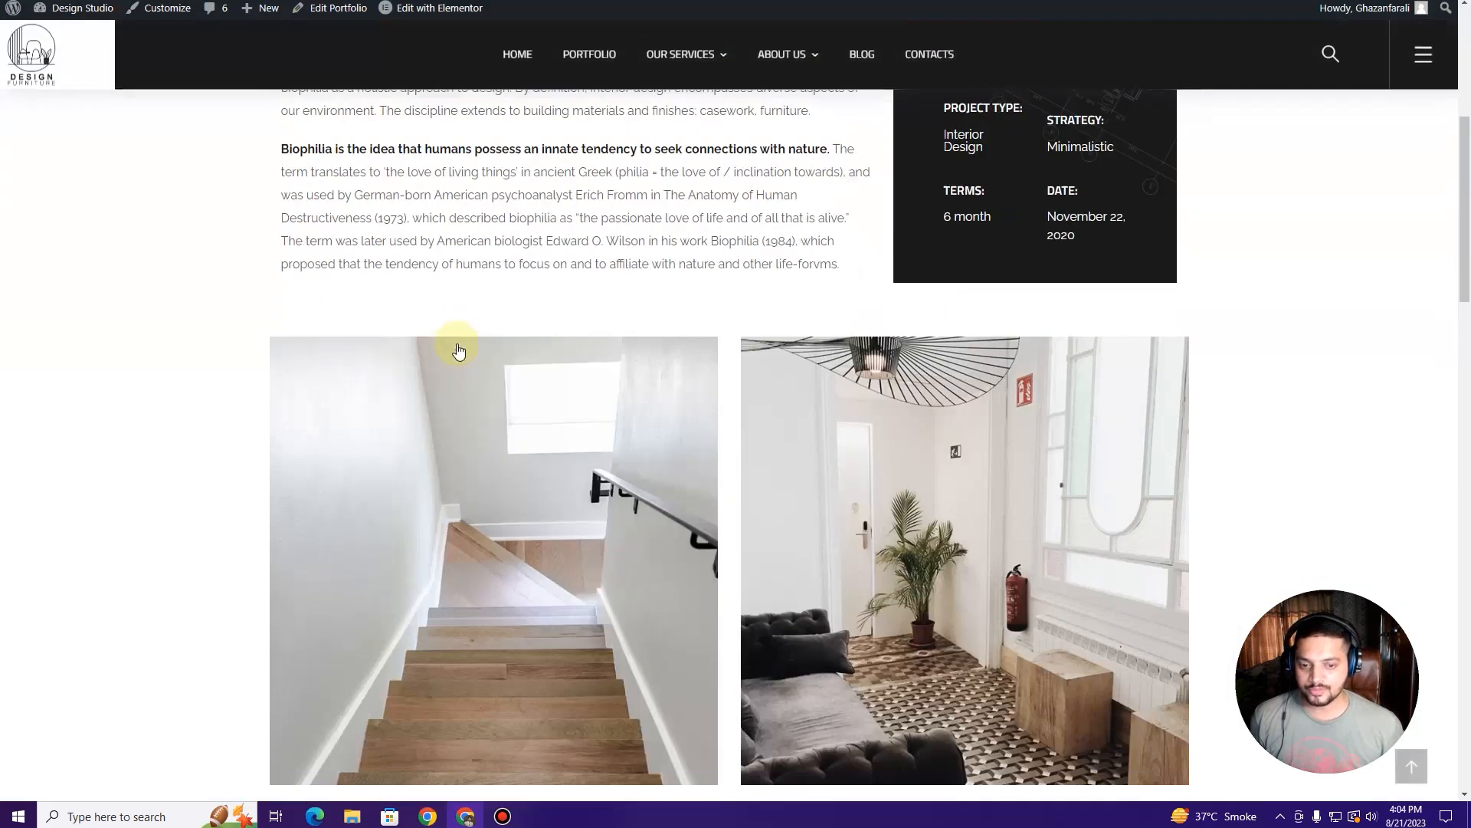
scroll(458, 352, "up", 15)
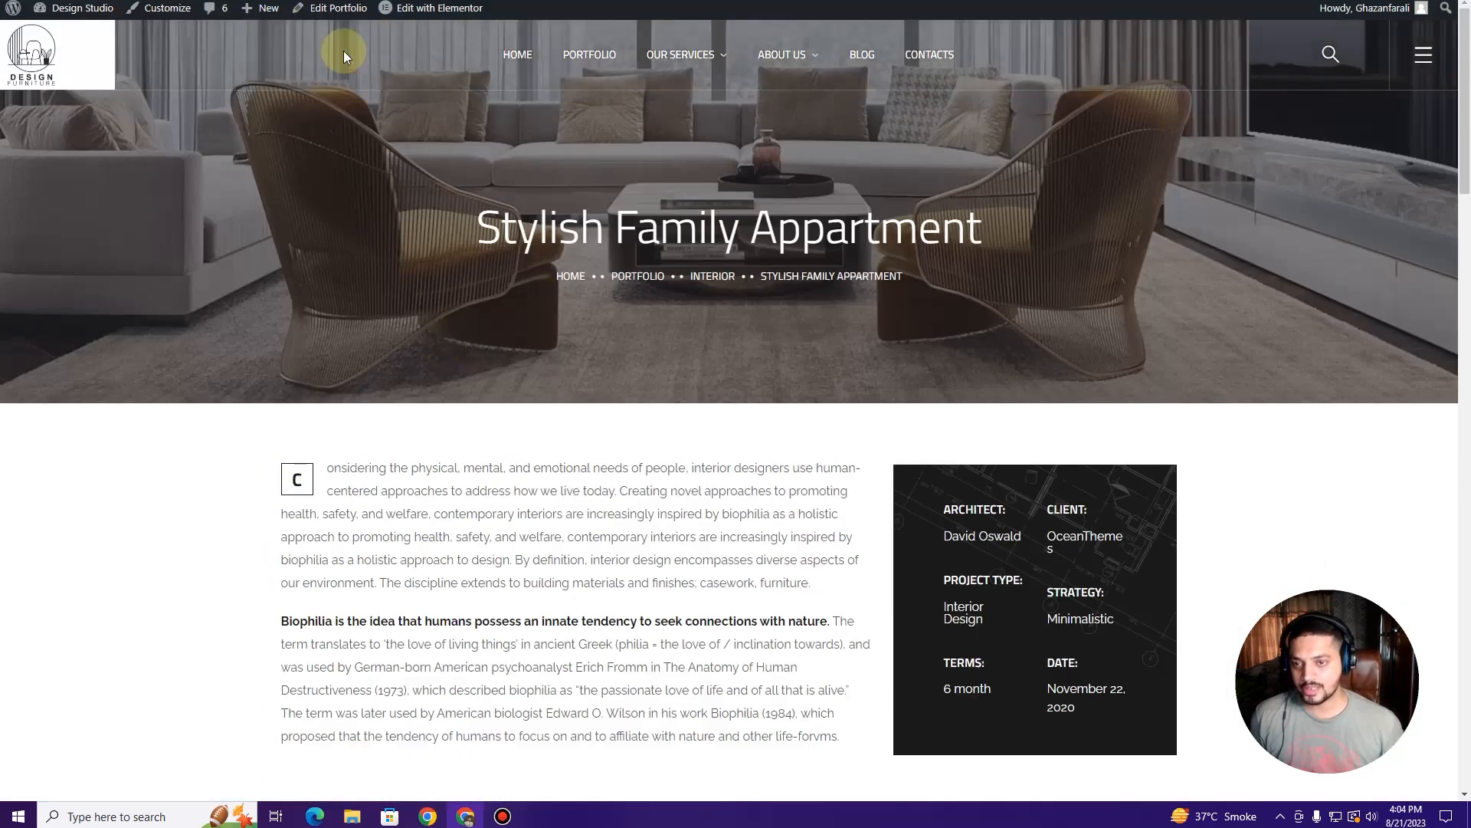
mouse_move(431, 11)
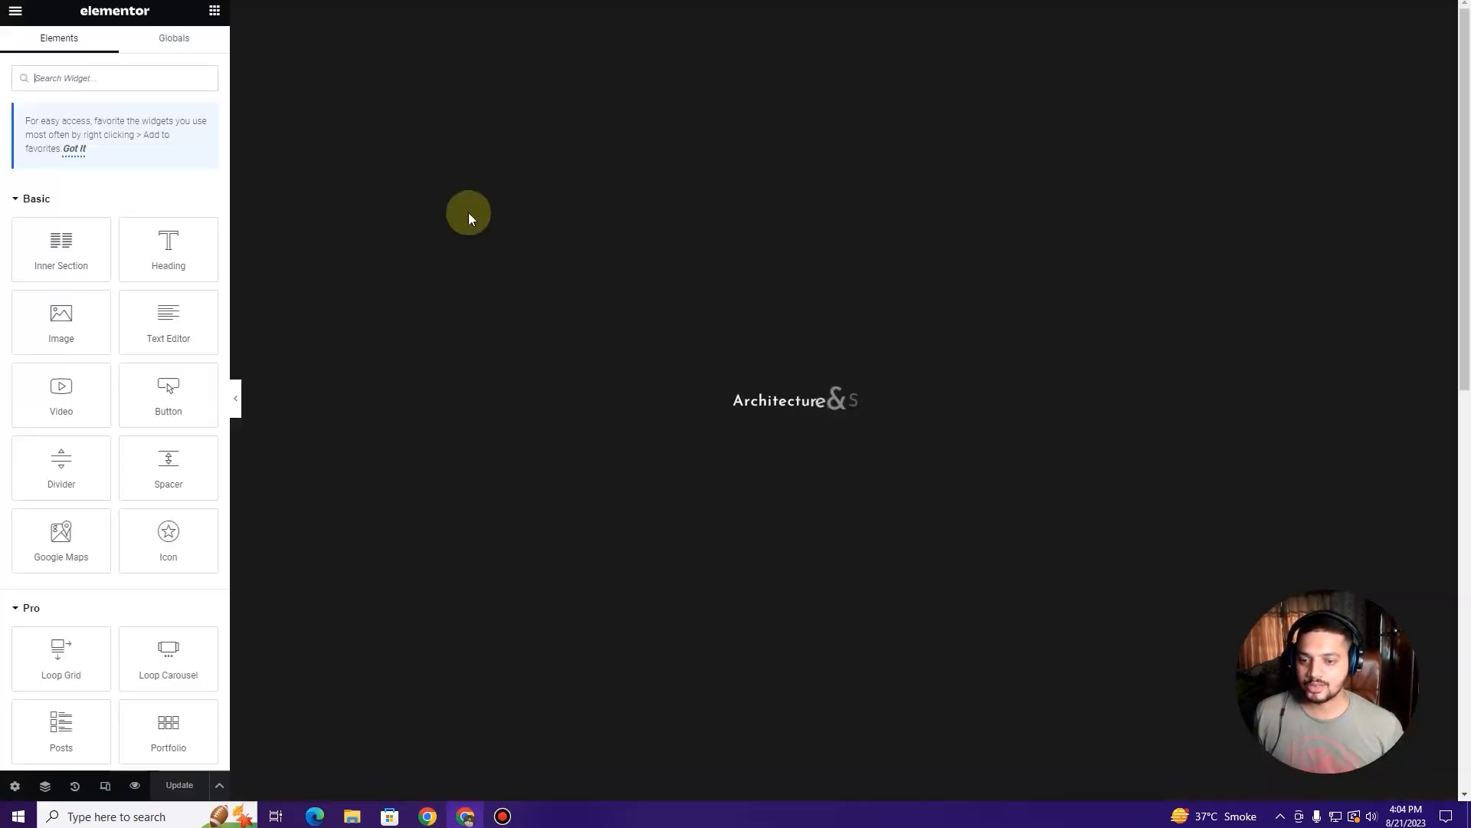
scroll(598, 405, "down", 4)
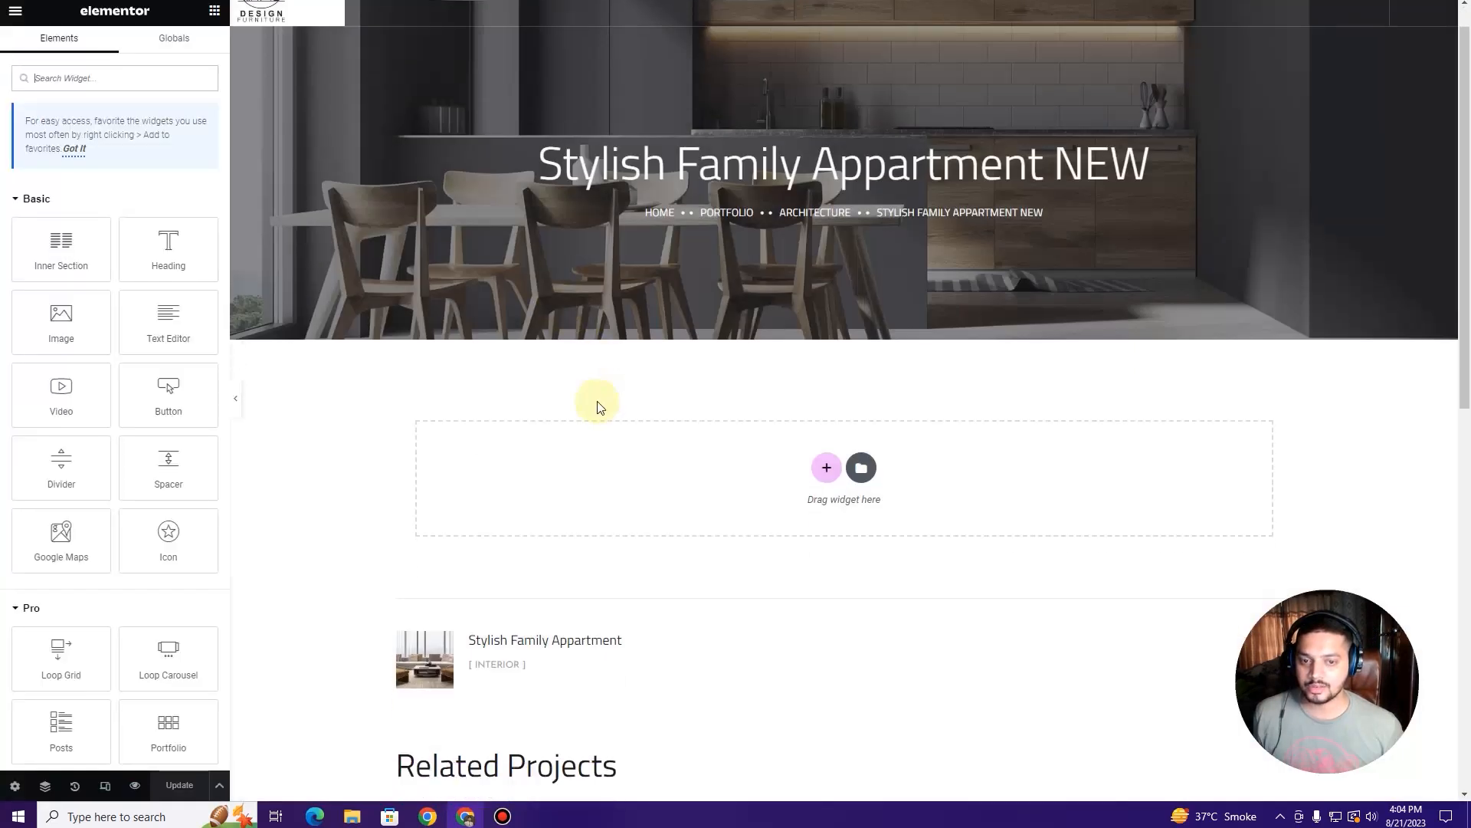
scroll(597, 407, "up", 4)
scroll(471, 414, "down", 7)
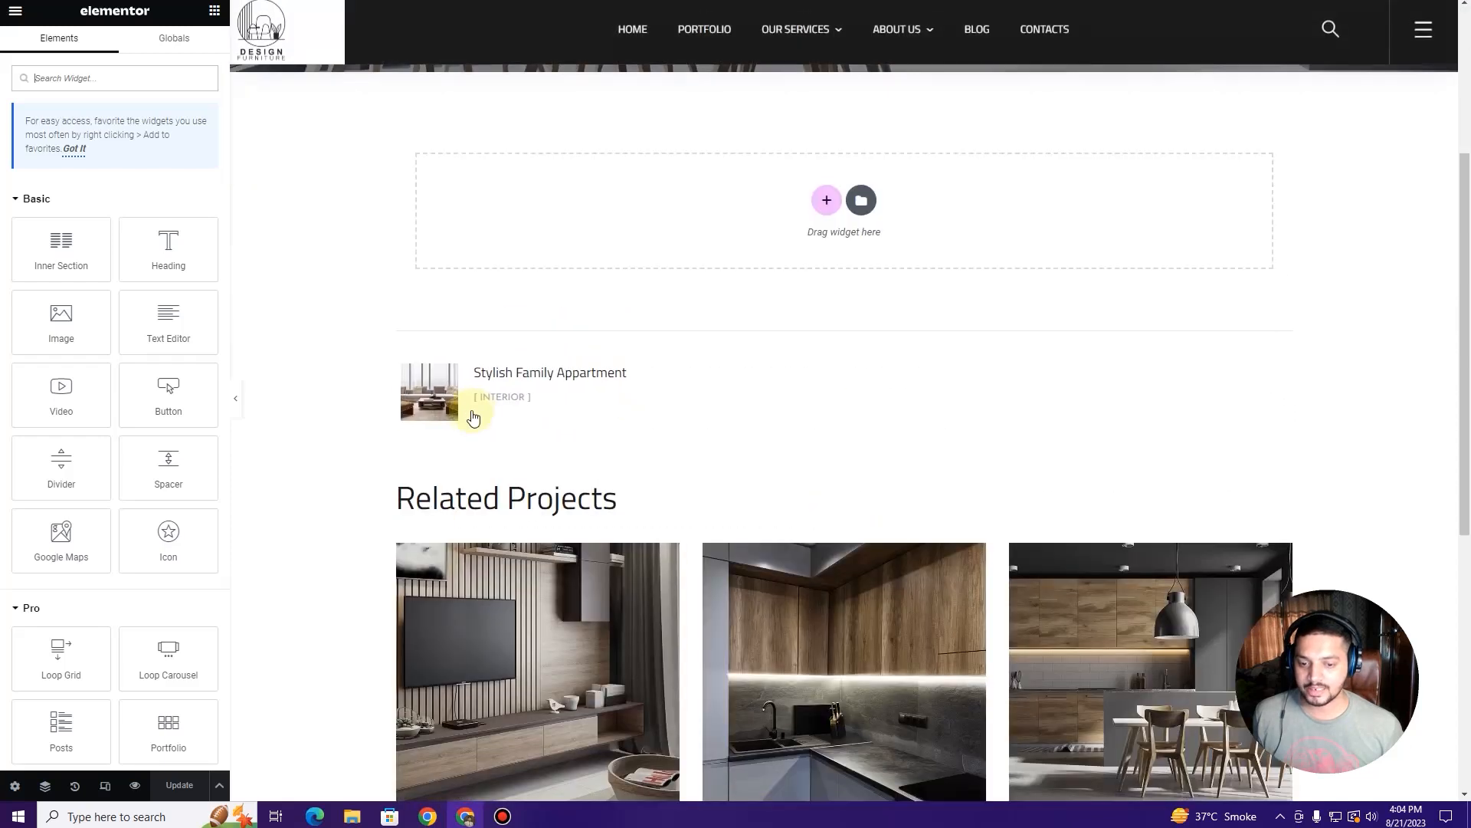
scroll(355, 390, "up", 5)
key("ctrl+Tab")
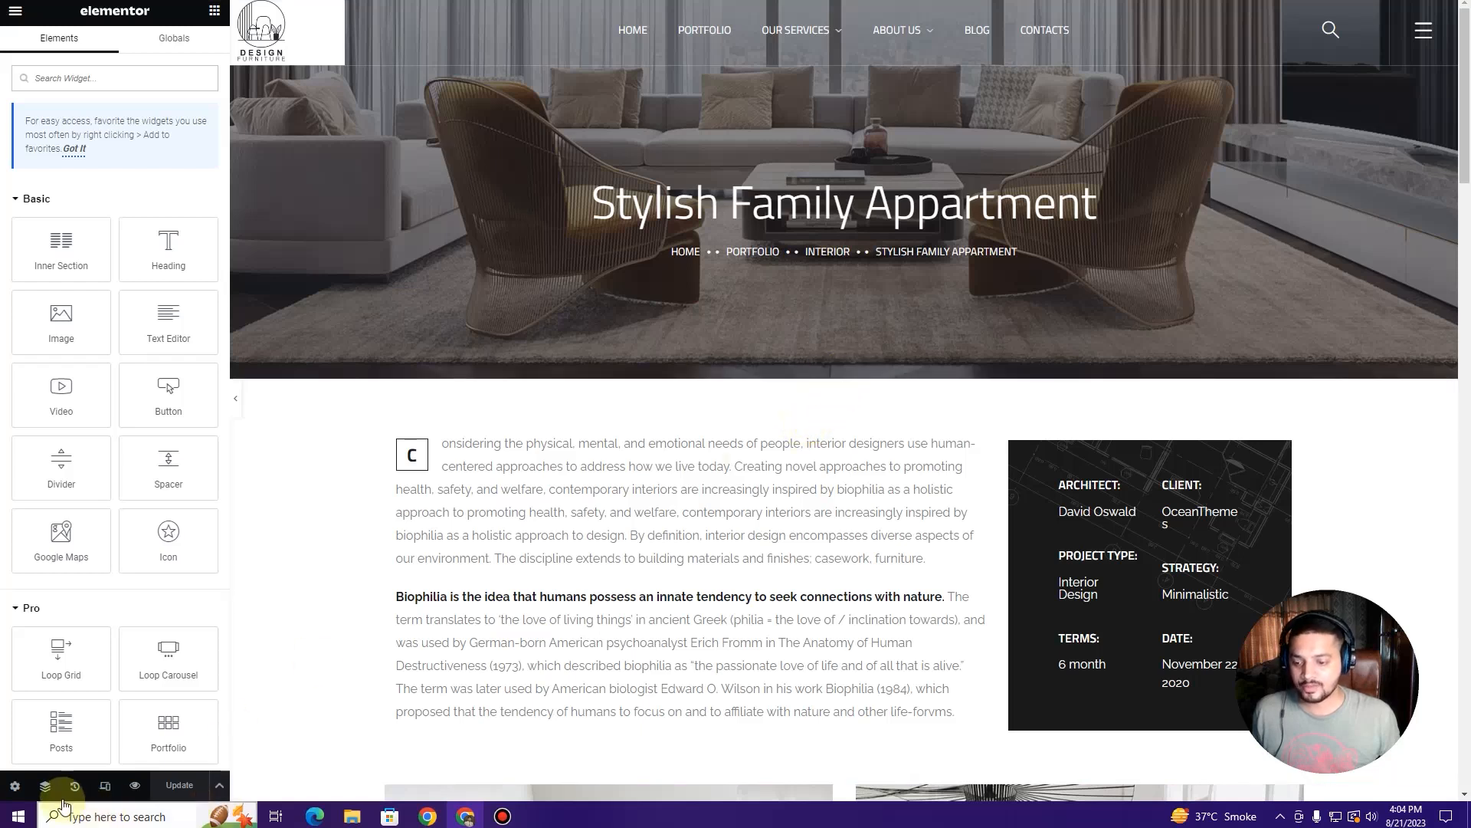
left_click(44, 785)
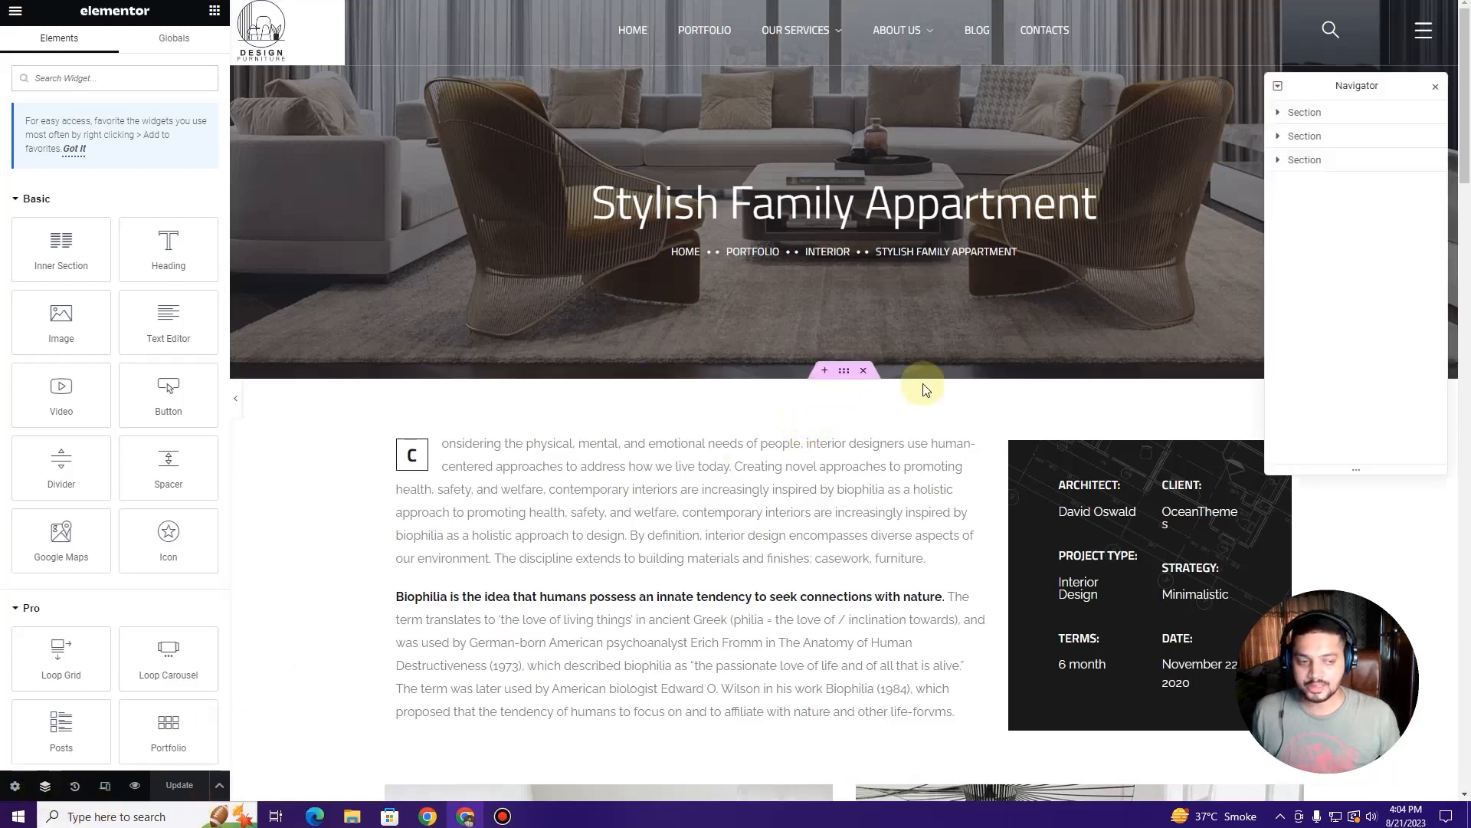
Step: Copy the original page's first section and paste it into the new page's empty section
left_click(1326, 119)
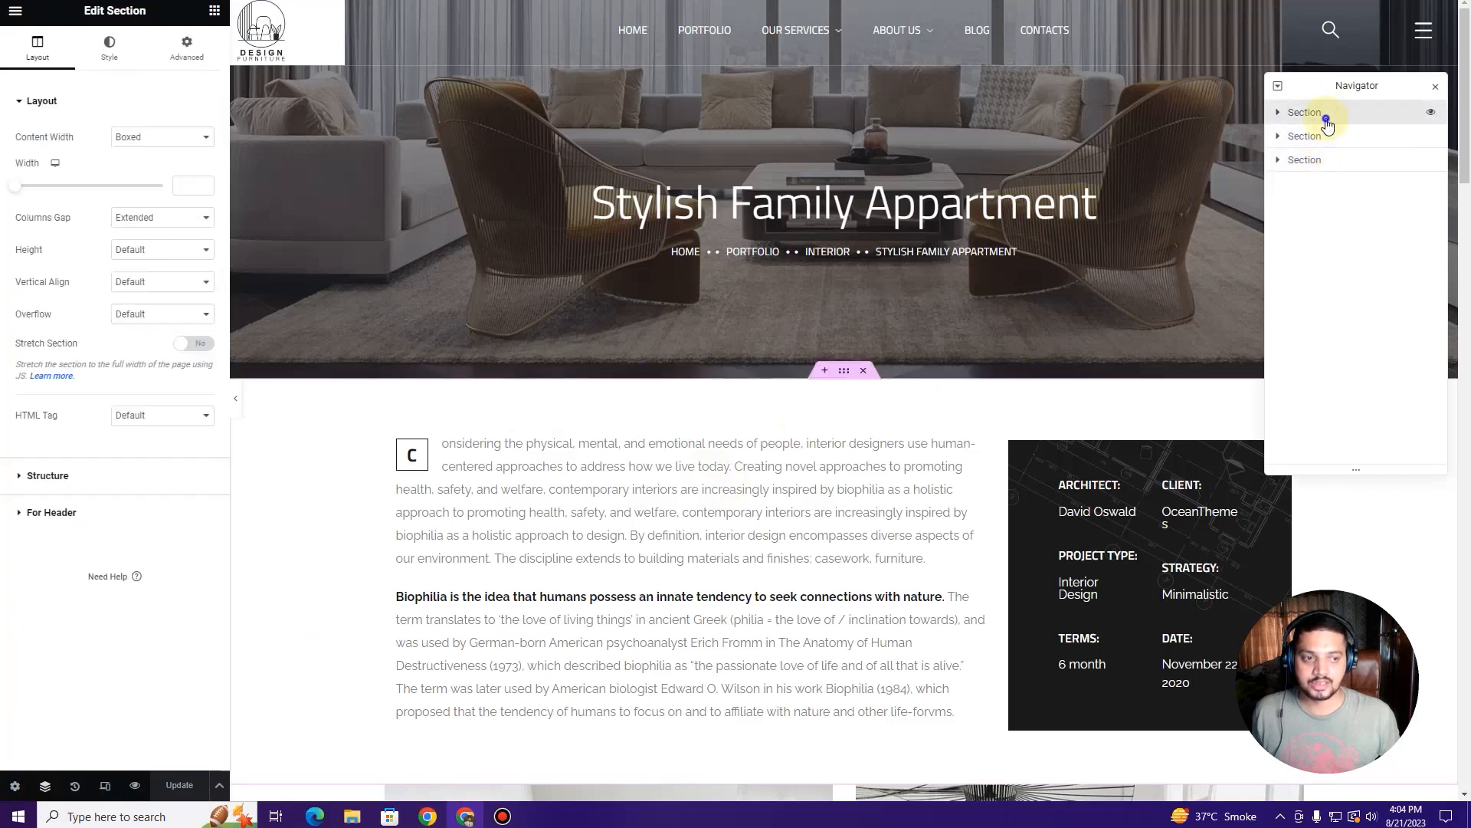
right_click(1327, 121)
left_click(1368, 188)
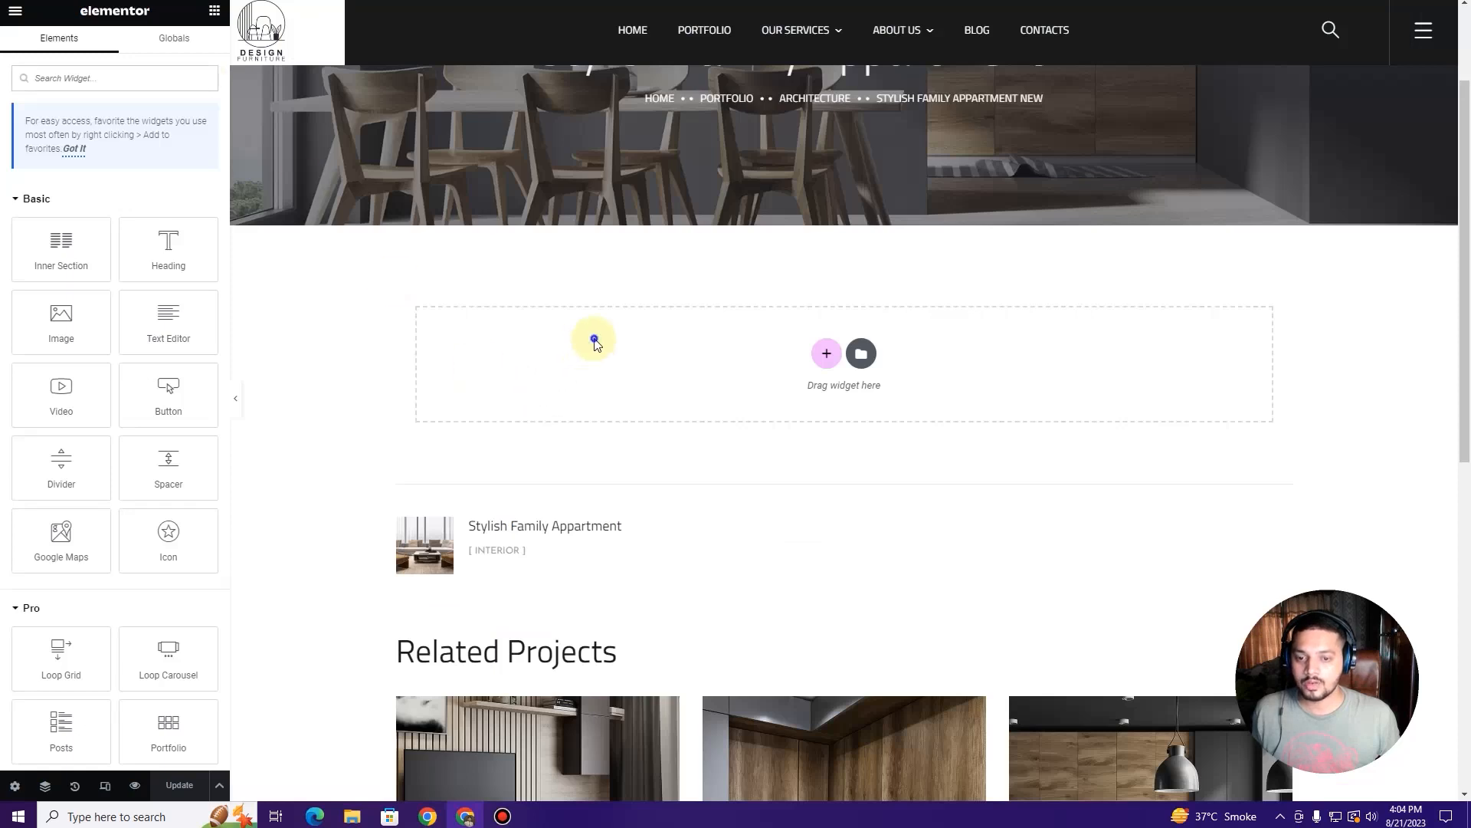
right_click(596, 342)
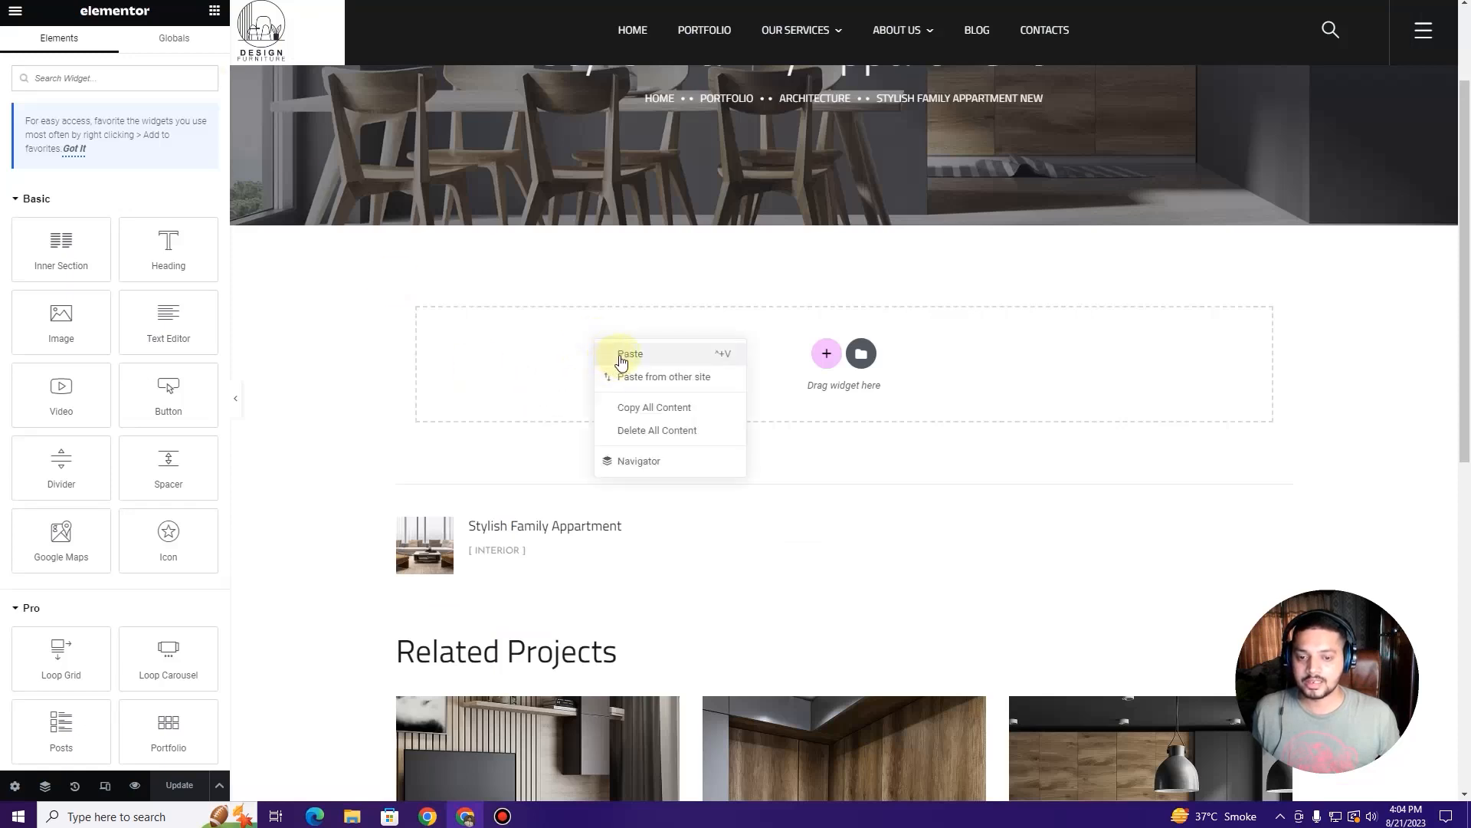
left_click(621, 356)
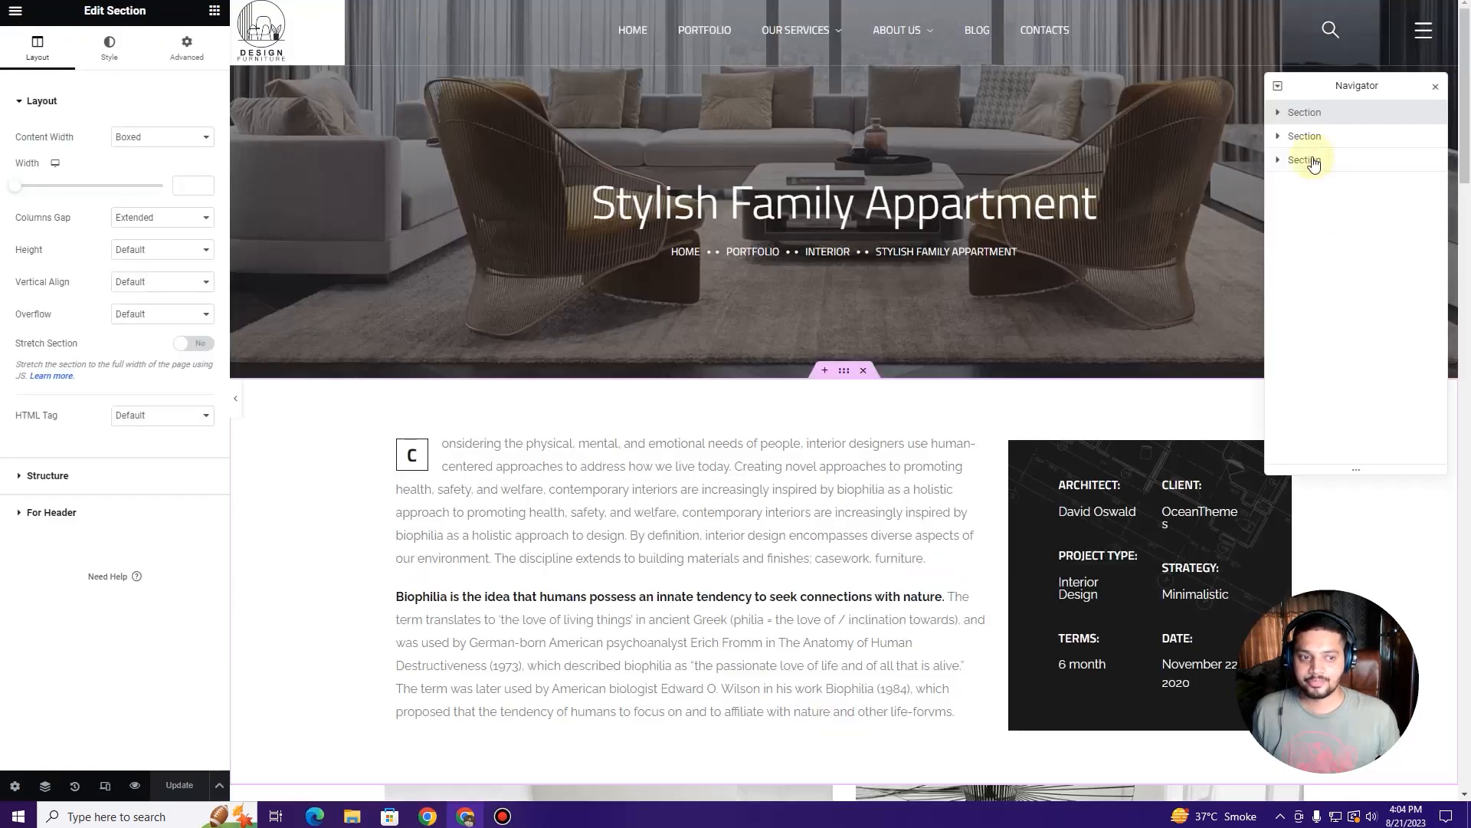
Step: Copy the second section and paste it into the new page
right_click(1319, 144)
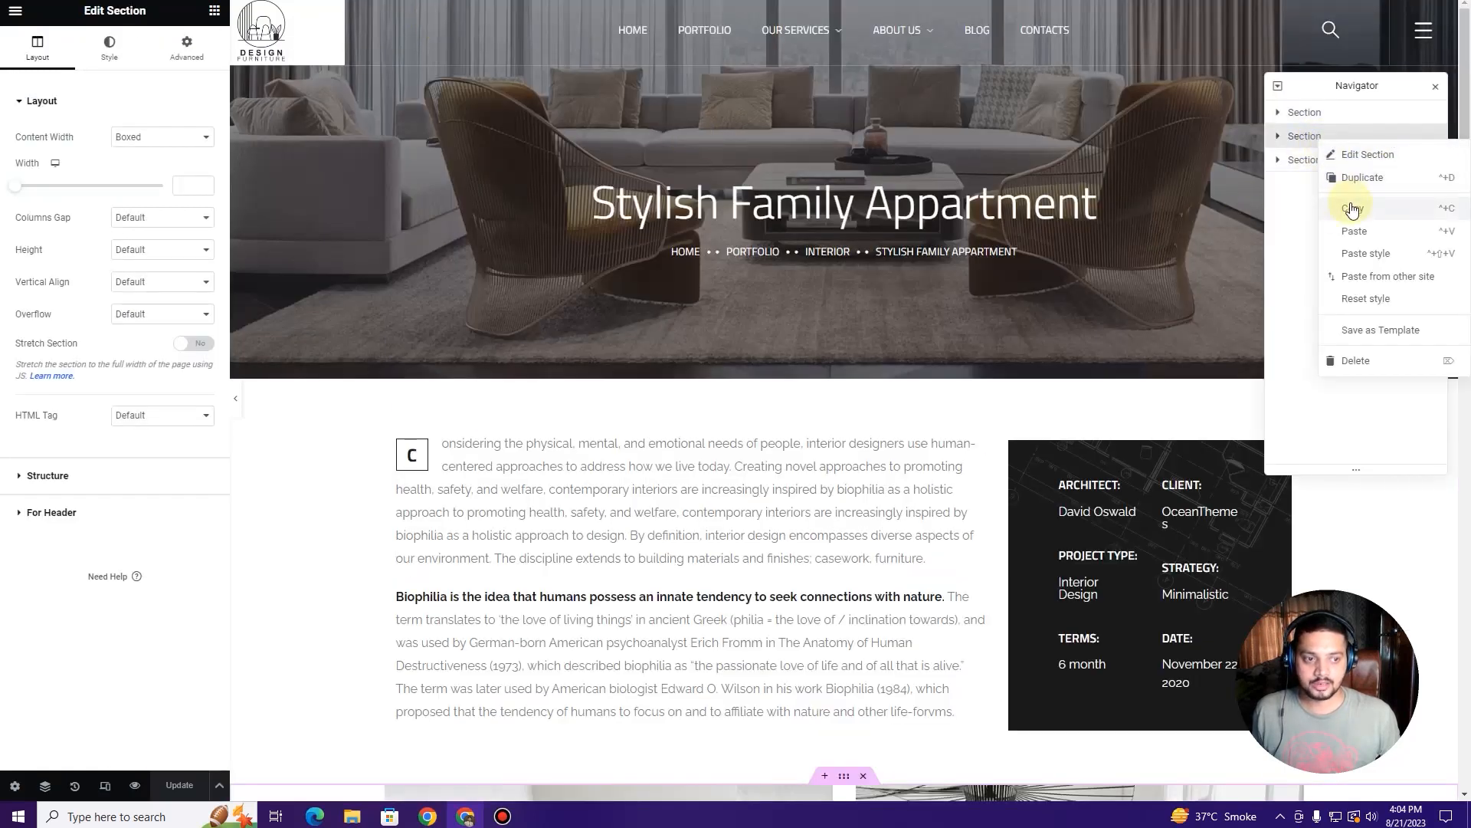
left_click(1324, 209)
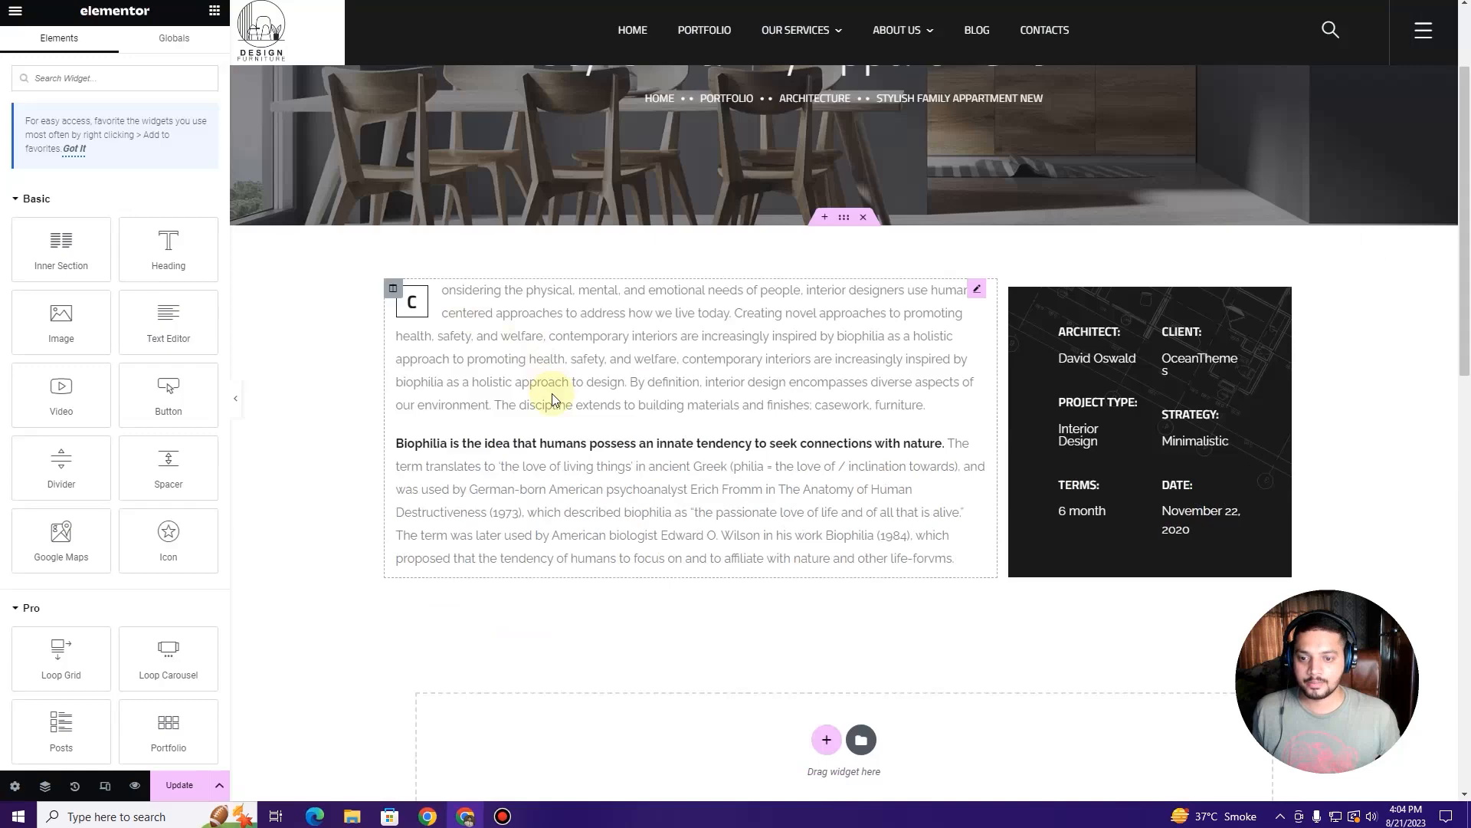
scroll(559, 453, "down", 5)
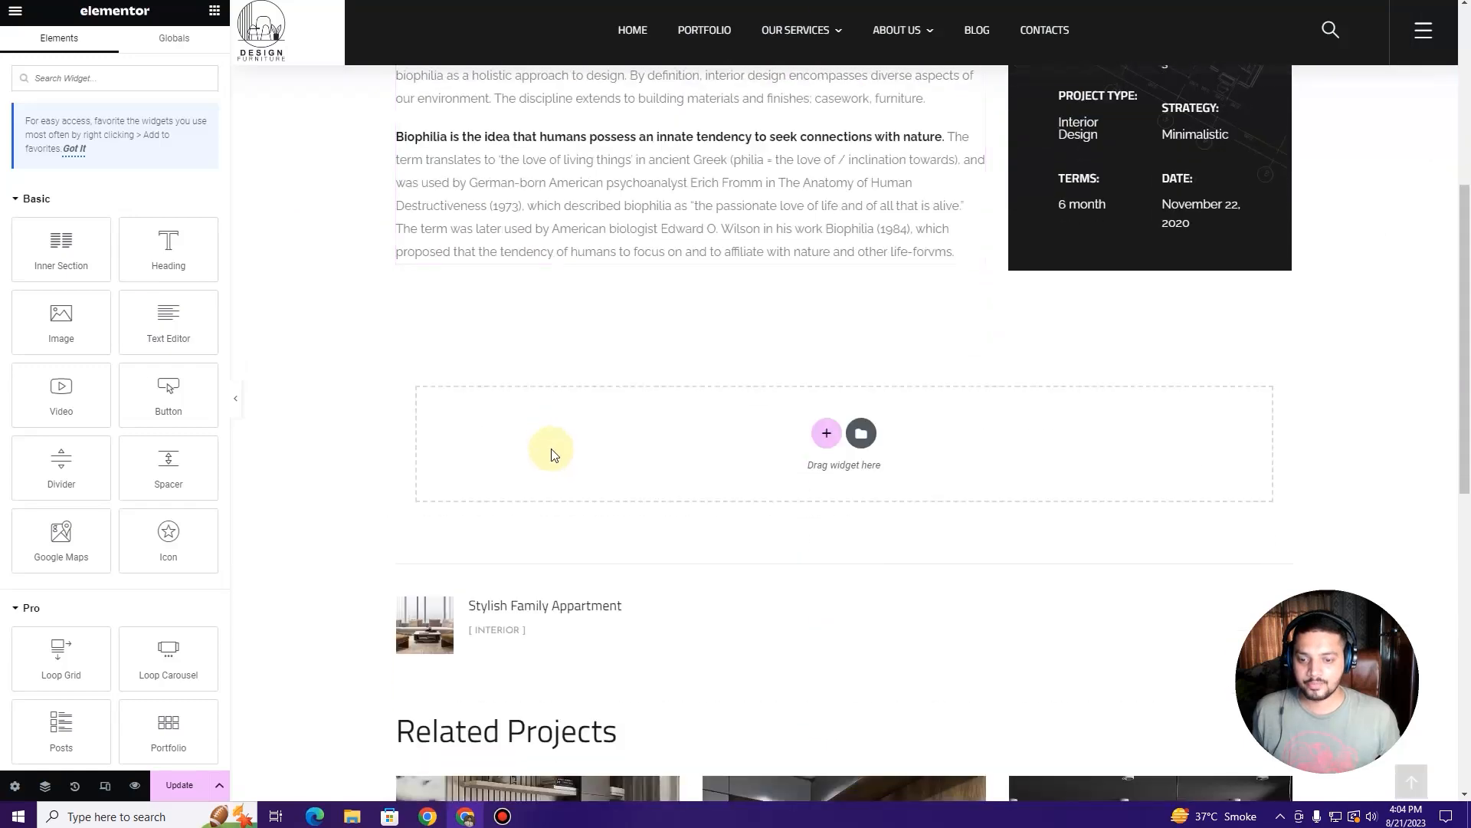
right_click(560, 456)
left_click(573, 467)
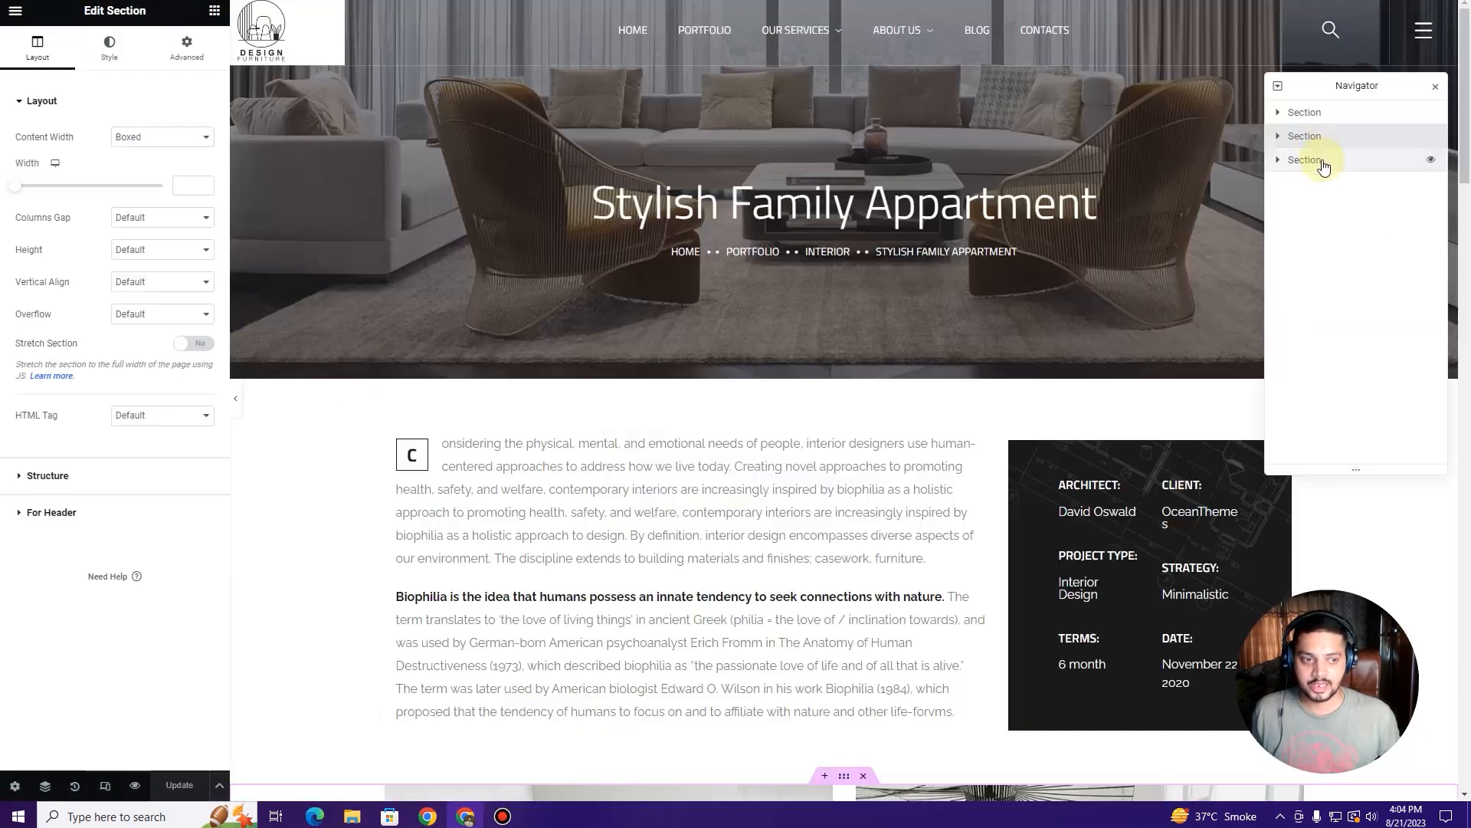
Step: Copy the third Design in Details section, paste it with Ctrl+V, and review the result
right_click(1324, 165)
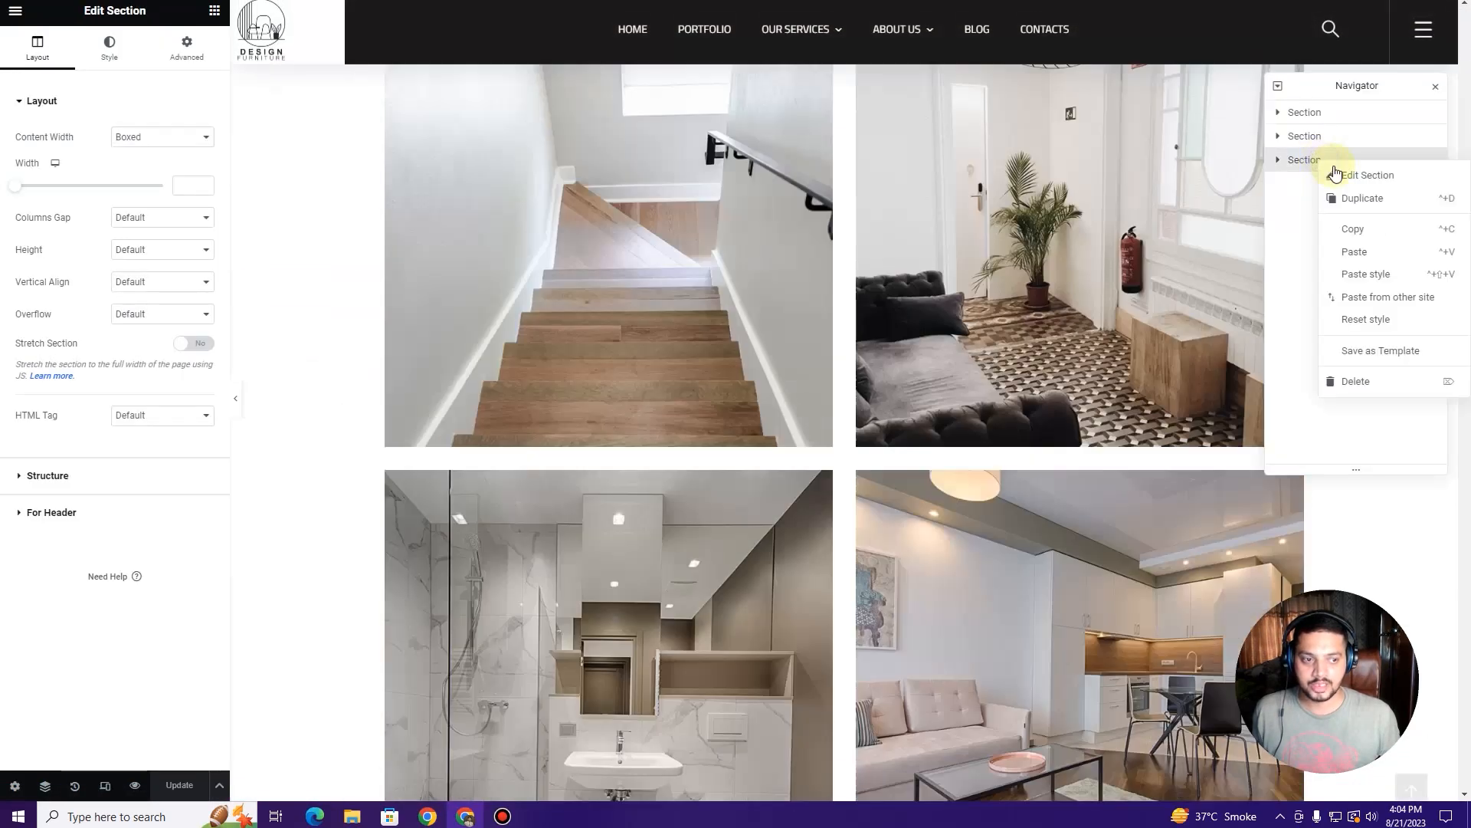
left_click(1338, 229)
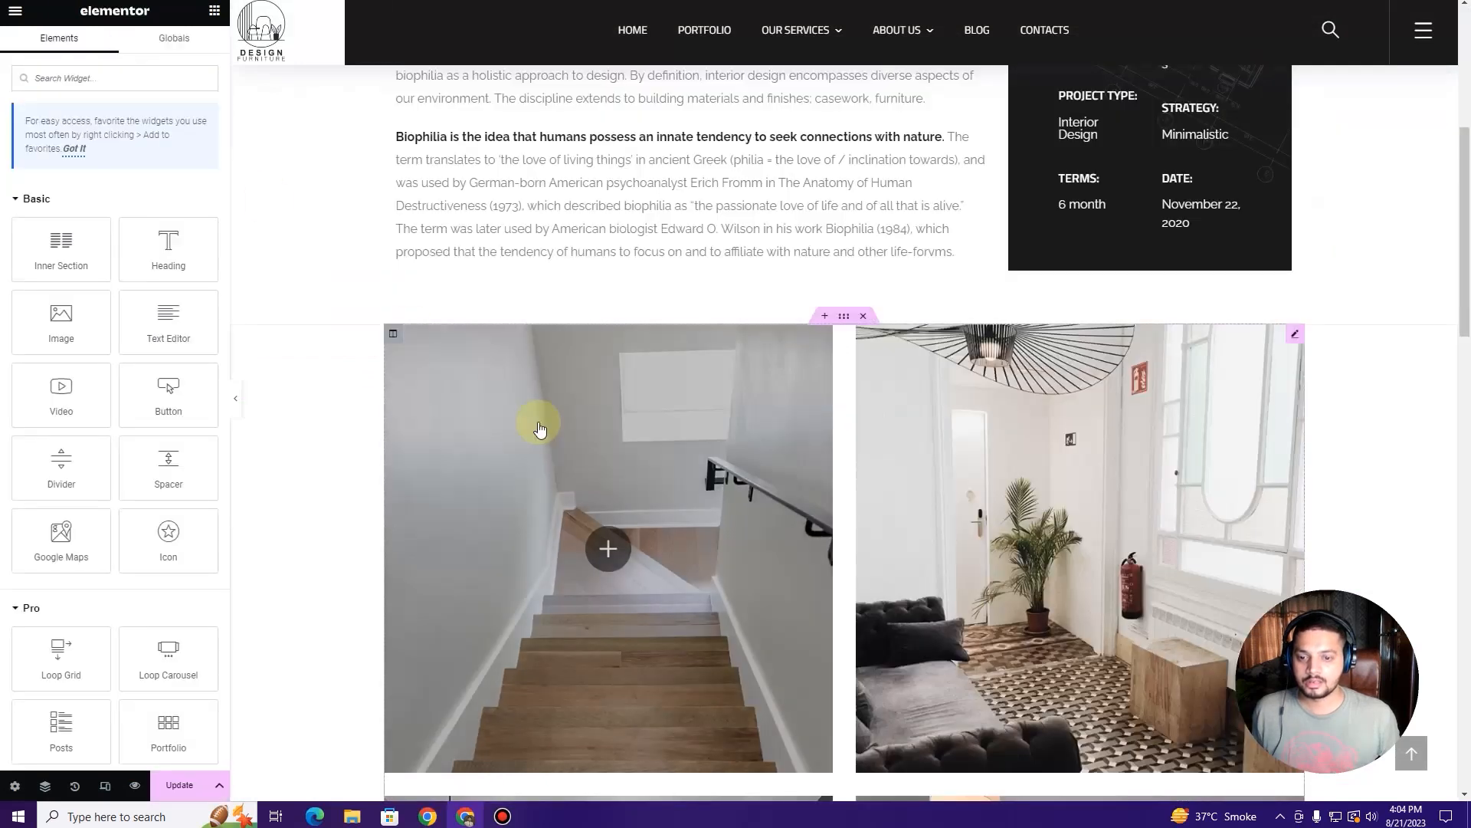
scroll(556, 435, "down", 7)
right_click(527, 537)
key("ctrl+v")
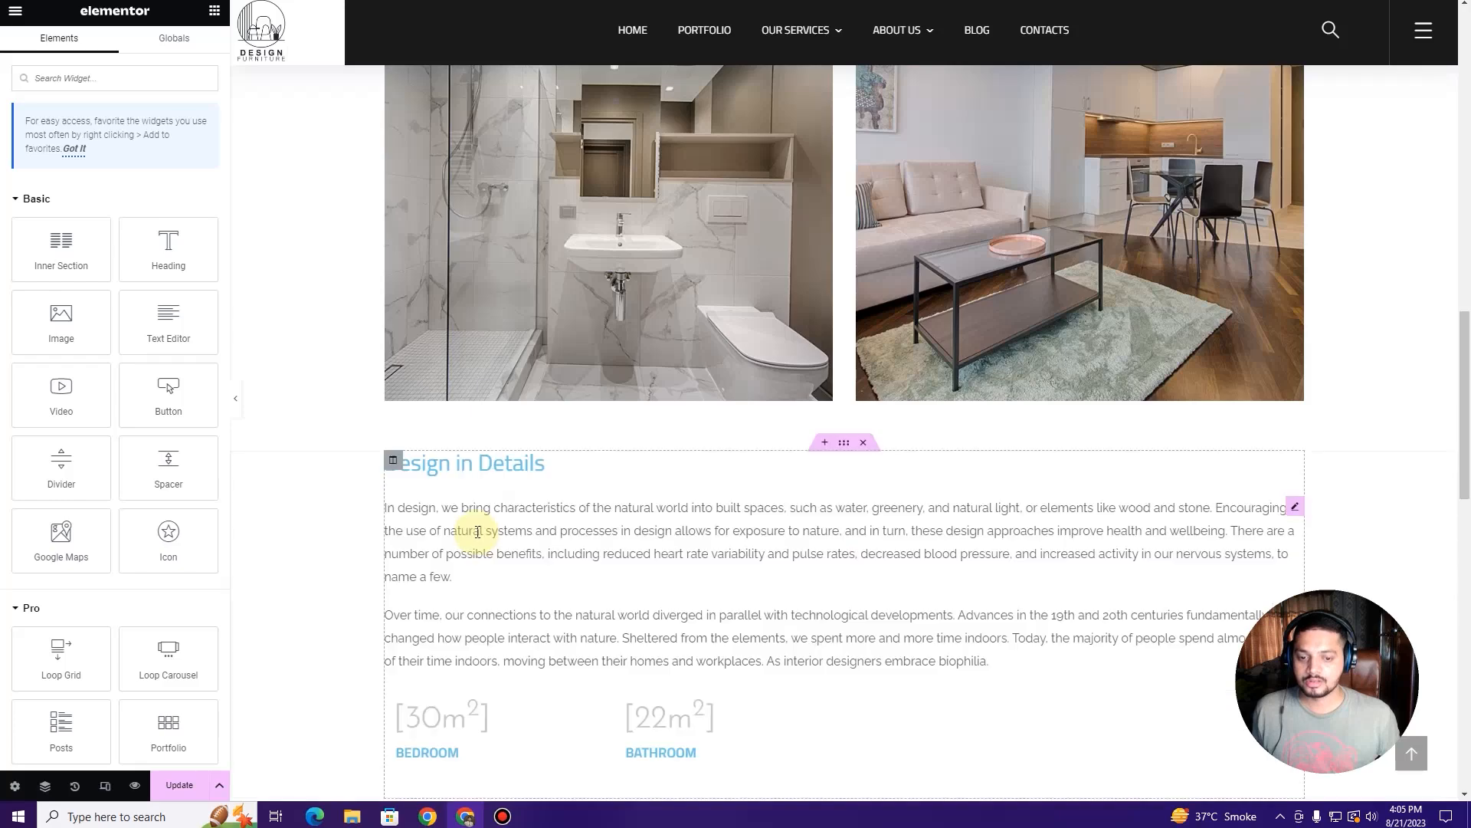
scroll(476, 498, "down", 8)
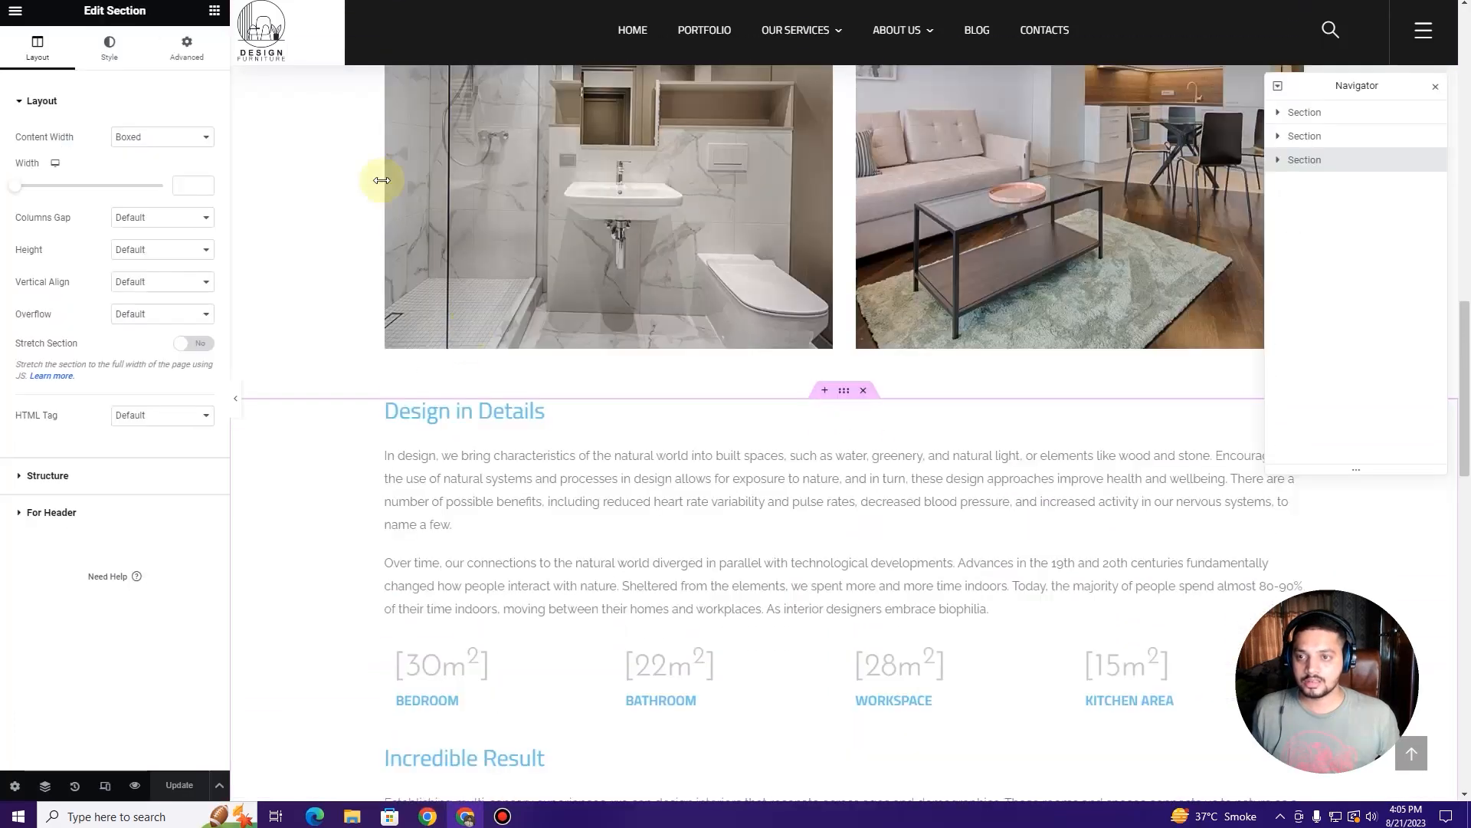
scroll(518, 530, "down", 6)
scroll(515, 574, "up", 15)
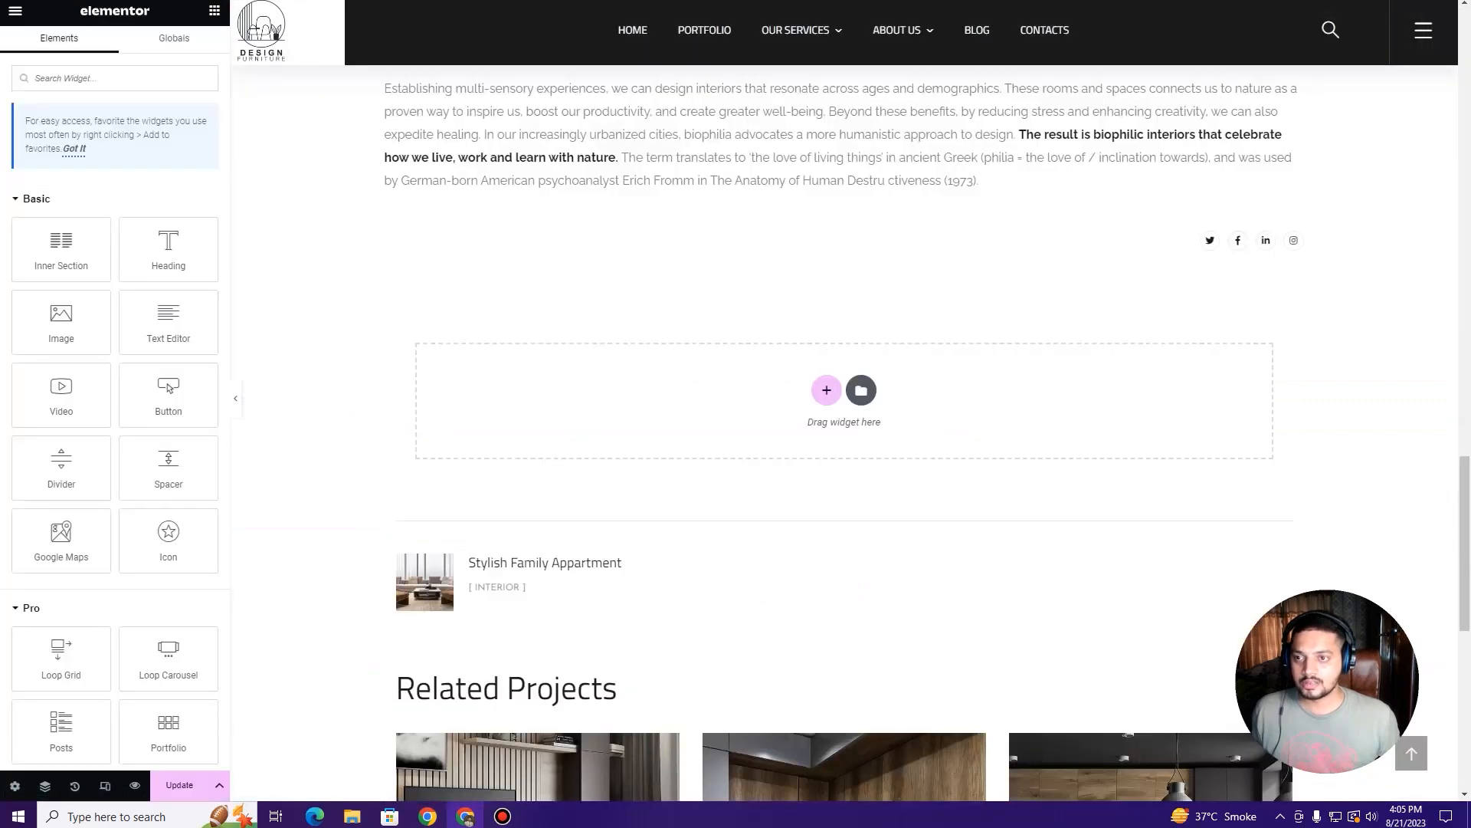
scroll(536, 519, "up", 15)
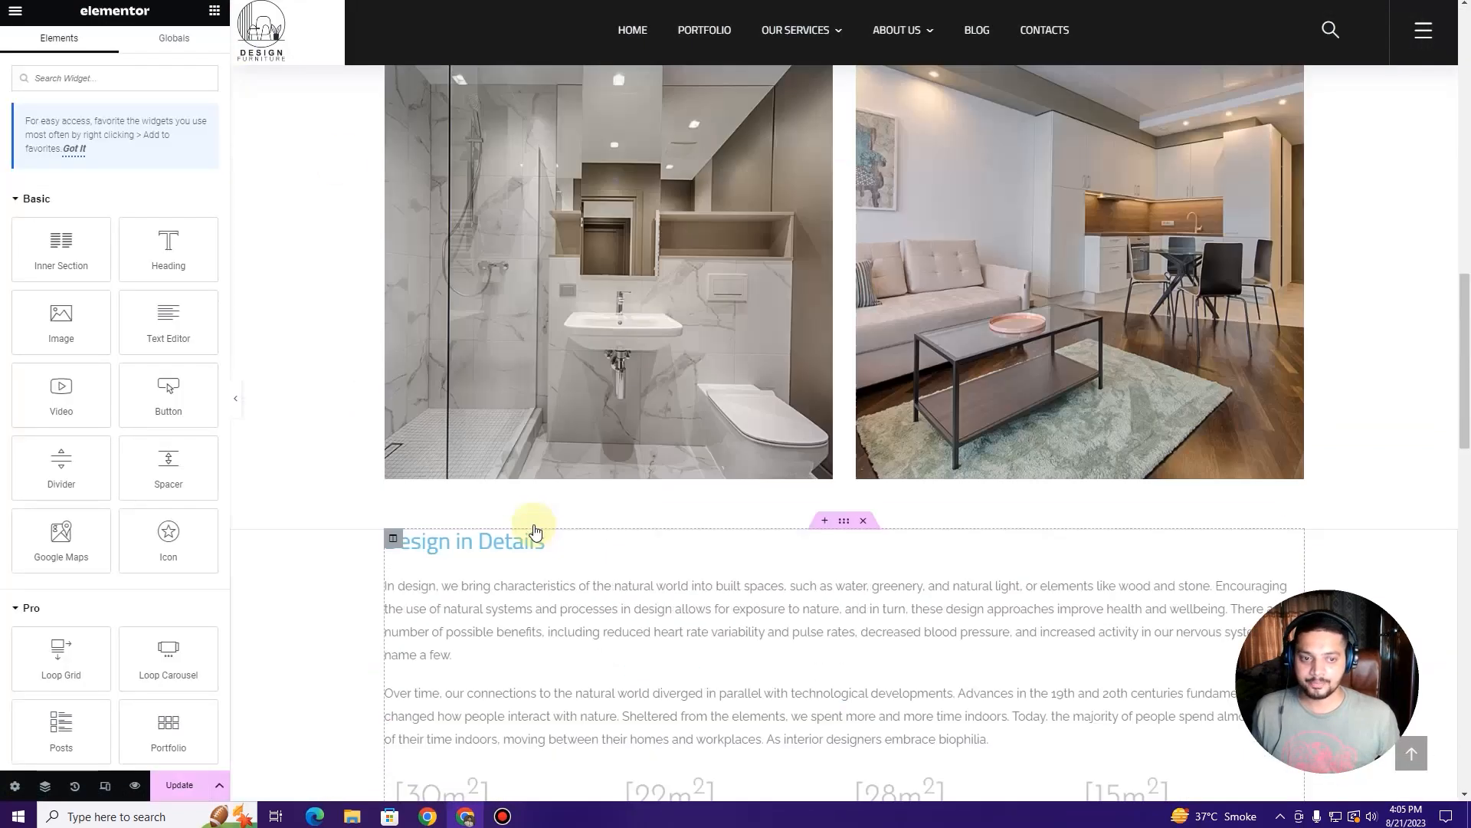
scroll(767, 476, "down", 2)
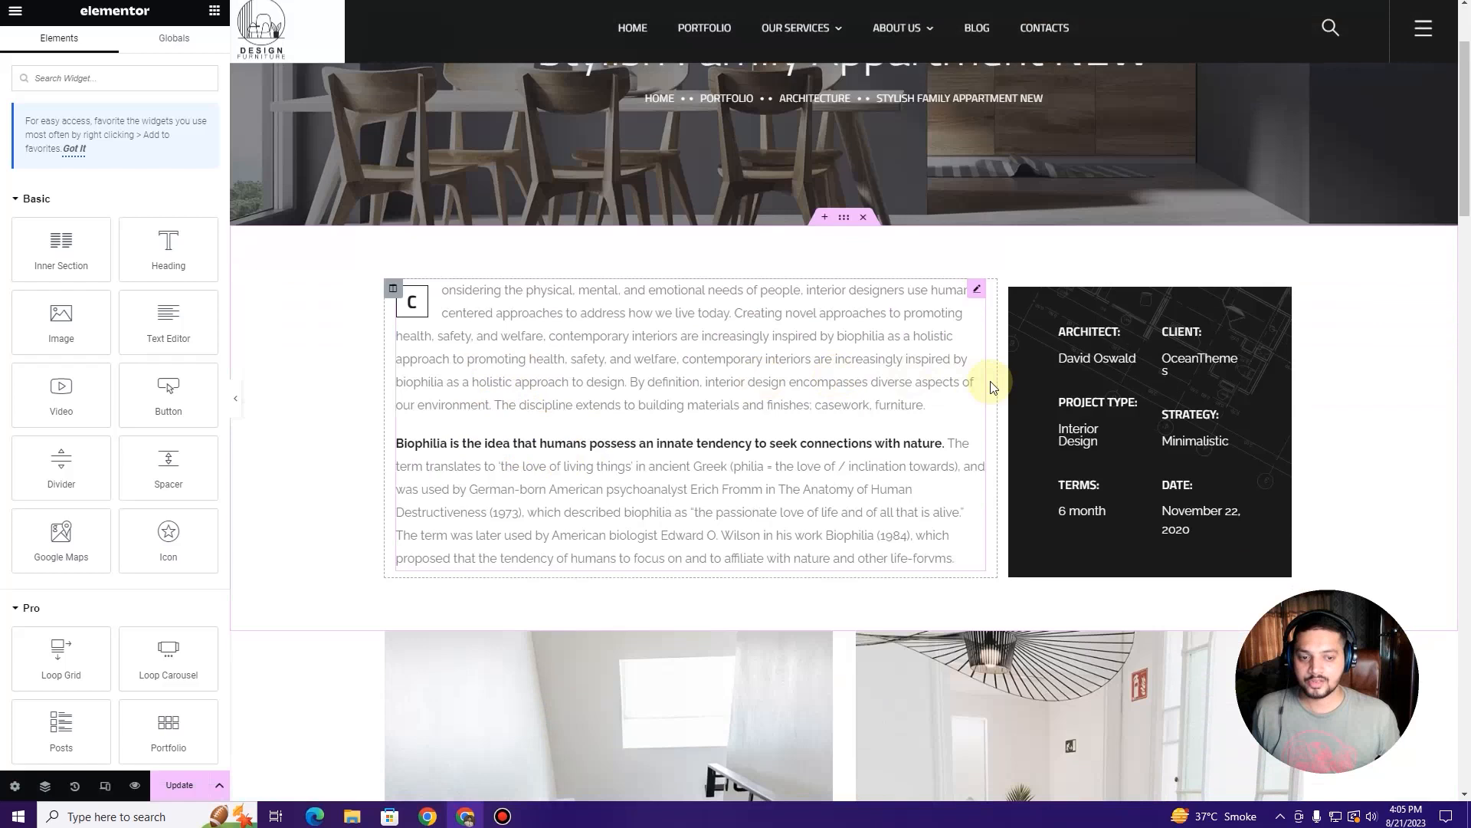
Step: Select the intro paragraph, then enter the new architect and client names in the info box
left_click(979, 291)
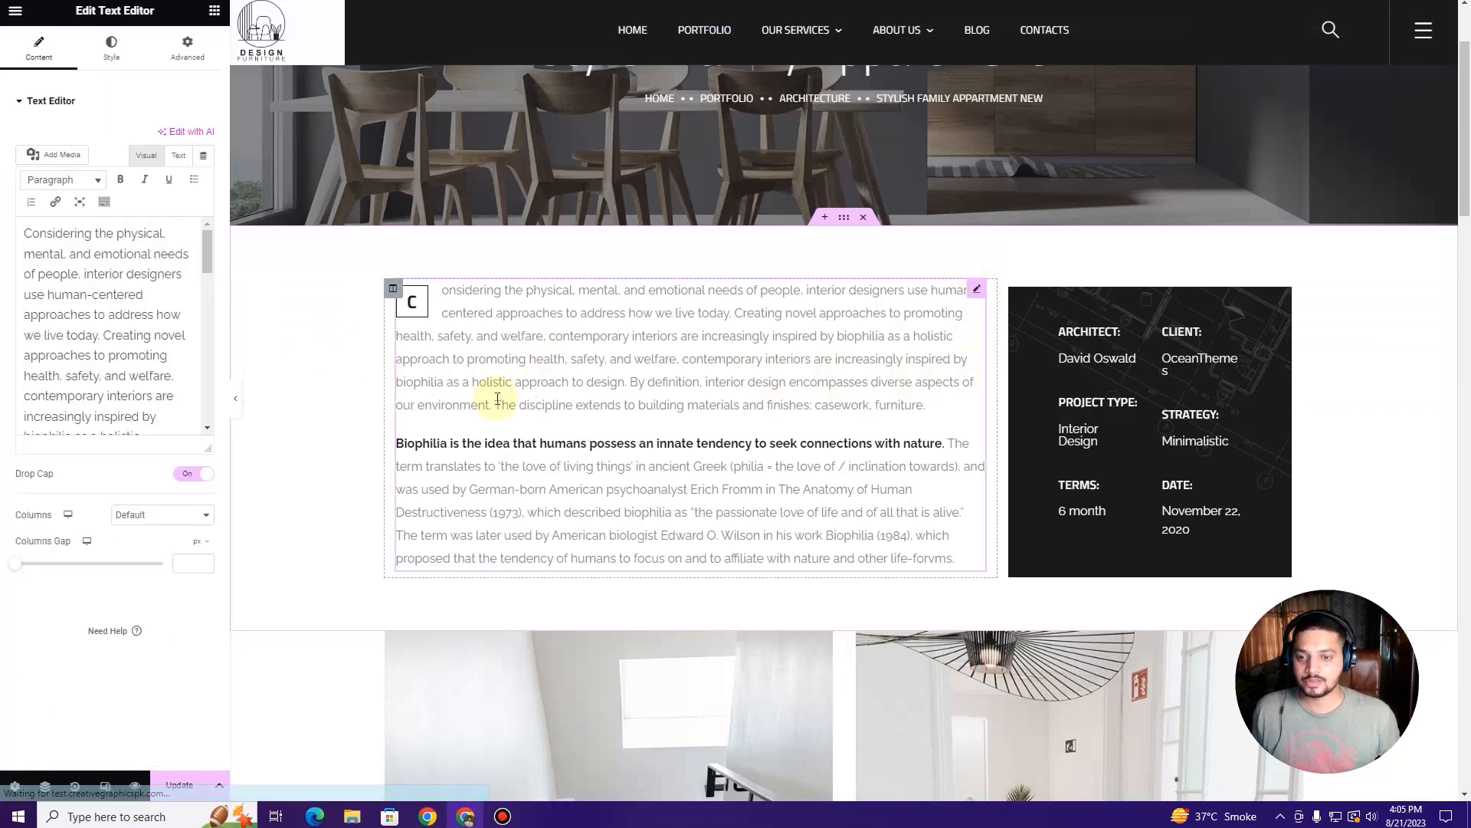
scroll(499, 394, "up", 2)
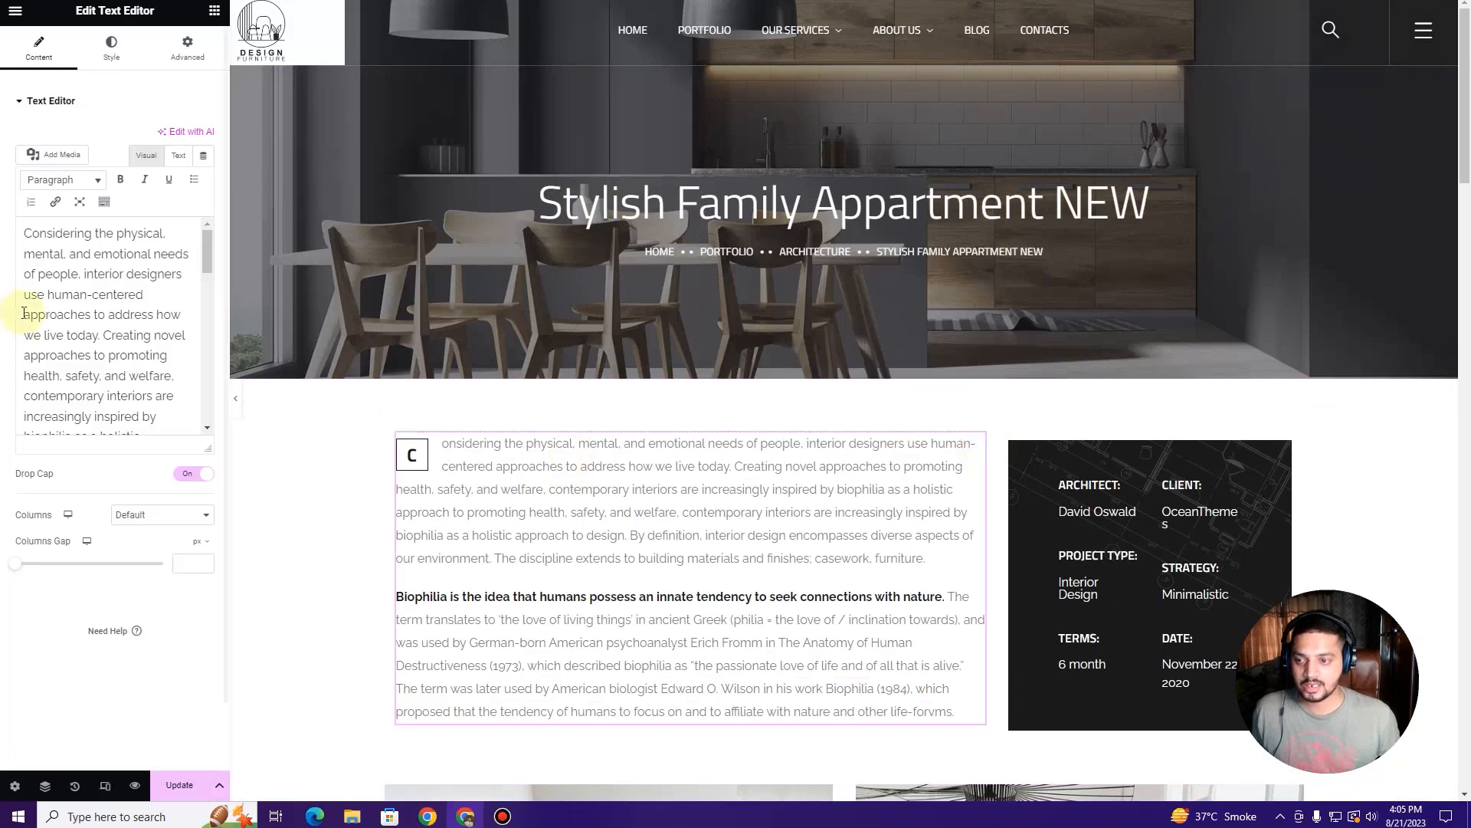
left_click_drag(29, 234, 152, 416)
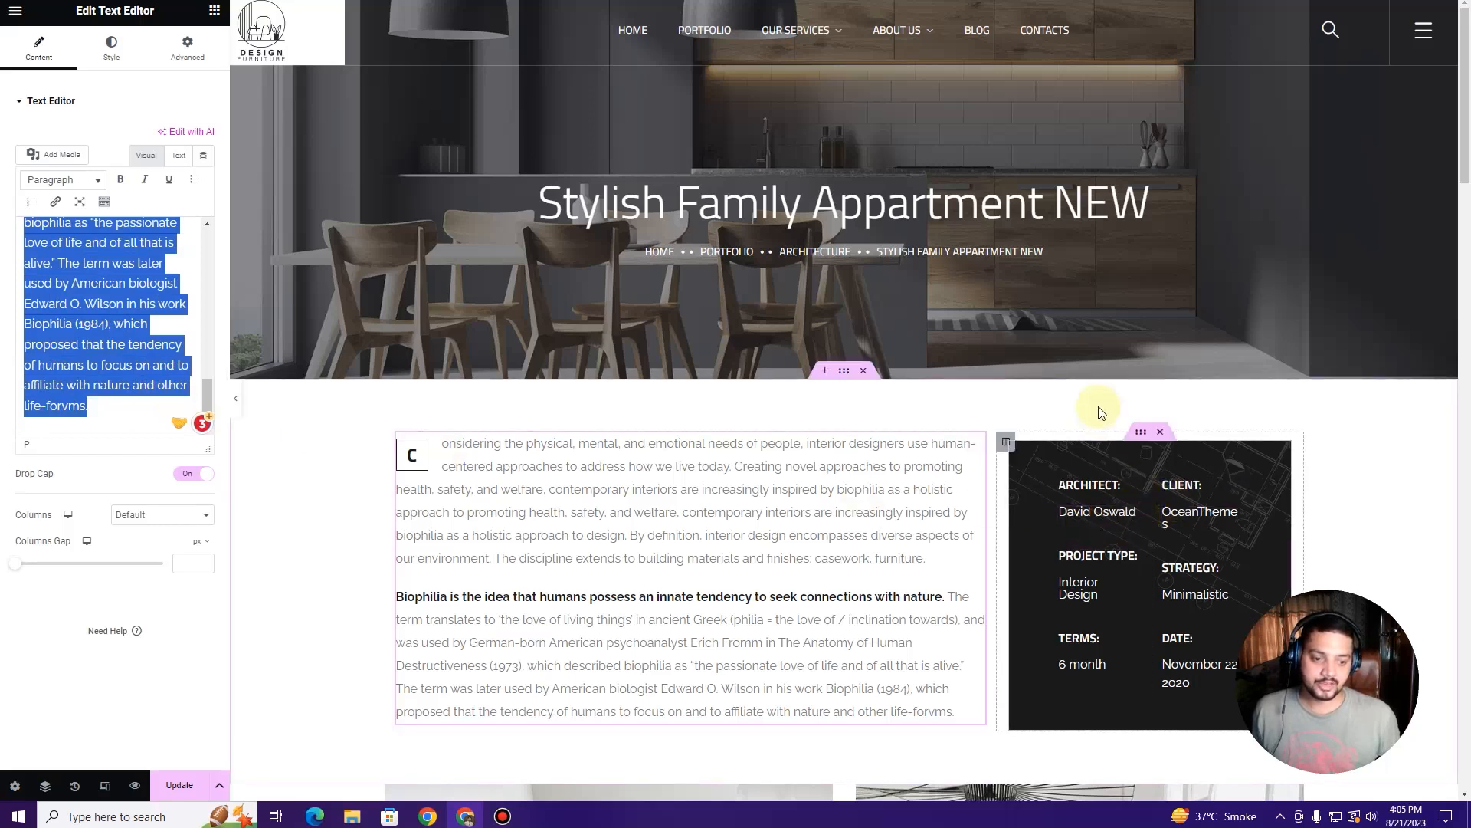
scroll(1119, 443, "down", 1)
left_click(1083, 450)
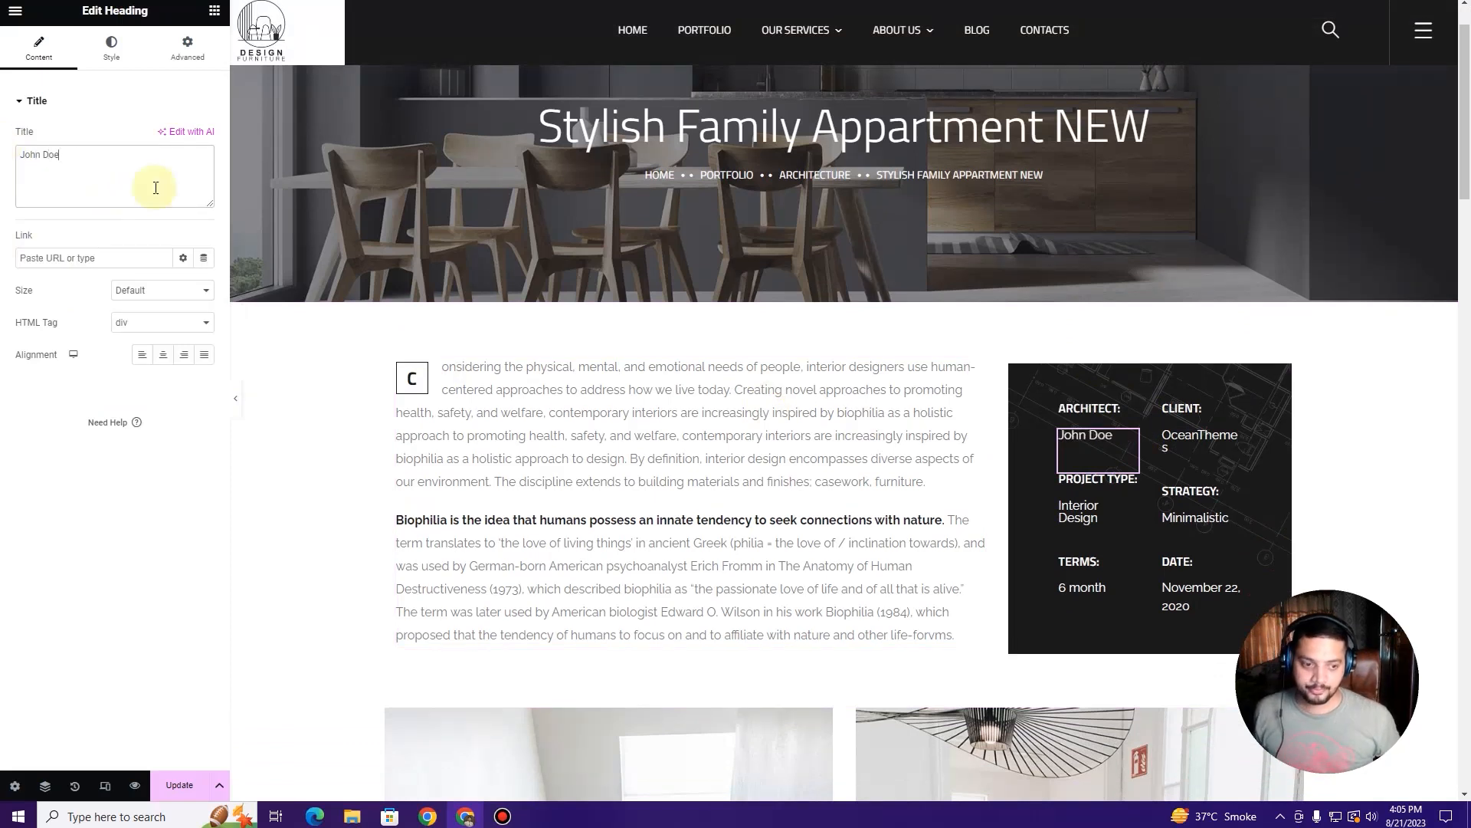
left_click(1238, 436)
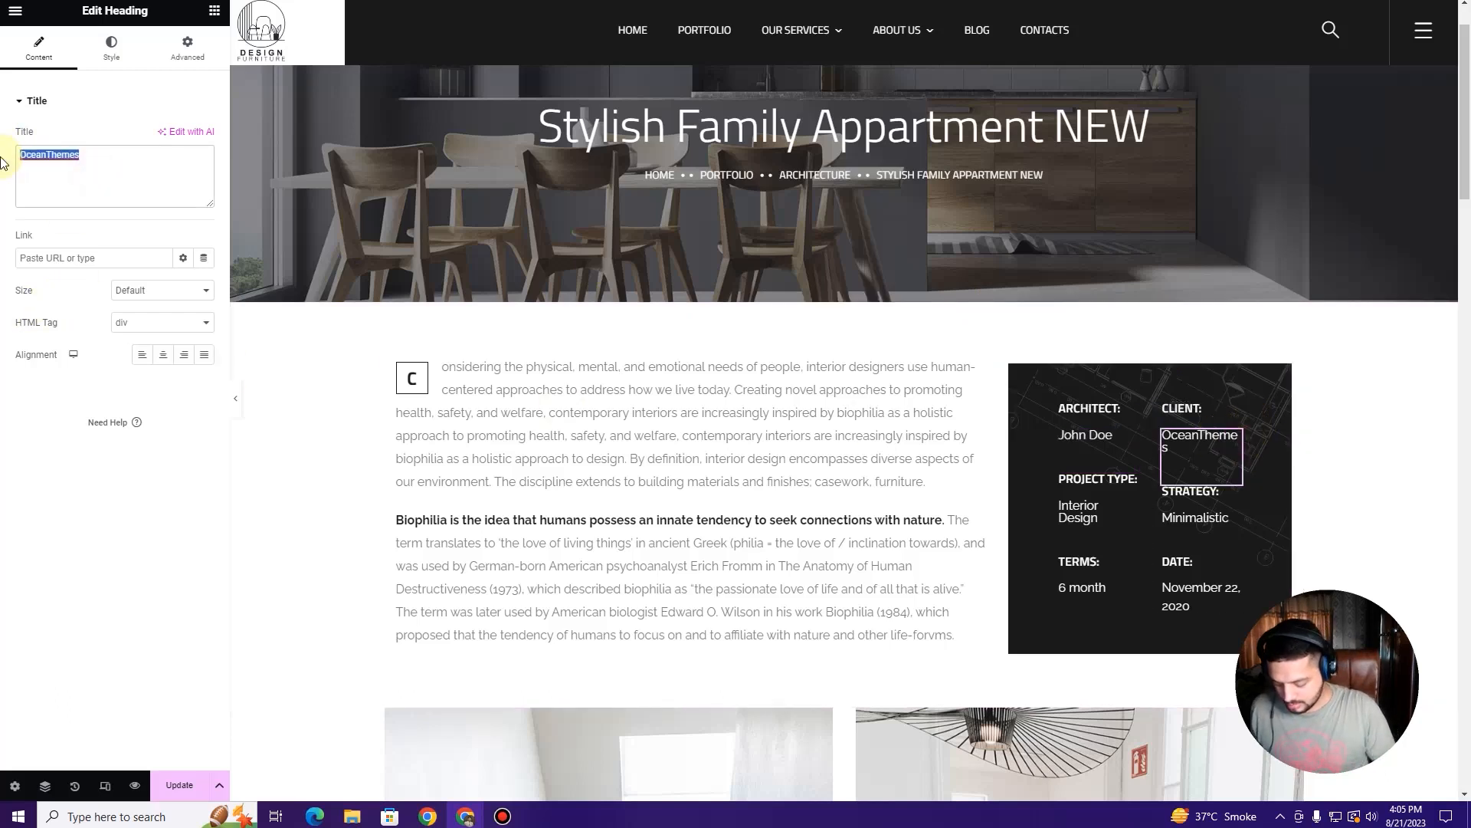
type("Jammie")
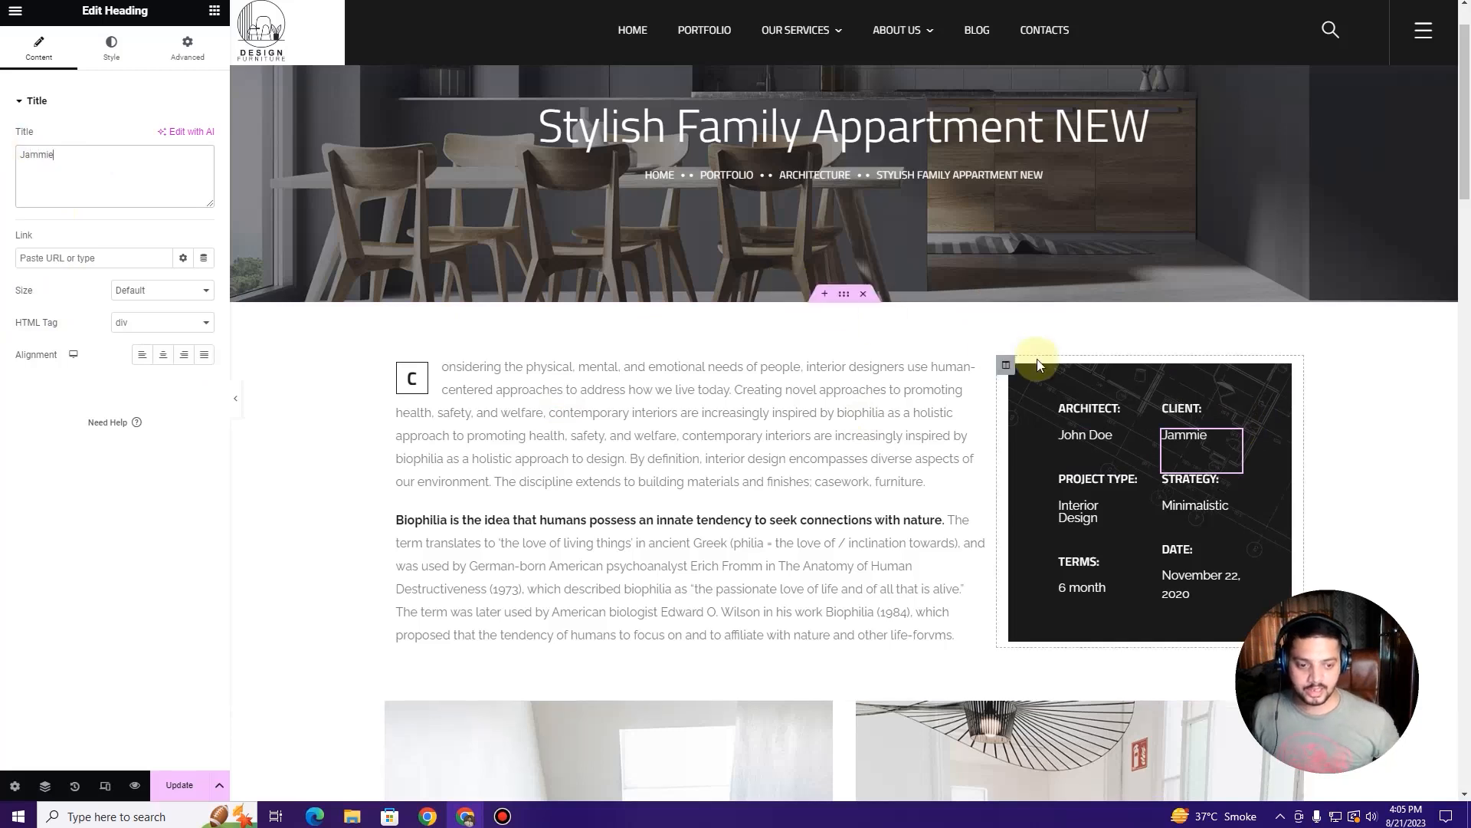
scroll(1058, 376, "down", 3)
Step: Set project type to Studio Design, strategy to Modern and date to November 22, 2023
left_click(1123, 288)
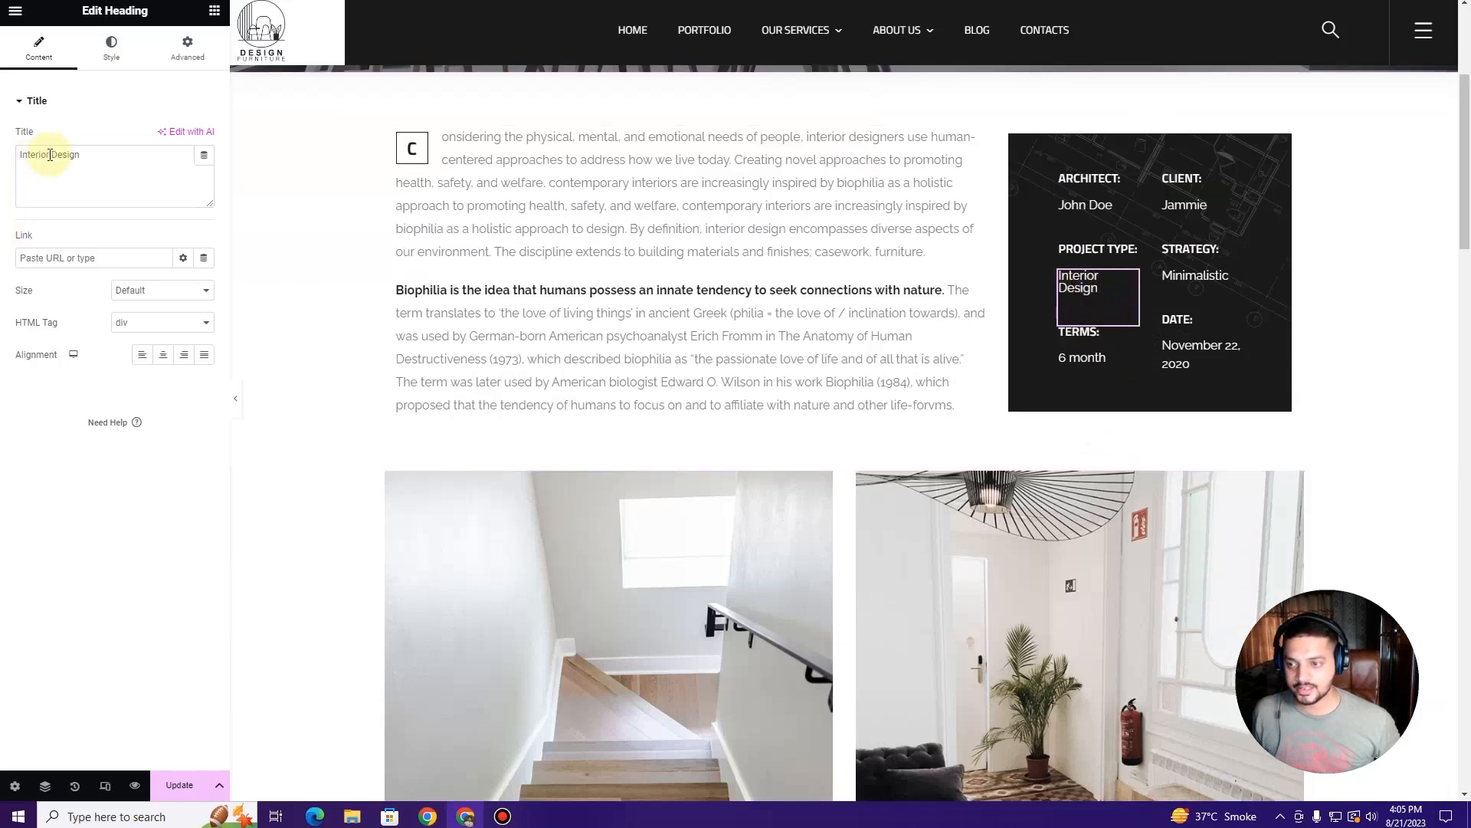
type("Stud")
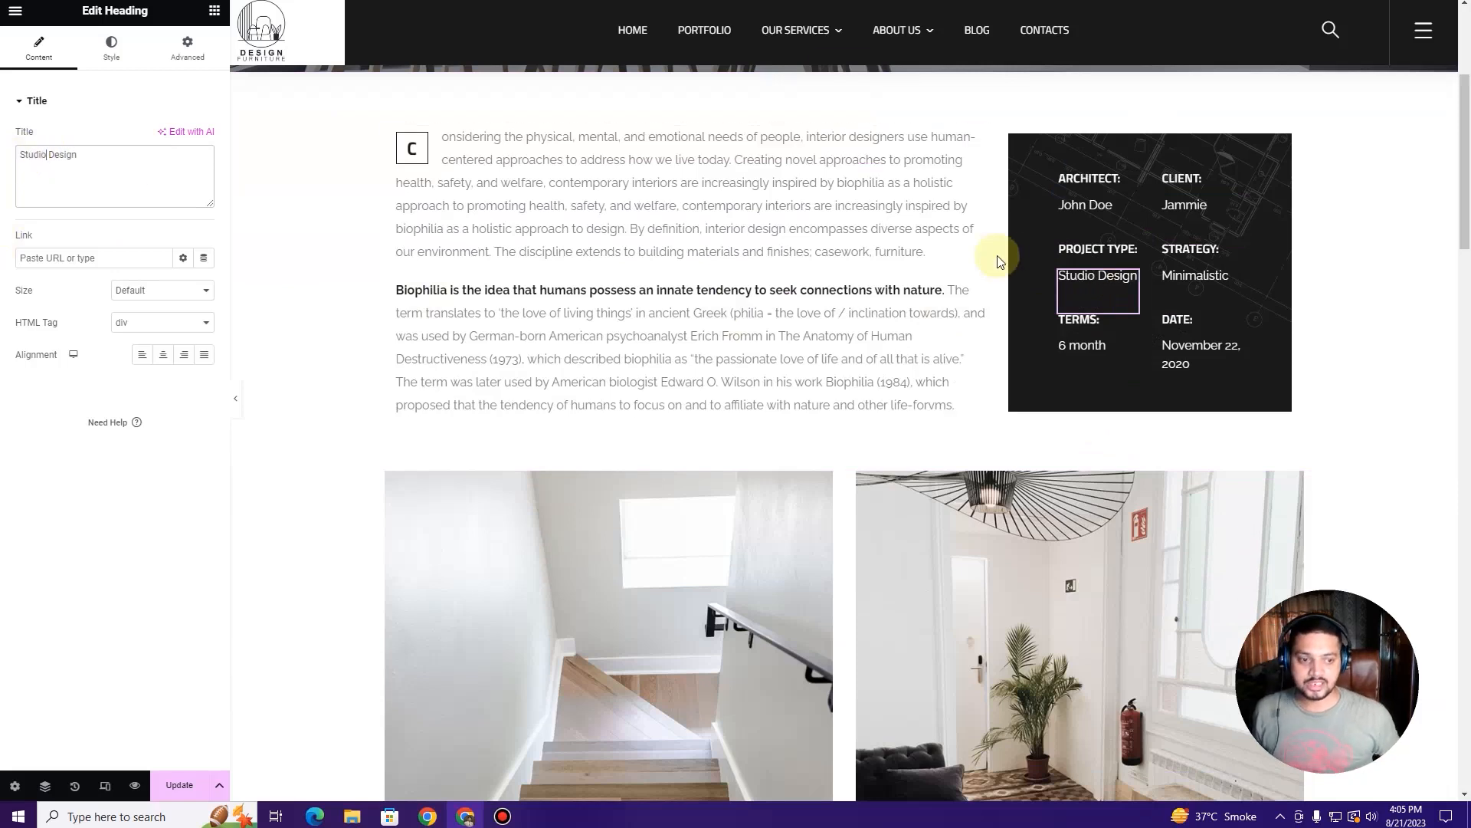
left_click(1203, 275)
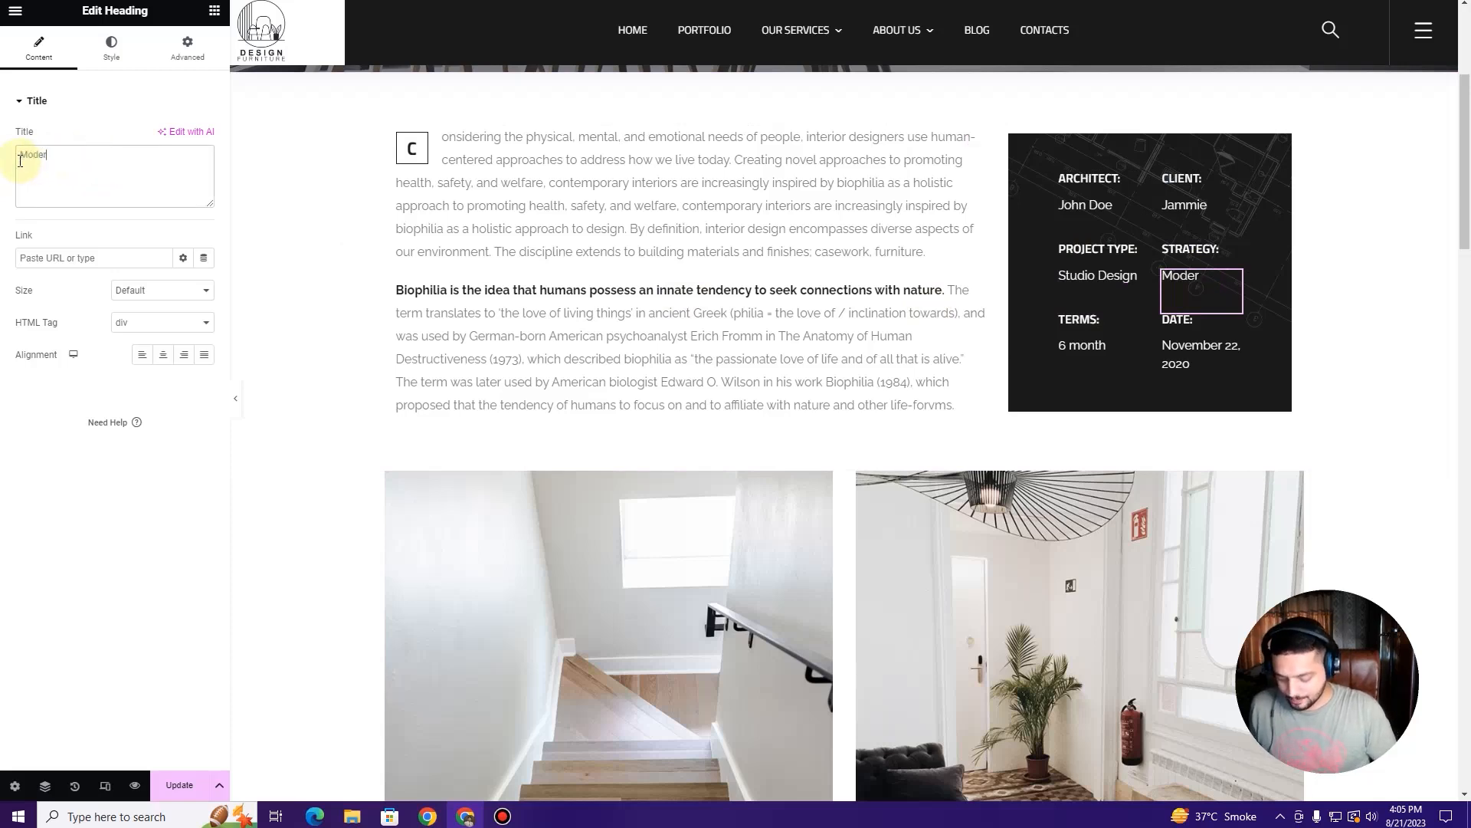
left_click(1132, 347)
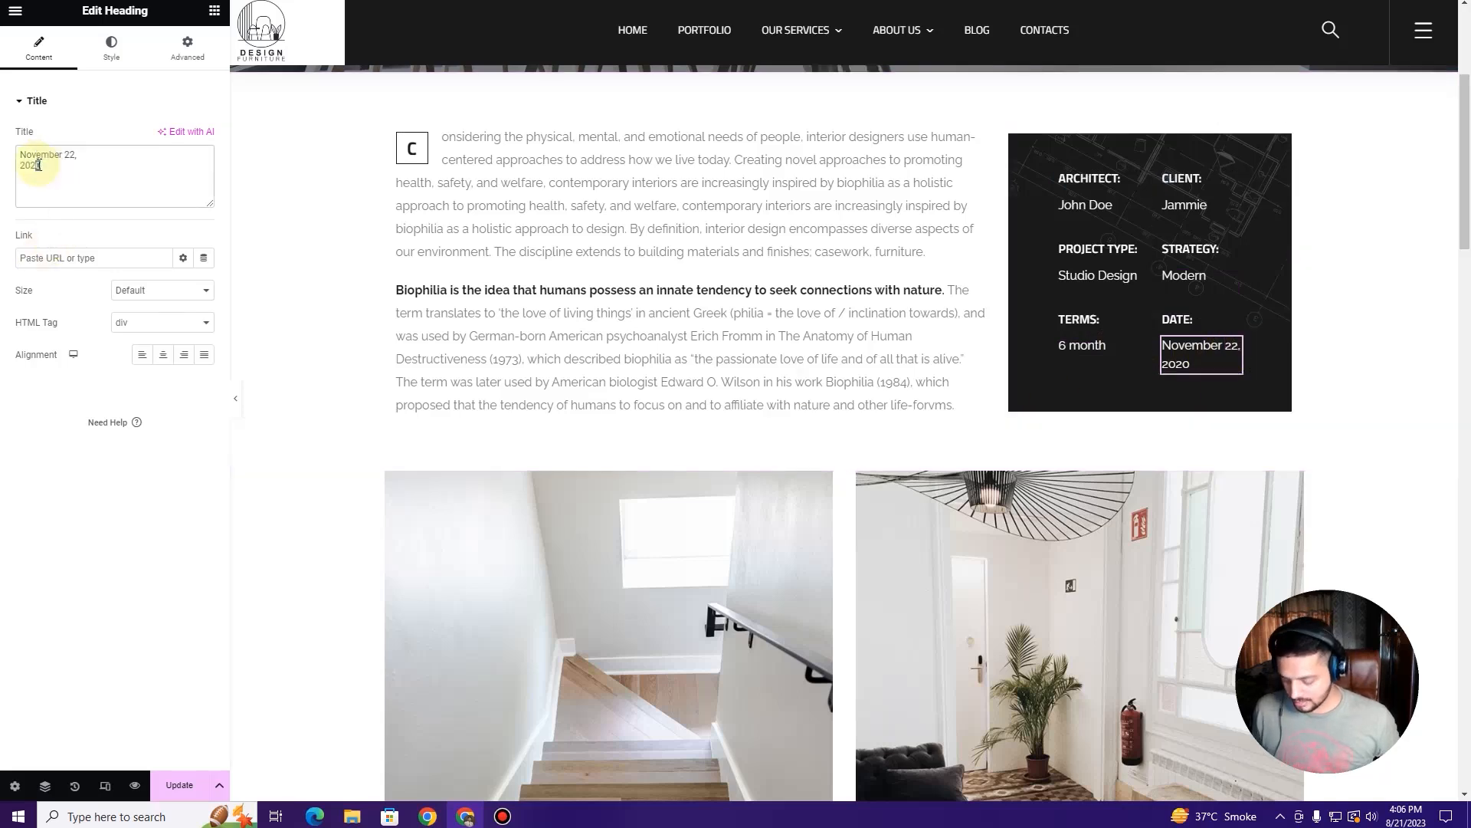
scroll(887, 387, "down", 4)
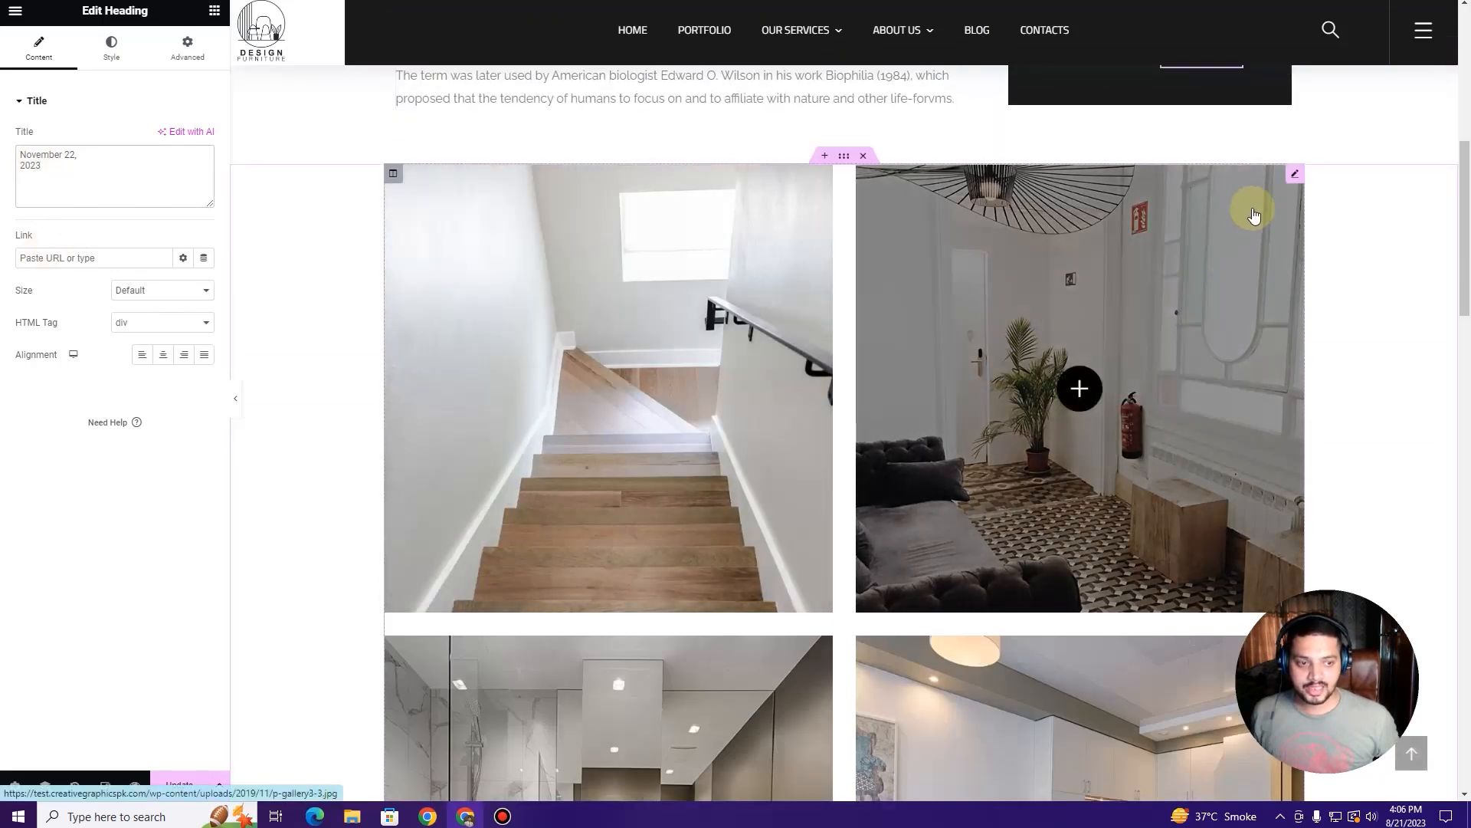
left_click(1295, 174)
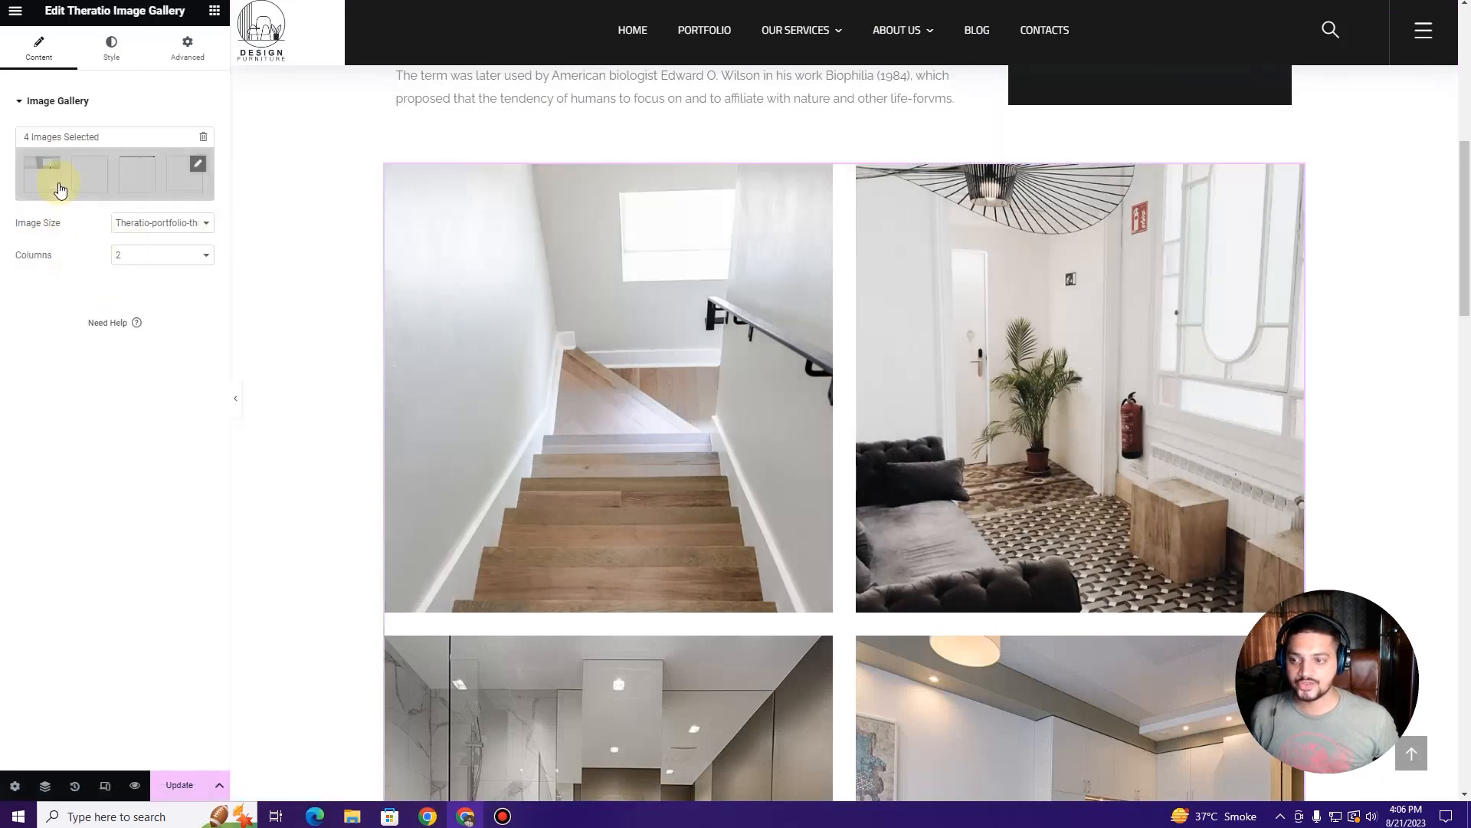
Step: Inspect the gallery's four images and media library, closing without changes
scroll(755, 509, "down", 6)
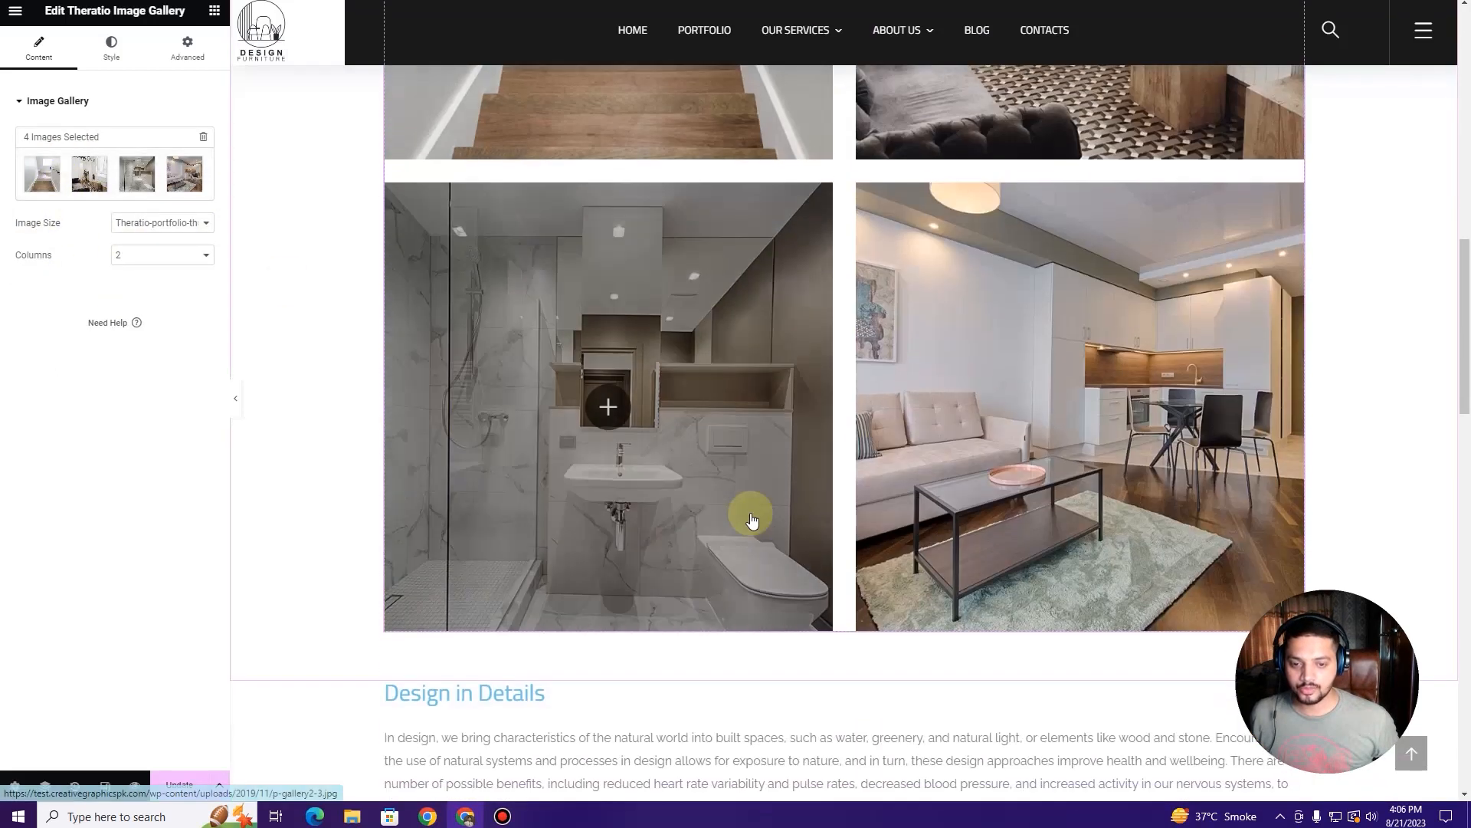
scroll(751, 509, "up", 5)
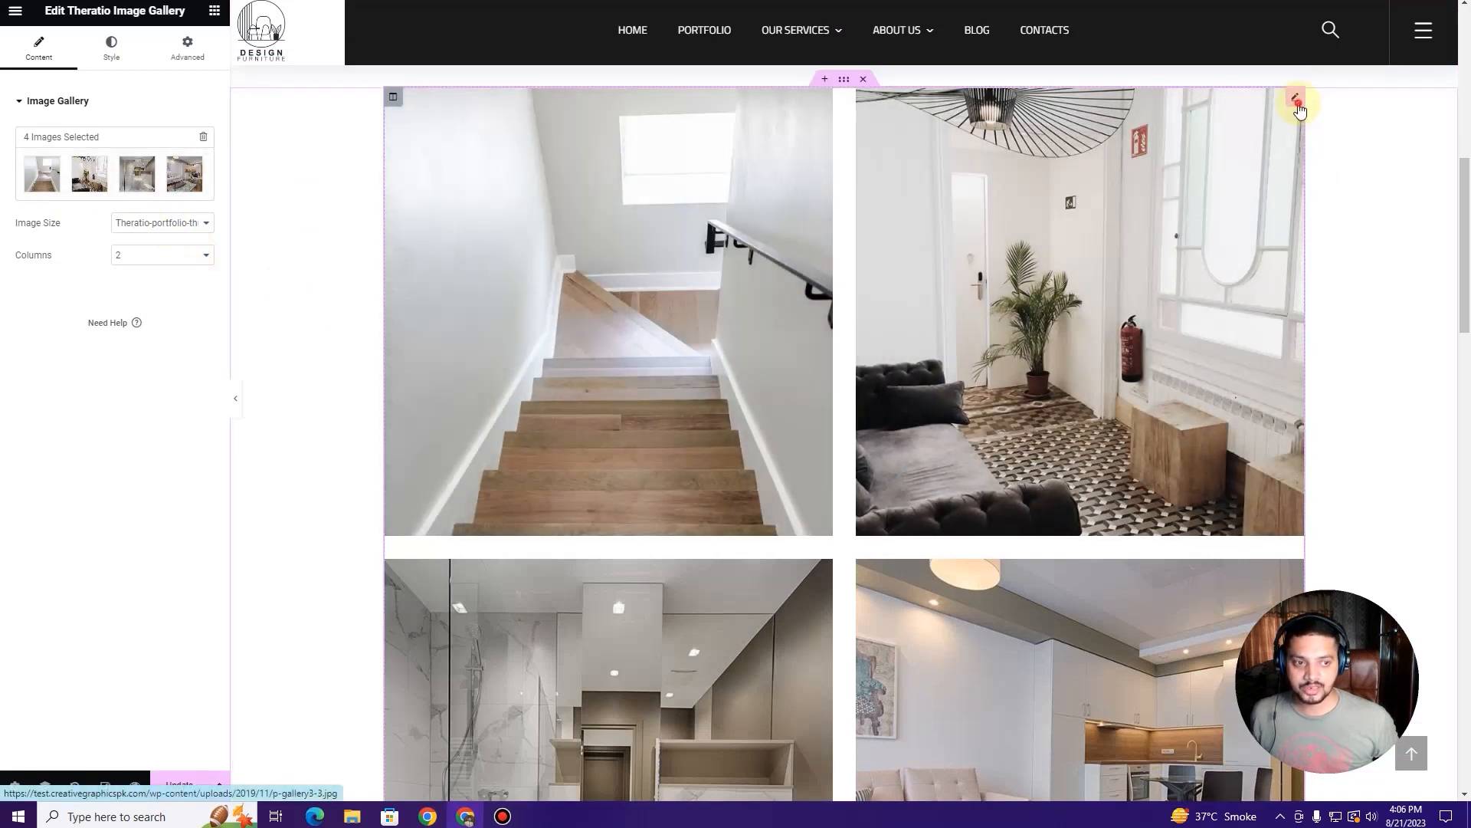
left_click(63, 178)
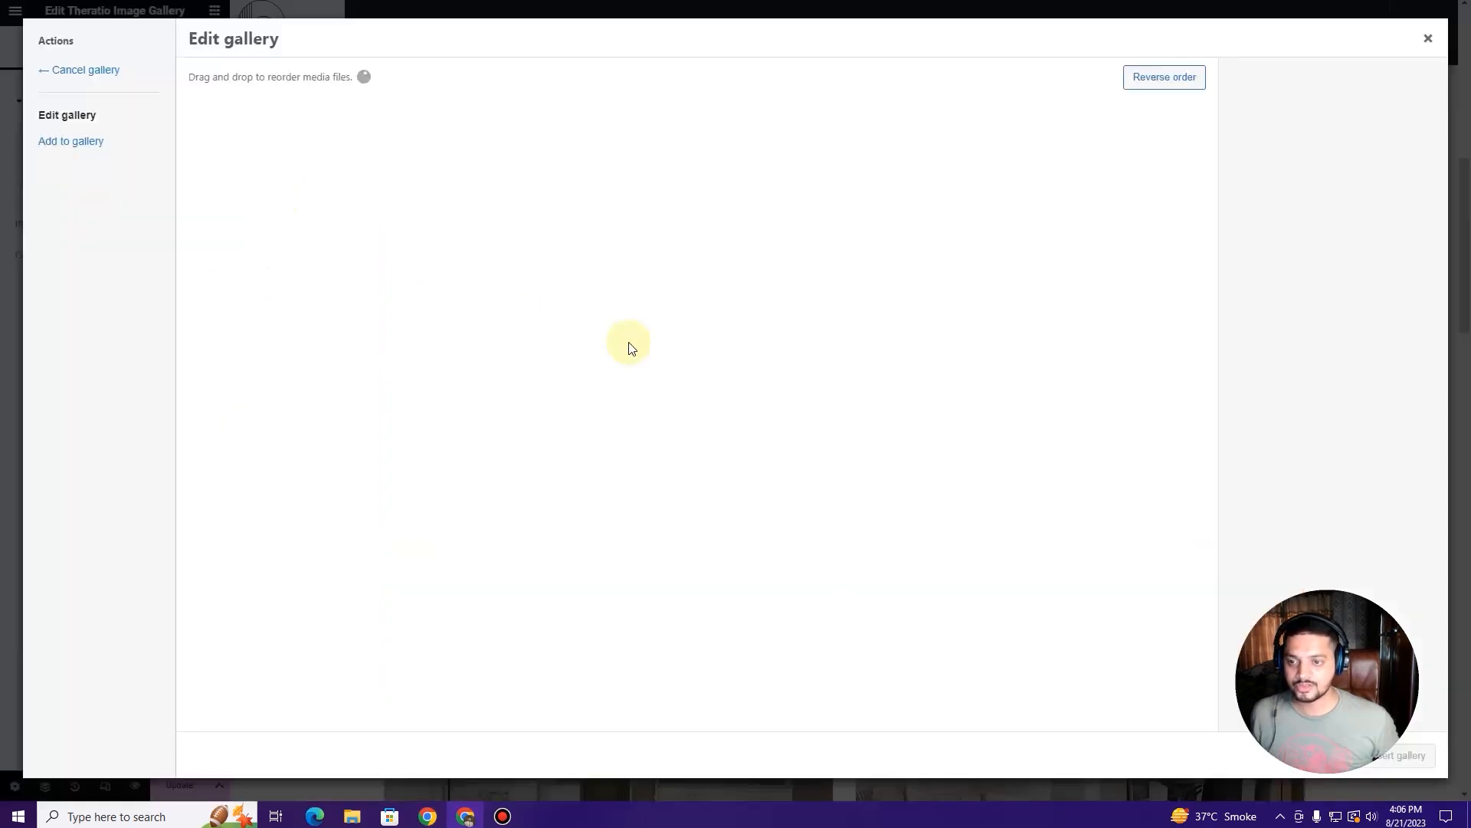
left_click(110, 150)
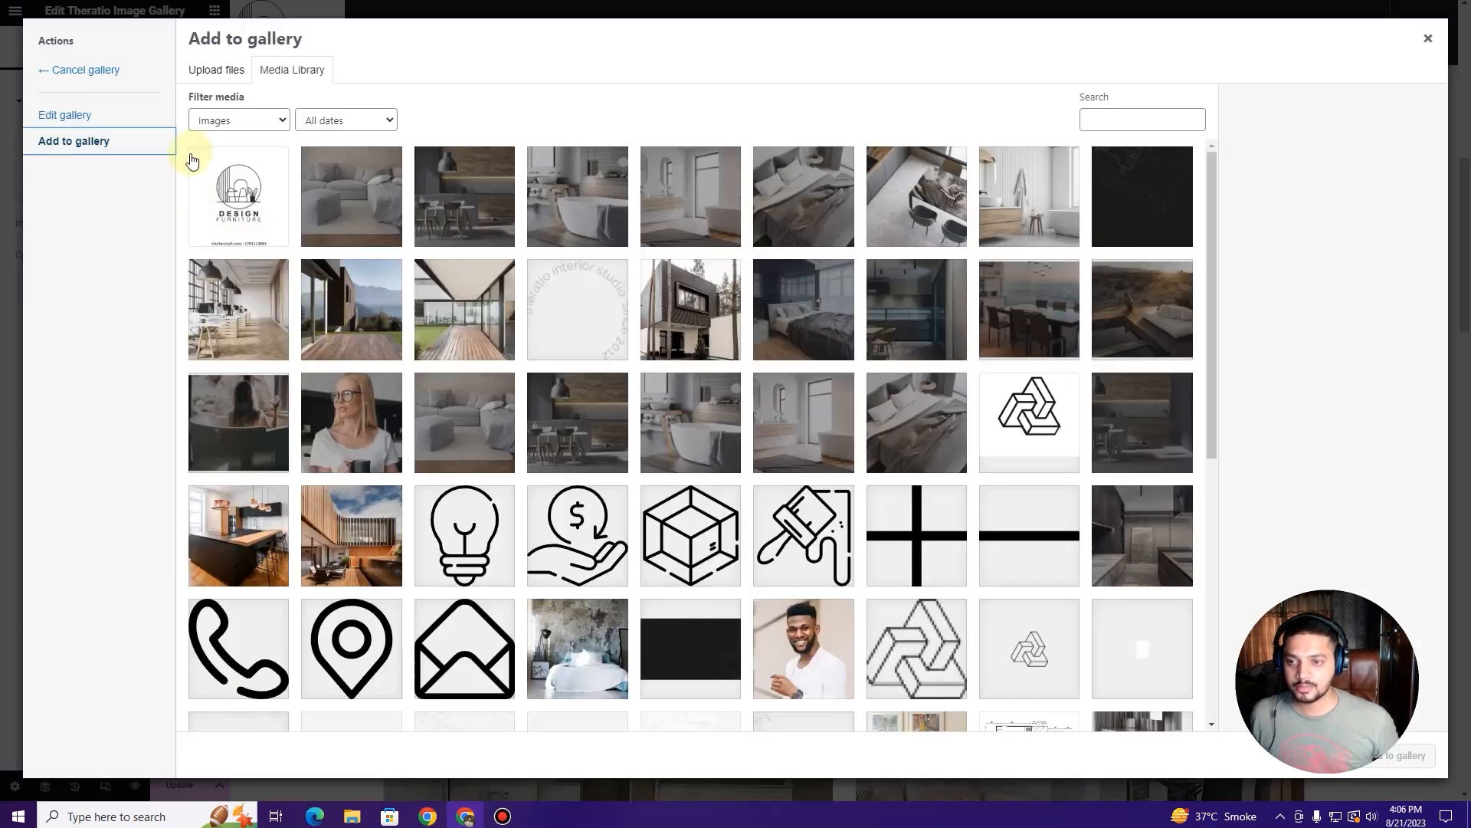
left_click(1427, 39)
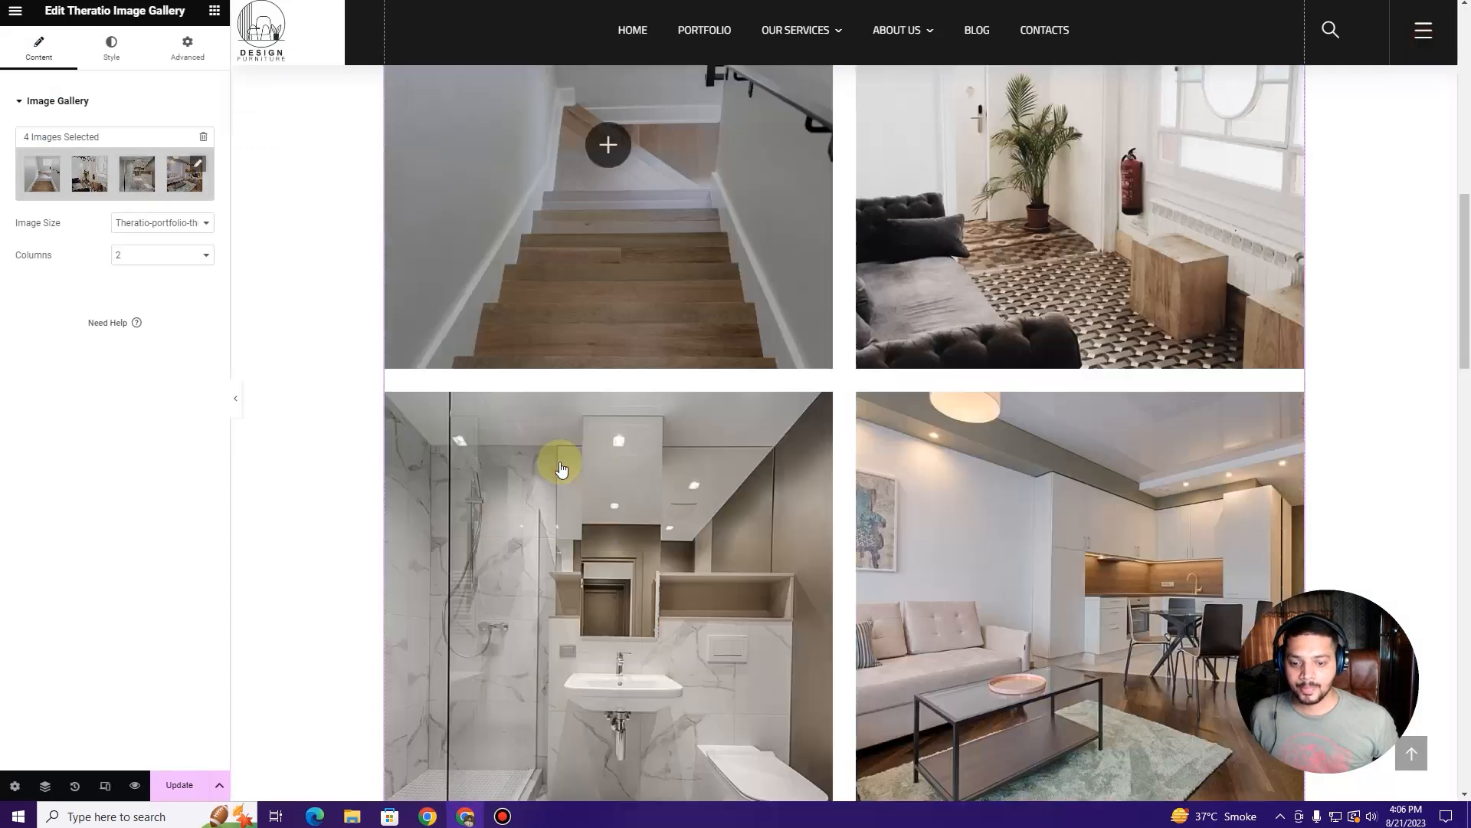
scroll(560, 468, "down", 8)
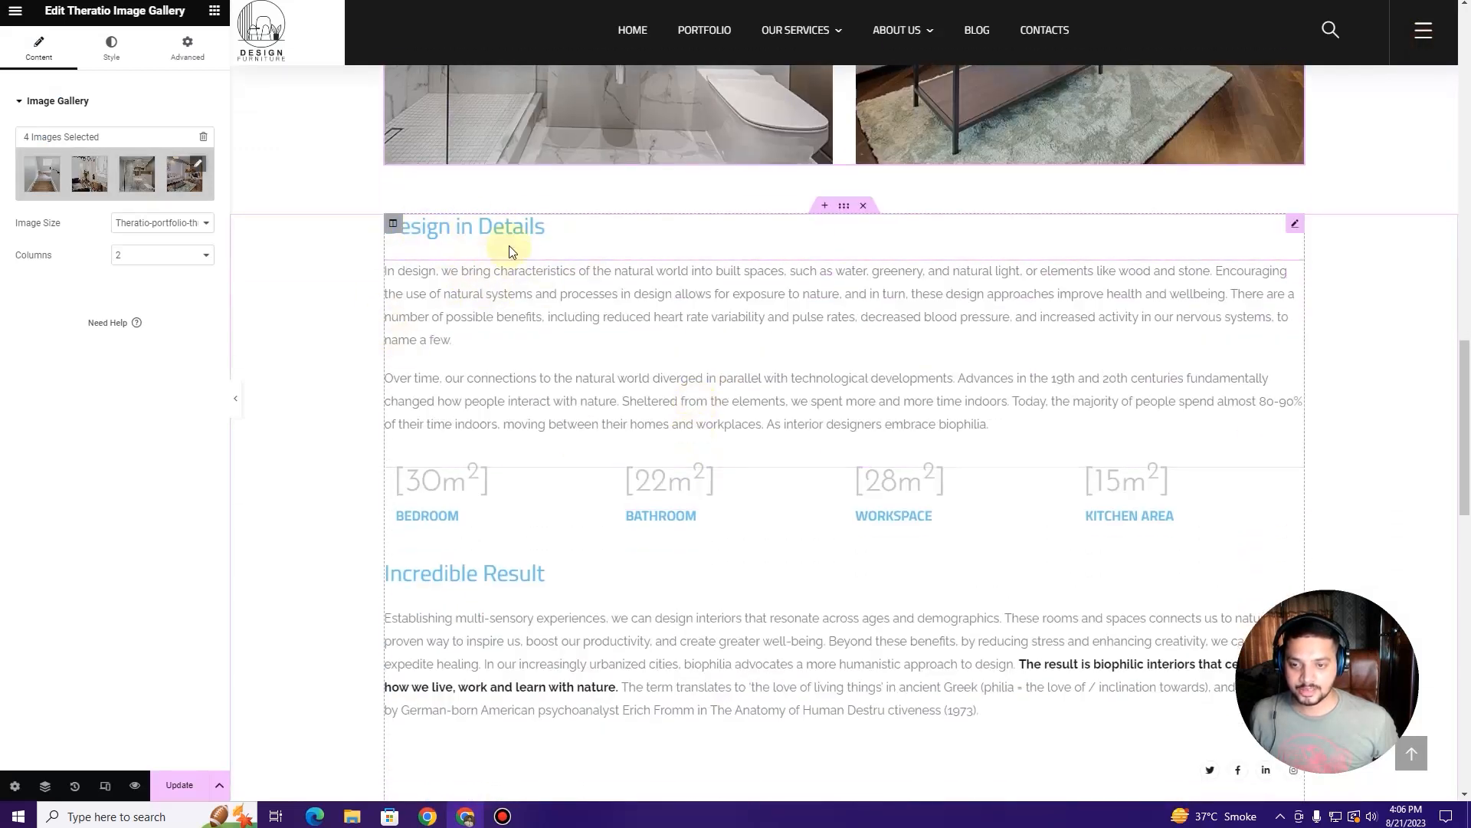
left_click(554, 233)
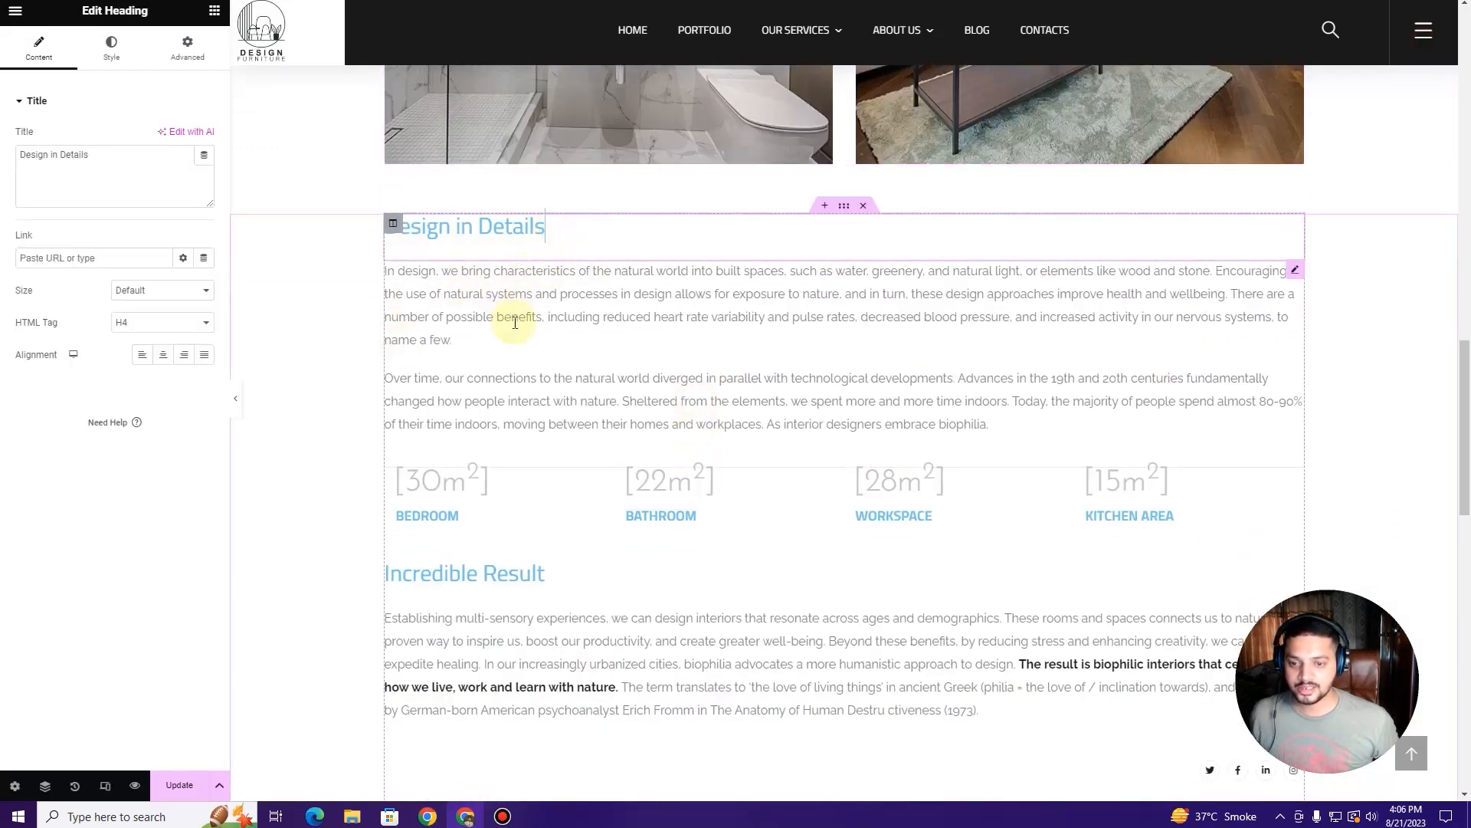
Step: Check the Incredible Result heading and save the new portfolio page's edits
scroll(783, 303, "down", 3)
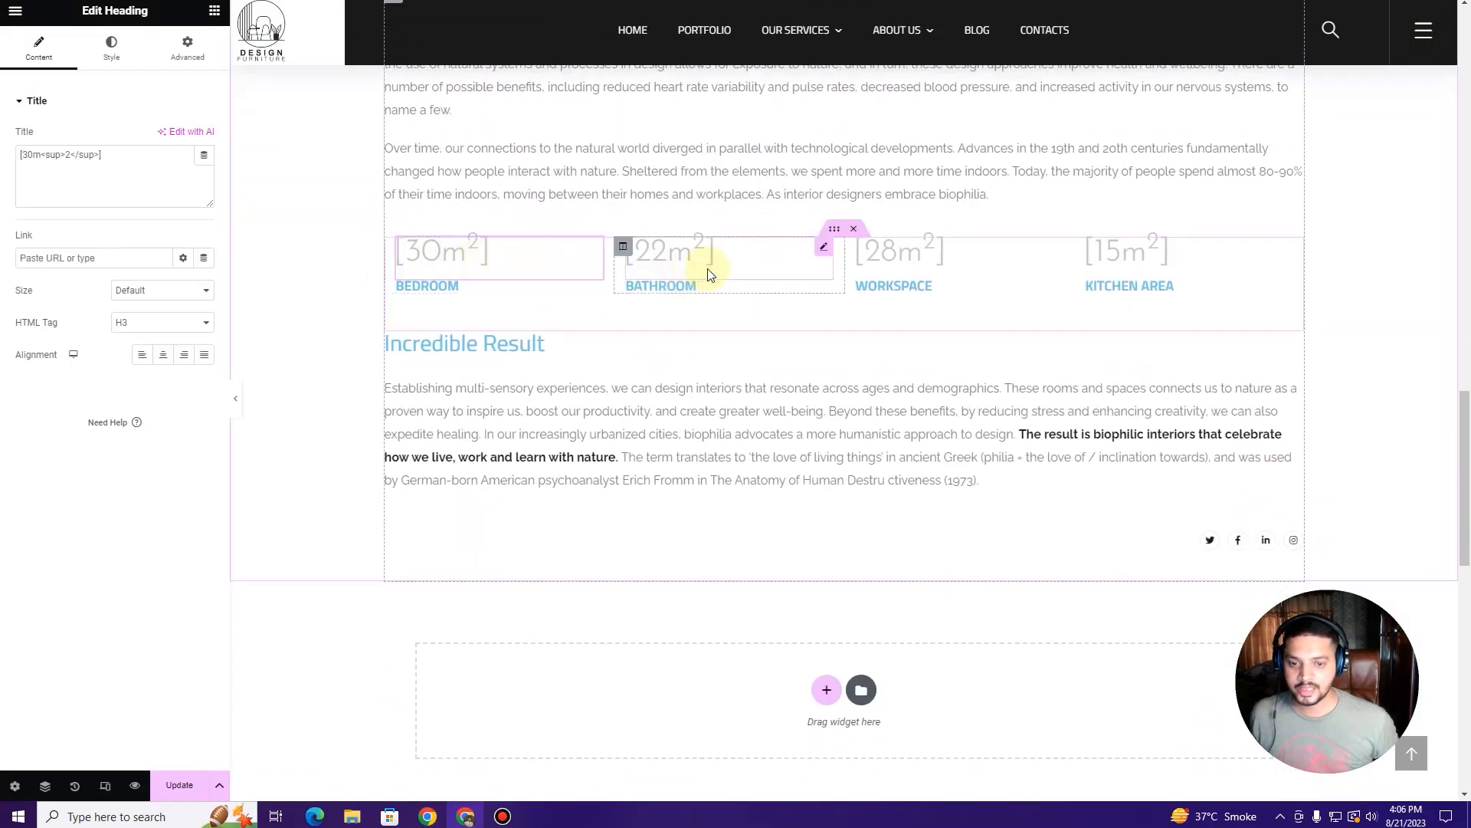
scroll(791, 331, "down", 1)
scroll(793, 337, "down", 1)
left_click(517, 184)
scroll(759, 302, "down", 2)
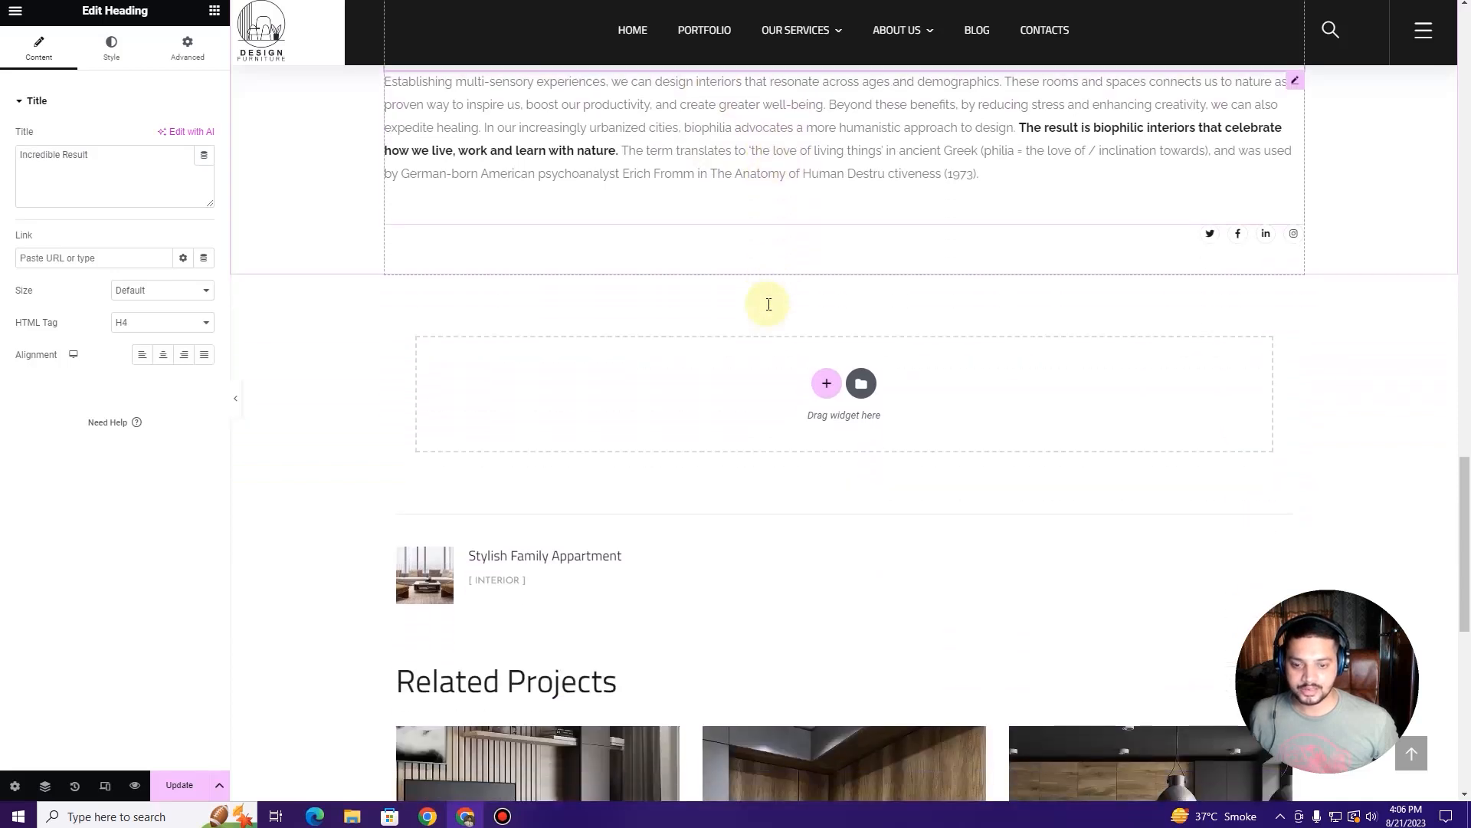
scroll(769, 304, "down", 5)
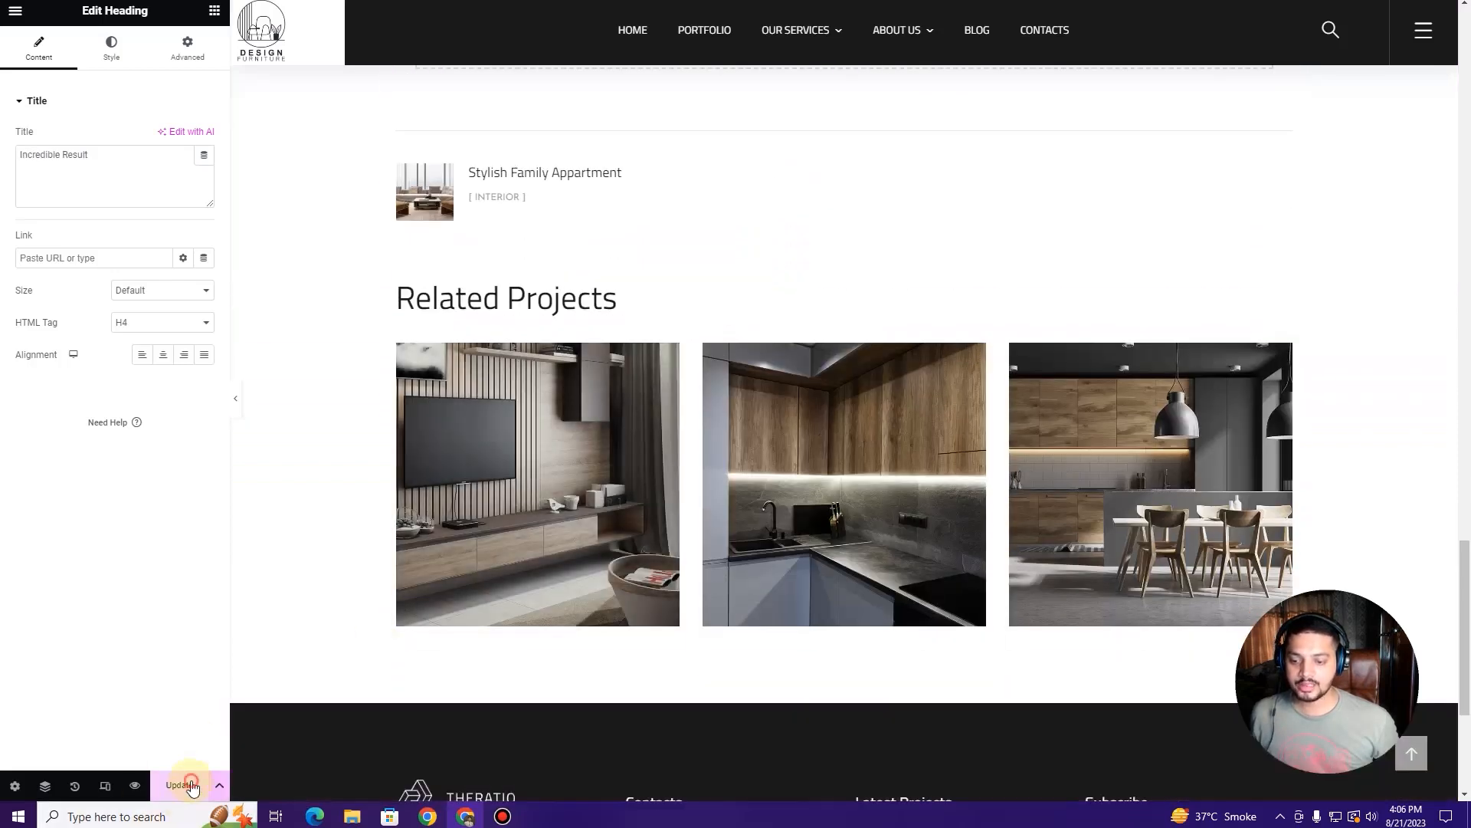
scroll(371, 384, "up", 15)
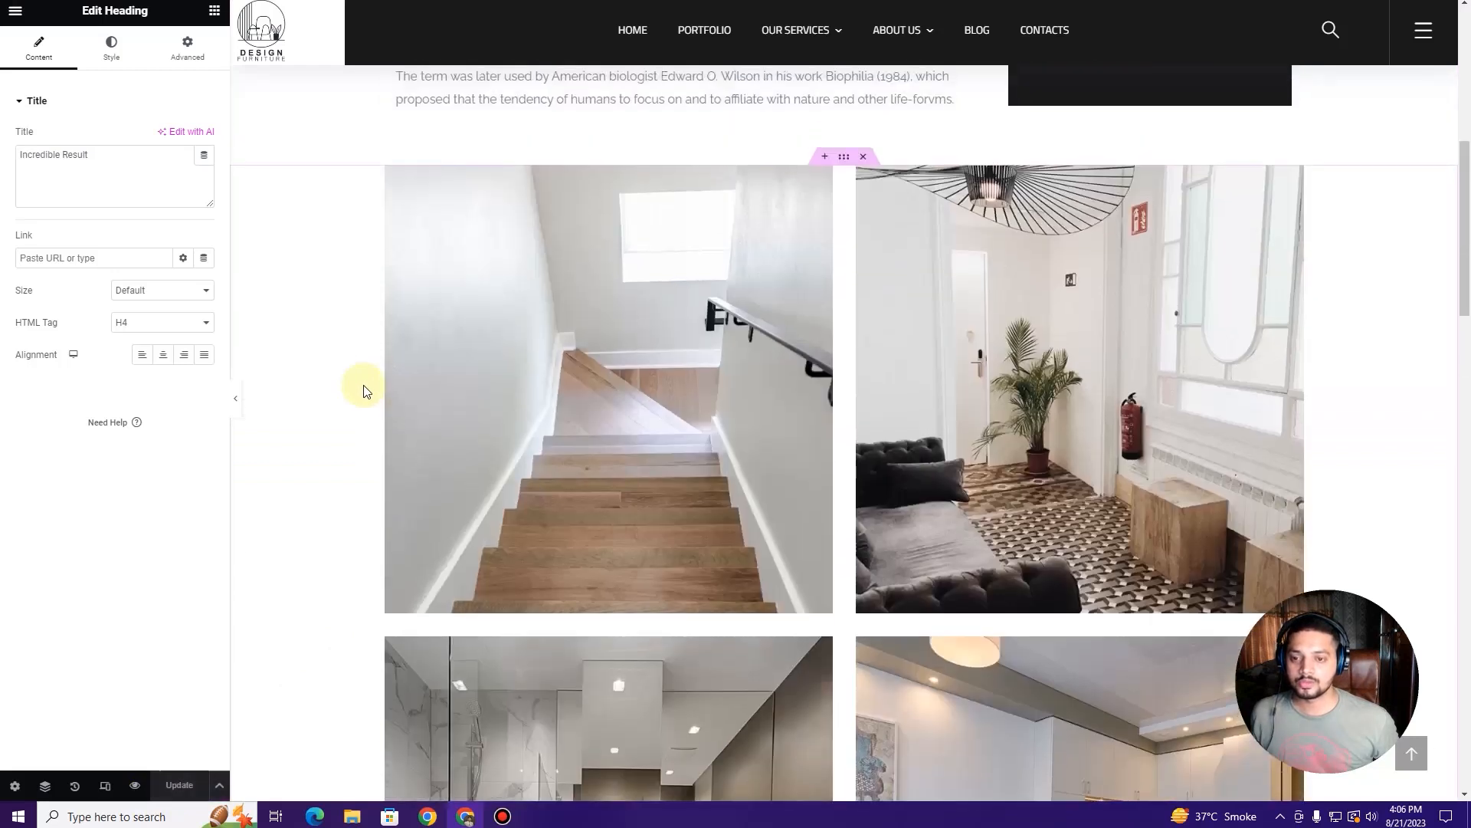
scroll(363, 391, "up", 8)
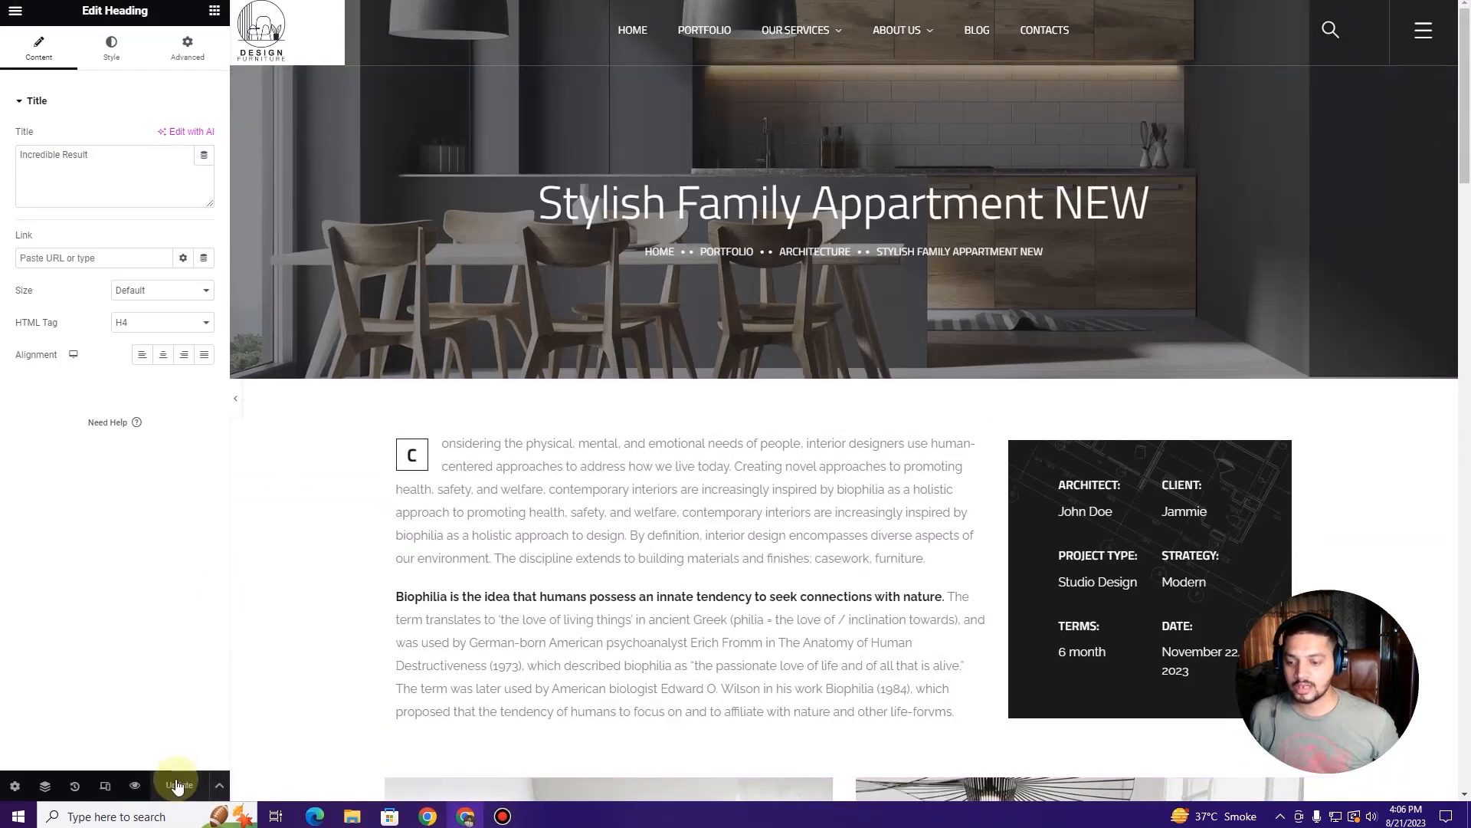
left_click(15, 11)
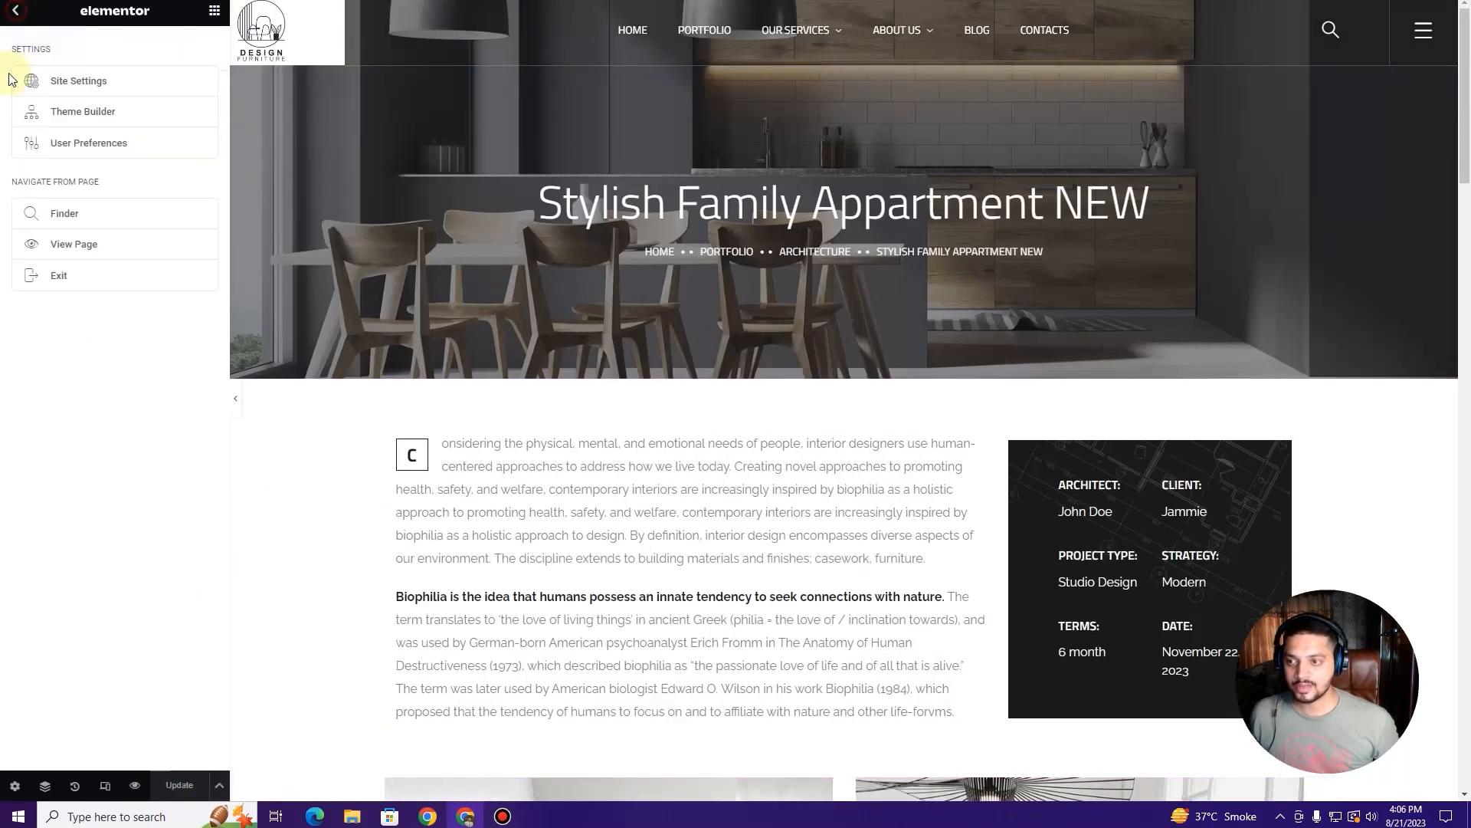
Step: Exit Elementor and open the item's live permalink in a new tab
left_click(88, 278)
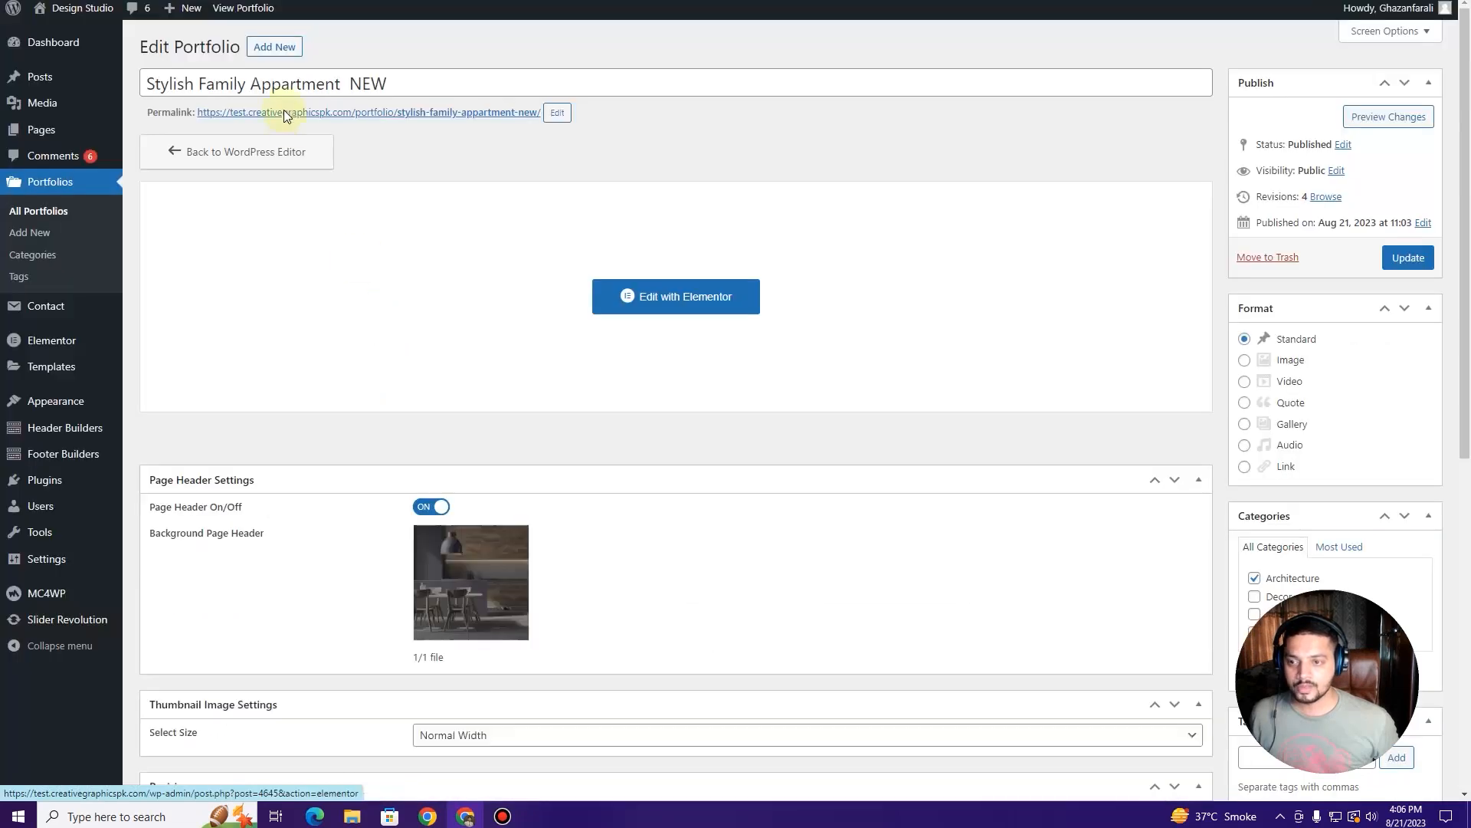
right_click(328, 115)
left_click(427, 121)
key("ctrl+Tab")
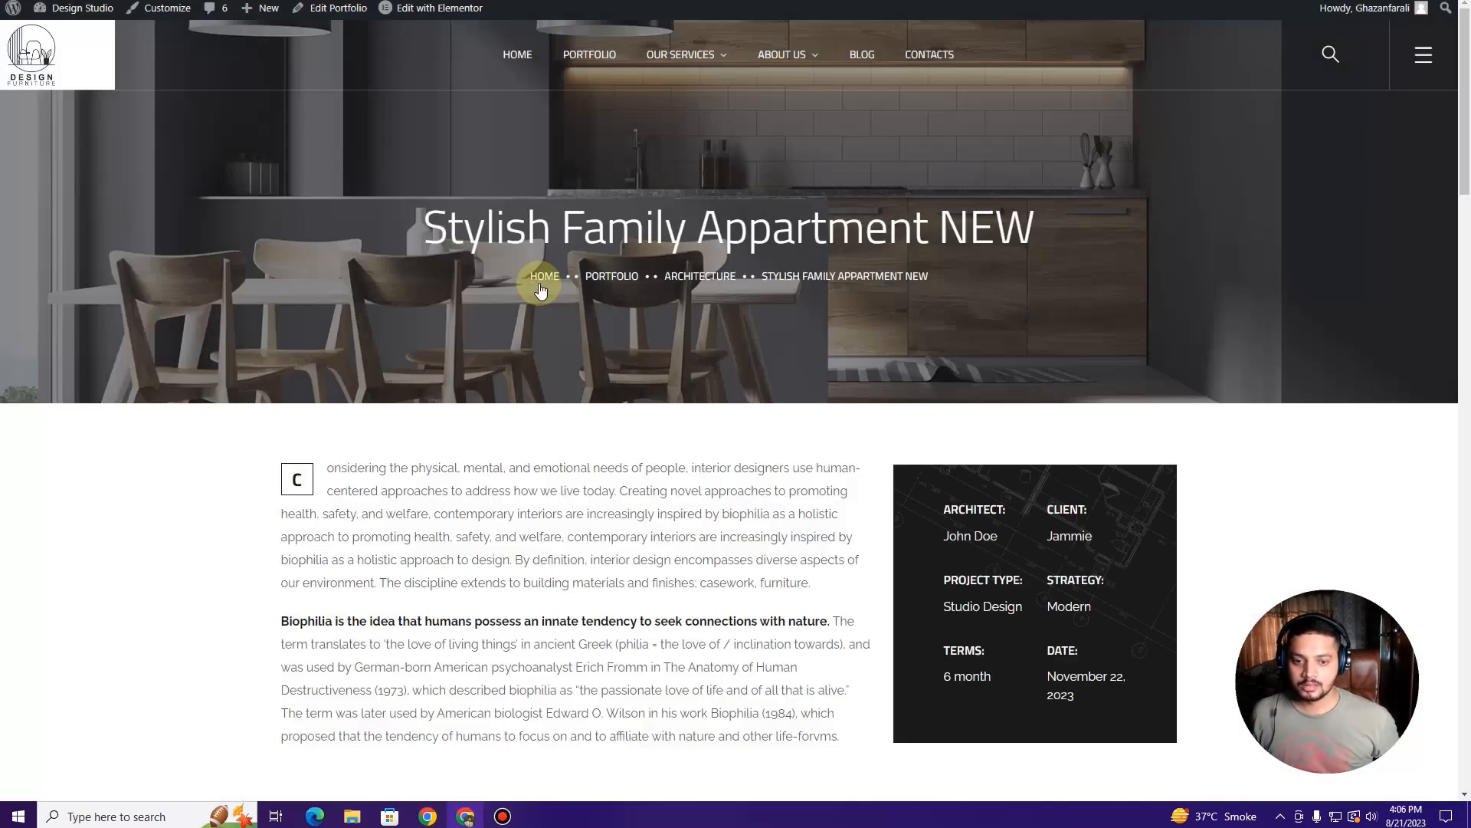
Step: Scroll through the live item page, then browse the Portfolios archive grid
scroll(541, 287, "down", 12)
scroll(536, 295, "down", 5)
scroll(532, 296, "up", 15)
left_click(614, 54)
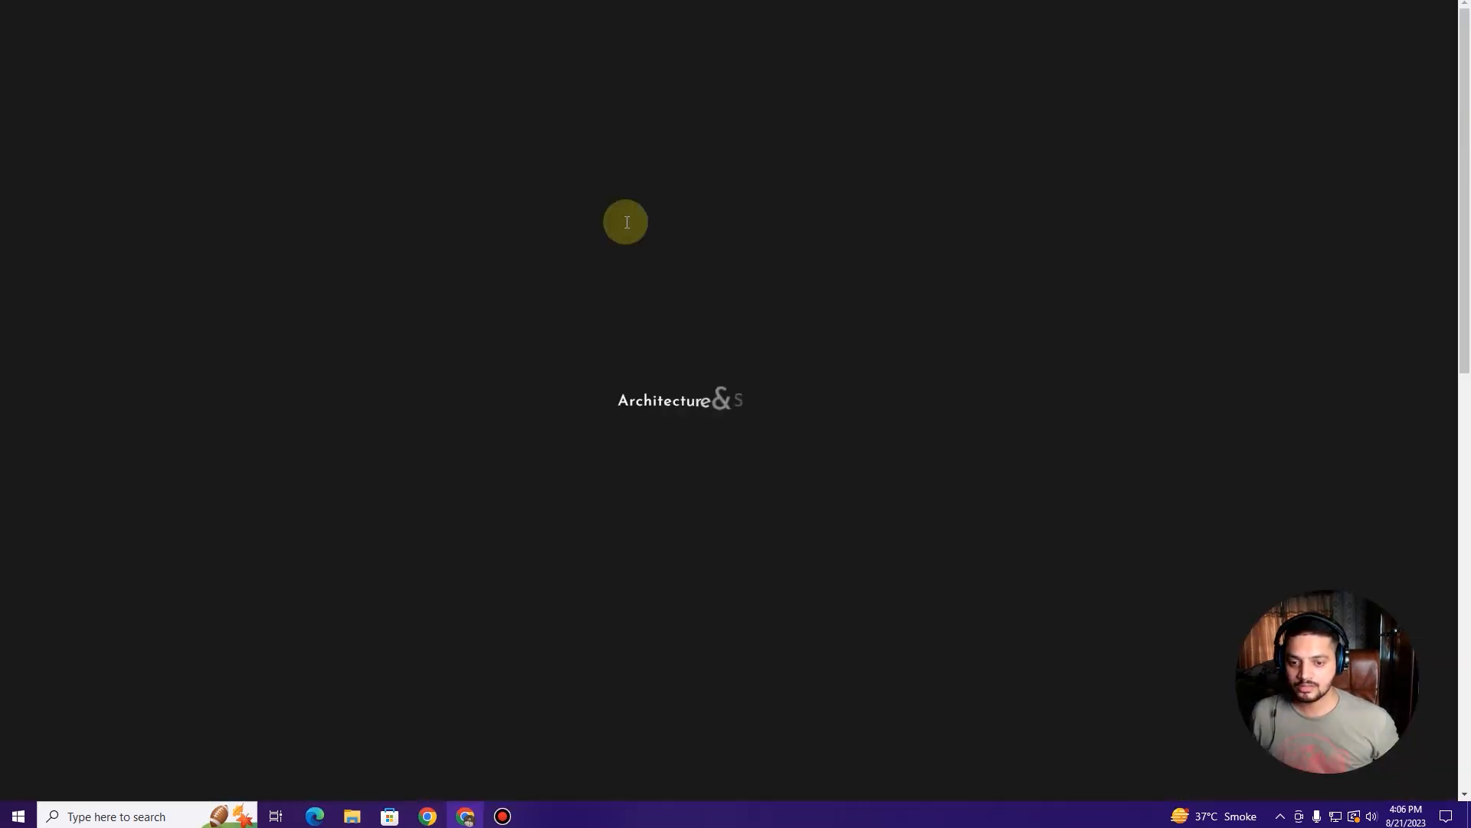
scroll(601, 246, "down", 4)
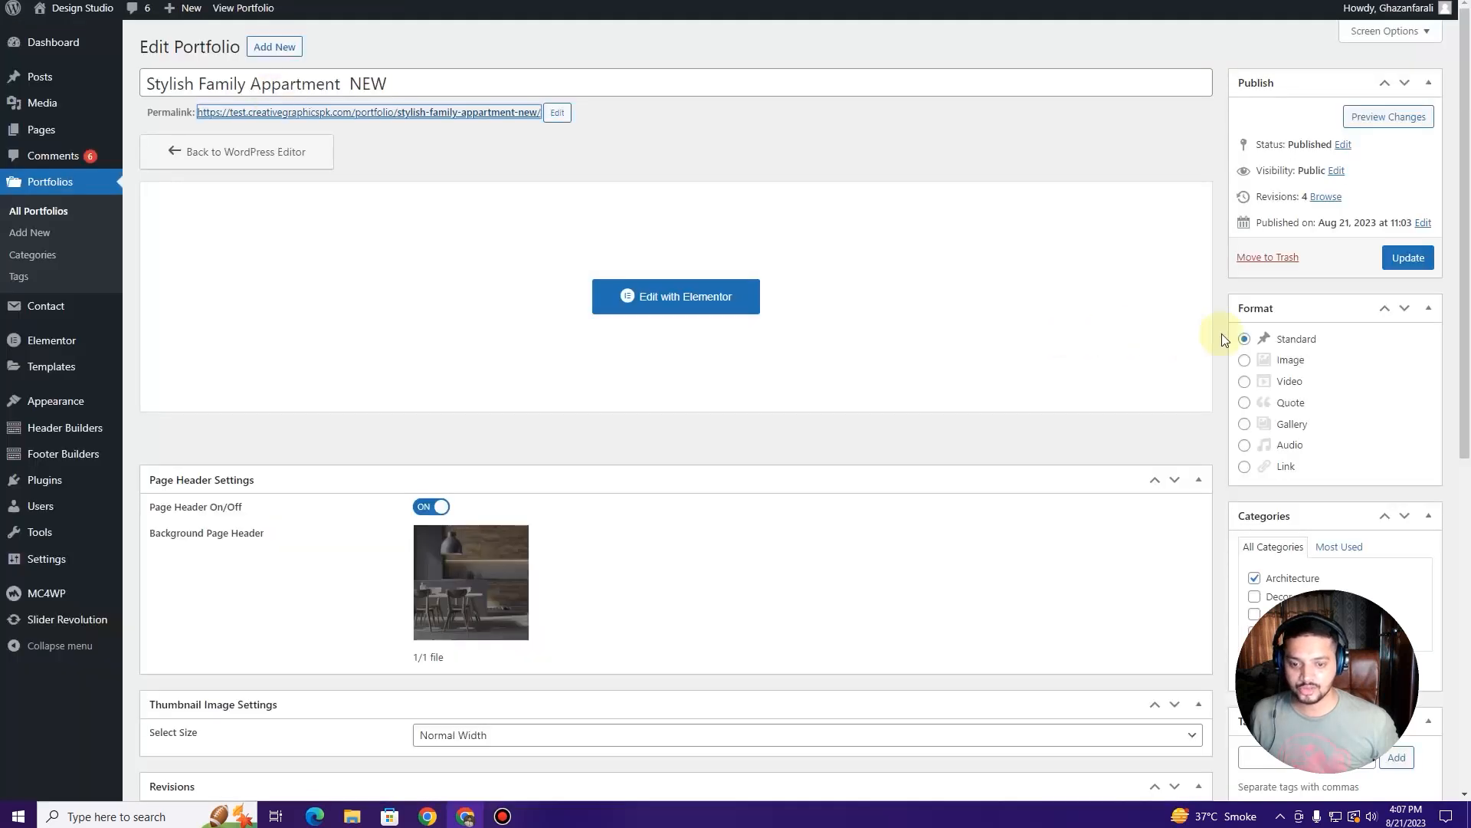
scroll(1241, 375, "down", 1)
scroll(1252, 403, "down", 7)
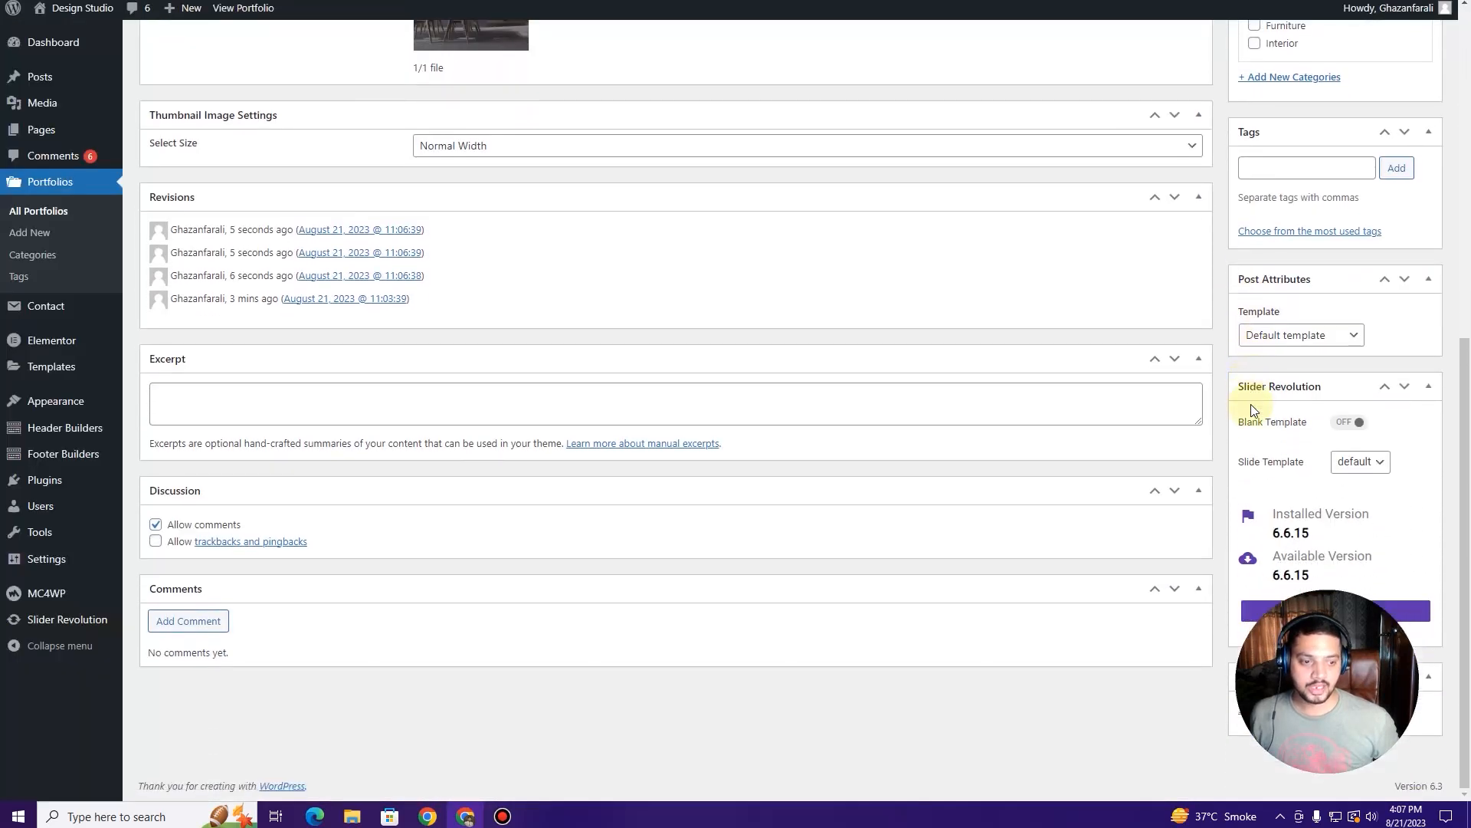
scroll(1253, 409, "up", 7)
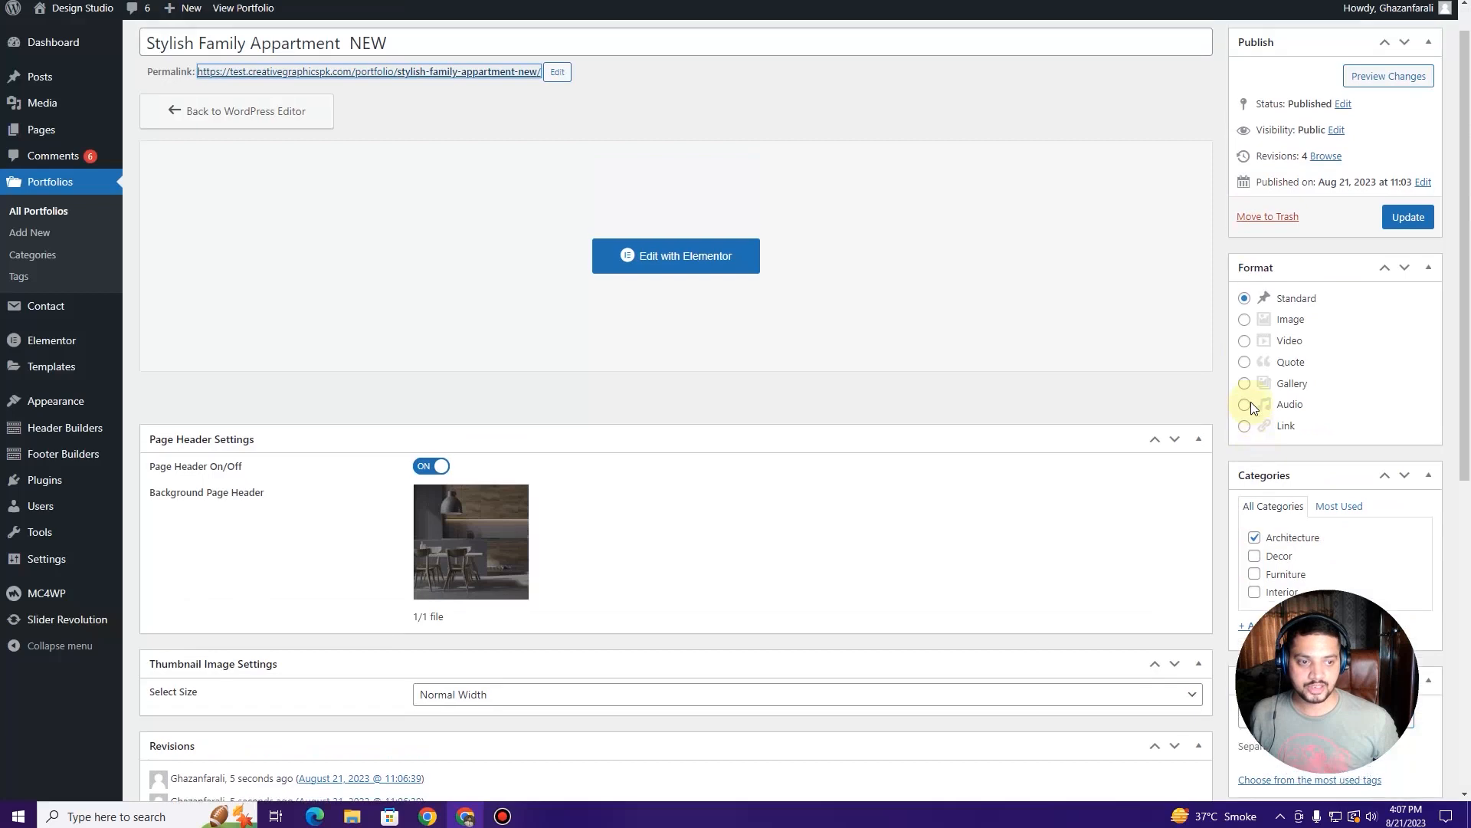
scroll(1252, 404, "down", 2)
scroll(1254, 405, "down", 5)
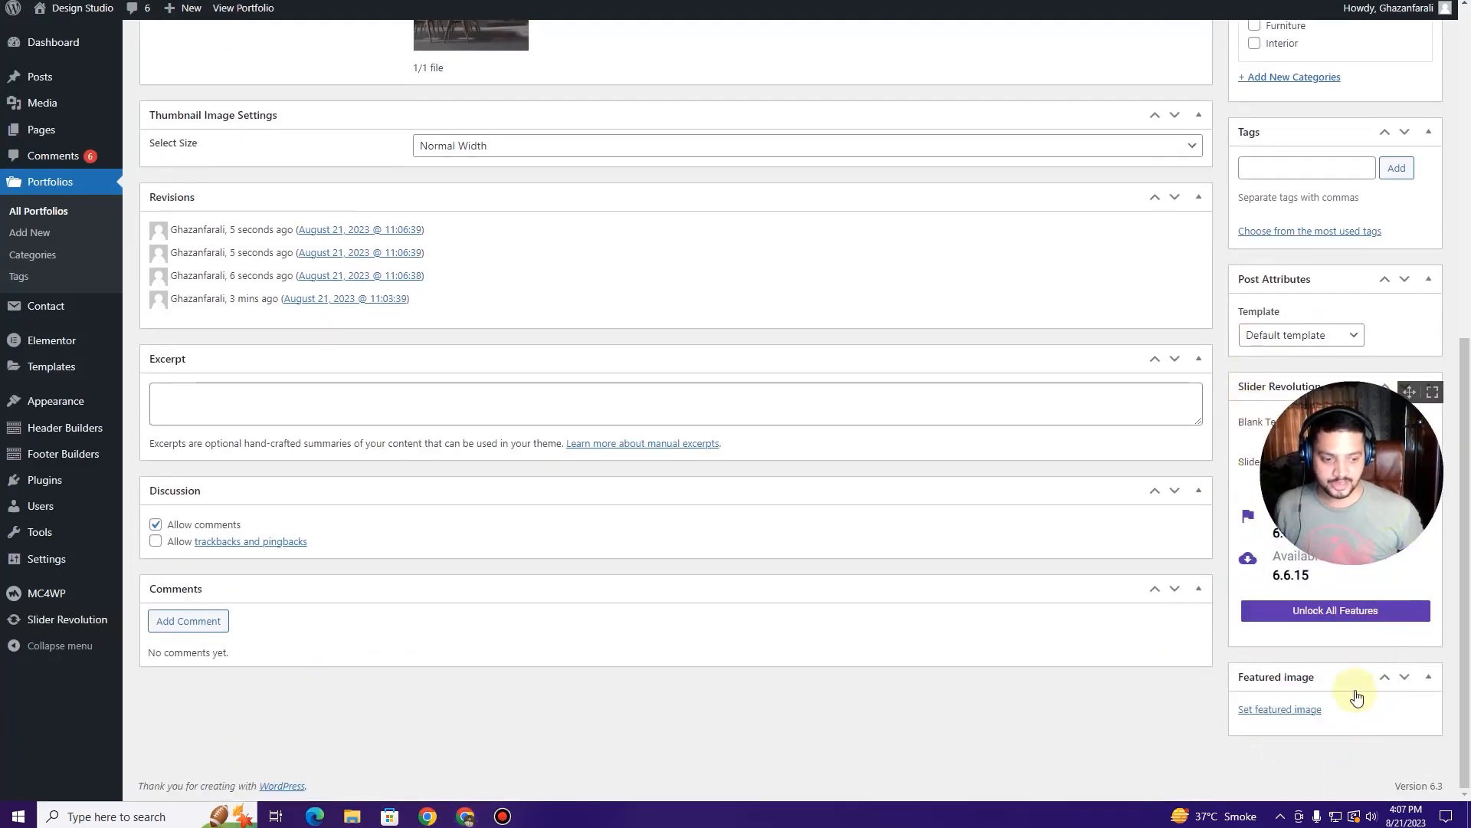
Step: Make slider3-home3.jpg, the house-on-a-wooden-deck photo, the featured image and update the item
left_click(1295, 712)
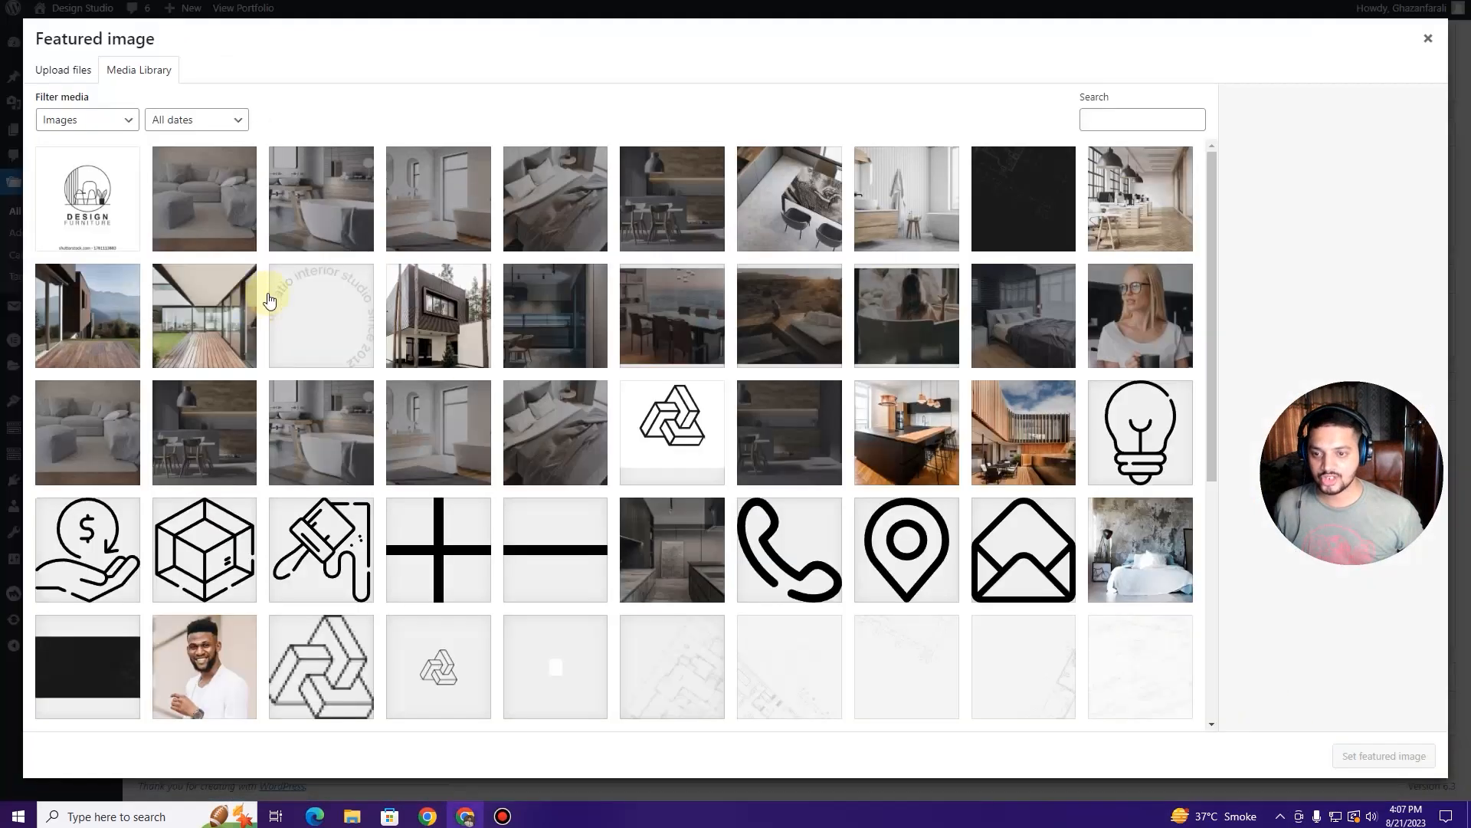
left_click(322, 196)
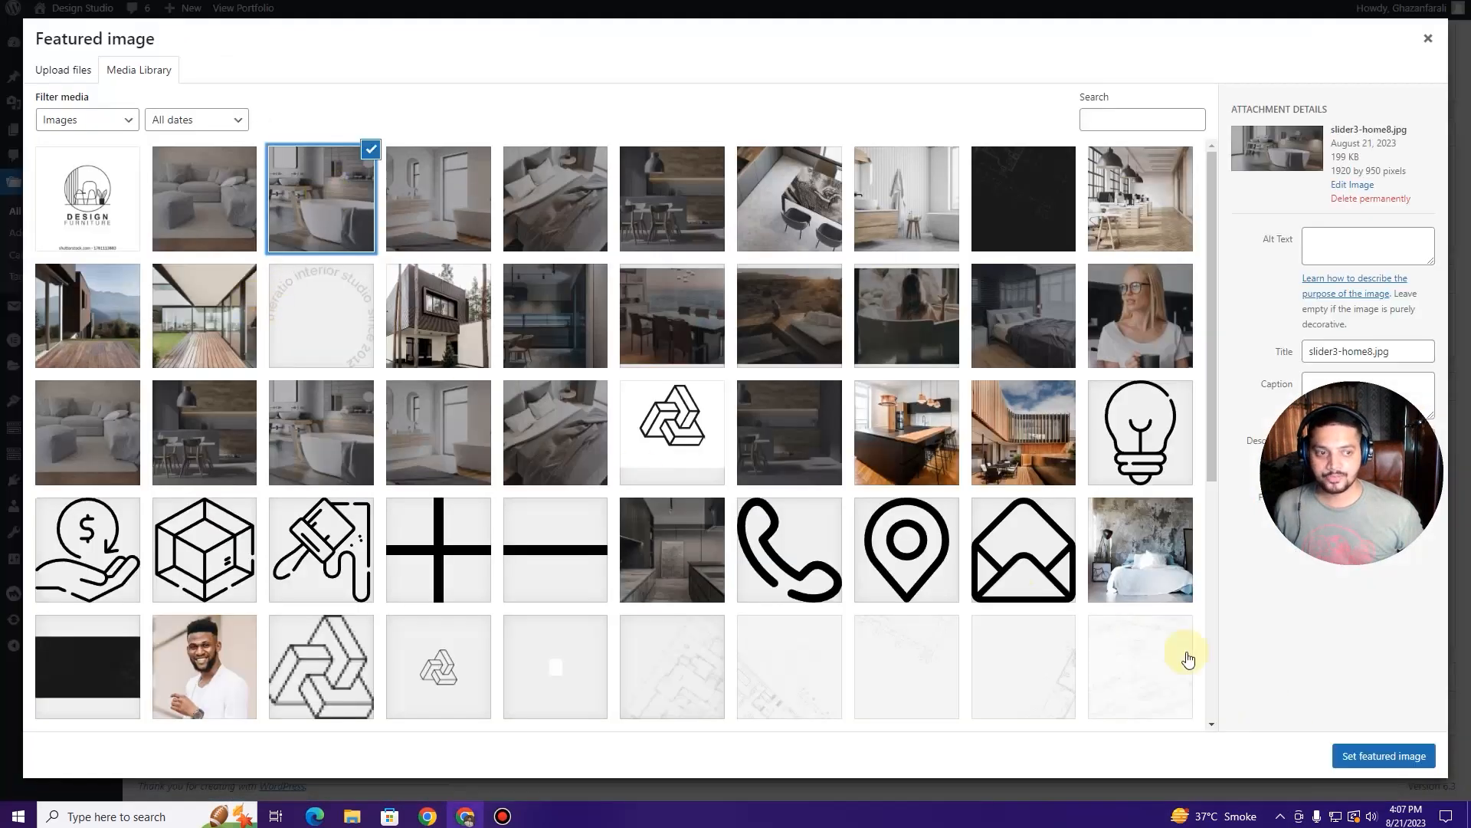
left_click(406, 453)
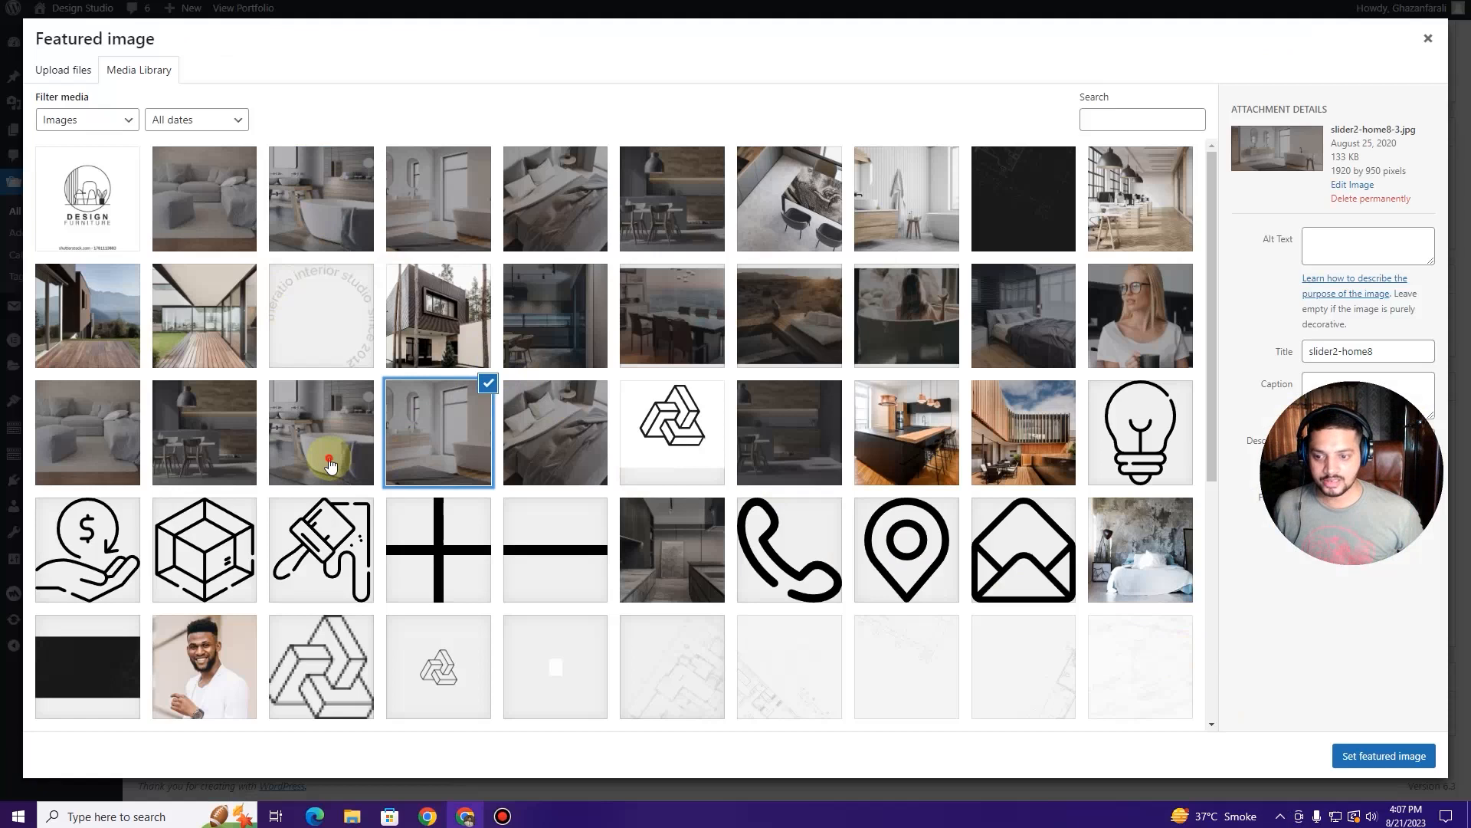
left_click(334, 459)
scroll(451, 476, "down", 5)
left_click(672, 517)
left_click(807, 420)
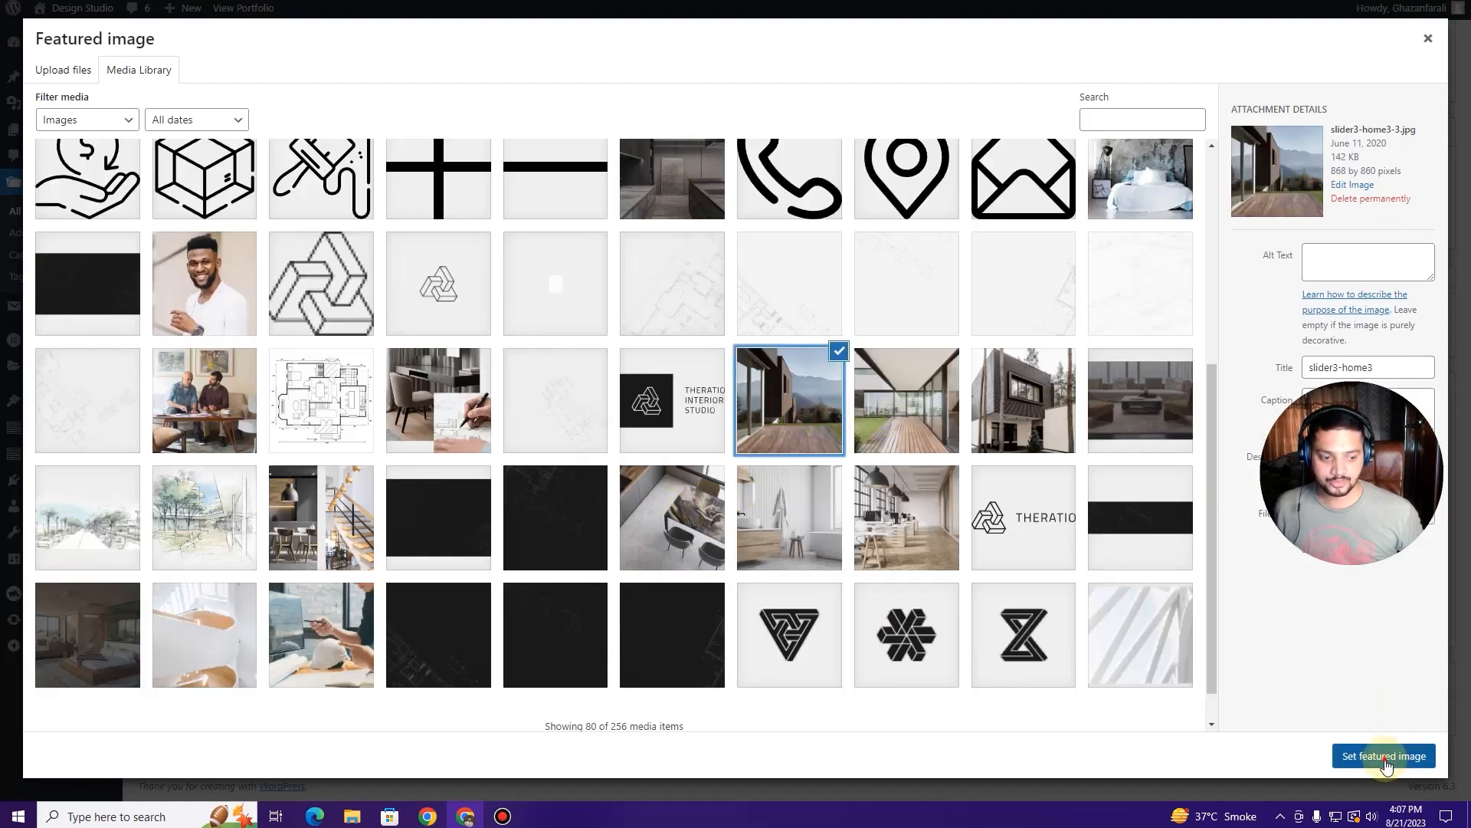
left_click(1388, 756)
scroll(1194, 699, "up", 5)
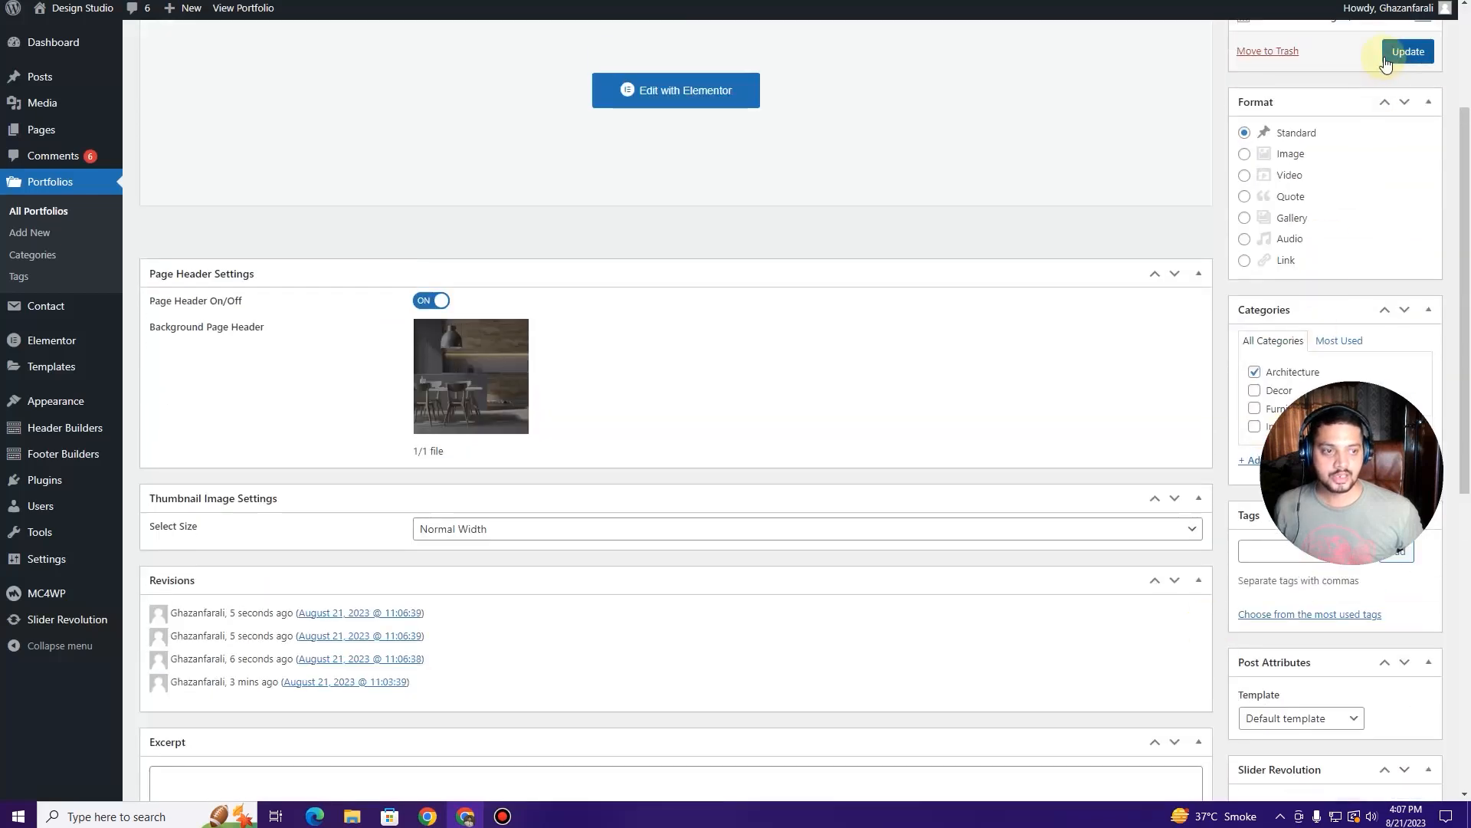
left_click(1405, 54)
left_click_drag(1405, 390, 1387, 589)
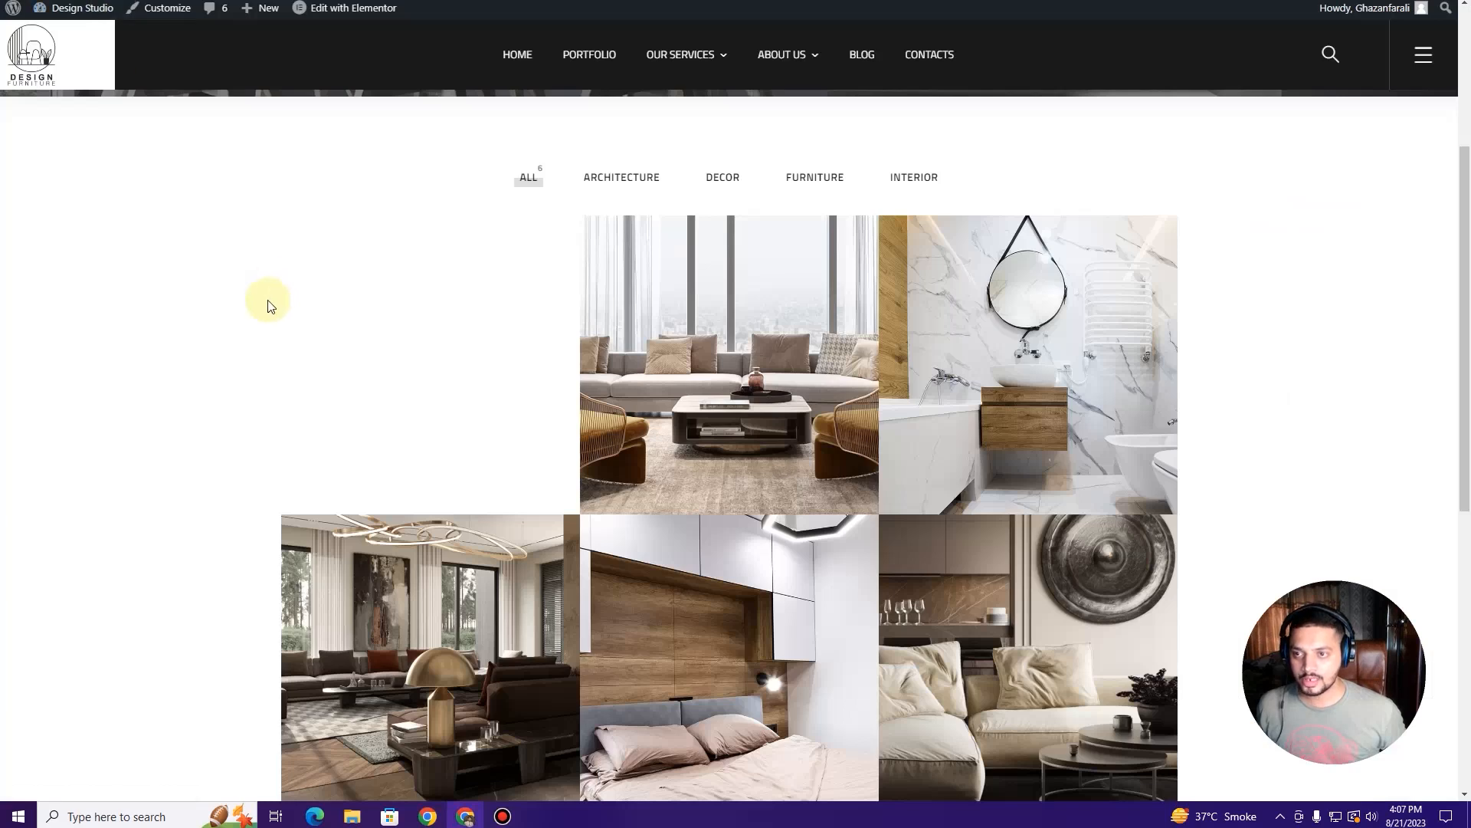
Step: Reload the Portfolios archive and try the ARCHITECTURE and ALL filters
key("F5")
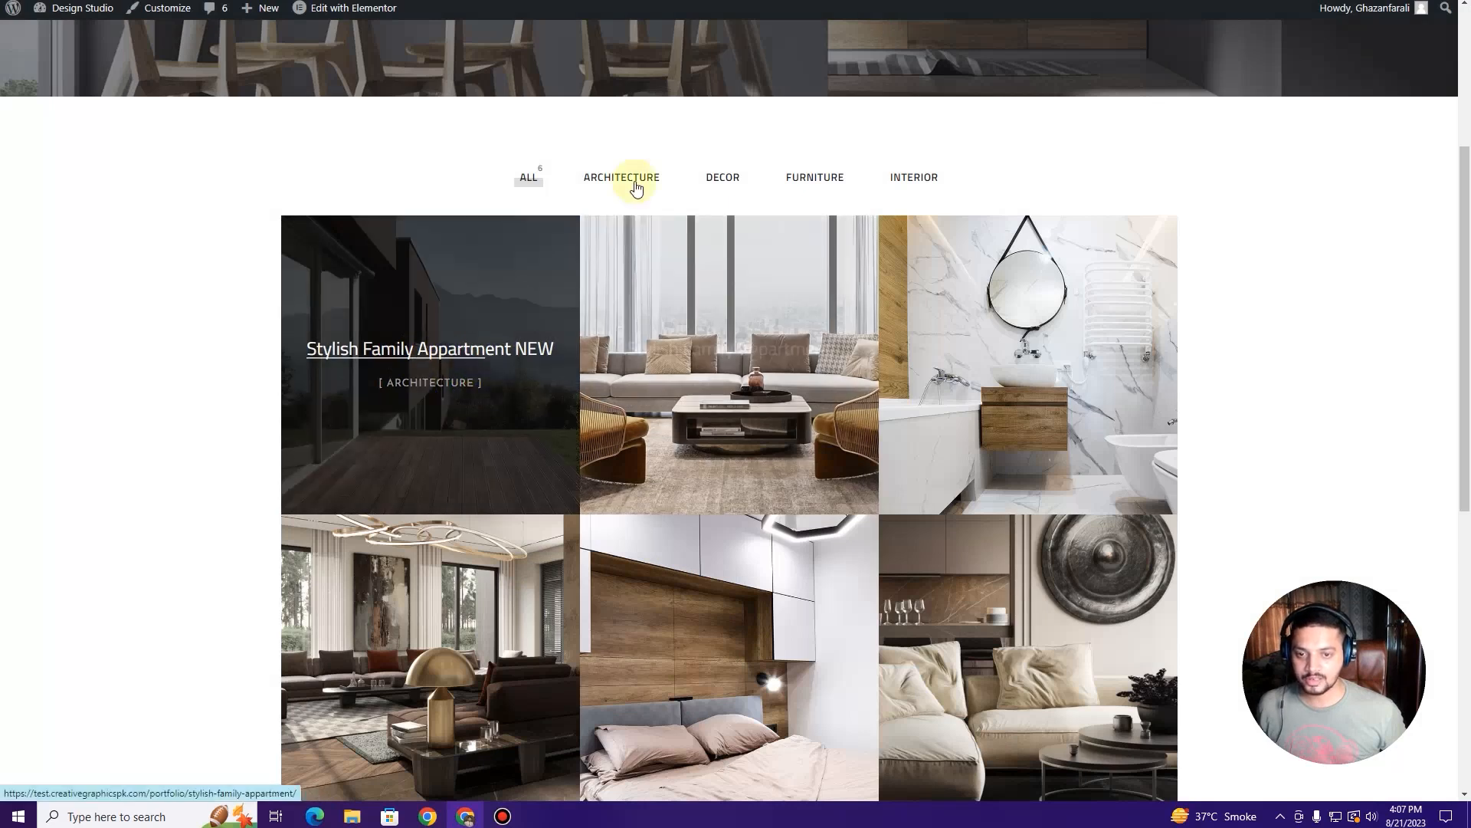
left_click(625, 177)
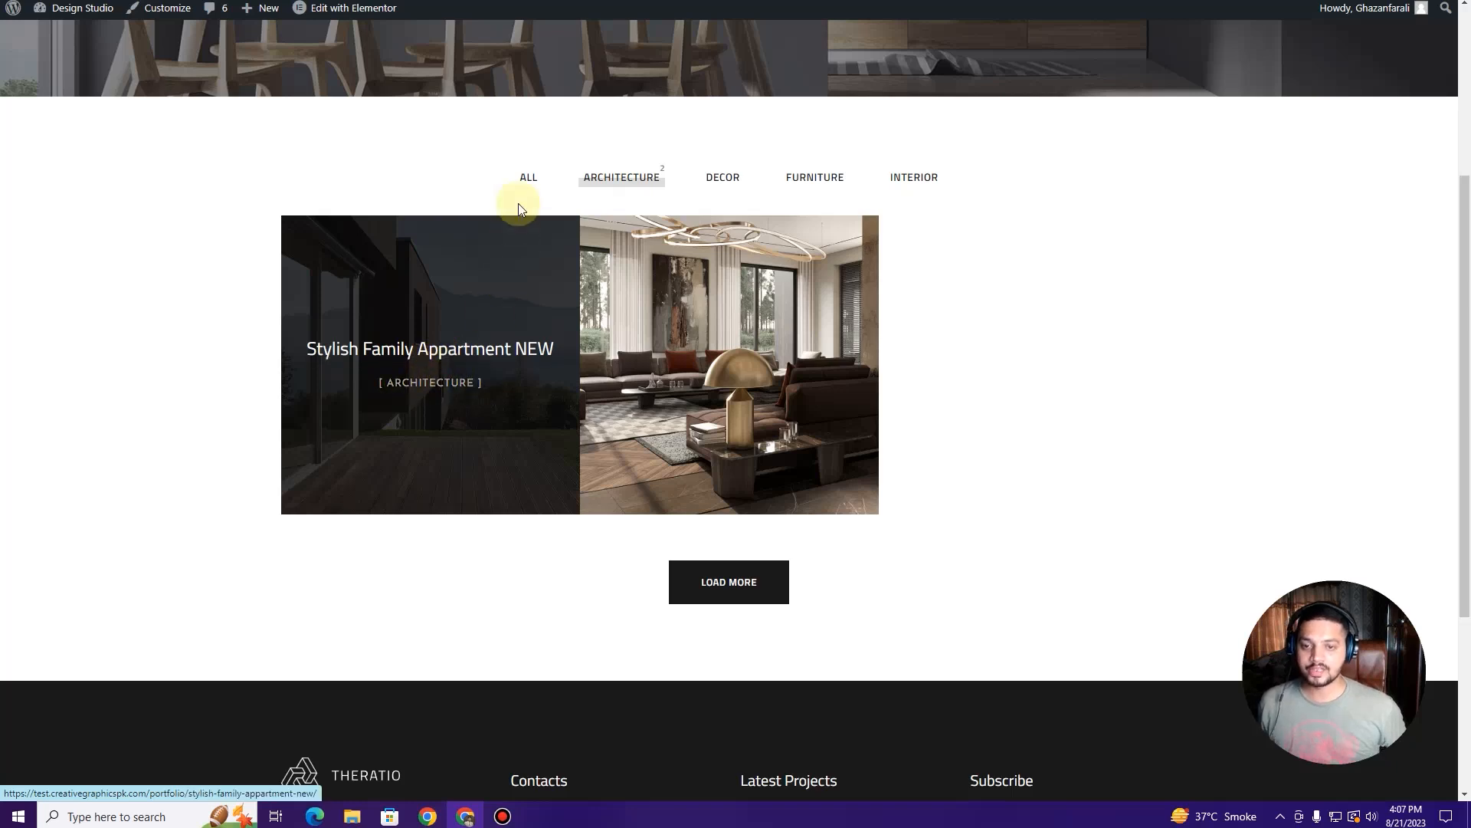
left_click(528, 177)
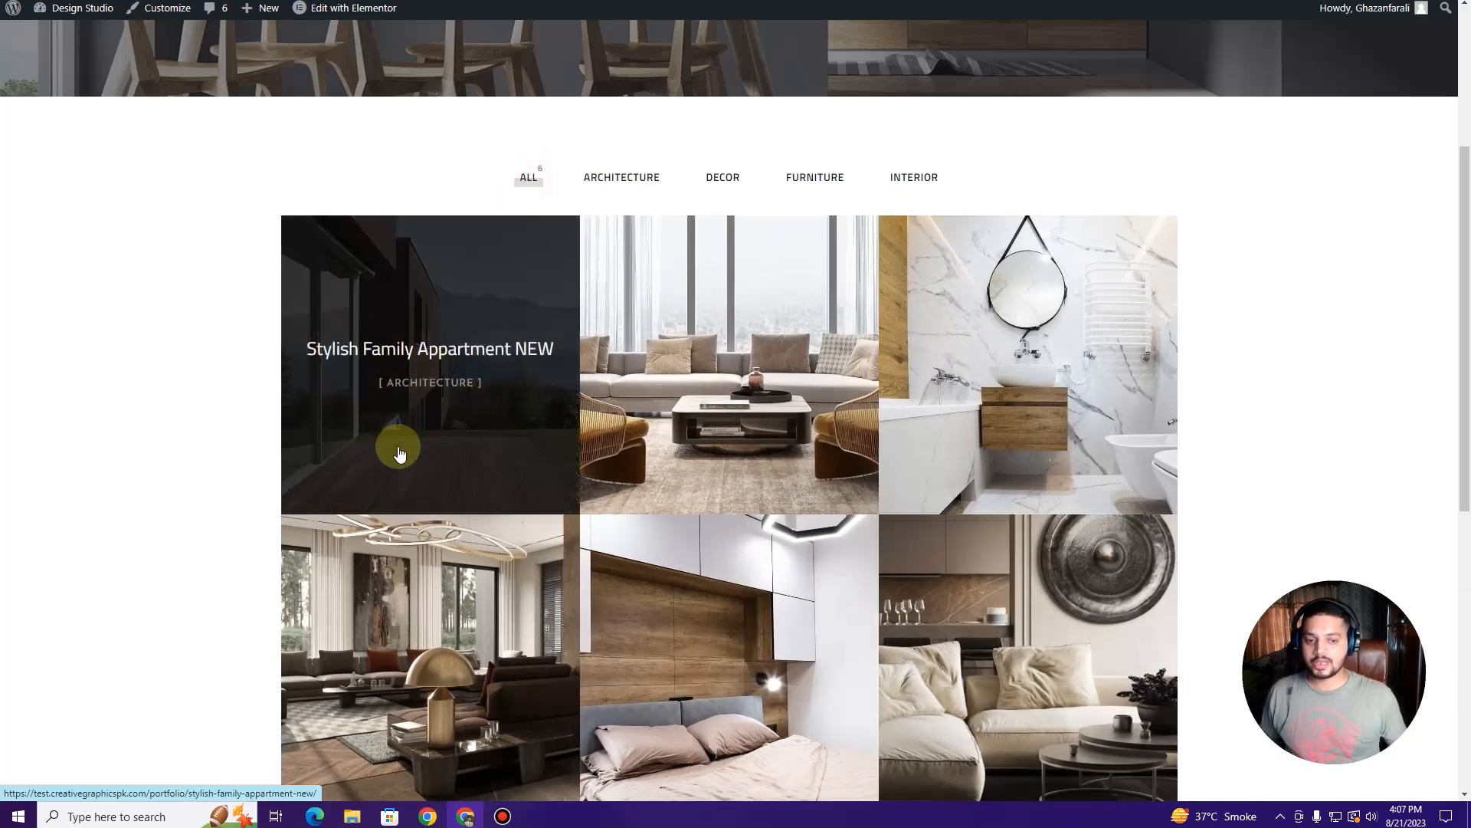
scroll(449, 439, "up", 4)
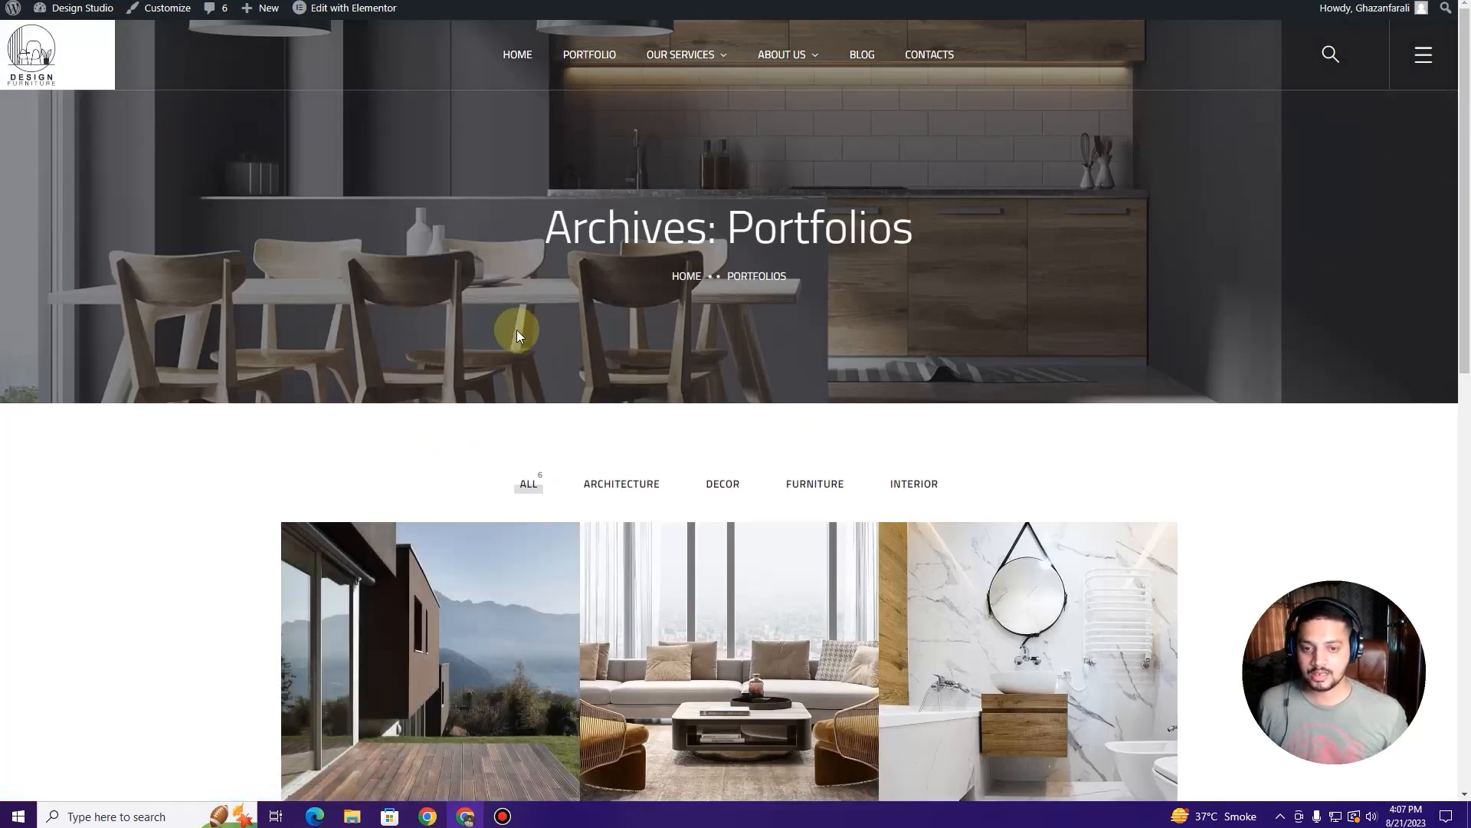
scroll(629, 320, "down", 1)
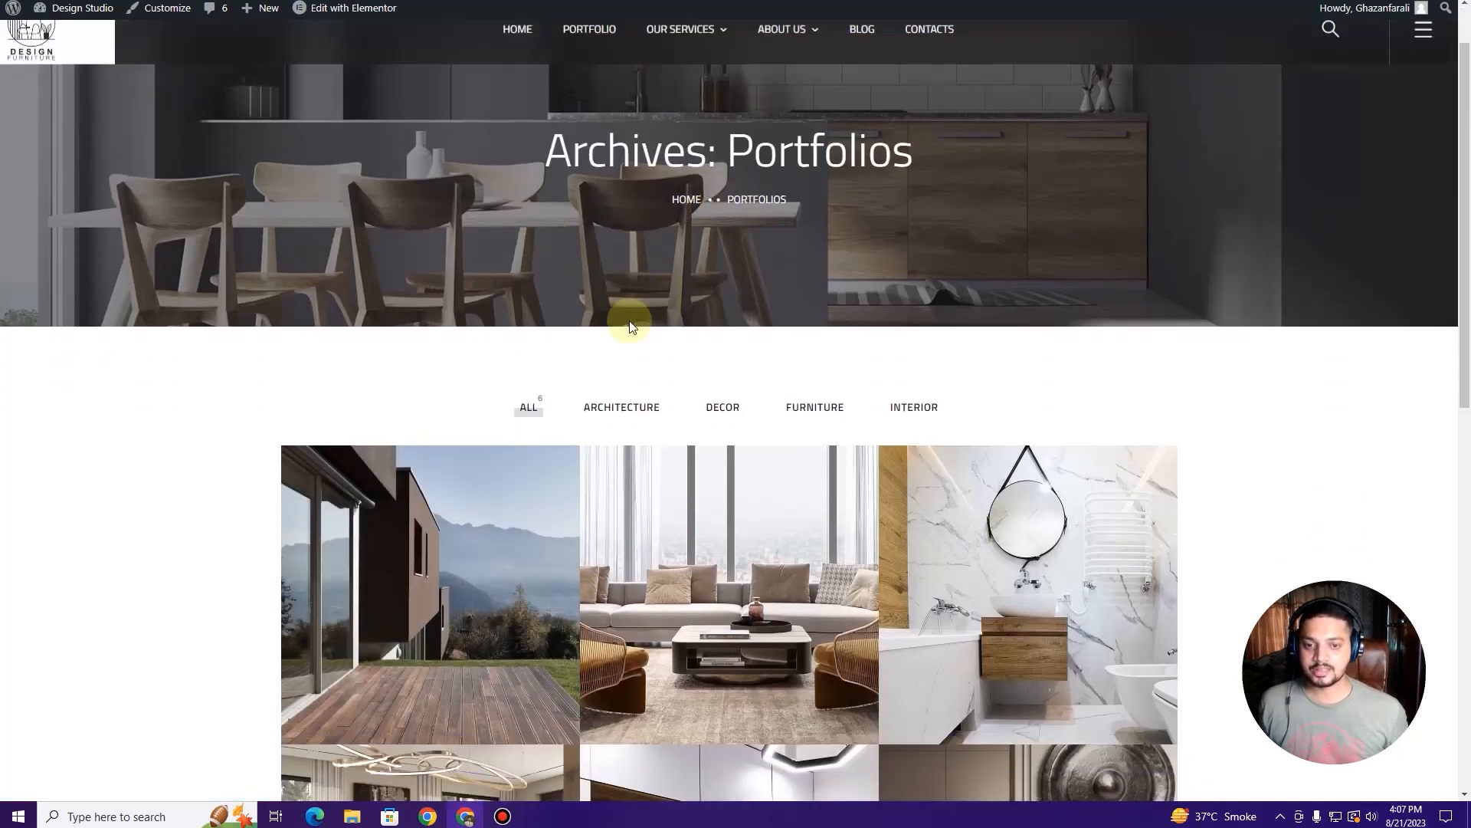
Step: Open the Stylish Family Appartment NEW page from the grid and scroll through it
left_click(435, 590)
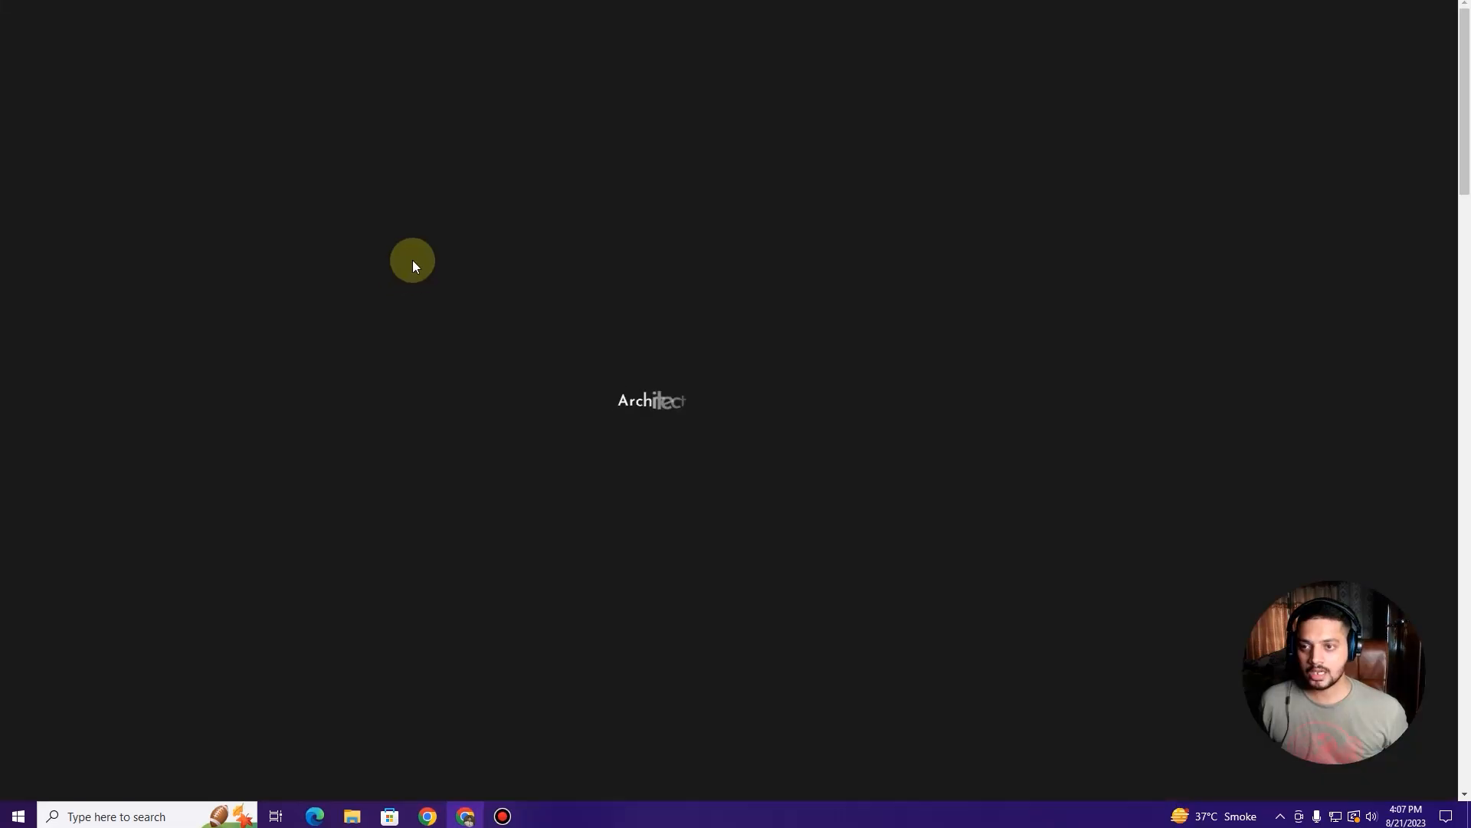
scroll(414, 261, "down", 5)
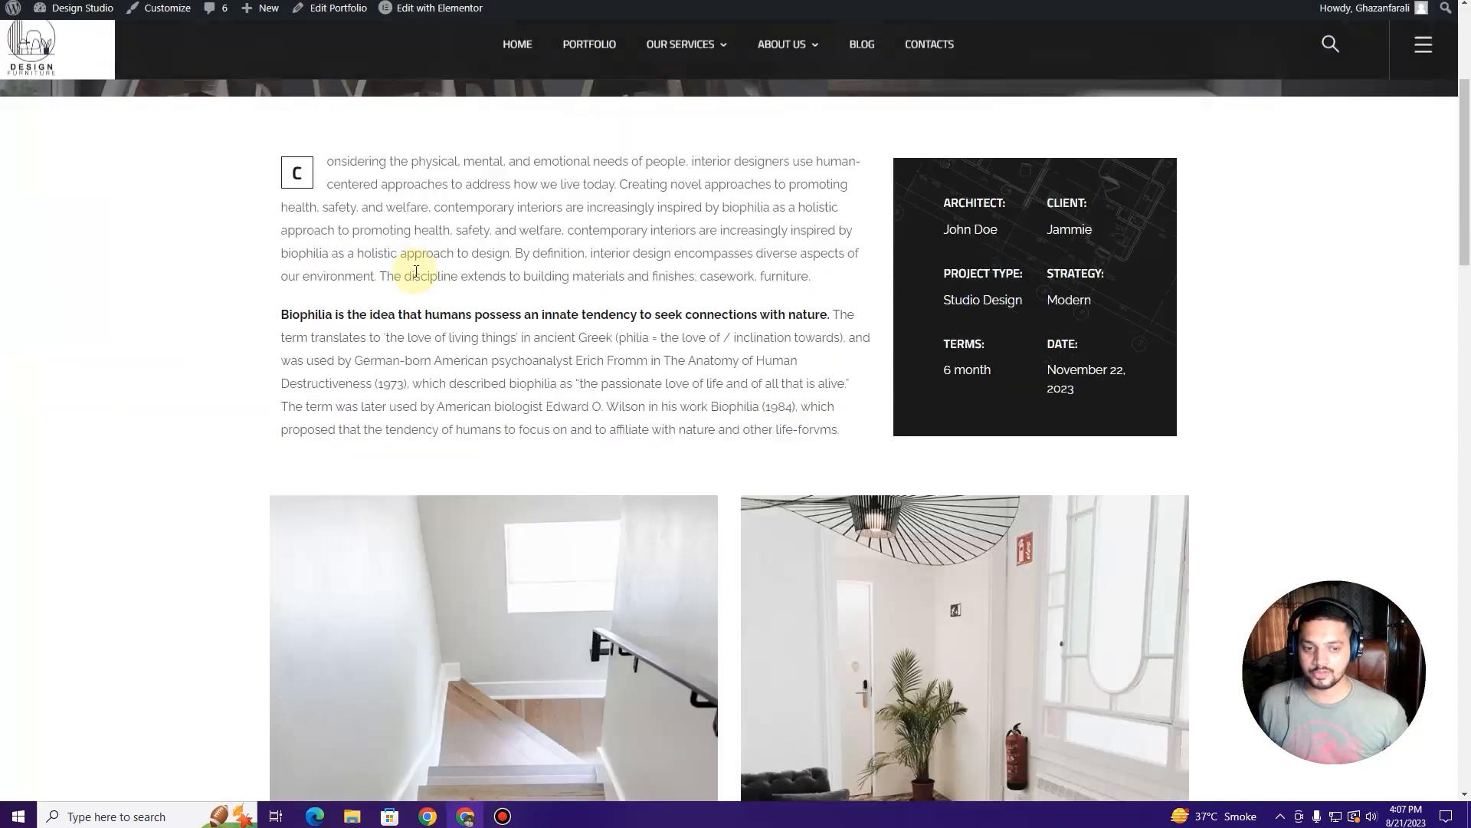
scroll(716, 427, "down", 3)
scroll(575, 312, "up", 10)
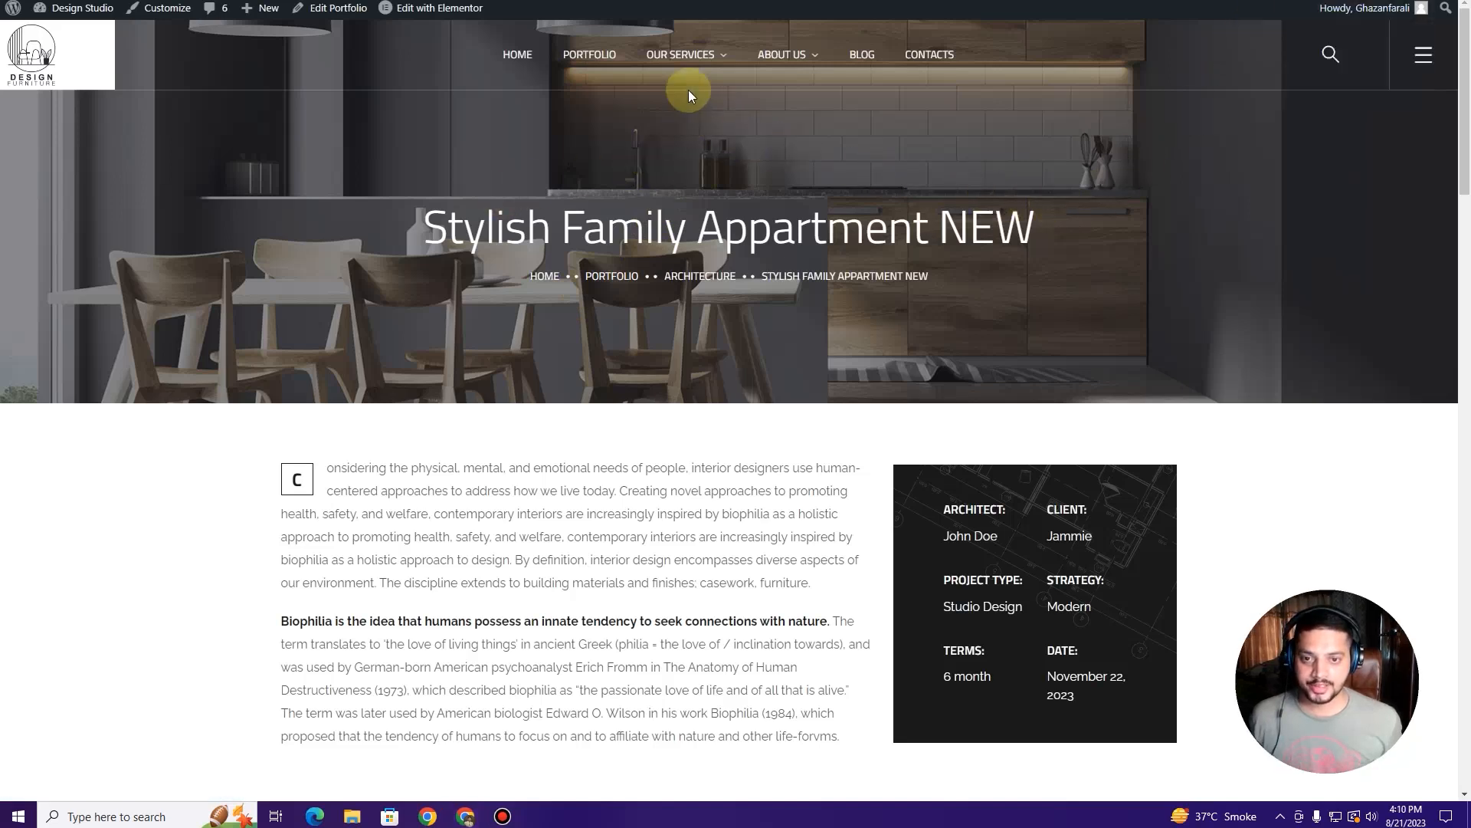
mouse_move(686, 59)
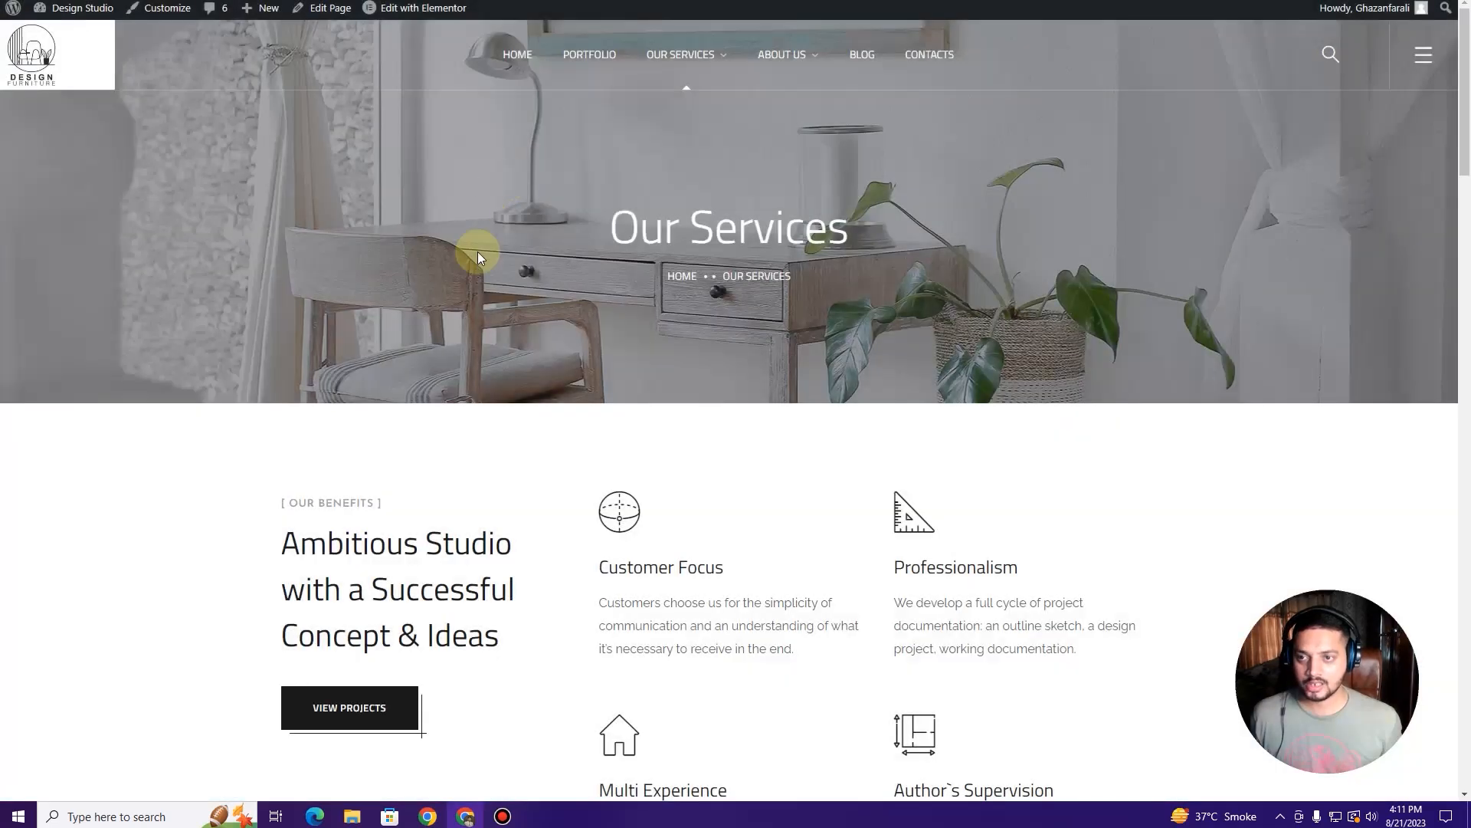
scroll(605, 306, "down", 18)
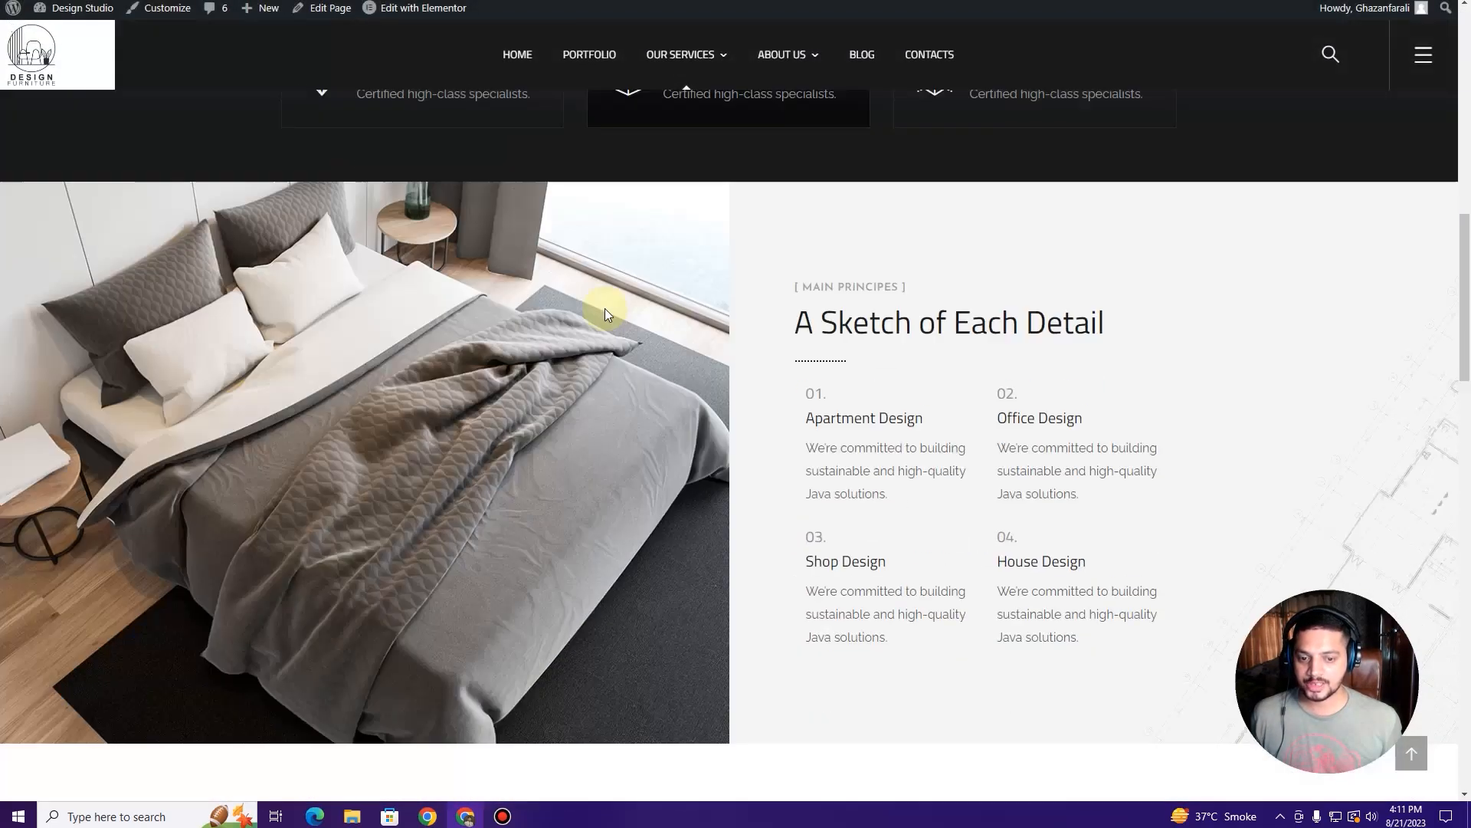
scroll(605, 310, "down", 15)
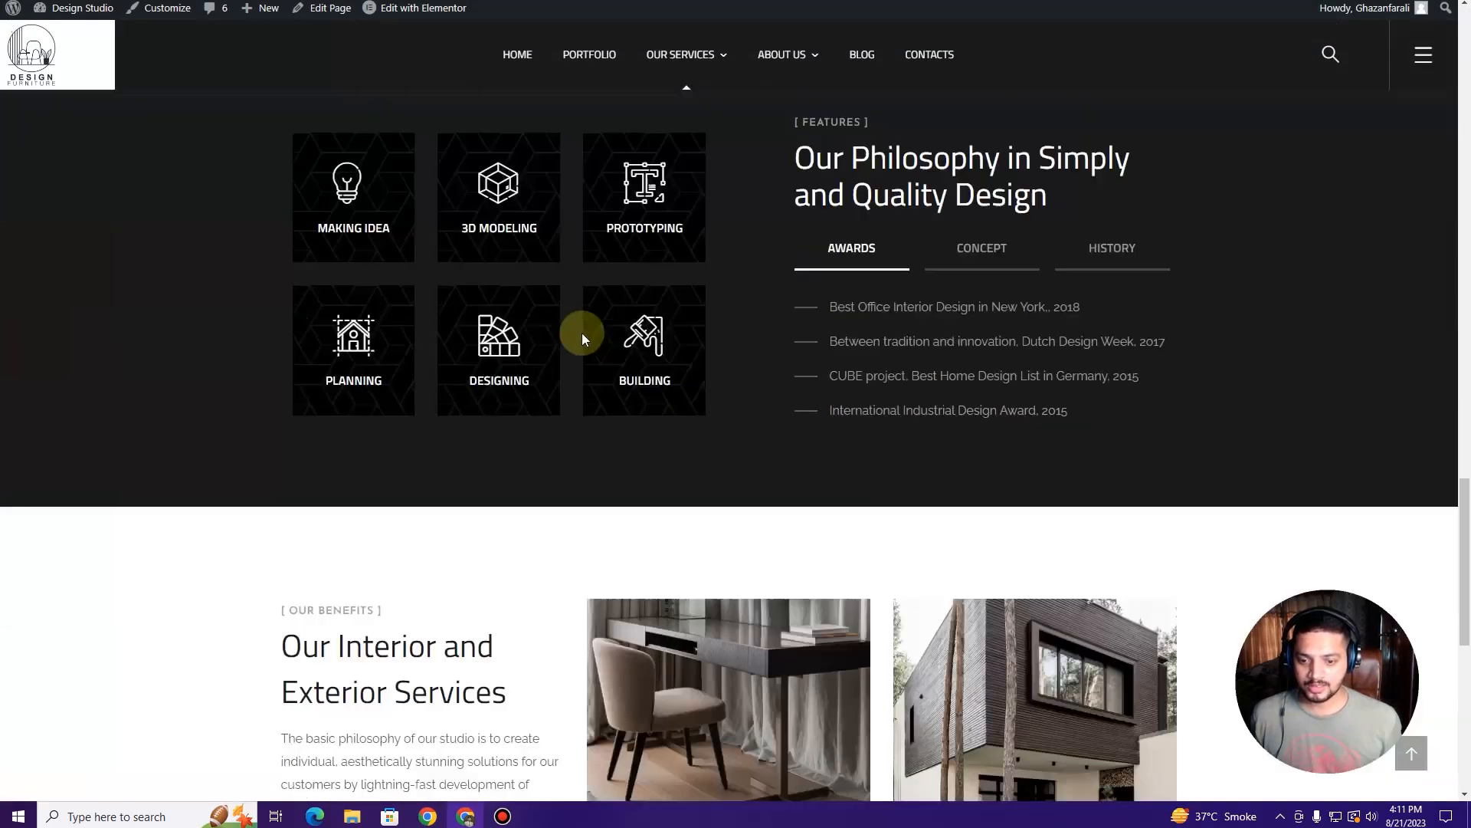
scroll(582, 337, "down", 3)
scroll(563, 342, "up", 15)
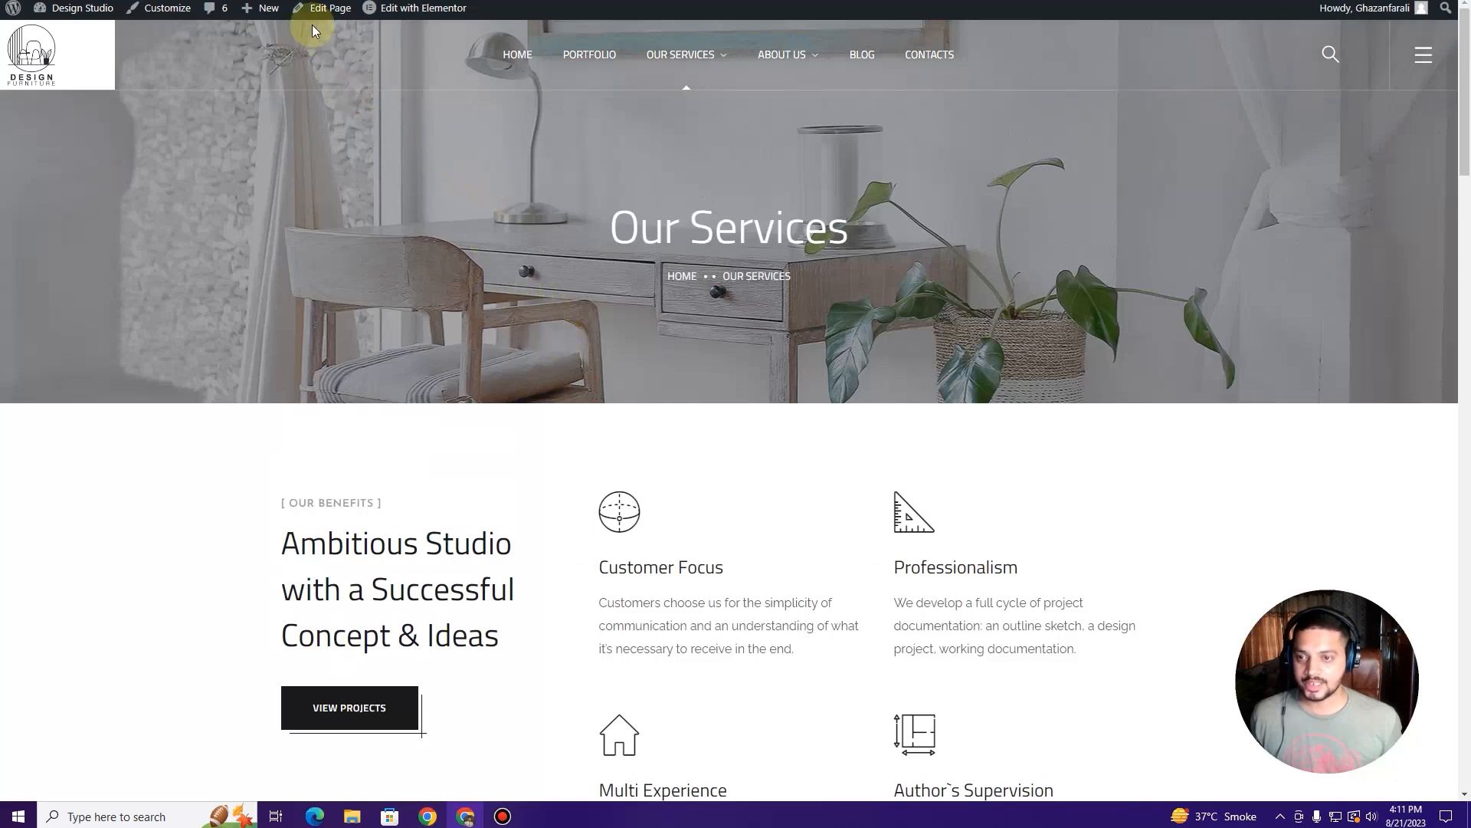
mouse_move(407, 9)
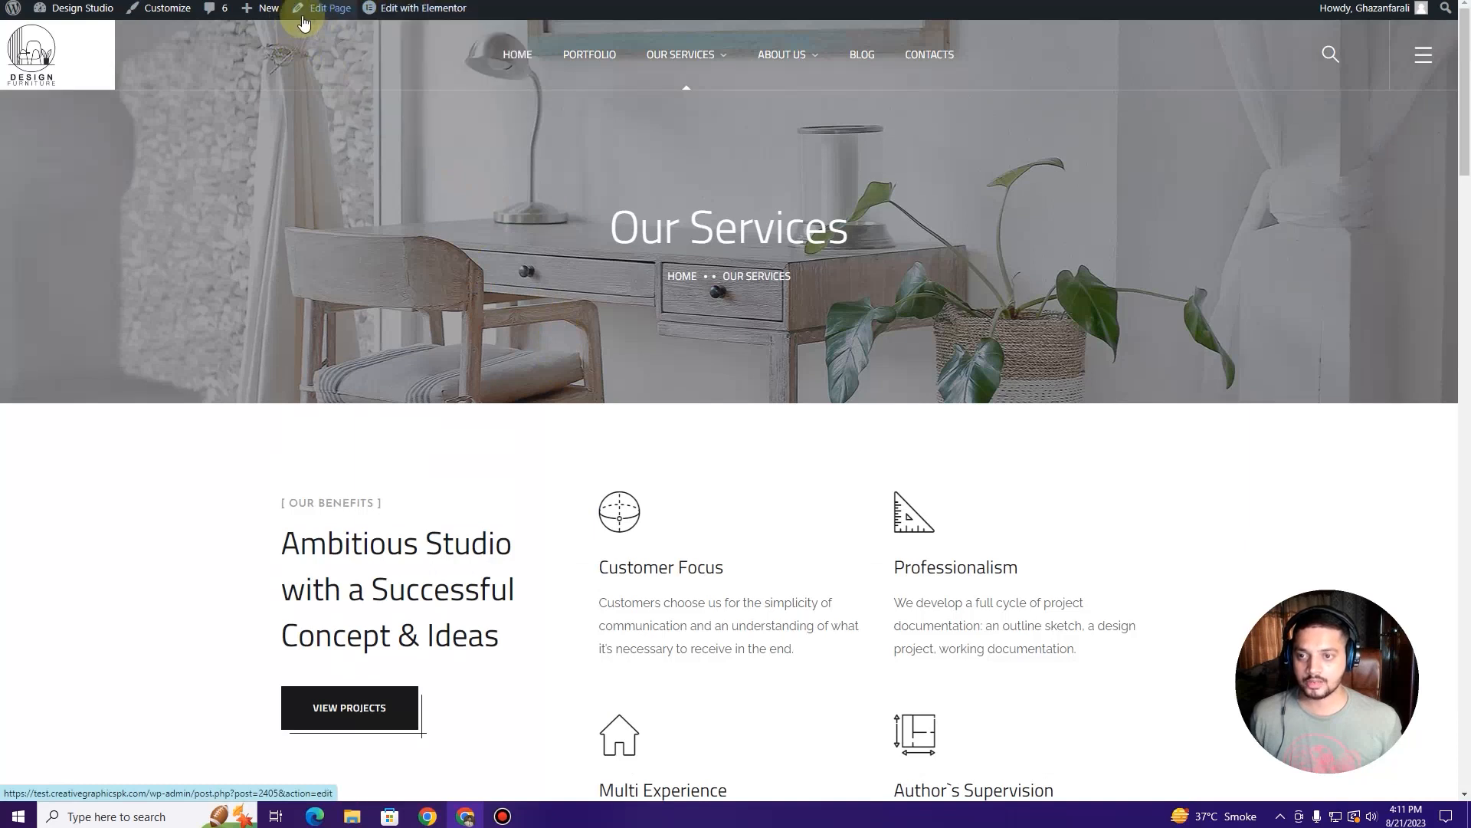
Step: Go to WordPress admin's All Pages list and scroll to find the Our Services page
left_click(395, 9)
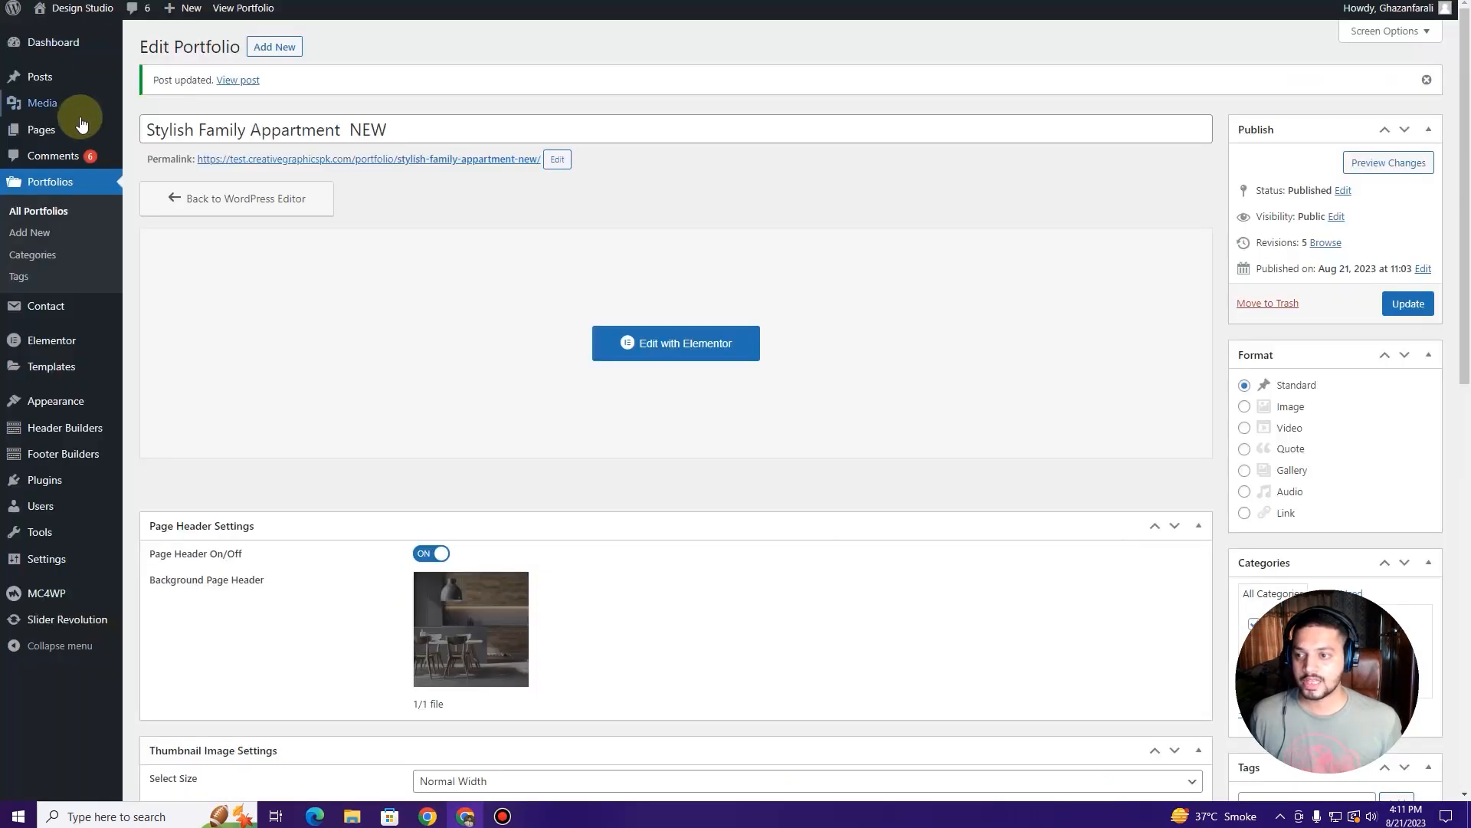
mouse_move(64, 130)
left_click(157, 131)
scroll(201, 341, "down", 2)
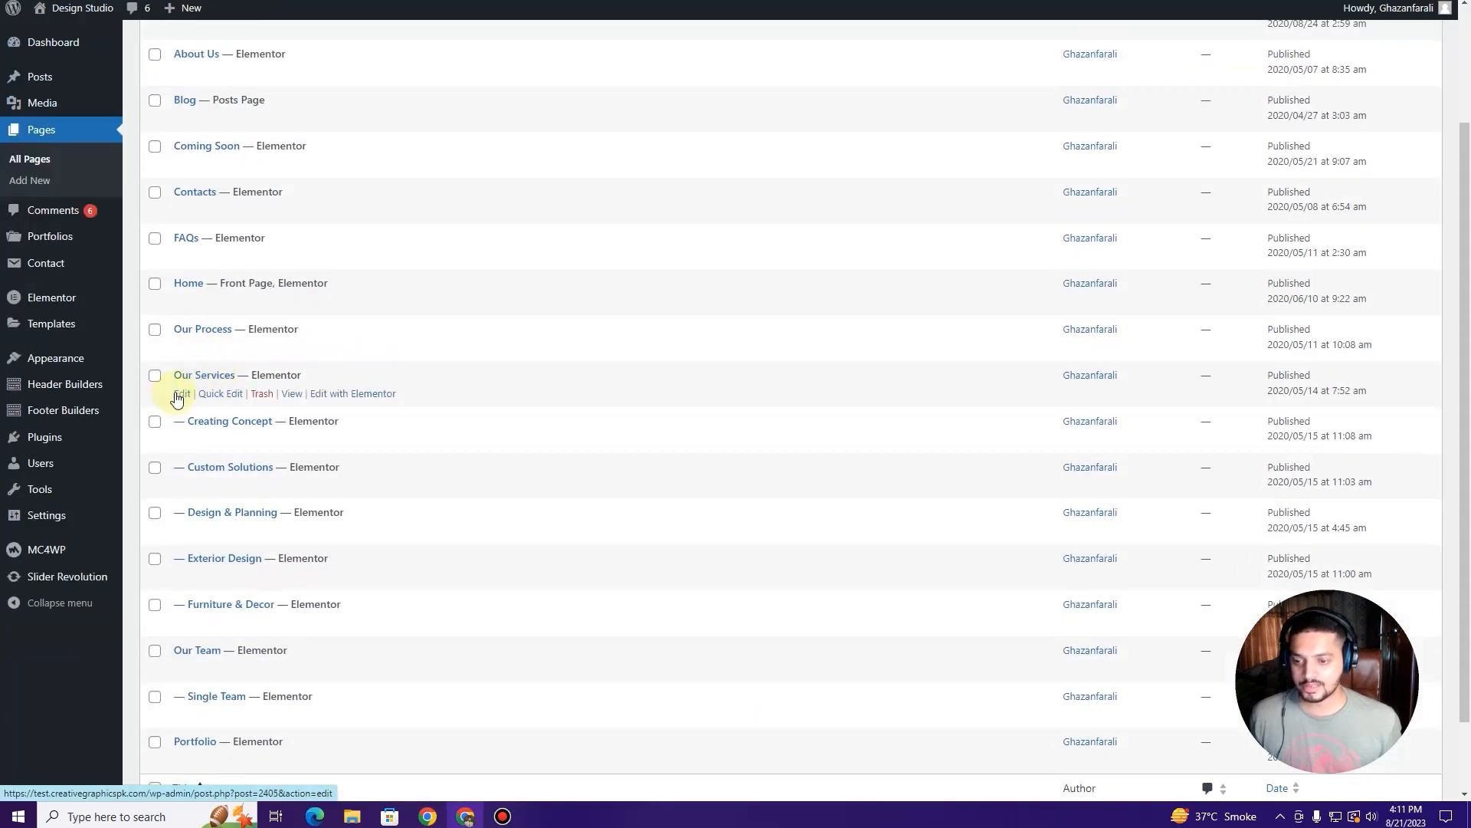
Step: Check the Our Services header background (pheader-service-3.jpg), then open the page in Elementor
left_click(181, 395)
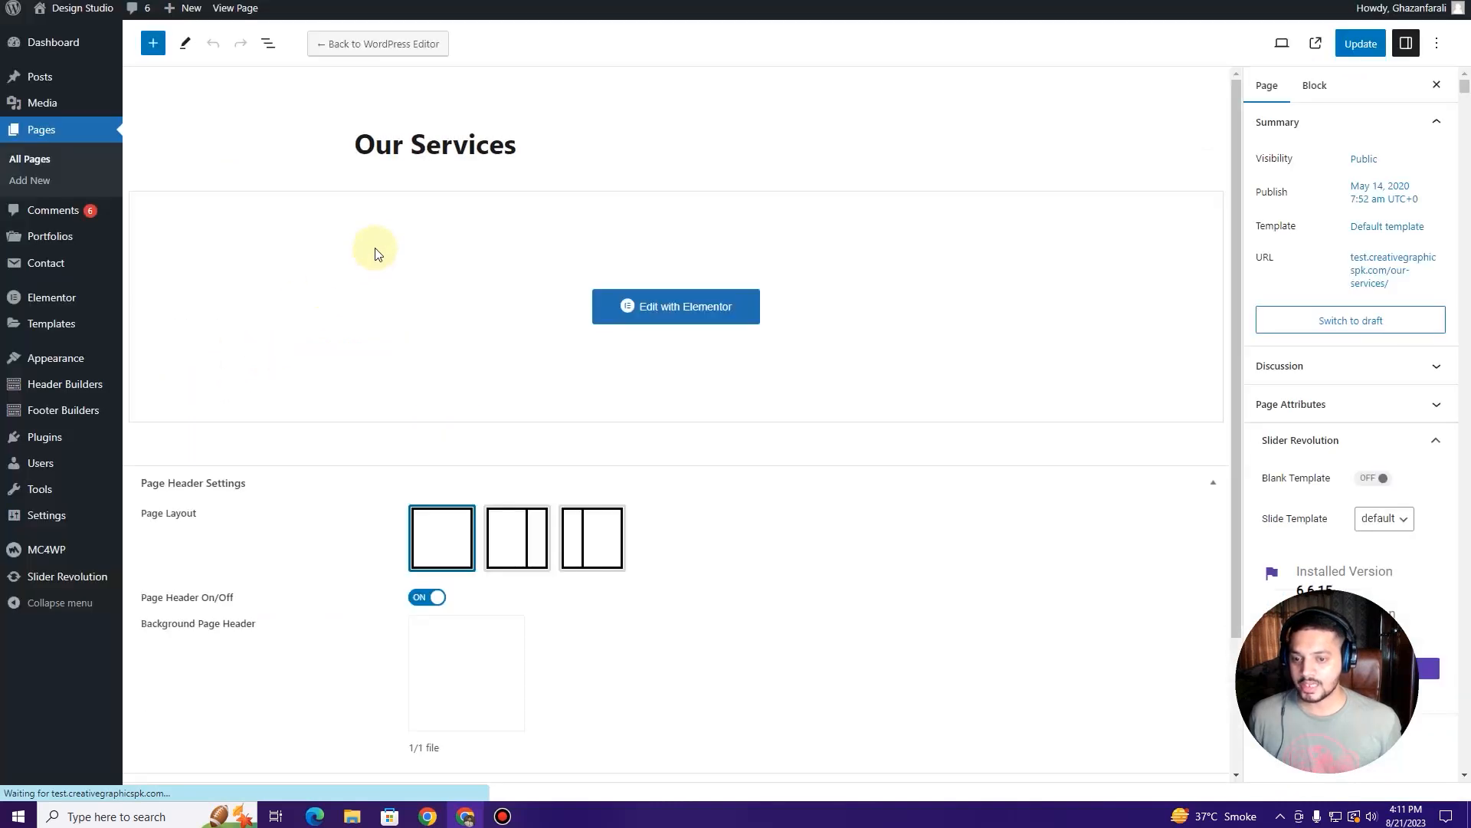
scroll(342, 309, "down", 2)
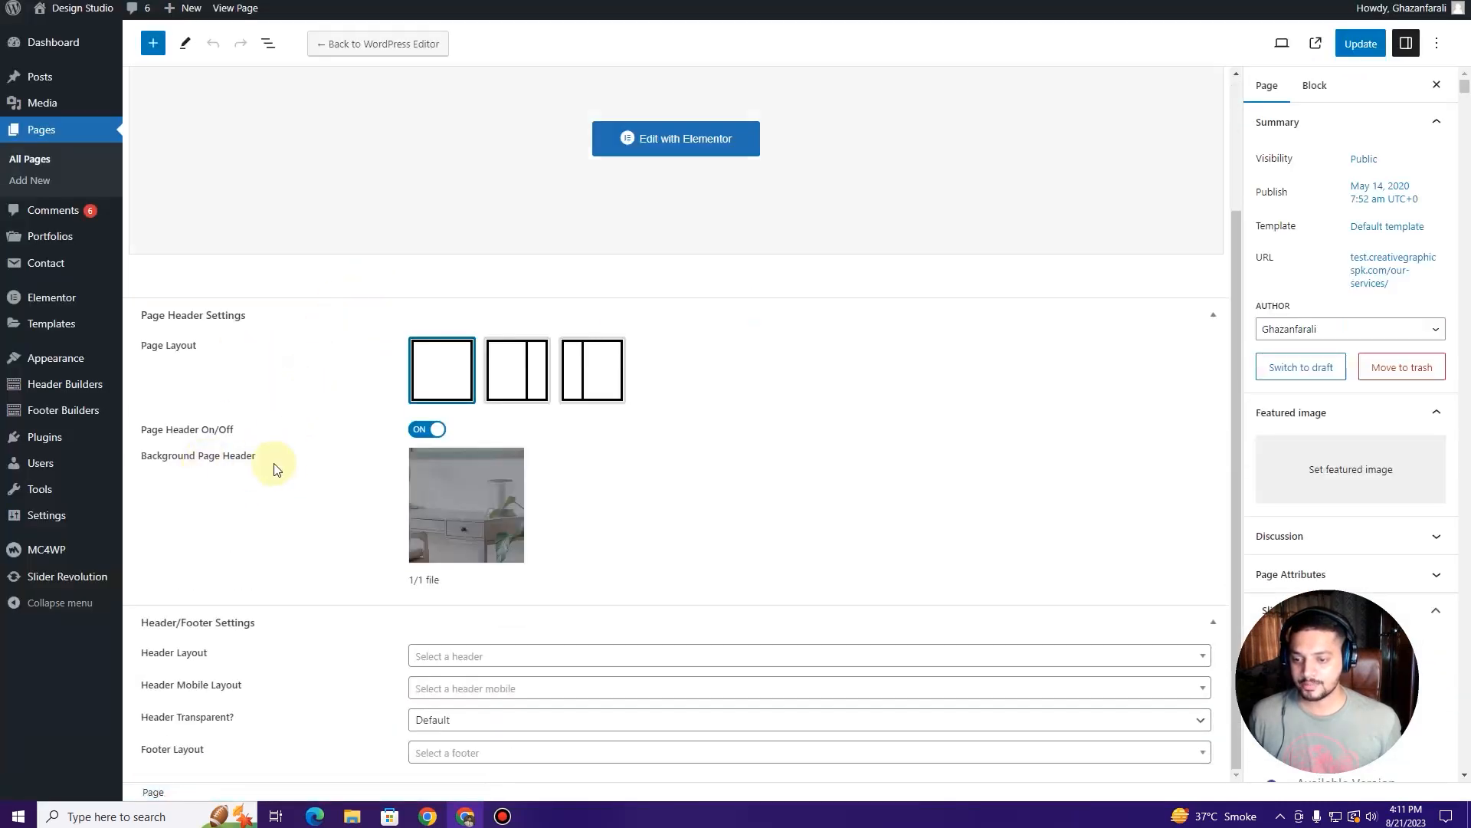
mouse_move(467, 519)
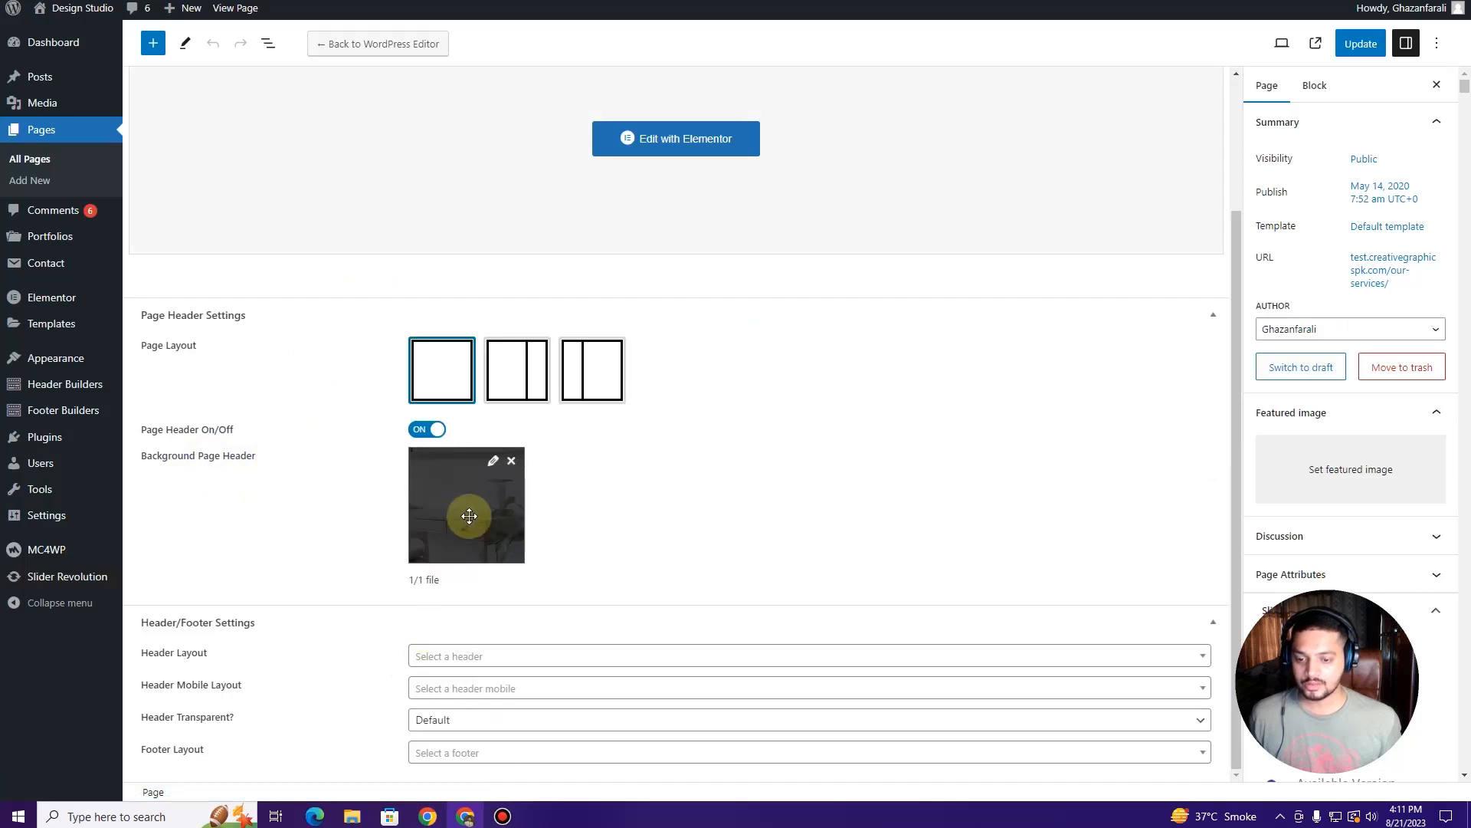
left_click(493, 462)
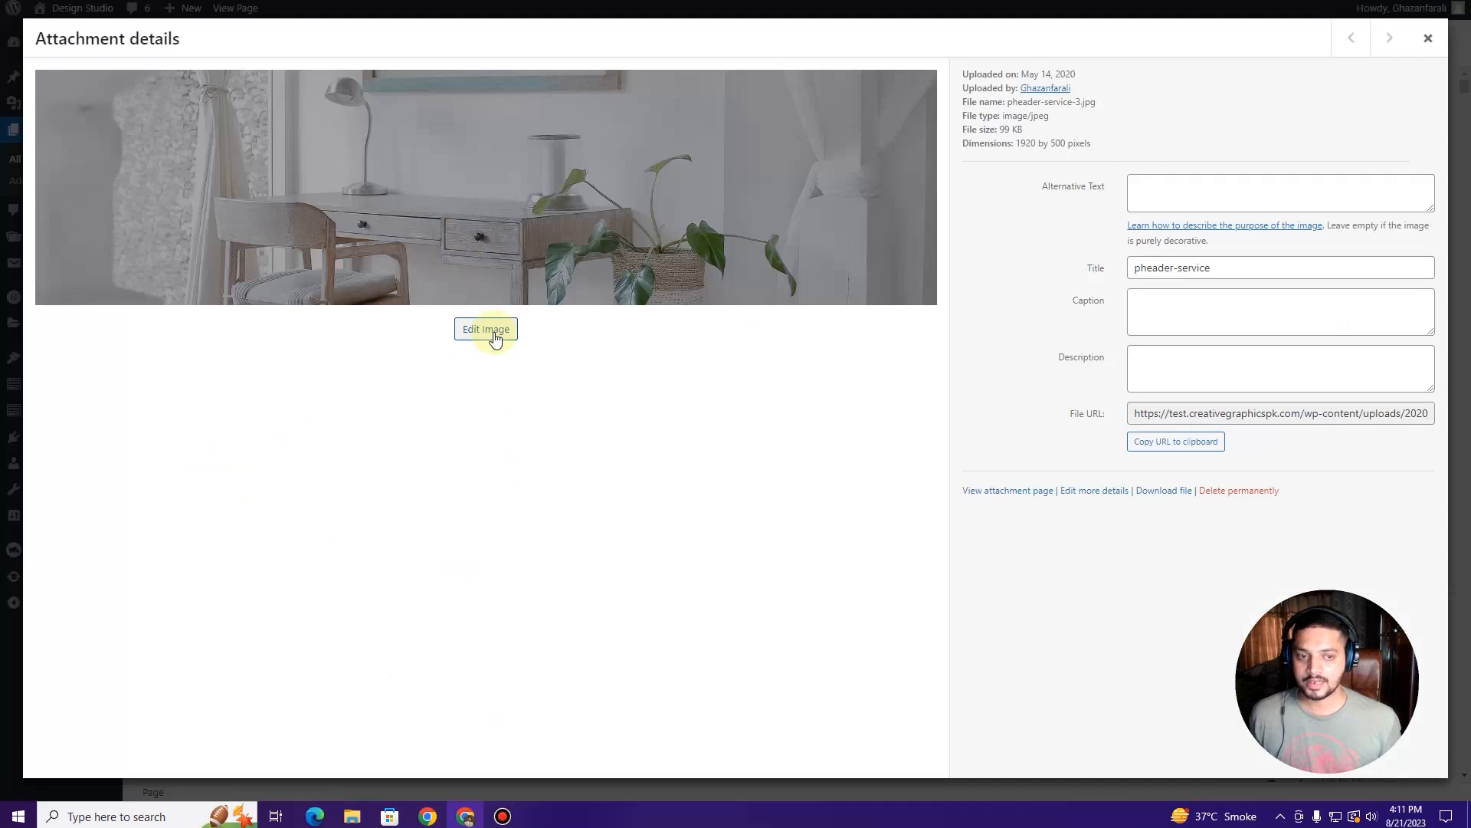
left_click(1428, 39)
mouse_move(503, 475)
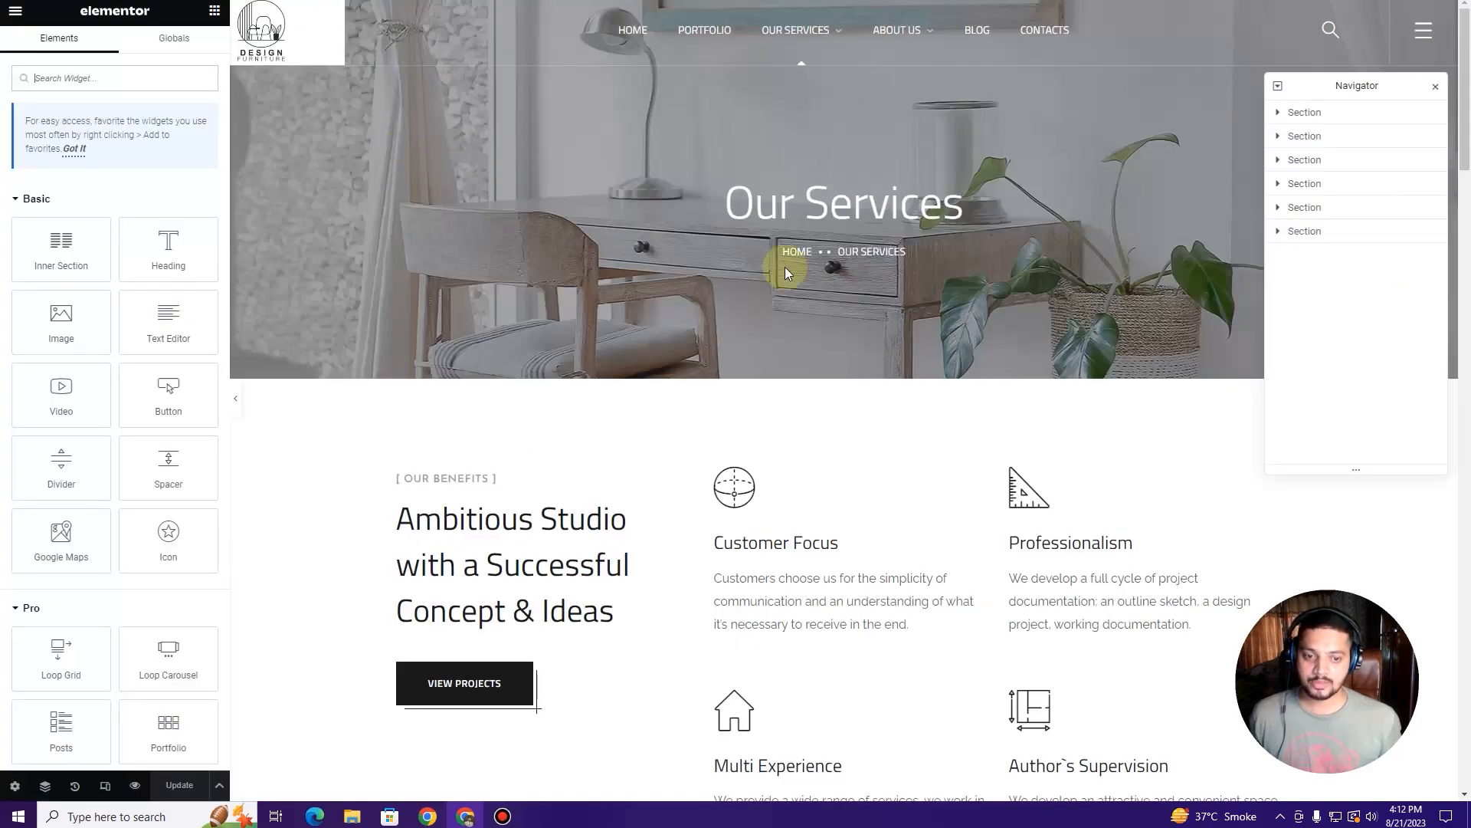
Step: Change the benefits heading subtitle to '[ Benefits ]'
scroll(515, 322, "down", 3)
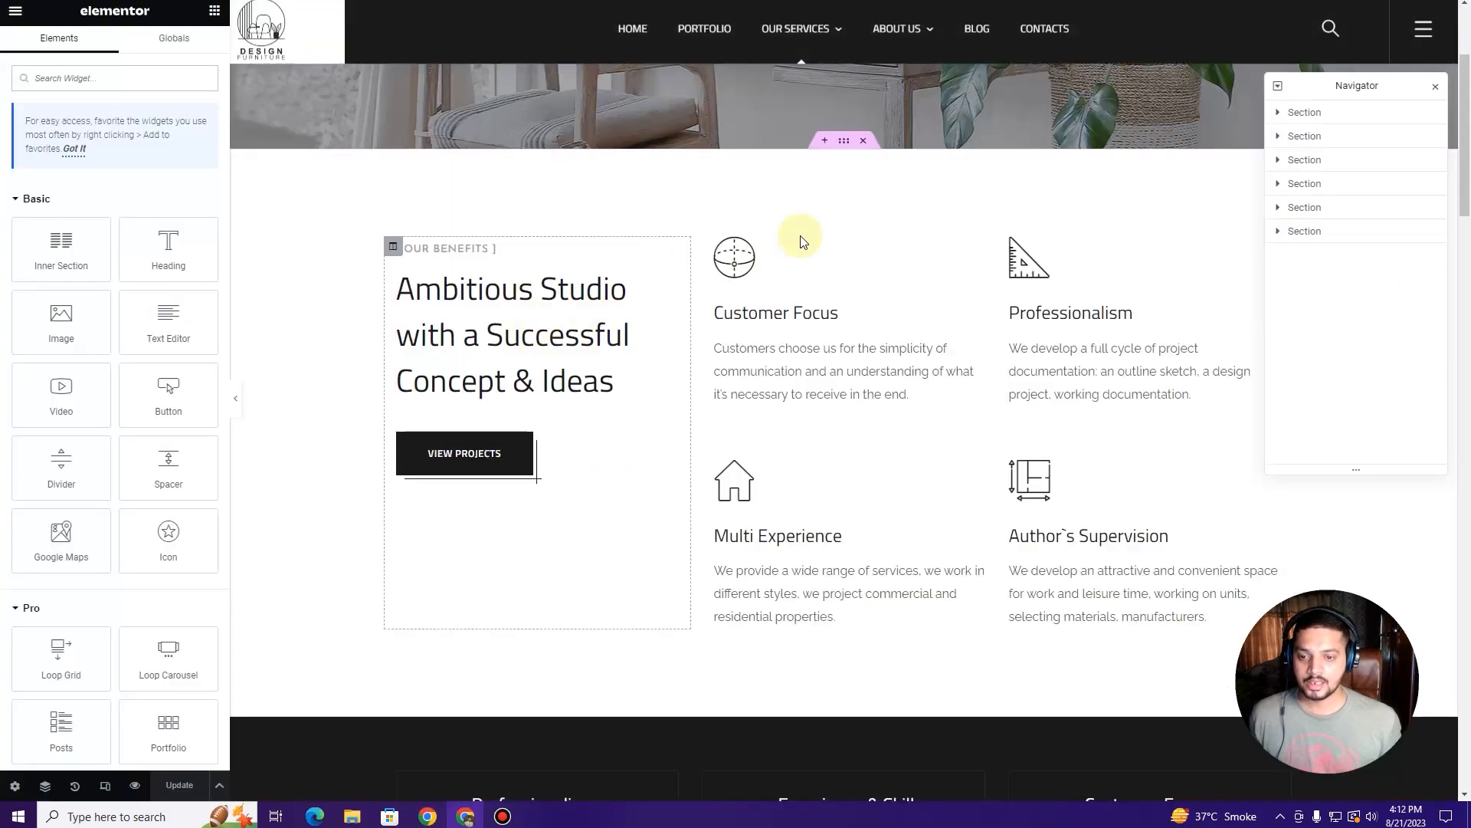
left_click(845, 144)
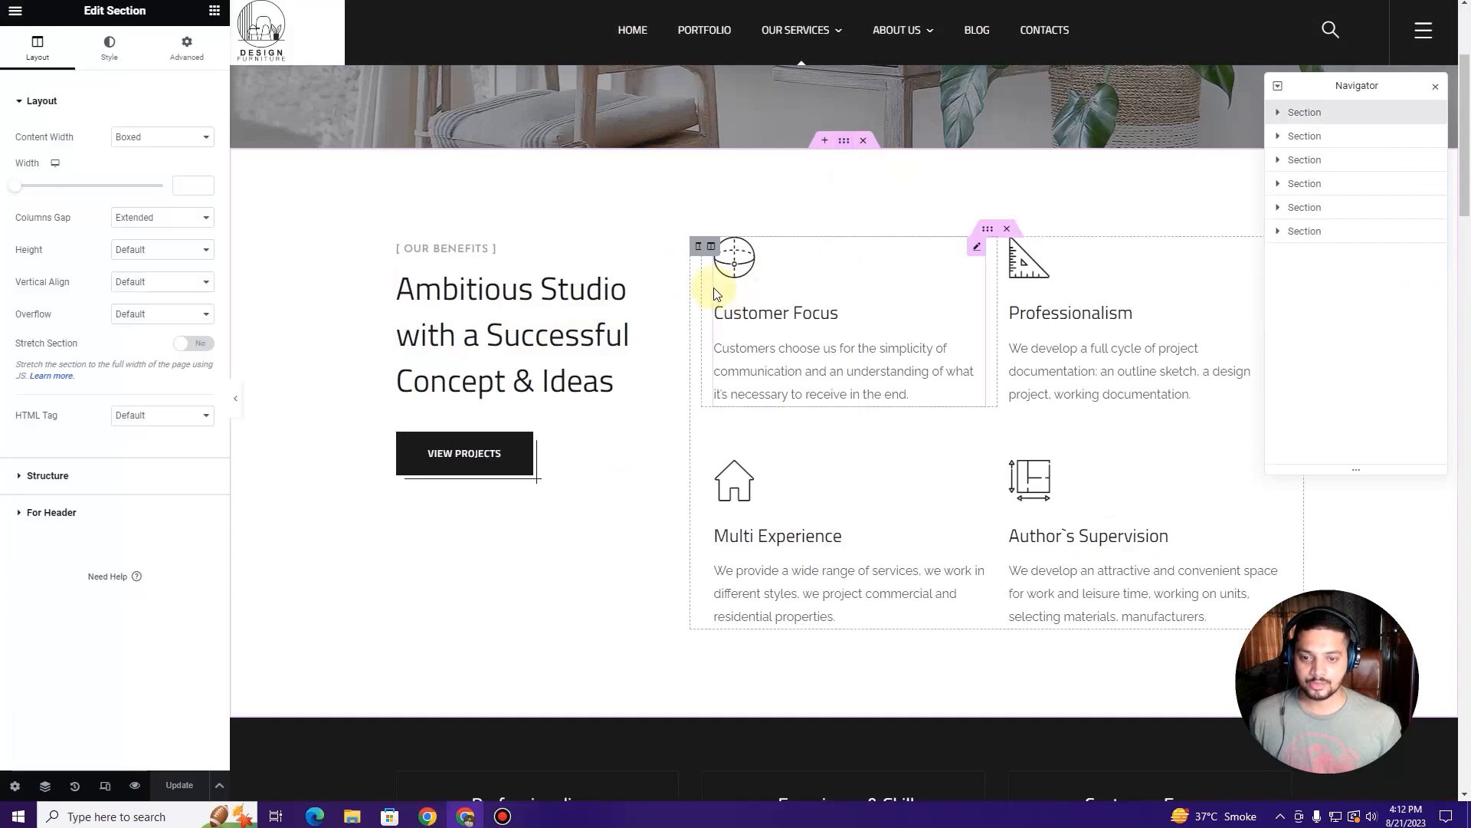
left_click(521, 271)
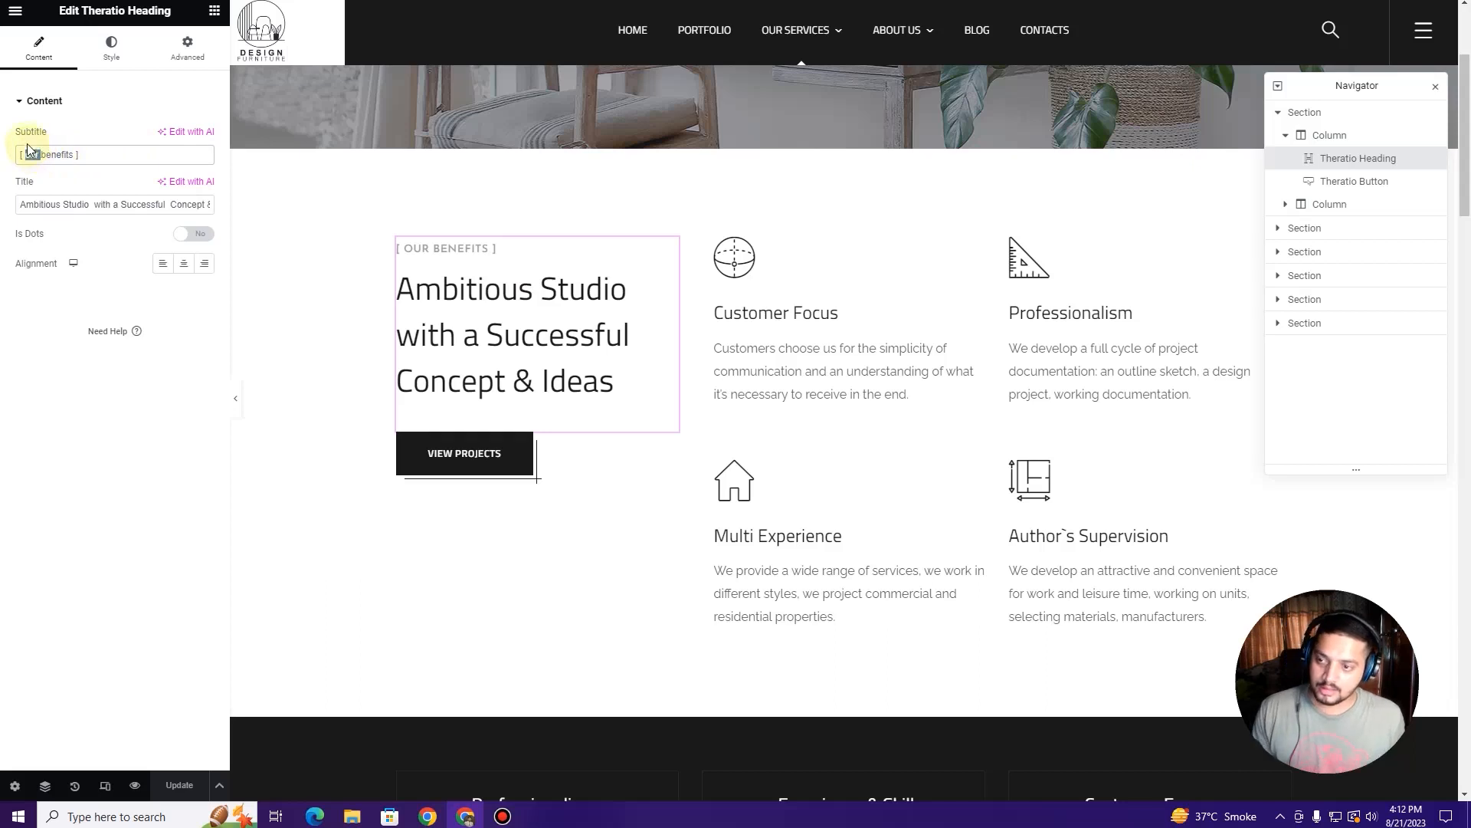
key("BackSpace")
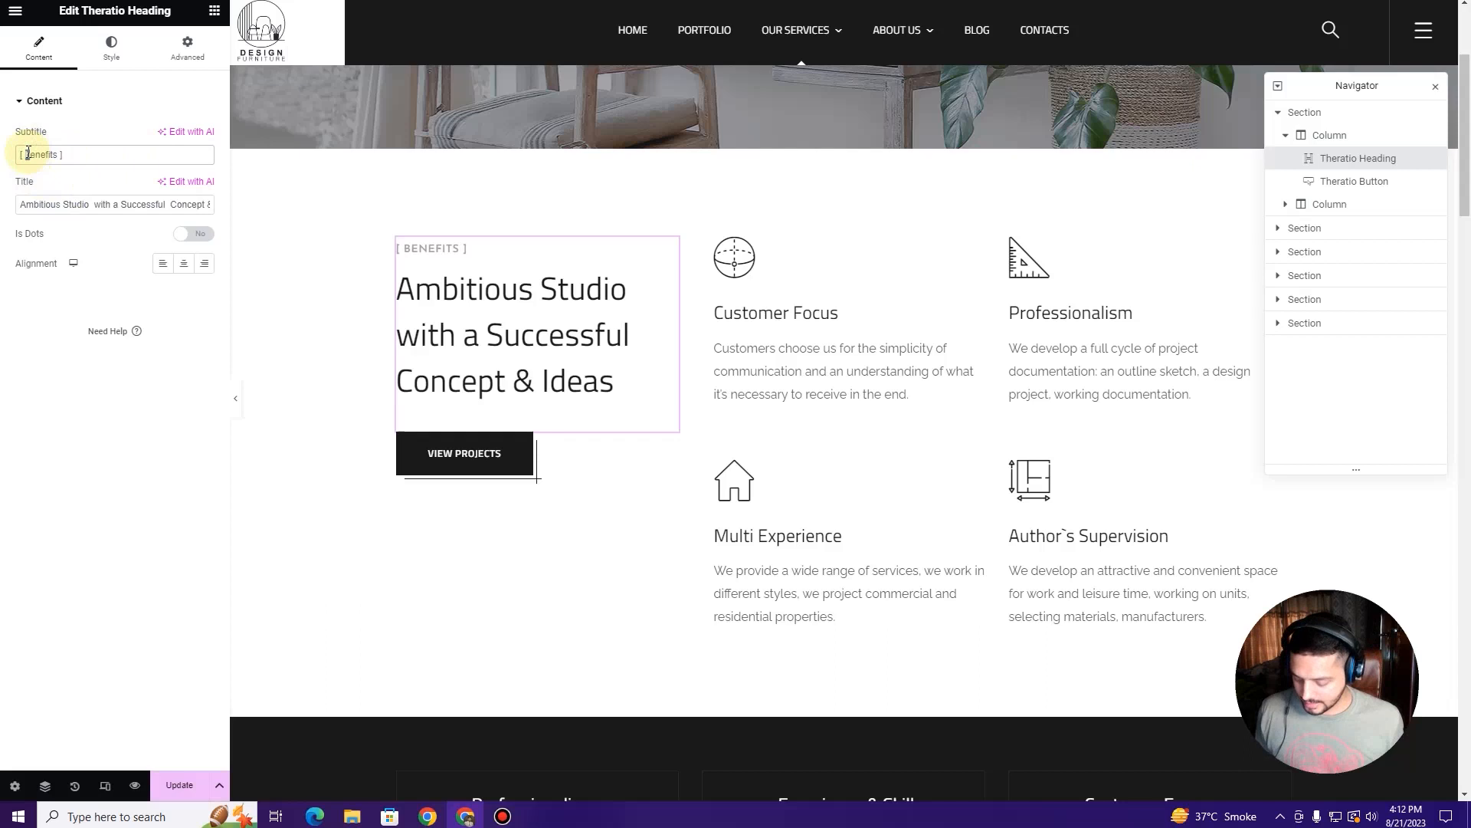
type("B")
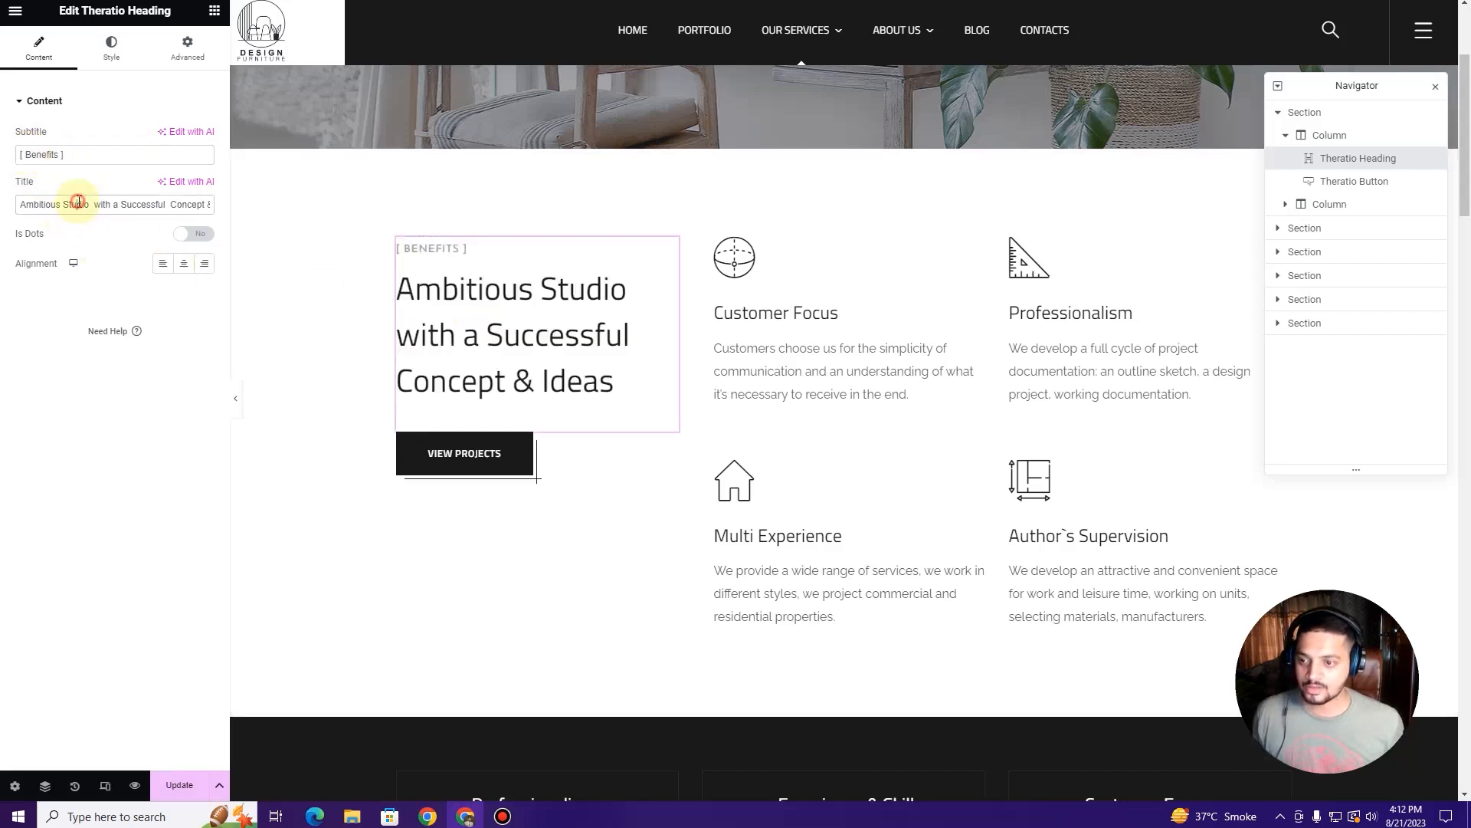
triple_click(79, 202)
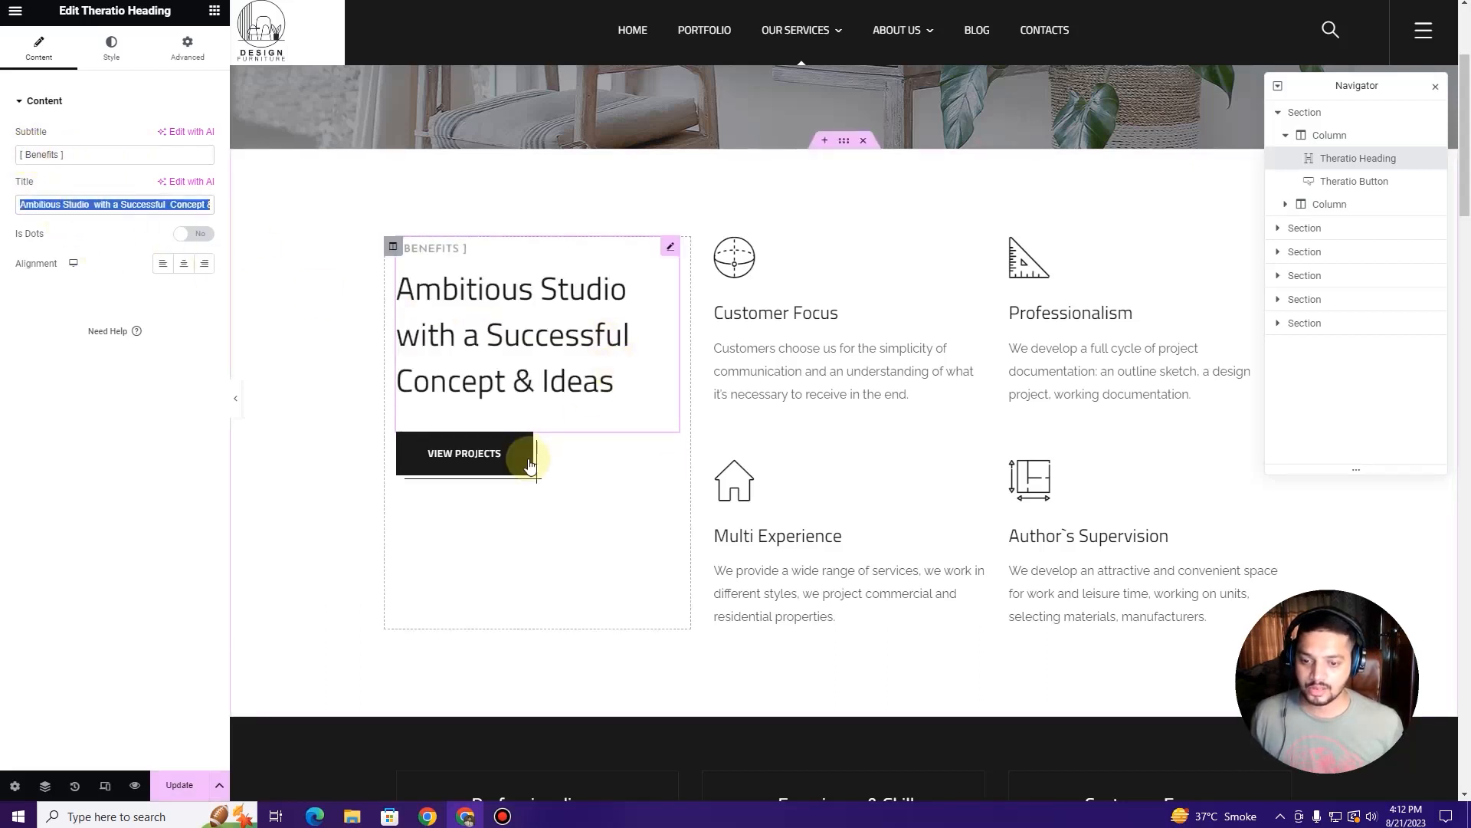
Step: Link the VIEW PROJECTS button to the Portfolio page from the 'portfoli' suggestions
left_click(587, 461)
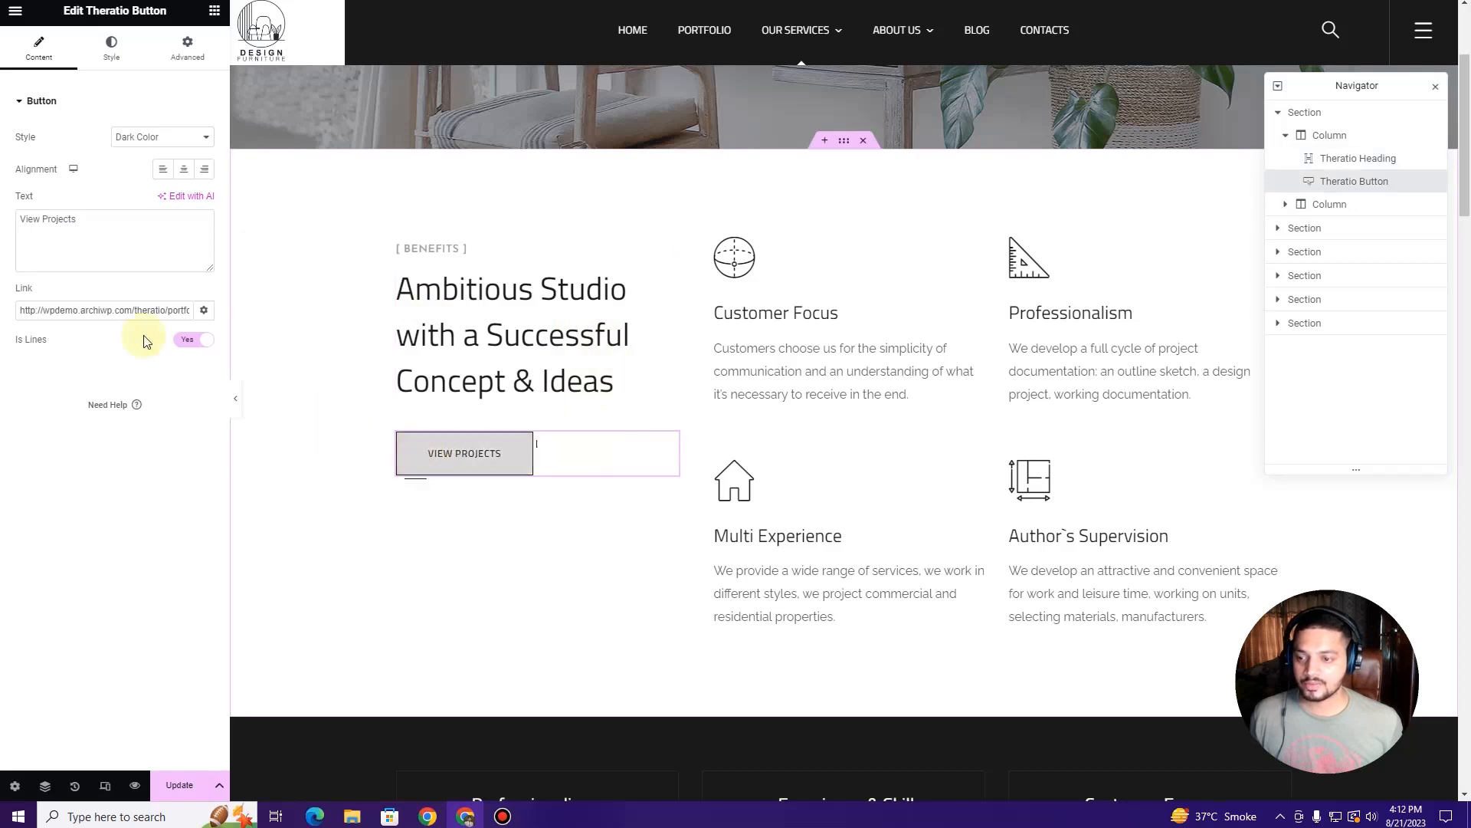
triple_click(104, 311)
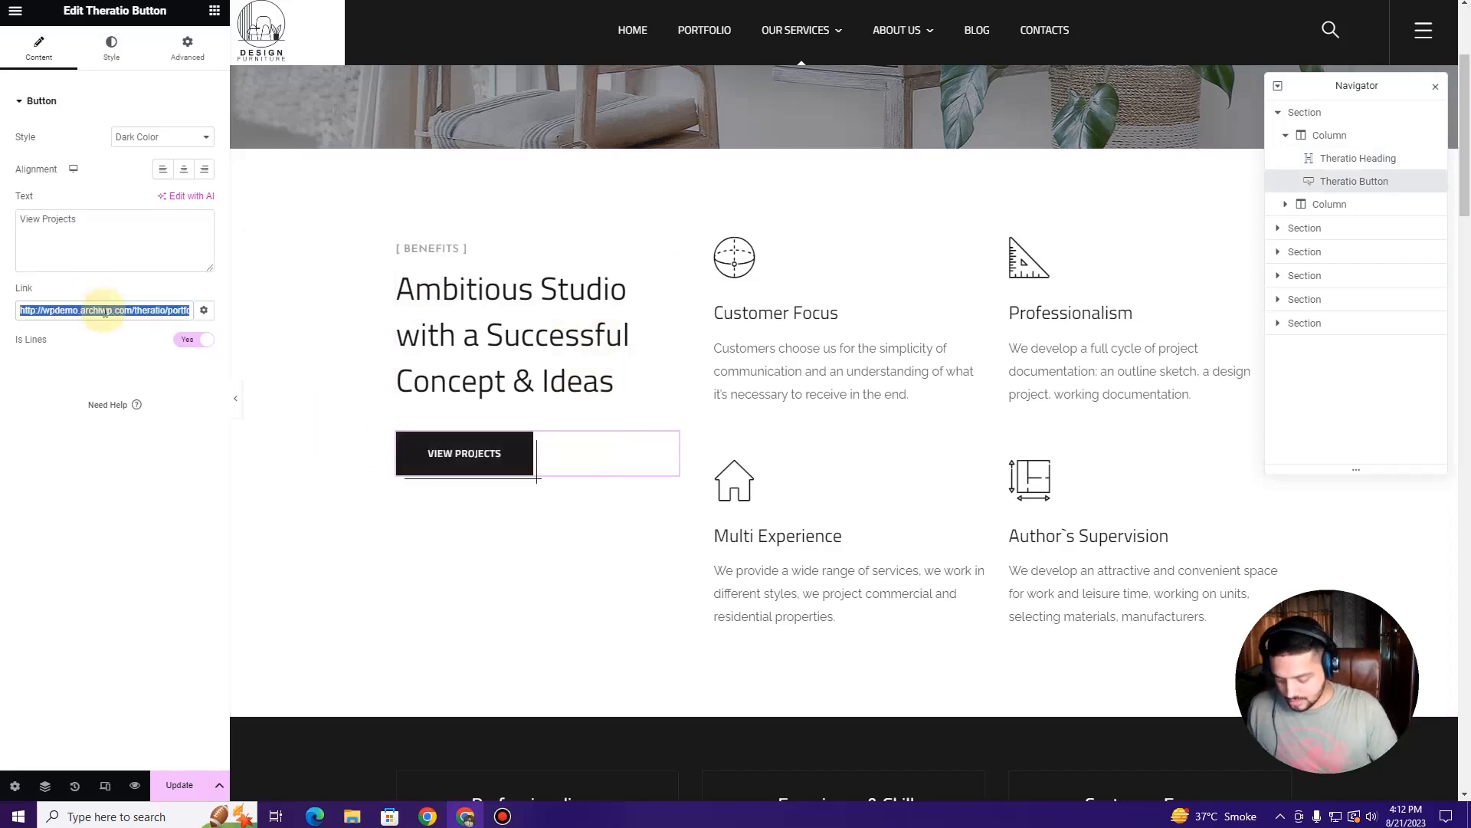
type("portfoli")
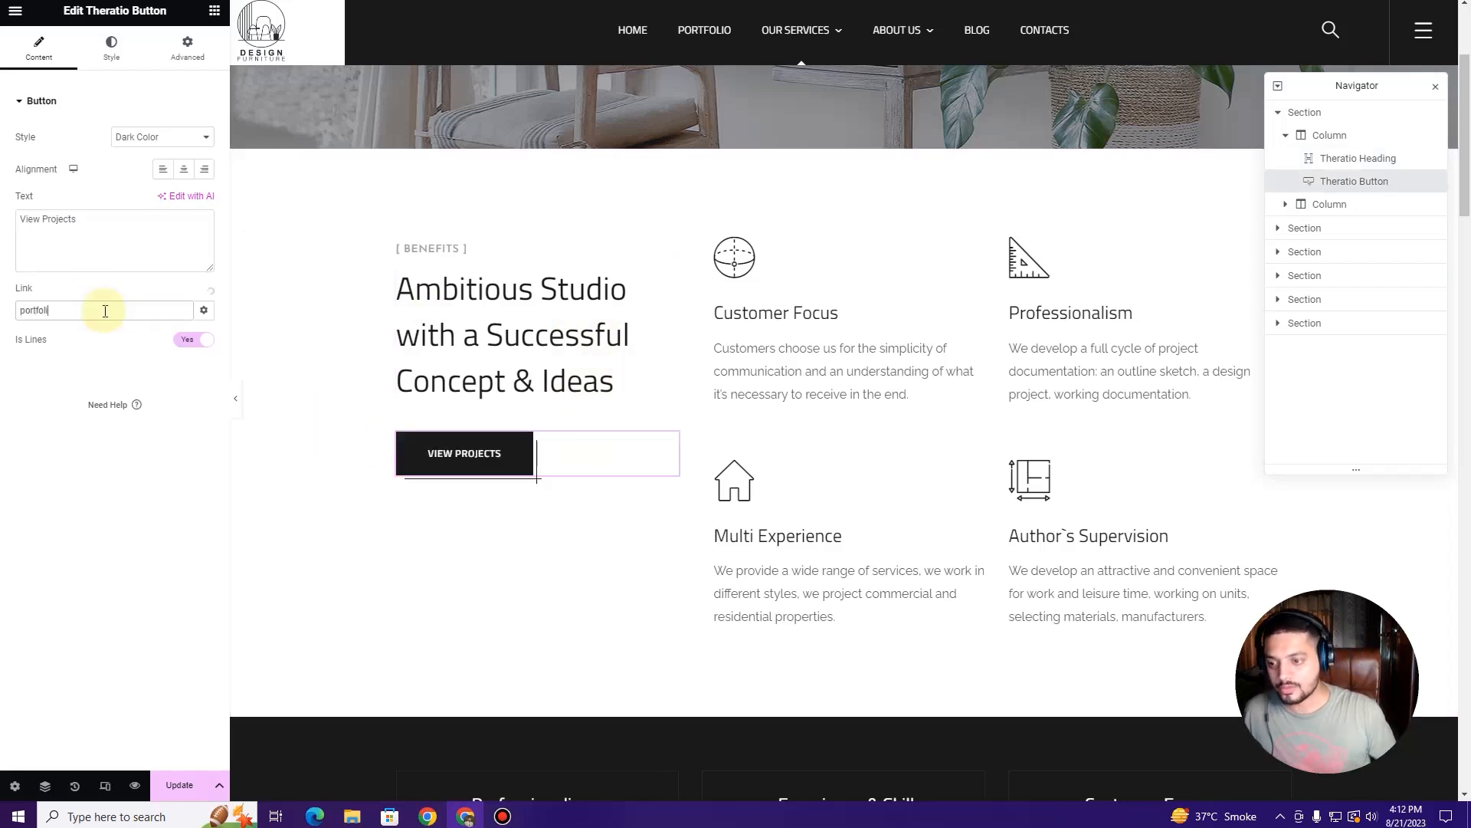
left_click(60, 339)
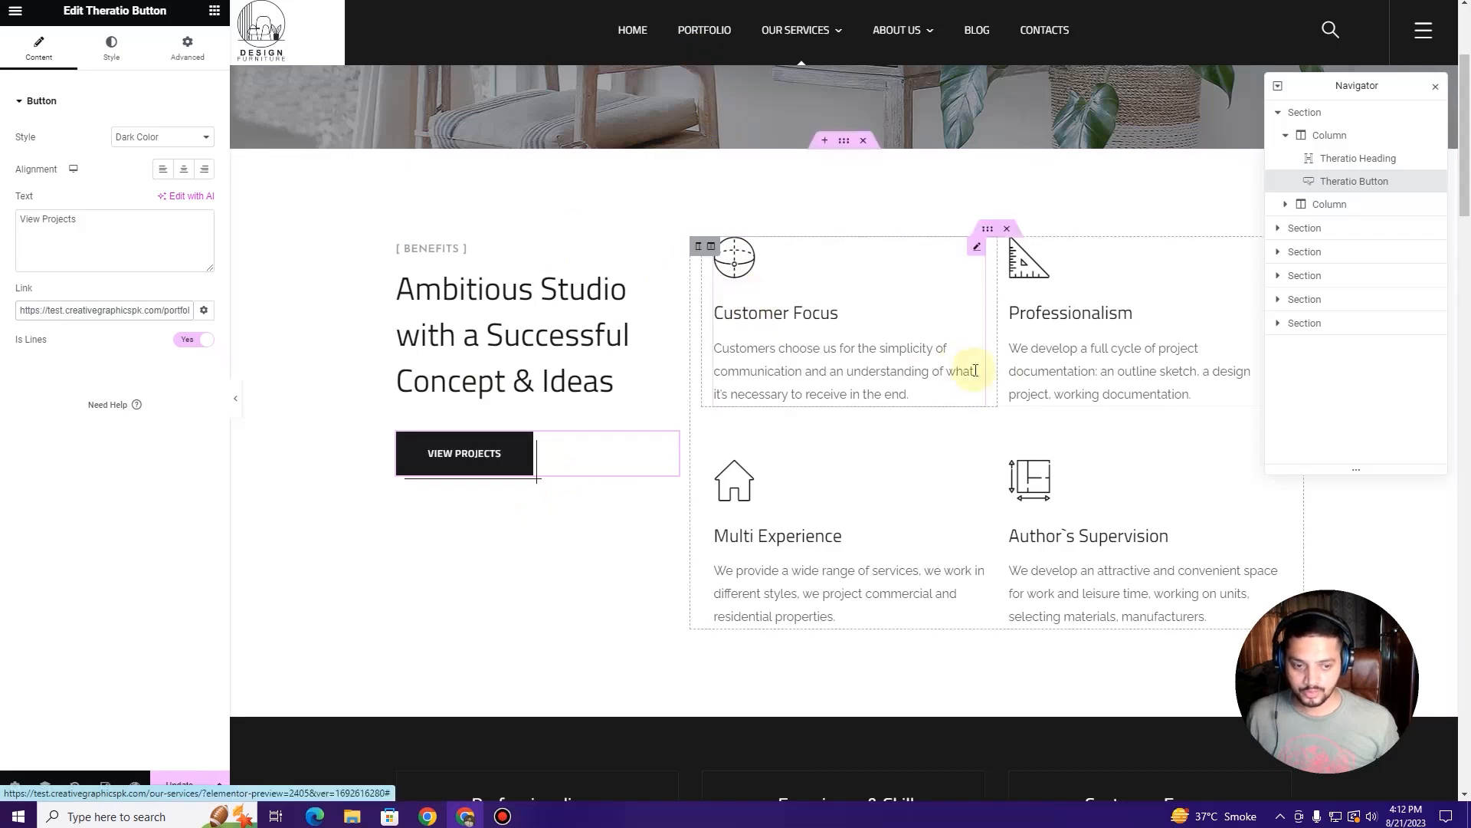
left_click(881, 333)
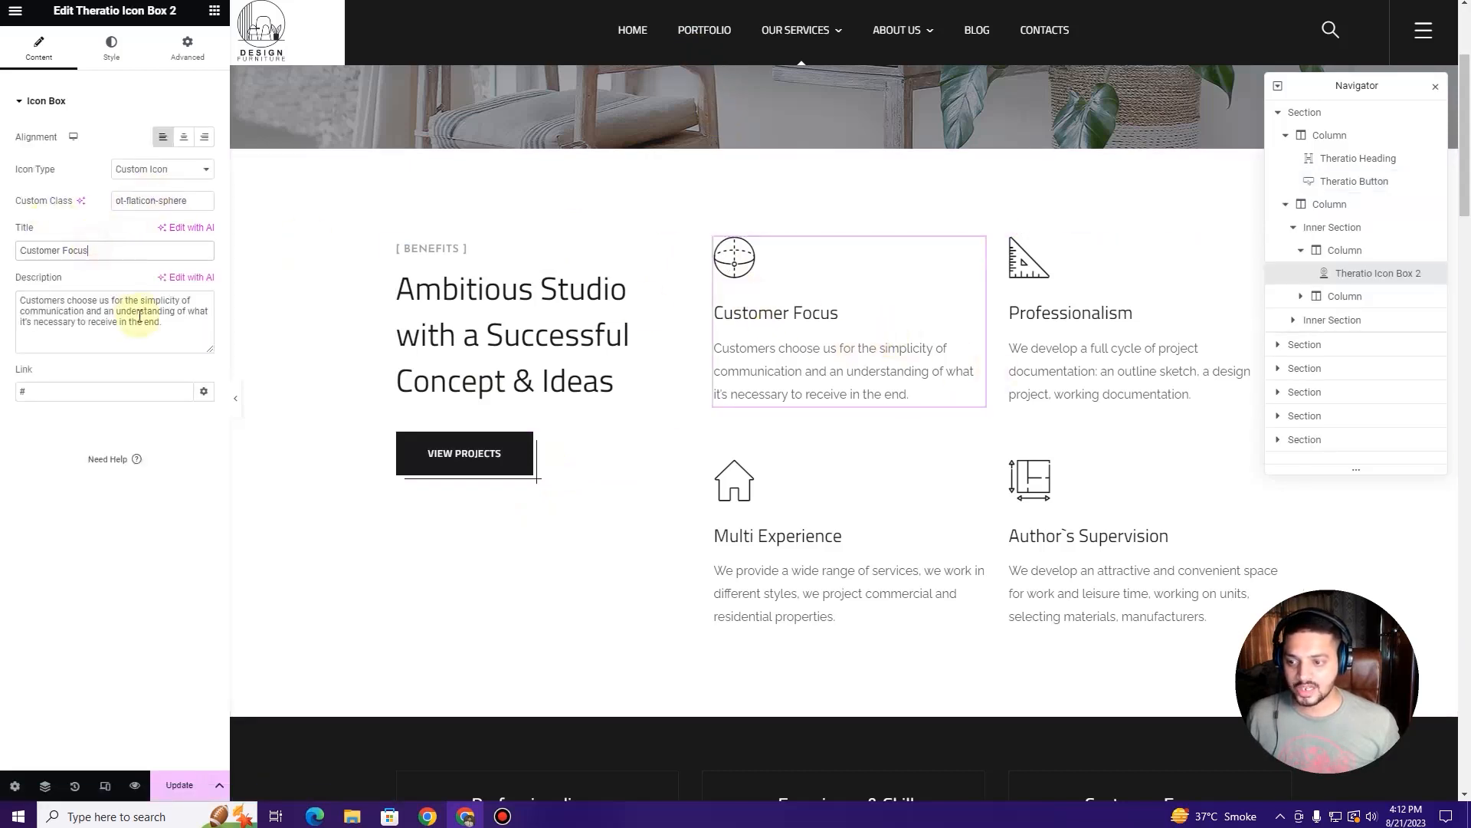
Step: Look over the Professionalism box, A Sketch of Each Detail and What Can We Offer headings
scroll(1173, 328, "down", 6)
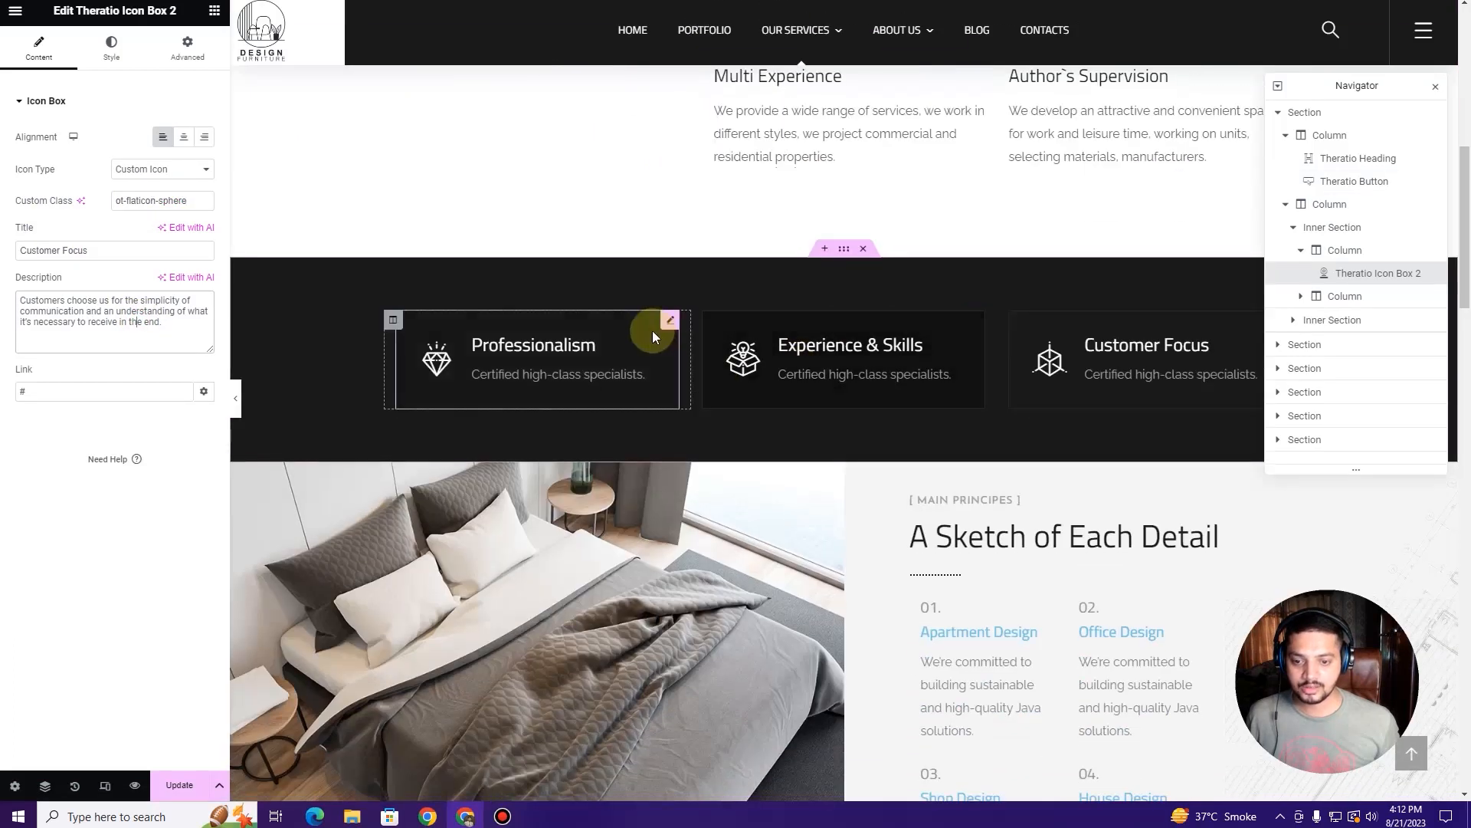
left_click(653, 335)
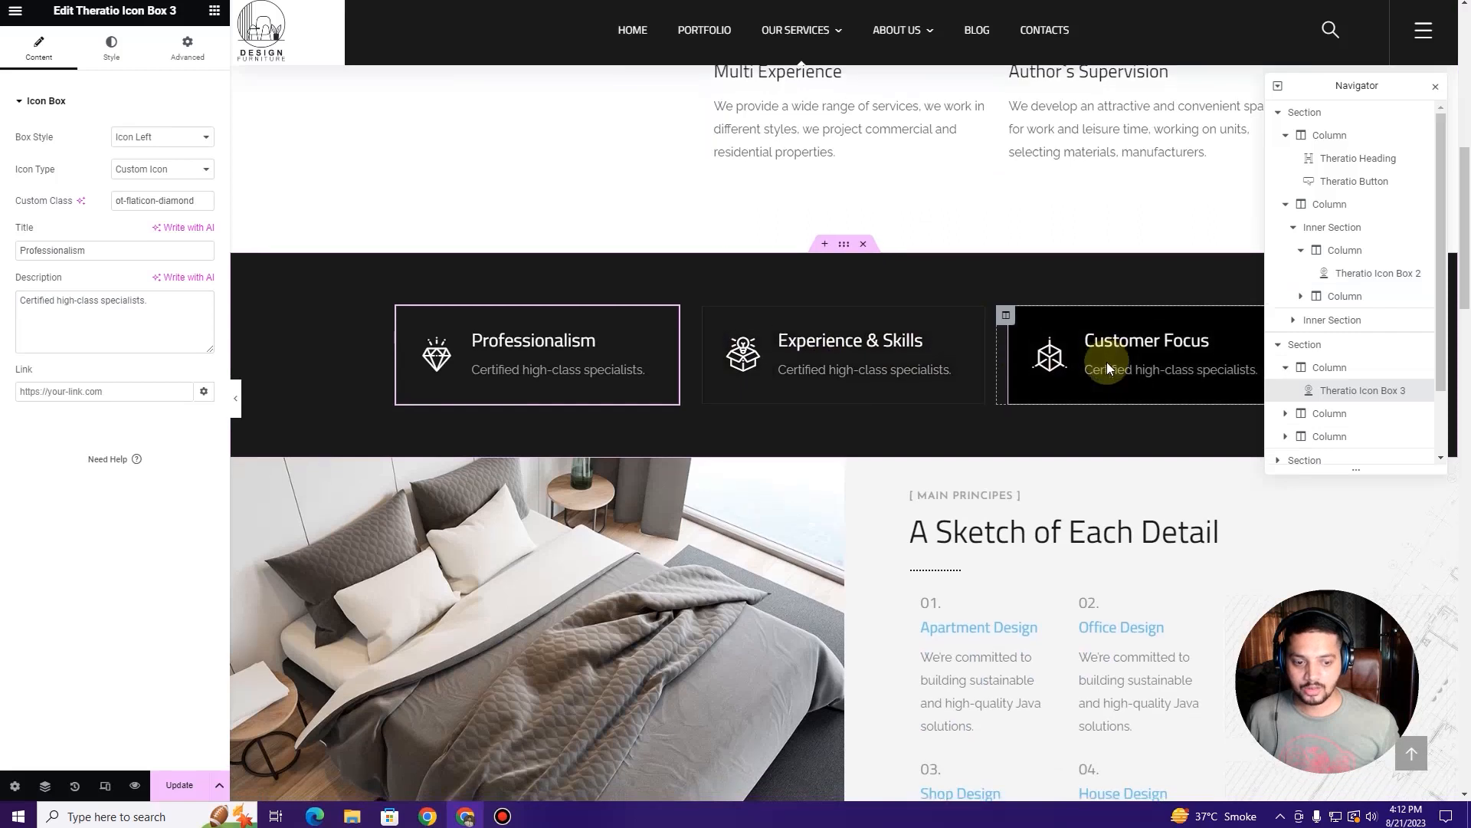
scroll(1106, 362, "down", 3)
left_click(985, 290)
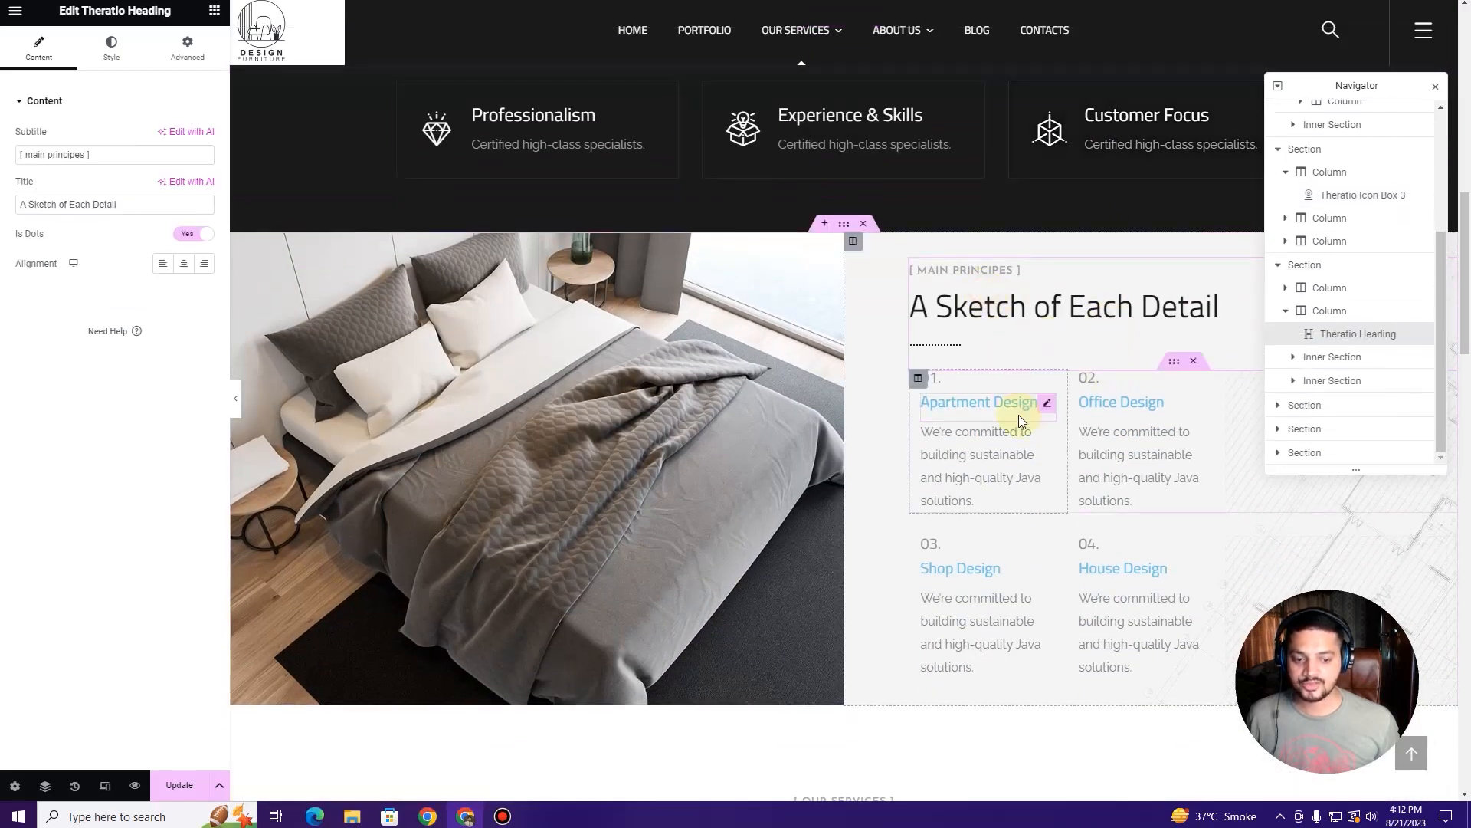
scroll(1019, 415, "down", 6)
scroll(1019, 416, "up", 4)
scroll(1017, 413, "up", 1)
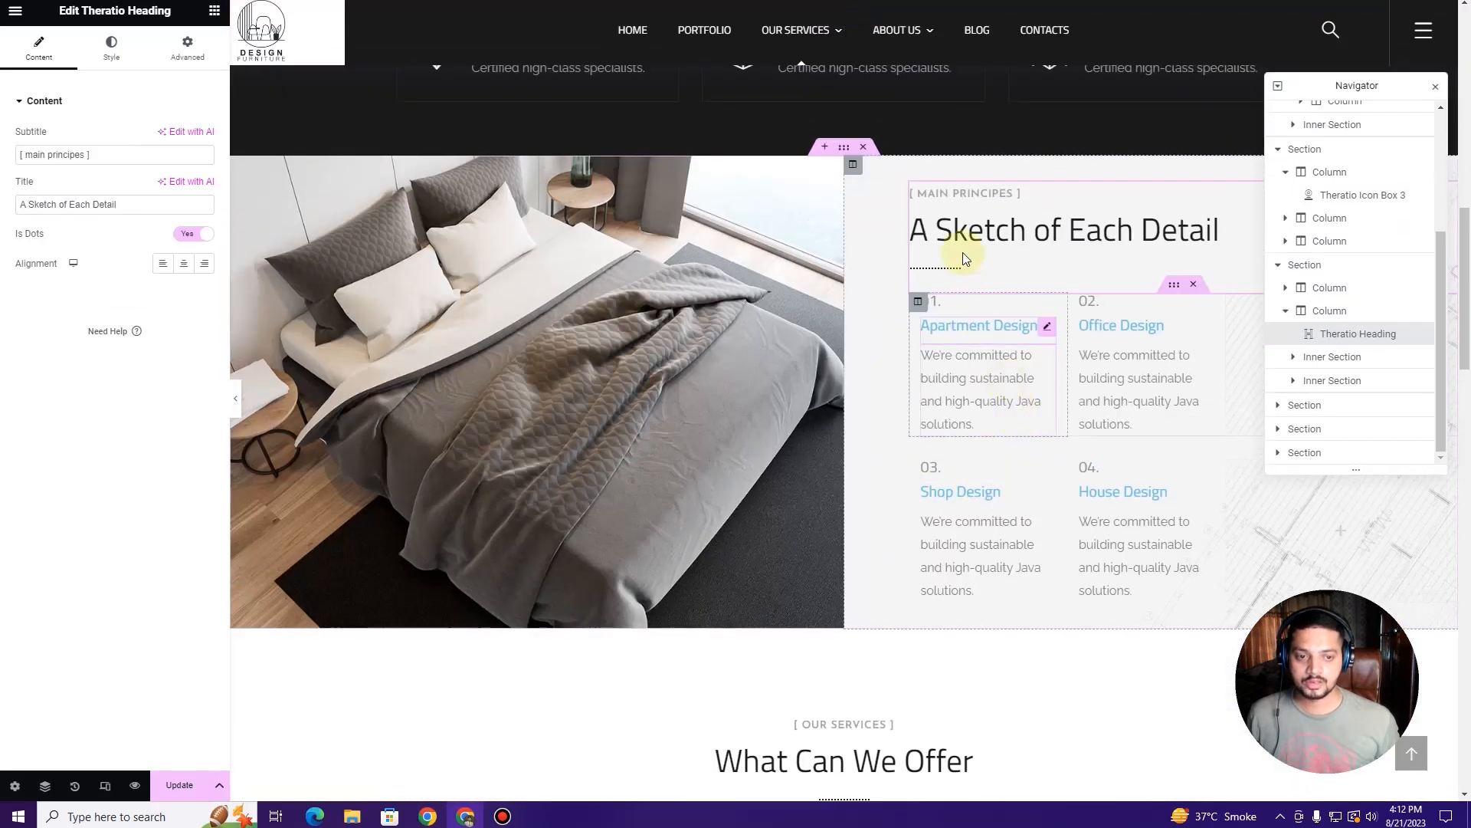
scroll(972, 359, "down", 3)
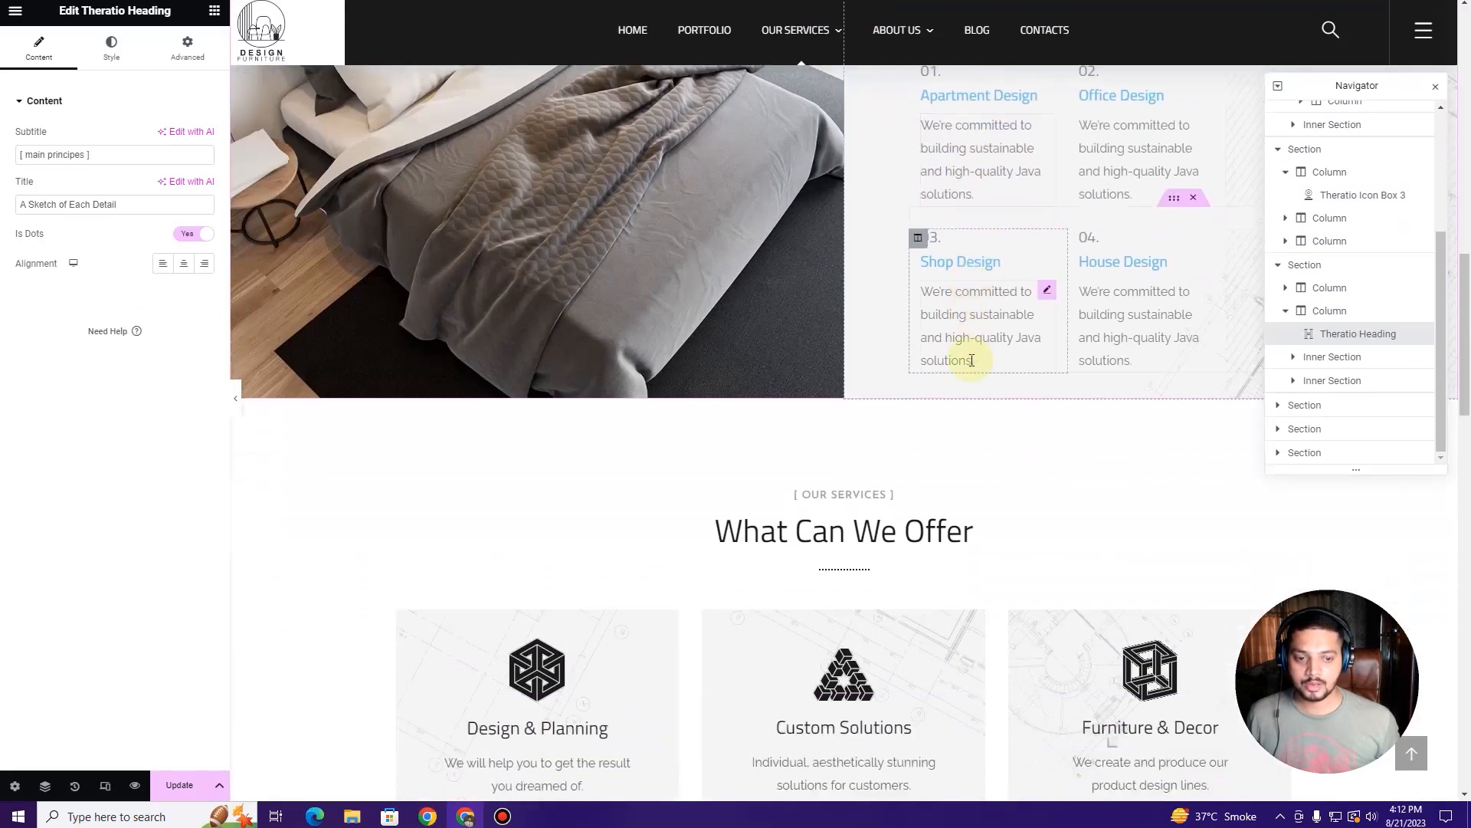
scroll(971, 360, "down", 3)
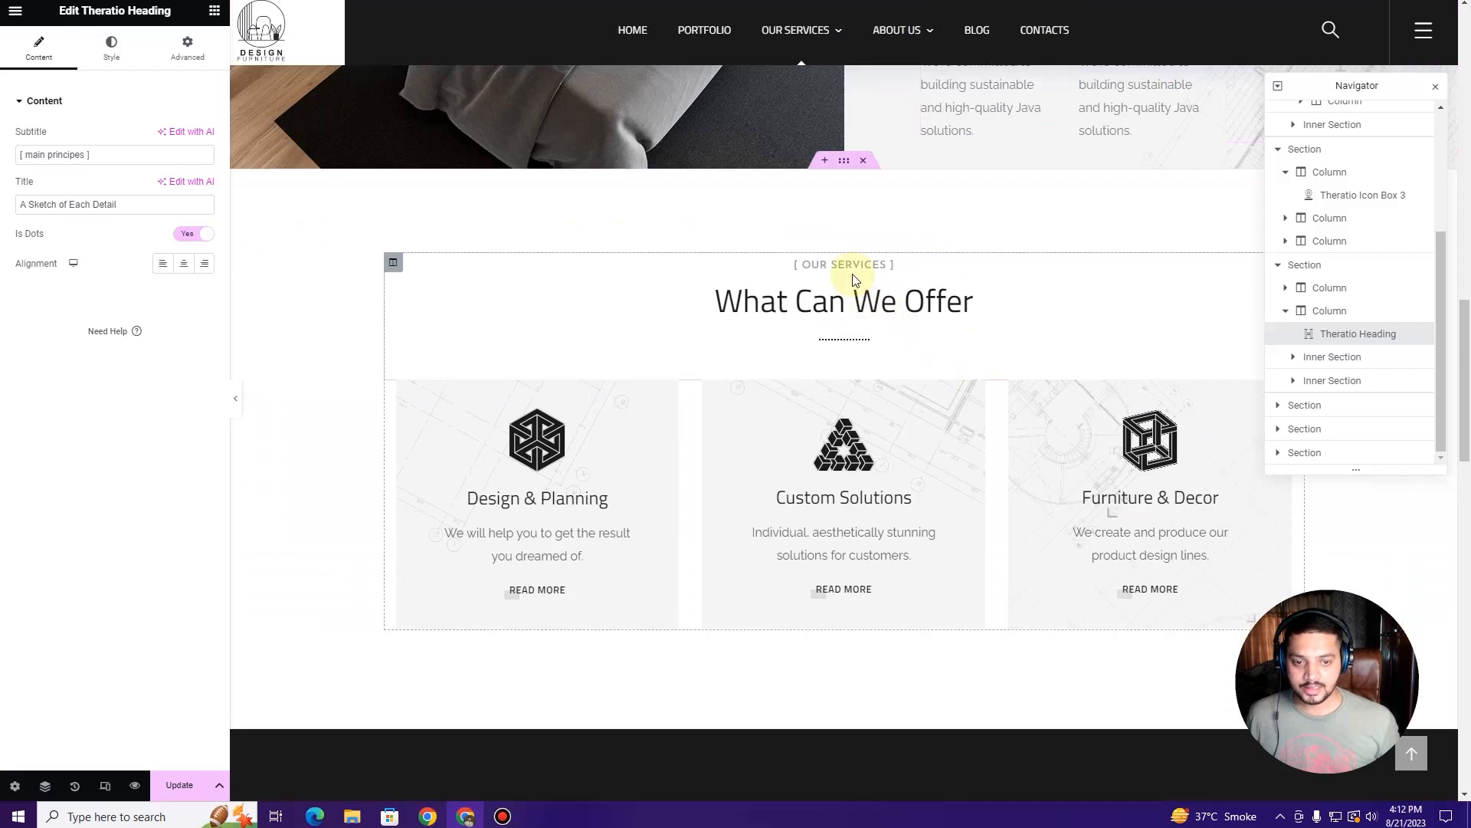
left_click(856, 349)
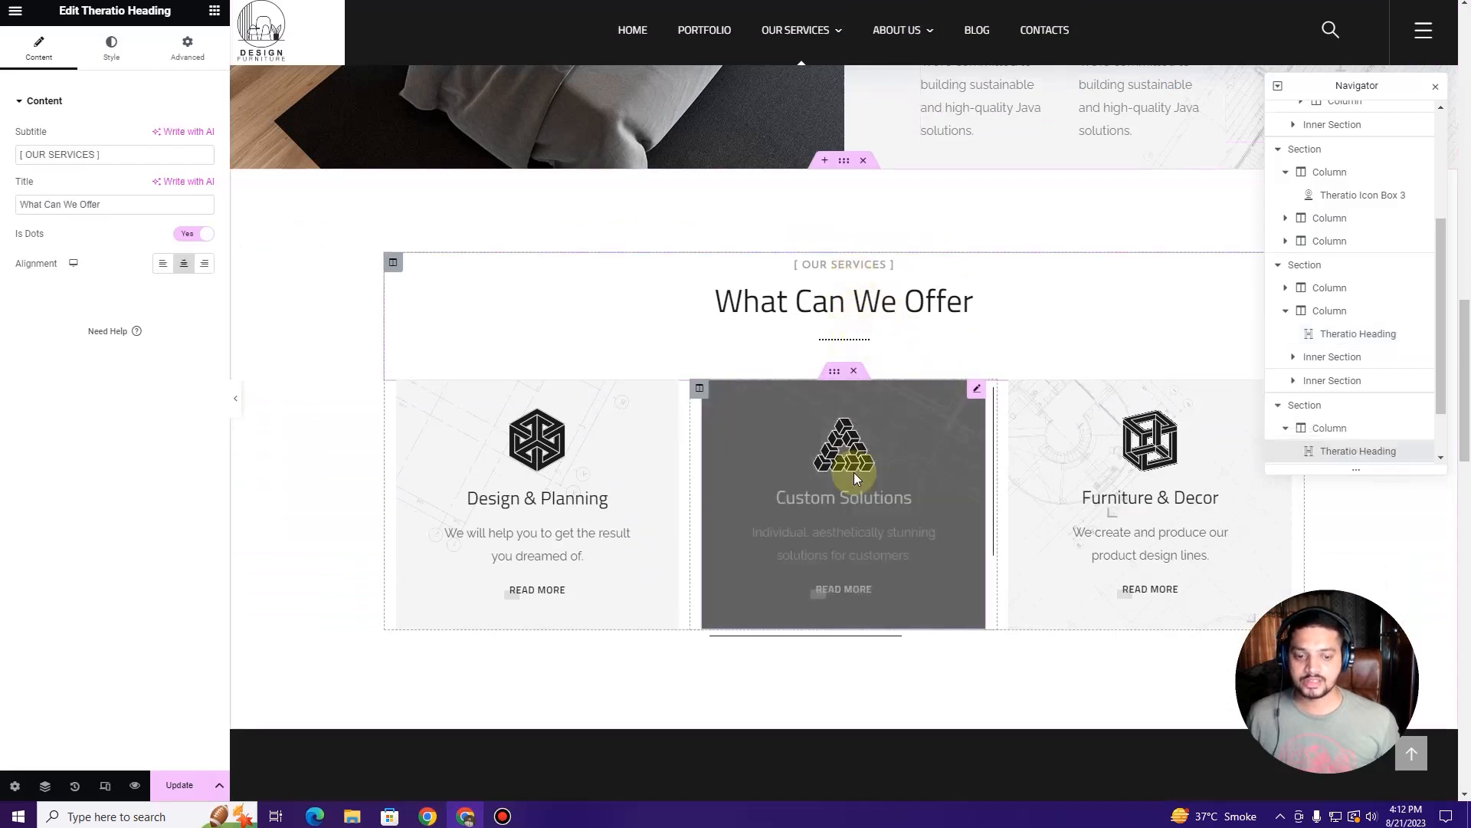
Step: Delete the What Can We Offer section from the Our Services page
scroll(847, 460, "down", 3)
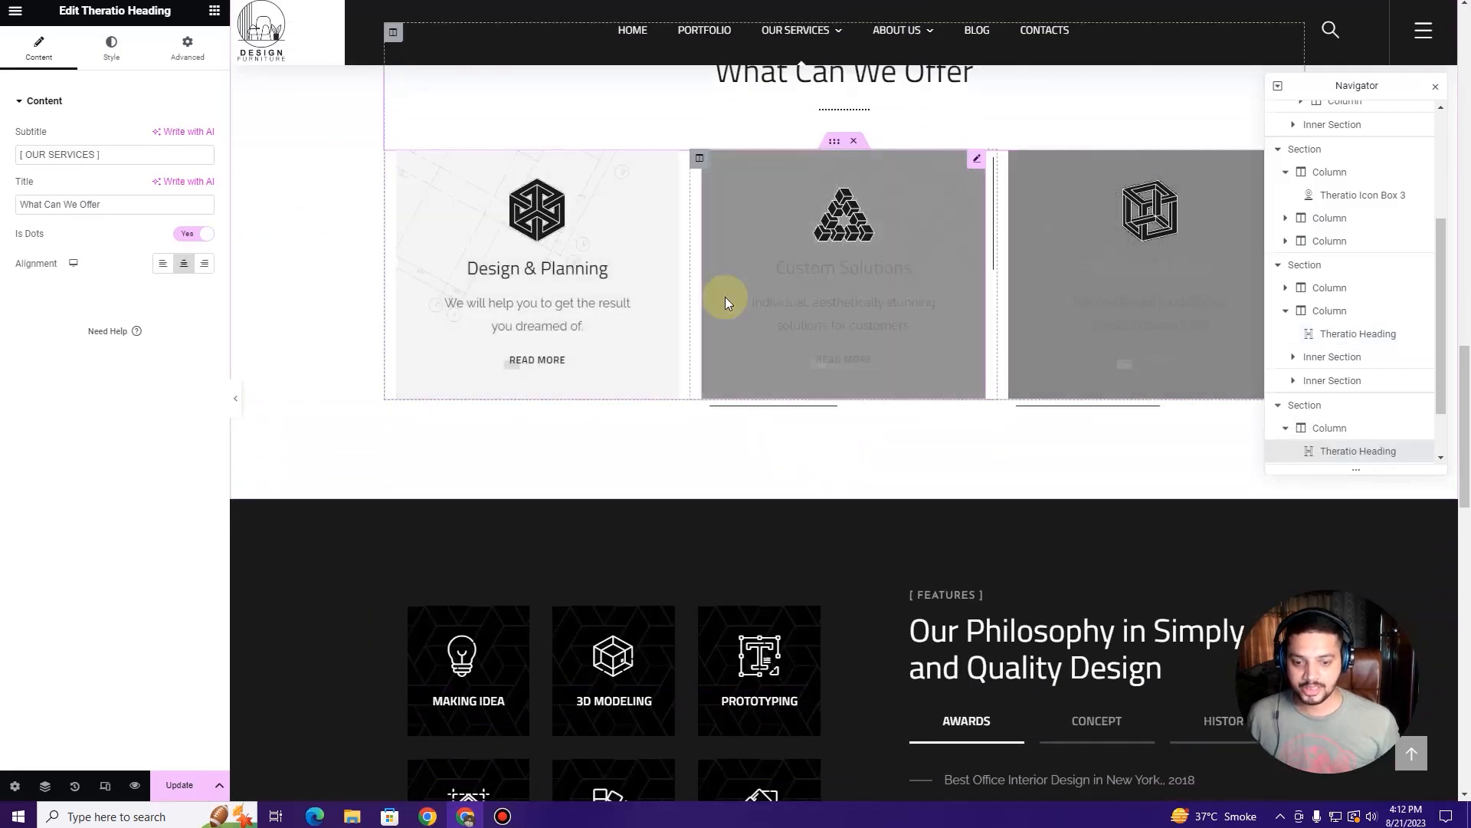
scroll(725, 297, "down", 3)
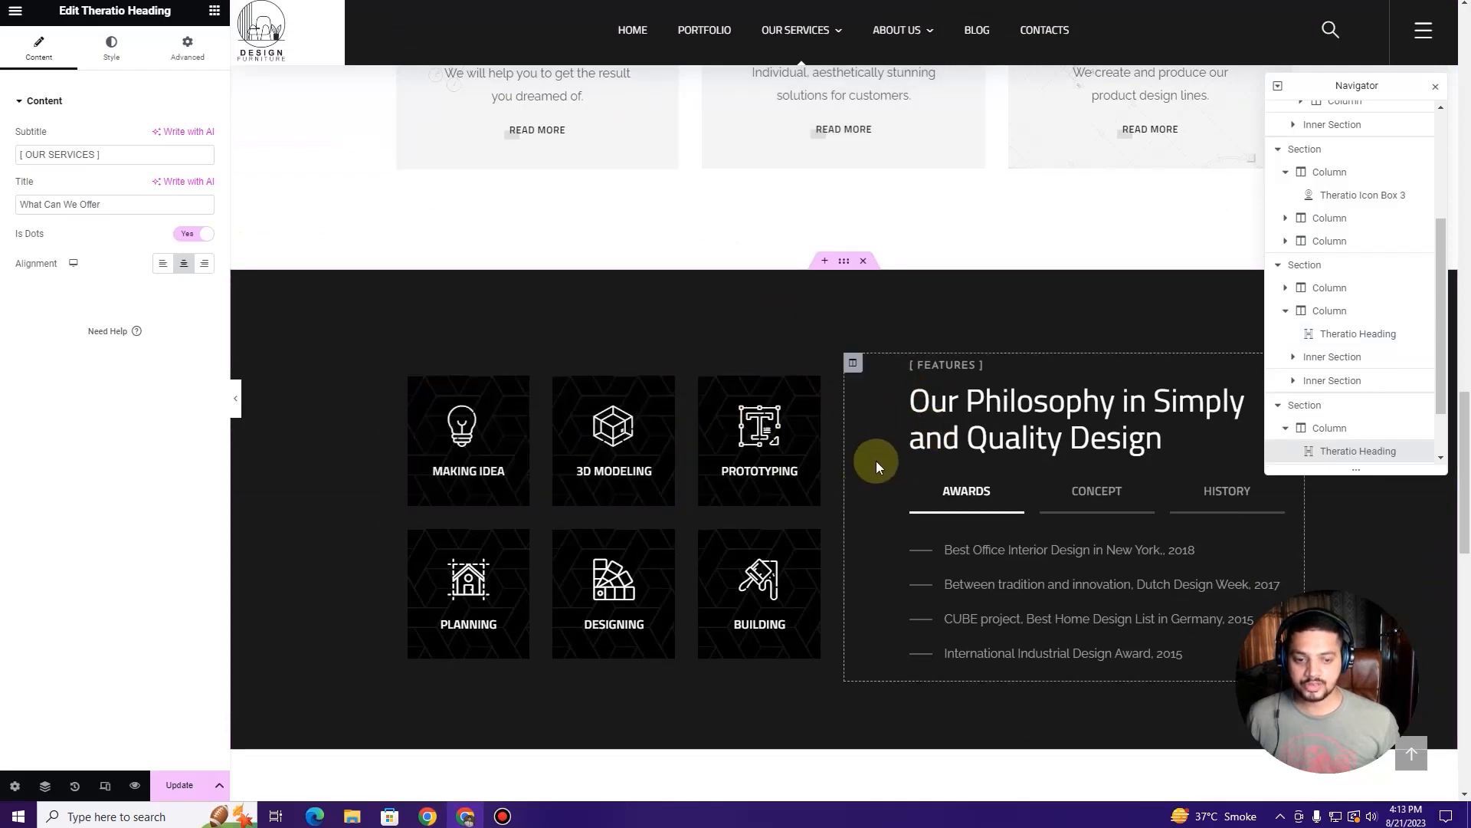
scroll(843, 437, "up", 4)
scroll(830, 240, "up", 2)
scroll(831, 245, "down", 9)
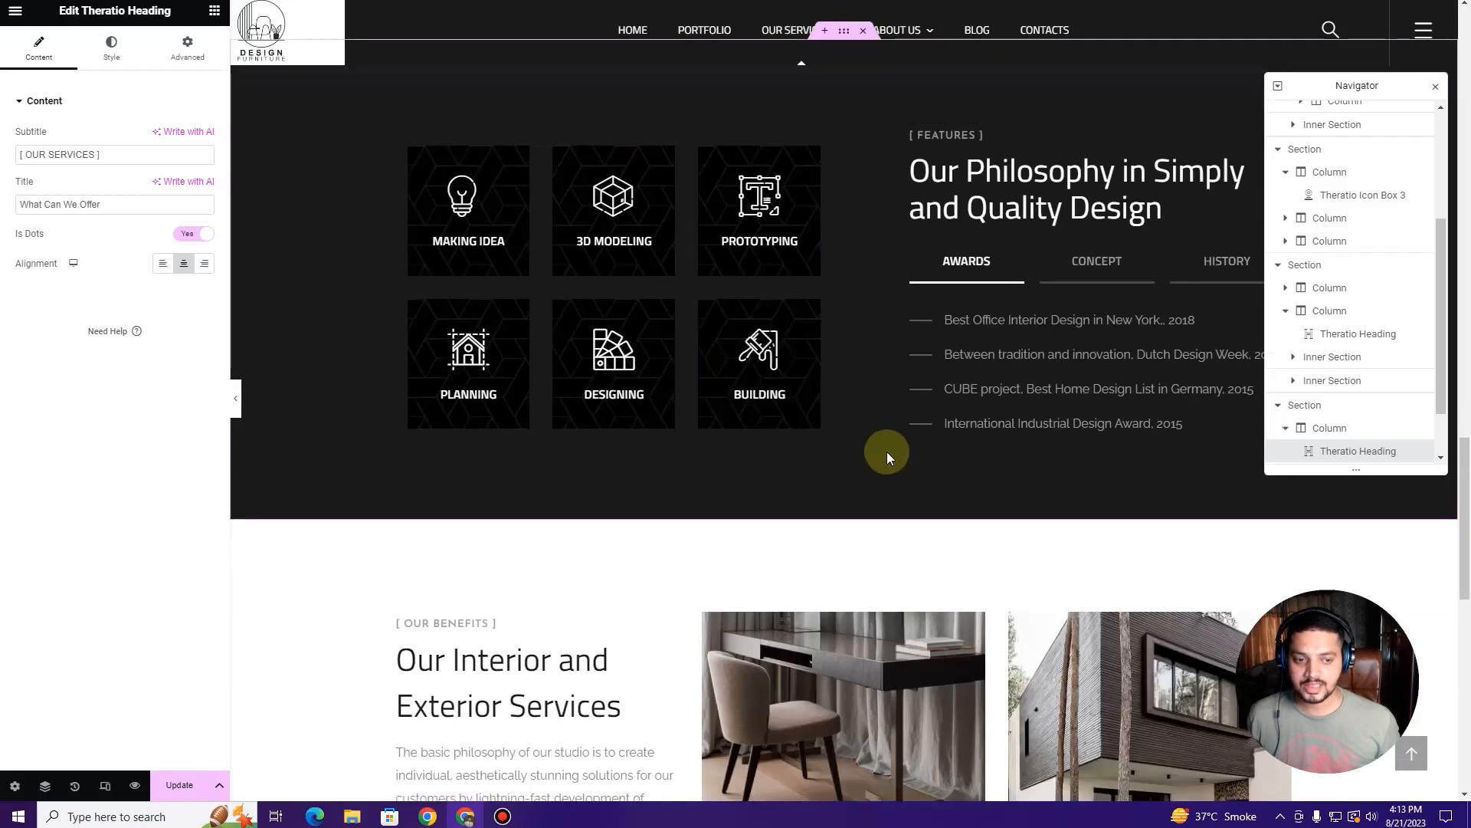
scroll(886, 452, "up", 12)
scroll(886, 452, "down", 12)
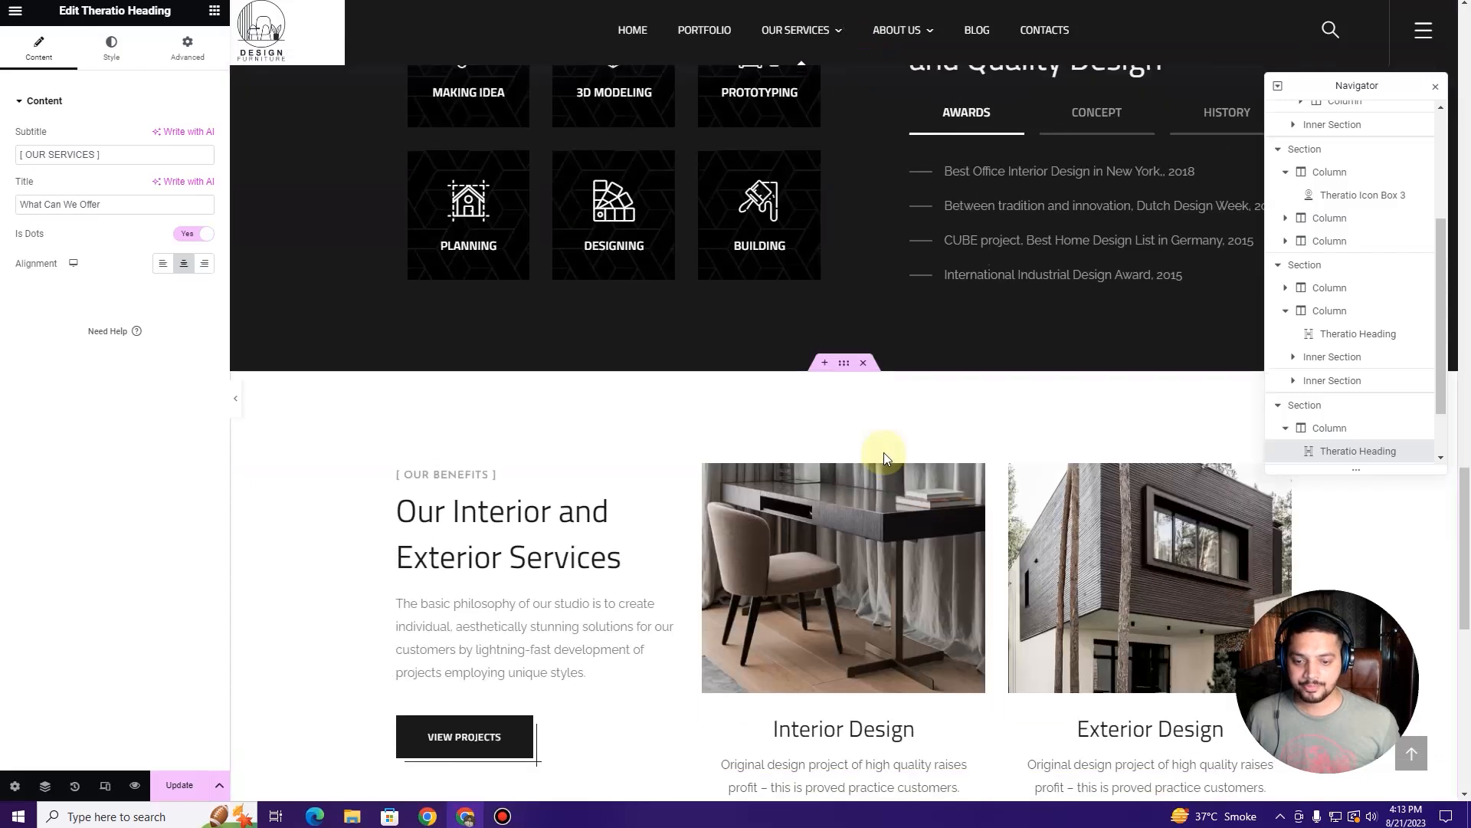
scroll(885, 452, "up", 12)
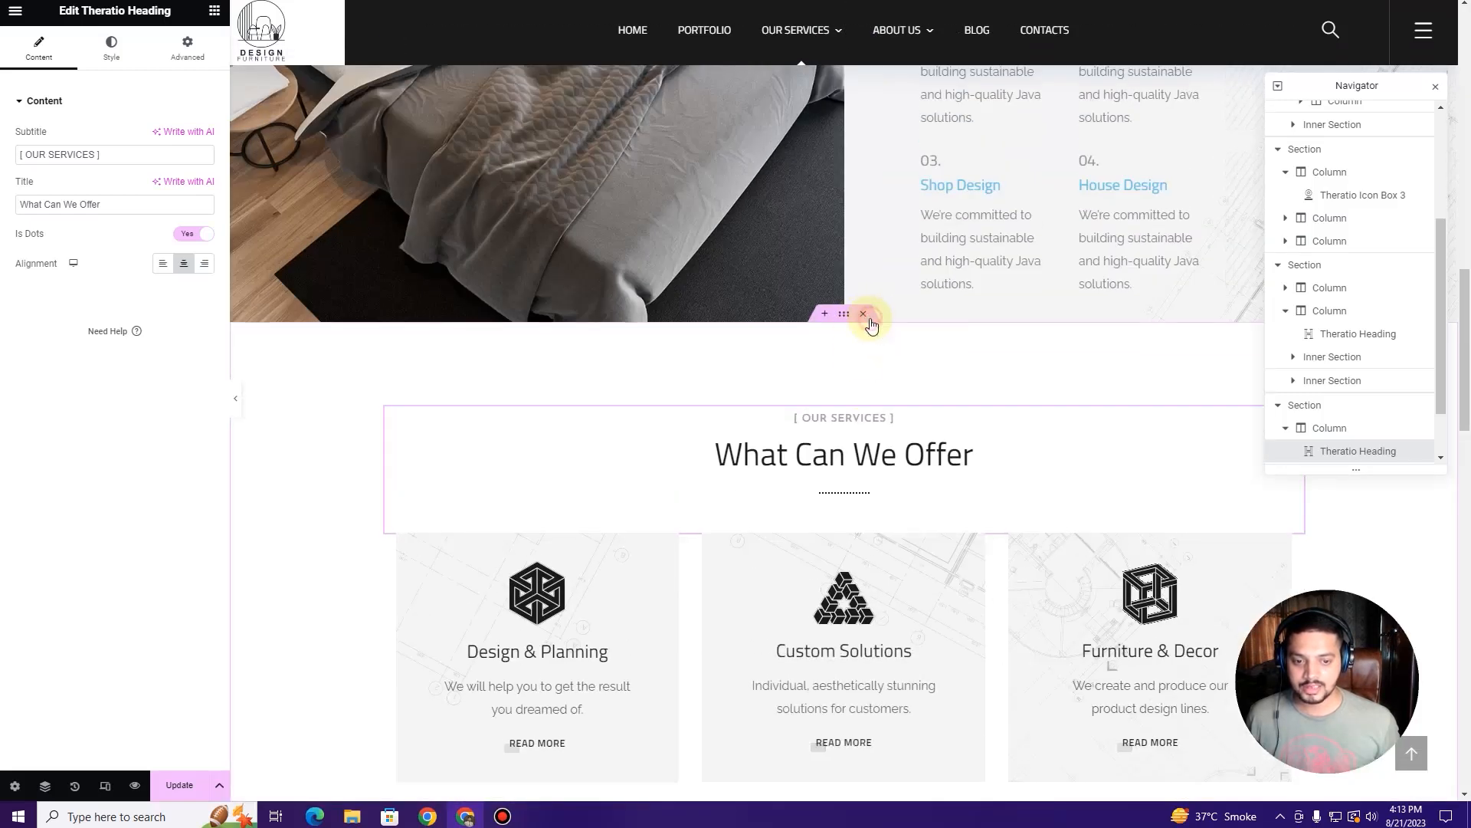
left_click(866, 315)
scroll(839, 341, "down", 7)
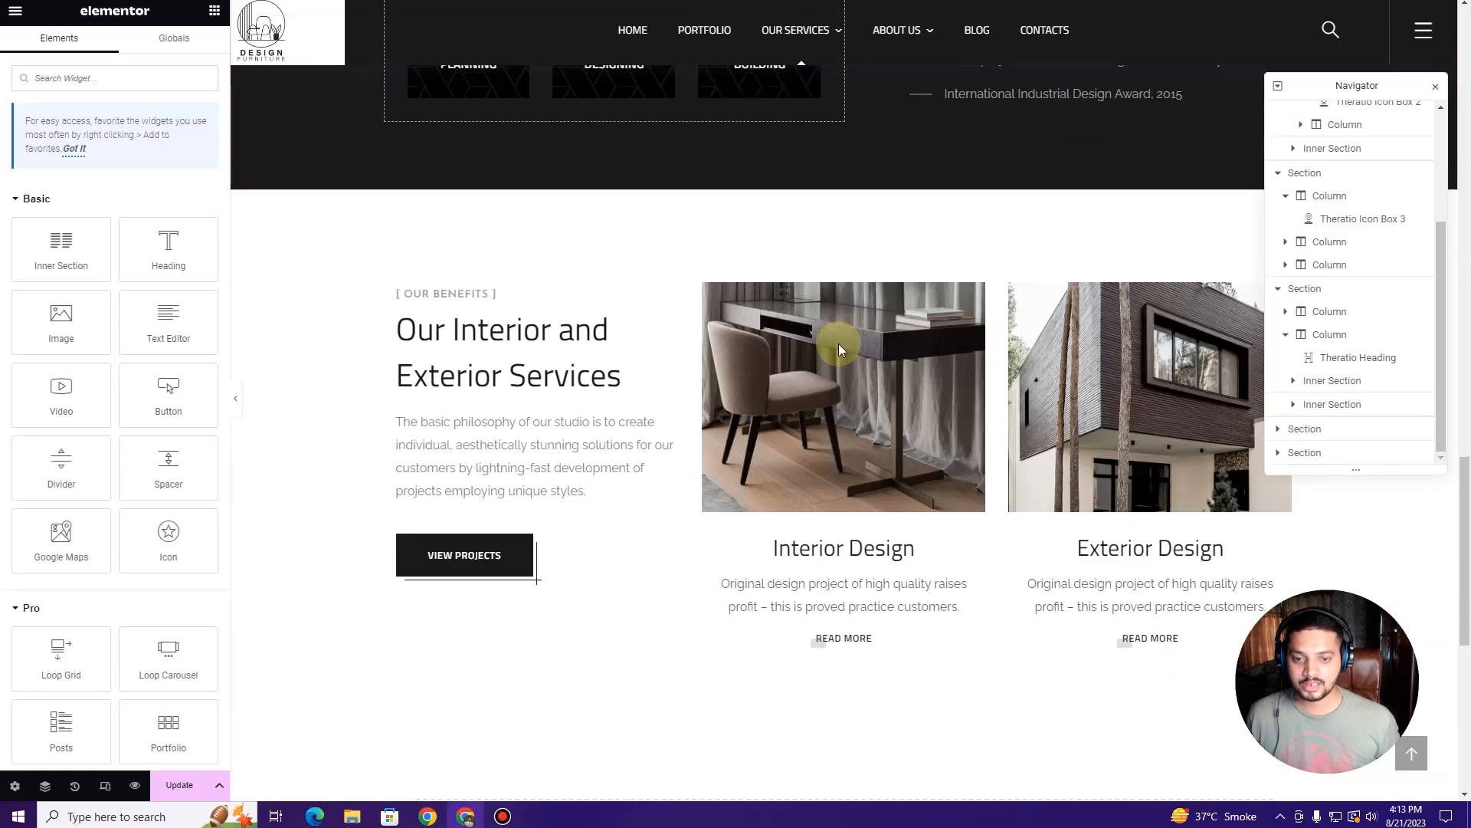
scroll(839, 349, "down", 3)
scroll(790, 349, "up", 3)
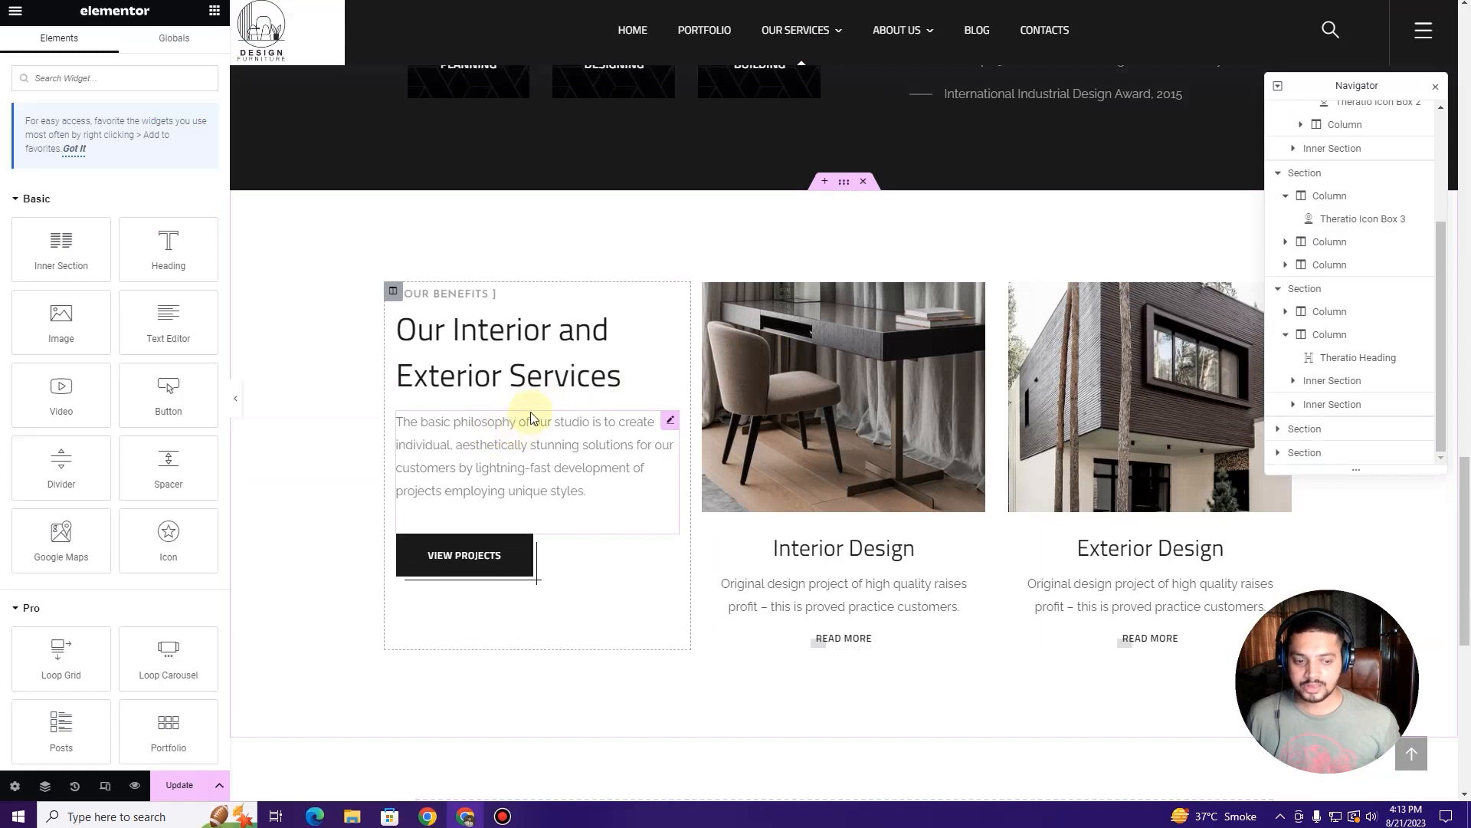
left_click(527, 324)
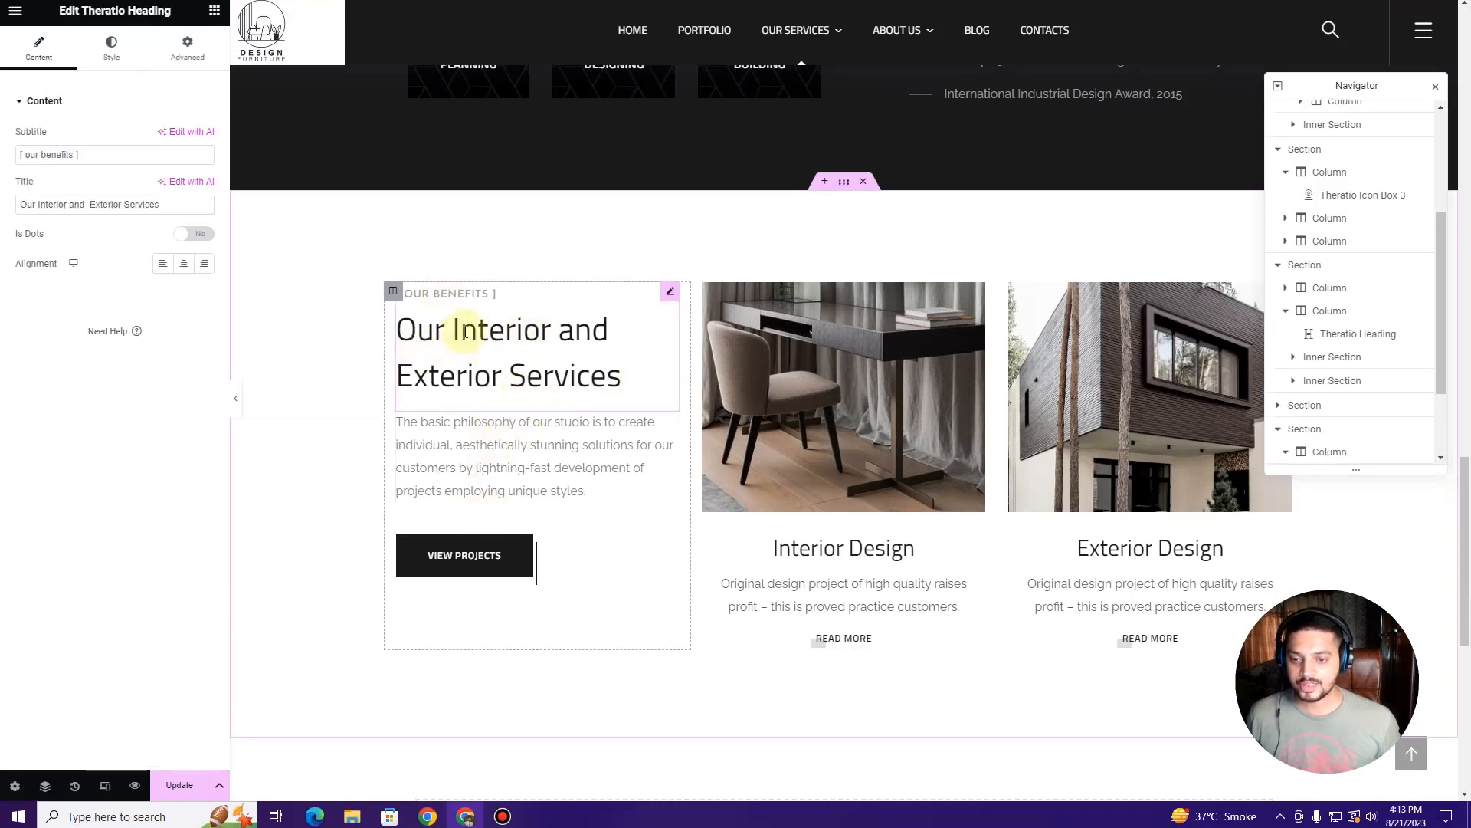
Step: Replace the VIEW PROJECTS link with the site's portfolio page chosen from the suggestions
left_click(505, 462)
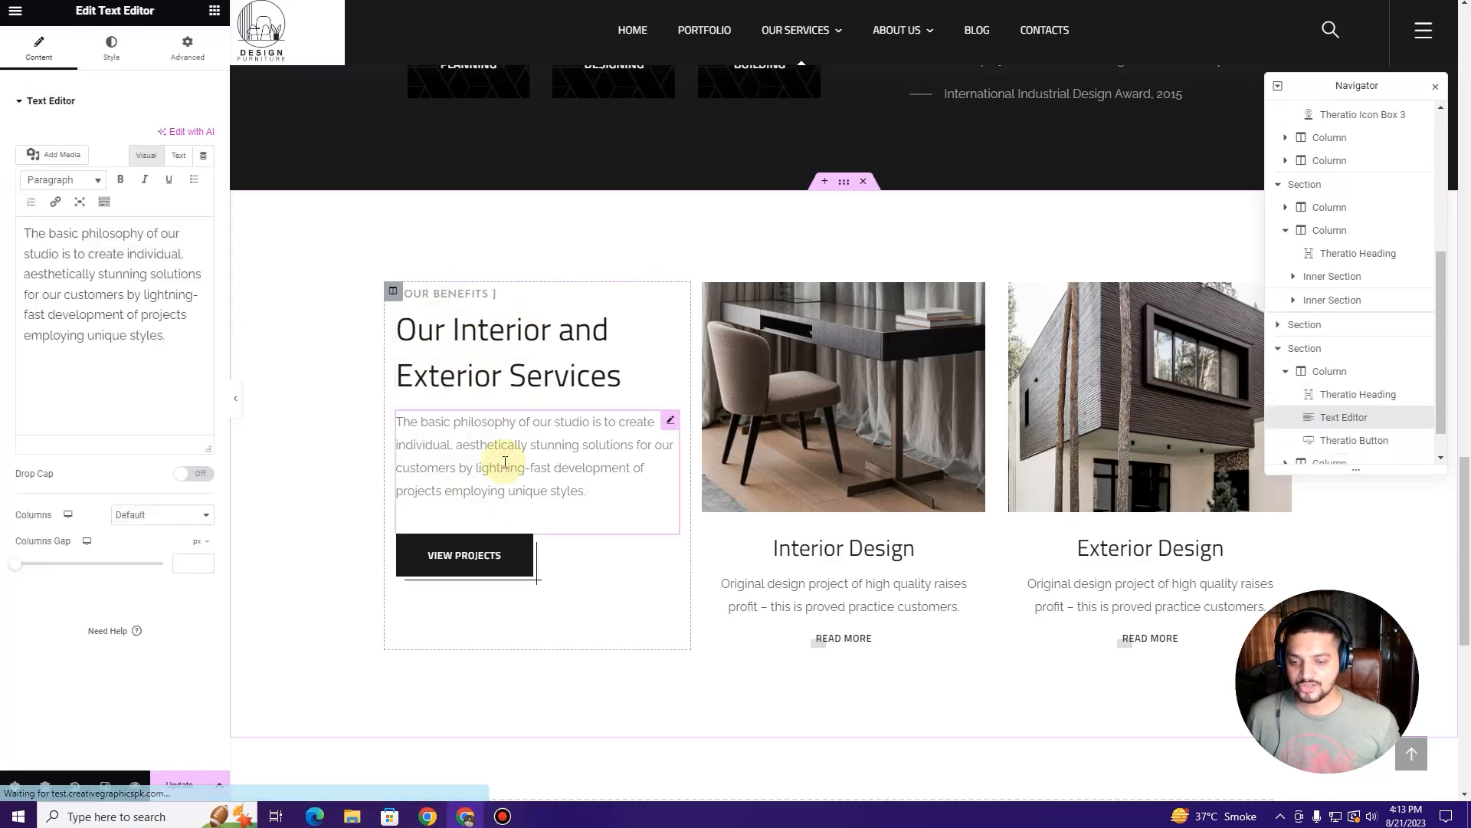
left_click(585, 559)
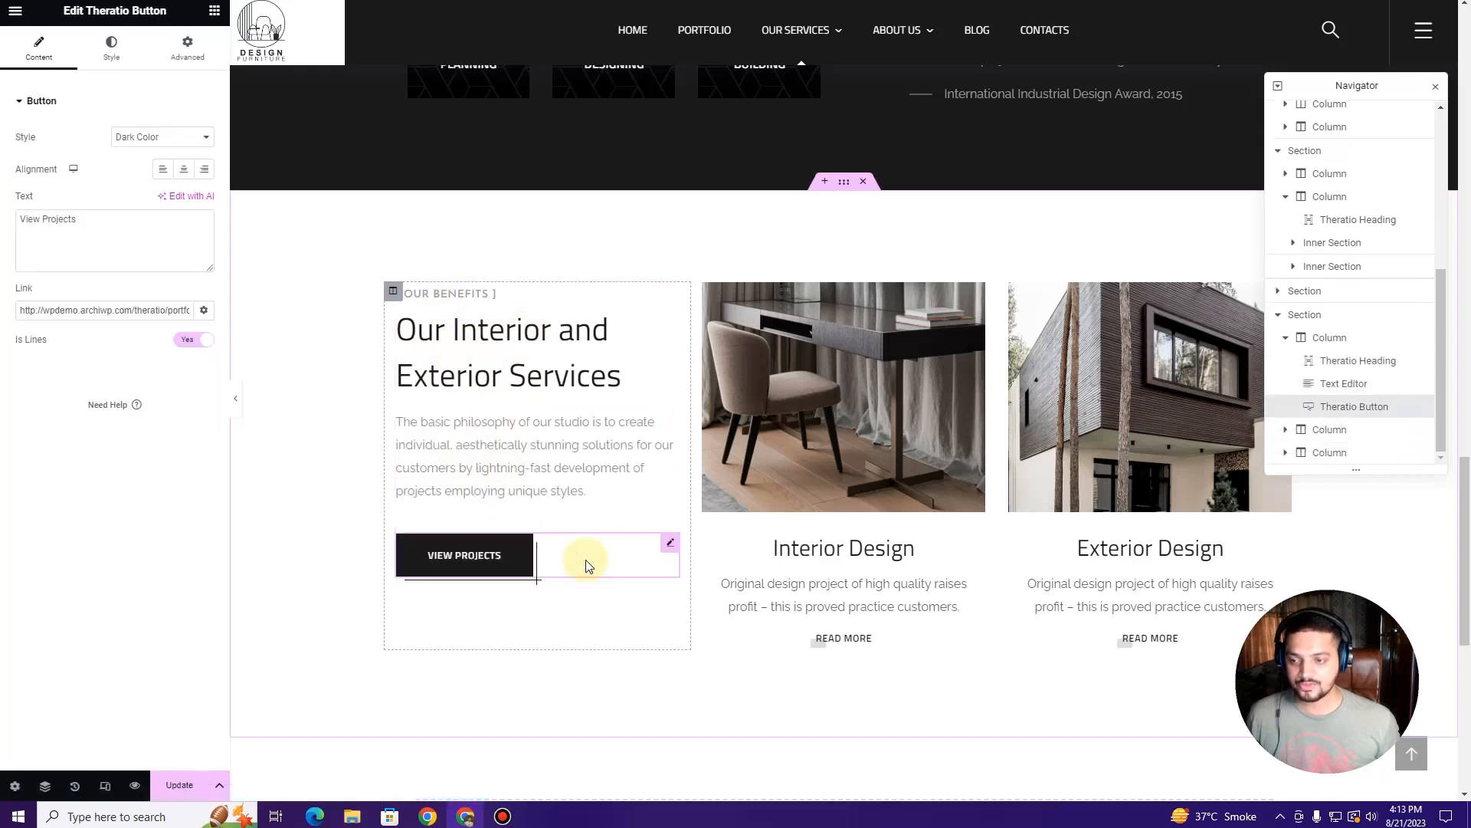
triple_click(75, 310)
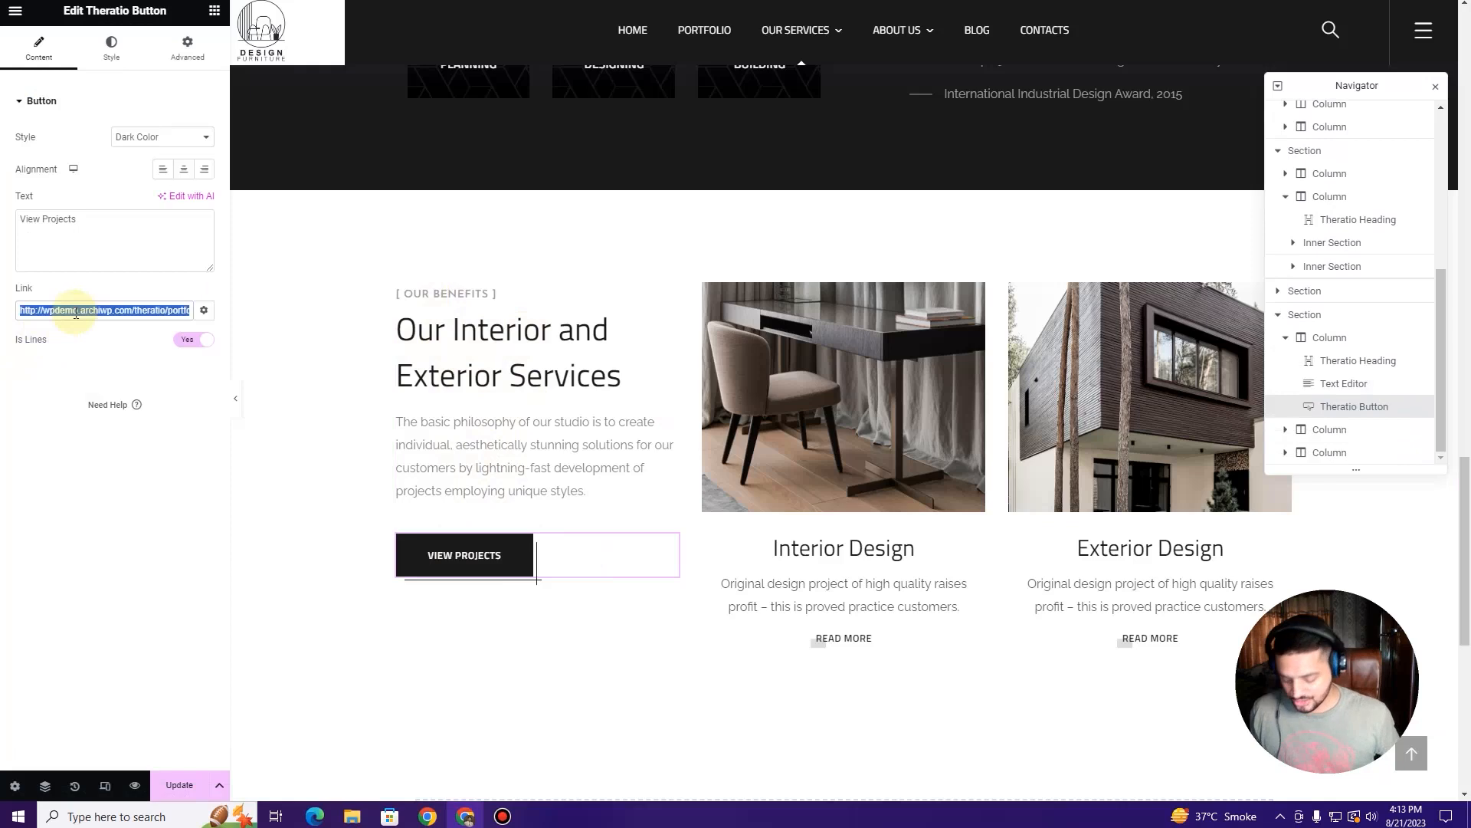
type("ortfoloio")
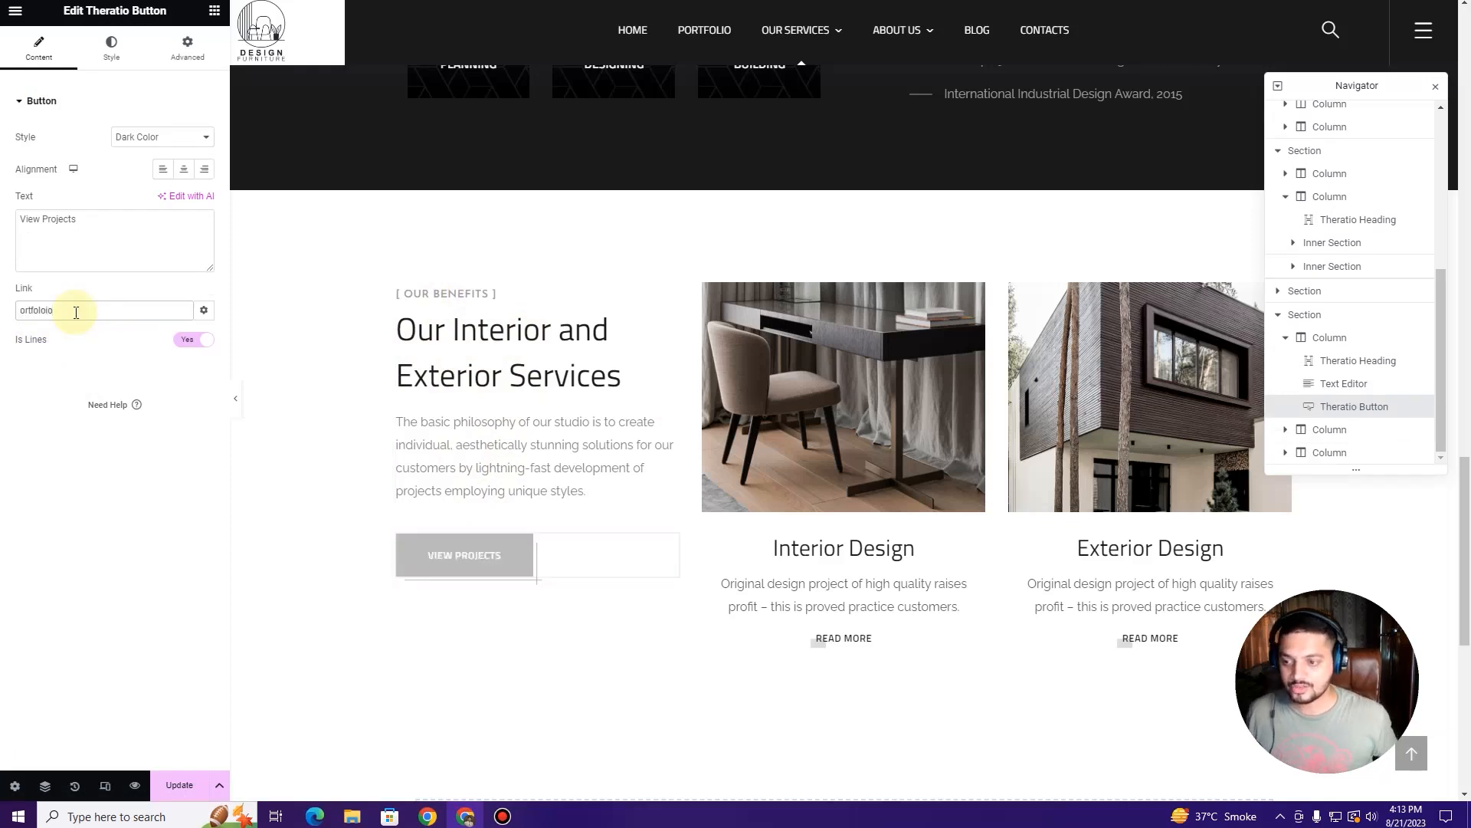
left_click(72, 314)
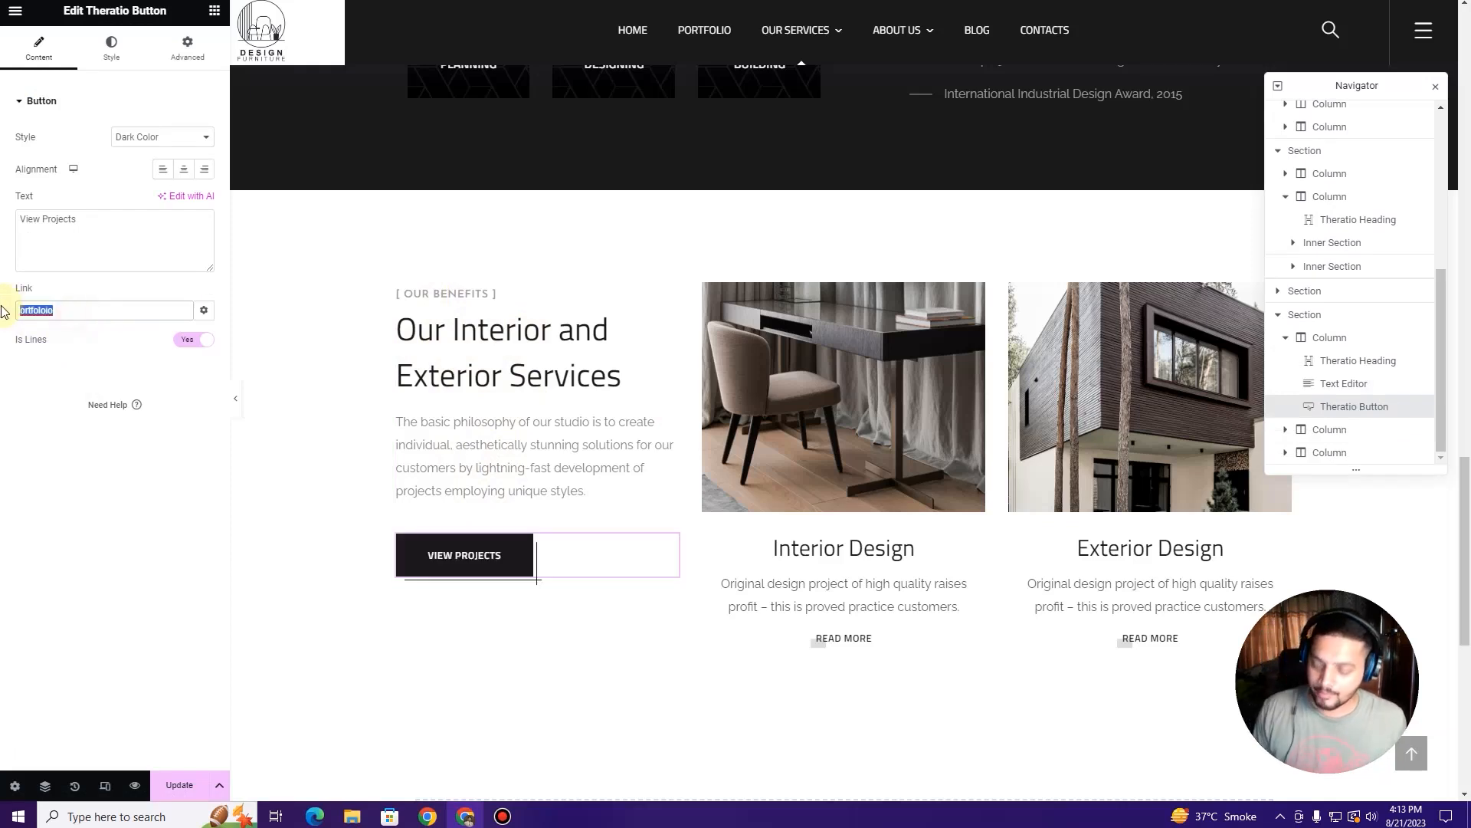
type("portfolio")
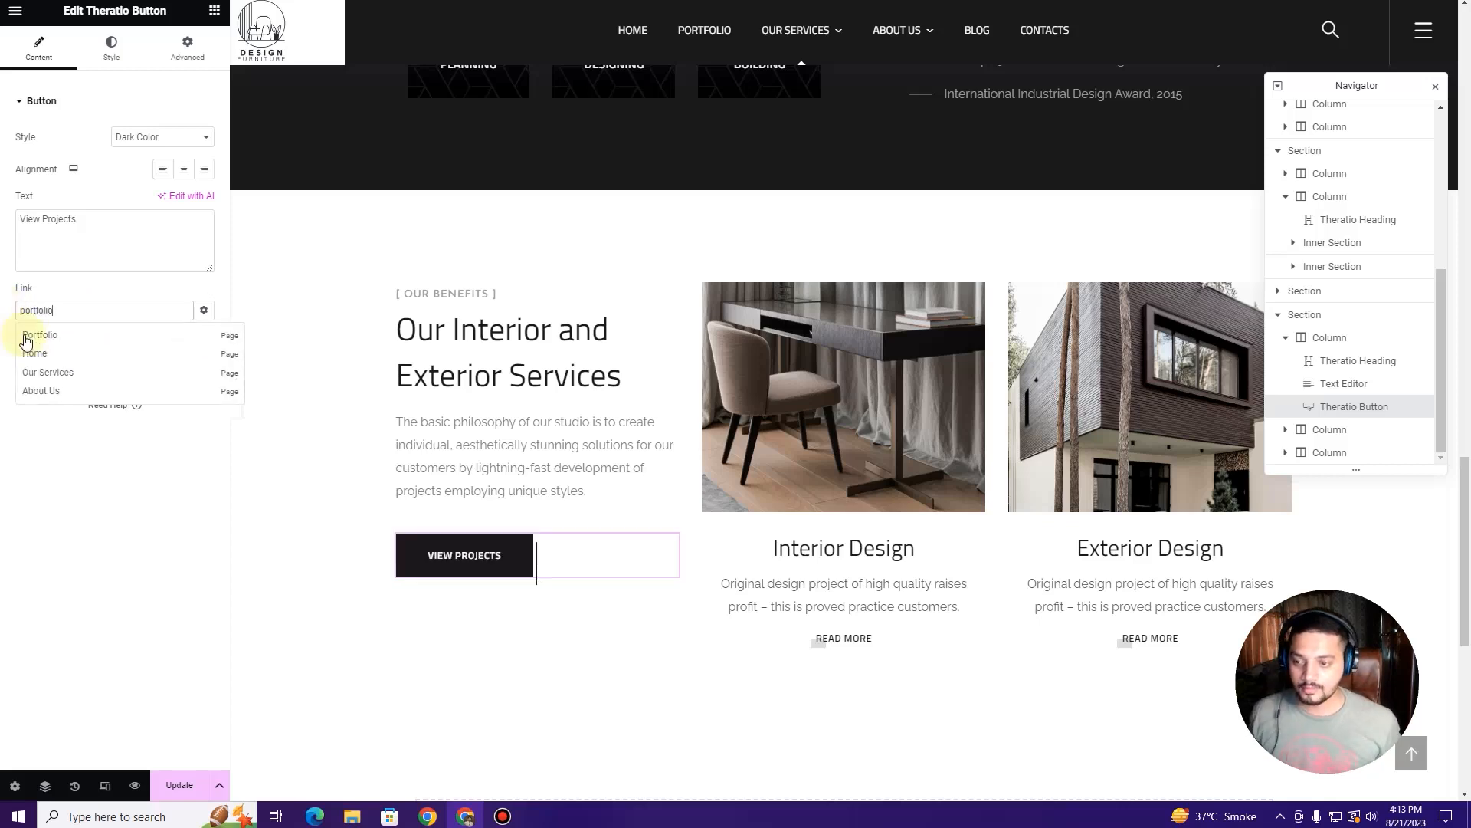
left_click(30, 337)
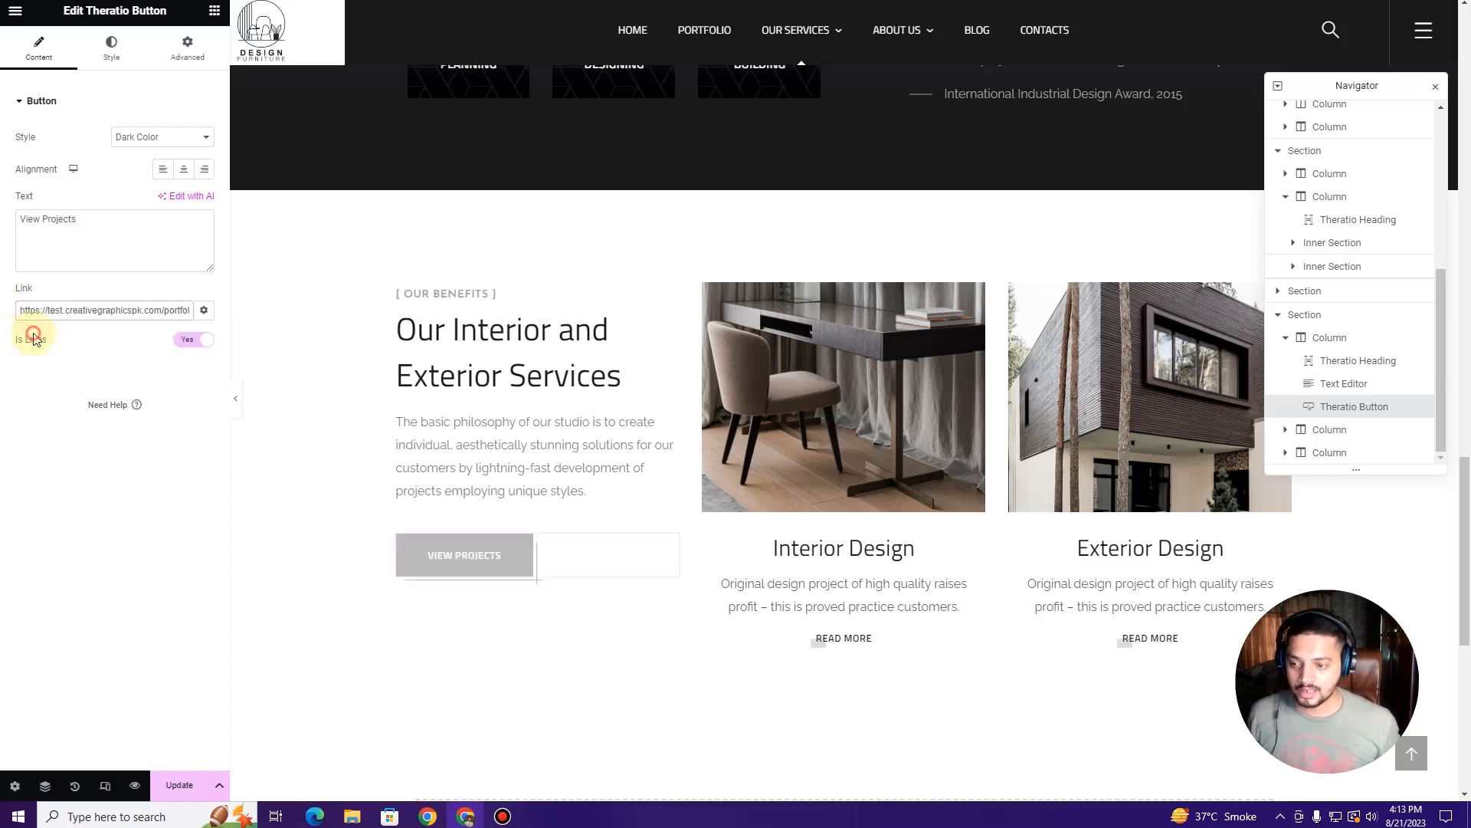
left_click(977, 296)
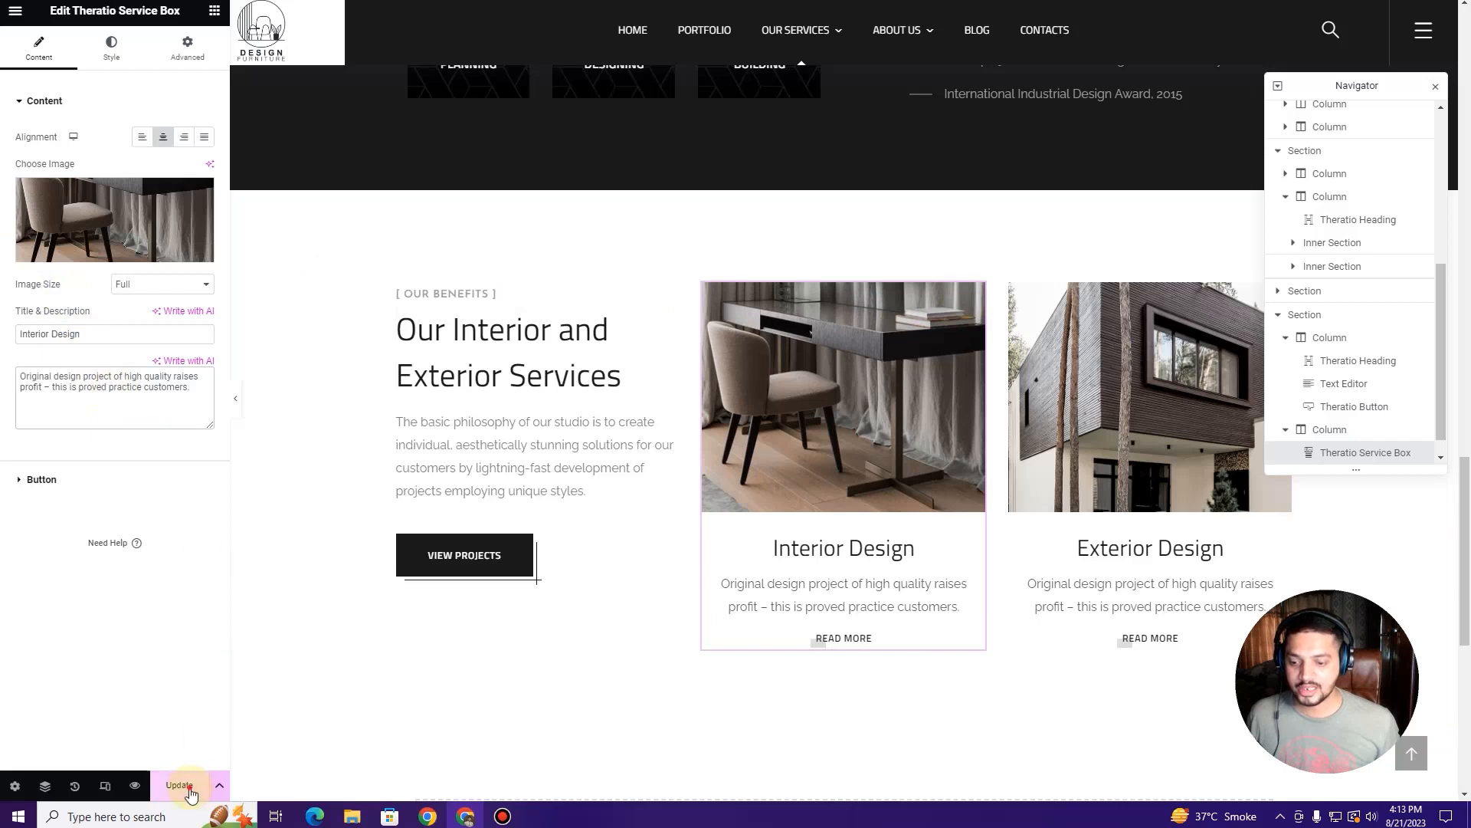
Step: Open Design & Planning from the Our Services menu, review it, then launch Edit with Elementor
scroll(493, 322, "up", 20)
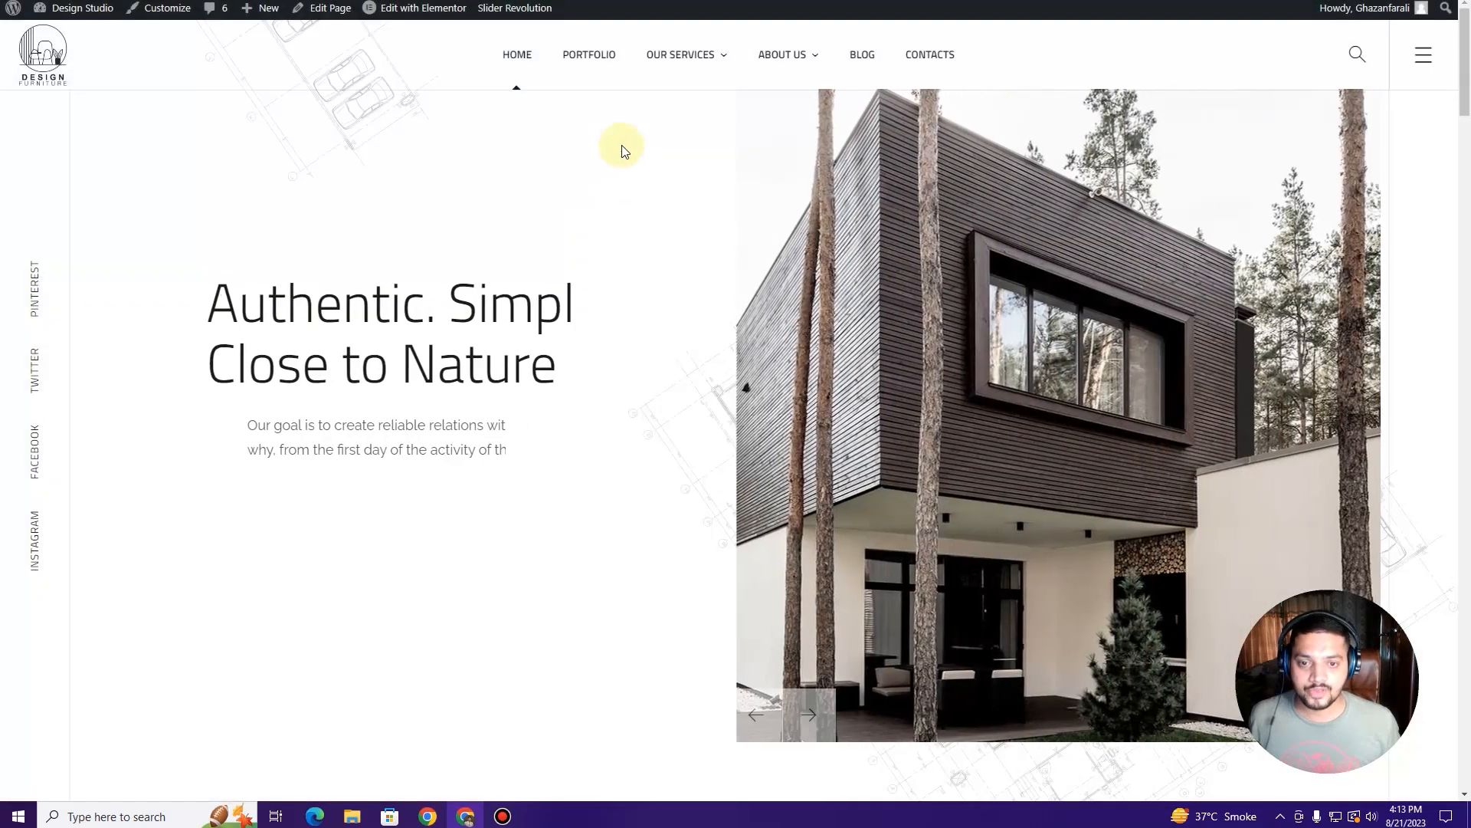
mouse_move(680, 57)
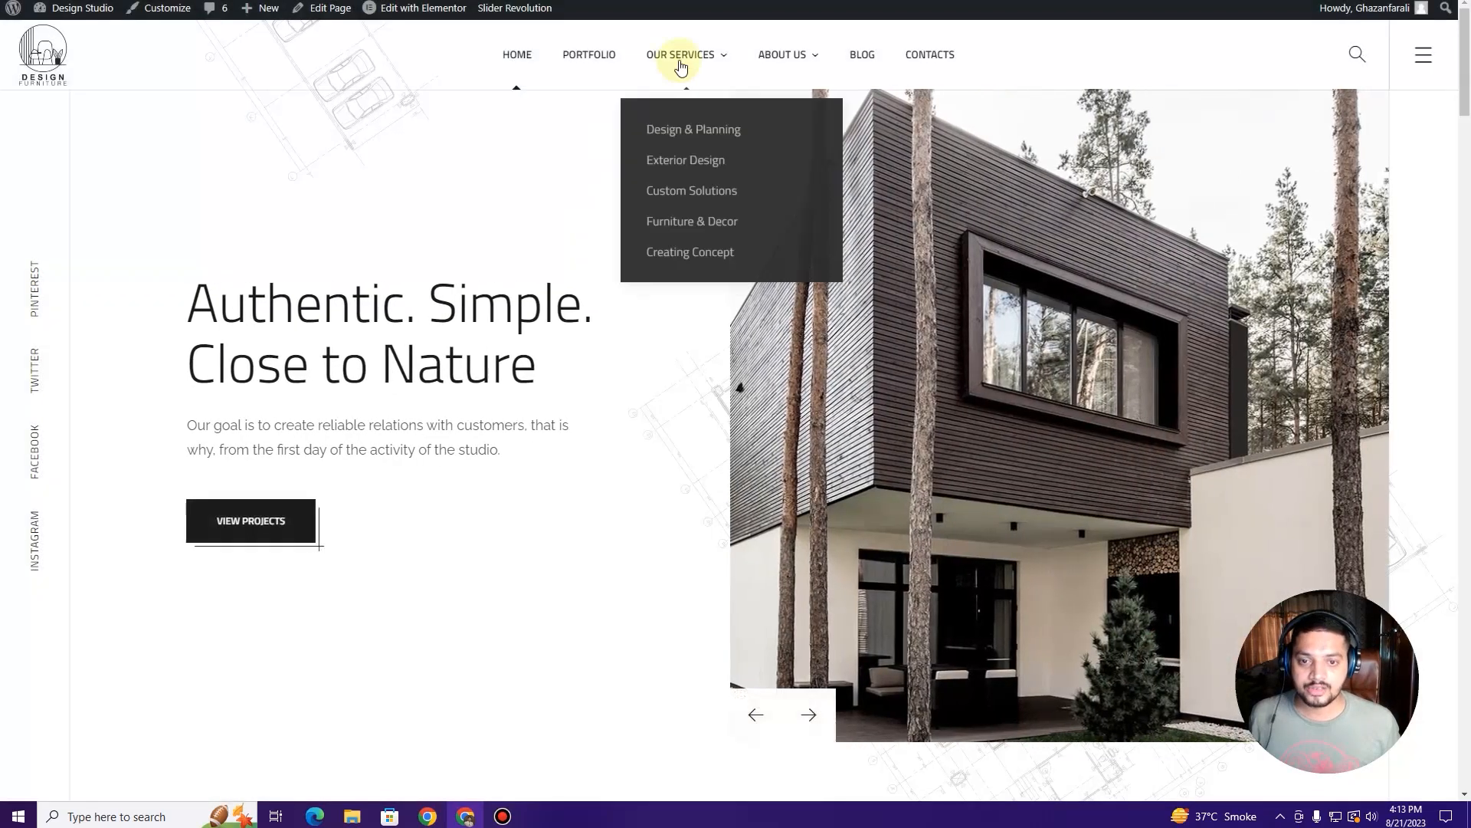
left_click(679, 146)
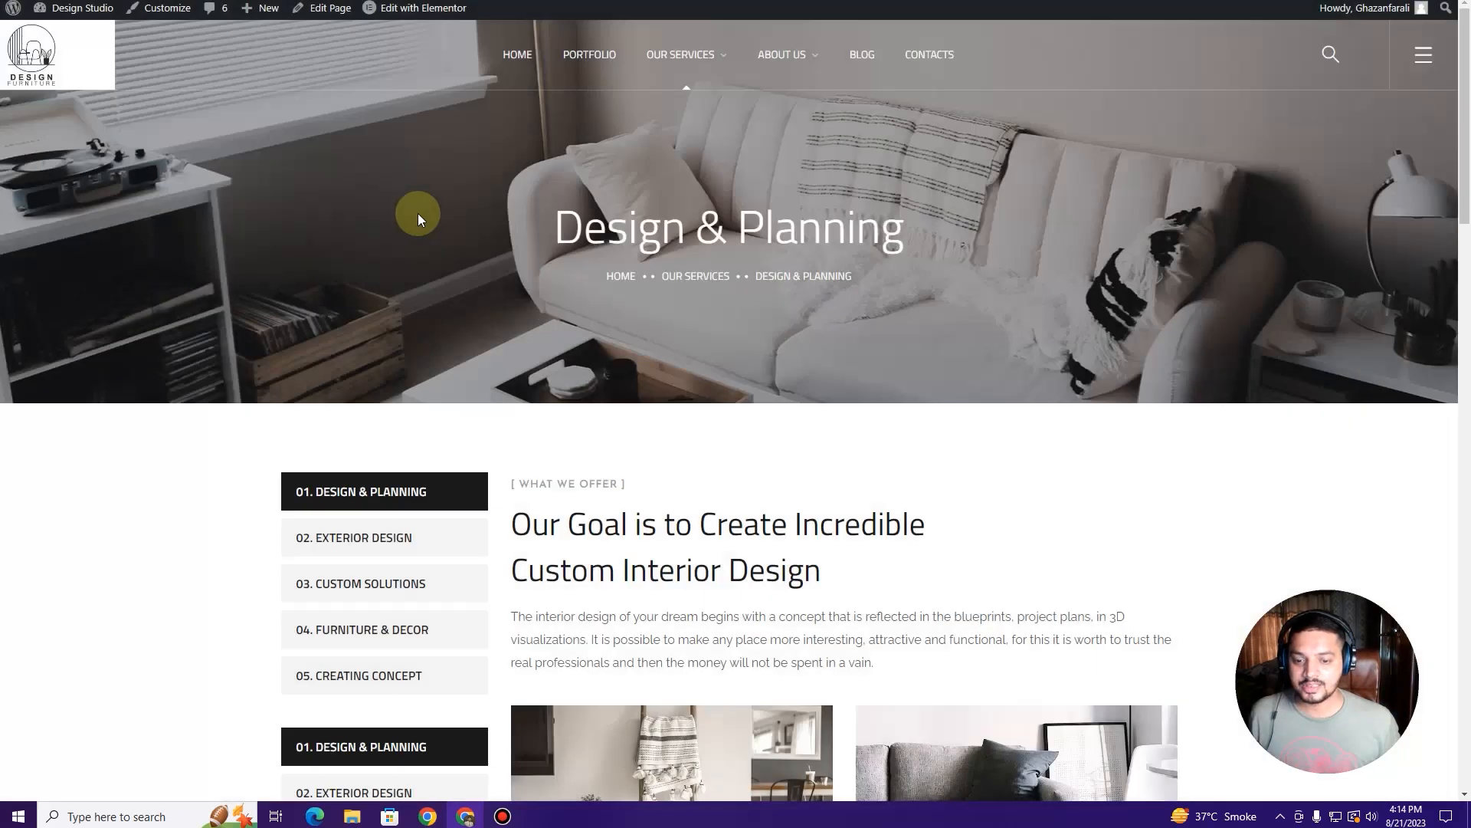
scroll(421, 224, "down", 2)
scroll(423, 222, "down", 4)
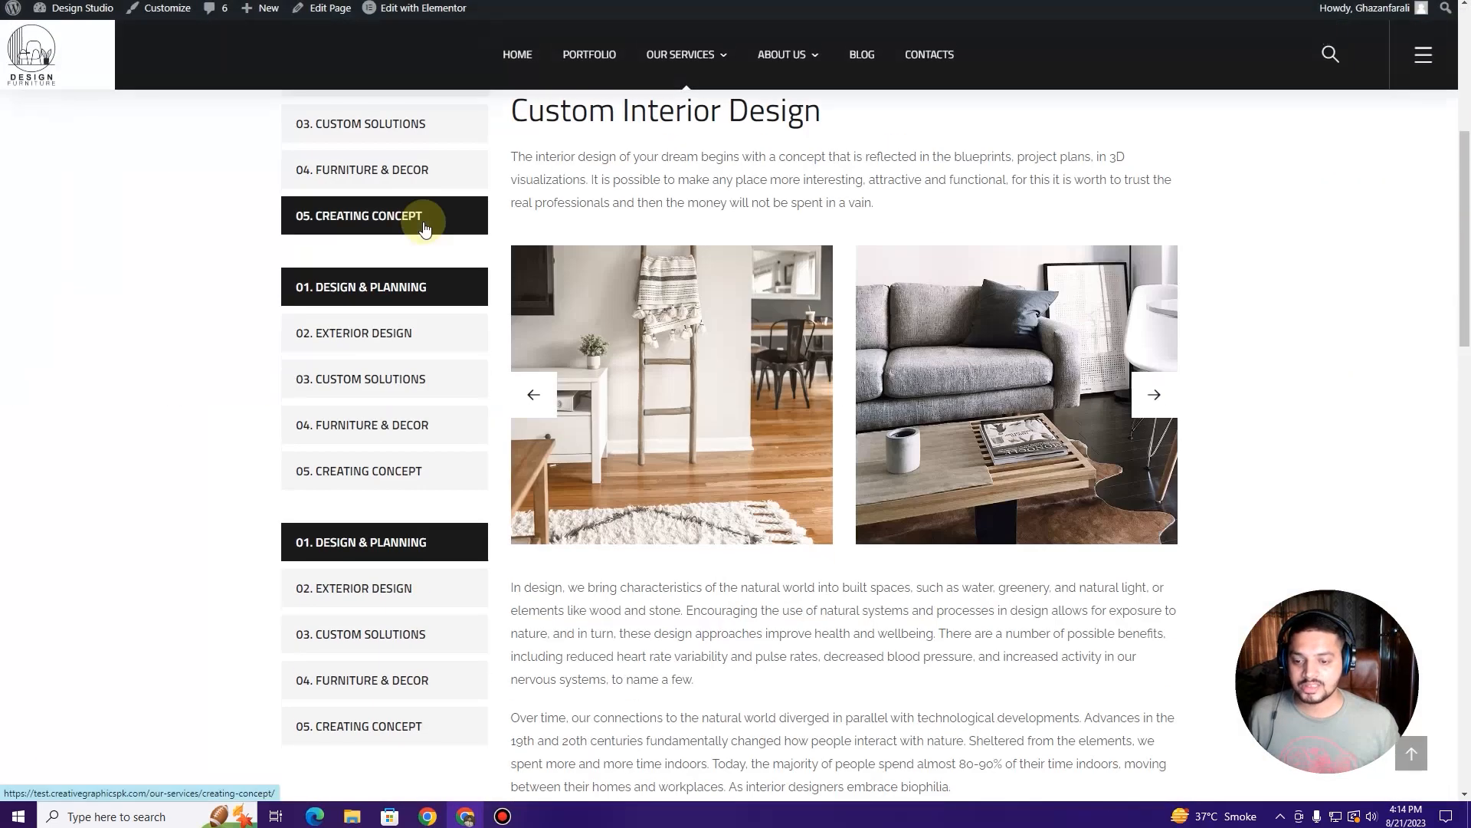
scroll(423, 223, "up", 6)
mouse_move(400, 18)
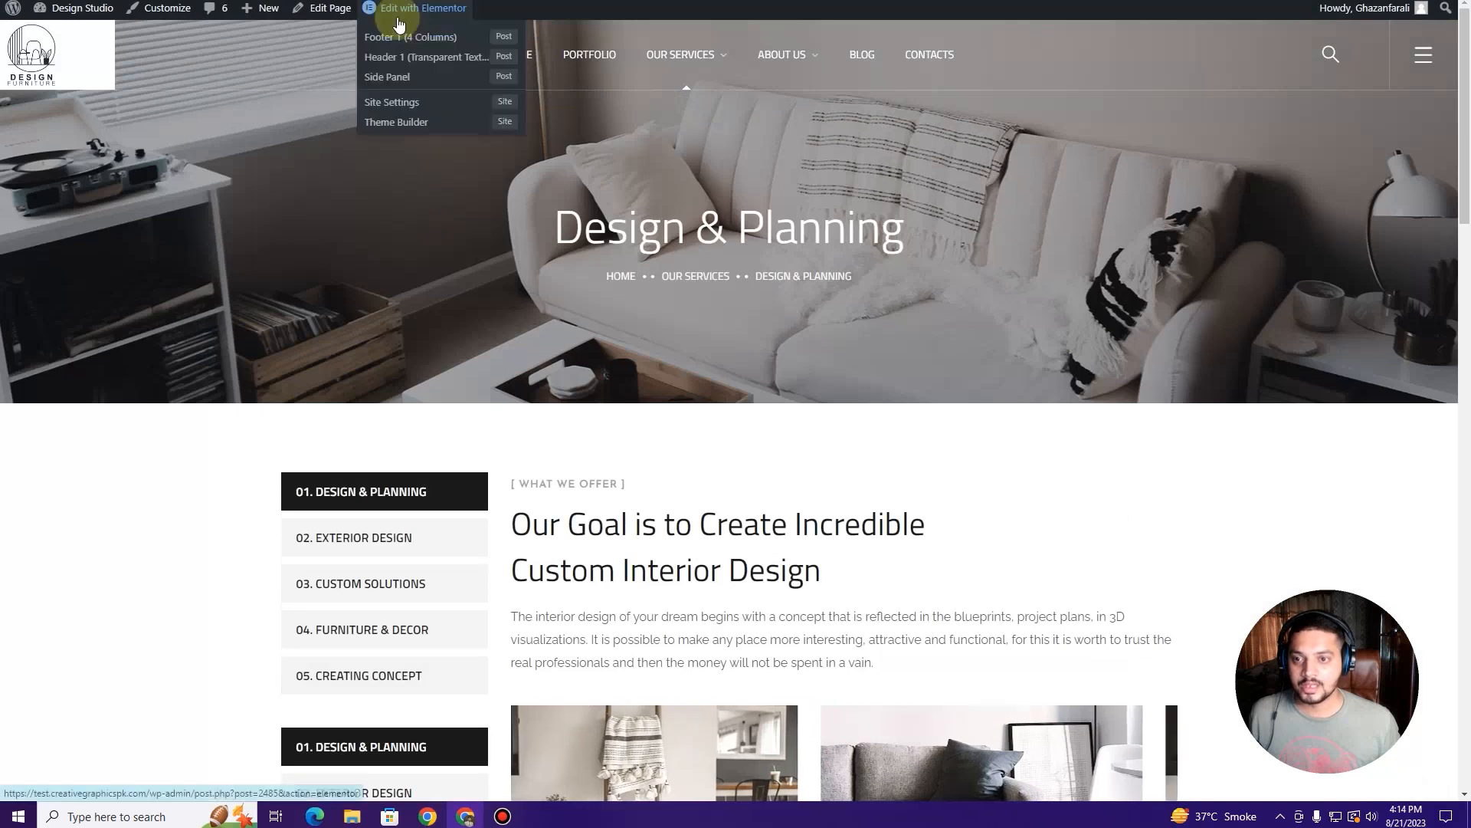
left_click(394, 23)
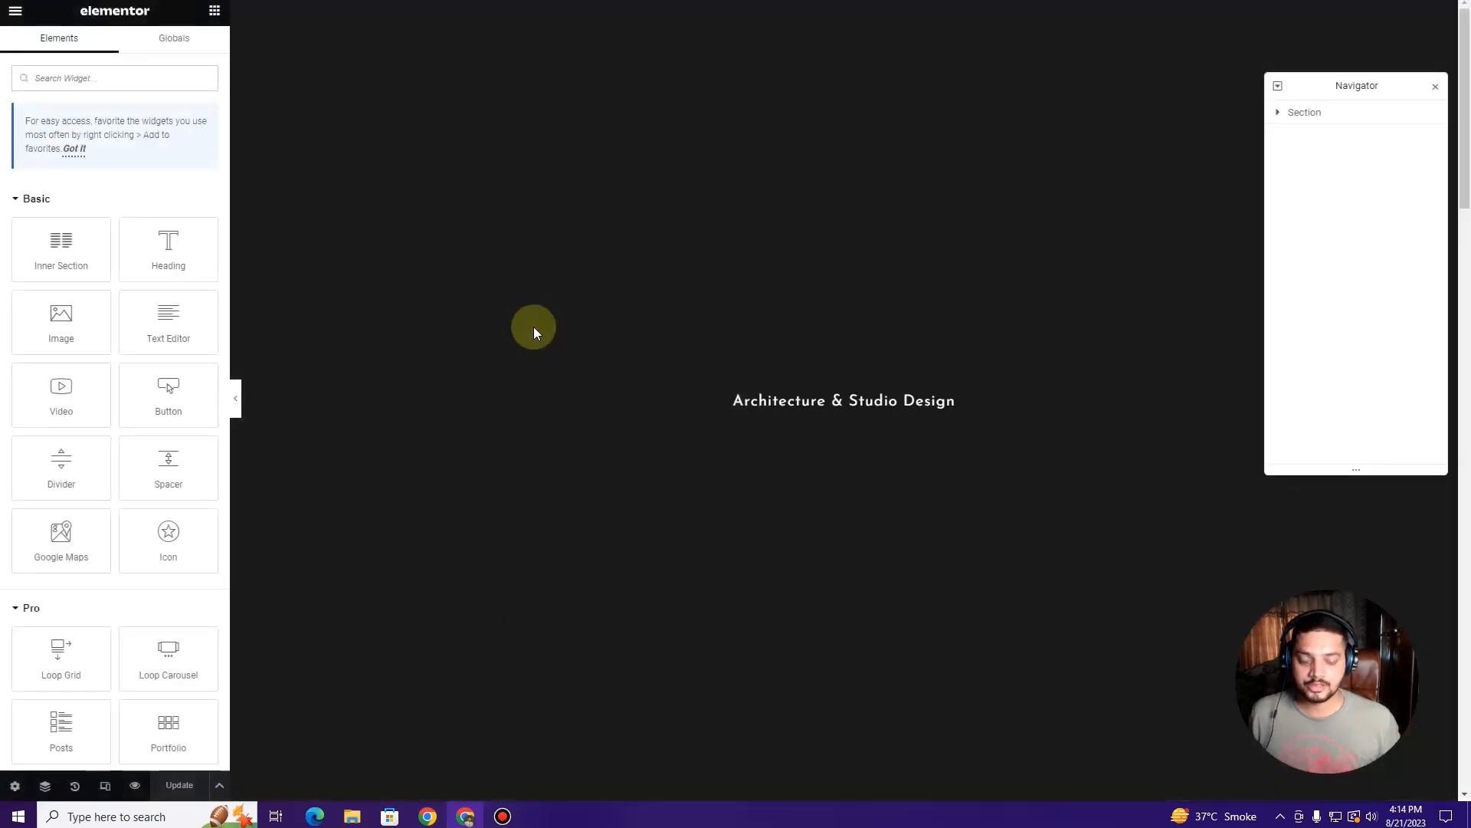
Step: Inspect the WHAT WE OFFER heading, intro paragraph and the first two client carousel items
scroll(529, 329, "down", 4)
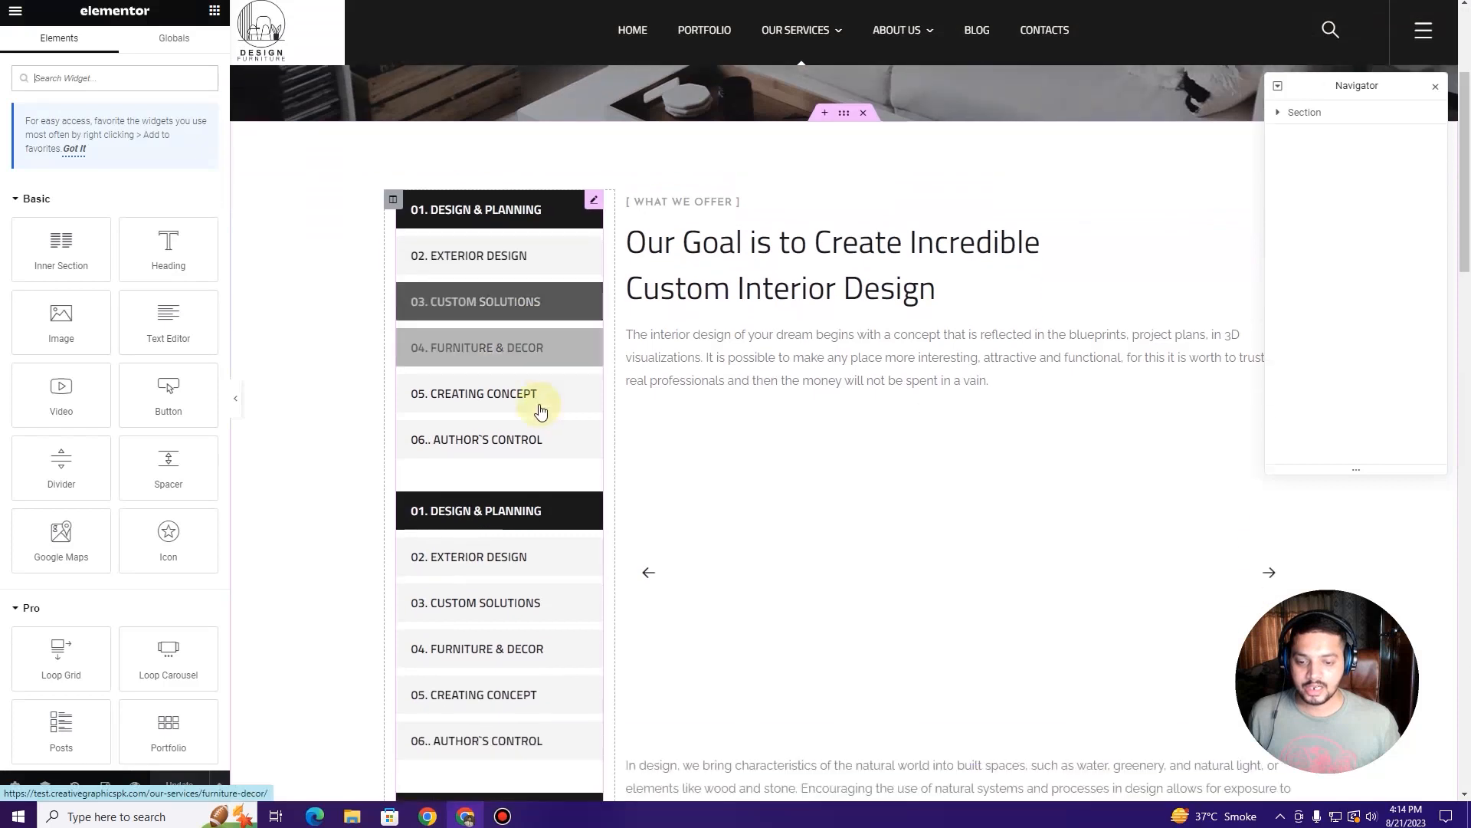
scroll(541, 411, "down", 2)
scroll(722, 328, "up", 3)
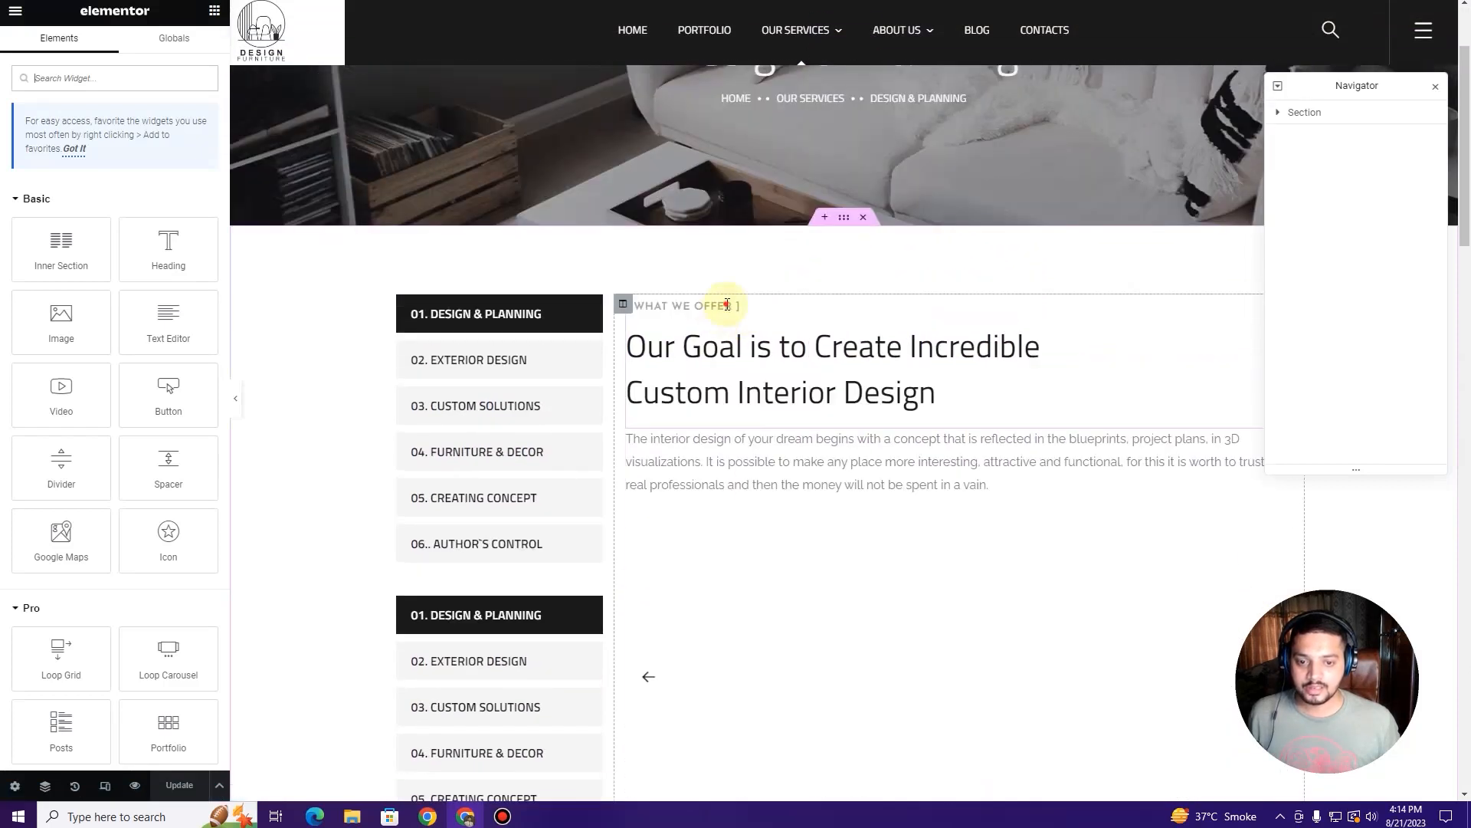
left_click(727, 305)
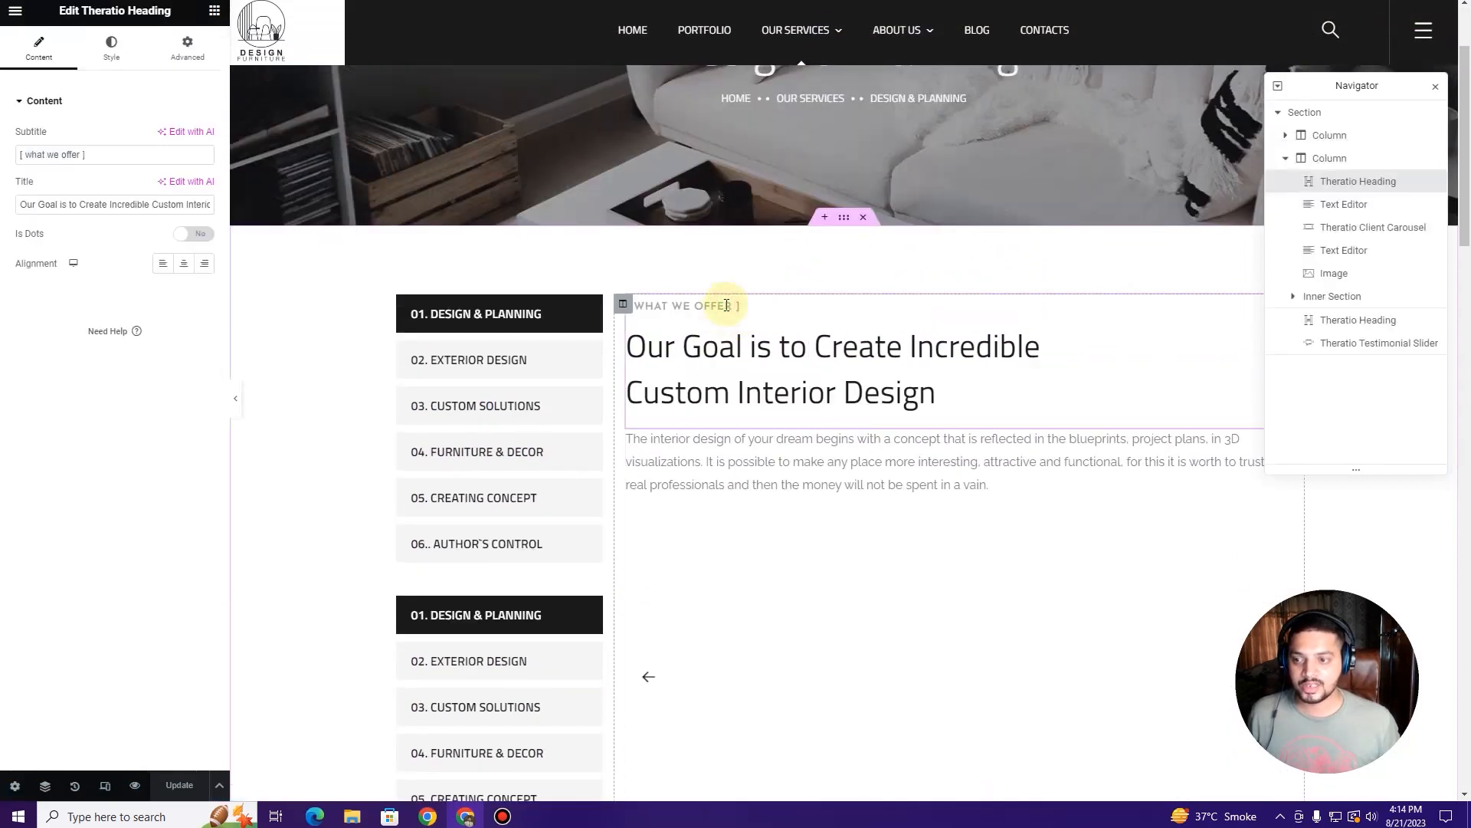
scroll(732, 314, "down", 2)
left_click(762, 320)
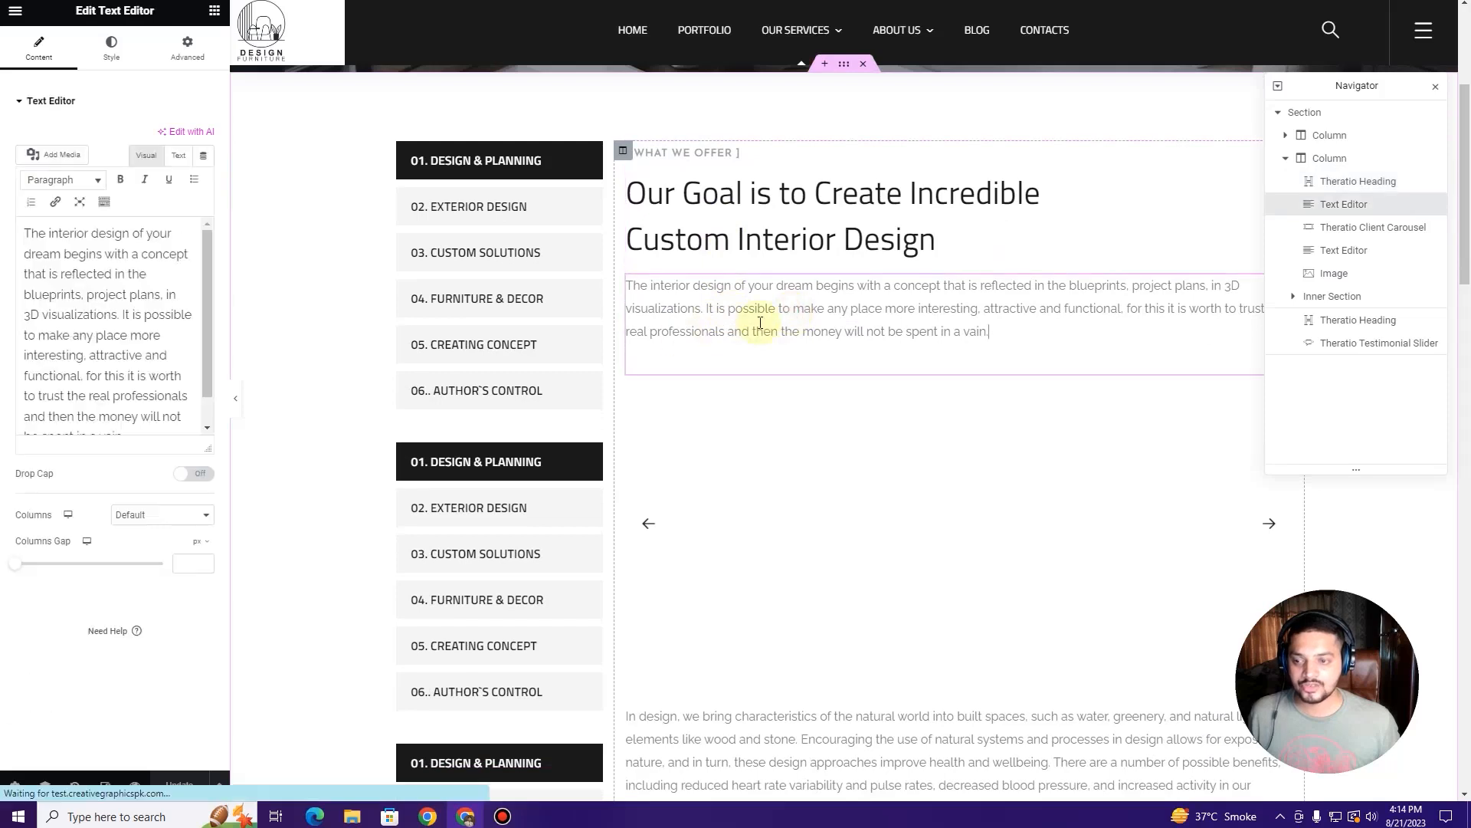
scroll(760, 323, "down", 2)
left_click(820, 347)
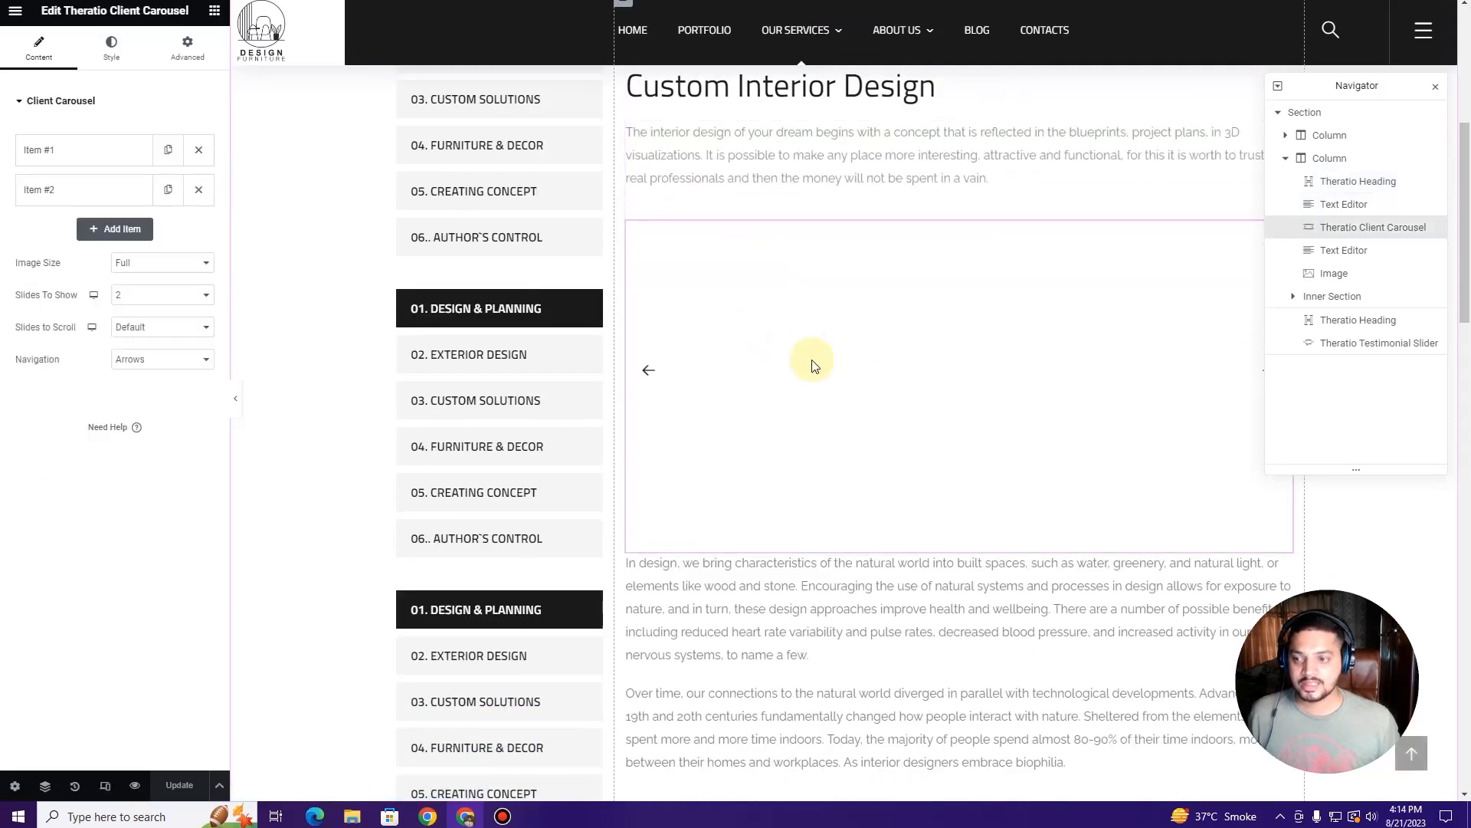
left_click(83, 148)
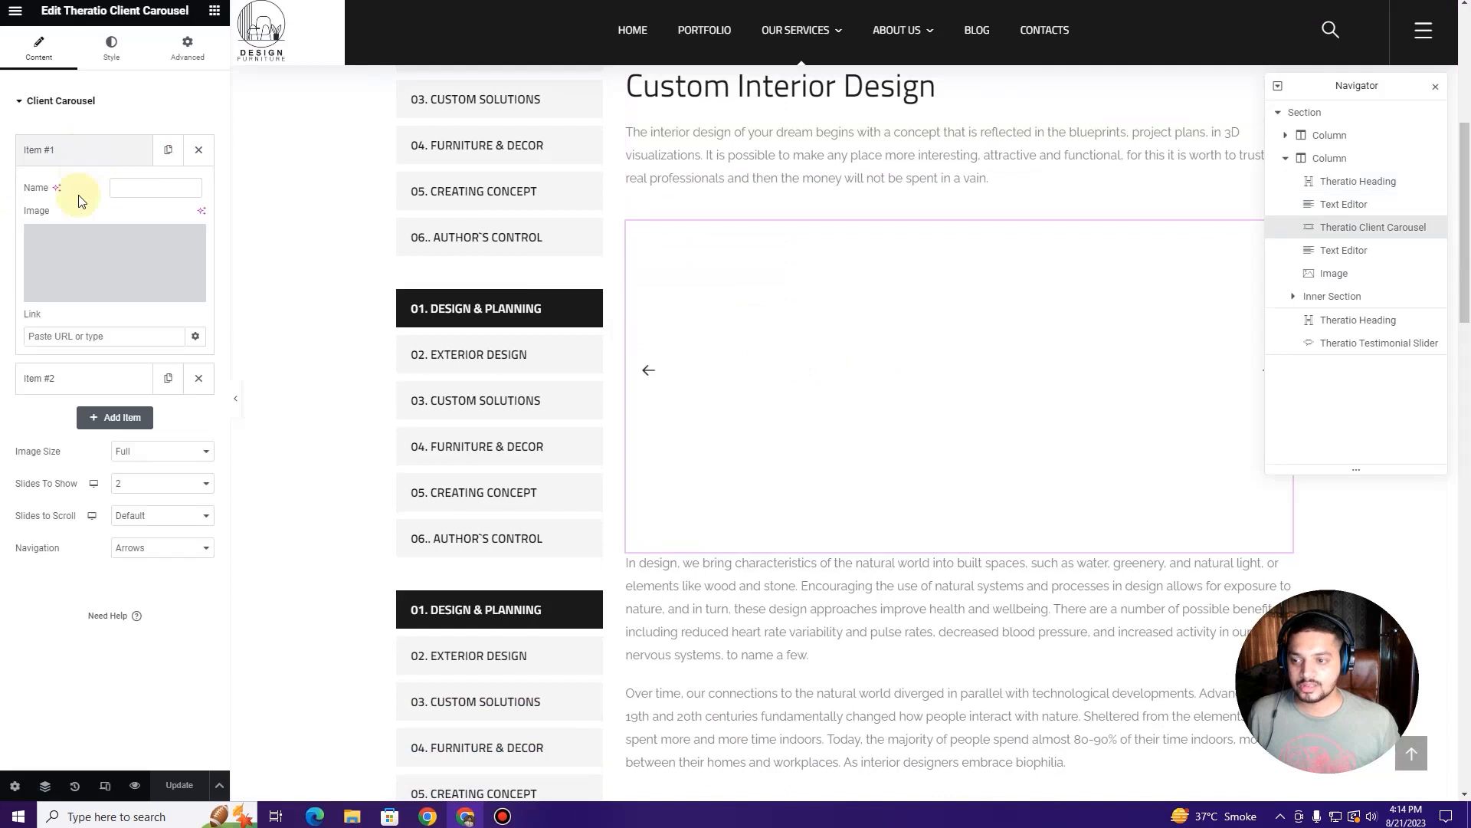
left_click(89, 372)
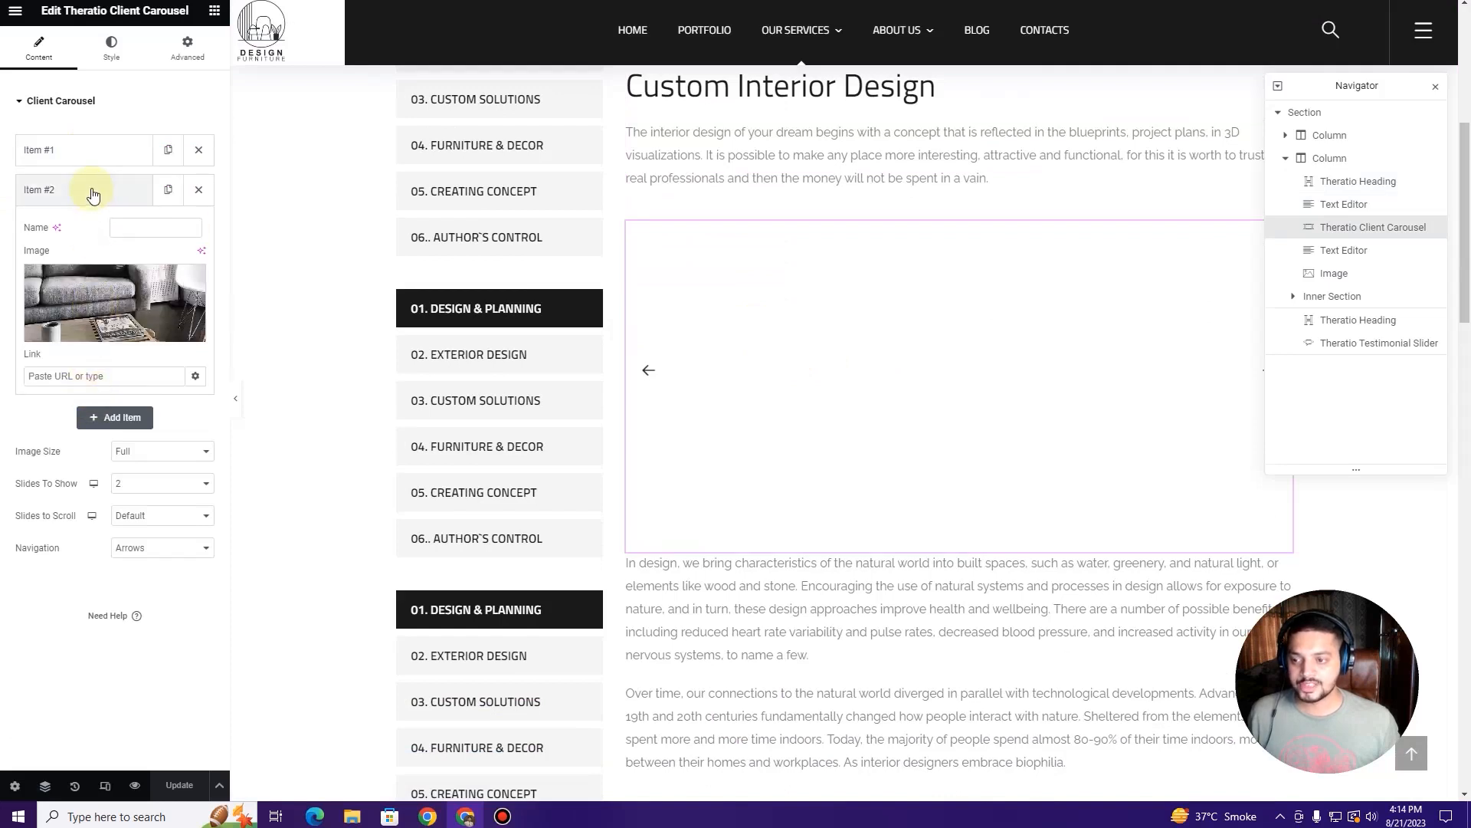
Step: Check the natural design paragraph and bedroom image, then select the 3D MODELING progress circle
scroll(767, 345, "down", 4)
left_click(783, 346)
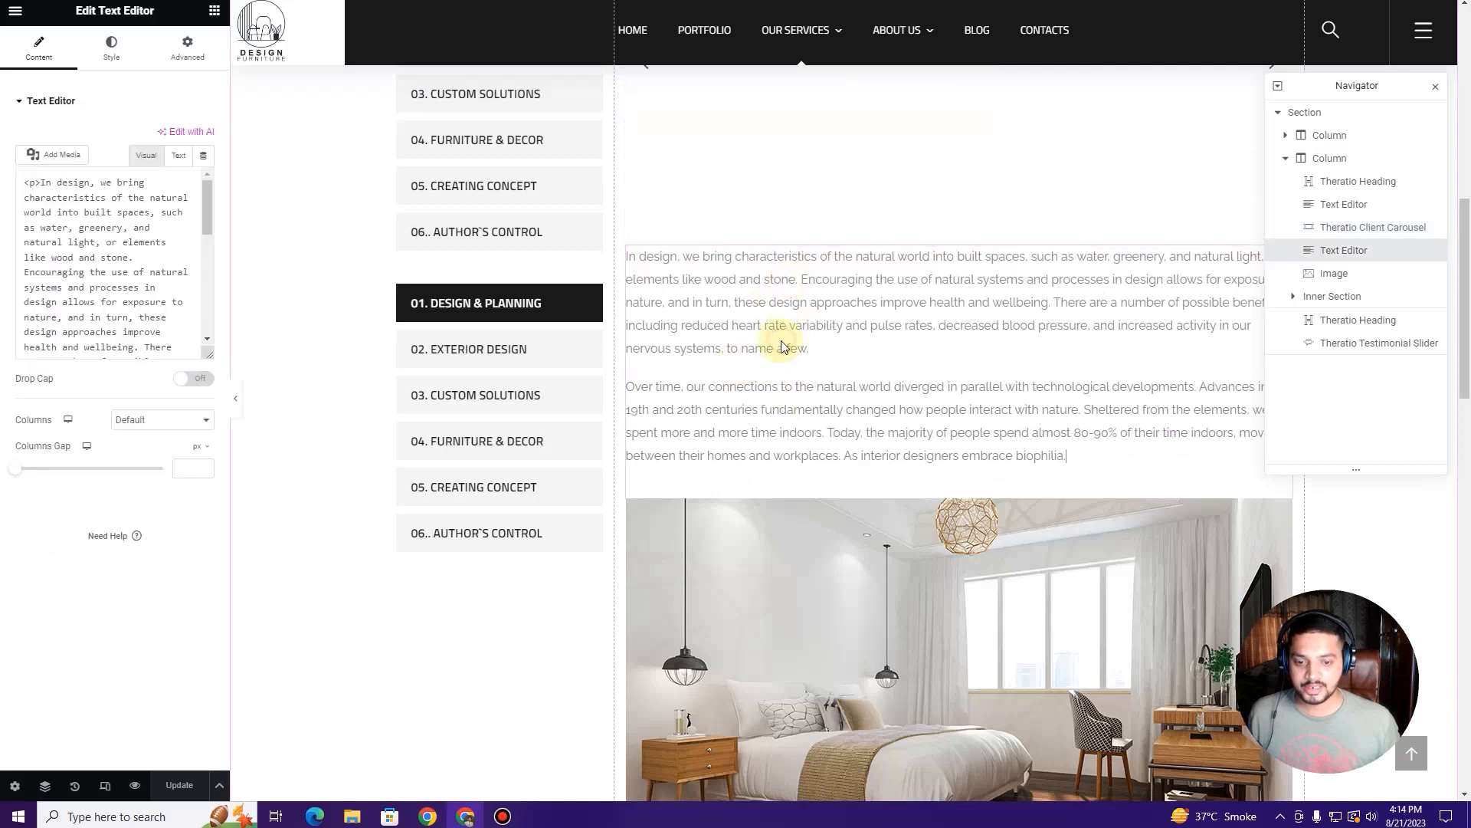
scroll(780, 345, "down", 3)
left_click(847, 468)
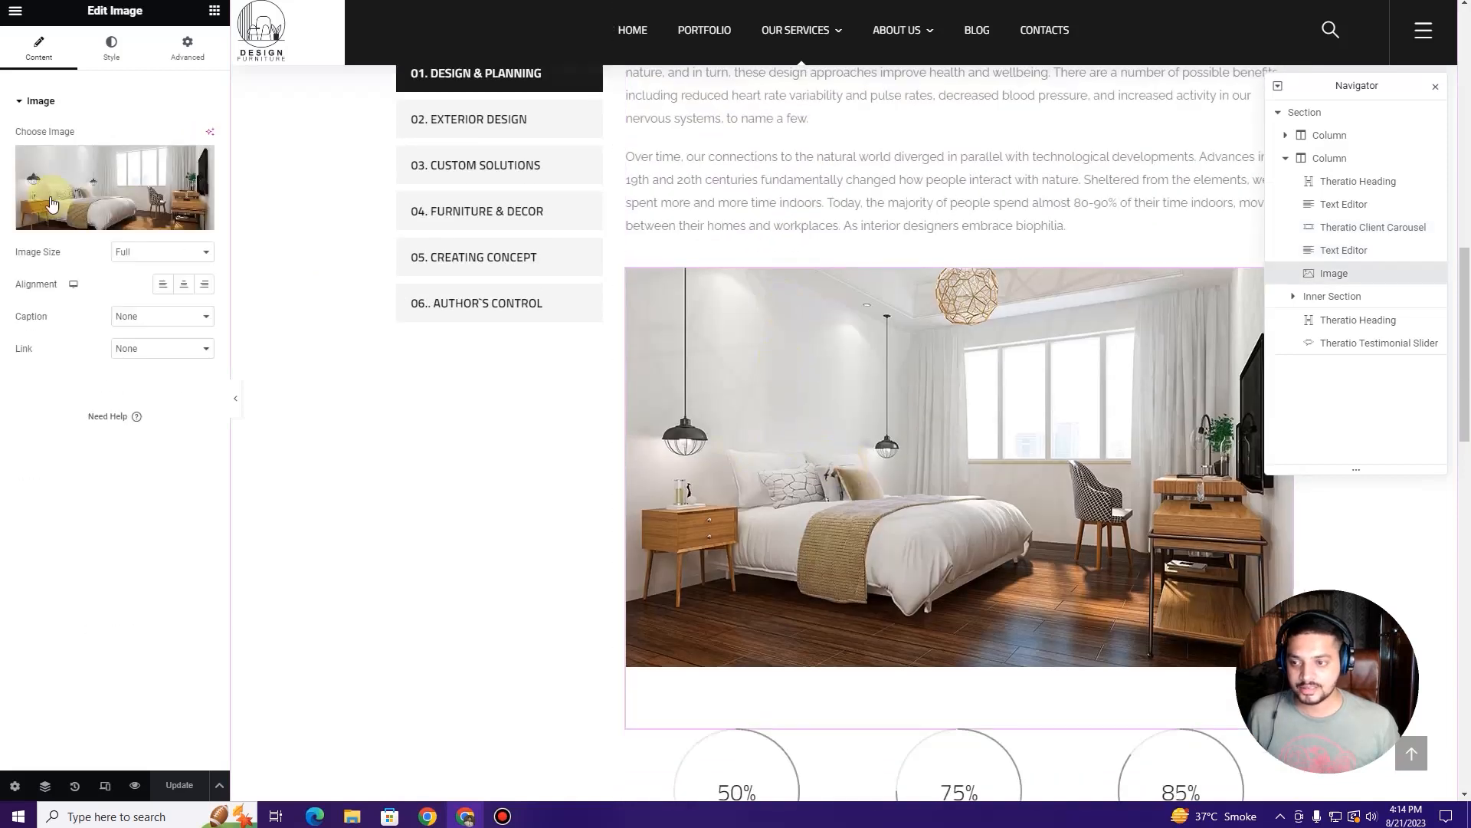
scroll(738, 389, "down", 5)
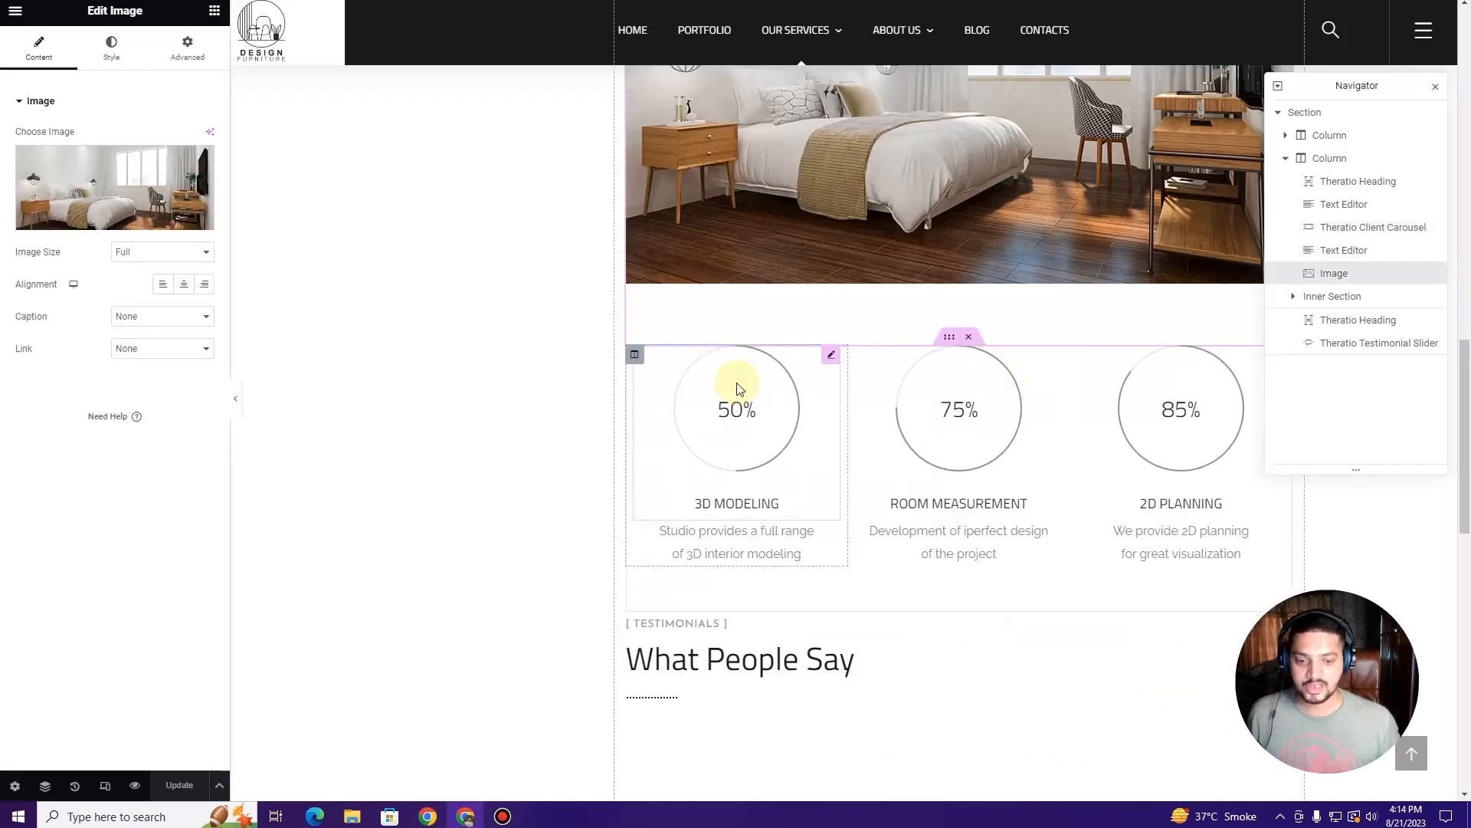
left_click(777, 389)
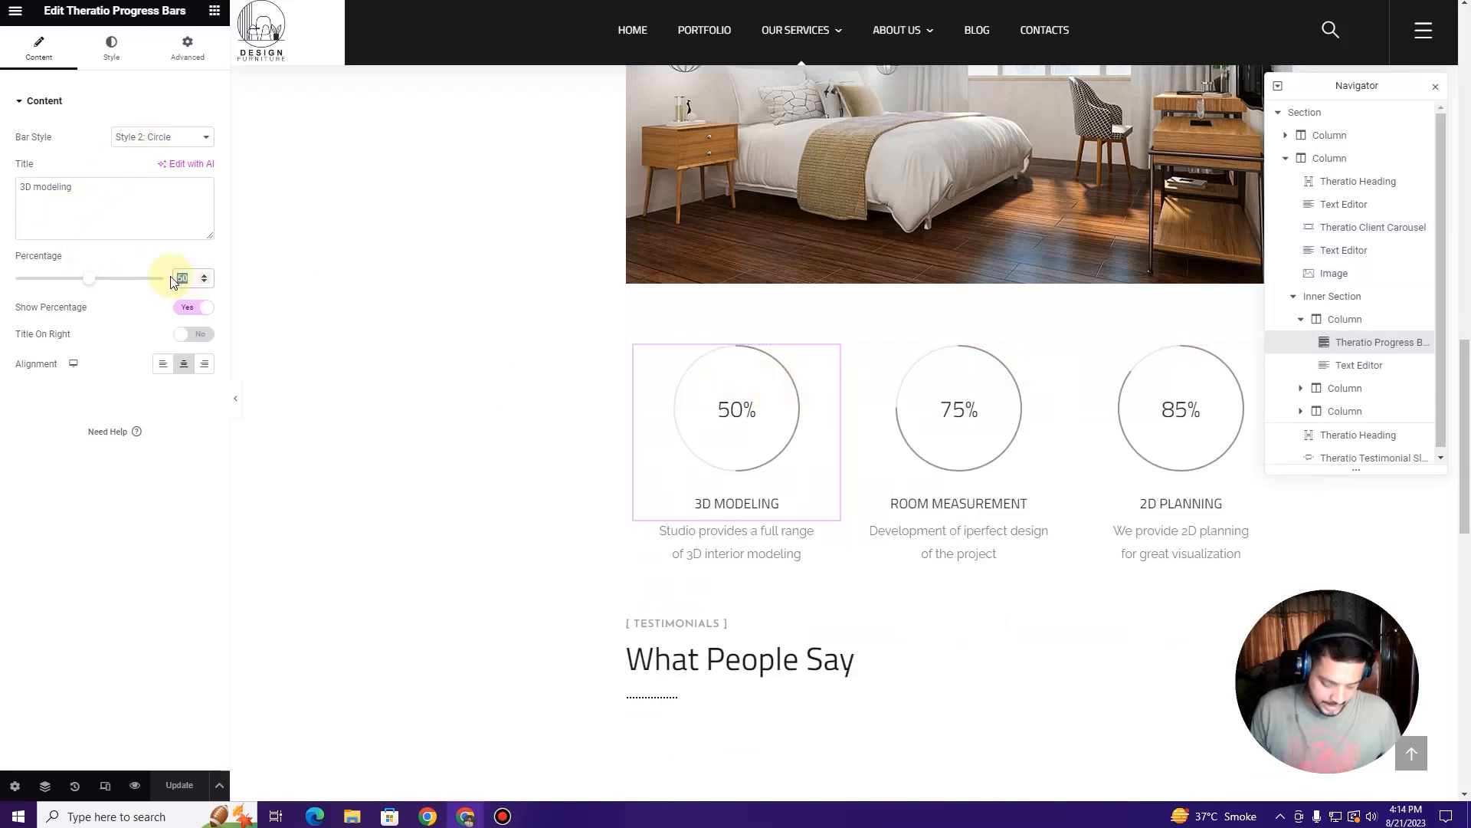
Step: Enter 8 for ROOM MEASUREMENT, then delete the testimonial slider and What People Say heading
left_click(1038, 392)
type("8")
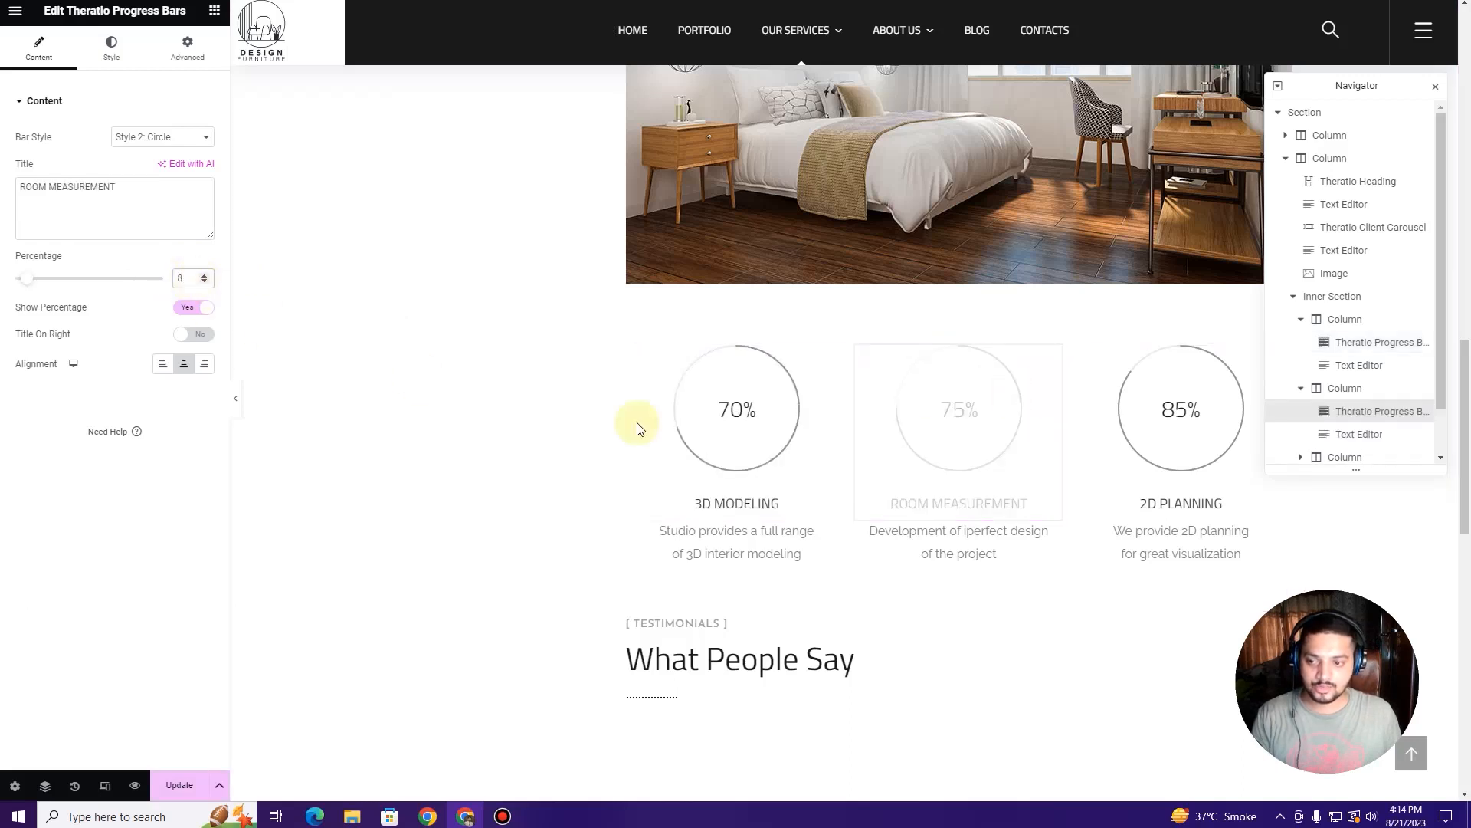
scroll(771, 427, "down", 4)
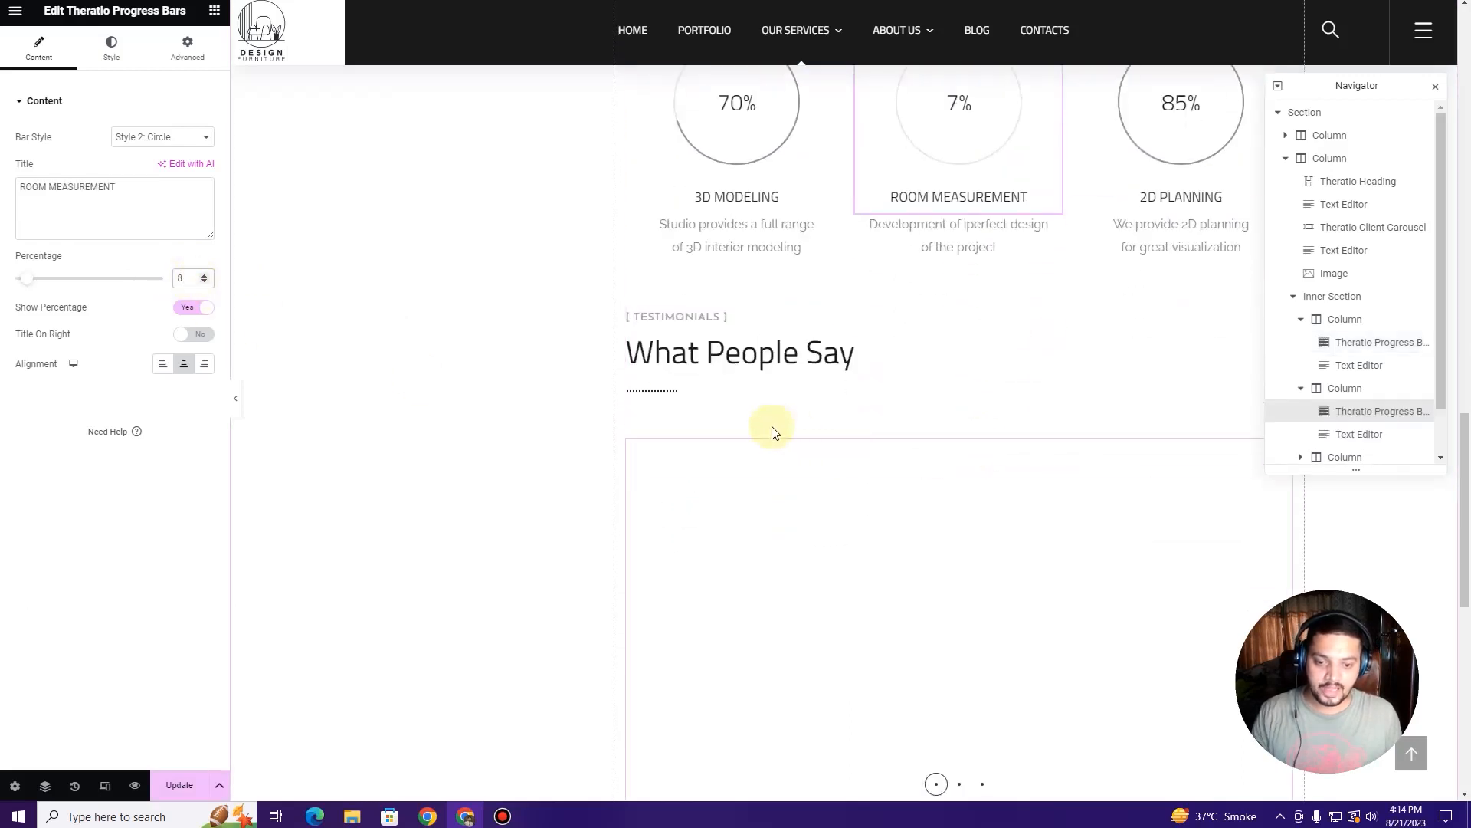
left_click(798, 498)
scroll(828, 354, "down", 3)
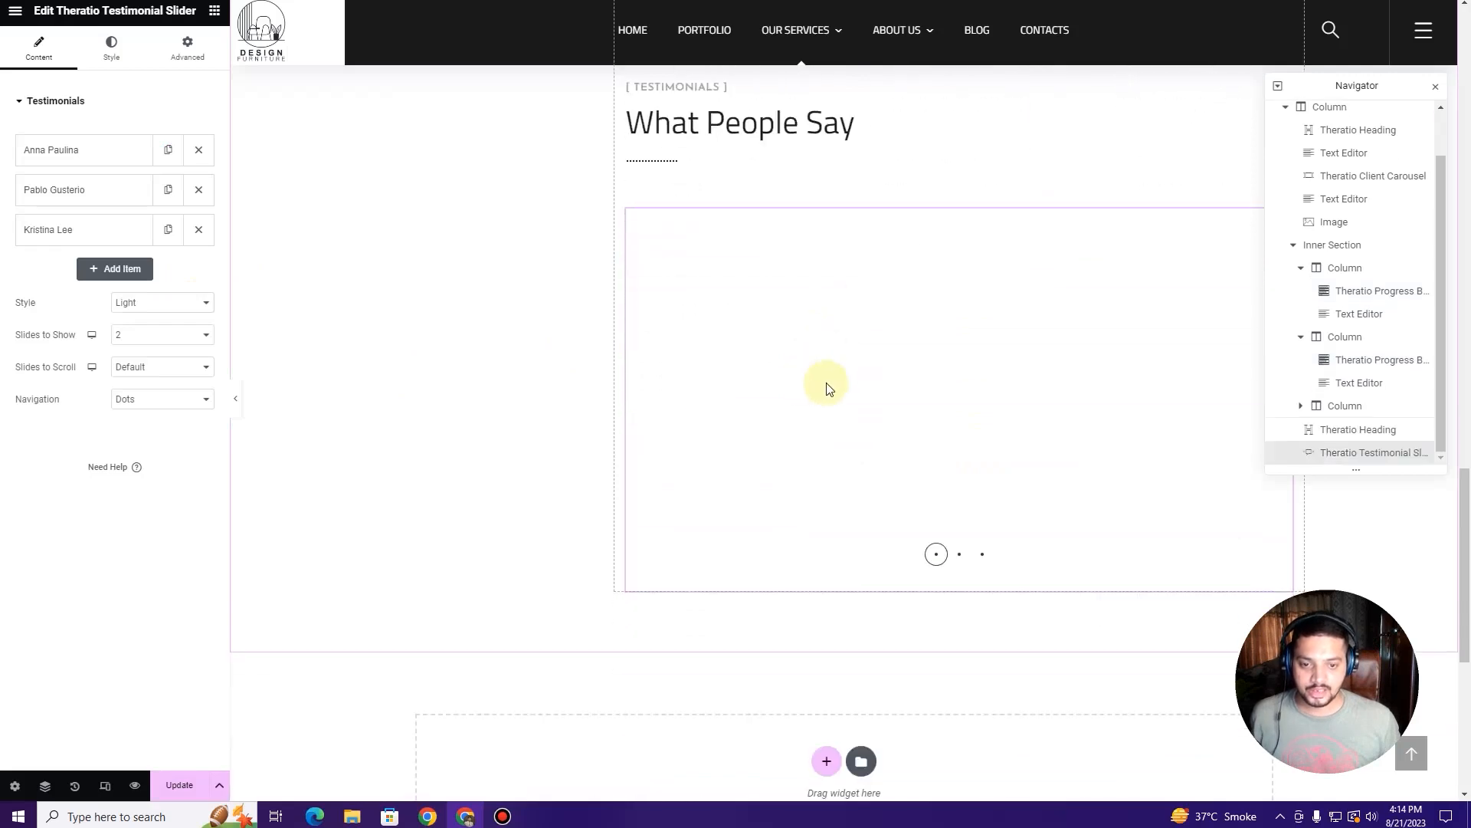
right_click(860, 337)
left_click(896, 612)
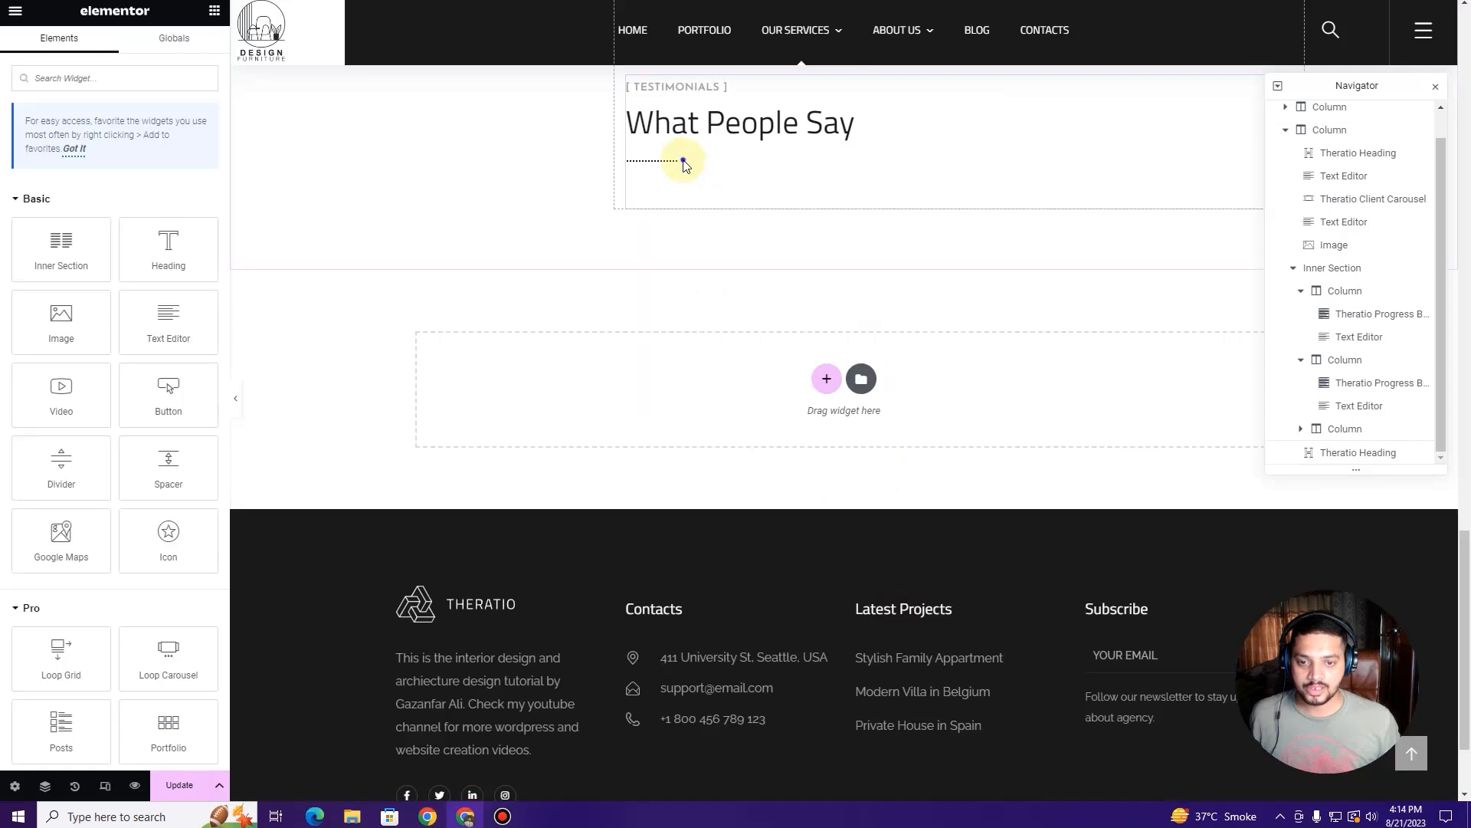
right_click(684, 161)
left_click(745, 435)
scroll(713, 384, "up", 10)
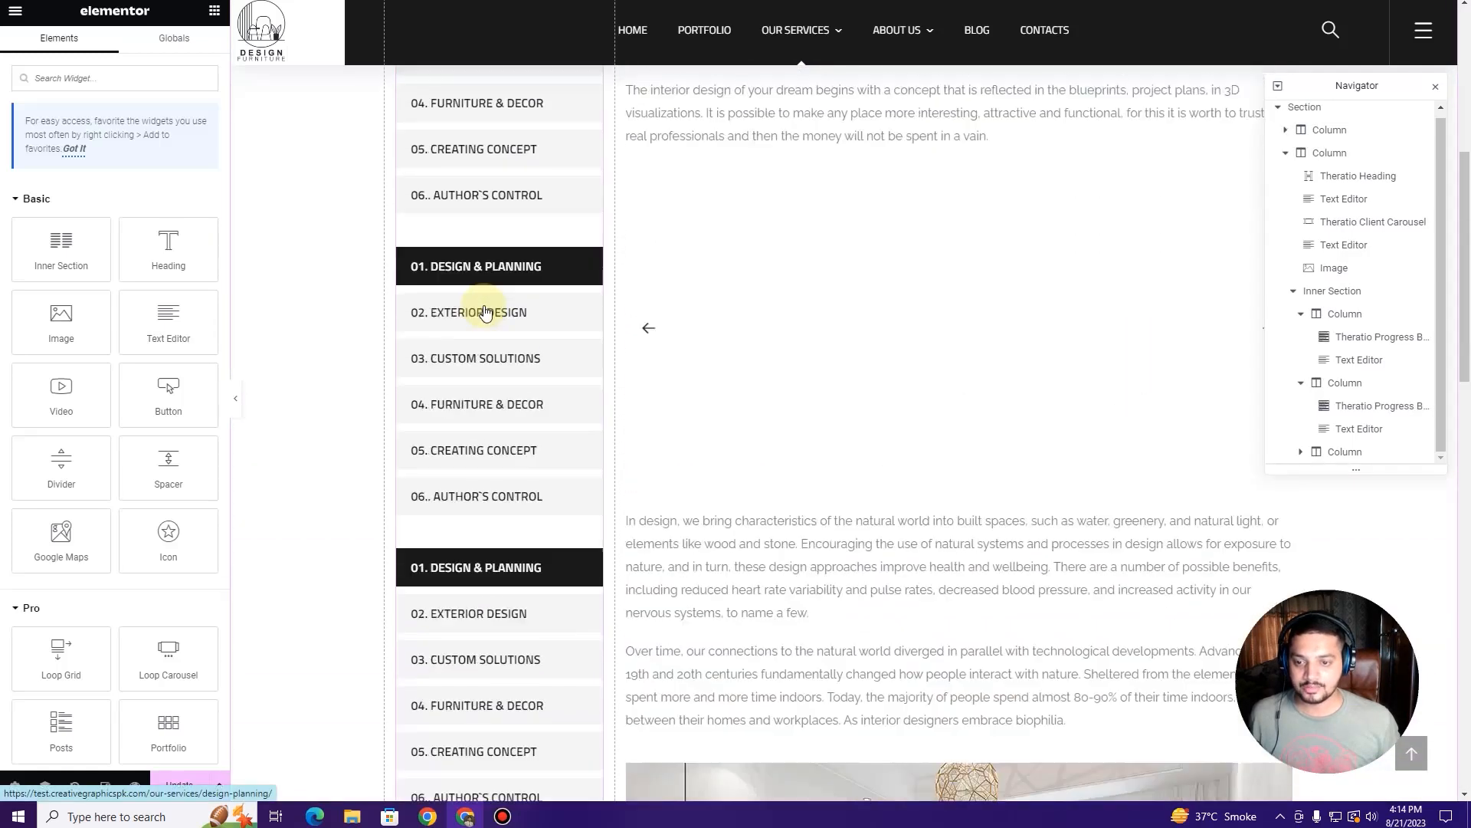
Step: Keep Service Sidebar as the sidebar widget's chosen sidebar, deleting nothing
left_click(479, 286)
scroll(482, 260, "up", 4)
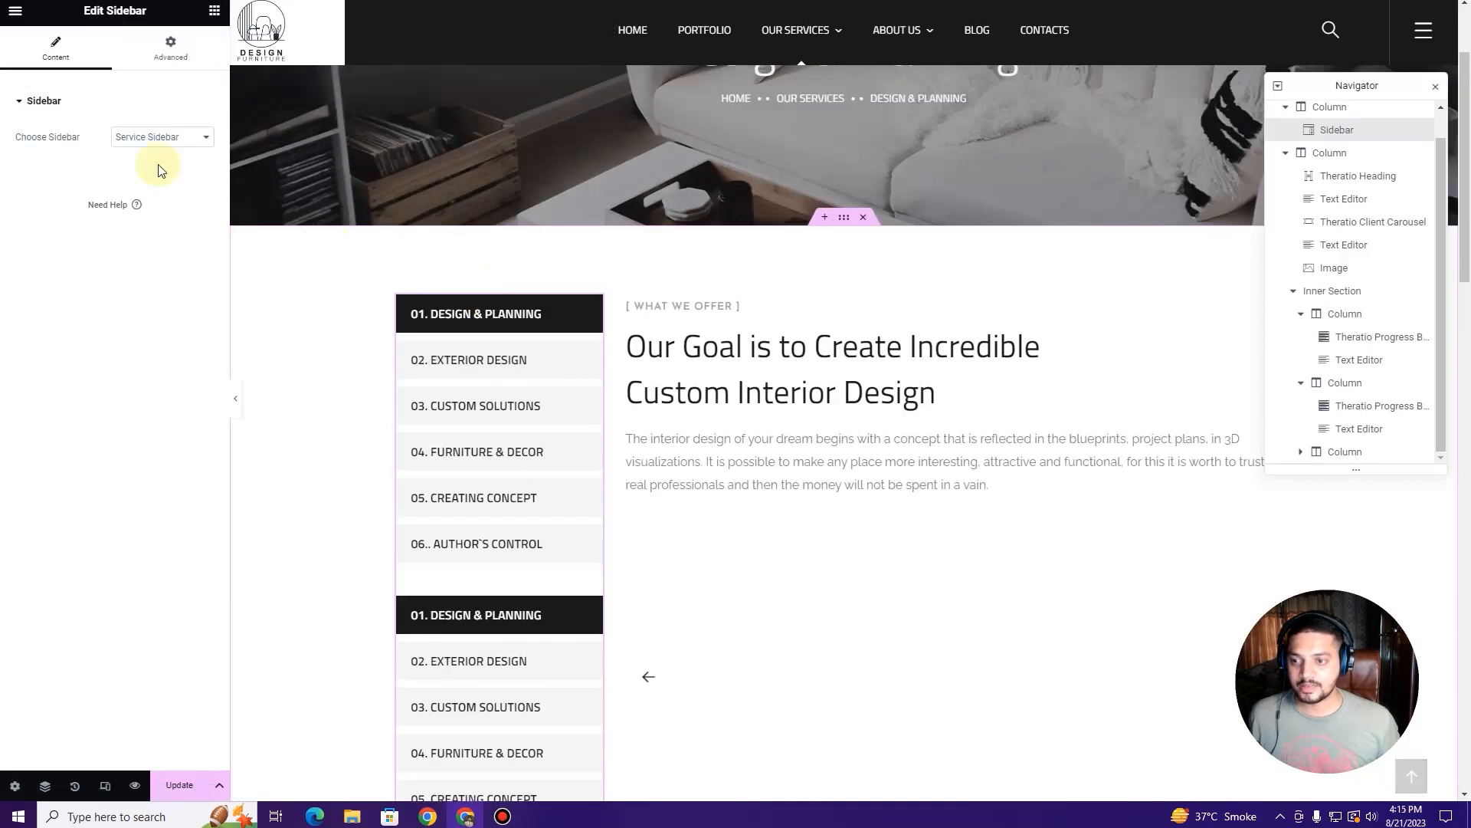
left_click(166, 141)
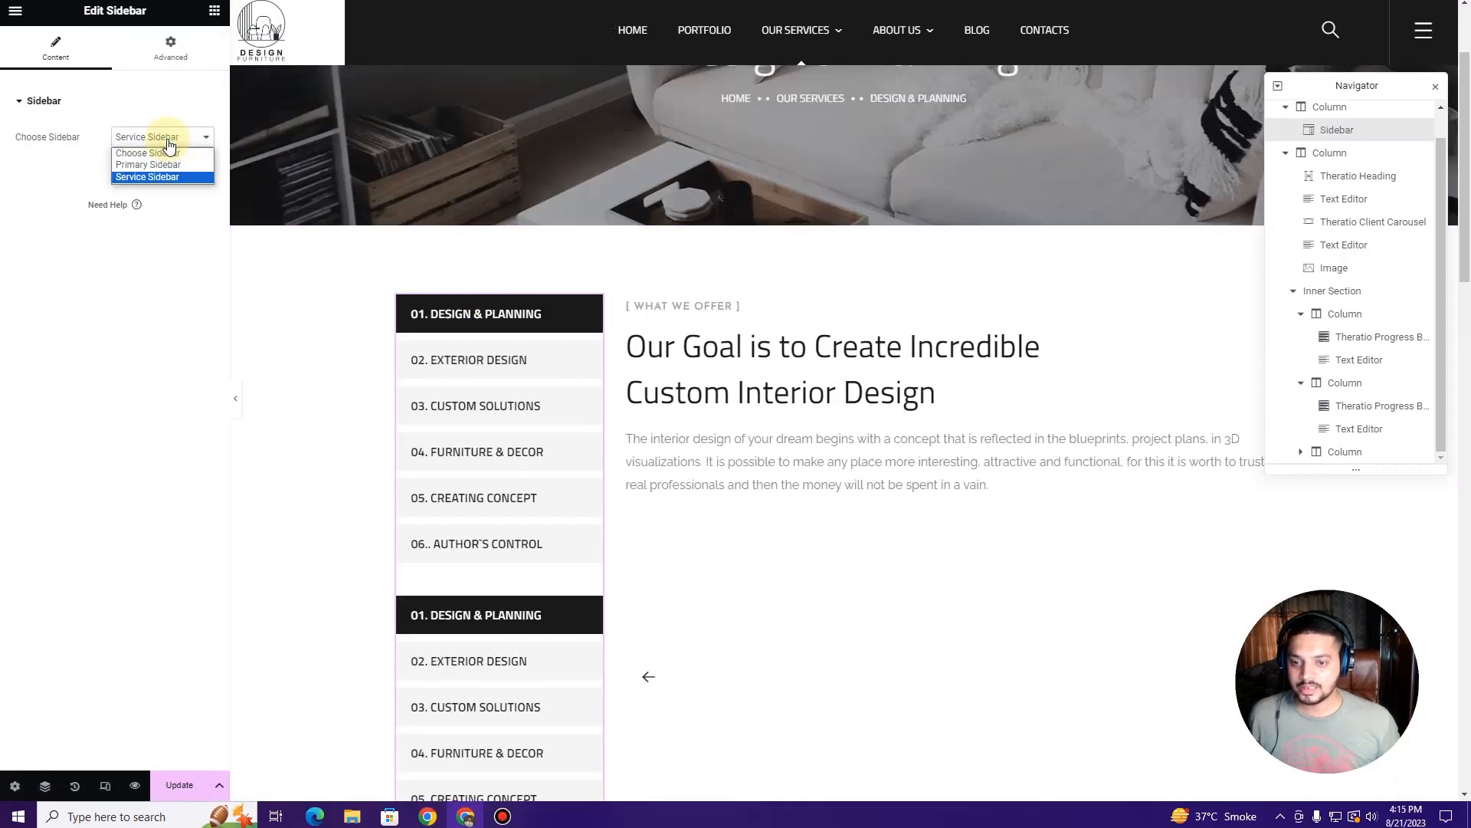
left_click(153, 178)
scroll(548, 418, "down", 3)
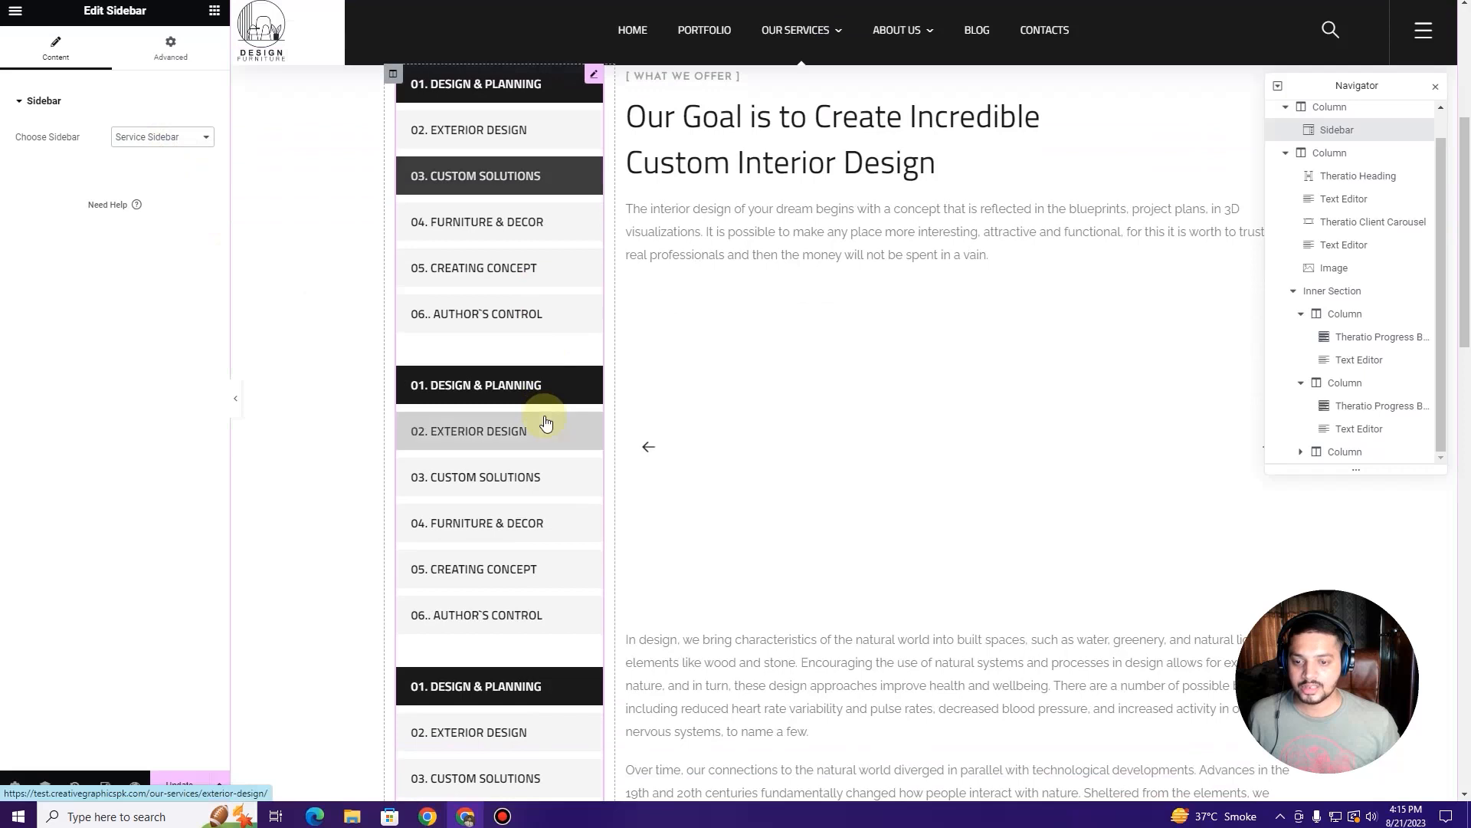
scroll(660, 298, "up", 2)
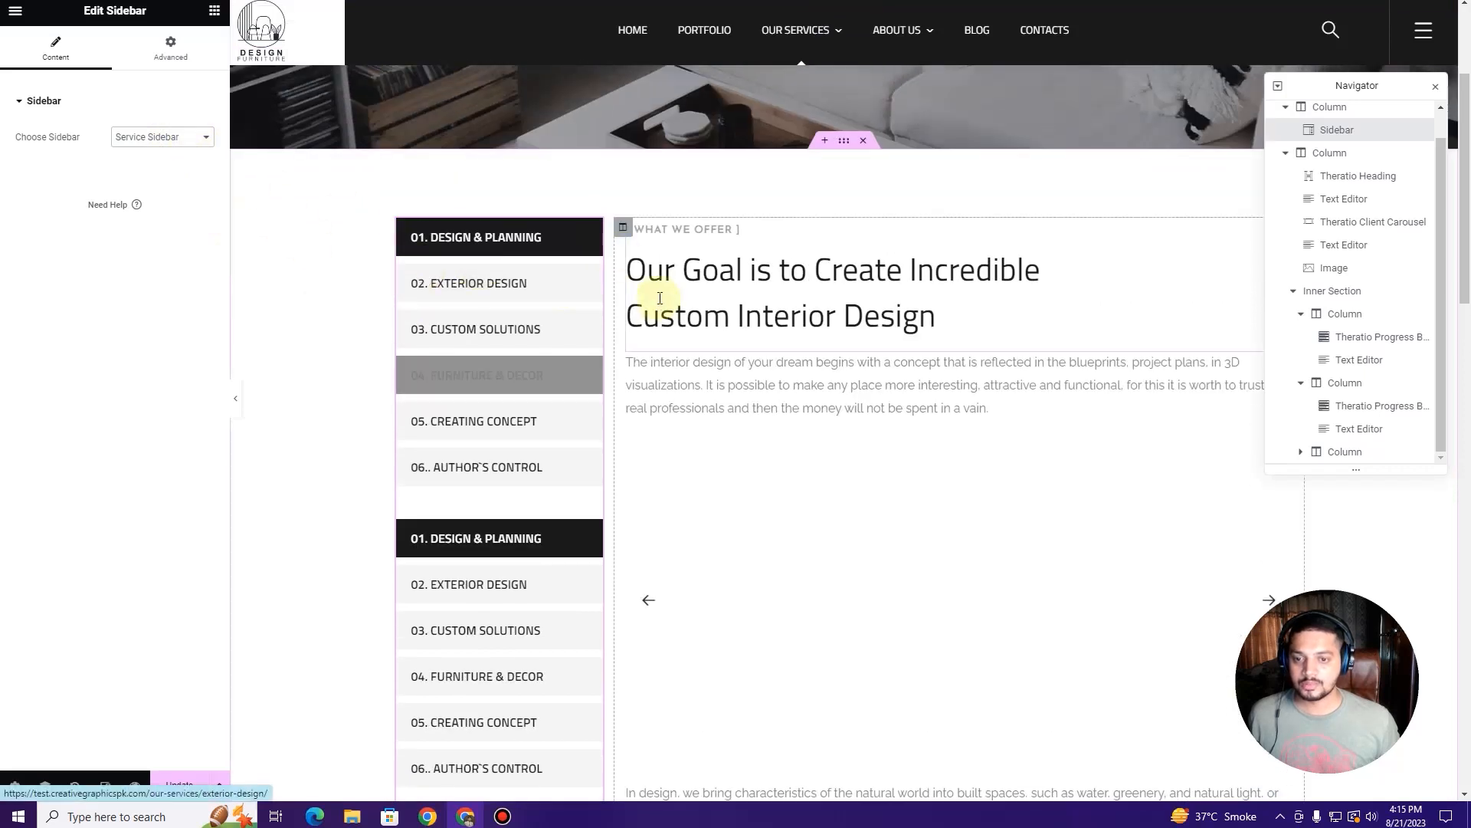
right_click(597, 232)
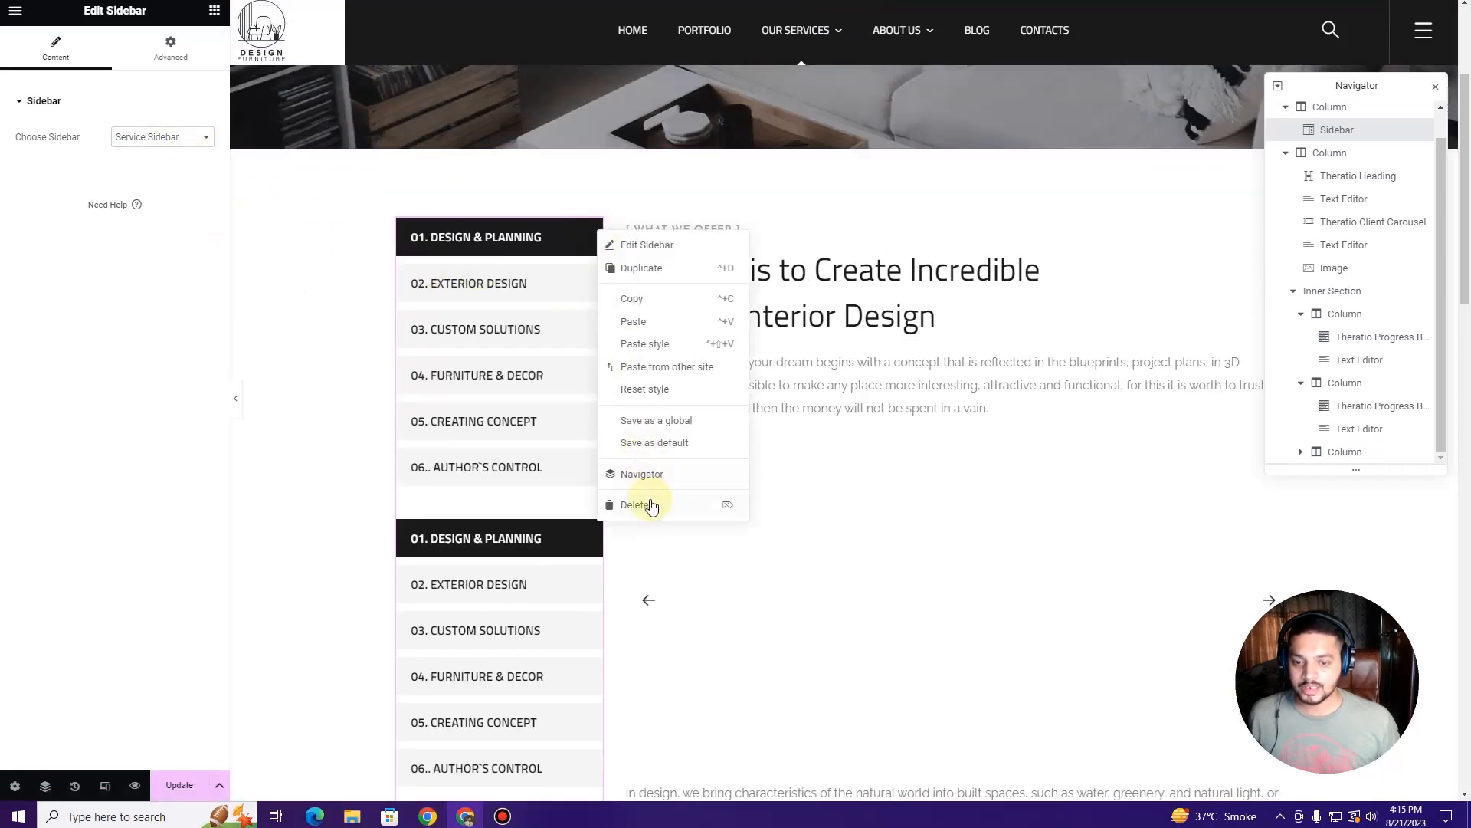
left_click(295, 479)
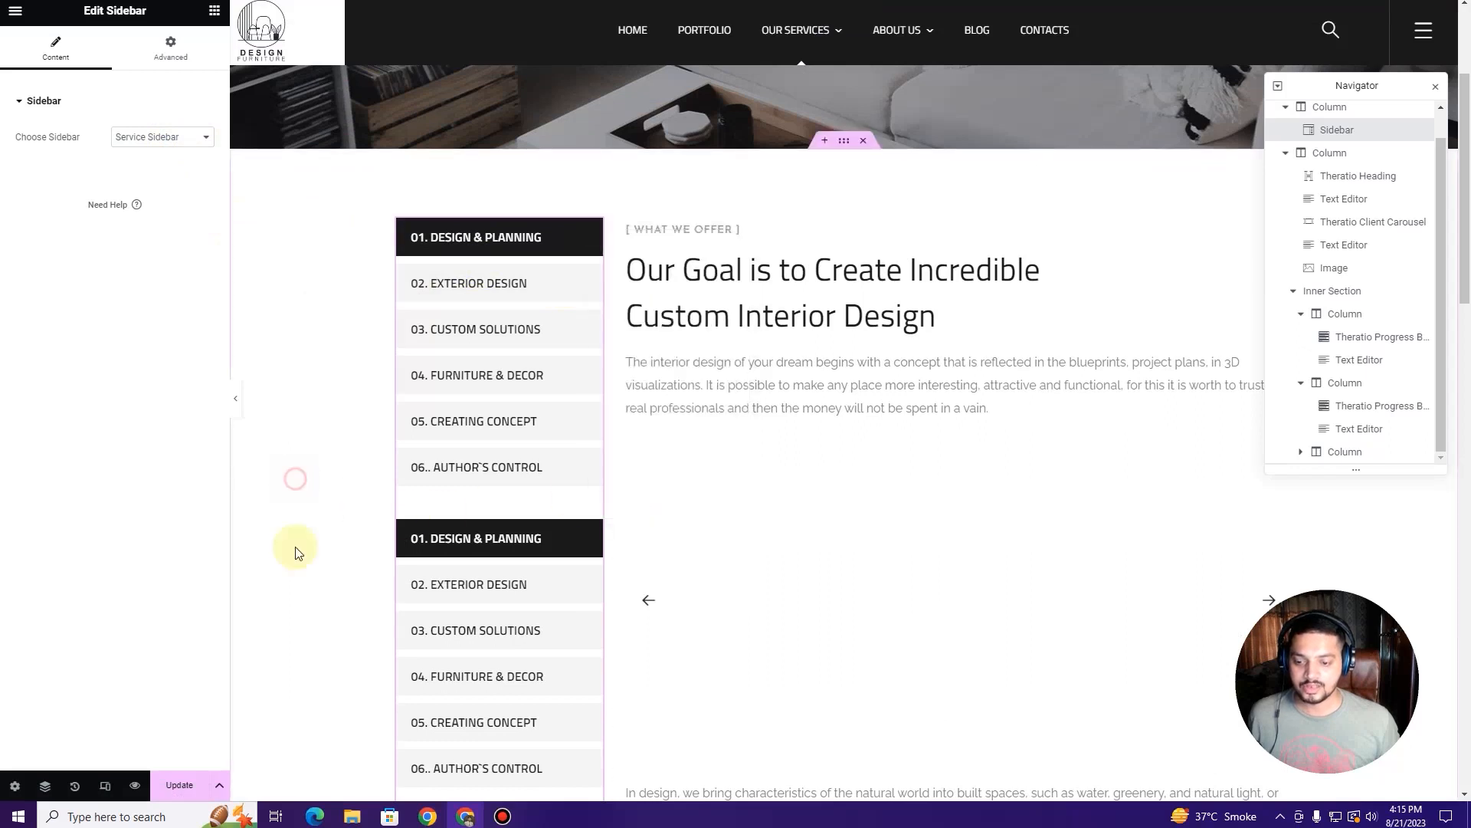
Step: Save the Design & Planning page with Update
left_click(182, 799)
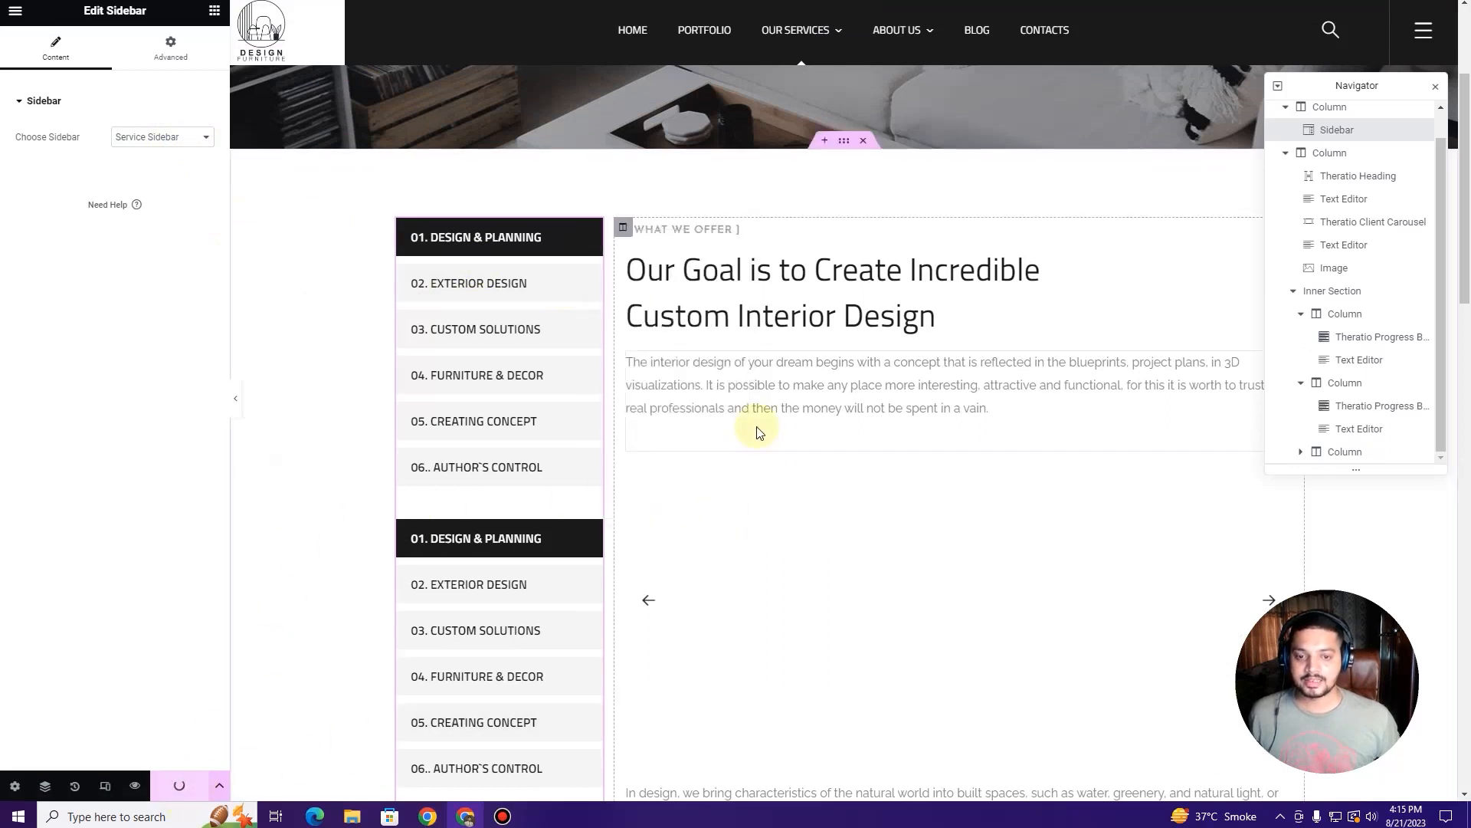
scroll(752, 430, "down", 10)
scroll(750, 438, "down", 5)
scroll(749, 427, "up", 9)
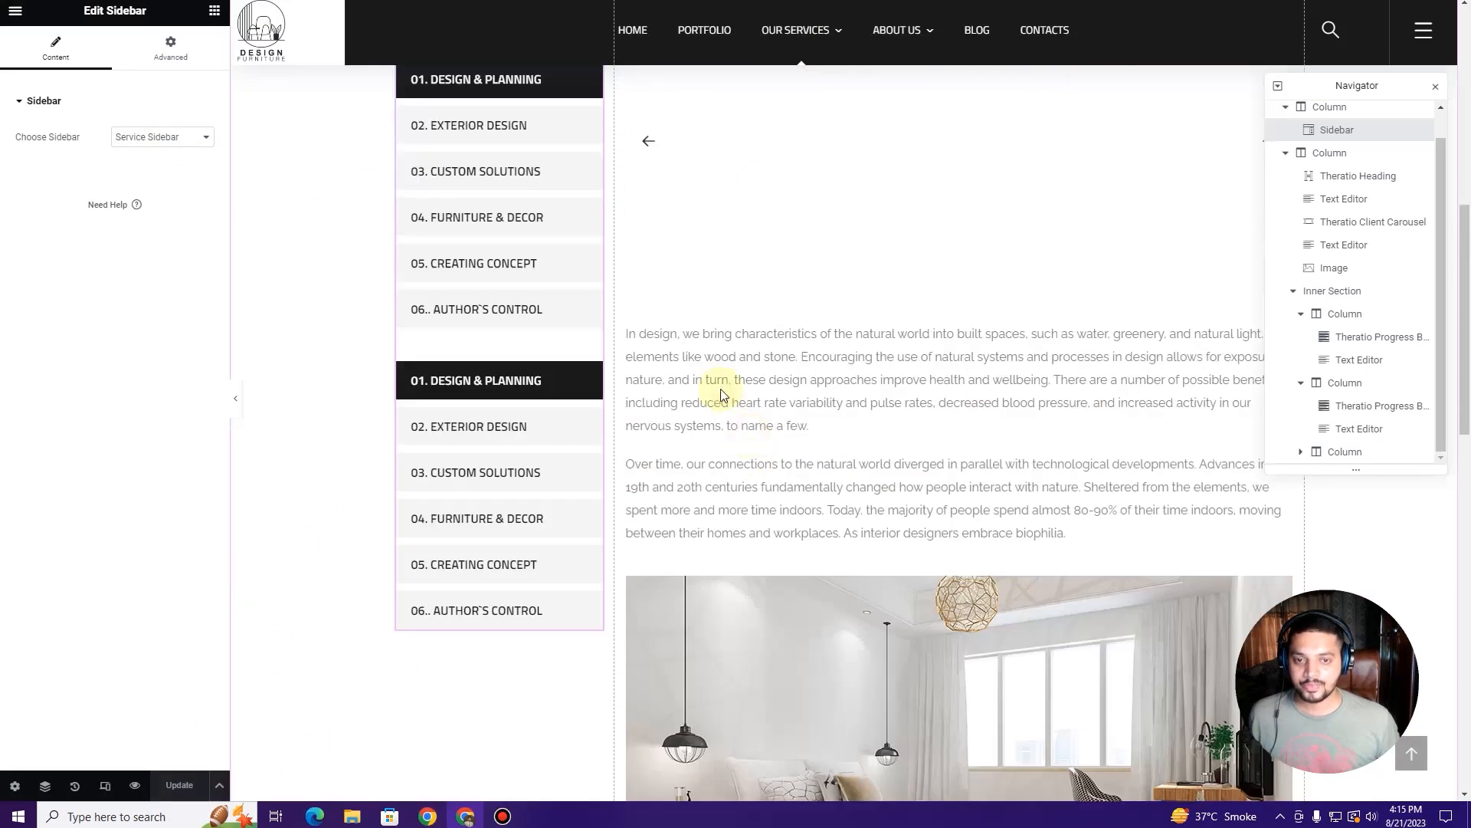
key("BackSpace")
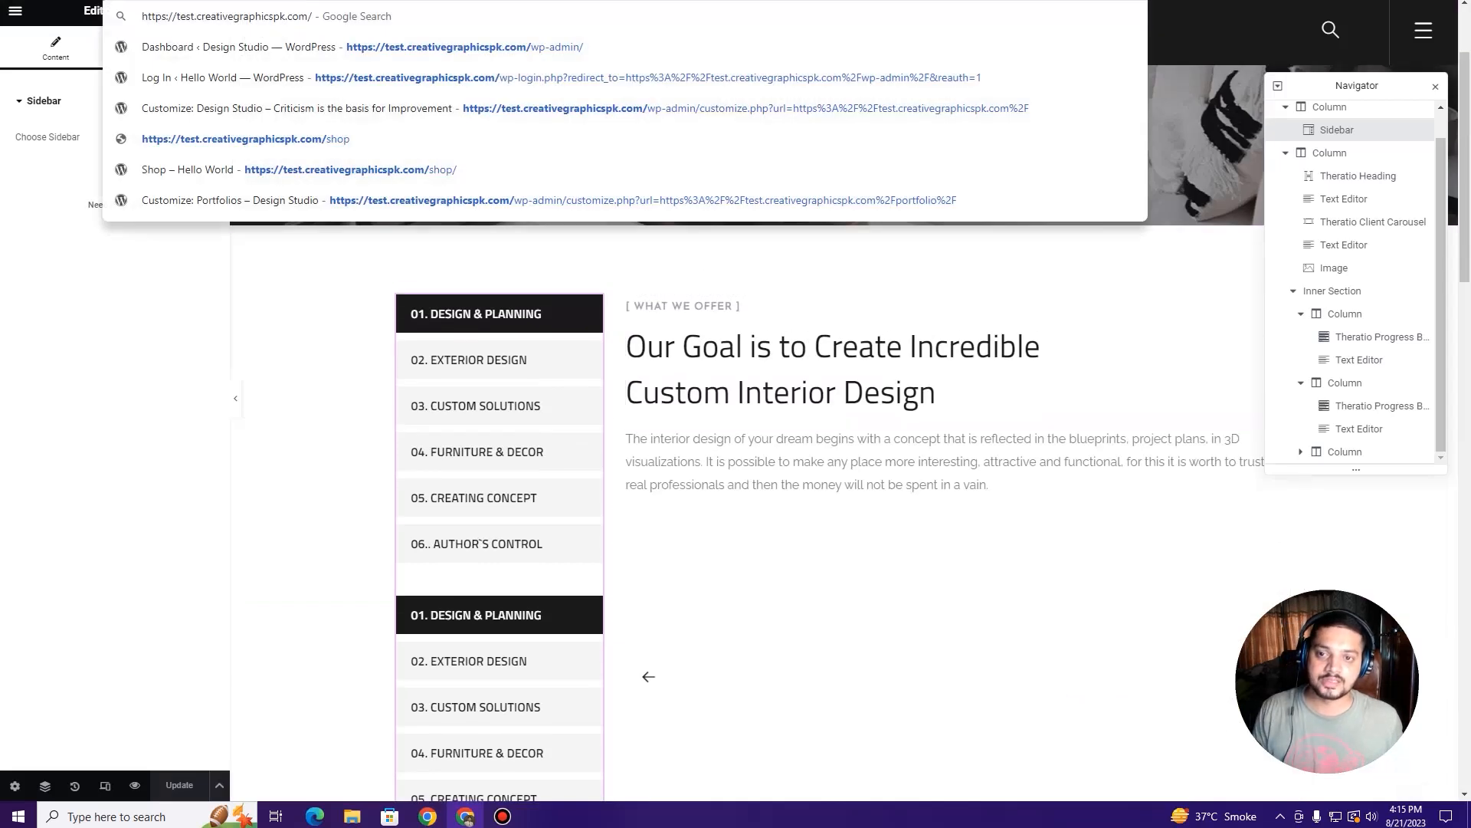
Step: Load the live site's front-end homepage in Chrome
key("Return")
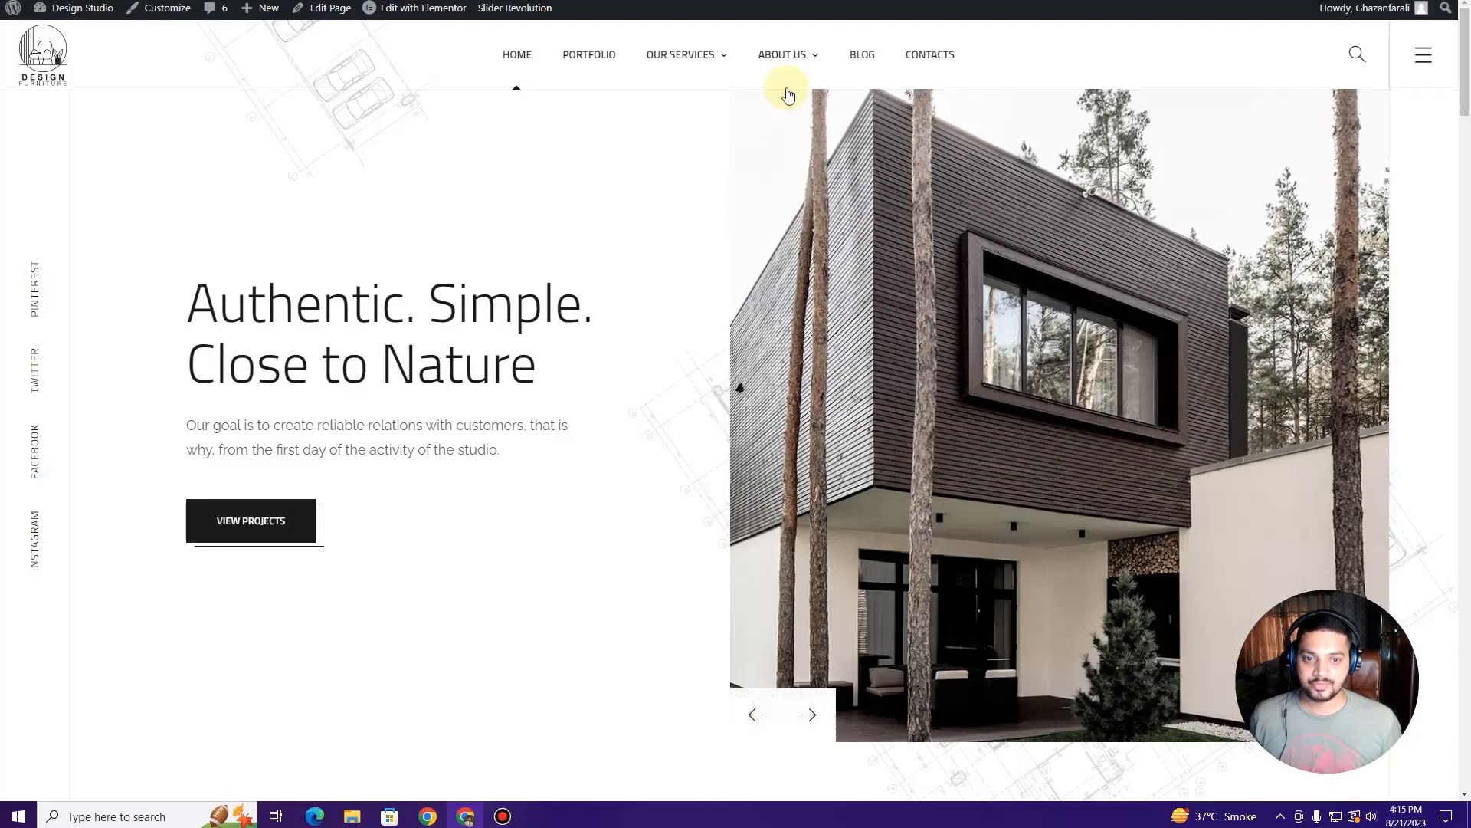
mouse_move(788, 69)
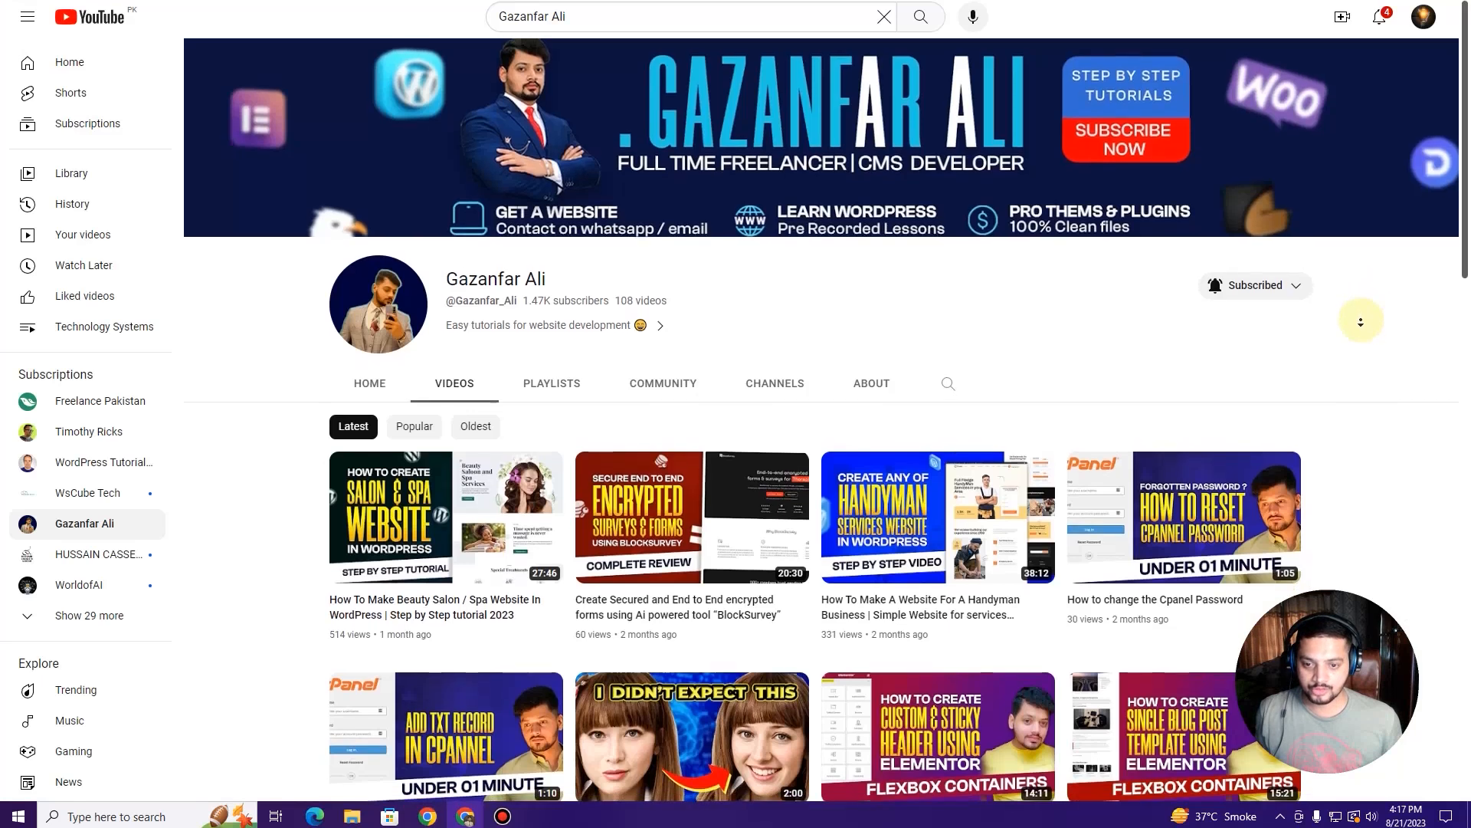
scroll(1358, 329, "down", 1)
scroll(1358, 329, "down", 2)
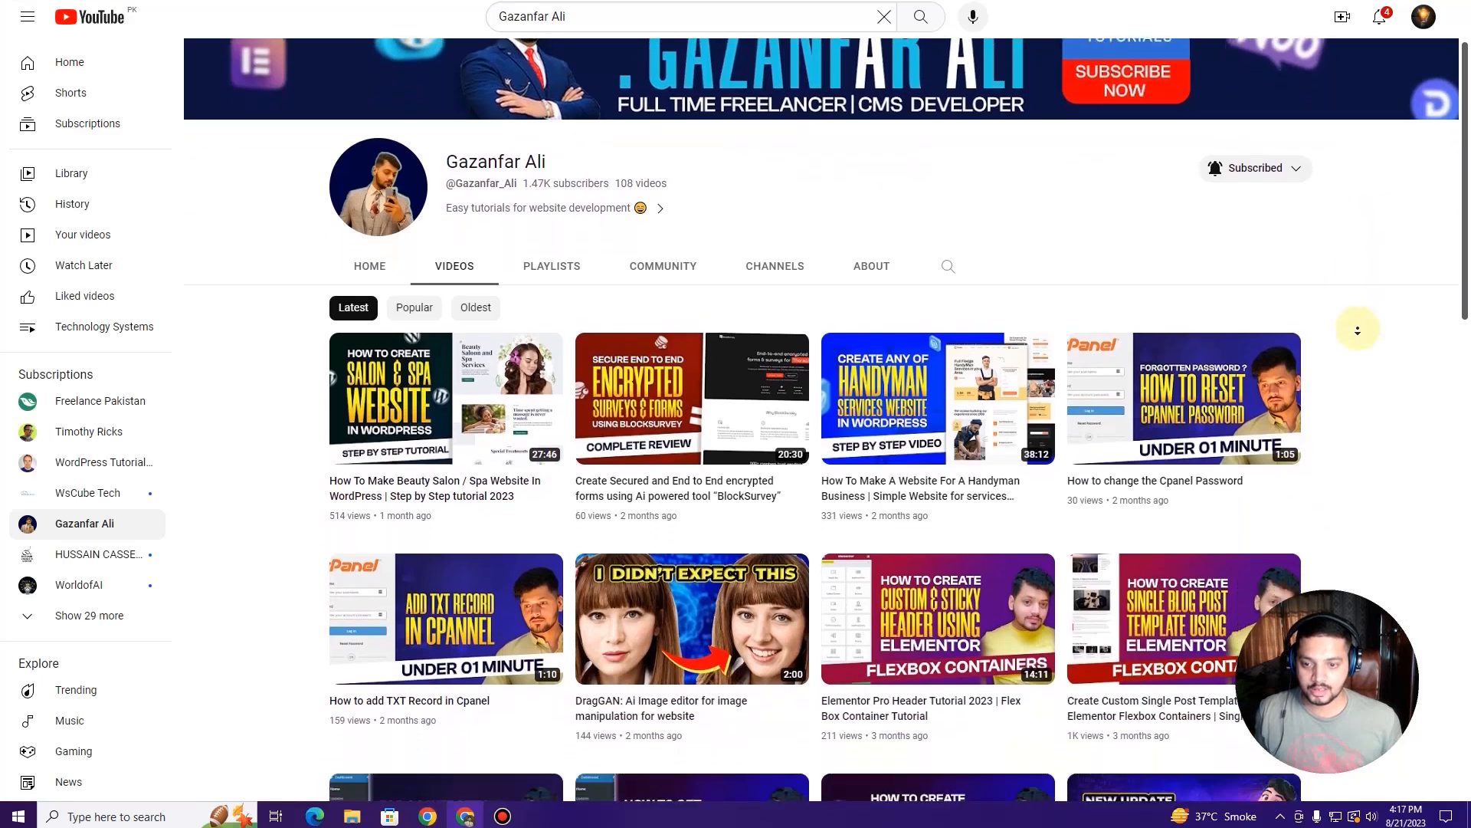
scroll(1356, 334, "down", 3)
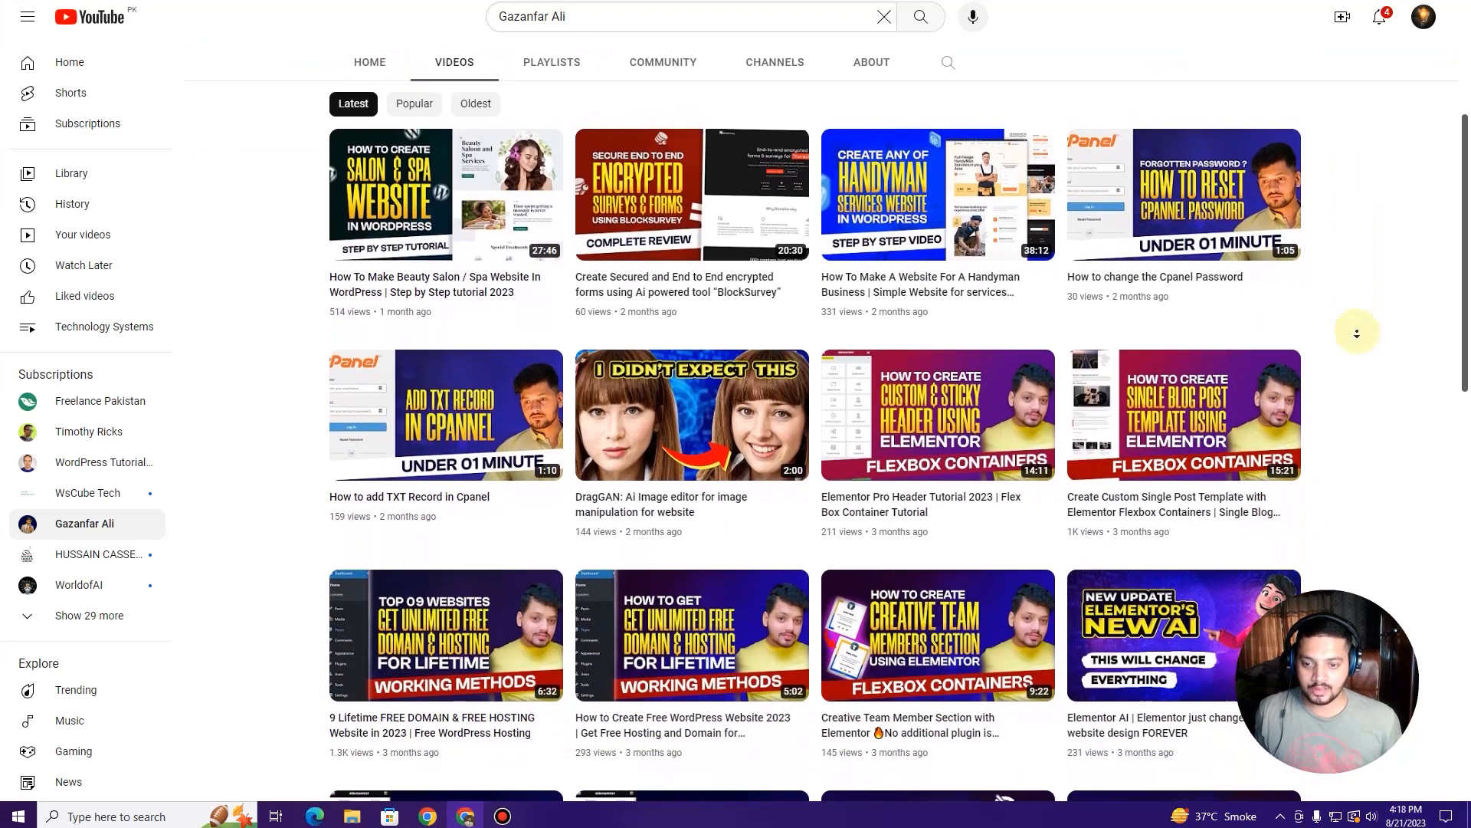
scroll(1357, 333, "down", 3)
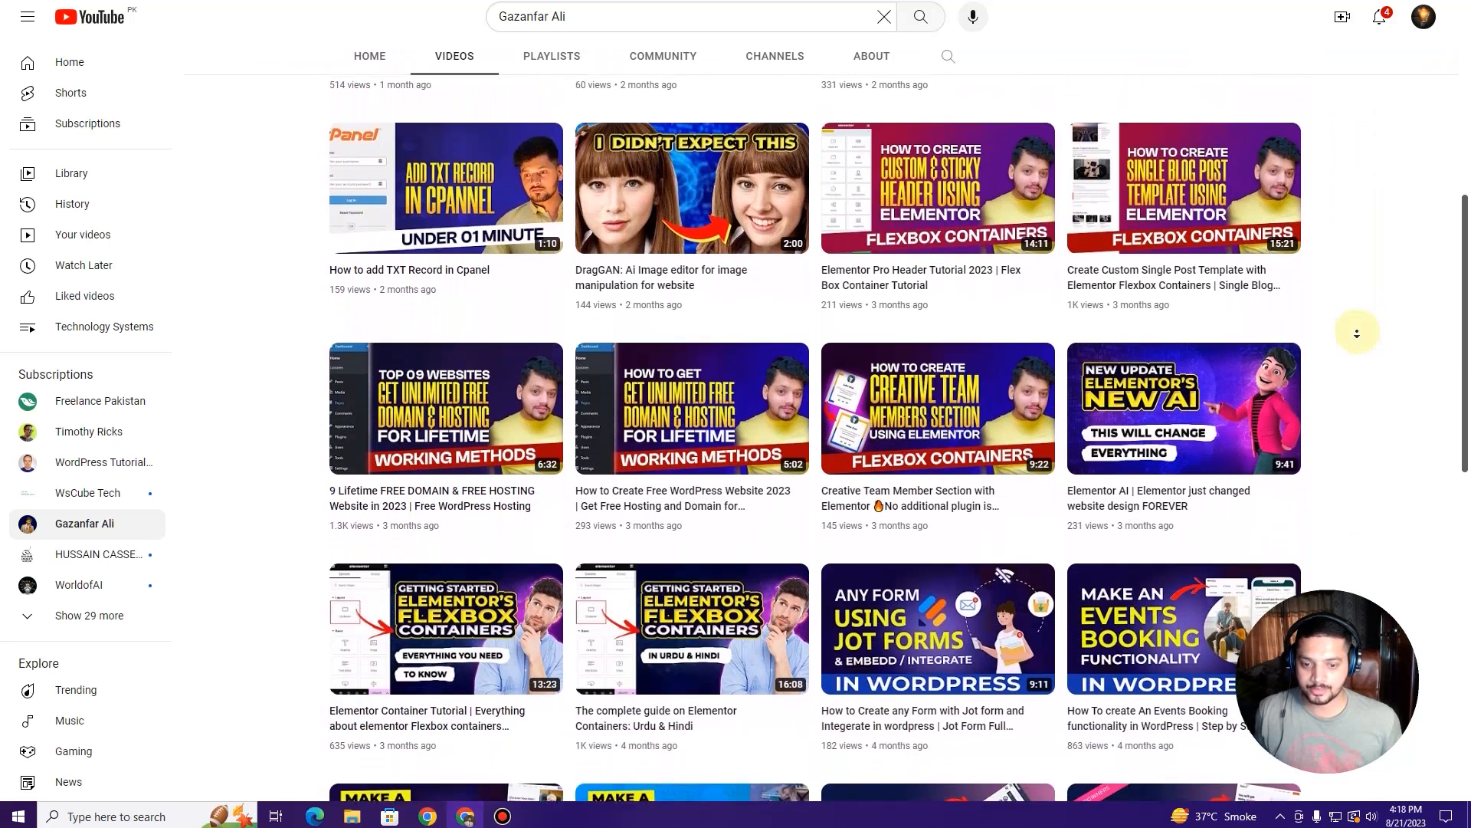
scroll(1356, 333, "down", 3)
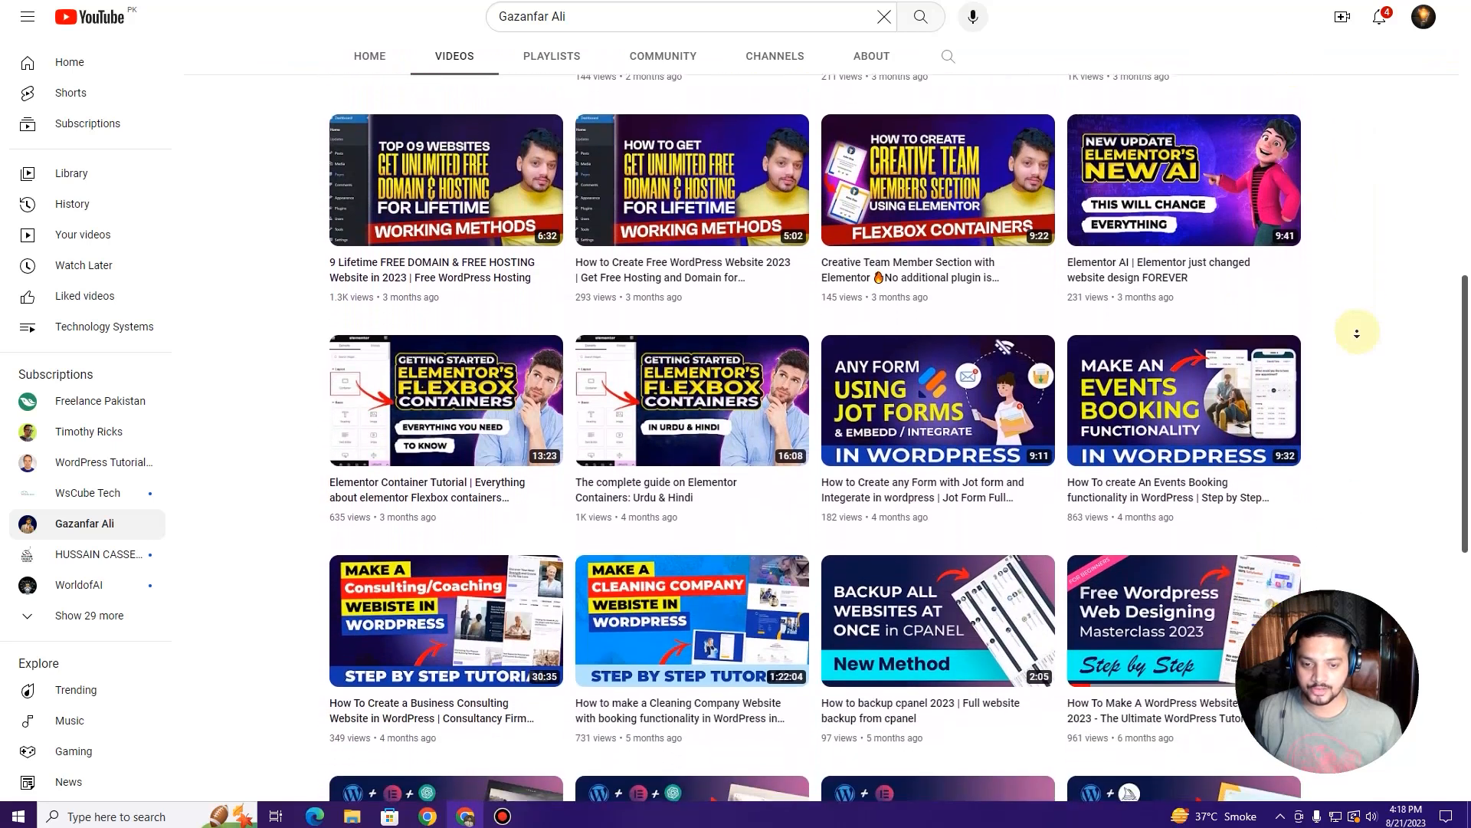
scroll(1356, 333, "down", 3)
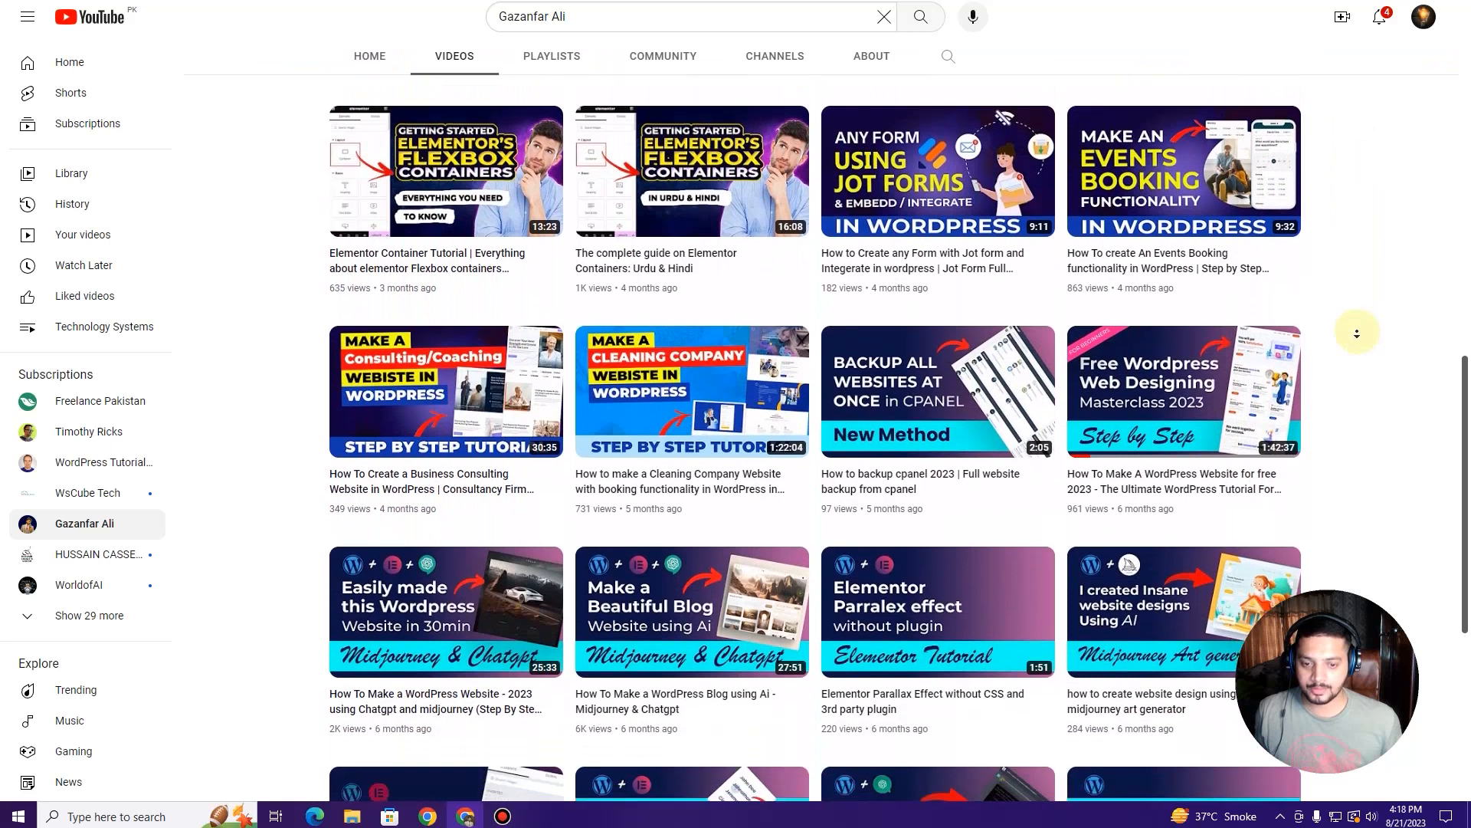
scroll(1356, 334, "down", 3)
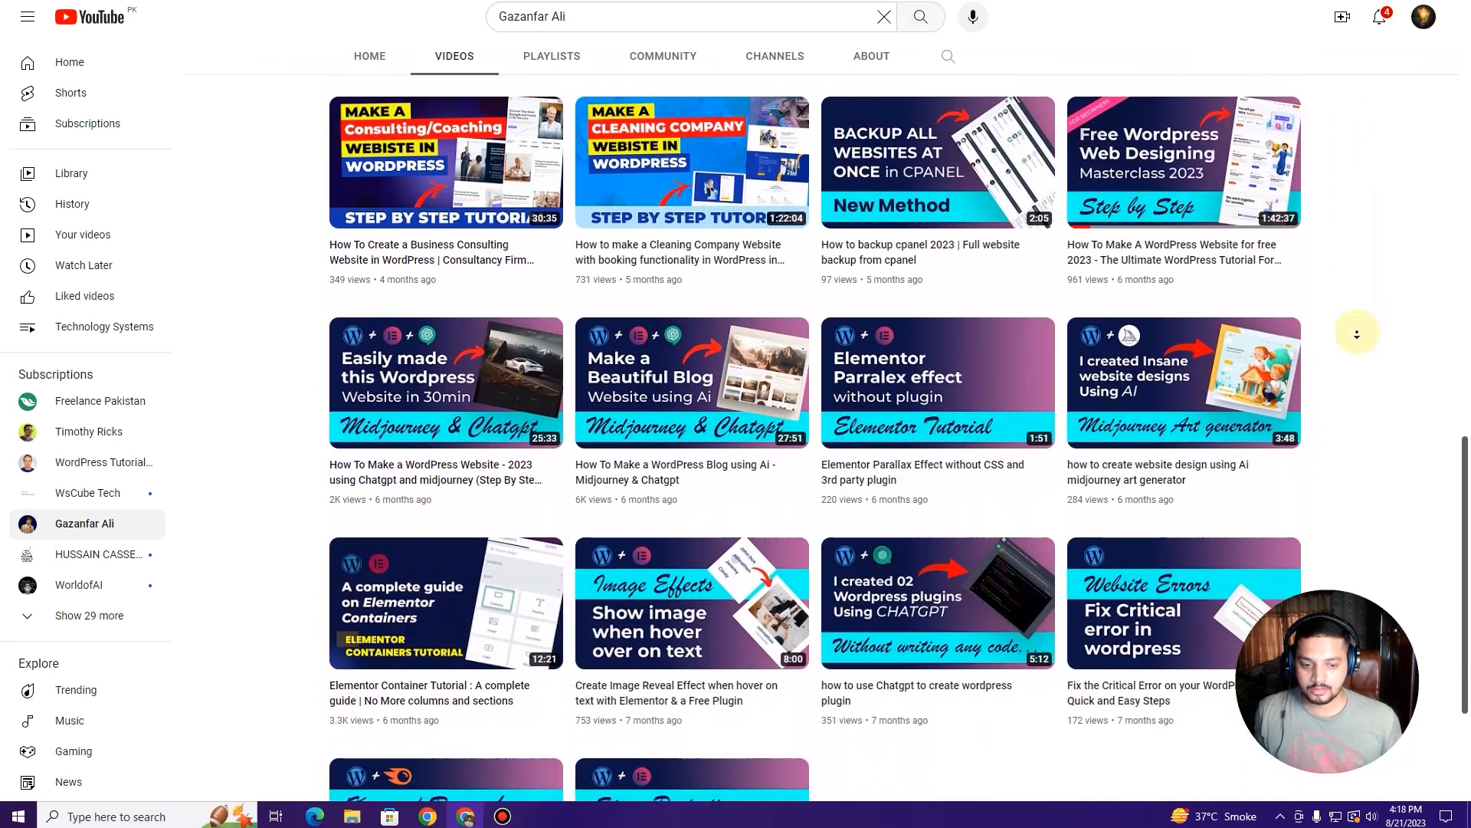
scroll(1357, 335, "down", 3)
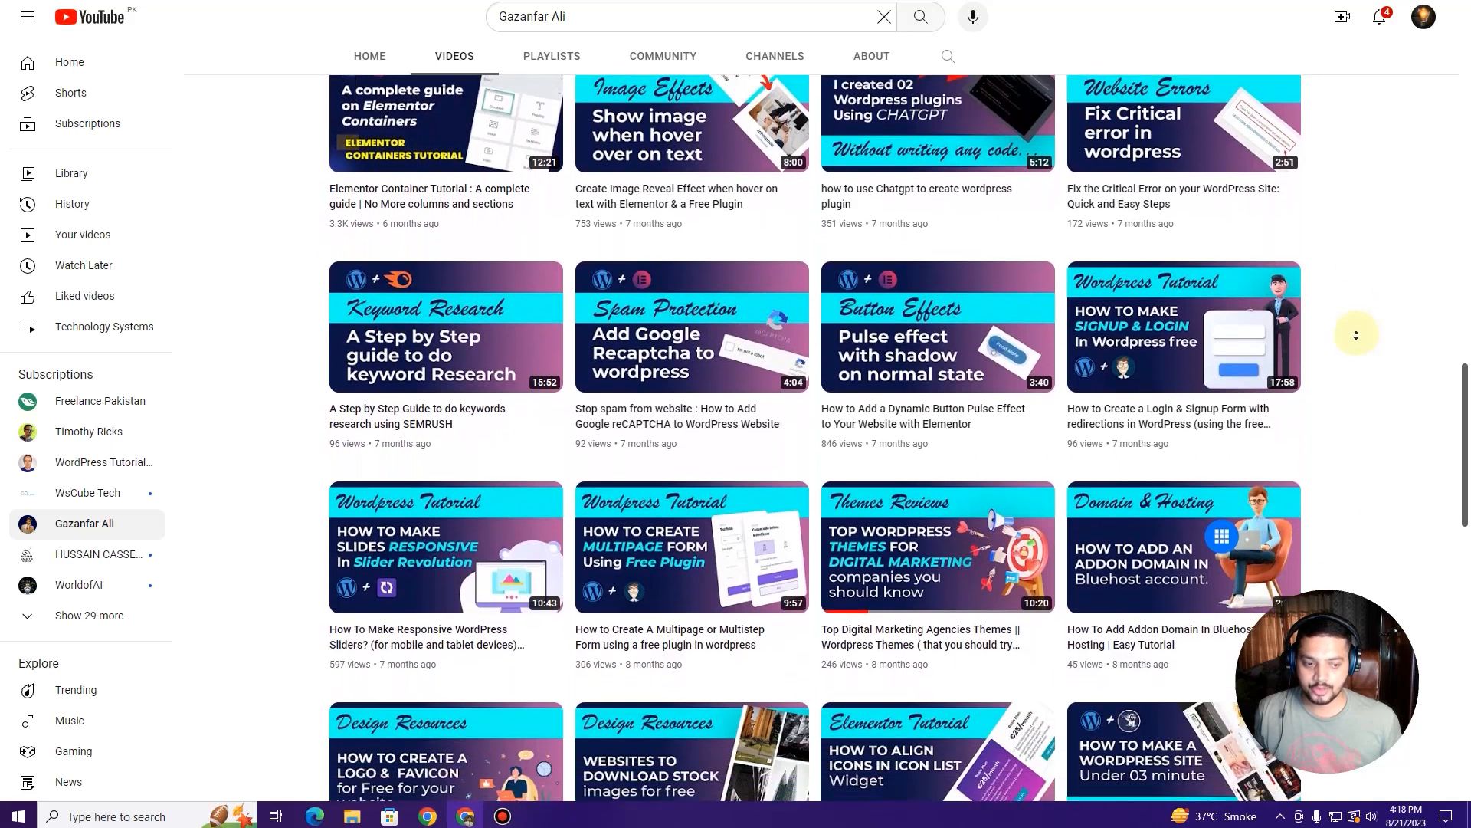
scroll(1367, 256, "up", 3)
scroll(1367, 255, "up", 4)
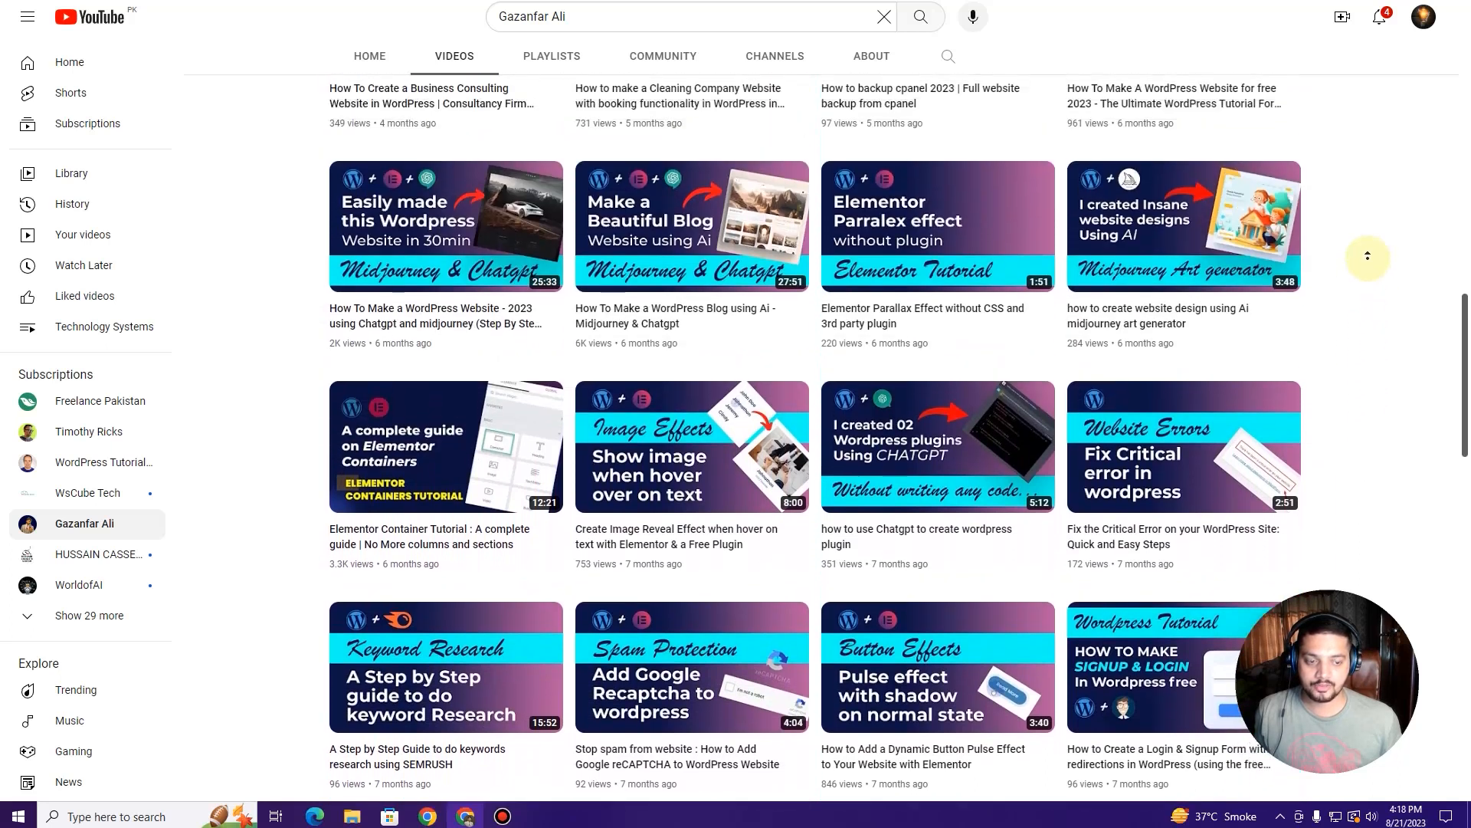
scroll(1372, 270, "up", 10)
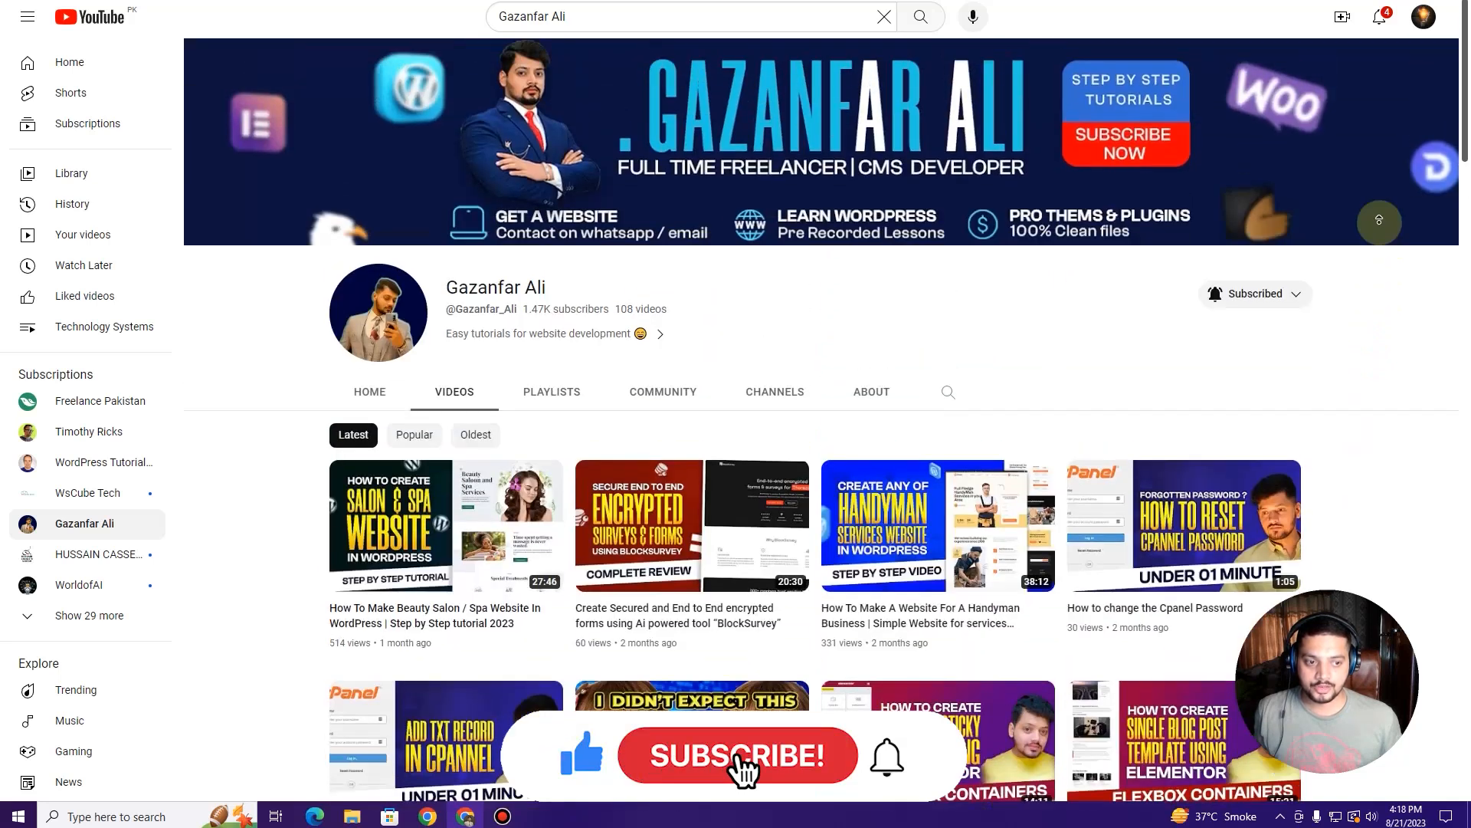
middle_click(1379, 221)
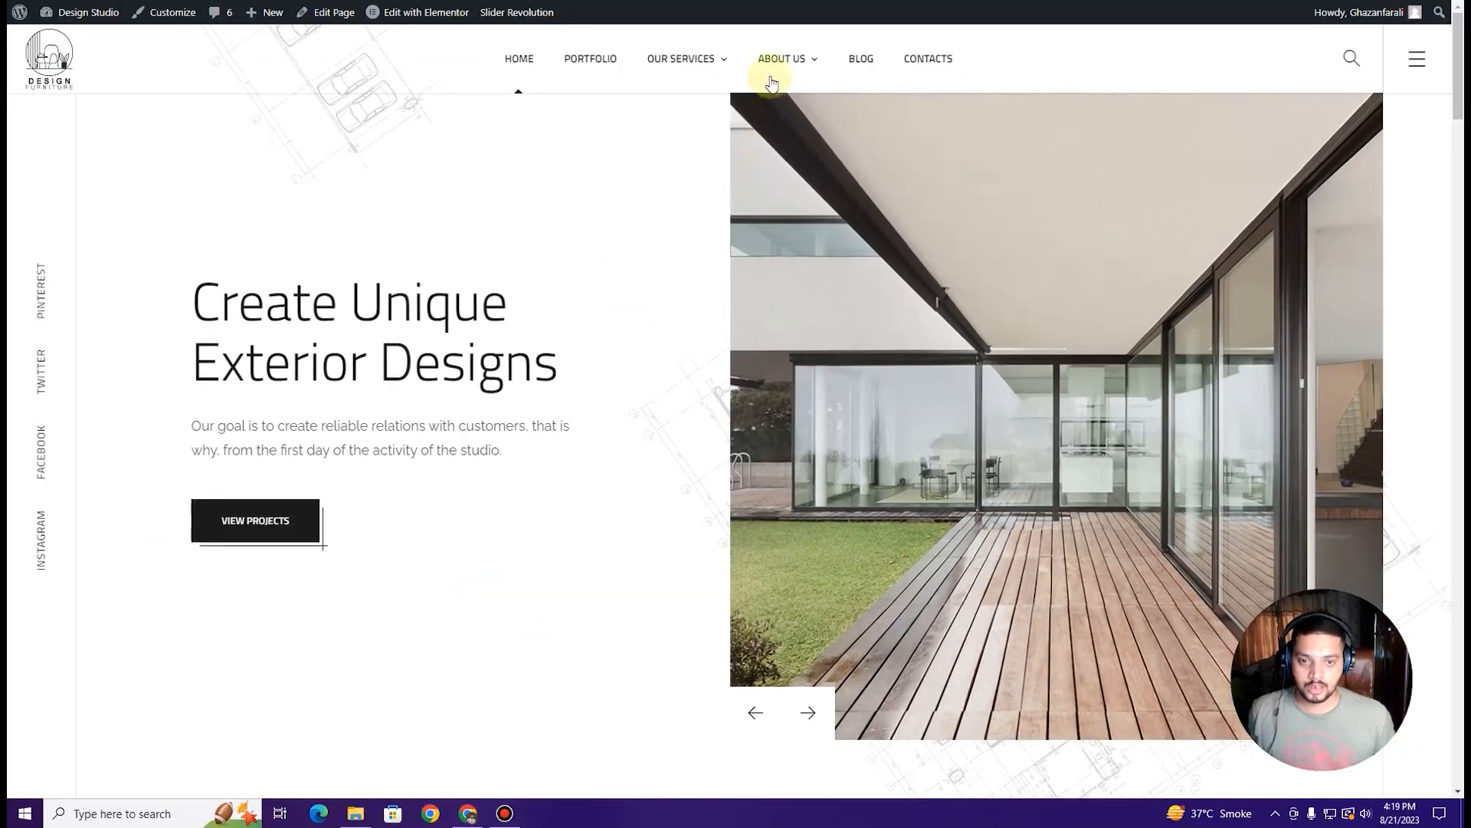
Step: Go to ABOUT US from the homepage's top navigation menu
left_click(782, 61)
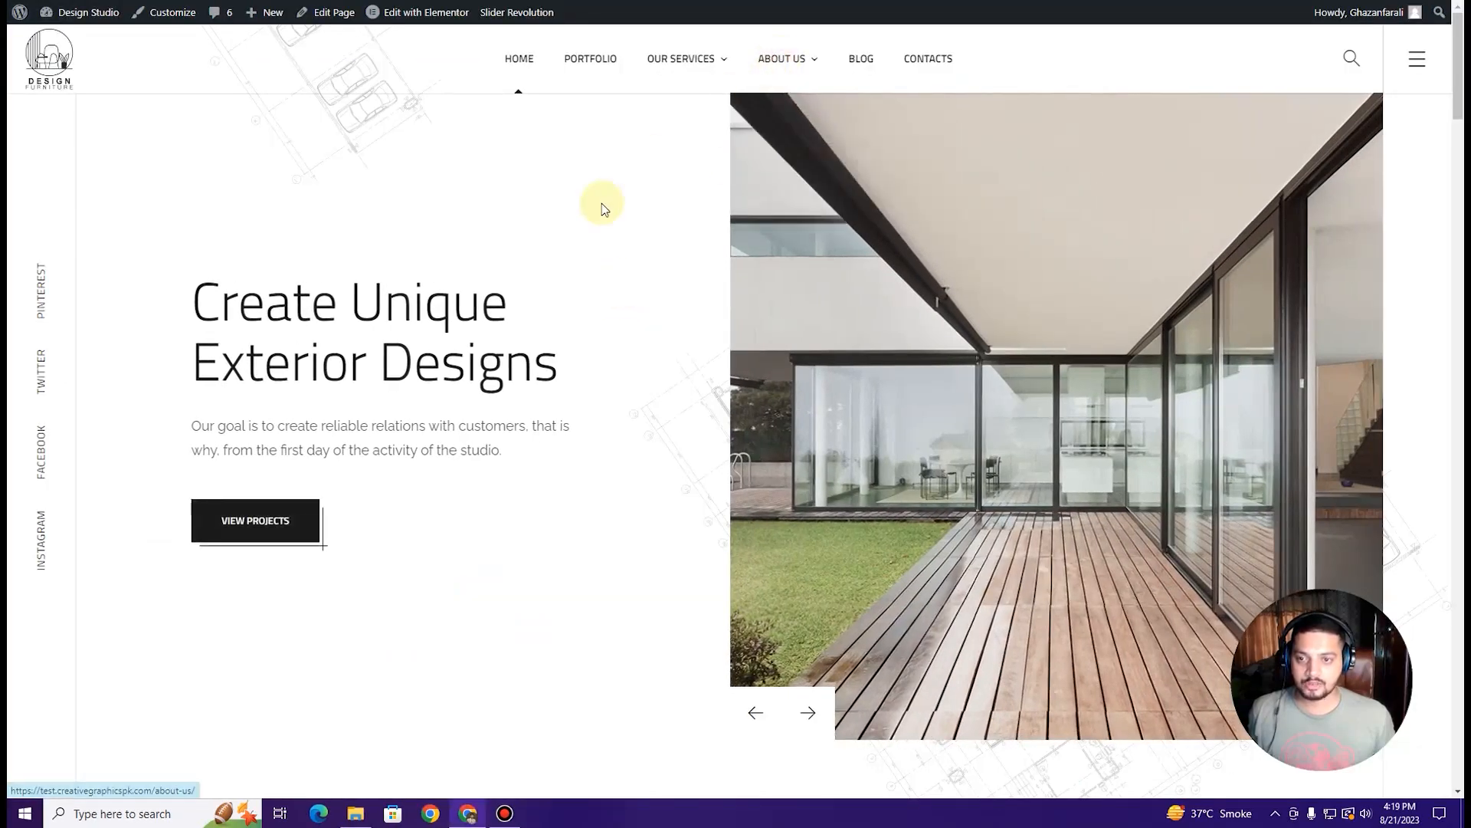
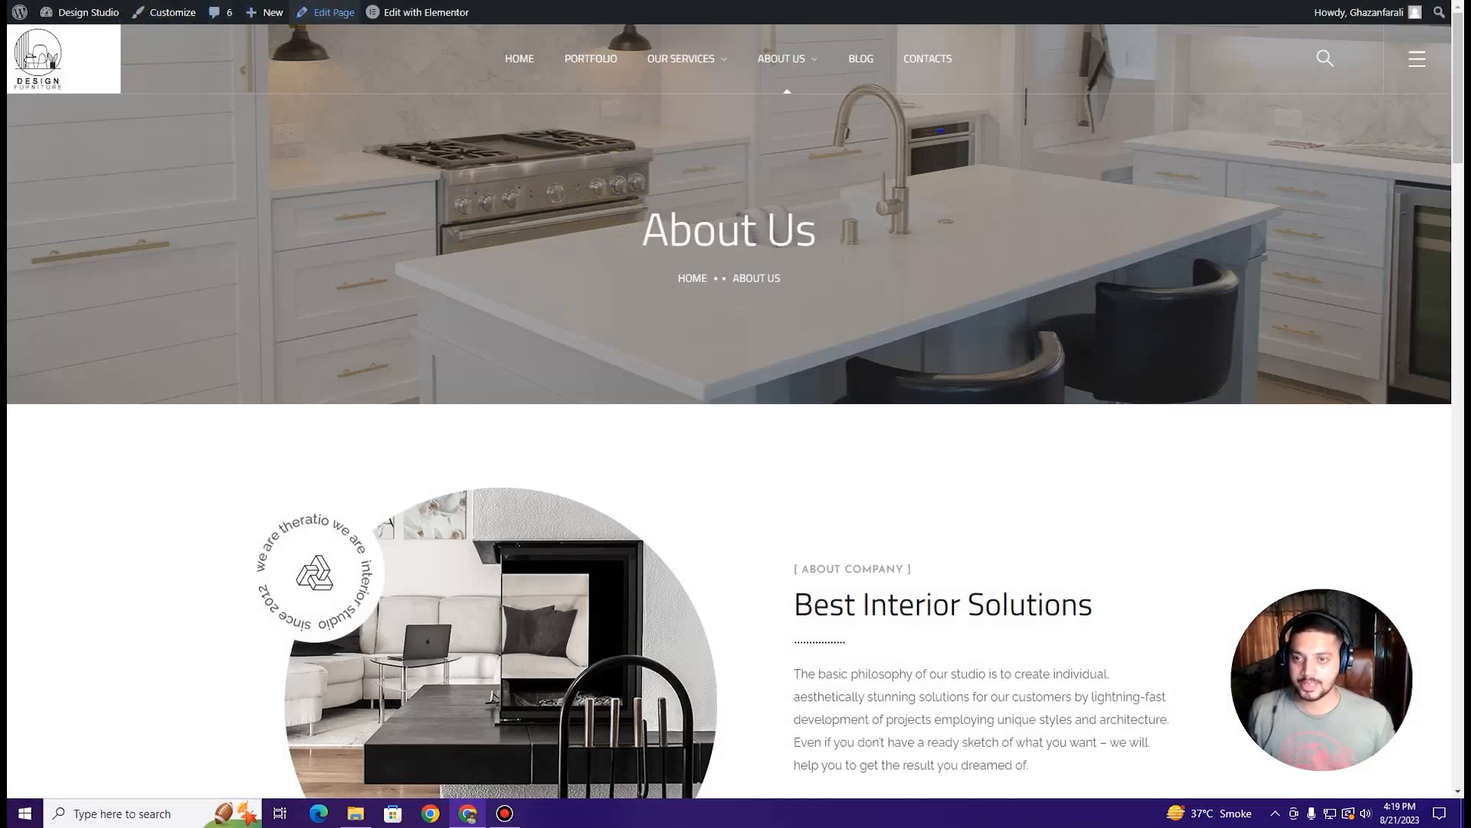
Step: Set the About Us header background to slider2-home1-1.jpg, update the page, and reload the live page
left_click(330, 13)
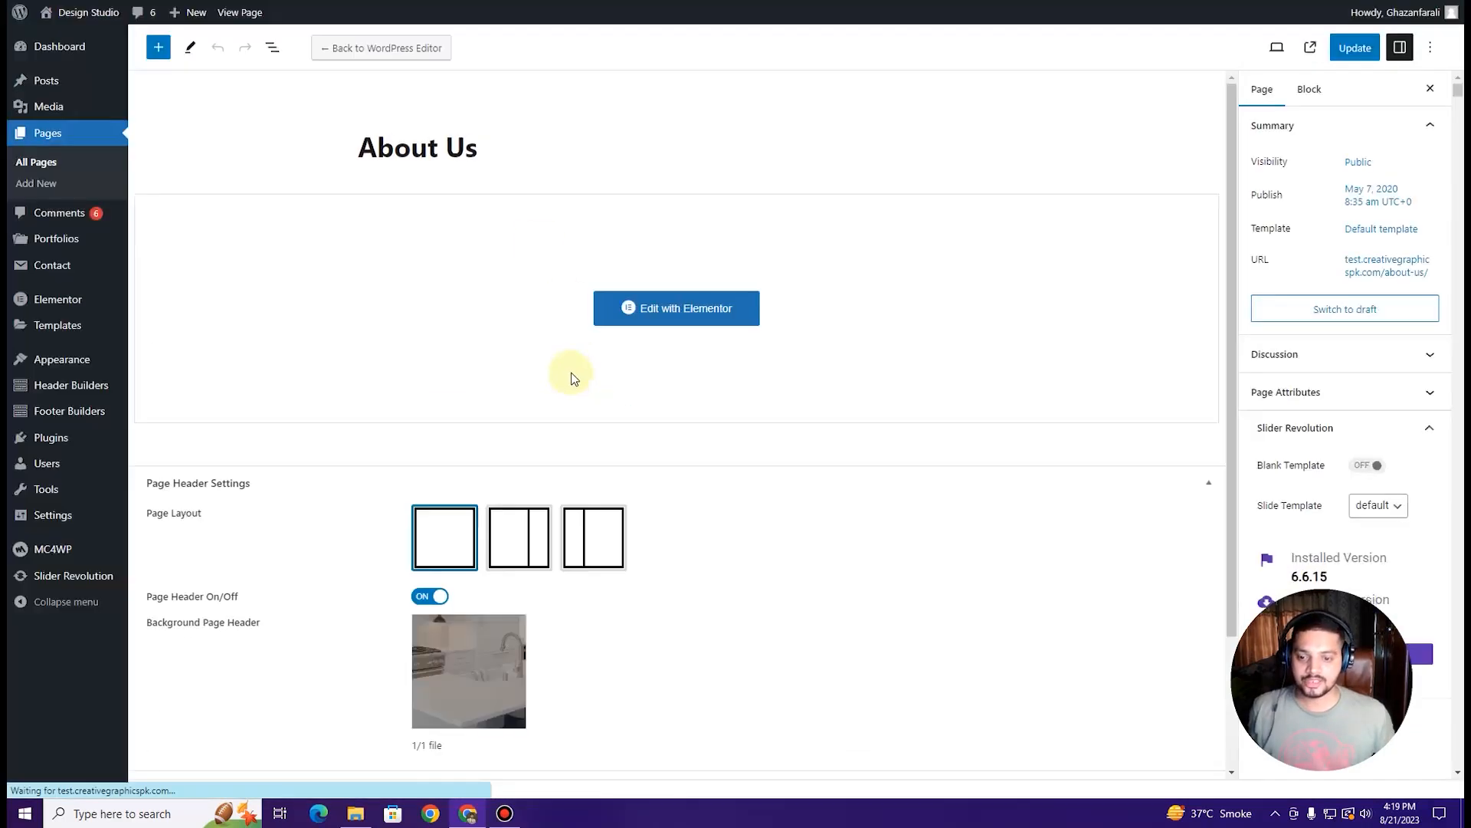
scroll(571, 381, "down", 1)
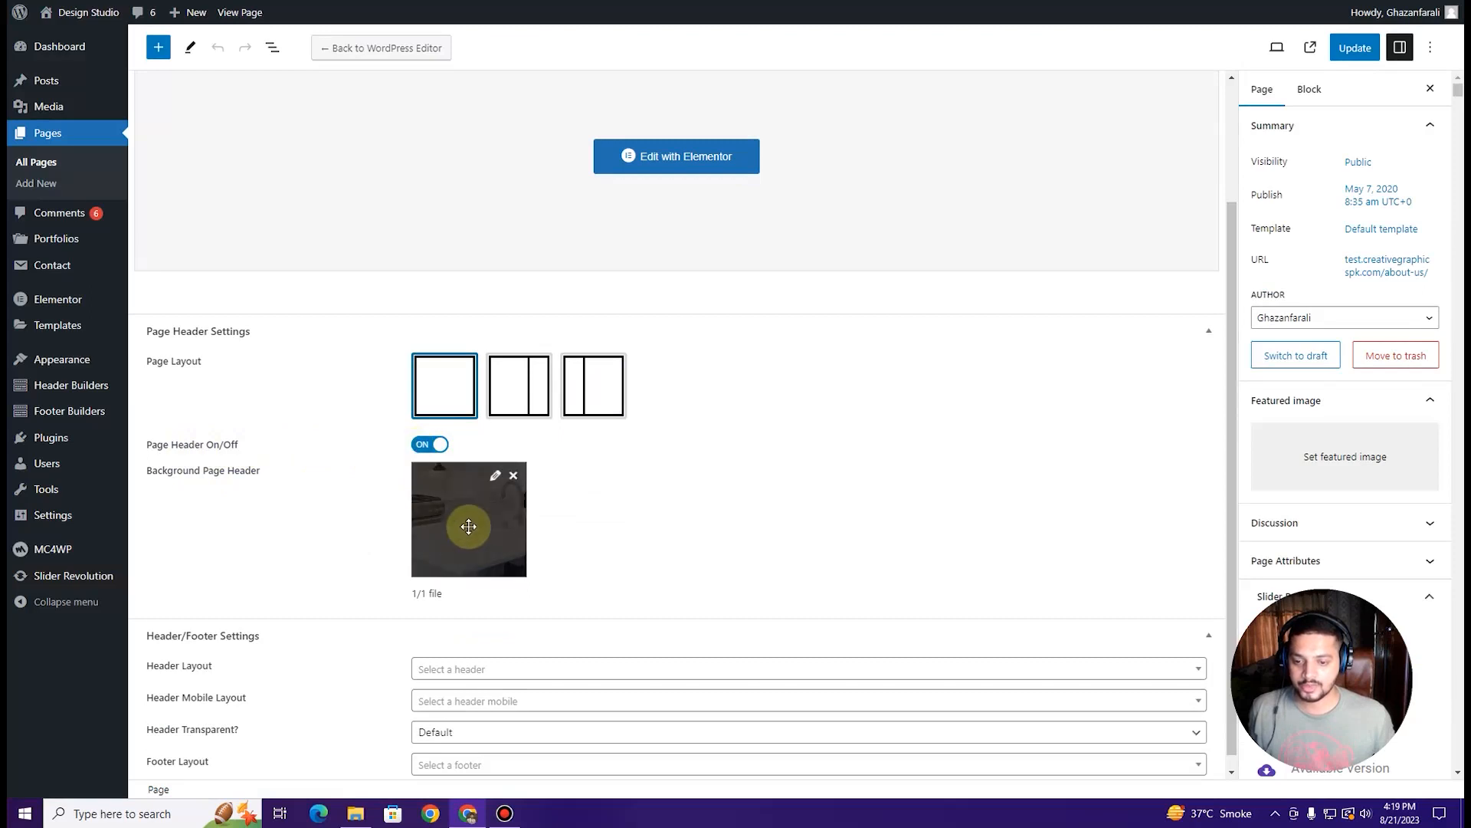
left_click(469, 526)
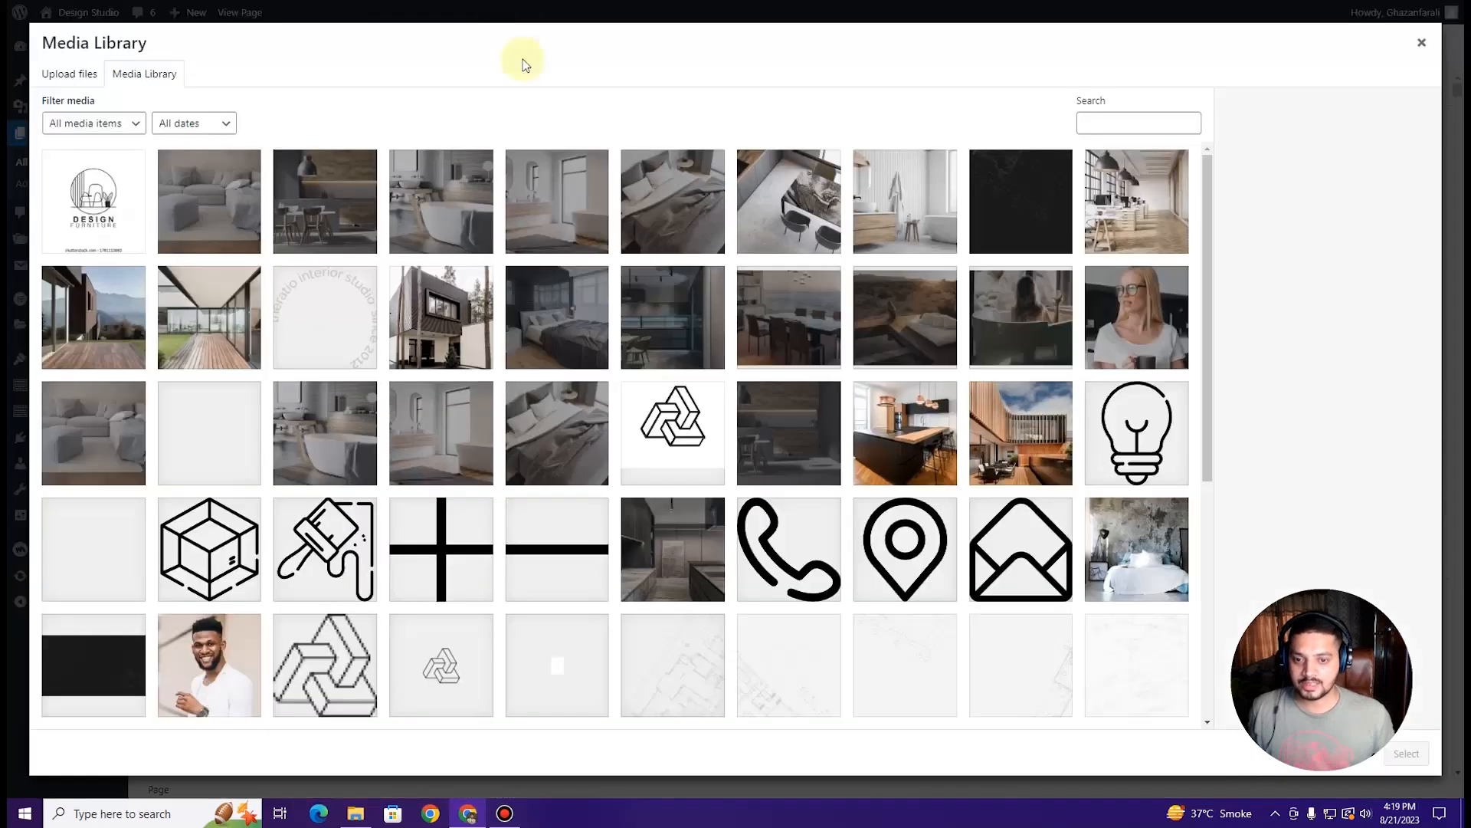
left_click(659, 325)
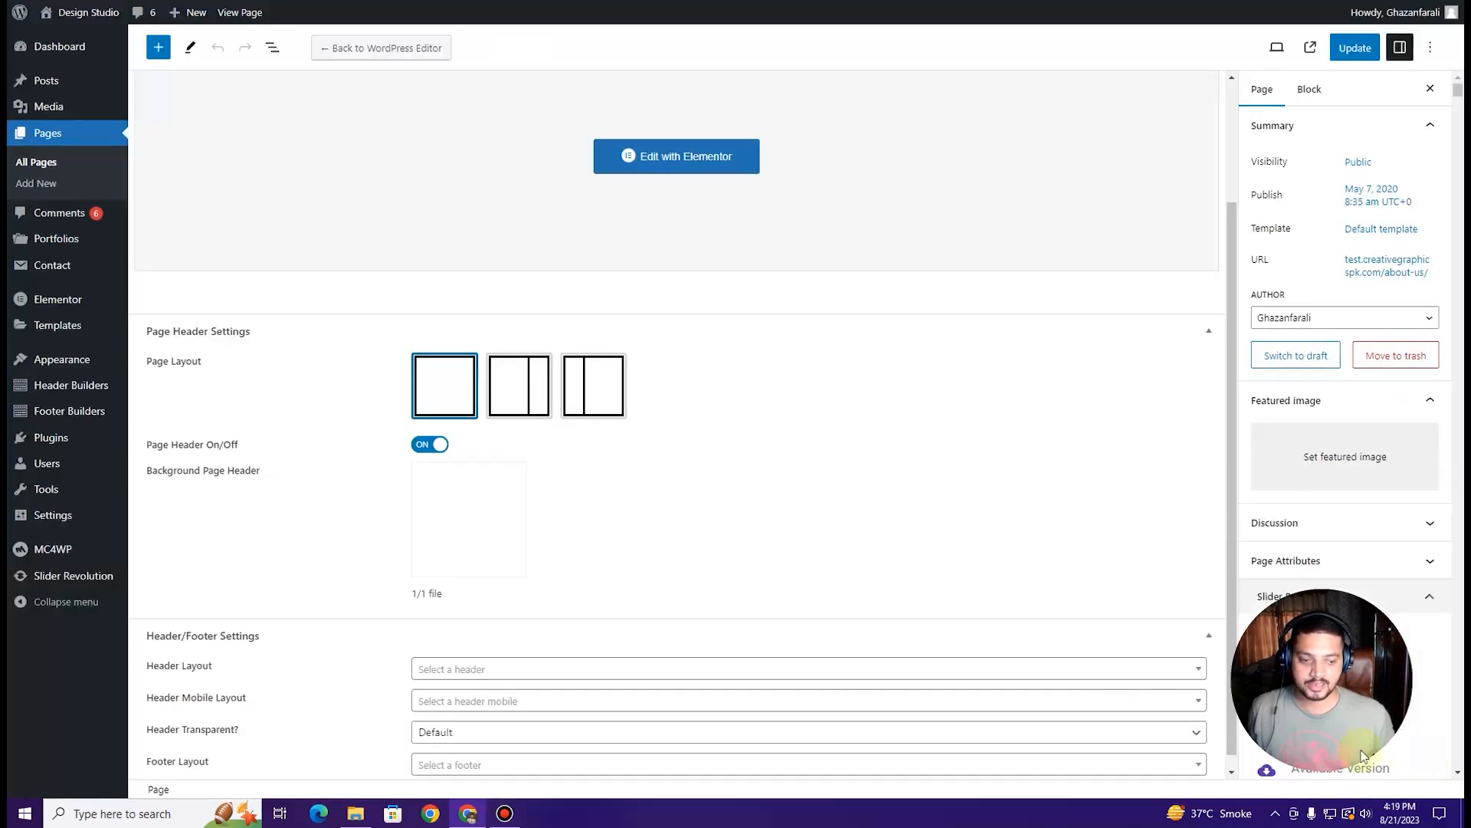
left_click(1407, 753)
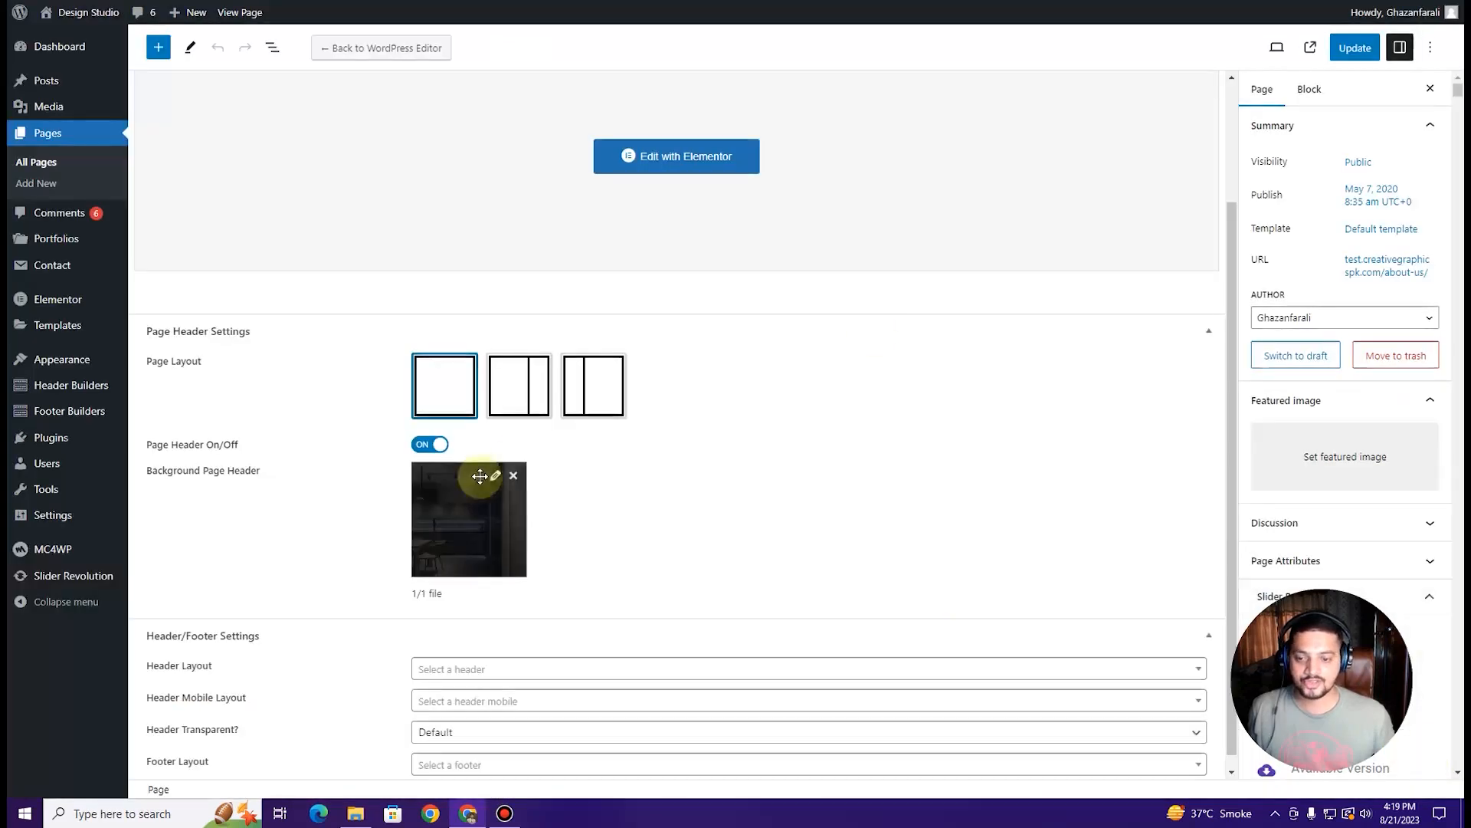
left_click(1351, 57)
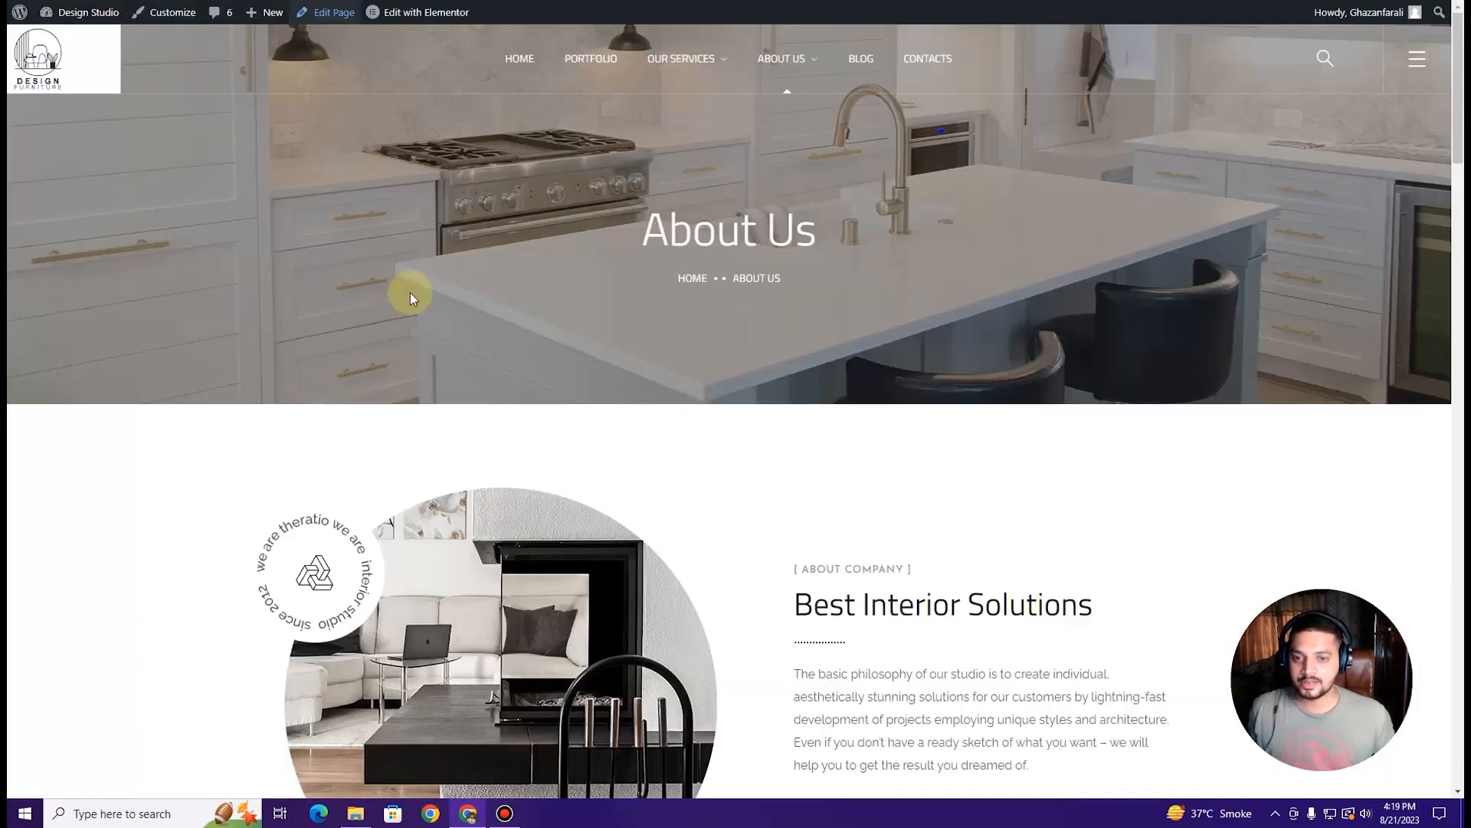
key("F5")
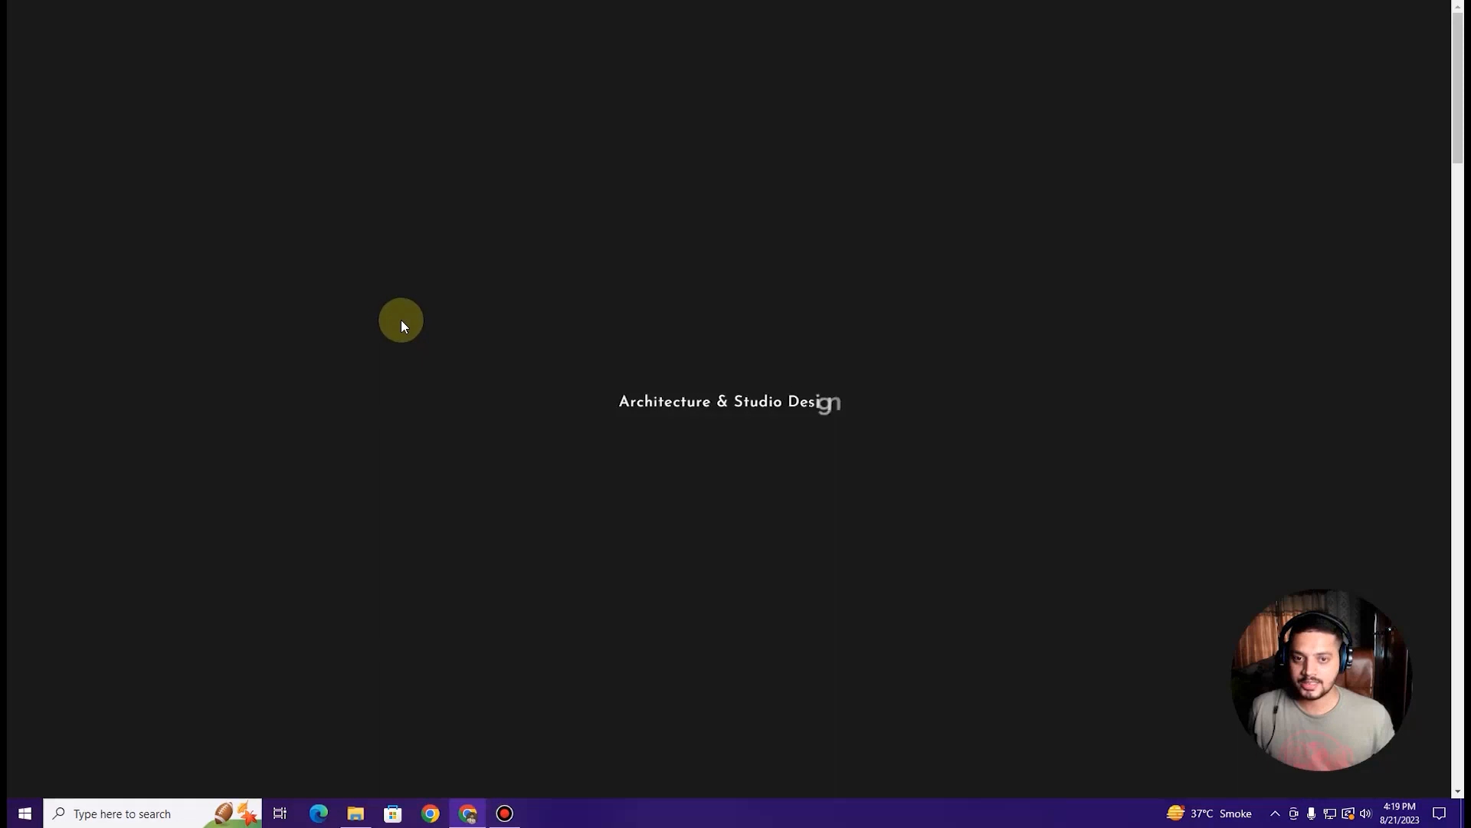
Step: Check the kitchen-photo header on the live About Us page, then load the page in Elementor
scroll(526, 290, "down", 3)
scroll(526, 289, "up", 3)
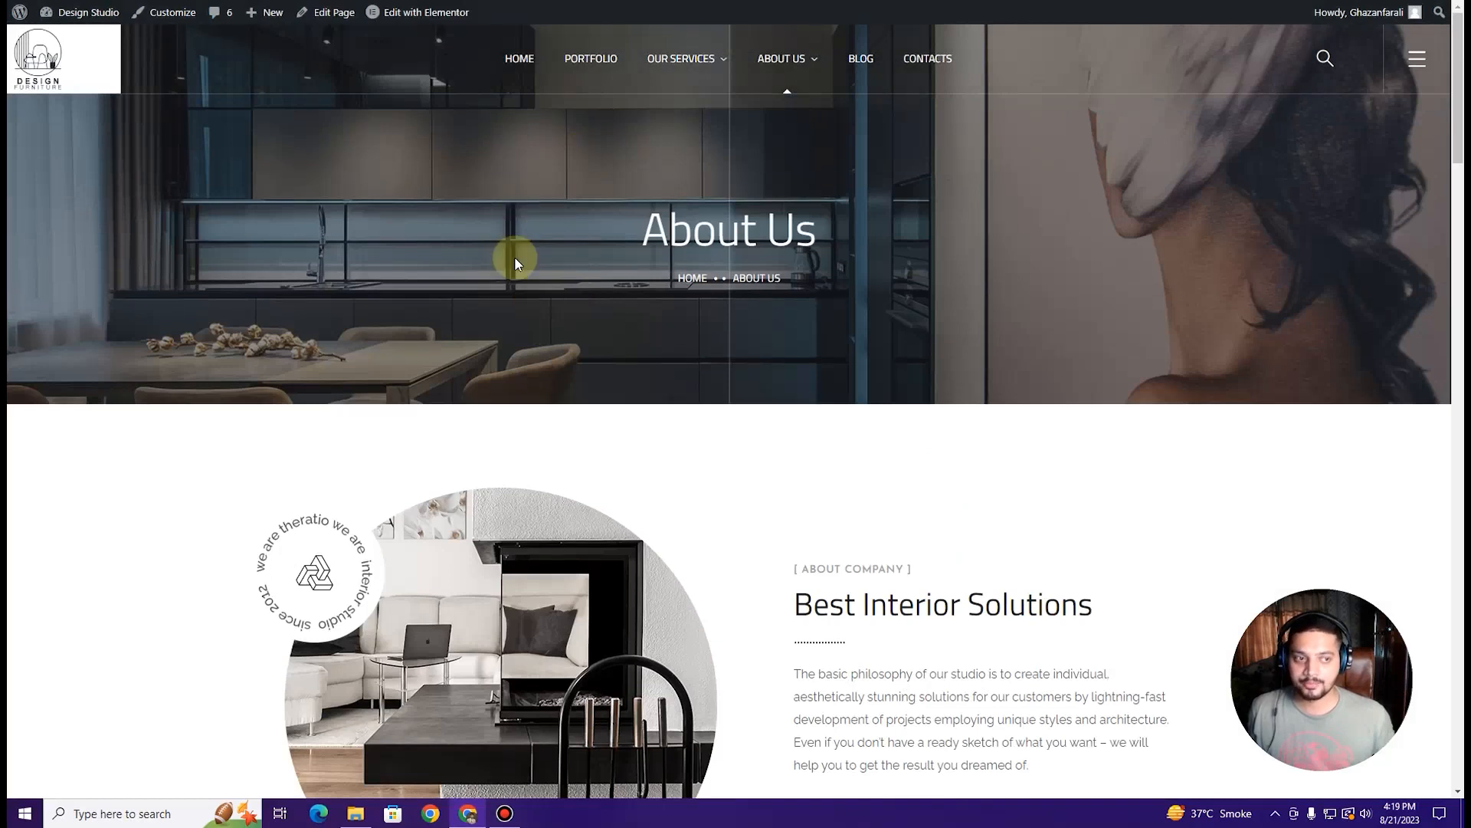
scroll(609, 190, "down", 3)
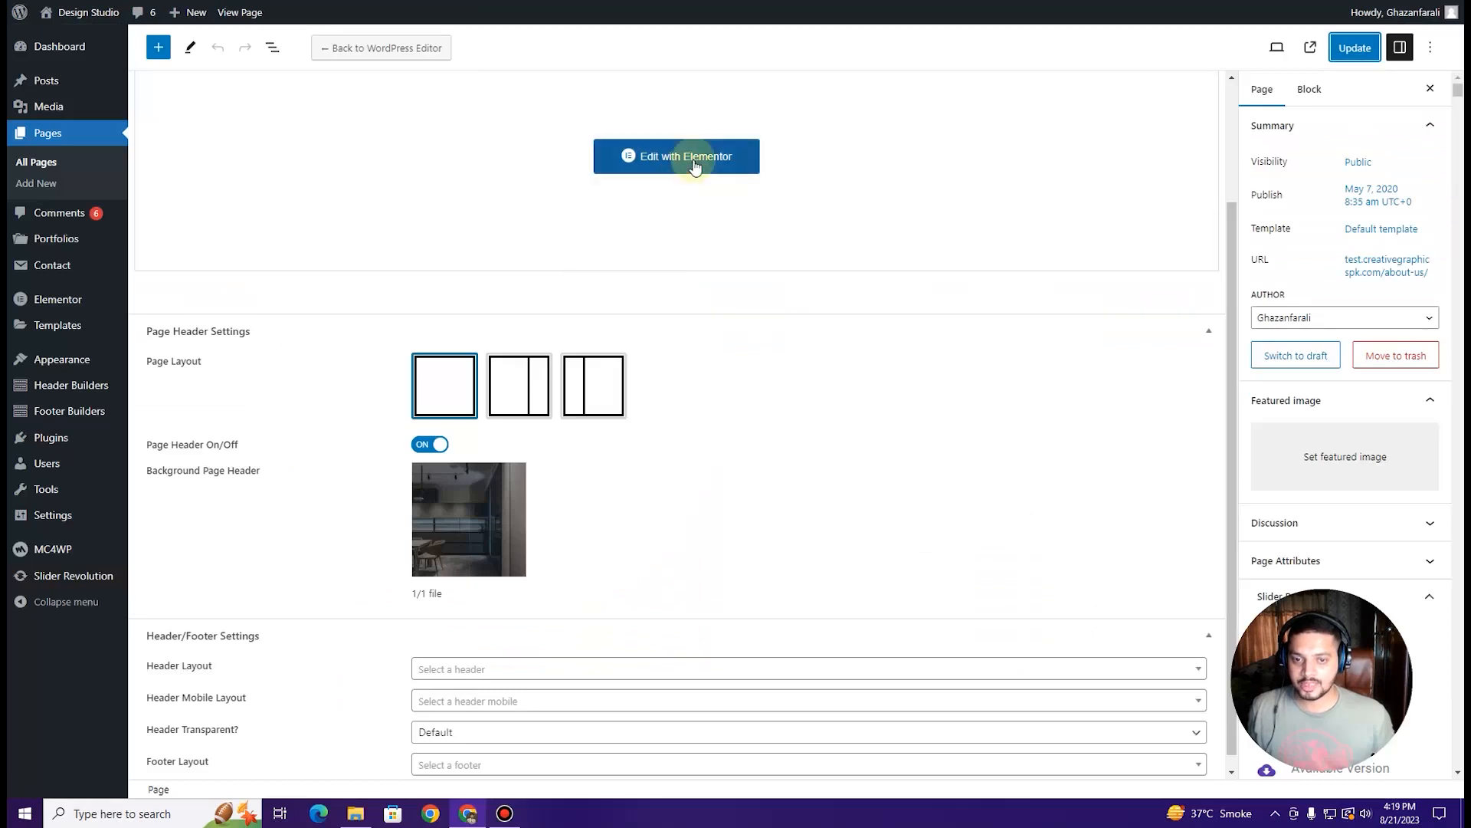
left_click(696, 156)
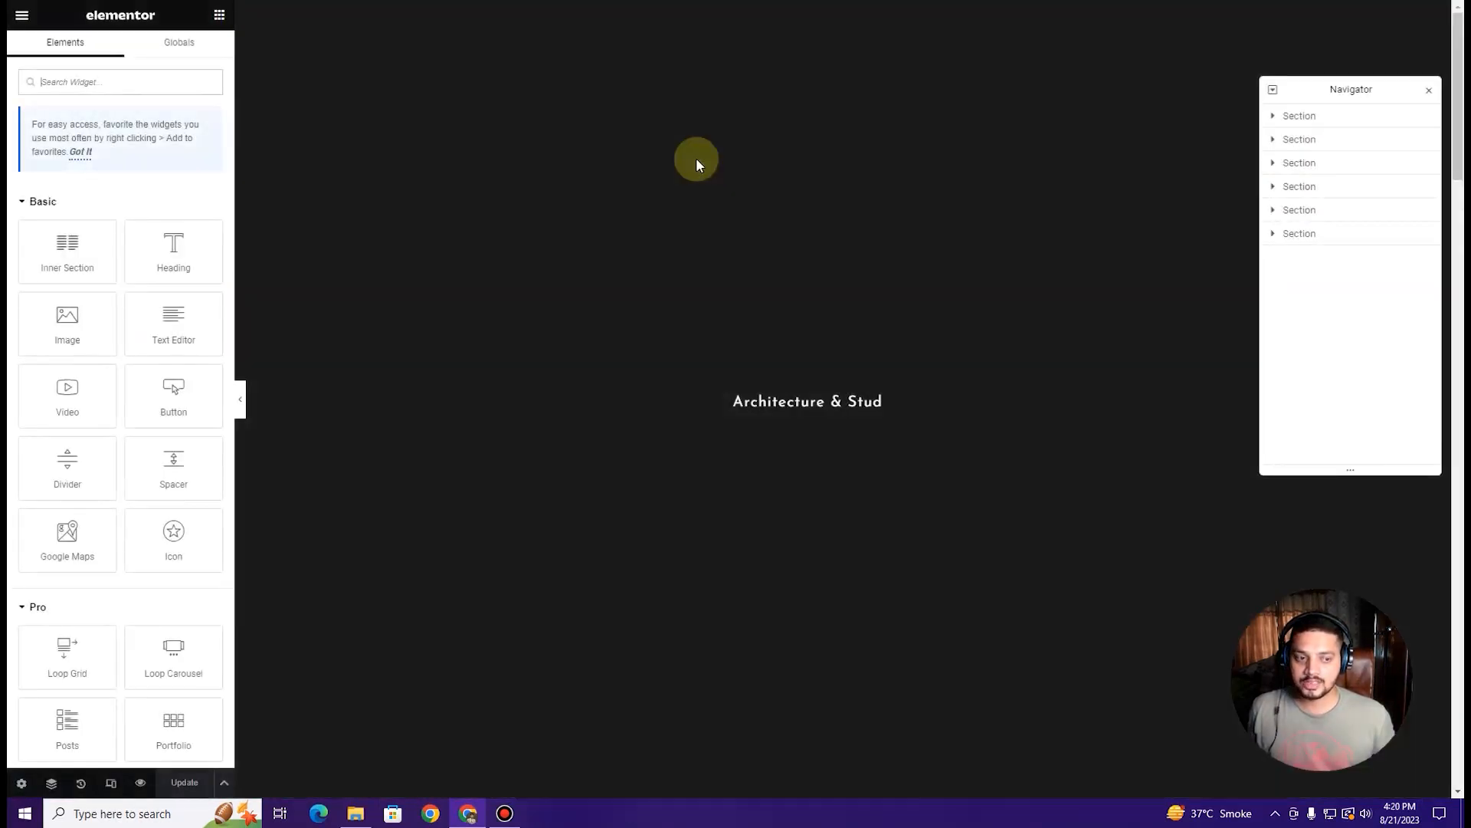
scroll(696, 174, "down", 3)
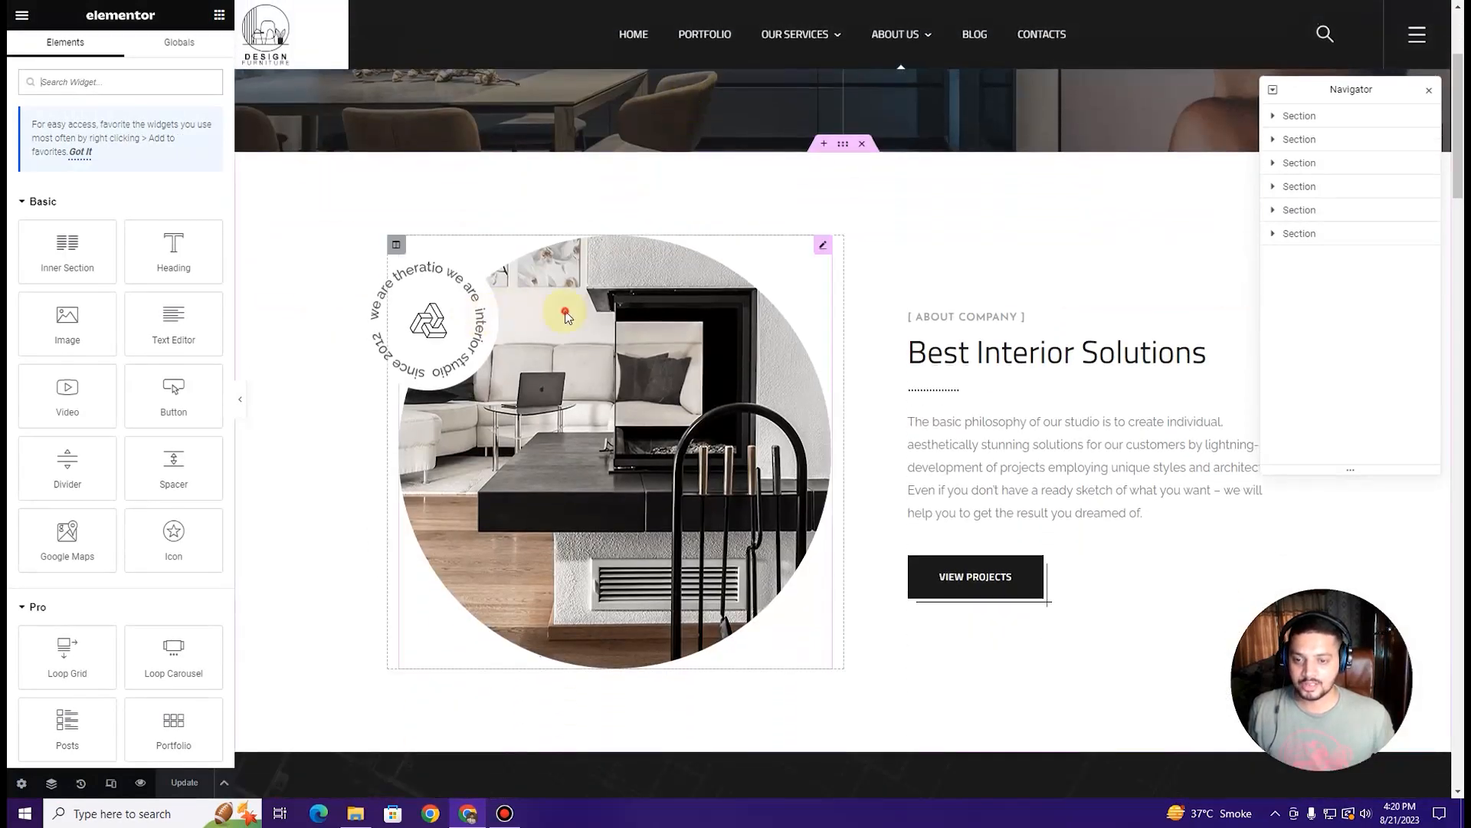
Step: Replace the about-section image with slider2-home3.jpg
left_click(566, 316)
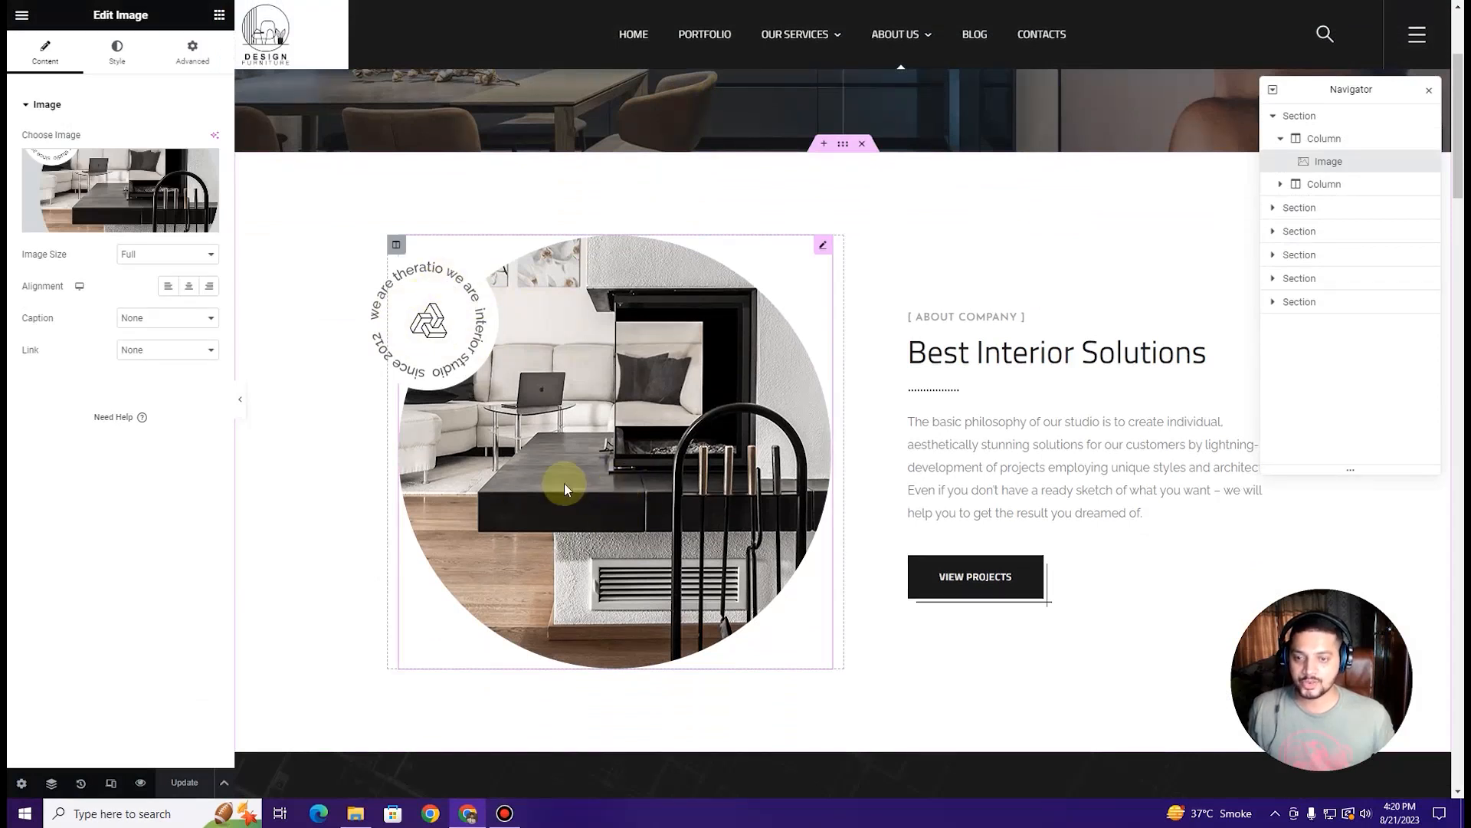
left_click(102, 173)
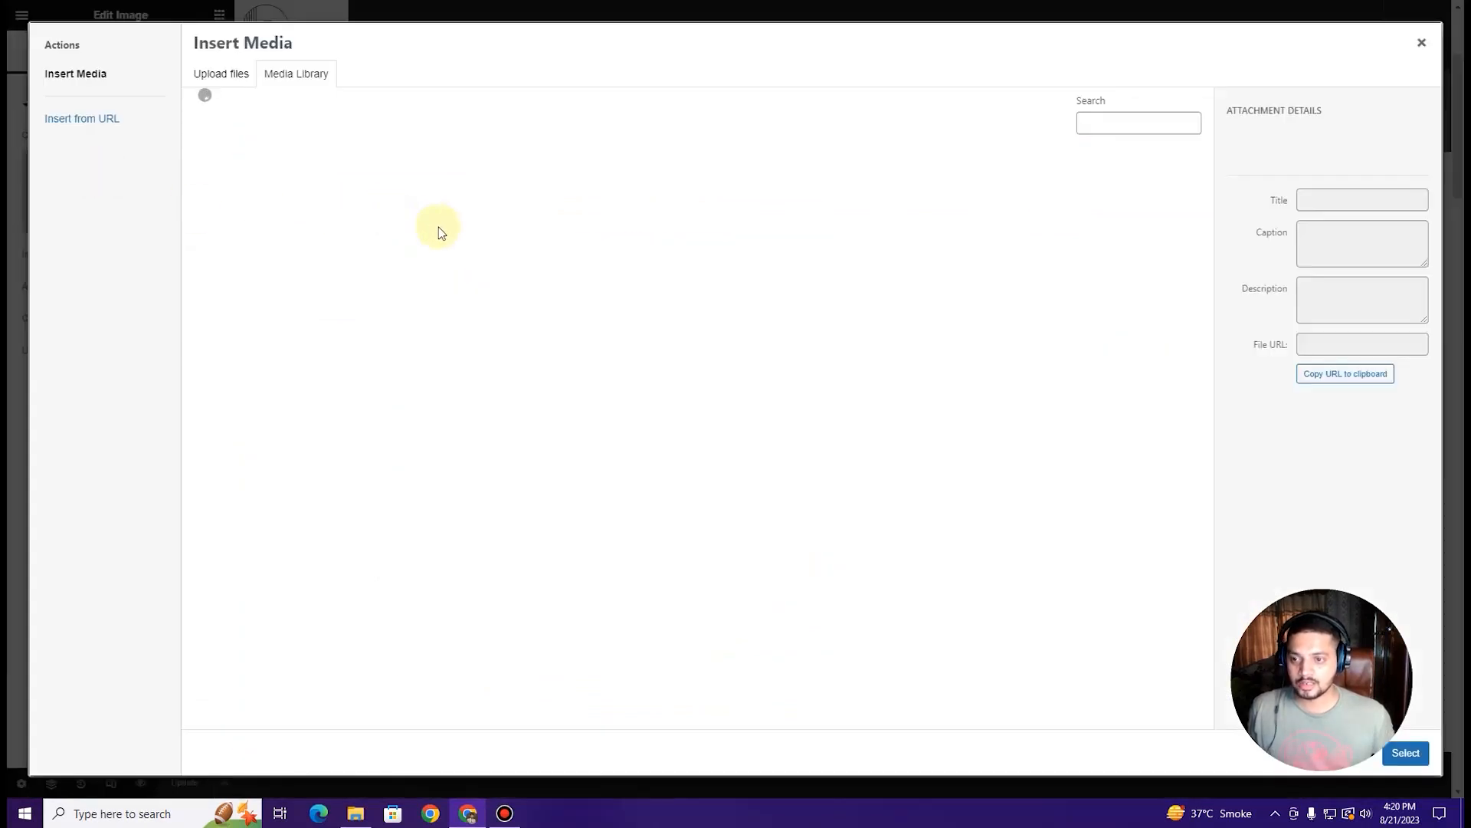
left_click(473, 332)
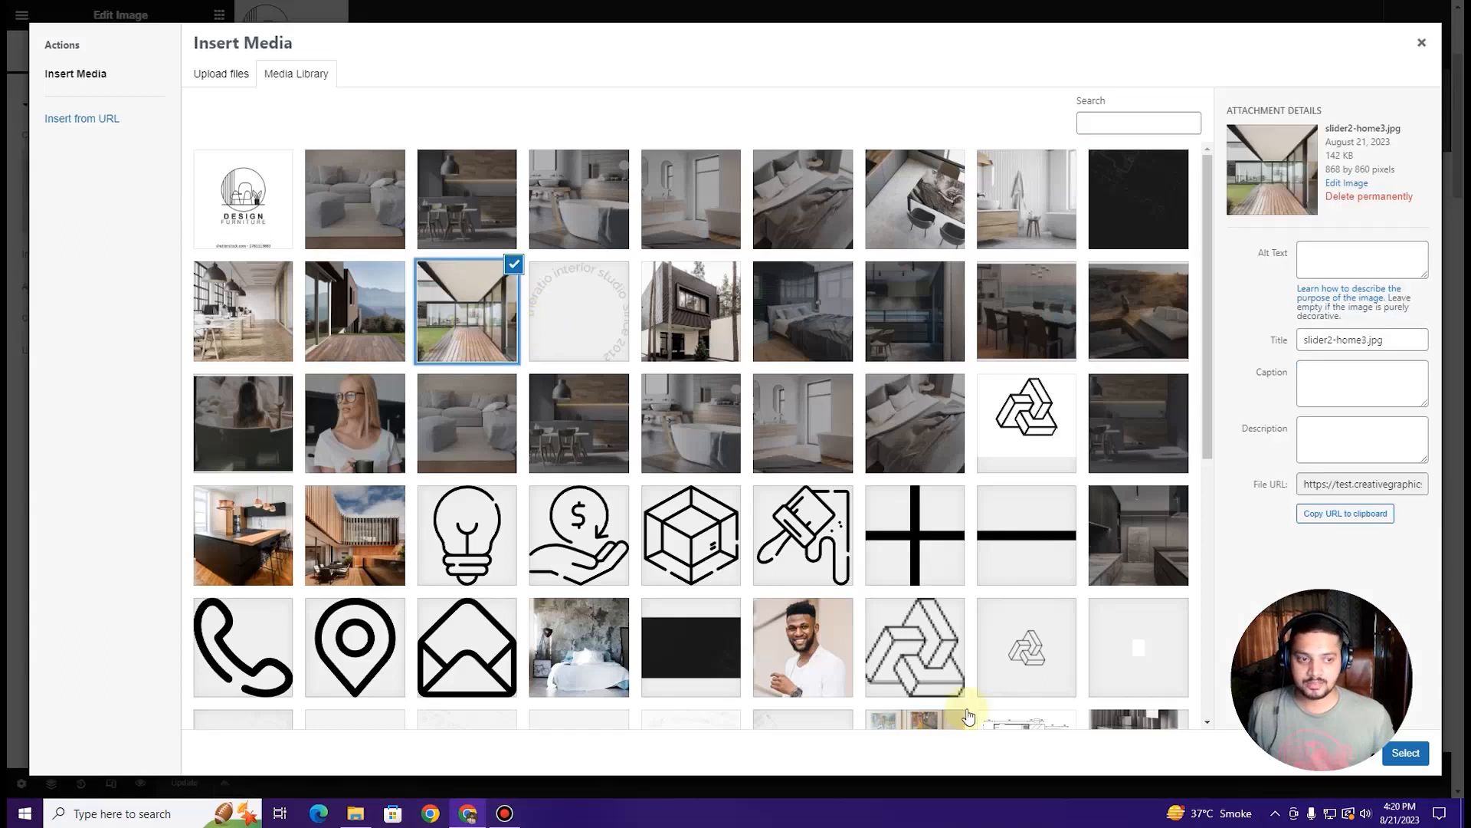
left_click(1407, 754)
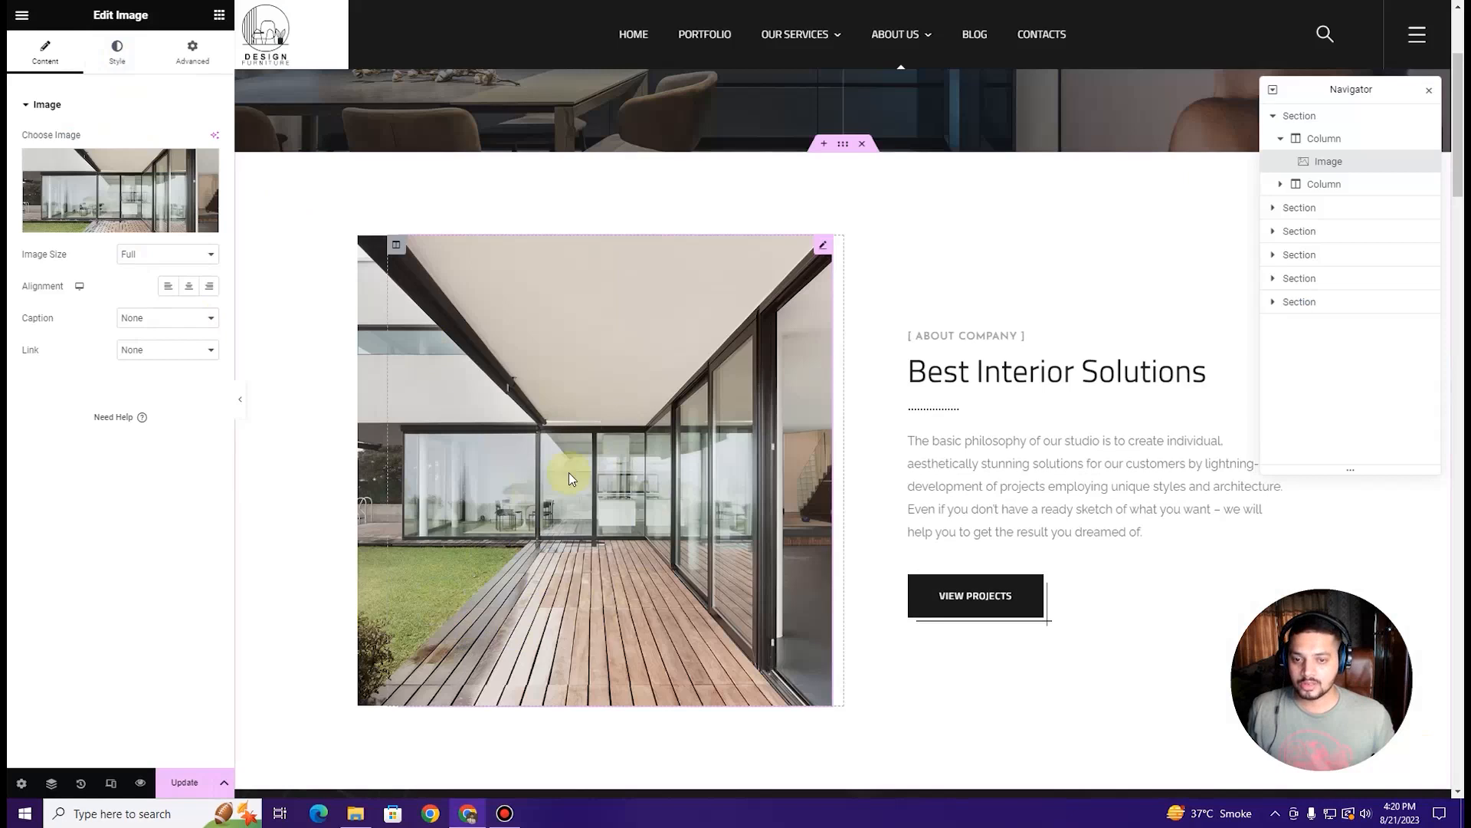
Step: Give the image a 400 border radius so it appears as a circle
left_click(117, 52)
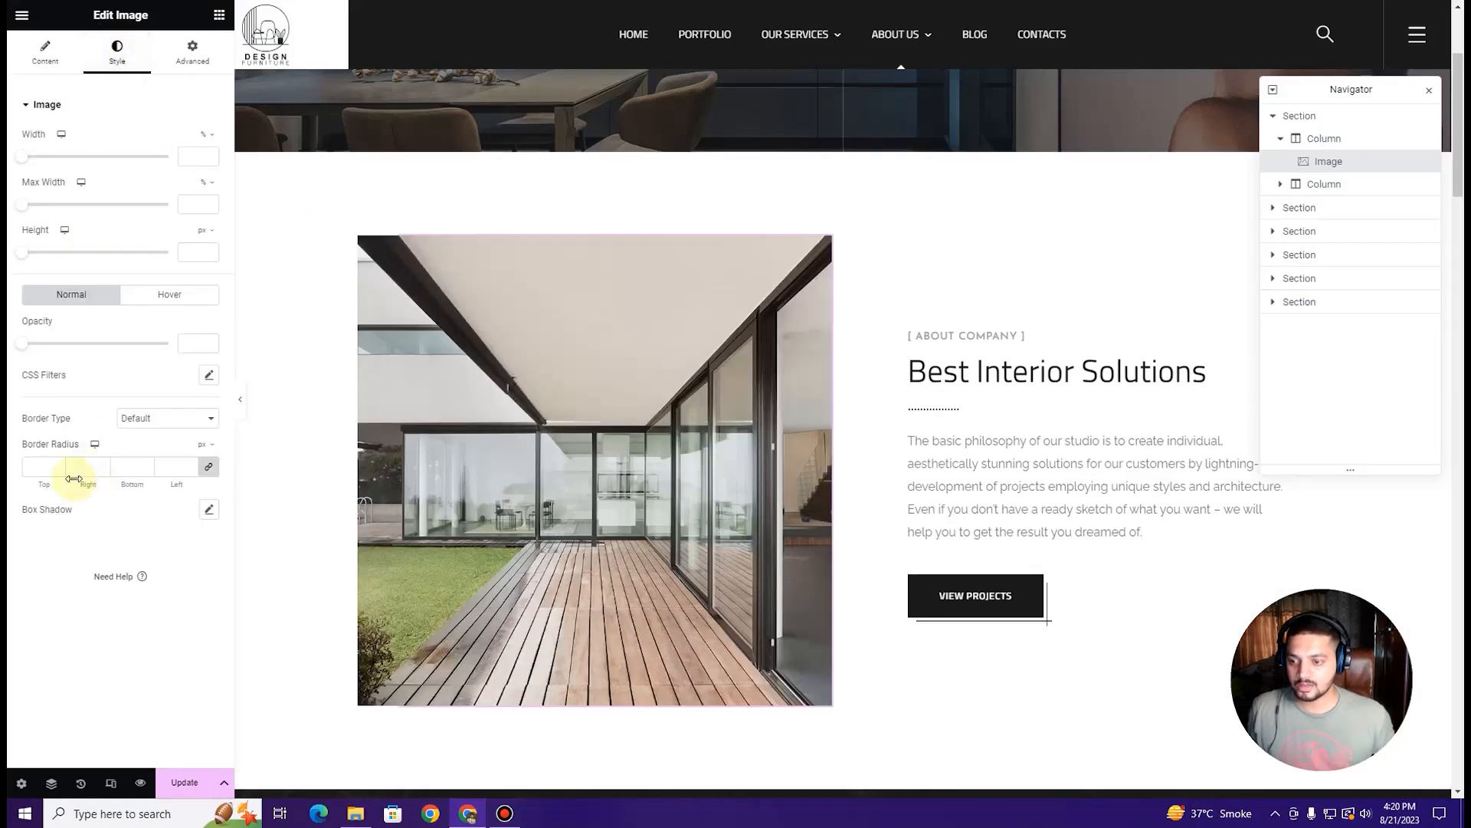
left_click(37, 466)
type("400")
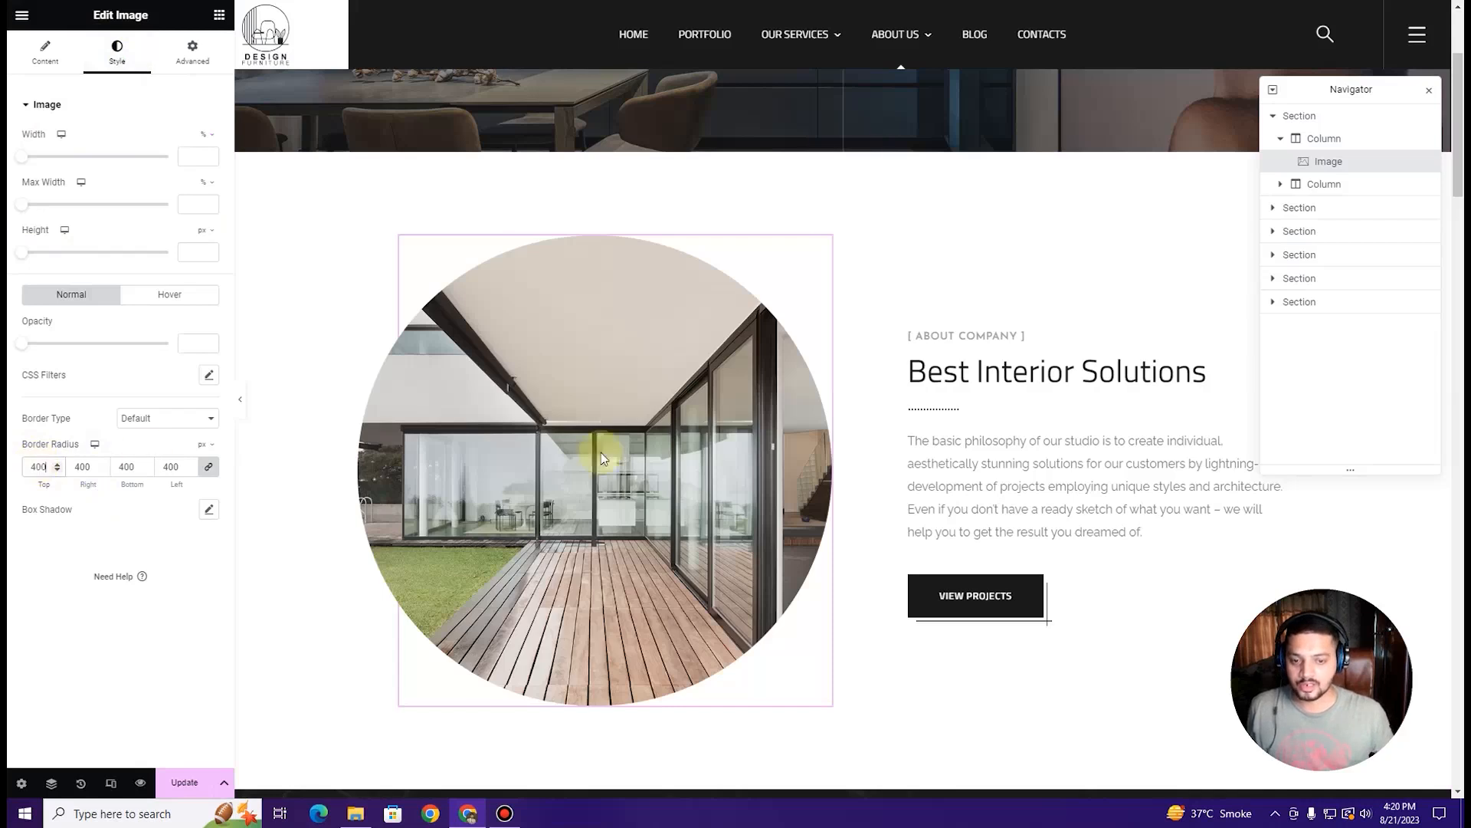
scroll(641, 450, "down", 2)
scroll(638, 453, "up", 5)
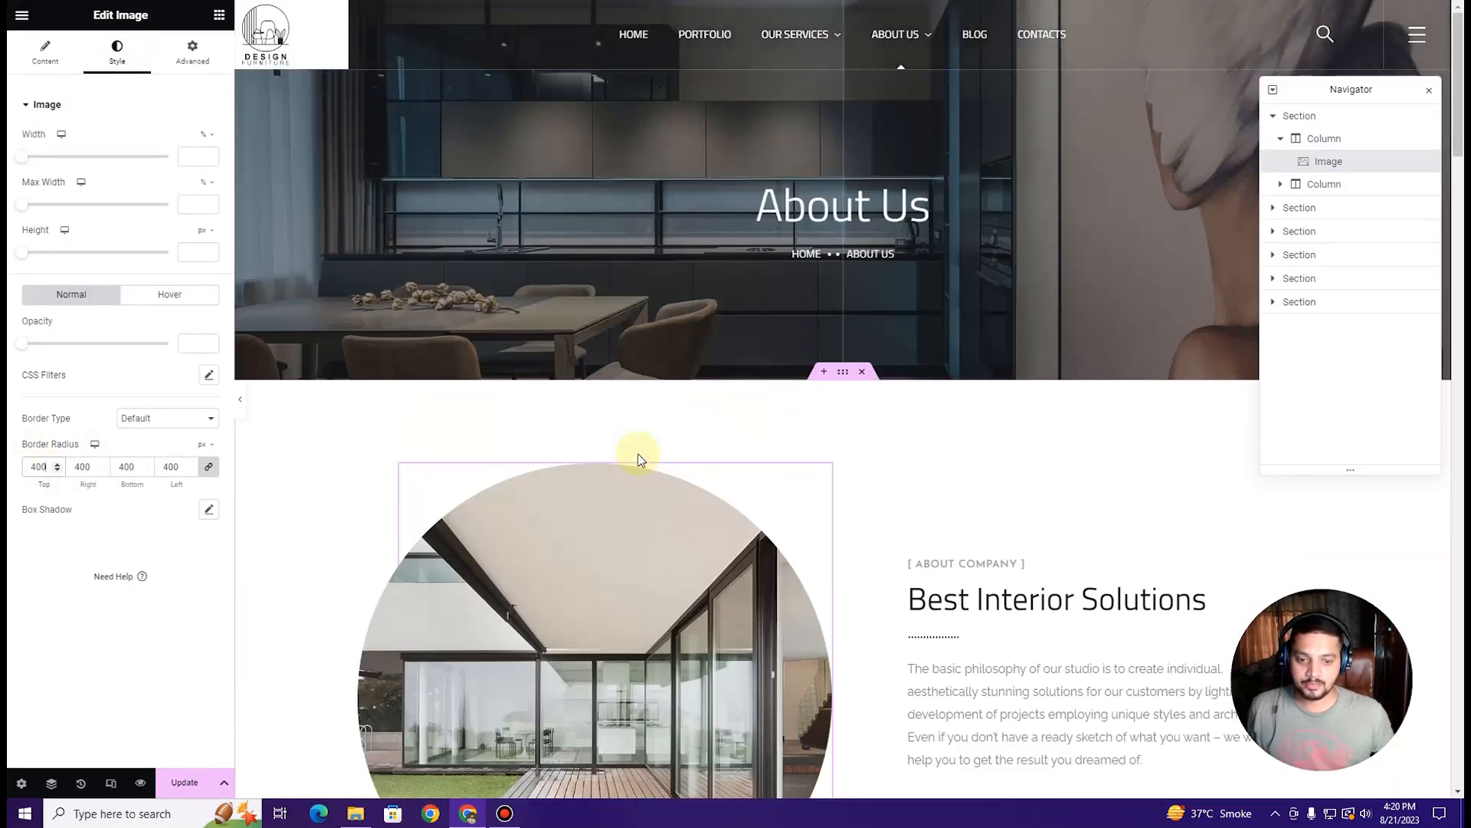
scroll(638, 453, "down", 4)
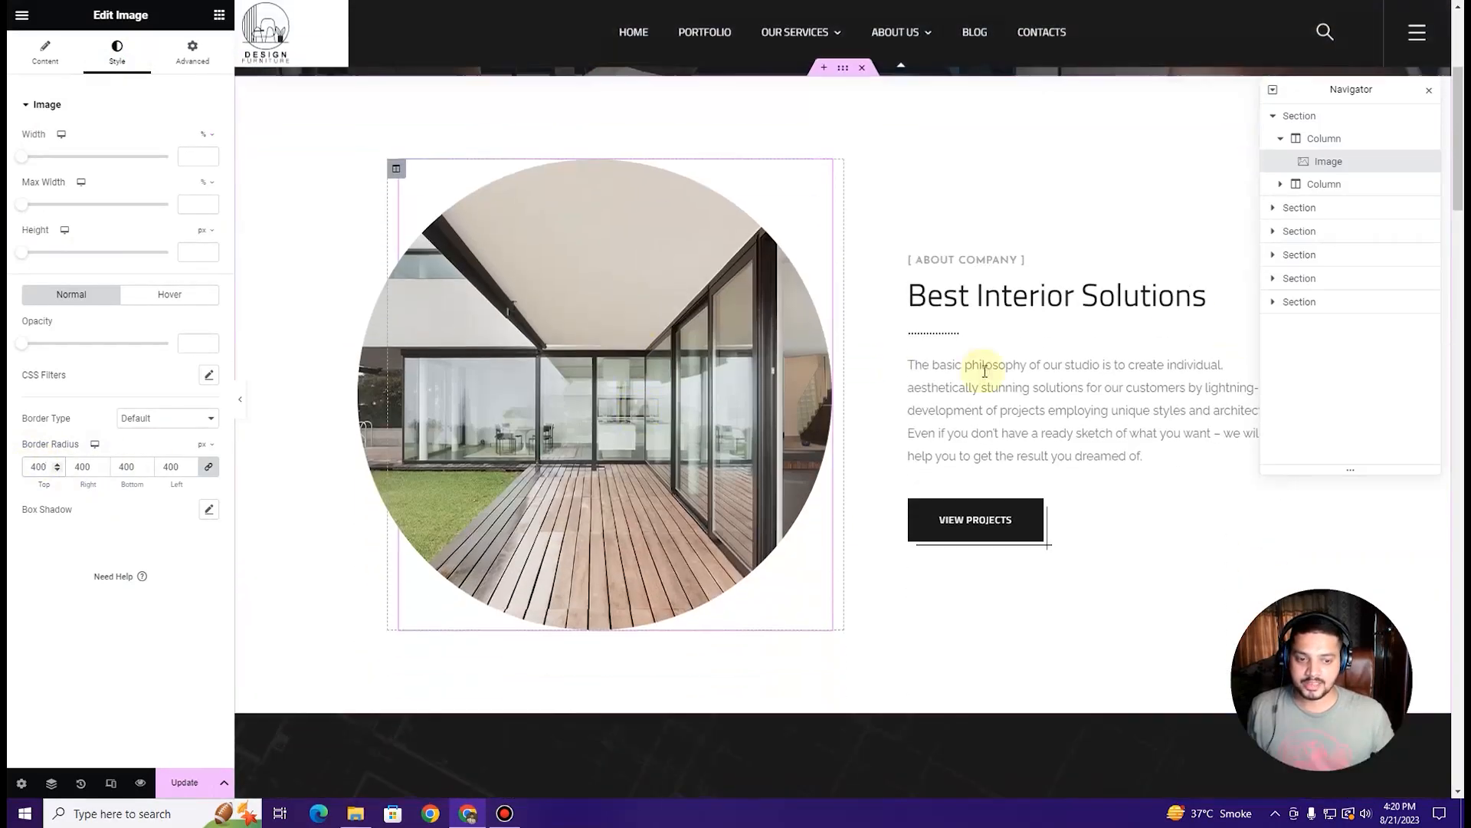
Step: Change the heading subtitle to '[ about us ]' and its title to 'Interior Design Solutions', keeping the dots
left_click(975, 276)
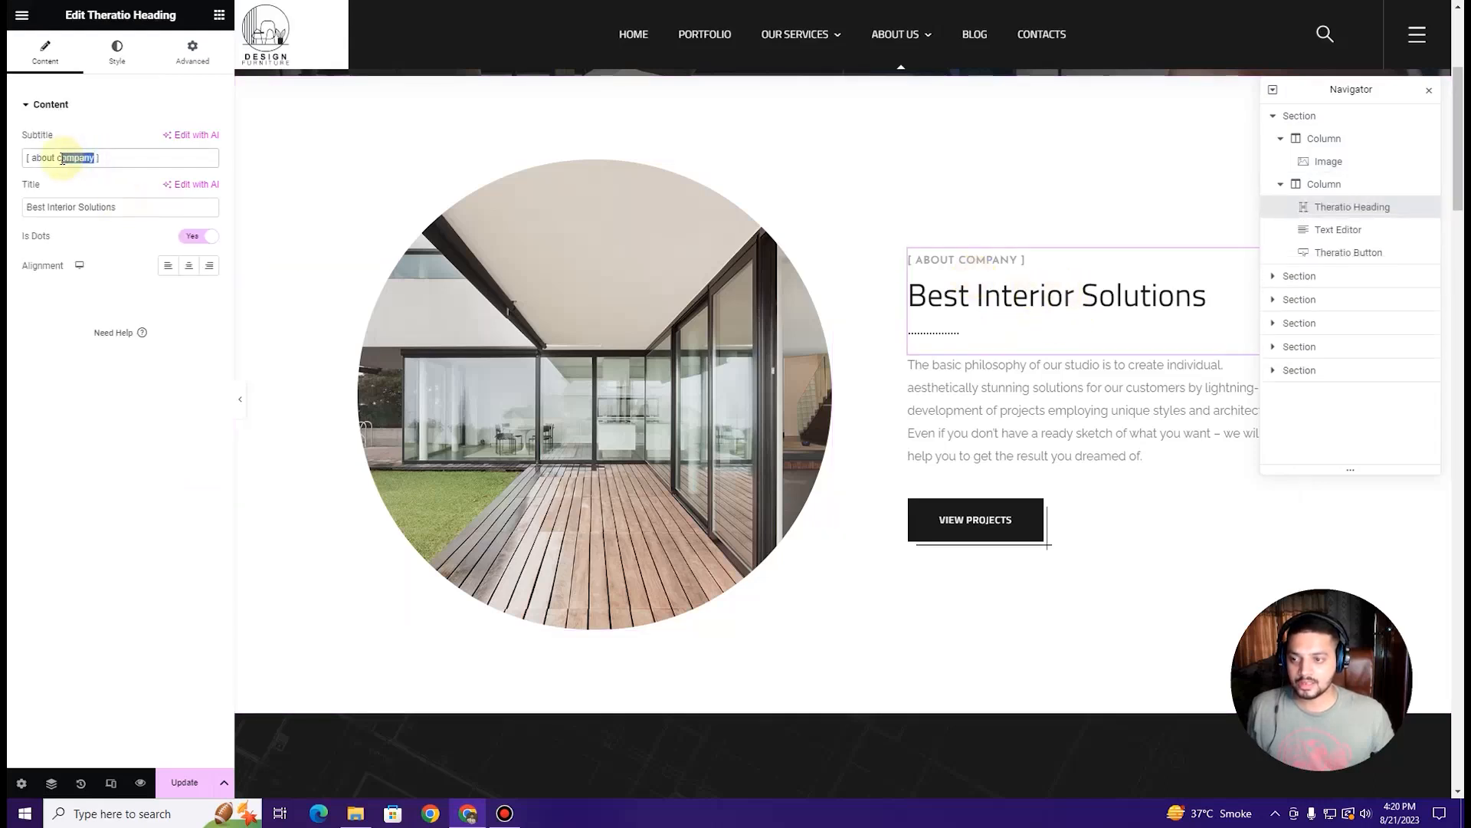
type("ud")
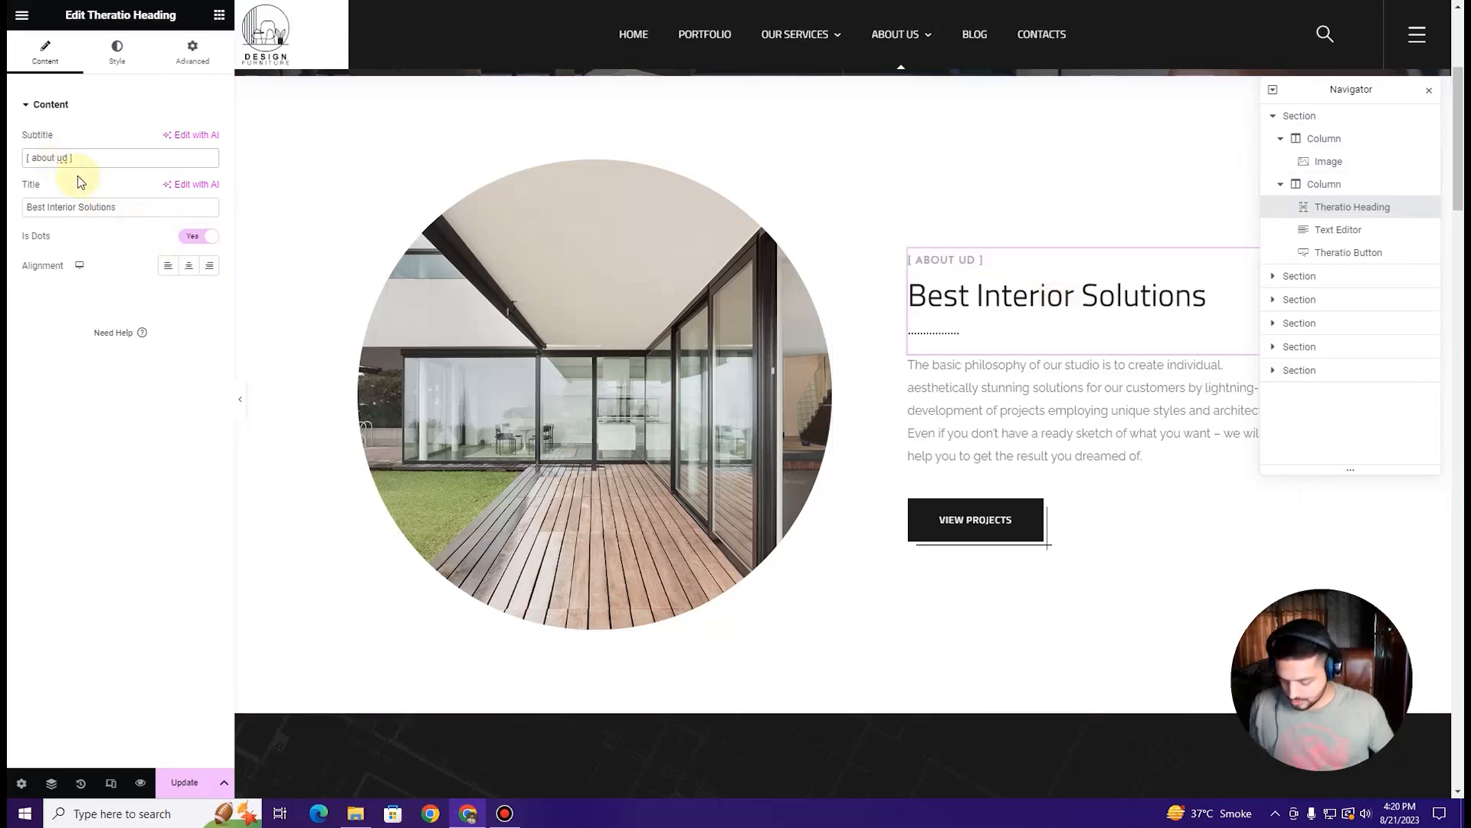
key("BackSpace")
type("s")
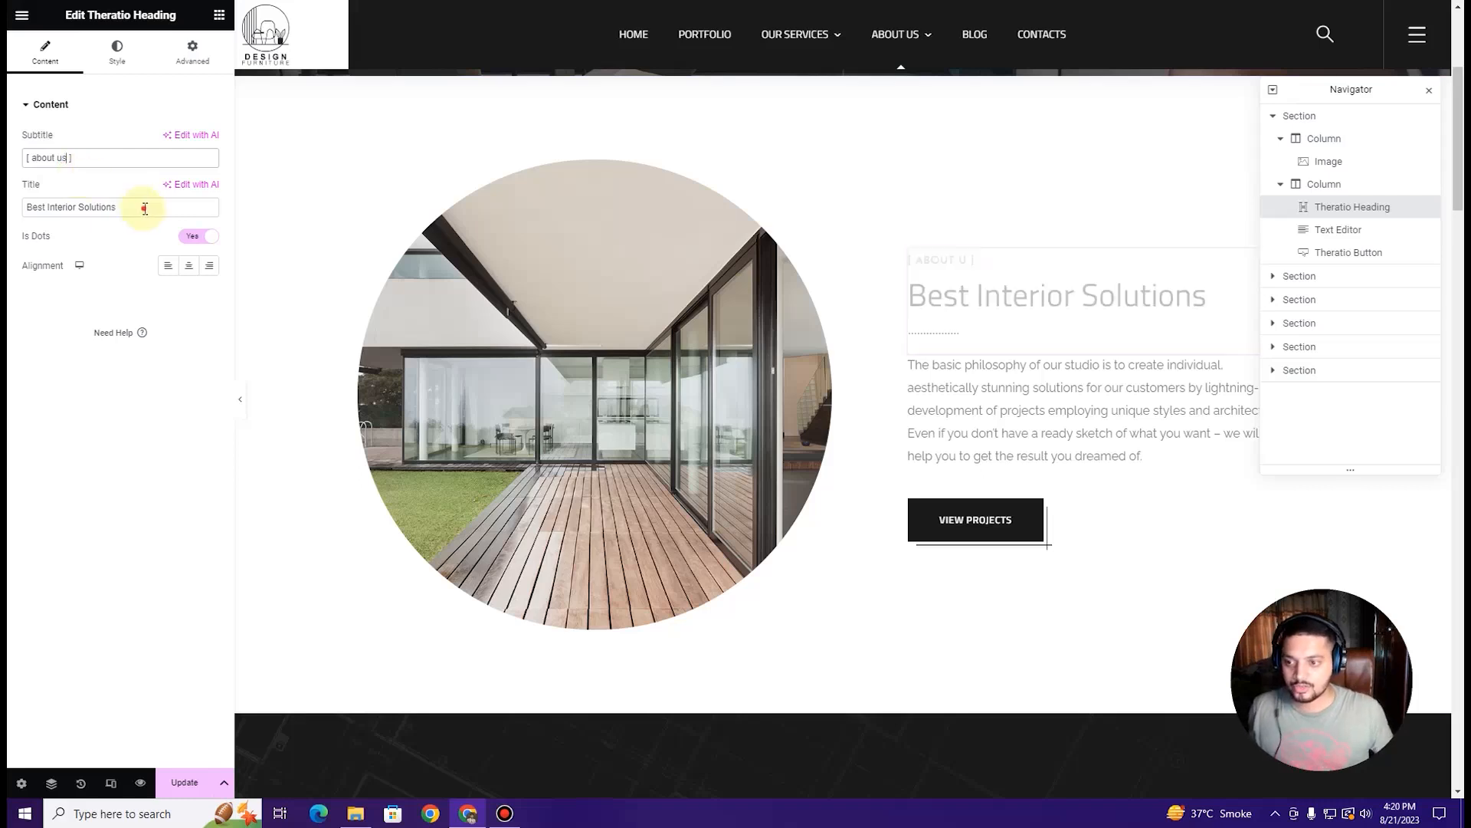
left_click_drag(145, 211, 9, 221)
type("Inte")
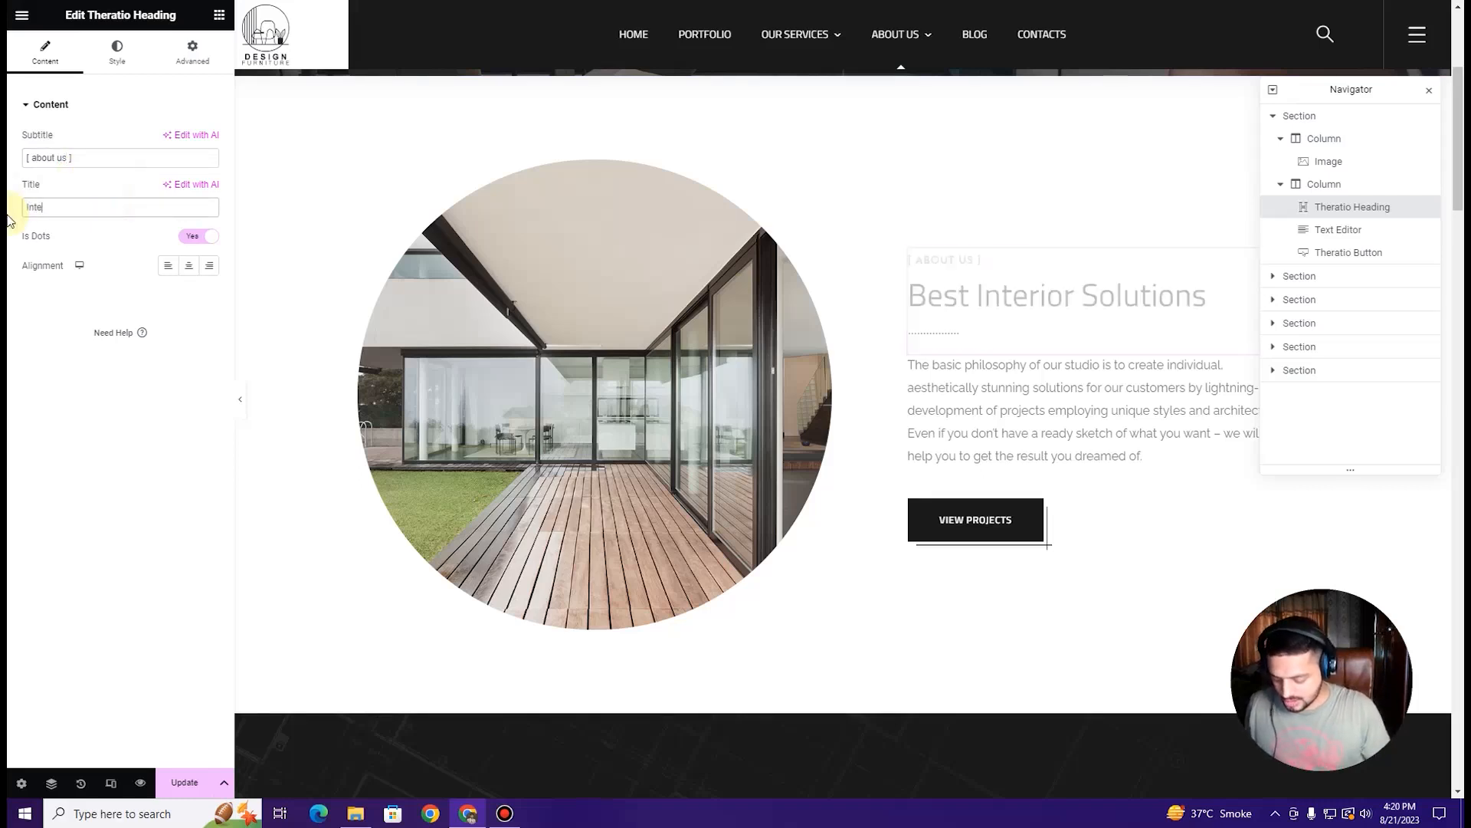
type("rior Desig")
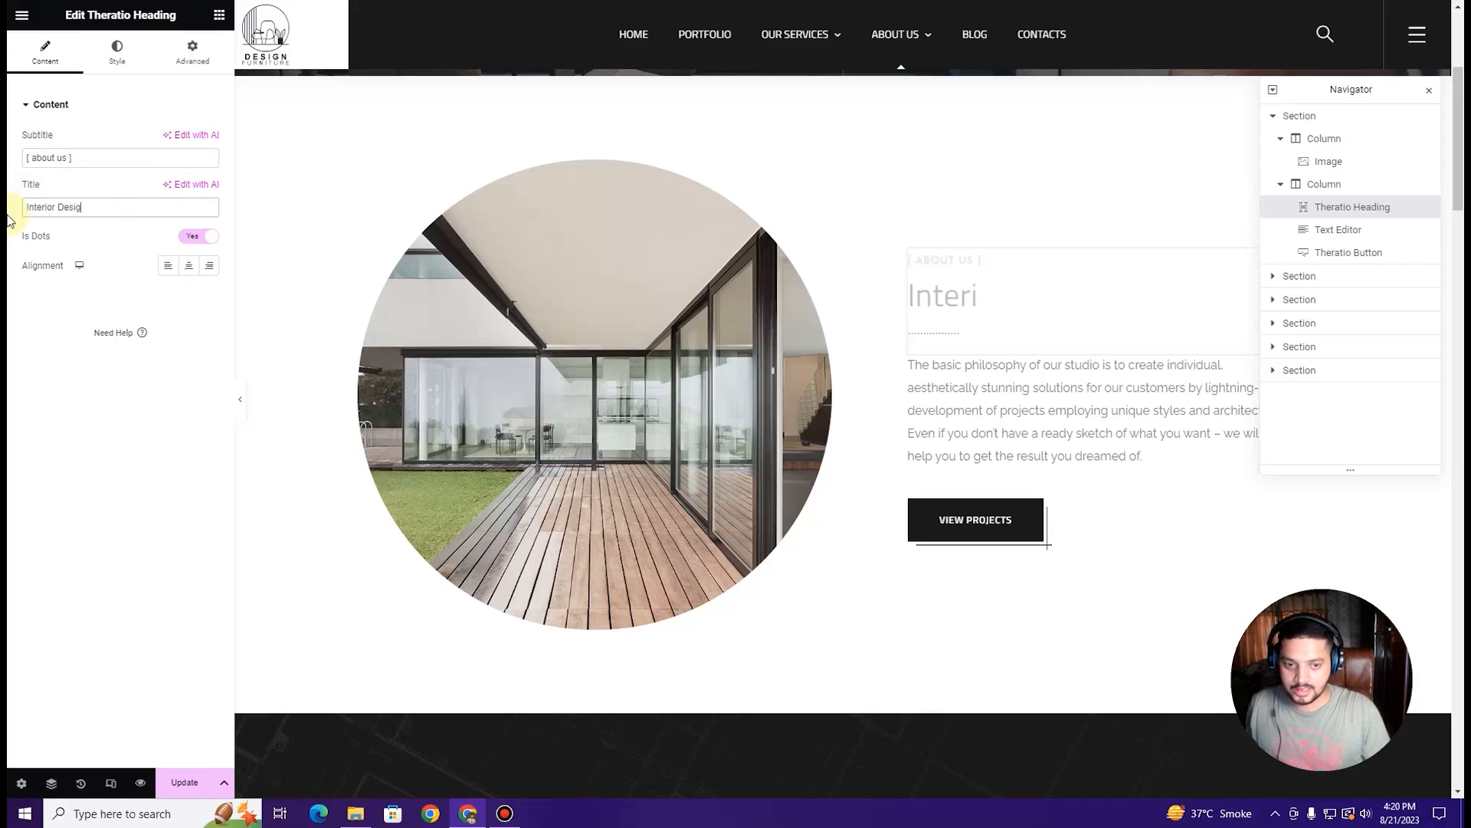
type("n Solutions")
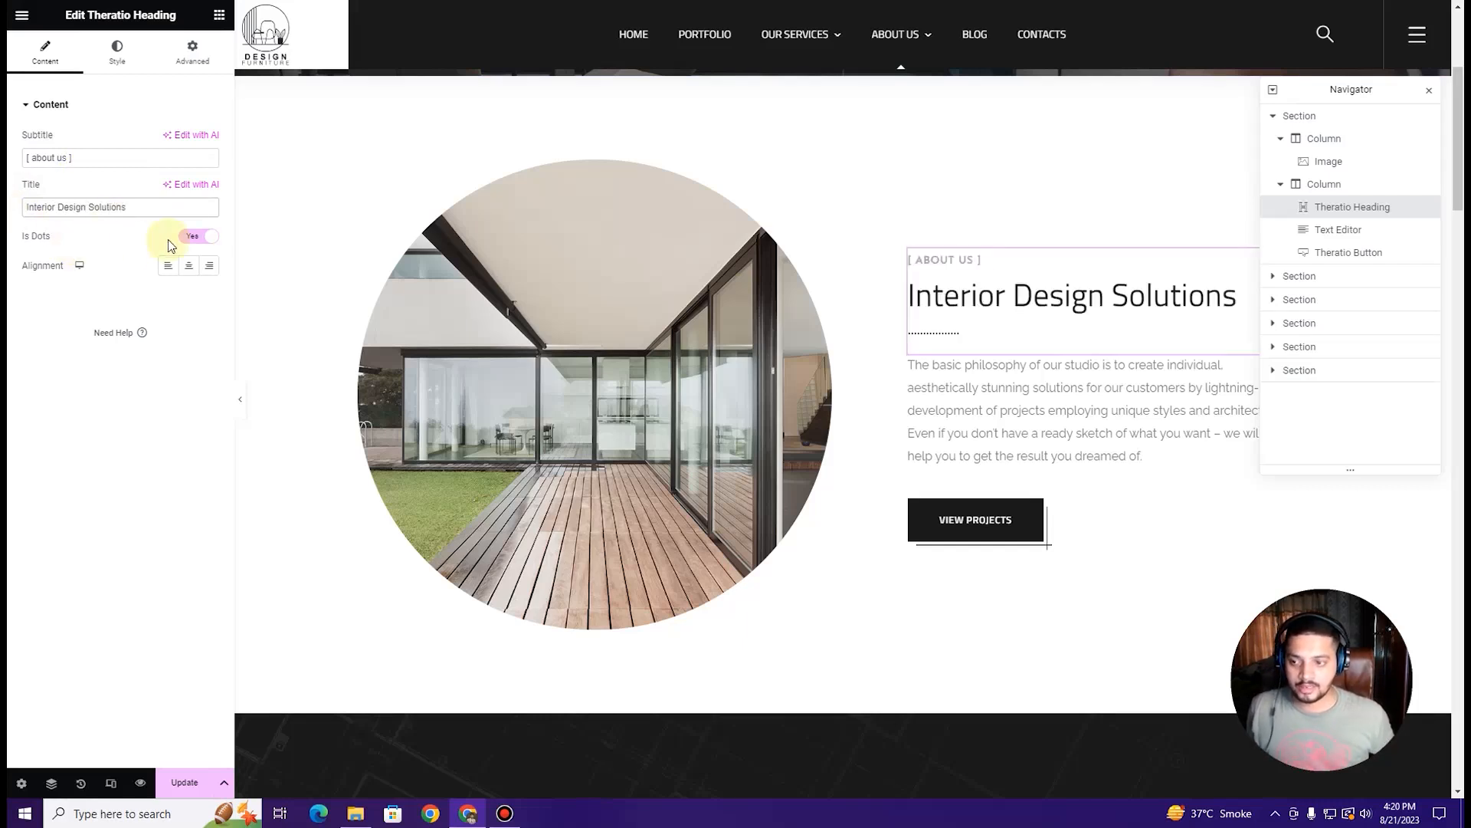
left_click(191, 238)
left_click(208, 238)
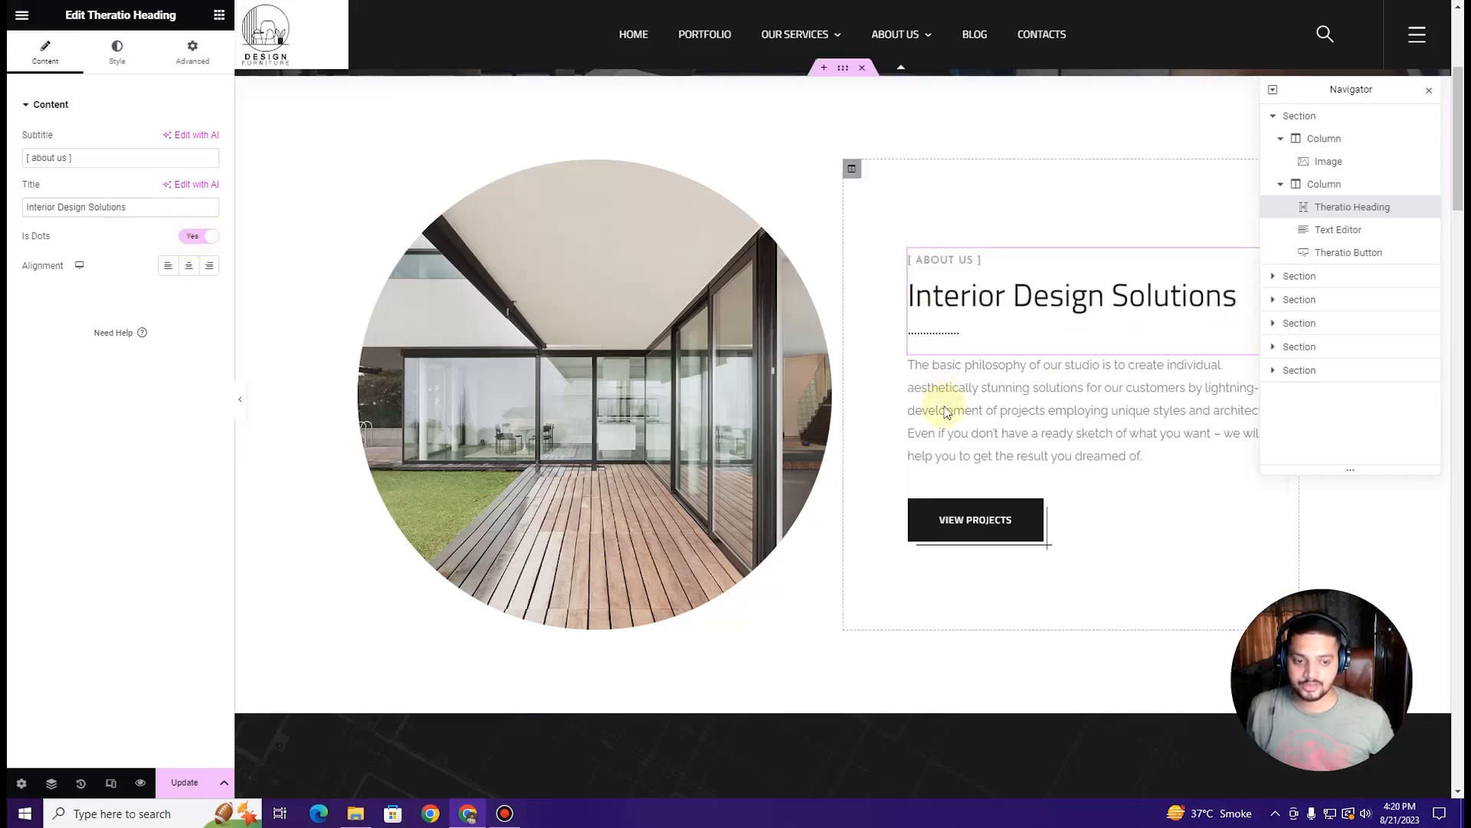
Step: Link the View Projects button to the Portfolio page
left_click(933, 429)
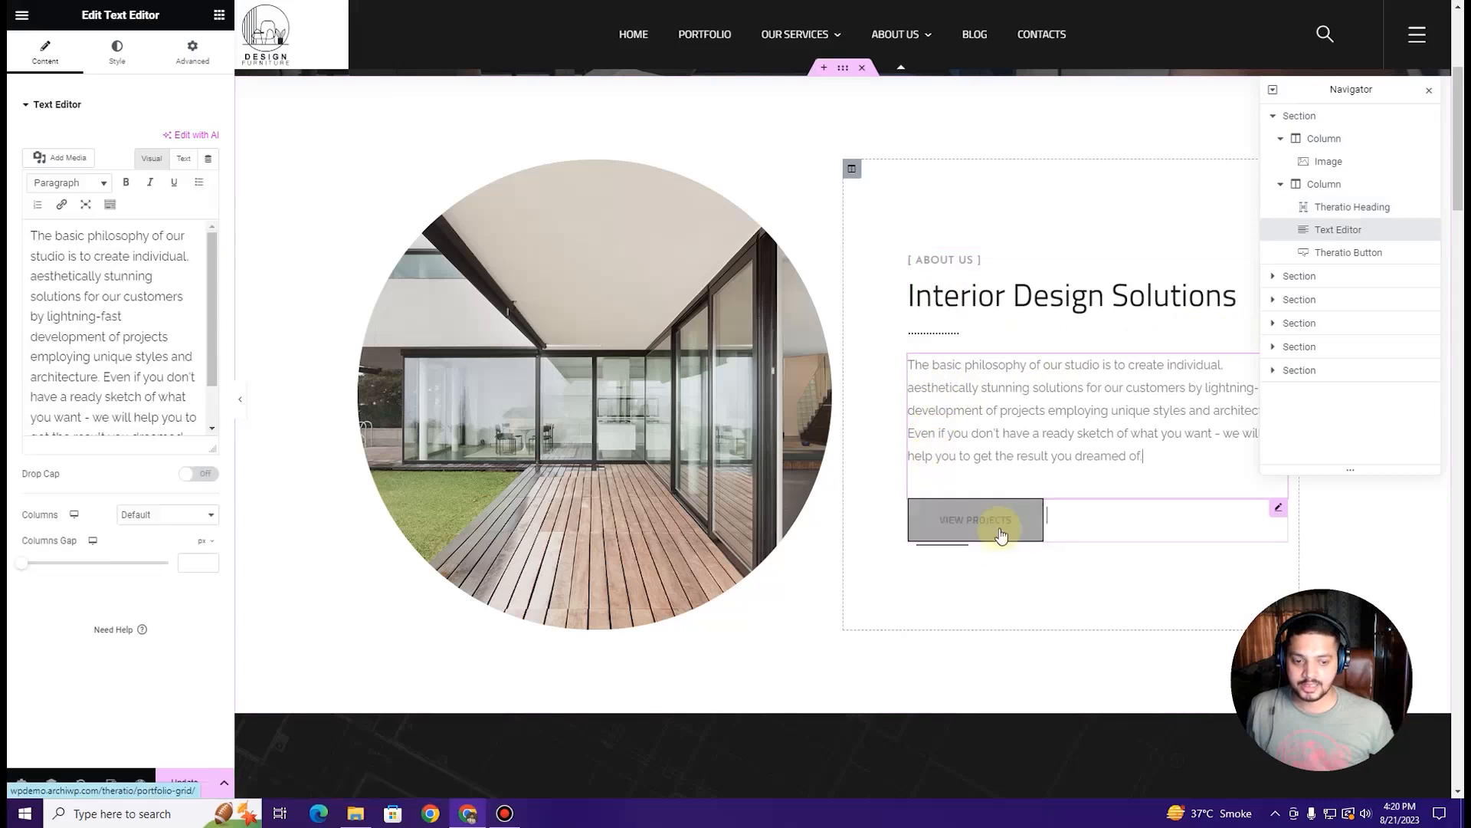
left_click(1060, 526)
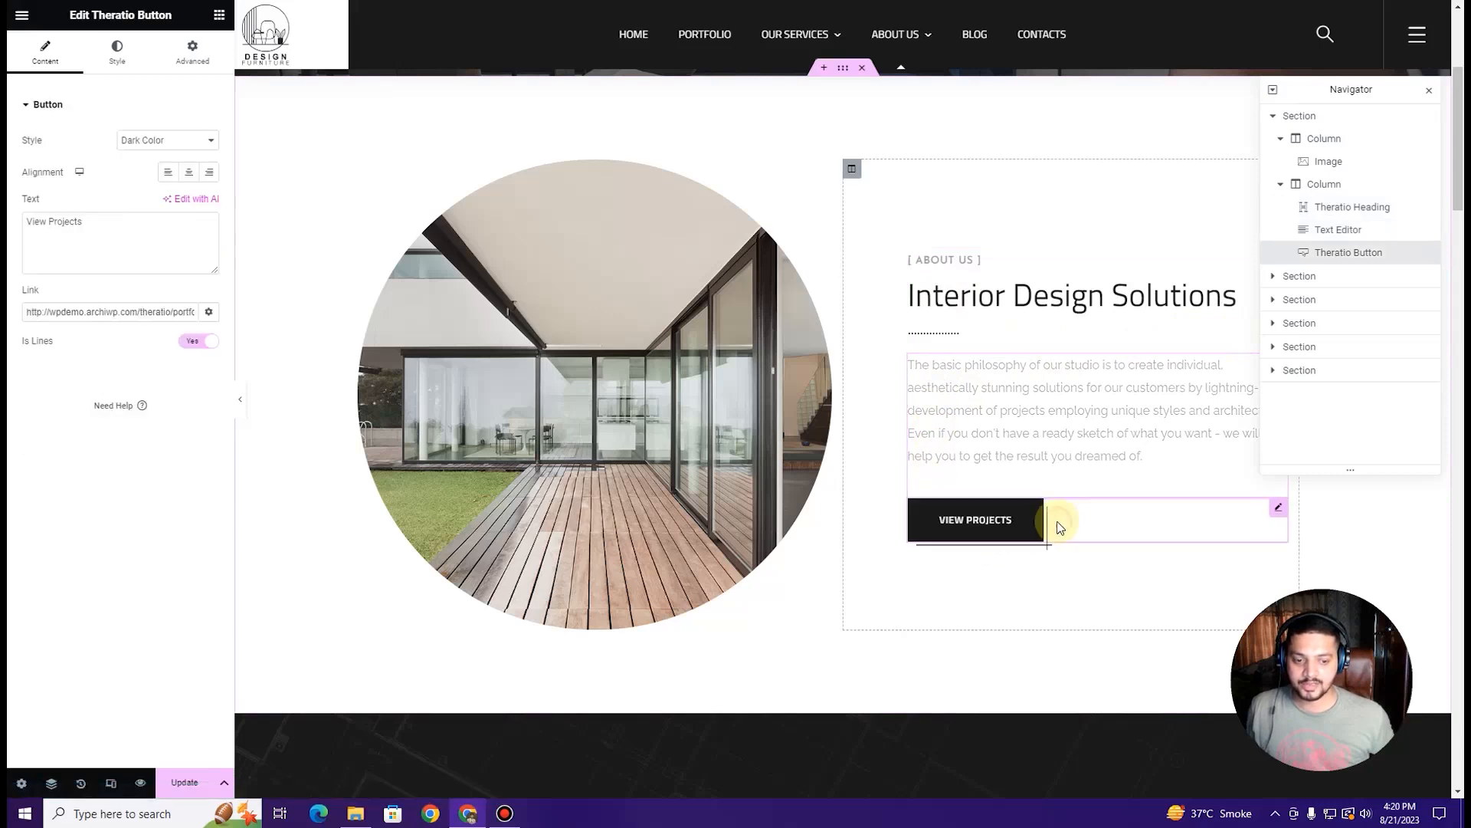
triple_click(106, 306)
type("ortfolo")
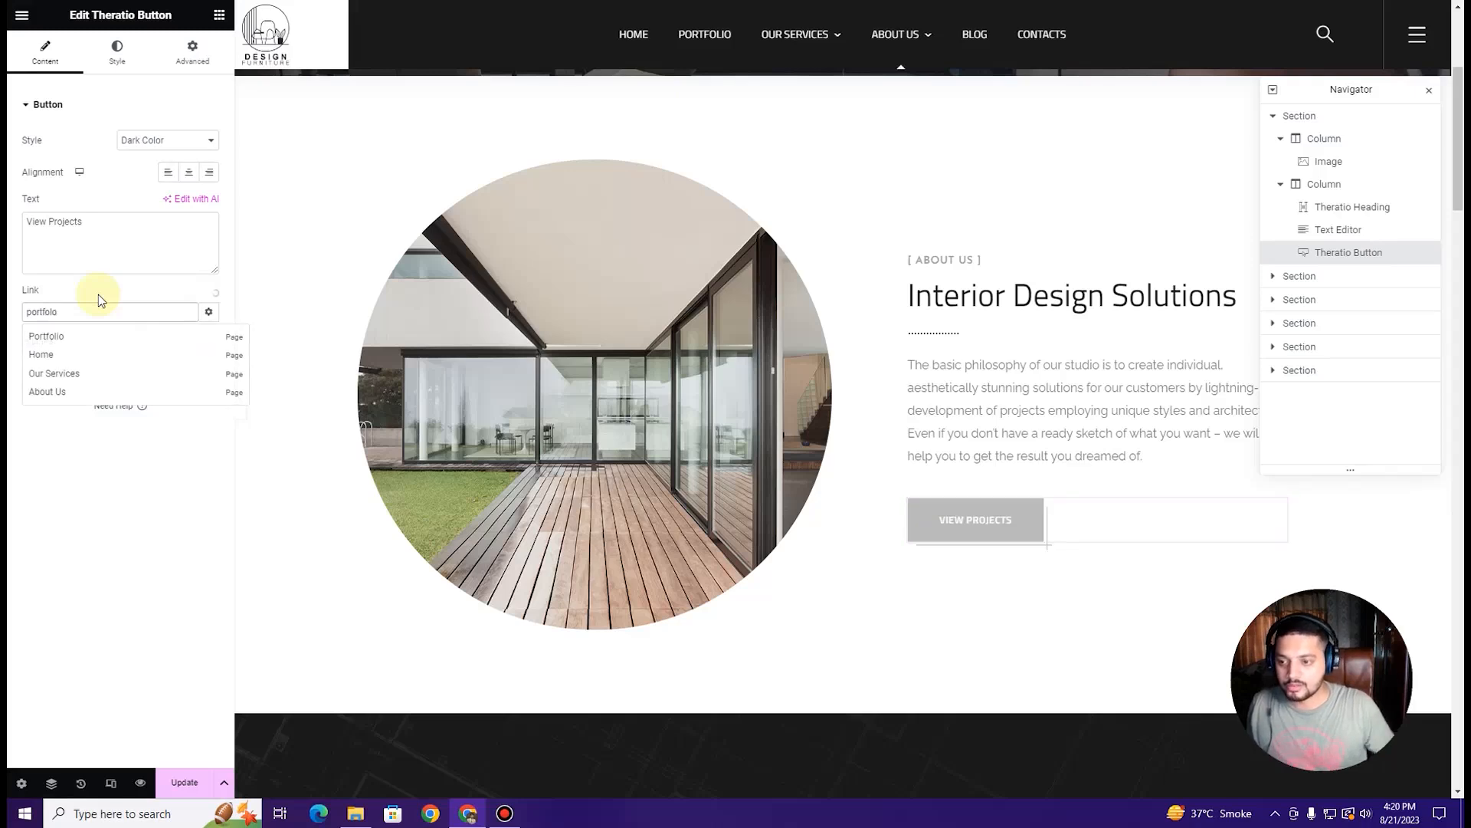
key("BackSpace")
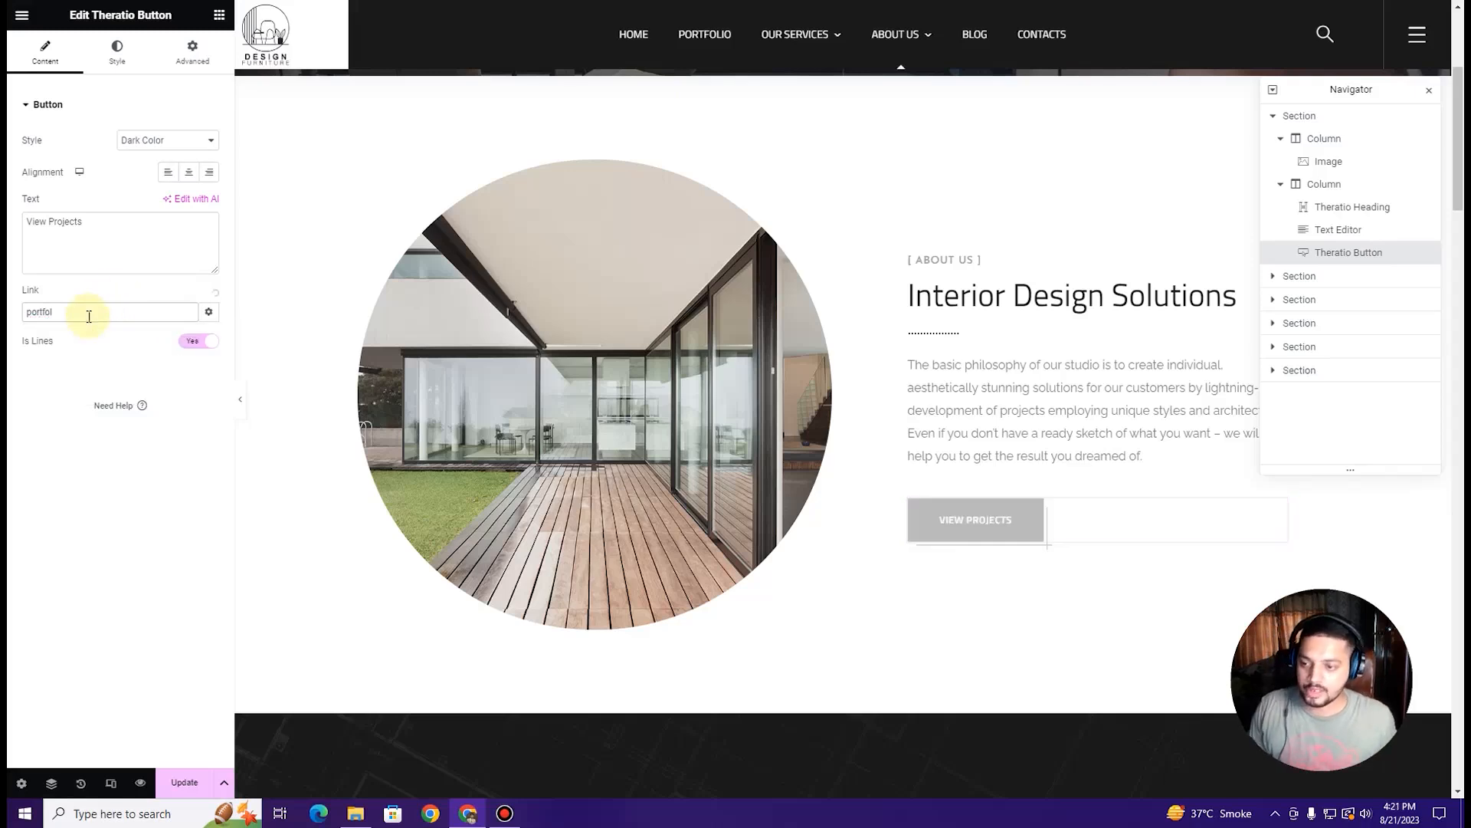
left_click(93, 342)
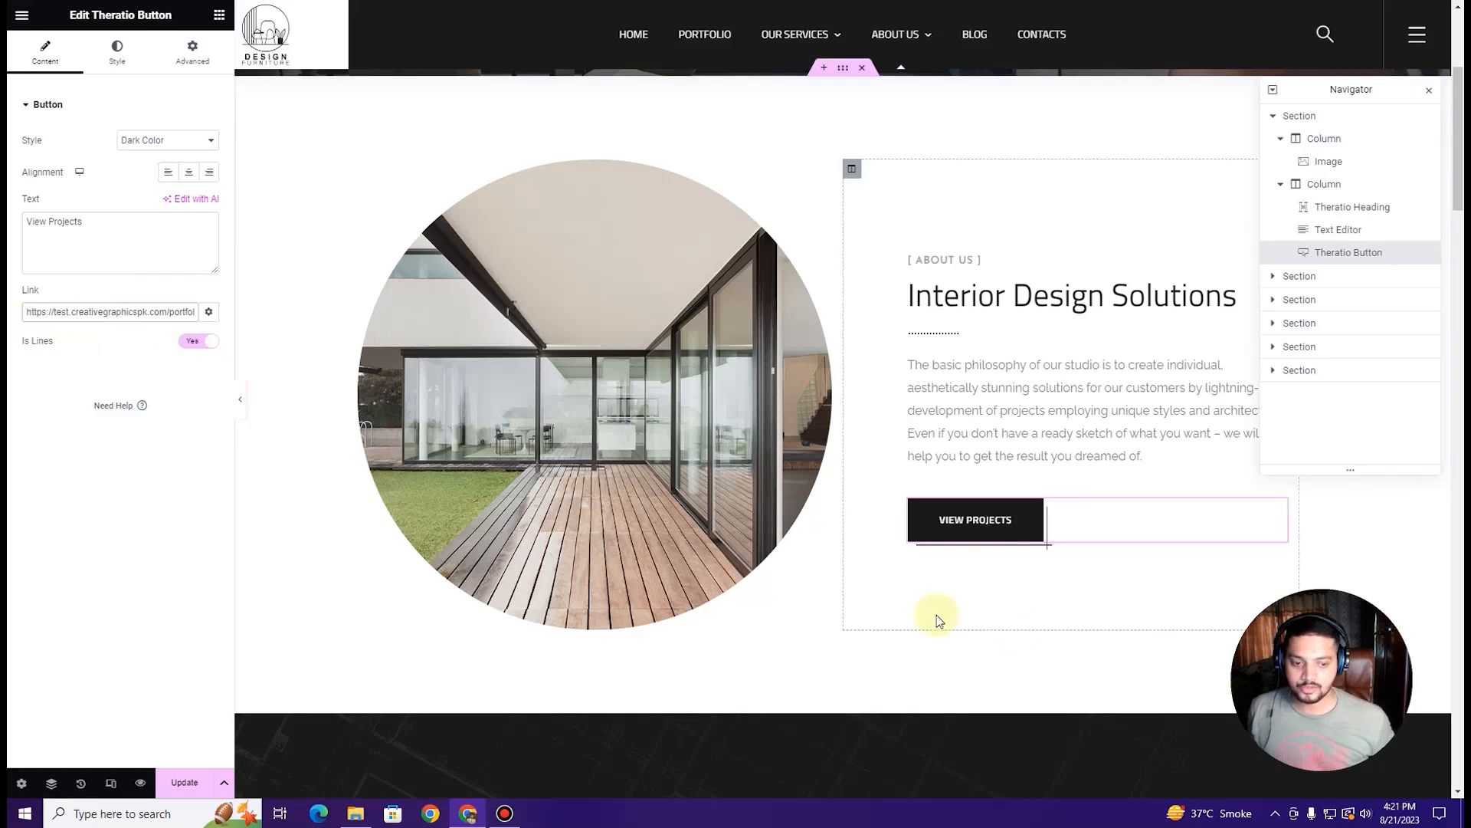
Step: Inspect the settings of the Our Missions and Our Vision flip boxes
scroll(743, 322, "down", 7)
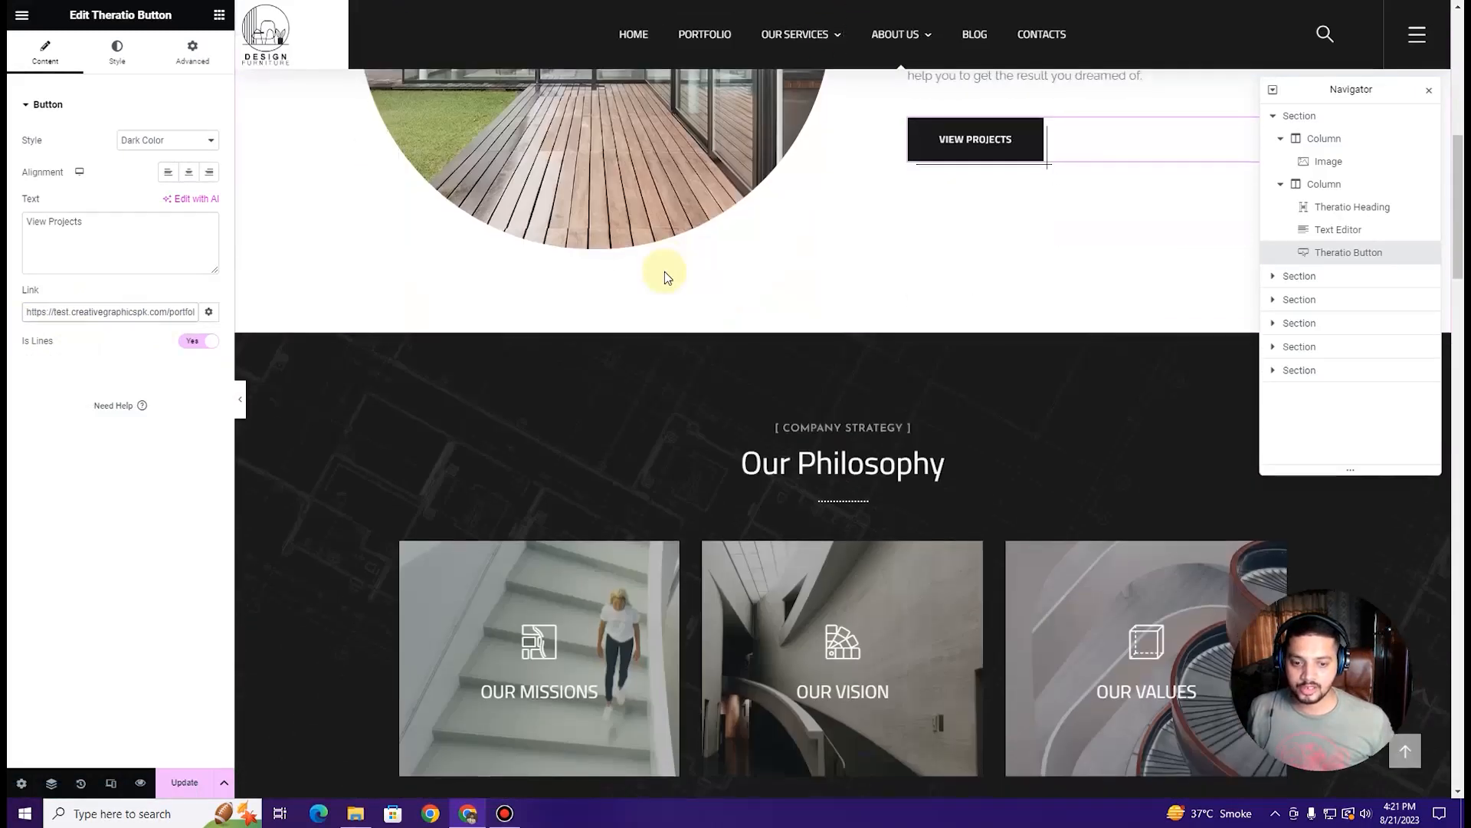
scroll(752, 360, "down", 1)
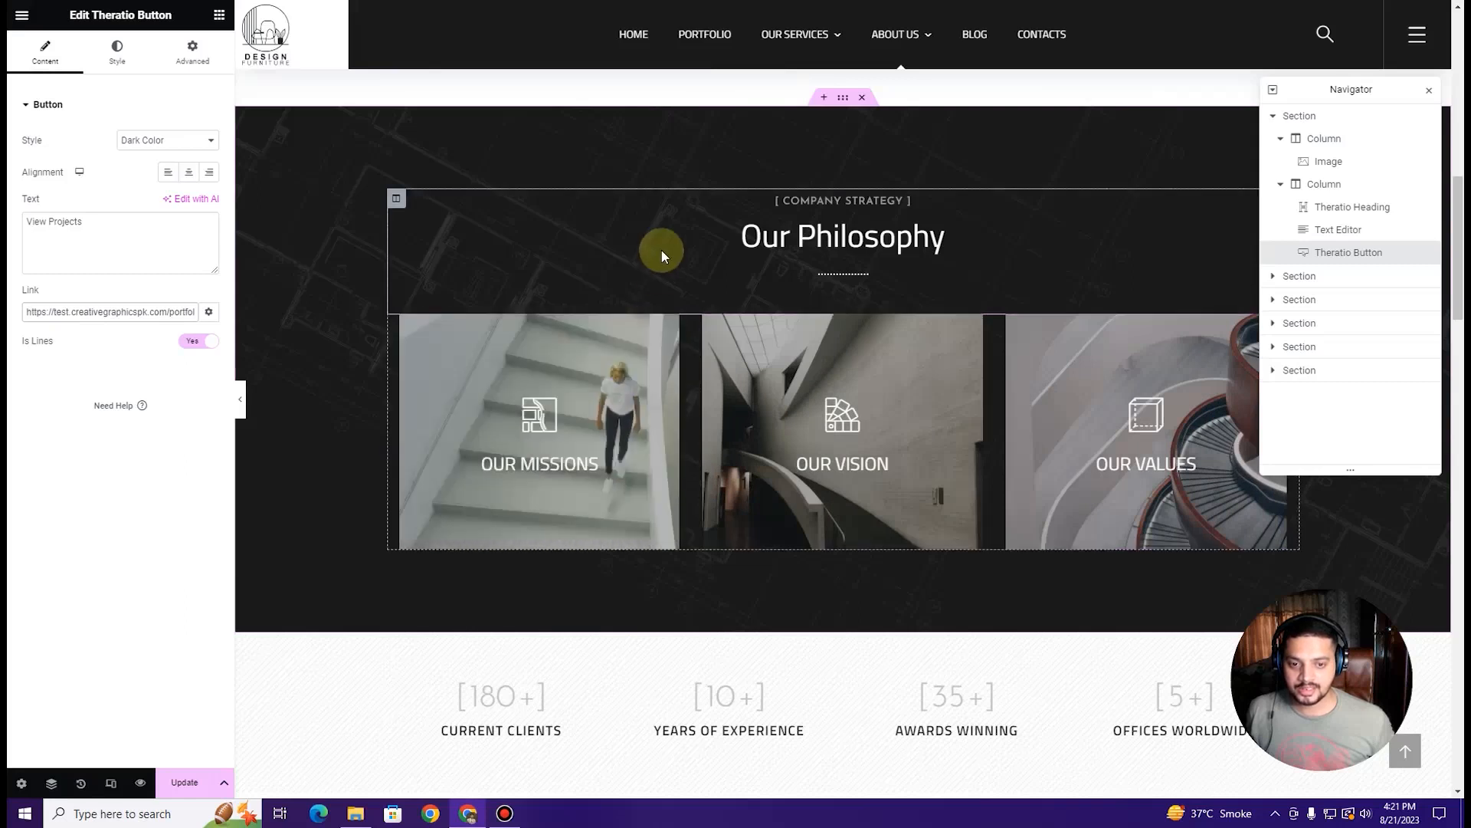
left_click(671, 323)
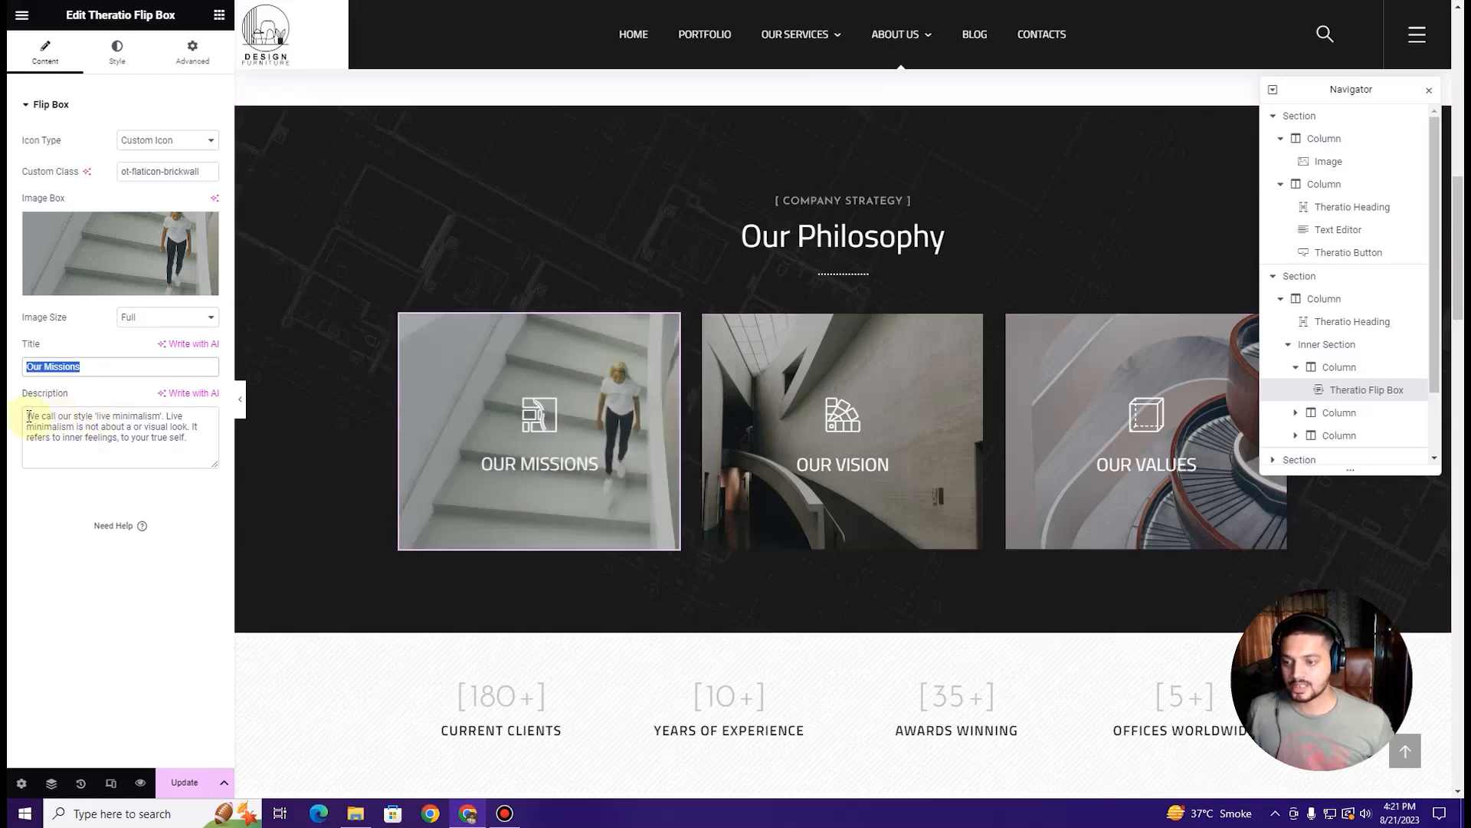
left_click_drag(29, 418, 190, 442)
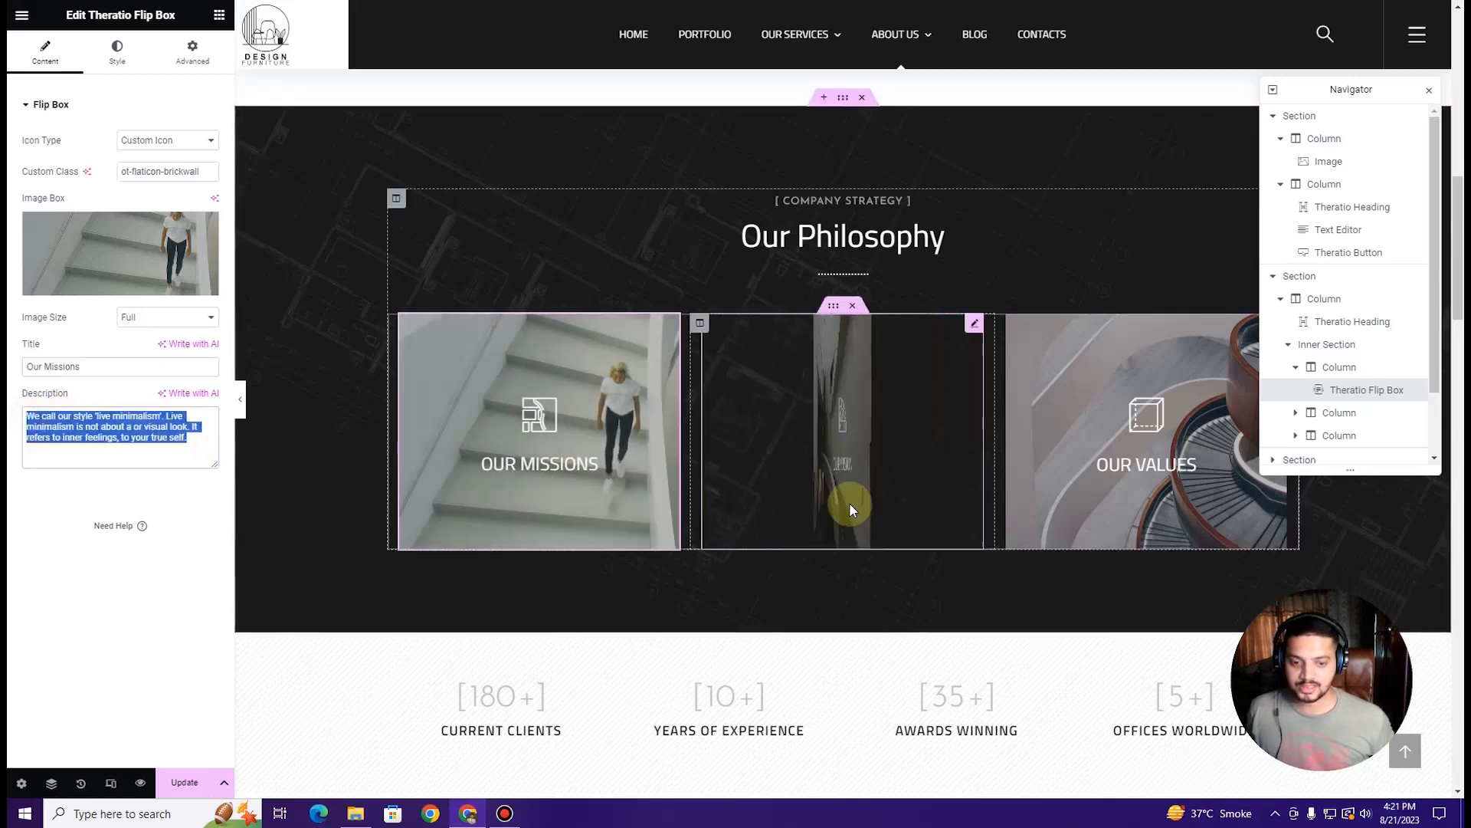
left_click(973, 335)
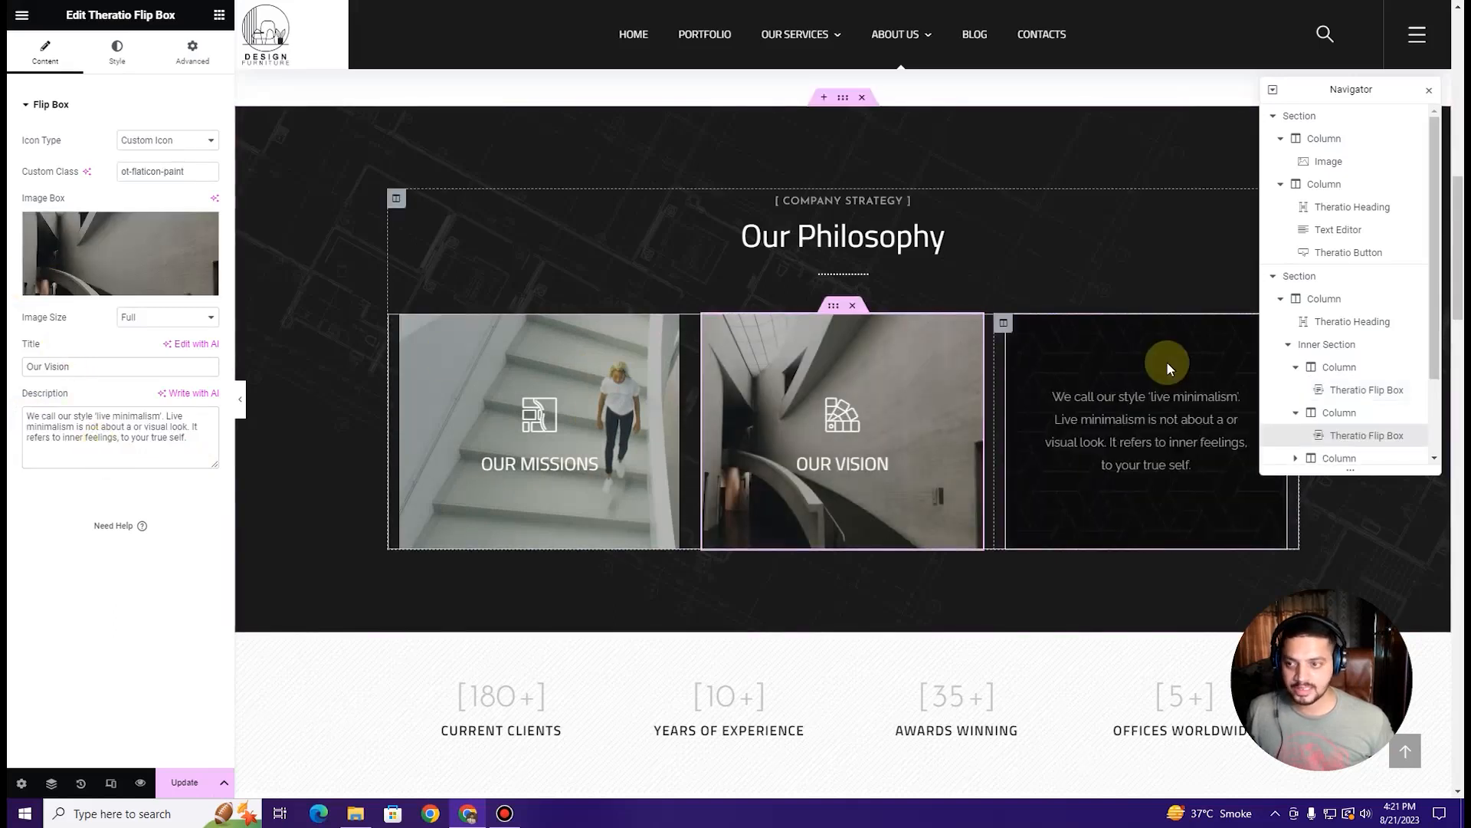
Step: Delete the whole statistics counters section
scroll(1168, 365, "down", 4)
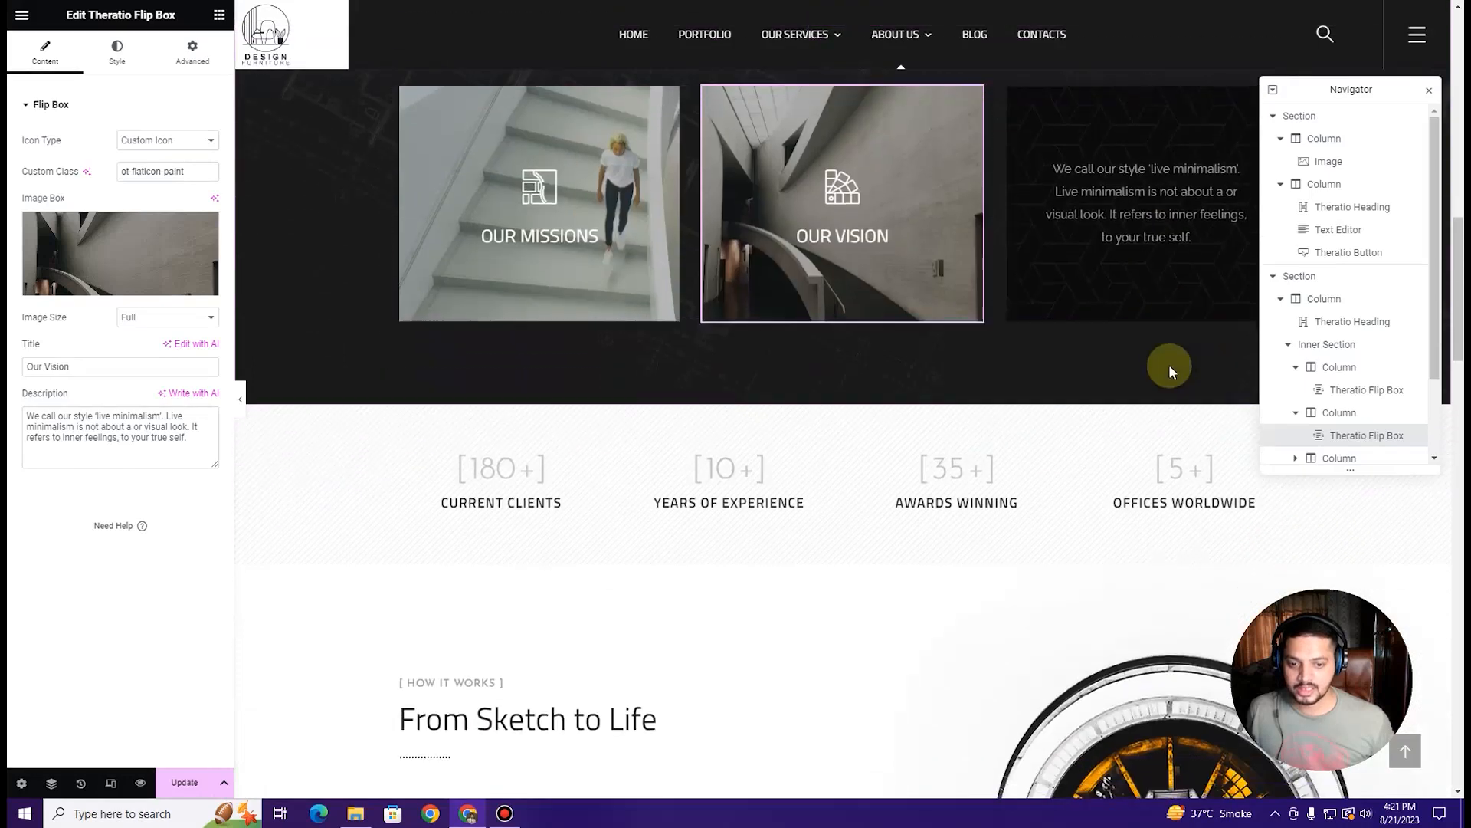
scroll(1166, 381, "down", 1)
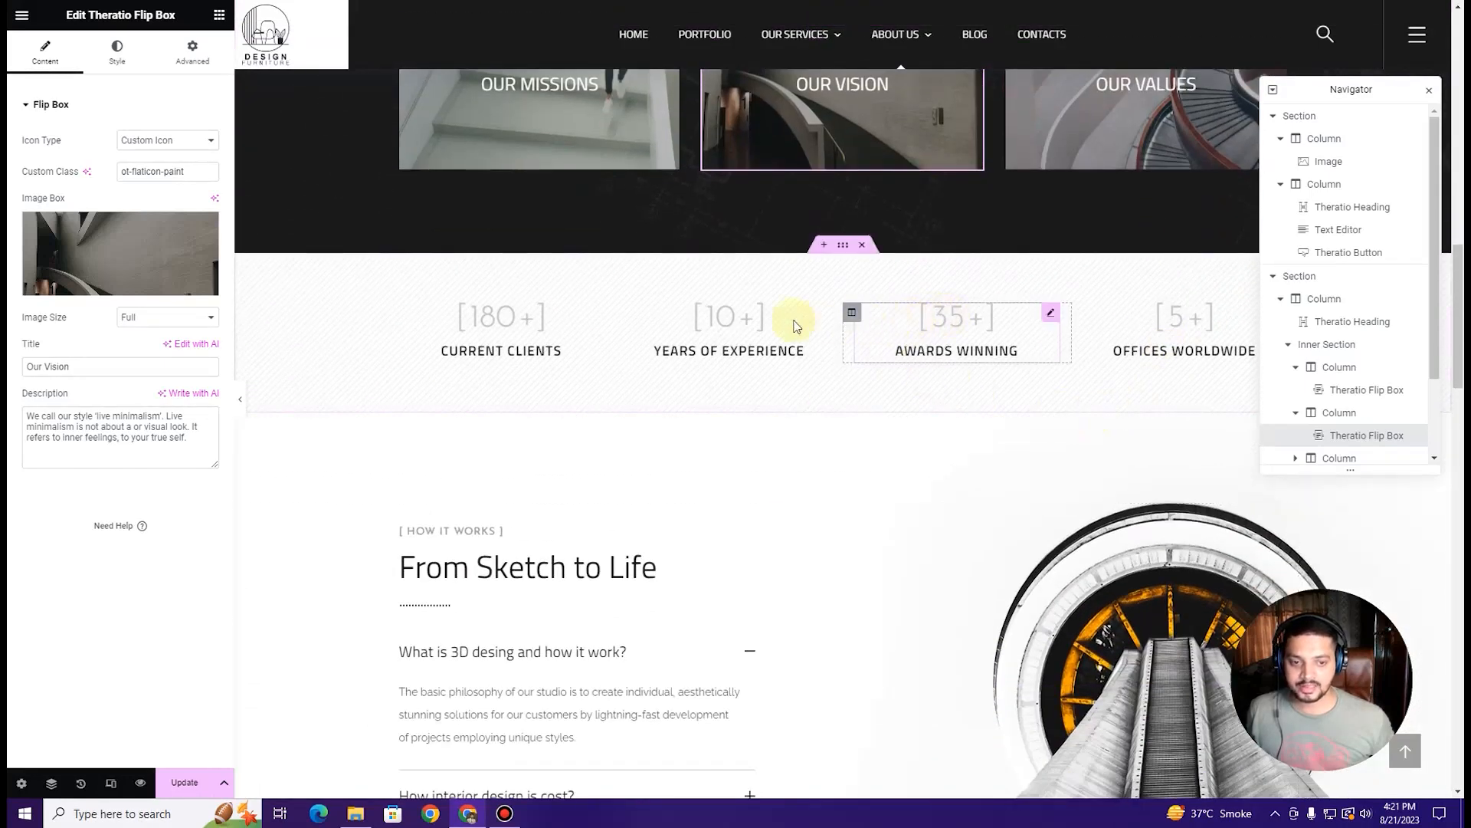
left_click(472, 318)
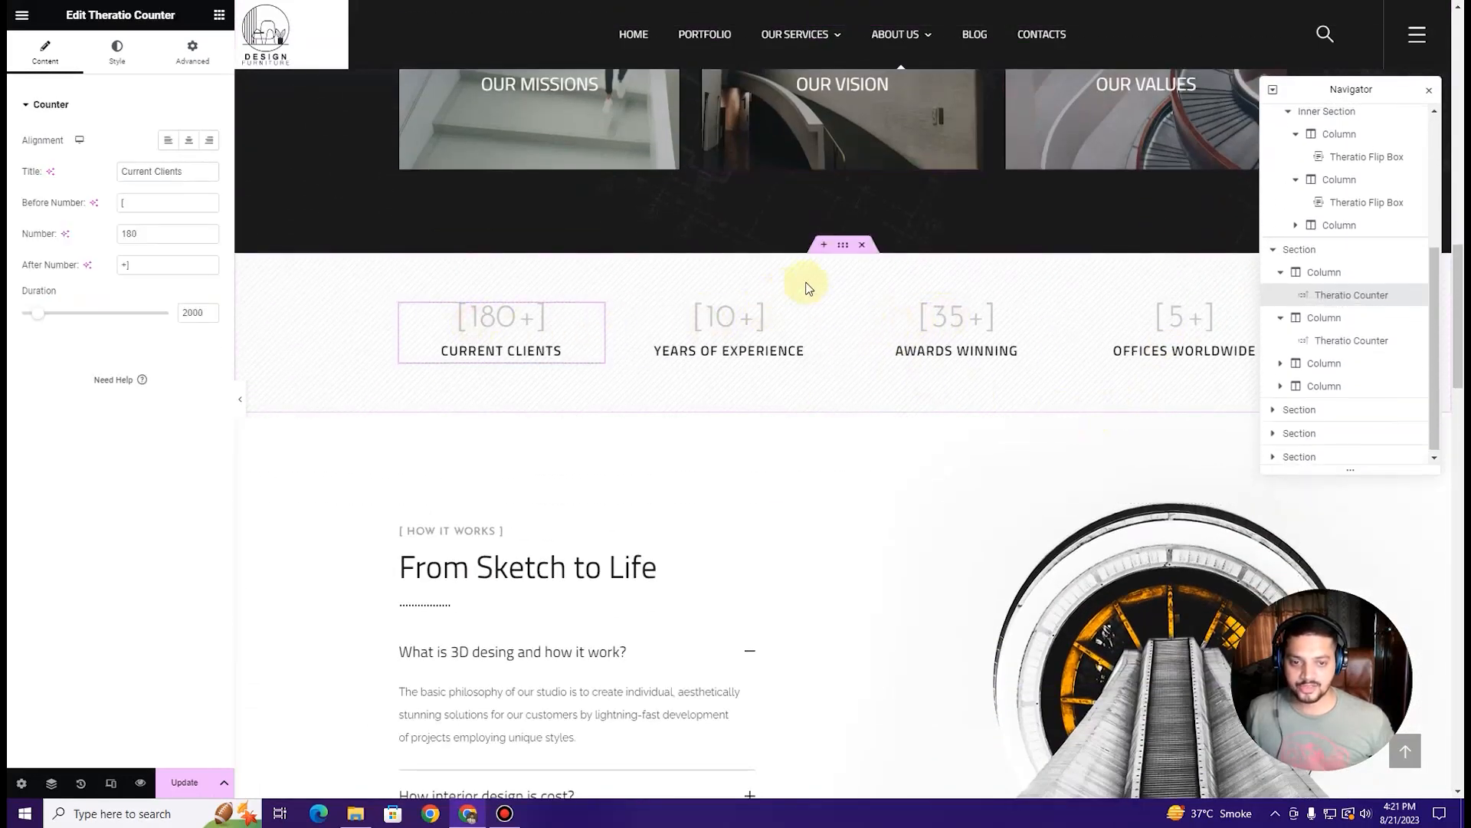
left_click(864, 253)
Step: Bring up the settings of the From Sketch to Life FAQ accordion
scroll(628, 330, "down", 2)
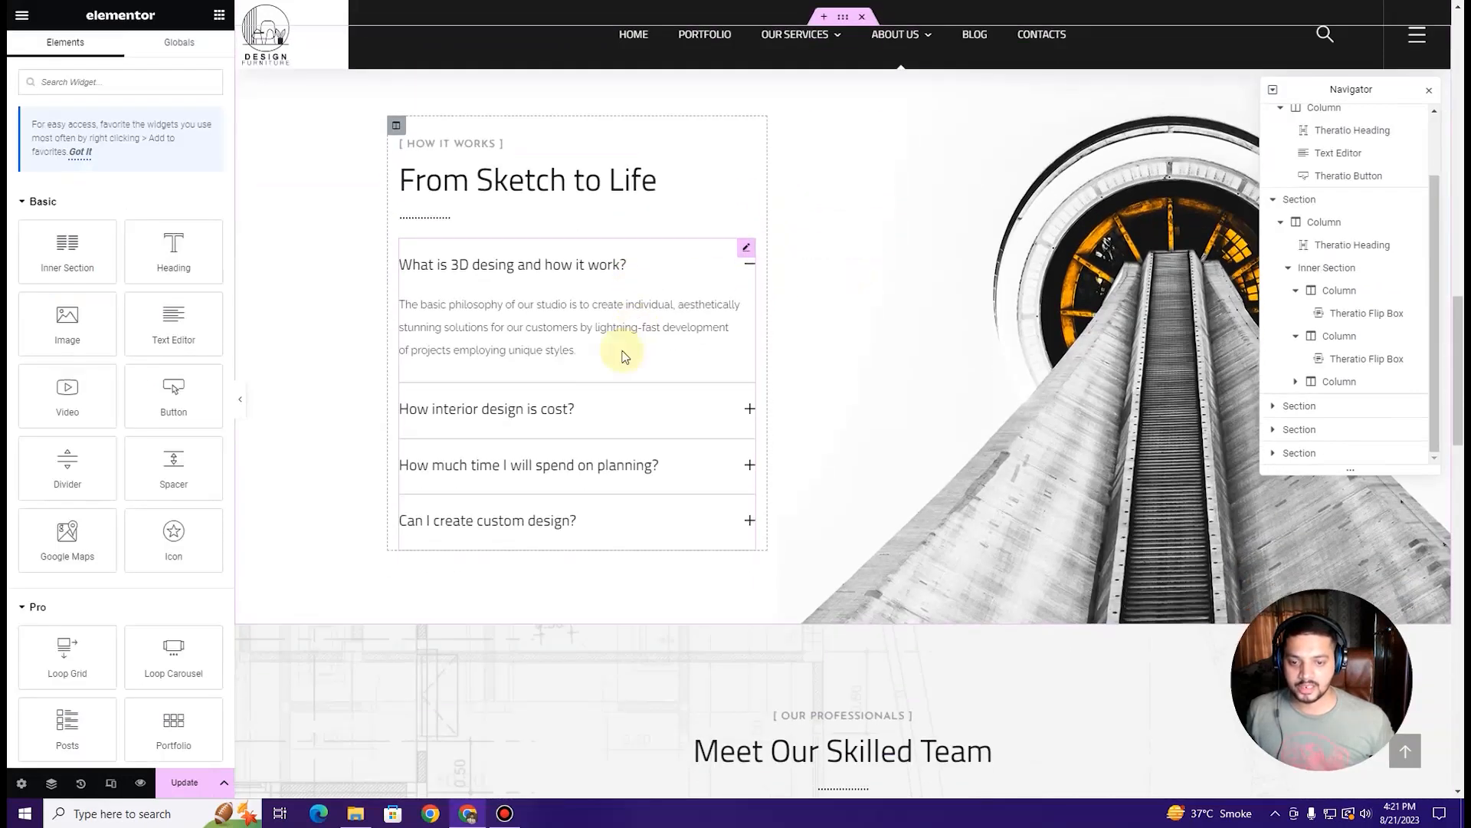
scroll(742, 369, "up", 5)
scroll(741, 370, "down", 4)
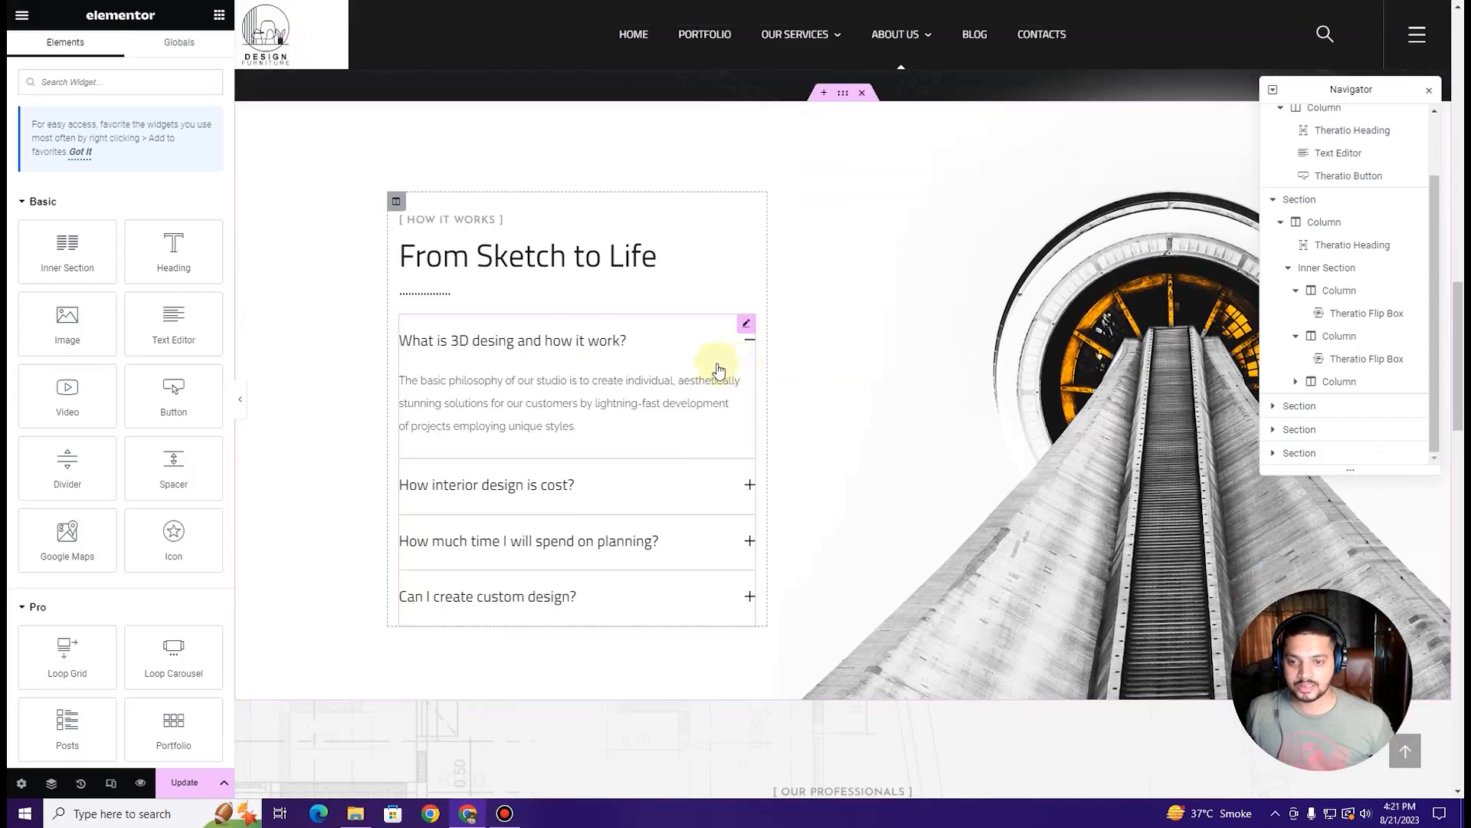
left_click(615, 347)
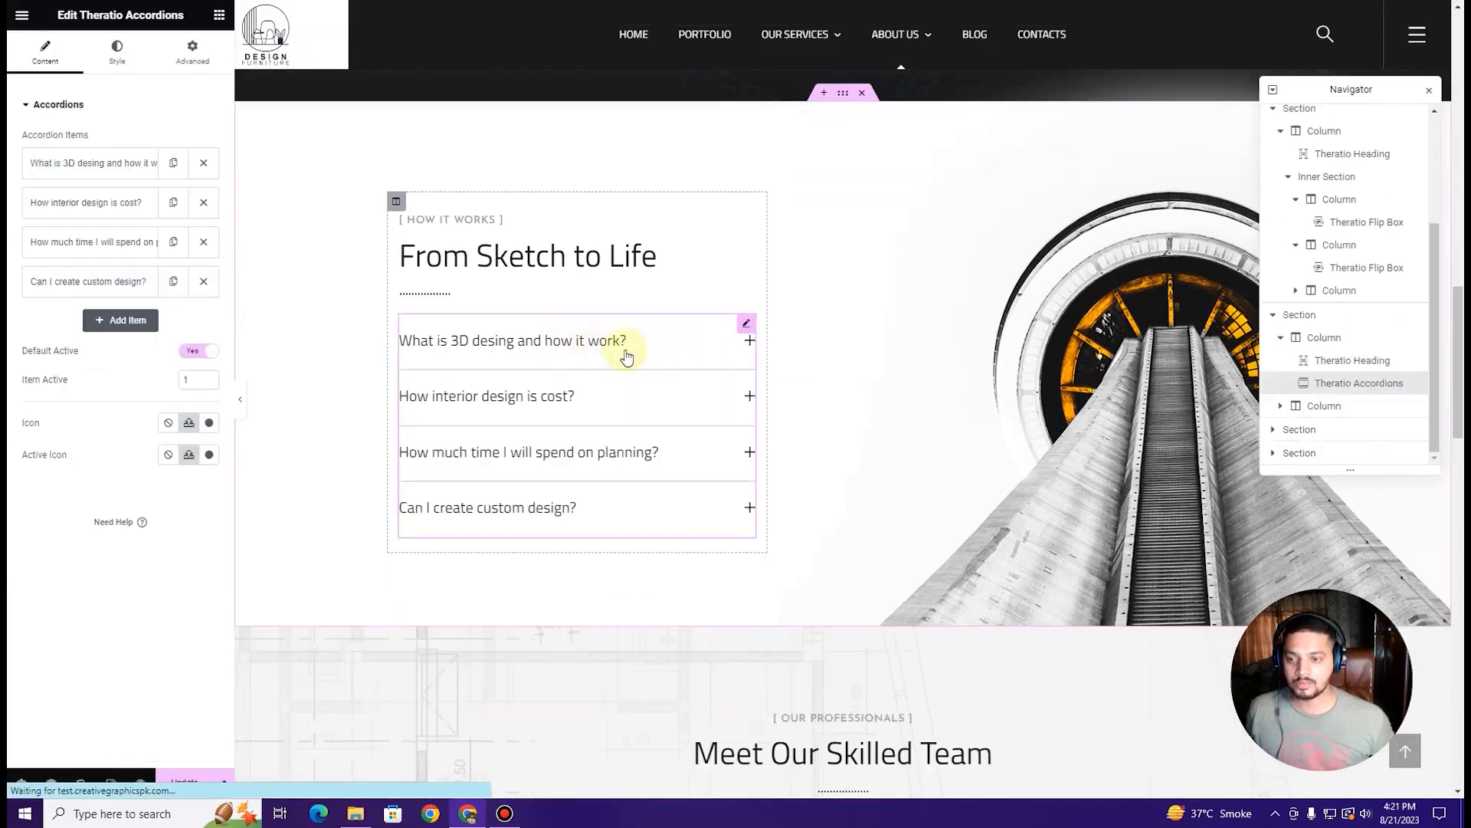
scroll(623, 276, "down", 7)
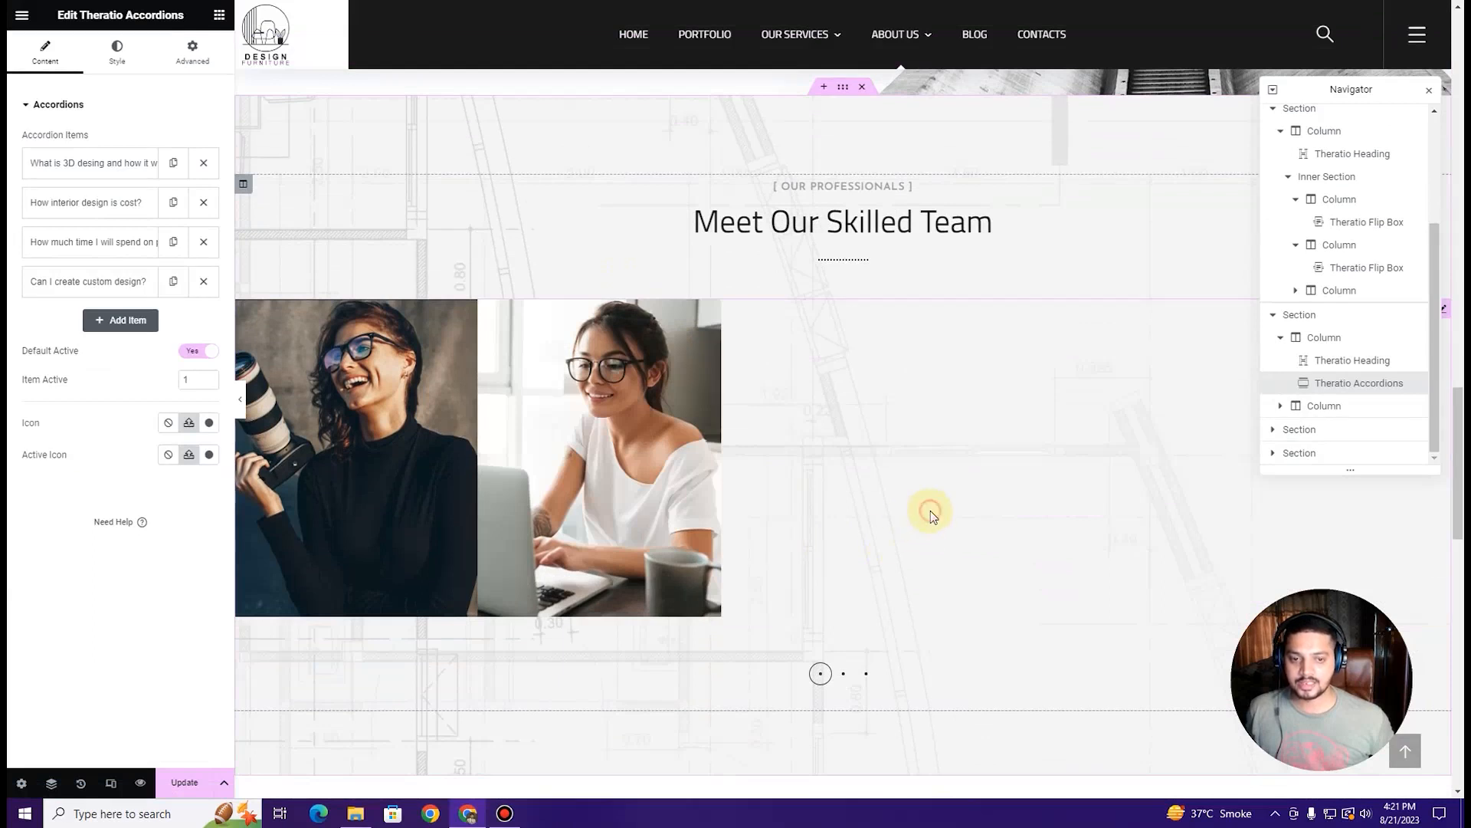
Step: Inspect the first team member's details in the team carousel settings
left_click(930, 510)
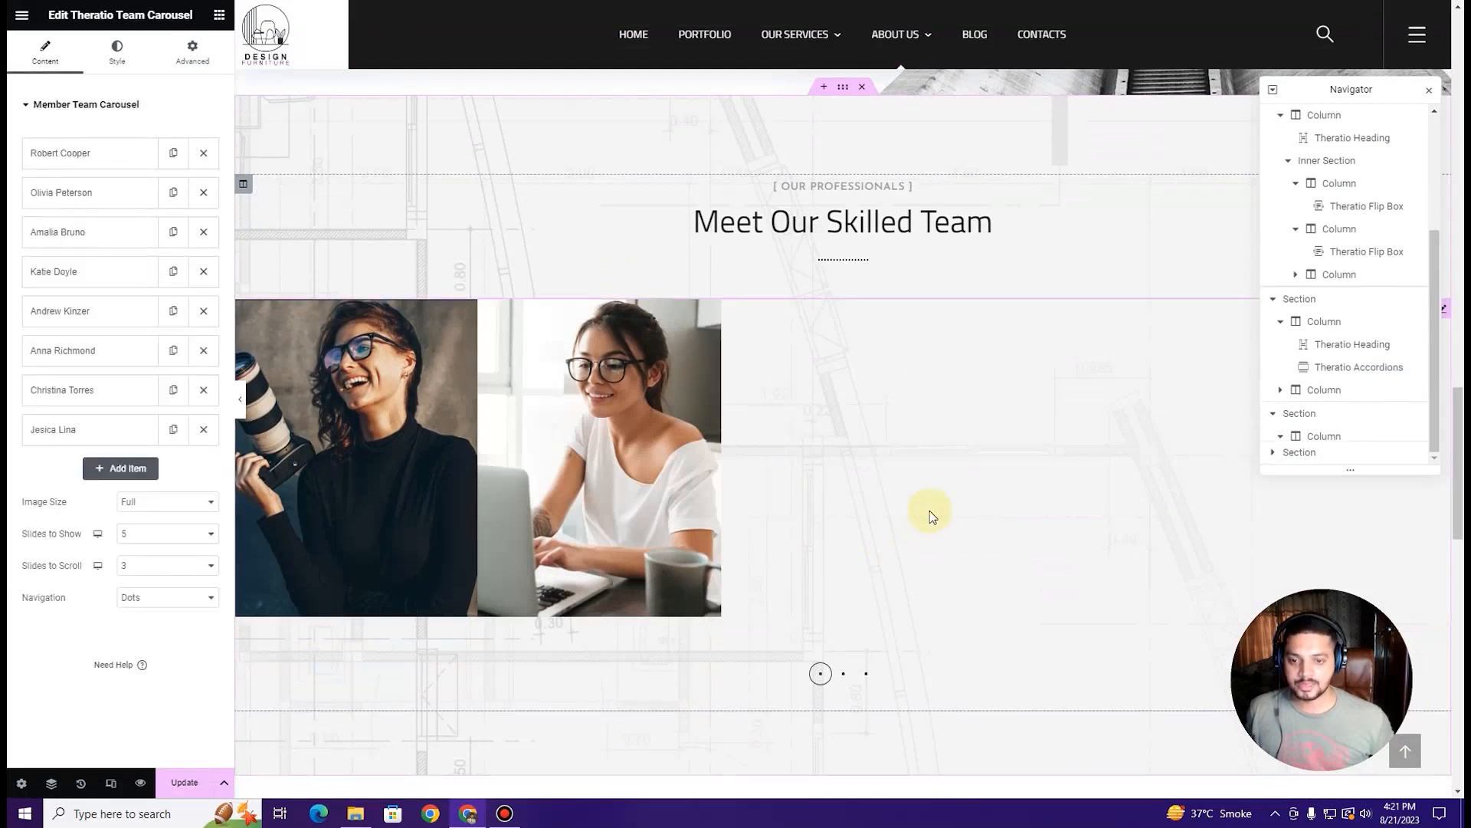
left_click(116, 168)
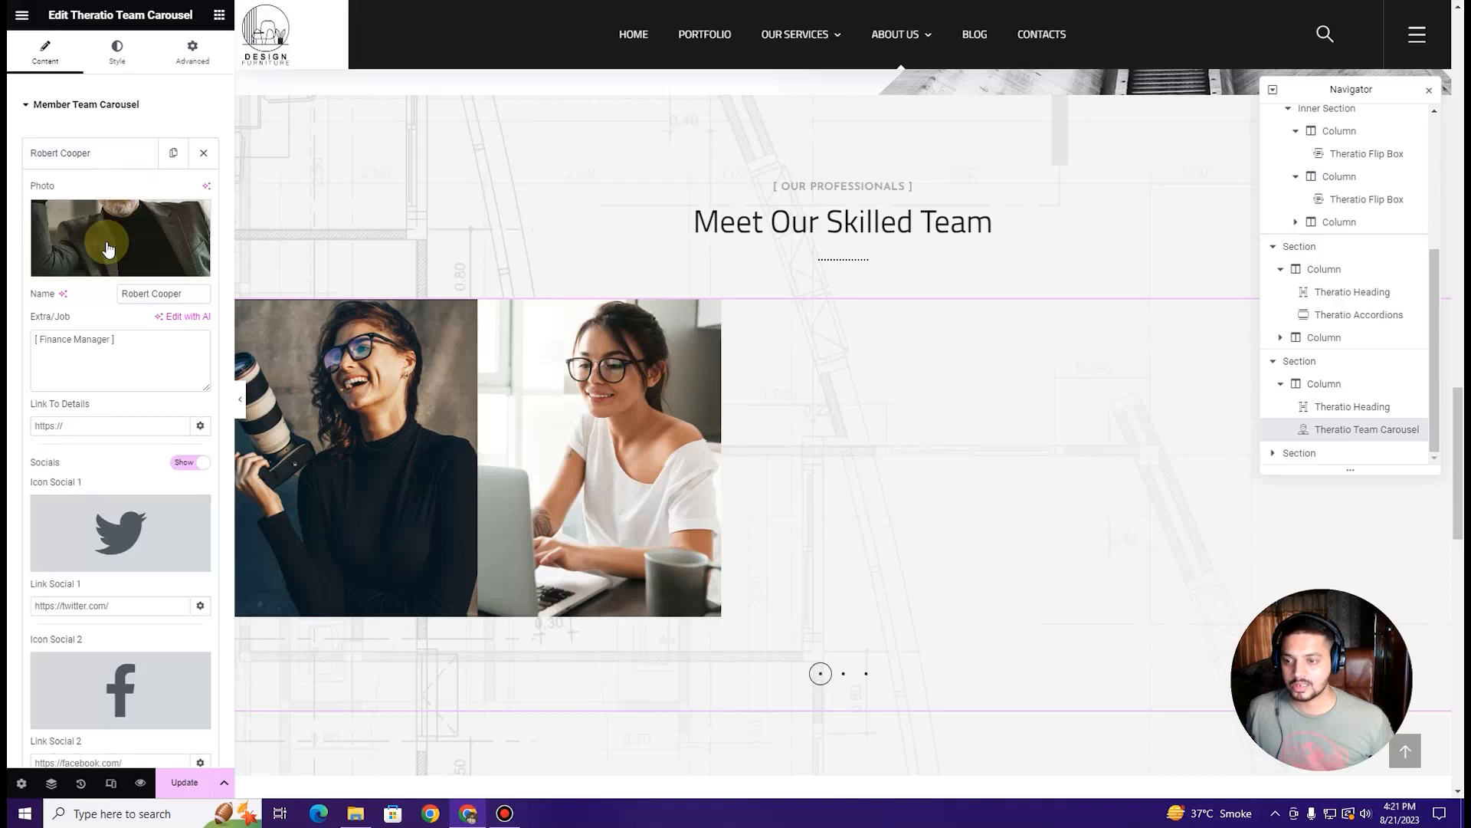
mouse_move(107, 250)
left_click(119, 342)
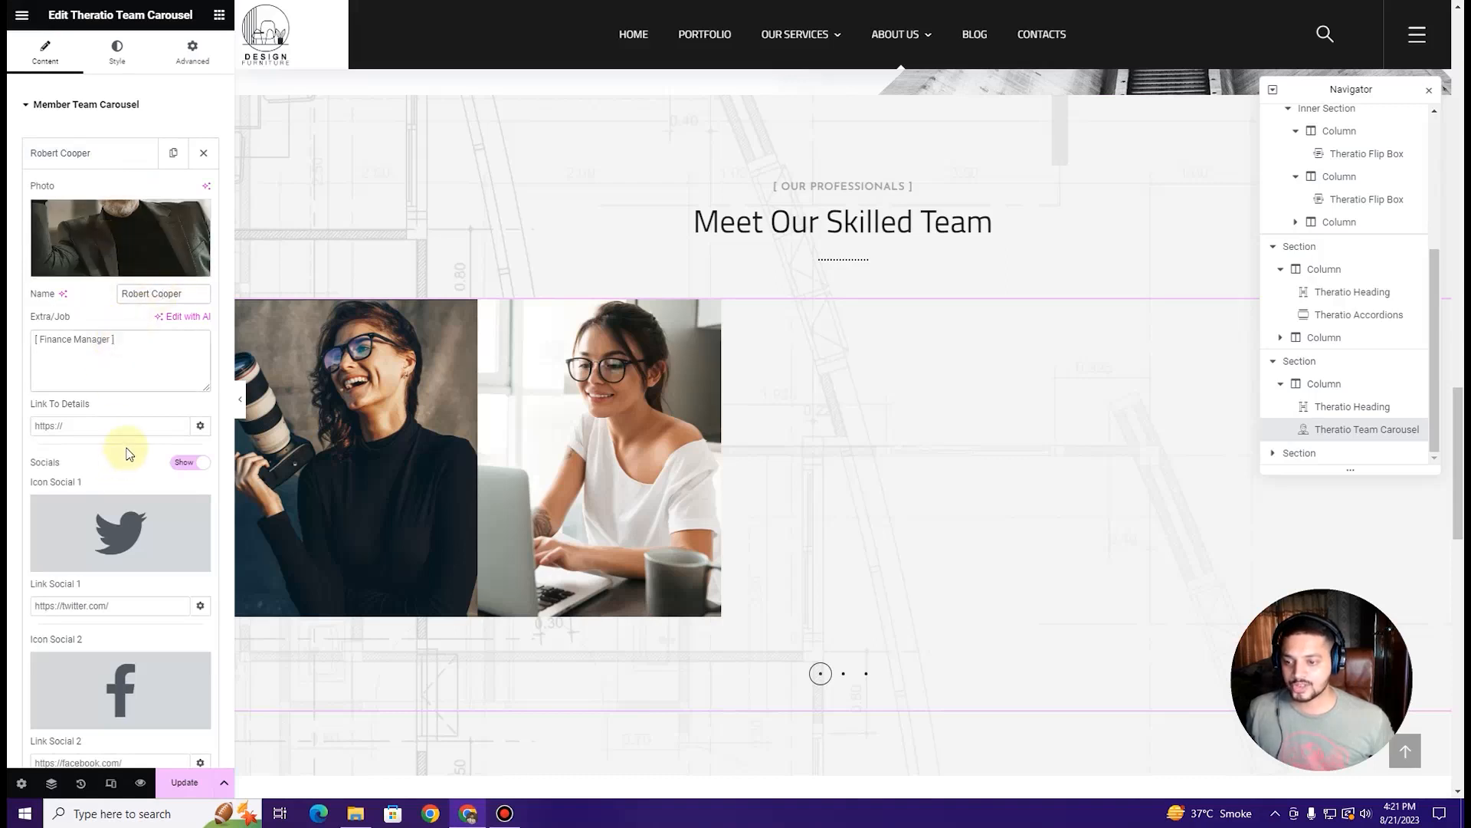
Step: Add a new member to the team carousel and open the media library for its photo
scroll(127, 452, "down", 6)
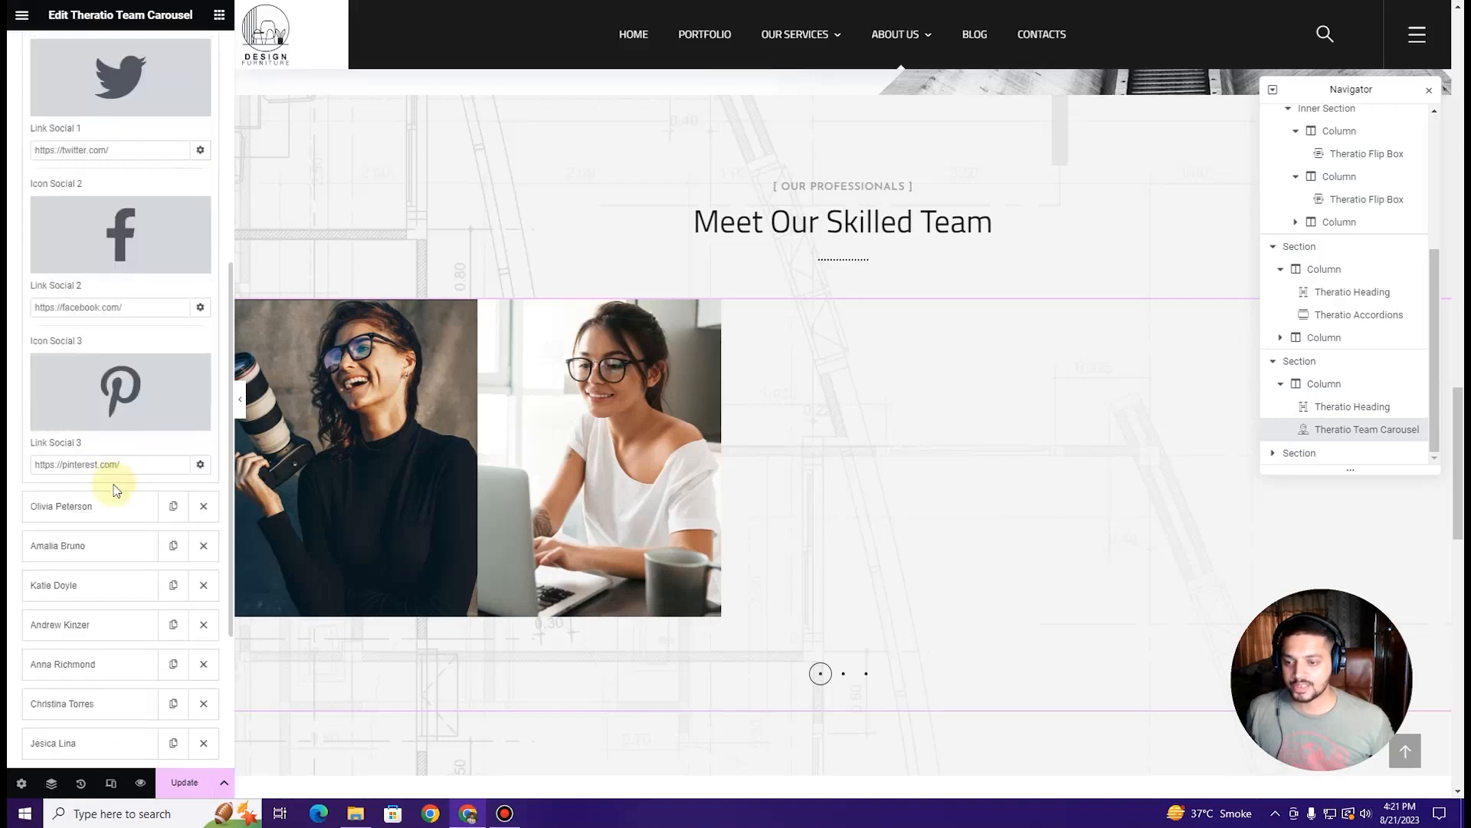
scroll(107, 512, "down", 3)
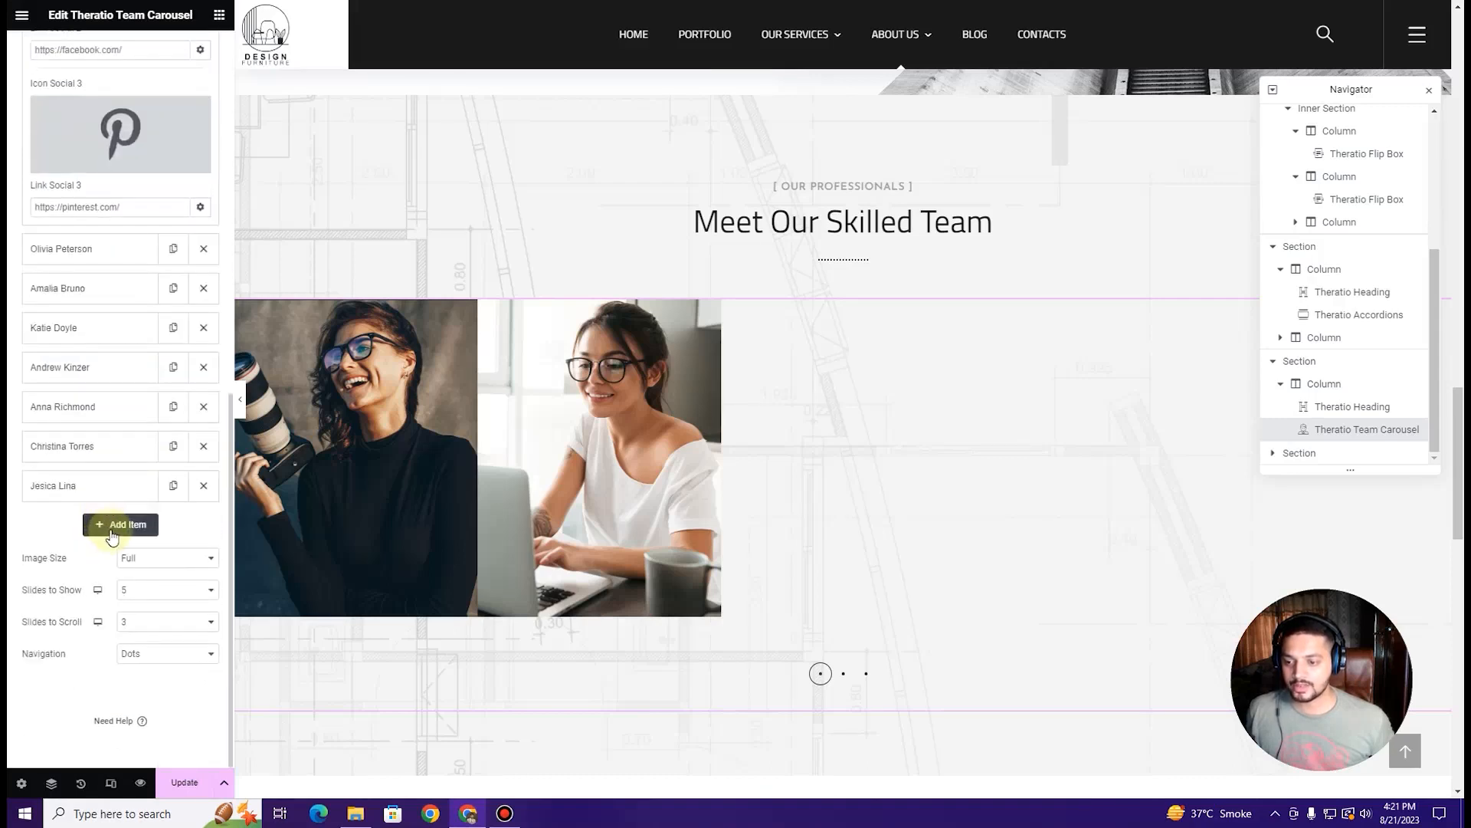
left_click(114, 529)
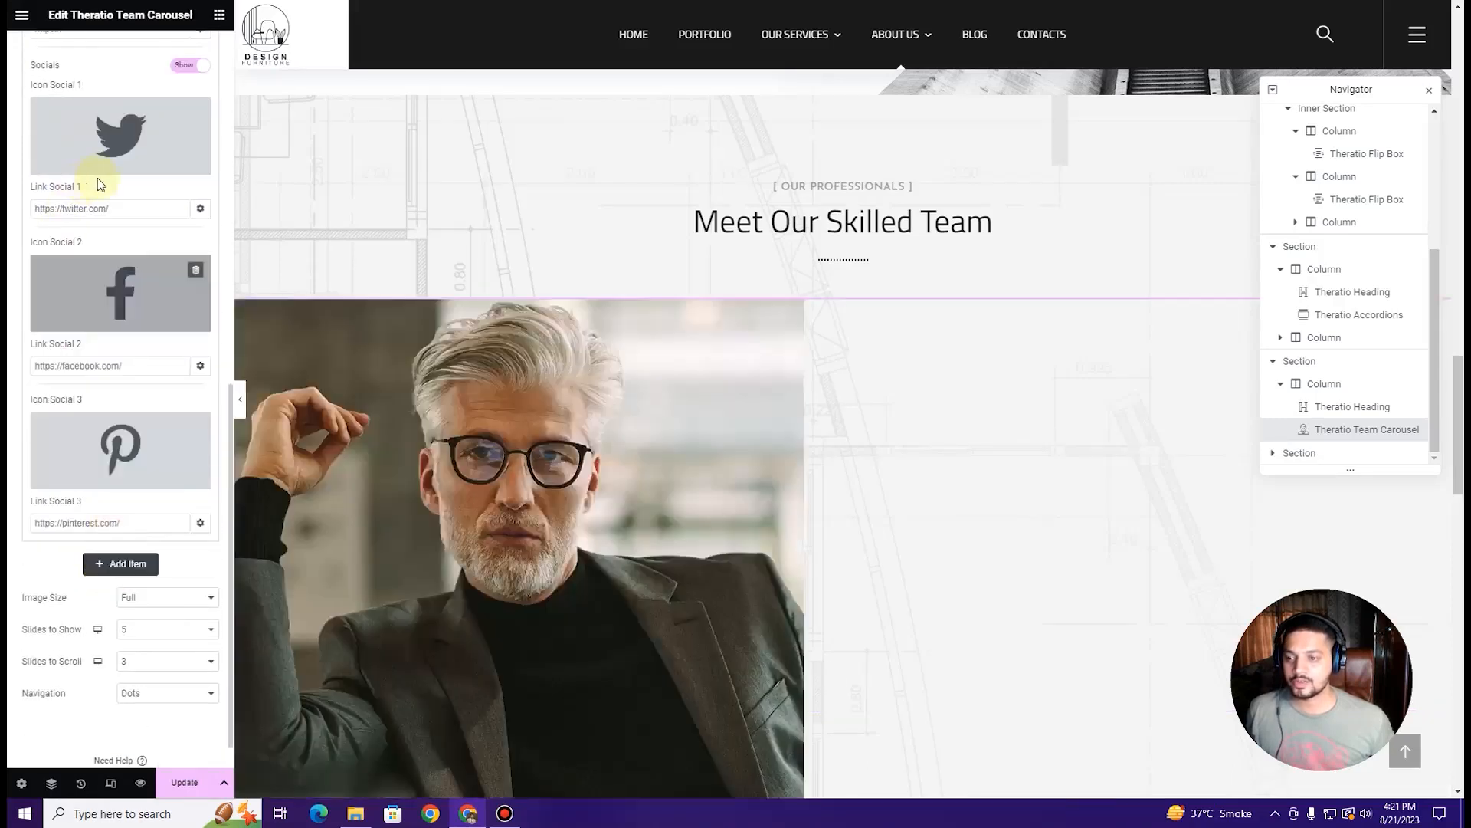
scroll(105, 230, "up", 5)
left_click(120, 292)
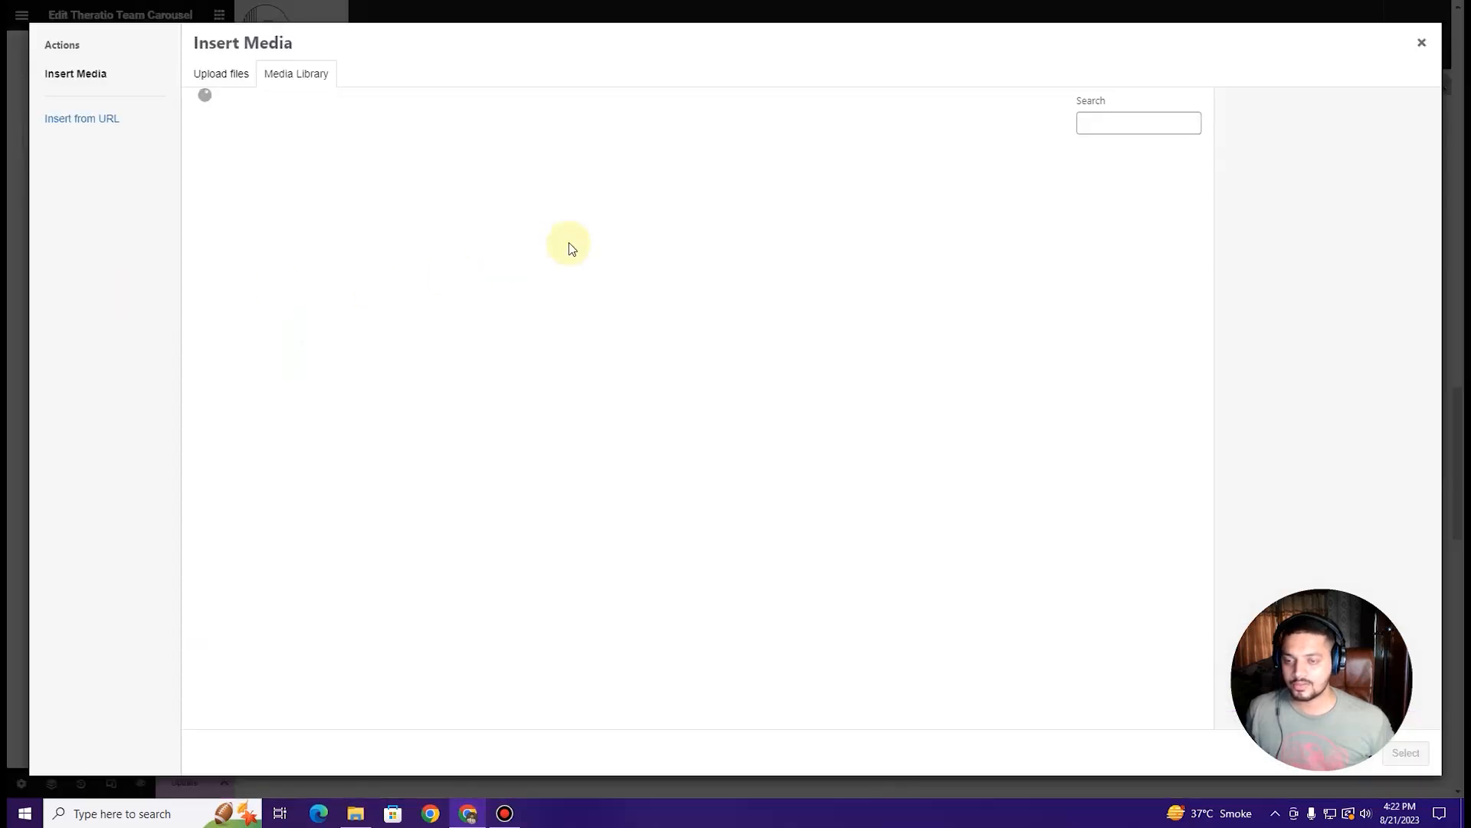
Step: Give the new team member the photo of the man in white
left_click(369, 397)
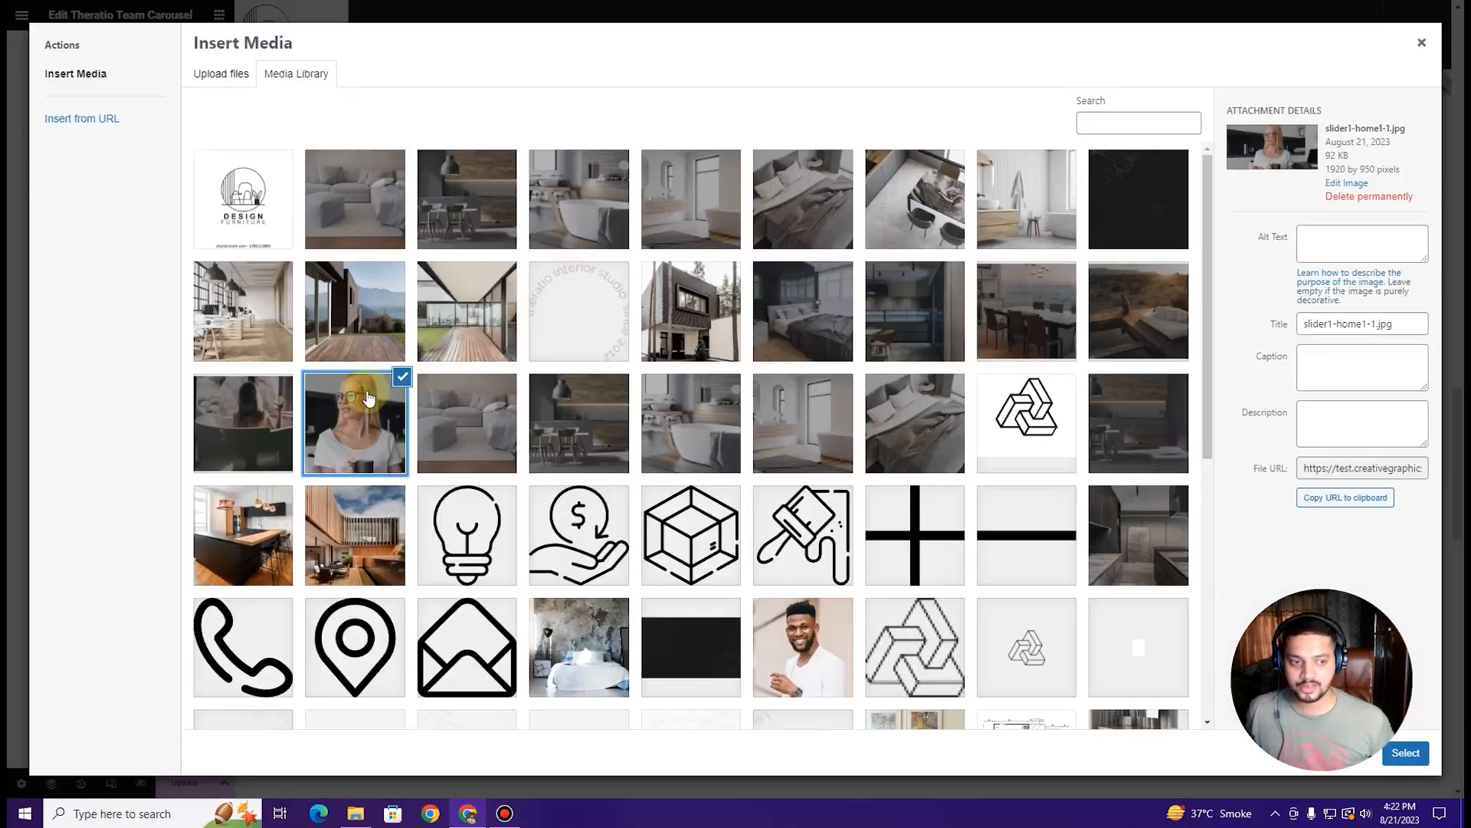
scroll(468, 398, "down", 6)
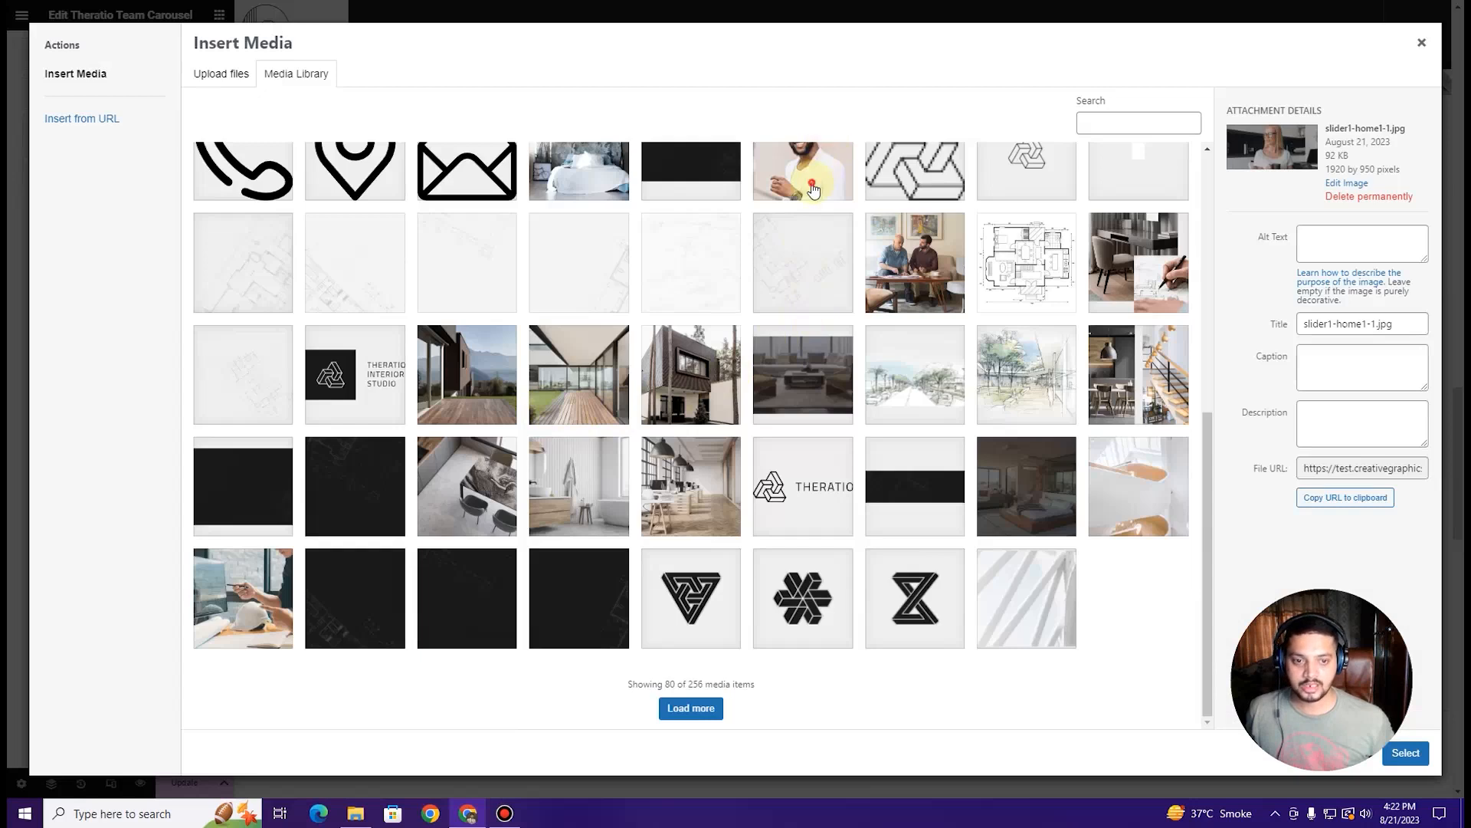
left_click(813, 188)
left_click(1406, 753)
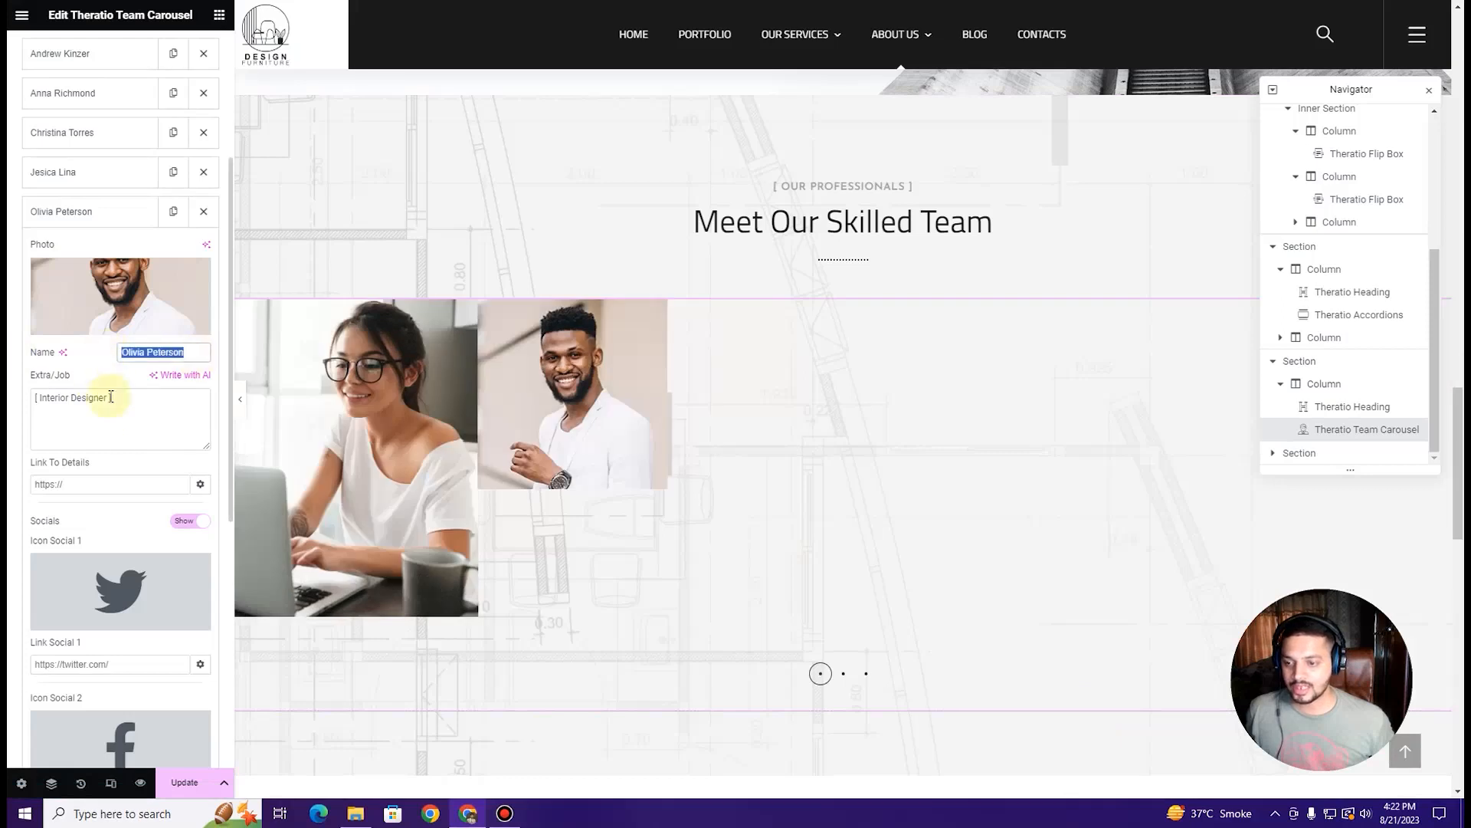
Step: Delete the new team member and expand the last member's details
triple_click(127, 413)
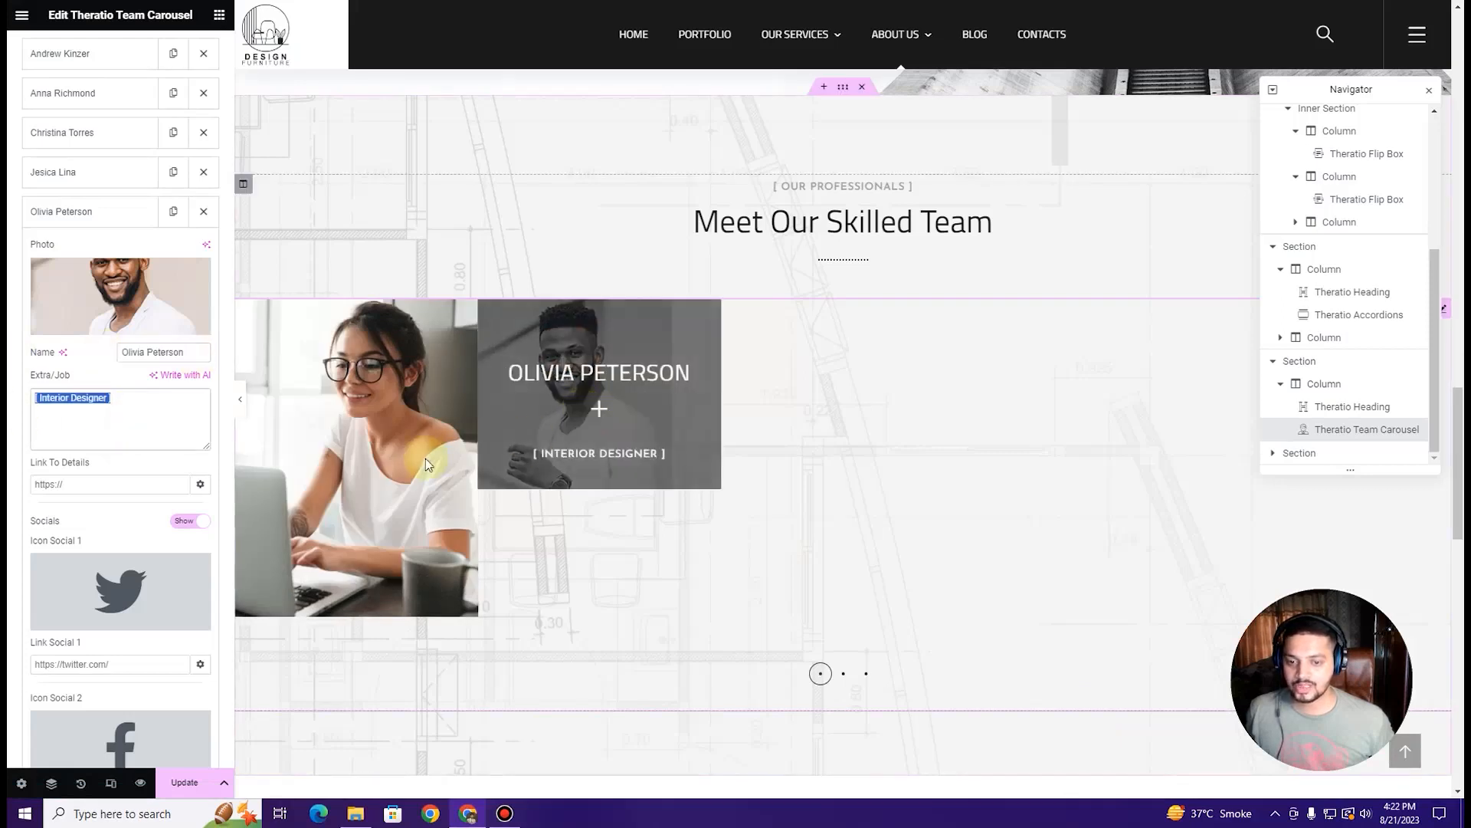
left_click(203, 212)
left_click(99, 171)
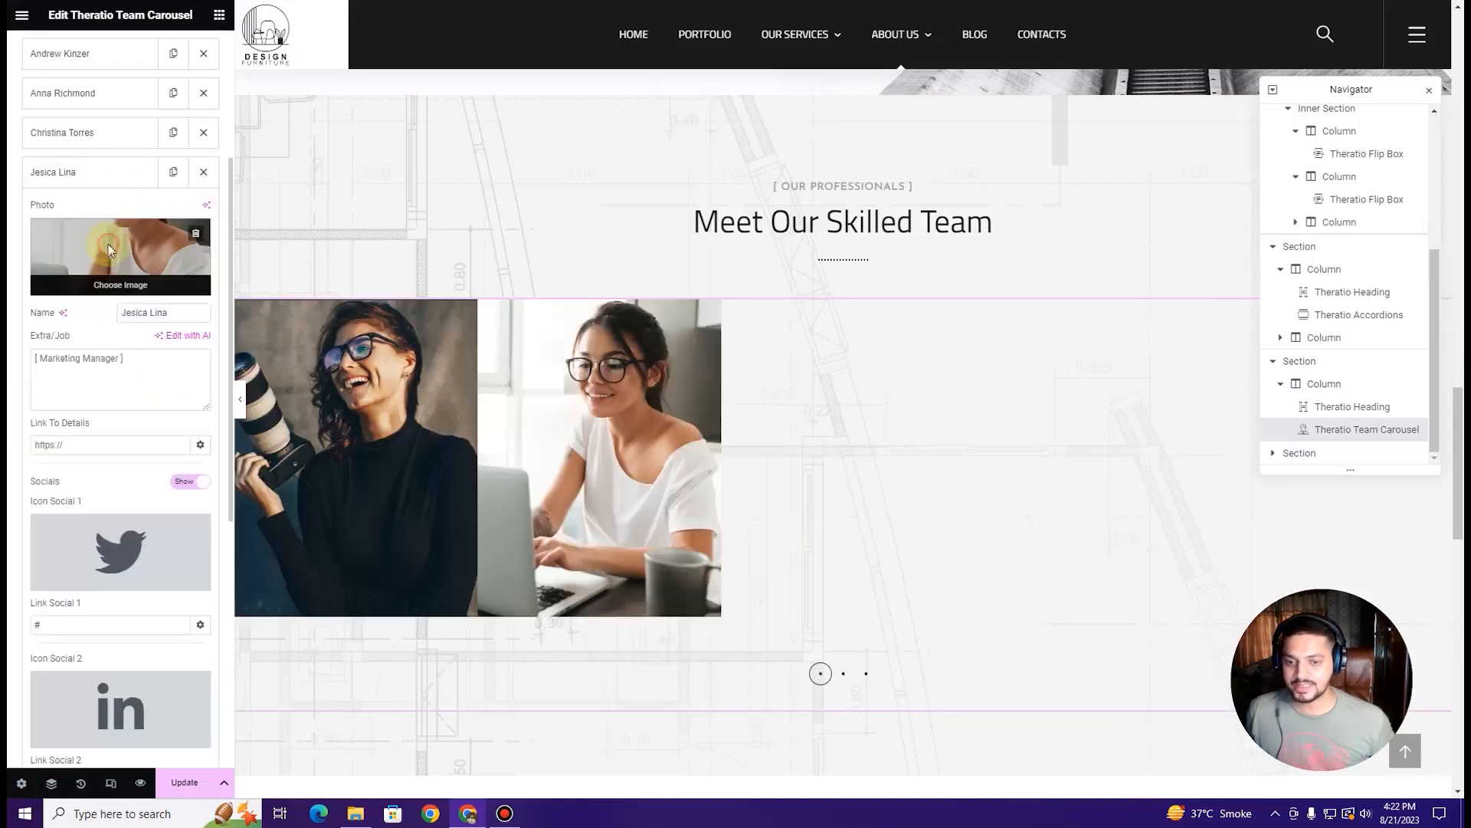
left_click(109, 250)
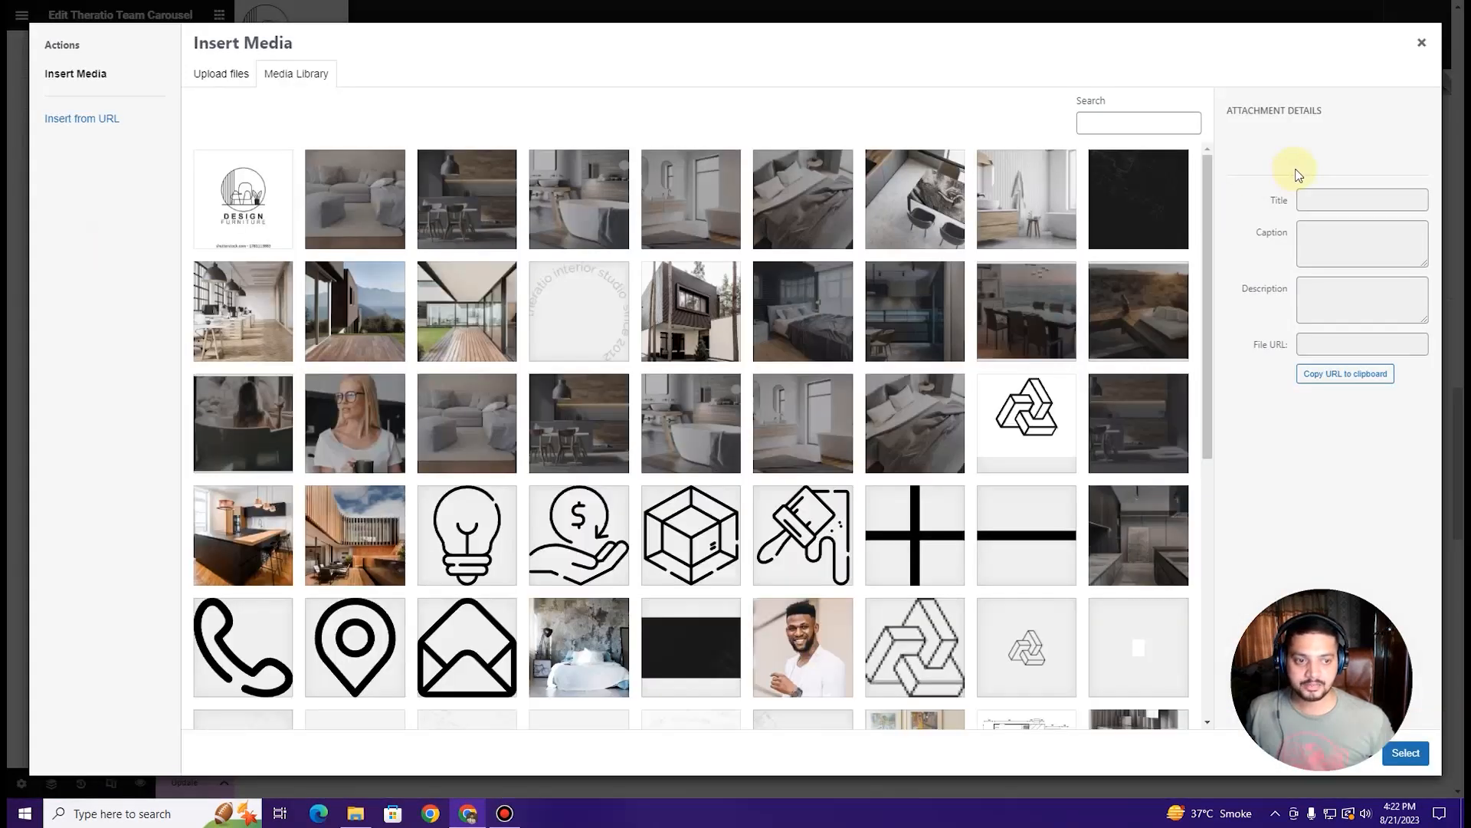
scroll(953, 381, "down", 5)
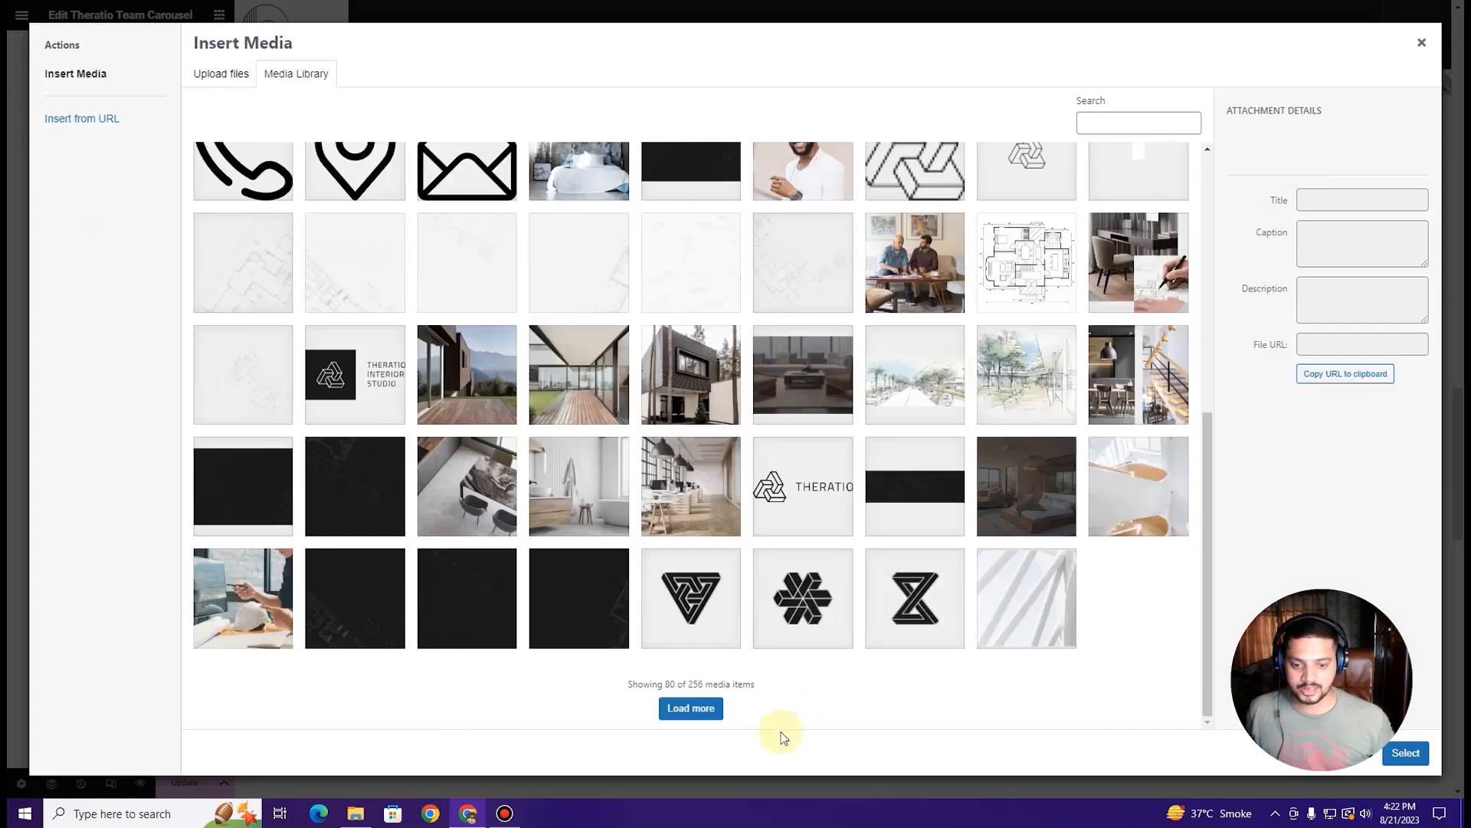
left_click(694, 709)
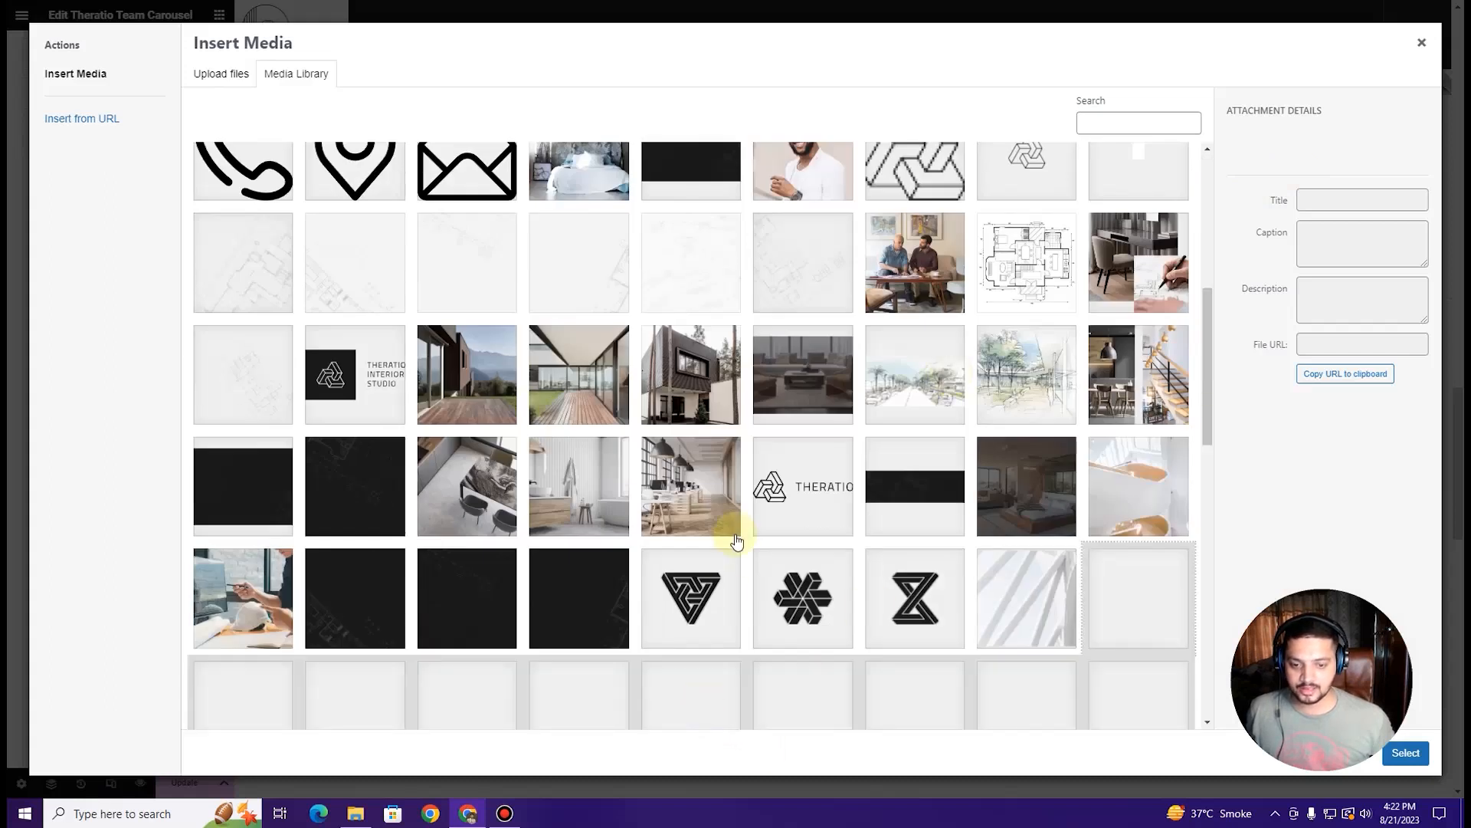
scroll(736, 541, "down", 10)
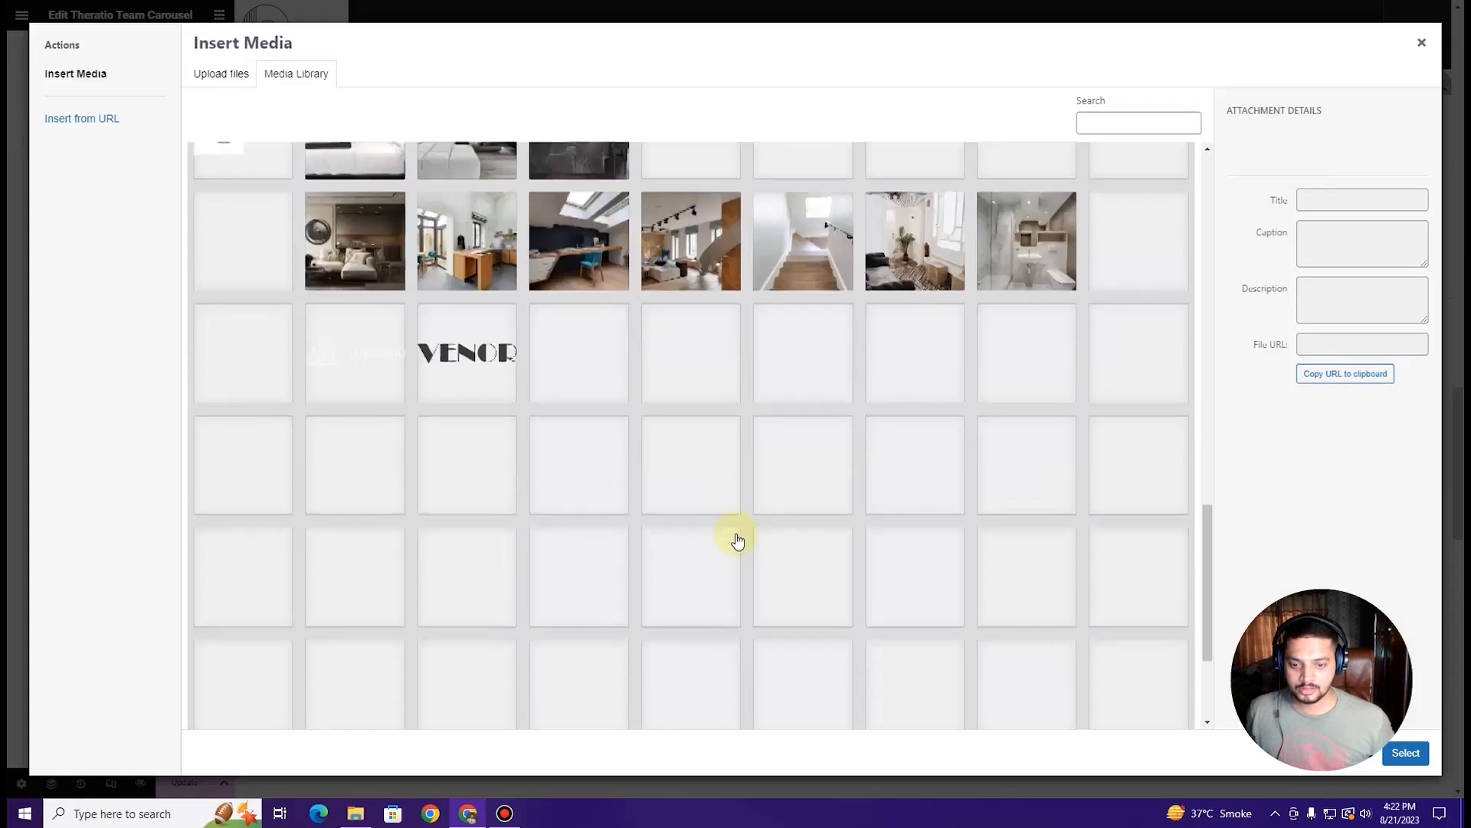
scroll(737, 541, "down", 1)
scroll(736, 541, "down", 1)
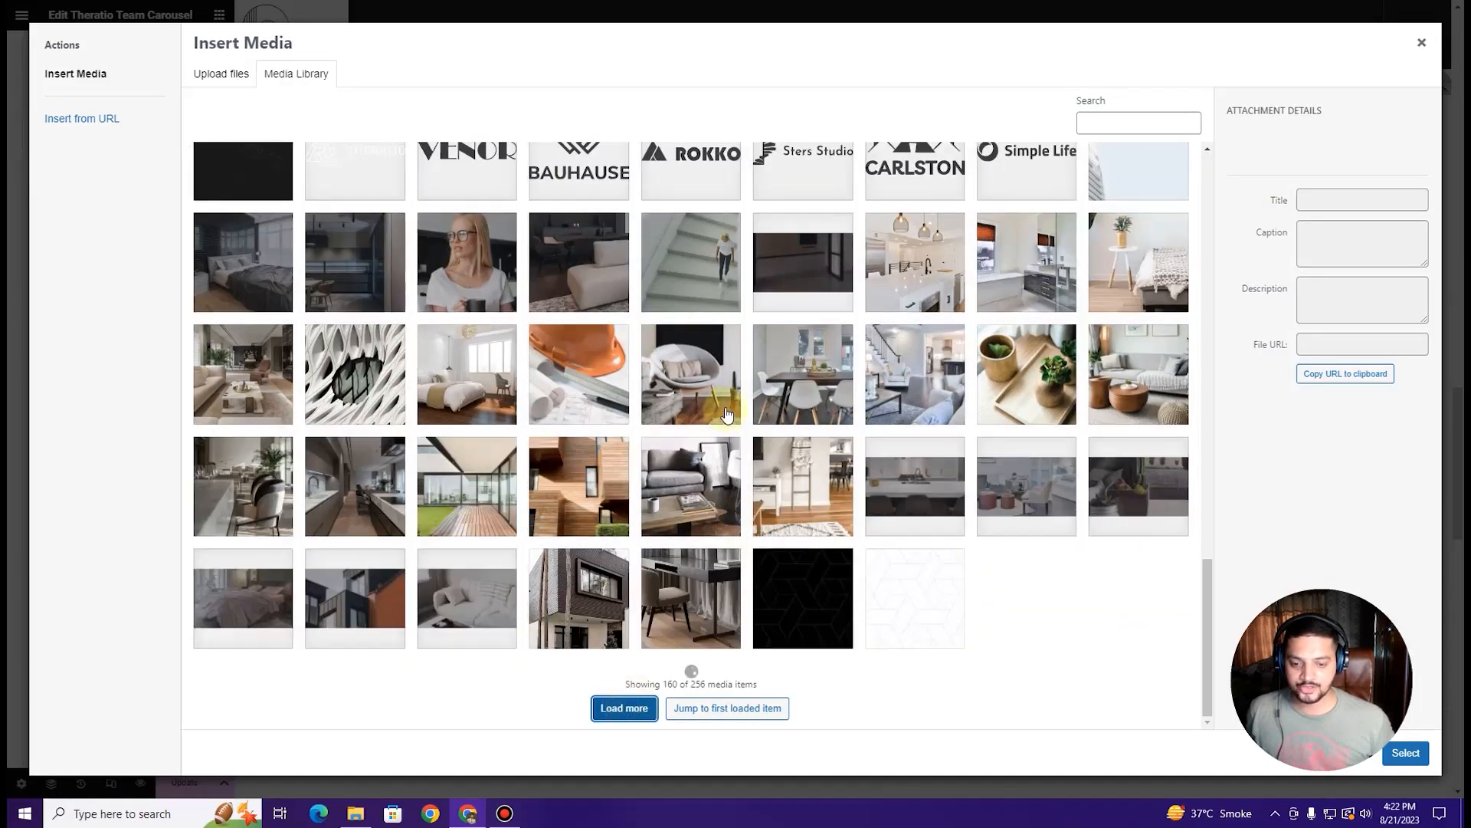
scroll(727, 415, "down", 5)
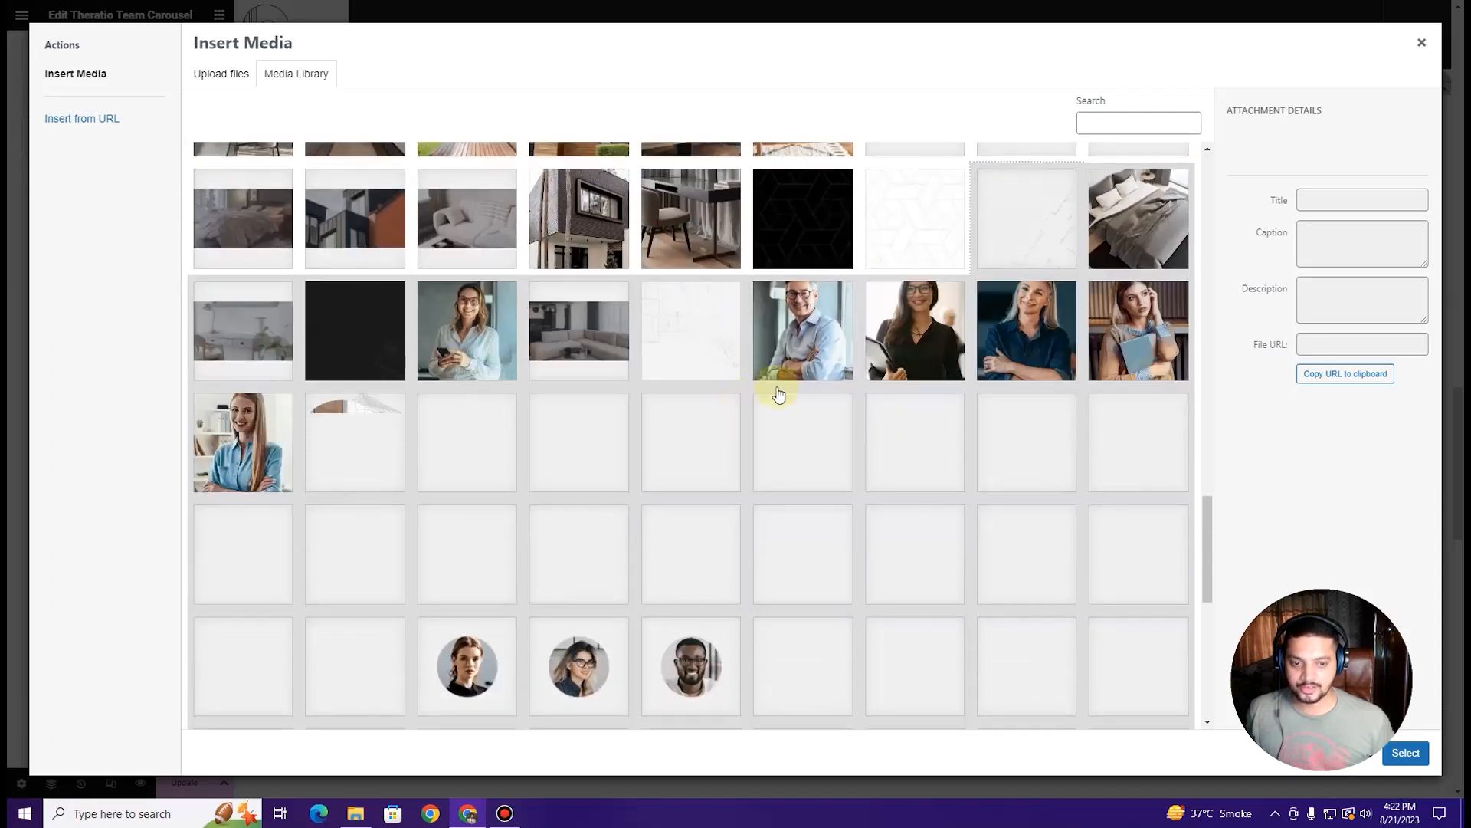
left_click(915, 330)
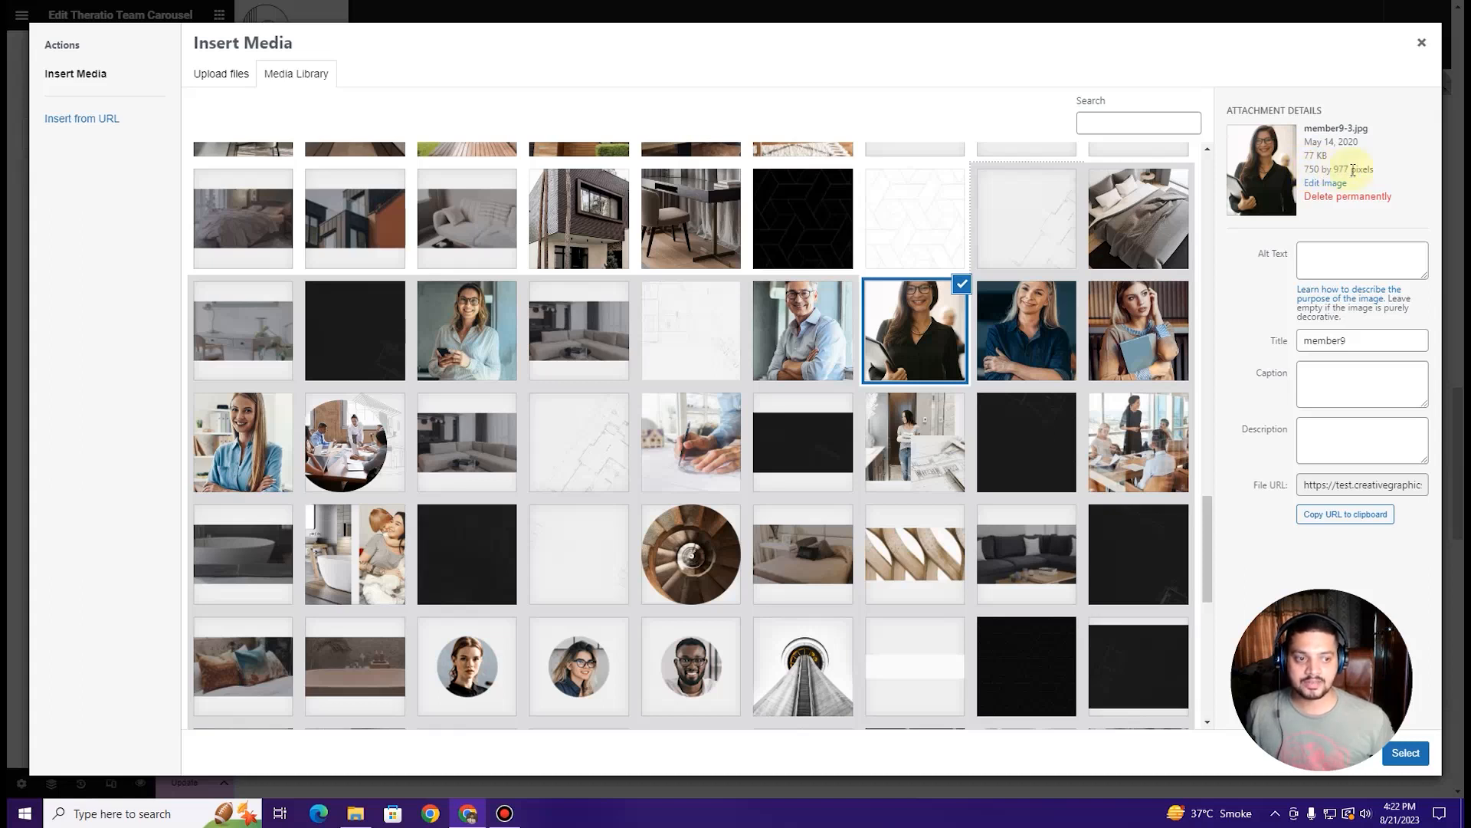
left_click(1421, 45)
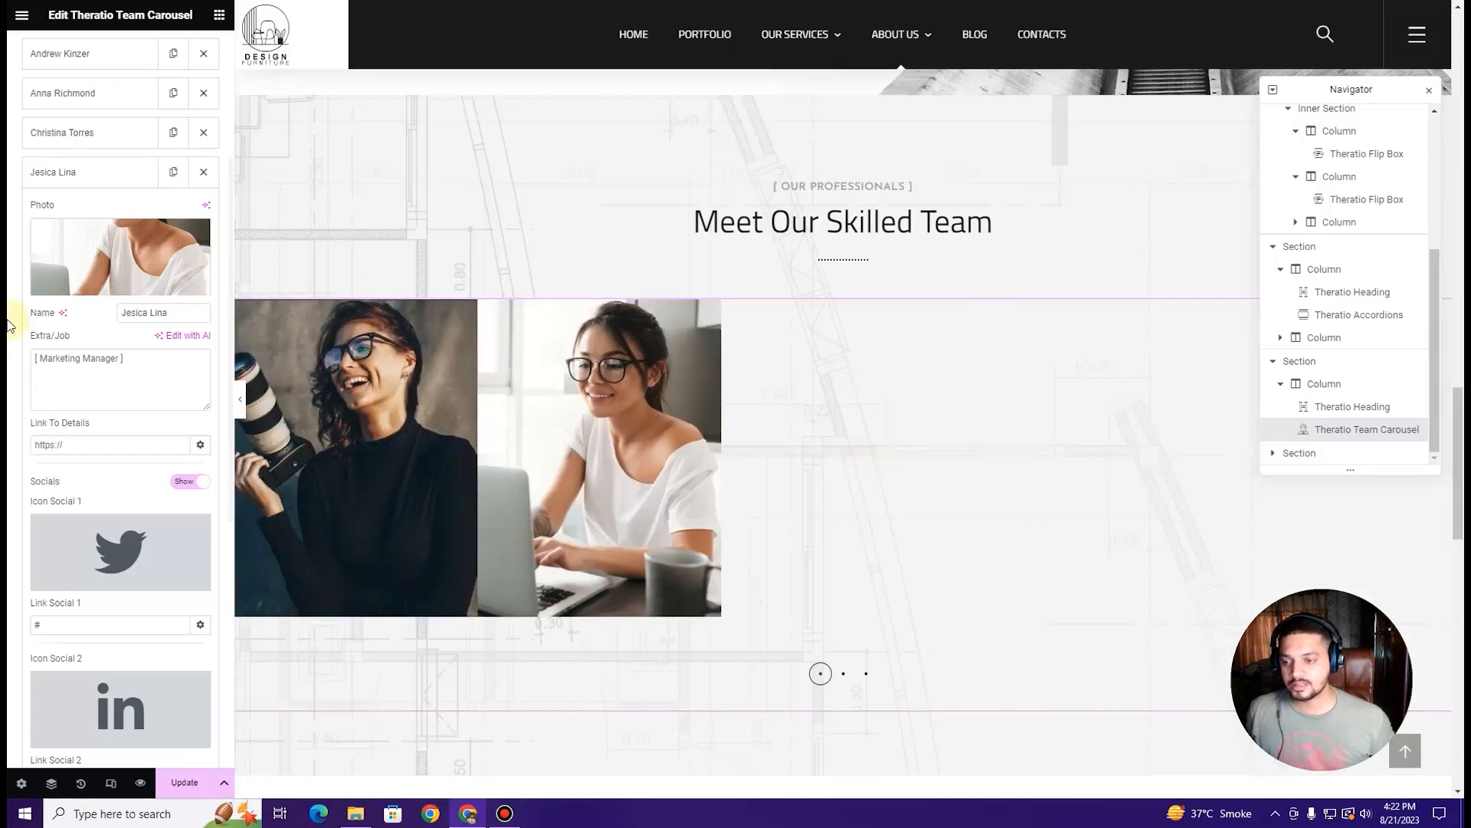
left_click(79, 172)
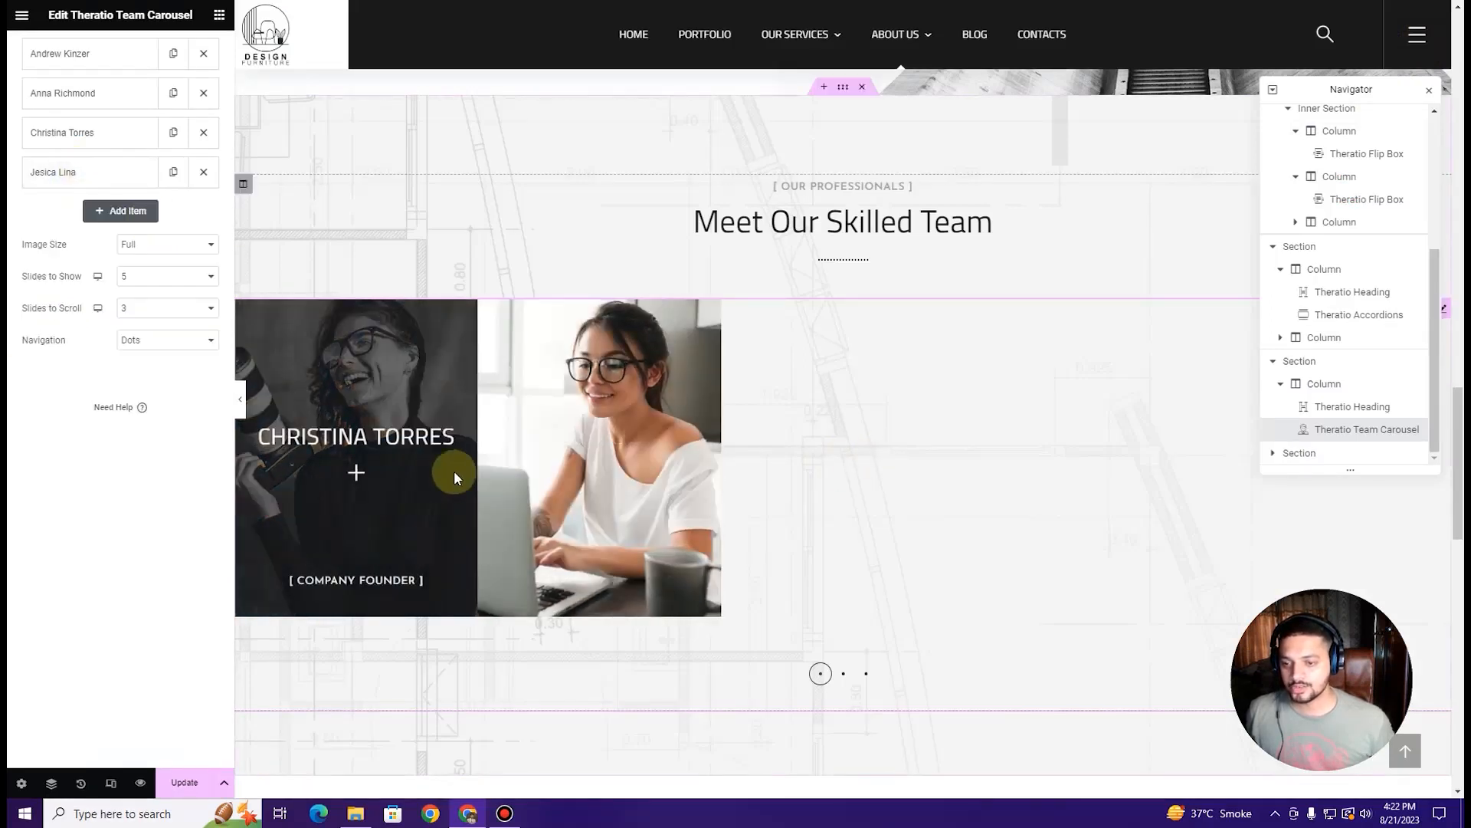
Step: Review the eight carousel members, briefly opening and closing one member's details
scroll(455, 473, "down", 8)
scroll(537, 472, "down", 2)
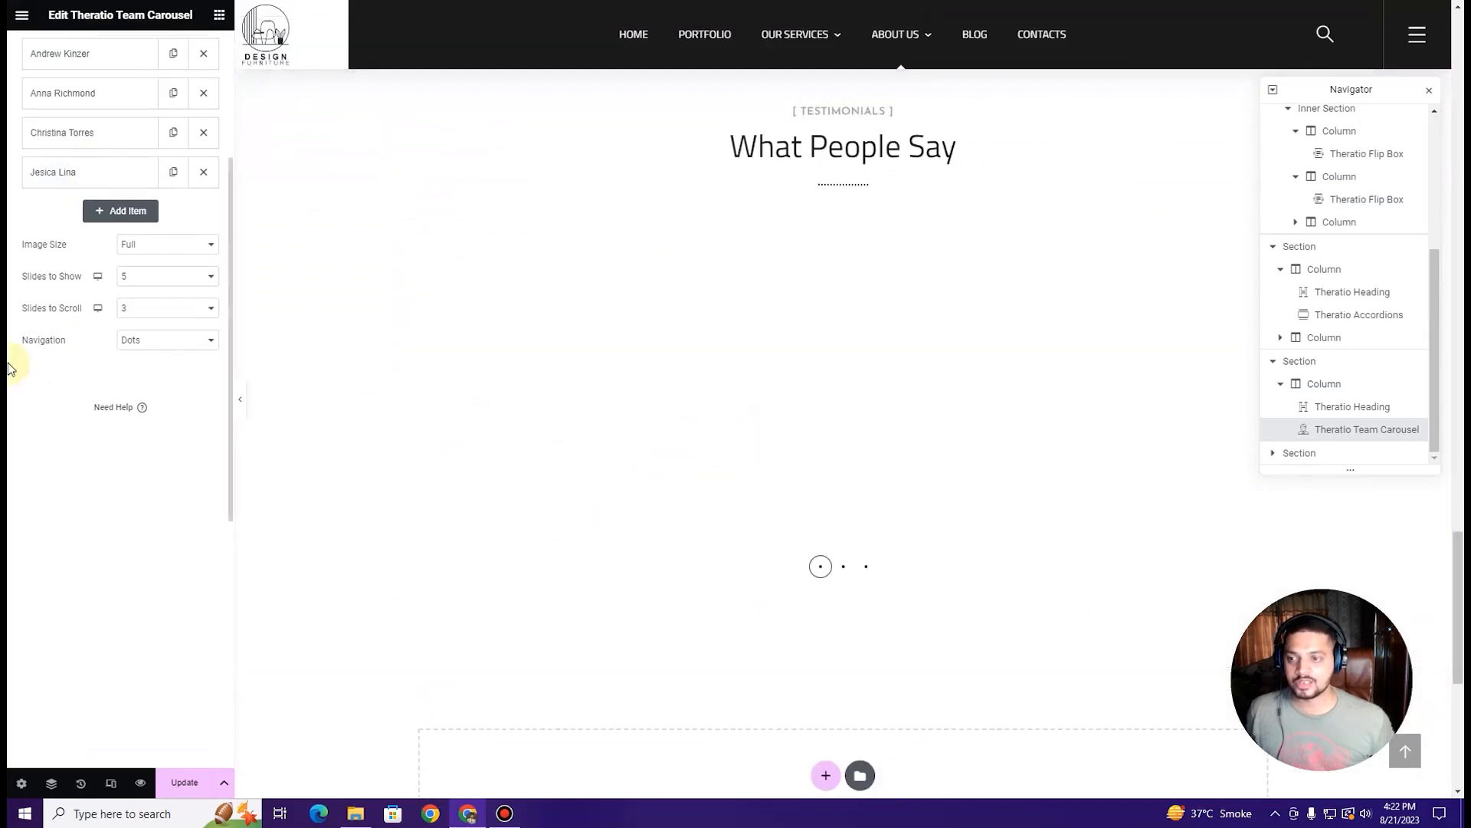
scroll(31, 292, "up", 4)
left_click(78, 158)
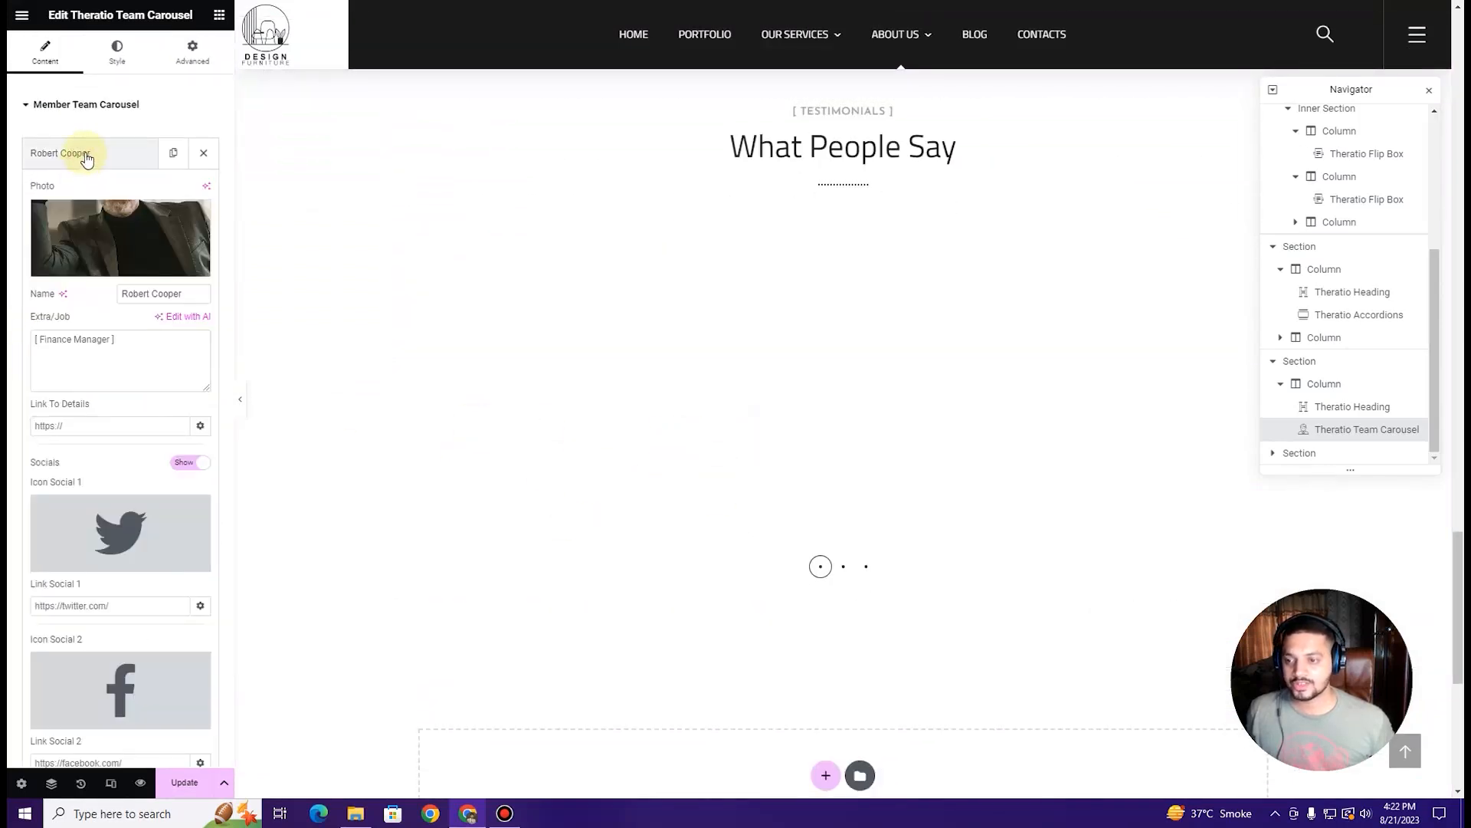
left_click(86, 157)
scroll(643, 480, "down", 2)
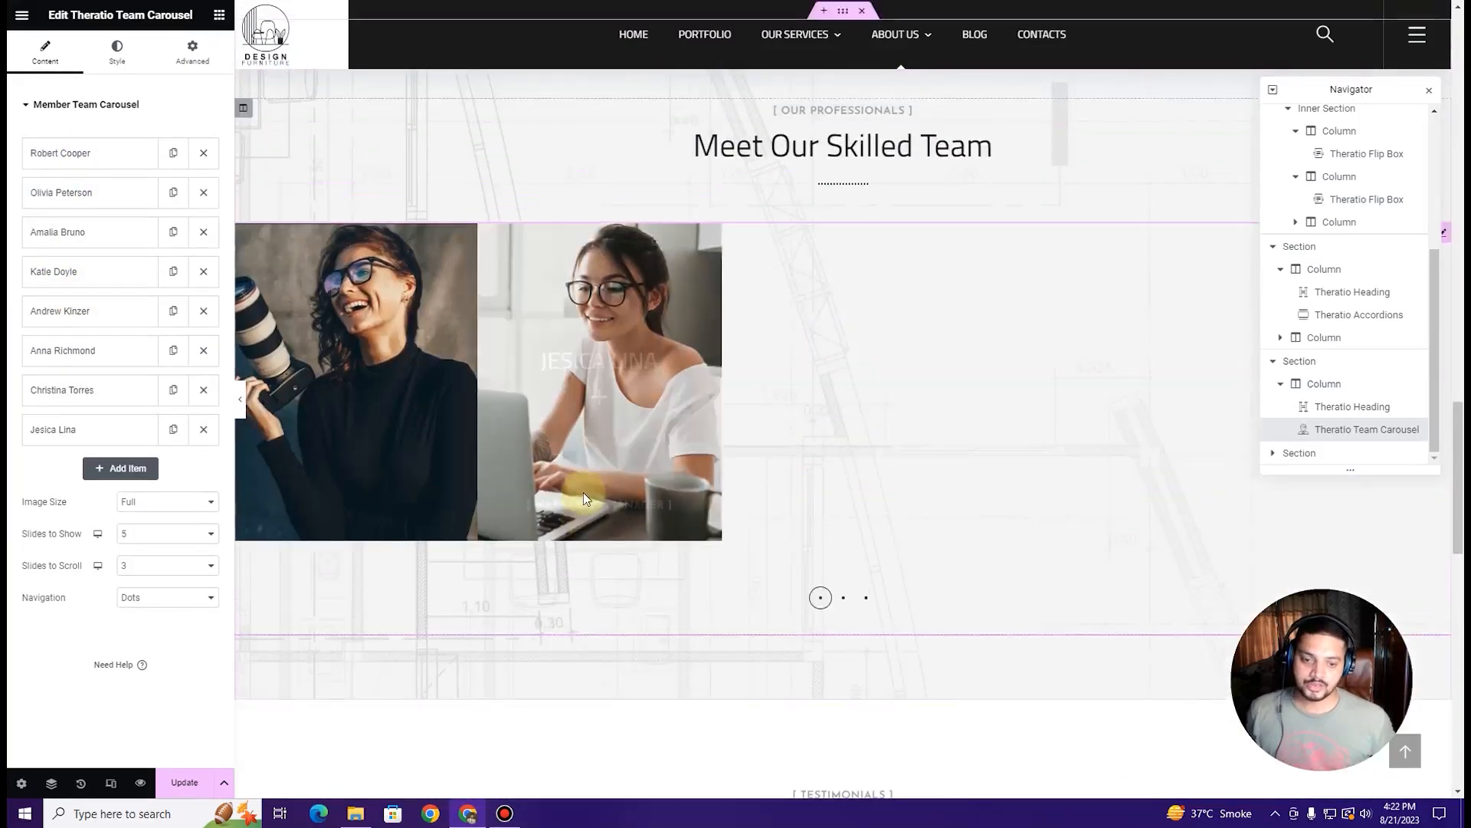
scroll(582, 495, "up", 15)
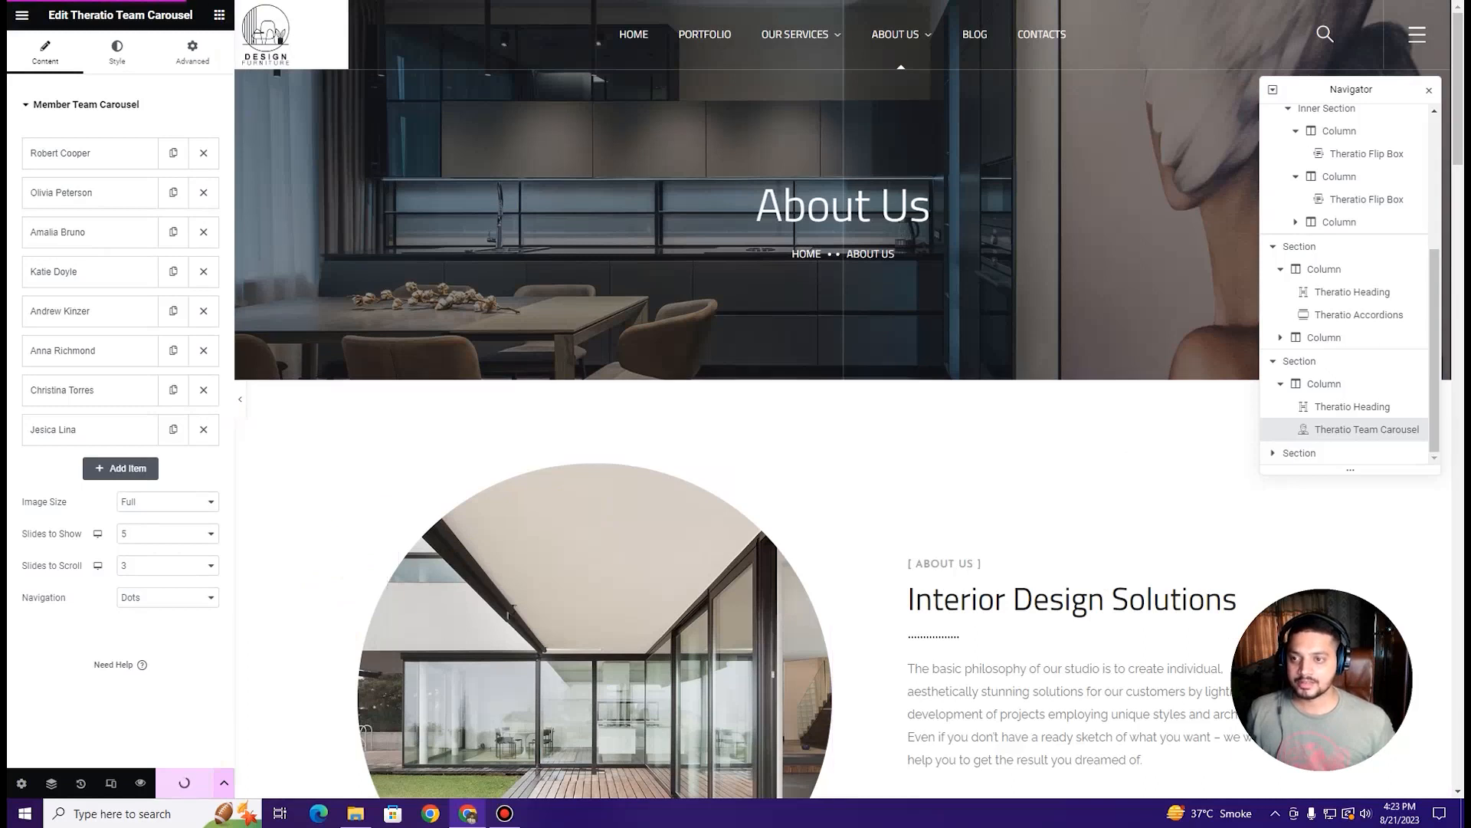
Step: Exit the Elementor editor and visit the live site's home page via the admin bar
left_click(21, 15)
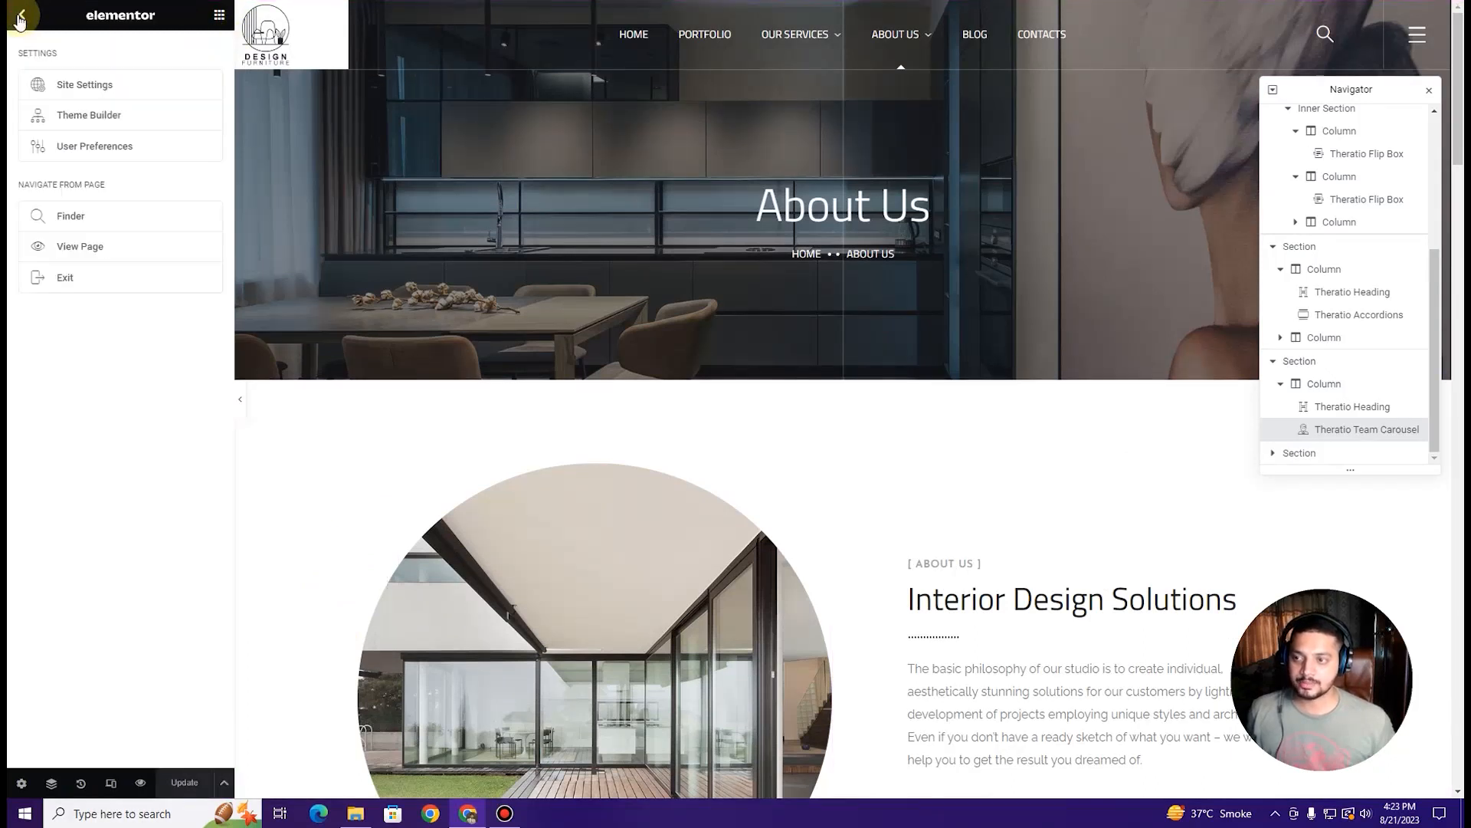
left_click(87, 290)
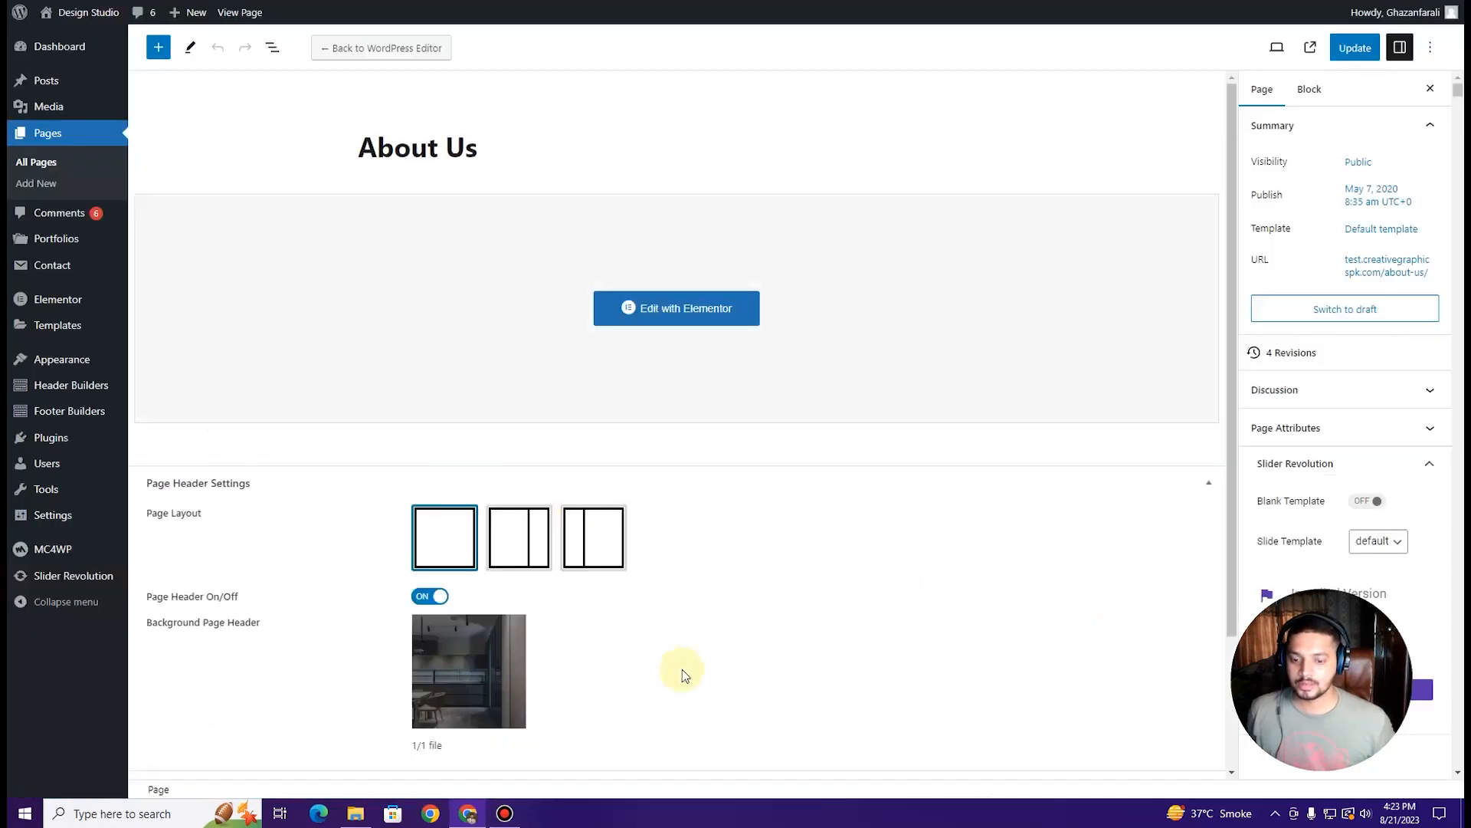
mouse_move(88, 15)
left_click(83, 45)
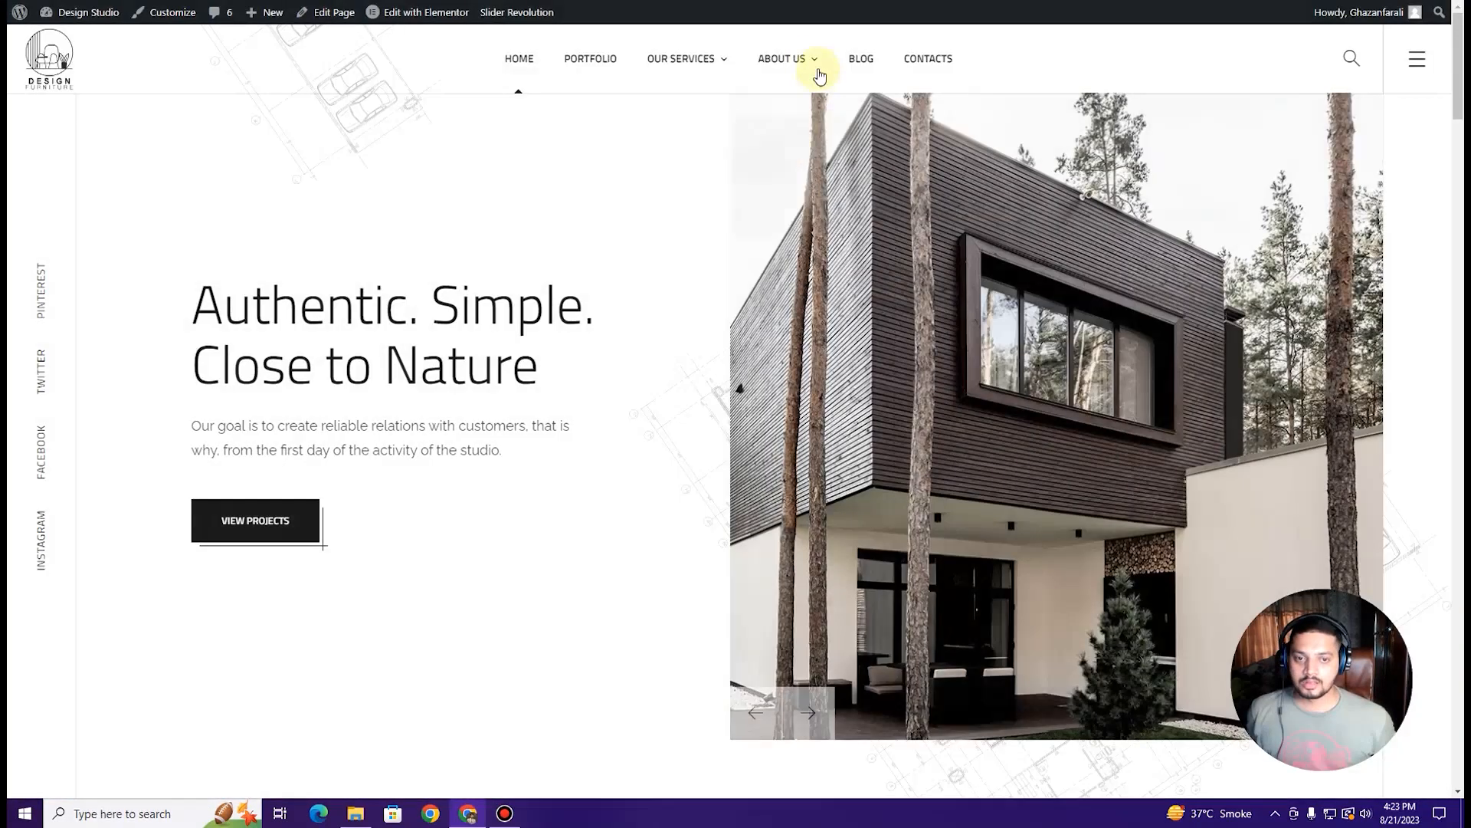
Step: Open the live About Us page and scroll through its team carousel and testimonials
mouse_move(794, 58)
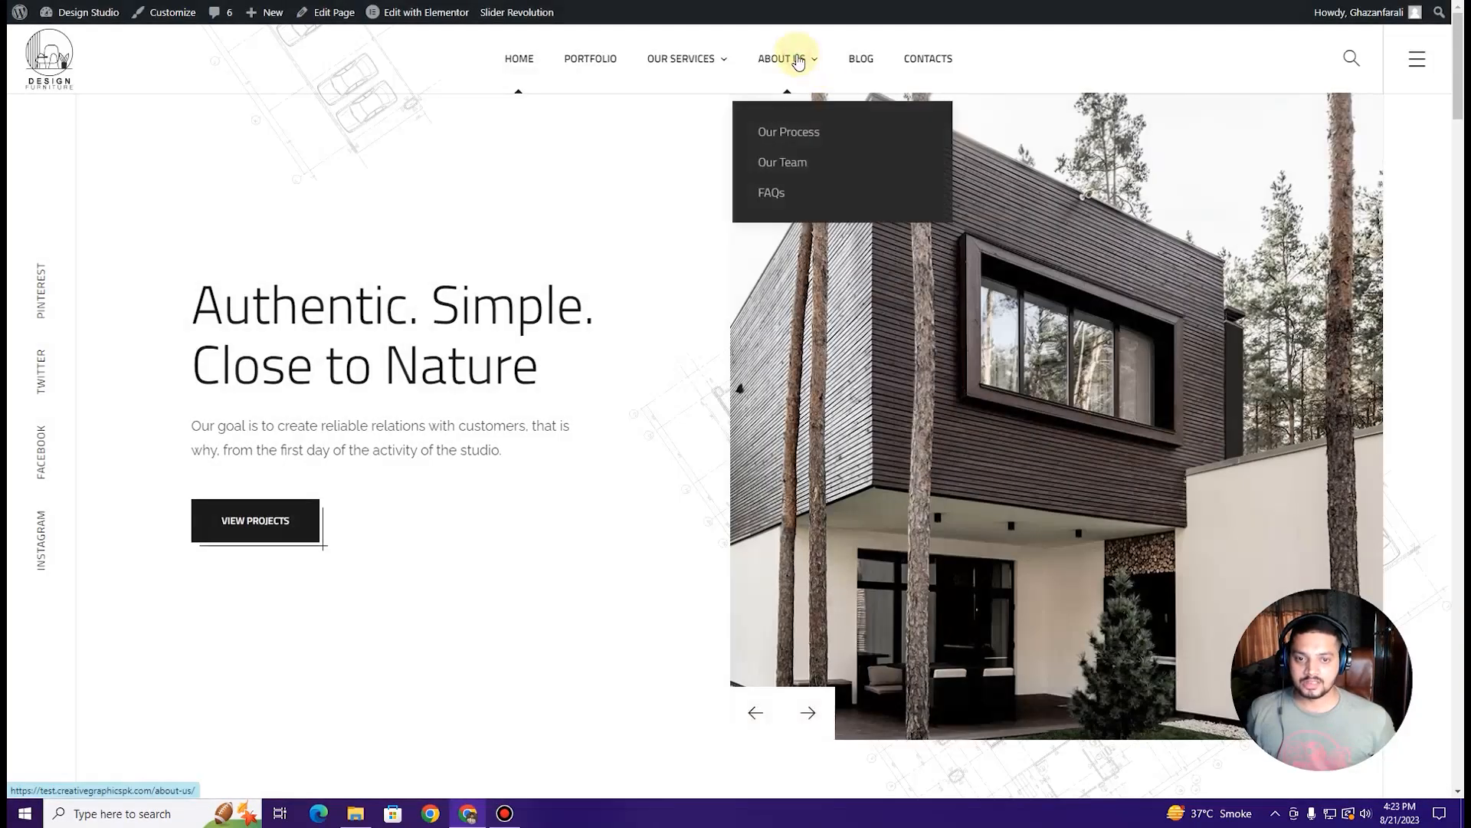
left_click(797, 59)
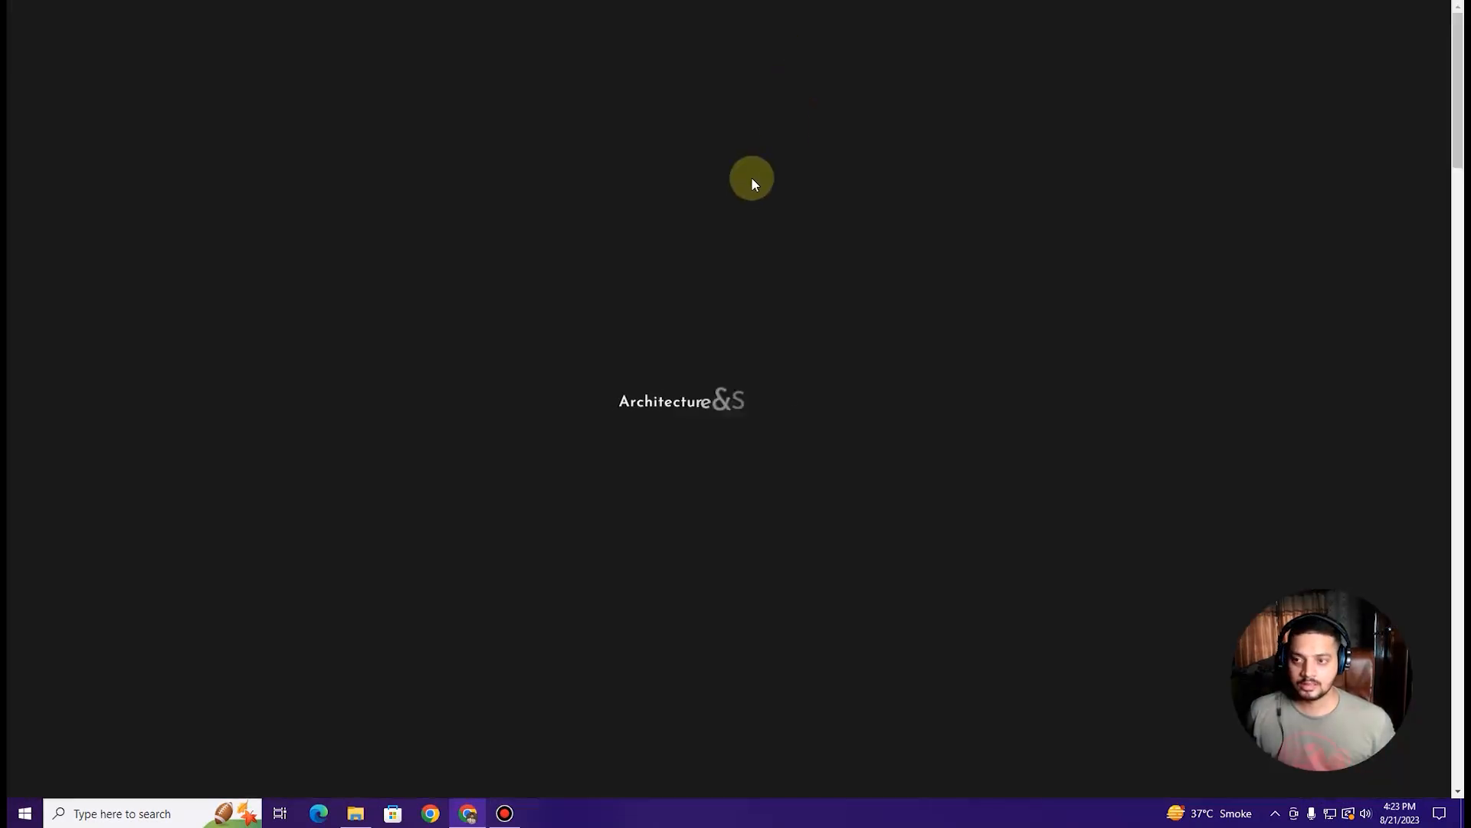
scroll(752, 184, "down", 5)
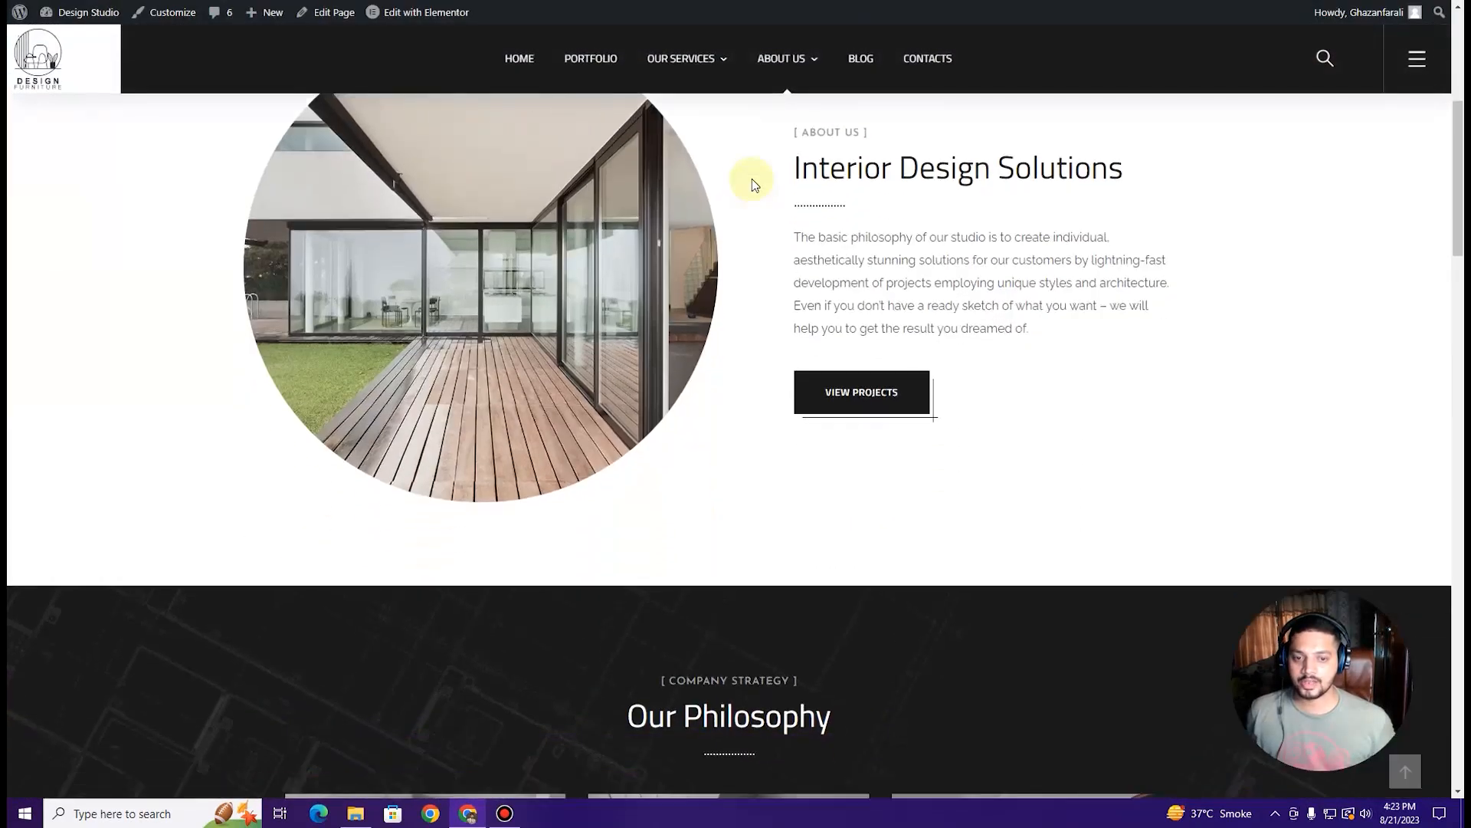
scroll(752, 178, "down", 10)
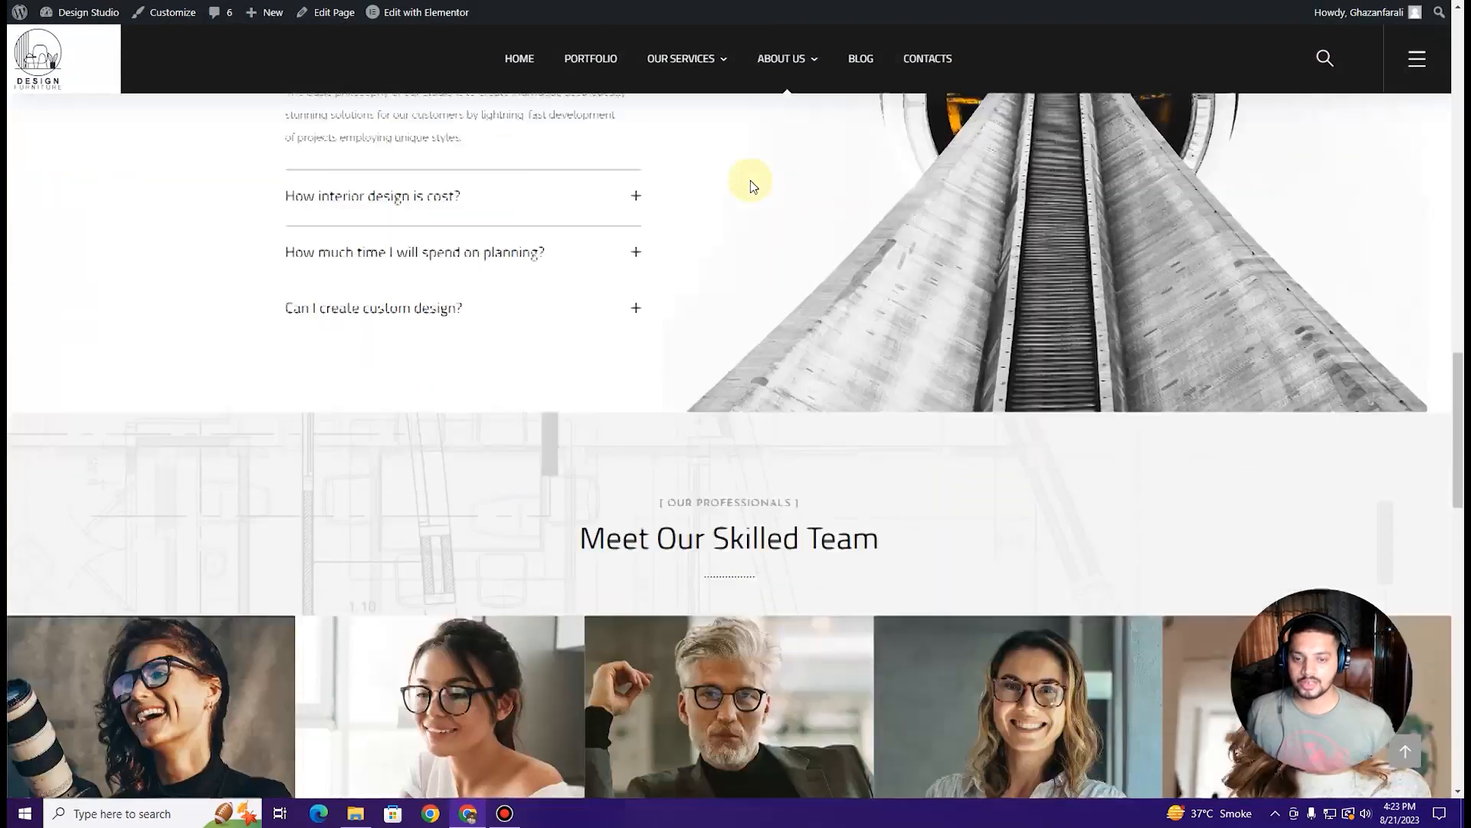
scroll(751, 180, "down", 12)
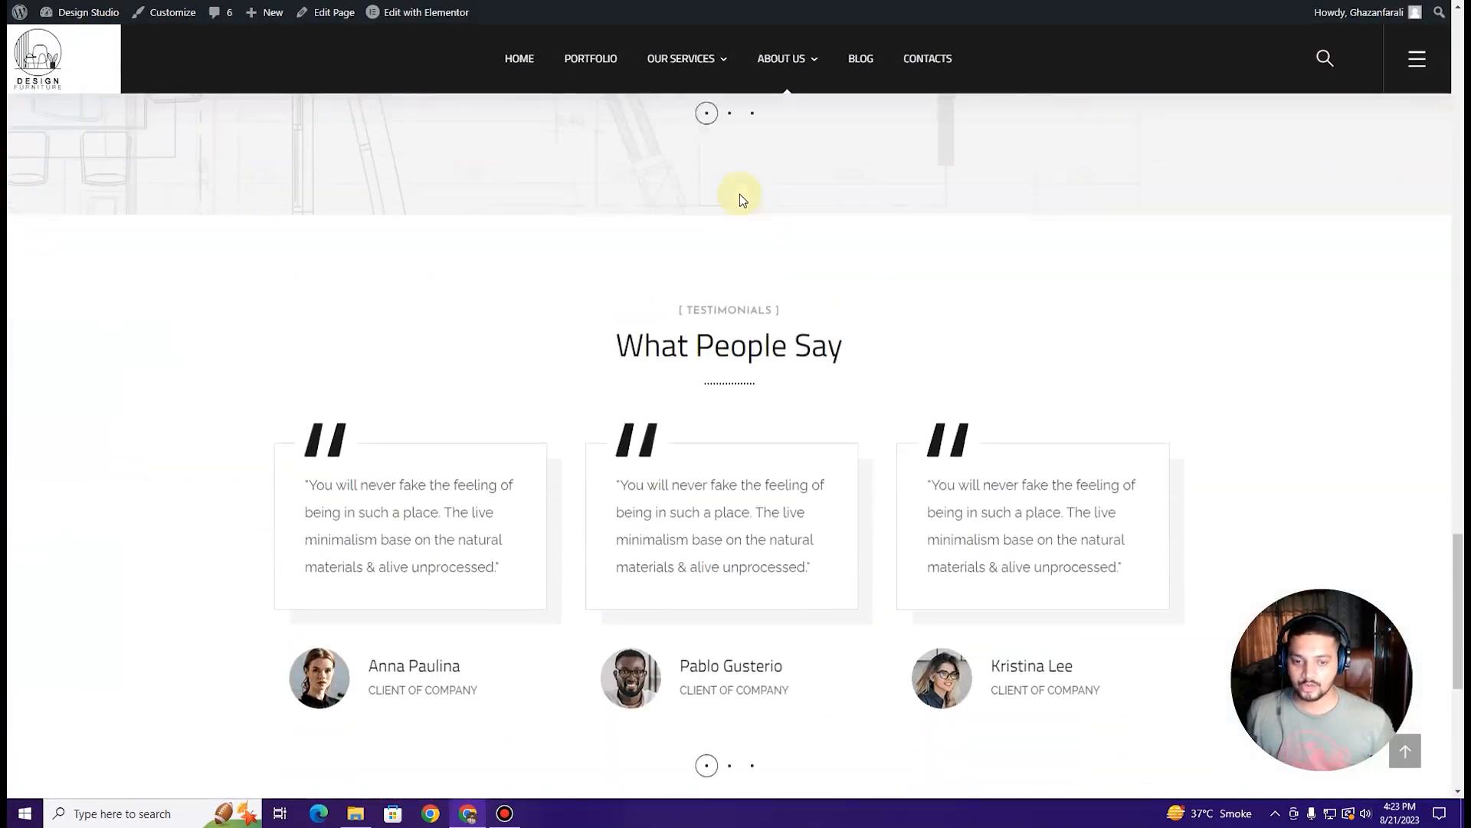
scroll(738, 197, "up", 4)
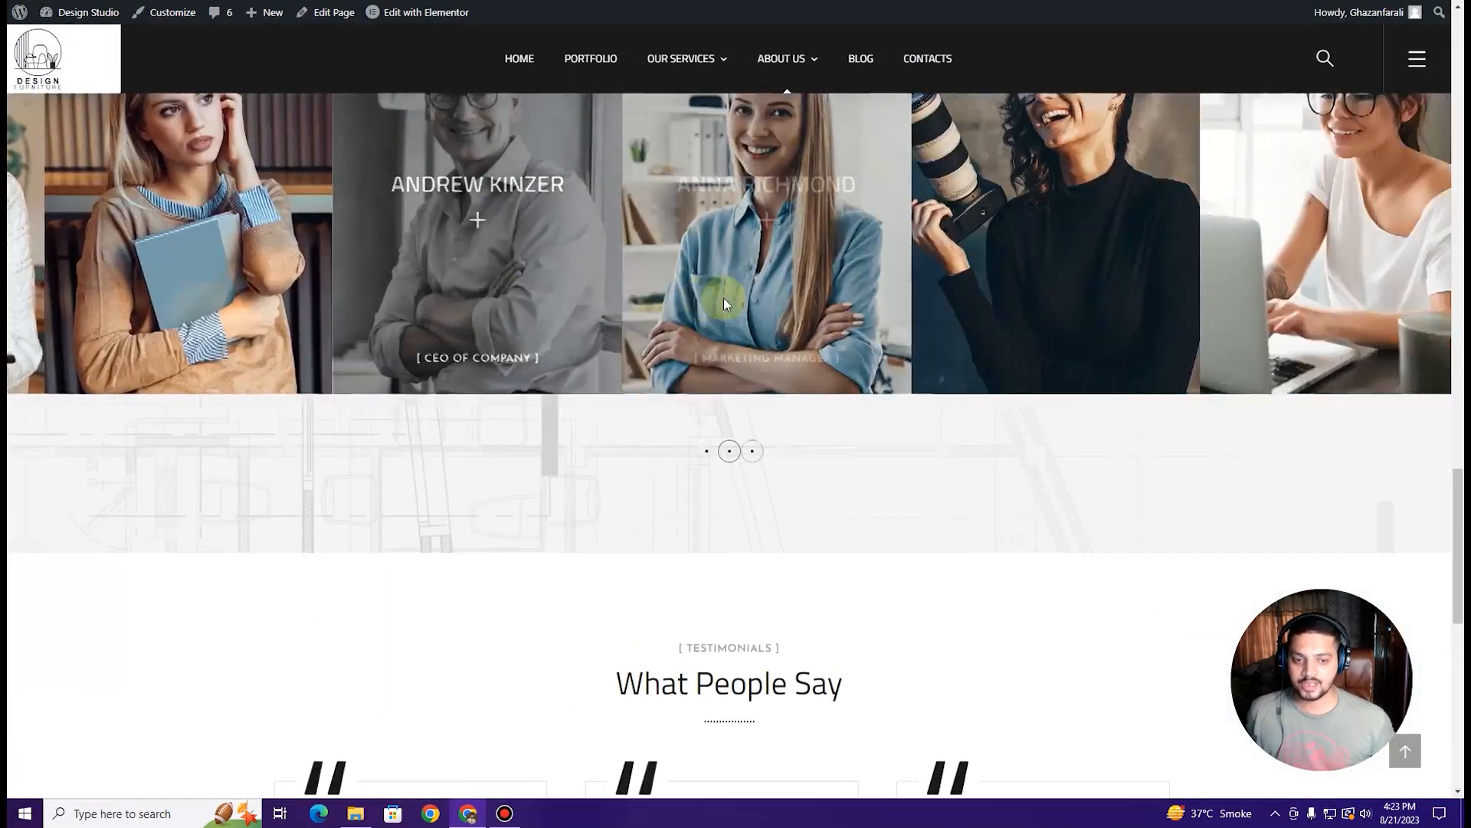
scroll(457, 285, "up", 3)
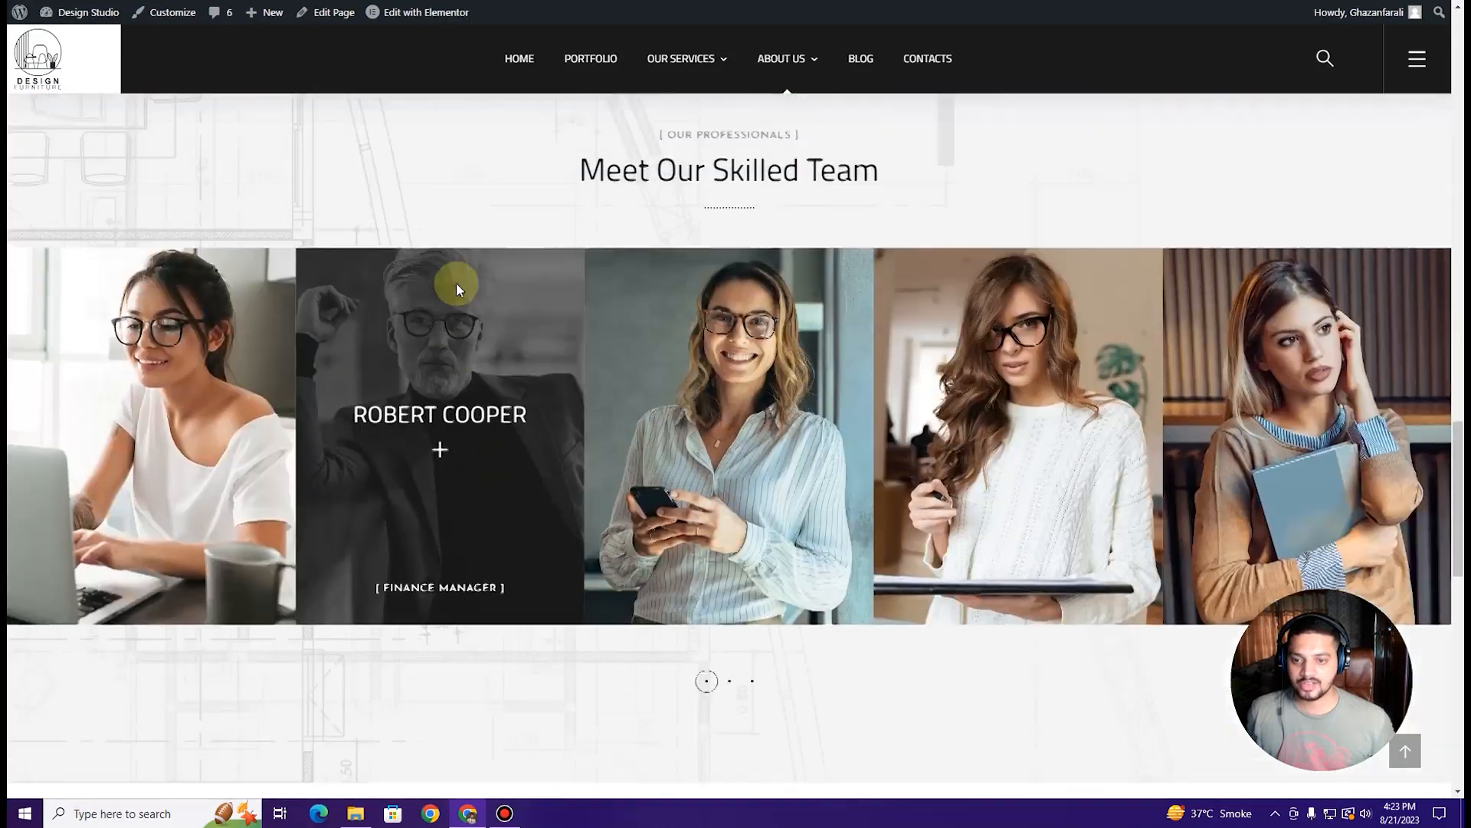
scroll(781, 394, "down", 5)
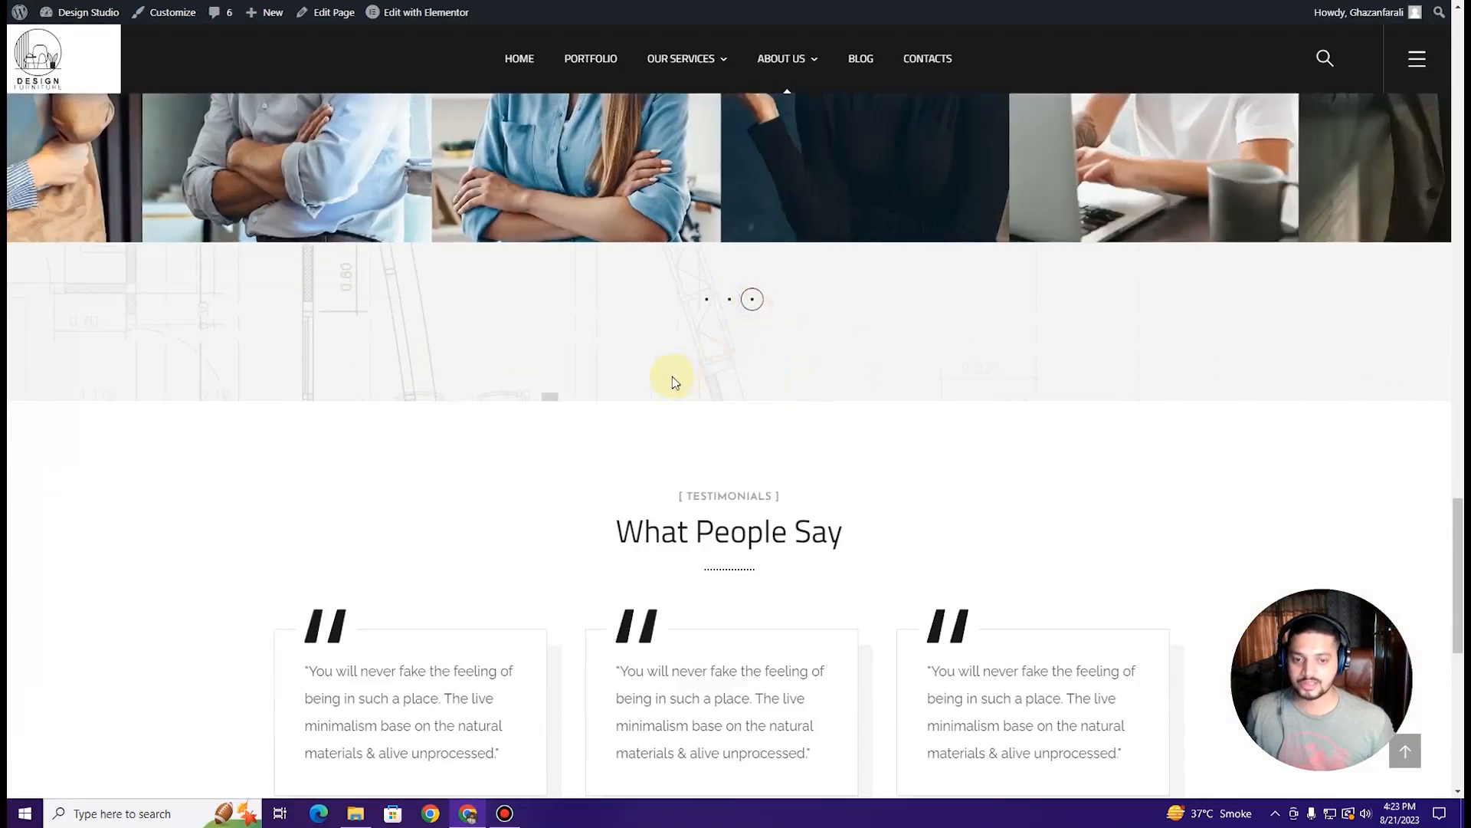
scroll(671, 376, "down", 1)
scroll(670, 374, "down", 6)
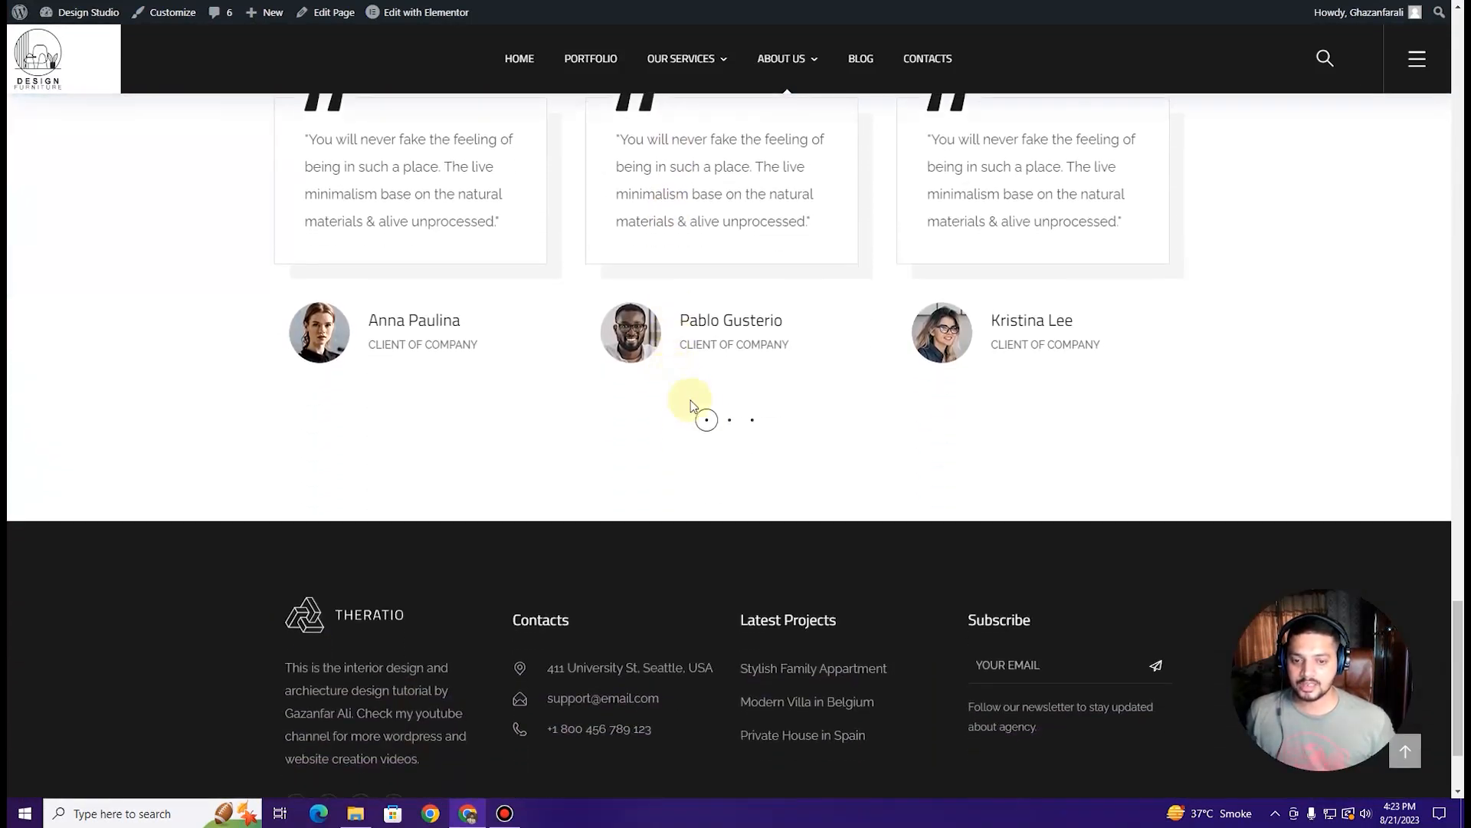
scroll(730, 423, "up", 13)
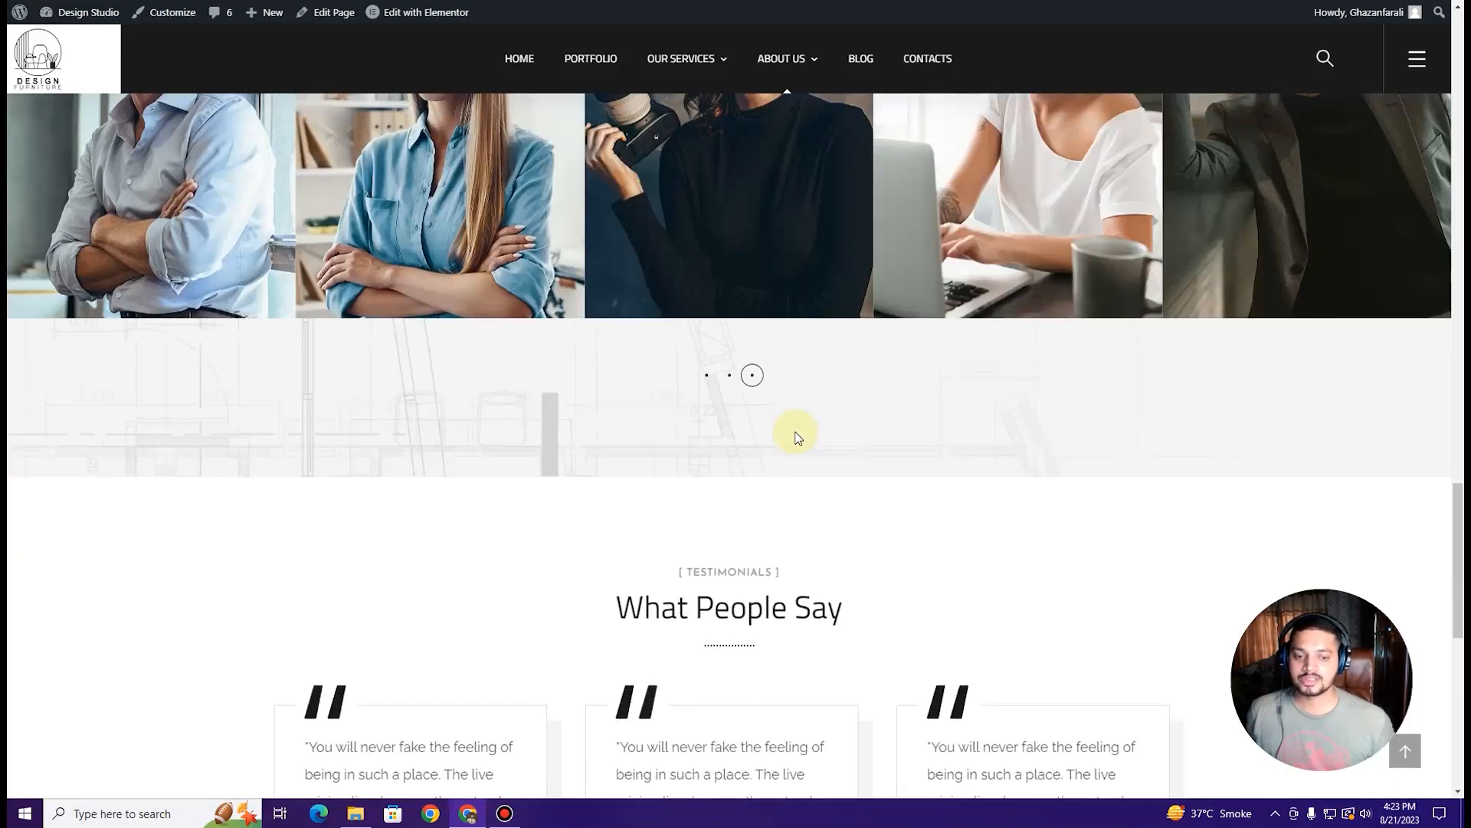
scroll(765, 411, "up", 10)
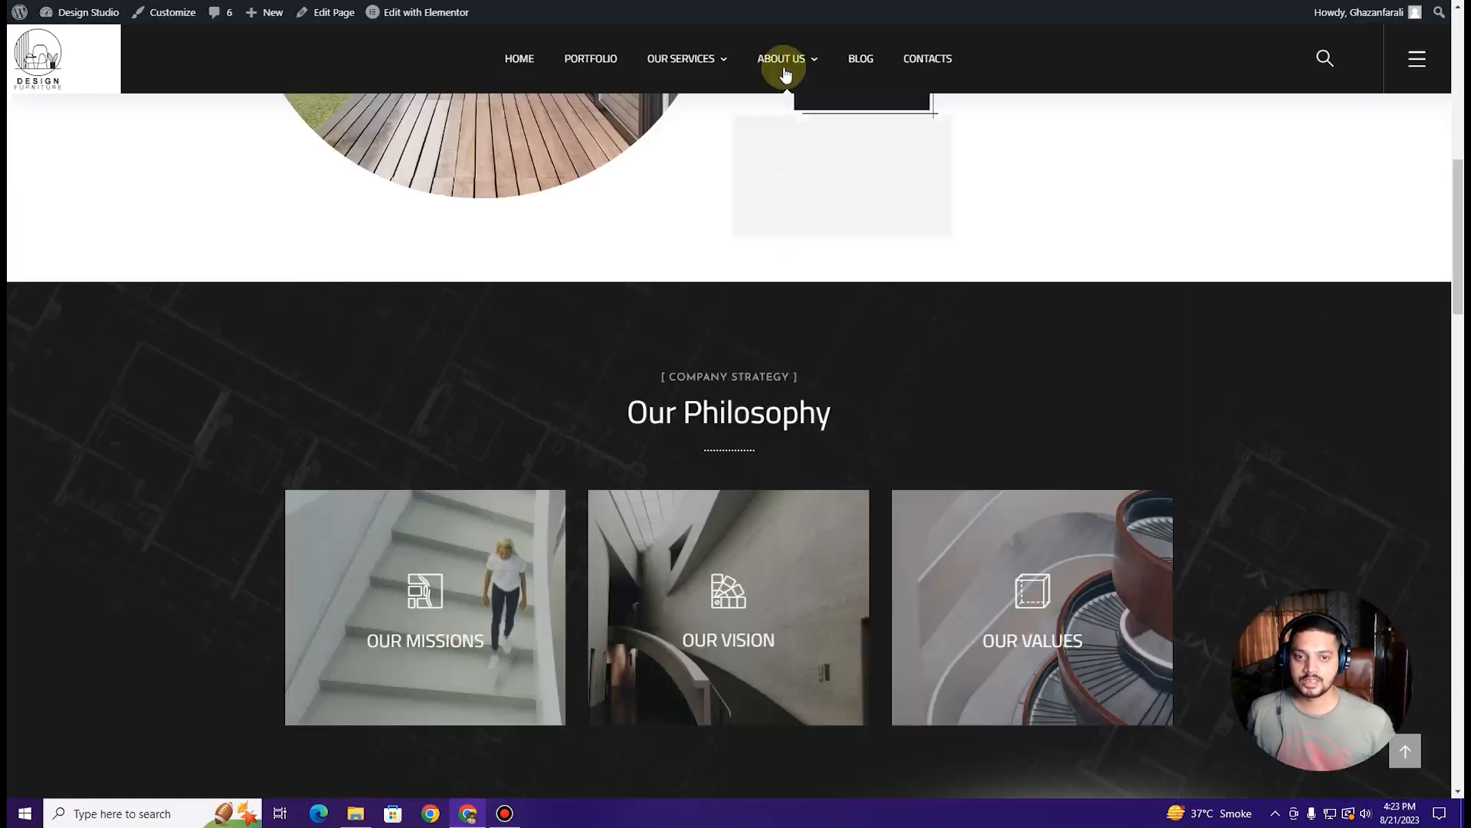
Step: Open the live Our Process page and view its Budget Planning and Design Process steps
left_click(808, 62)
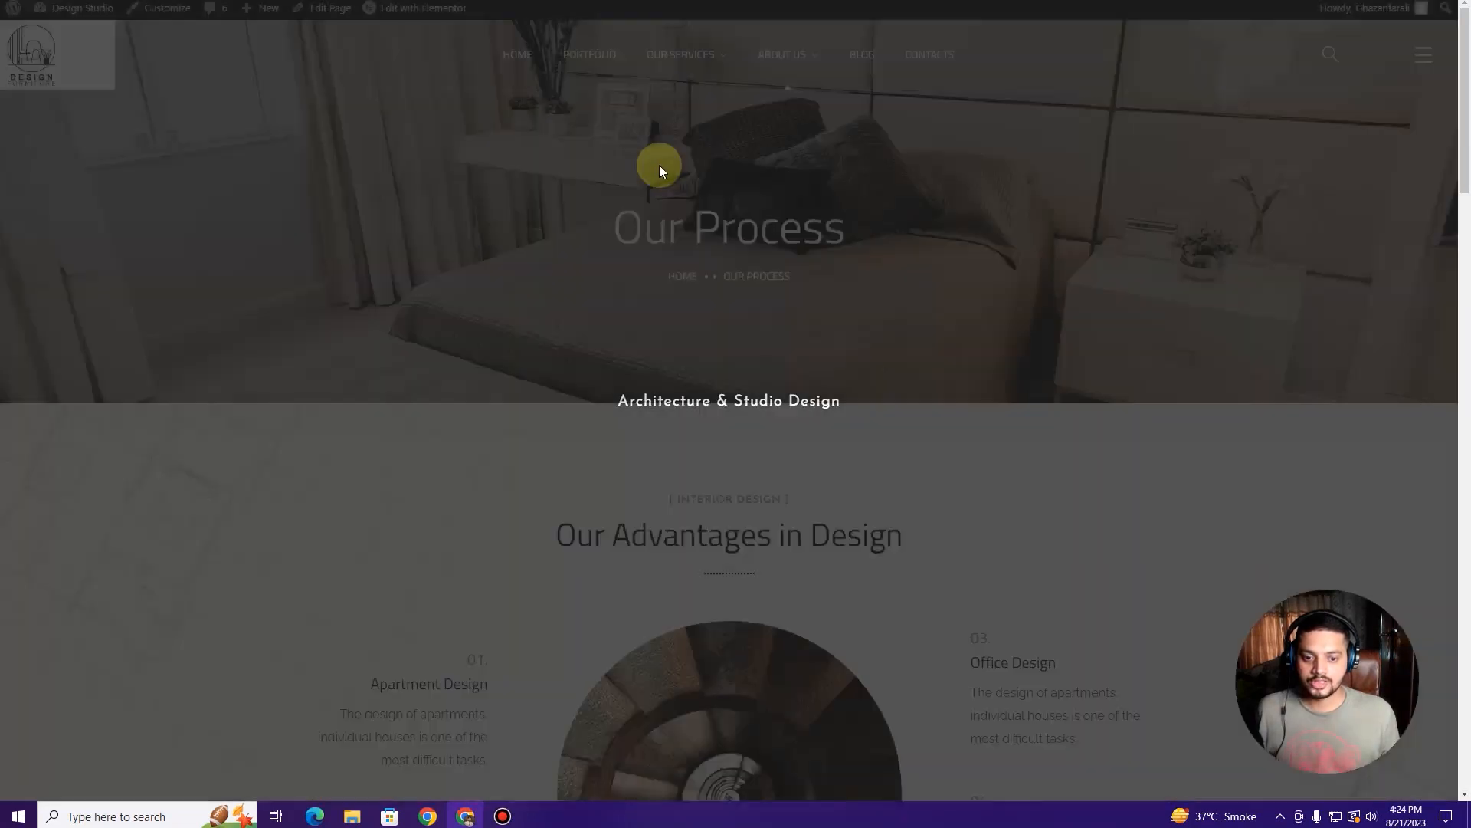
scroll(663, 171, "down", 4)
scroll(663, 170, "down", 7)
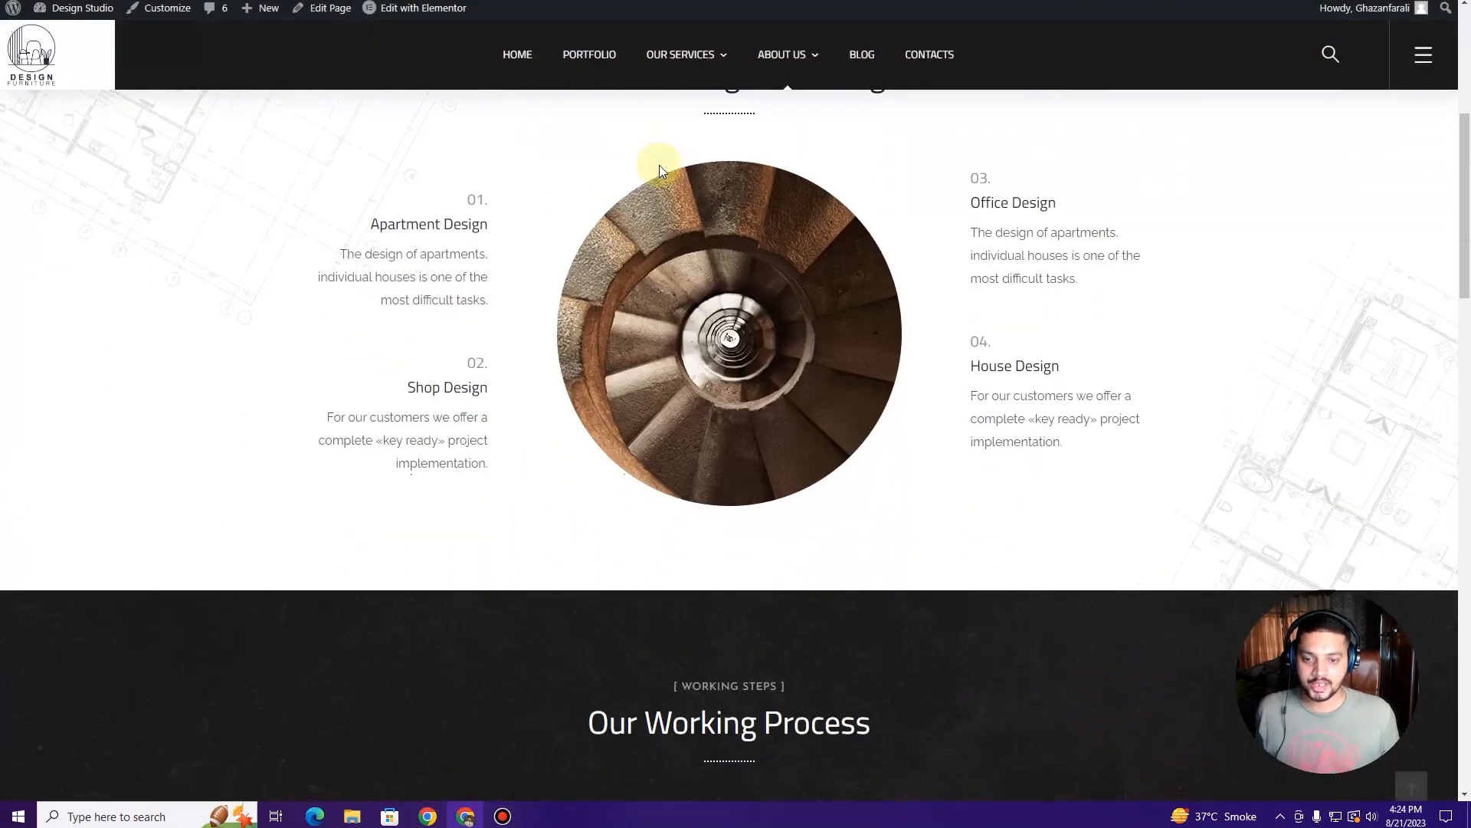
scroll(659, 170, "down", 5)
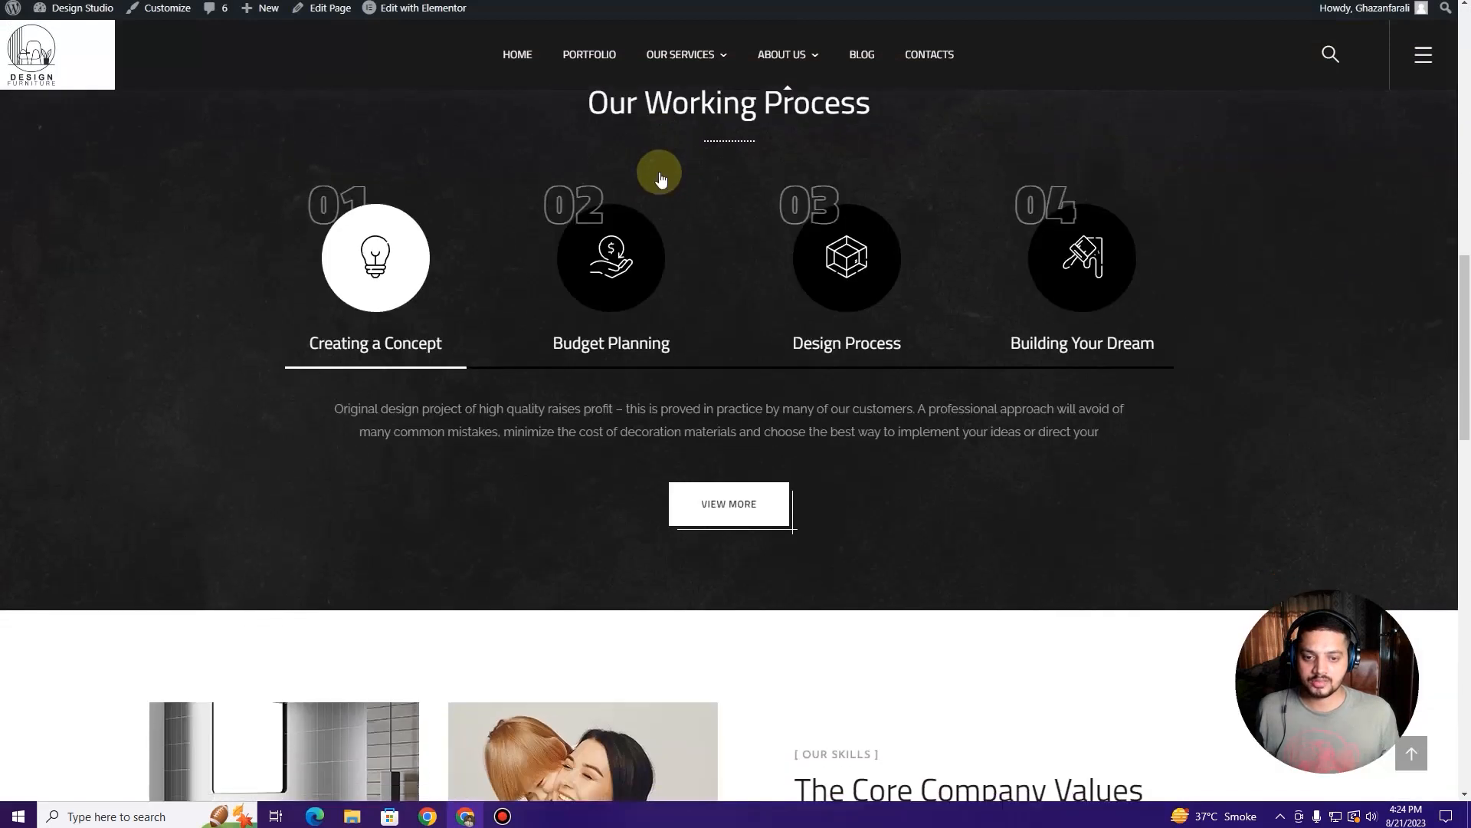
scroll(536, 253, "up", 6)
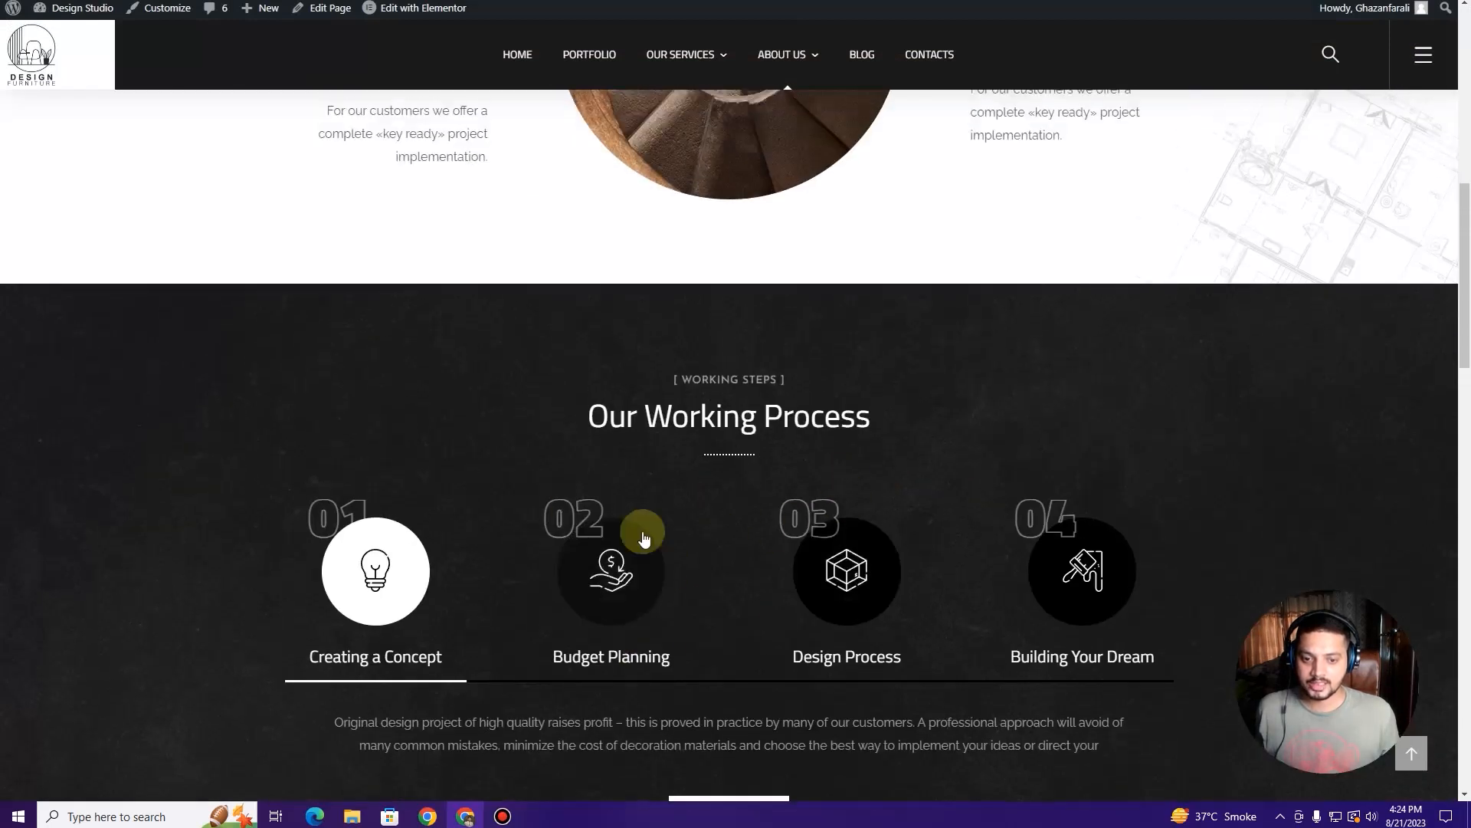
scroll(690, 429, "down", 2)
left_click(661, 441)
left_click(854, 432)
Step: Look over the rest of the Our Process page, then open it in Elementor
scroll(652, 426, "up", 7)
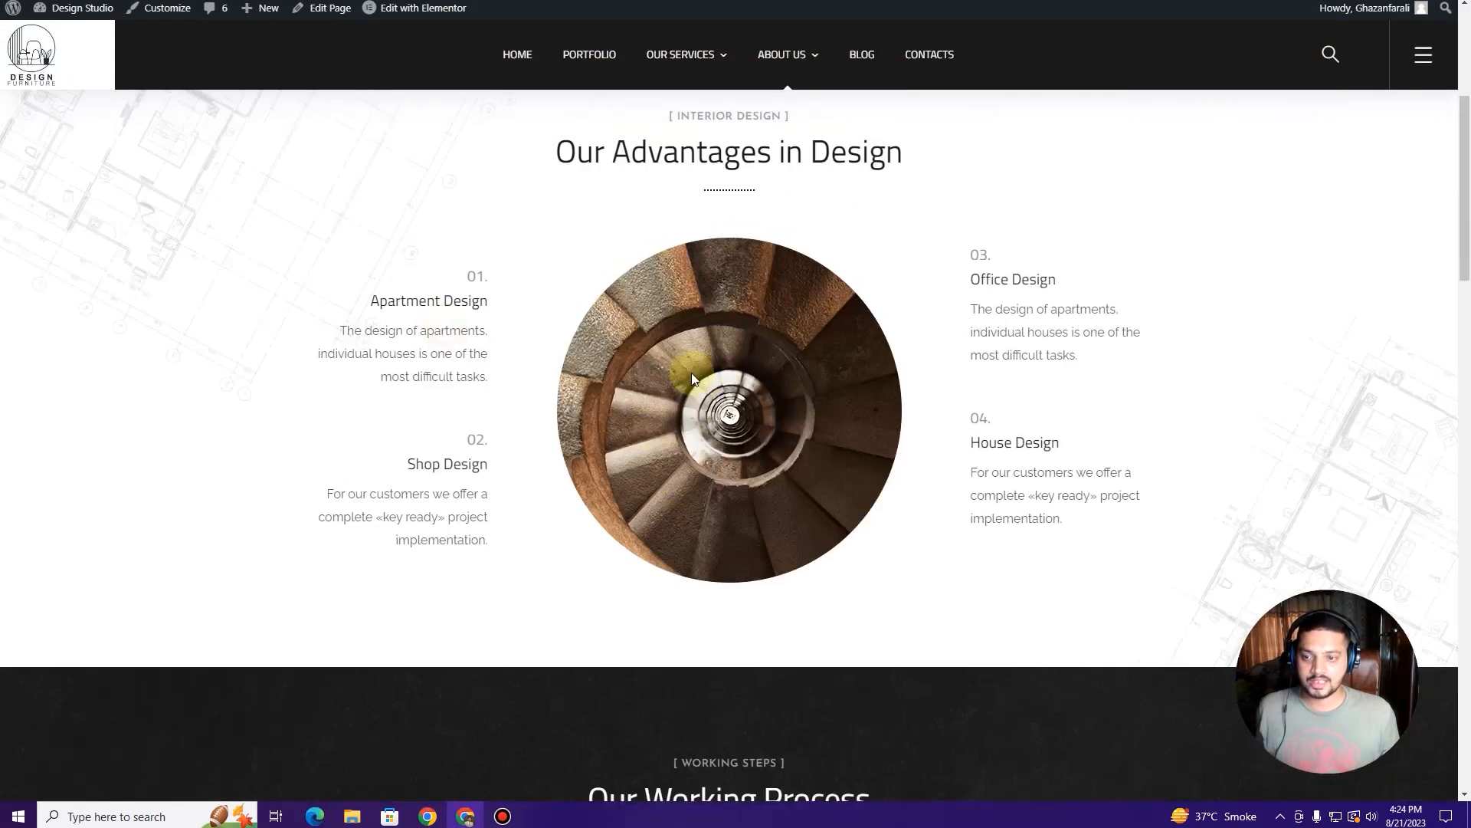
scroll(691, 372, "up", 3)
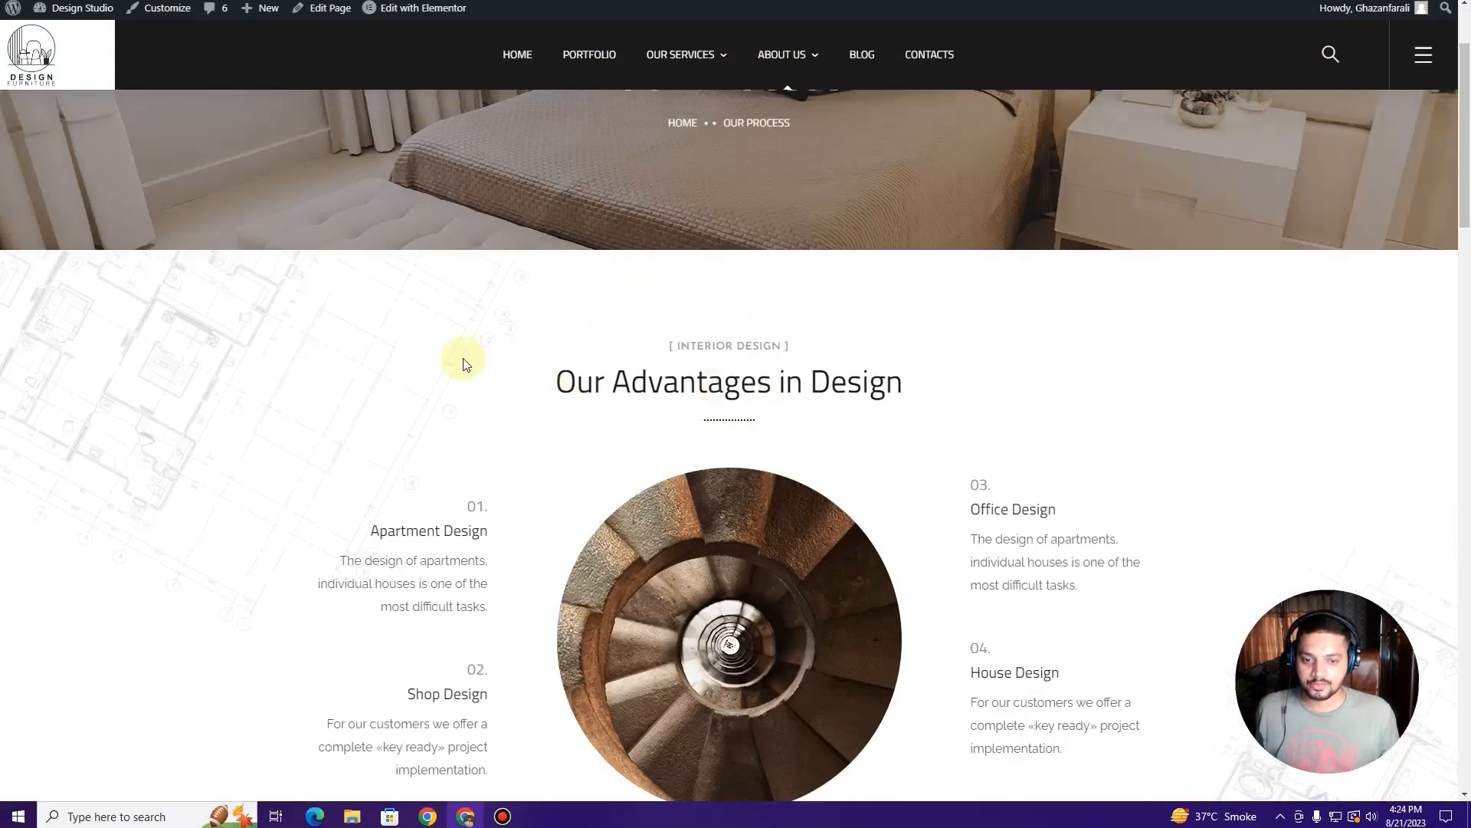
scroll(733, 534, "down", 10)
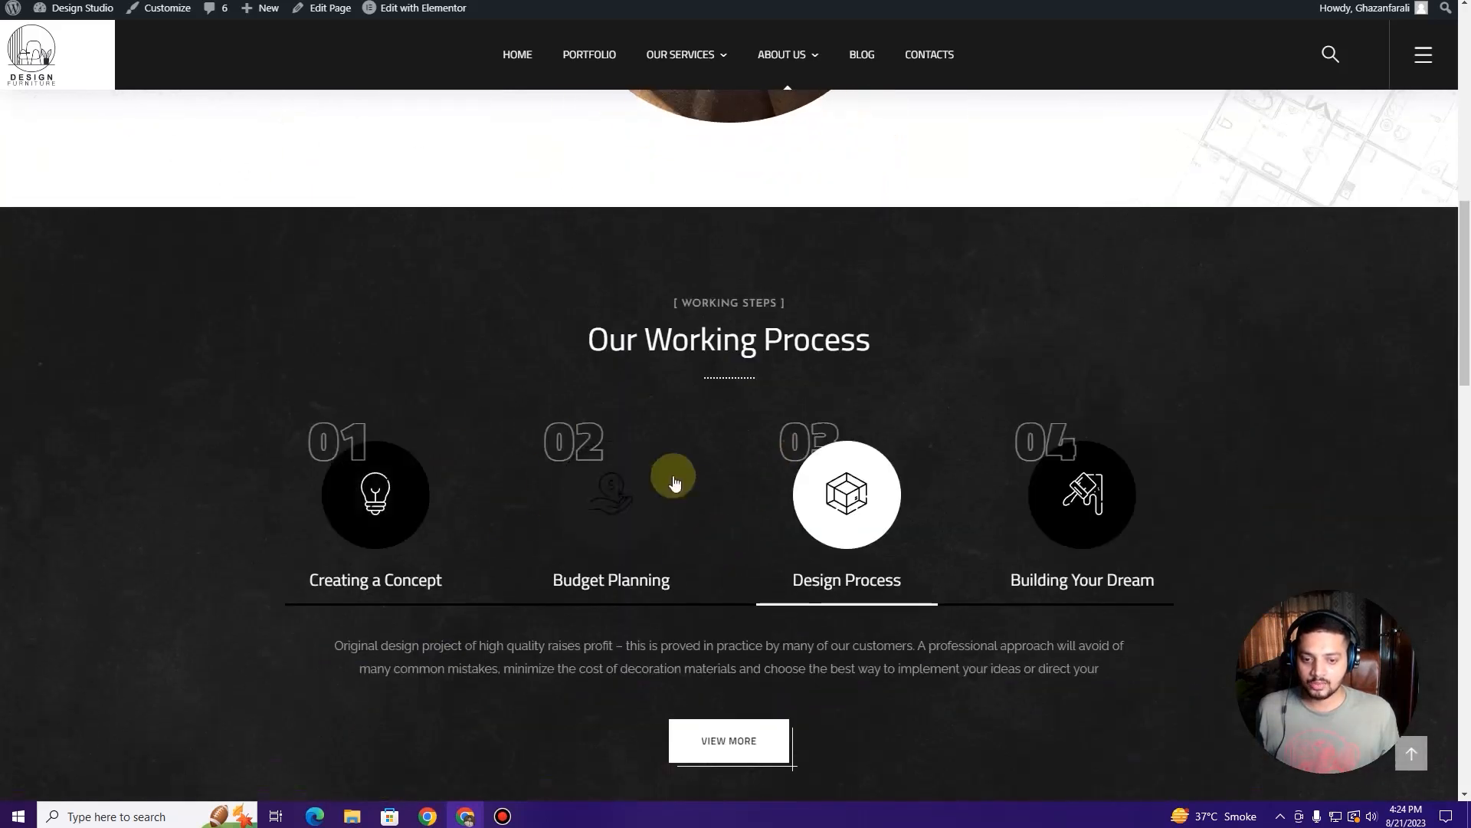
scroll(645, 482, "down", 6)
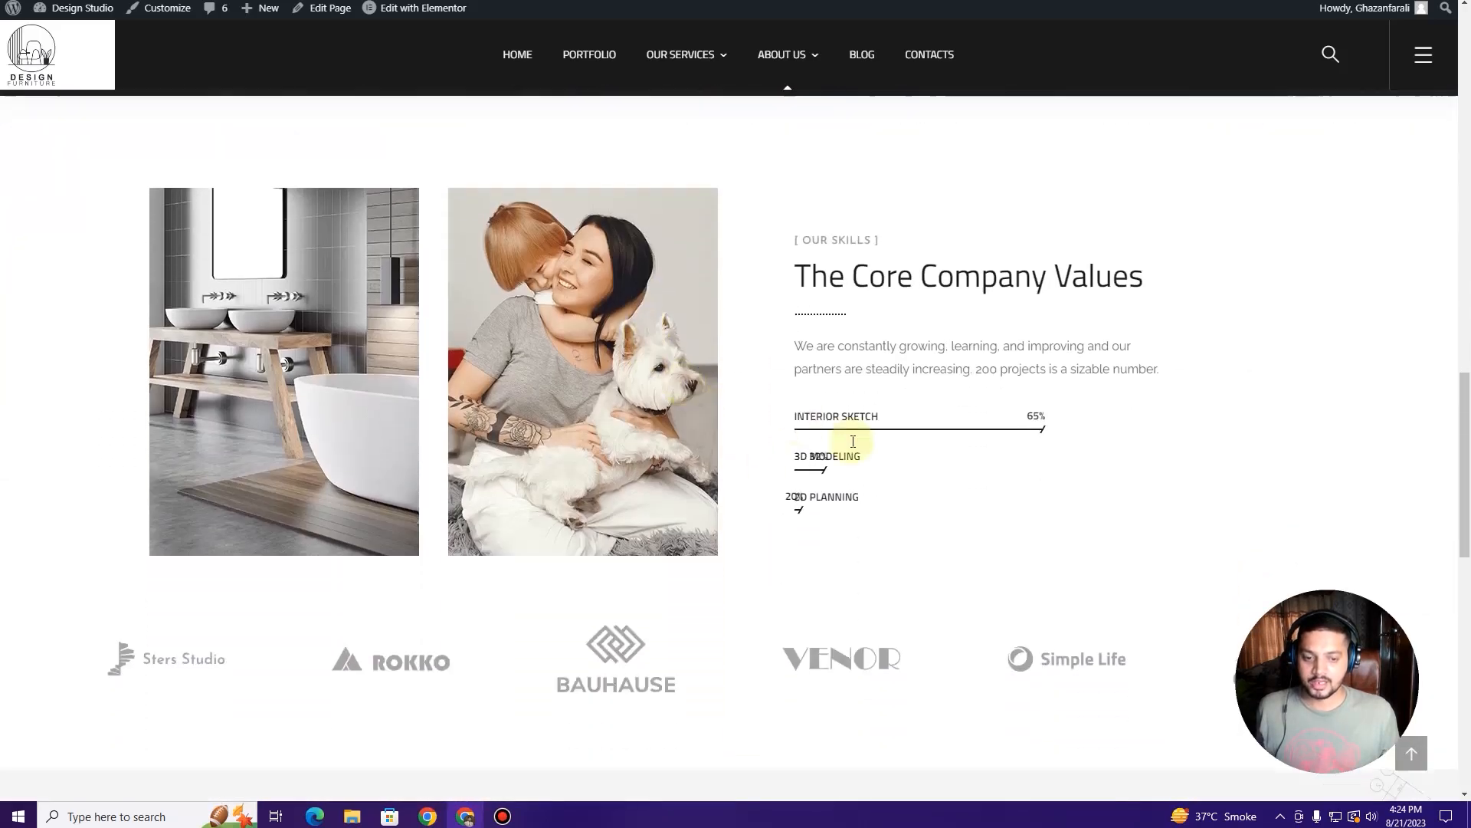
scroll(868, 418, "down", 5)
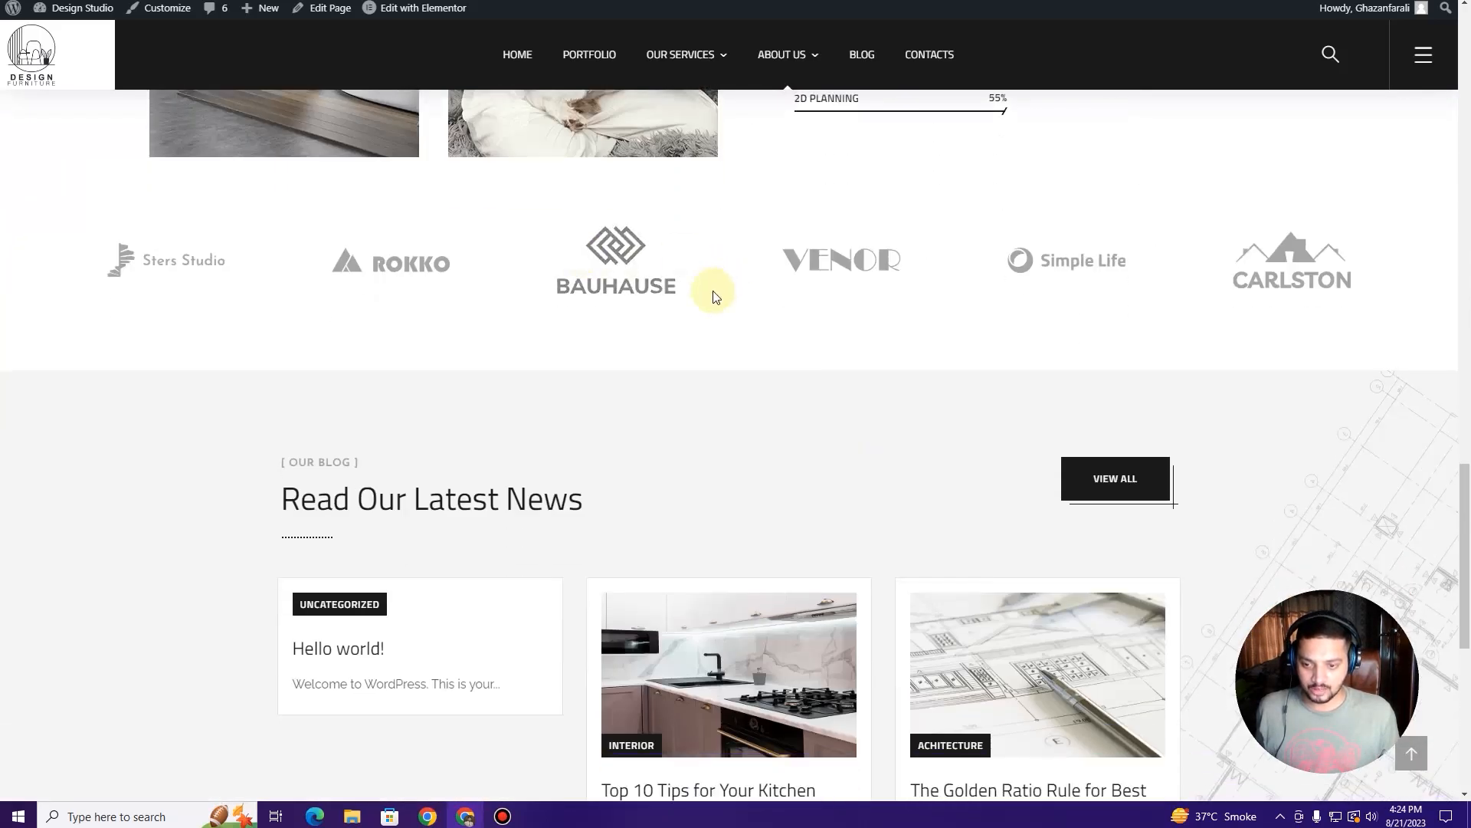
scroll(706, 289, "down", 3)
scroll(411, 202, "up", 20)
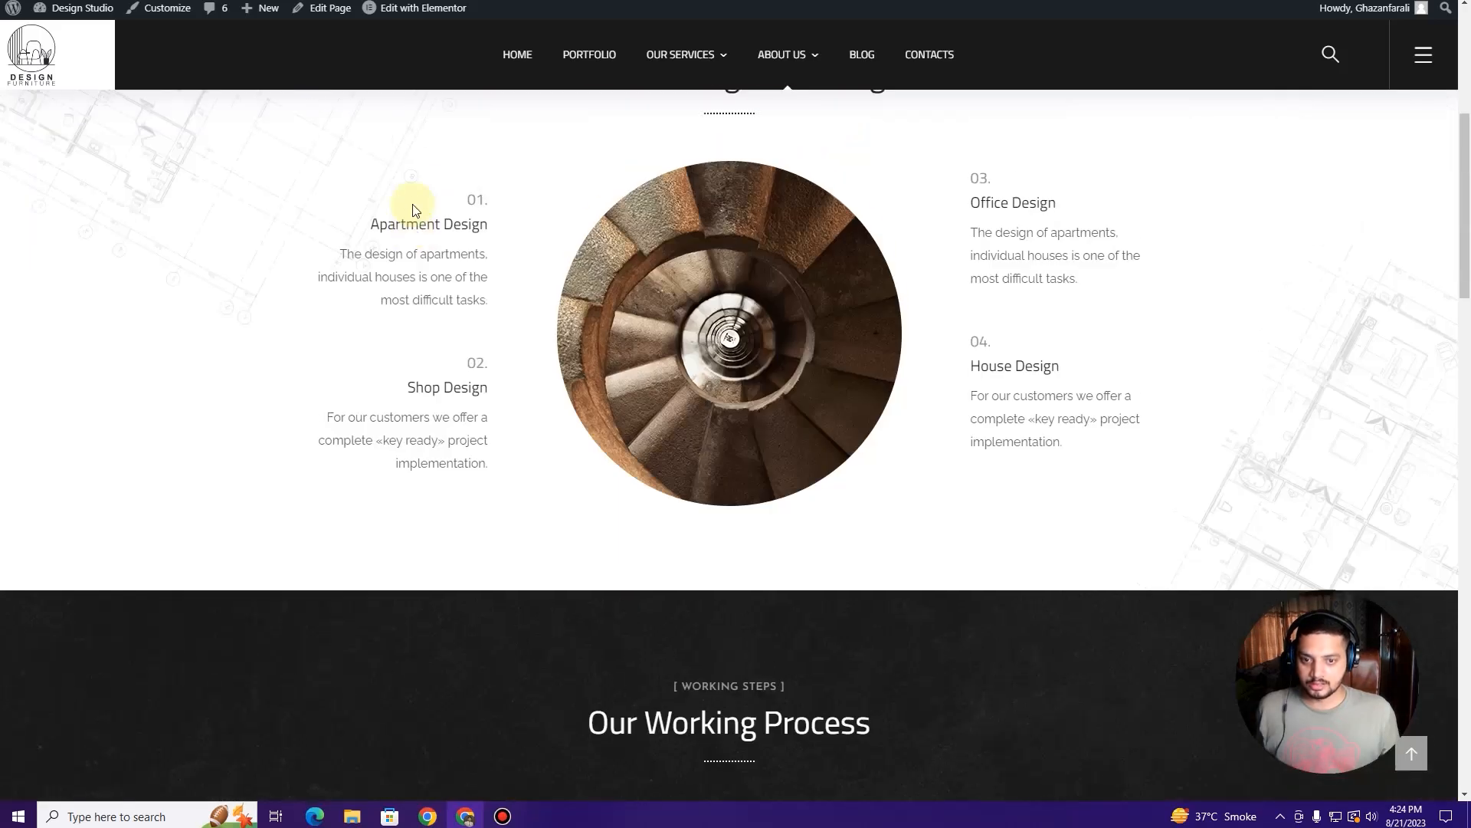
scroll(642, 309, "down", 4)
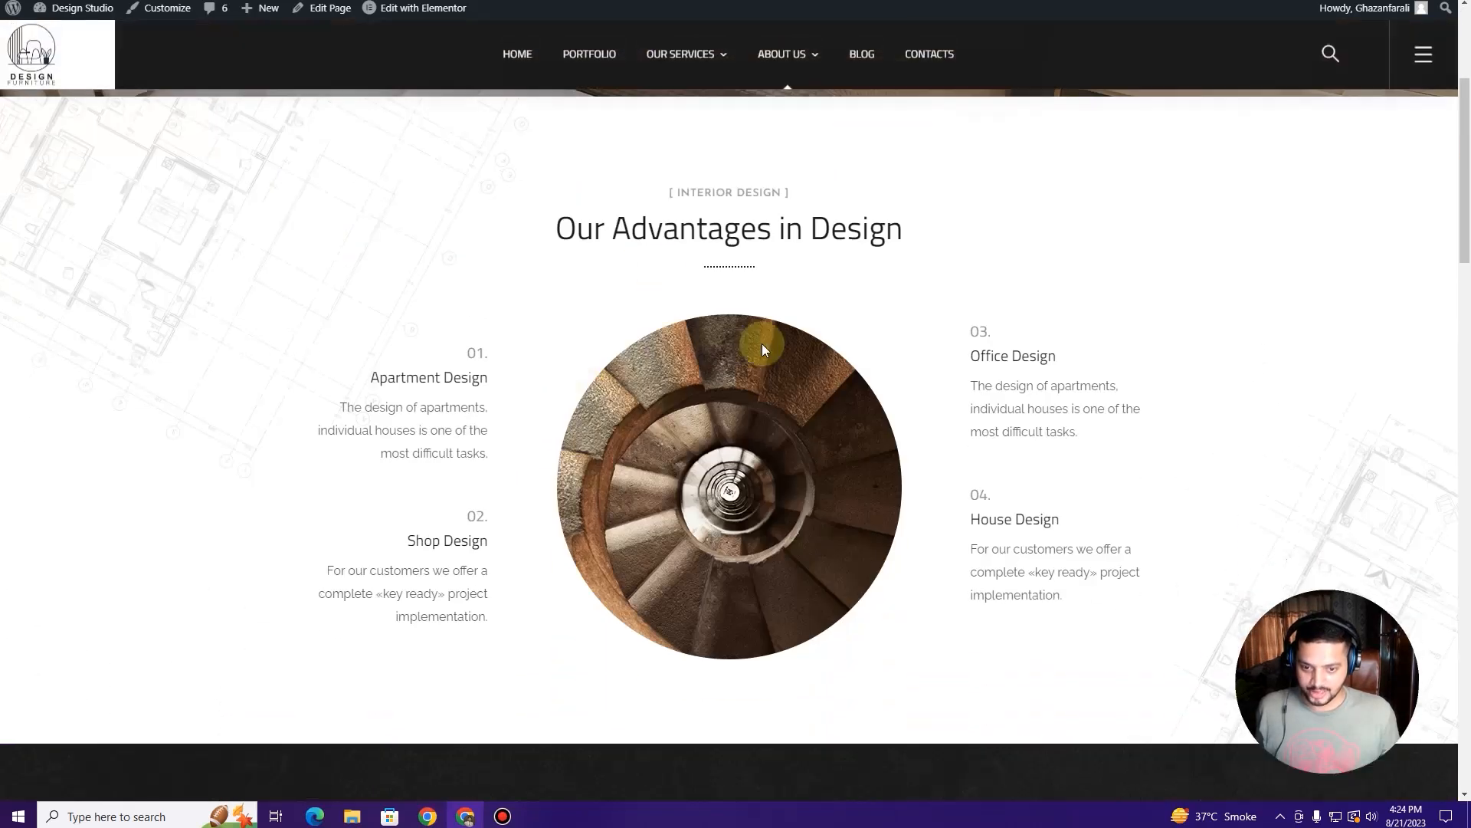
left_click(426, 9)
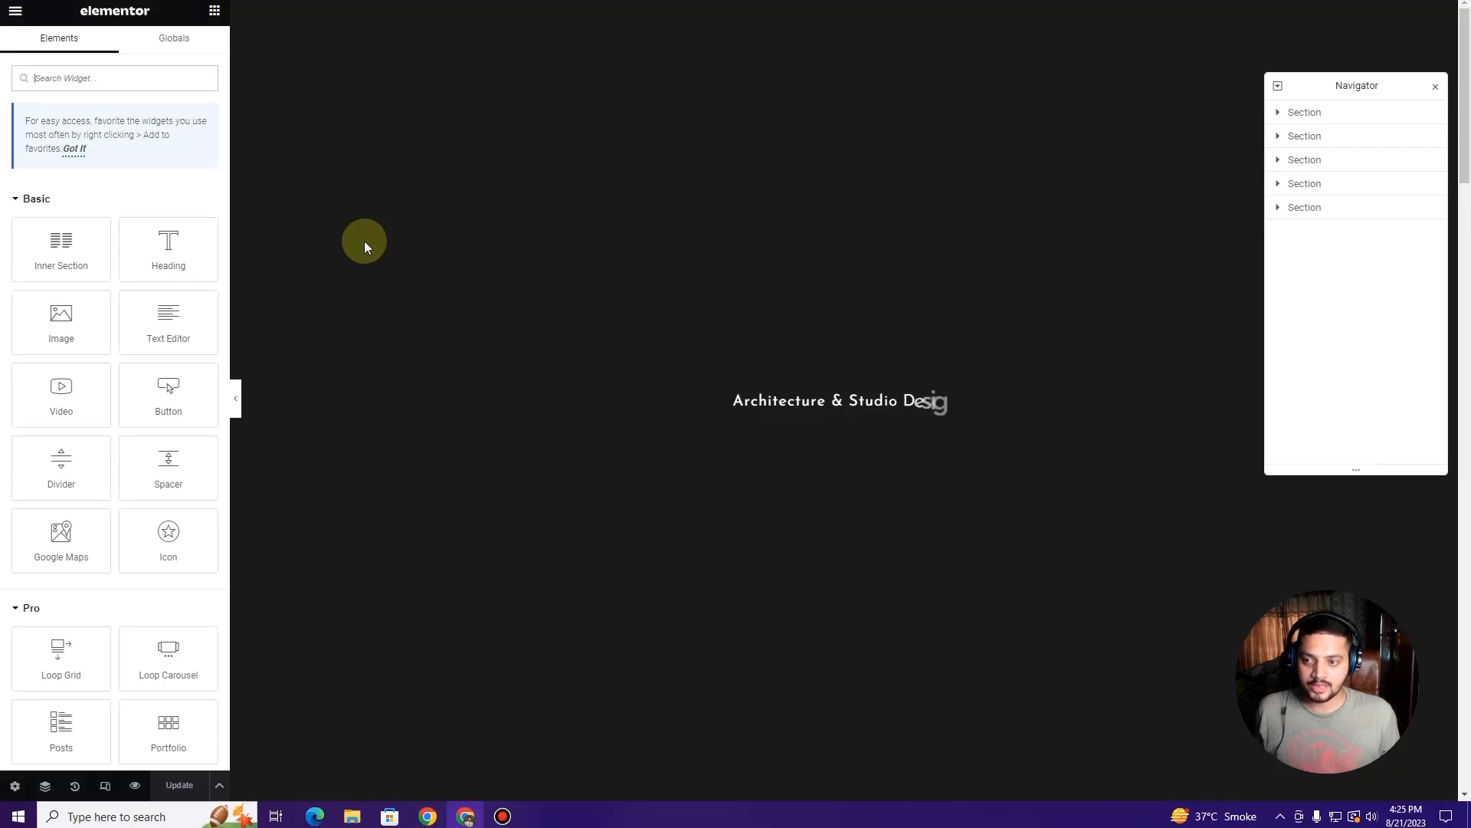
Step: Delete the Our Advantages in Design section and select the Our Working Process box widget
scroll(975, 326, "down", 2)
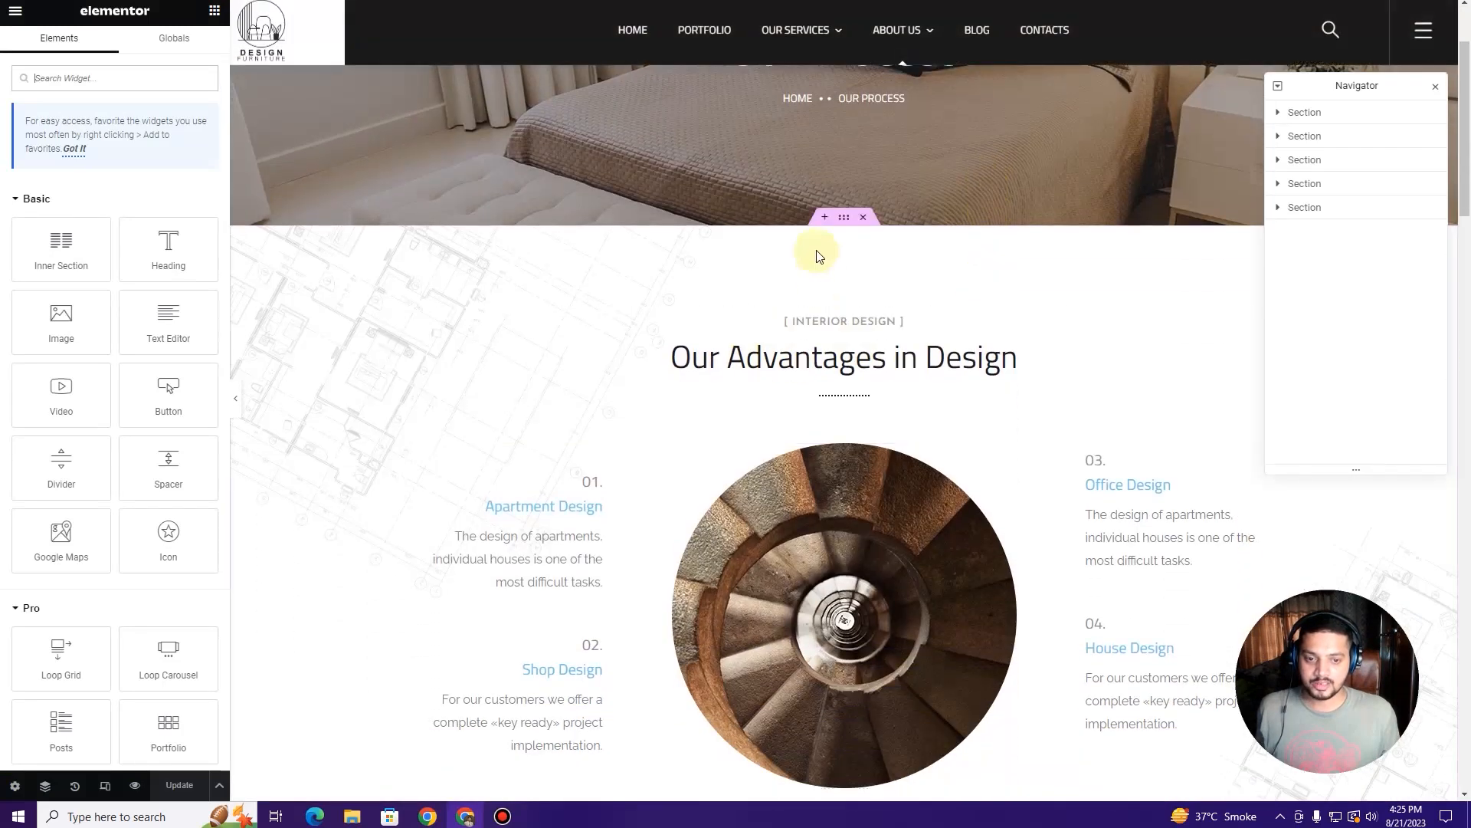
left_click(869, 218)
scroll(549, 334, "up", 3)
scroll(549, 334, "down", 3)
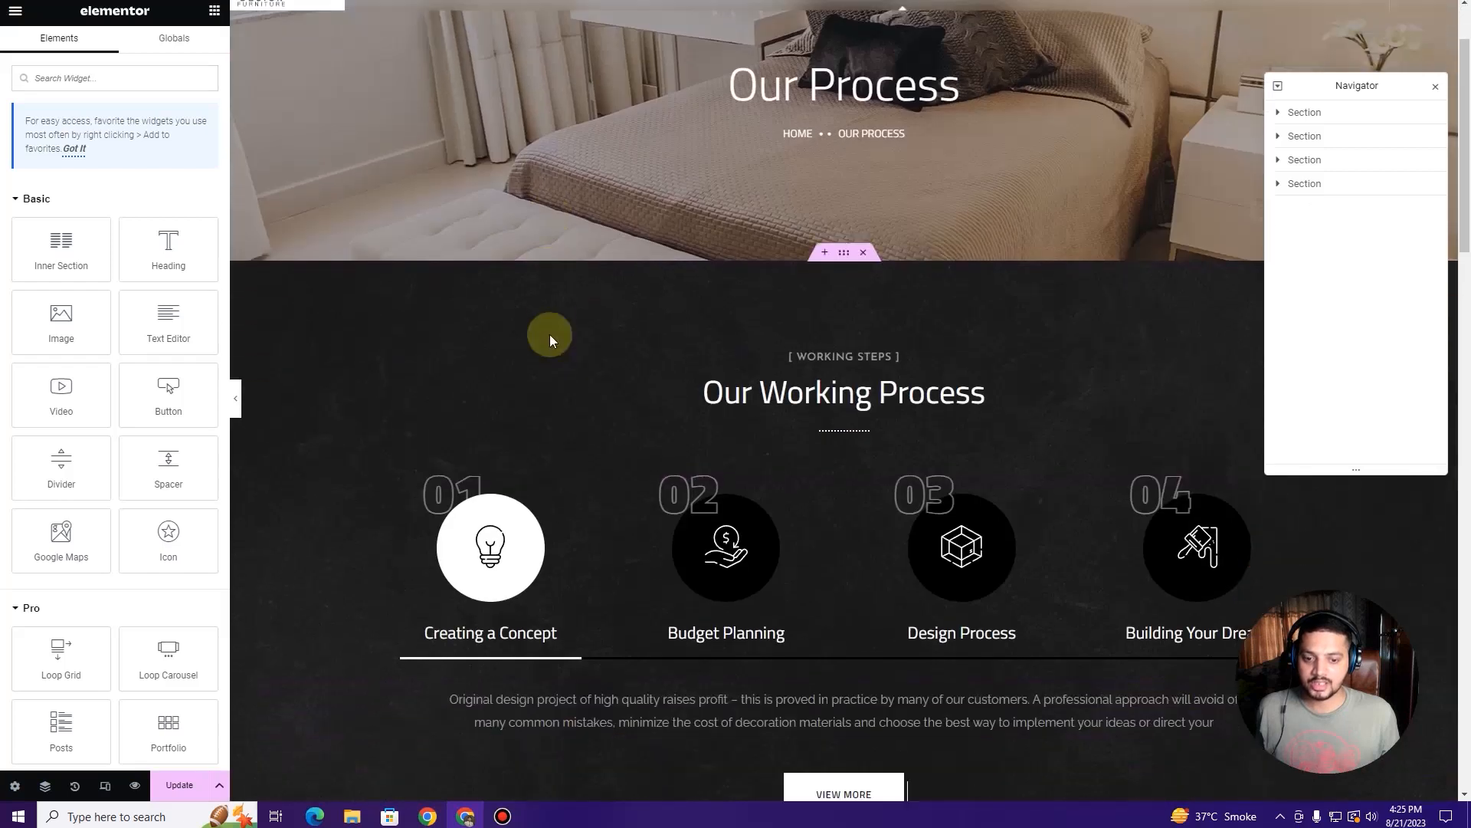
scroll(549, 335, "down", 3)
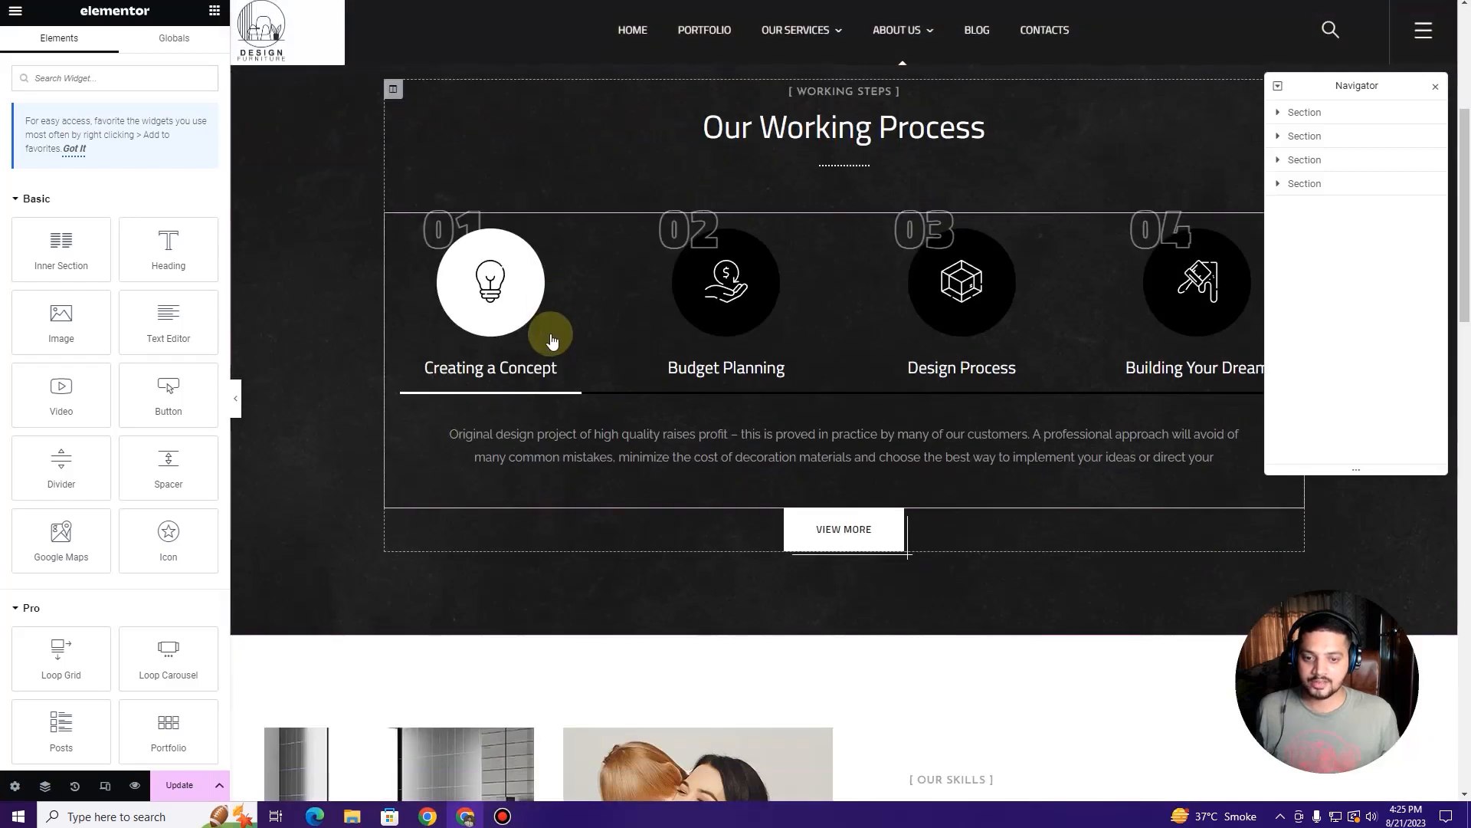
left_click(1105, 280)
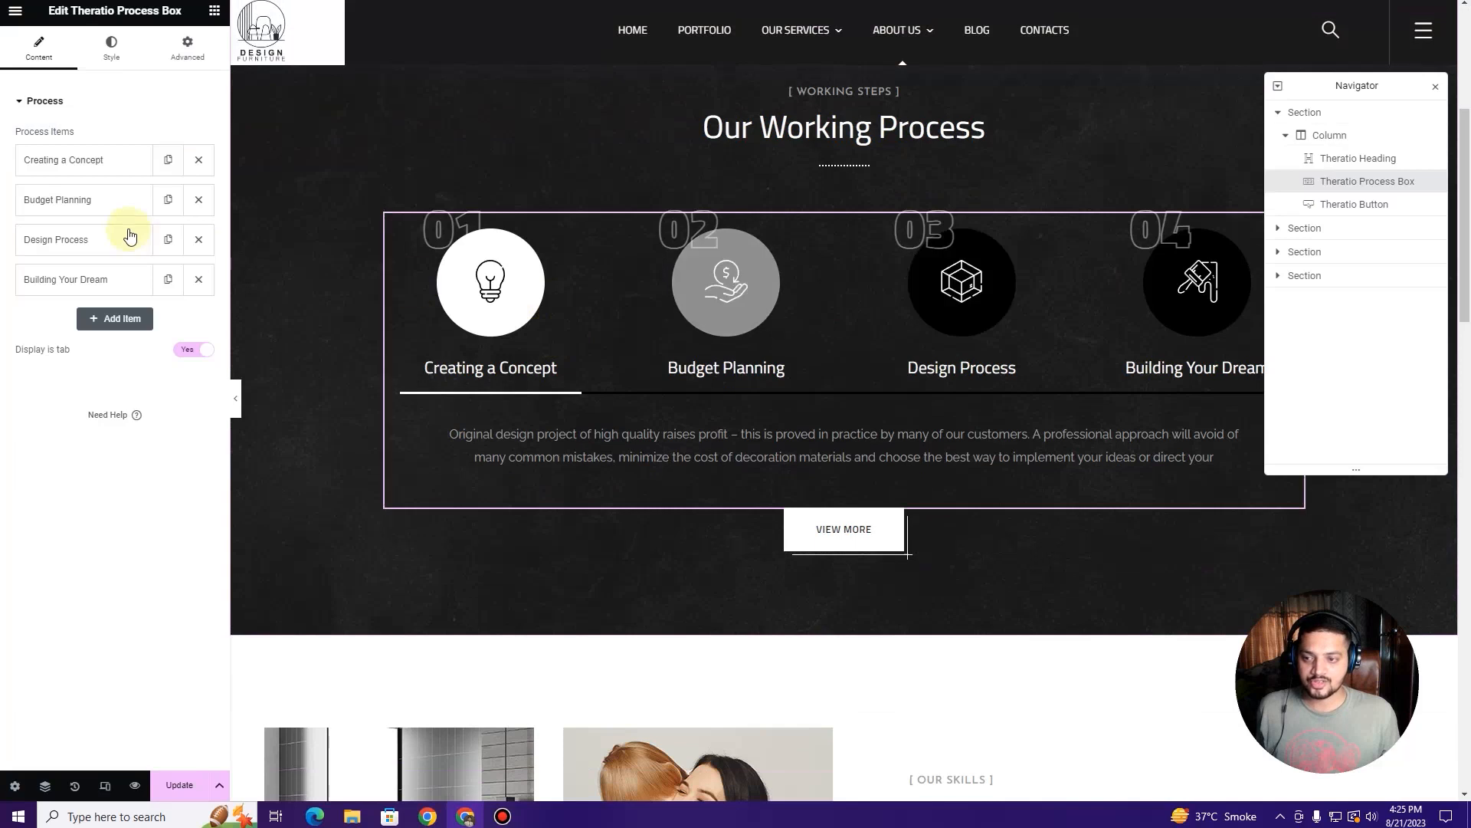
Step: Shorten the first step title from Creating a Concept to Concept, keeping box number 01
left_click(108, 162)
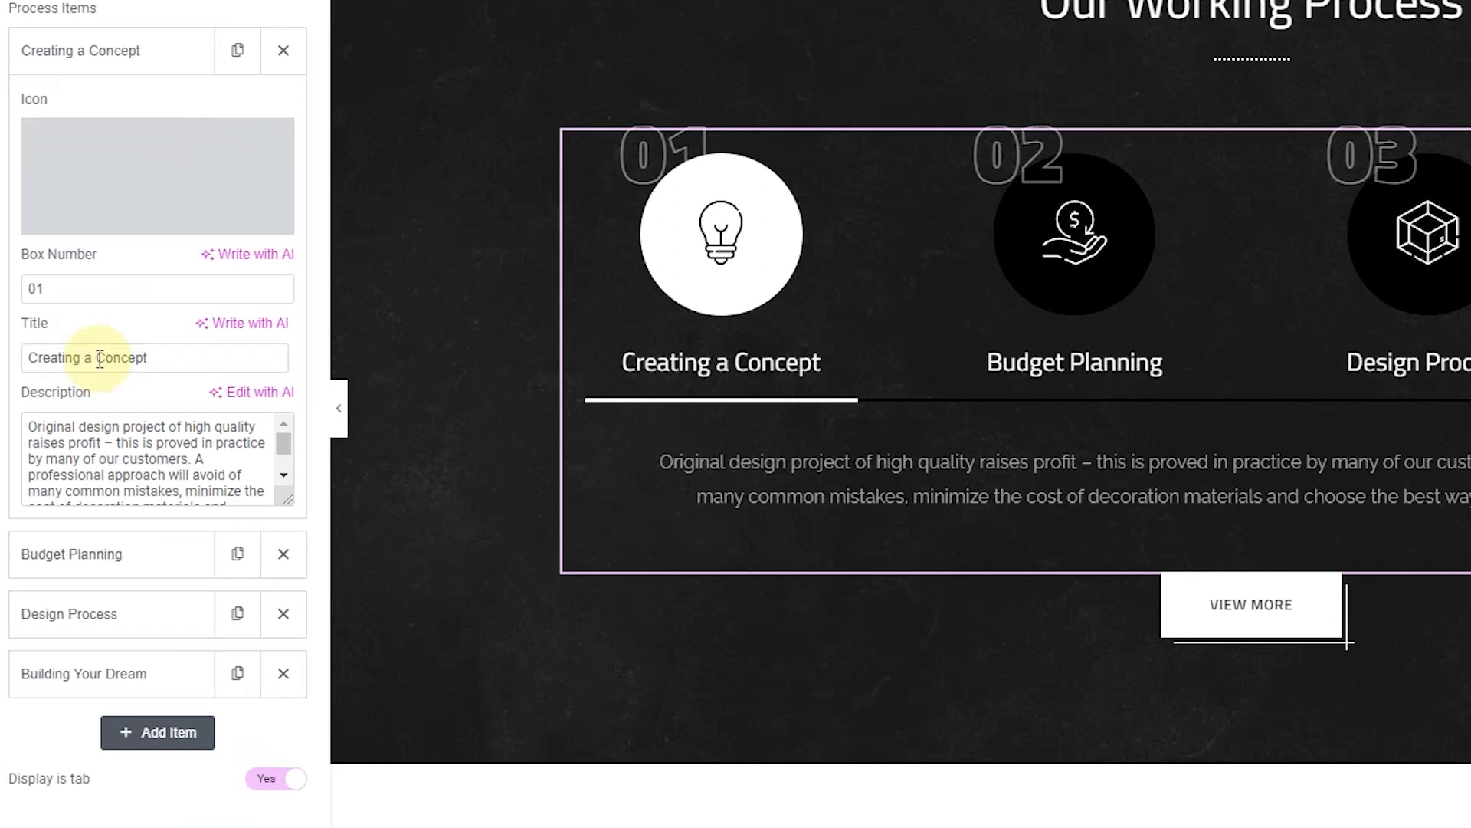
left_click_drag(91, 362, 23, 360)
key("BackSpace")
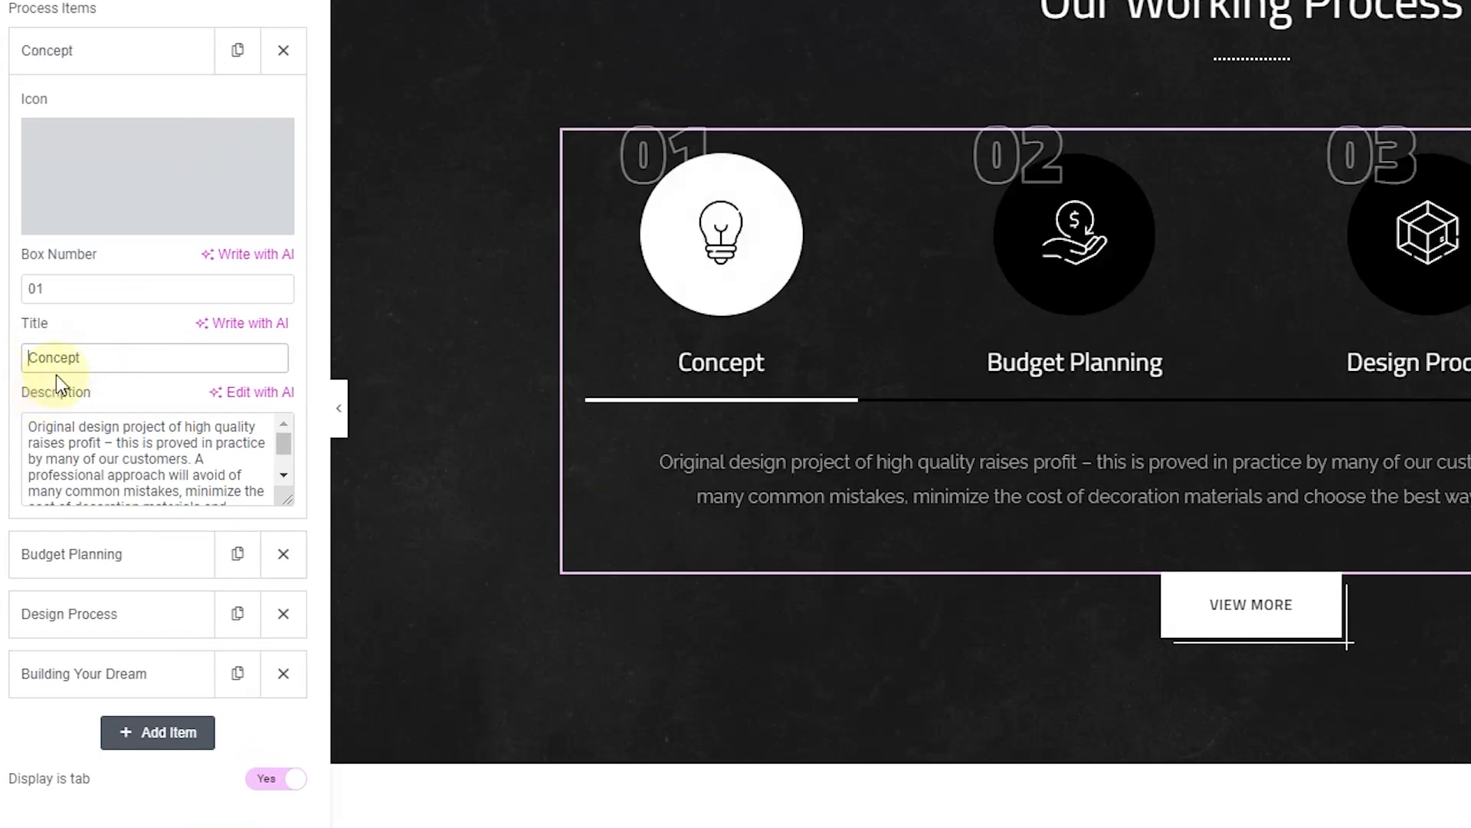
left_click(67, 289)
left_click(38, 290)
type("0")
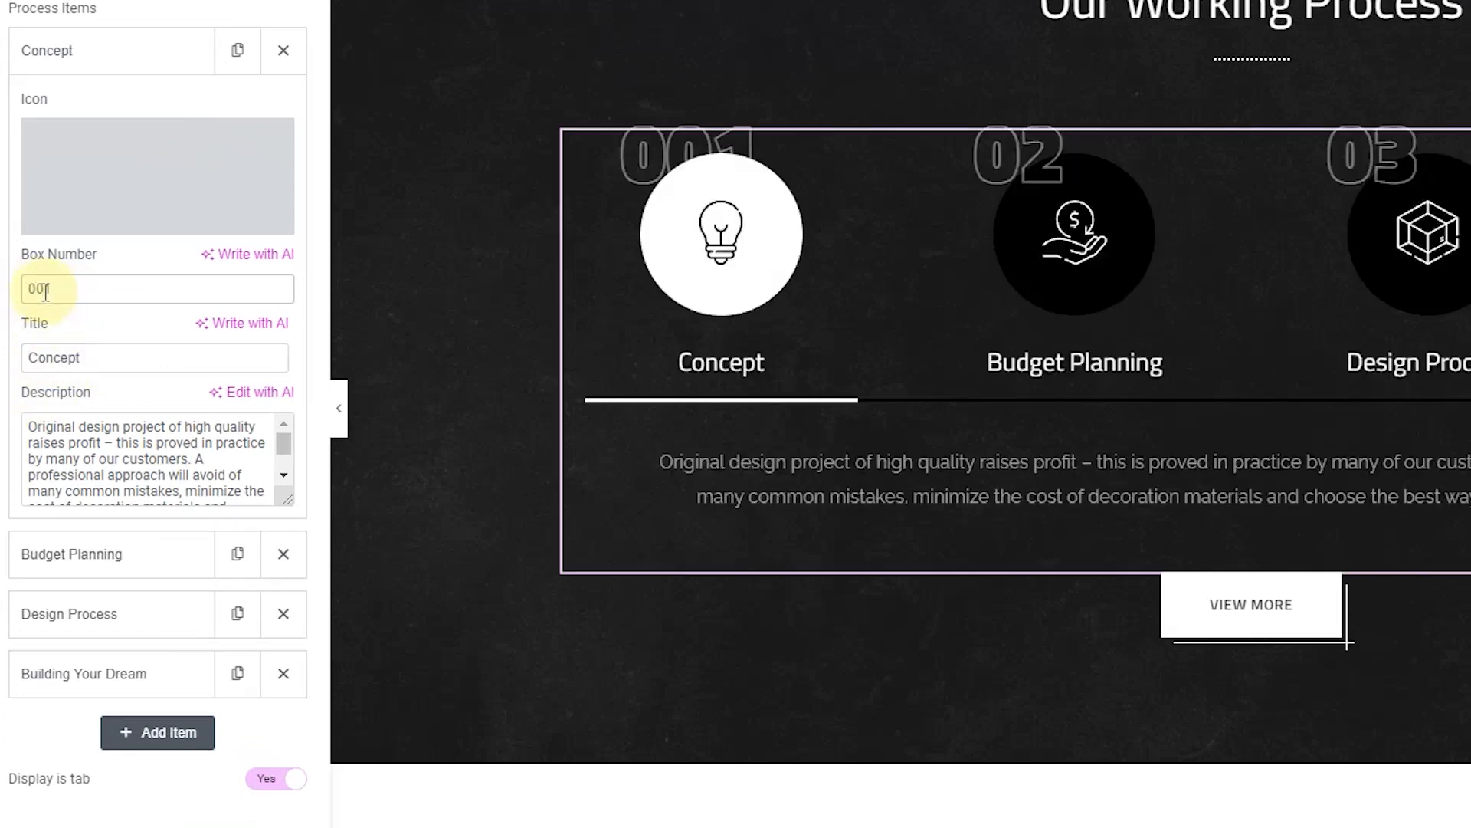
key("BackSpace")
key("BackSpace")
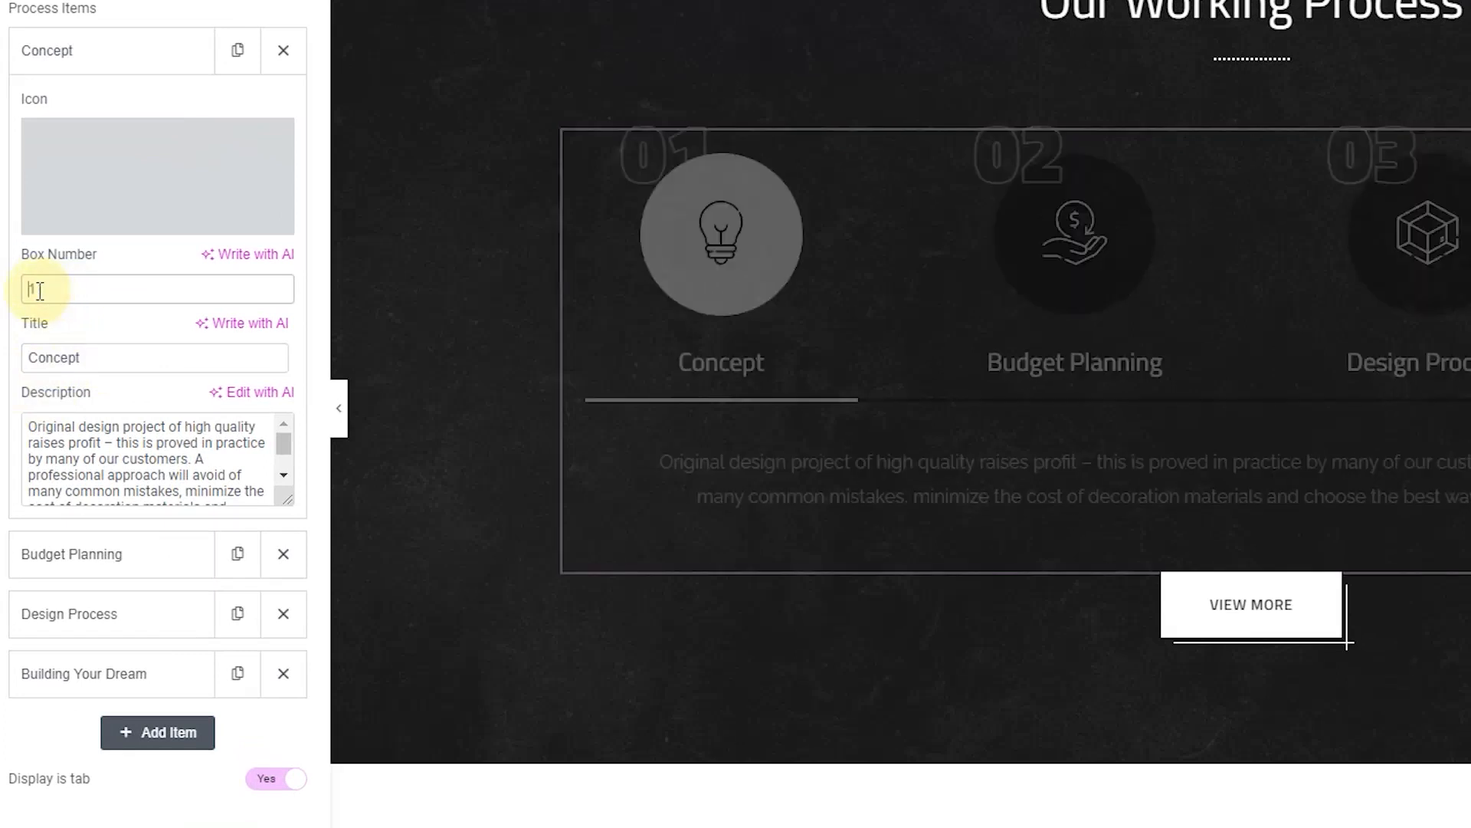
type("0")
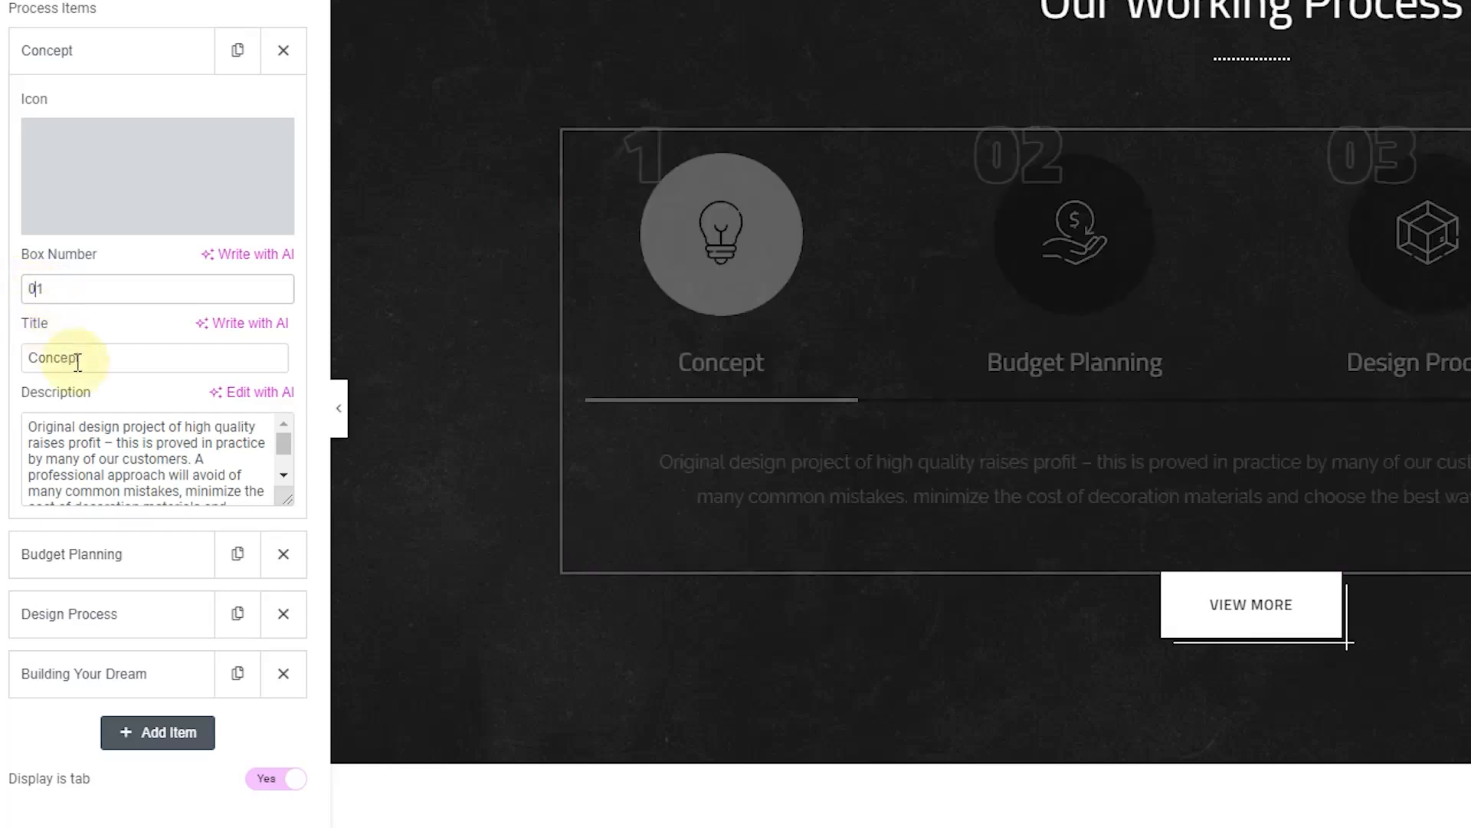
left_click(139, 421)
key("ctrl+a")
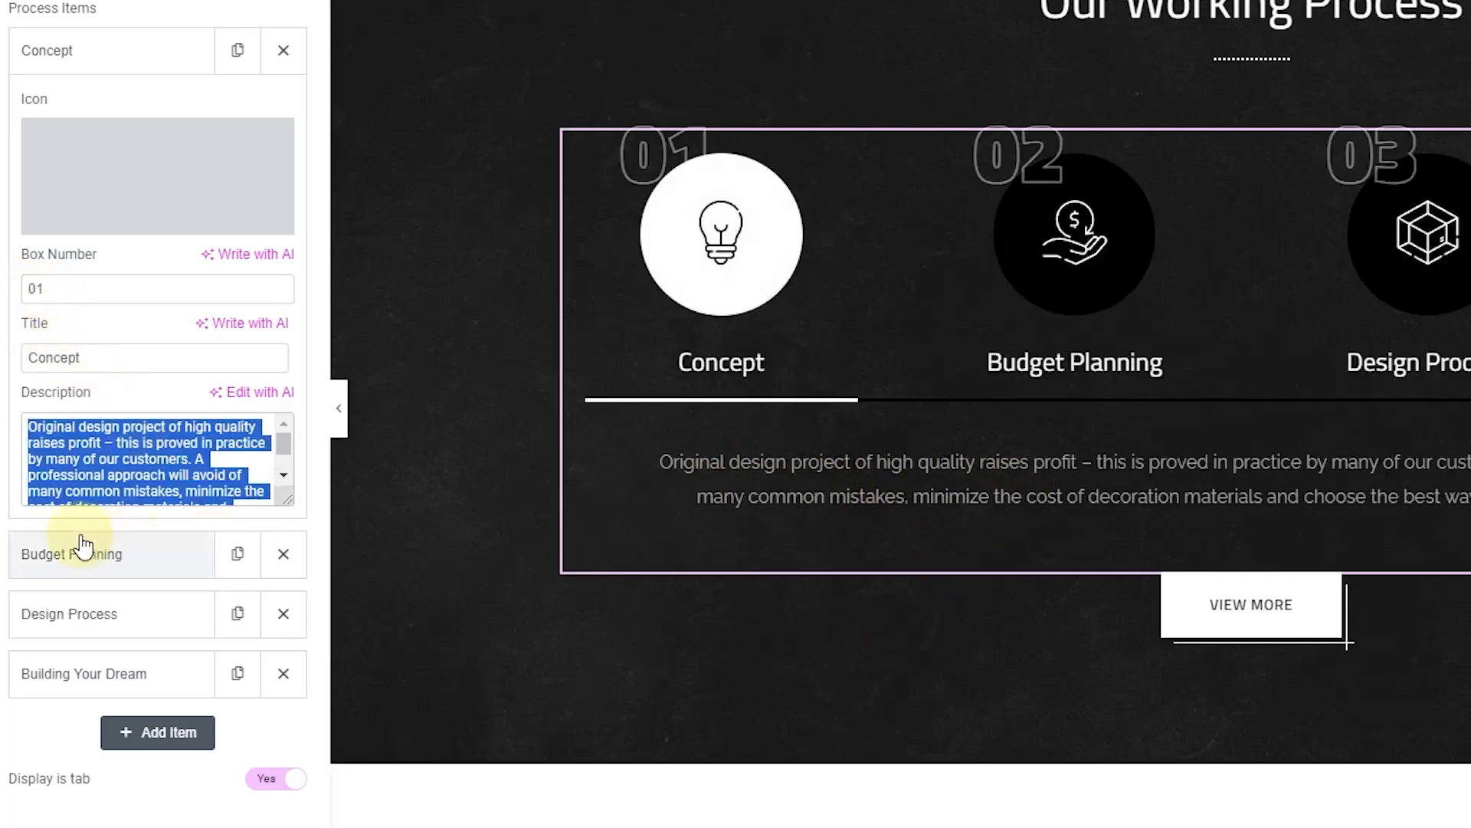
left_click(92, 456)
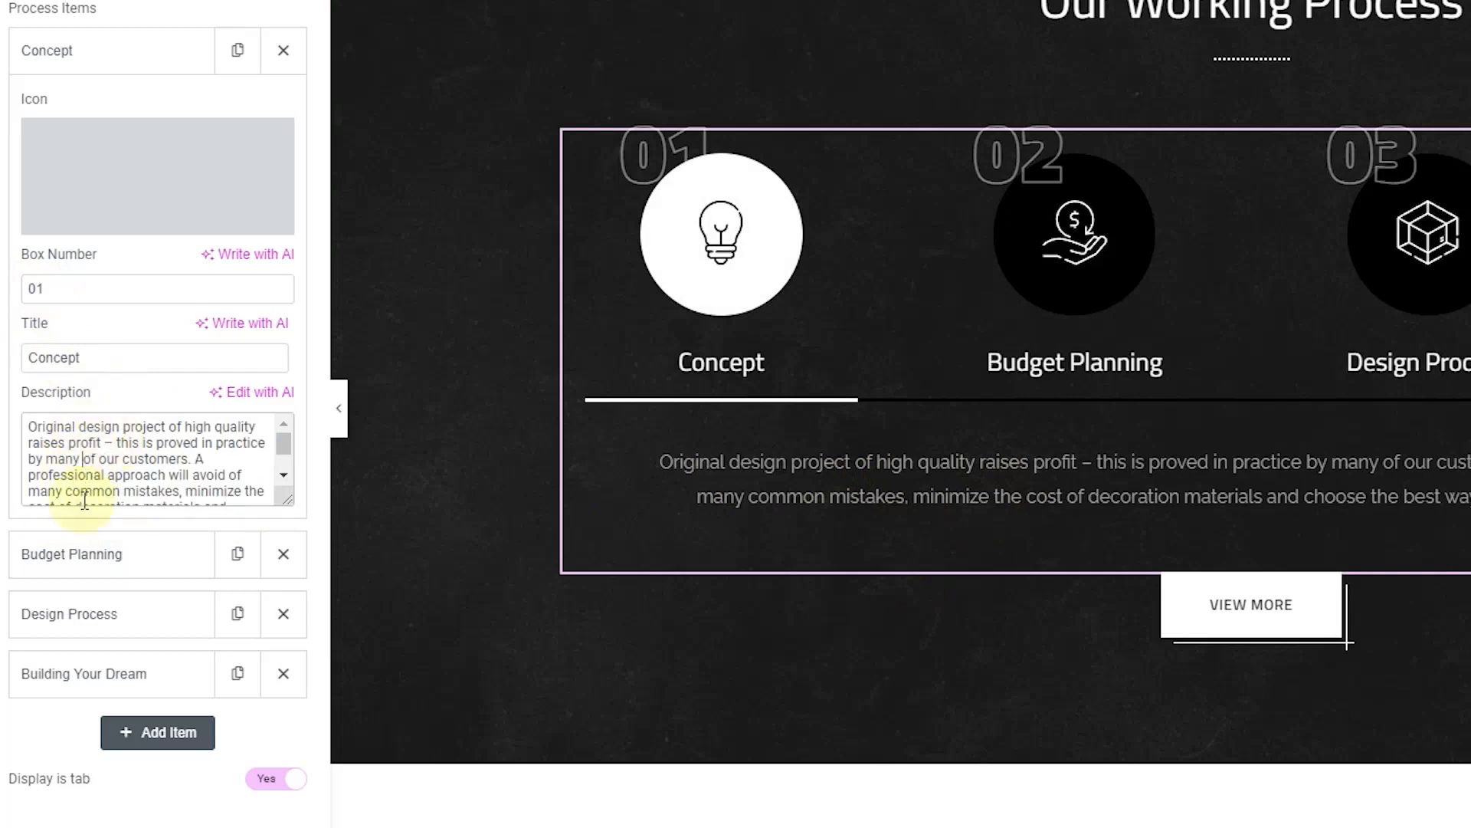
Step: Shorten the Budget Planning and Design Process titles to Planning and Design
left_click(109, 50)
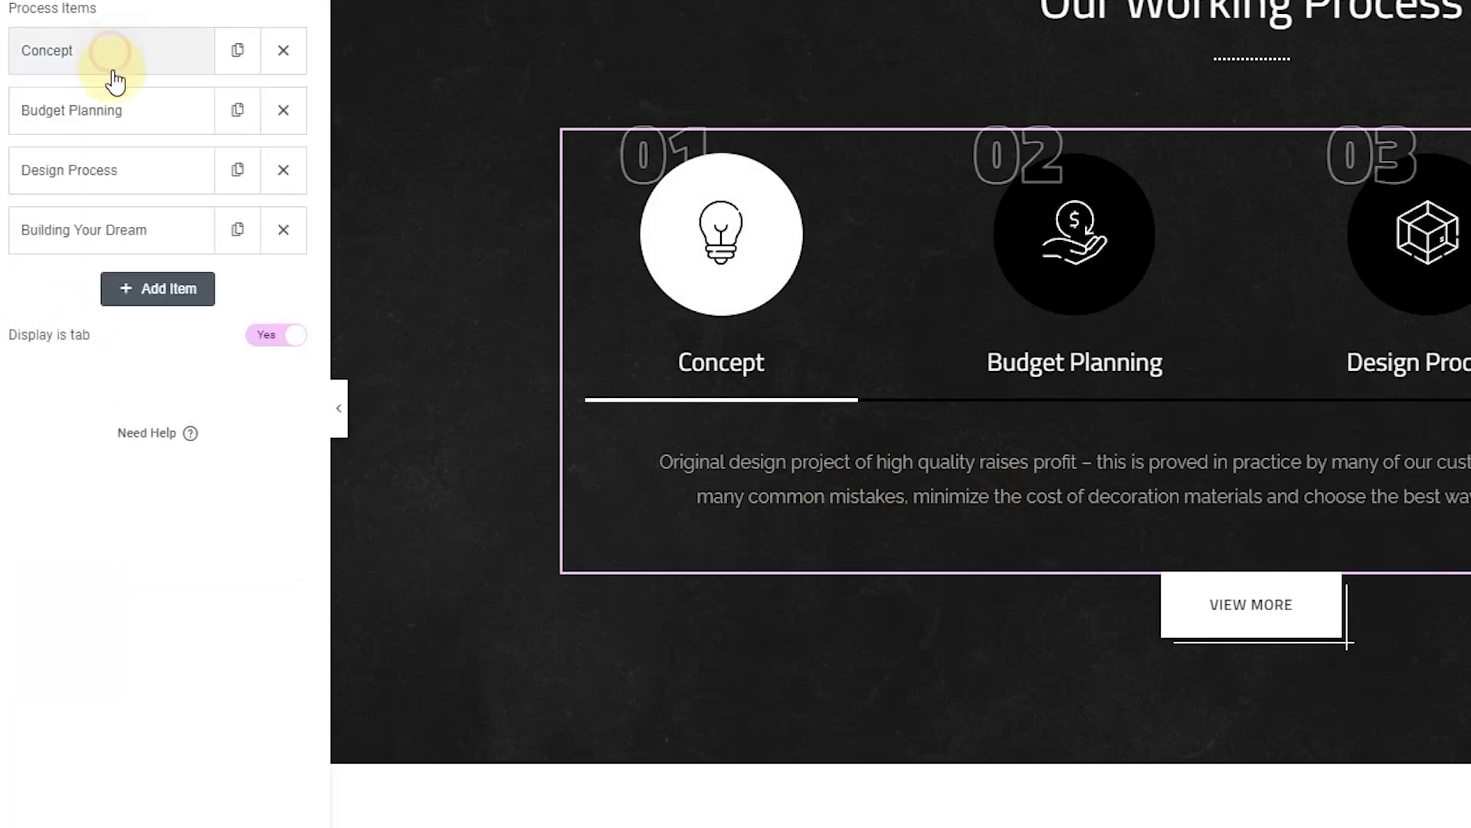
left_click(111, 108)
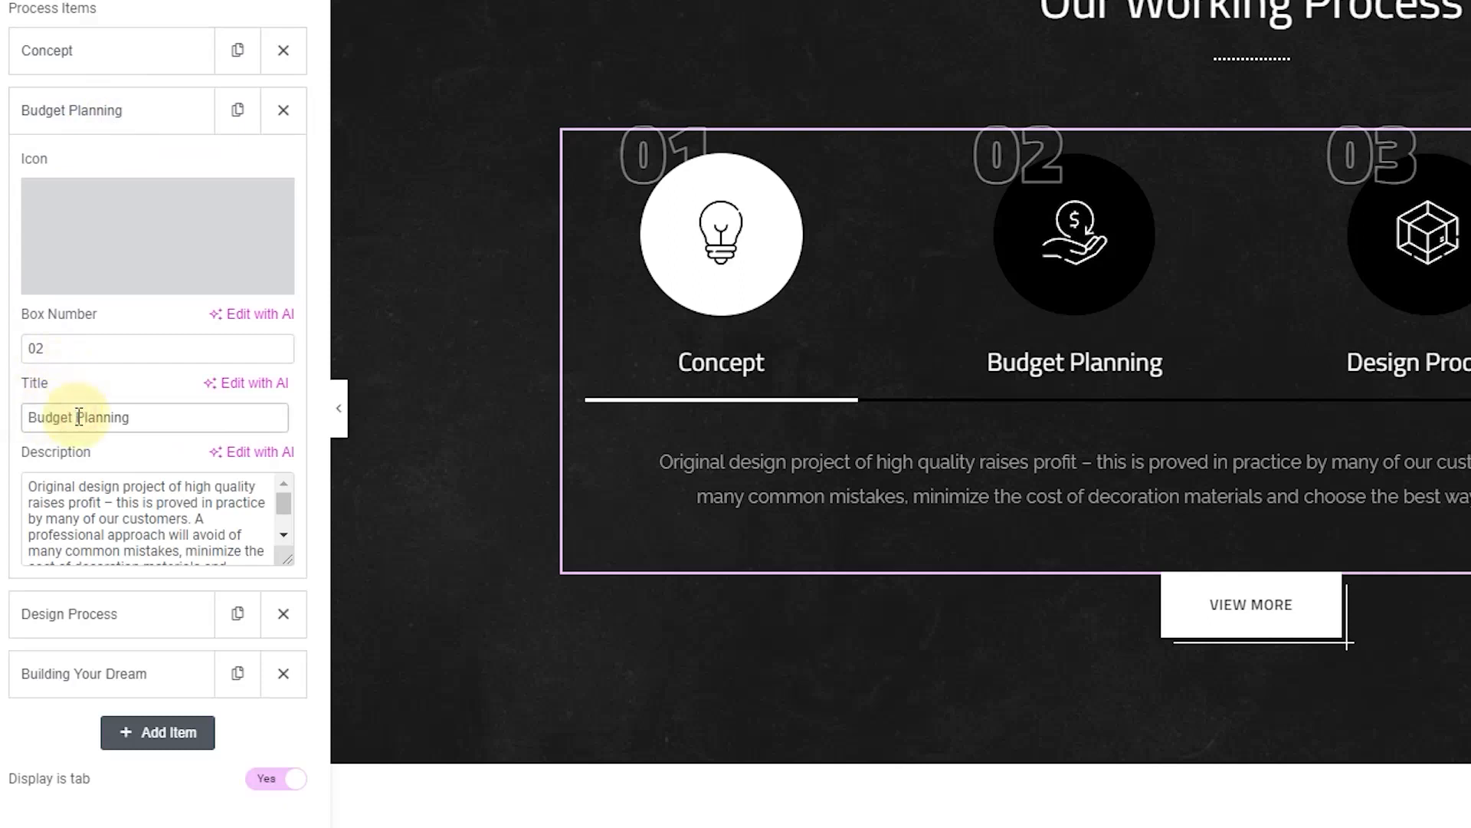
key("BackSpace")
left_click(147, 103)
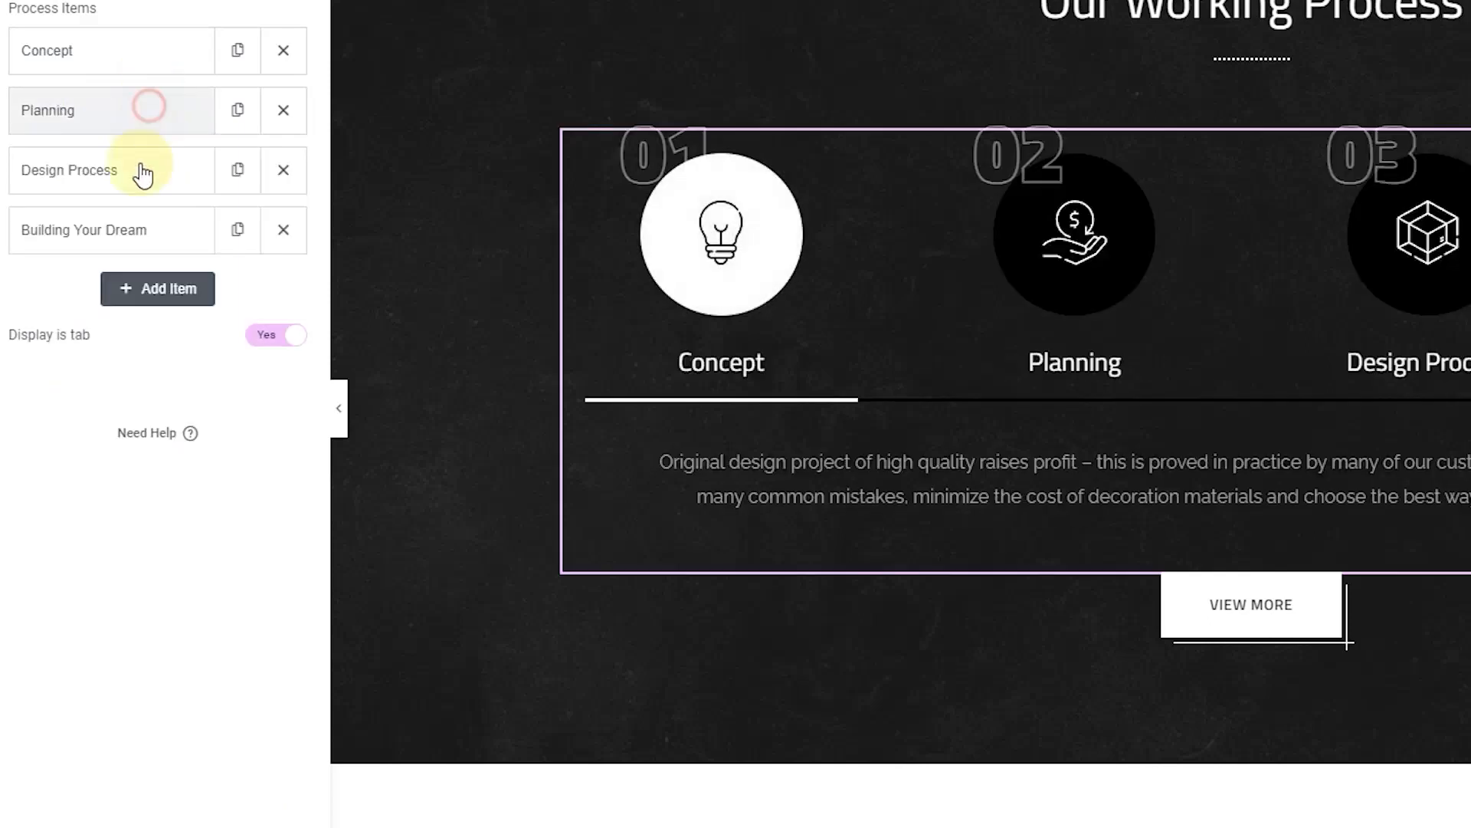
left_click(142, 197)
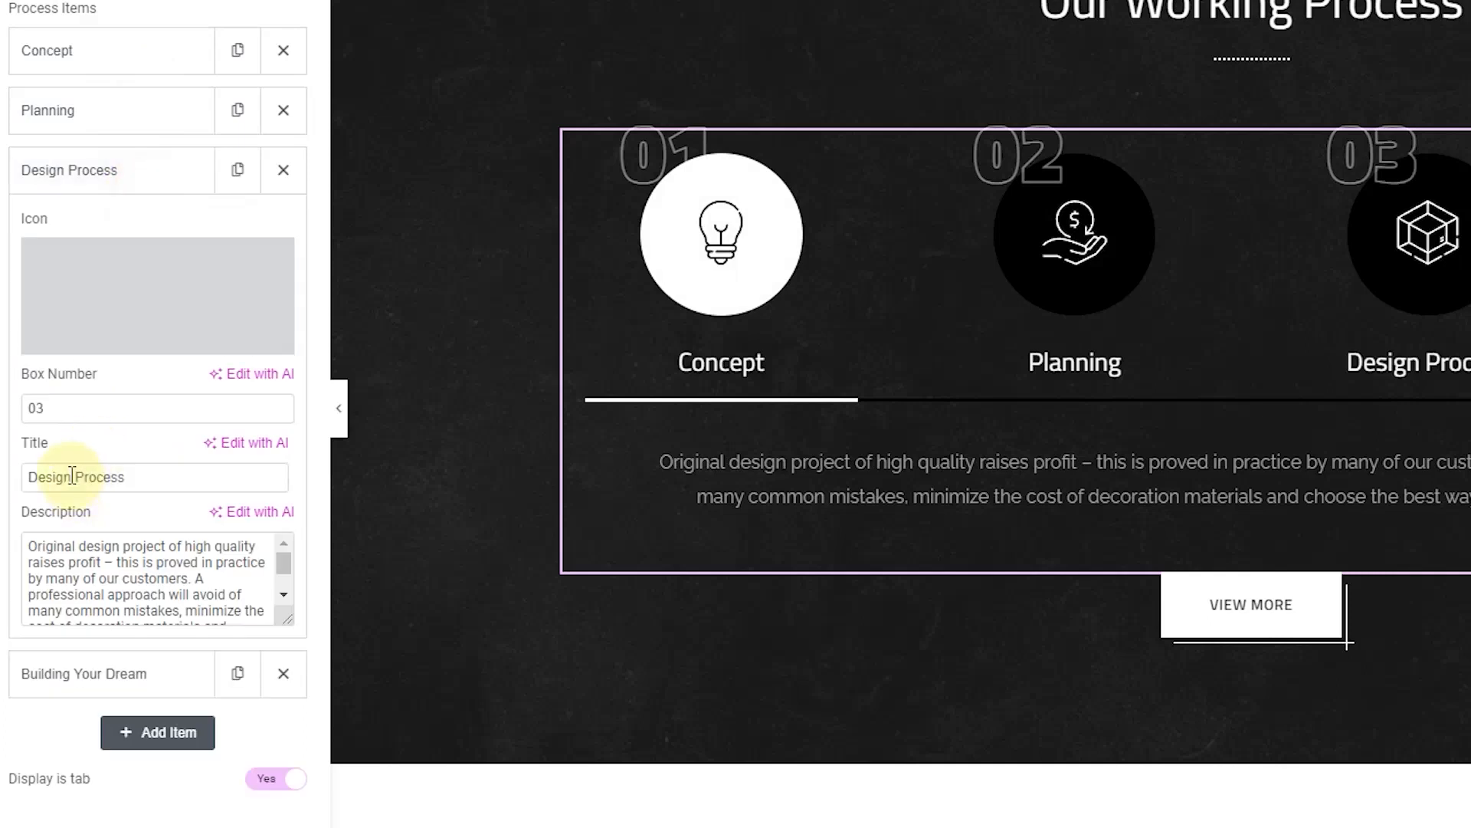
left_click_drag(141, 479, 94, 475)
key("BackSpace")
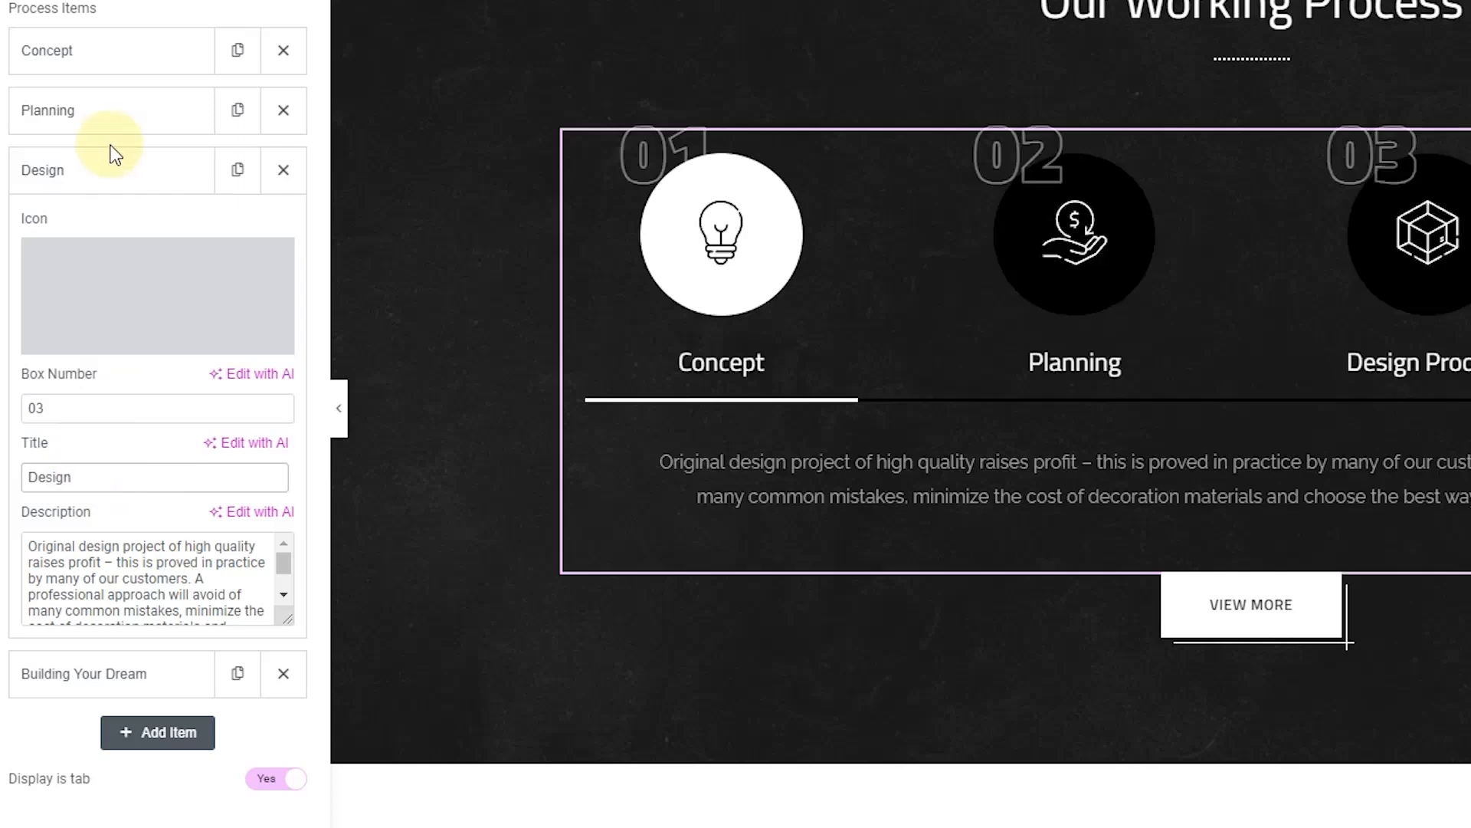
left_click(110, 153)
Step: Shorten the Building Your Dream title to Building
left_click(111, 234)
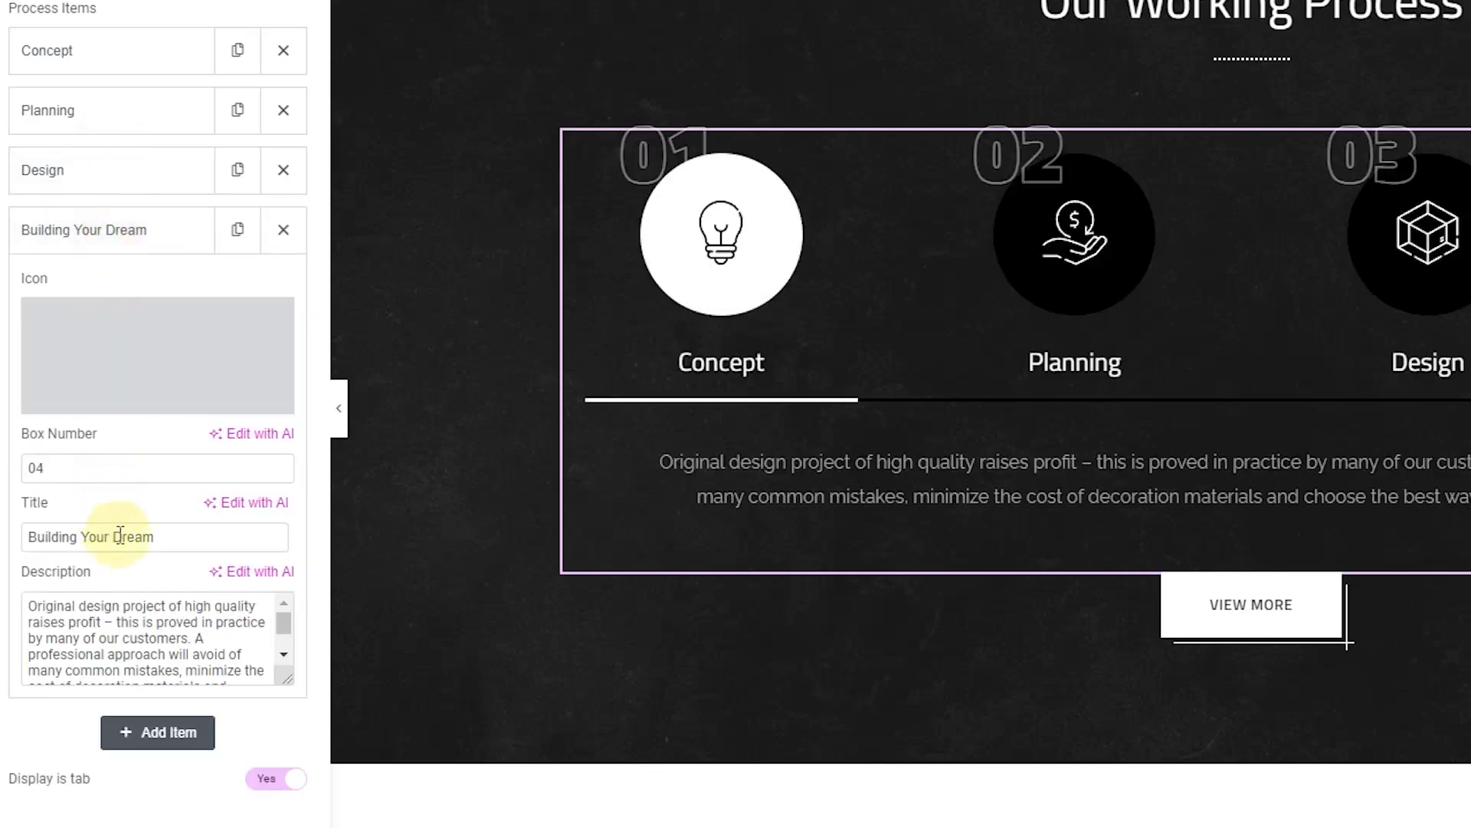
left_click_drag(175, 536, 90, 529)
key("BackSpace")
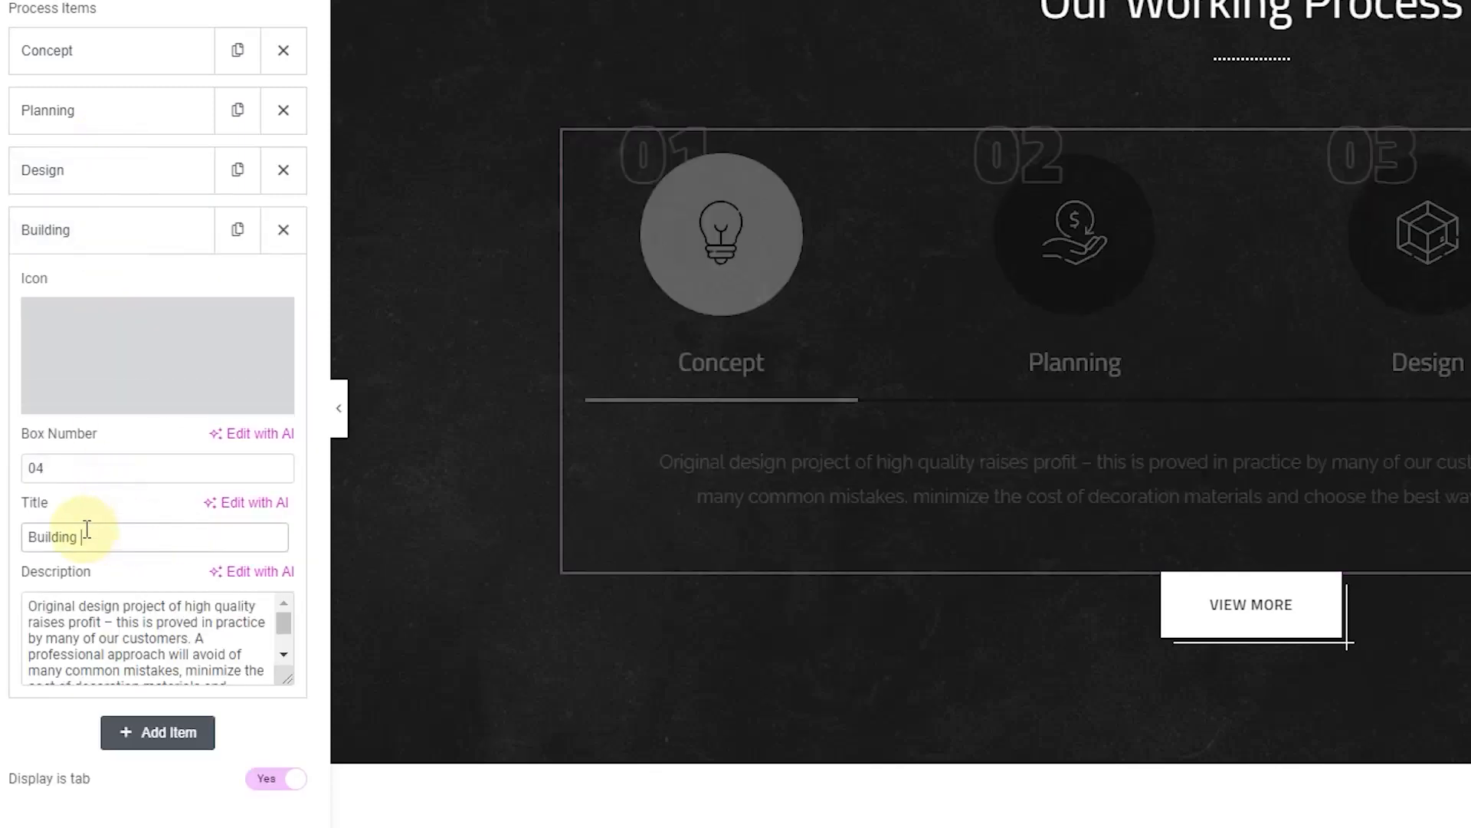
left_click(66, 624)
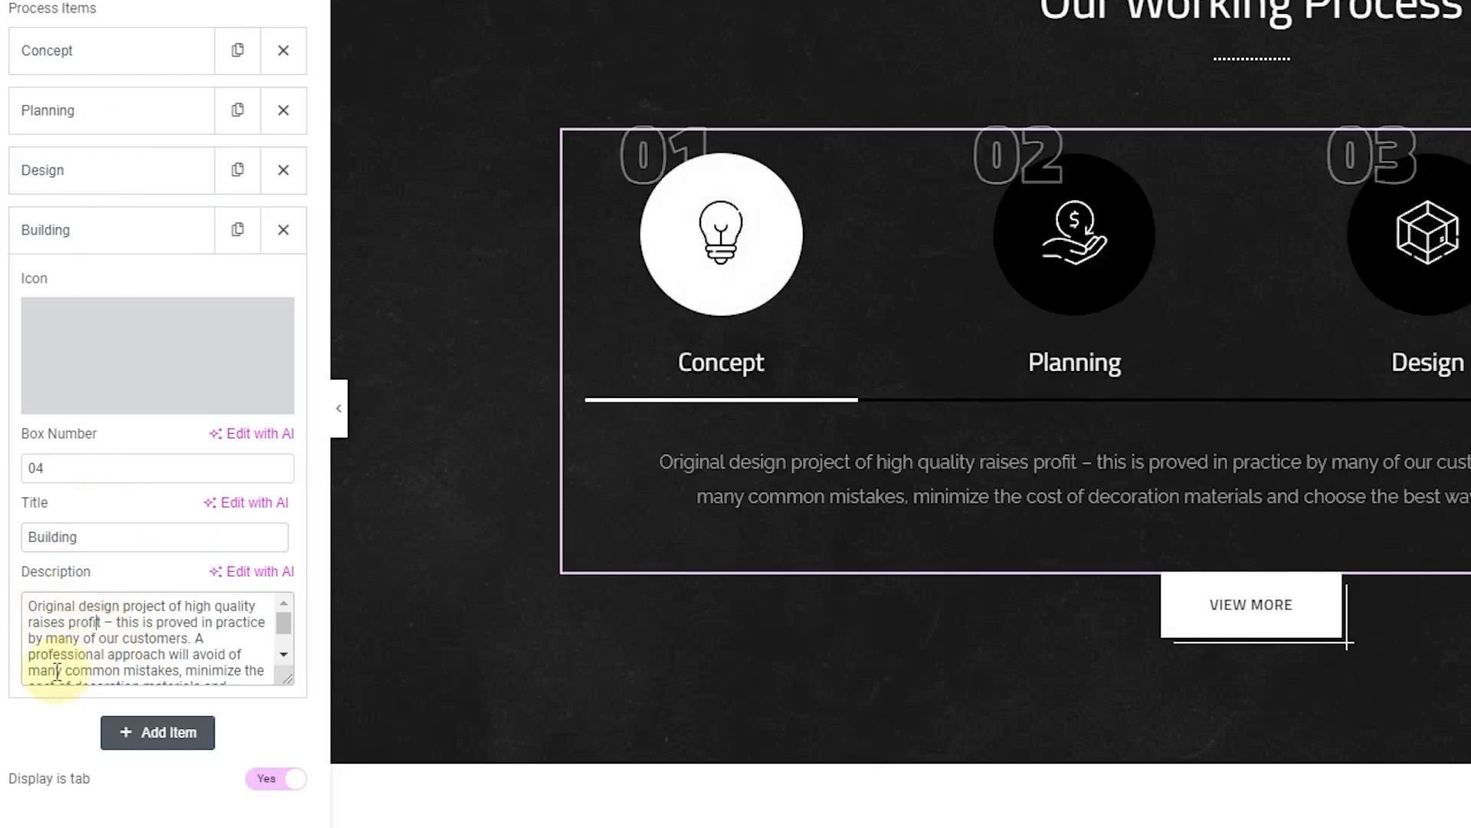
scroll(1410, 338, "down", 3)
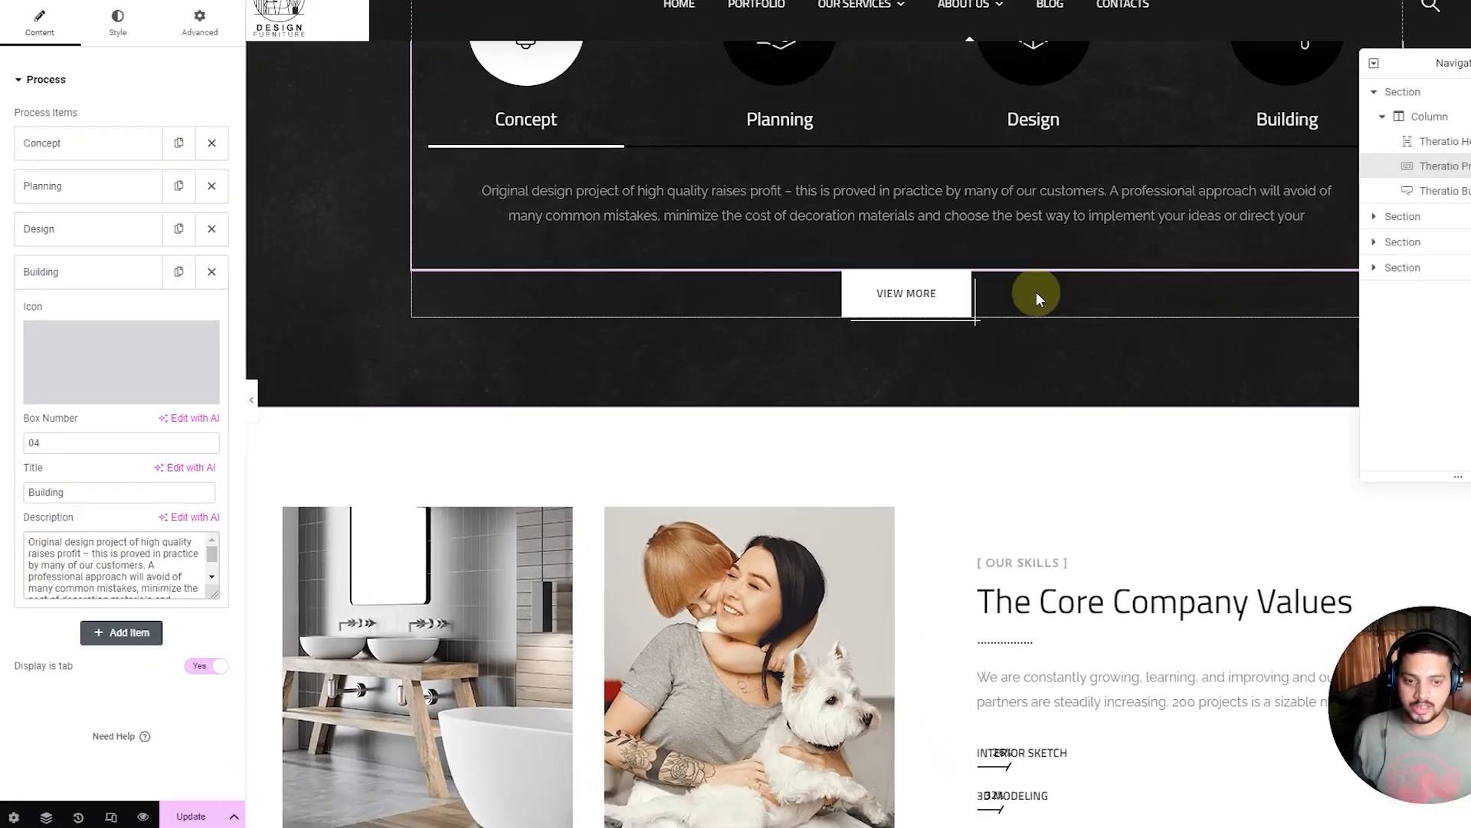
Step: Delete the VIEW MORE Theratio Button so the section ends with its four step tabs
left_click(1432, 257)
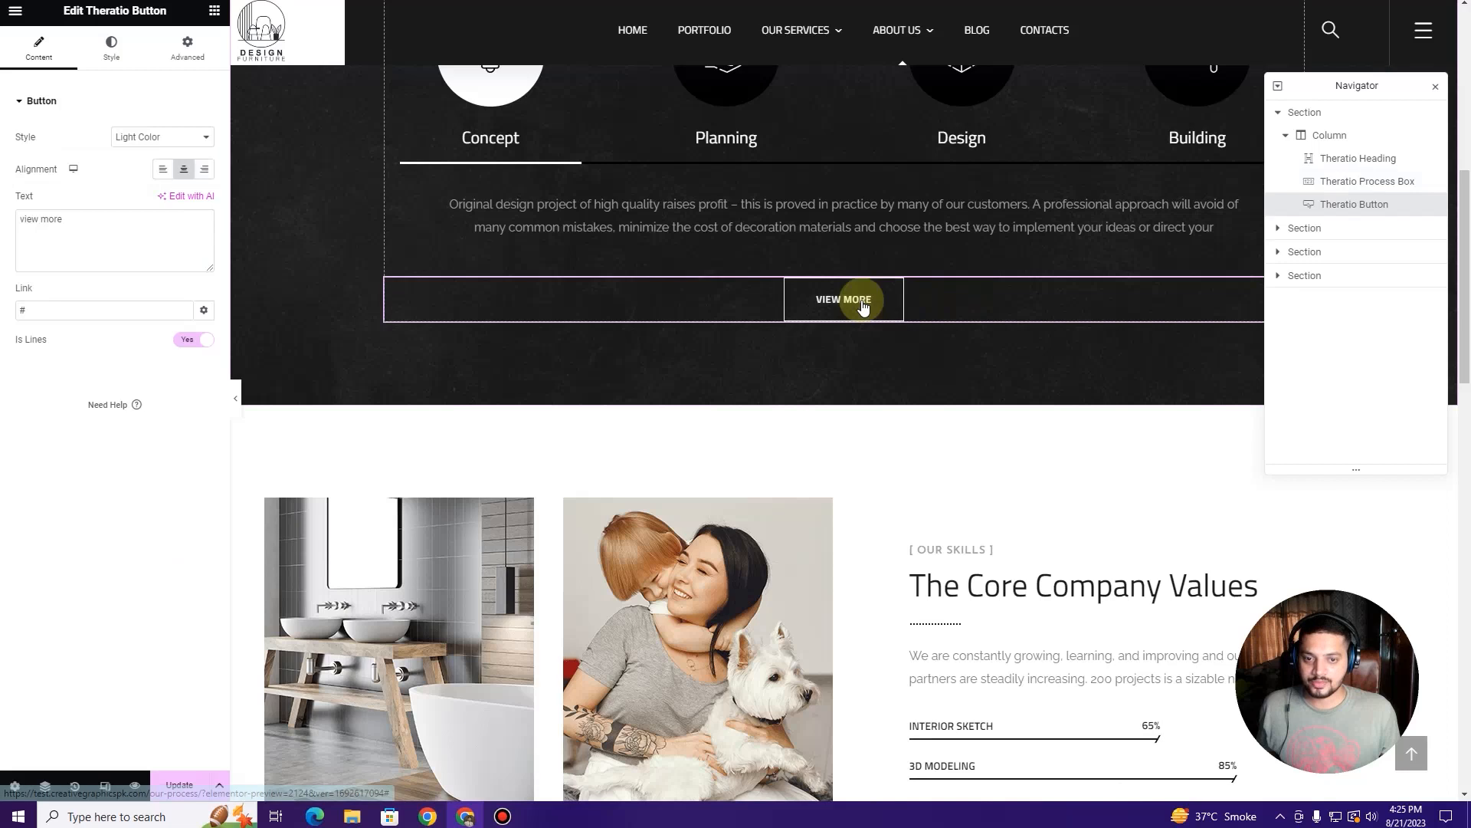
scroll(861, 301, "up", 5)
scroll(861, 307, "down", 3)
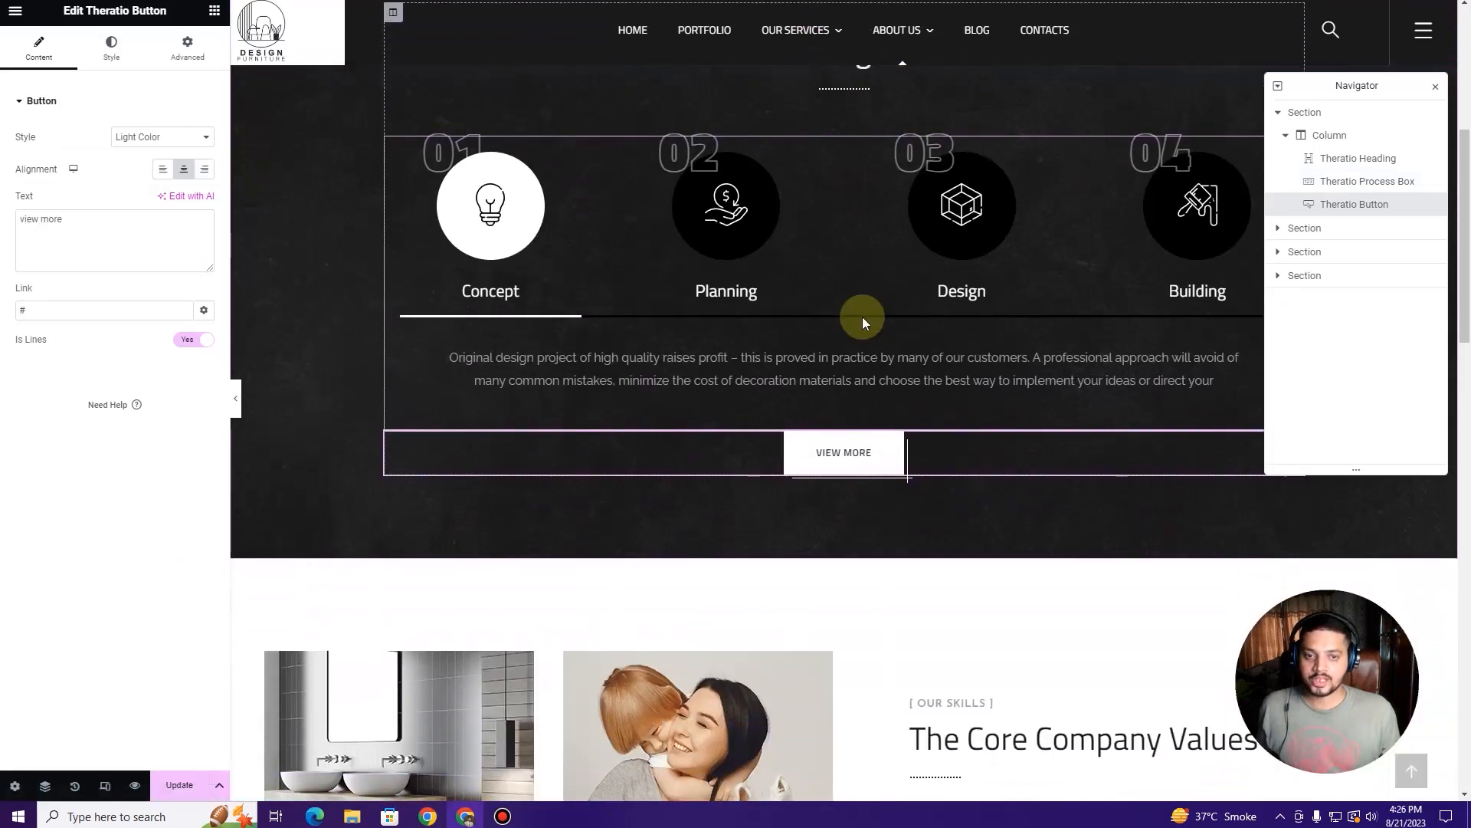
right_click(879, 457)
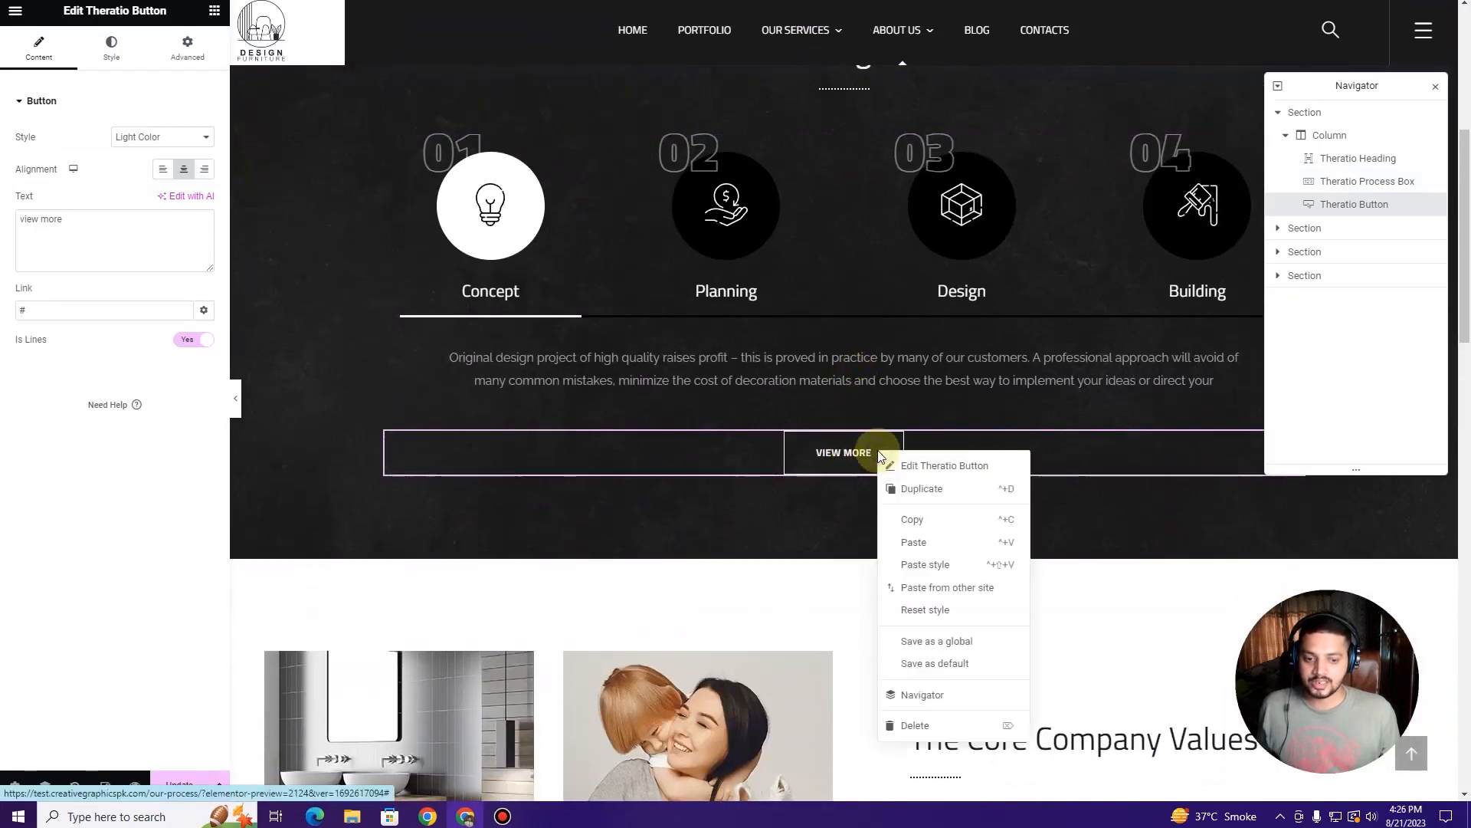
left_click(950, 727)
scroll(821, 510, "up", 4)
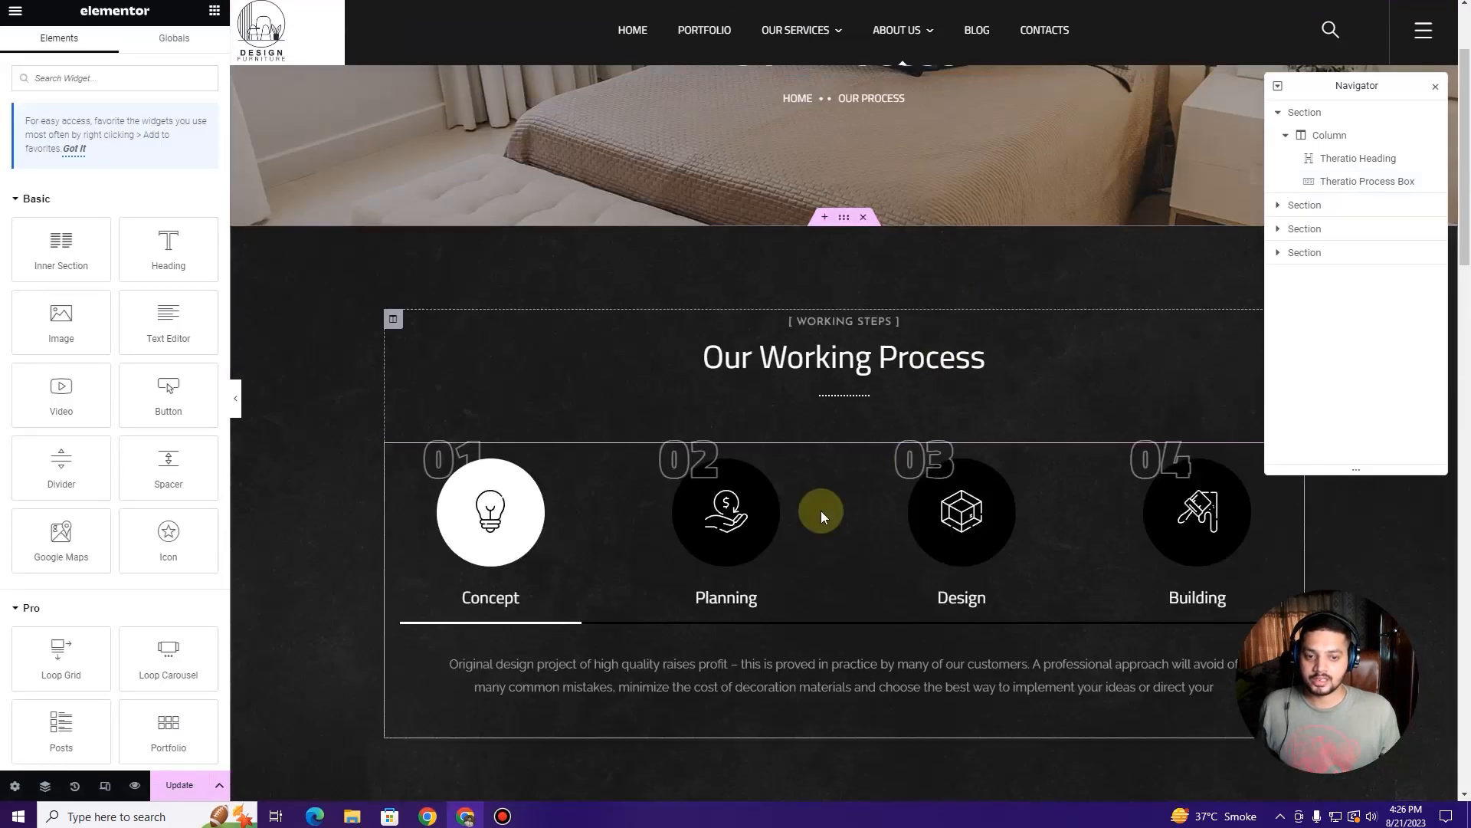
scroll(820, 511, "down", 9)
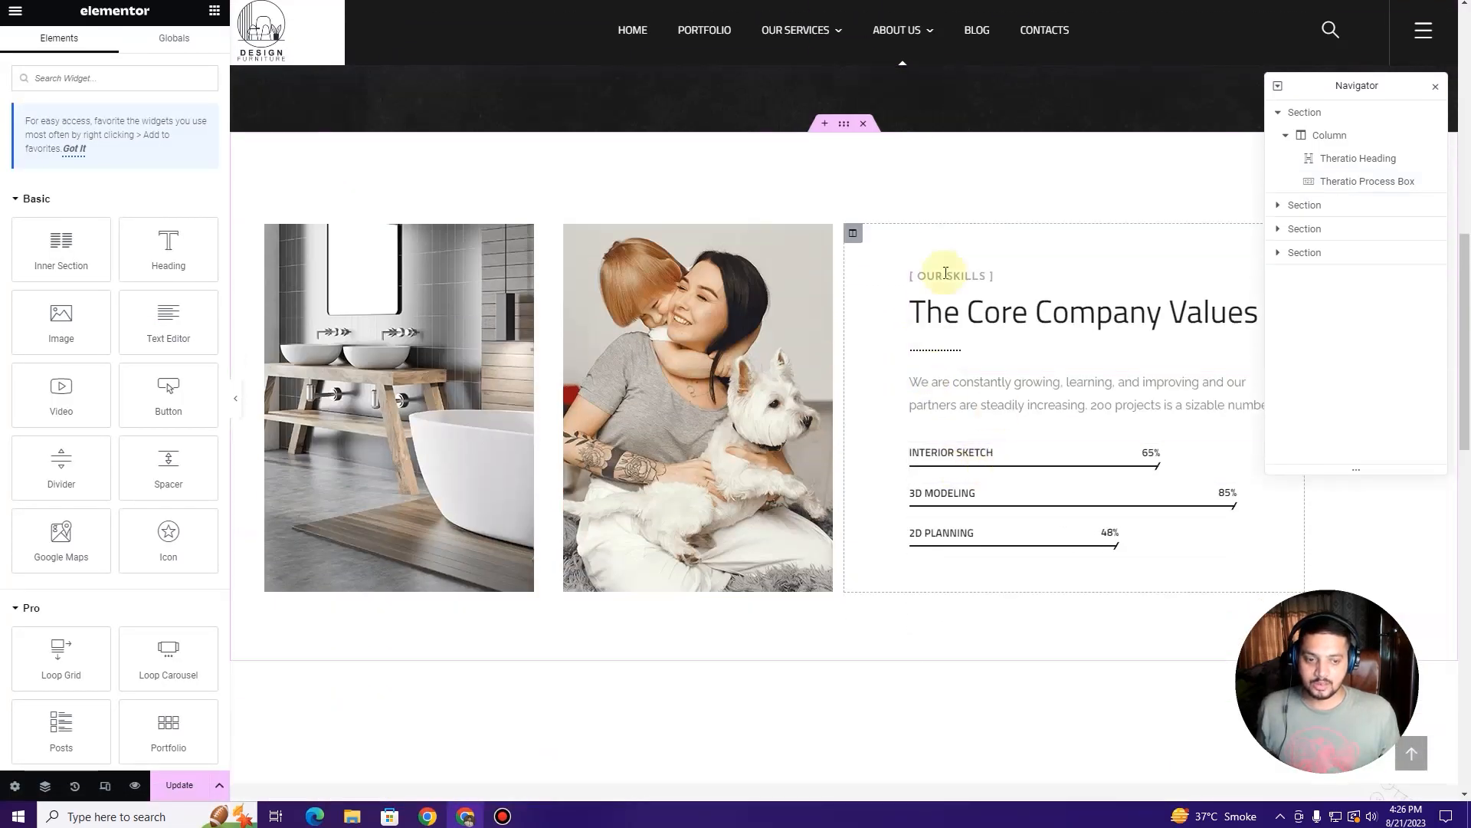
Step: Set the Interior Sketch progress bar to 75%, keeping Bar Style 'Style 1: Line'
left_click(1061, 466)
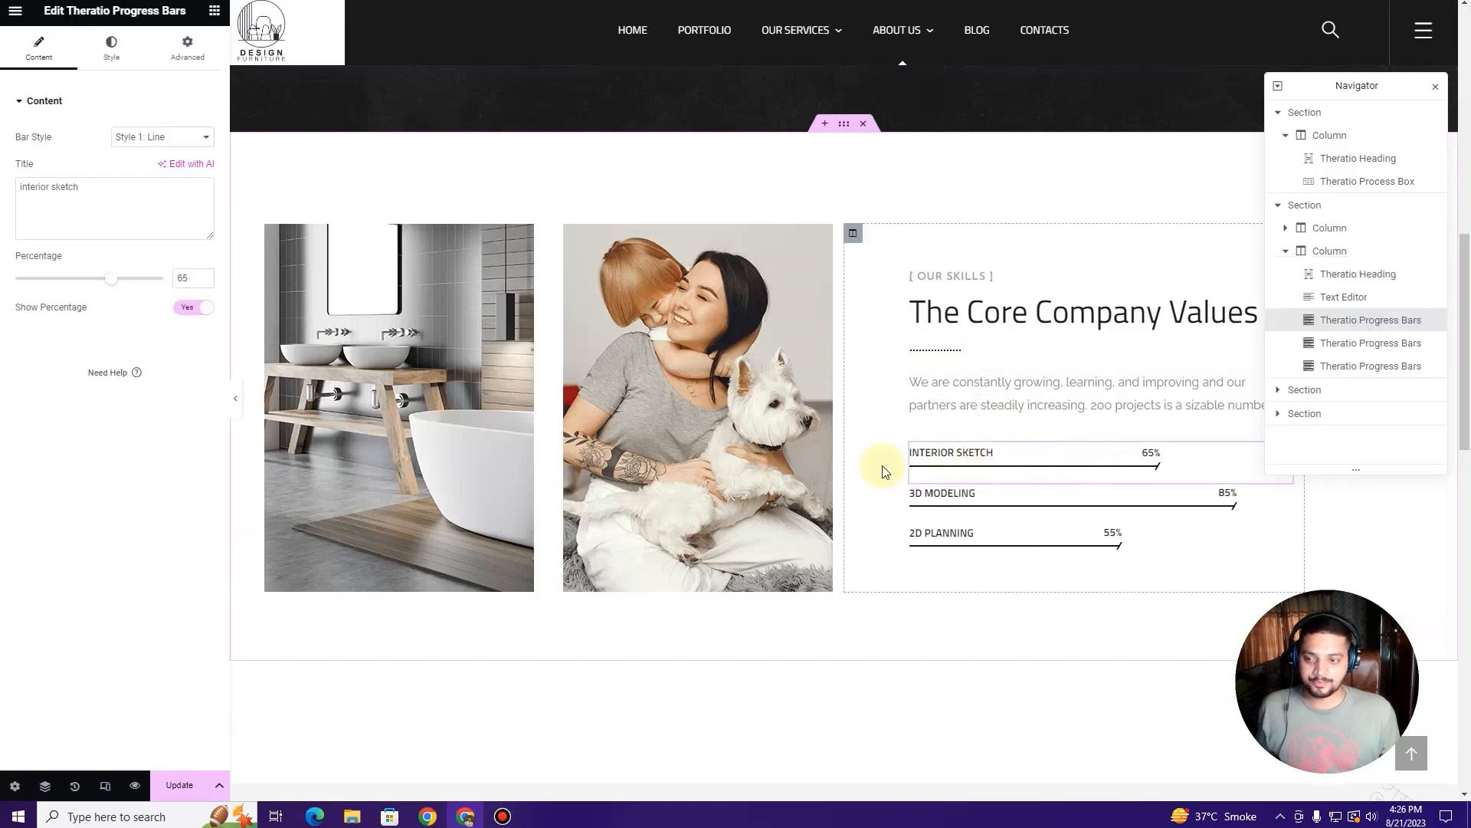
left_click(146, 143)
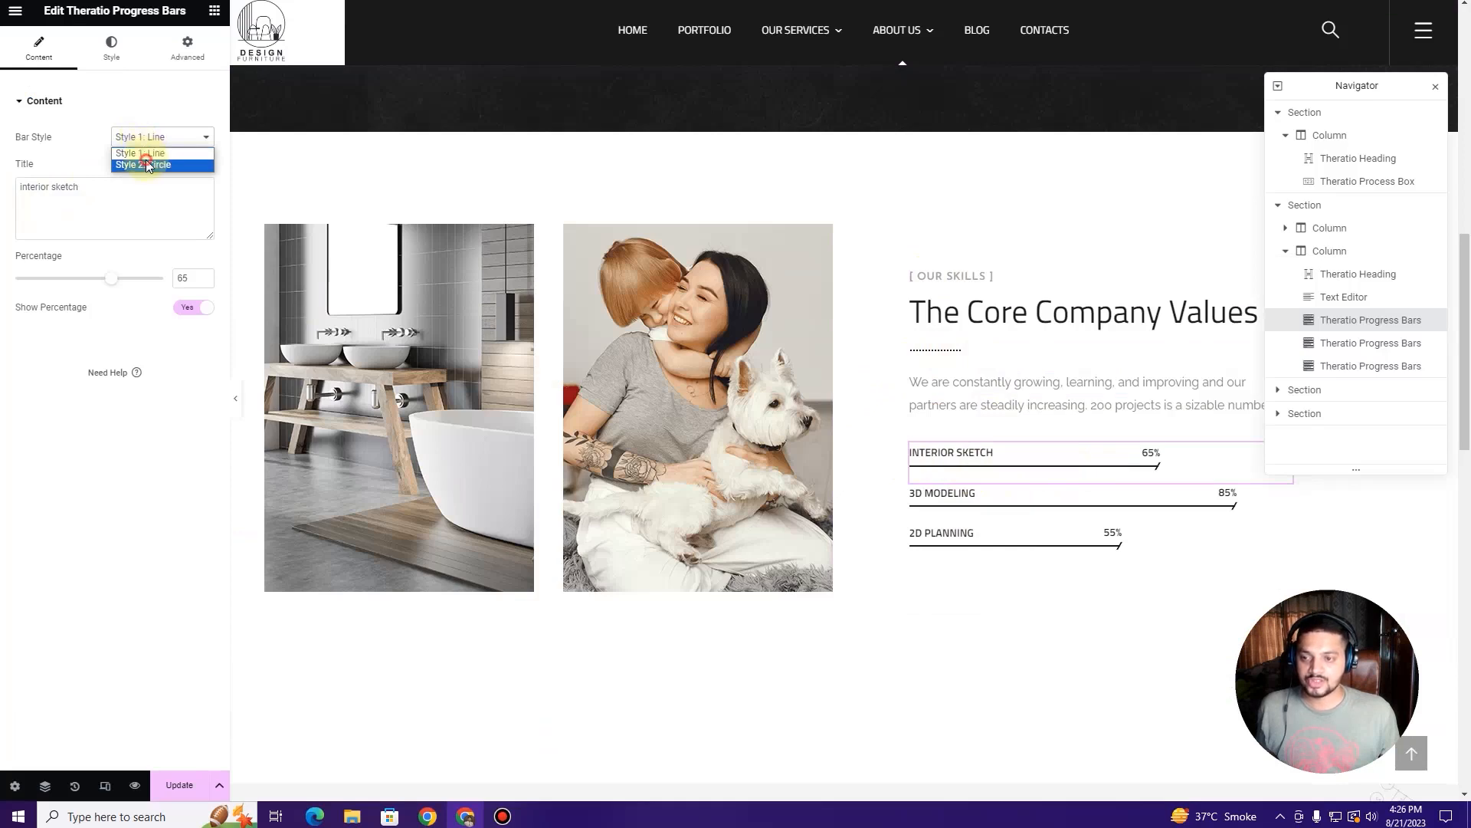
left_click(146, 163)
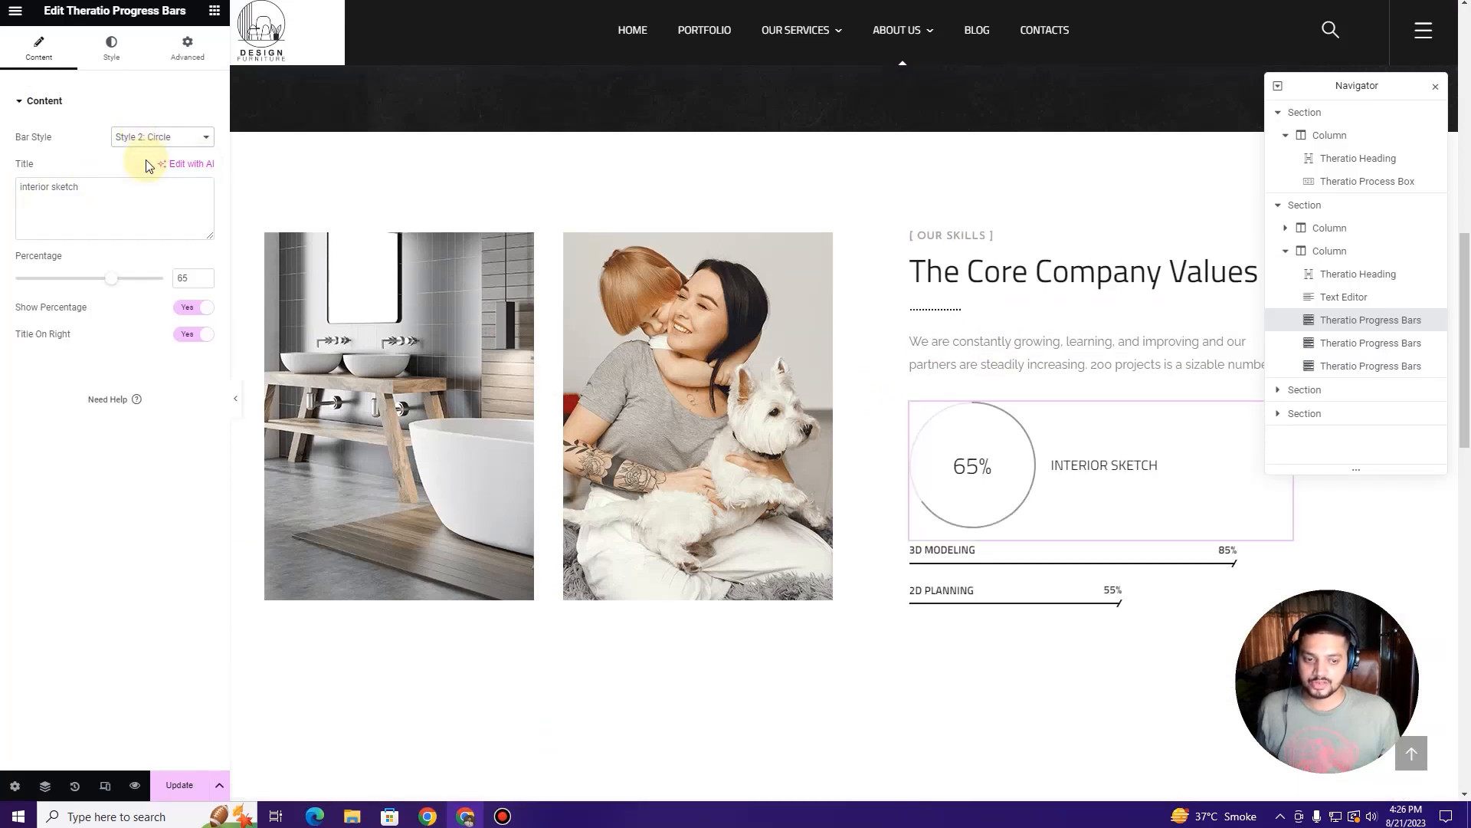
left_click(155, 143)
left_click(158, 153)
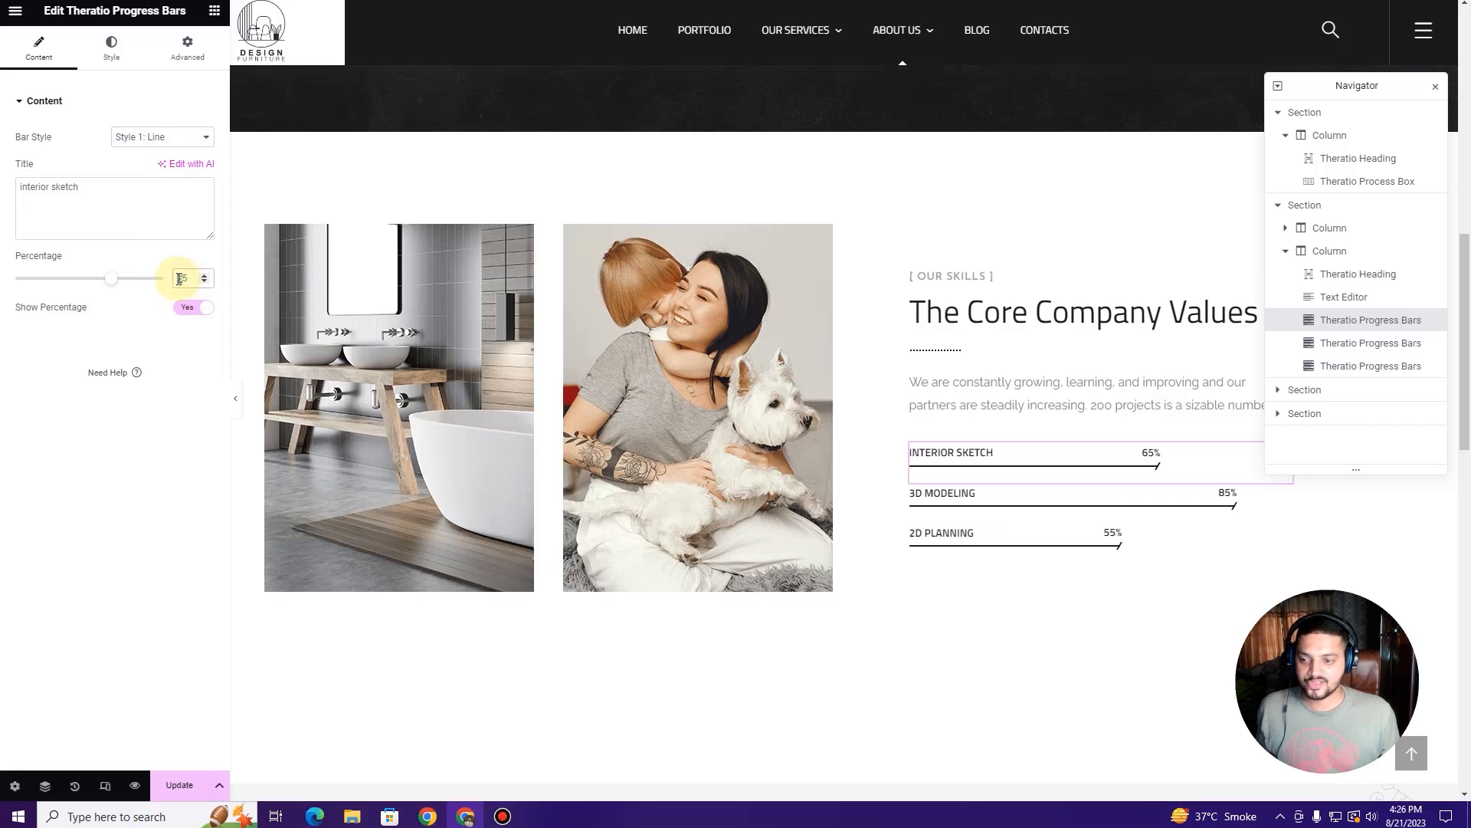
type("7")
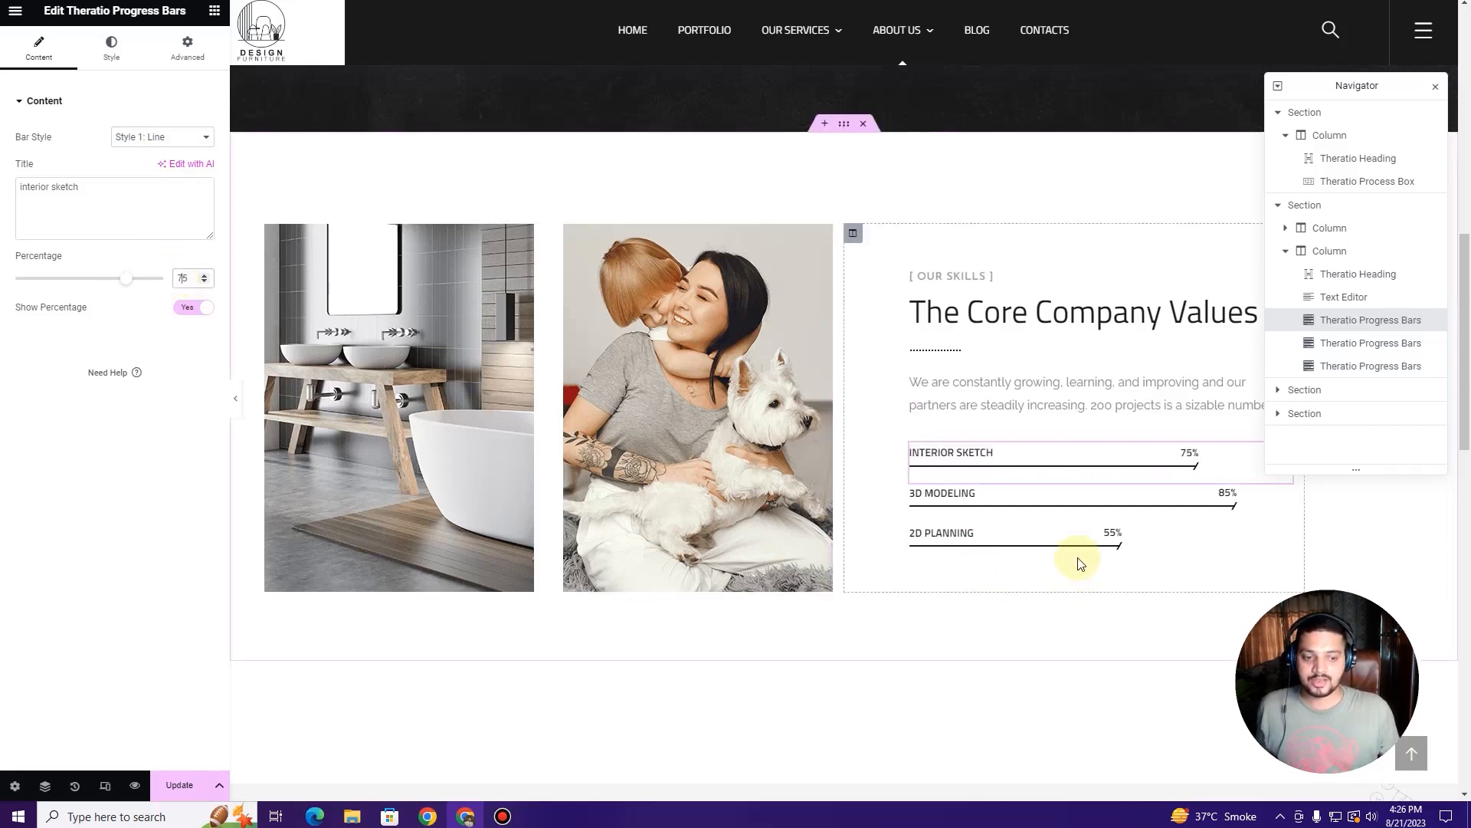
left_click(655, 379)
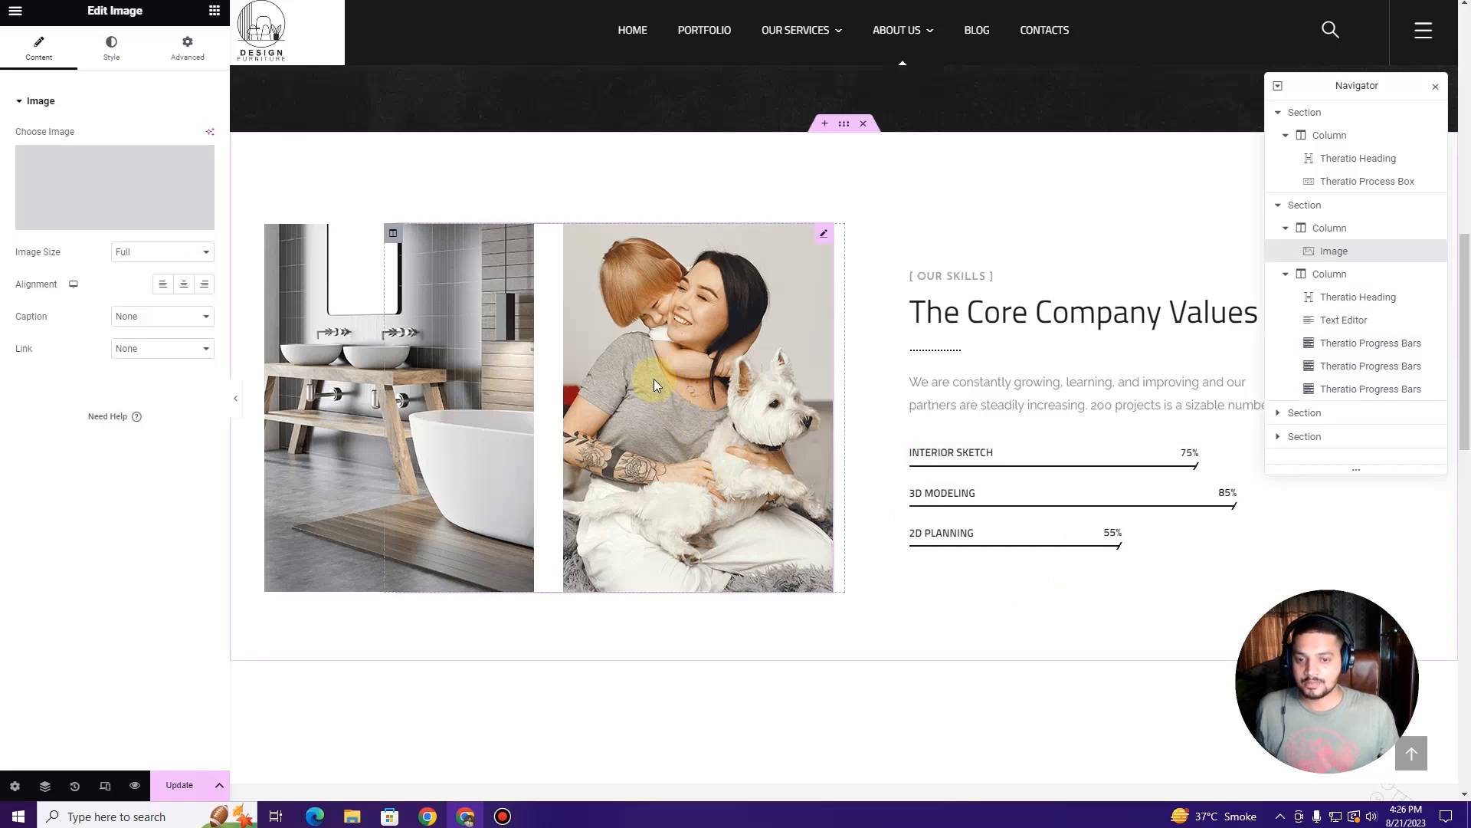
Step: Replace the photo beside The Core Company Values with the dark kitchen photo
left_click(51, 168)
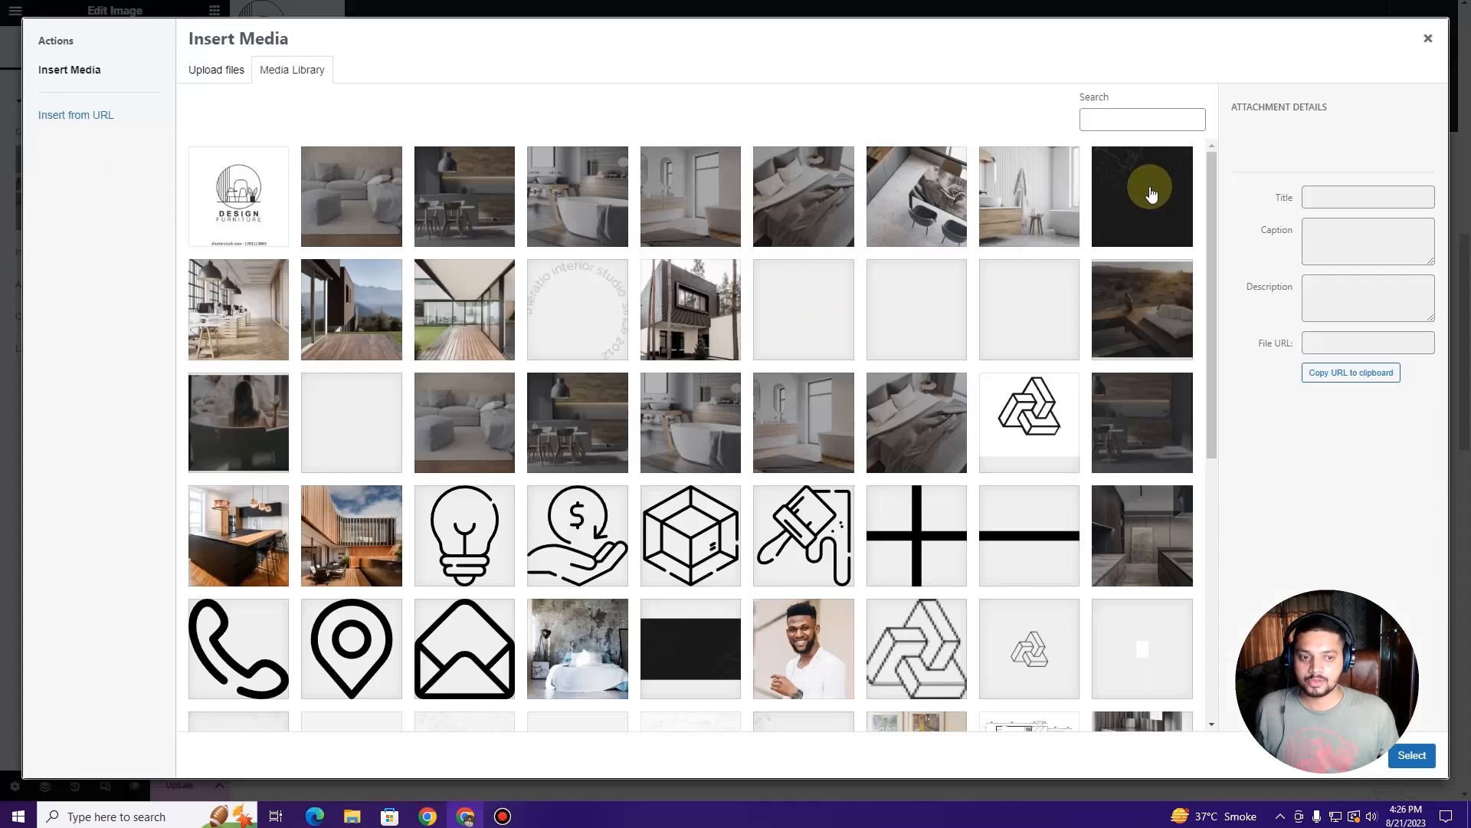
scroll(1089, 394, "down", 2)
left_click(1163, 412)
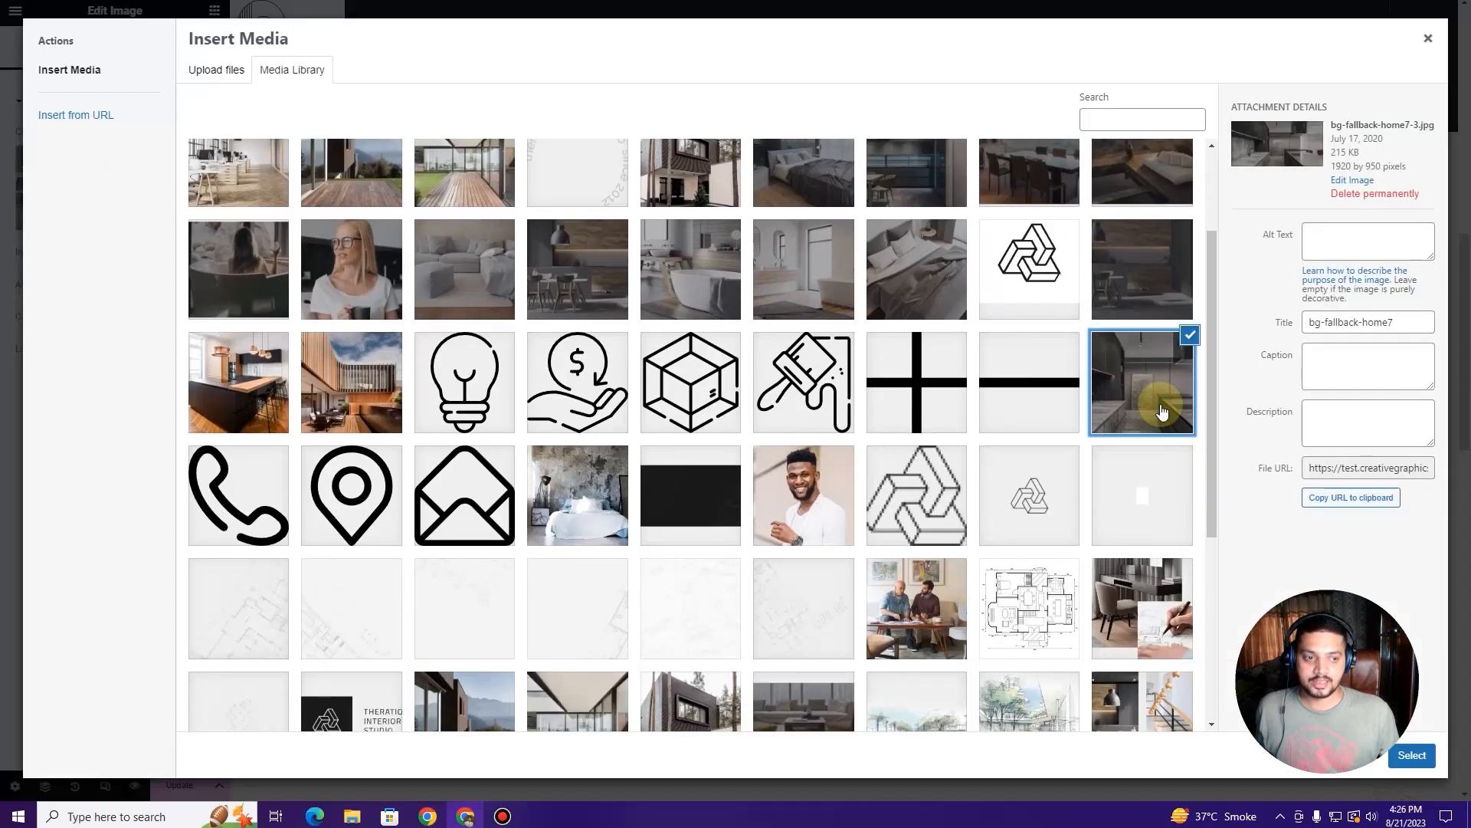
left_click(1413, 756)
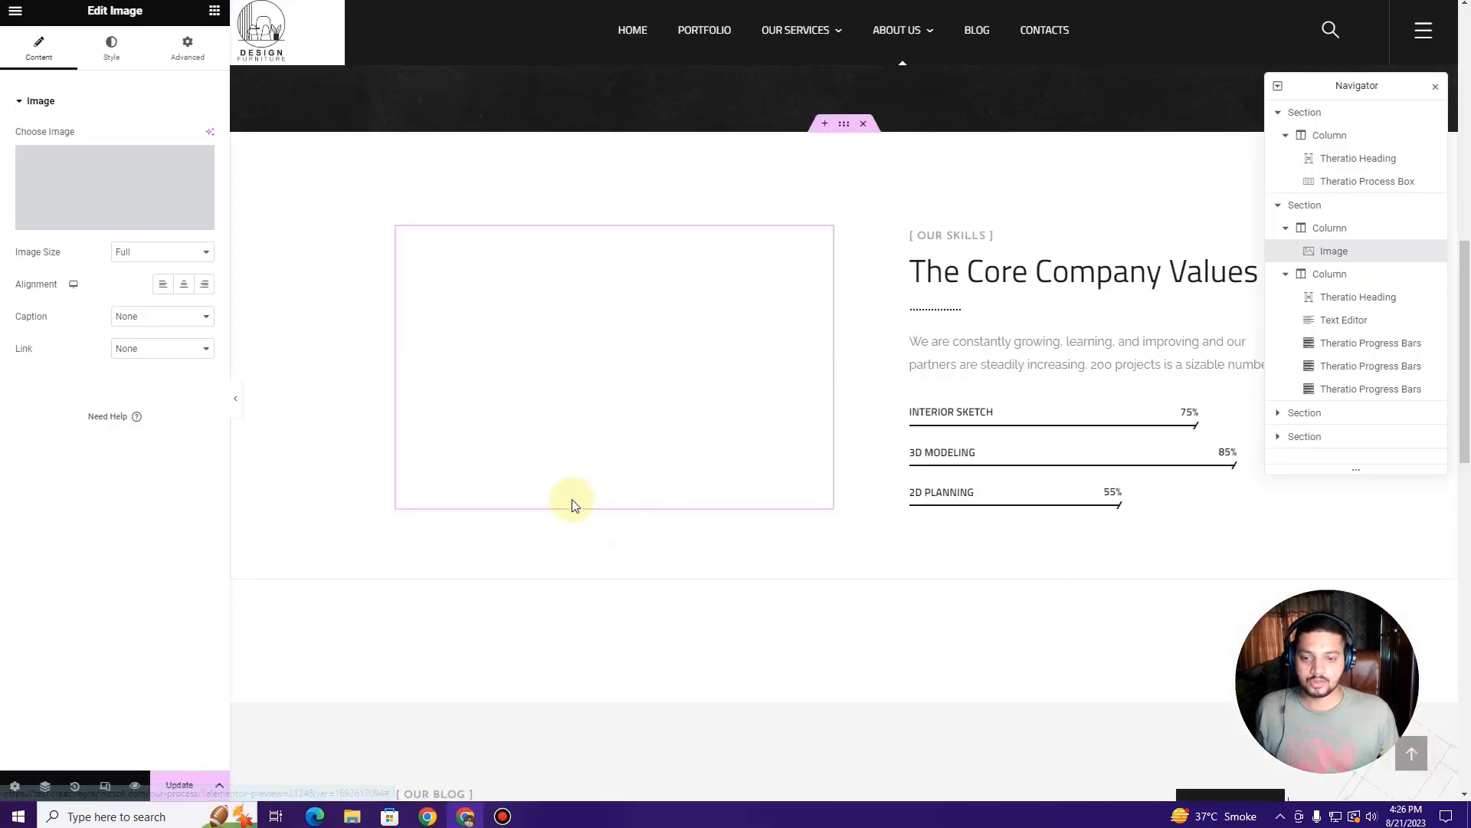
Step: Save the Our Process page with Update and load the live site
scroll(550, 384, "down", 6)
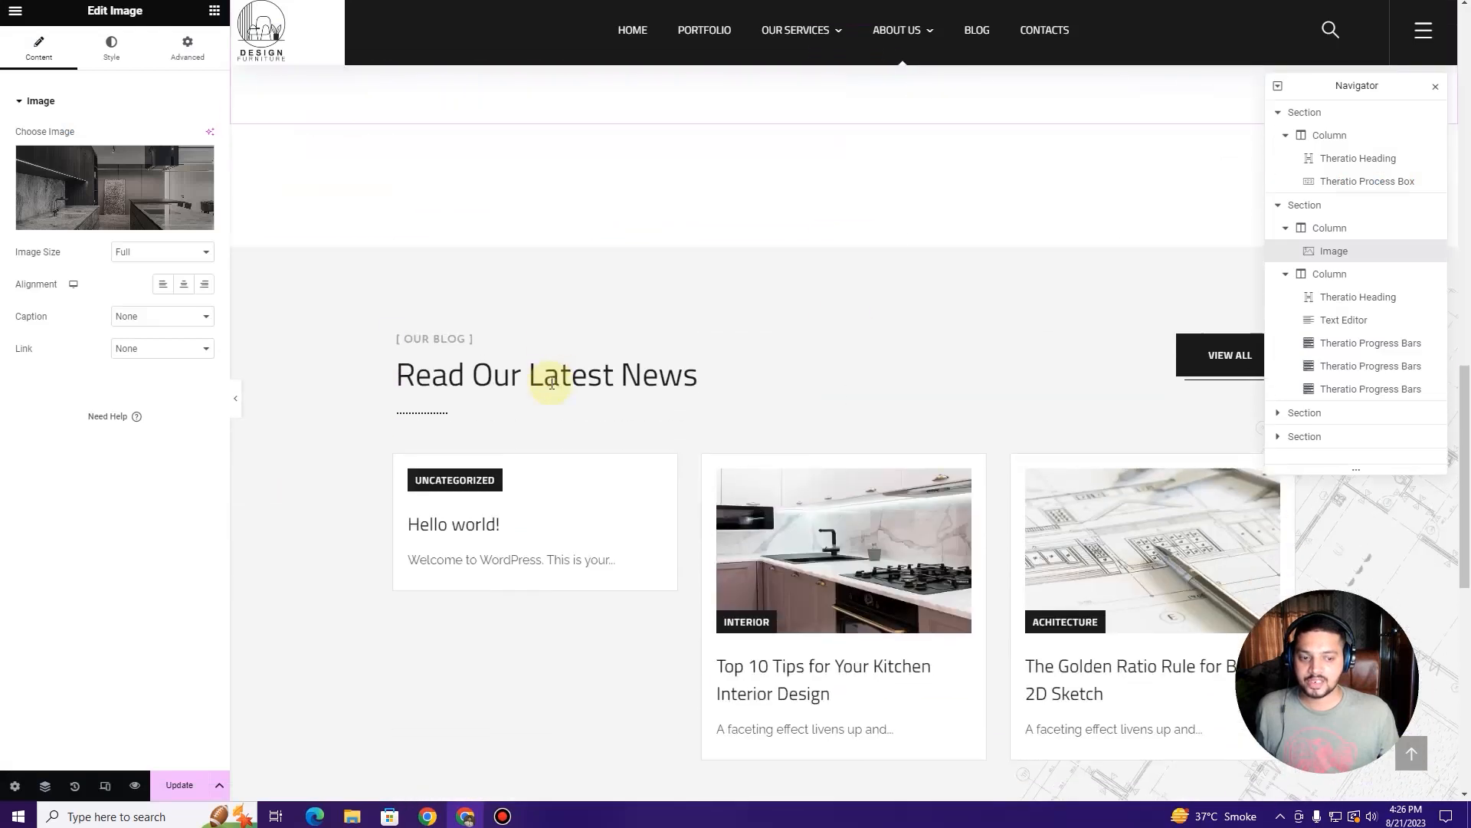
scroll(767, 521, "down", 4)
scroll(808, 482, "up", 6)
scroll(785, 387, "down", 5)
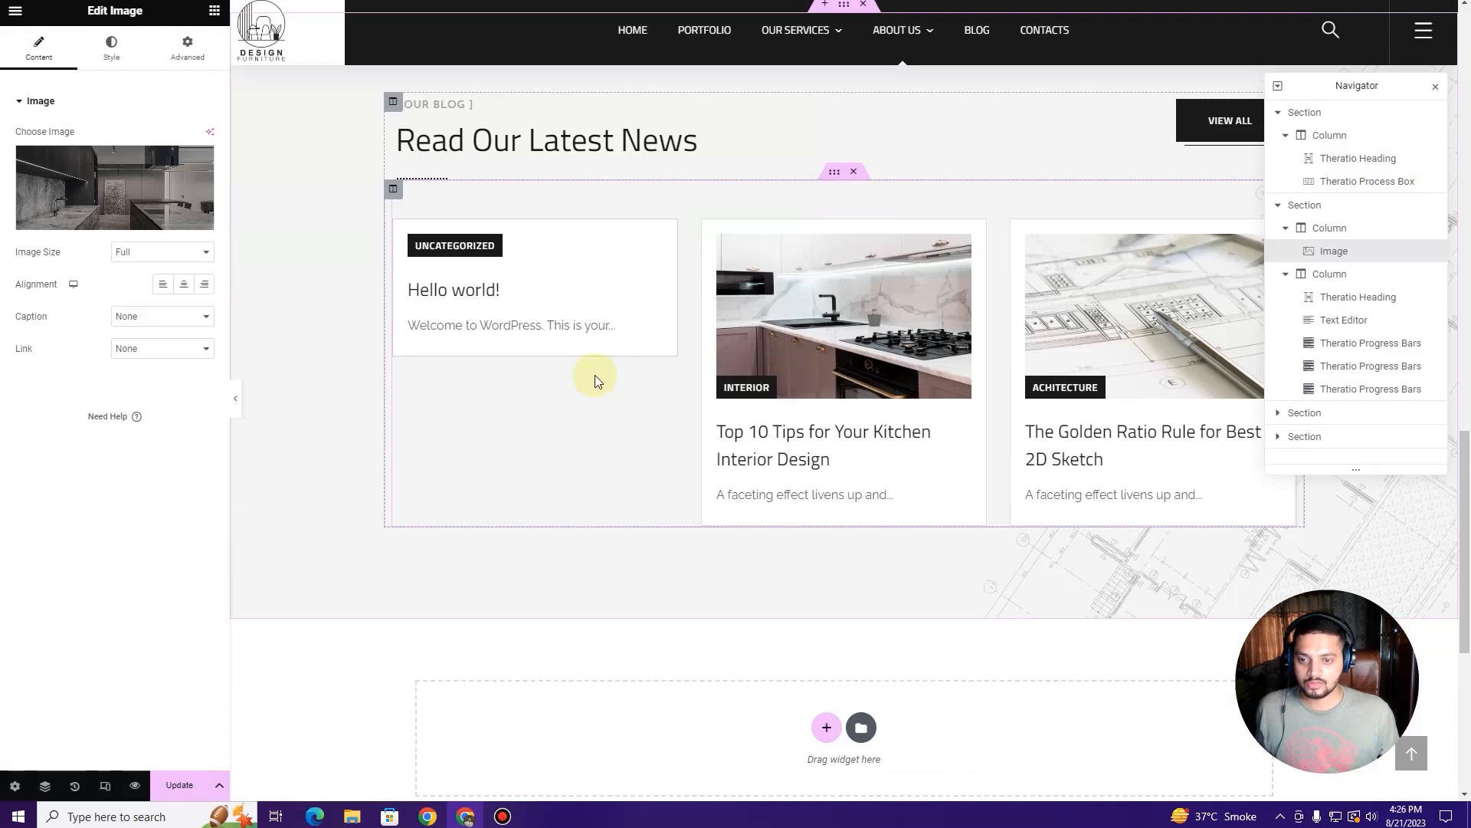
left_click(181, 784)
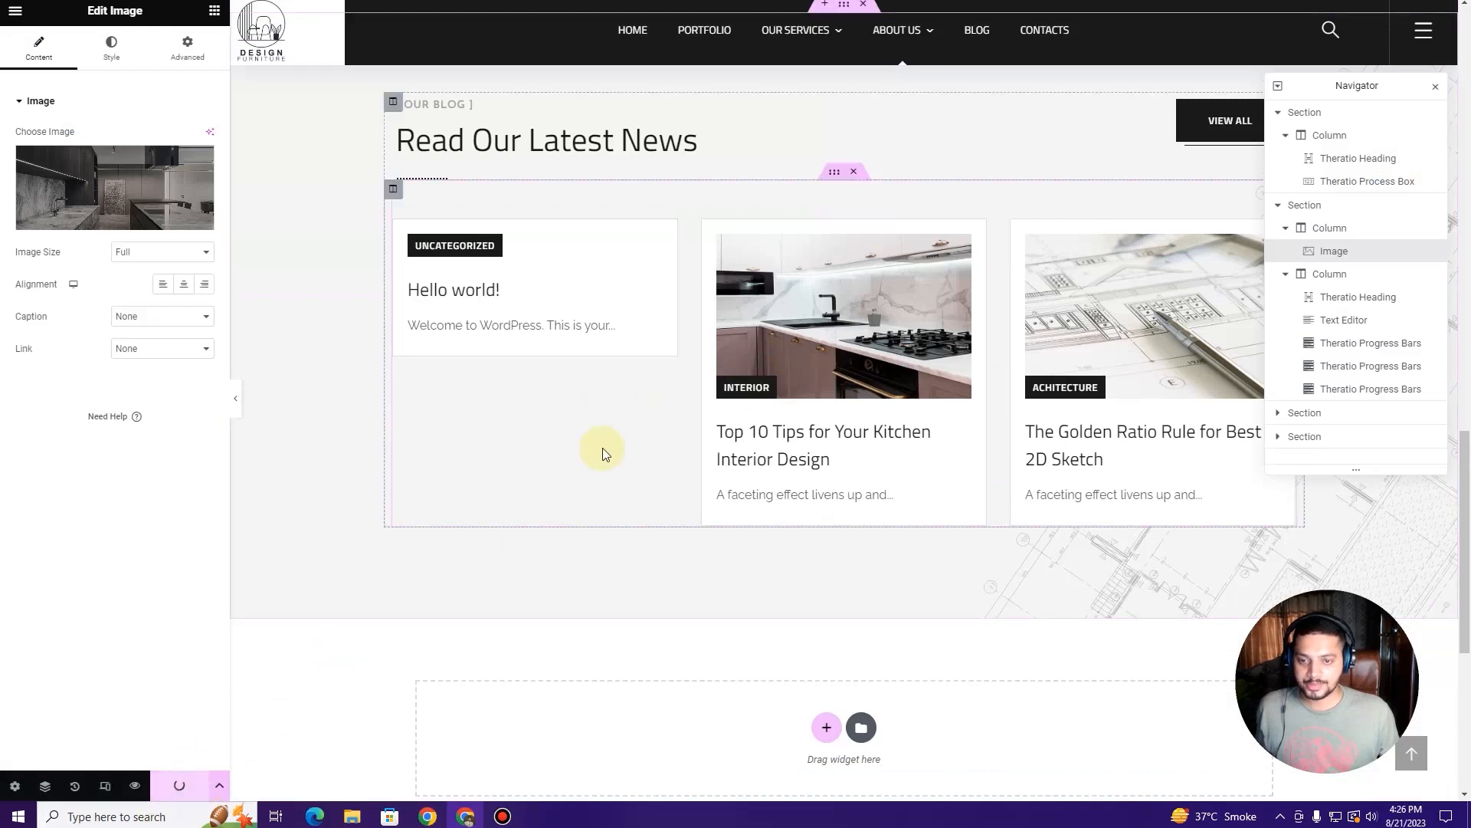
scroll(602, 447, "up", 8)
scroll(603, 448, "up", 10)
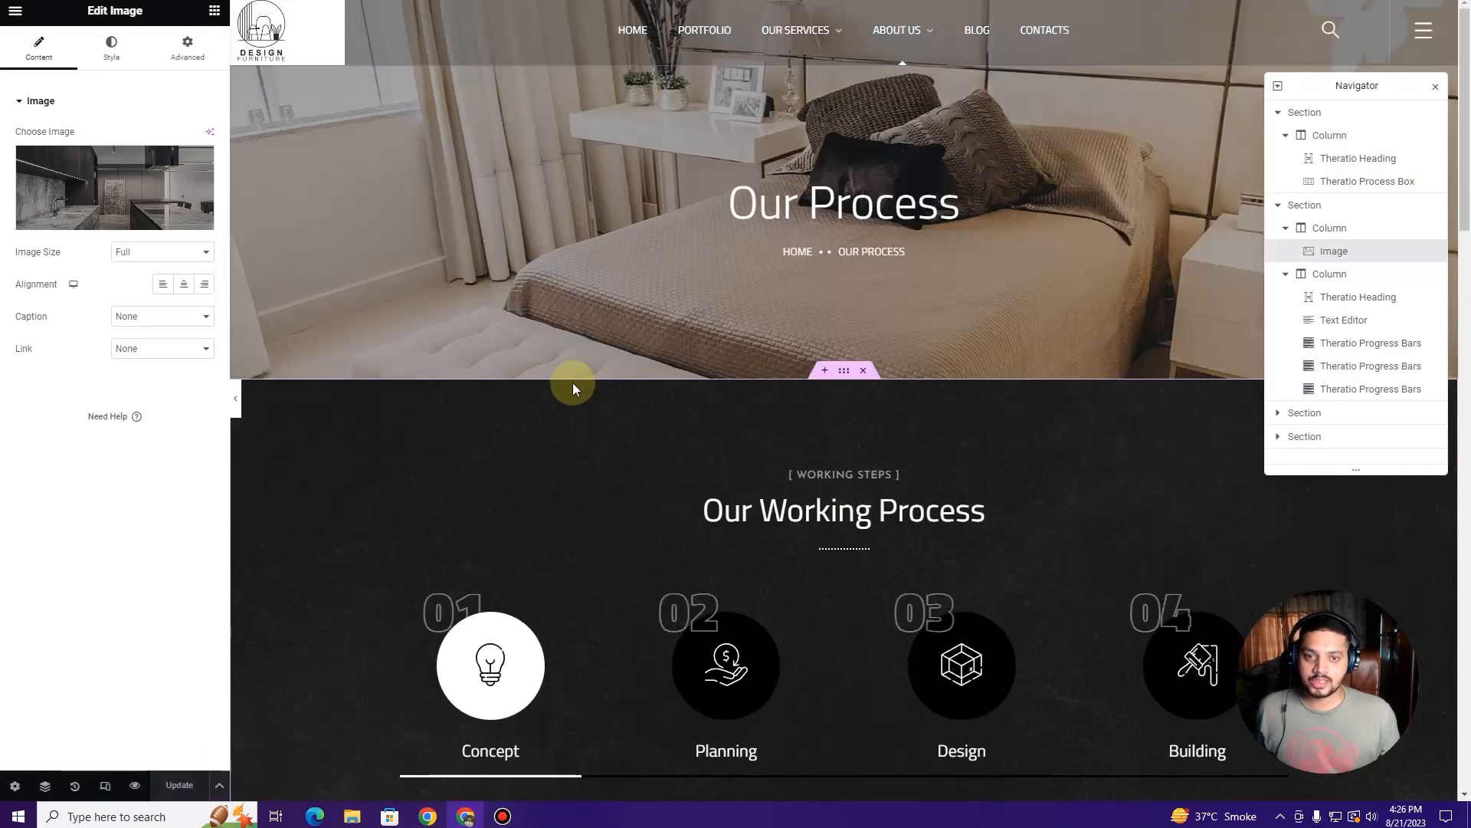
key("BackSpace")
key("Return")
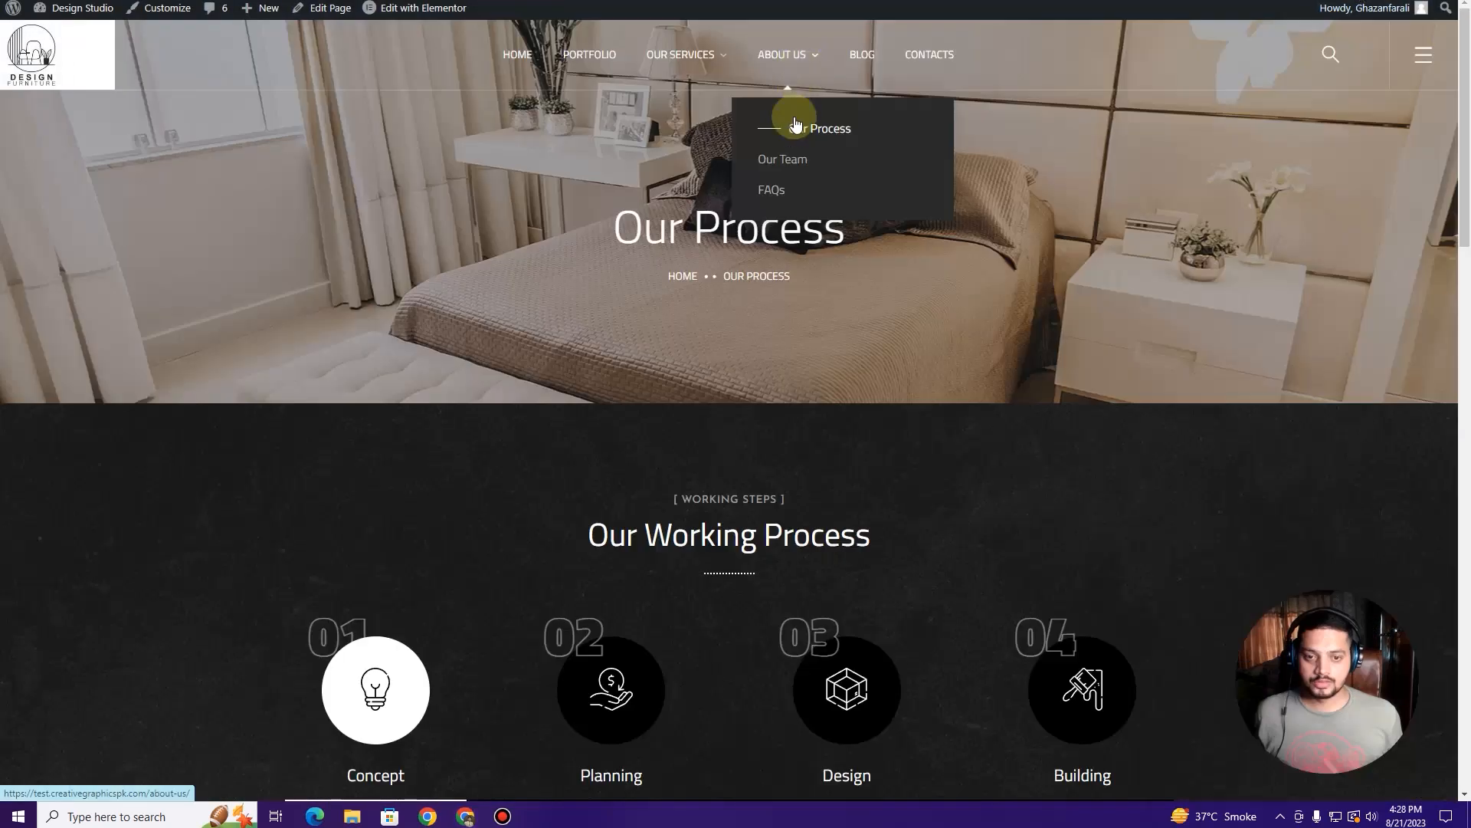
Step: Browse the live Our Team and About Us pages, advancing the team carousel
left_click(800, 161)
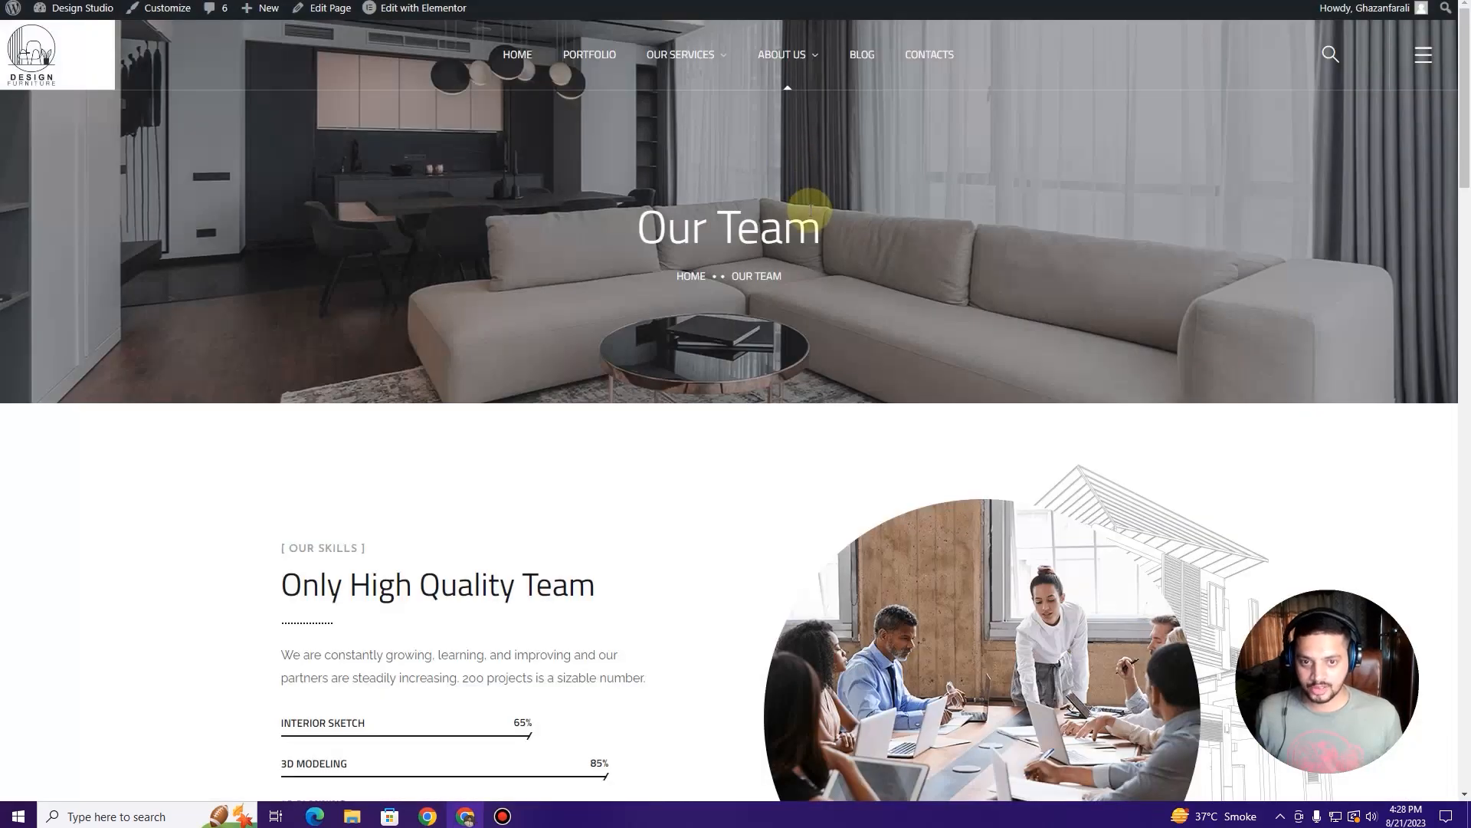
left_click(793, 62)
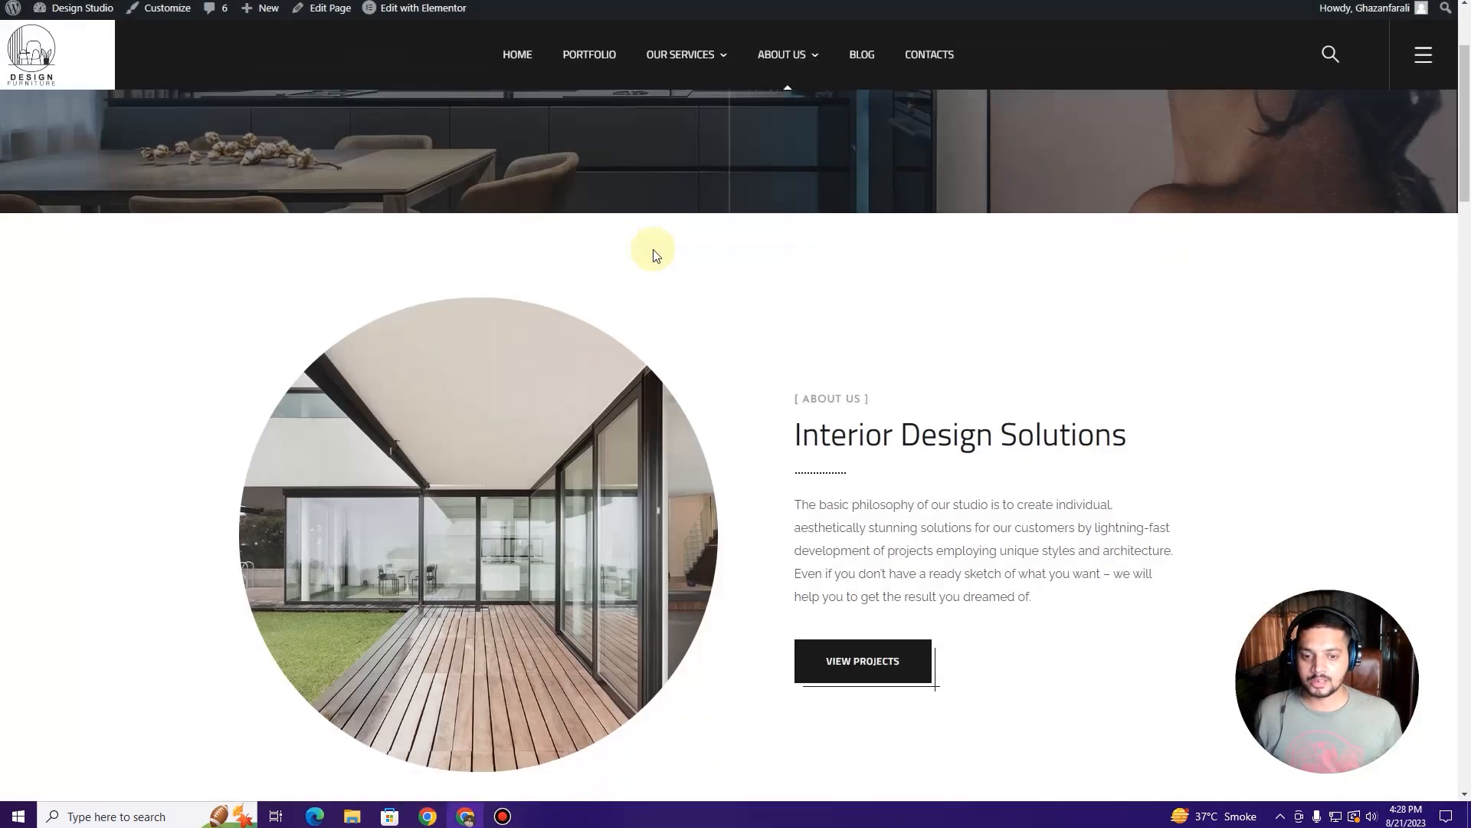
scroll(653, 254, "down", 15)
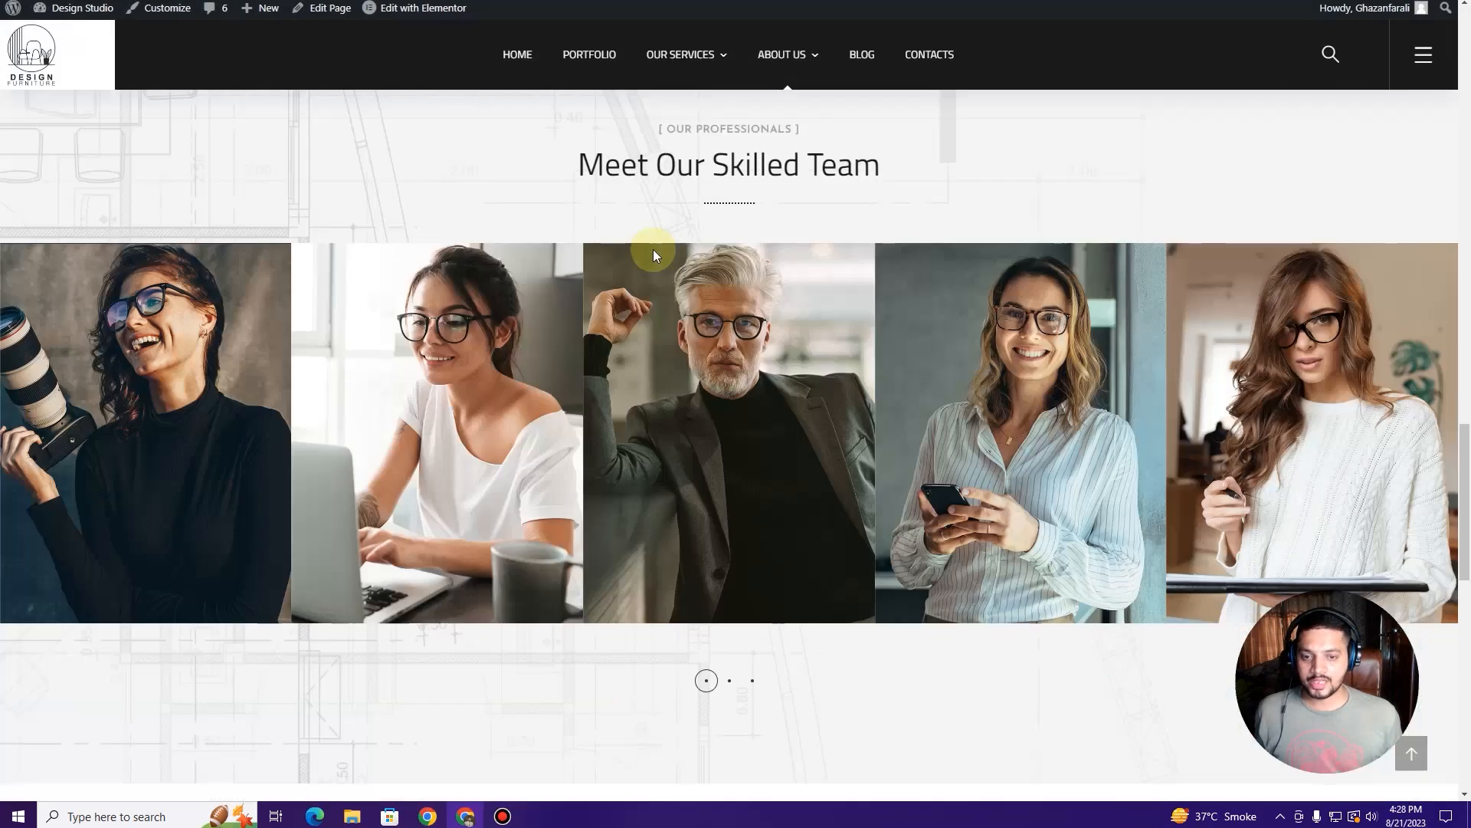
scroll(654, 250, "down", 3)
scroll(653, 246, "up", 3)
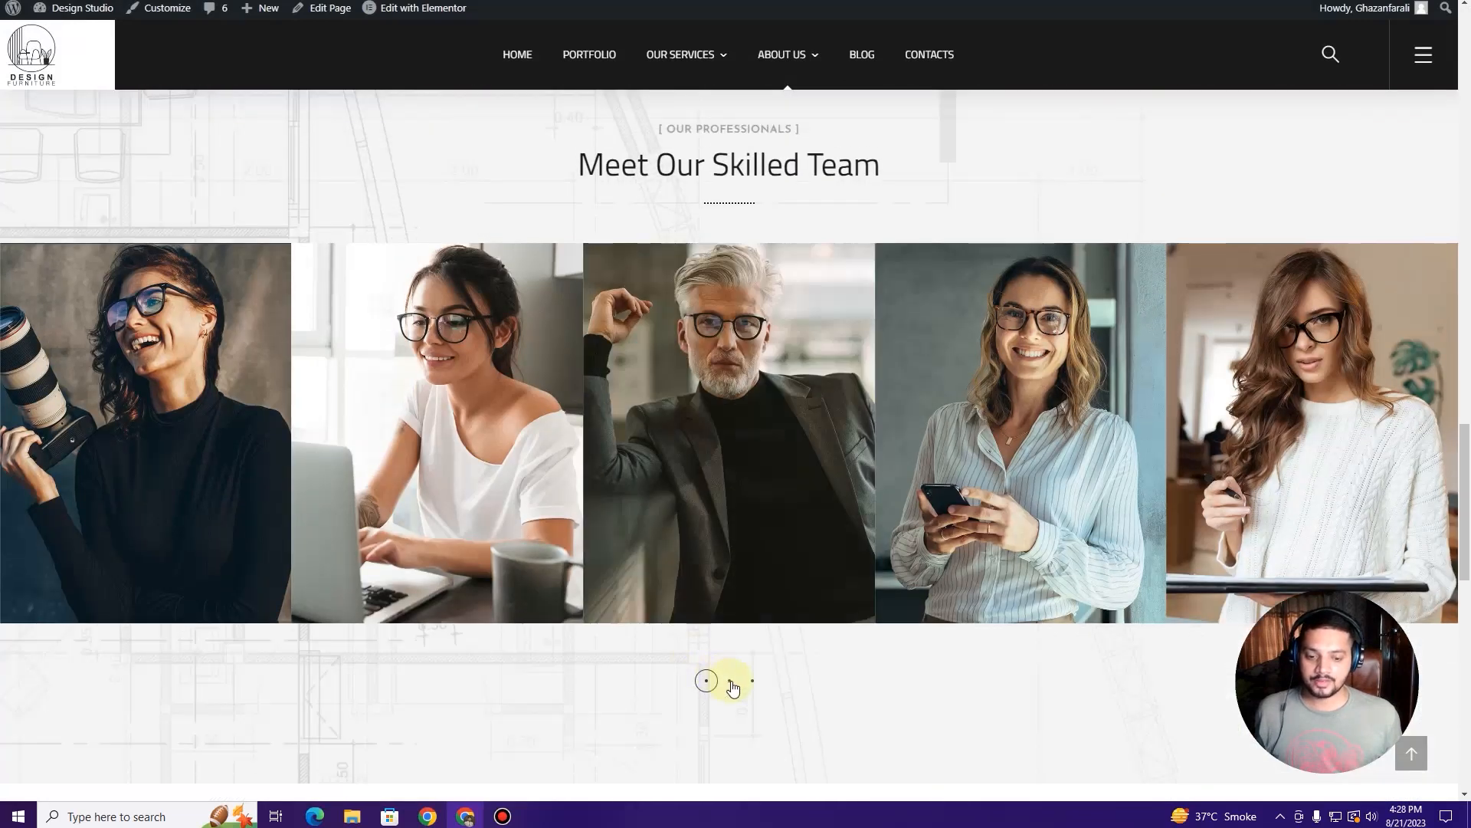
left_click(733, 688)
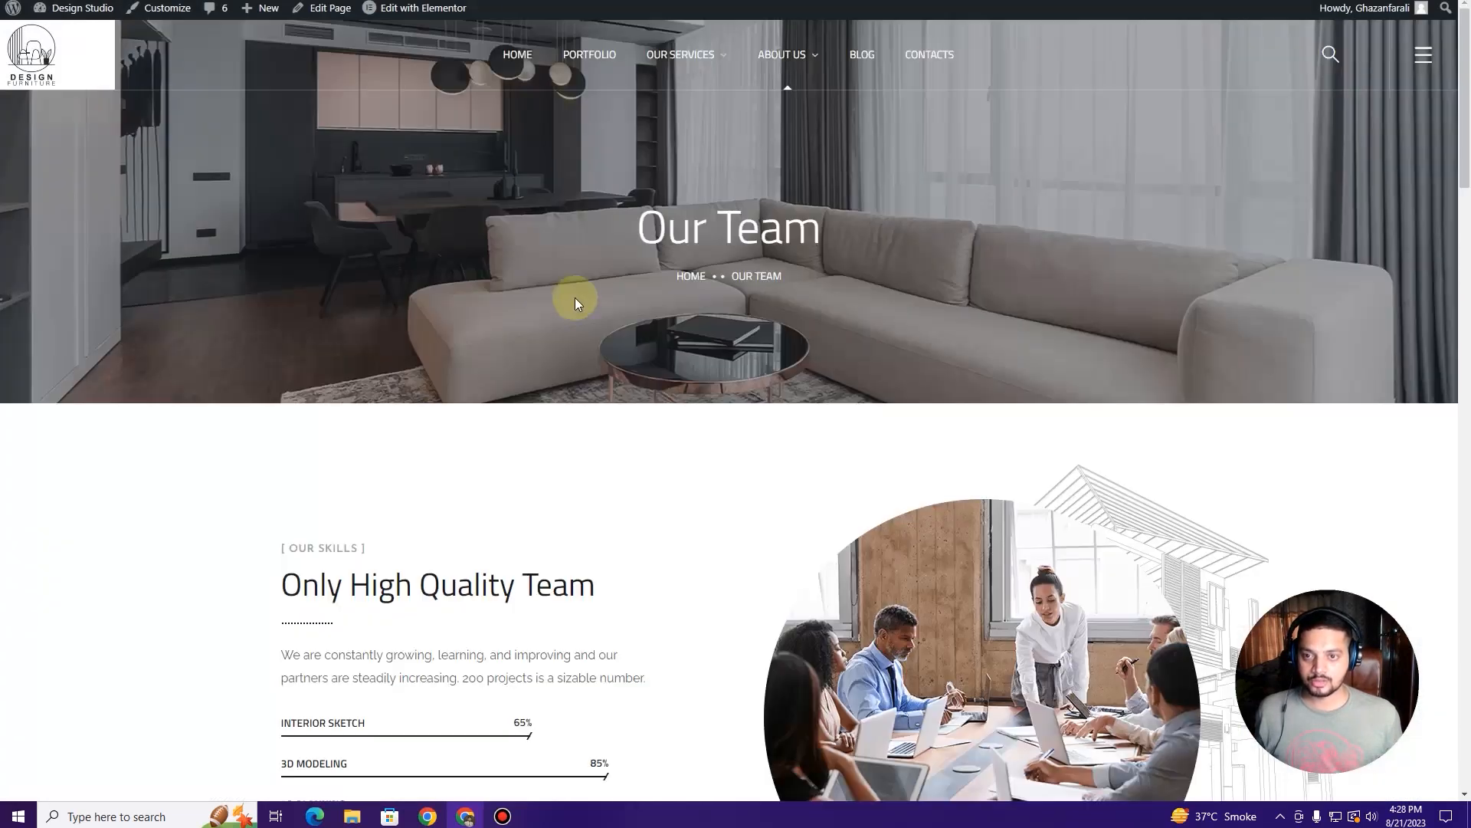
Step: Review the rest of the page, then open Our Team in the Elementor editor
scroll(651, 367, "down", 2)
scroll(651, 365, "up", 2)
scroll(651, 365, "down", 10)
scroll(653, 364, "up", 5)
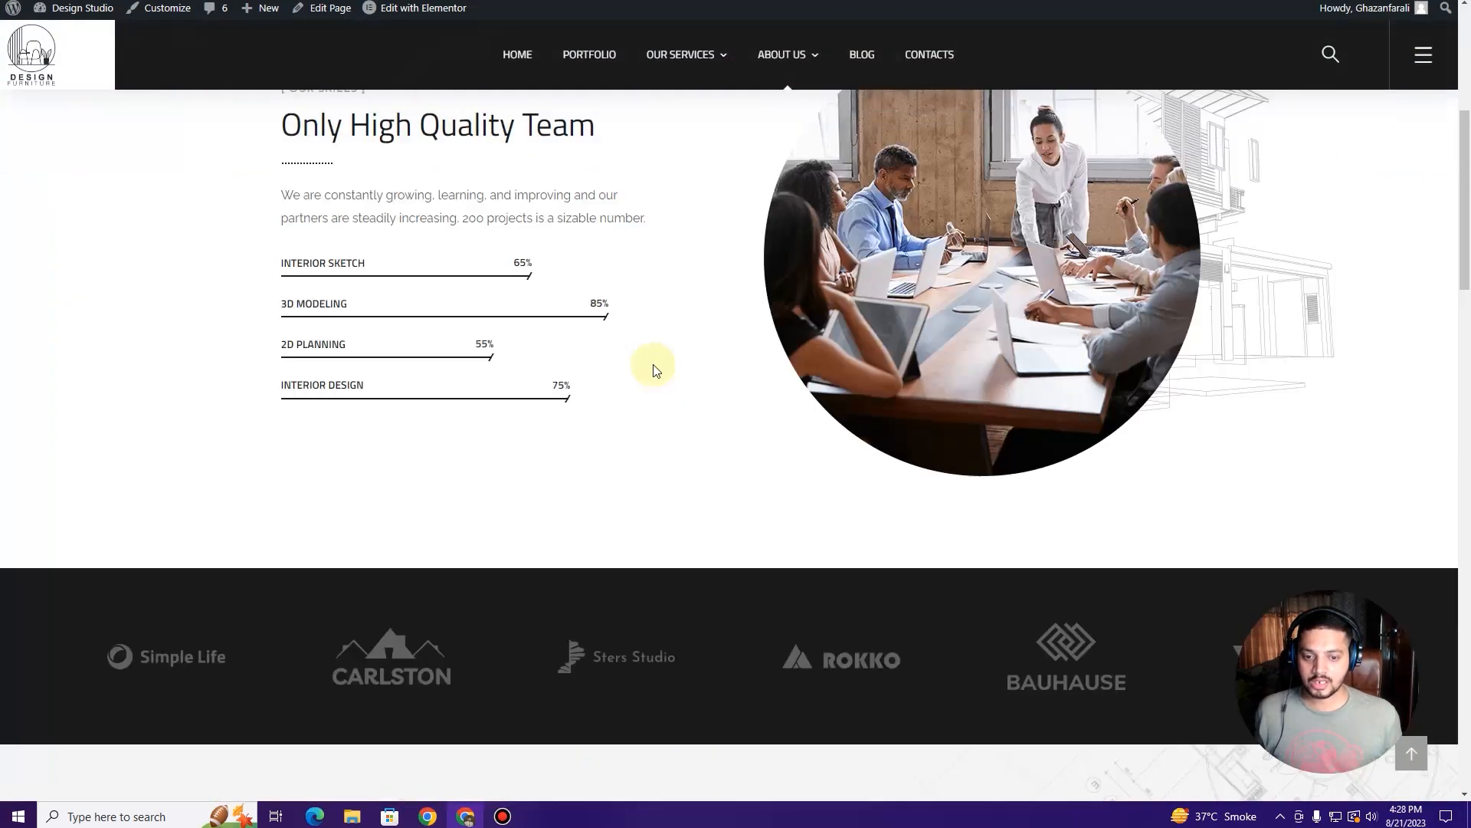
scroll(655, 371, "up", 6)
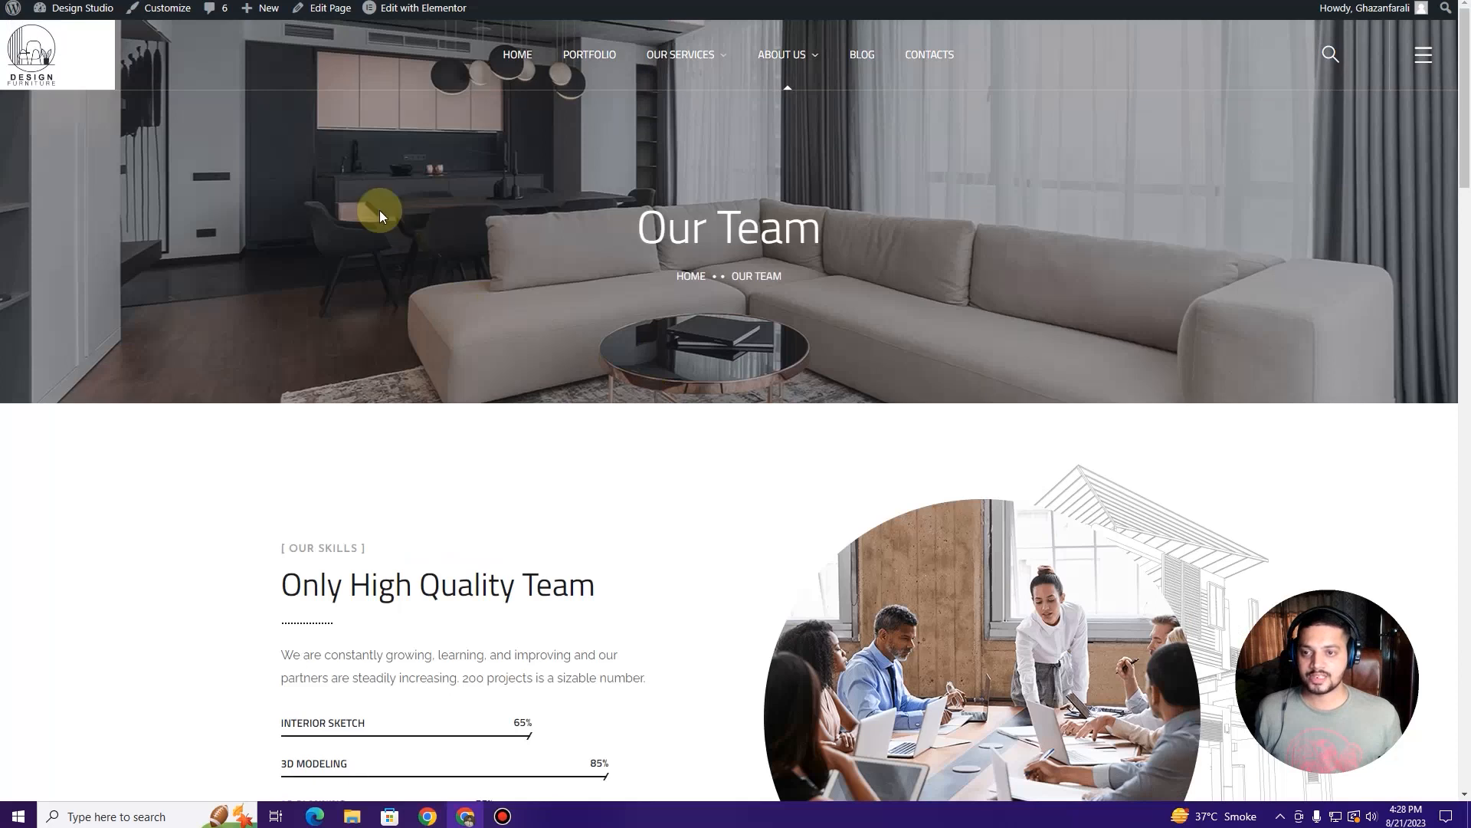
left_click(425, 15)
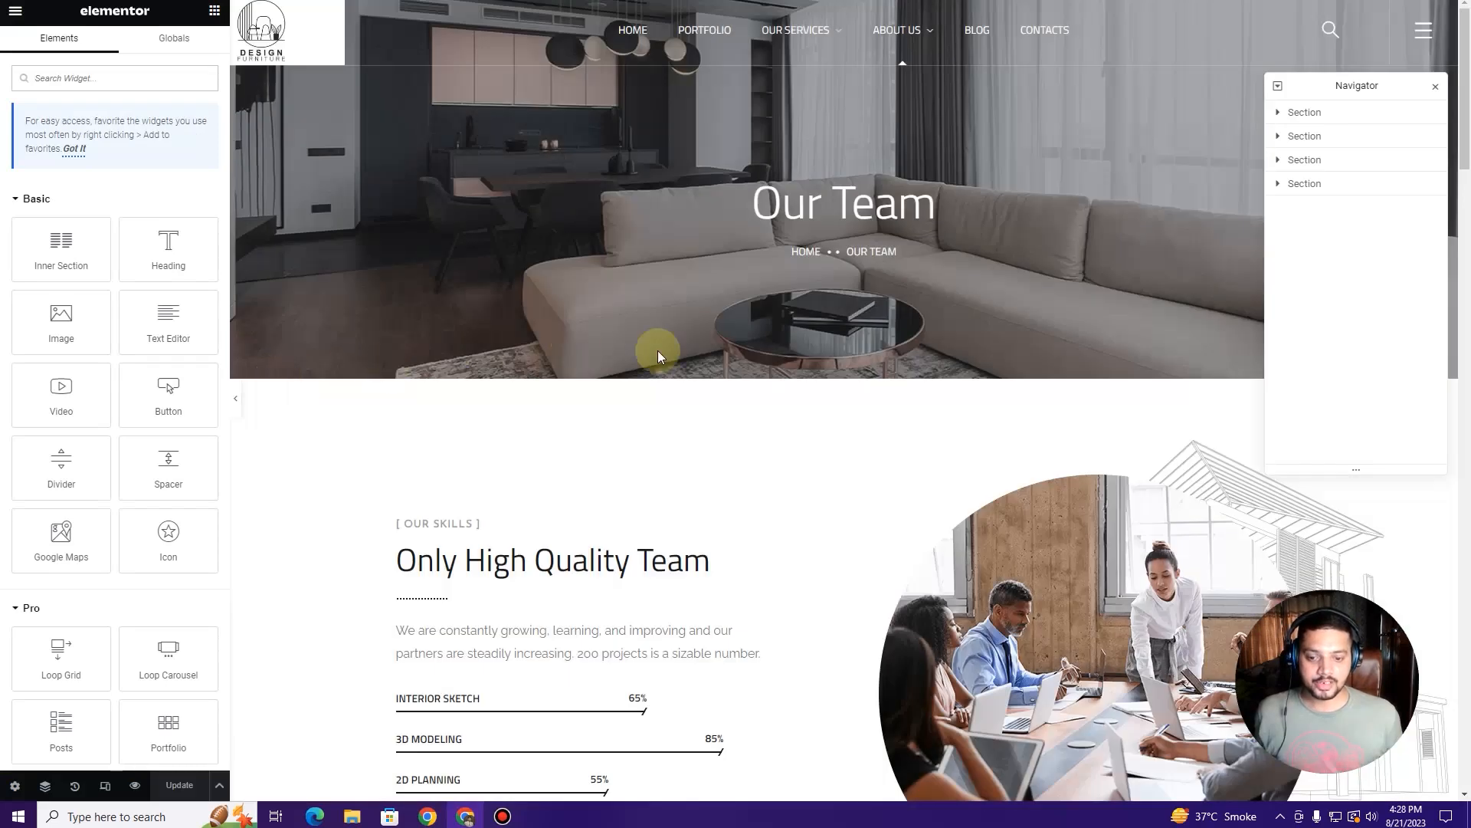
Step: Delete the partner-logo carousel and the Only High Quality Team skills sections
scroll(819, 367, "down", 1)
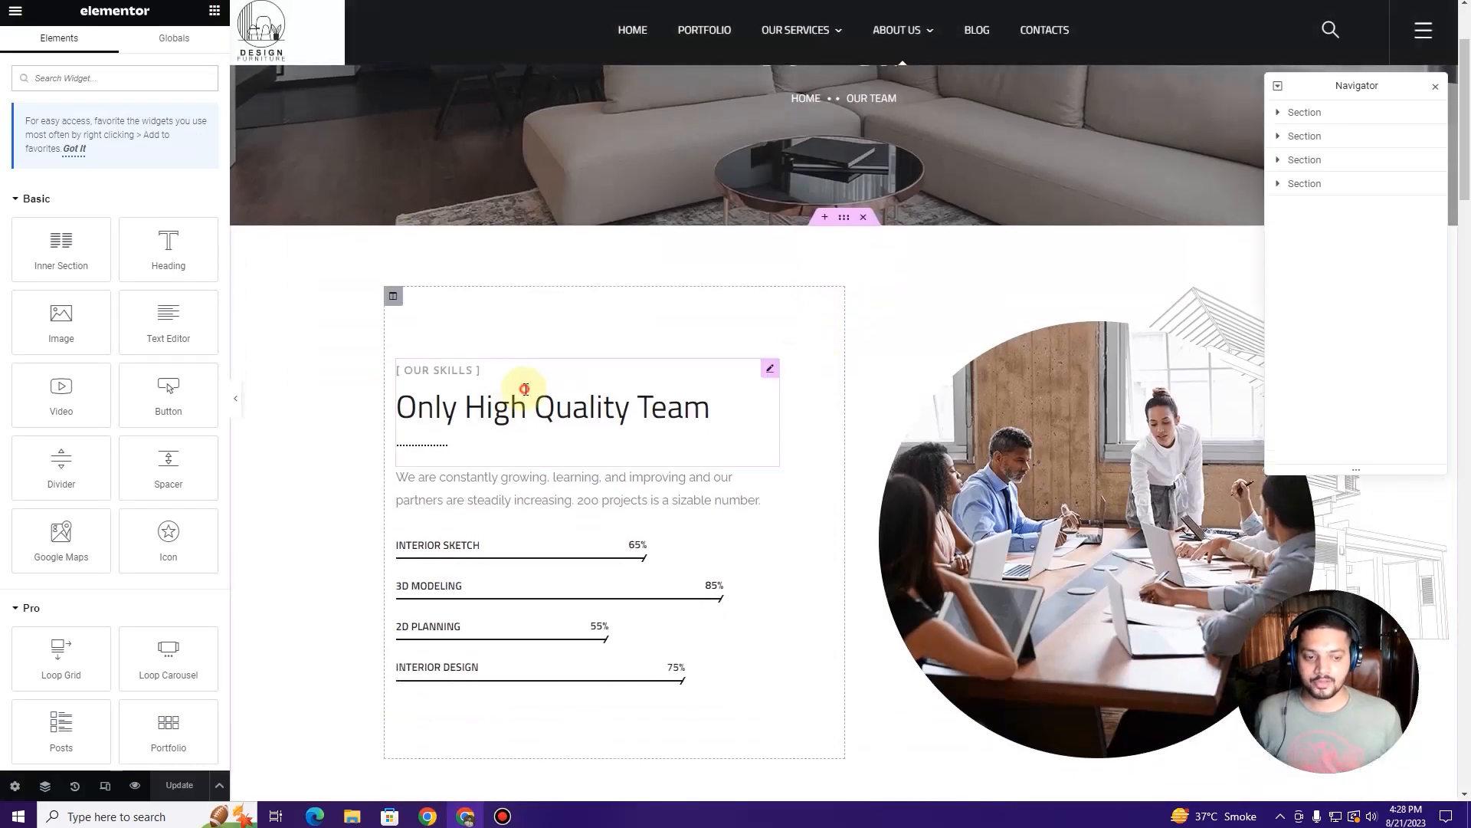
left_click(525, 389)
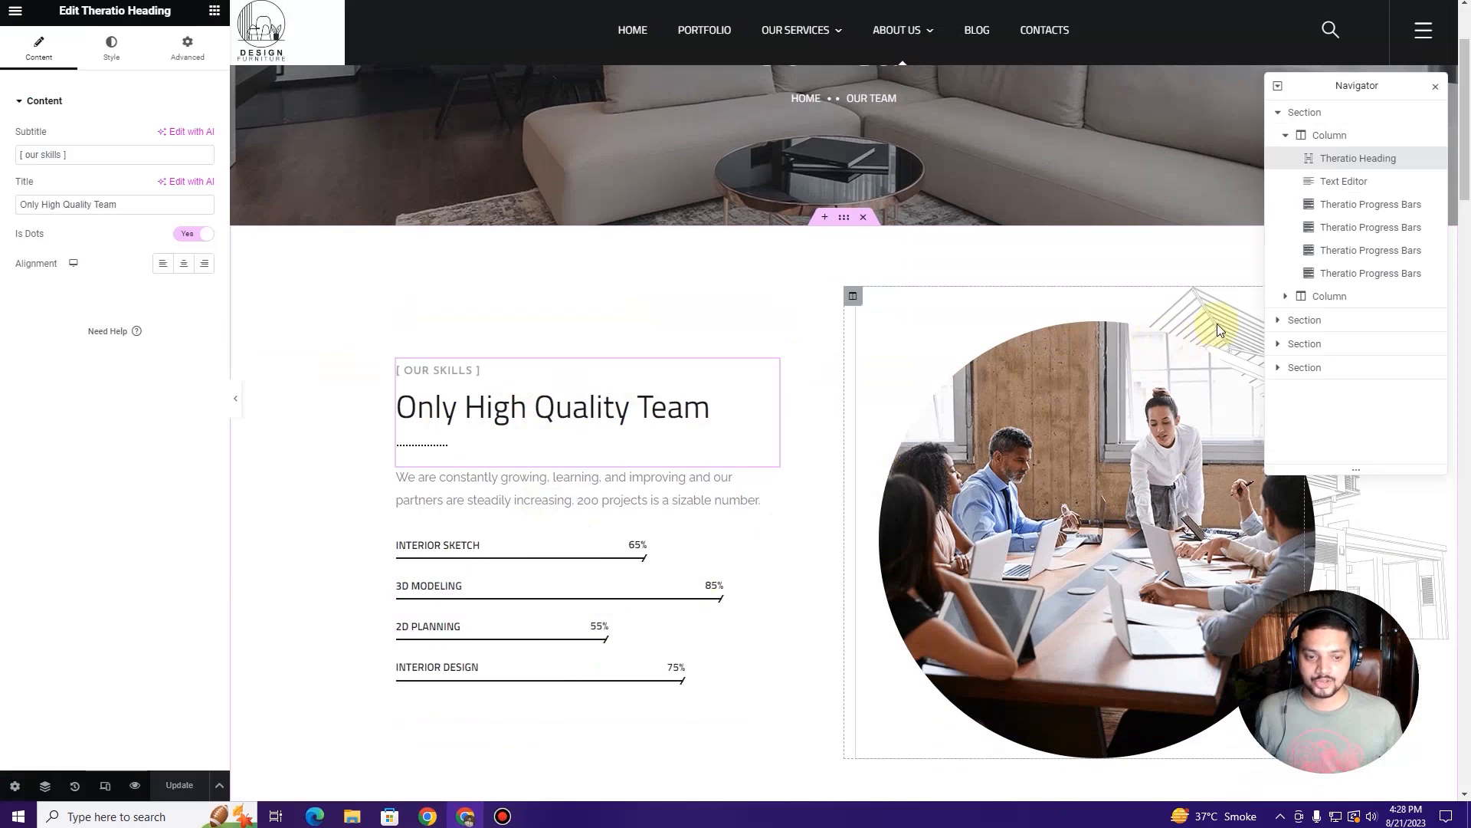
scroll(657, 509, "down", 6)
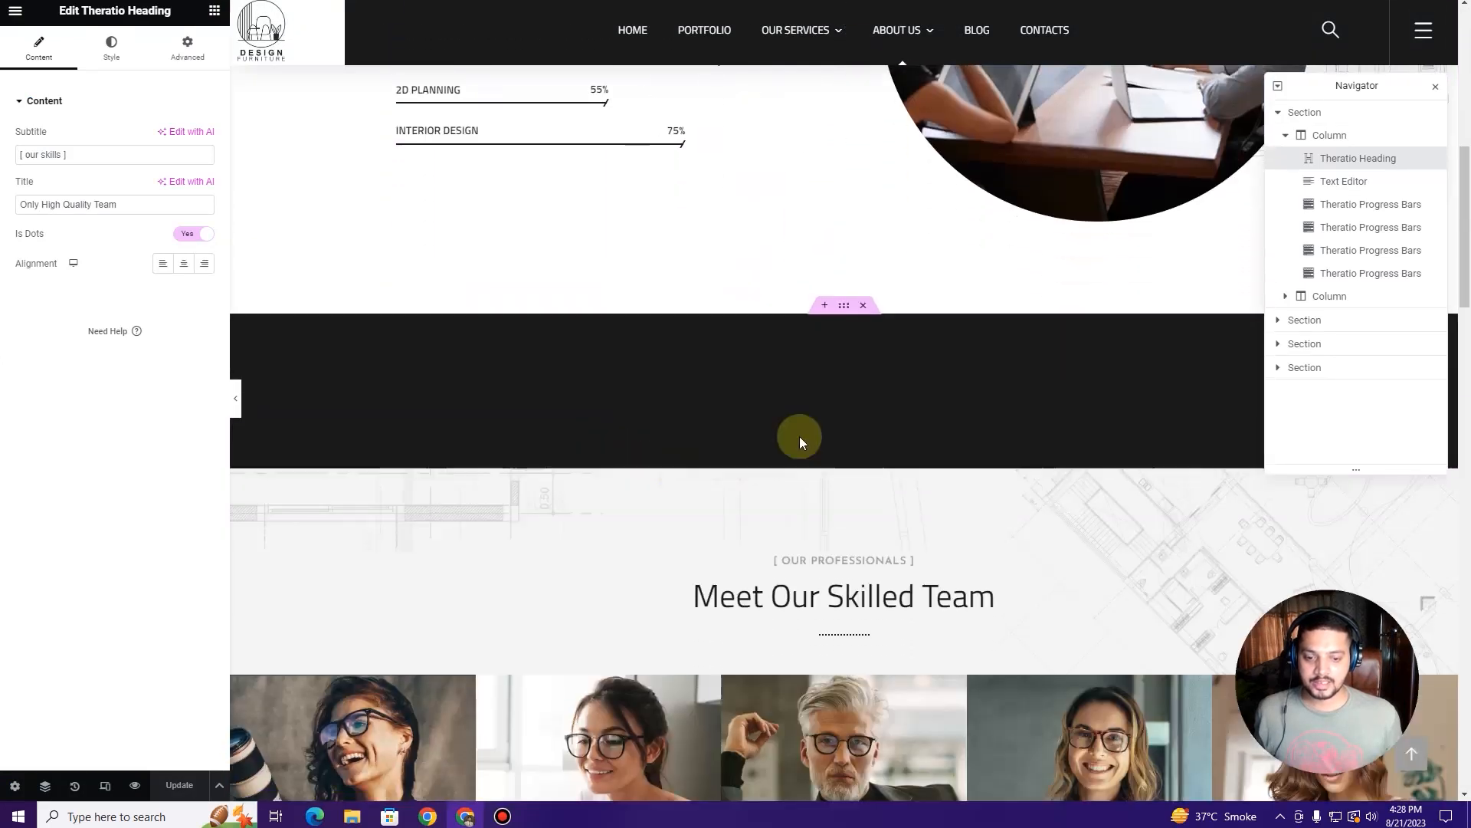
left_click(757, 388)
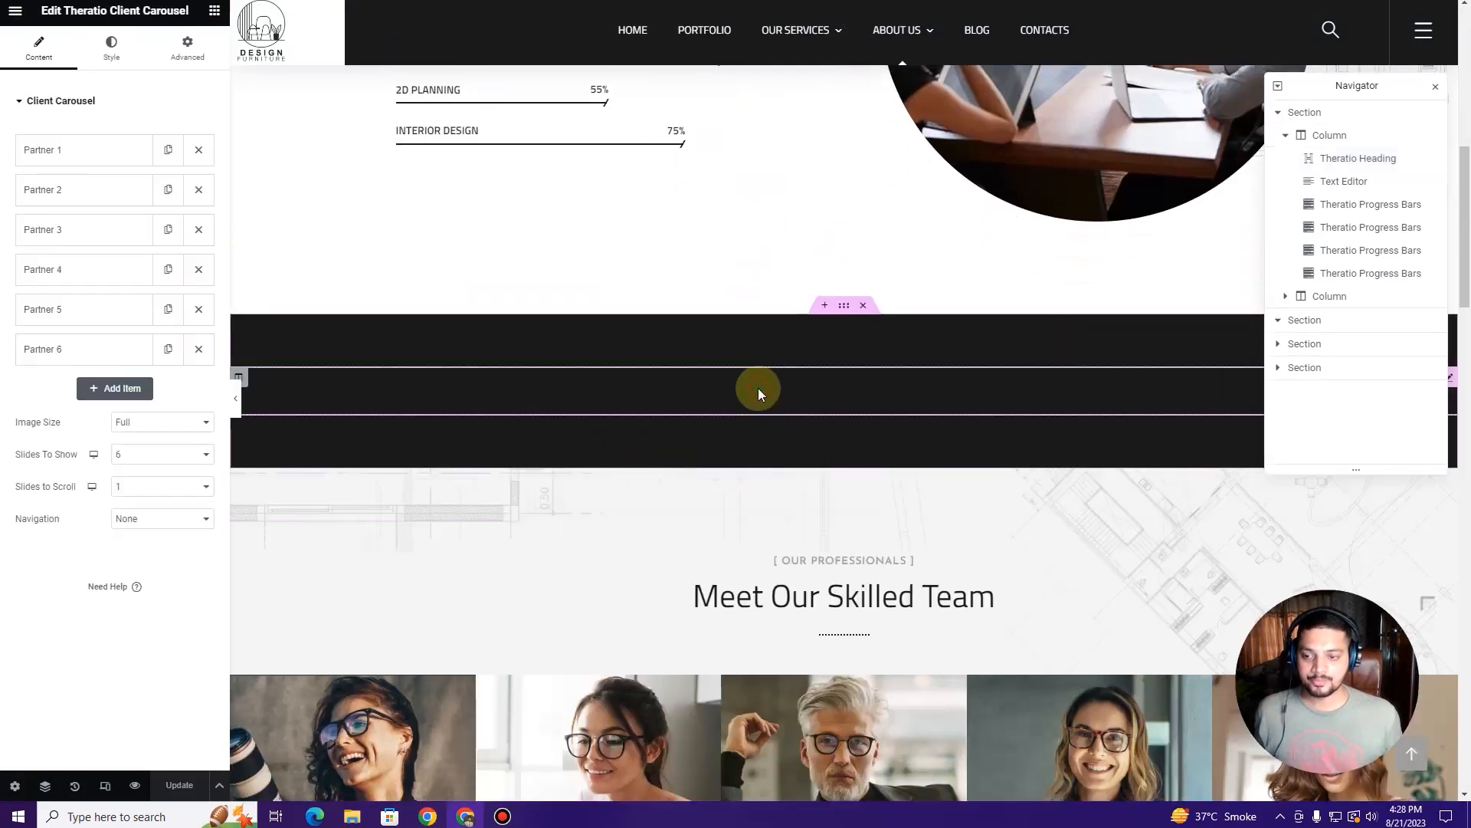
left_click(61, 168)
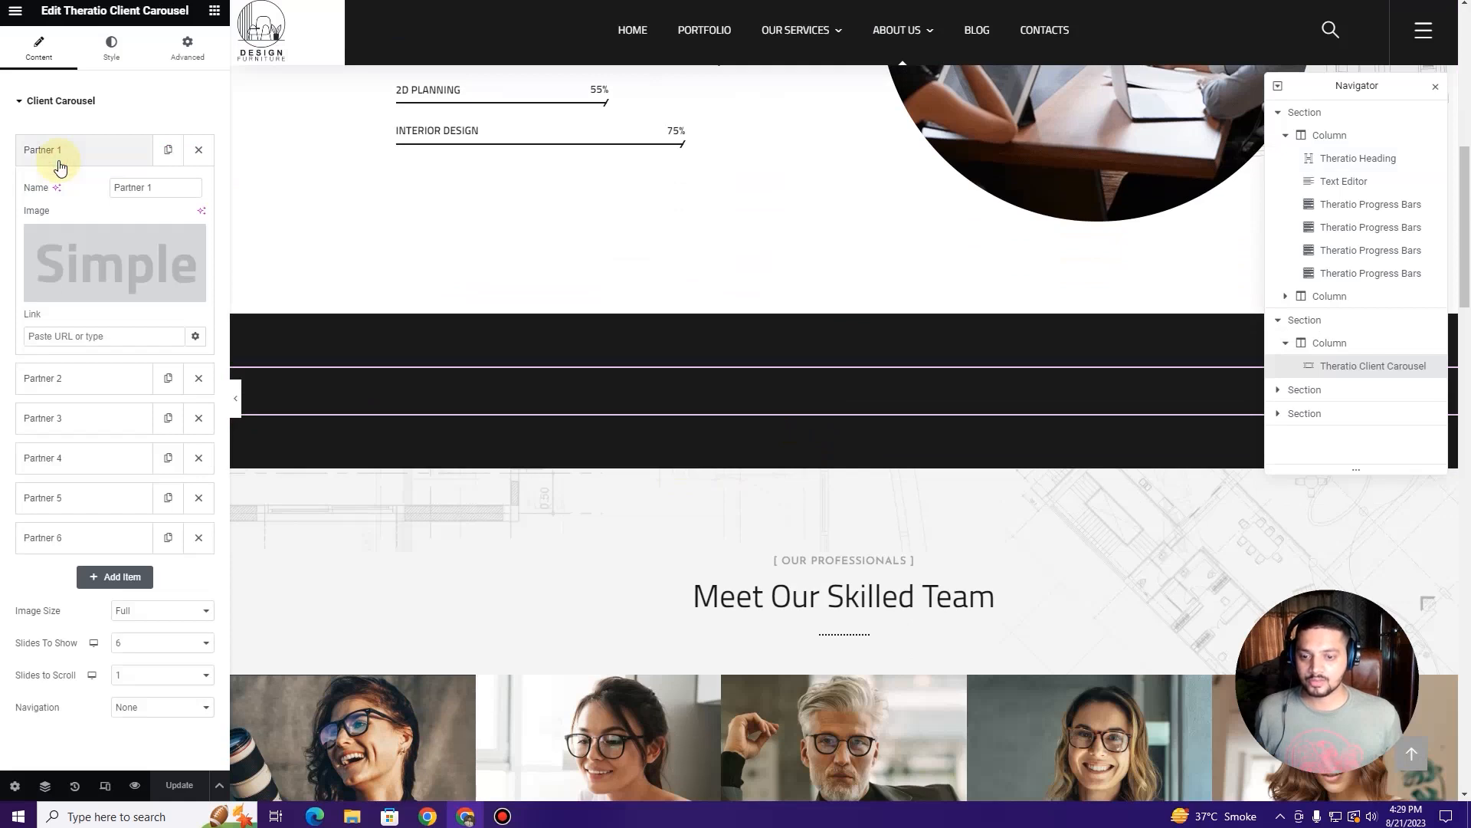
left_click(73, 171)
scroll(736, 384, "up", 5)
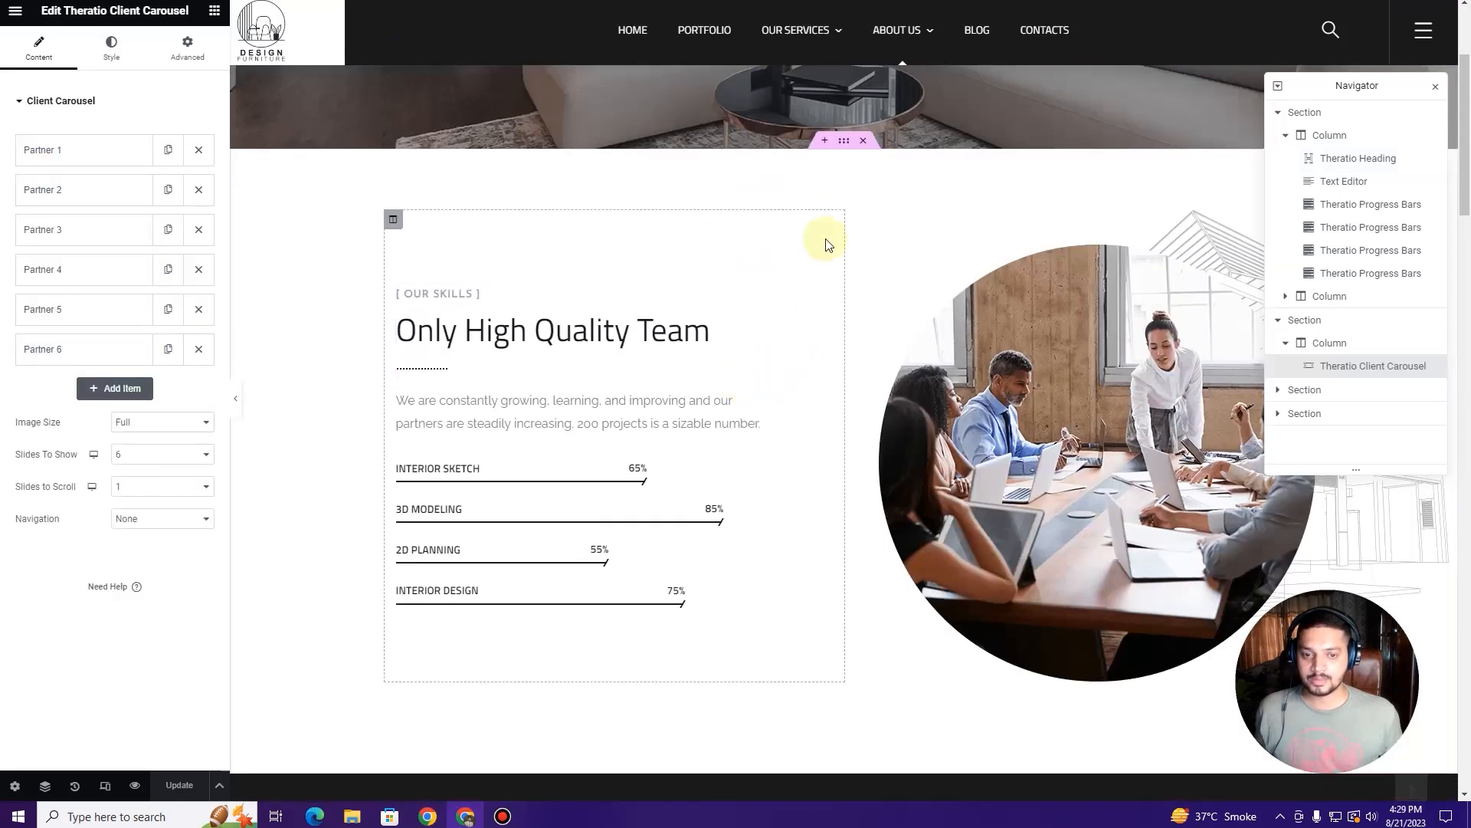
scroll(755, 509, "down", 3)
left_click(864, 458)
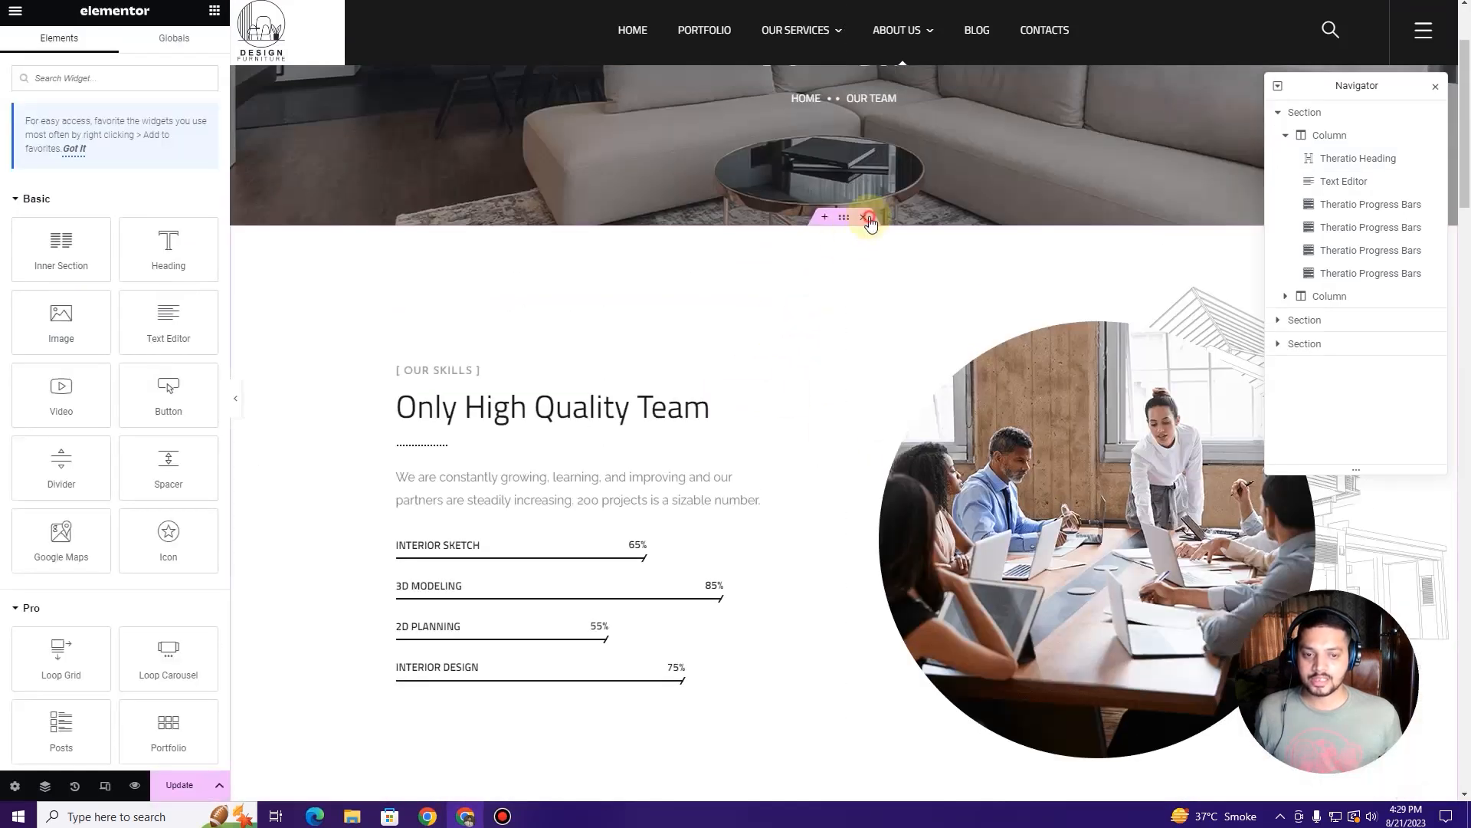
left_click(866, 218)
Step: Delete the What People Say testimonials and the statistics counters sections
scroll(500, 438, "down", 3)
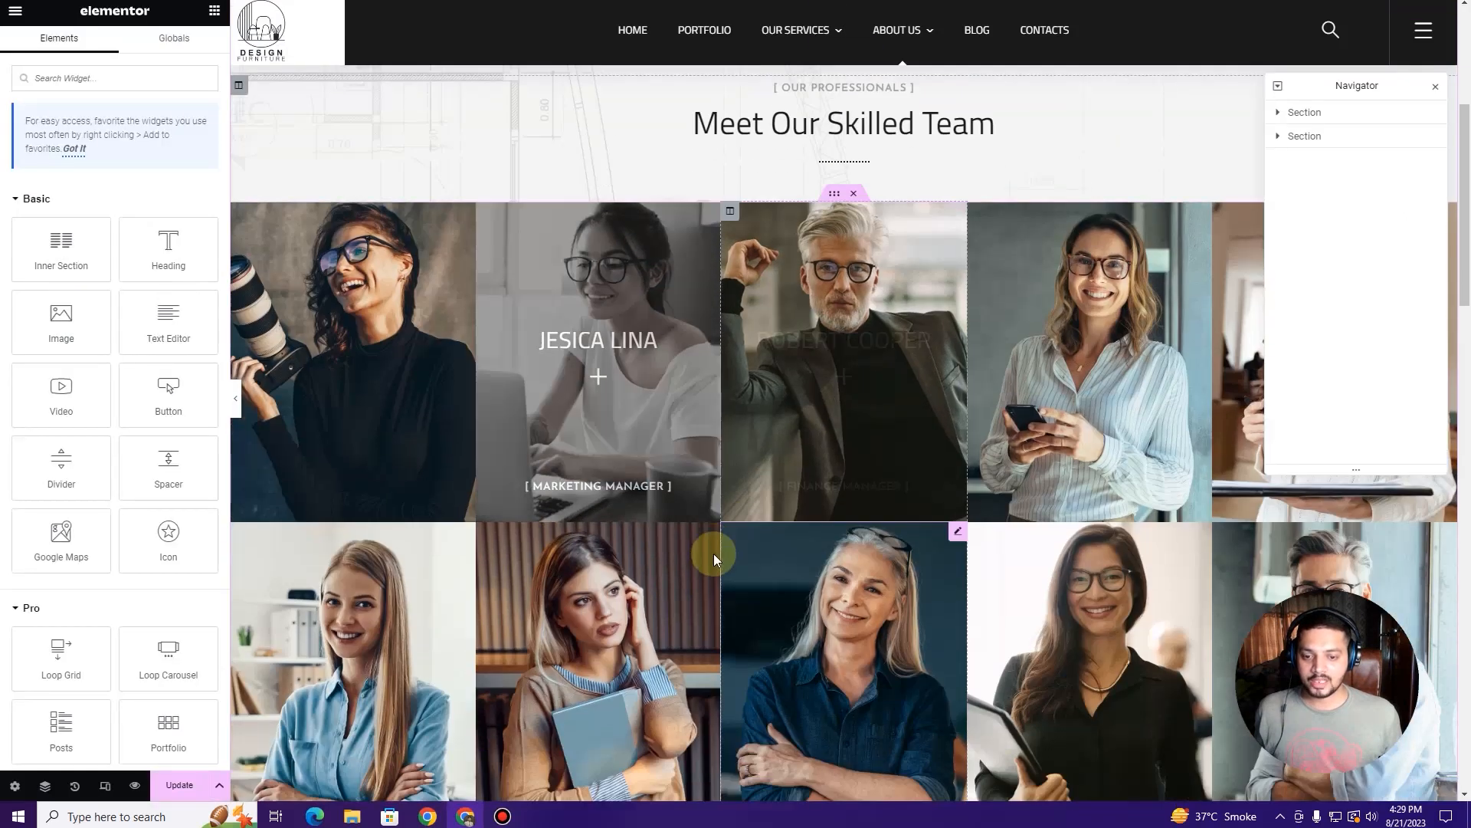
scroll(714, 553, "down", 8)
scroll(727, 558, "down", 2)
scroll(726, 558, "up", 7)
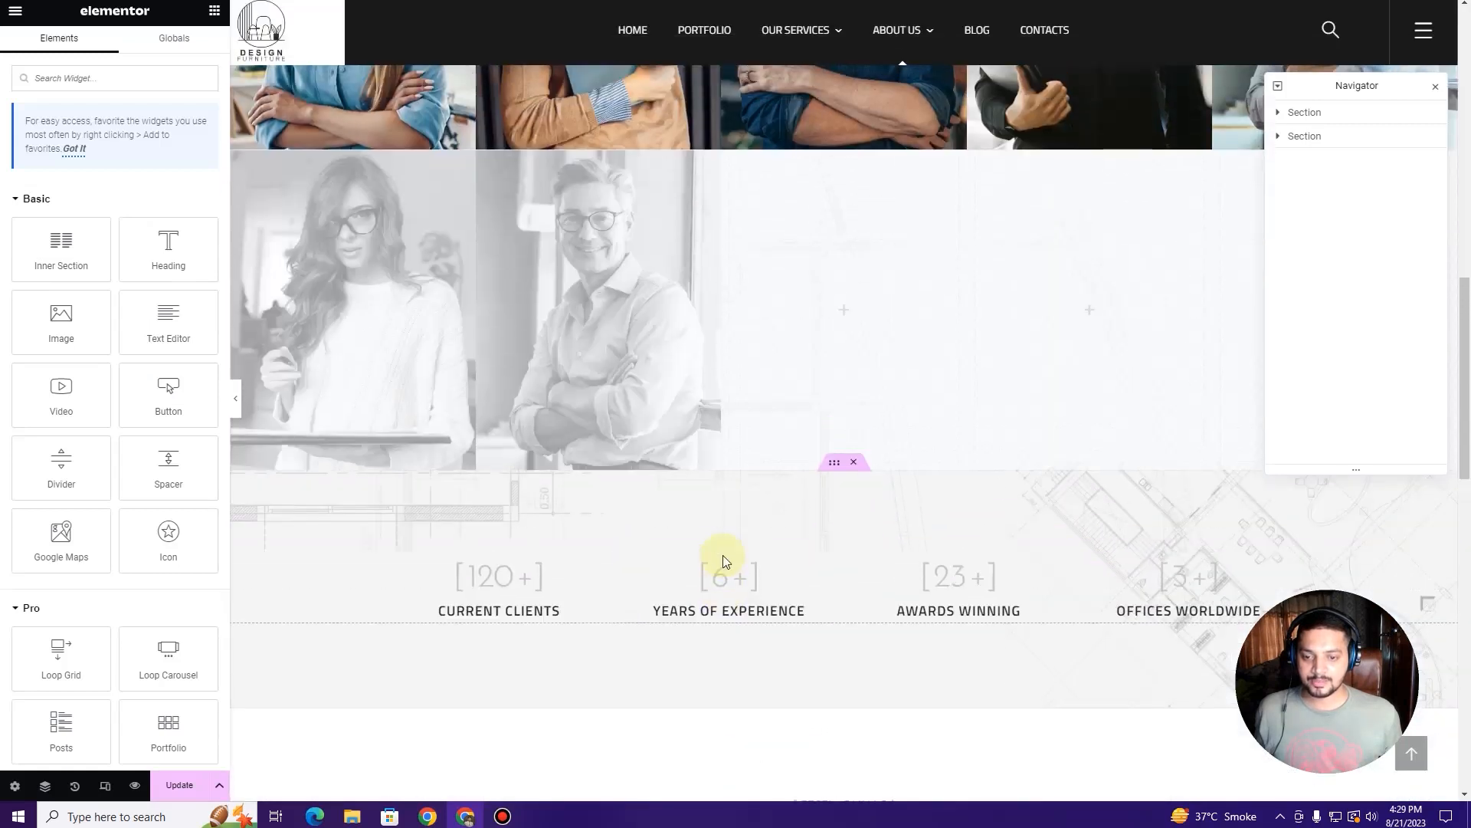
scroll(728, 553, "down", 3)
scroll(728, 554, "down", 7)
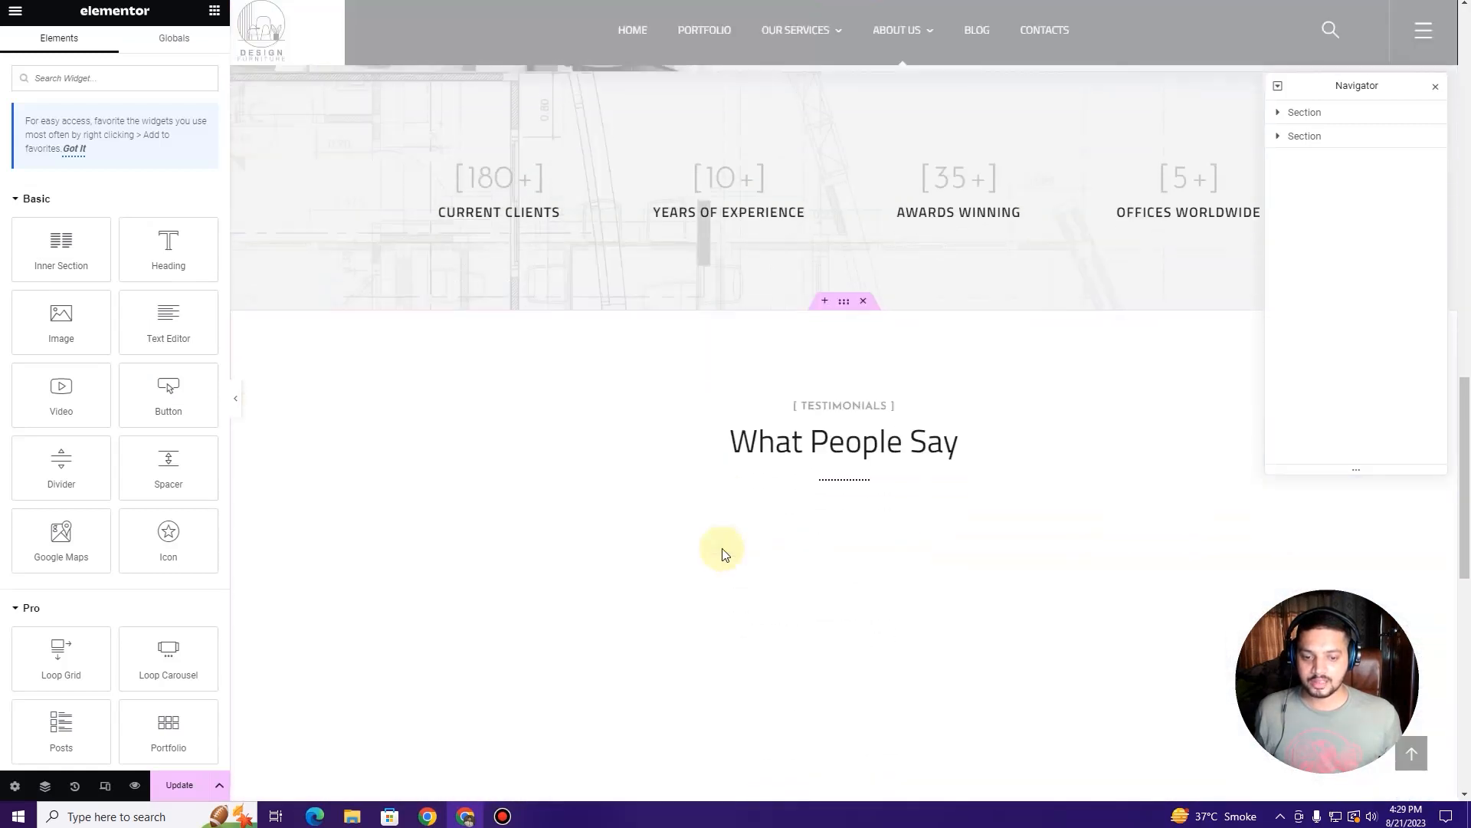
left_click(873, 244)
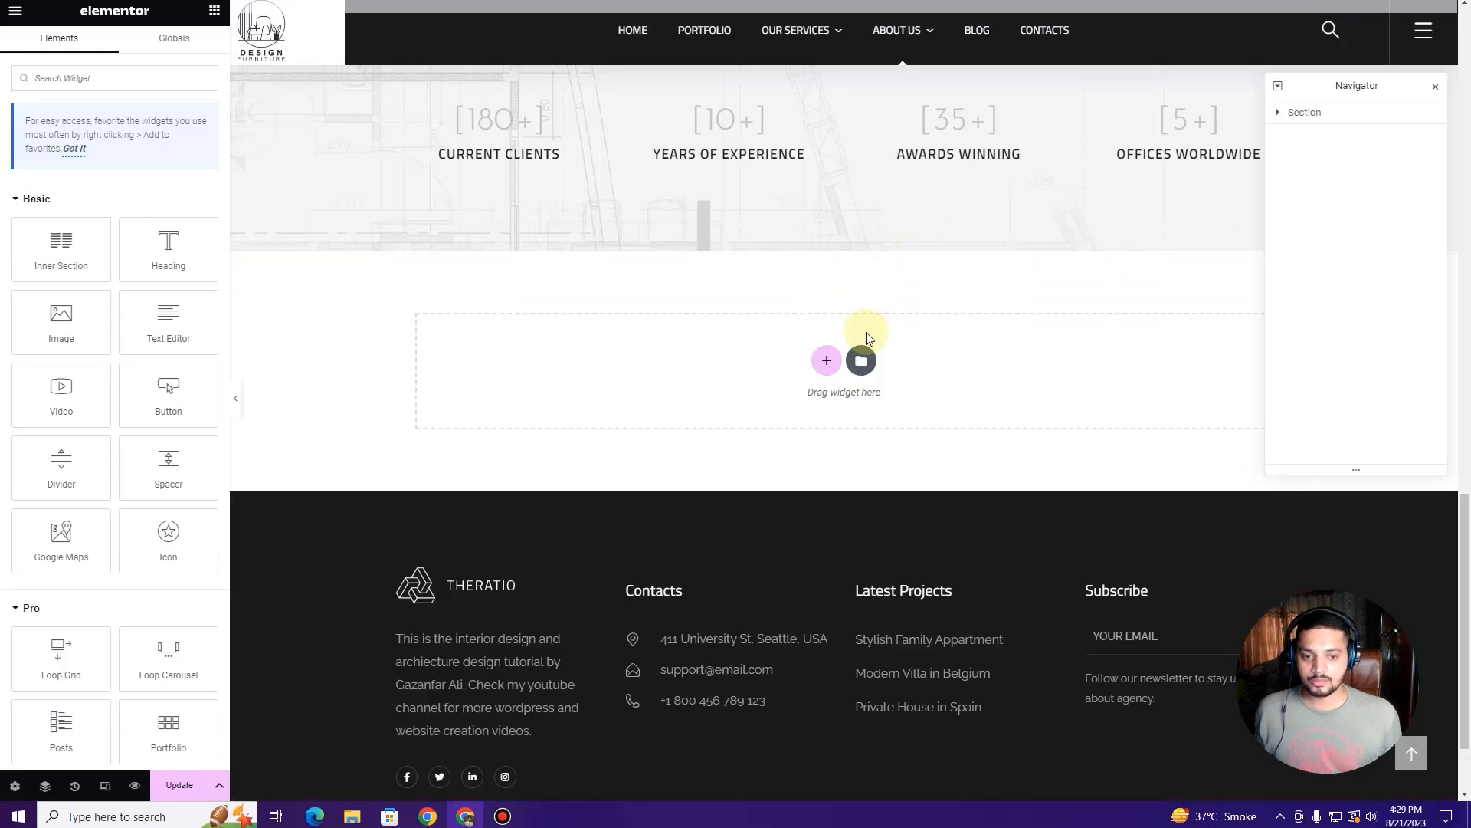
scroll(843, 353, "up", 5)
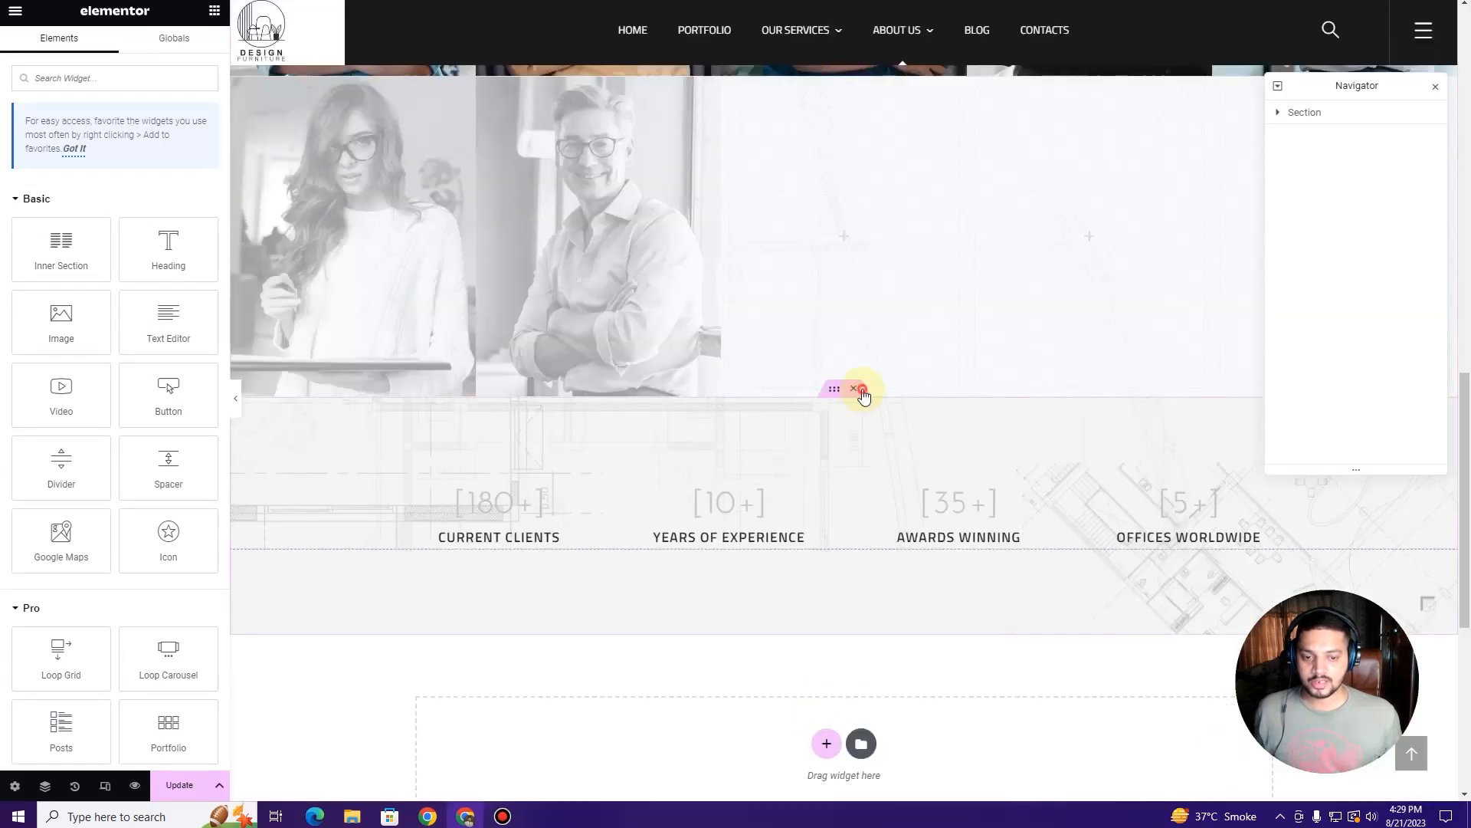
left_click(861, 392)
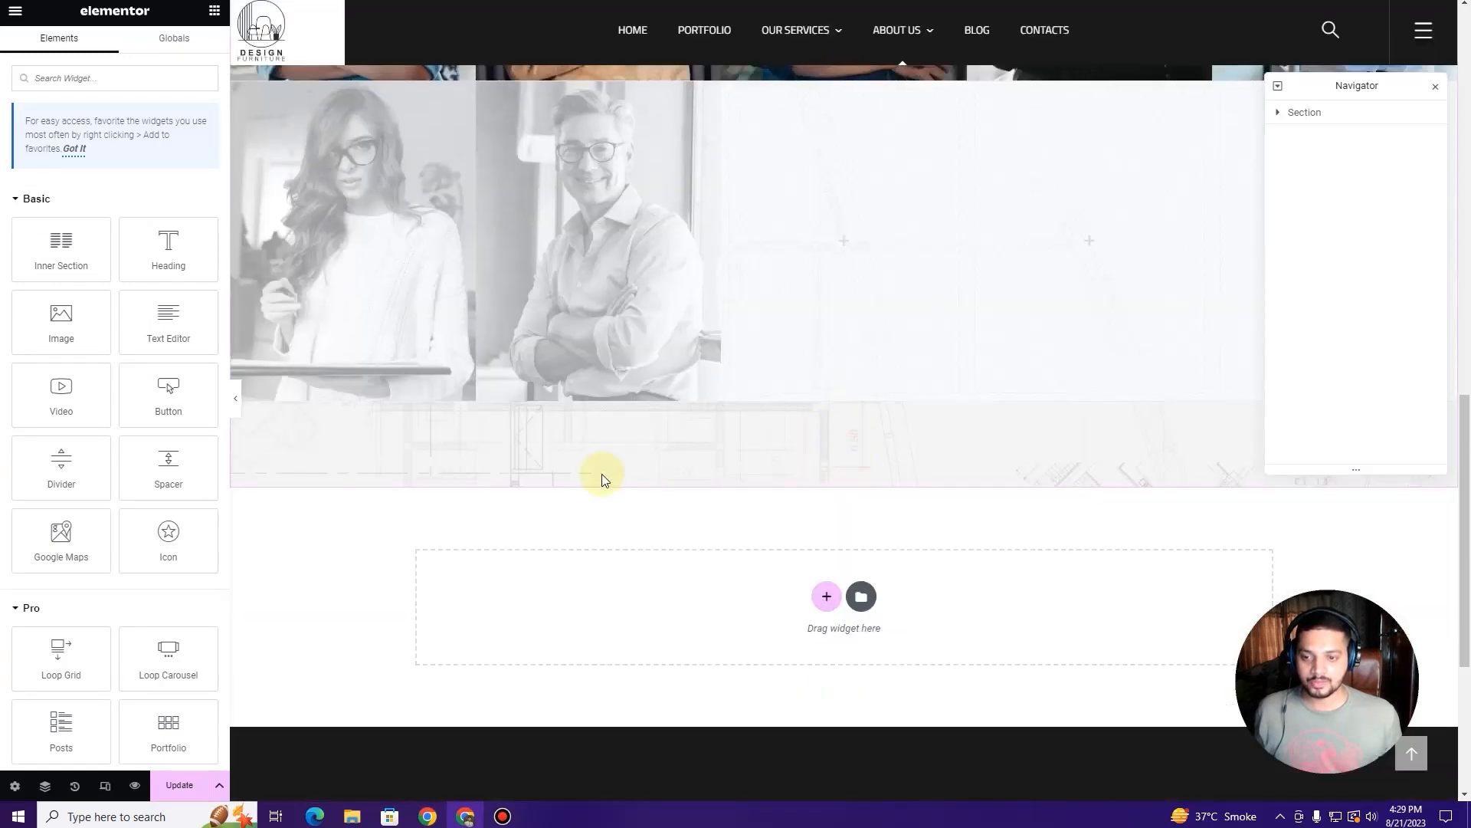
scroll(600, 474, "up", 6)
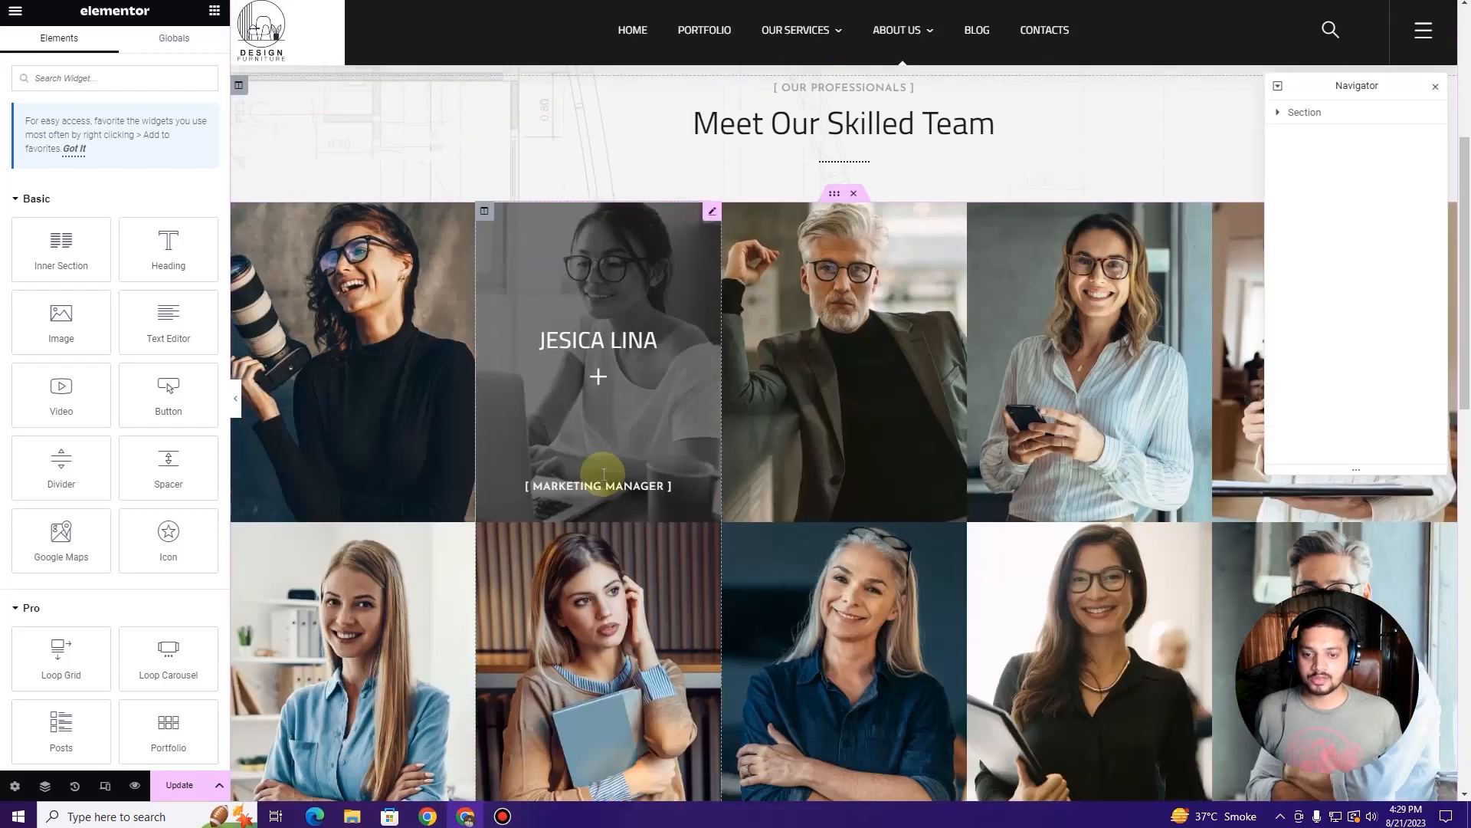
left_click(468, 212)
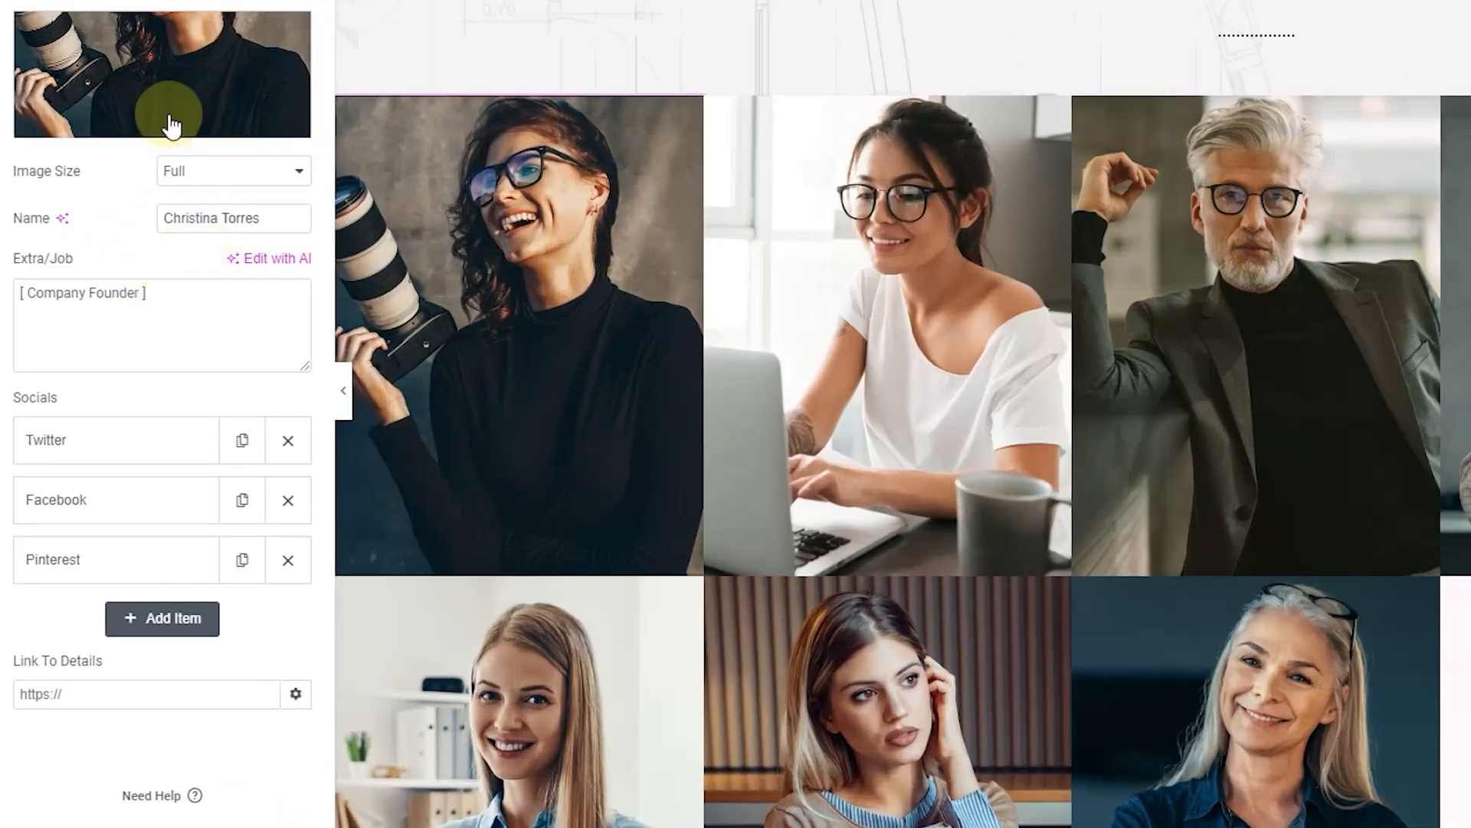
Step: Replace the first team card's member name with a new name
mouse_move(142, 97)
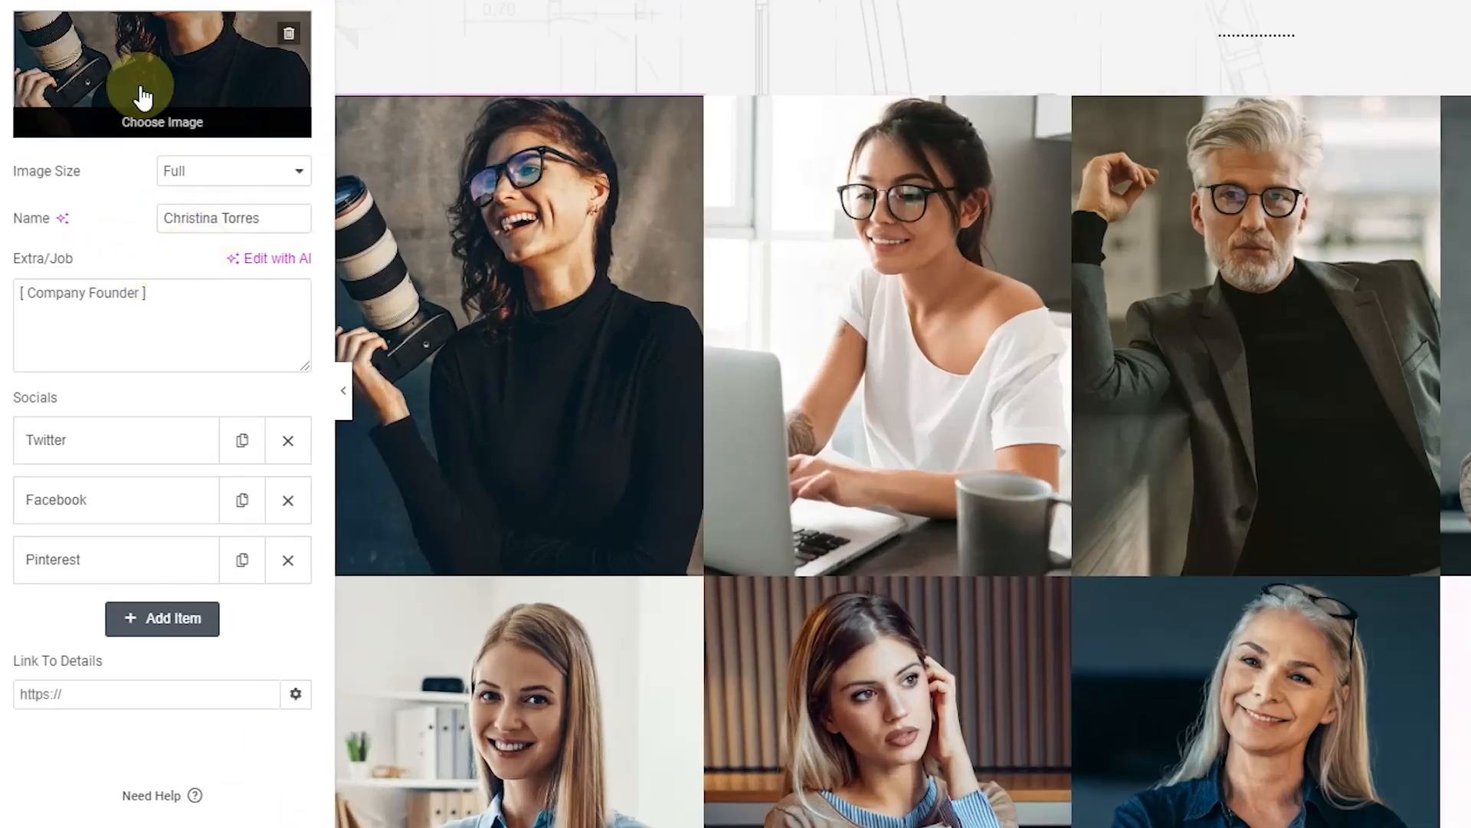
left_click(213, 218)
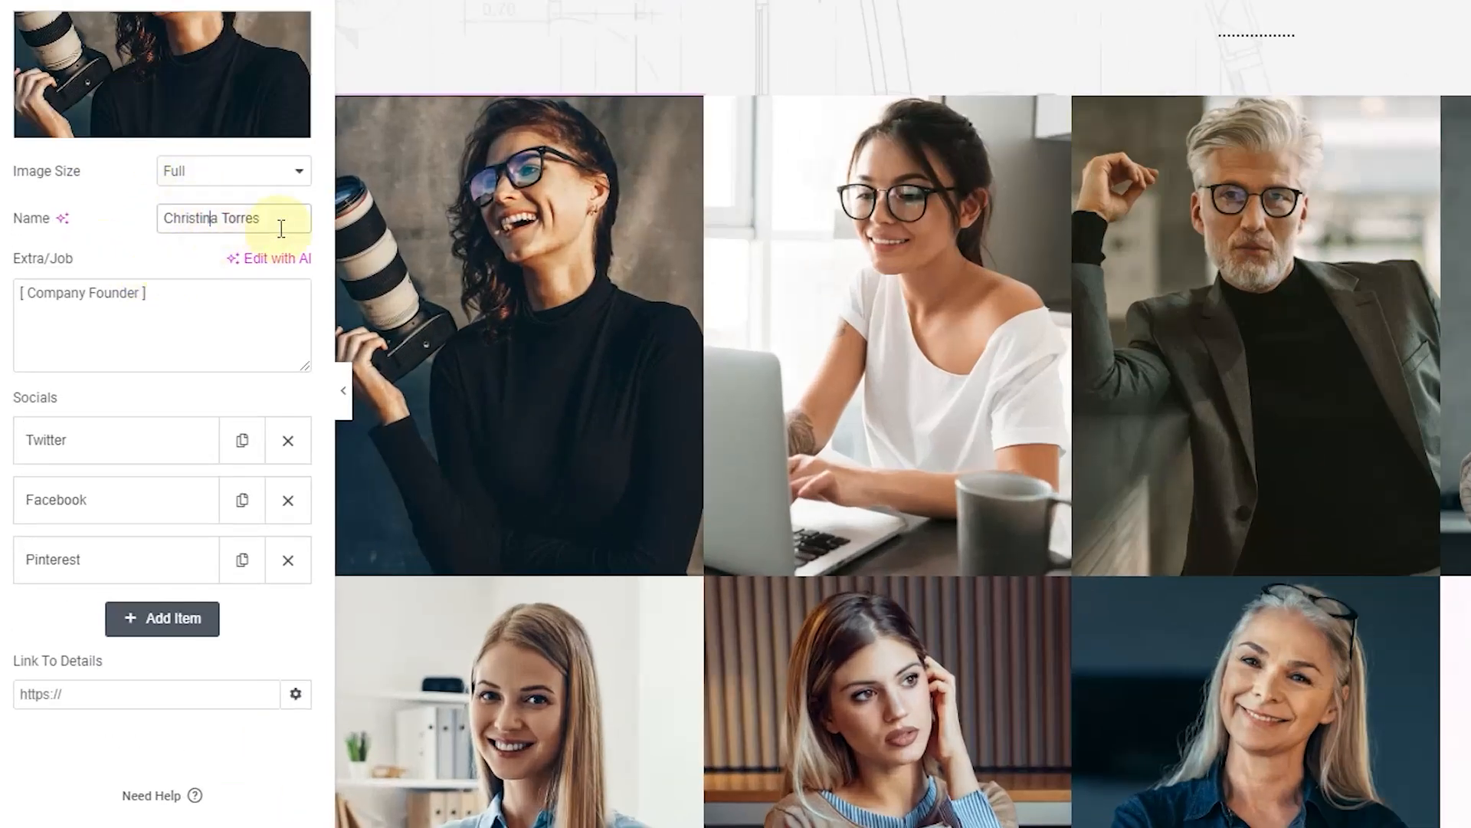
left_click_drag(278, 222, 165, 225)
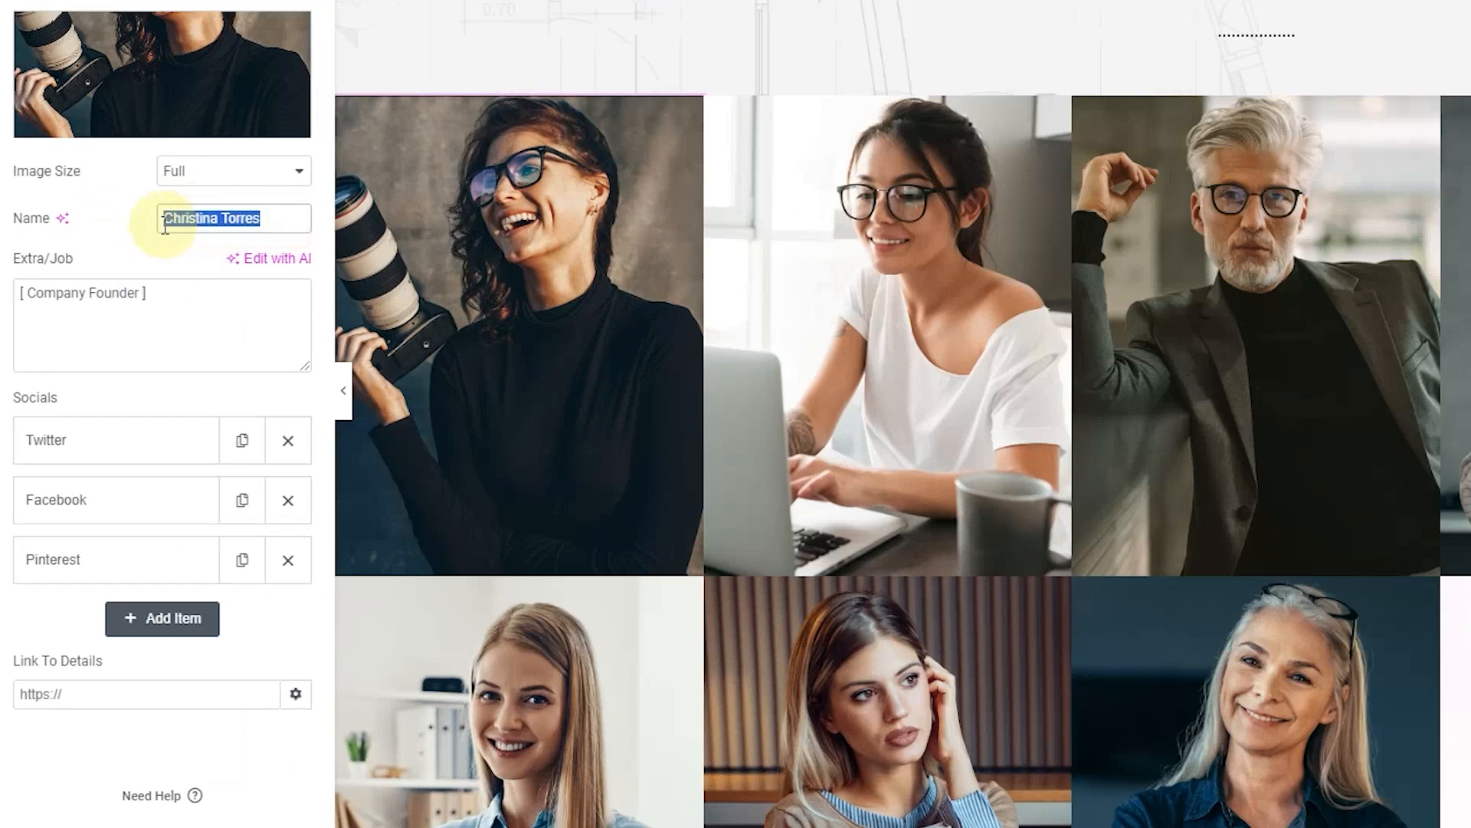
type("Torress")
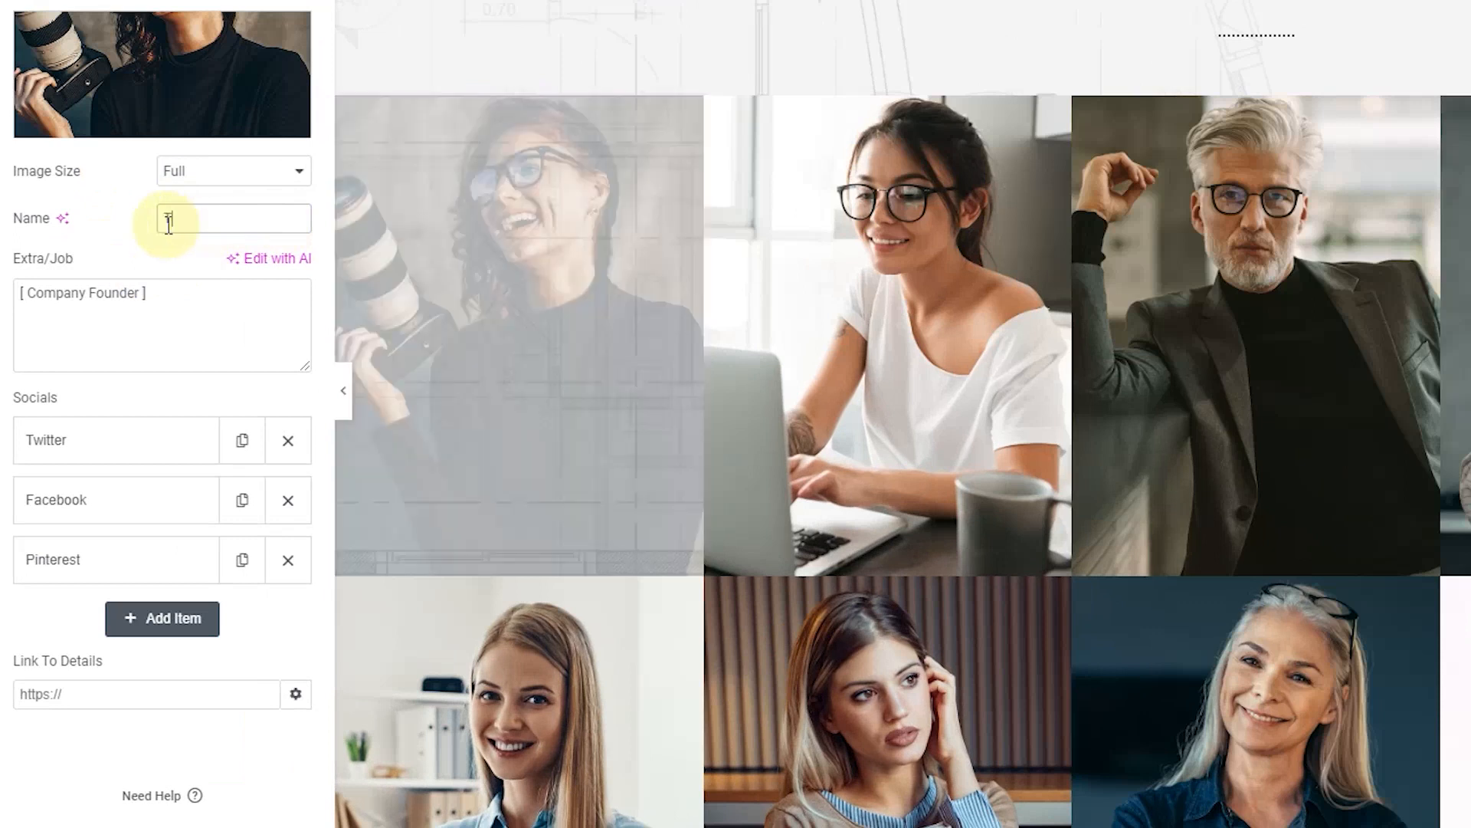
Step: Change the first card's job line from Company Founder to Google
mouse_move(463, 302)
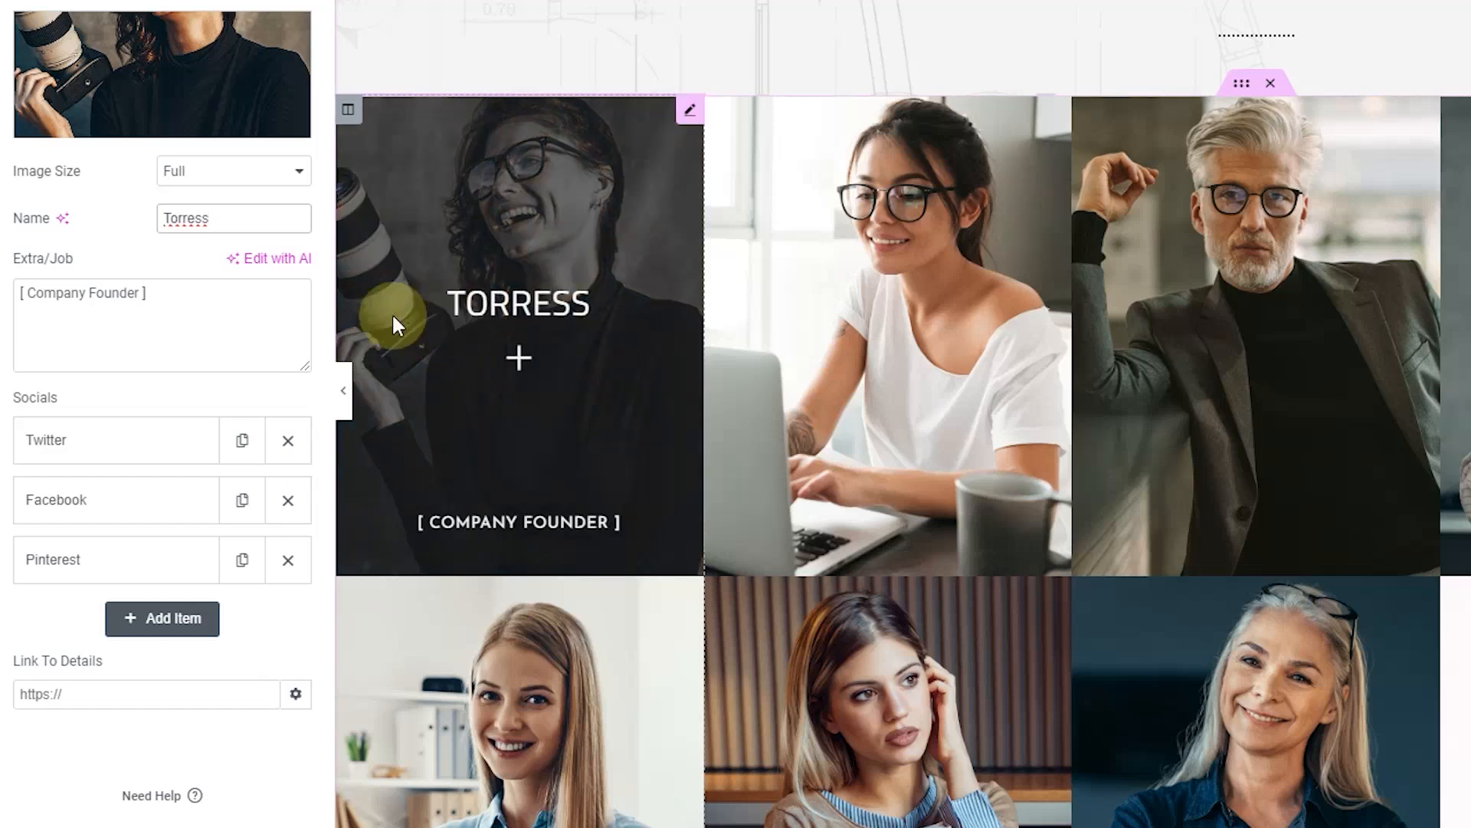
left_click(191, 295)
left_click_drag(191, 295, 2, 310)
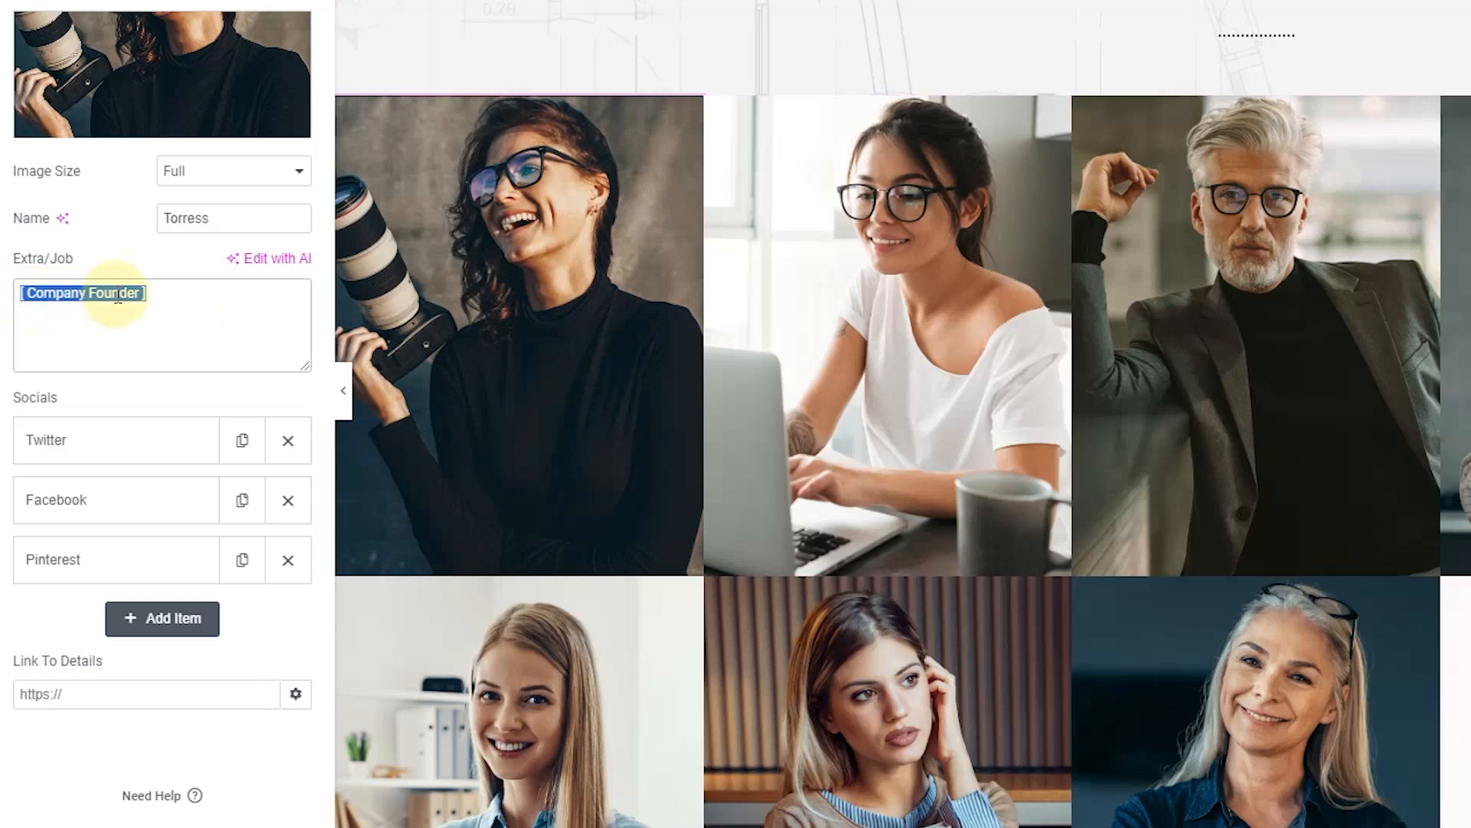
type("Google")
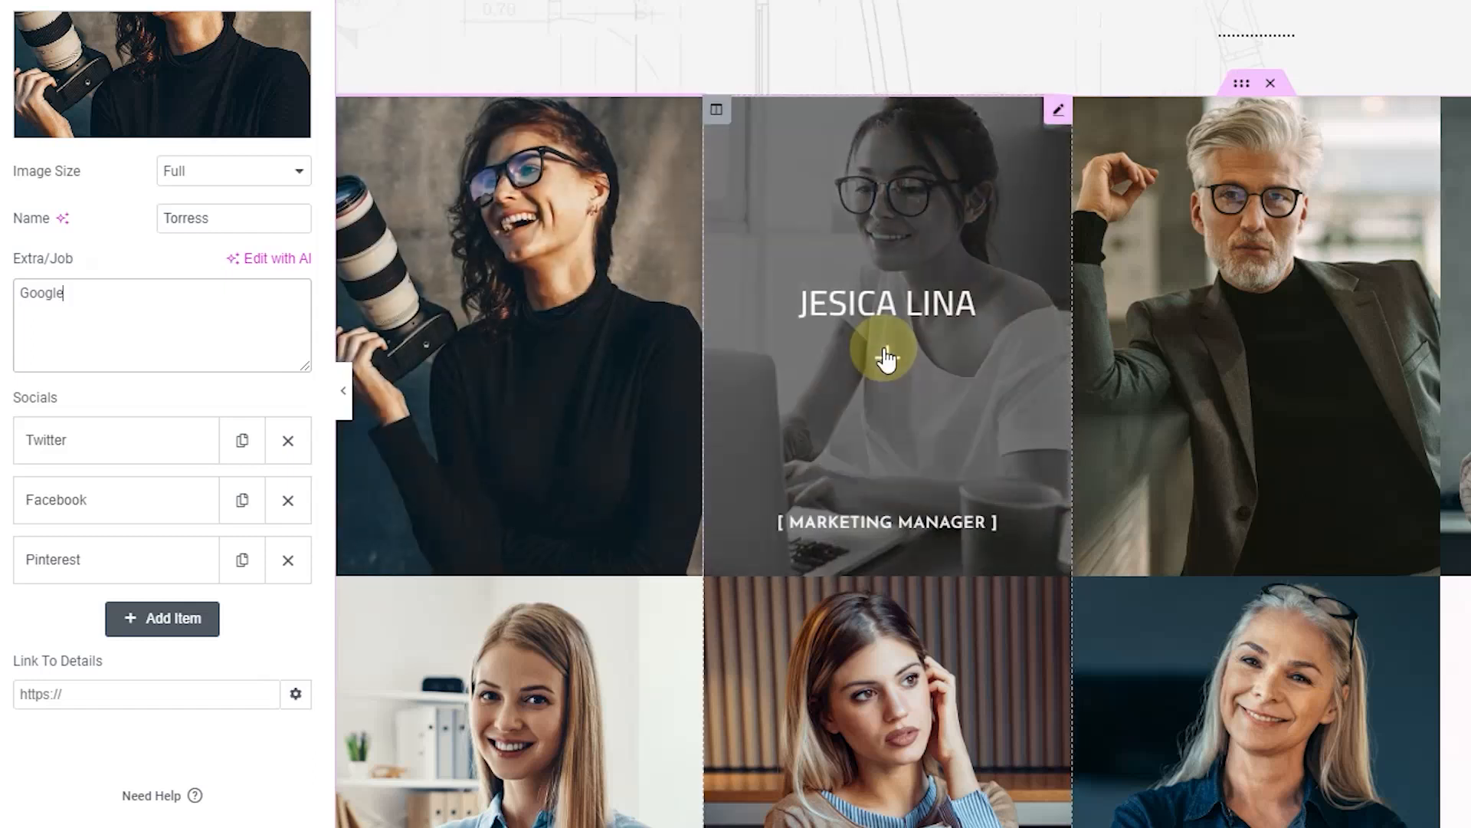
left_click(1057, 113)
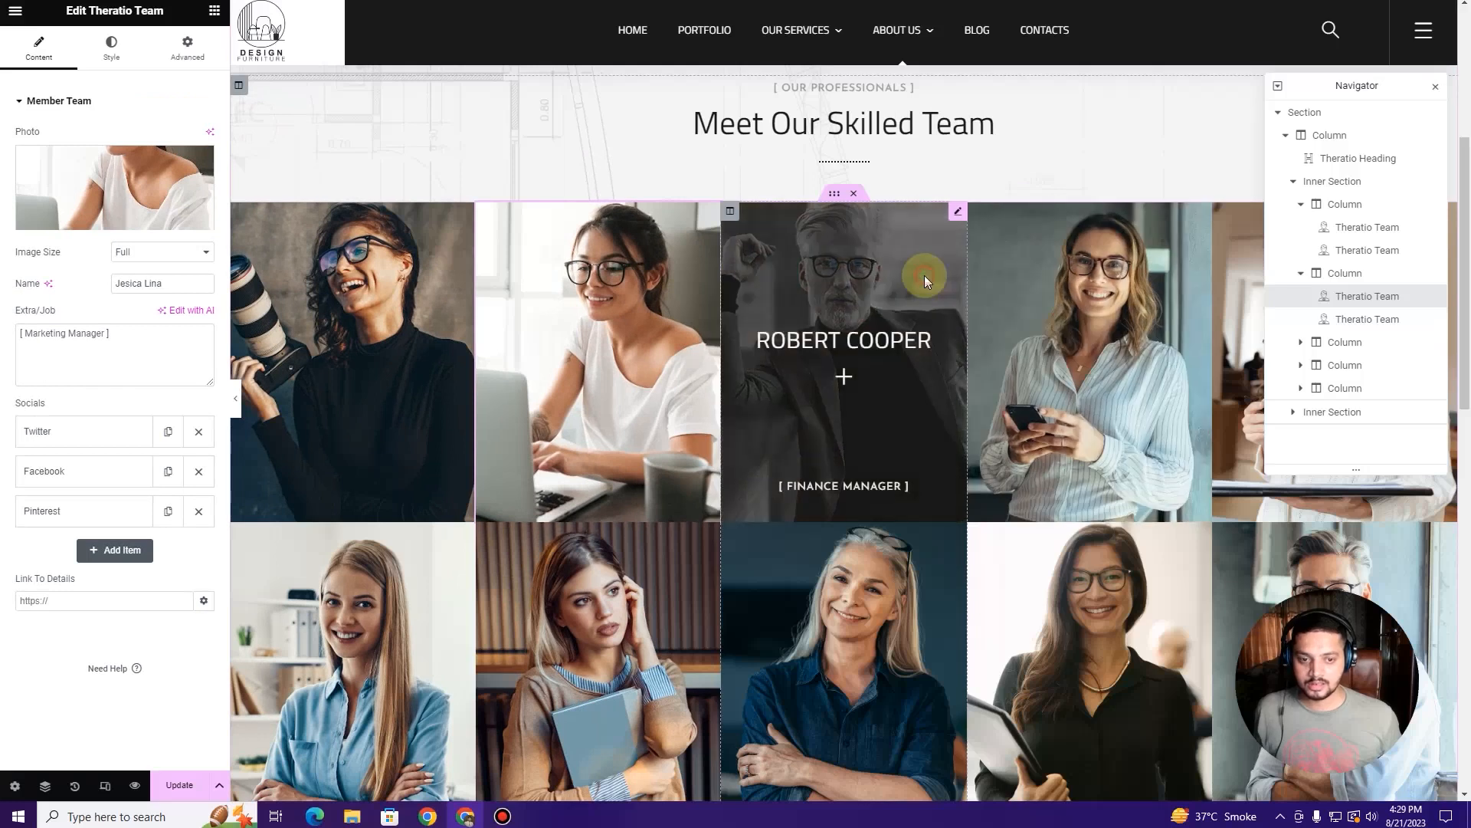
Step: Delete the lower inner section holding the two extra faded team cards
left_click(1376, 205)
scroll(1087, 302, "down", 5)
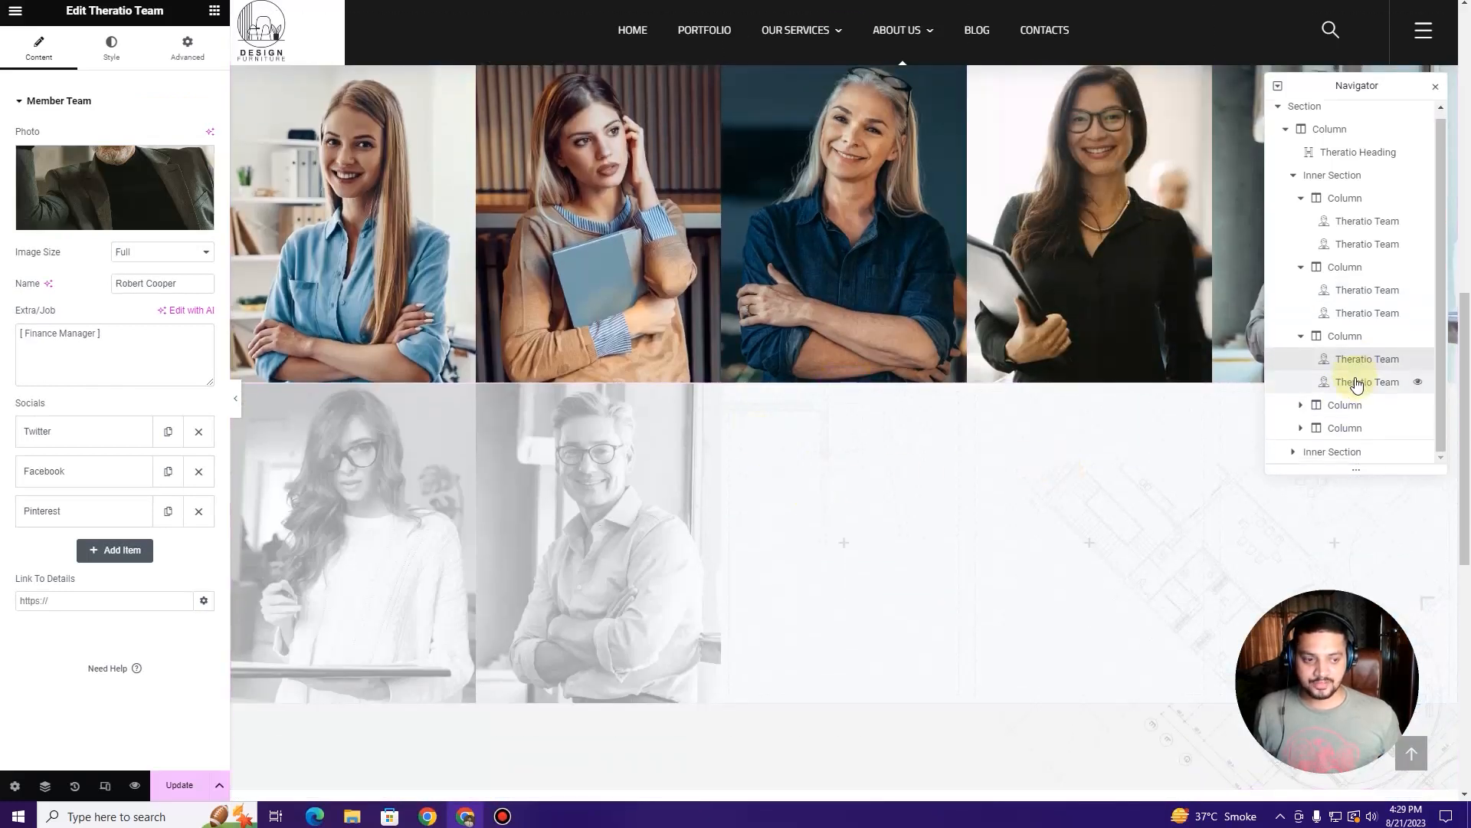
left_click(1343, 454)
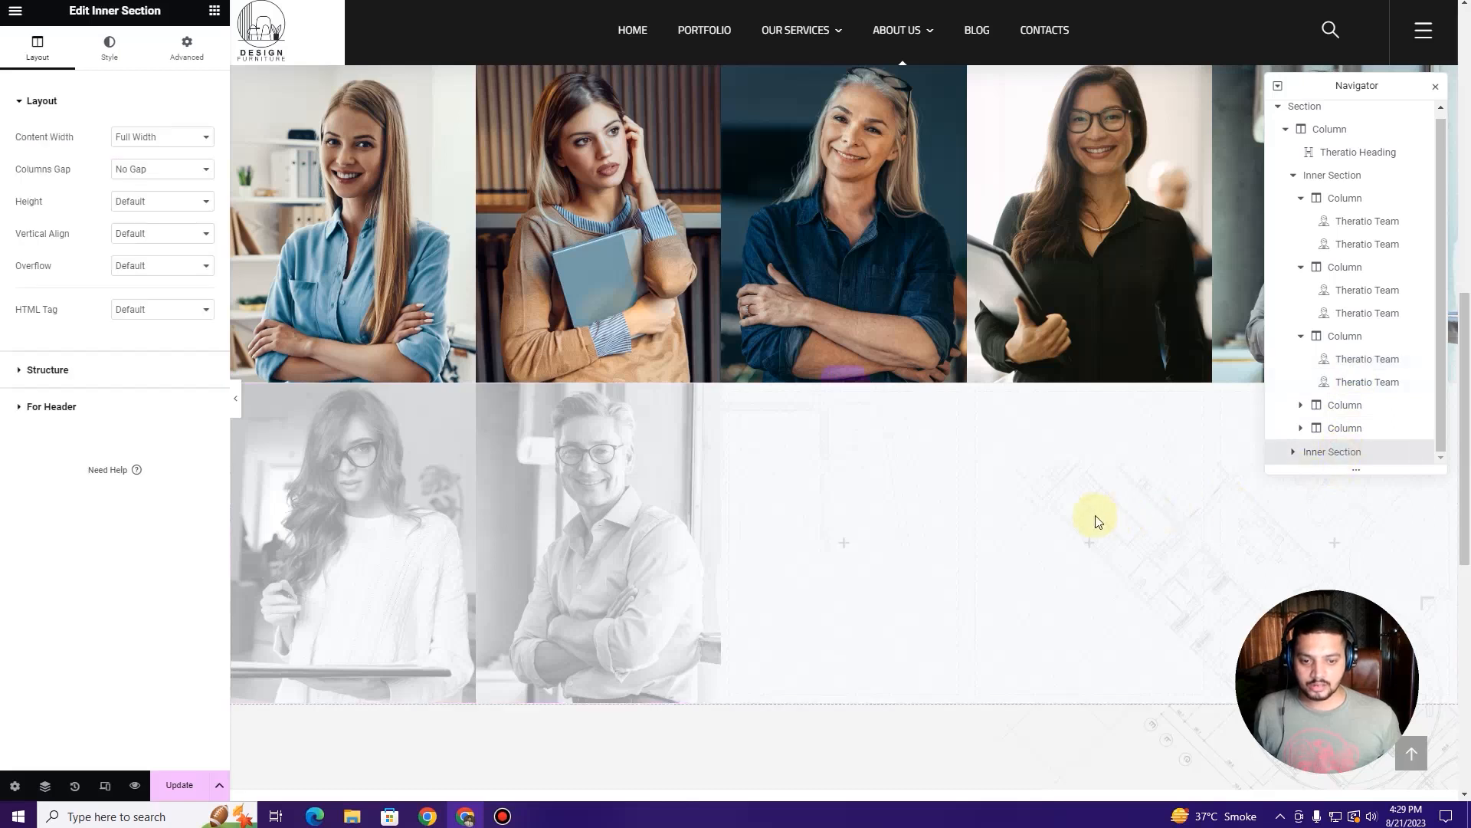
scroll(1095, 516, "up", 3)
scroll(1095, 515, "down", 2)
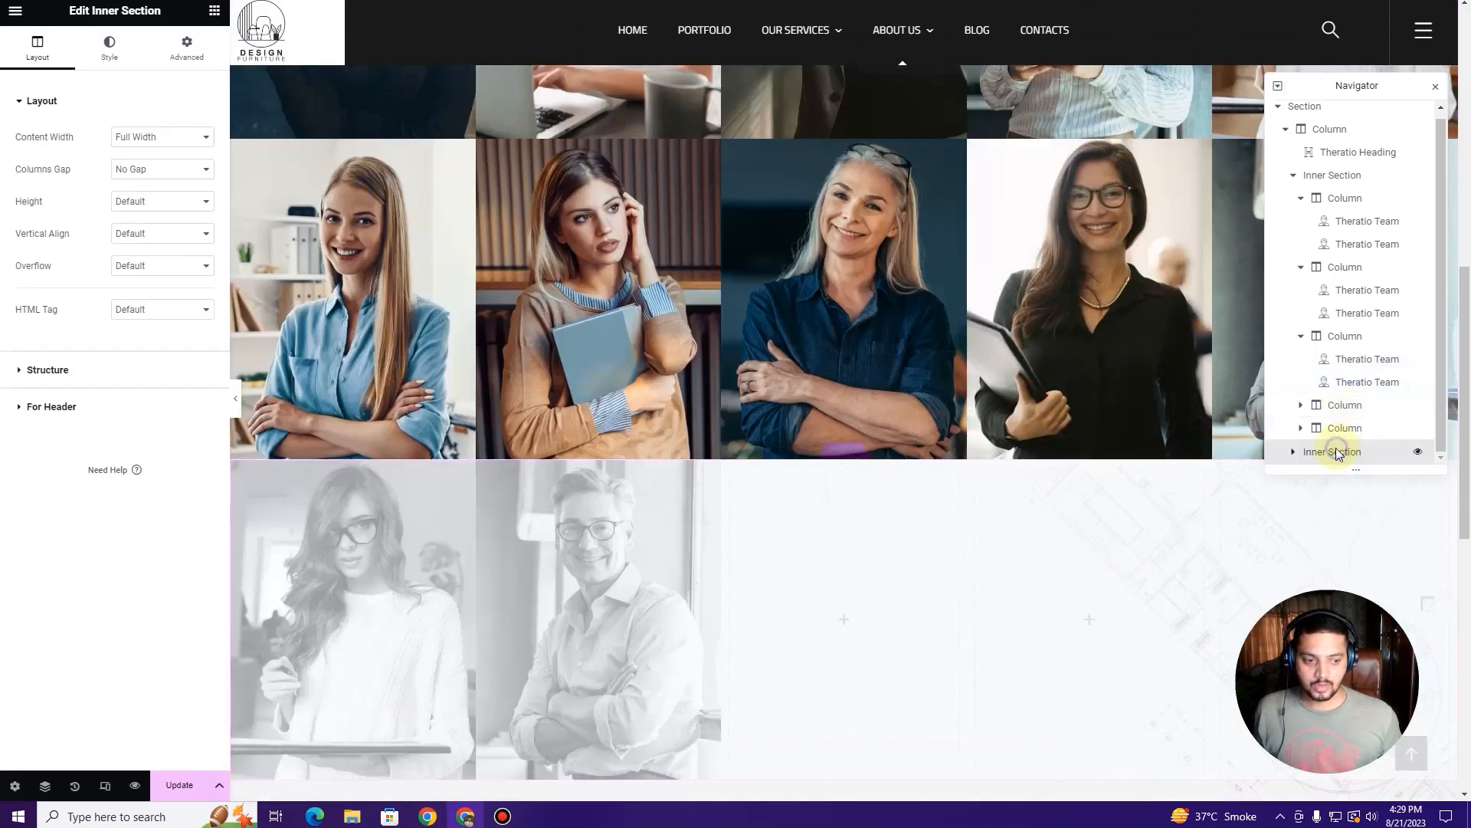
right_click(1339, 455)
left_click(1449, 699)
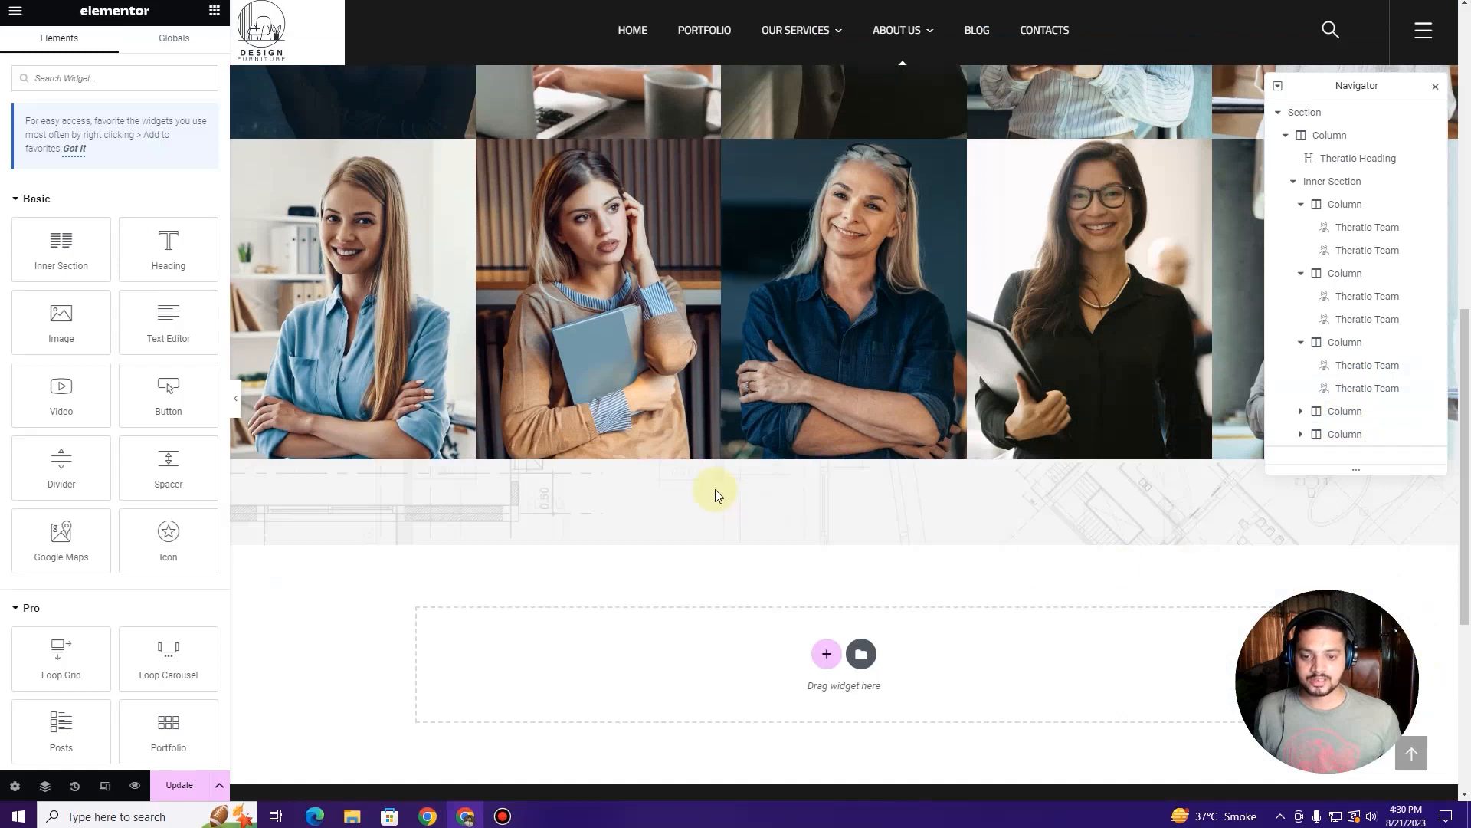
Step: Collapse and re-expand the Section tree in the Navigator, then select its first column
scroll(716, 475, "up", 5)
scroll(736, 463, "down", 1)
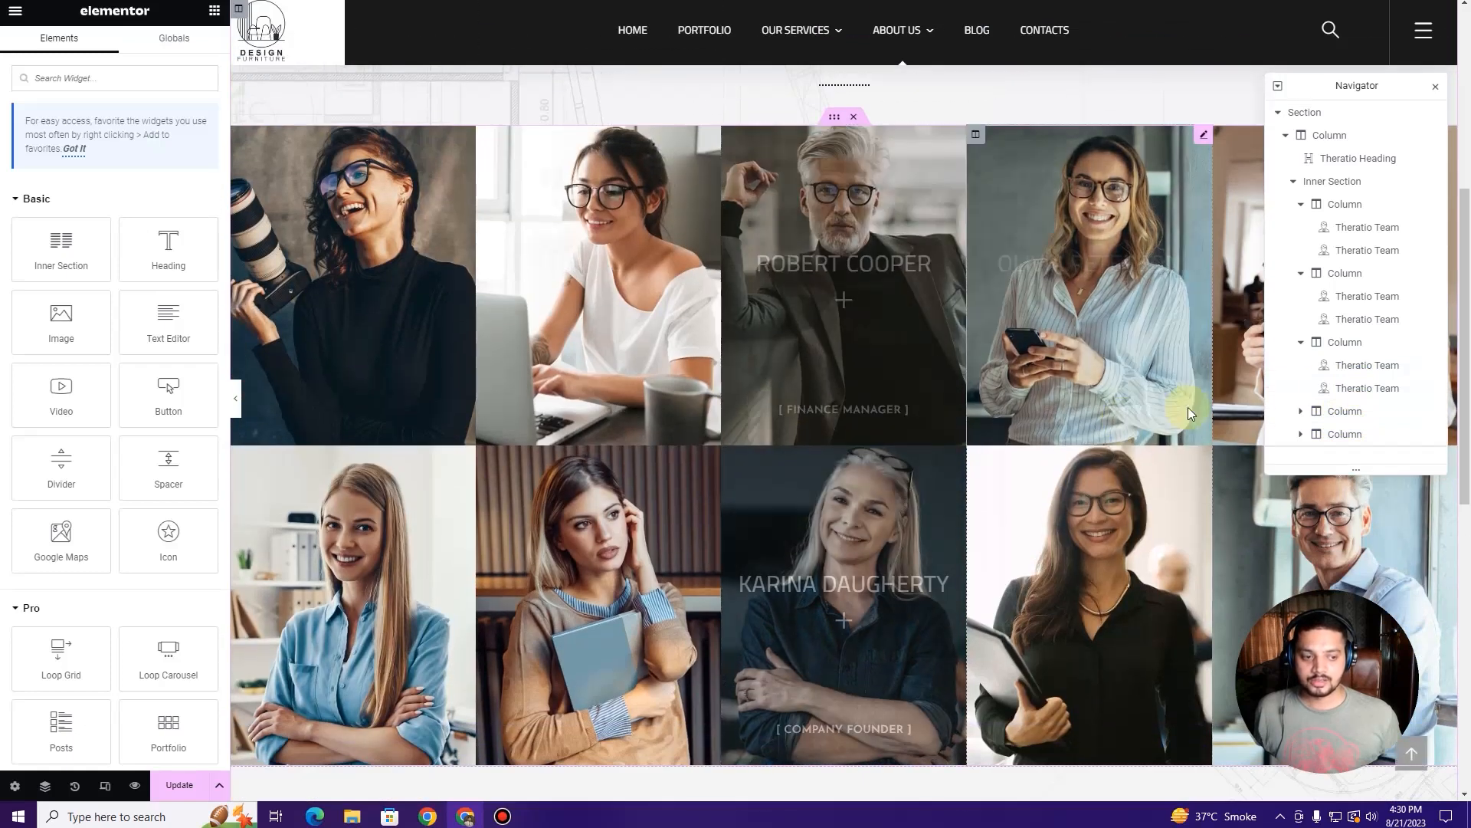
left_click(1278, 113)
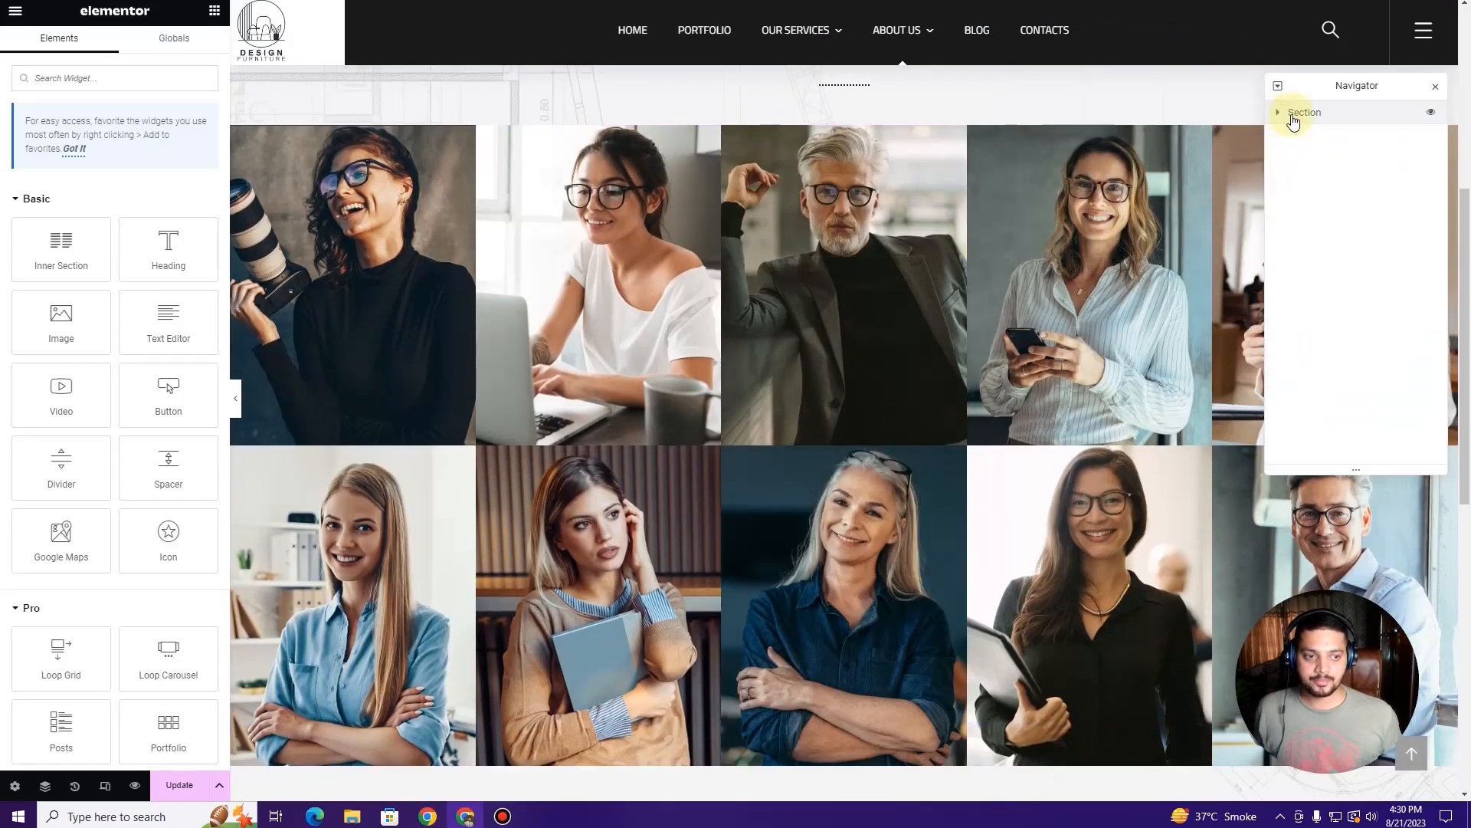
left_click(1280, 113)
left_click(1288, 136)
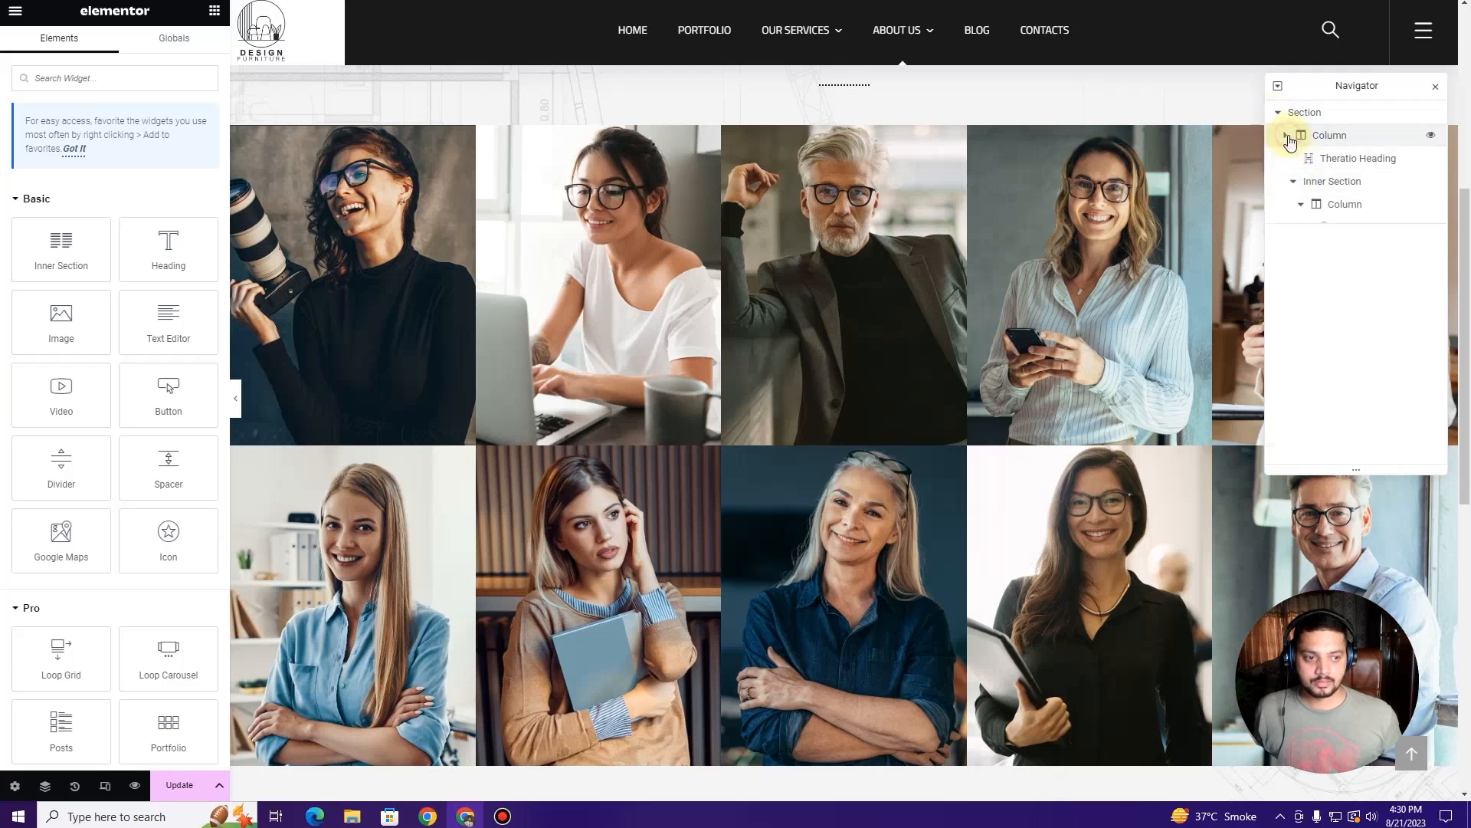
left_click(1328, 141)
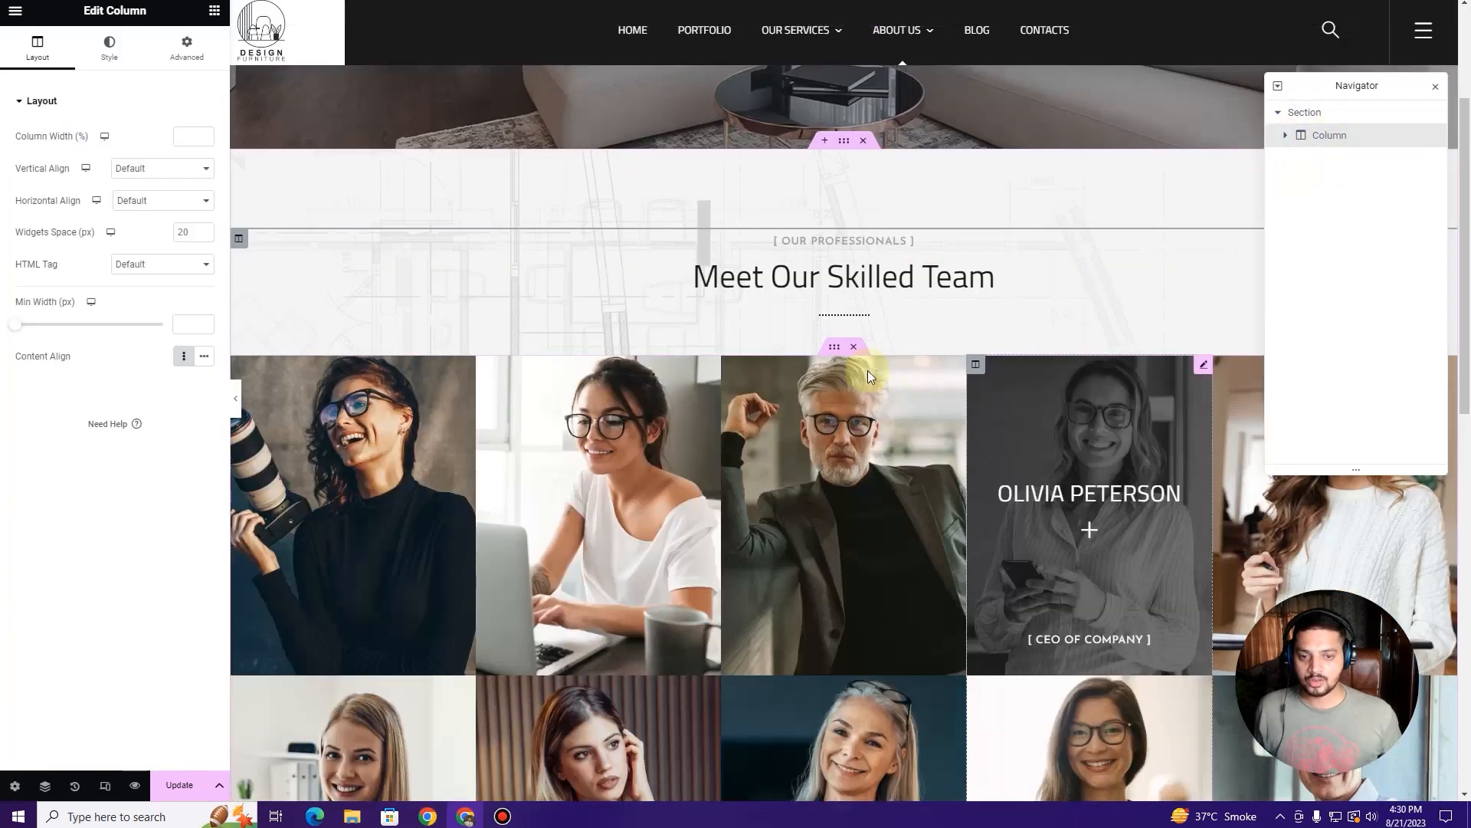
Step: Duplicate the team grid inner section from the Navigator
left_click(1286, 134)
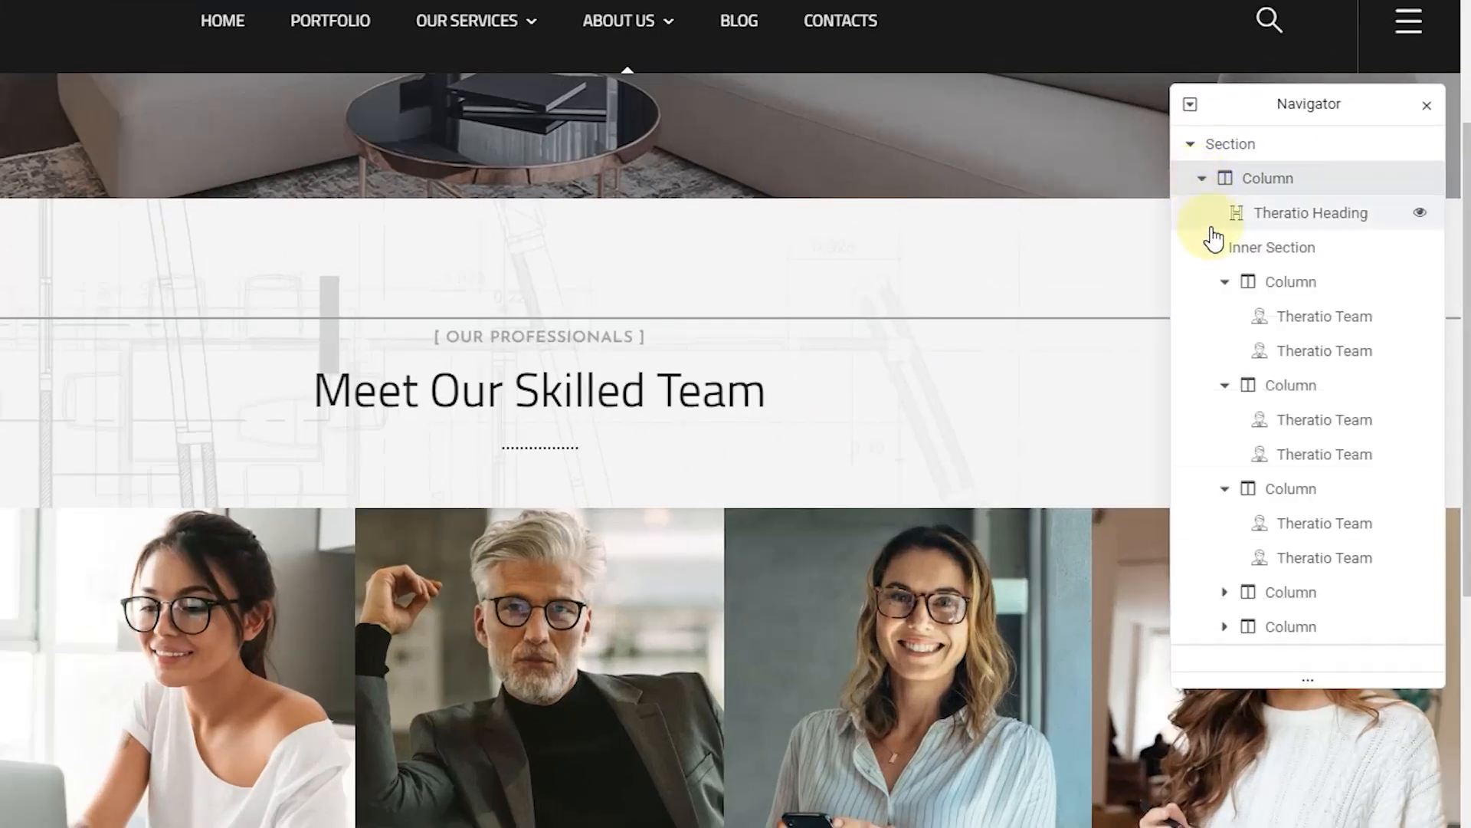
left_click(1216, 249)
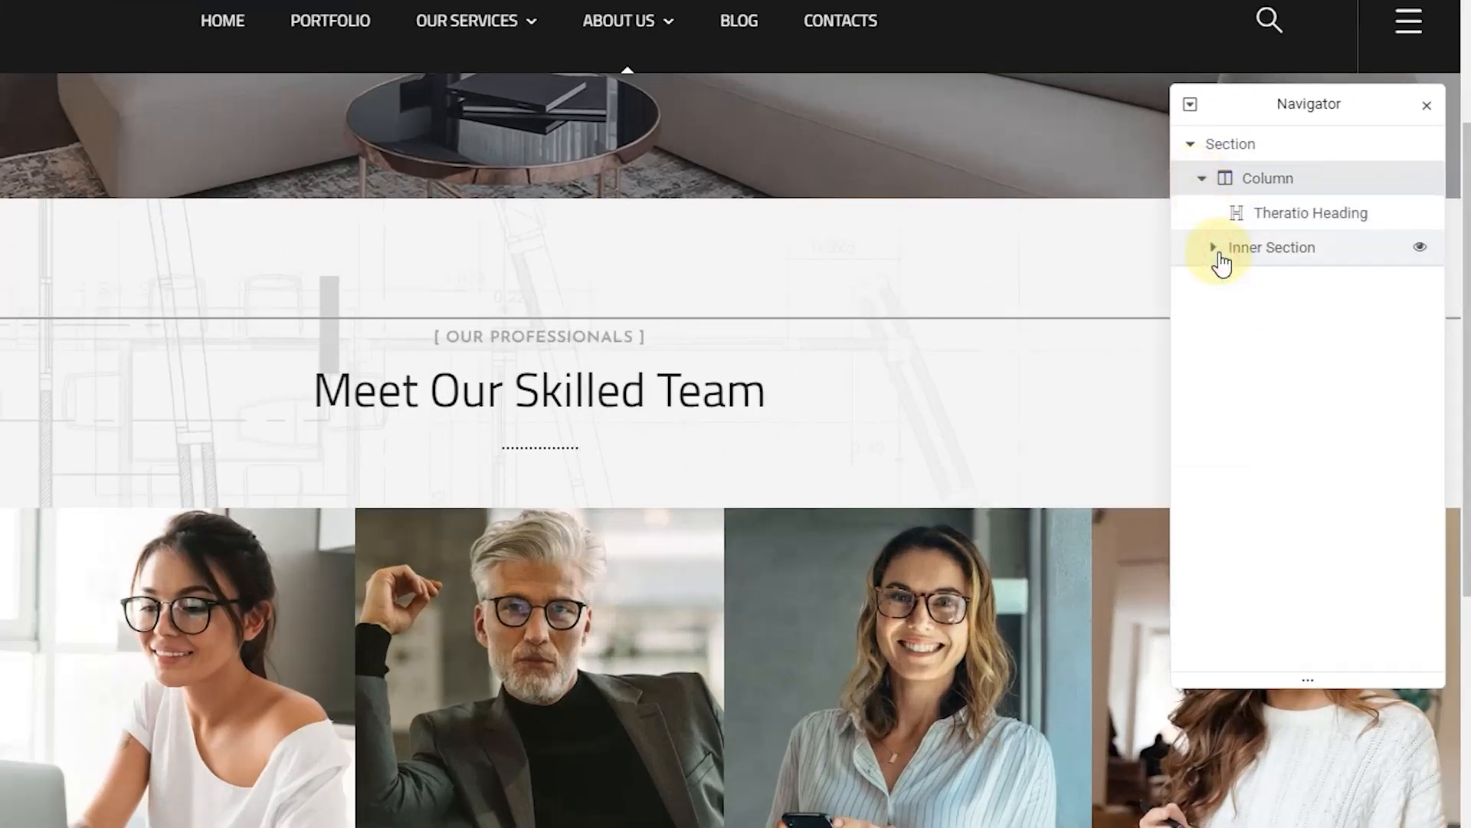
left_click(1269, 249)
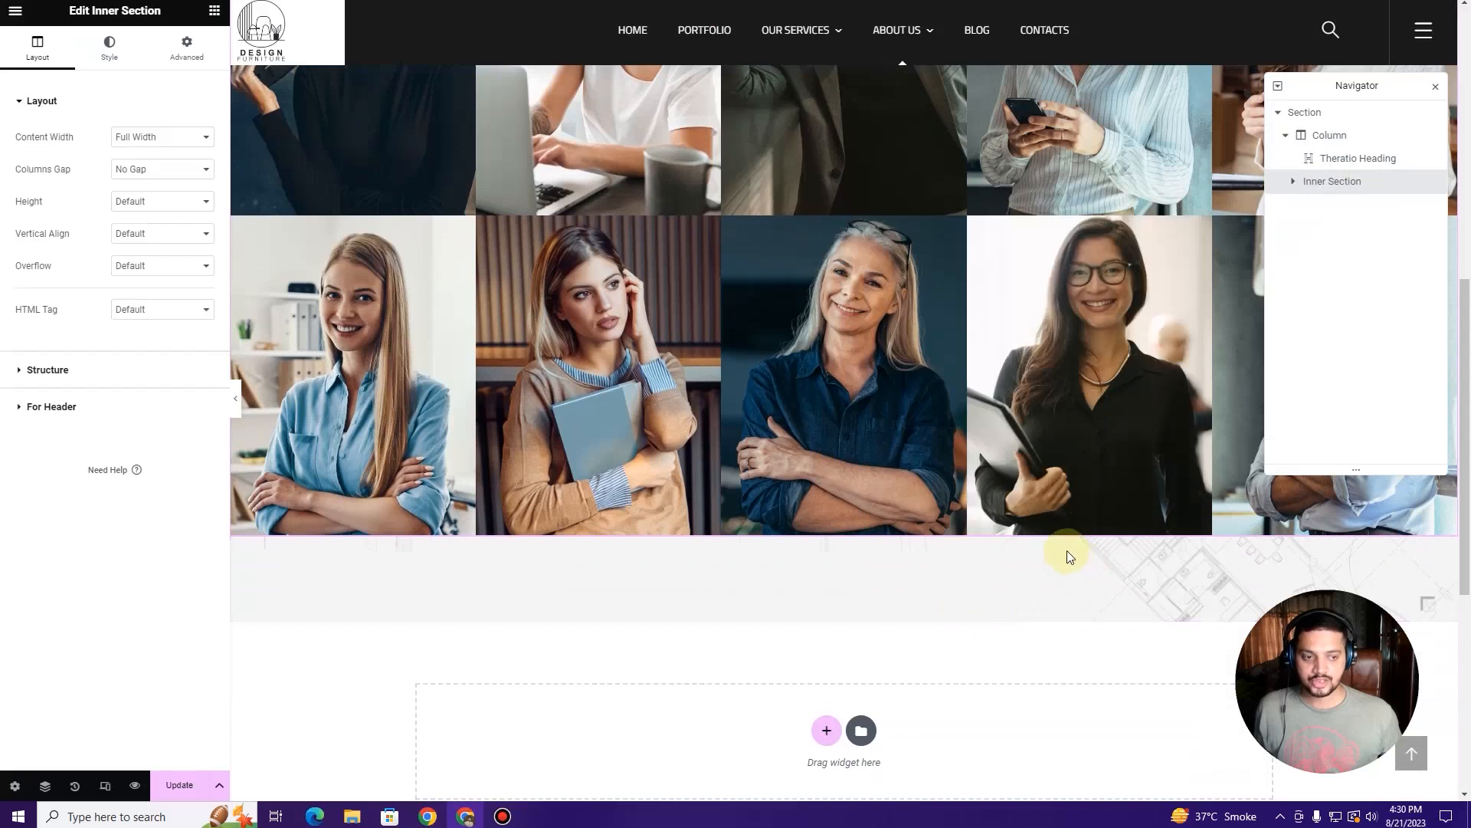
right_click(1368, 189)
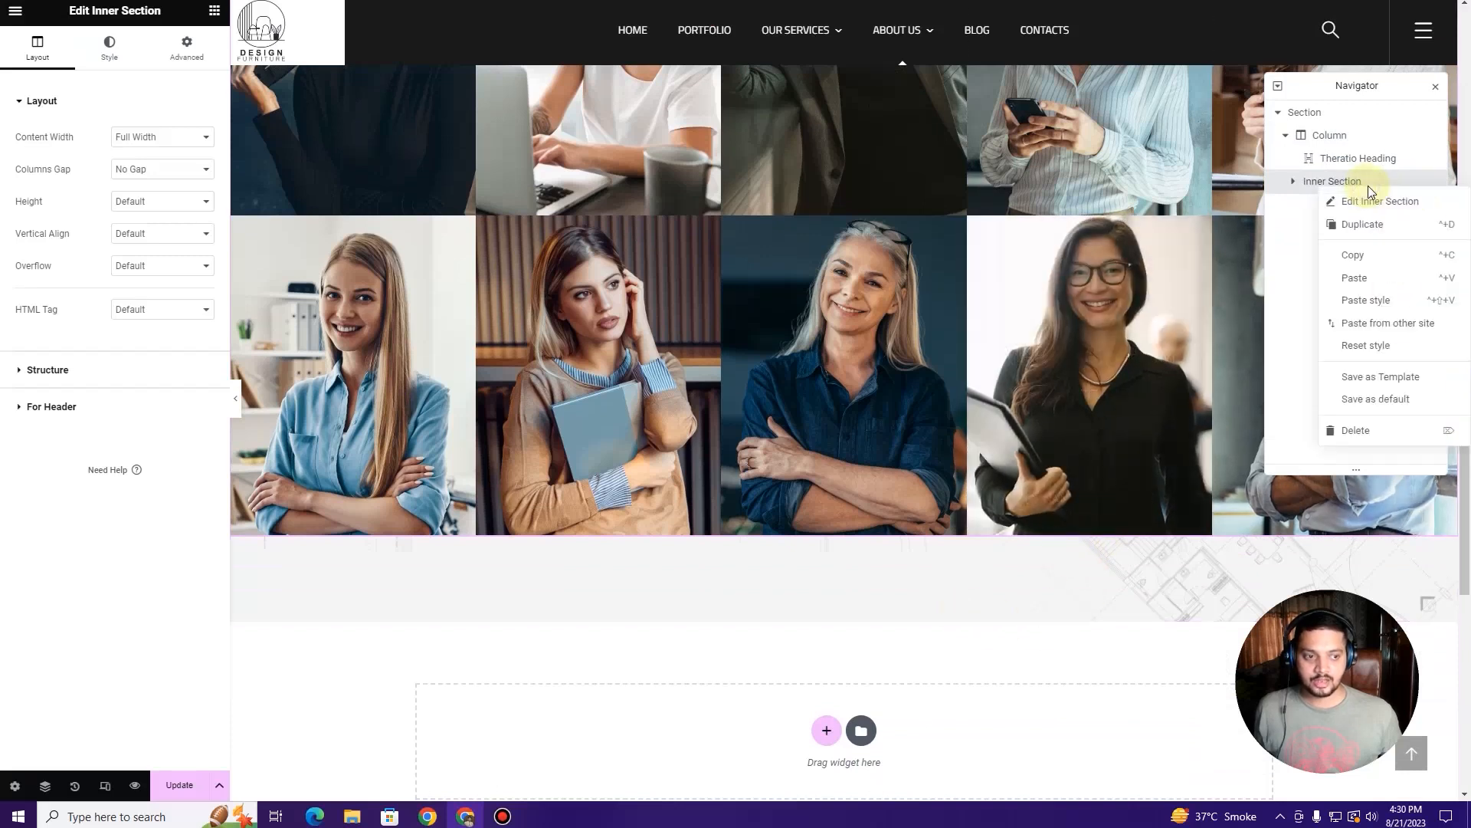
left_click(1363, 224)
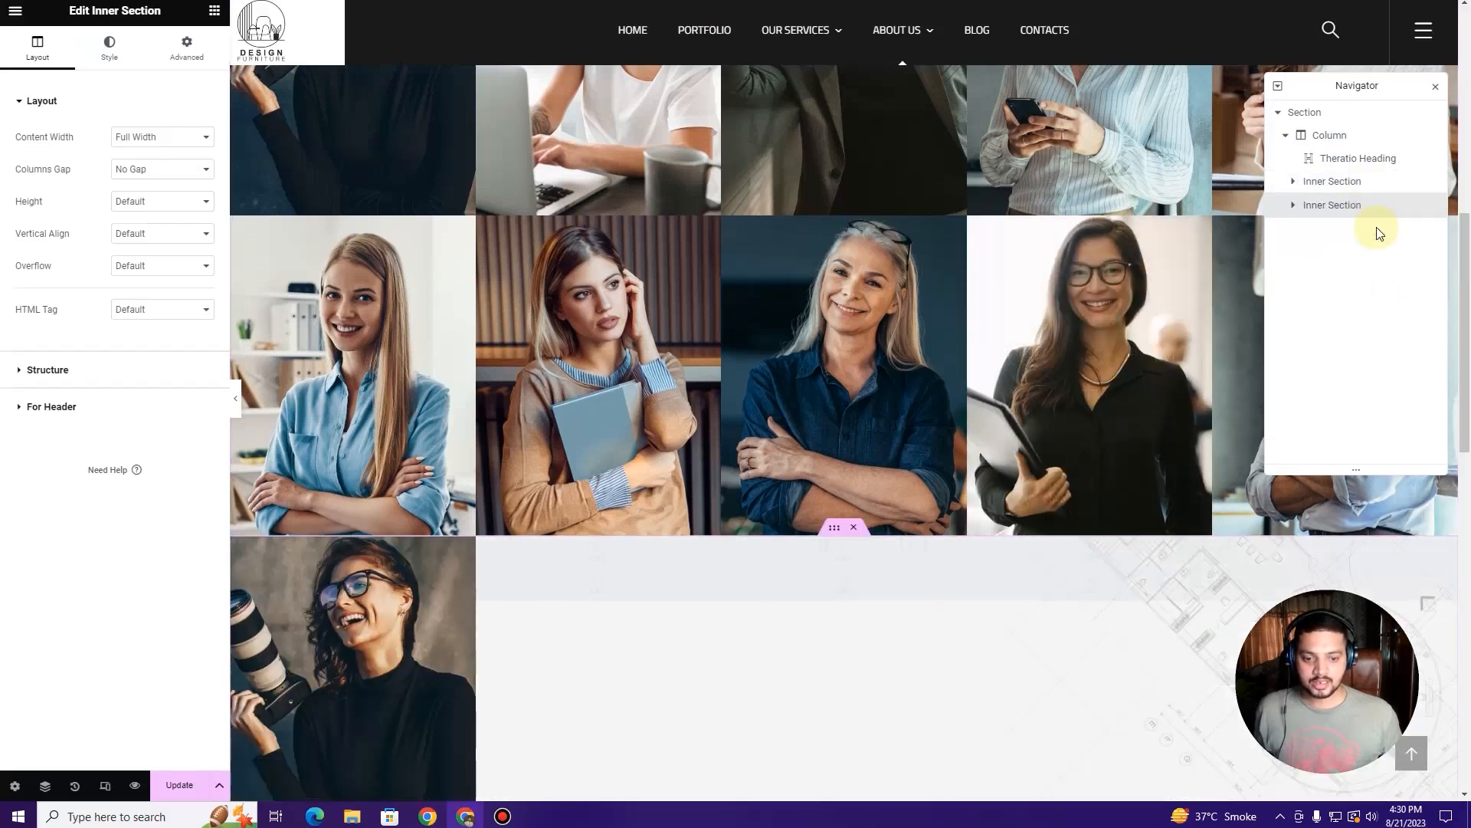
Step: Delete the bottom-row team cards in the duplicated grid and close the Navigator
scroll(882, 360, "down", 6)
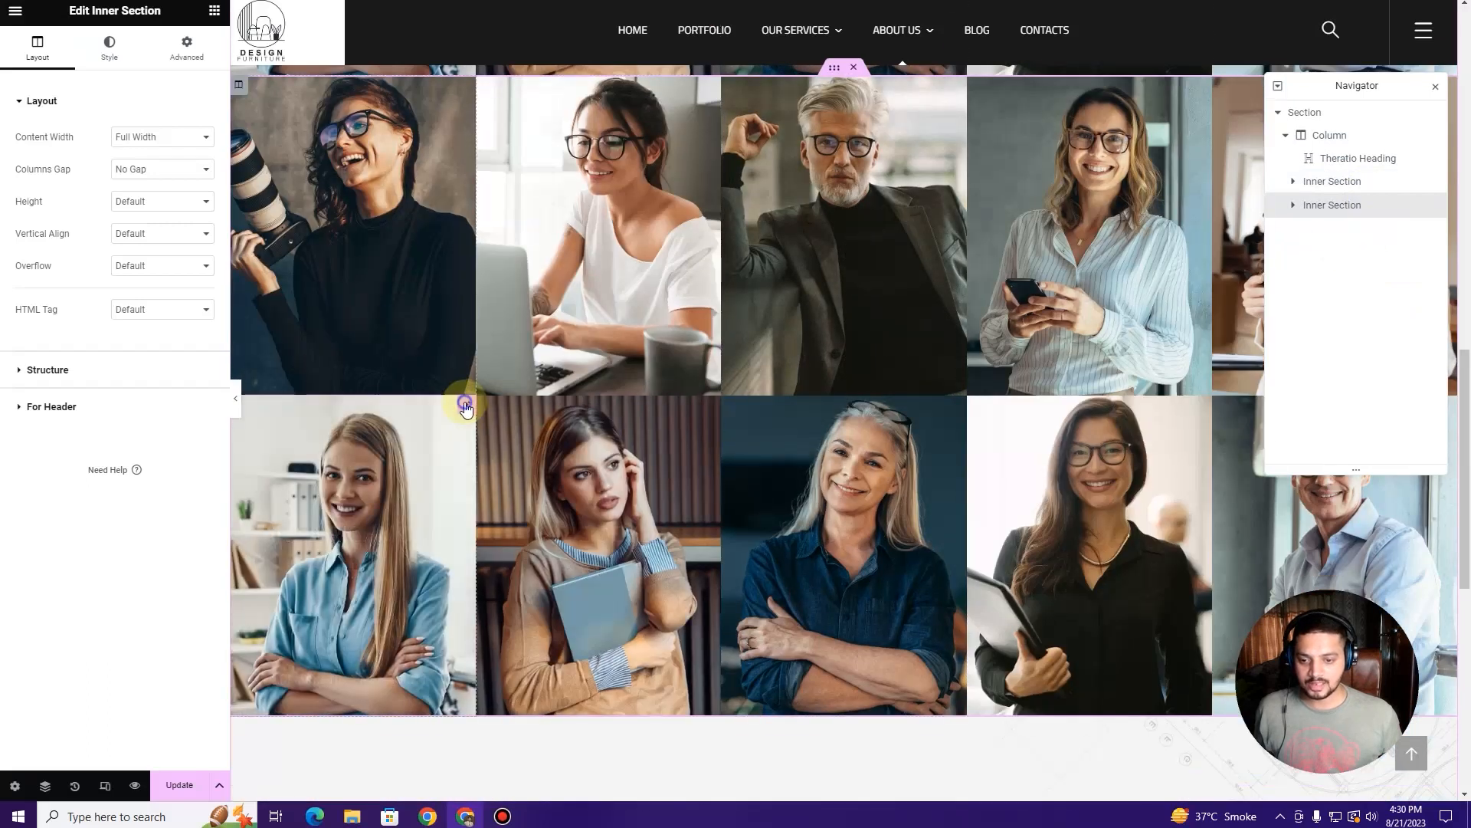
right_click(466, 404)
left_click(528, 679)
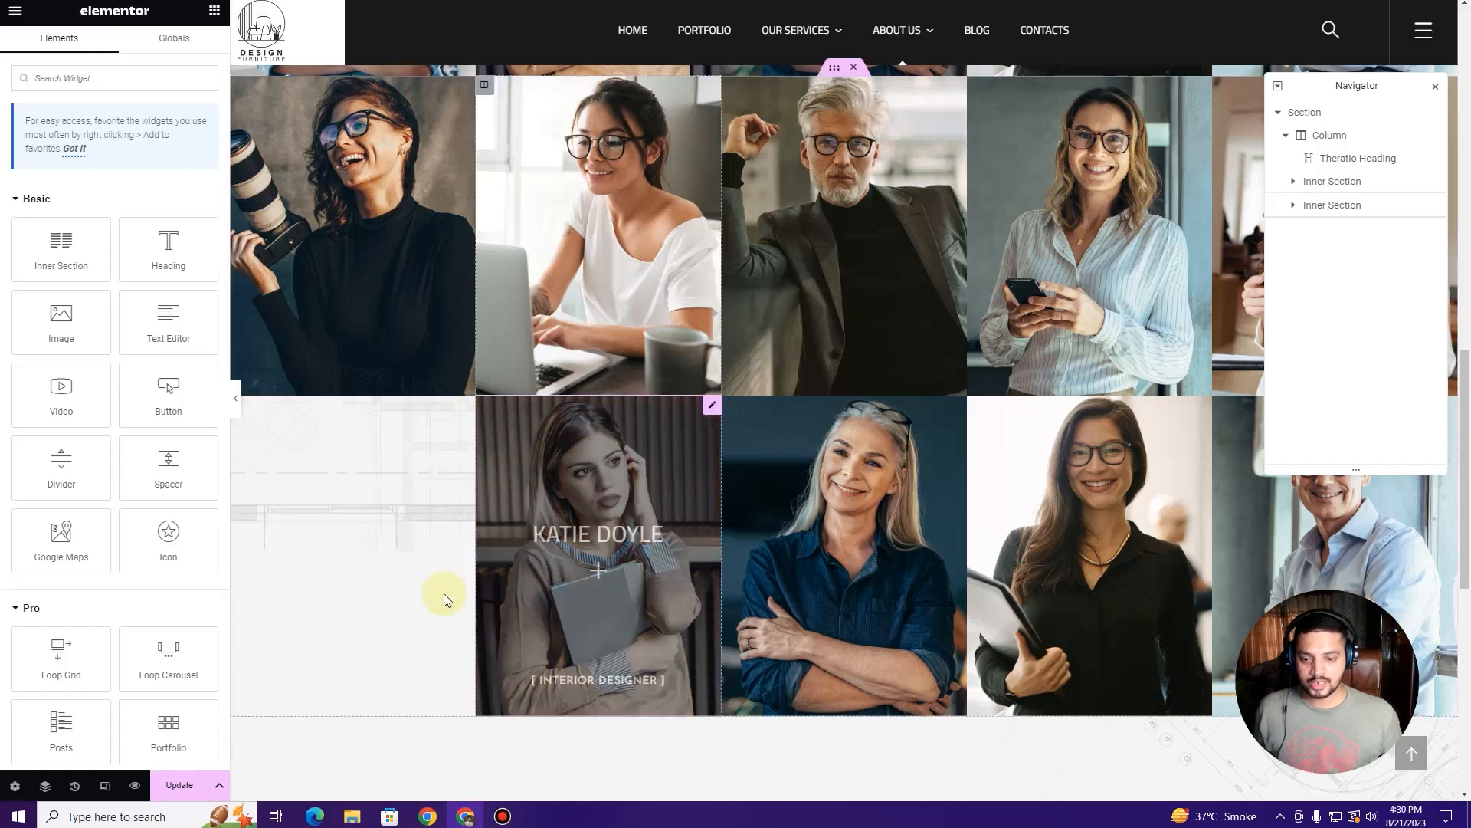
right_click(712, 409)
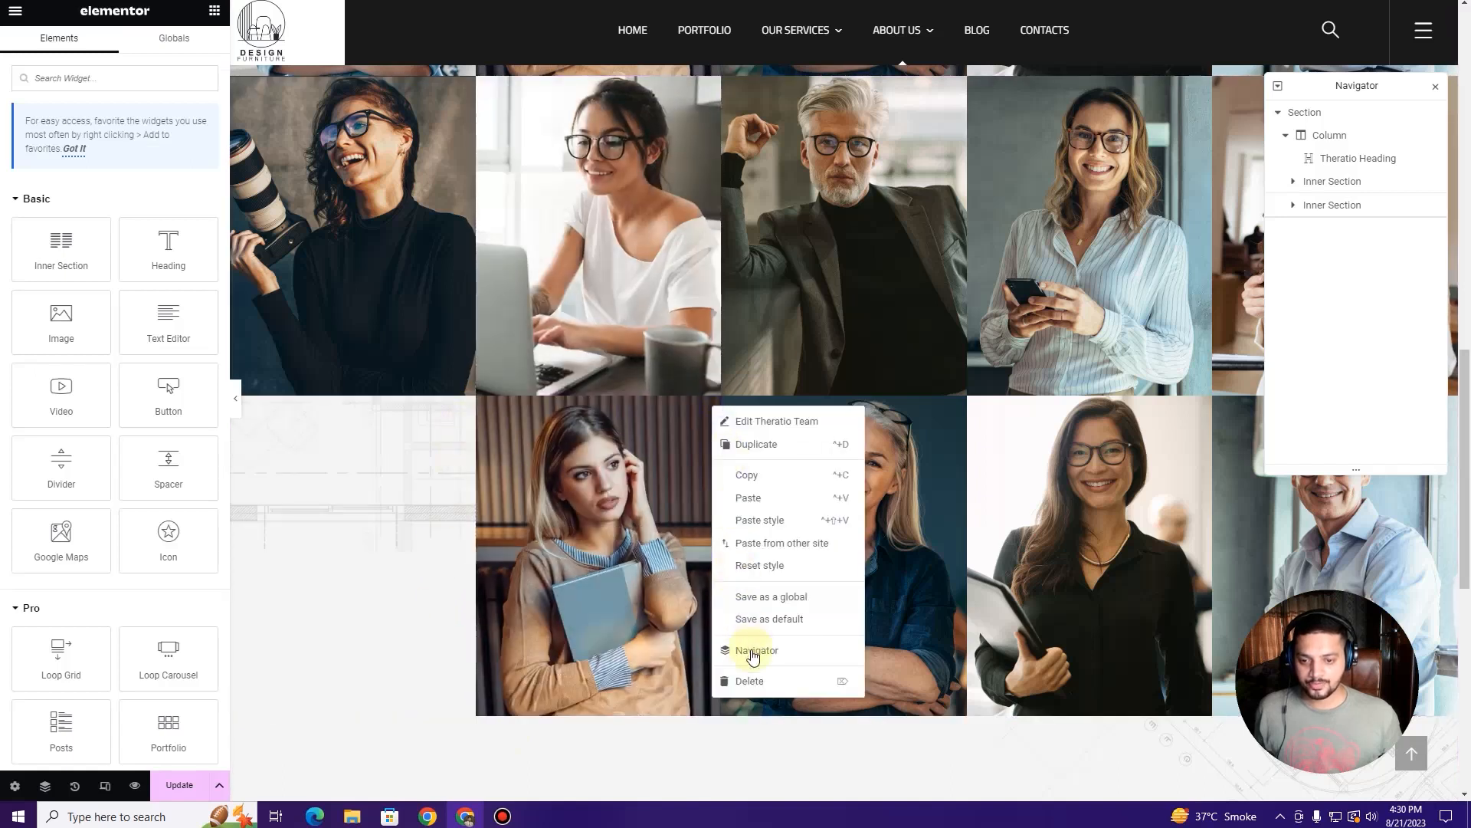
left_click(780, 690)
right_click(950, 407)
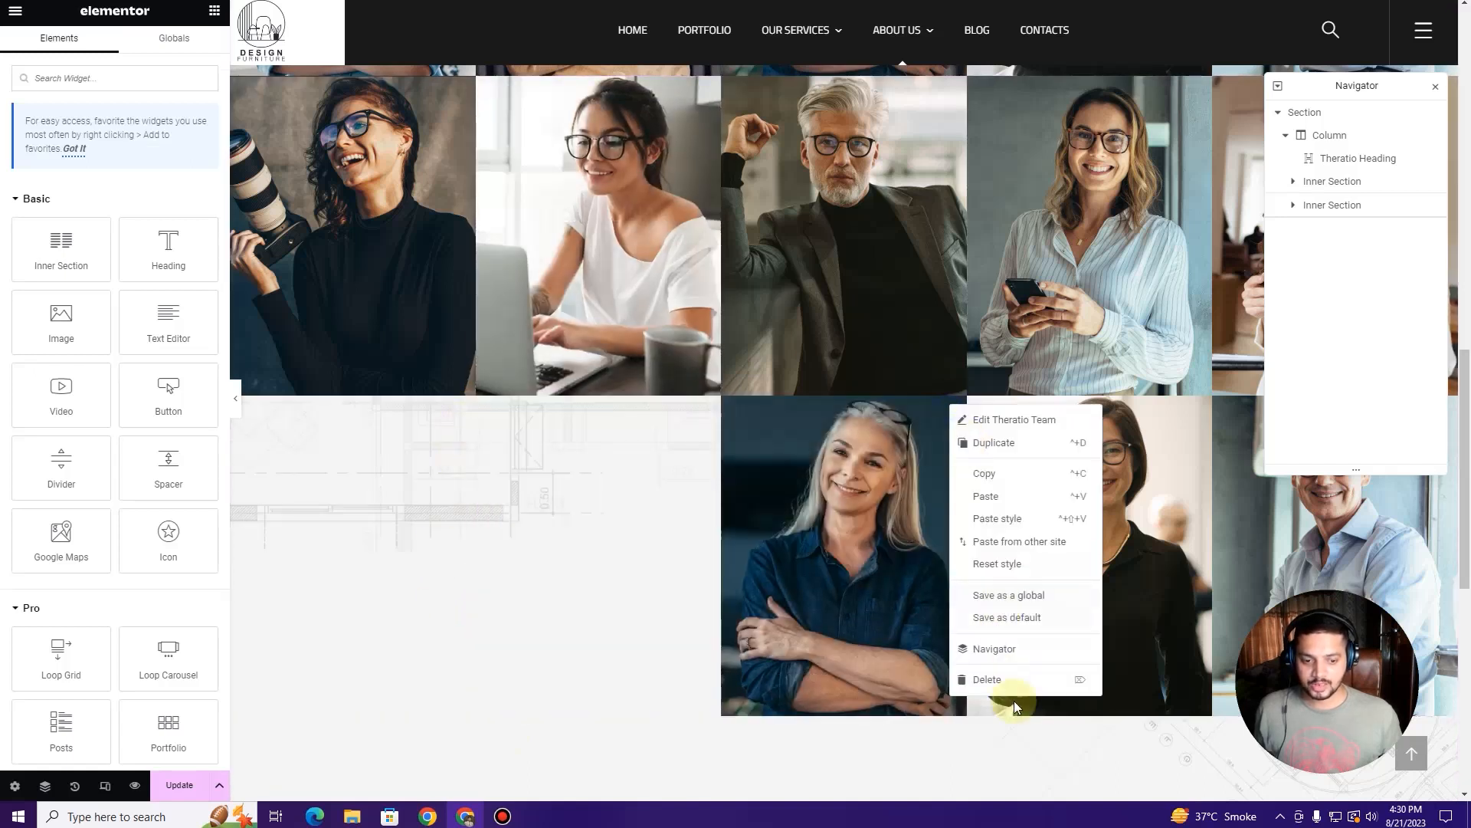
left_click(1022, 687)
right_click(1209, 407)
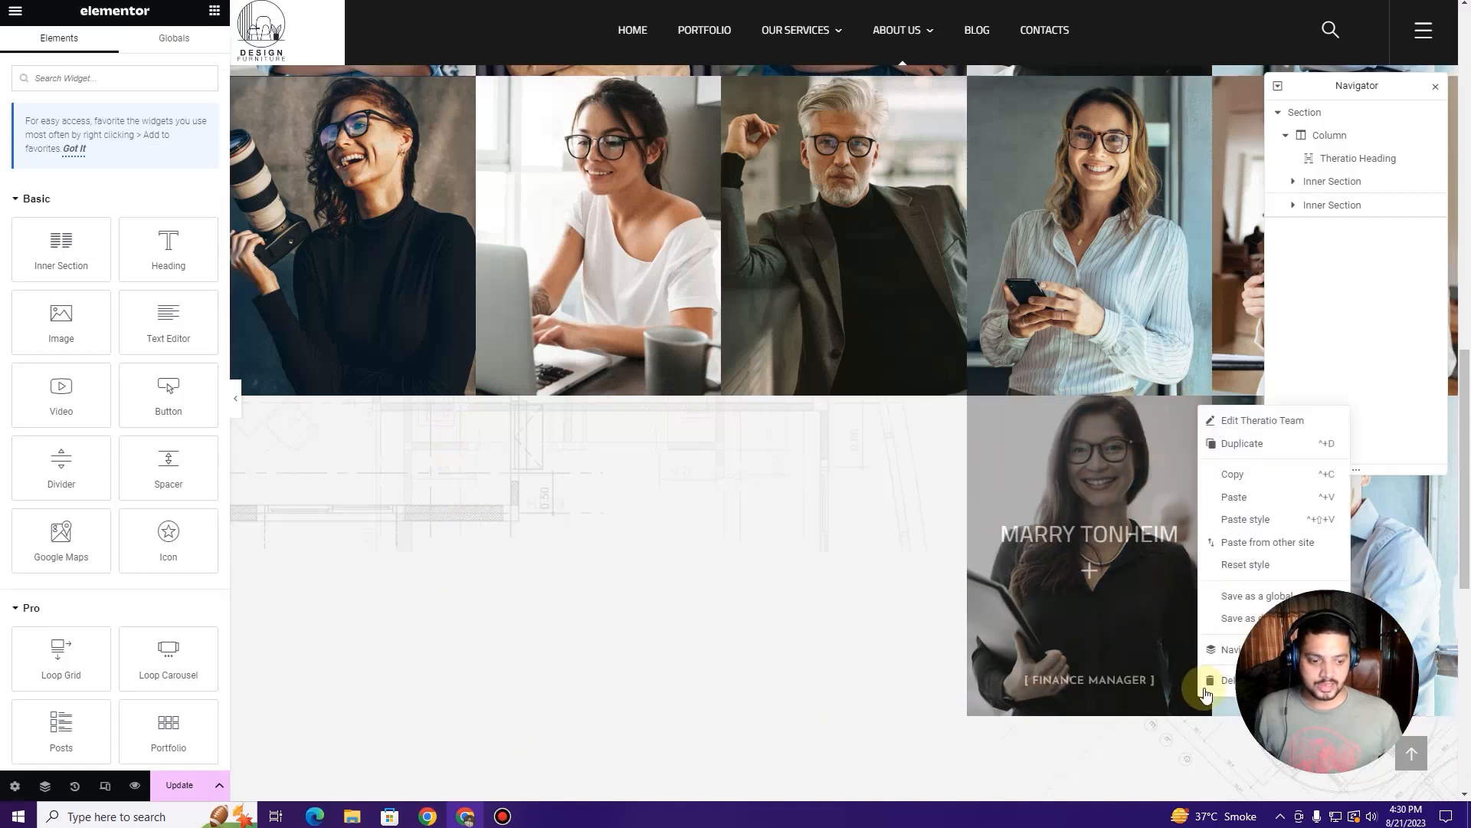
left_click(1268, 682)
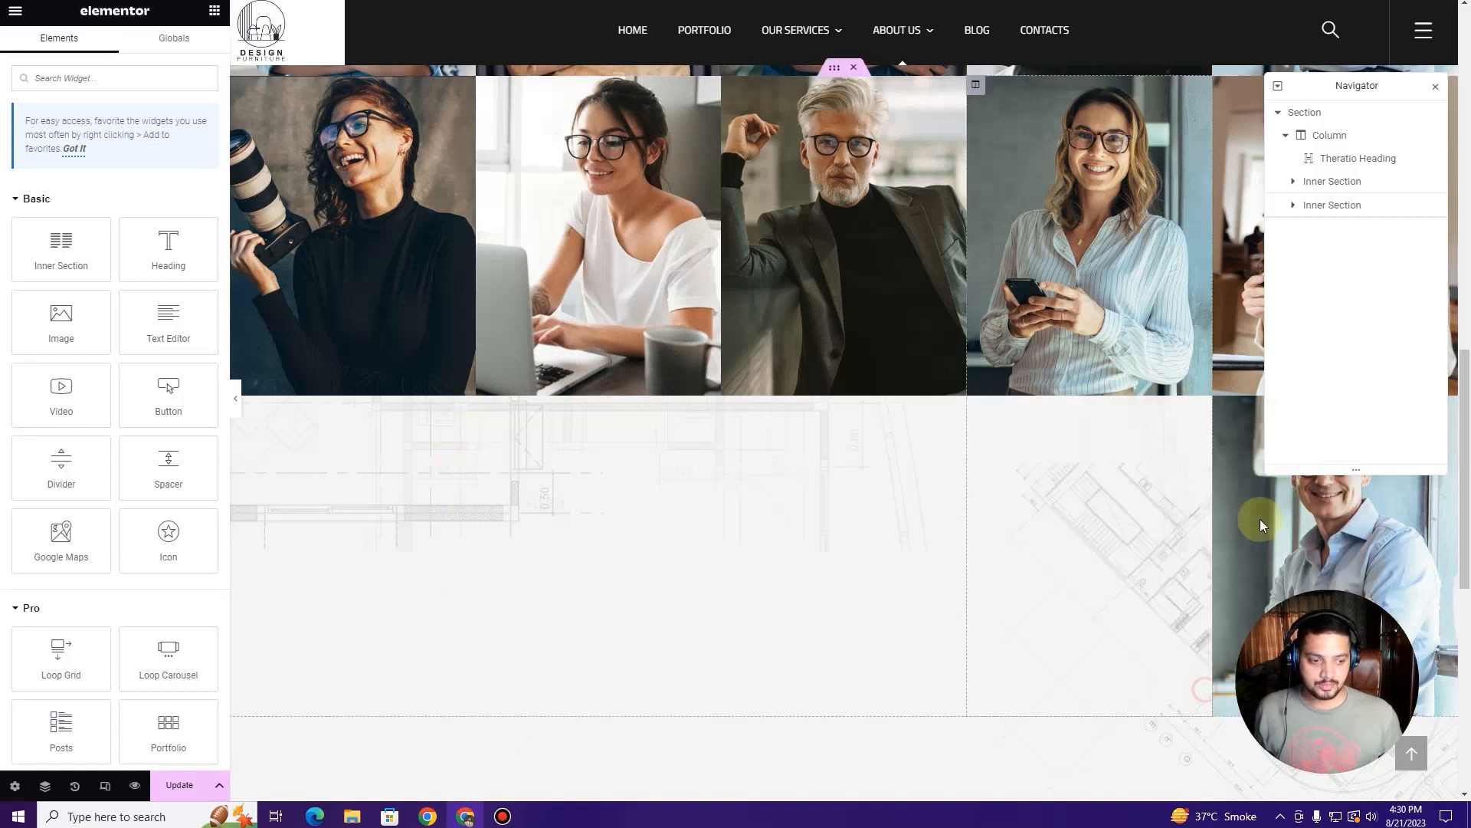
left_click(1433, 86)
right_click(1337, 407)
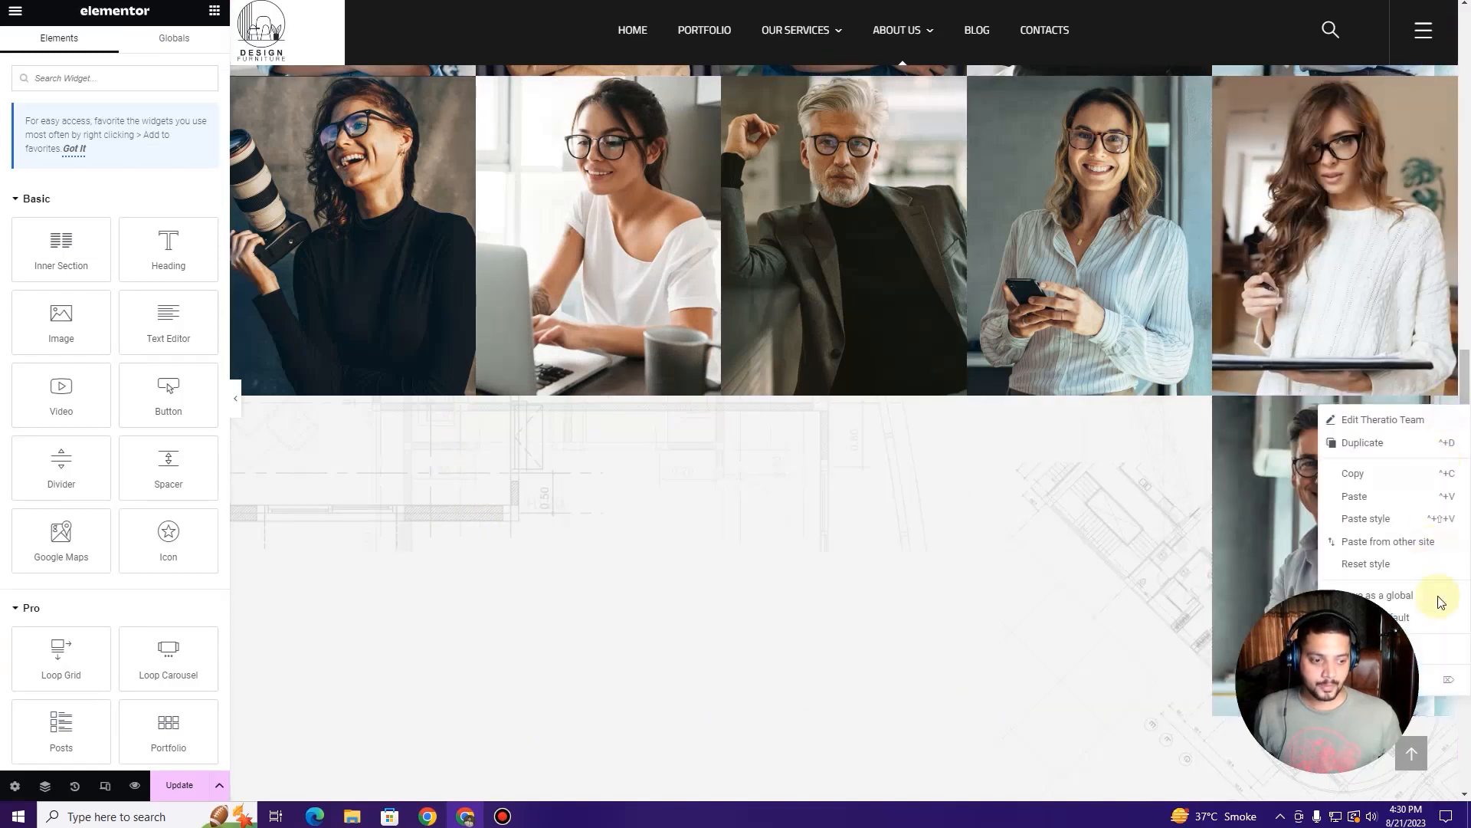
left_click(1457, 683)
Step: Set the Marketing Manager card's Twitter, Facebook and Pinterest social links to '#'
scroll(614, 368, "up", 10)
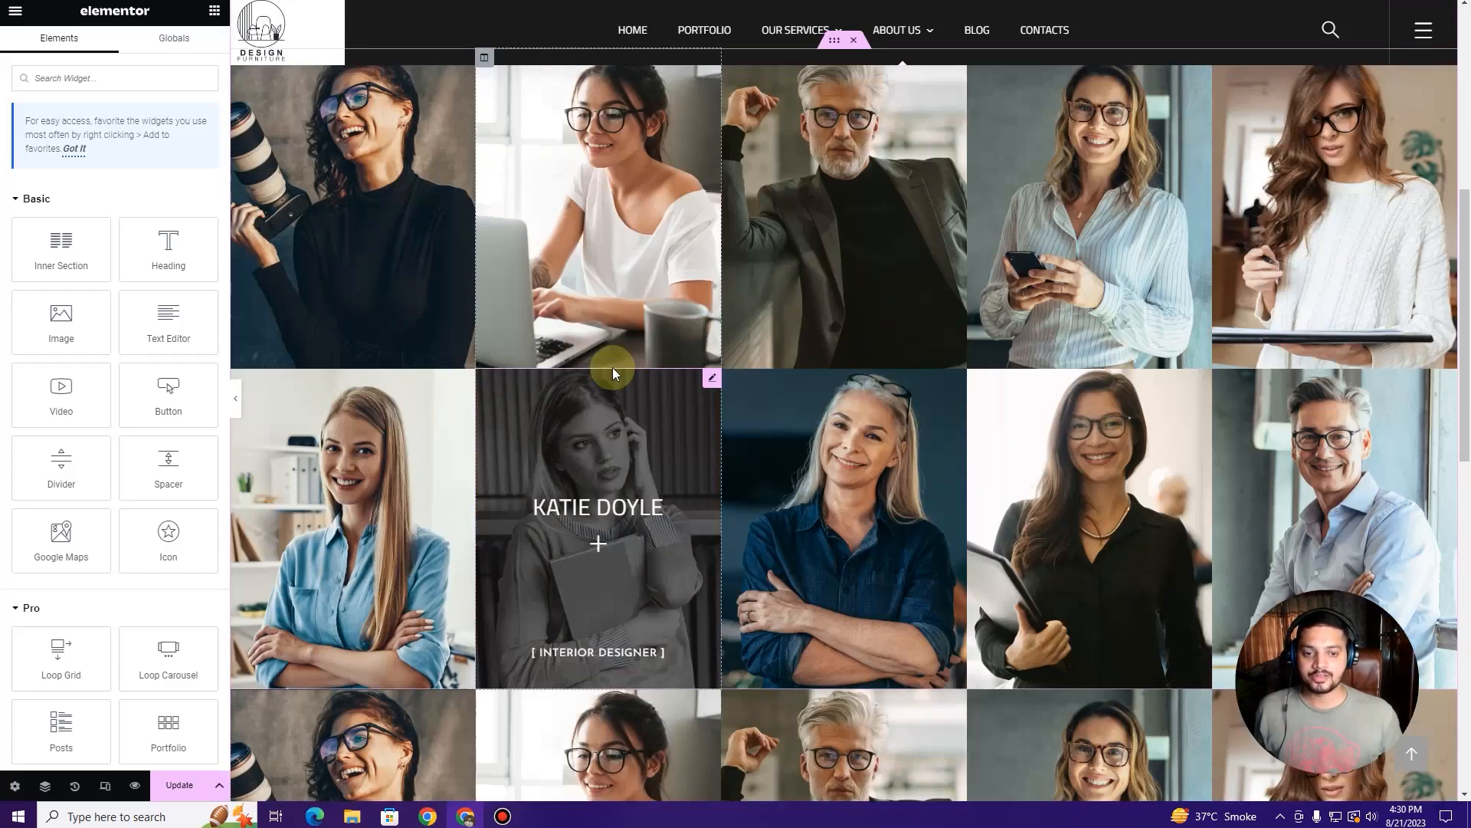
scroll(613, 366, "down", 5)
scroll(612, 371, "down", 3)
scroll(610, 375, "up", 10)
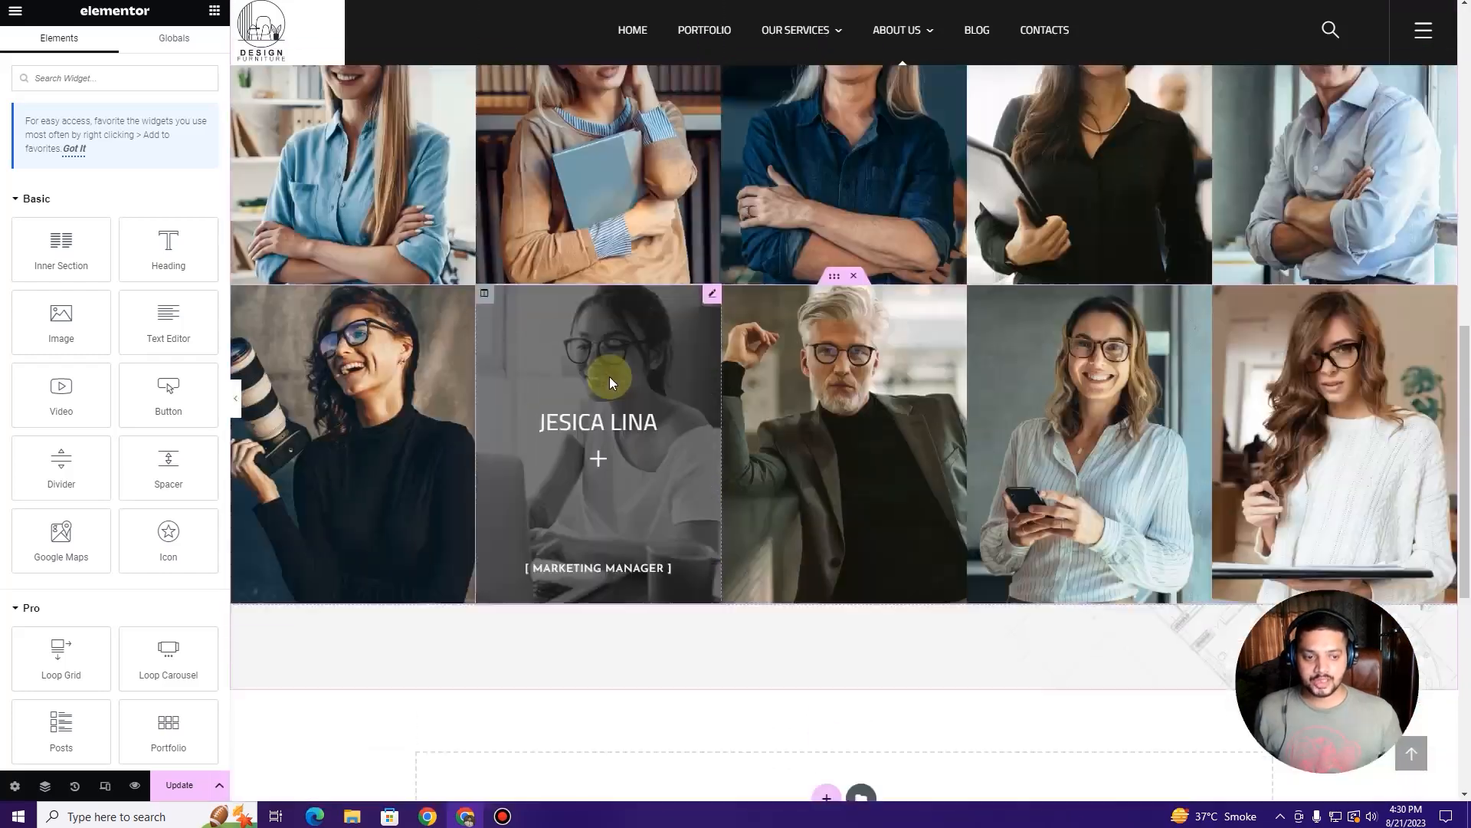
scroll(605, 377, "down", 10)
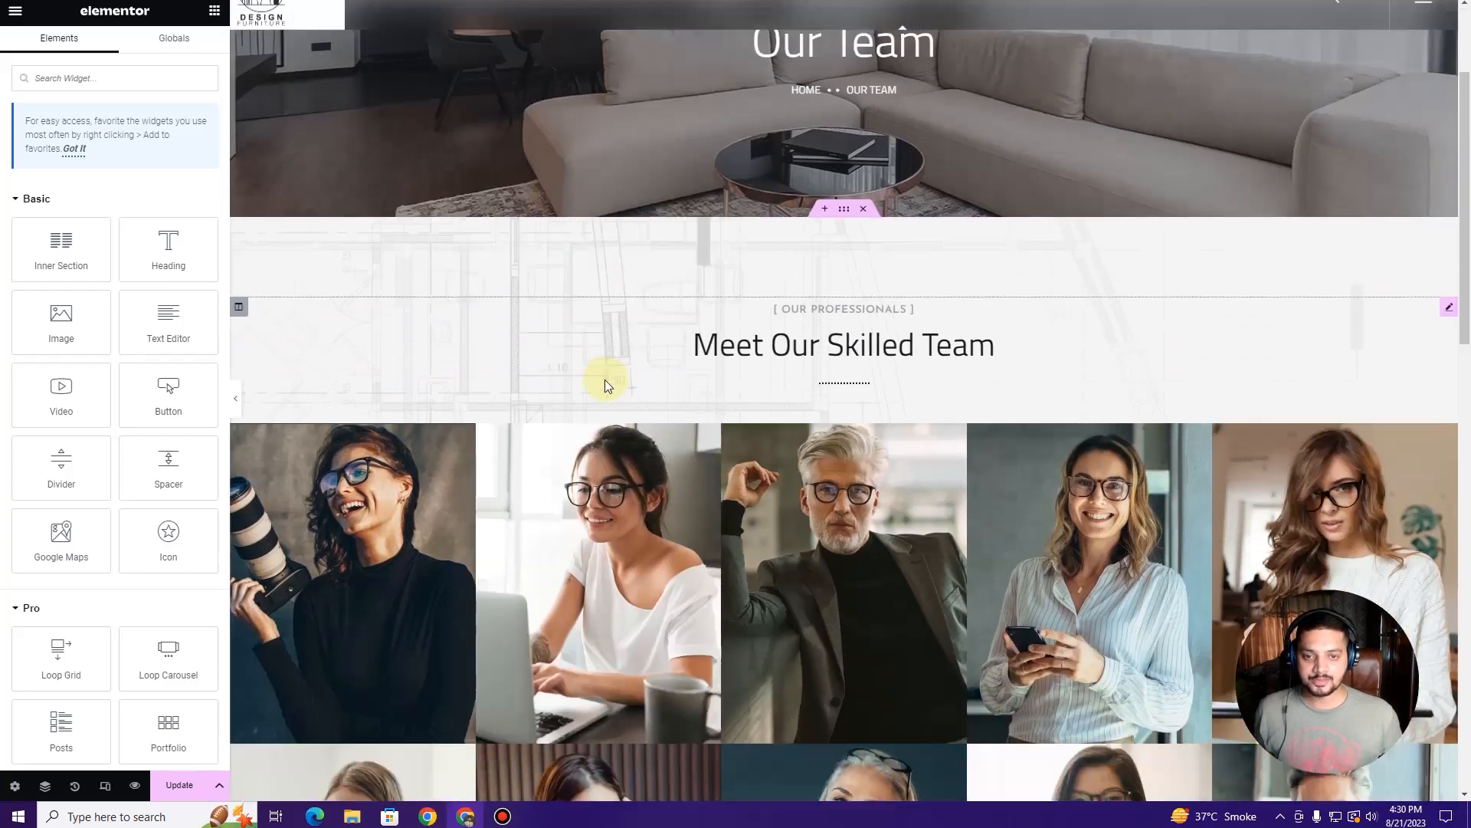
scroll(602, 376, "up", 5)
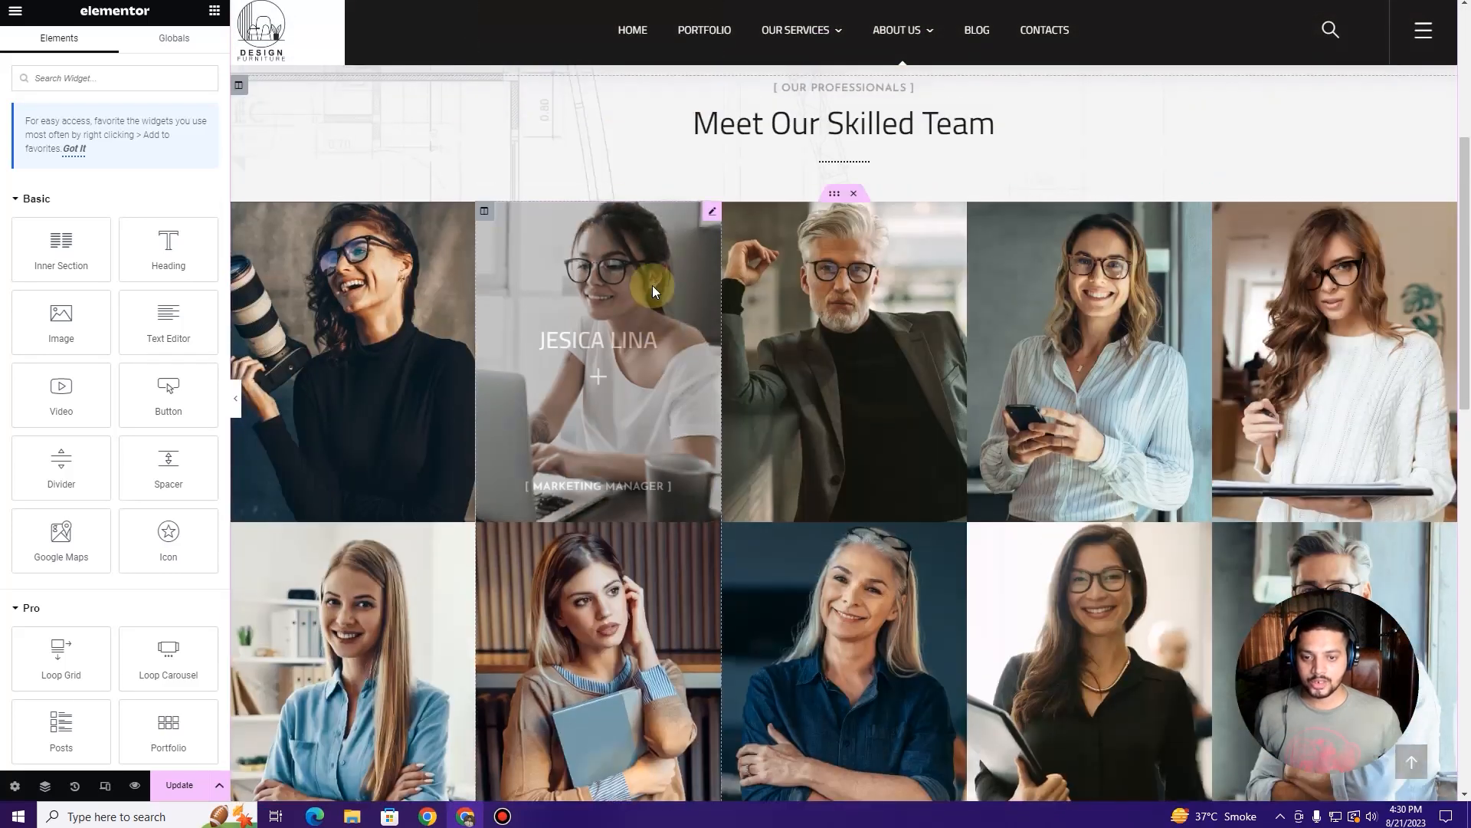
left_click(707, 213)
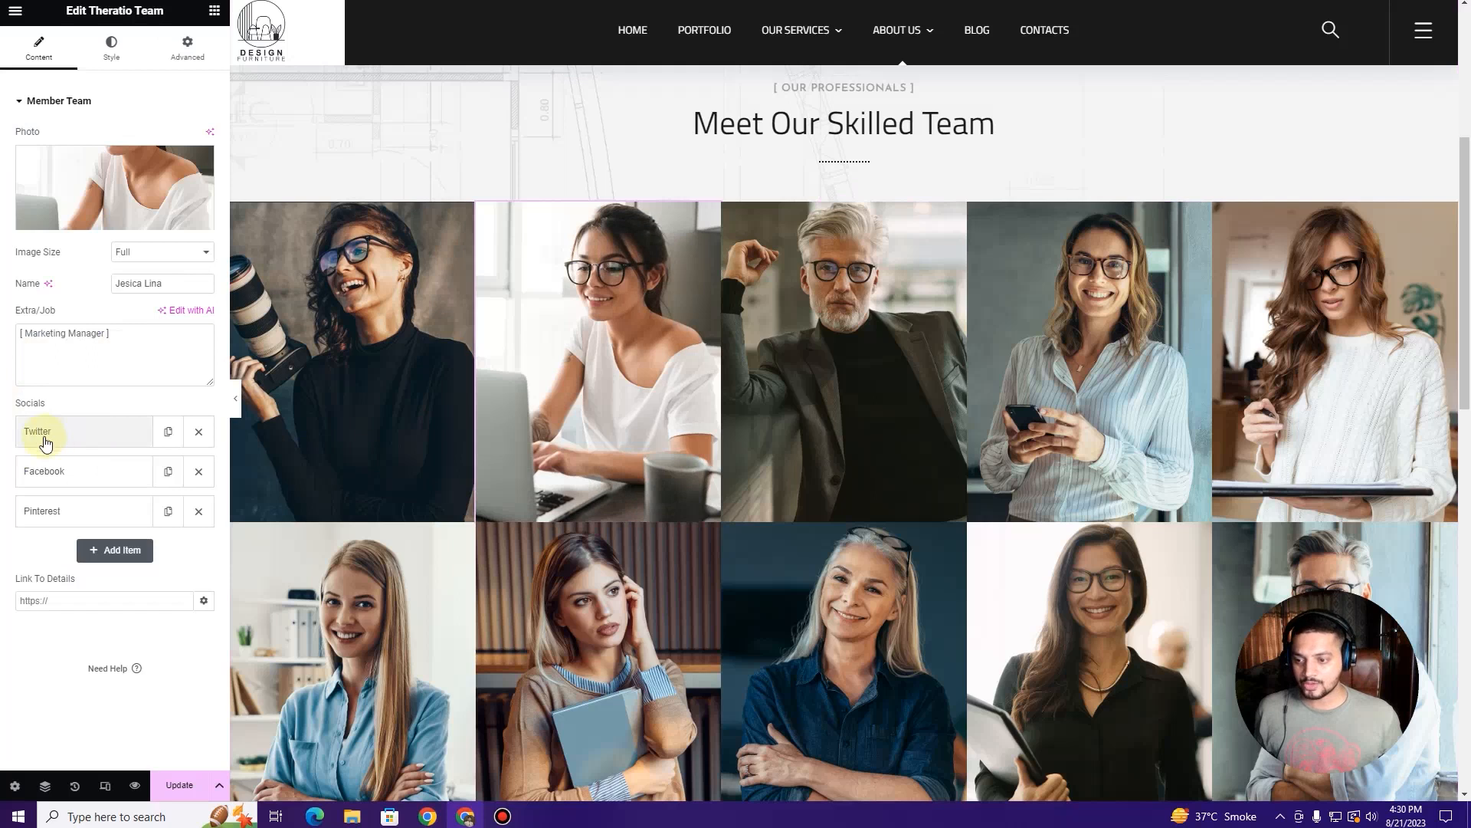
left_click(79, 438)
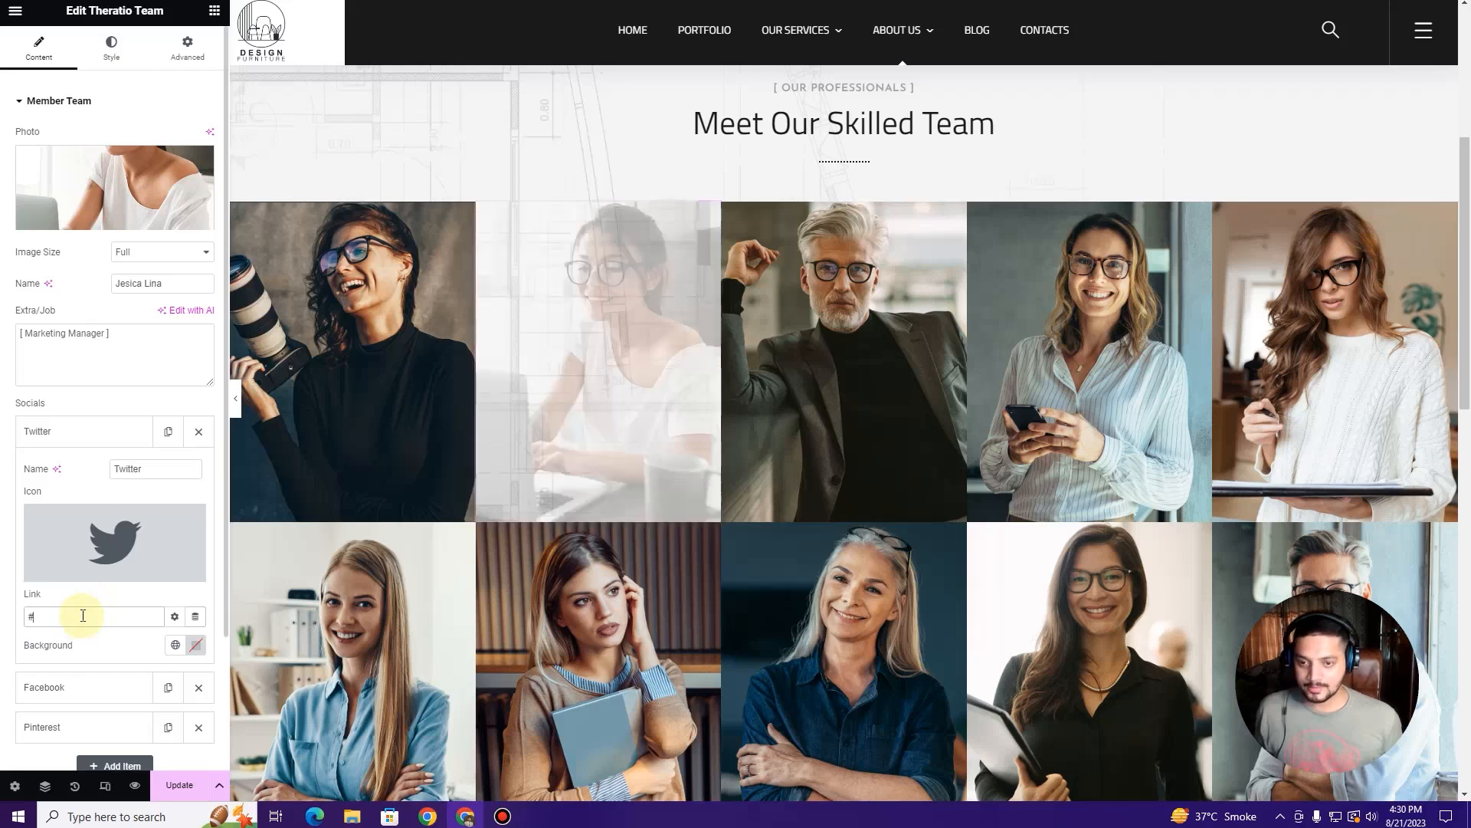
left_click(83, 684)
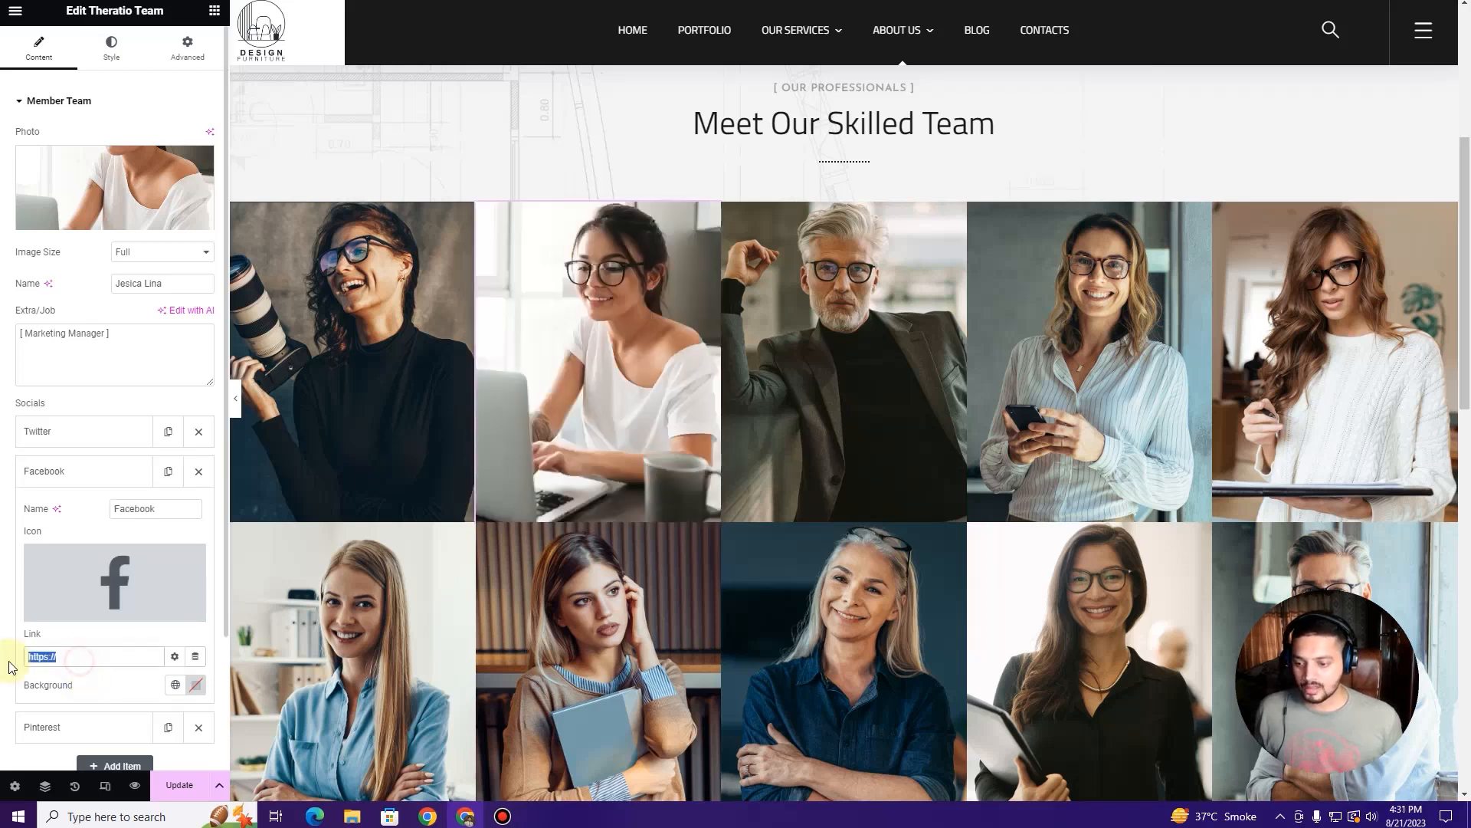
left_click(62, 727)
type("#")
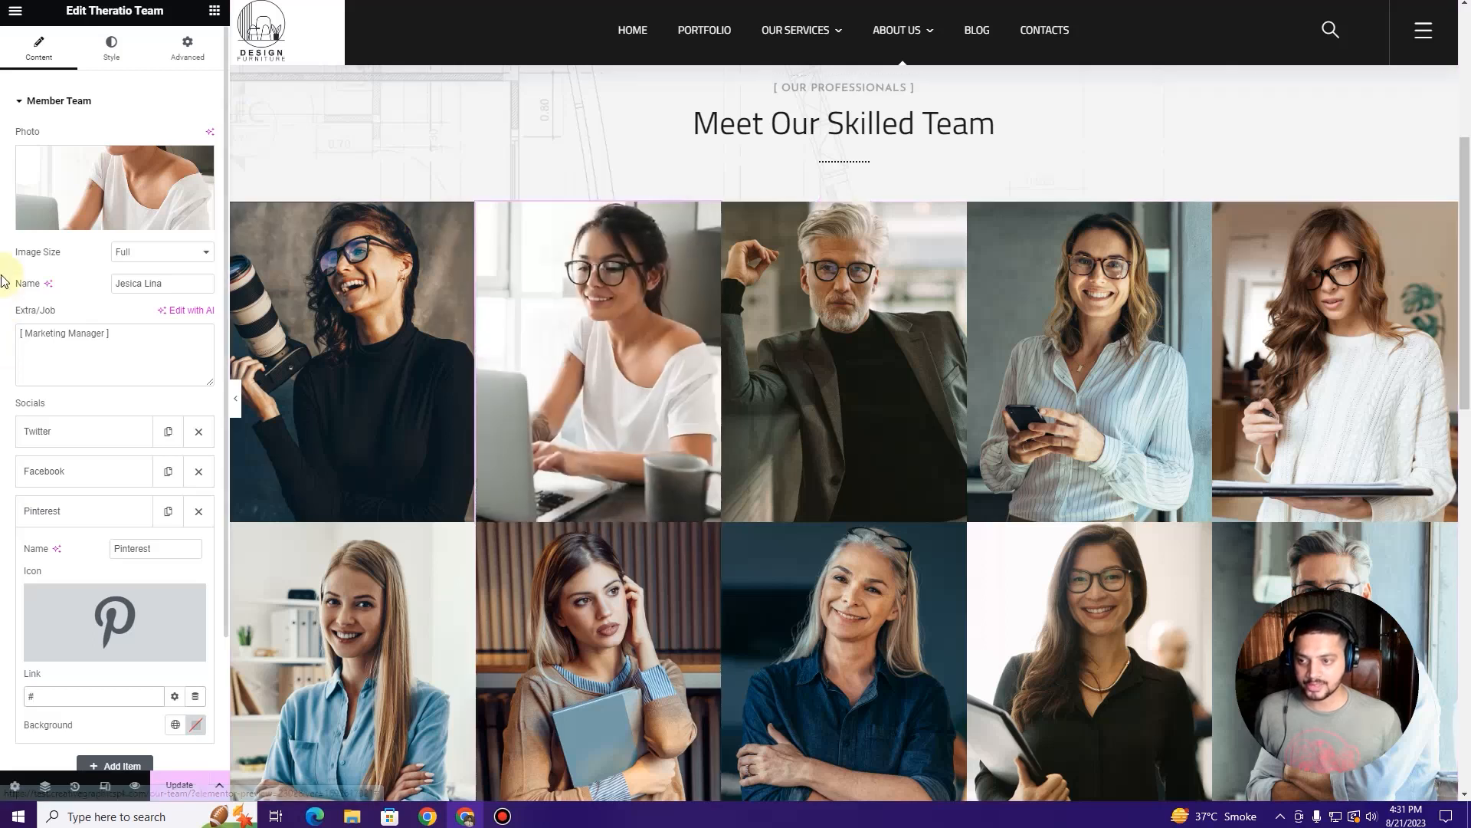
left_click(67, 512)
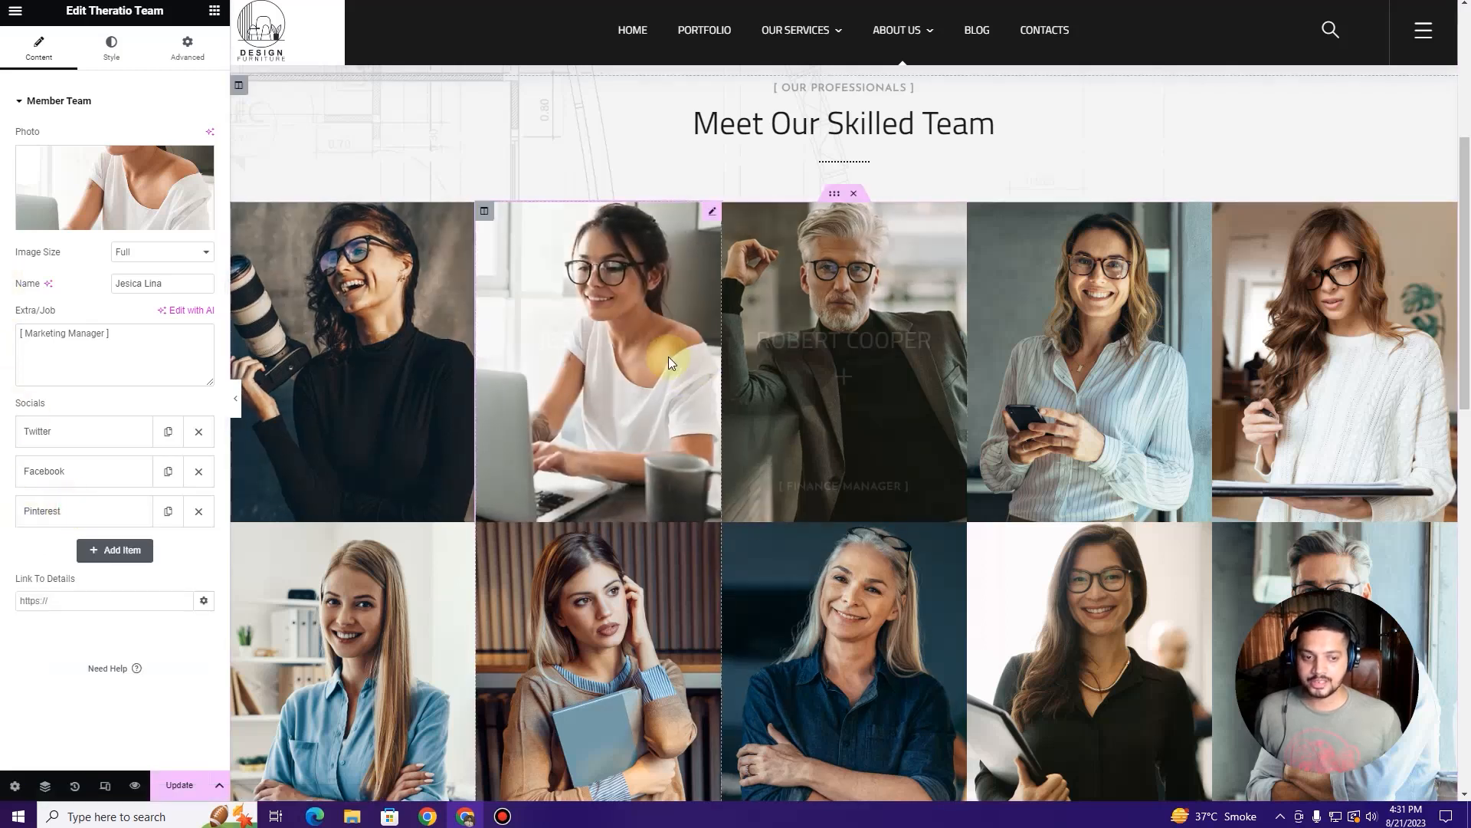
scroll(584, 343, "down", 5)
scroll(584, 343, "up", 5)
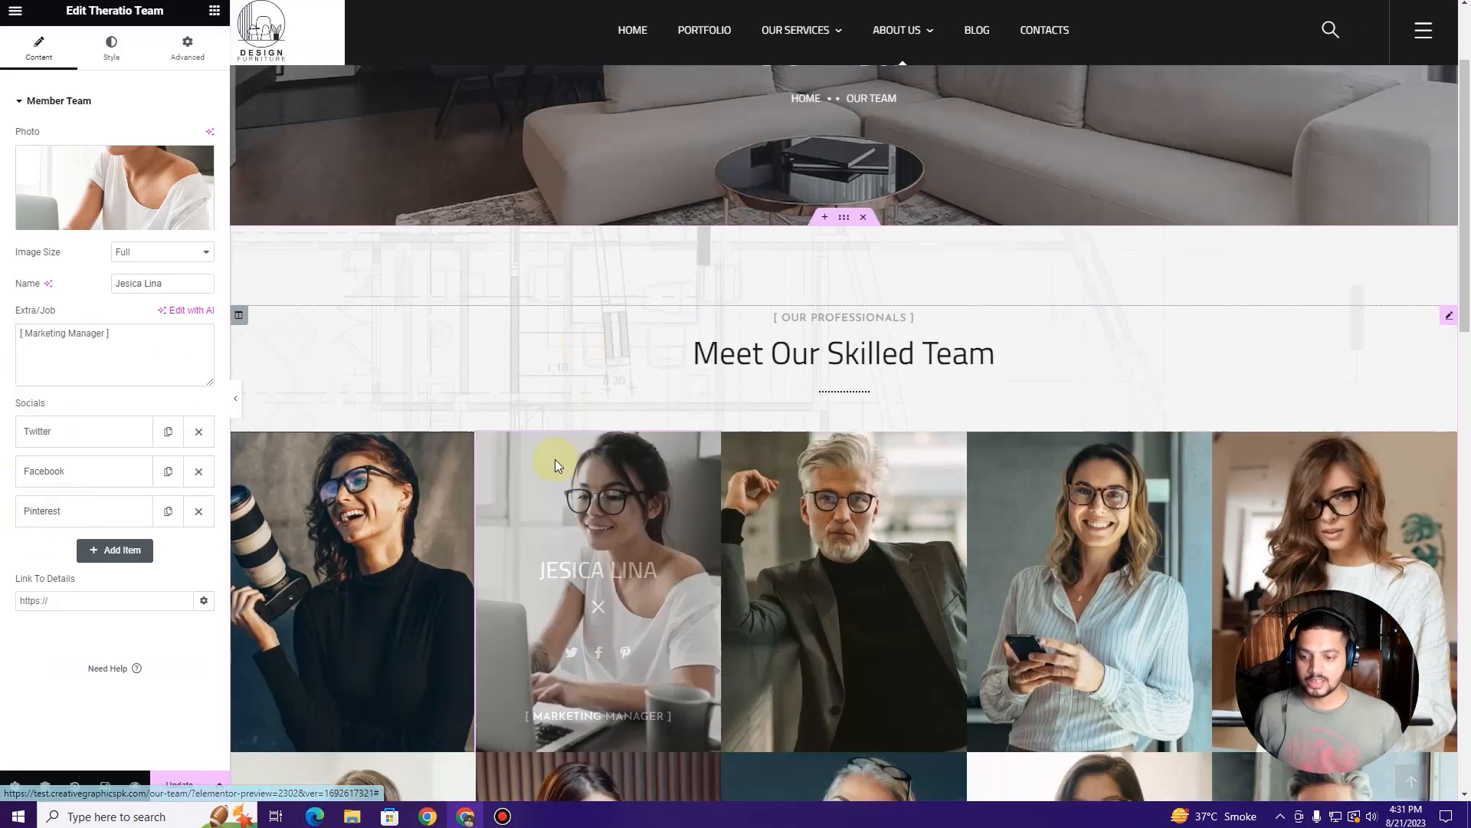
Step: Save the team page with Update and load the live site
left_click(170, 790)
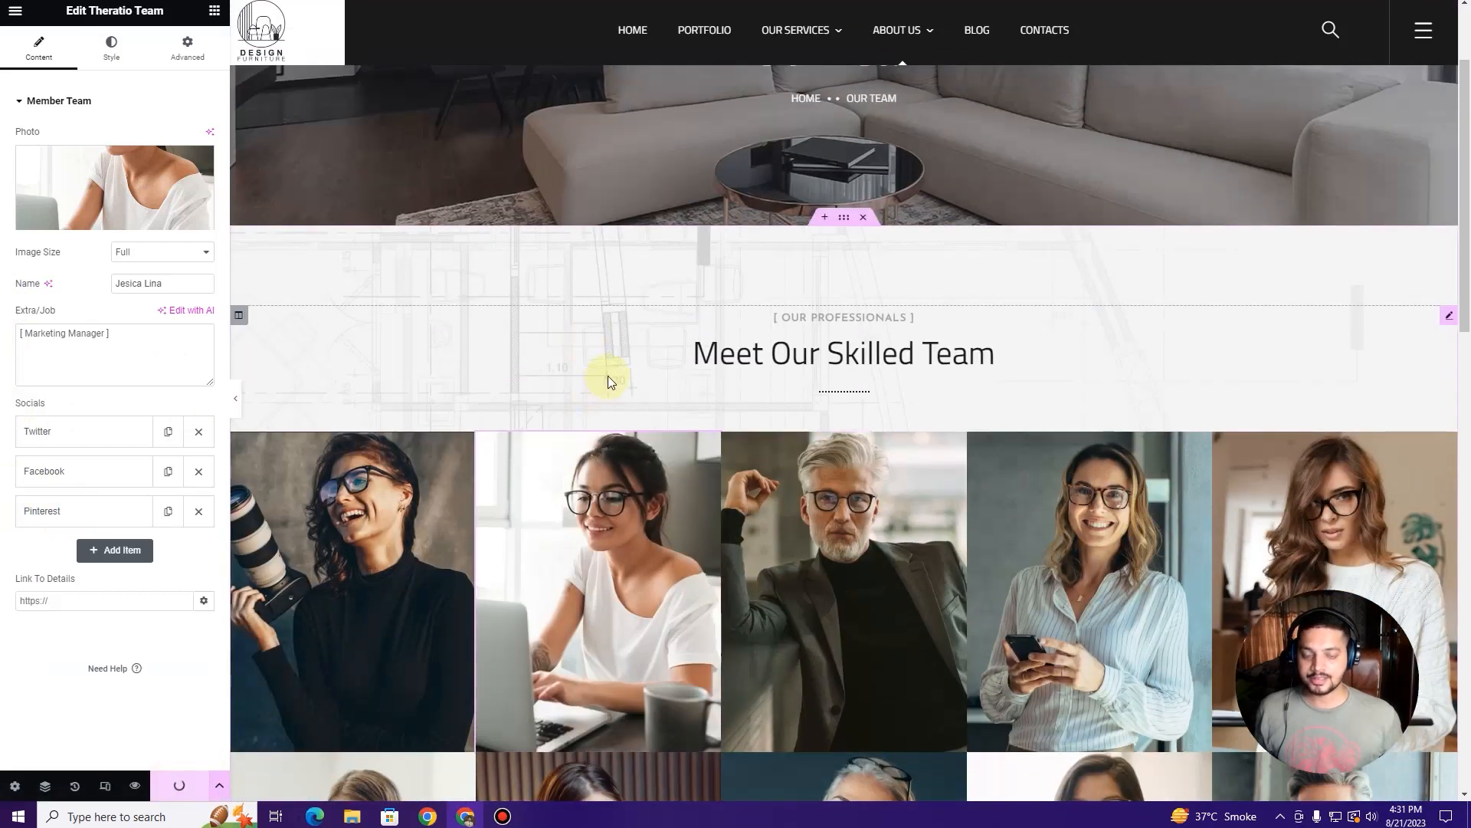
scroll(608, 373, "up", 2)
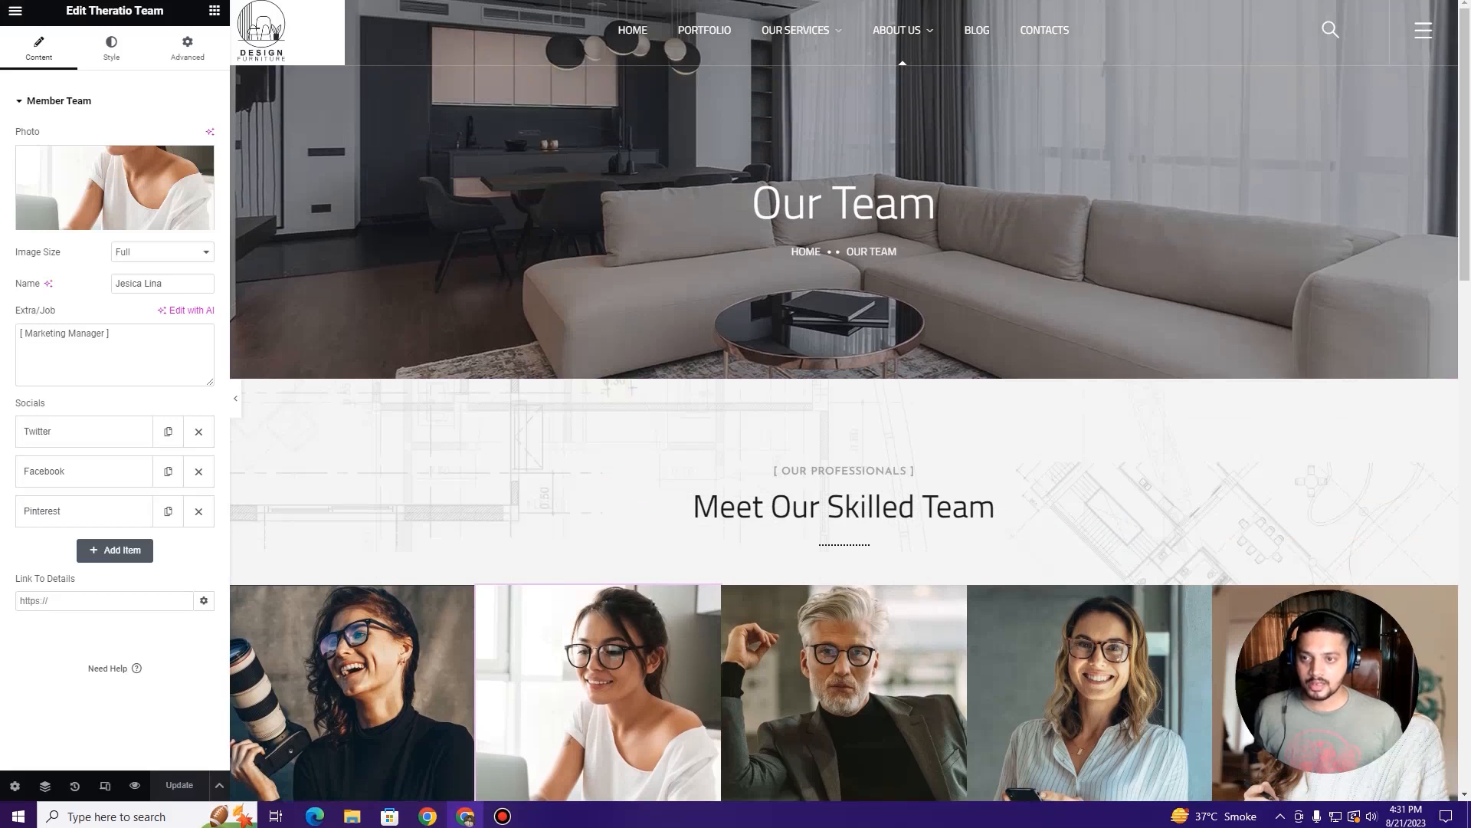
key("BackSpace")
key("Return")
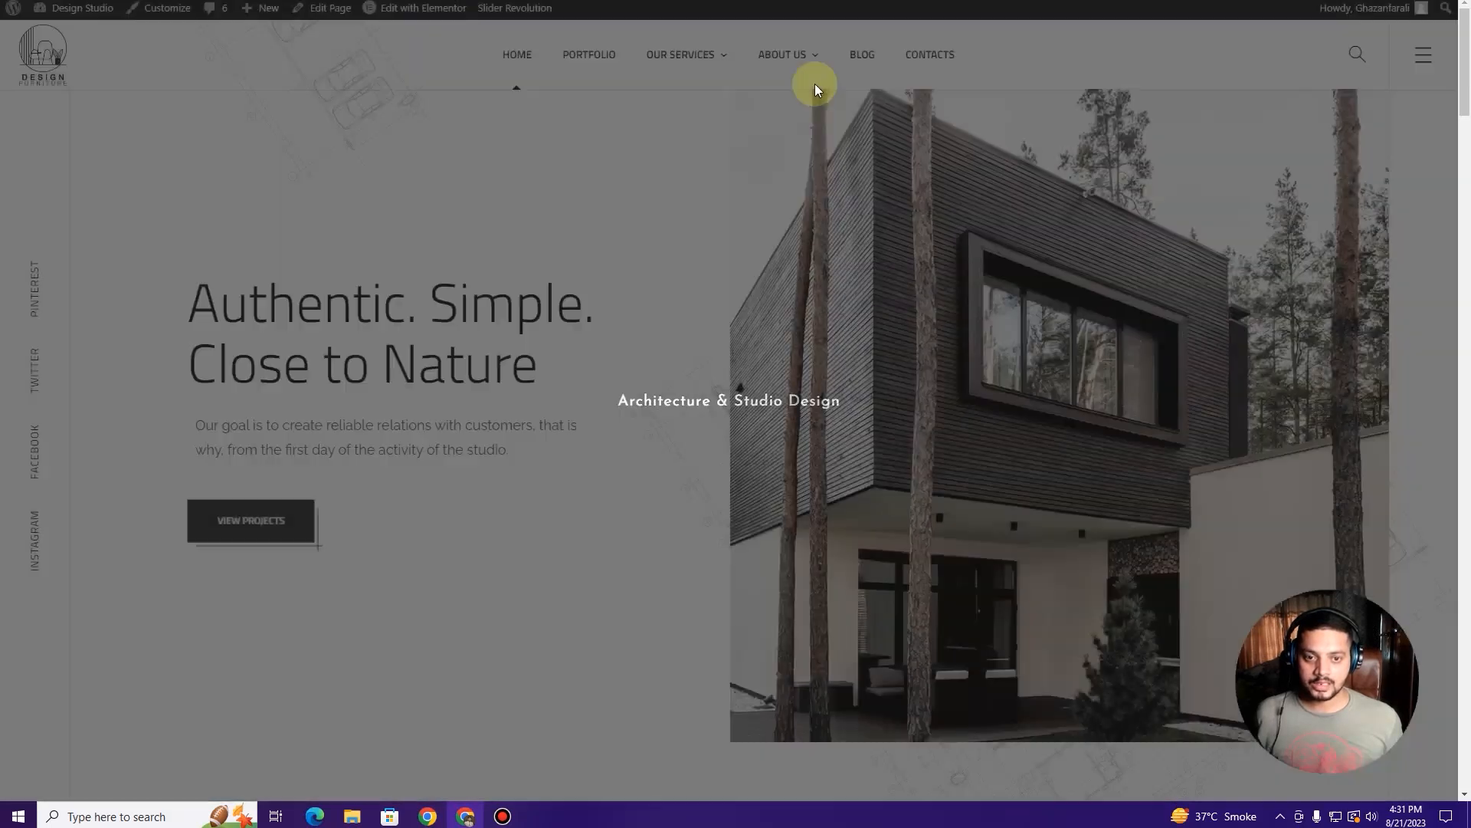
Step: Open About Us > Our Team on the live site and scroll through it
mouse_move(785, 53)
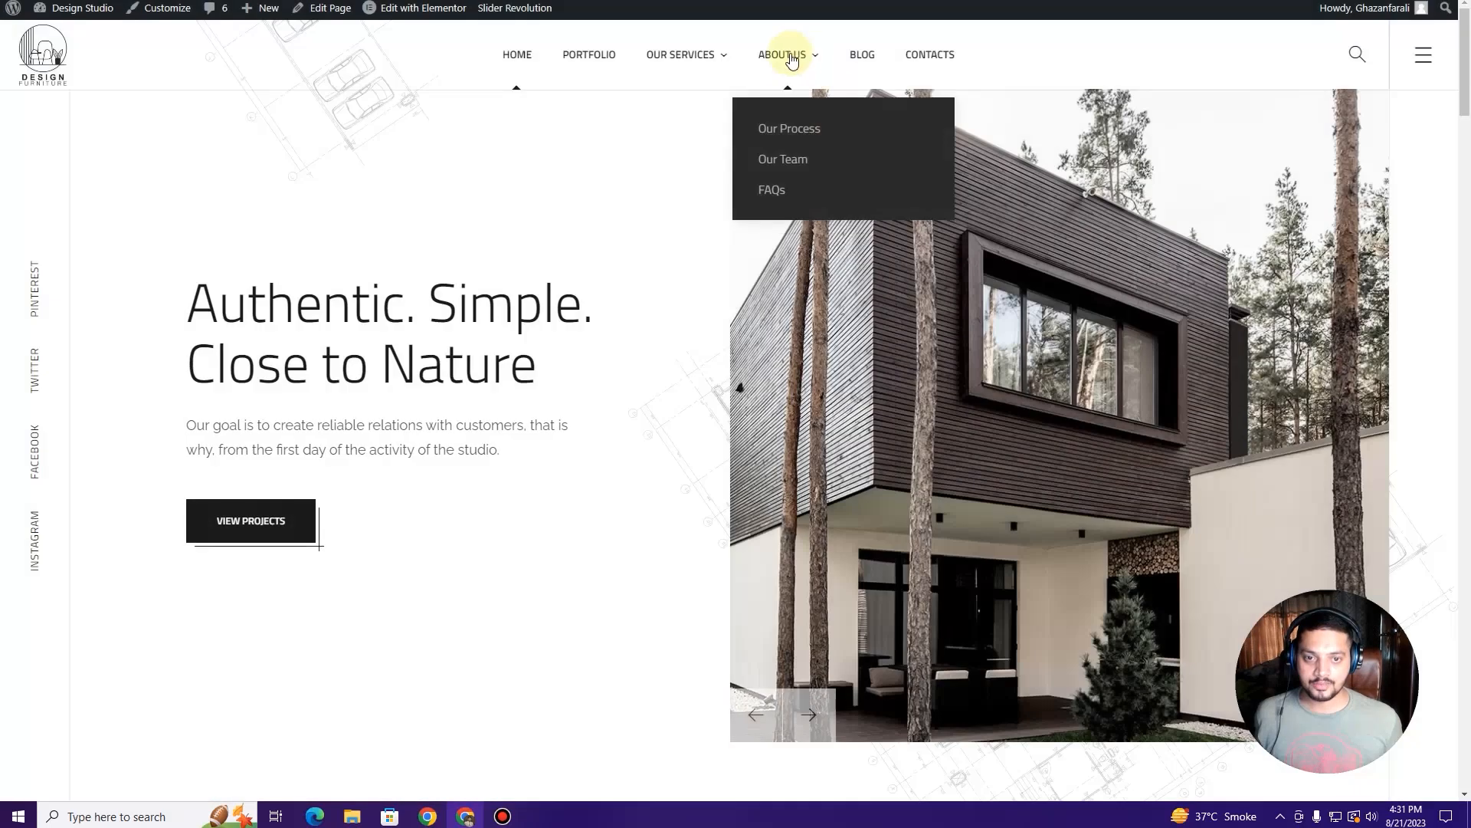
left_click(801, 158)
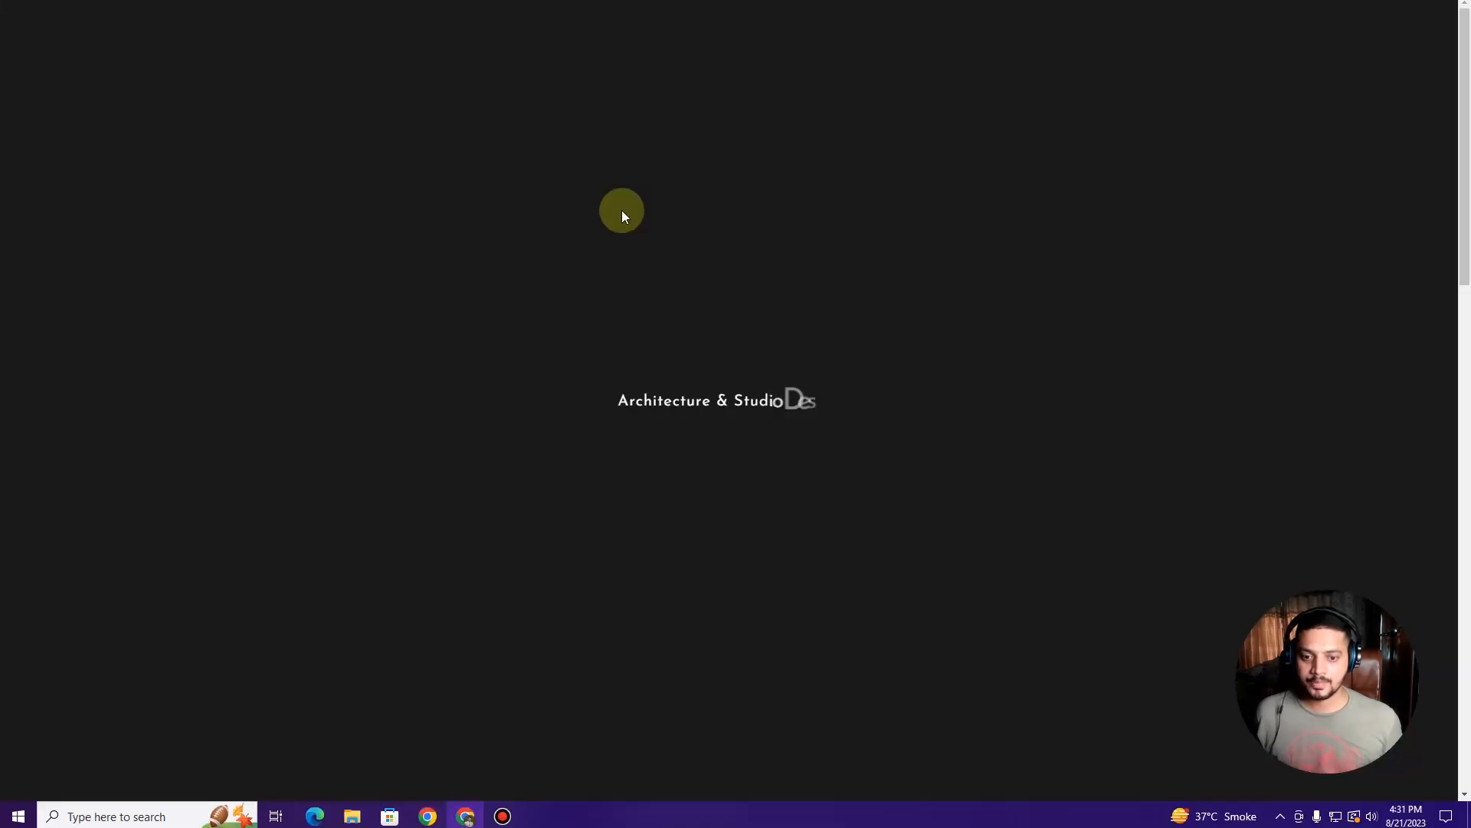
scroll(623, 214, "down", 5)
scroll(624, 214, "down", 10)
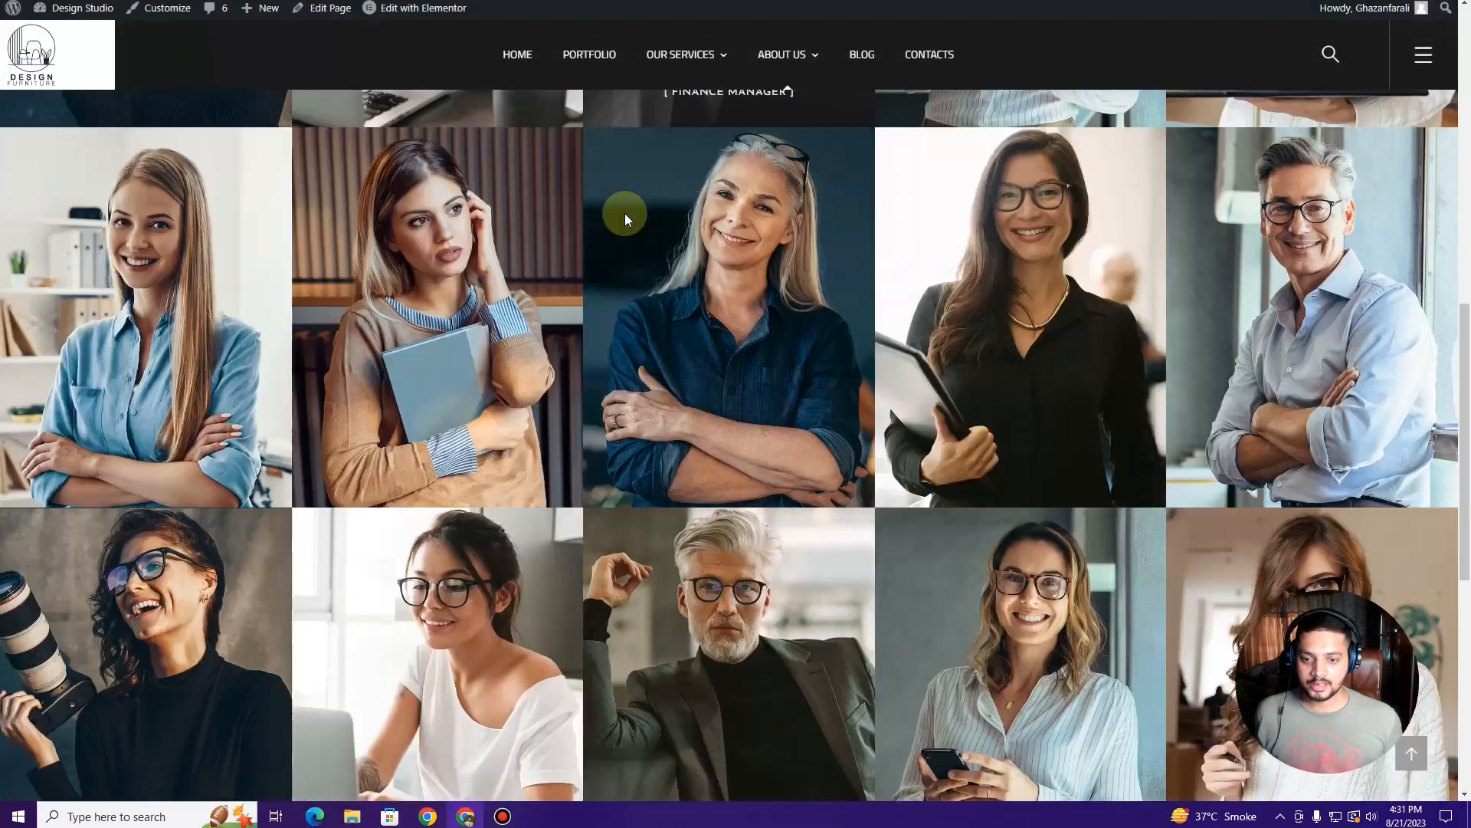
scroll(625, 215, "up", 7)
scroll(626, 215, "up", 5)
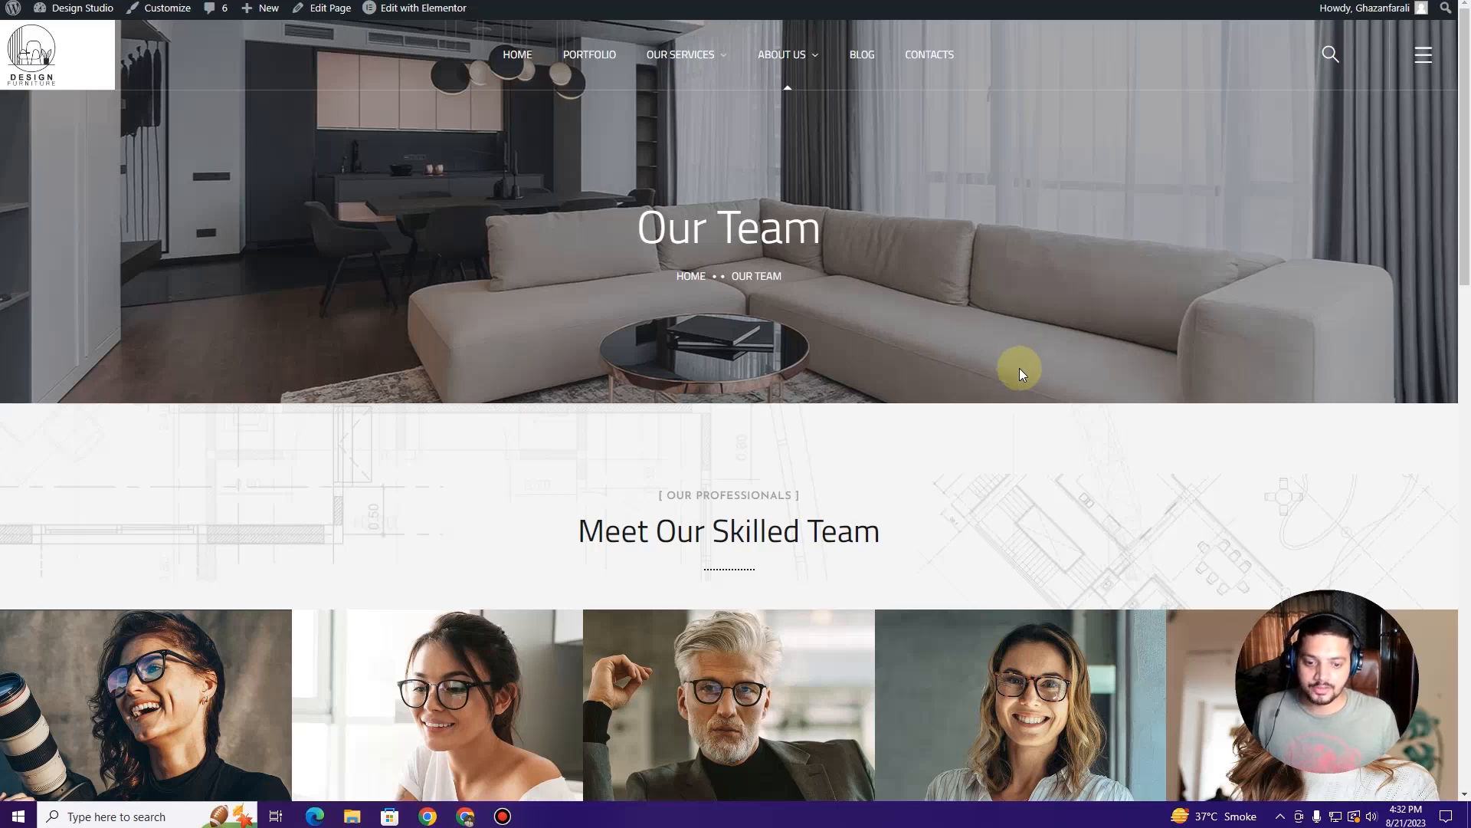
mouse_move(785, 55)
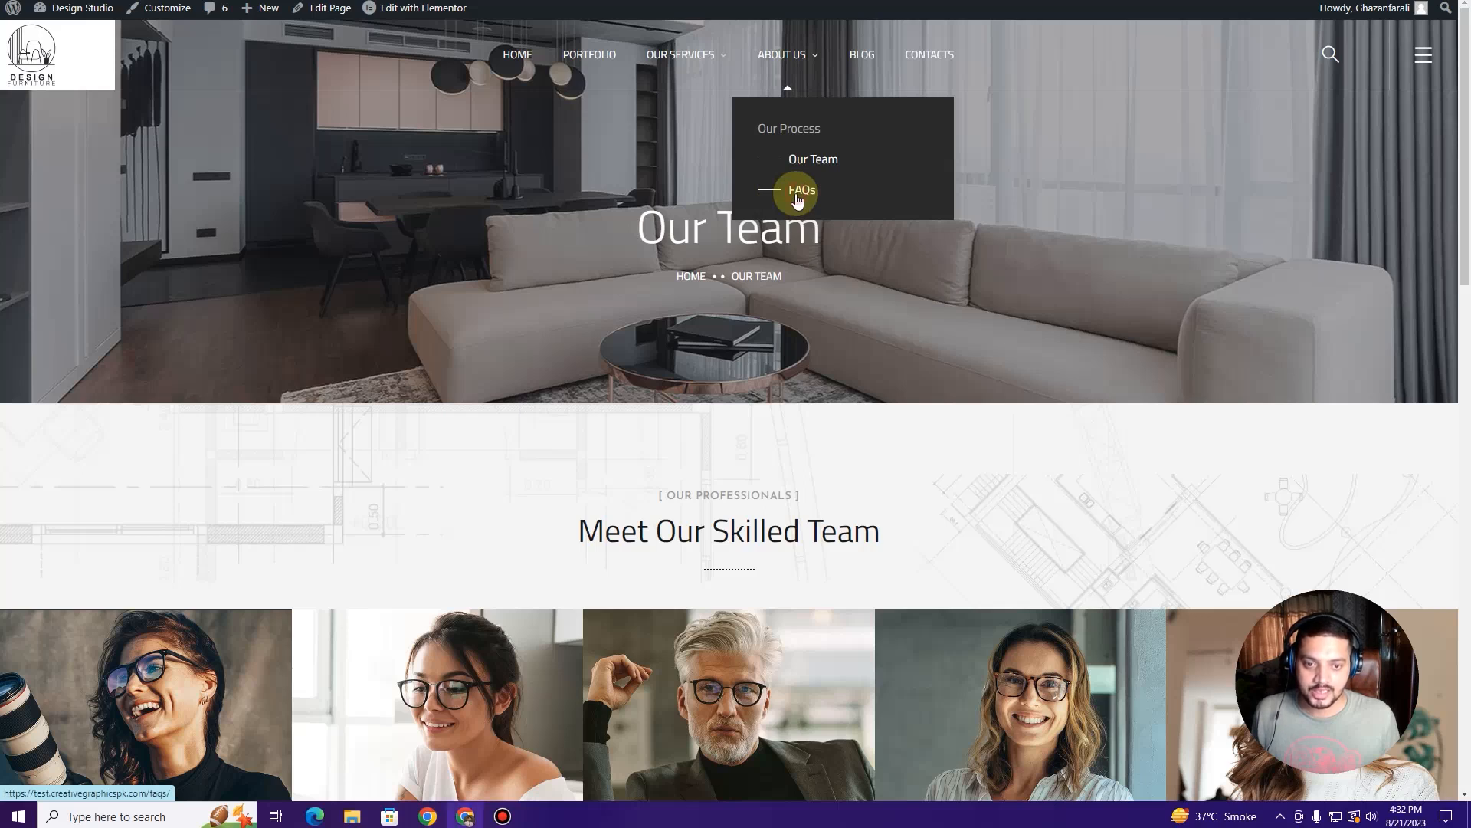
Step: Open About Us > FAQs and scroll through its banner, questions and pricing plans
left_click(797, 192)
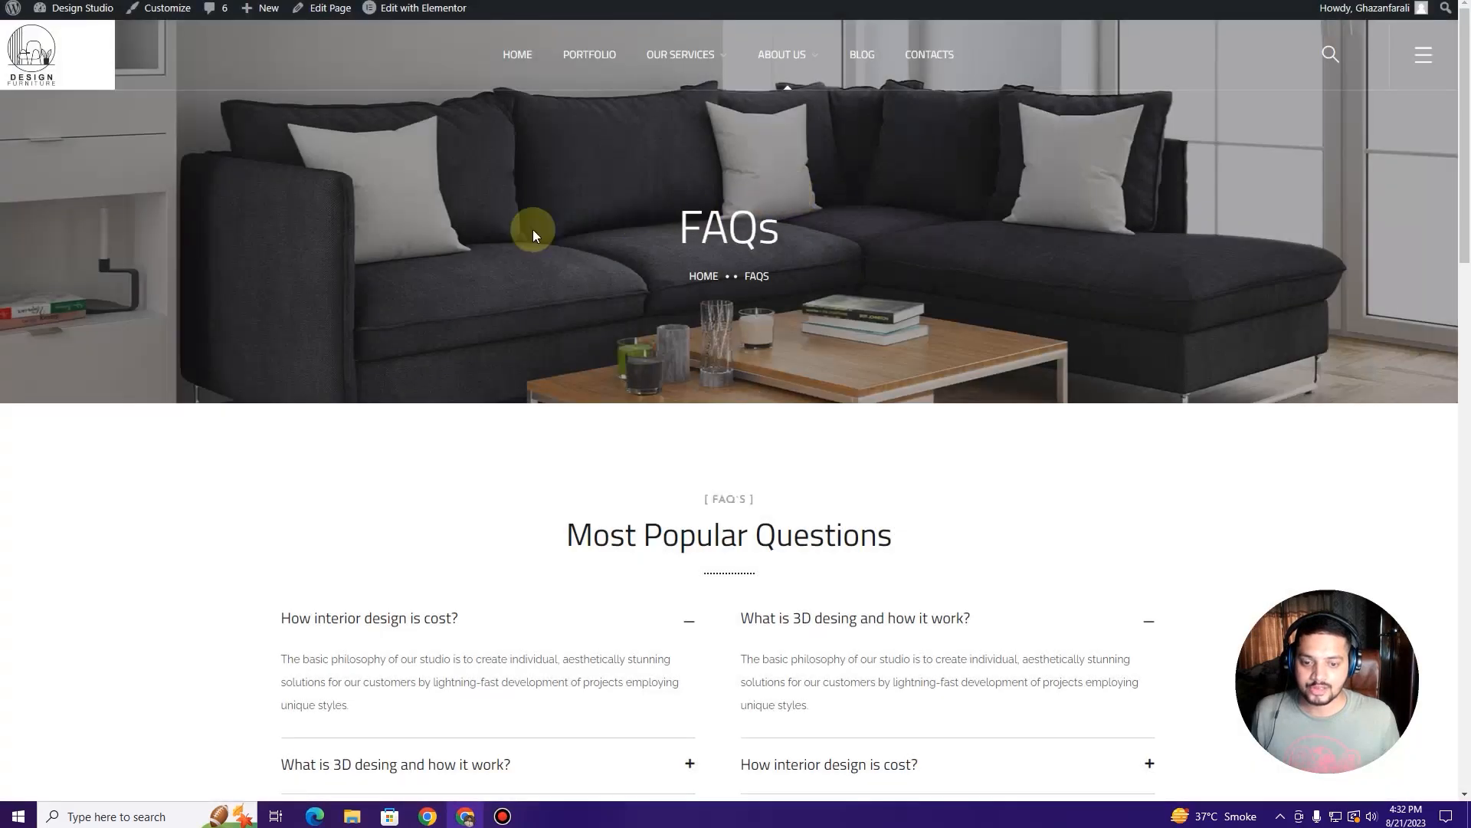
scroll(442, 237, "down", 8)
scroll(443, 242, "down", 6)
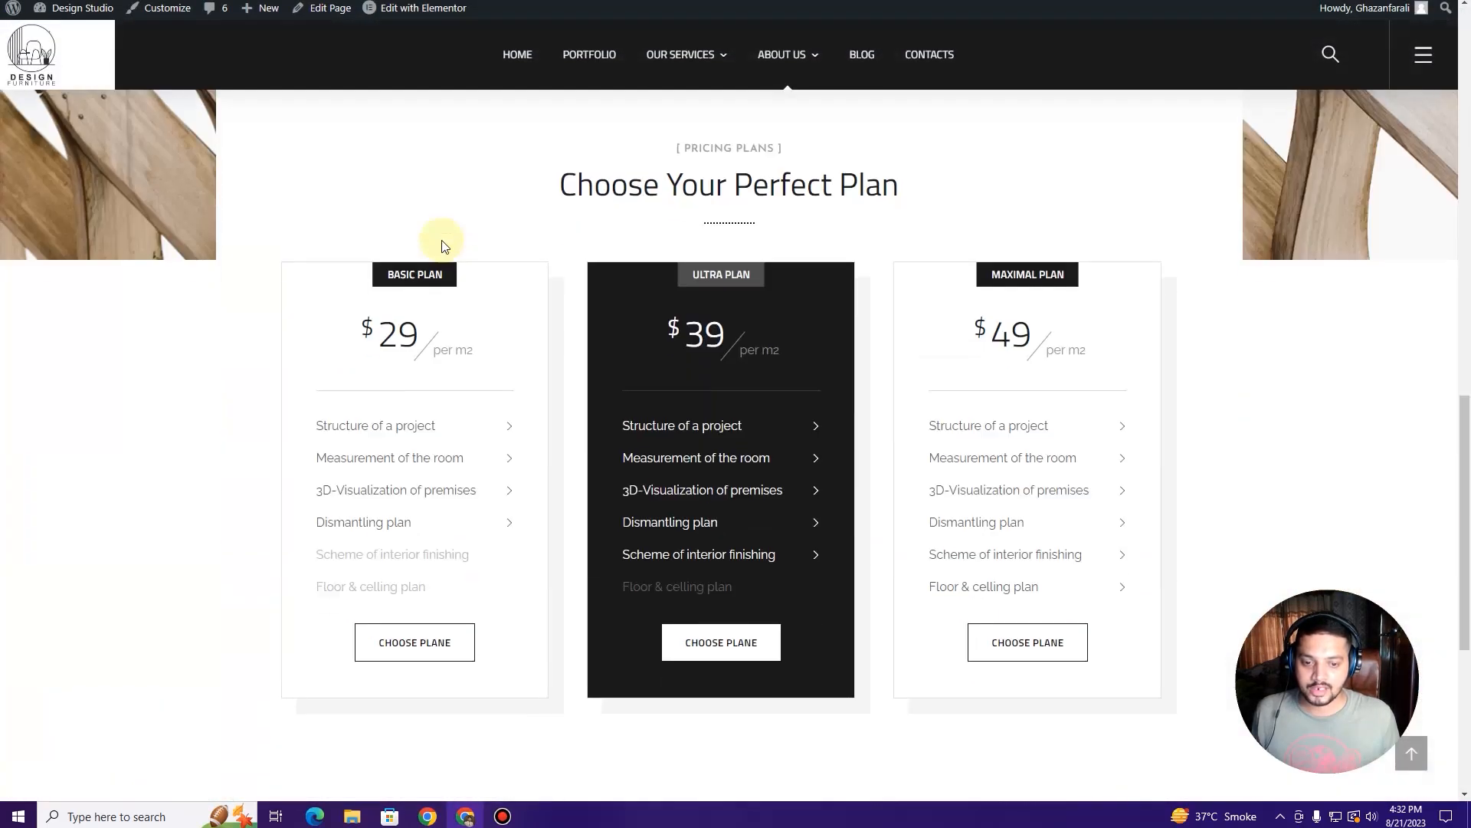
scroll(441, 244, "down", 6)
scroll(437, 240, "up", 6)
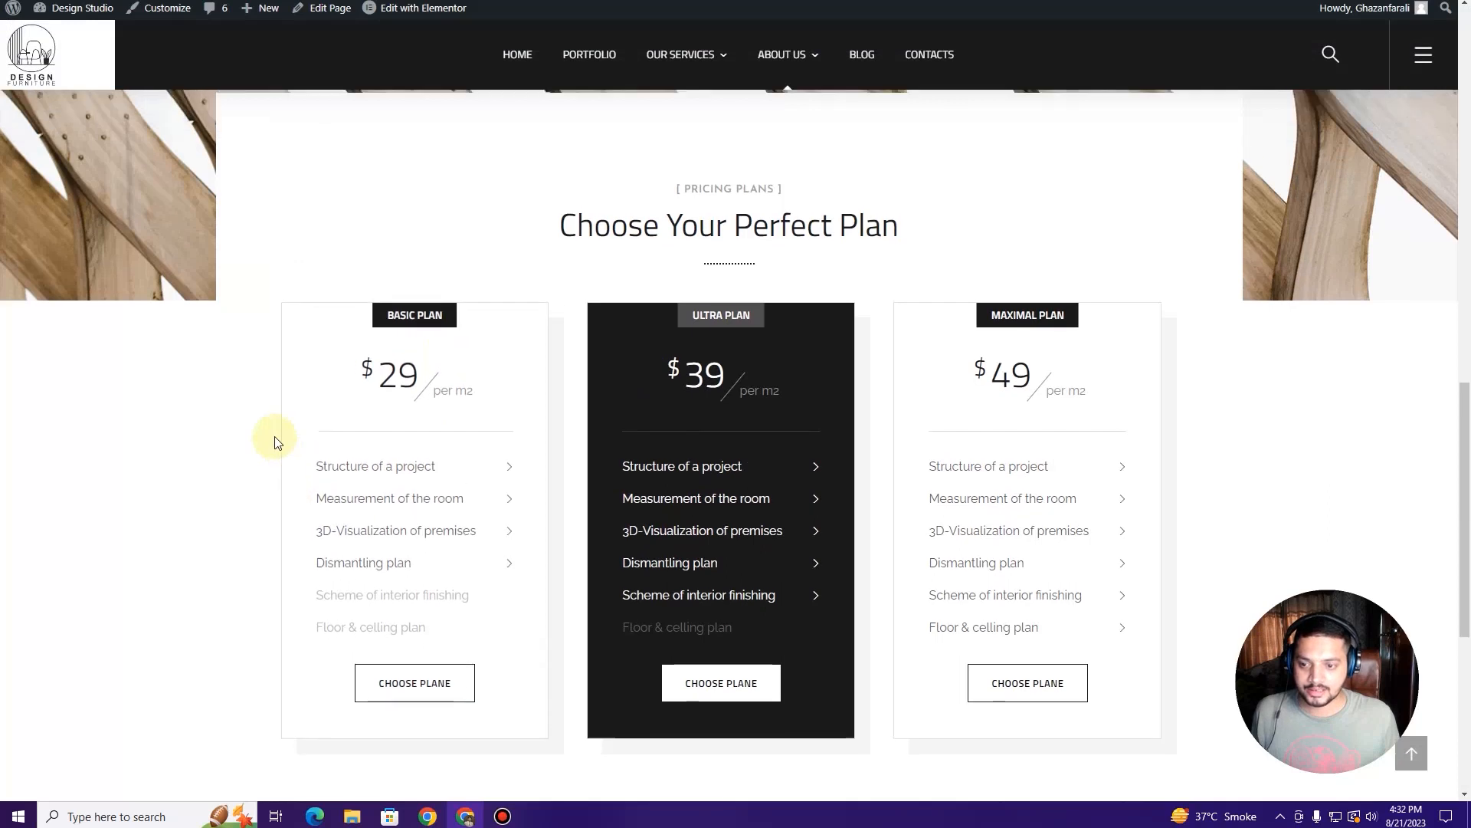
scroll(278, 442, "up", 2)
scroll(486, 530, "up", 4)
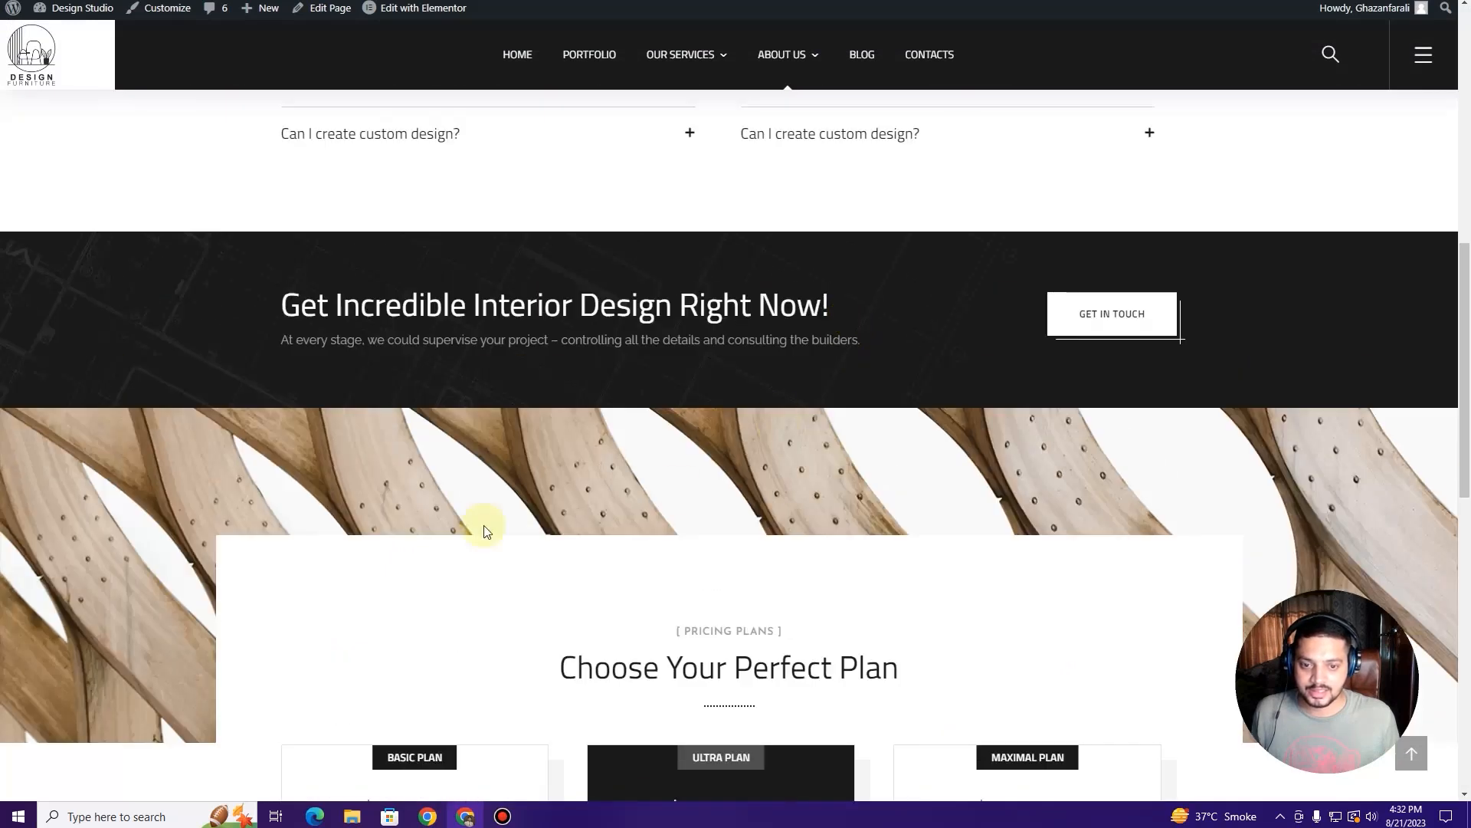
scroll(108, 407, "up", 2)
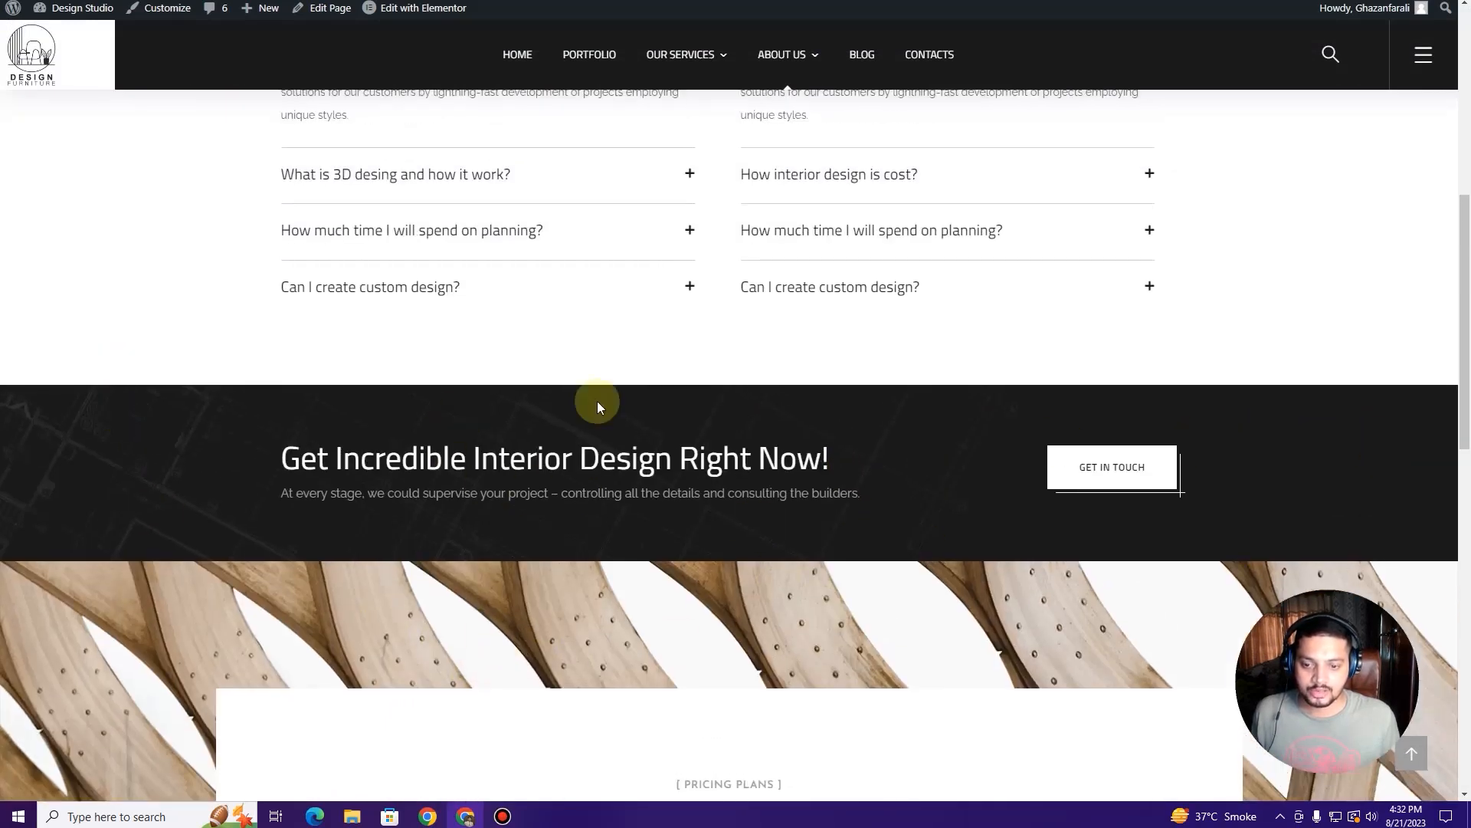
scroll(377, 416, "down", 2)
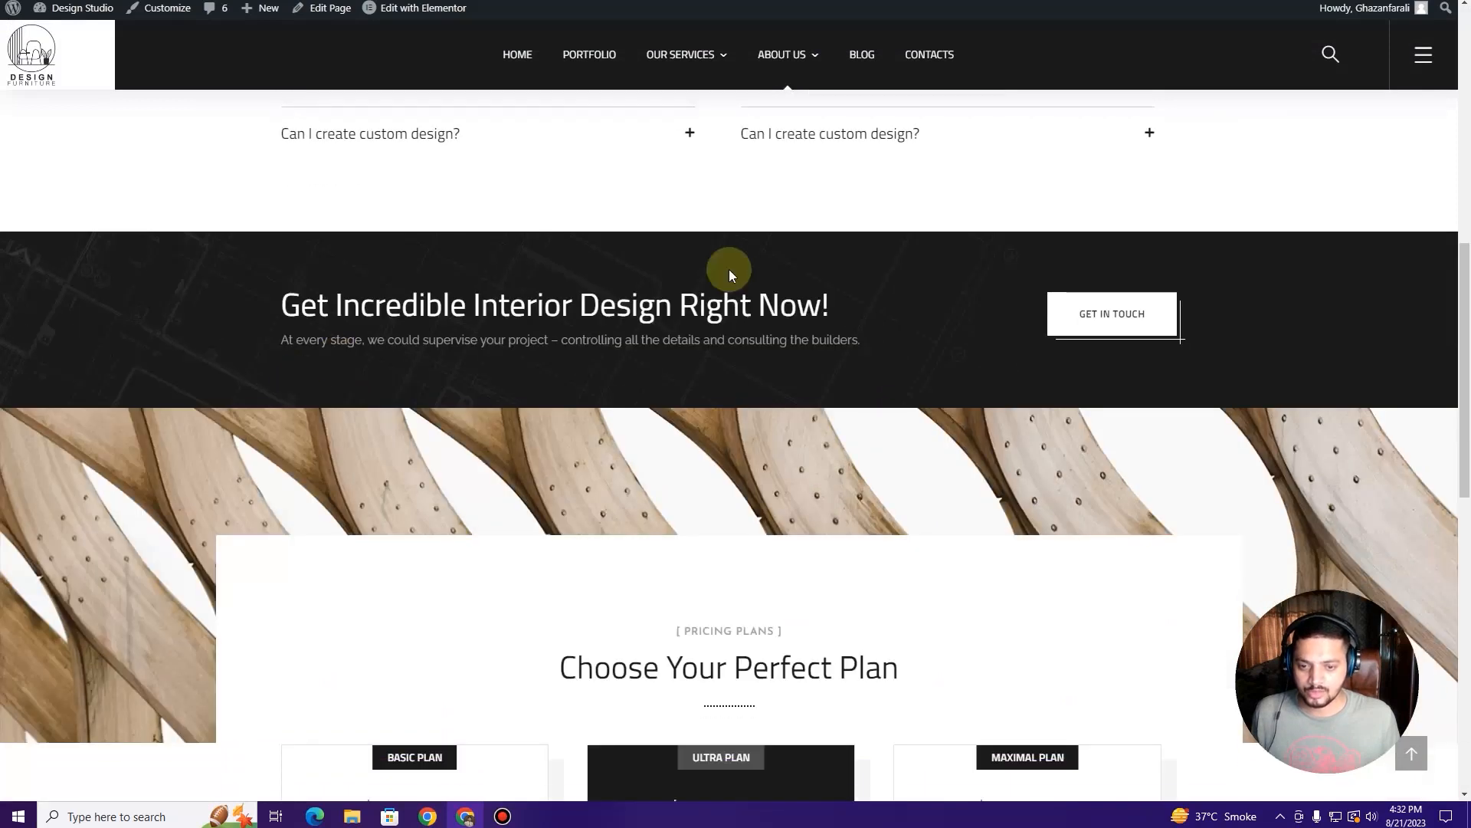
scroll(537, 307, "down", 4)
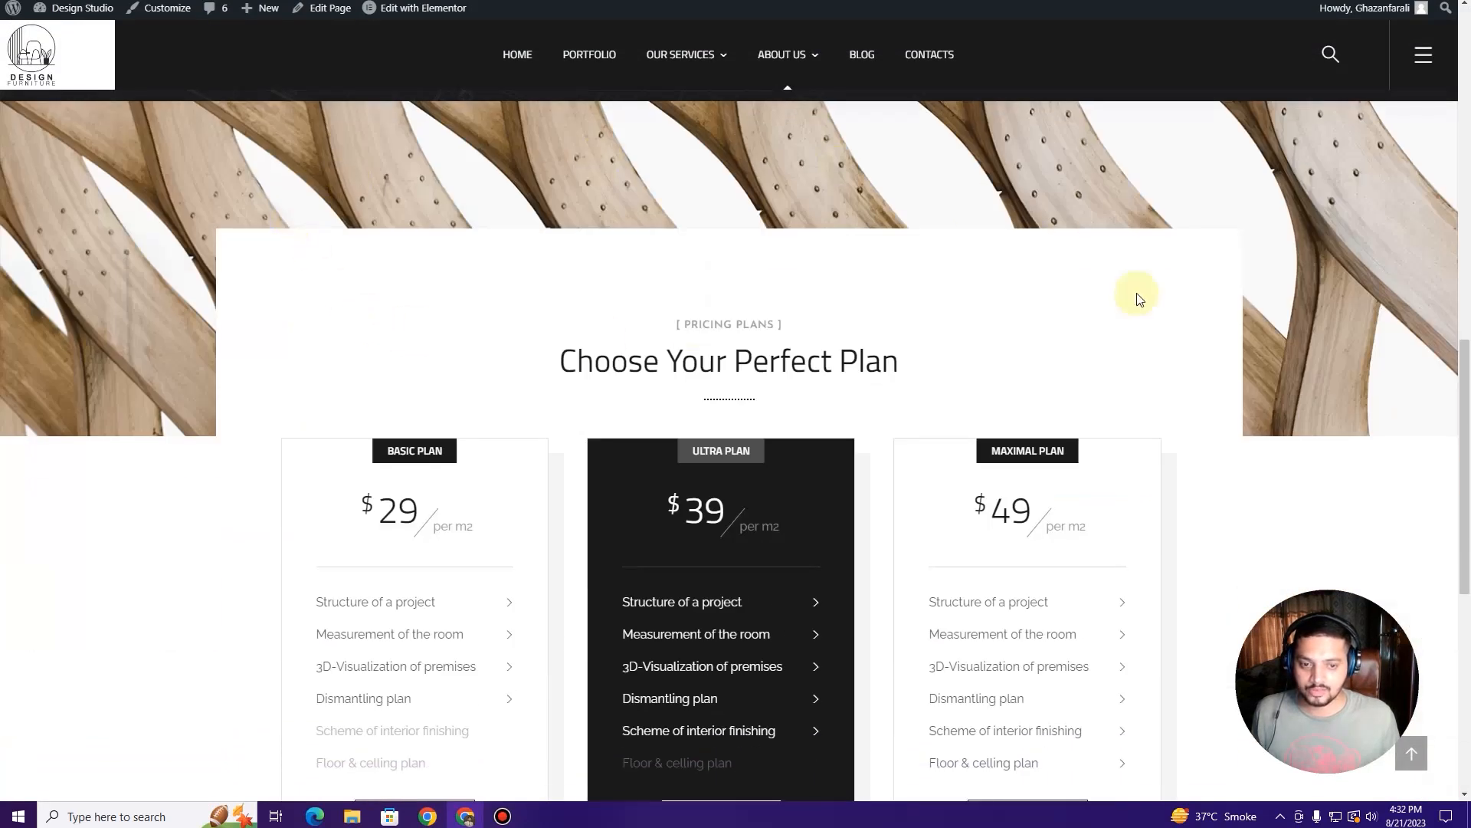
scroll(657, 542, "down", 5)
scroll(554, 308, "up", 5)
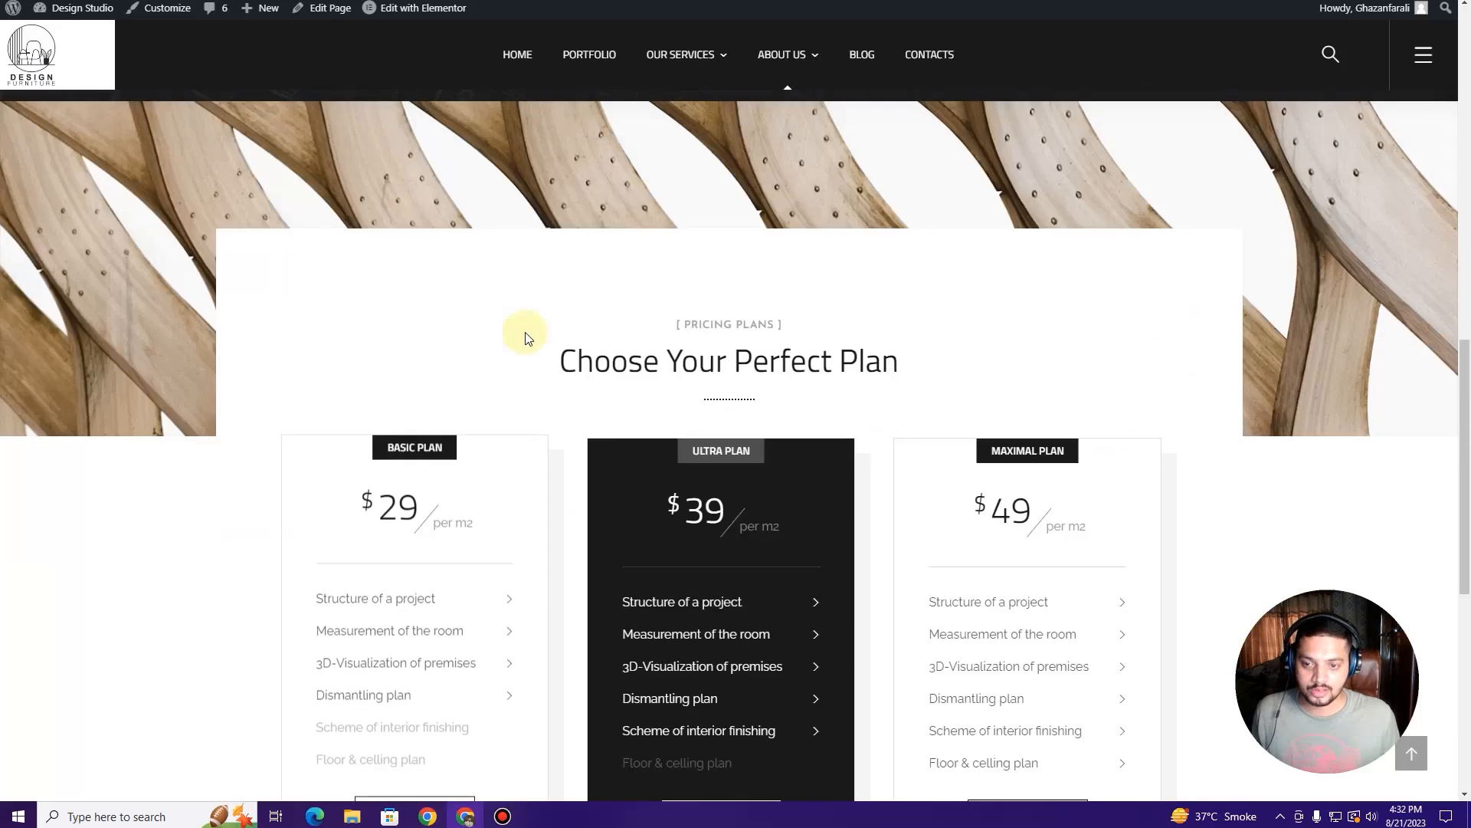
scroll(552, 337, "up", 5)
scroll(555, 334, "up", 8)
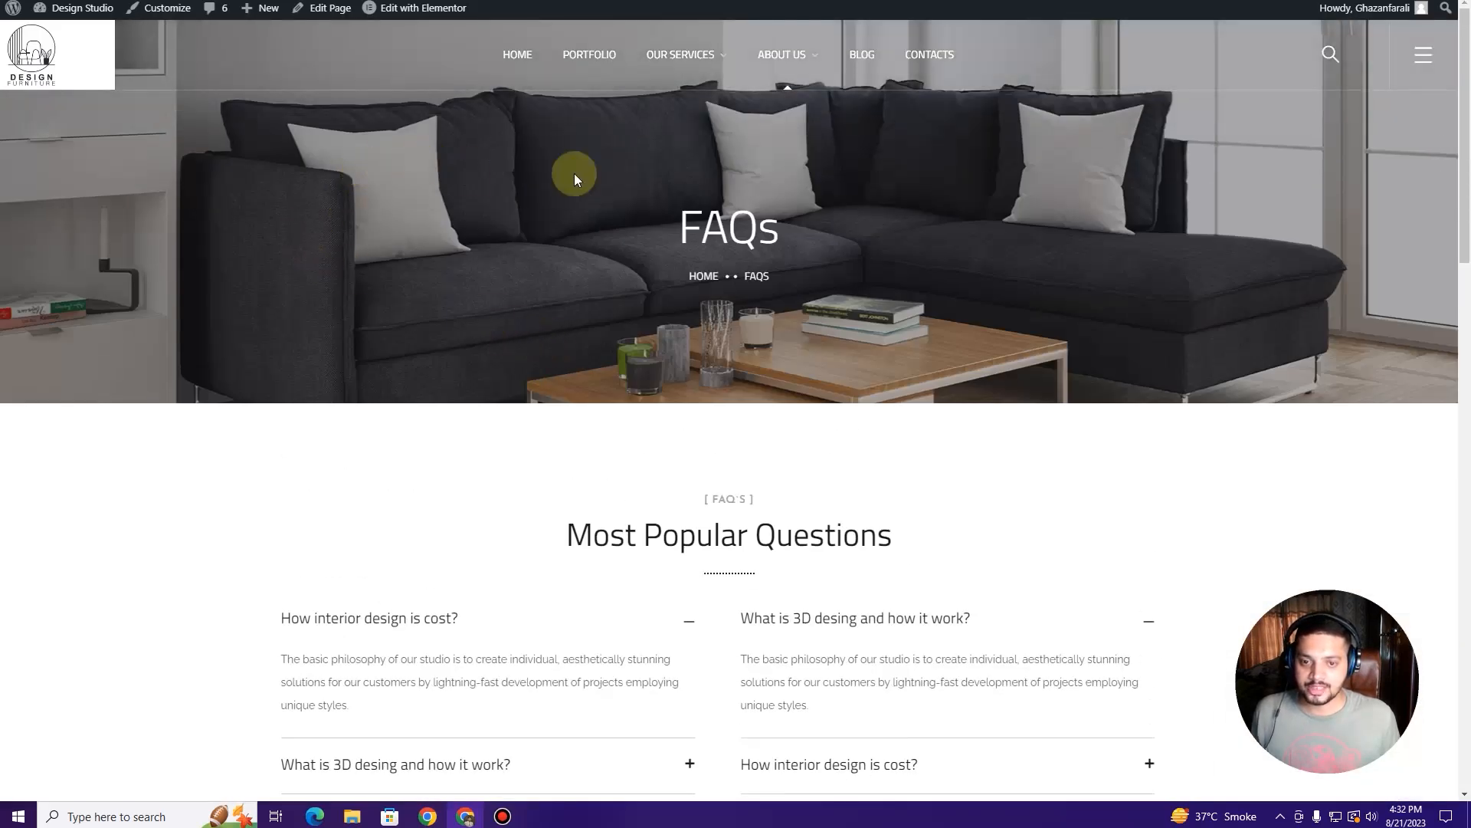
mouse_move(431, 21)
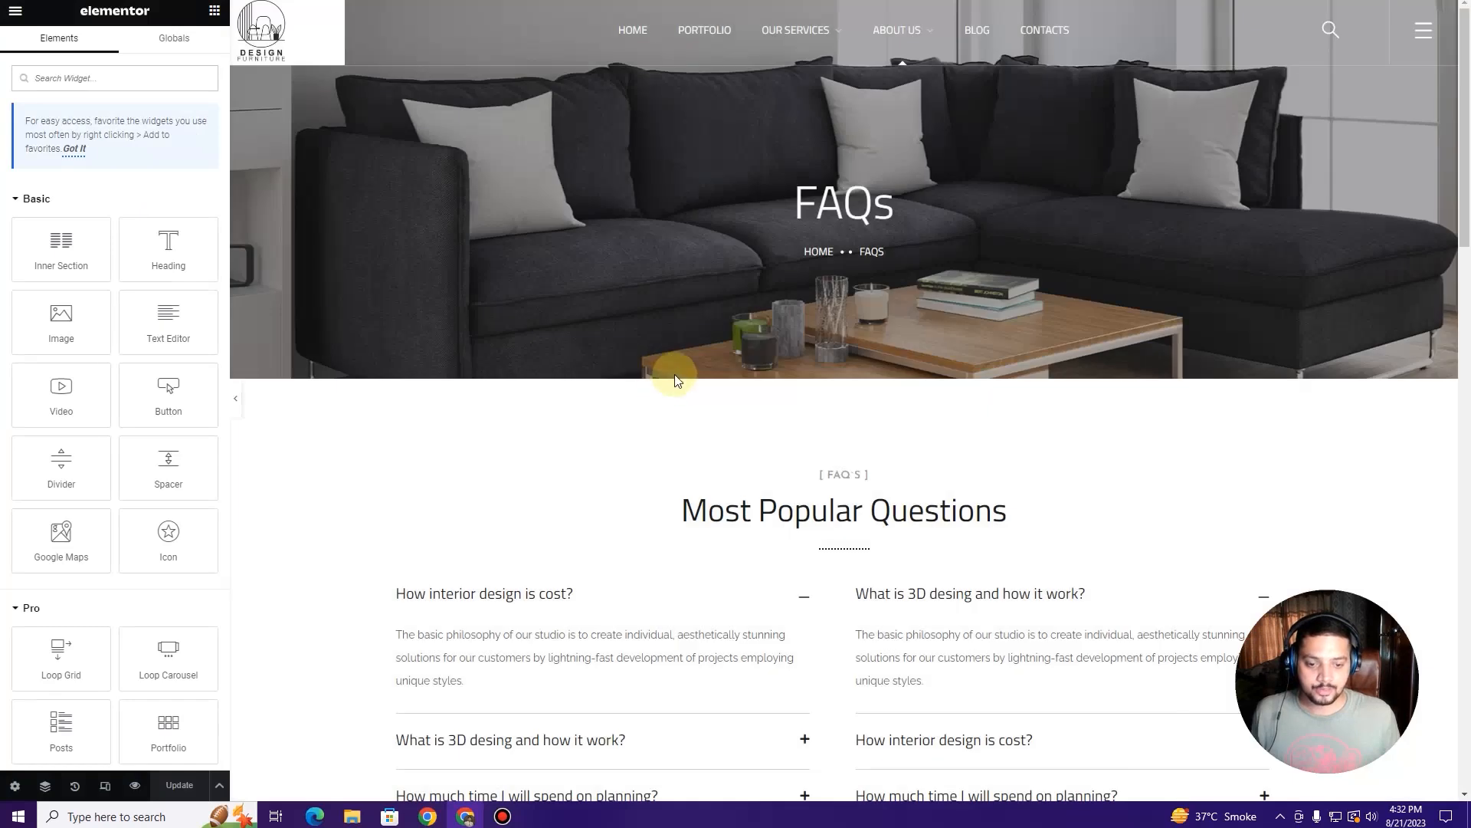
Step: Scroll to the pricing area and delete the Choose Your Perfect Plan heading section
scroll(676, 381, "down", 9)
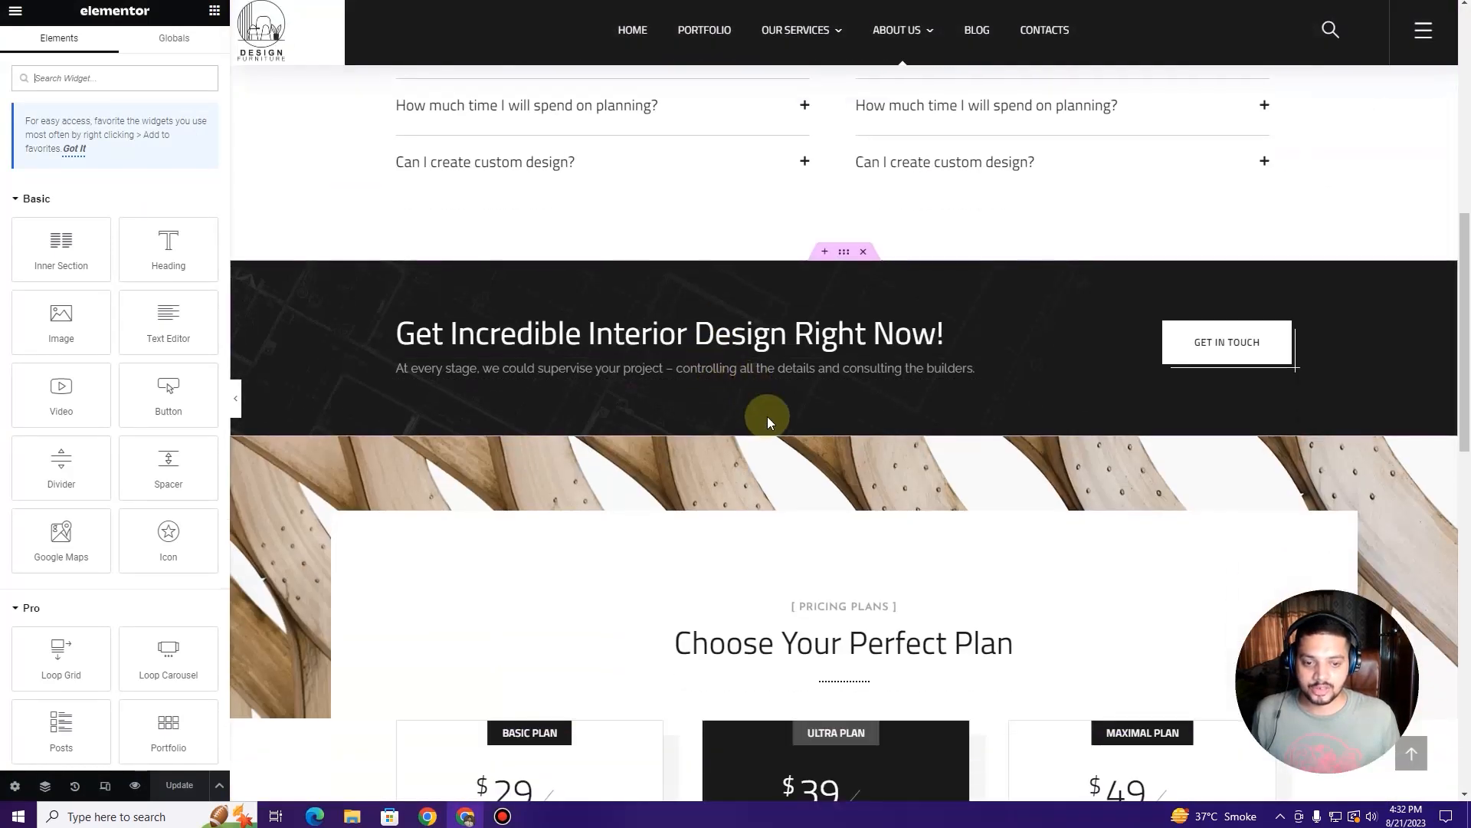
scroll(766, 416, "down", 3)
scroll(868, 311, "down", 3)
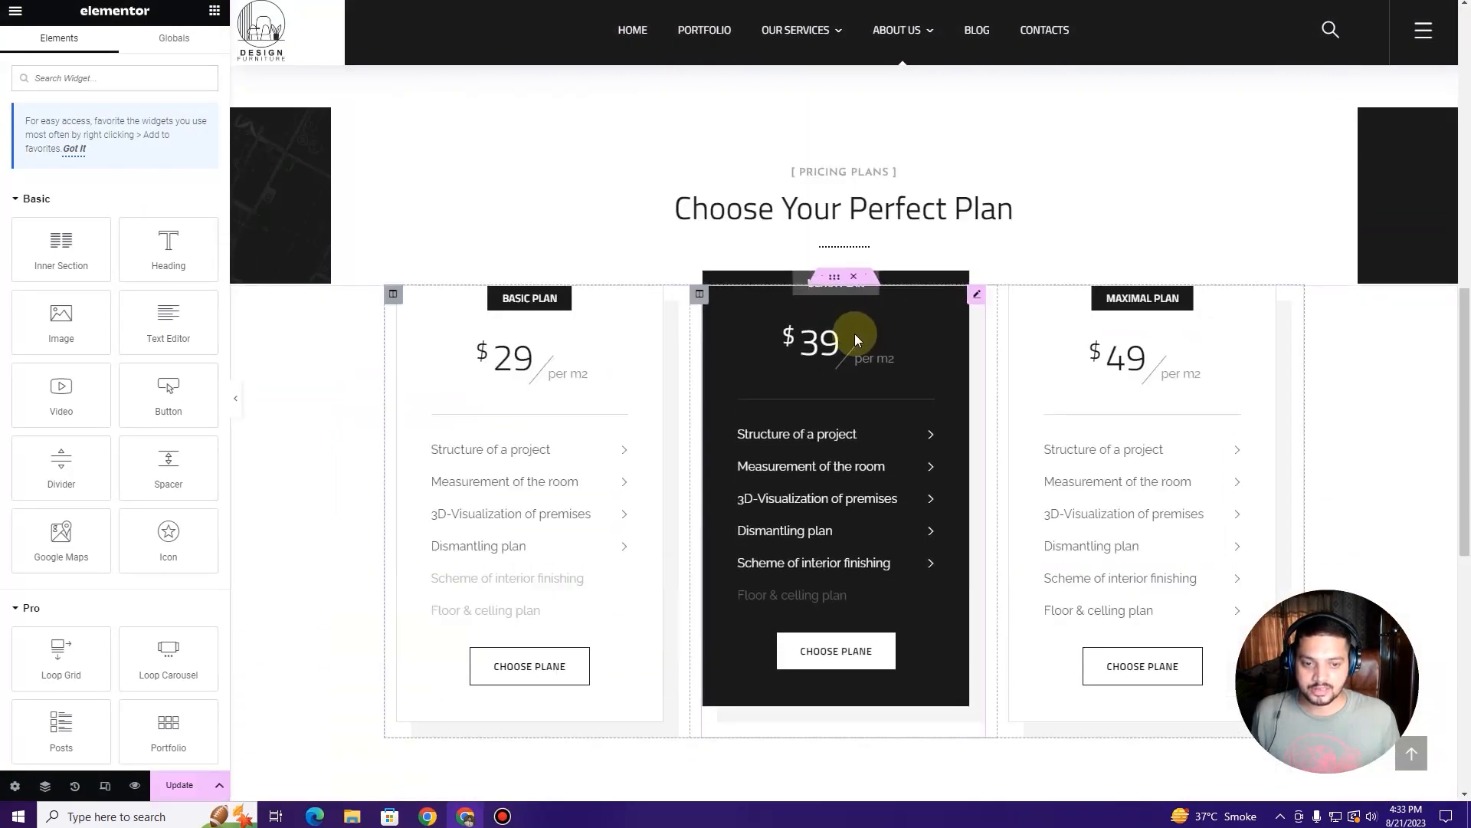
scroll(855, 336, "up", 2)
left_click(866, 225)
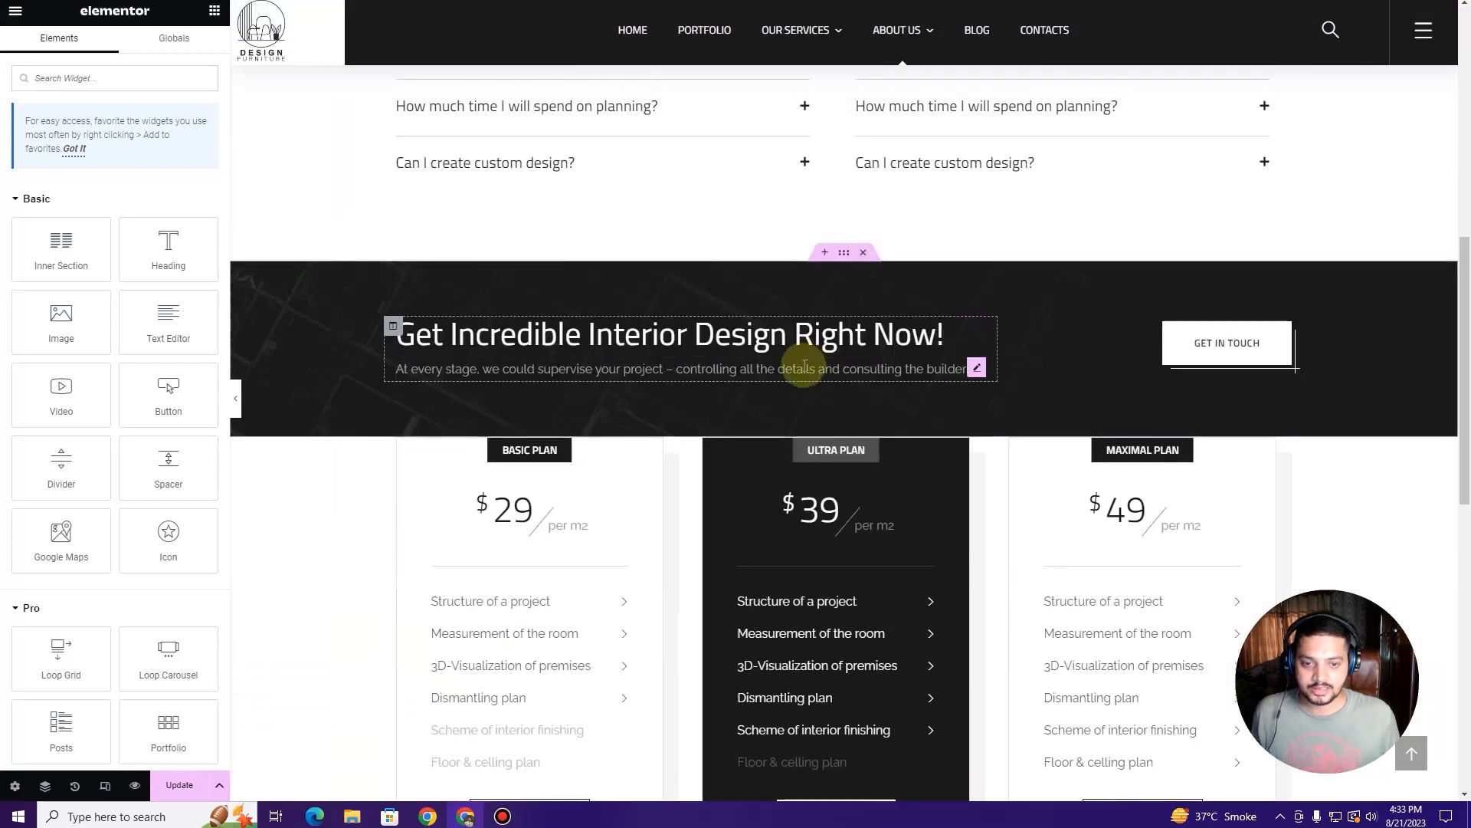
Step: Delete the pricing plans section and the empty section left below the banner
left_click(864, 429)
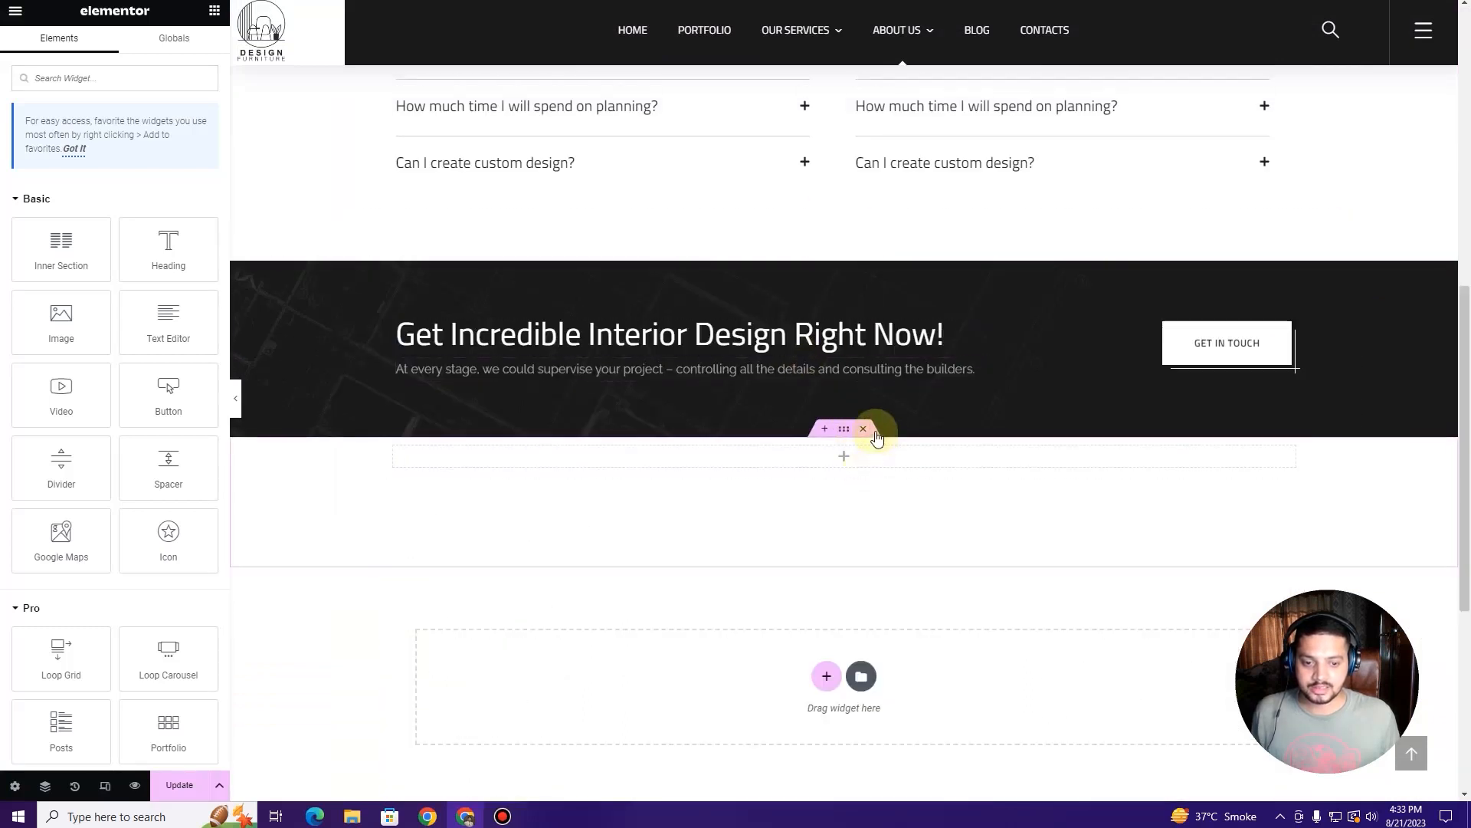
left_click(876, 431)
scroll(478, 473, "up", 5)
scroll(478, 472, "down", 6)
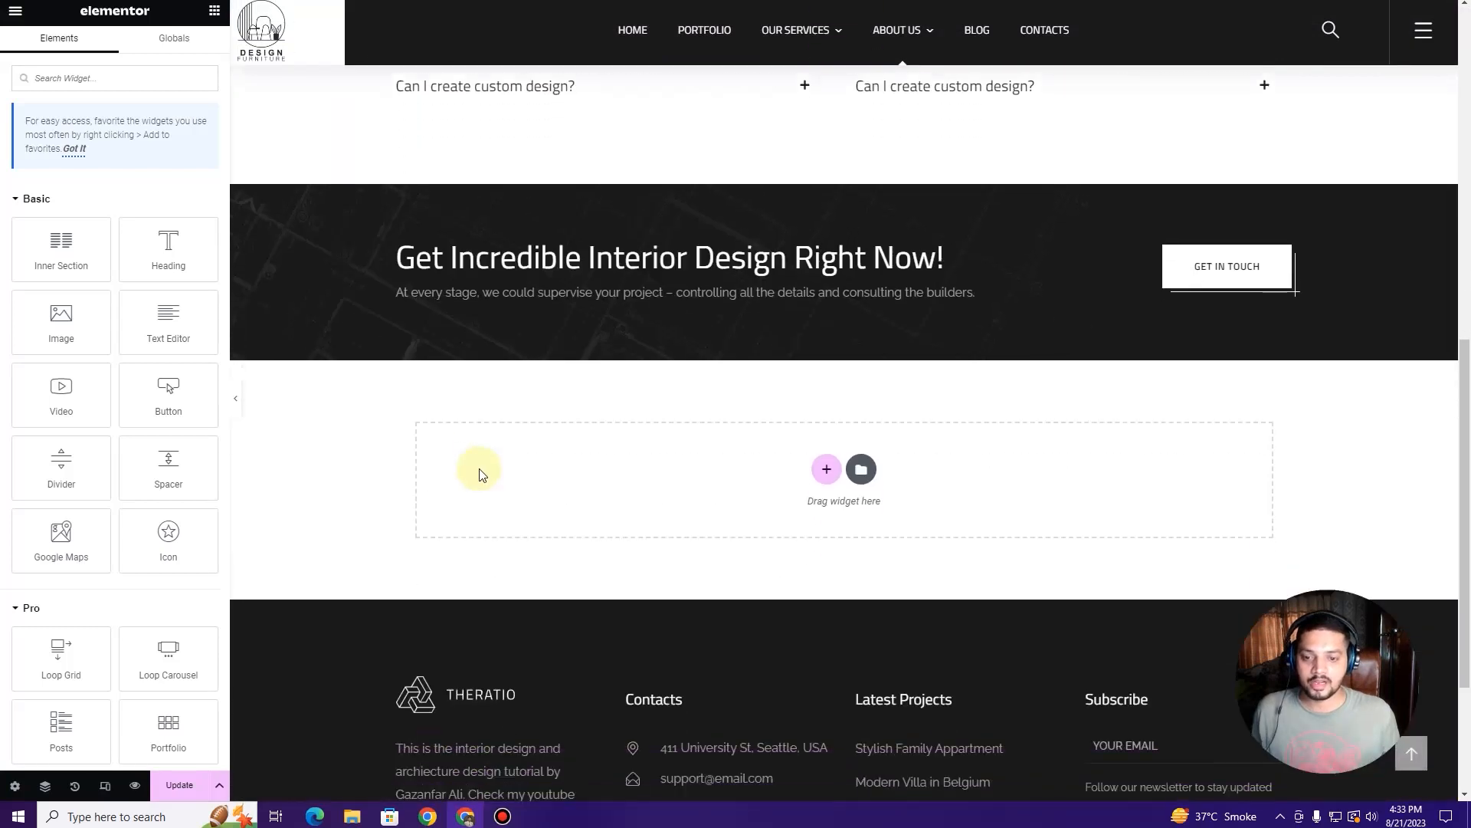
scroll(479, 473, "up", 9)
scroll(478, 473, "down", 6)
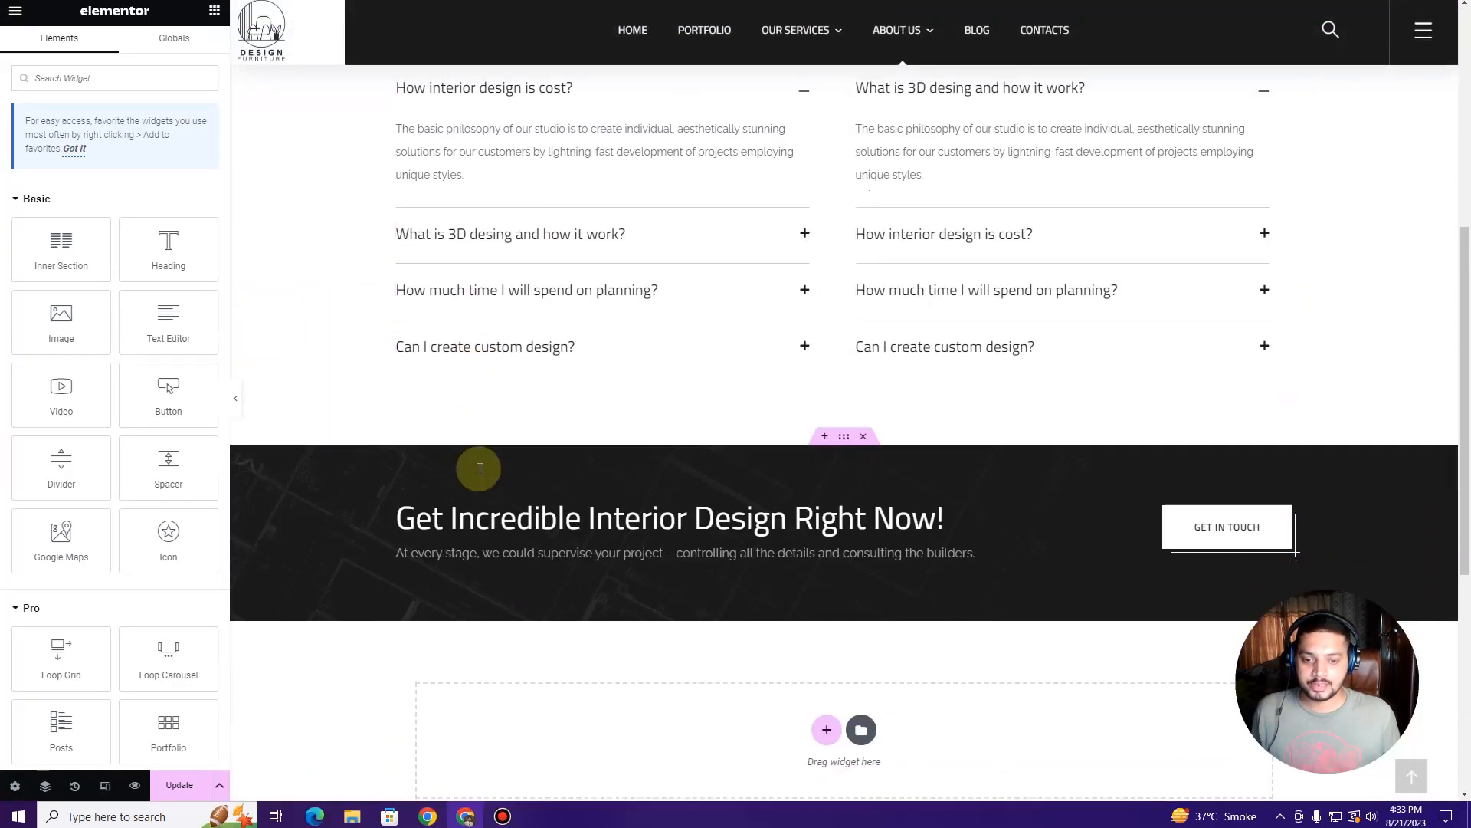
scroll(480, 474, "up", 3)
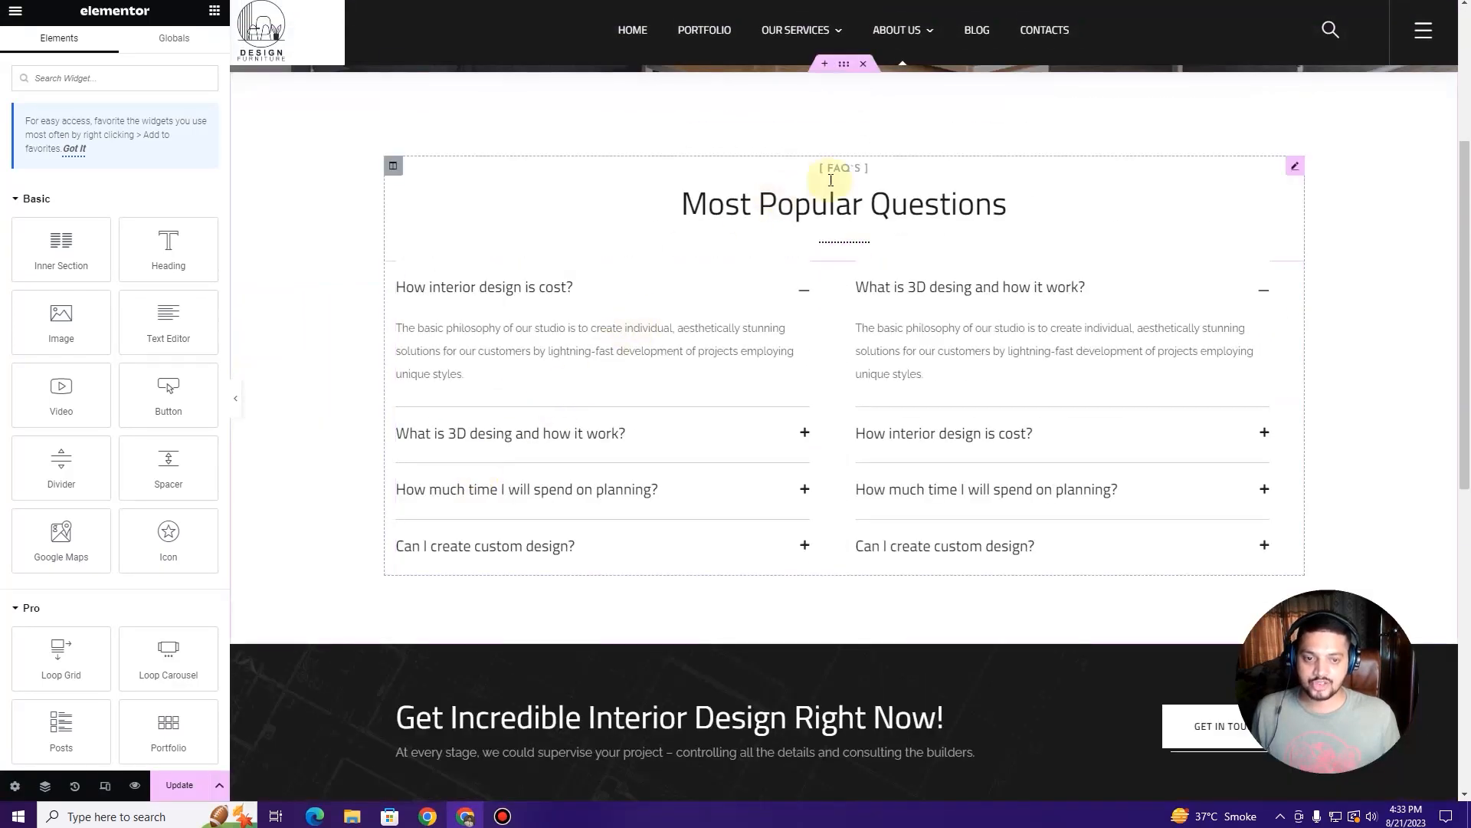
Step: Replace the Most Popular Questions heading title with 'What Client's Generally Asks'
left_click(824, 209)
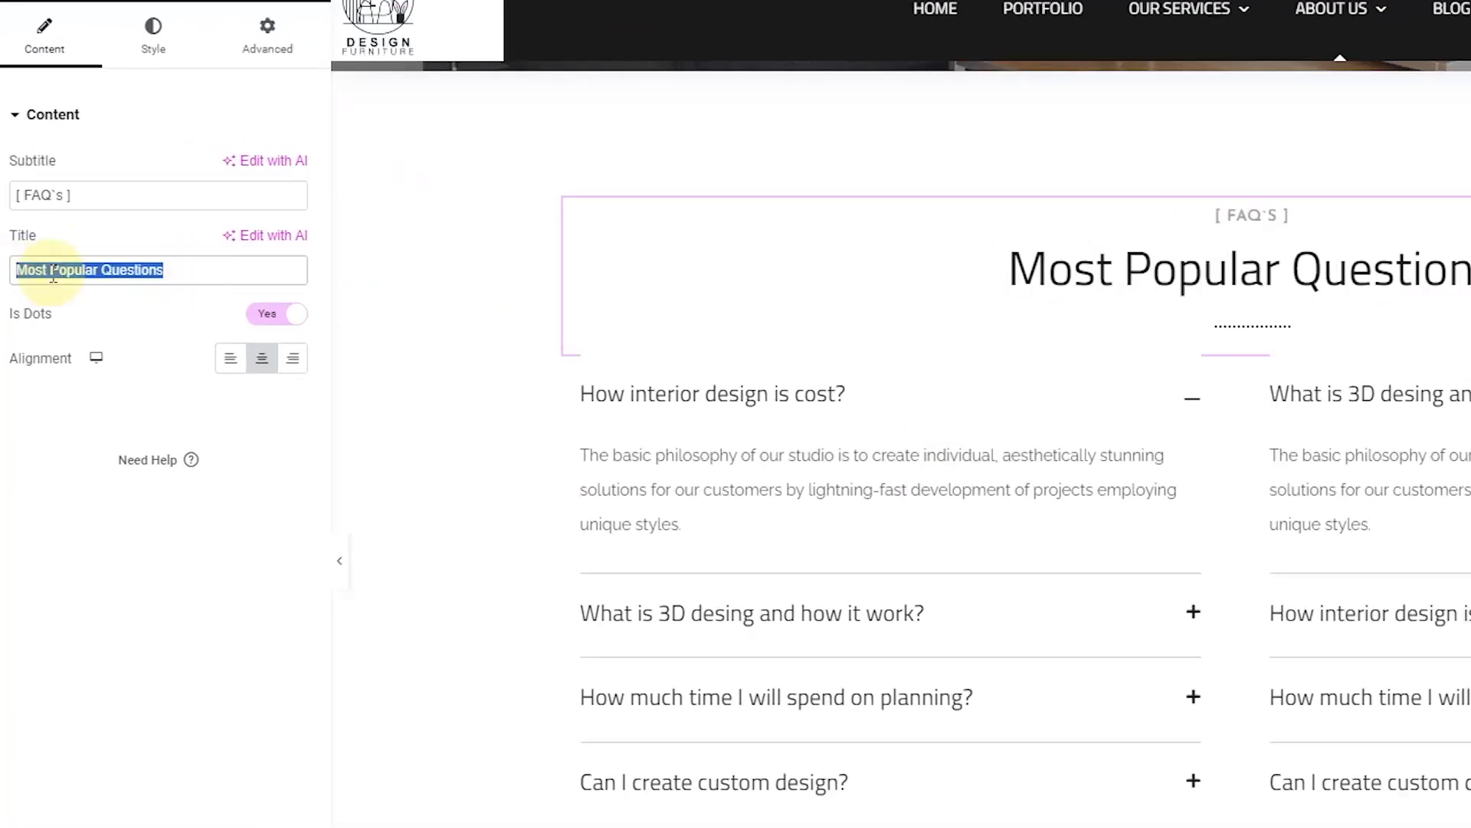
type("What C;oe")
key("BackSpace")
key("BackSpace")
key("BackSpace")
type("lient's Geee")
key("BackSpace")
key("BackSpace")
type("nera")
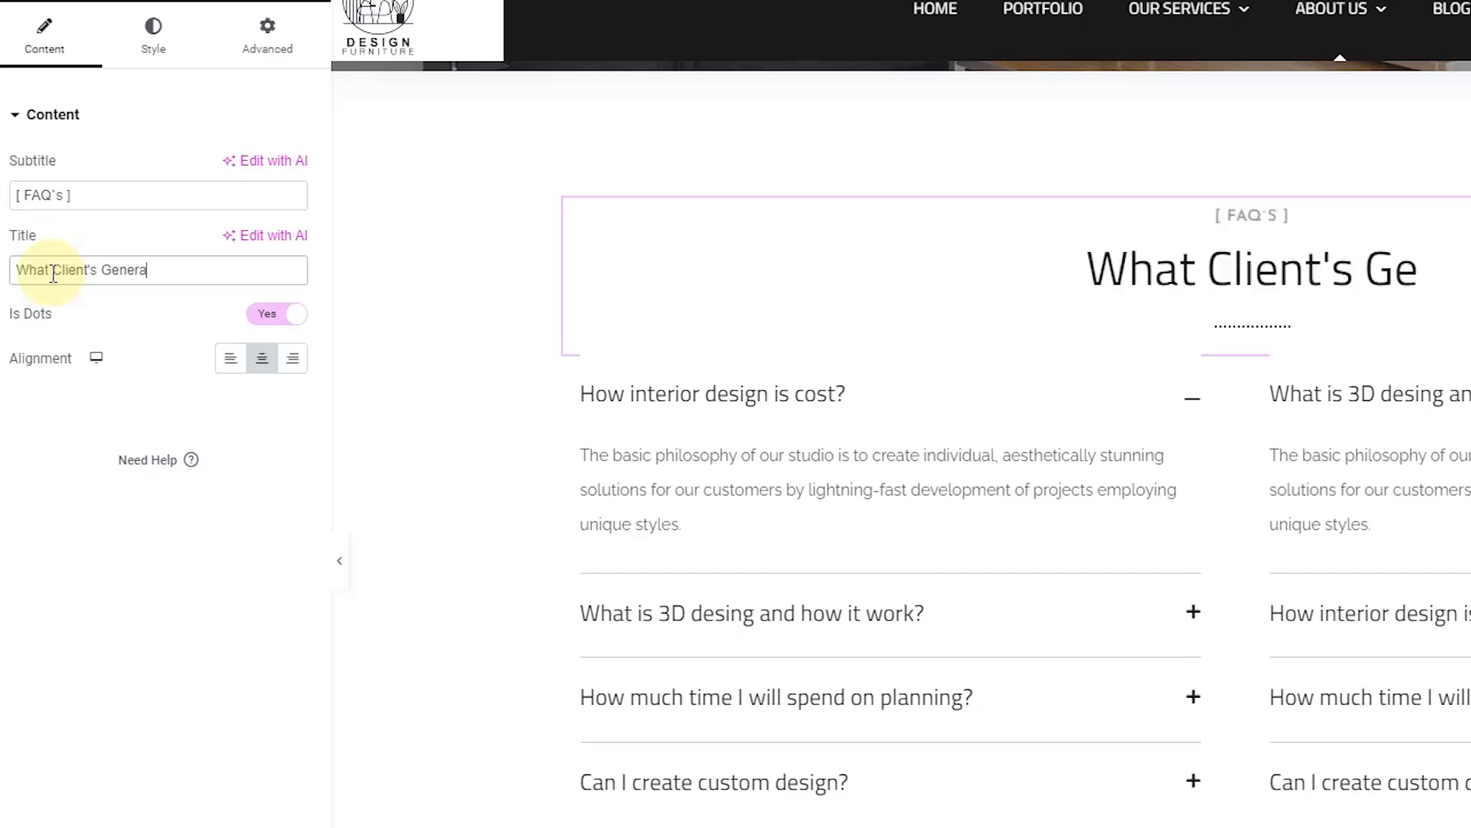
type("lly Ask")
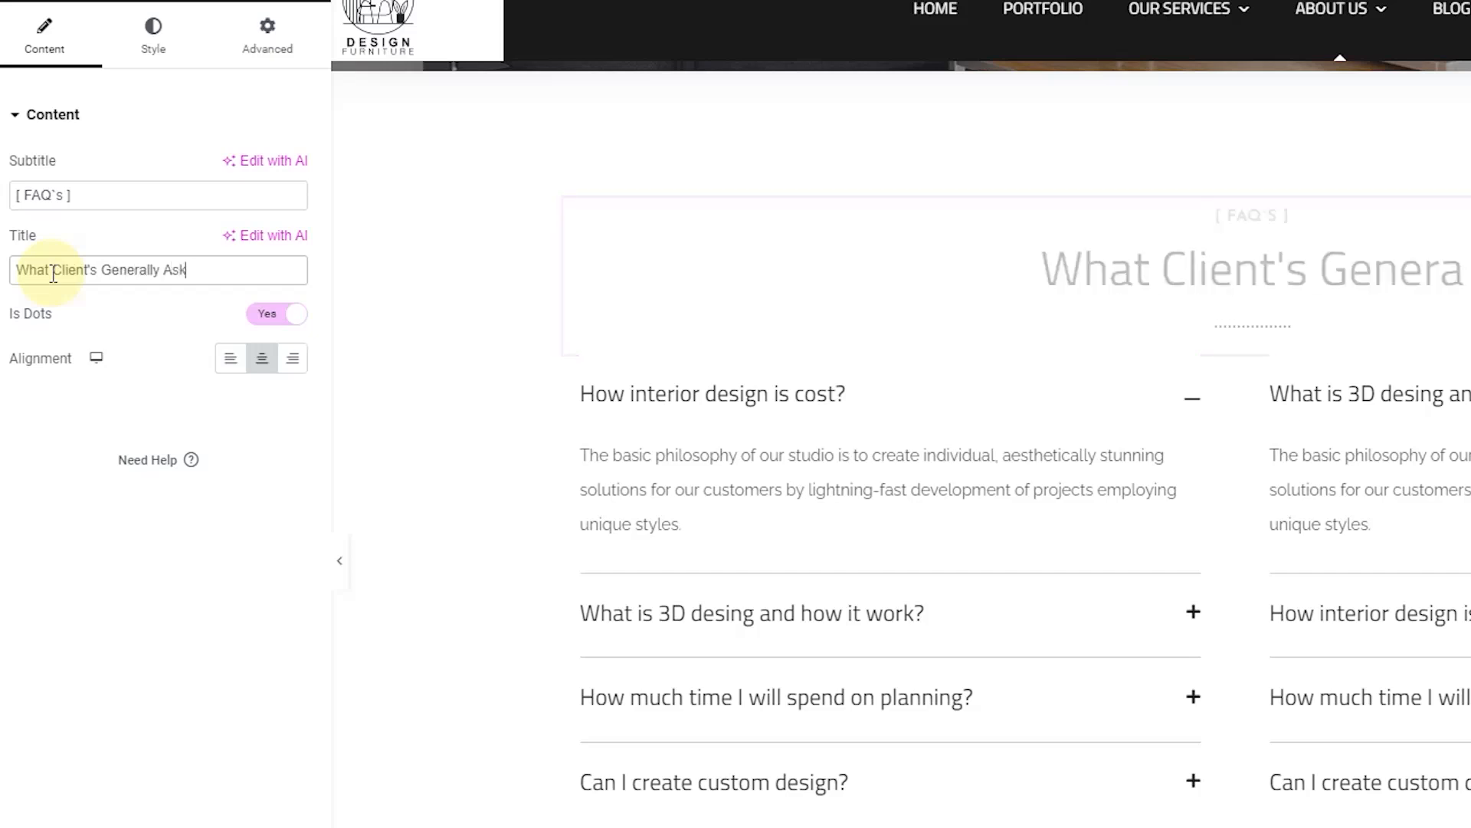
type("s")
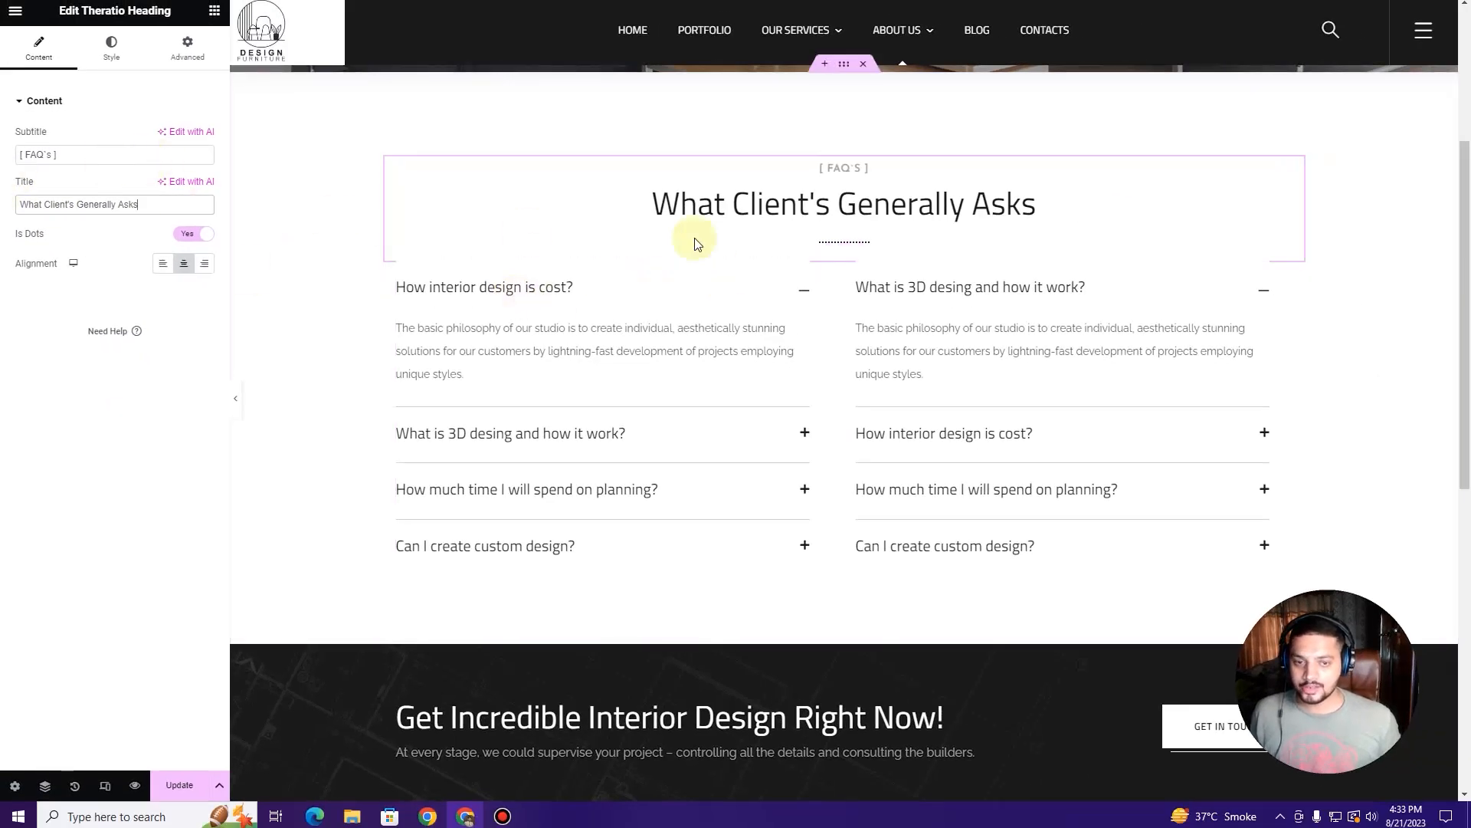
Step: Retitle the left accordion's first question 'Your question here' and paste a second copy of its answer
left_click(804, 300)
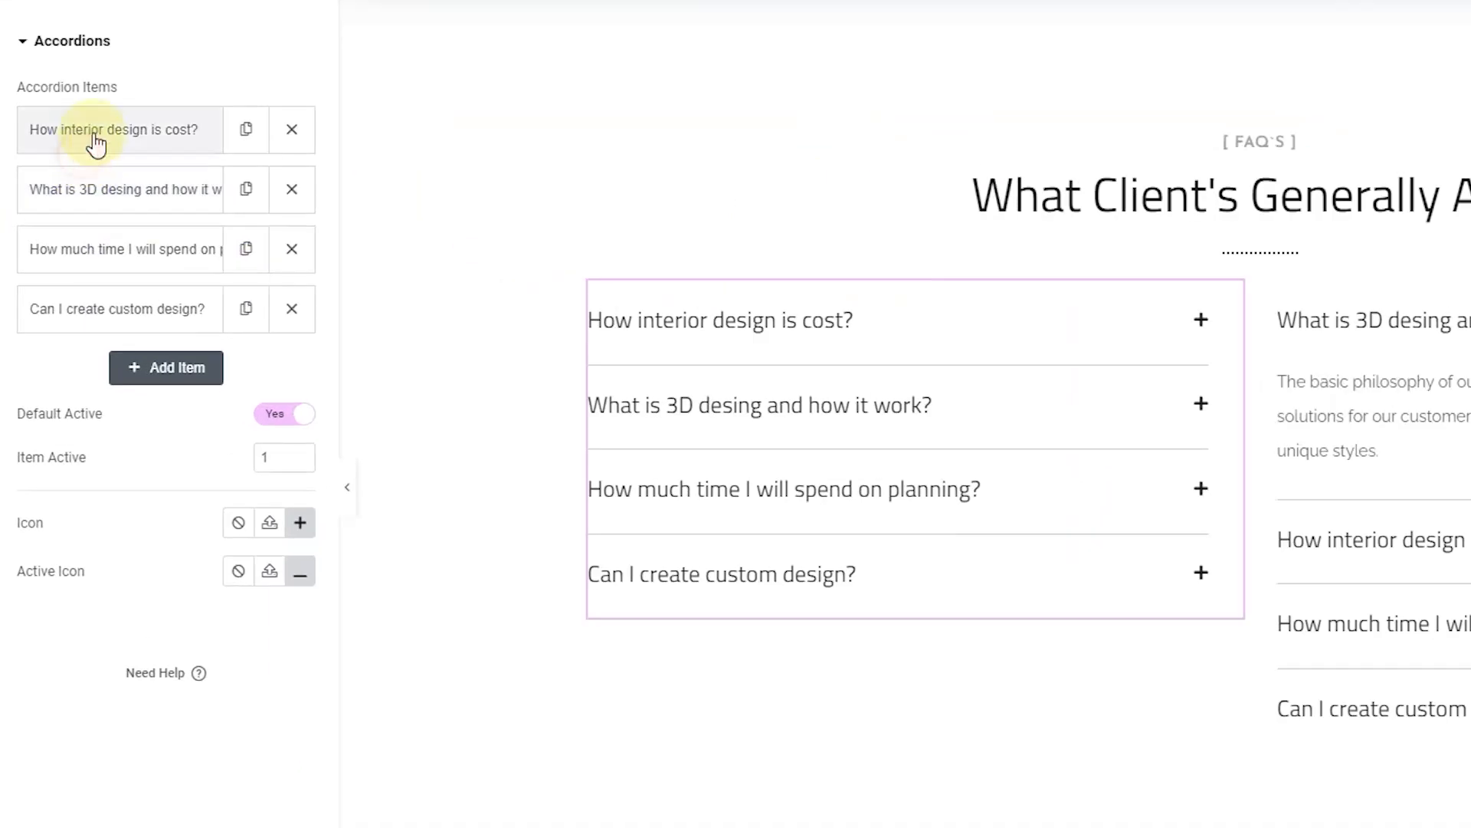
left_click(95, 141)
left_click_drag(220, 214, 45, 217)
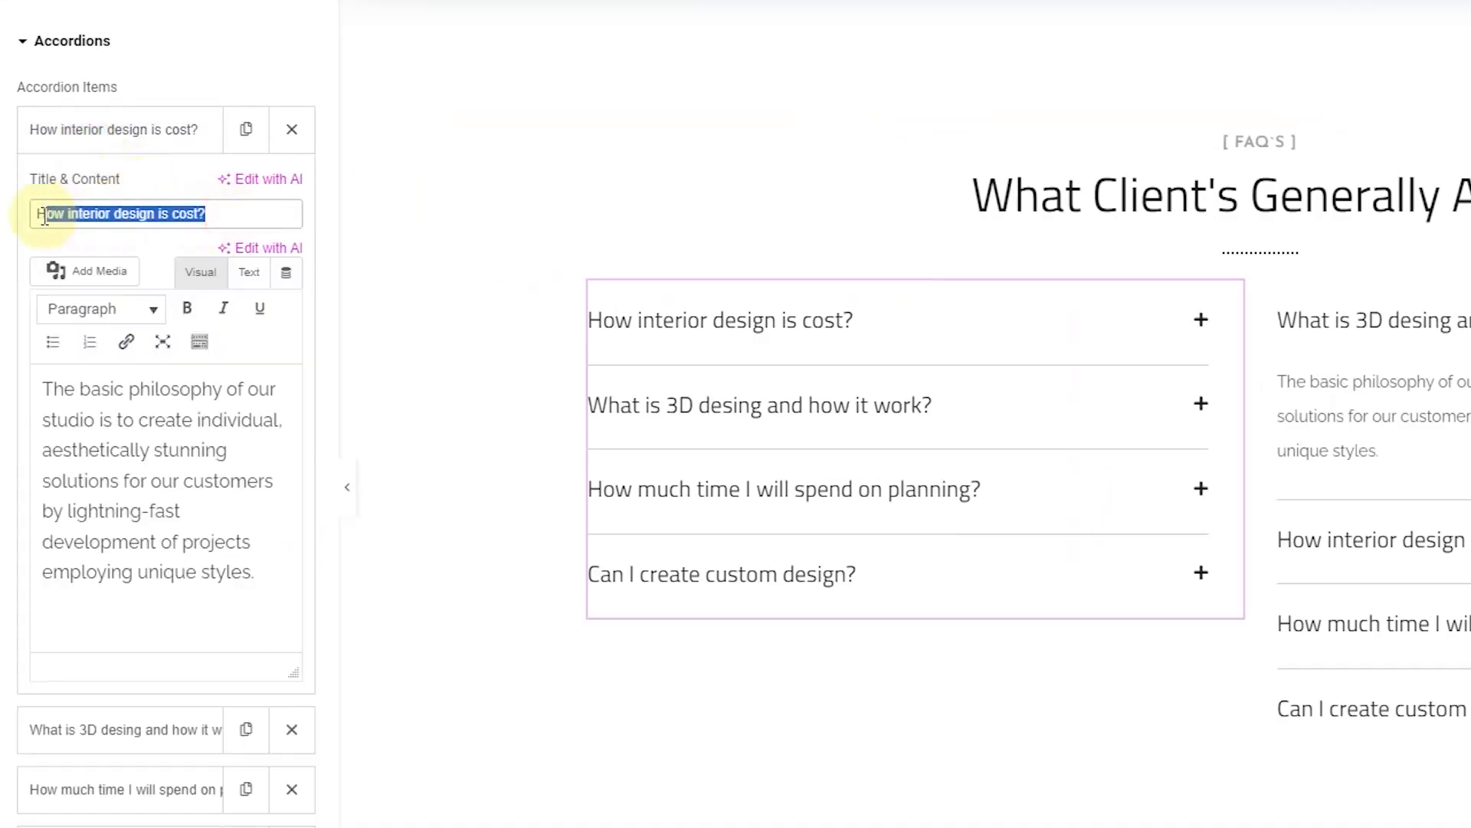
type("YOUR")
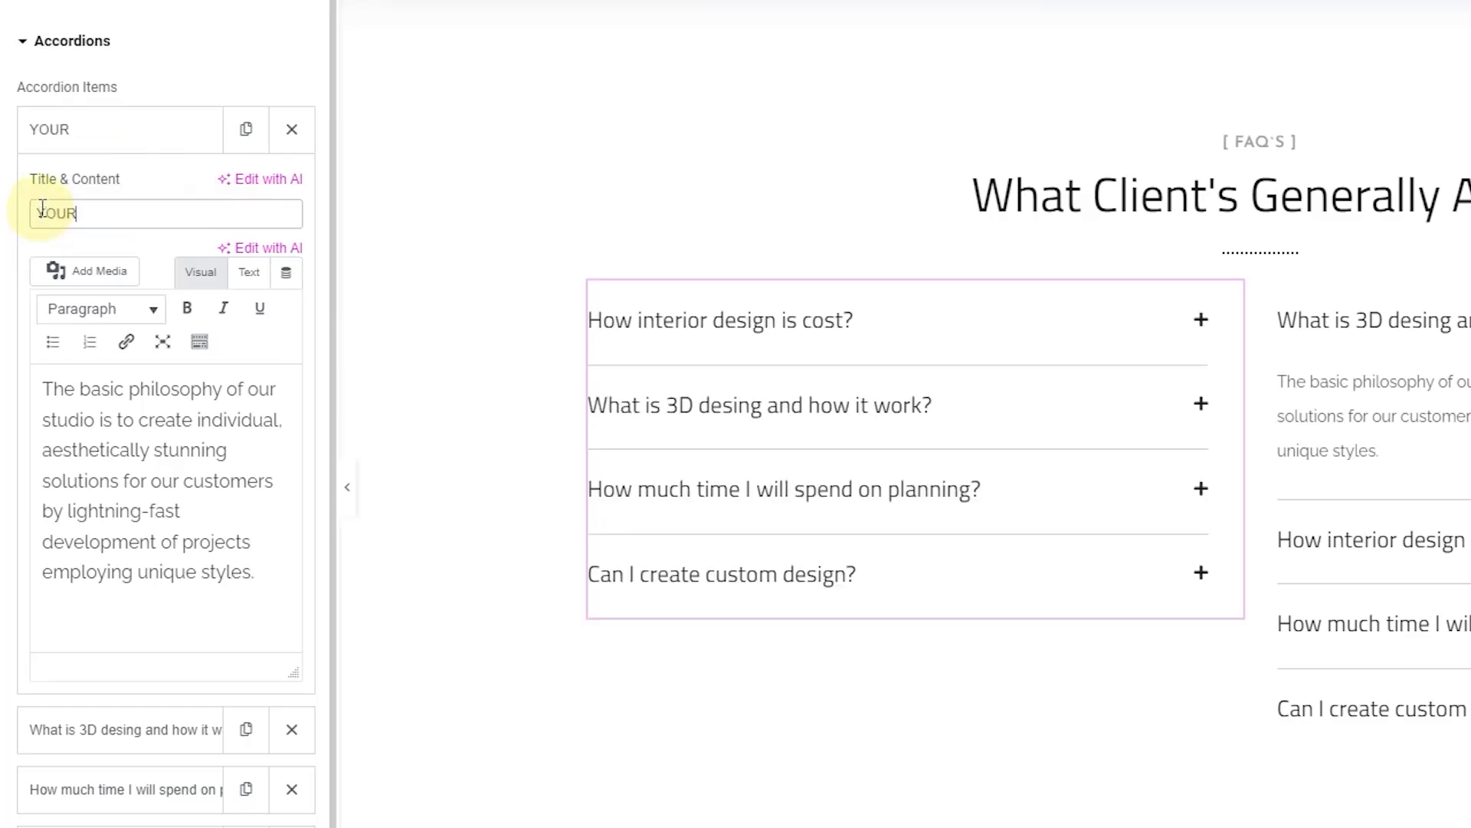
key("ctrl+a")
type("Y")
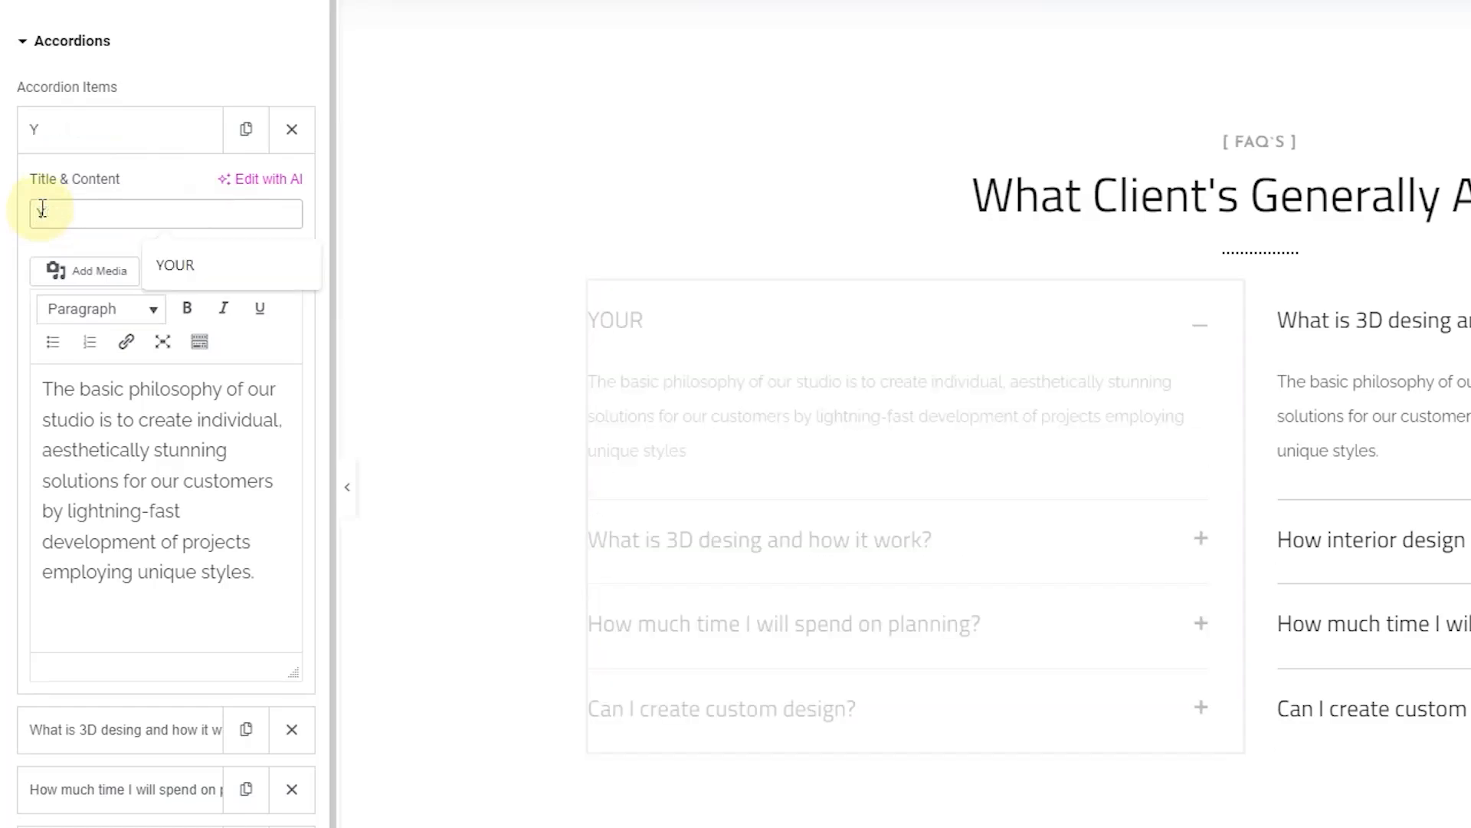
type("our qu")
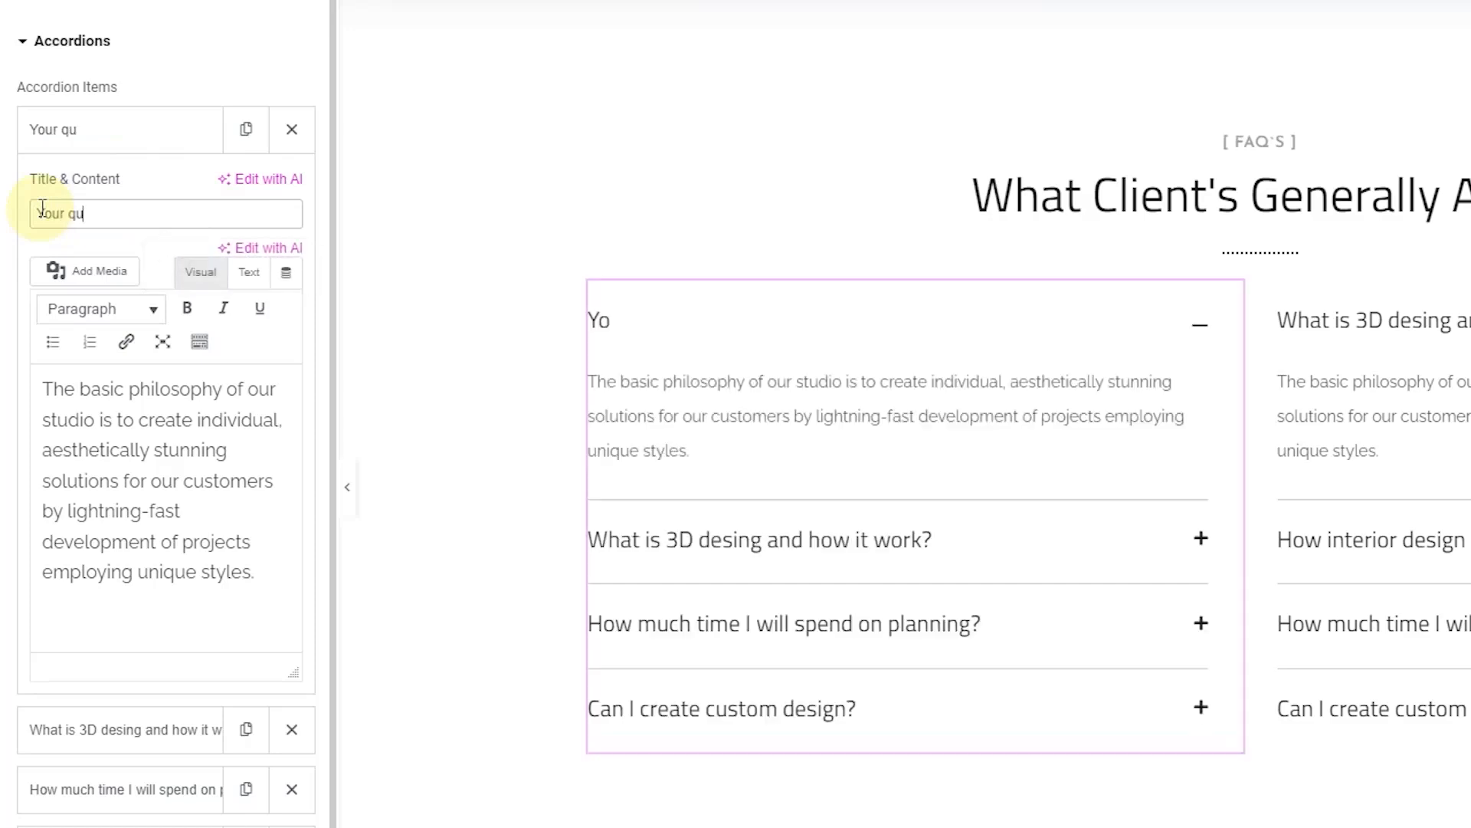
type("estion here")
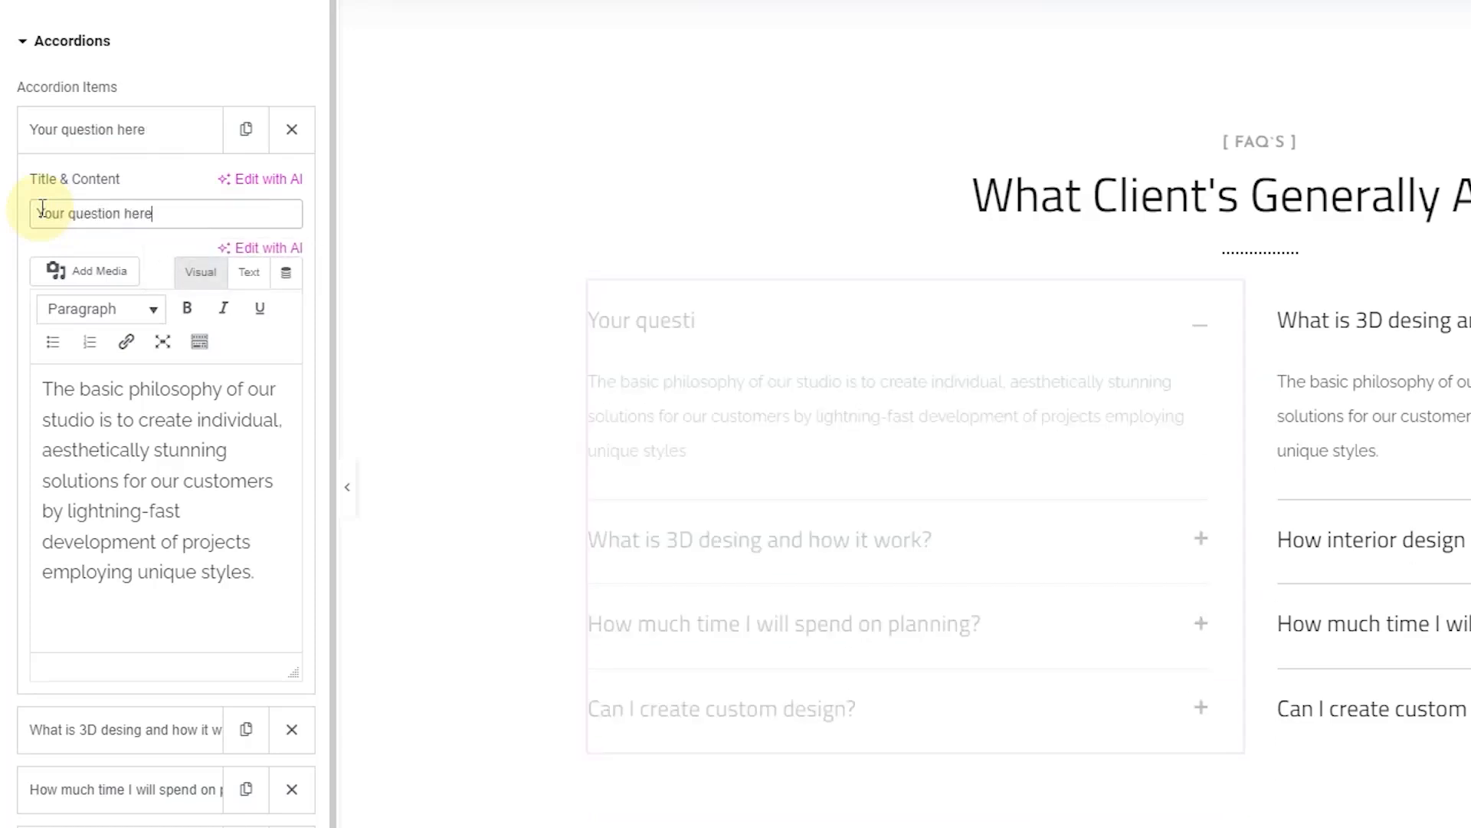
left_click(127, 427)
key("ctrl+a")
key("ctrl+c")
left_click(261, 588)
key("ctrl+v")
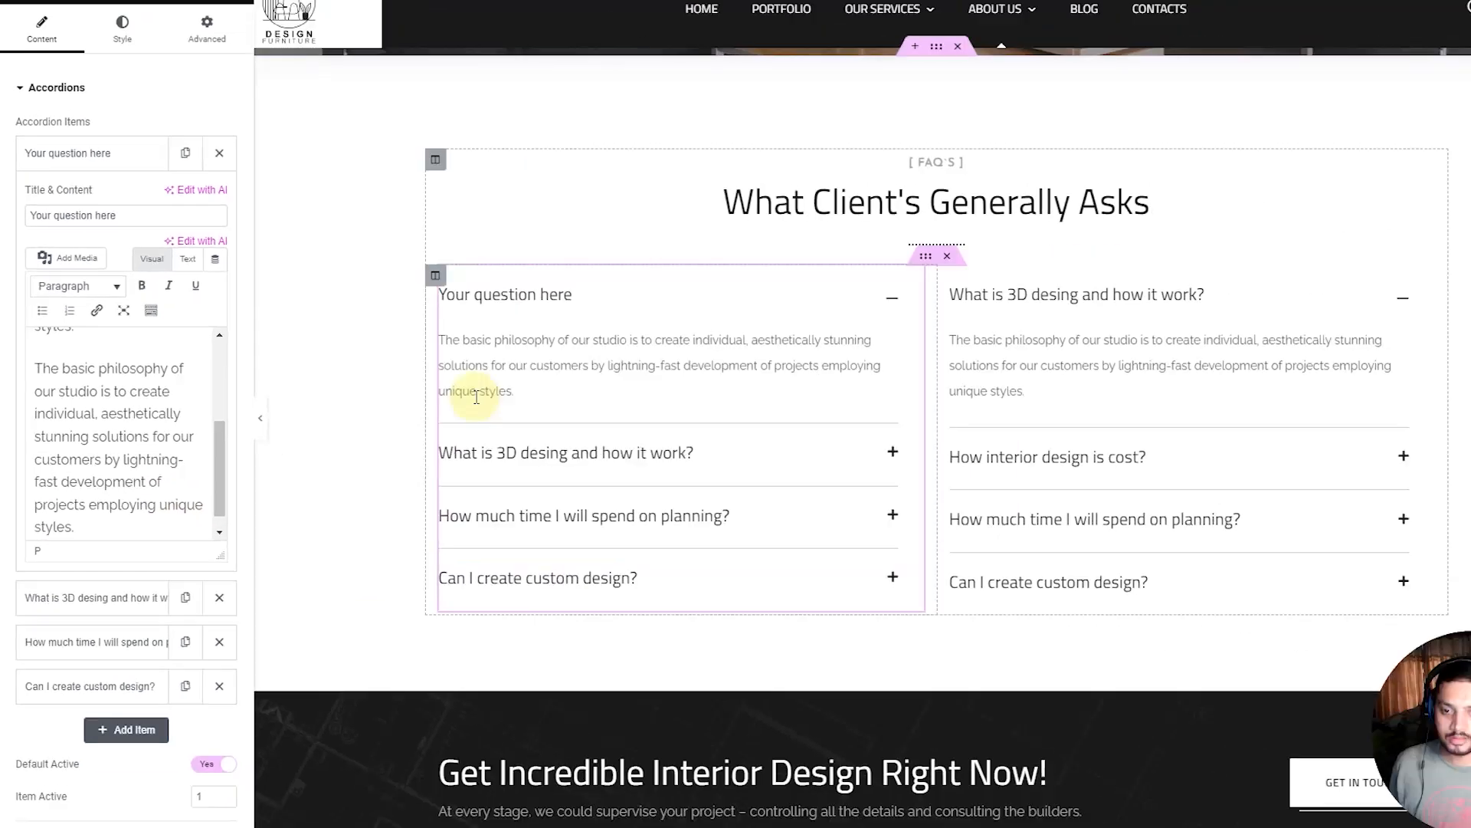
left_click(108, 171)
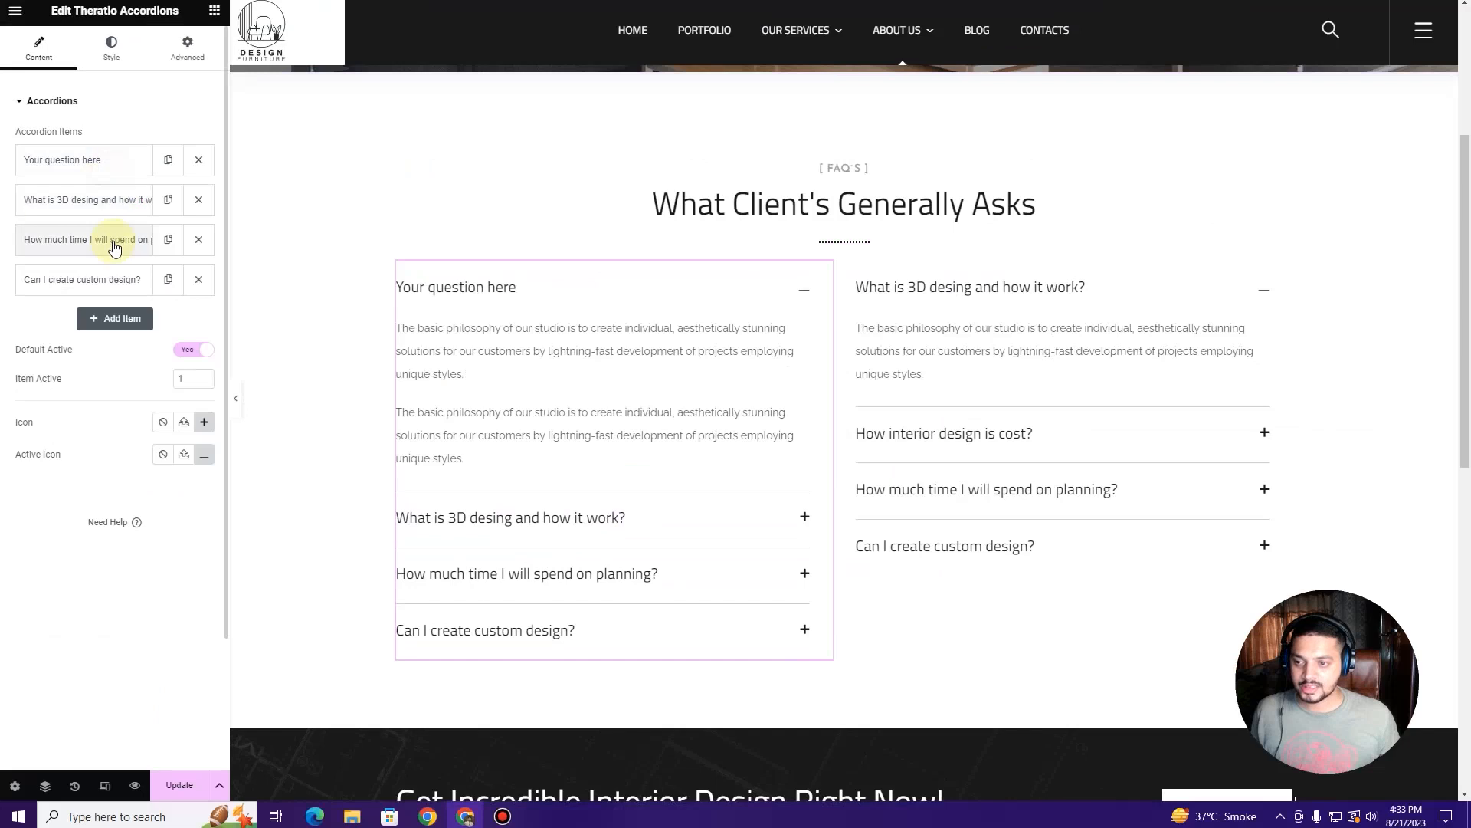
Step: Review the 3D, planning and custom-design accordion items
left_click(114, 201)
left_click(85, 590)
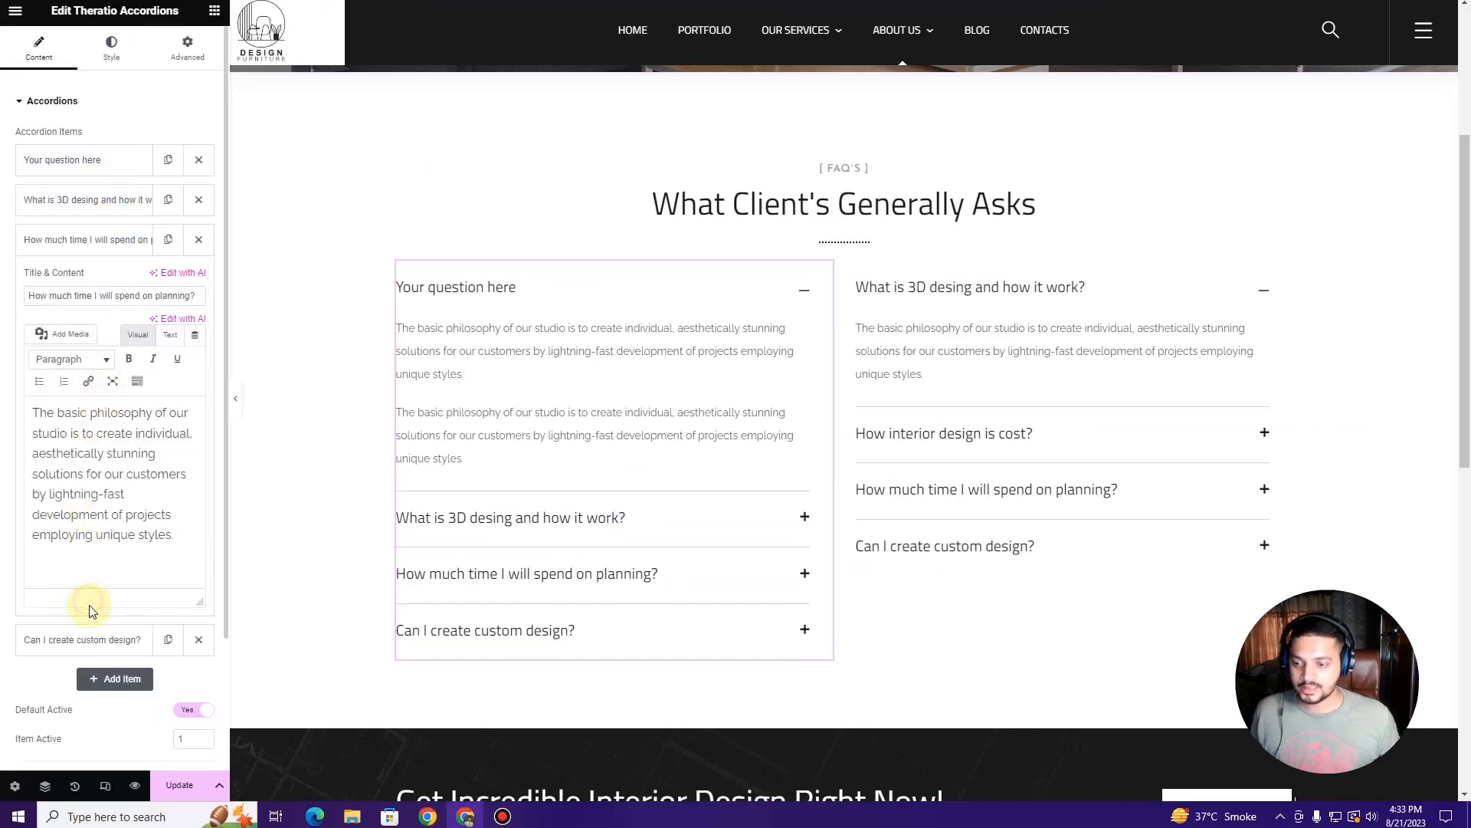
left_click(91, 635)
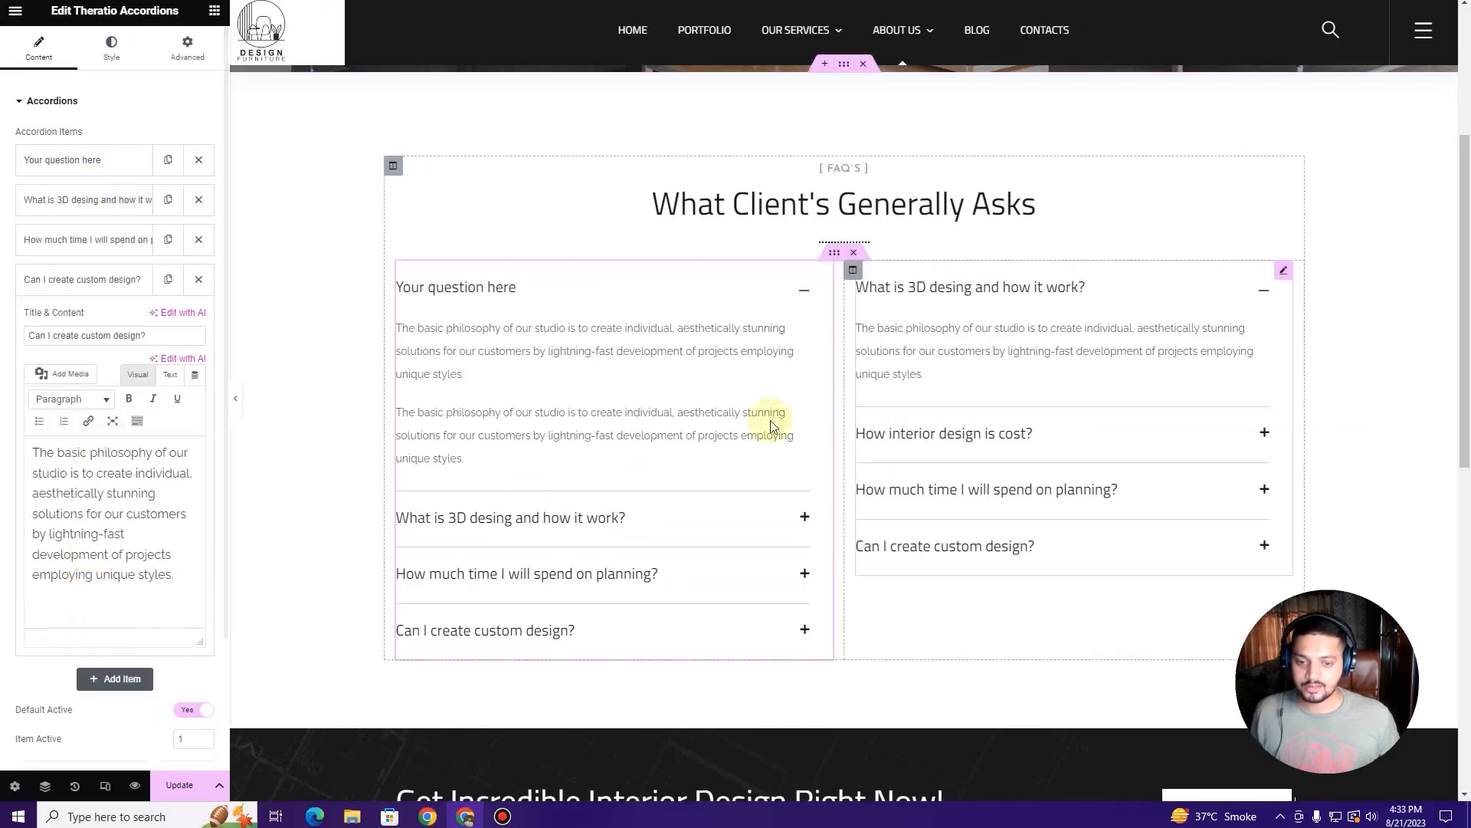
left_click(1286, 274)
left_click(824, 271)
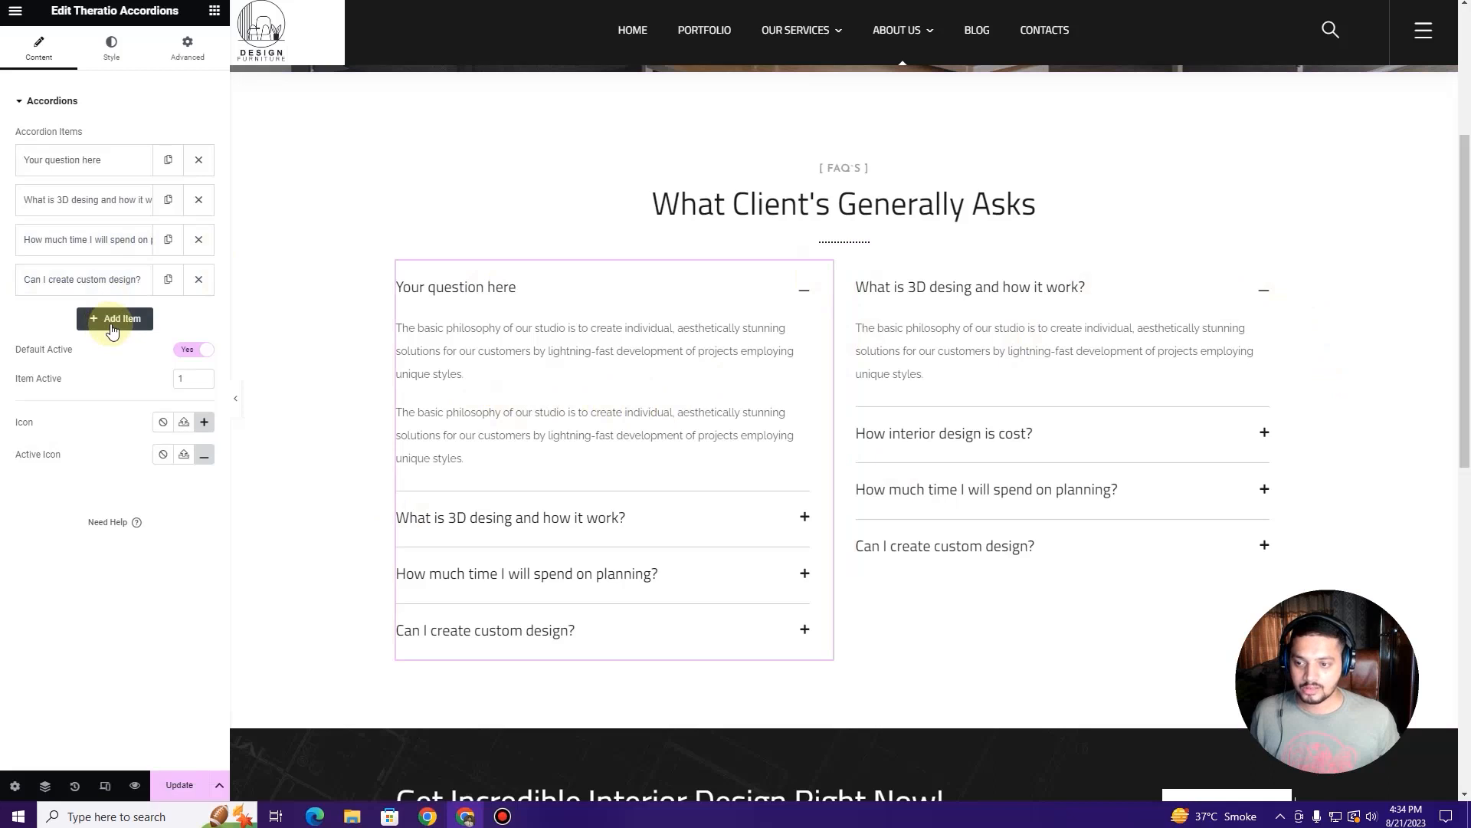
Step: Duplicate the 'Can I create custom design?' item and delete the 'Your question here' item
left_click(112, 319)
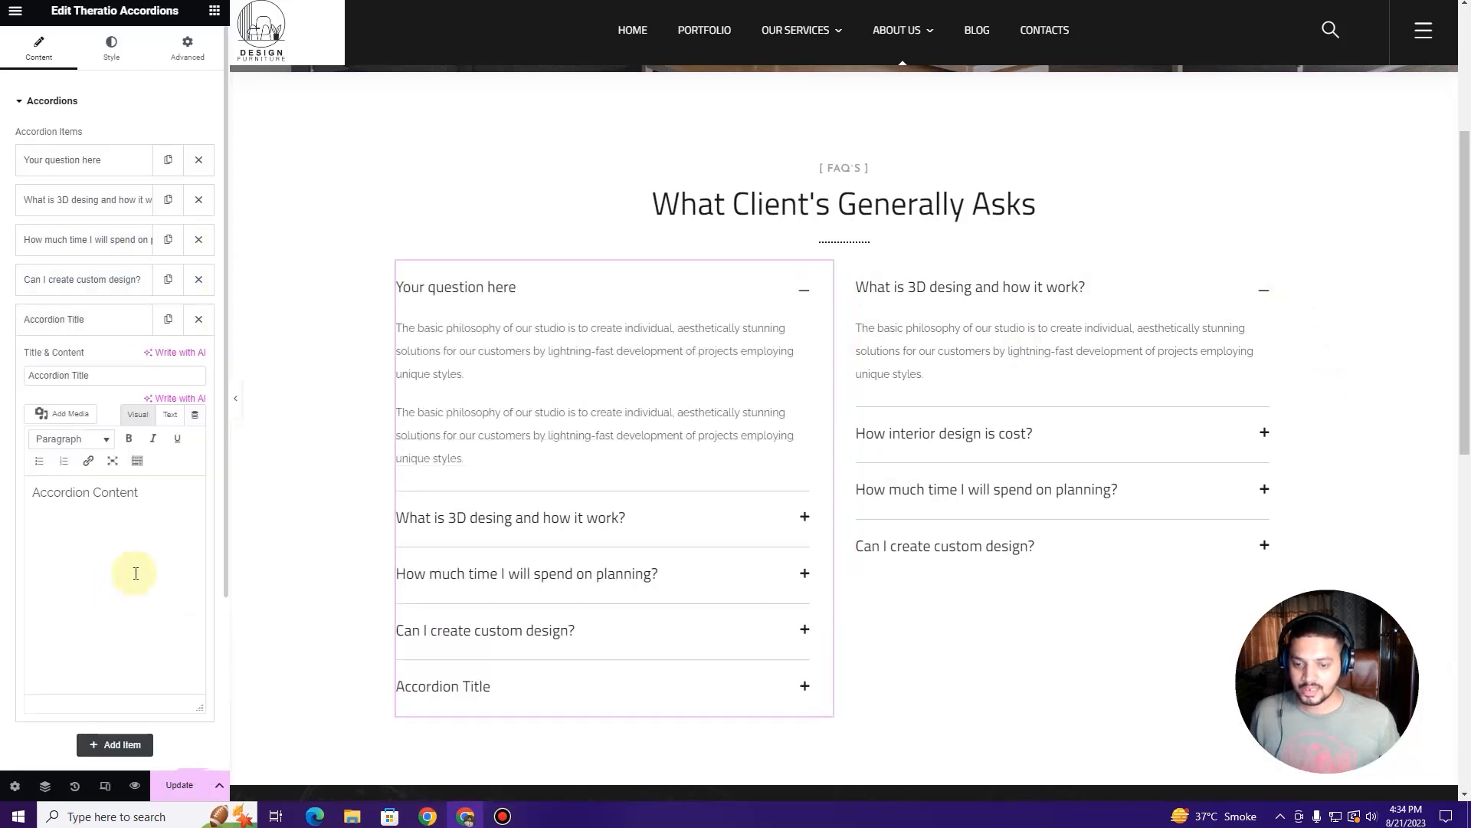
left_click(198, 319)
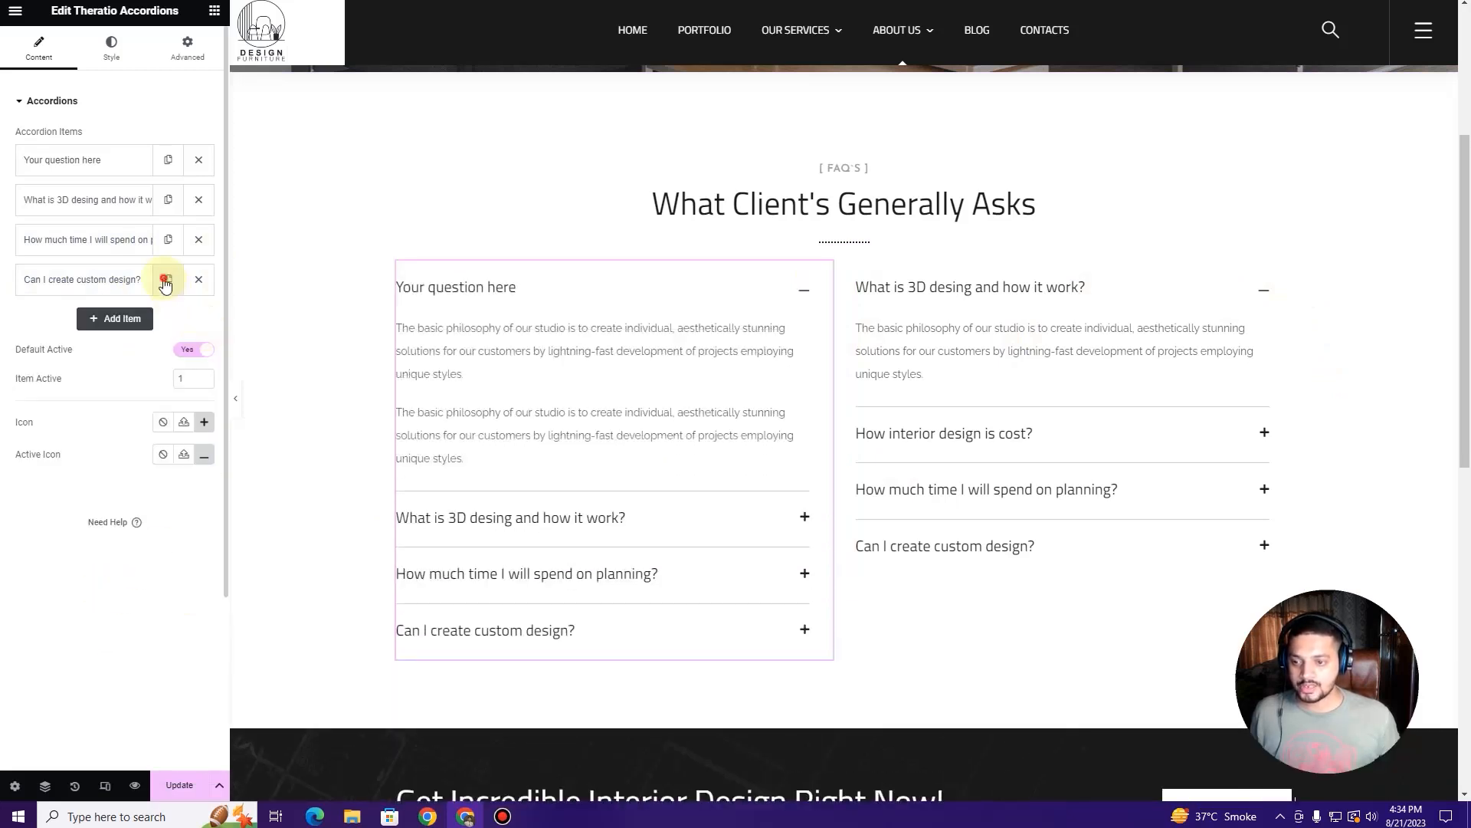
left_click(167, 280)
left_click(121, 319)
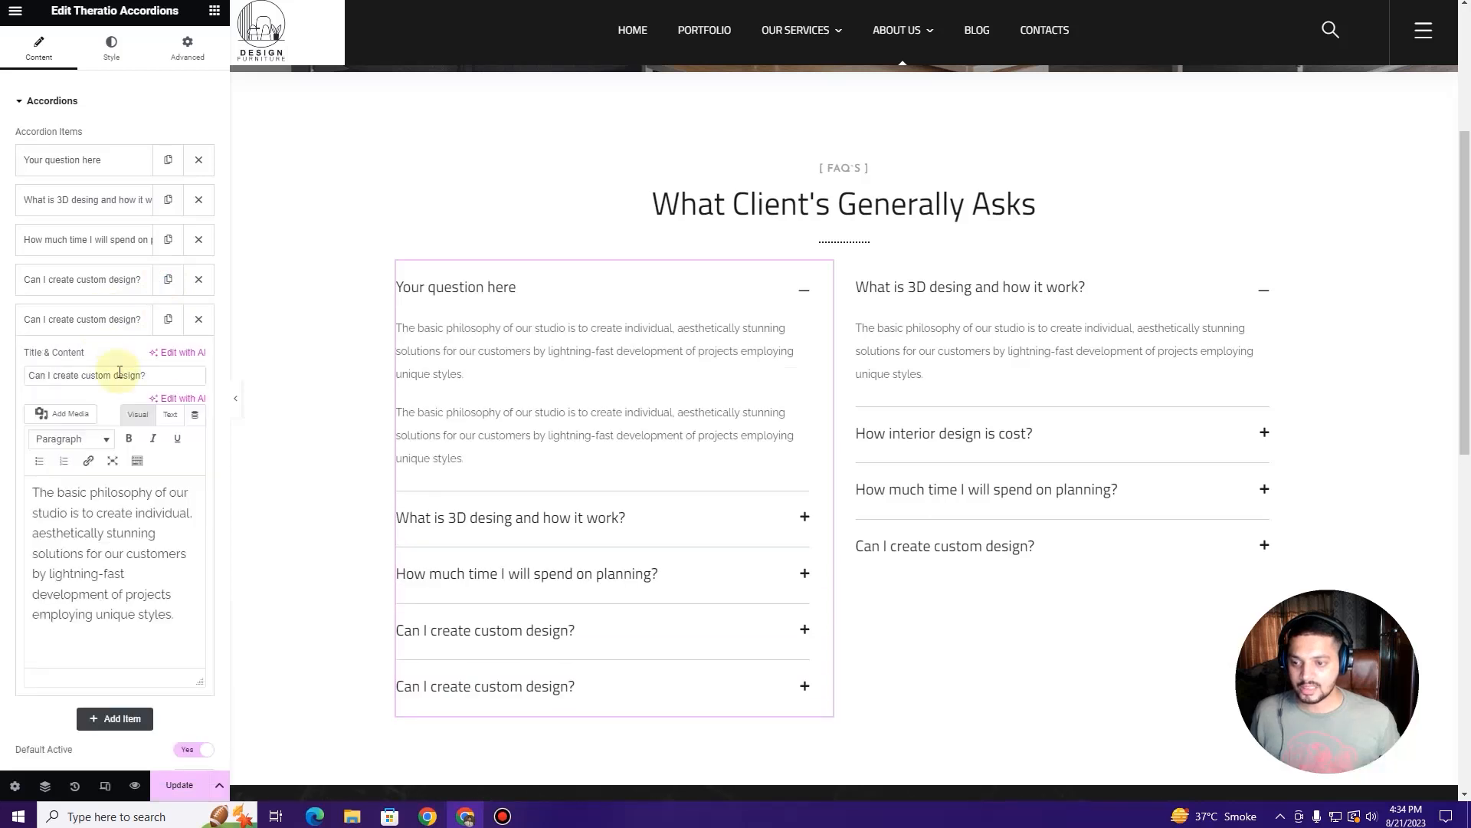
triple_click(26, 373)
left_click_drag(175, 616, 2, 491)
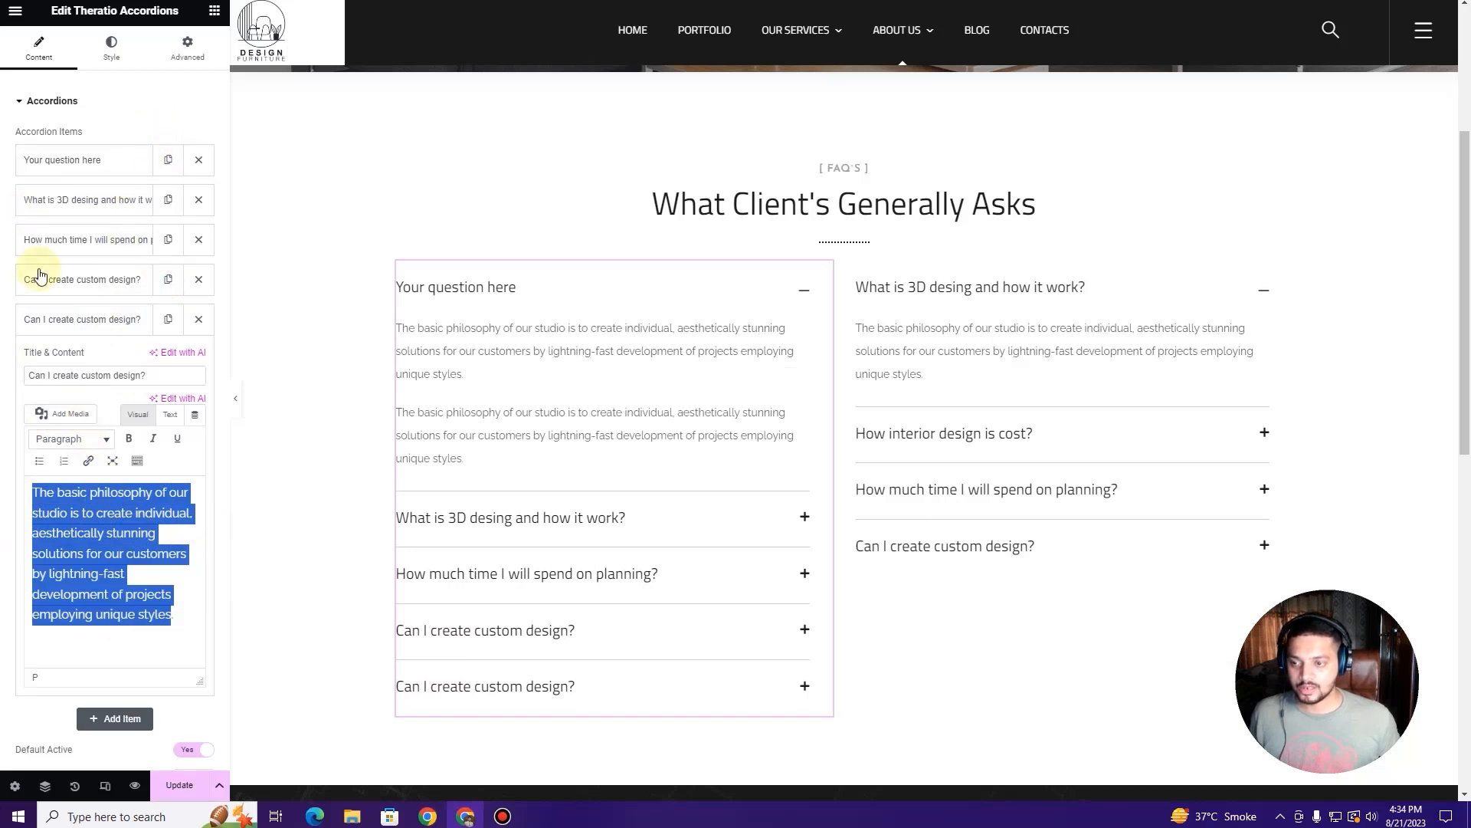
left_click(107, 319)
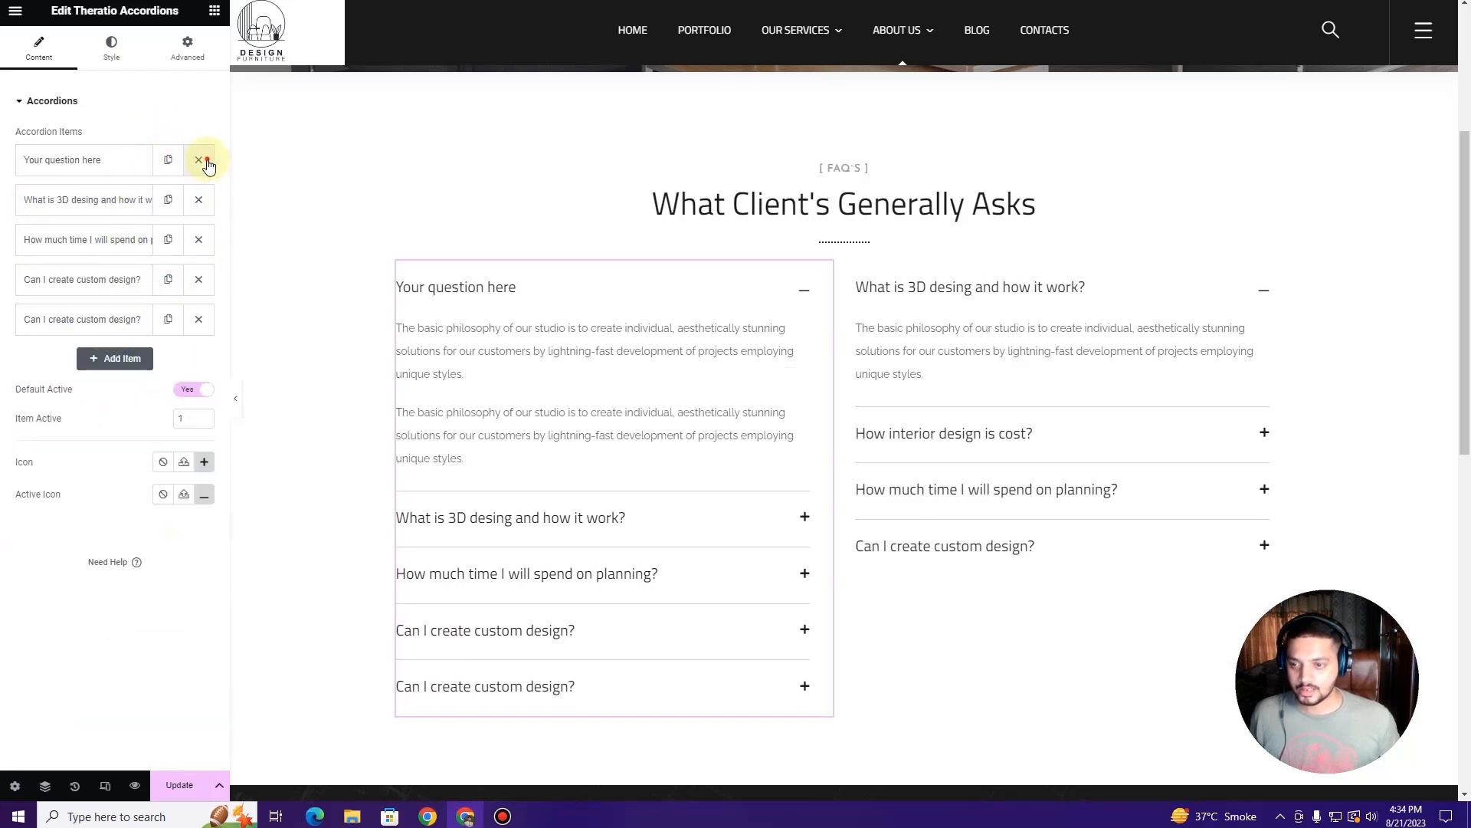
left_click(204, 162)
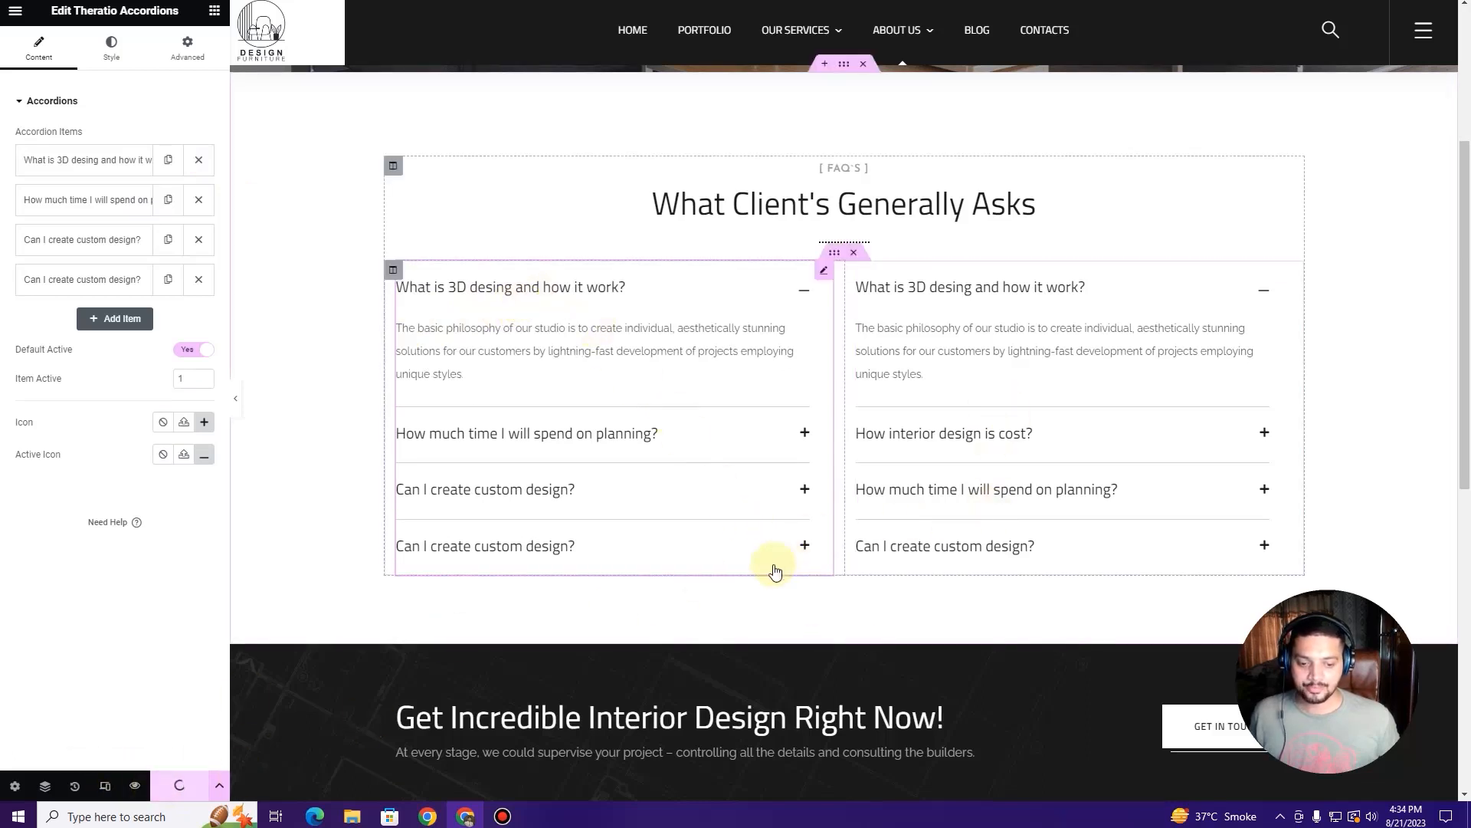
Step: Replace the GET IN TOUCH button's '#' link with the Contacts page and save with Update
scroll(774, 571, "up", 2)
scroll(775, 575, "down", 1)
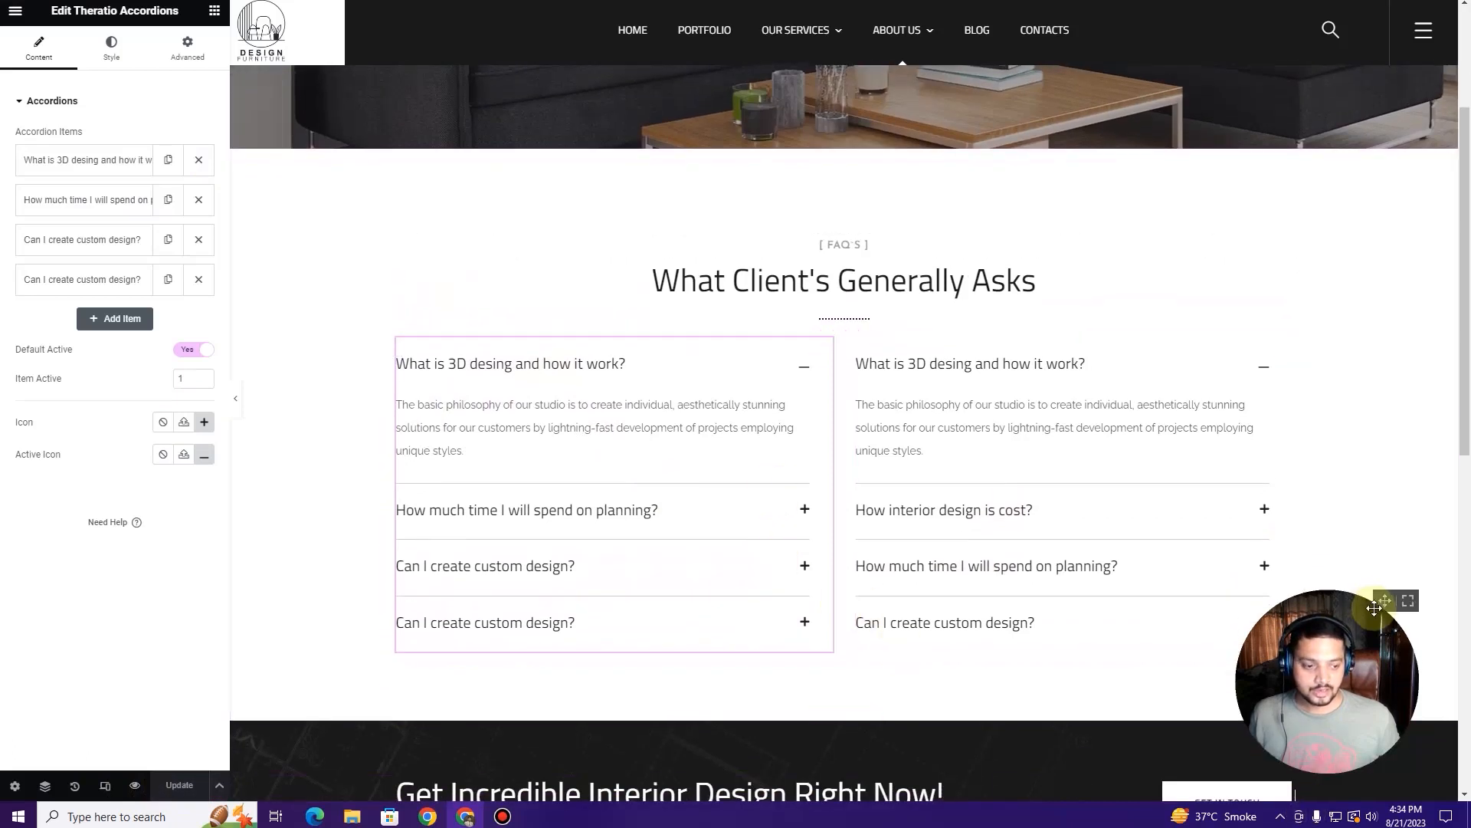
scroll(1099, 680, "down", 2)
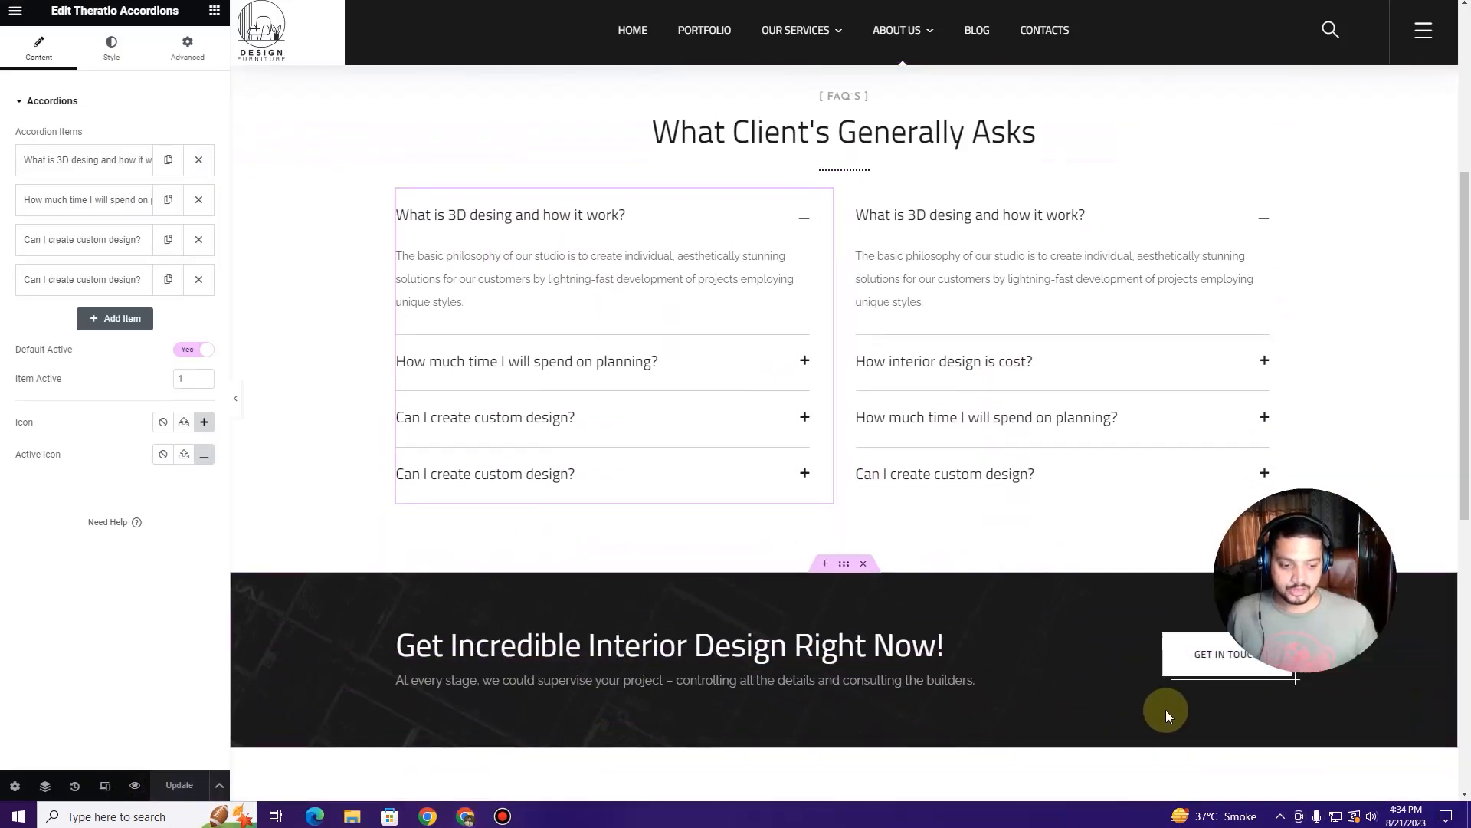
scroll(1226, 721, "up", 1)
left_click(1278, 730)
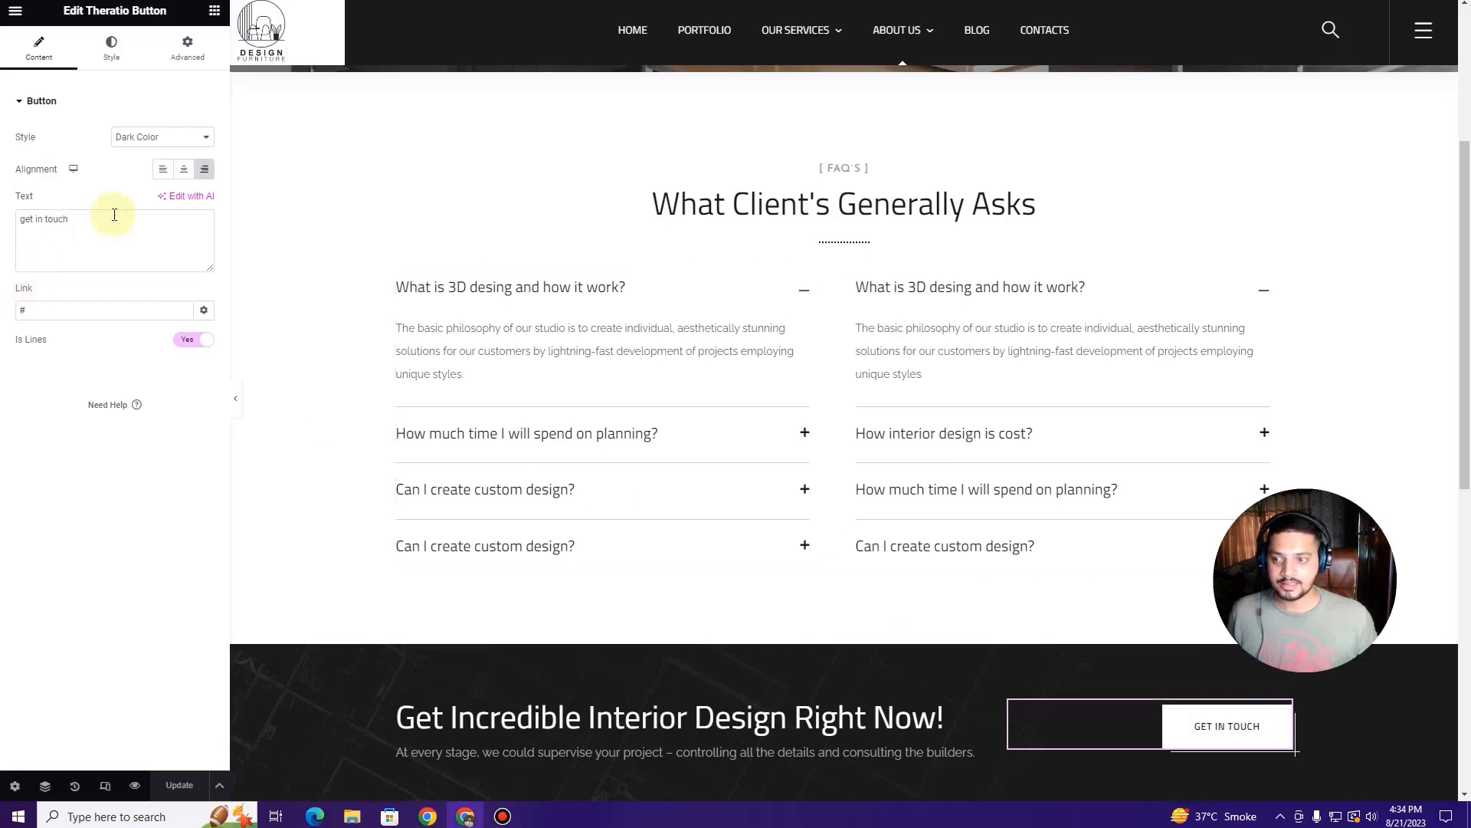
left_click_drag(79, 341, 13, 356)
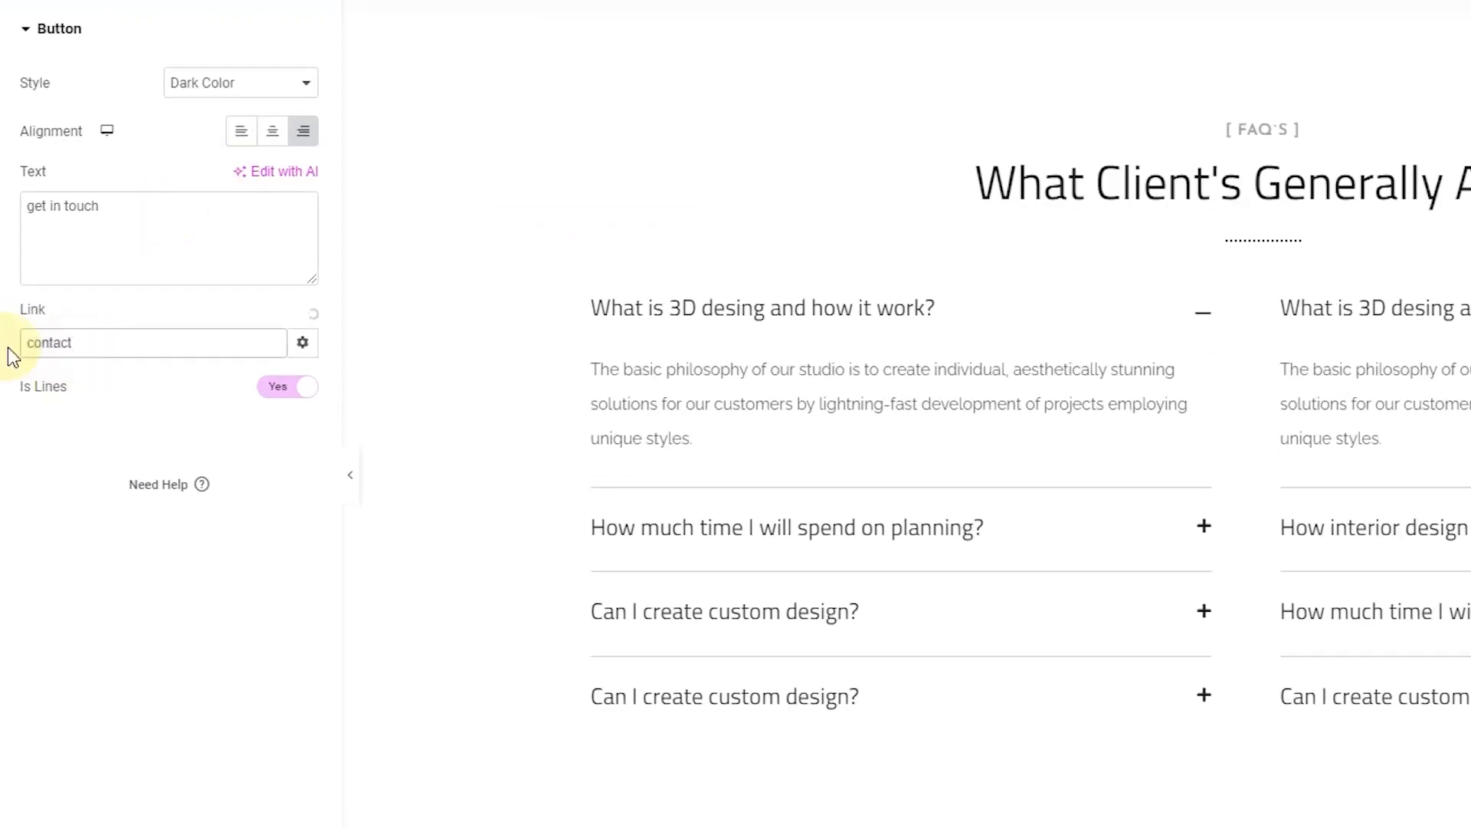
left_click(97, 383)
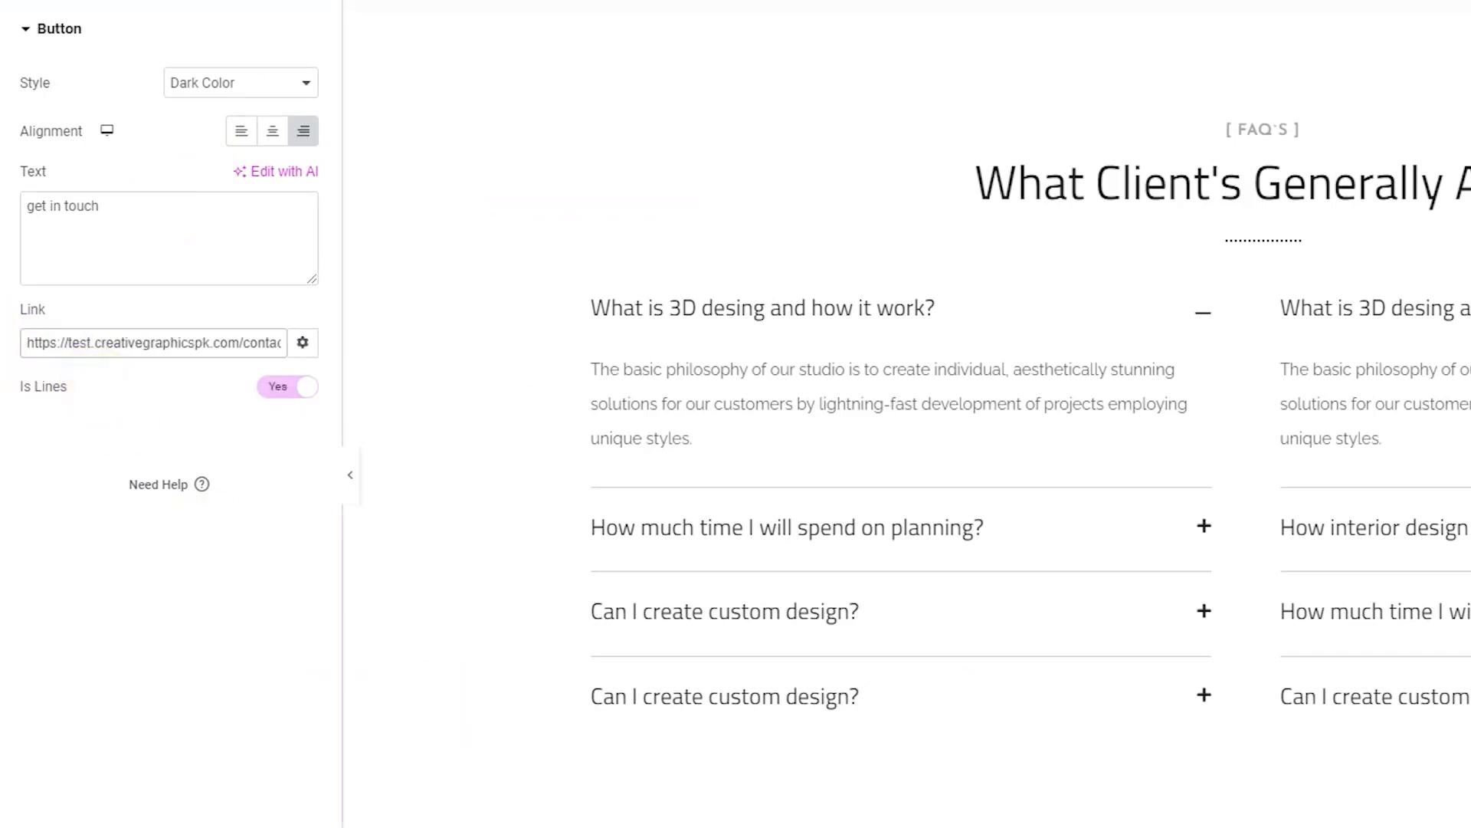
left_click(183, 785)
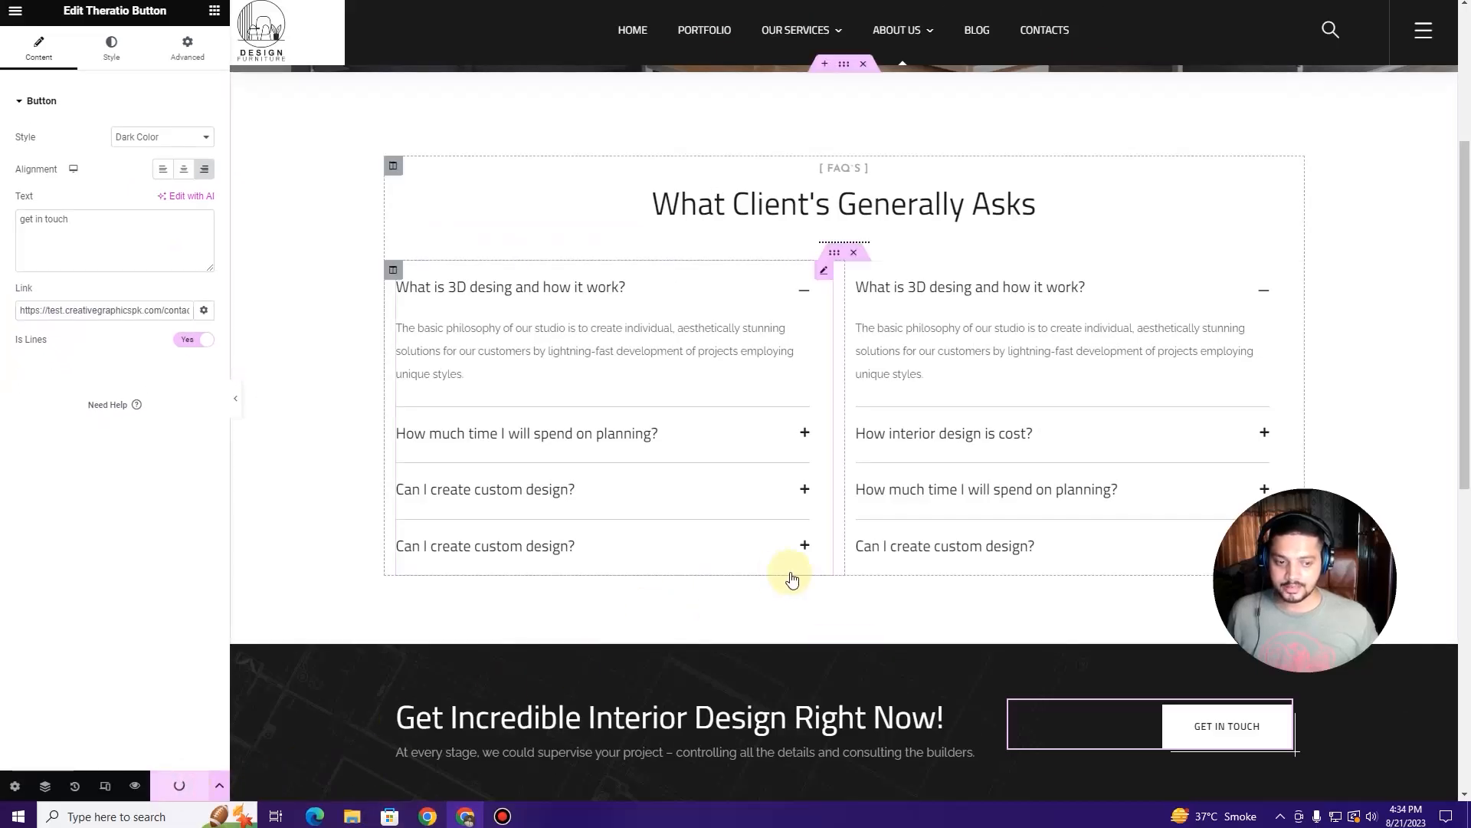
scroll(790, 578, "up", 4)
left_click_drag(1362, 498, 1382, 598)
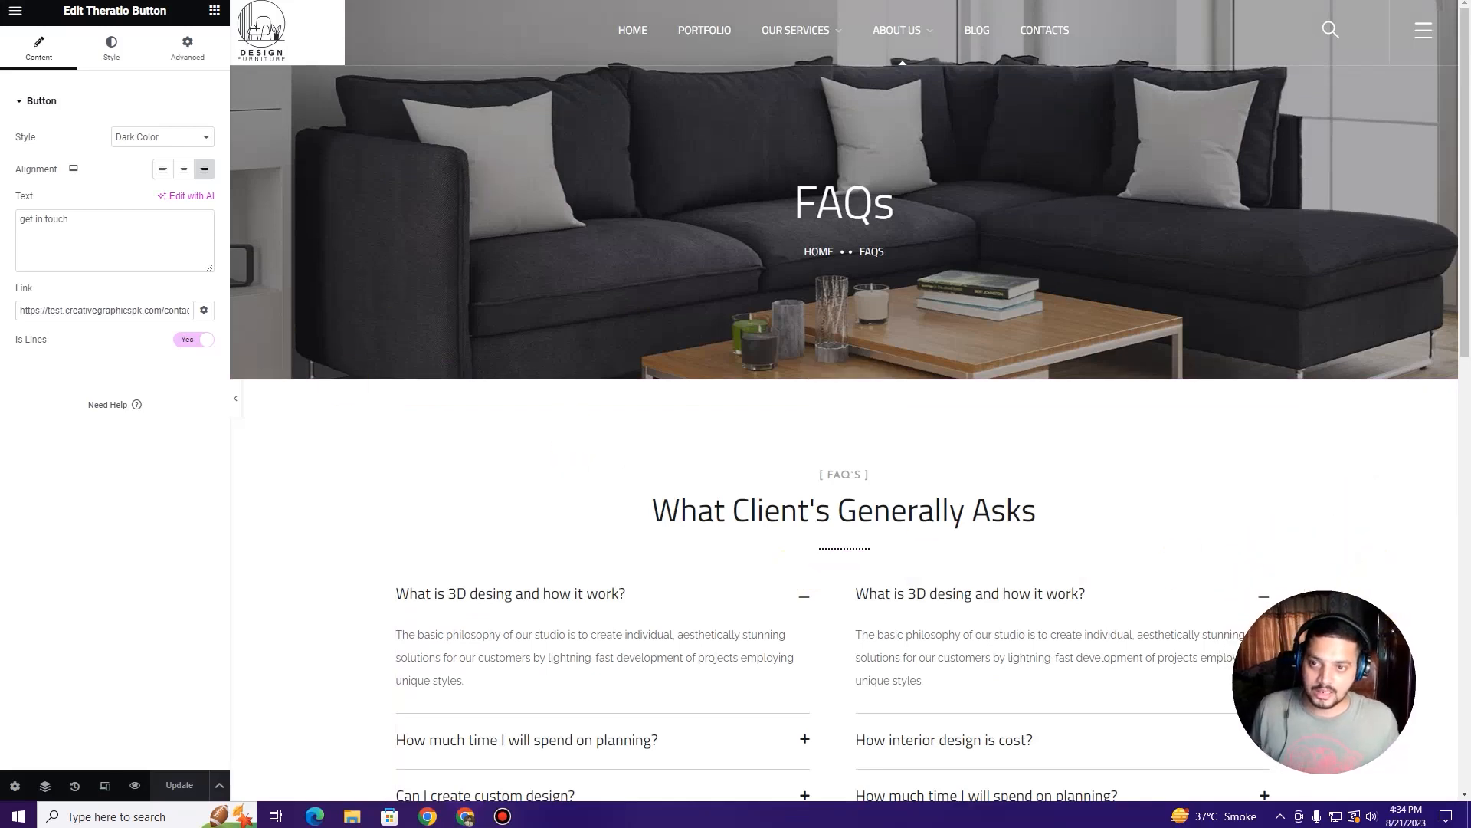
Step: Load the live Design Studio site, open BLOG and scroll through the posts
key("BackSpace")
key("Return")
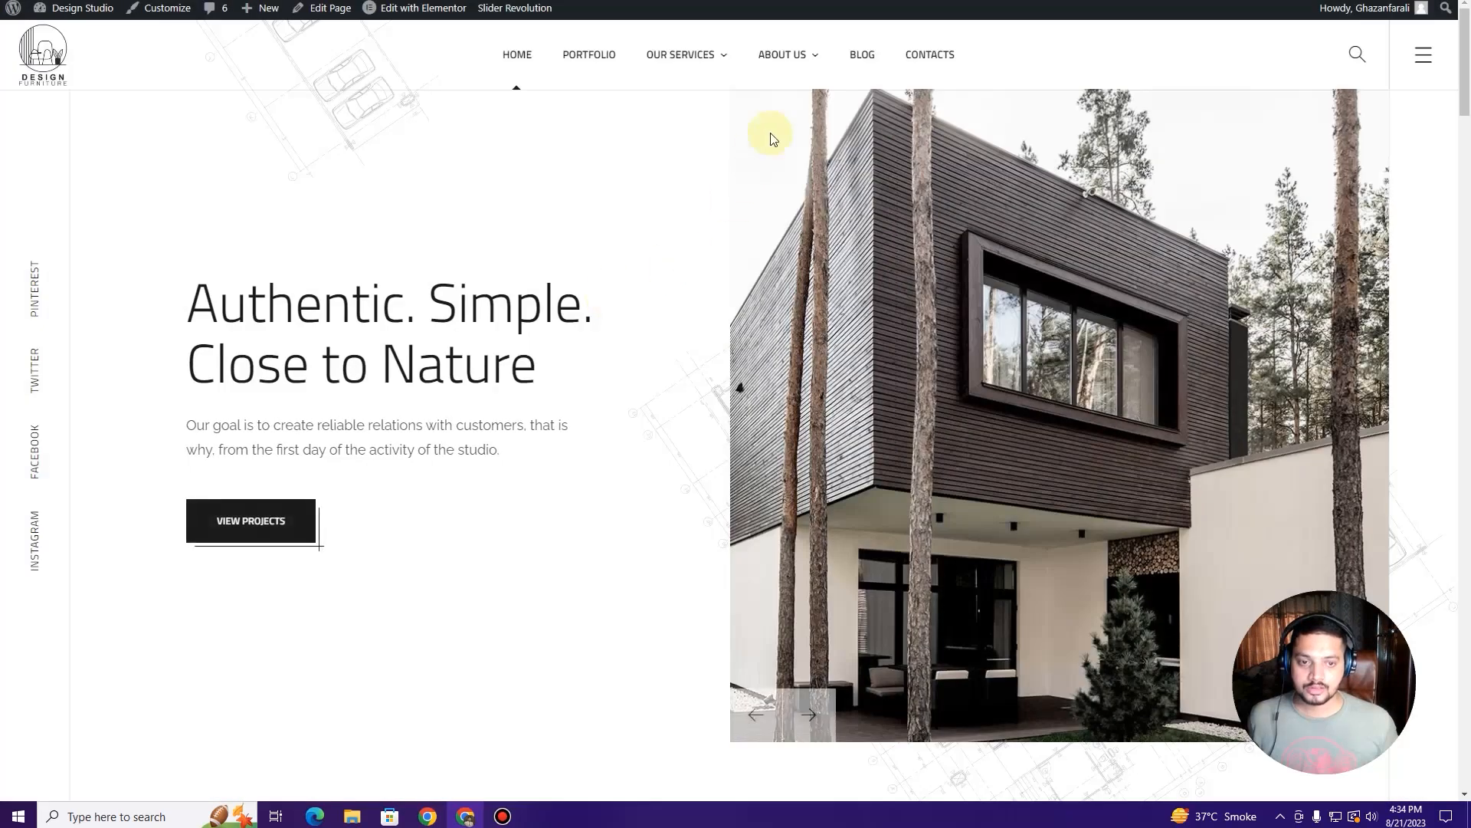
mouse_move(806, 58)
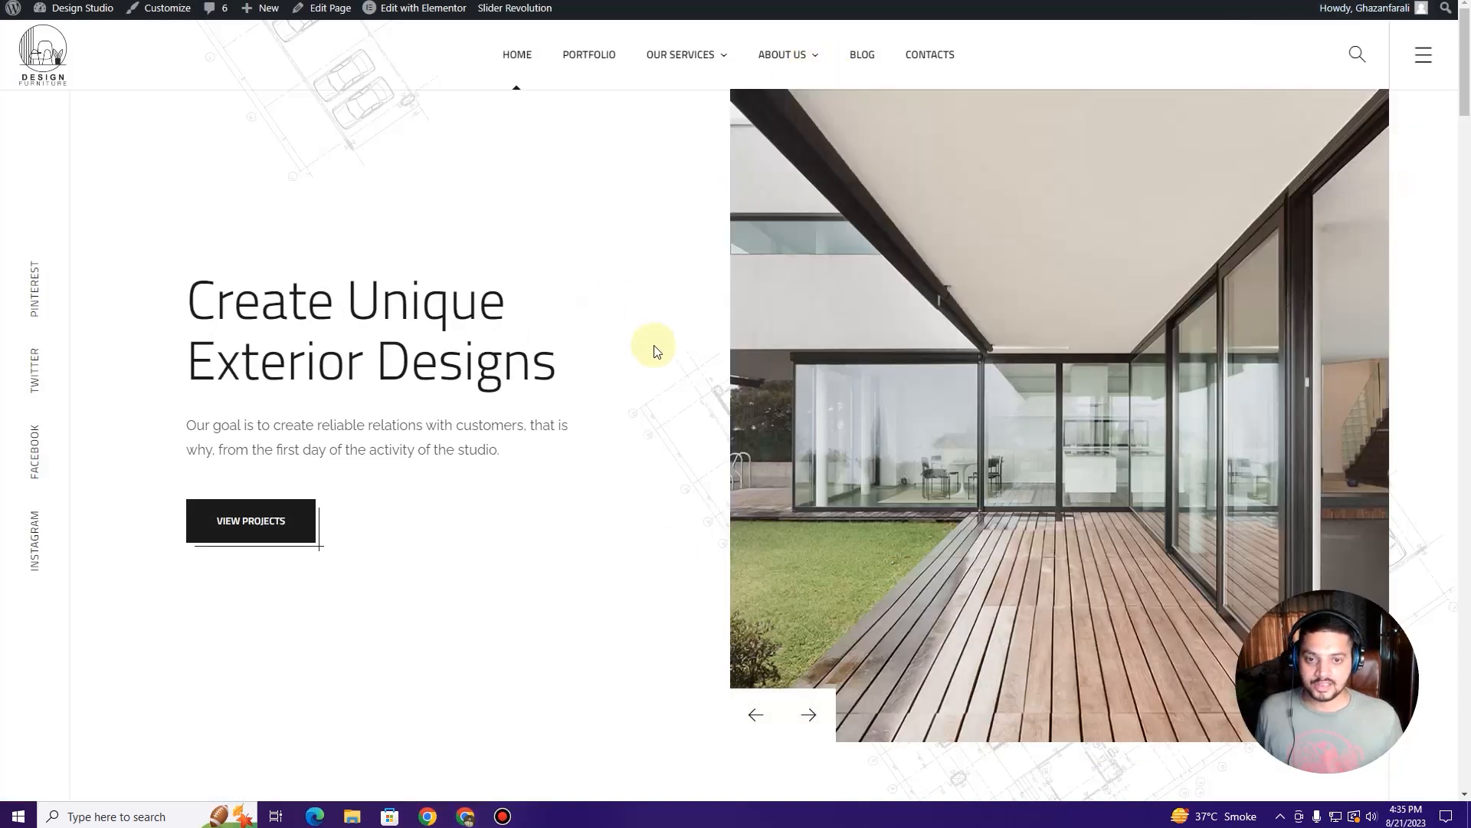
left_click(862, 54)
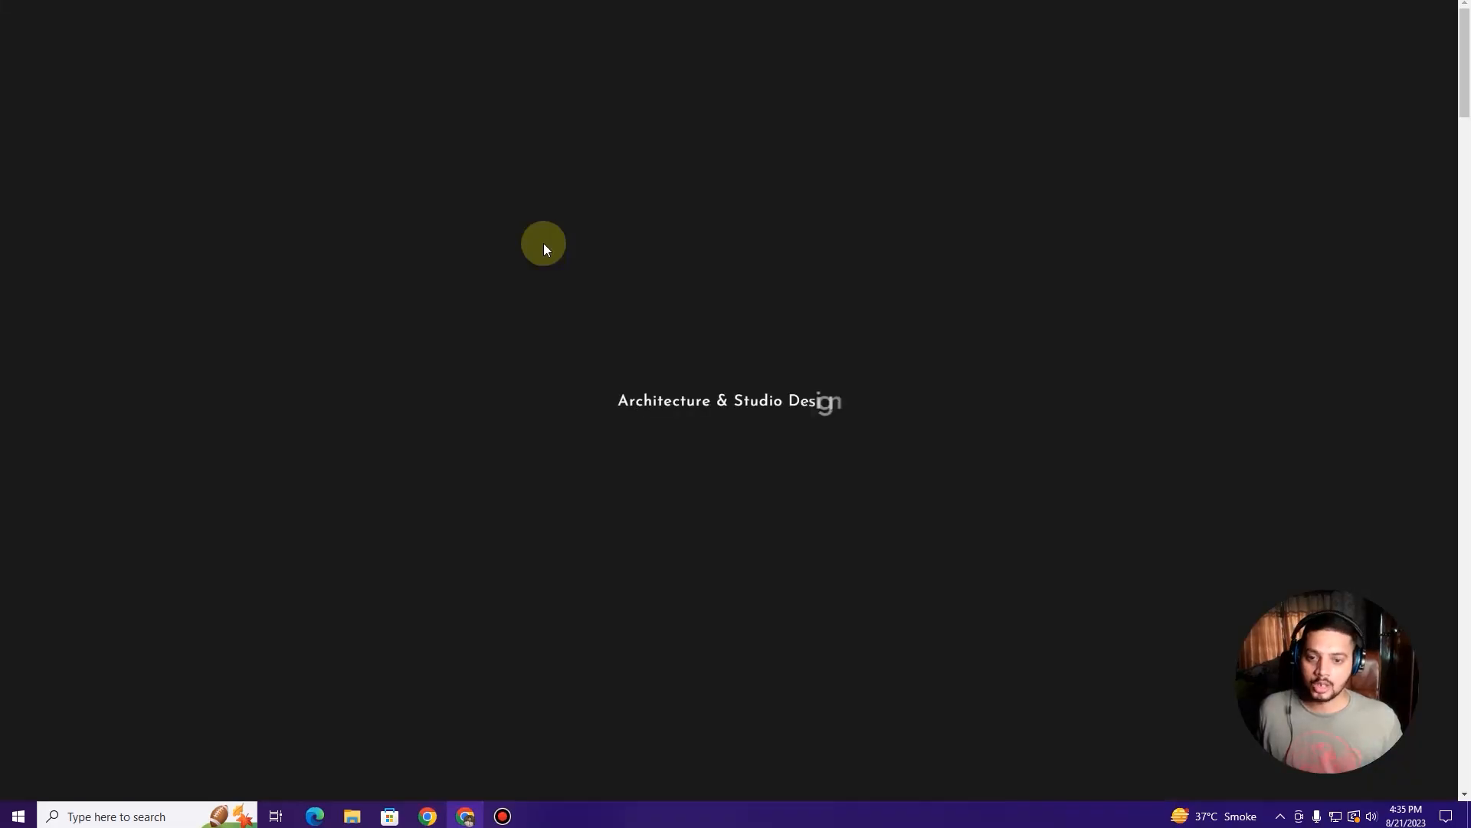
scroll(535, 273, "down", 10)
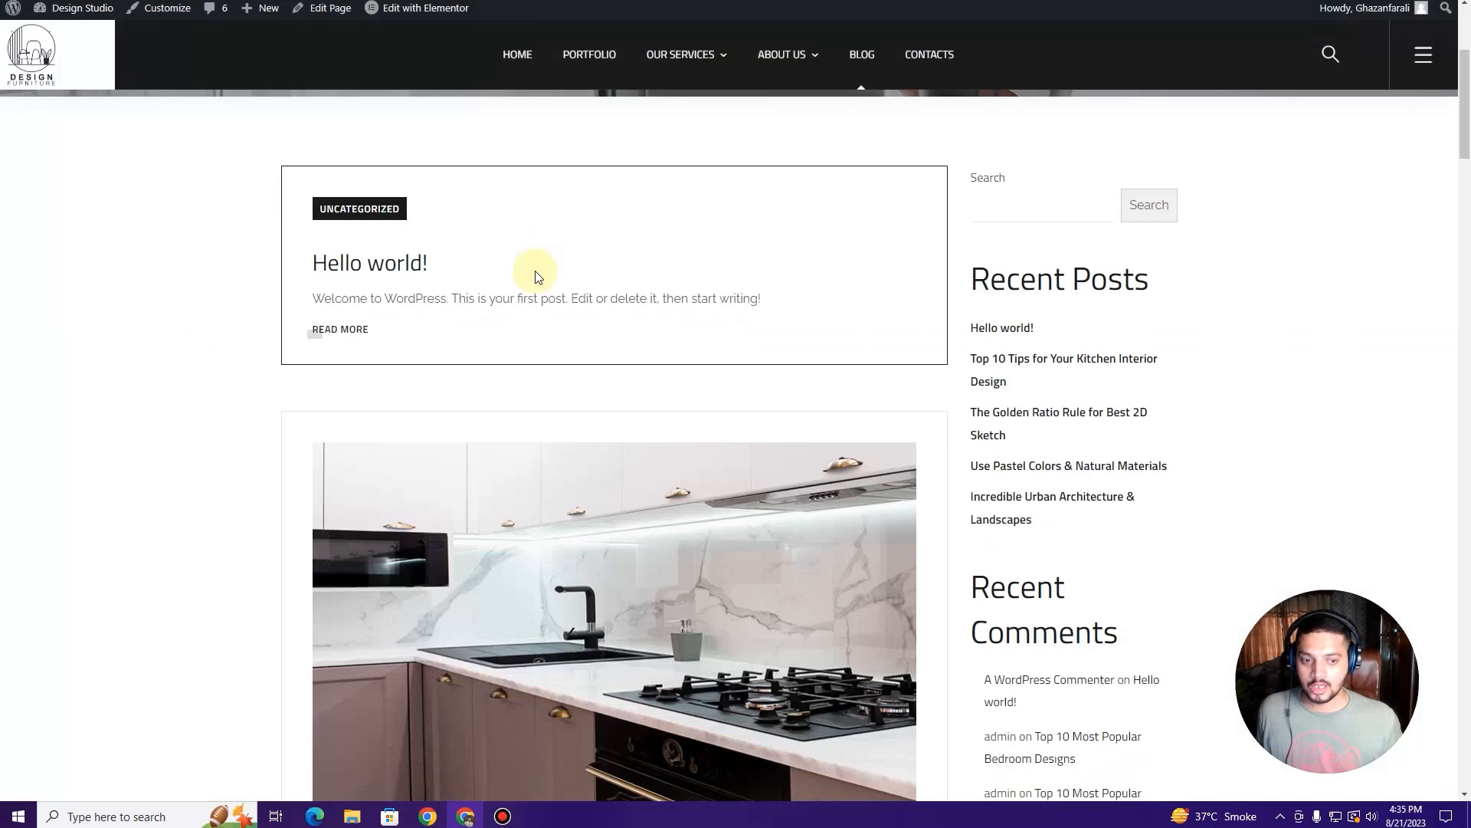
scroll(538, 273, "up", 12)
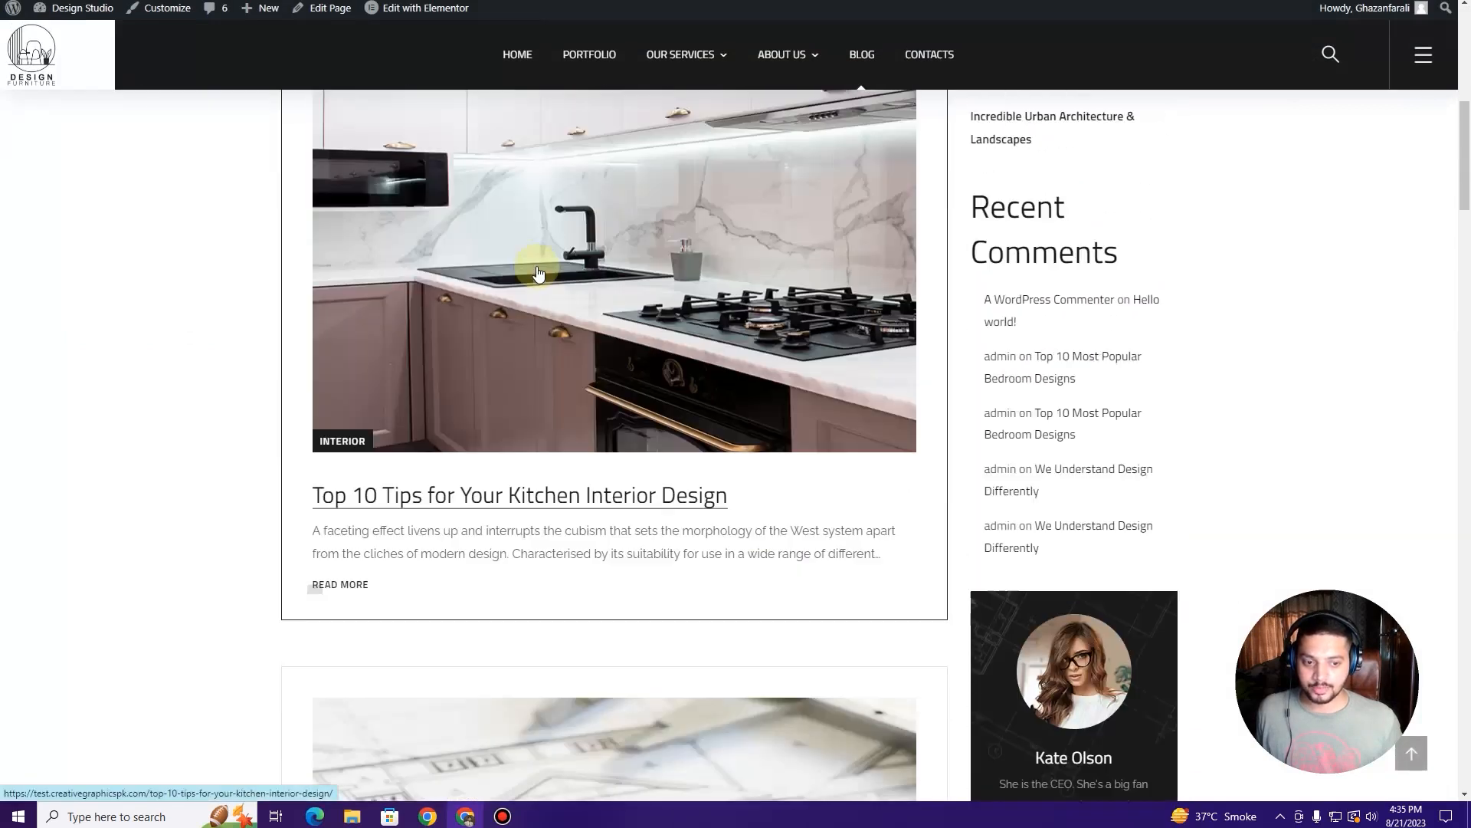
scroll(537, 269, "down", 3)
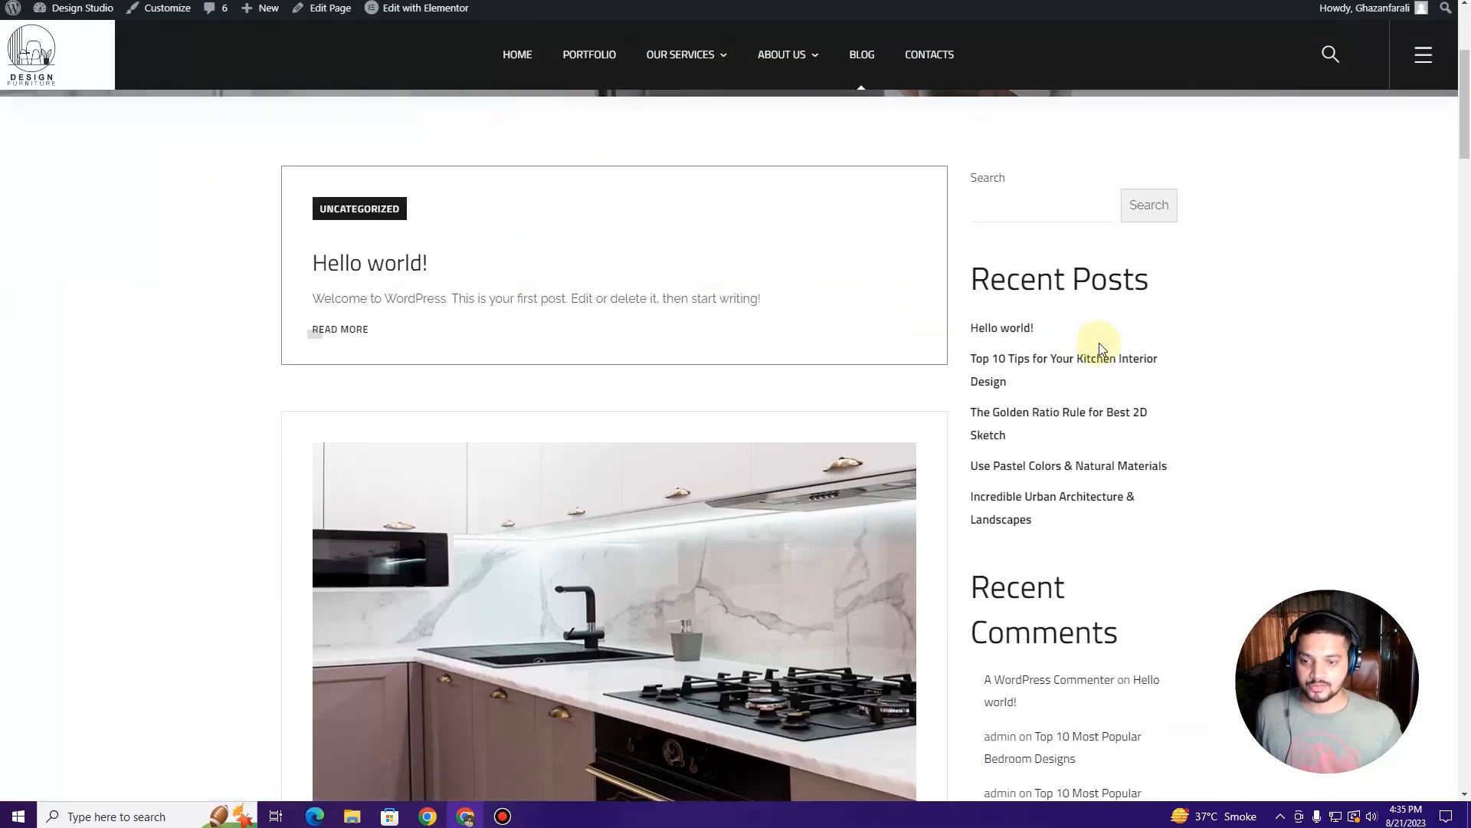
scroll(1071, 388, "down", 6)
scroll(369, 363, "up", 7)
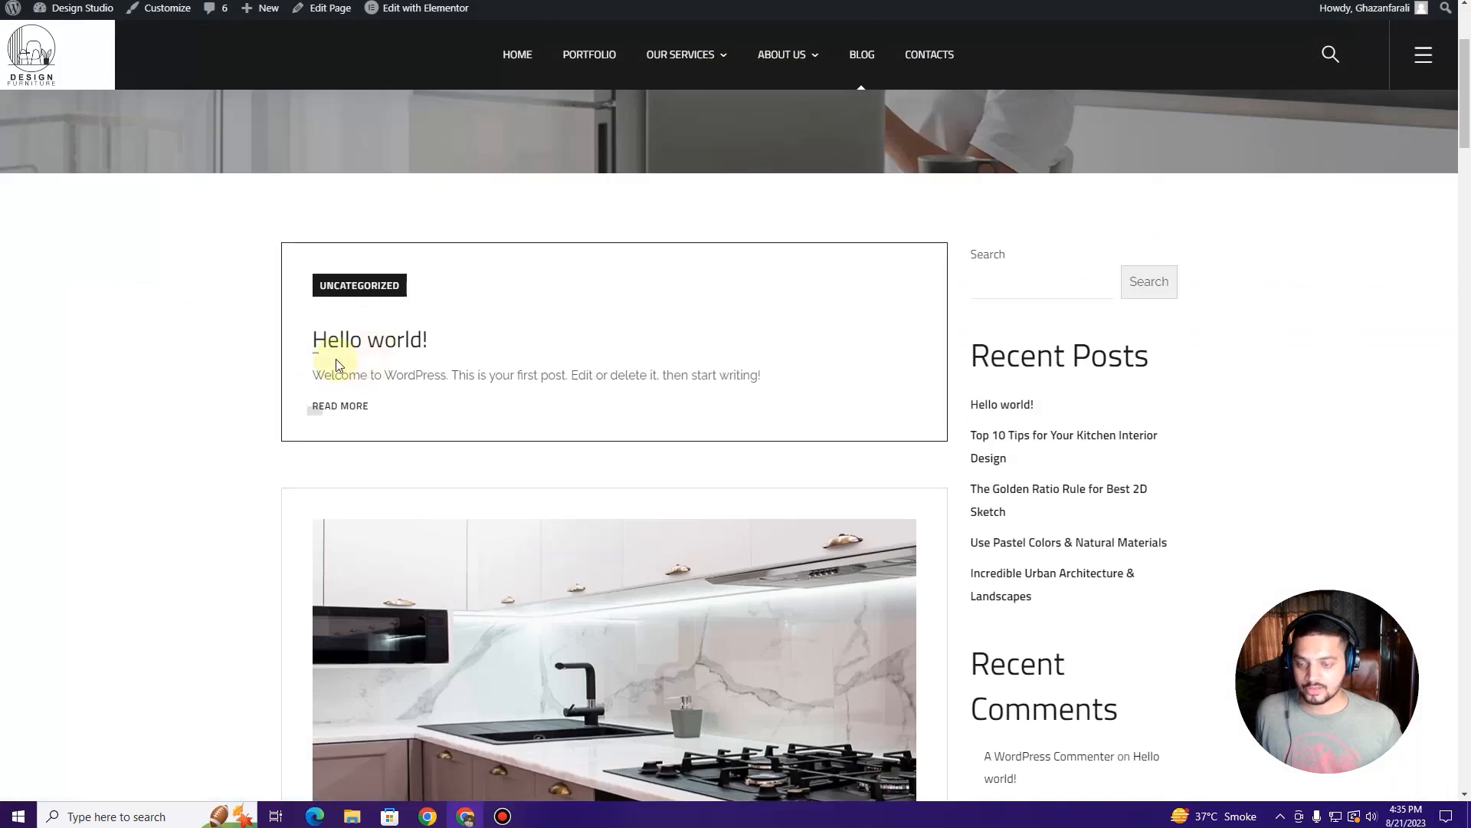
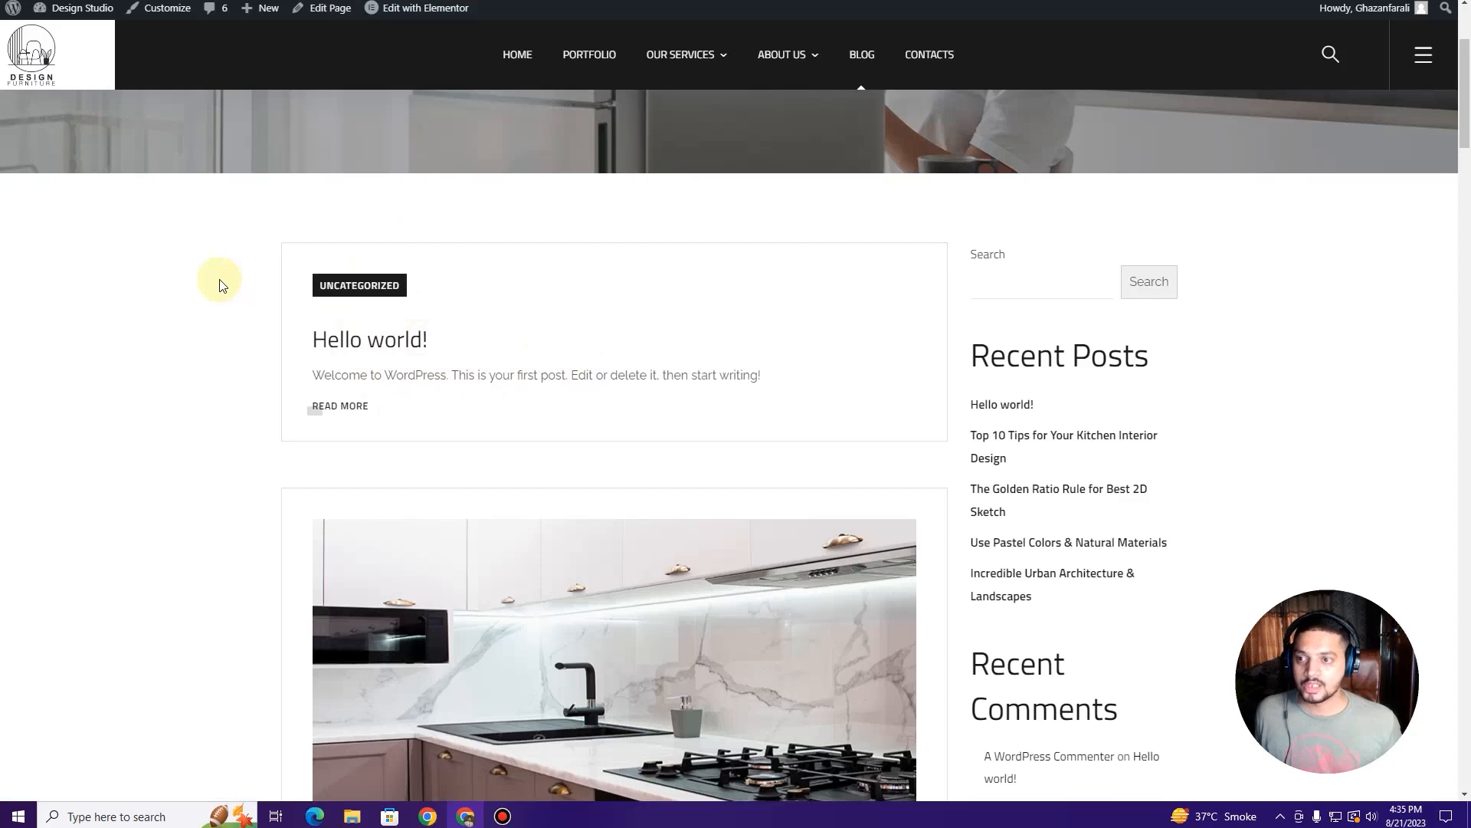
Step: Move the Hello world! post to the Trash from All Posts
right_click(57, 40)
left_click(57, 38)
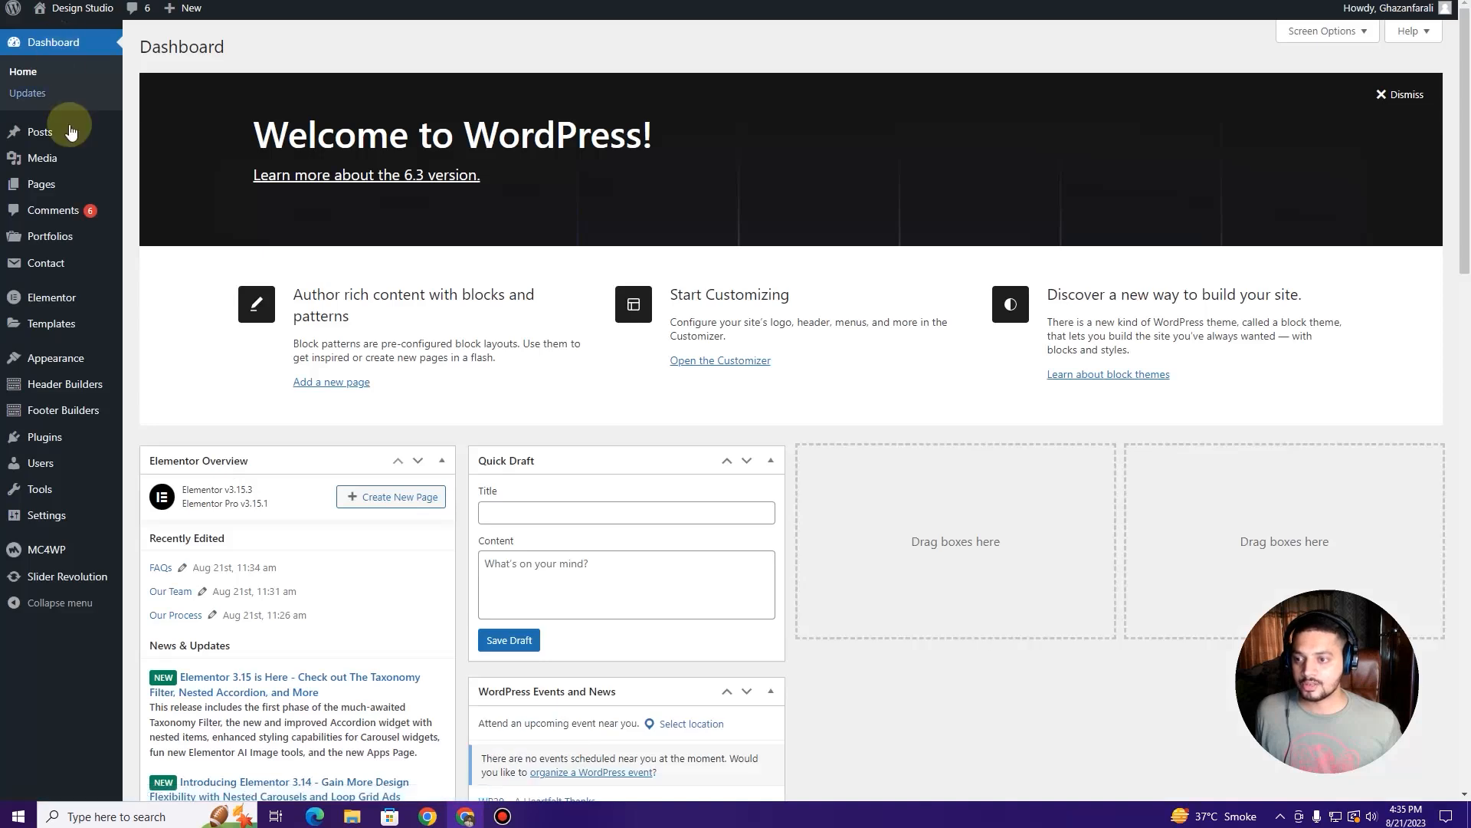
left_click(71, 135)
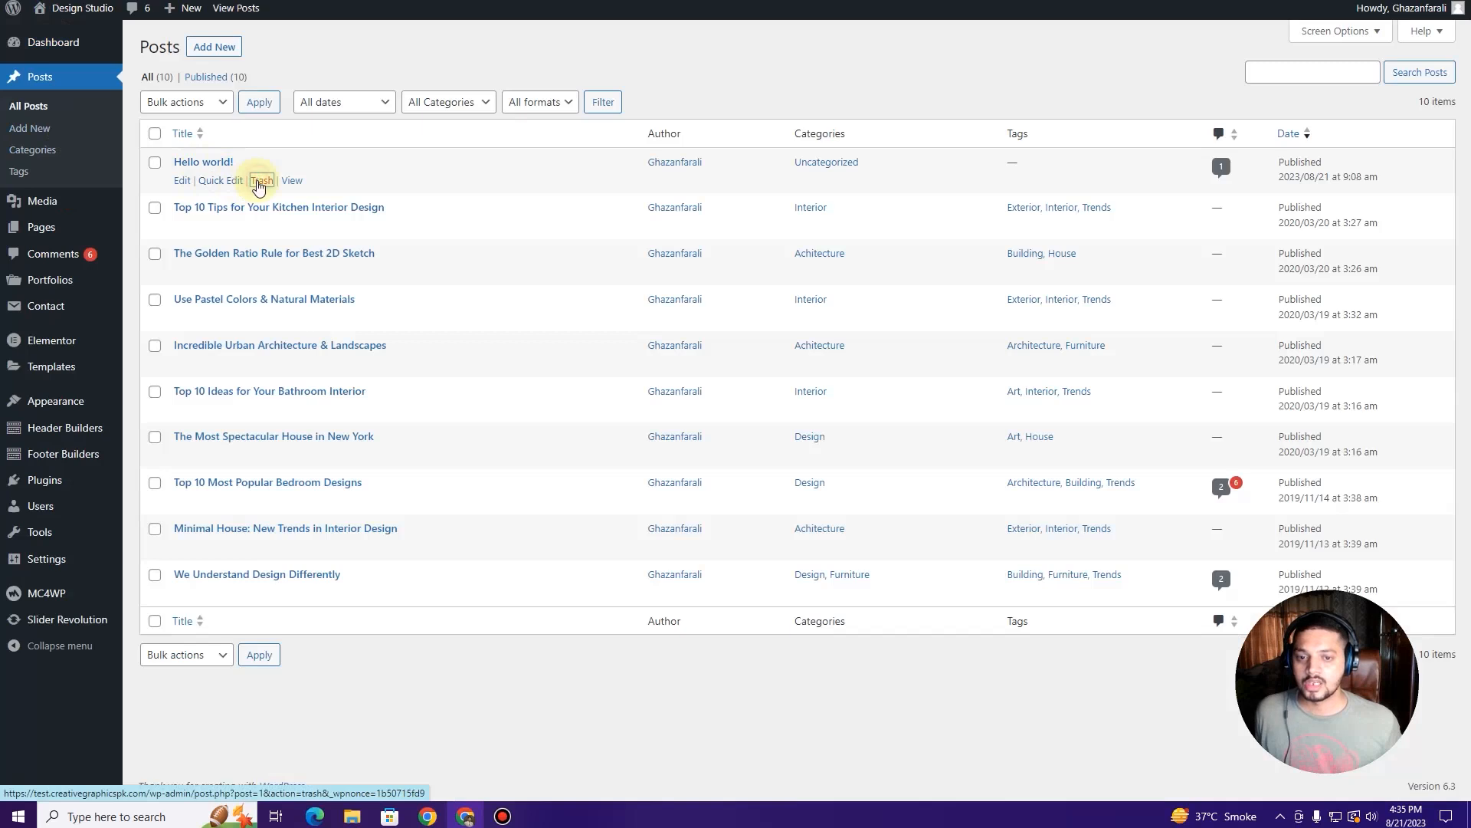
left_click(261, 182)
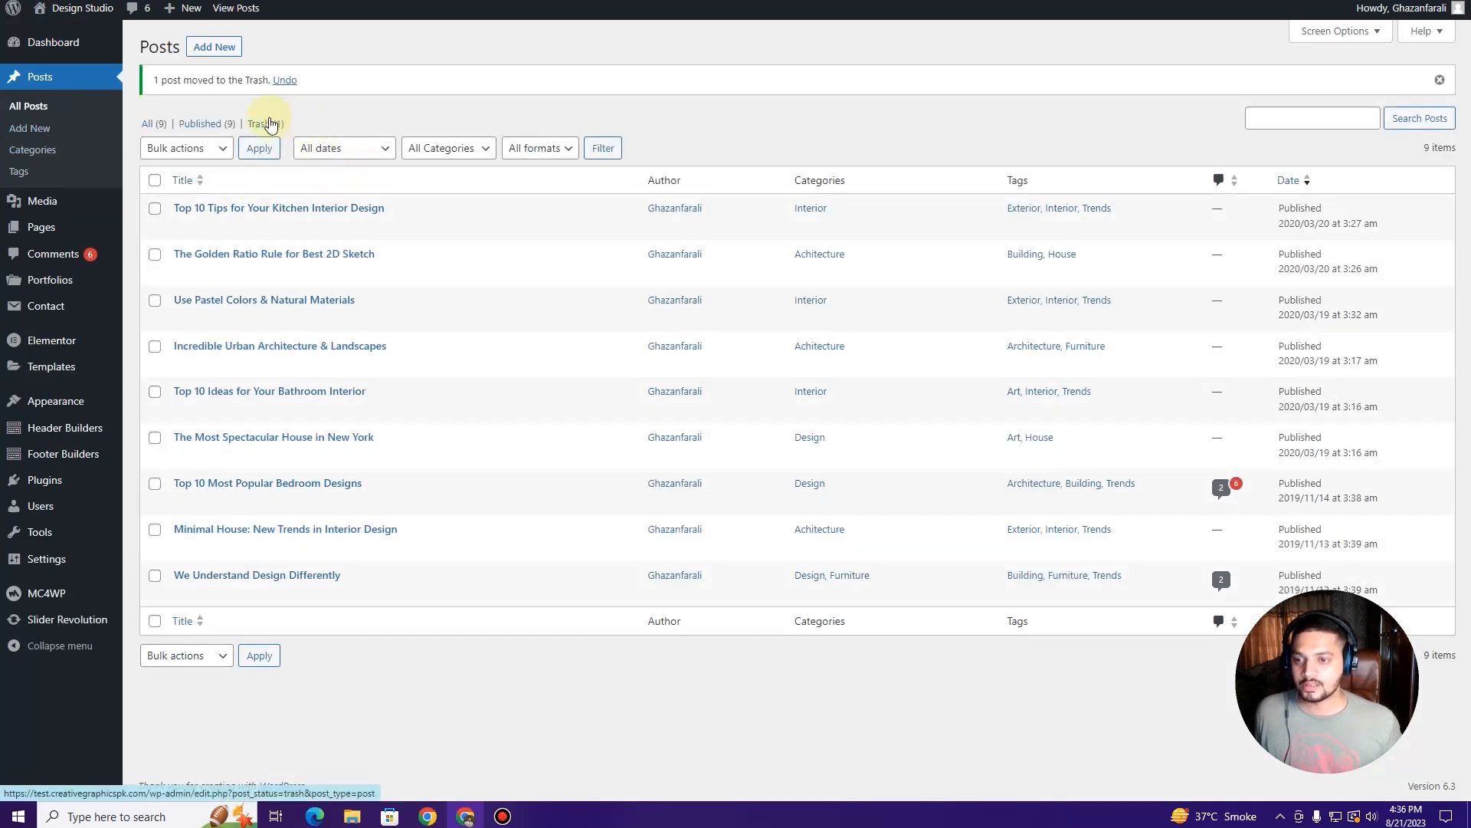
Step: Reload the live blog to confirm the post is gone and inspect the Recent Comments sidebar
key("ctrl+Tab")
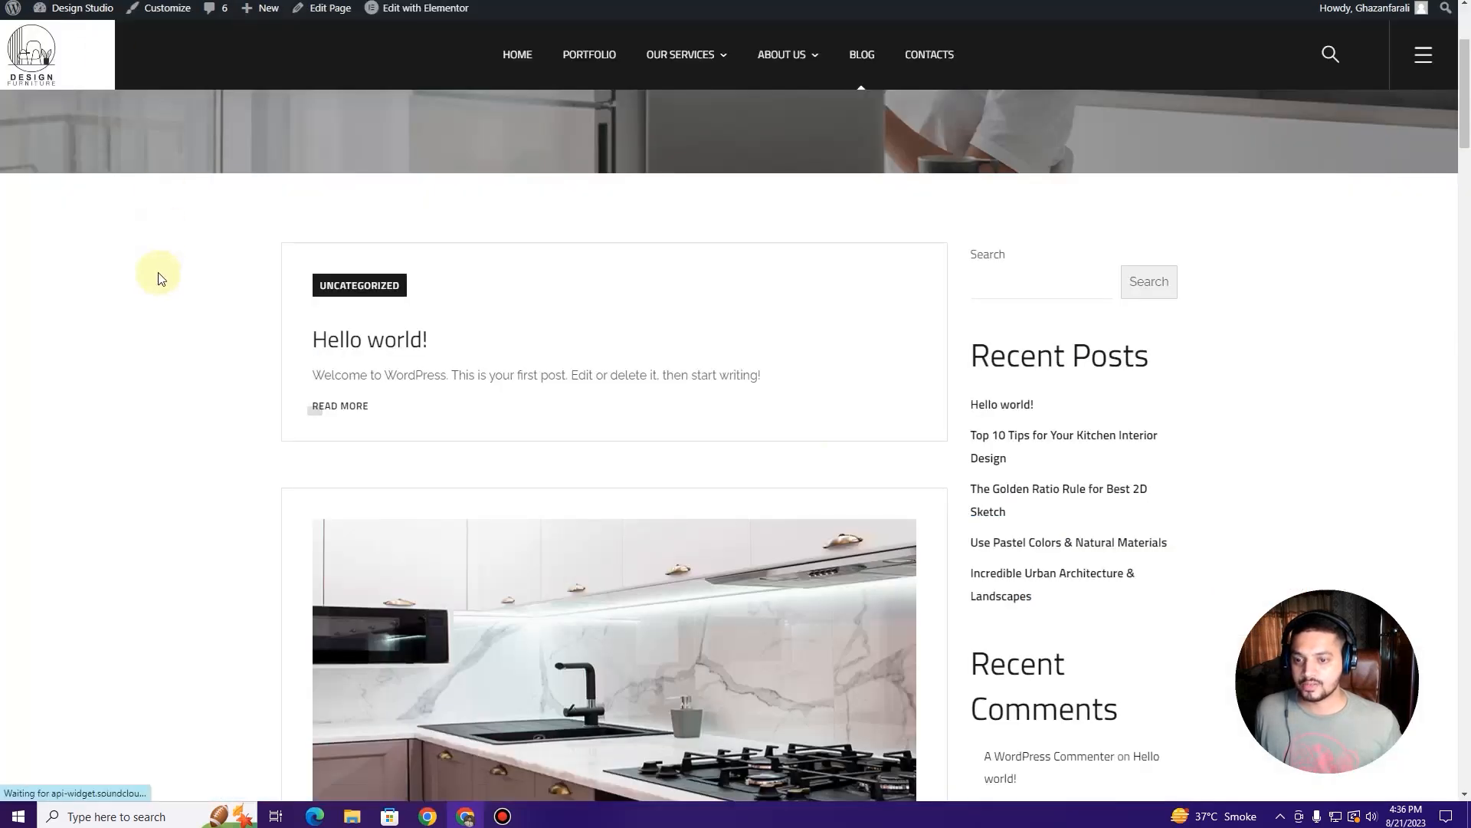
key("F5")
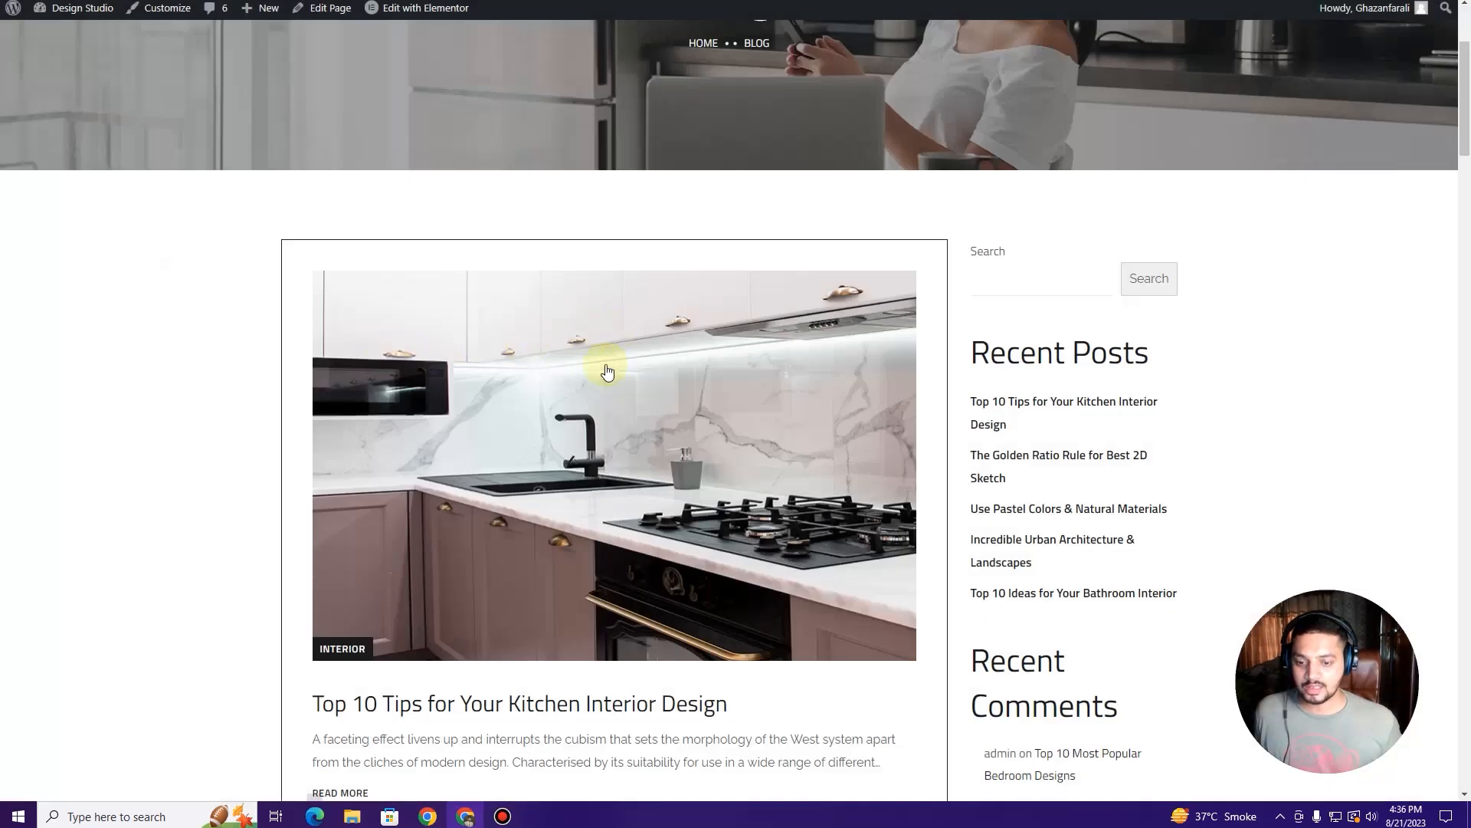
scroll(610, 374, "down", 5)
scroll(610, 384, "down", 2)
scroll(607, 395, "down", 4)
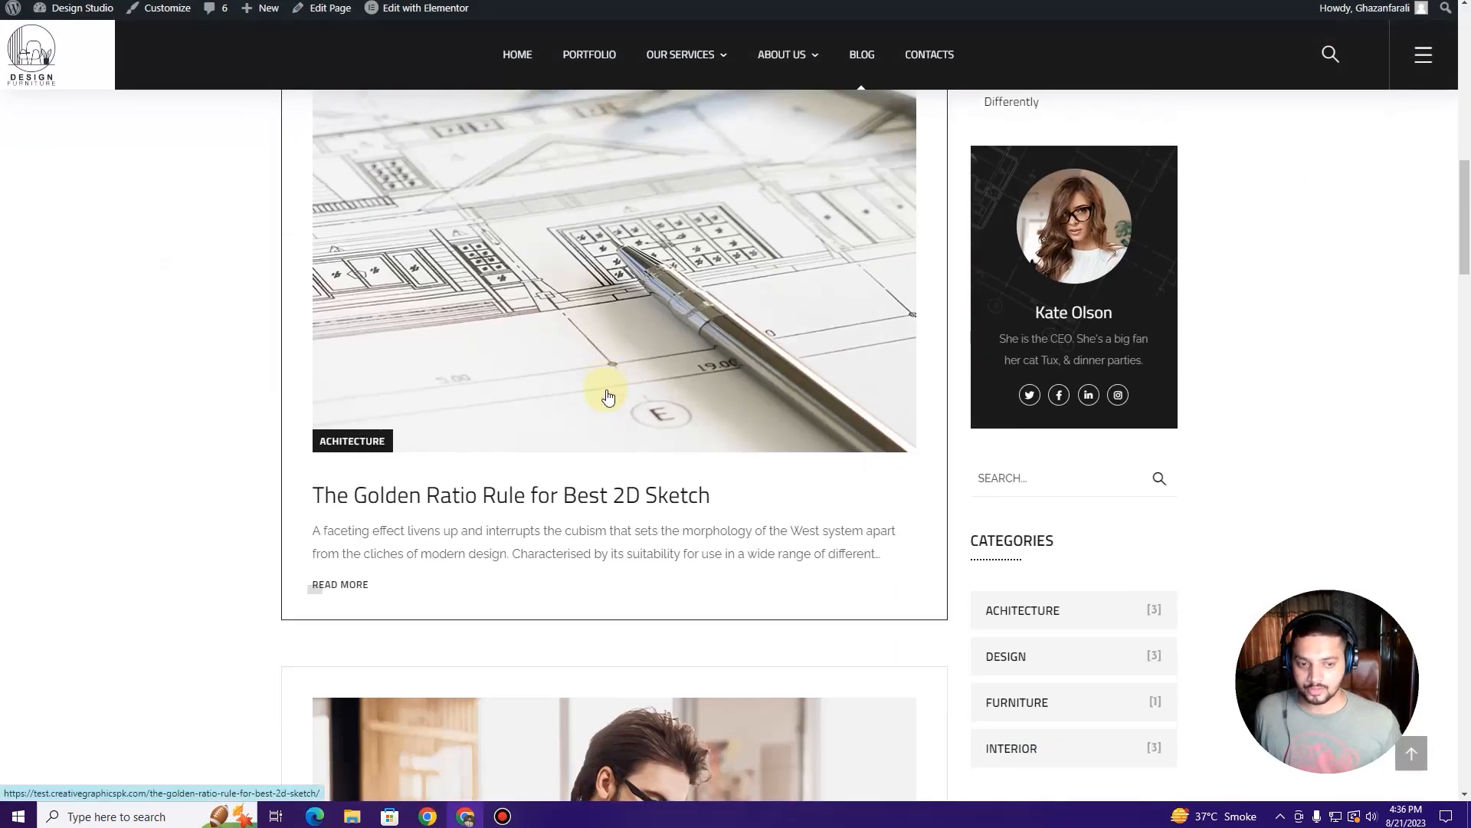
scroll(609, 395, "up", 10)
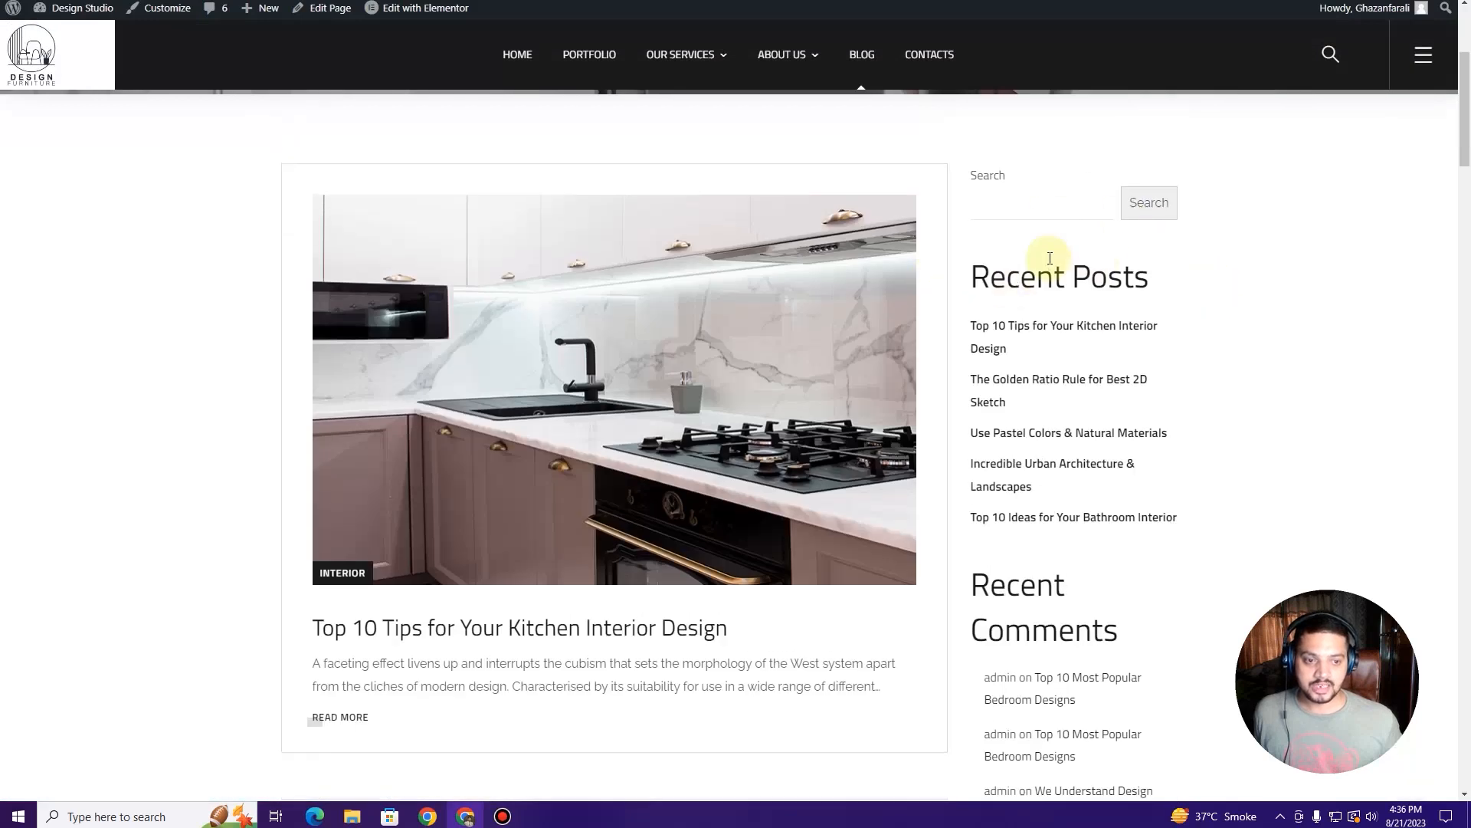
scroll(1027, 299, "up", 2)
left_click(1009, 345)
left_click(1316, 424)
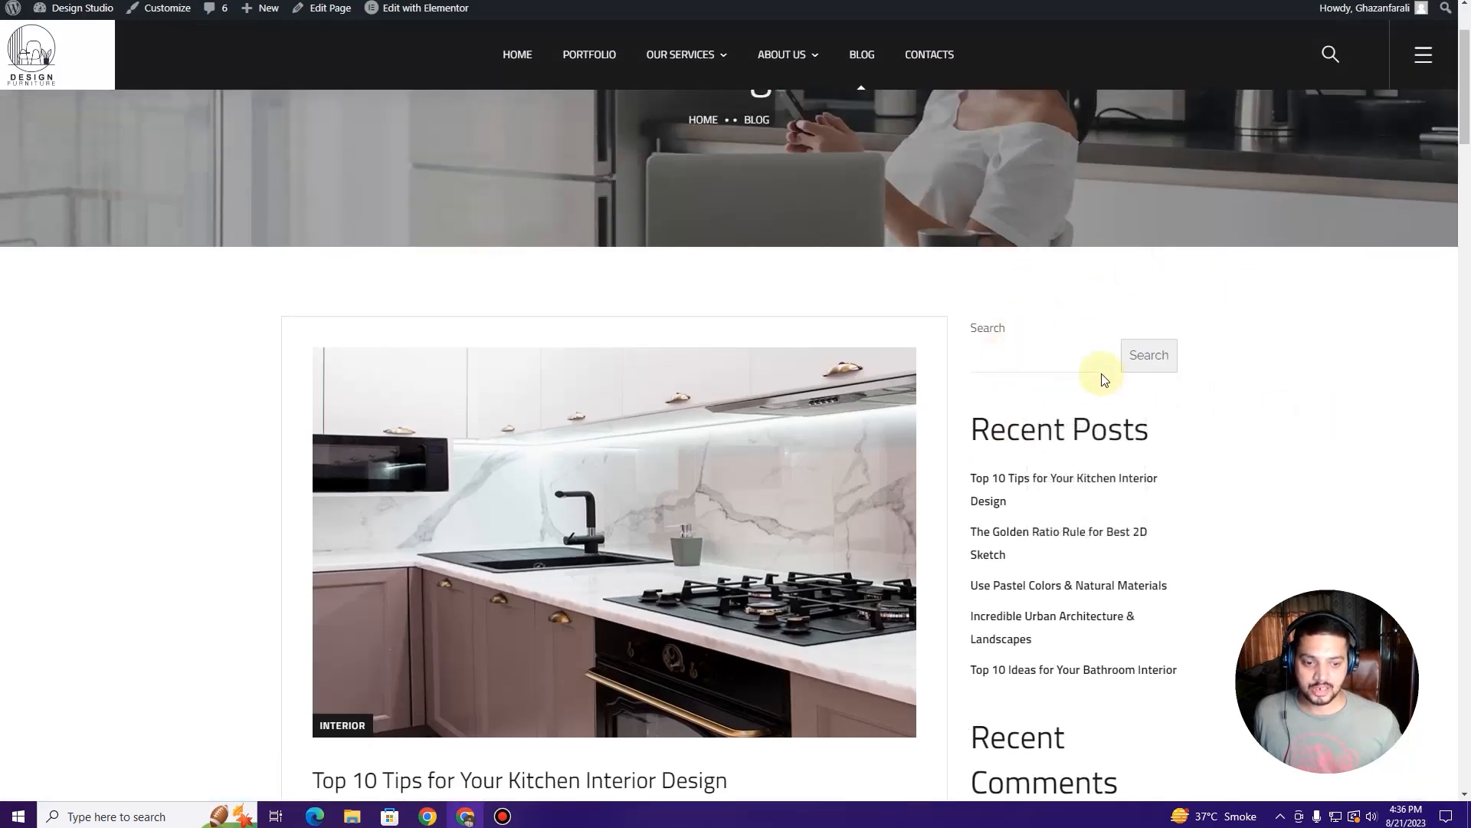
scroll(1088, 345, "down", 3)
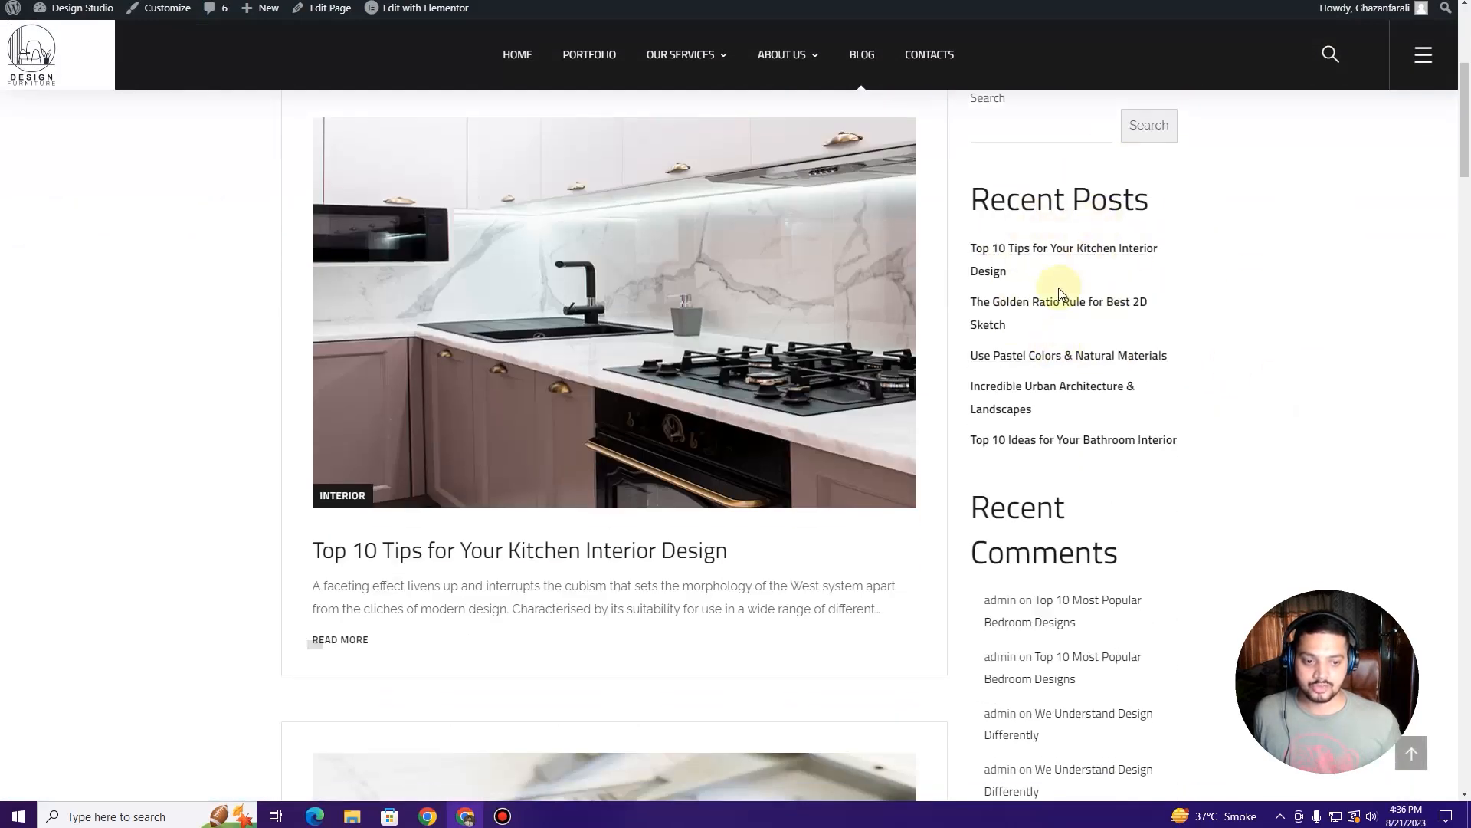
scroll(1058, 291, "down", 4)
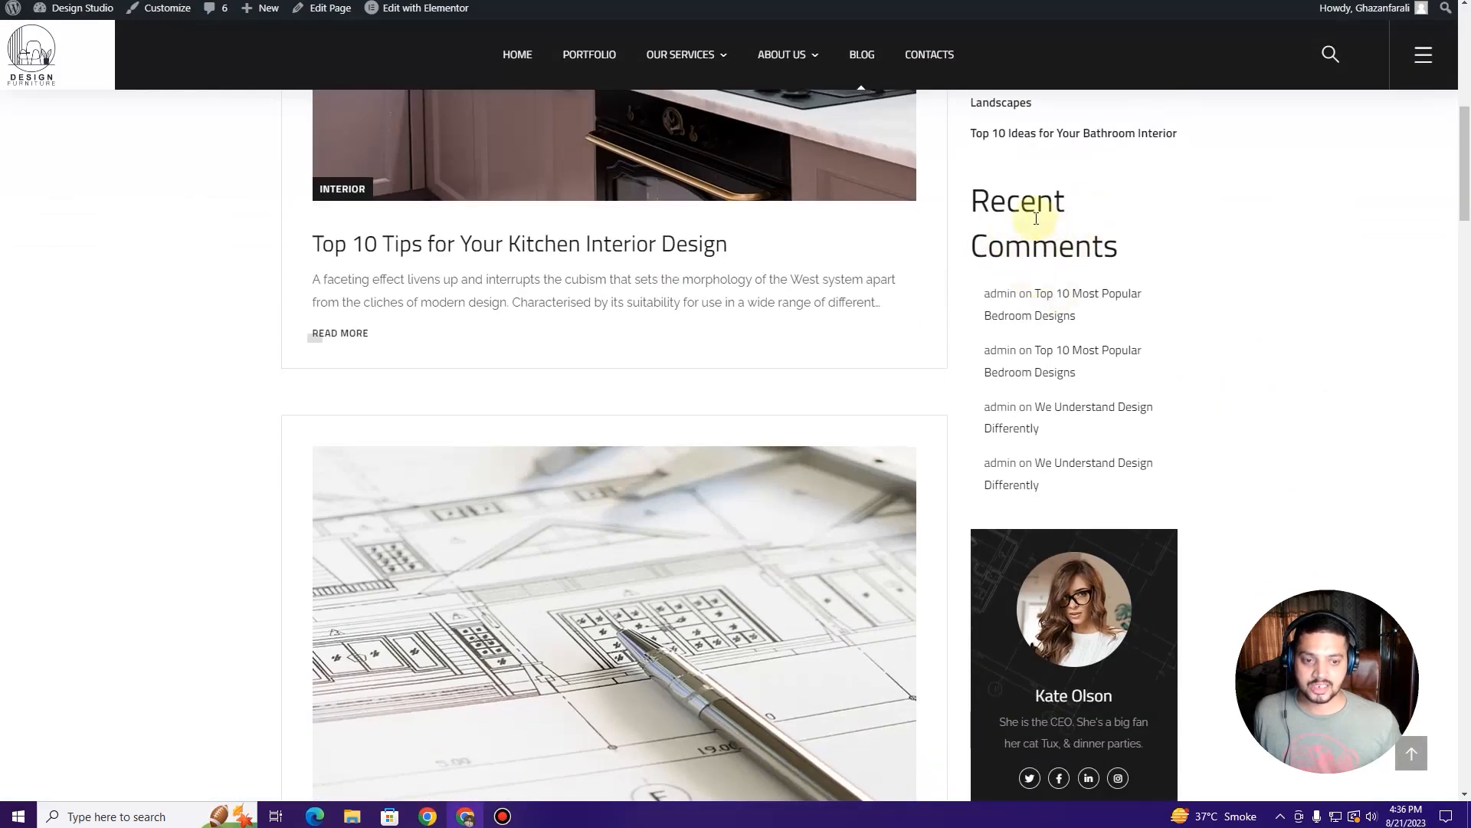
left_click_drag(984, 200, 1094, 242)
scroll(1057, 260, "down", 5)
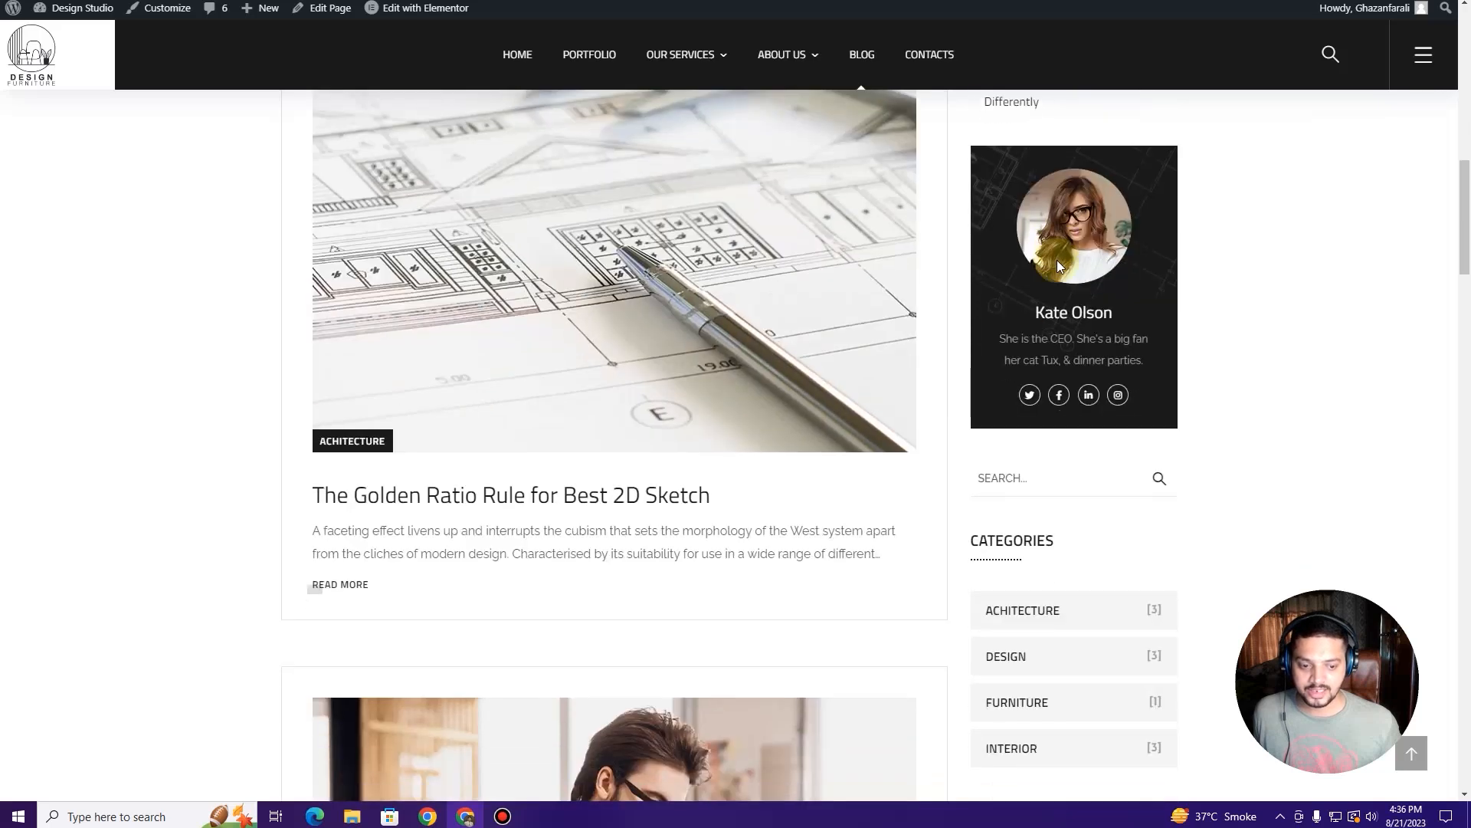
scroll(1058, 258, "up", 7)
left_click(1092, 352)
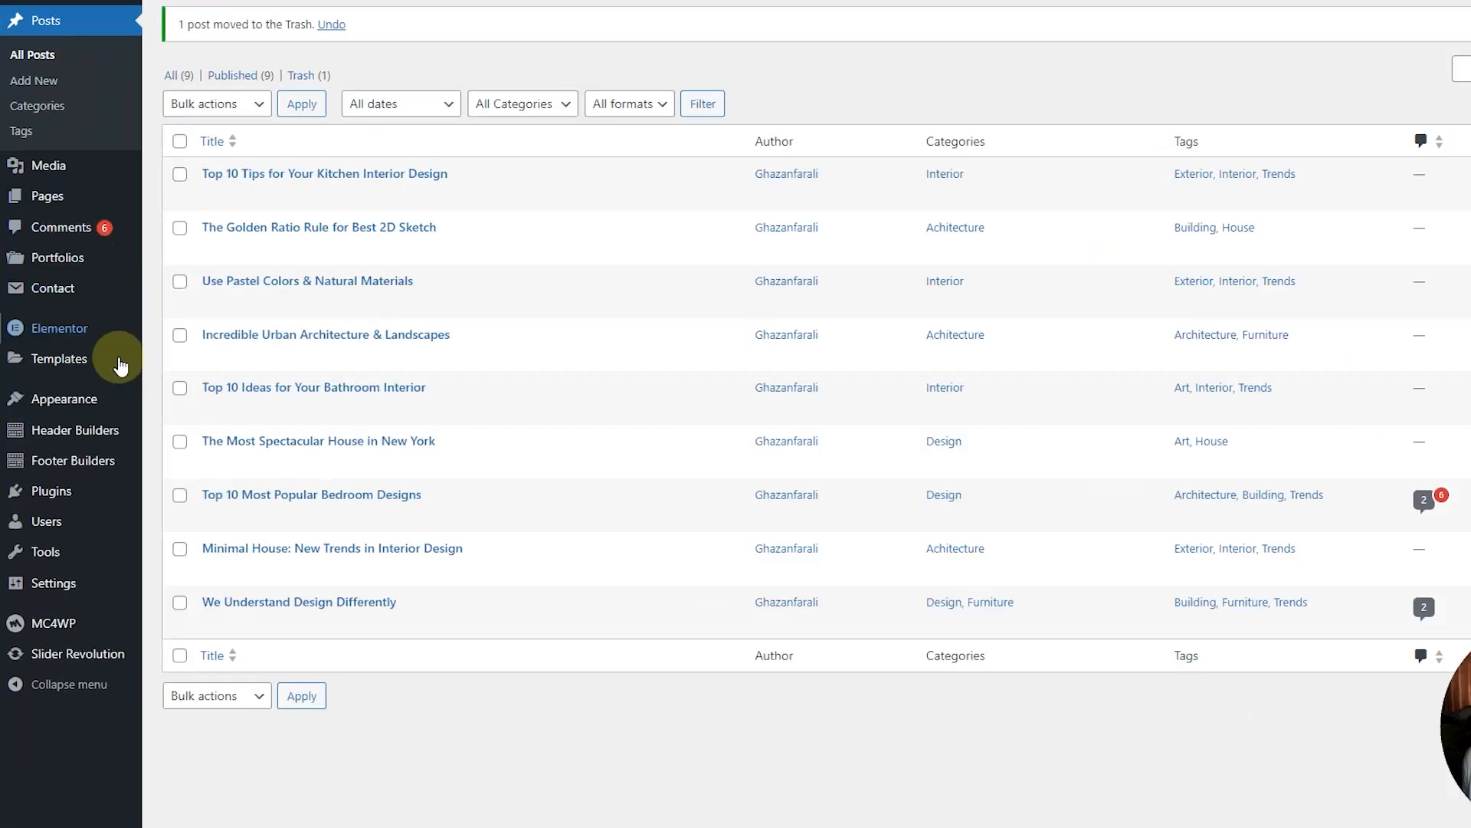
Step: Open the Widgets editor and dismiss the block widgets welcome dialog
mouse_move(72, 407)
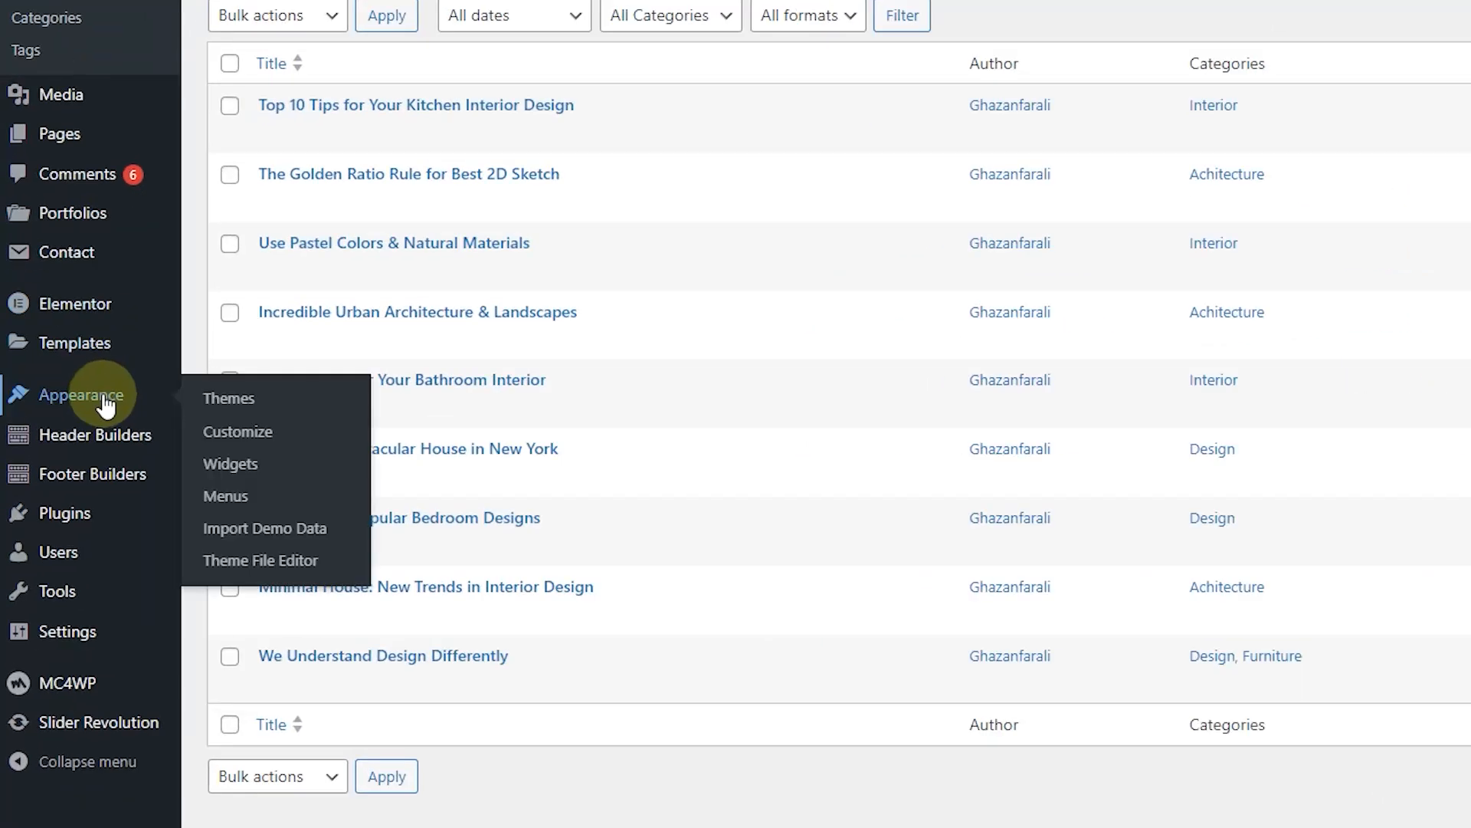
left_click(260, 471)
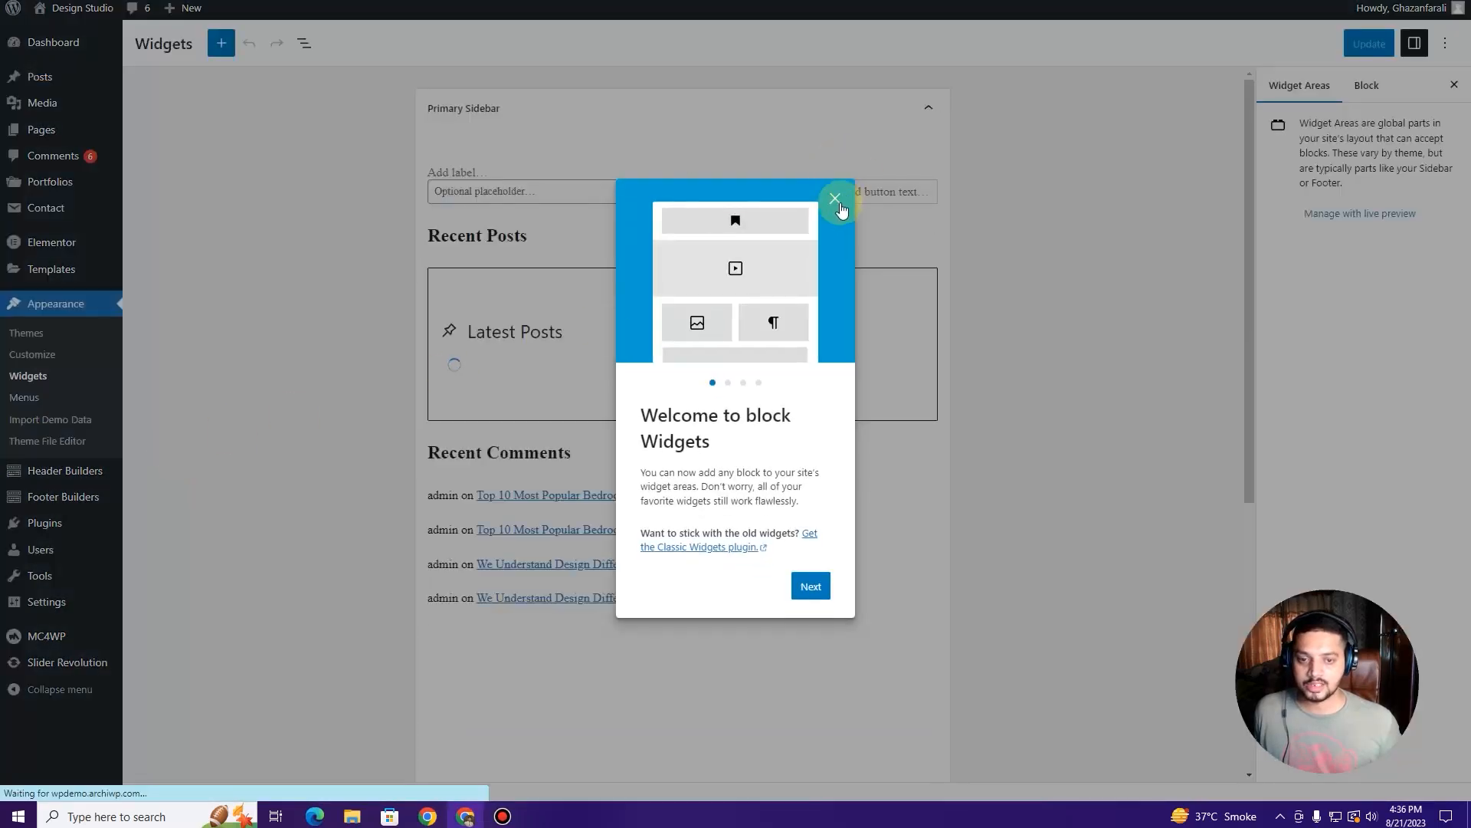
left_click(837, 201)
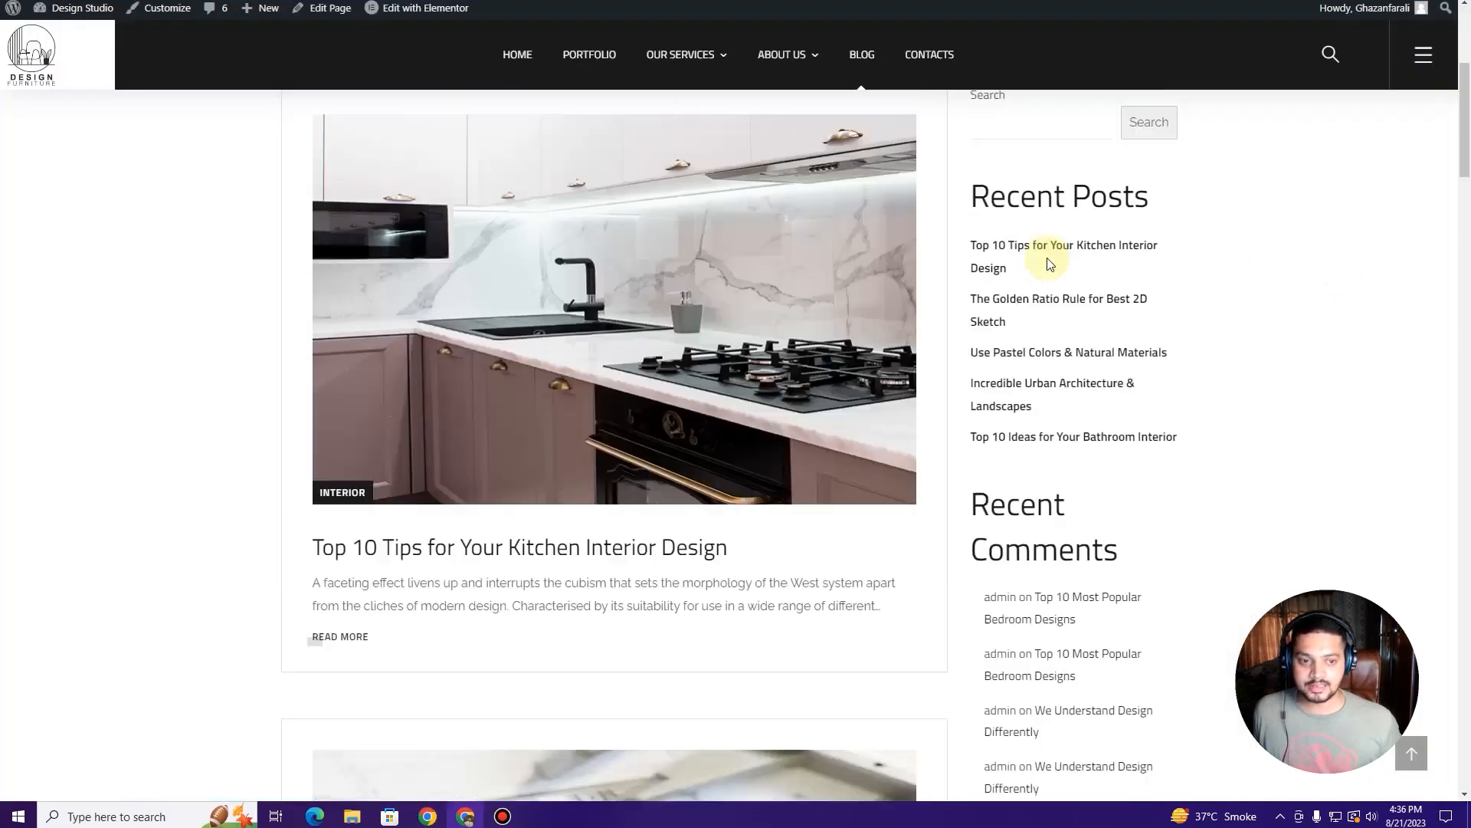
scroll(1050, 264, "up", 3)
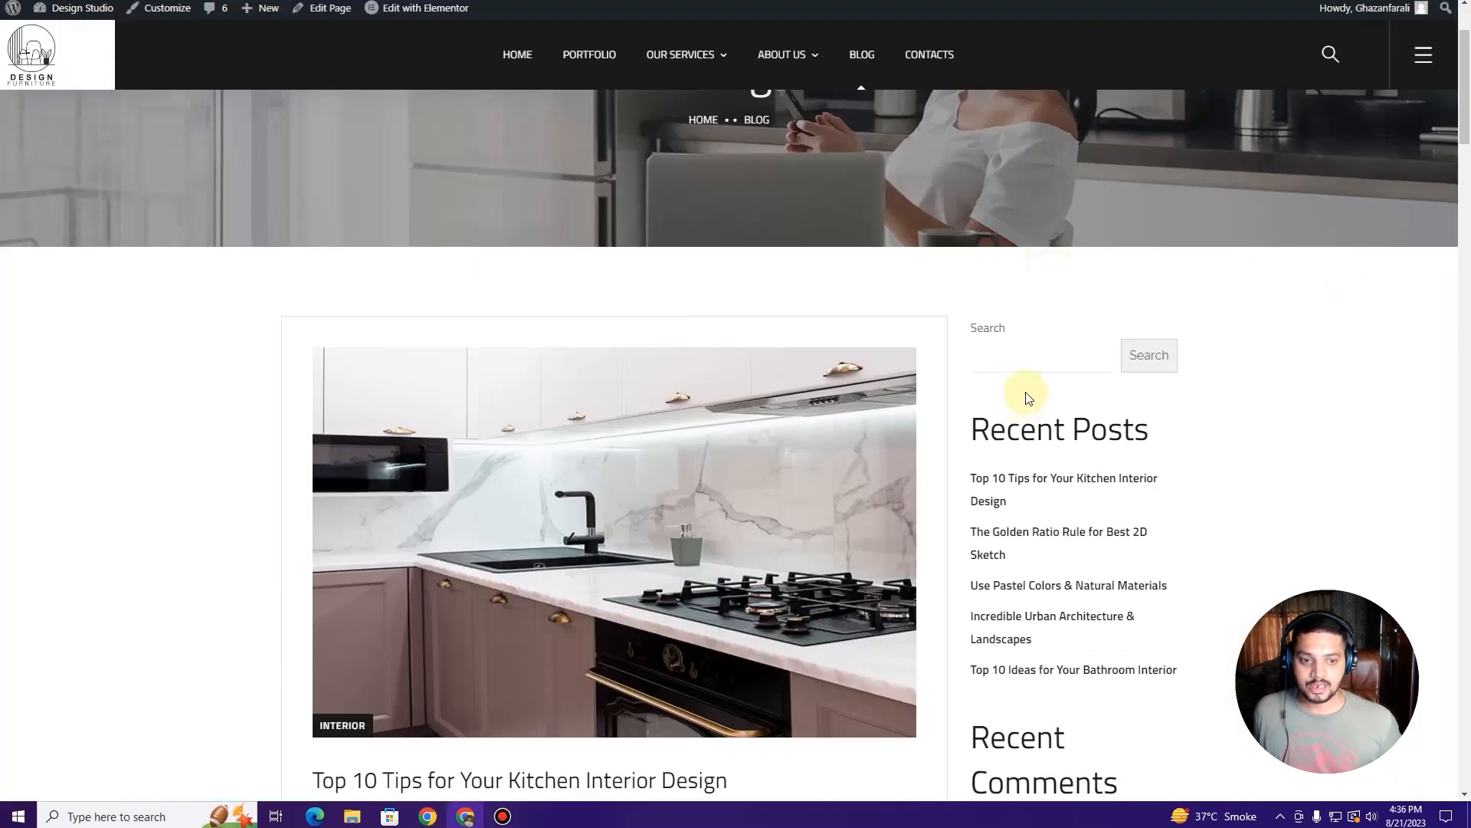
left_click(1015, 351)
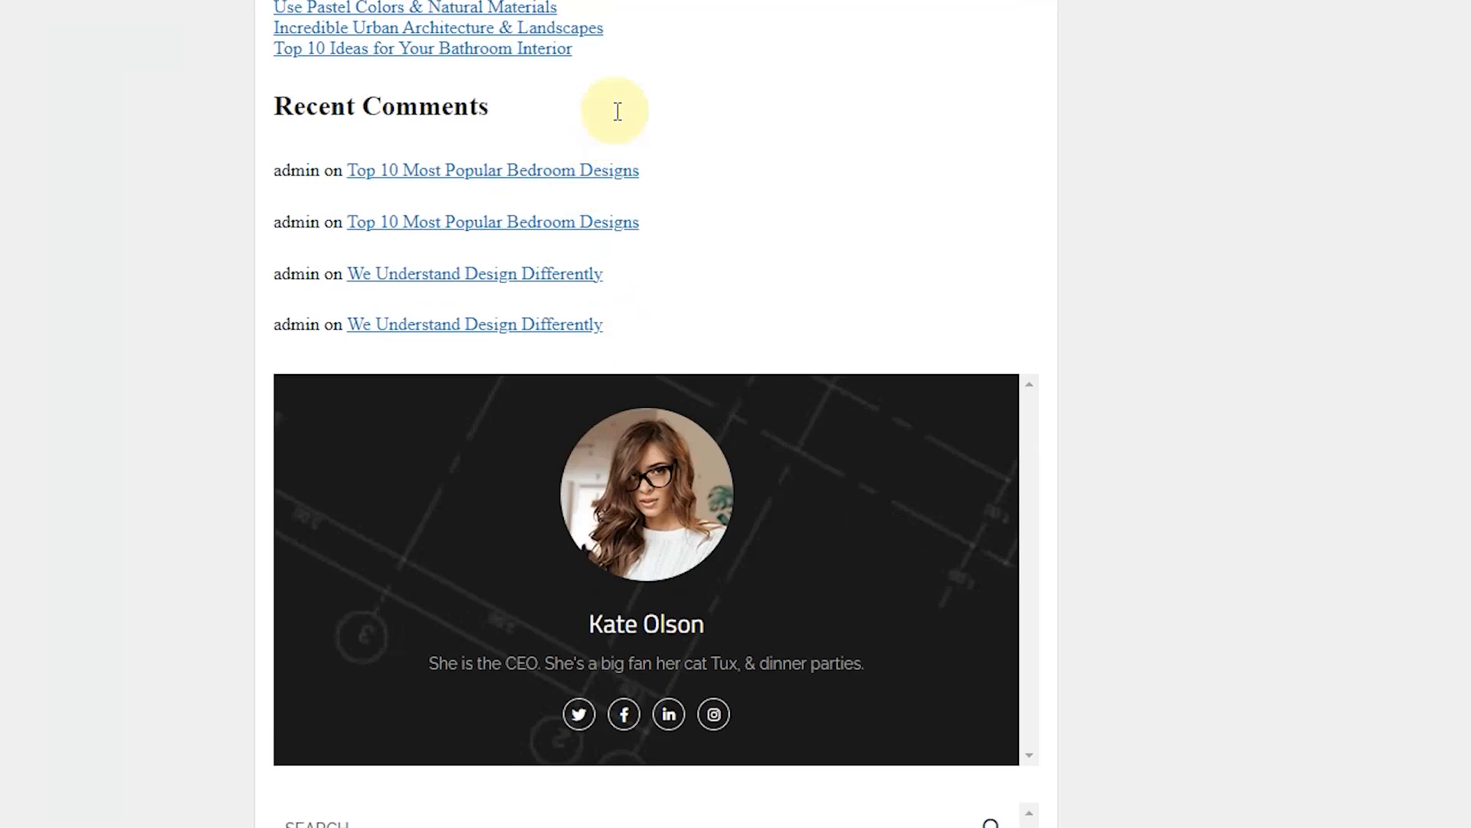
Step: Delete the Recent Comments heading block and the comments list block from the Primary Sidebar
left_click(617, 111)
left_click(826, 51)
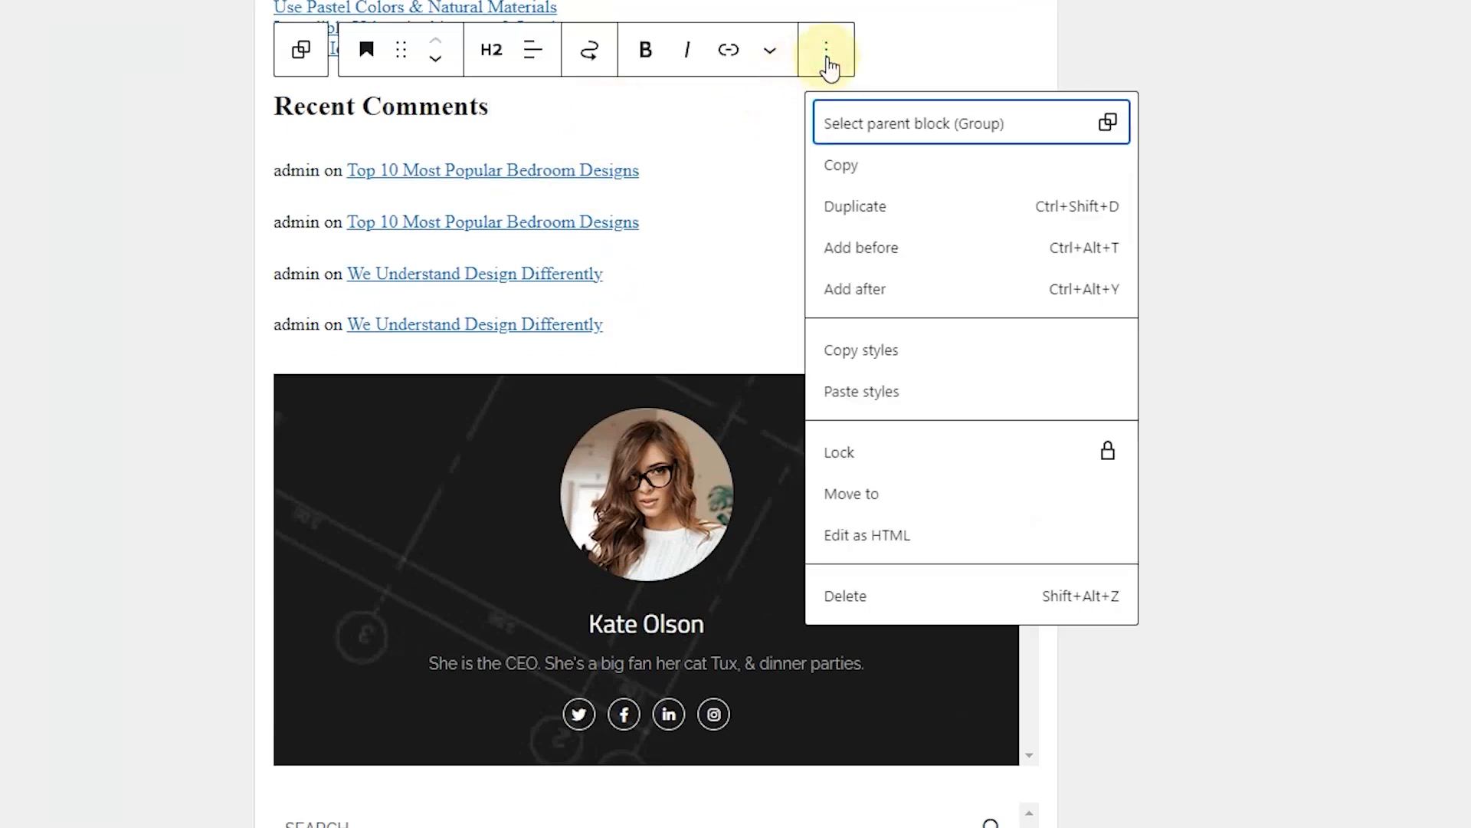
left_click(979, 600)
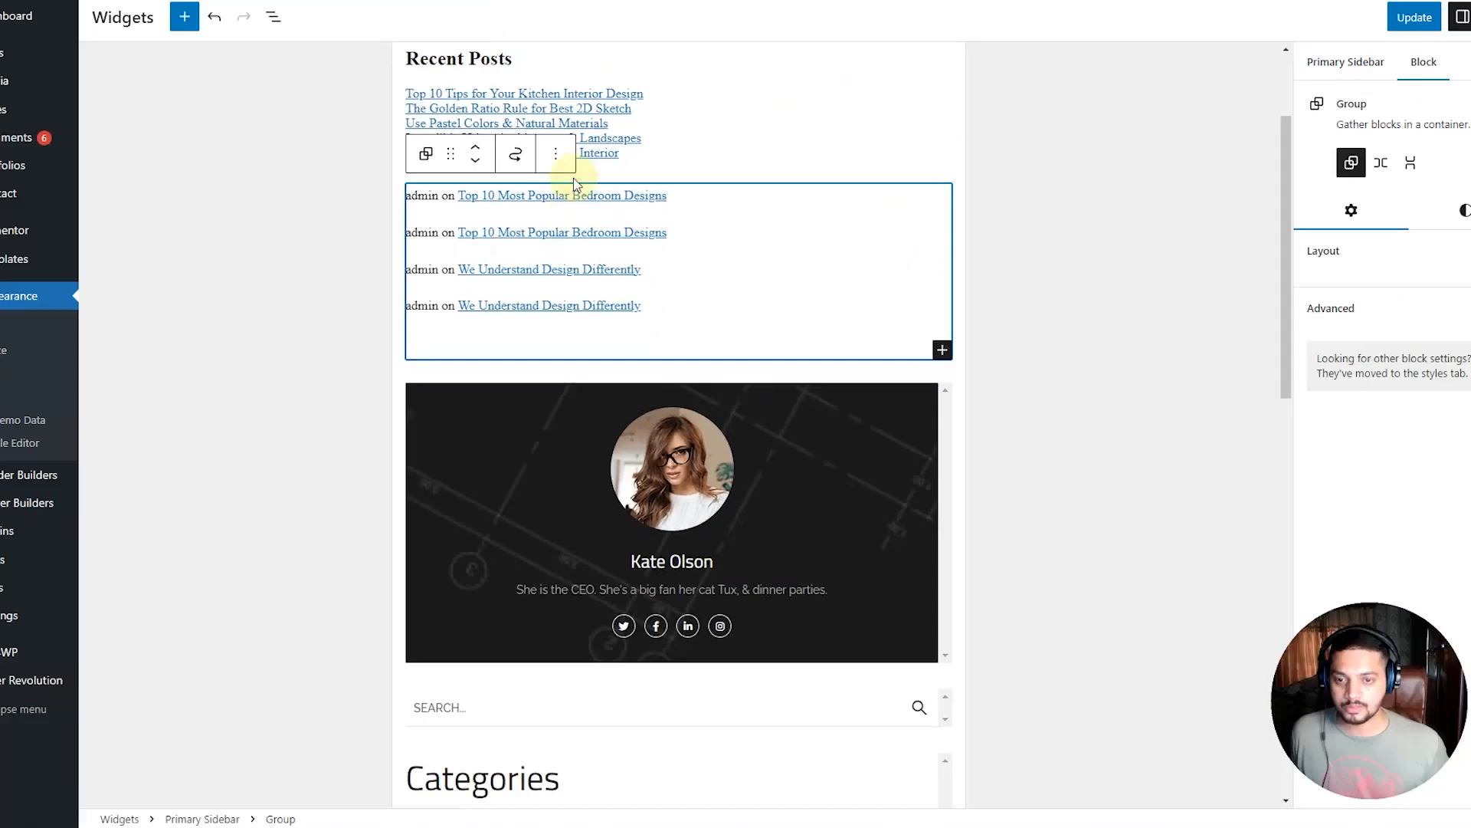
left_click(555, 153)
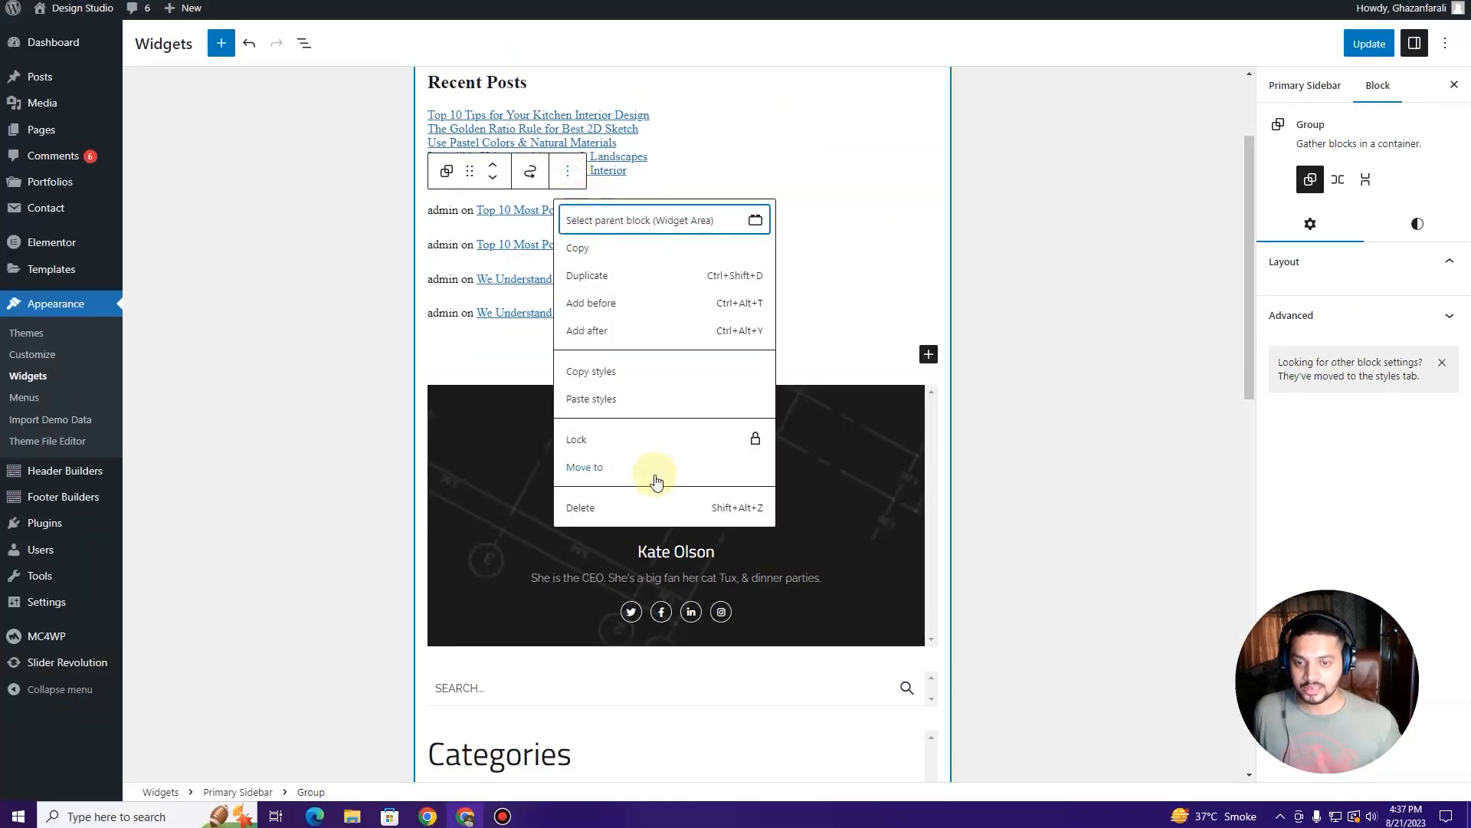
left_click(652, 520)
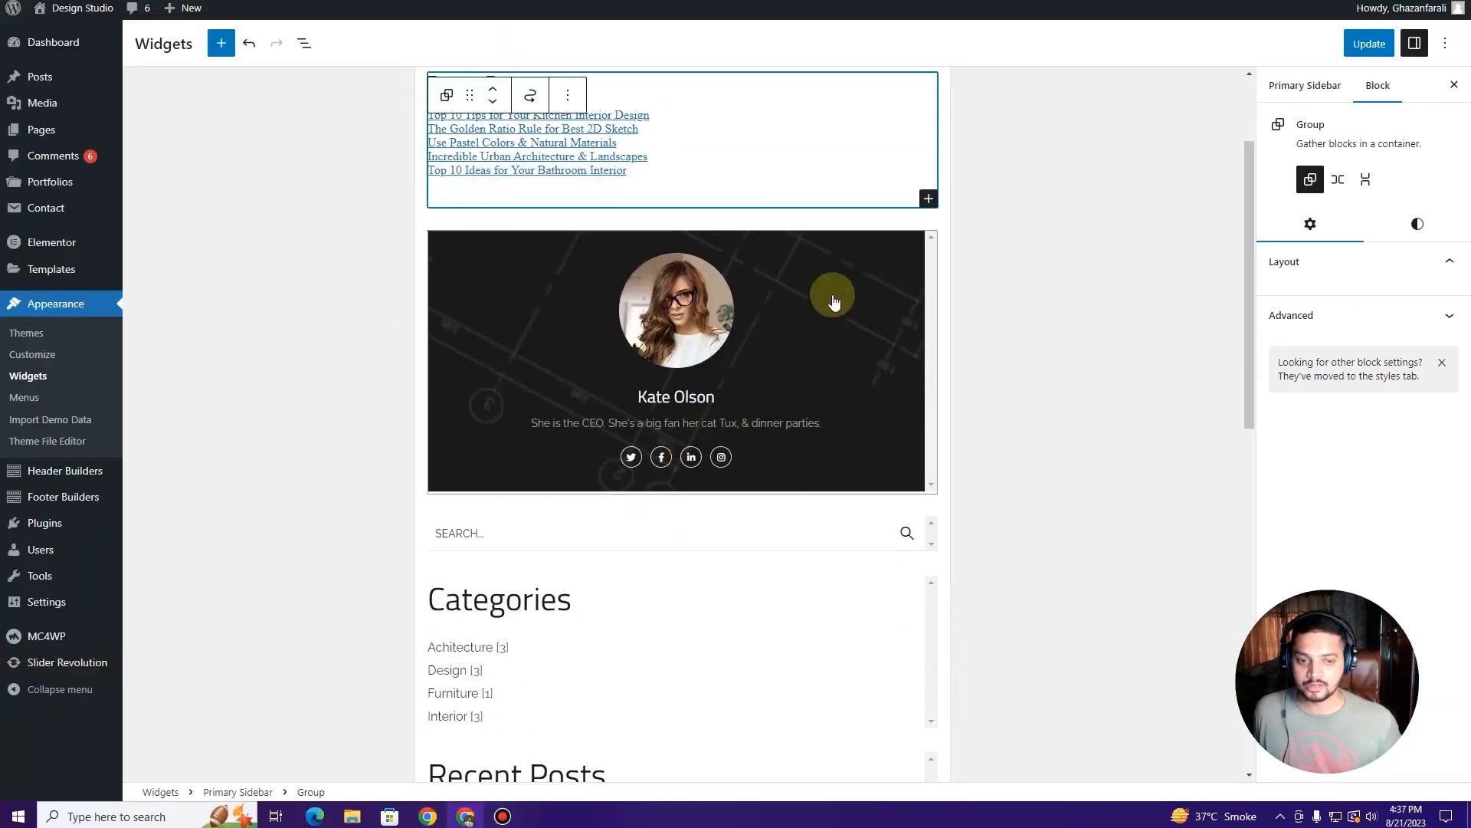
key("ctrl+Tab")
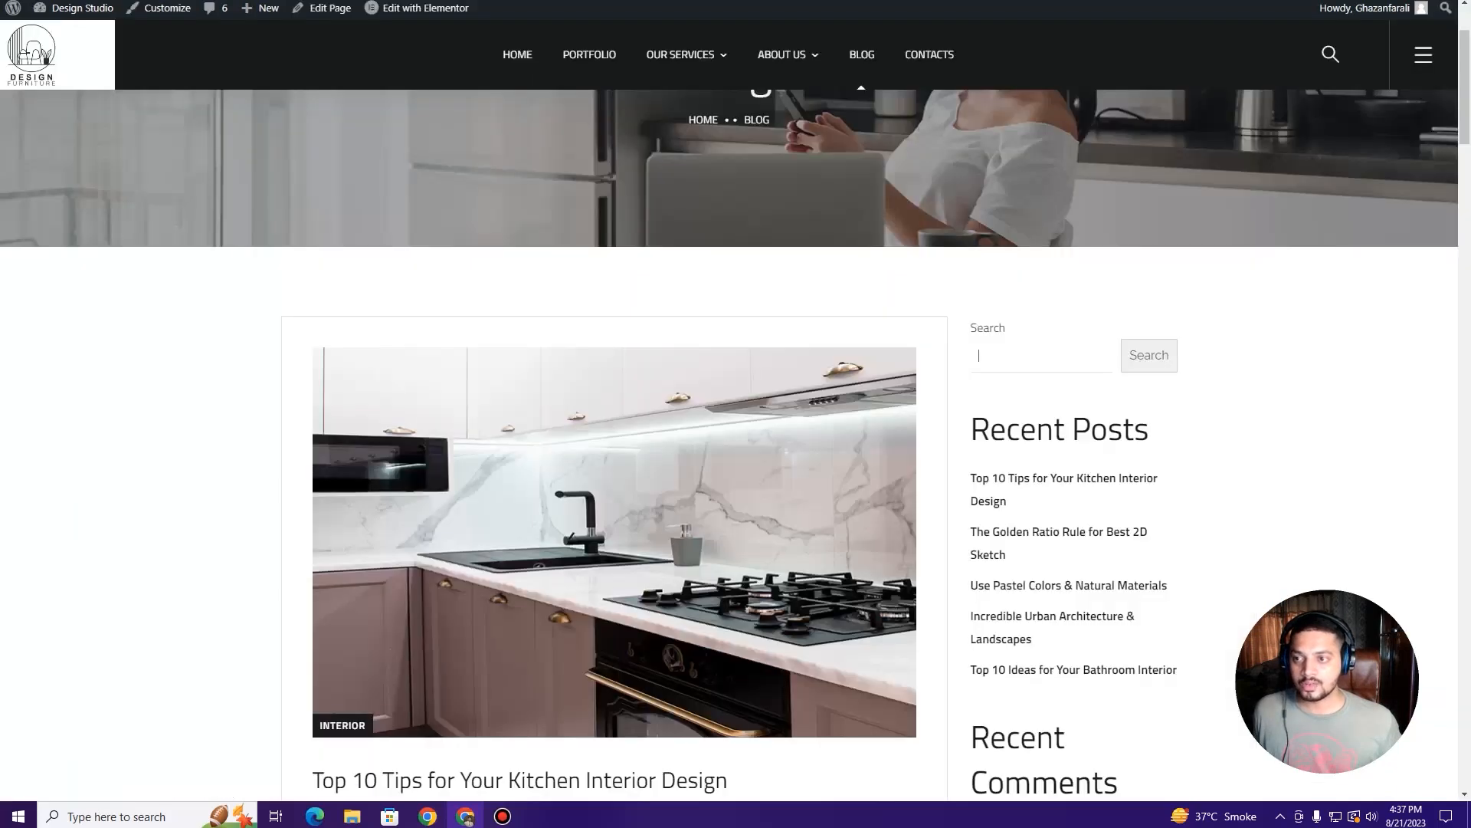
Step: Save the widget changes with Update and verify Recent Comments is gone from the blog sidebar
key("F5")
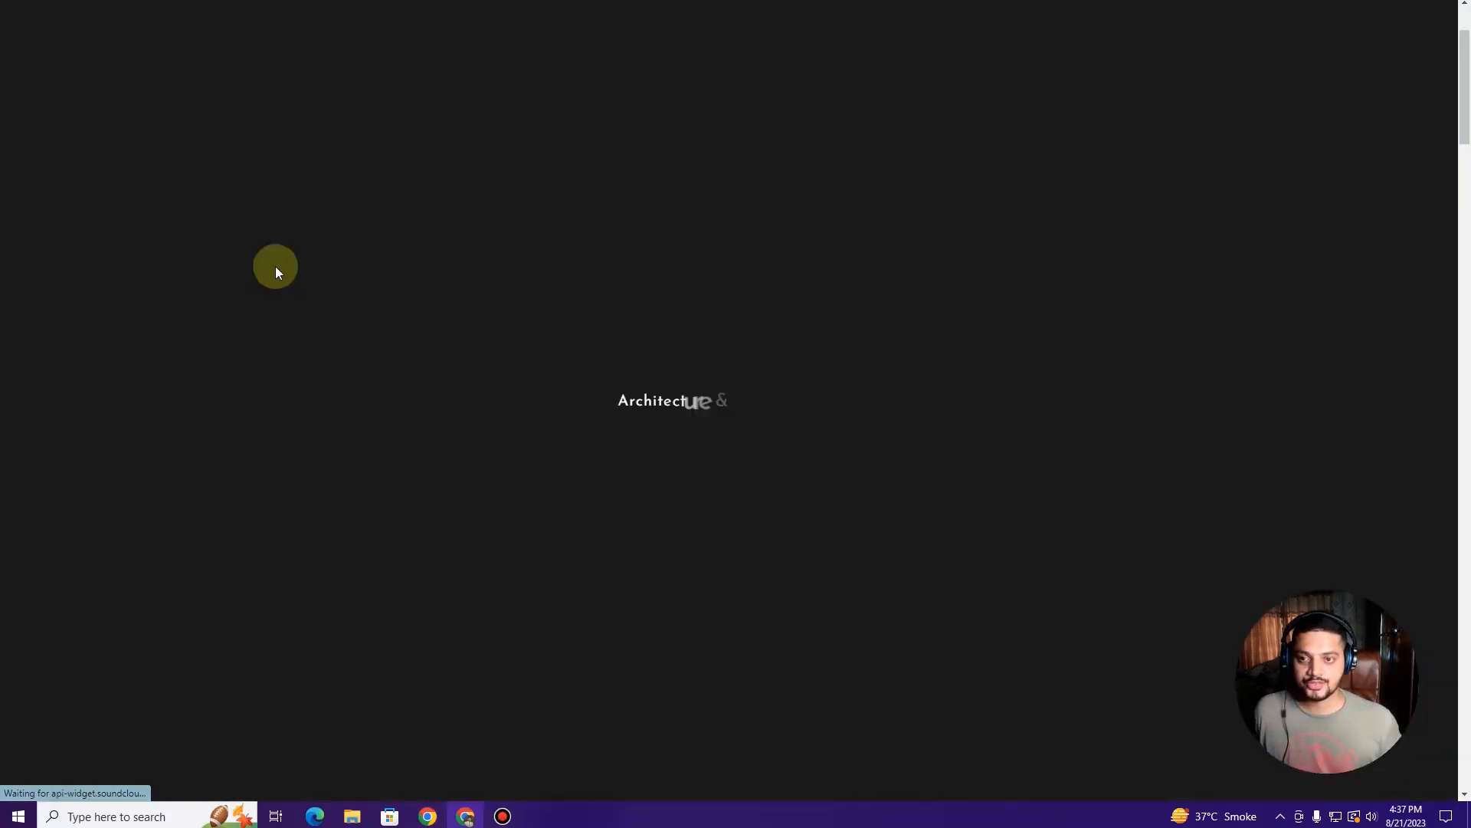
scroll(972, 240, "down", 4)
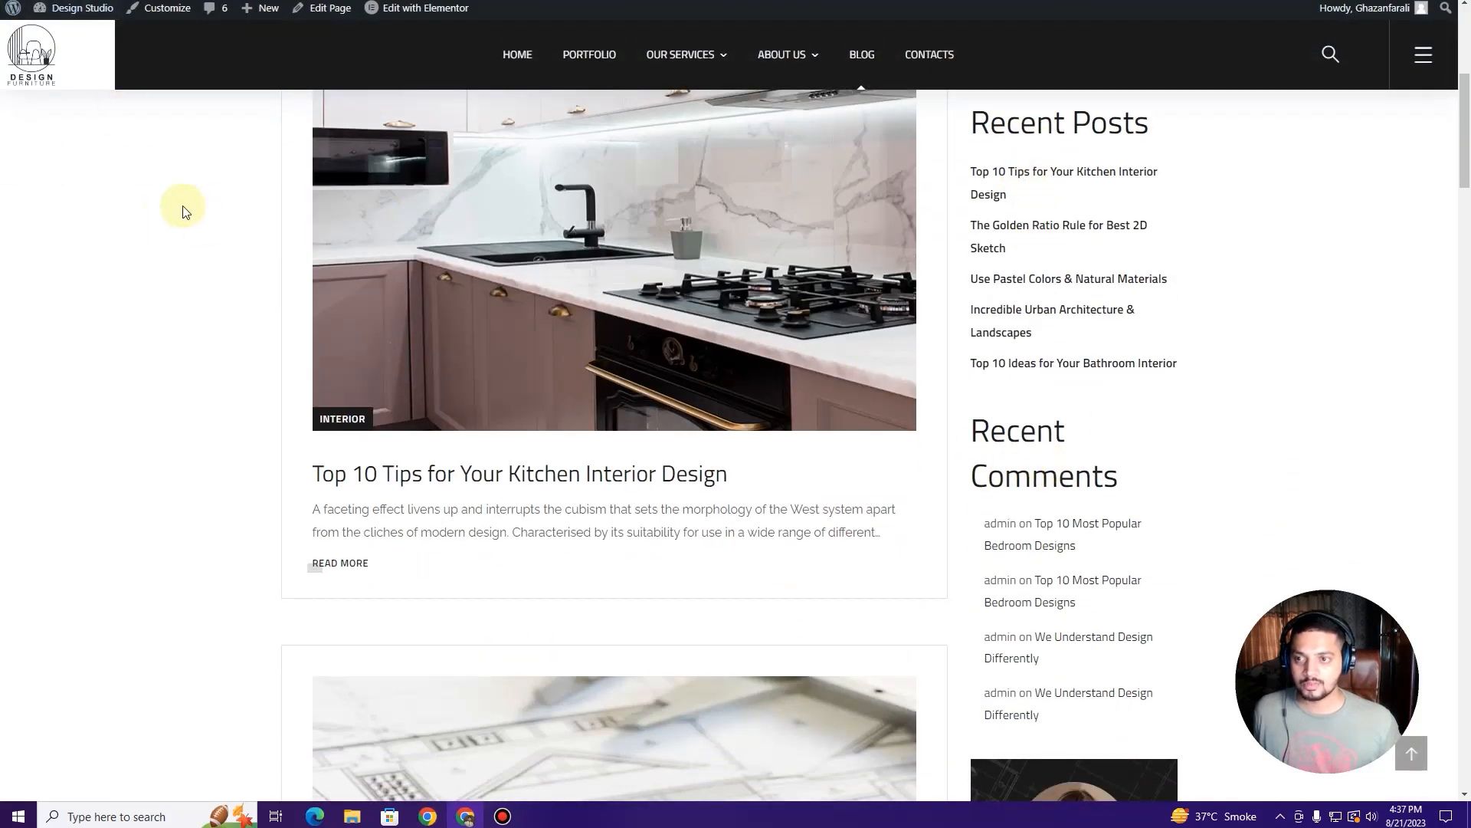
left_click(269, 3)
left_click(1372, 45)
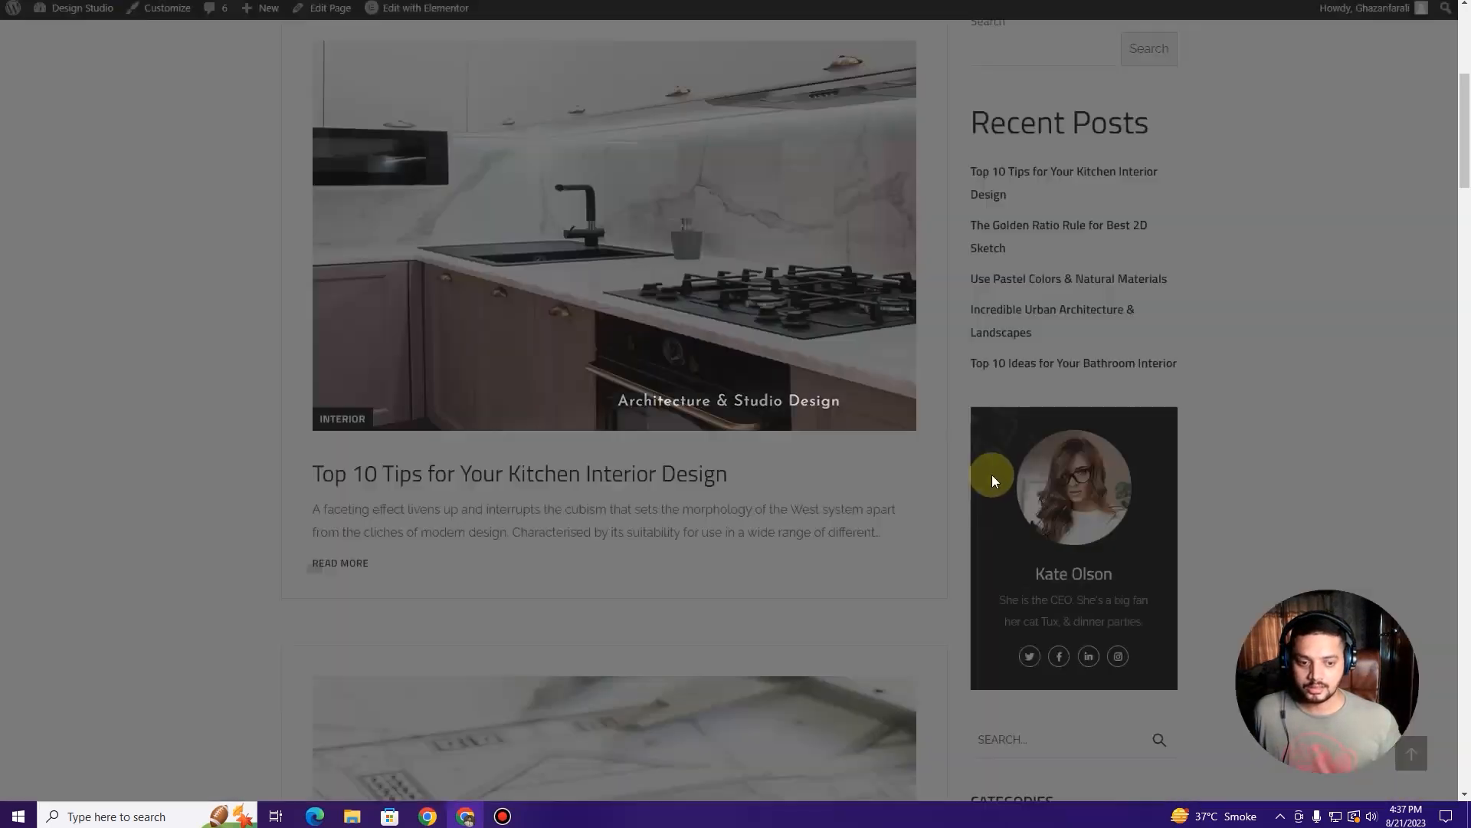
scroll(978, 426, "up", 3)
scroll(1009, 418, "down", 2)
scroll(1016, 441, "down", 5)
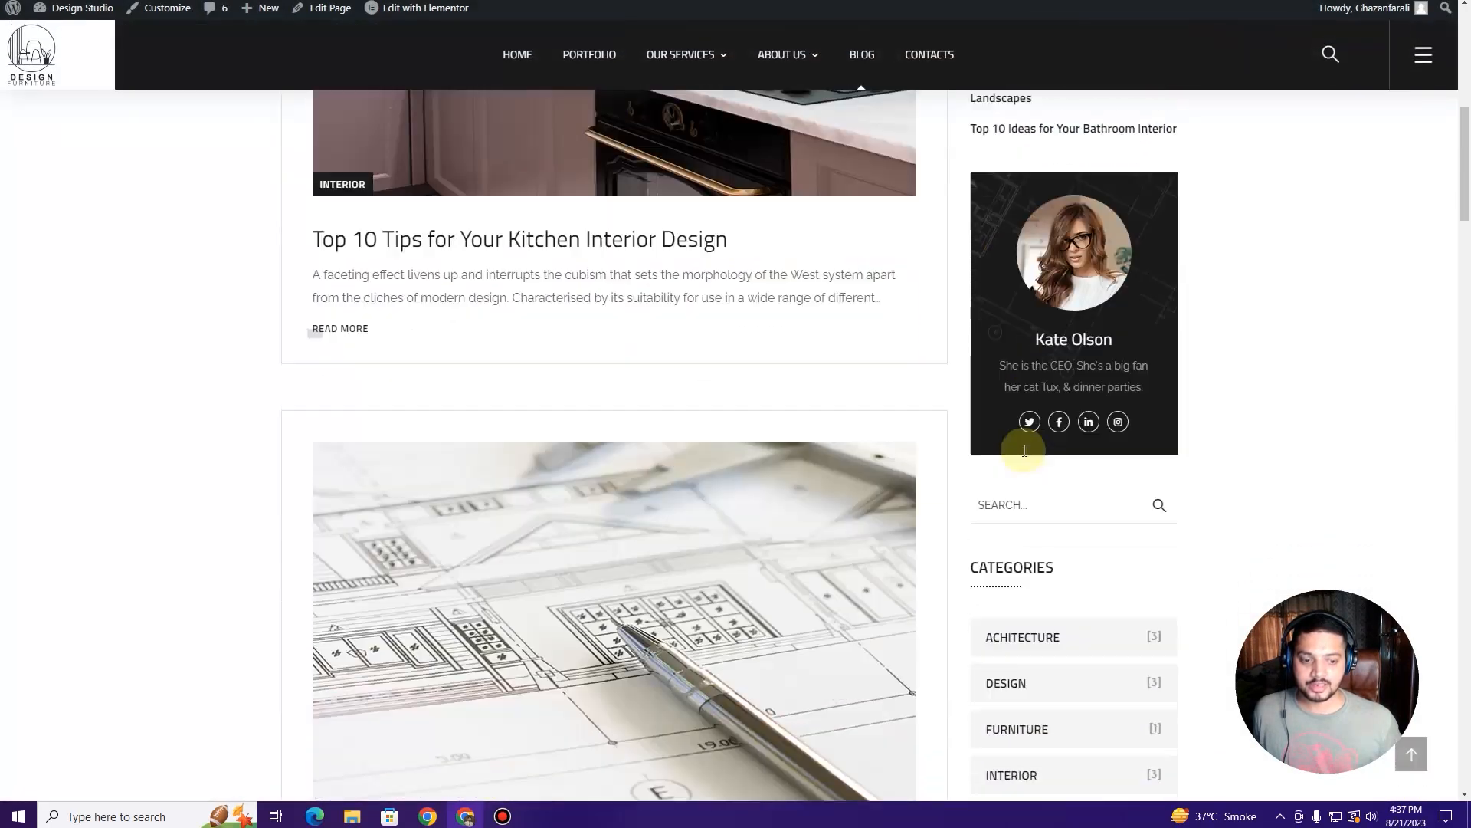
scroll(1057, 398, "up", 2)
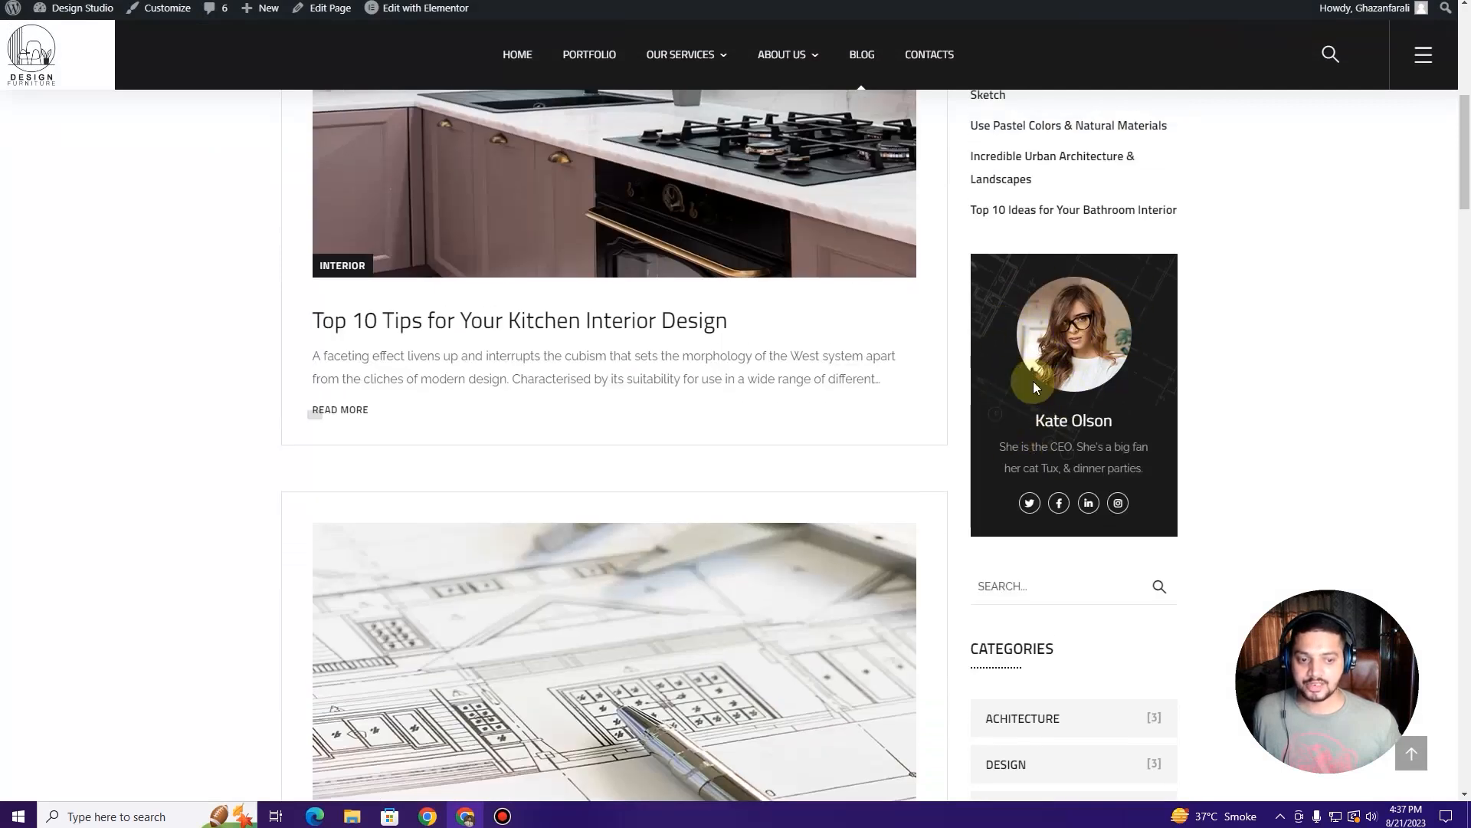
scroll(1033, 436, "down", 2)
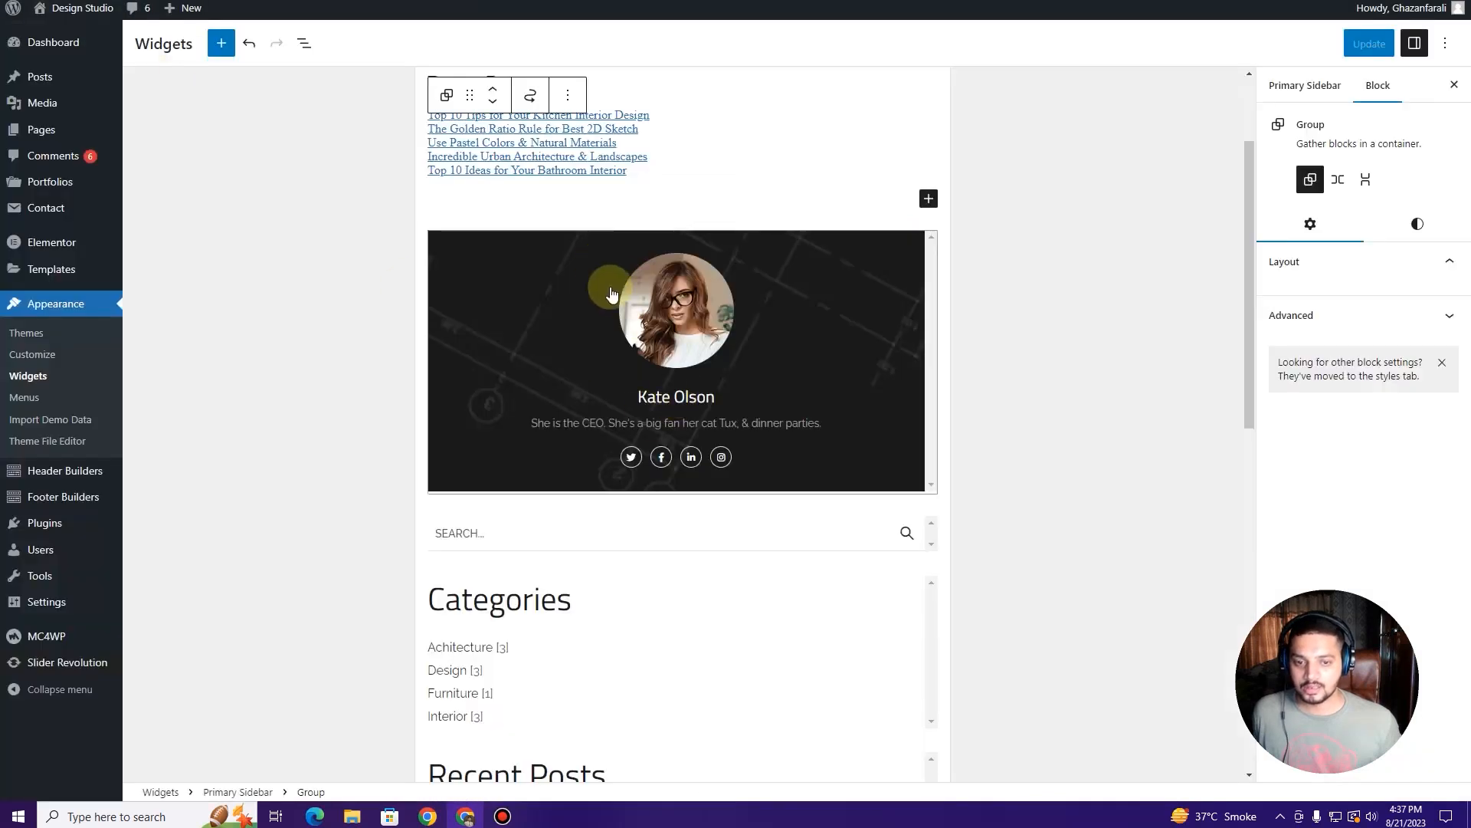
left_click(678, 301)
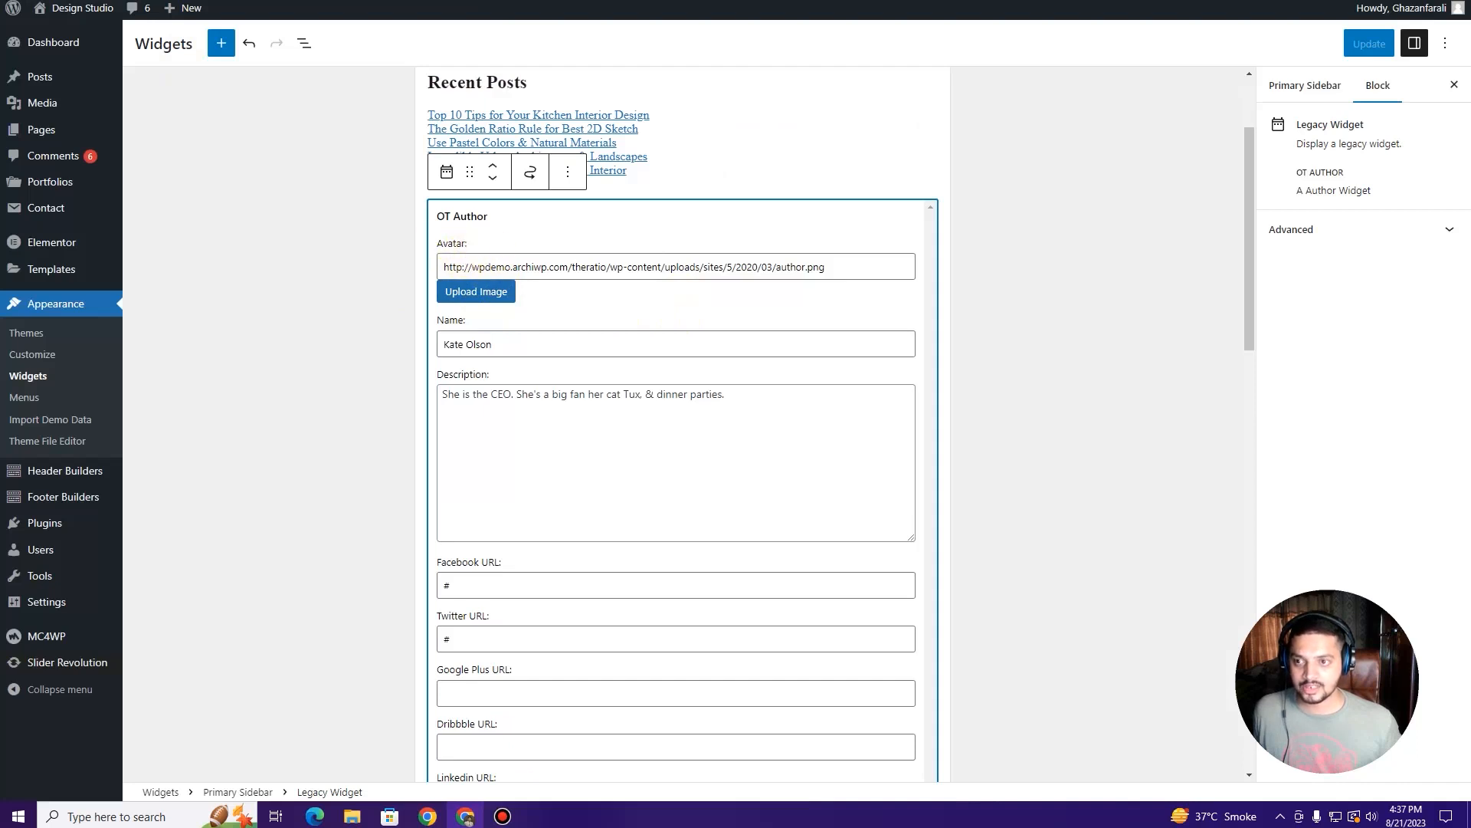
key("ctrl+Tab")
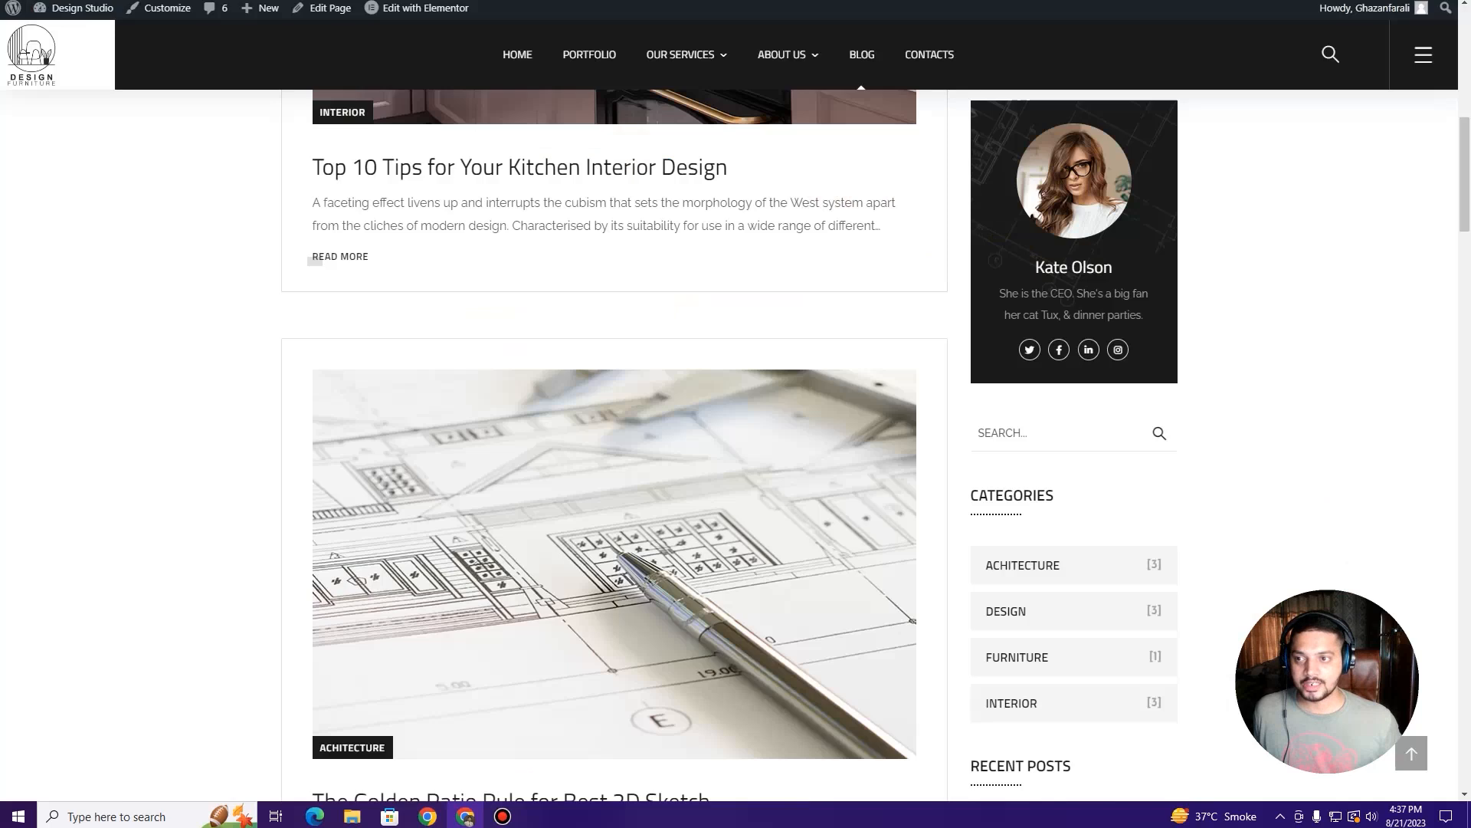
key("ctrl+Tab")
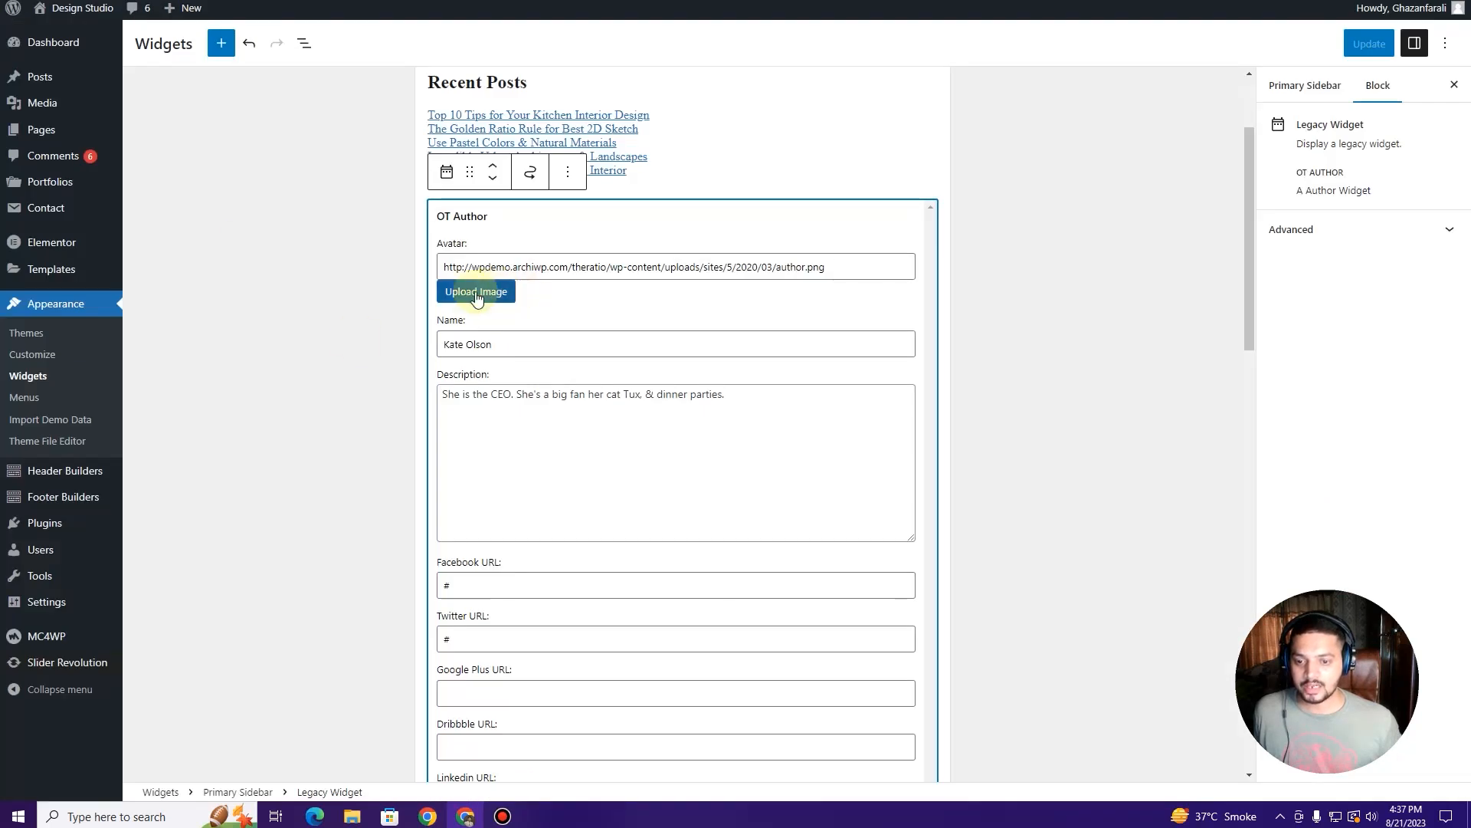
left_click(476, 293)
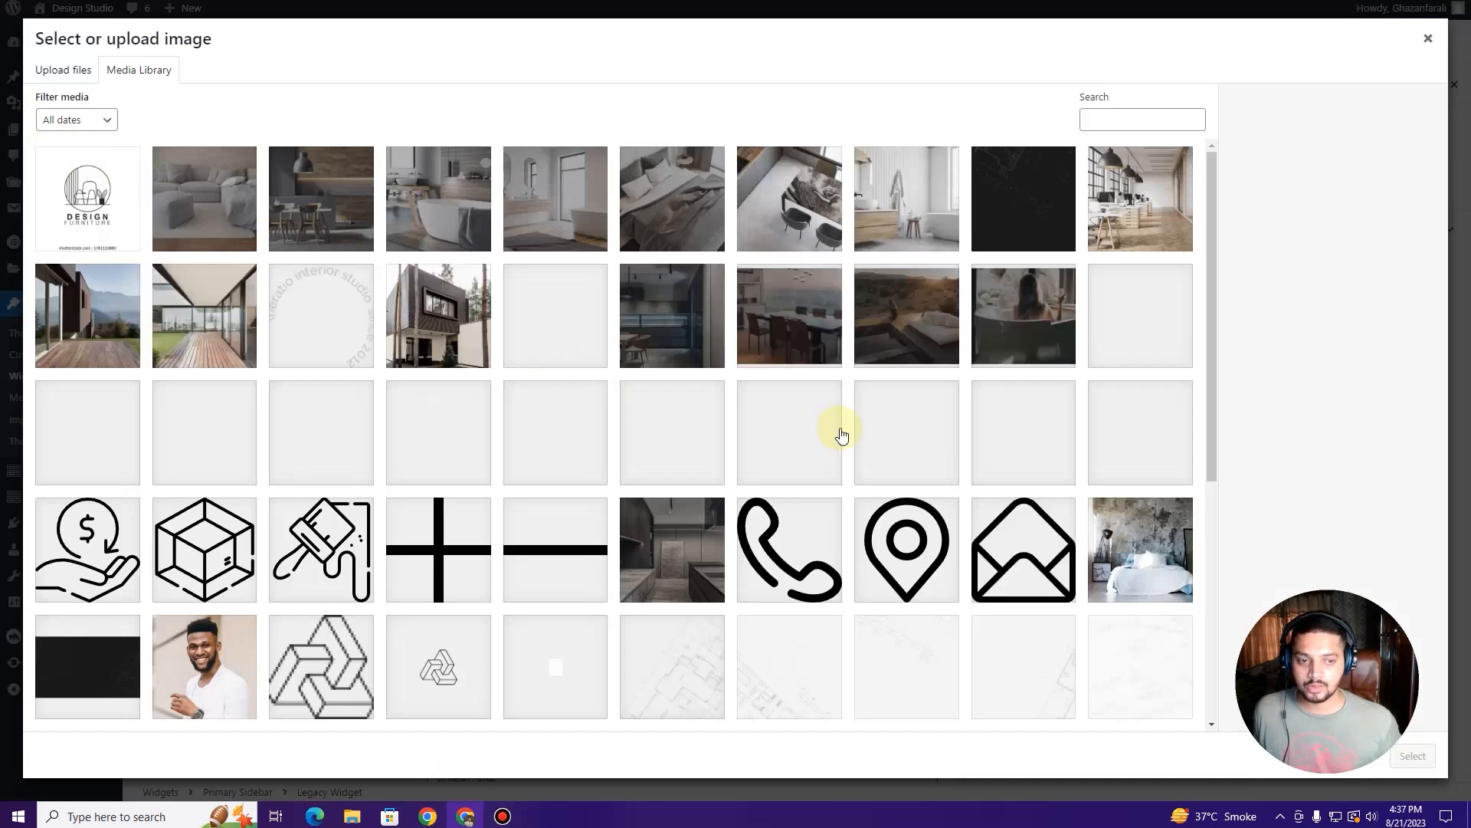
scroll(851, 429, "down", 5)
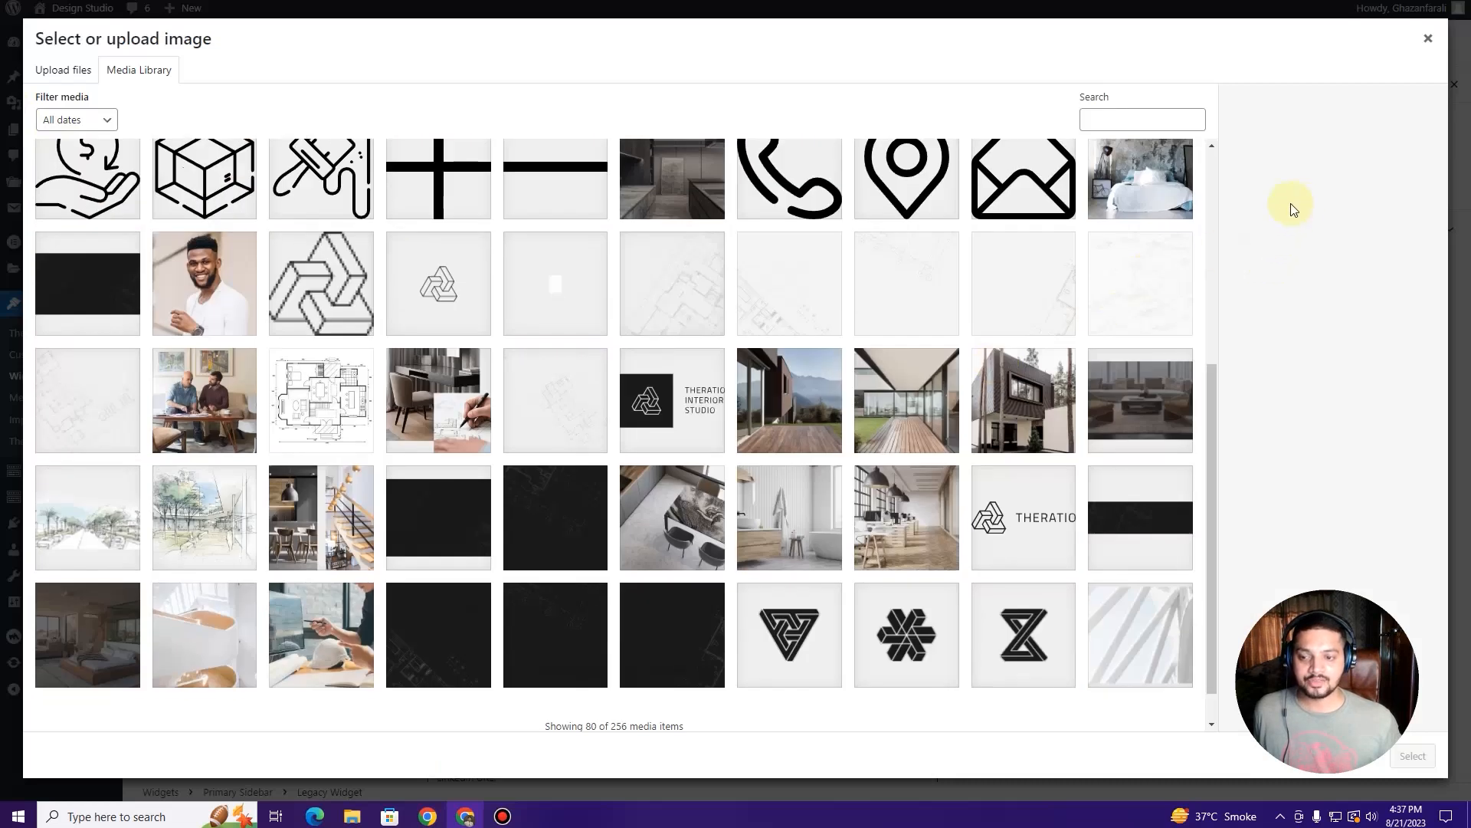
left_click(1427, 40)
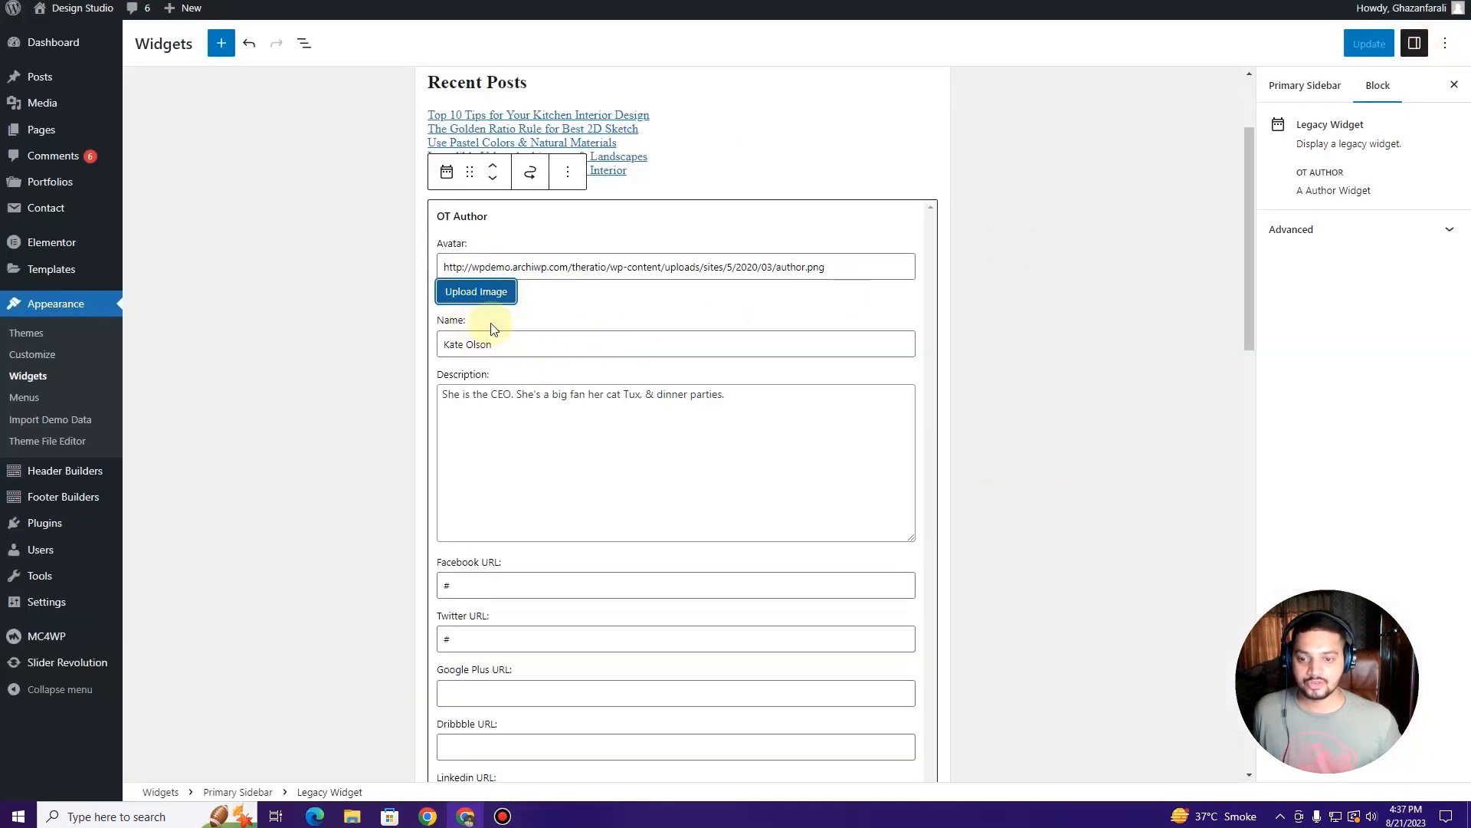
left_click(503, 344)
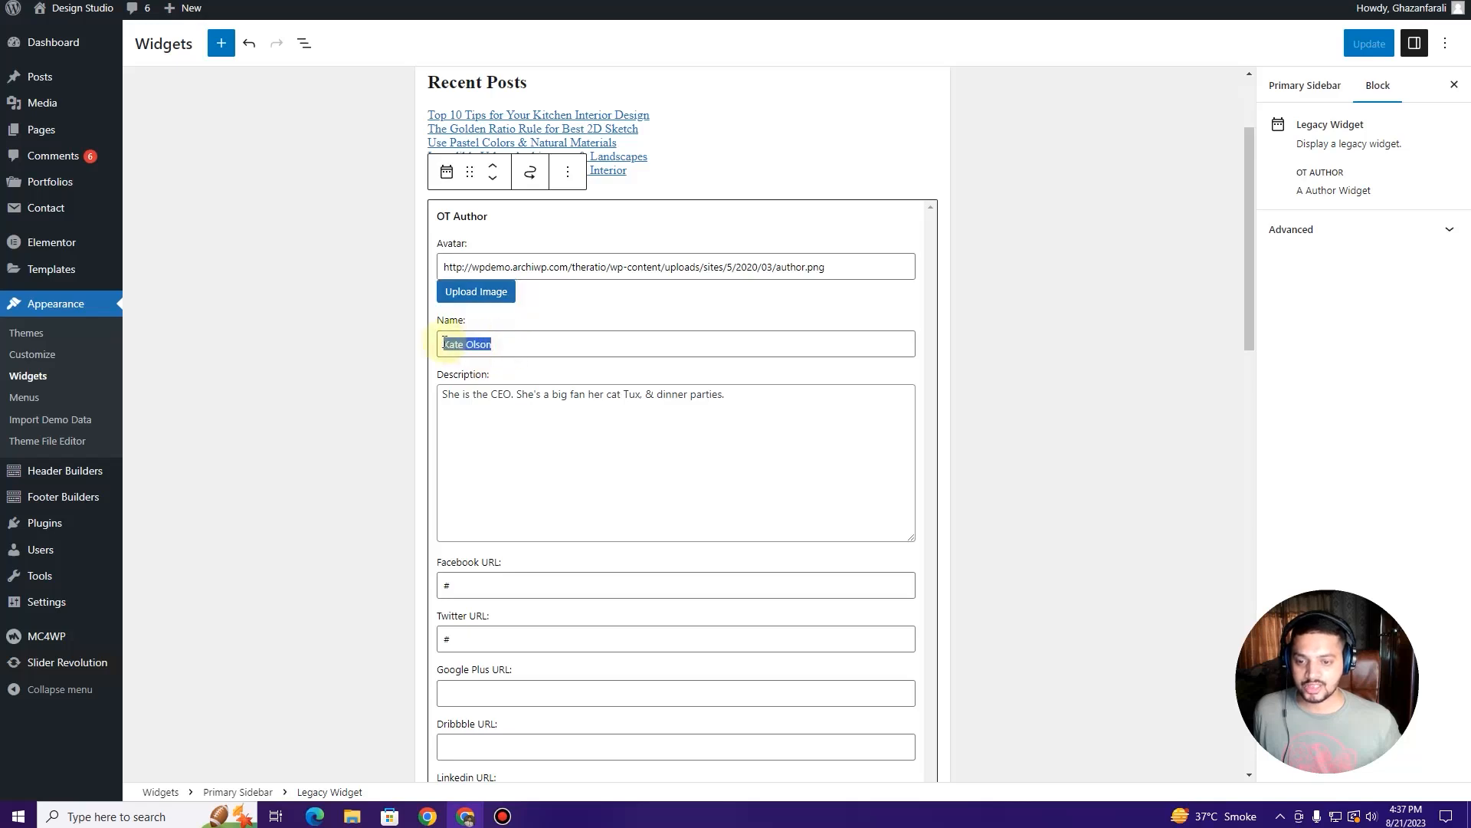
left_click(701, 404)
scroll(591, 516, "down", 4)
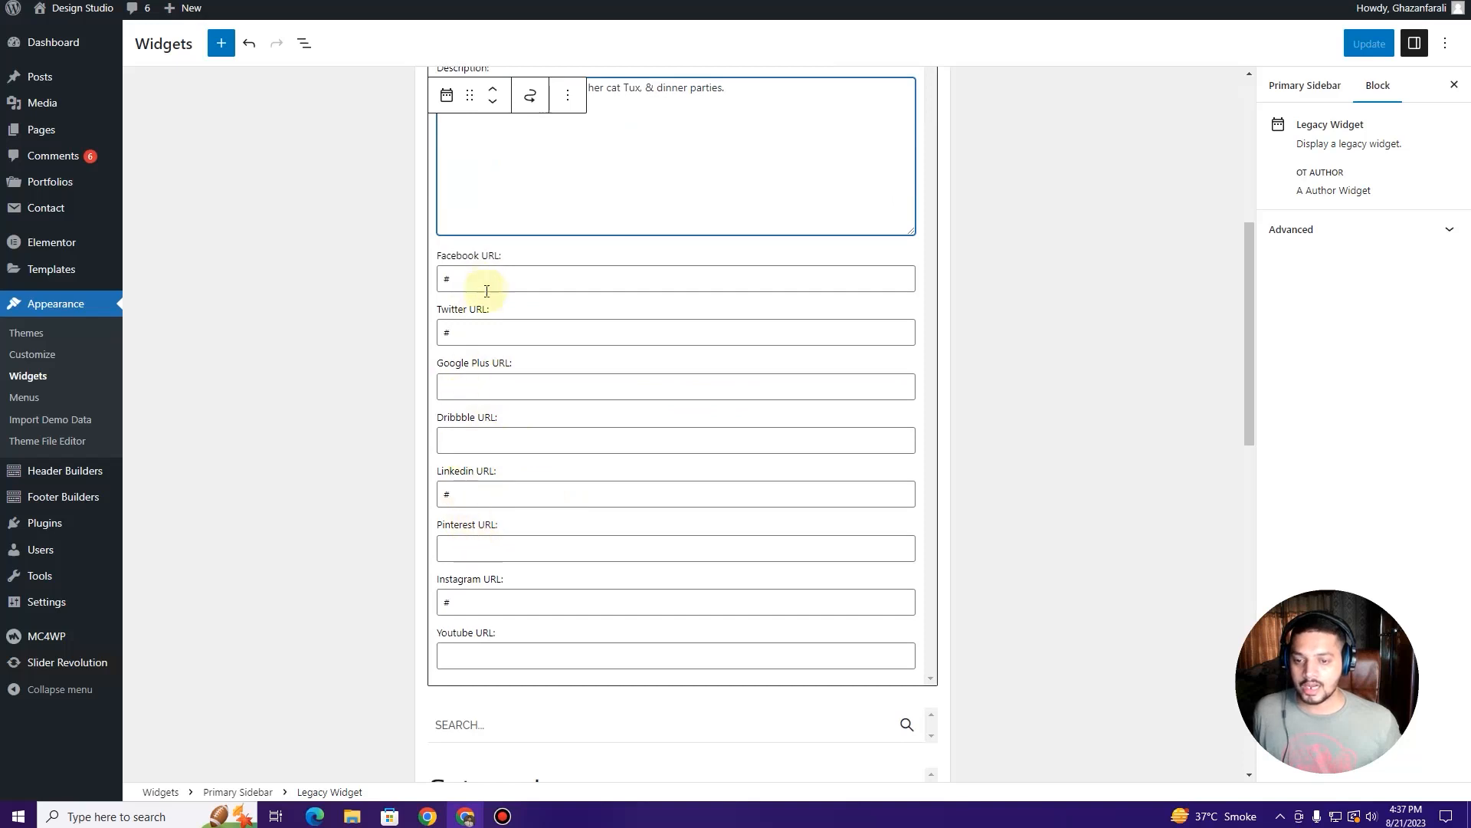
left_click(324, 605)
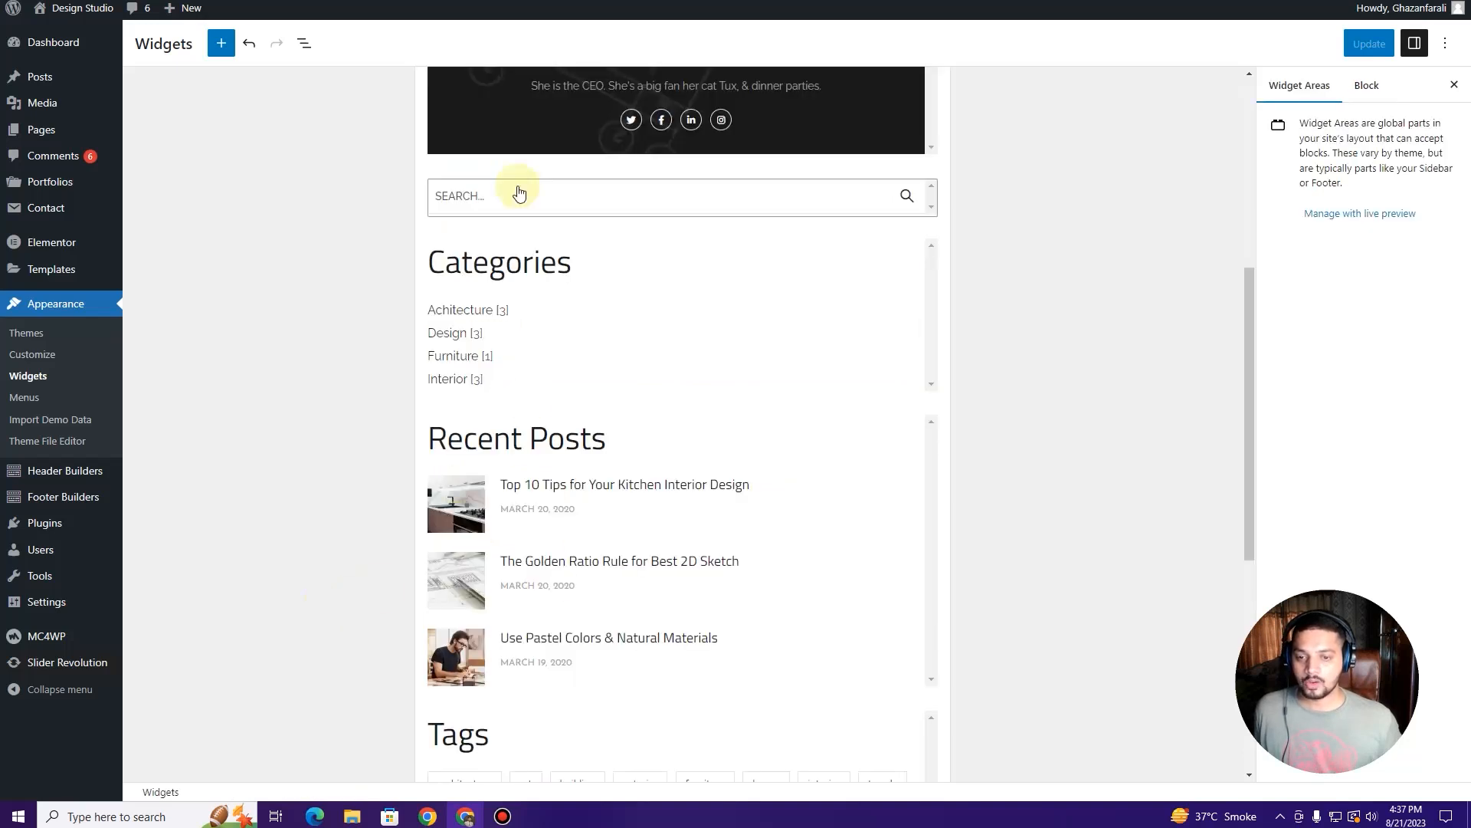
scroll(610, 214, "up", 1)
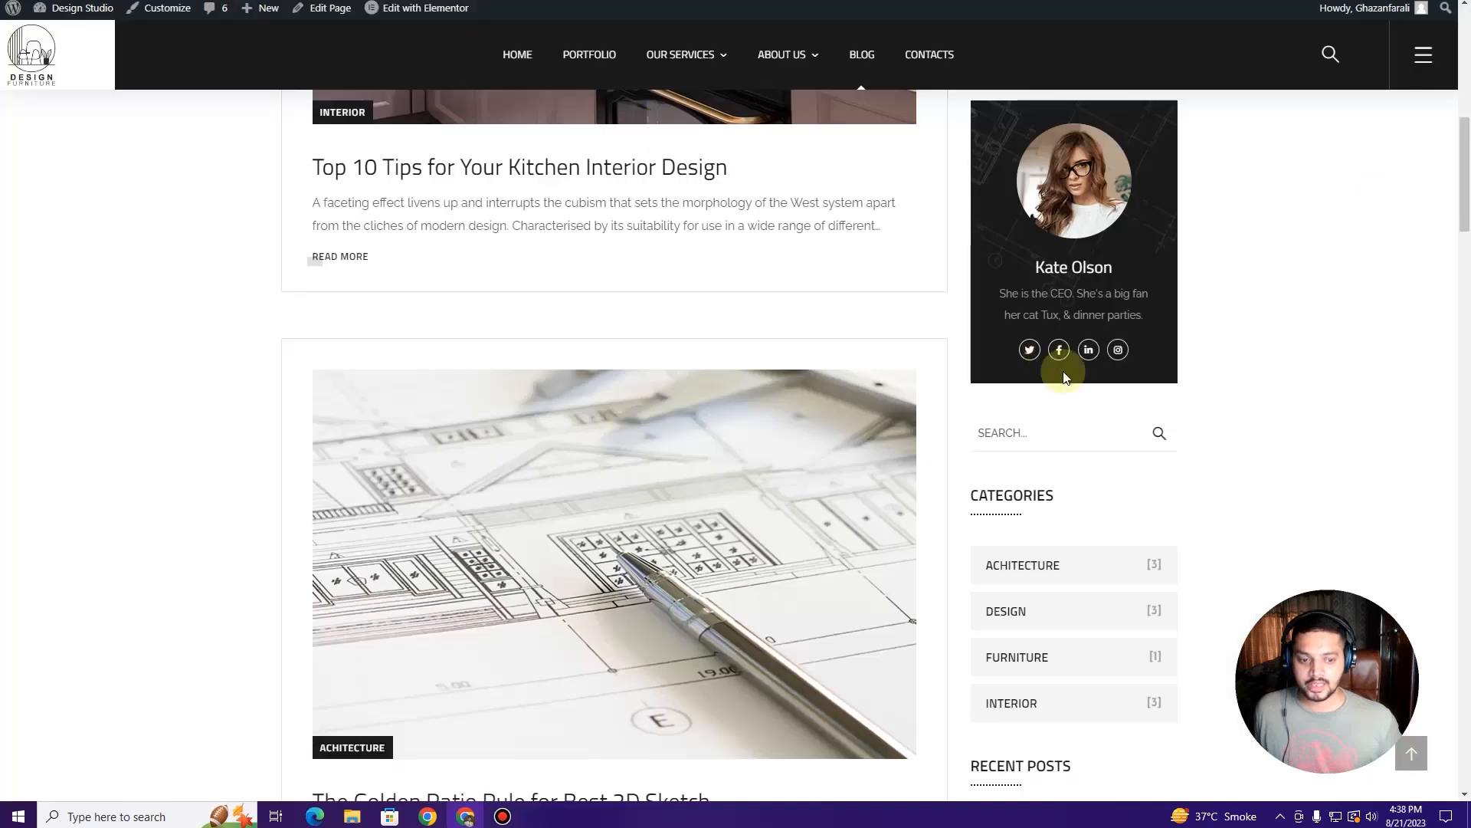
scroll(1060, 378, "down", 2)
left_click(1048, 272)
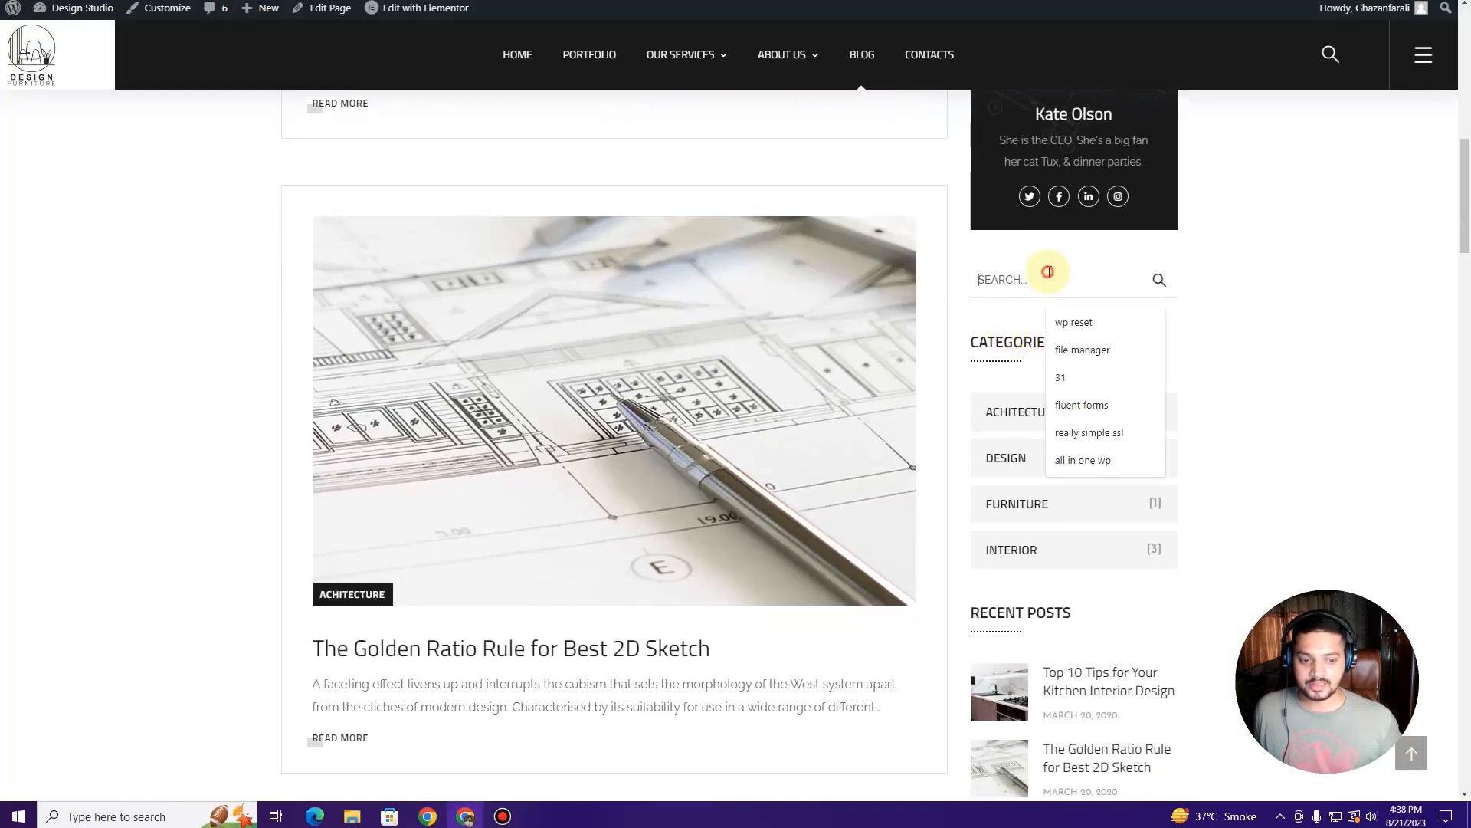
scroll(1027, 390, "down", 3)
scroll(1111, 383, "up", 11)
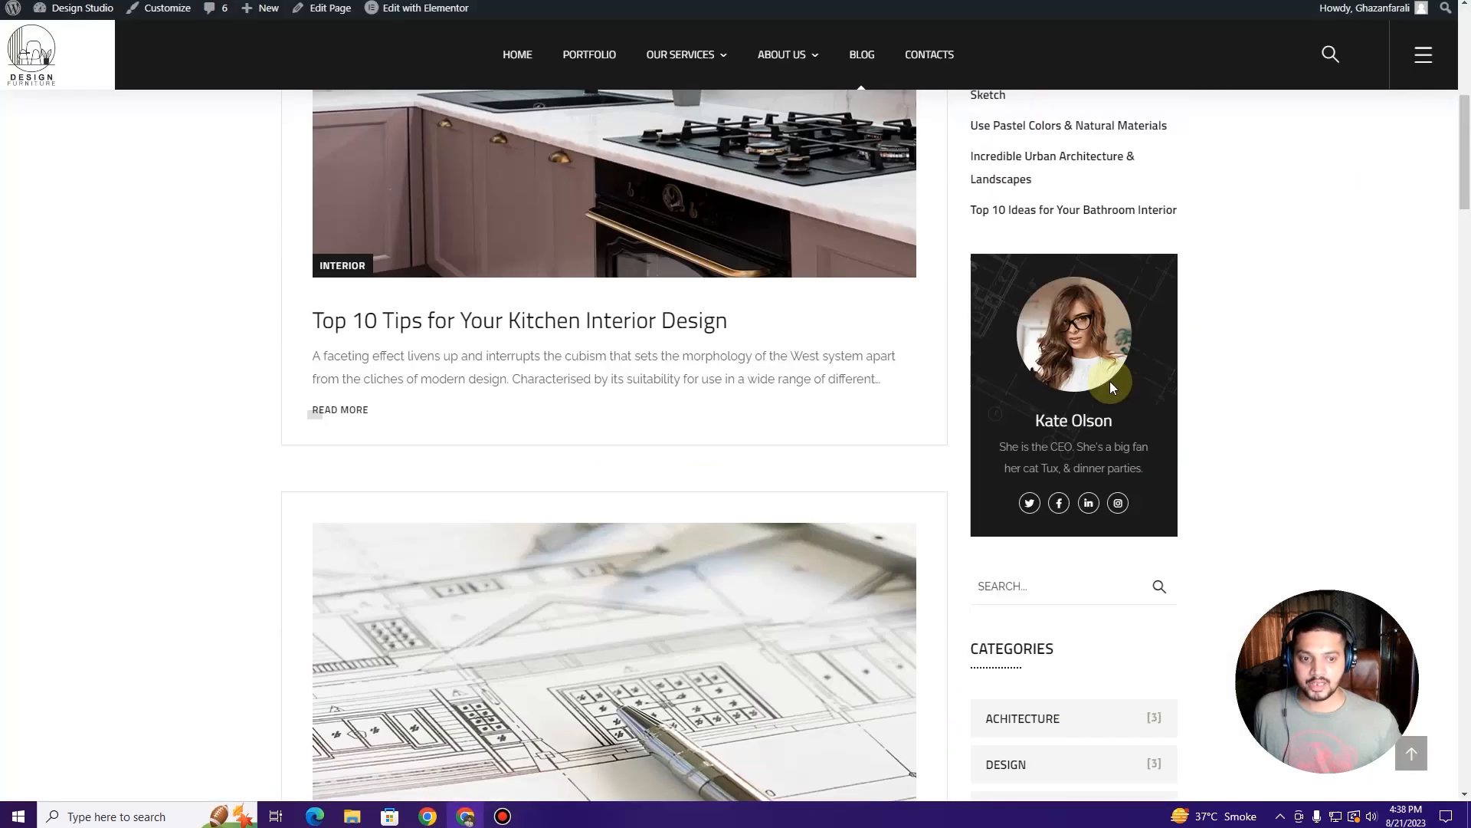
scroll(1020, 222, "down", 8)
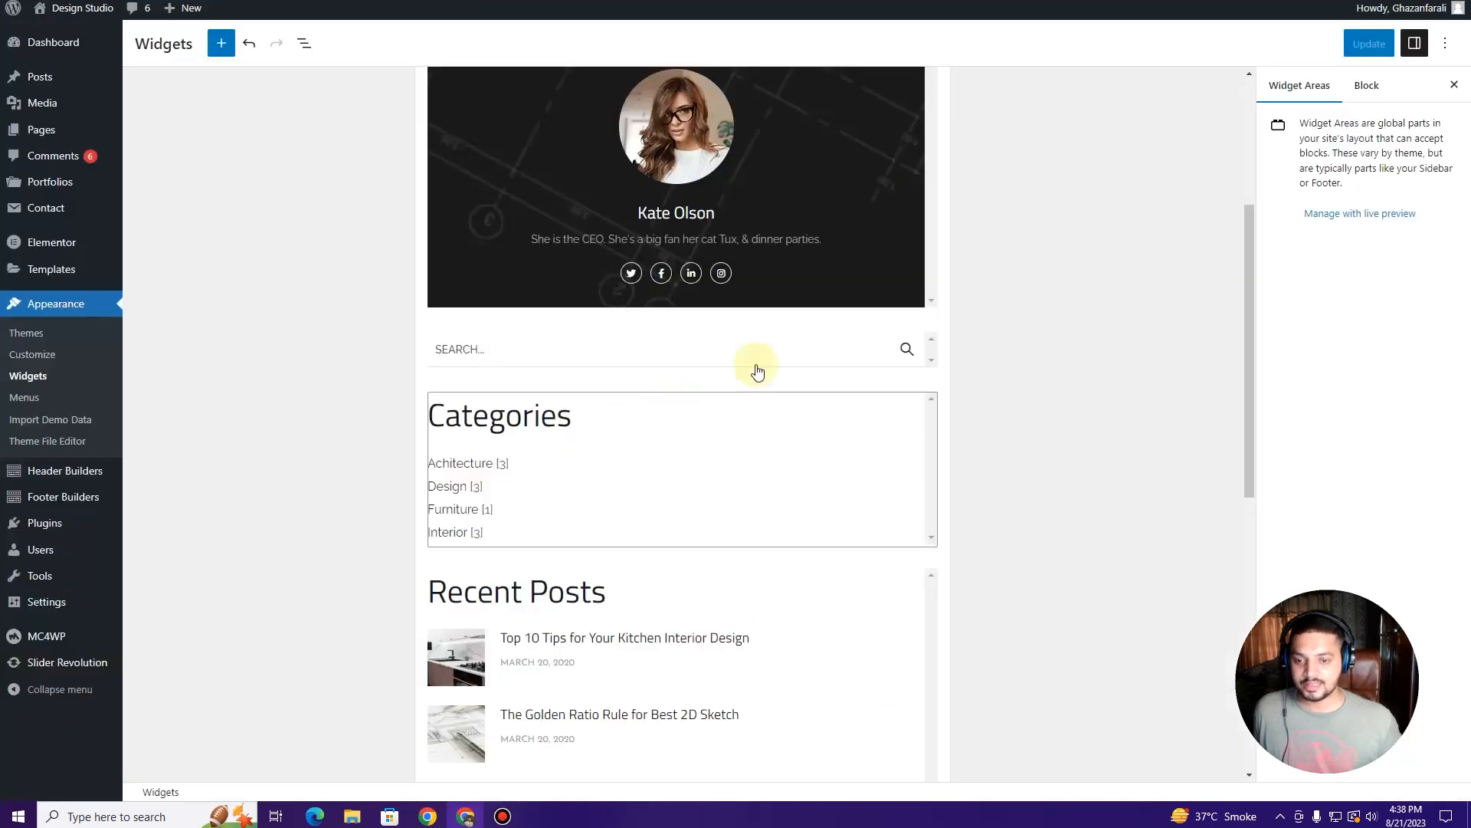
Step: Delete the Search and Categories widgets from the Primary Sidebar
left_click(931, 349)
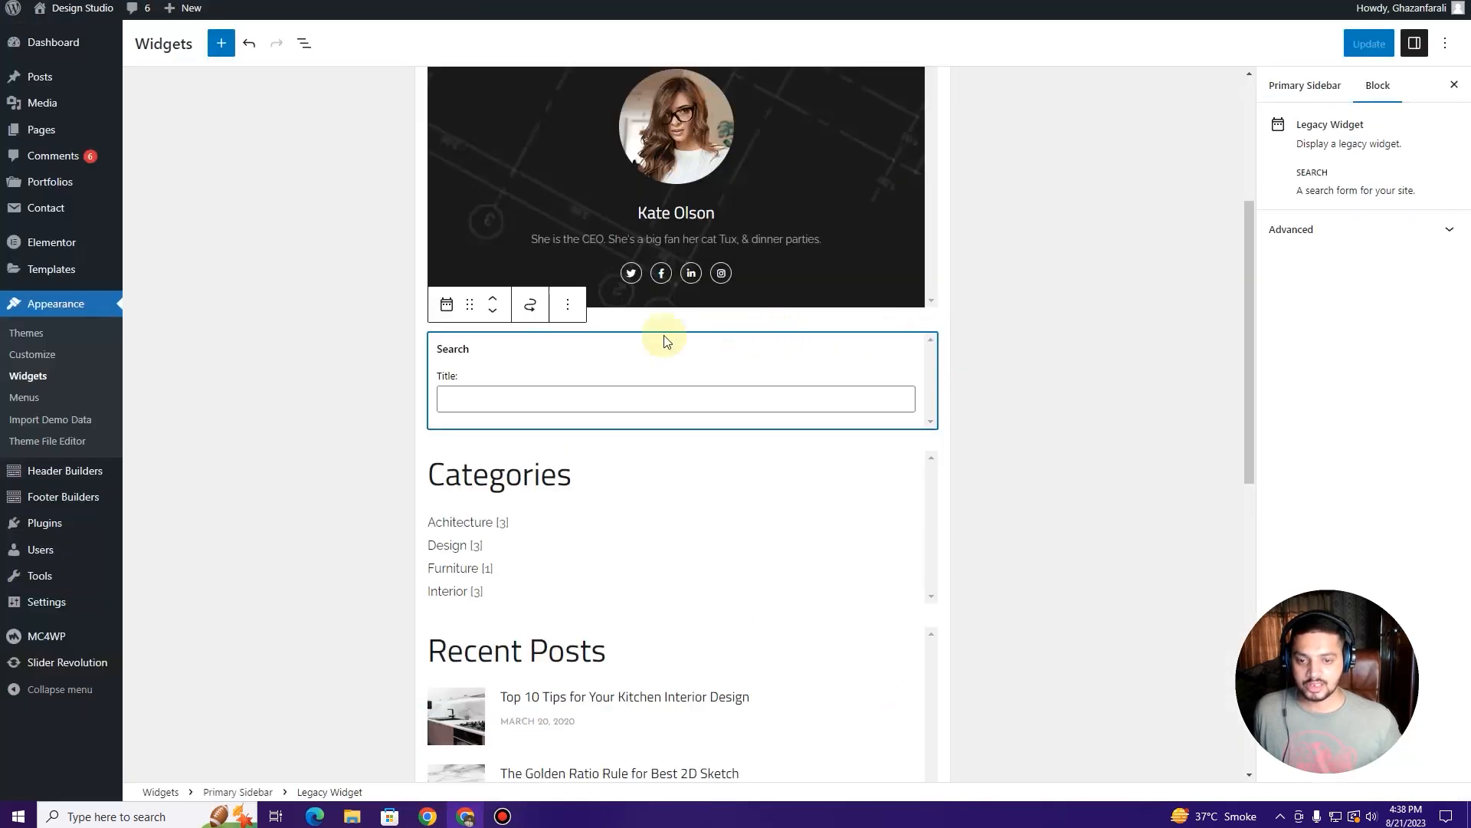
left_click(562, 307)
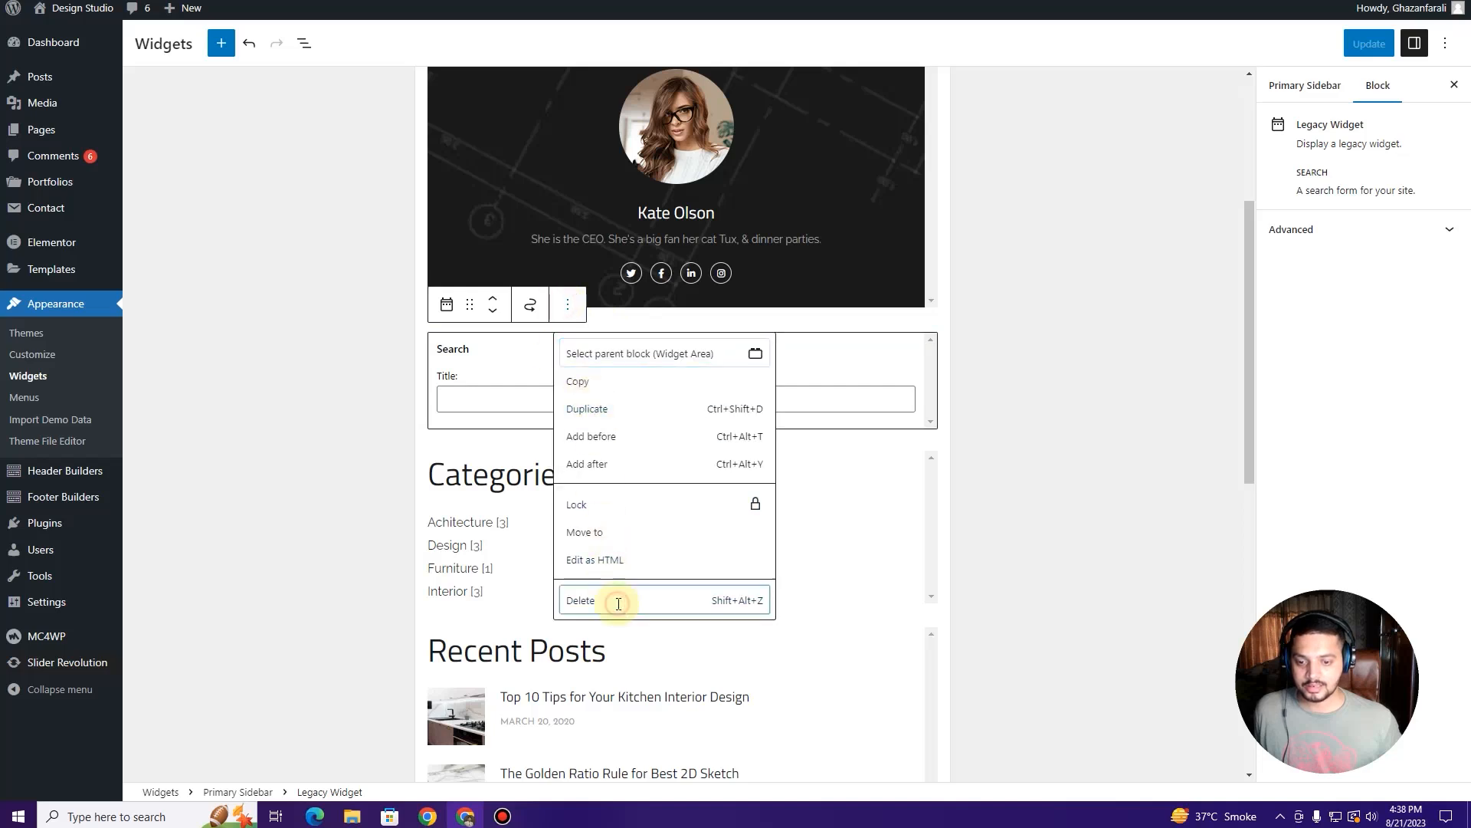
left_click(613, 602)
left_click(312, 541)
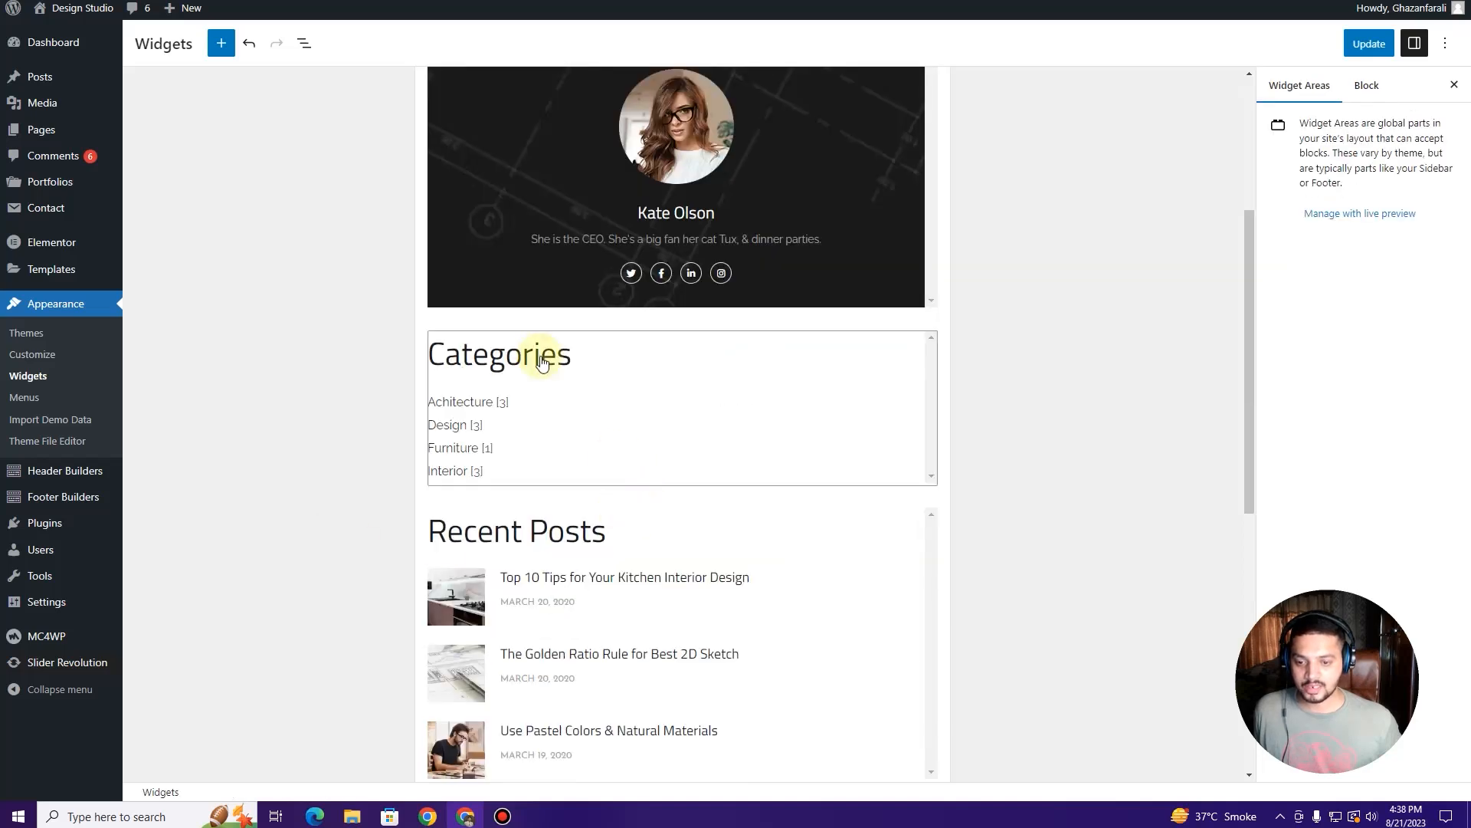
scroll(647, 411, "down", 2)
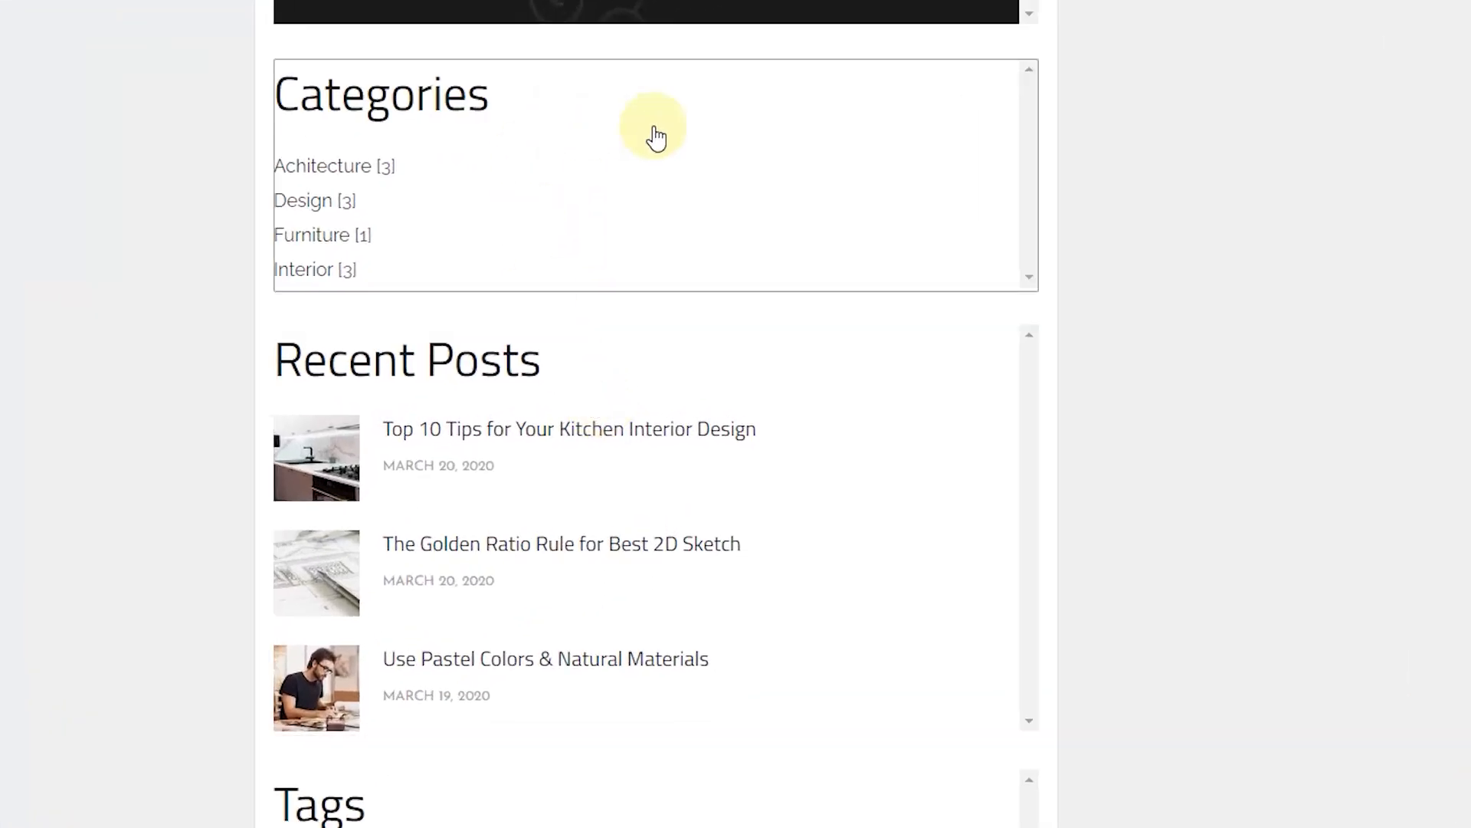
left_click(656, 138)
left_click(483, 31)
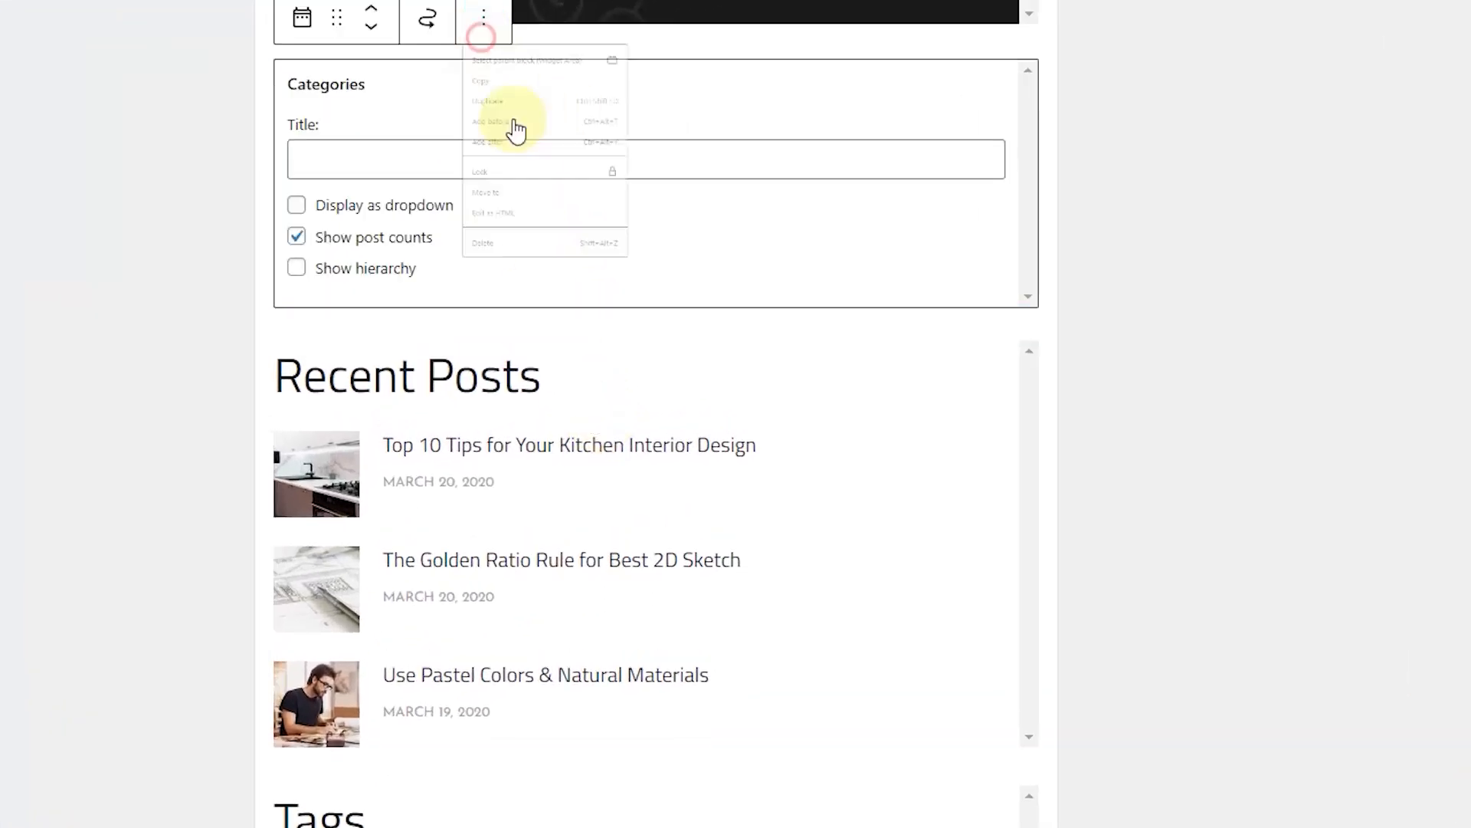
left_click(562, 477)
Step: Delete the Theratio promo image widget and save the sidebar with Update
scroll(568, 493, "down", 10)
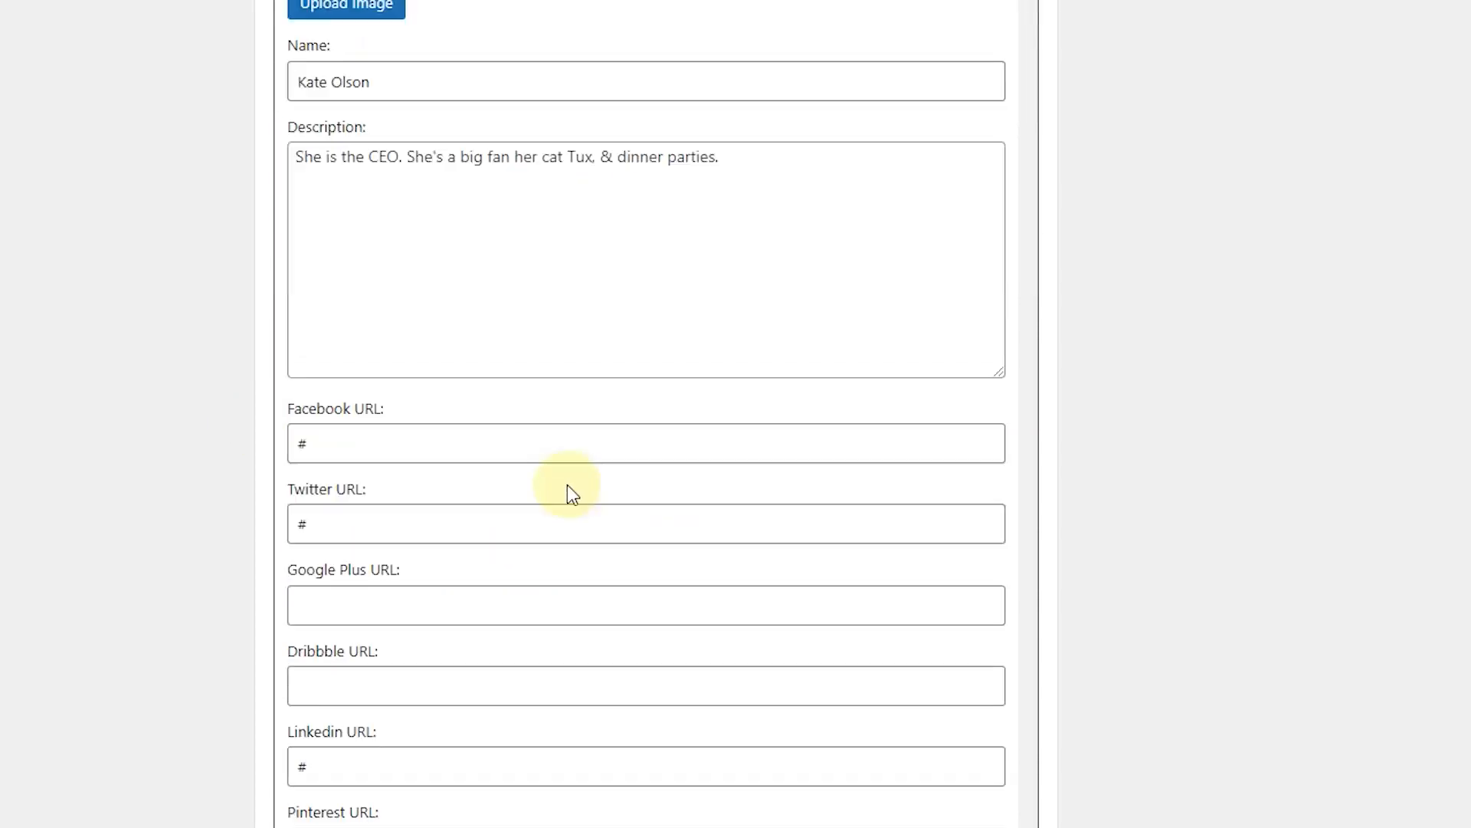
scroll(495, 522, "down", 5)
scroll(551, 384, "down", 4)
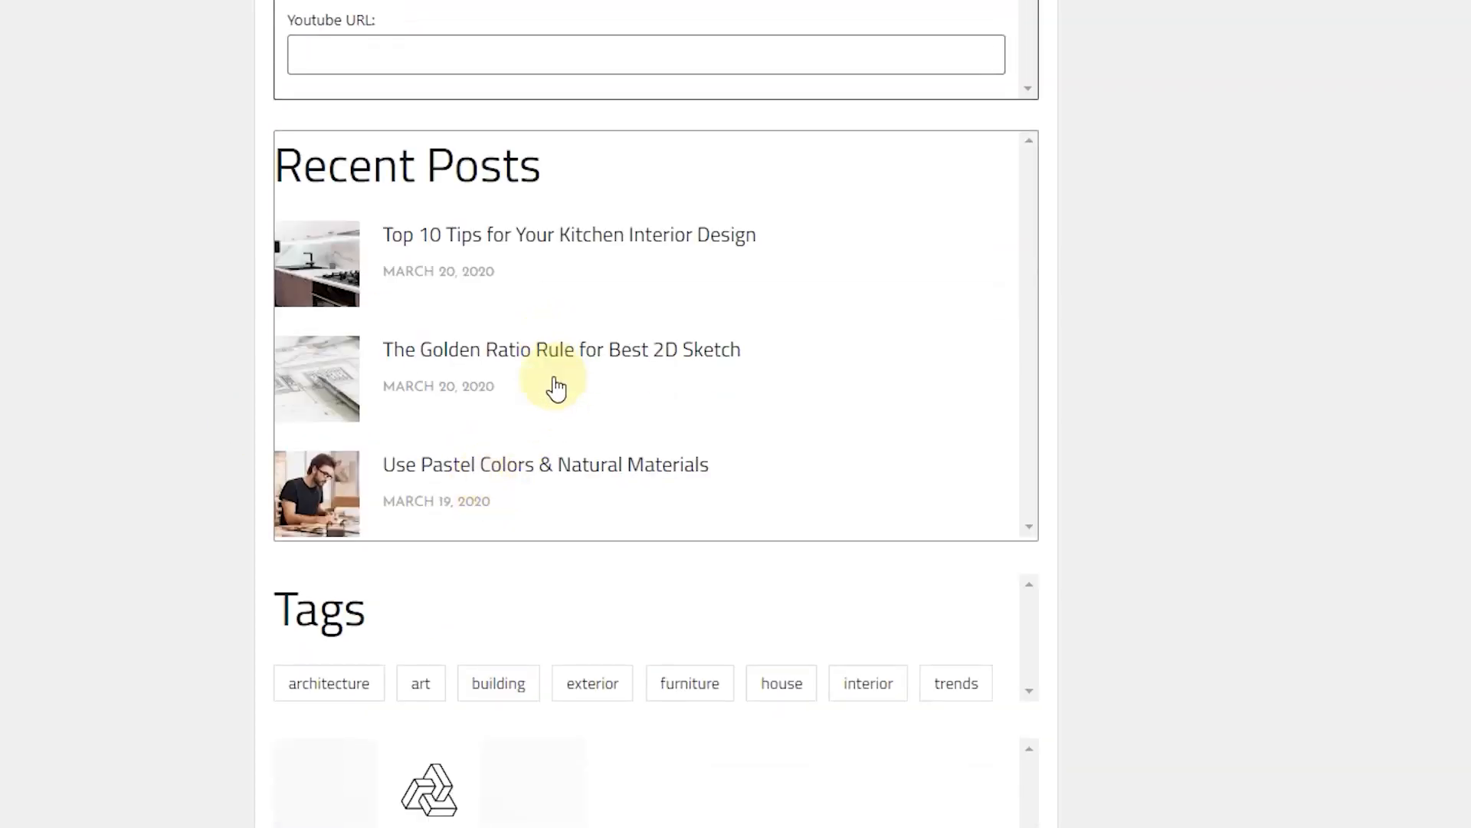
left_click(673, 526)
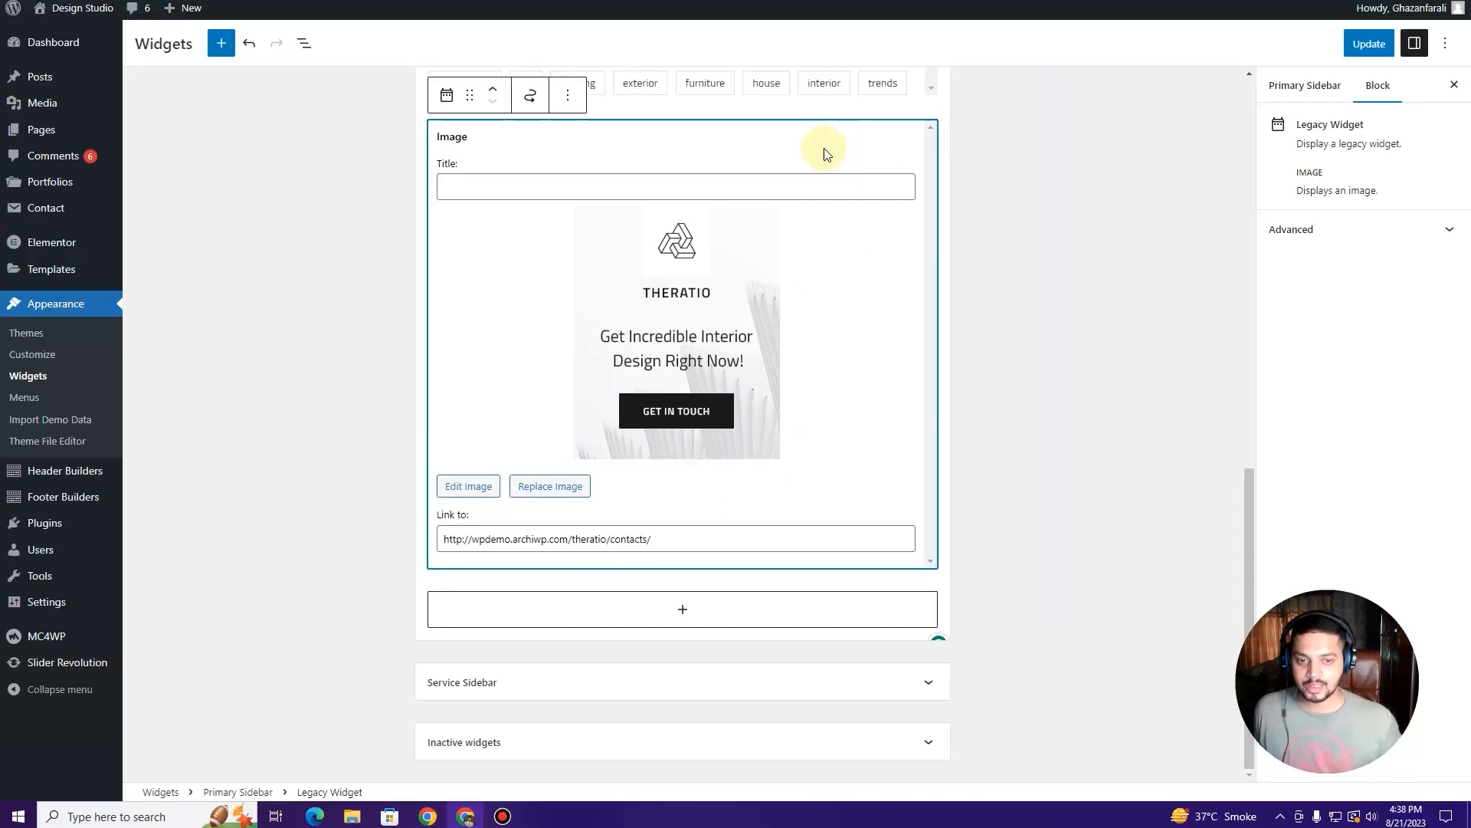
left_click(580, 98)
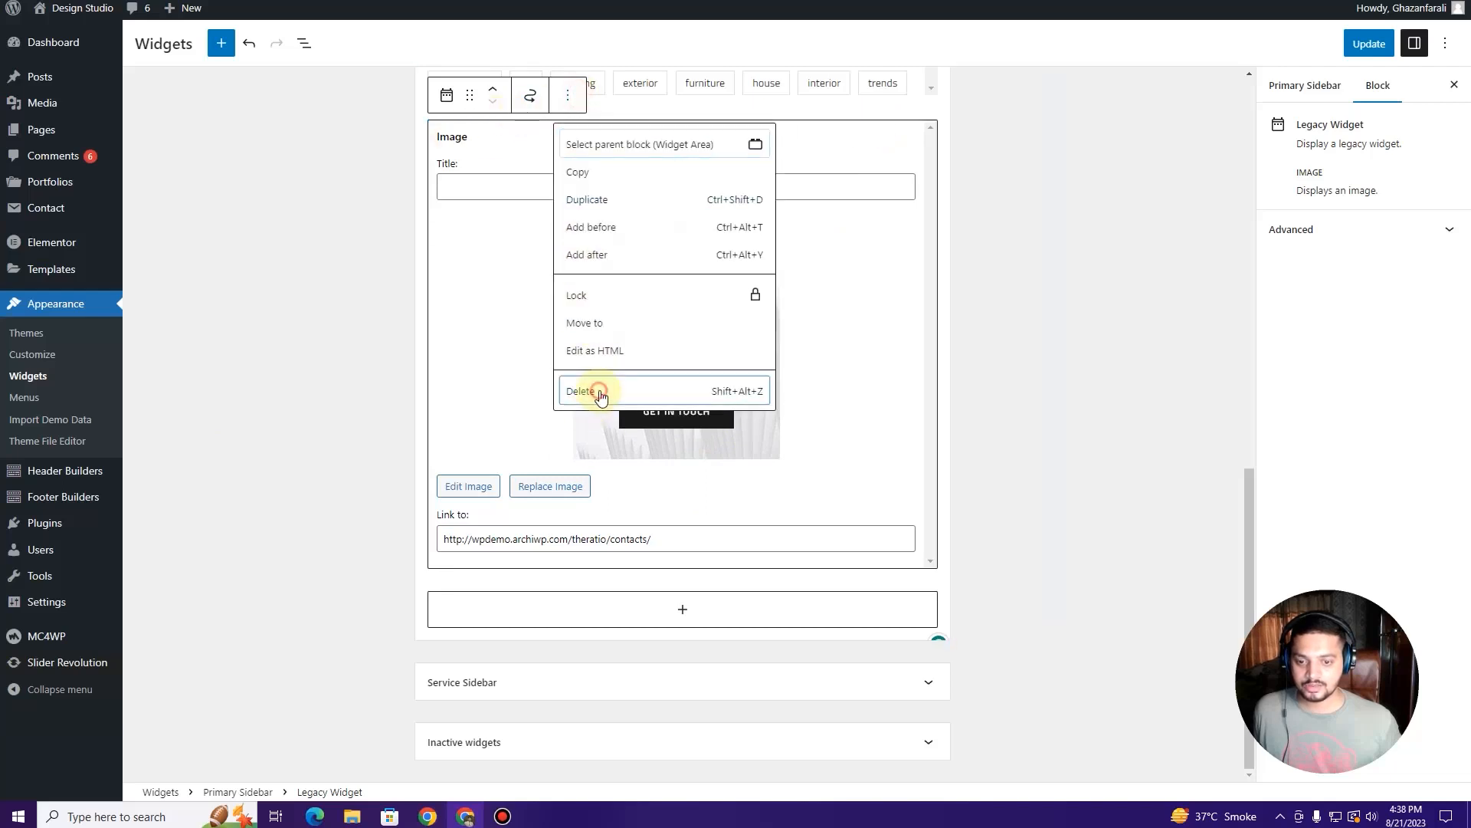
left_click(586, 389)
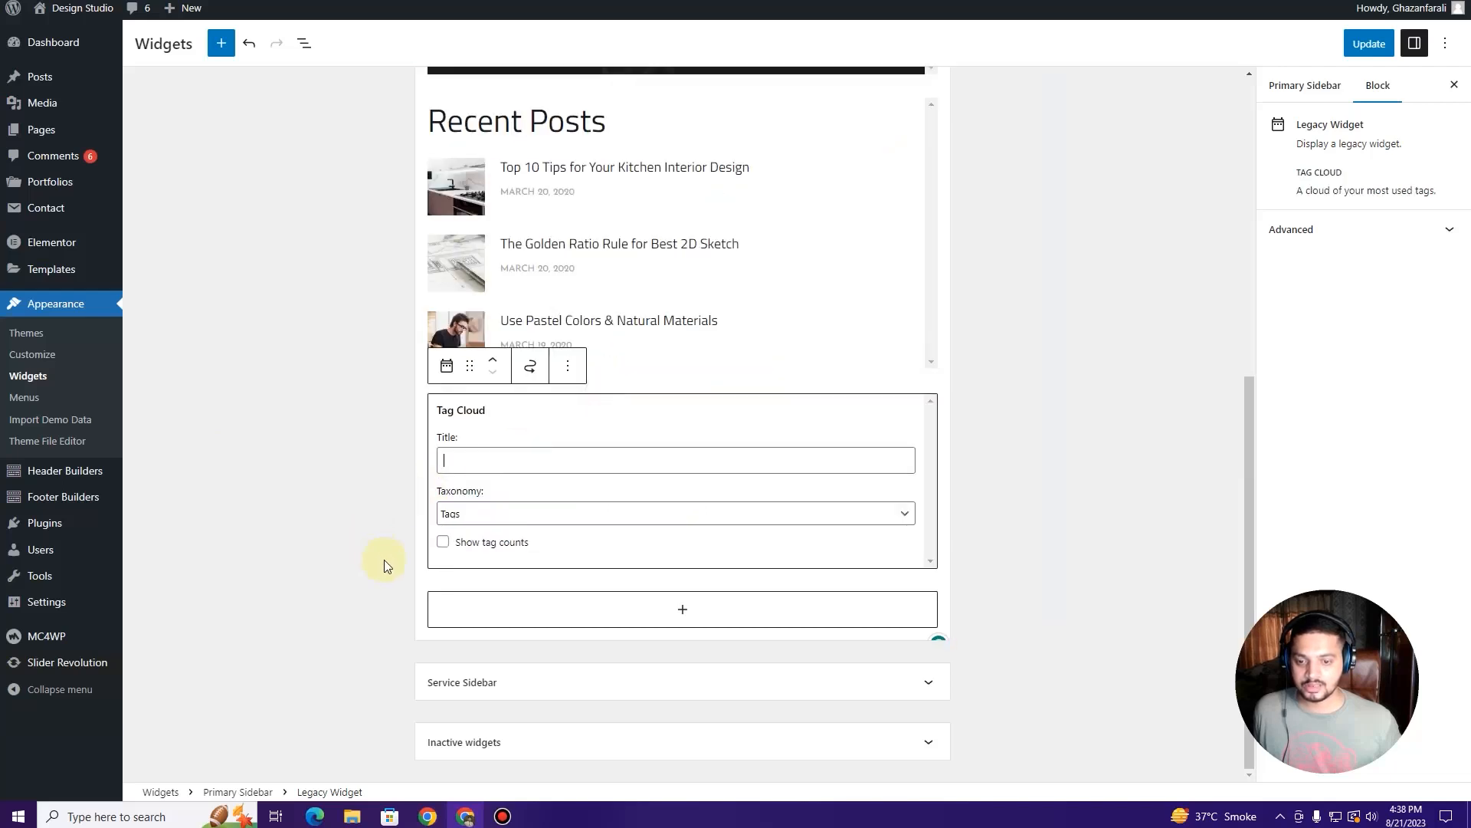
left_click(325, 491)
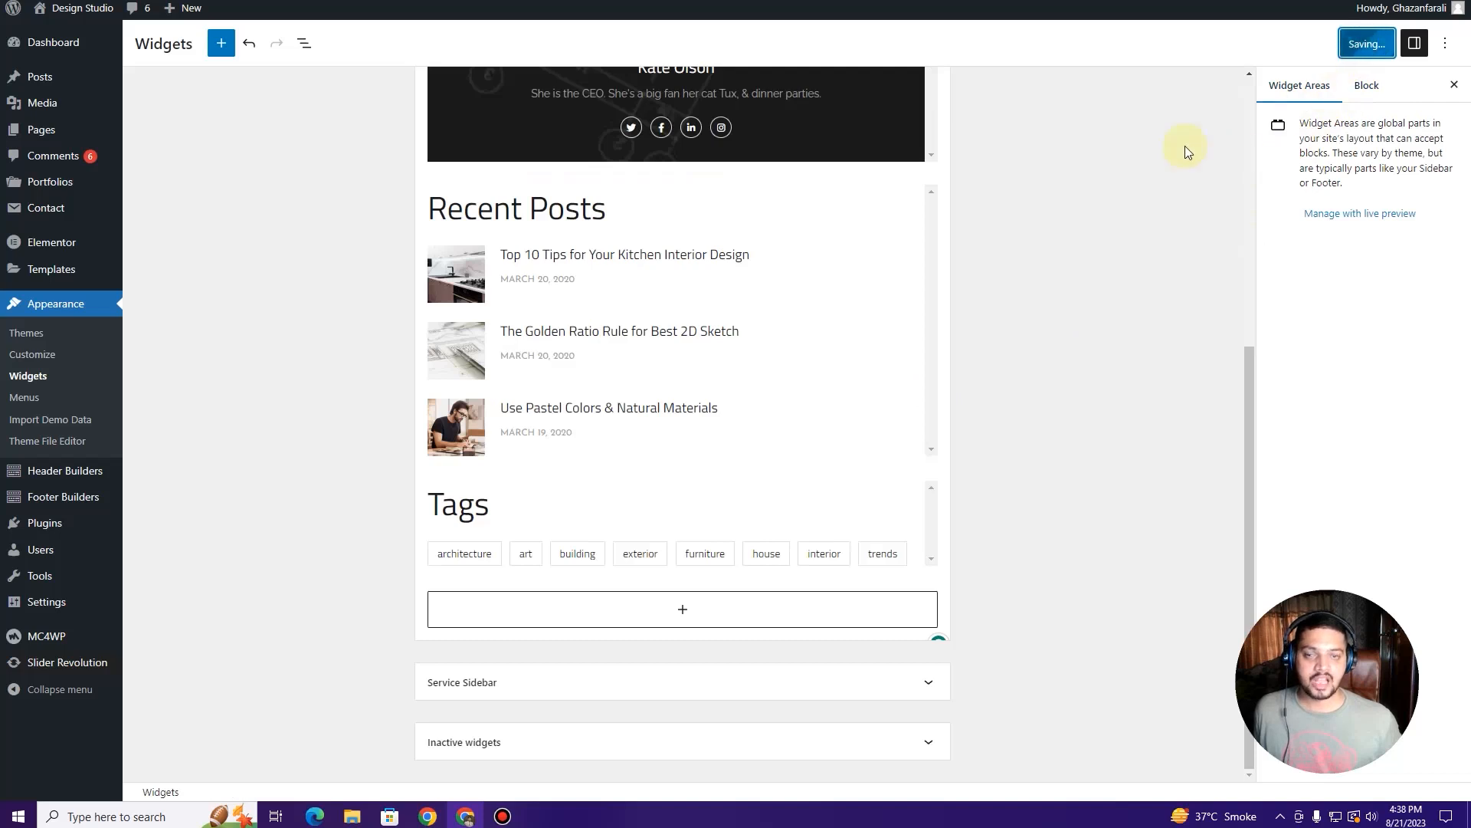
left_click(122, 0)
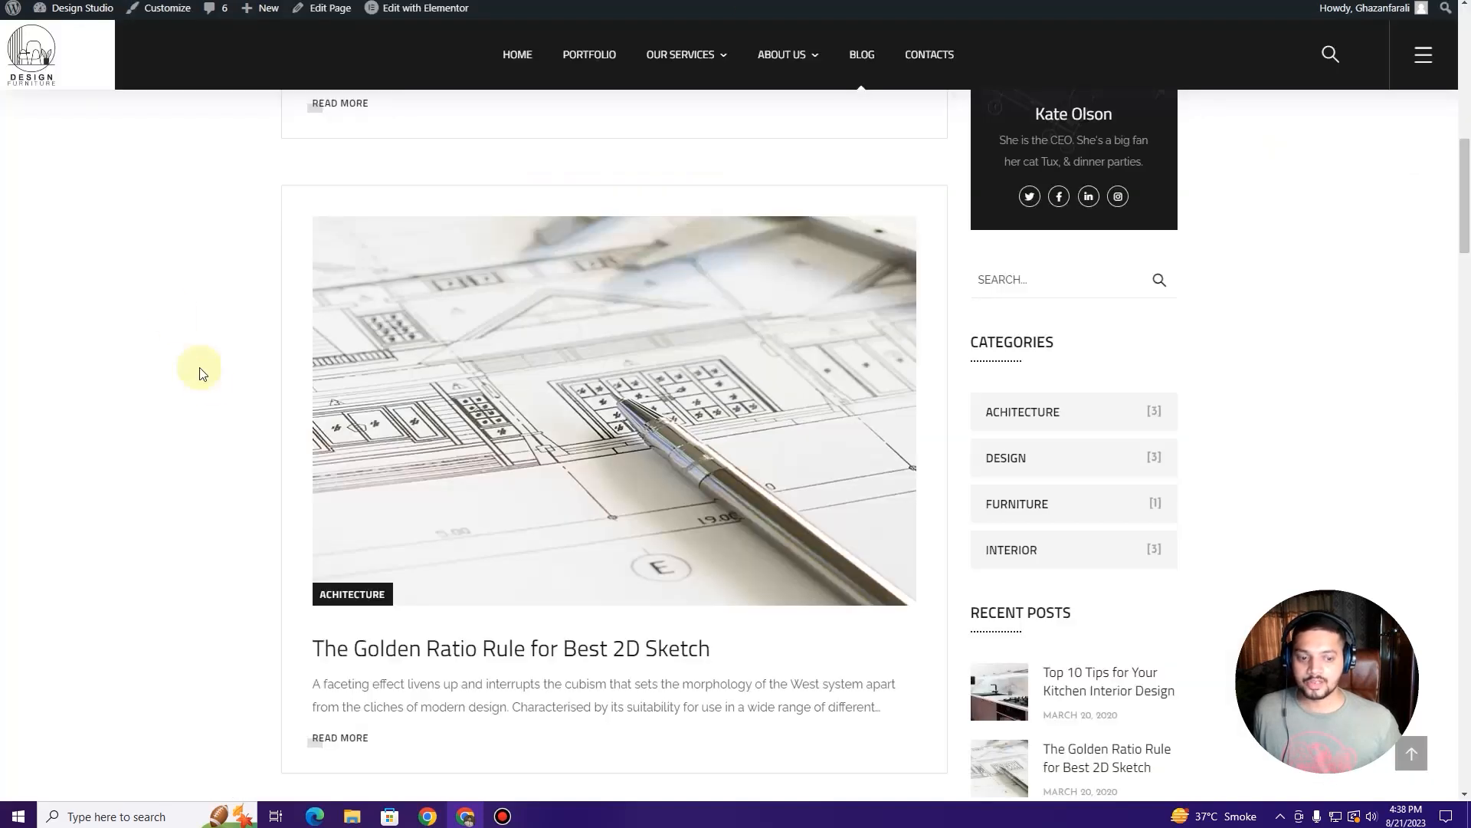
Step: Reload the live blog to review the sidebar, then go back to the Primary Sidebar widgets
key("F5")
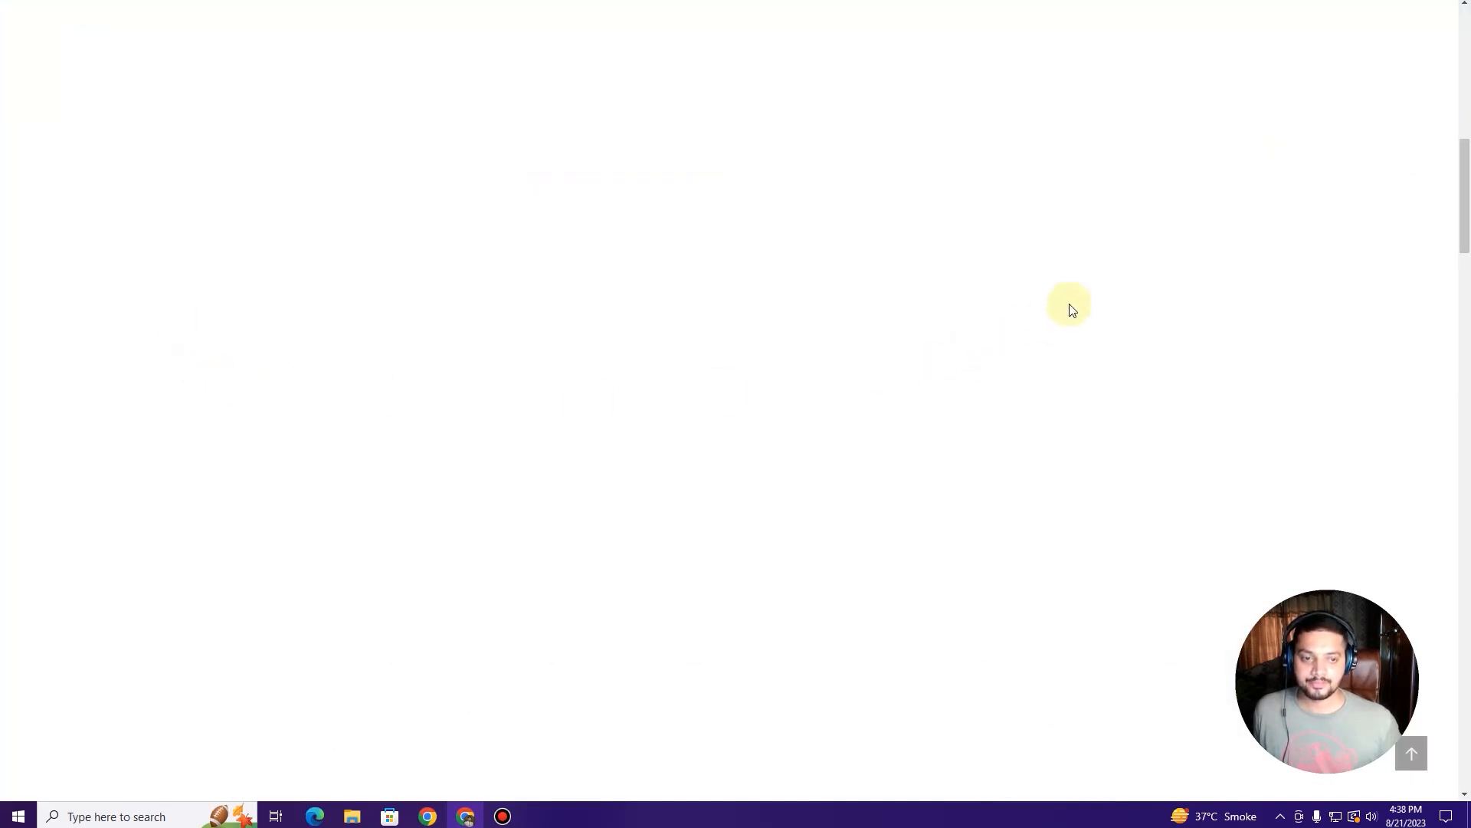
scroll(1069, 303, "down", 5)
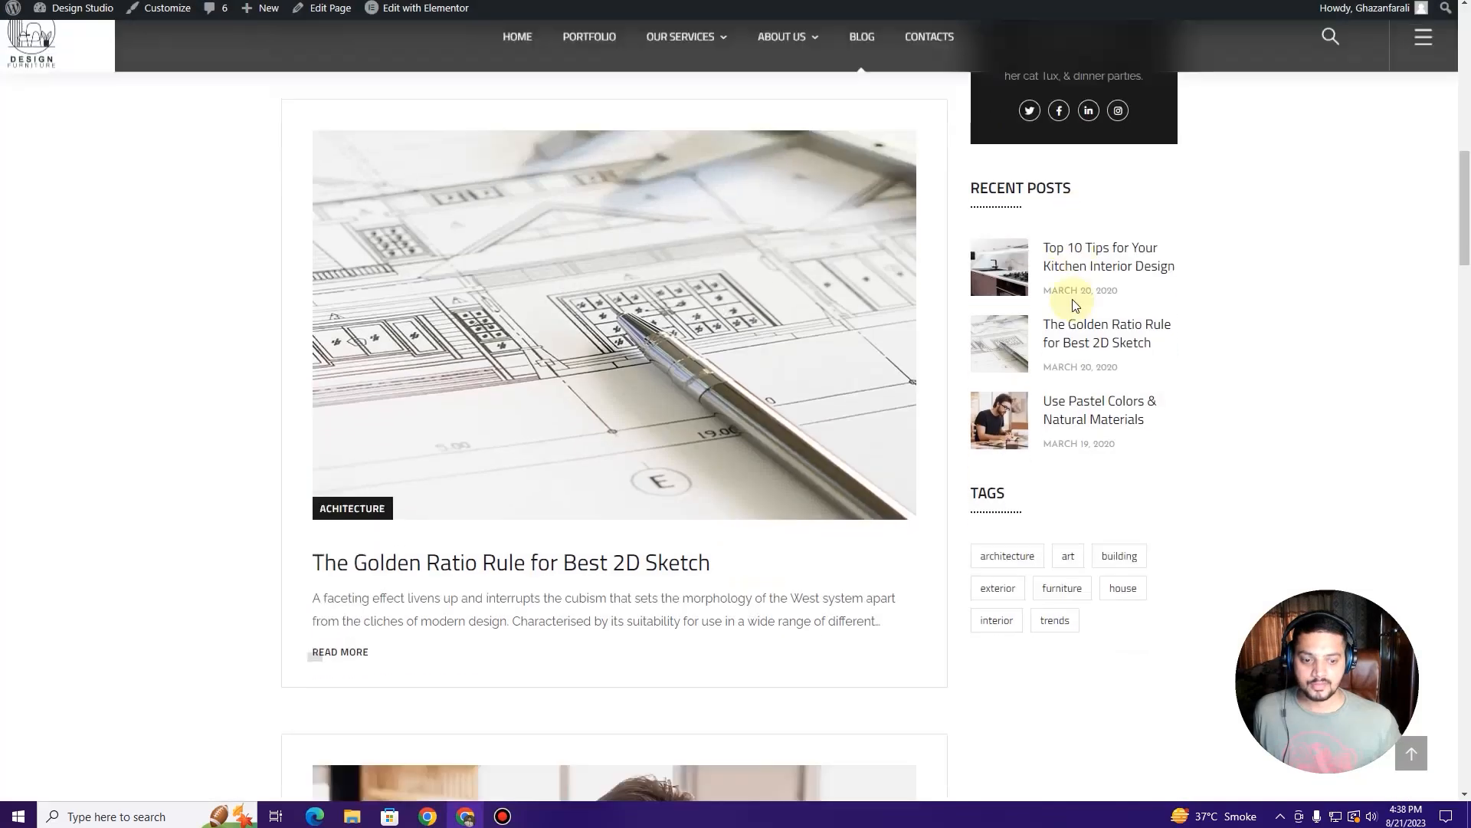
scroll(1029, 306, "up", 6)
scroll(1073, 306, "up", 7)
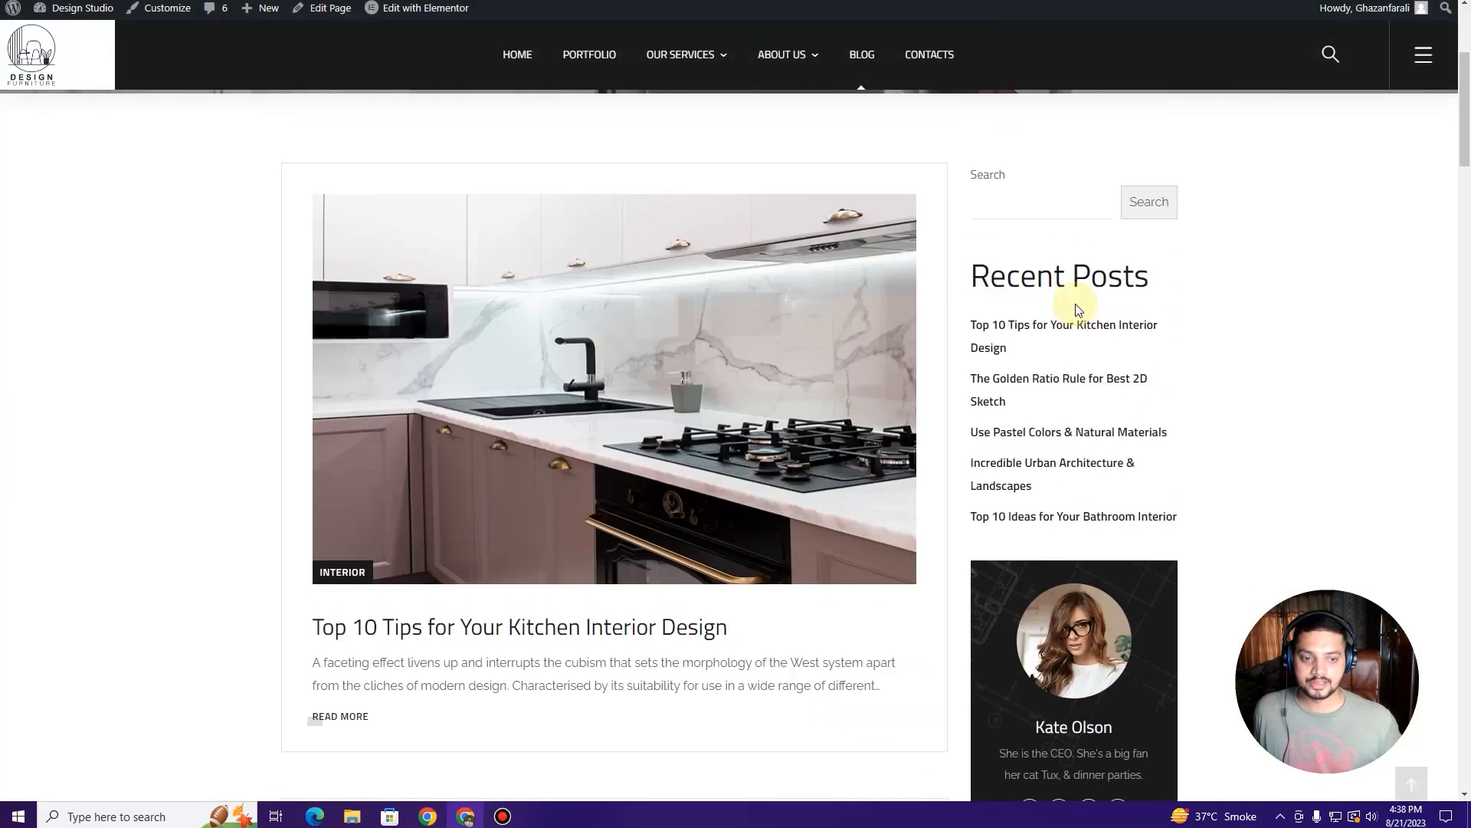
scroll(1057, 284, "down", 8)
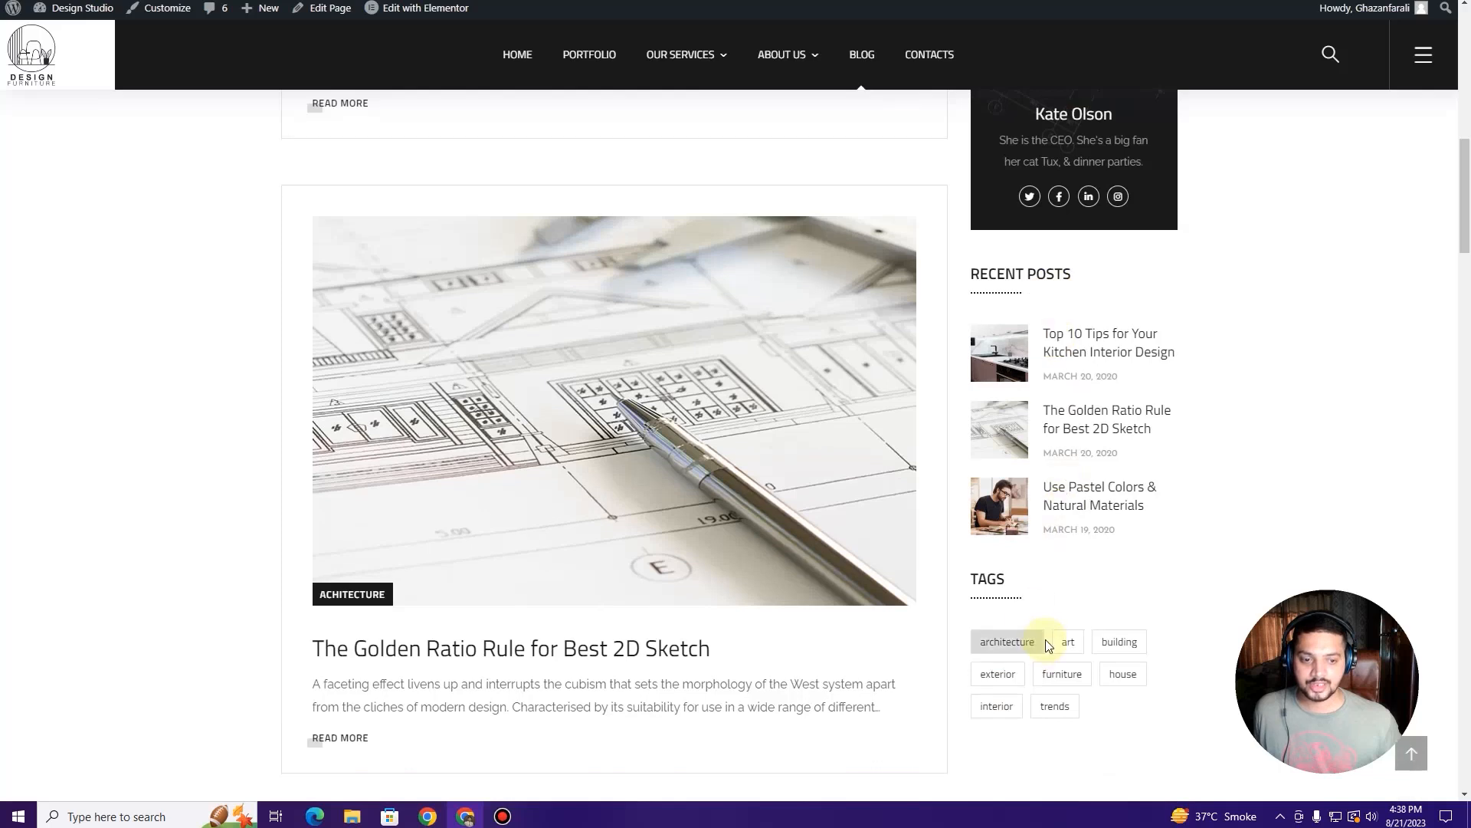
scroll(1045, 641, "up", 6)
left_click(99, 0)
scroll(696, 337, "up", 6)
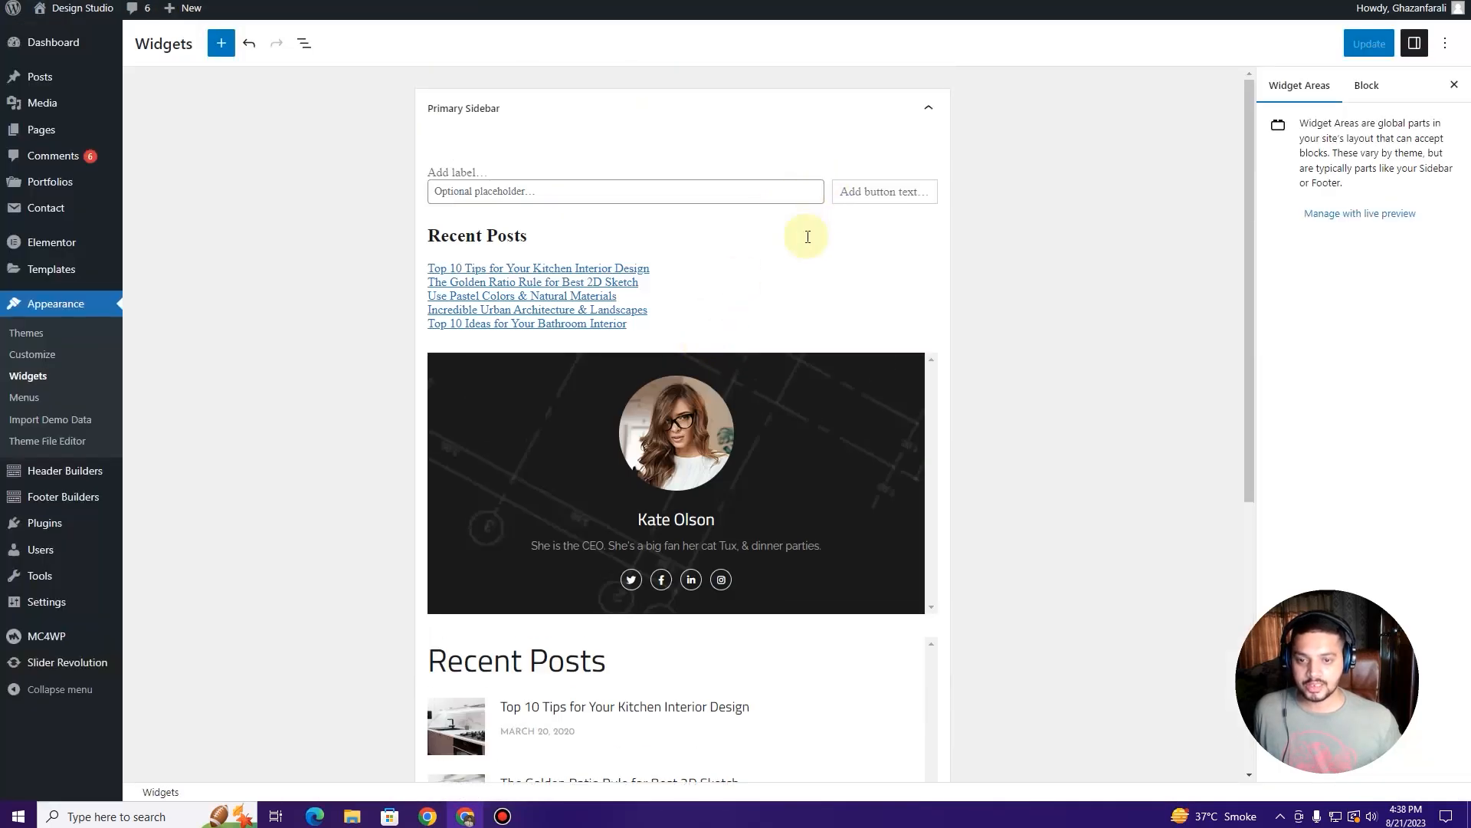
Step: Delete the plain Recent Posts block and move the OT Author widget to the top
left_click(807, 237)
left_click(571, 203)
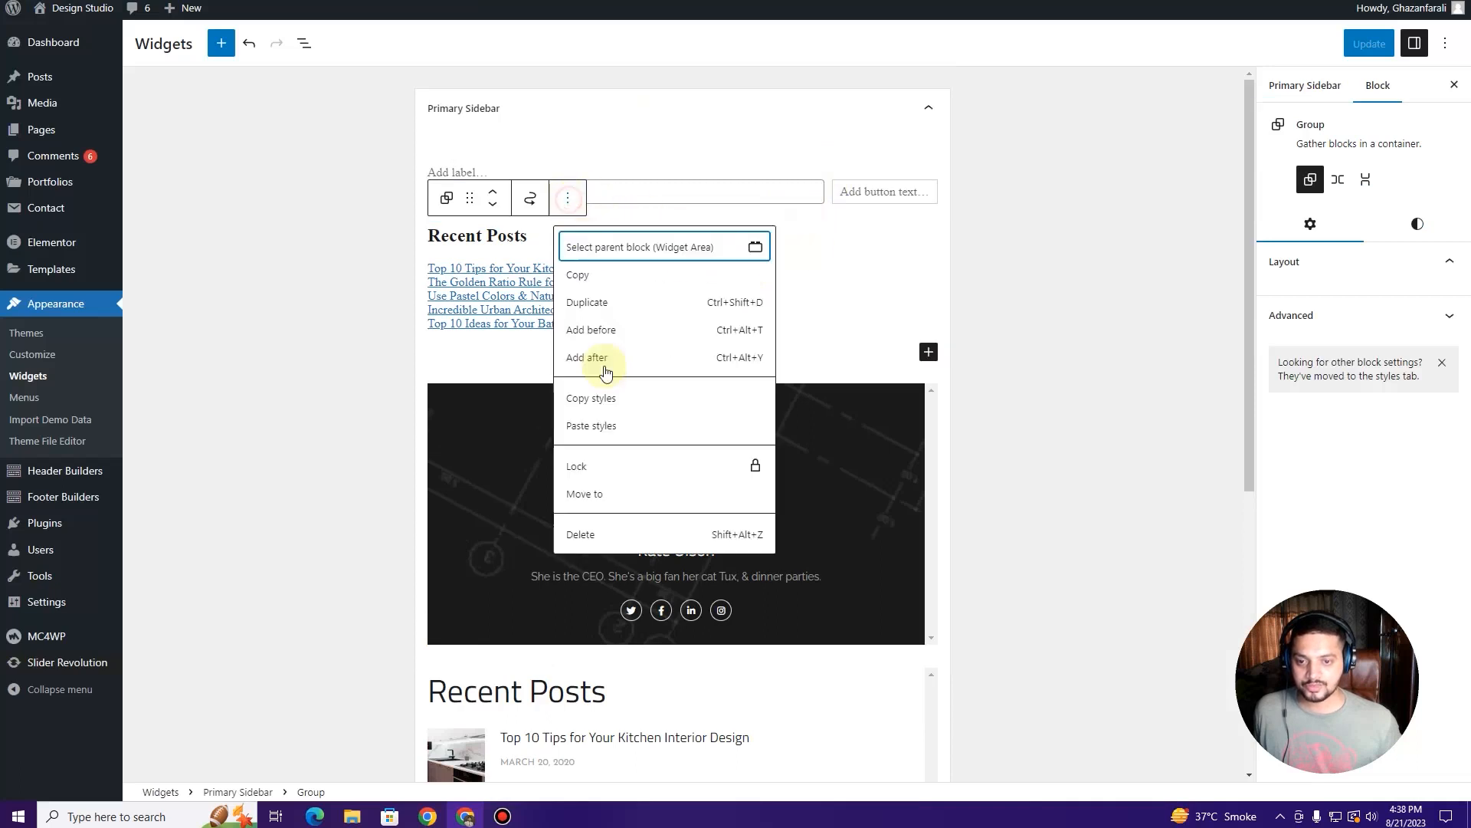
left_click(633, 535)
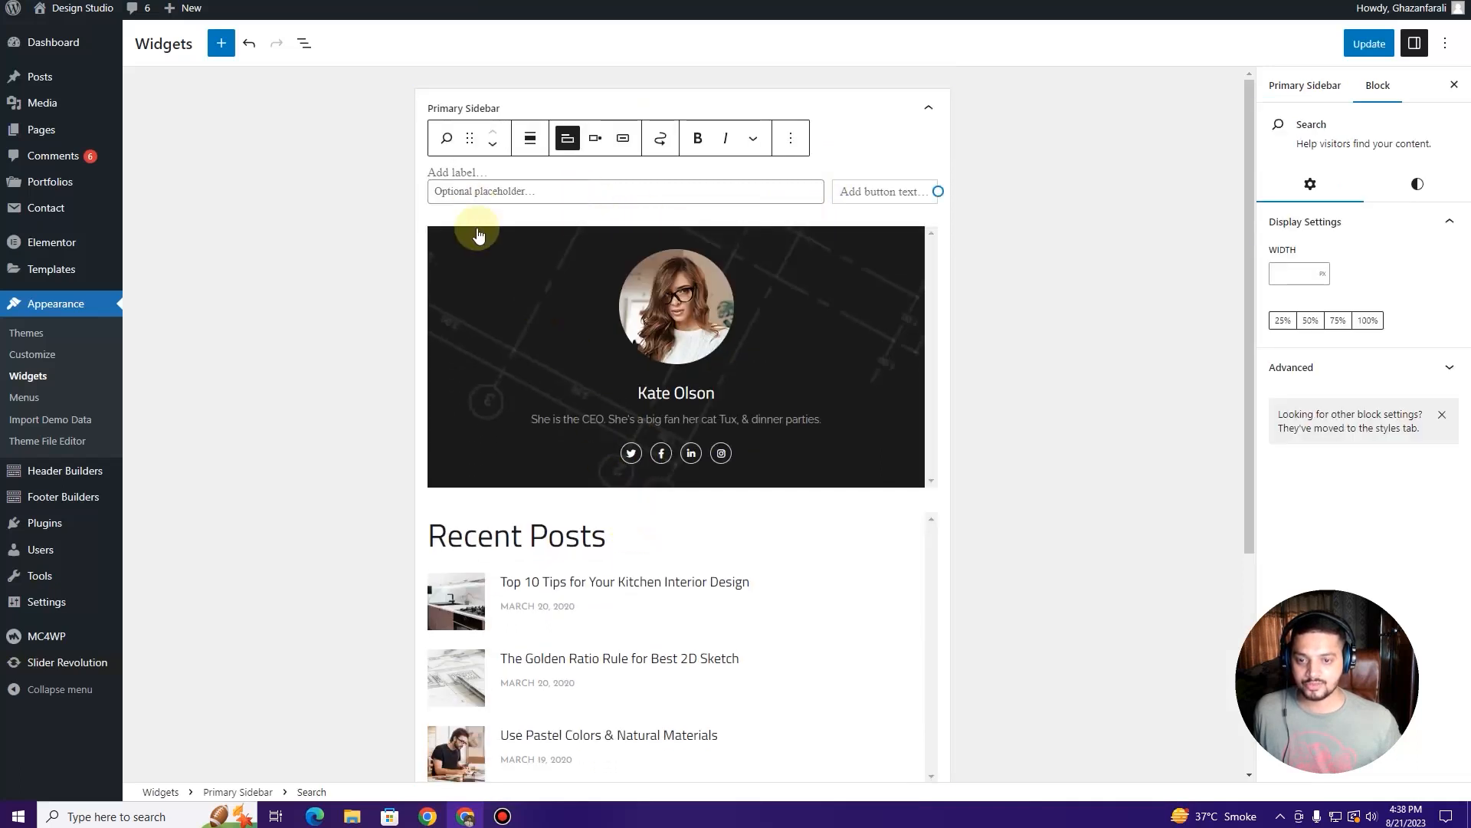
left_click(472, 260)
left_click_drag(470, 199, 494, 153)
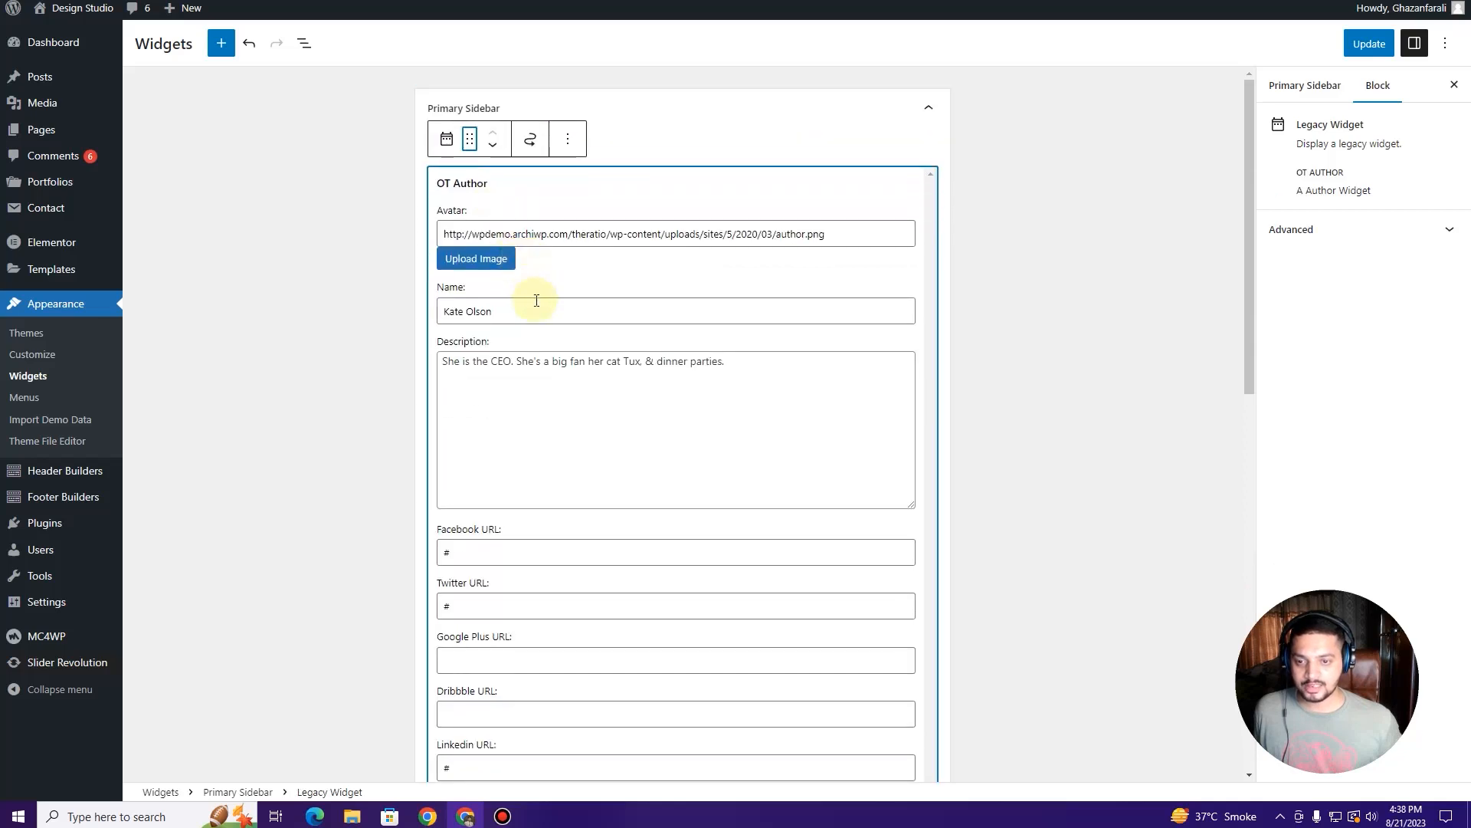
left_click(368, 272)
Step: Drag the Tag Cloud widget above Recent Posts and save with Update
scroll(571, 322, "down", 3)
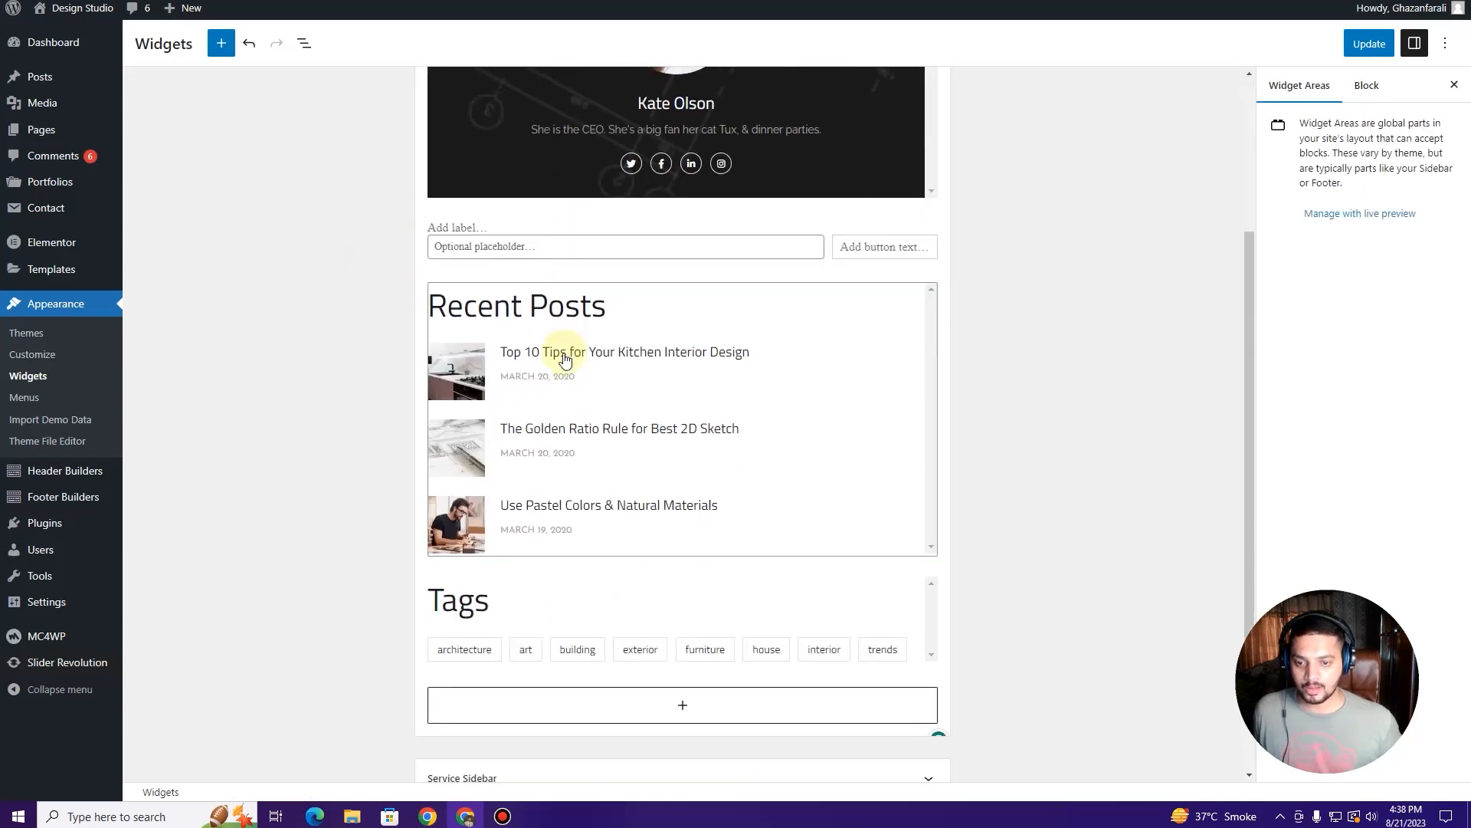
scroll(575, 421, "down", 2)
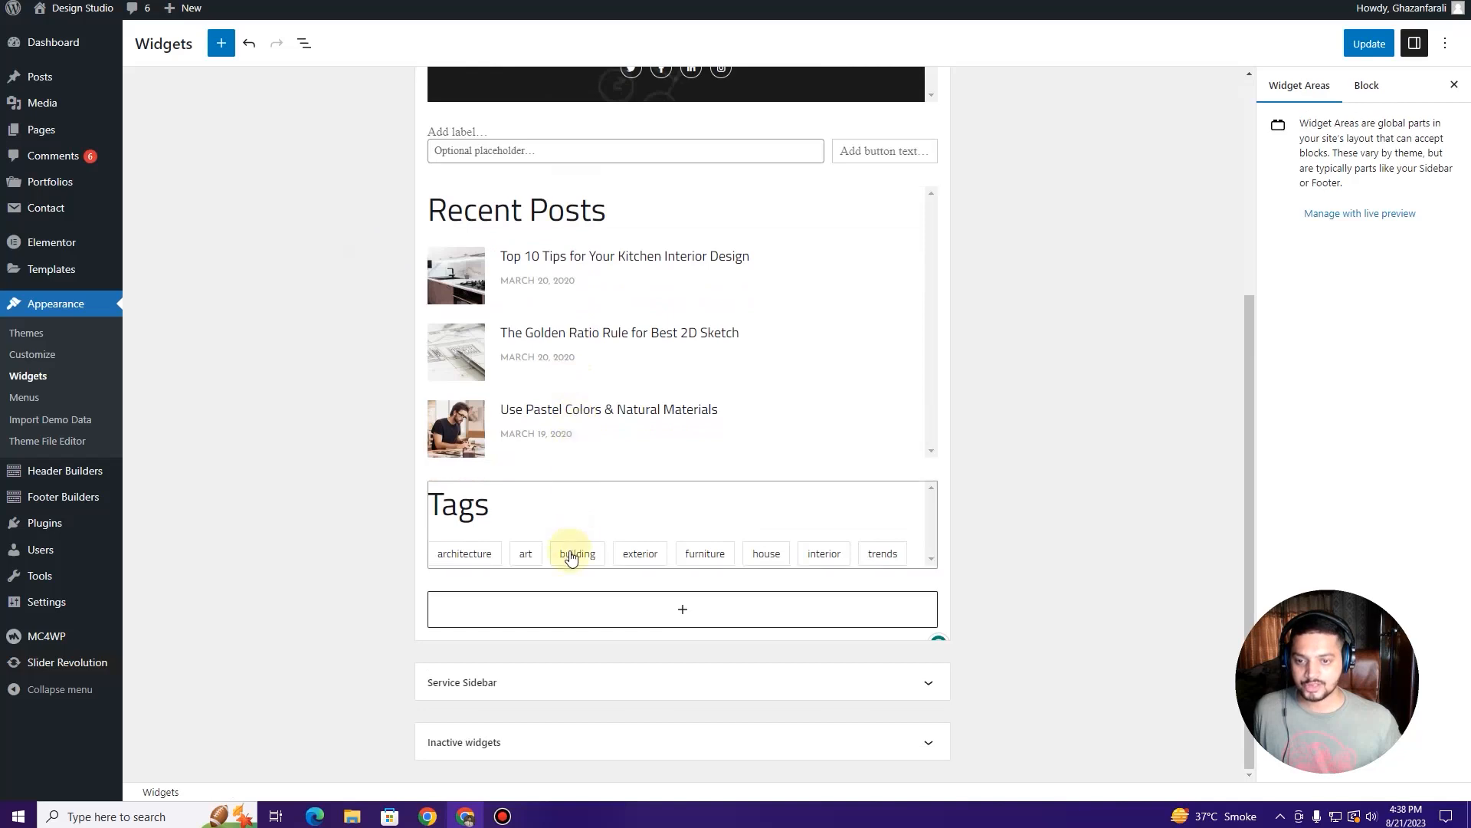
left_click(442, 504)
mouse_move(466, 455)
left_mouse_down()
mouse_move(453, 302)
mouse_move(470, 441)
left_mouse_up()
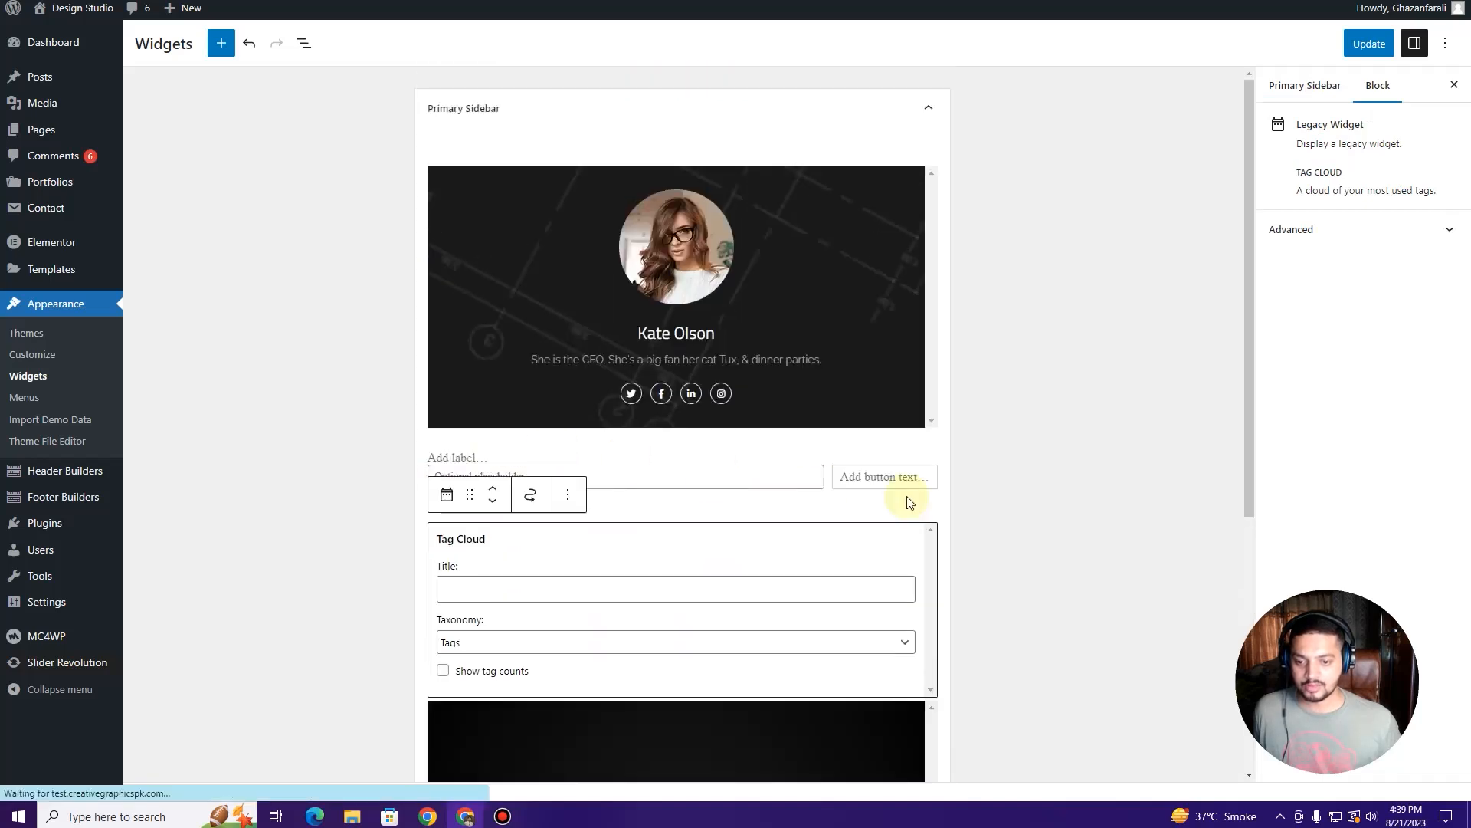
left_click(1369, 44)
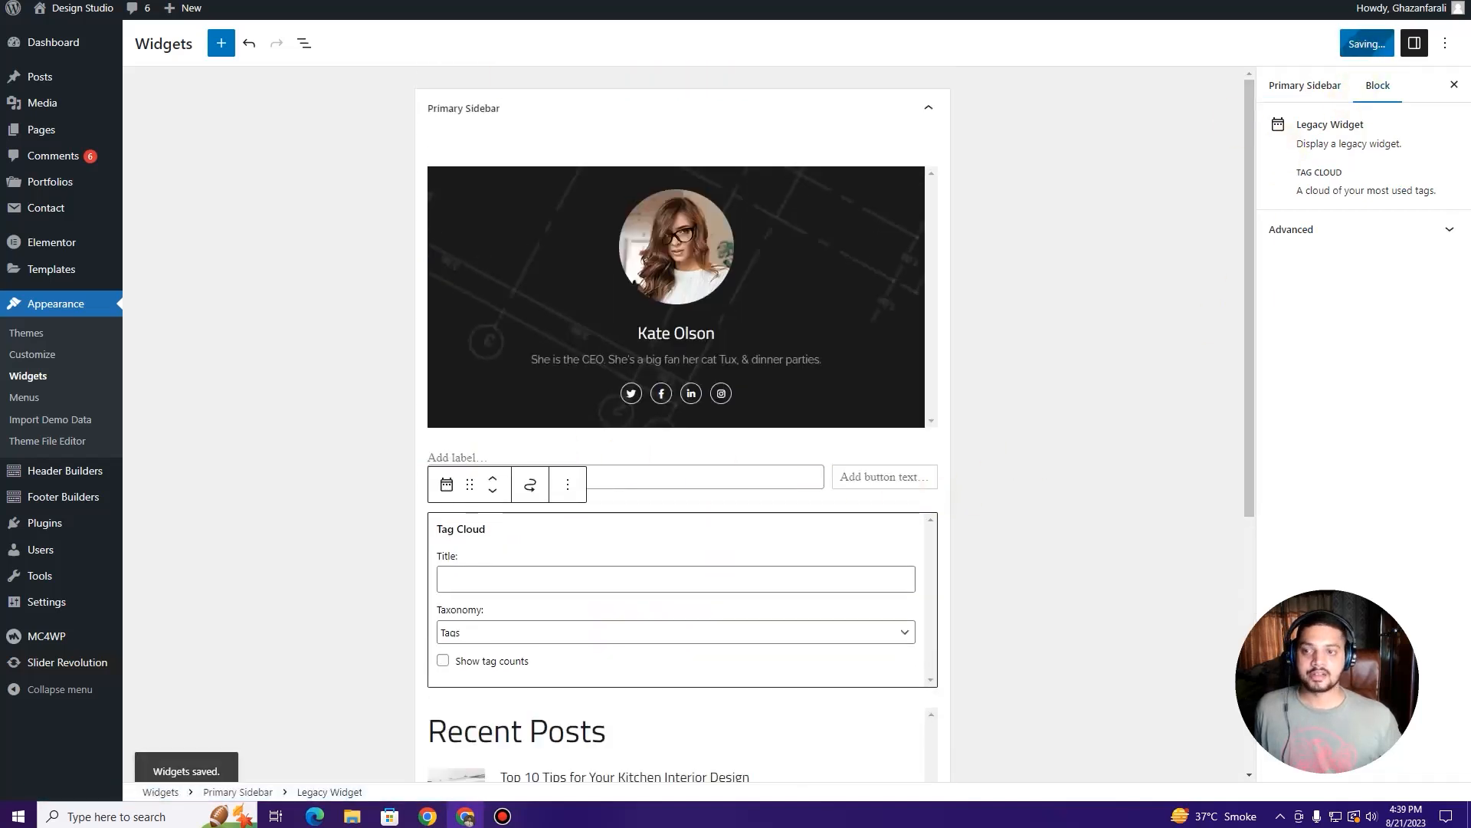
left_click(84, 0)
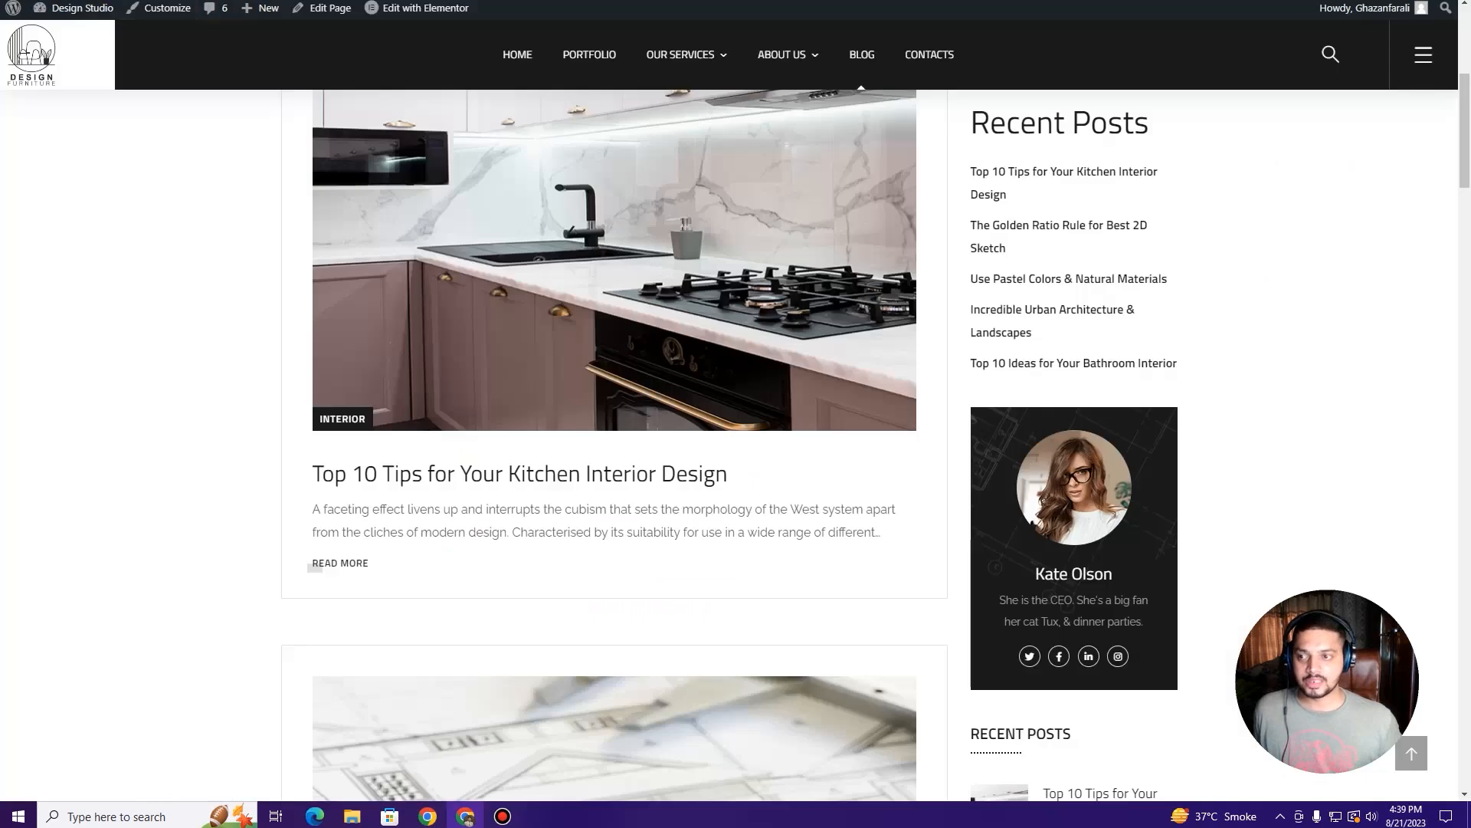
Step: Reload the live blog and scroll through to review the reordered sidebar
left_click(65, 0)
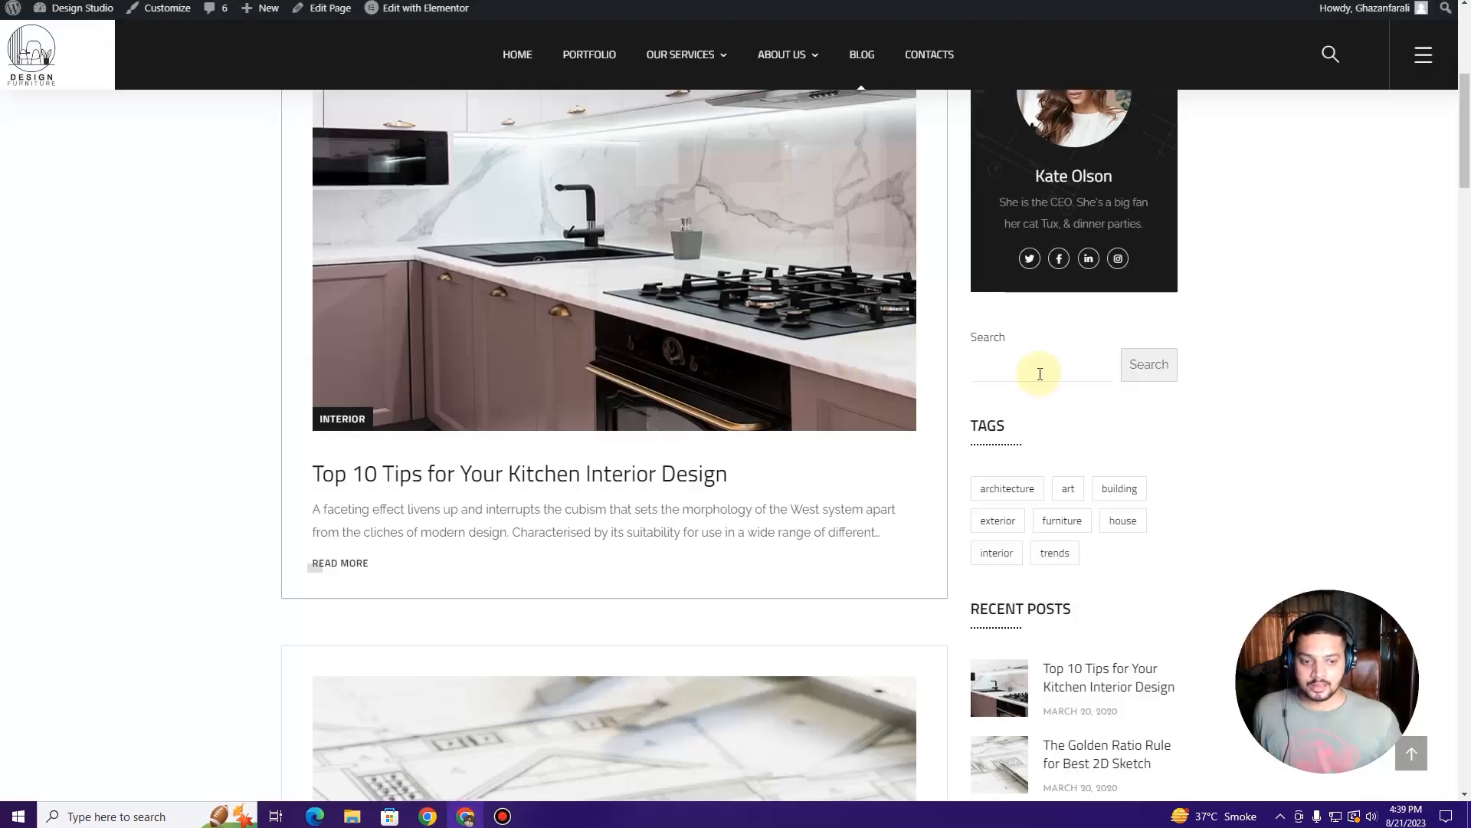
scroll(1038, 367, "down", 5)
scroll(1032, 398, "up", 9)
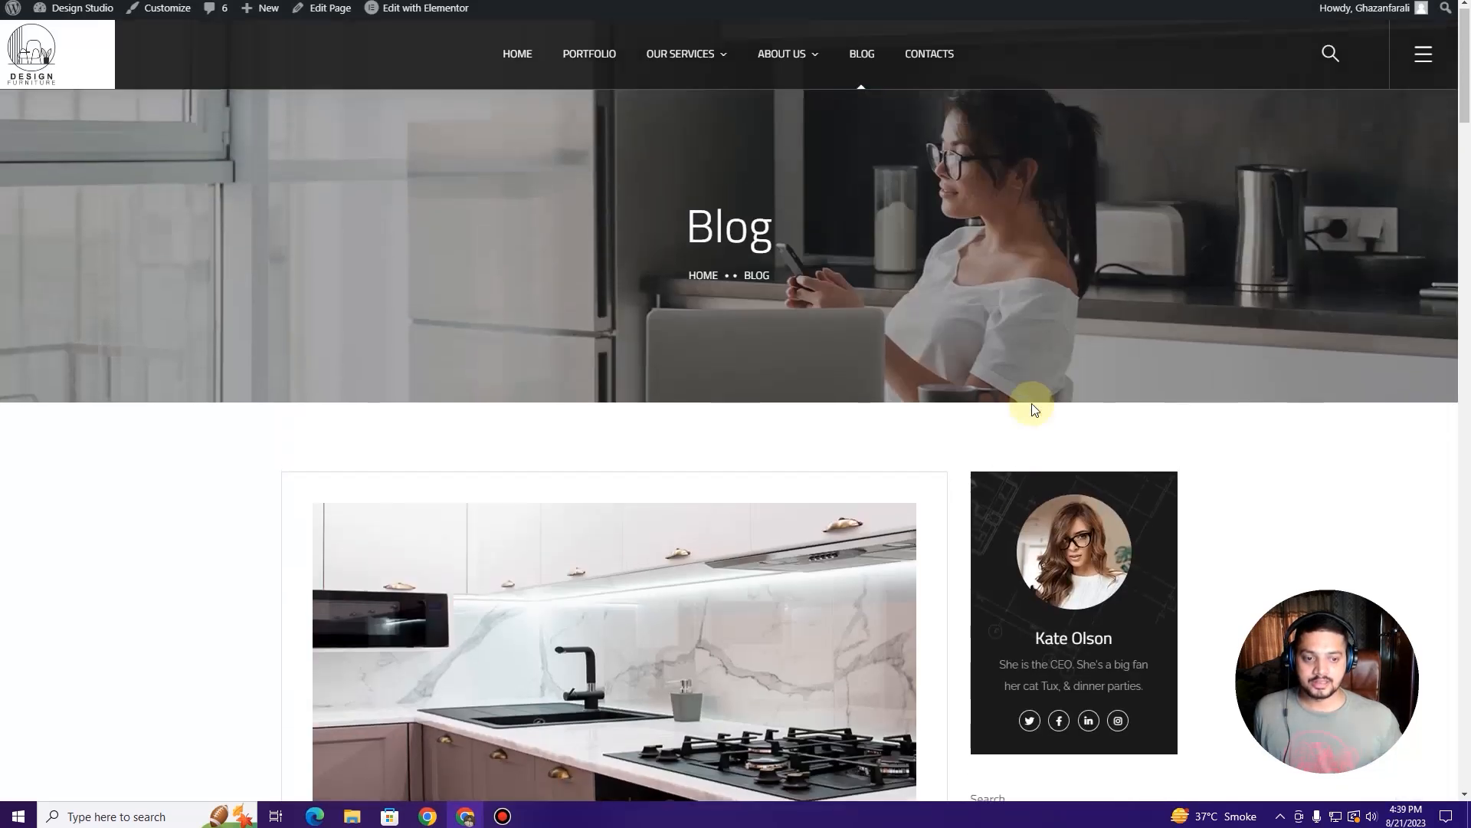
scroll(1032, 403, "down", 8)
scroll(1033, 412, "down", 7)
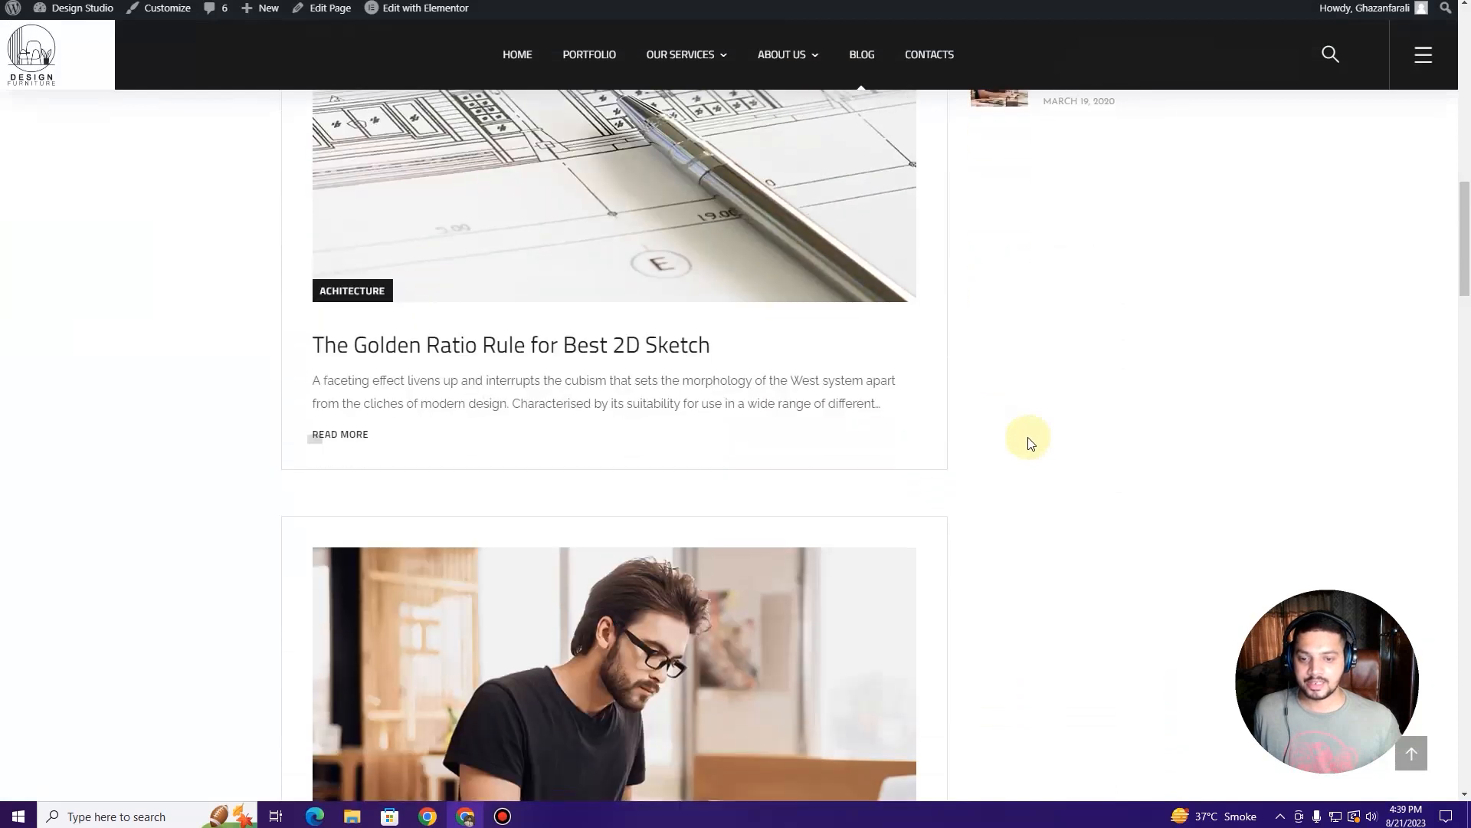
scroll(1029, 439, "up", 12)
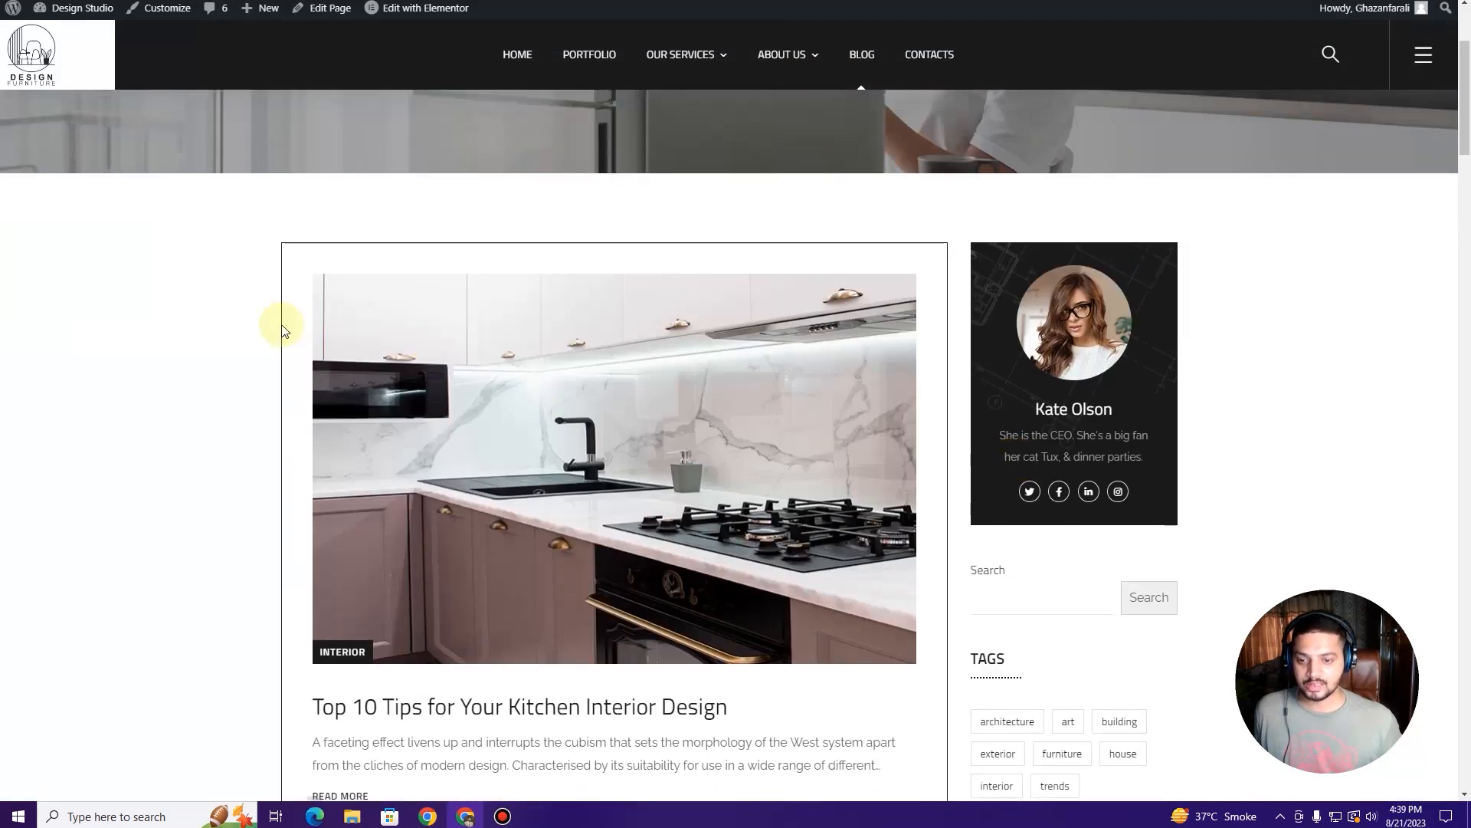
scroll(245, 345, "down", 2)
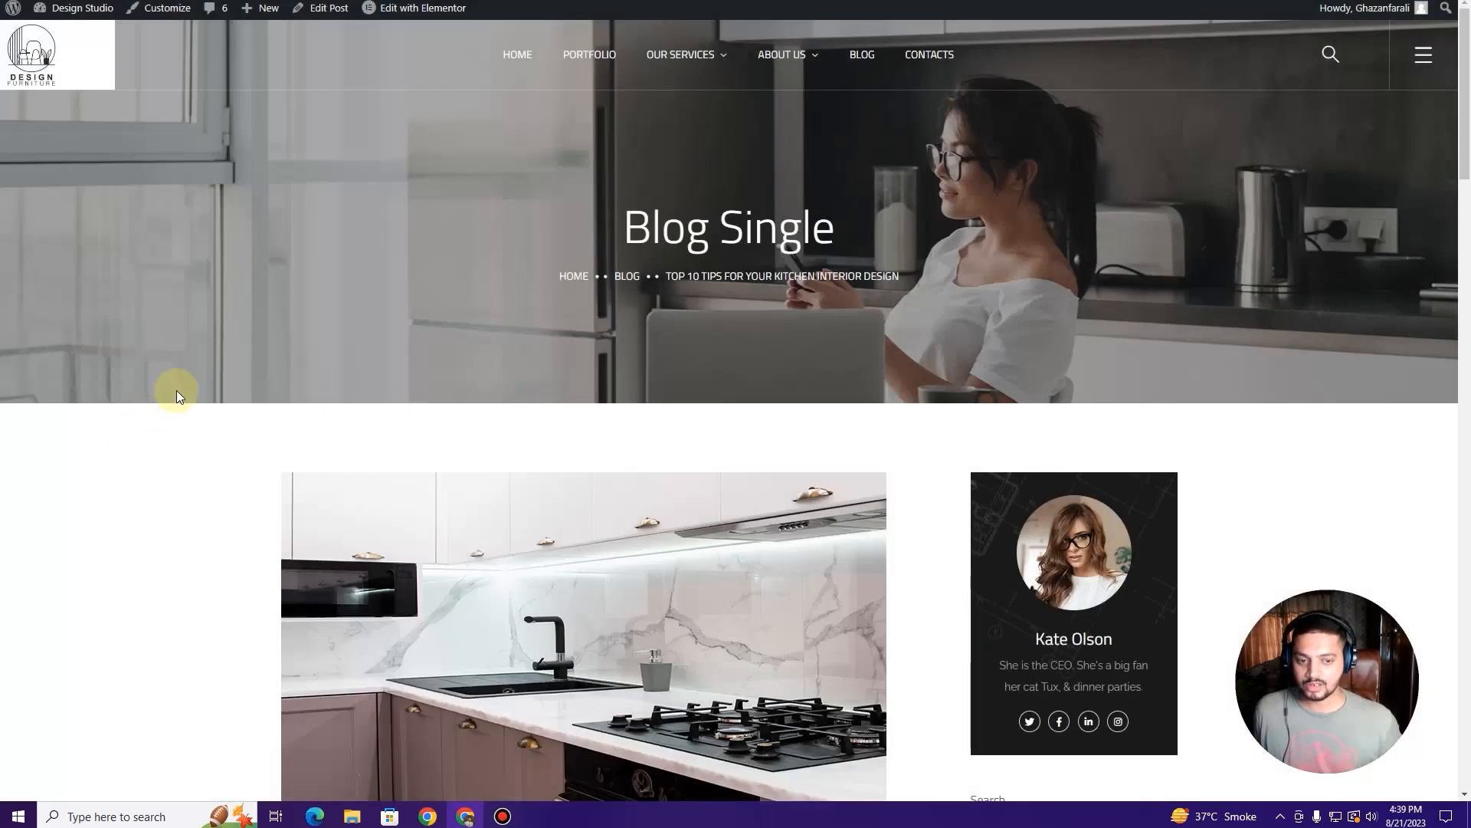
scroll(179, 391, "down", 5)
scroll(180, 394, "down", 3)
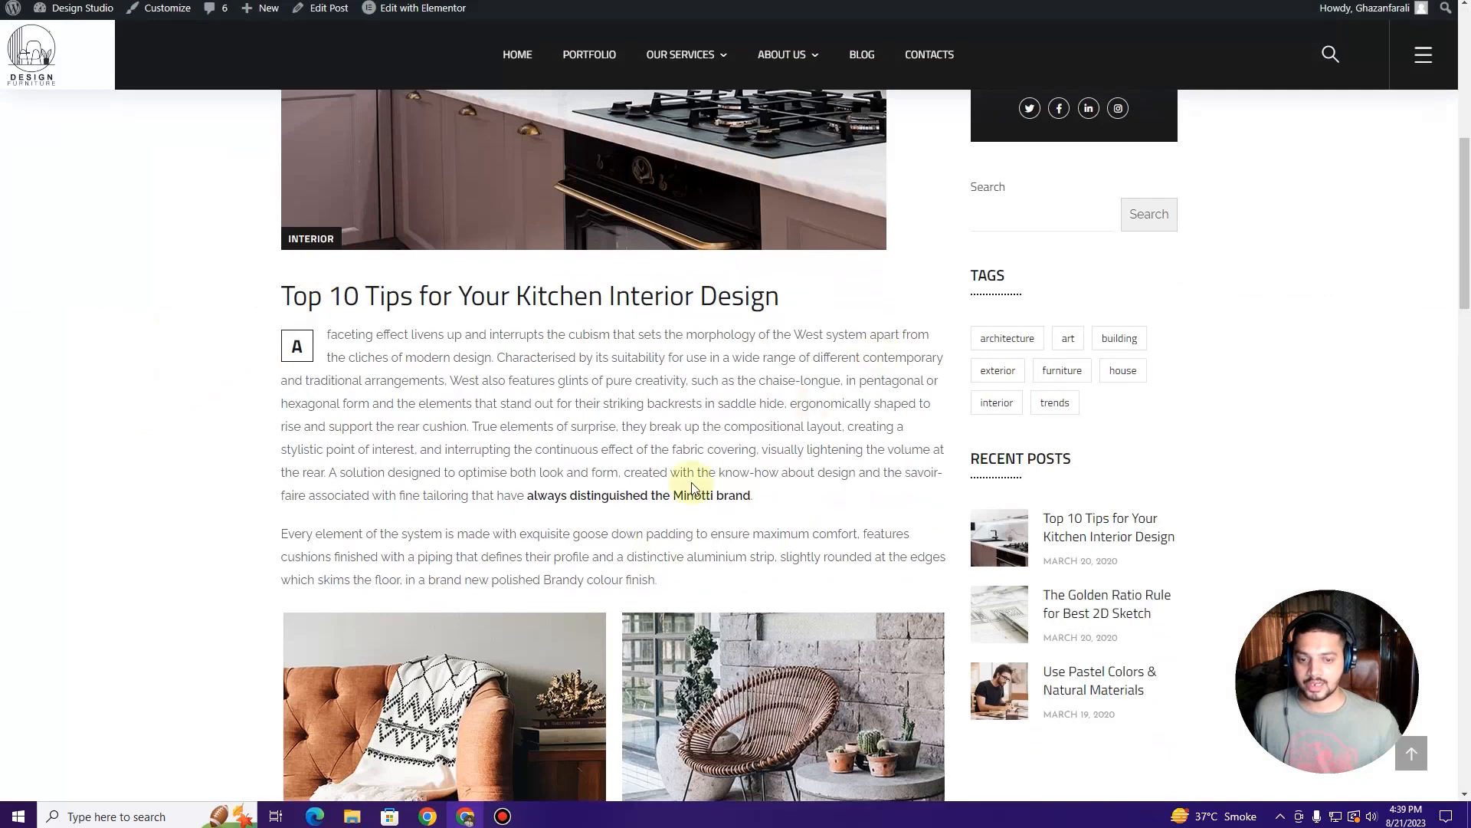
scroll(692, 487, "down", 18)
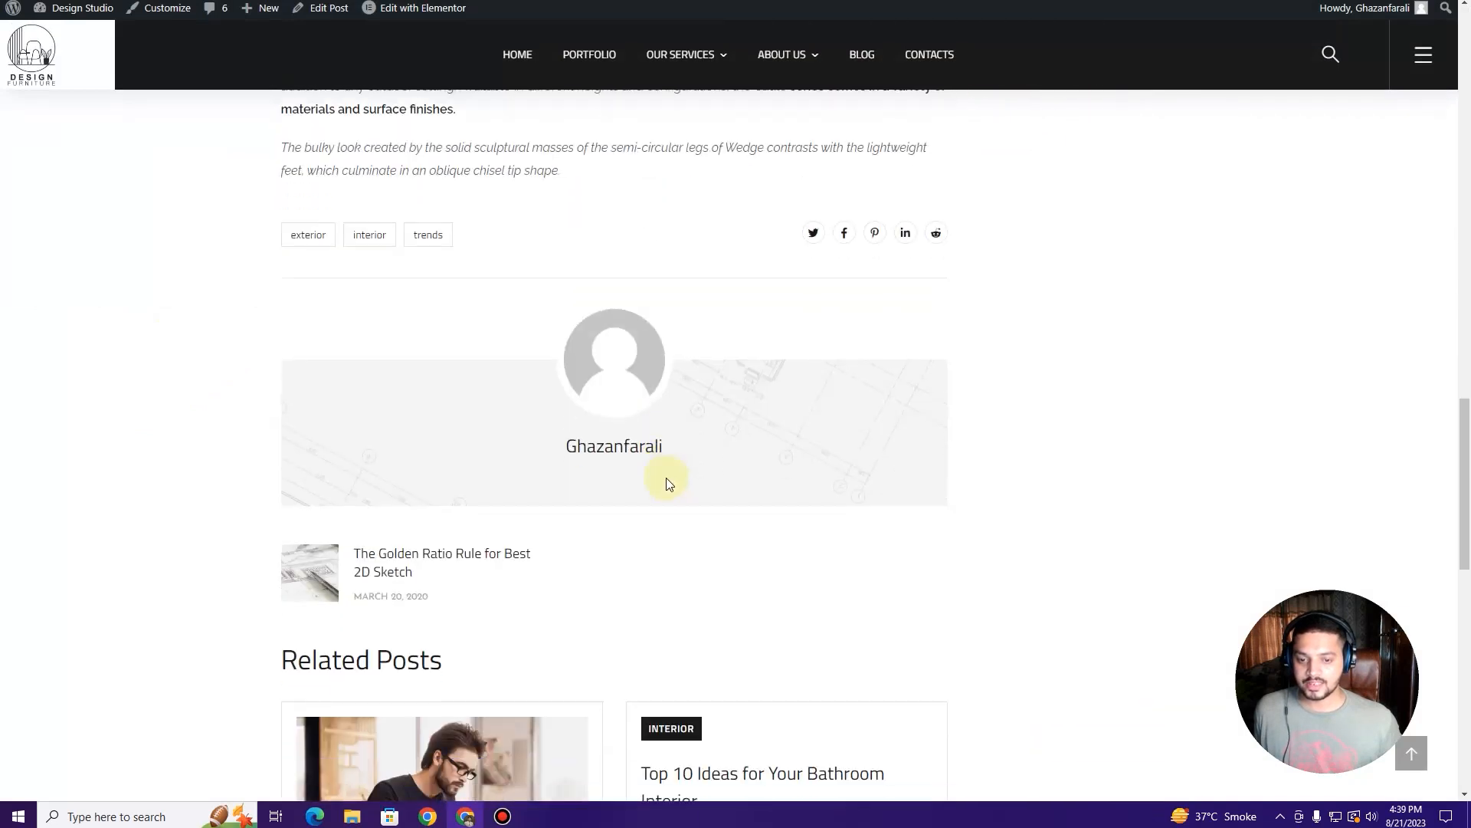
scroll(665, 477, "down", 4)
scroll(613, 493, "up", 20)
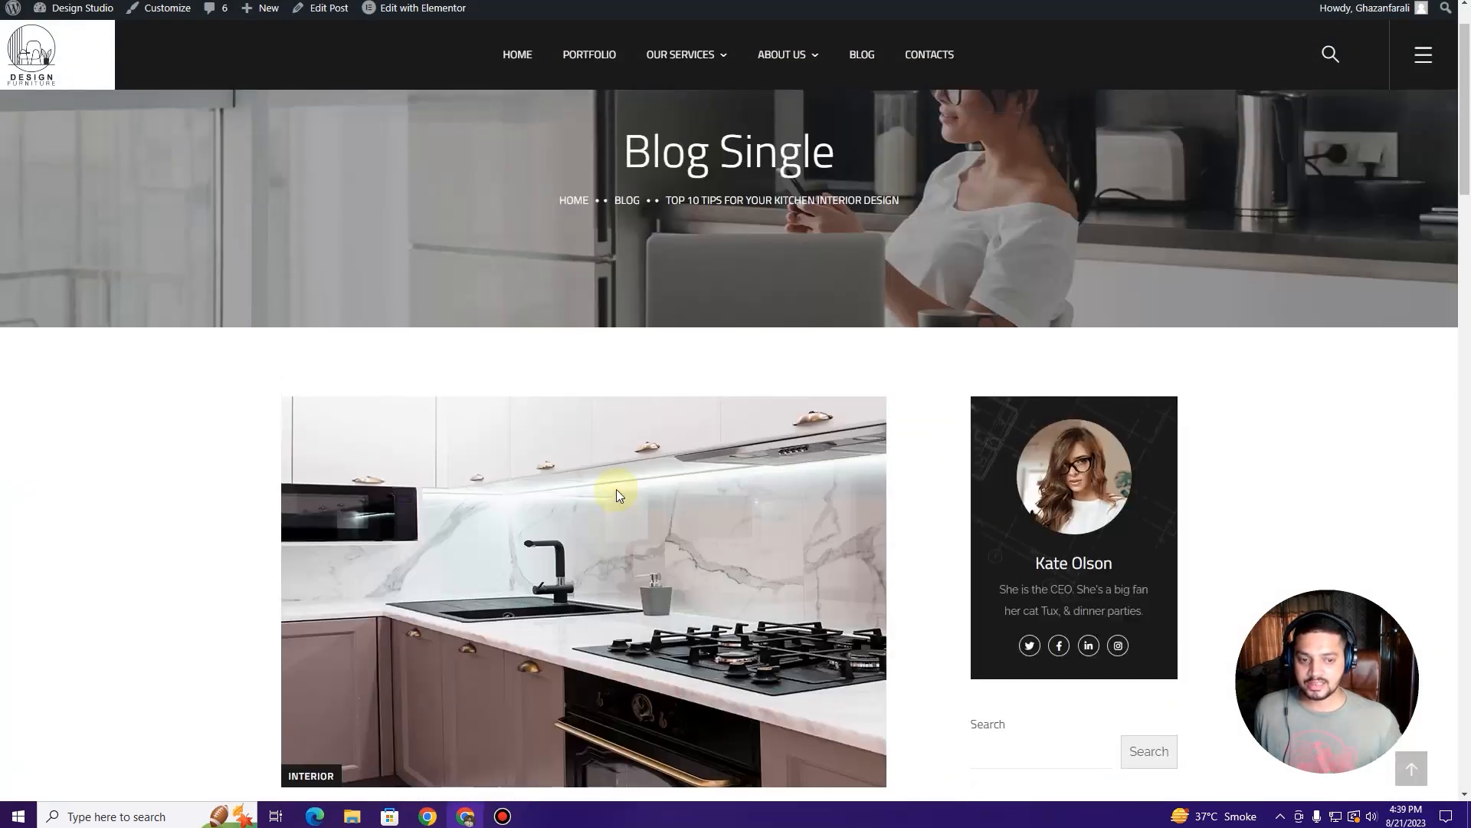
scroll(616, 489, "up", 1)
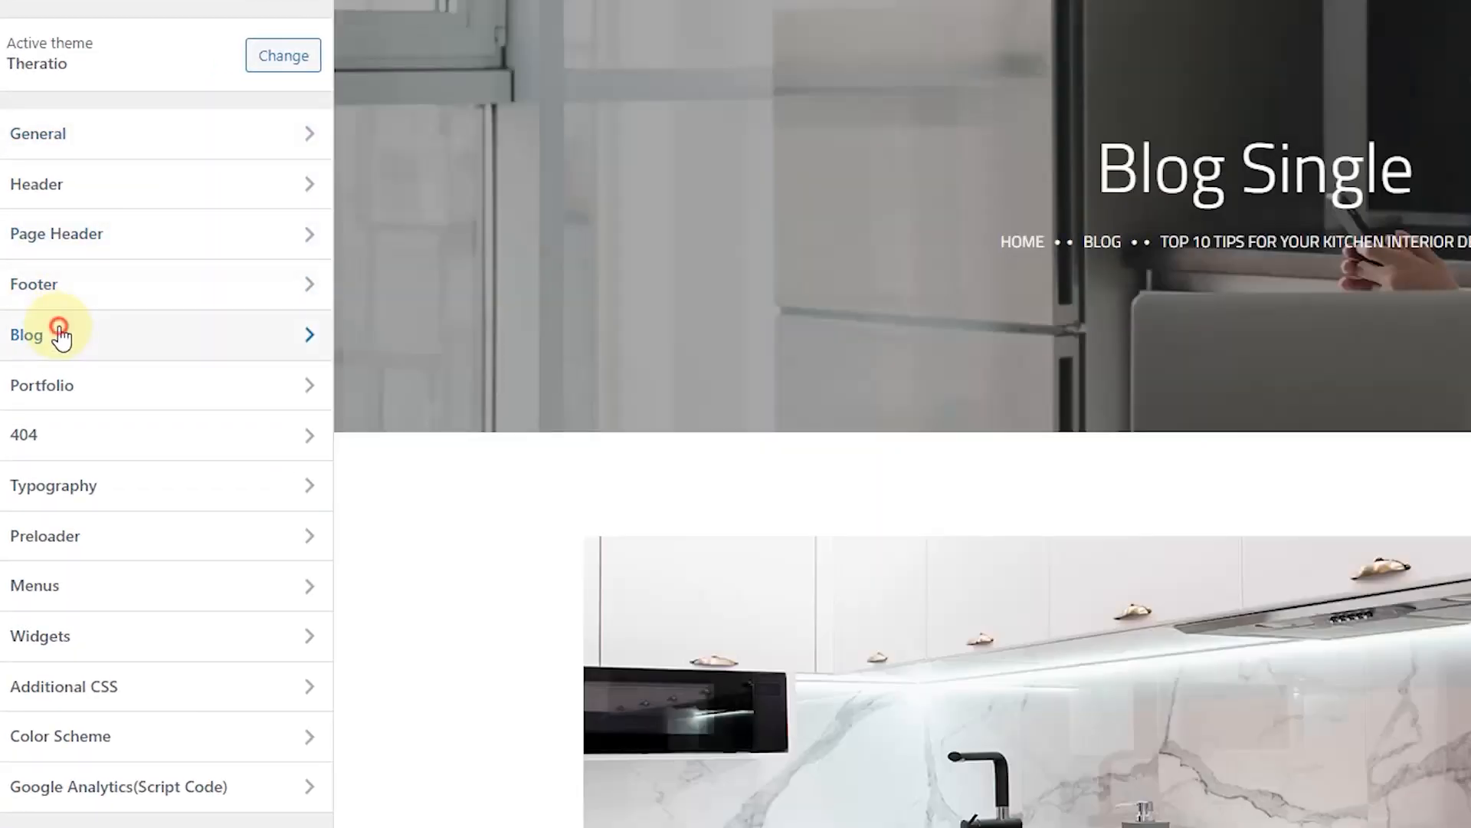
Step: In Customizer Blog > Single Post, try a left sidebar, then restore it to the right
left_click(60, 335)
left_click(141, 82)
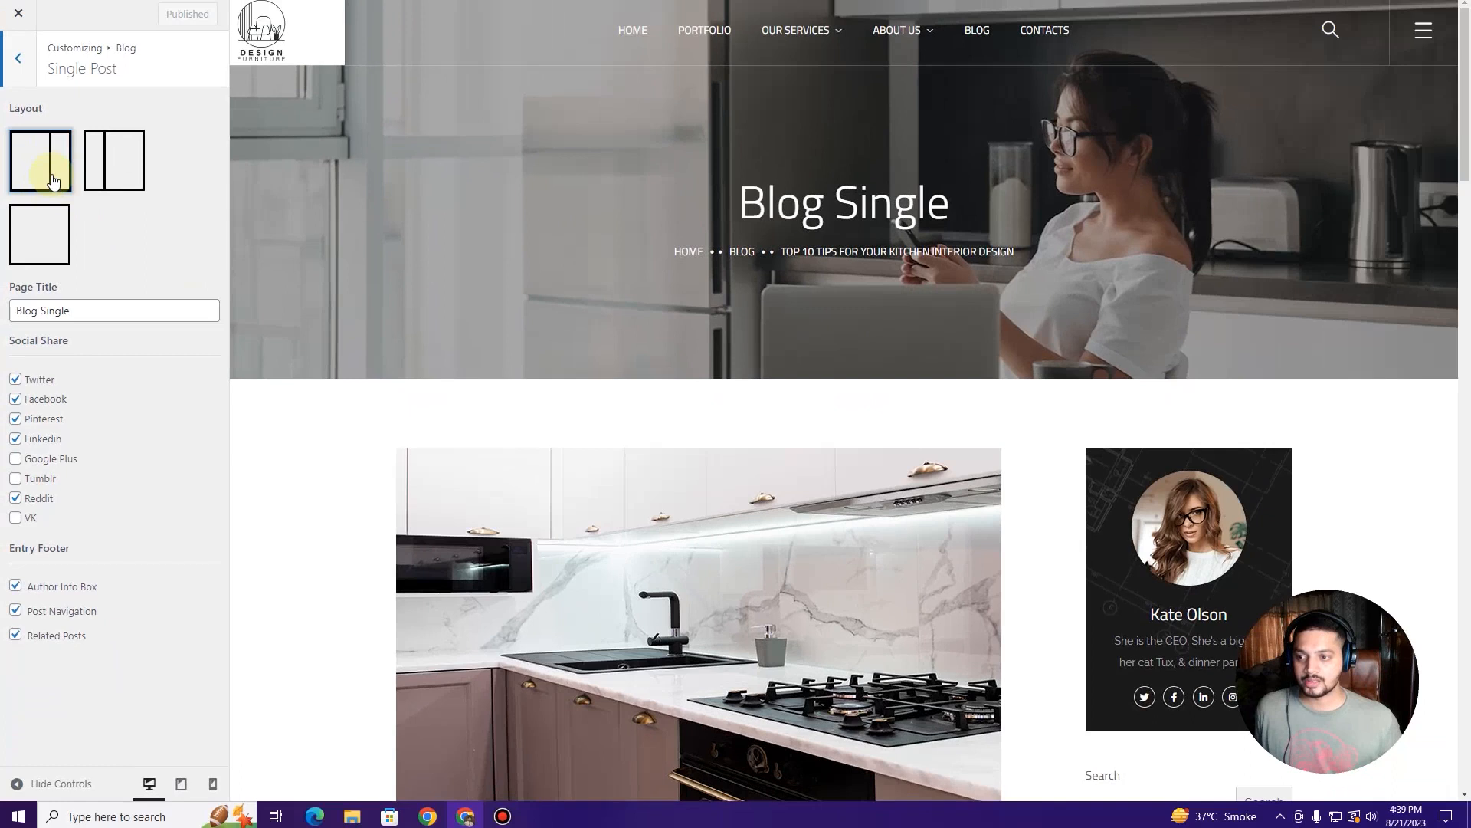
left_click(107, 175)
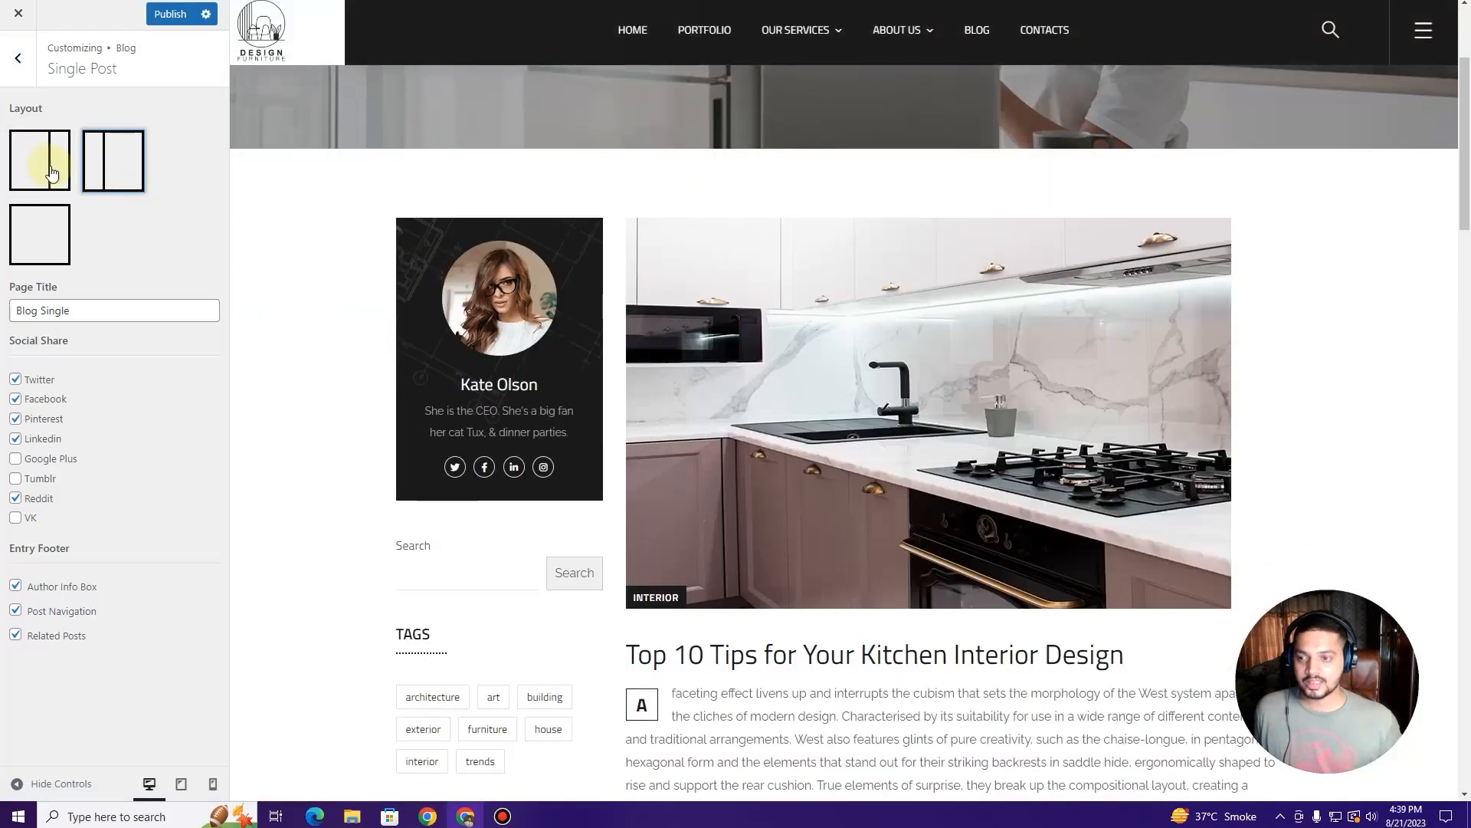
left_click(51, 172)
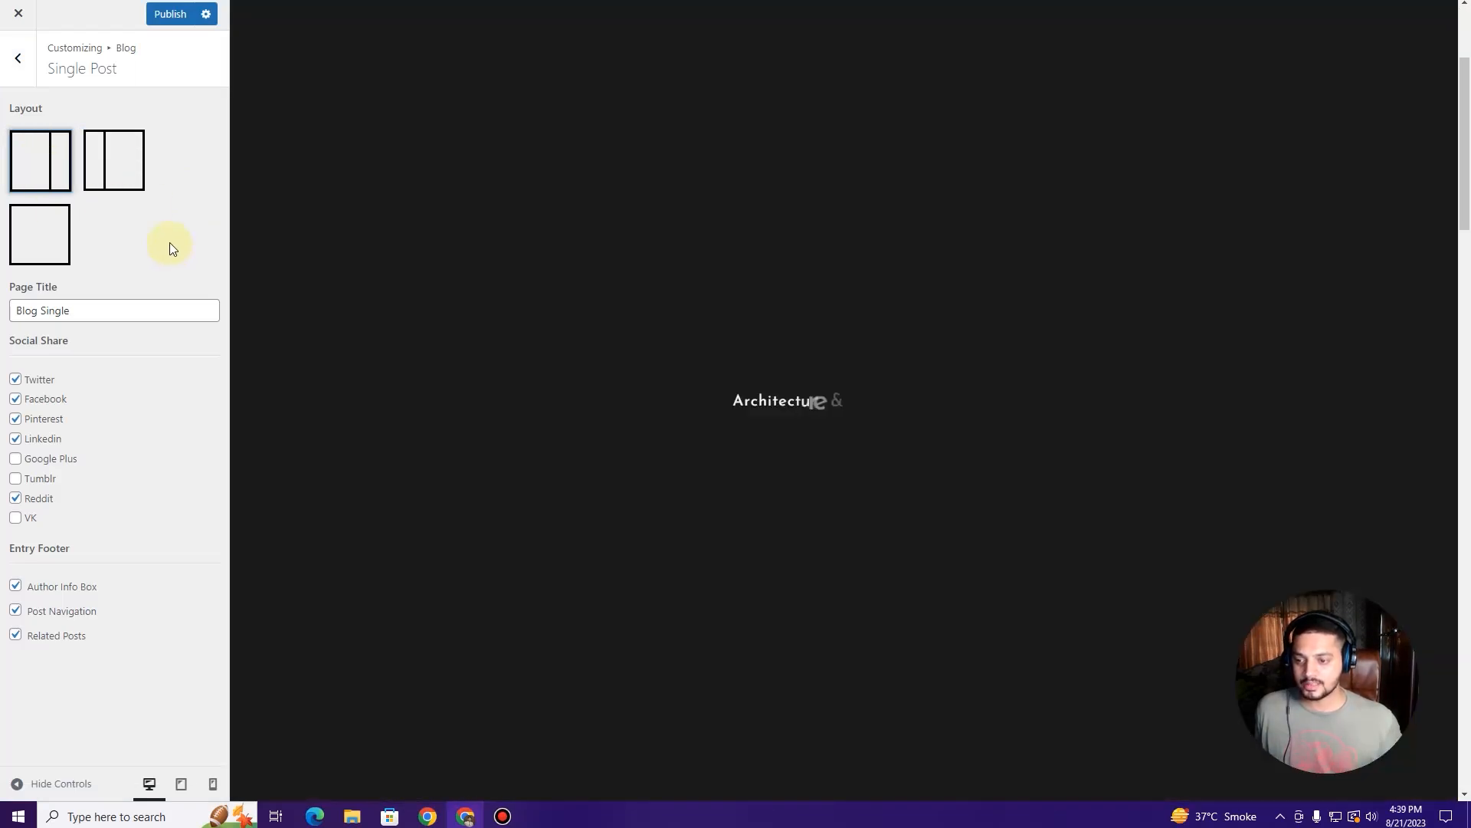
Step: Add VK to the single post's social share buttons and go back to the Blog sections
scroll(653, 415, "down", 15)
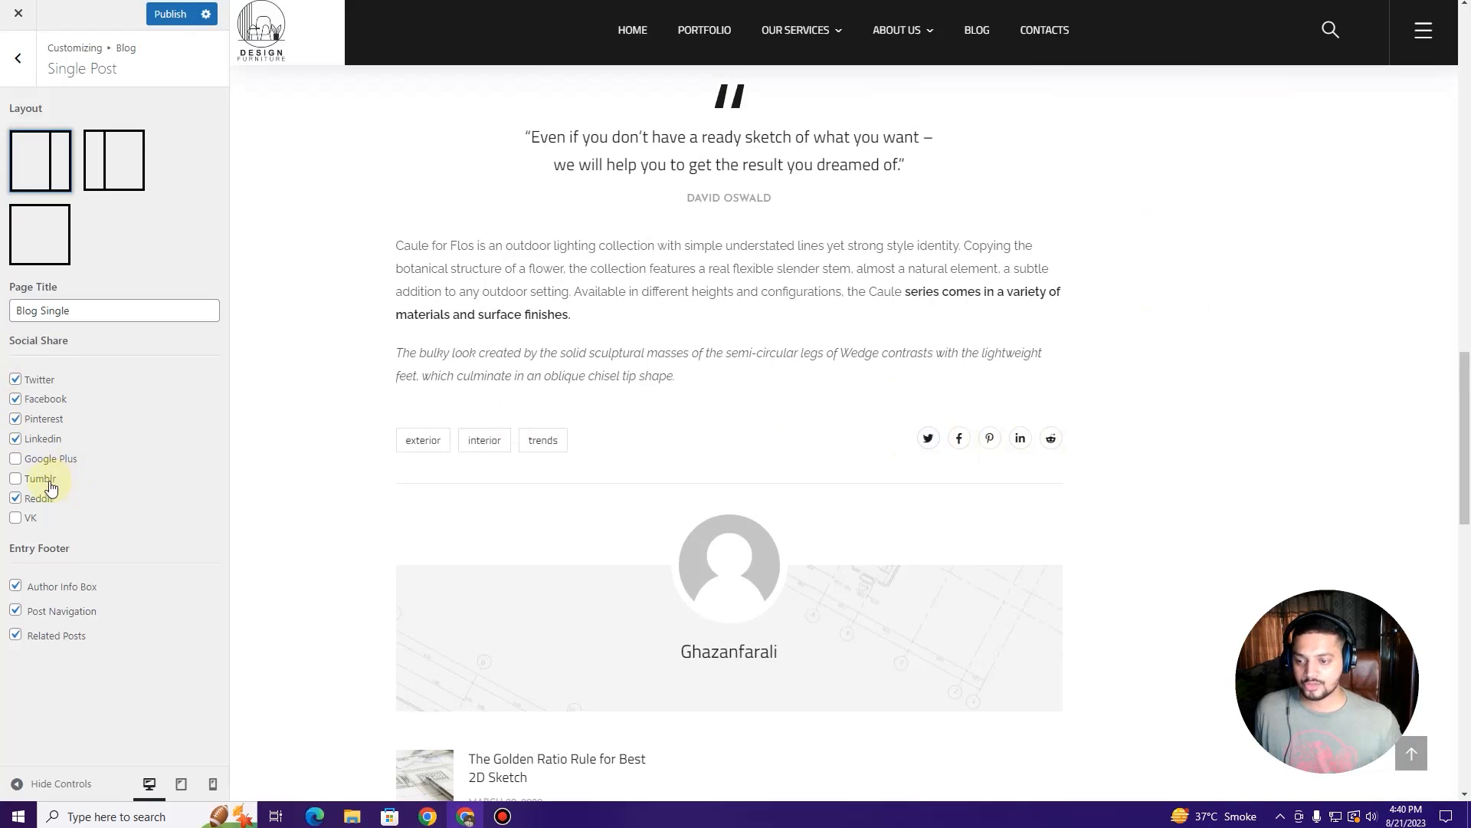
left_click(29, 521)
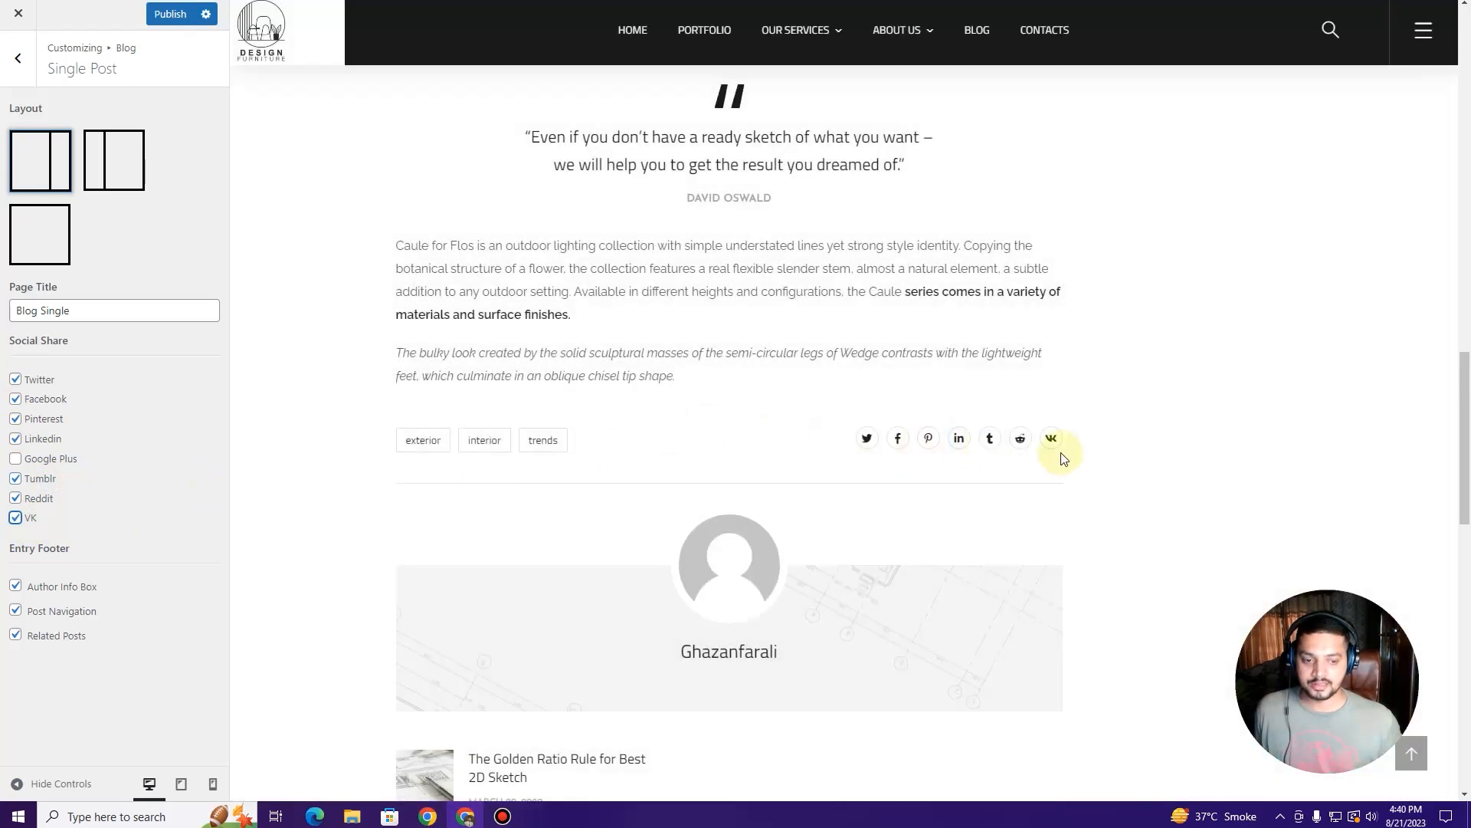
scroll(345, 509, "down", 2)
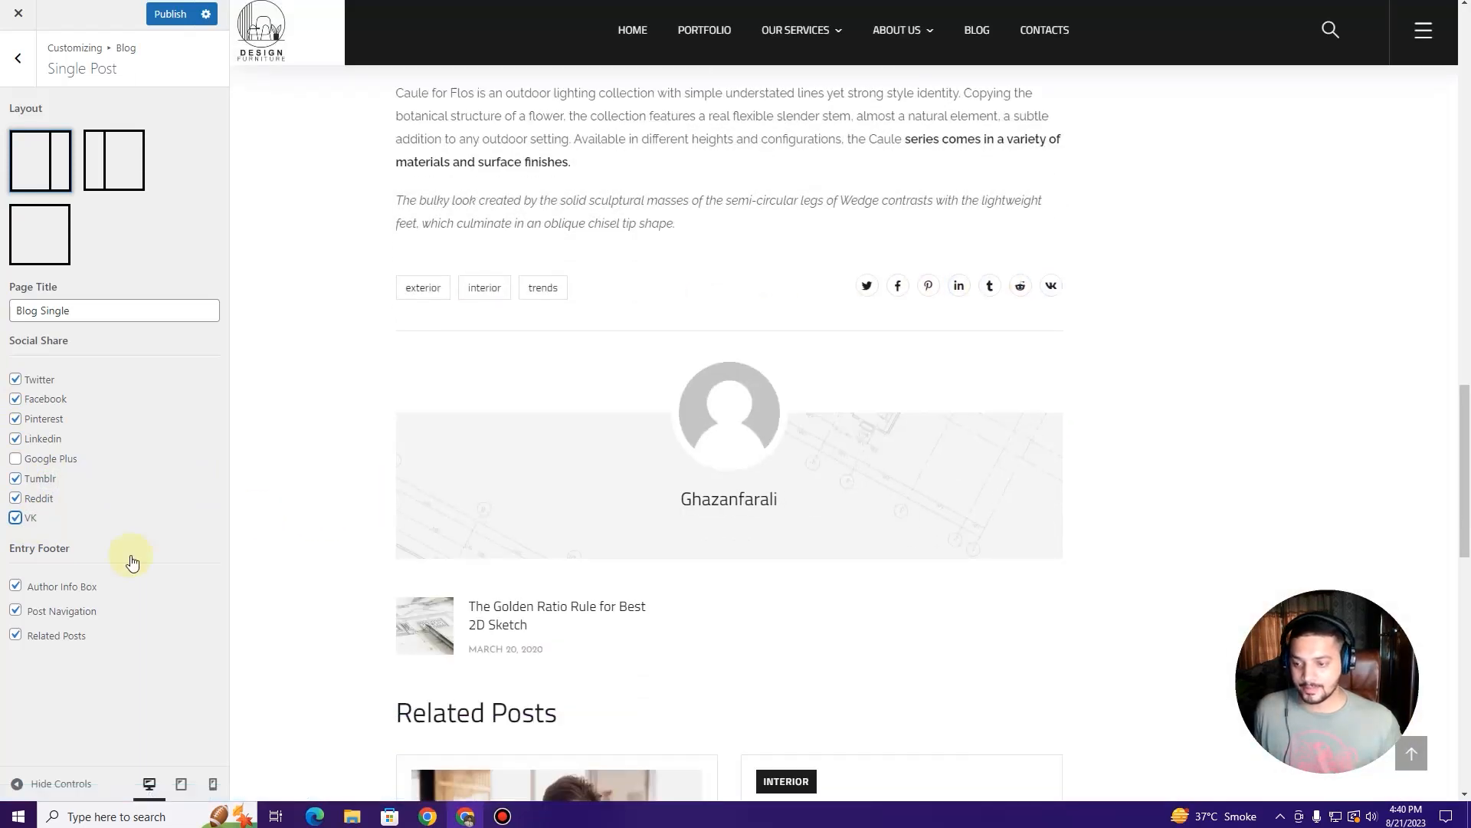
scroll(522, 512, "down", 2)
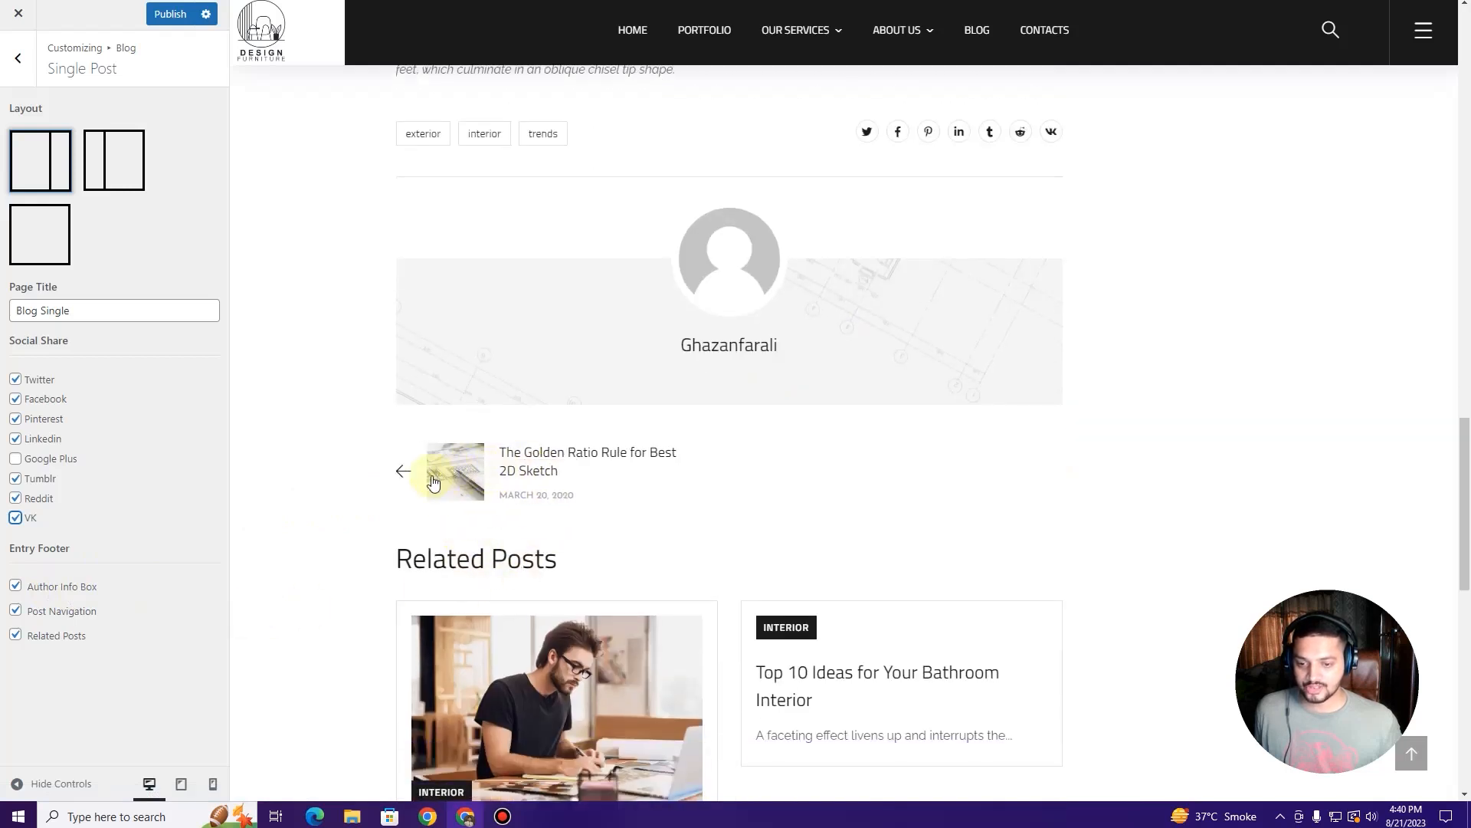
scroll(618, 468, "down", 3)
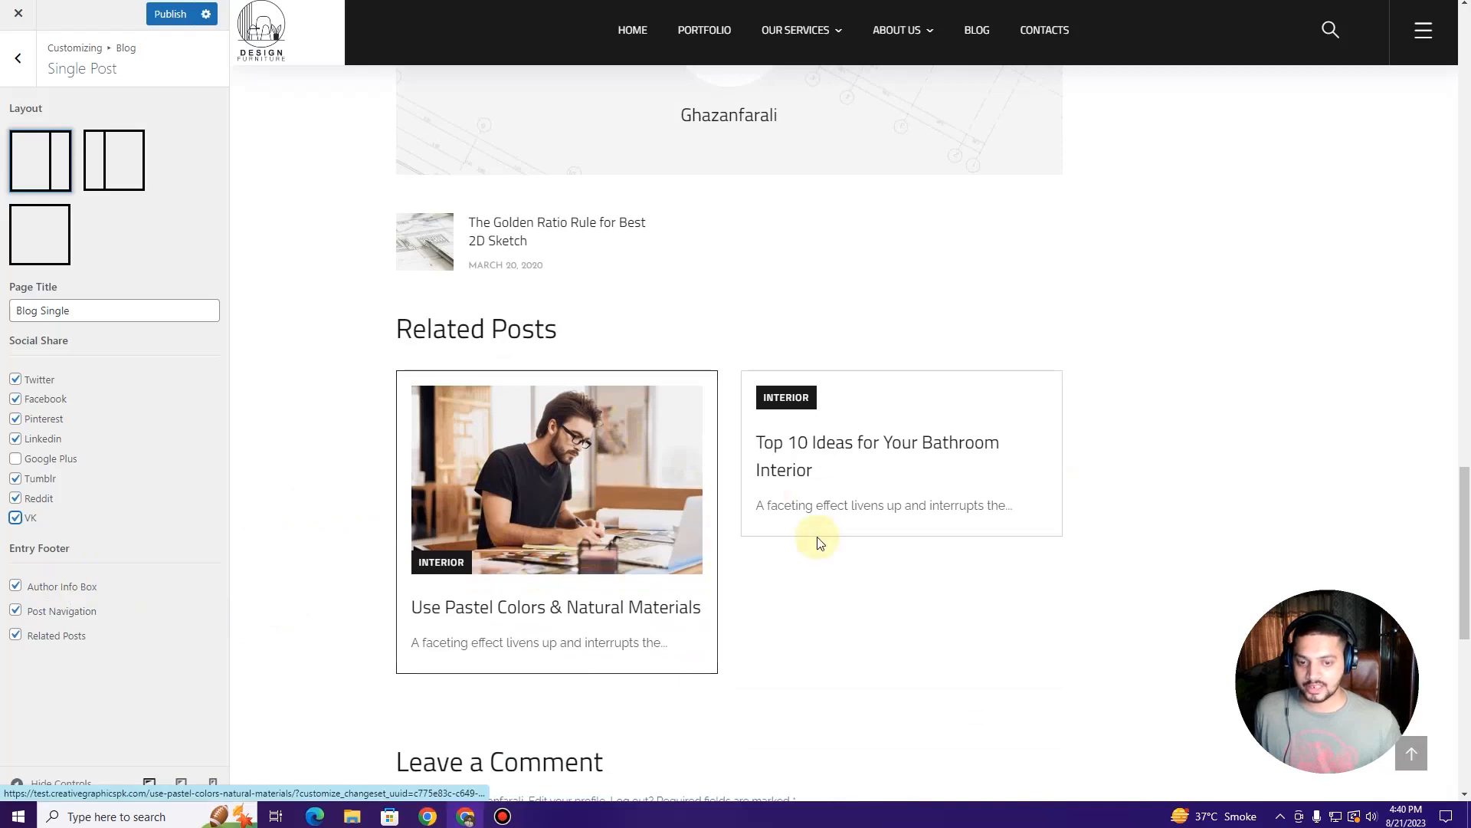
scroll(728, 540, "down", 4)
scroll(613, 506, "up", 7)
scroll(537, 529, "down", 7)
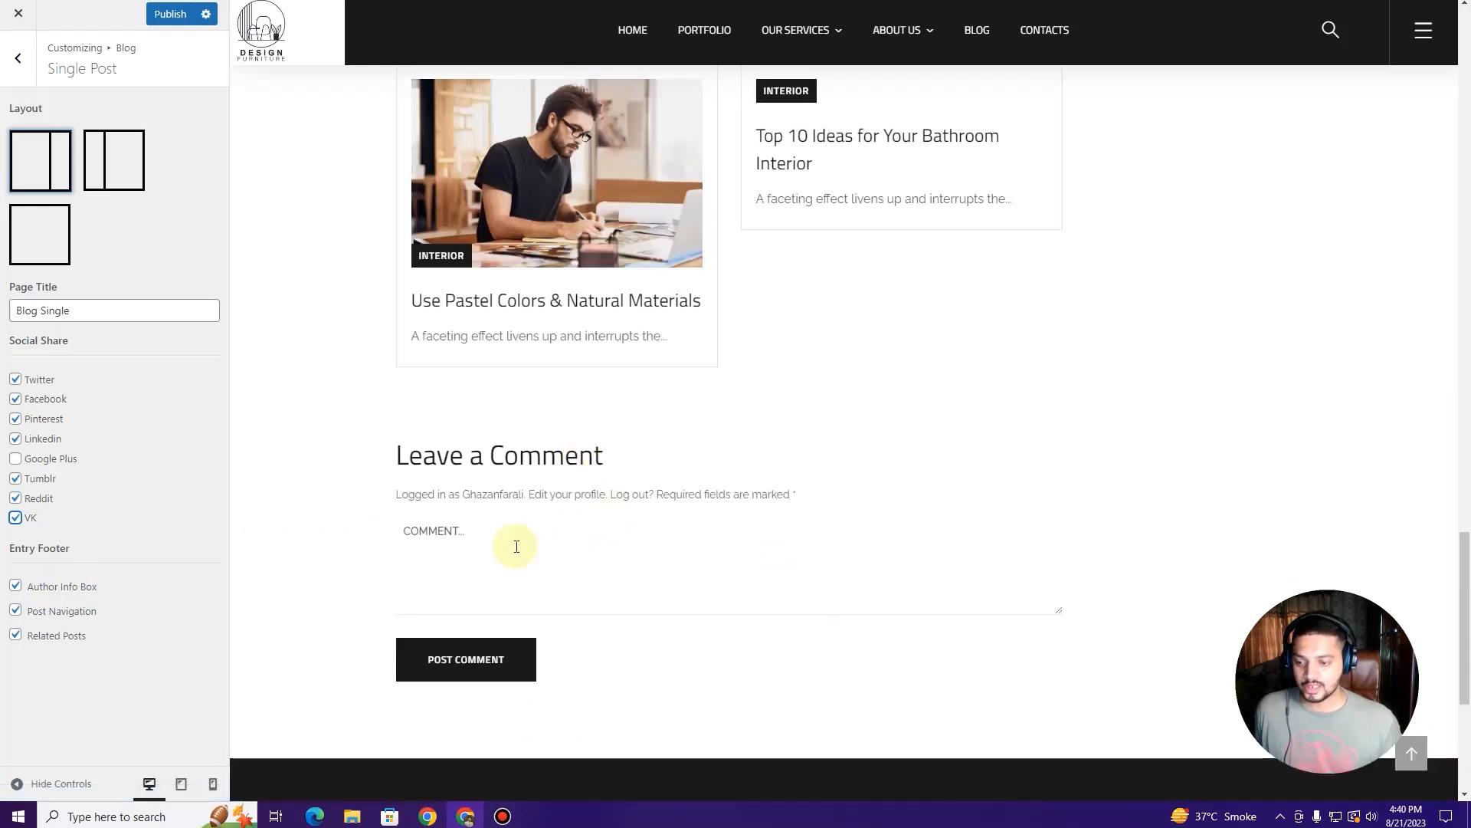
scroll(327, 439, "up", 15)
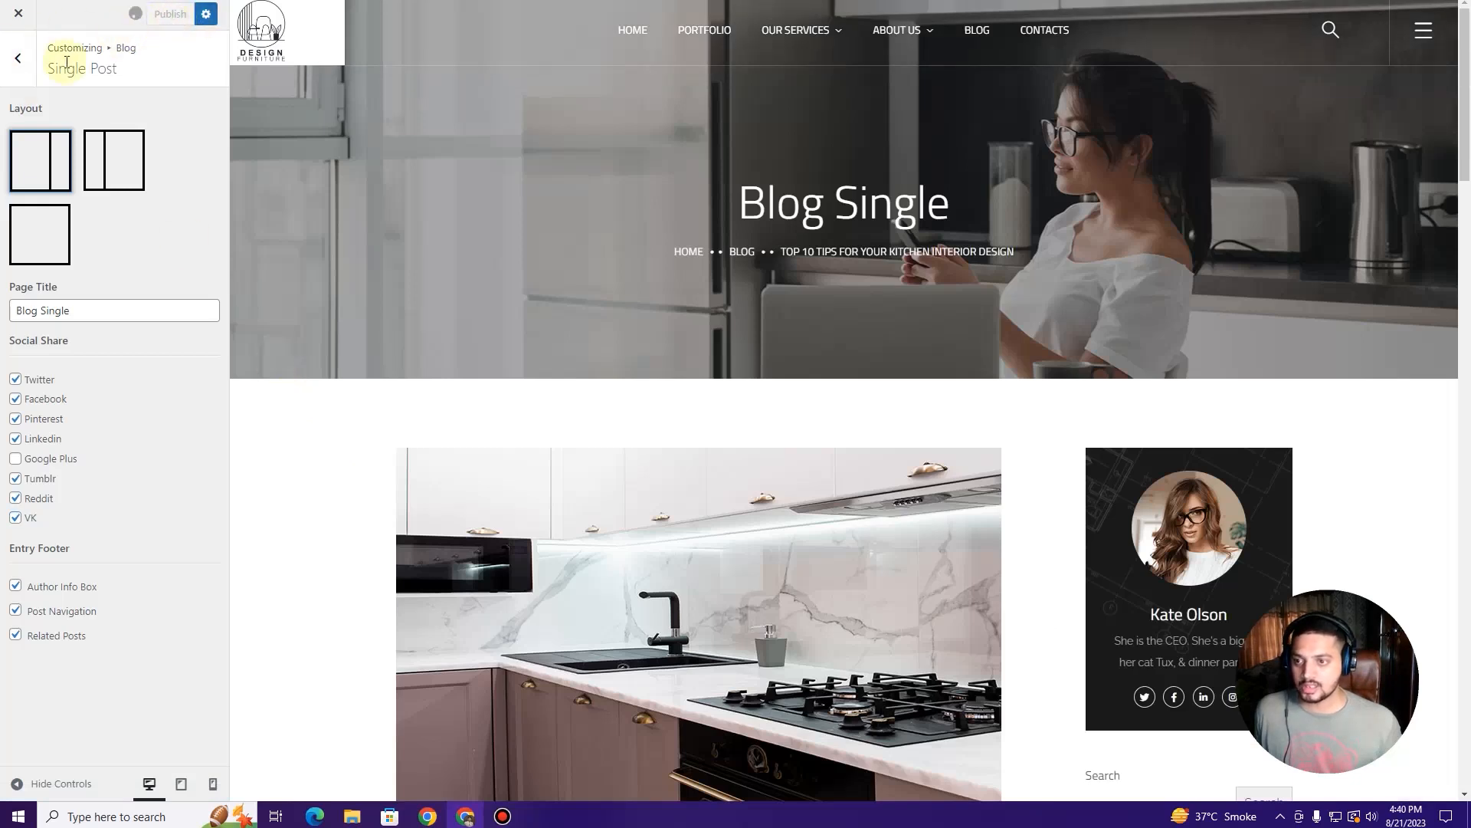
left_click(18, 59)
Step: Preview the blog page and choose the full-width Blog Layout without sidebar
left_click(84, 126)
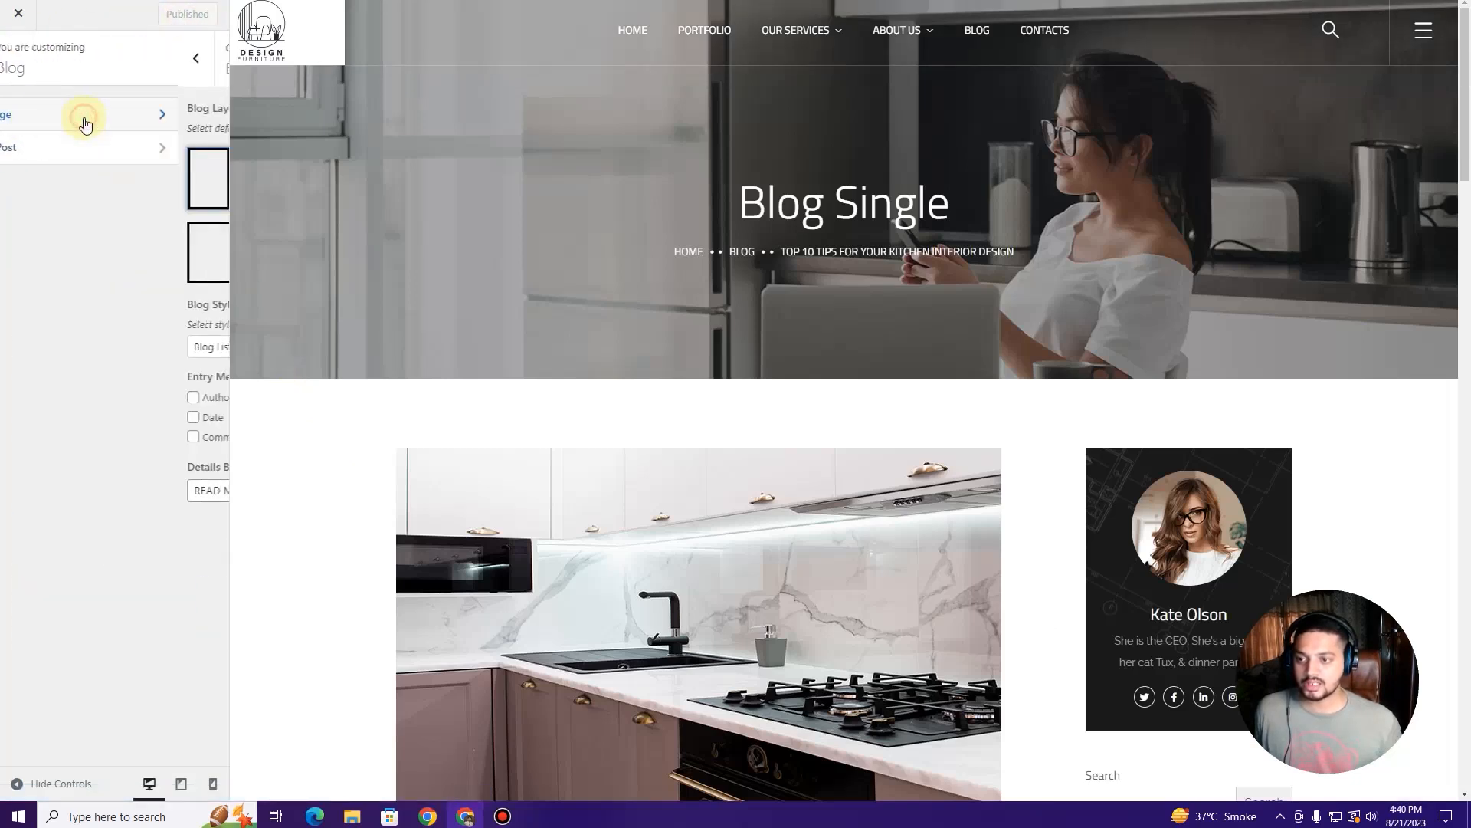
left_click(977, 30)
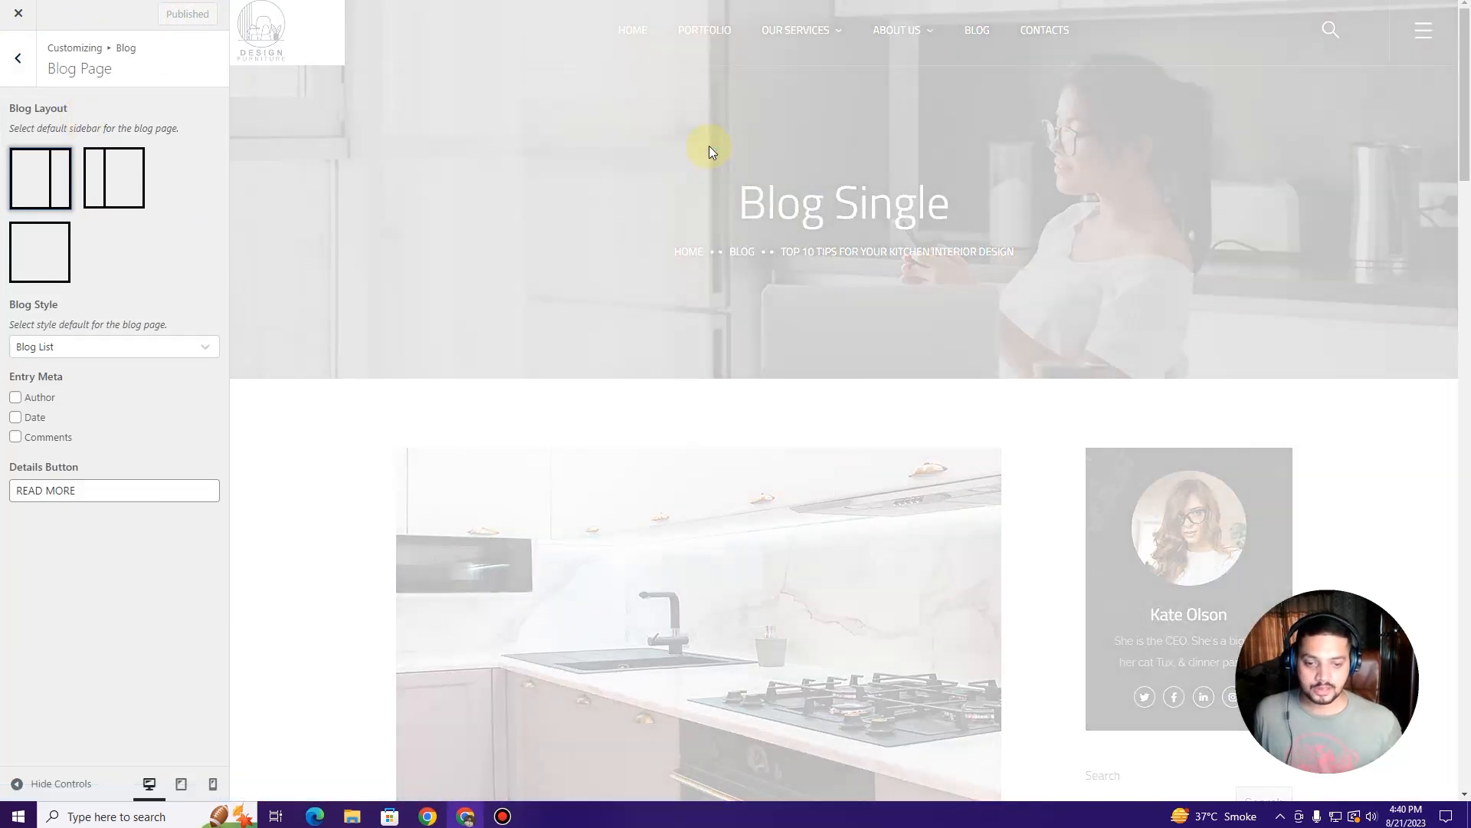
scroll(441, 319, "down", 2)
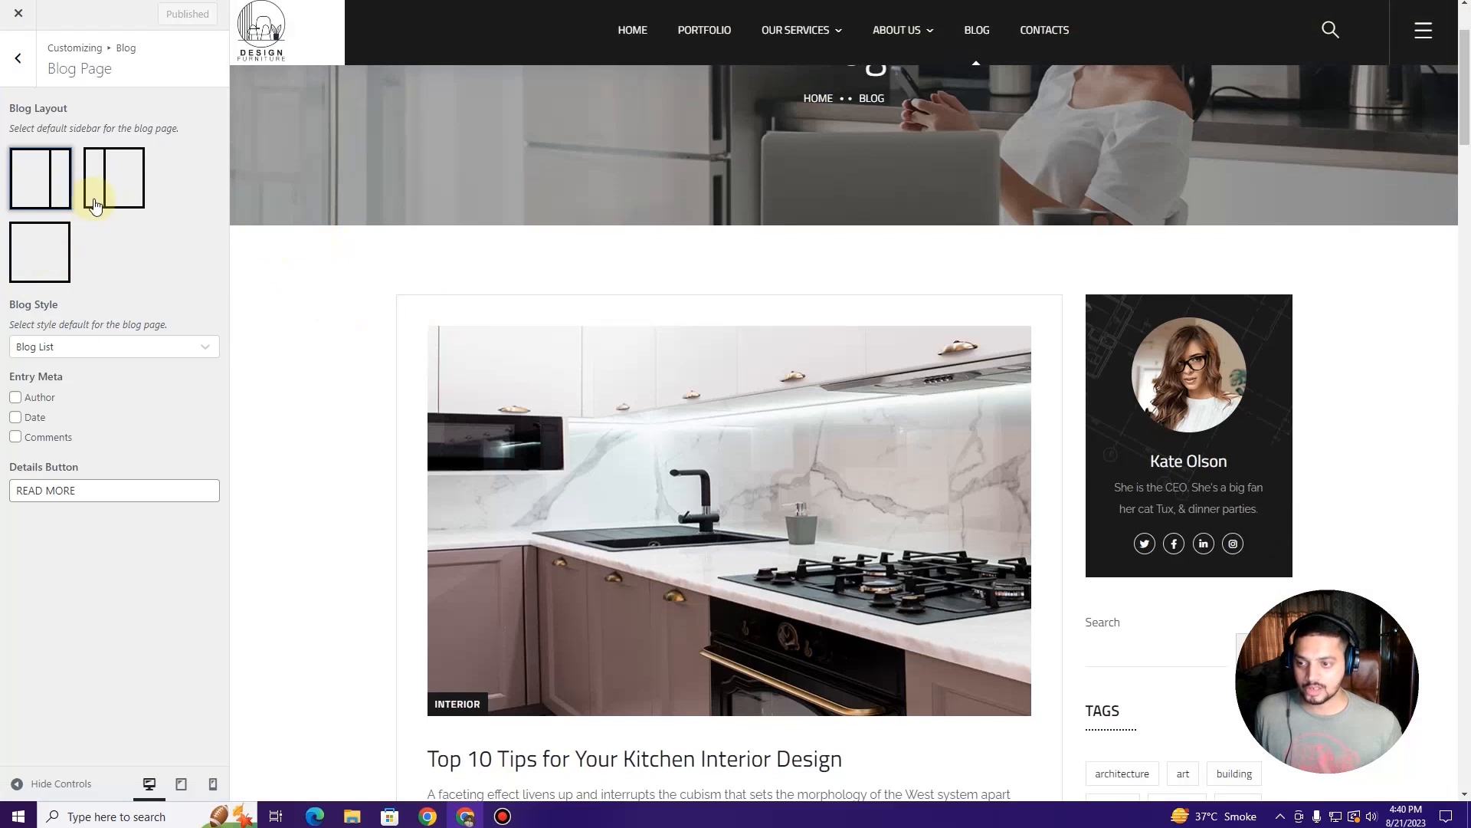
left_click(43, 256)
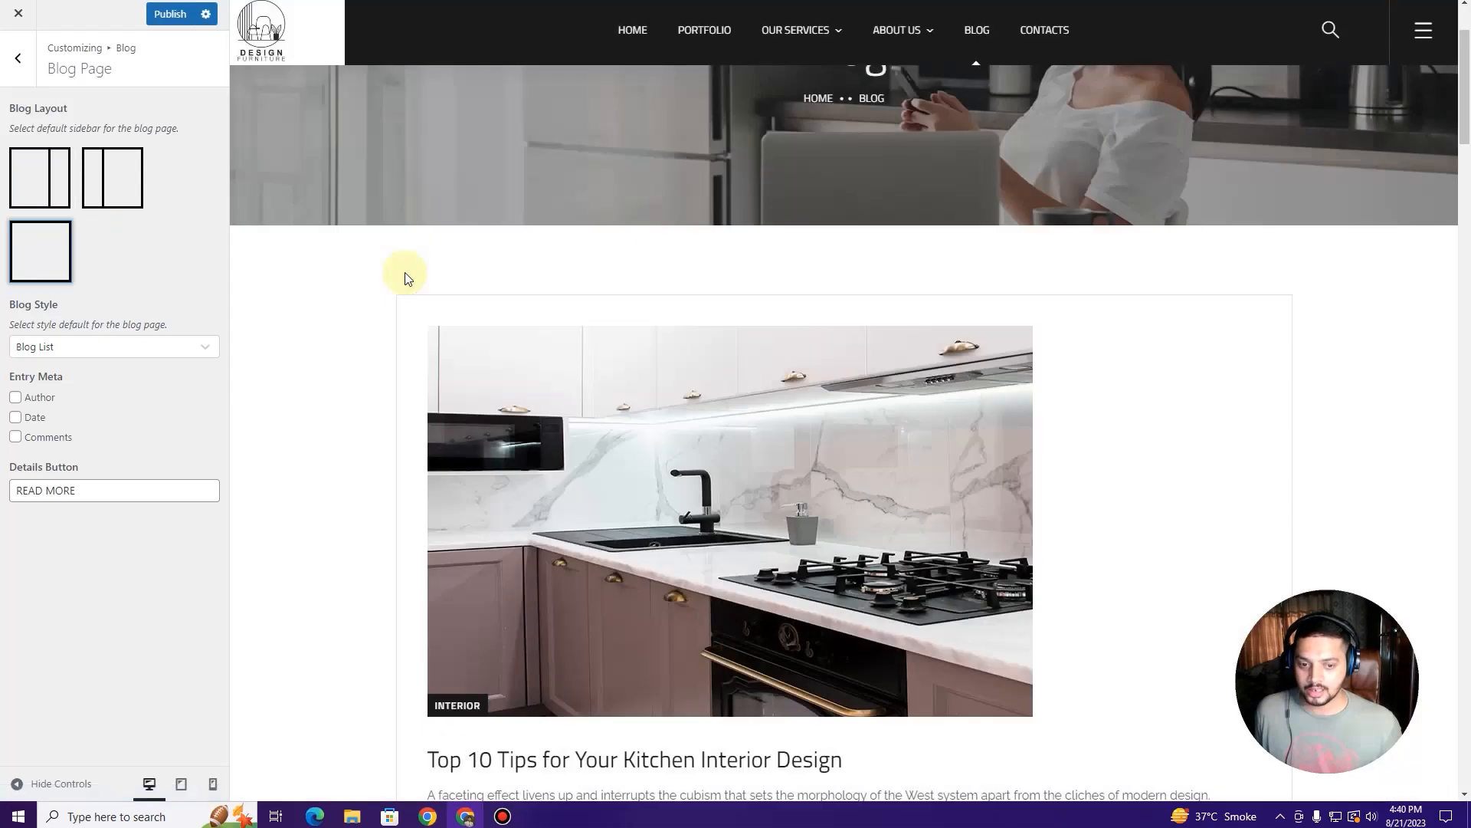
Step: Set Blog Style to Blog Grid with 3 Columns and publish
scroll(405, 273, "down", 5)
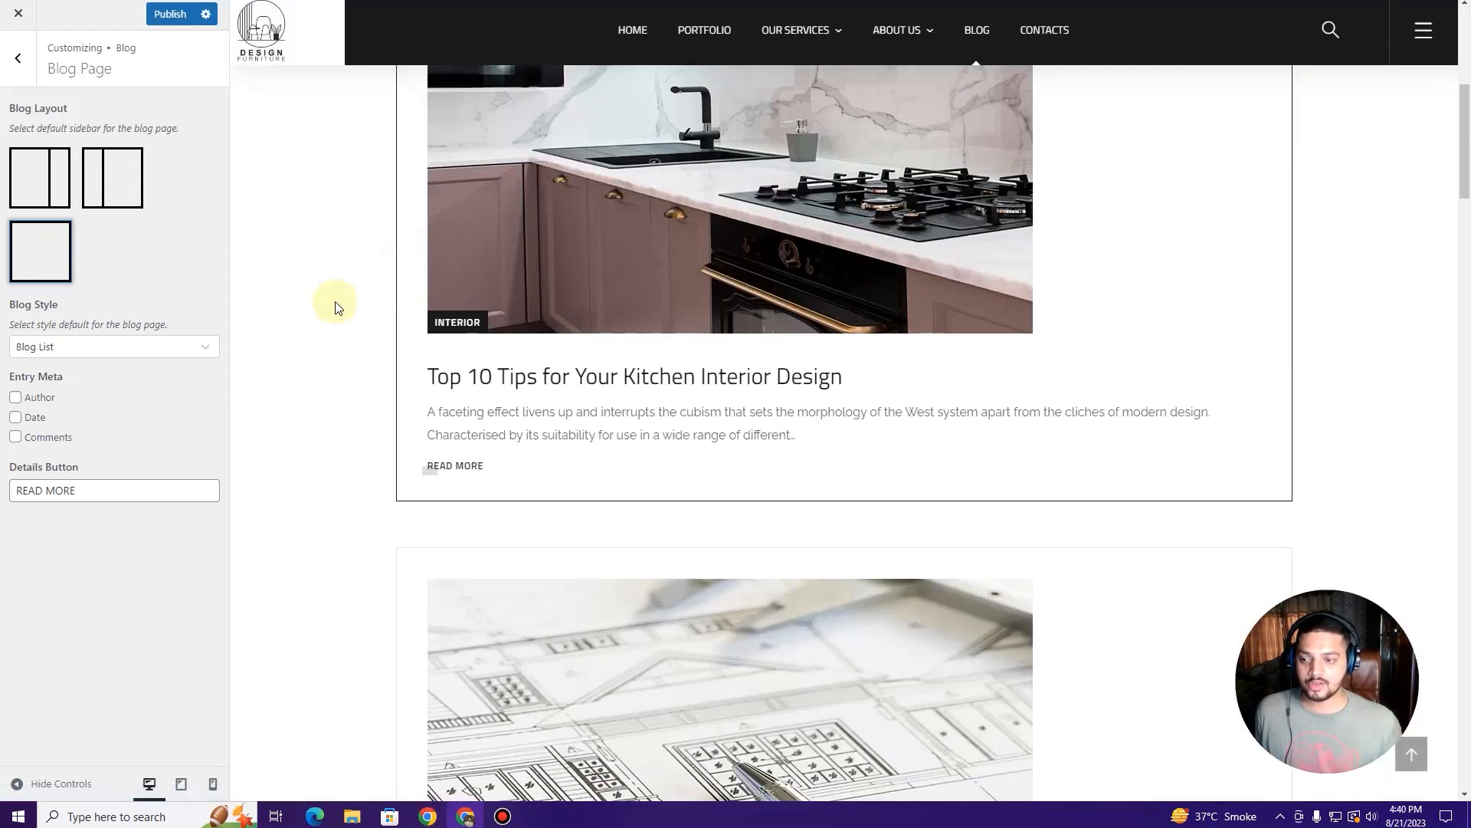
left_click(139, 352)
left_click(115, 406)
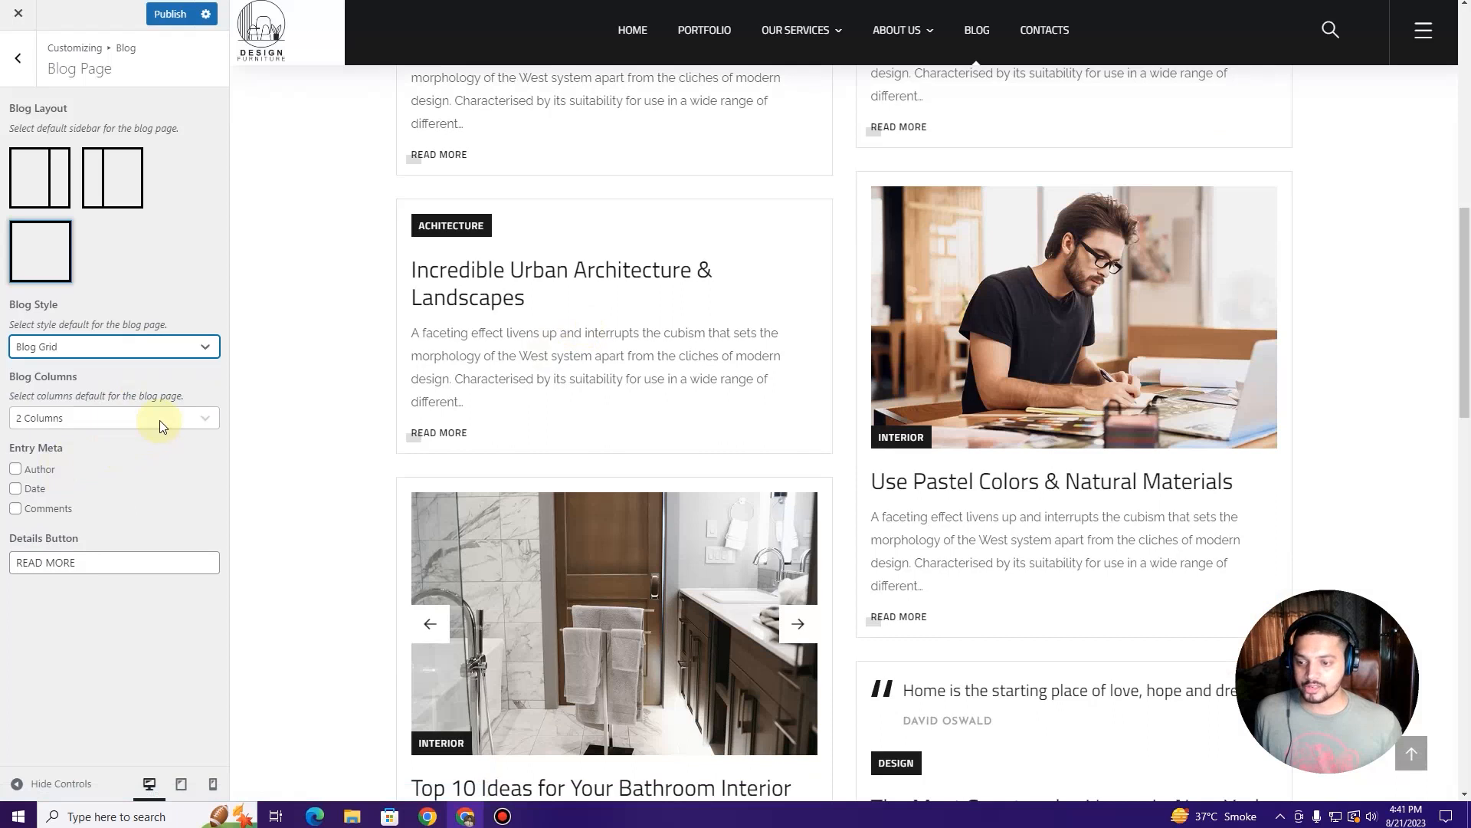
left_click(160, 420)
left_click(138, 479)
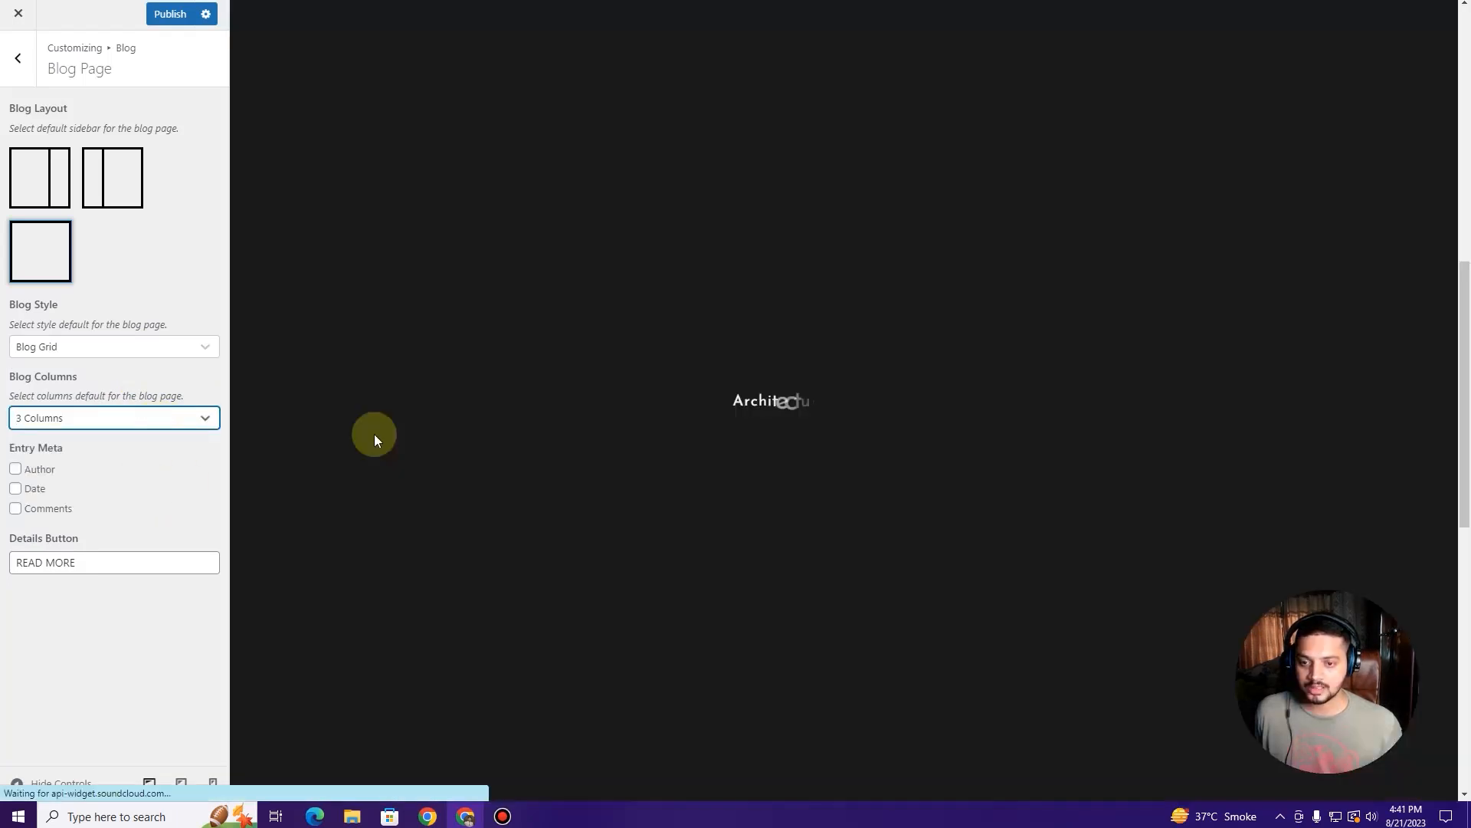
scroll(374, 434, "up", 10)
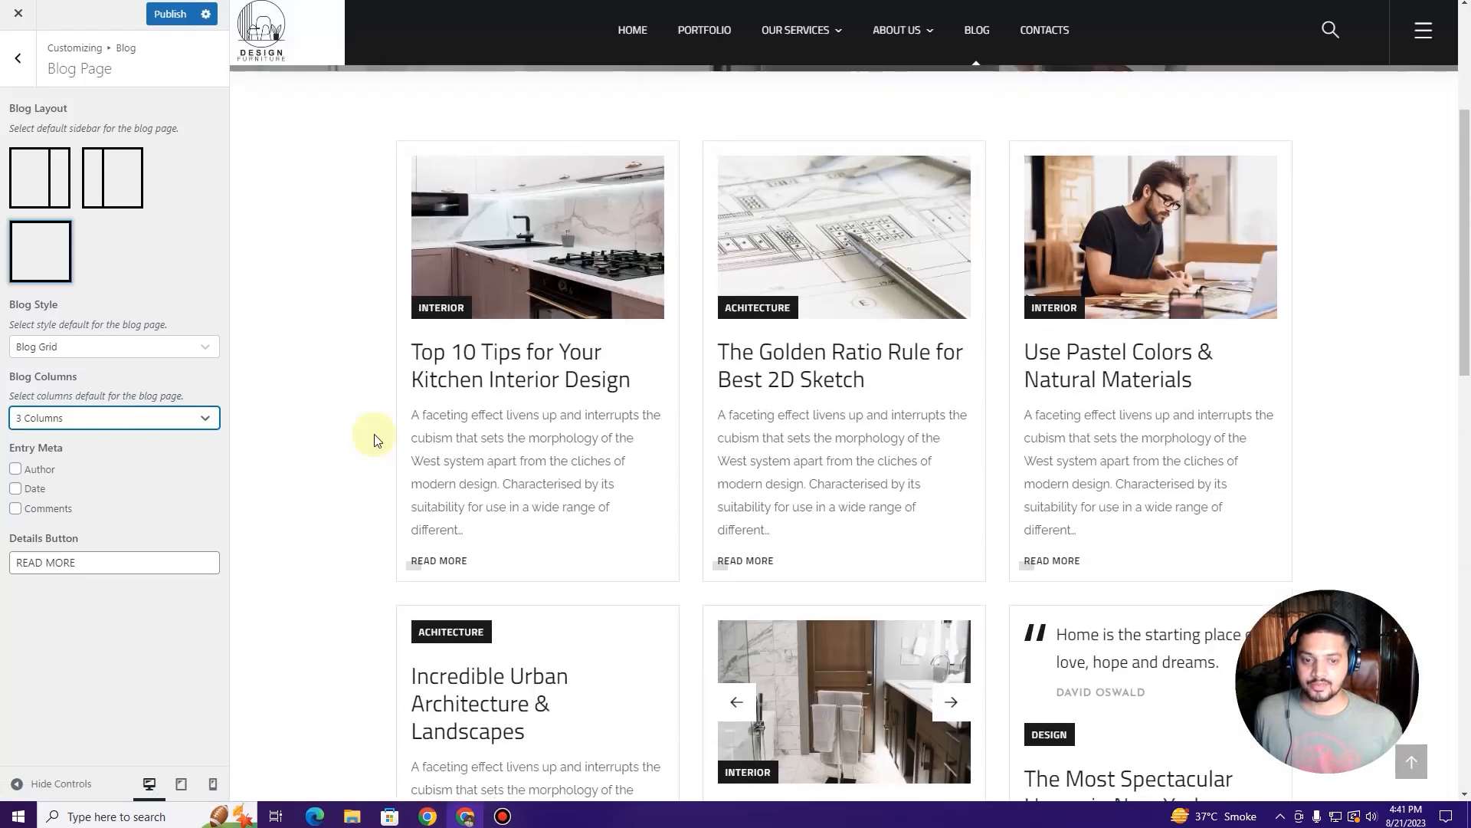
scroll(375, 433, "down", 12)
scroll(382, 438, "down", 5)
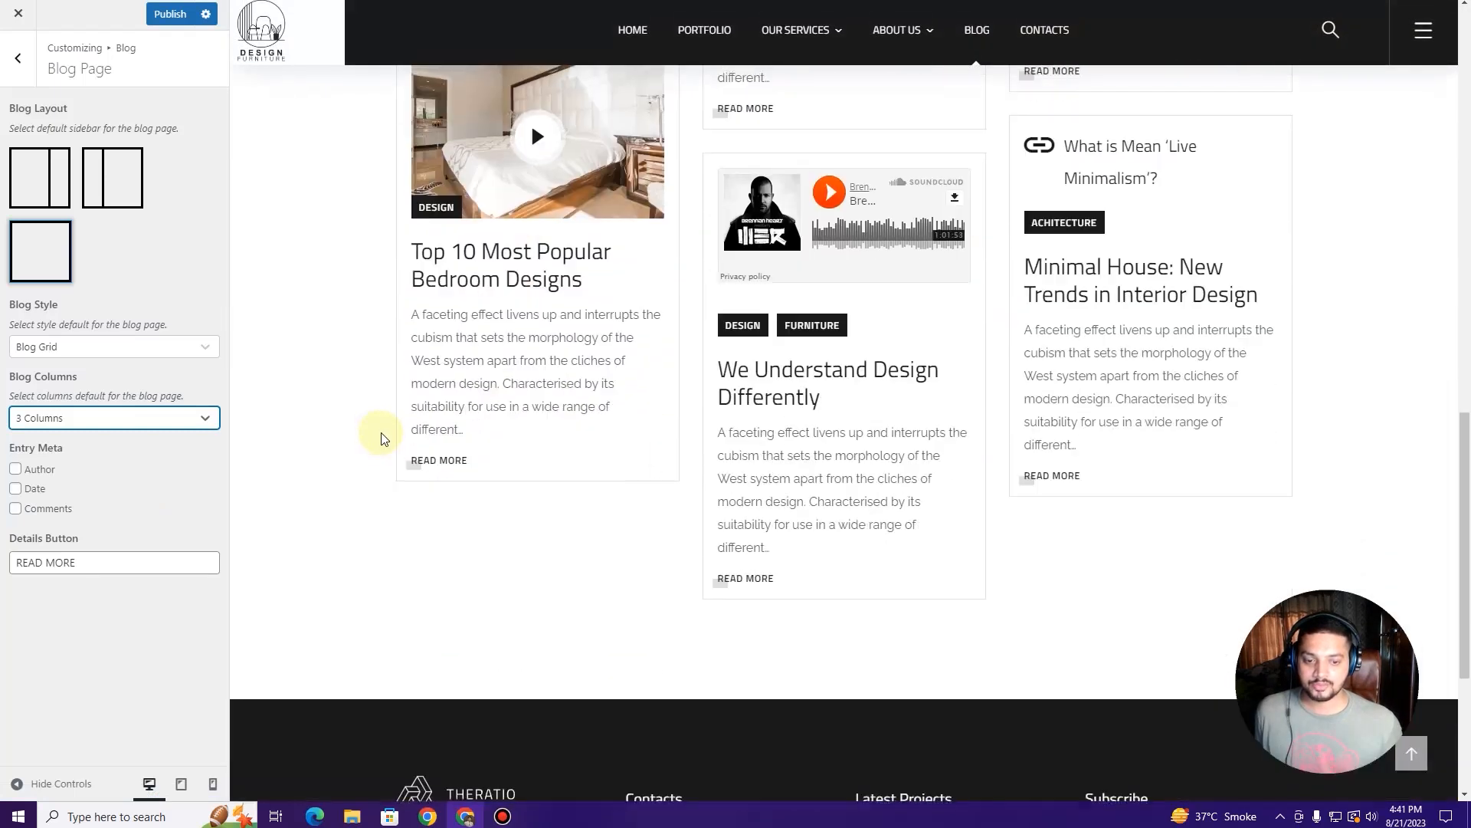
scroll(383, 429, "up", 15)
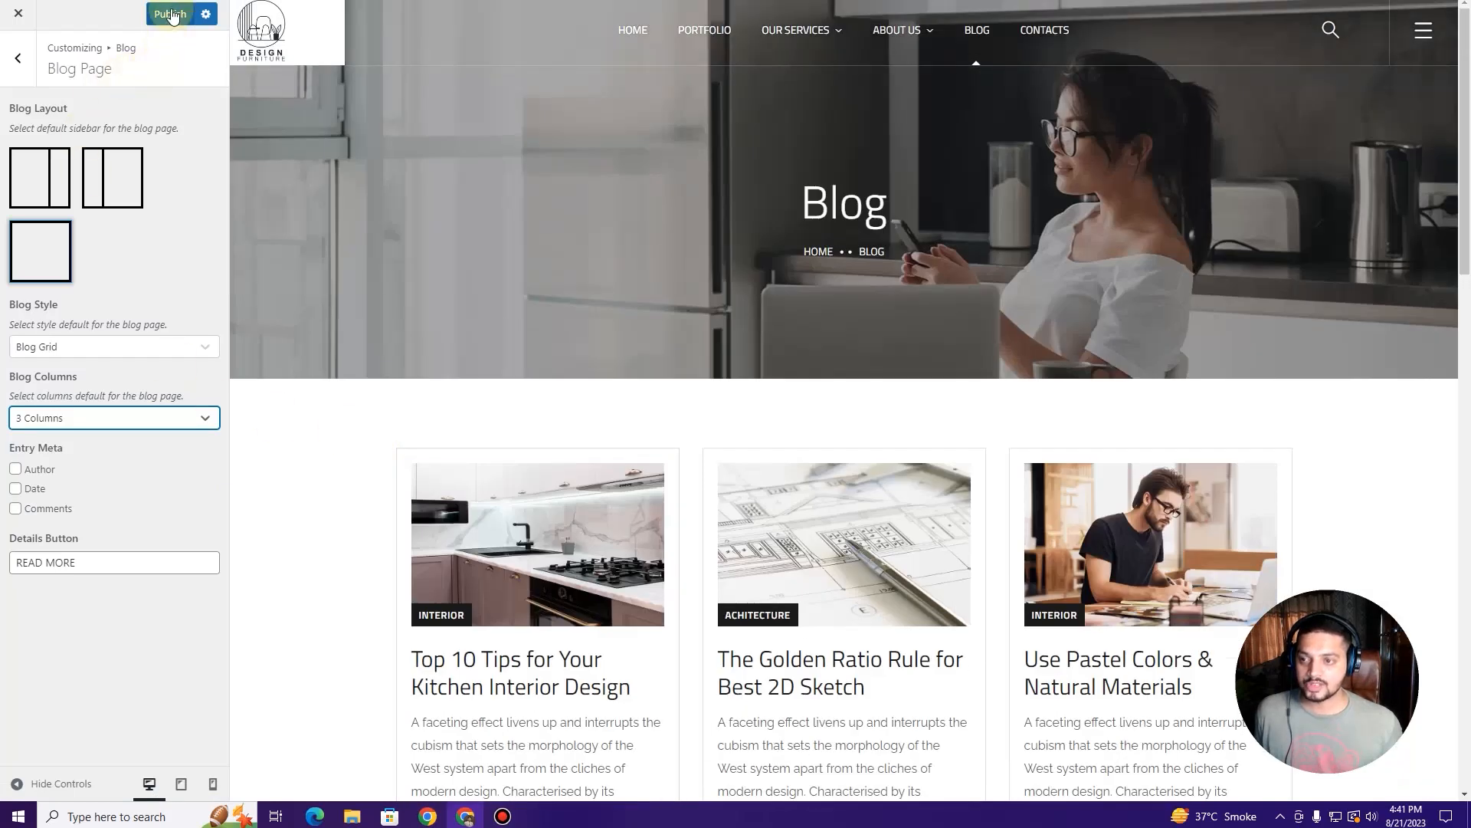
left_click(172, 15)
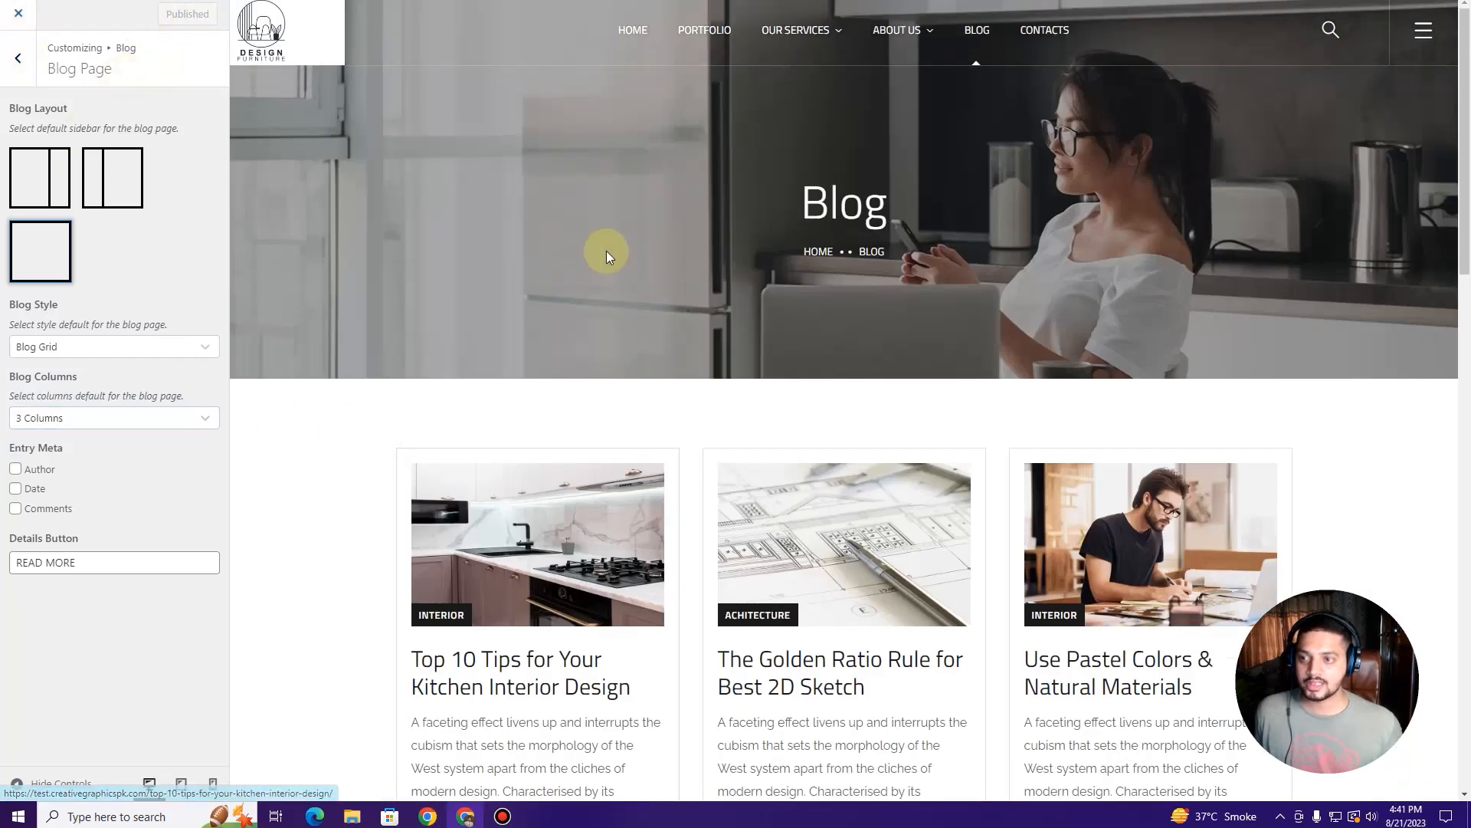
Step: Reload the live site and scroll through the new three-column BLOG page
key("ctrl+Tab")
key("ctrl+r")
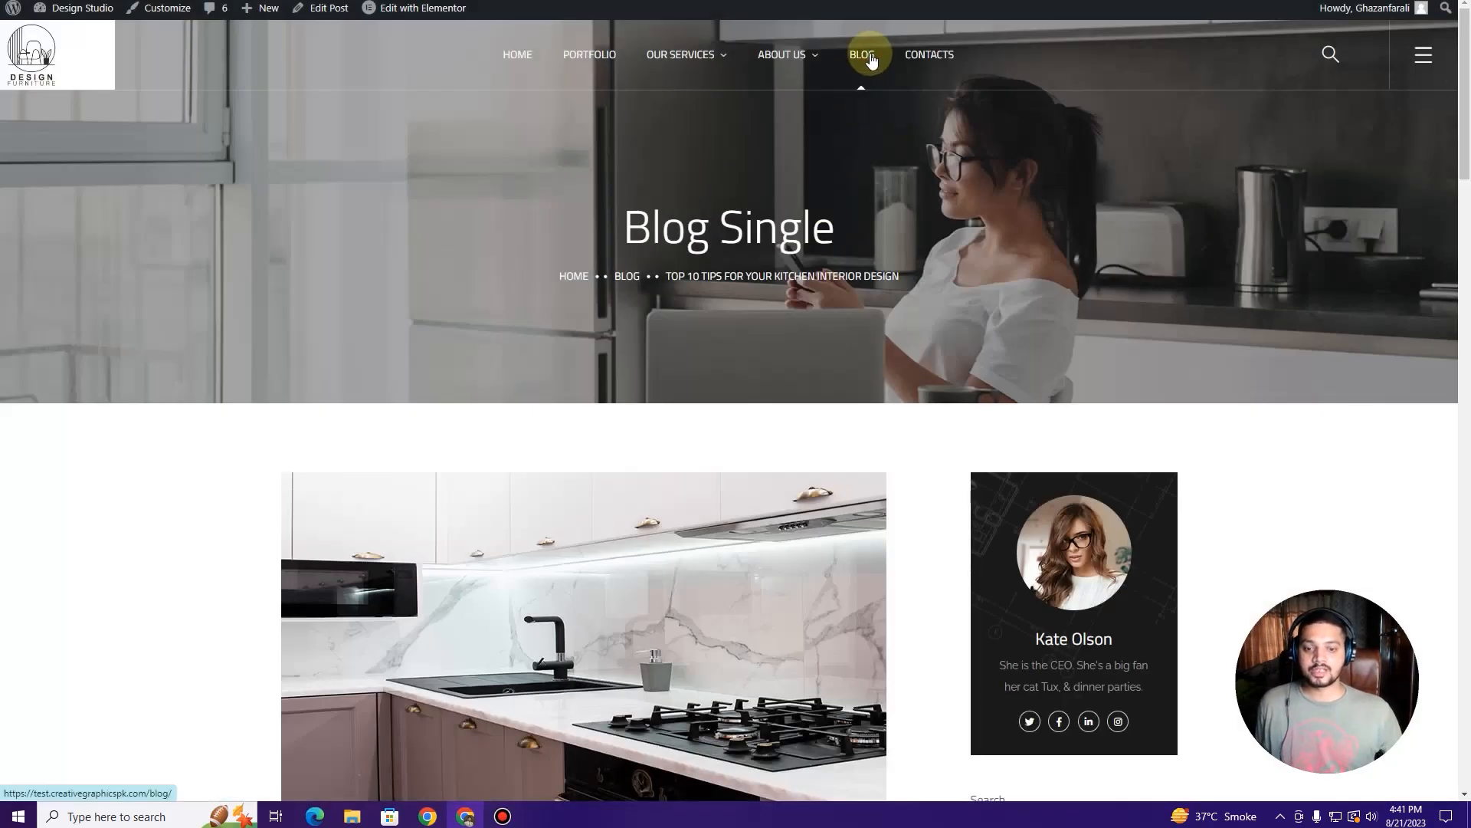
left_click(872, 60)
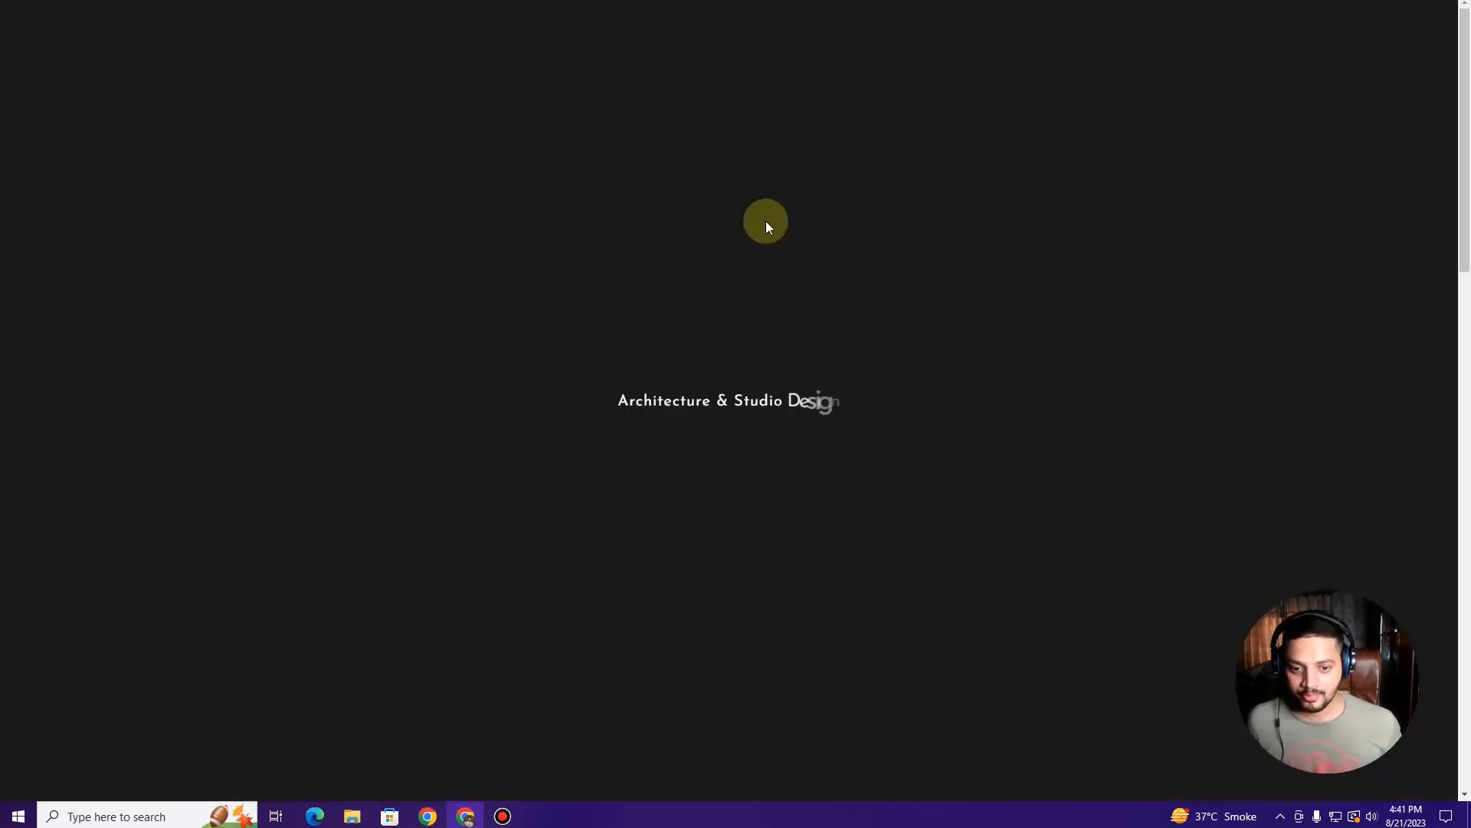
scroll(759, 230, "down", 10)
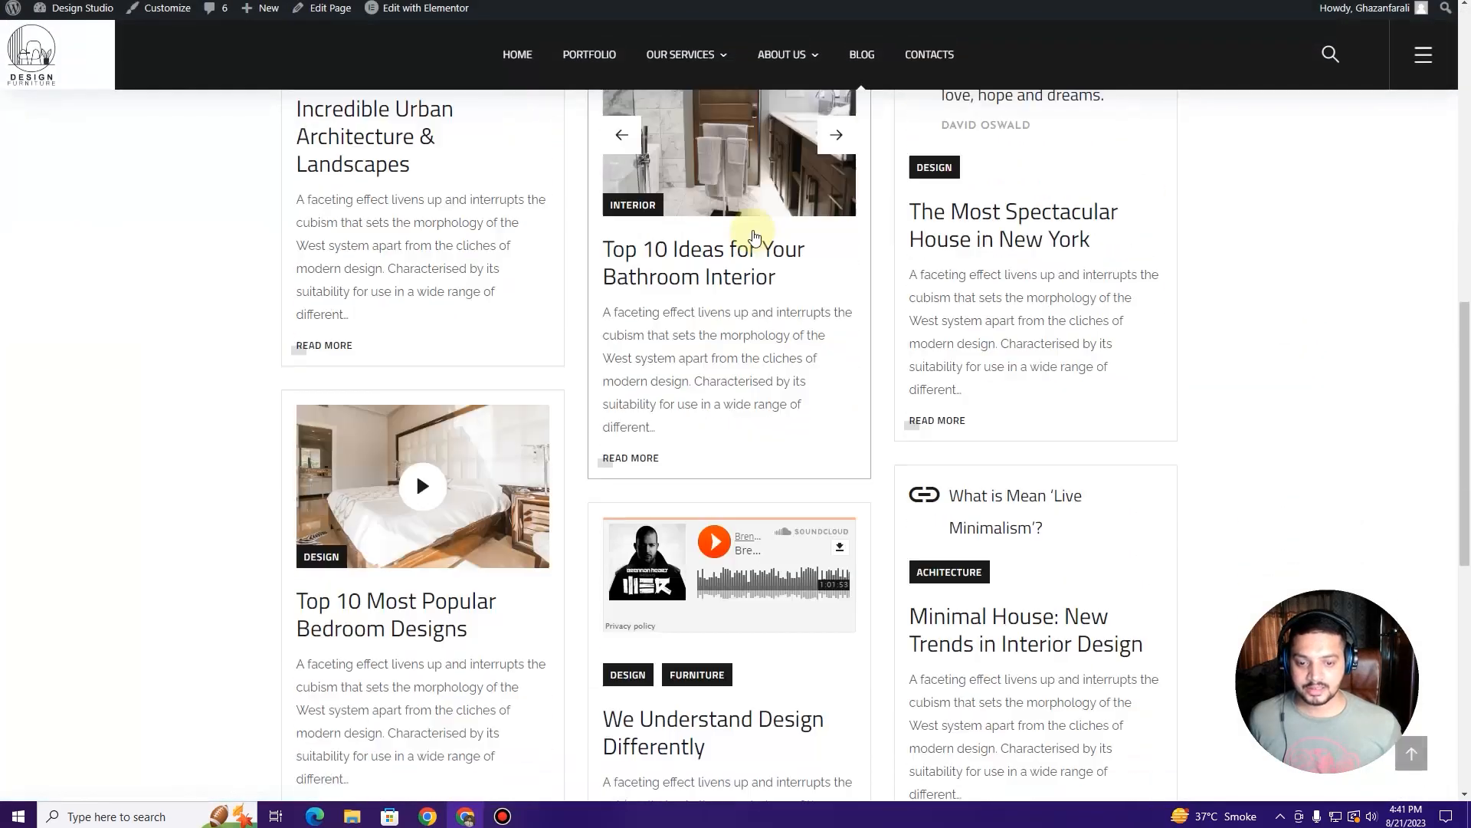
scroll(754, 236, "down", 8)
scroll(950, 360, "up", 15)
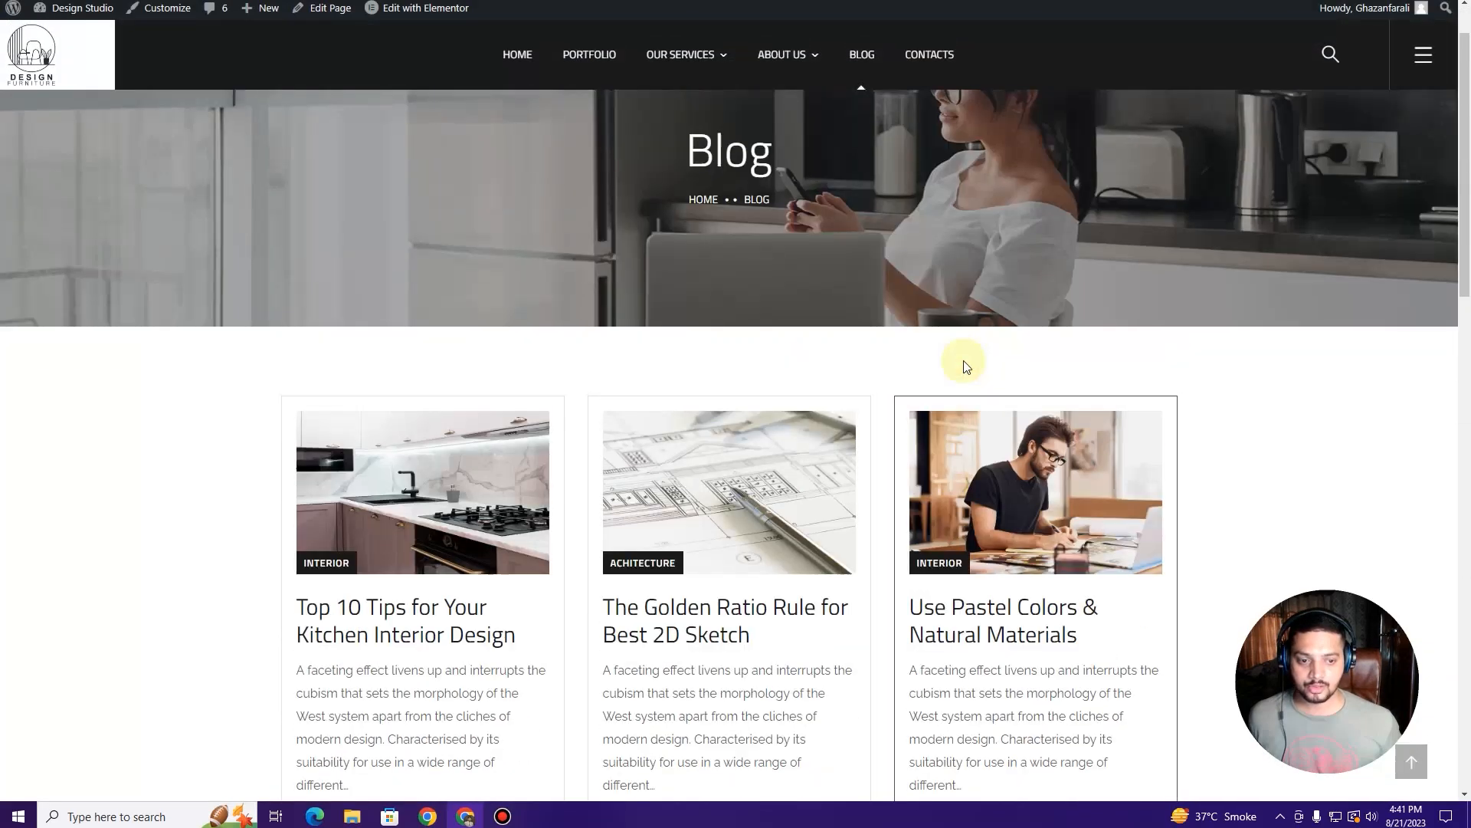
scroll(966, 366, "up", 1)
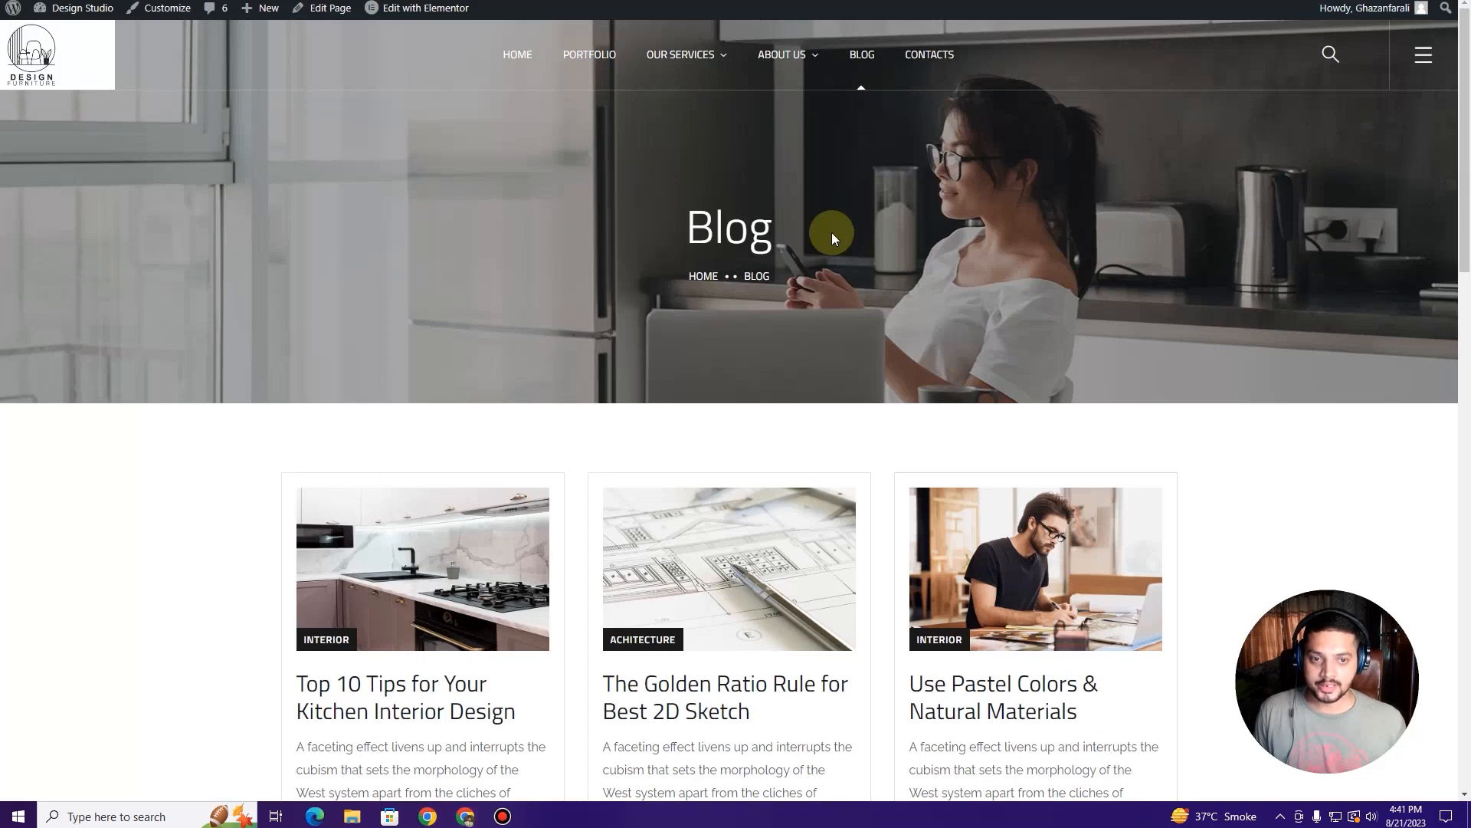
Step: View the live CONTACTS page, then open it in the Elementor editor
left_click(943, 56)
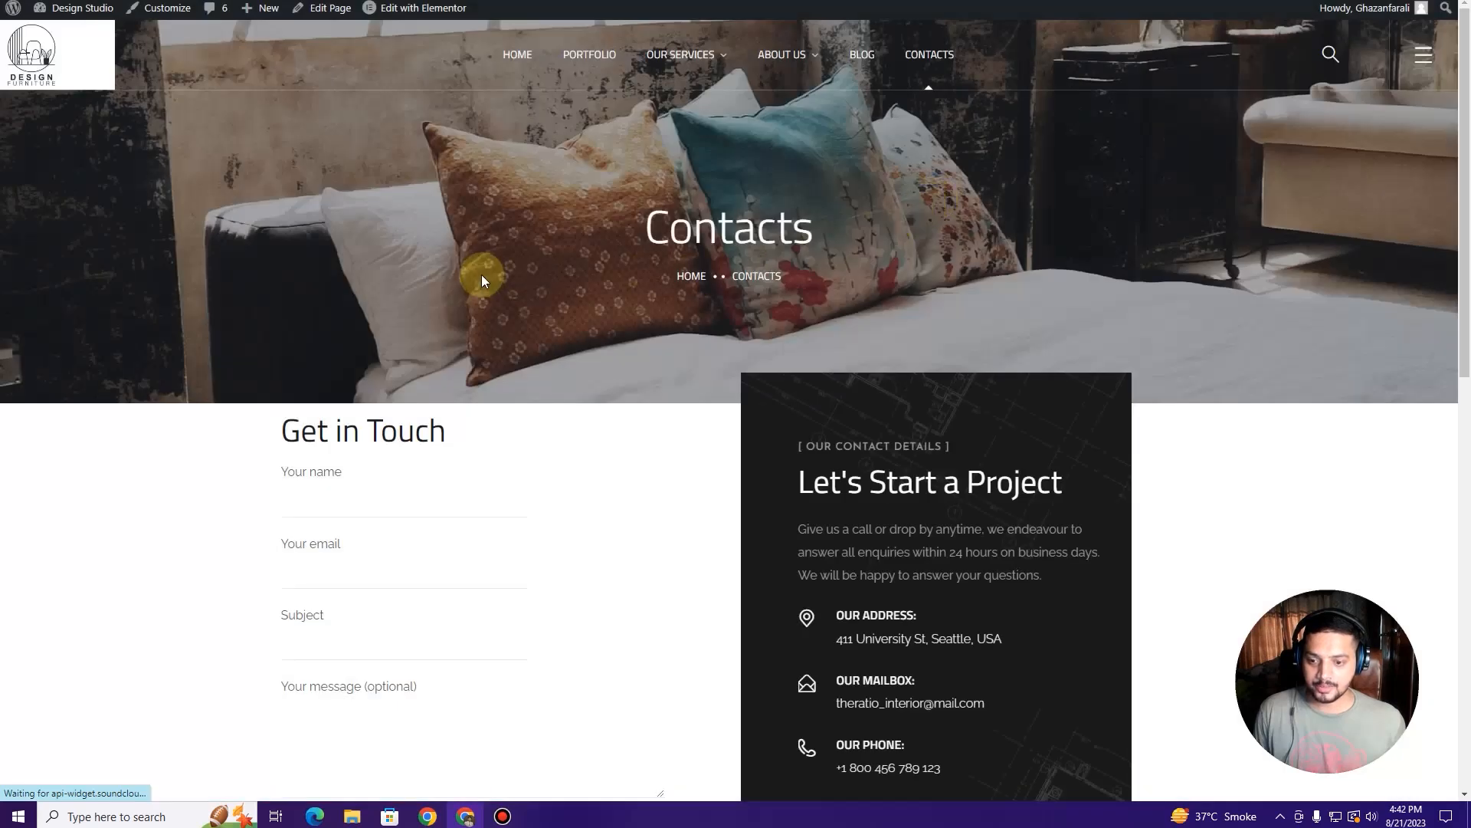
scroll(481, 279, "down", 1)
scroll(481, 285, "down", 3)
scroll(481, 280, "down", 1)
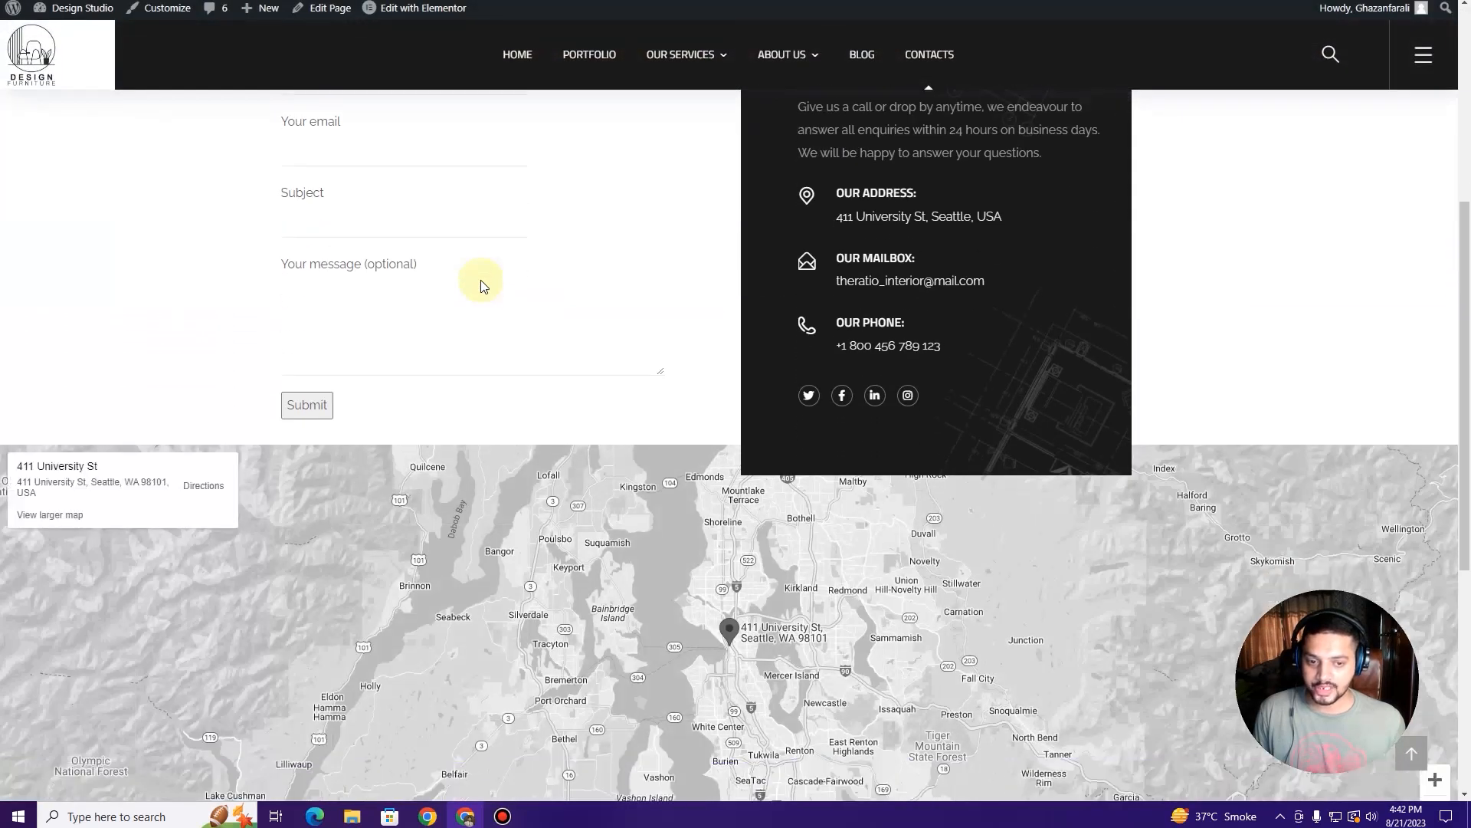
scroll(482, 281, "down", 5)
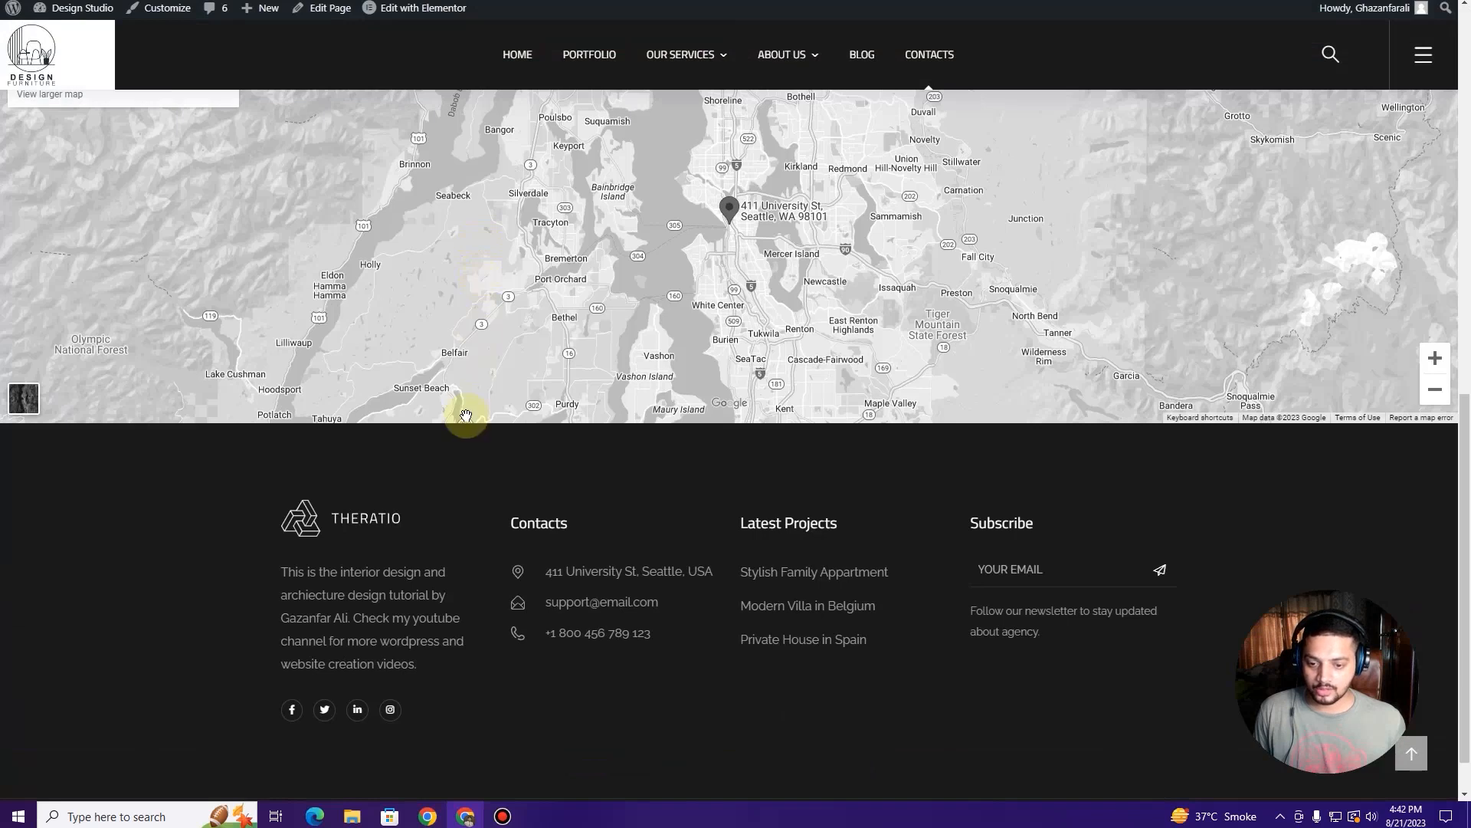
scroll(466, 416, "up", 10)
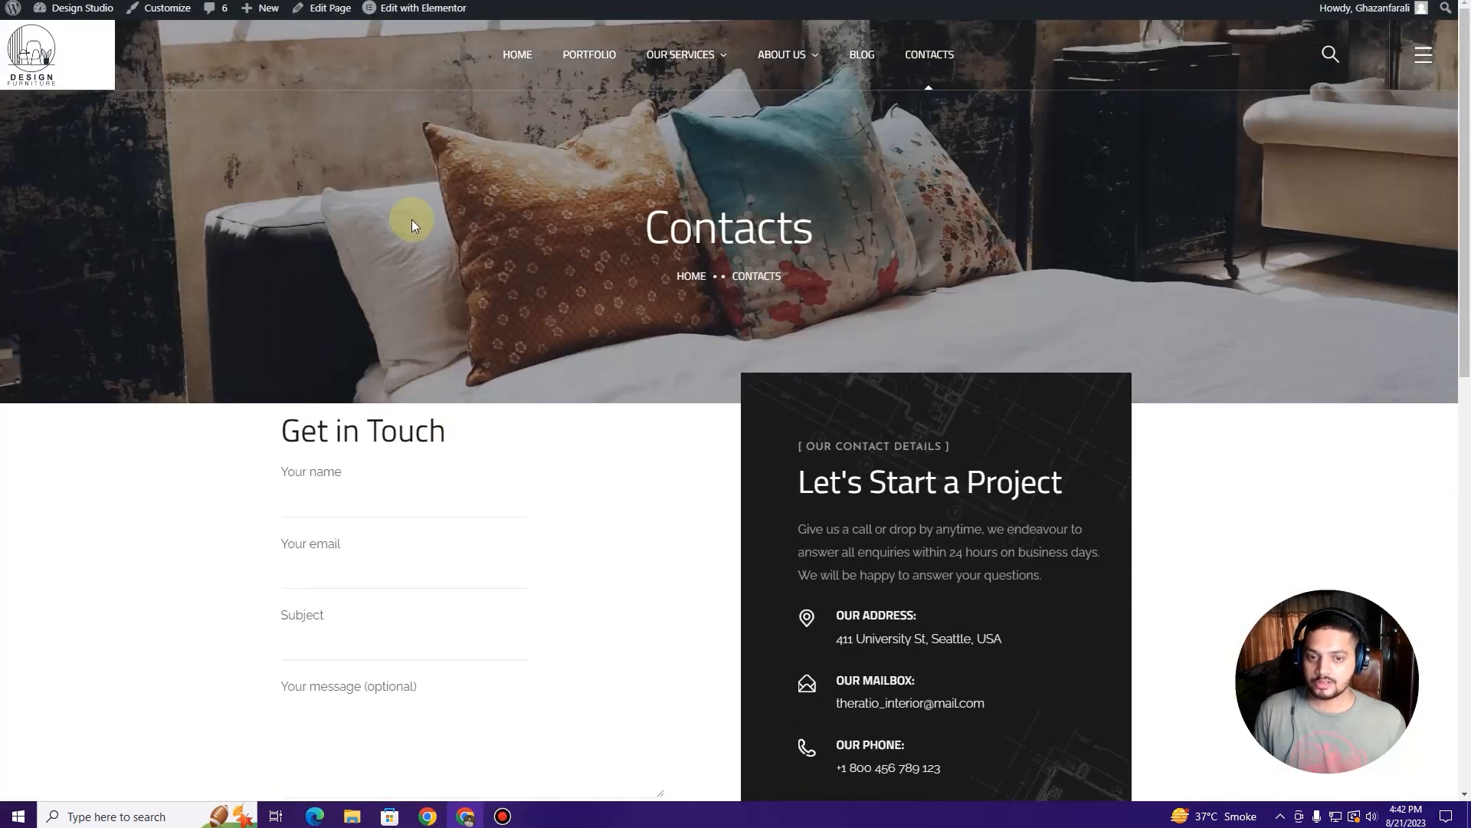
left_click(423, 9)
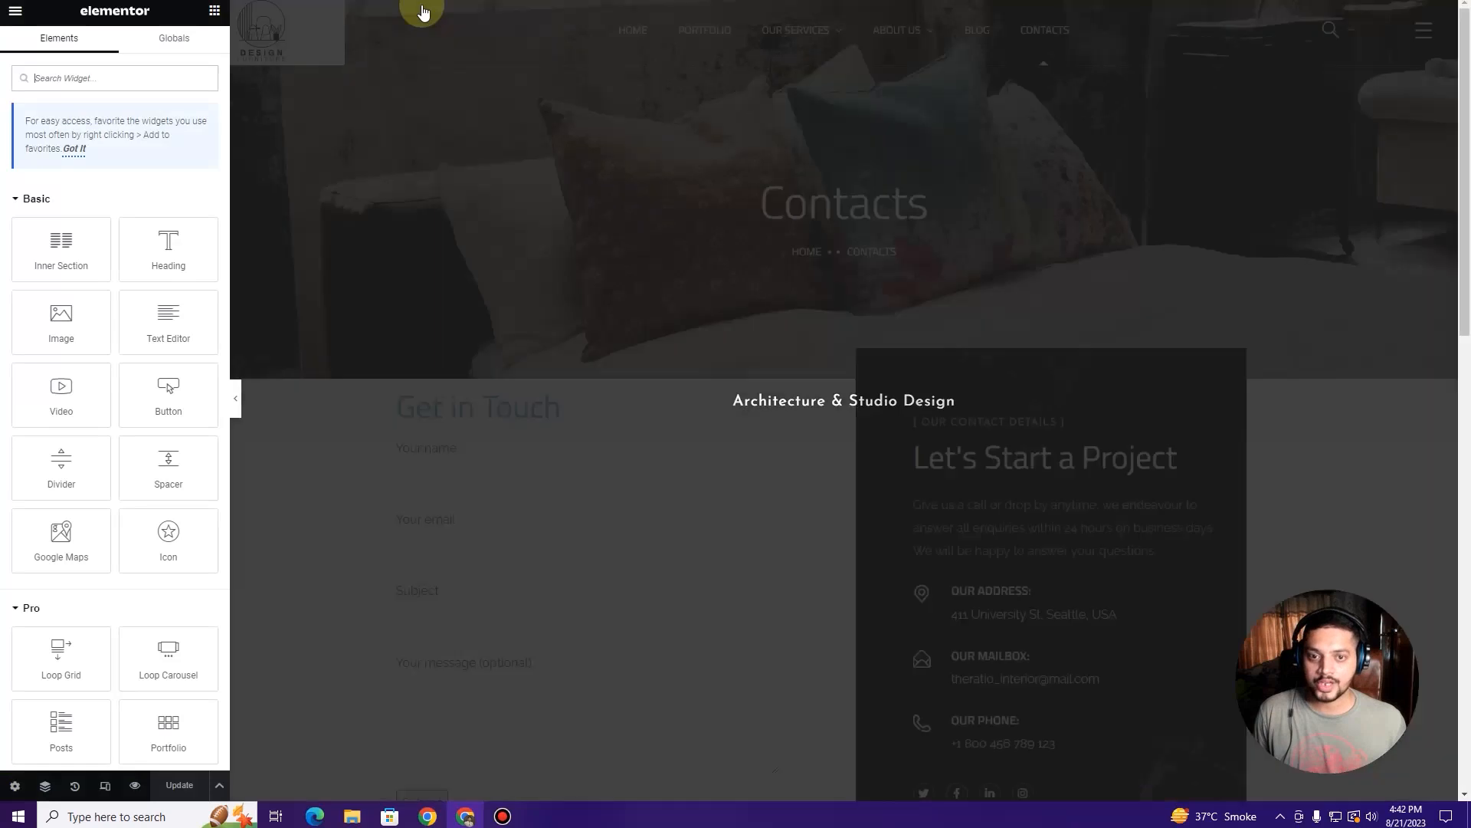
Step: Open the contact form widget's shortcode settings and place the cursor after the form id
scroll(641, 381, "down", 1)
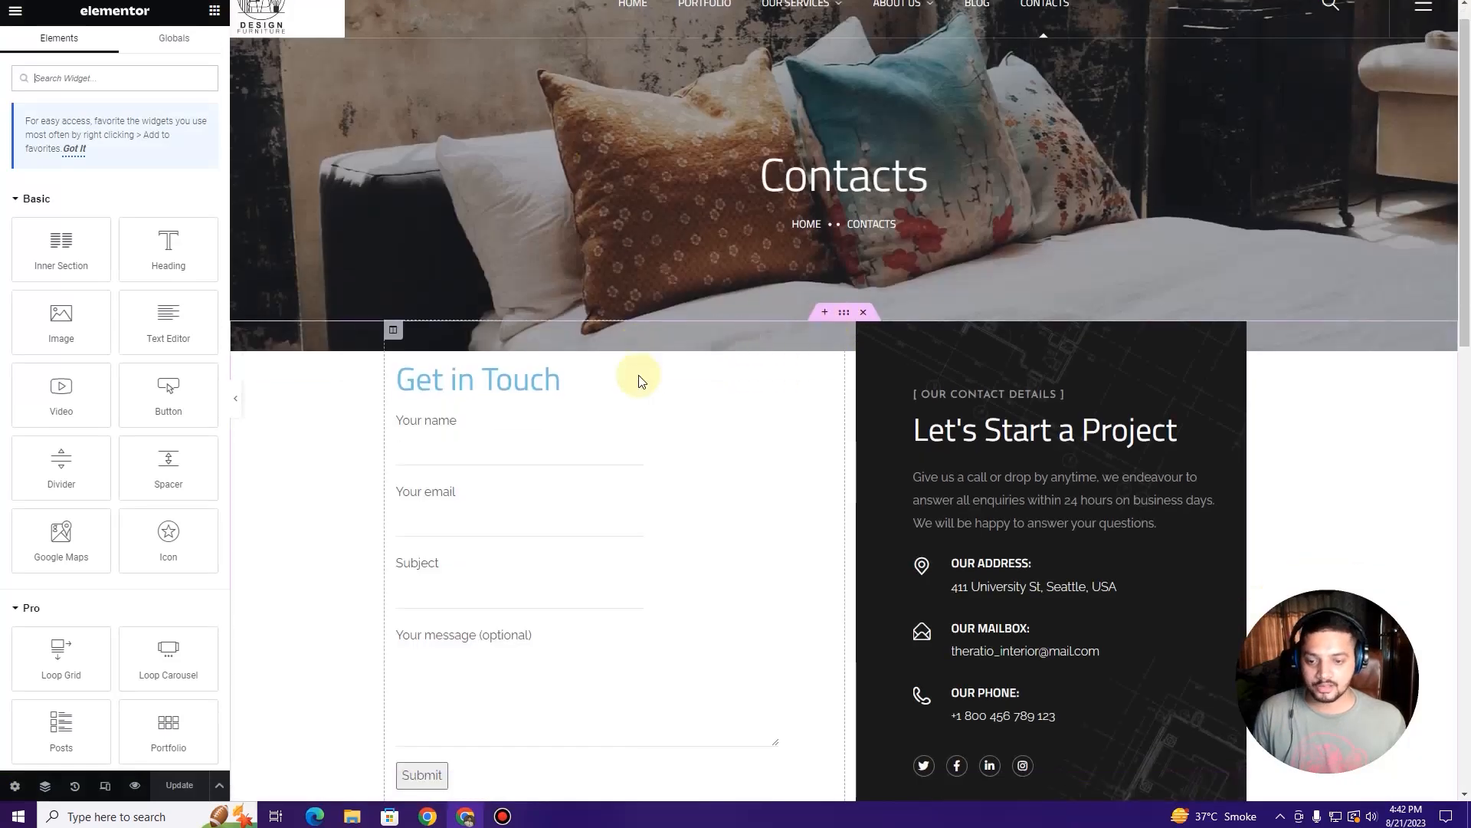
scroll(641, 380, "down", 2)
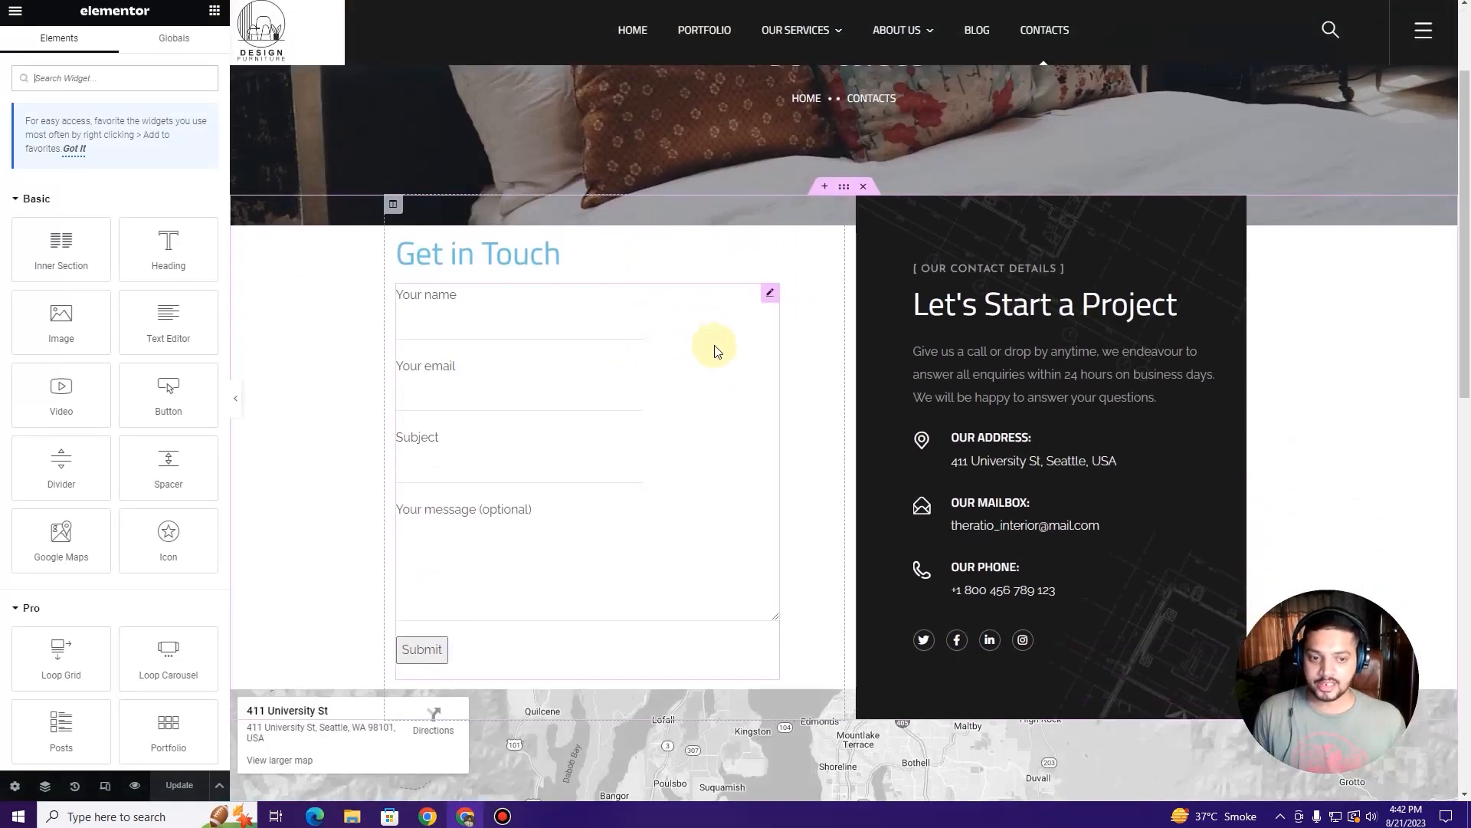
left_click(772, 296)
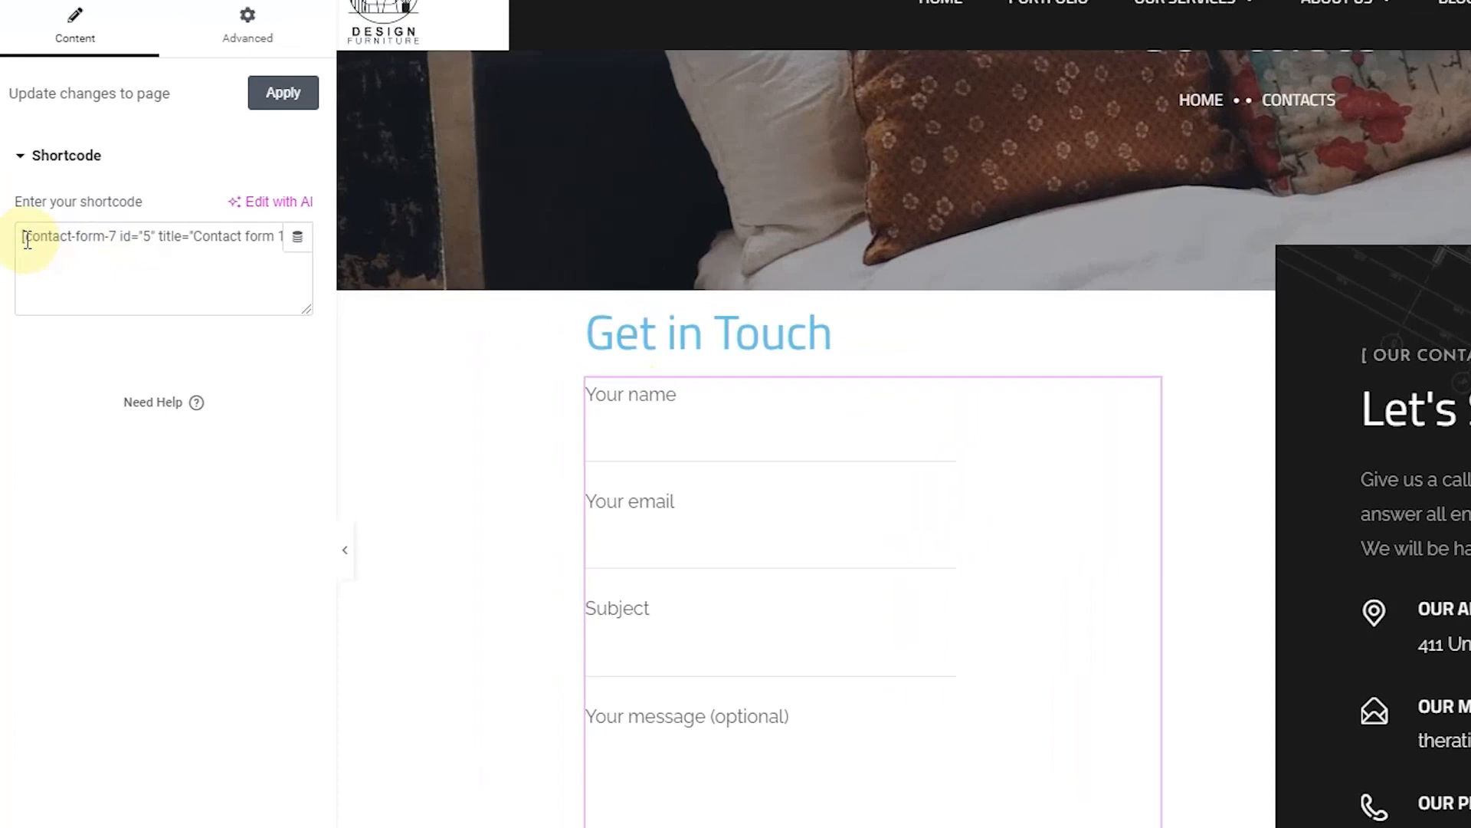
left_click(27, 239)
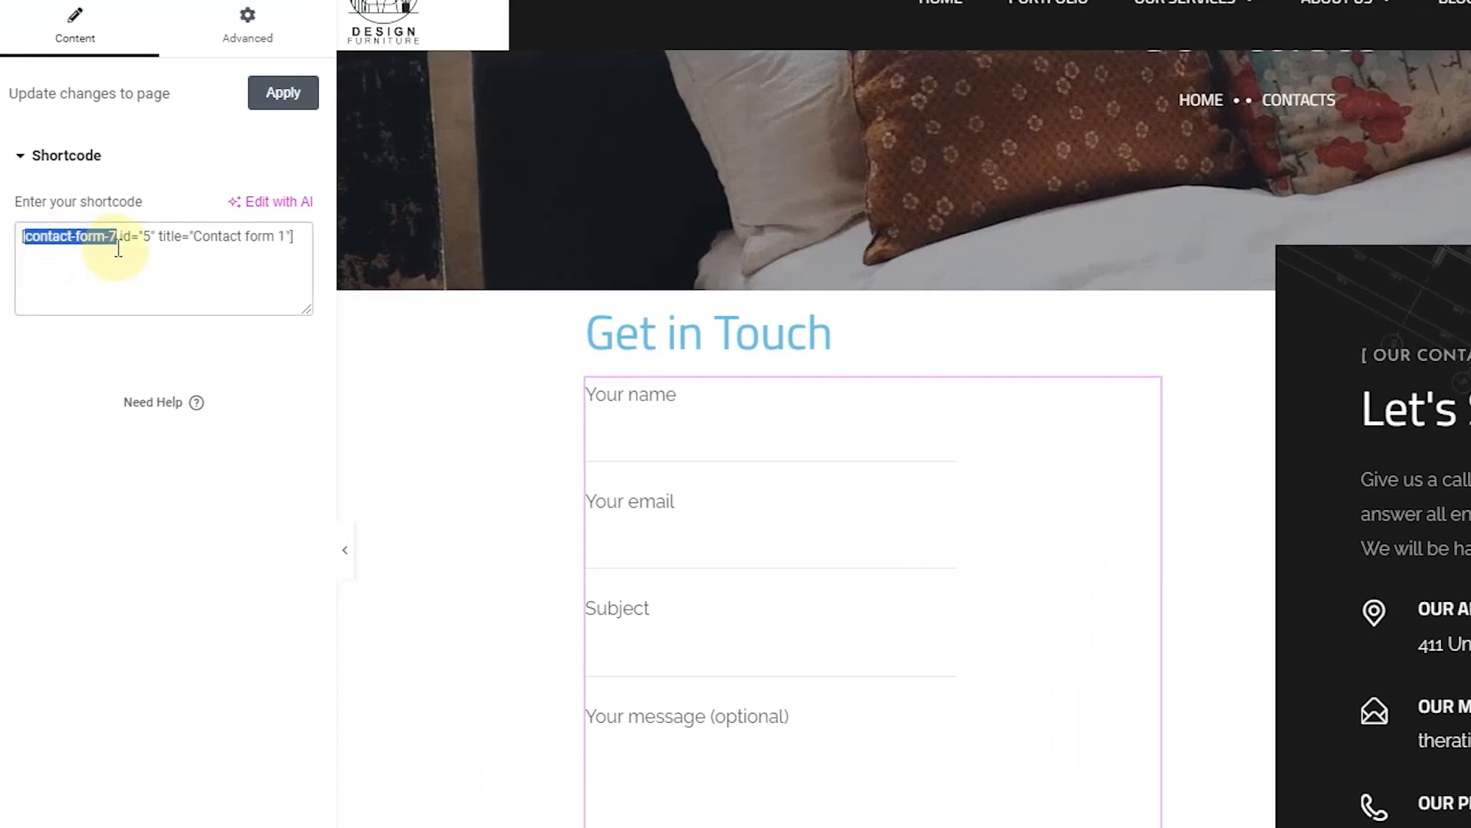
left_click(153, 240)
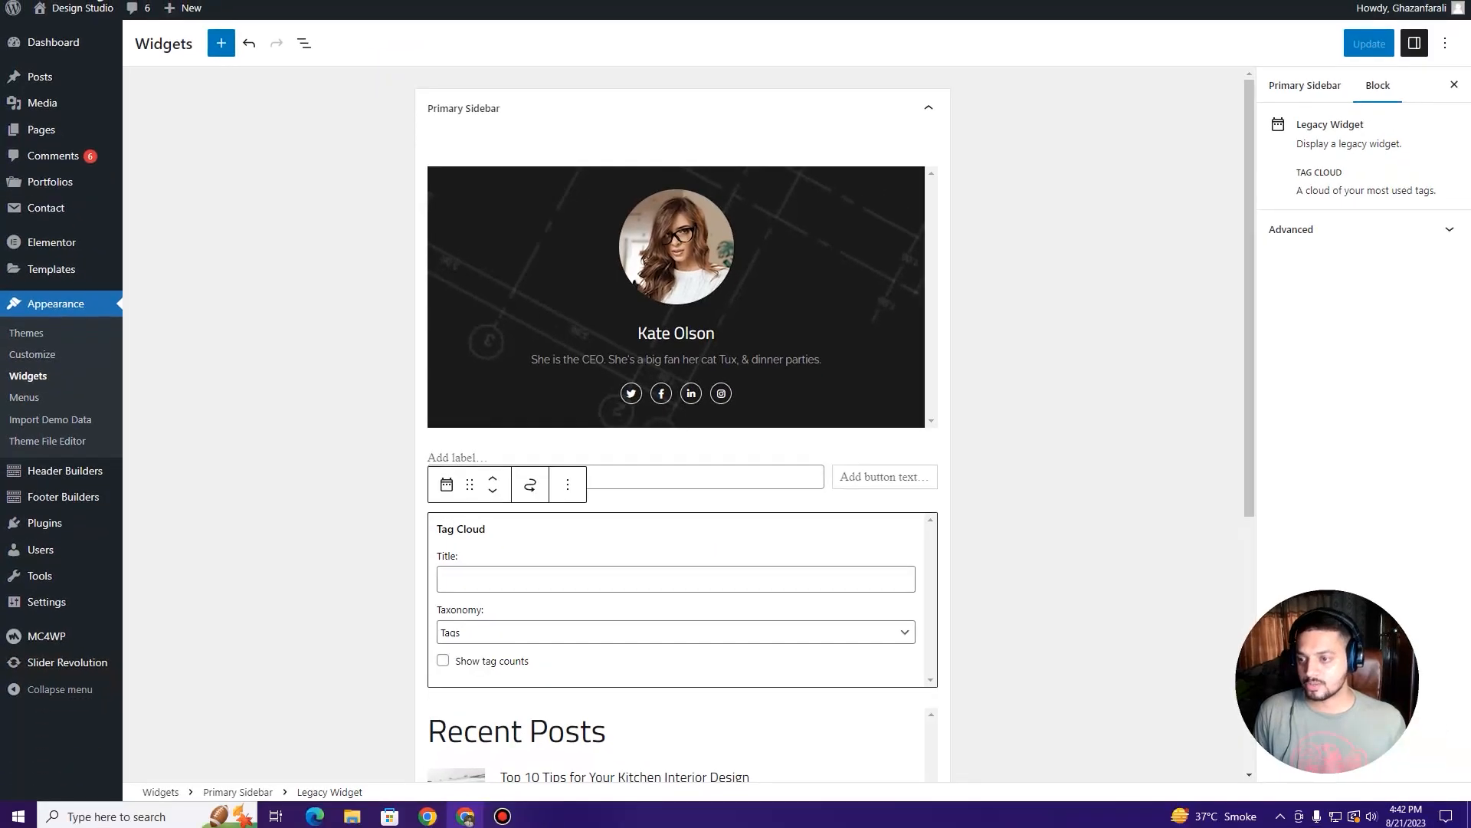
Step: Open Contact form 1's editor in new tabs from the Contact Forms list
mouse_move(41, 220)
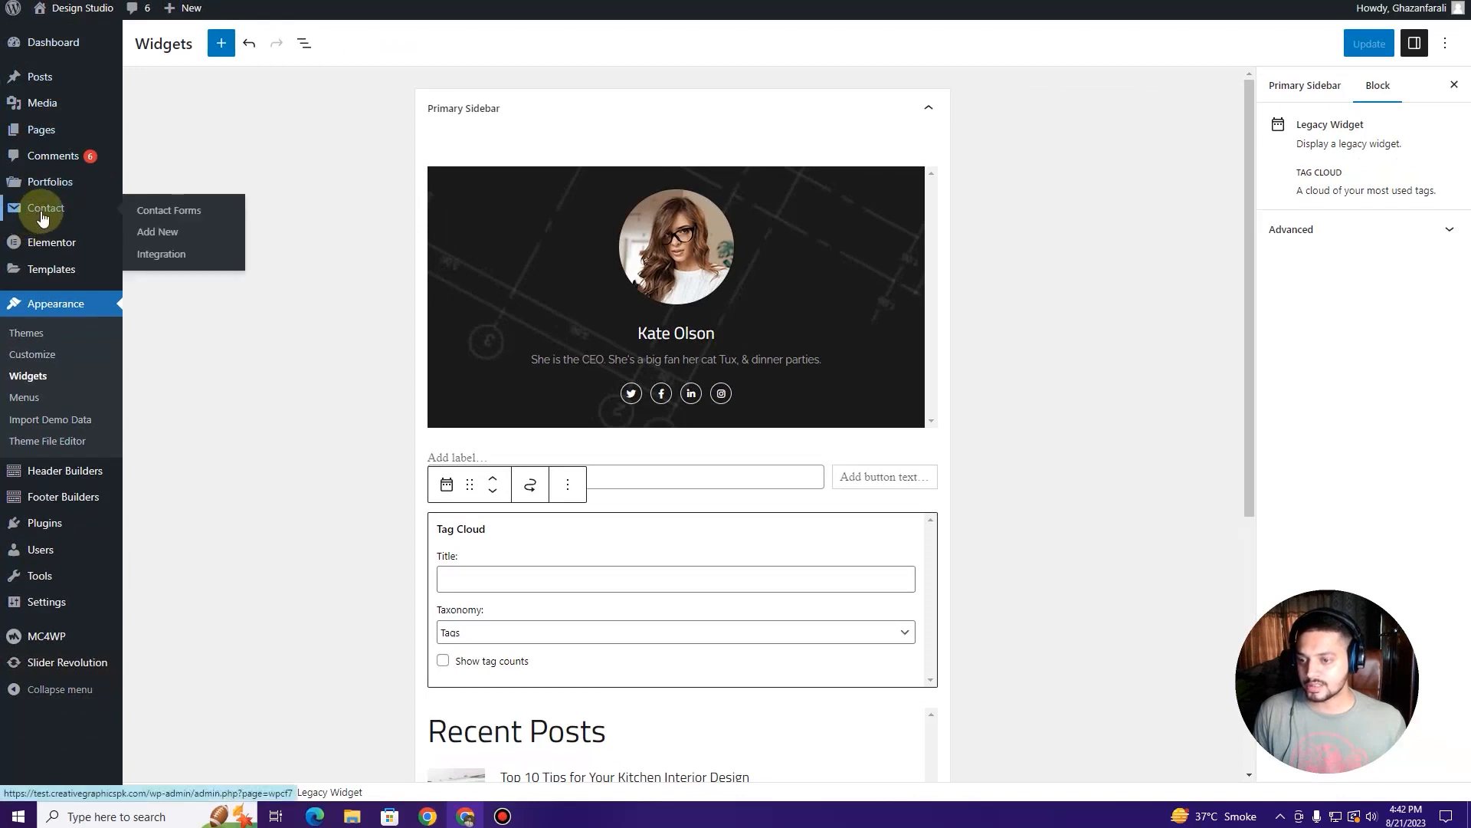
left_click(41, 220)
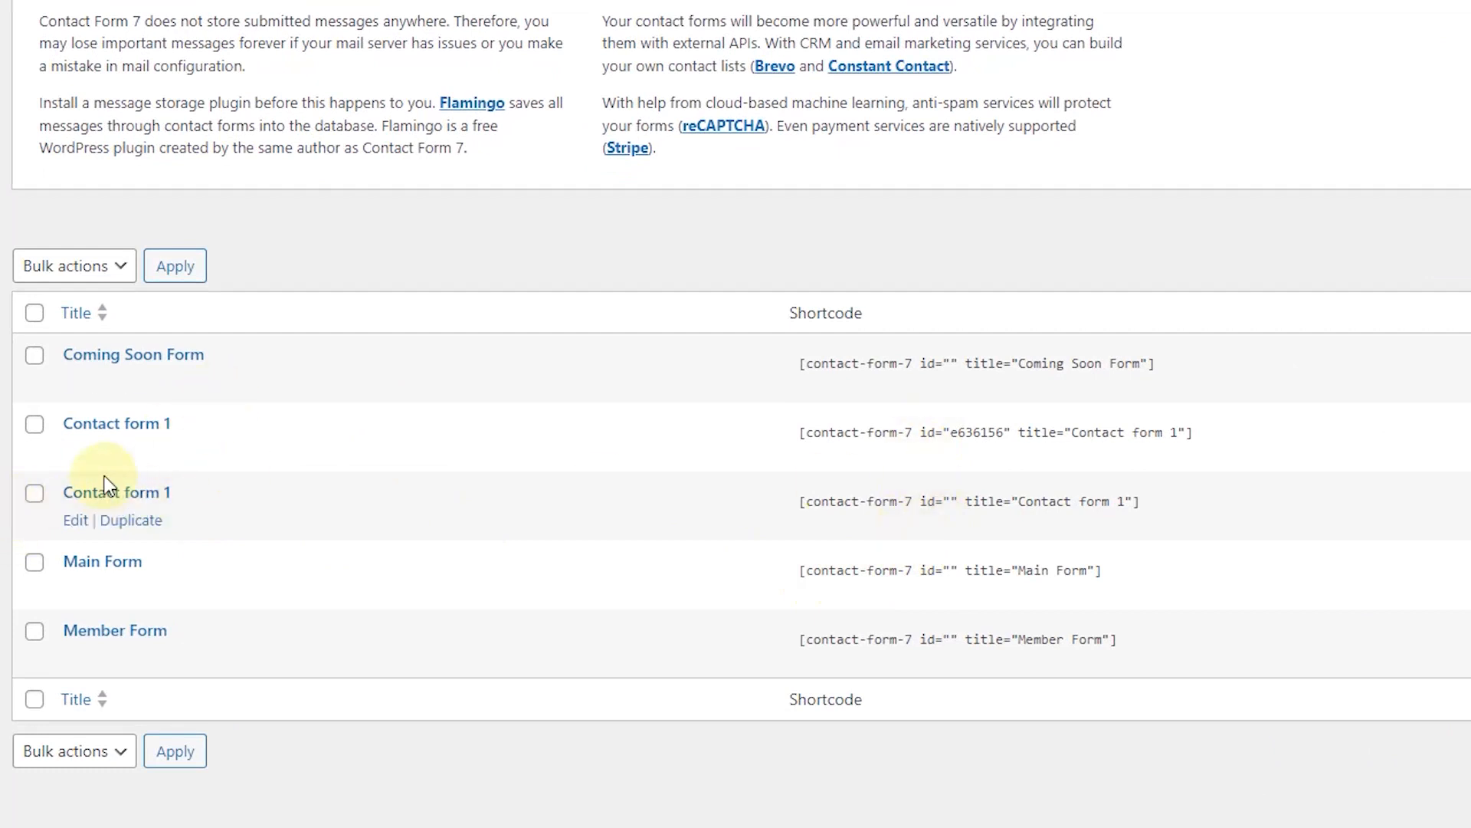
right_click(79, 453)
left_click(99, 470)
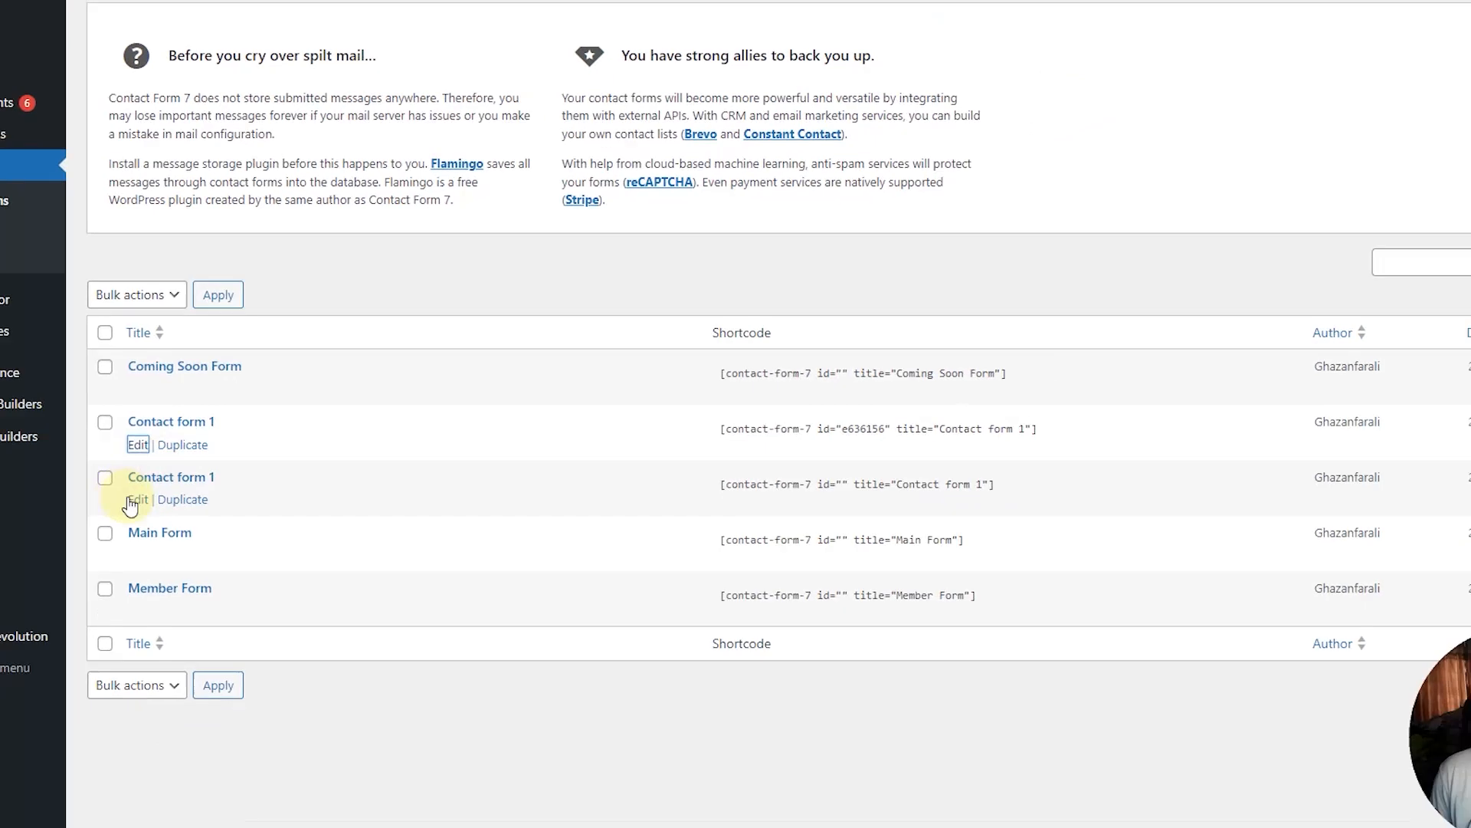
right_click(67, 518)
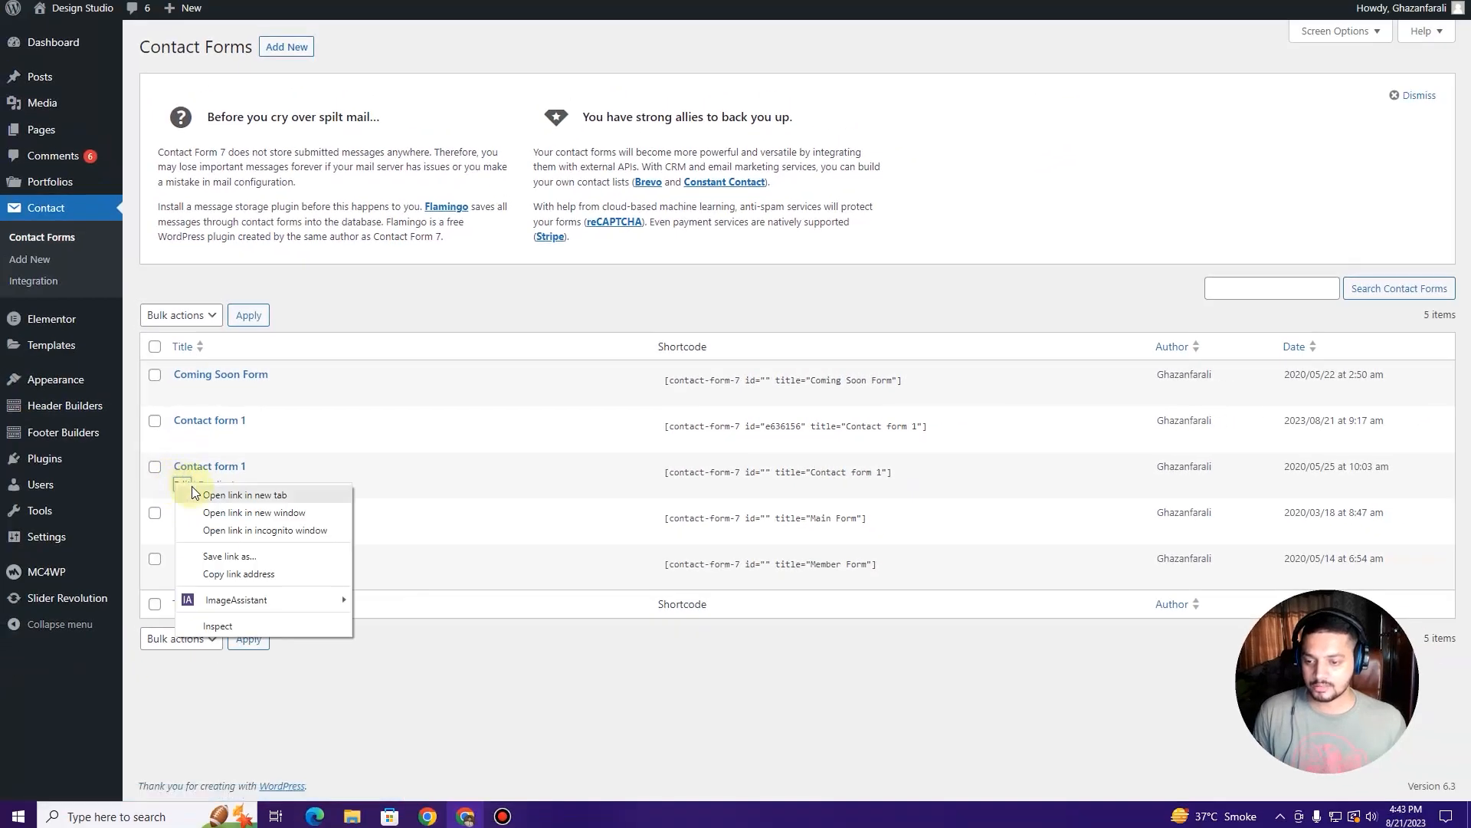
left_click(194, 495)
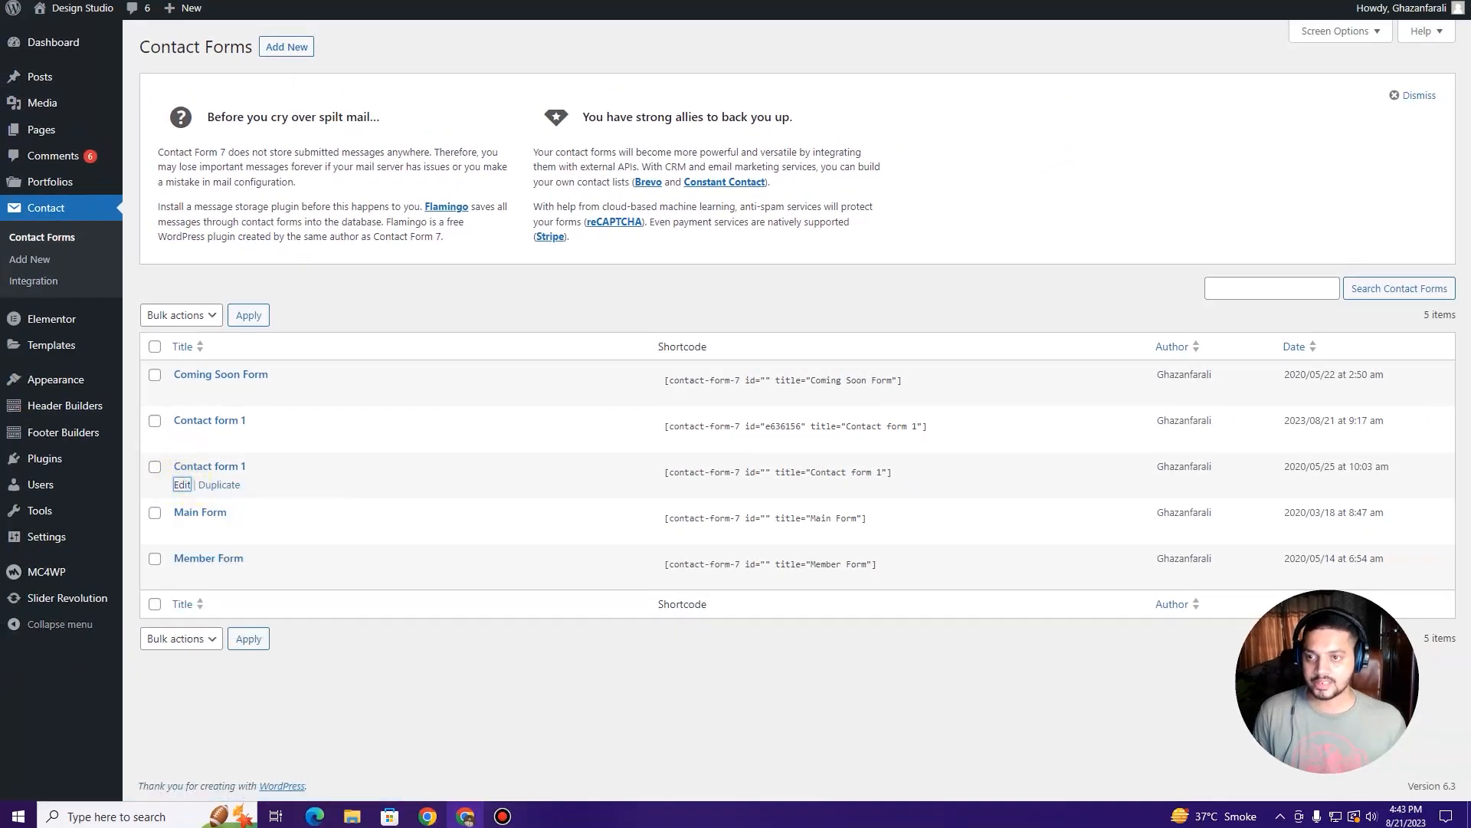
Step: Review Contact form 1's template fields, starting with the Your name label
key("ctrl+Tab")
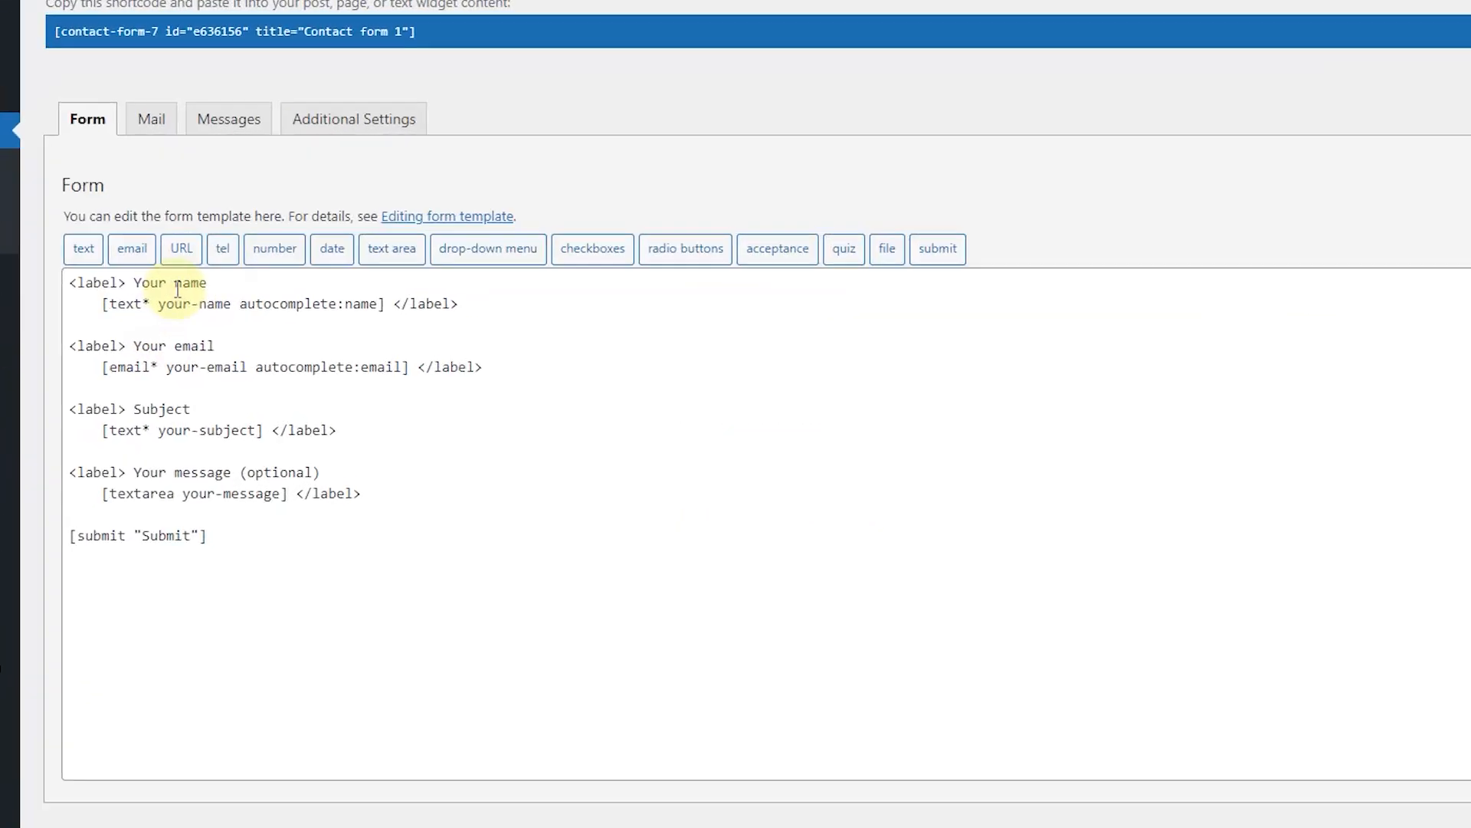
left_click(90, 273)
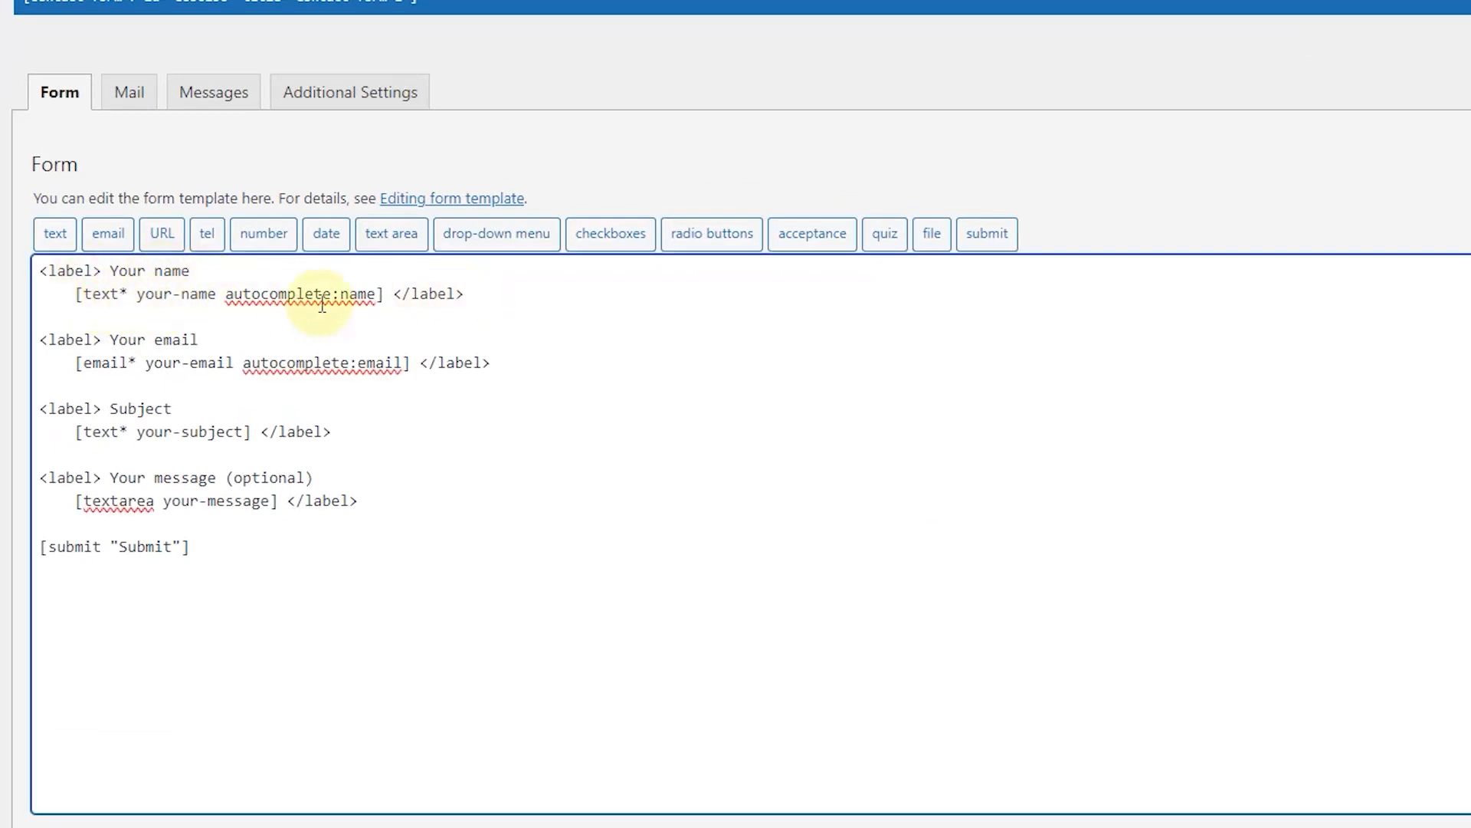
left_click_drag(171, 270, 119, 273)
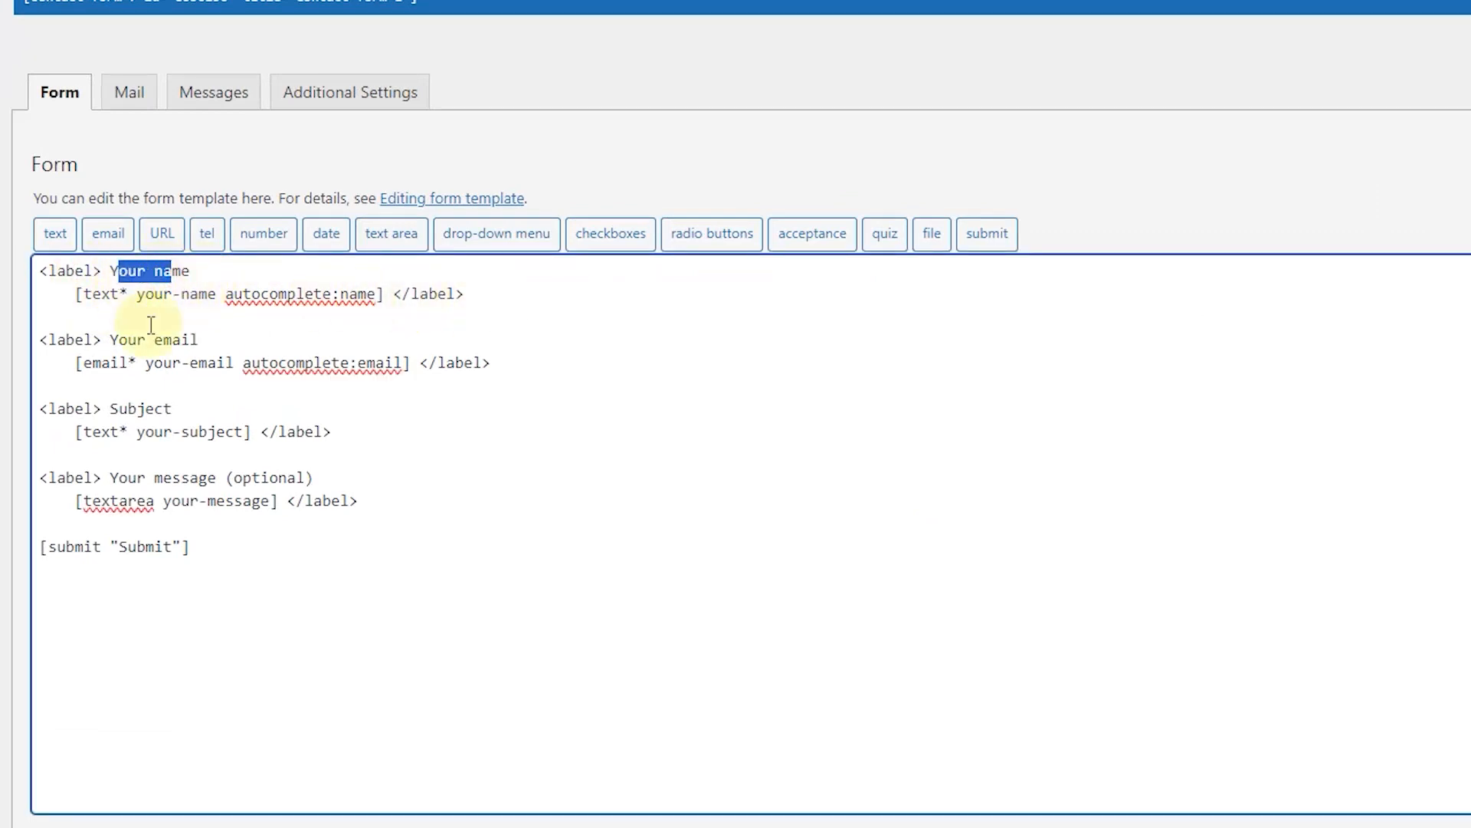
left_click(189, 338)
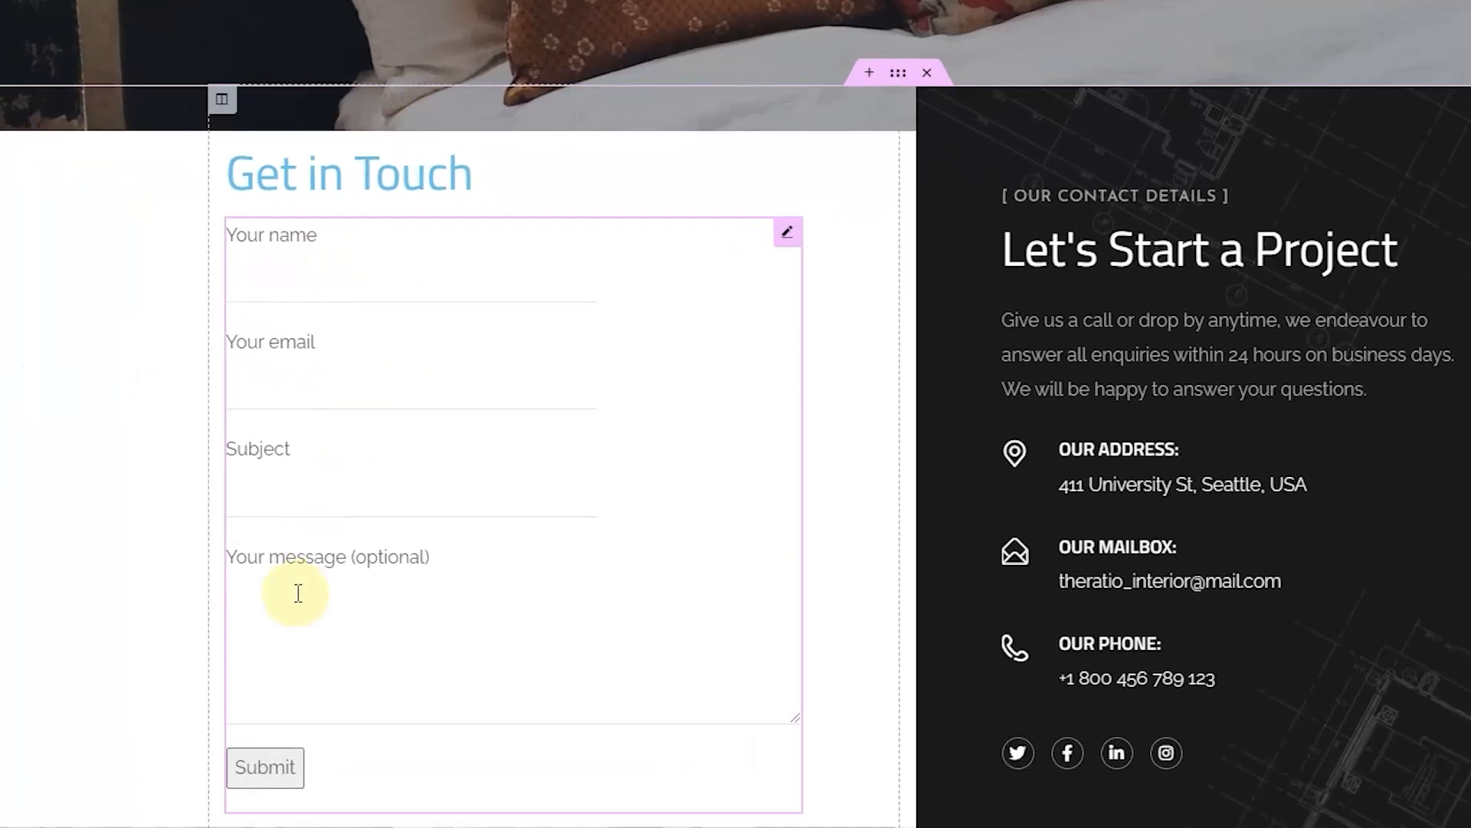
scroll(299, 593, "down", 3)
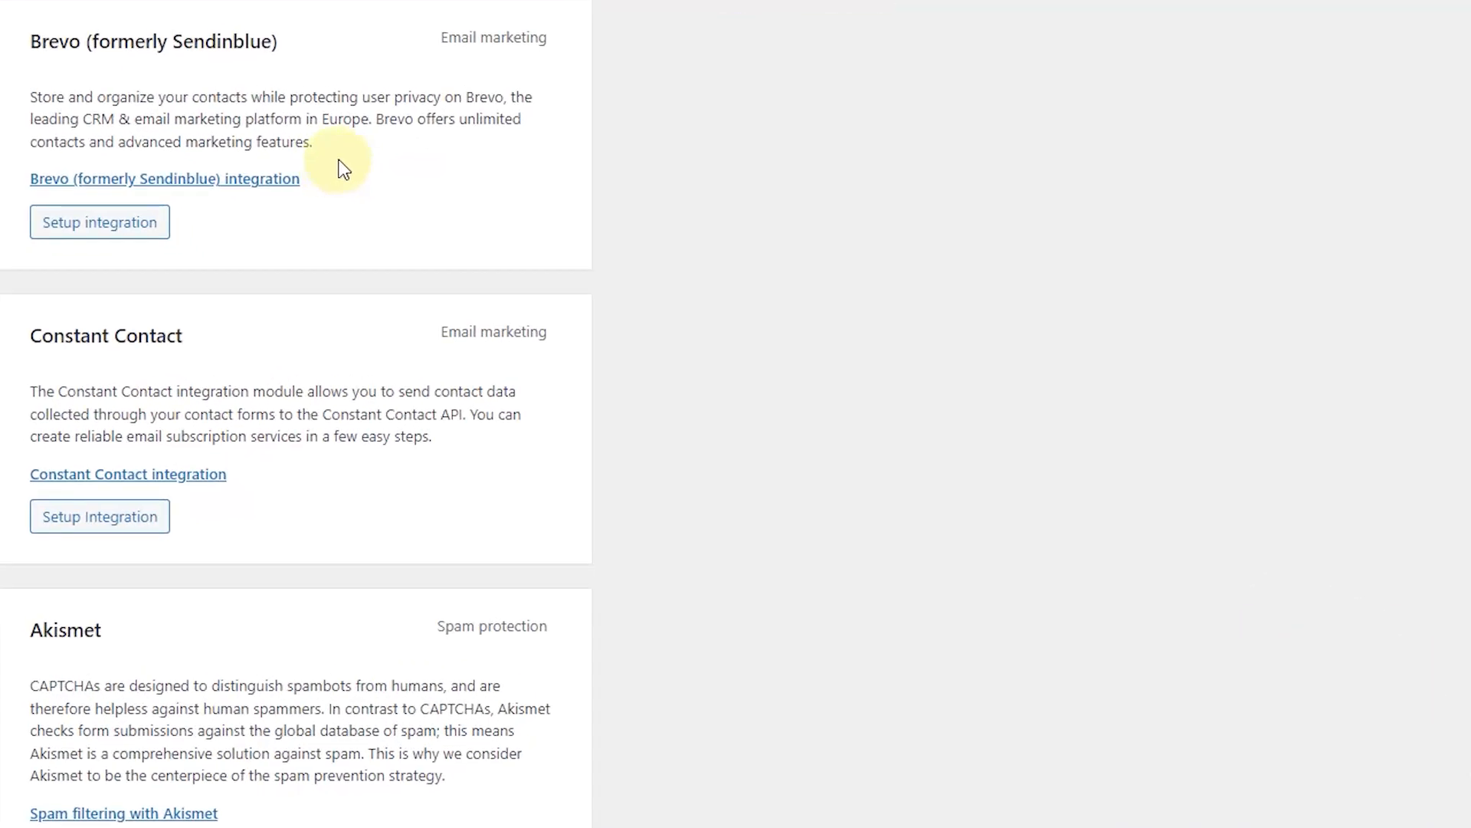
scroll(344, 168, "down", 6)
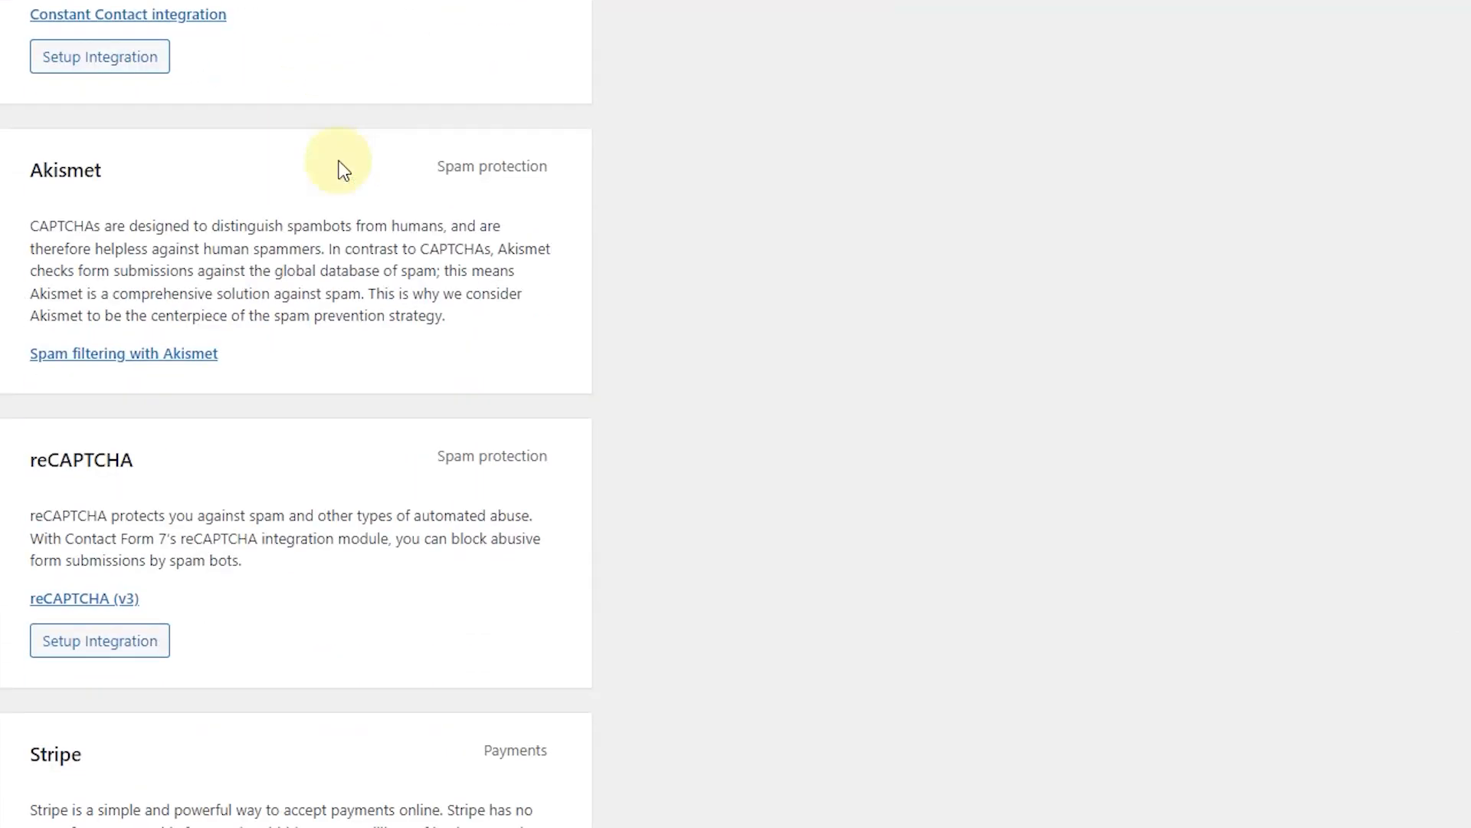
scroll(341, 162, "up", 6)
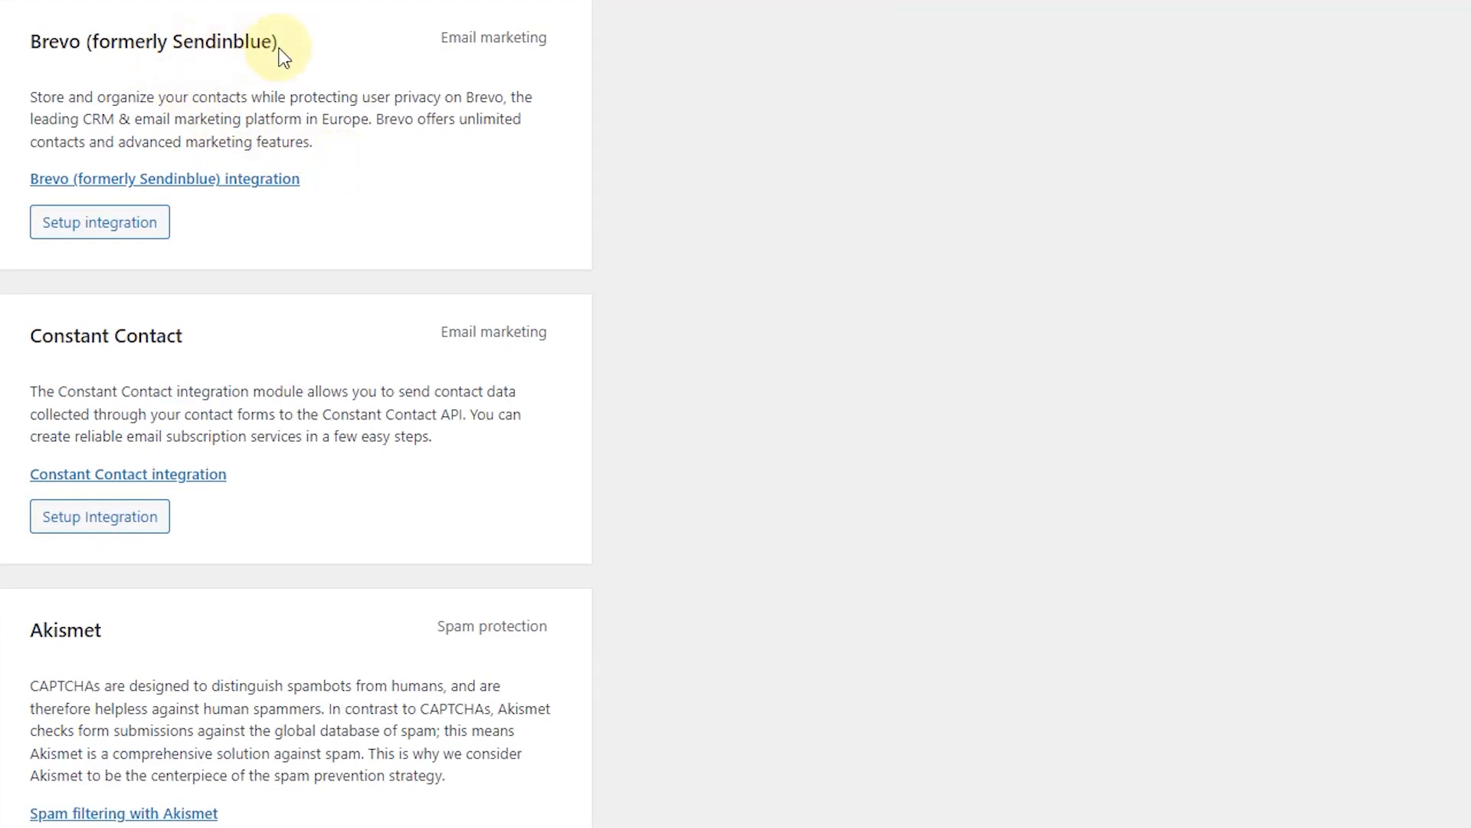
scroll(349, 392, "down", 3)
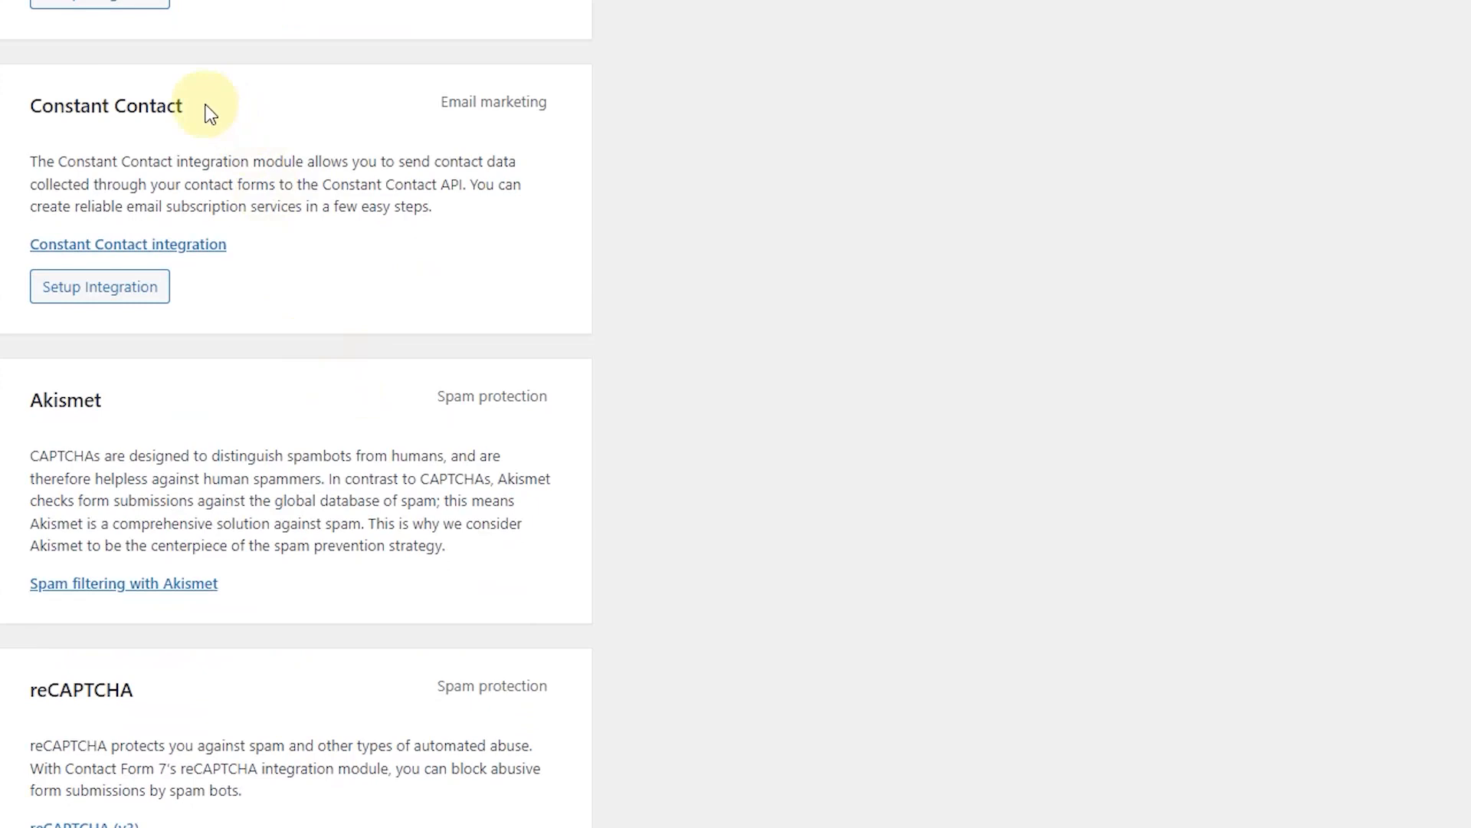
scroll(174, 433, "down", 3)
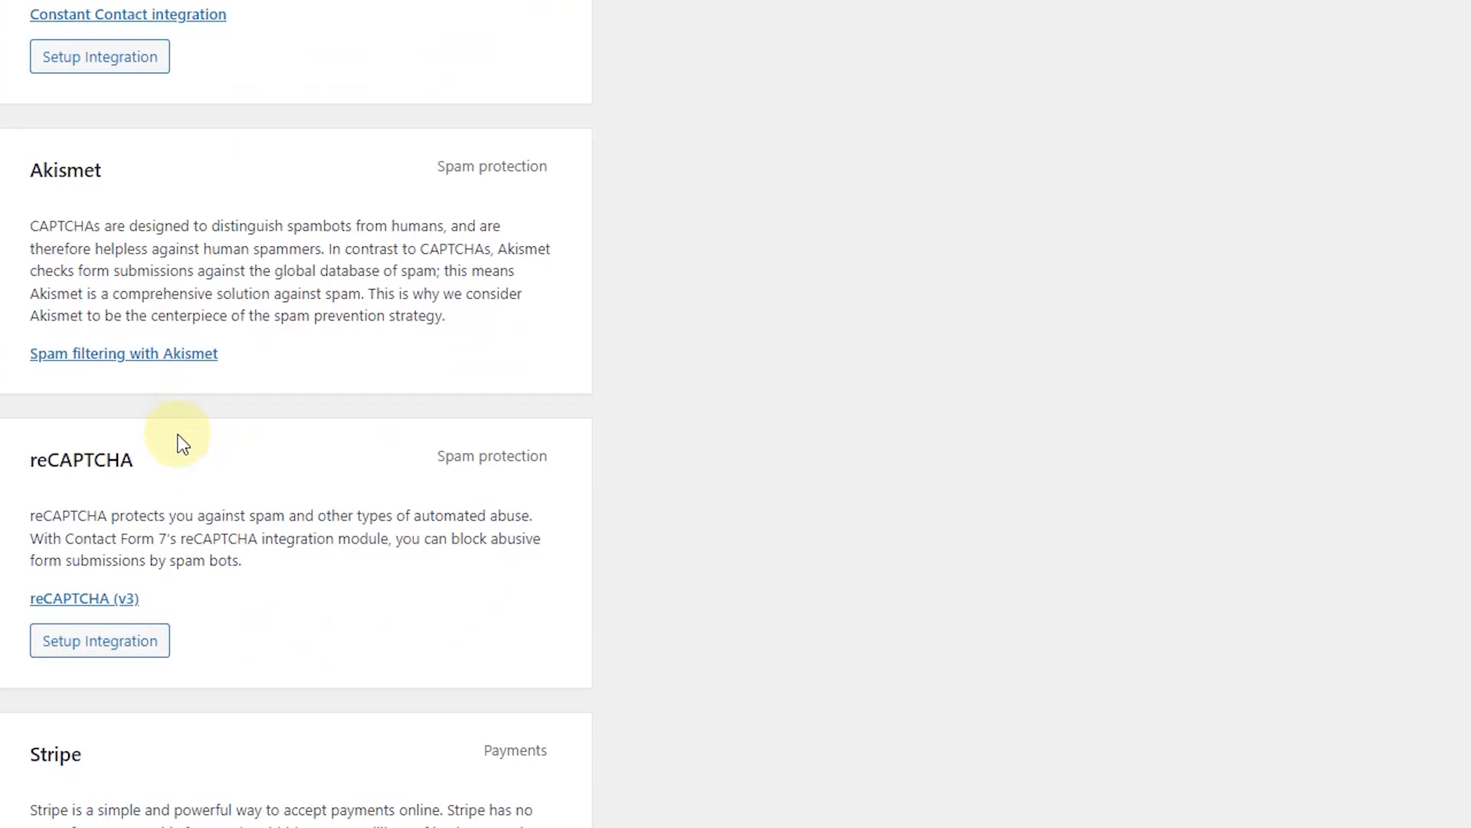
scroll(204, 460, "down", 1)
scroll(210, 329, "up", 5)
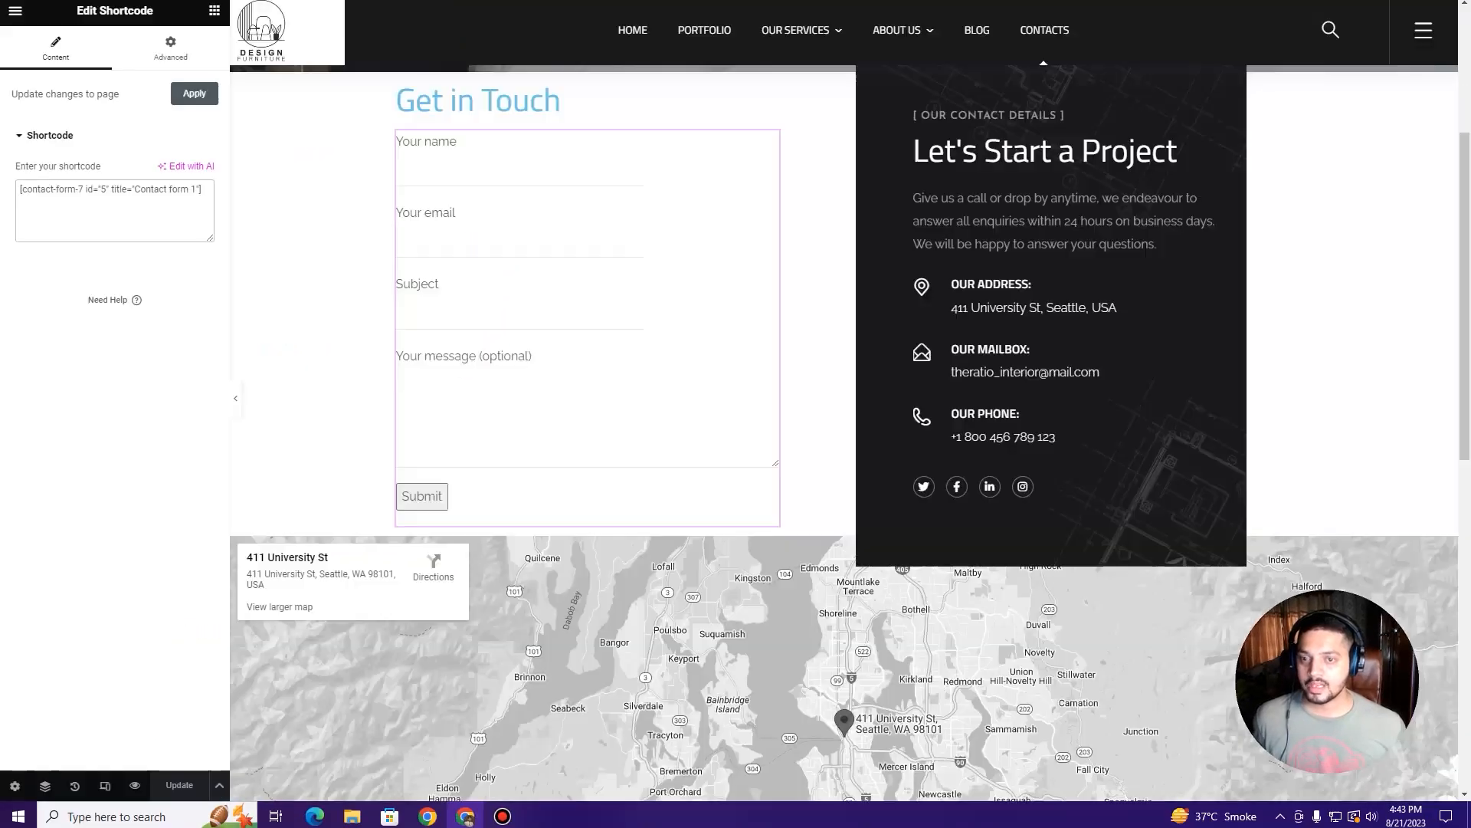
scroll(984, 361, "up", 4)
Step: Replace the 'Let's Start a Project' heading title with 'Having a Question?'
scroll(1019, 360, "down", 2)
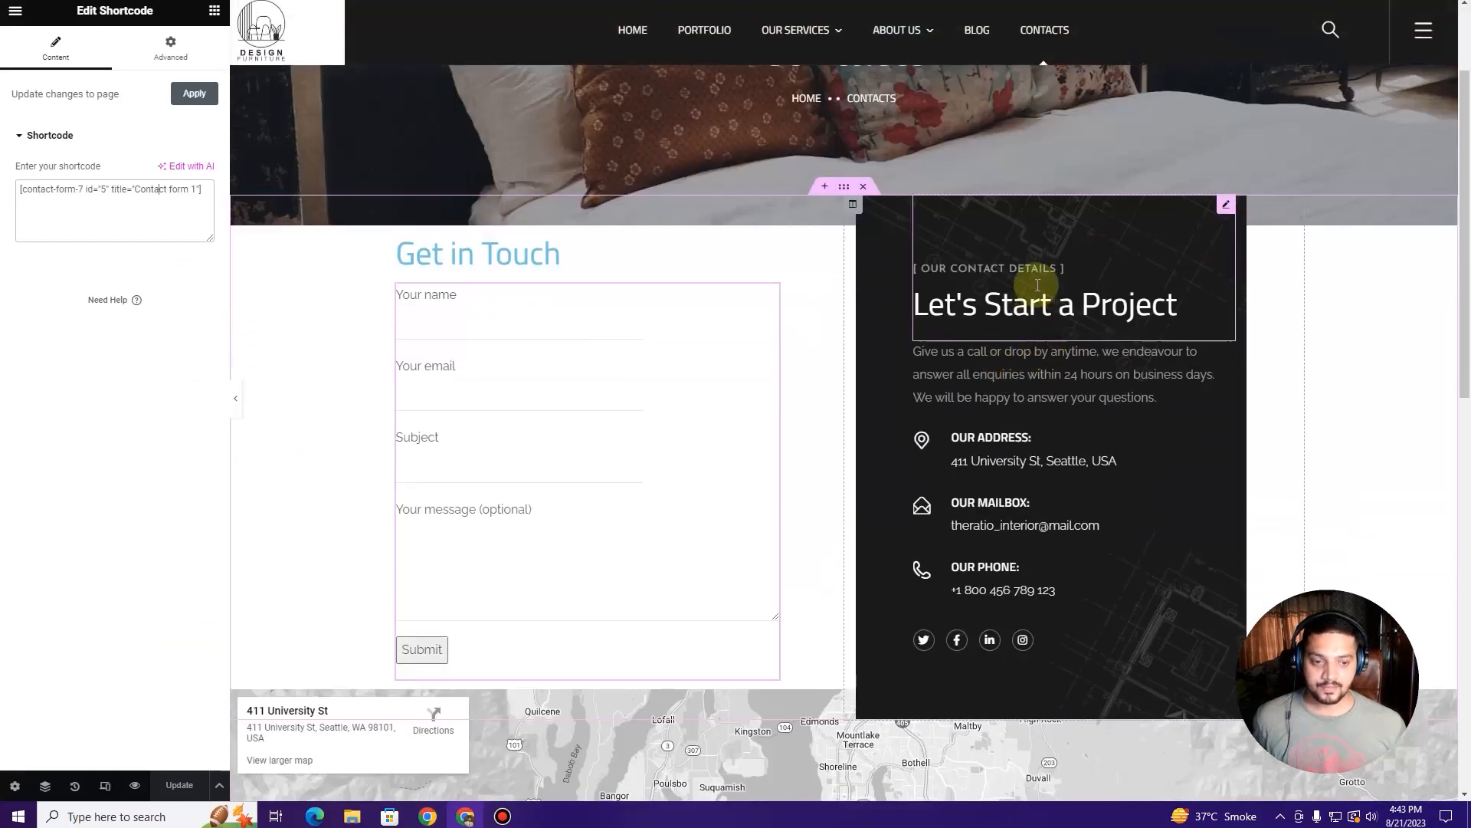
left_click(1089, 296)
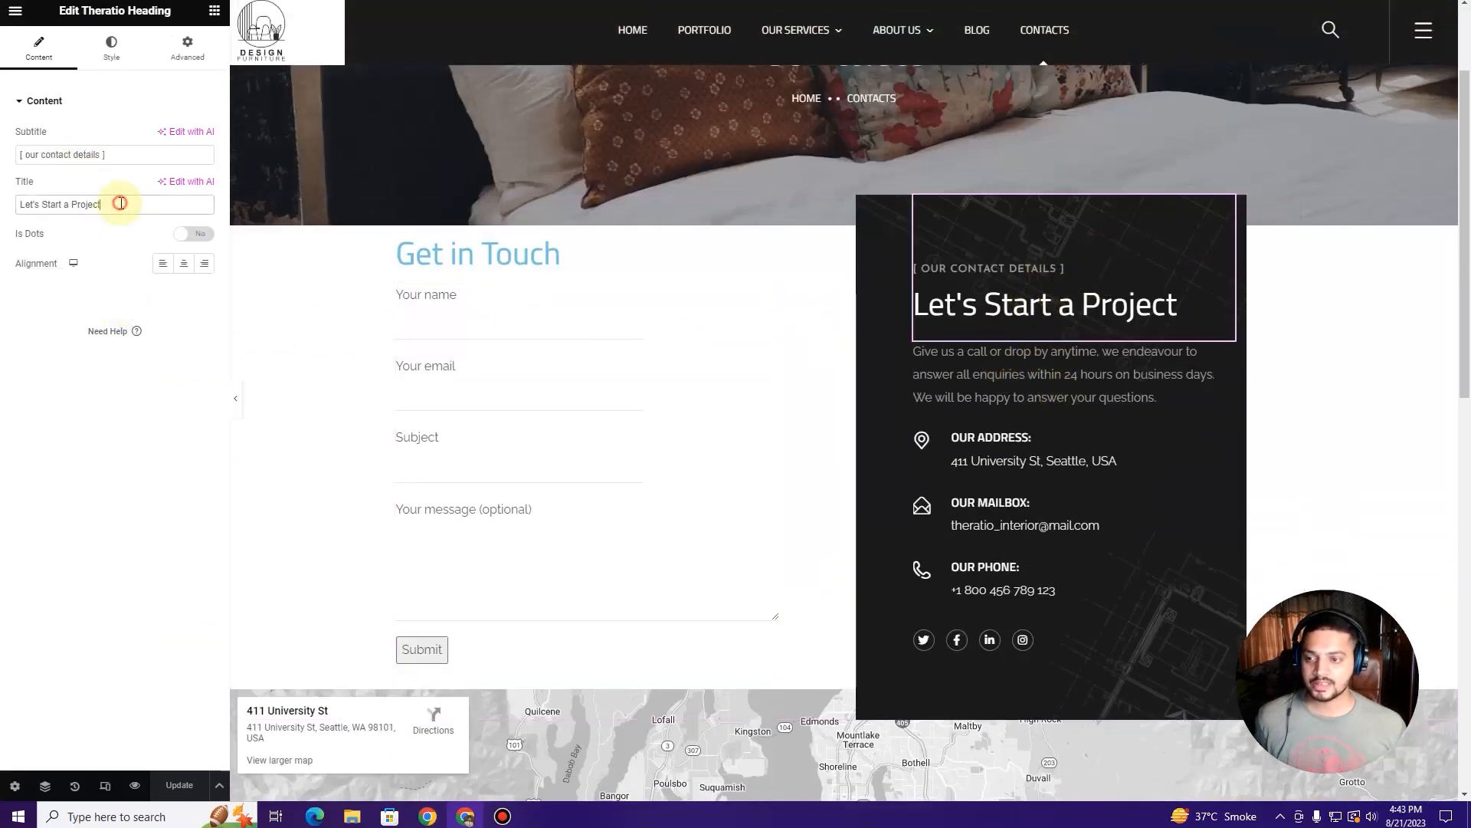
left_click_drag(120, 203, 2, 208)
type("Having ")
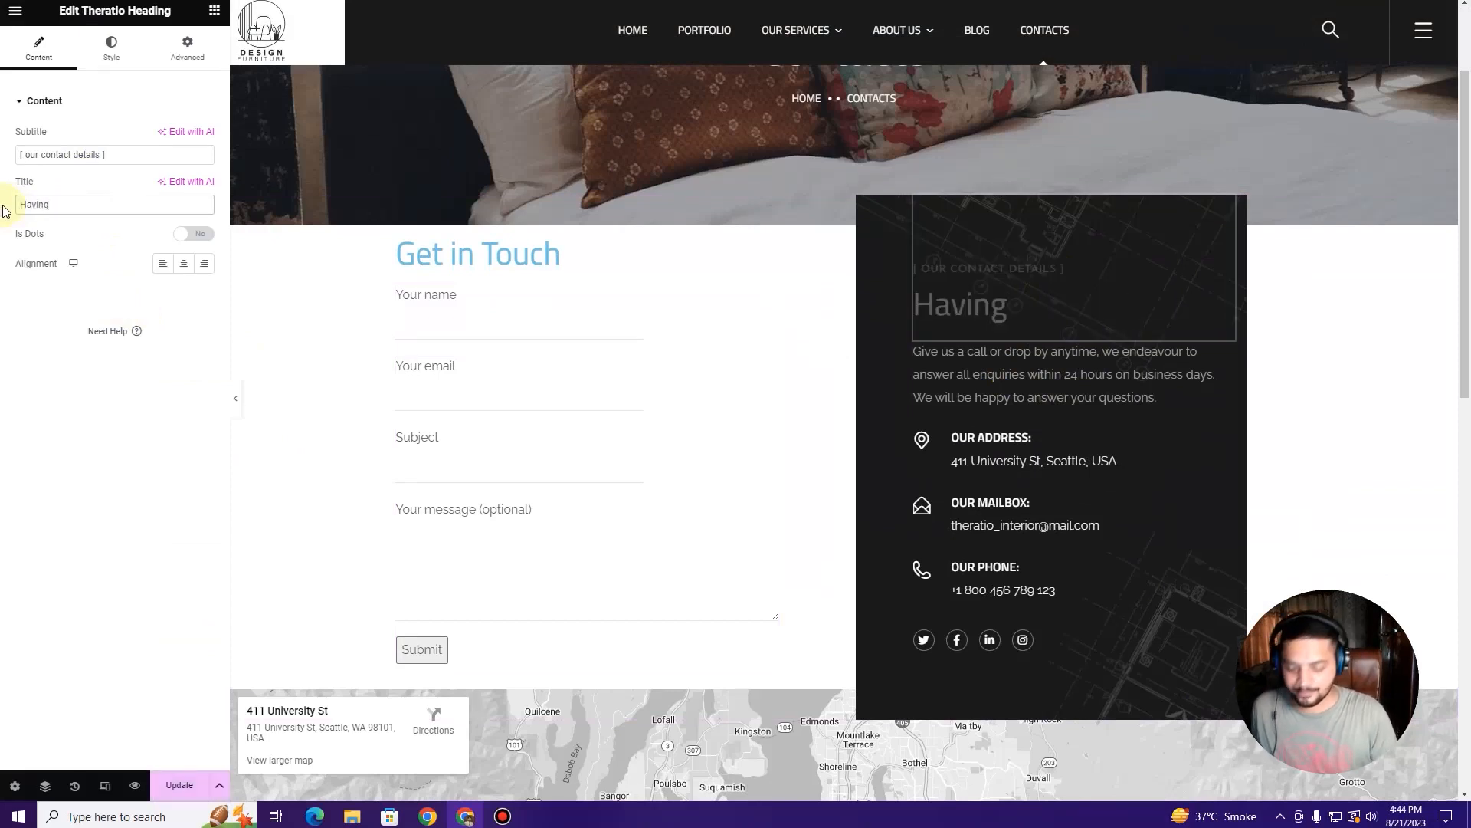
type("a Question?")
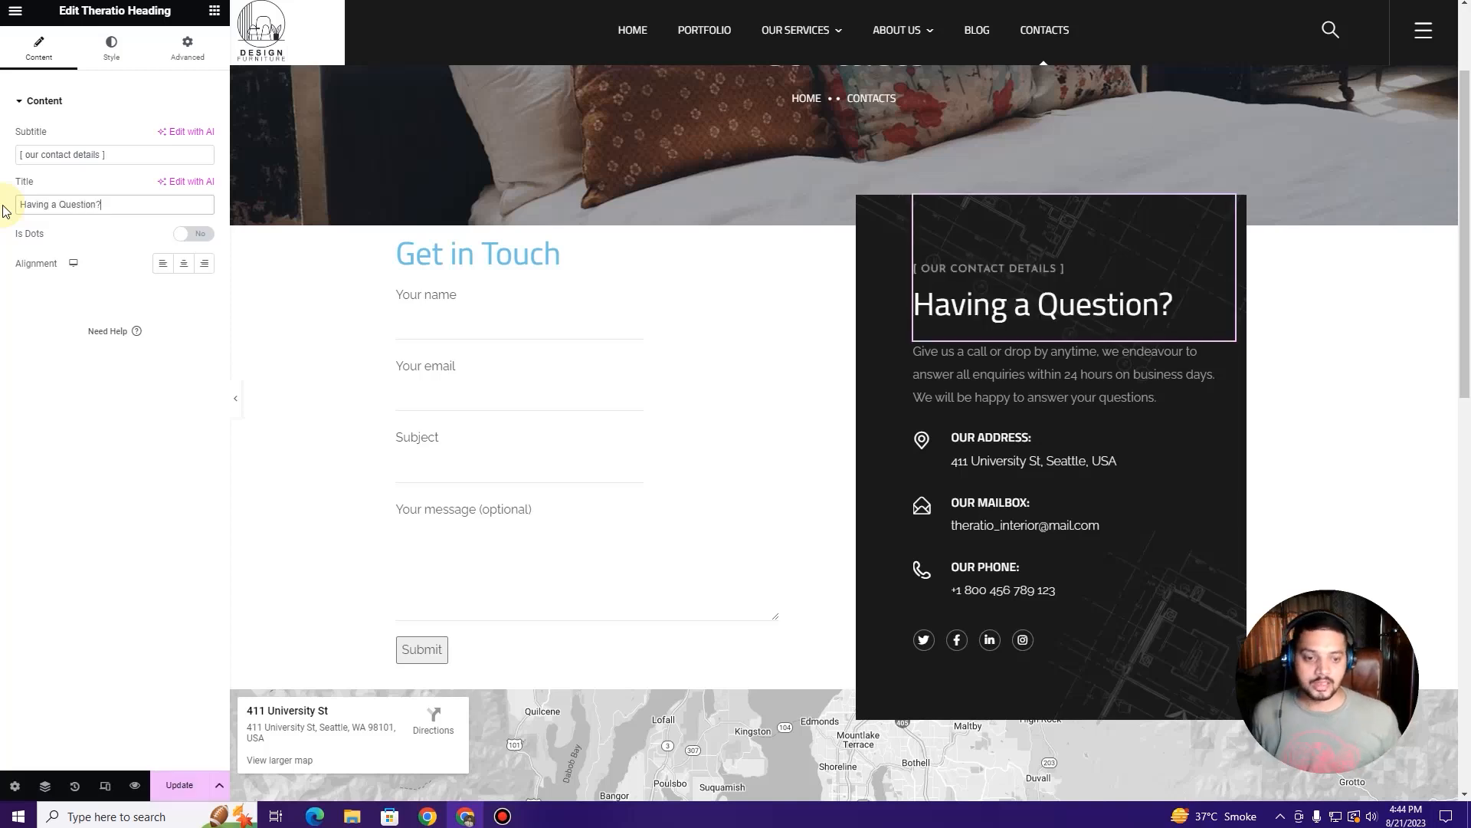
left_click(1020, 383)
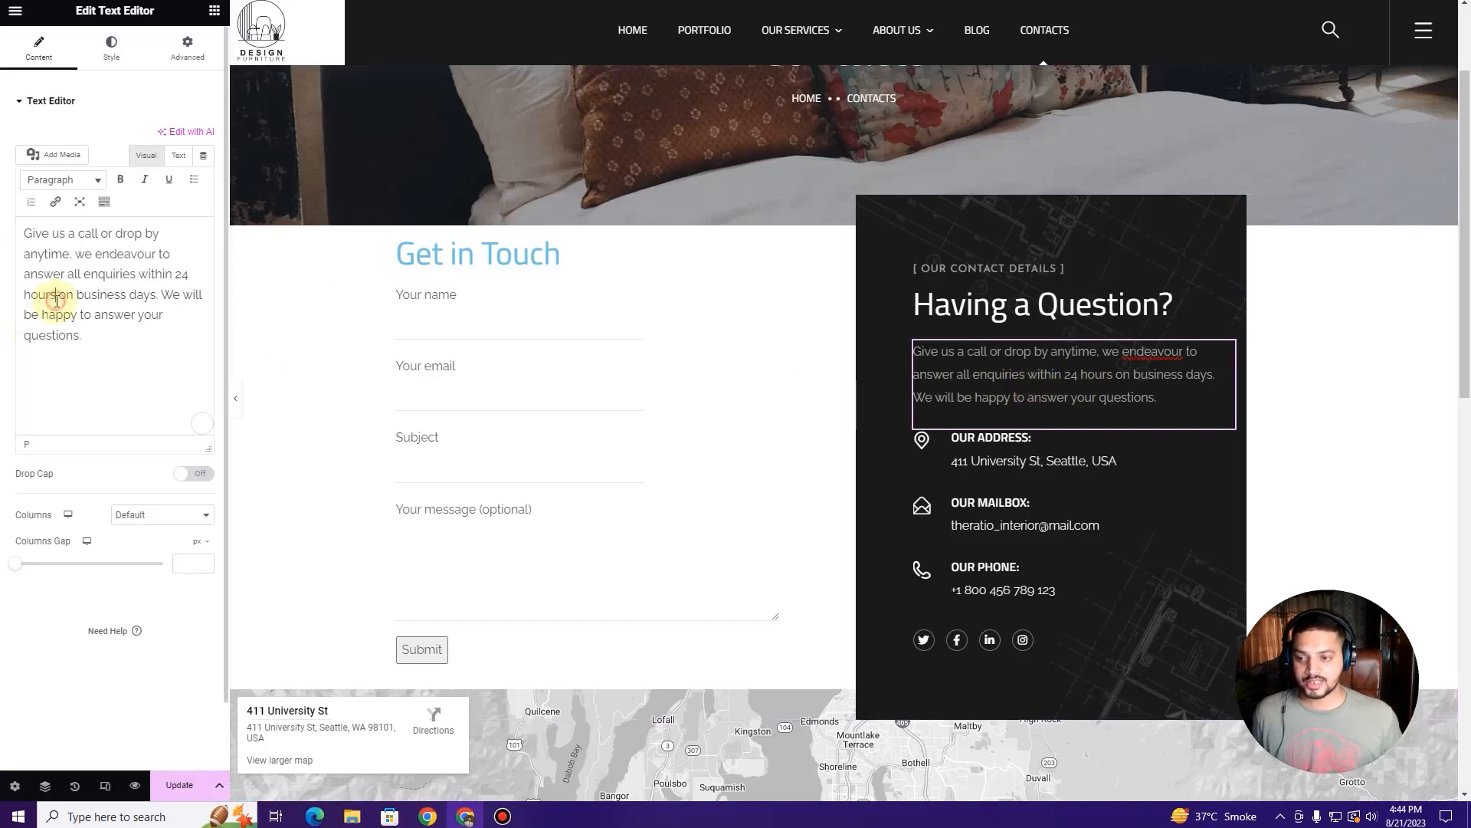
scroll(996, 337, "down", 2)
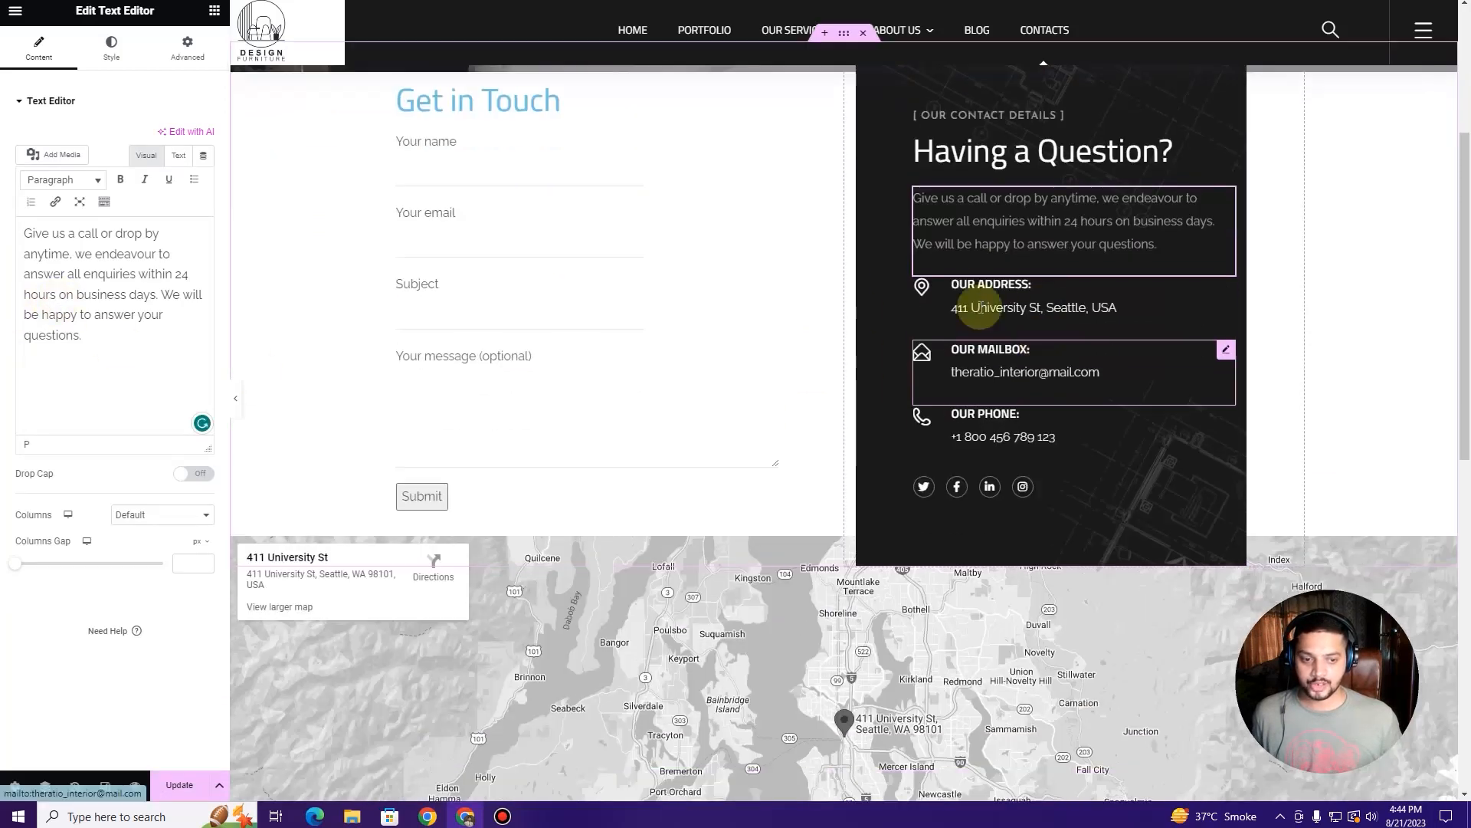
Step: Replace the OUR MAILBOX displayed email with the new email address
left_click(1022, 282)
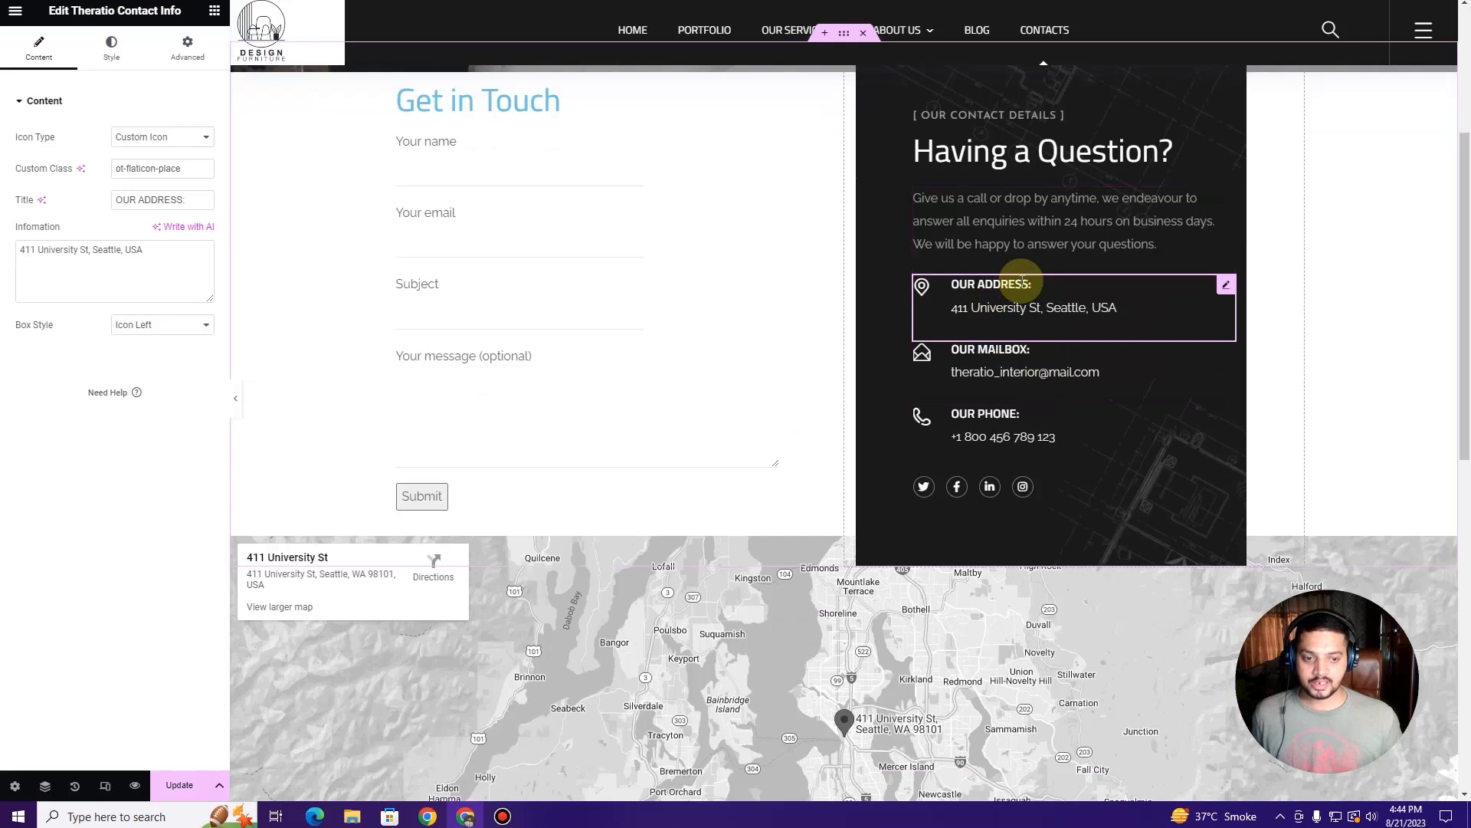
left_click(1033, 374)
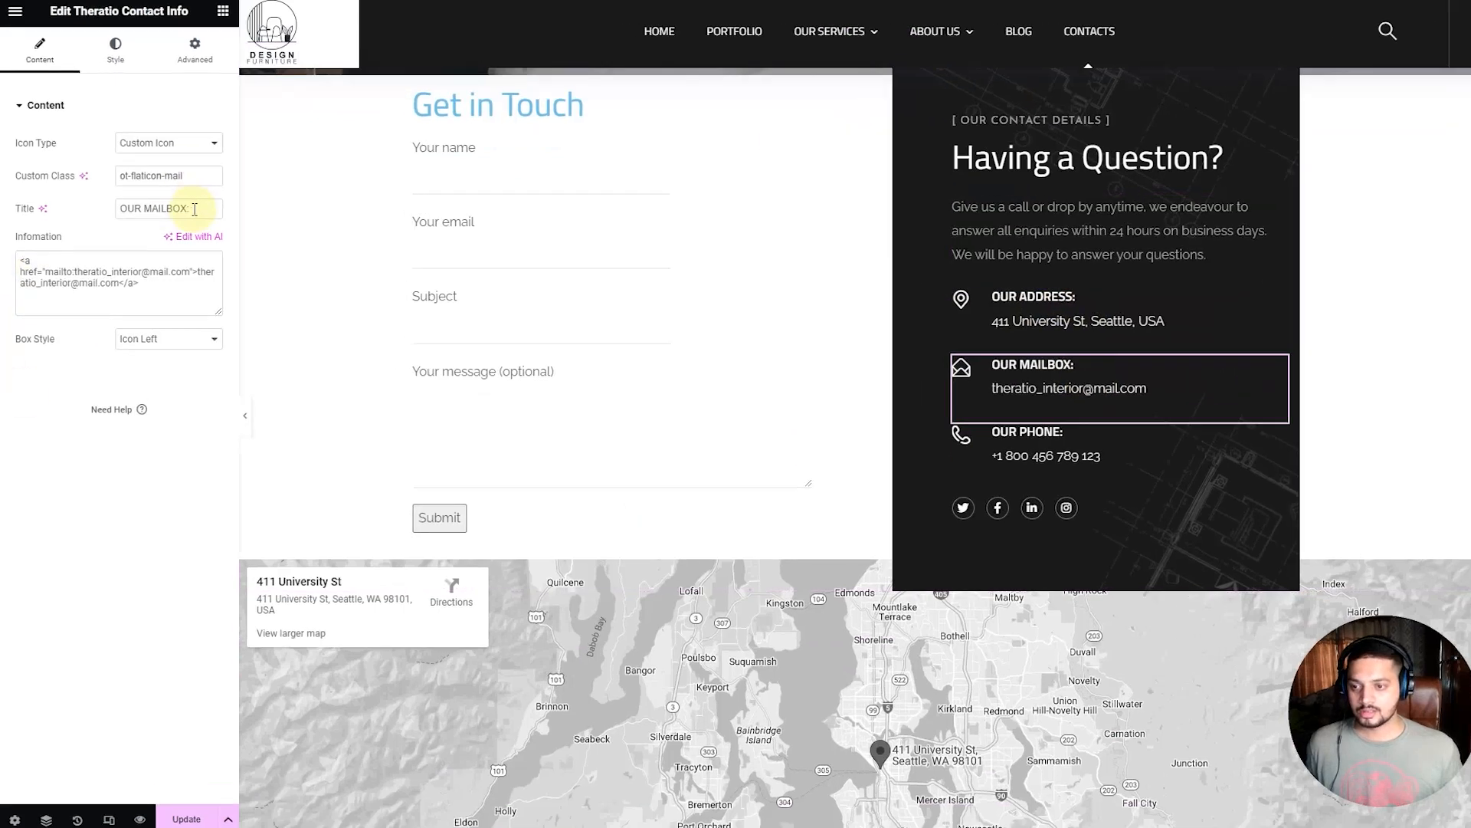
left_click_drag(183, 193, 108, 197)
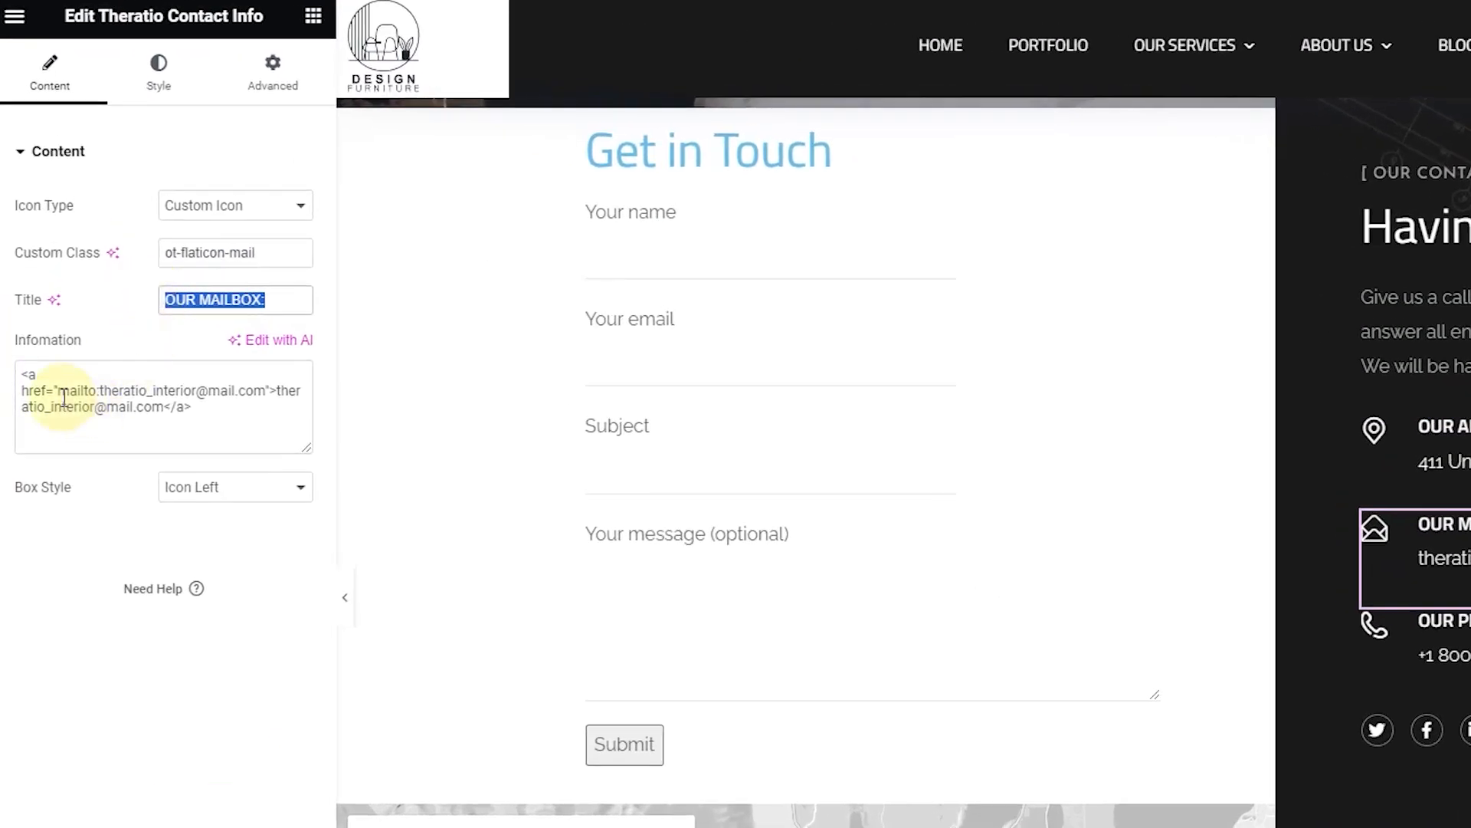
left_click_drag(276, 390, 167, 406)
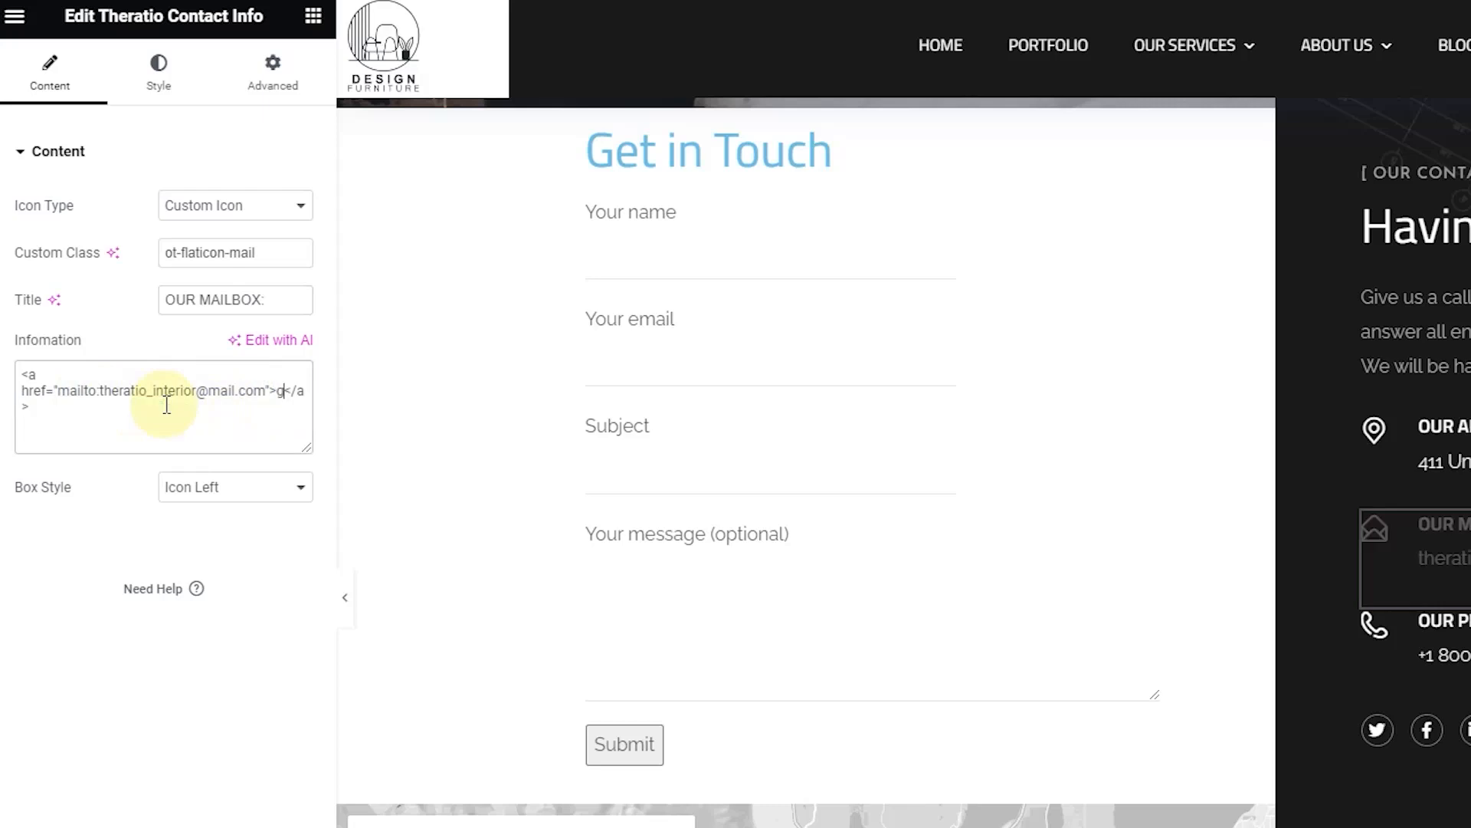
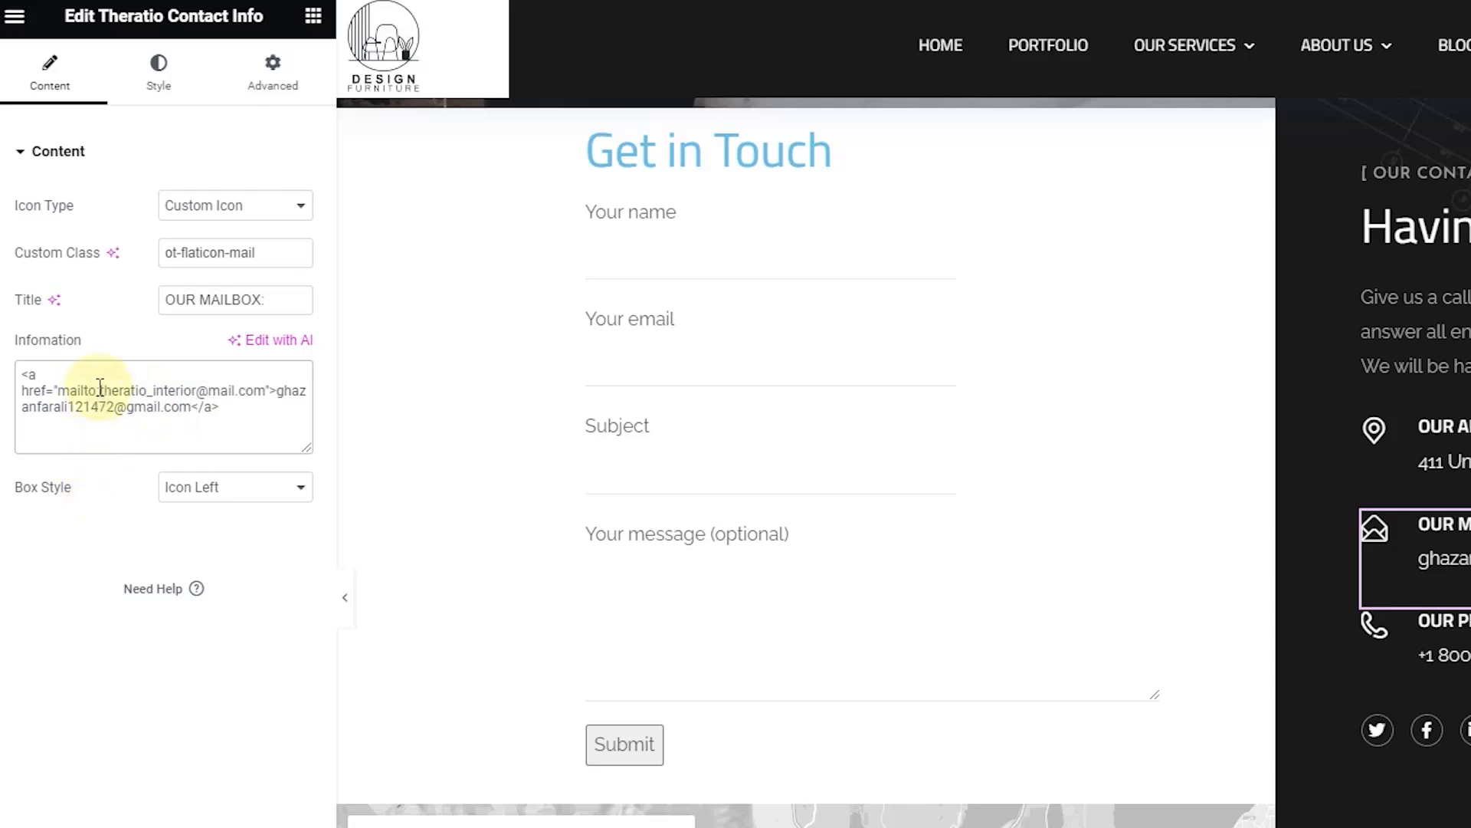
Step: Paste the new email address over the old one in the mailto link
left_click_drag(119, 389, 265, 385)
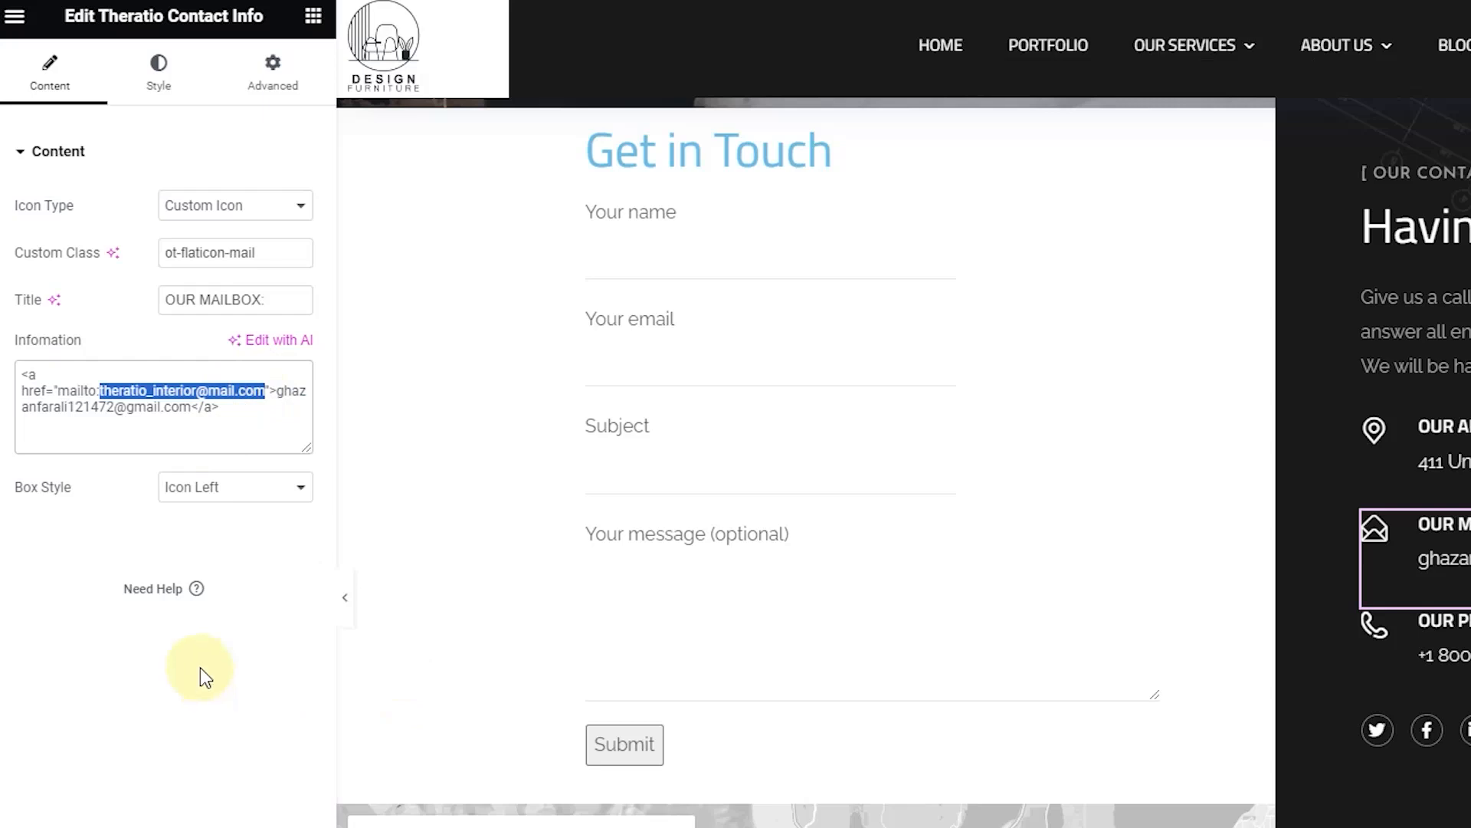
left_click_drag(278, 391, 202, 427)
key("ctrl+c")
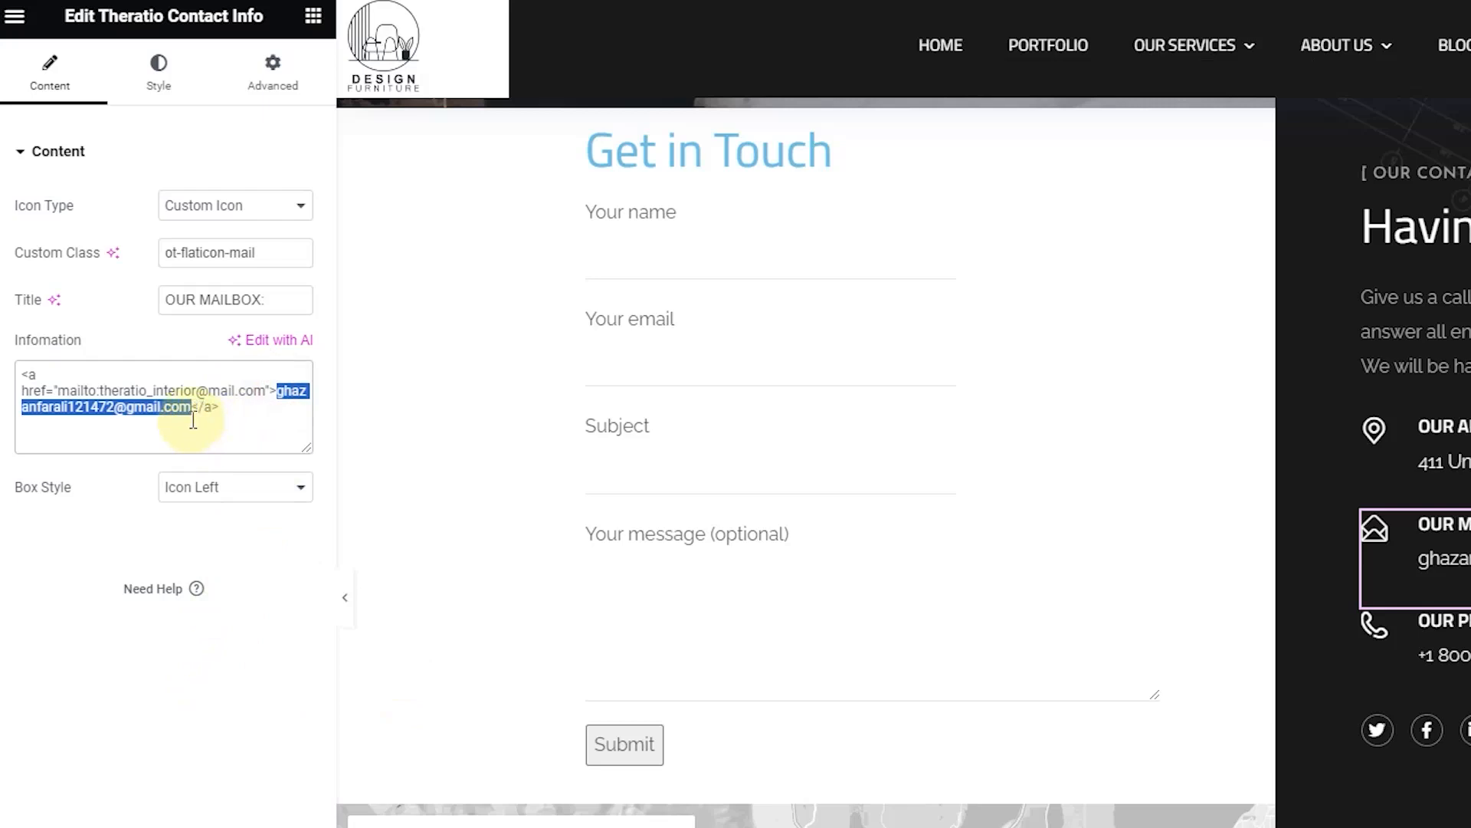
left_click_drag(99, 391, 266, 388)
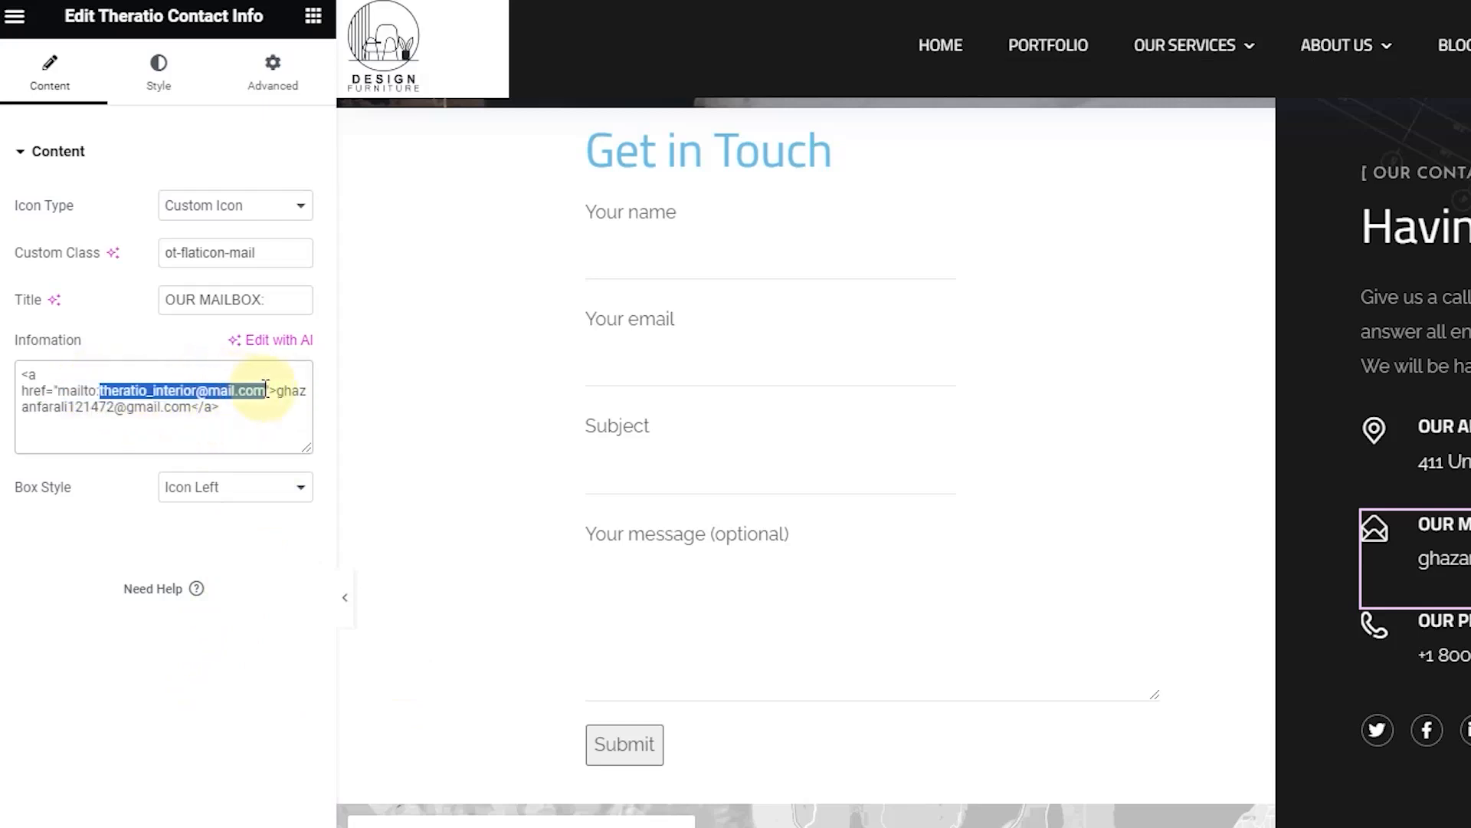
key("ctrl+v")
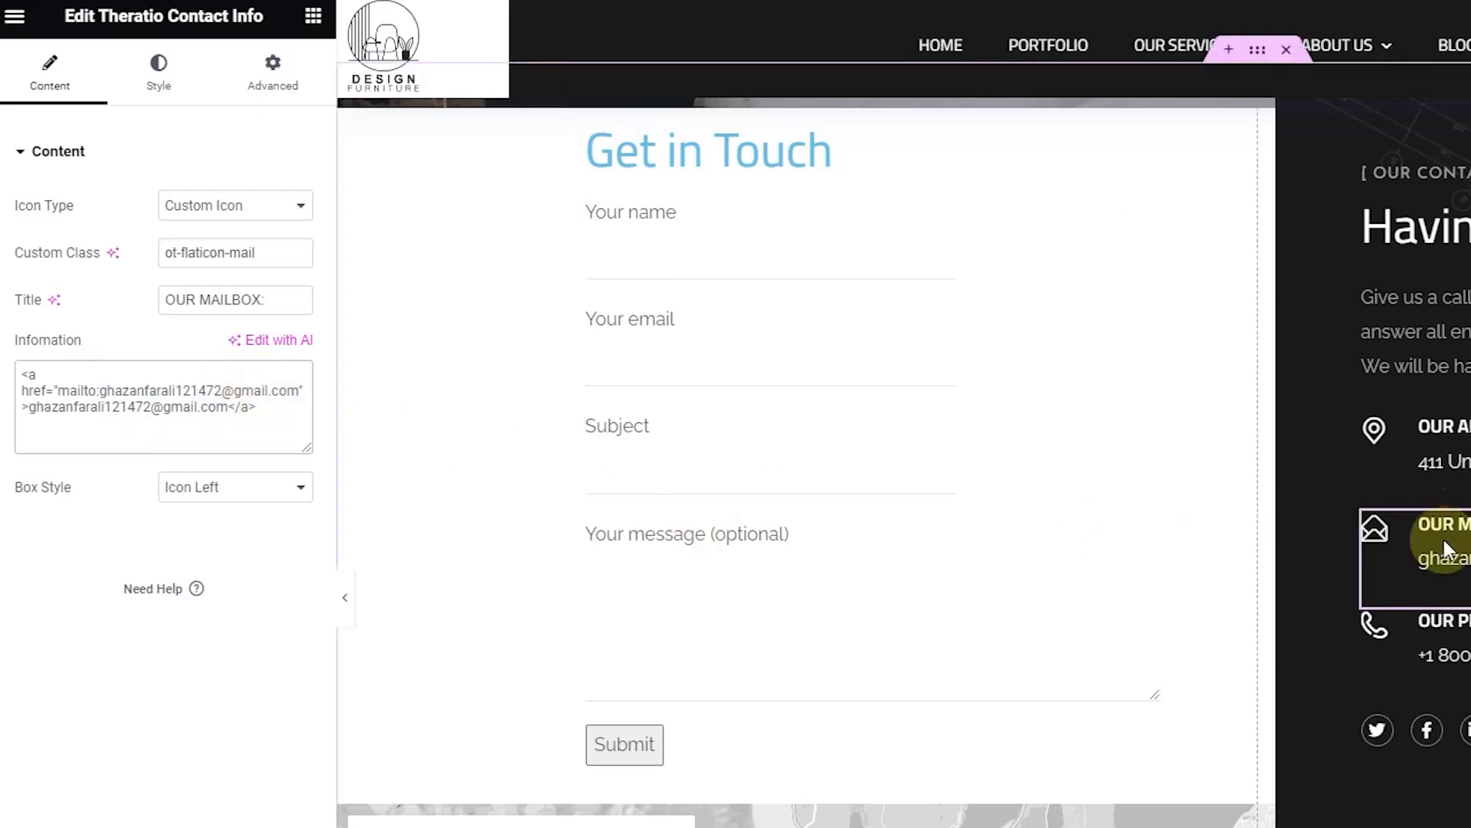
scroll(1444, 539, "down", 1)
scroll(1418, 540, "down", 3)
Step: Rename the OUR PHONE contact title to OUR WHATSAPP
left_click(1418, 429)
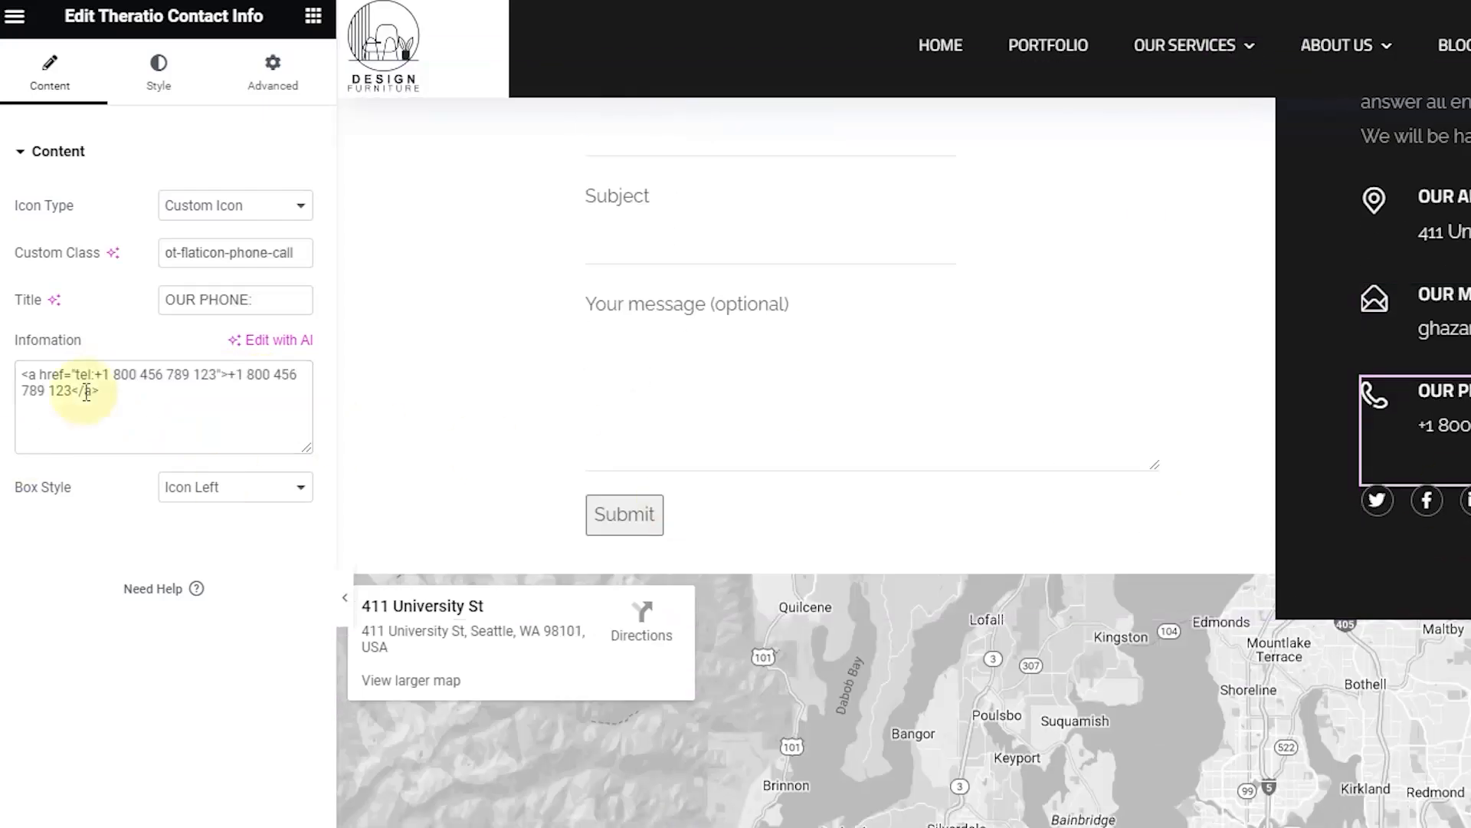
left_click_drag(249, 299, 166, 301)
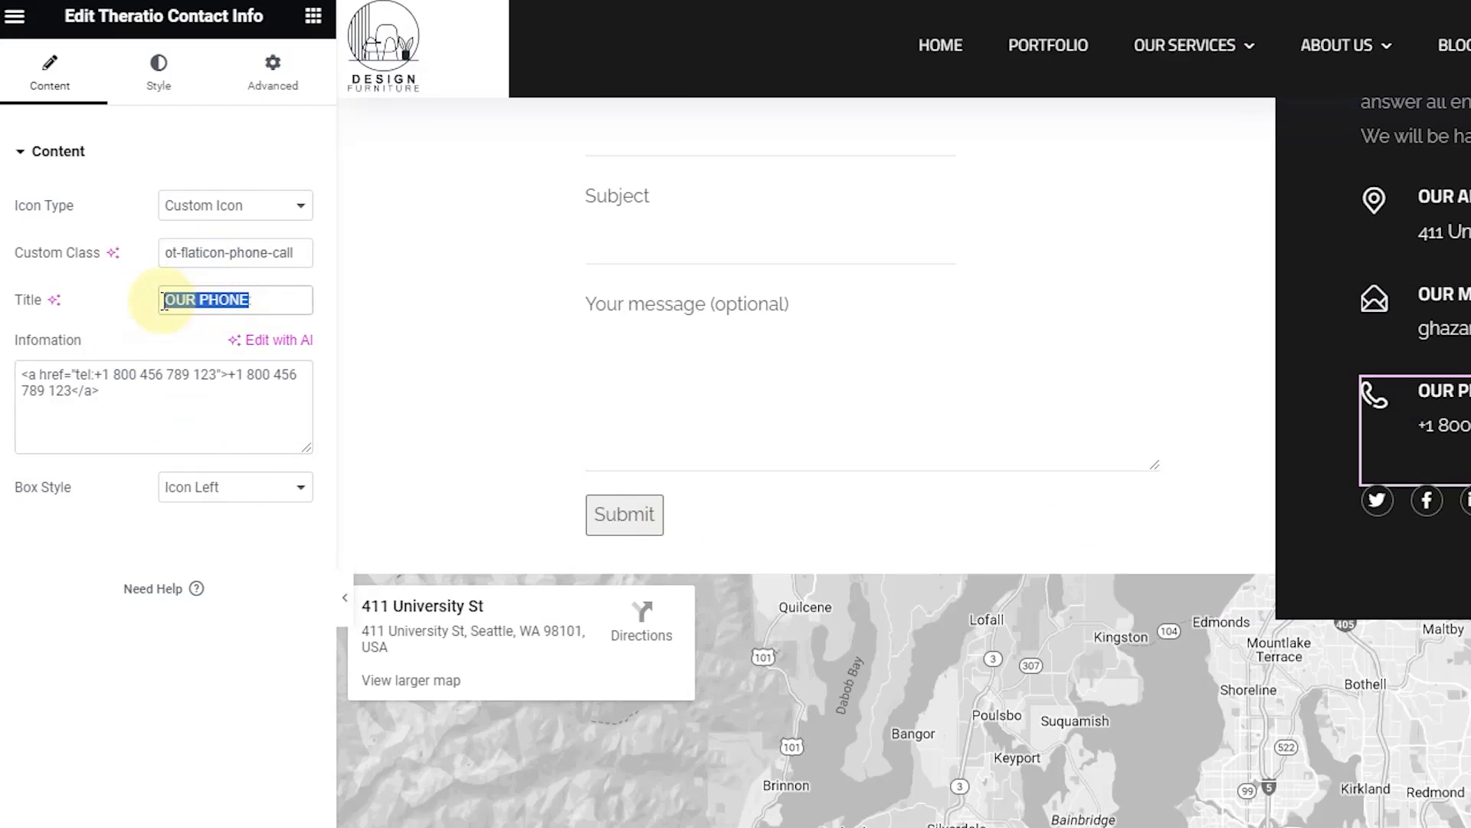
key("Right")
type("WHATSAPP")
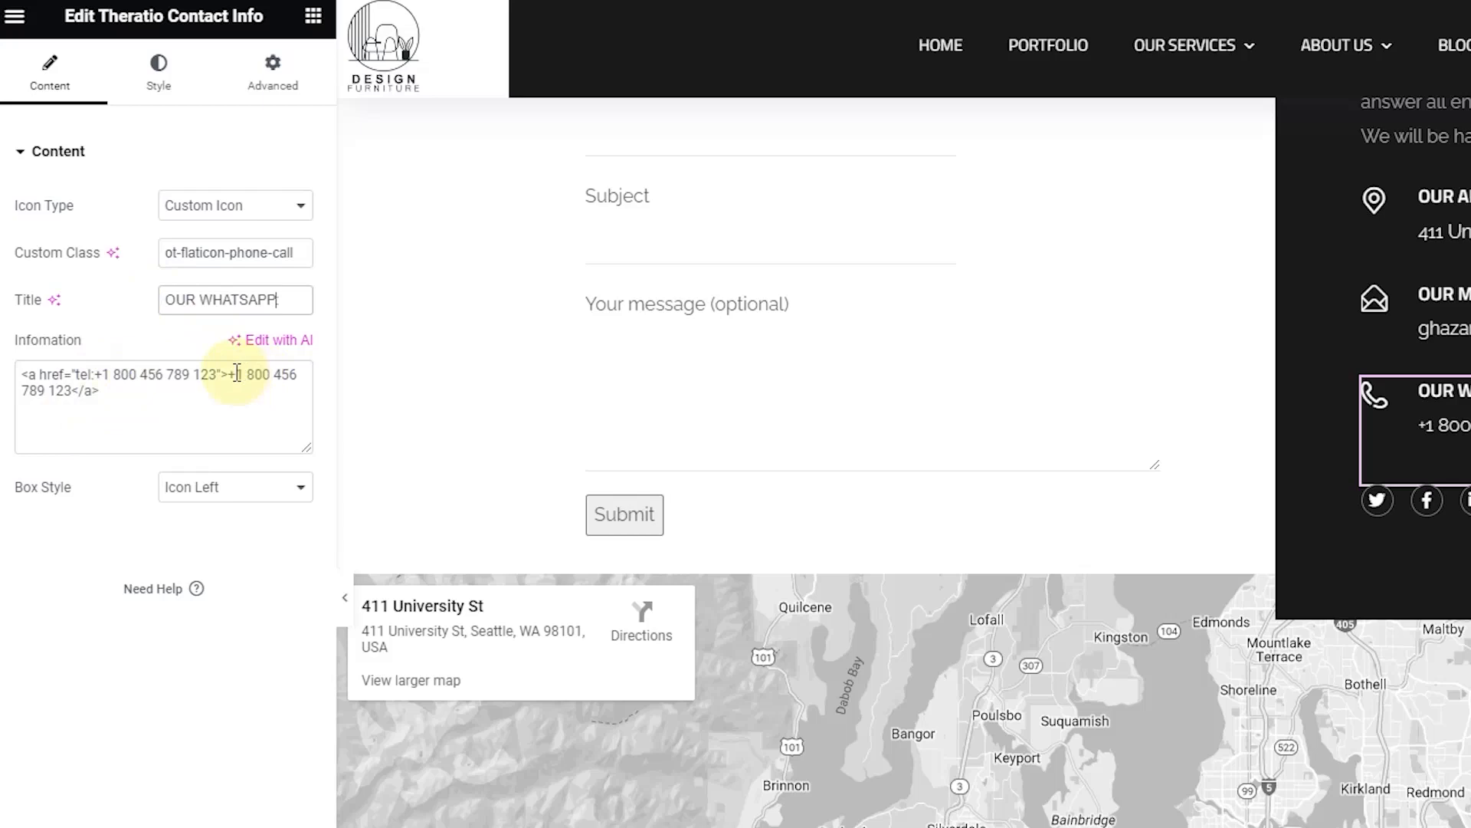
Step: Replace the displayed phone number and the tel link with the new WhatsApp number
left_click_drag(237, 374, 81, 403)
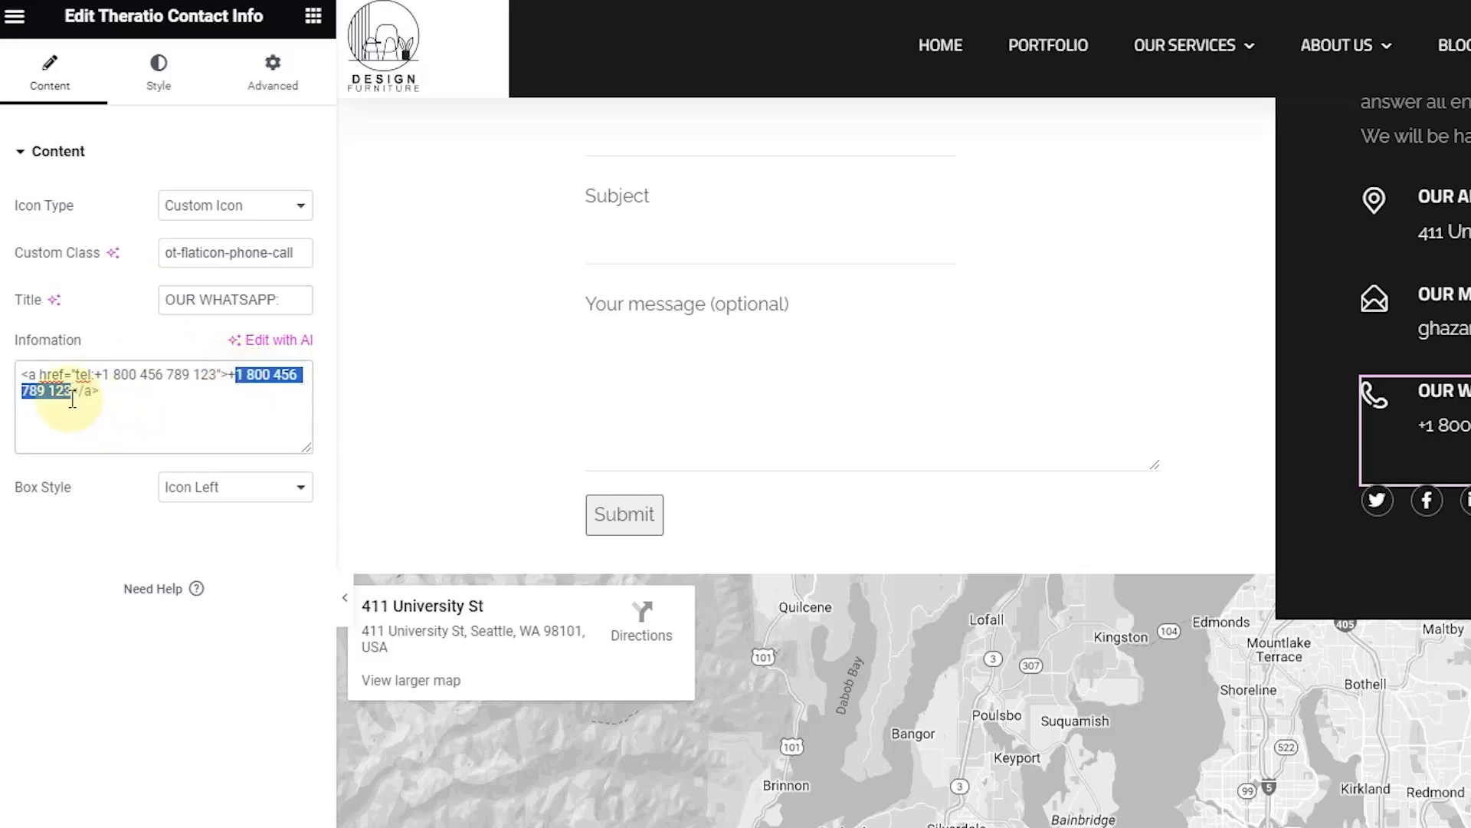
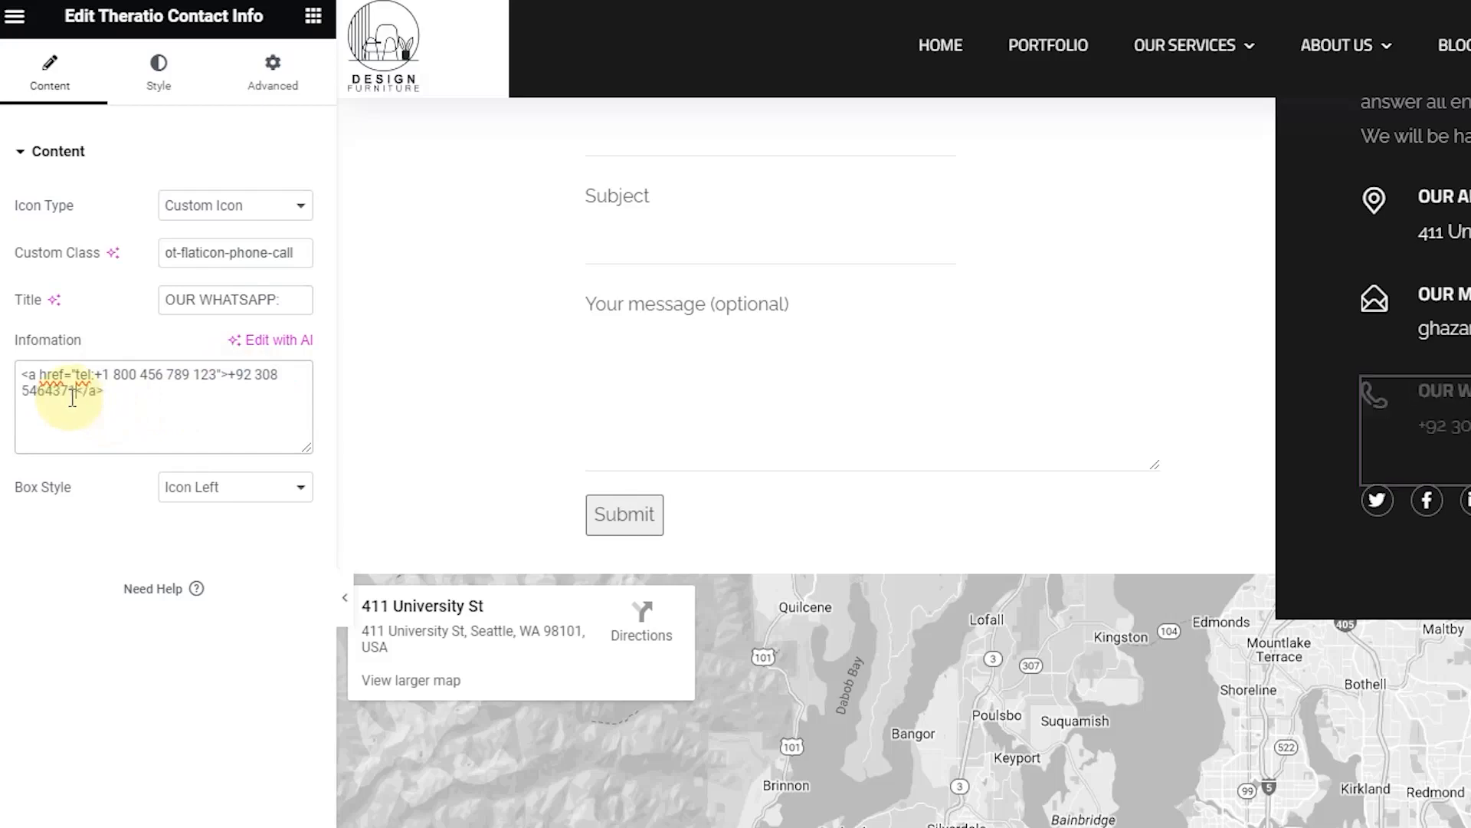
left_click_drag(232, 381, 97, 407)
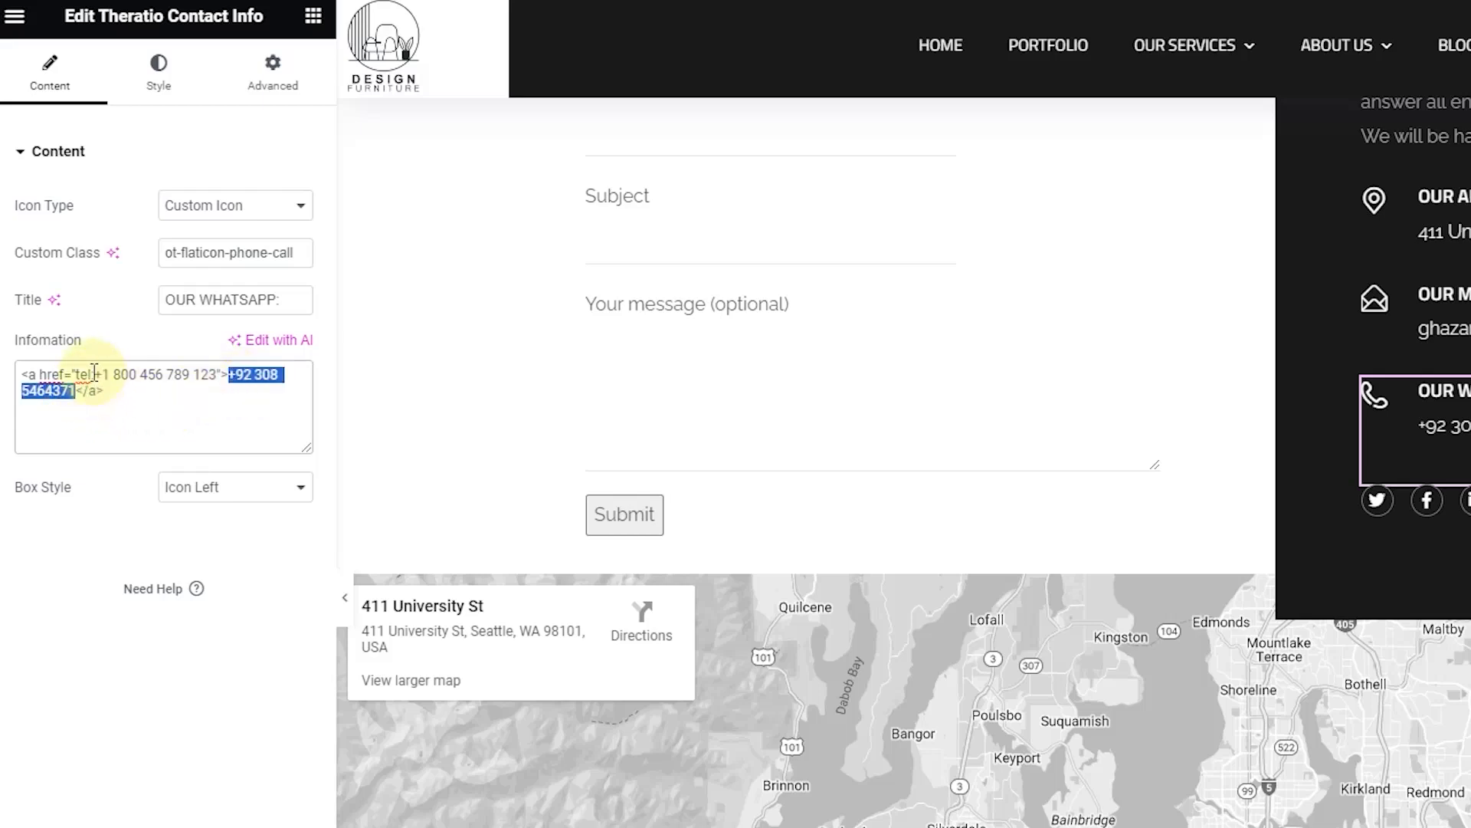
left_click_drag(94, 374, 218, 371)
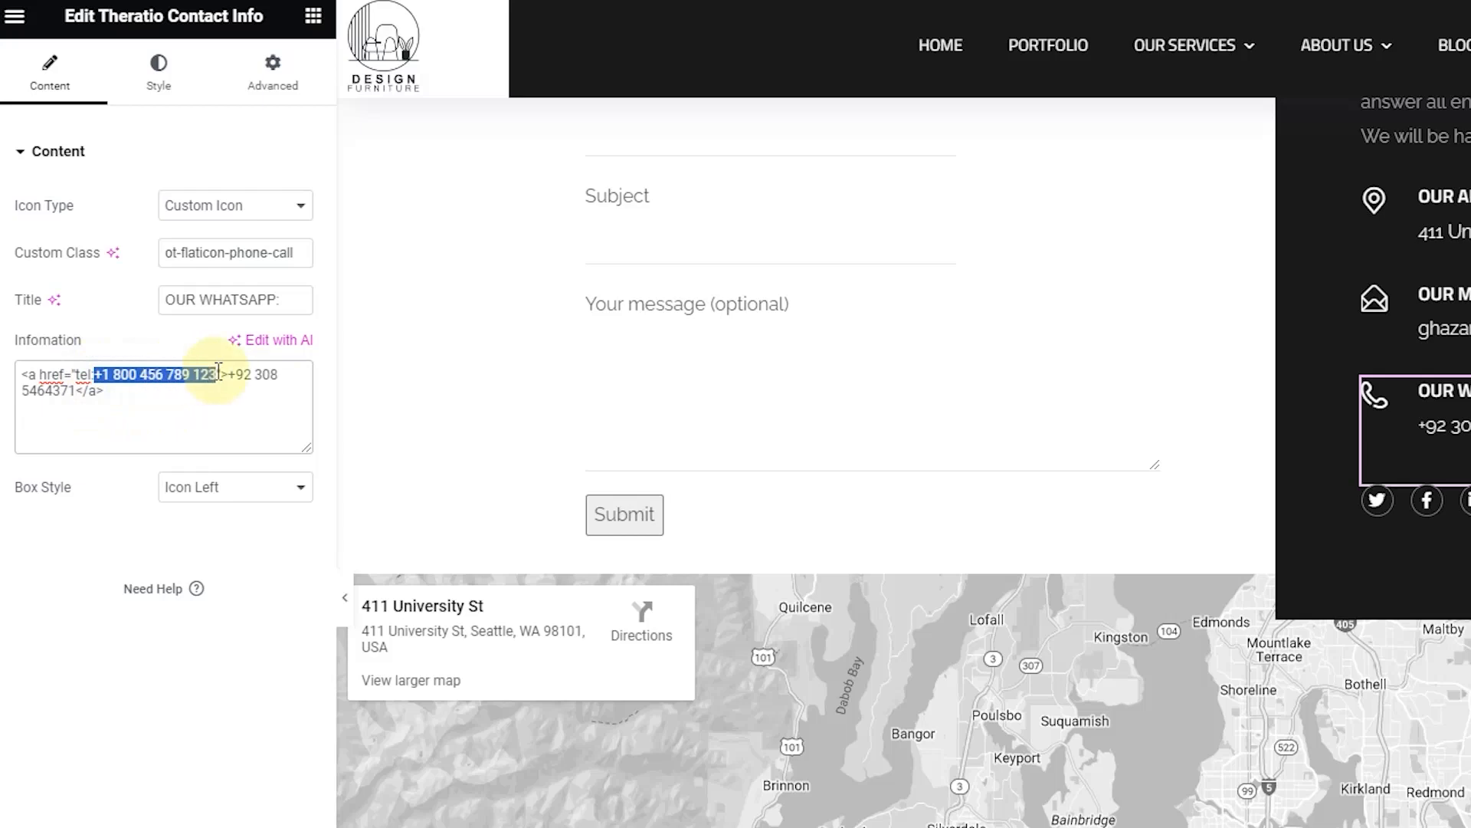
key("ctrl+v")
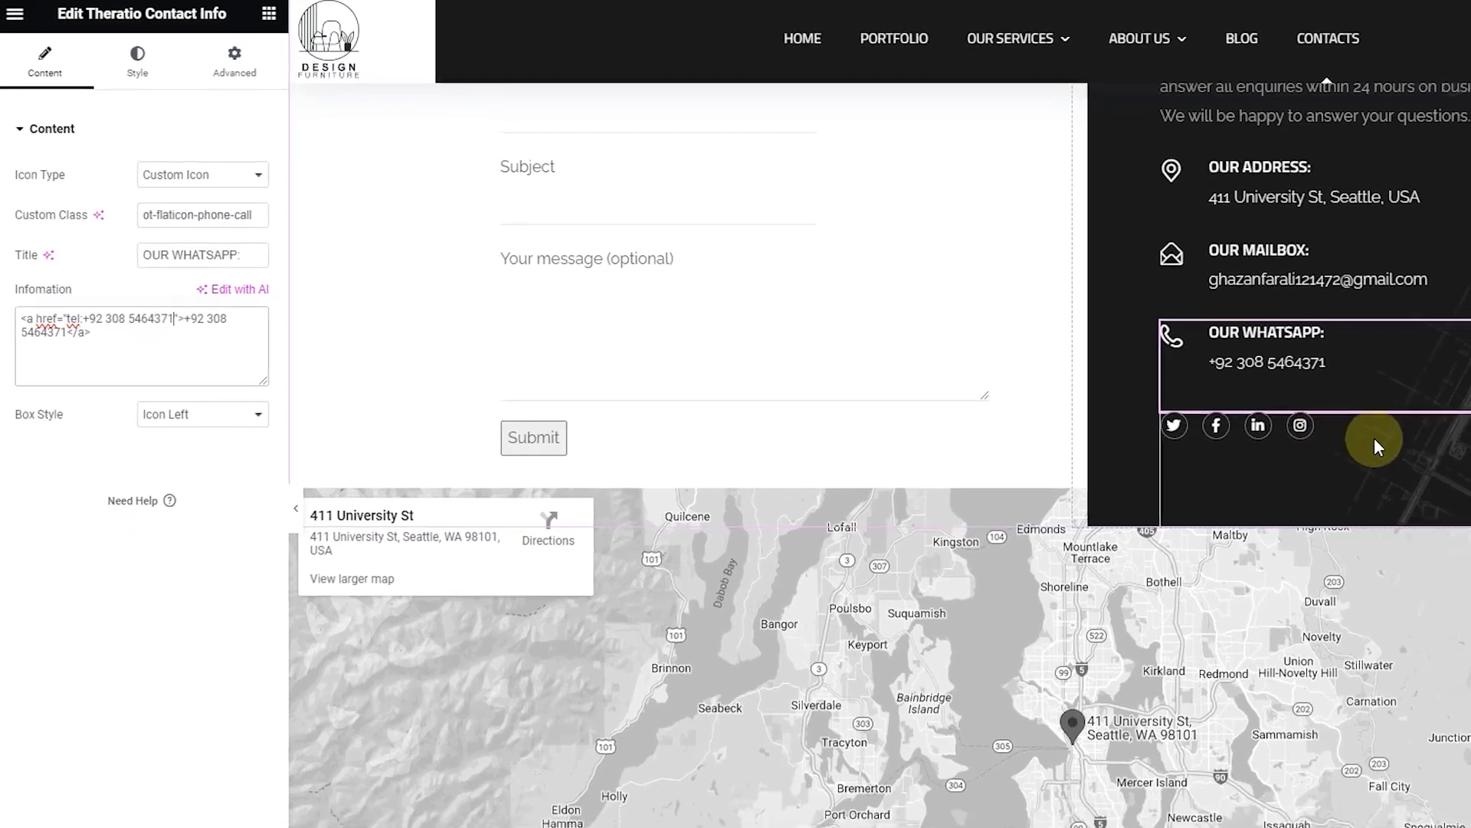
scroll(1205, 426, "down", 2)
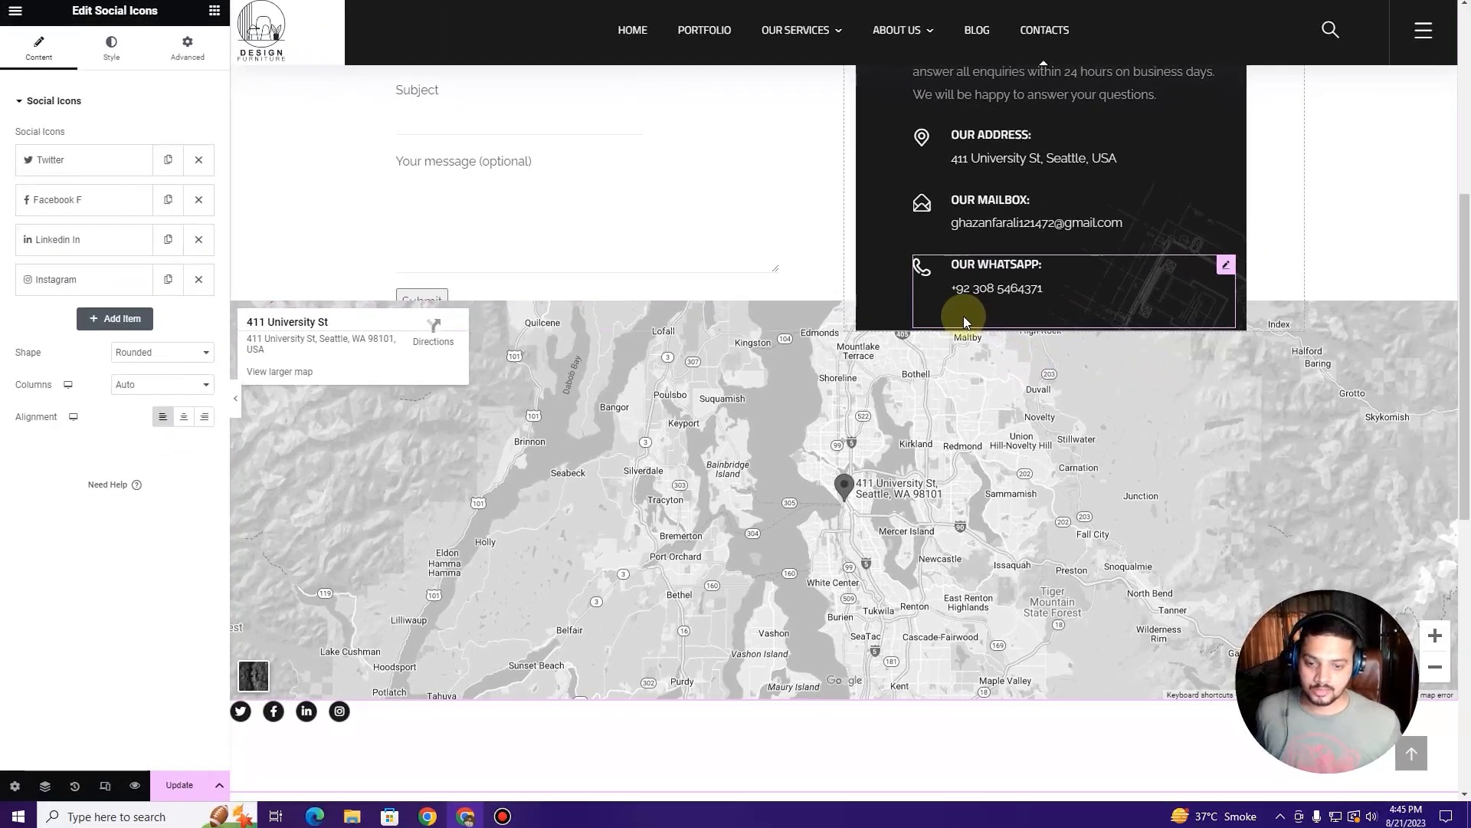
Step: Move the Social Icons widget into the dark contact box under OUR WHATSAPP
left_click_drag(1090, 360, 1024, 348)
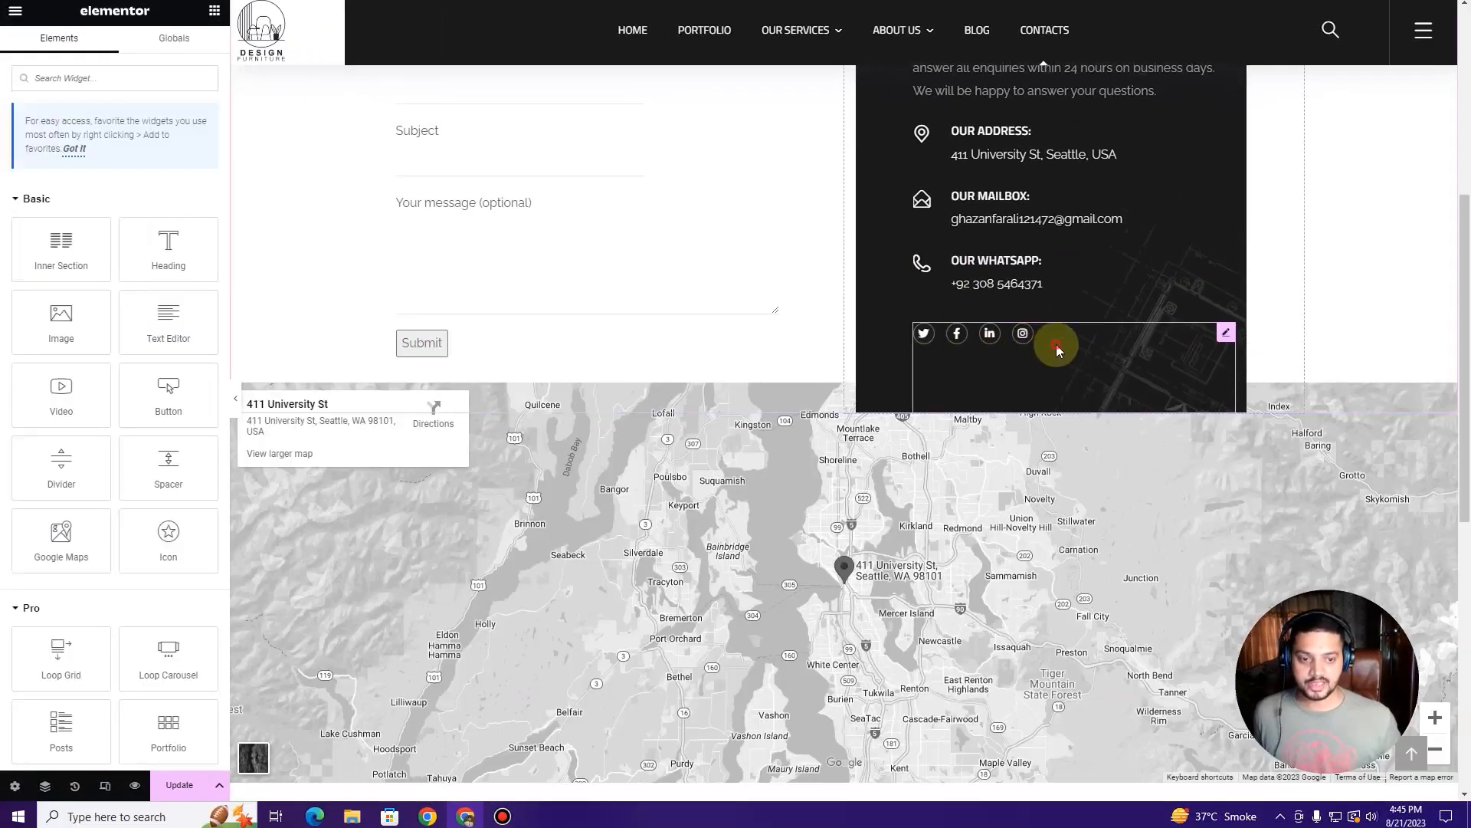
left_click(1057, 348)
scroll(437, 321, "up", 2)
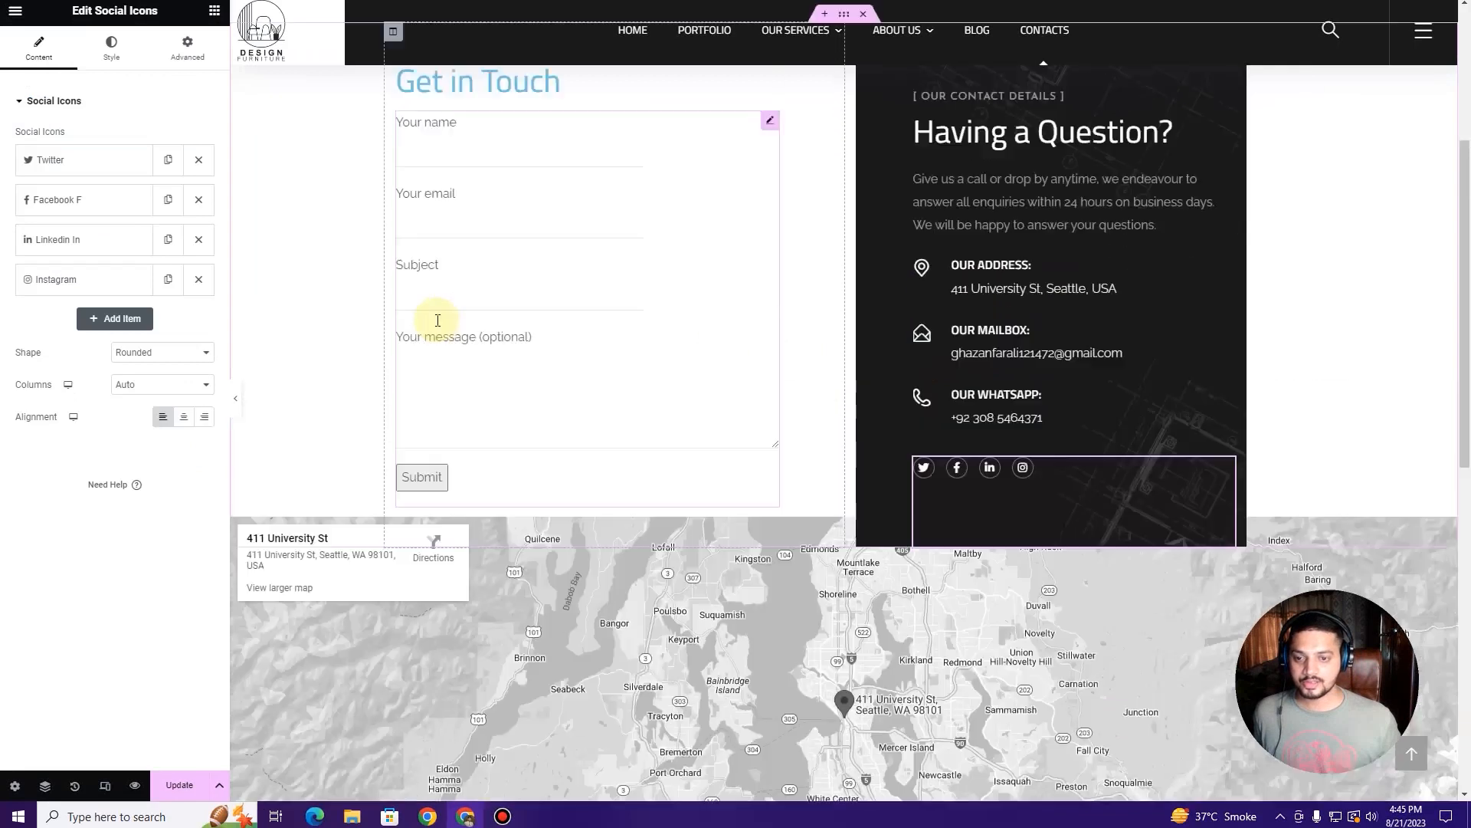
scroll(437, 321, "up", 3)
scroll(448, 316, "down", 7)
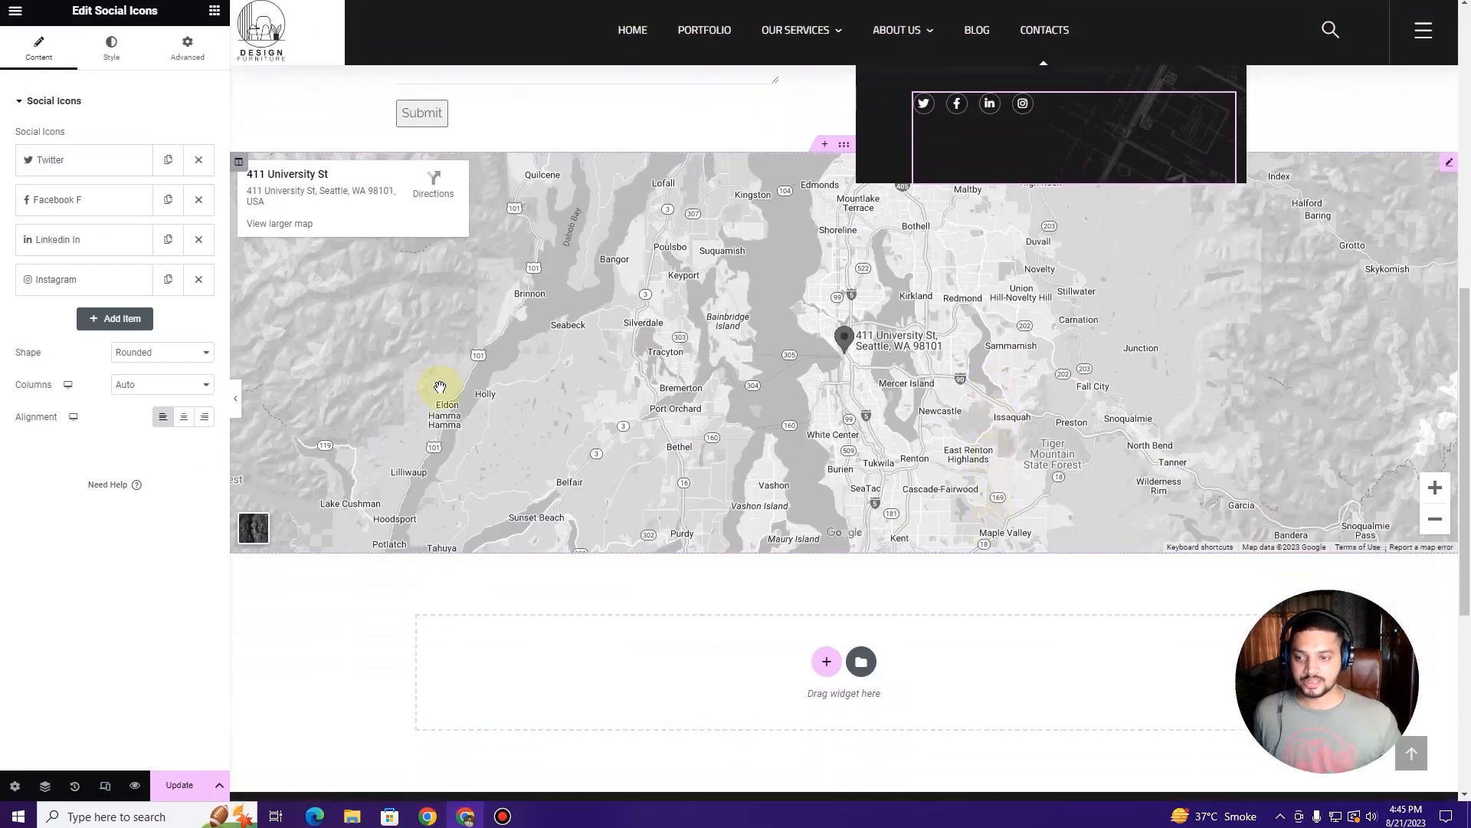
Step: Expand the Twitter, Facebook, LinkedIn and Instagram icon items to check their links
left_click(86, 163)
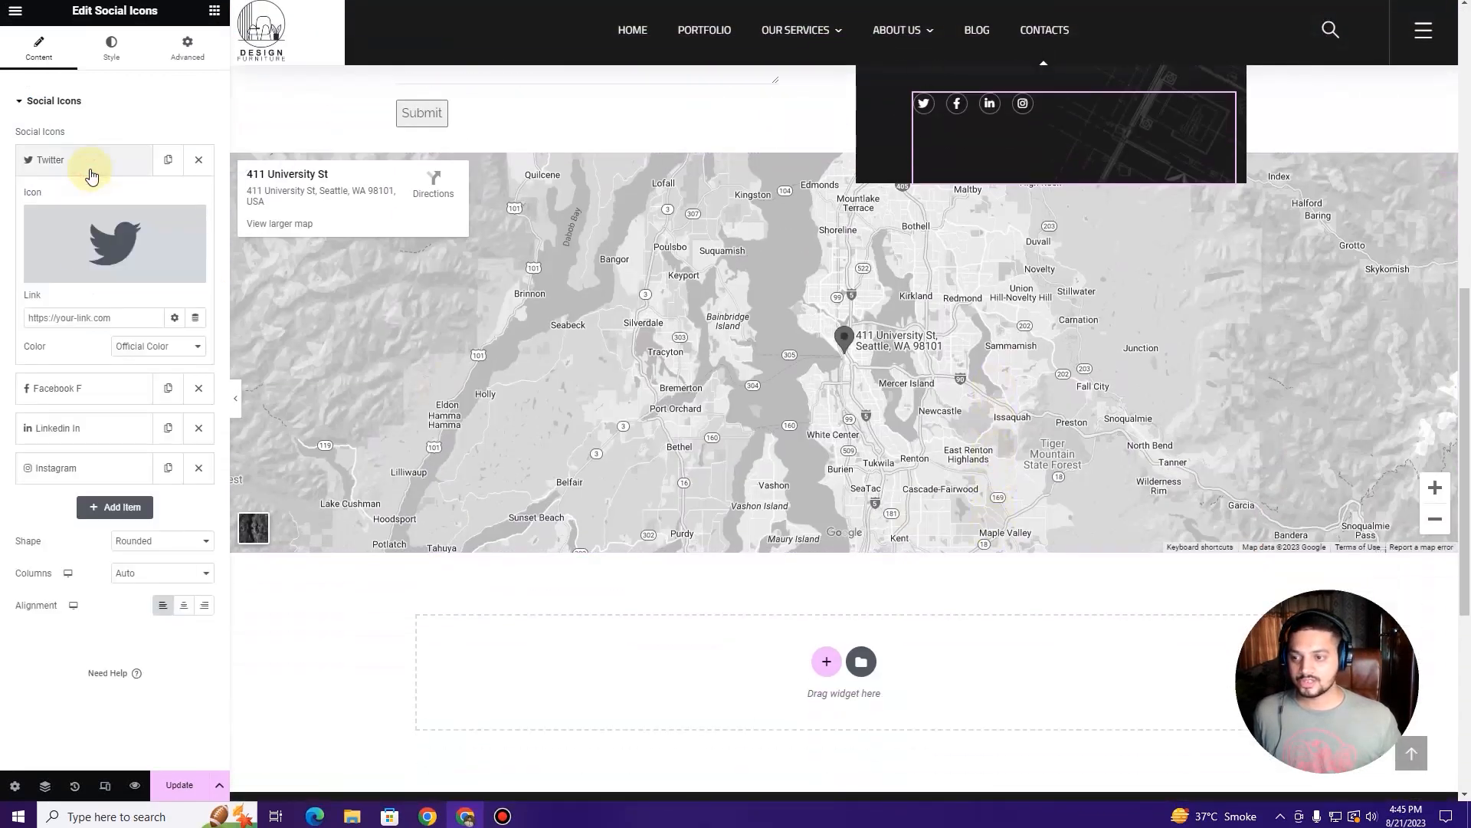
left_click(59, 390)
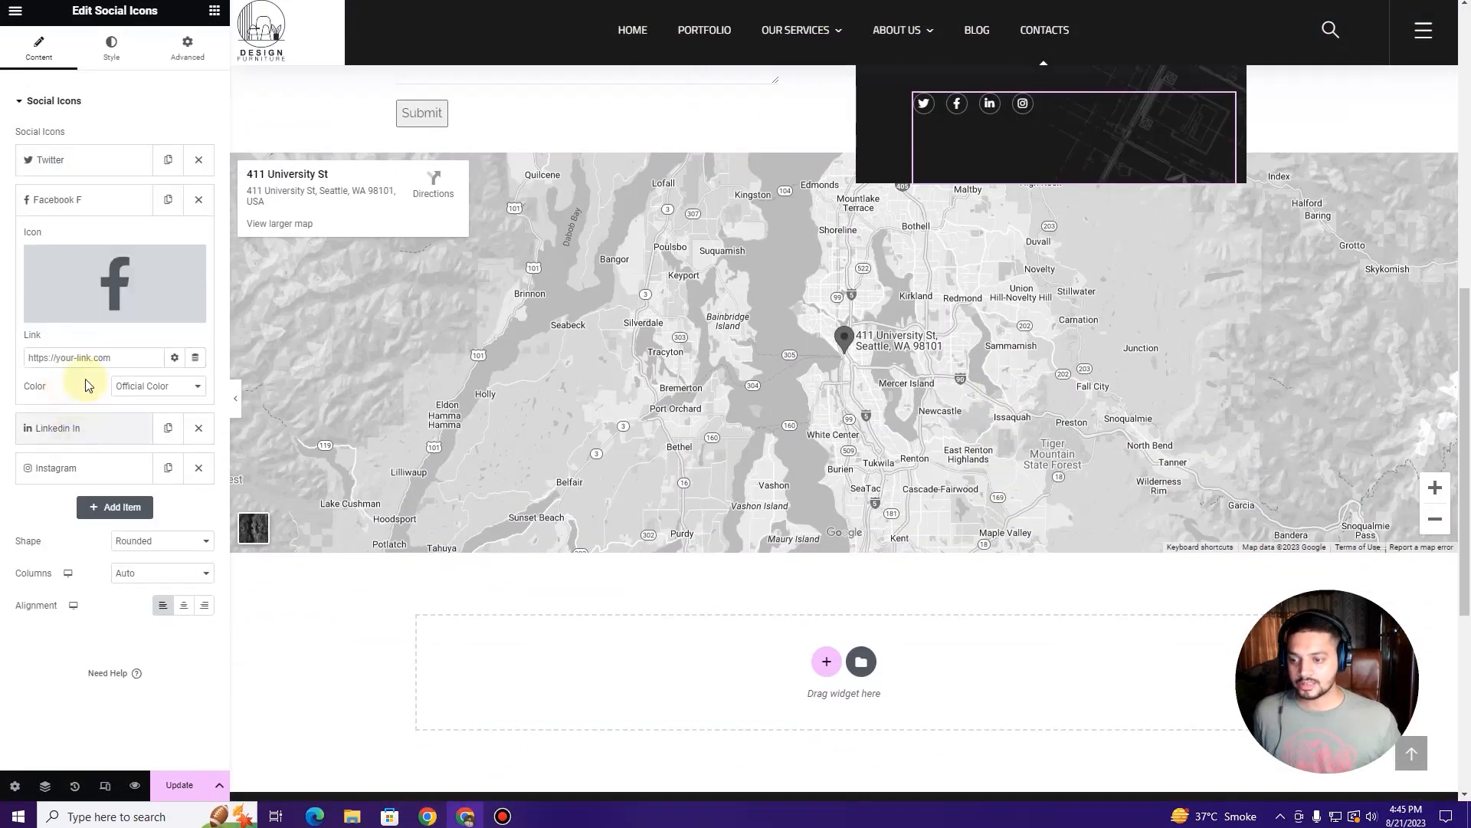
left_click(56, 427)
left_click(55, 467)
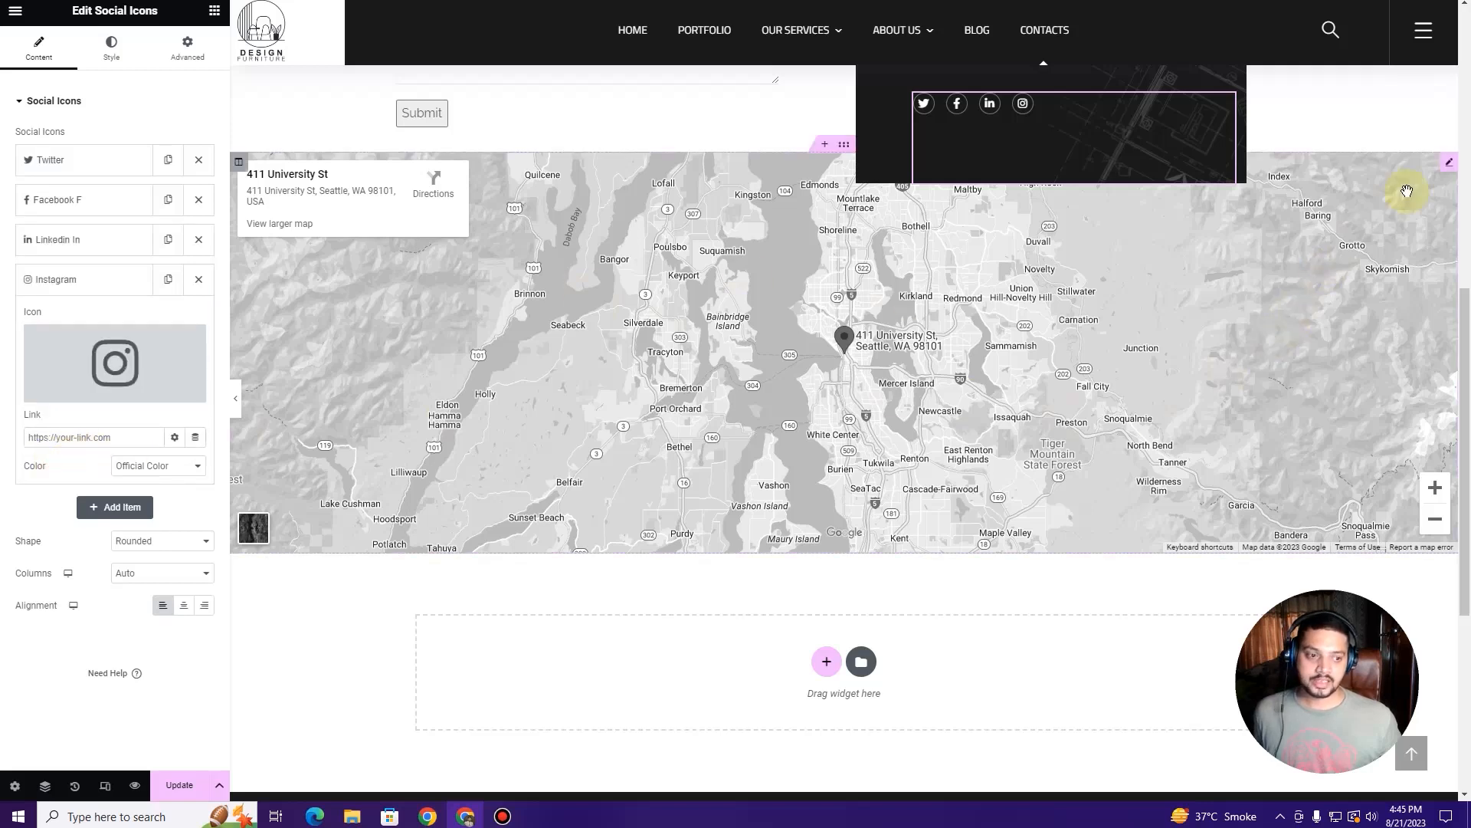
Step: Change the Google Maps widget location from the Seattle address to London
left_click(1449, 172)
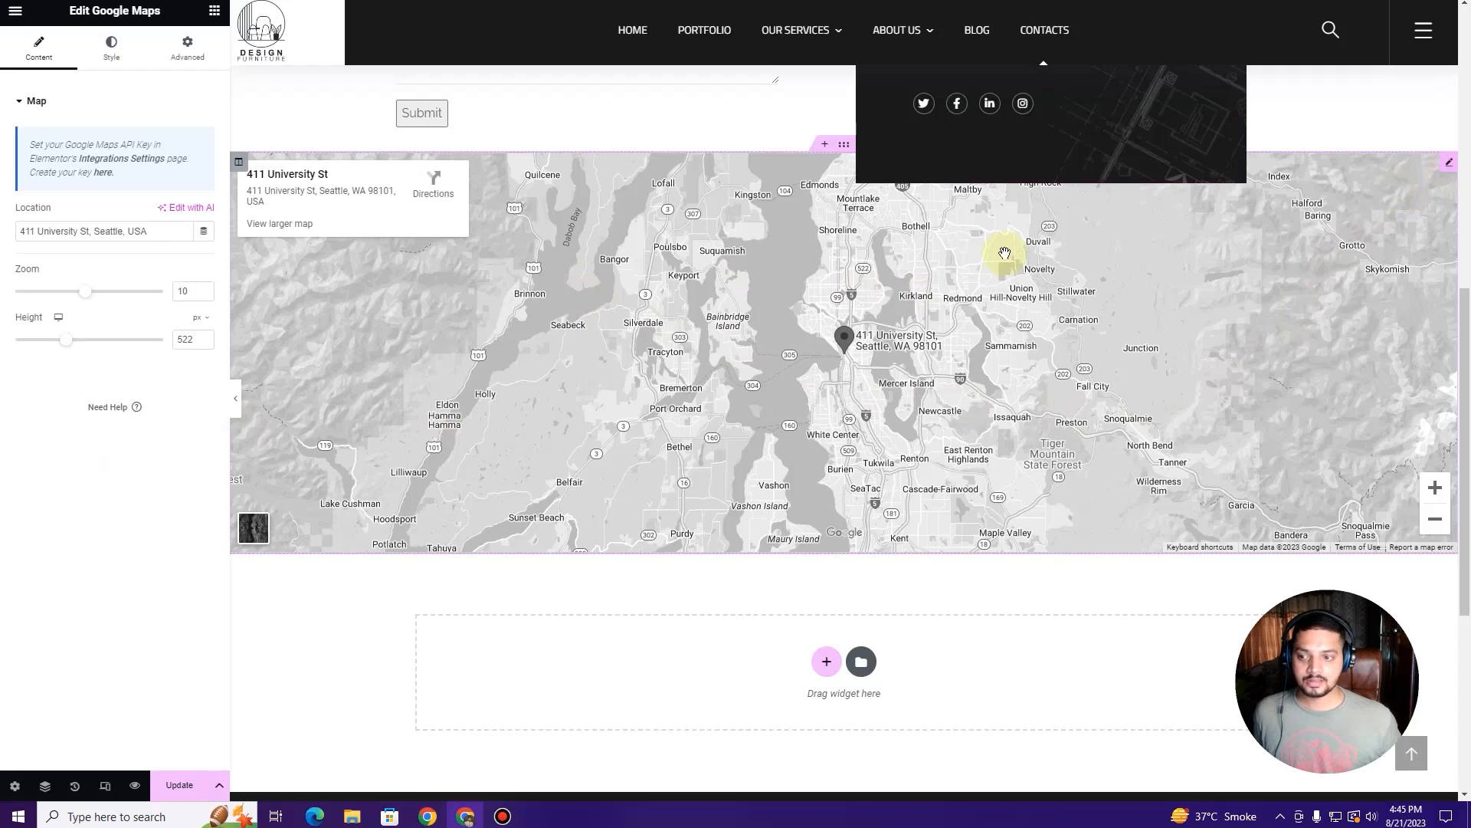
triple_click(65, 232)
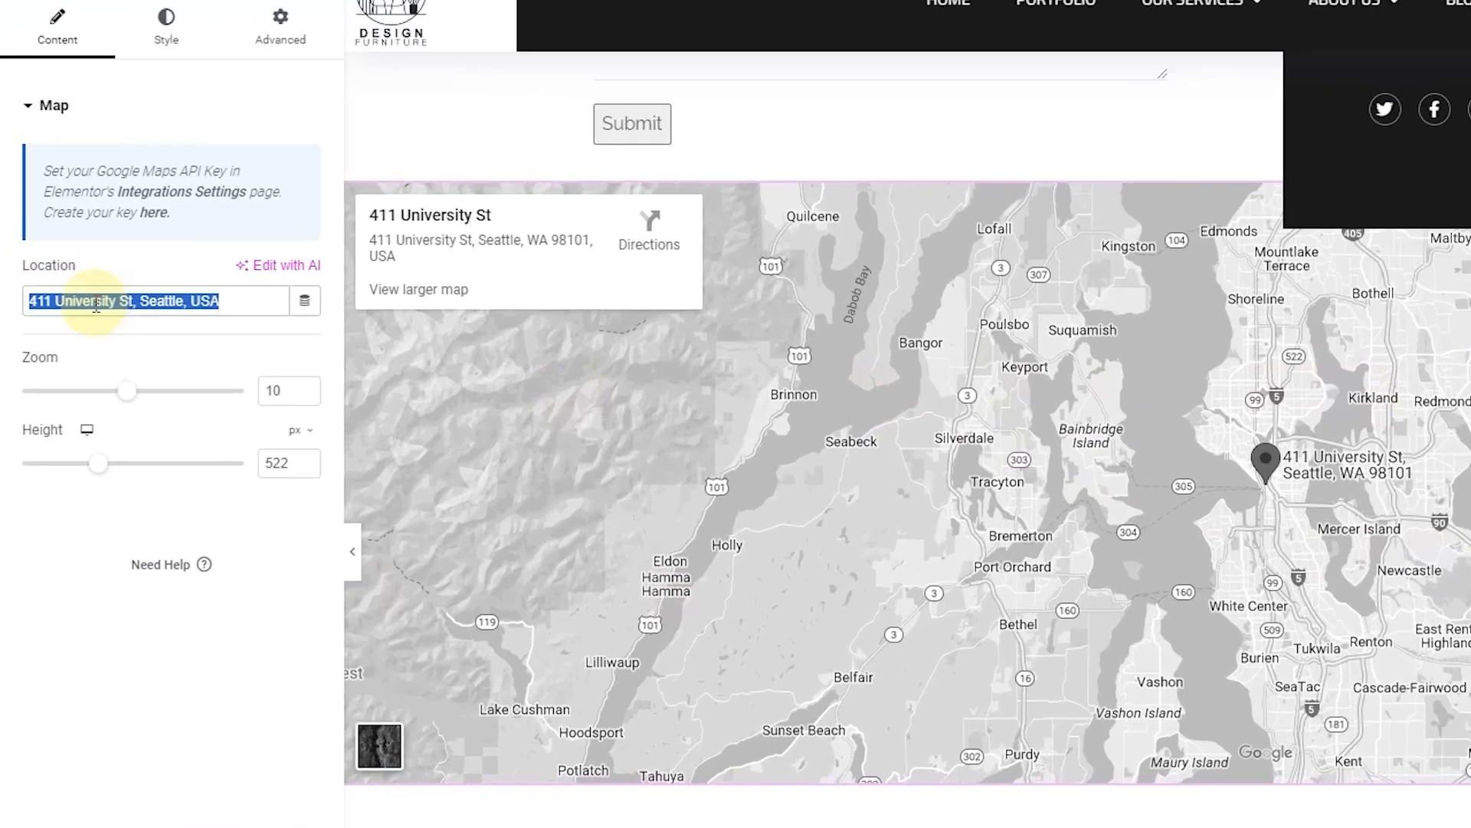
type("London")
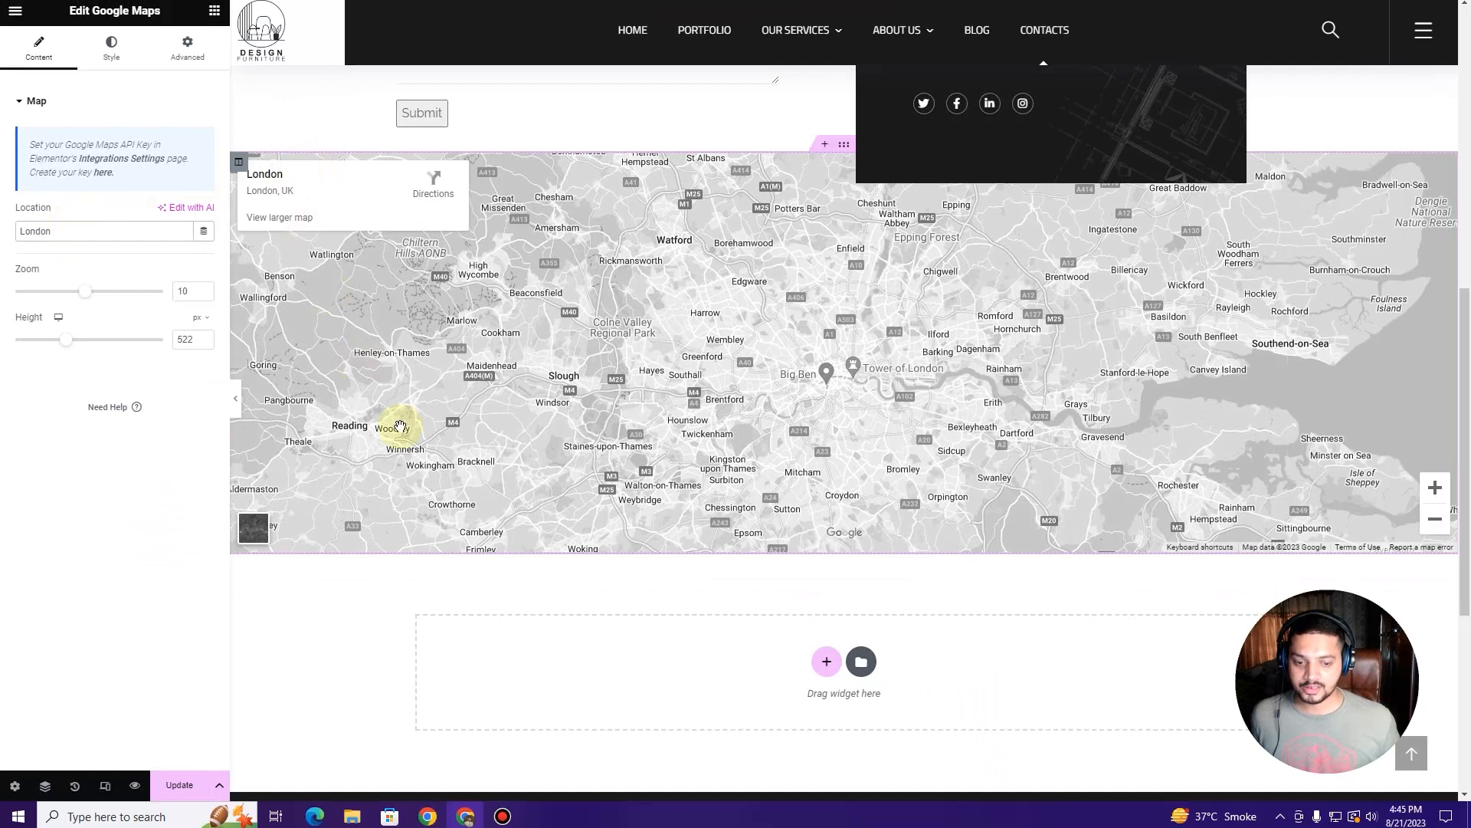
scroll(400, 427, "down", 6)
scroll(407, 575, "up", 15)
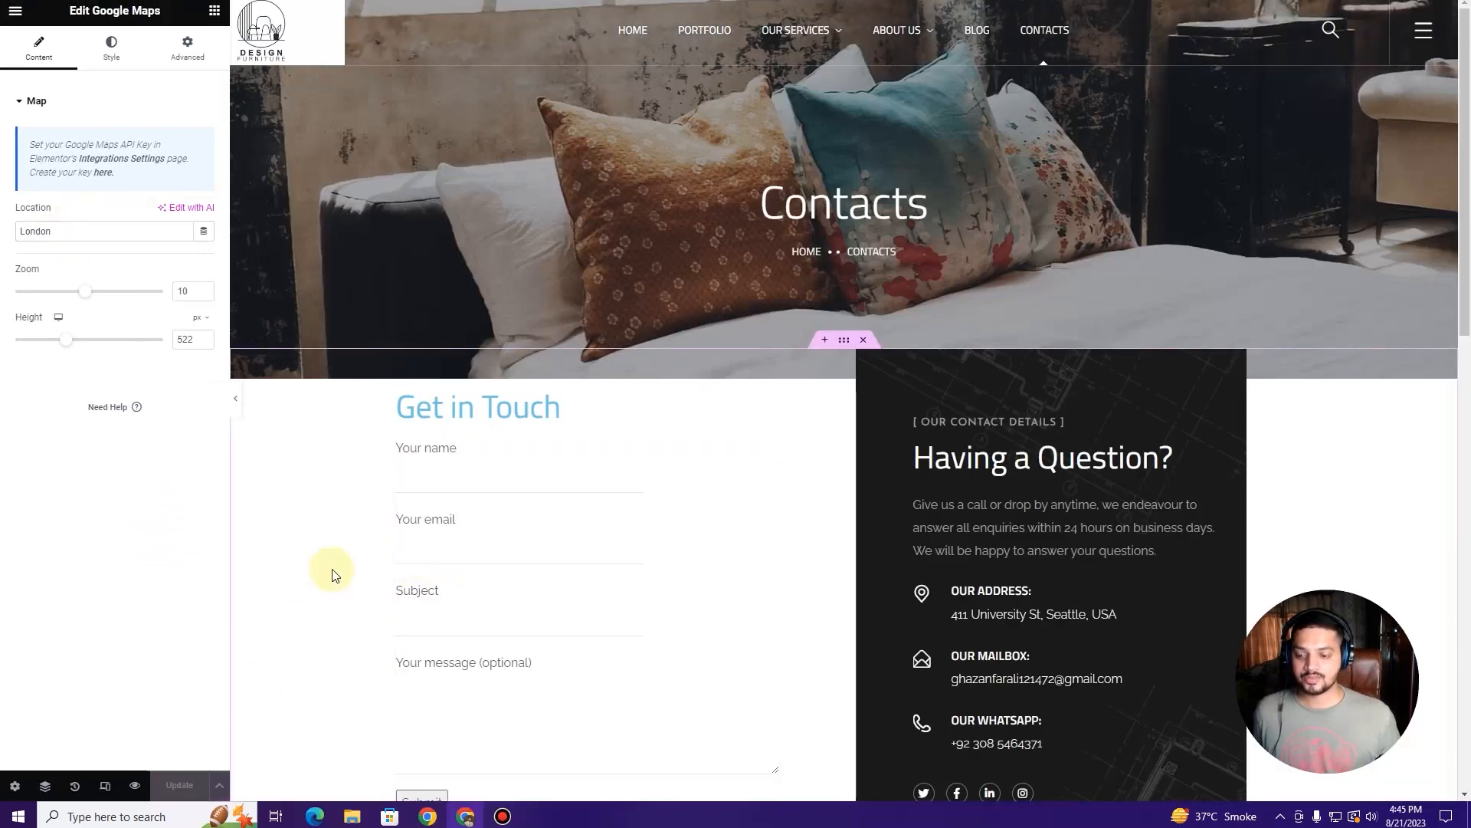
Step: Load the live site and scroll through the updated Contacts page and London map
key("BackSpace")
key("Return")
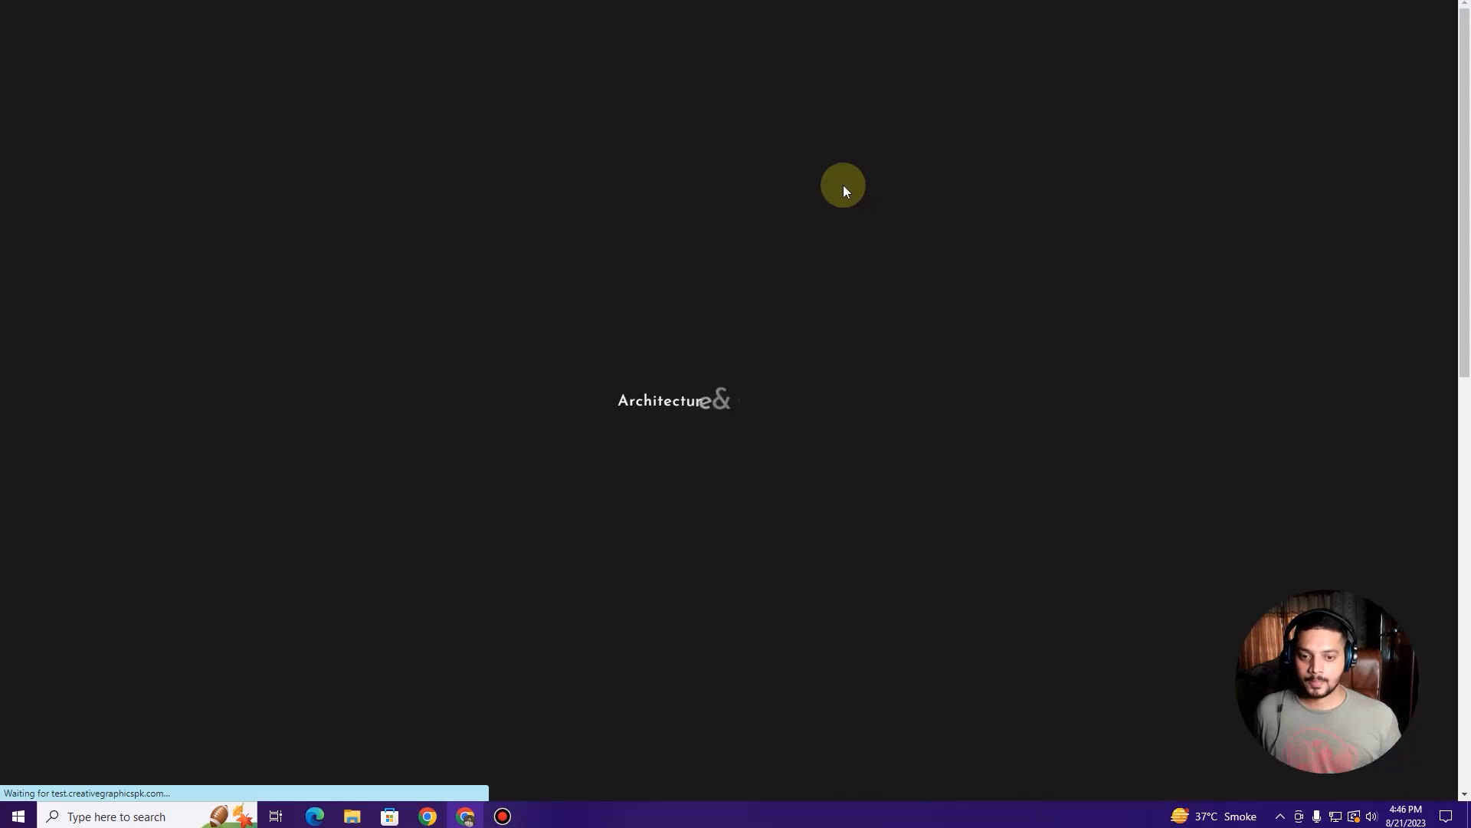
scroll(843, 185, "down", 3)
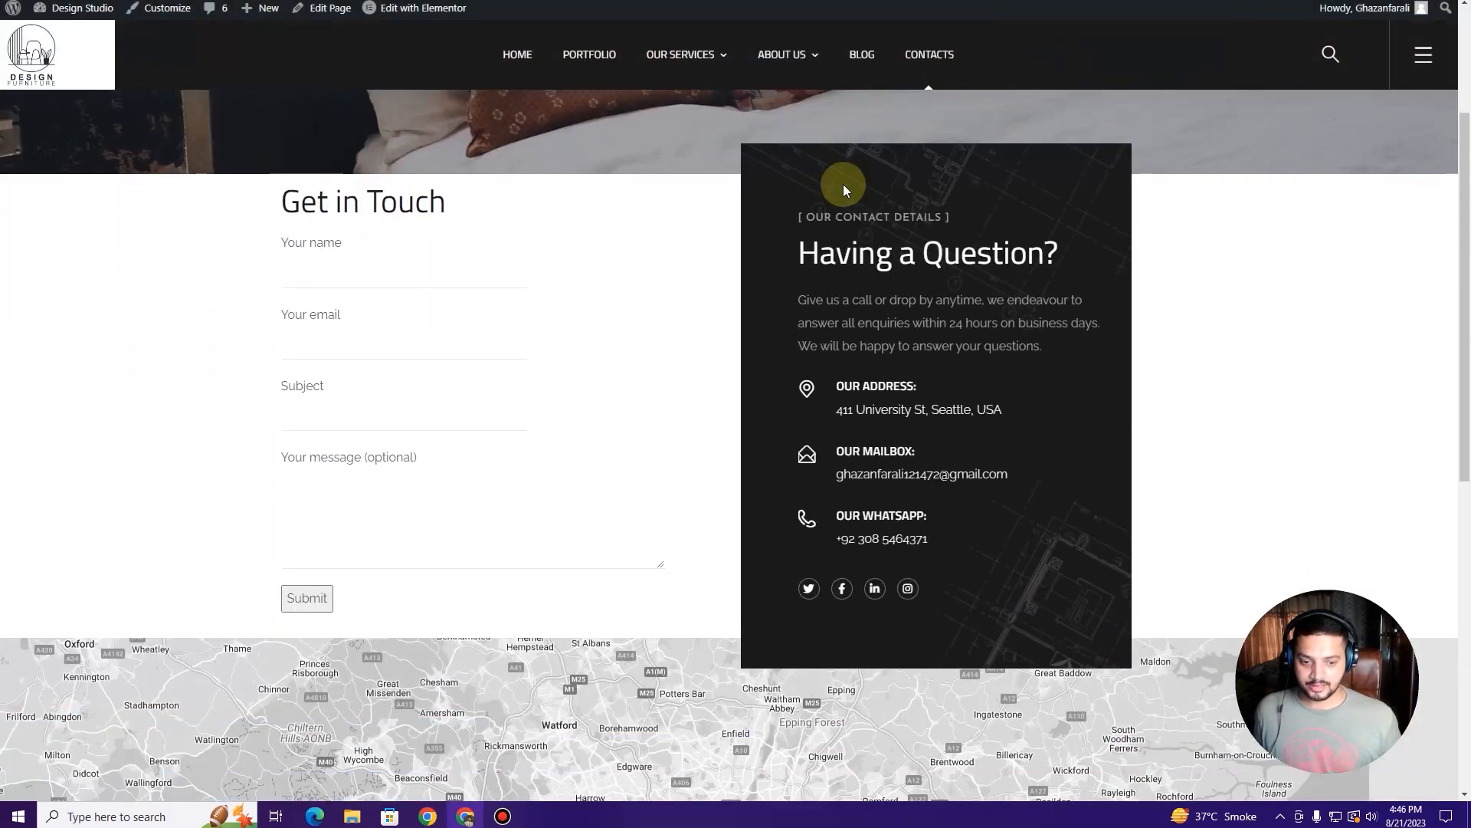
scroll(843, 183, "down", 5)
scroll(838, 195, "up", 3)
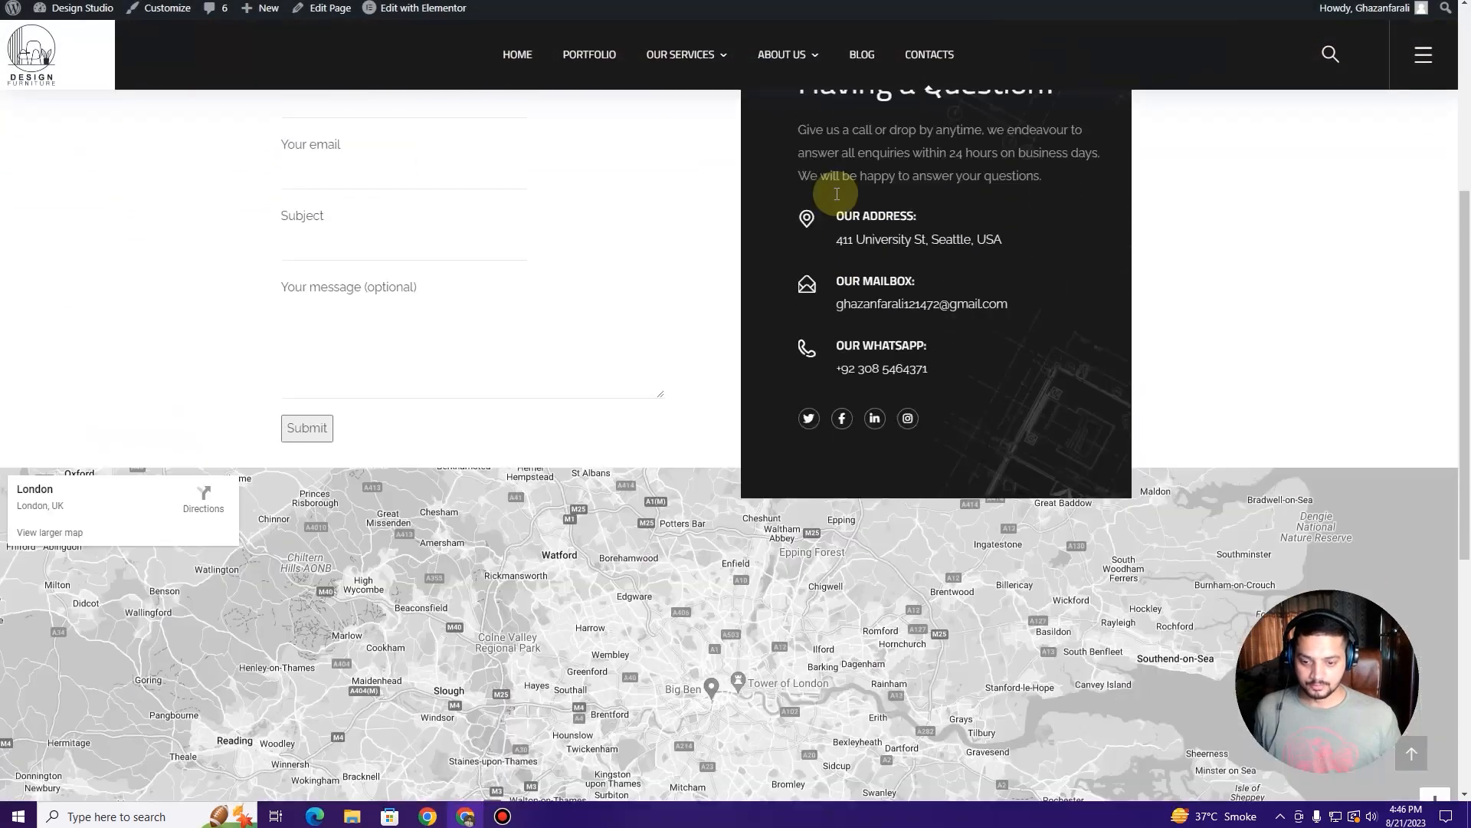
scroll(837, 194, "up", 5)
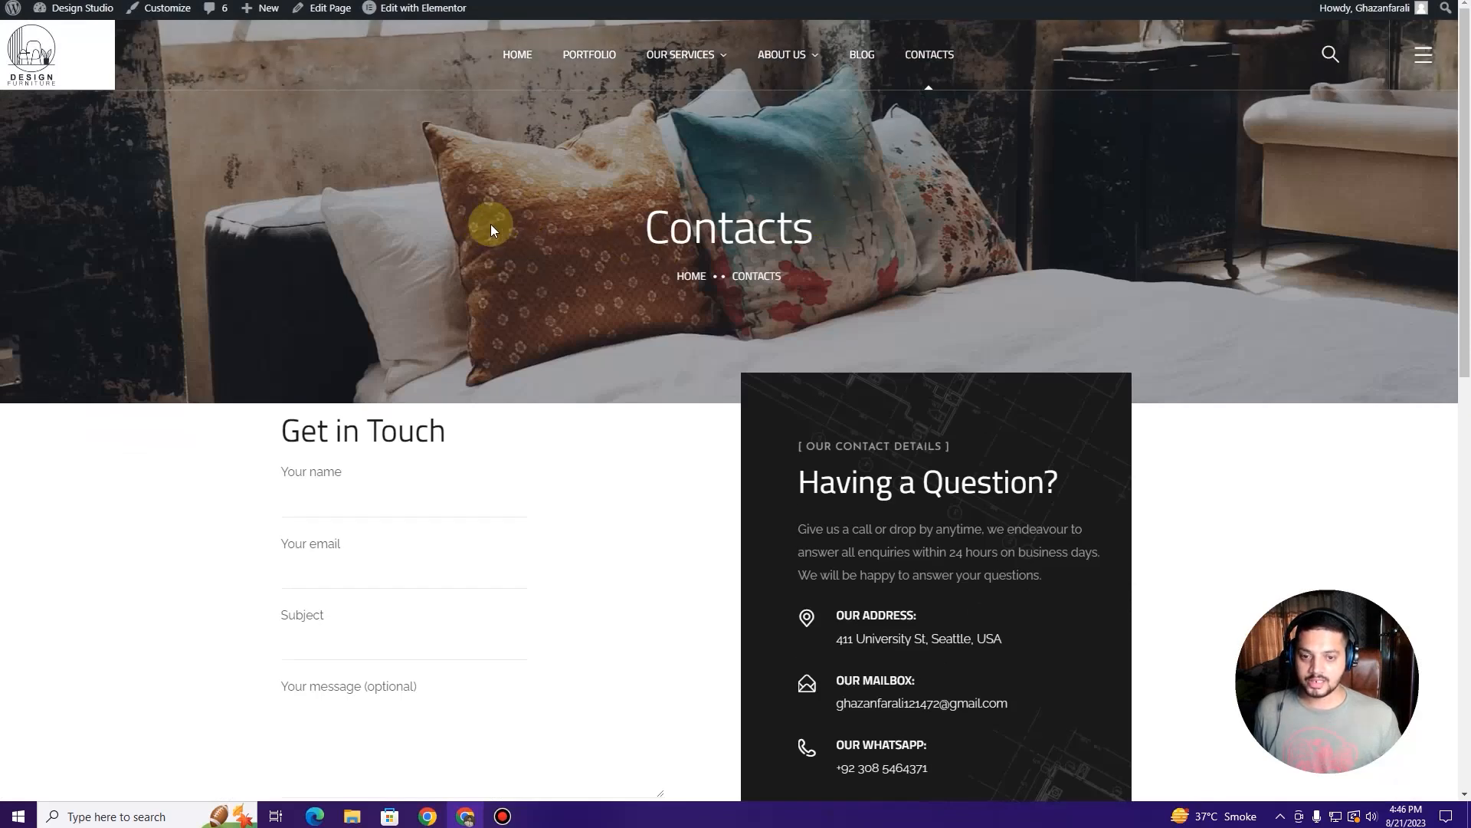